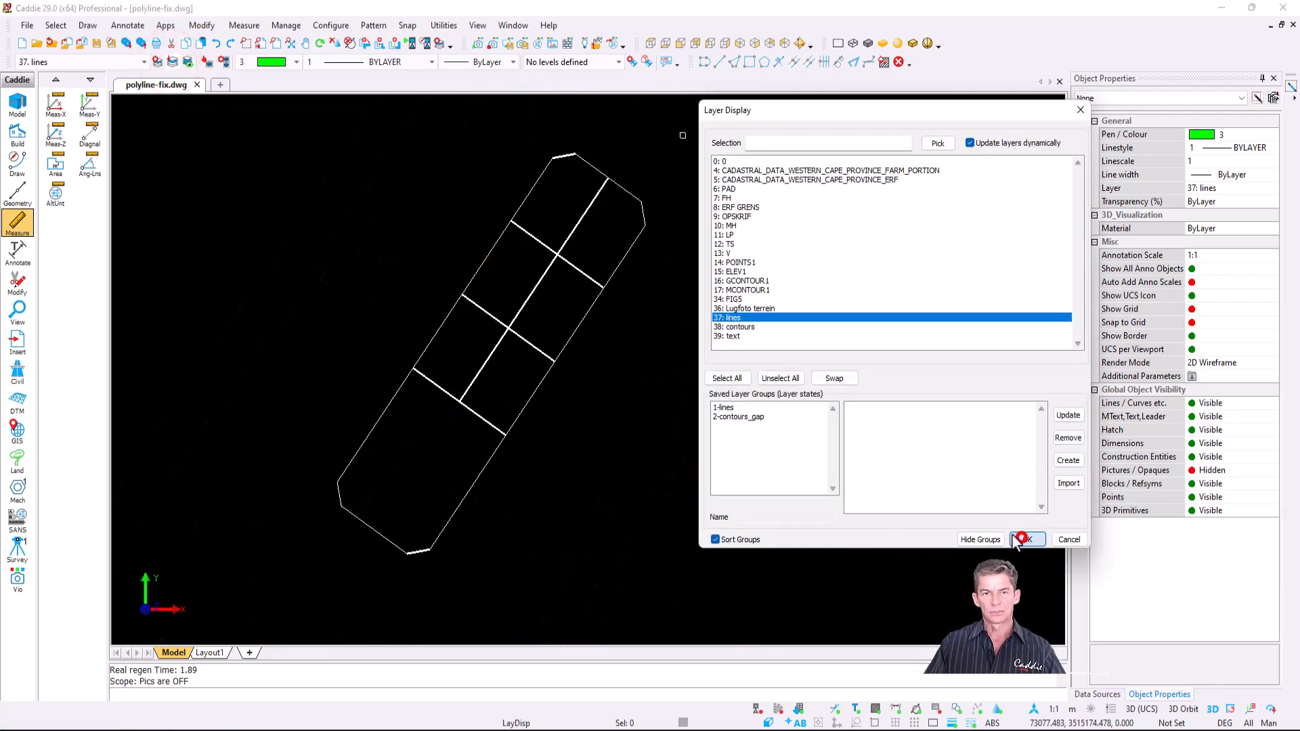
- Close Layer Display and window-select all 8 objects of the diagonal strip outline
left_click(1021, 539)
left_click(278, 593)
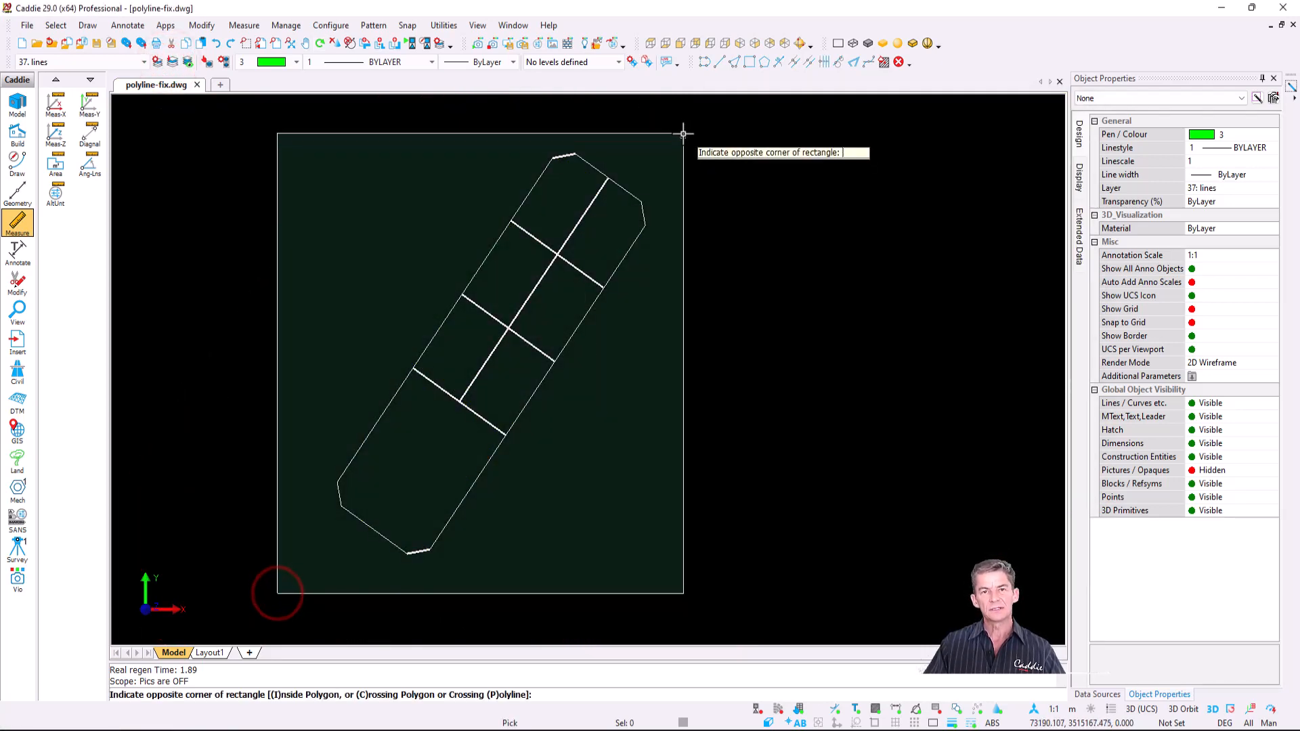
left_click(682, 132)
left_click(1132, 99)
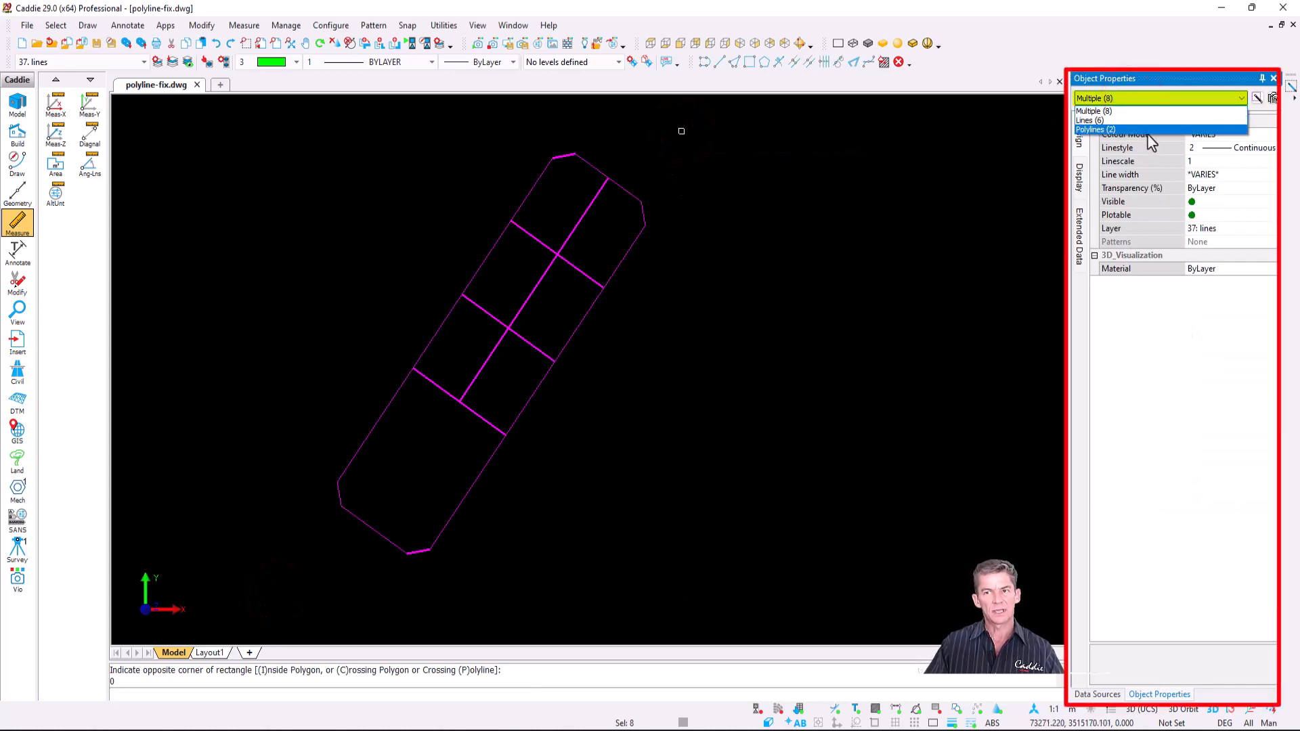
- Join the selected lines and polylines into 5 polylines with Make Polyline from Lines, Arcs and Polylines
right_click(419, 225)
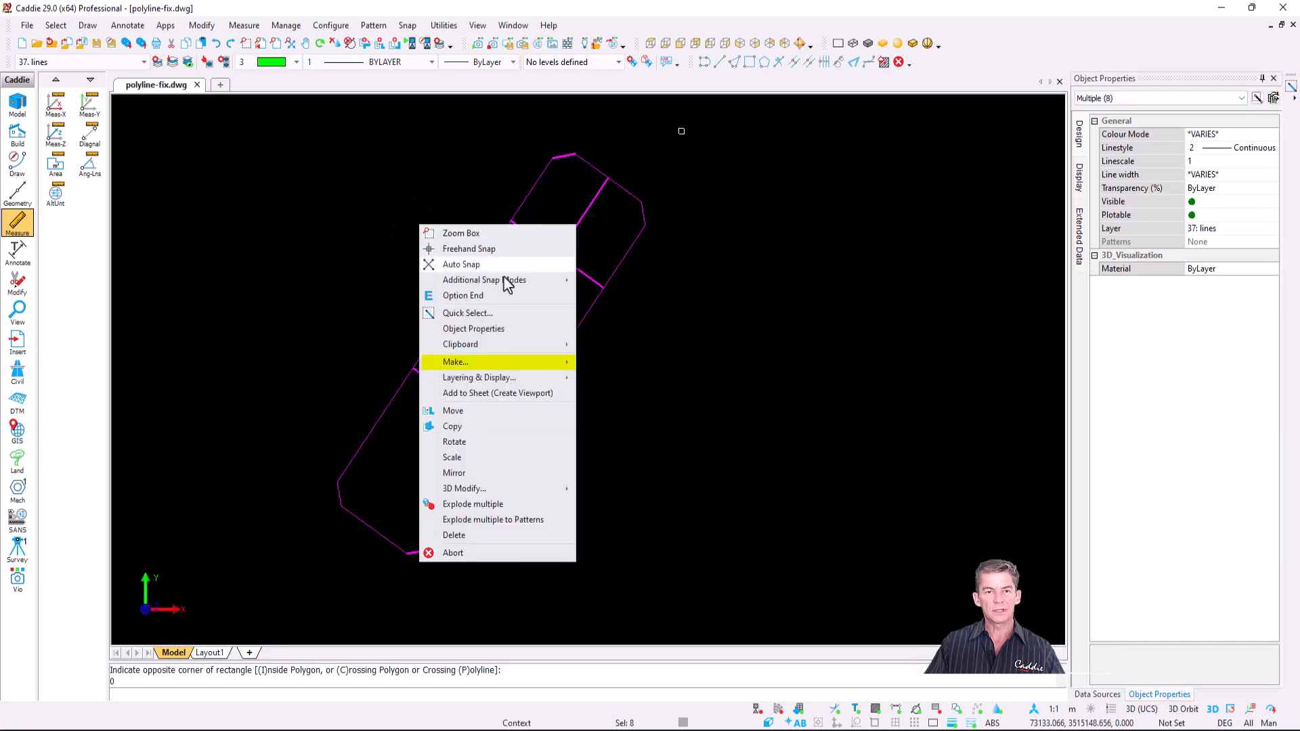
mouse_move(552, 367)
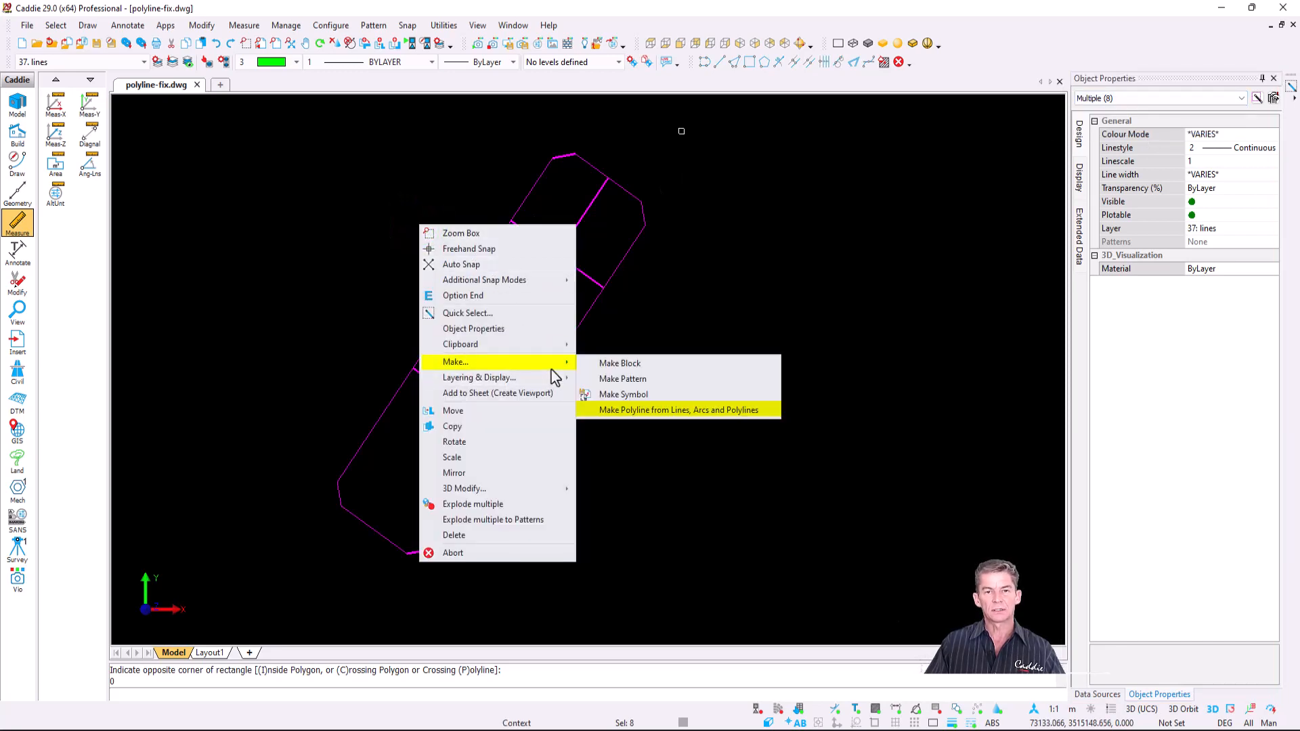
left_click(764, 409)
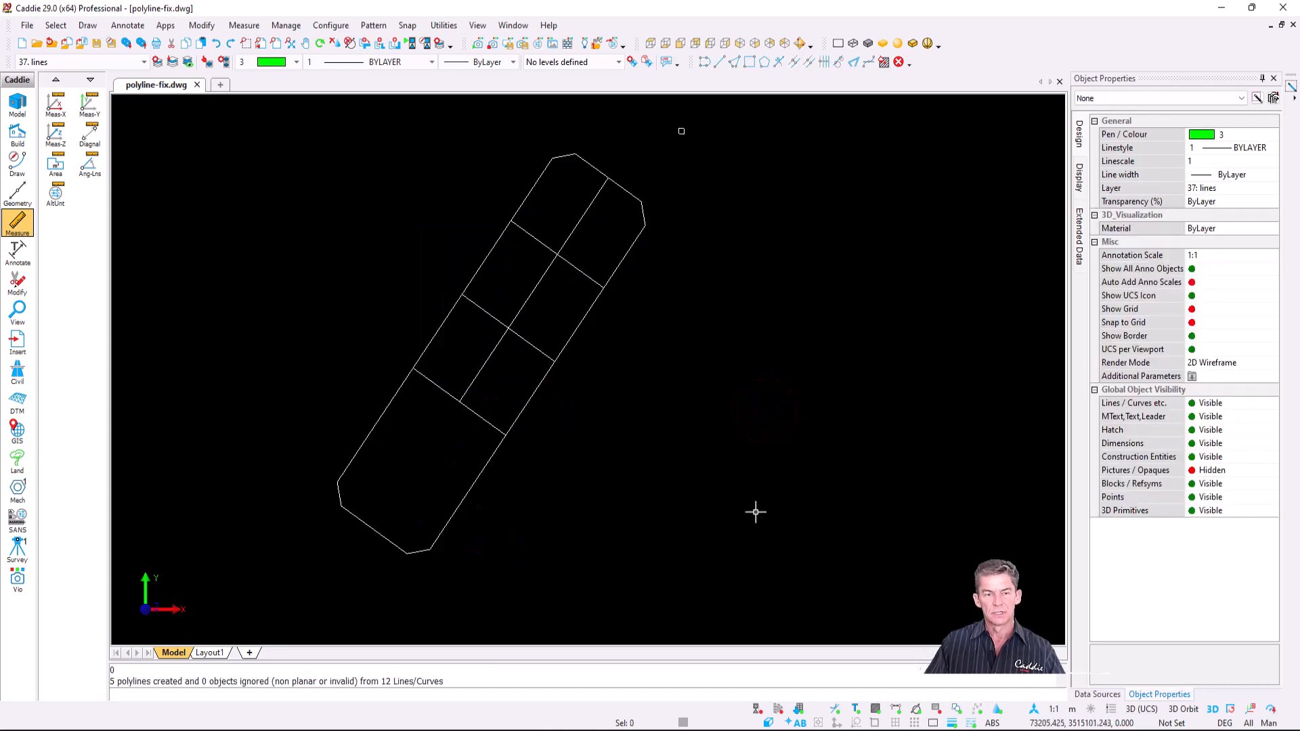
key("ctrl+a")
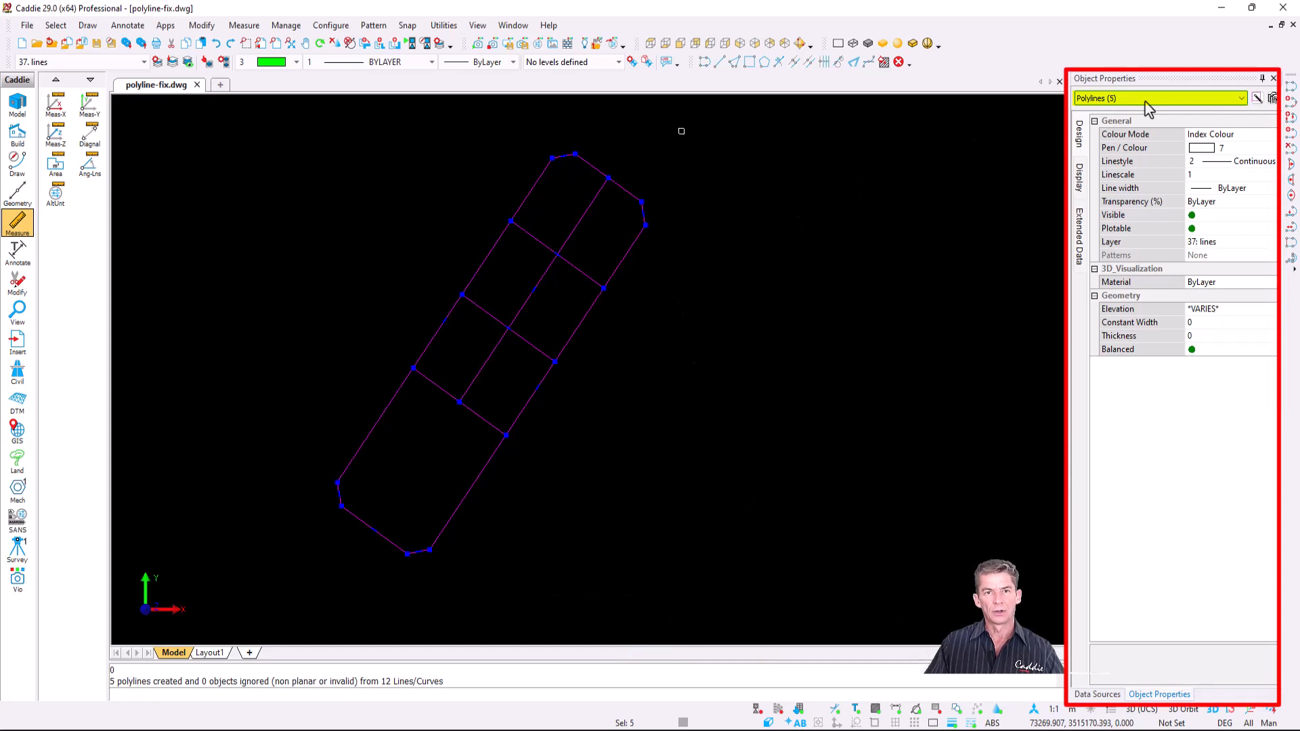
- Display layer group 2-contours_gap so the contours show with the lines, then zoom into them
key("Escape")
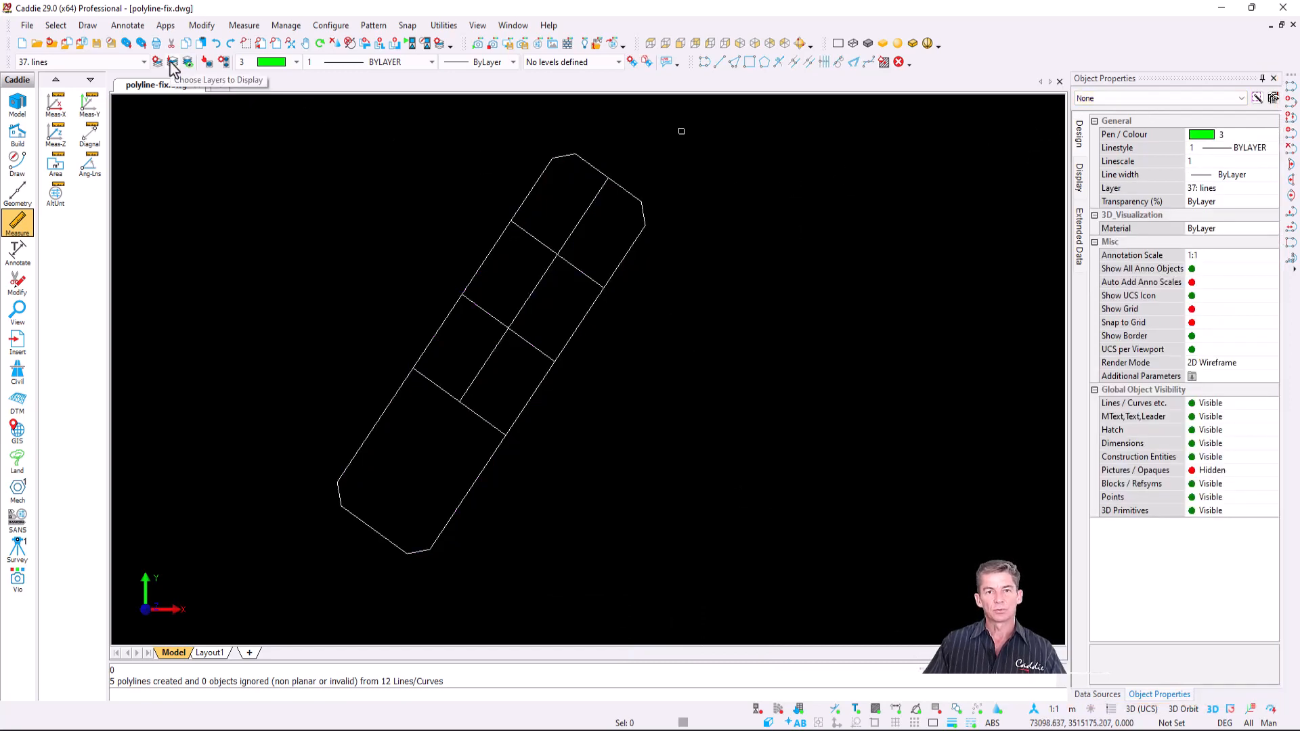
left_click(172, 62)
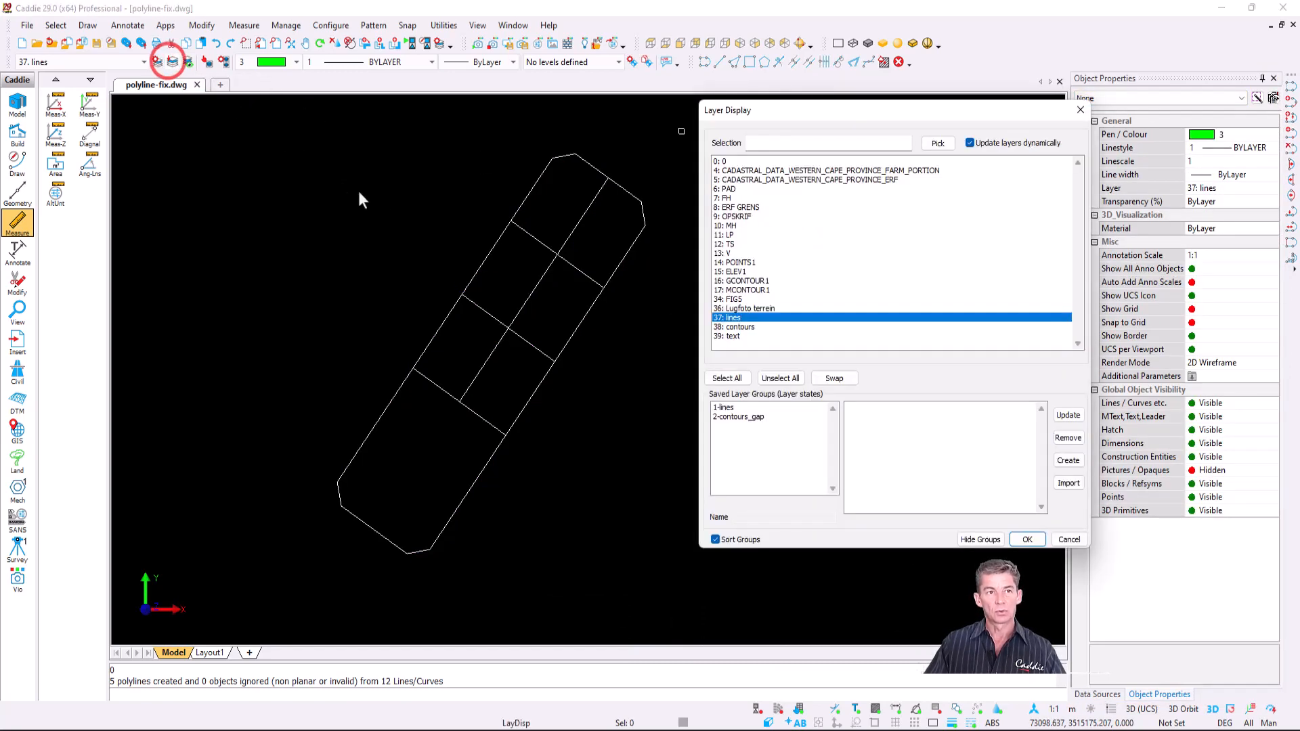
left_click(746, 328)
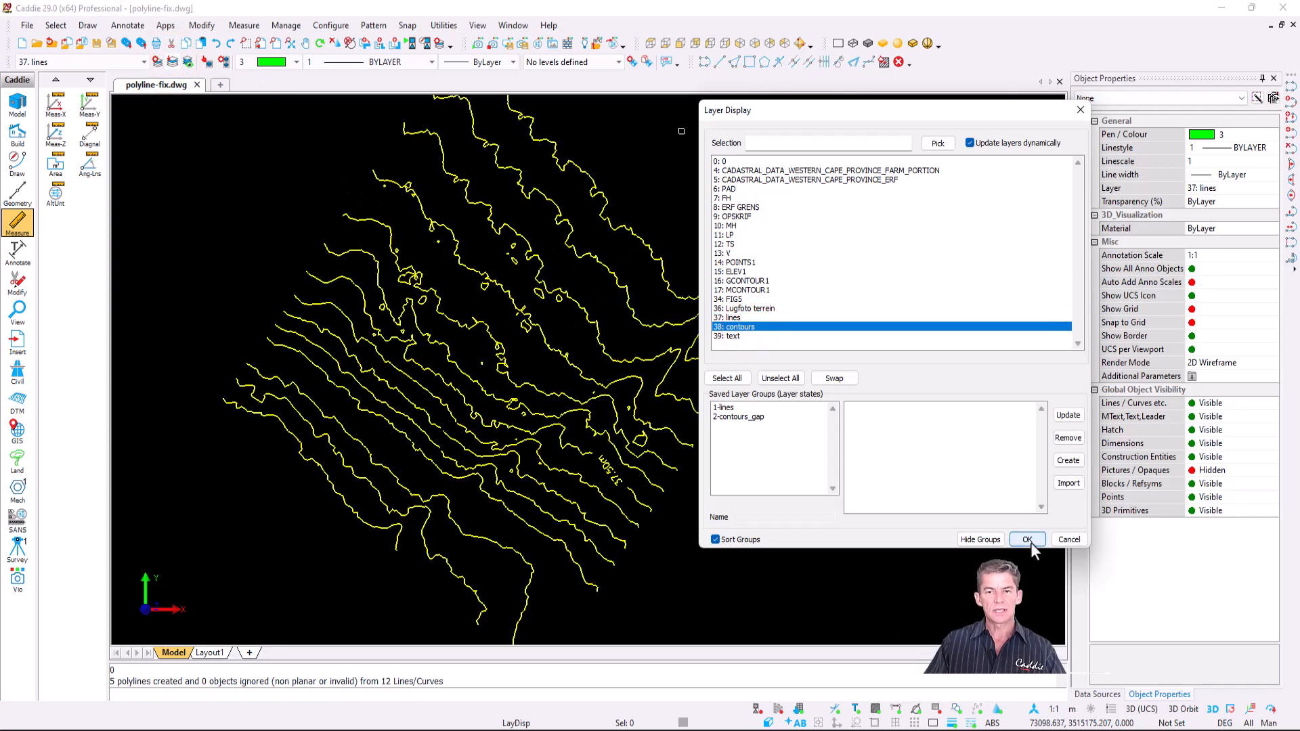
left_click(759, 416)
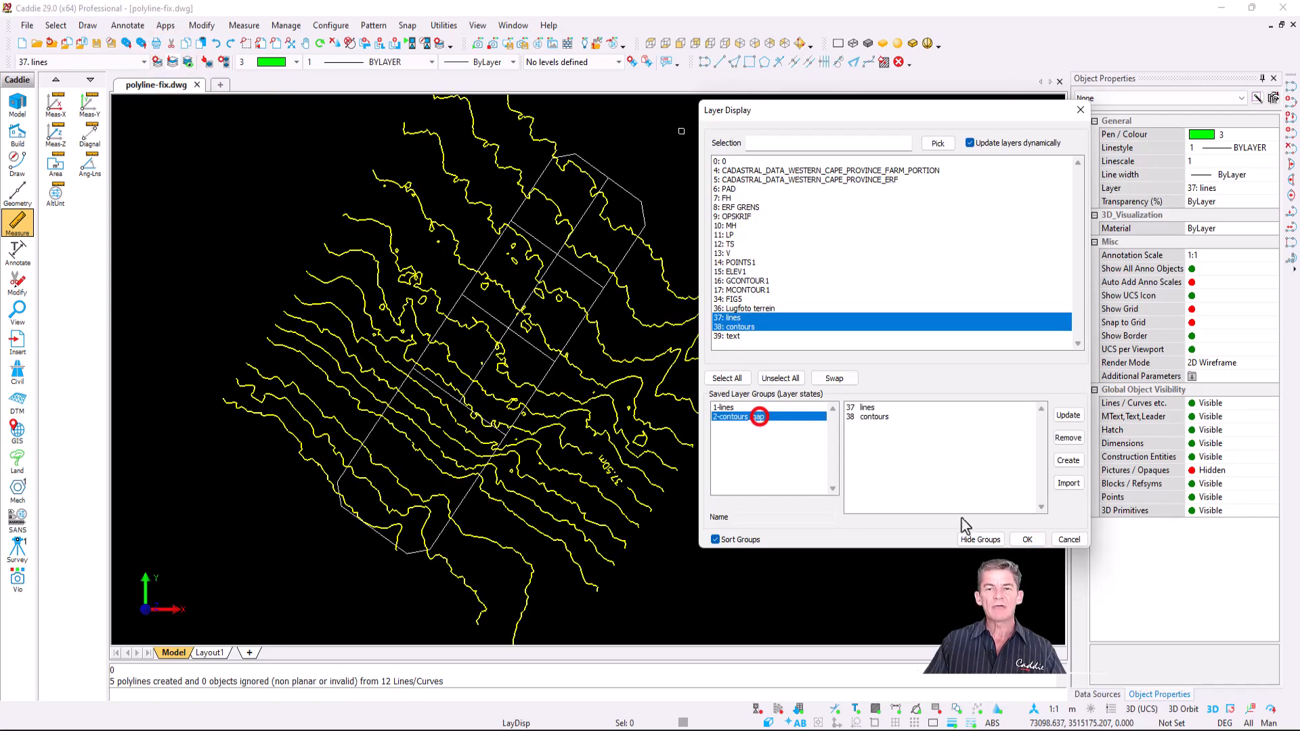
left_click(1026, 540)
scroll(430, 430, "up", 5)
scroll(519, 392, "up", 3)
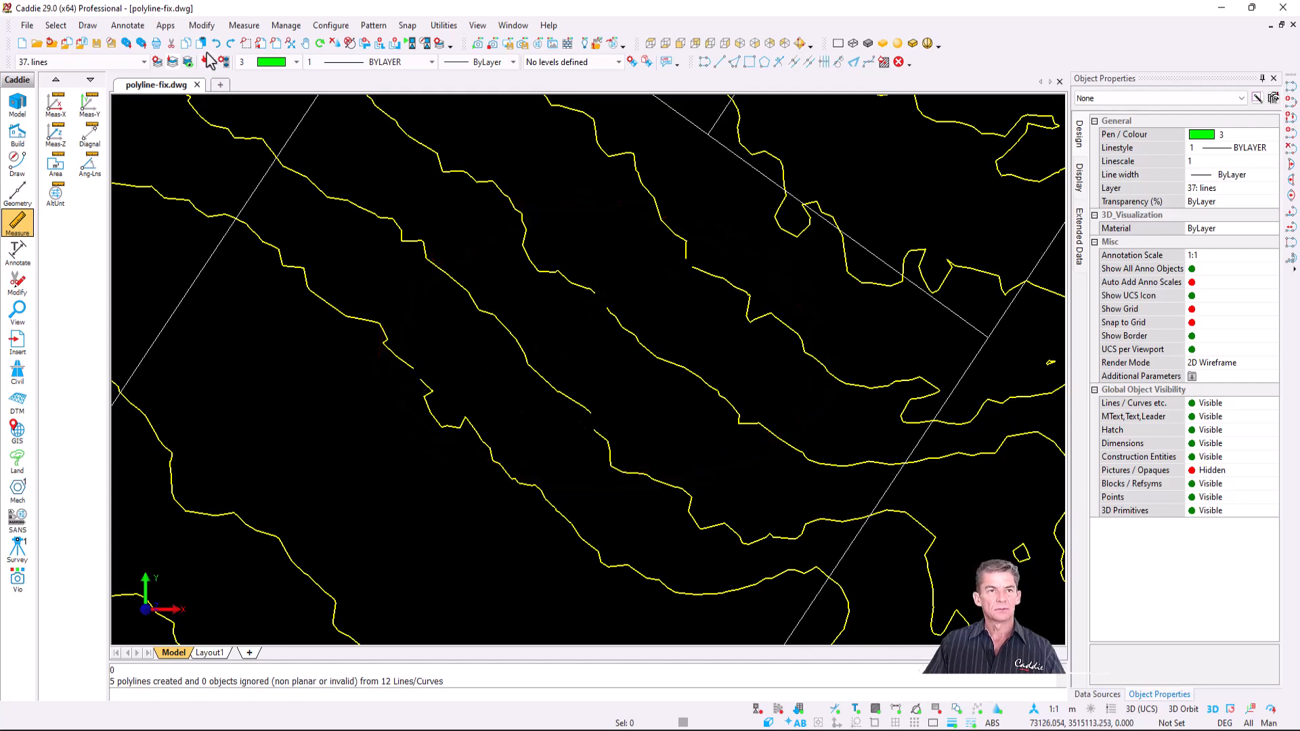
- Measure the diagonal distance between two broken contour ends: 0.660597 m
left_click(90, 135)
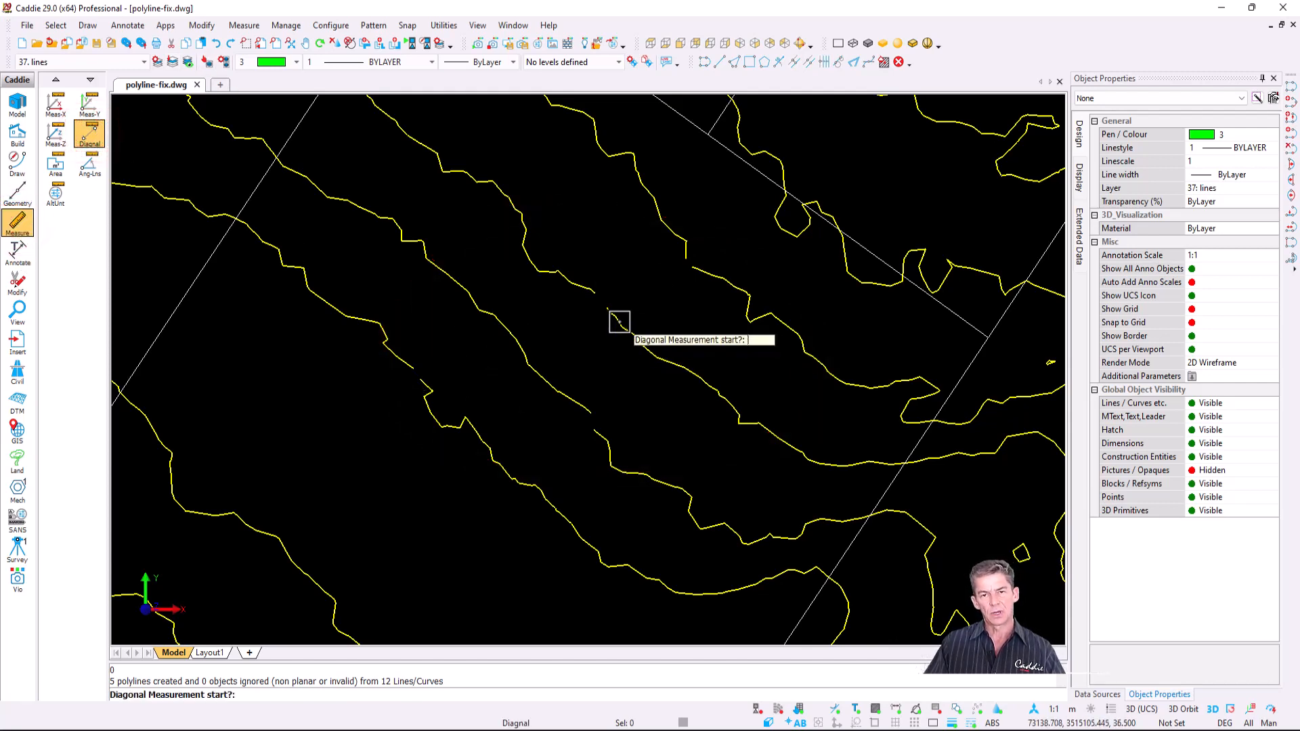
scroll(621, 335, "up", 2)
left_click(594, 293)
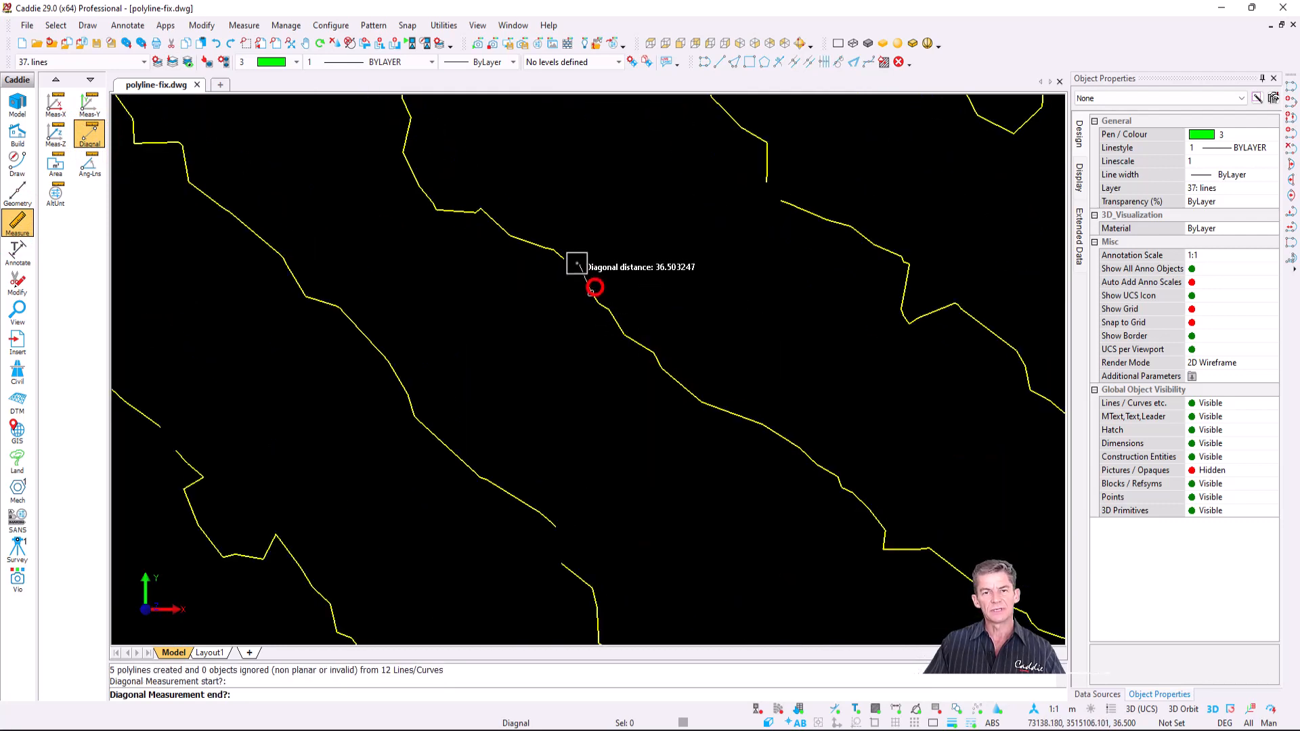
left_click(568, 261)
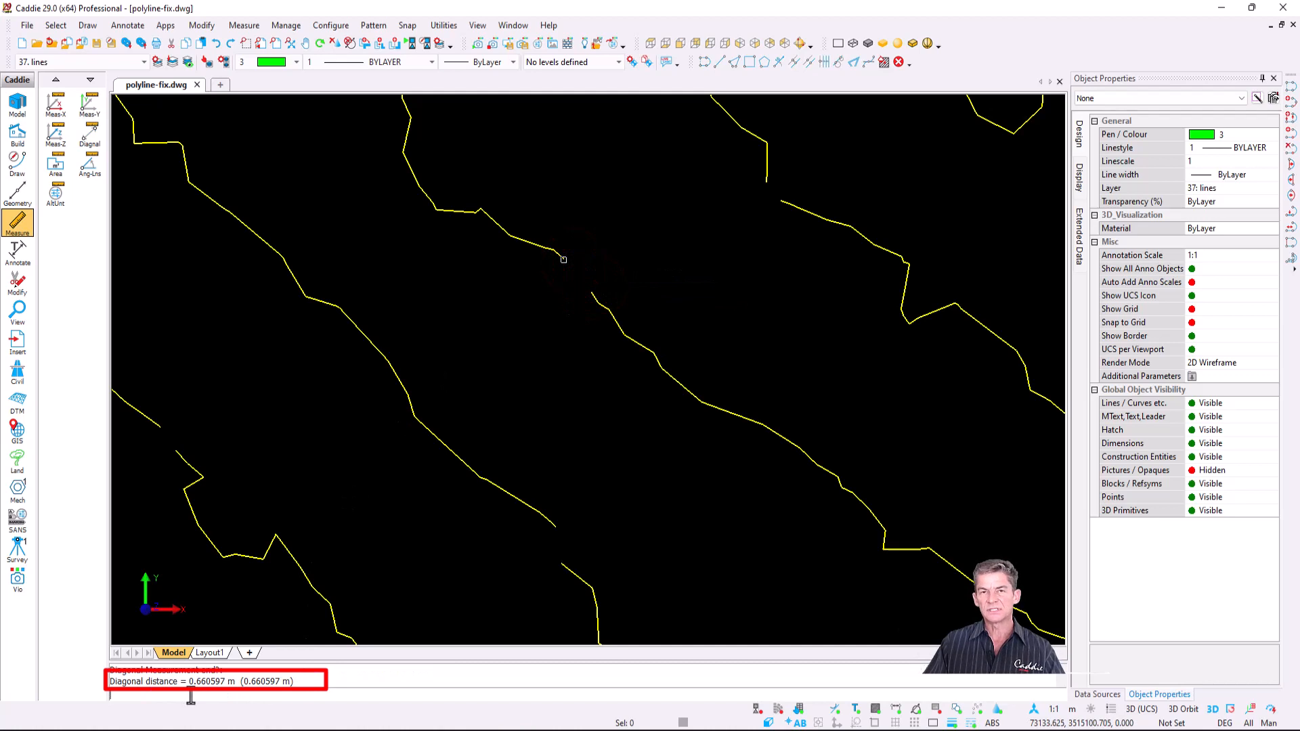
scroll(526, 343, "down", 3)
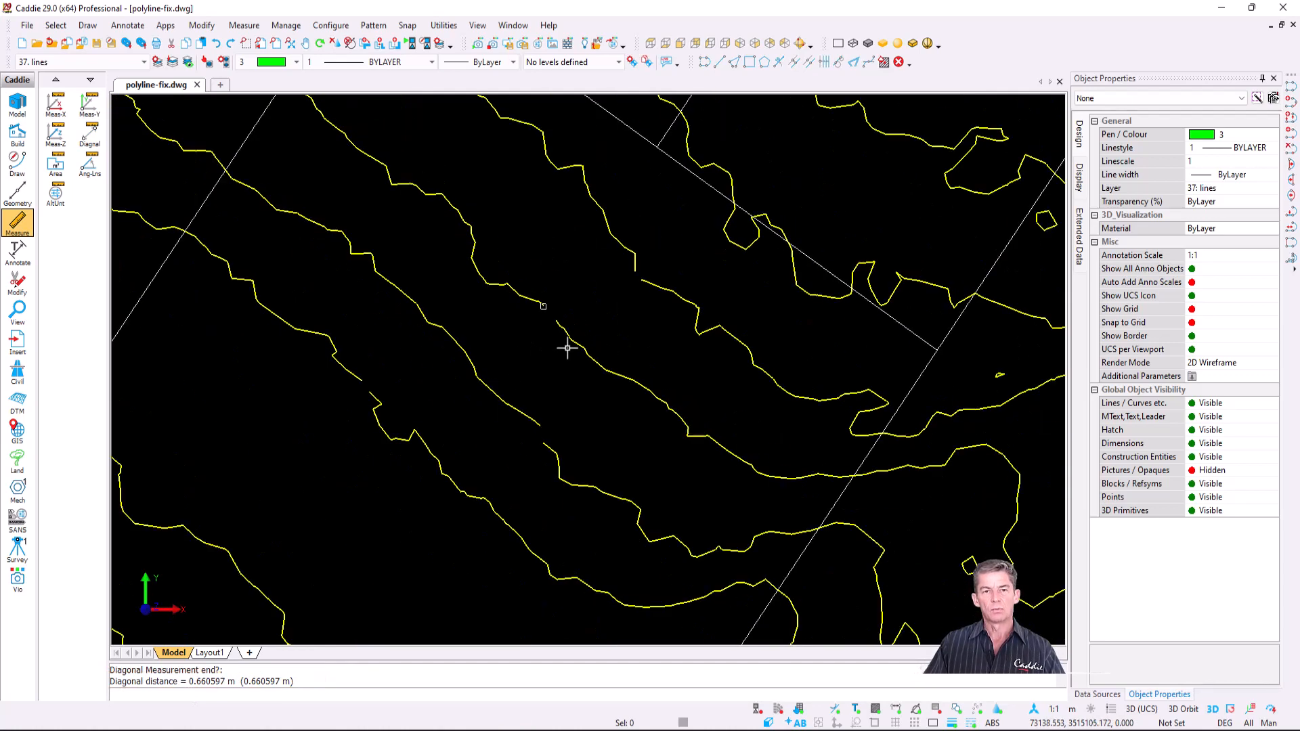
scroll(613, 344, "up", 1)
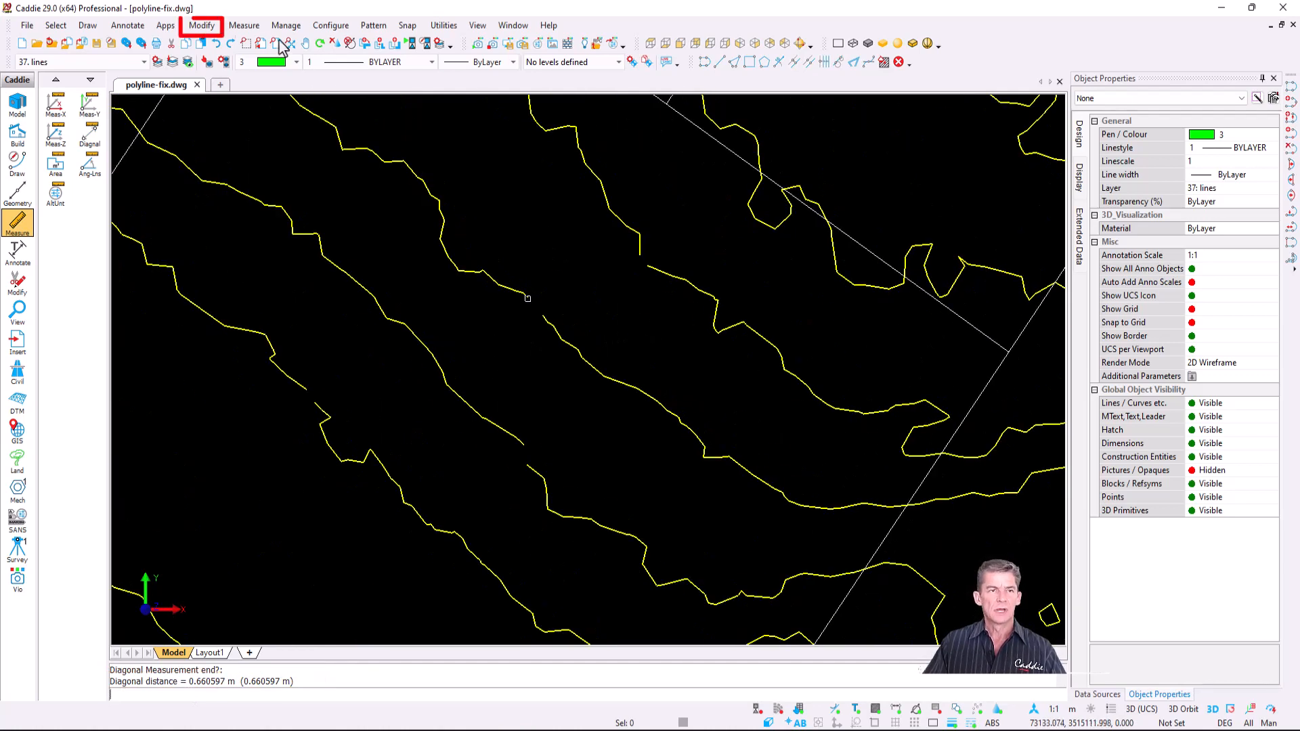
- Join the 86 contour lines inside a window into 4 polylines, using a maximum gap to bridge breaks
left_click(201, 28)
mouse_move(260, 61)
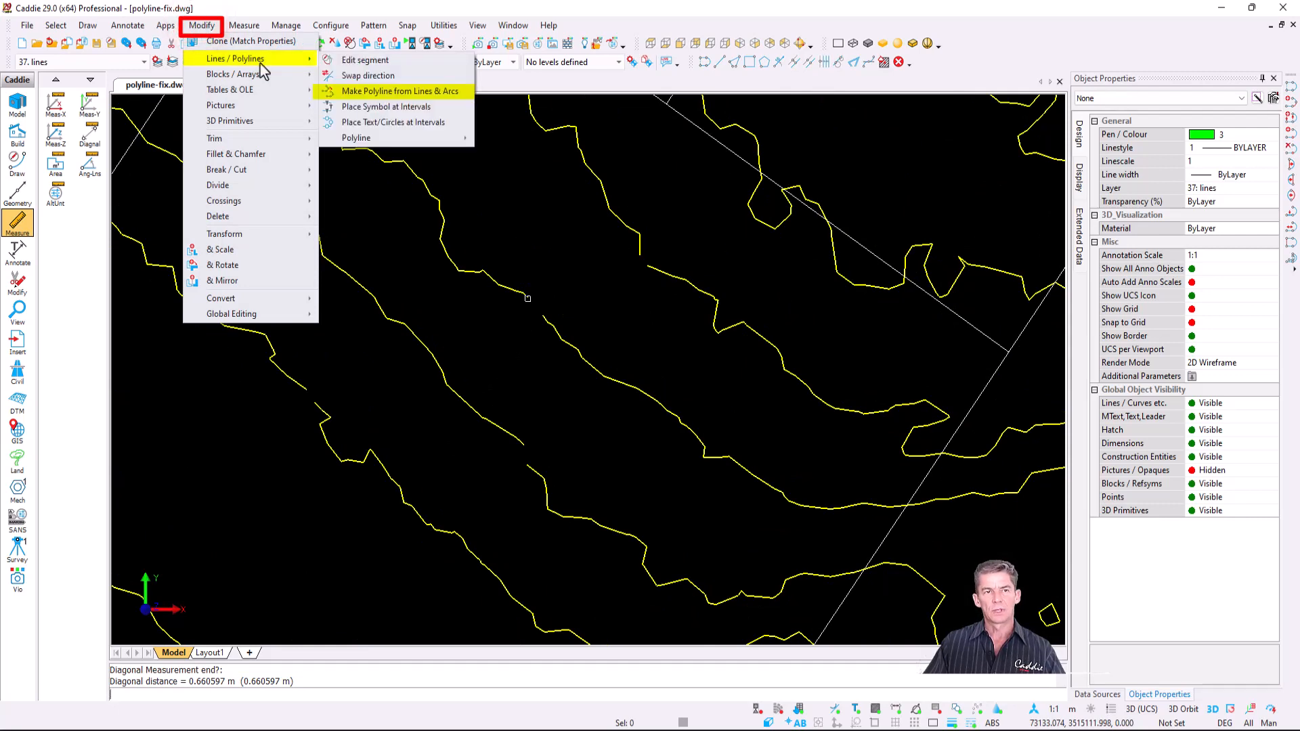
left_click(466, 92)
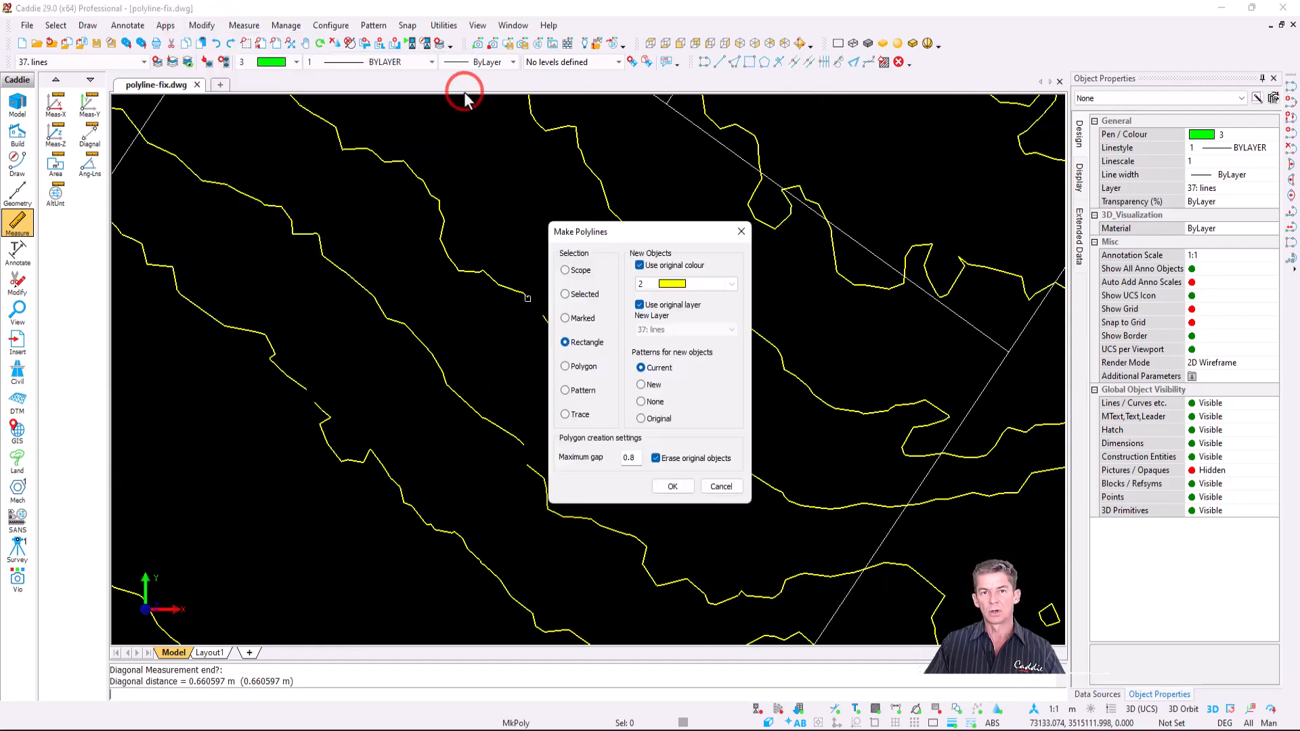
mouse_move(564, 468)
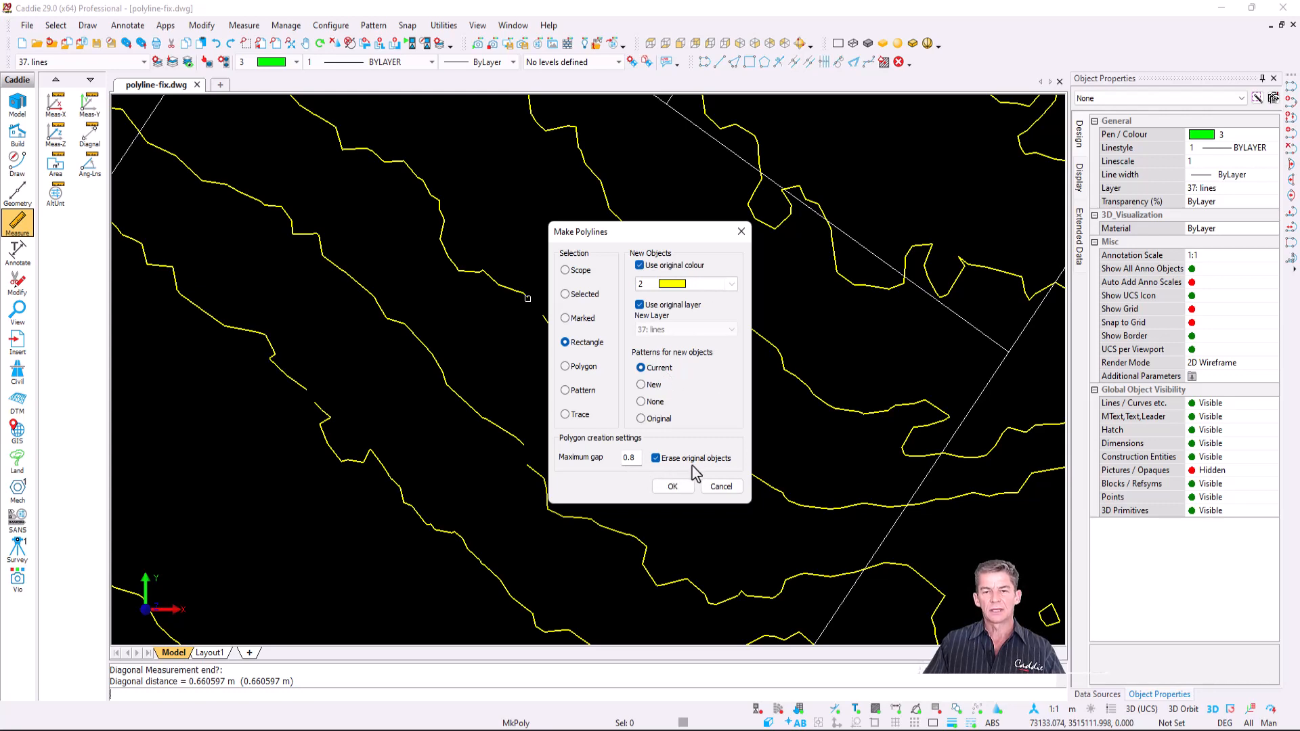
double_click(626, 459)
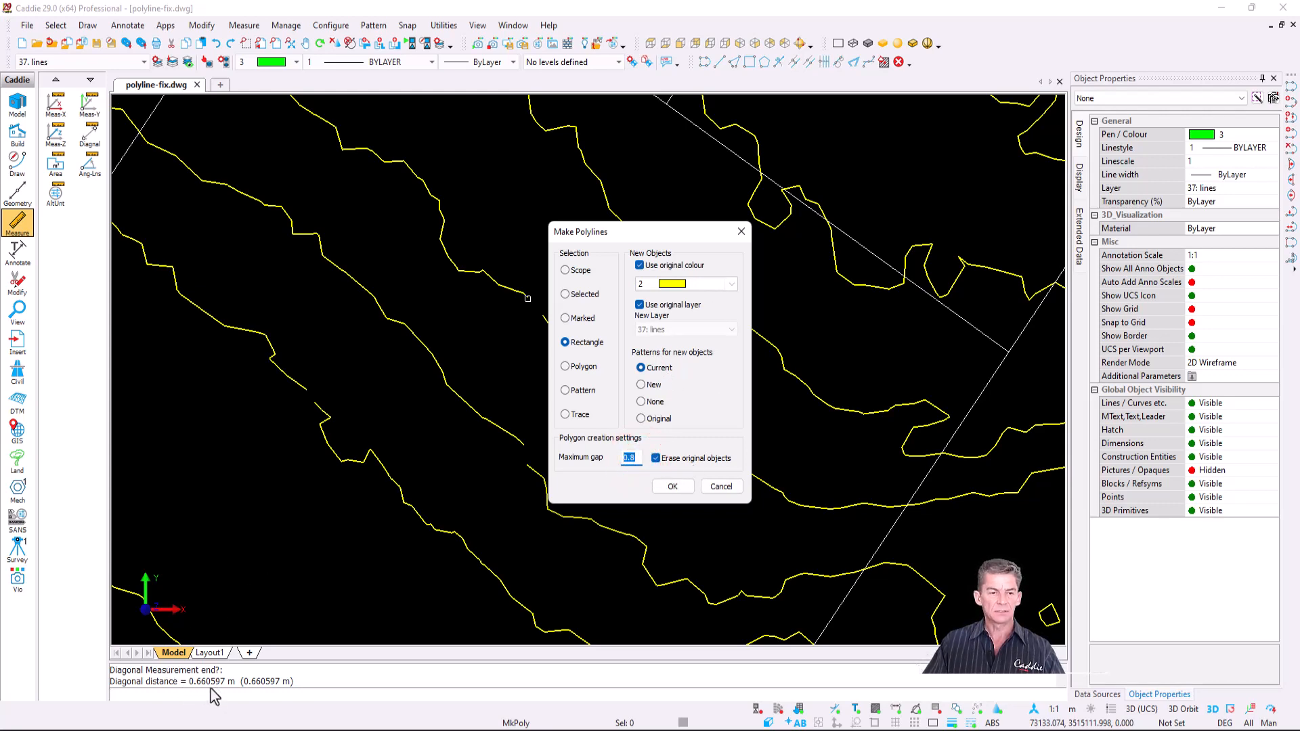
left_click(673, 486)
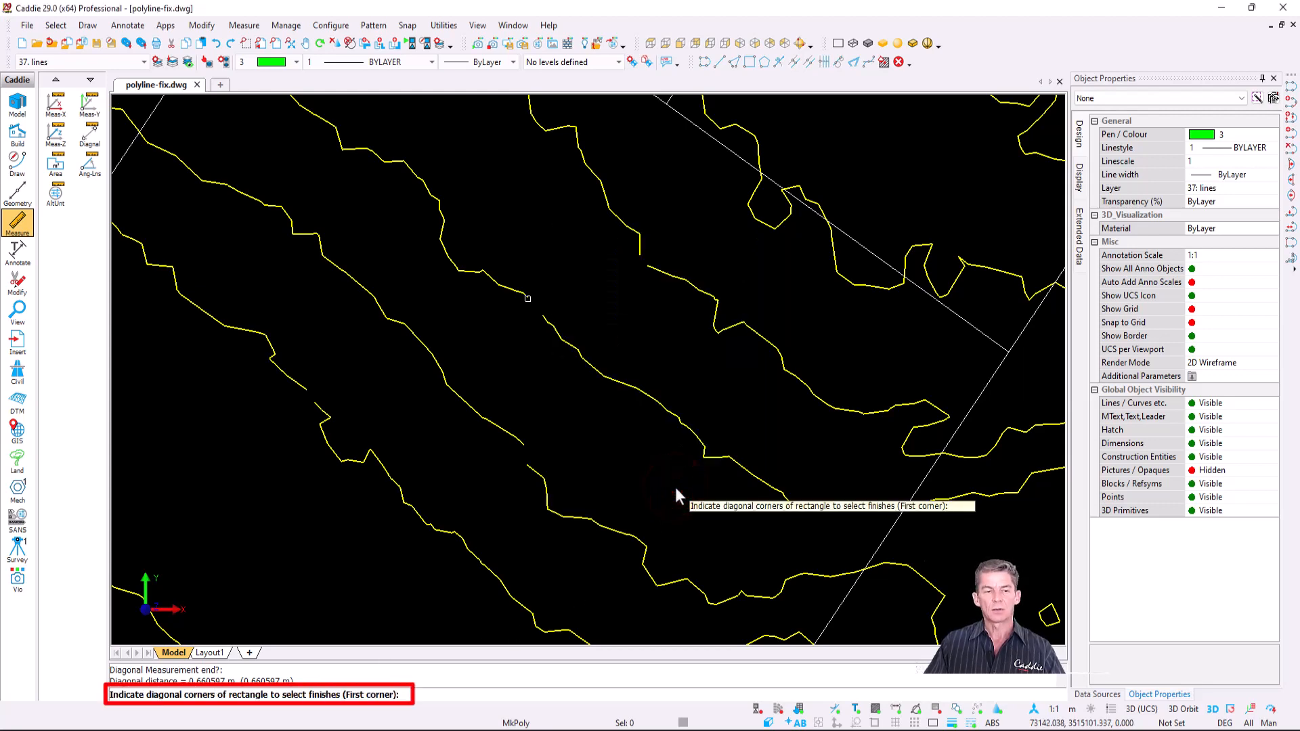
left_click(721, 202)
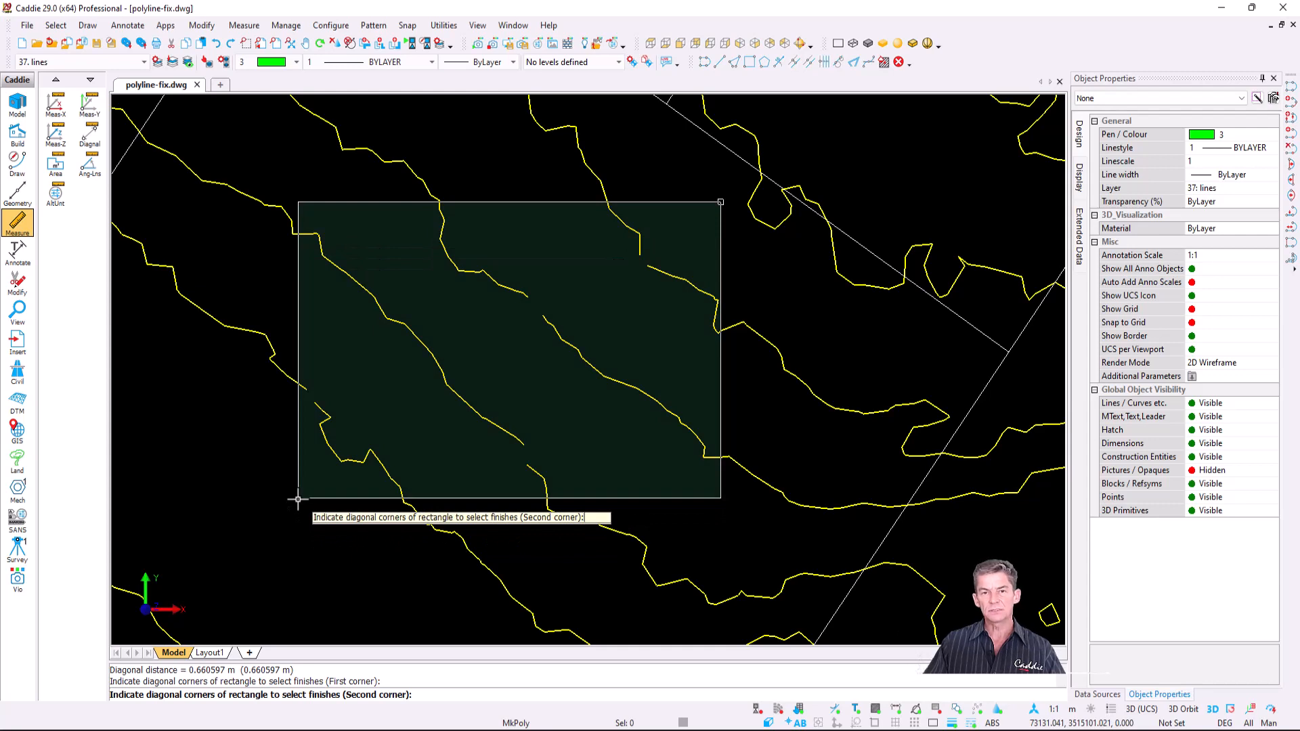
left_click(298, 500)
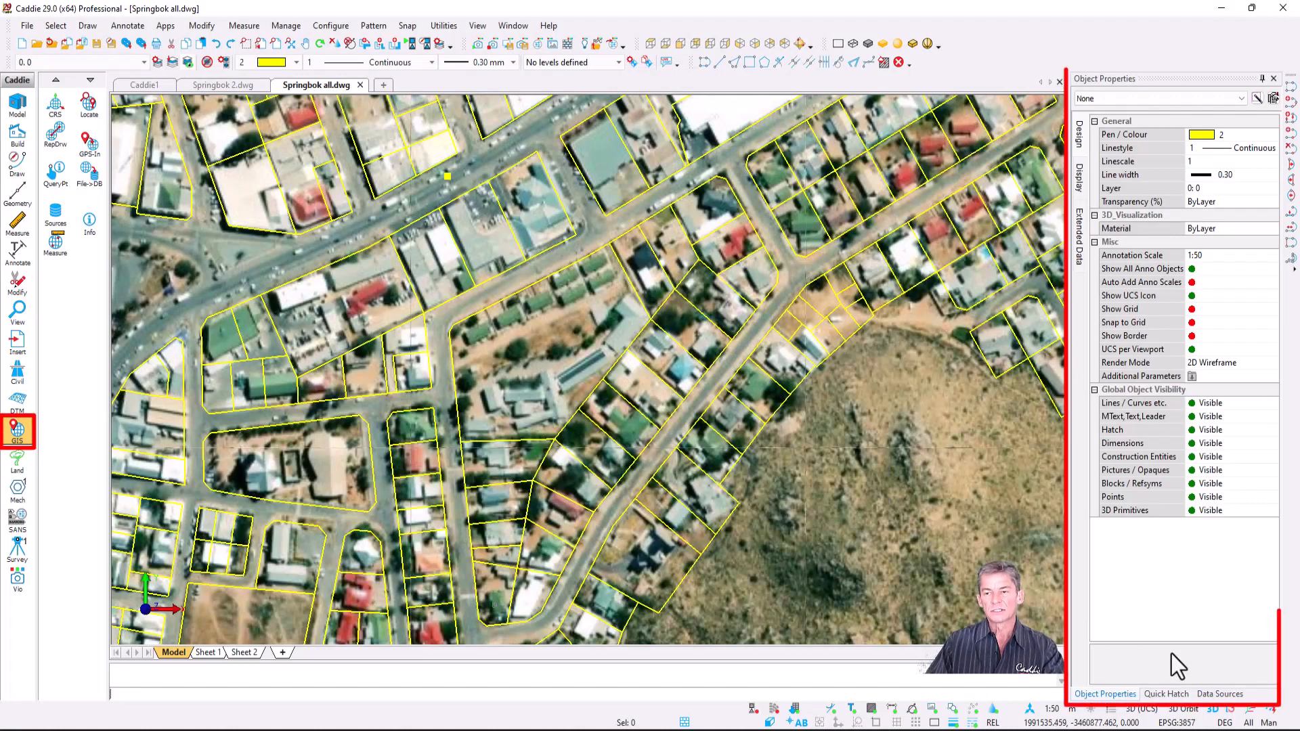
- Turn off Bing Satellite and check one parcel: a closed polyline with area 1684.502675
left_click(1224, 694)
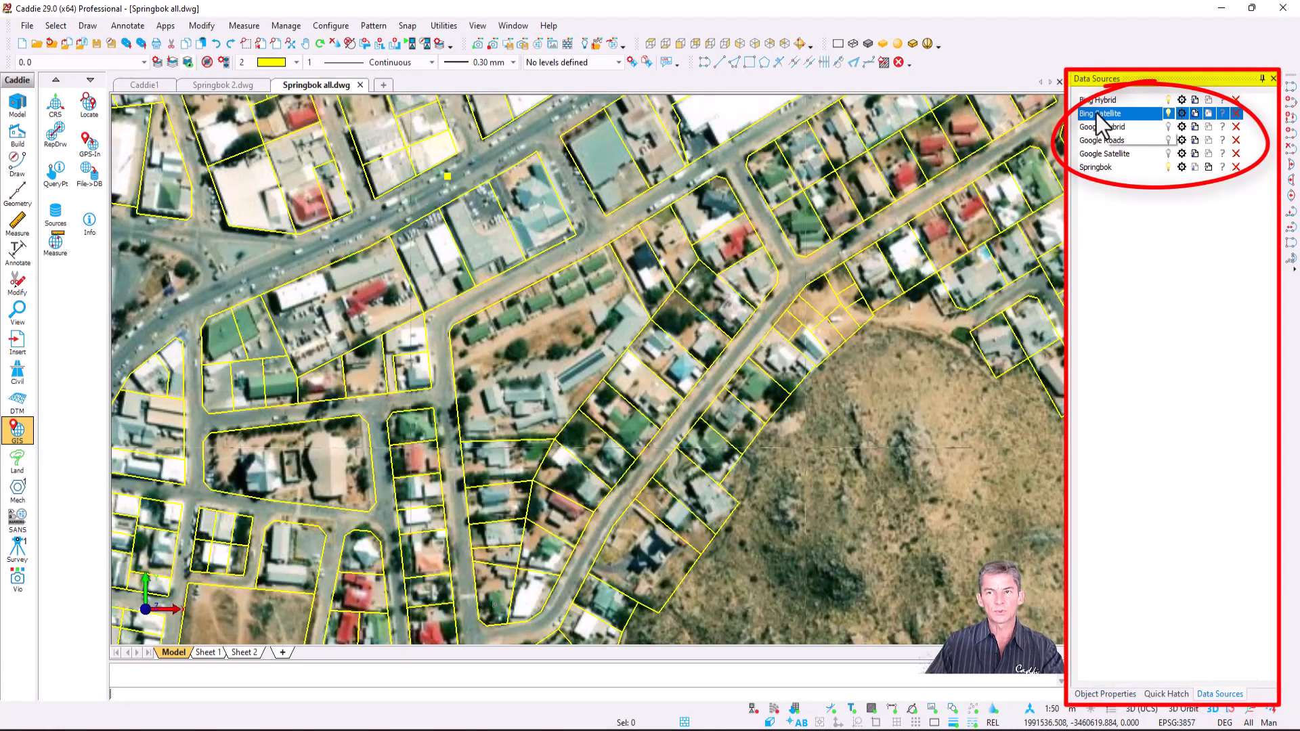
left_click(1169, 113)
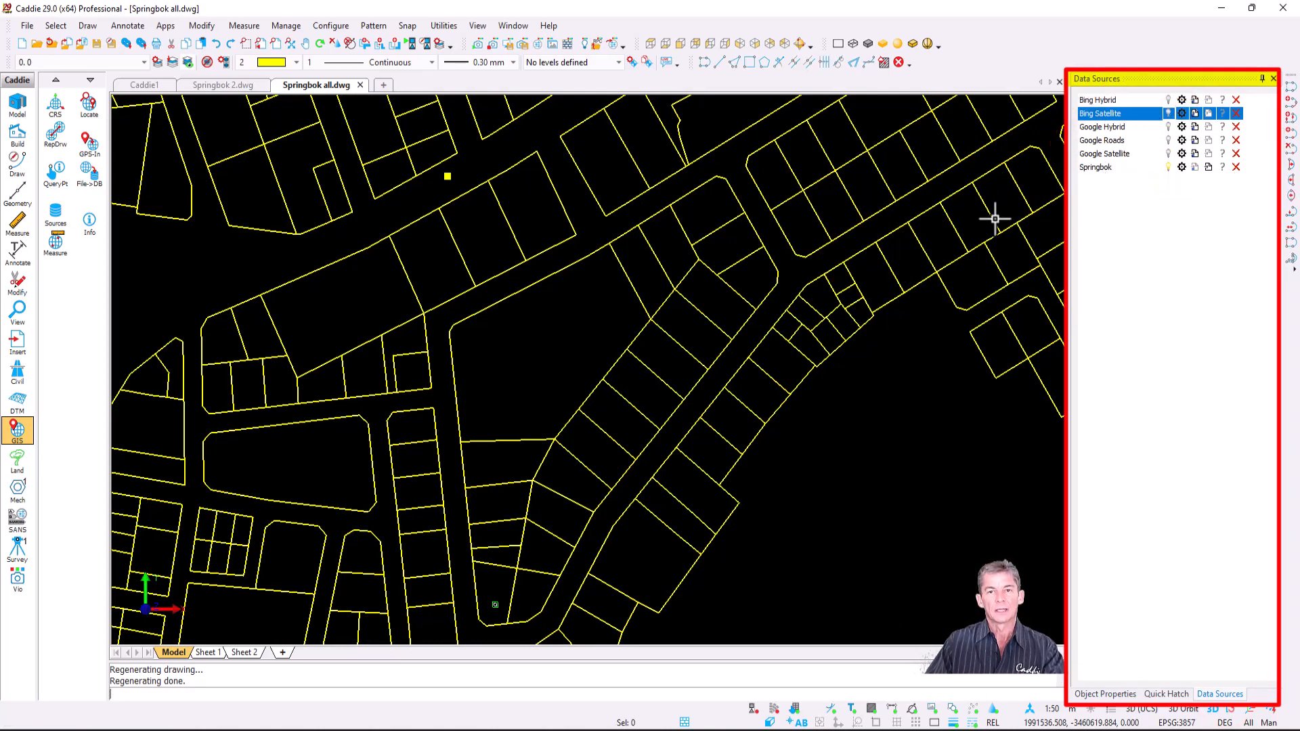
left_click(679, 353)
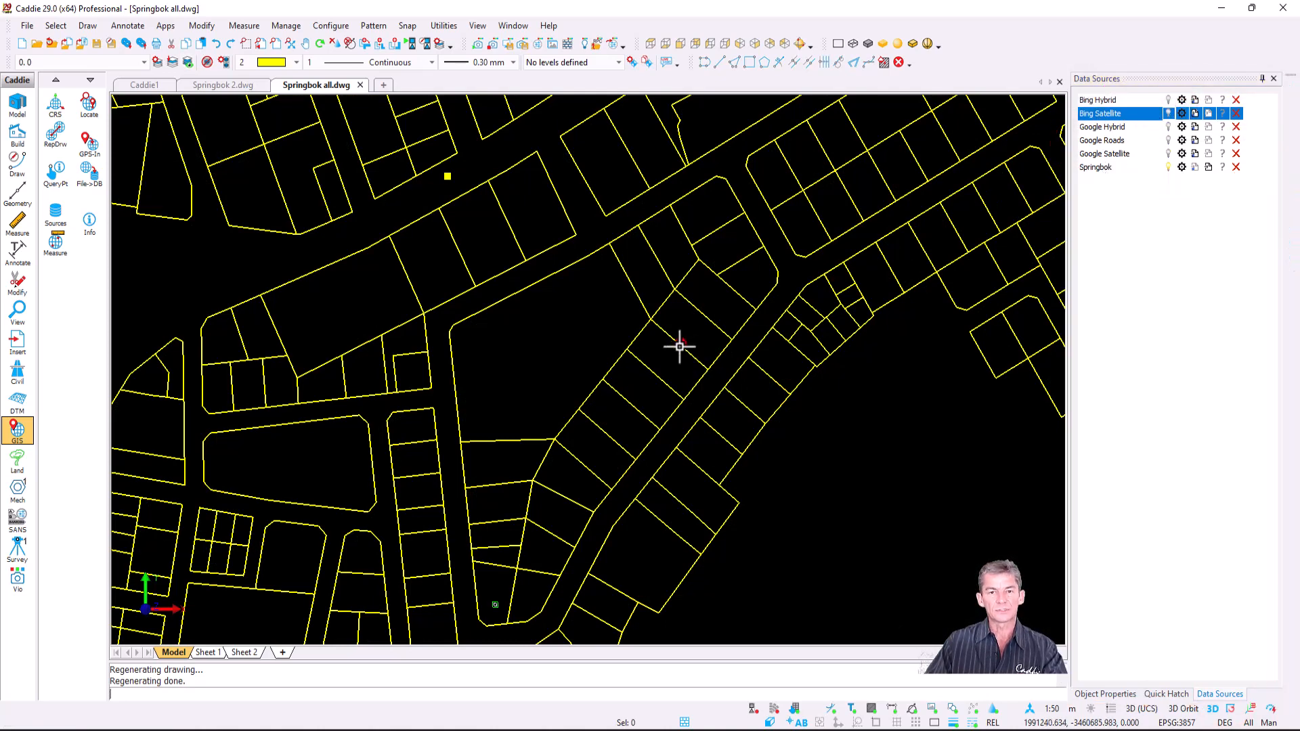
left_click(1111, 698)
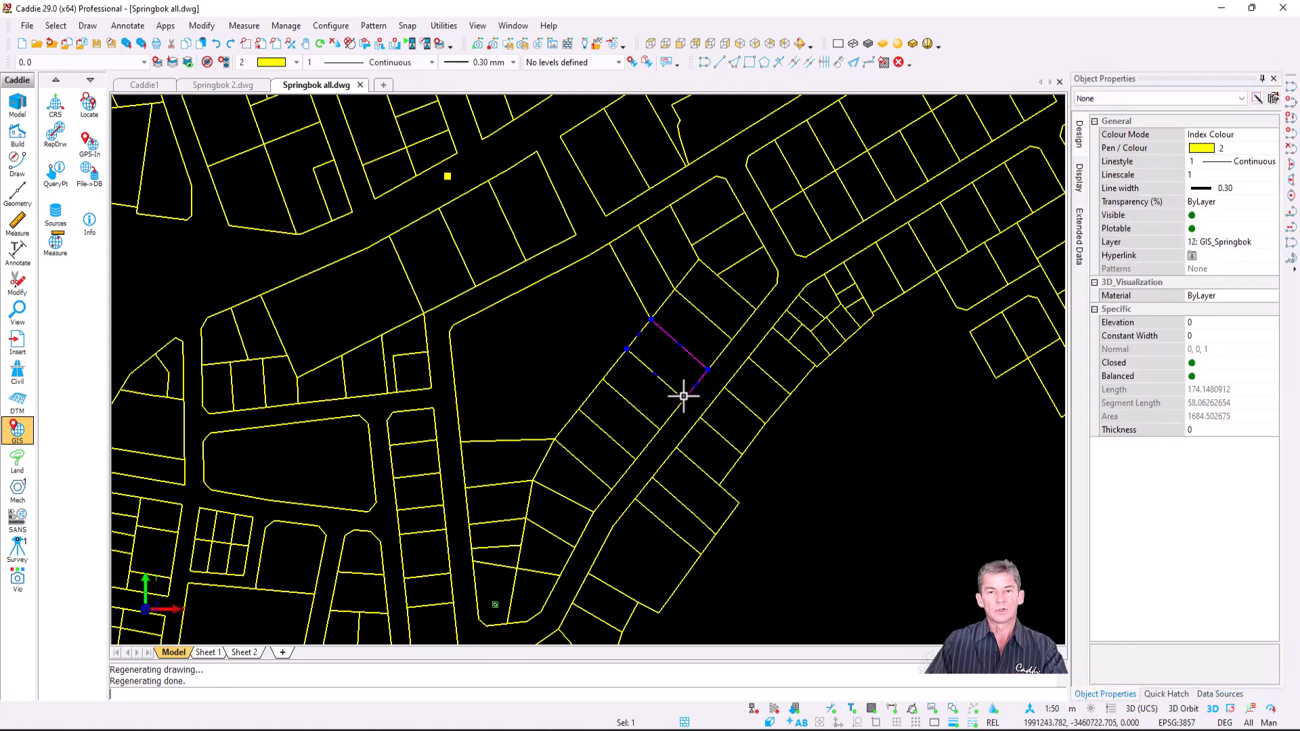
key("Escape")
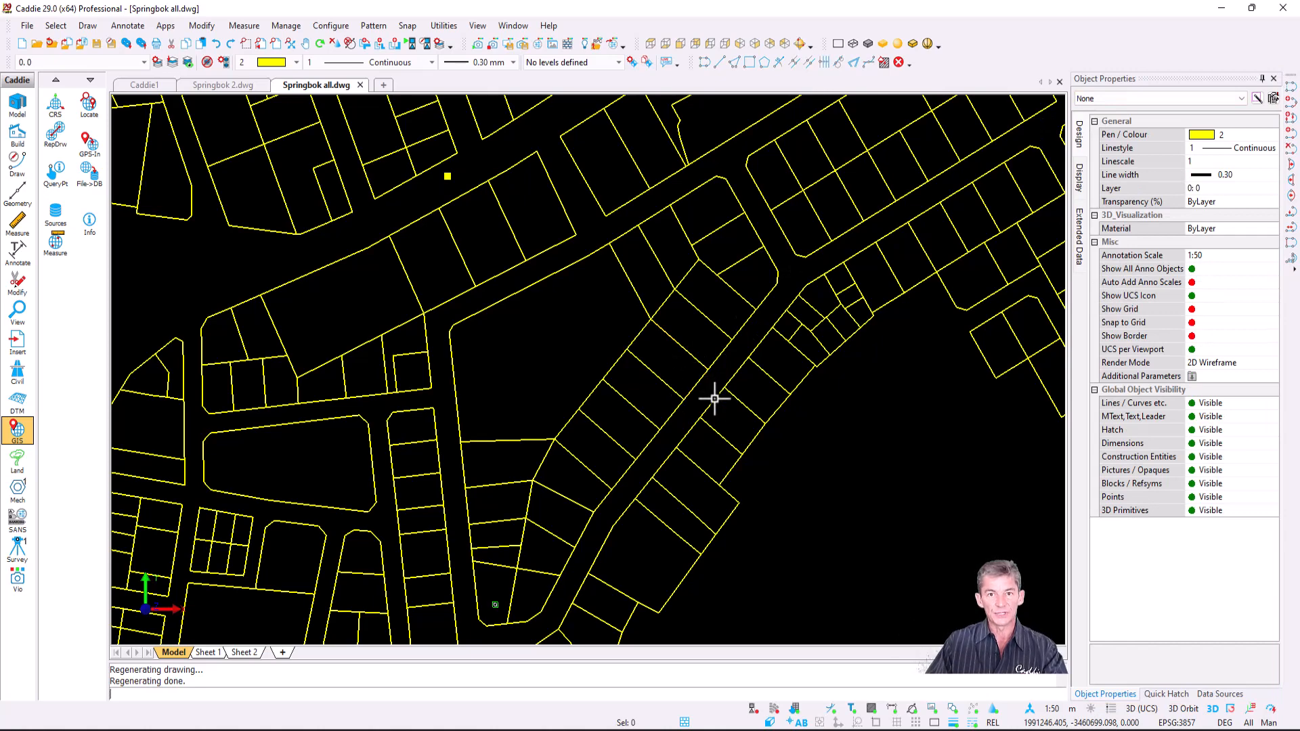
left_click(819, 455)
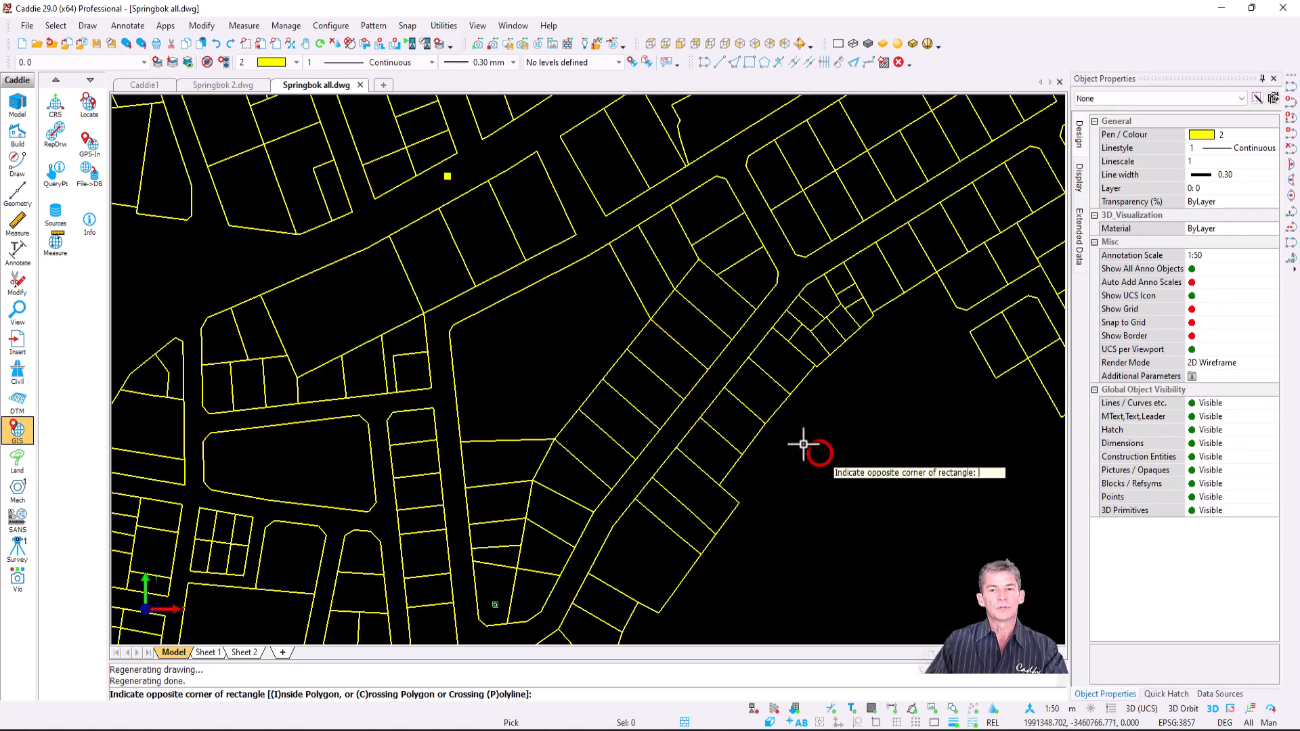
left_click(474, 216)
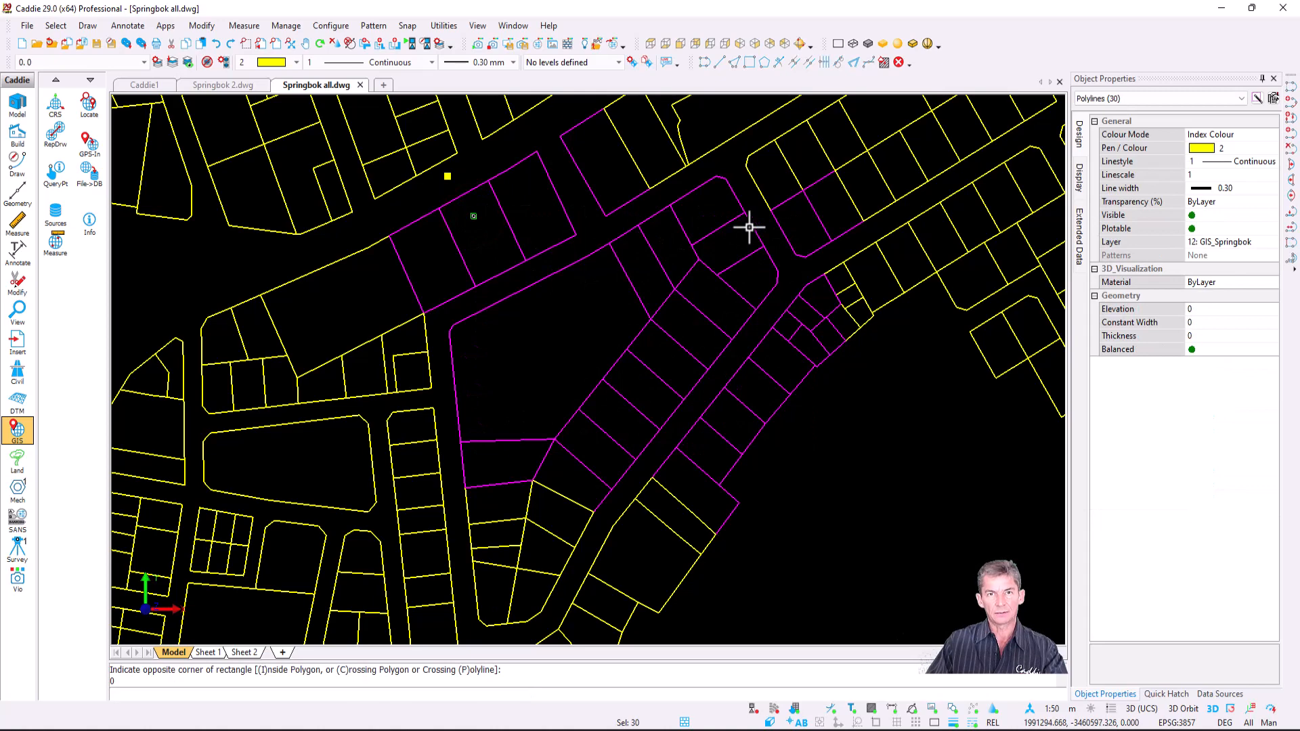
key("Escape")
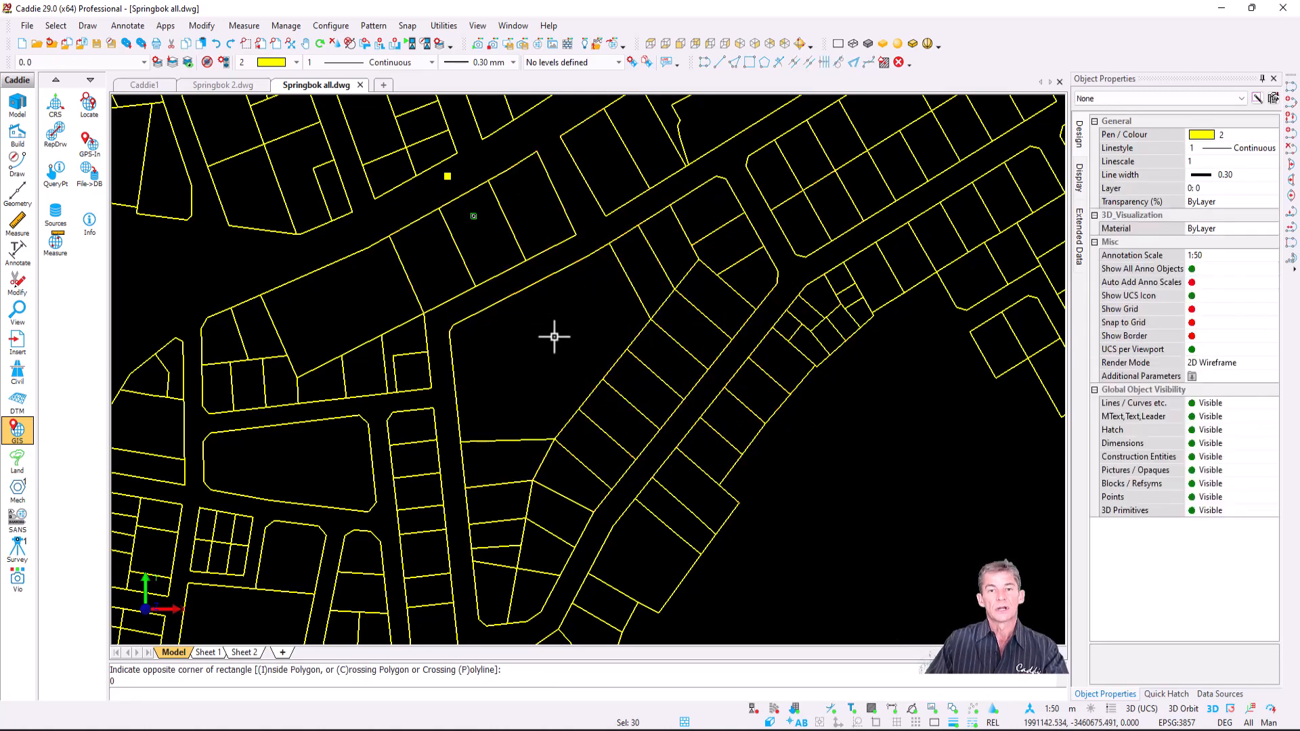
left_click(428, 213)
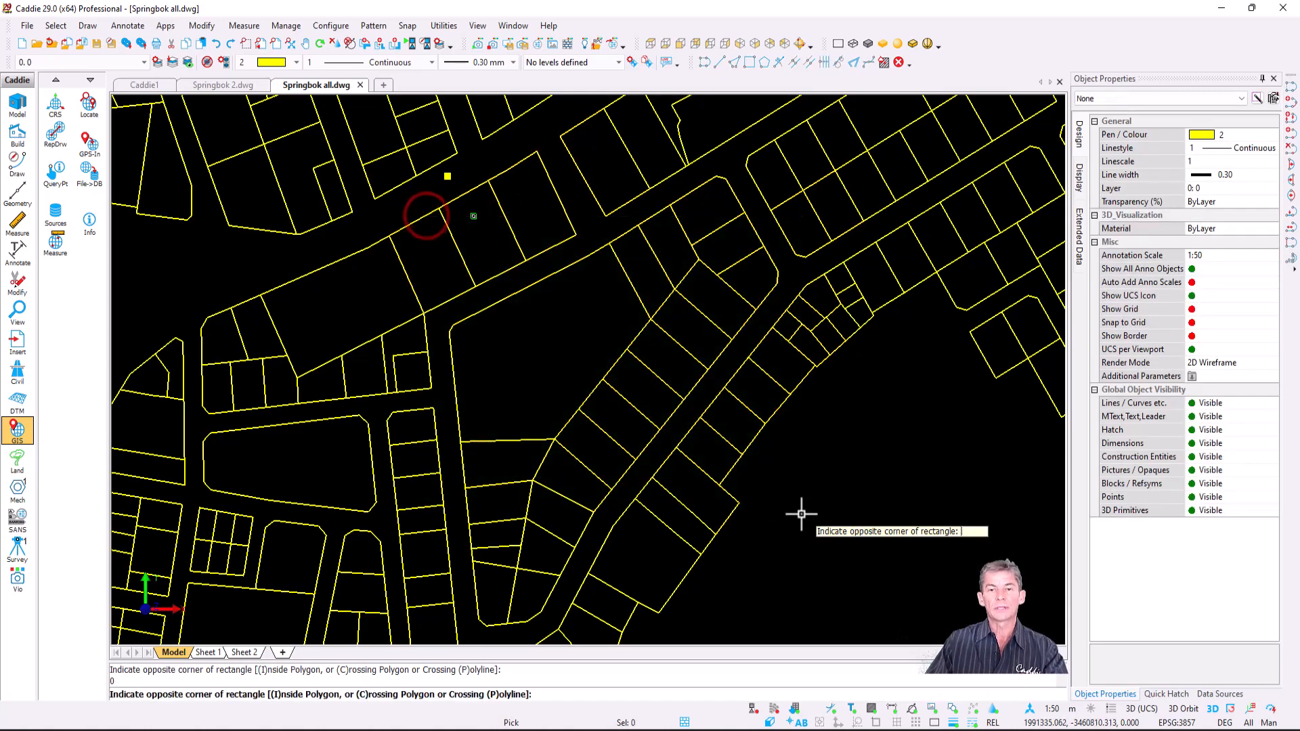
left_click(835, 522)
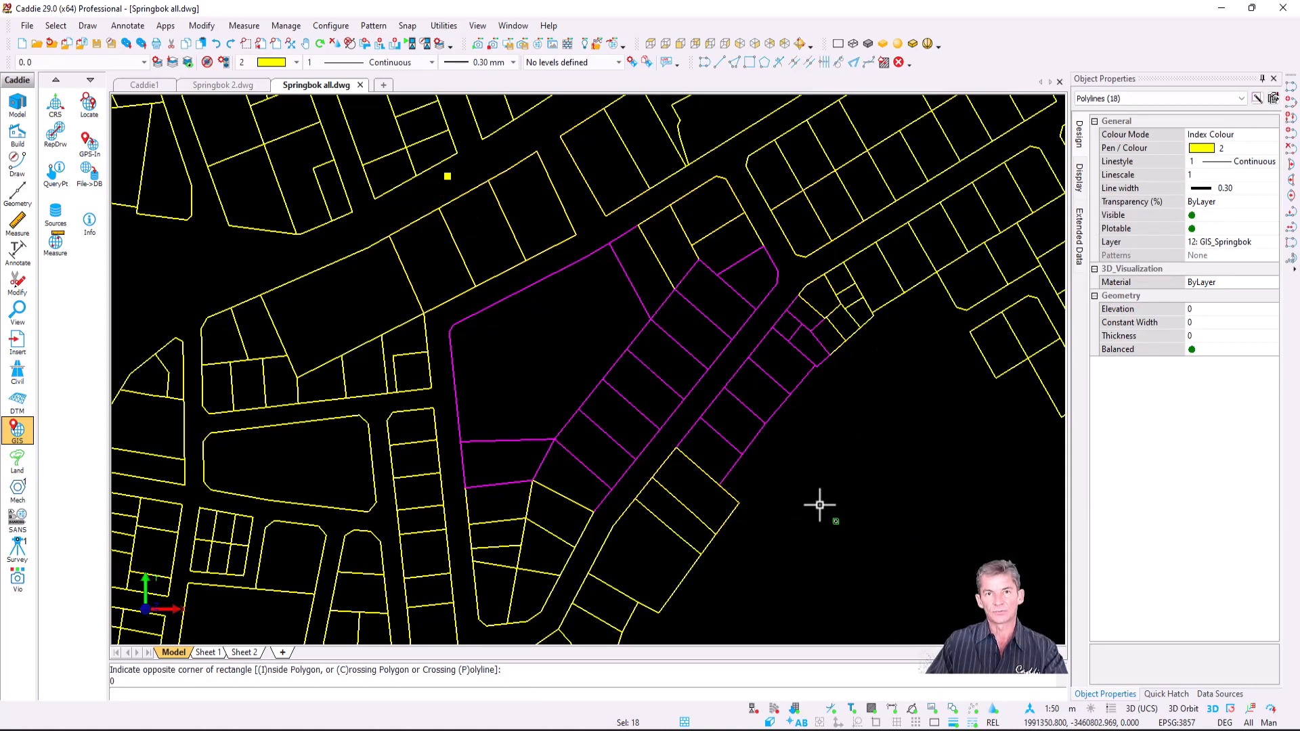
key("Escape")
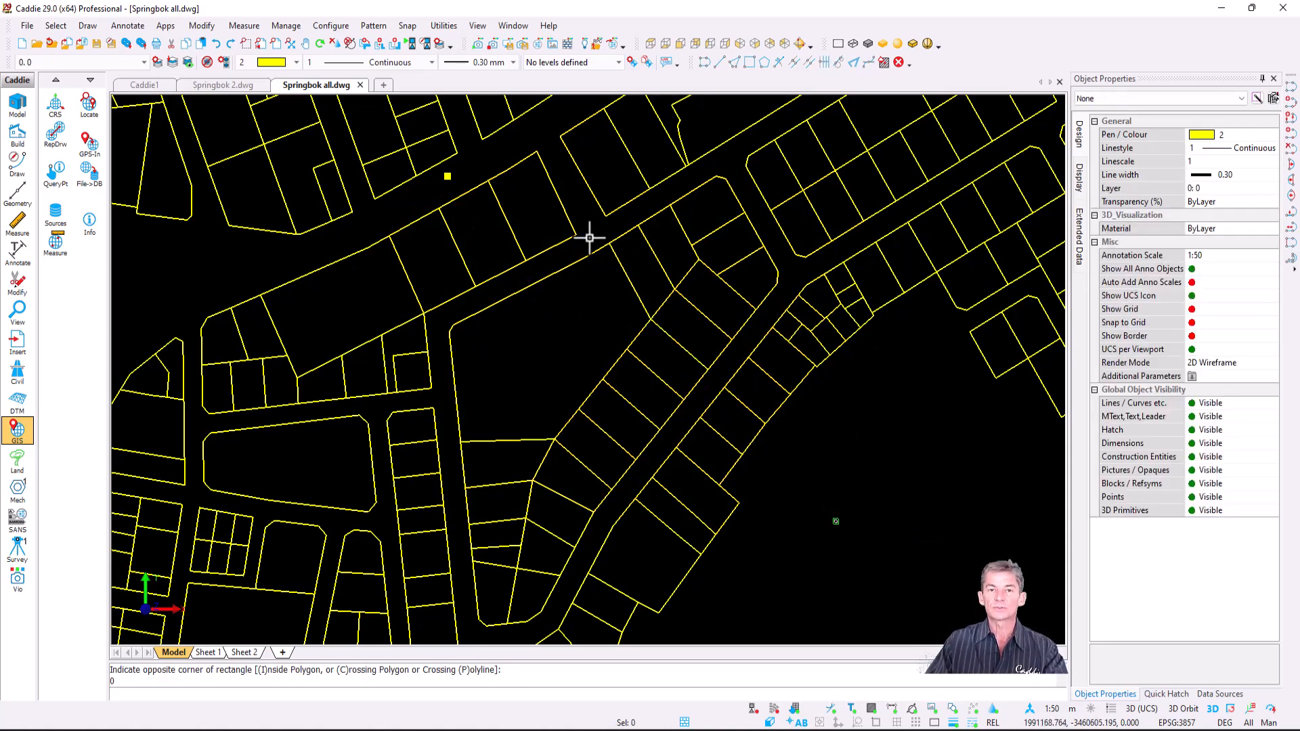
type("i")
key("Return")
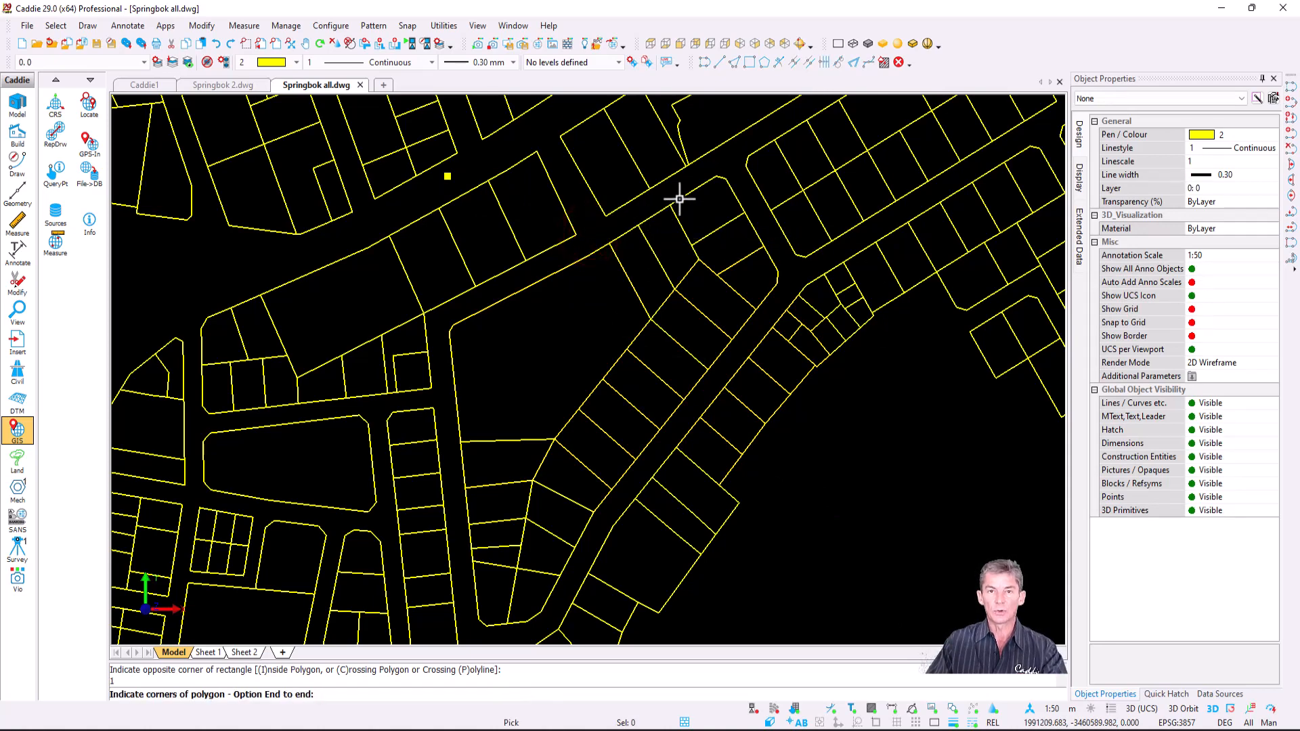
left_click(722, 164)
left_click(790, 272)
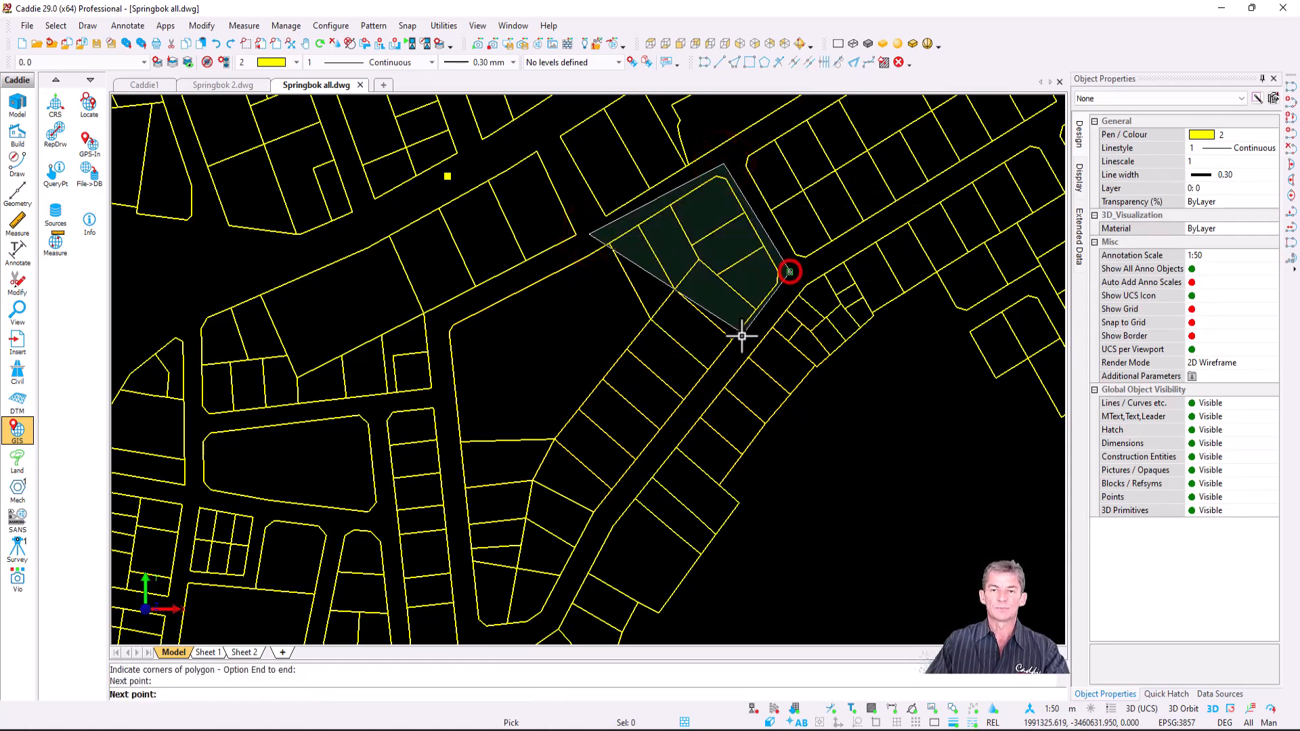
left_click(735, 356)
left_click(604, 521)
left_click(553, 619)
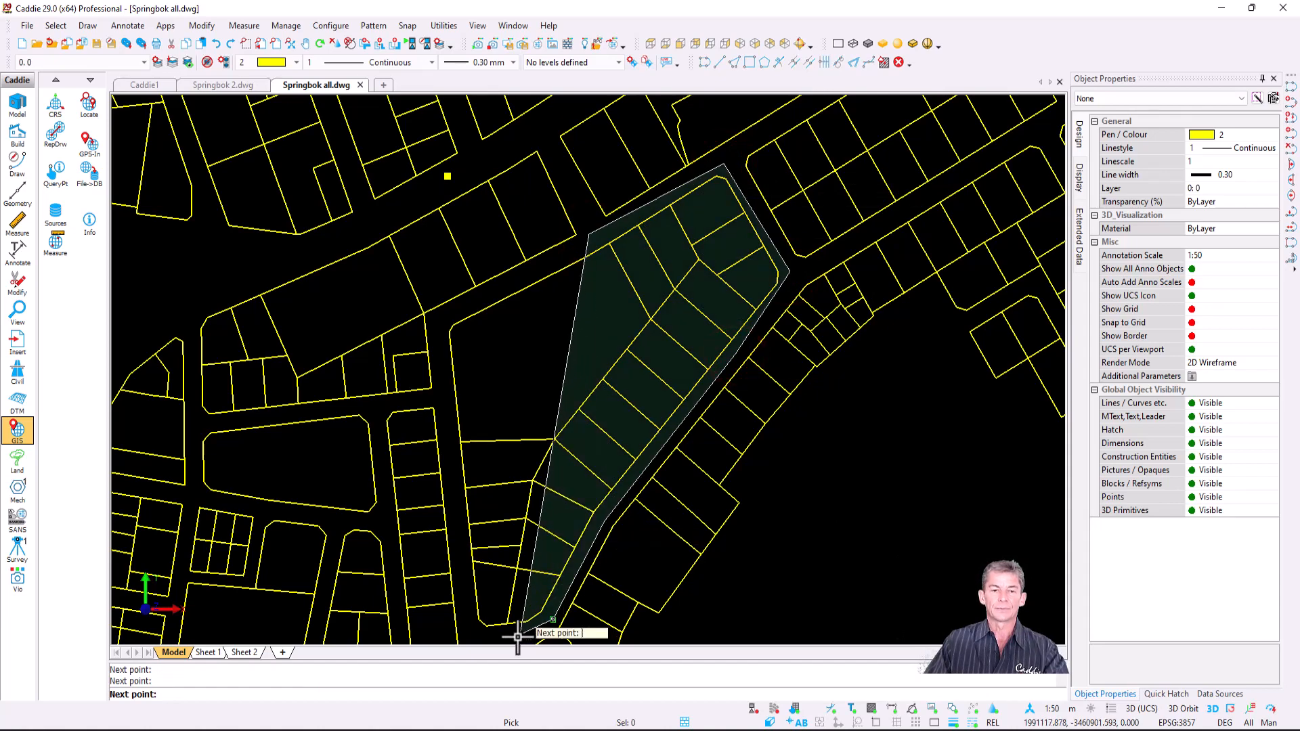
left_click(479, 632)
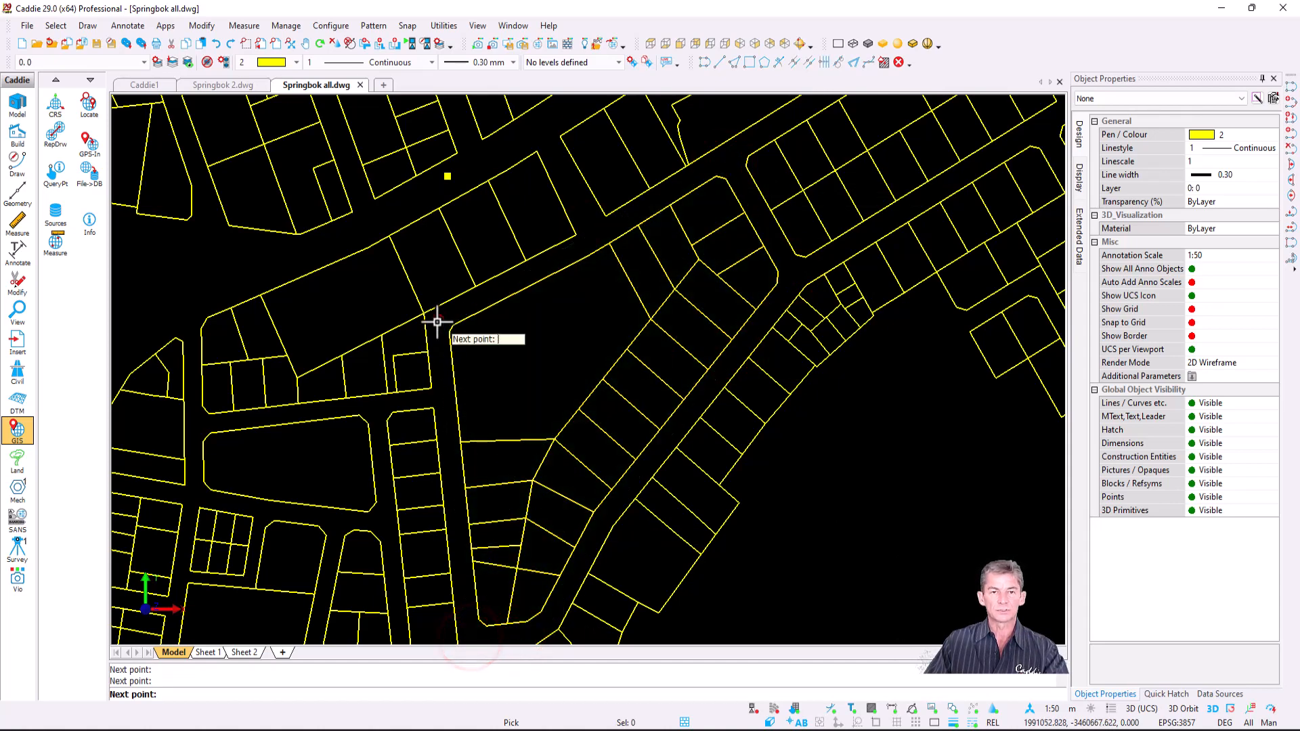
key("e")
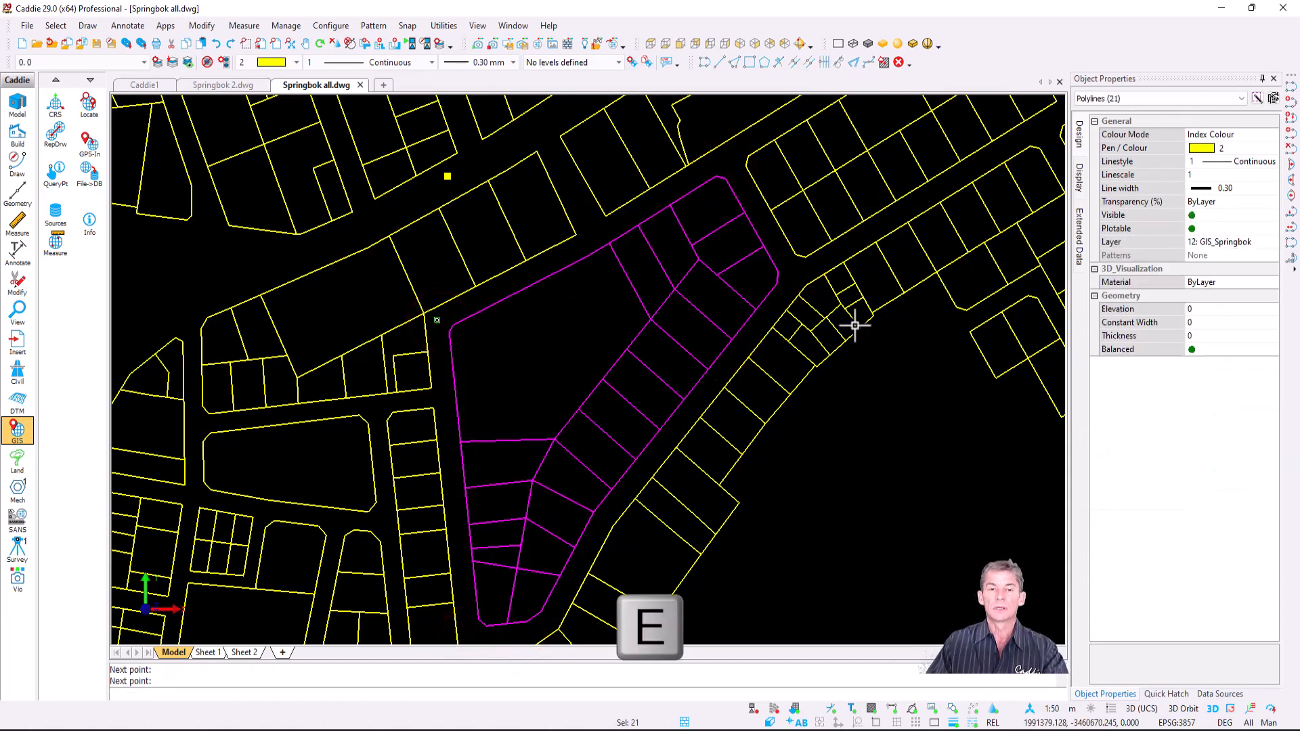
key("Escape")
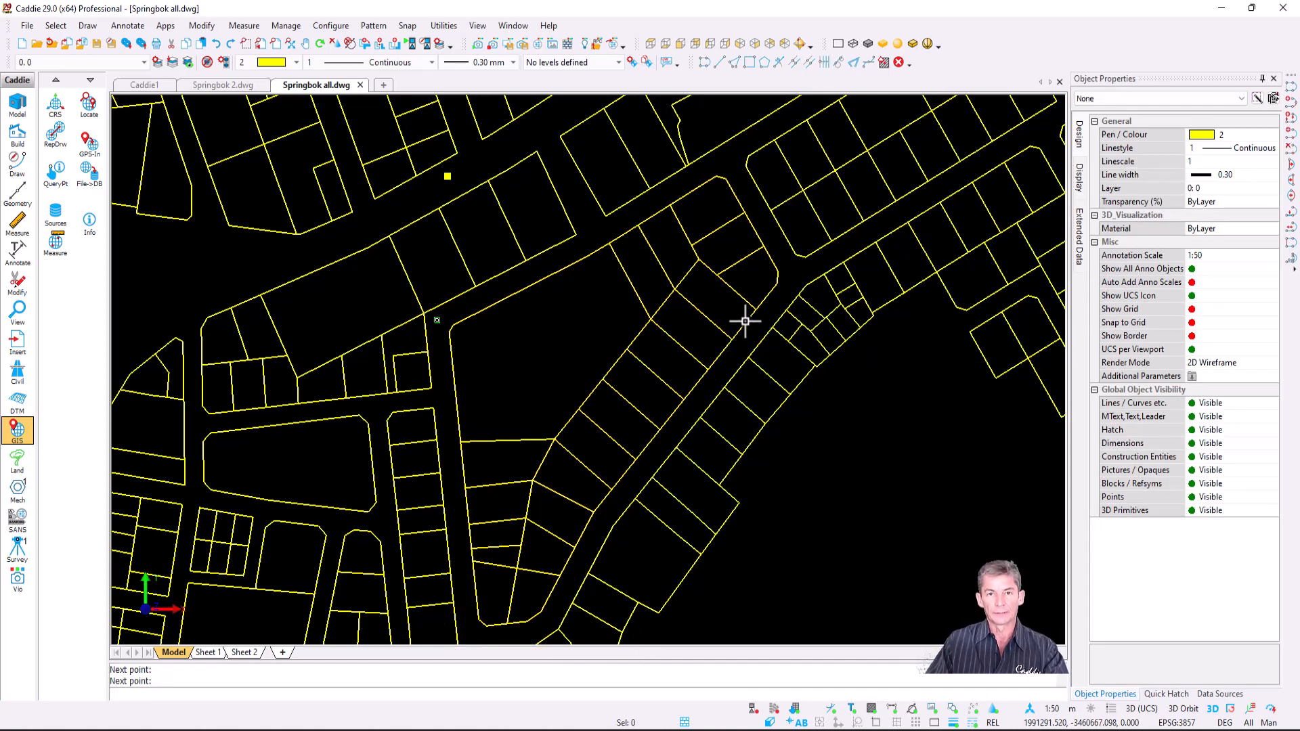
- Select the 15 road-side parcels with a crossing polyline running down the road
left_click(705, 196)
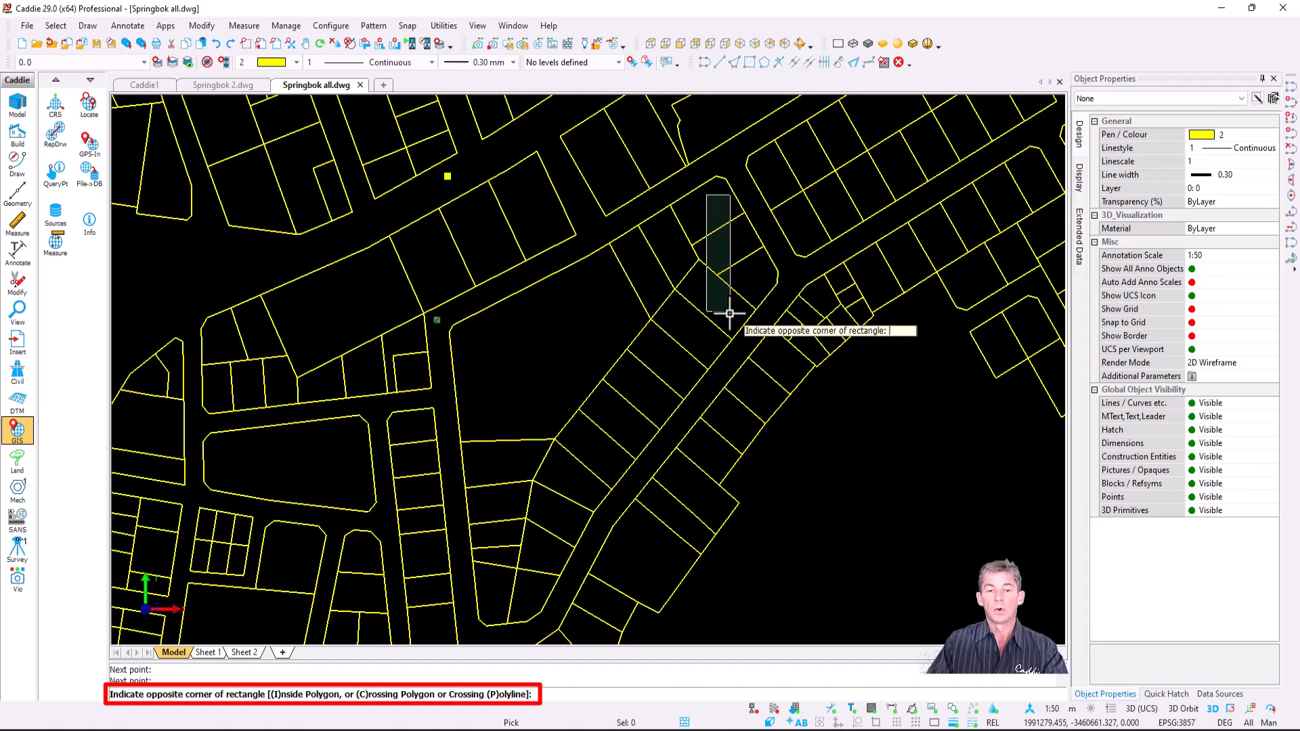
key("p")
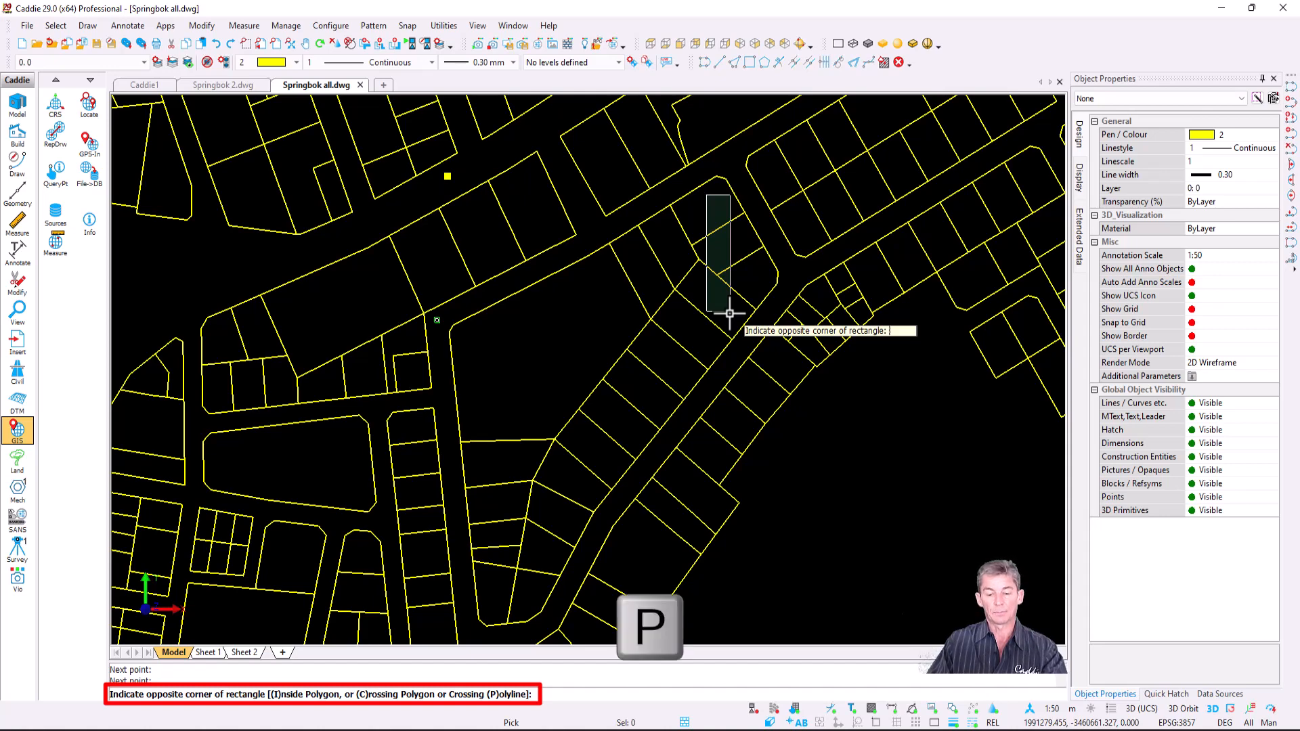
left_click(750, 282)
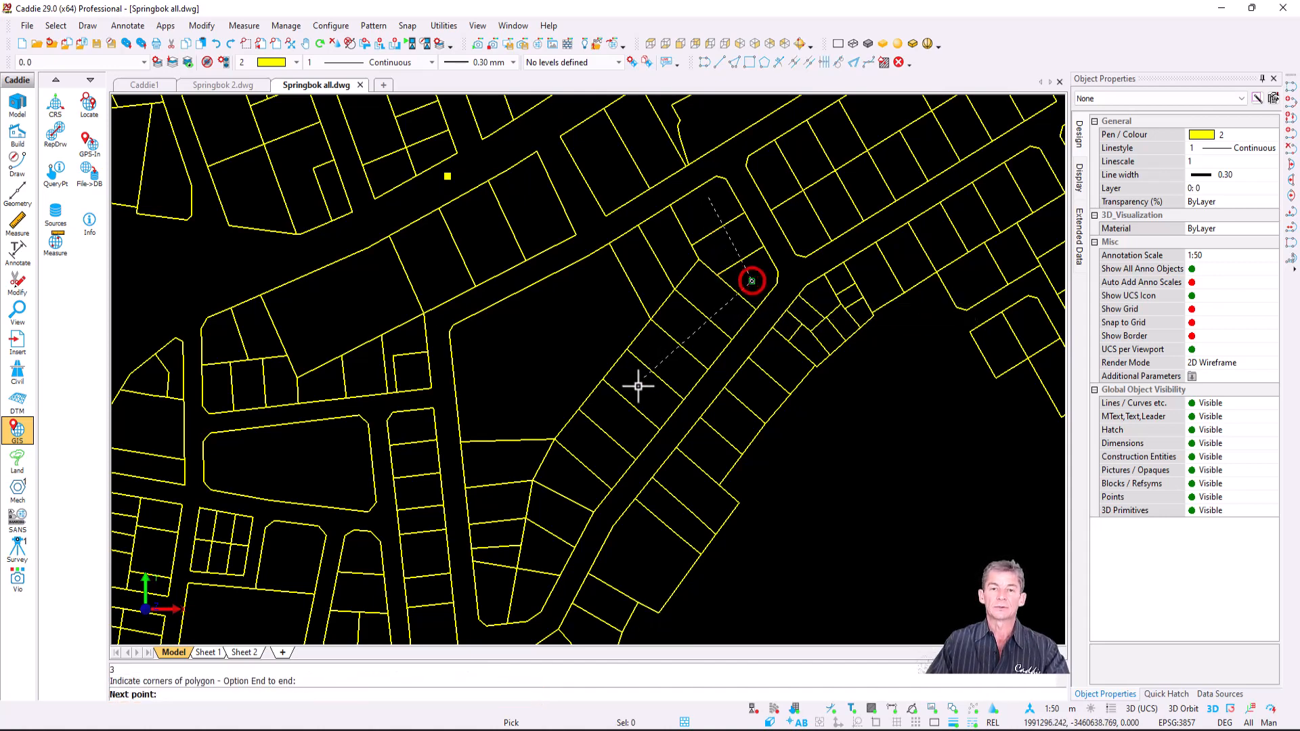
left_click(601, 439)
left_click(573, 477)
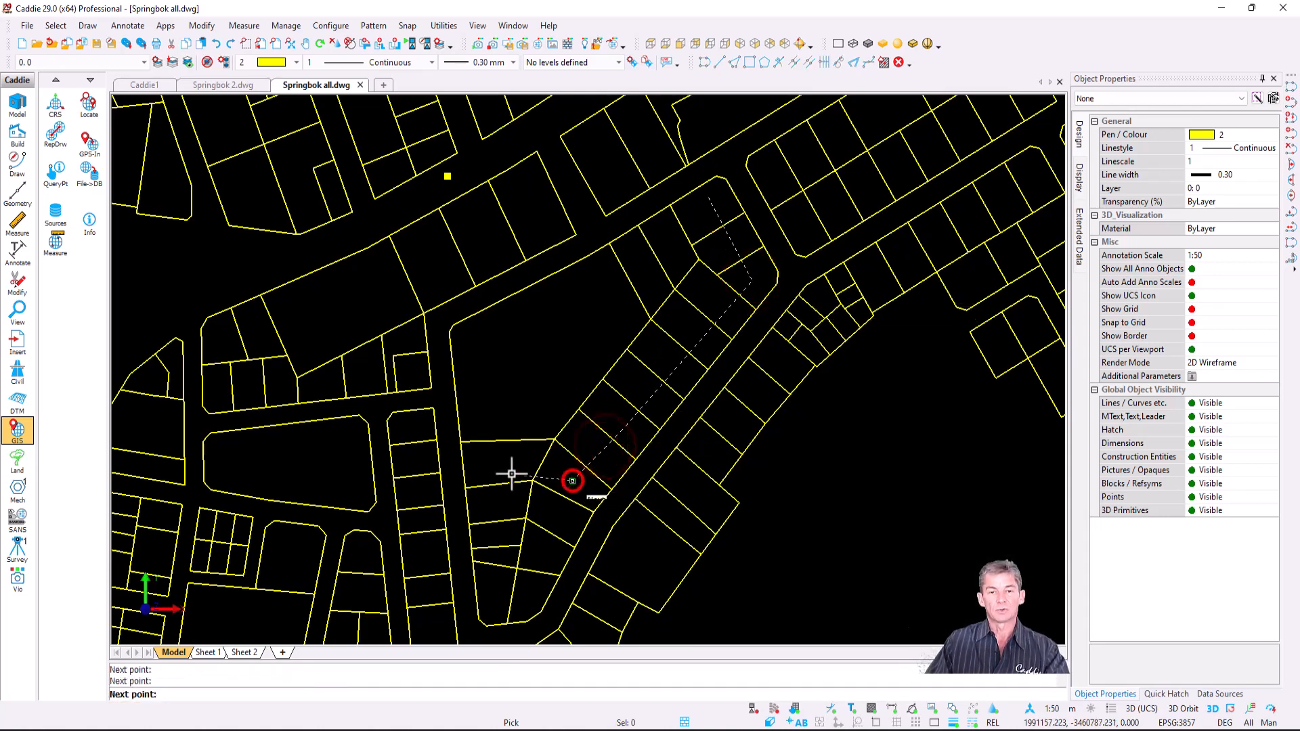
left_click(504, 464)
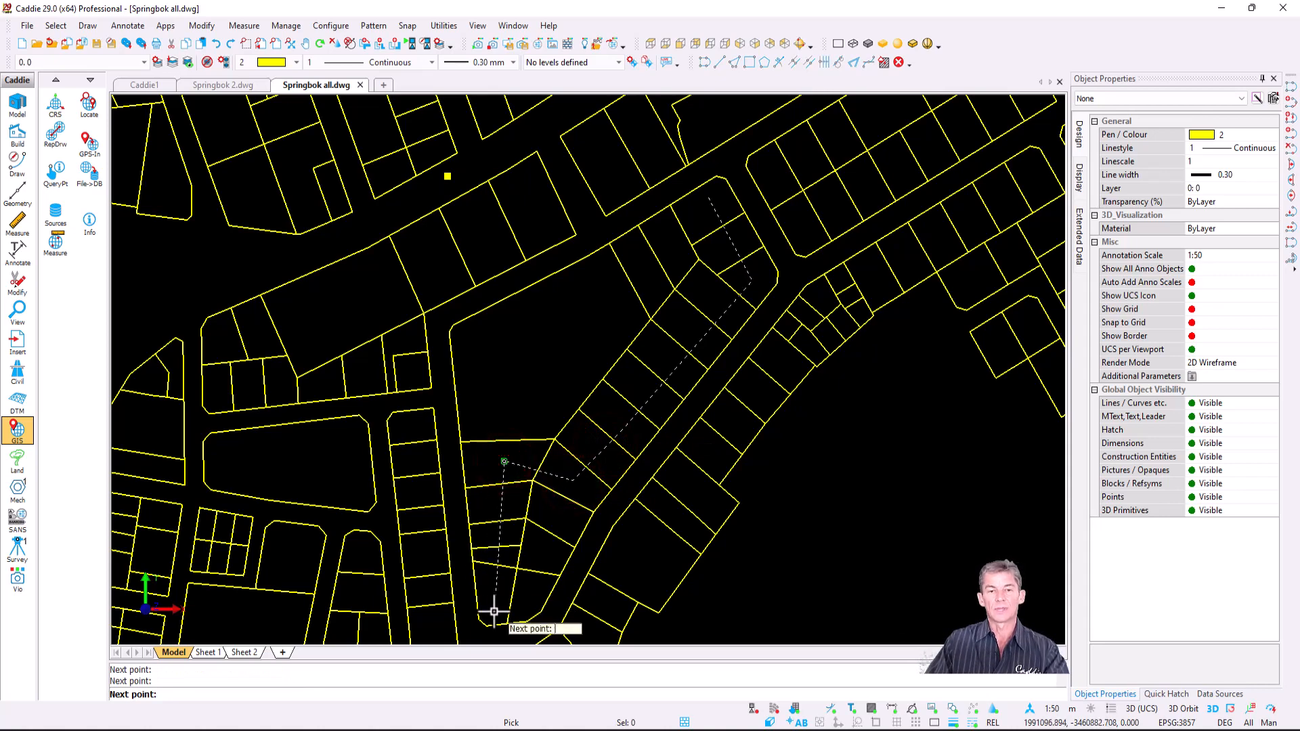
left_click(494, 611)
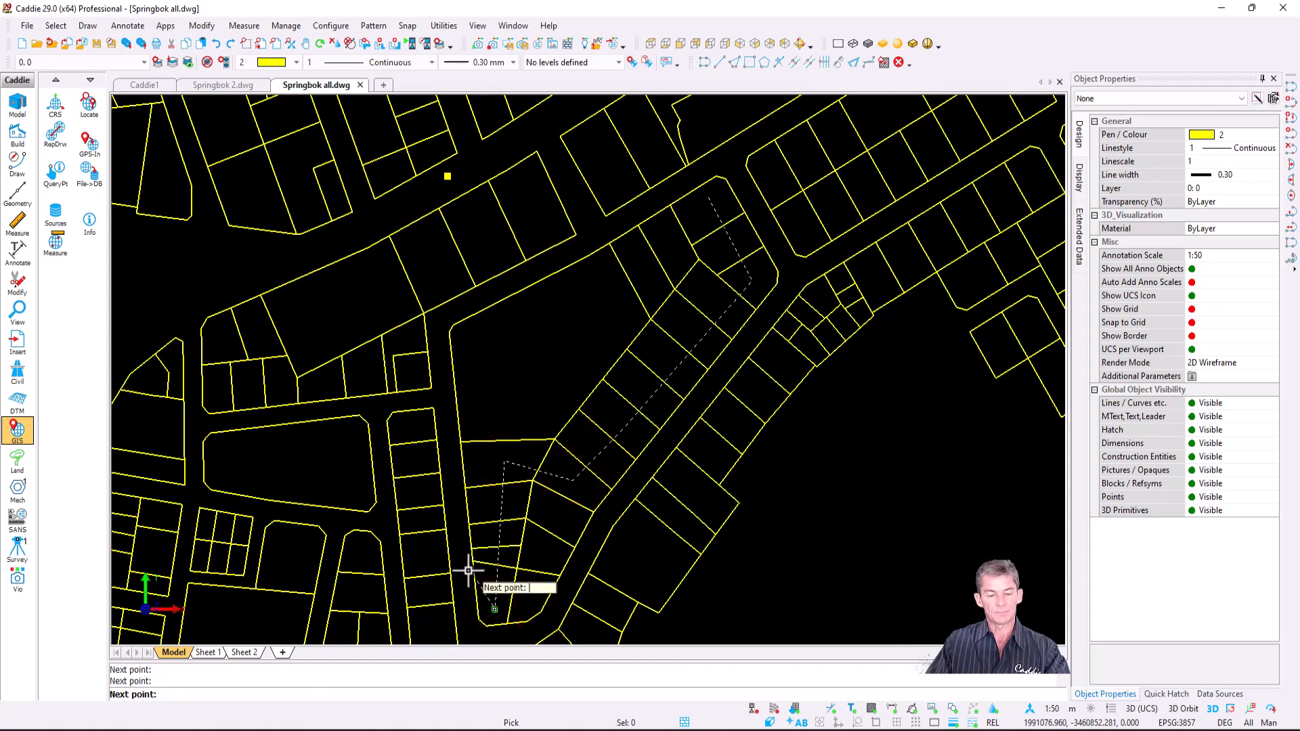
key("e")
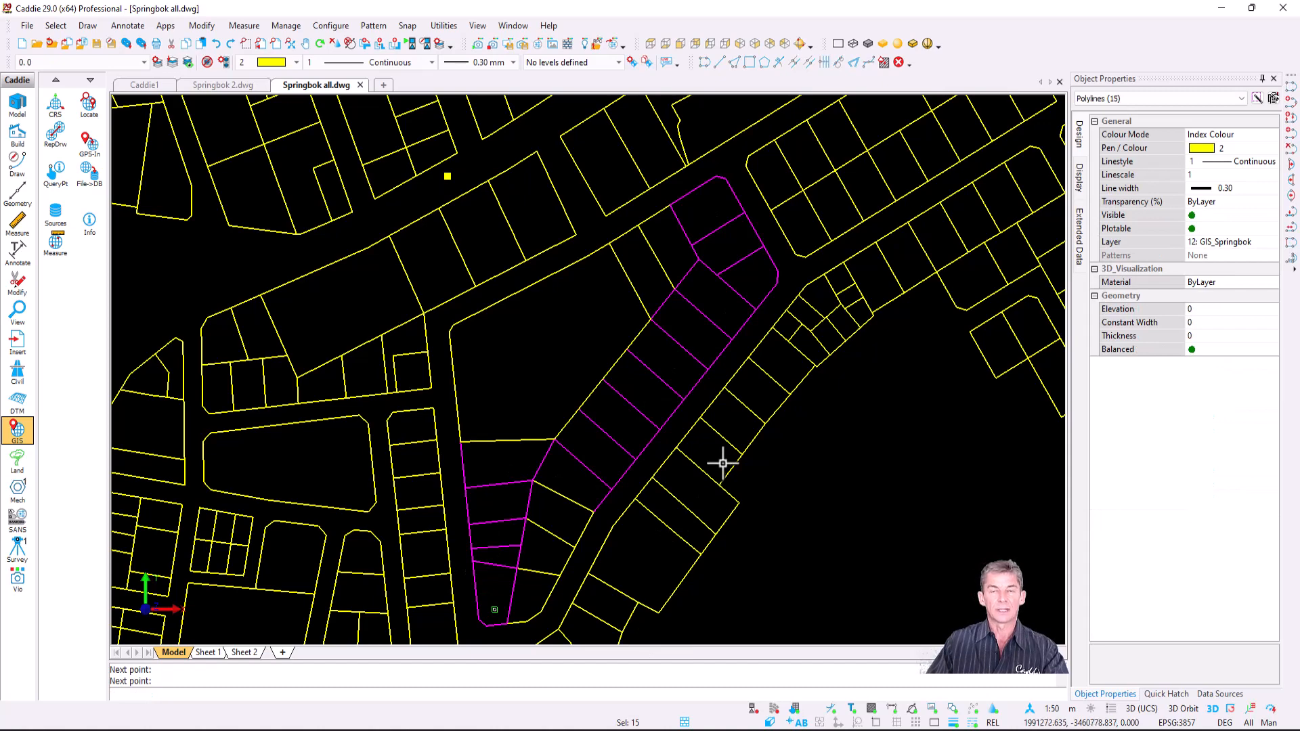
- Display only the selected parcels, hiding all other parcel boundaries
right_click(727, 305)
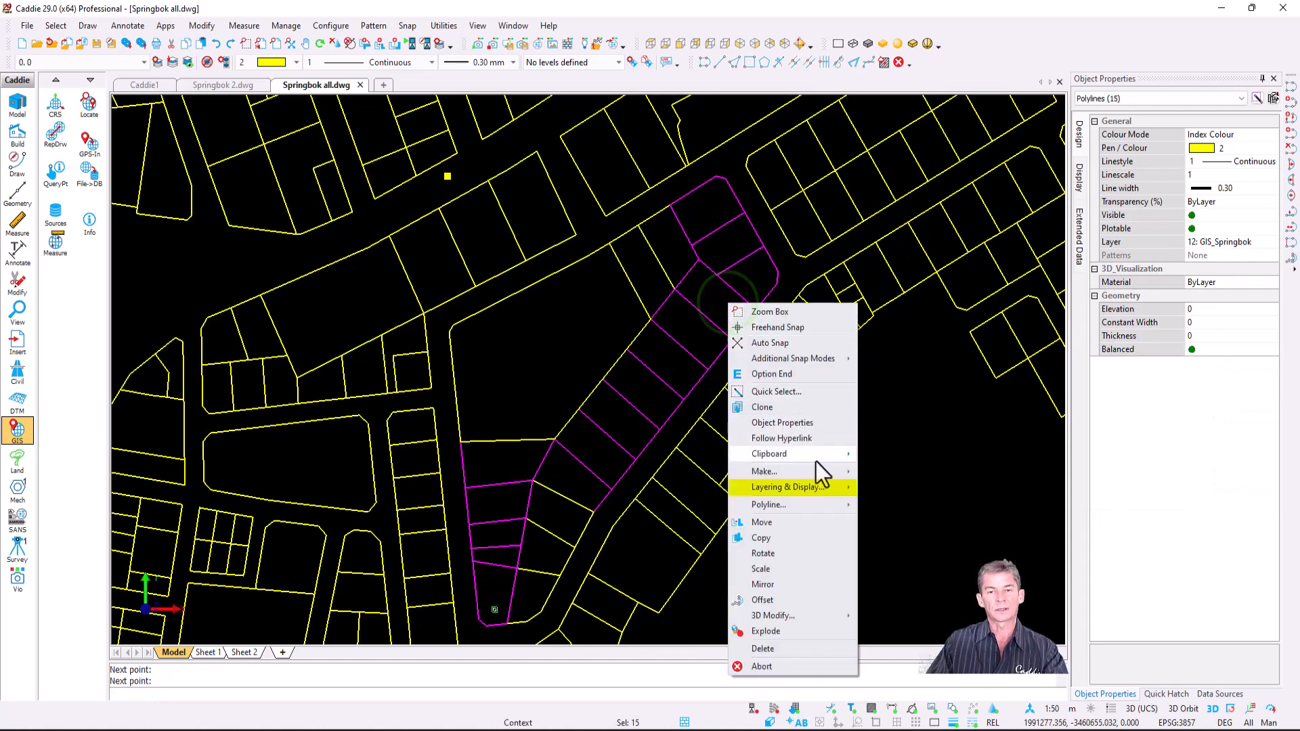
mouse_move(825, 492)
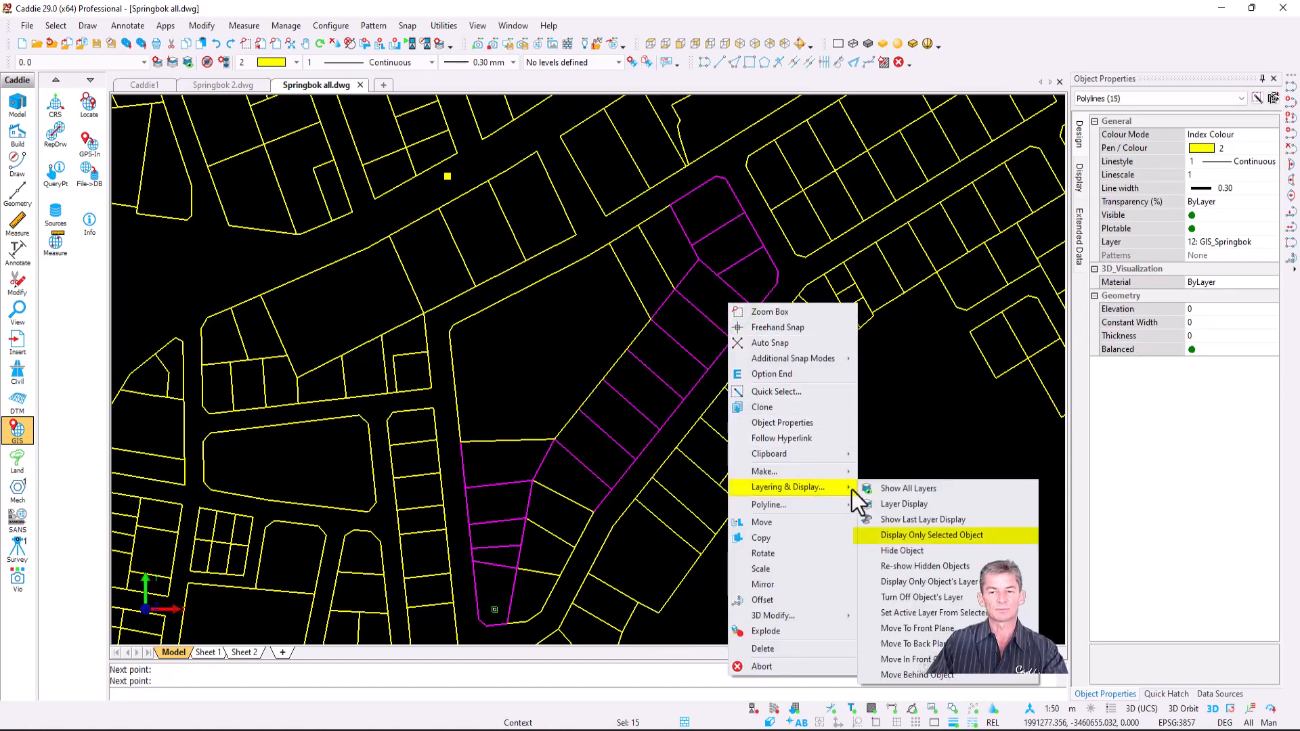
left_click(960, 539)
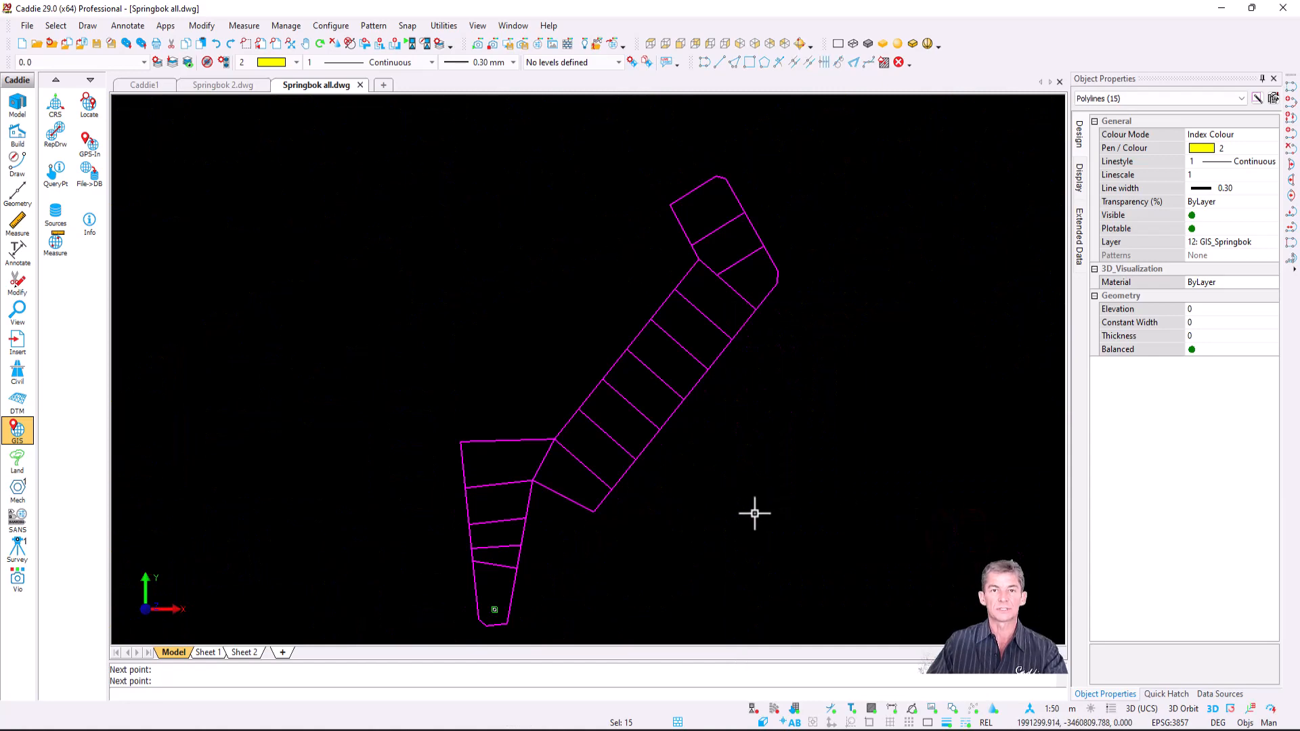
key("Escape")
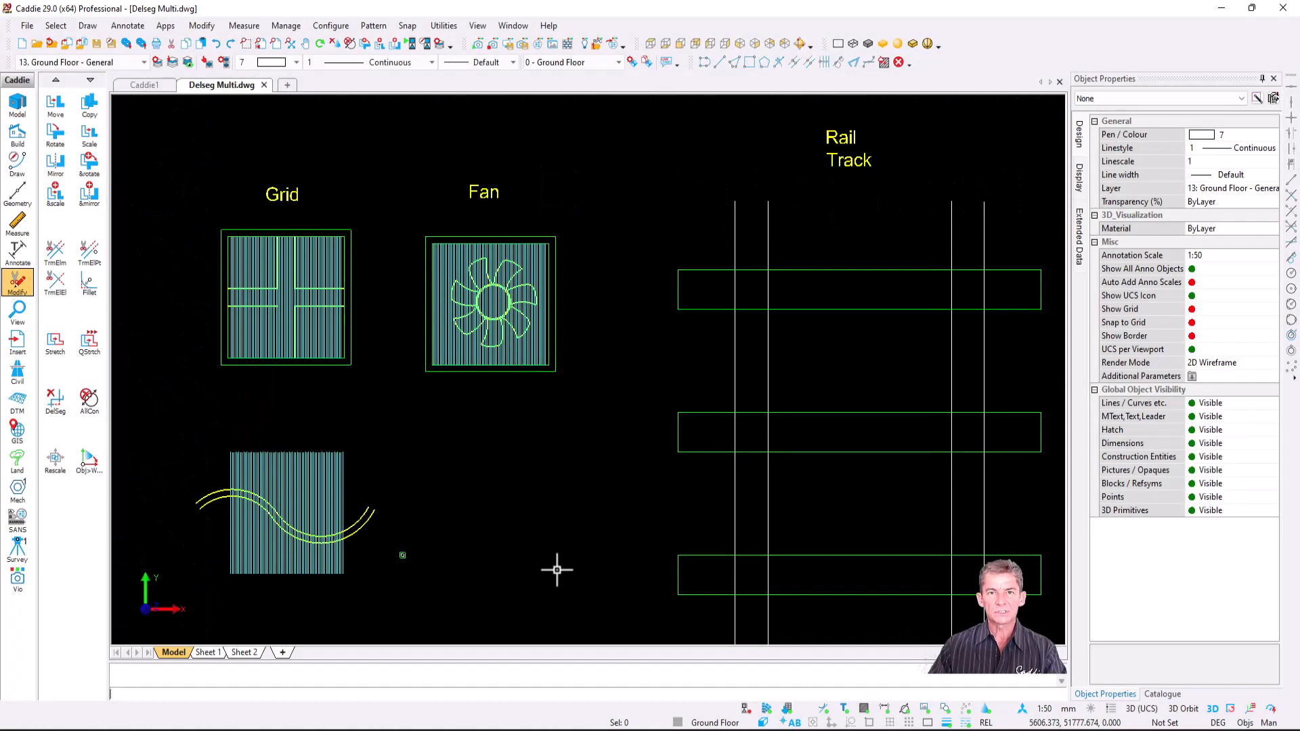
- Delete two hatch segments individually in the Grid's left band with DelSeg
scroll(203, 299, "up", 4)
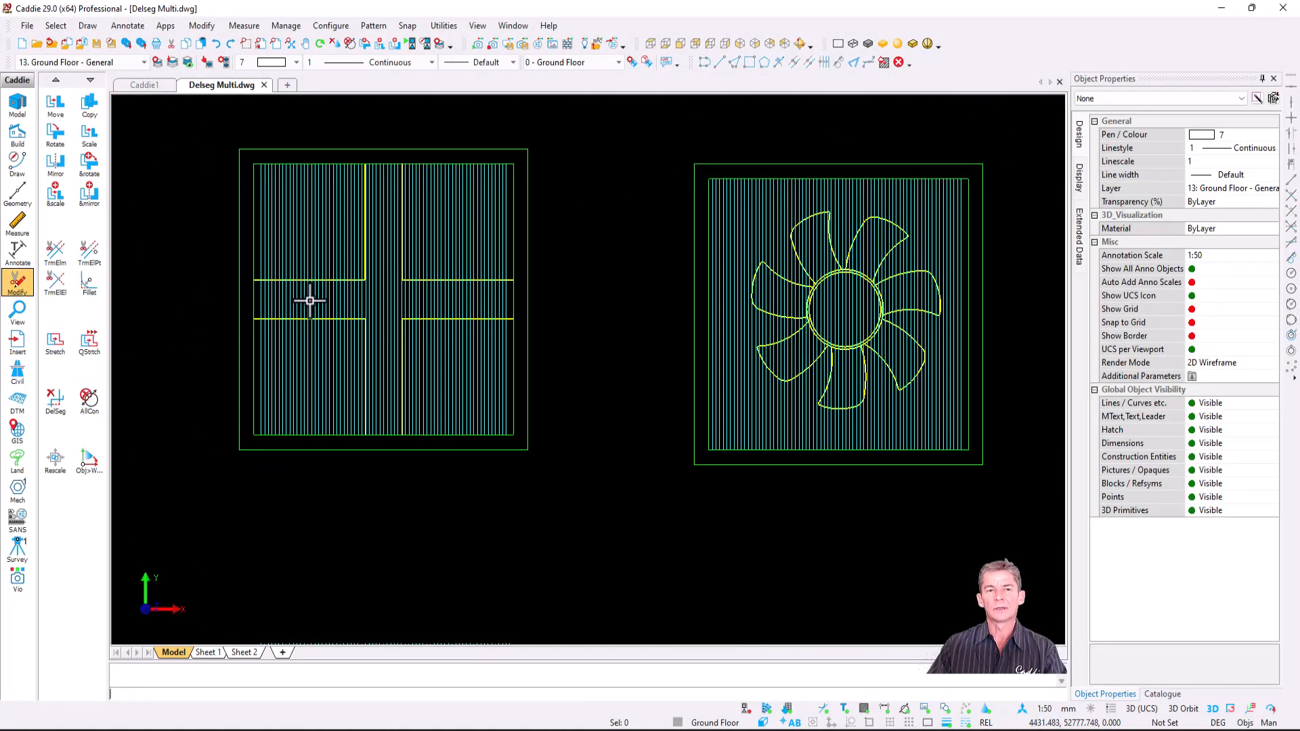
mouse_move(322, 309)
middle_mouse_down()
mouse_move(401, 390)
mouse_move(398, 410)
middle_mouse_up()
scroll(407, 392, "up", 3)
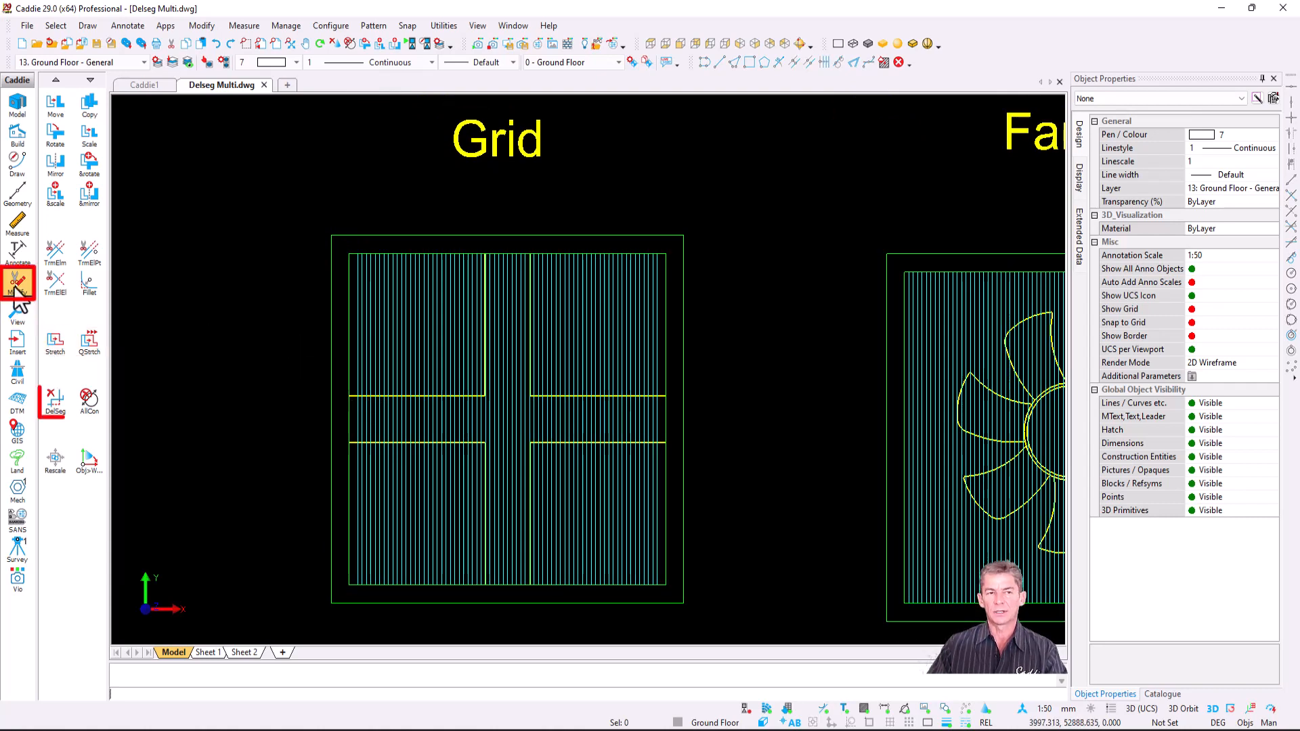
left_click(56, 404)
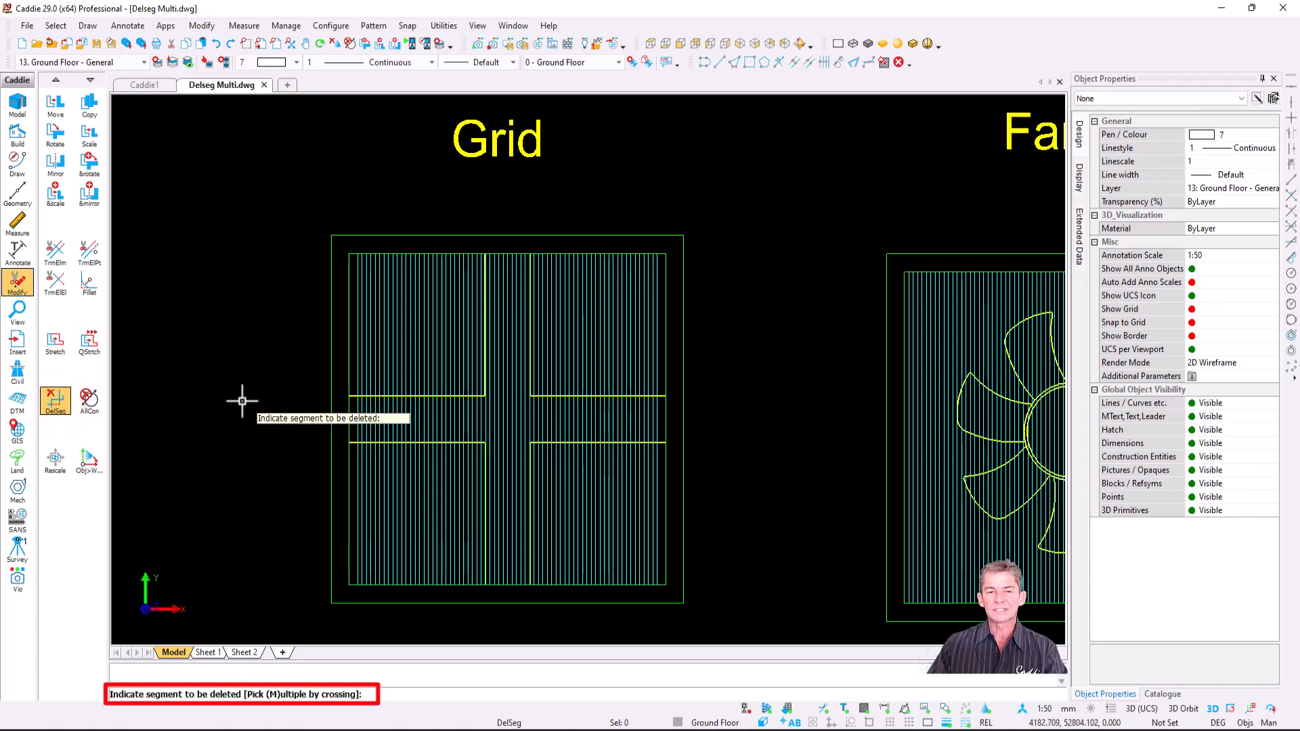
scroll(434, 410, "up", 4)
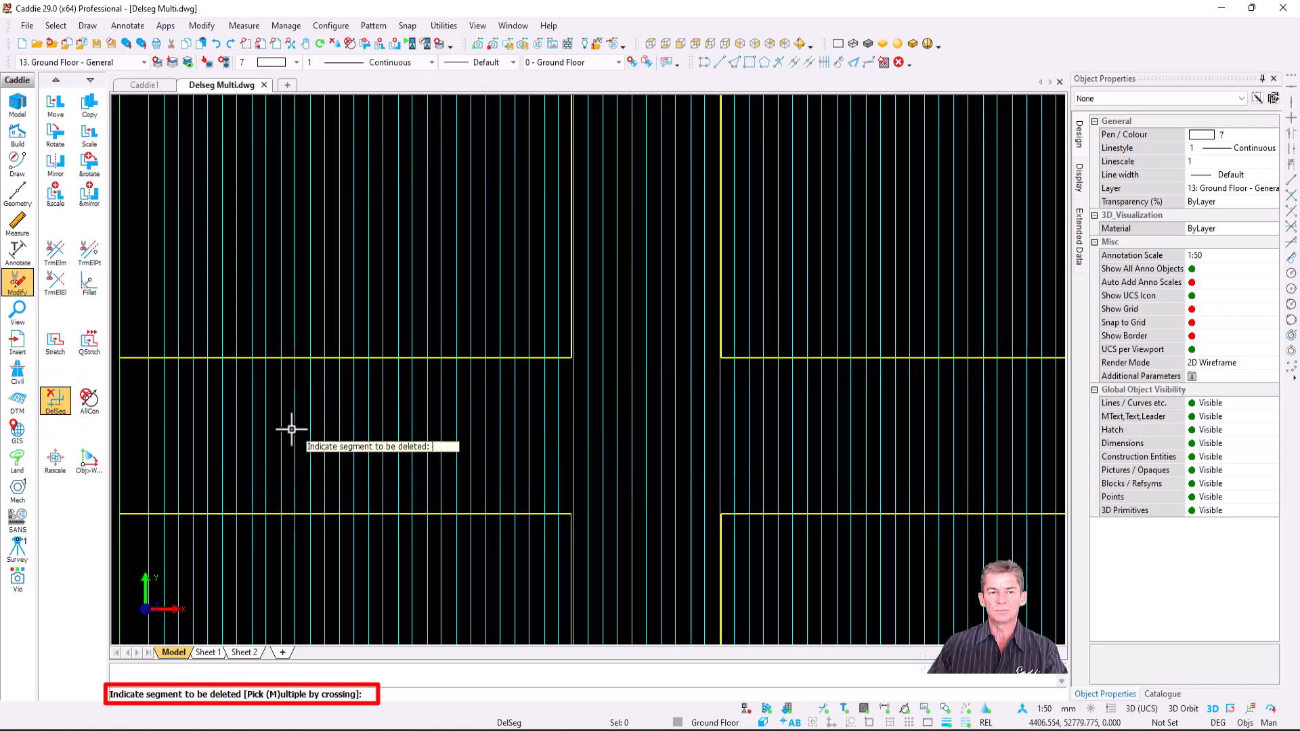
middle_click_drag(291, 430, 402, 463)
left_click(251, 459)
left_click(263, 461)
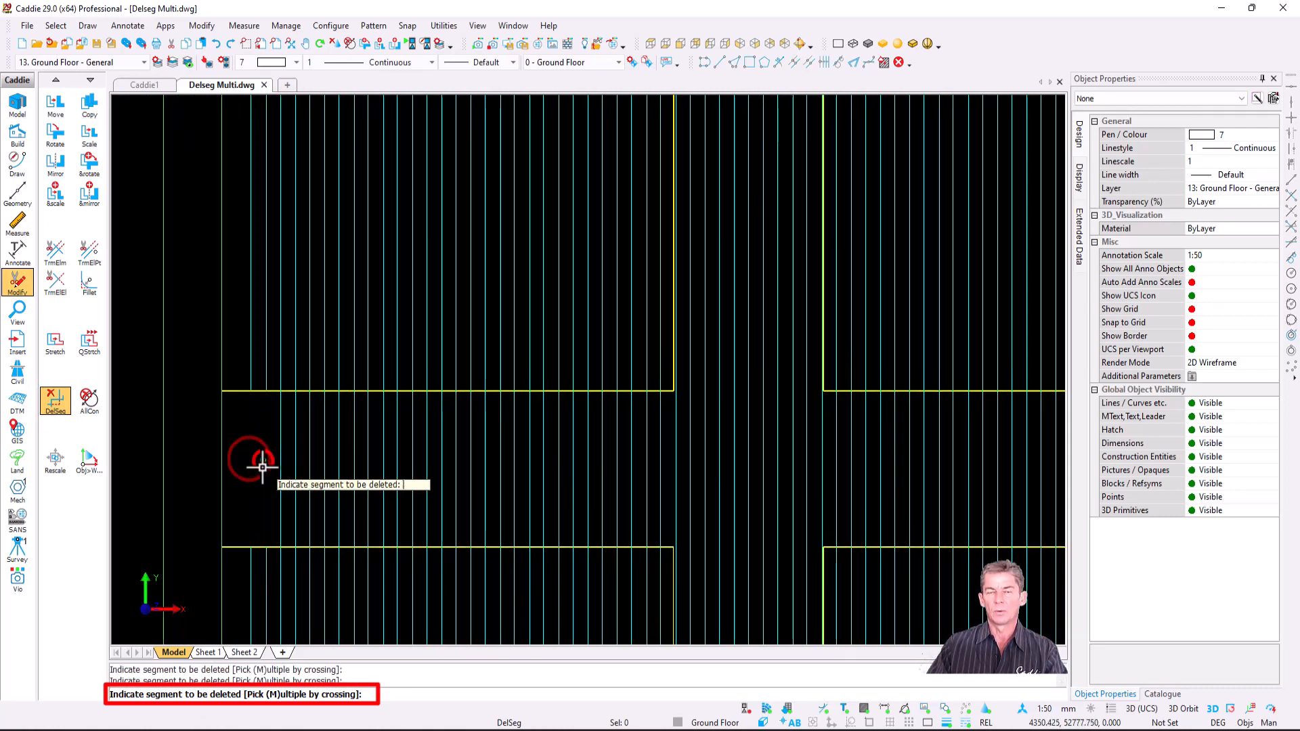
scroll(256, 468, "down", 3)
scroll(256, 467, "down", 2)
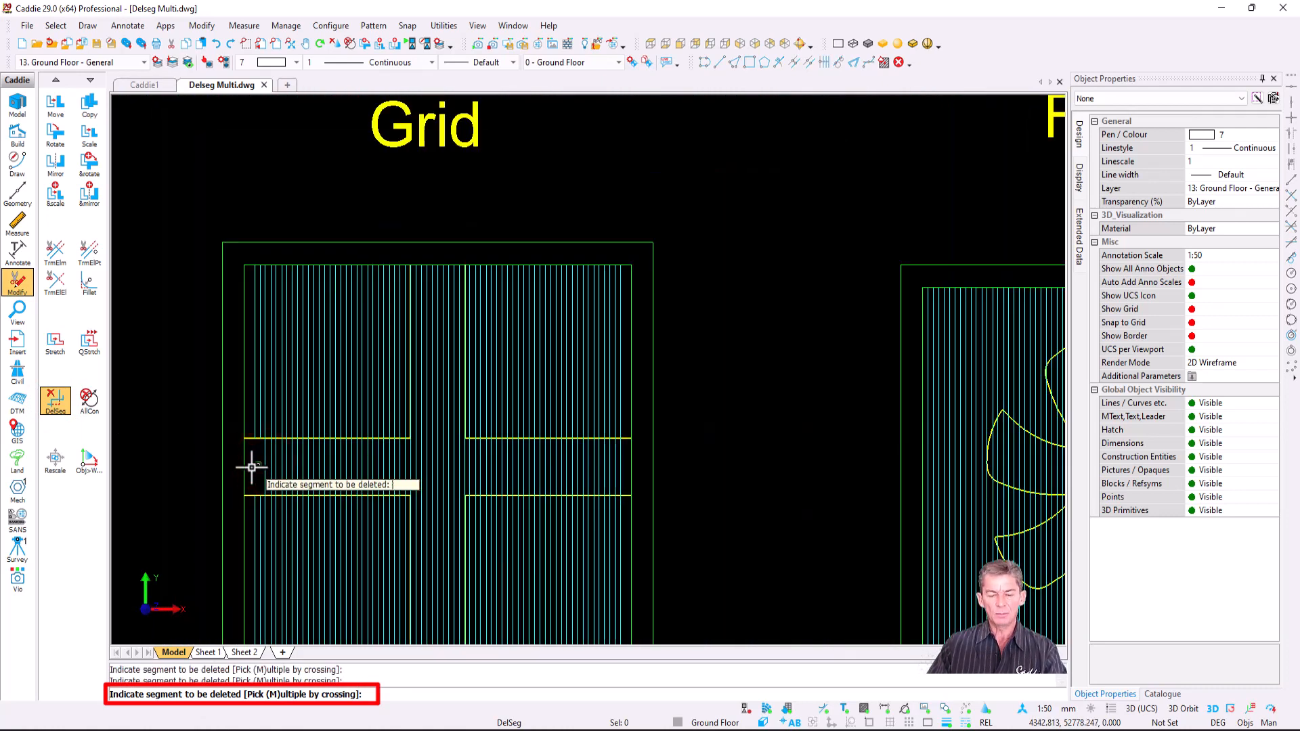
- Delete the remaining hatch segments across the band with a crossing line from left to right
key("m")
scroll(251, 467, "up", 5)
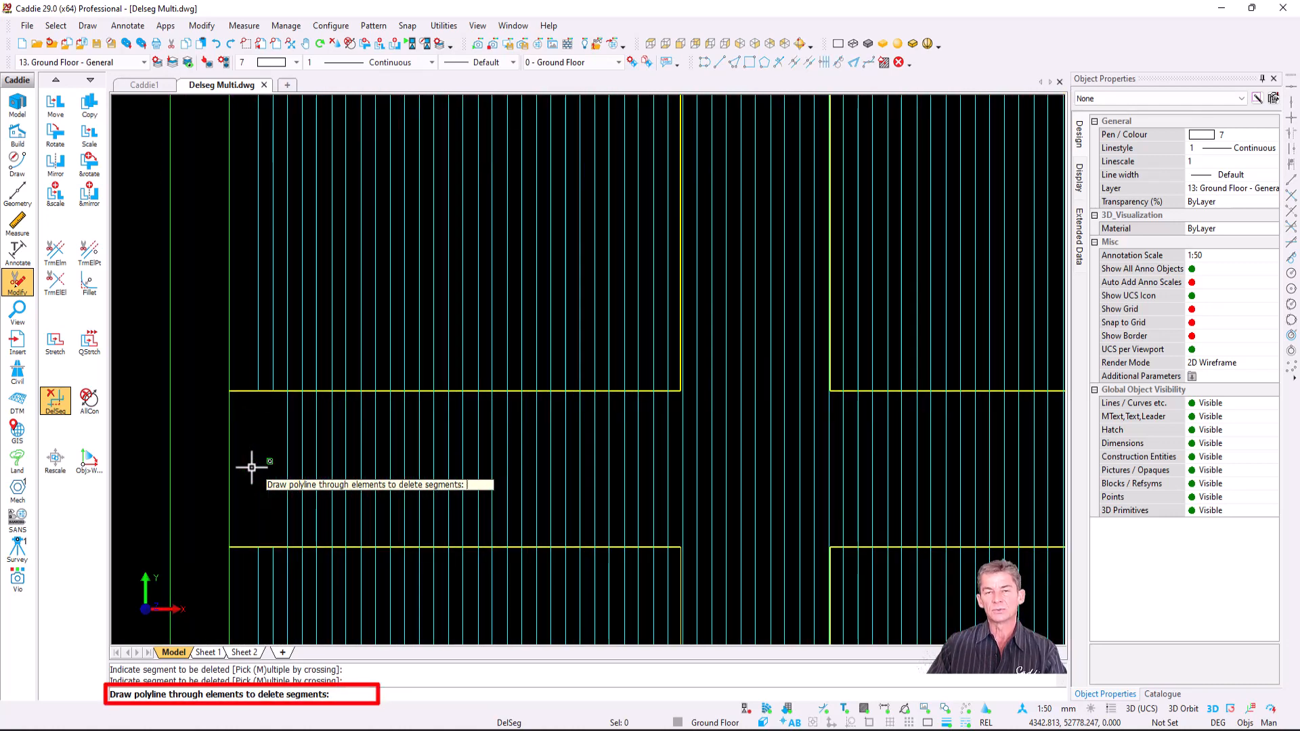
left_click(238, 465)
scroll(404, 476, "down", 3)
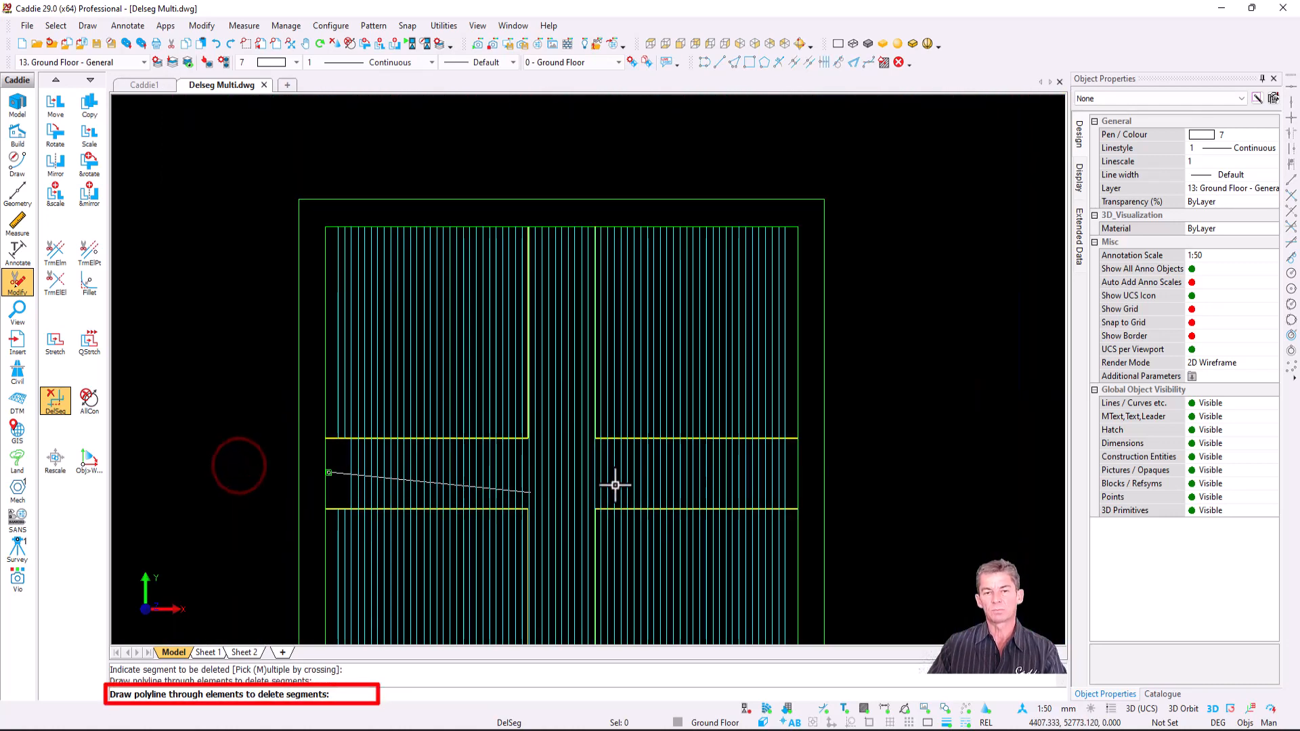
left_click(793, 474)
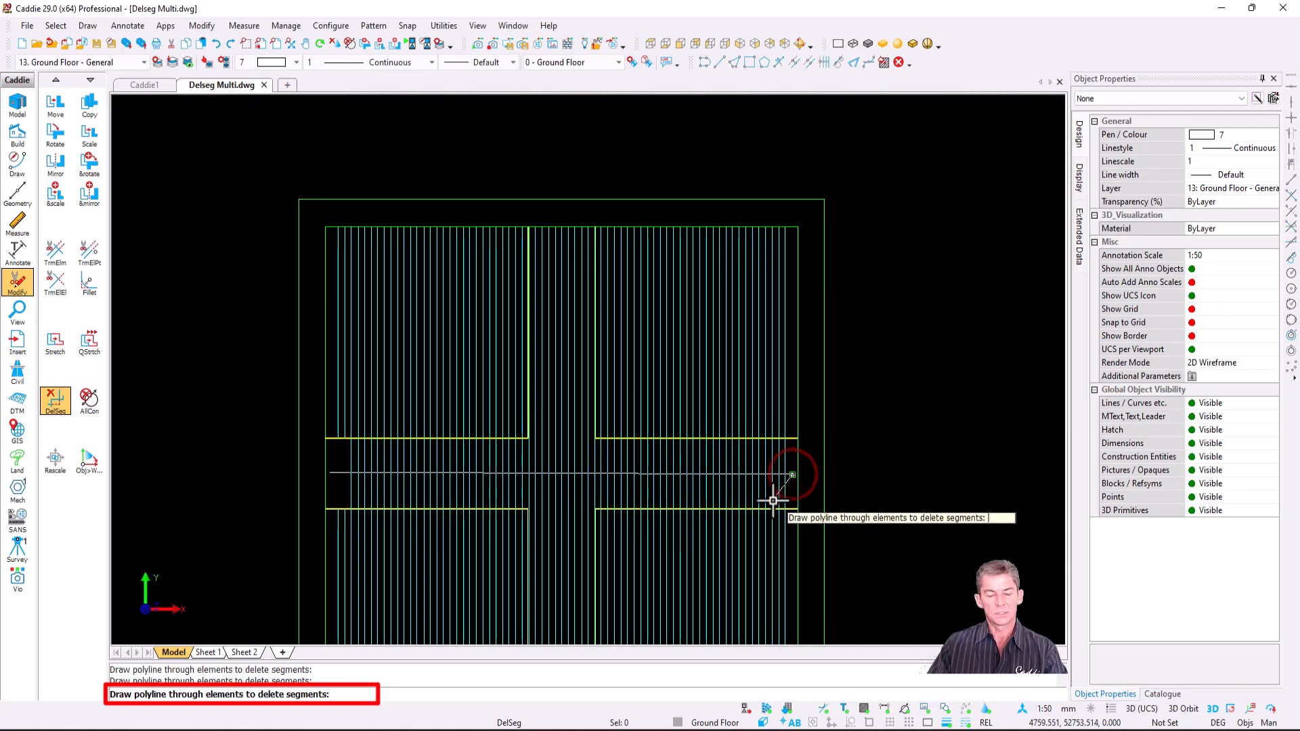
key("e")
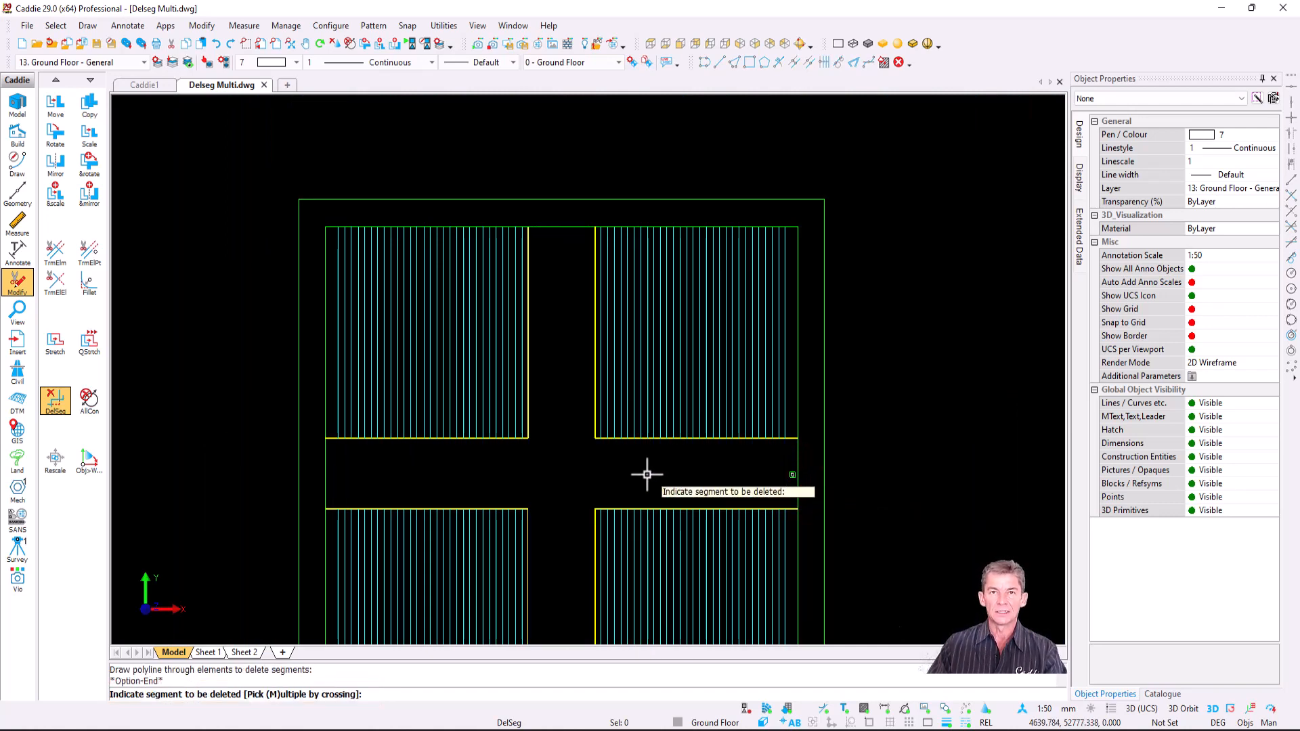
scroll(687, 485, "down", 3)
middle_click_drag(687, 485, 319, 435)
scroll(662, 485, "up", 4)
key("Escape")
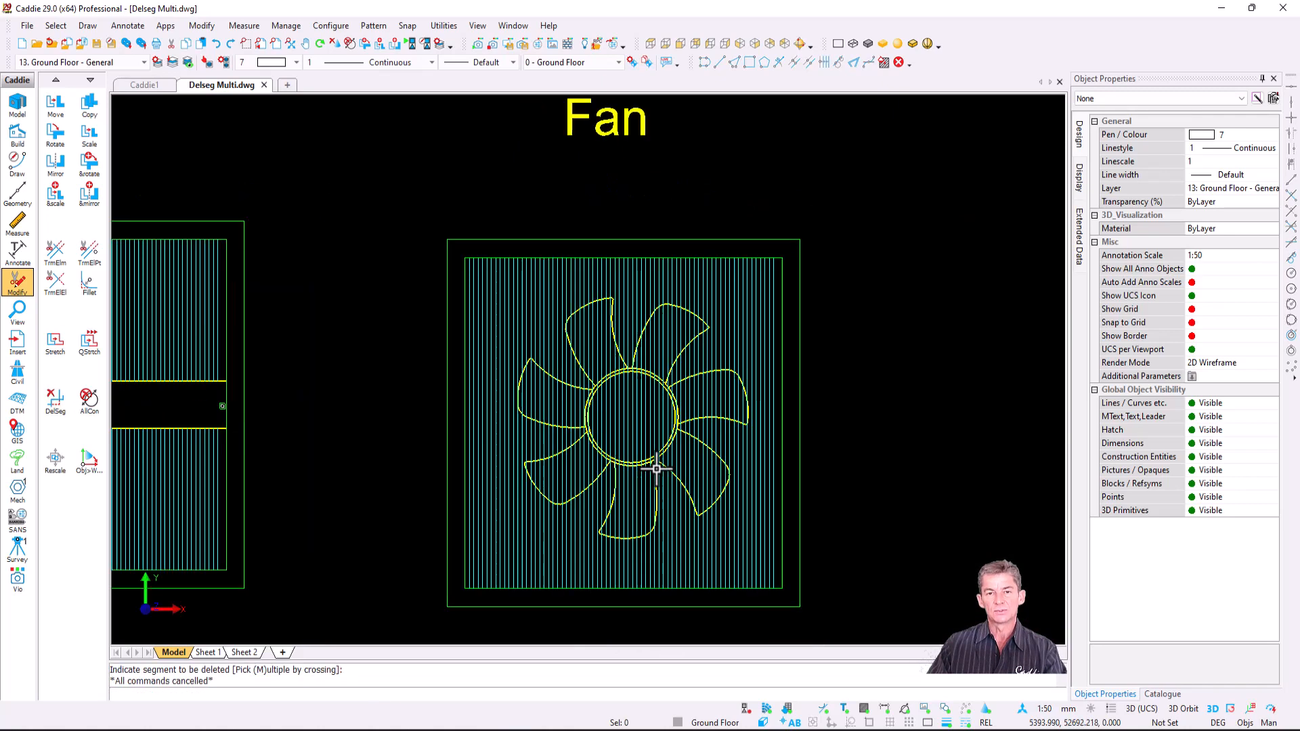
- Delete the hatch segments inside one fan blade with a DelSeg crossing line
scroll(551, 456, "up", 6)
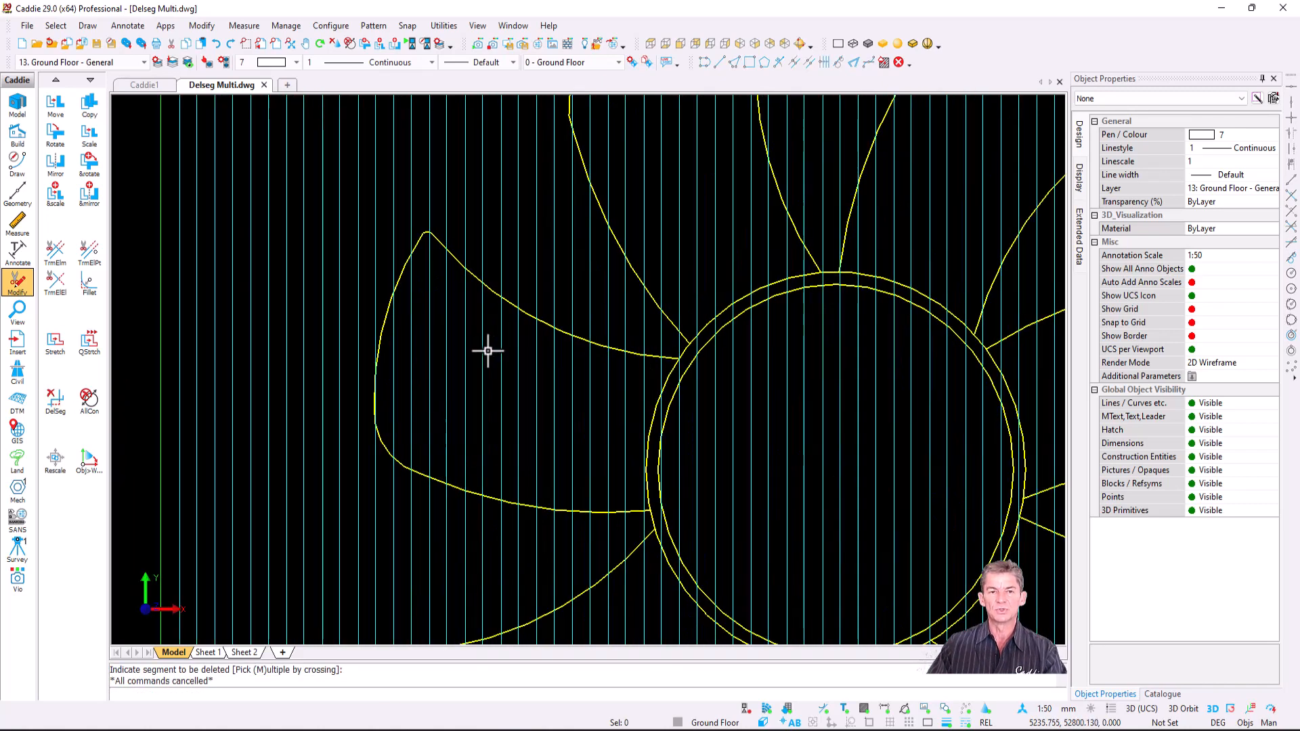
left_click(55, 399)
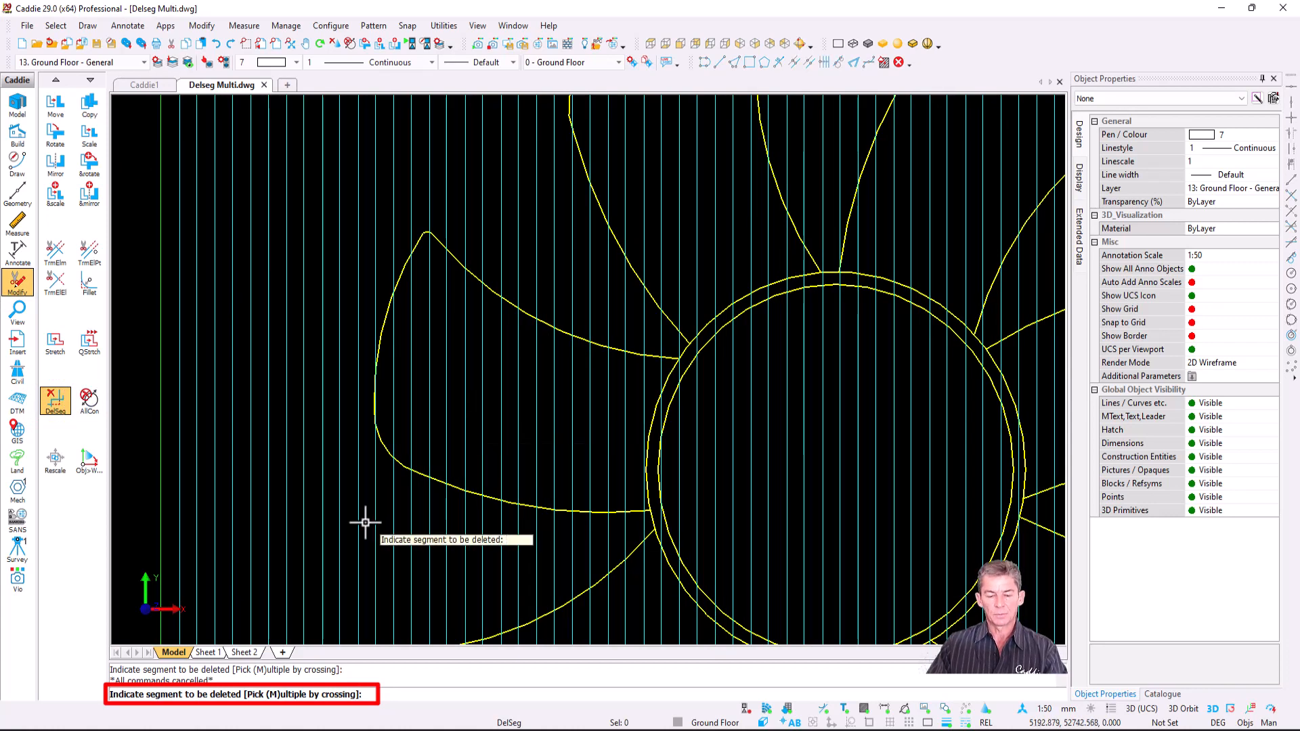
key("m")
scroll(386, 420, "up", 3)
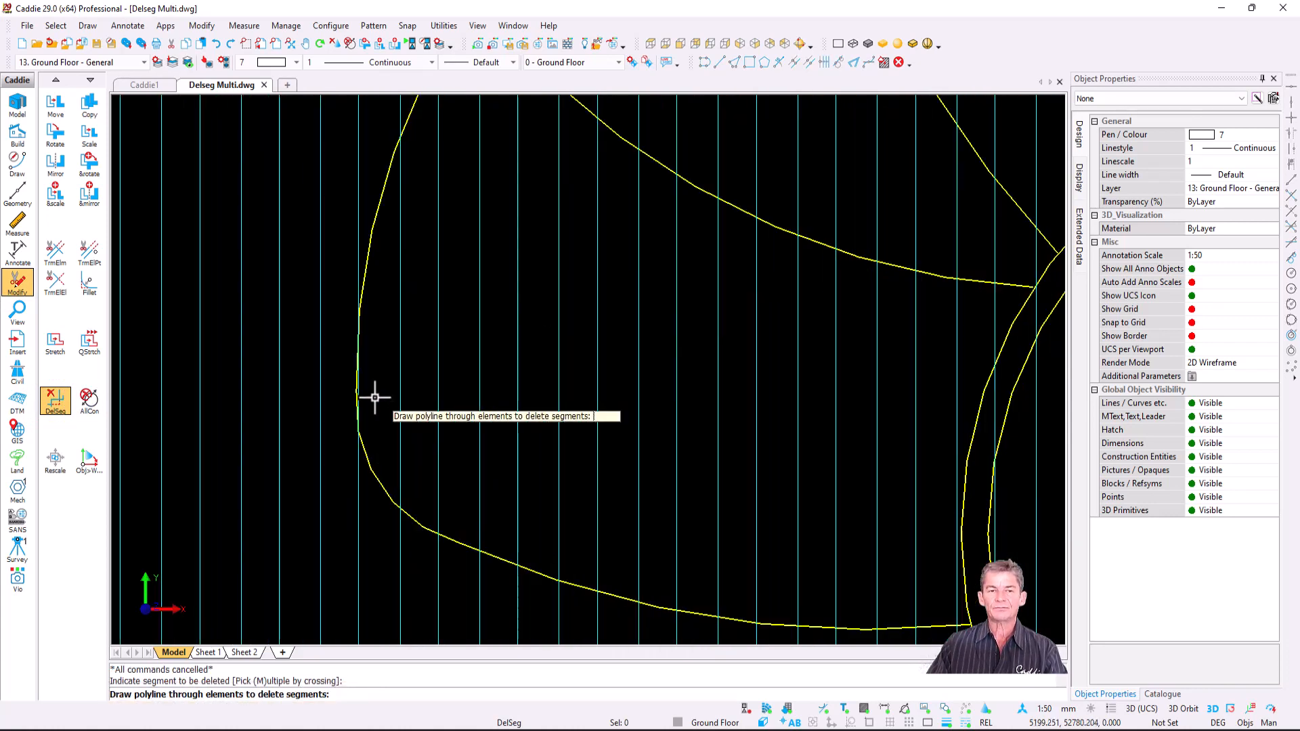
left_click(371, 391)
left_click(1010, 299)
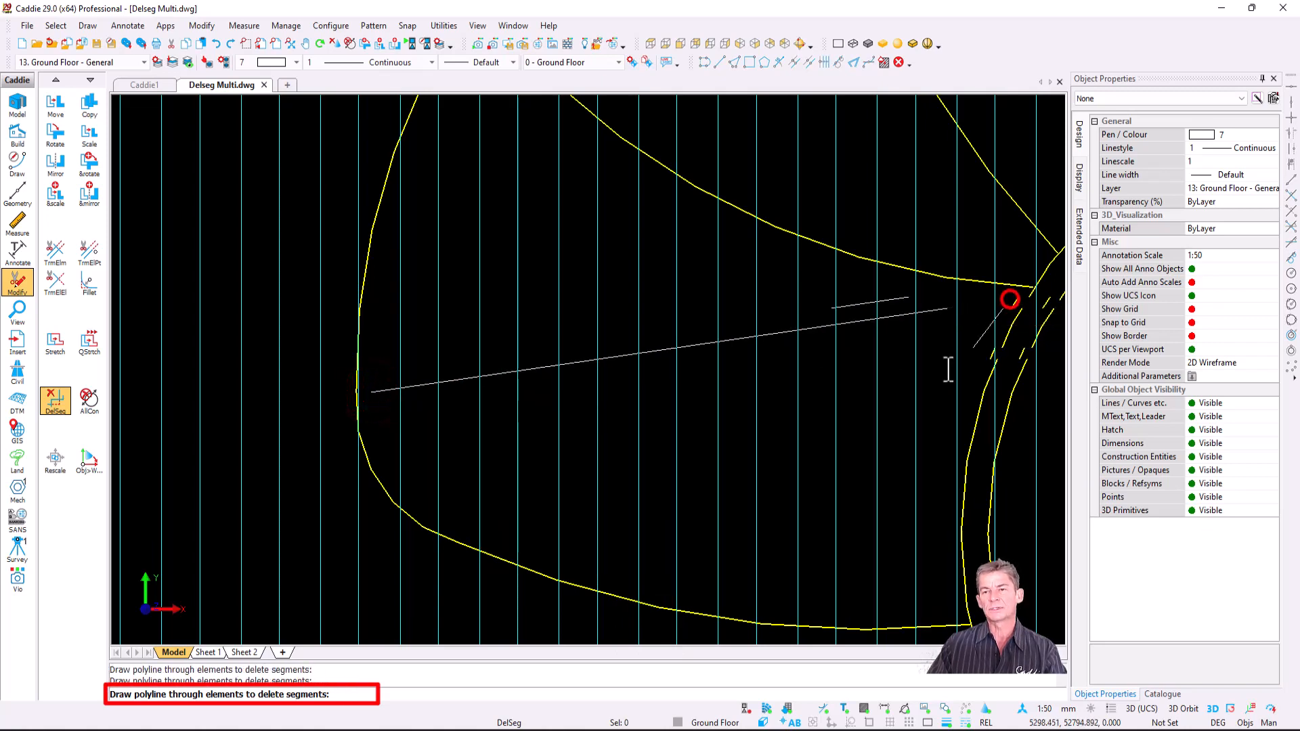
key("e")
scroll(769, 436, "down", 3)
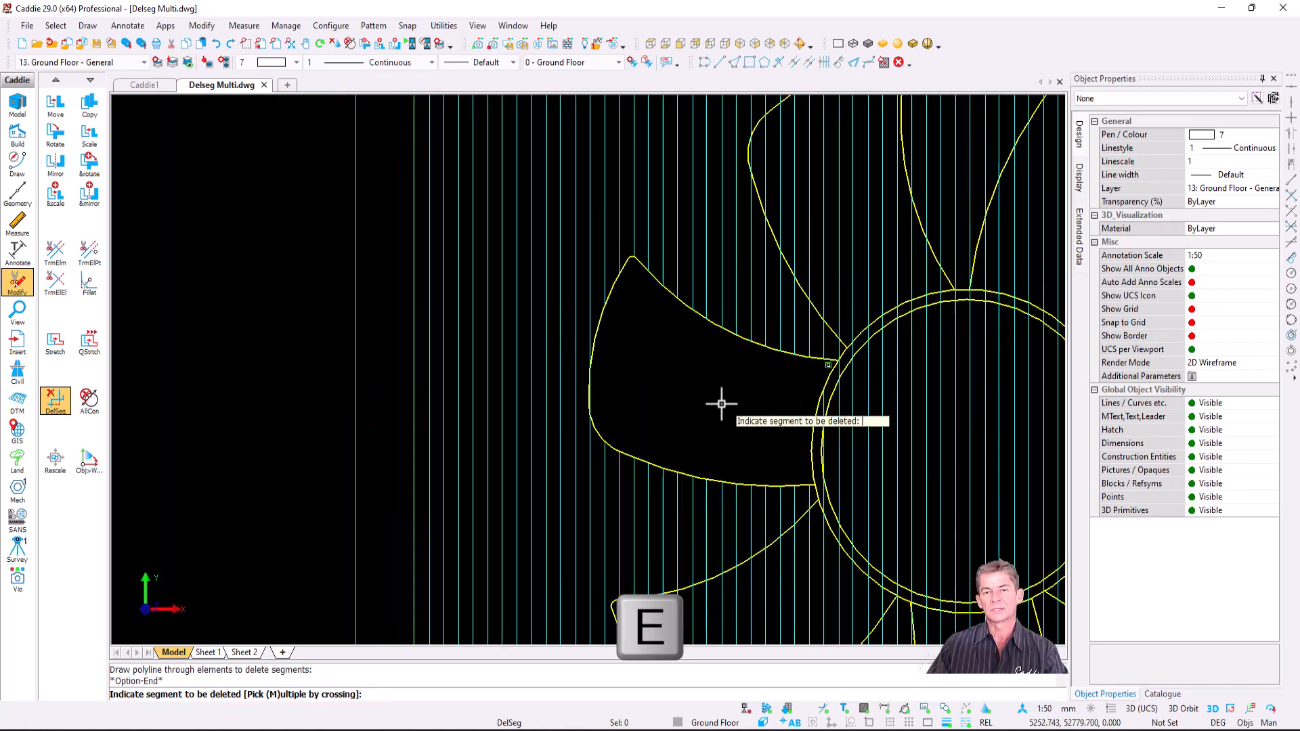
scroll(747, 571, "down", 1)
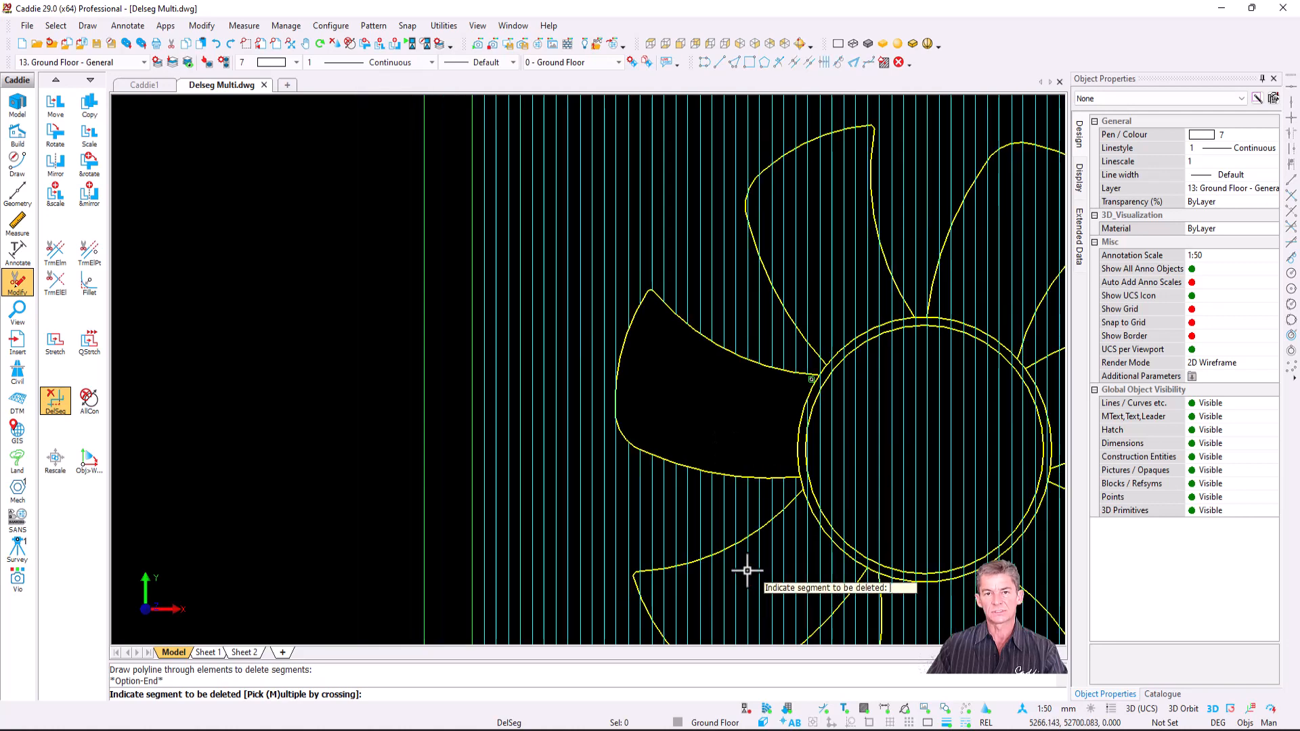
scroll(790, 299, "down", 6)
scroll(569, 464, "up", 4)
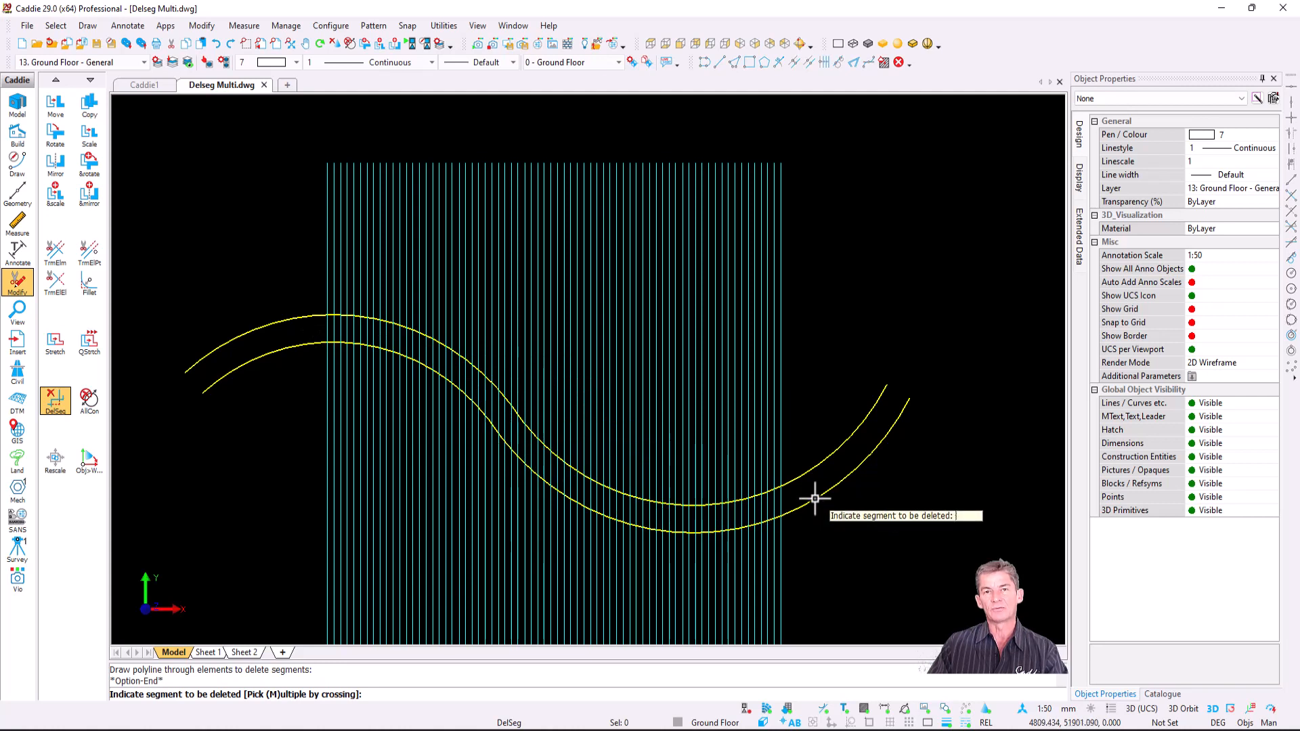
- Delete the hatch inside the wavy band with a crossing polyline following its curve
left_click(59, 405)
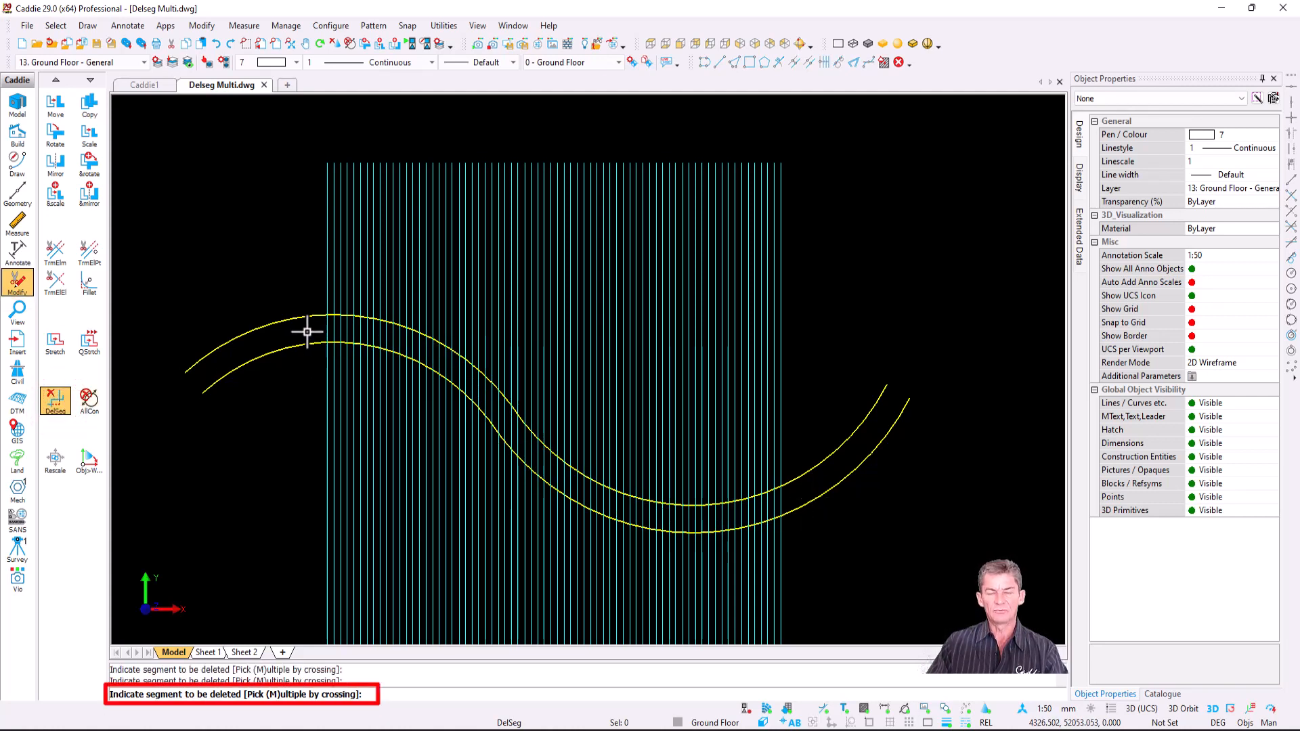
key("m")
left_click(310, 328)
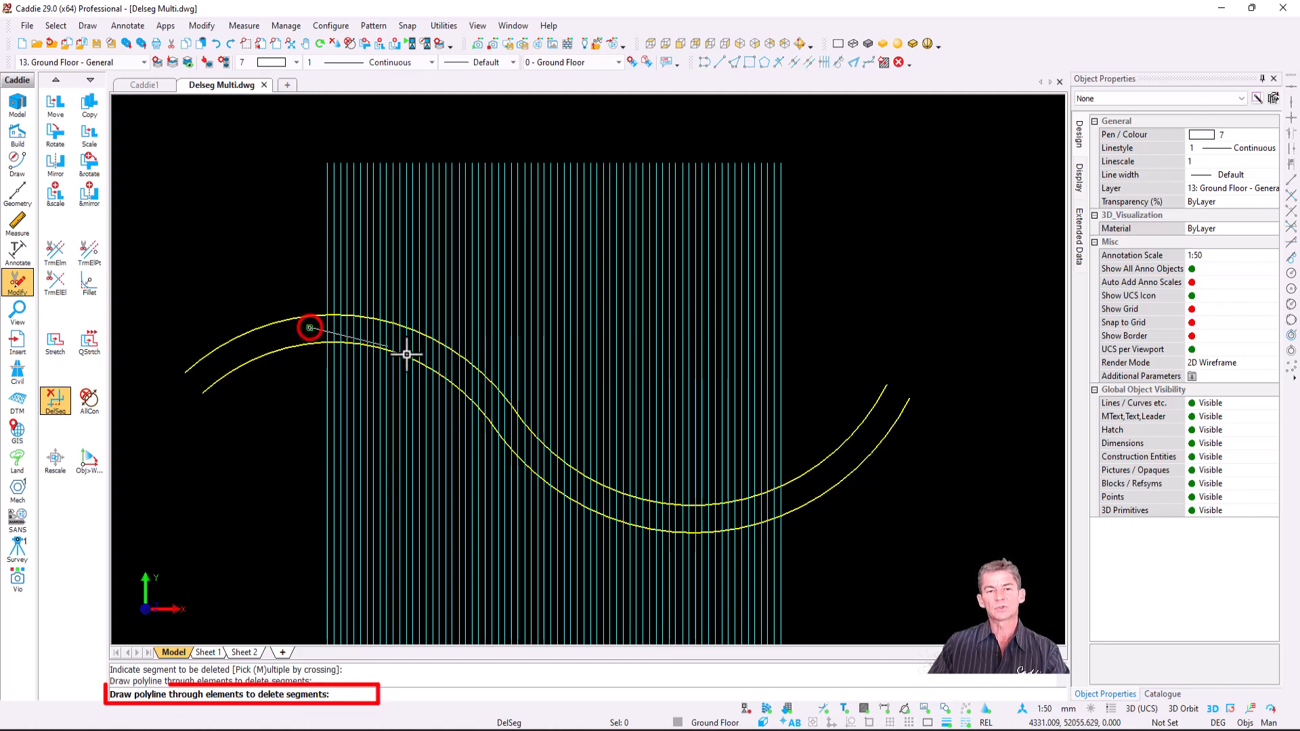
left_click(448, 359)
left_click(568, 485)
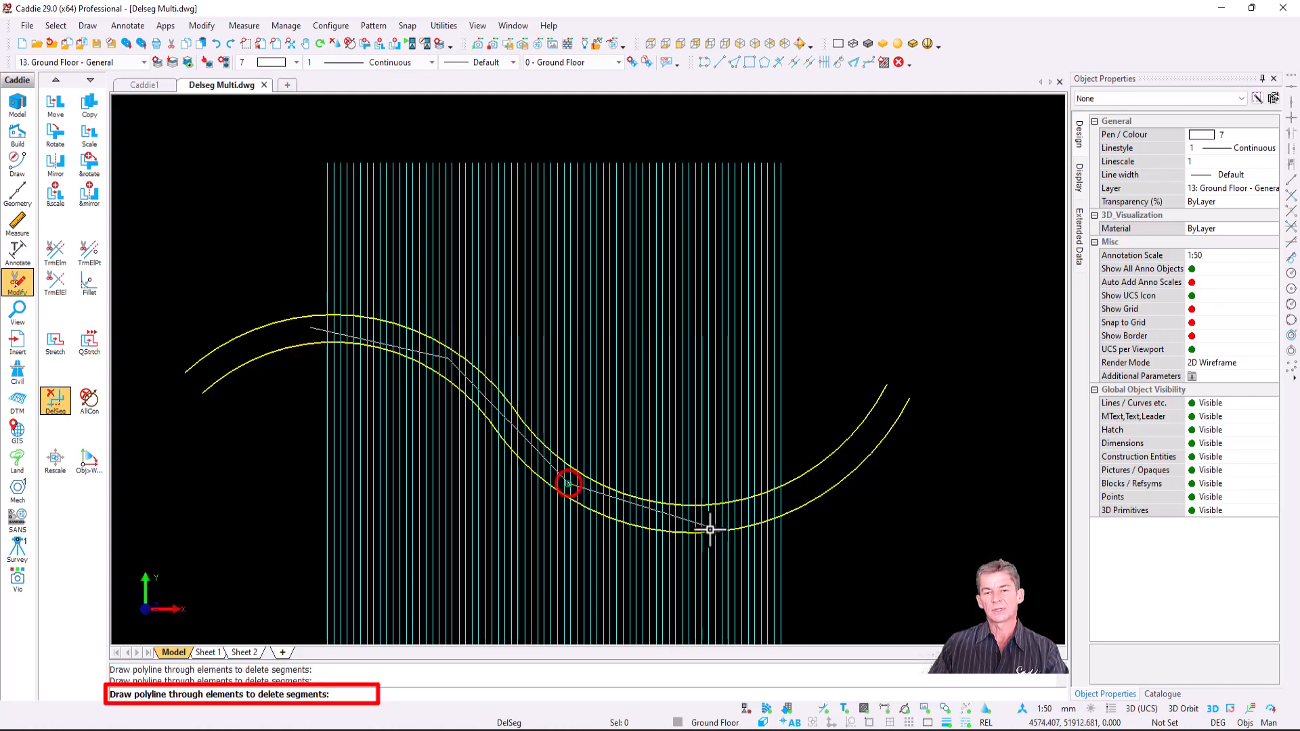
left_click(679, 526)
left_click(797, 501)
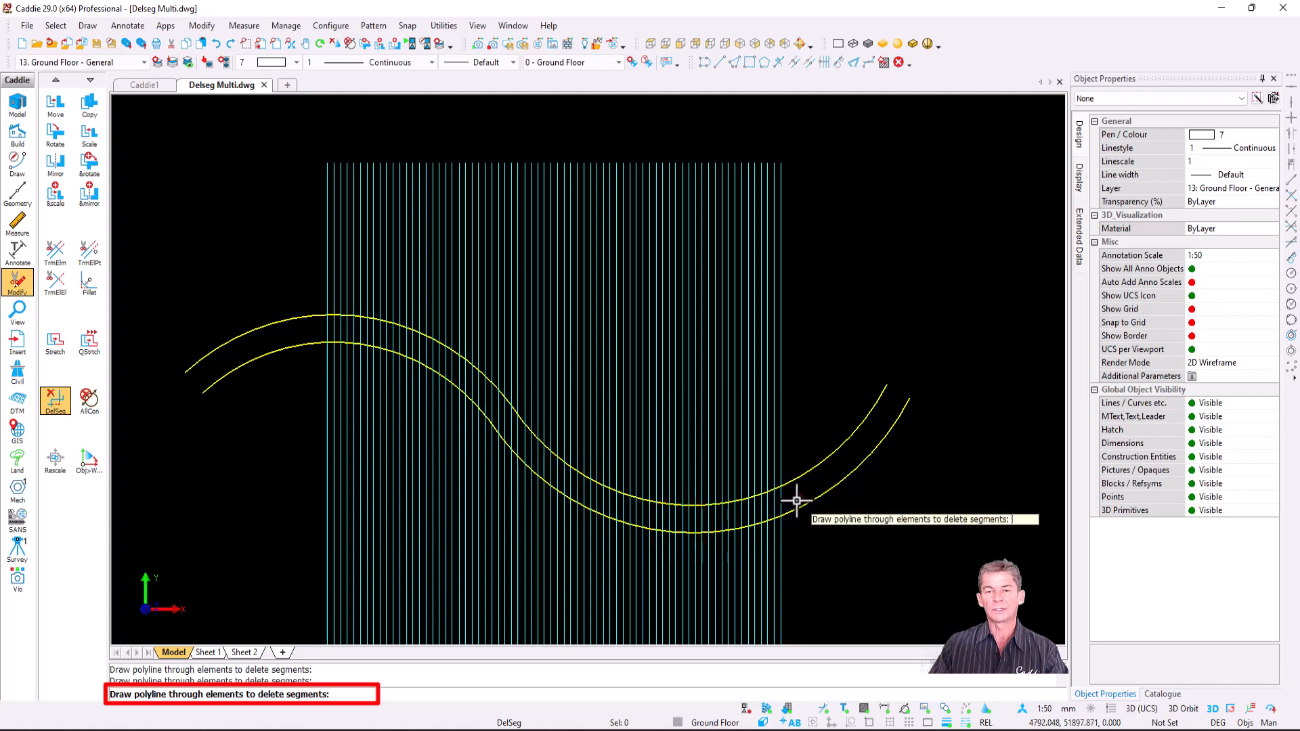
key("e")
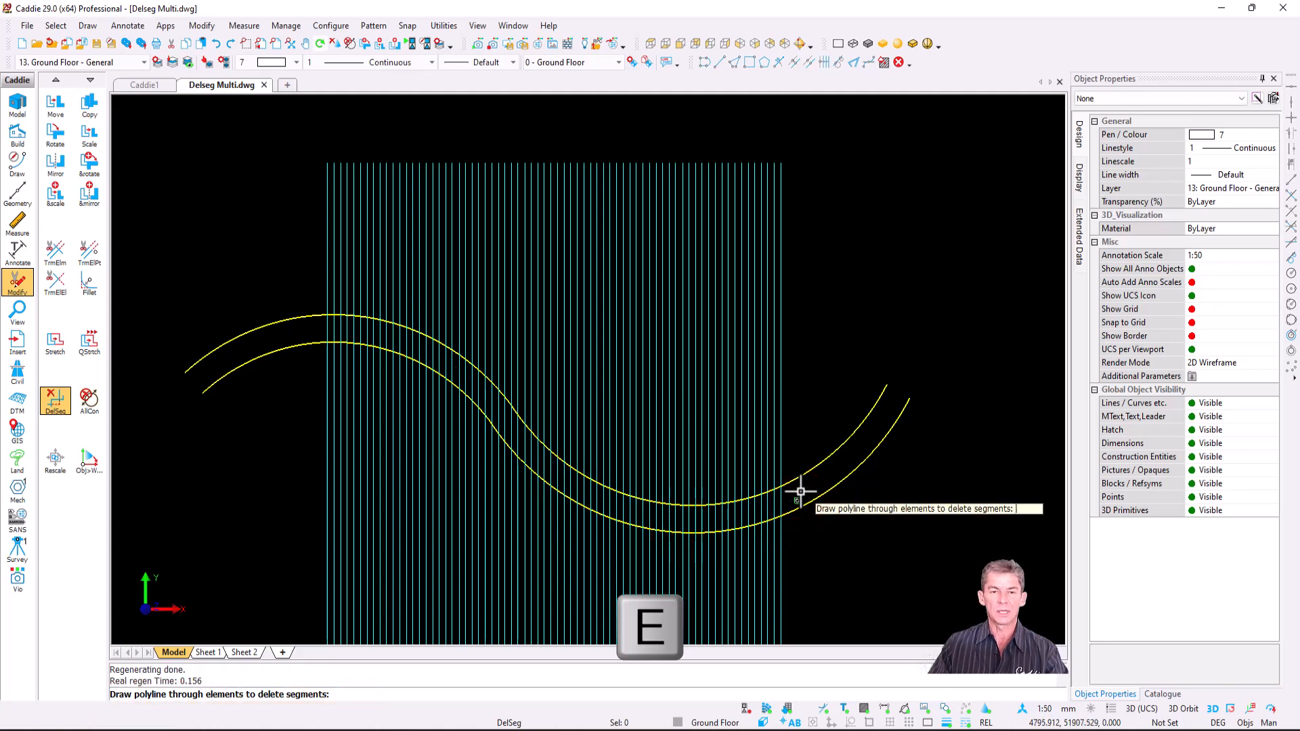
key("Escape")
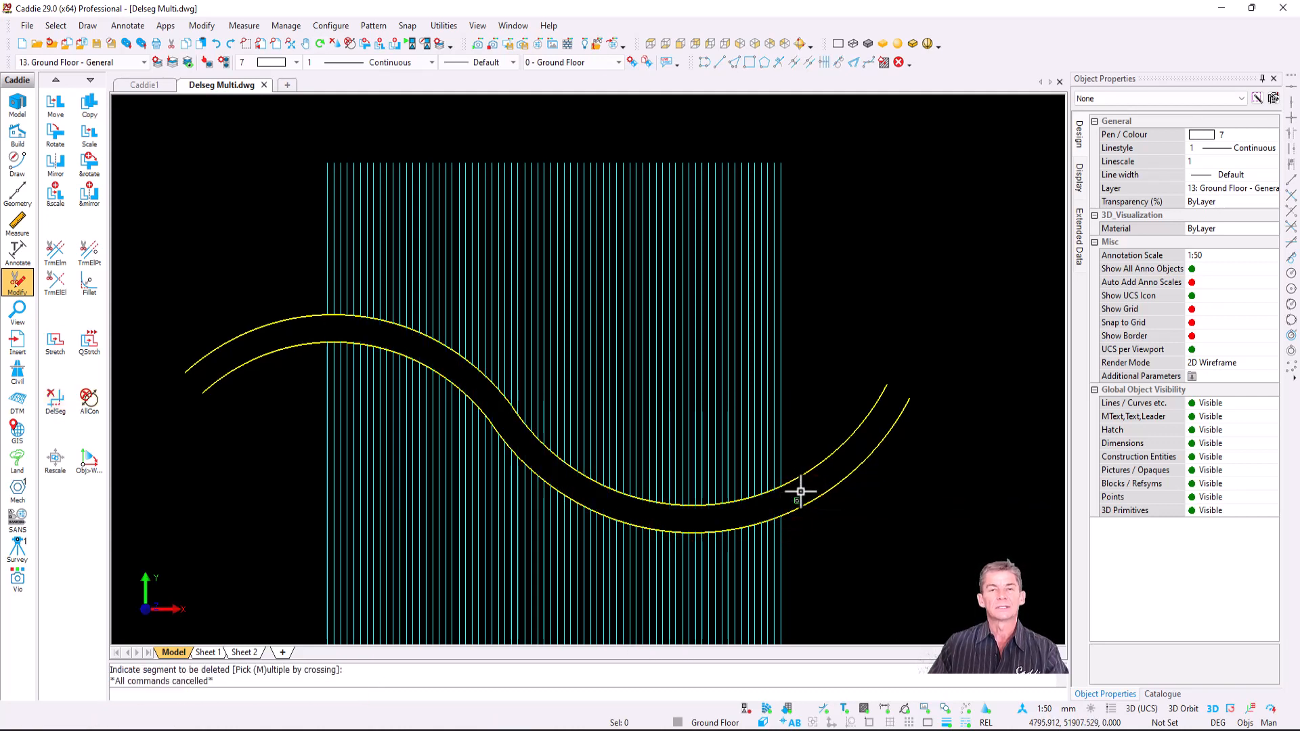
scroll(801, 492, "down", 5)
middle_click_drag(697, 465, 136, 473)
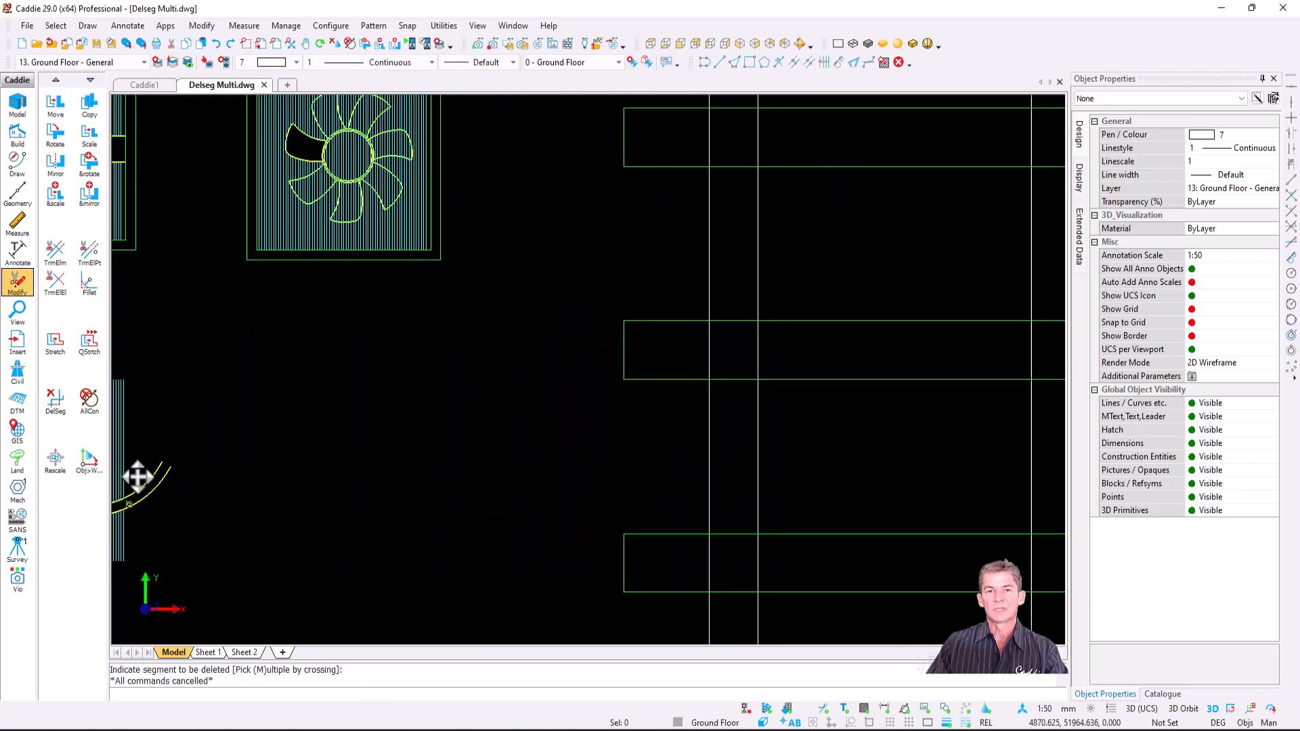
- Delete the rungs across the Rail Track's left rail with a top-to-bottom DelSeg crossing line
scroll(574, 457, "down", 1)
scroll(629, 507, "down", 1)
middle_click_drag(629, 507, 625, 378)
scroll(625, 378, "down", 1)
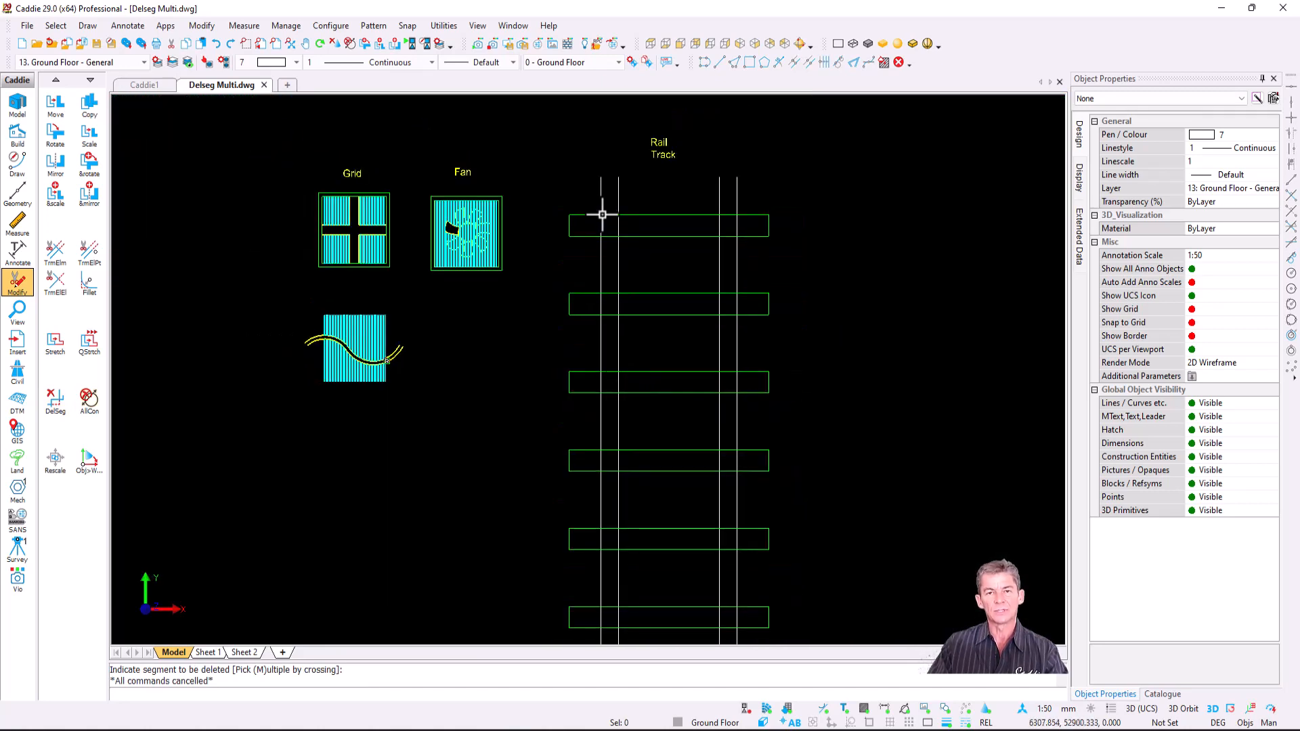
left_click(55, 399)
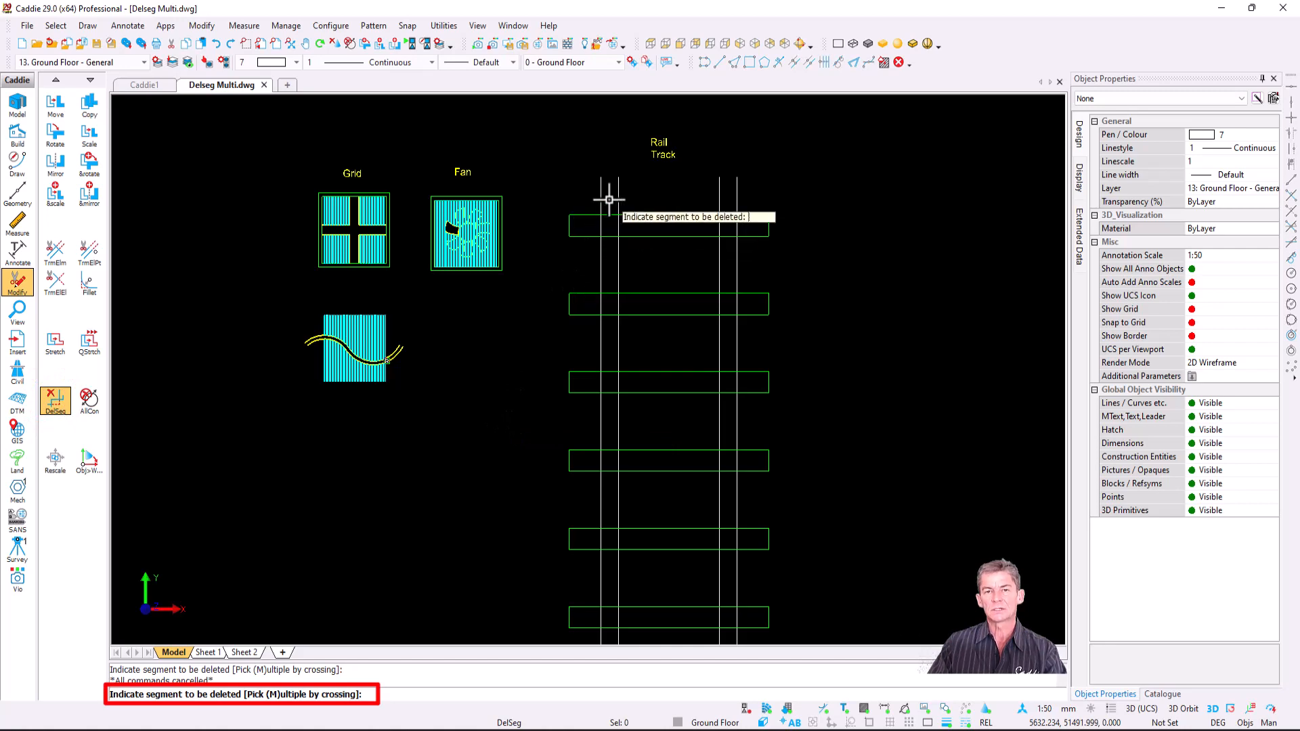
scroll(607, 197, "up", 4)
key("m")
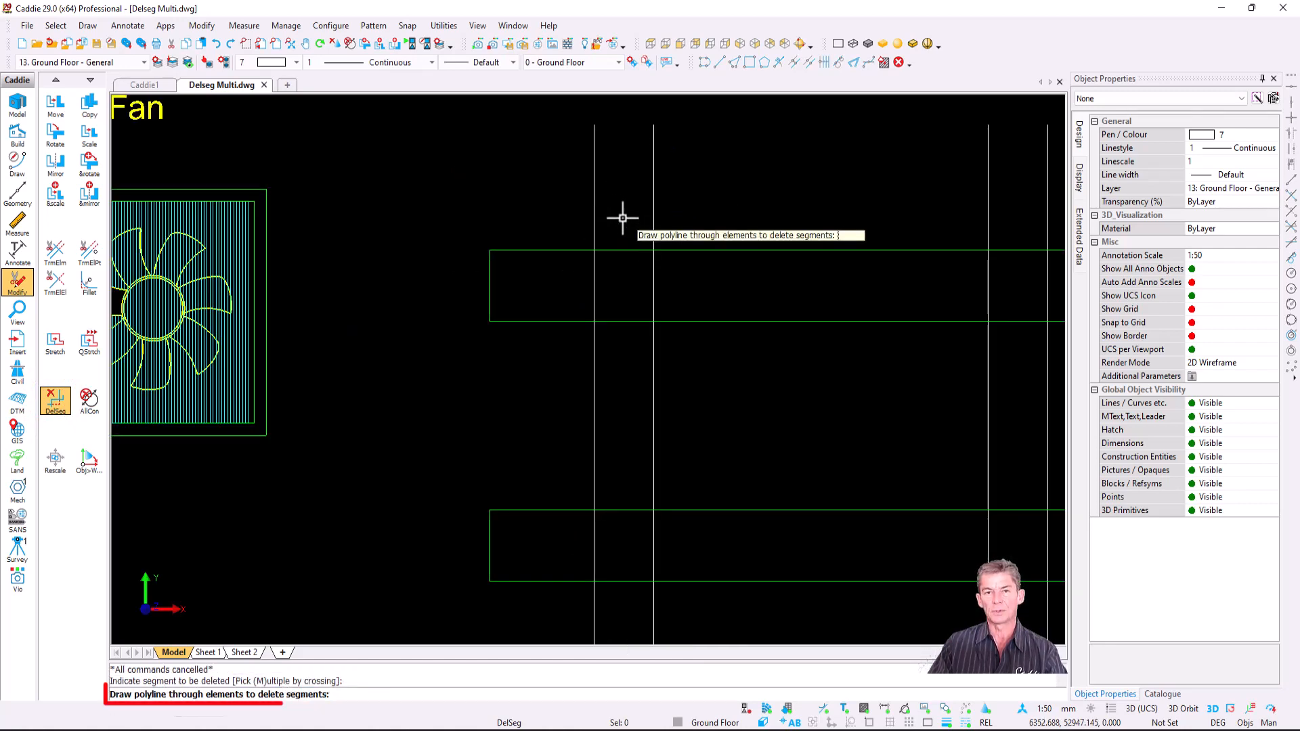
left_click(622, 217)
scroll(618, 360, "down", 3)
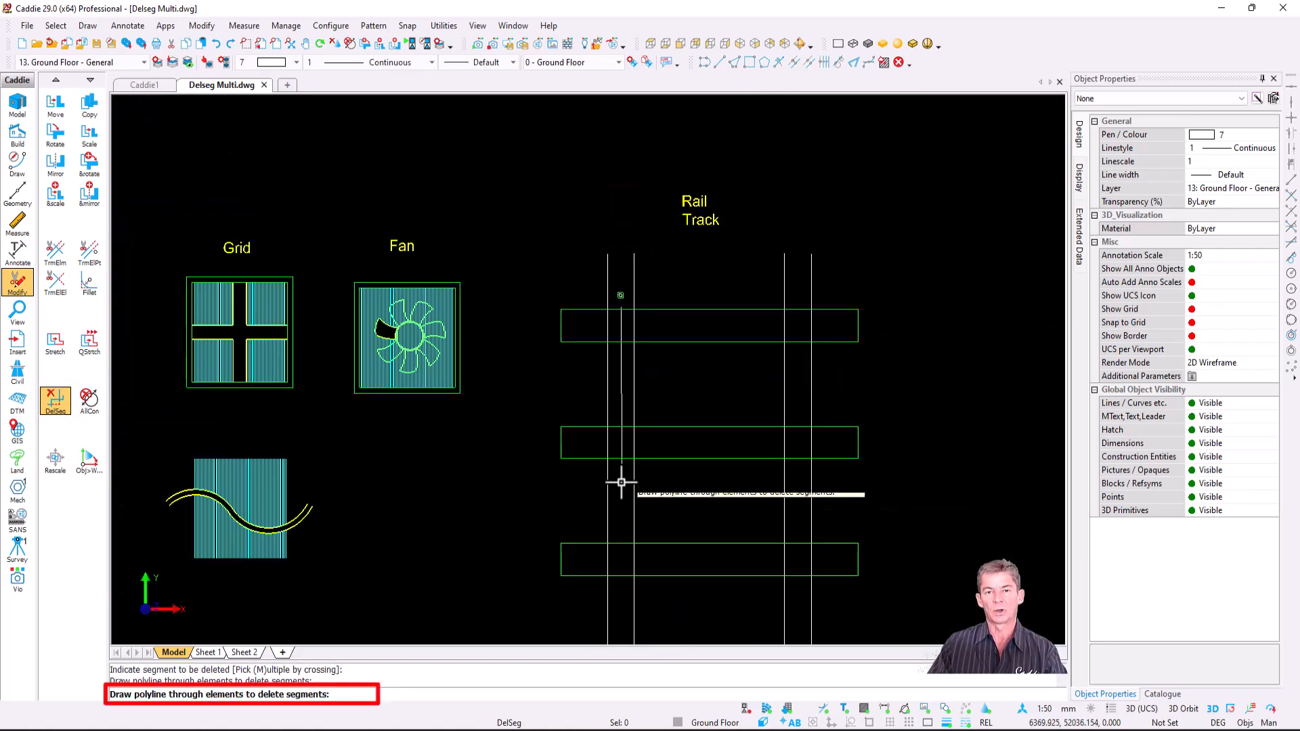
middle_click_drag(619, 479, 592, 241)
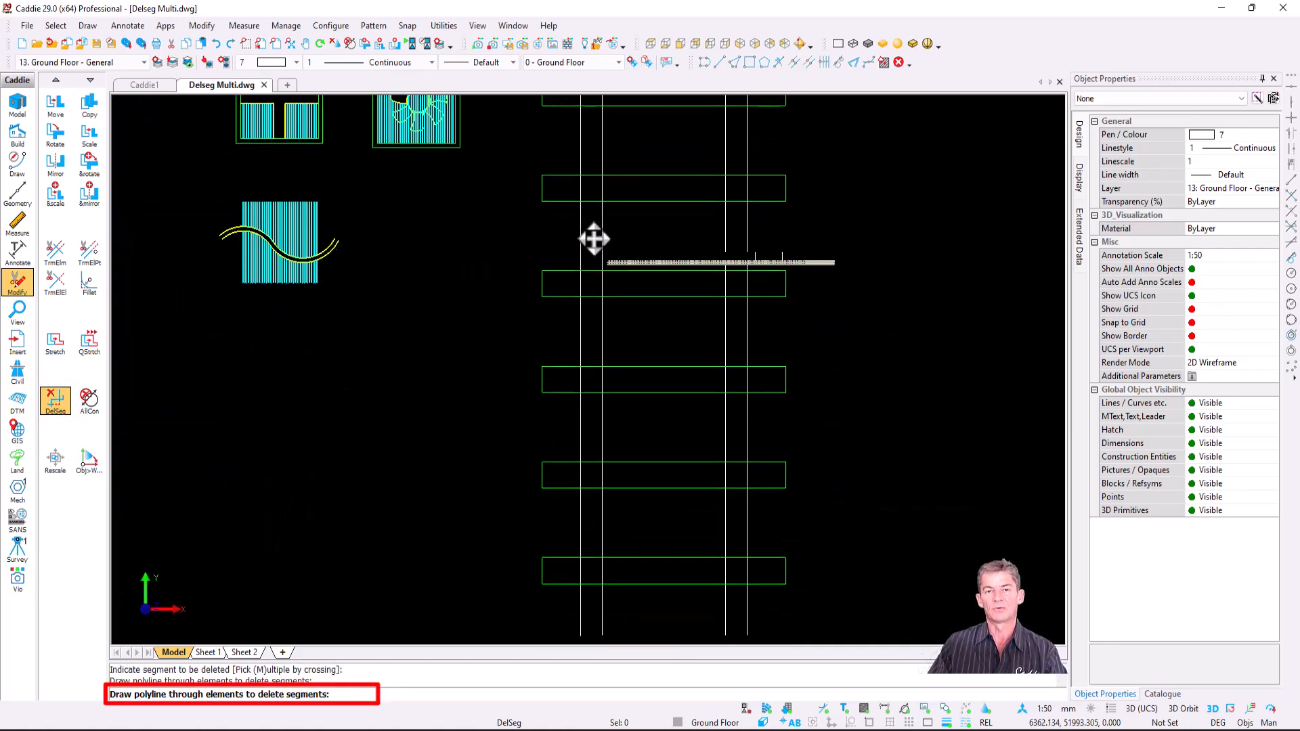
left_click(590, 630)
key("Return")
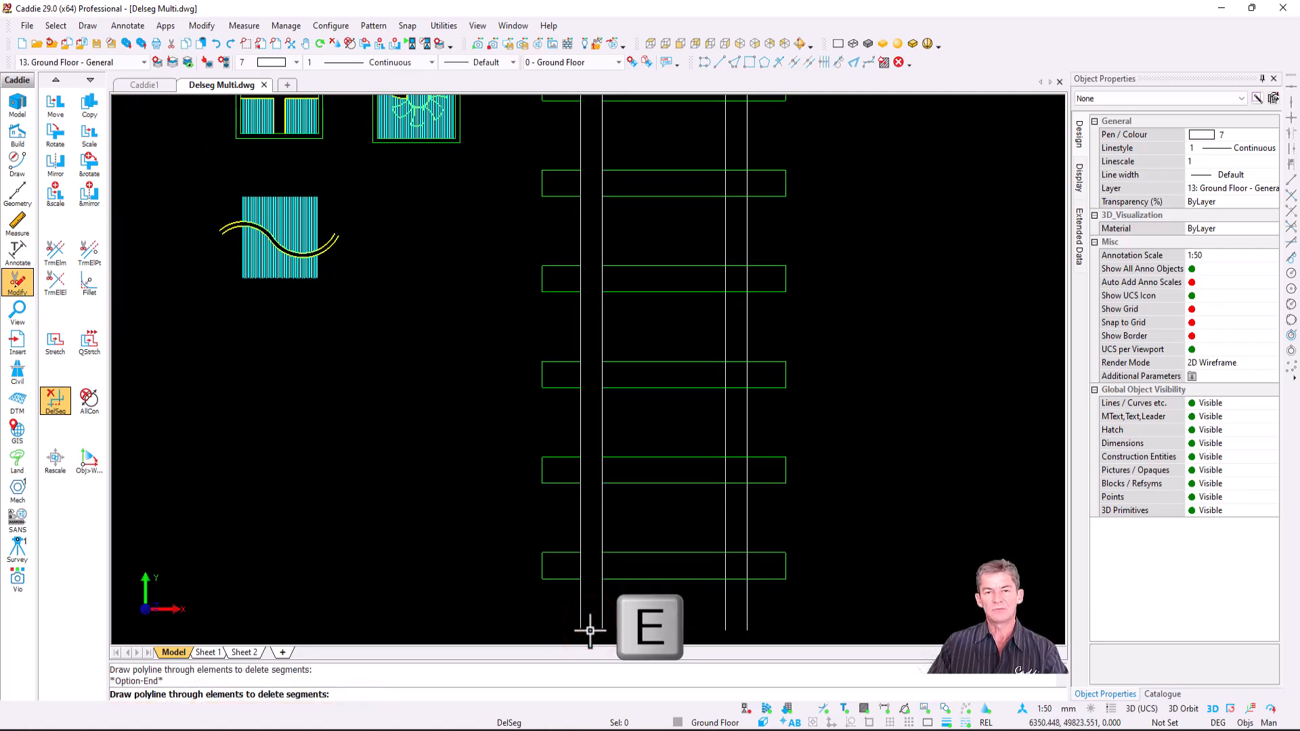
key("Escape")
scroll(578, 487, "down", 3)
scroll(603, 258, "up", 5)
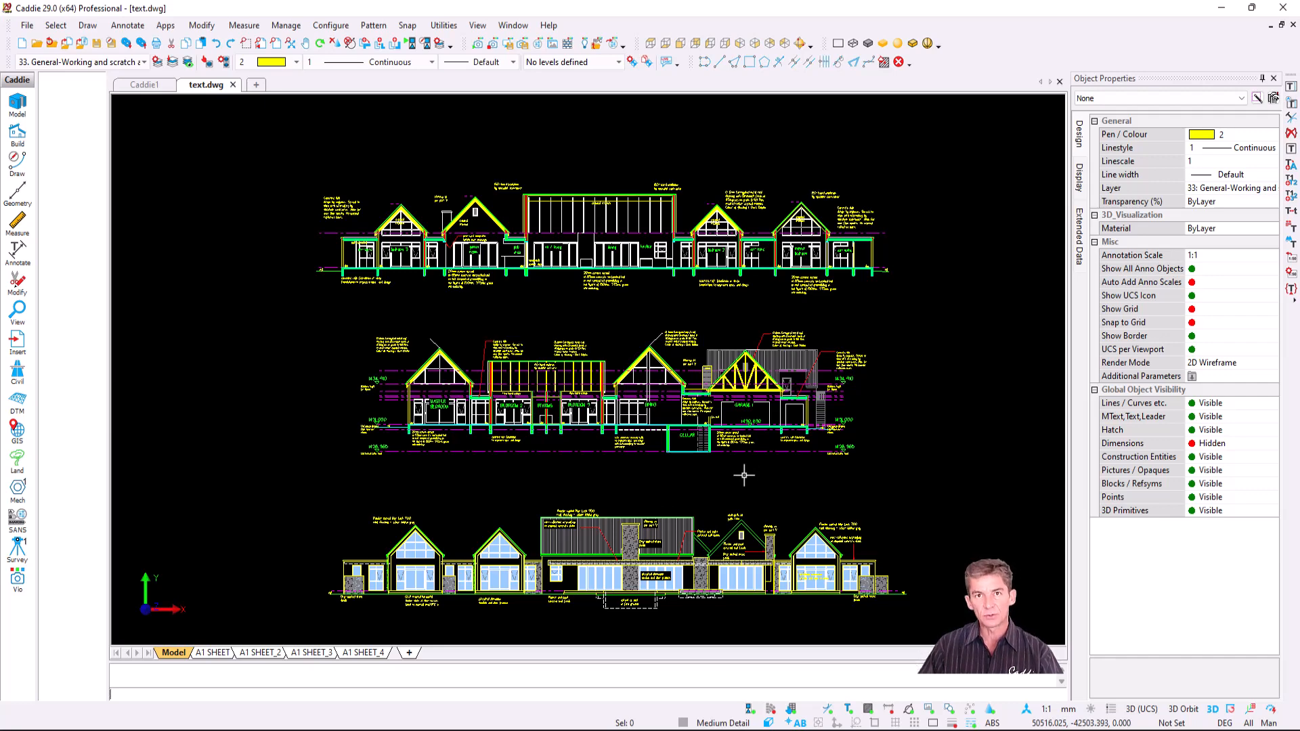
- Inspect the roof-sheeting note: 0.6mm corrugated metal sheeting in Dark Dolphin colour
scroll(690, 379, "up", 5)
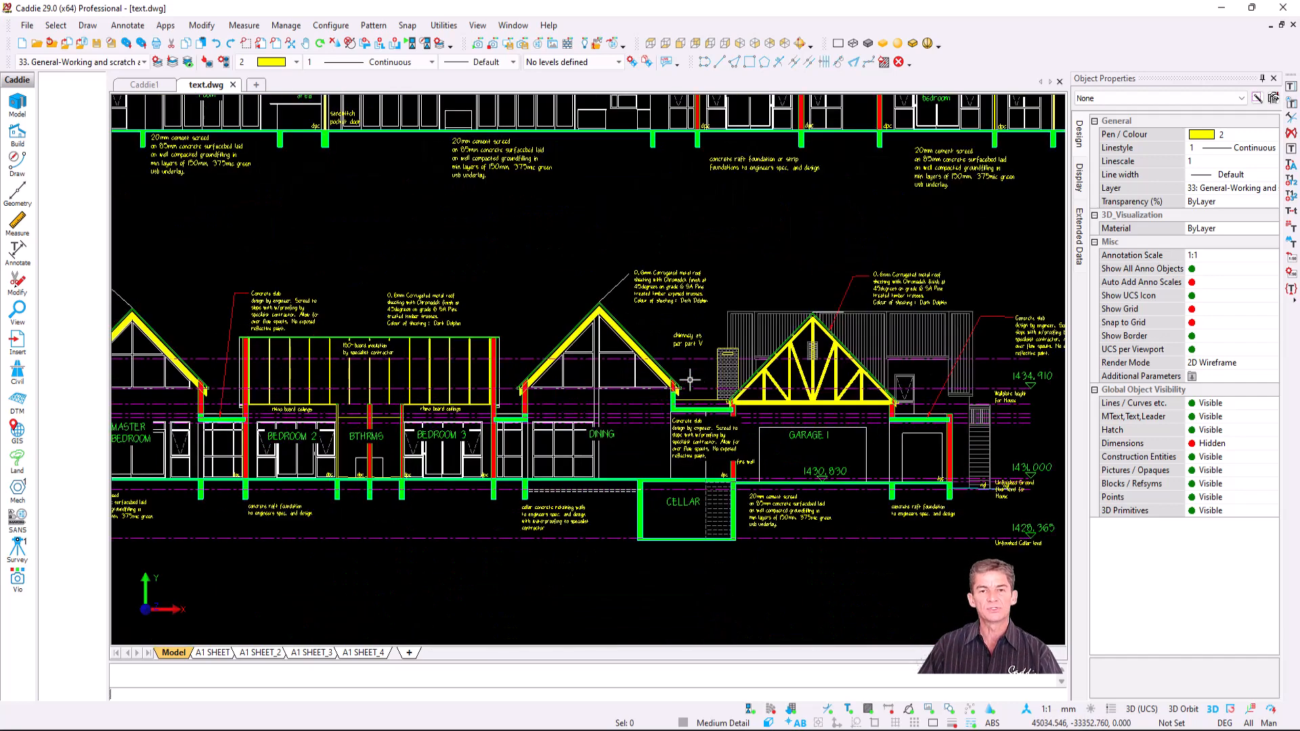
scroll(574, 190, "up", 3)
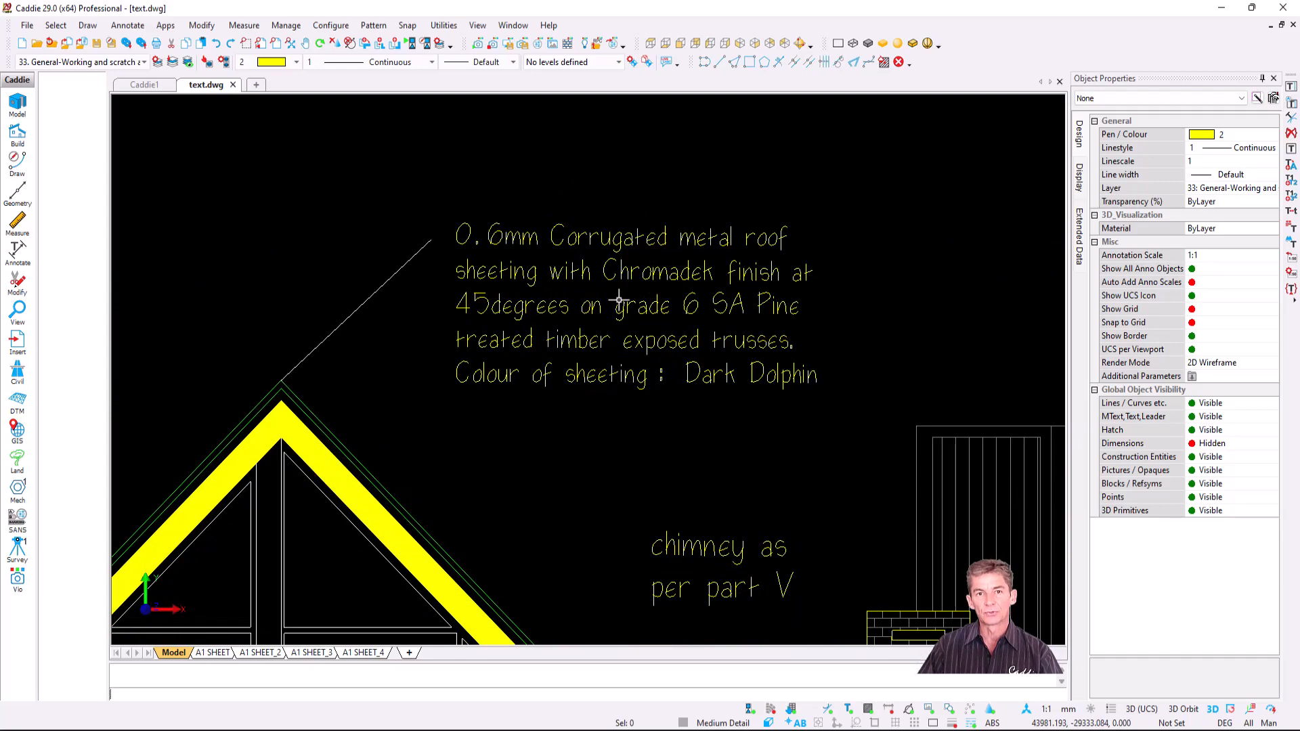
double_click(619, 300)
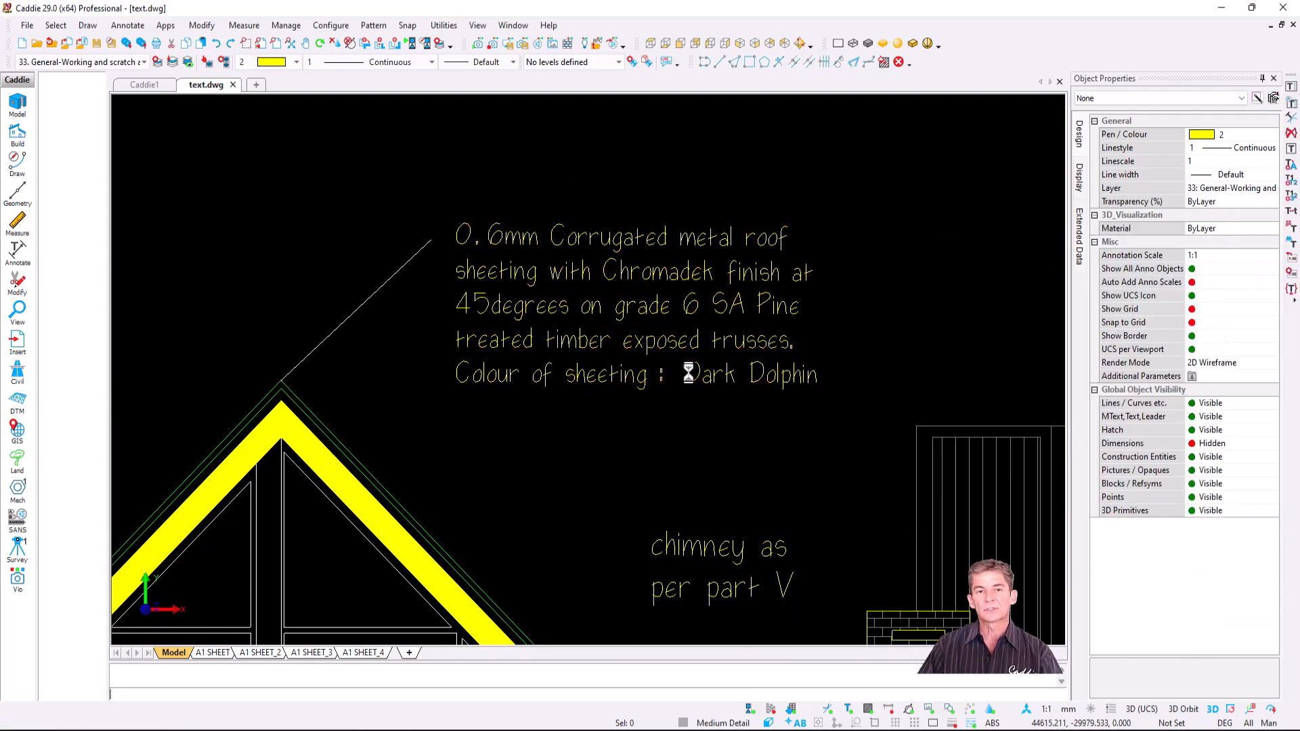
scroll(689, 372, "down", 8)
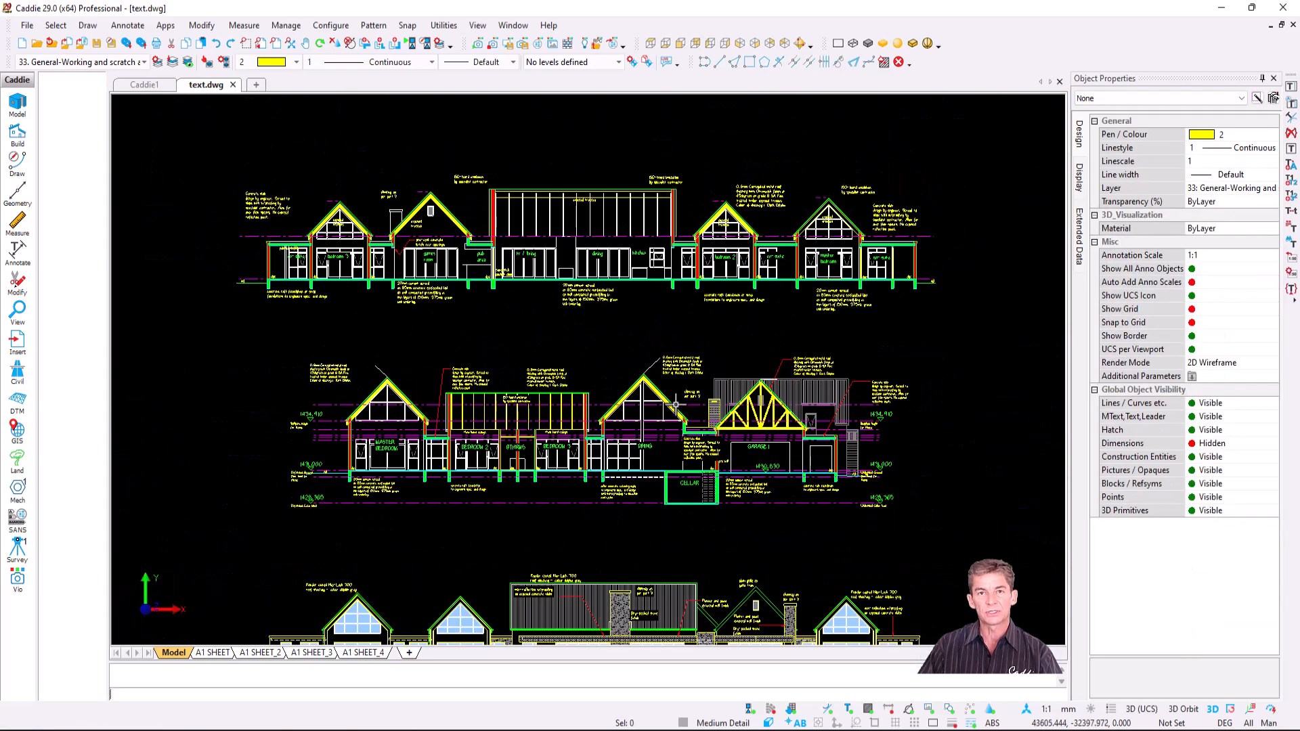
scroll(667, 400, "down", 2)
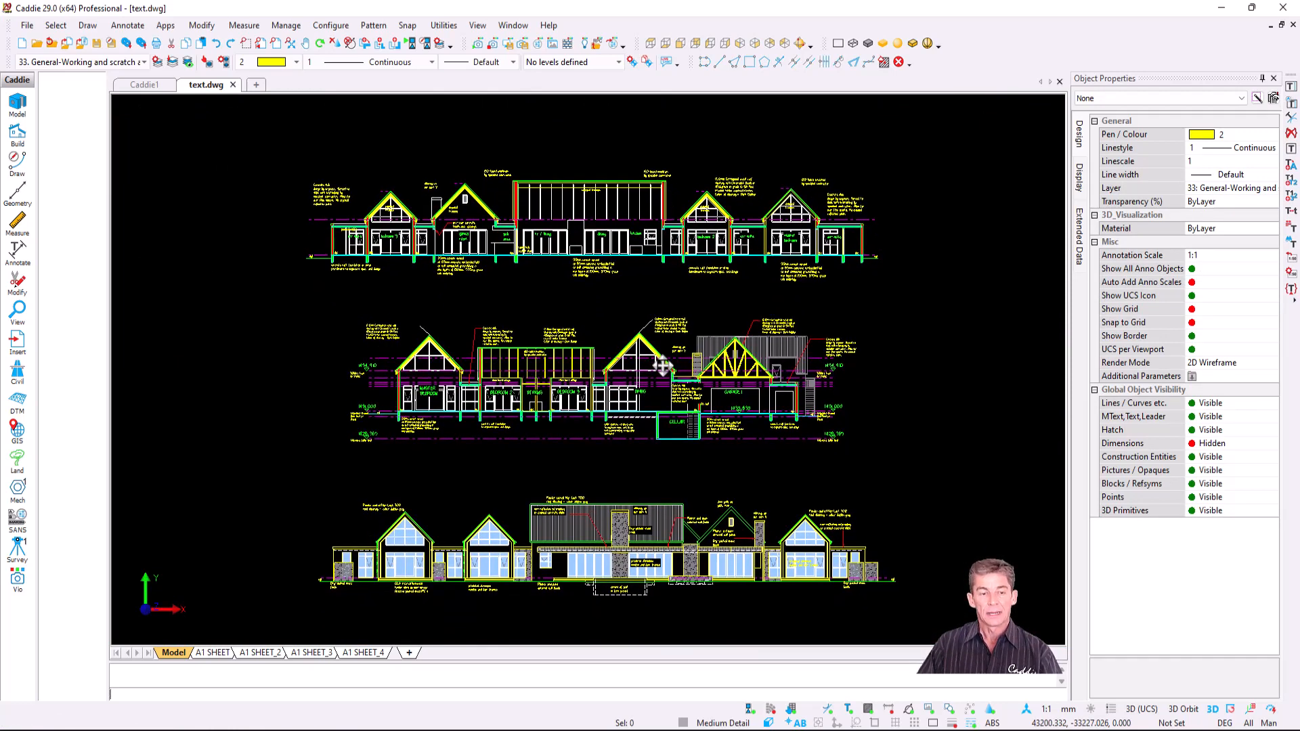
key("ctrl+a")
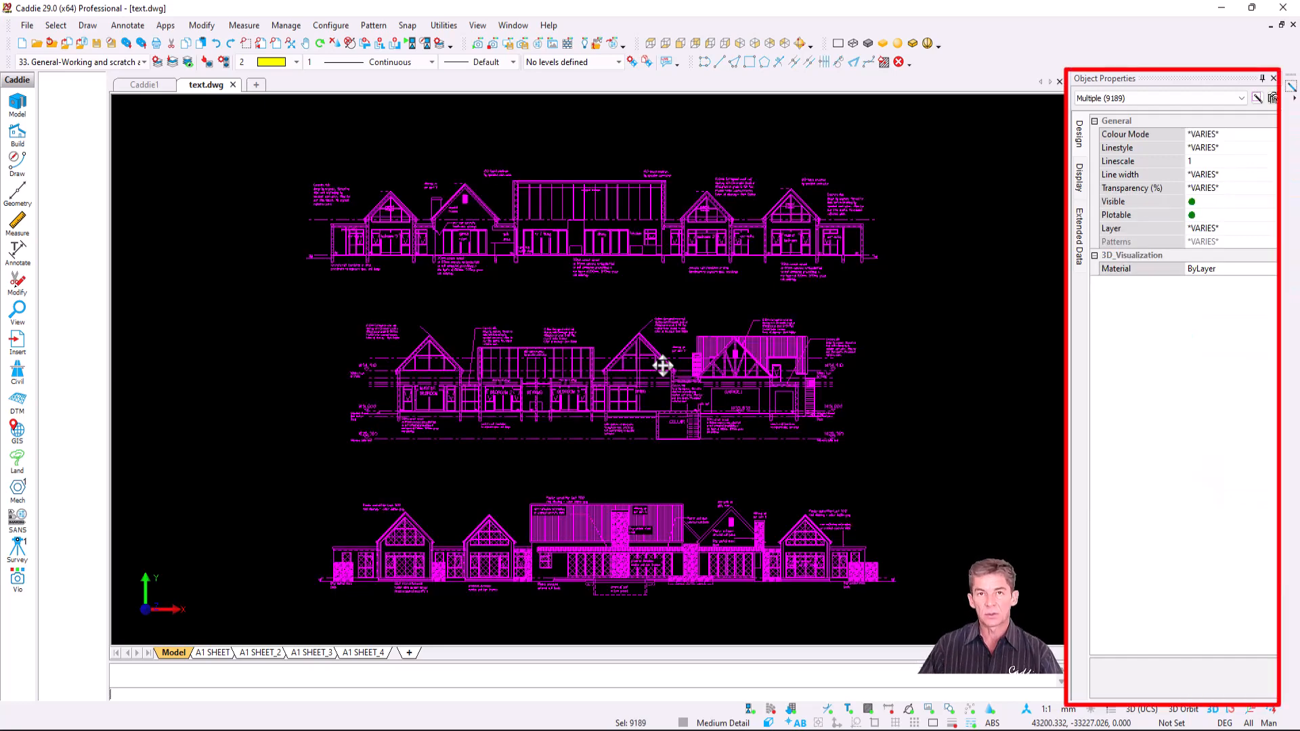
left_click(1141, 97)
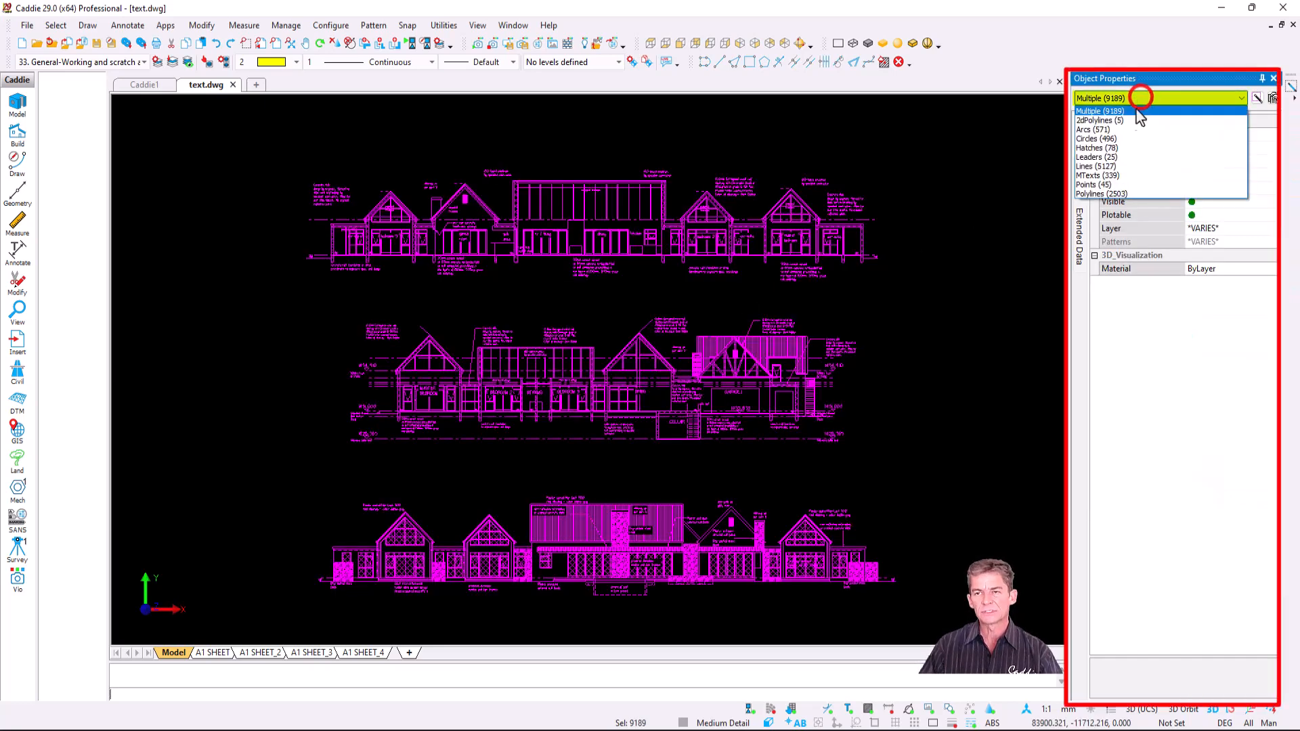
left_click(1142, 176)
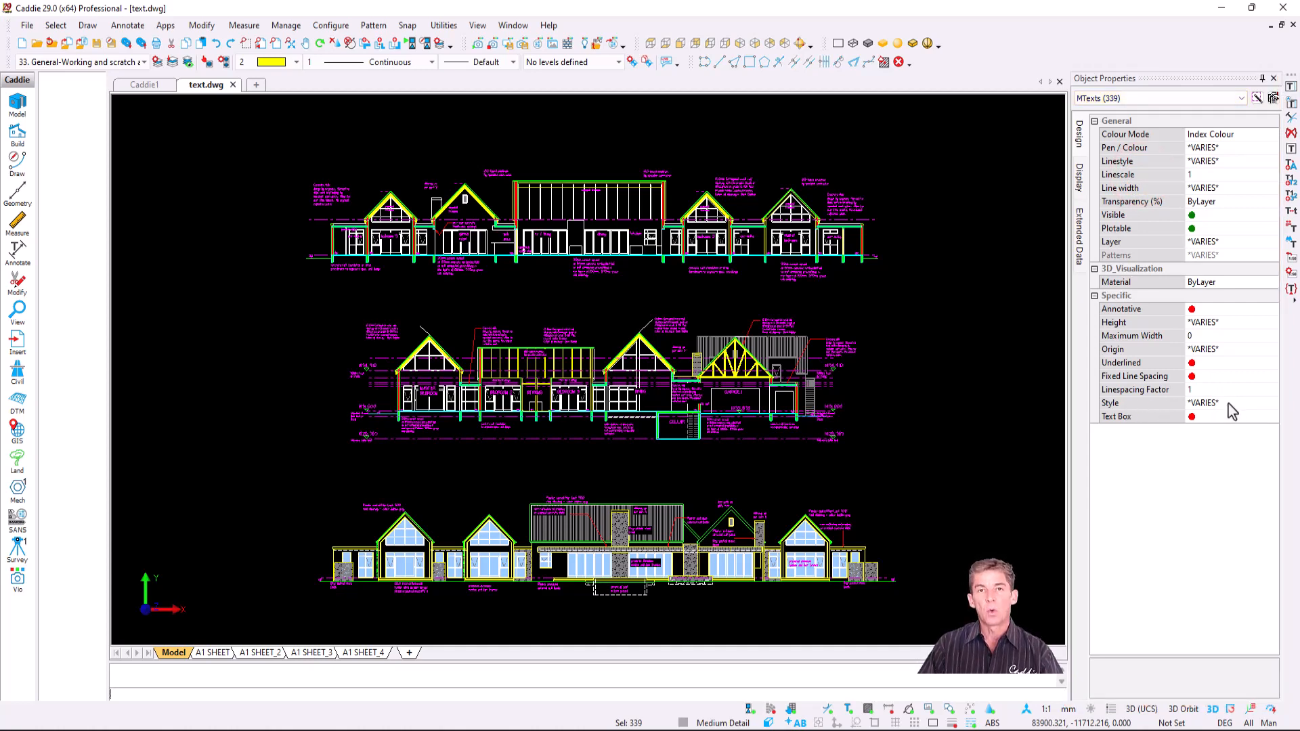
left_click(953, 433)
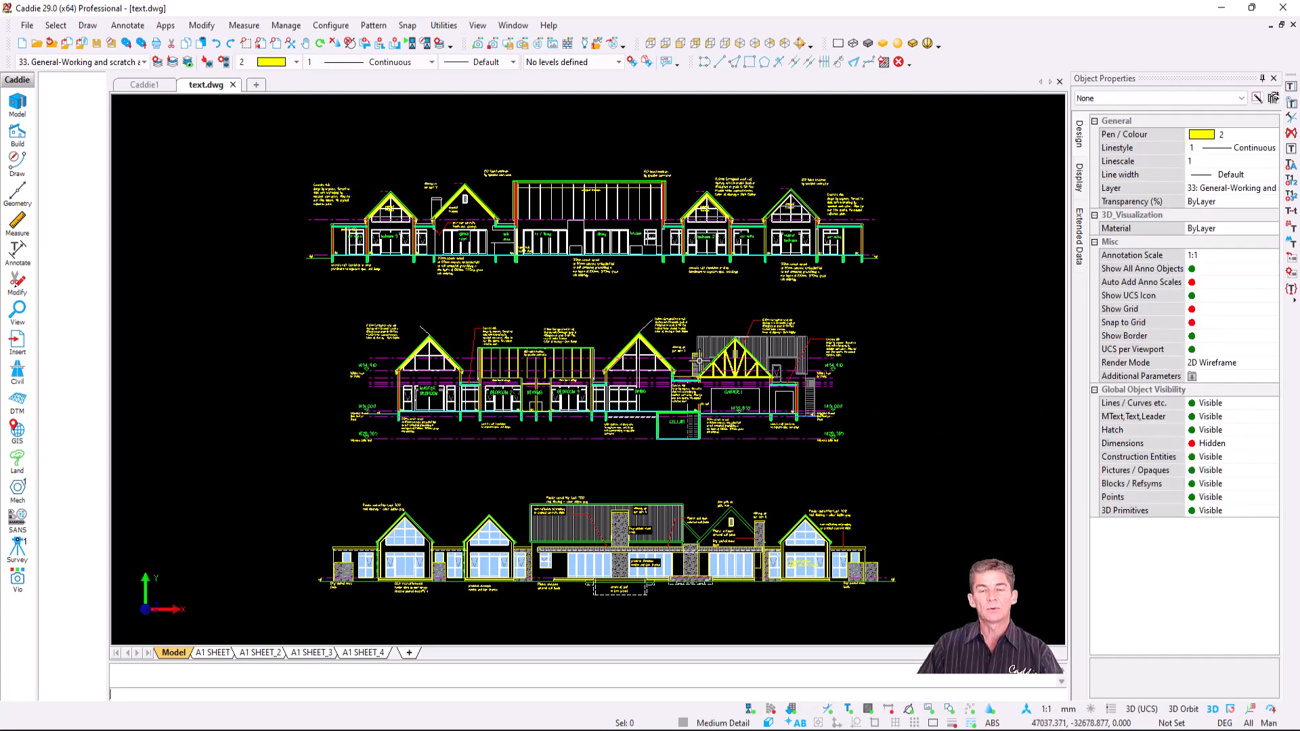
scroll(646, 352, "up", 5)
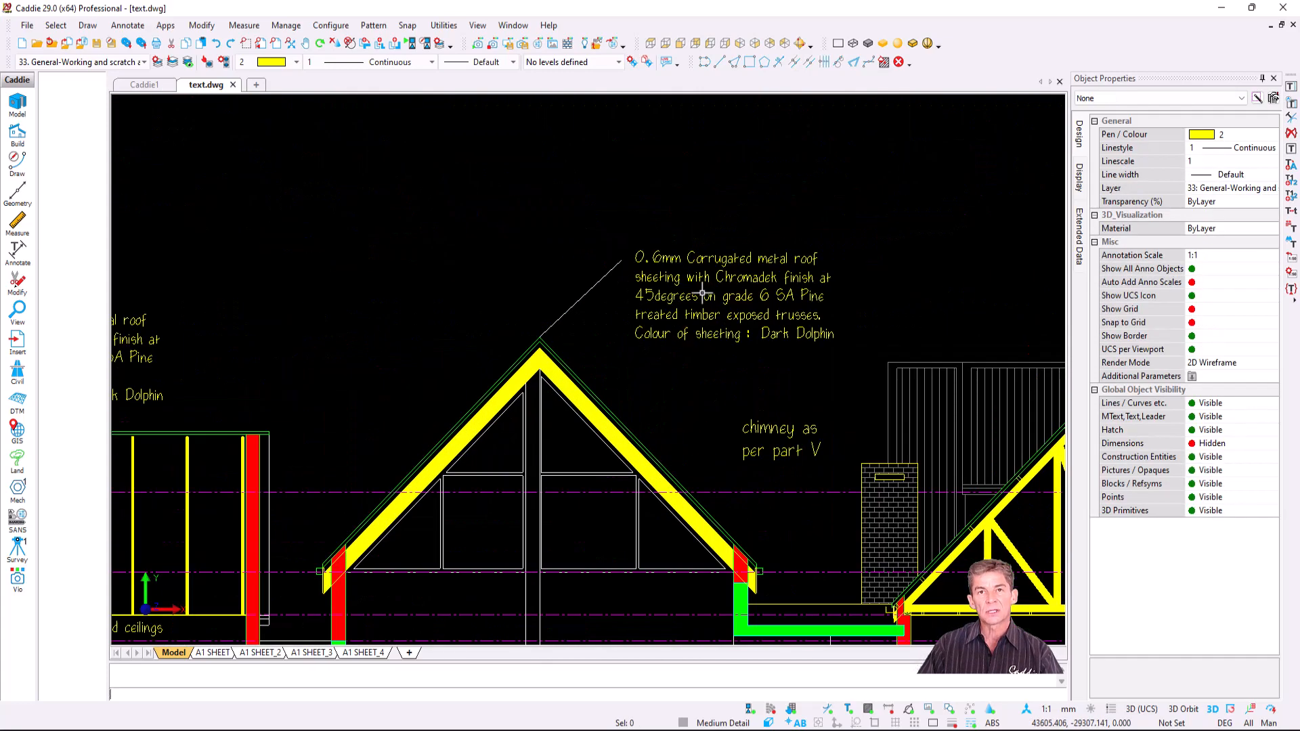
scroll(714, 296, "up", 2)
left_click(713, 295)
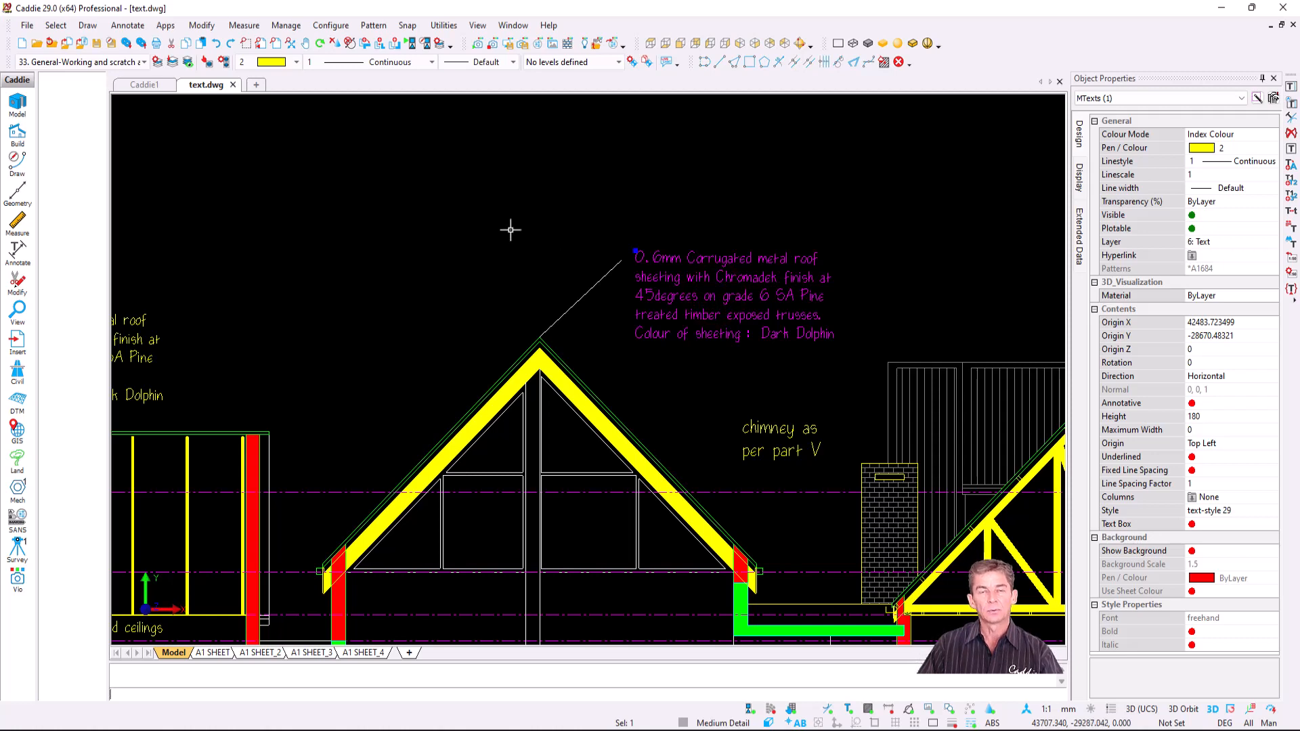
key("Escape")
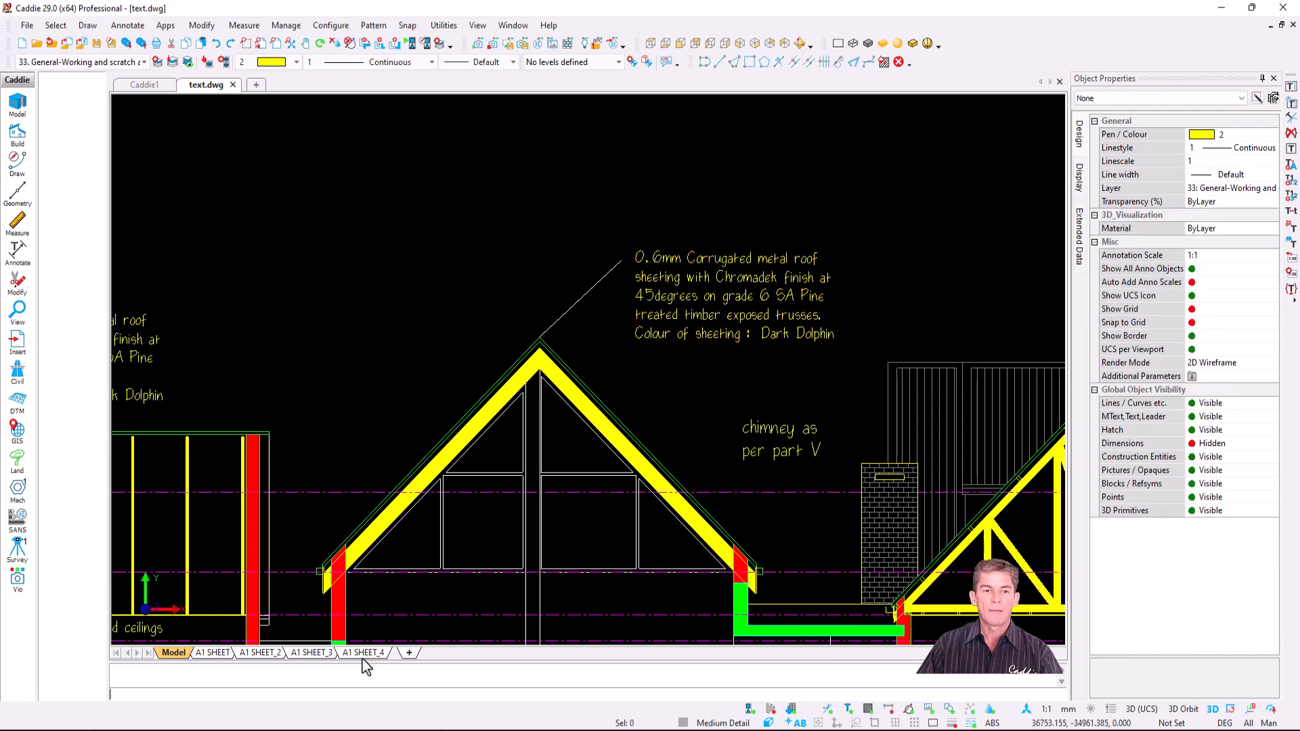
left_click(367, 651)
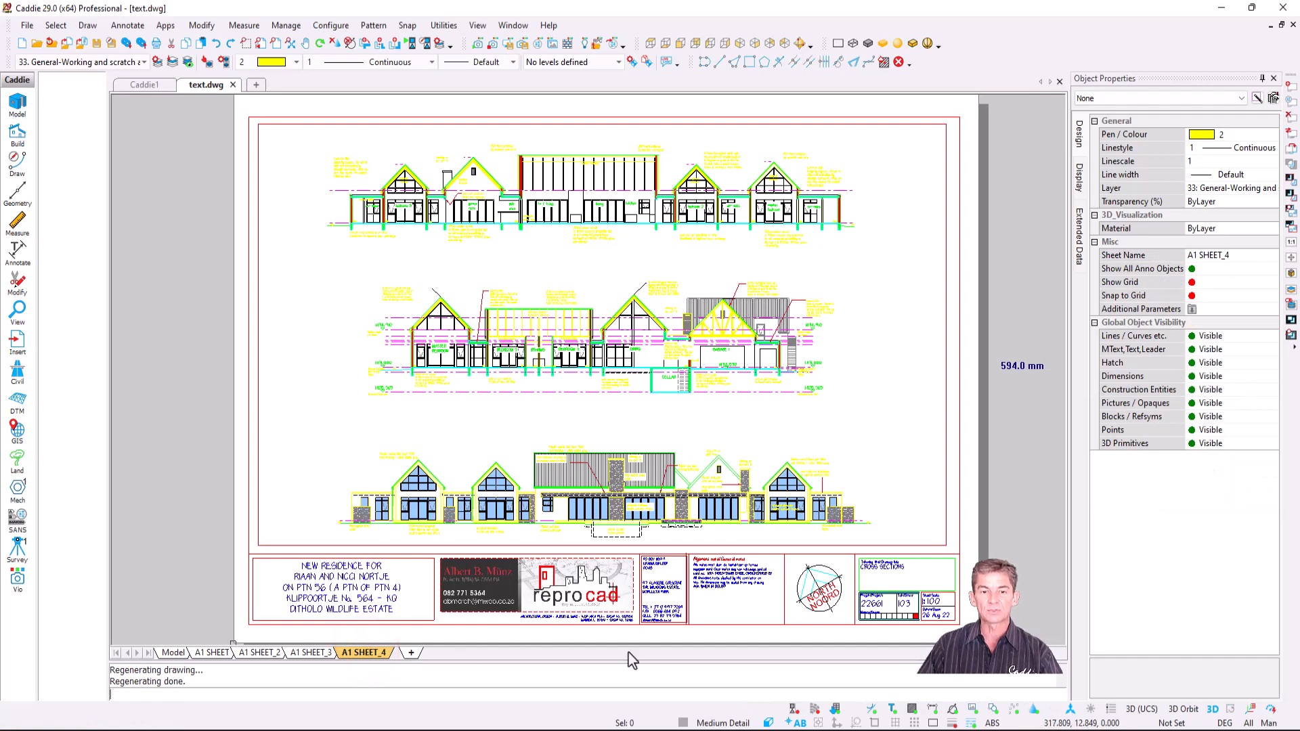
scroll(682, 616, "up", 5)
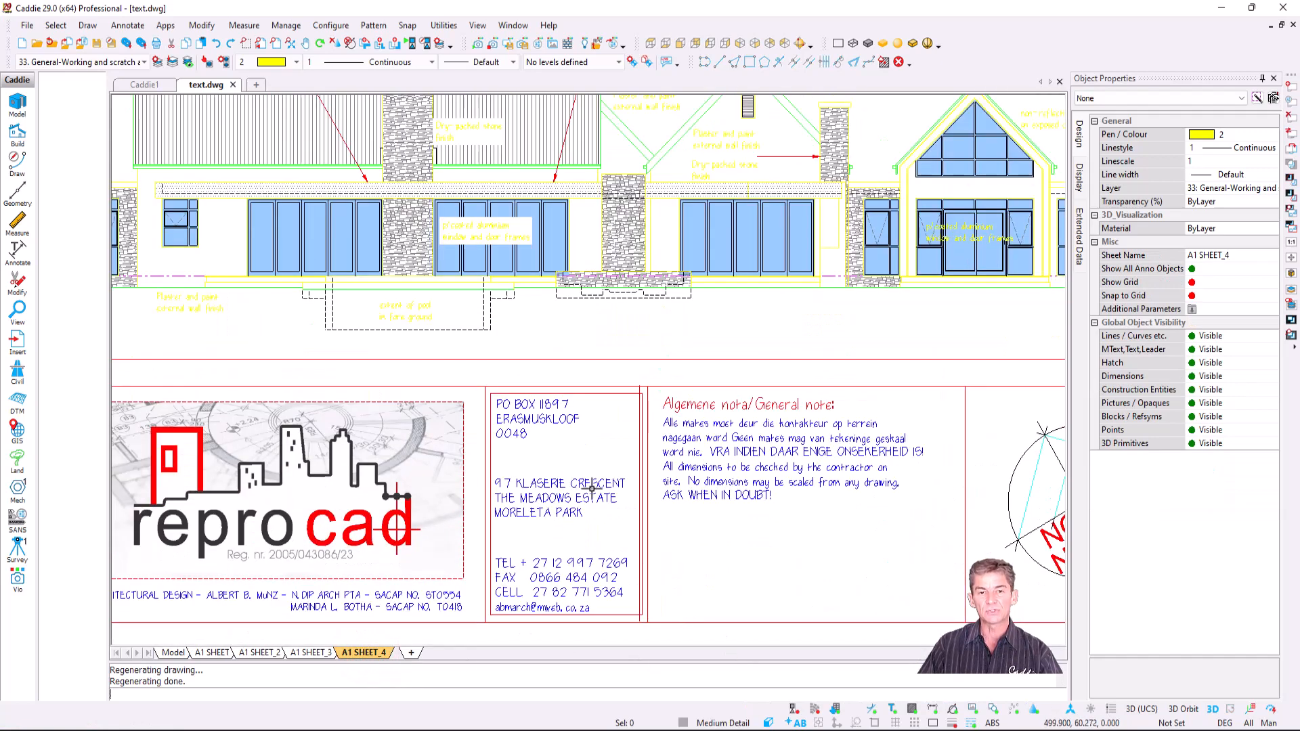
left_click(592, 488)
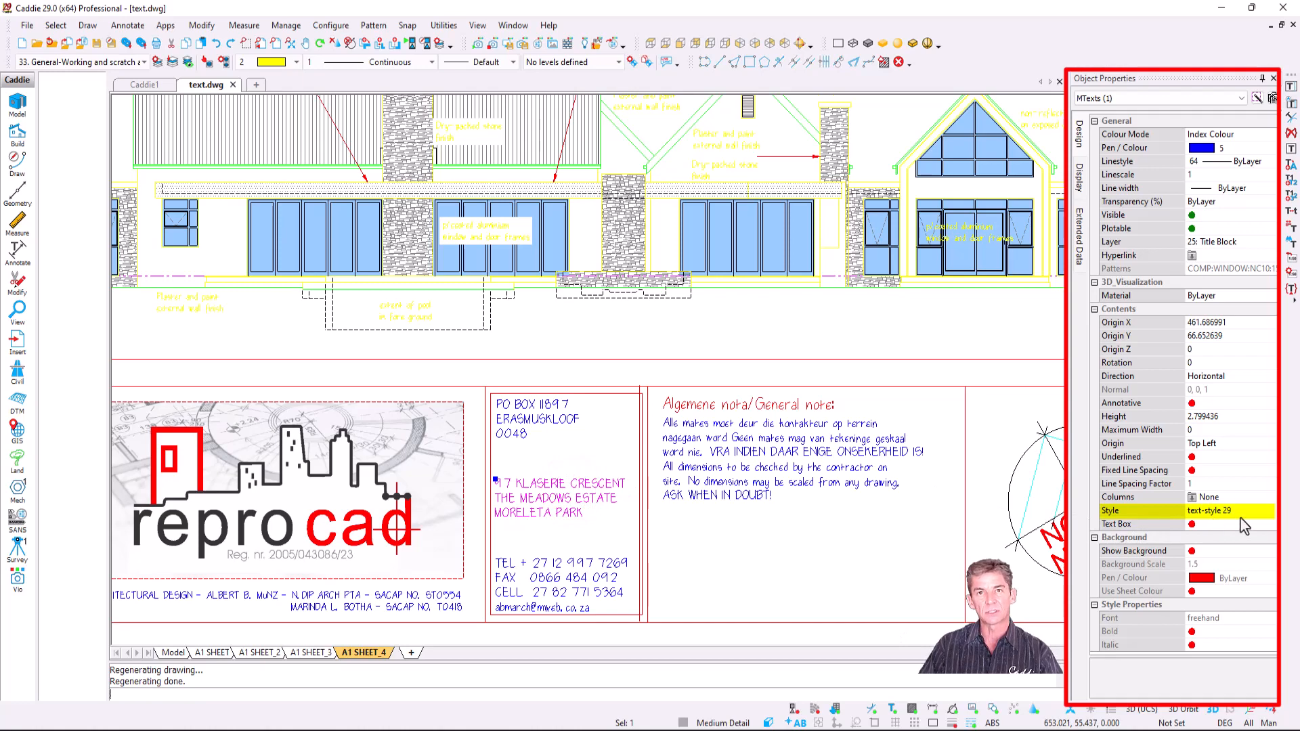
left_click(173, 652)
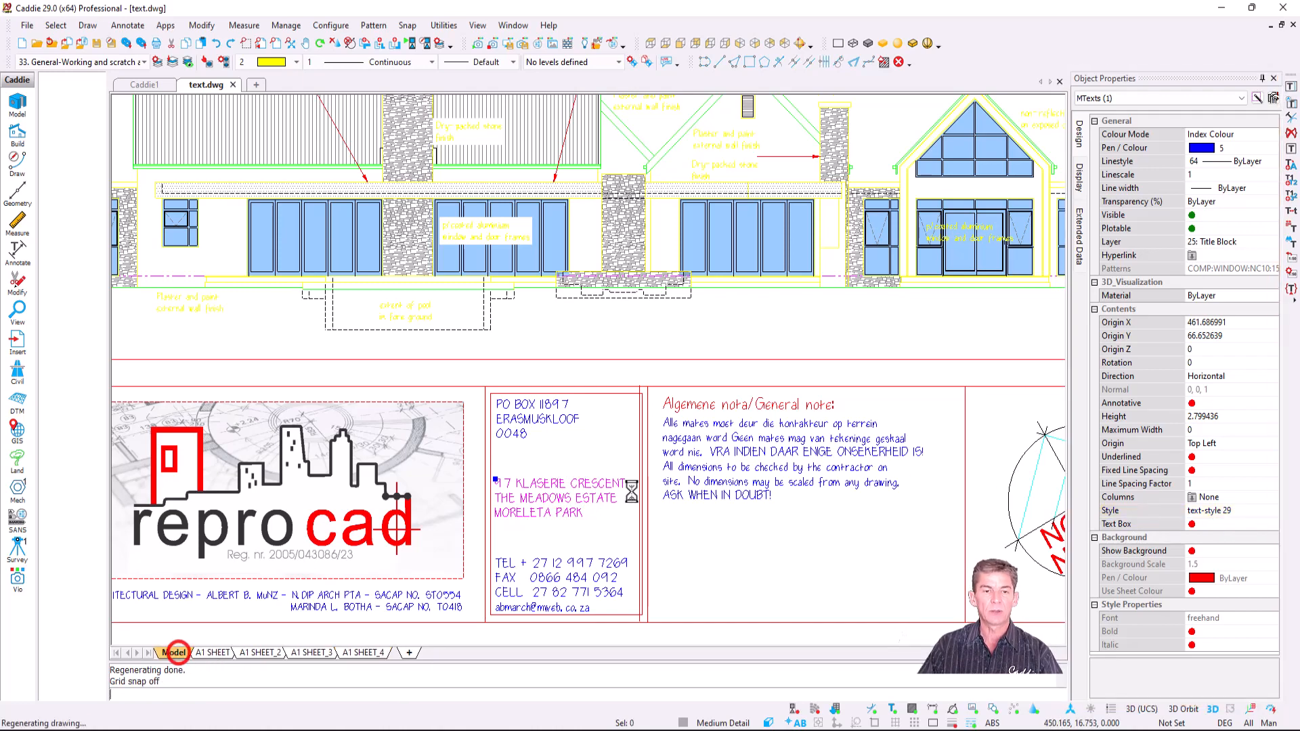
scroll(579, 431, "down", 2)
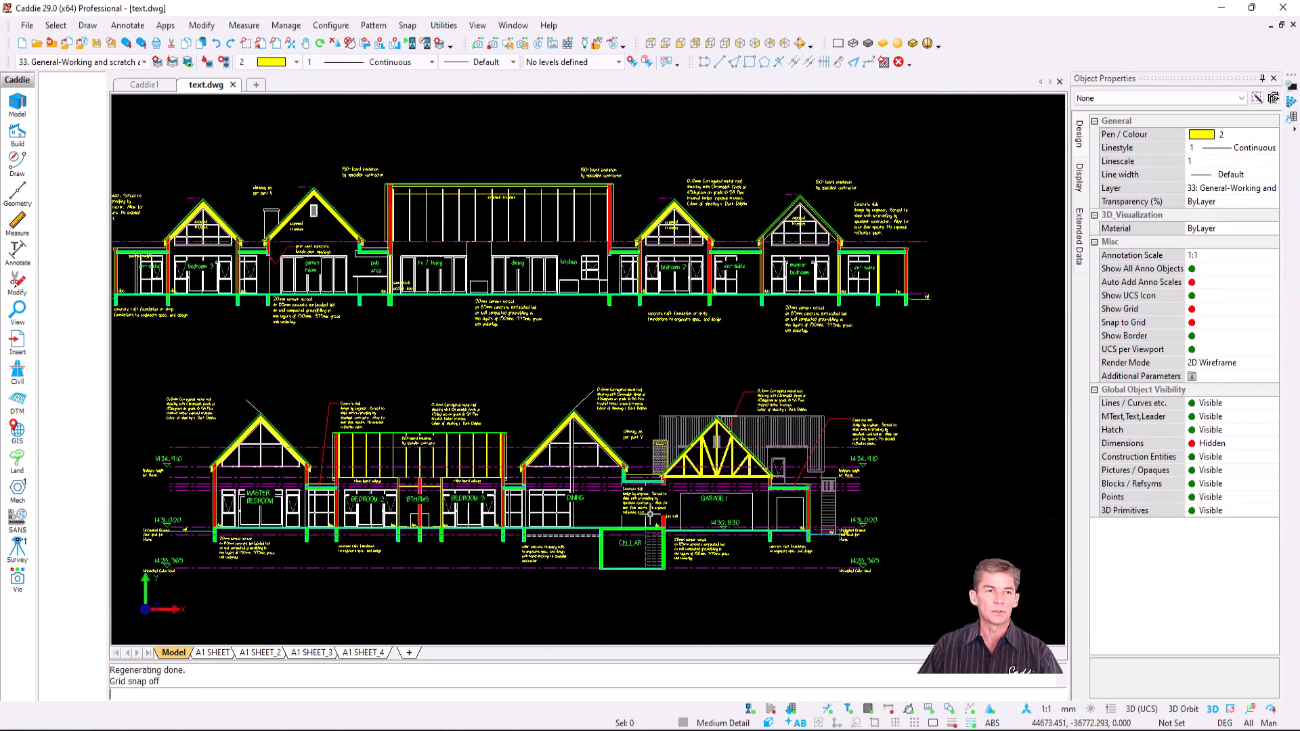
middle_click_drag(650, 515, 755, 538)
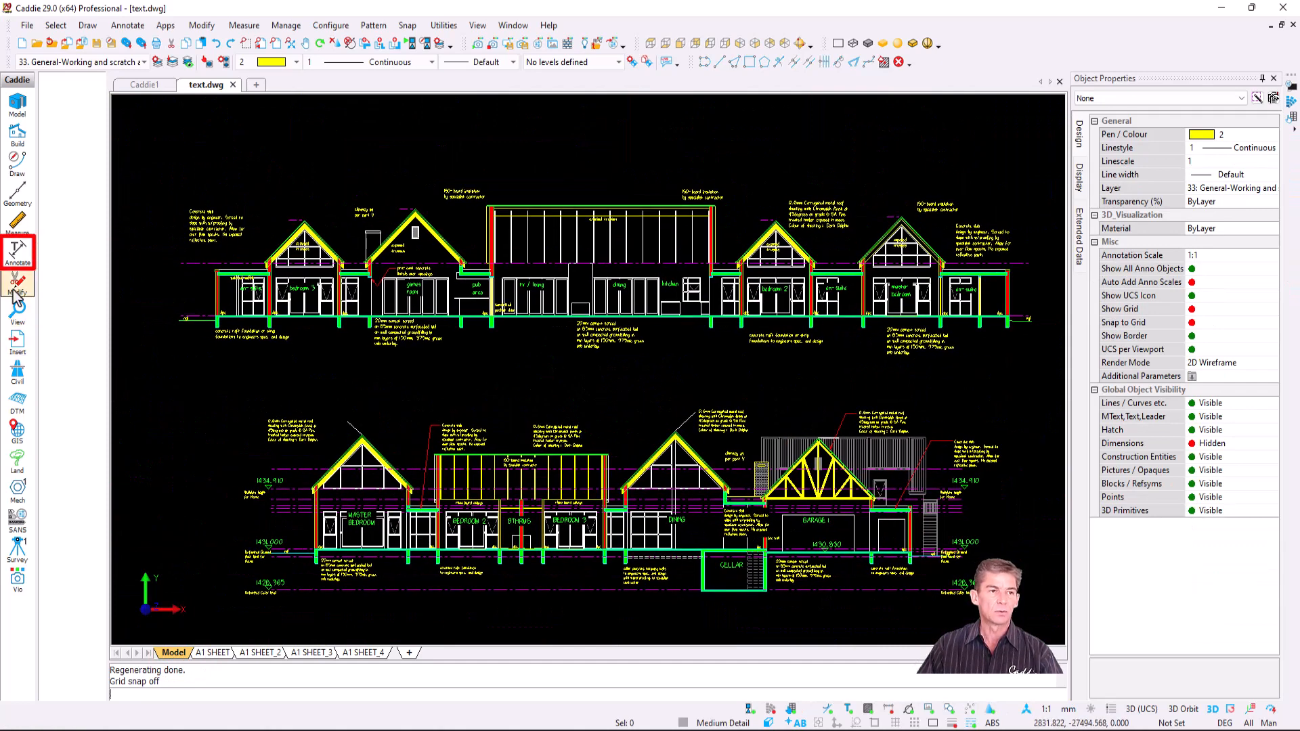
- Make text-style 29 the current style and open its definition
left_click(17, 252)
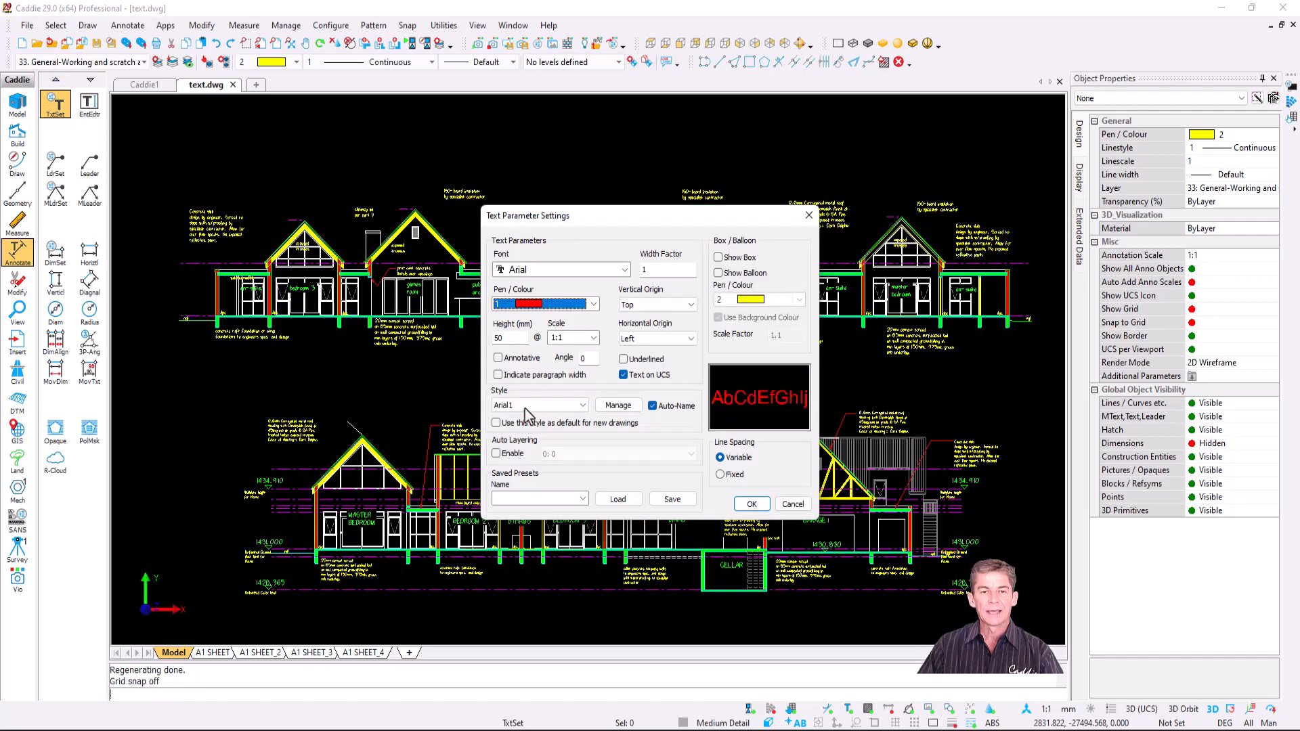
left_click(581, 405)
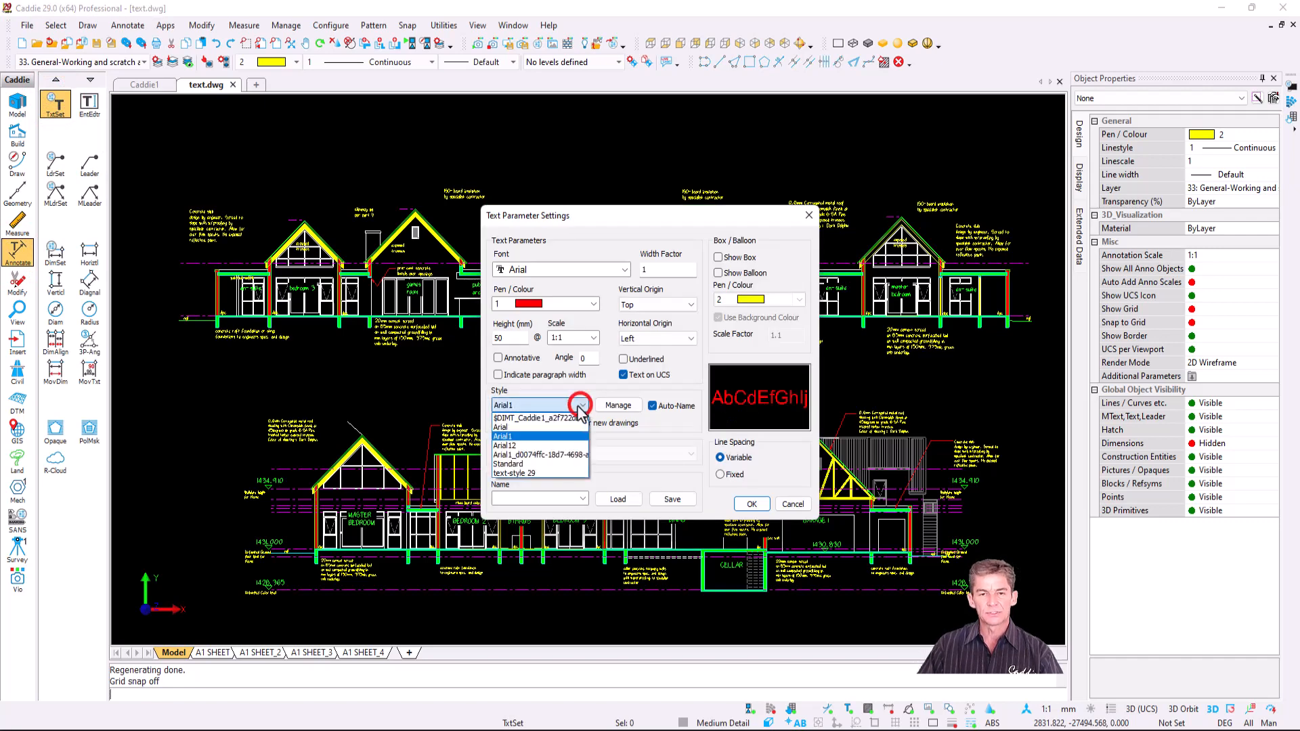
left_click(558, 474)
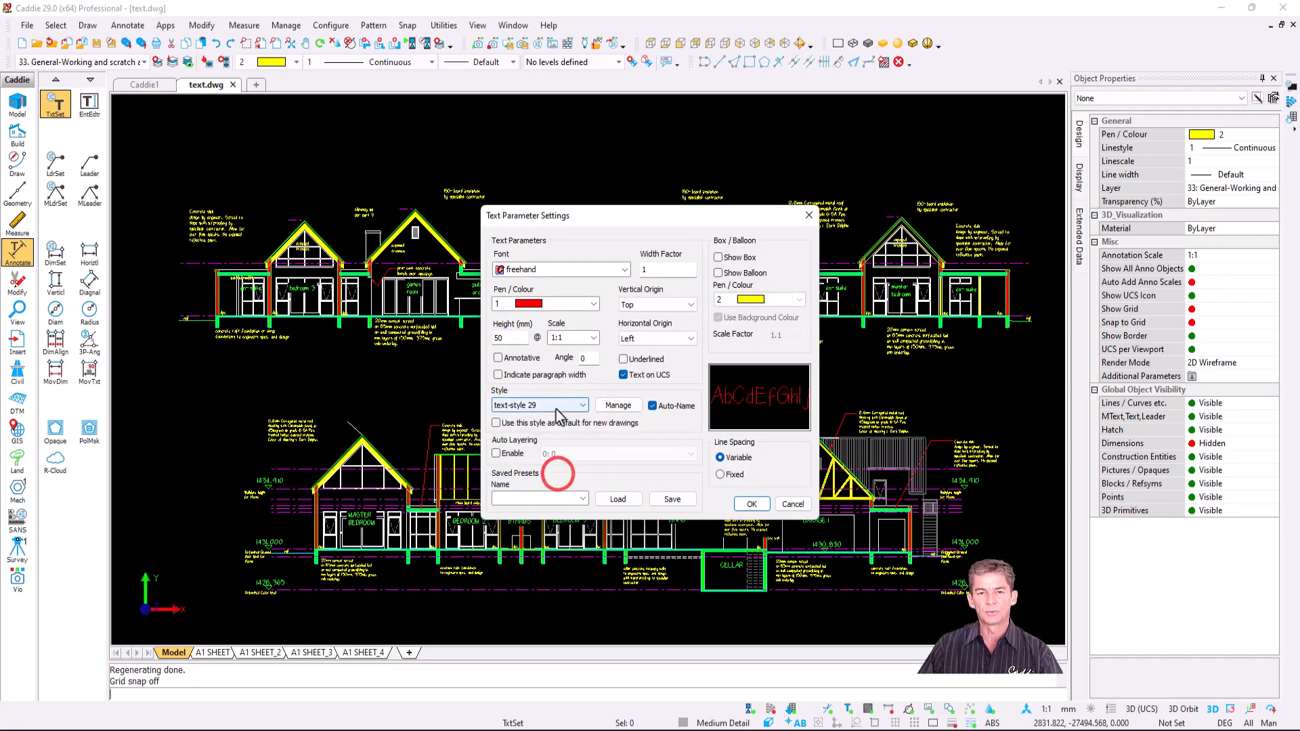
left_click(619, 405)
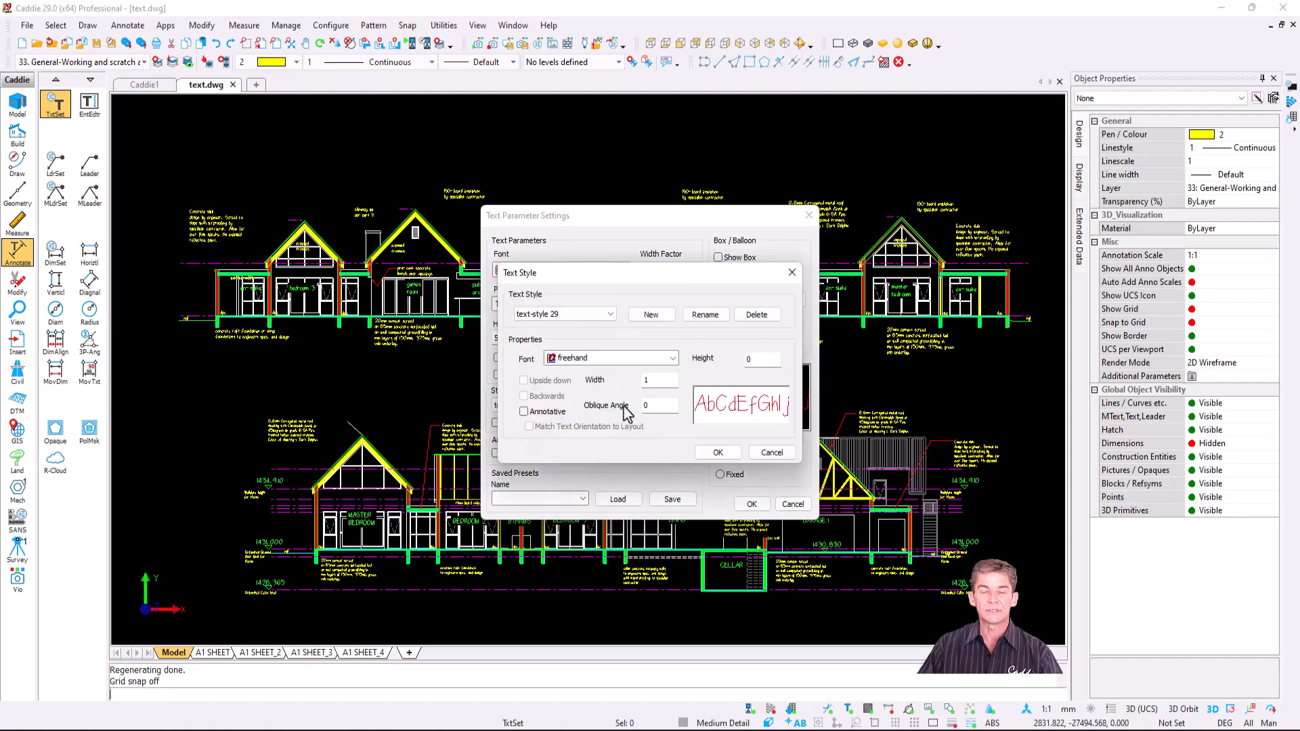
- Set text-style 29's font to Arial in bold italic and apply the change
left_click(599, 359)
scroll(606, 420, "down", 5)
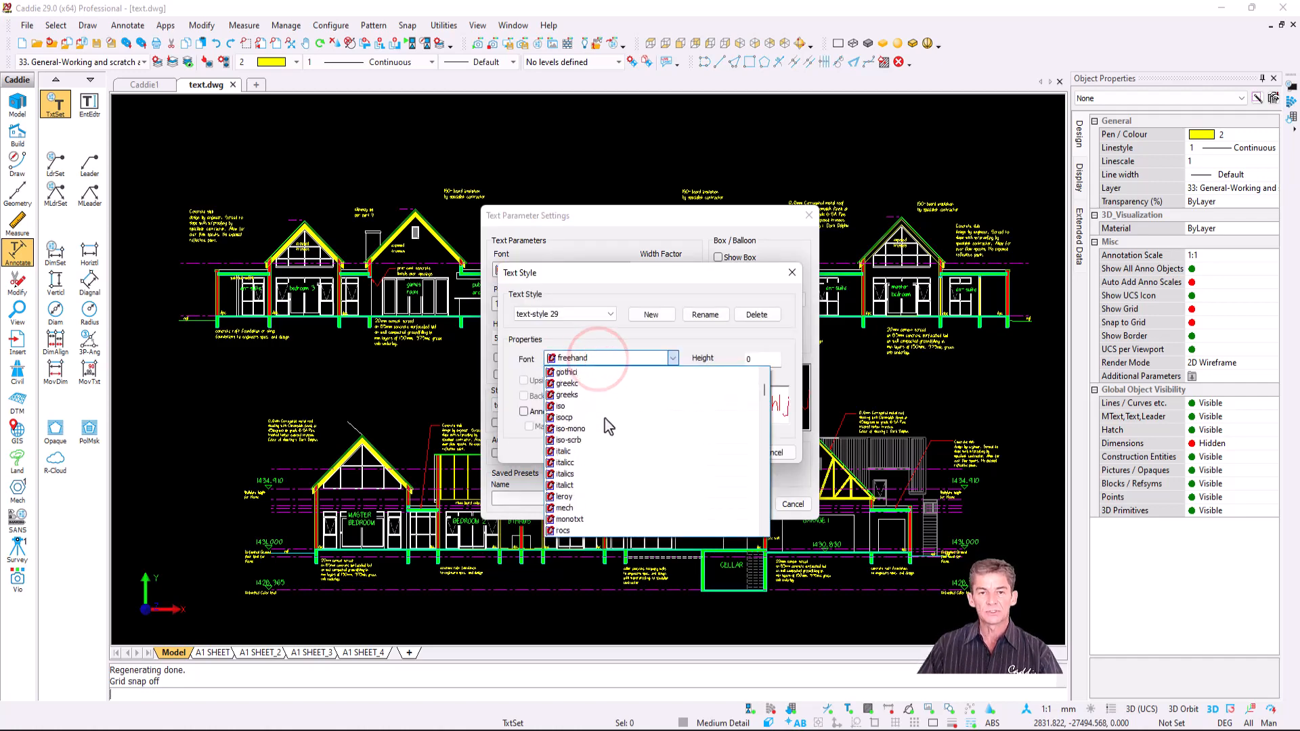
scroll(606, 427, "up", 10)
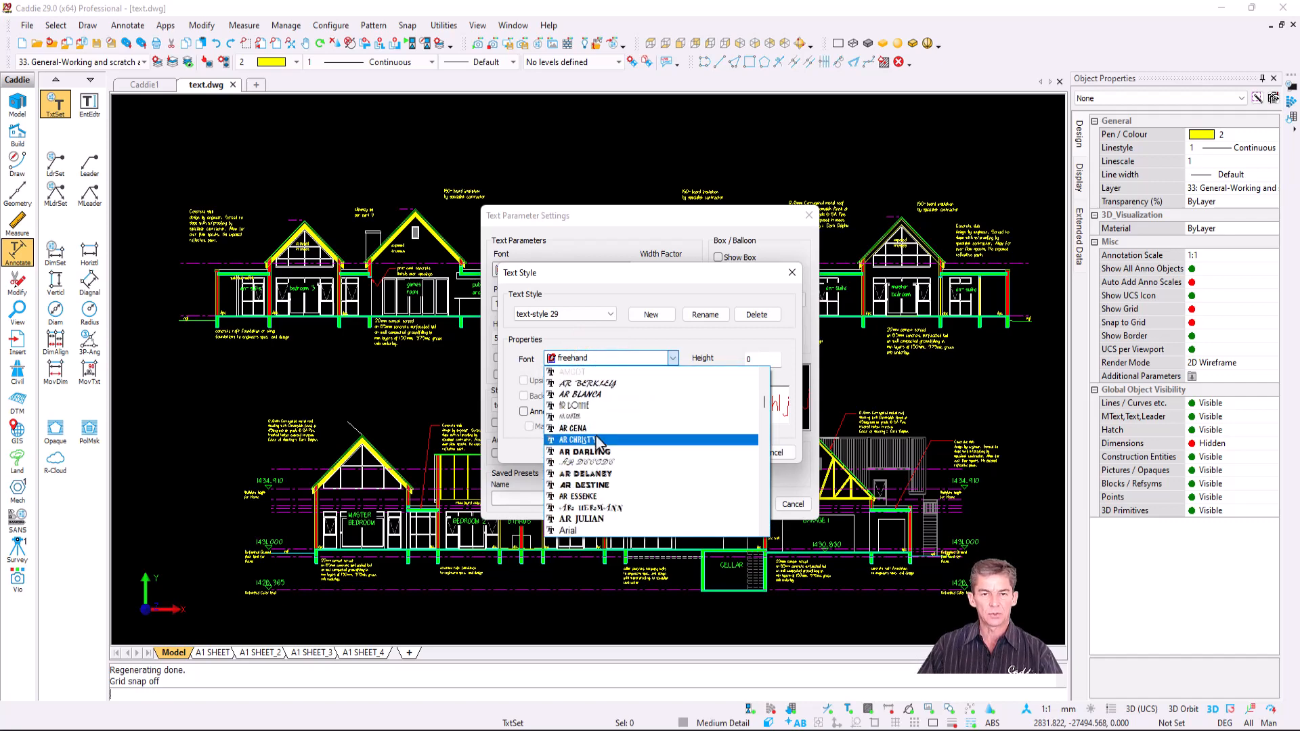
scroll(601, 485, "down", 2)
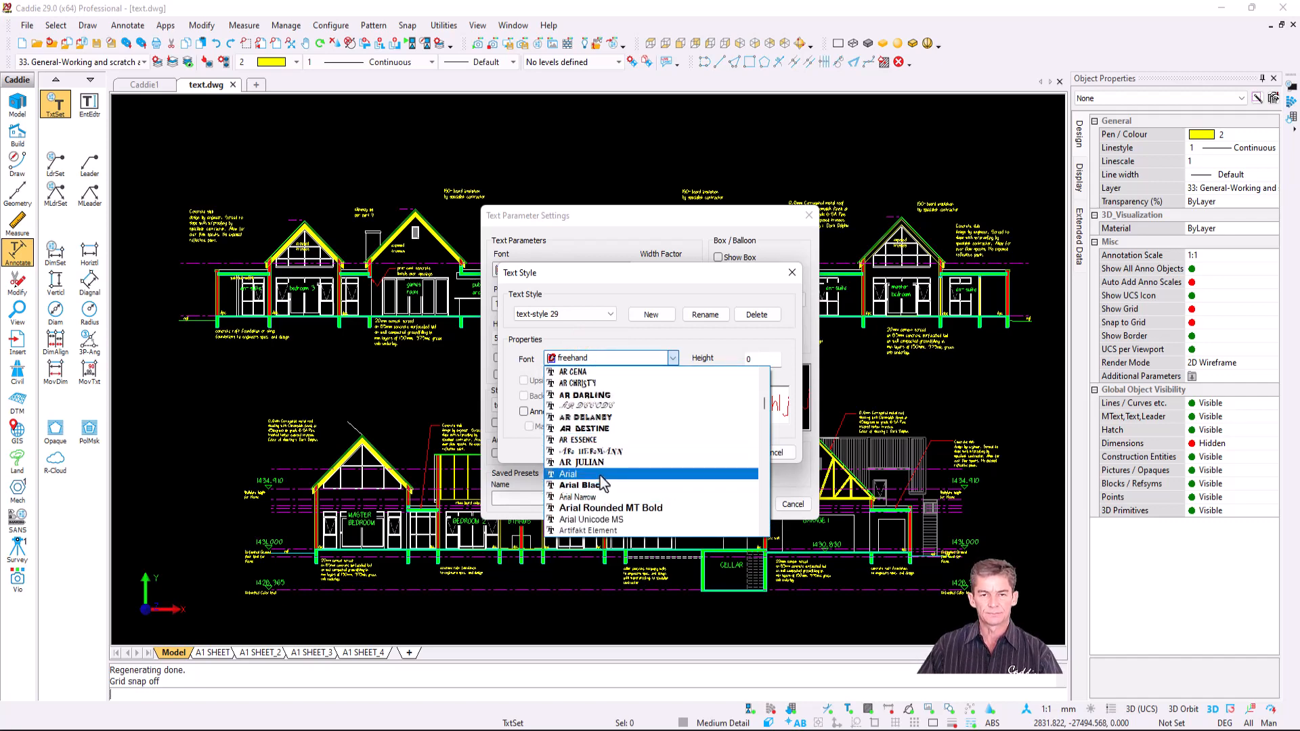
left_click(600, 474)
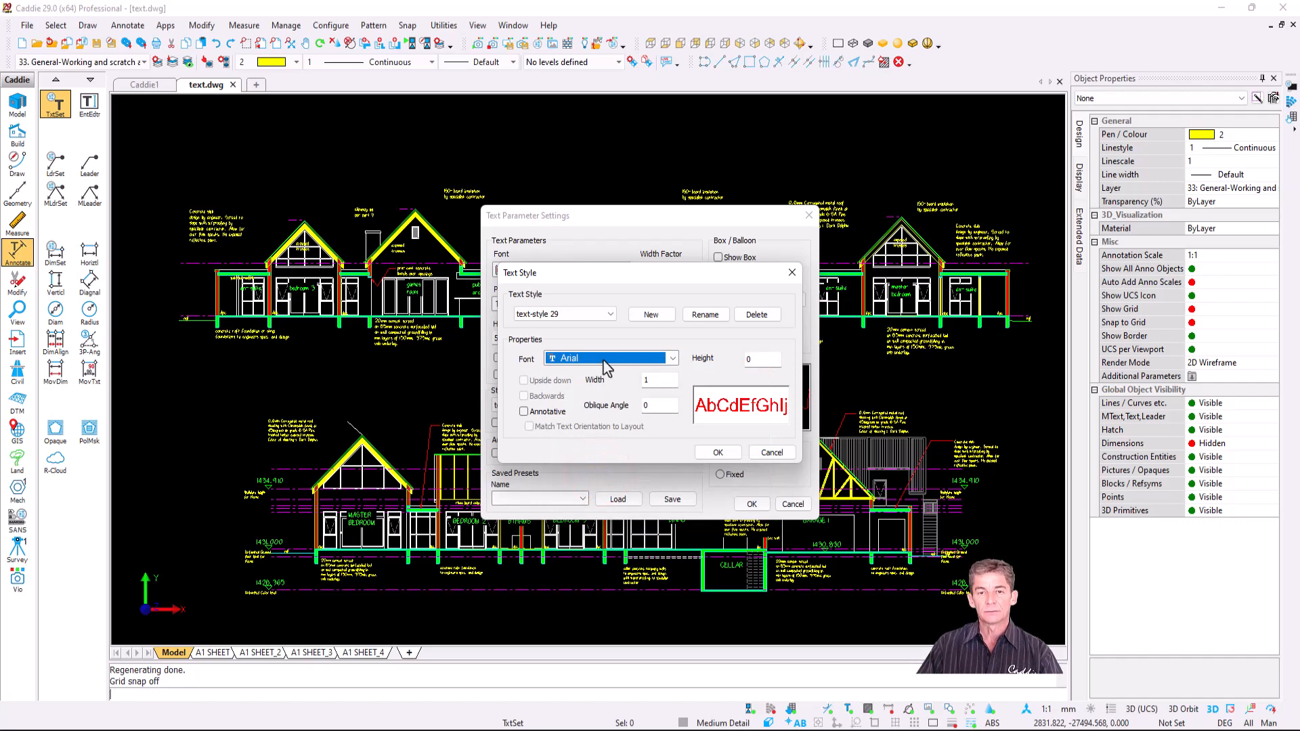
right_click(604, 359)
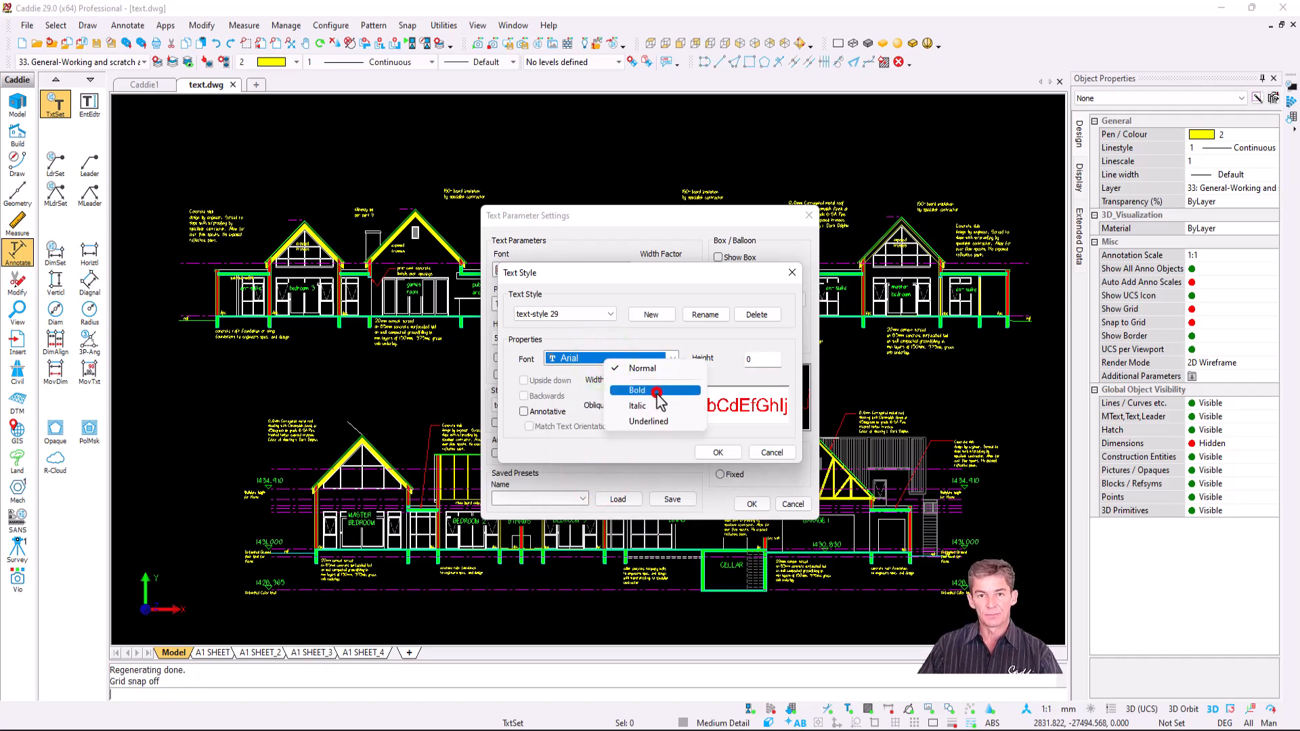
left_click(657, 392)
right_click(630, 357)
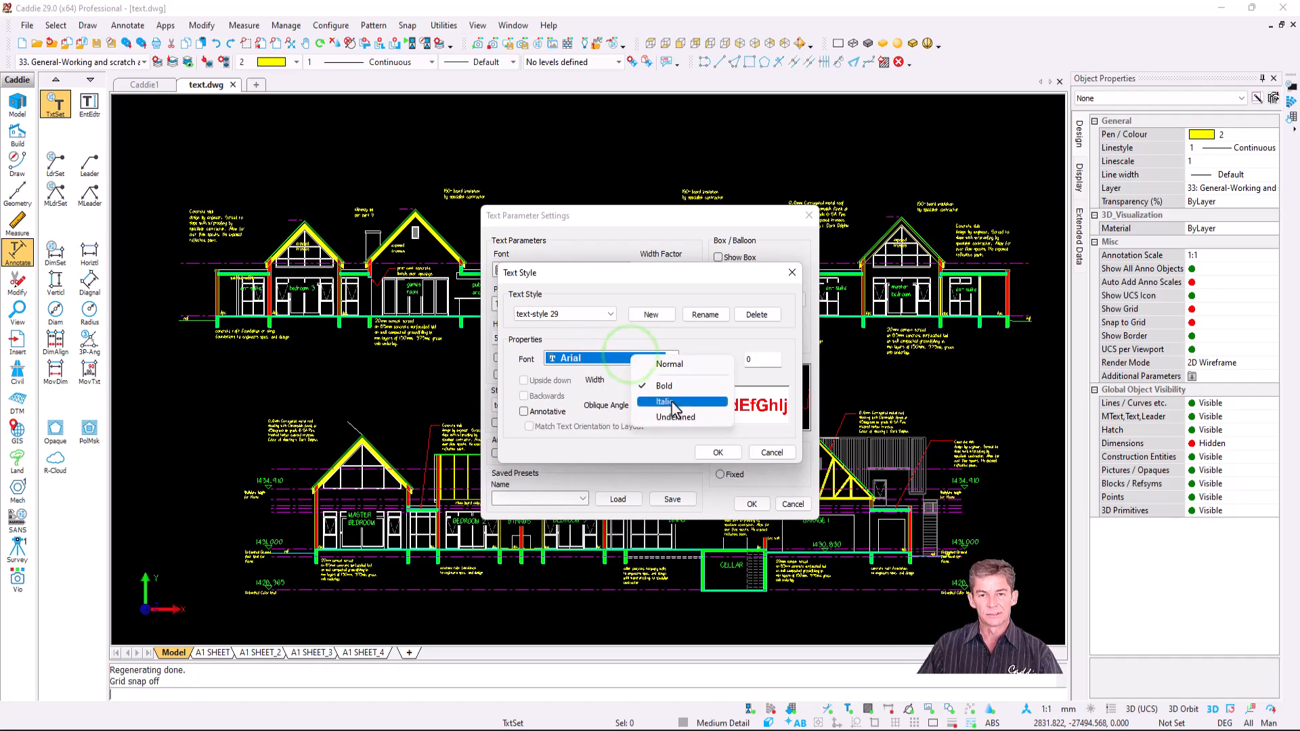
left_click(672, 403)
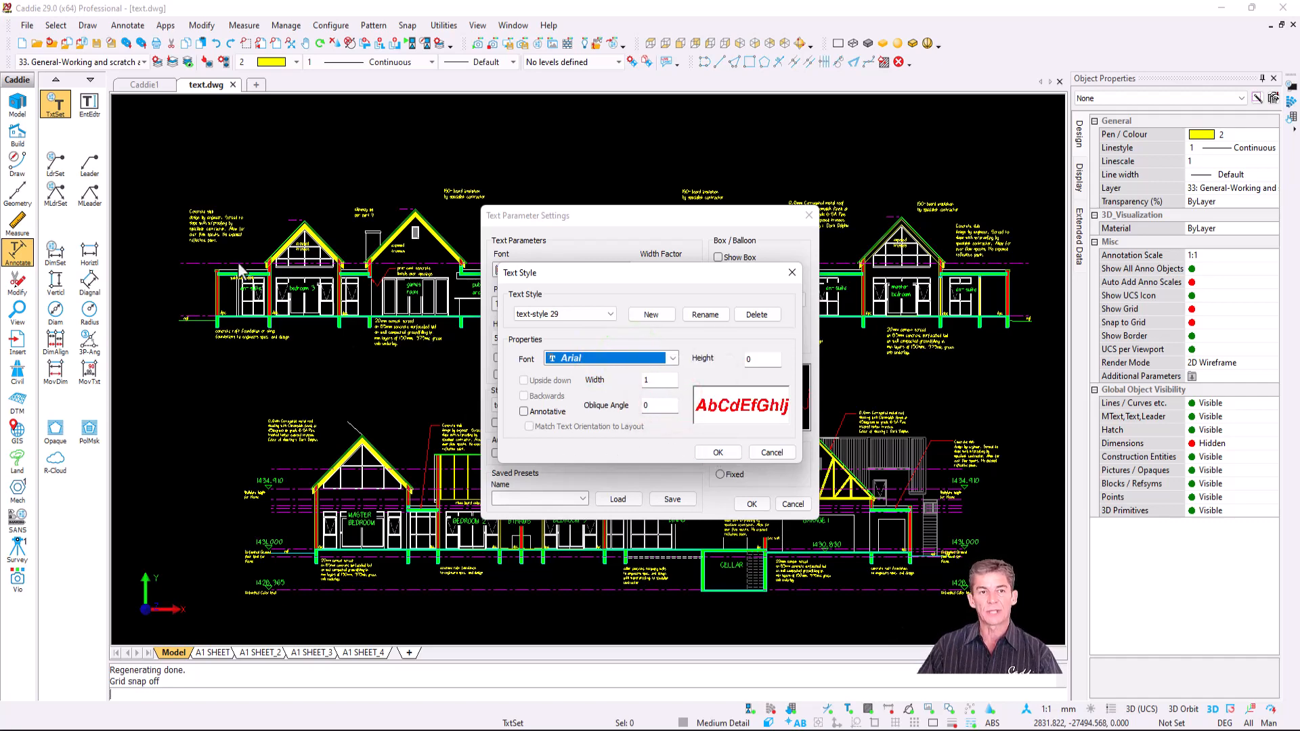
left_click(717, 454)
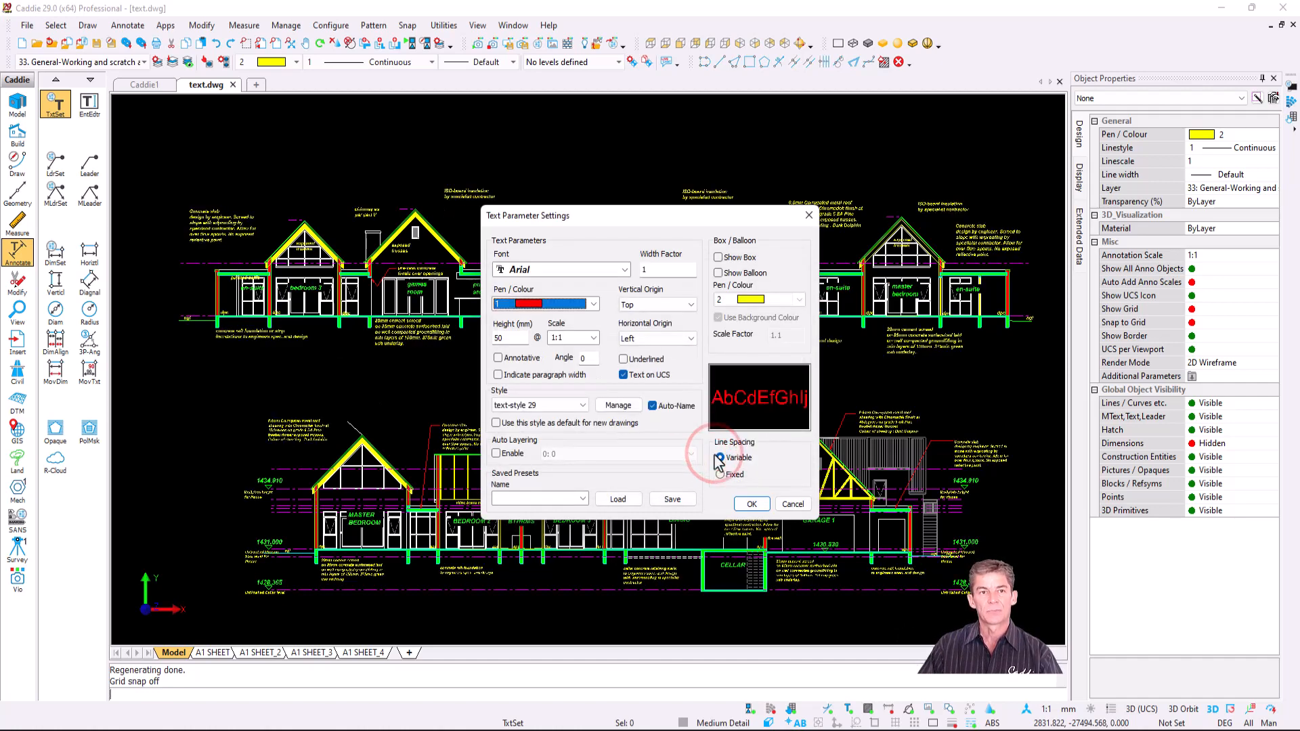
left_click(752, 505)
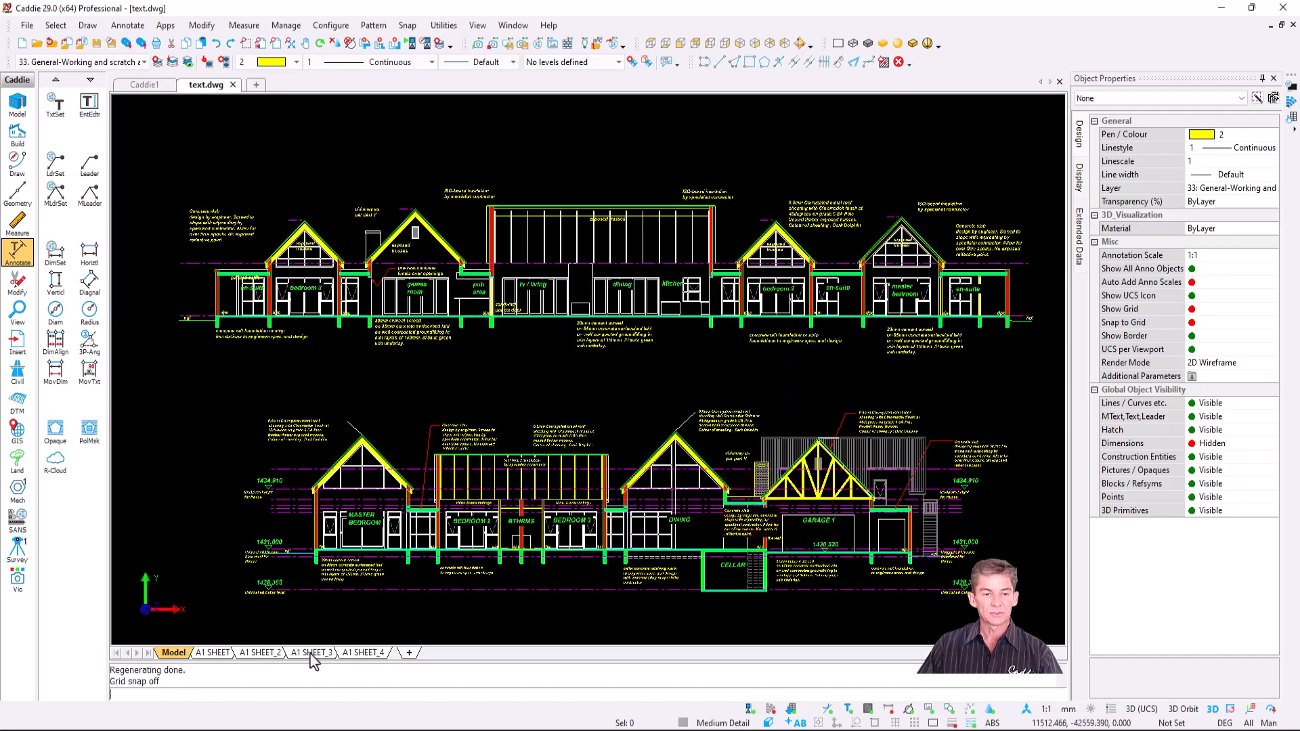
left_click(316, 654)
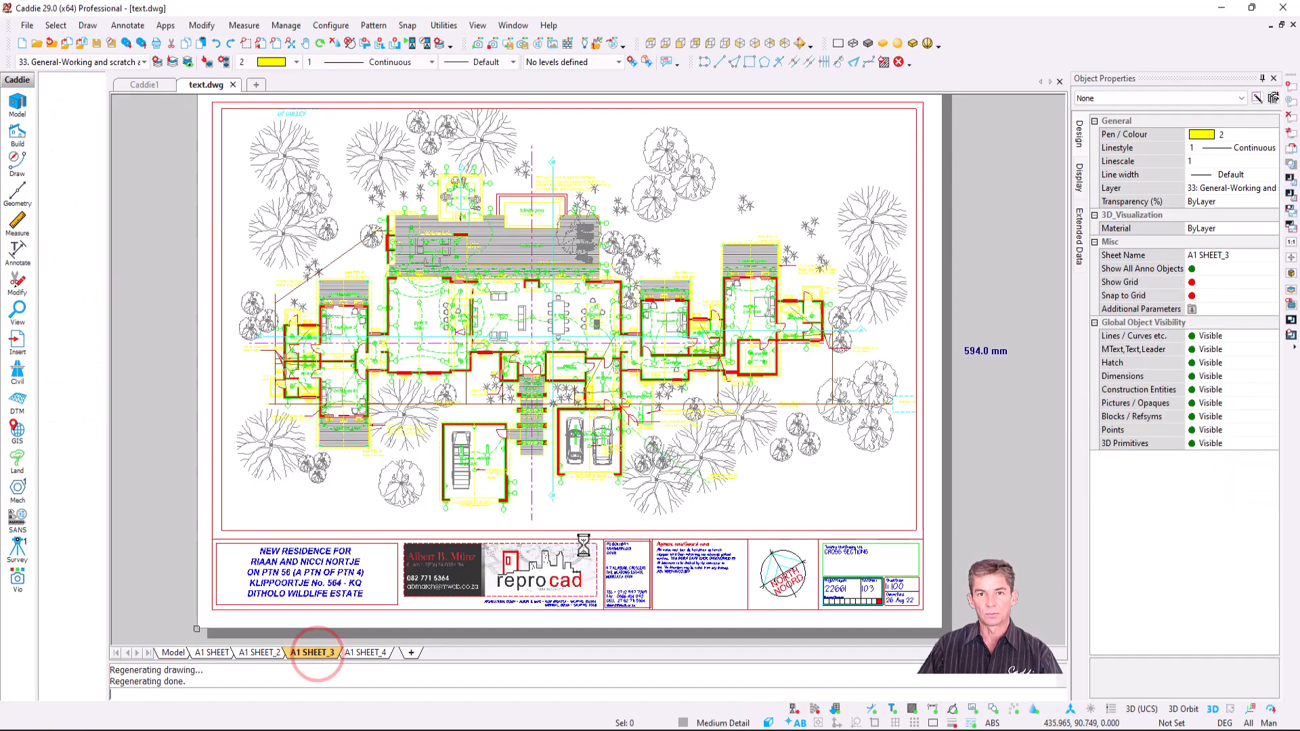
key("r")
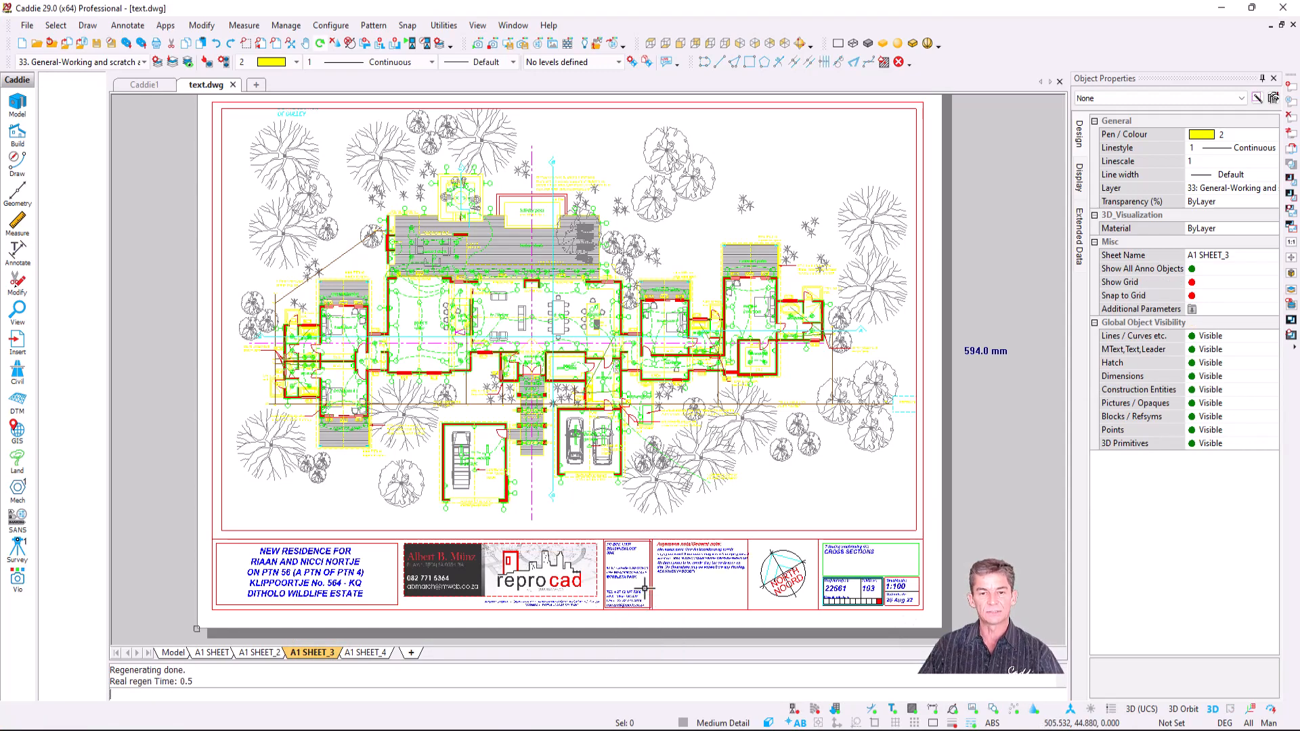
scroll(671, 589, "up", 5)
middle_click_drag(670, 596, 697, 543)
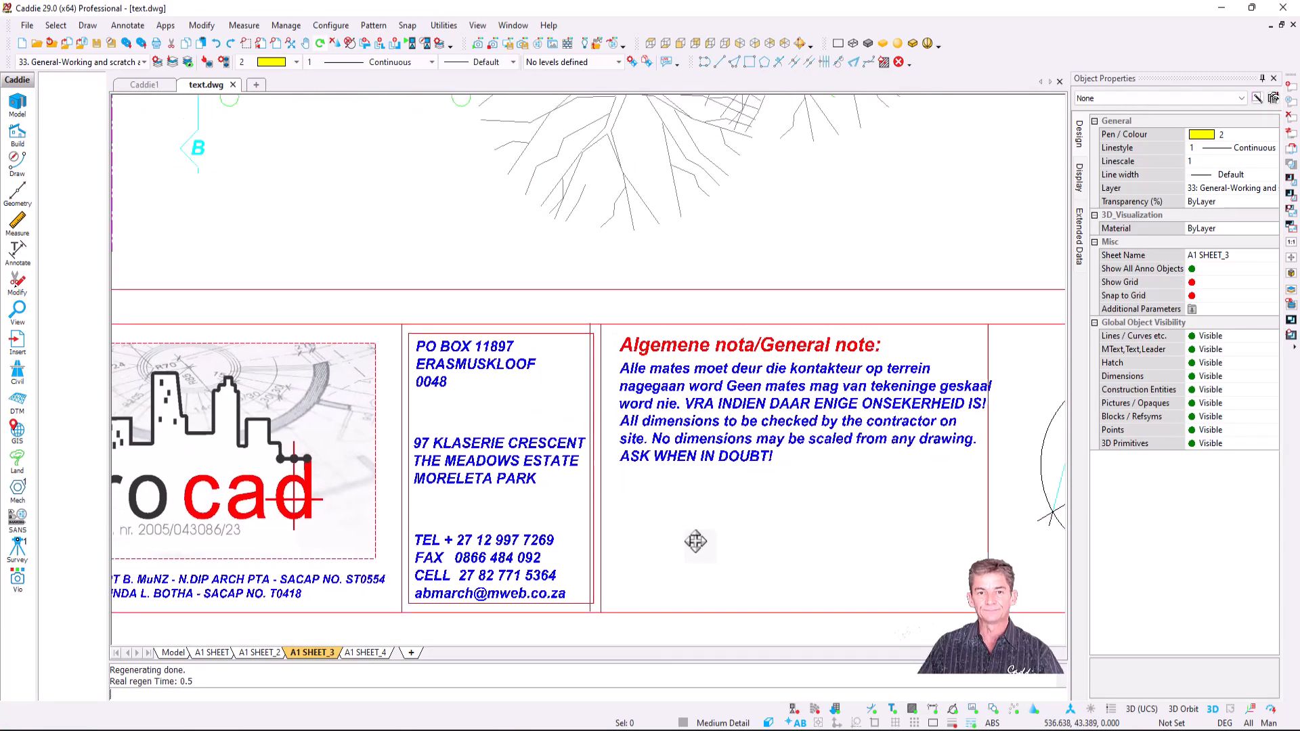
scroll(697, 542, "down", 3)
left_click(173, 653)
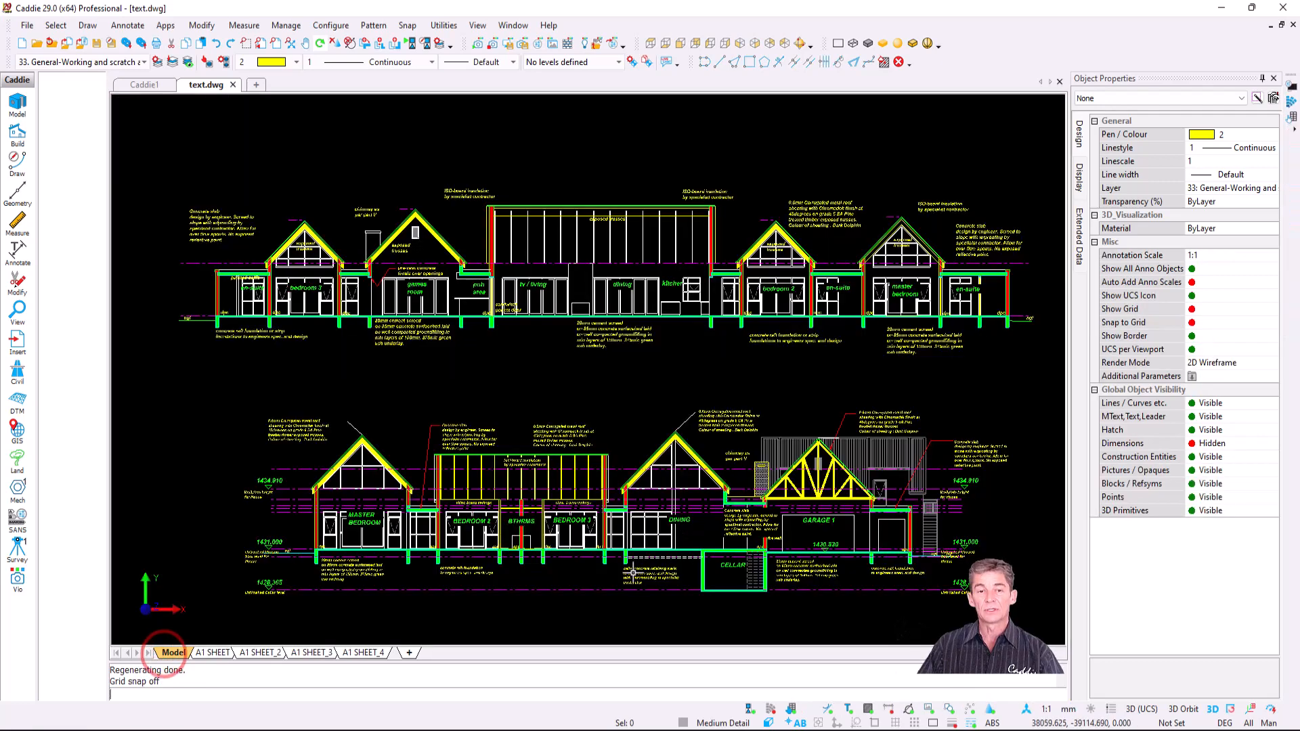
- Window-select the whole gulley detail and start copying it from a base point
scroll(628, 452, "up", 8)
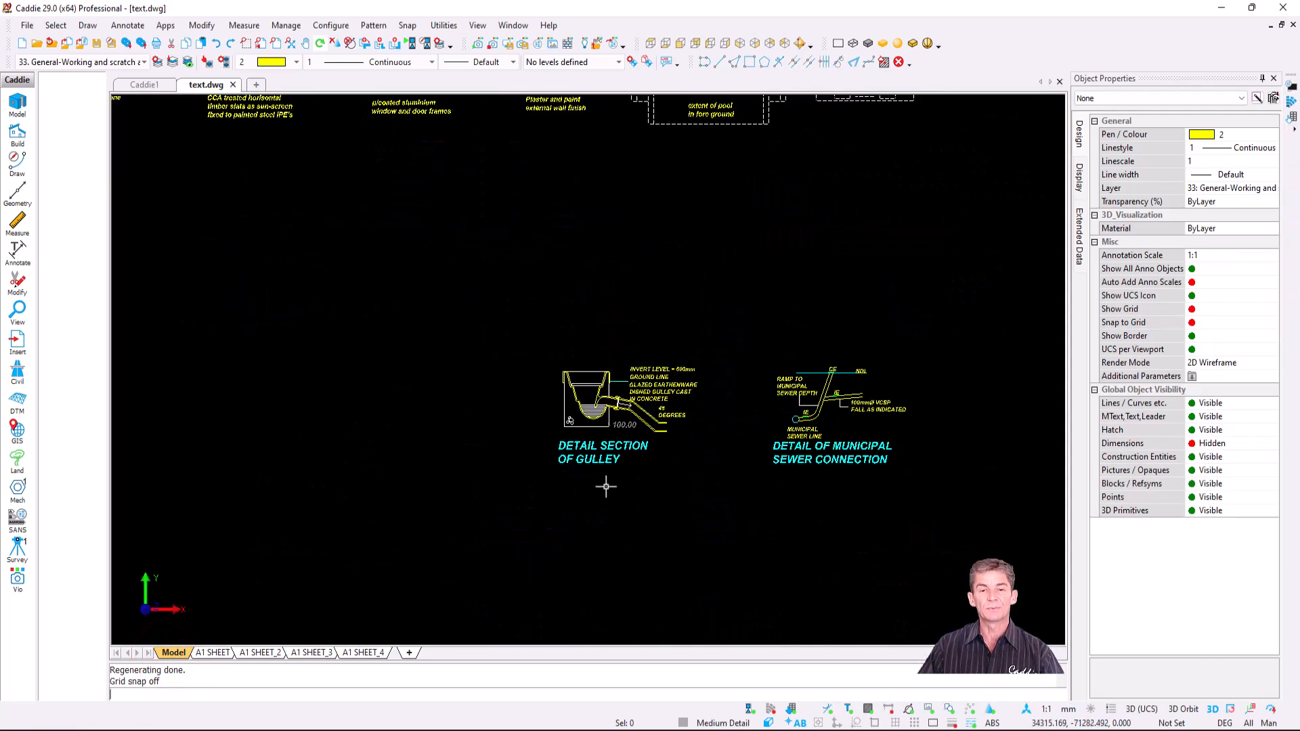
middle_click_drag(629, 451, 653, 443)
left_click(453, 192)
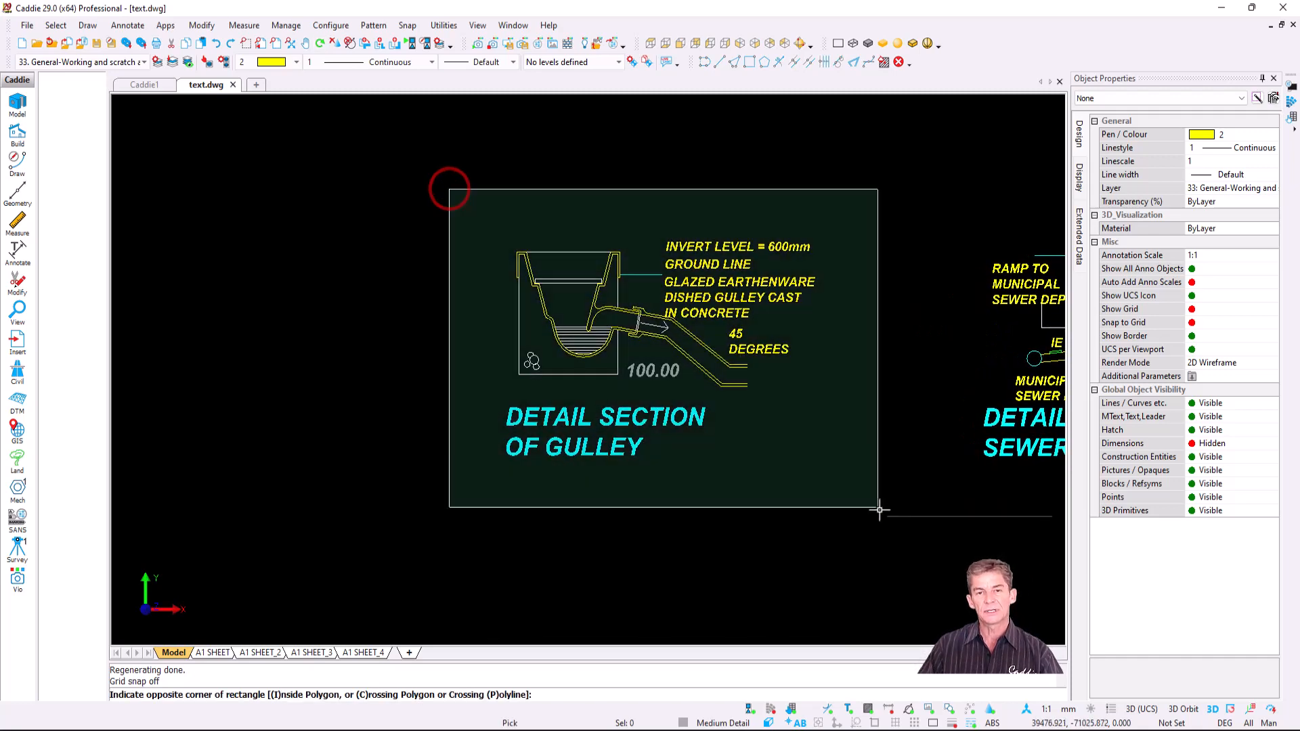
left_click(866, 510)
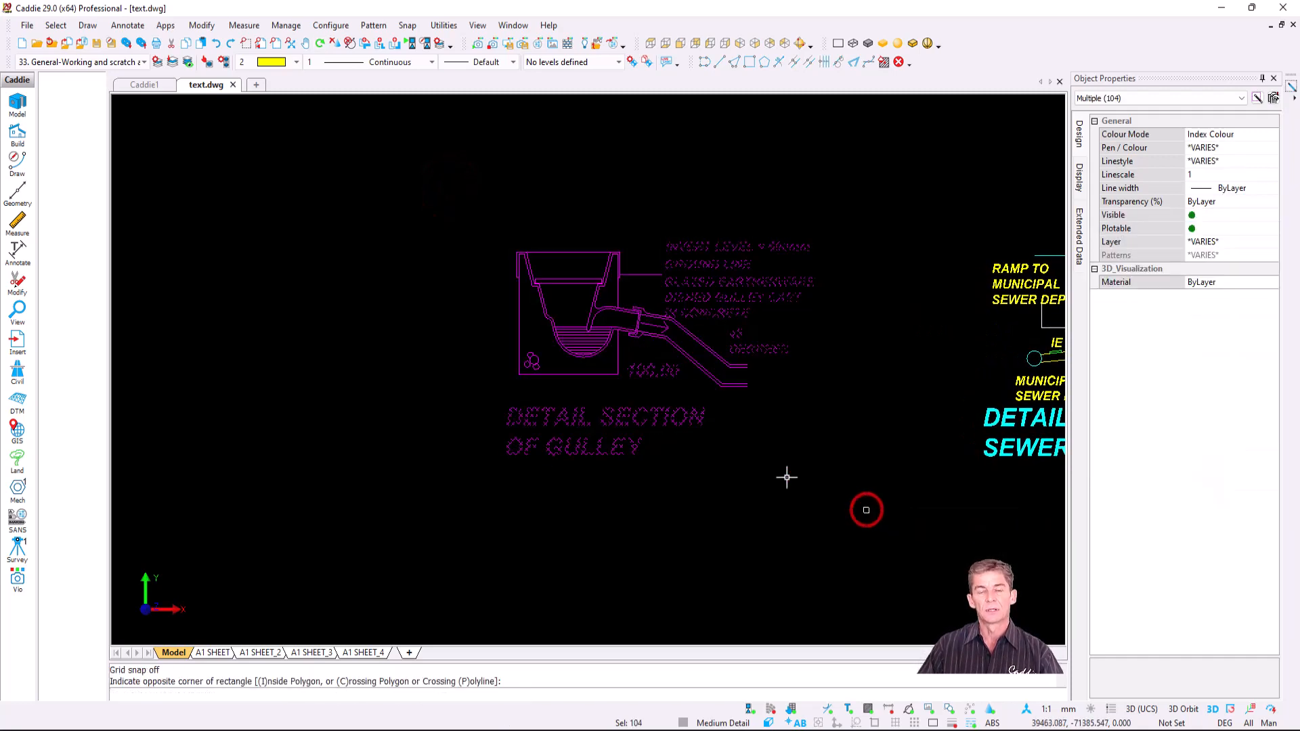
right_click(625, 343)
left_click(689, 542)
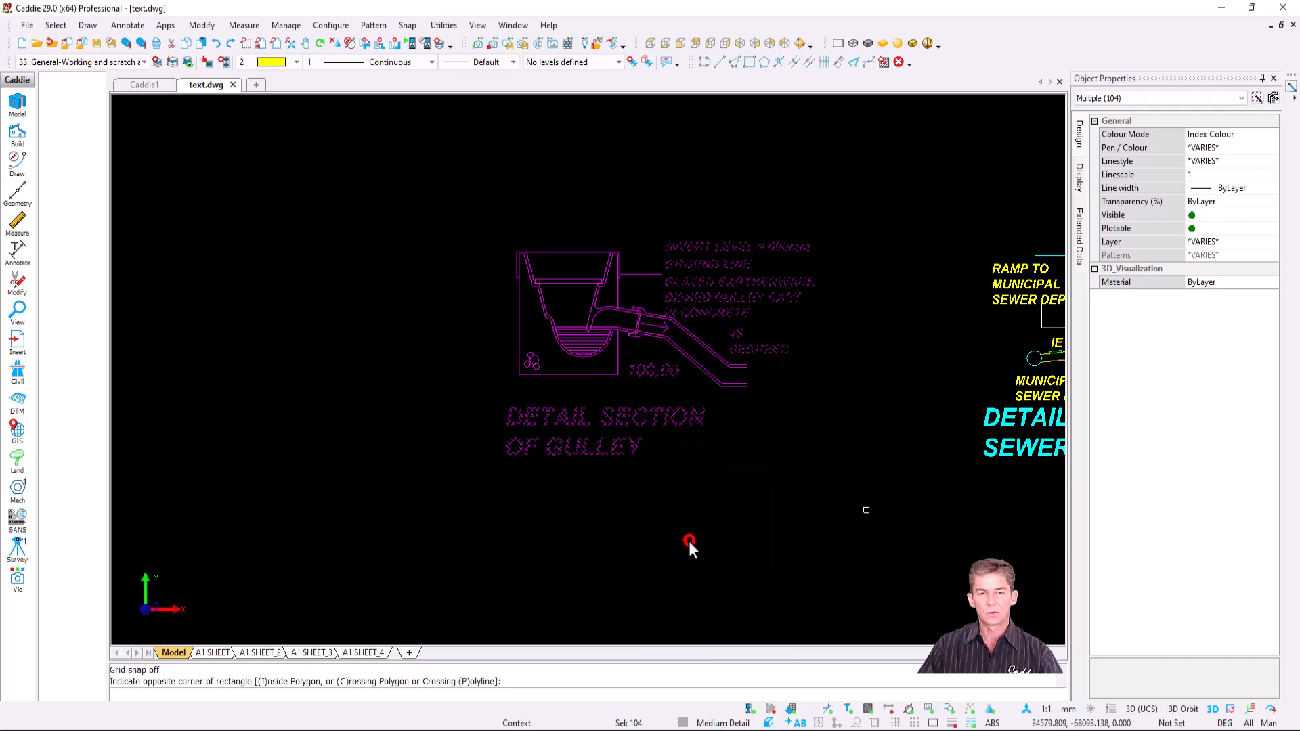
left_click(635, 319)
- Place the copy below the original, mirrored at 90° with Mirror Text off
scroll(633, 356, "down", 4)
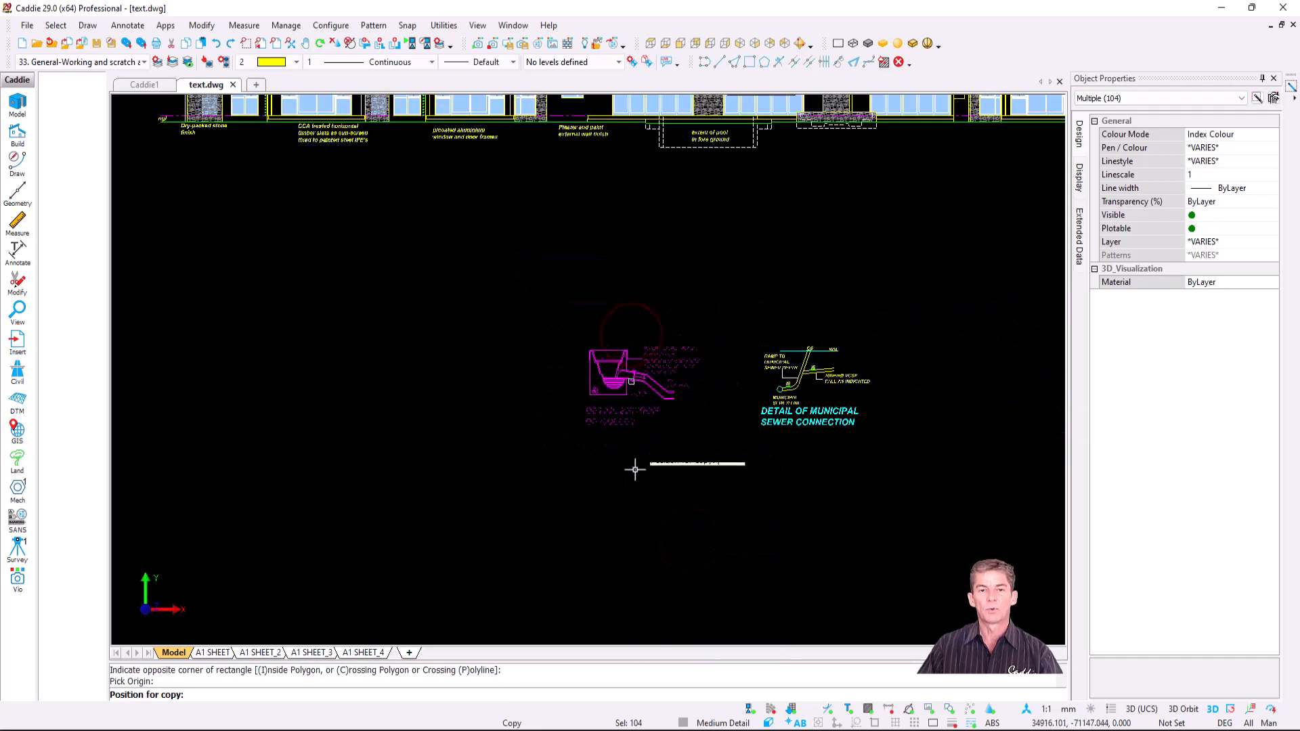
middle_click_drag(624, 462, 594, 346)
scroll(595, 362, "up", 3)
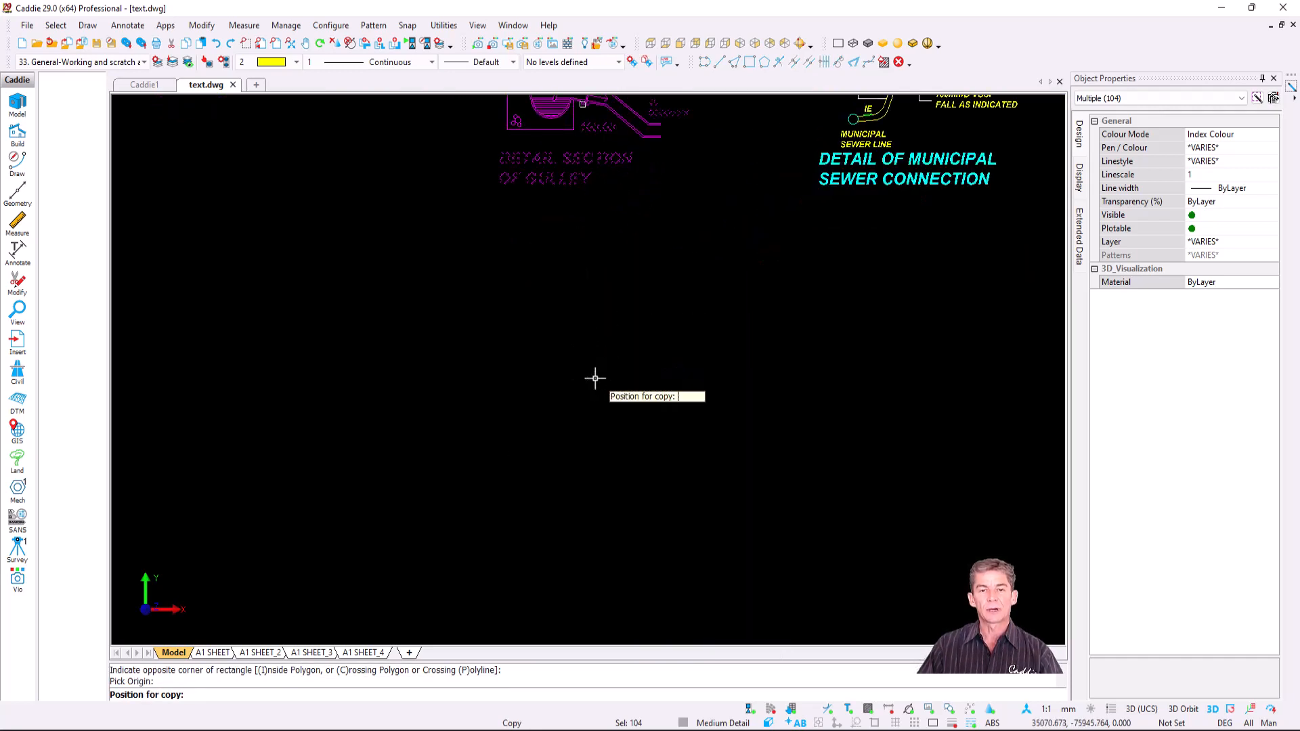
right_click(593, 371)
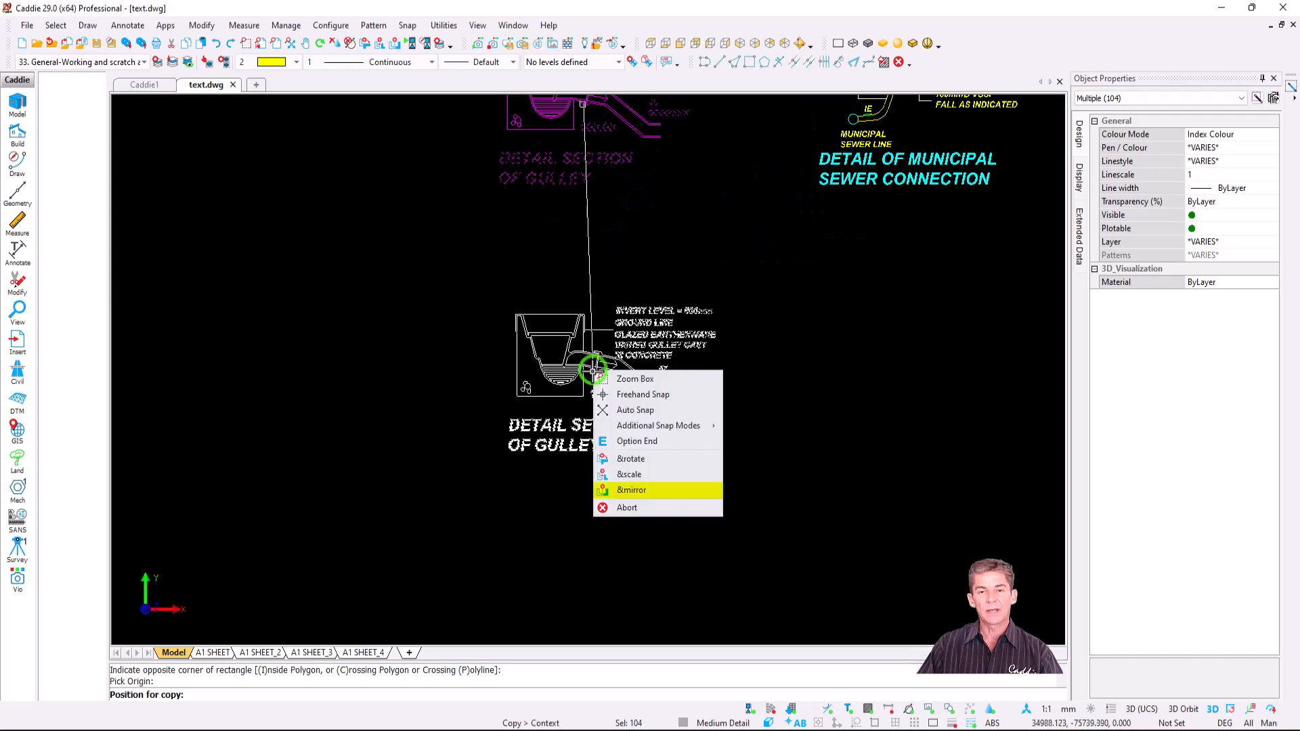
left_click(680, 491)
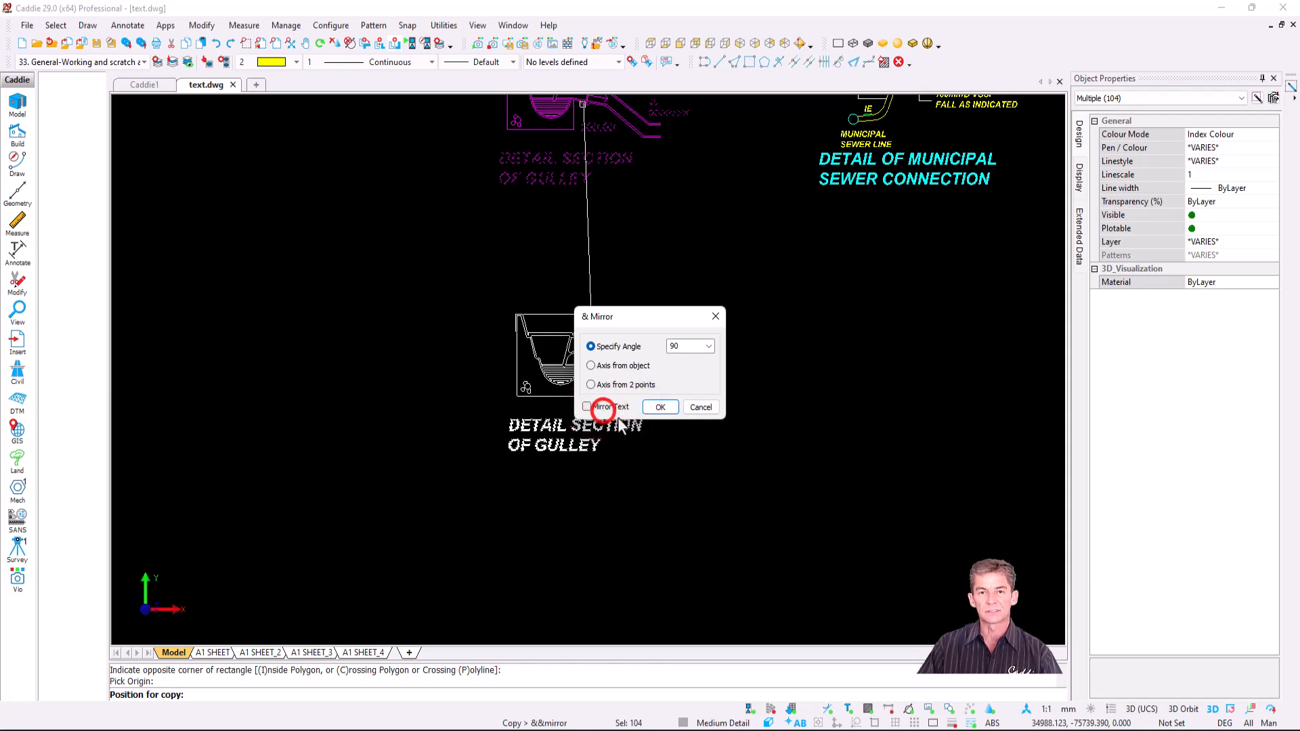
left_click(659, 408)
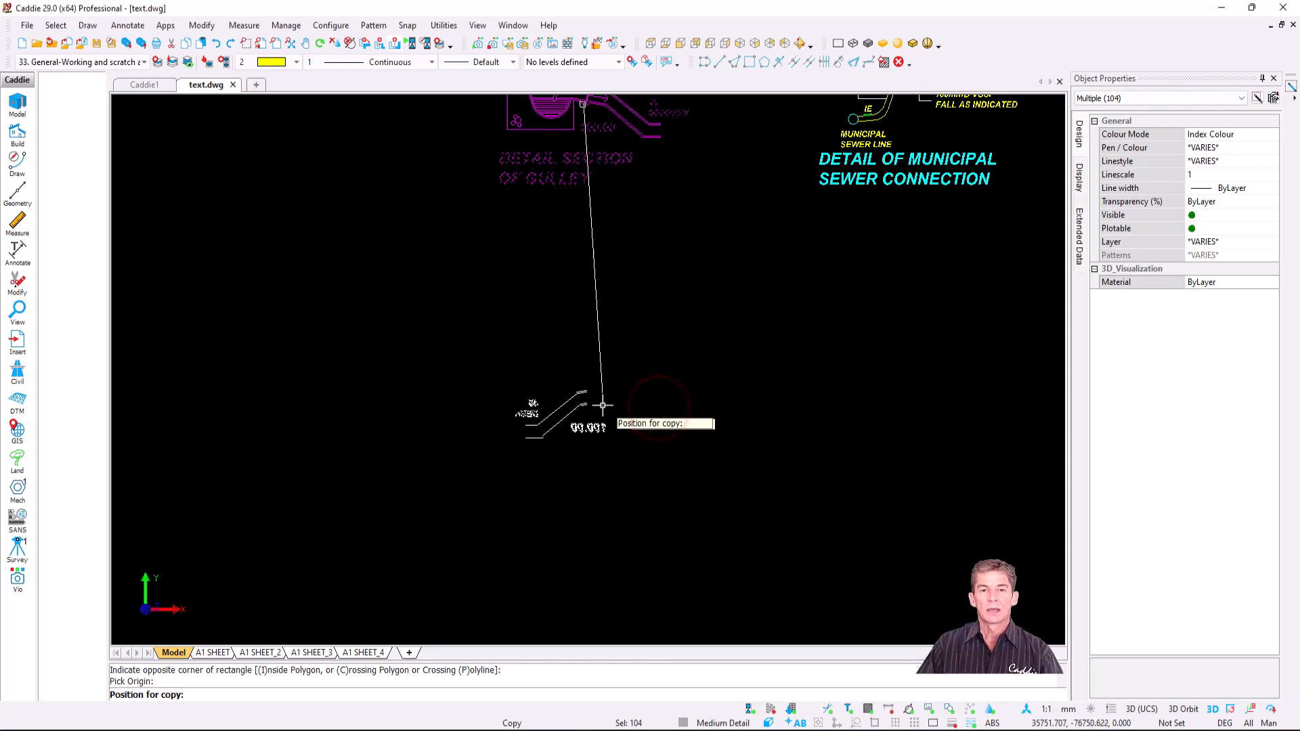
key("Escape")
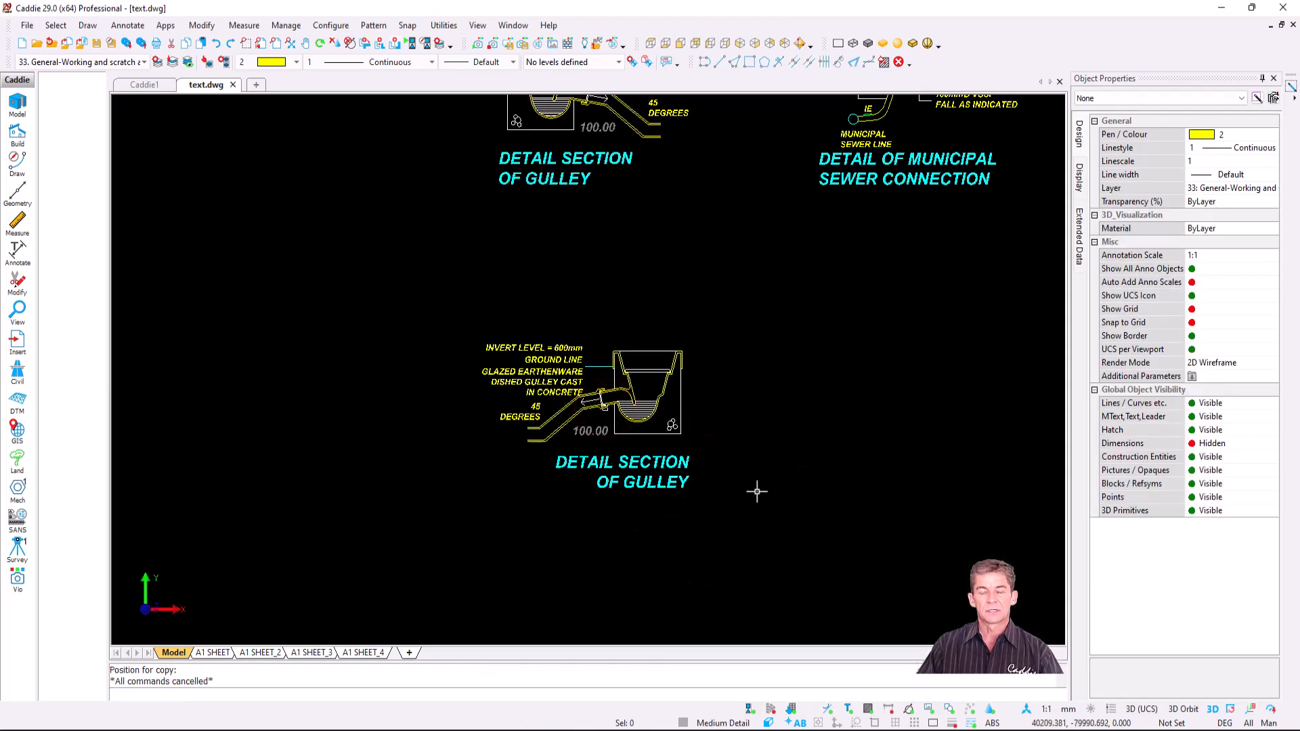
- Pan over to the sewer detail and begin a selection window around it
middle_click_drag(662, 422, 650, 508)
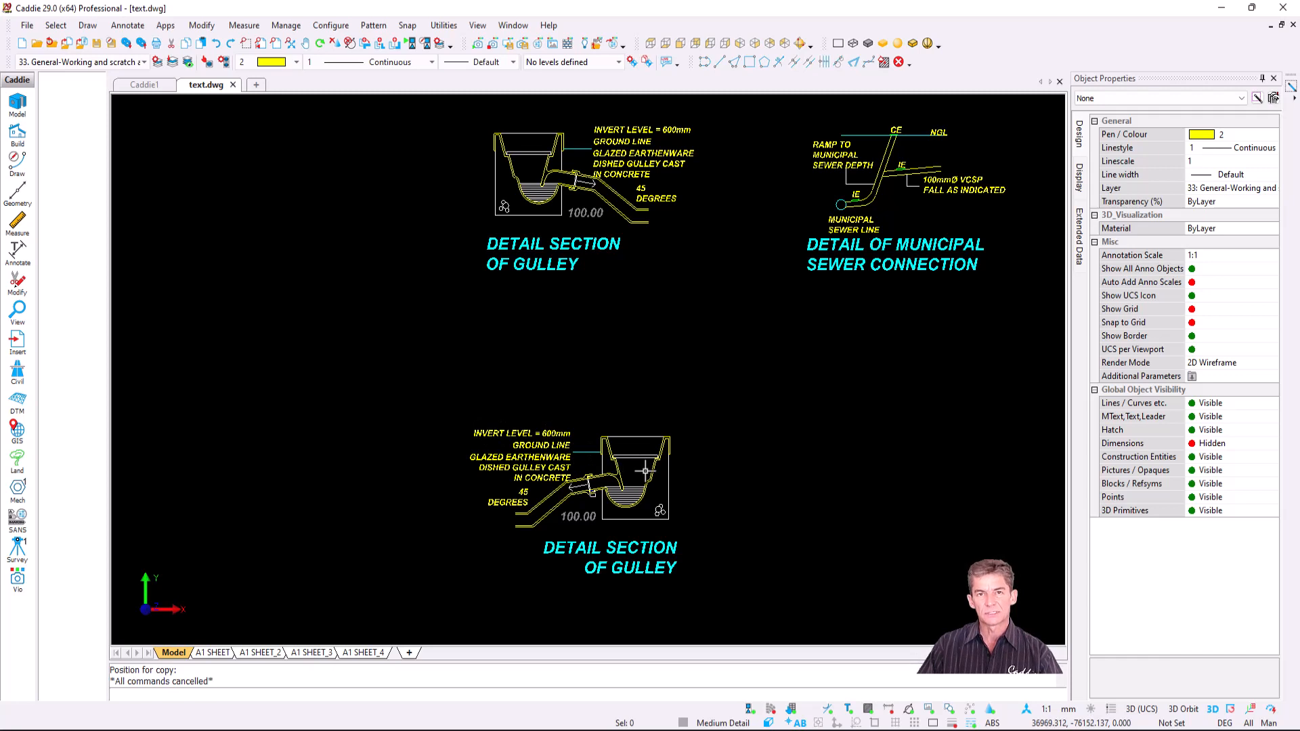
middle_click_drag(788, 407, 611, 419)
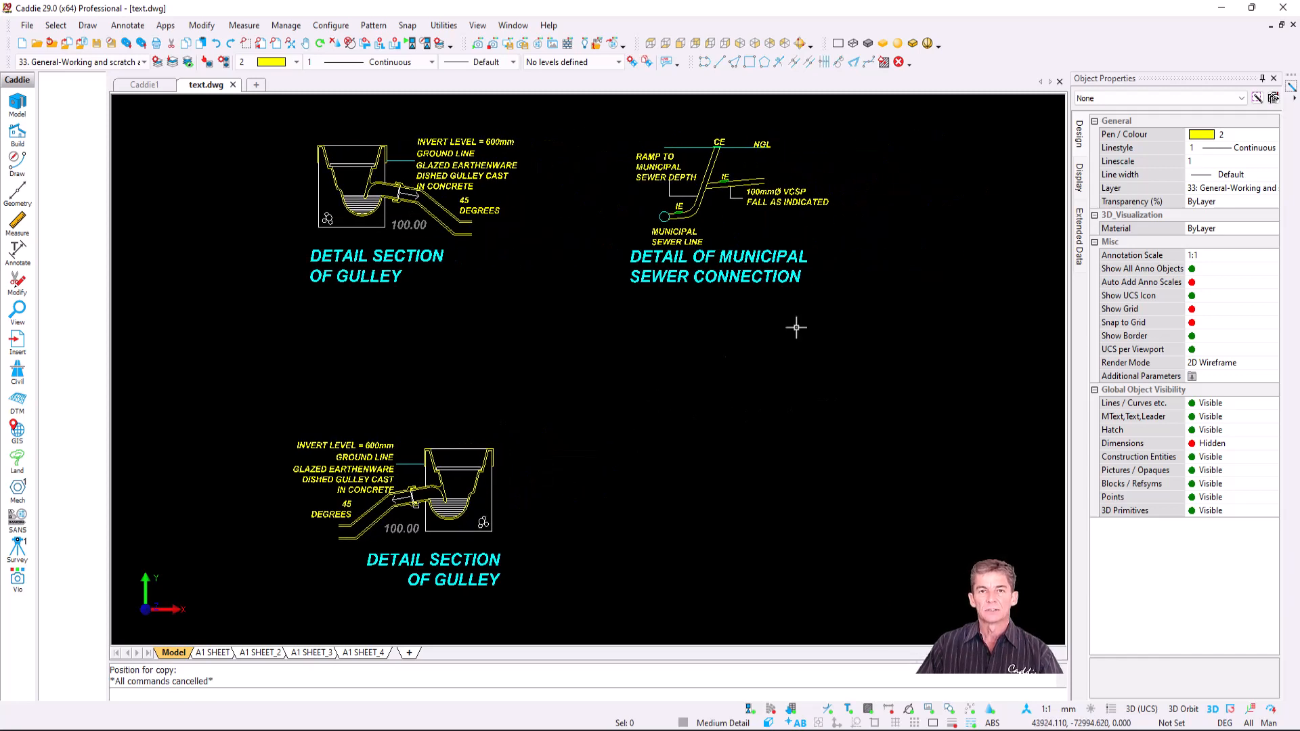
left_click(881, 116)
- Copy the municipal sewer connection detail and place it mirrored beside the gulley copy
left_click(590, 310)
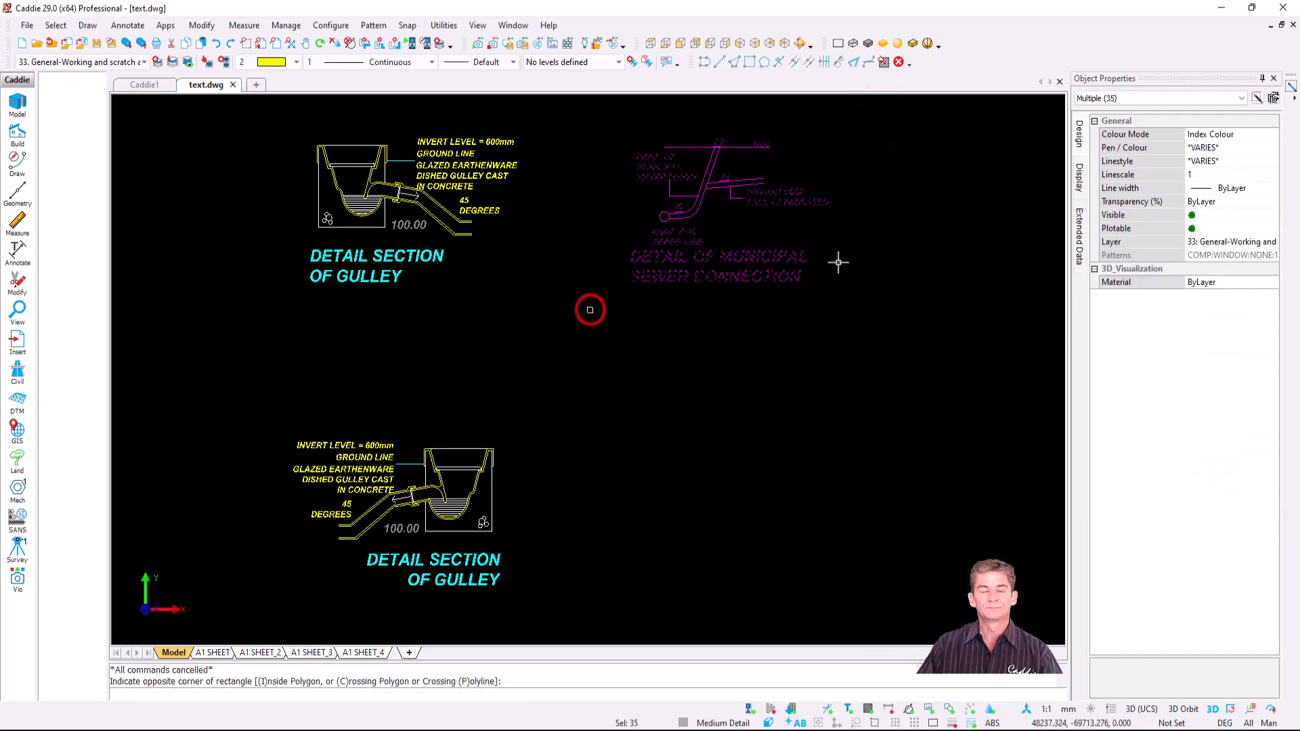
right_click(703, 215)
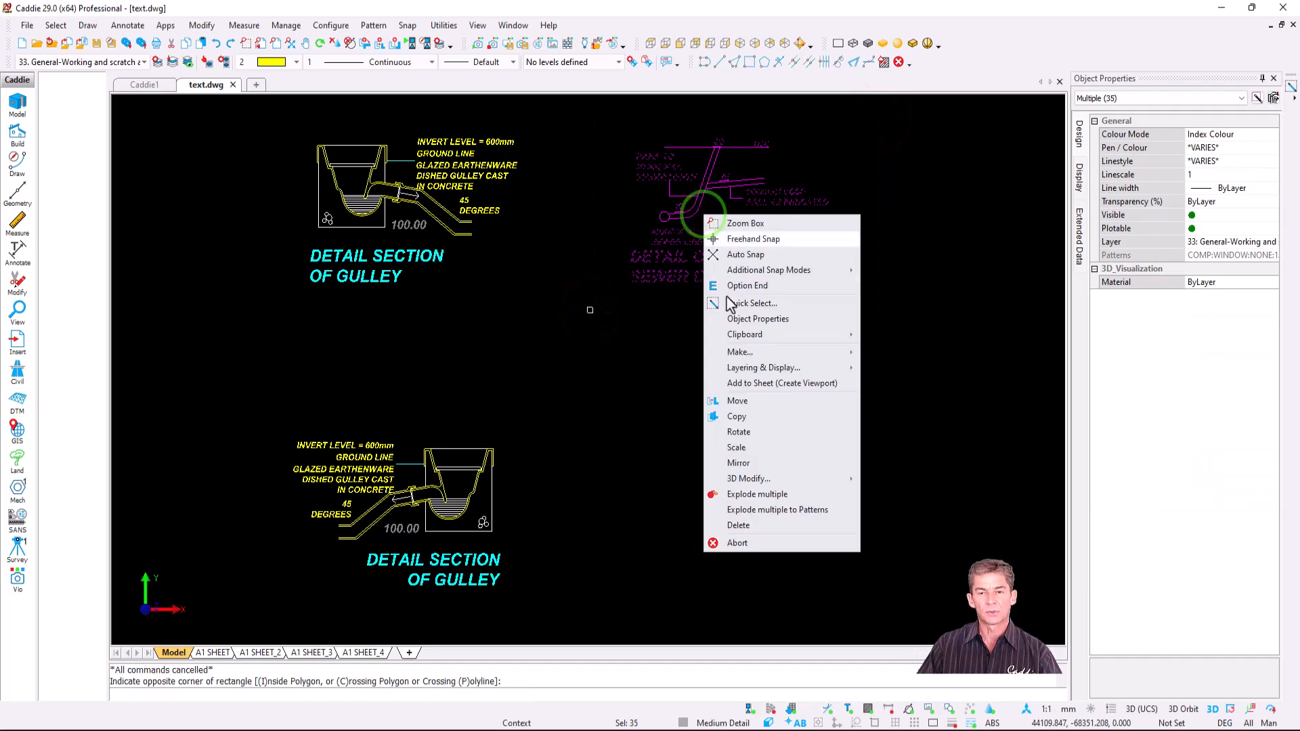
left_click(775, 417)
left_click(710, 206)
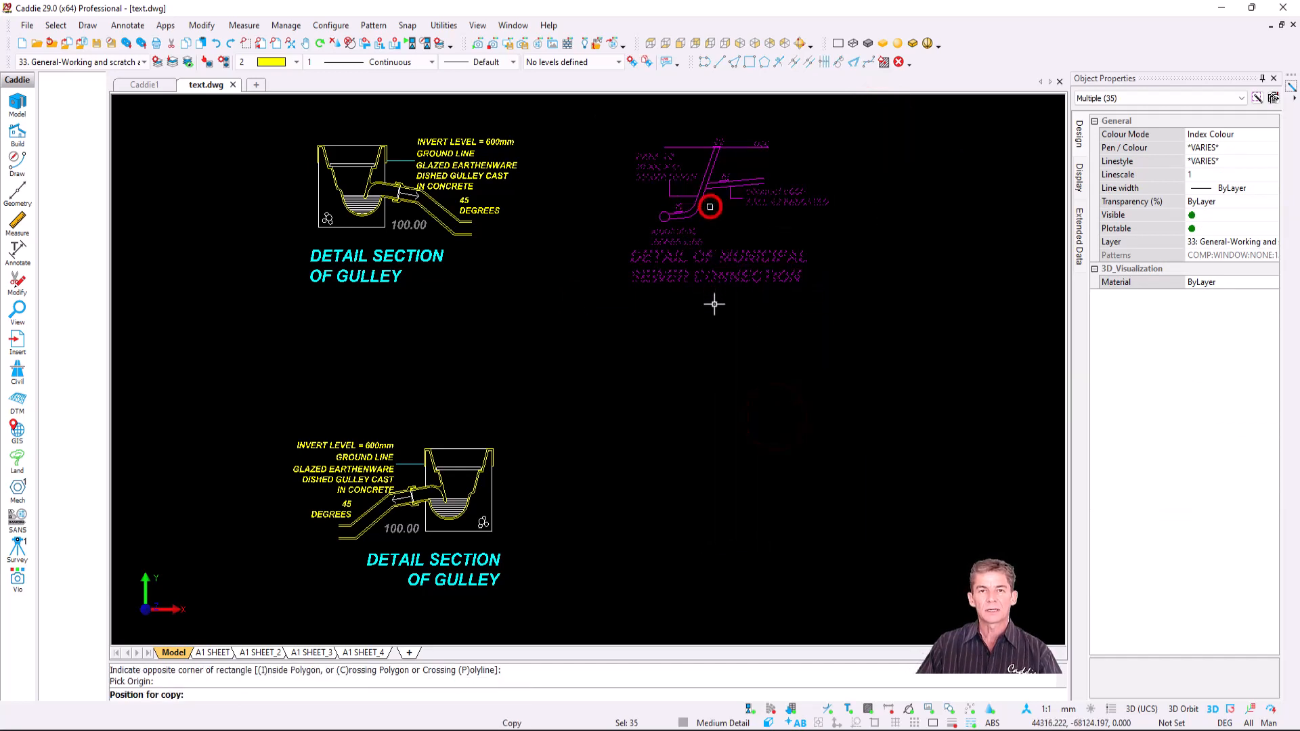
right_click(737, 521)
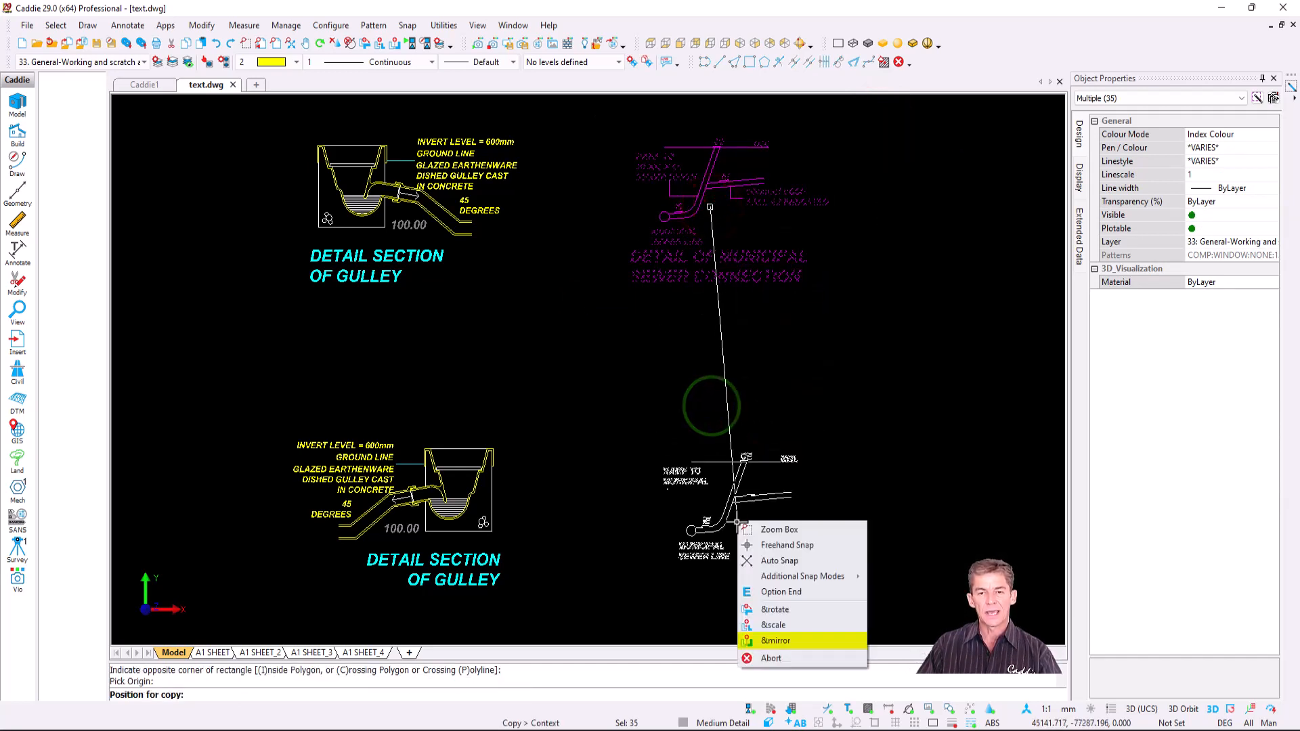
left_click(789, 642)
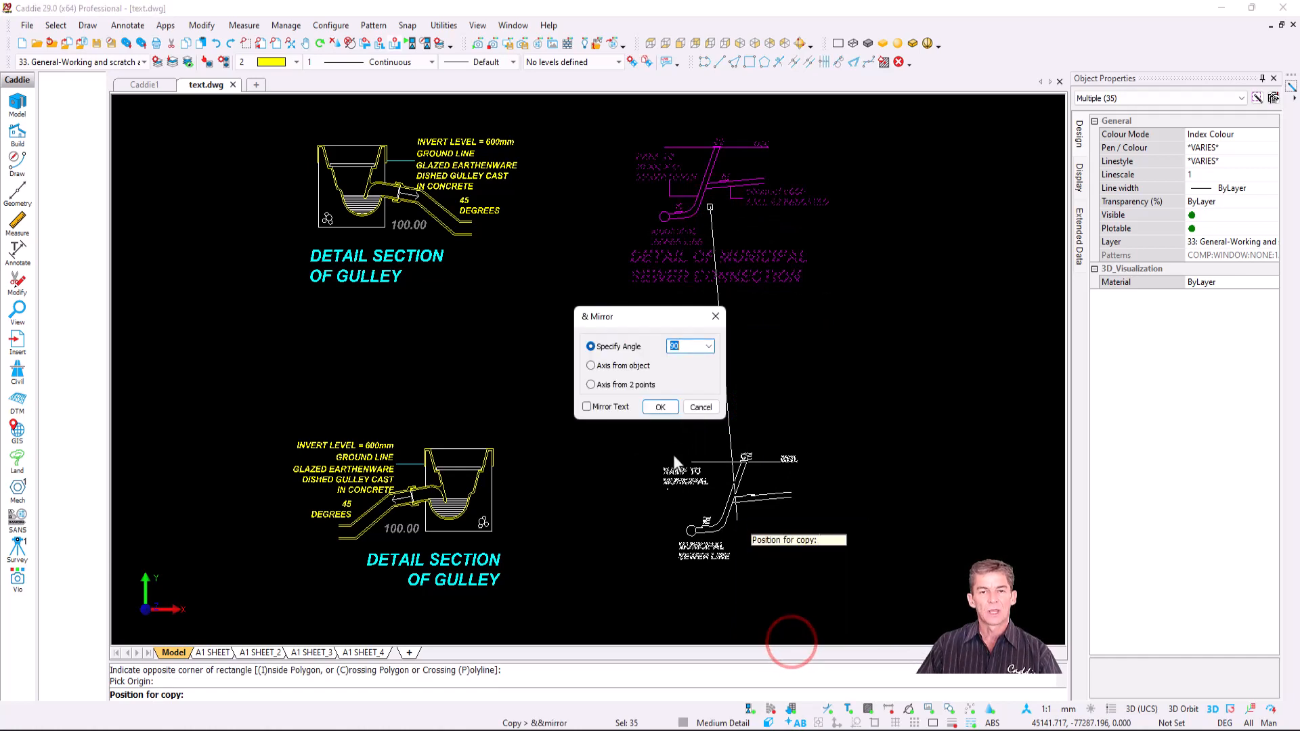
left_click(660, 407)
left_click(724, 505)
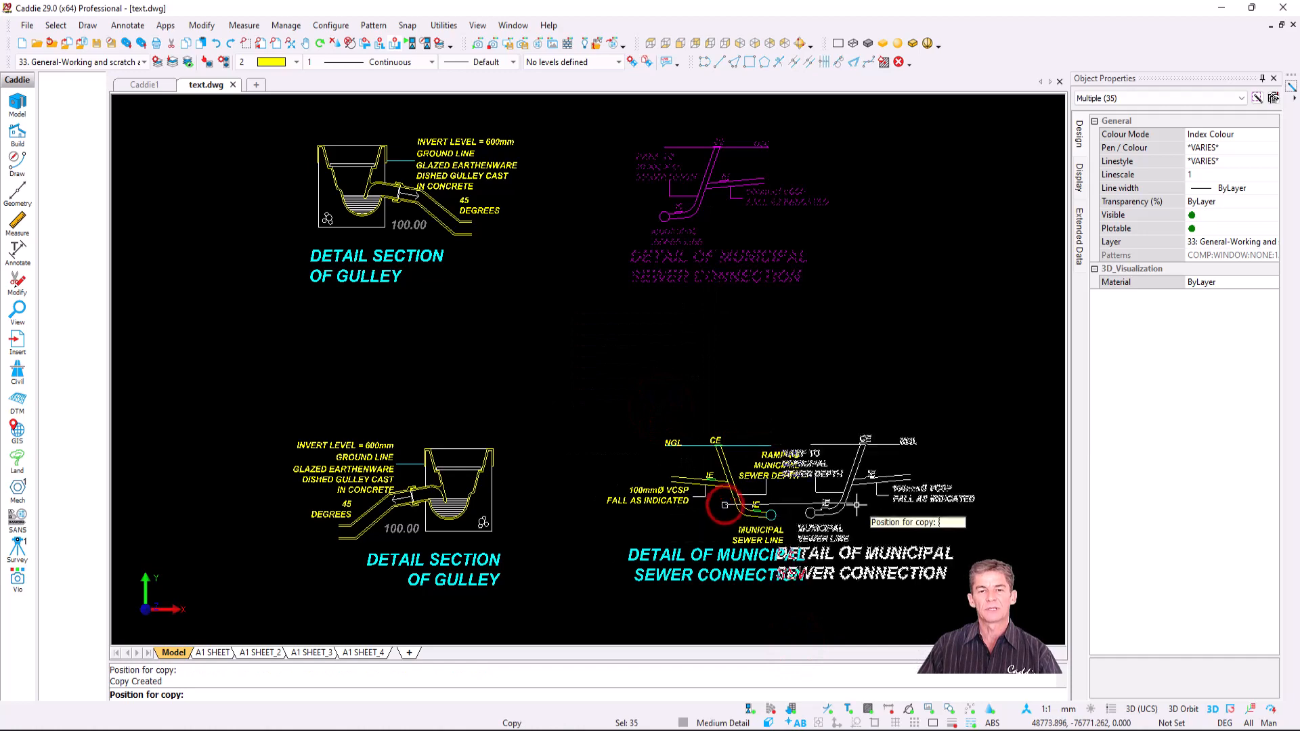
key("Escape")
scroll(810, 469, "up", 1)
middle_click_drag(810, 469, 867, 293)
scroll(557, 304, "up", 1)
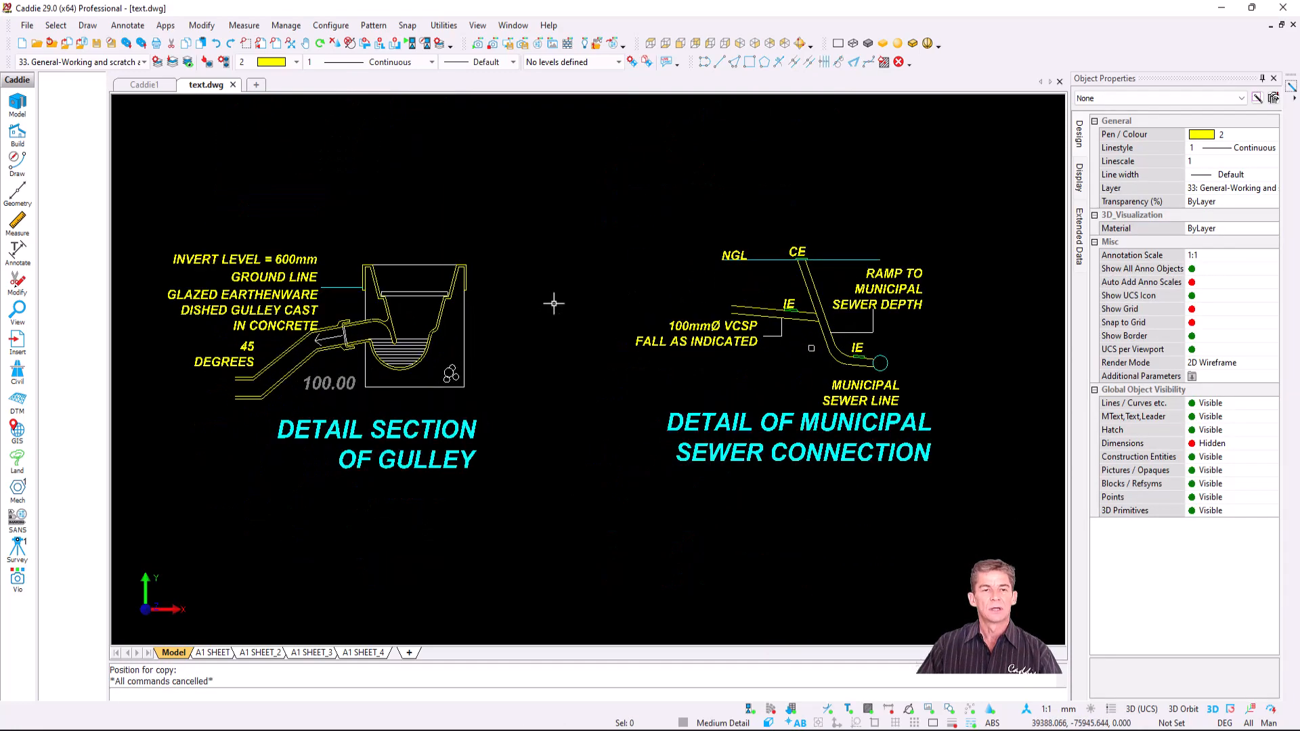
middle_click_drag(556, 304, 600, 294)
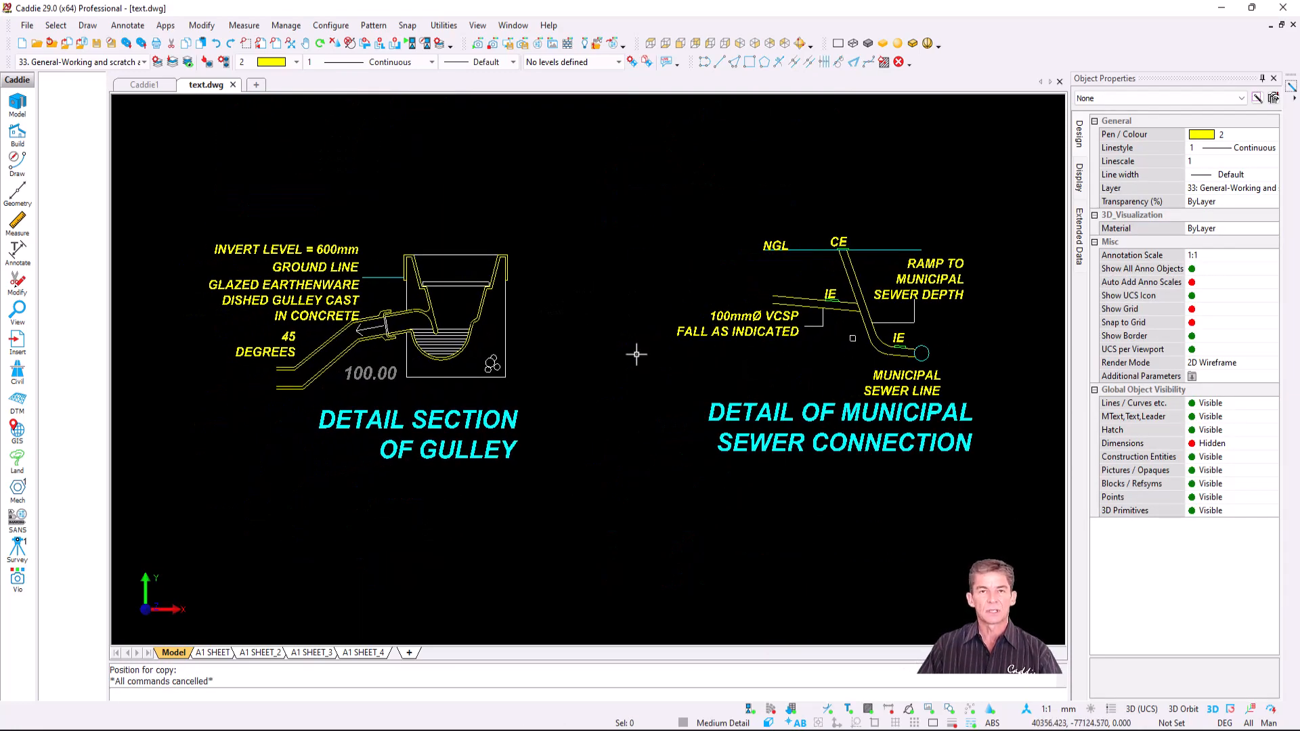
- Go via A1 SHEET_4 to the A1 SHEET_3 layout and fit the whole sheet in view
left_click(363, 653)
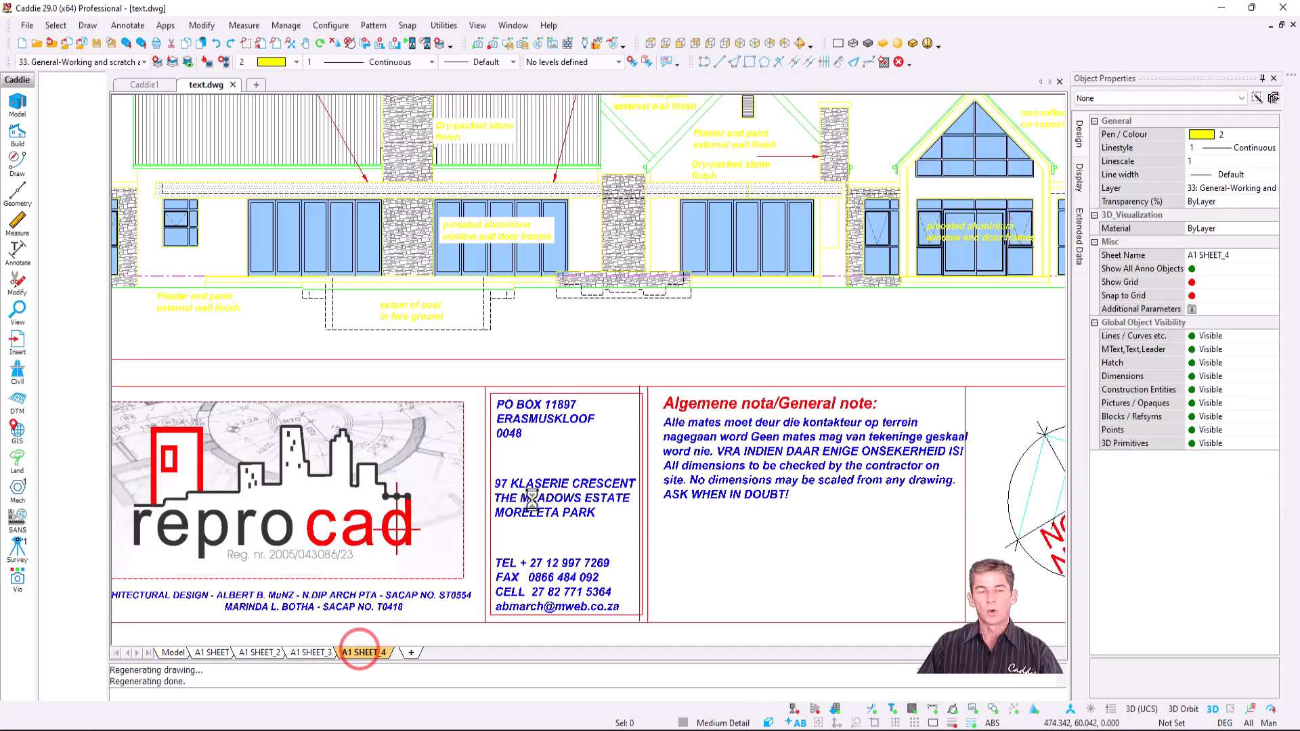
scroll(494, 418, "down", 1)
scroll(494, 416, "down", 2)
middle_click_drag(495, 404, 587, 534)
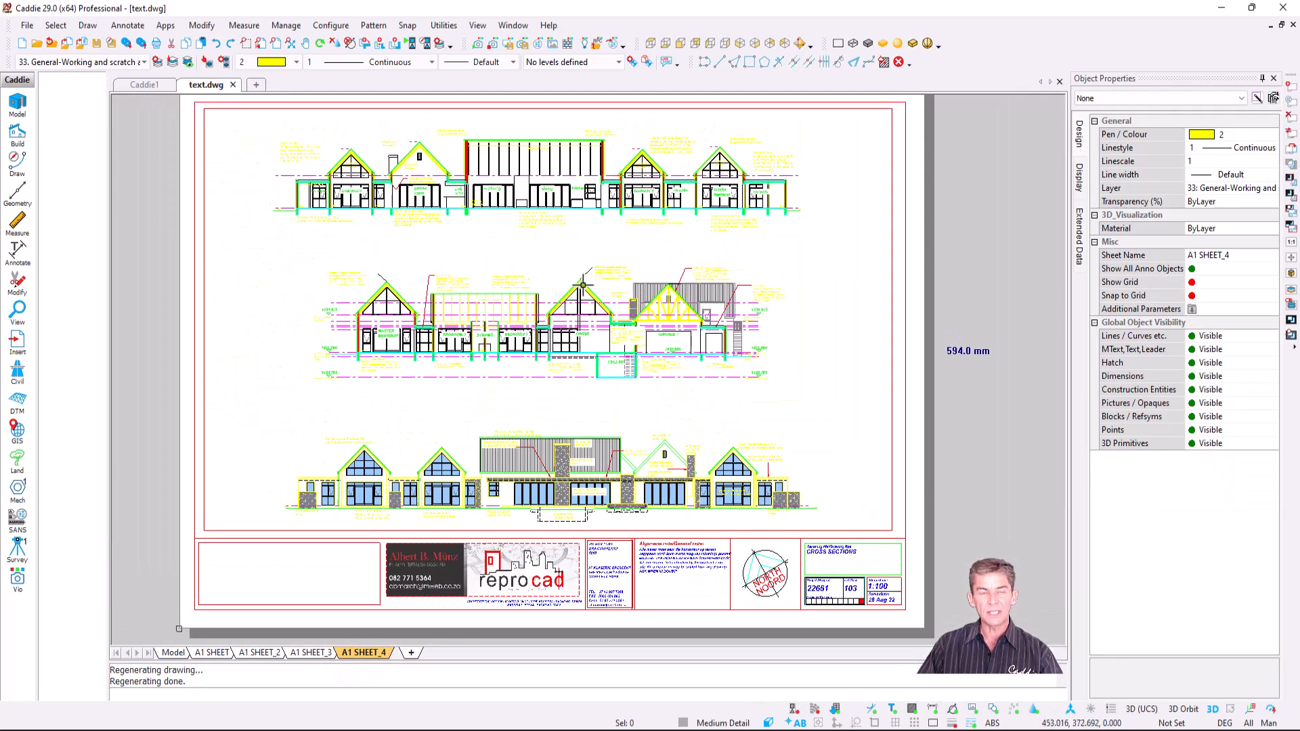
left_click(308, 653)
scroll(587, 407, "down", 4)
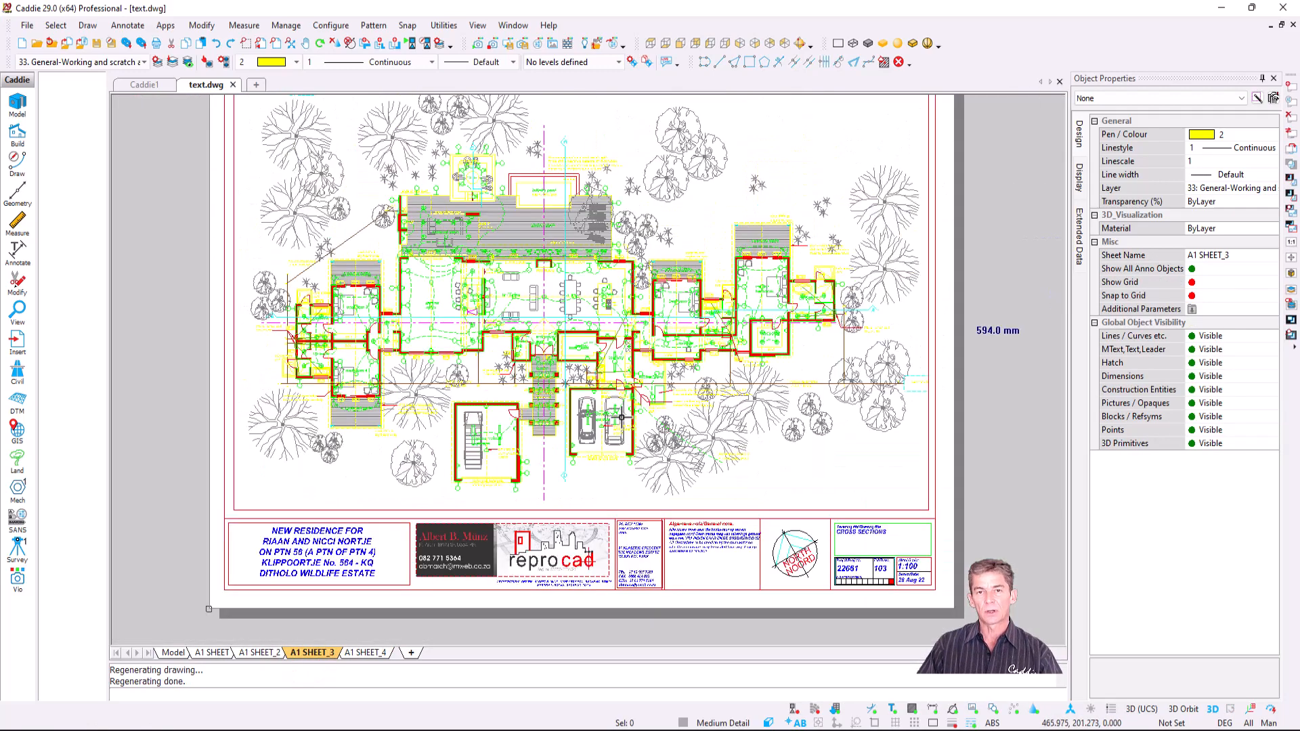
middle_click_drag(622, 418, 627, 456)
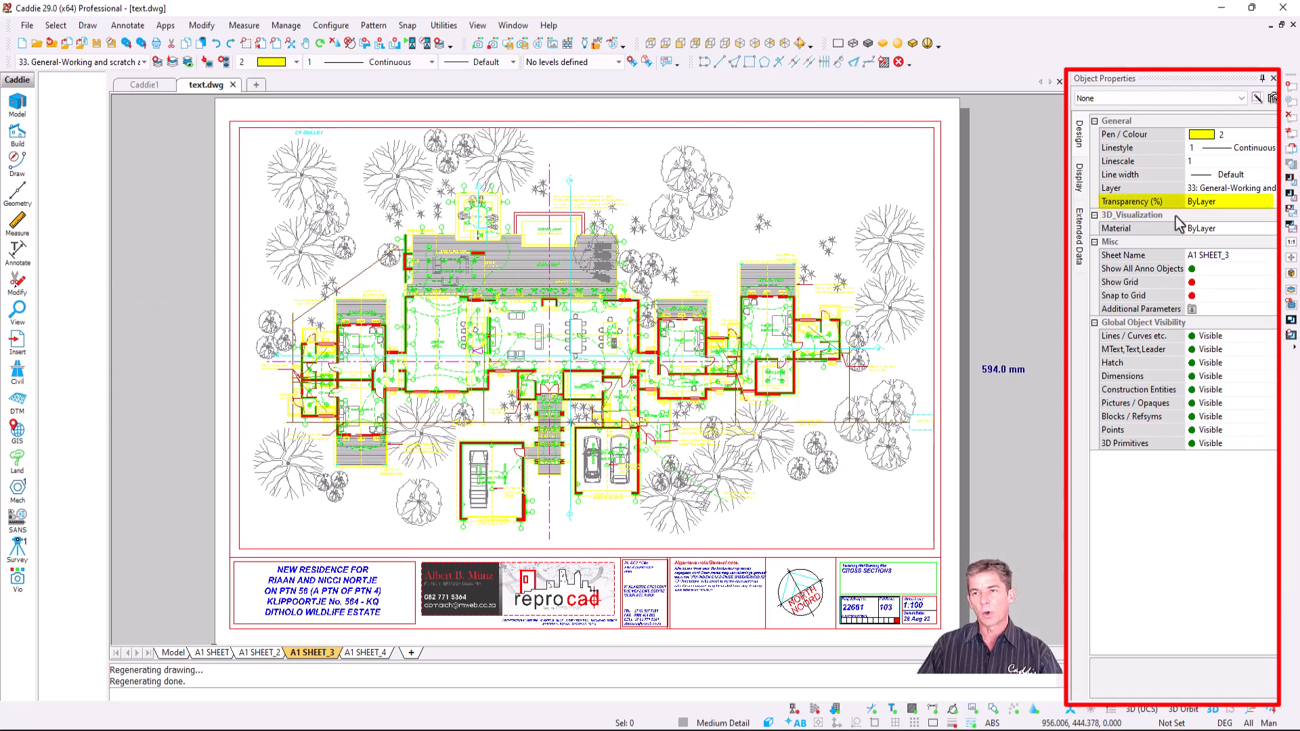
- Change the default Transparency (%) in Object Properties from ByLayer to 60
left_click(1226, 203)
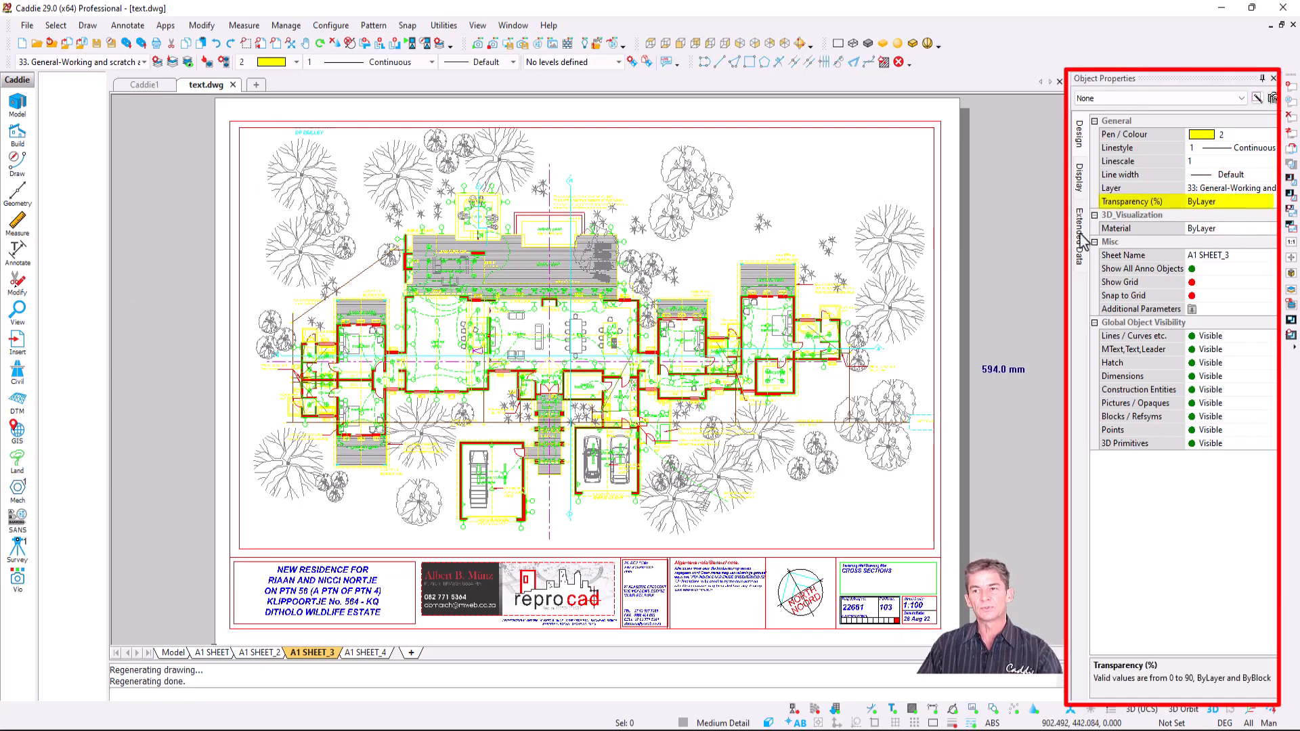
left_click(1225, 202)
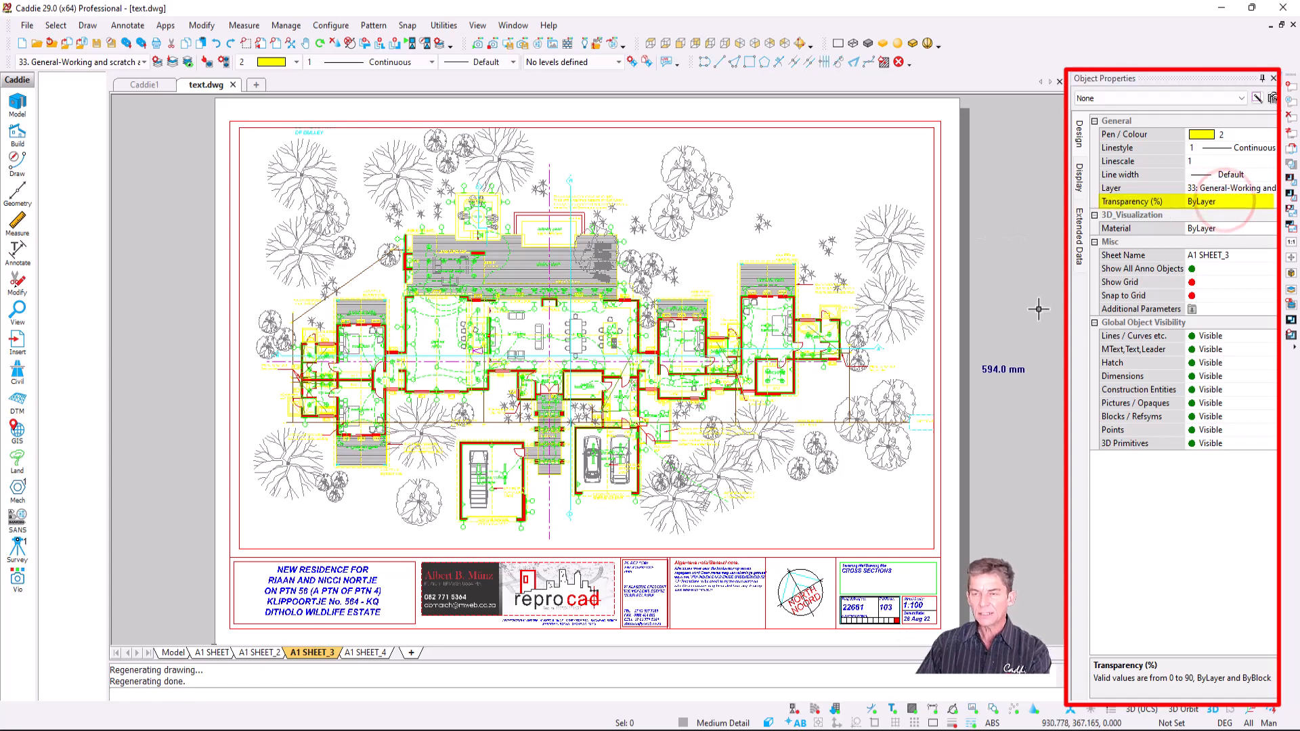
left_click(1221, 201)
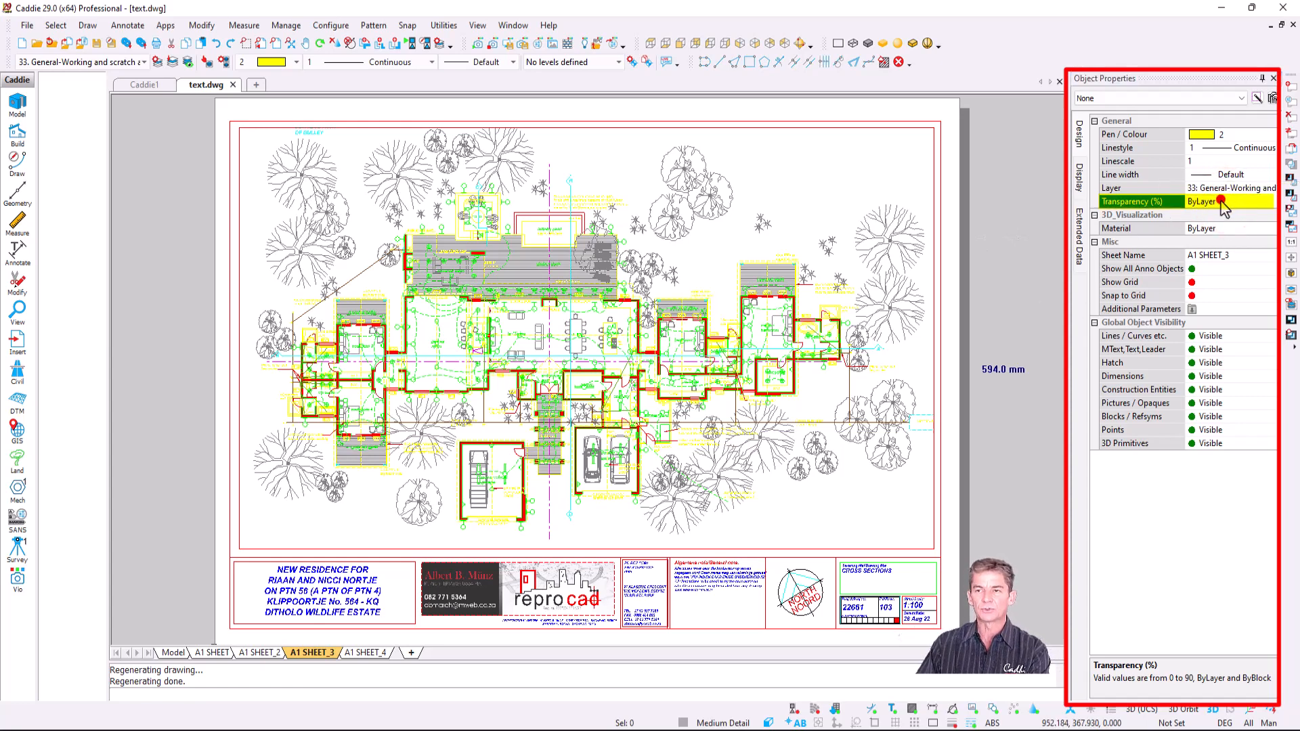
type("60")
key("Return")
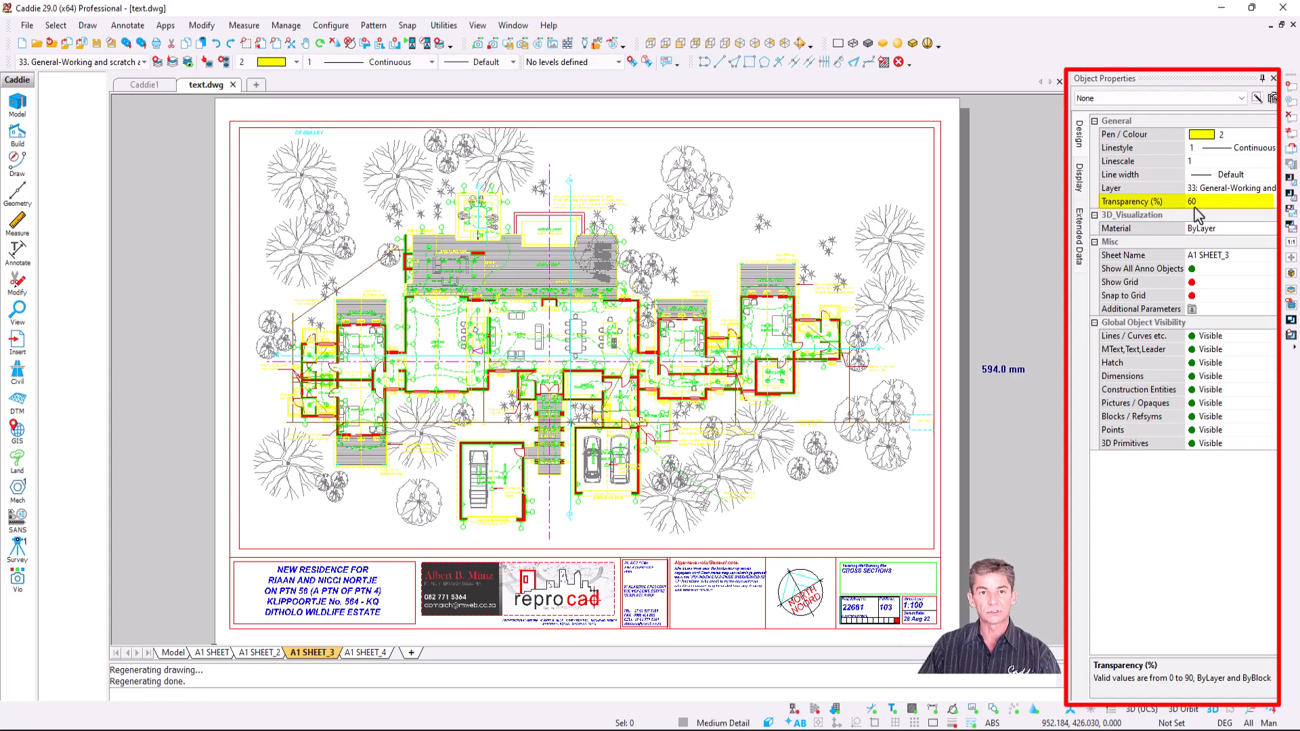
- Write 'SAMPLE DRAWING' at a 45° angle and place it diagonally across the house plan
left_click(19, 255)
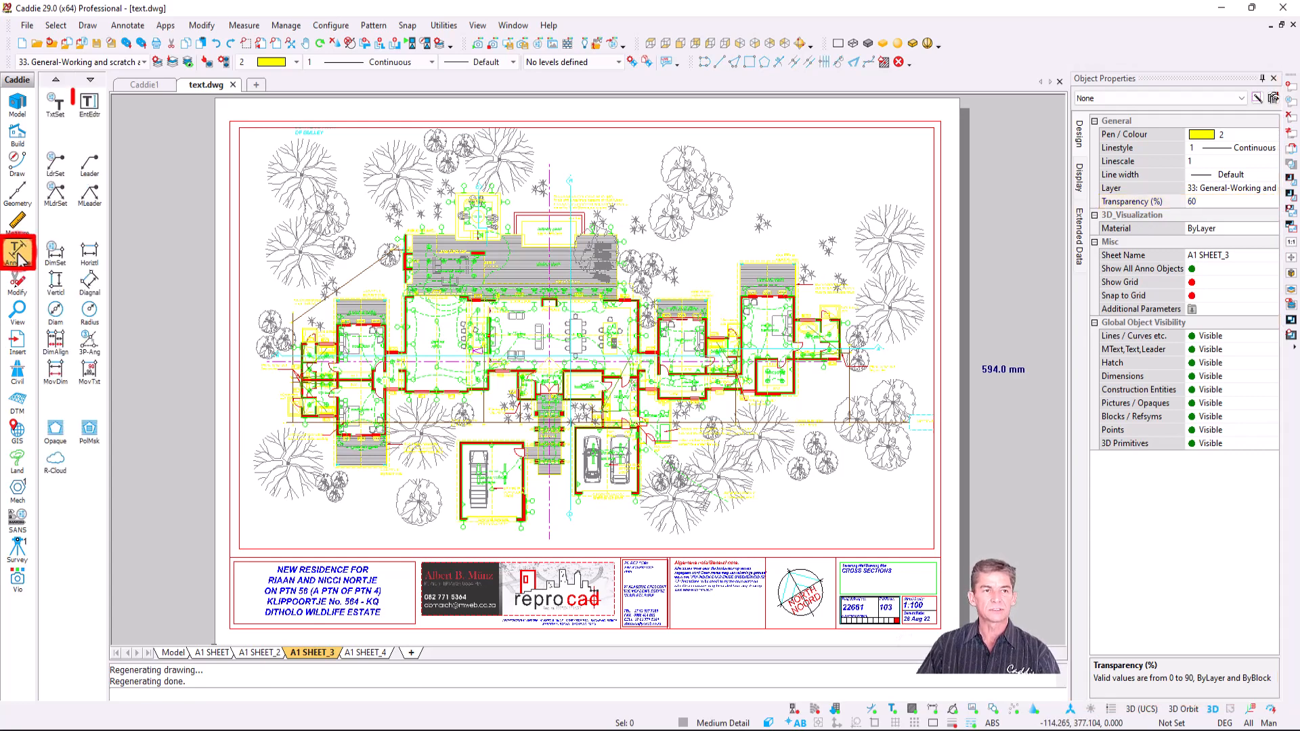
left_click(89, 105)
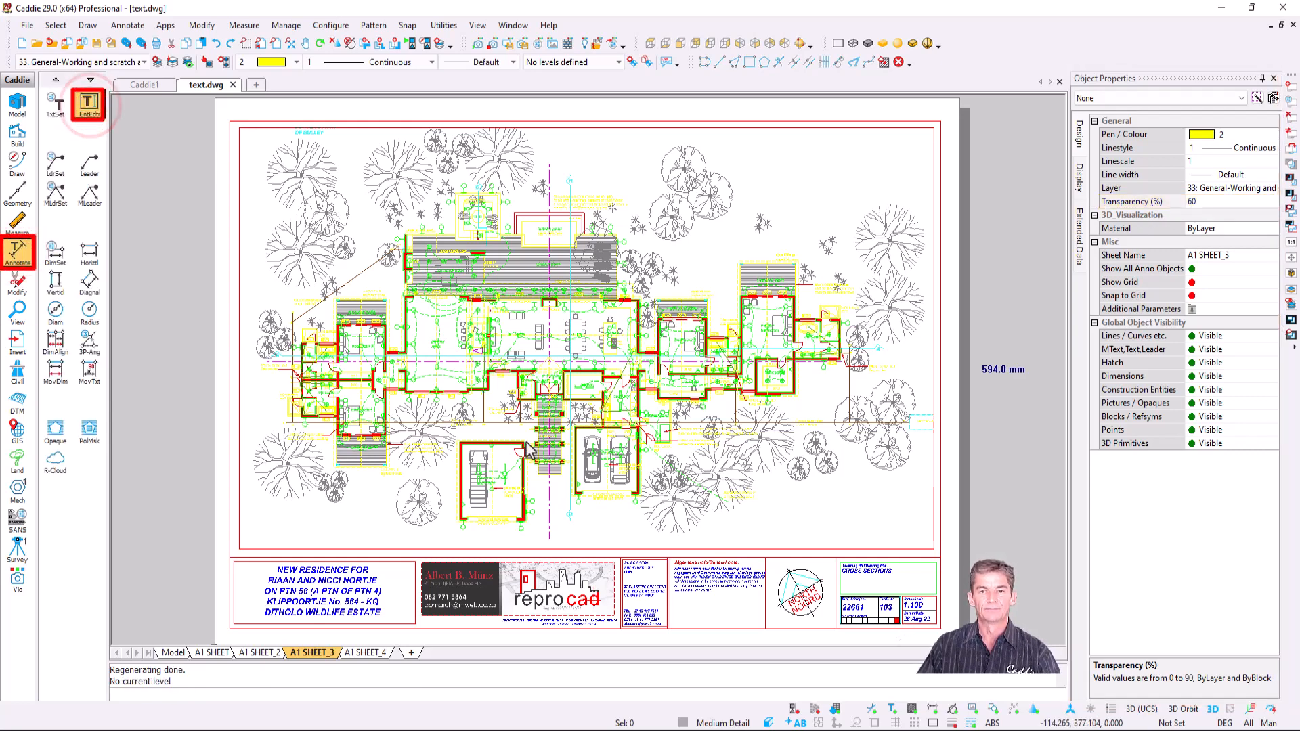
left_click(527, 450)
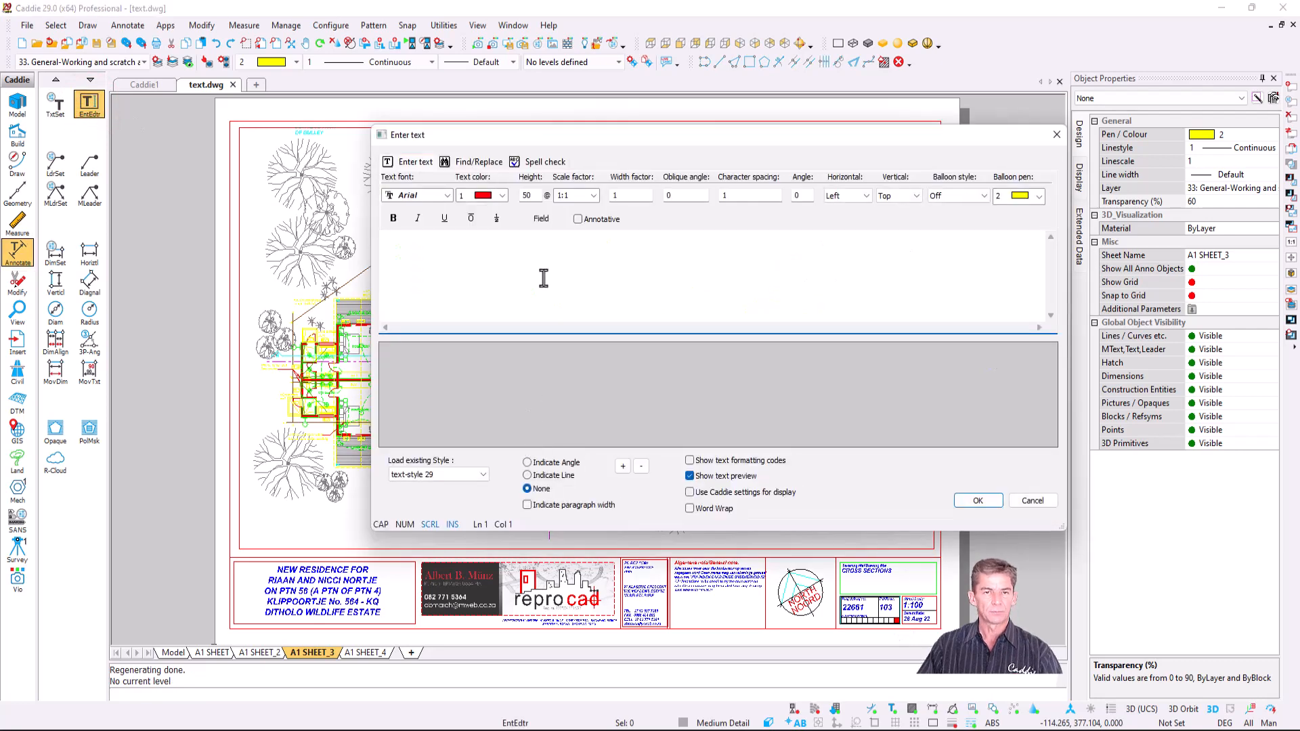
type("SAM")
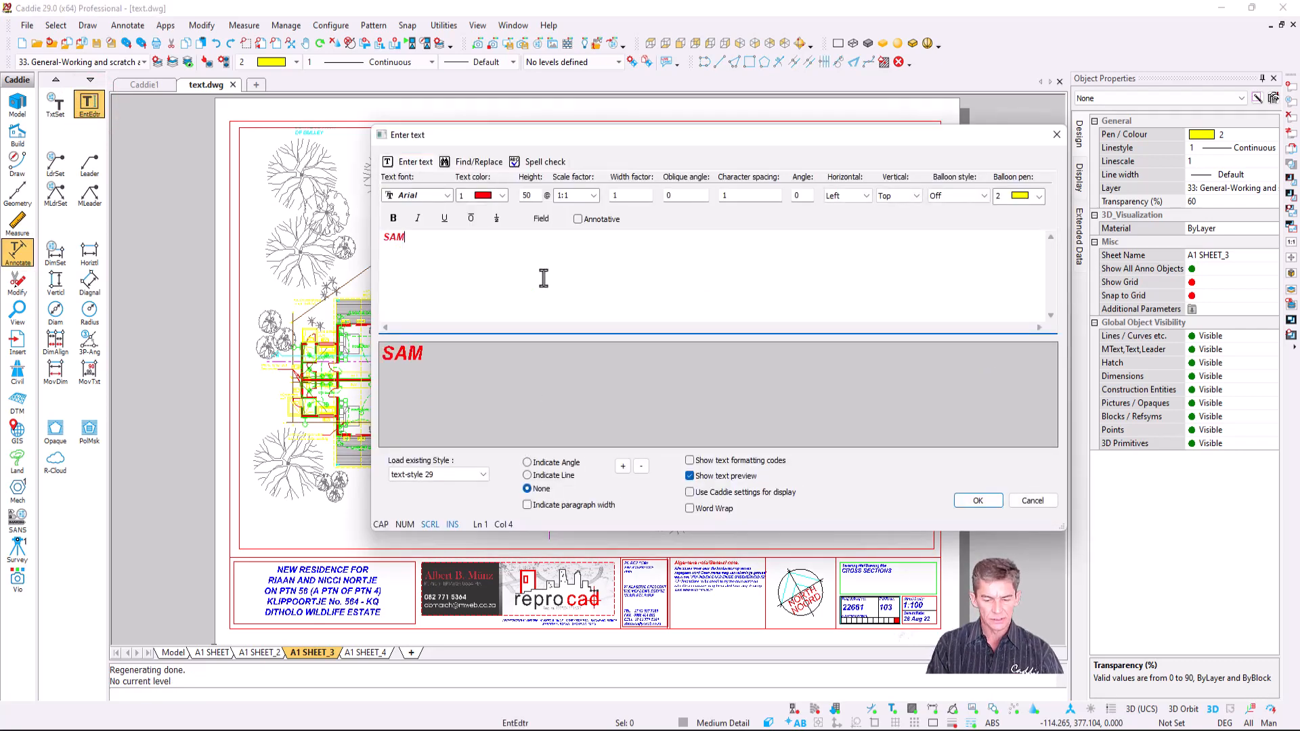
type("PLE DRAWING")
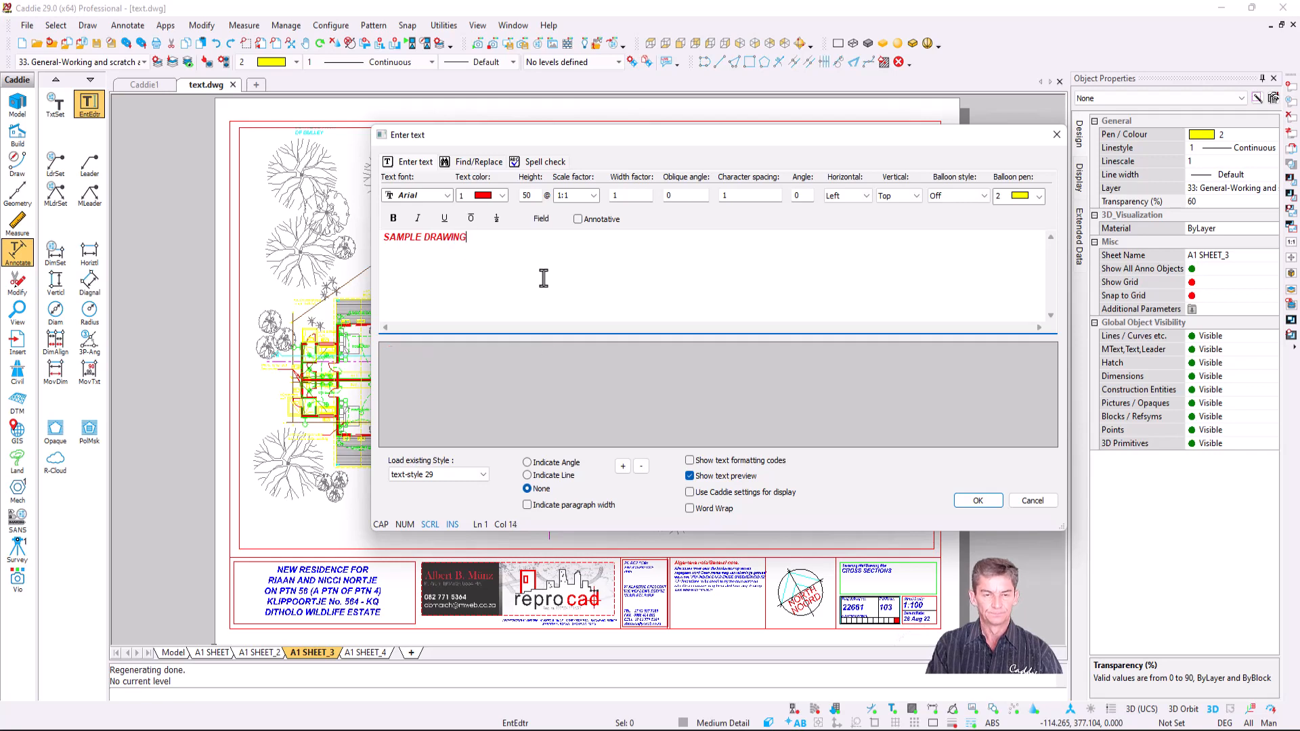
double_click(803, 195)
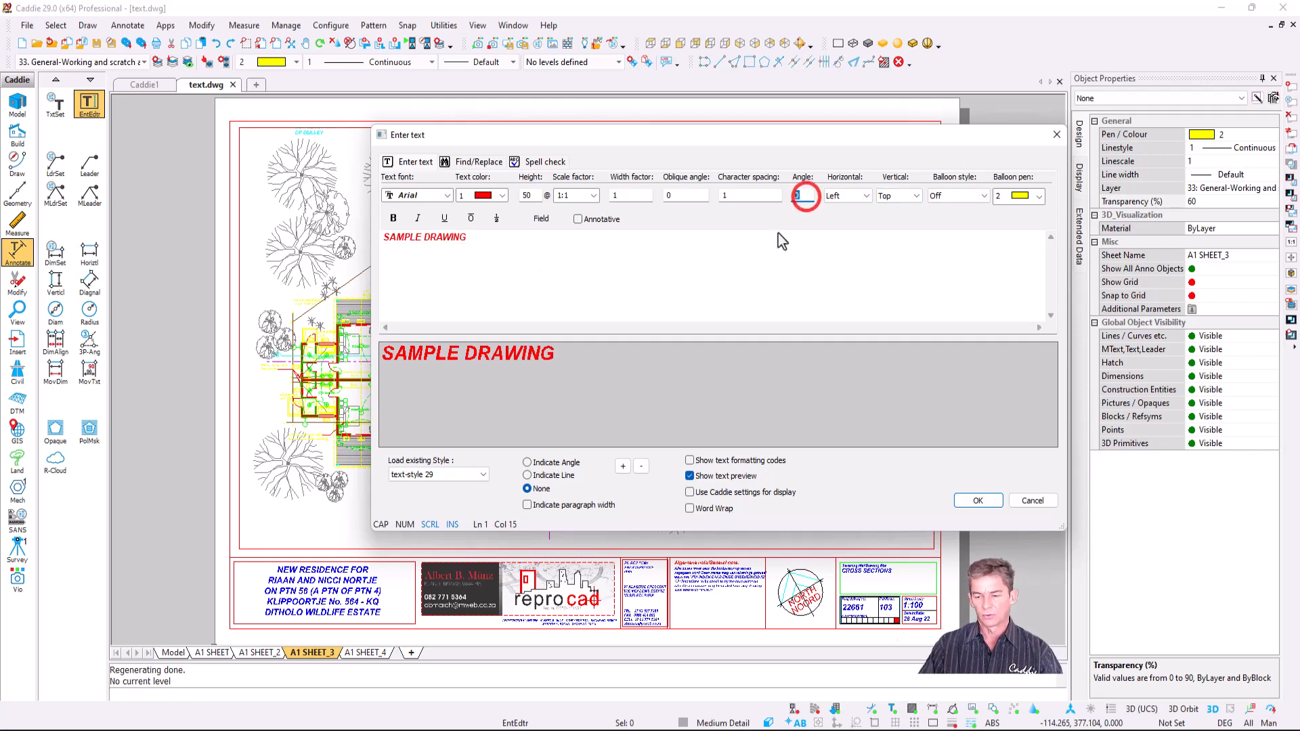
type("45")
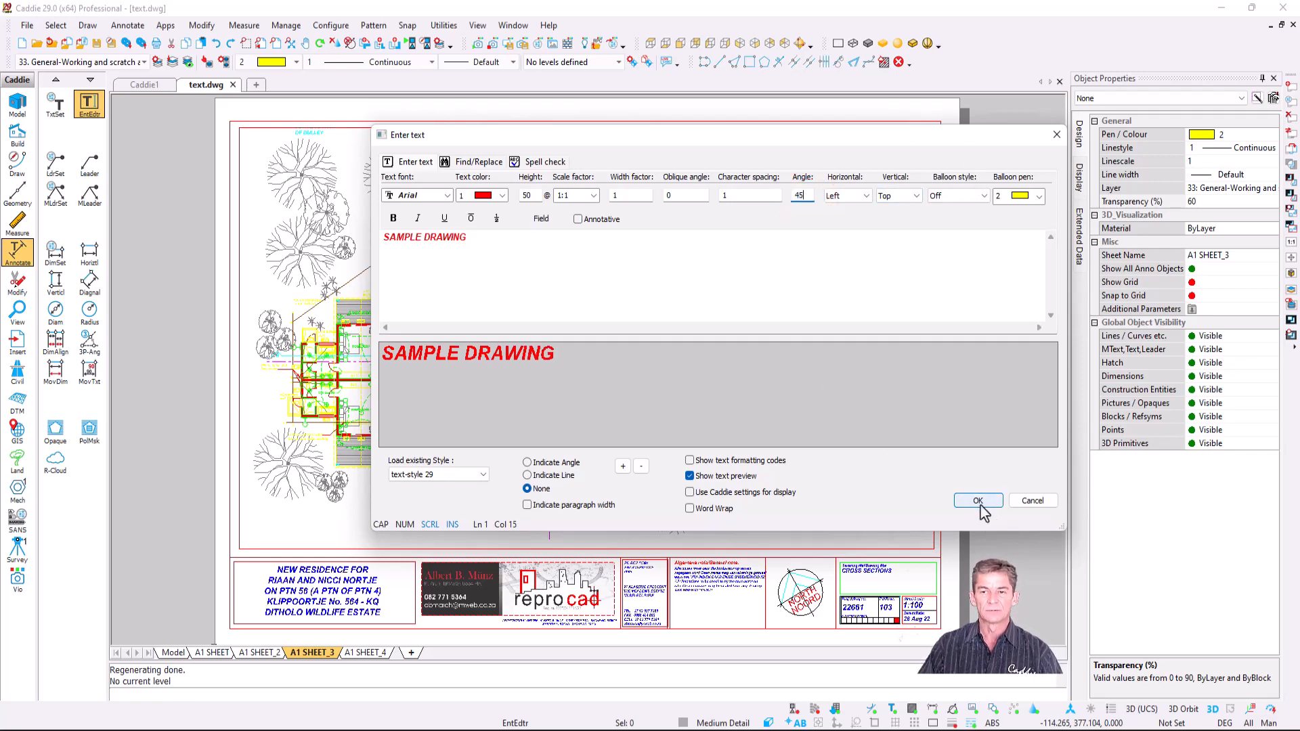
left_click(980, 501)
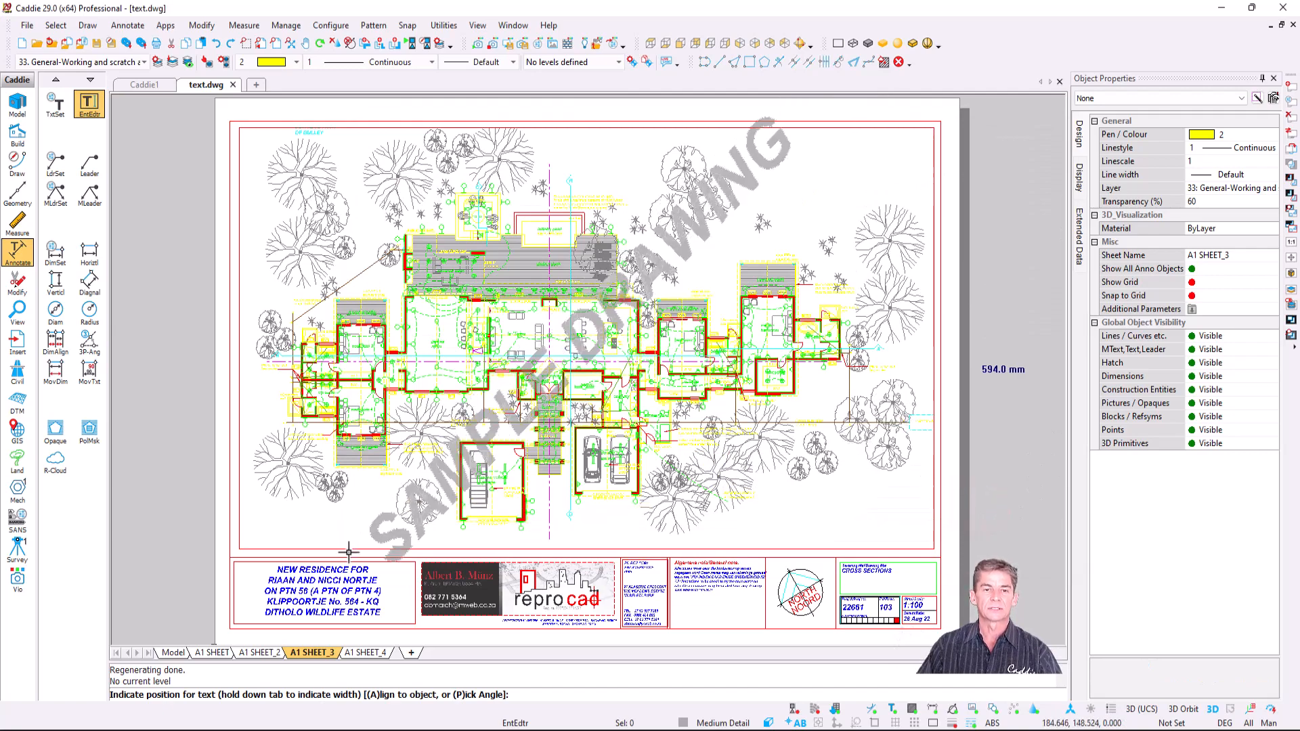
left_click(366, 535)
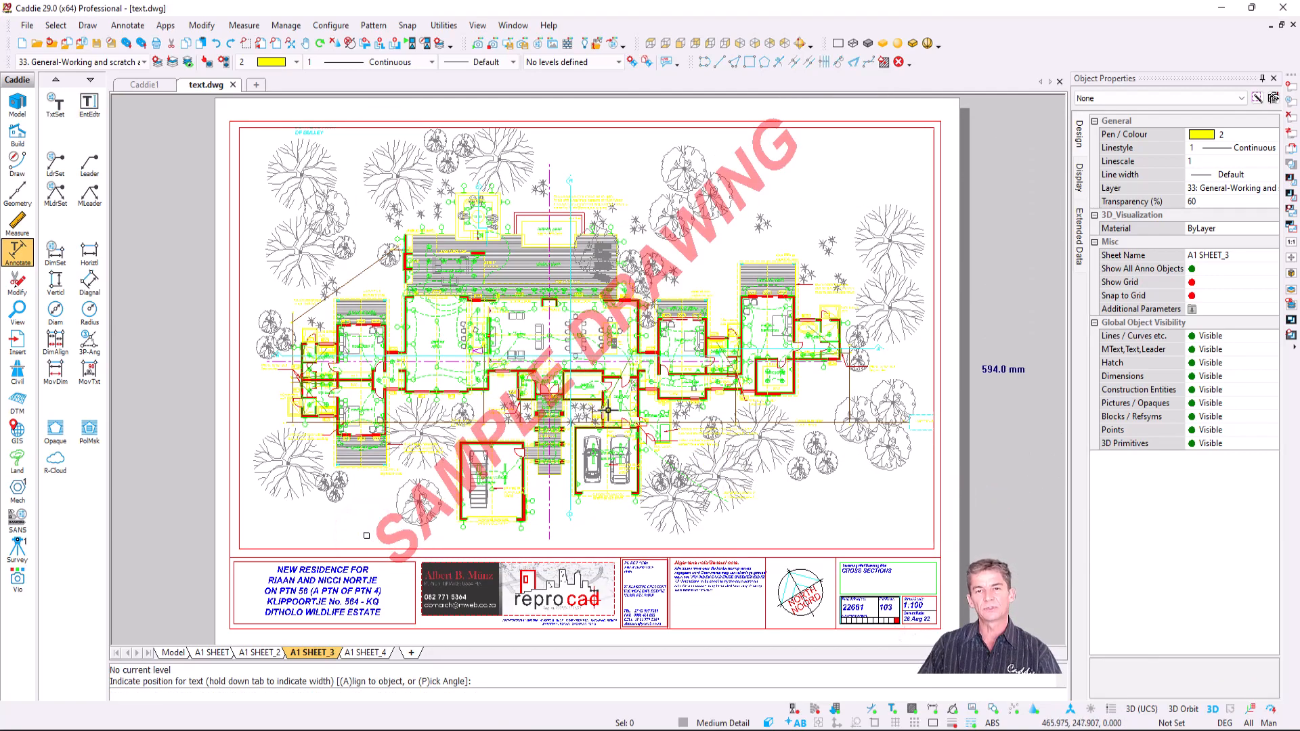
scroll(511, 448, "up", 5)
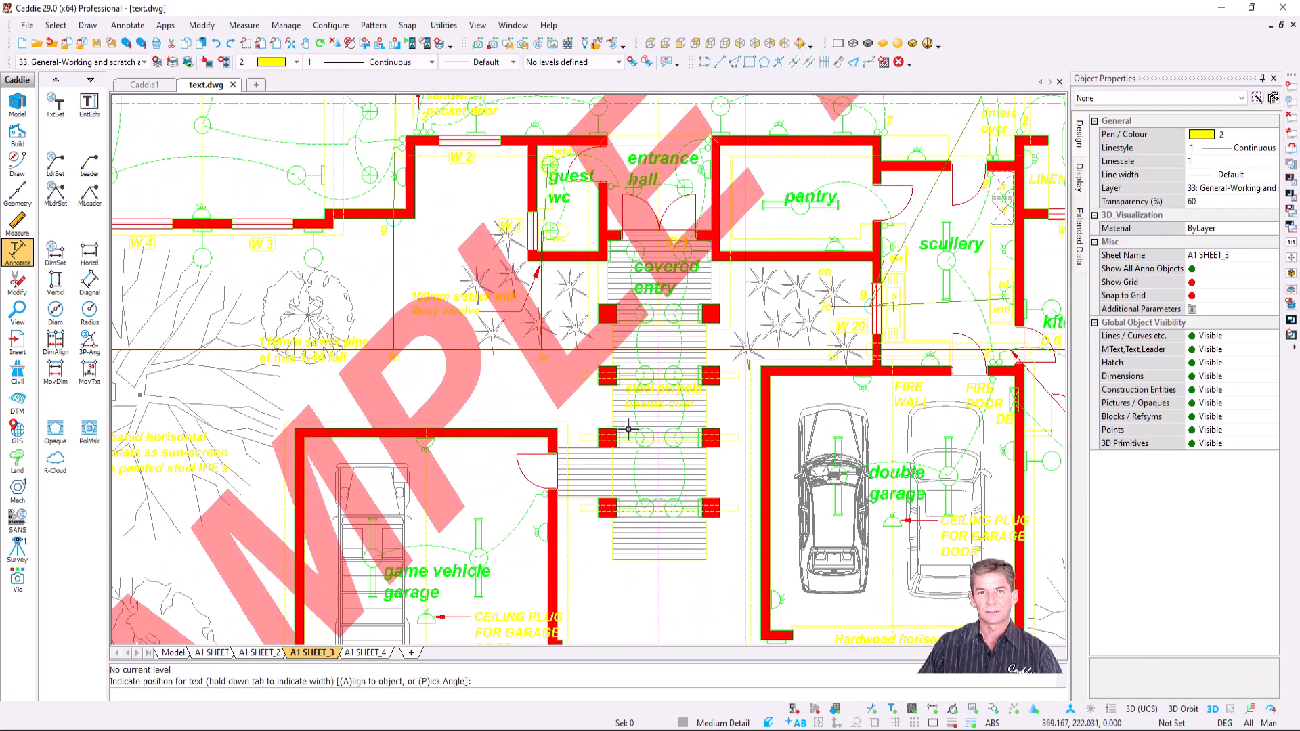
scroll(628, 429, "down", 6)
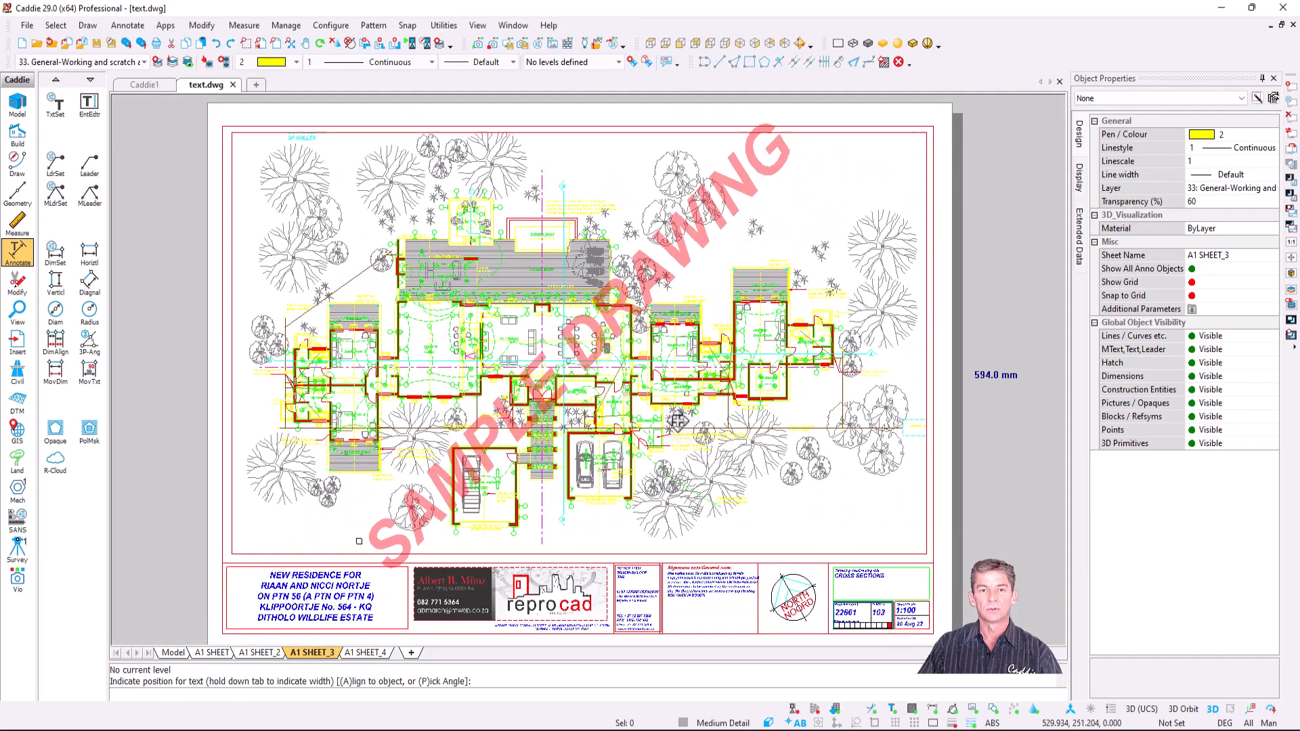
middle_click_drag(685, 419, 692, 412)
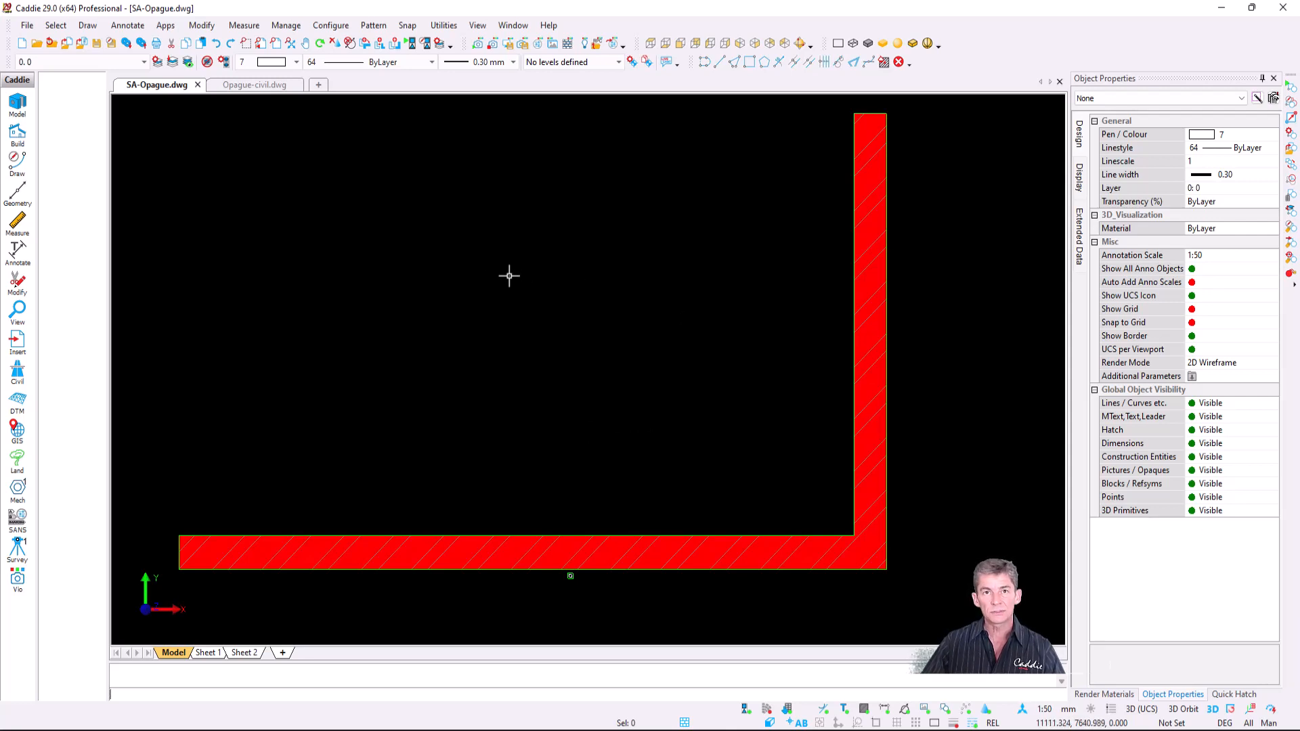
- Turn on Use Opaques for Windows and Doors in the SA Arch (2D) Wall Parameters
left_click(165, 25)
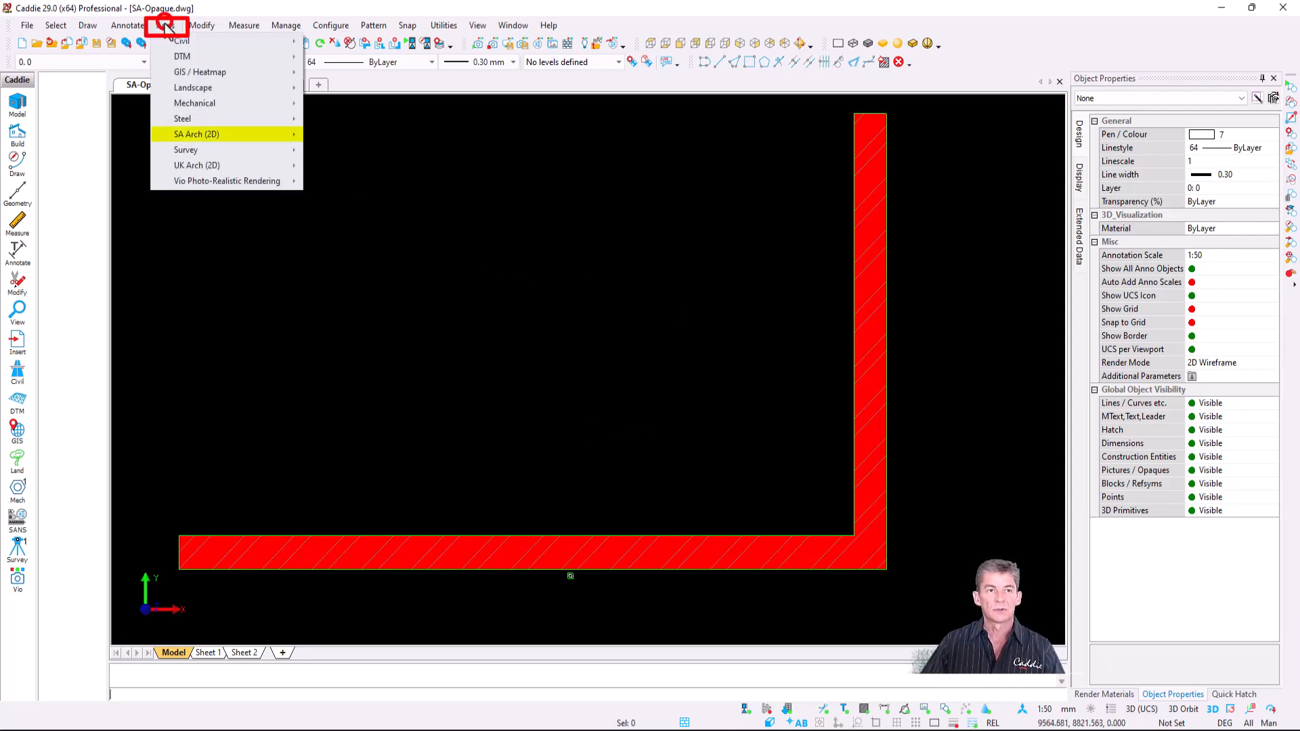
mouse_move(268, 136)
mouse_move(379, 136)
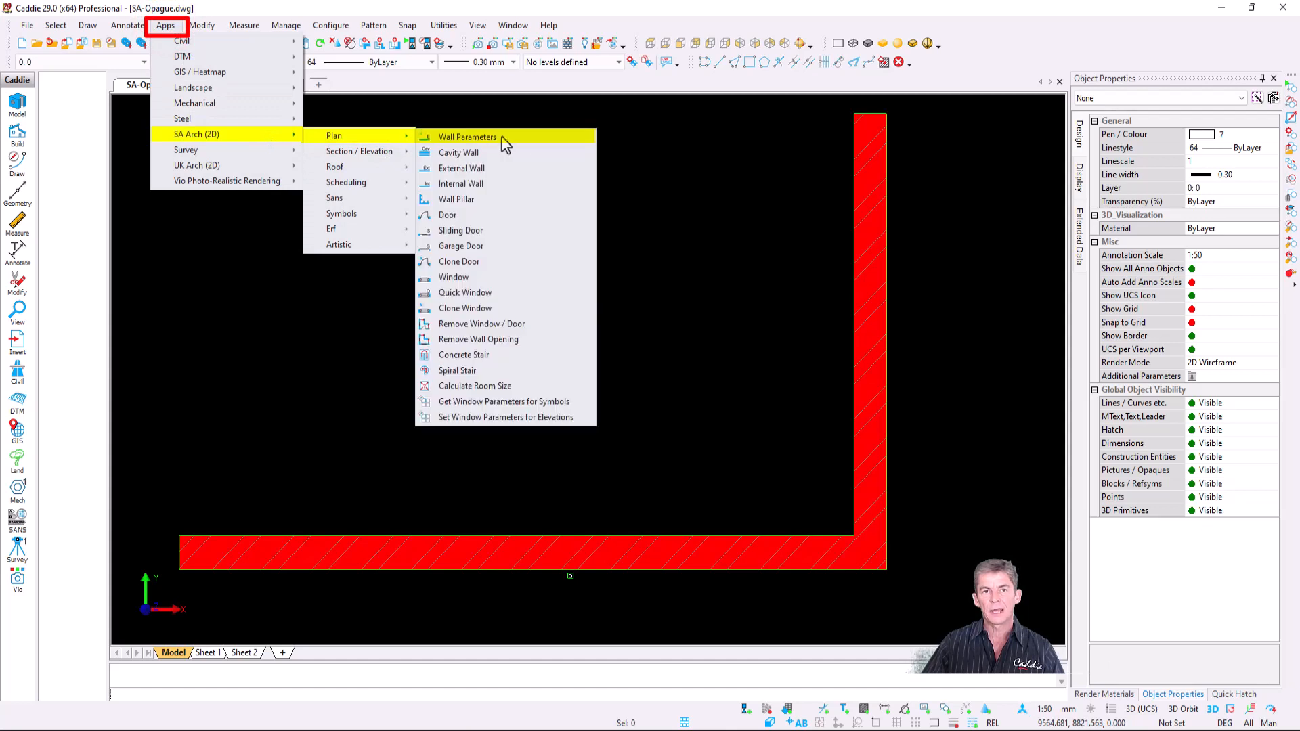
left_click(520, 135)
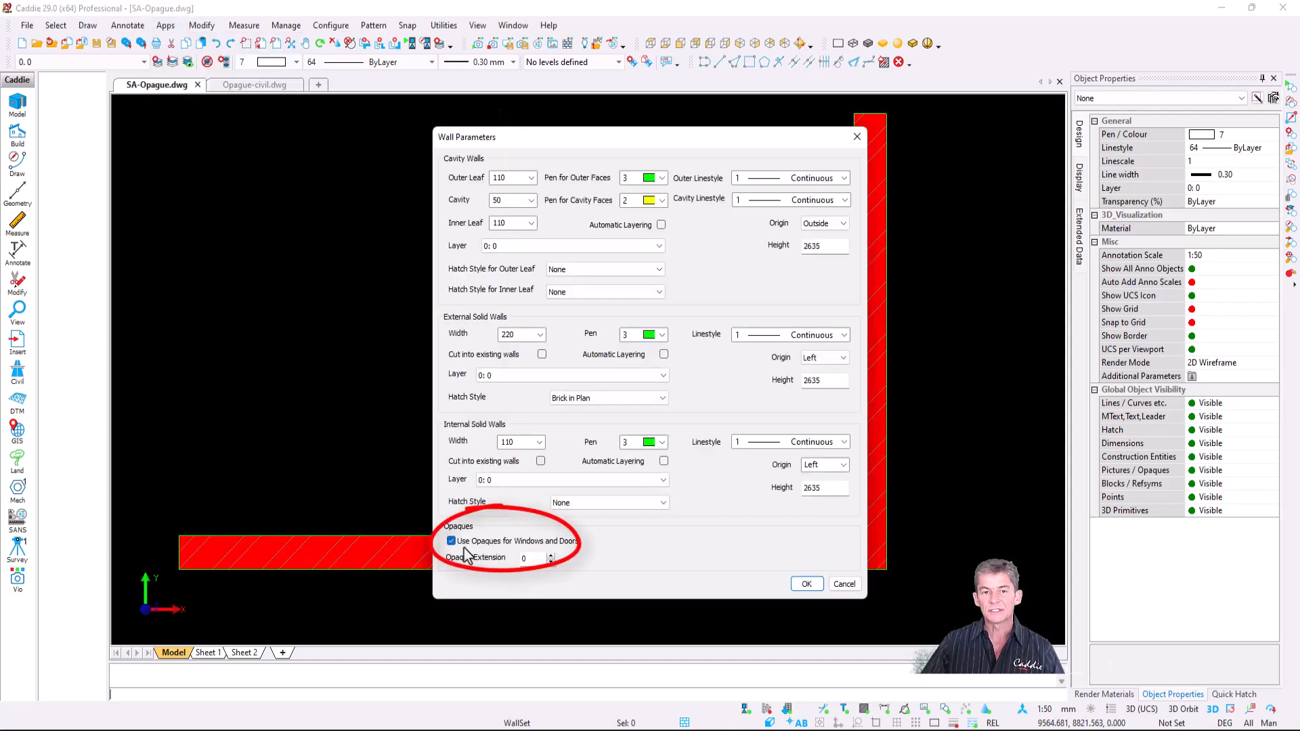
key("Return")
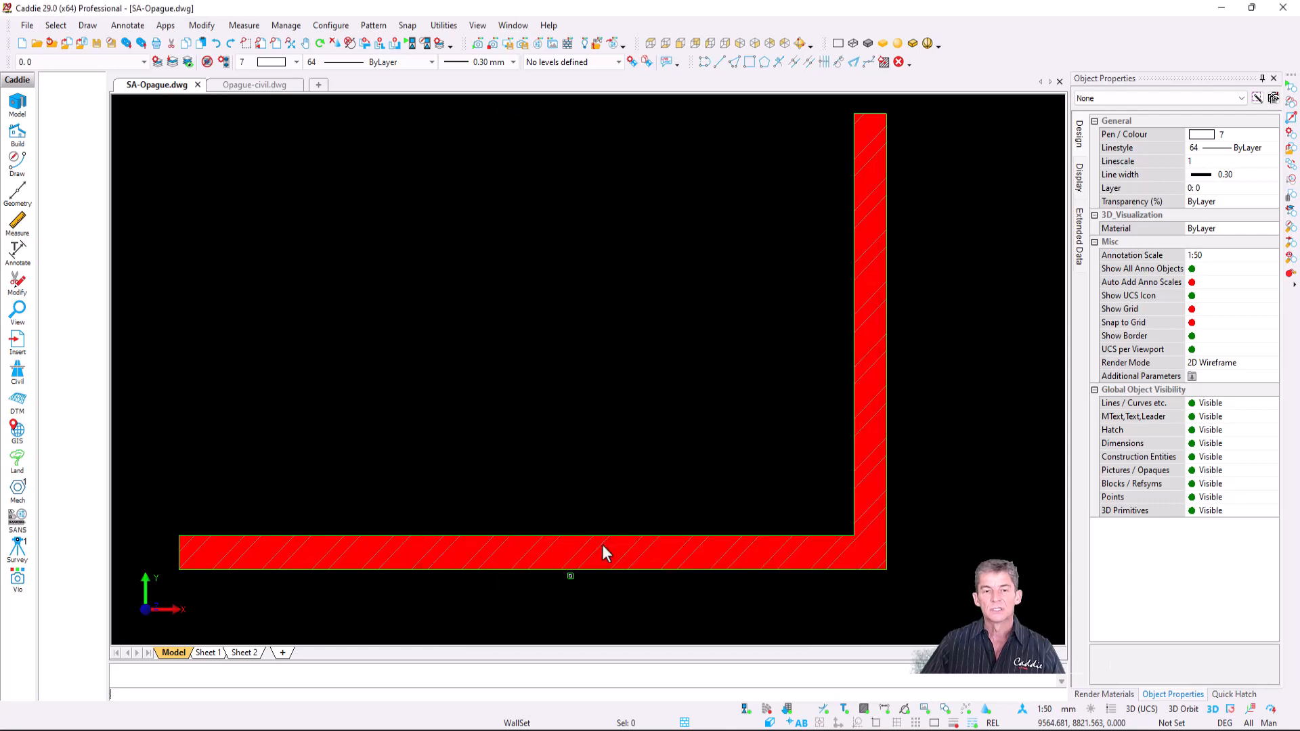
- Insert a door with its swing arc into the vertical wall
right_click(533, 230)
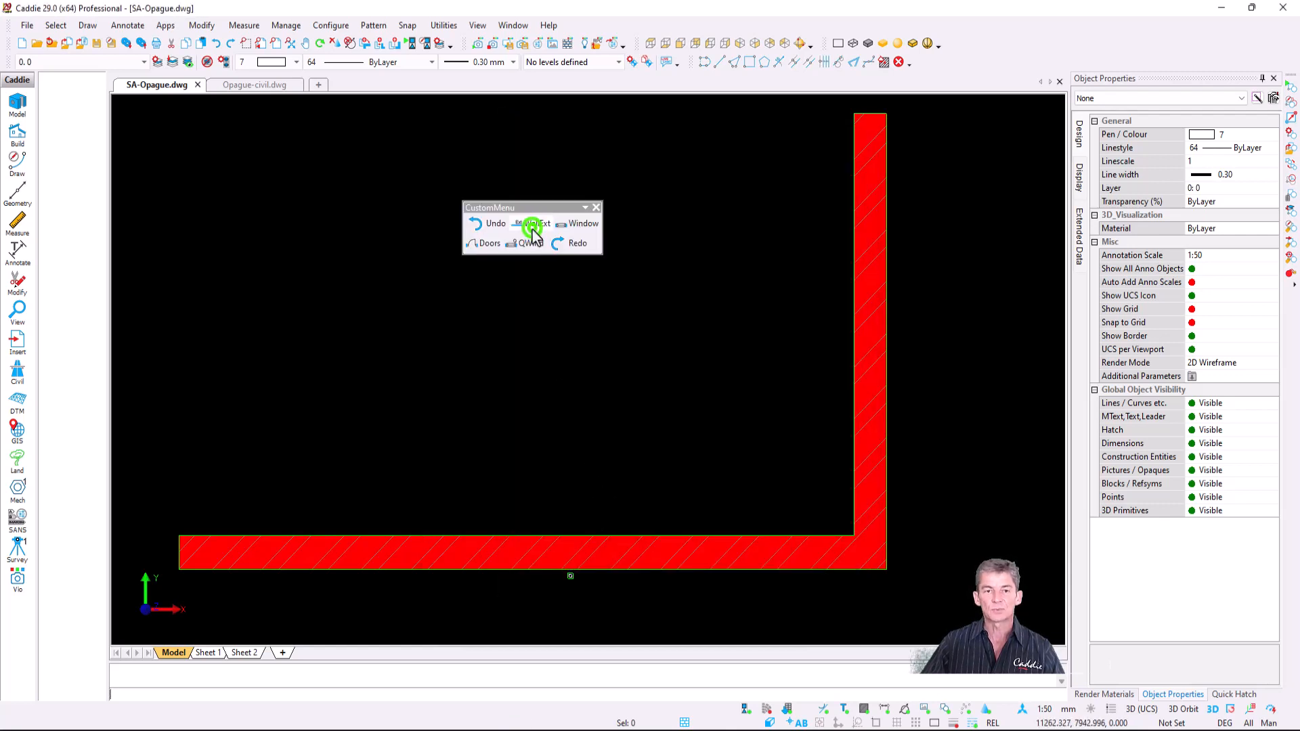
left_click(492, 244)
left_click(710, 582)
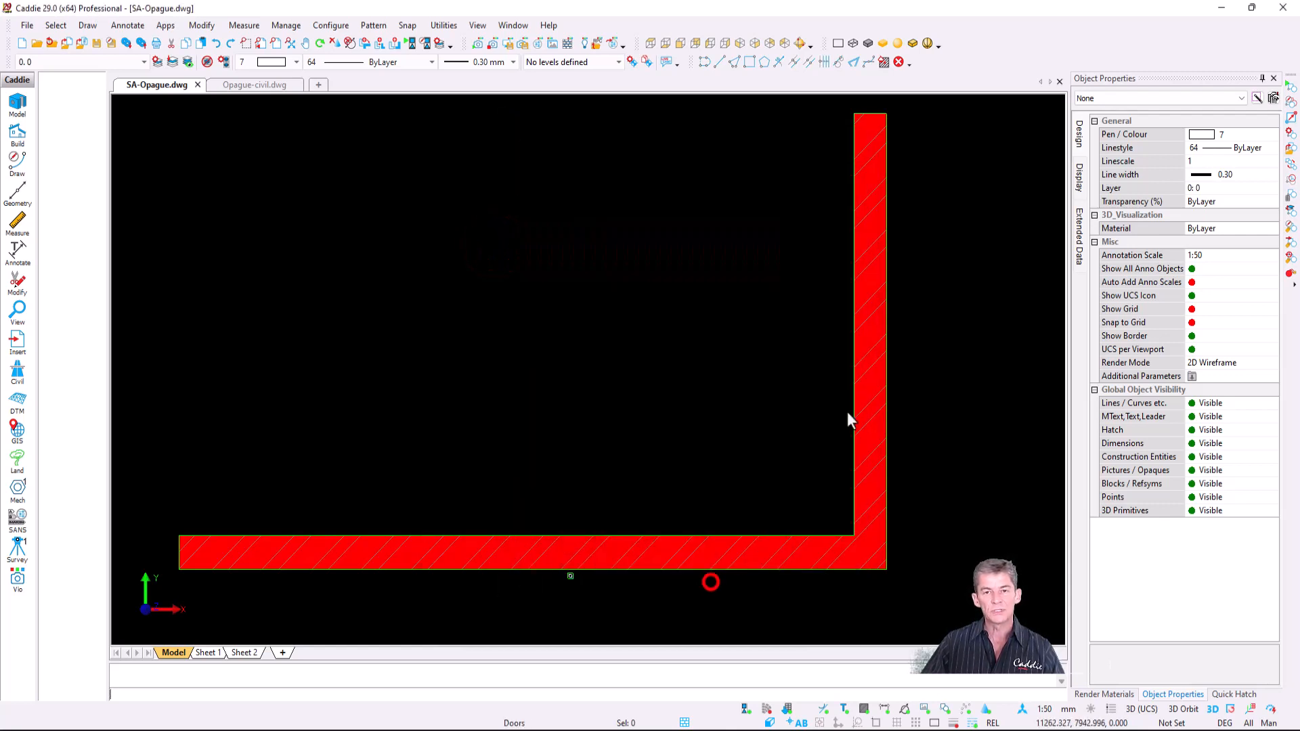
left_click(855, 395)
left_click(886, 331)
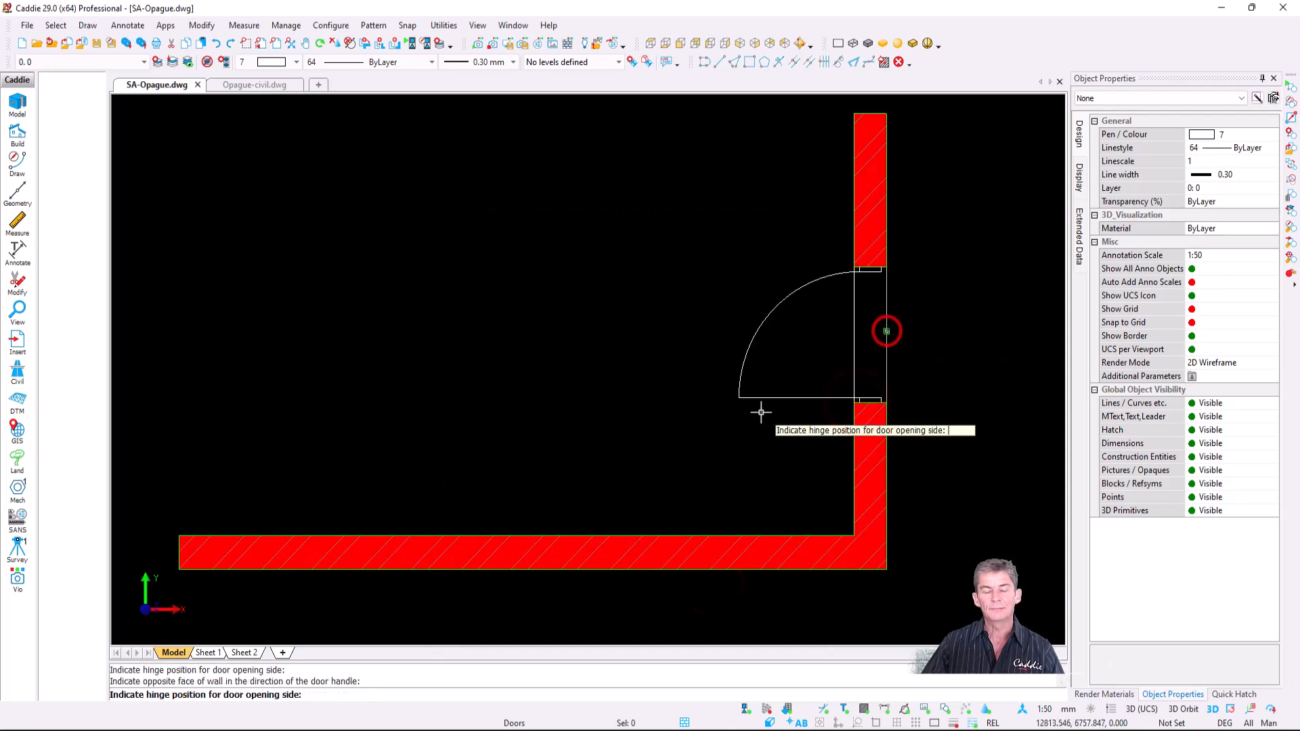
- Insert a trial NC12 quick window into the bottom wall
right_click(514, 318)
left_click(510, 335)
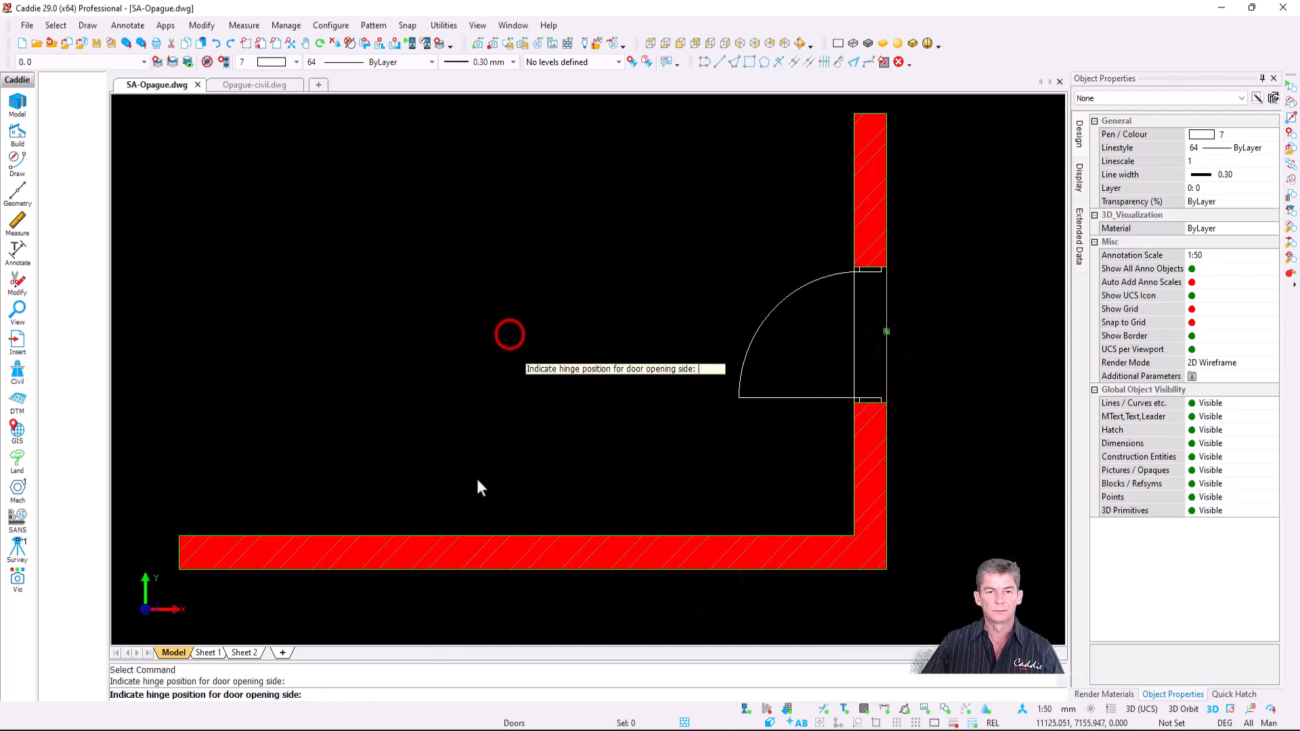
left_click(589, 195)
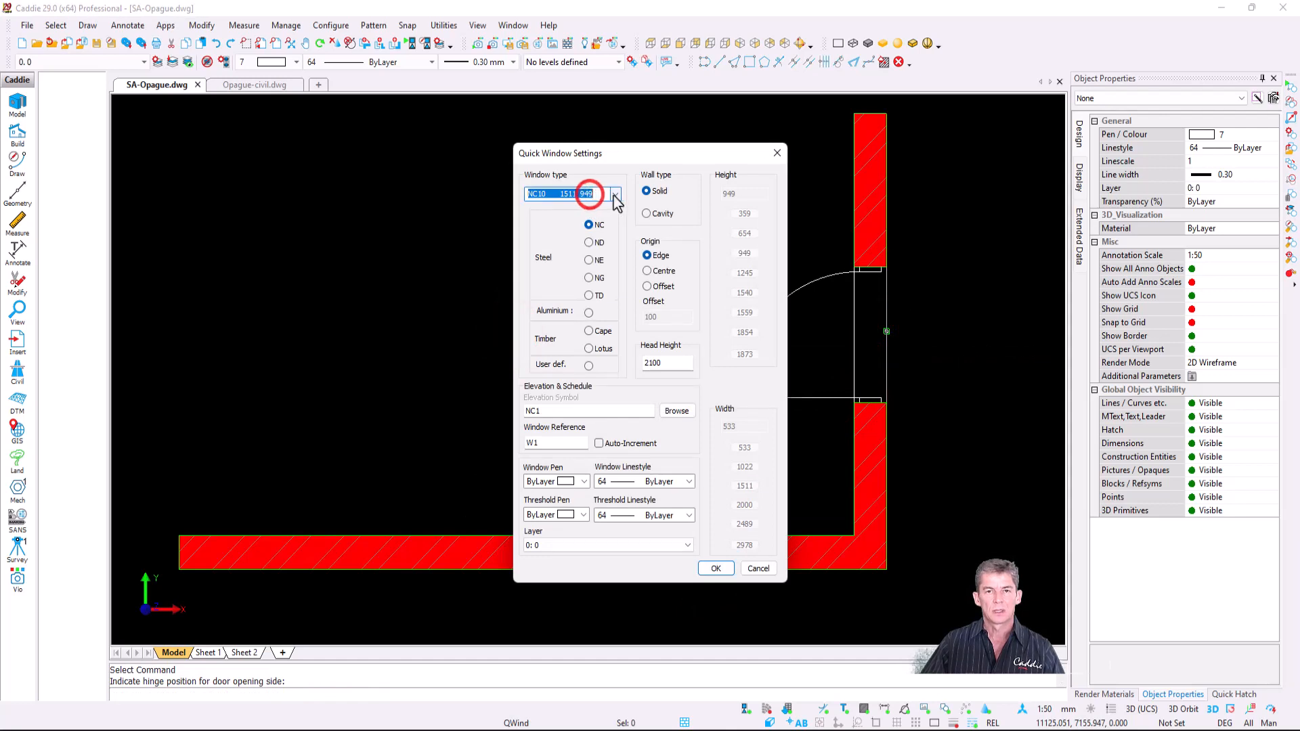
left_click(580, 245)
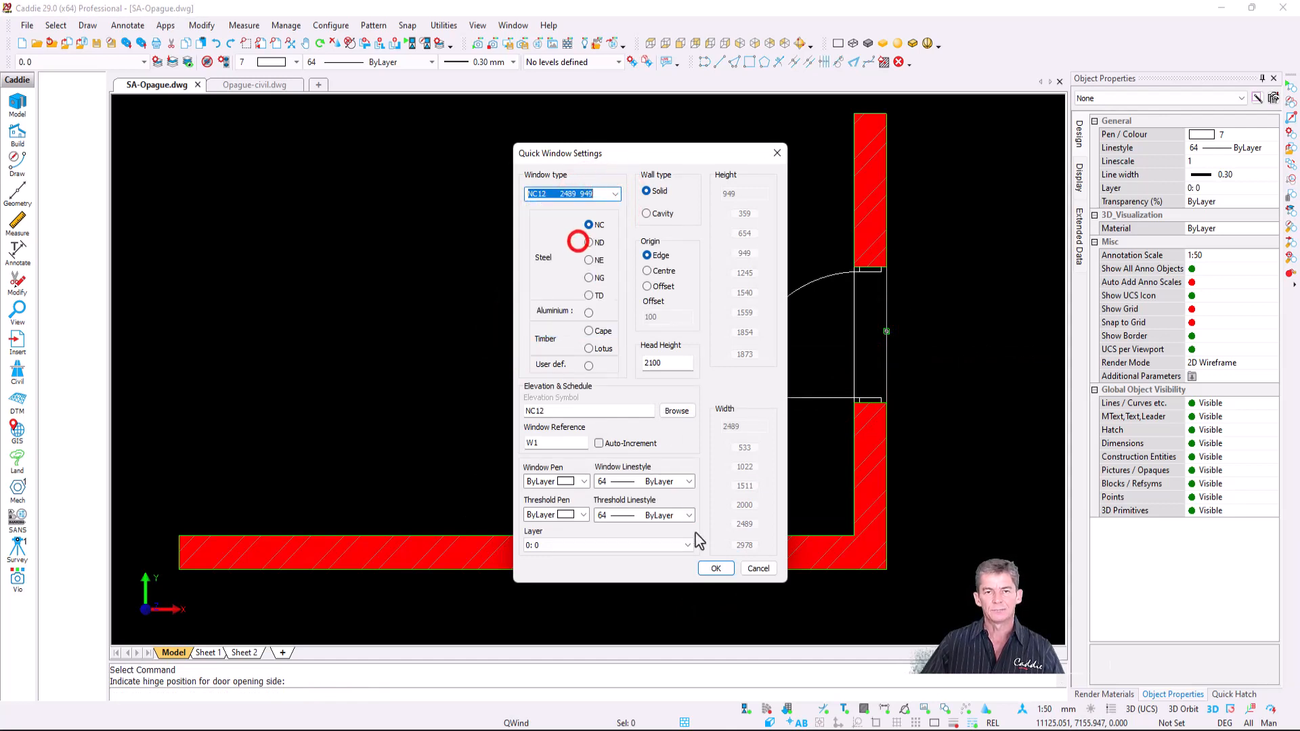
left_click(716, 569)
left_click(399, 531)
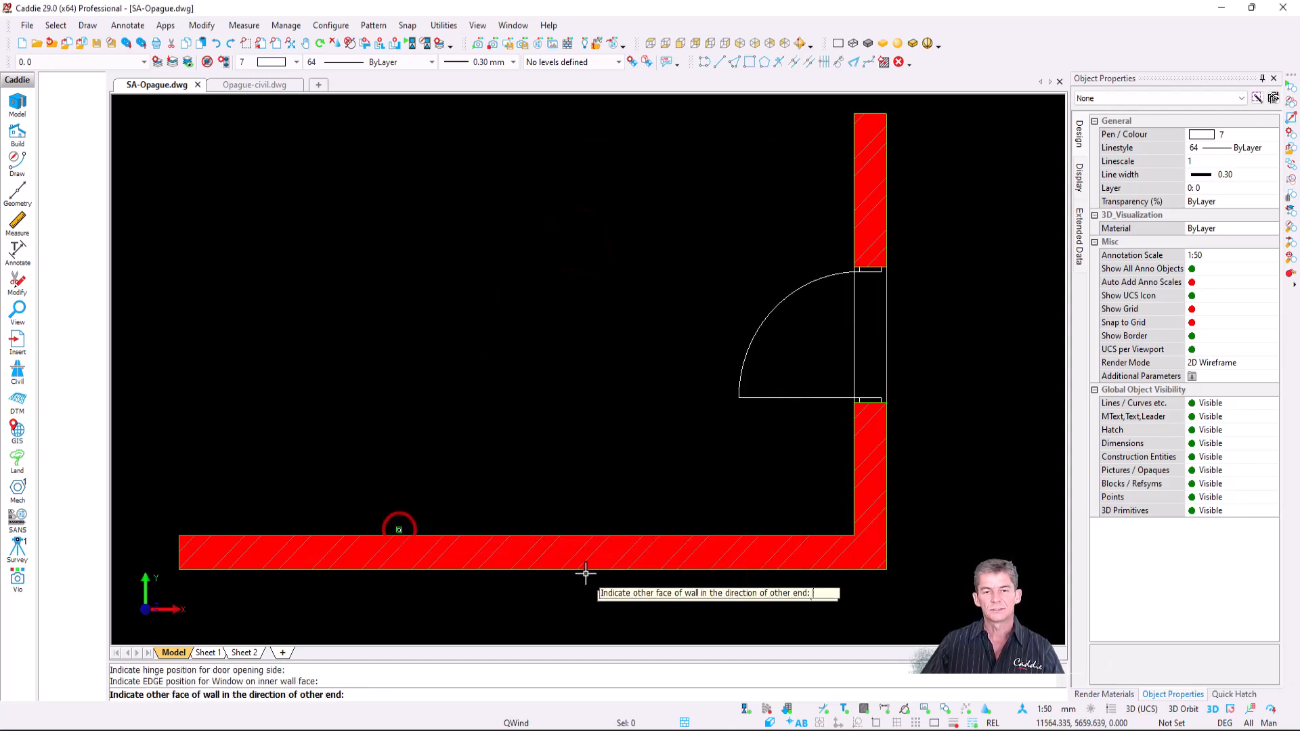
left_click(584, 571)
key("Escape")
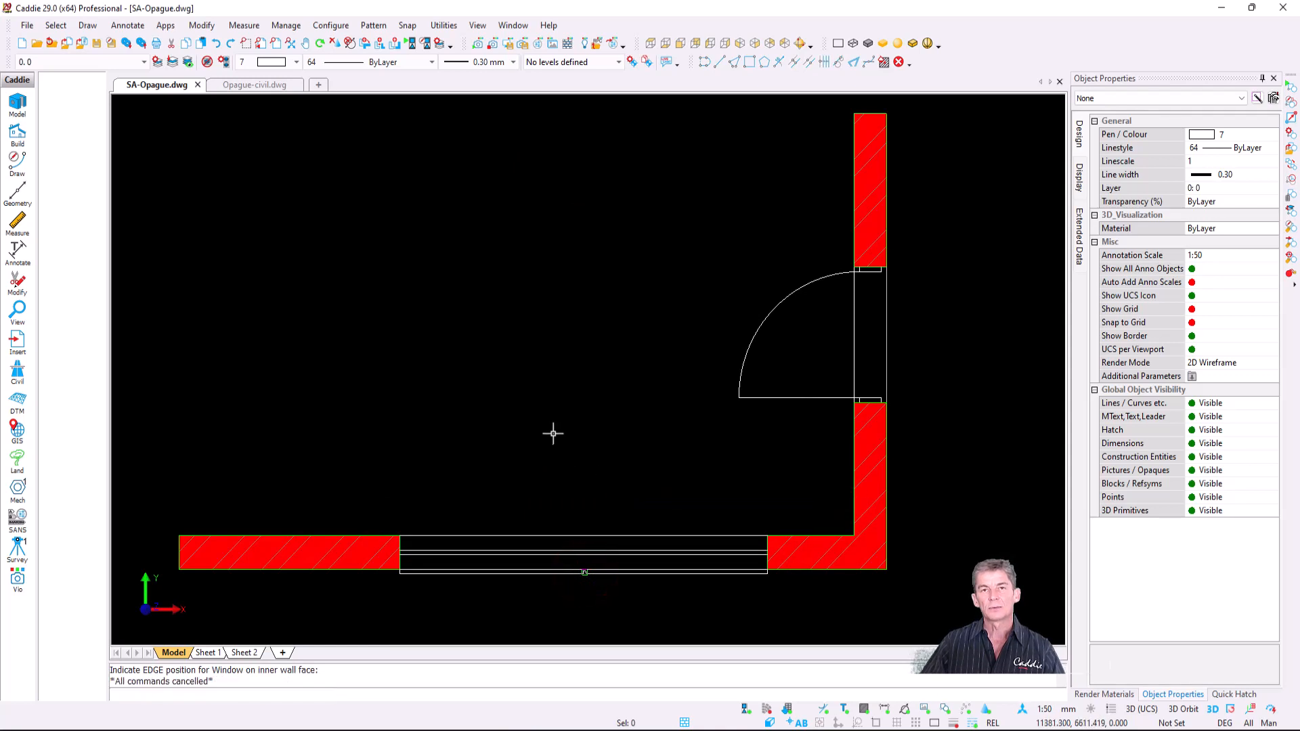
- Shift the trial window left along the bottom wall, then delete it so the wall is solid
left_click(571, 544)
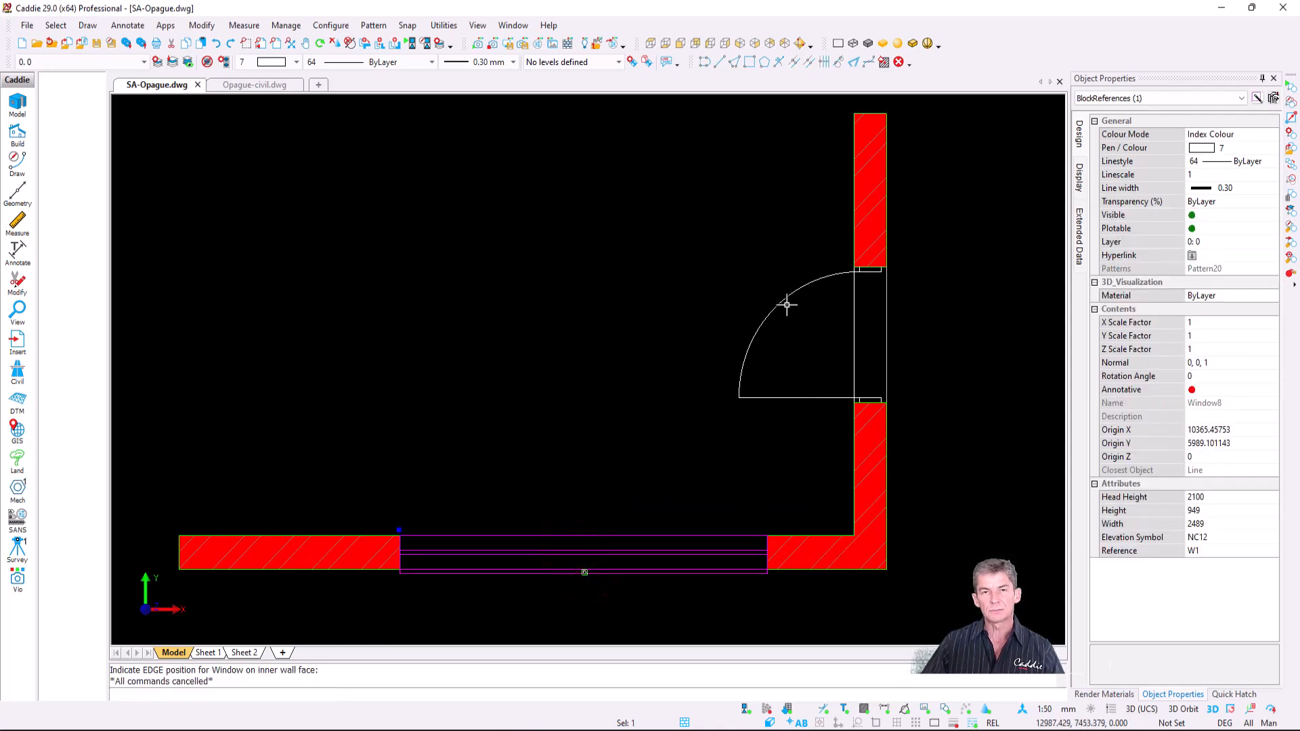
left_click(787, 305)
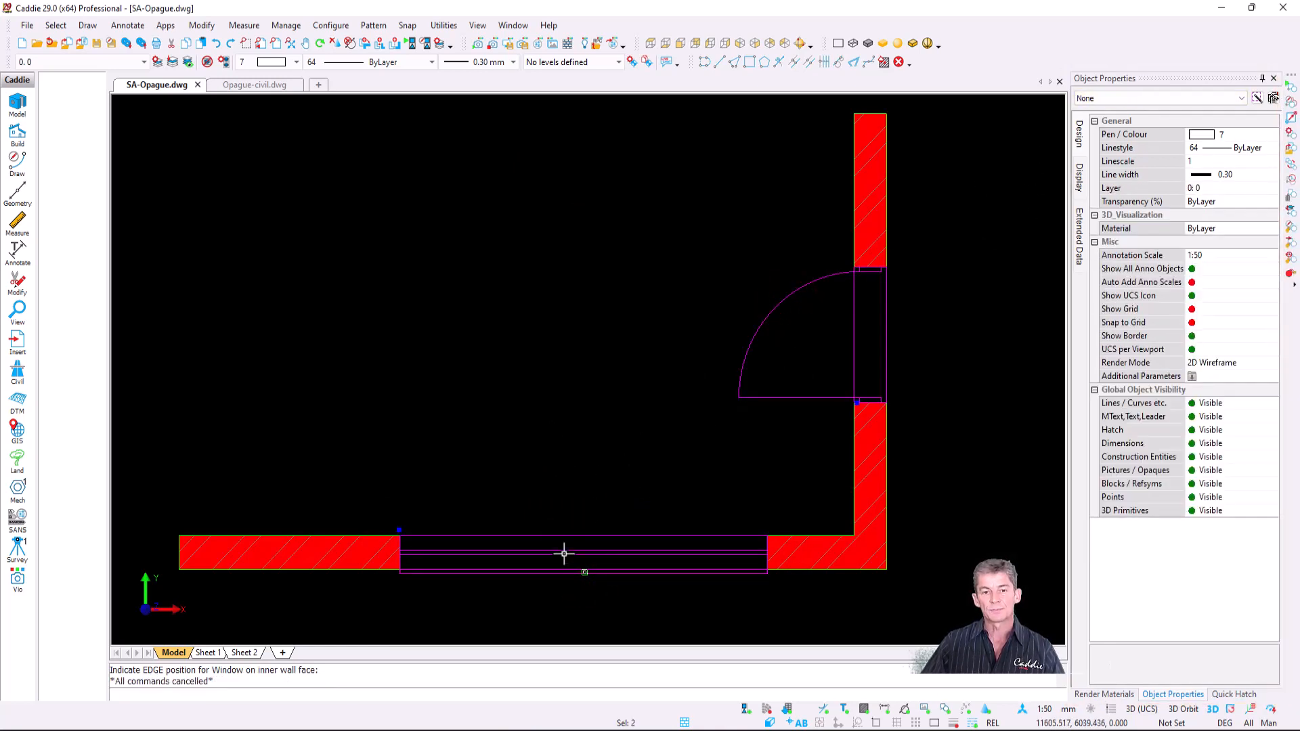
key("Escape")
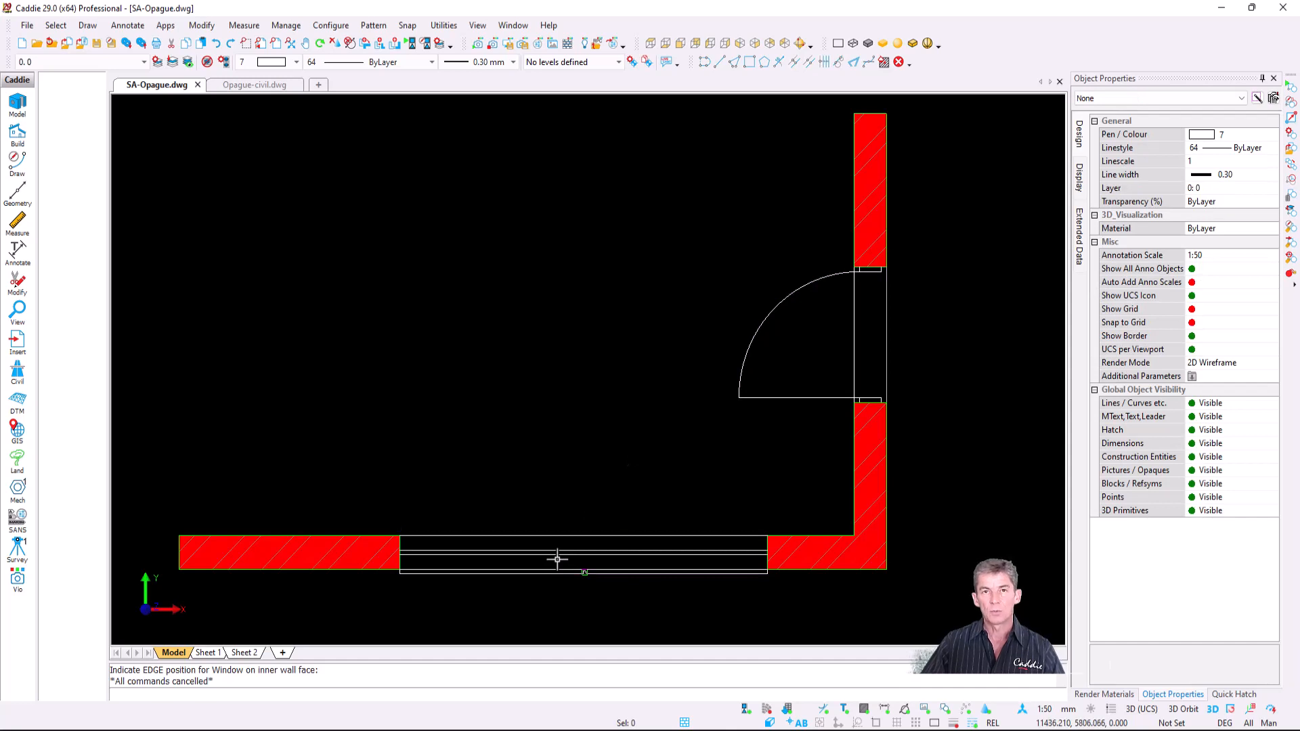
left_click(557, 560)
left_click(398, 530)
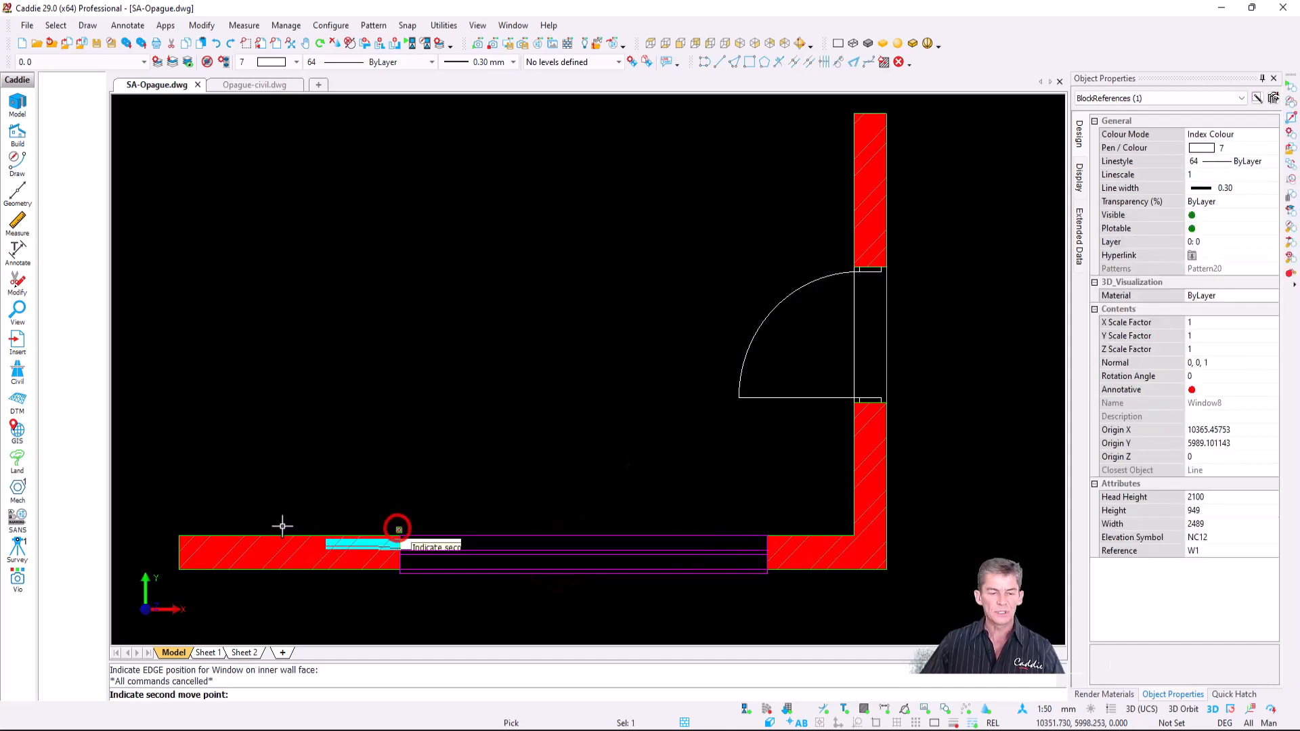
left_click(282, 527)
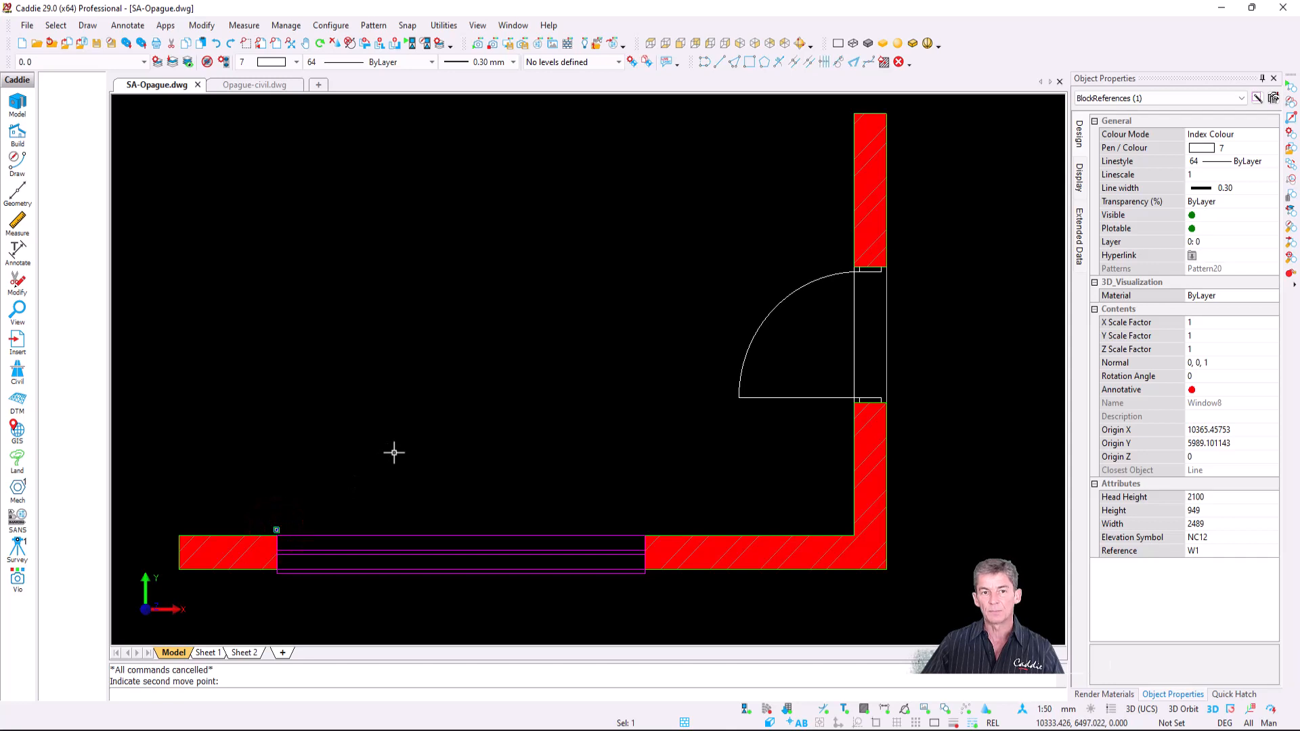
key("Escape")
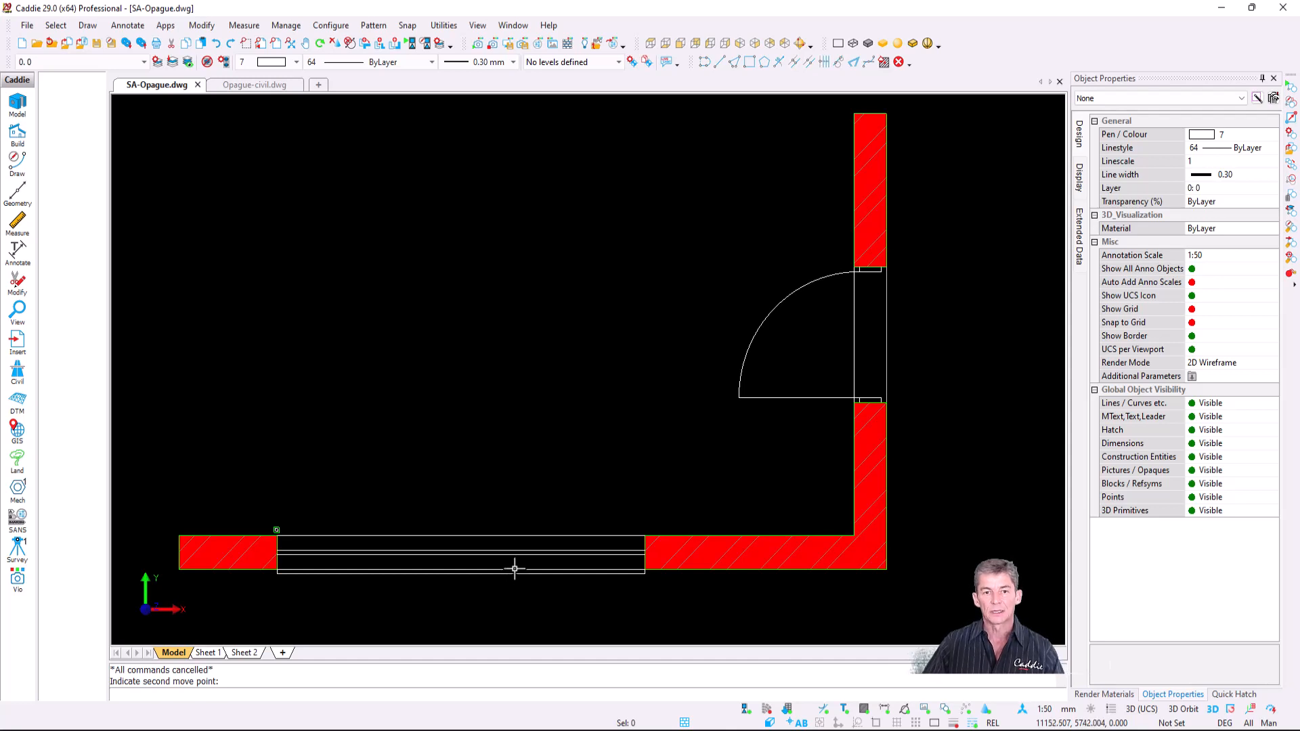
left_click(395, 563)
key("Delete")
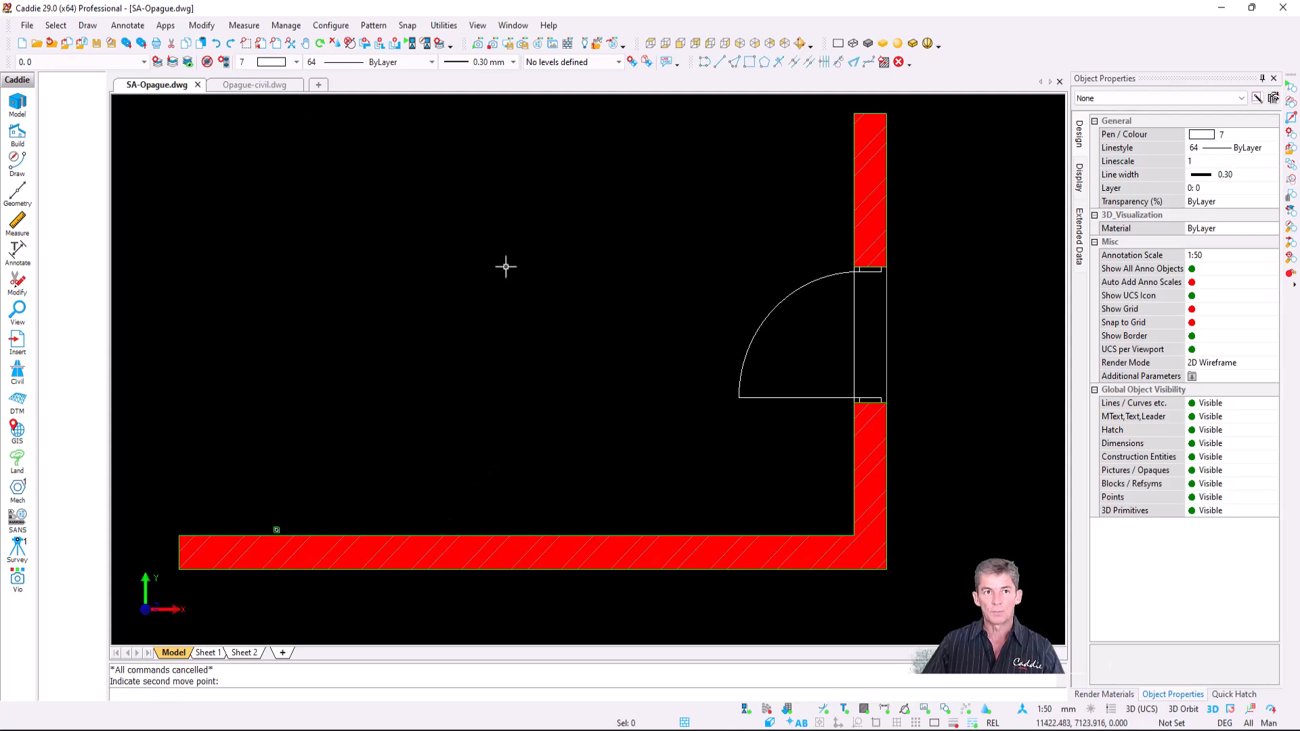
left_click(255, 86)
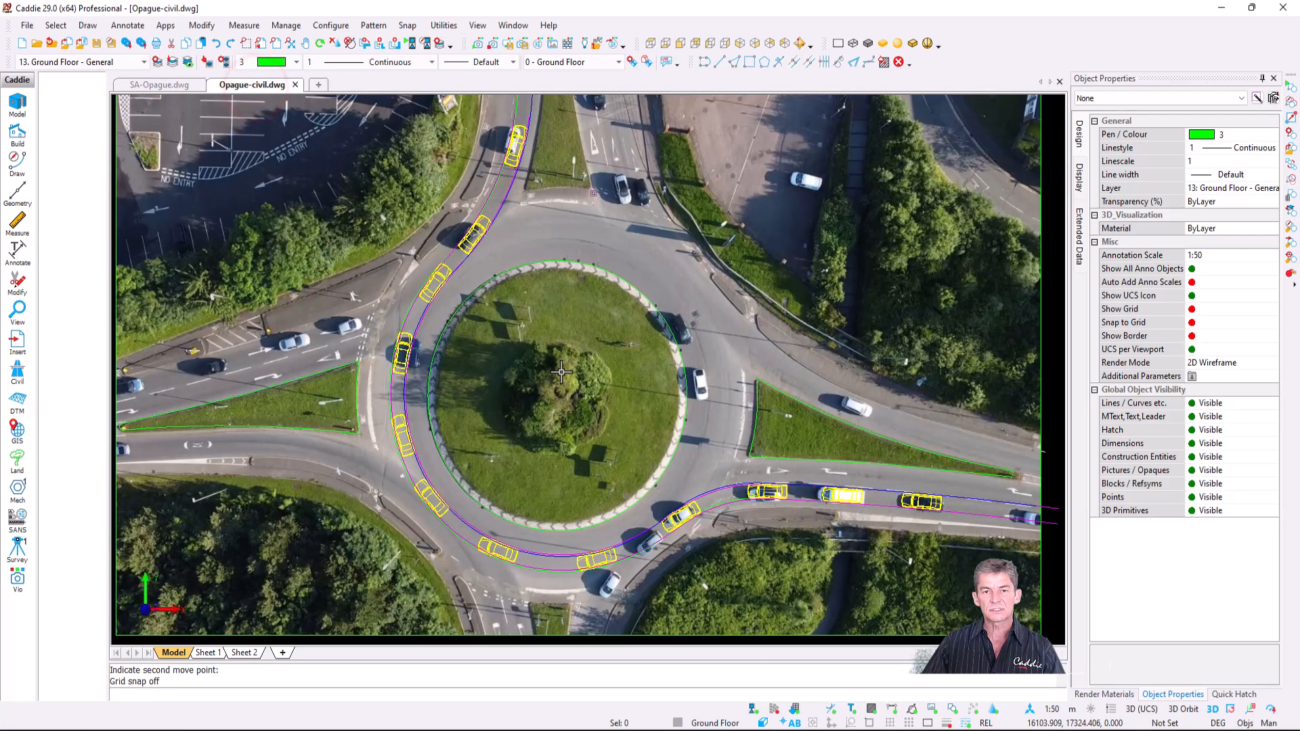
- Mask the roundabout roads with a black opaque, leaving the green islands showing
left_click(609, 211)
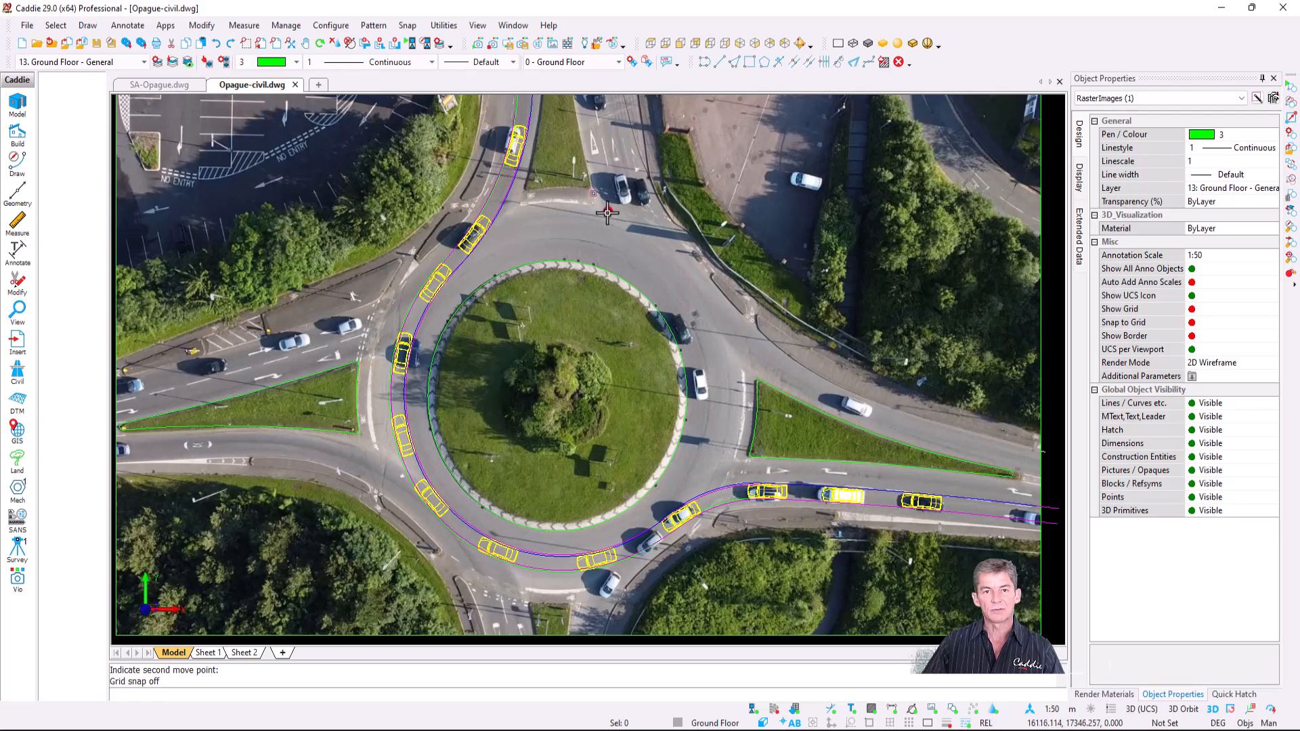
key("Escape")
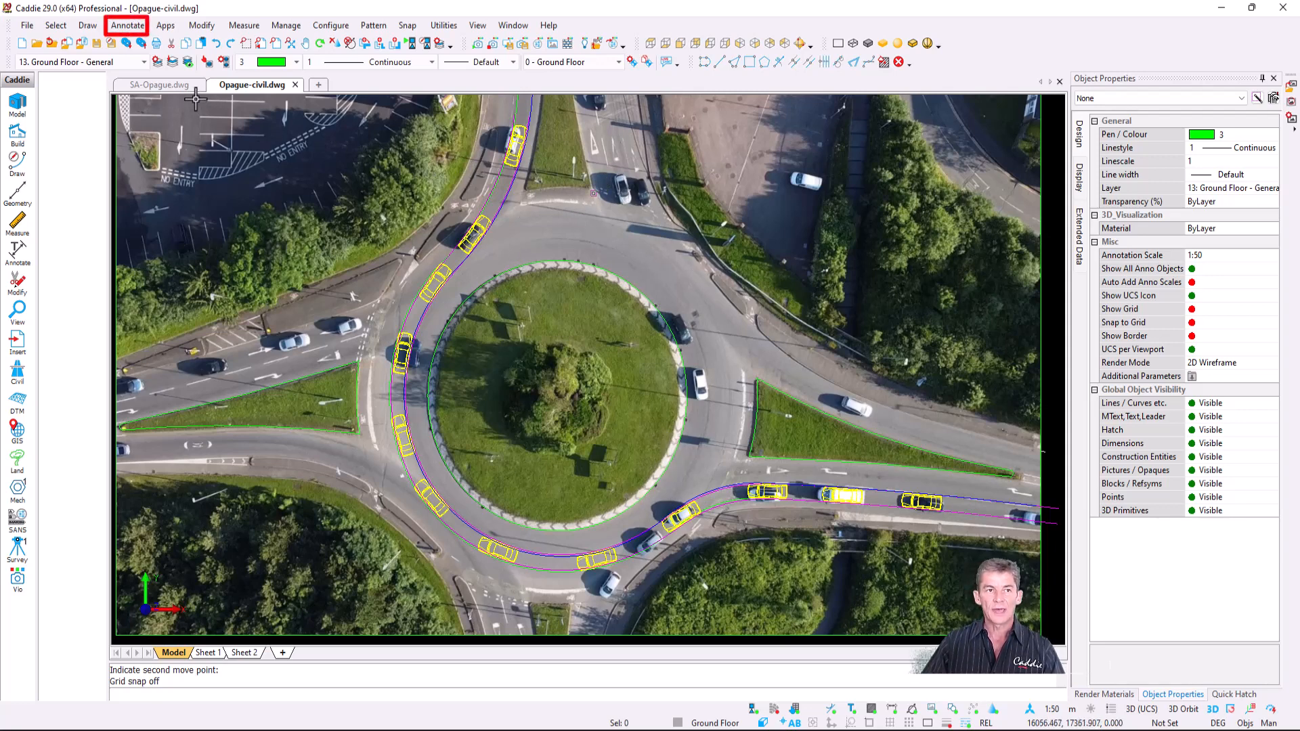
left_click(126, 27)
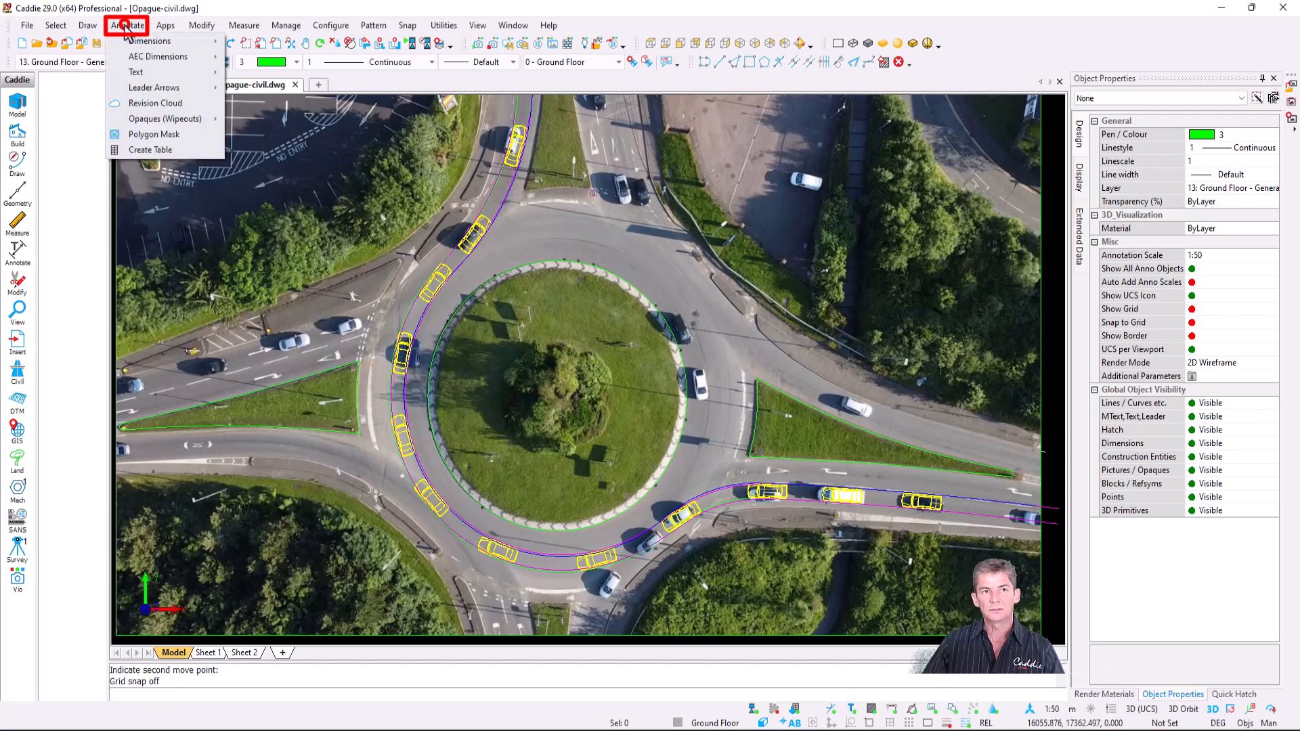
mouse_move(206, 123)
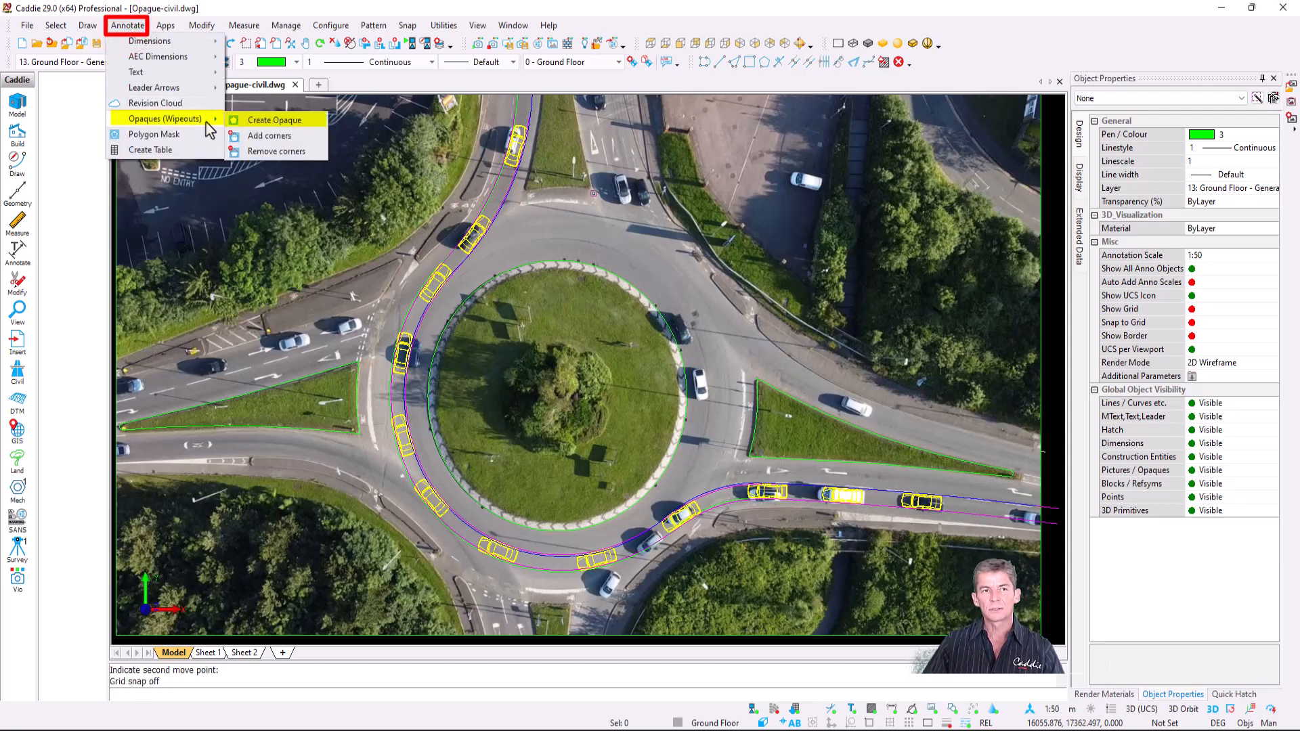
left_click(304, 125)
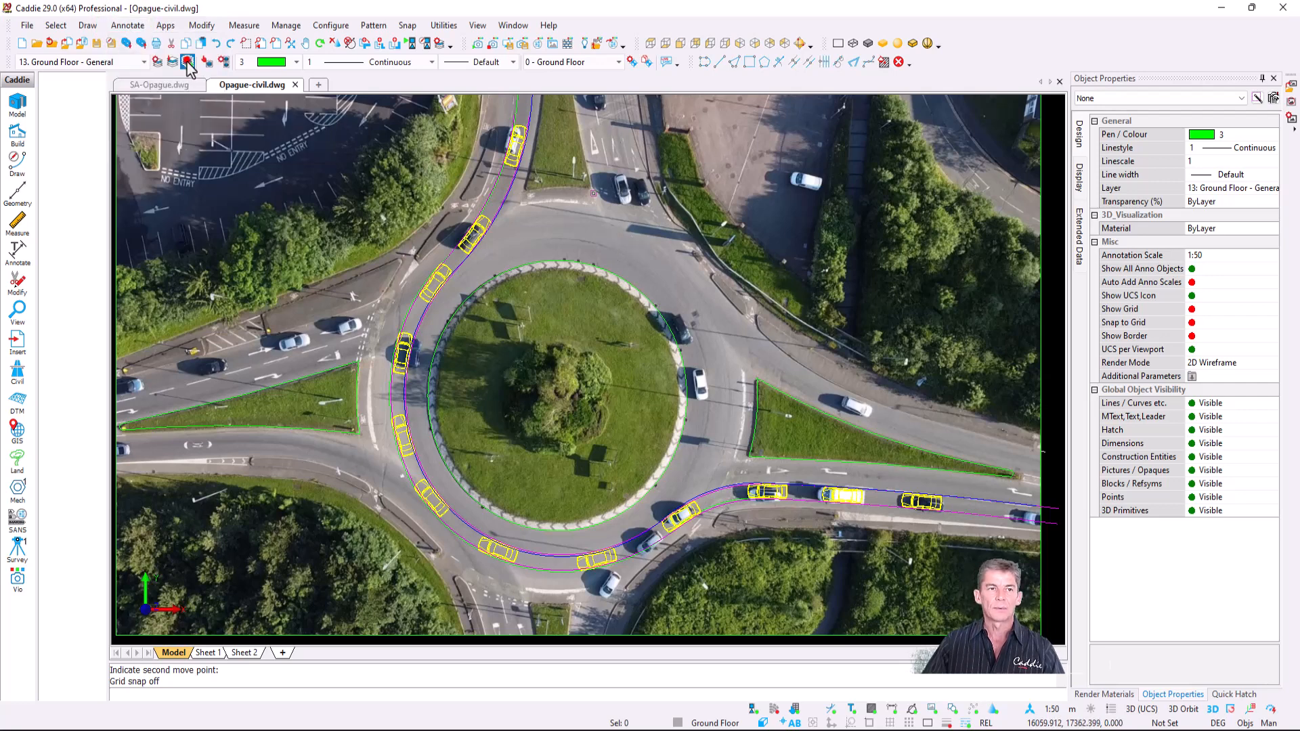
left_click(187, 62)
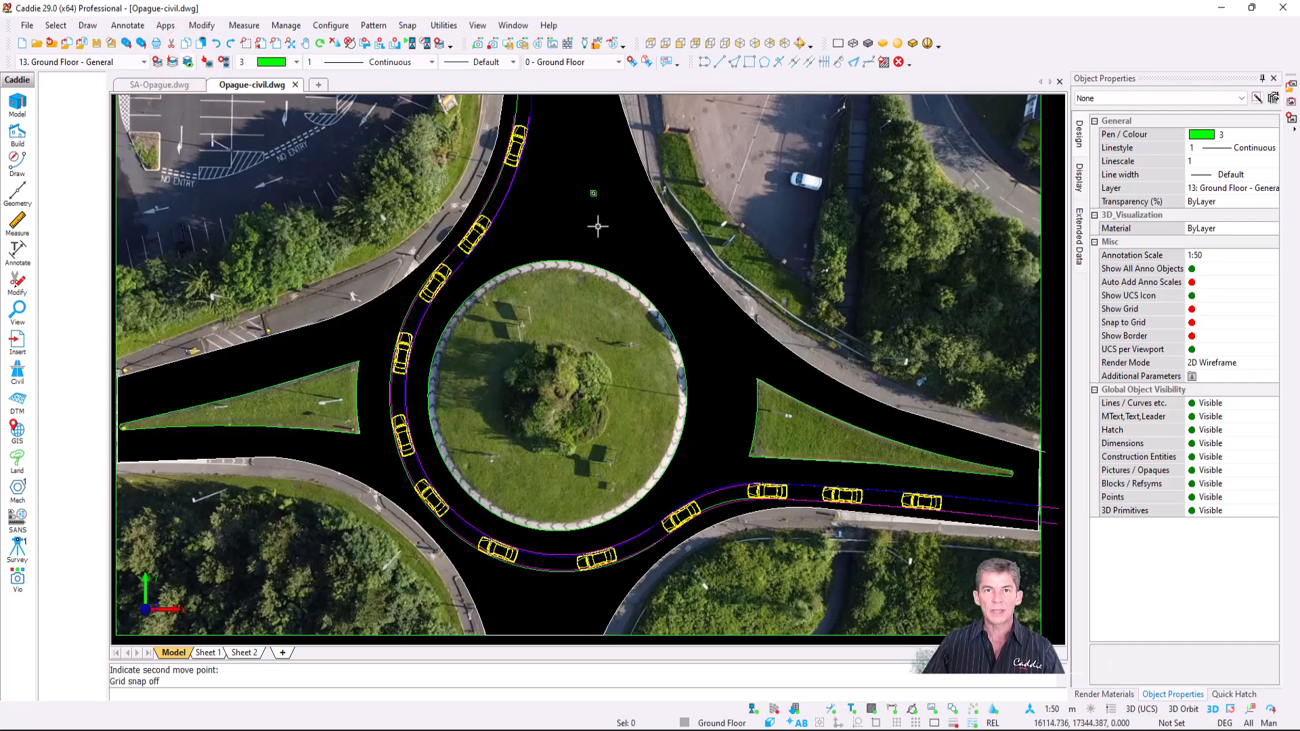
- Print-preview the Sheet 1 layout, then close the preview and return to Model
left_click(208, 653)
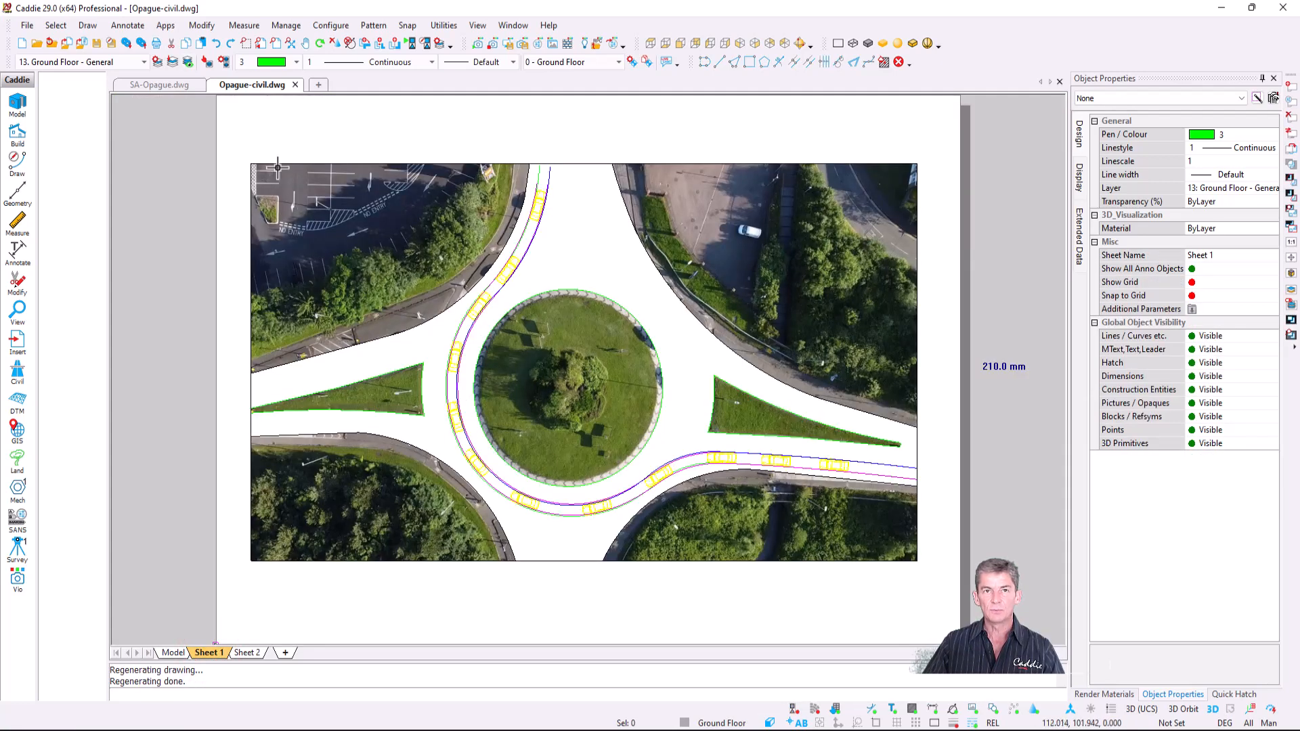
left_click(25, 25)
left_click(76, 297)
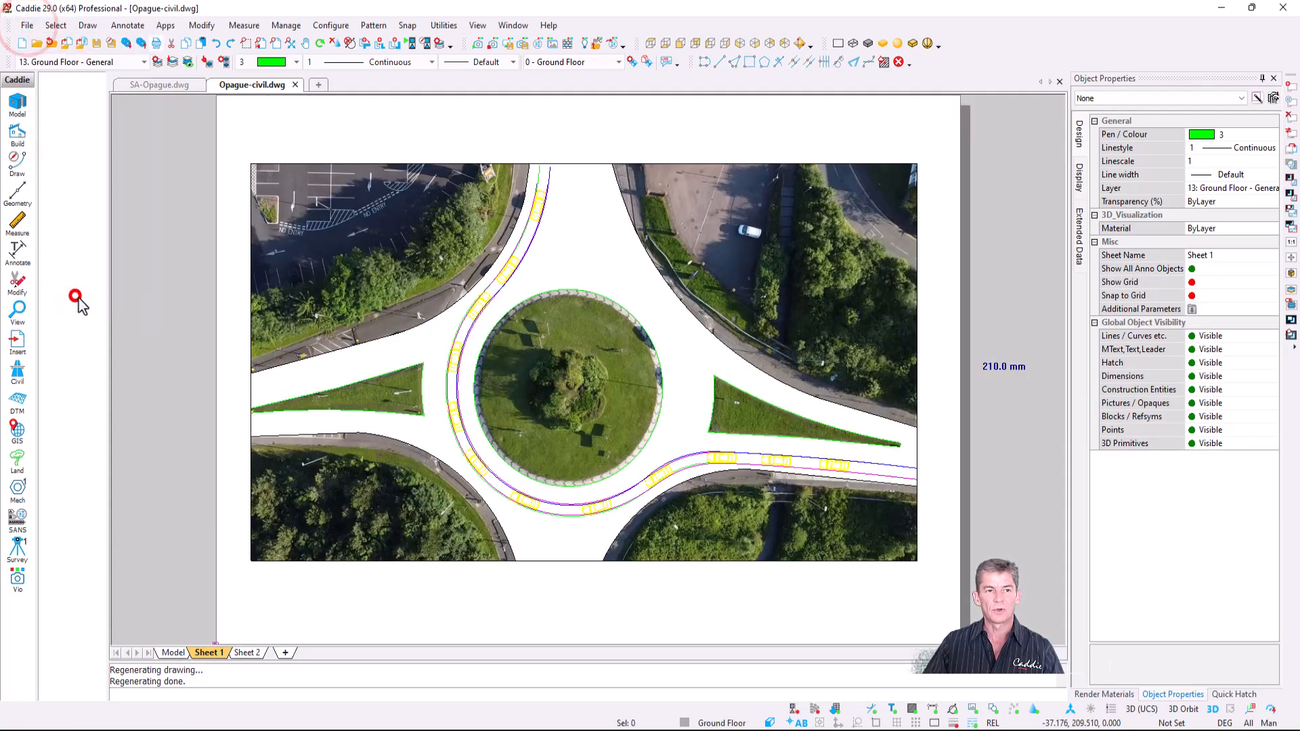
left_click(675, 504)
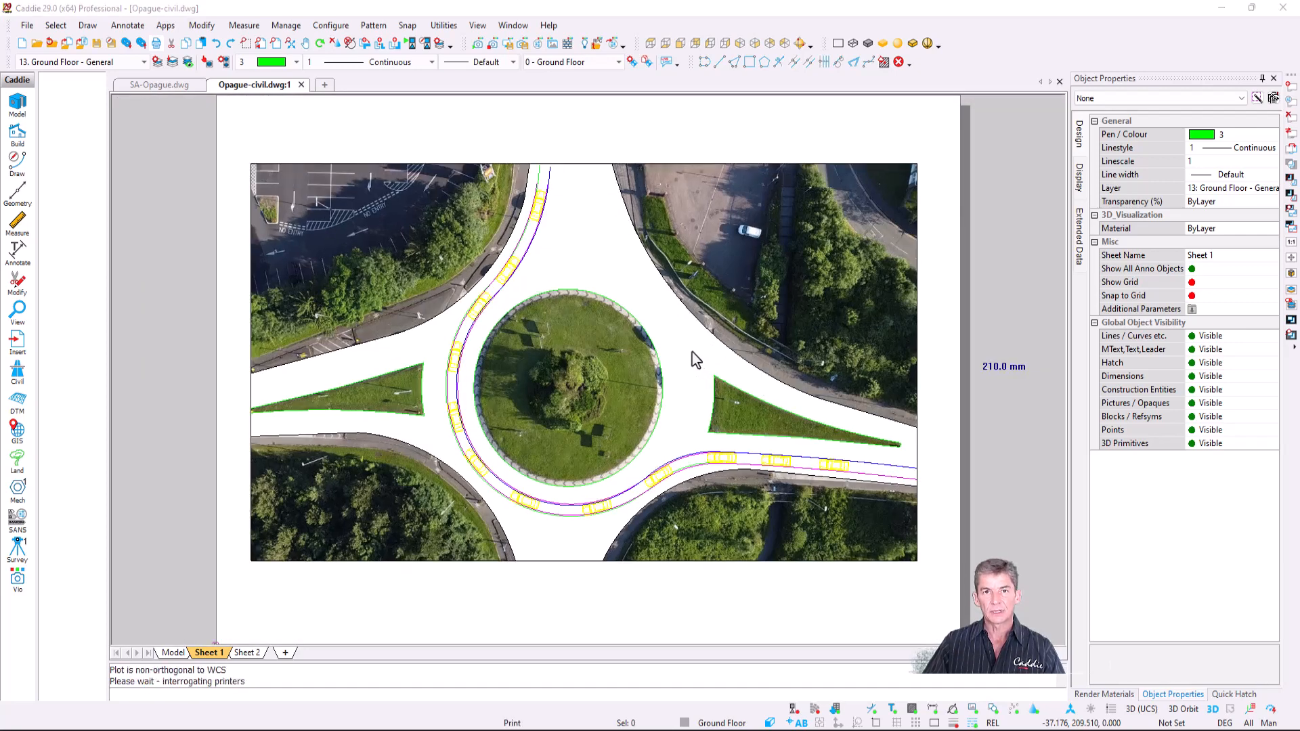
left_click(784, 501)
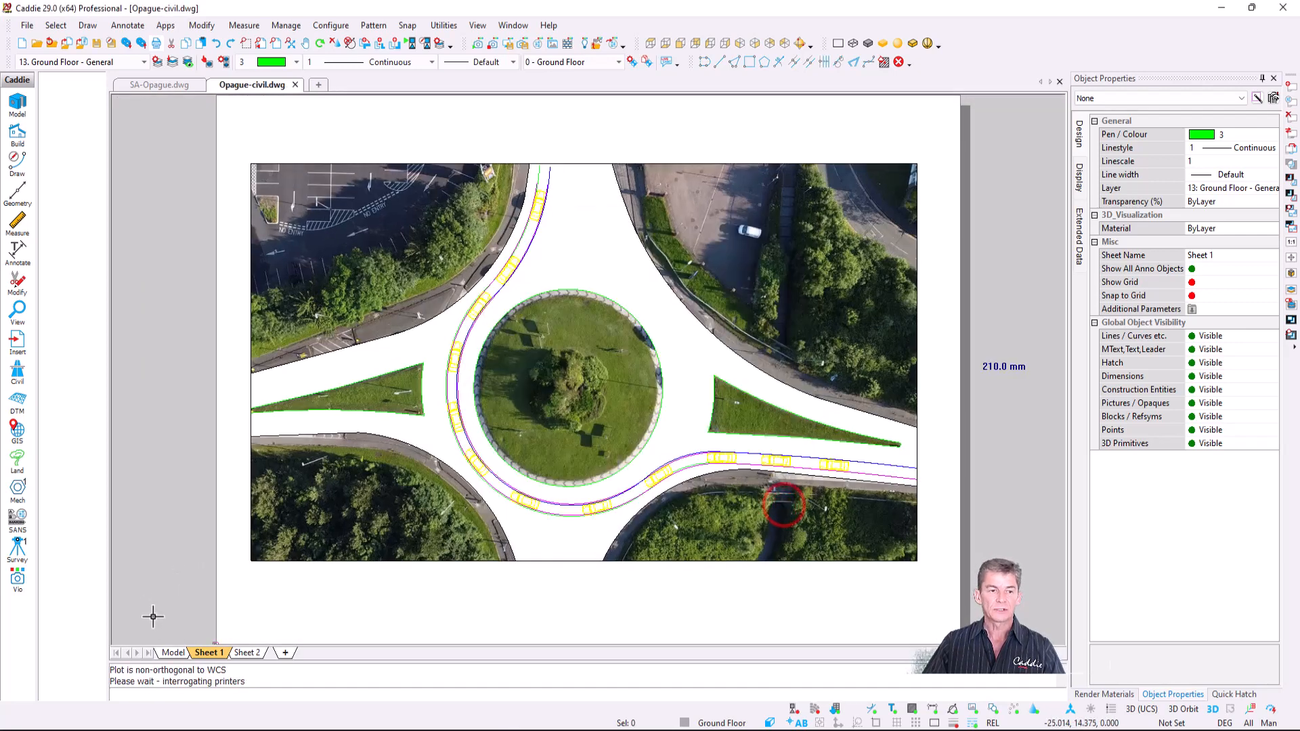
left_click(173, 653)
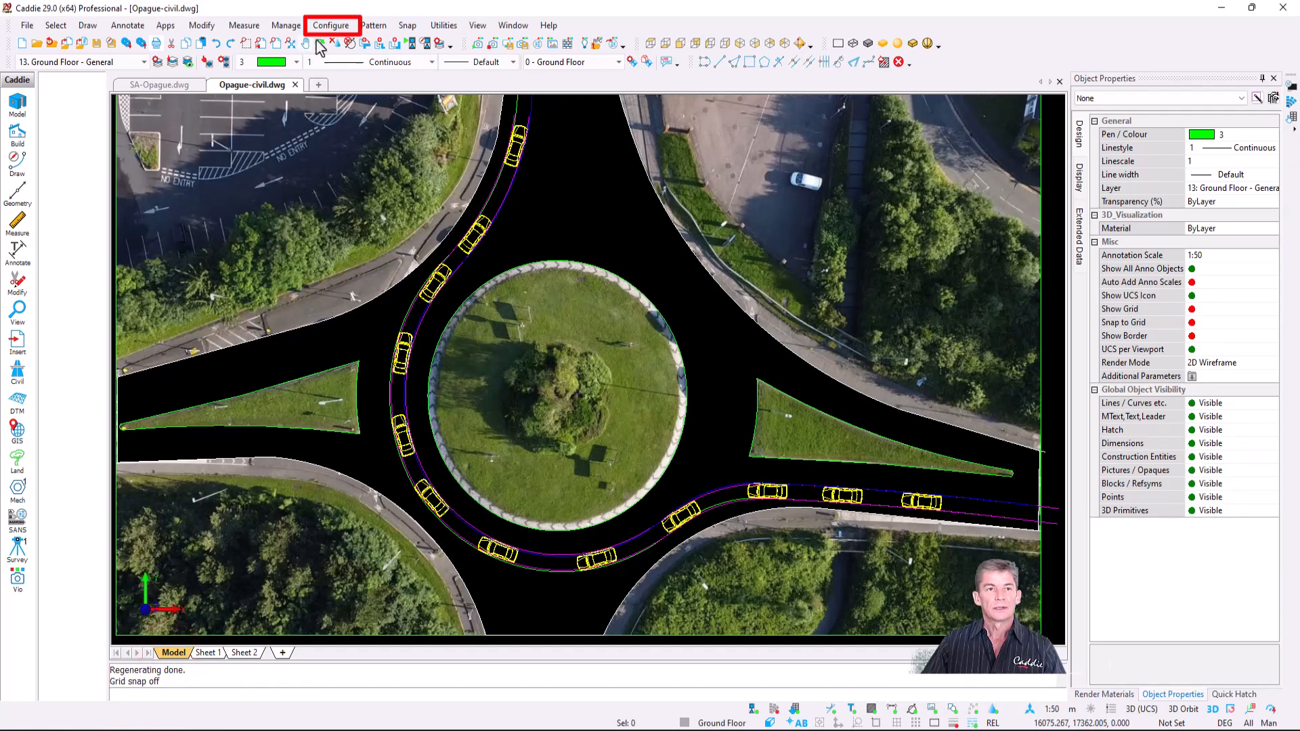
- Set the current drawing's Opaques > Boundary setting to Show But Don't Plot and return to Sheet 1
left_click(329, 26)
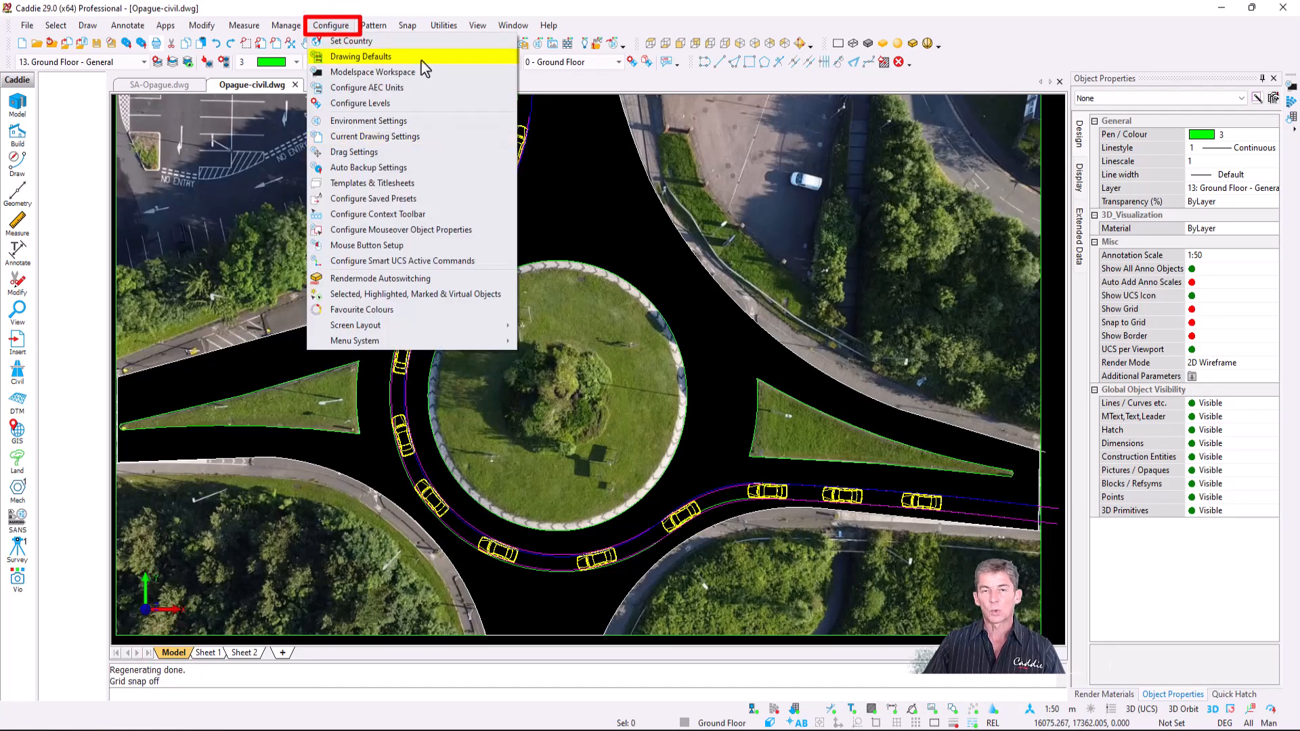
left_click(424, 138)
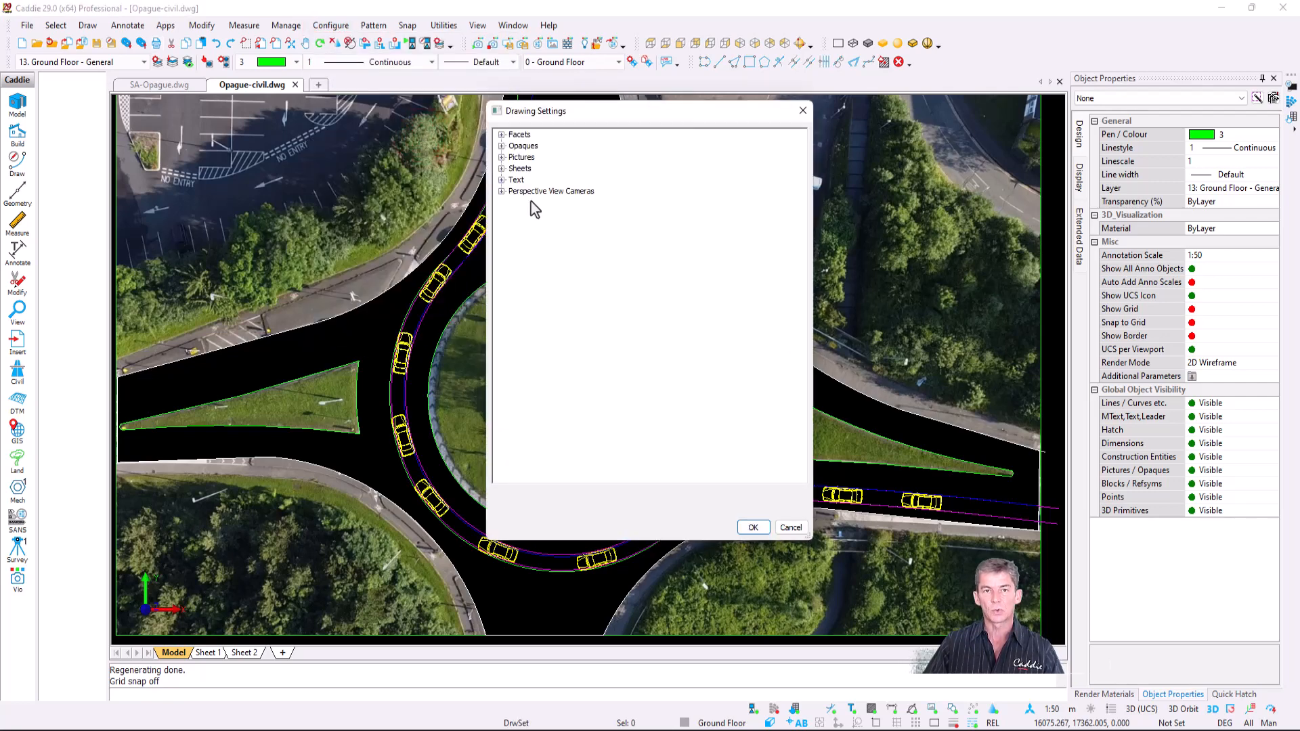
left_click(502, 146)
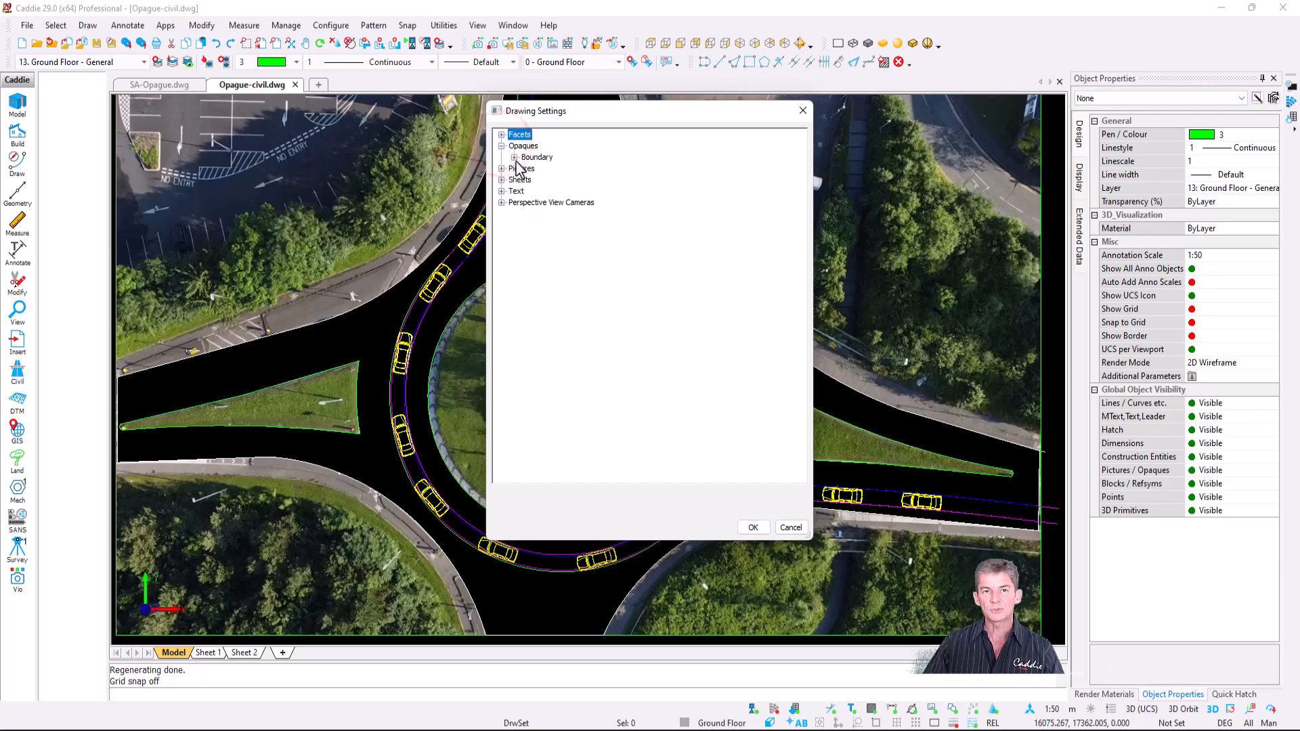
left_click(515, 158)
left_click(540, 169)
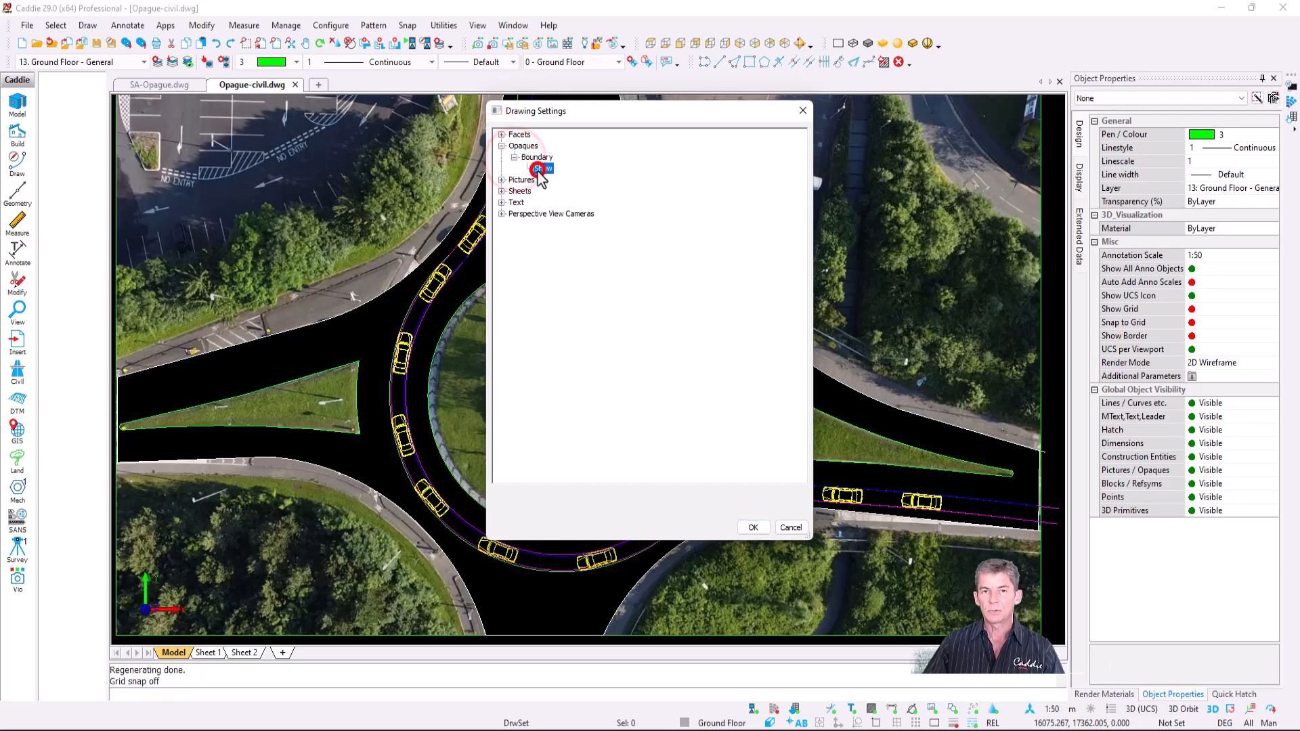
left_click(758, 500)
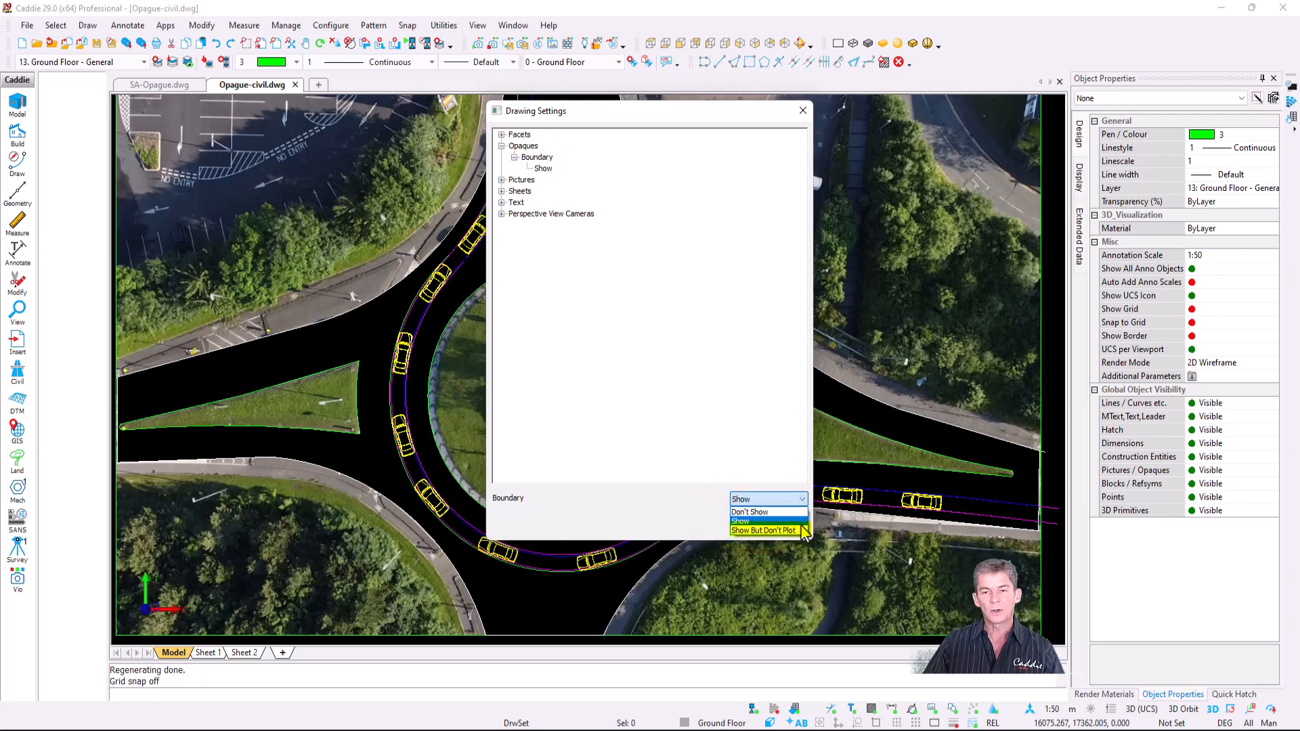
left_click(786, 531)
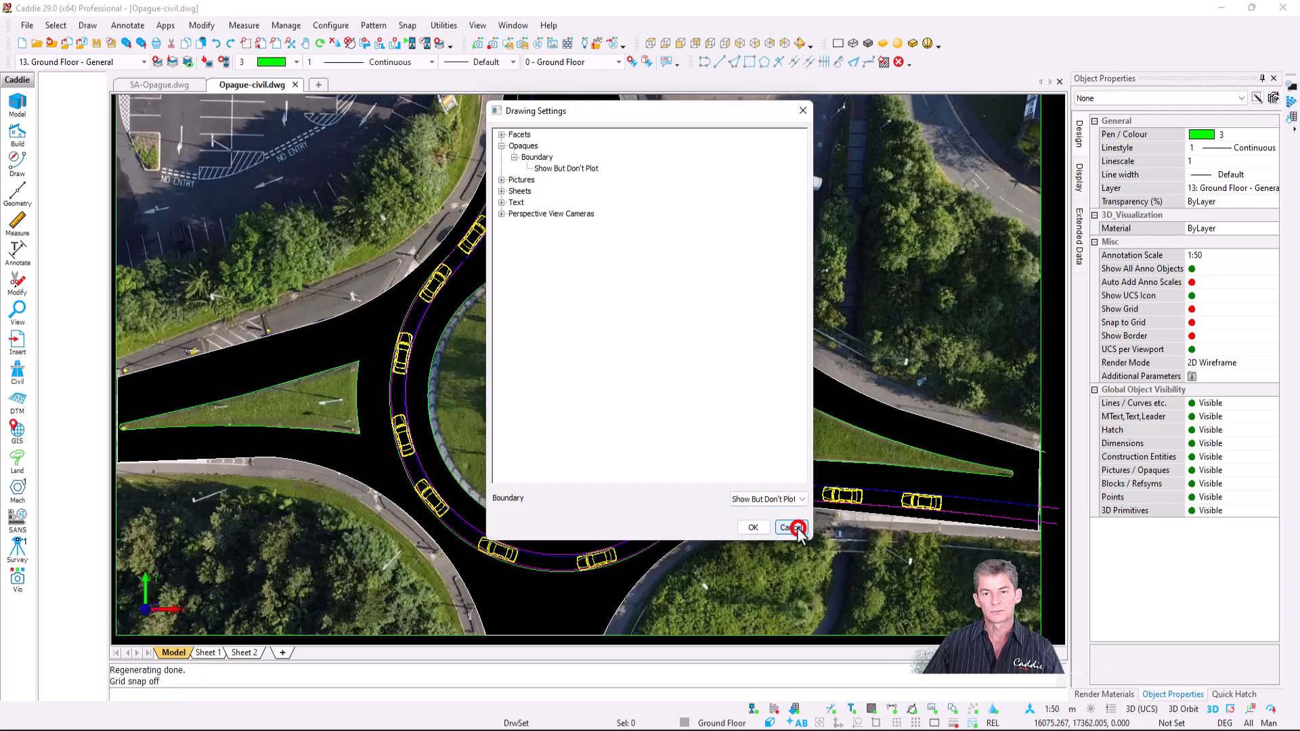
left_click(753, 527)
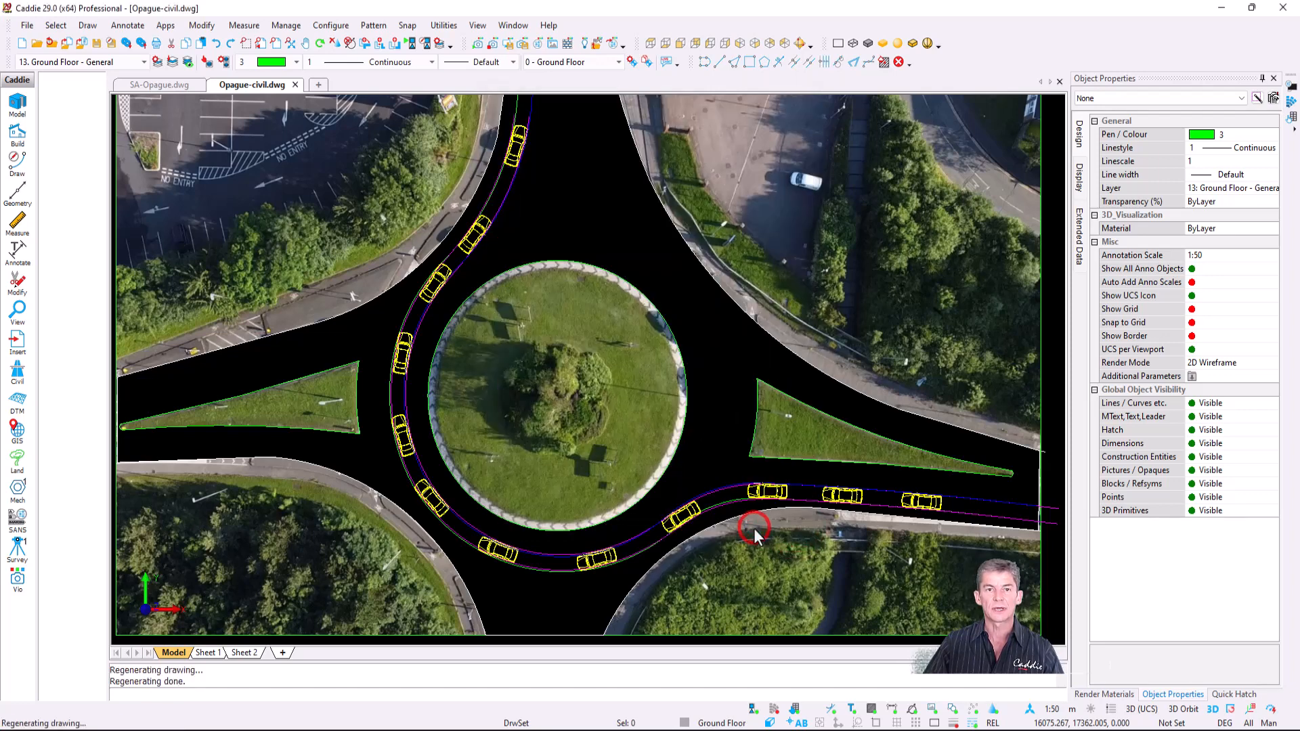
left_click(209, 653)
- Preview the Sheet 1 printout from the F7 print settings, then close the preview and the dialog
key("F7")
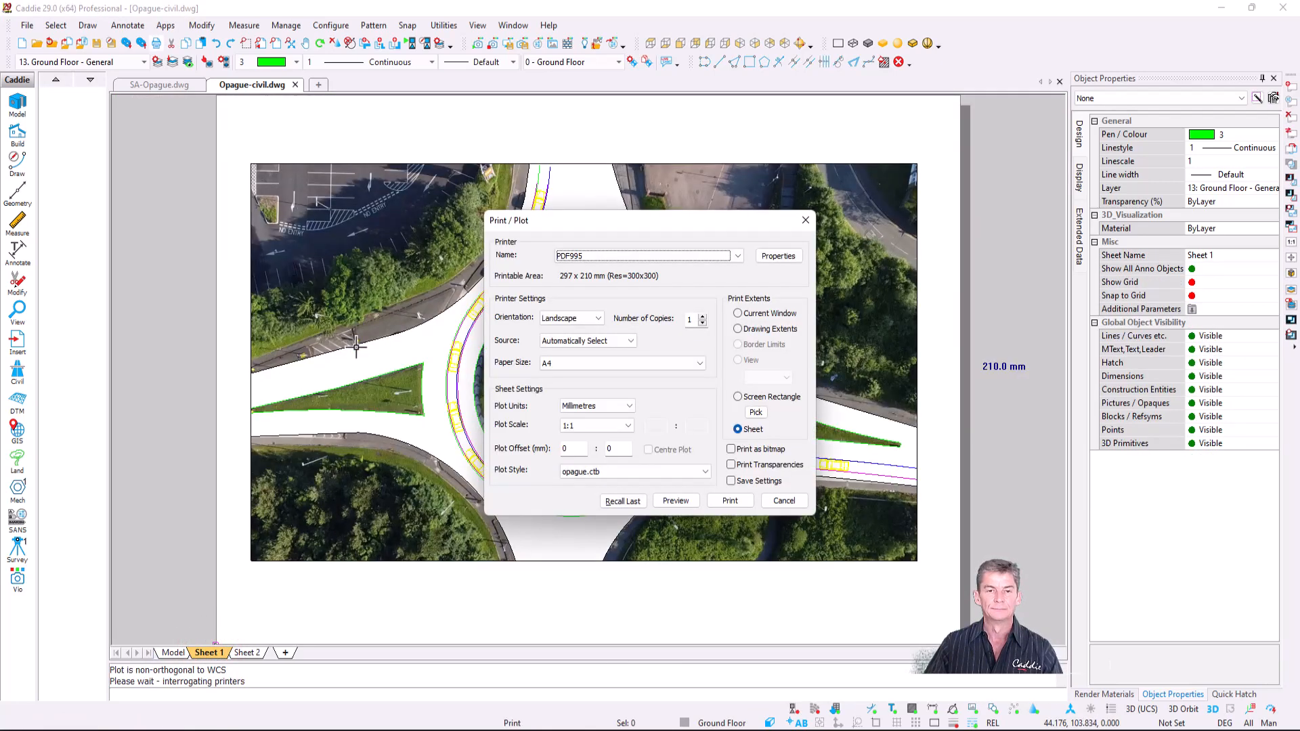
left_click(676, 501)
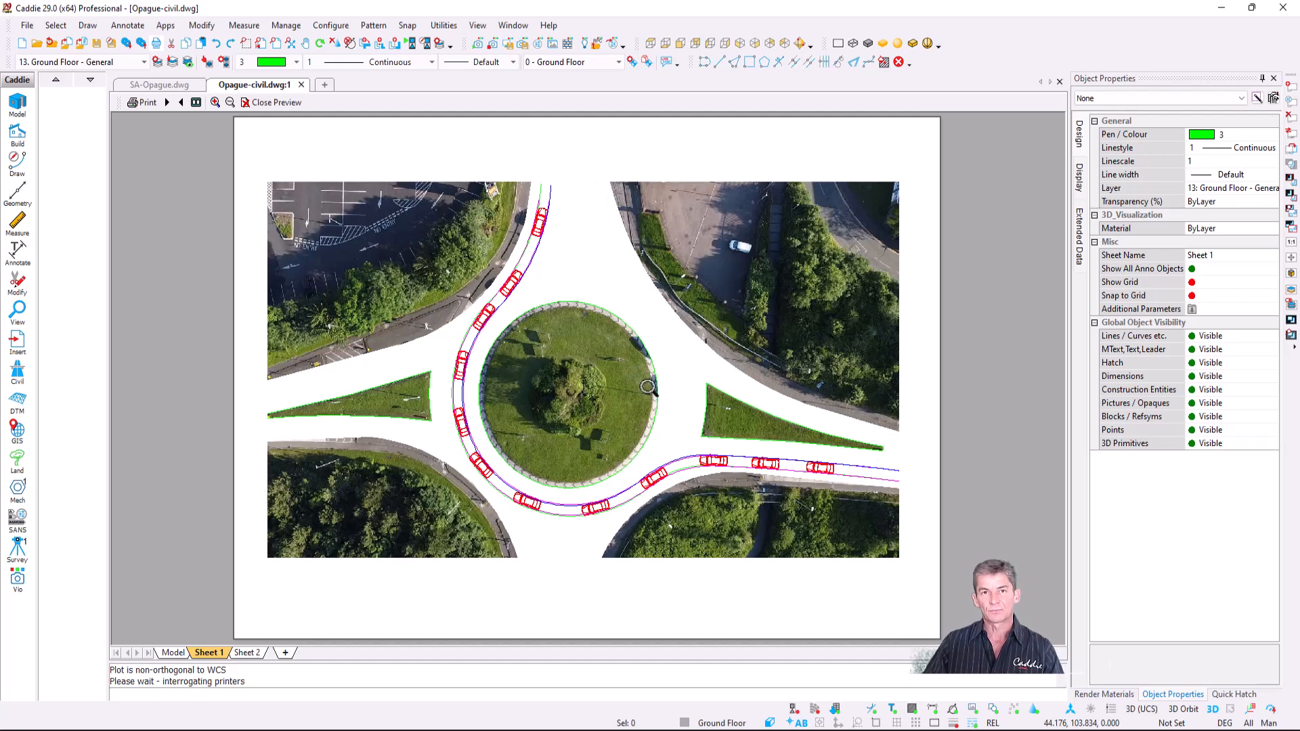
left_click(271, 102)
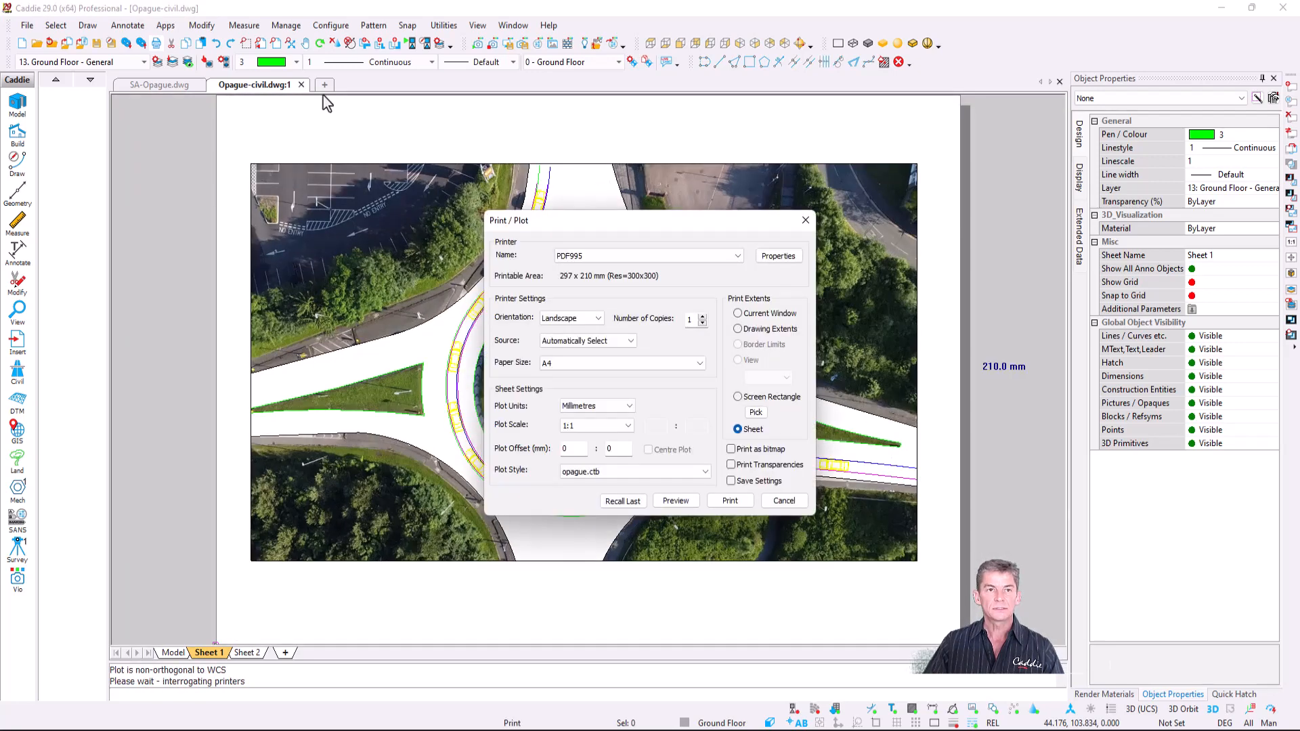
key("Escape")
- Change the Opaque Borders drawing default from Show to Show But Don't Plot
left_click(331, 25)
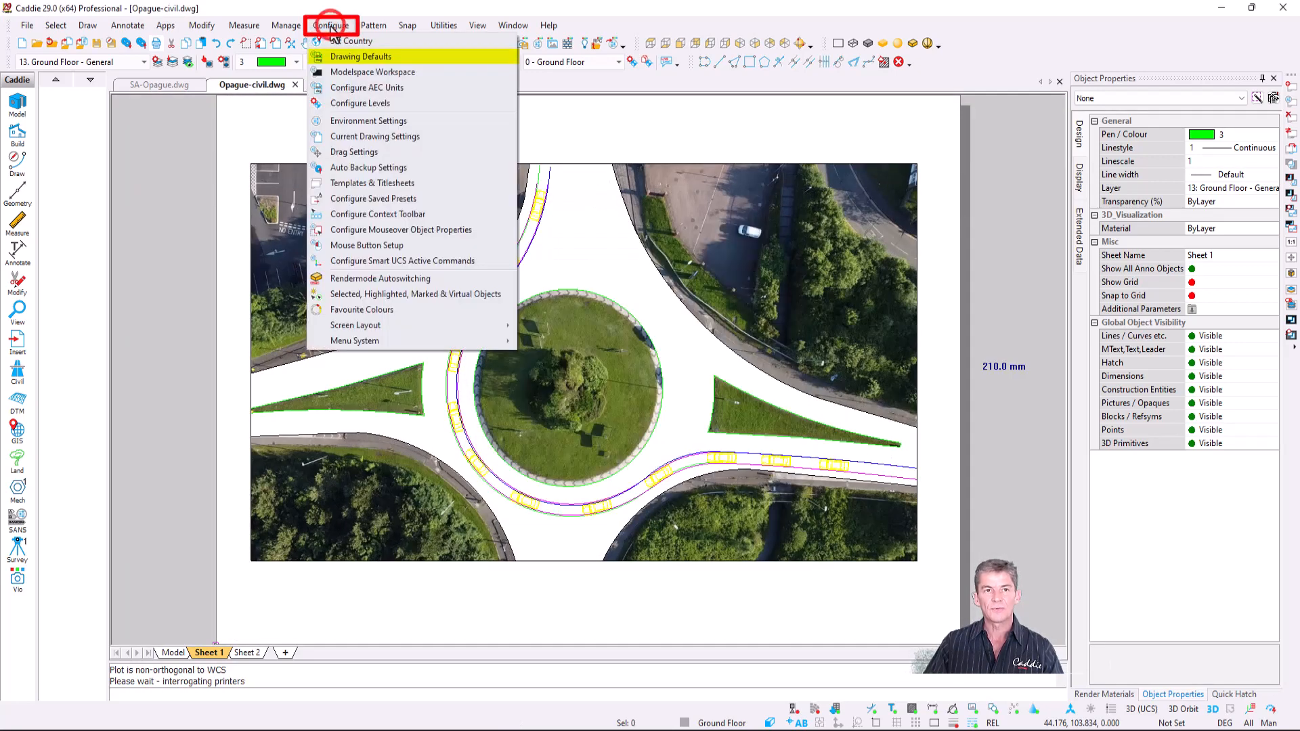
left_click(391, 54)
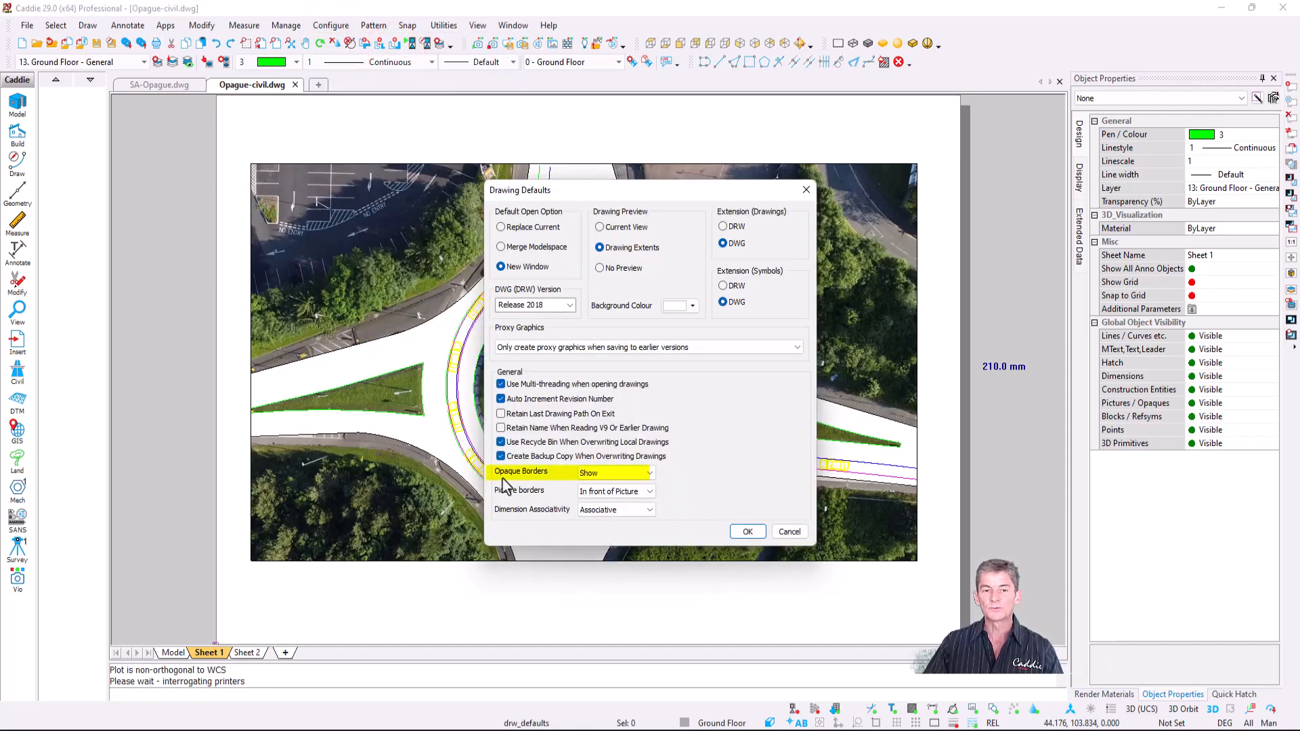
left_click(647, 474)
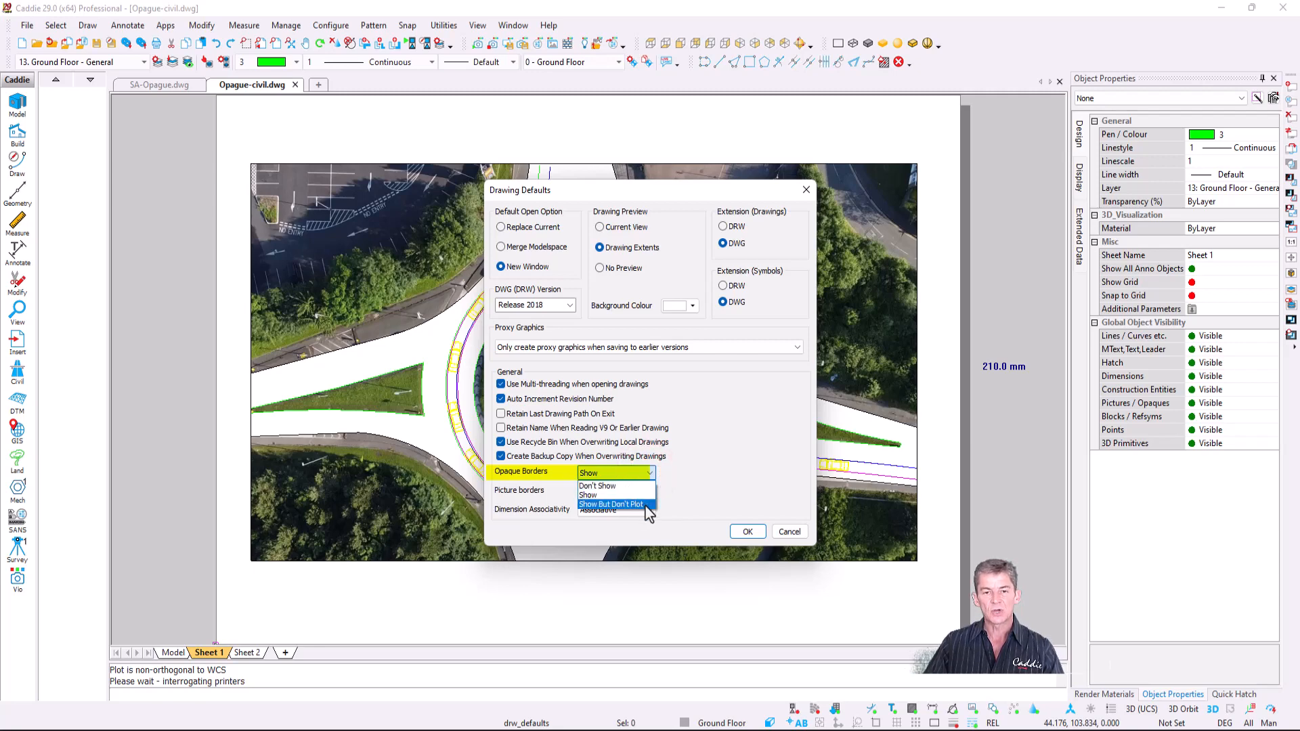
left_click(644, 505)
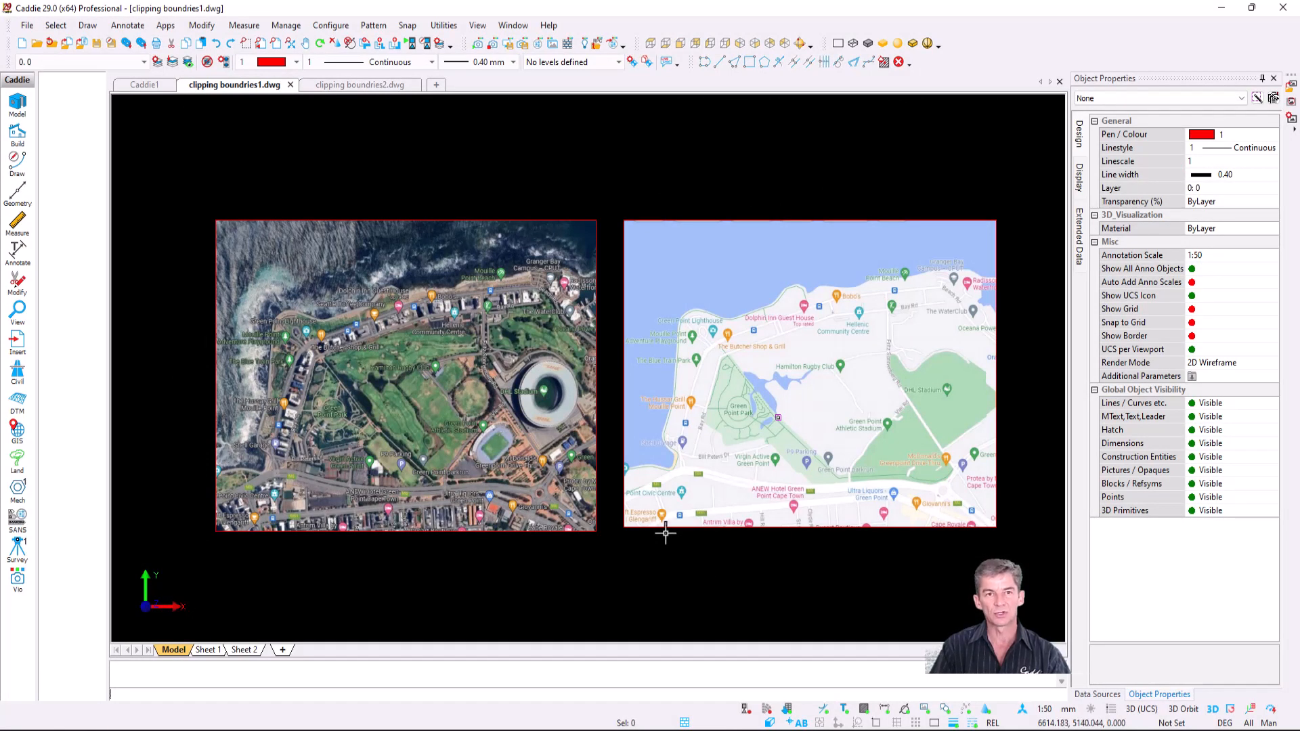
- Select the street-map picture and start Clip Picture By Points on it
middle_click_drag(663, 503, 646, 508)
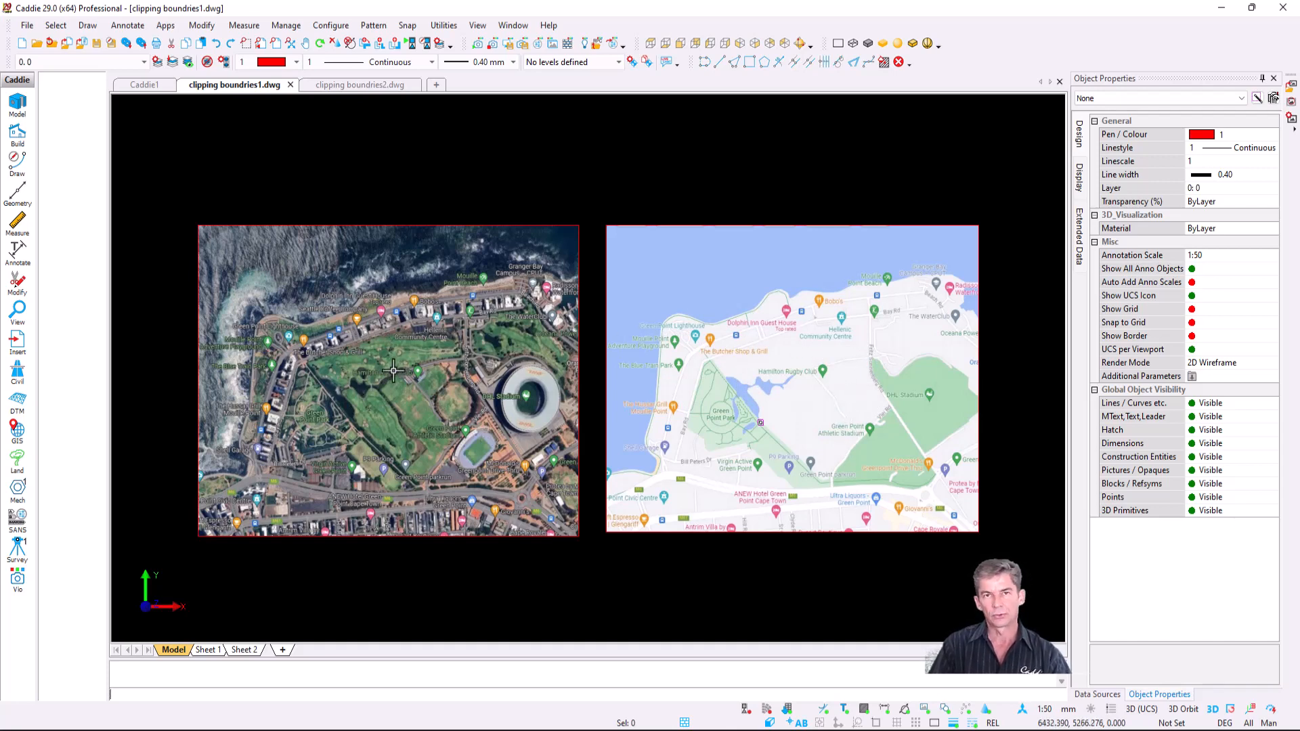
scroll(705, 426, "up", 2)
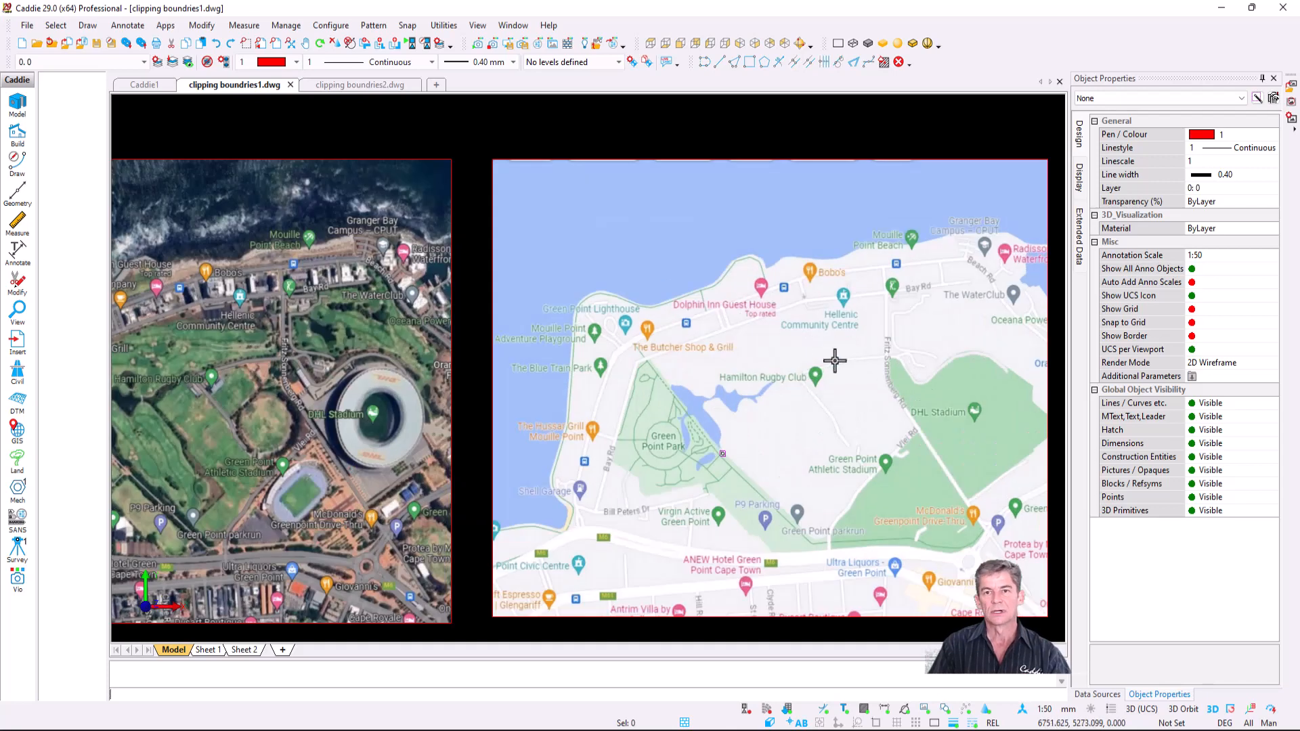
left_click(630, 332)
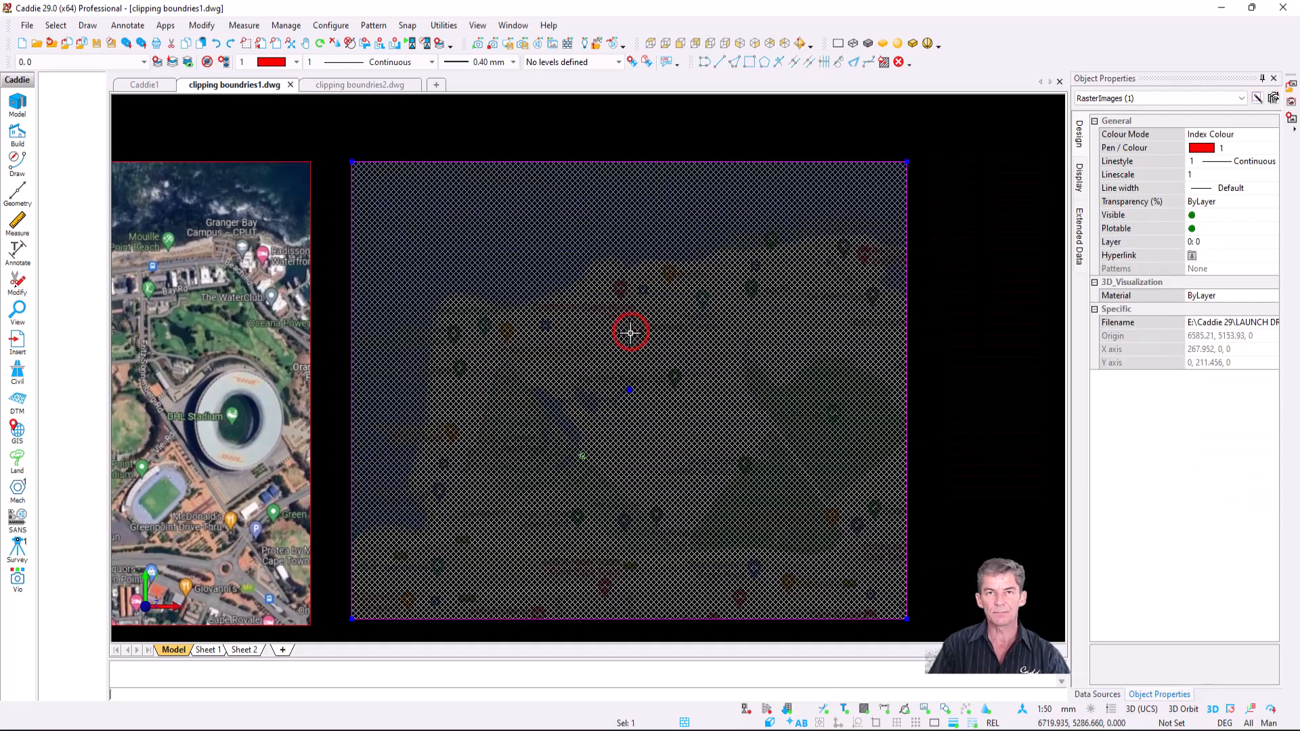
right_click(629, 332)
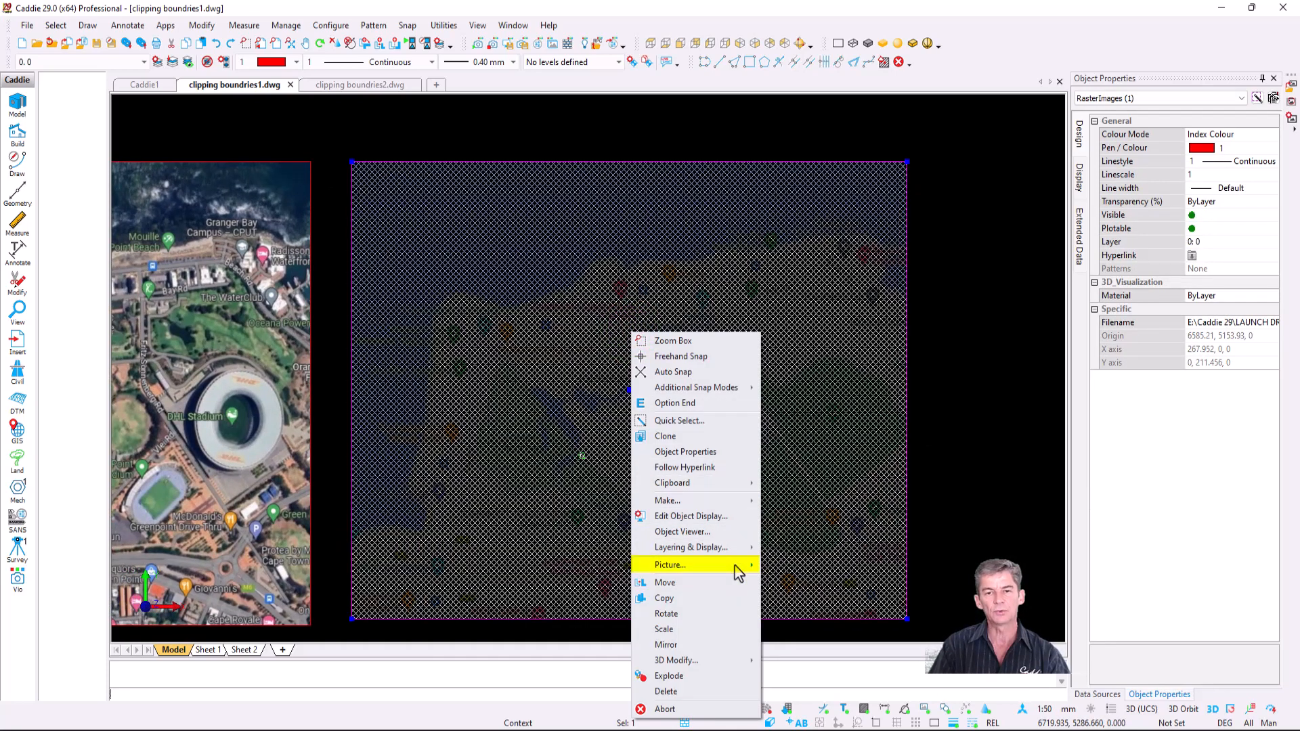
mouse_move(735, 566)
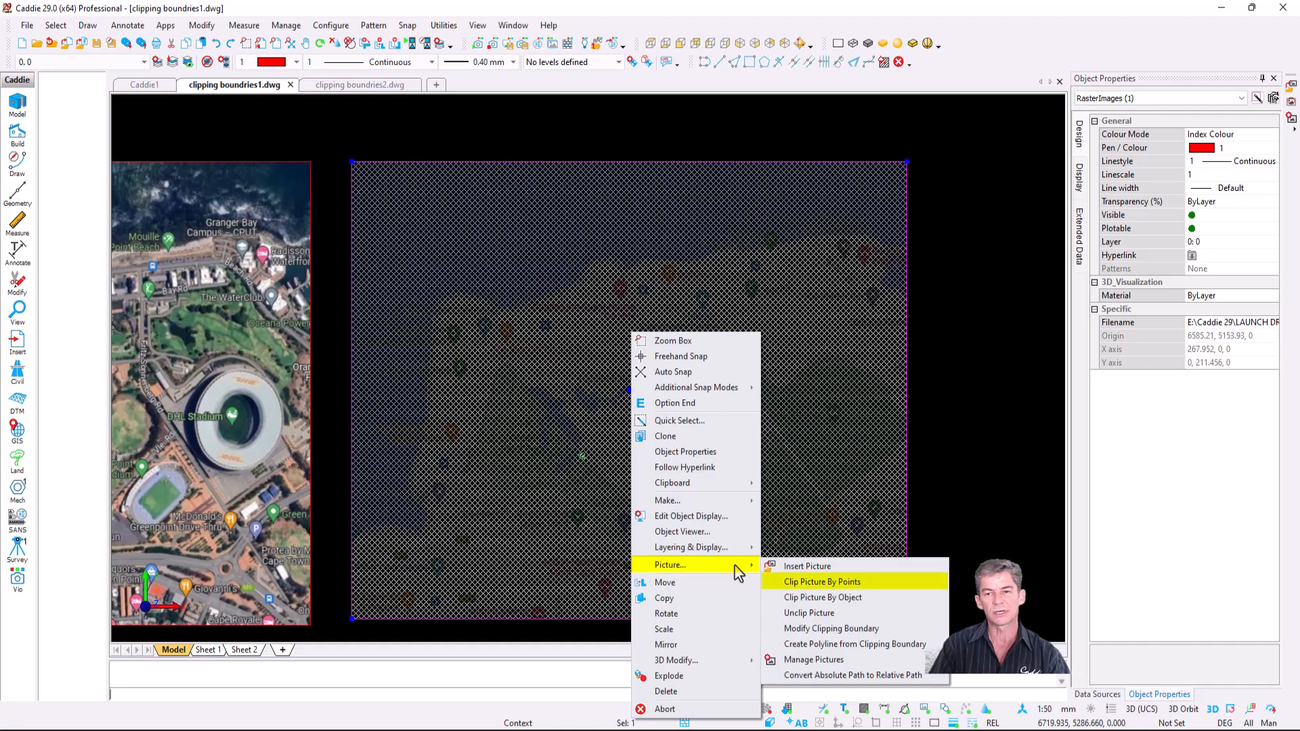
left_click(887, 583)
- Trace nine clip points from The Butcher Shop around DHL Stadium and Green Point parkrun, then end
scroll(662, 319, "up", 3)
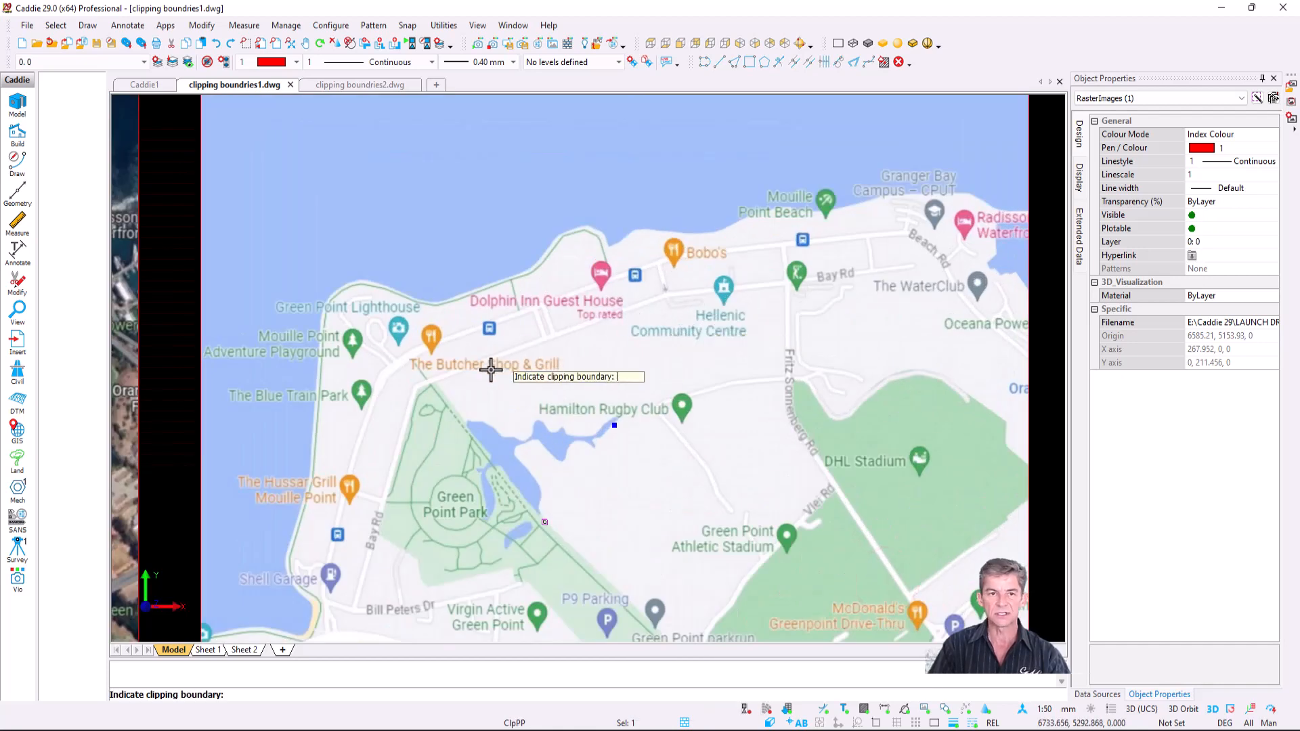
left_click(436, 381)
left_click(672, 298)
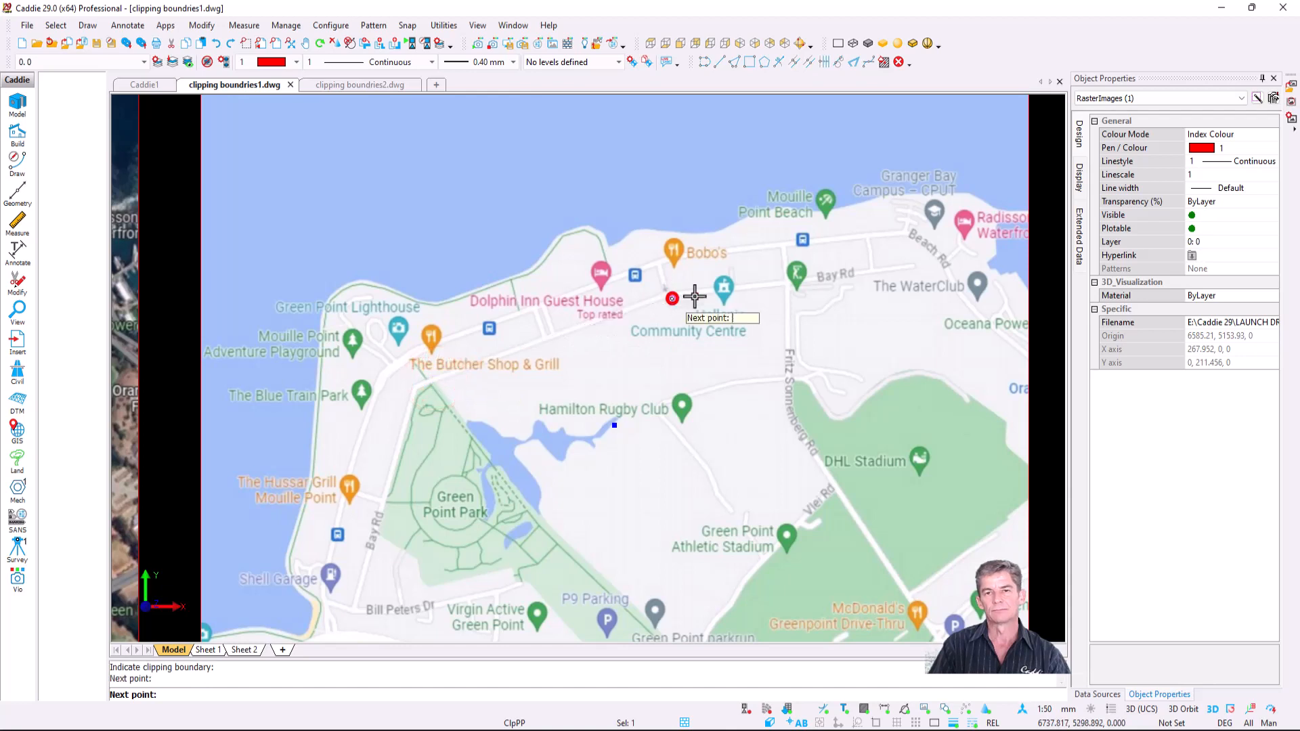
left_click(781, 290)
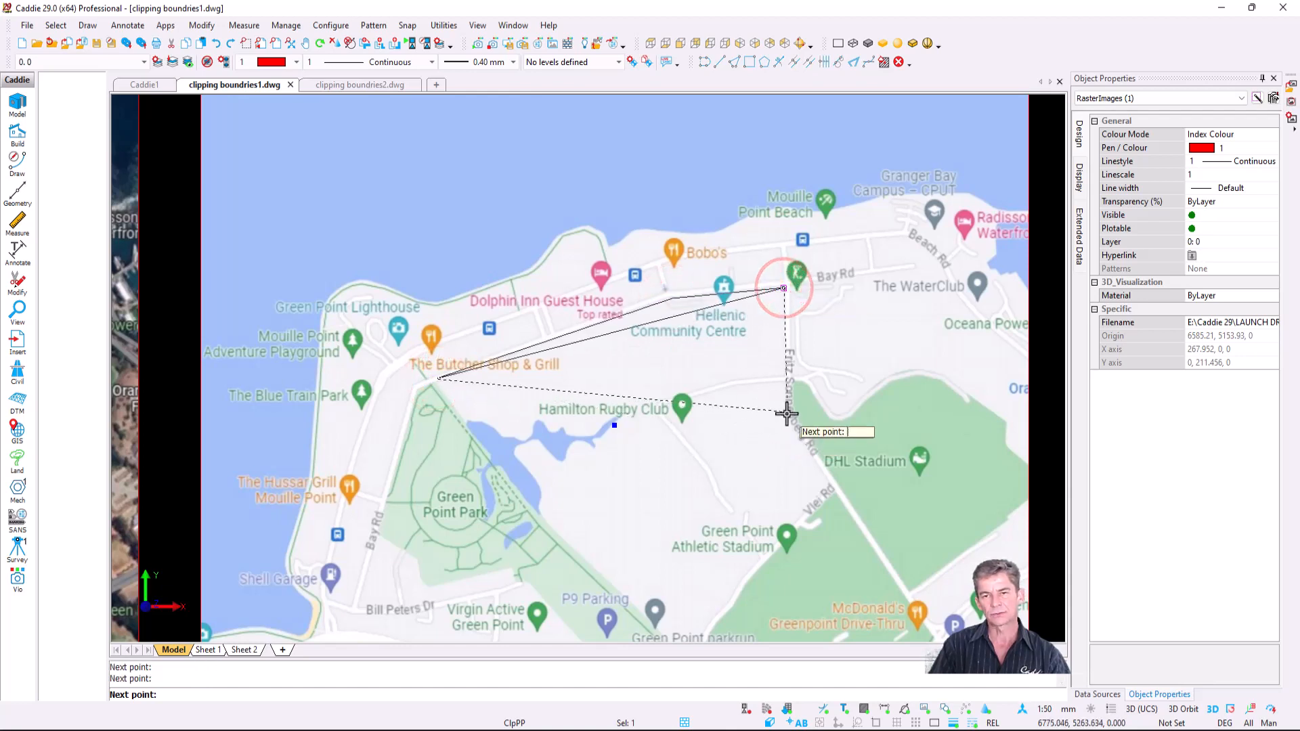
left_click(787, 412)
left_click(831, 490)
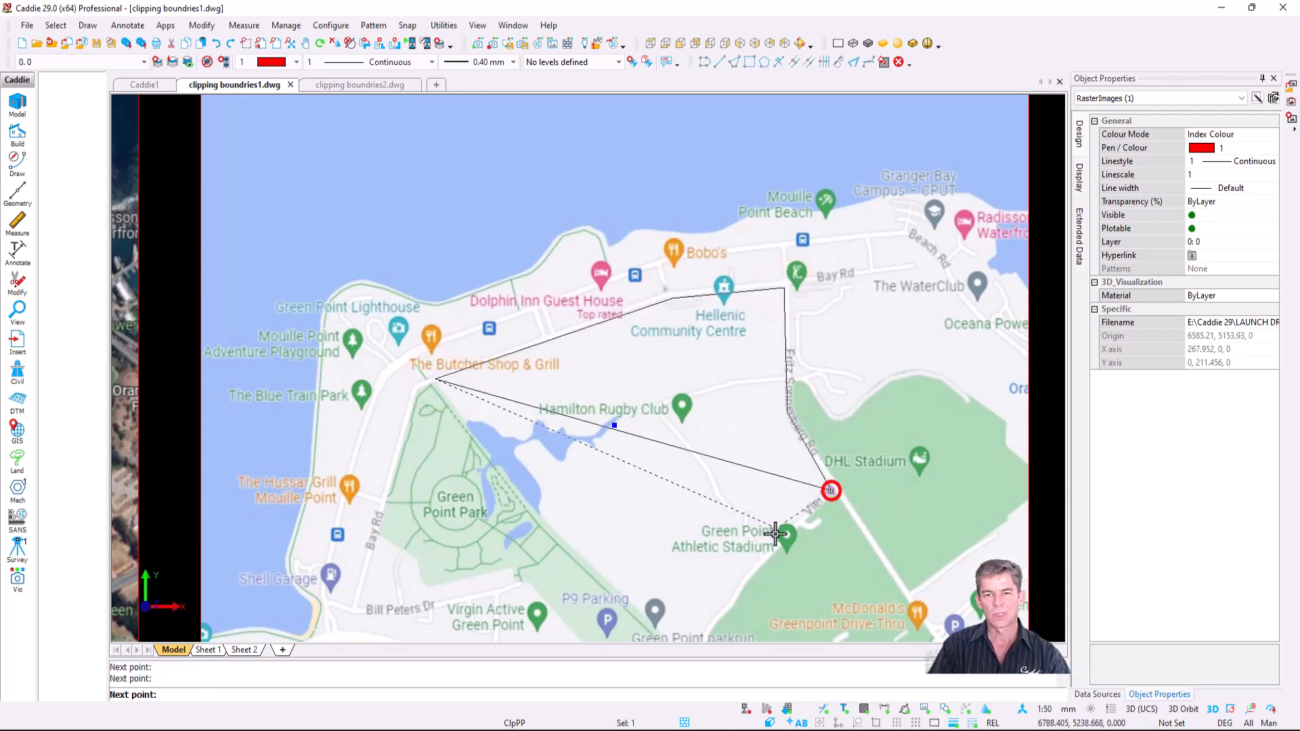
left_click(743, 578)
middle_click_drag(729, 548, 761, 437)
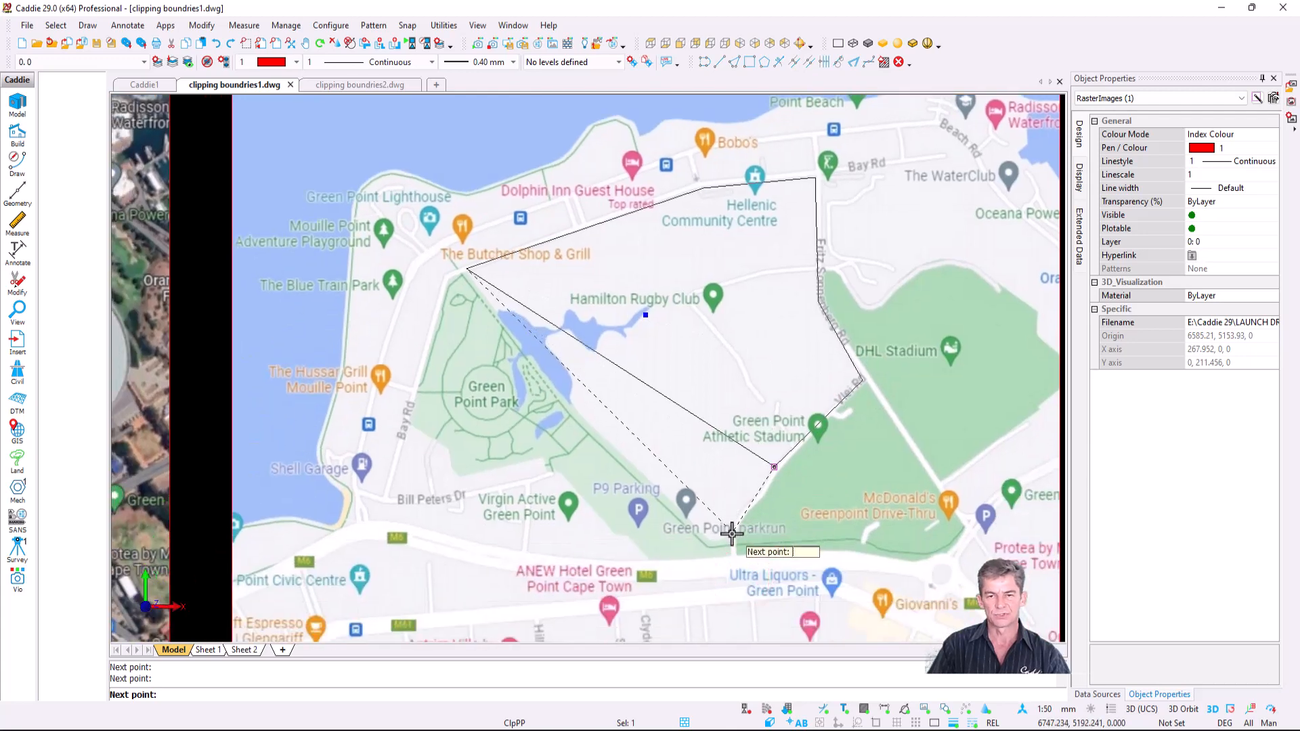
left_click(729, 537)
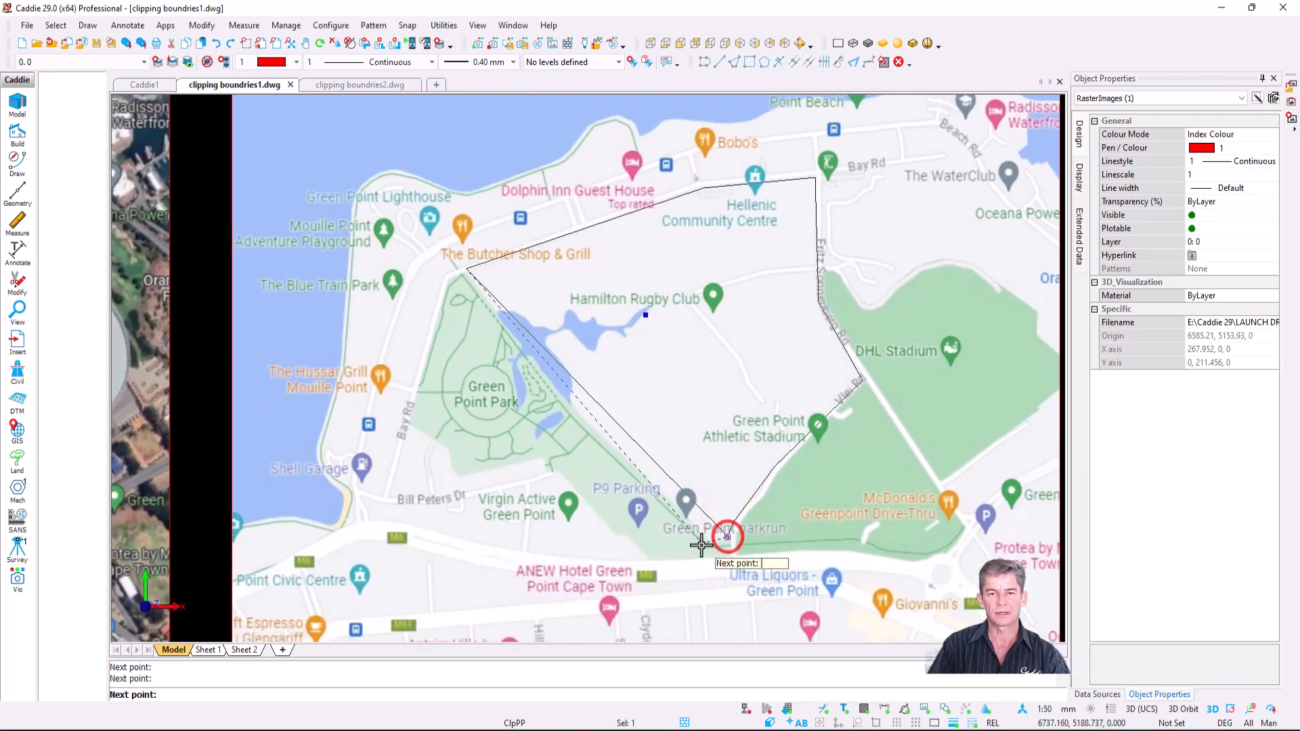
left_click(705, 542)
left_click(571, 412)
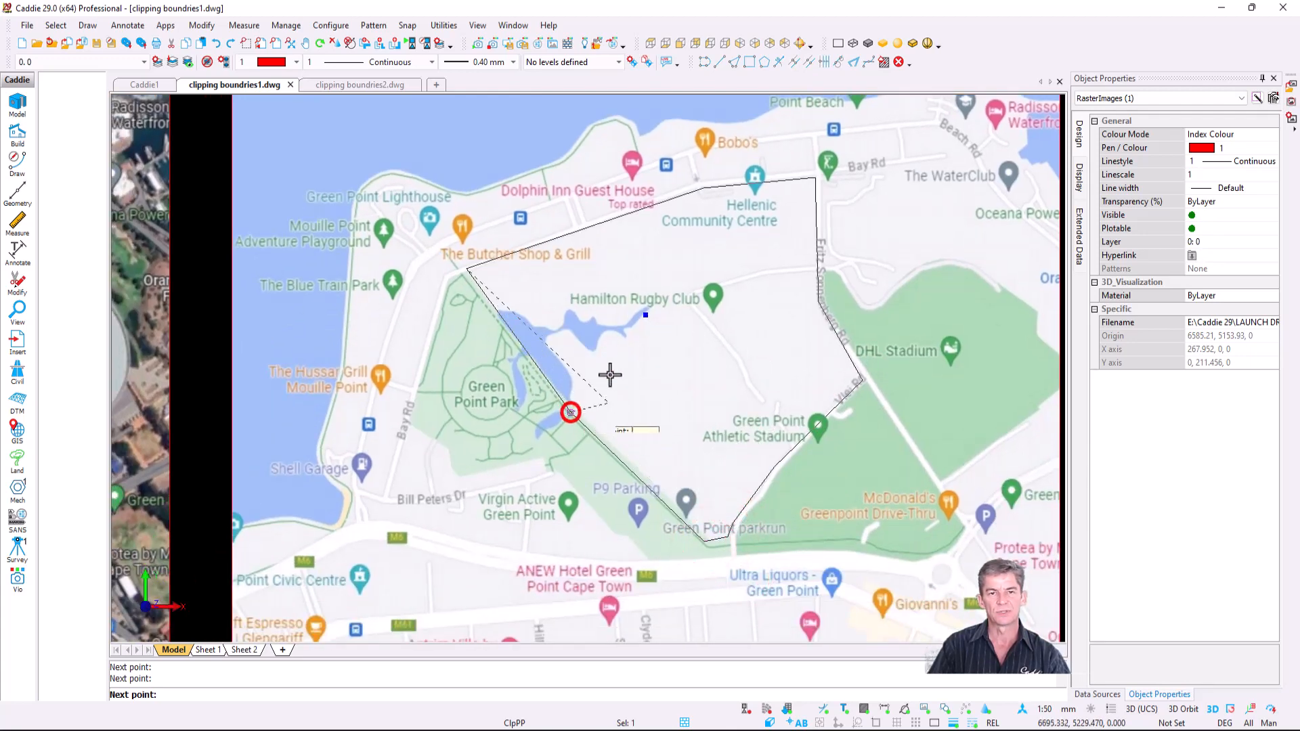
key("e")
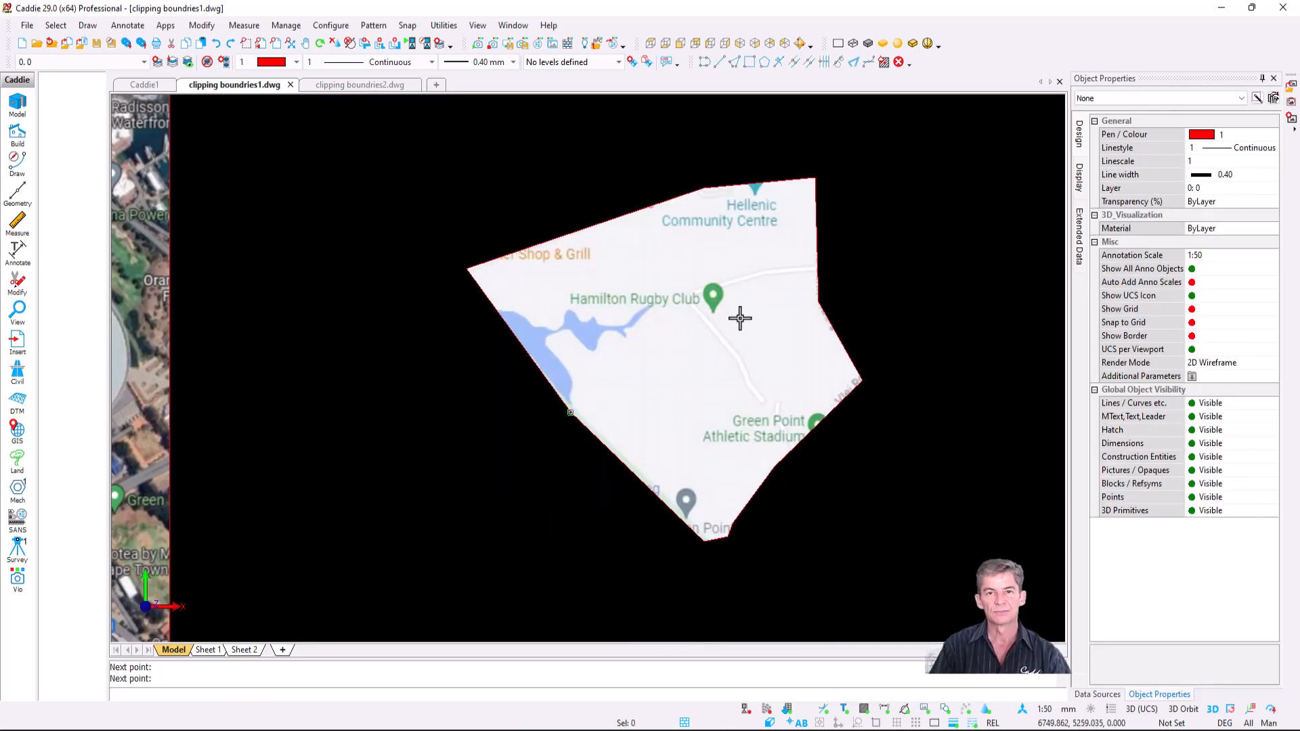
- Start making a polyline from the map picture's clip boundary, then cancel the command
left_click(663, 329)
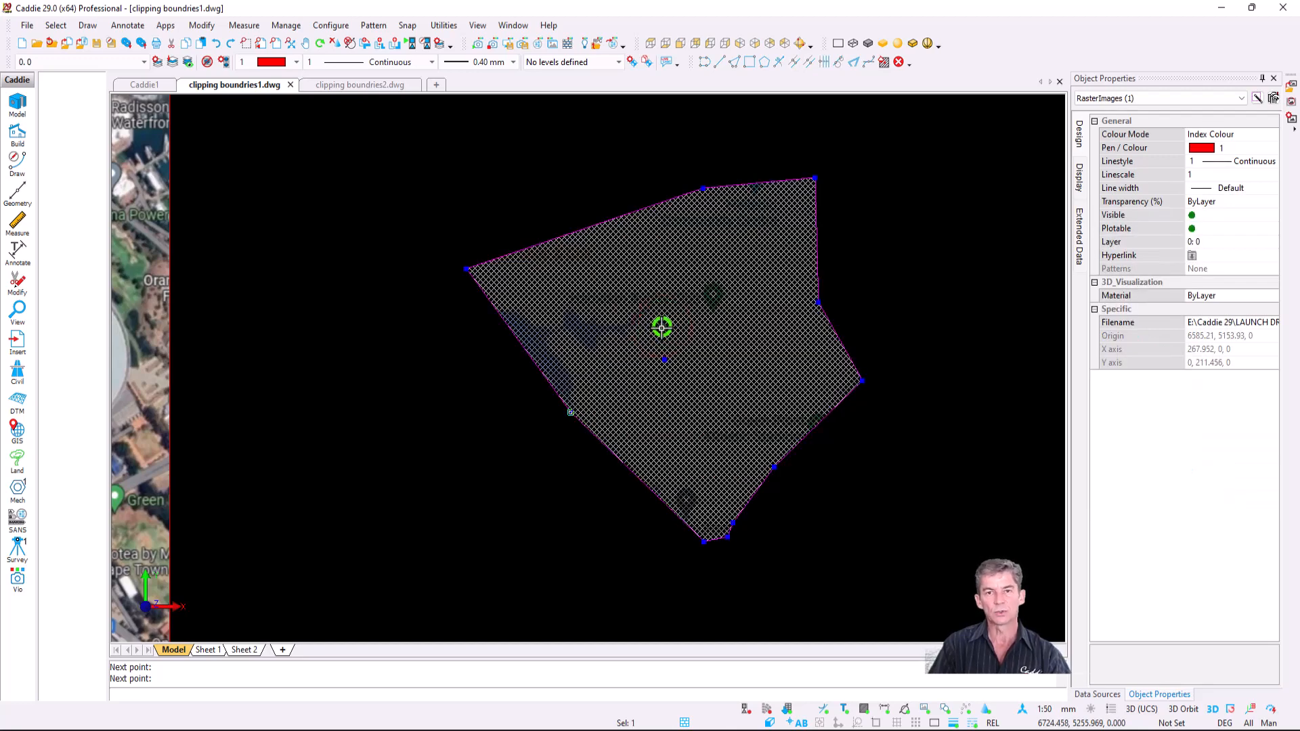
right_click(662, 327)
mouse_move(751, 566)
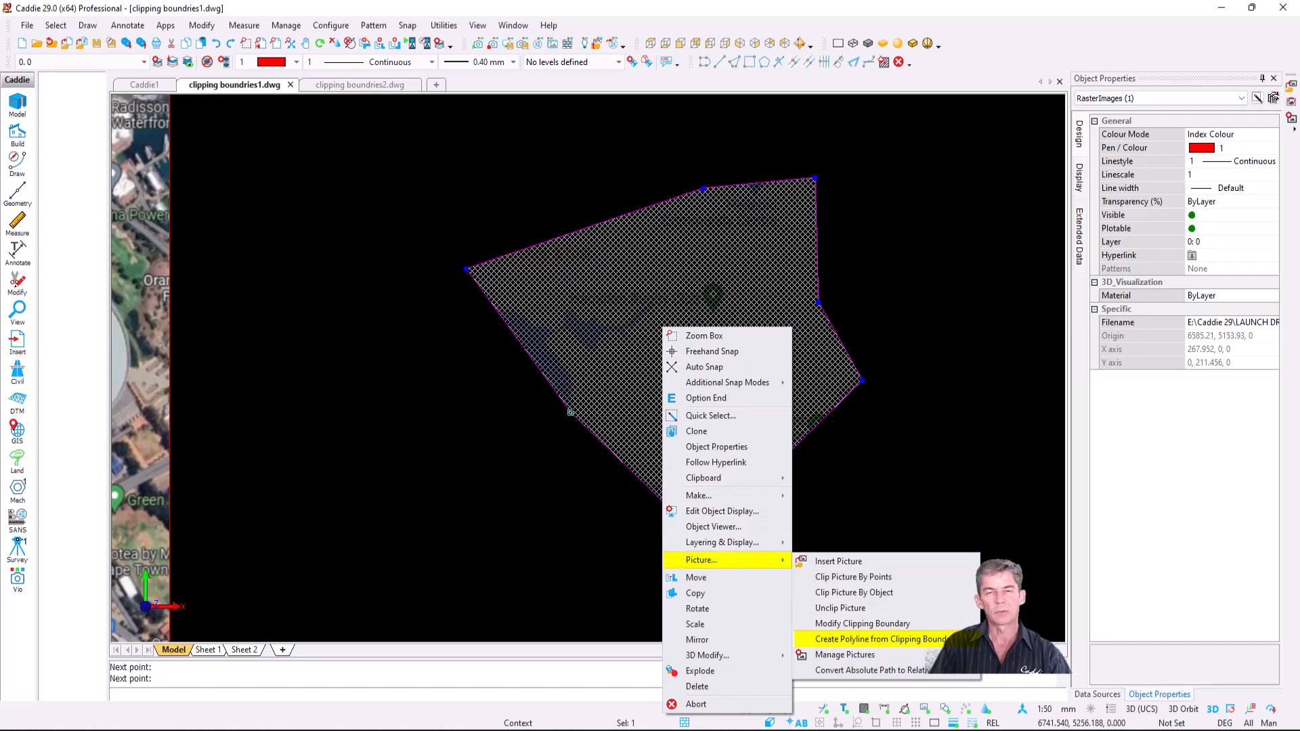
left_click(874, 639)
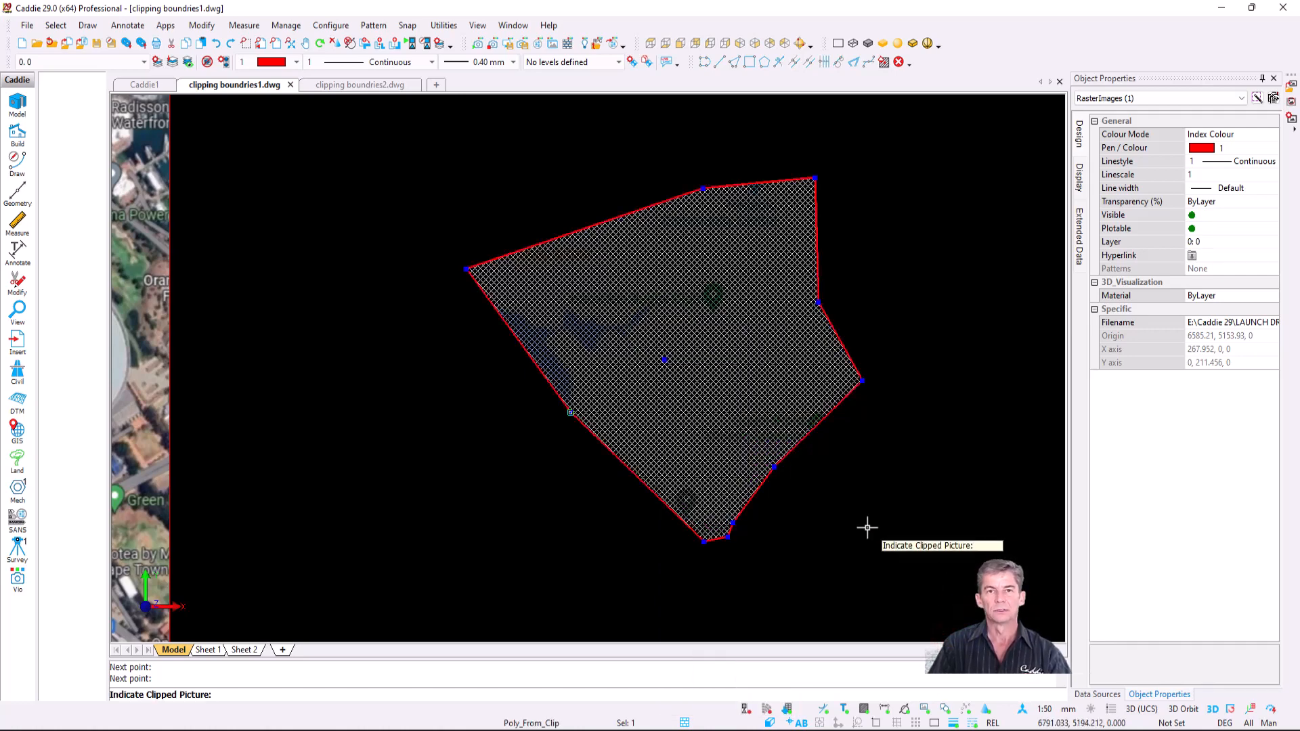
key("Escape")
- Unclip the street-map picture via Picture... > Unclip Picture and deselect it
left_click(609, 310)
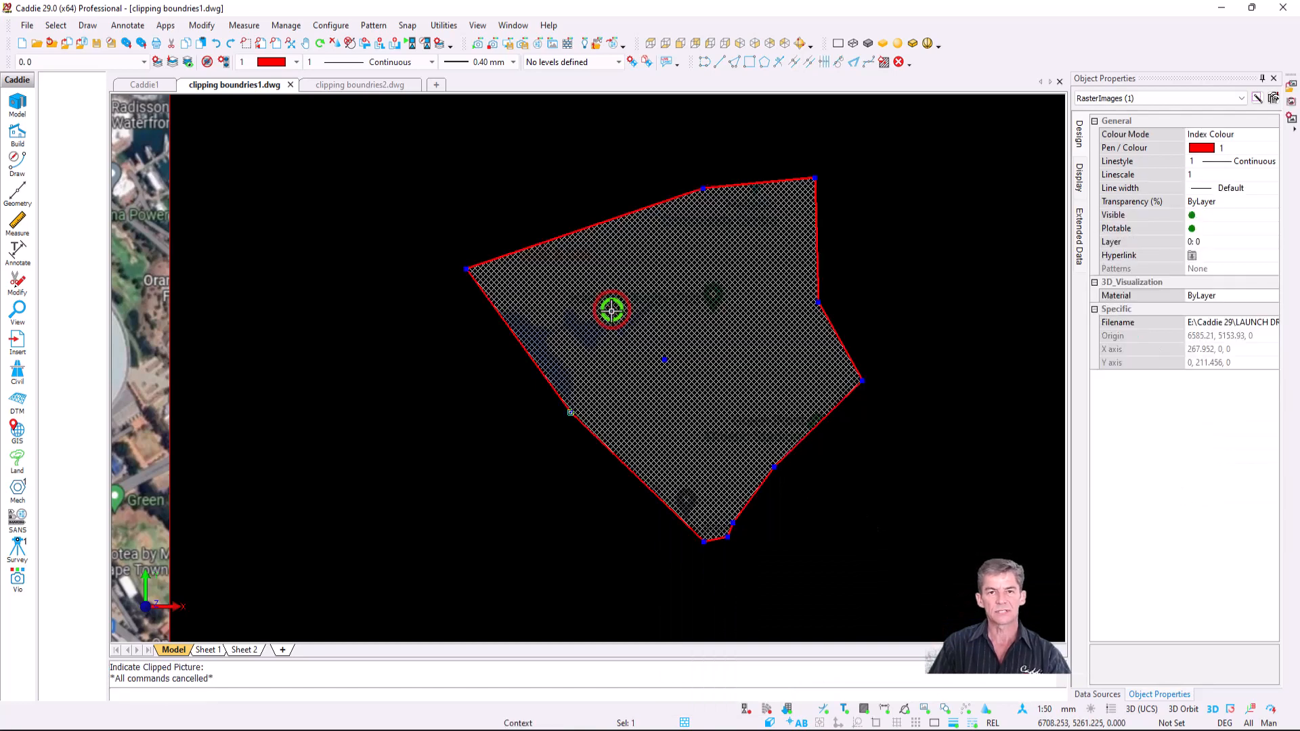
right_click(610, 310)
mouse_move(687, 550)
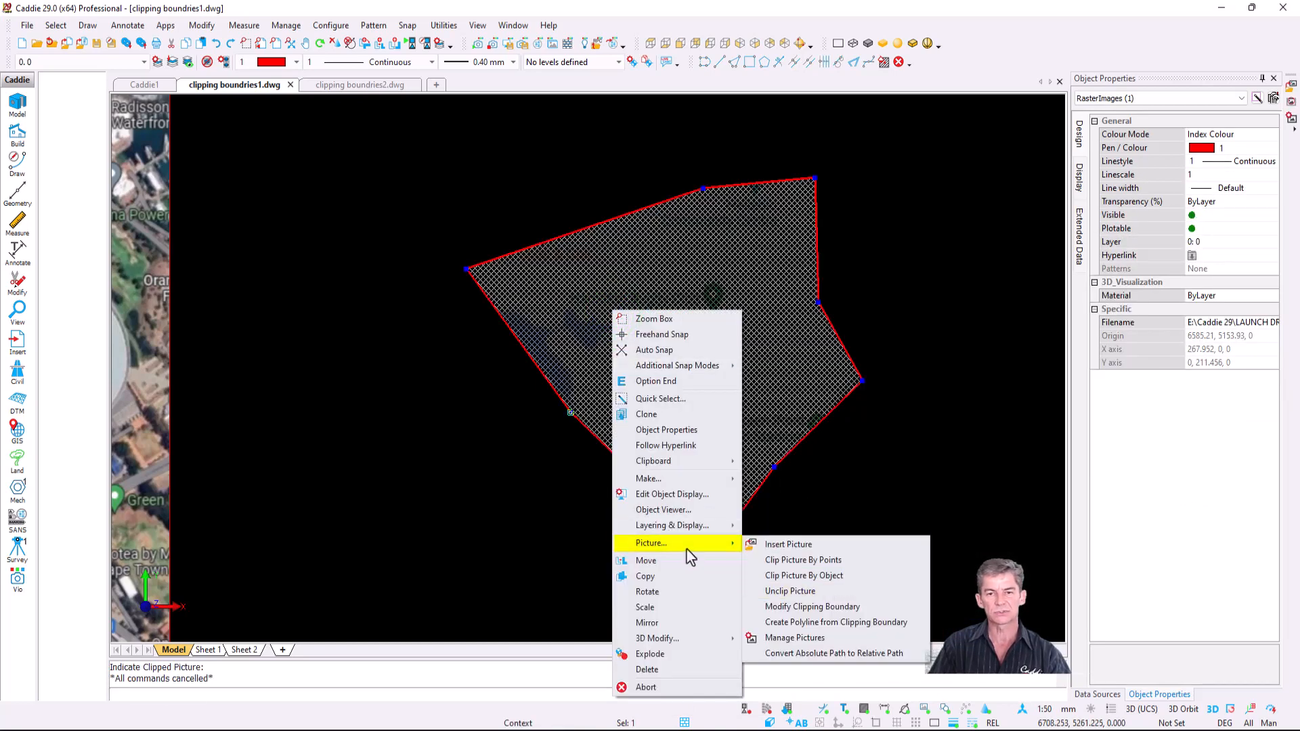
left_click(823, 594)
key("Escape")
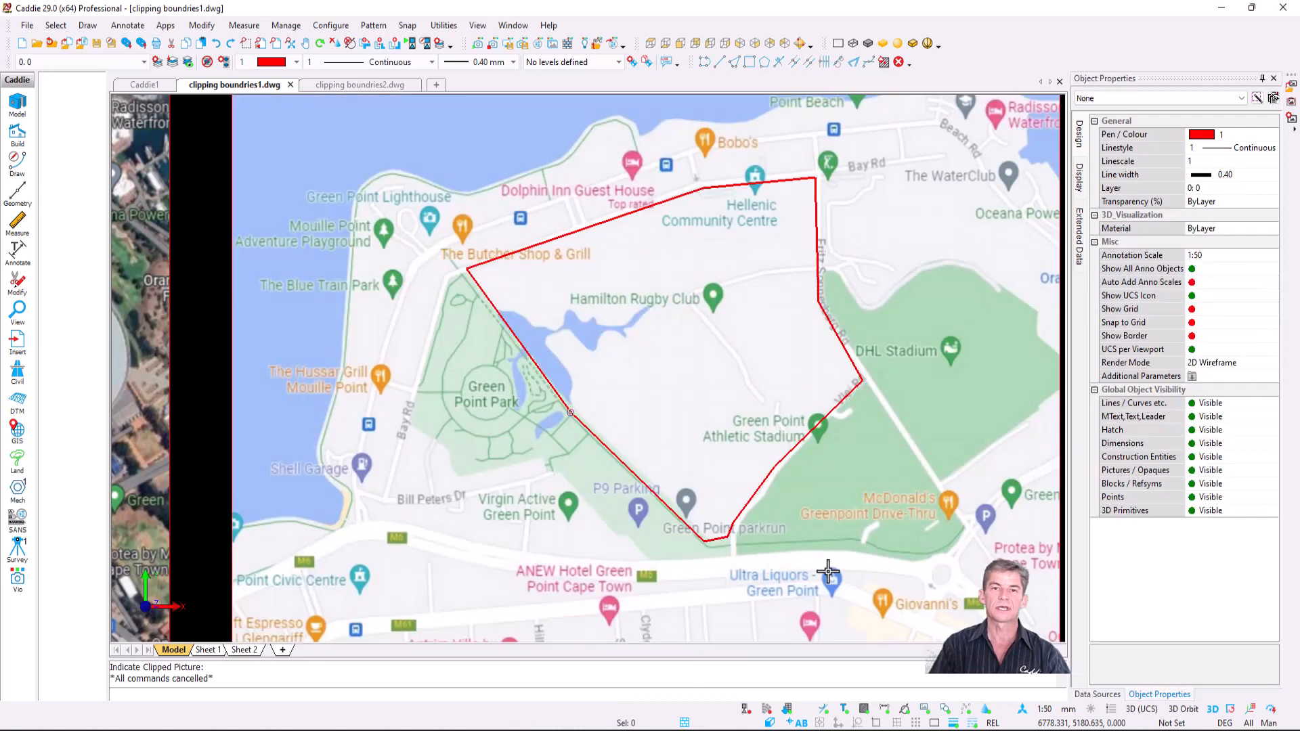
- Copy the red boundary polyline from the street map to the matching spot on the satellite photo
scroll(822, 520, "down", 4)
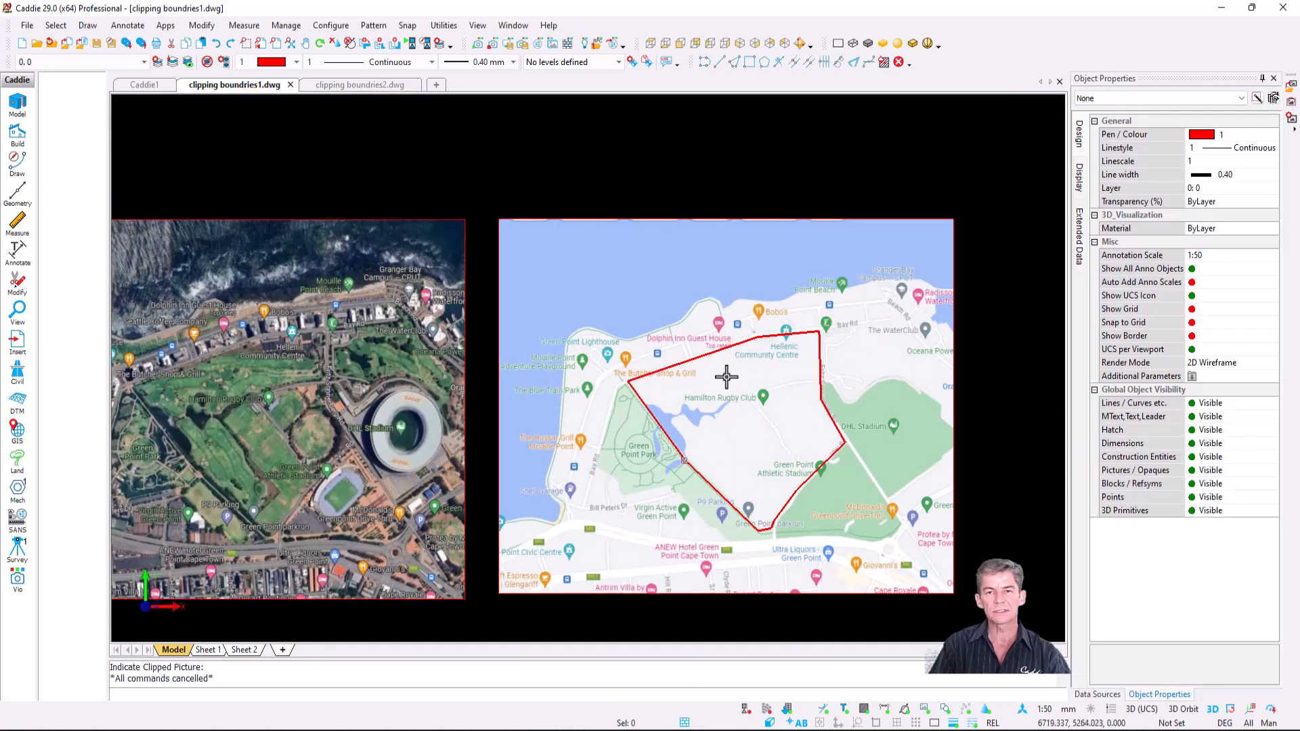
left_click(714, 357)
key("c")
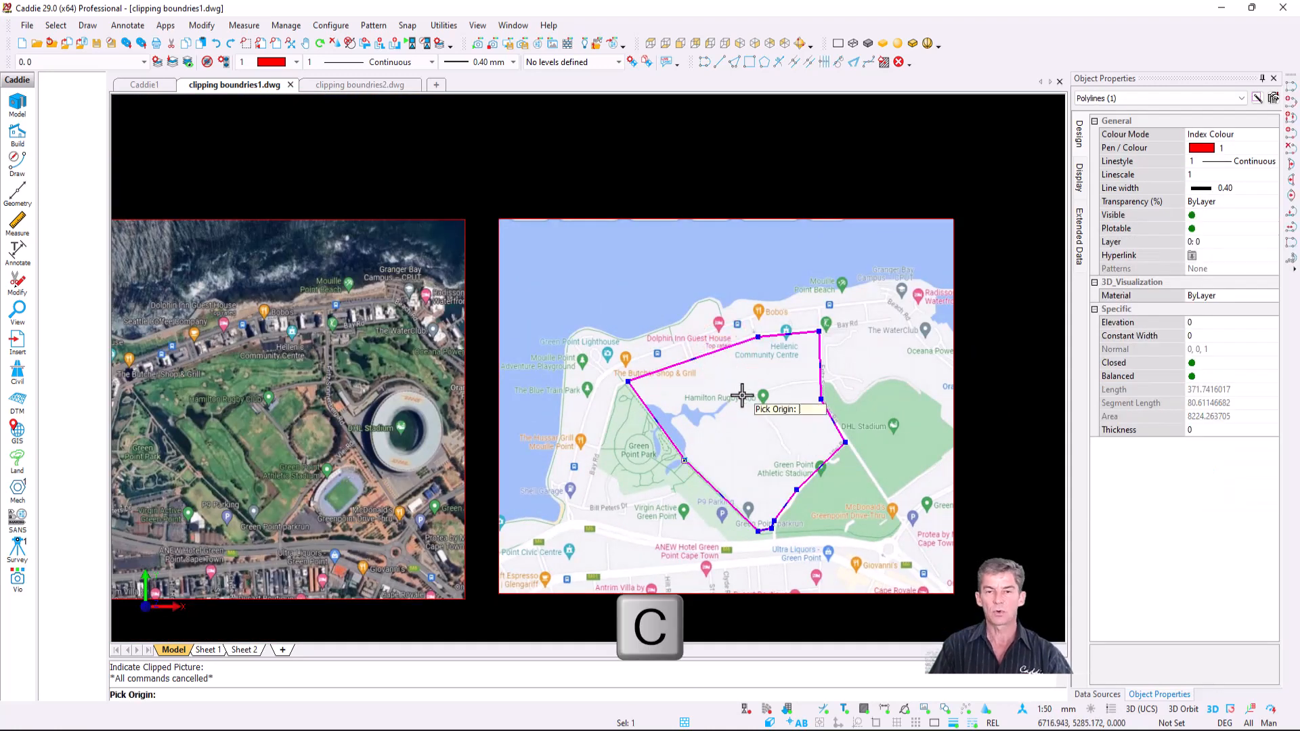
left_click(750, 401)
scroll(440, 392, "up", 5)
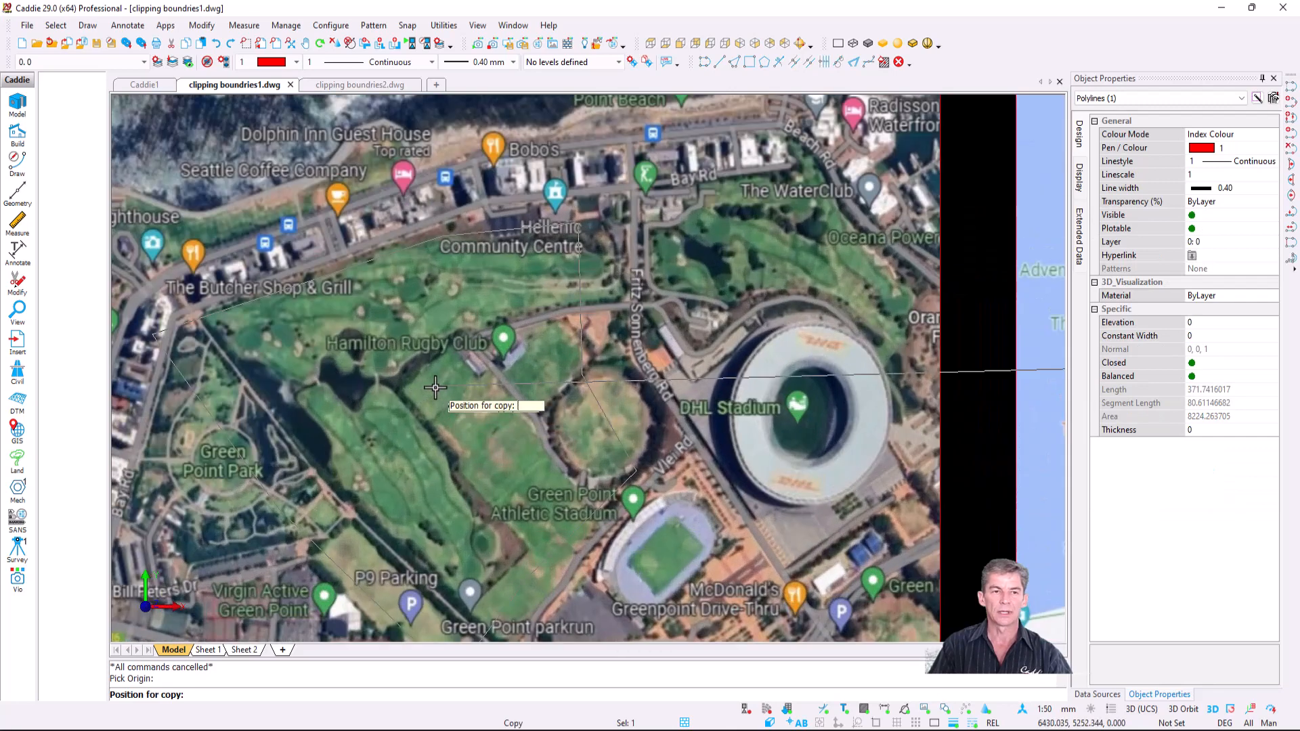
scroll(485, 354, "down", 3)
left_click(486, 354)
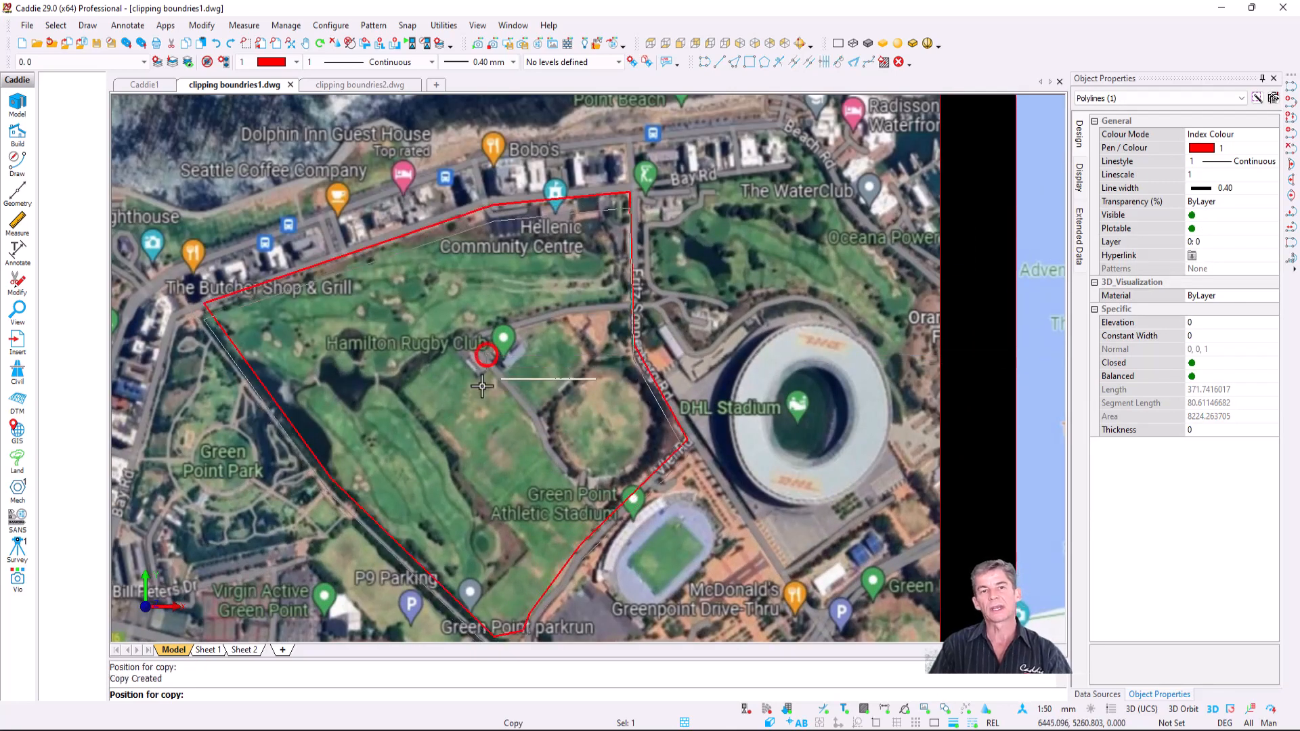
key("Escape")
scroll(406, 386, "down", 3)
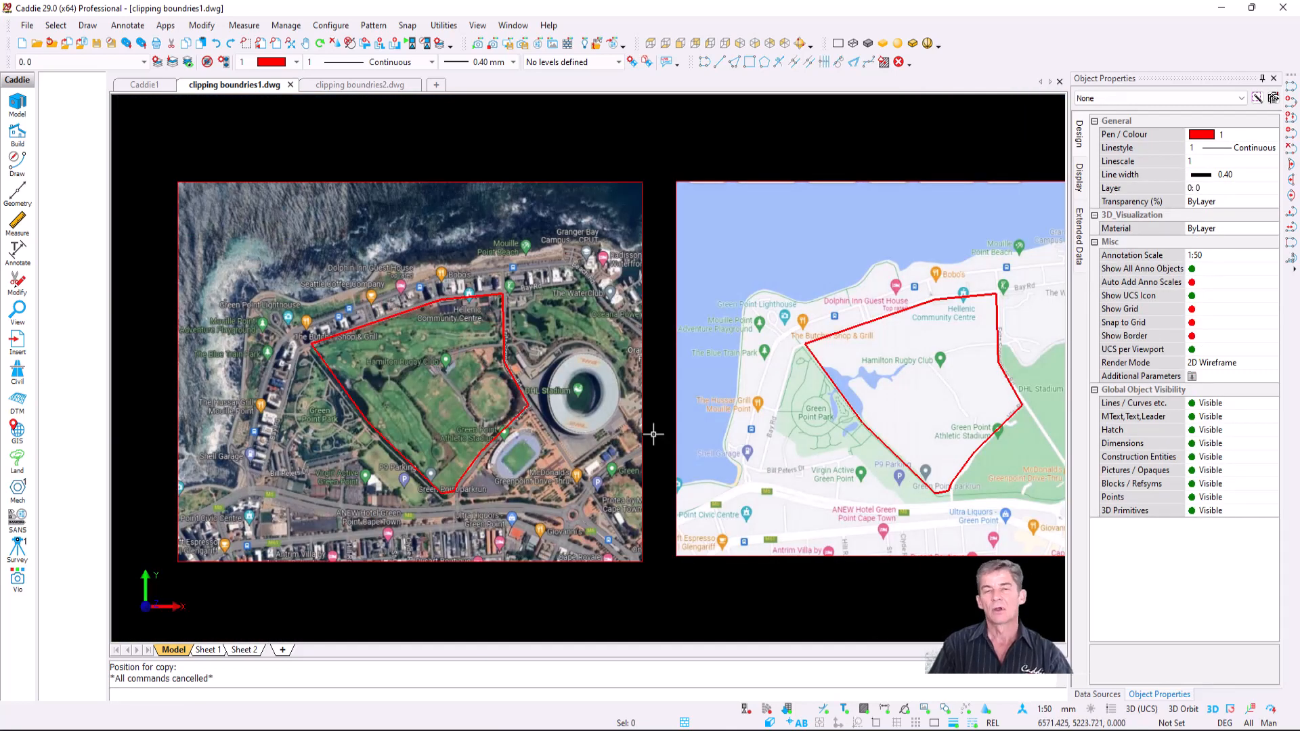
middle_click_drag(653, 434, 538, 415)
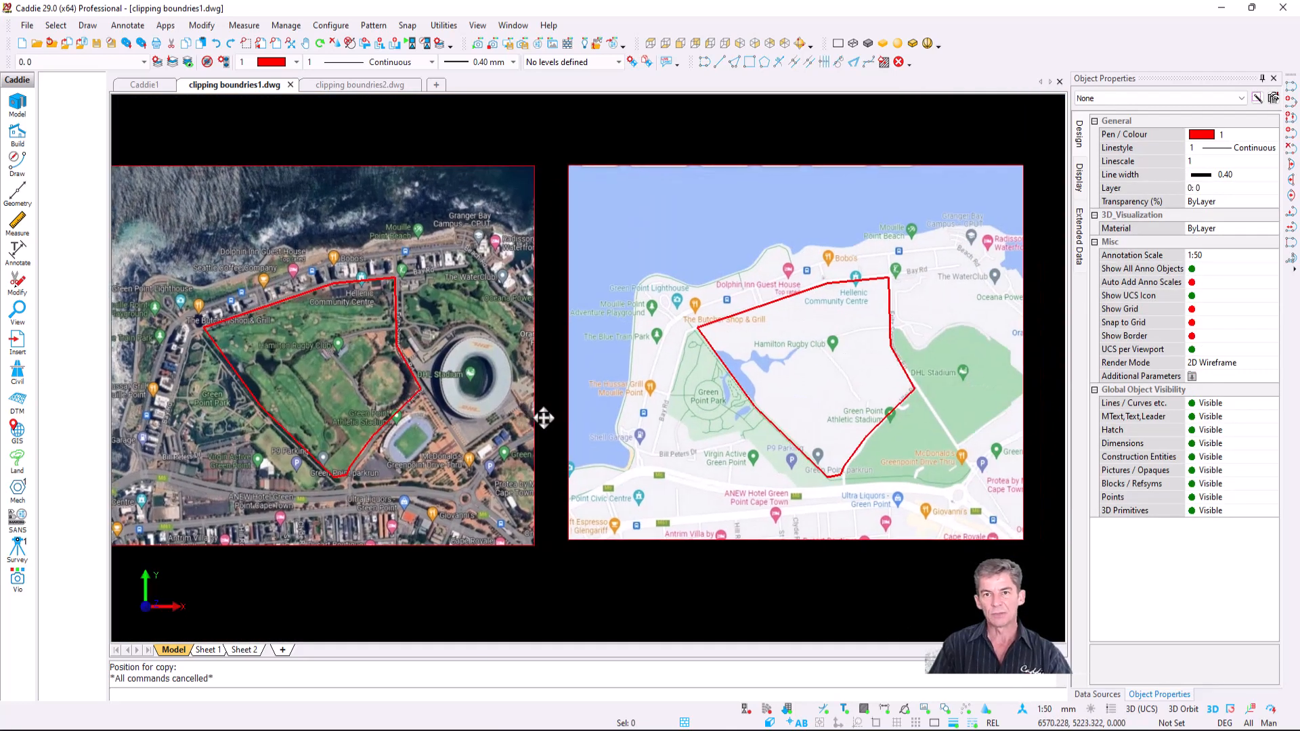
- Switch to clipping boundries2.dwg and try, then cancel, a polyline from the background image's clip
left_click(349, 85)
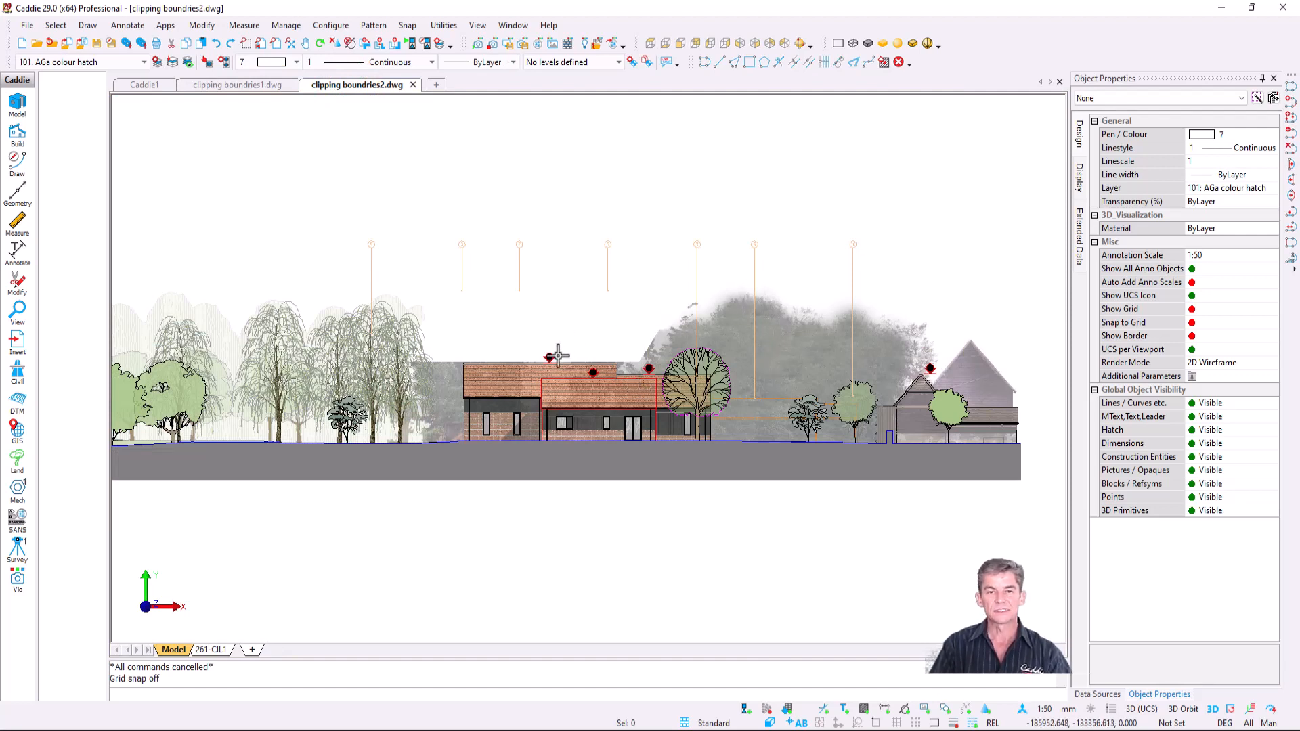
left_click(809, 378)
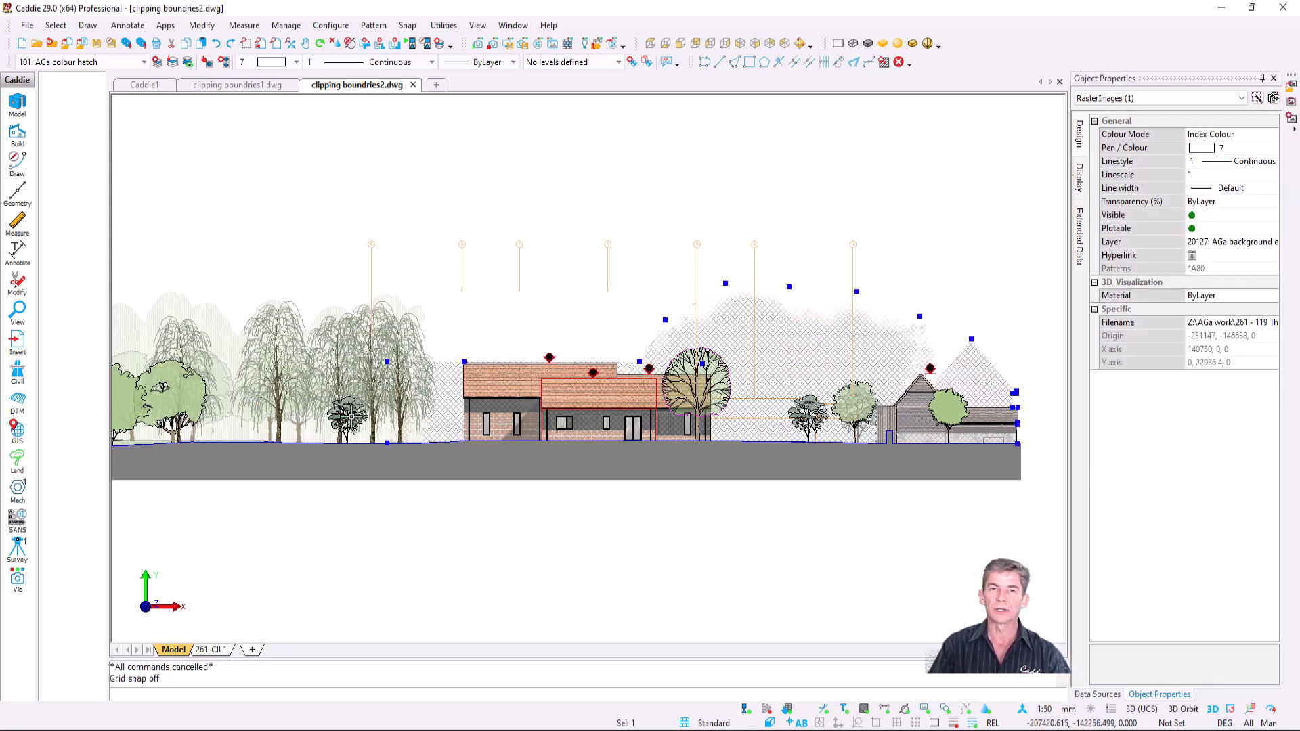
right_click(739, 325)
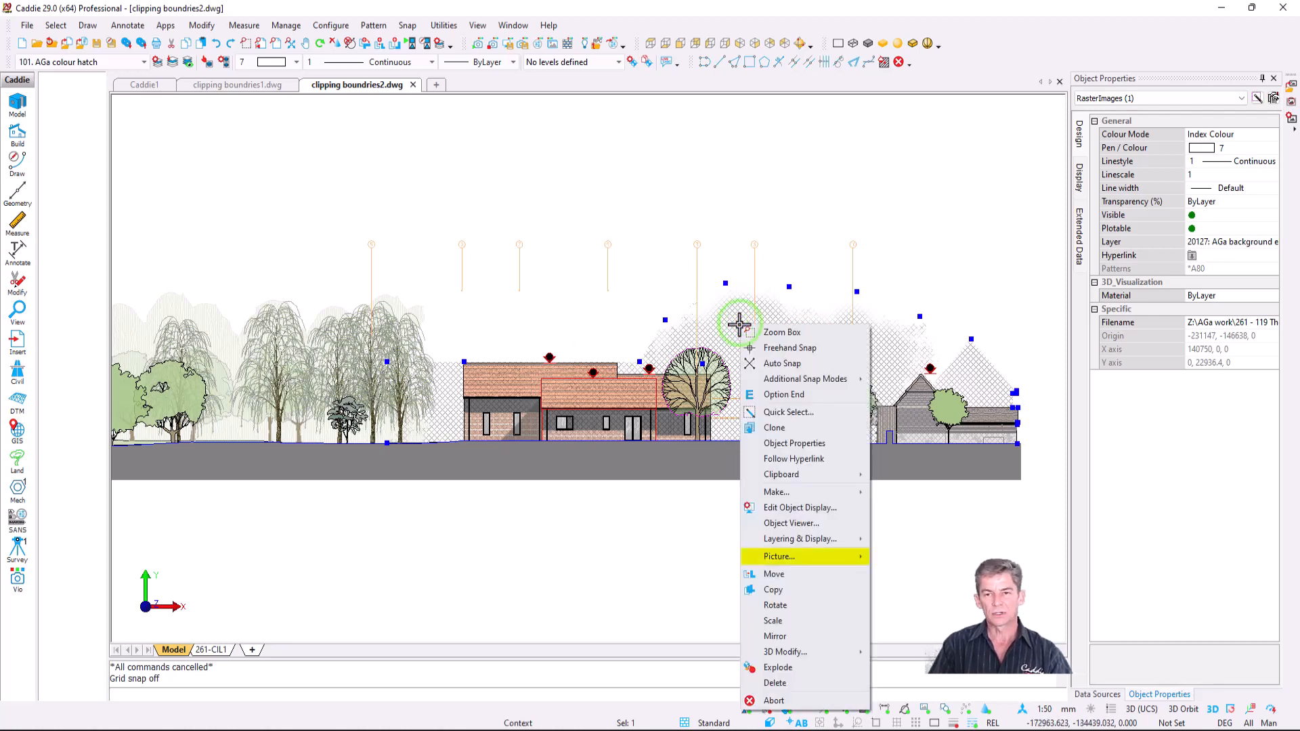
mouse_move(838, 565)
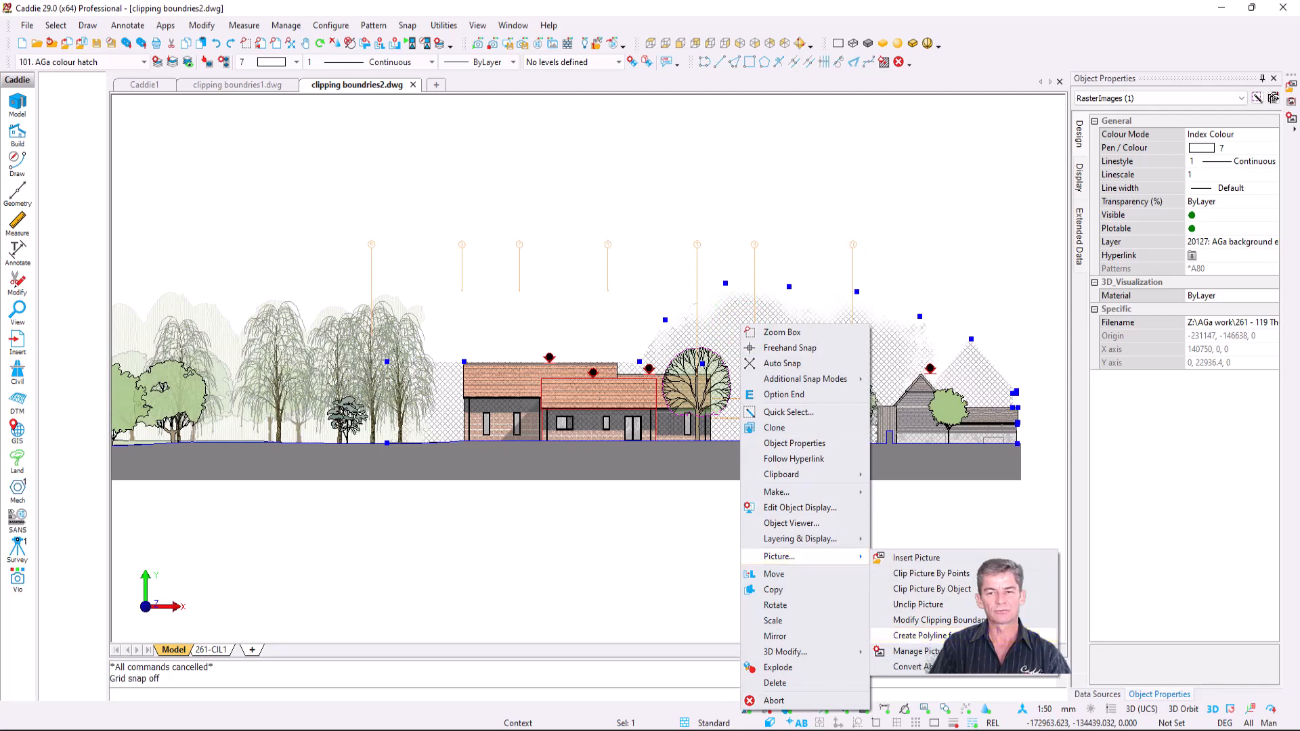
left_click(916, 636)
key("Escape")
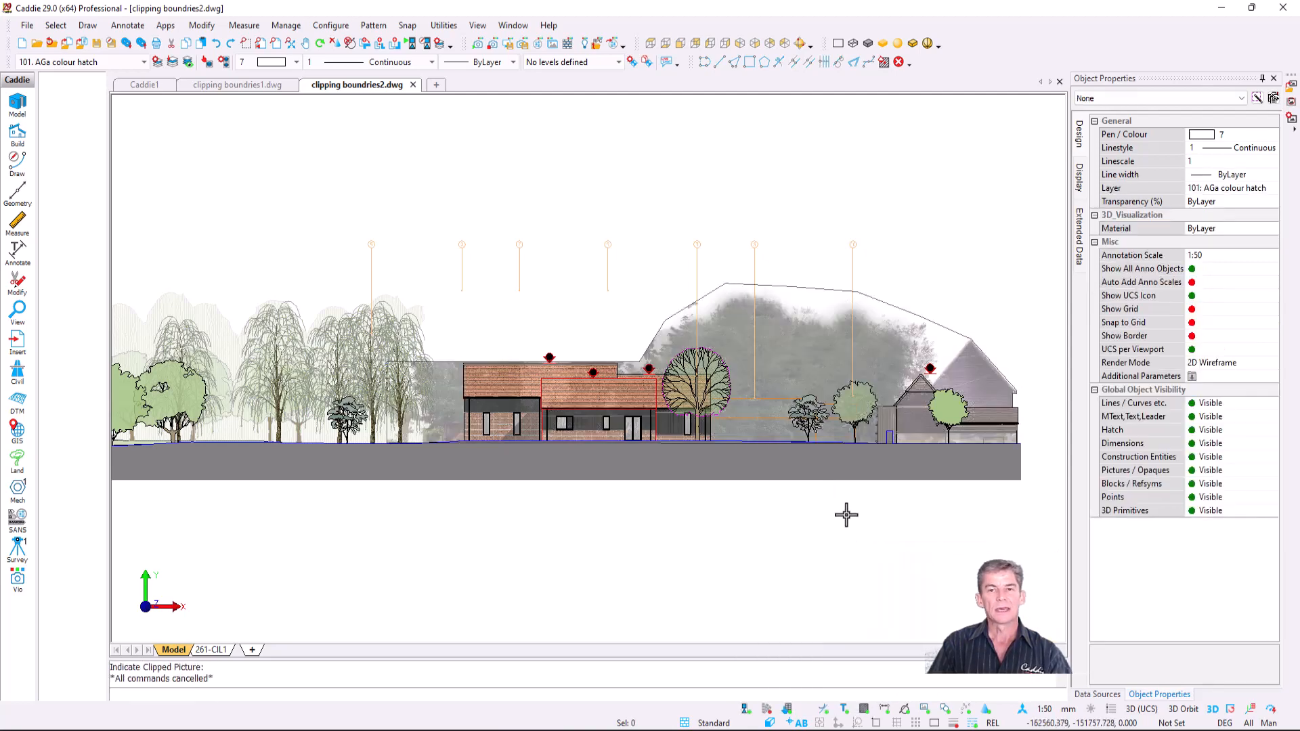
- Unclip the background tree image behind the house elevation and deselect it
left_click(758, 330)
right_click(758, 330)
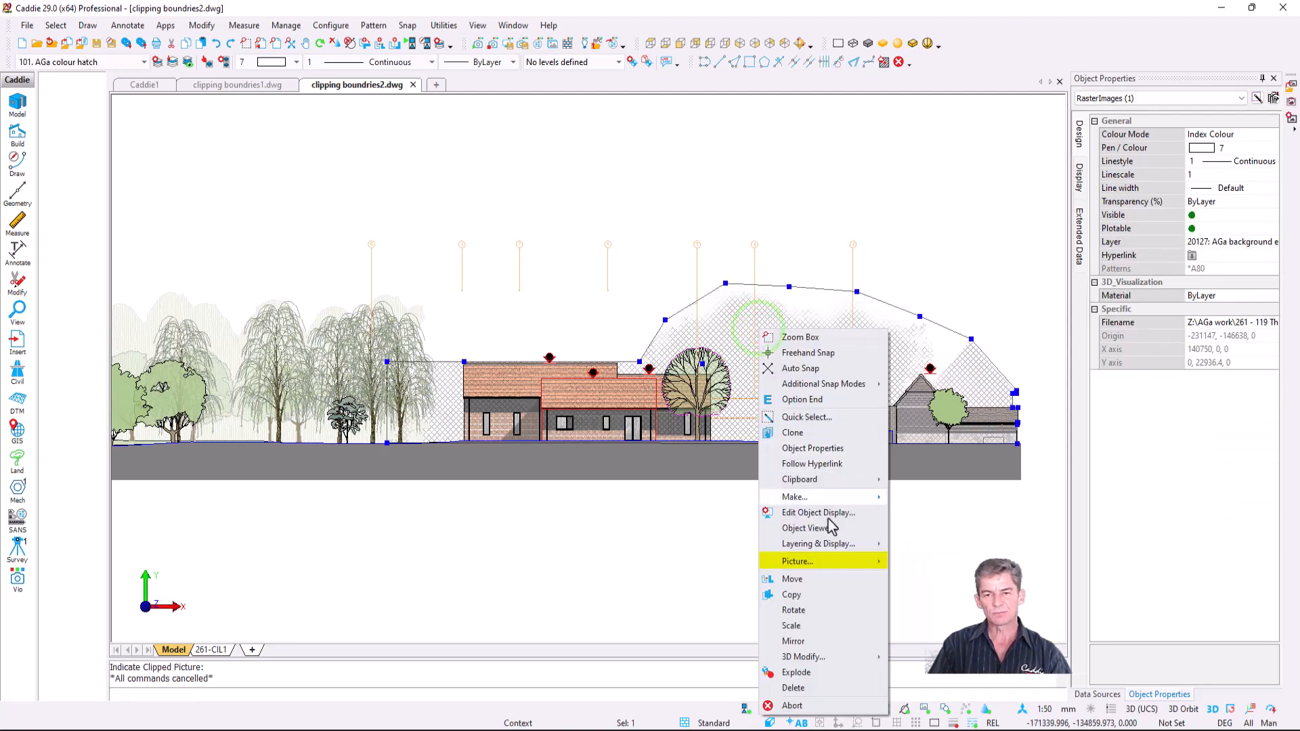
mouse_move(849, 571)
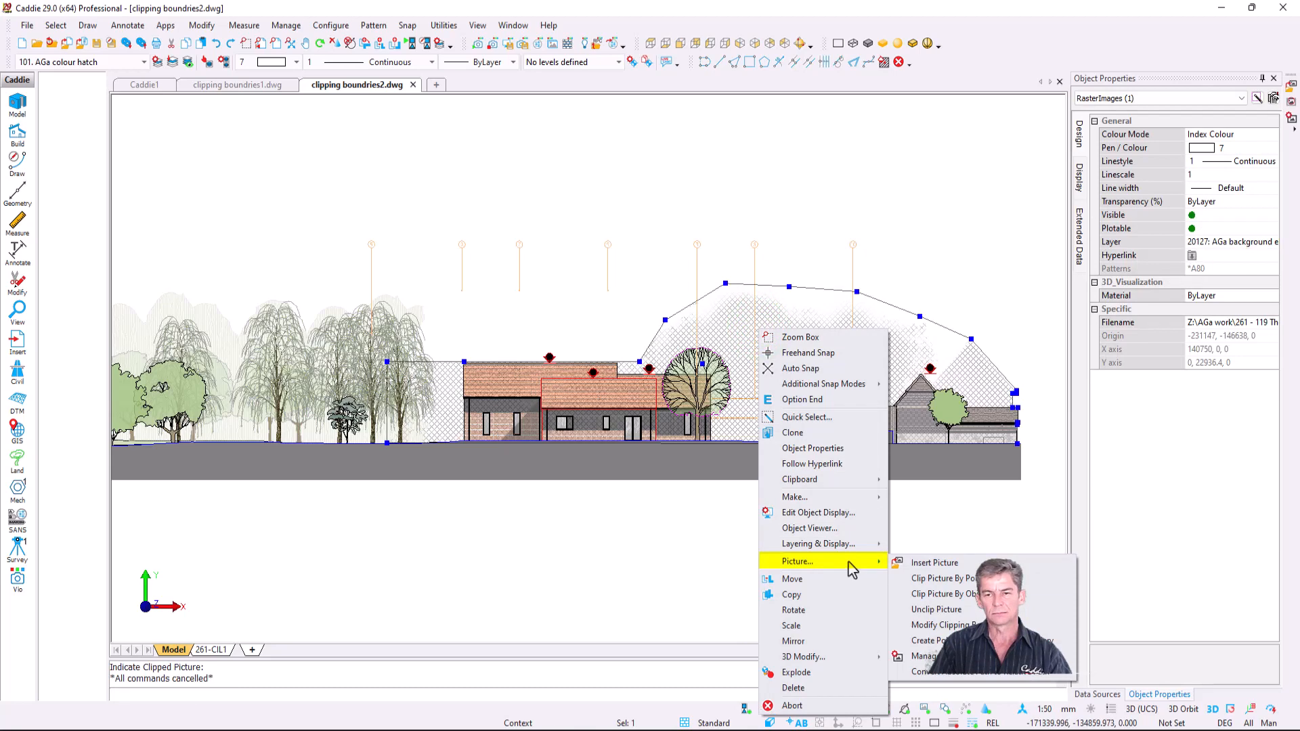
left_click(969, 613)
key("Escape")
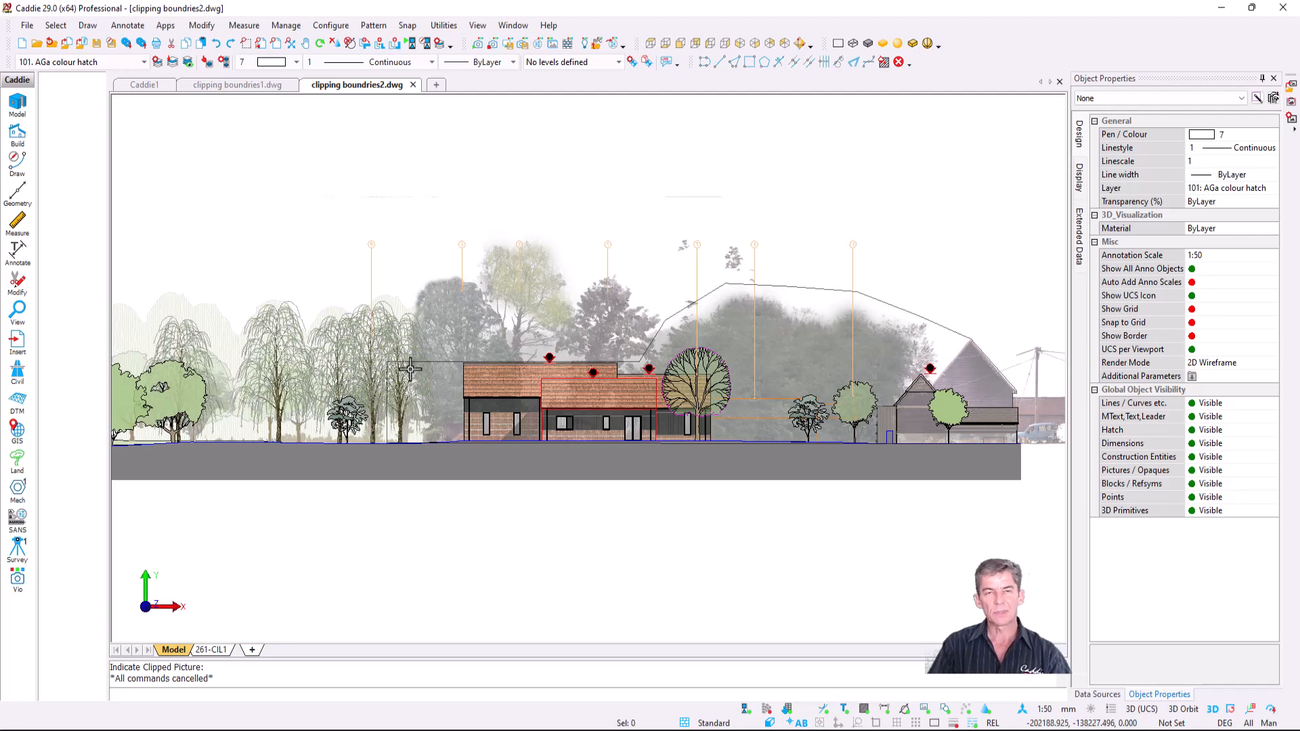
- Reshape the boundary polyline, raising its top edge above the left trees and moving another vertex
left_click(714, 290)
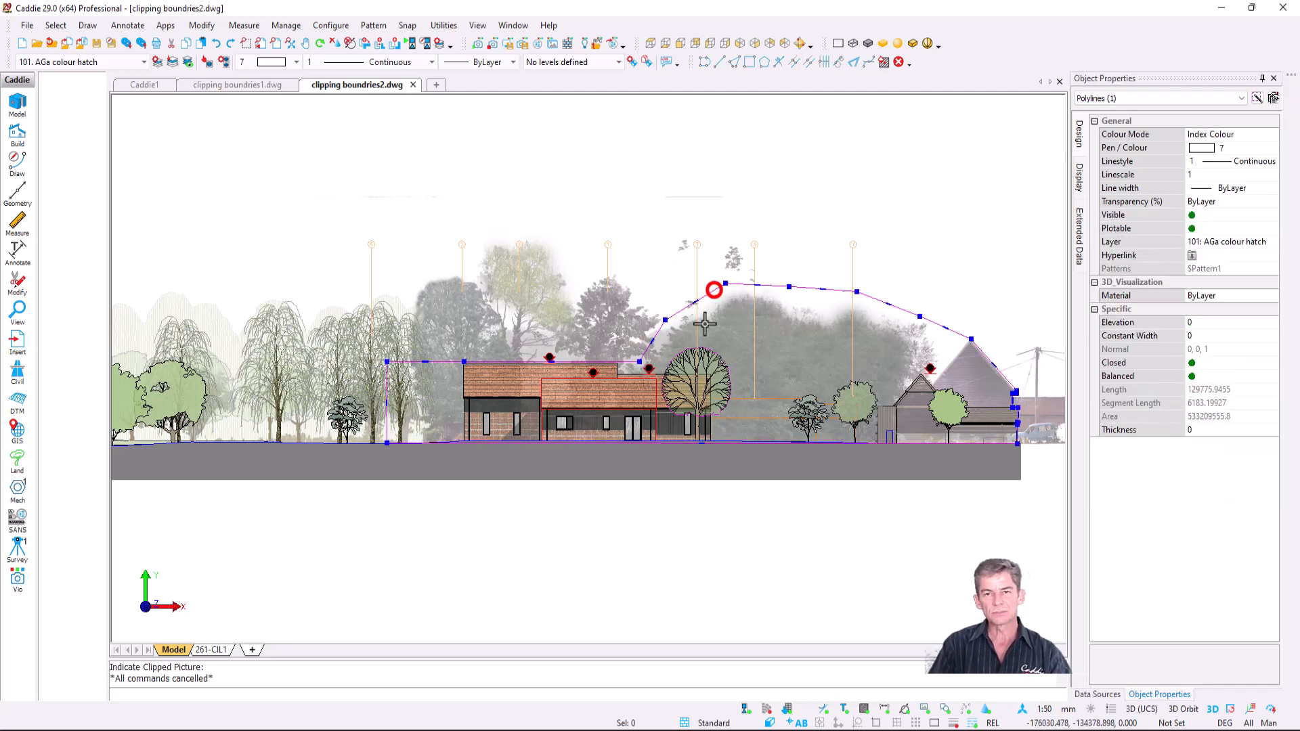
left_click(548, 359)
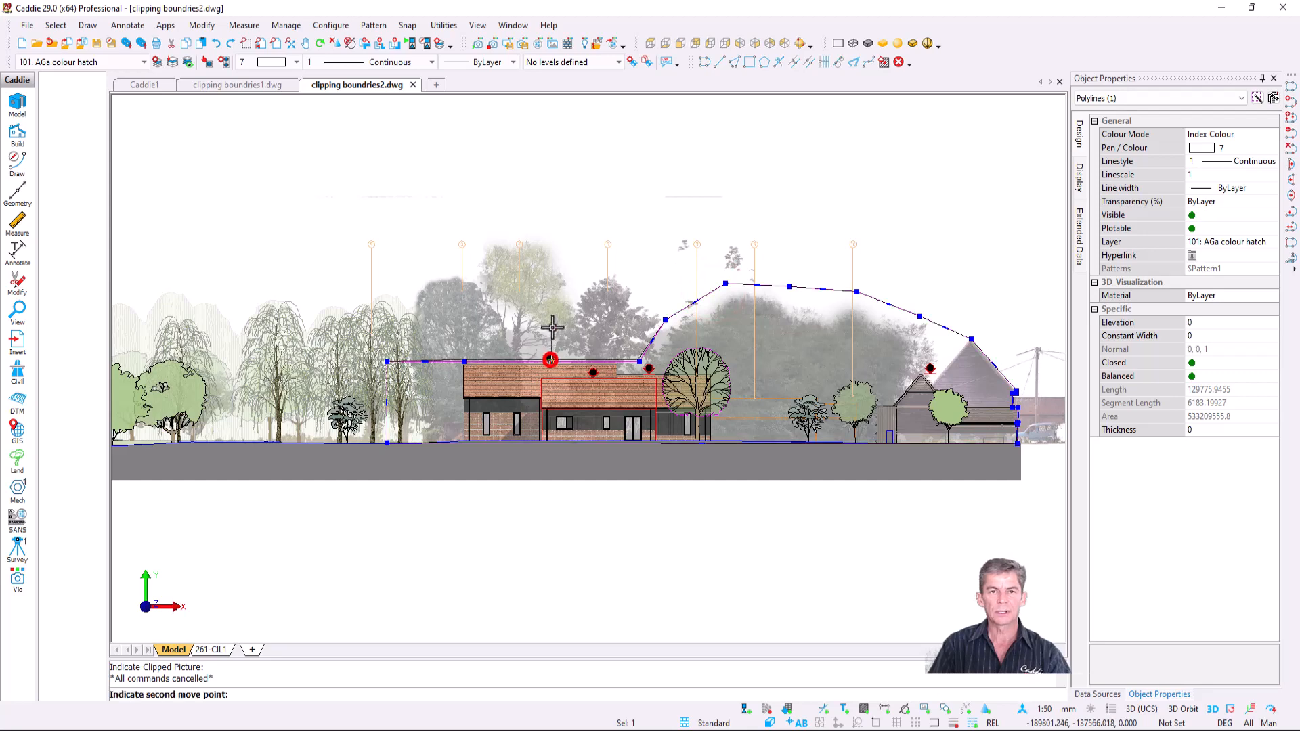
left_click(507, 232)
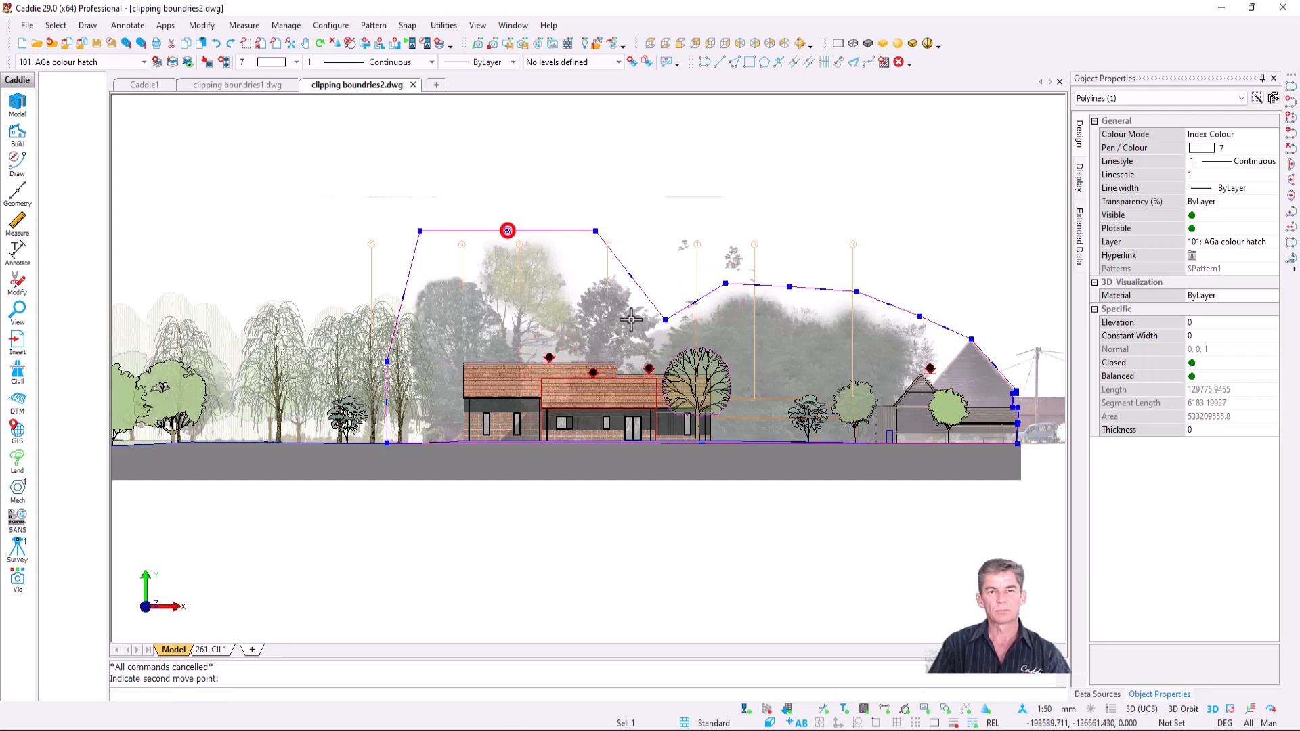
left_click(663, 320)
left_click(677, 310)
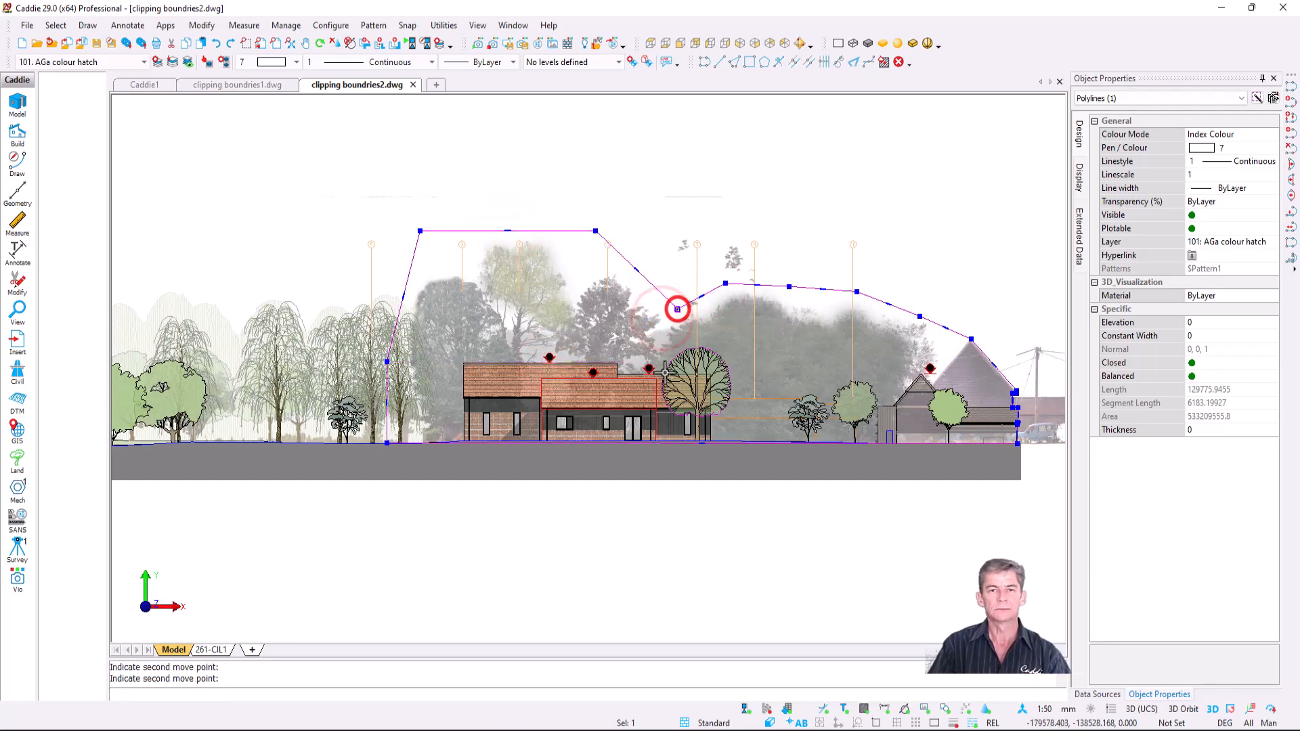
left_click(765, 371)
- Clip the background tree image by object to the reshaped boundary polyline
left_click(732, 339)
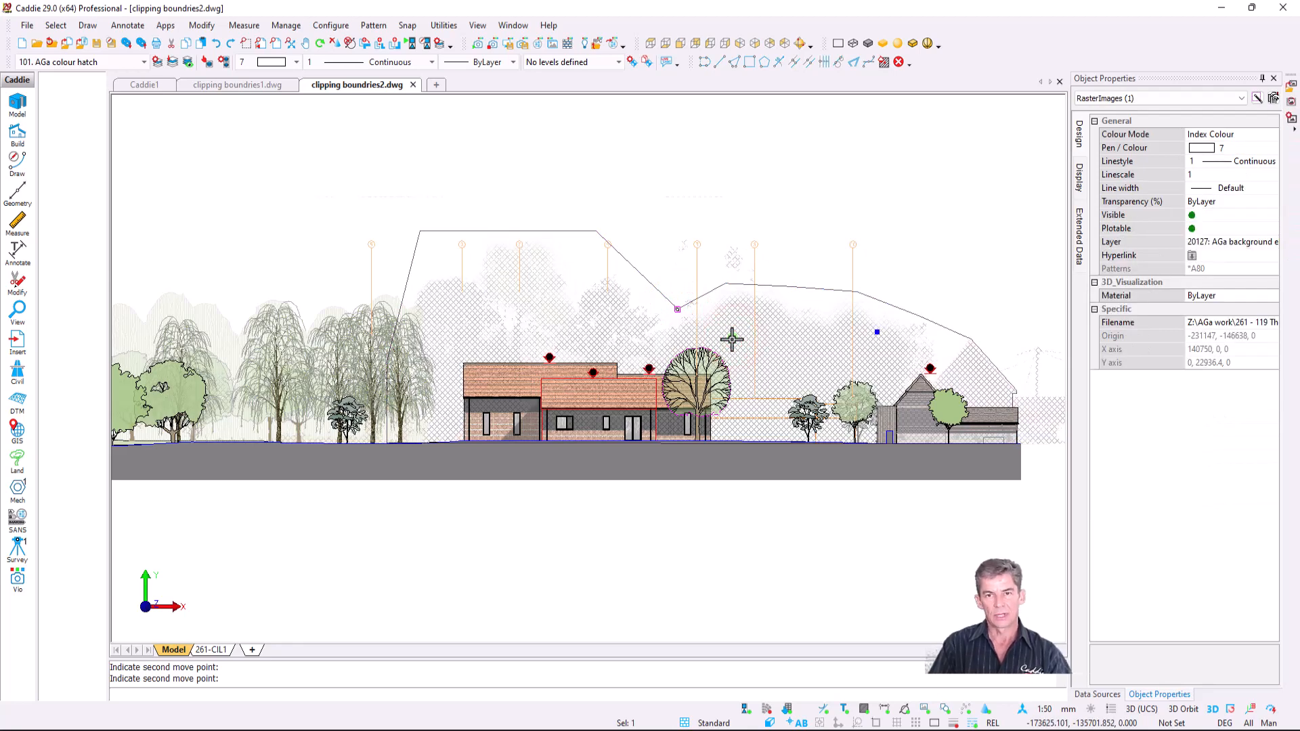
right_click(732, 338)
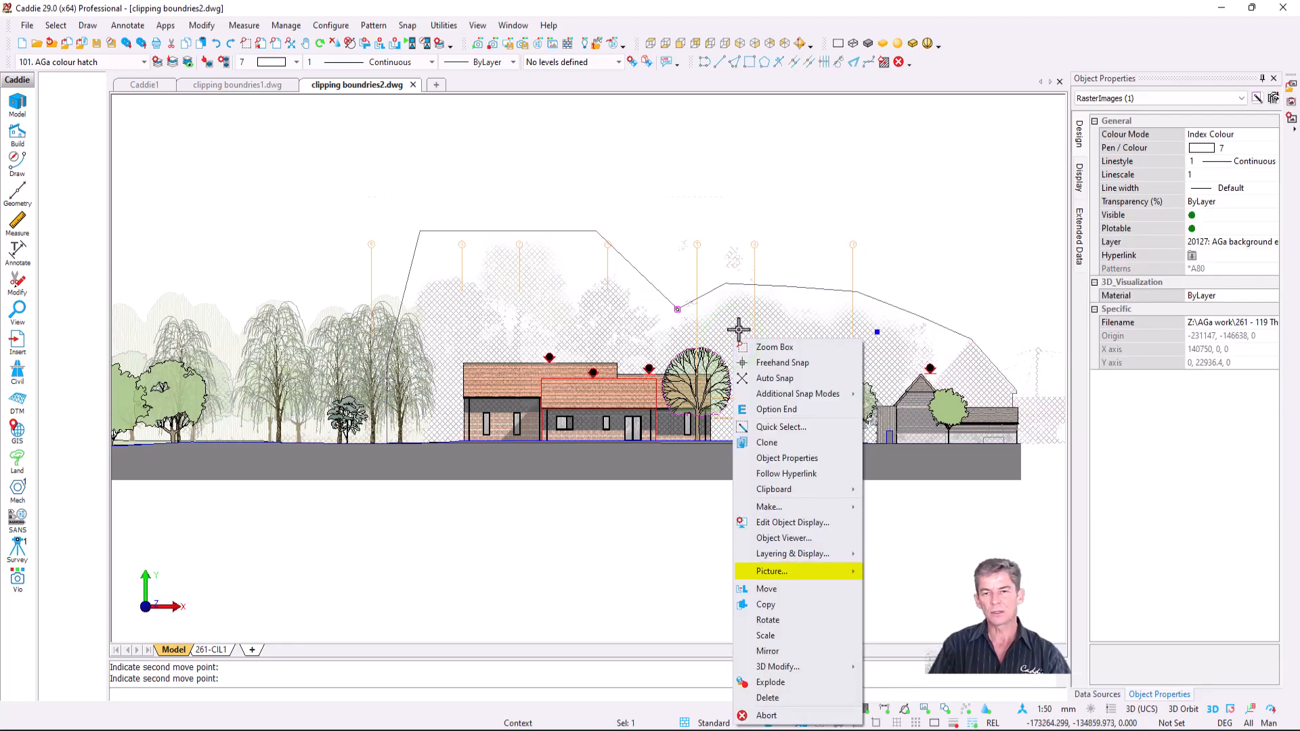
mouse_move(826, 583)
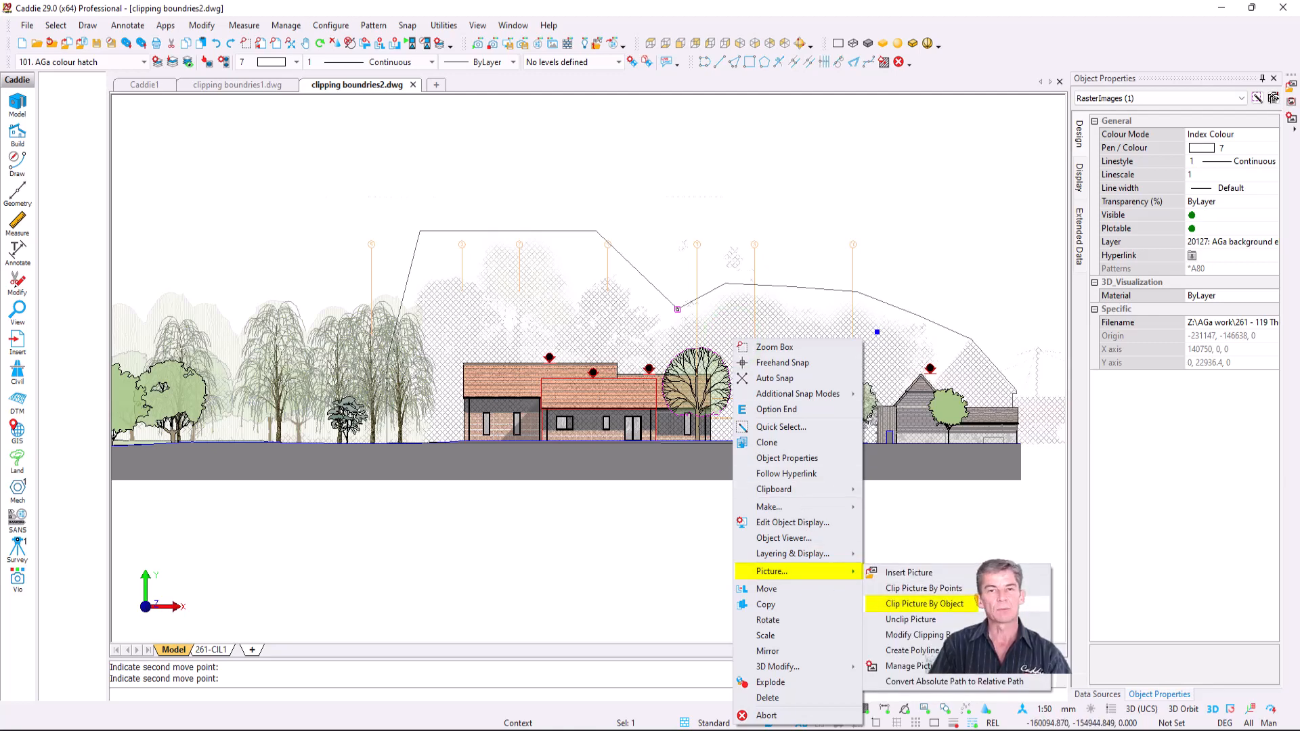
left_click(924, 604)
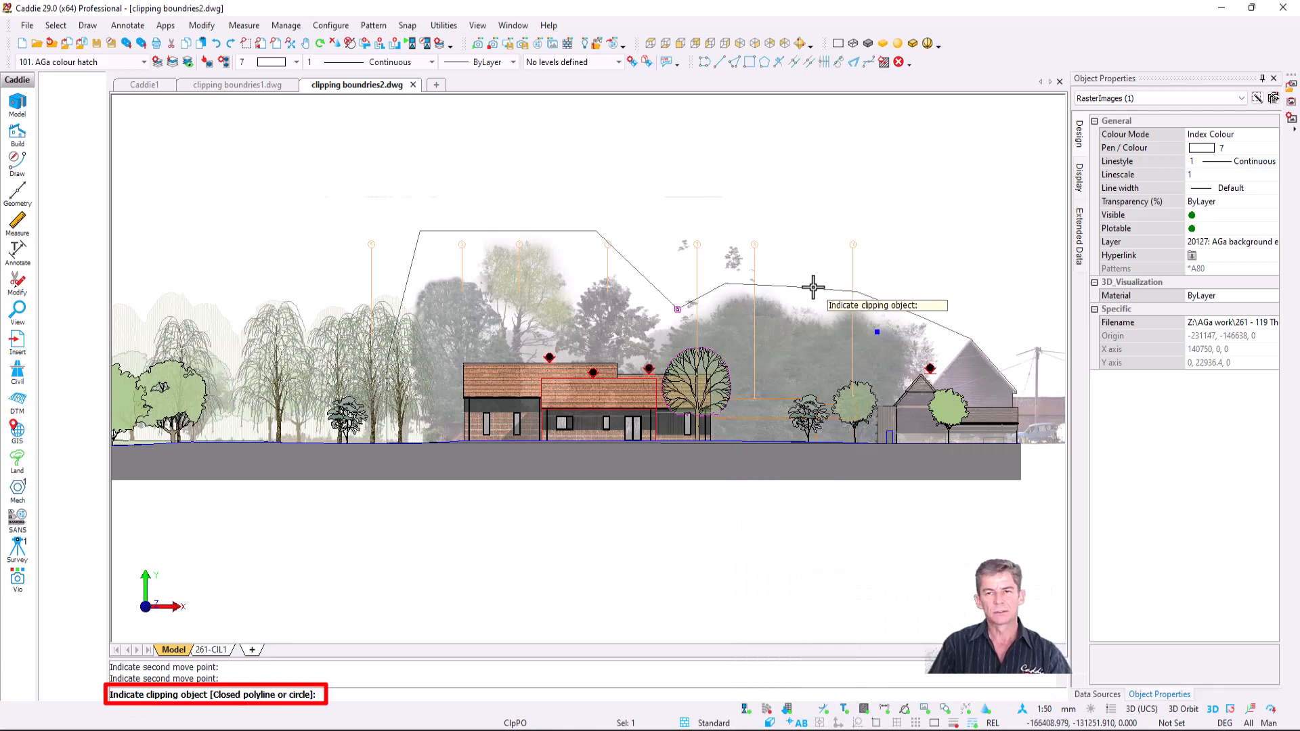
left_click(814, 287)
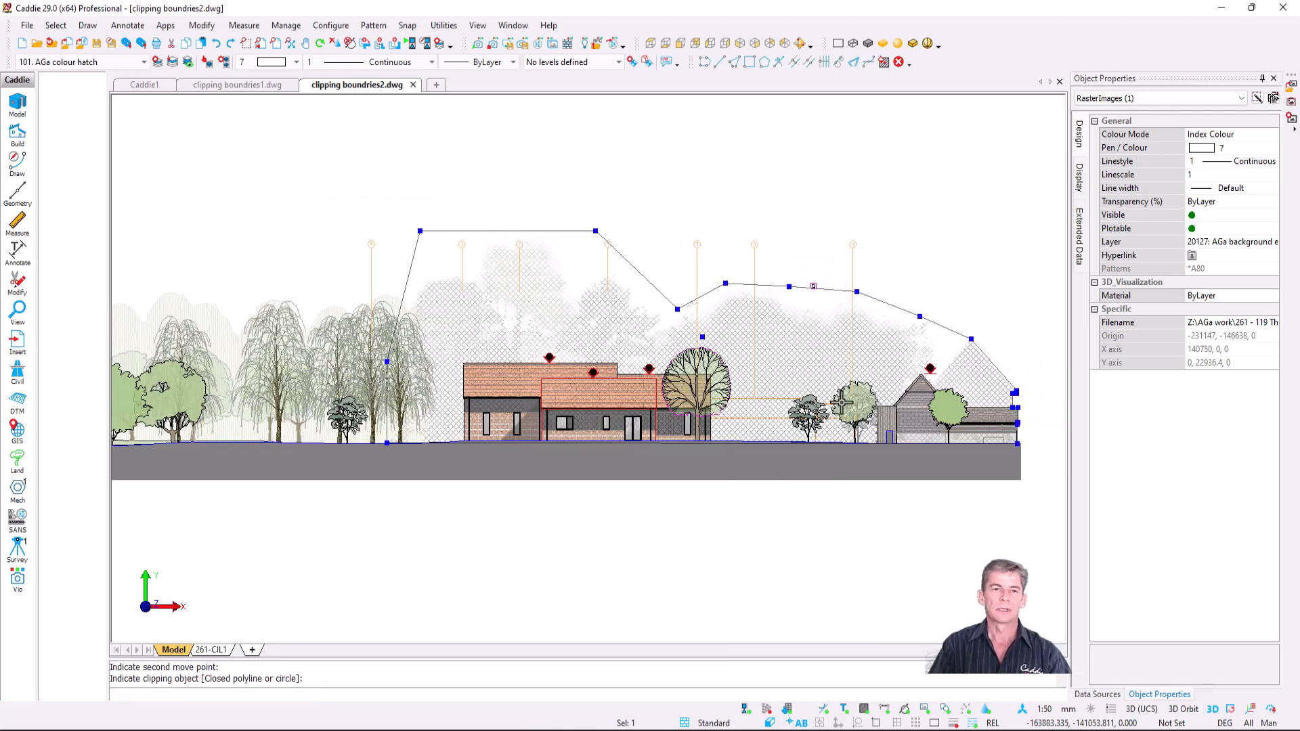
scroll(801, 481, "up", 2)
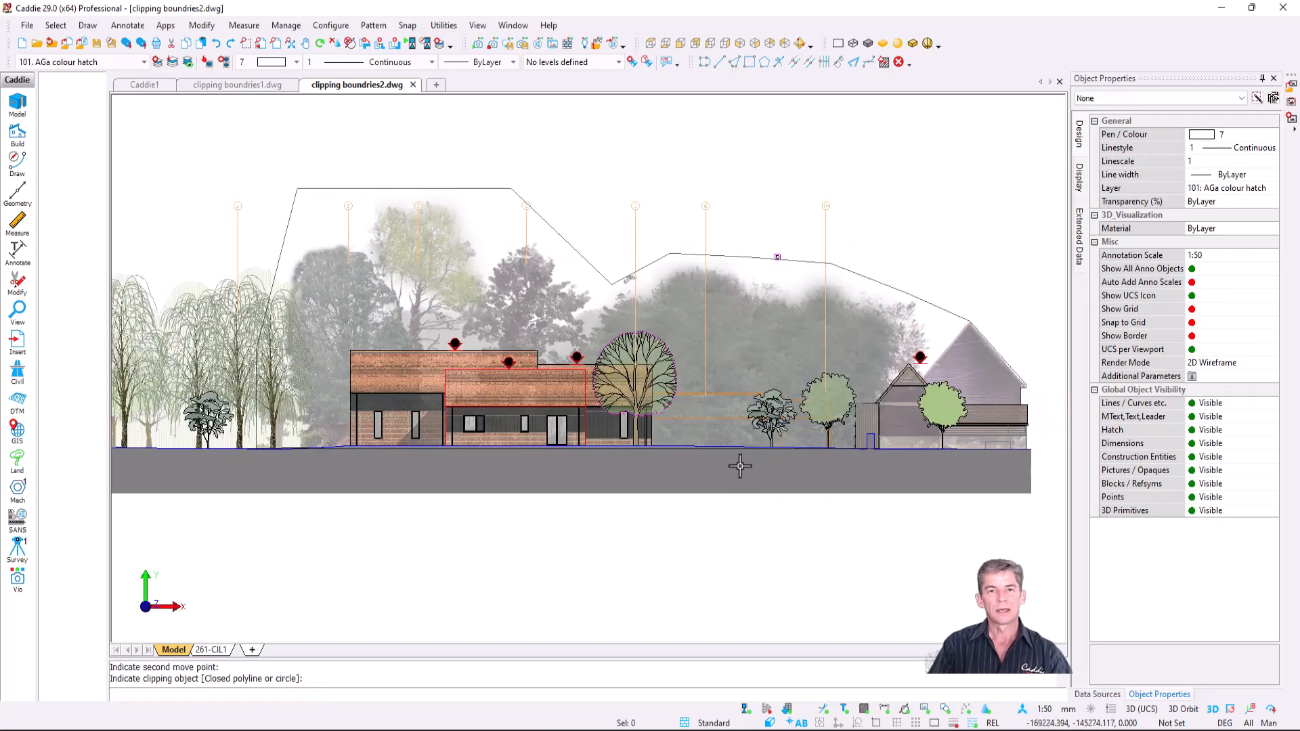
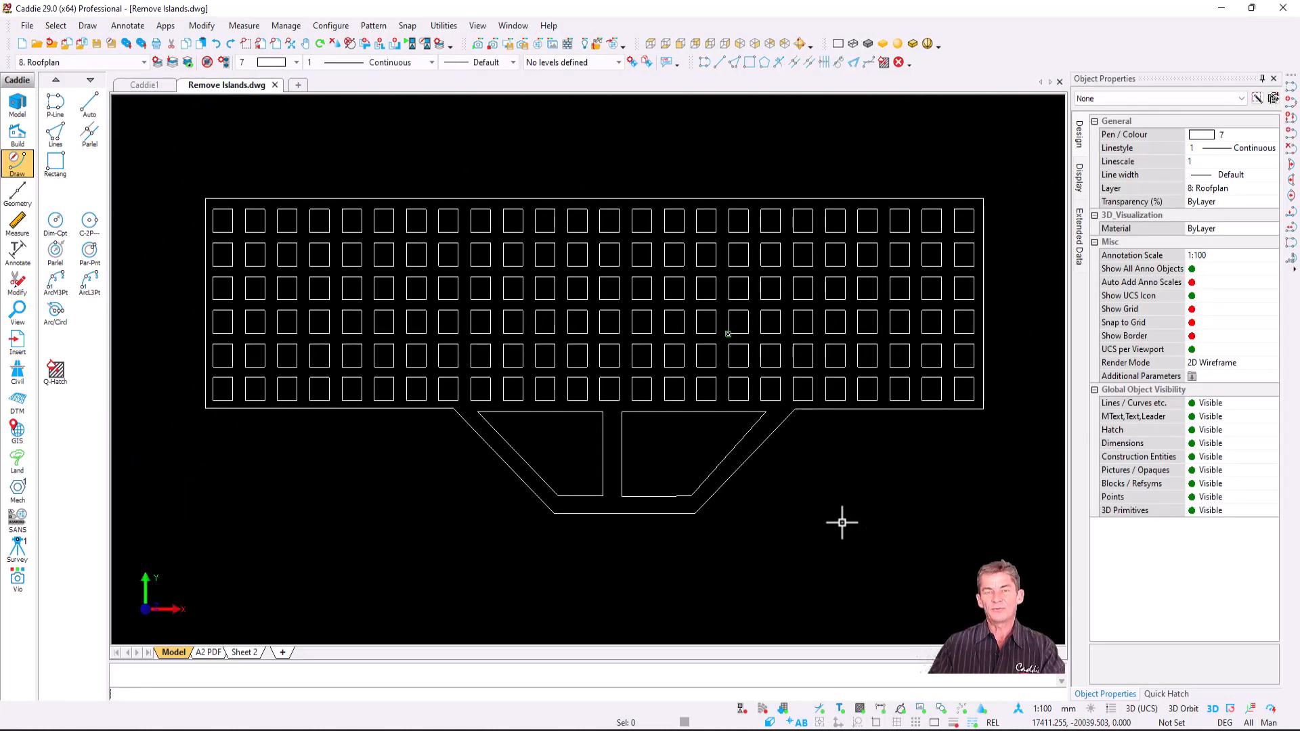
- Inspect a roof grid square's properties, deselect it, and show the Quick Hatch presets panel
left_click(679, 331)
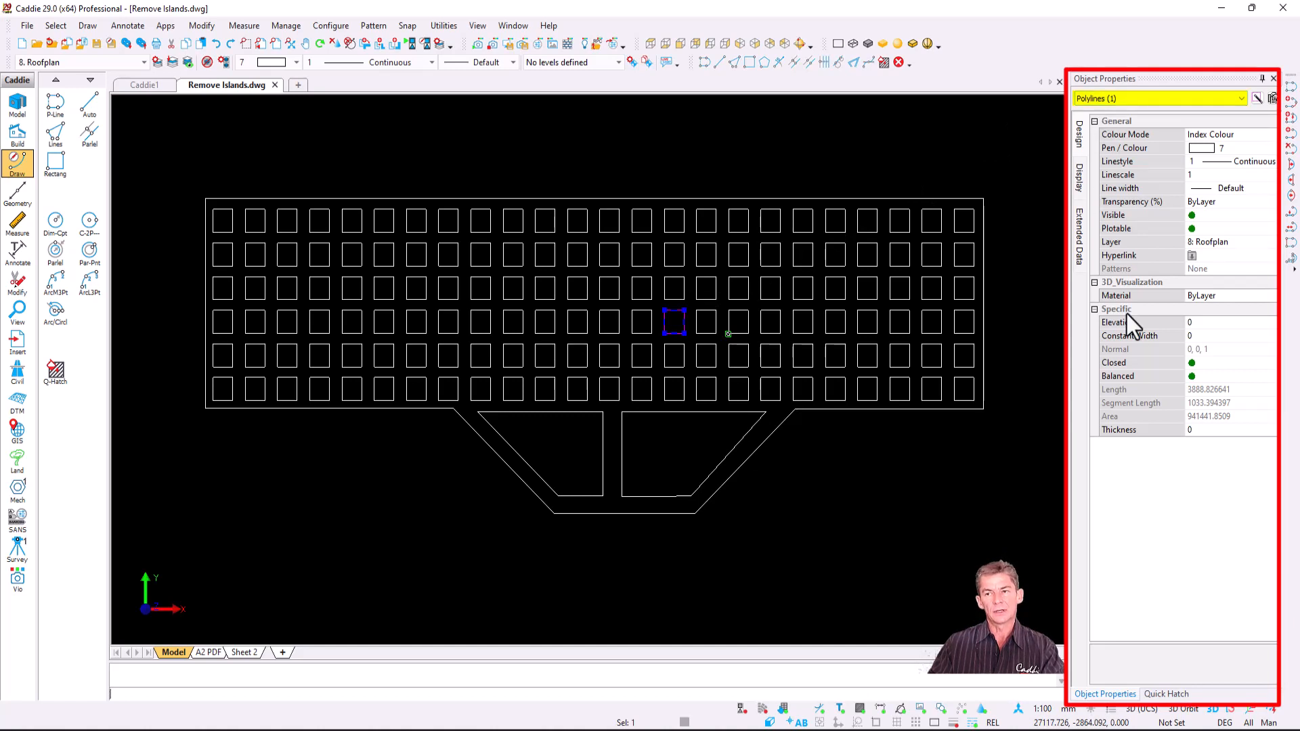
key("Escape")
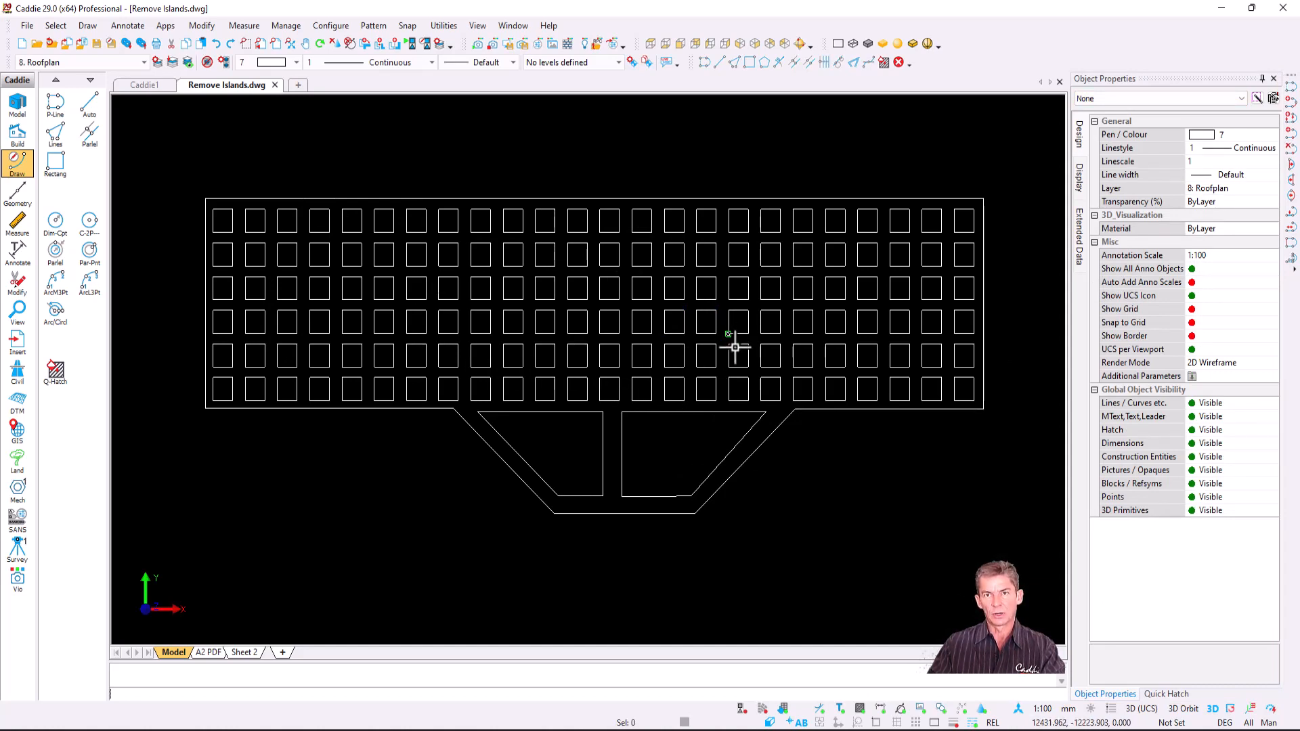
left_click(1167, 694)
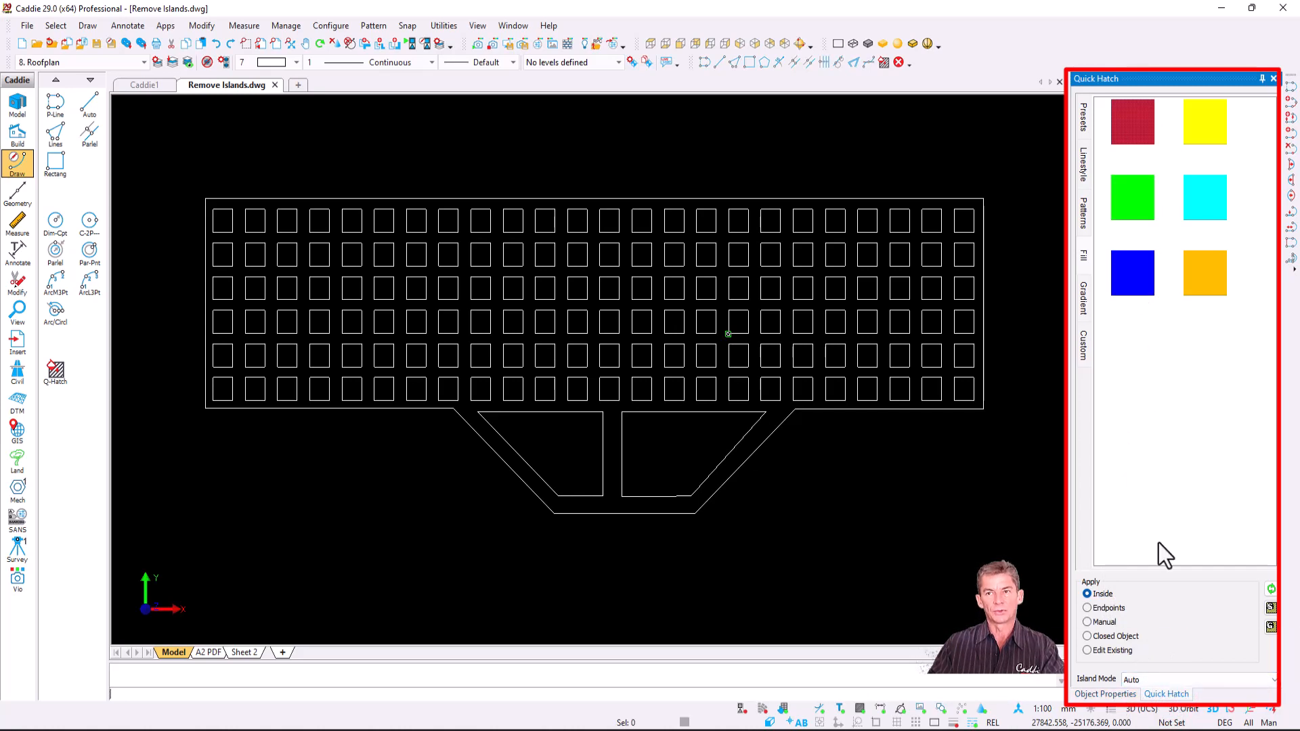
- Fill the roof outline with the red preset, then autodetect closed polylines as hatch islands
mouse_move(1134, 122)
left_mouse_down()
mouse_move(595, 460)
mouse_move(611, 482)
left_mouse_up()
key("Escape")
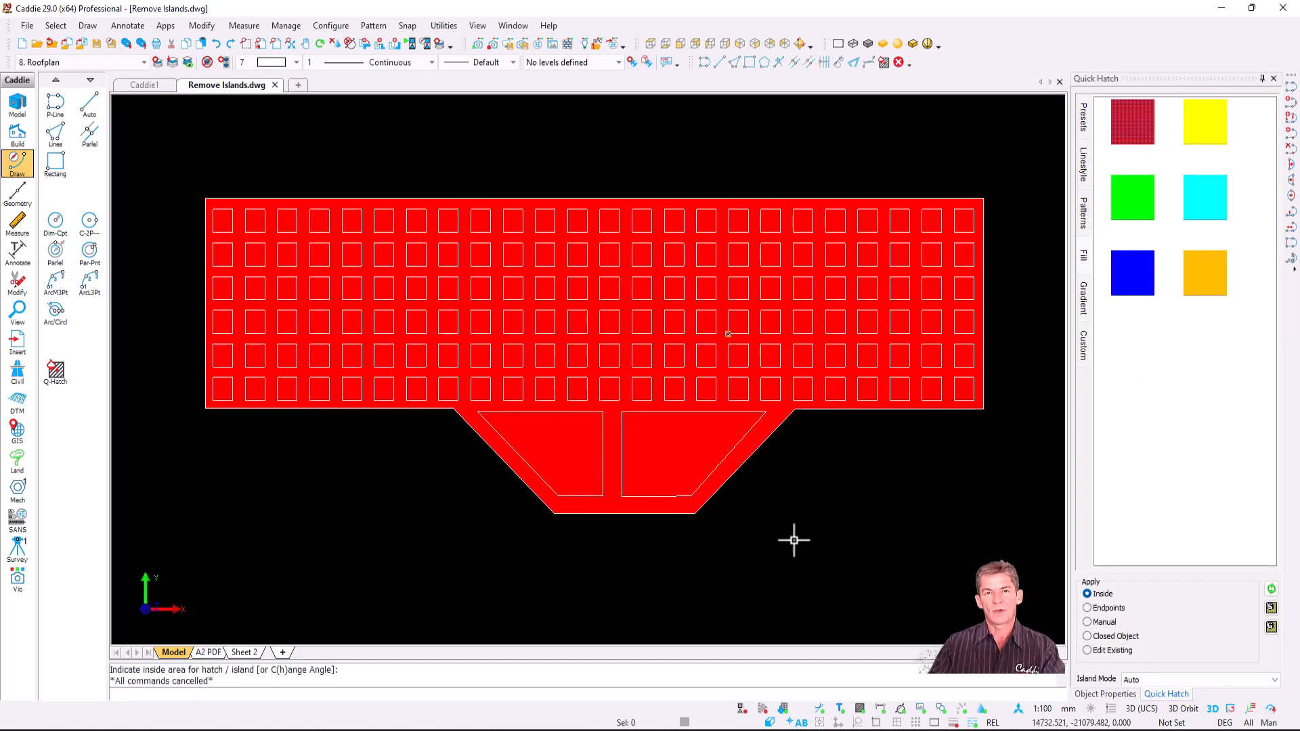
left_click(550, 440)
right_click(550, 441)
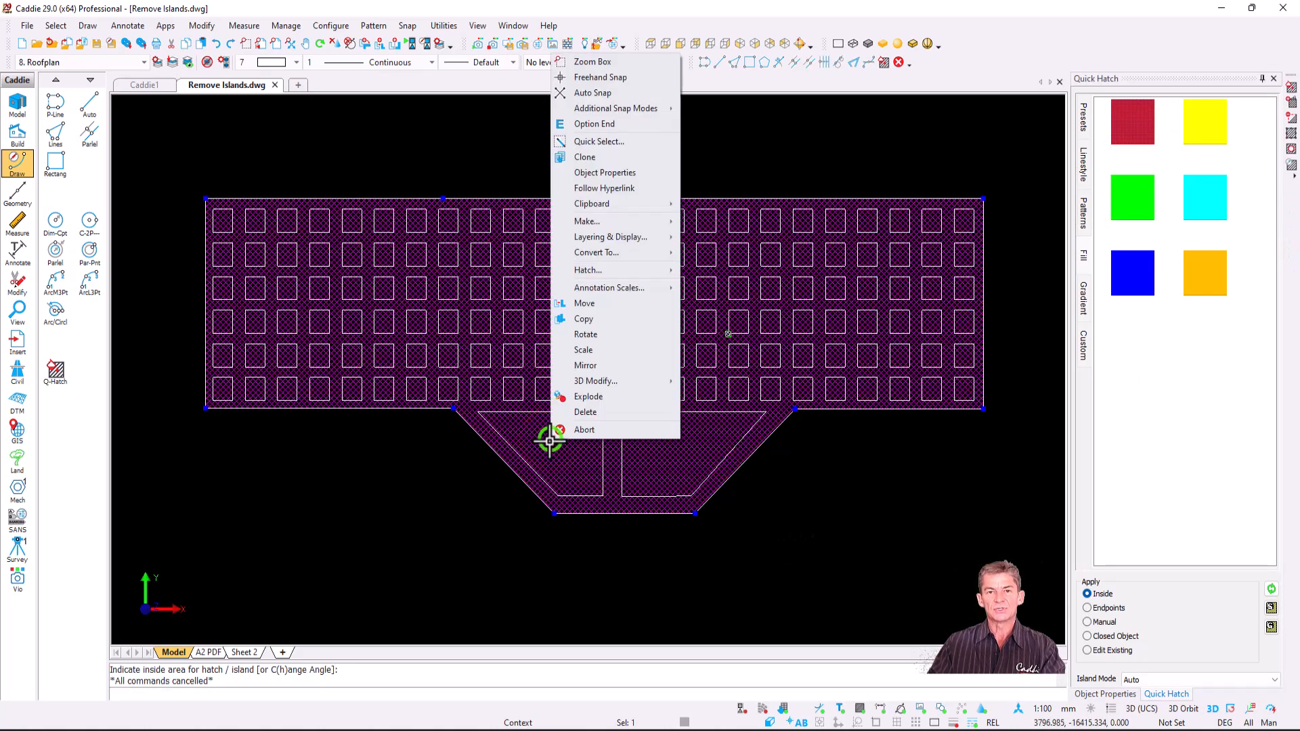
mouse_move(647, 274)
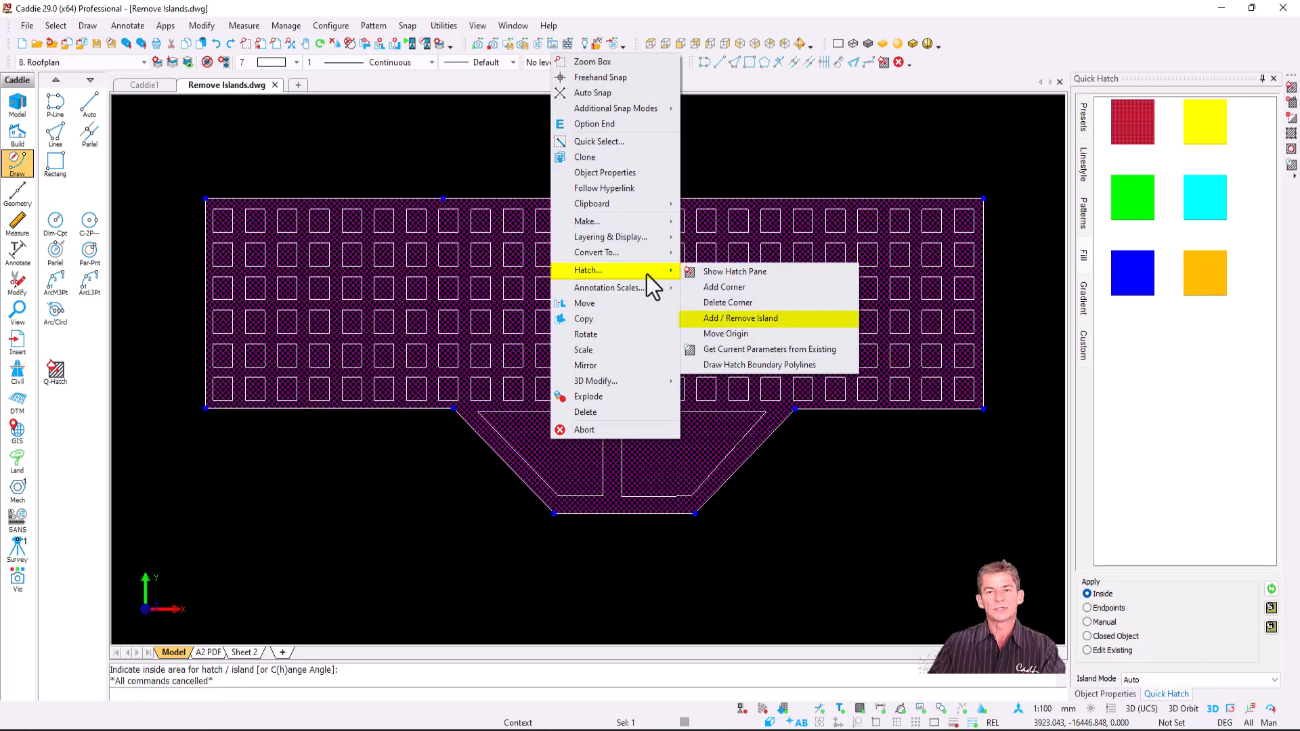
left_click(802, 321)
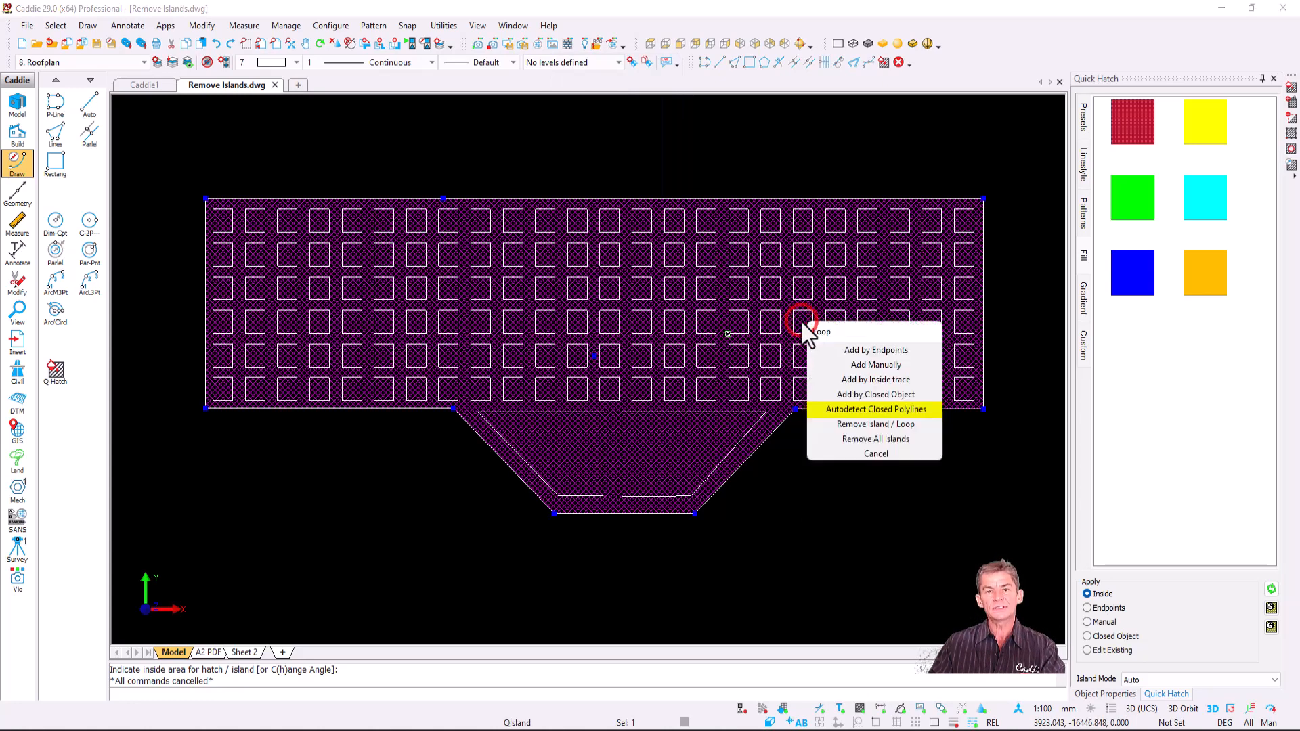
left_click(923, 411)
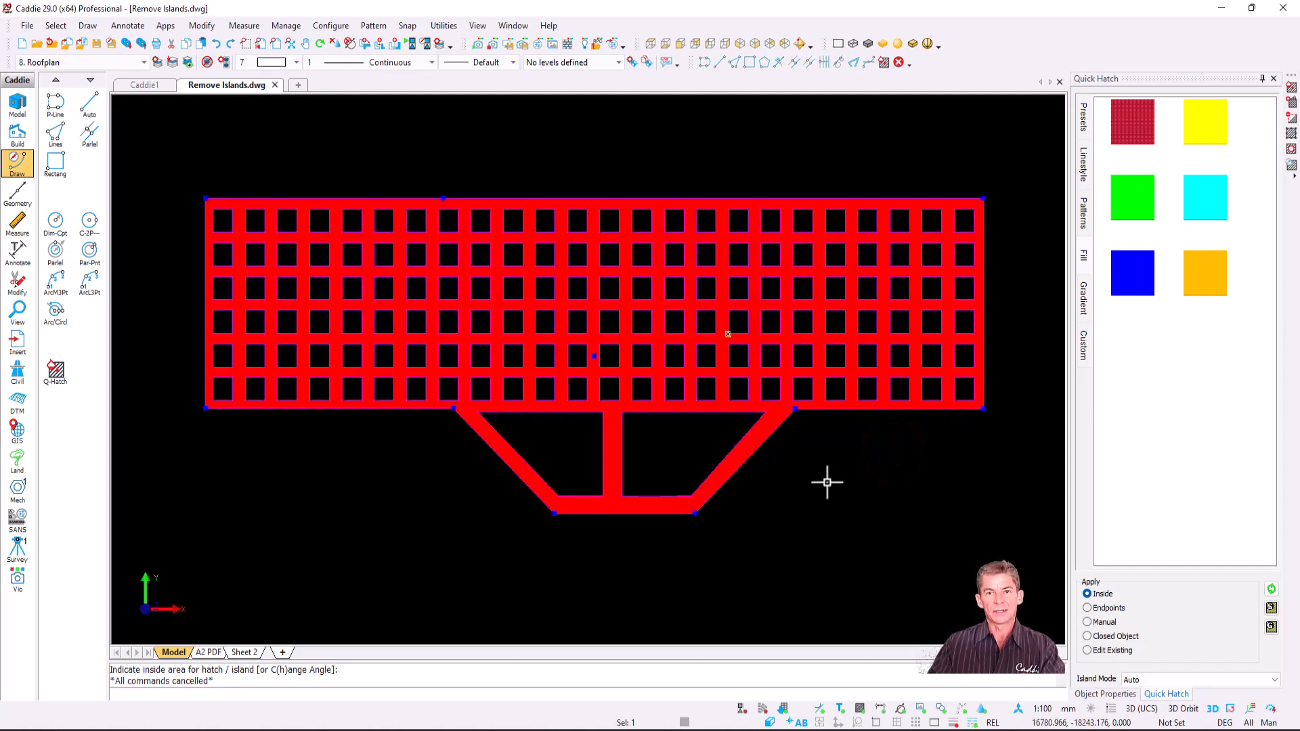
scroll(780, 480, "up", 1)
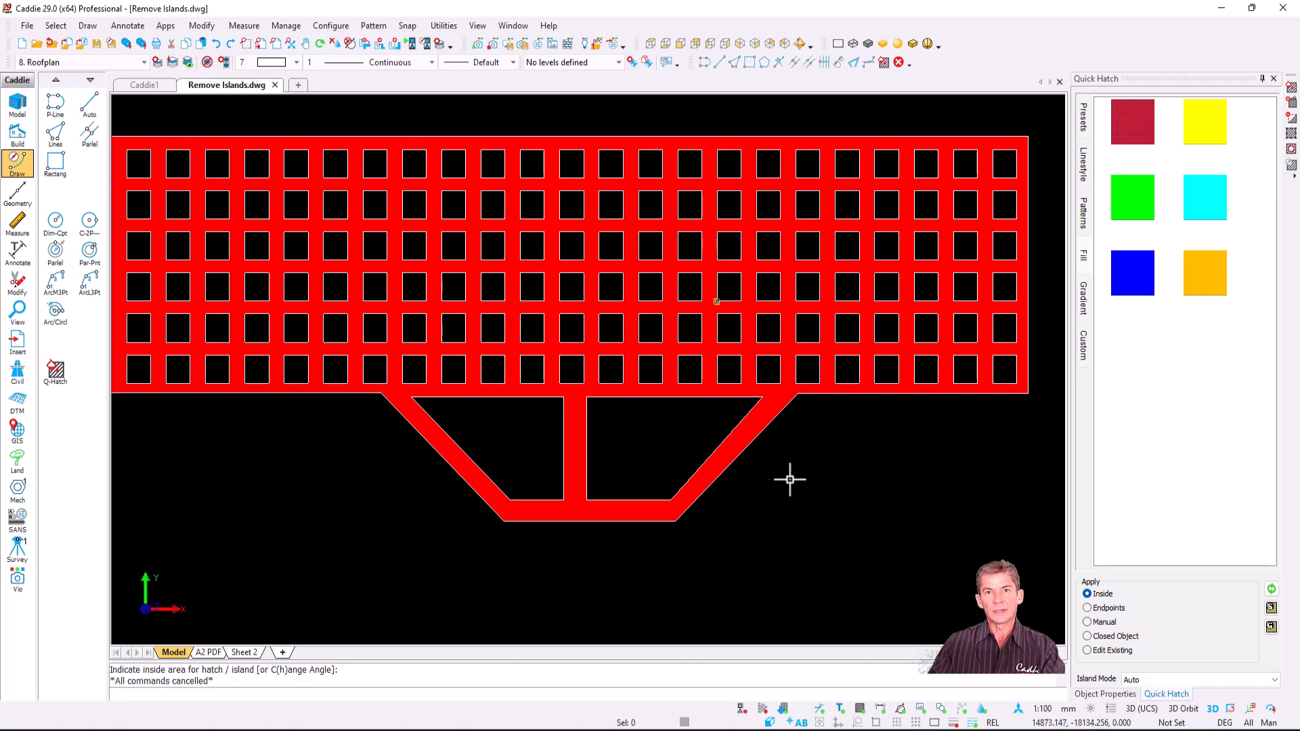
scroll(787, 478, "down", 1)
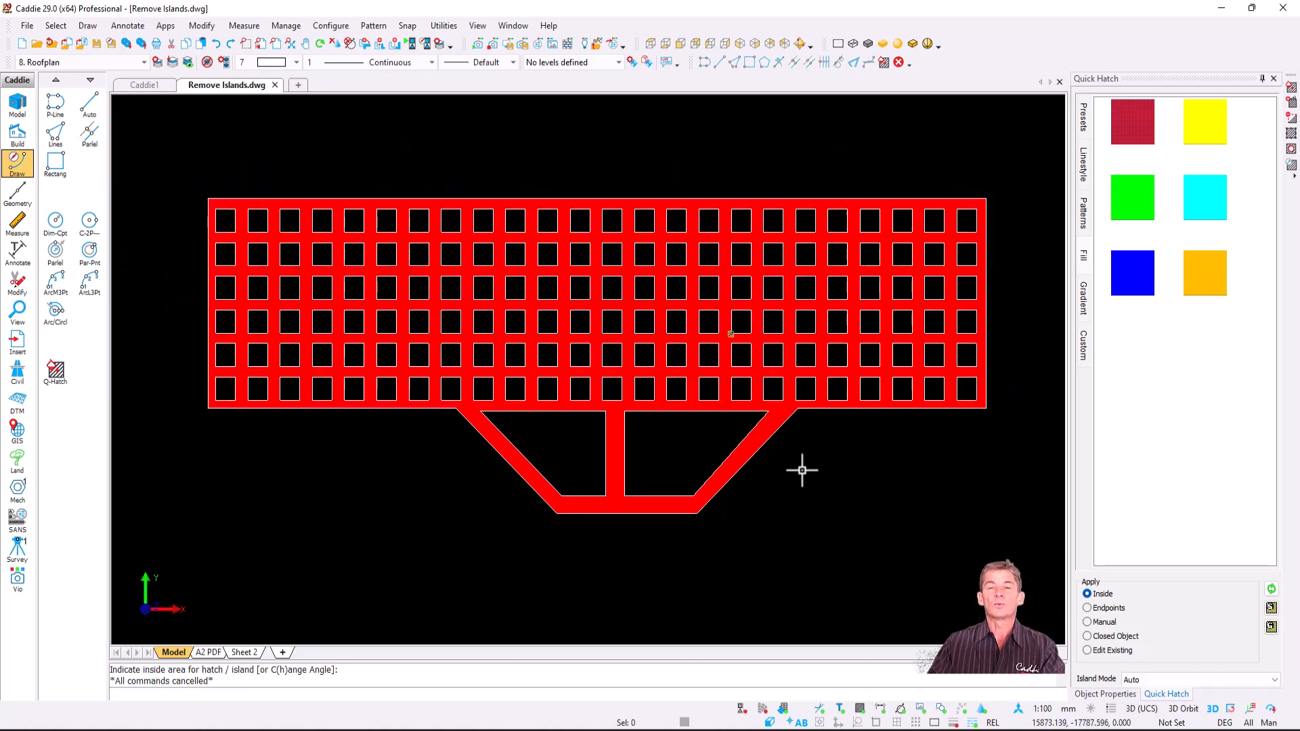
left_click(629, 272)
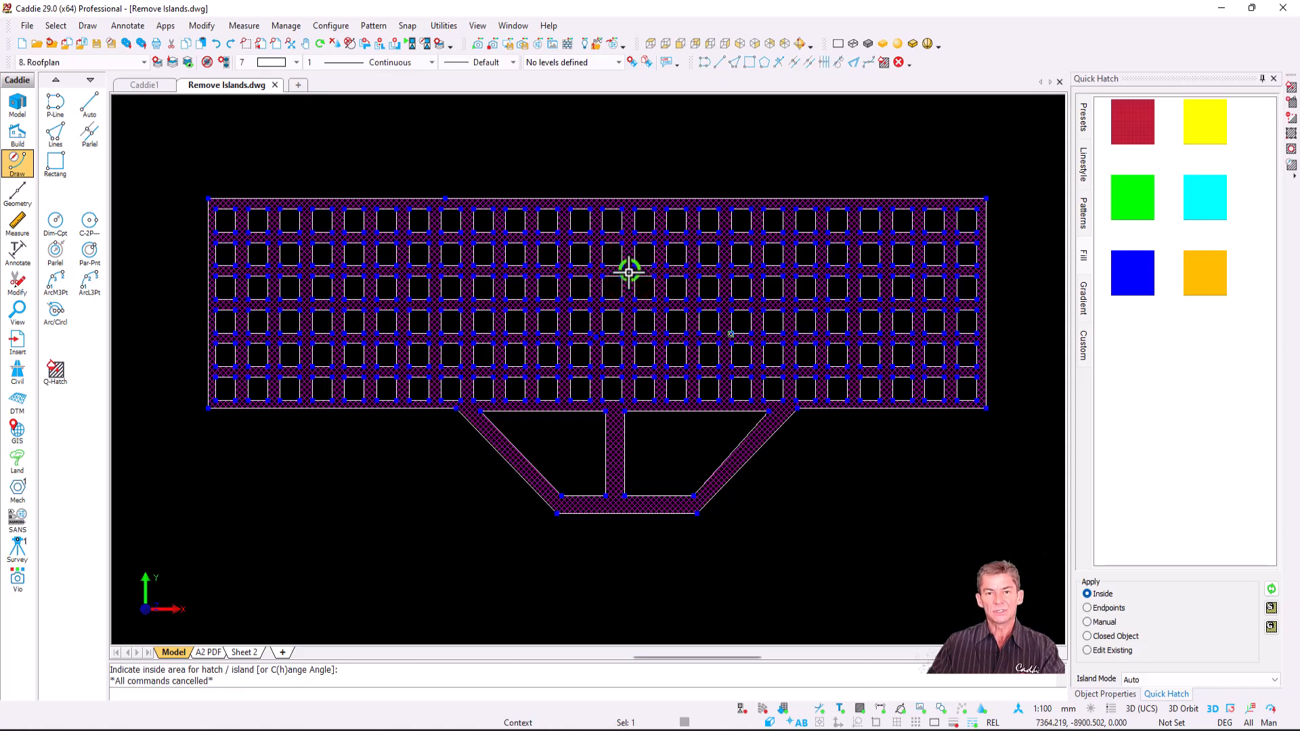
- Apply Remove All Islands so the red roof hatch fills the outline solidly
right_click(629, 272)
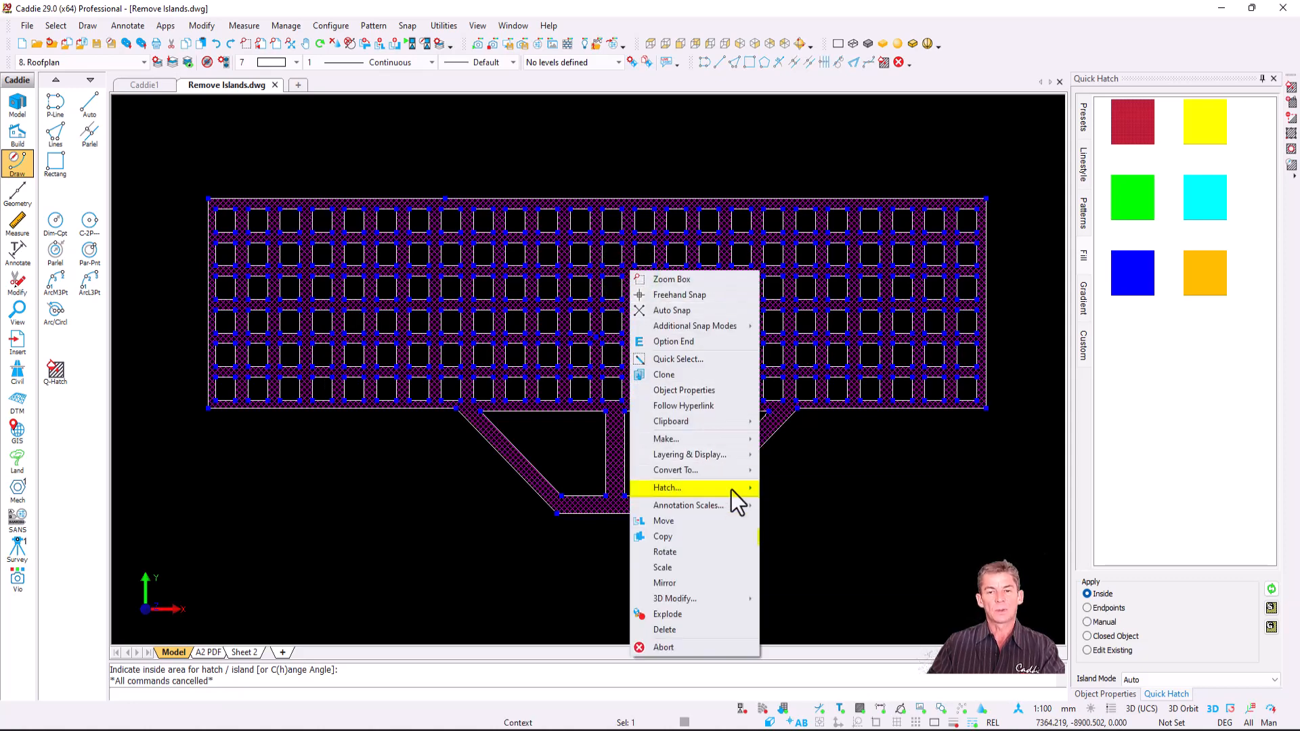
mouse_move(731, 490)
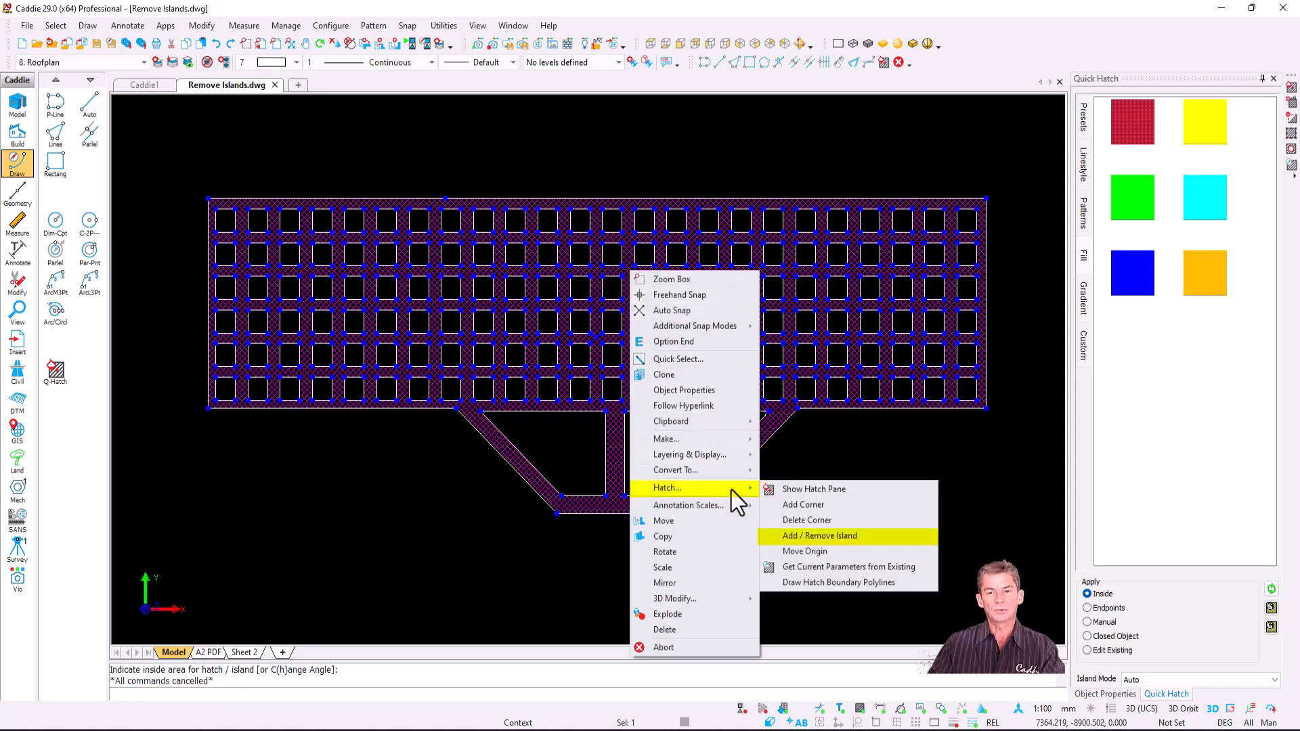
left_click(876, 541)
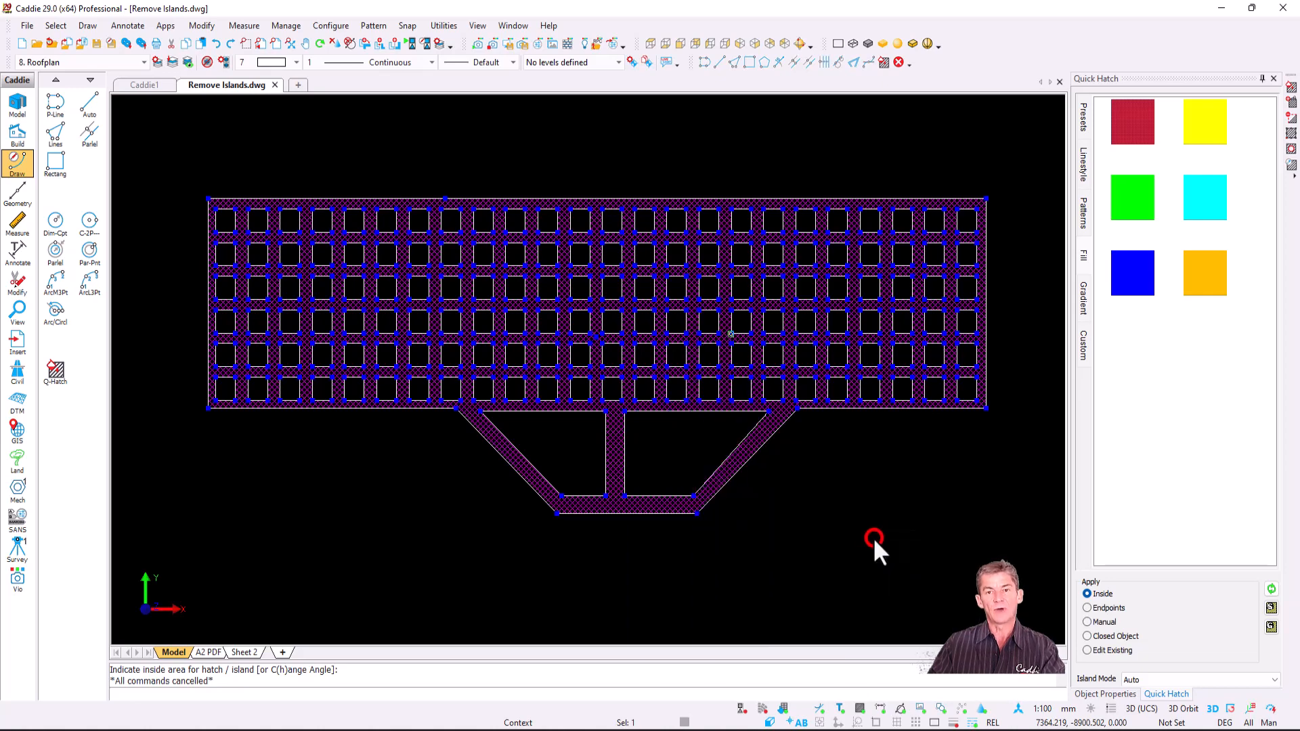
left_click_drag(926, 545, 574, 195)
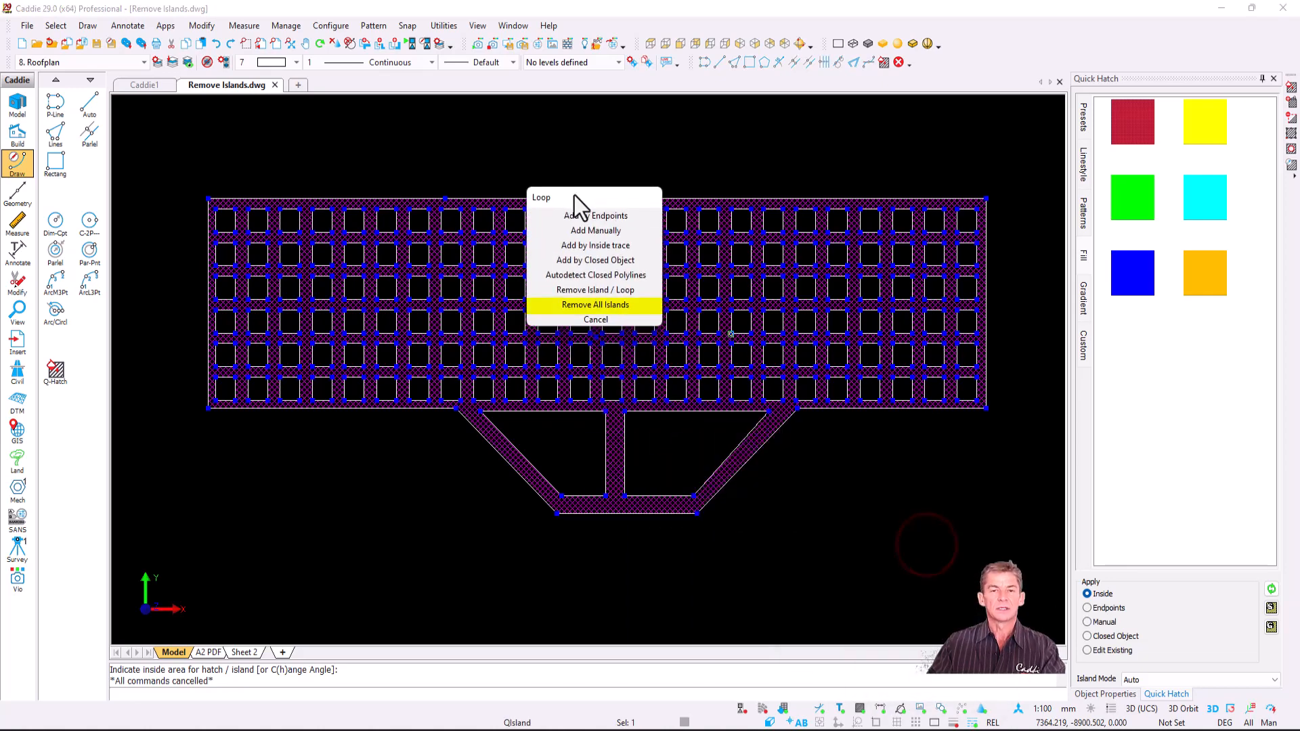
left_click(612, 305)
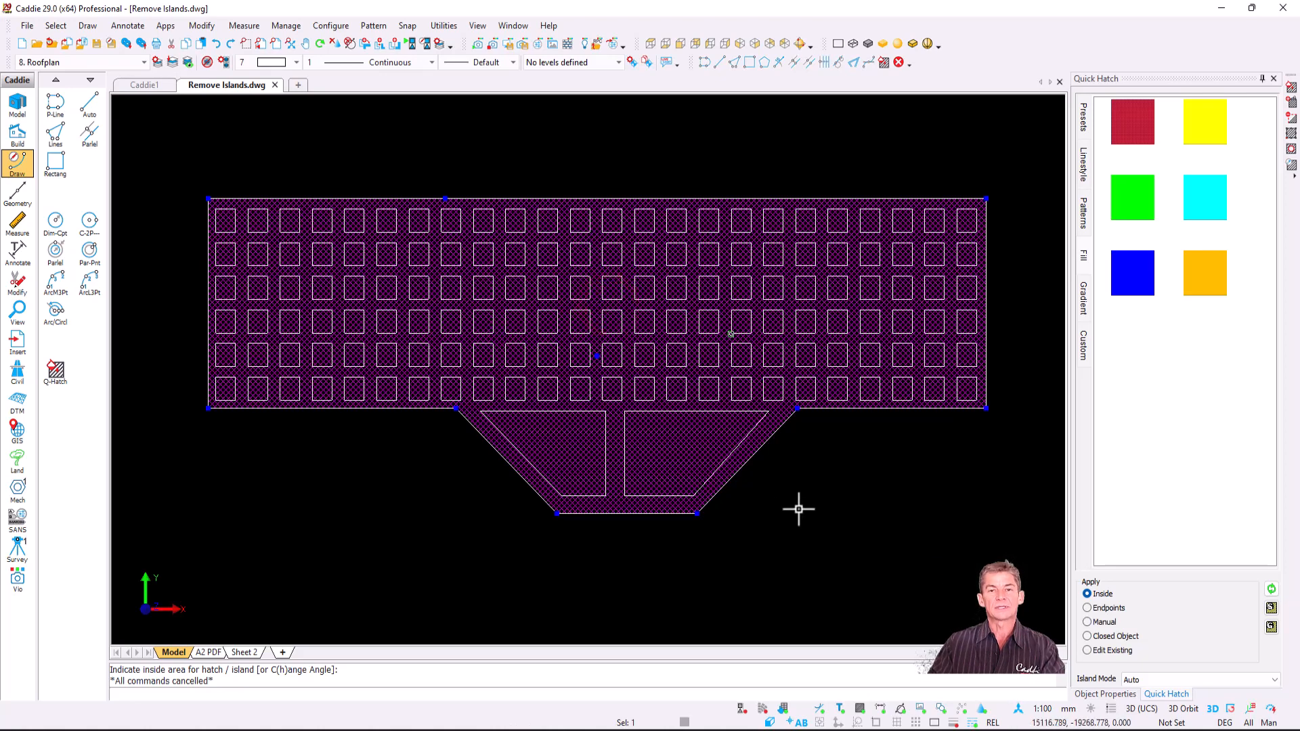
key("Escape")
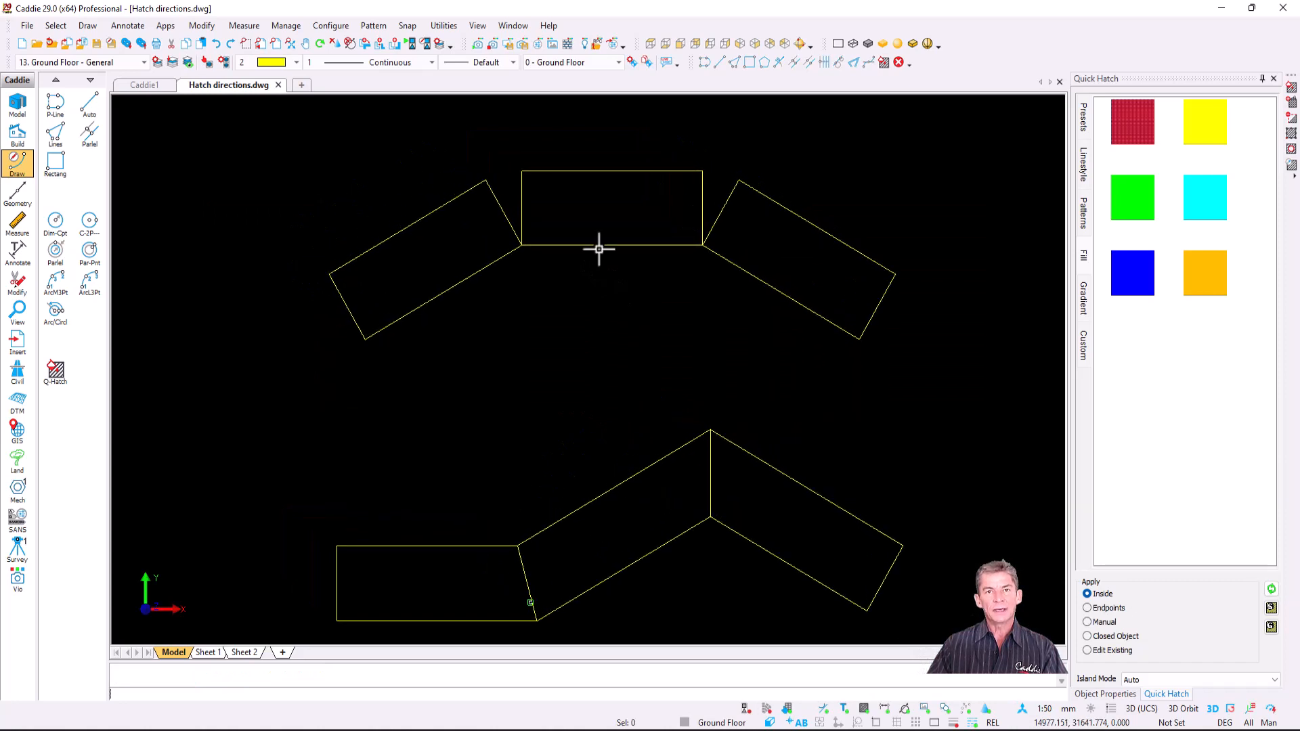
- Fill the middle rectangle with the AR-B816 brick pattern from Quick Hatch Patterns
scroll(557, 192, "up", 2)
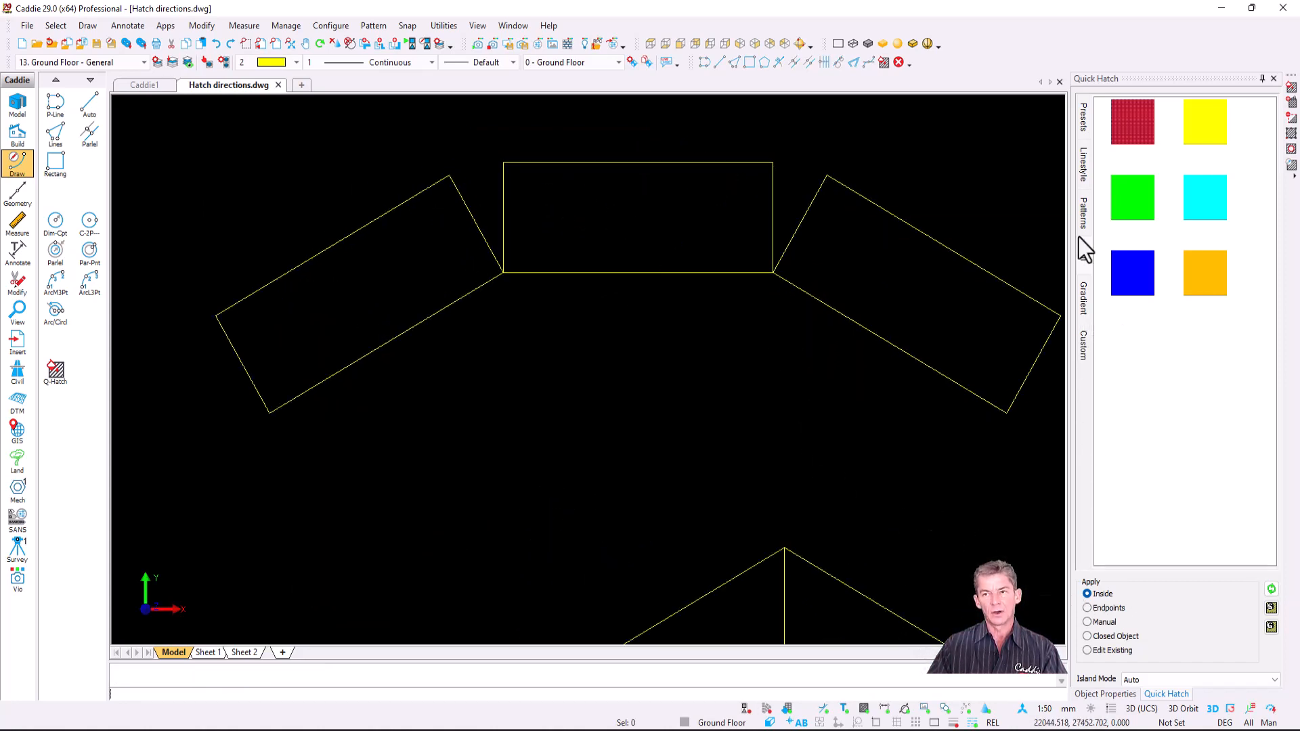
left_click(1086, 214)
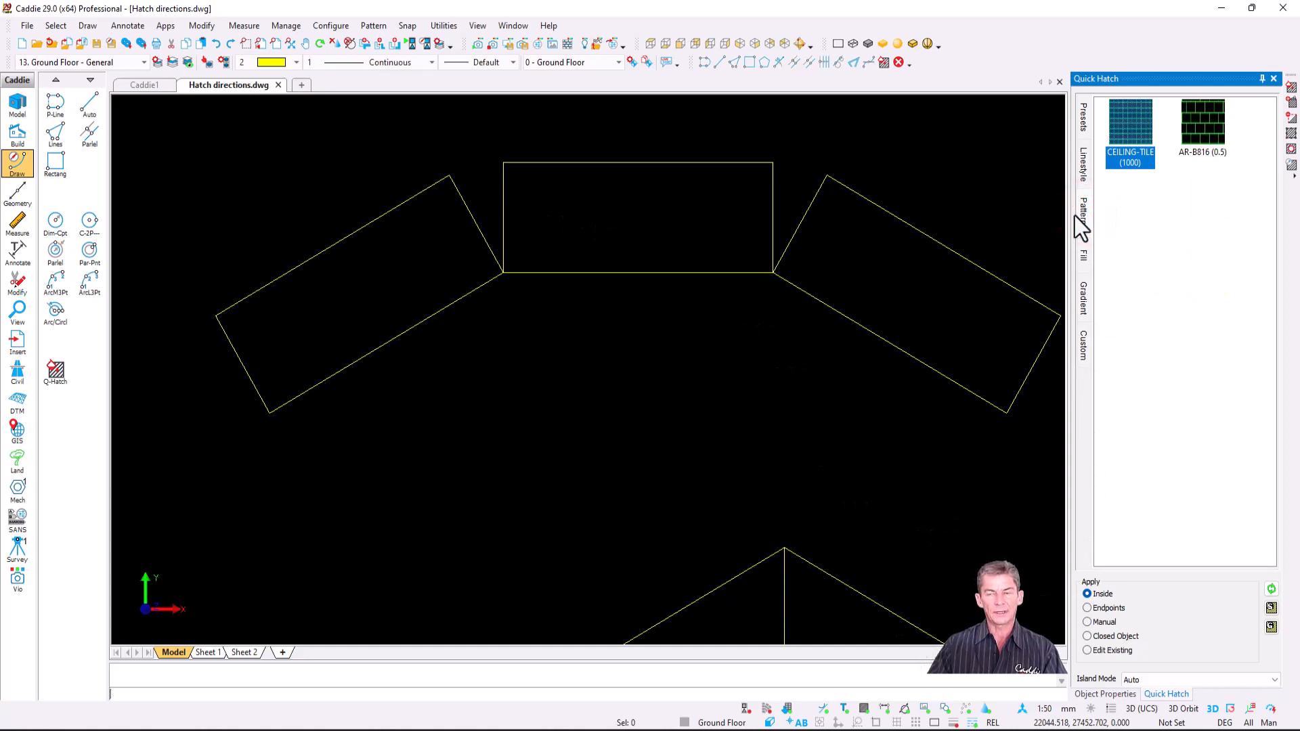
left_click(1204, 126)
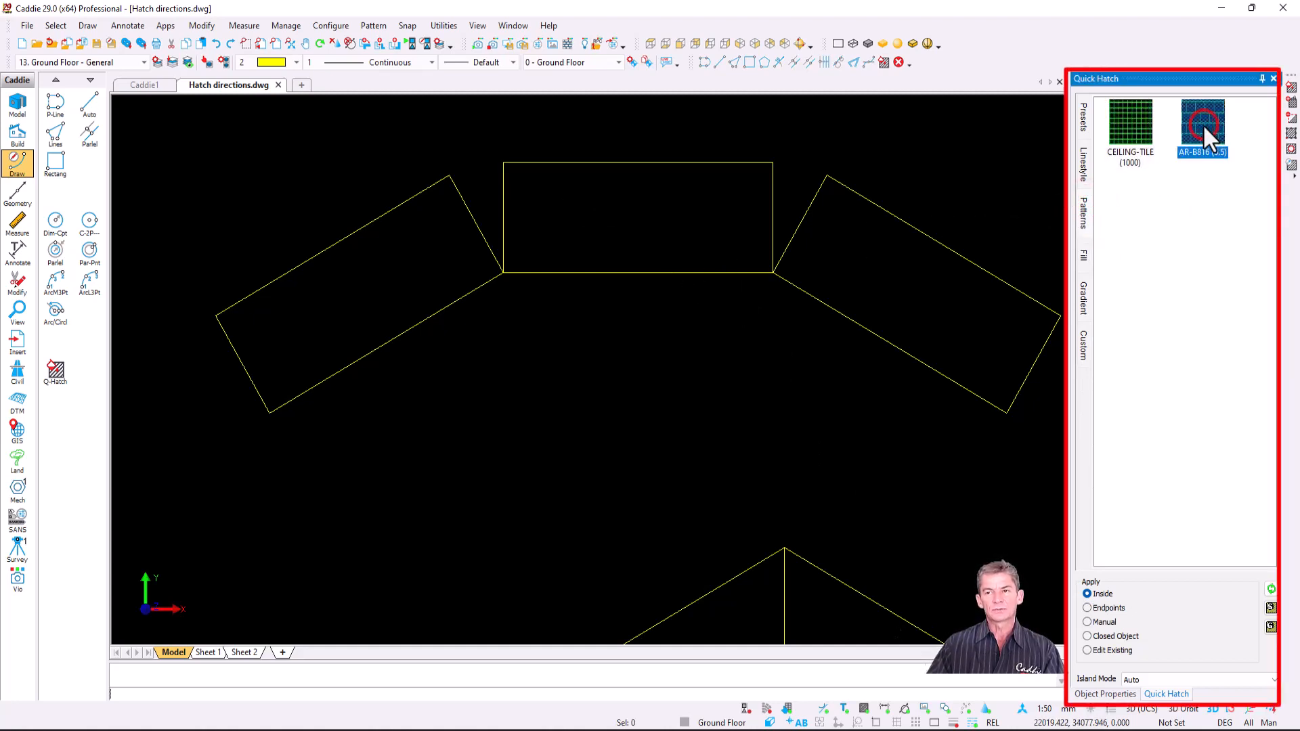
left_click_drag(1203, 124, 644, 218)
- Try a brick hatch in the left angled rectangle, then delete it
scroll(617, 174, "up", 2)
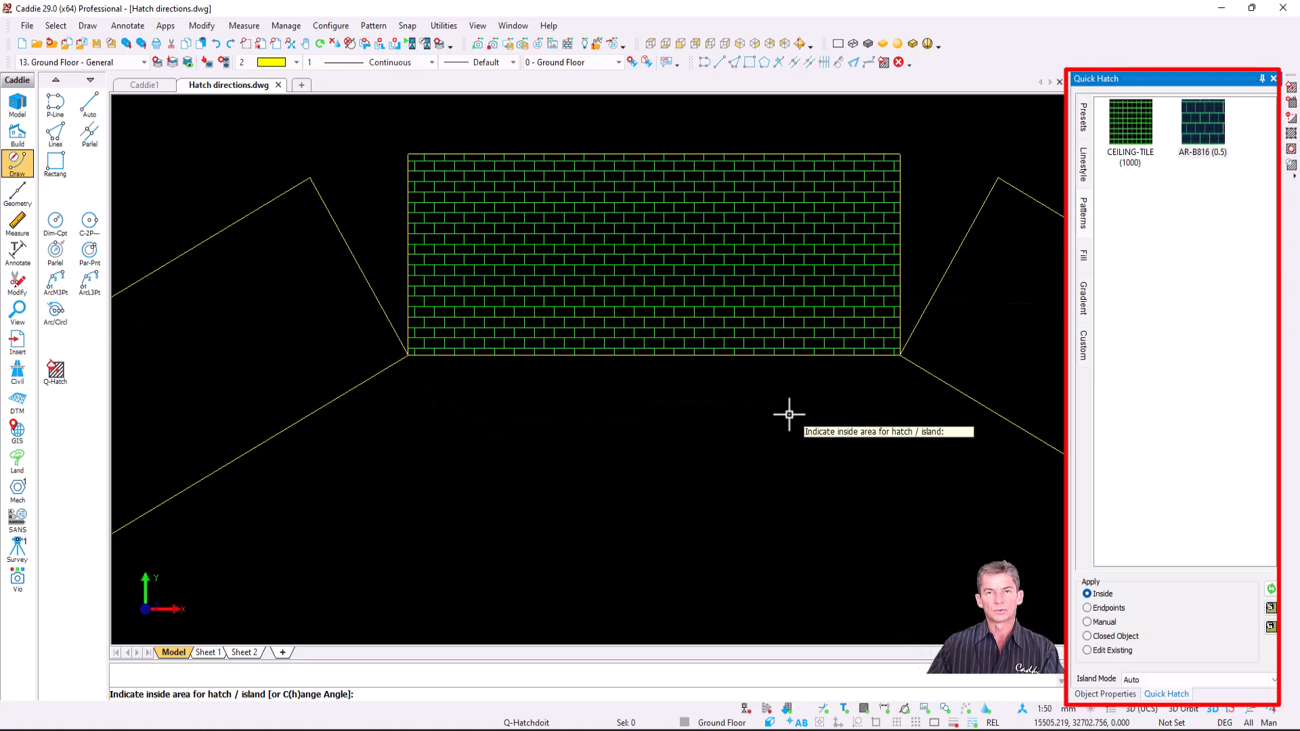
scroll(789, 414, "down", 2)
left_click_drag(1209, 127, 355, 388)
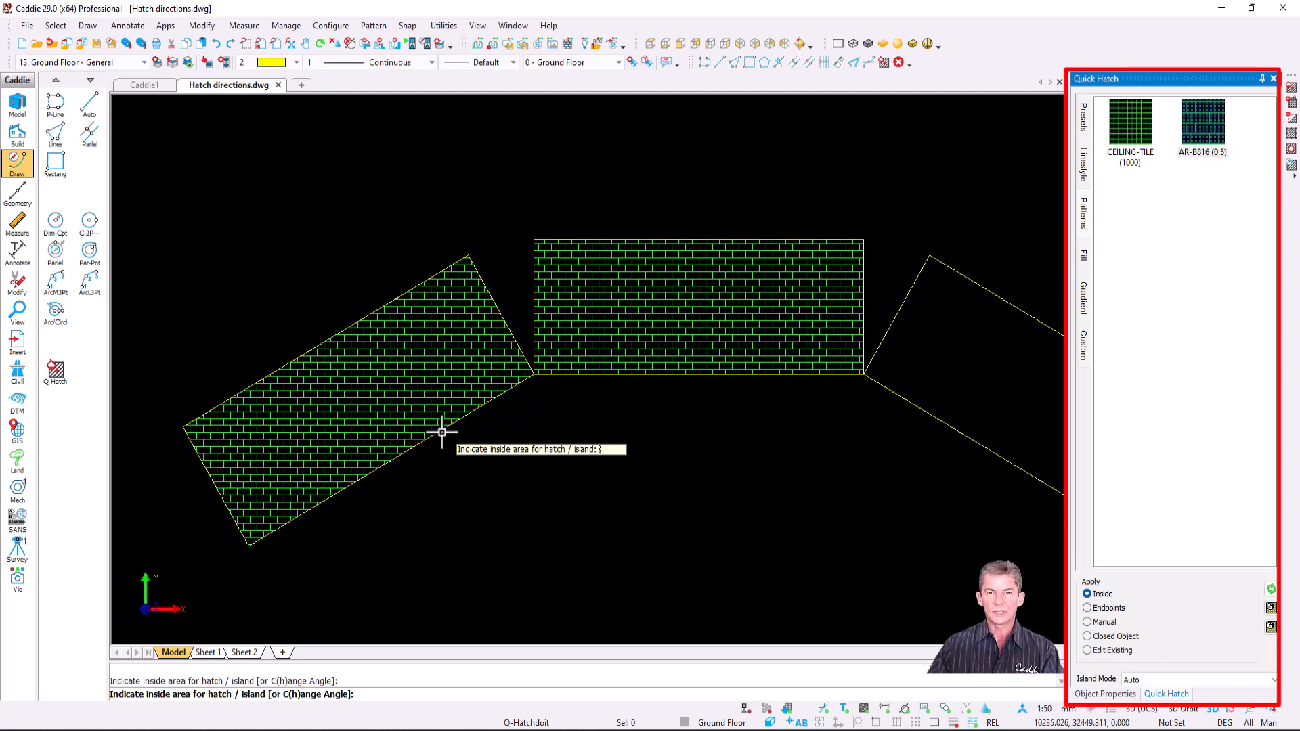
key("Escape")
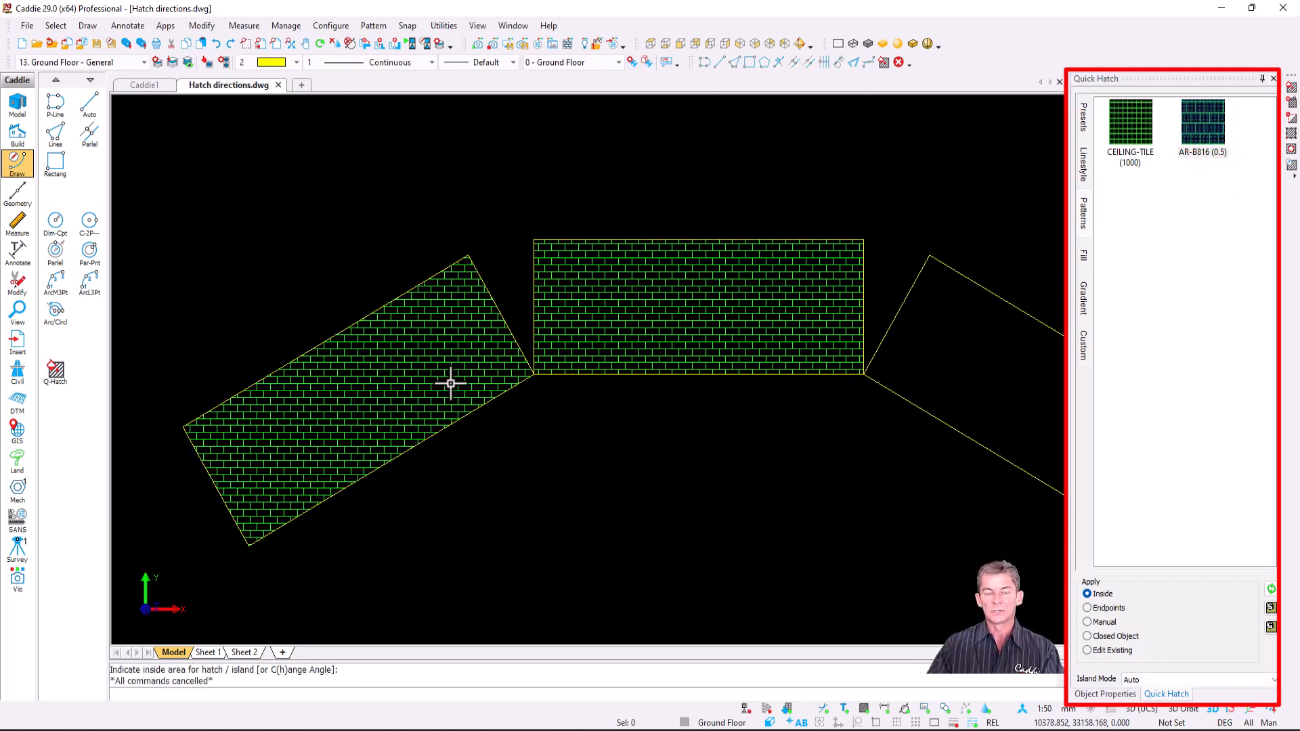
left_click(386, 397)
key("Delete")
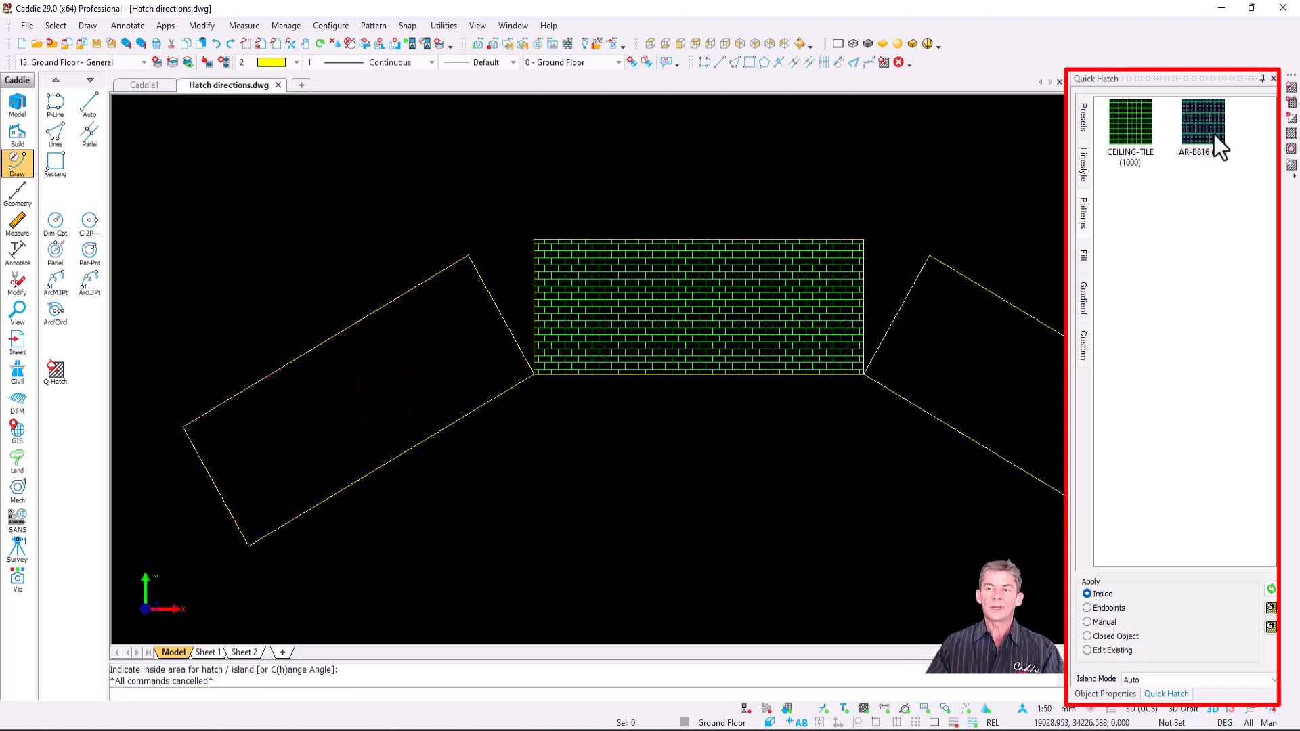
- Hatch the left angled rectangle with AR-B816, aligning the bricks to its long edge
mouse_move(1216, 135)
left_mouse_down()
mouse_move(391, 356)
mouse_move(333, 397)
left_mouse_up()
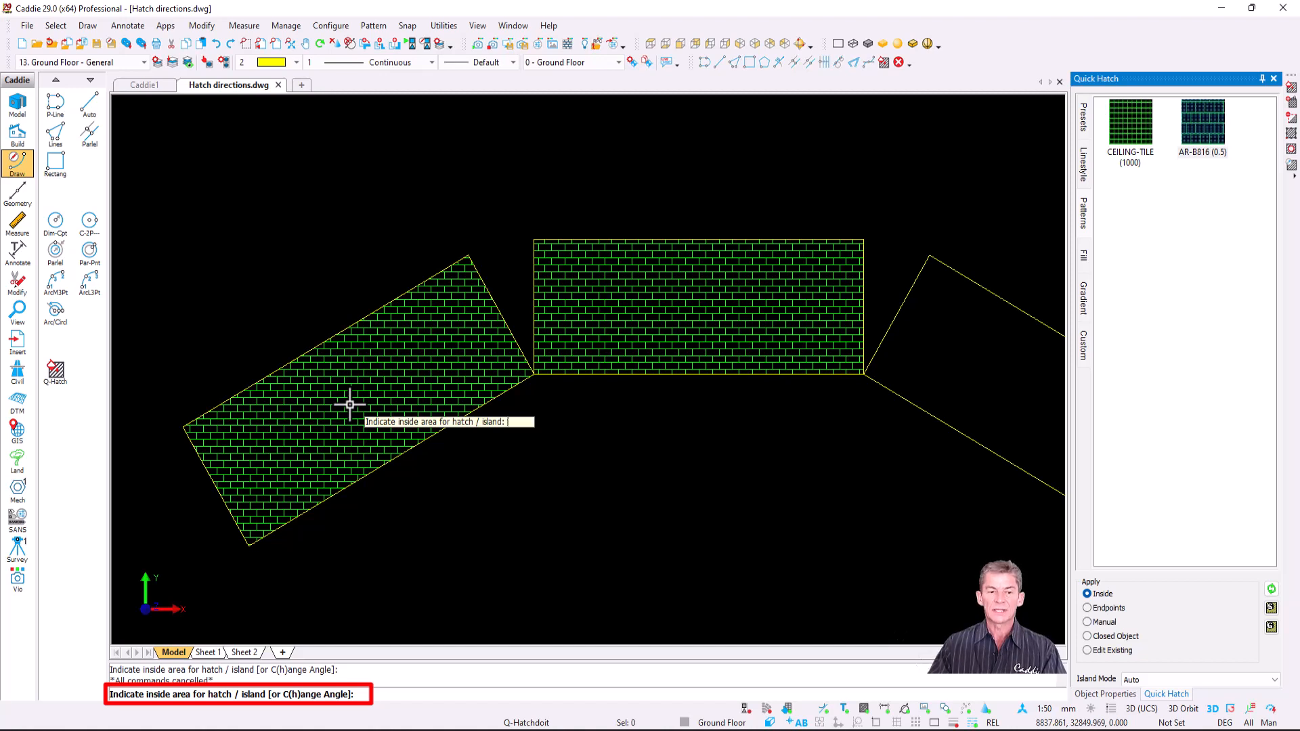
key("h")
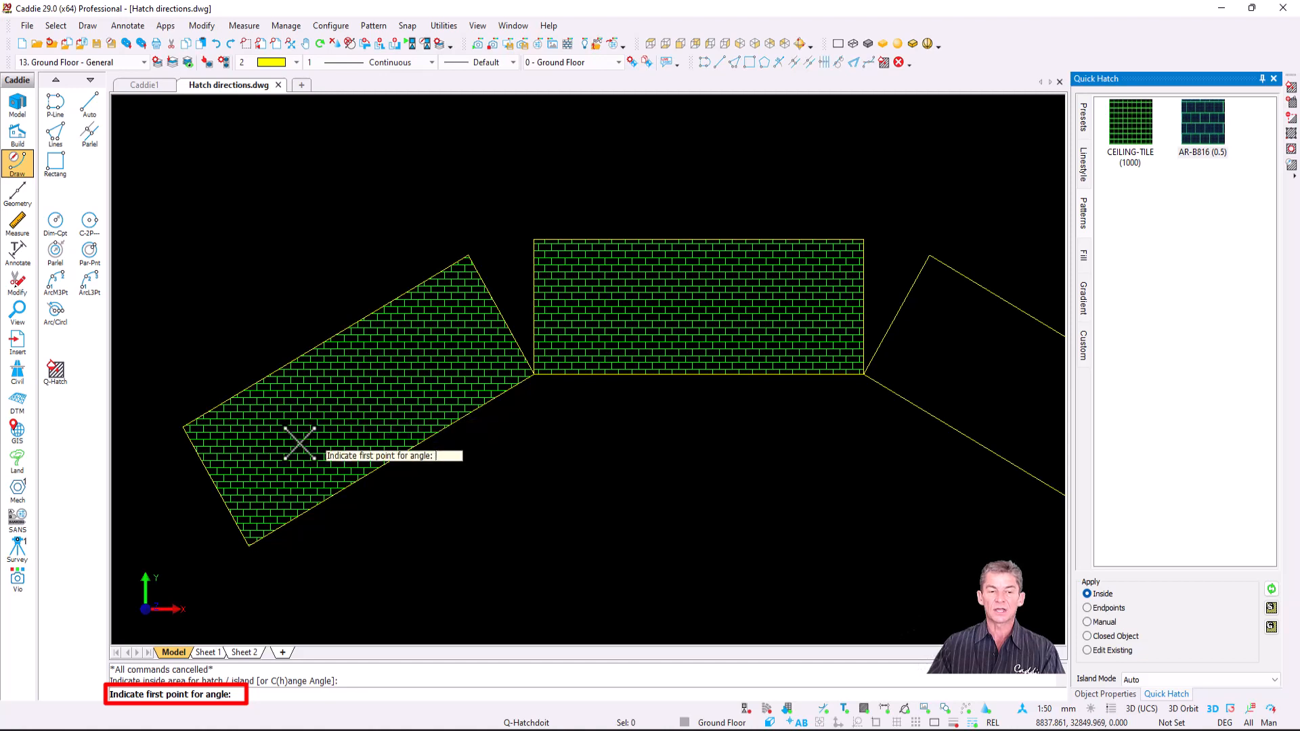
left_click(252, 546)
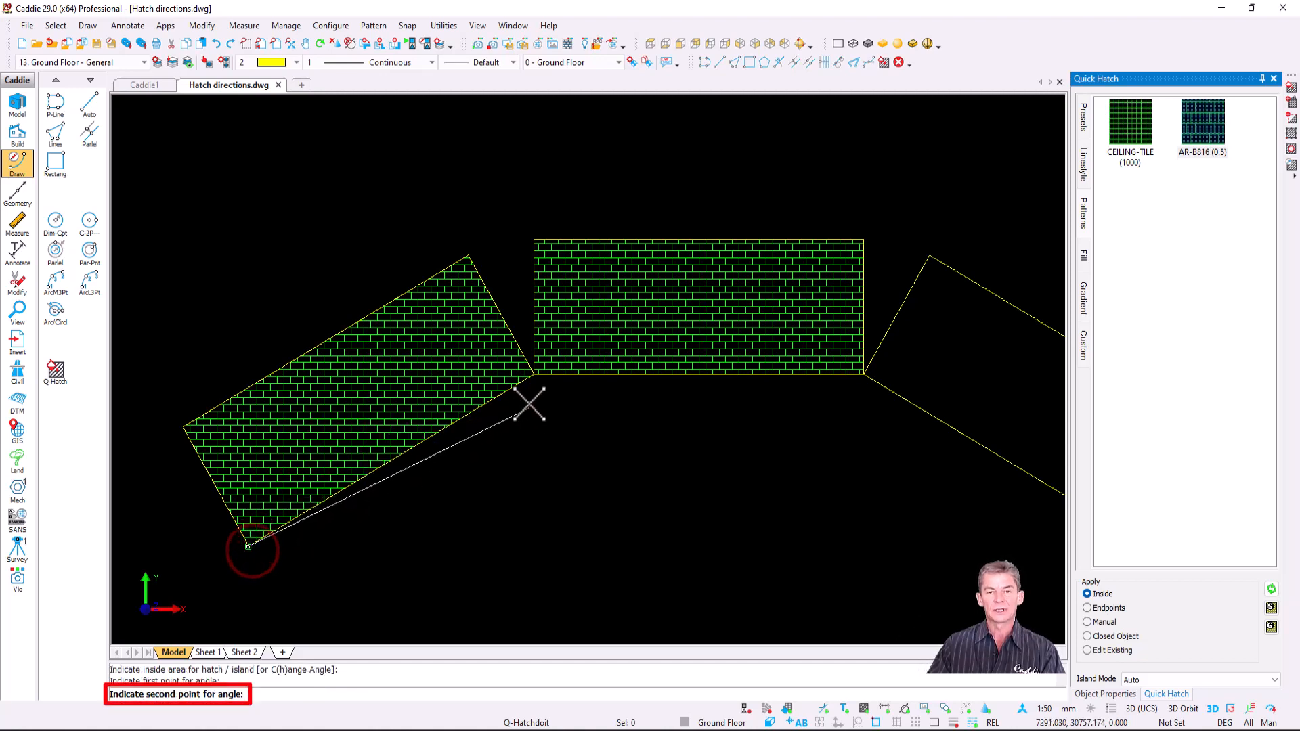
left_click(532, 375)
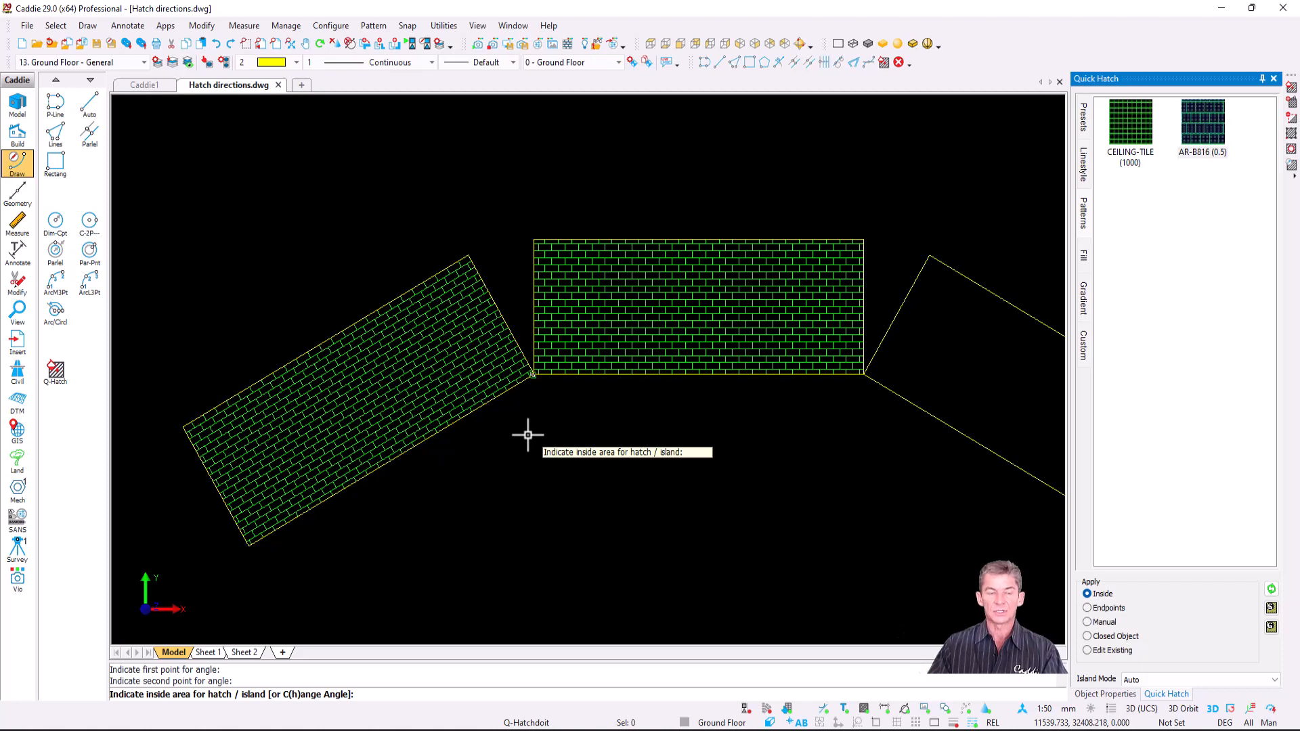
- Hatch the right tilted rectangle with AR-B816 aligned to its lower edge
middle_click_drag(755, 457, 563, 455)
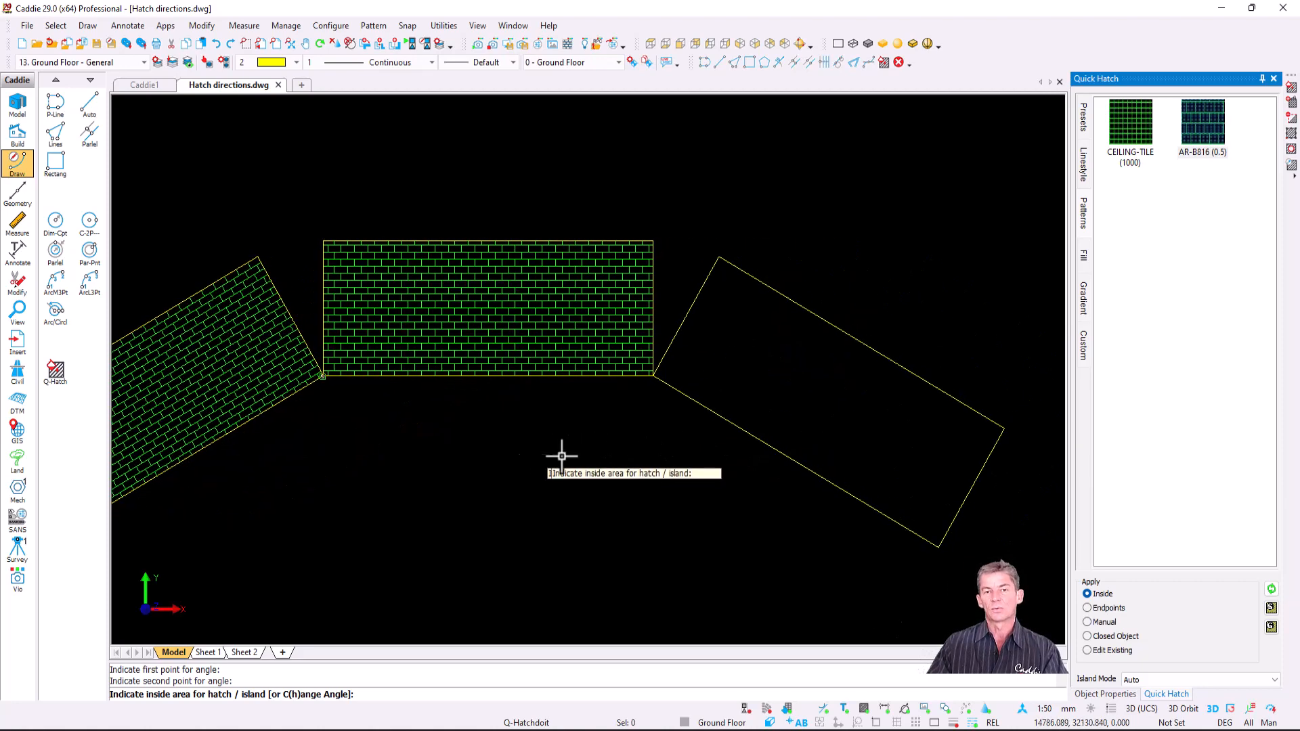
left_click(1199, 119)
left_click(826, 394)
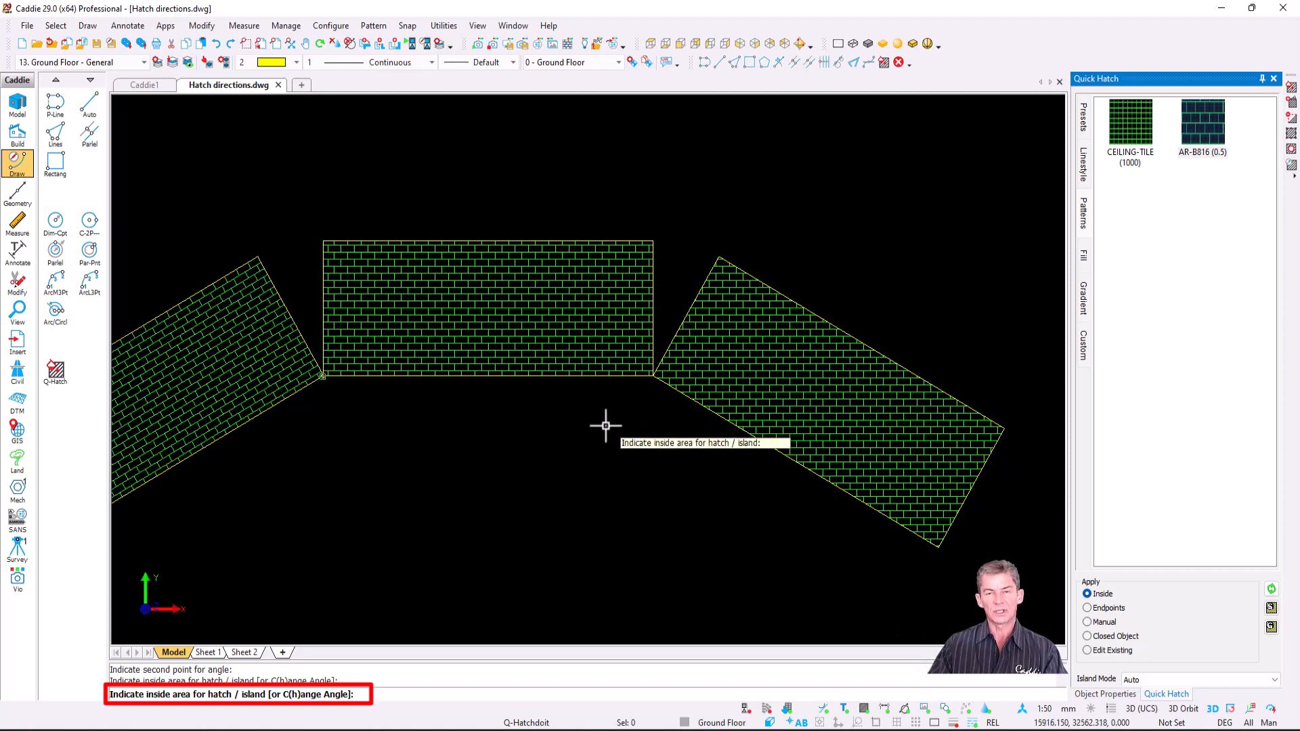
key("h")
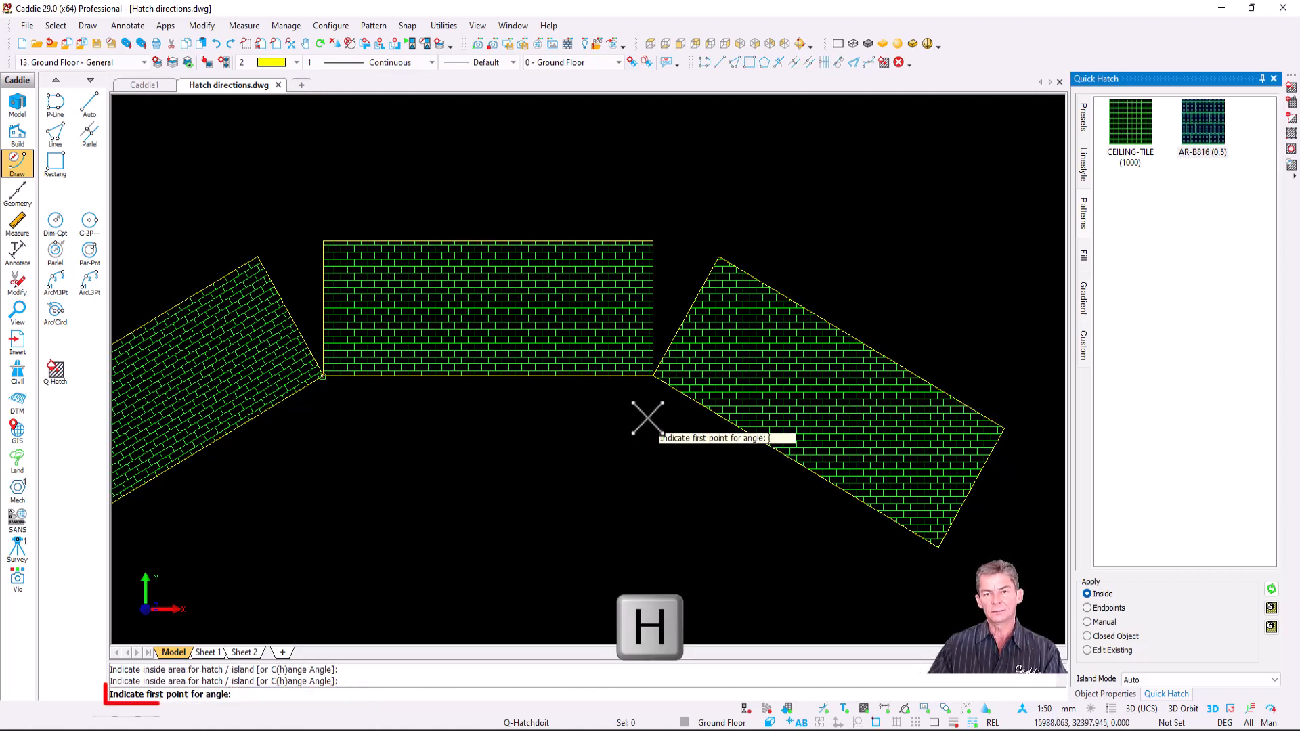
left_click(656, 375)
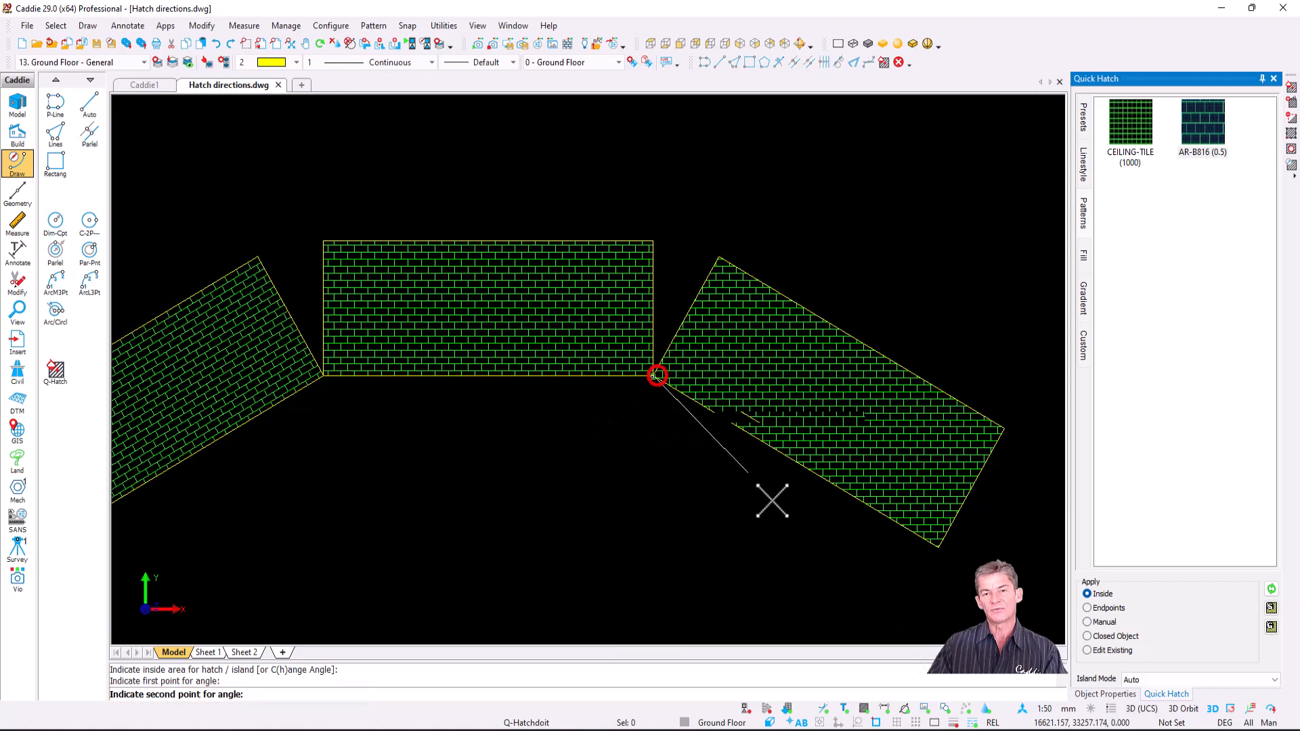
left_click(936, 546)
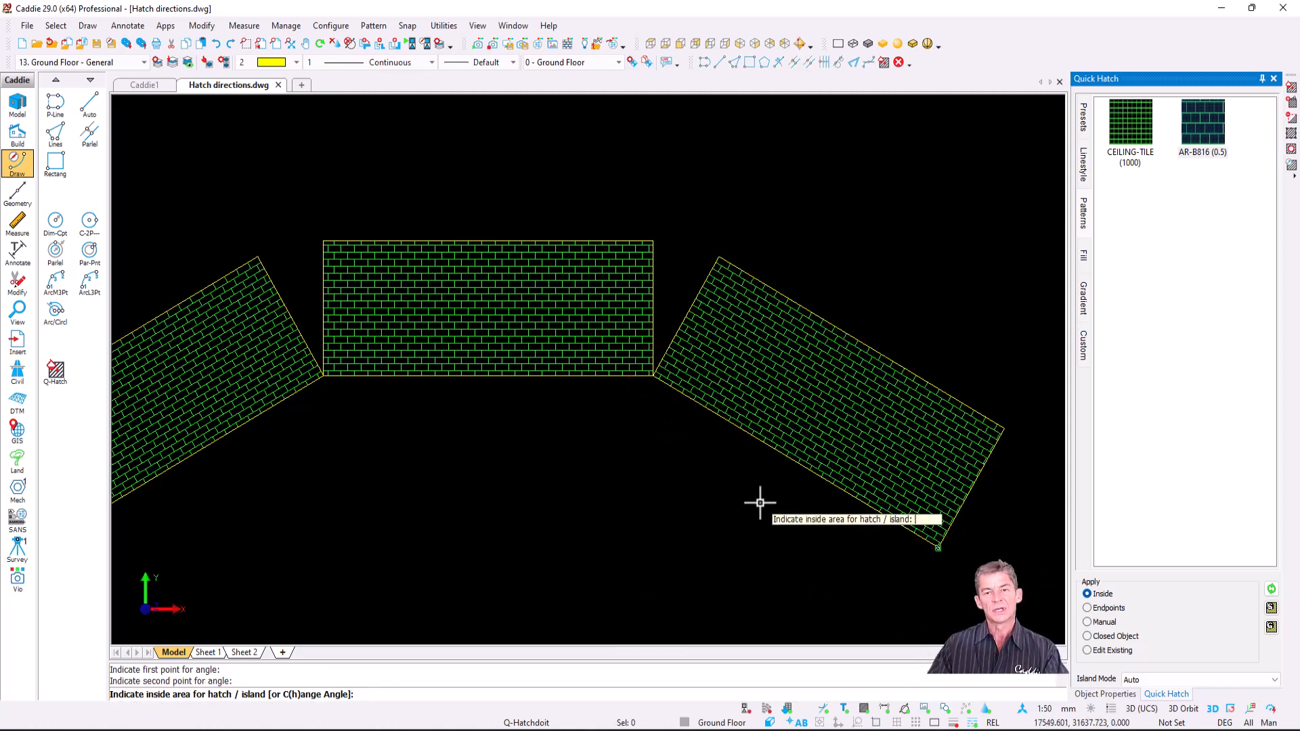
key("Escape")
- Pan and zoom to bring the three empty outlines into view
scroll(735, 493, "down", 2)
mouse_move(734, 492)
middle_mouse_down()
mouse_move(772, 343)
mouse_move(751, 190)
middle_mouse_up()
scroll(678, 539, "up", 2)
middle_click_drag(669, 539, 650, 489)
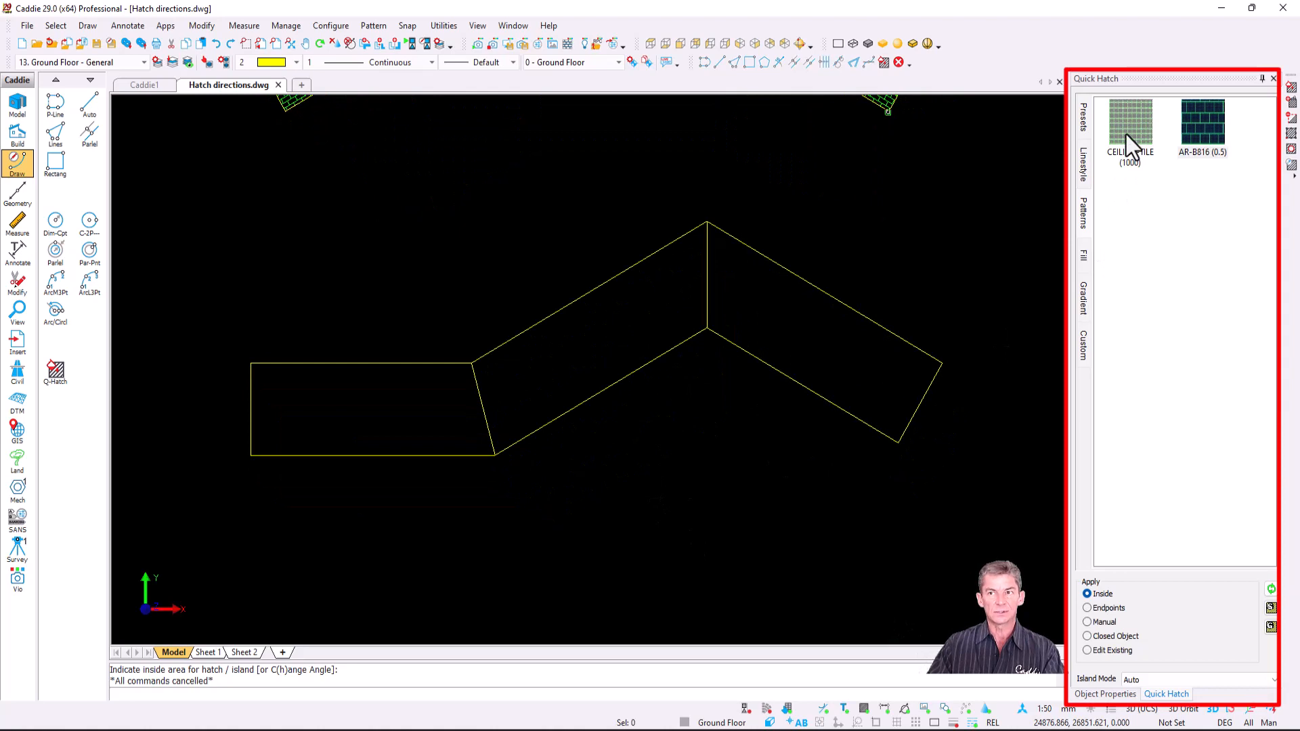
- Fill the left and middle outlines with CEILING-TILE, angling the middle hatch to its edge
mouse_move(1135, 120)
left_mouse_down()
mouse_move(728, 230)
mouse_move(373, 398)
left_mouse_up()
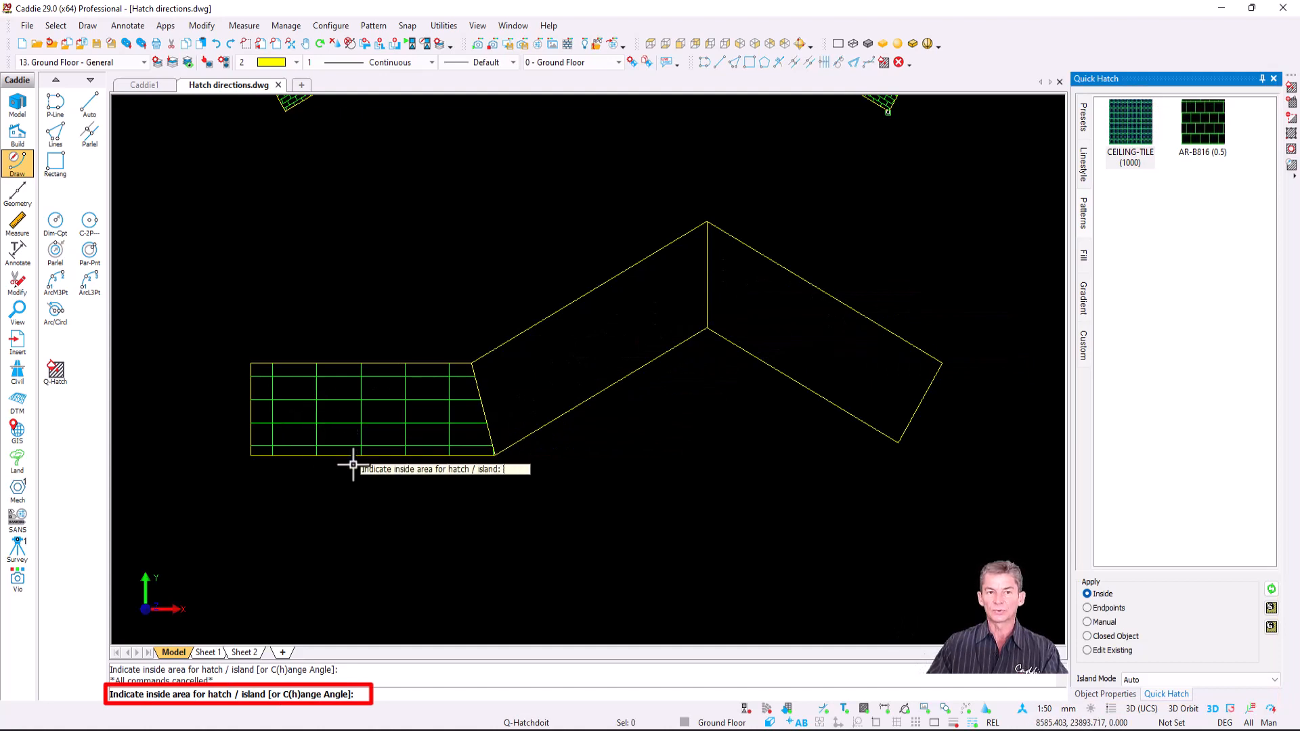
left_click(612, 344)
scroll(611, 338, "up", 1)
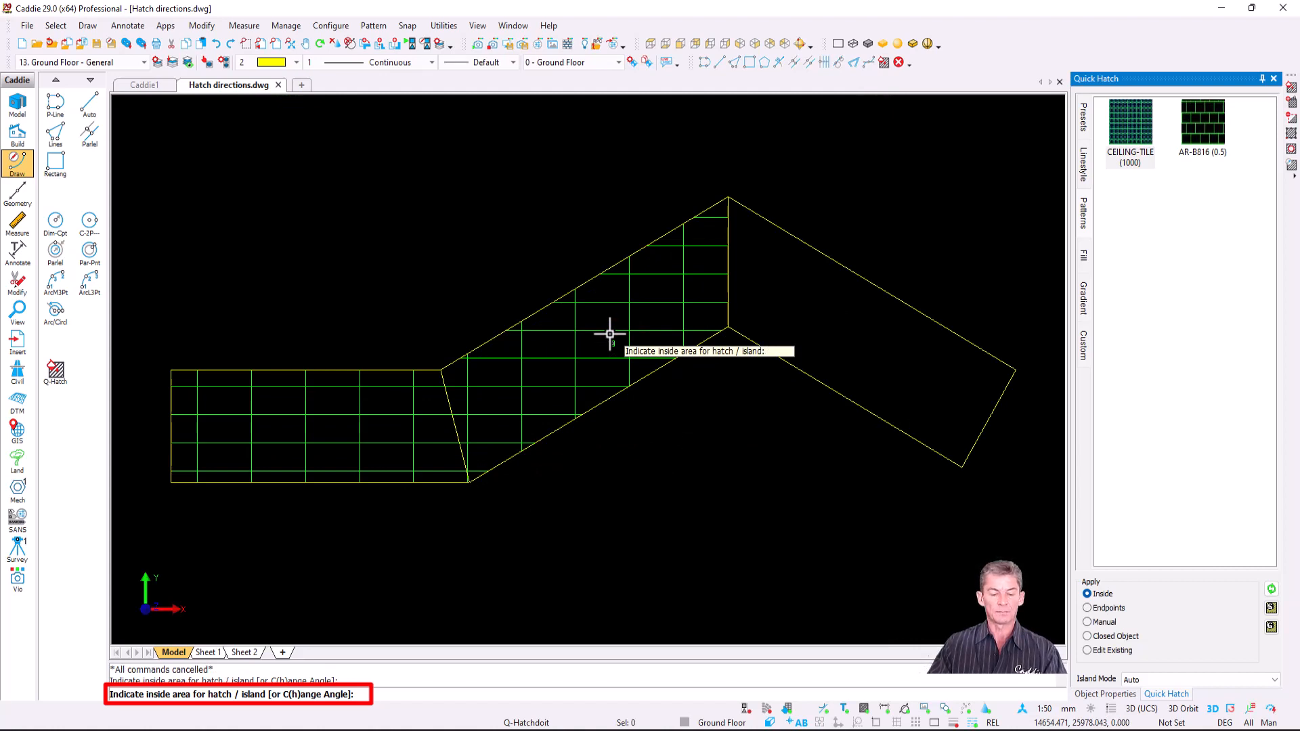
key("h")
left_click(474, 494)
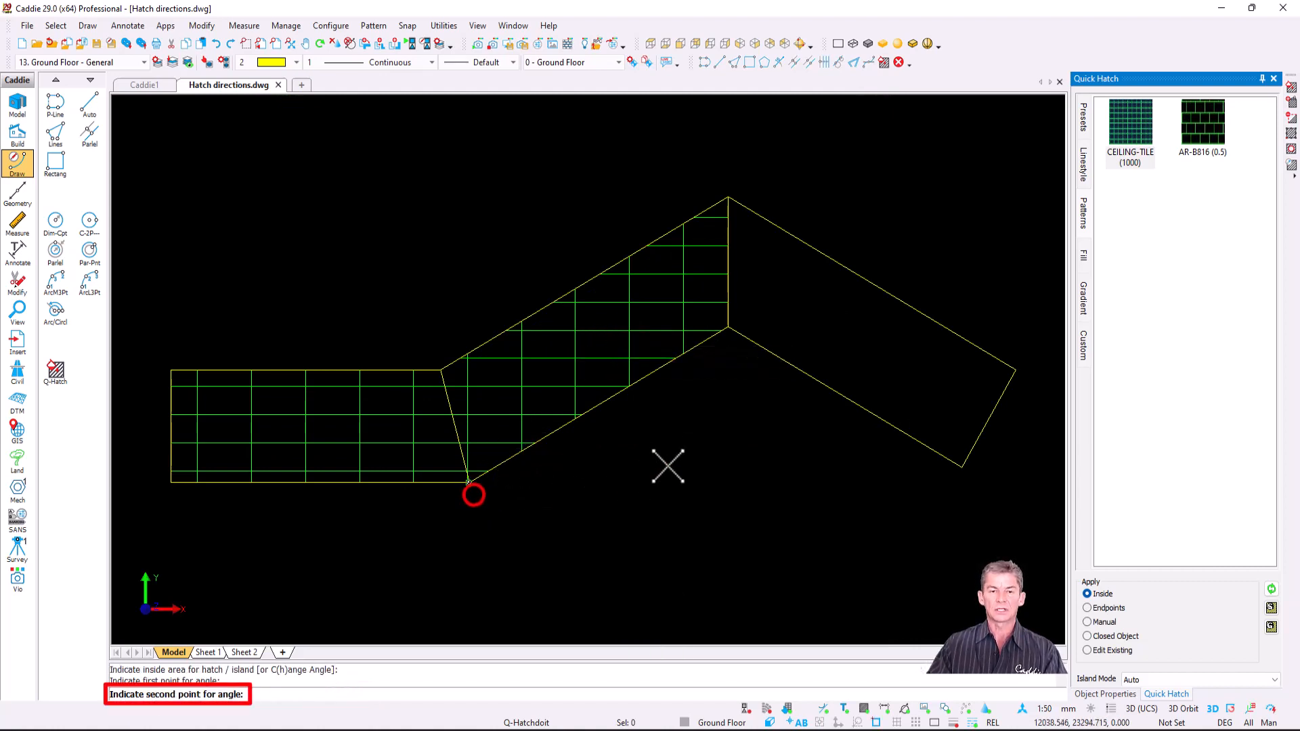
left_click(728, 328)
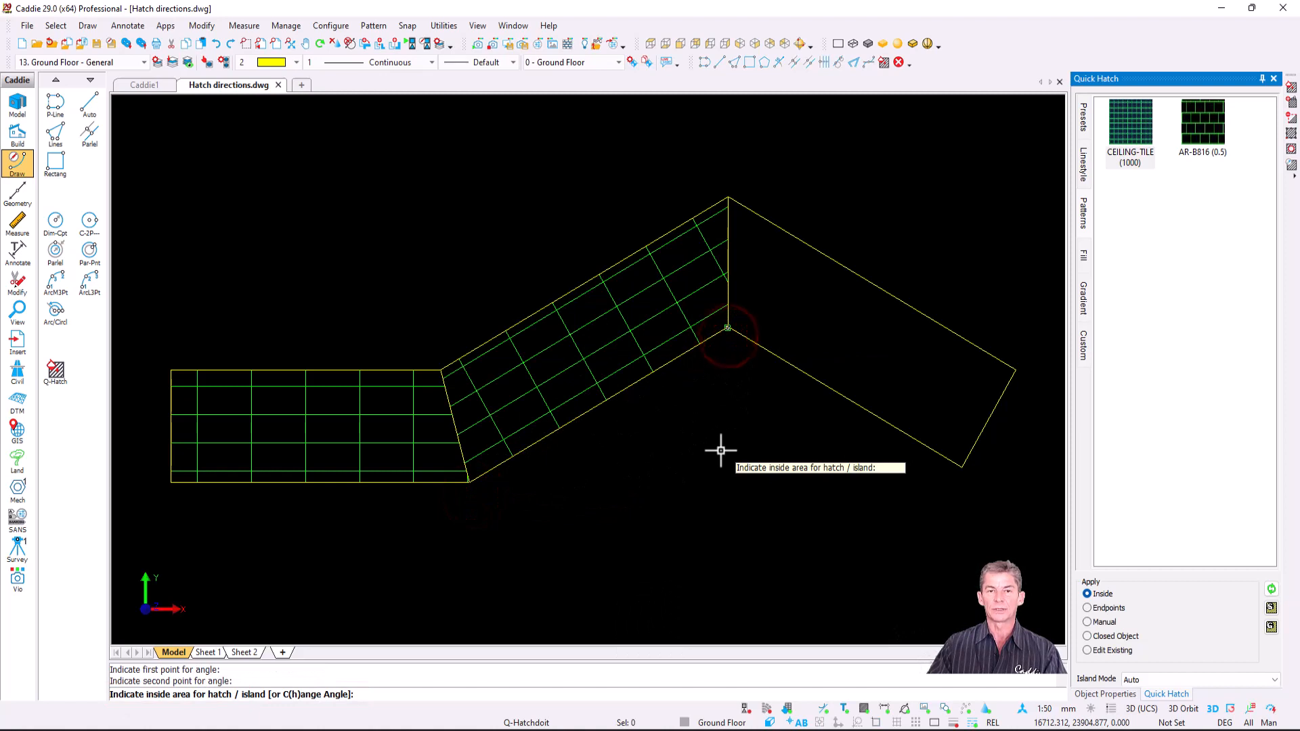
- Fill the right shape with CEILING-TILE aligned to its lower edge
left_click(866, 339)
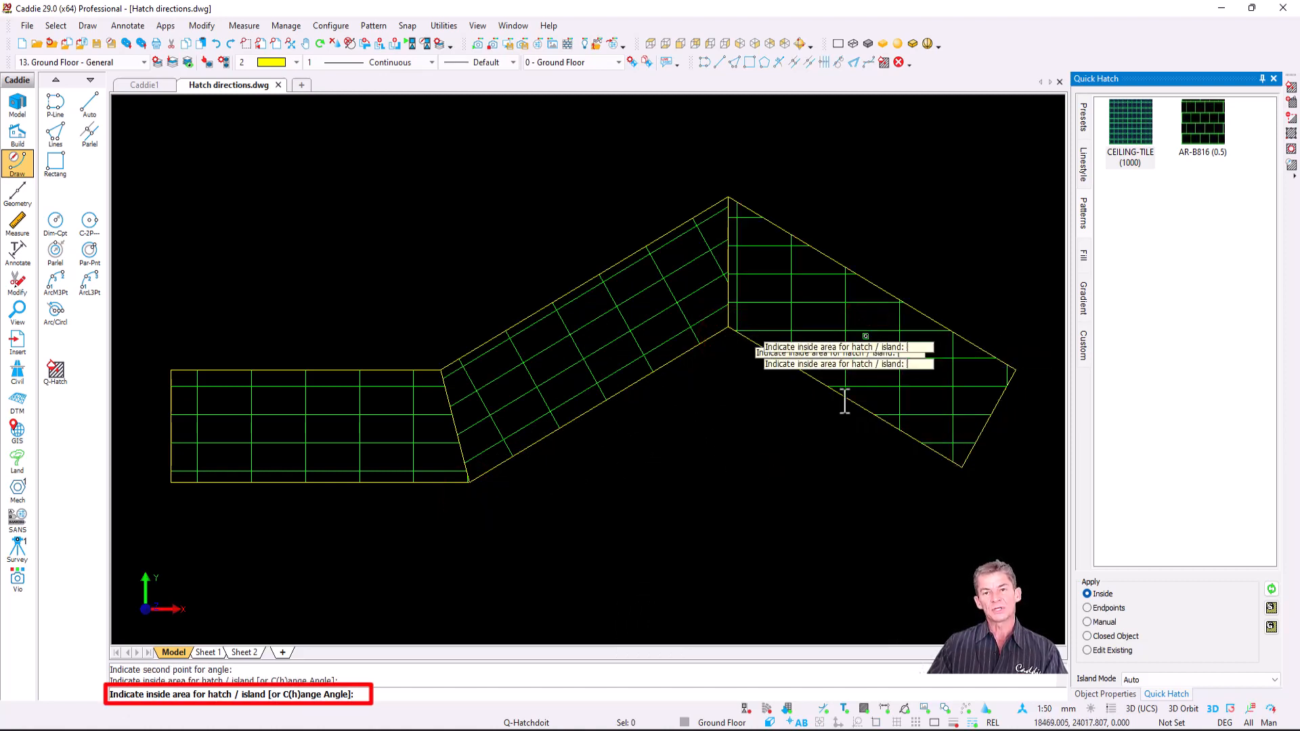
key("h")
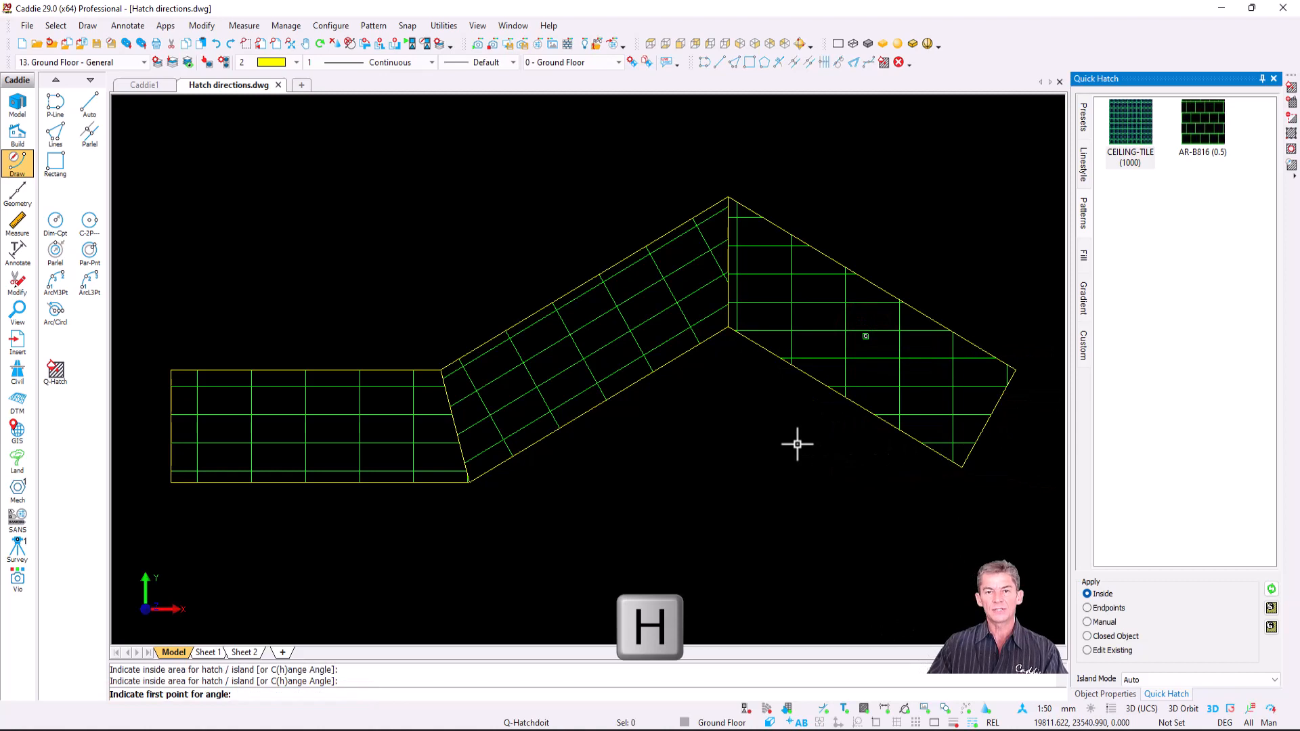
left_click(725, 326)
left_click(959, 466)
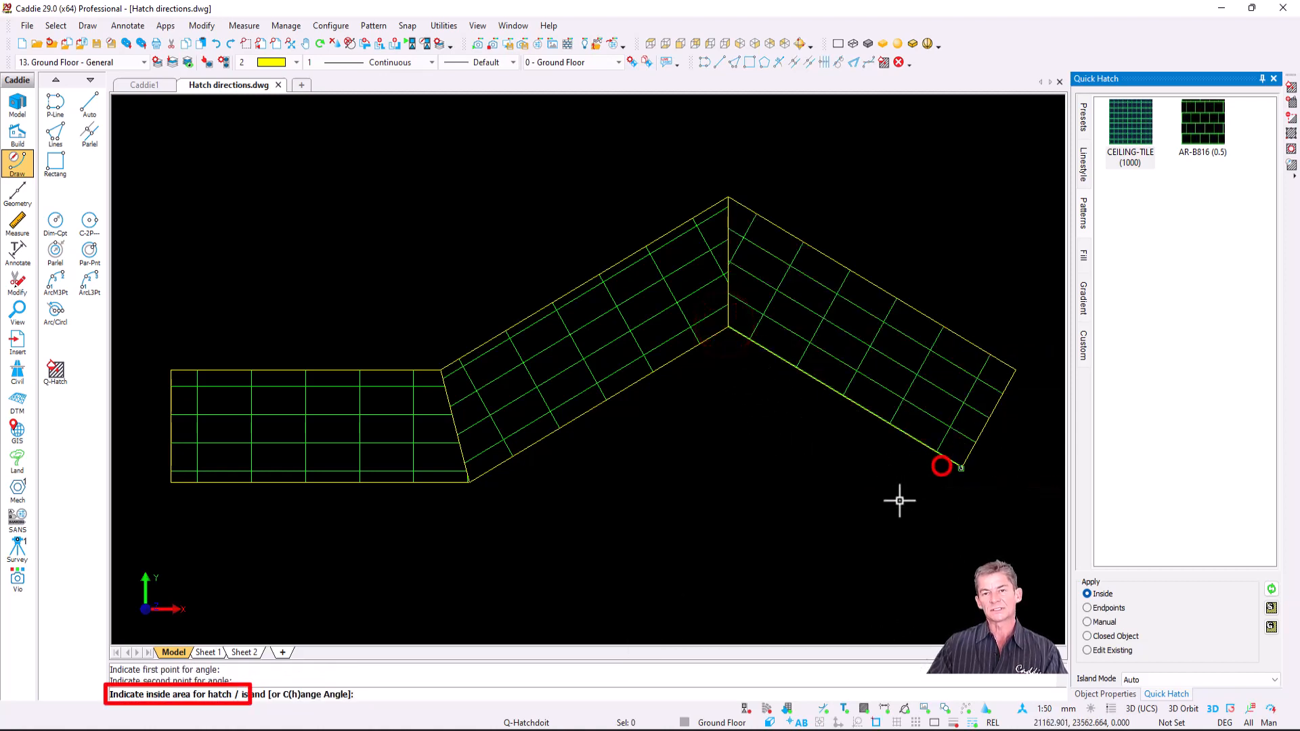
key("Escape")
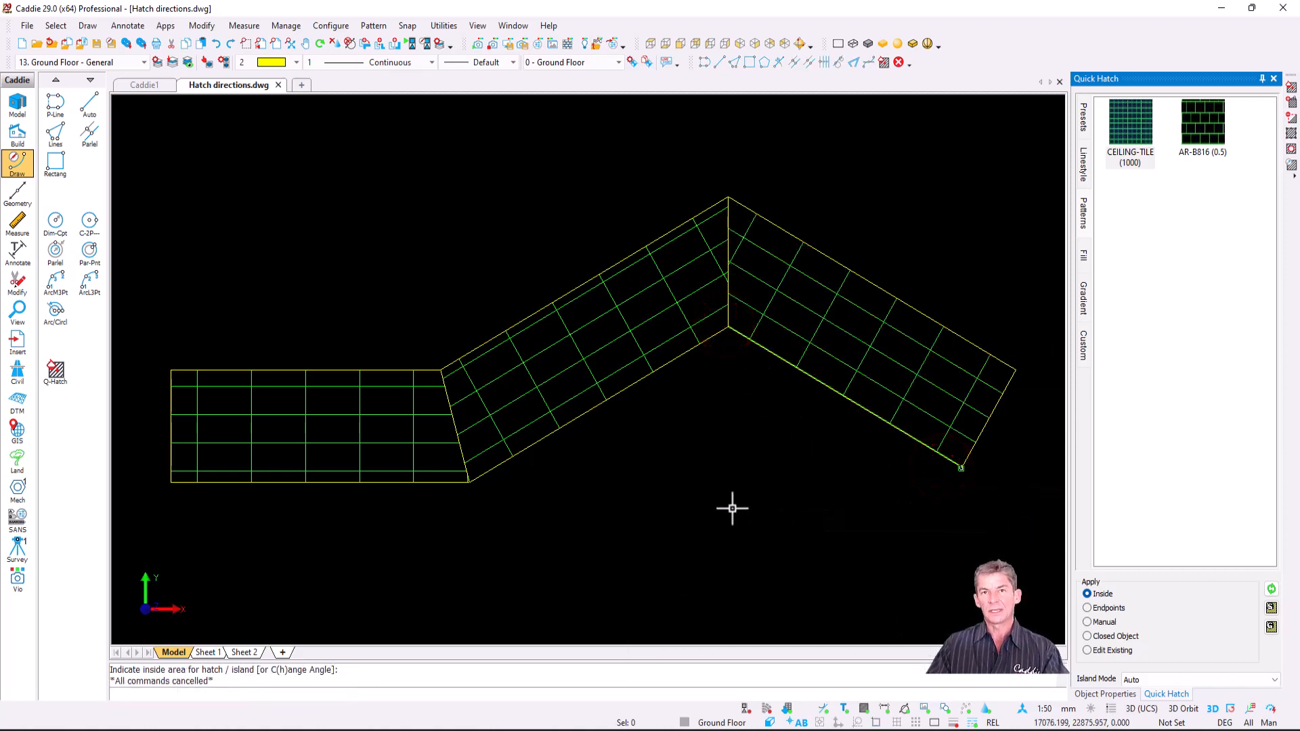
scroll(802, 272, "up", 3)
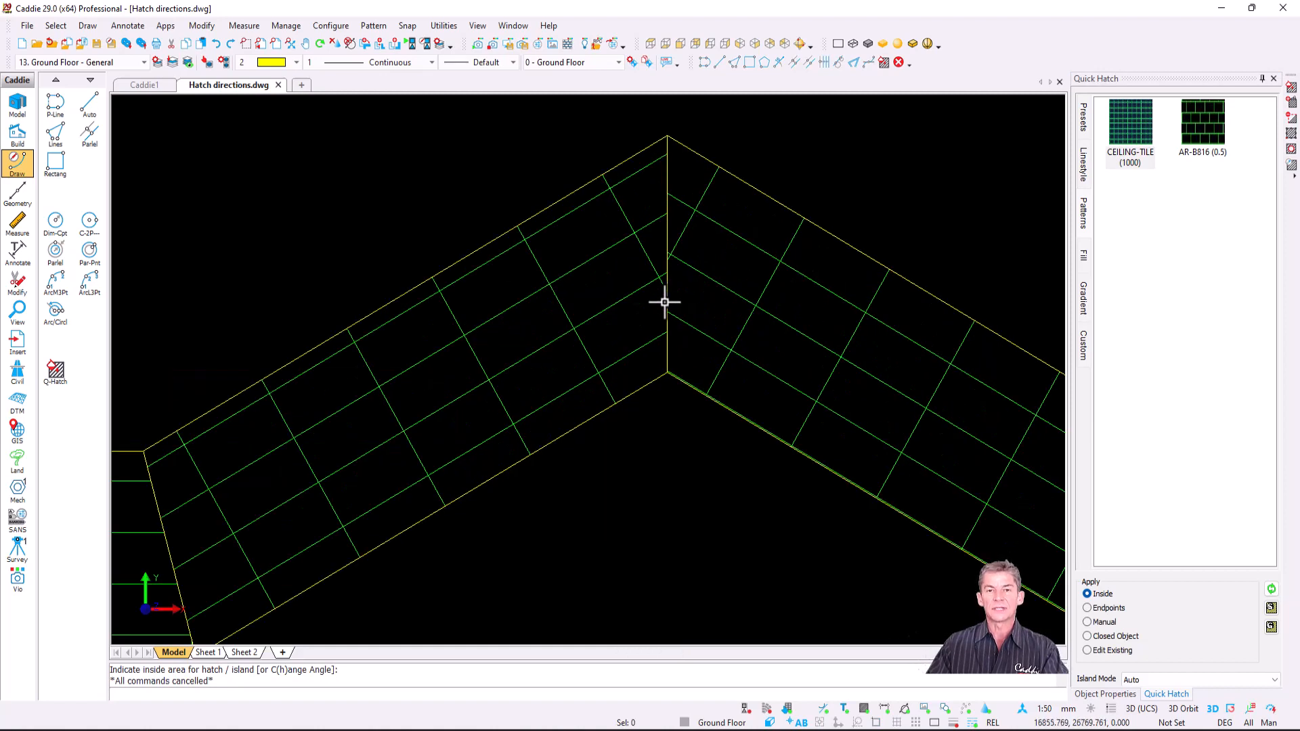
left_click(588, 314)
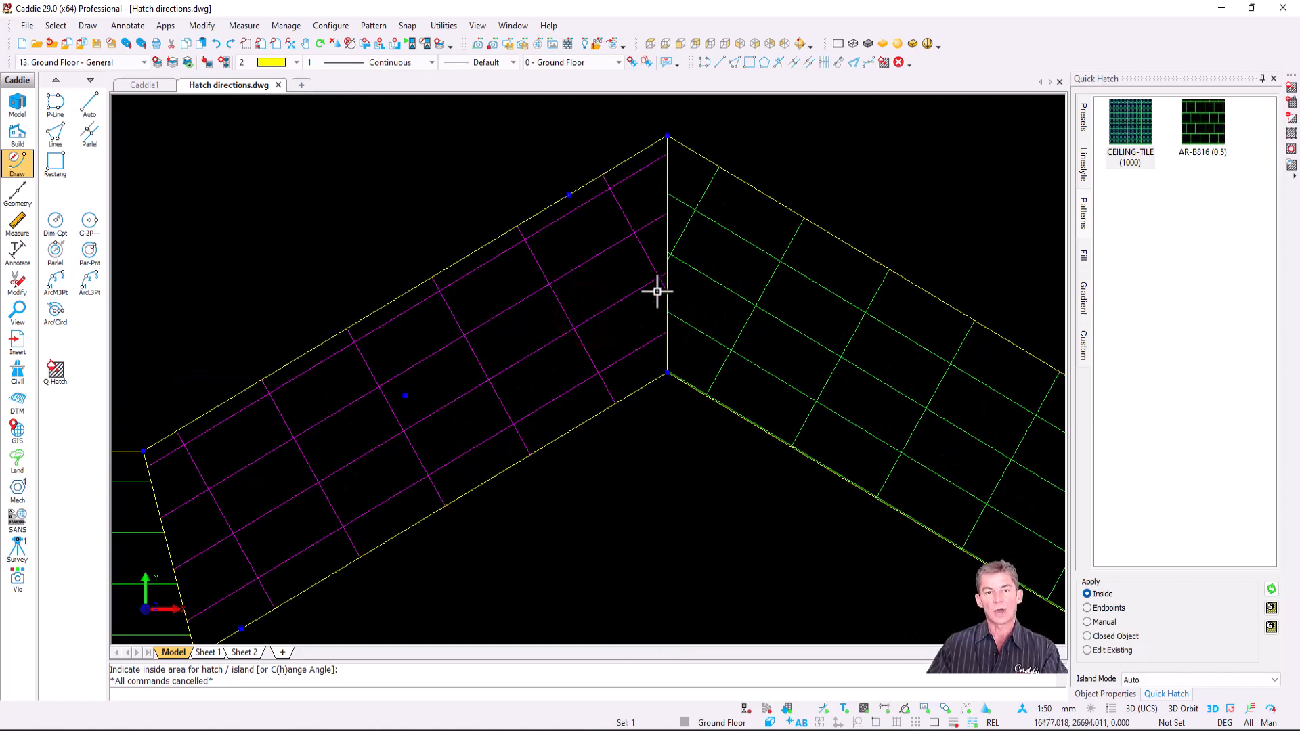
- Move the middle grid hatch's origin onto its shared boundary edge
right_click(609, 305)
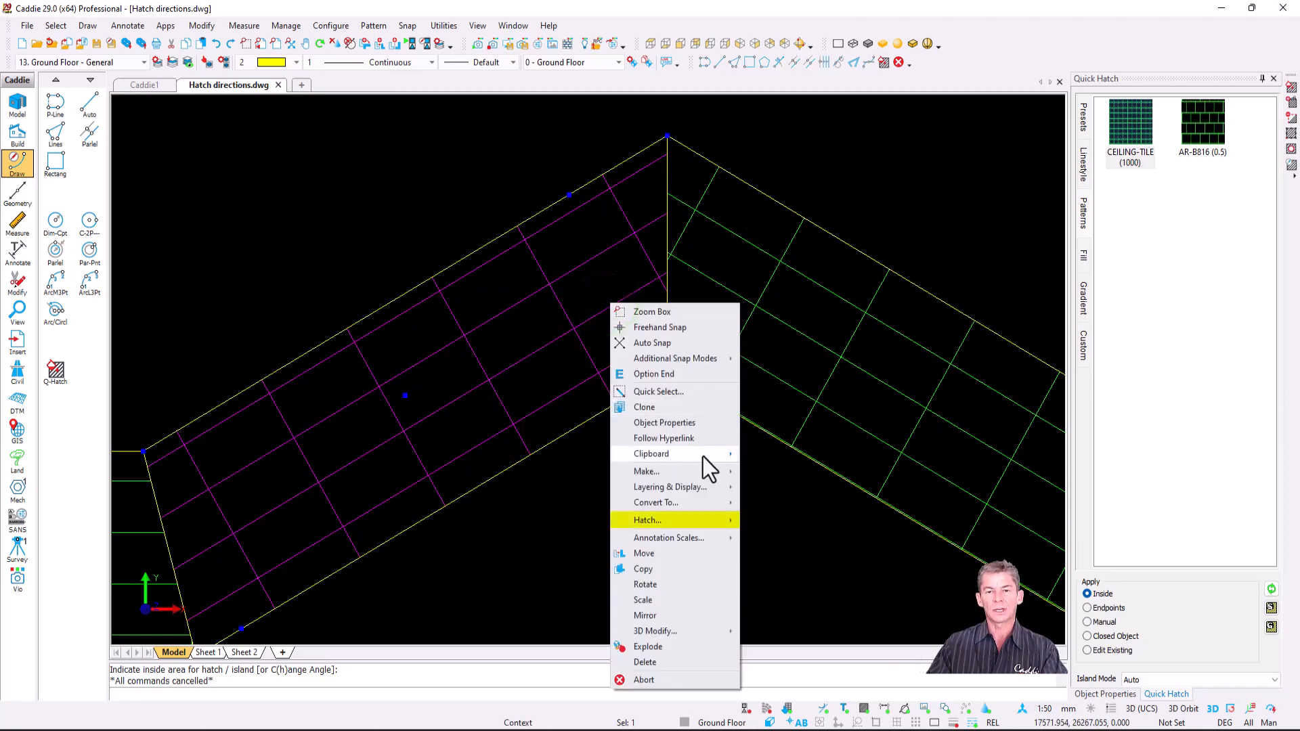
mouse_move(715, 524)
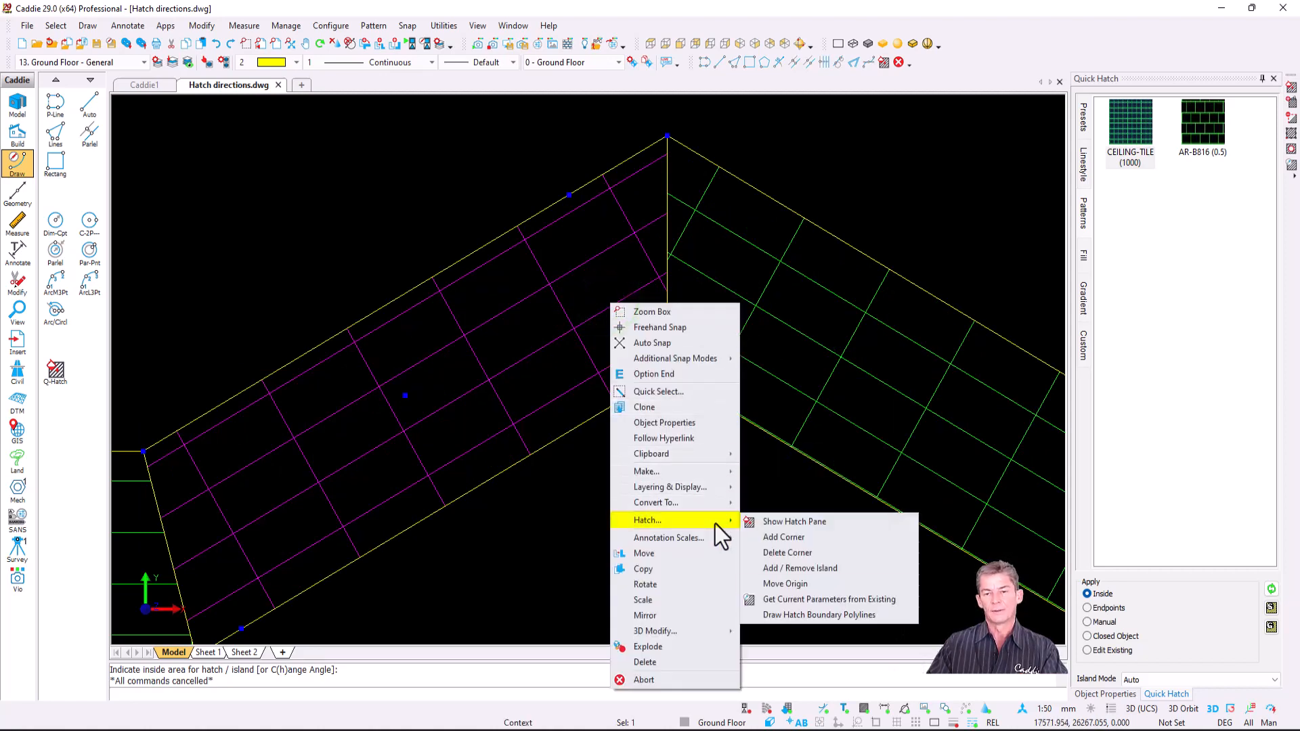
left_click(841, 584)
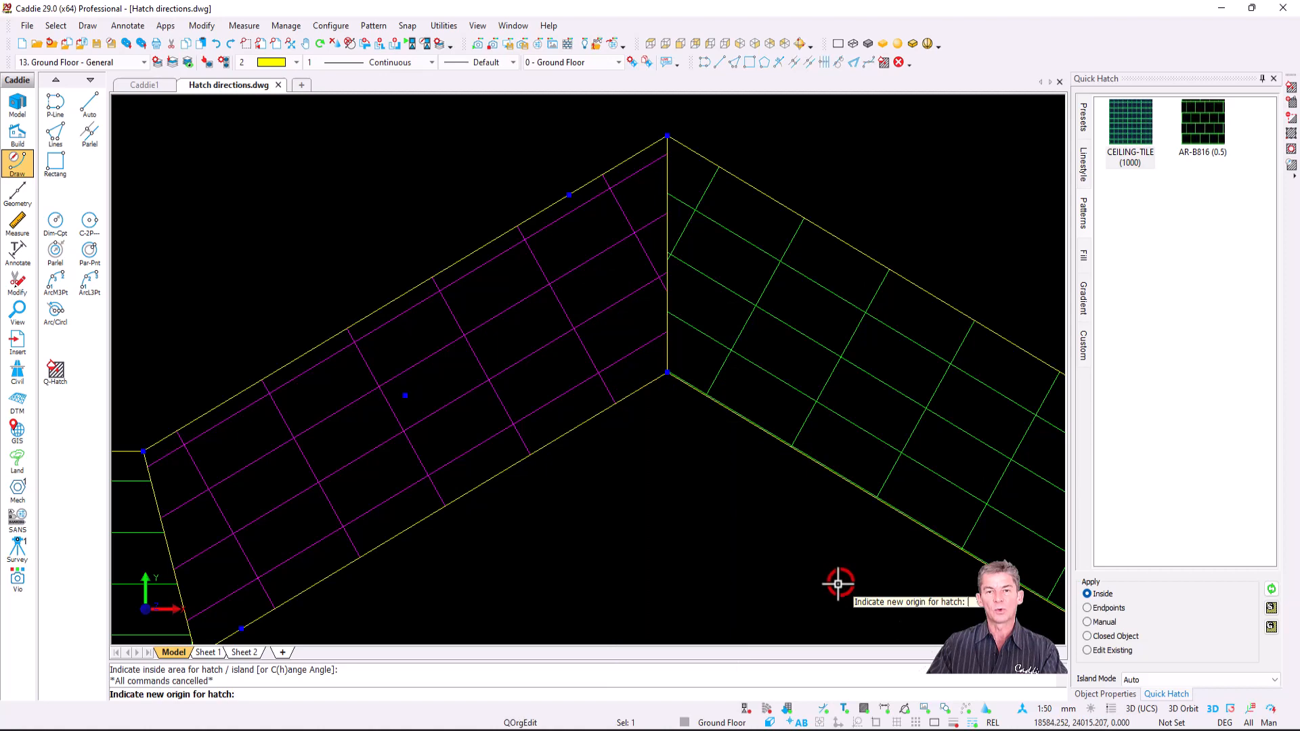
left_click(666, 256)
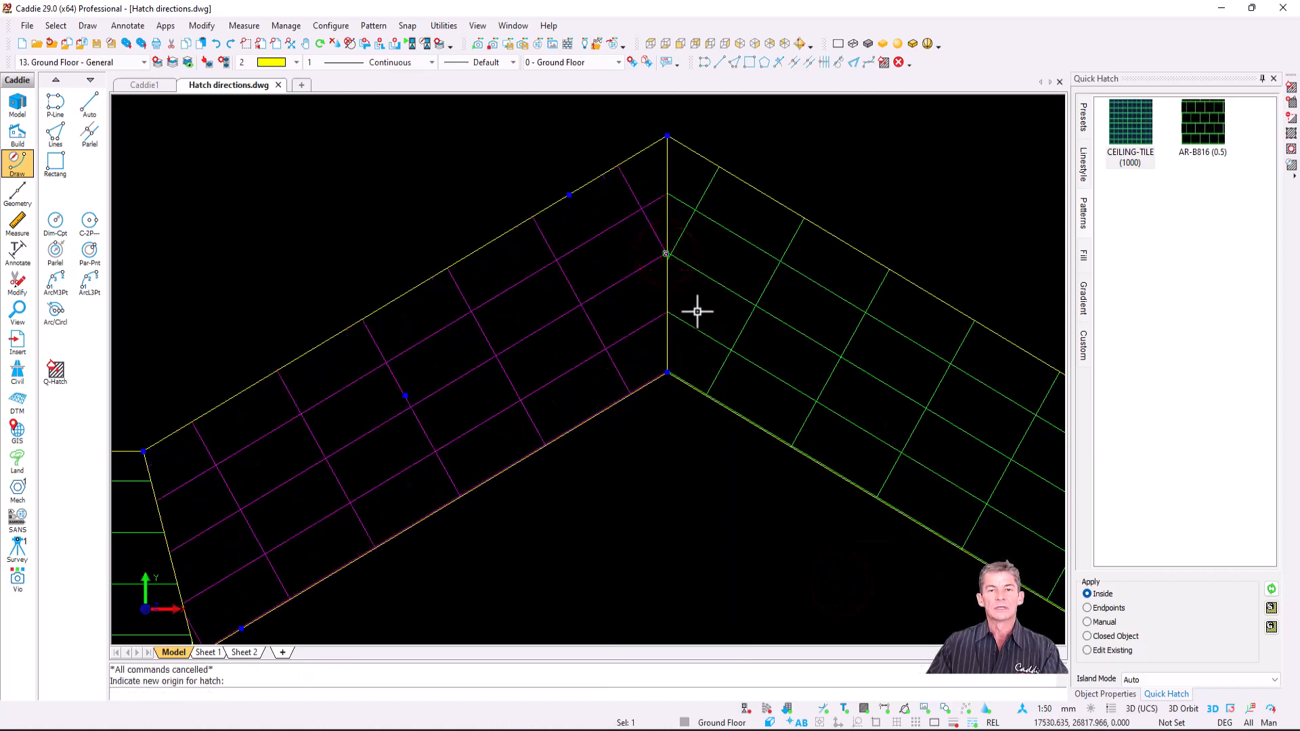
- Move the left grid hatch's origin onto its right edge where it meets the middle piece
left_click(368, 432)
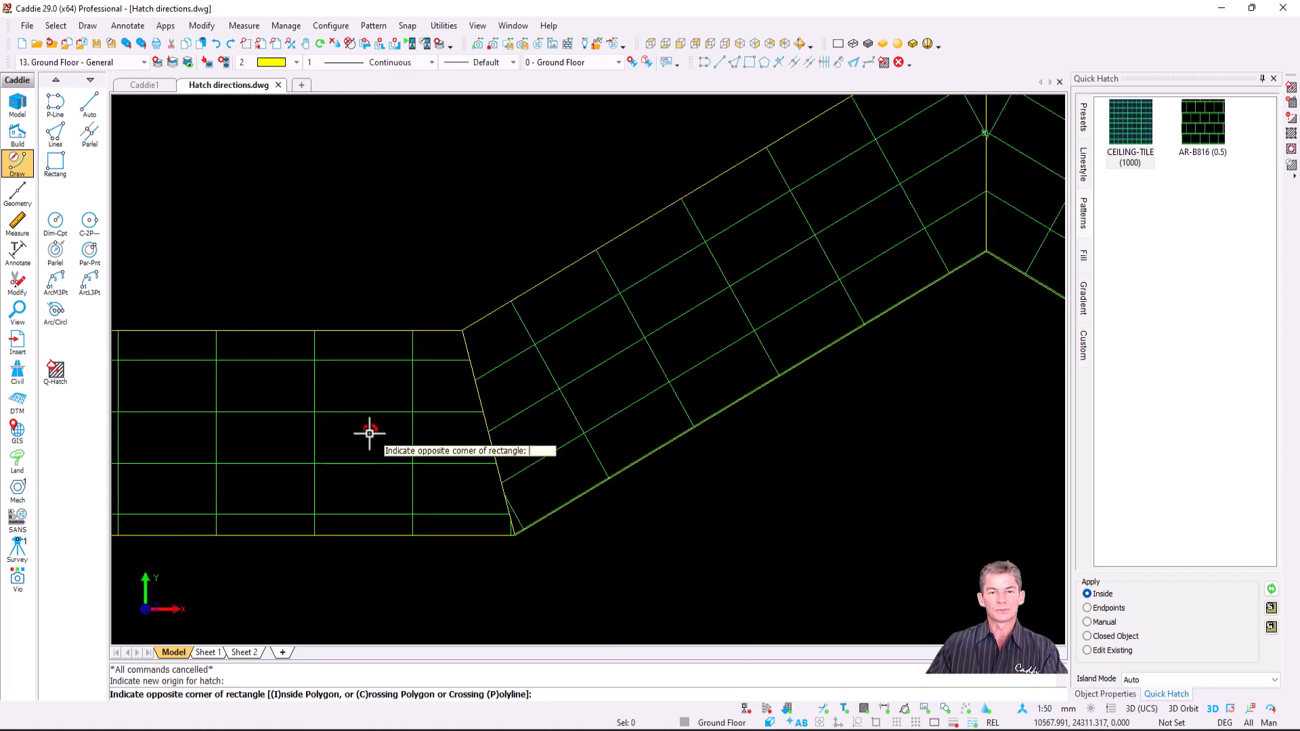
key("Escape")
left_click(369, 411)
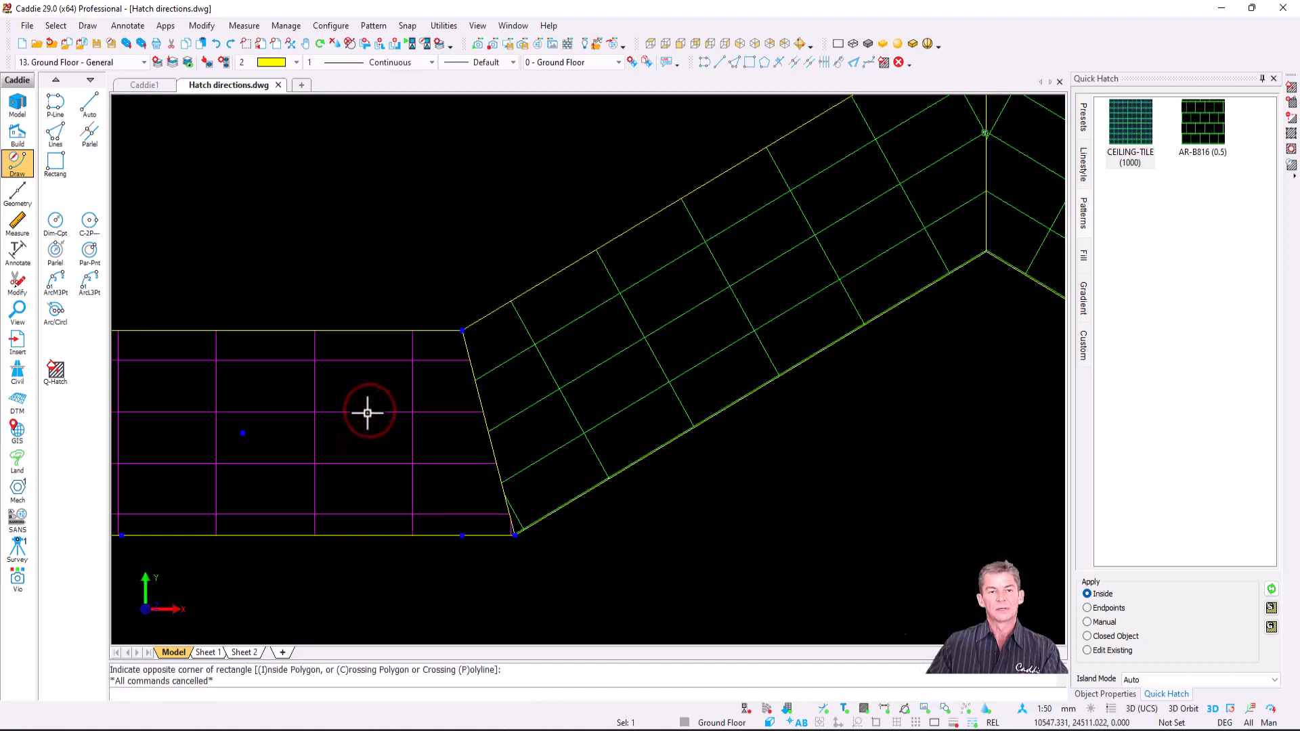
right_click(368, 412)
mouse_move(462, 562)
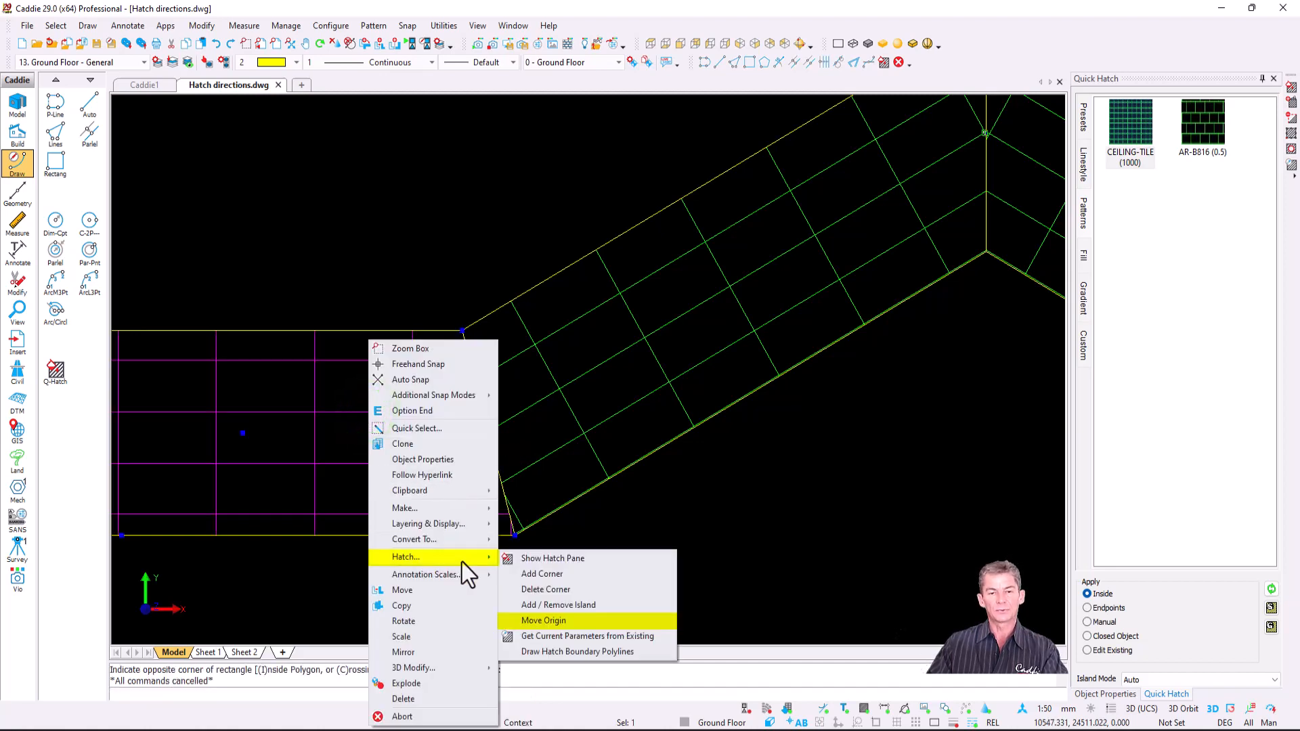
left_click(611, 617)
left_click(485, 433)
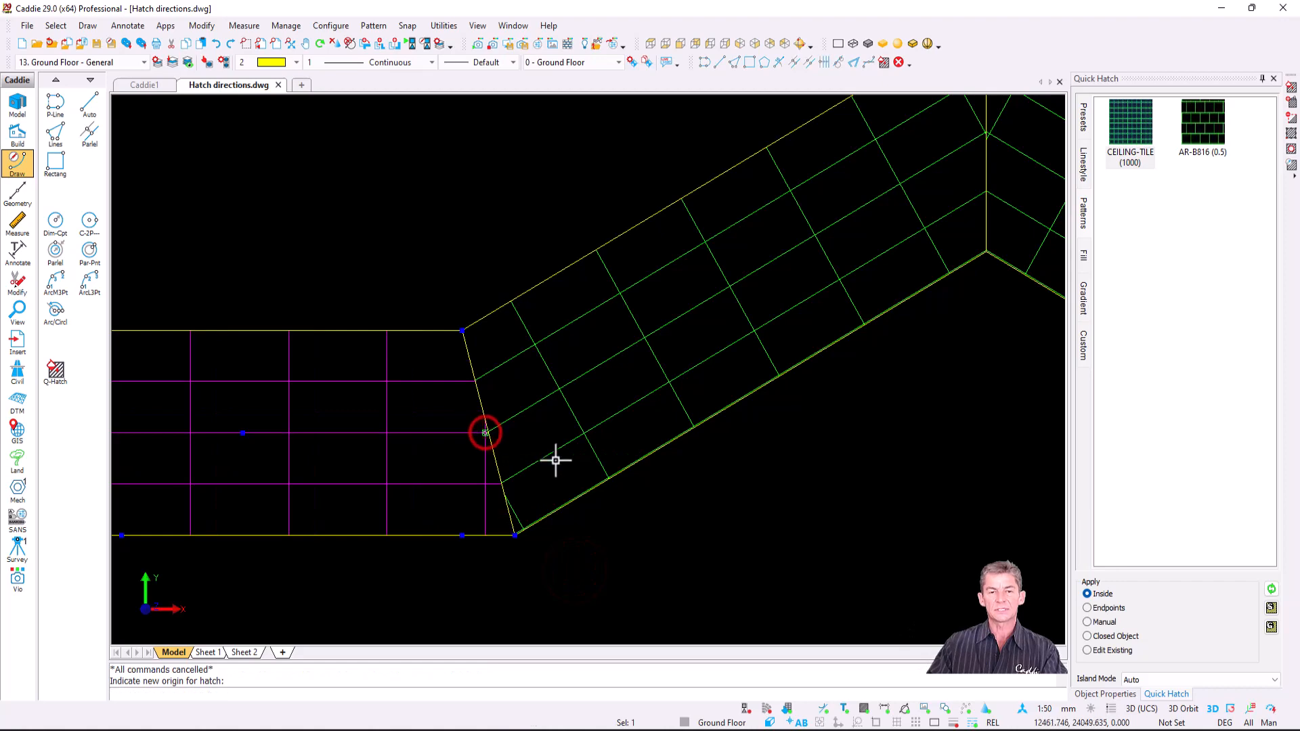
scroll(644, 421, "down", 5)
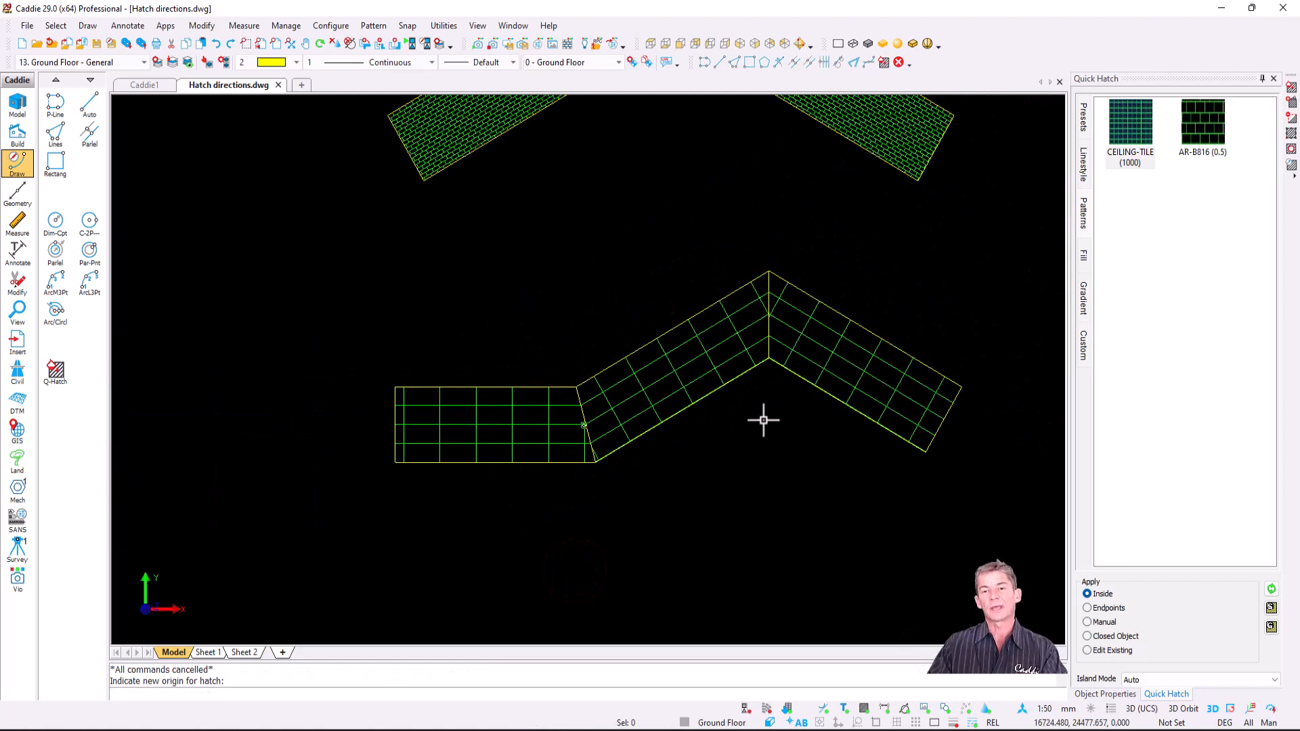
middle_click_drag(763, 420, 674, 548)
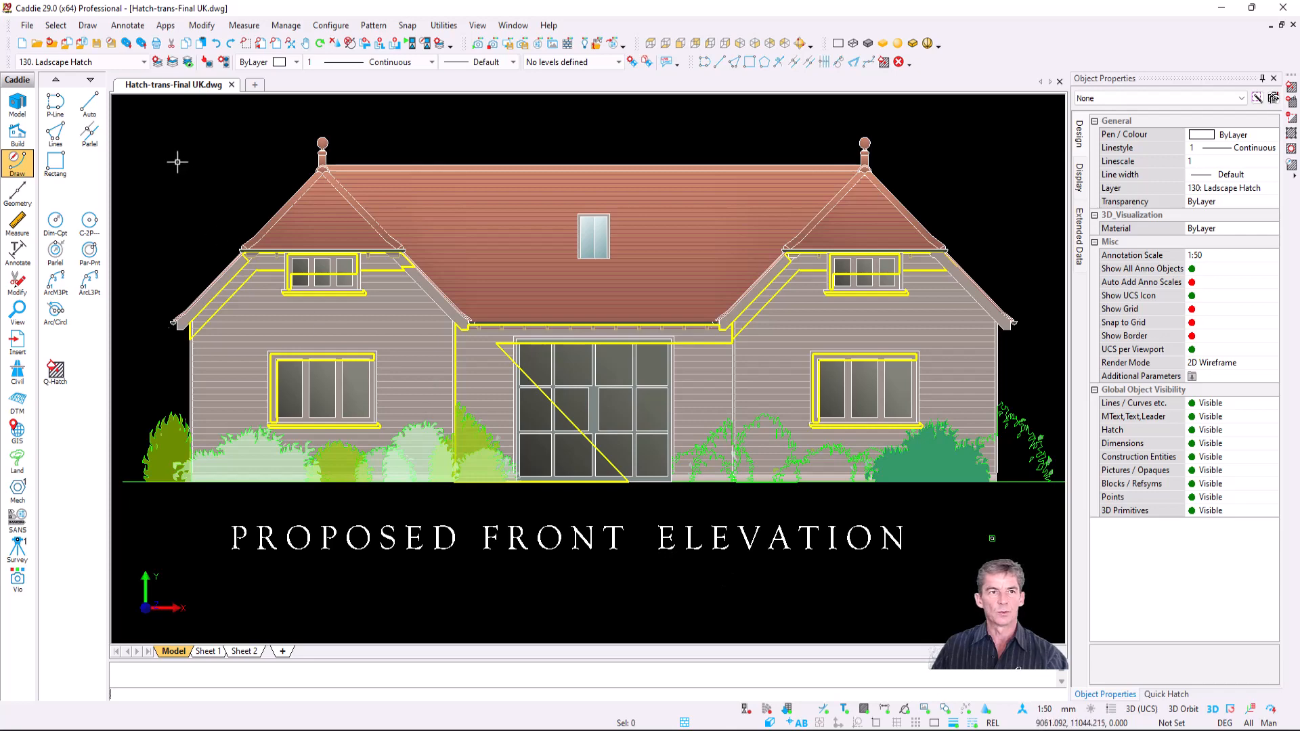
- Open the Layer Setup dialog for Hatch-trans-Final UK.dwg
left_click(155, 62)
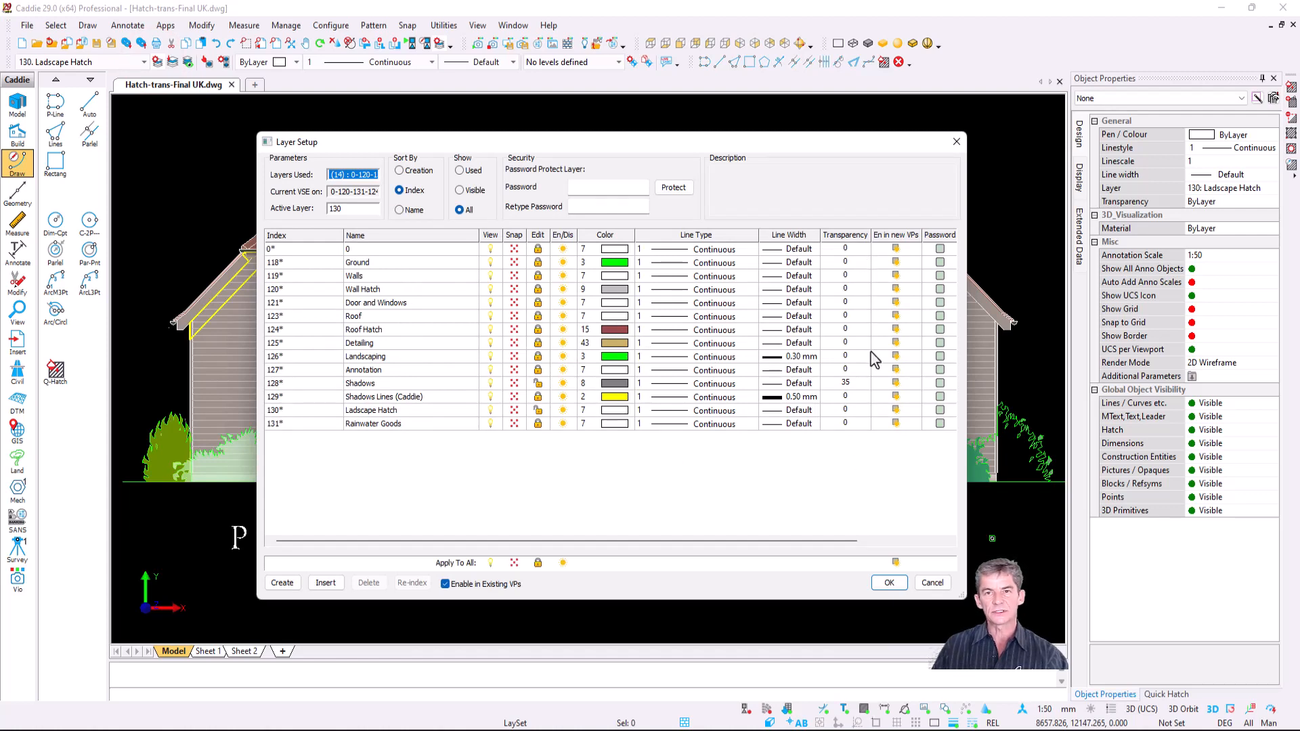
- Review the Shadows layer's transparency of 35, then close Layer Setup
left_click(402, 383)
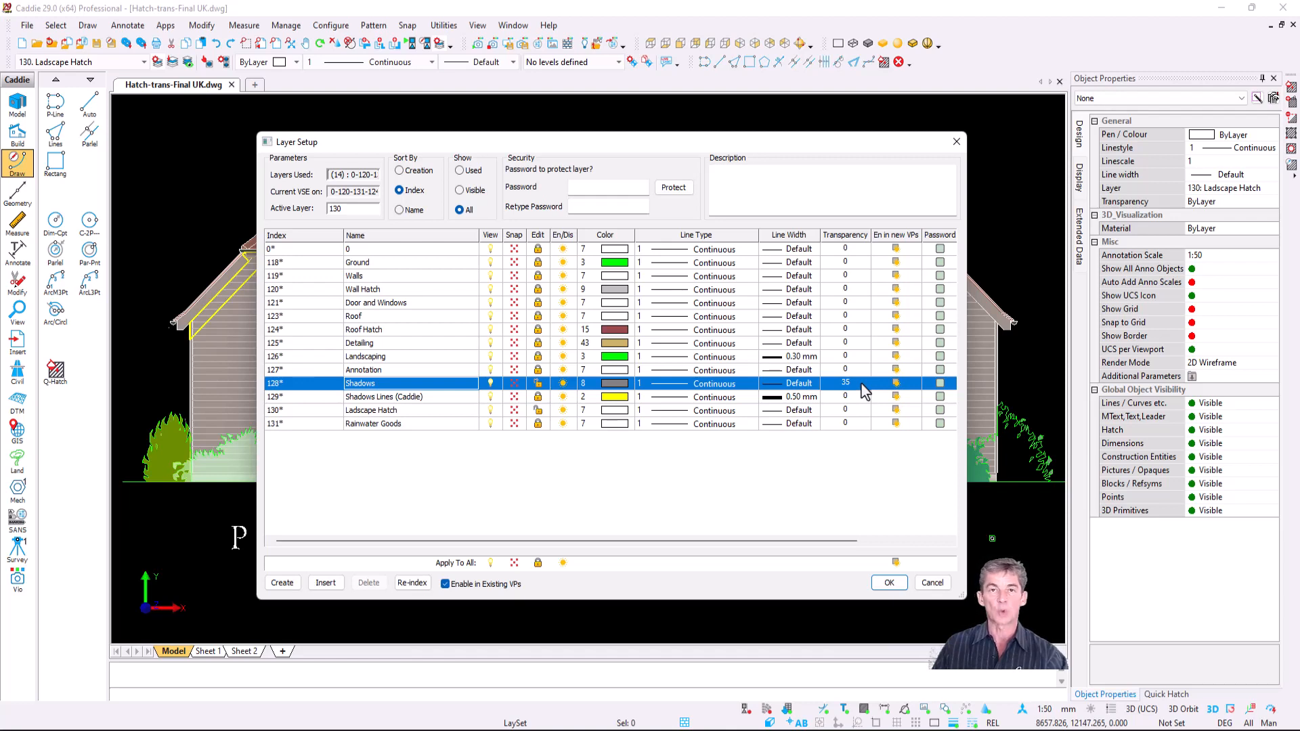
key("Return")
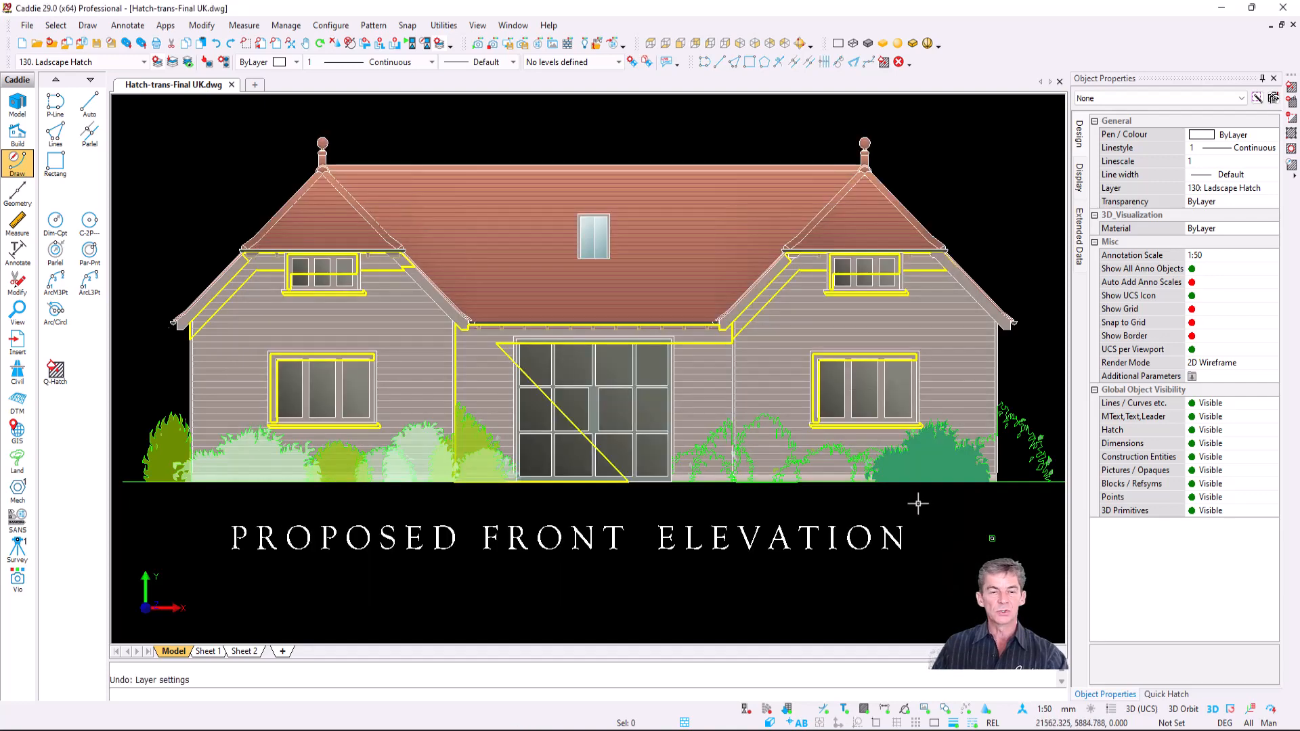
middle_click_drag(928, 508, 860, 464)
- Set the dark green bush hatch's Transparency to 50% in Object Properties
scroll(860, 464, "up", 5)
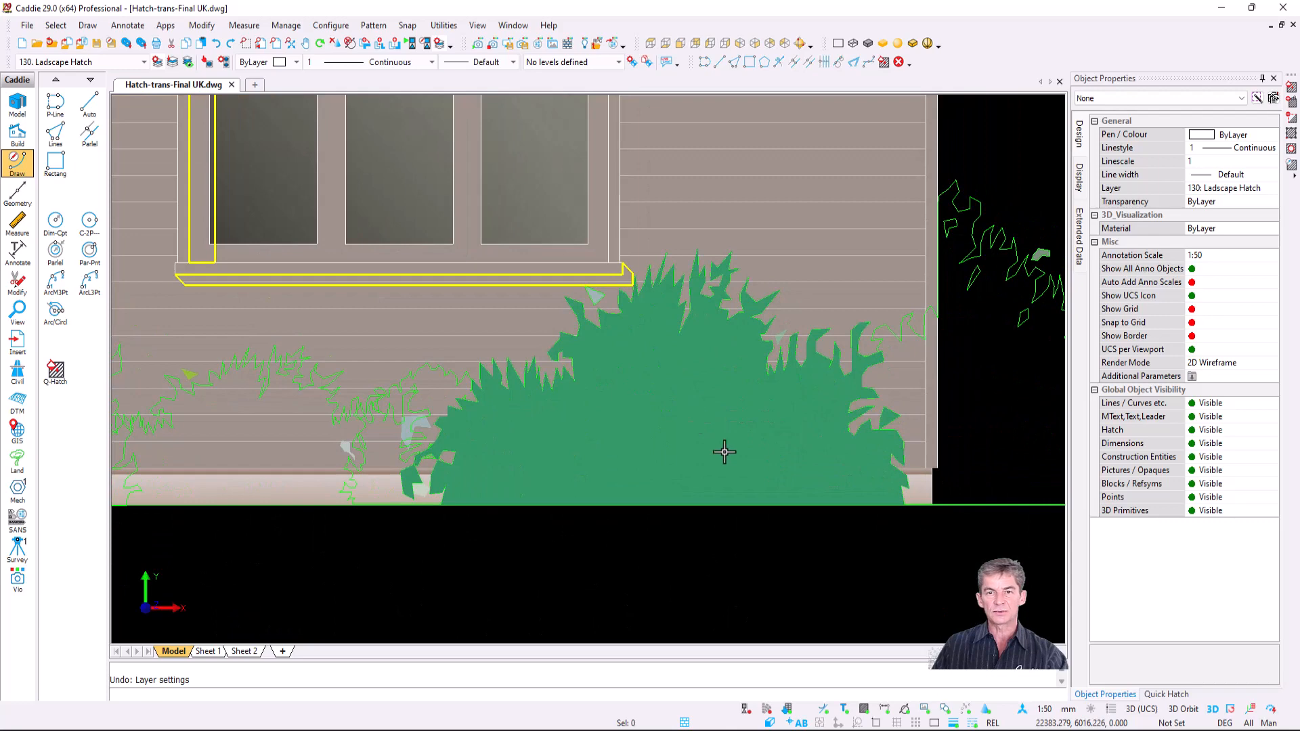
left_click(673, 384)
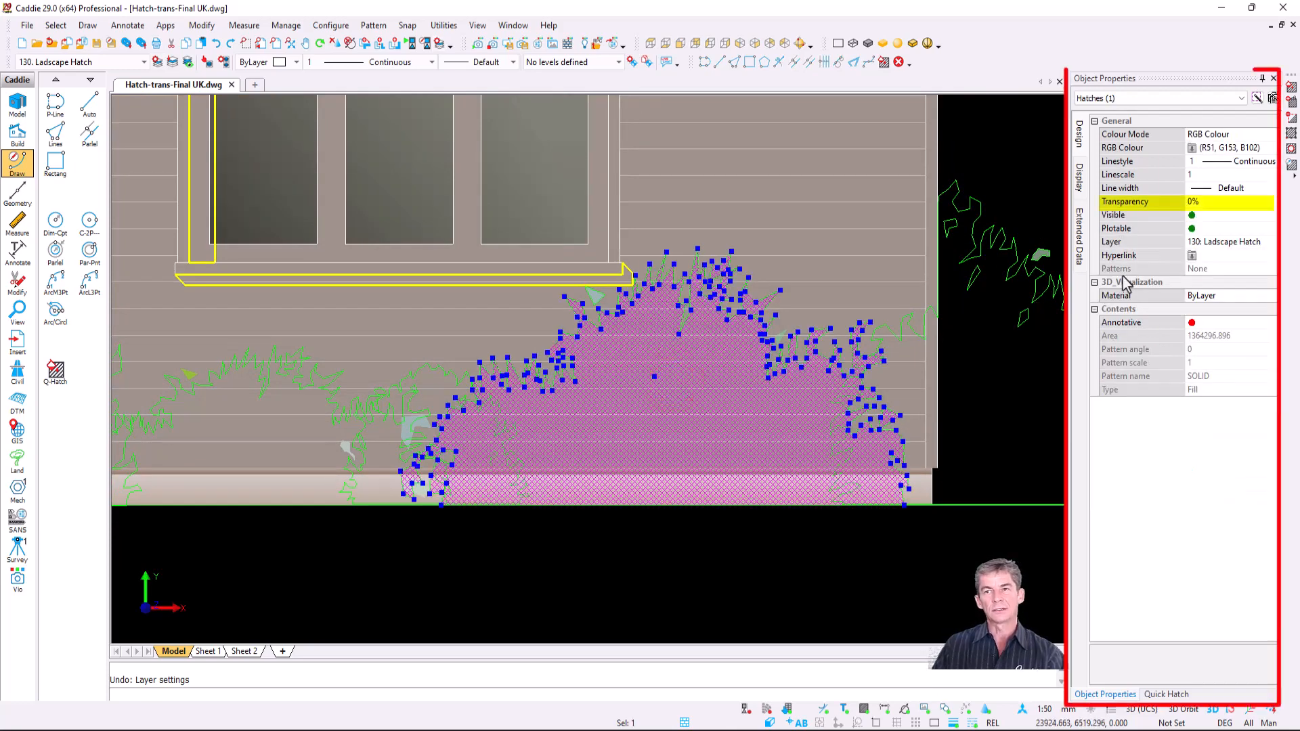
left_click(1218, 203)
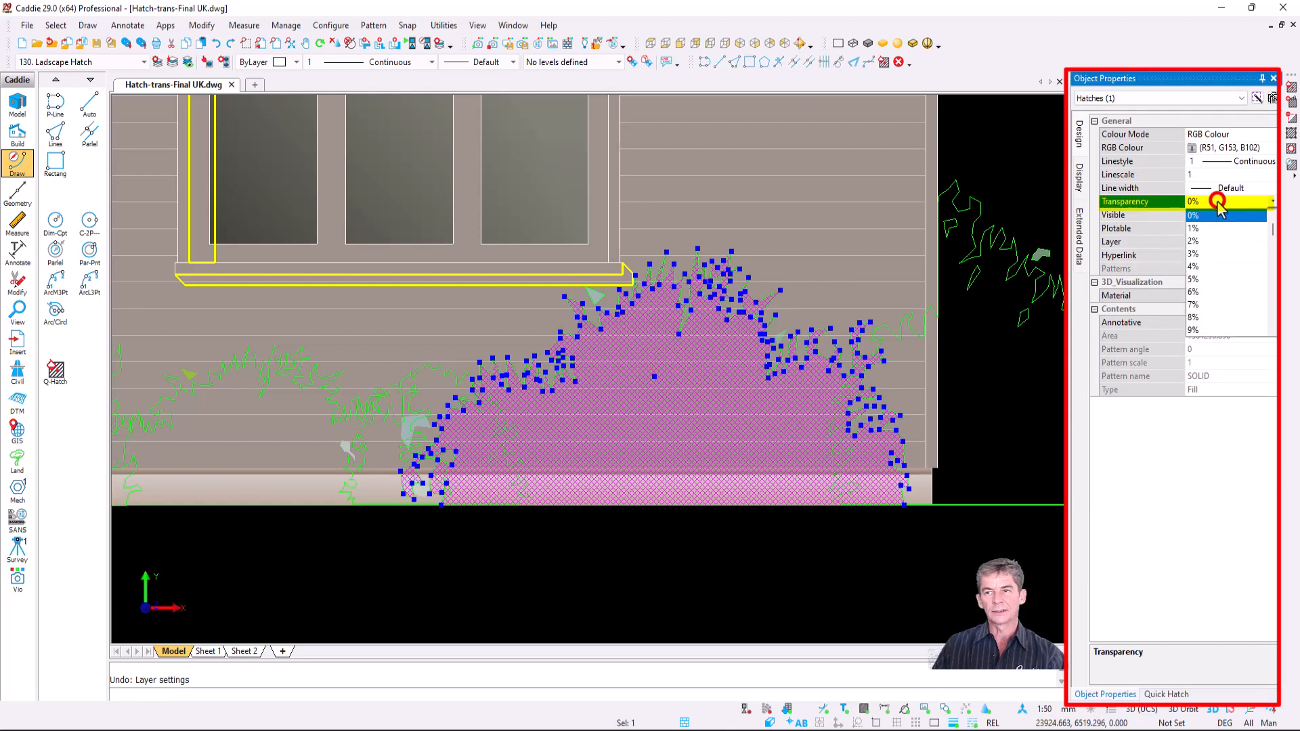
scroll(1222, 247, "down", 10)
scroll(1222, 256, "down", 5)
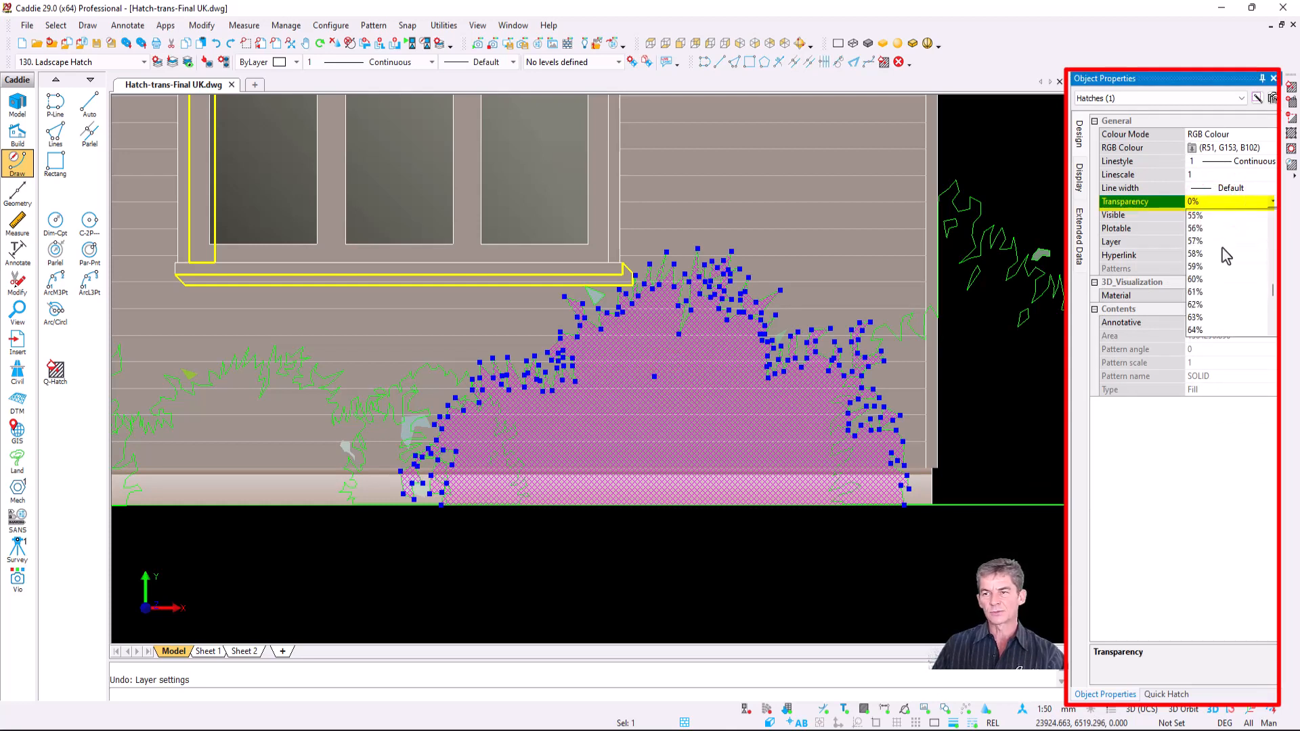
scroll(1224, 256, "up", 2)
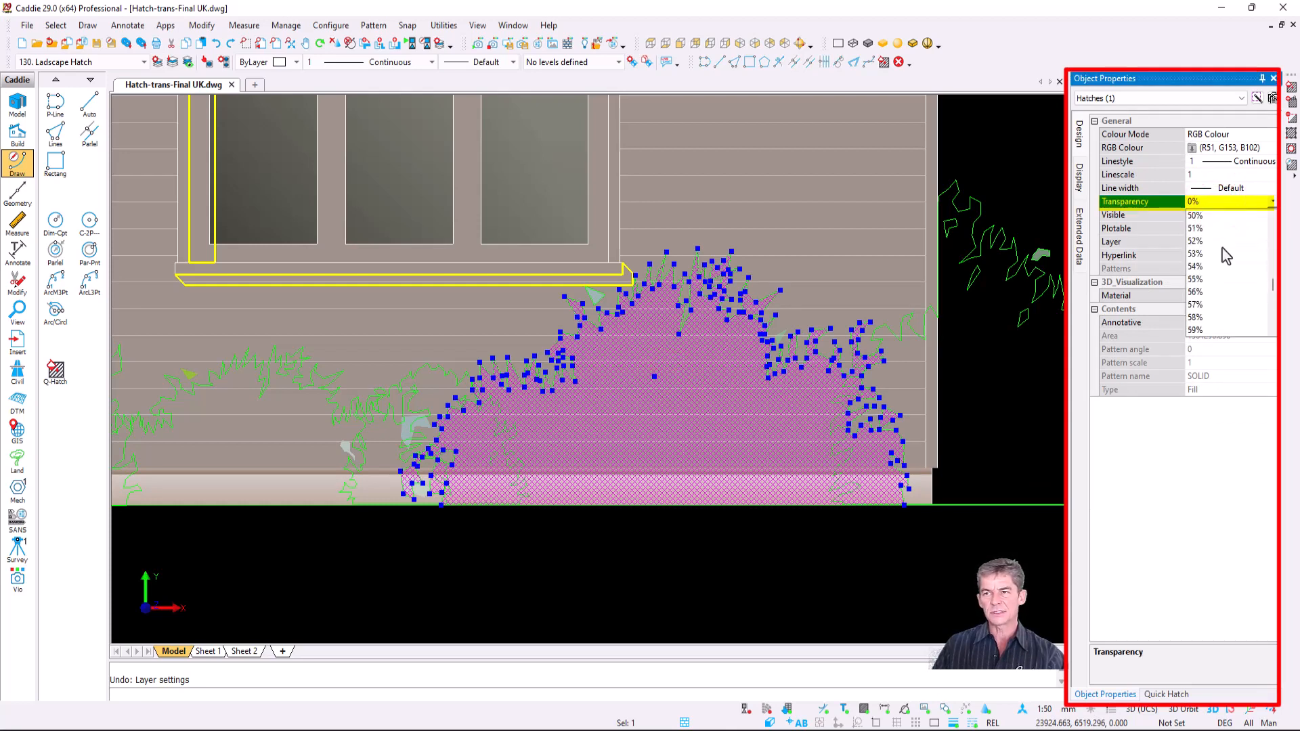
left_click(1200, 216)
left_click(762, 579)
key("Escape")
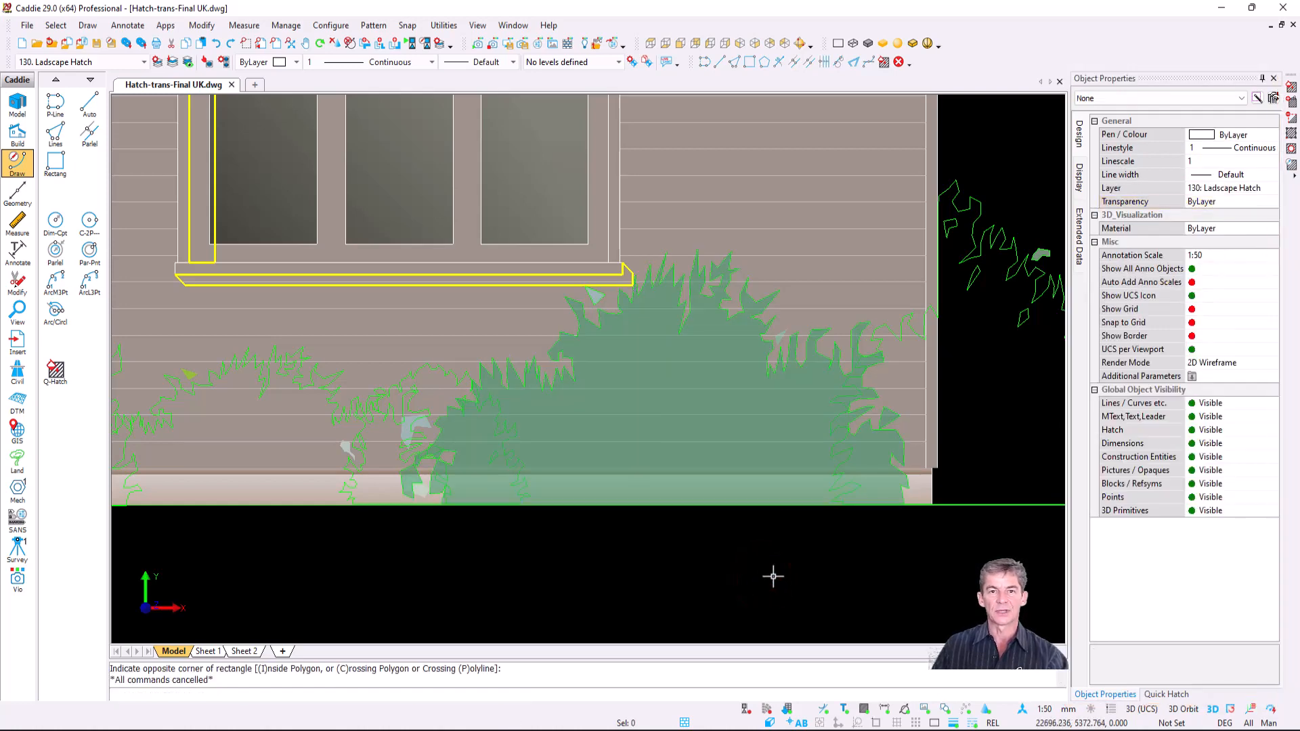
scroll(773, 577, "down", 6)
scroll(640, 505, "down", 4)
middle_click_drag(655, 492, 812, 422)
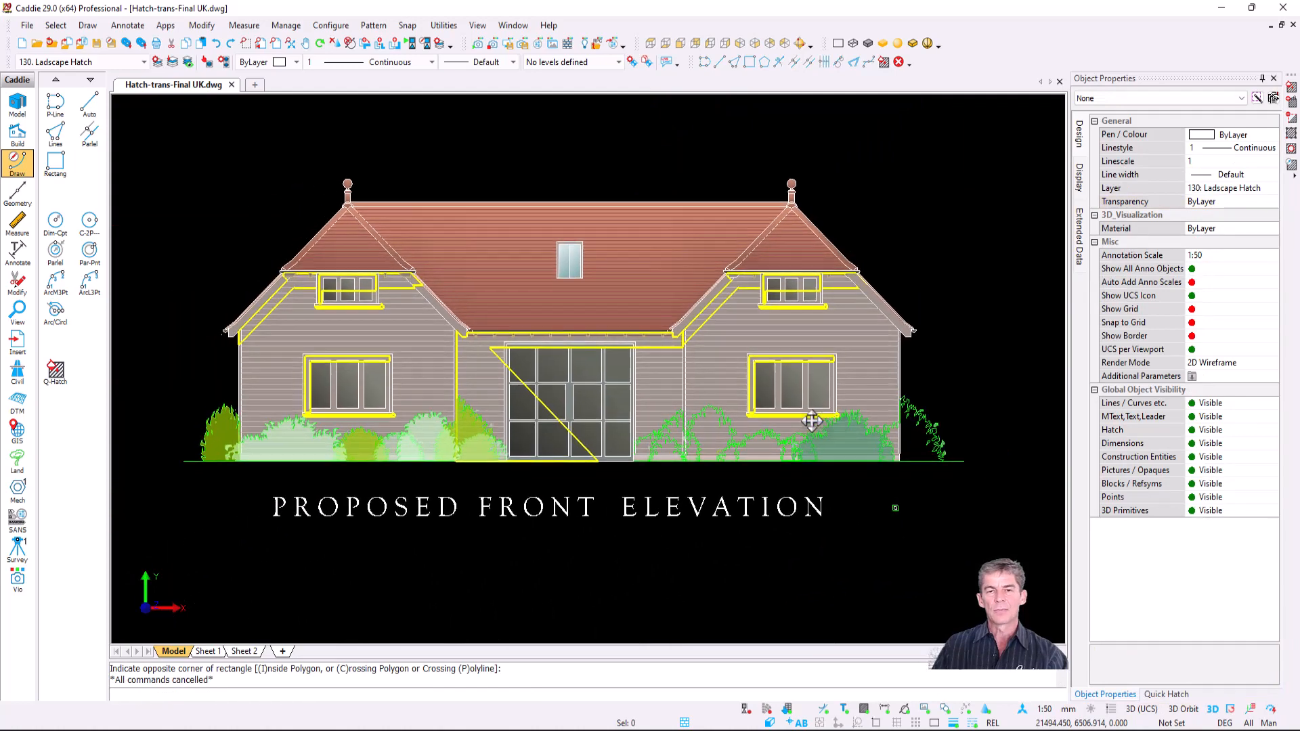
- Open Hatch Parameter Settings for a new fill hatch through the Quick Hatch list's Add To List > Add Fill Hatch
left_click(1175, 696)
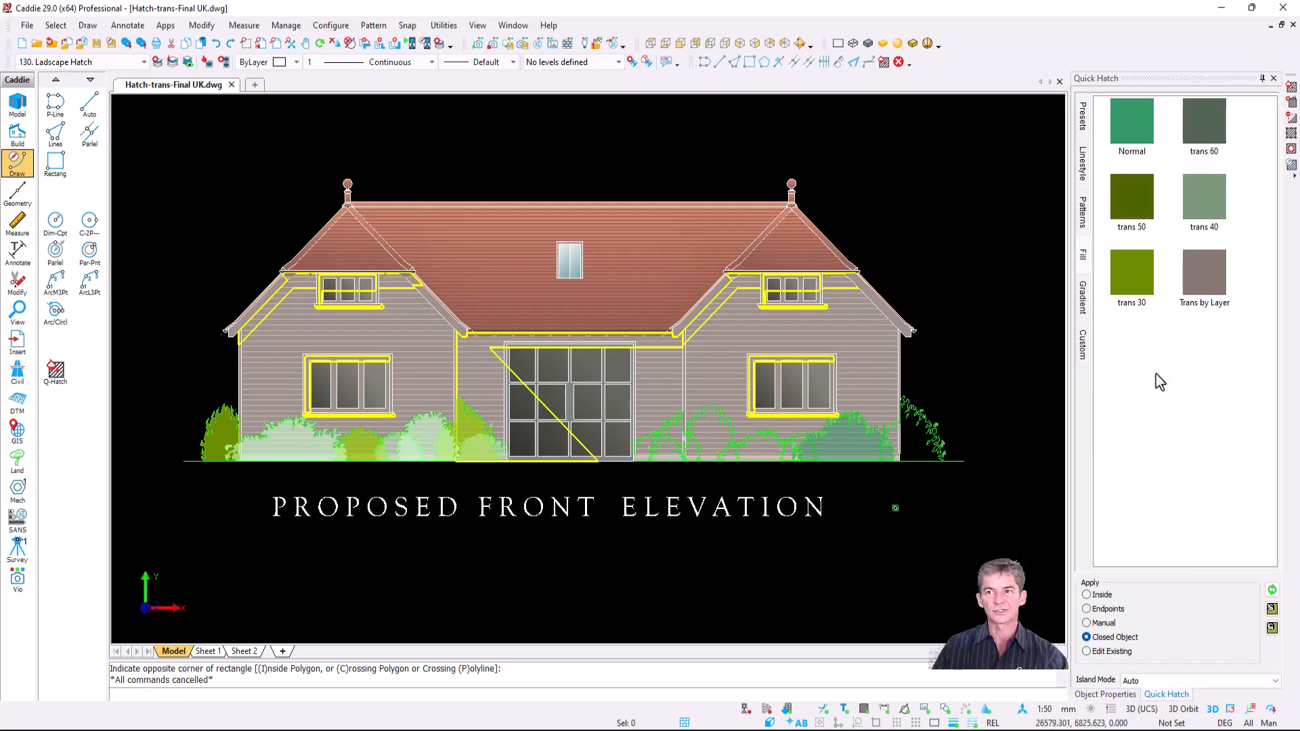
right_click(1138, 375)
mouse_move(1165, 375)
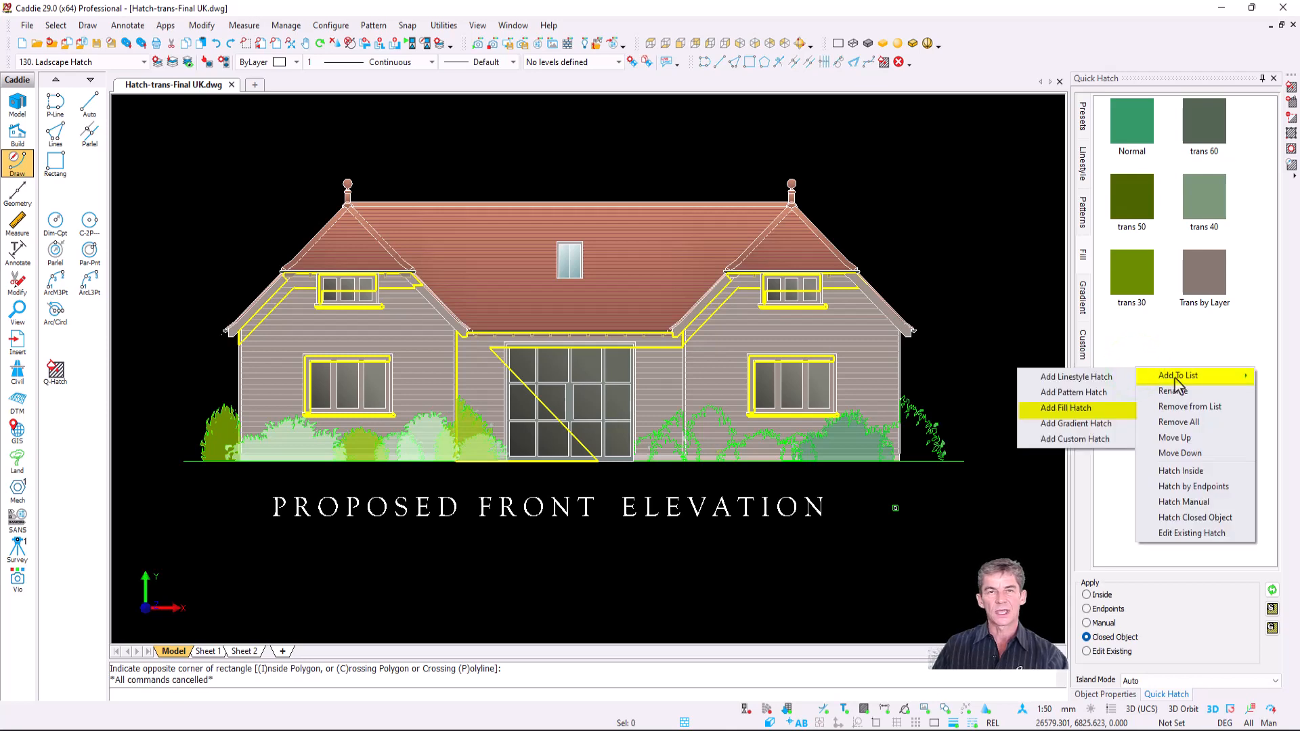
left_click(1082, 409)
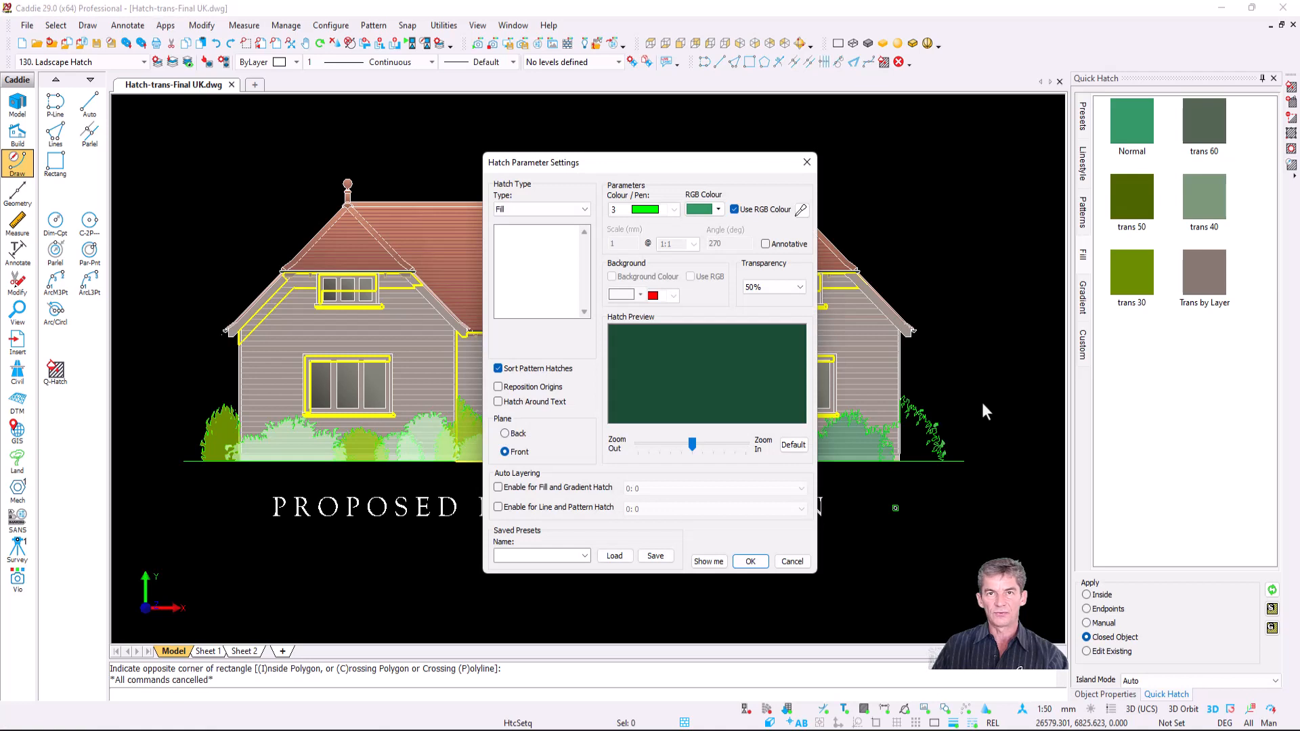
- Give the new fill hatch 50% transparency and a green RGB colour, then confirm it
left_click(799, 285)
left_click_drag(805, 417, 802, 305)
left_click(779, 298)
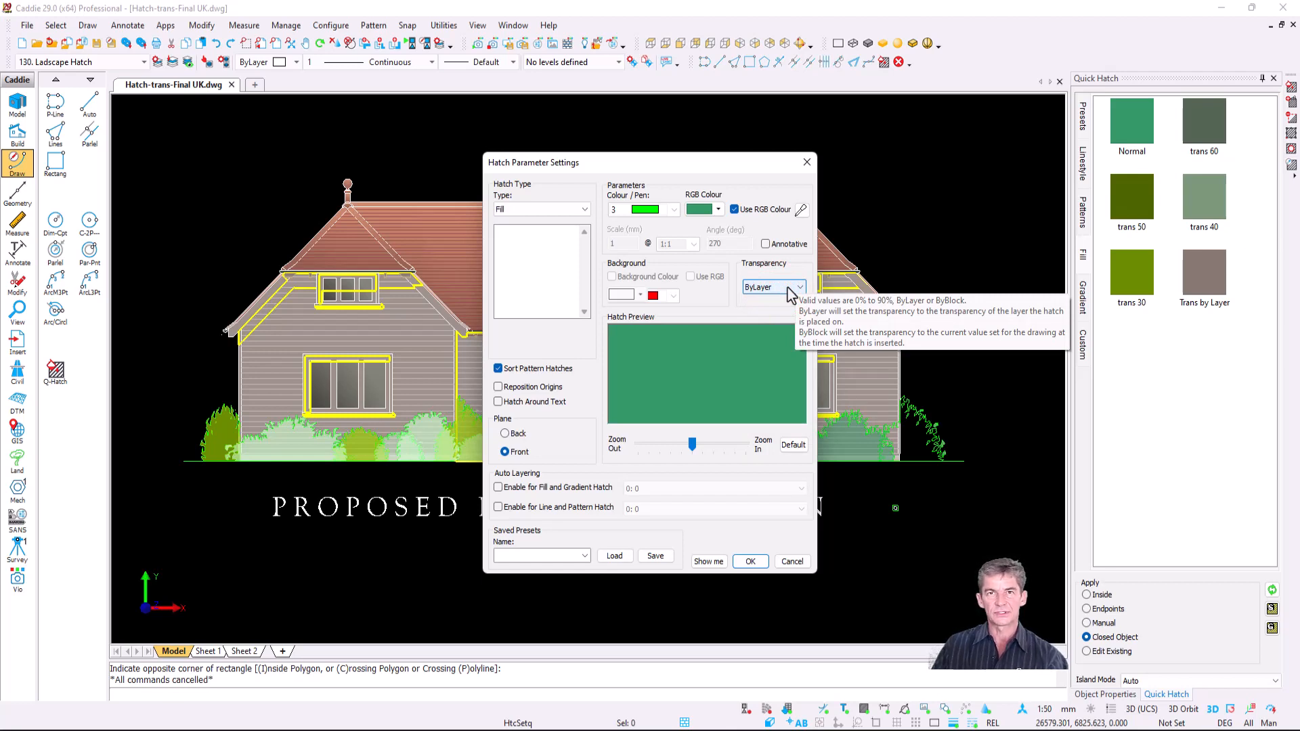
left_click(789, 290)
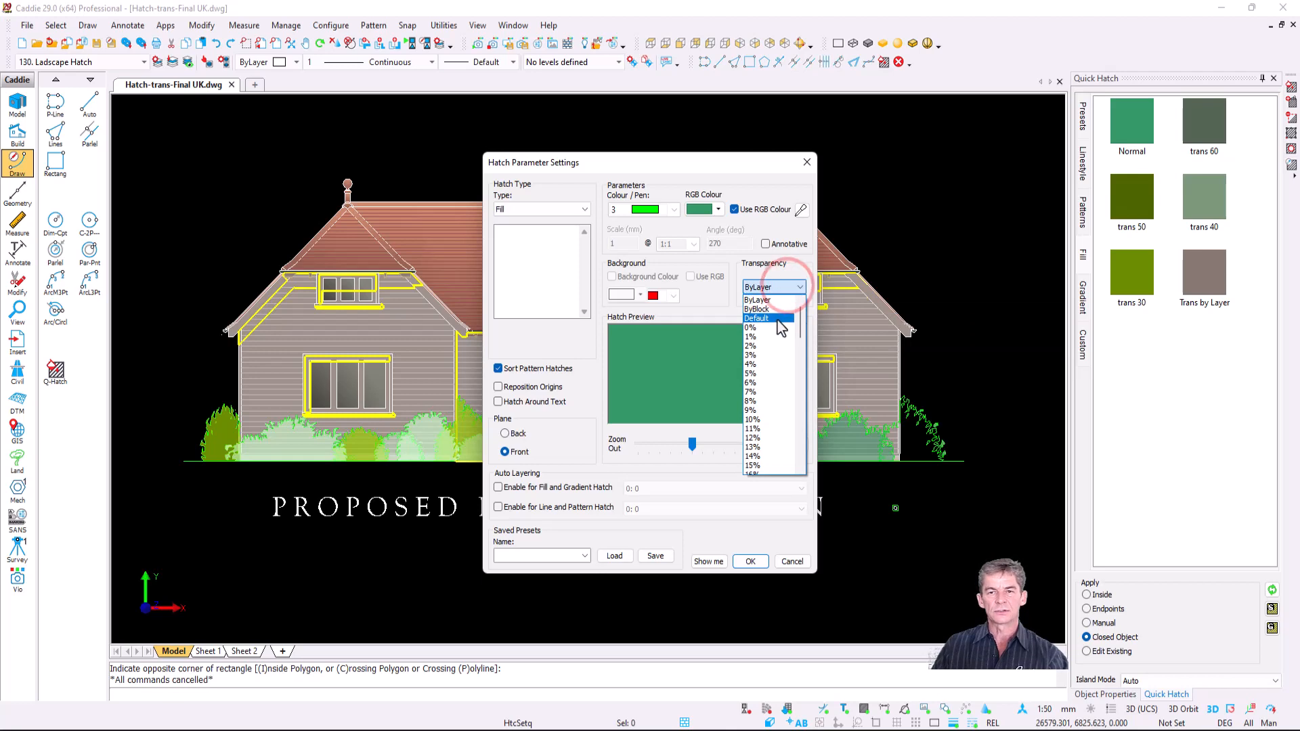
left_click(777, 317)
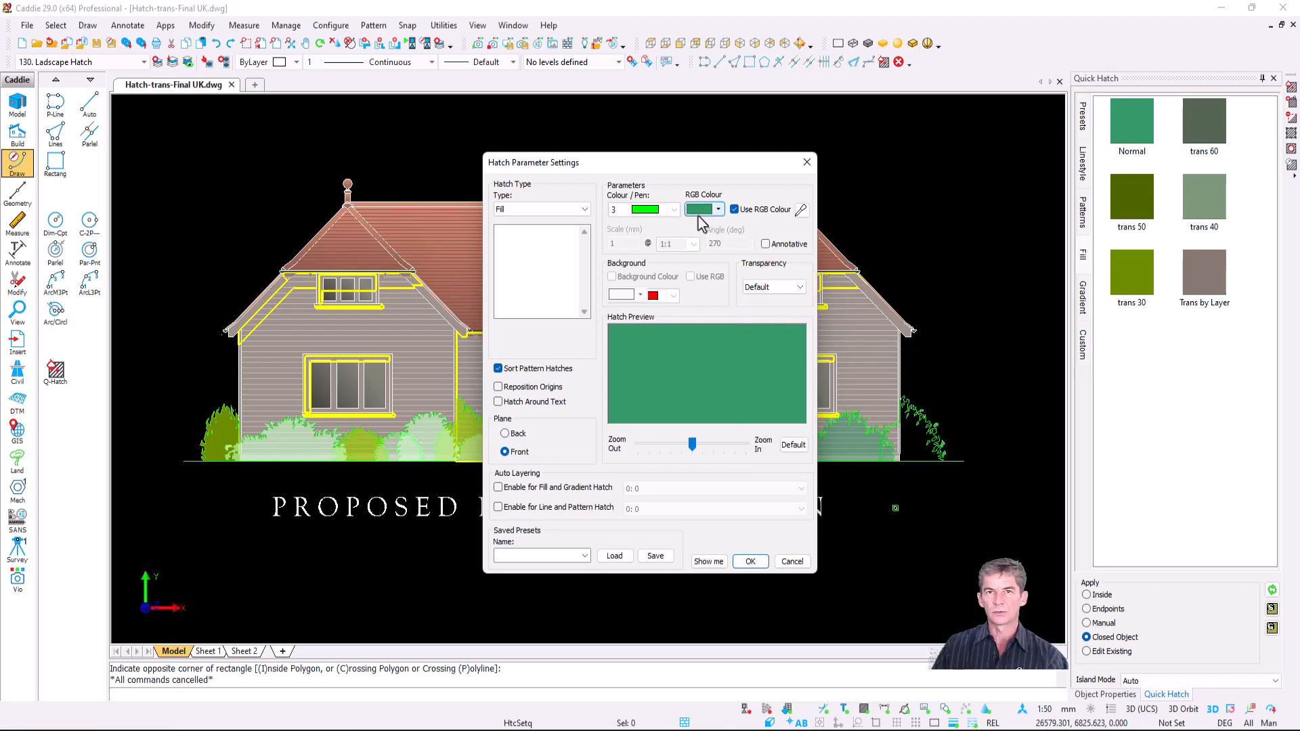
left_click(789, 287)
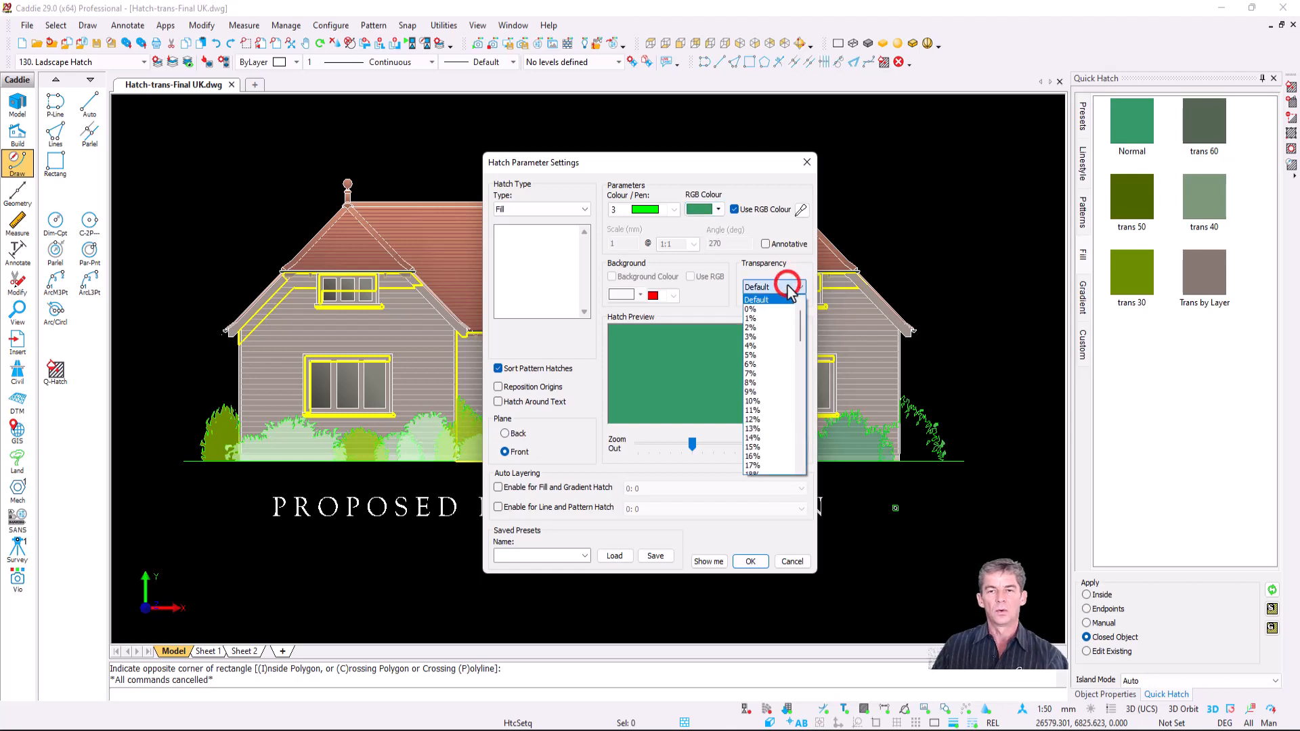
scroll(785, 430, "down", 5)
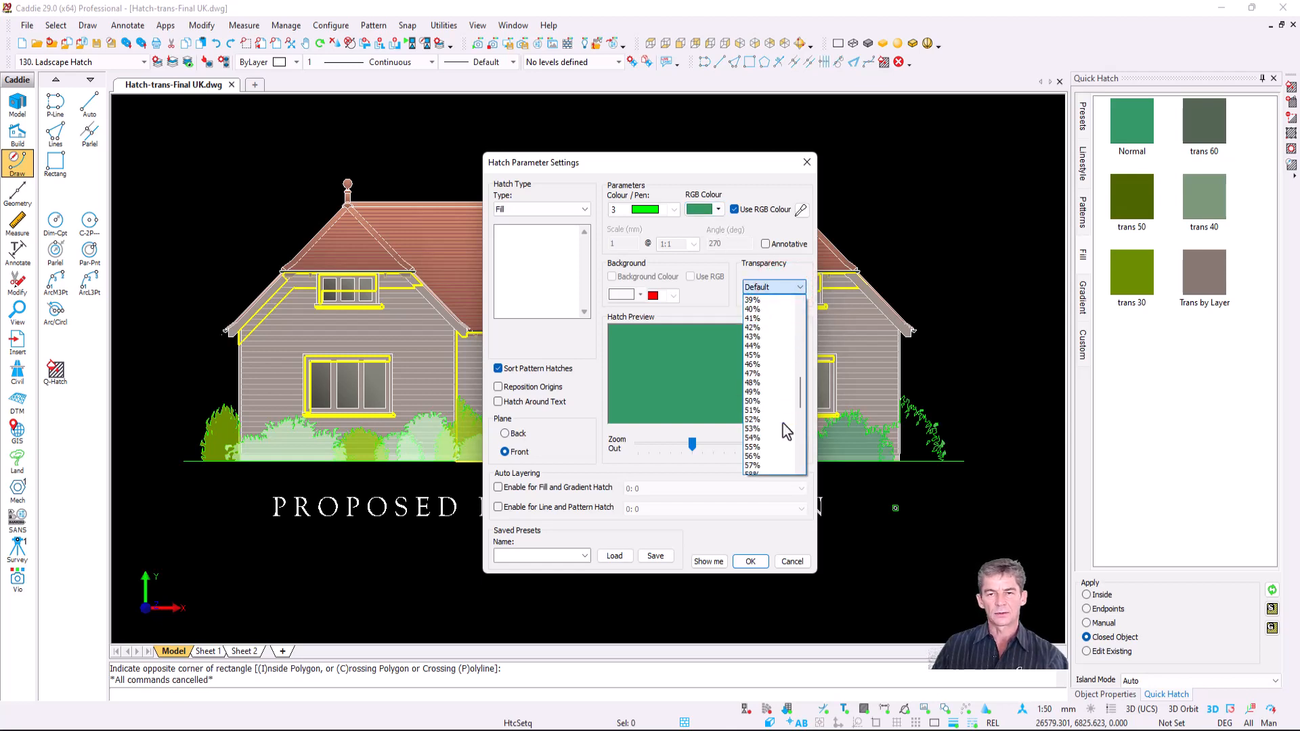
left_click(778, 401)
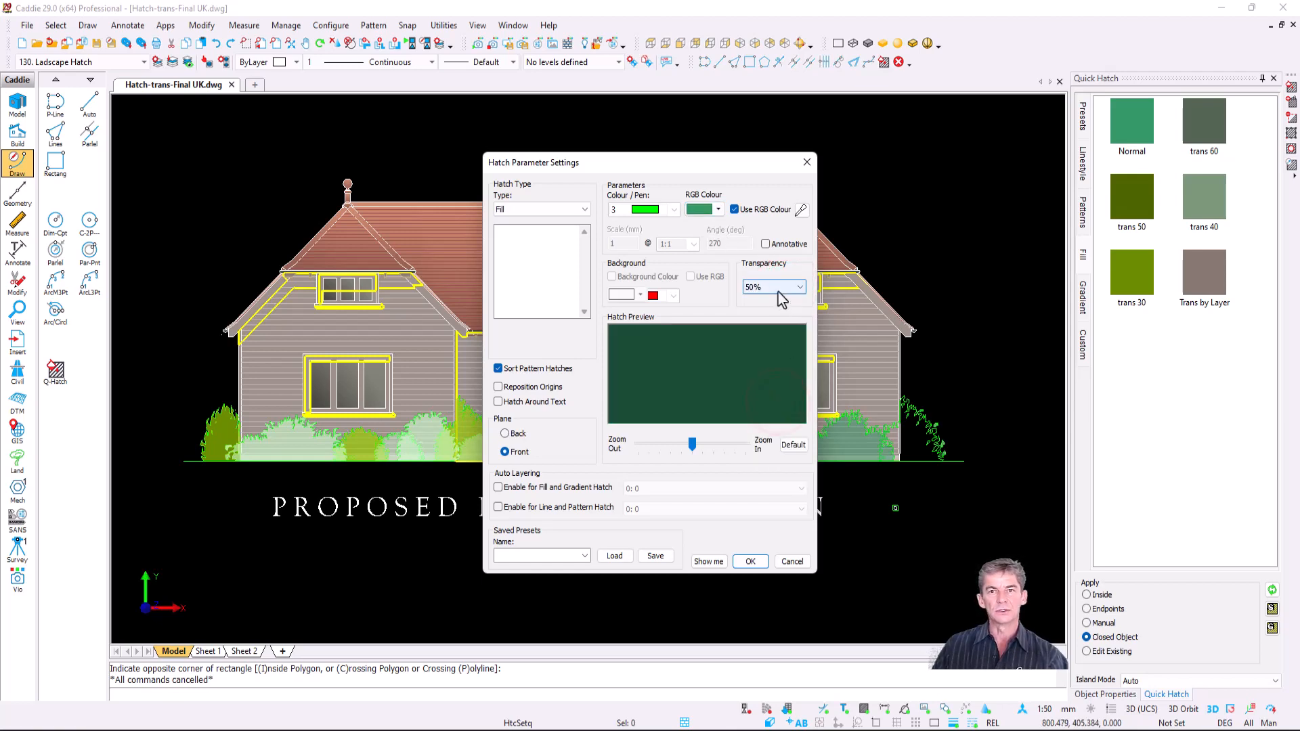
left_click(718, 210)
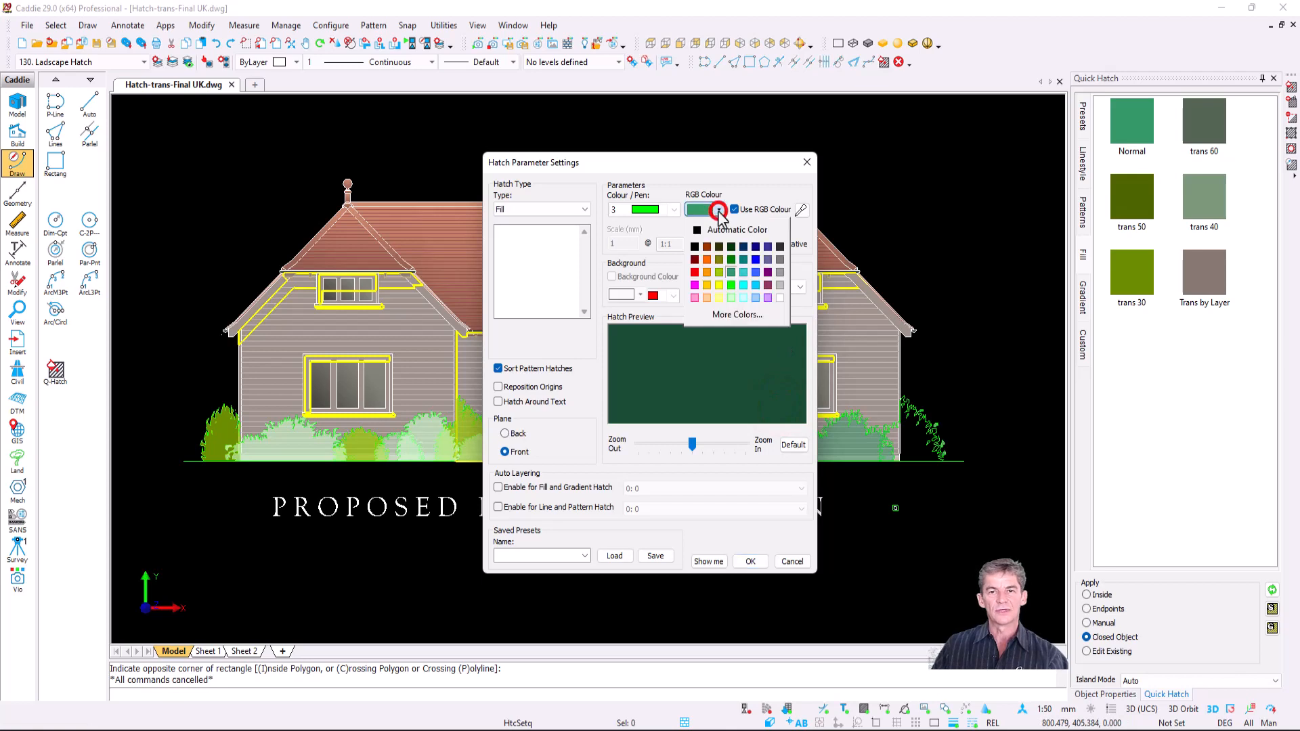
left_click(732, 273)
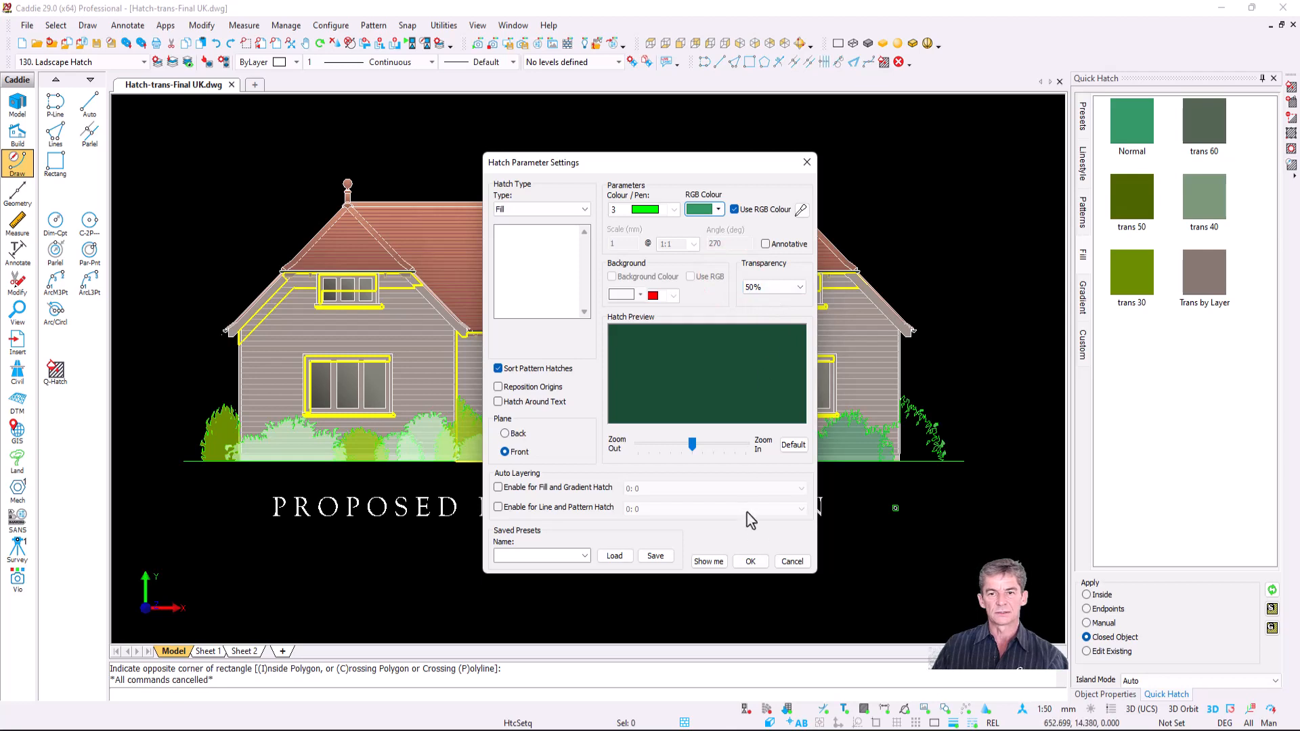
left_click(751, 562)
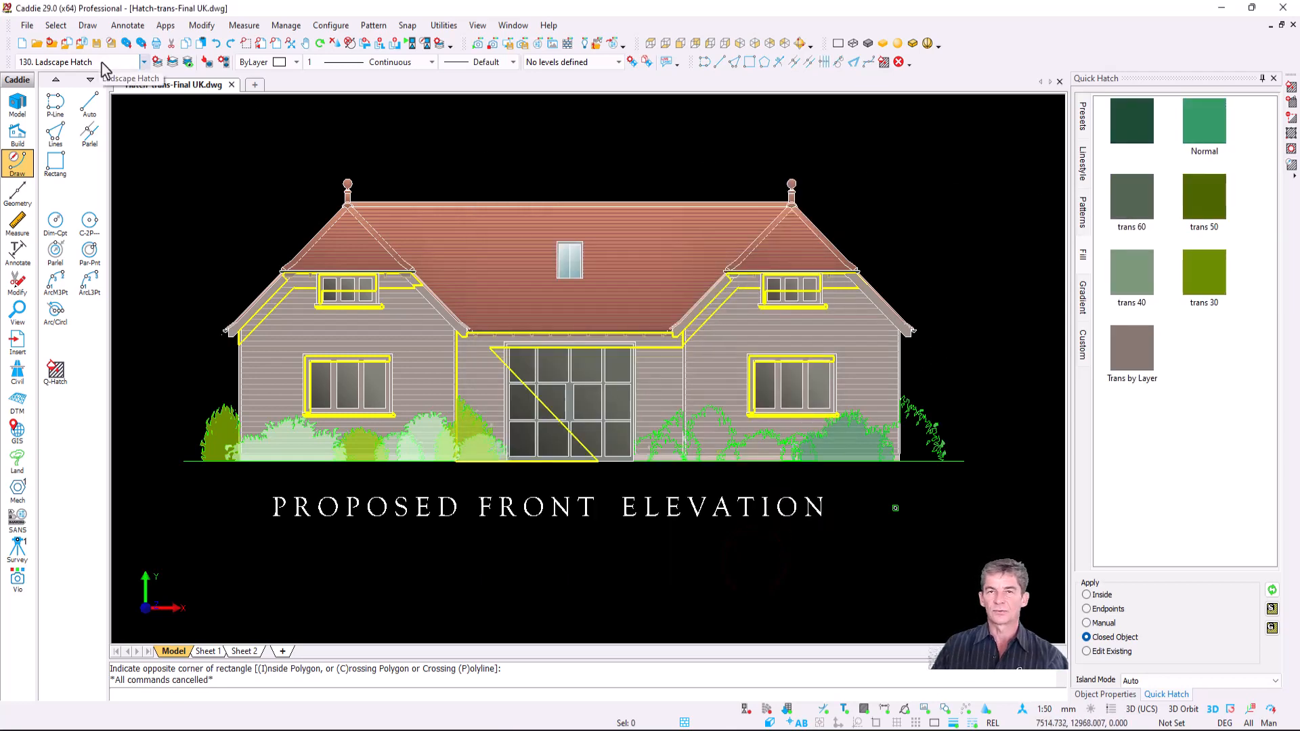
- Fill the middle bush with the new dark green hatch
left_click(157, 61)
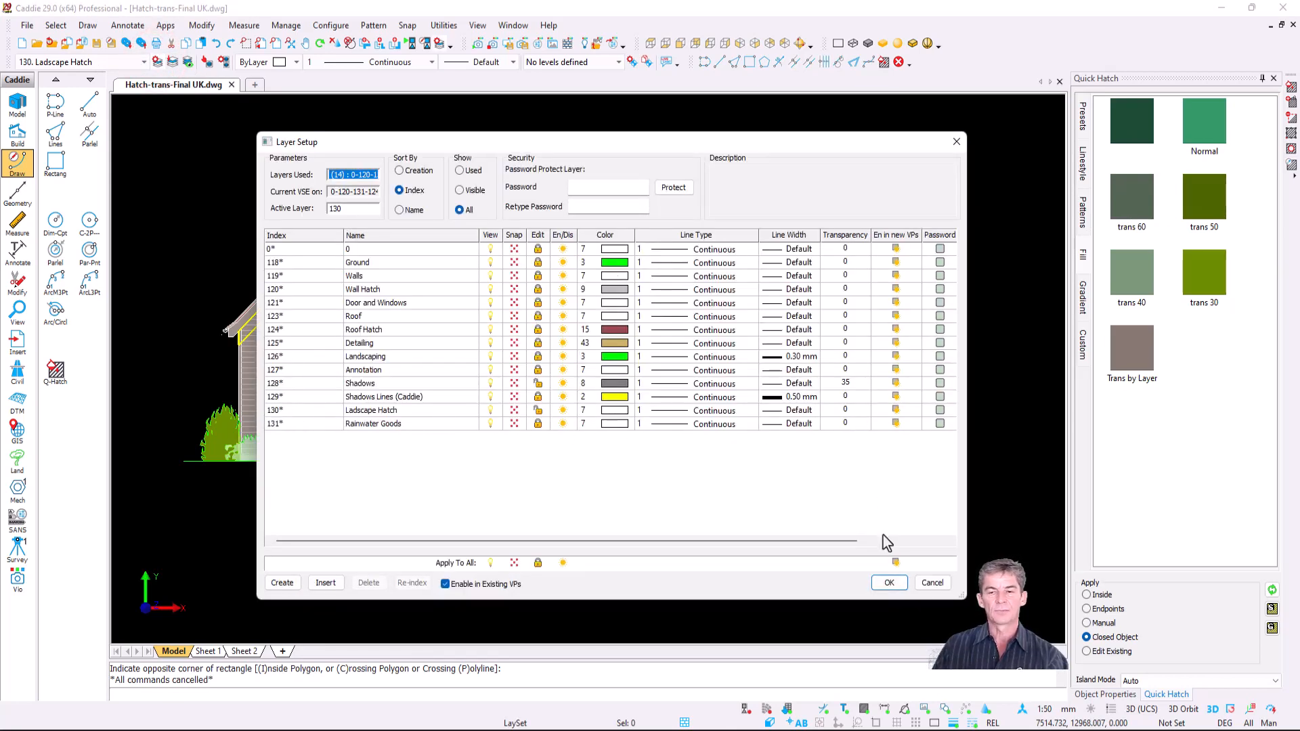
left_click(889, 582)
scroll(716, 470, "up", 3)
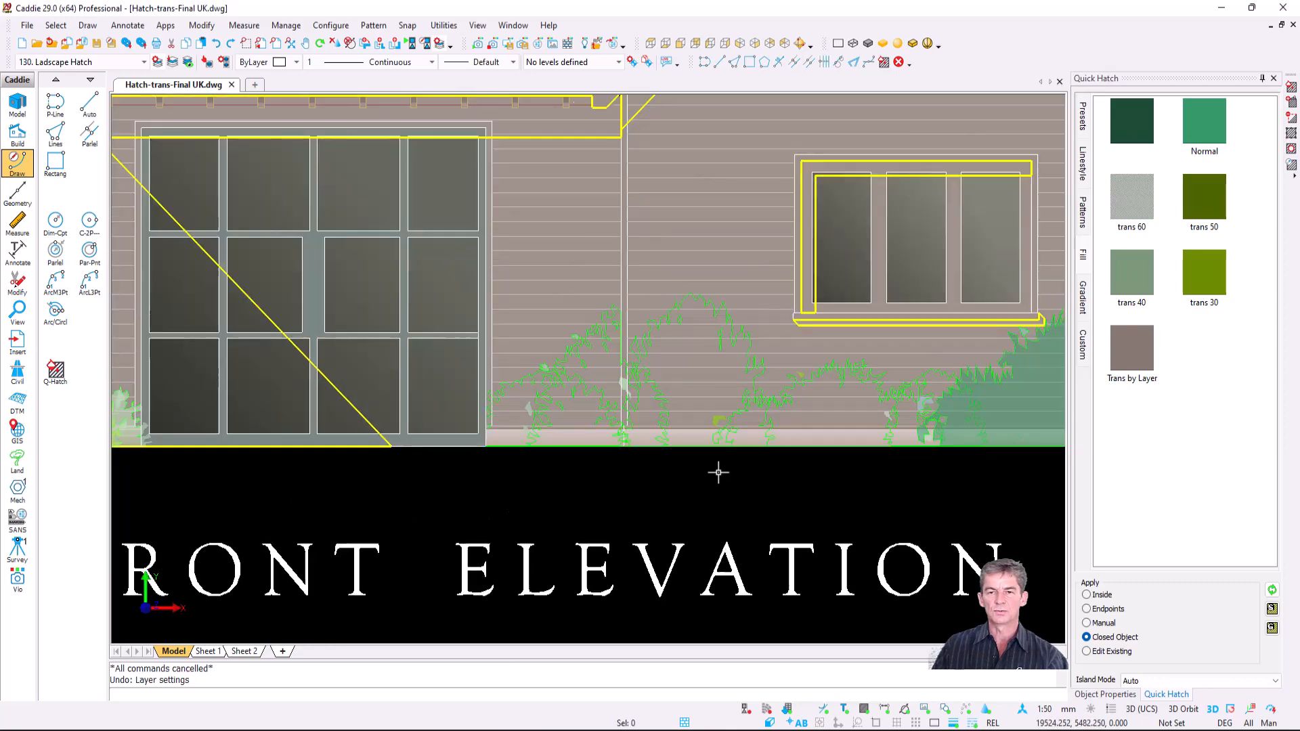
scroll(699, 364, "up", 2)
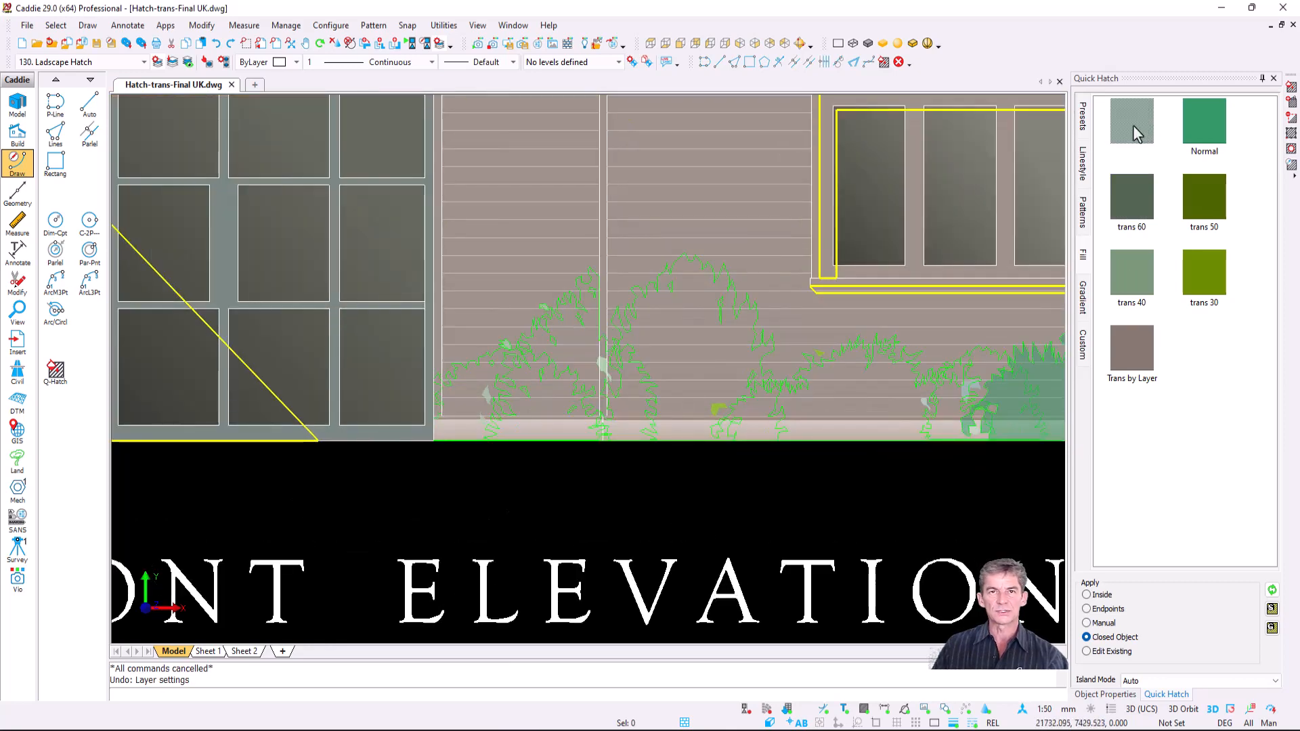
left_click(1135, 130)
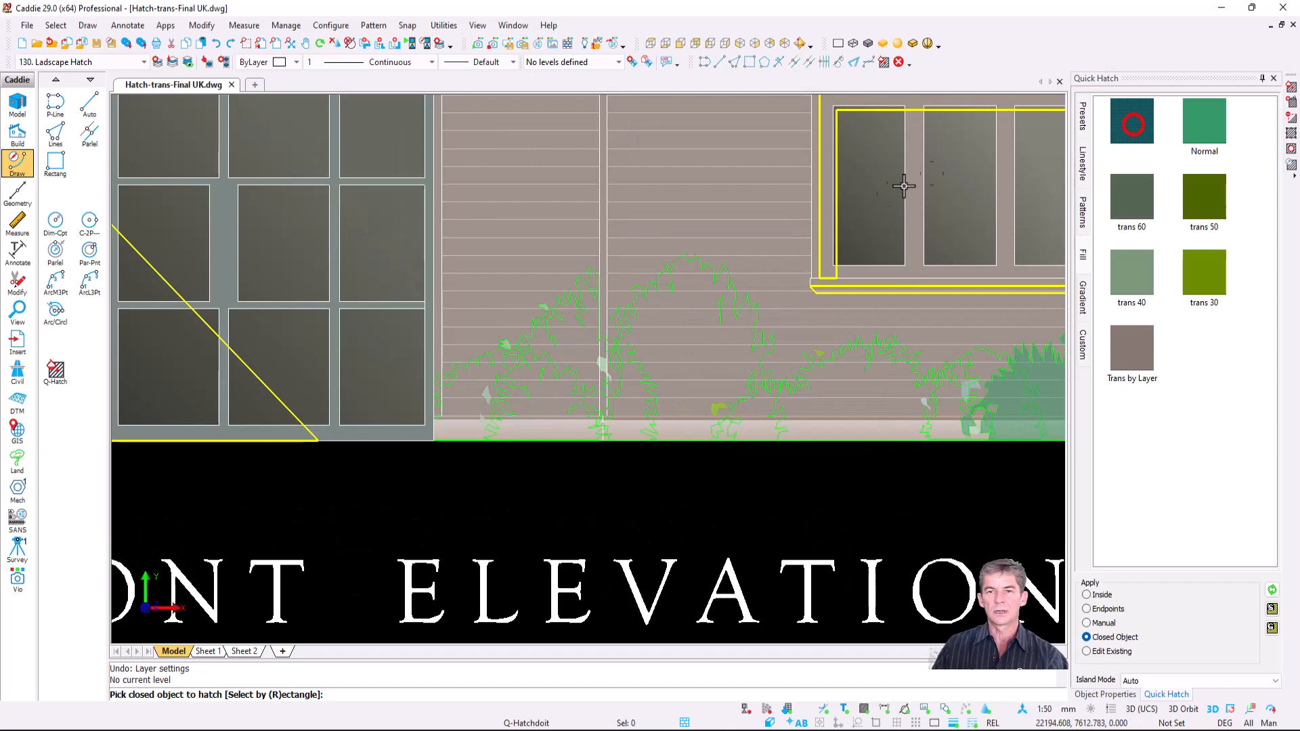
left_click(733, 321)
key("Escape")
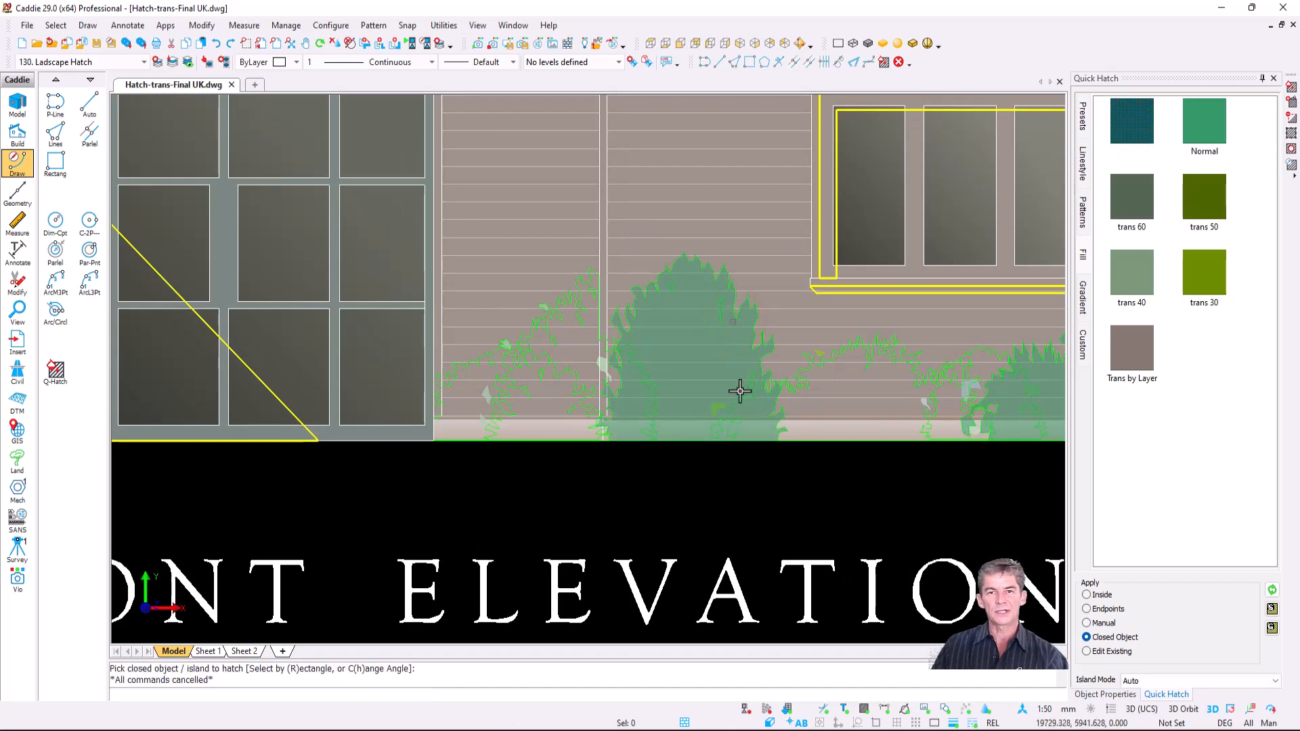
- Fill a middle bush and the left bush with the trans 40 hatch
scroll(738, 388, "up", 2)
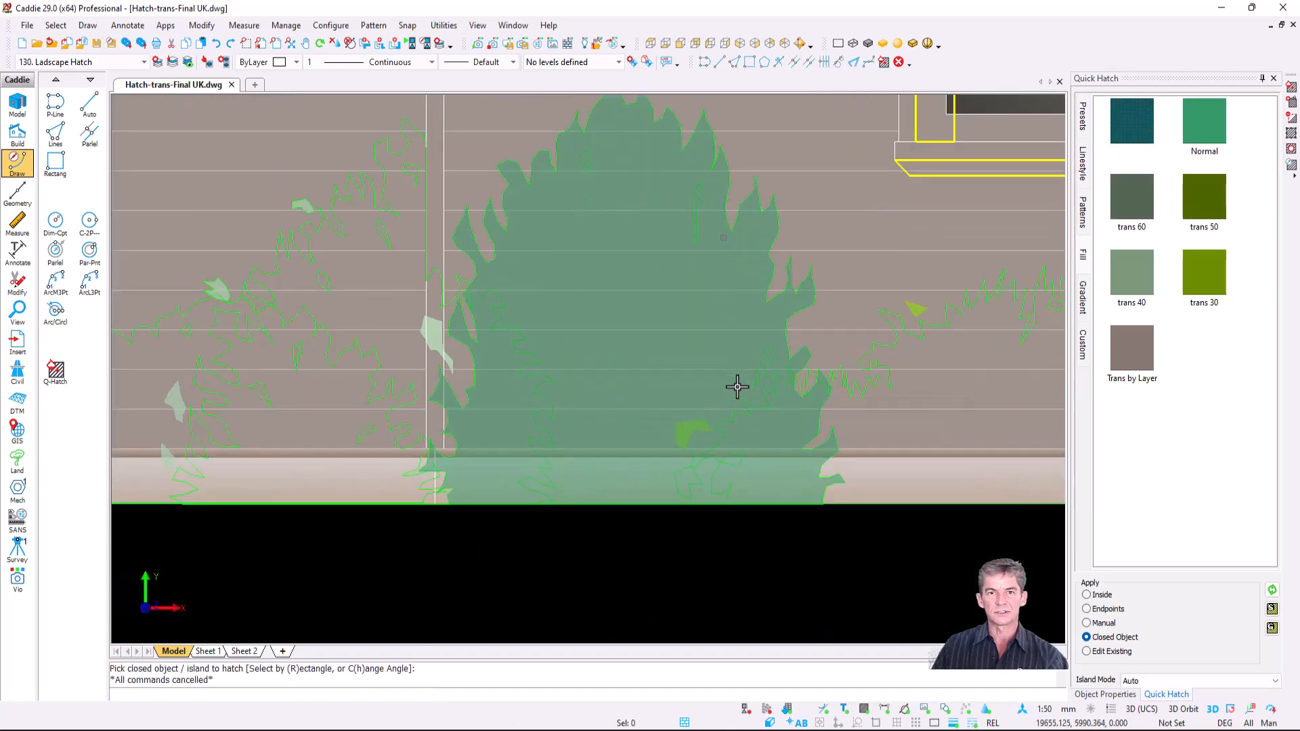
scroll(738, 387, "down", 4)
left_click(1132, 271)
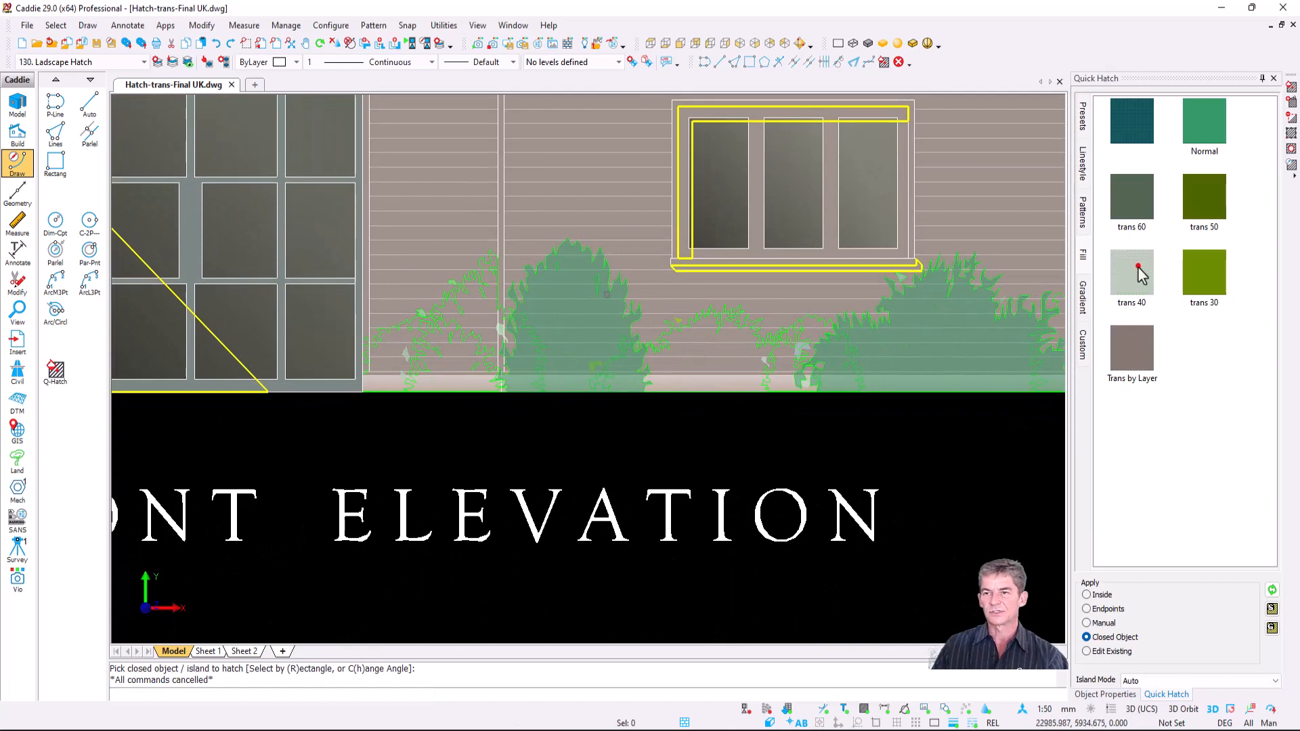
left_click(754, 342)
left_click(462, 346)
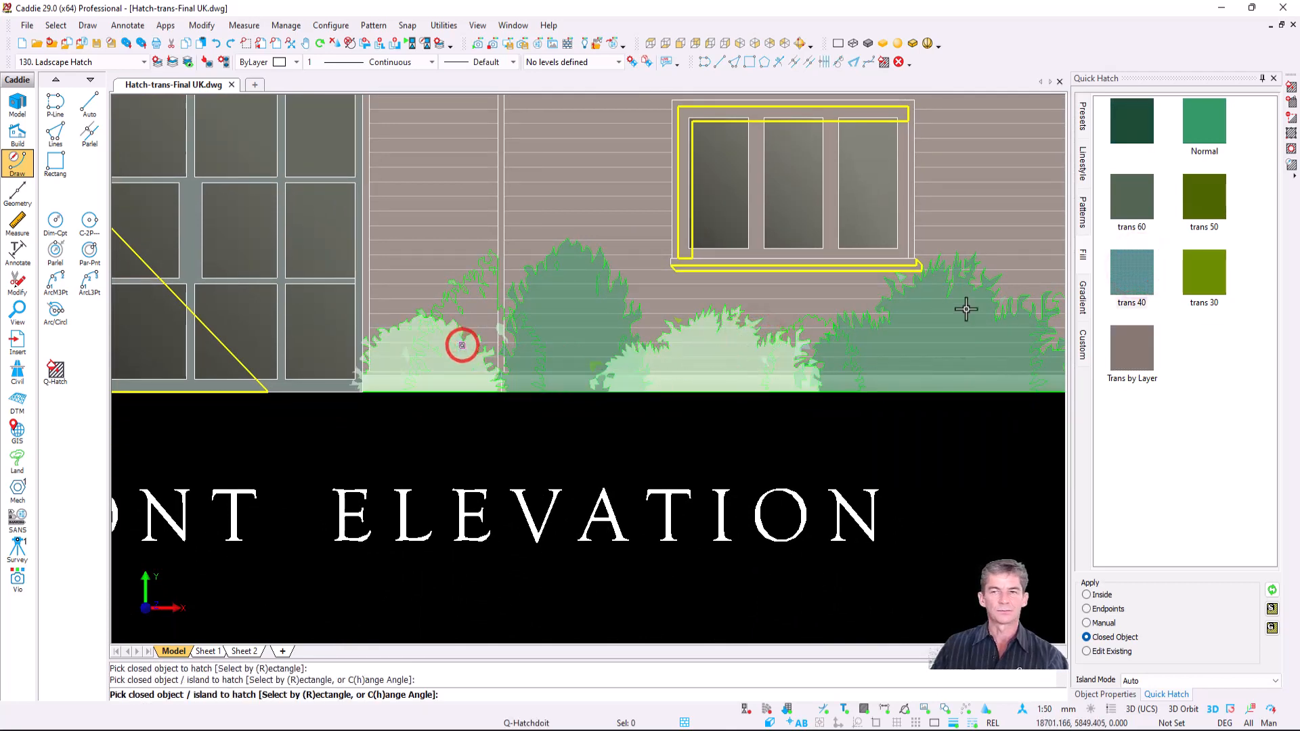
- Fill the left-rear and right bushes with the trans 50 hatch
left_click(1205, 198)
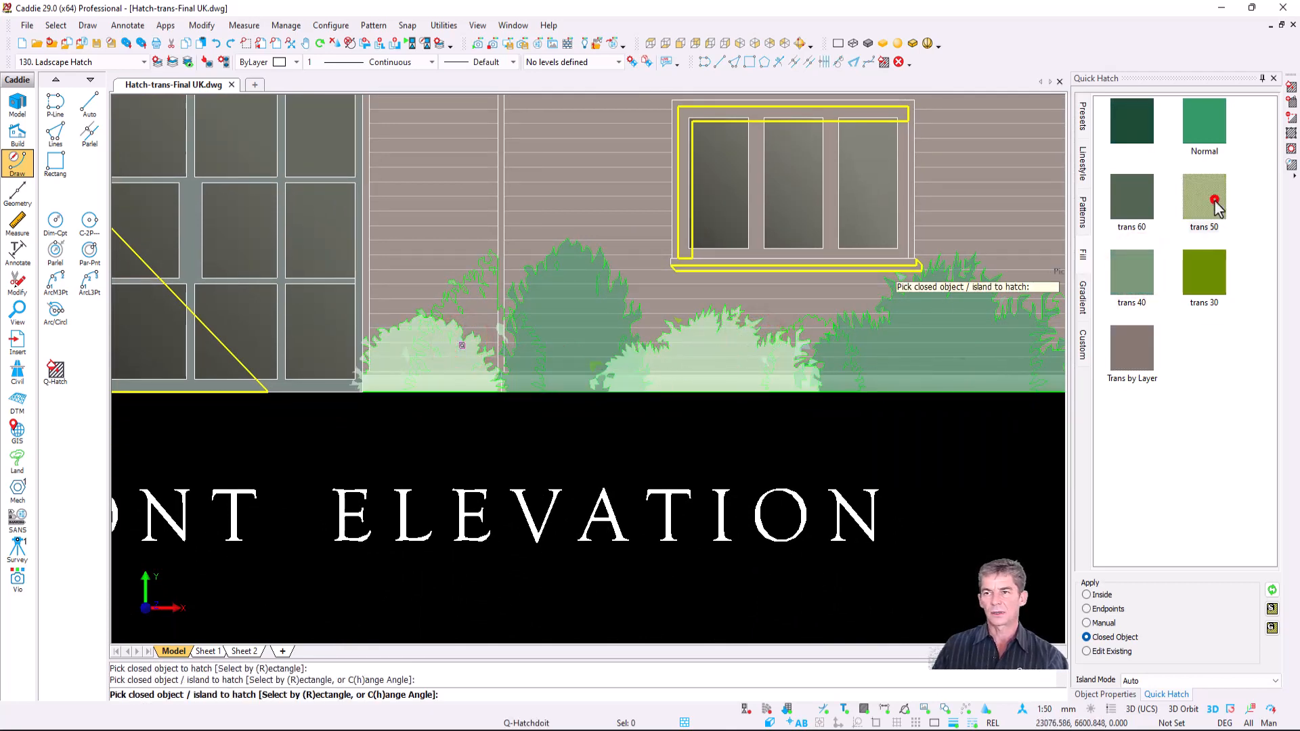
left_click(471, 304)
mouse_move(815, 271)
middle_mouse_down()
mouse_move(499, 264)
mouse_move(487, 252)
middle_mouse_up()
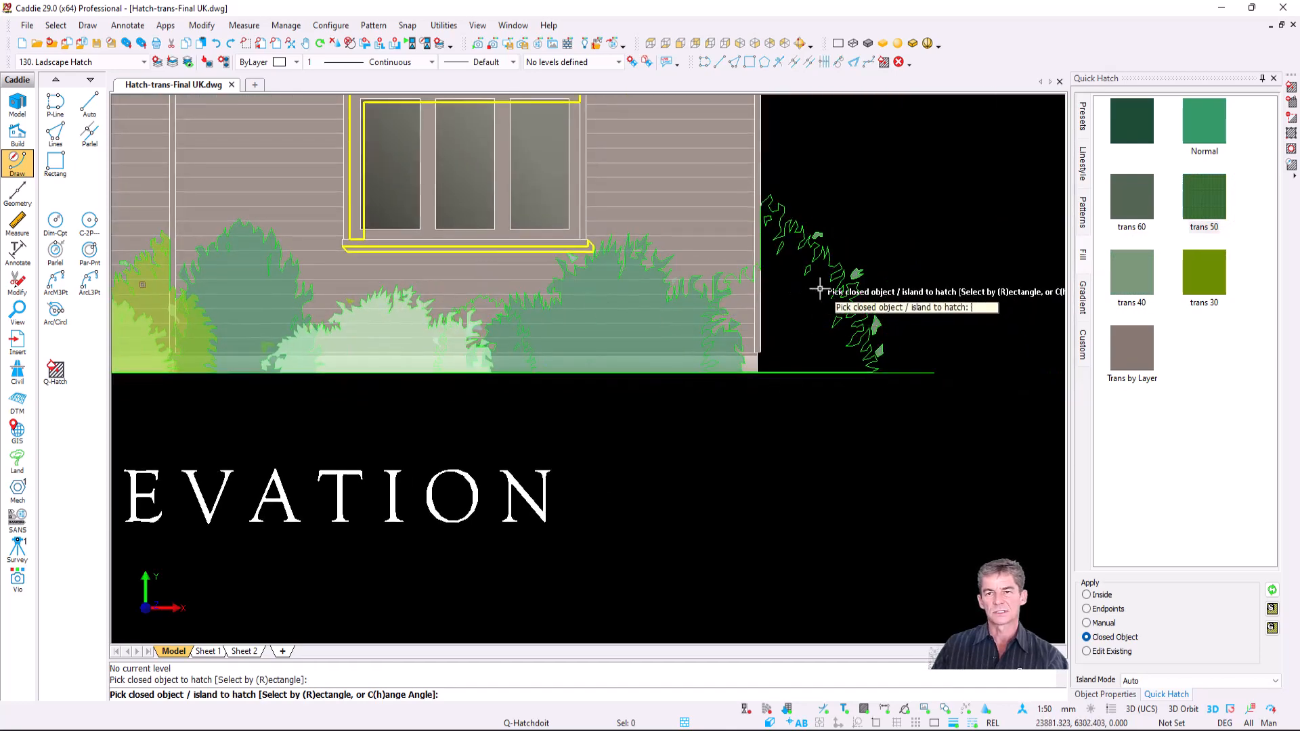
left_click(820, 290)
key("Escape")
scroll(761, 397, "down", 4)
mouse_move(557, 329)
middle_mouse_down()
mouse_move(741, 375)
mouse_move(735, 346)
middle_mouse_up()
scroll(733, 354, "up", 2)
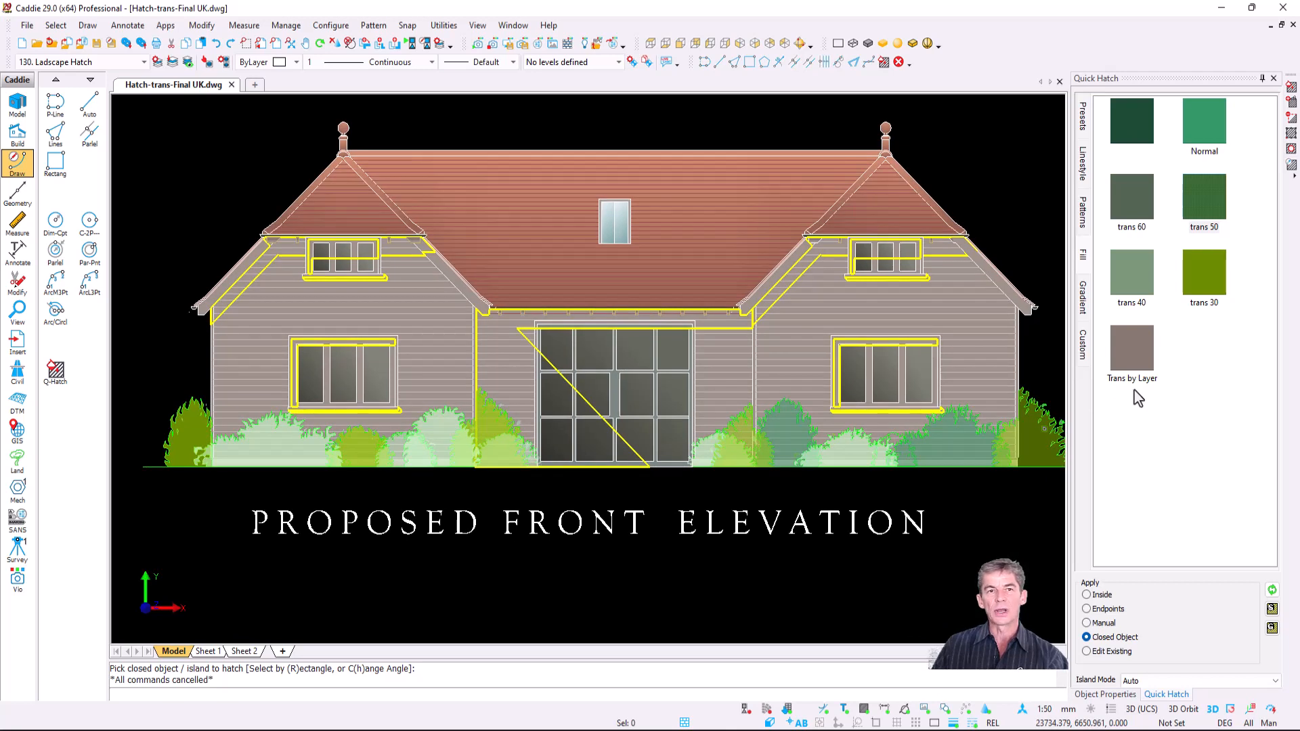
- On layer 128. Shadows, shade the wall below the eaves and the dormer sill with Trans by Layer fill
left_click(107, 61)
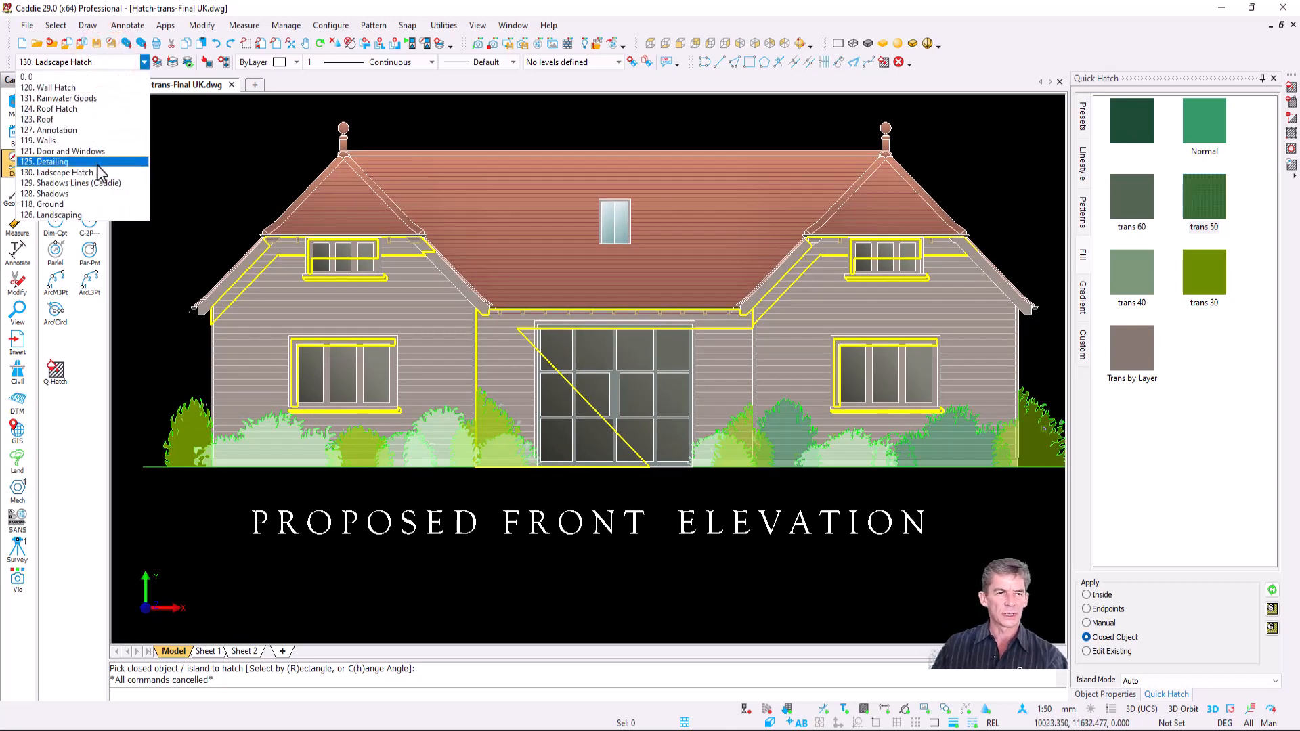
left_click(102, 193)
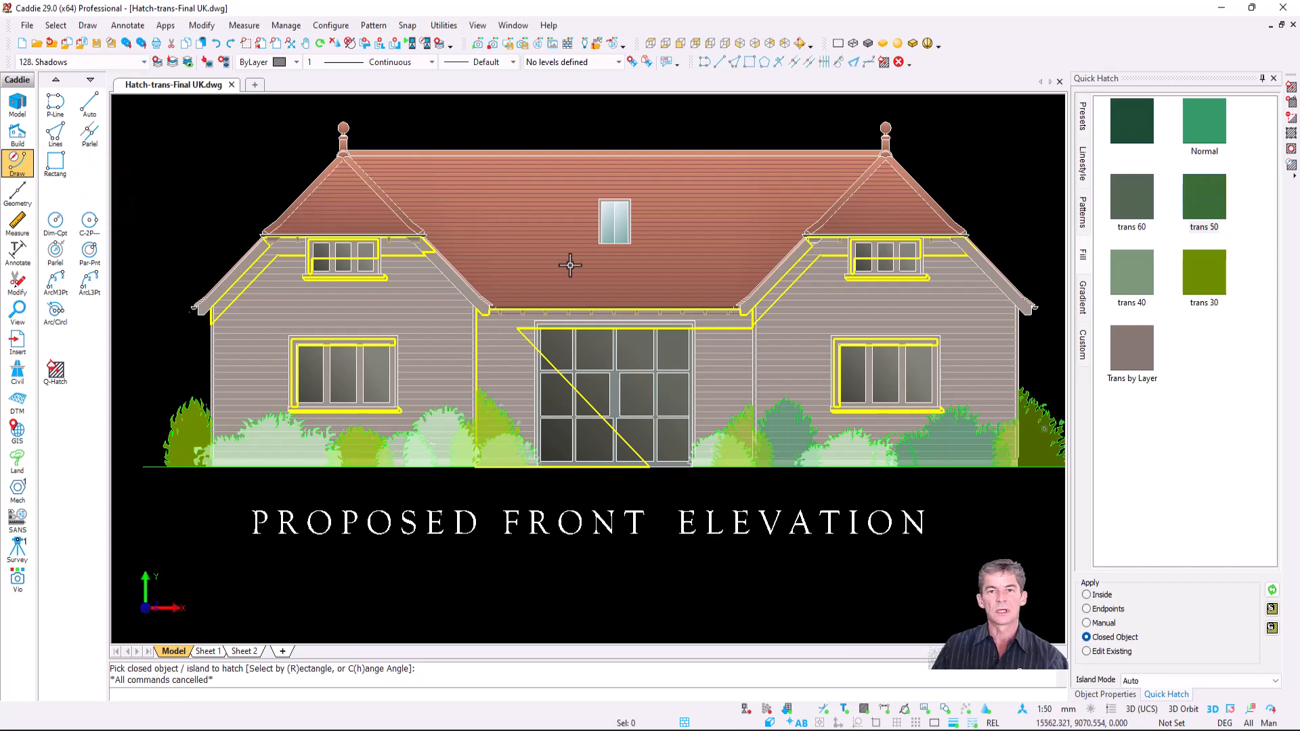
scroll(661, 359, "up", 1)
left_click(1144, 352)
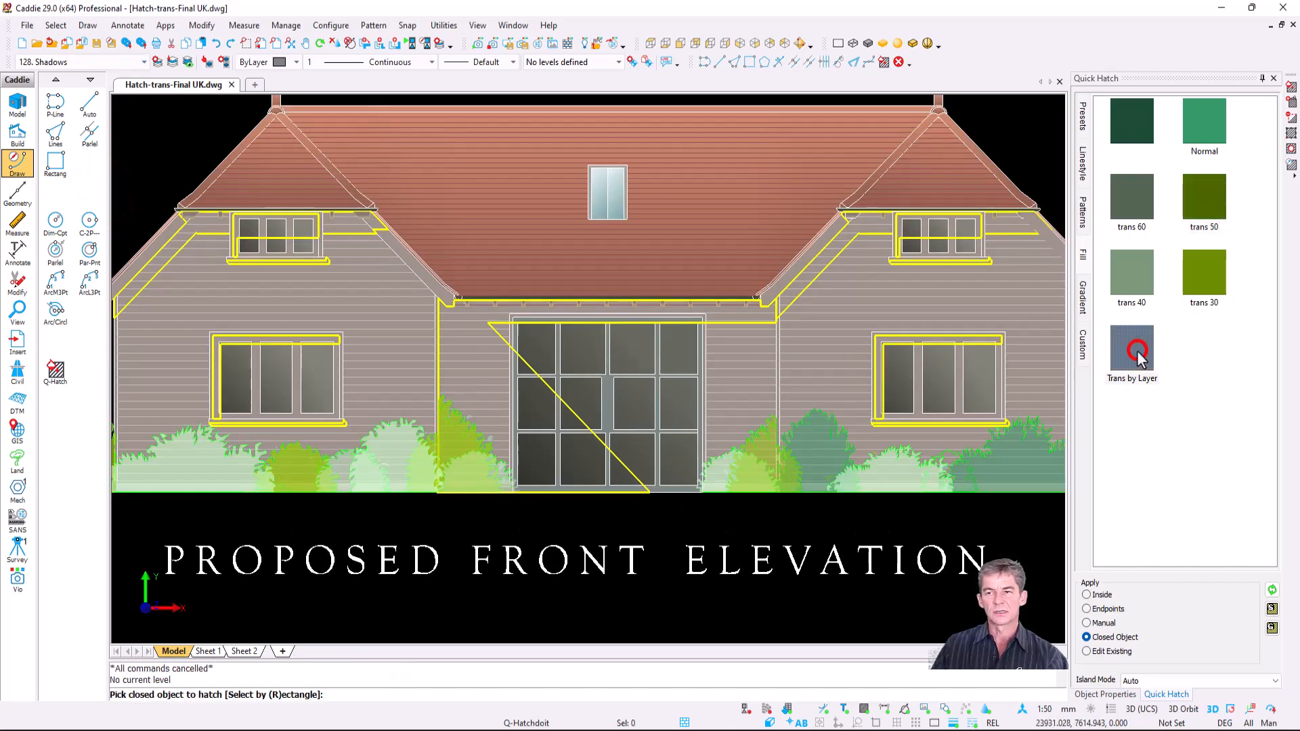
scroll(1014, 247, "up", 3)
left_click(692, 222)
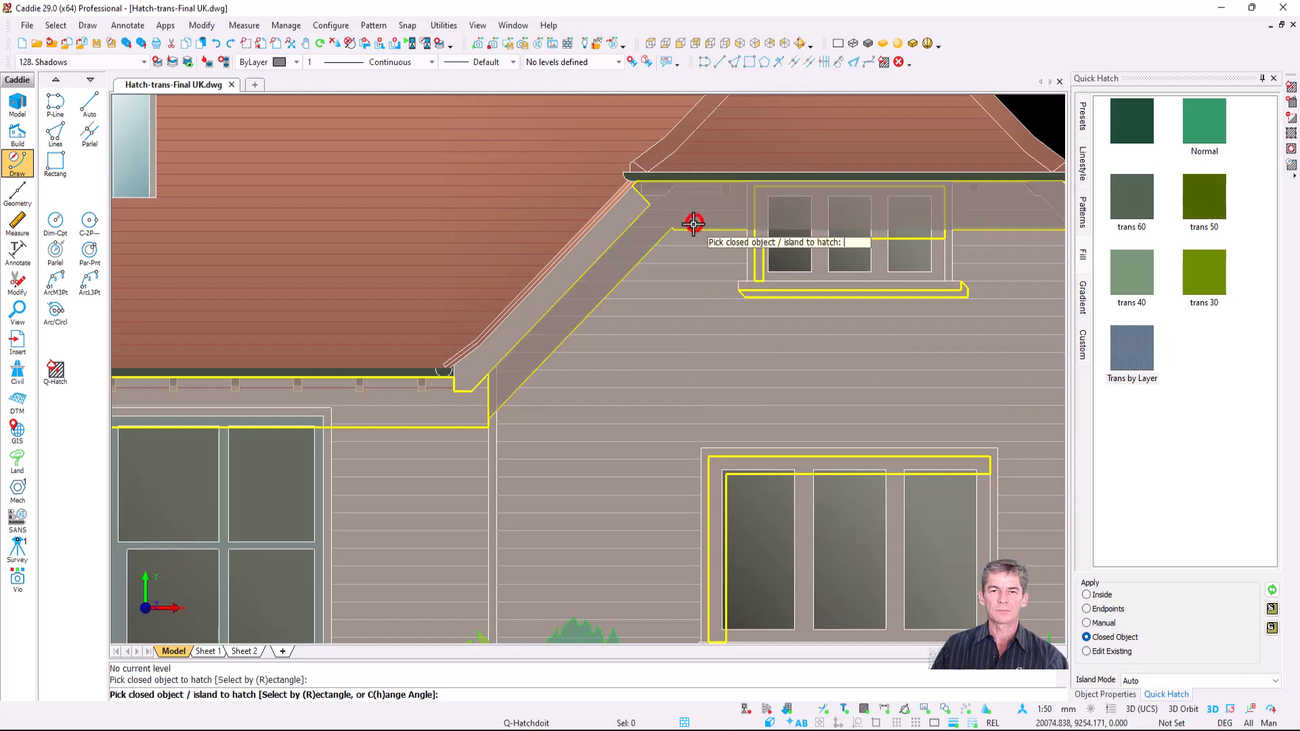
left_click(804, 294)
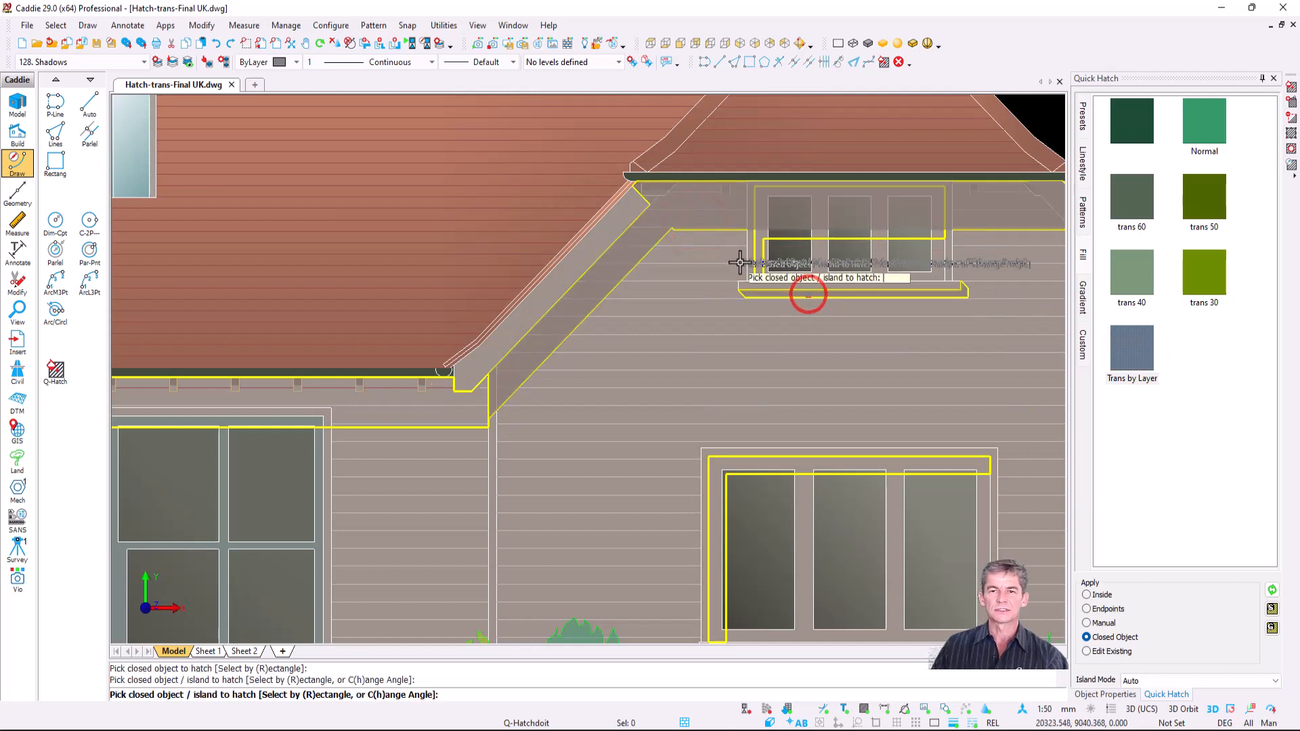
scroll(809, 294, "up", 4)
left_click(787, 281)
- Shade the shadows at the lower window, the door top, and the left window sill and jamb
scroll(792, 278, "down", 6)
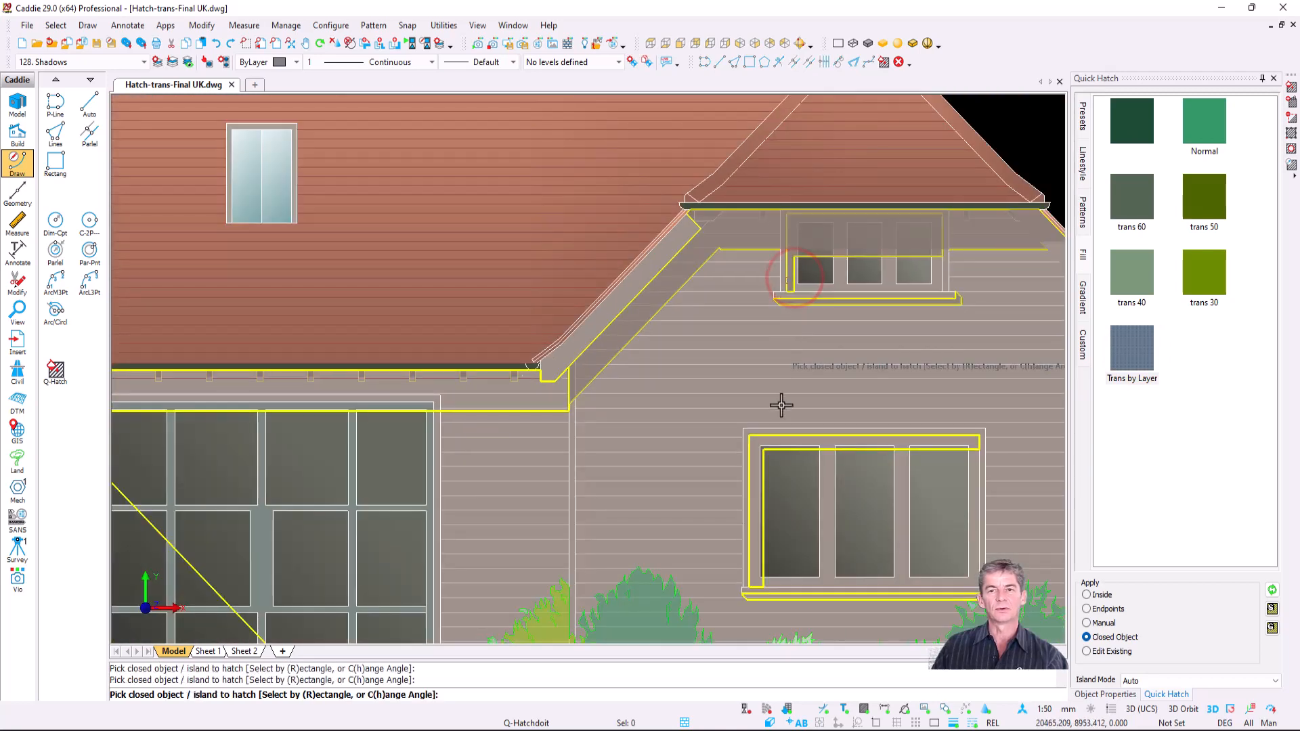
left_click(779, 439)
scroll(761, 588, "up", 5)
left_click(761, 584)
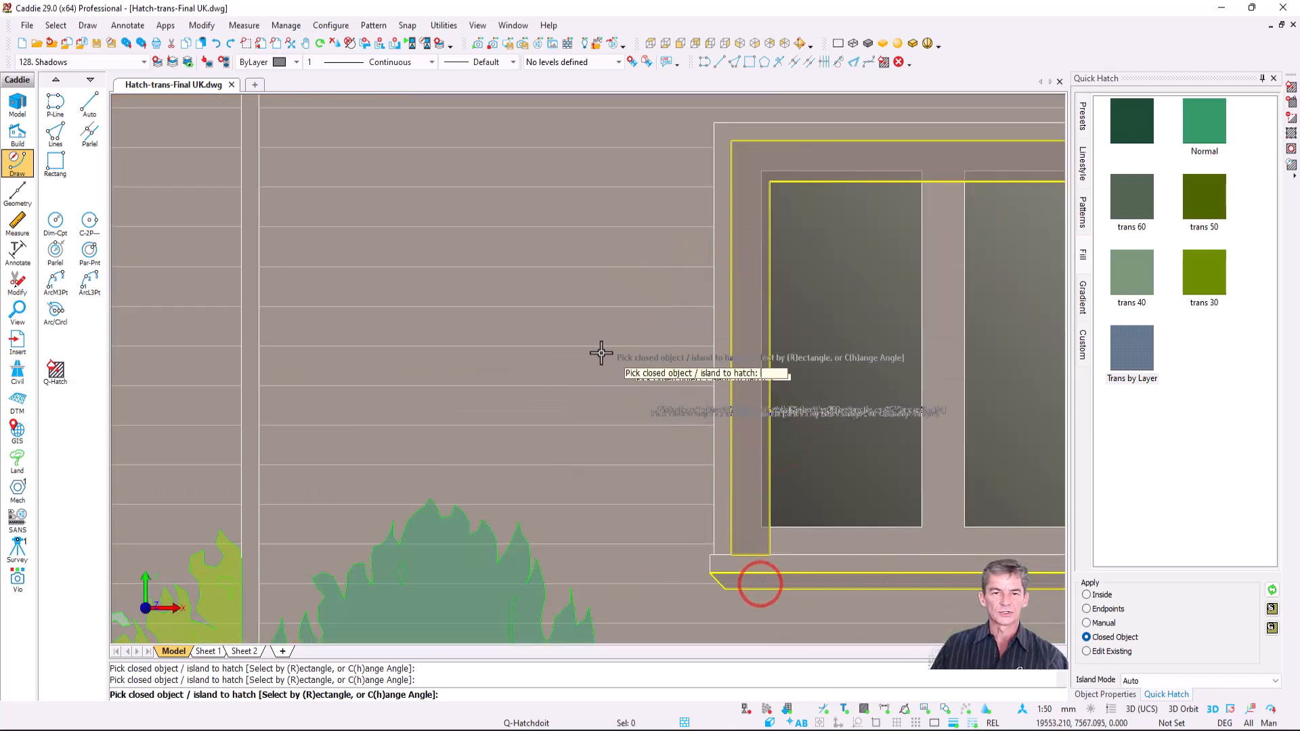
scroll(596, 357, "down", 5)
left_click(469, 312)
mouse_move(487, 344)
middle_mouse_down()
mouse_move(877, 273)
mouse_move(968, 302)
middle_mouse_up()
scroll(321, 400, "up", 2)
scroll(321, 400, "up", 3)
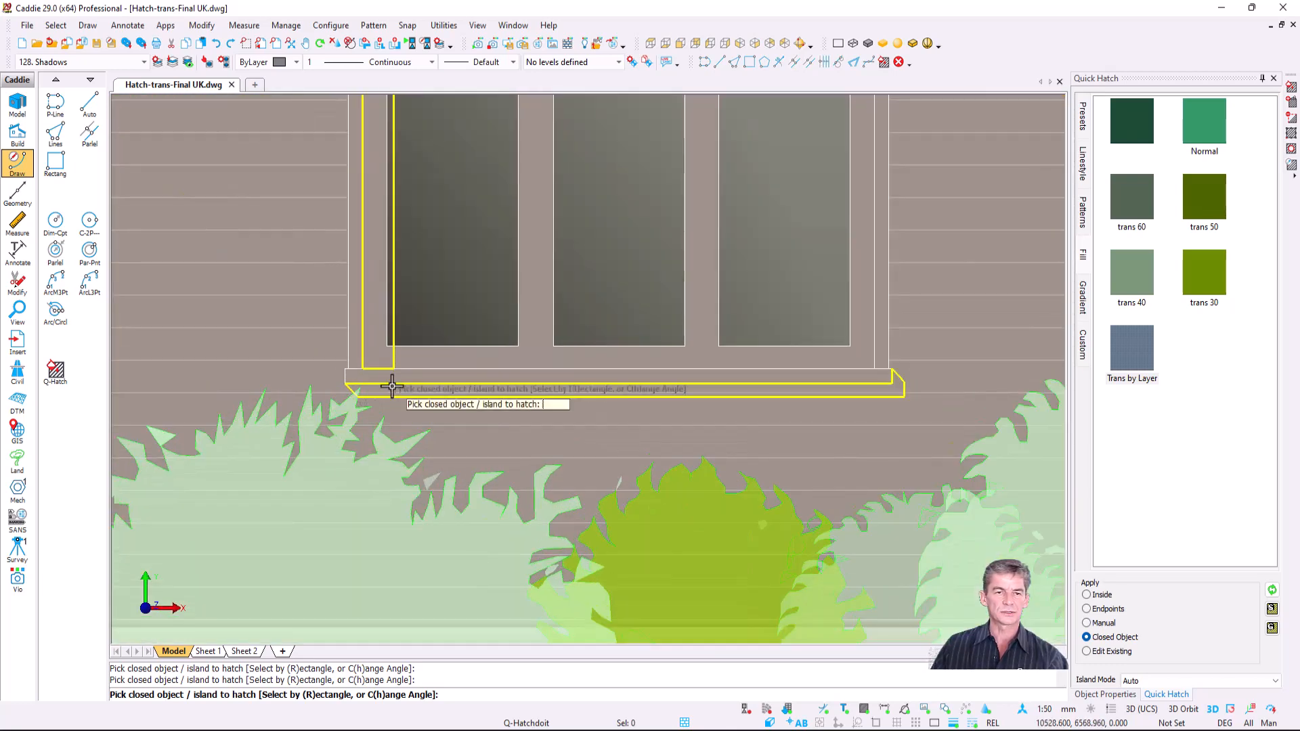
left_click(390, 384)
left_click(371, 342)
scroll(461, 298, "down", 3)
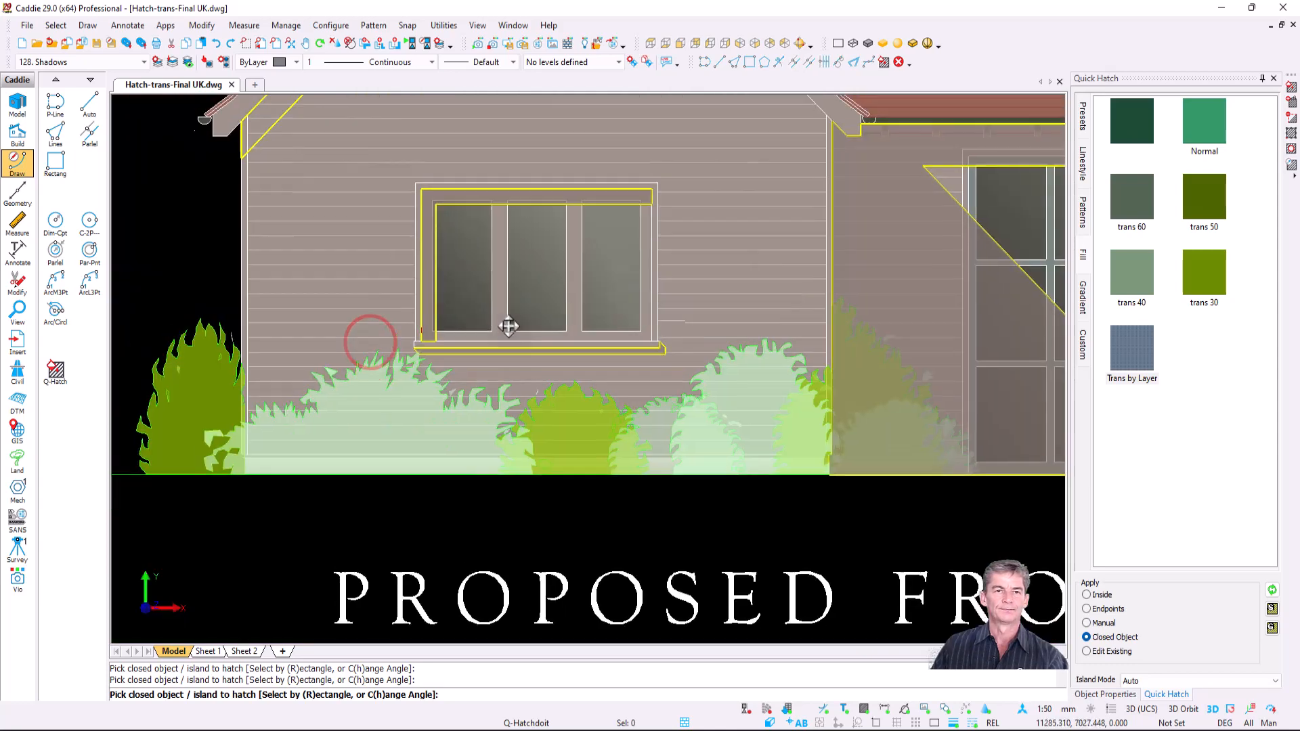
- Hatch the left gable area, upper window jamb and window sill, then end hatching
middle_click_drag(508, 325, 508, 522)
left_click(367, 250)
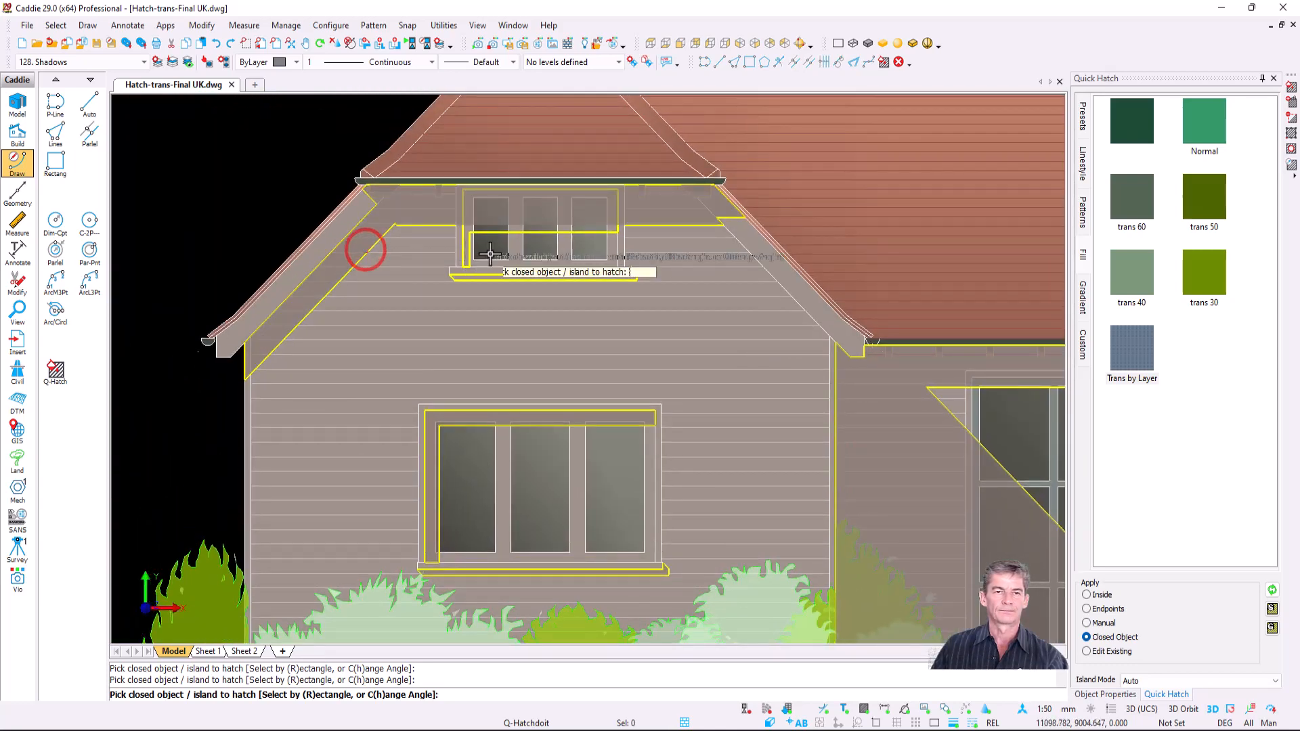
scroll(399, 254, "up", 3)
left_click(405, 259)
left_click(479, 330)
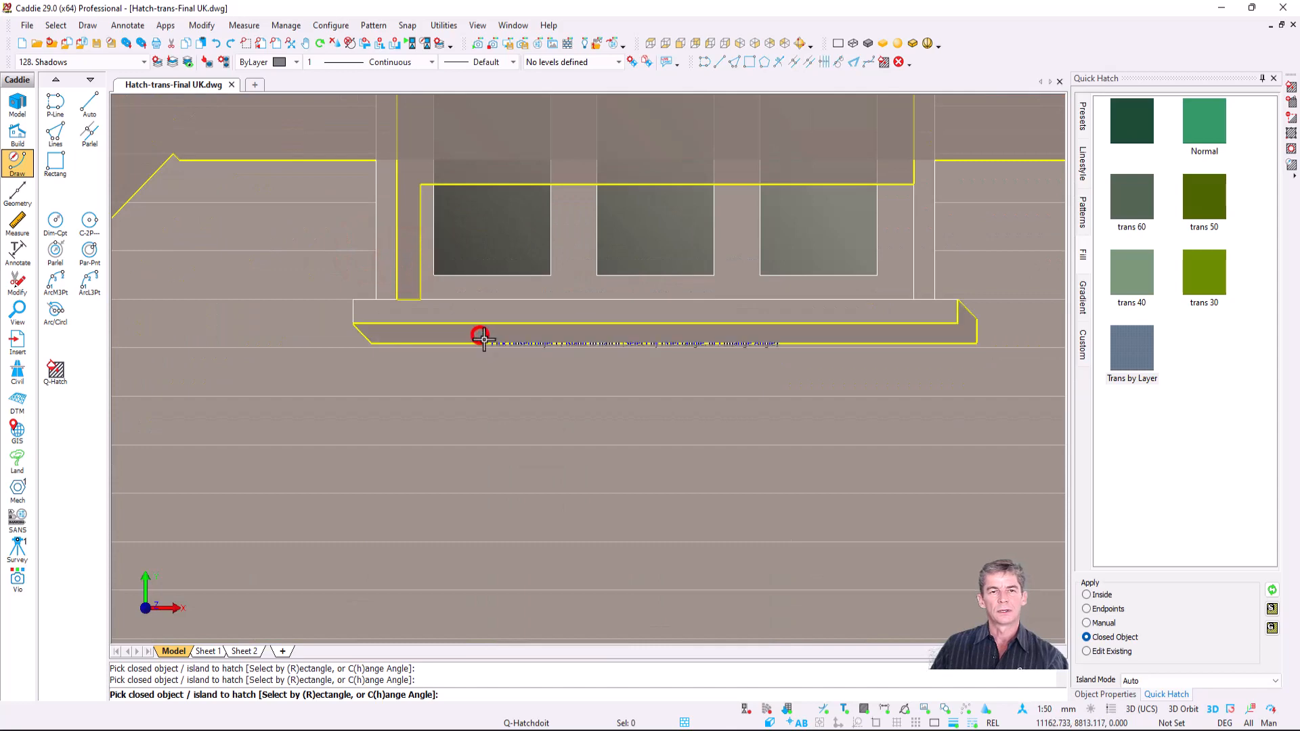
scroll(479, 329, "down", 3)
scroll(647, 386, "down", 2)
mouse_move(644, 390)
middle_mouse_down()
mouse_move(442, 331)
mouse_move(424, 343)
middle_mouse_up()
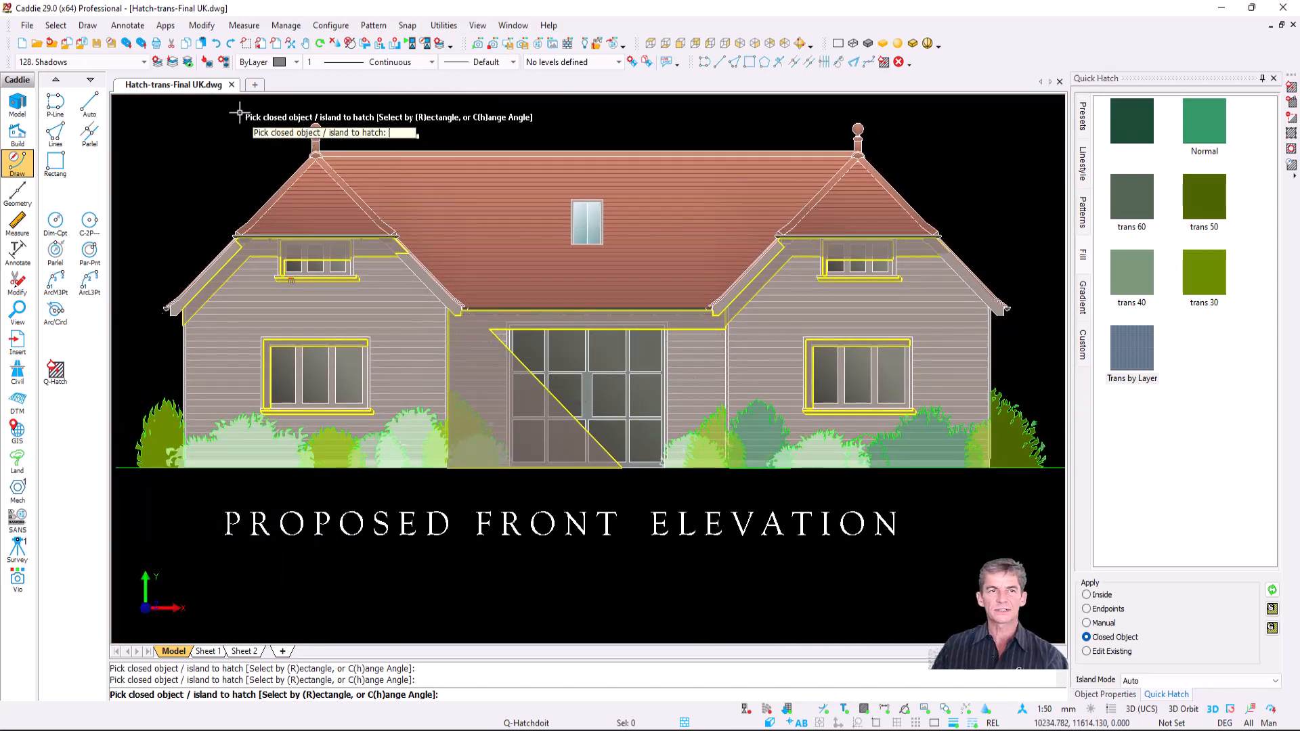
left_click(208, 63)
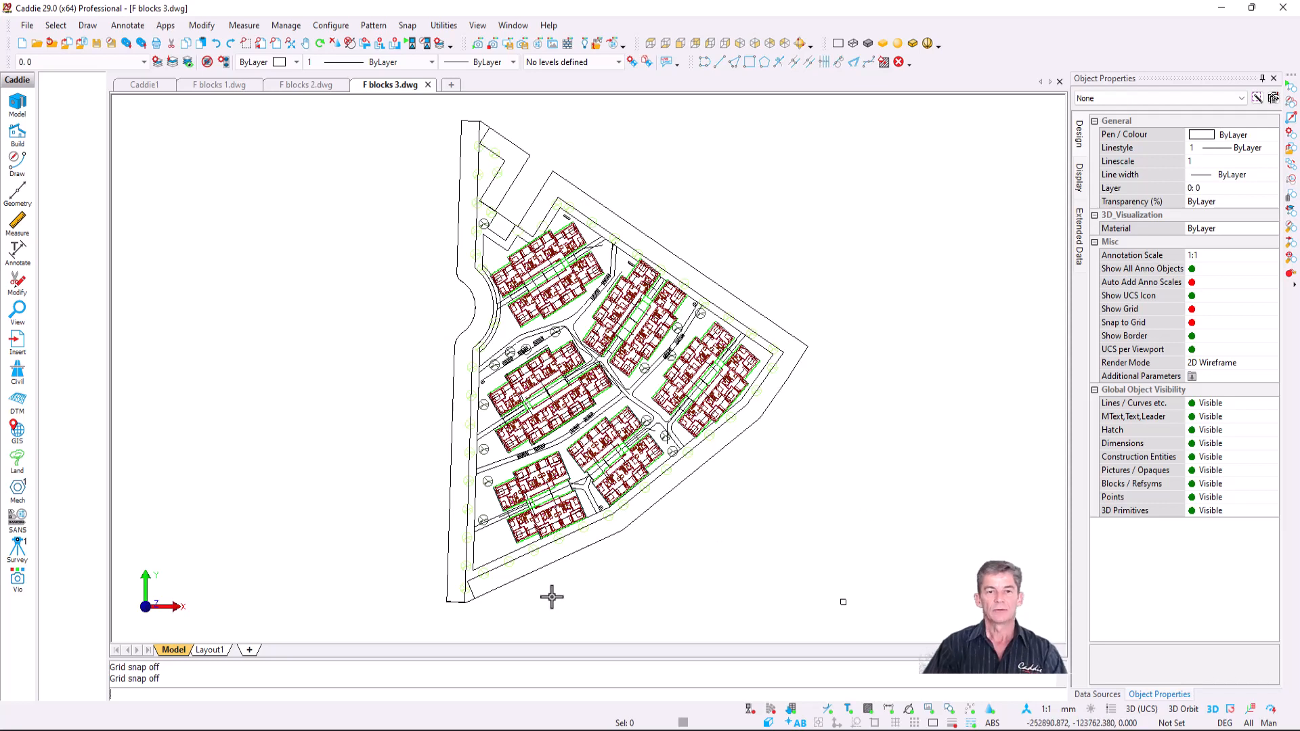
- Try Change Layer of Objects in Blocks with destination layer 8: P-SANR-FIXT, then cancel it
left_click(193, 29)
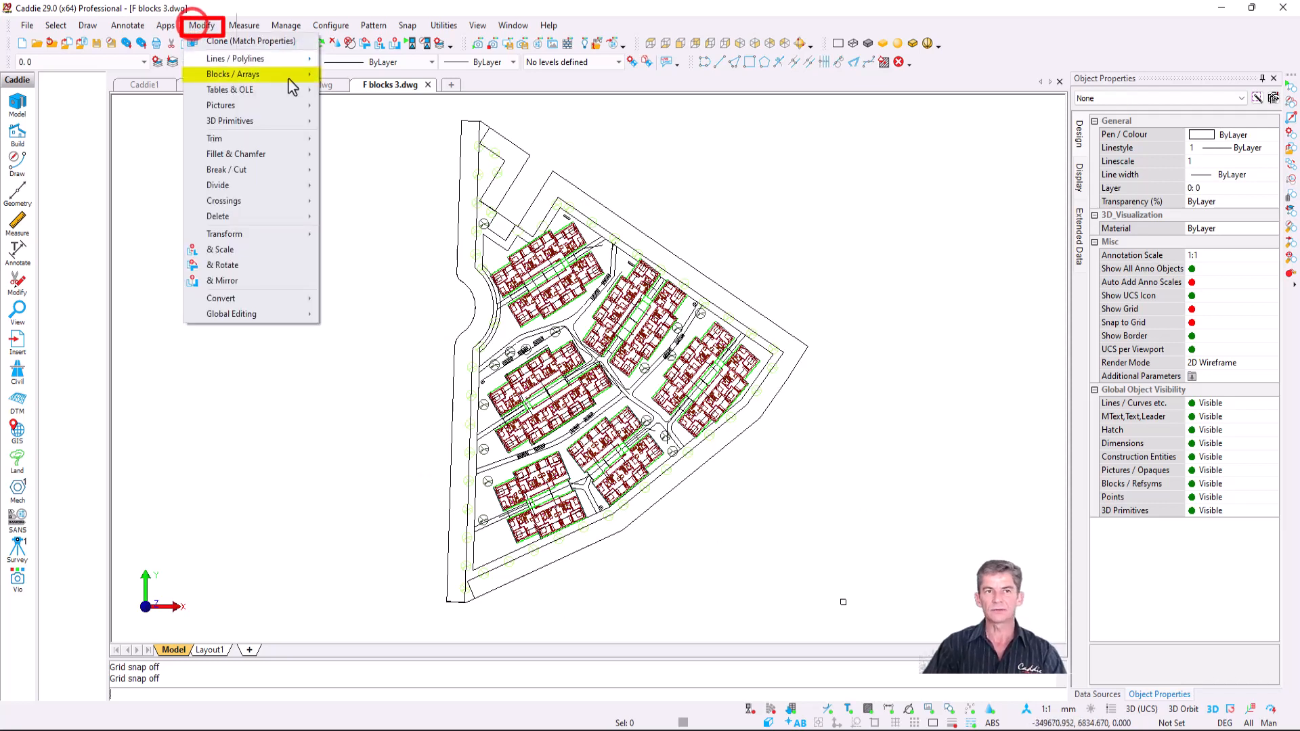
mouse_move(284, 76)
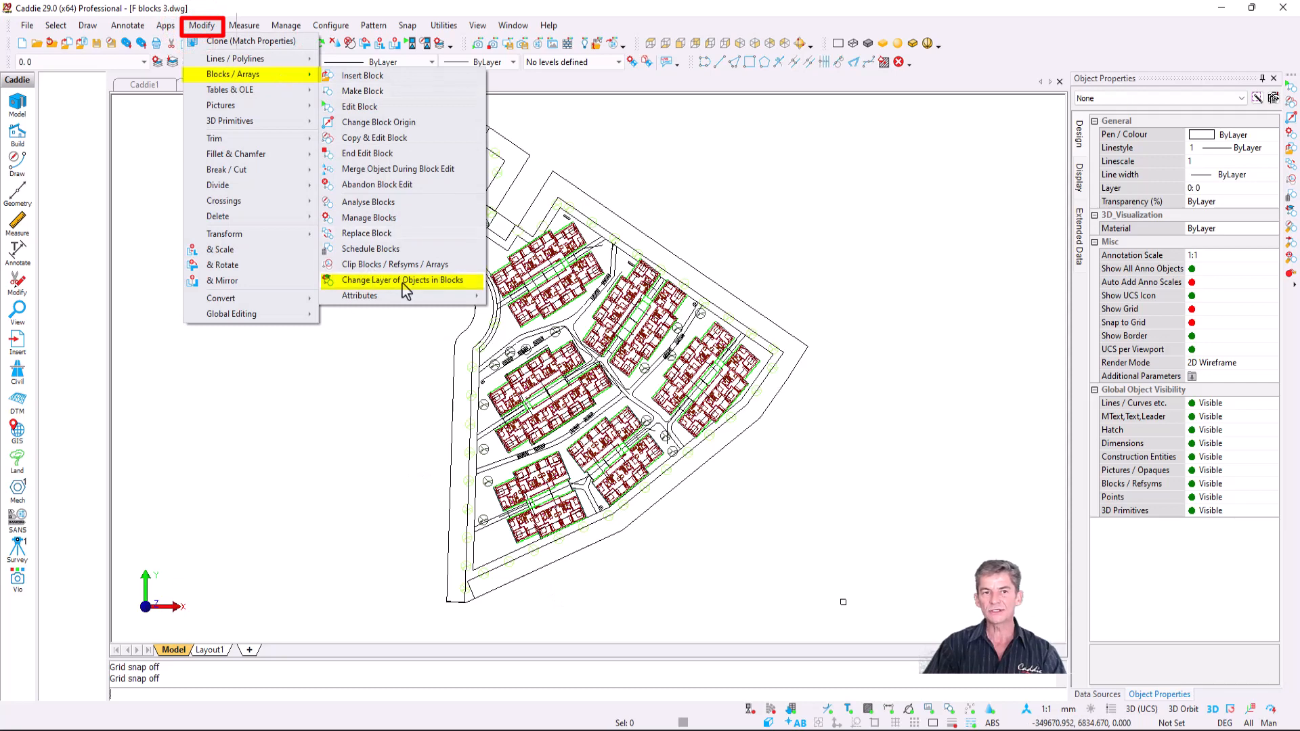
left_click(460, 290)
left_click(450, 275)
left_click(487, 350)
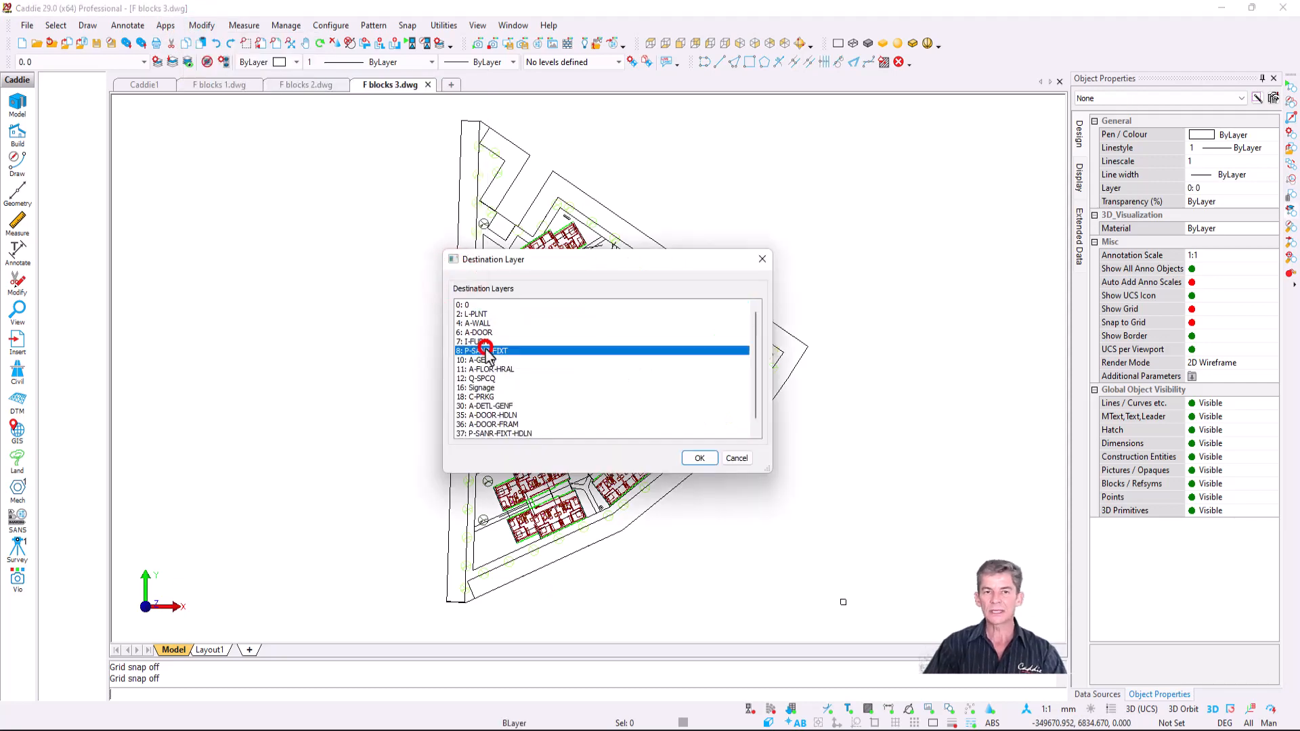
left_click(701, 459)
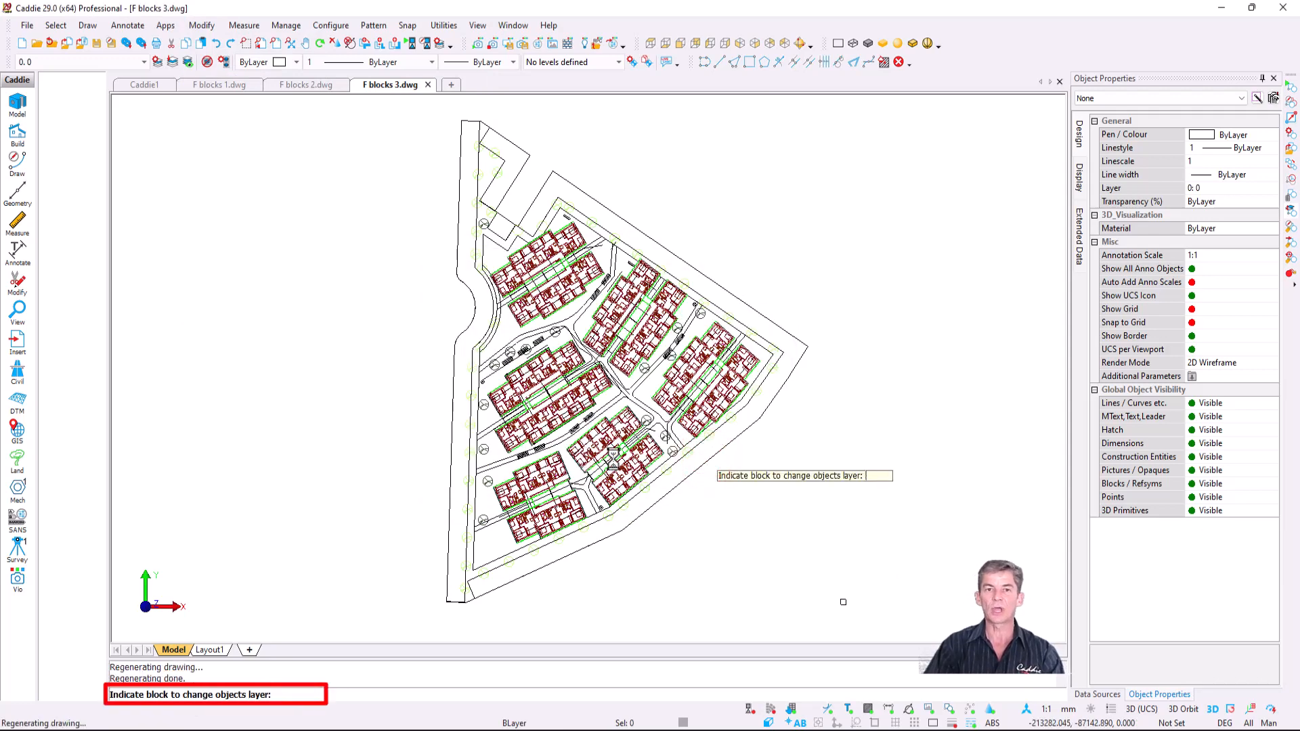
key("Escape")
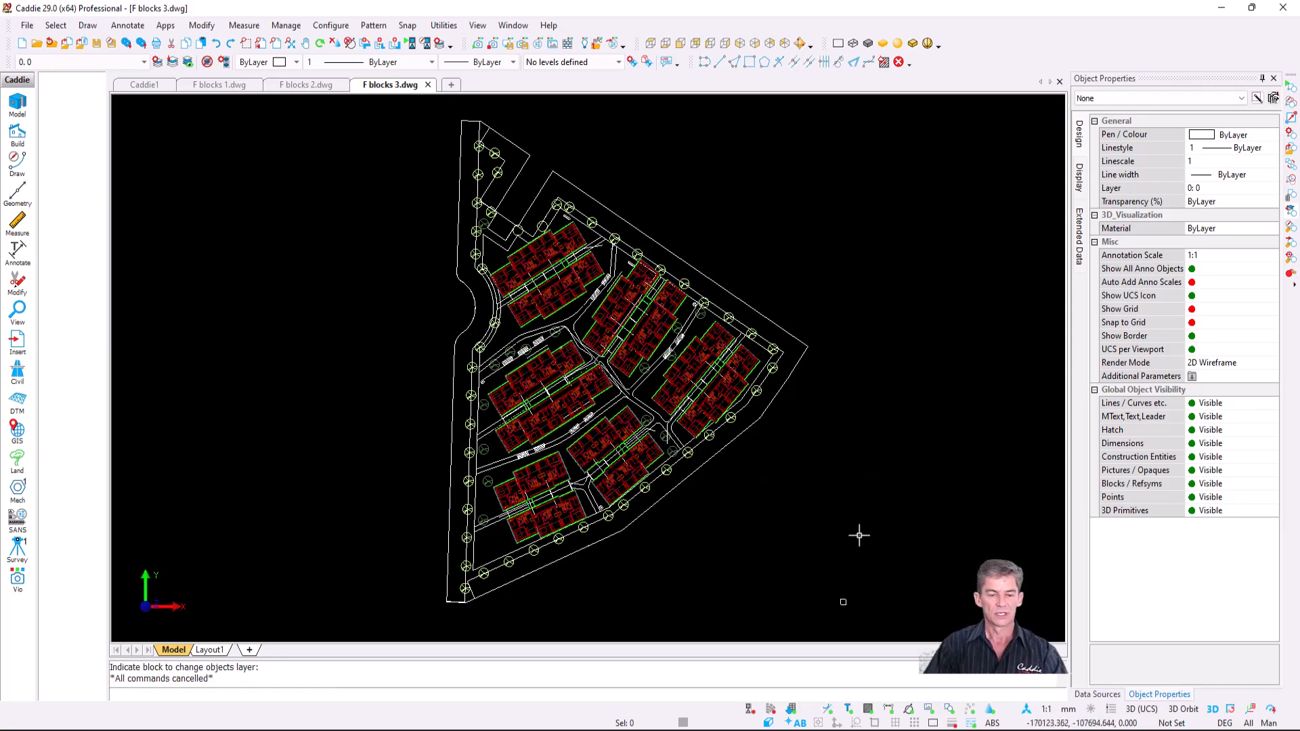
- Window-select the whole site plan to check its object types, then switch to F blocks 1.dwg
key("ctrl+b")
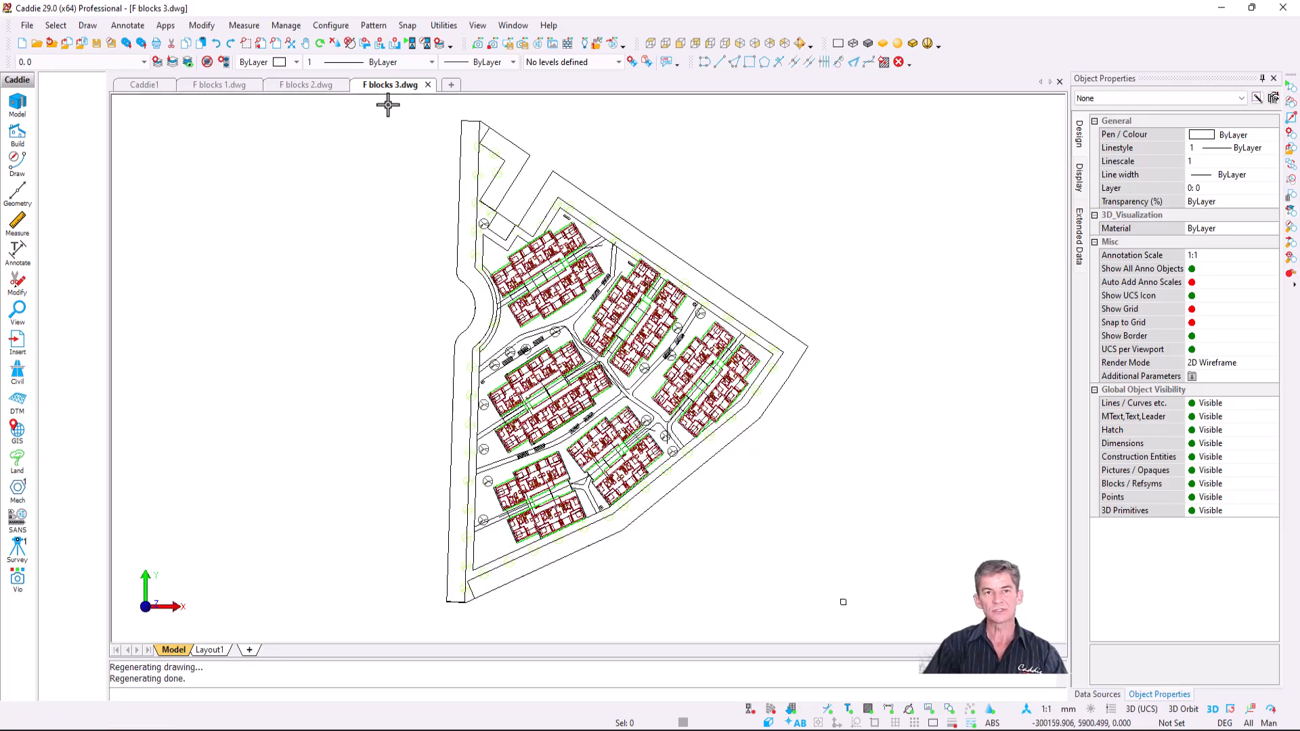
left_click(387, 102)
left_click(825, 615)
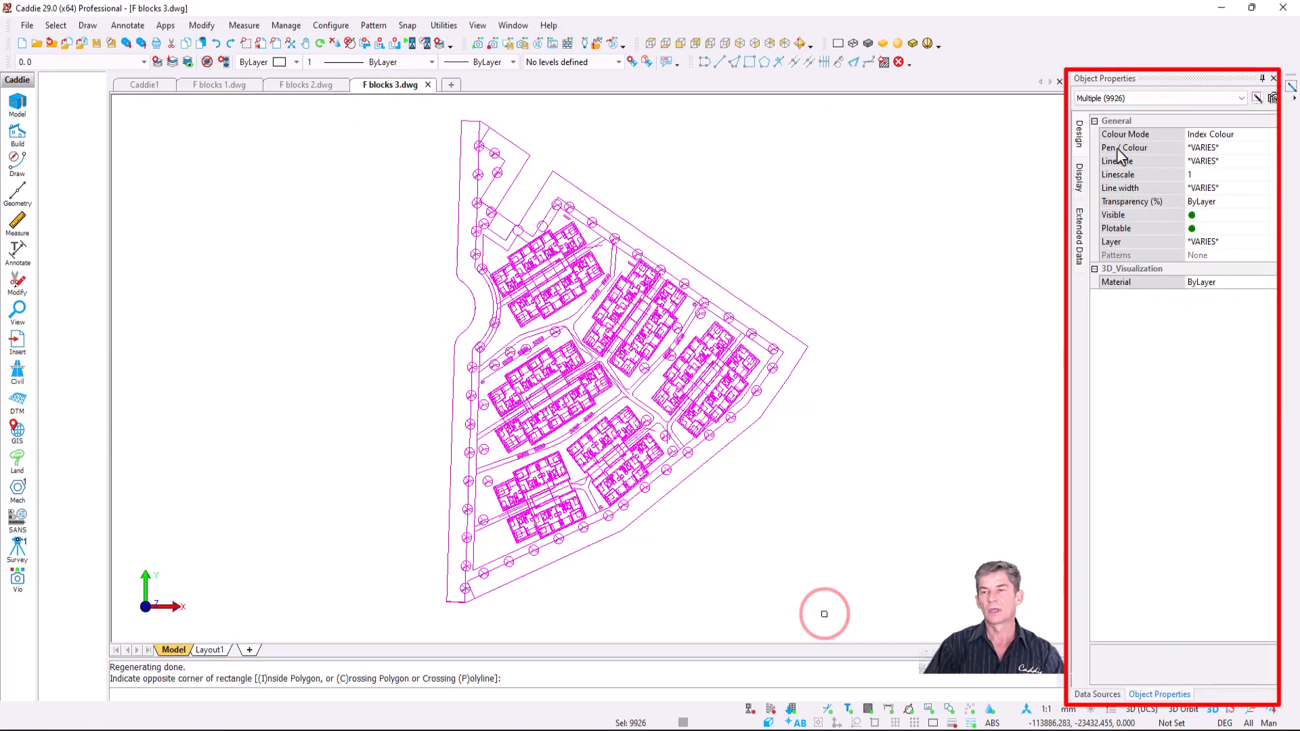
left_click(1140, 98)
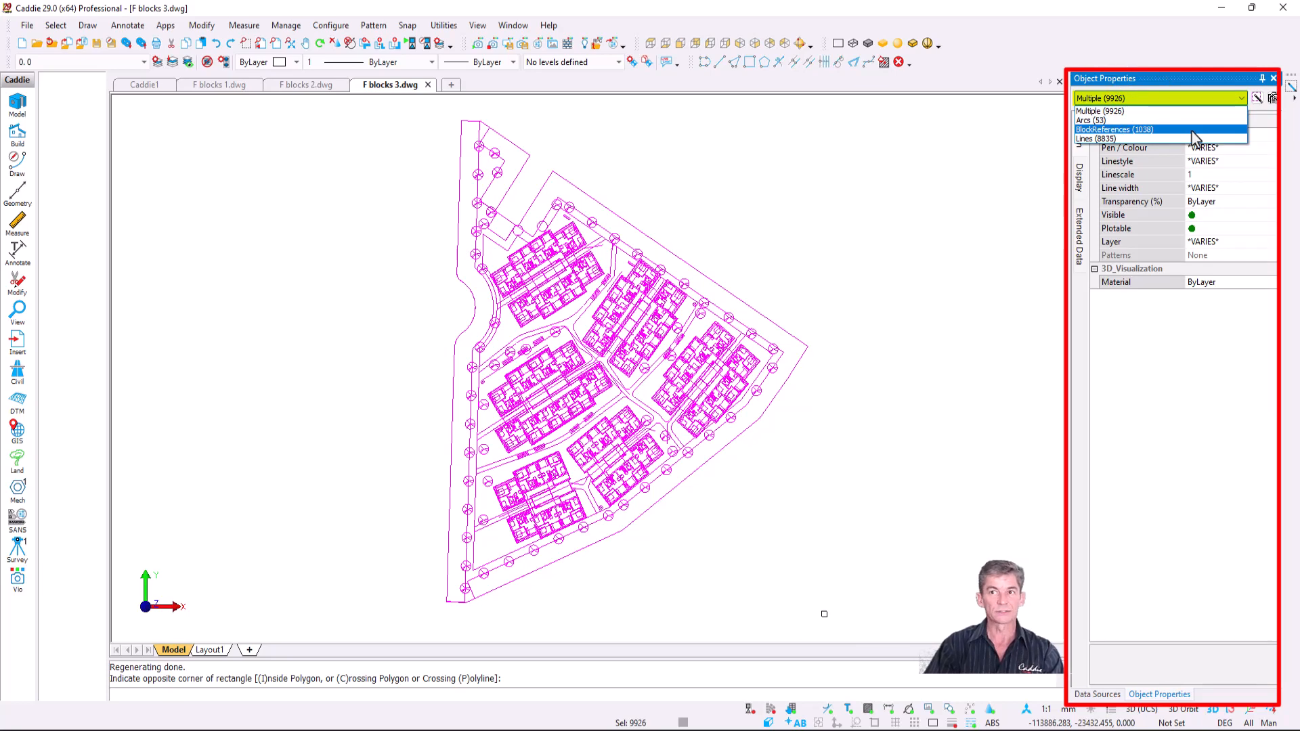
left_click(882, 238)
left_click(826, 263)
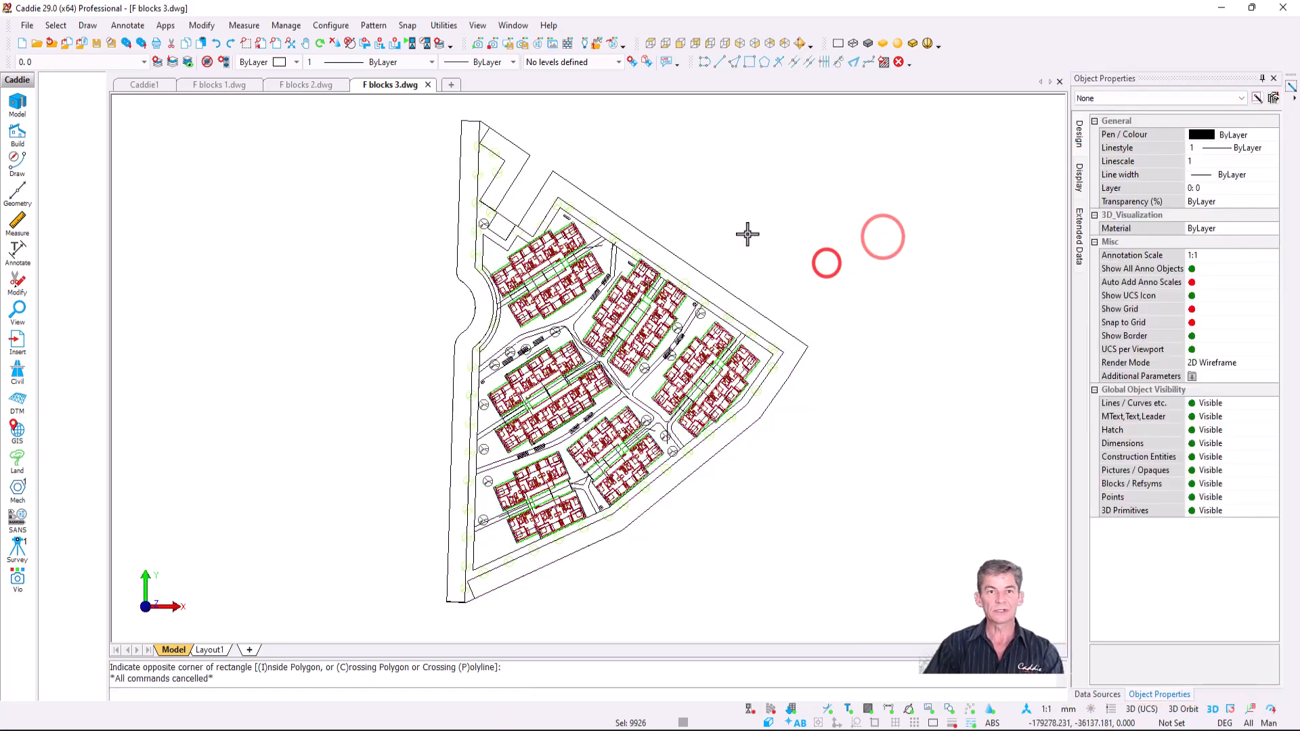
left_click(216, 87)
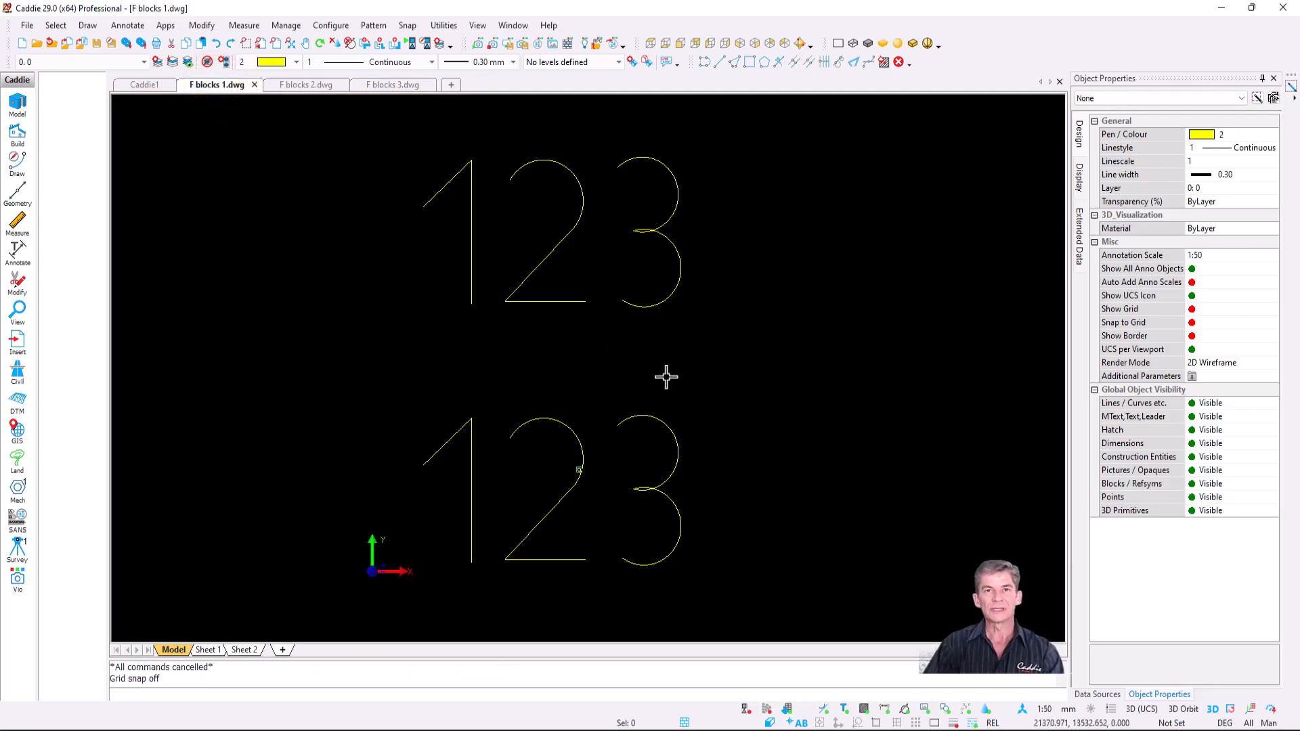
right_click(641, 353)
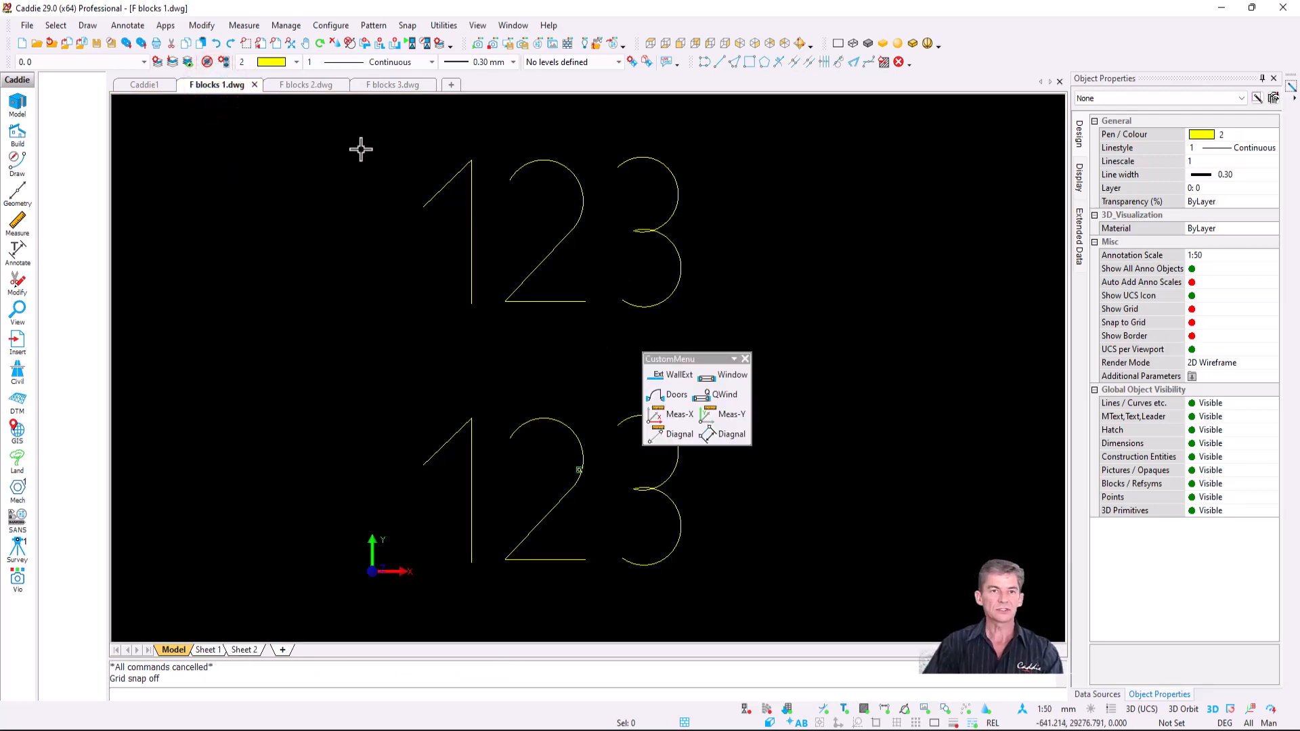
left_click(348, 122)
left_click(763, 588)
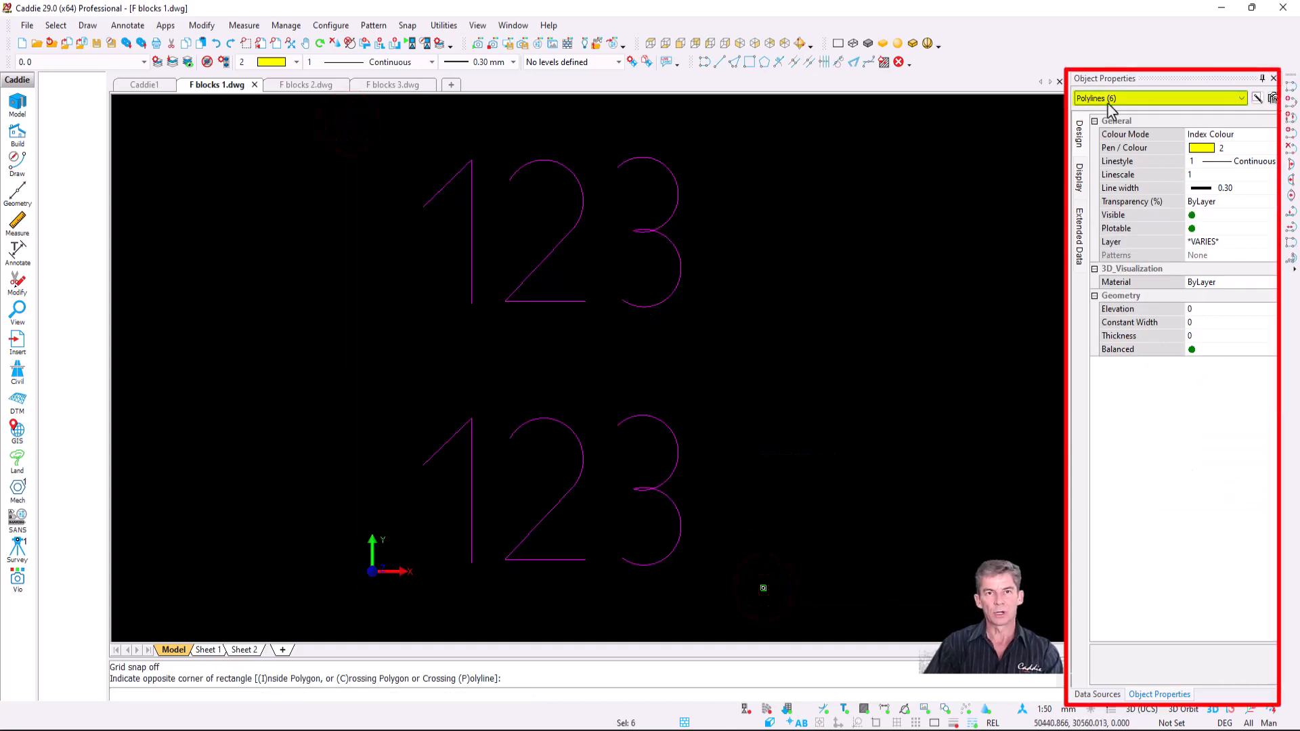
key("Escape")
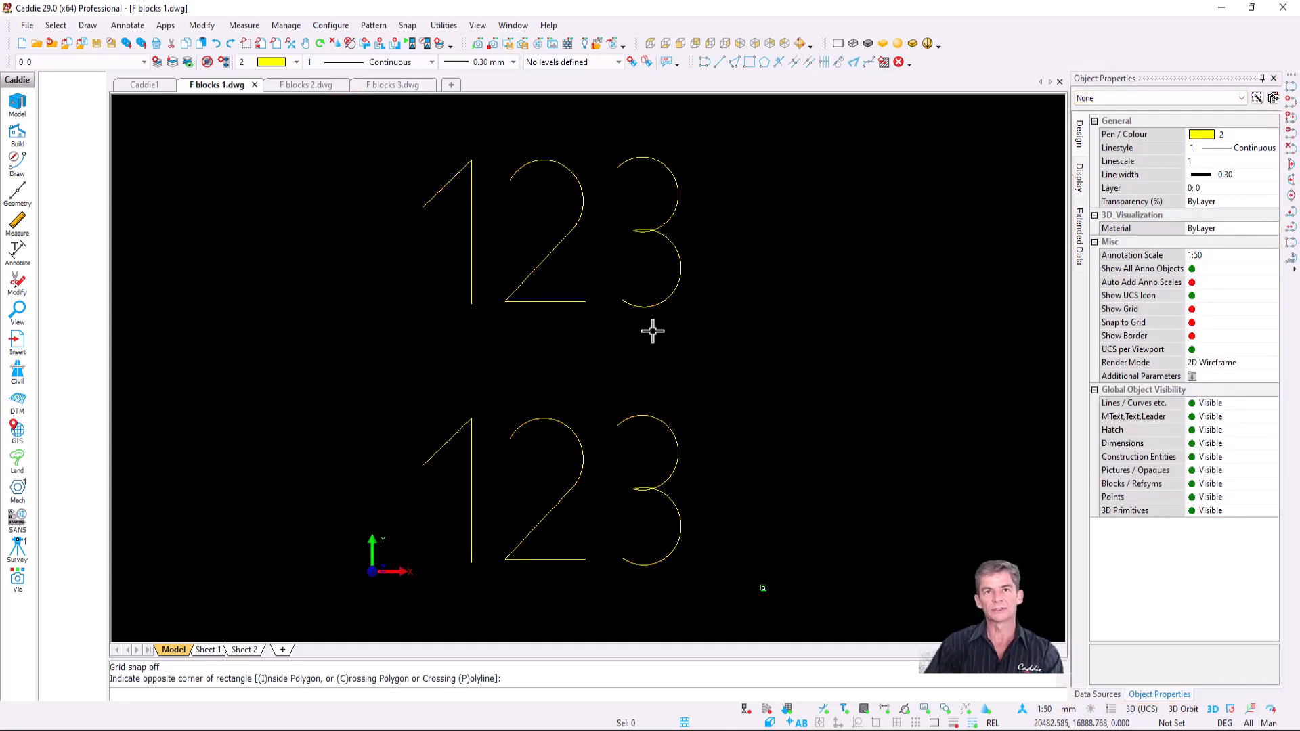
left_click(472, 265)
left_click(473, 450)
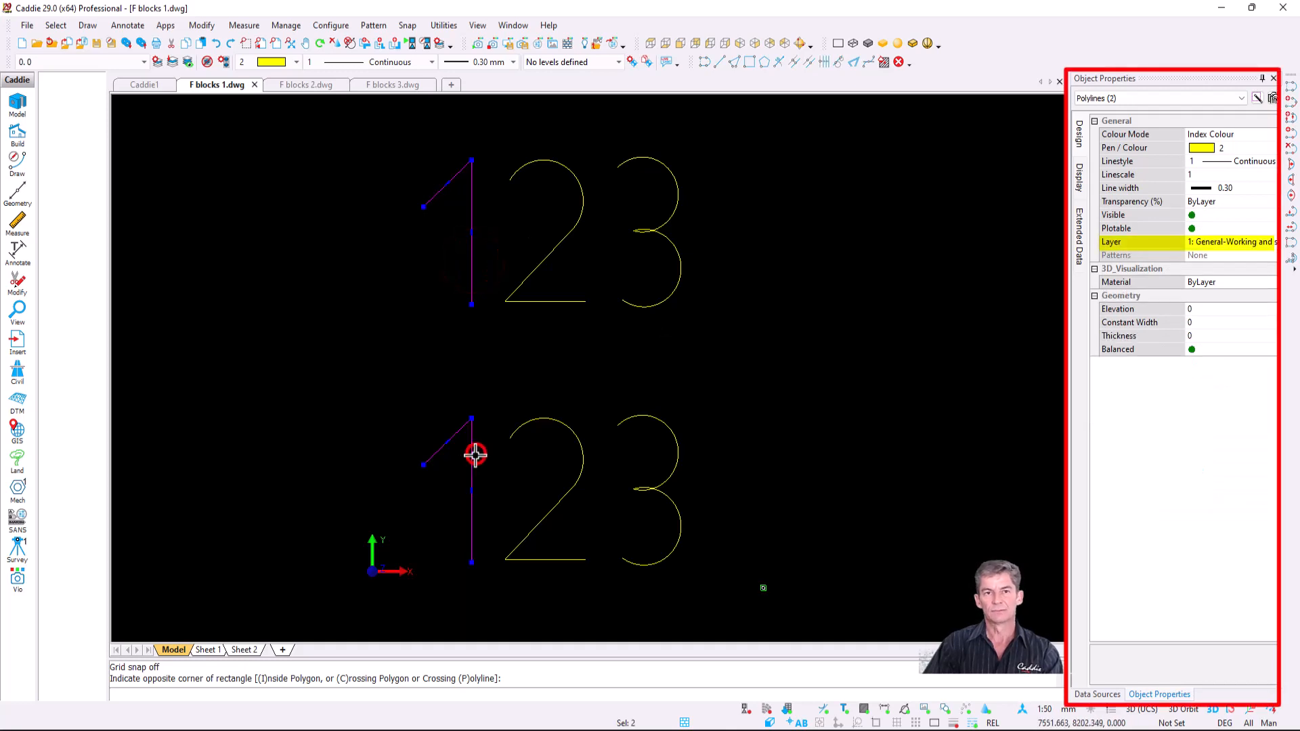
key("Escape")
left_click(575, 213)
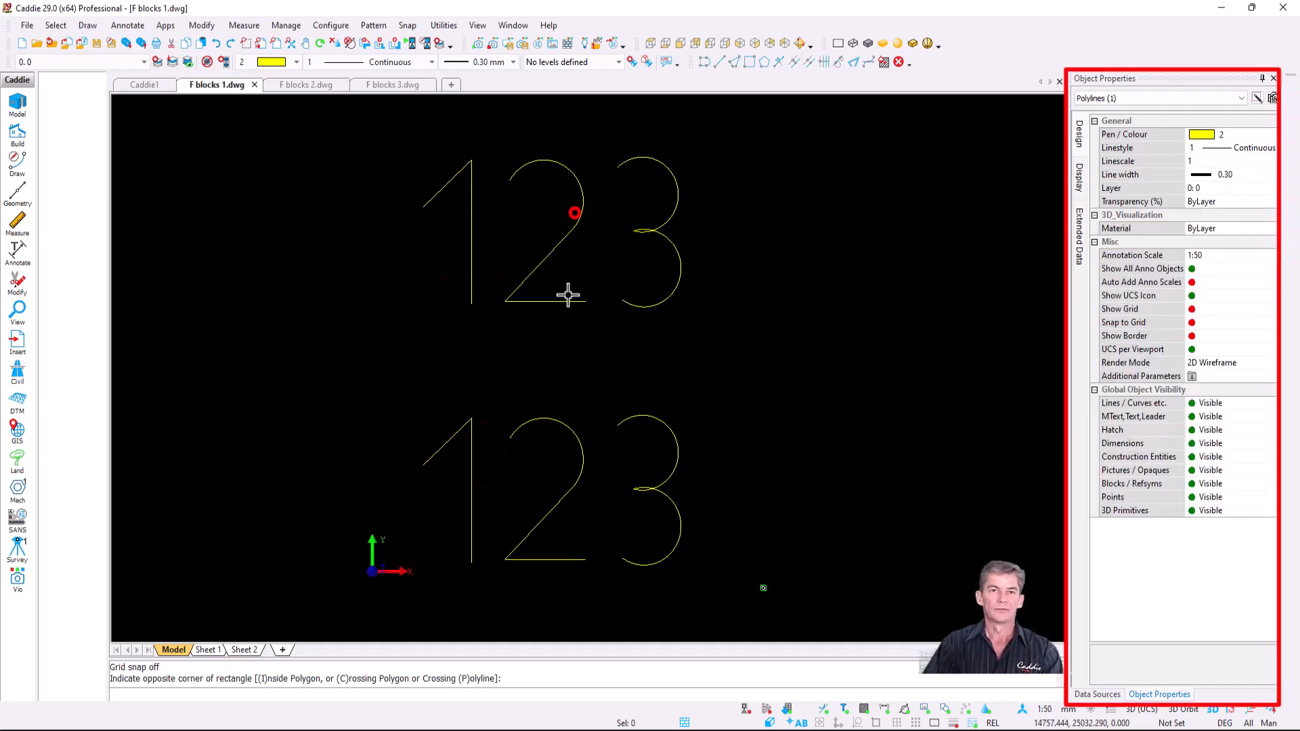
left_click(552, 413)
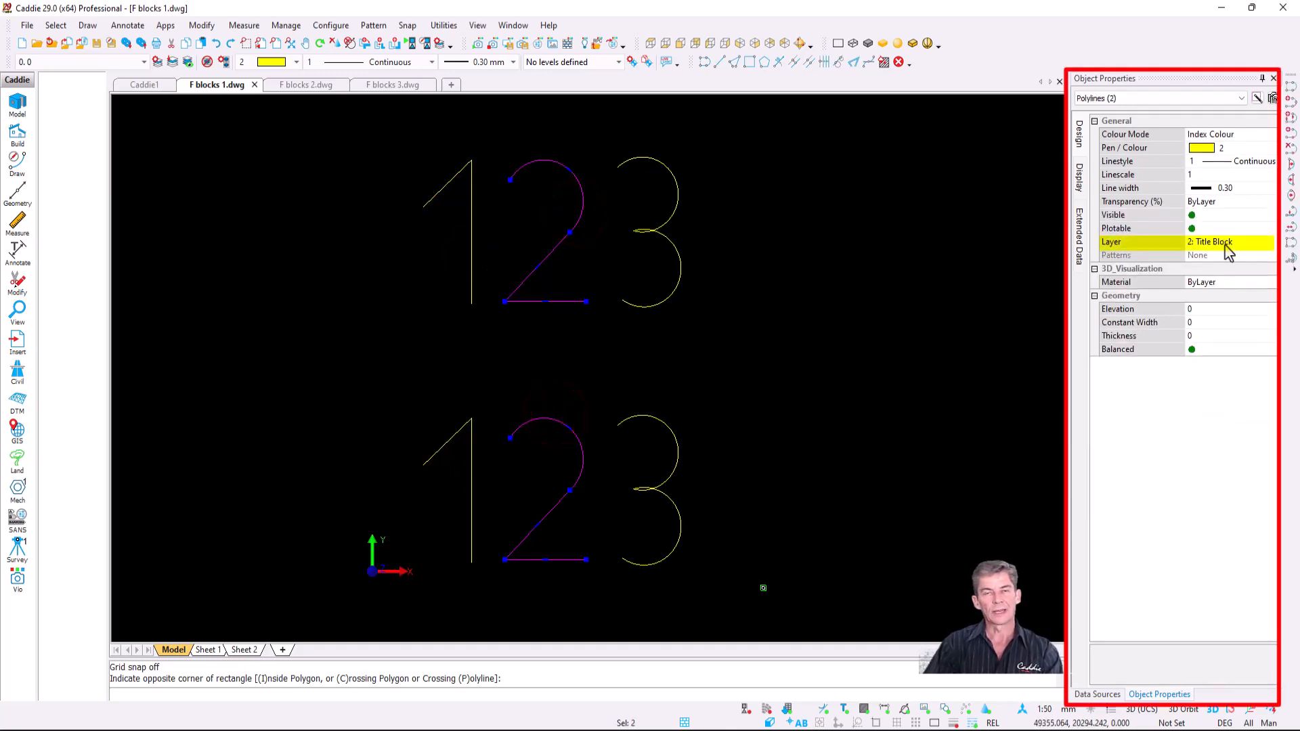
key("Escape")
left_click(659, 411)
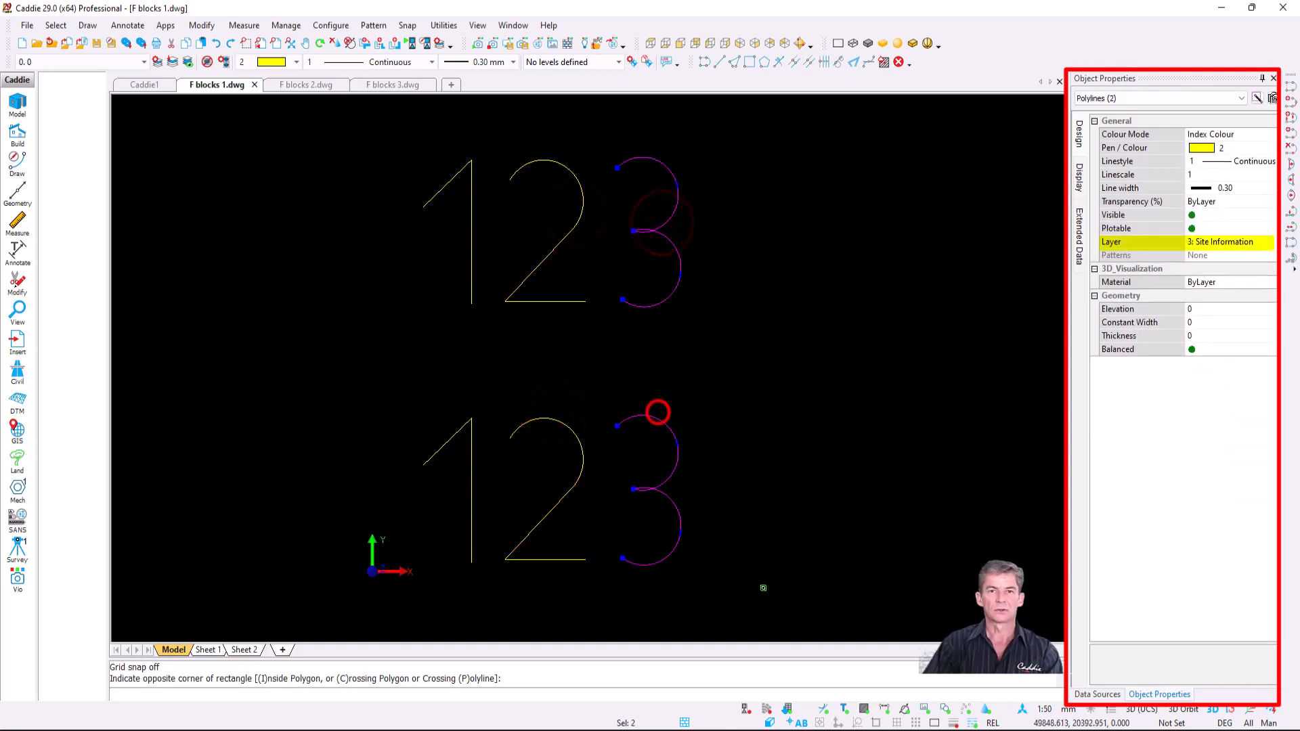
key("Escape")
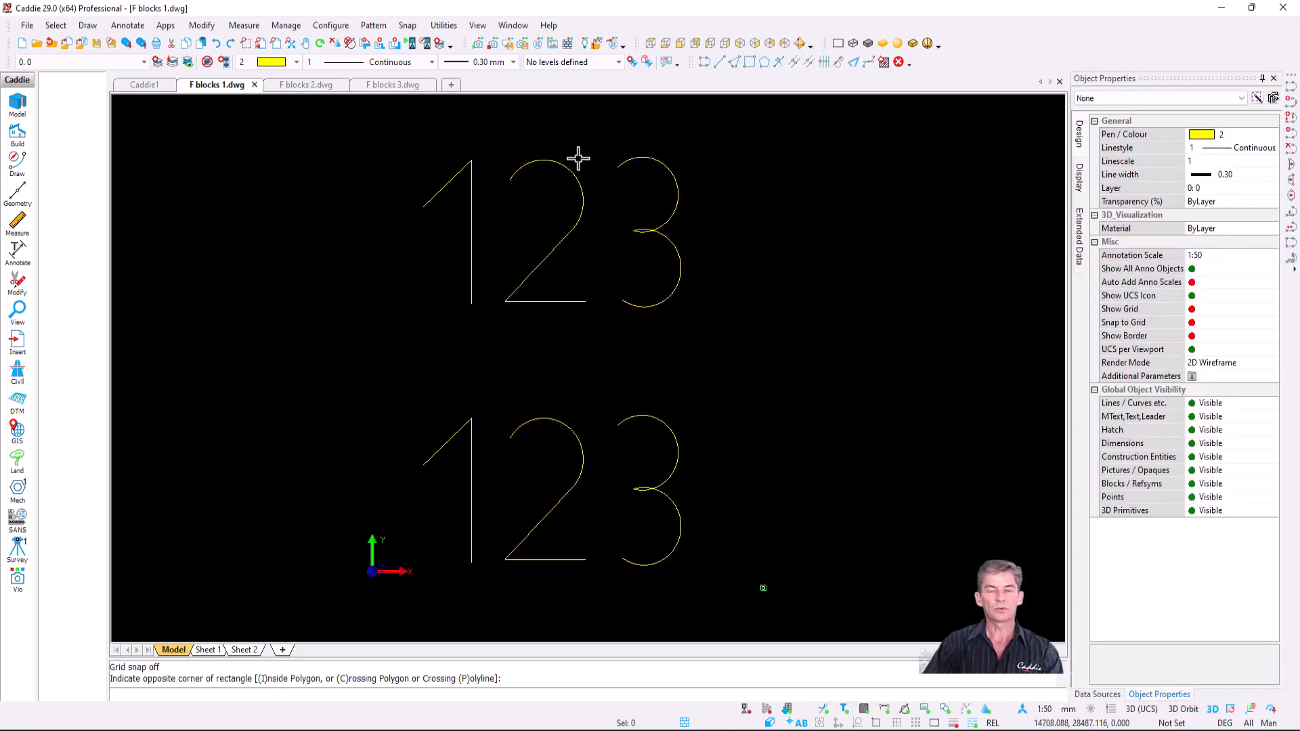
scroll(567, 219, "up", 3)
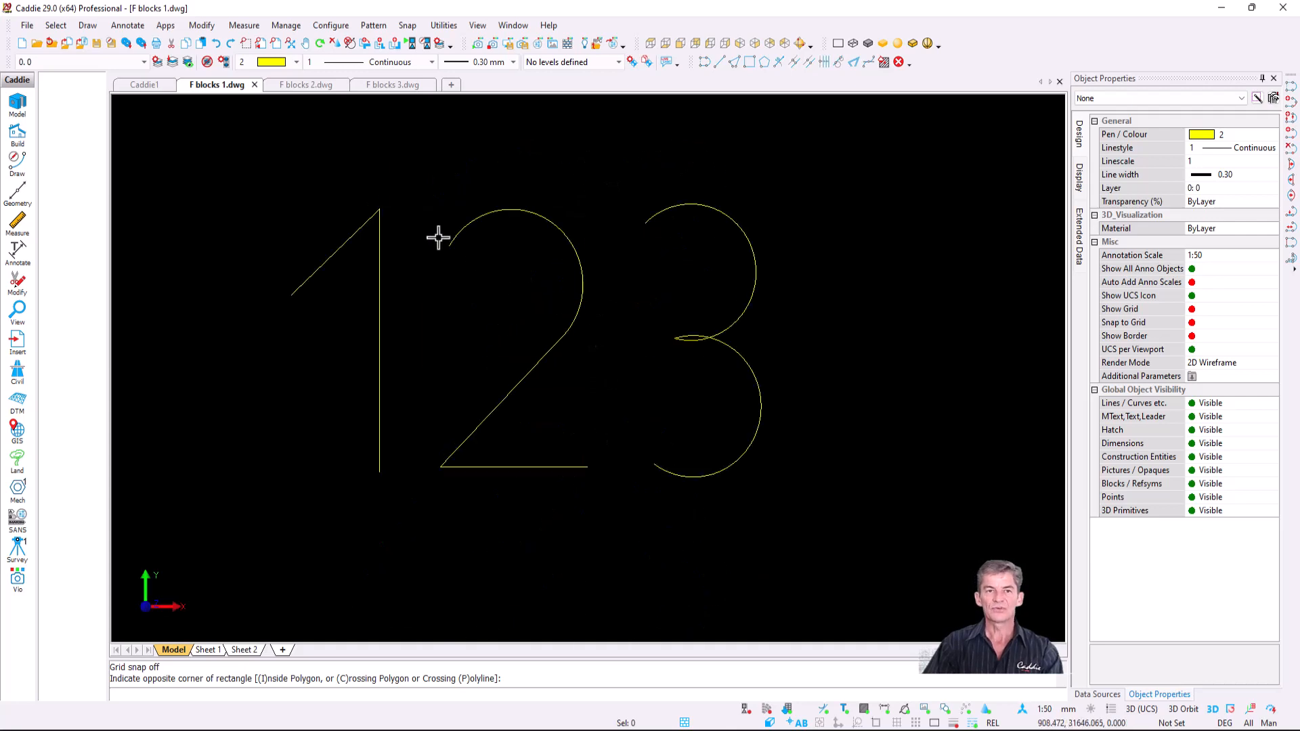
- With 8: Open current, make the 123 digits block1, keeping objects on their original layers
left_click(144, 62)
left_click(87, 163)
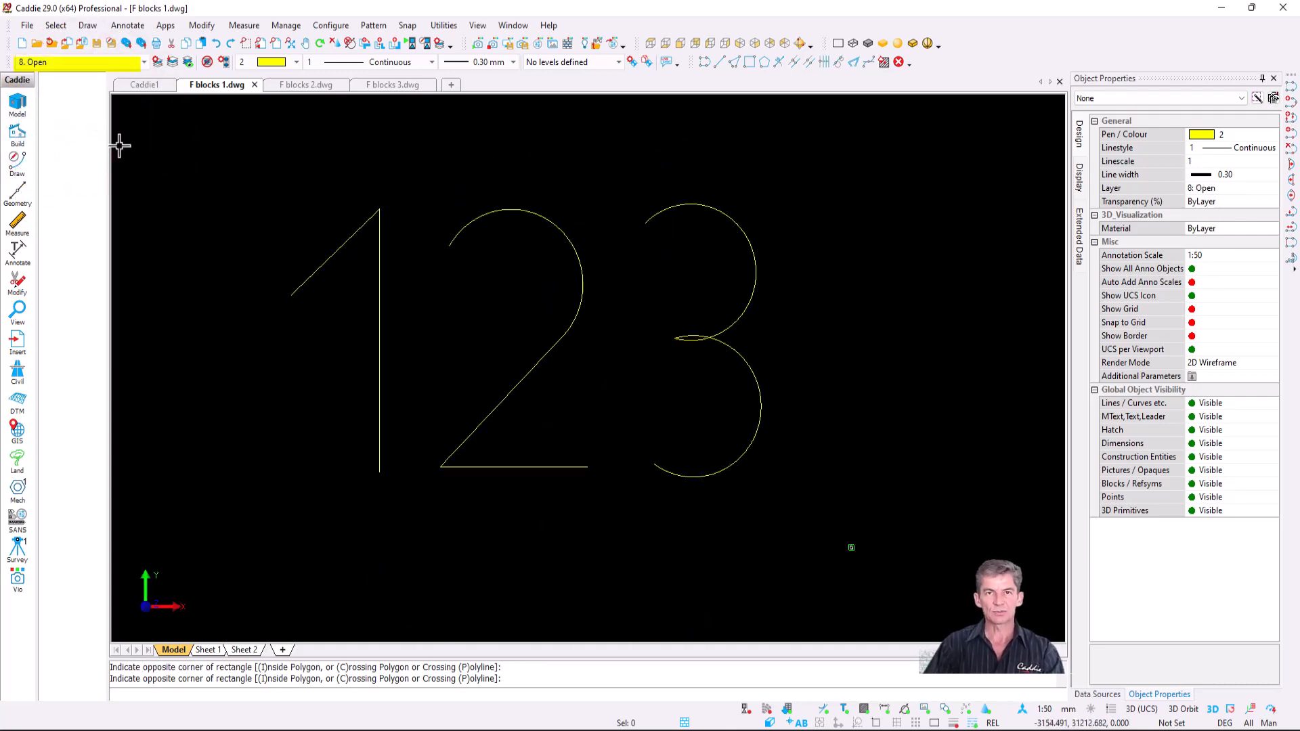
left_click_drag(227, 154, 842, 528)
right_click(518, 224)
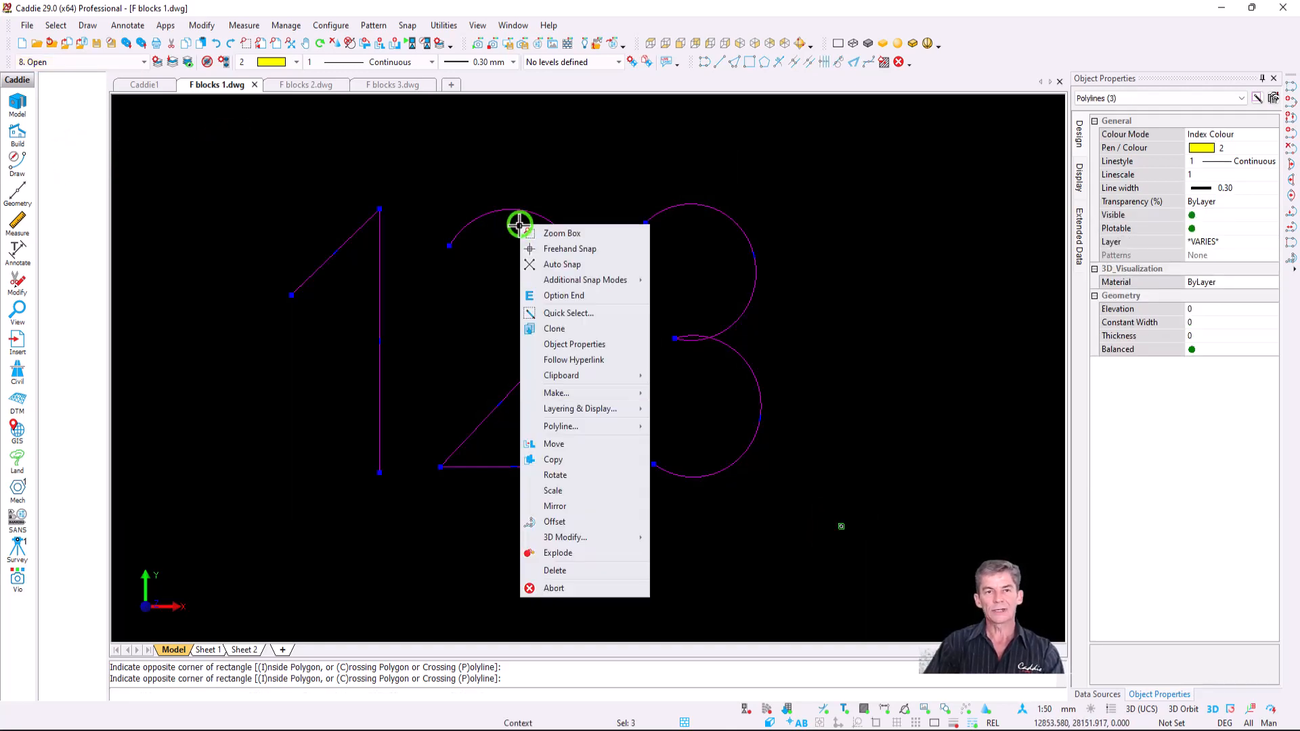
mouse_move(602, 393)
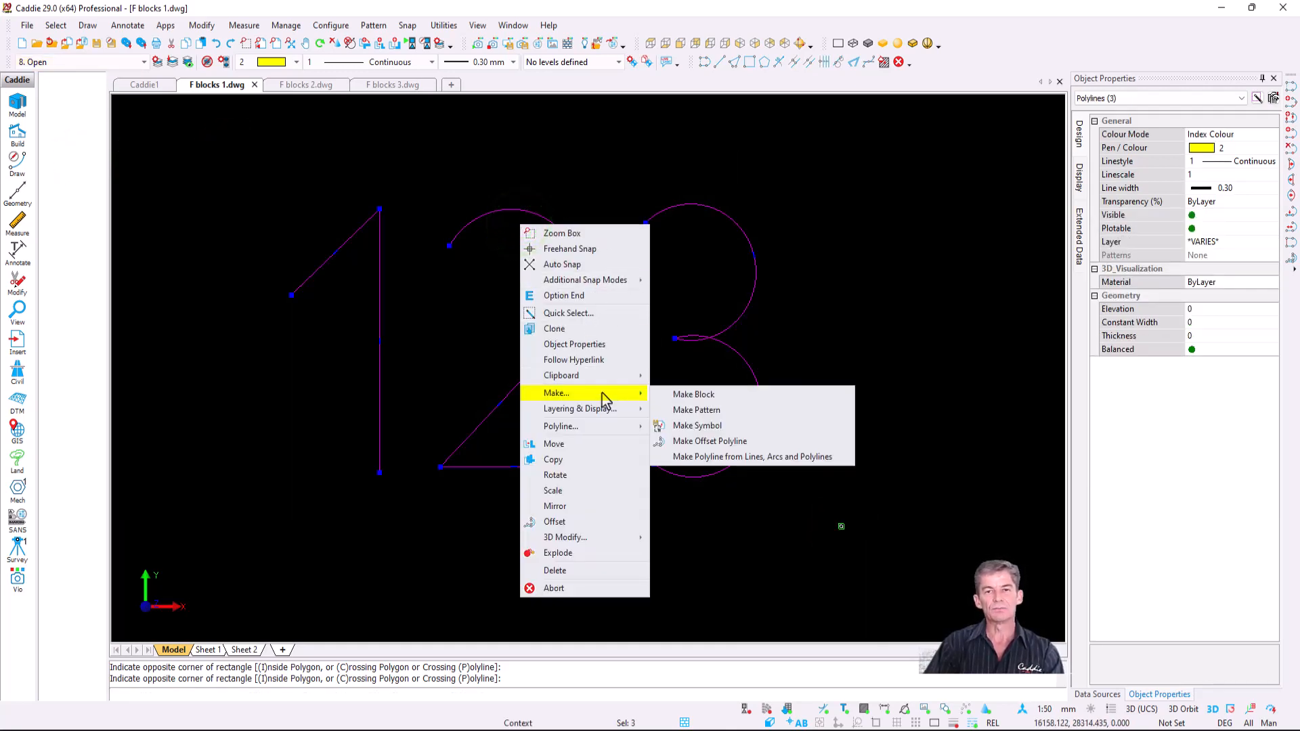
left_click(716, 394)
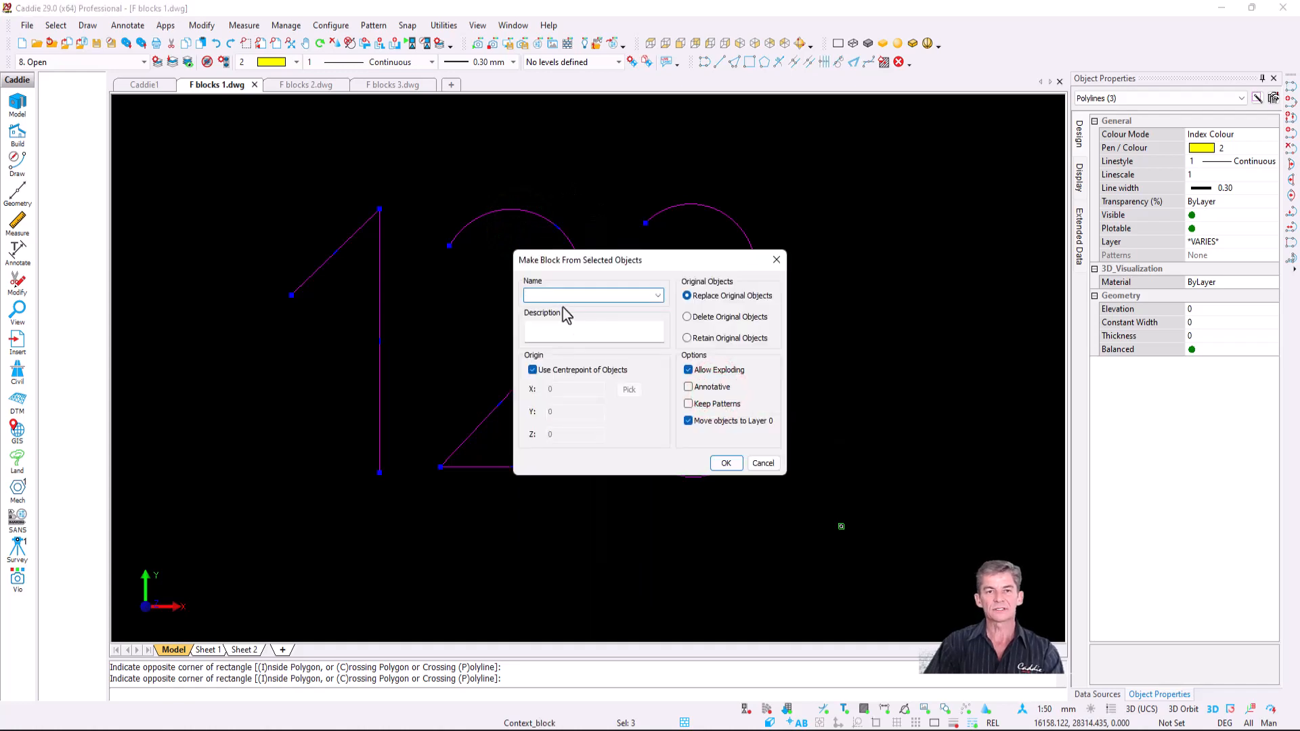
type("block1")
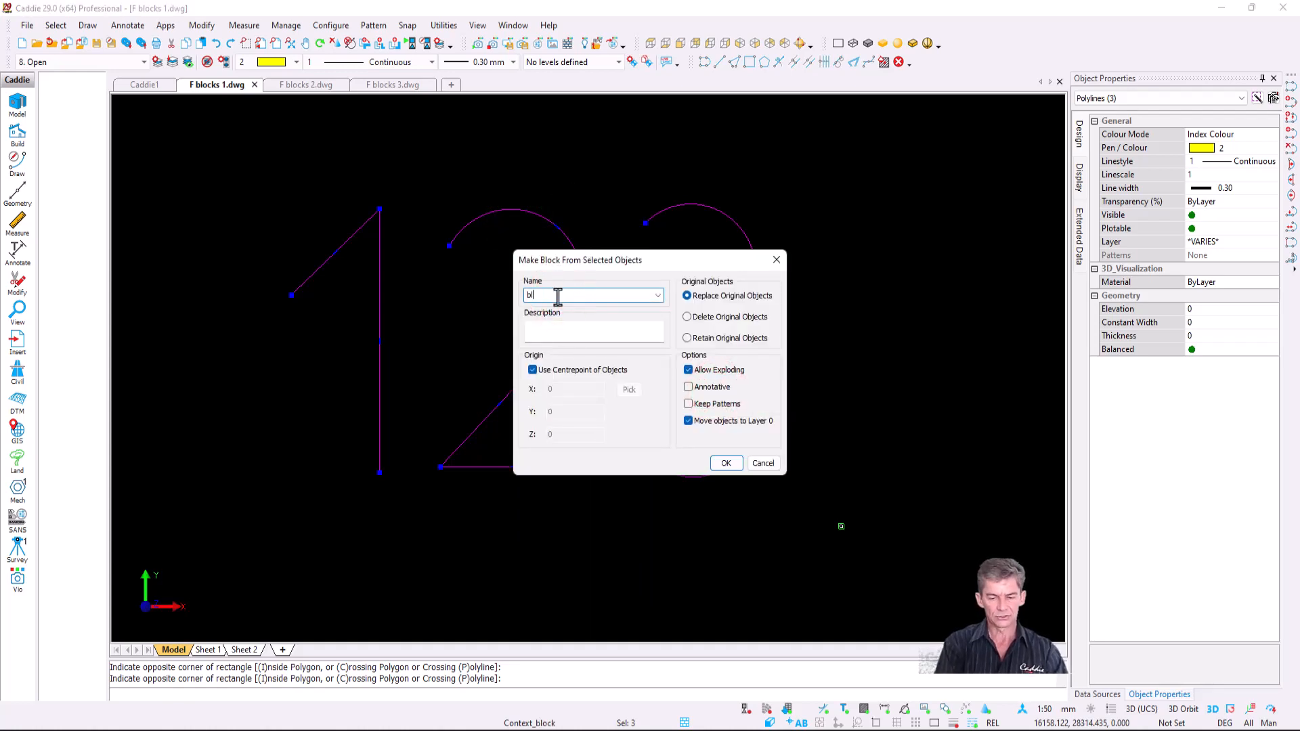
left_click(689, 421)
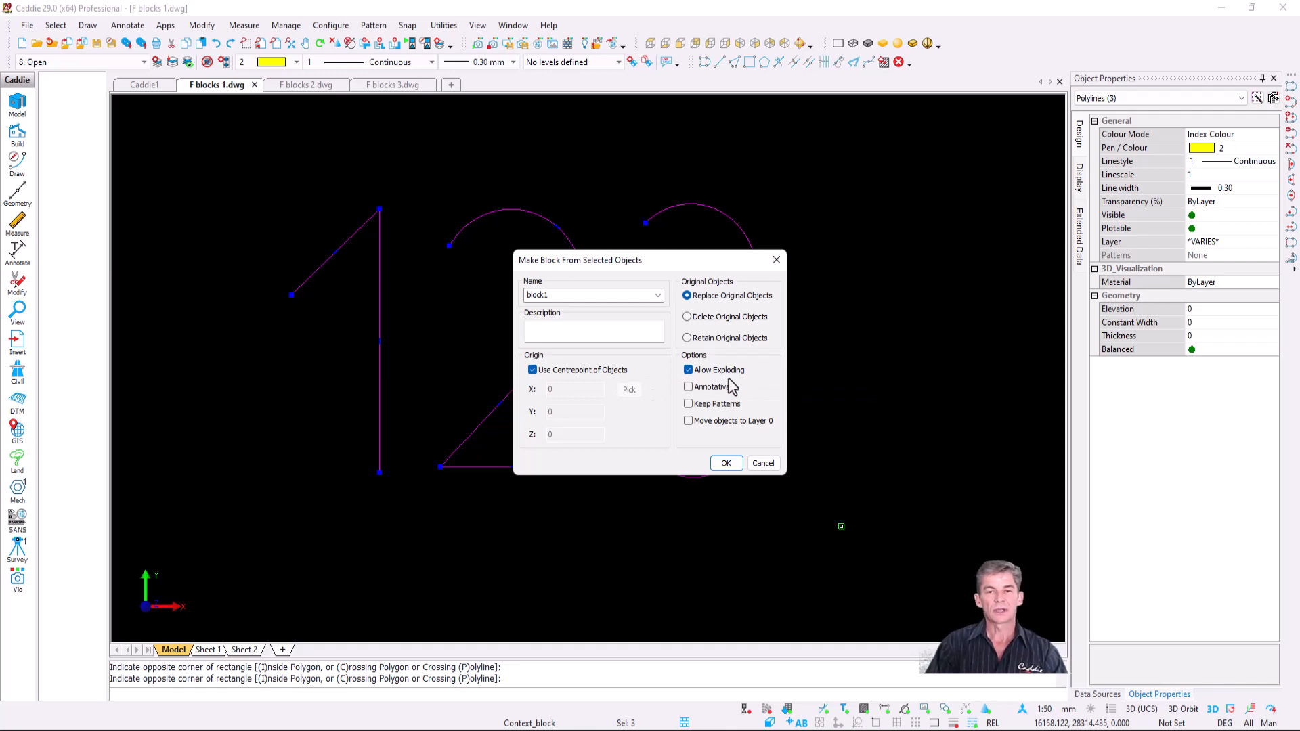
left_click(726, 465)
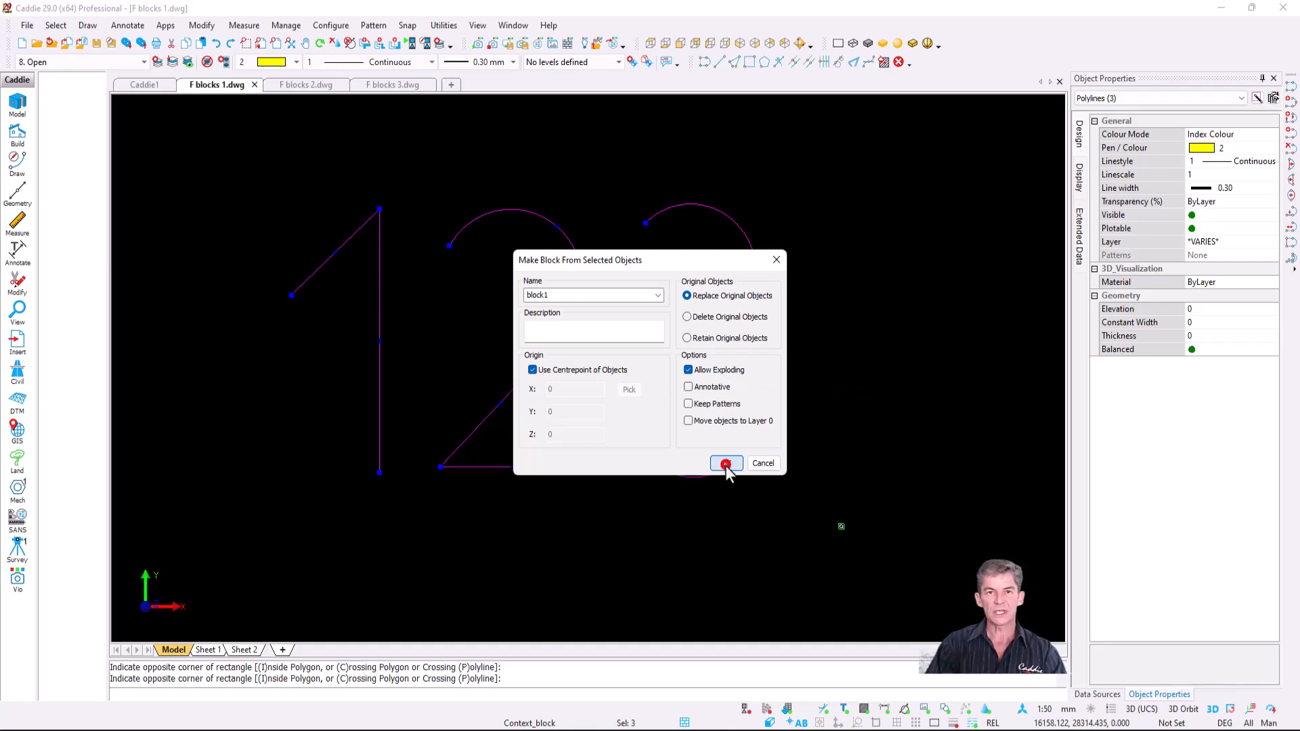
left_click(573, 327)
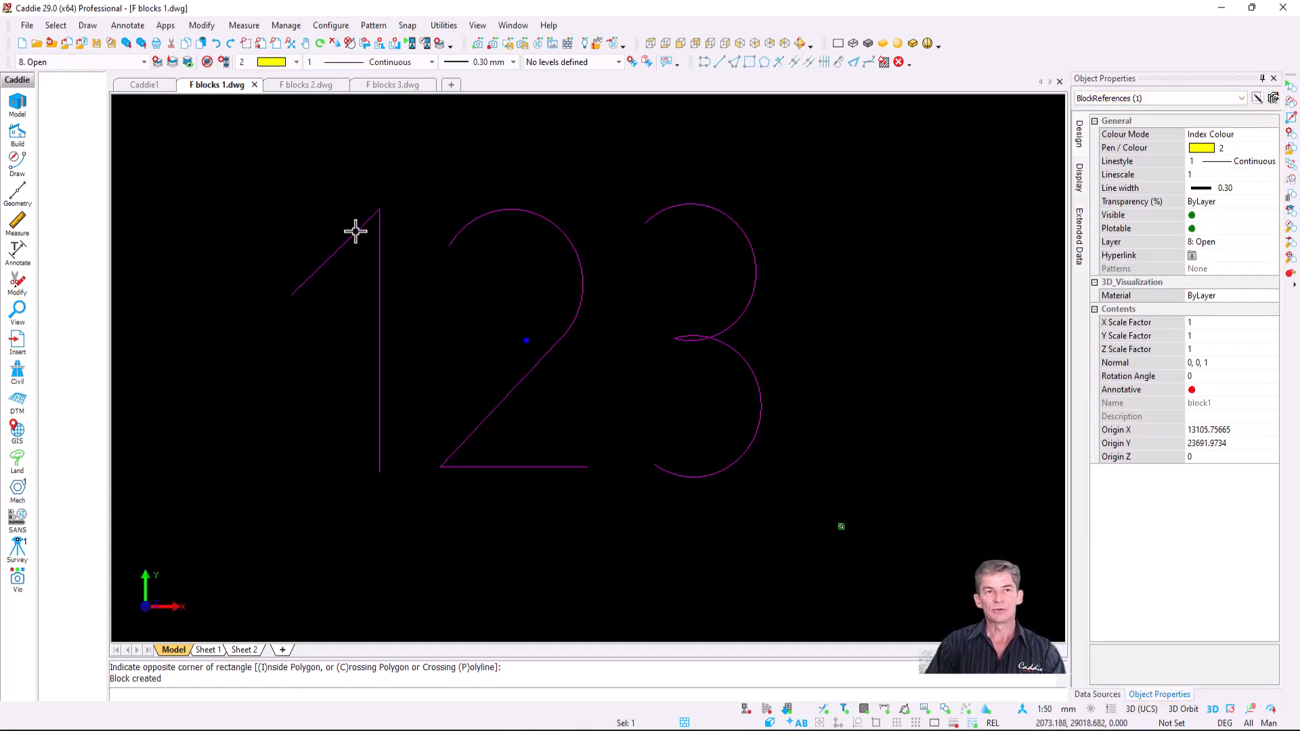
key("Escape")
middle_click_drag(428, 250, 439, 223)
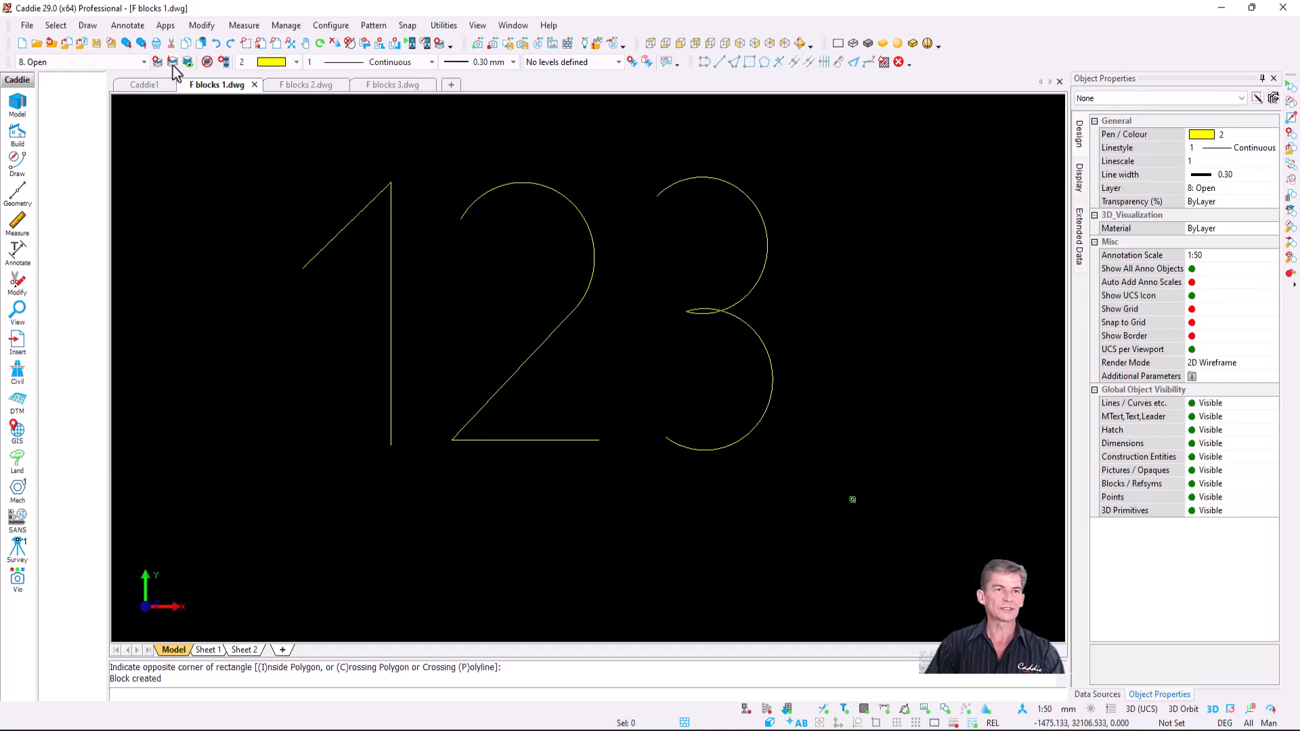
left_click_drag(623, 401, 612, 492)
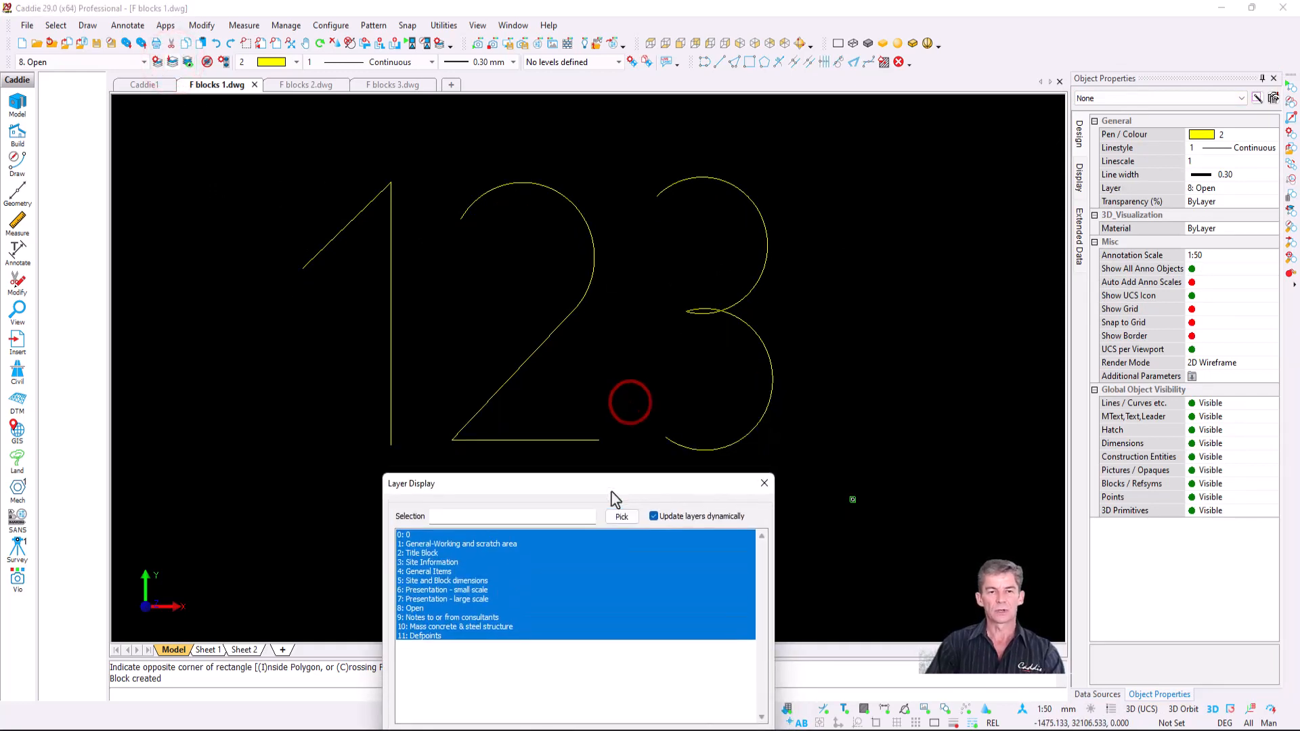
left_click(465, 536)
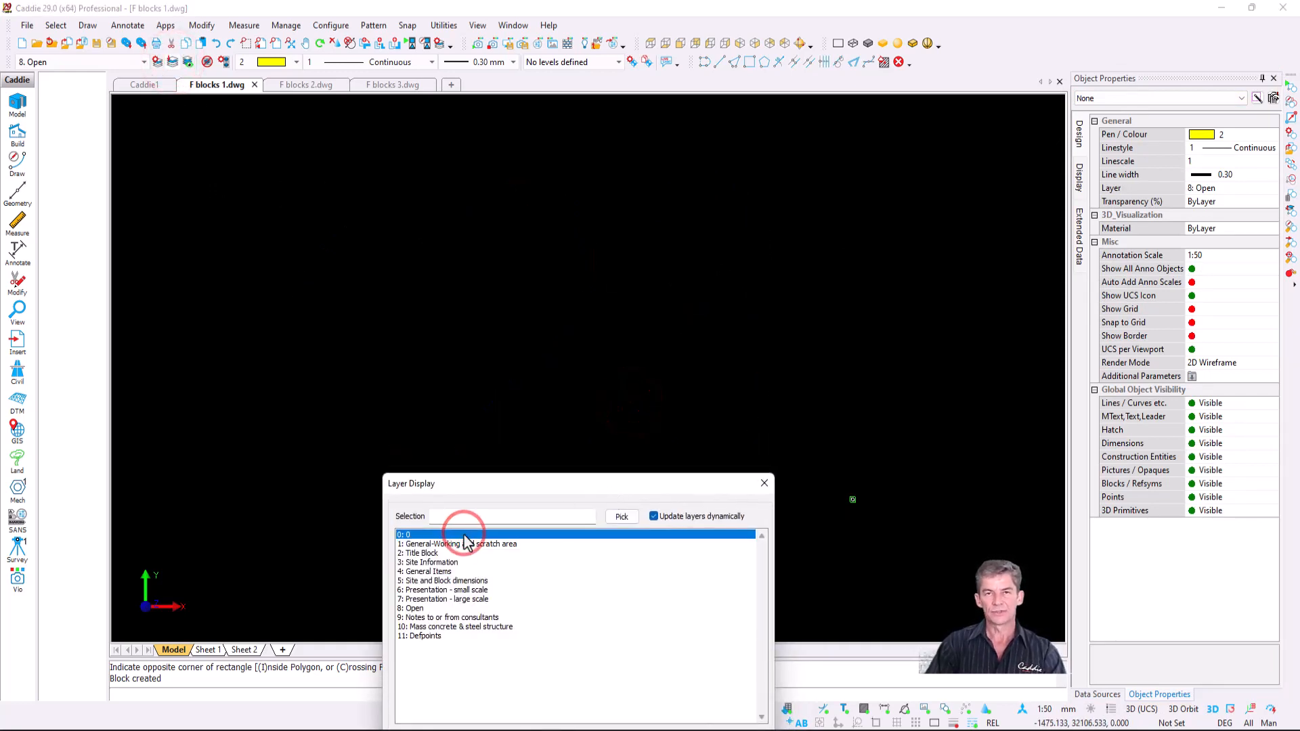
left_click(466, 544)
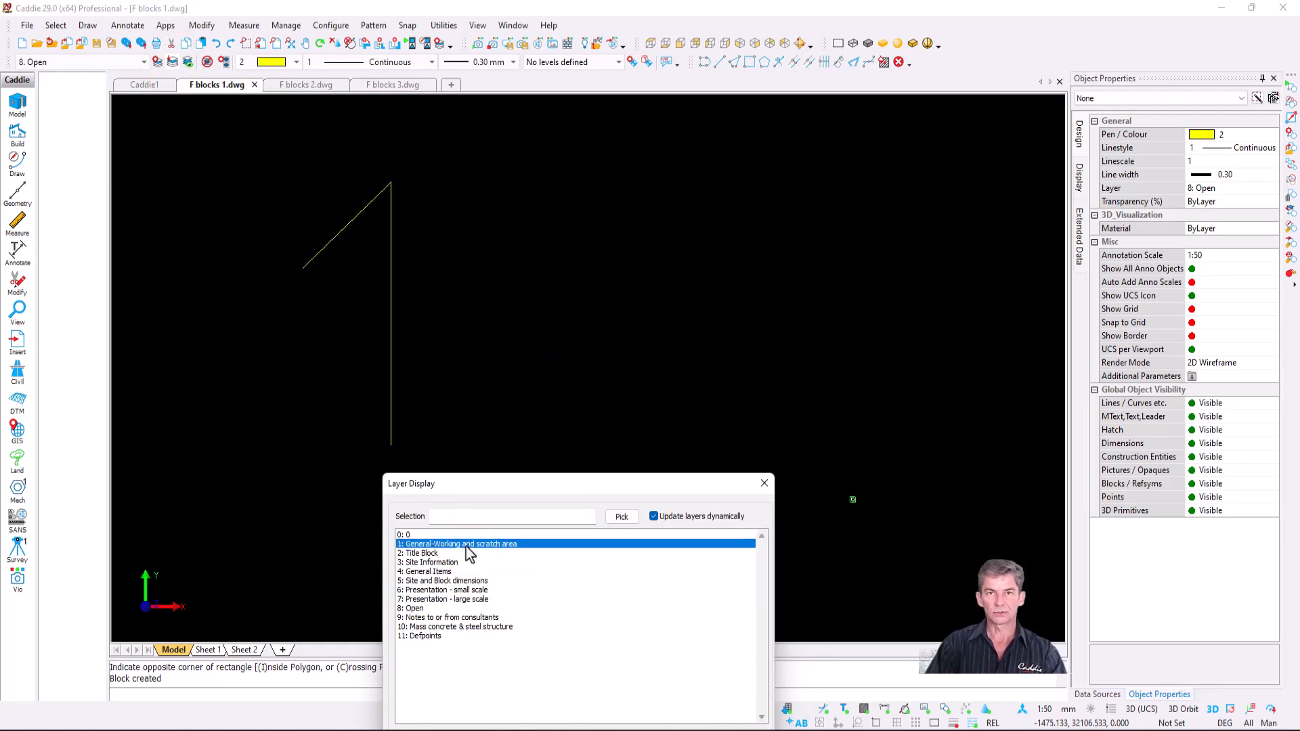
left_click(435, 553)
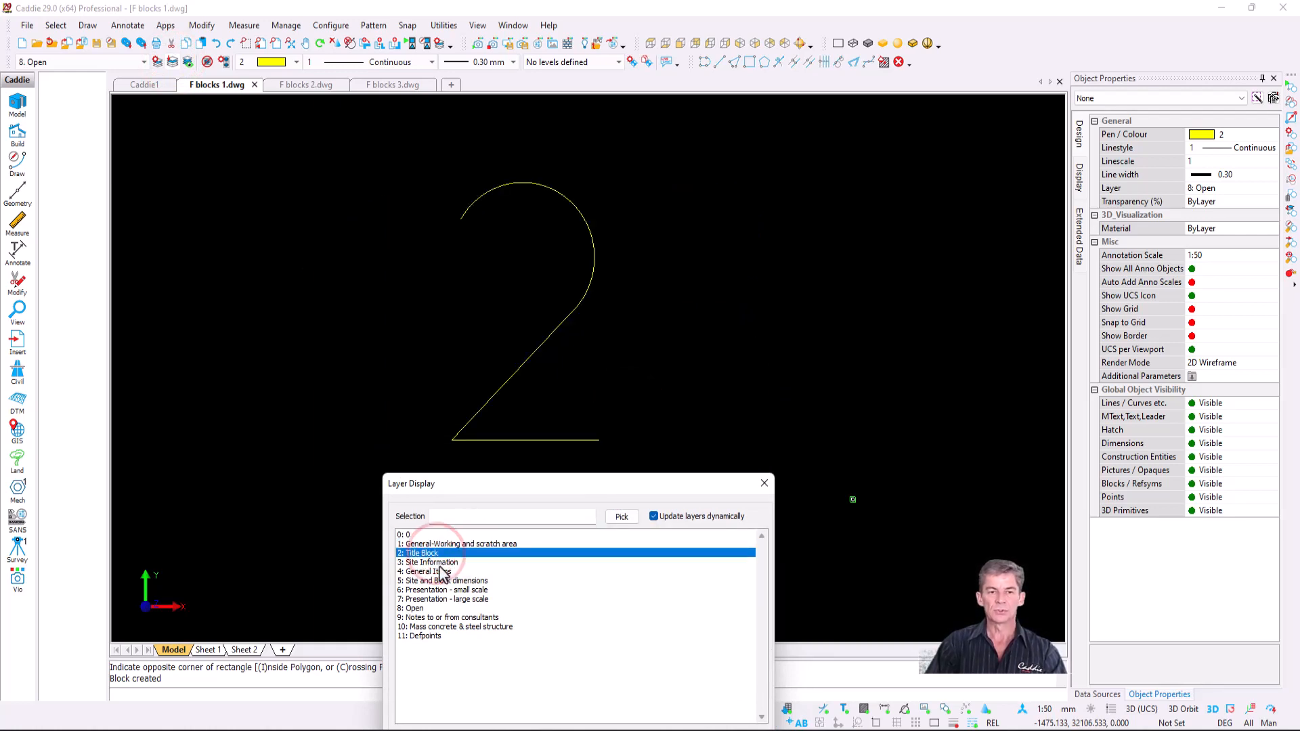
left_click(437, 563)
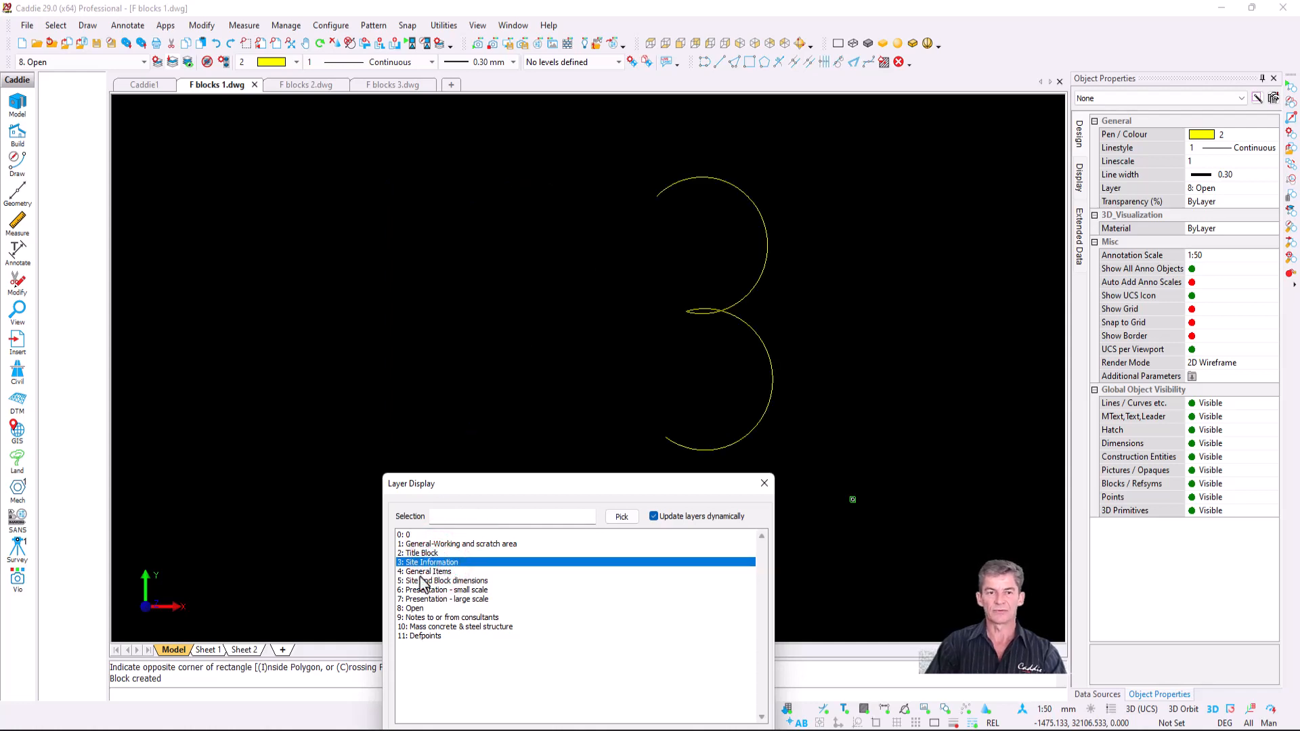
left_click(414, 609)
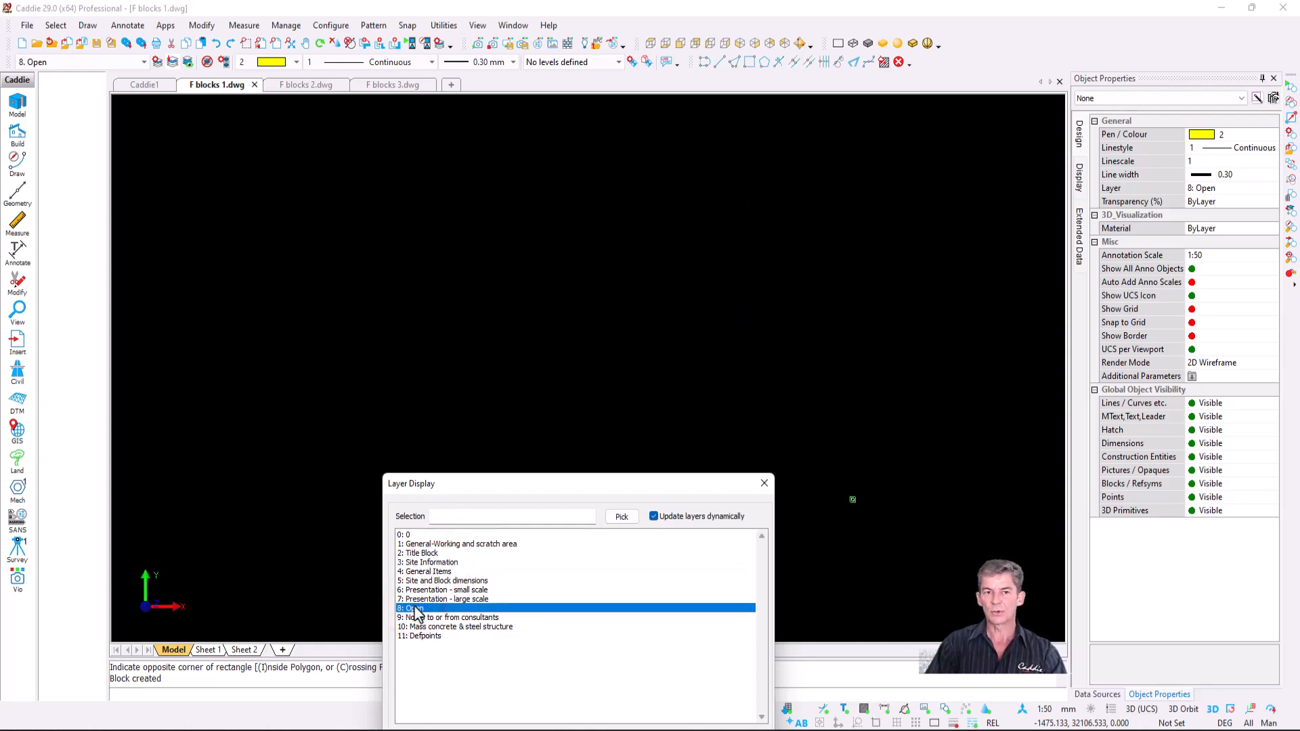
left_click(416, 544)
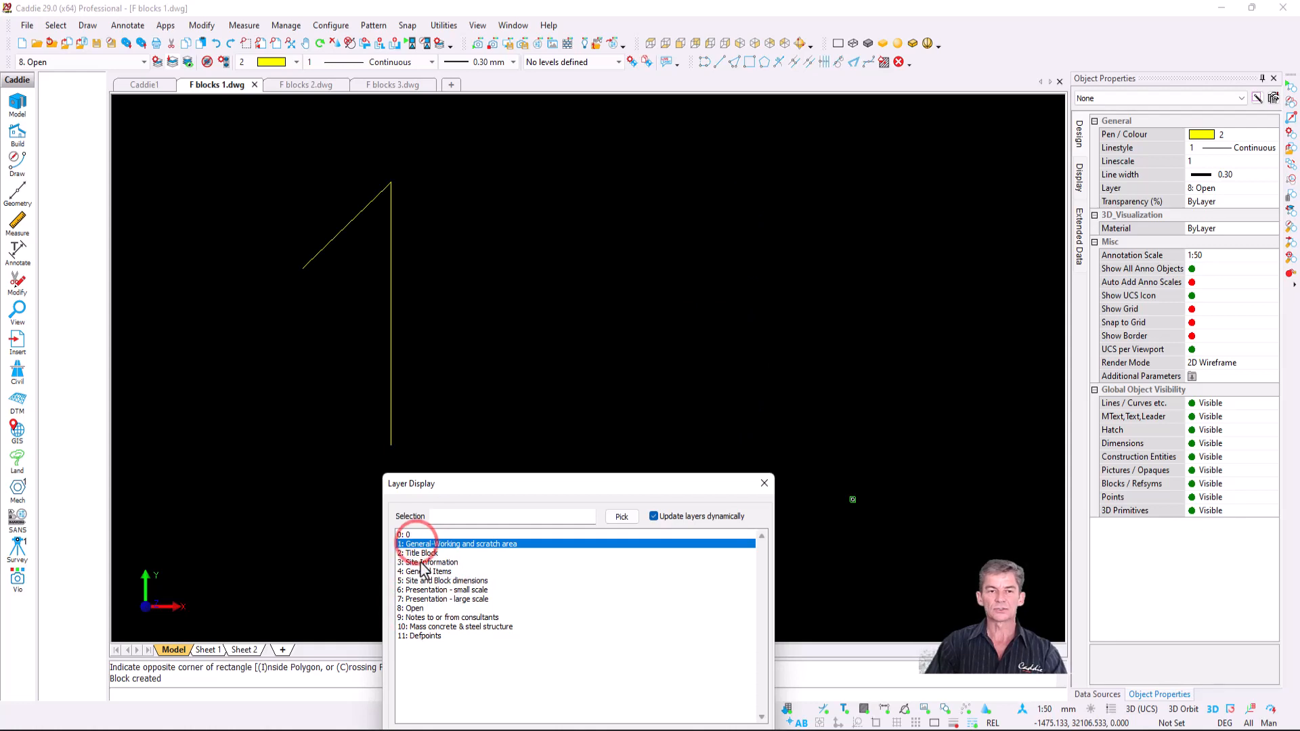
left_click(422, 563, "shift")
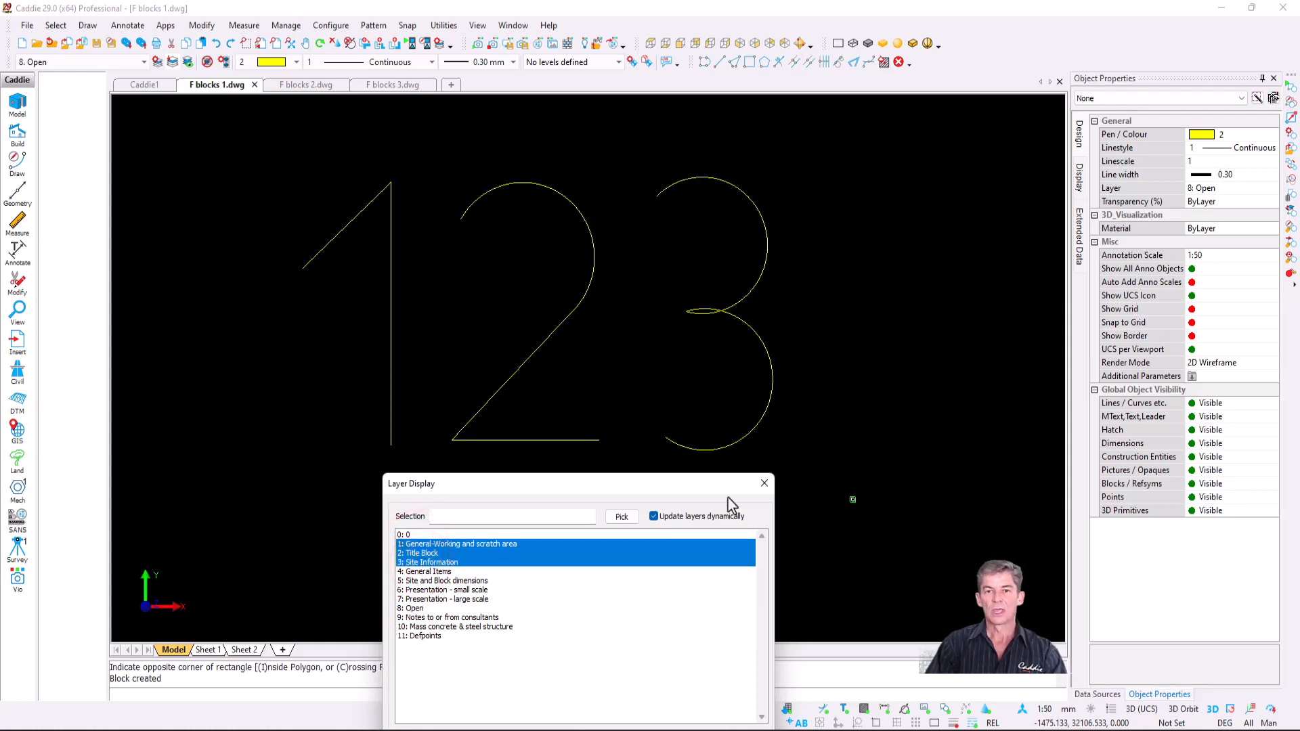
left_click_drag(506, 485, 502, 259)
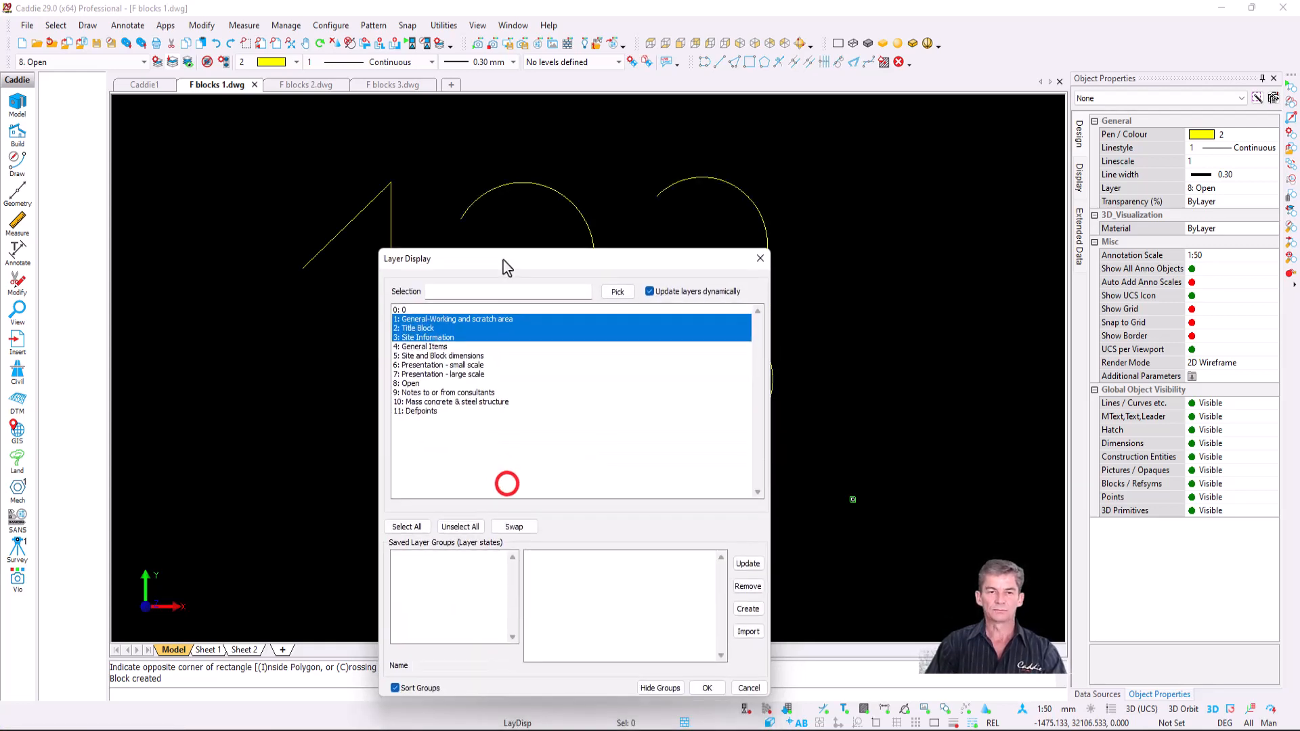
left_click(412, 526)
left_click(704, 688)
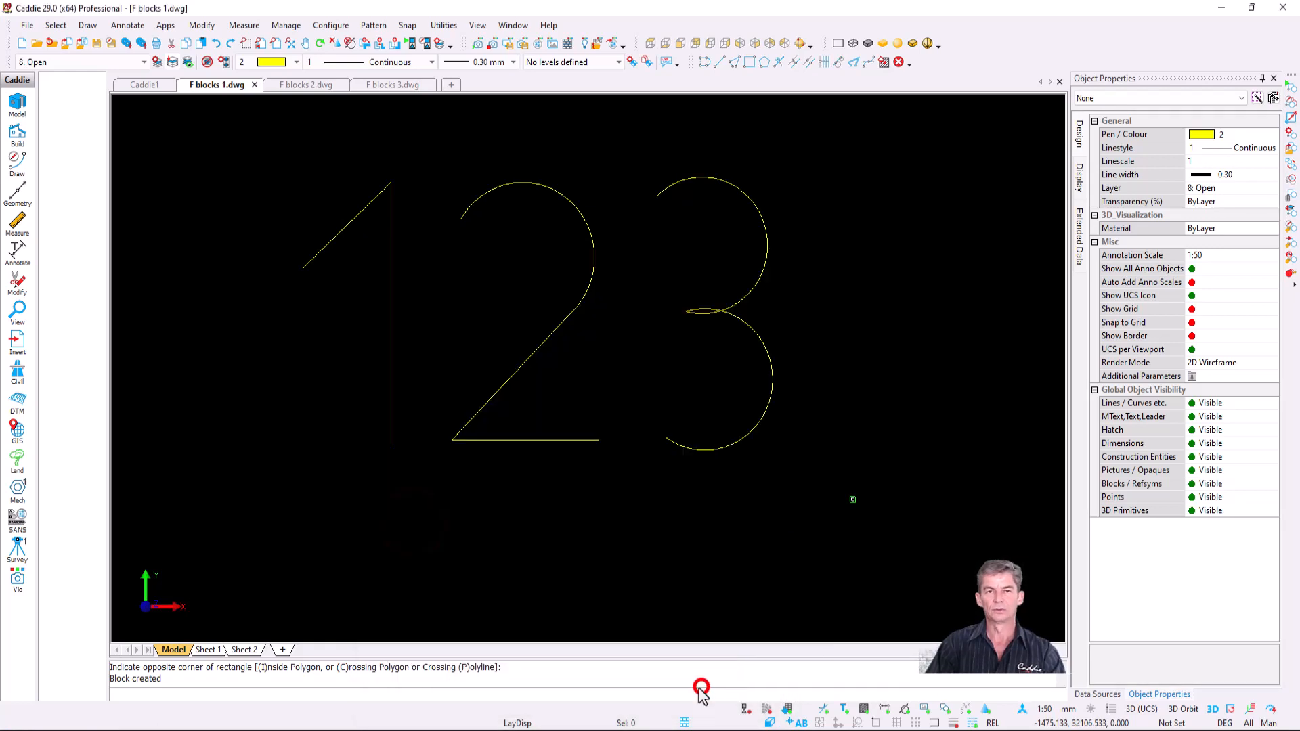
left_click(552, 319)
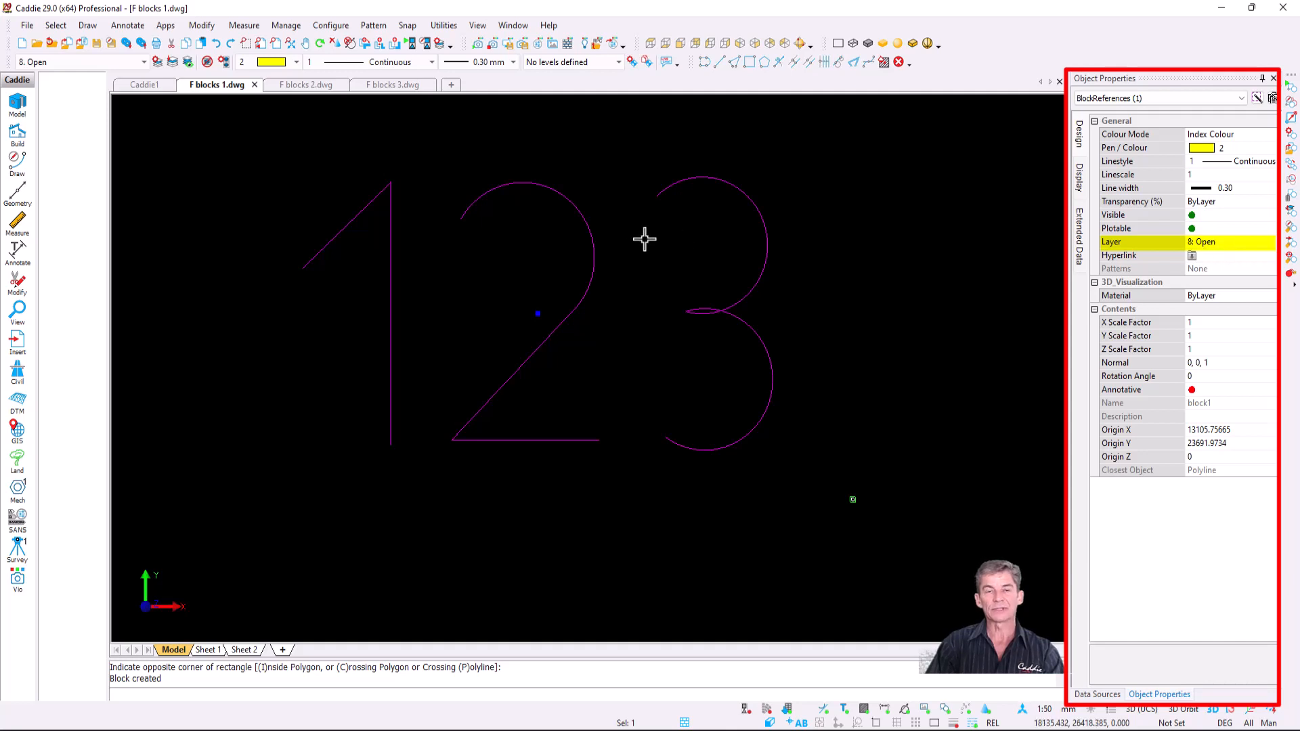
- Pan to the second 123 and window-select its three digit polylines
left_click(369, 204)
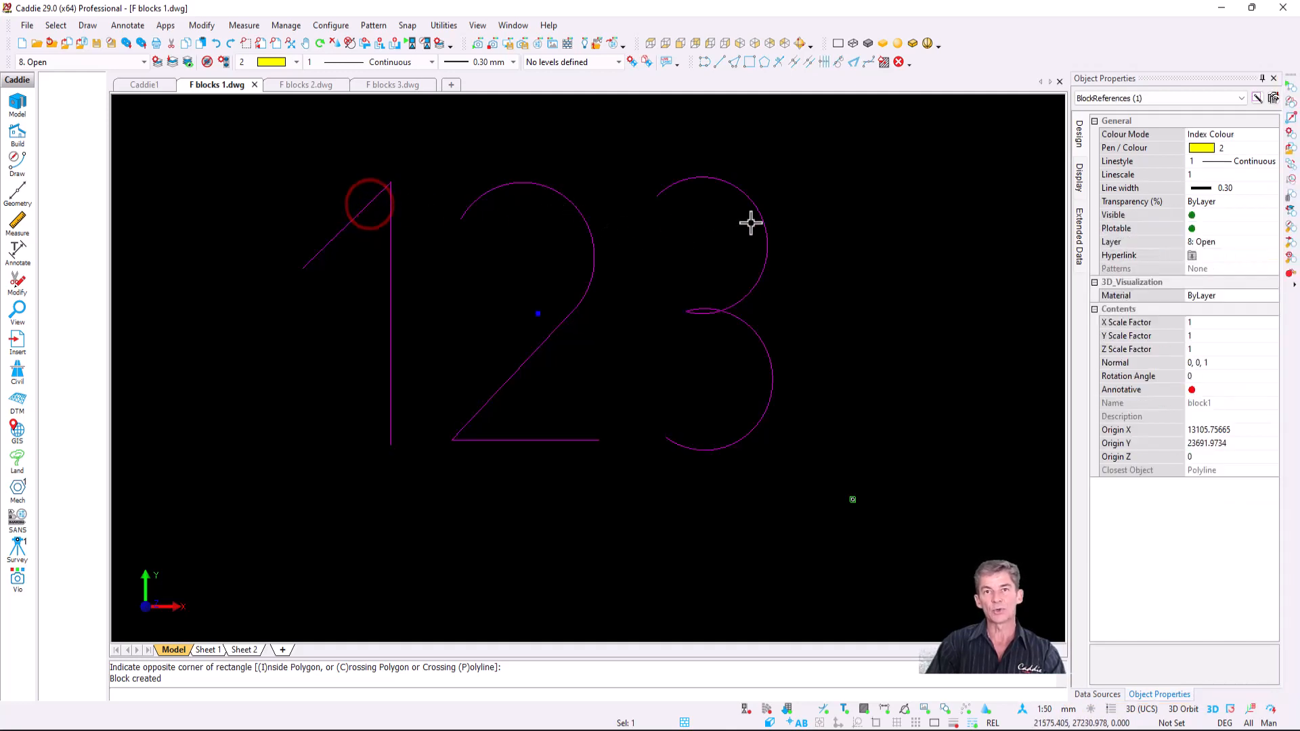
key("Escape")
middle_click_drag(596, 401, 587, 104)
middle_click_drag(560, 378, 553, 232)
left_click(196, 147)
left_click(859, 537)
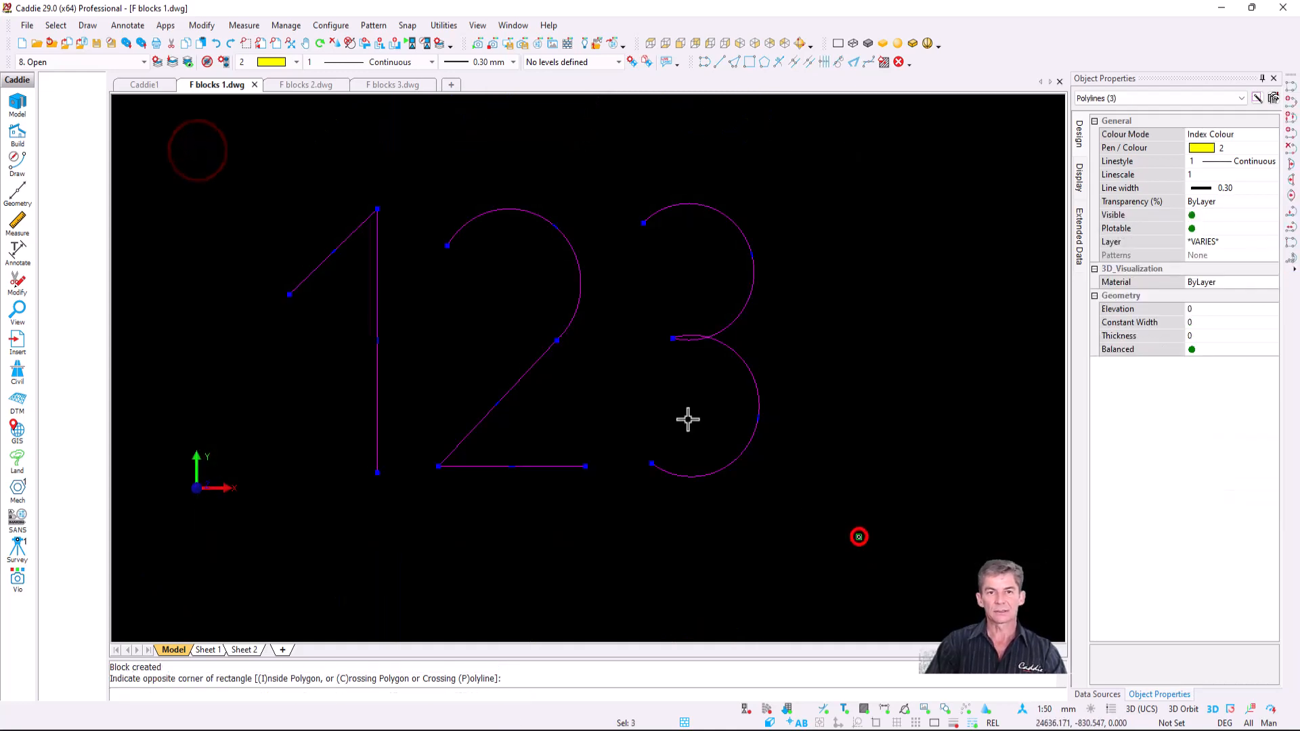
- Make the selection block2 with Move objects to Layer 0 ticked, then inspect it
right_click(508, 273)
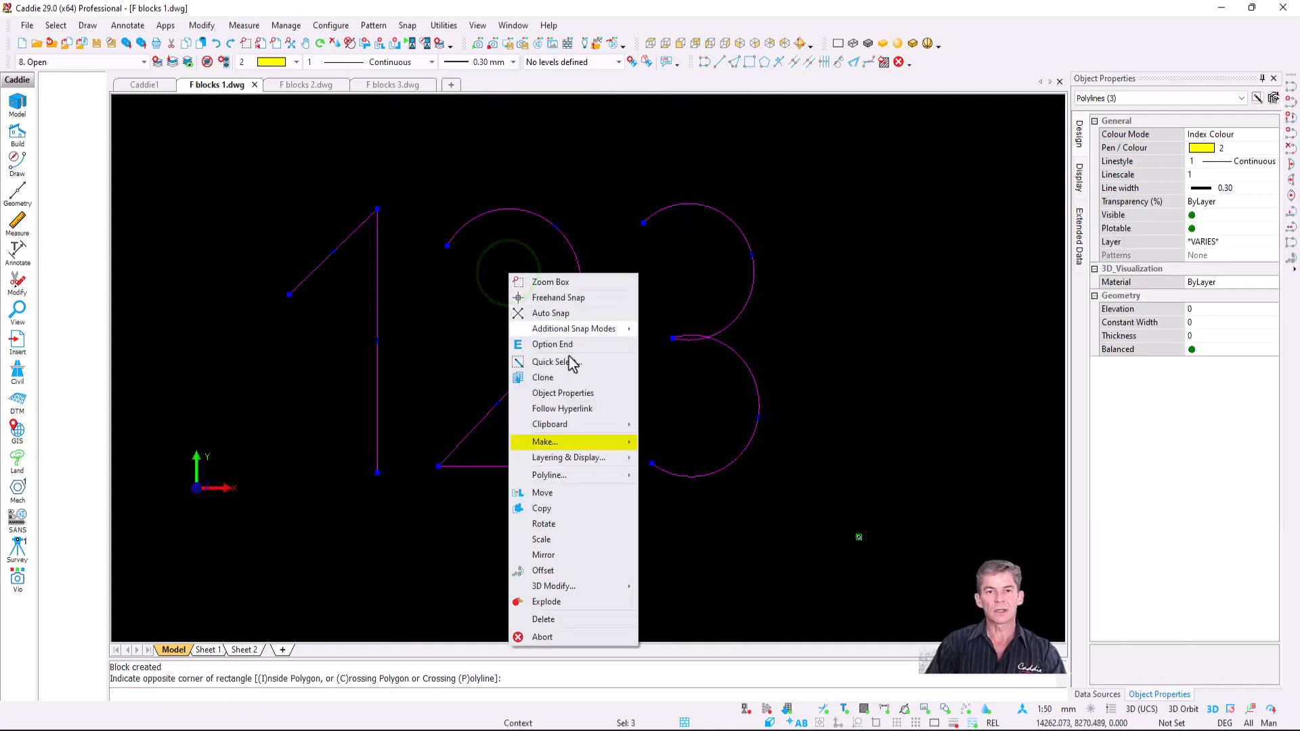
mouse_move(597, 444)
left_click(745, 444)
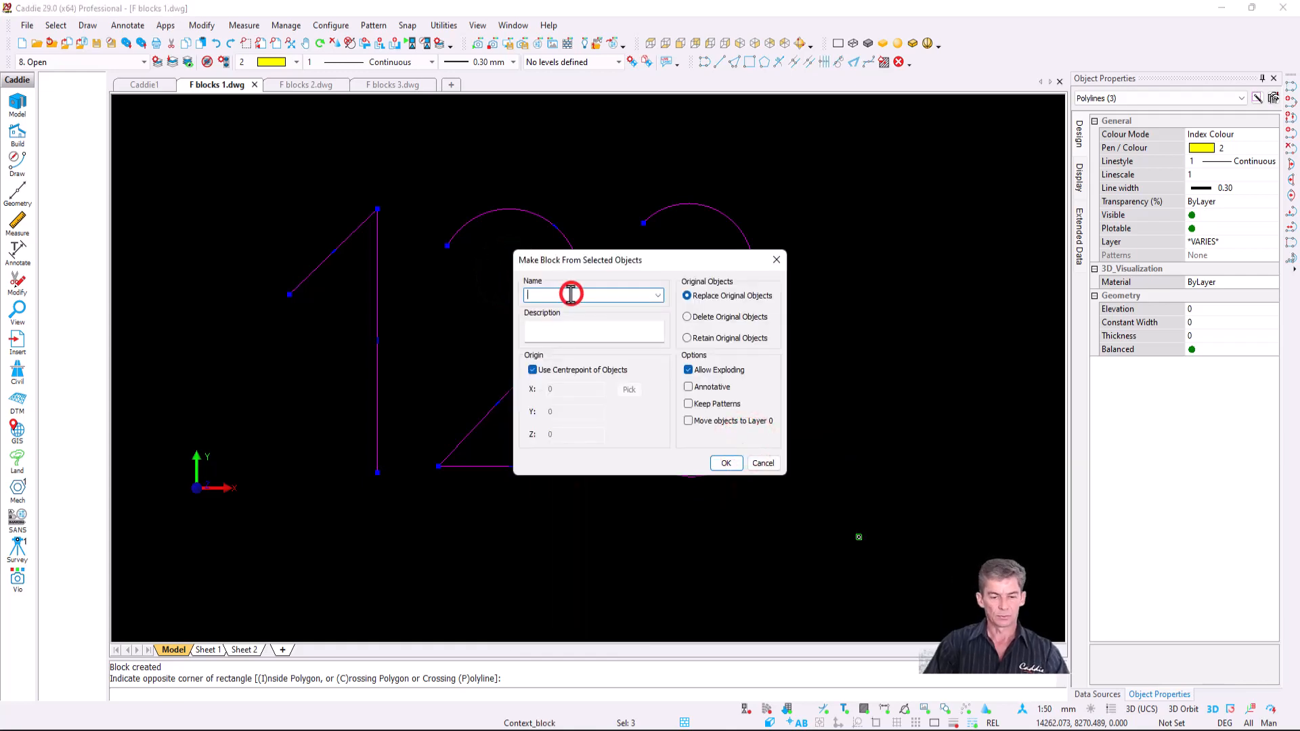
type("block2")
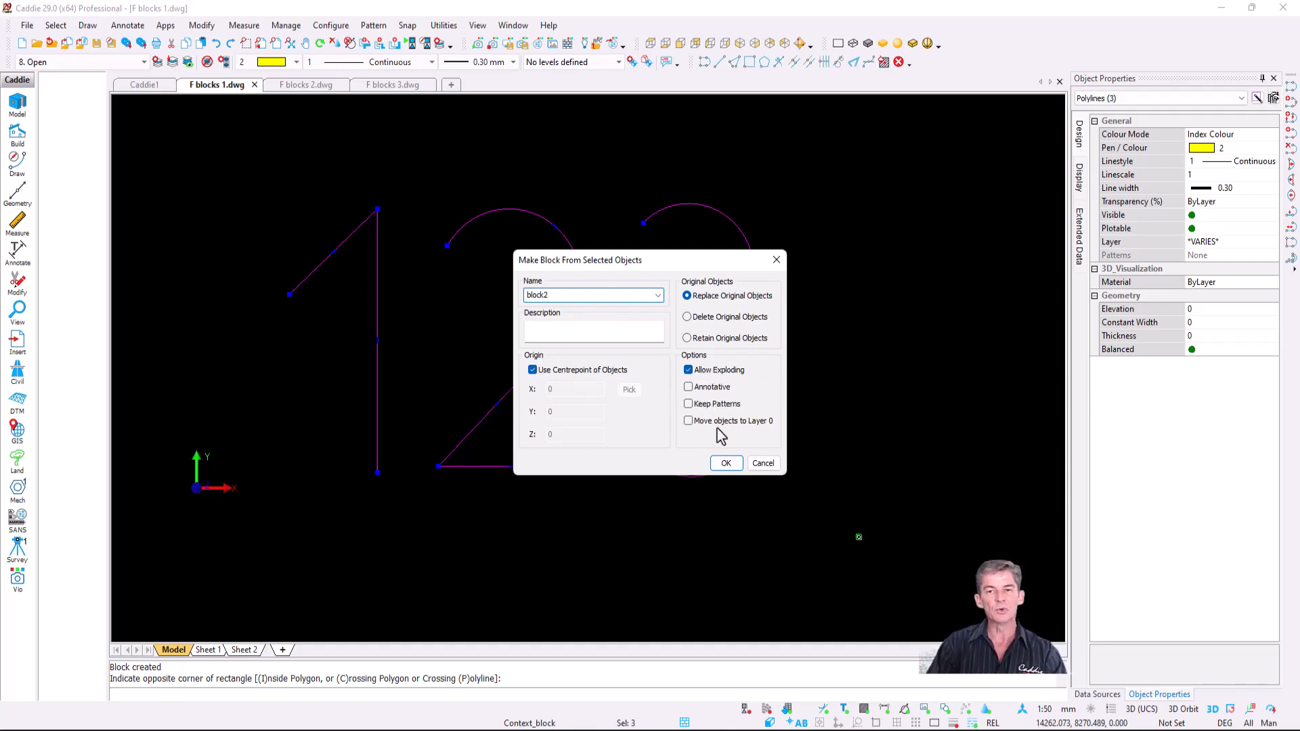
left_click(688, 421)
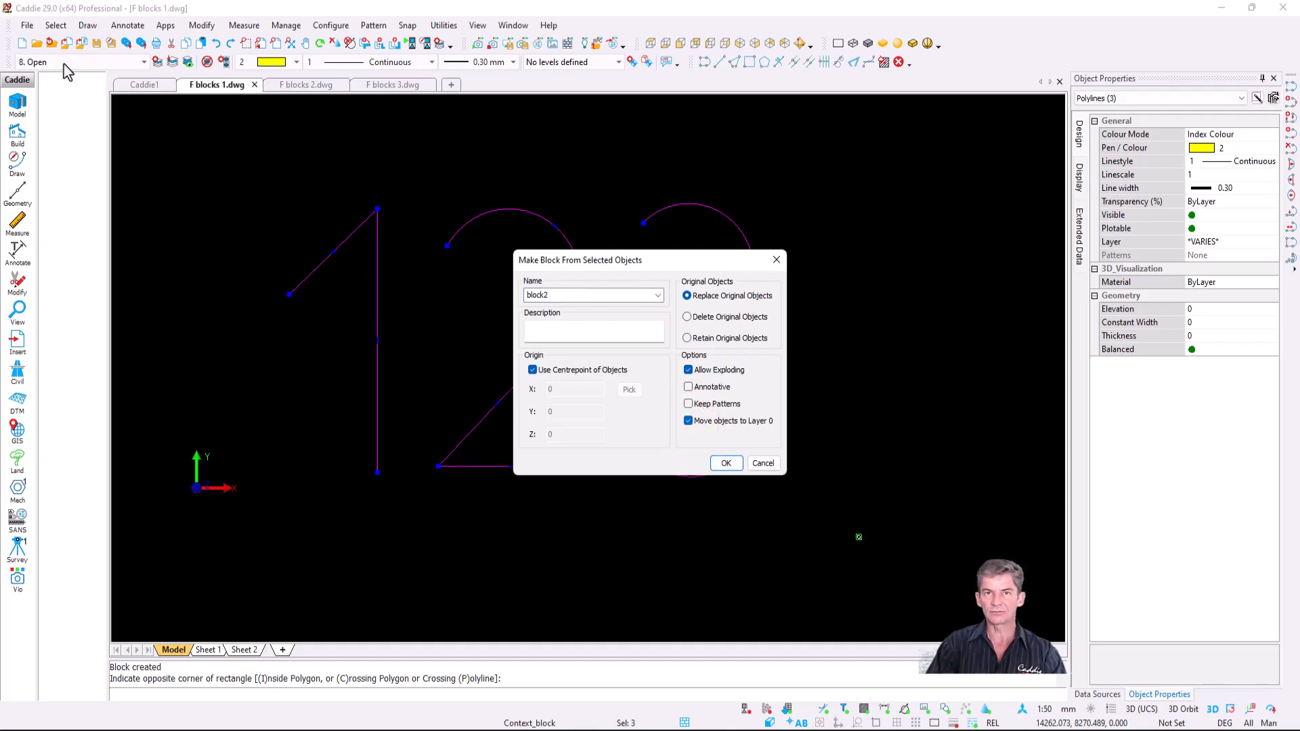
left_click(725, 464)
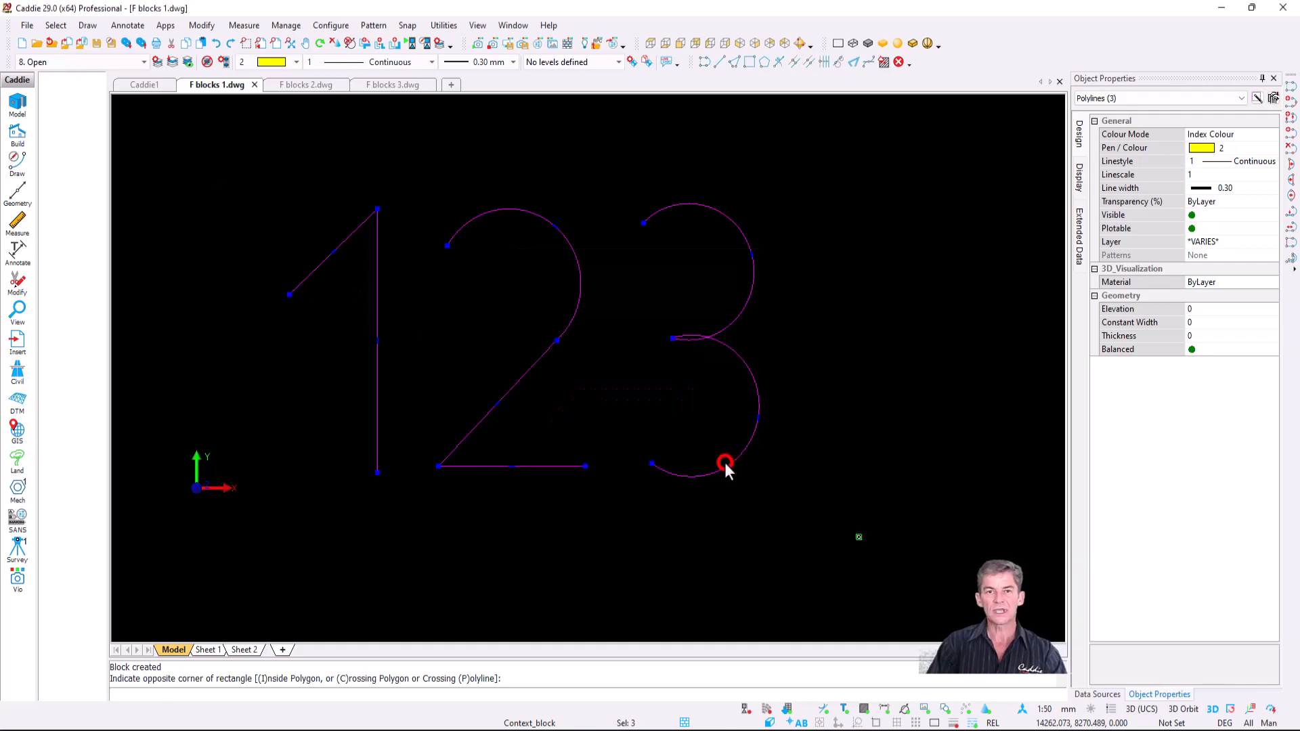
left_click(545, 369)
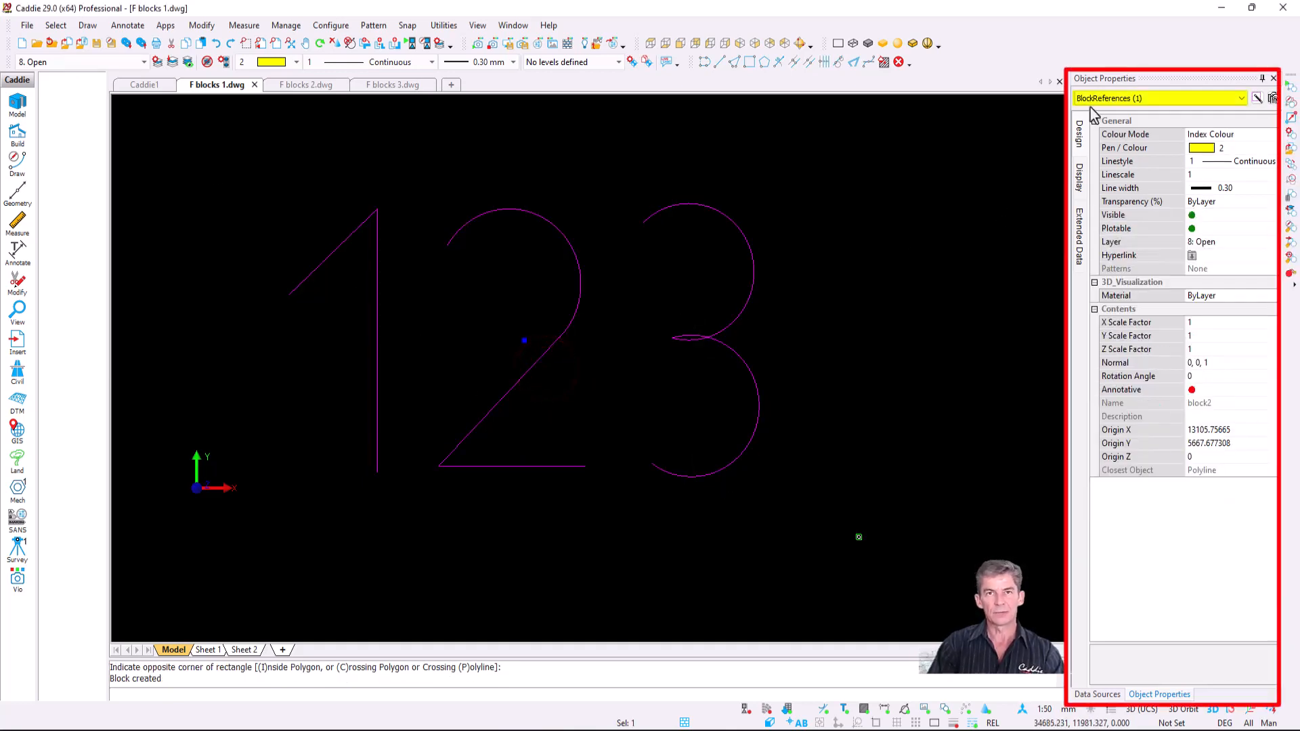
key("Escape")
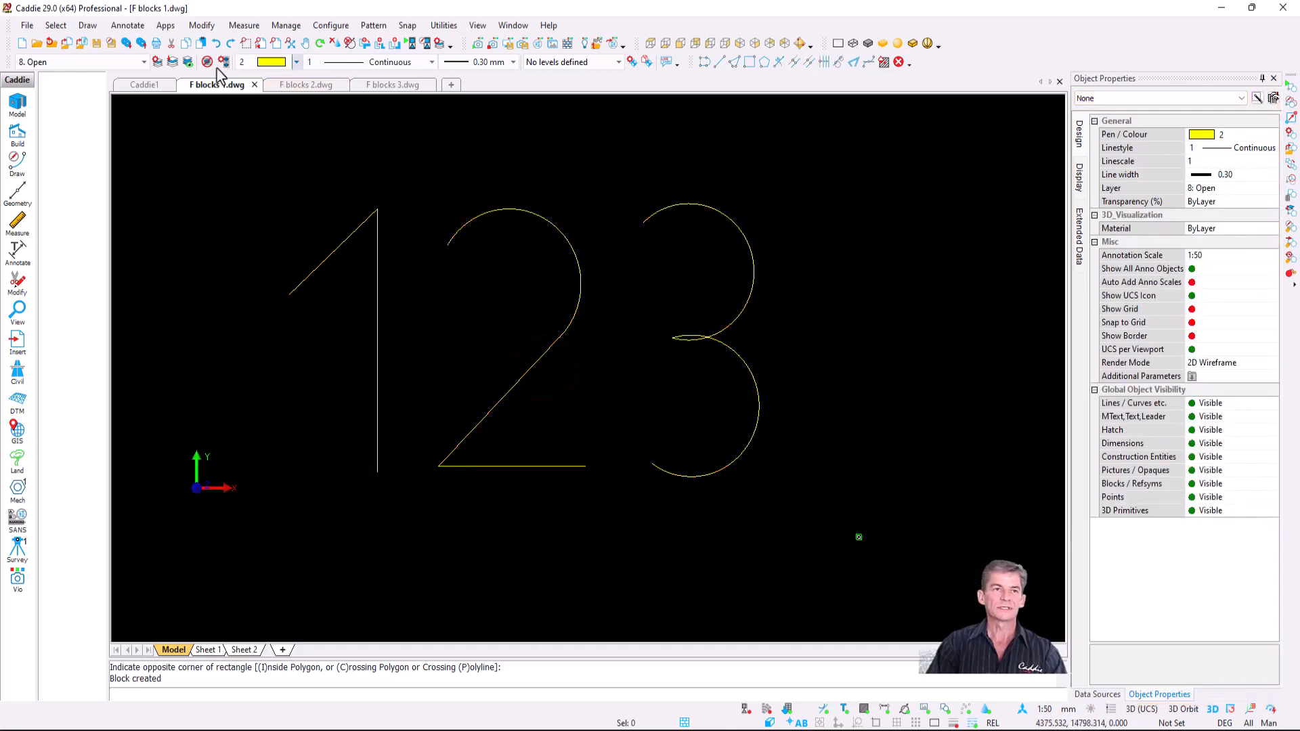
- Show layers 0 to 8 one at a time, confirming the block on 8: Open, then open F blocks 2.dwg
left_click(174, 62)
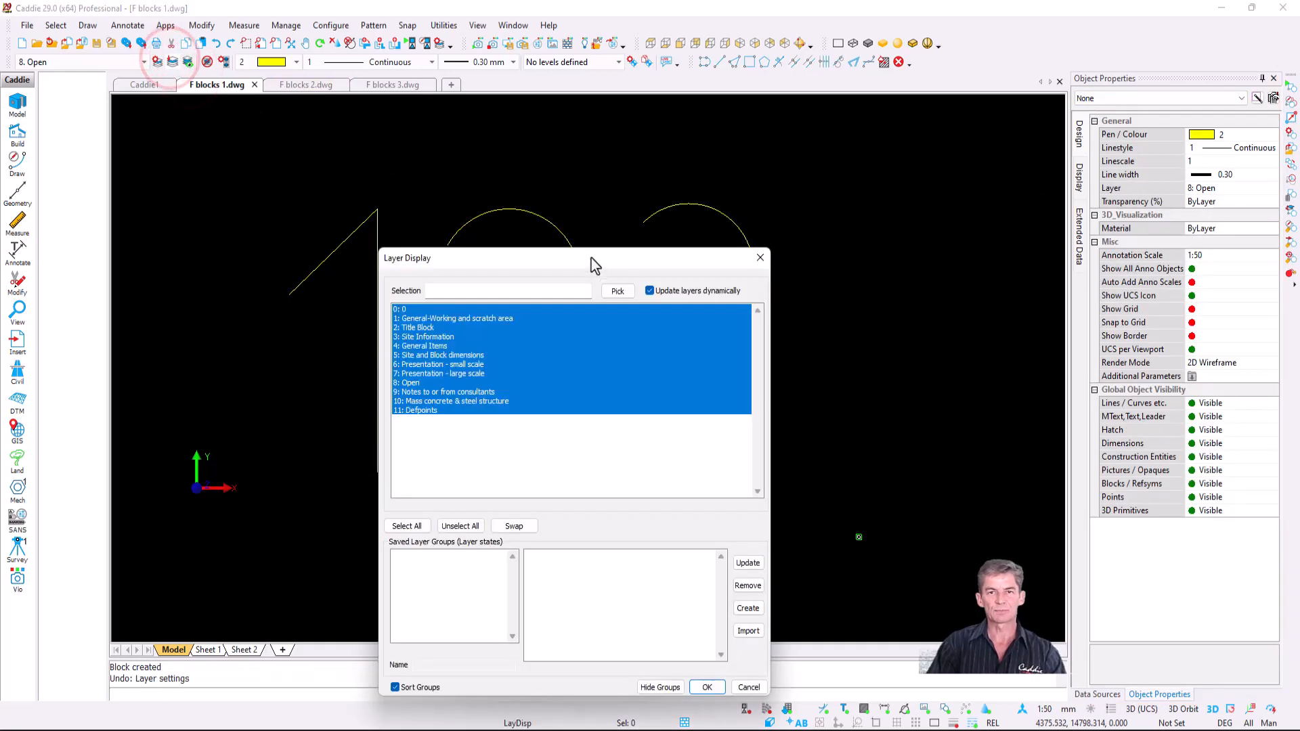
mouse_move(592, 258)
left_mouse_down()
mouse_move(595, 519)
mouse_move(588, 508)
left_mouse_up()
left_click(482, 560)
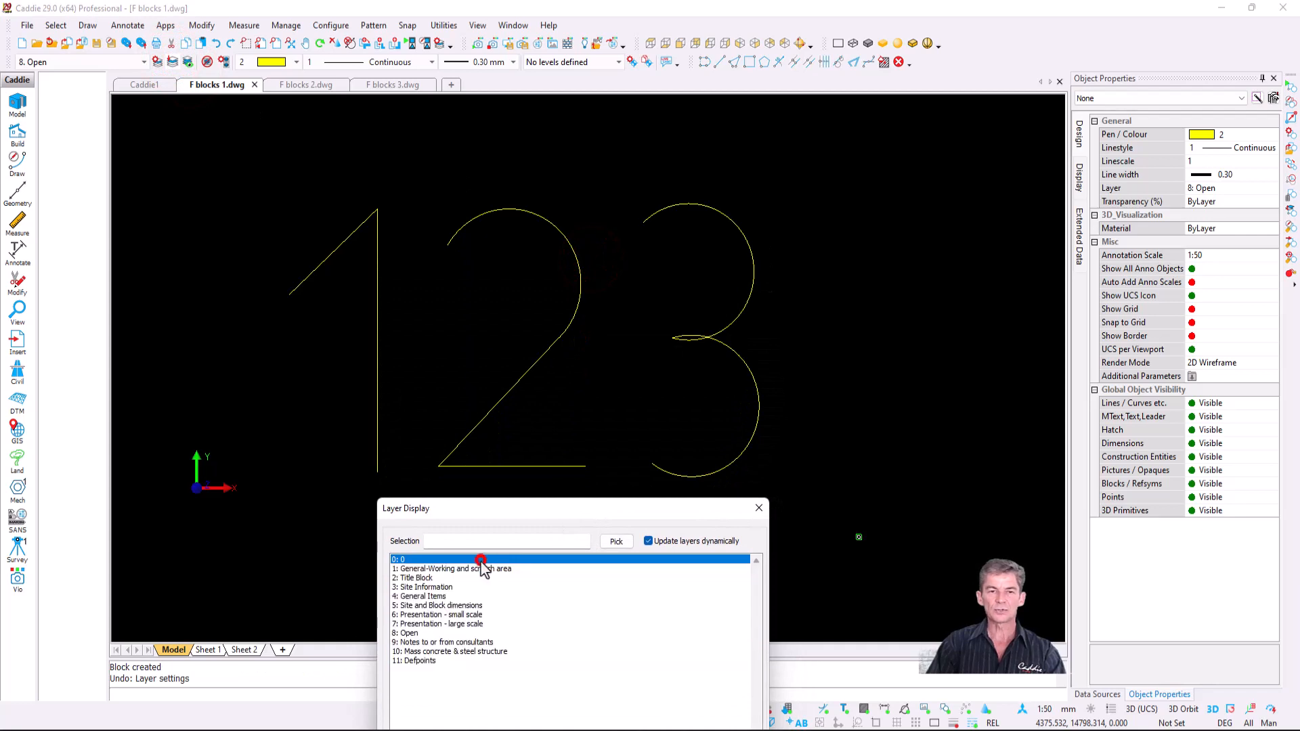
left_click(480, 570)
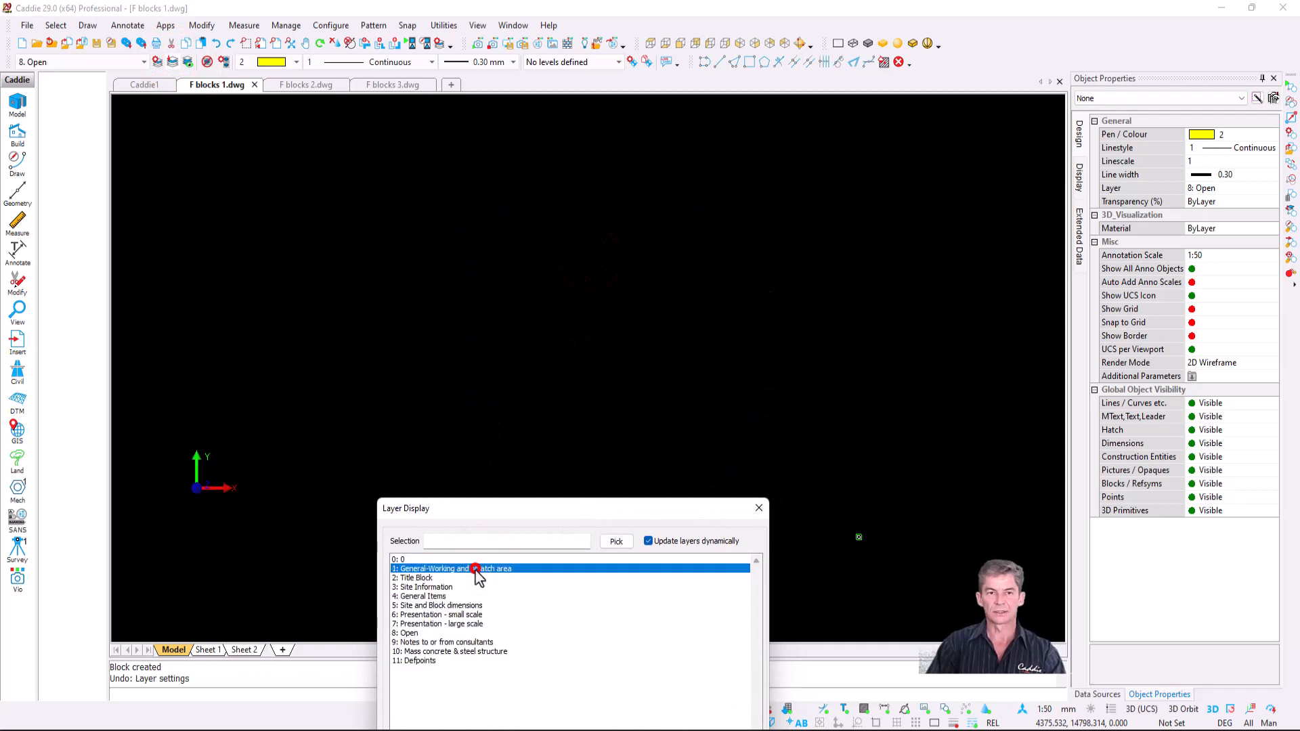
left_click(420, 578)
left_click(425, 587)
left_click(428, 597)
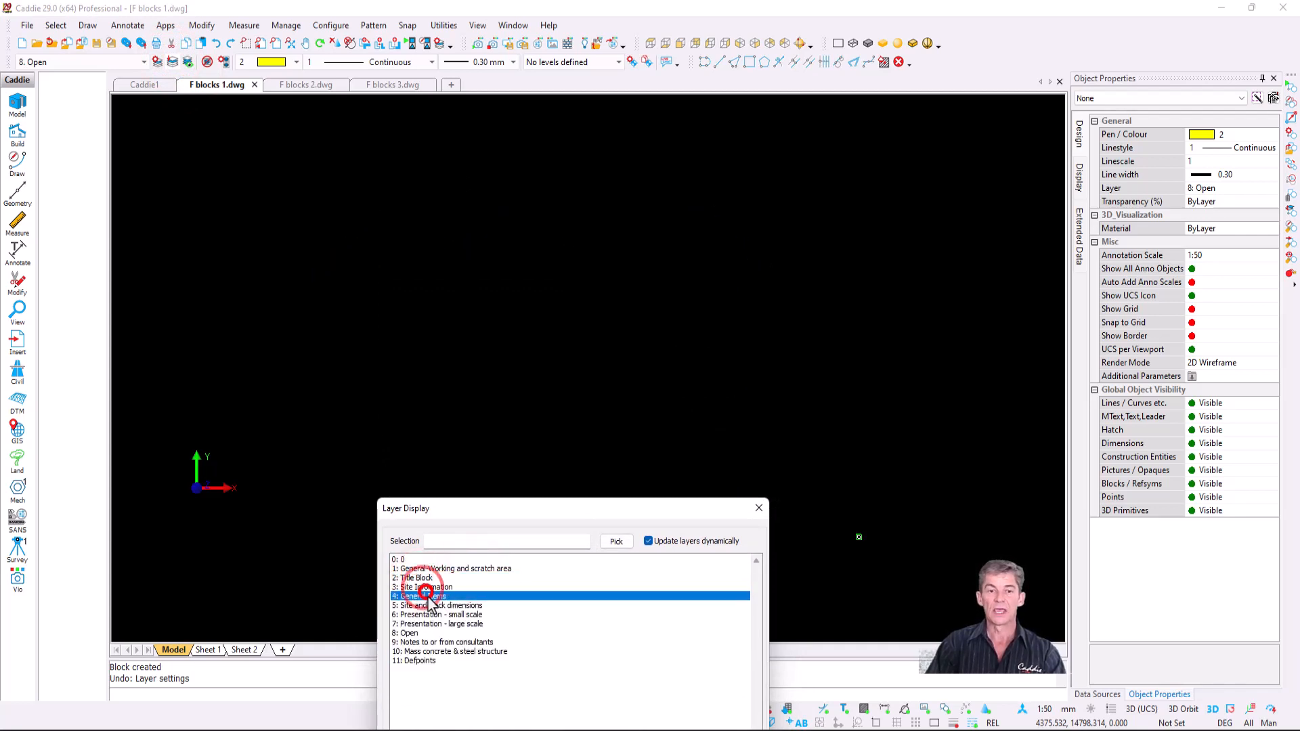
left_click(433, 606)
left_click(434, 624)
left_click(429, 634)
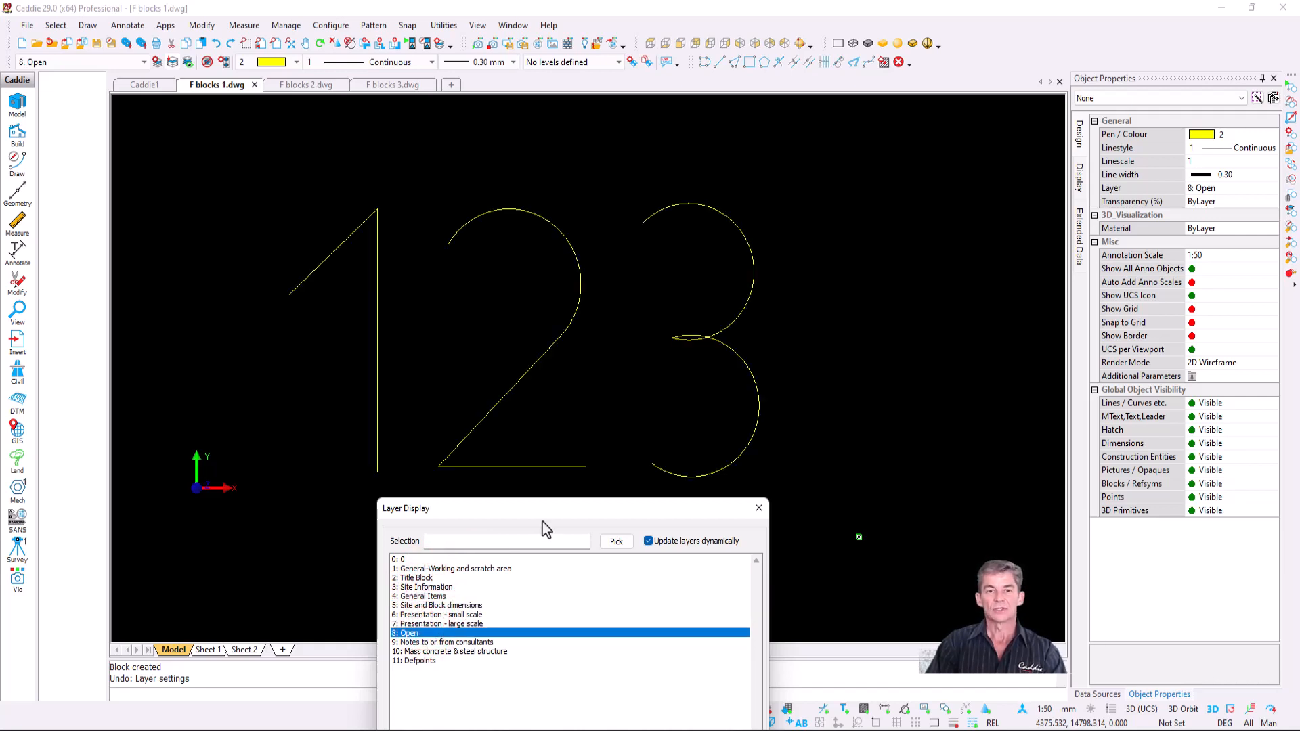
left_click_drag(545, 512, 542, 497)
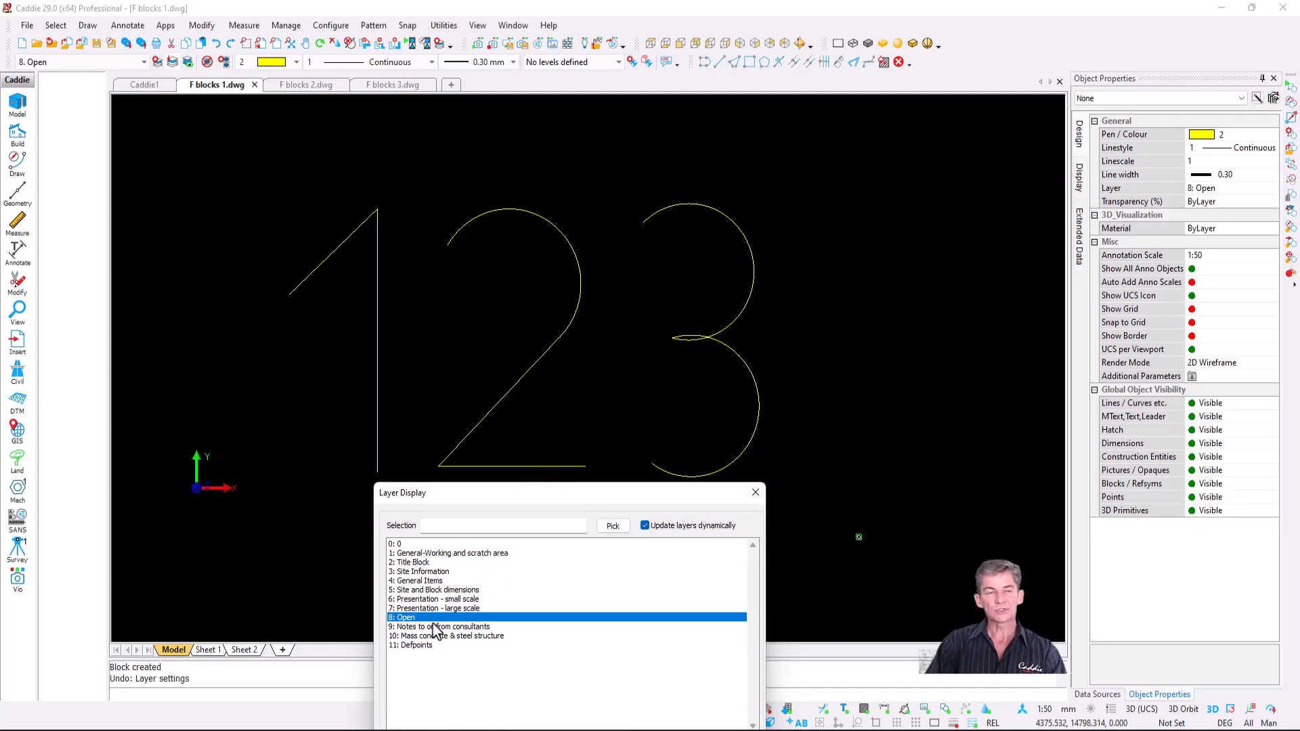
left_click(760, 493)
left_click(320, 85)
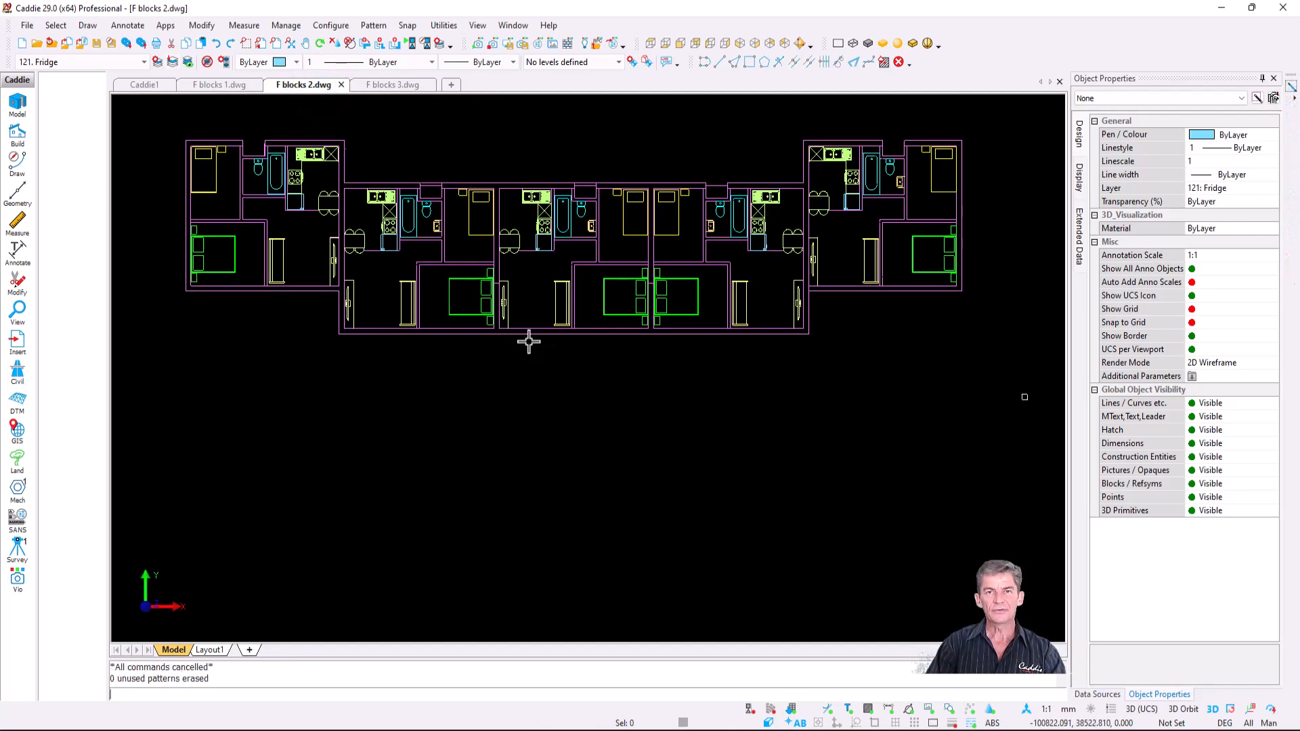
- Display the furniture layers one by one, from Singel Bed through Fridge, in Layer Display
left_click(157, 62)
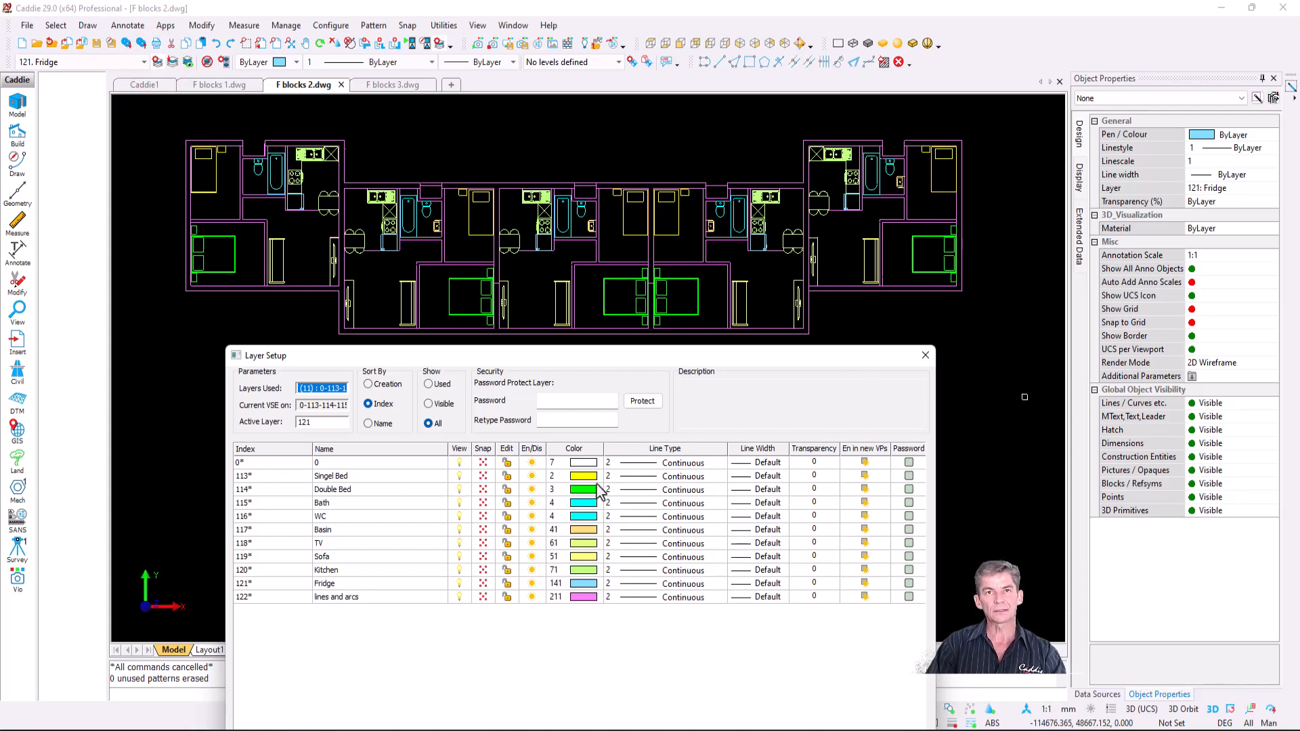
left_click(926, 355)
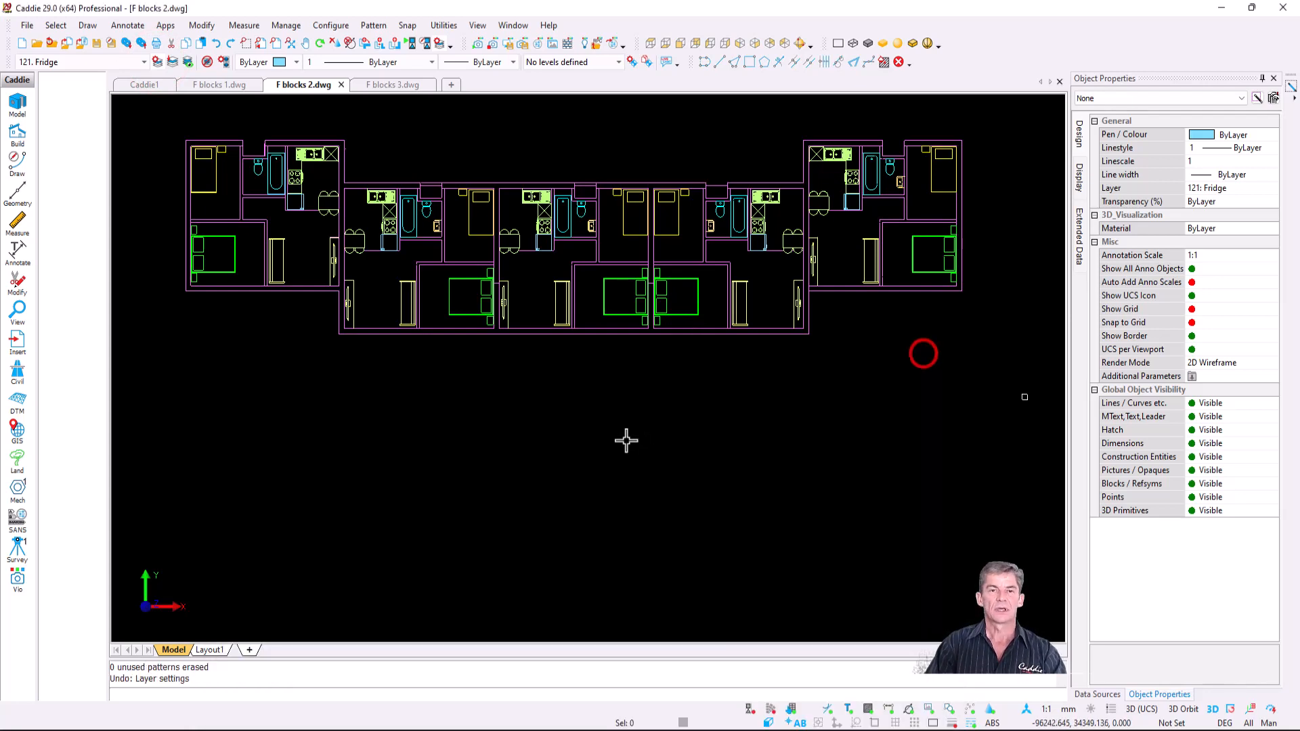
left_click(173, 62)
left_click(441, 444)
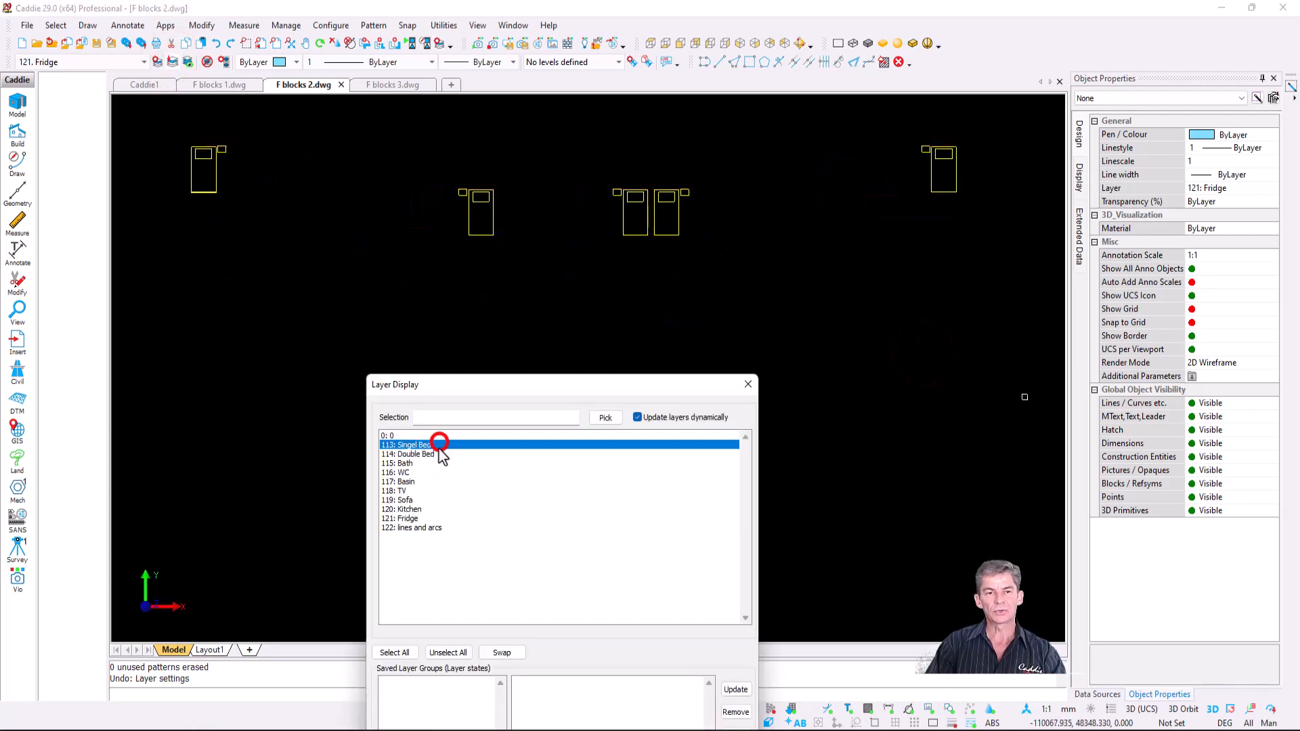
left_click(437, 454, "ctrl")
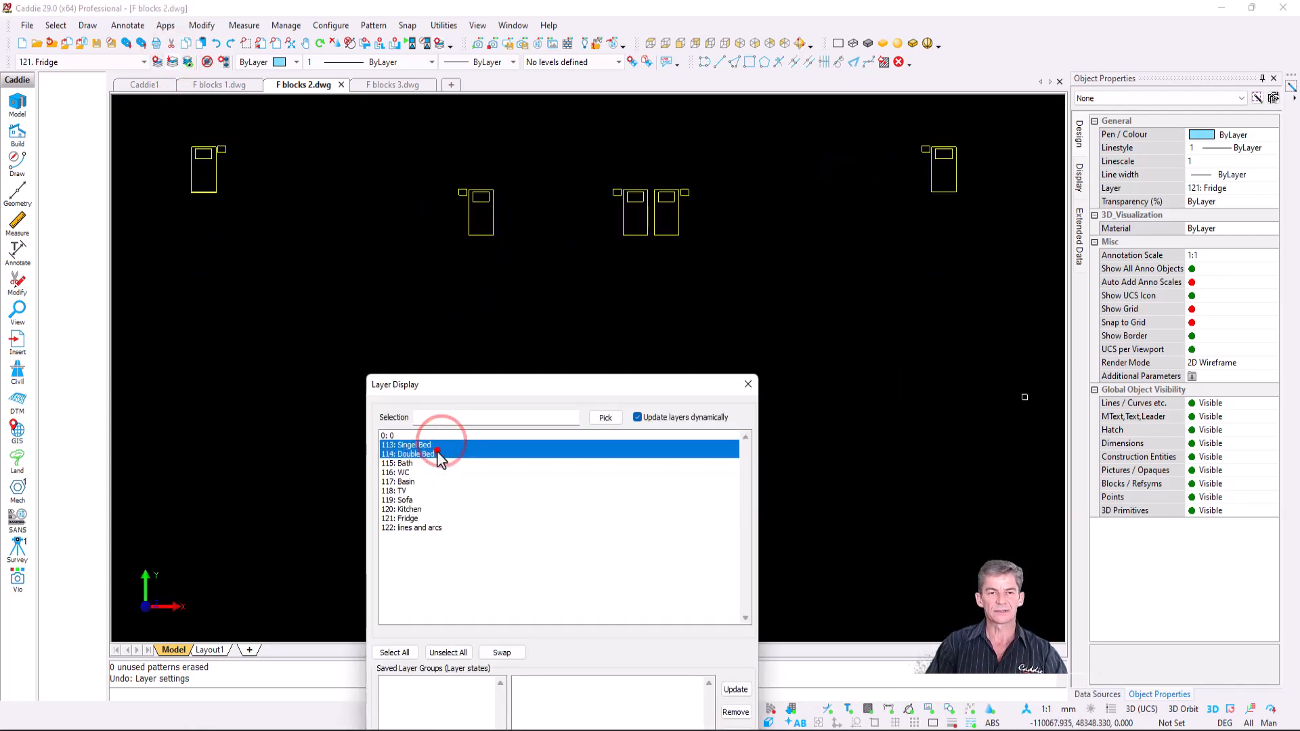
left_click(437, 463, "ctrl")
left_click(436, 472, "ctrl")
left_click(437, 481, "ctrl")
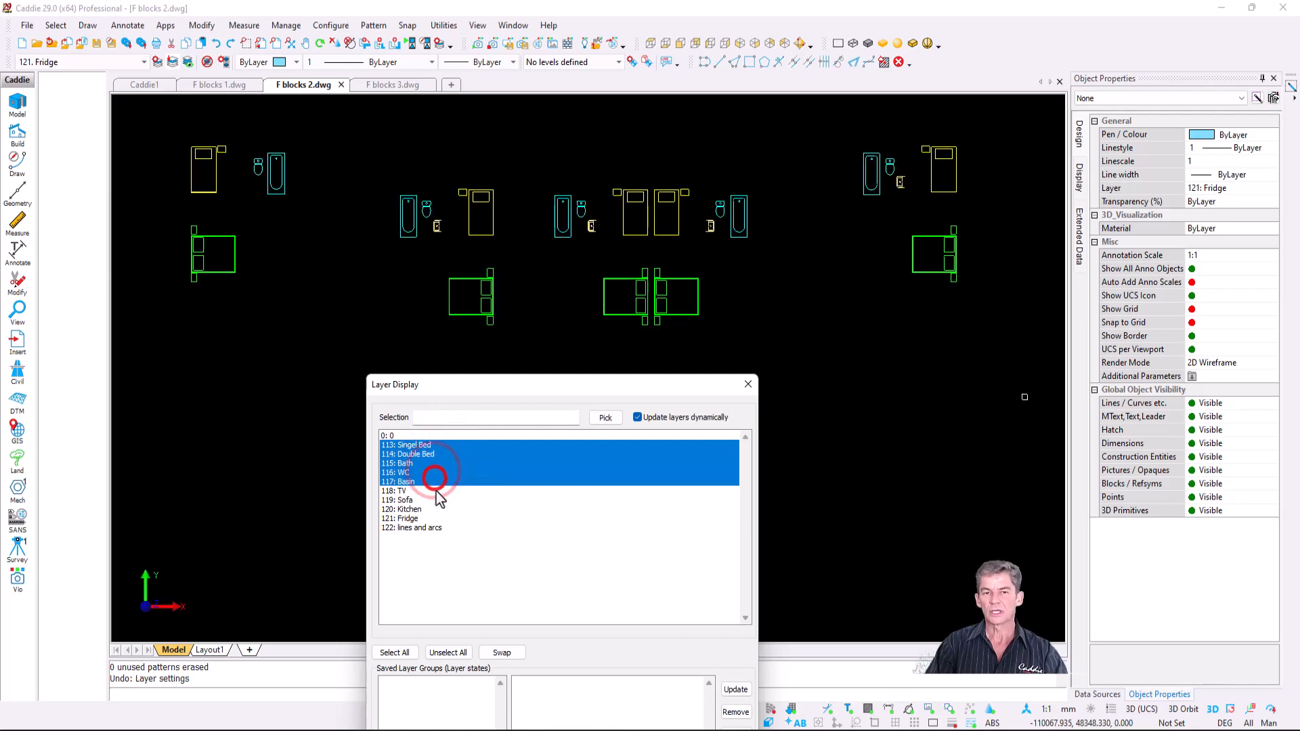
left_click(438, 490, "ctrl")
left_click(440, 500, "ctrl")
left_click(442, 509, "ctrl")
left_click(454, 519, "ctrl")
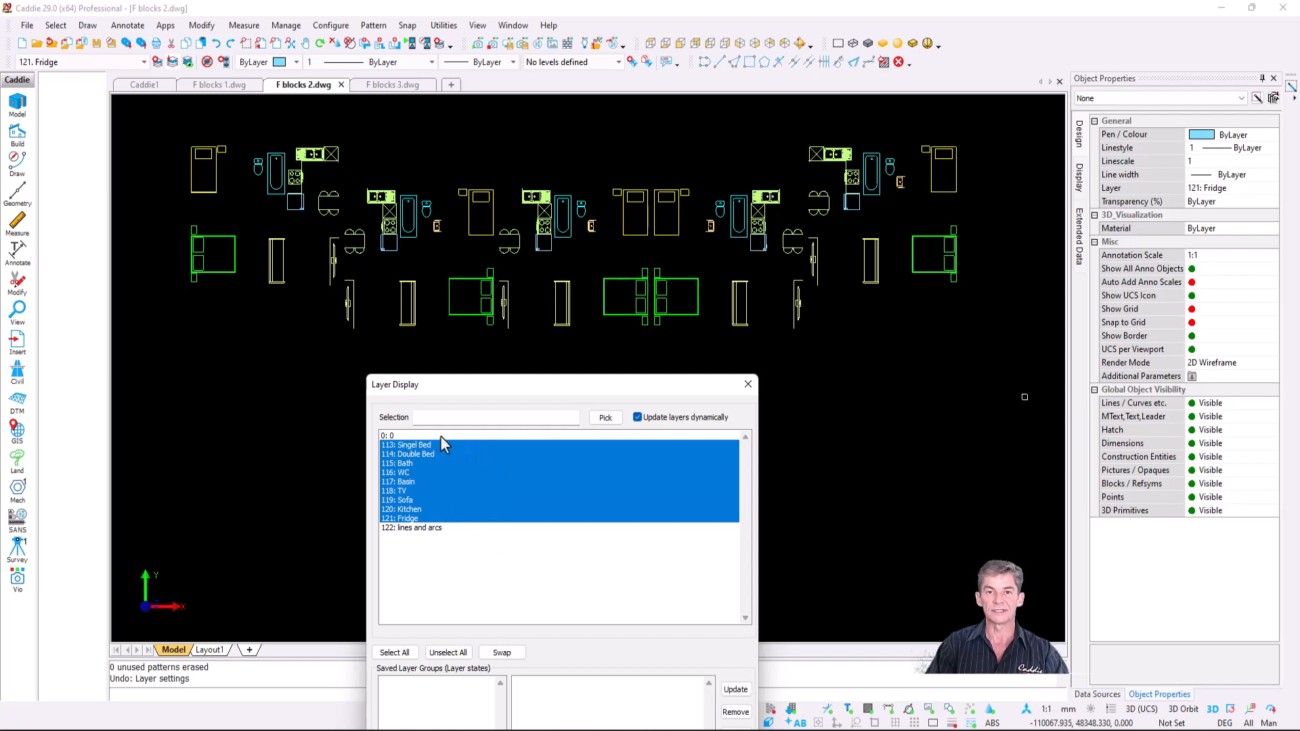
- Select All layers so the walls reappear, and close the dialog with OK
left_click(405, 653)
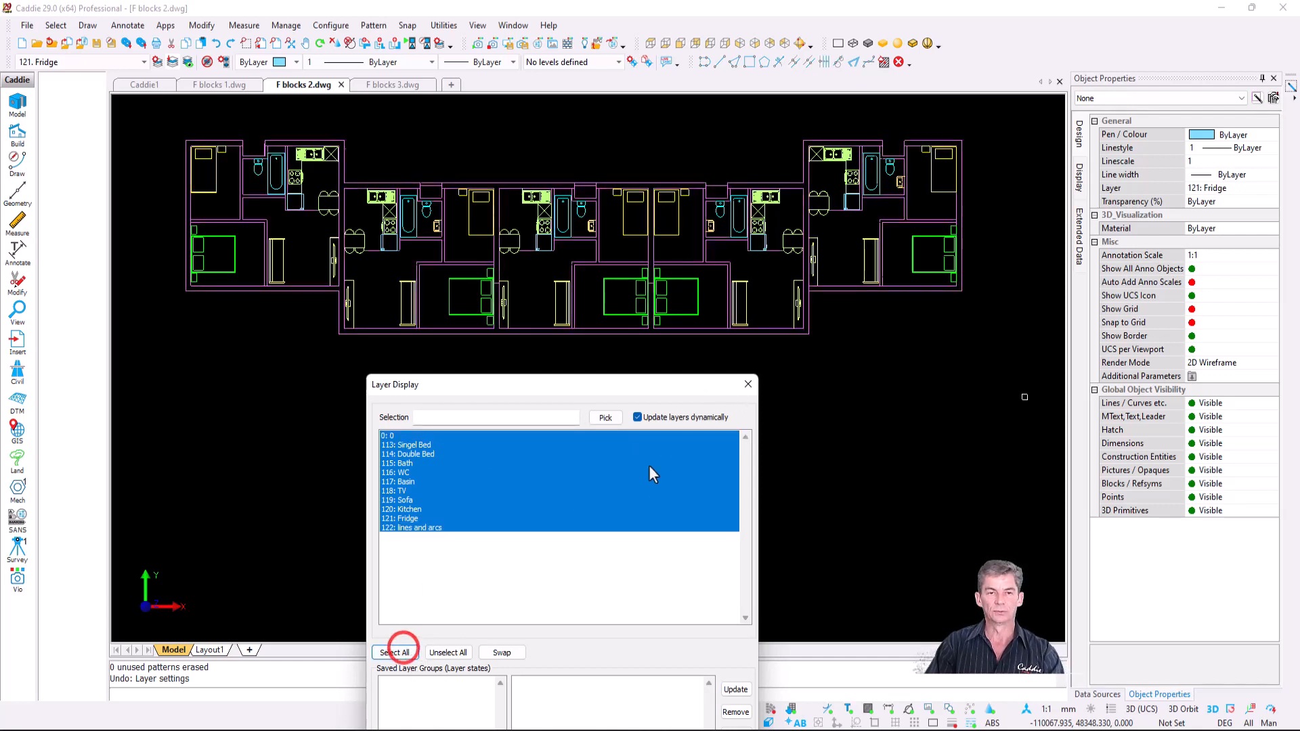
left_click_drag(629, 385, 656, 181)
left_click(737, 614)
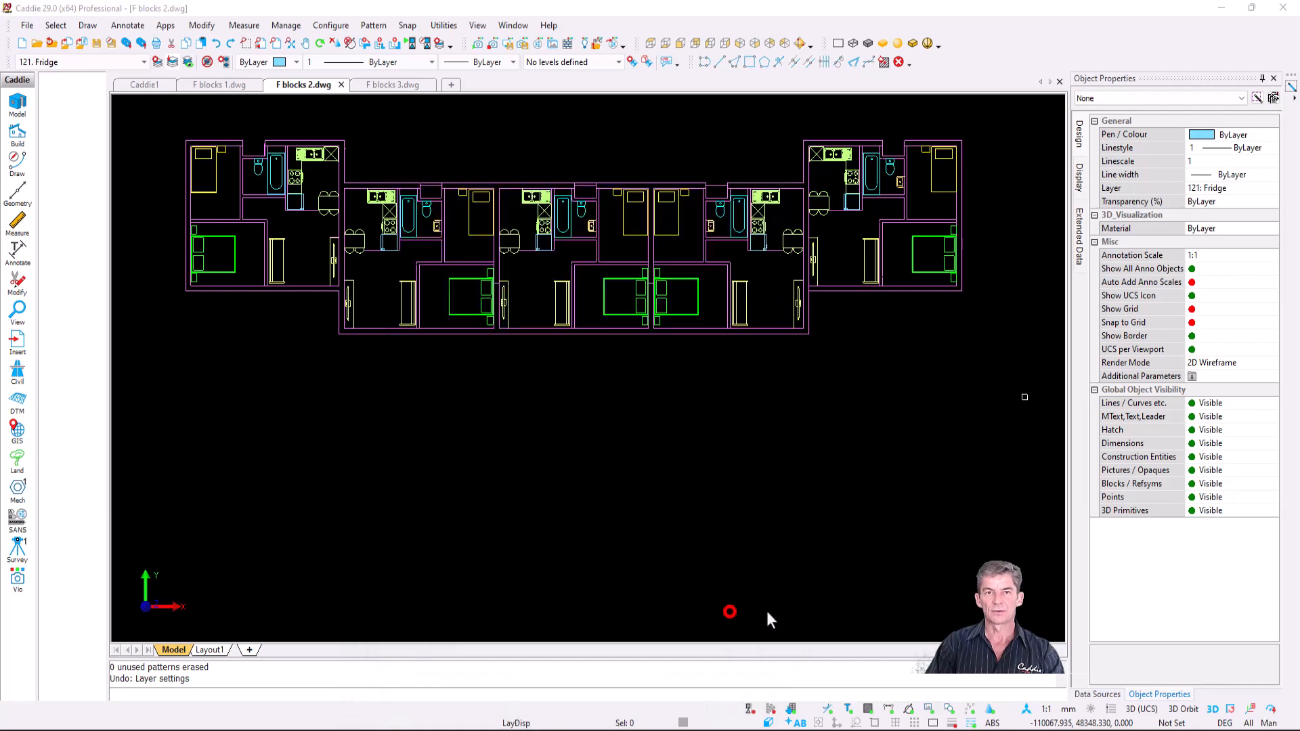
- Select the 49 block references in the floor plan using a window and the BlockReferences filter
key("ctrl+a")
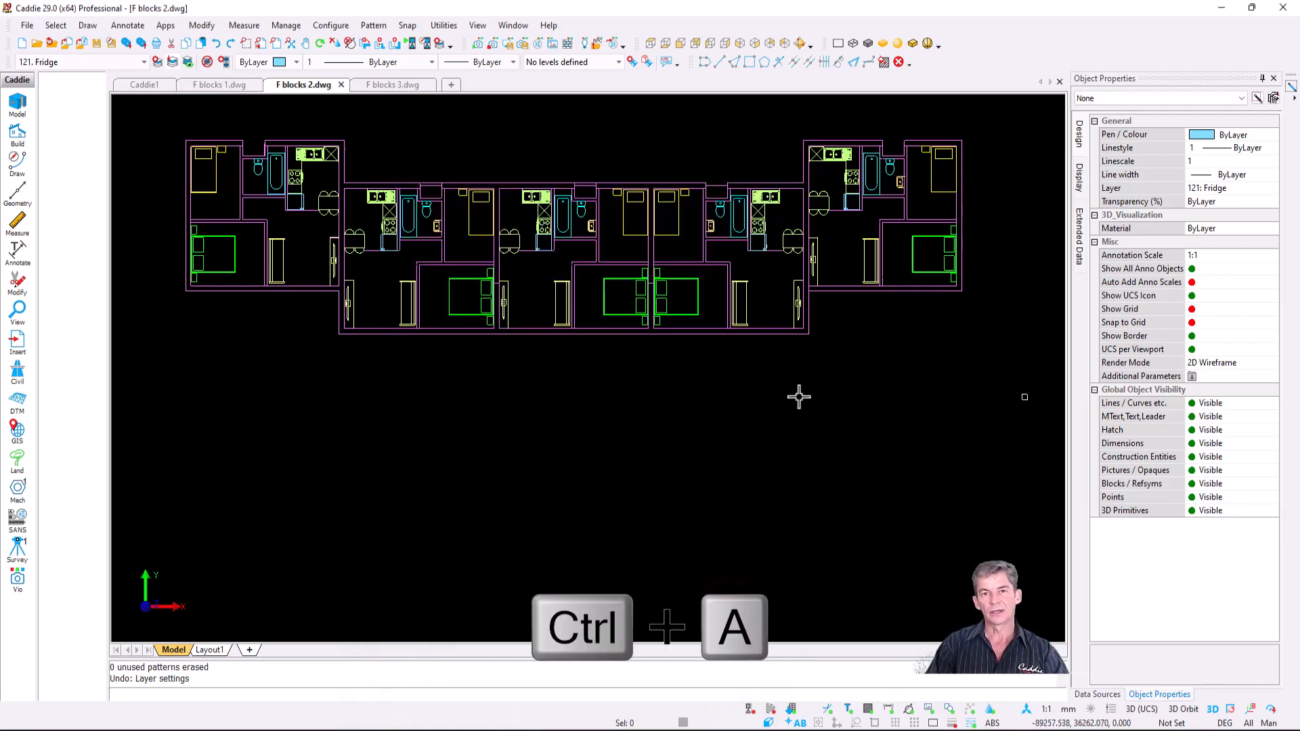
left_click(1133, 97)
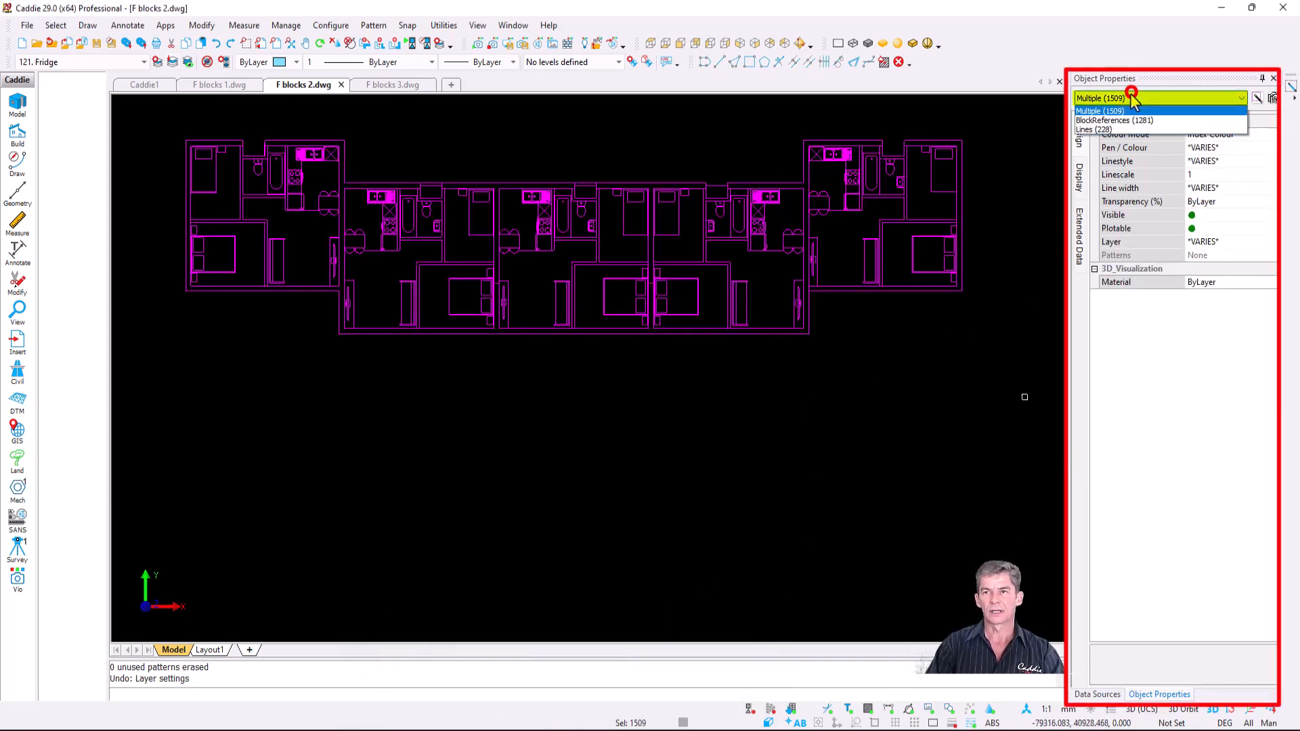
left_click(1145, 114)
key("Escape")
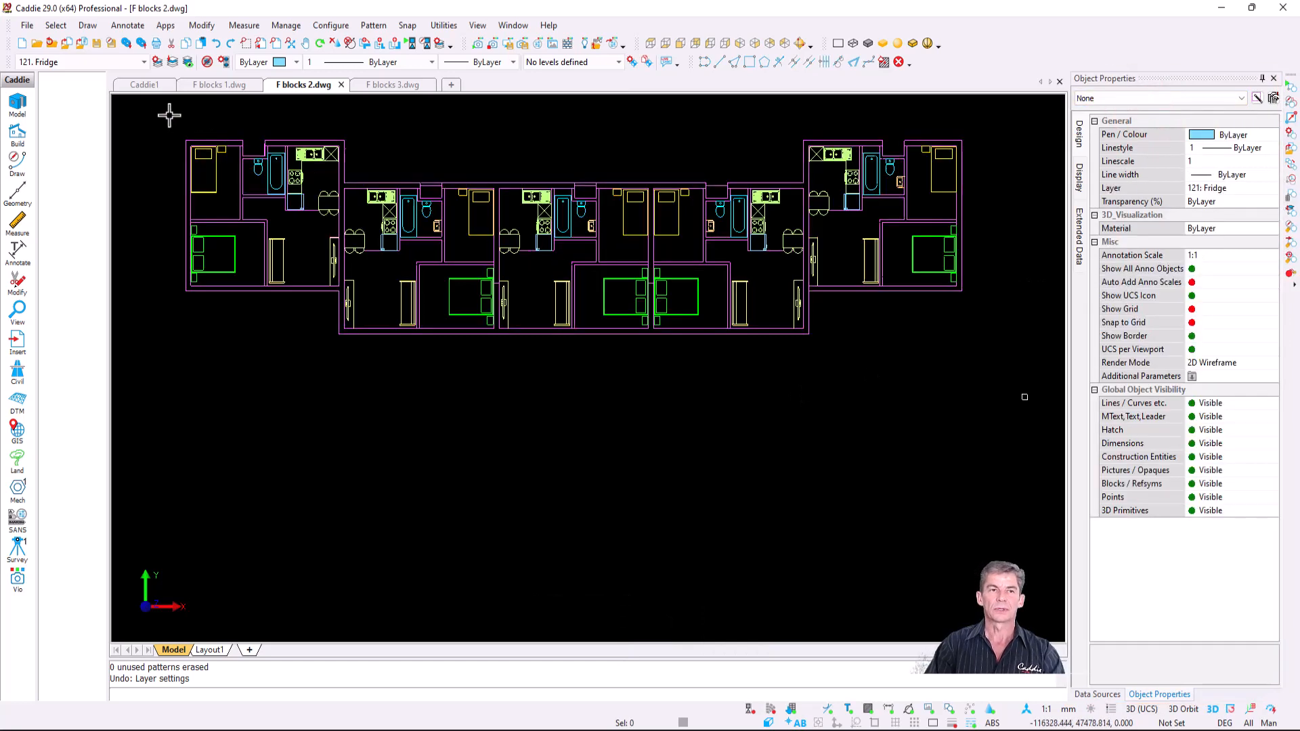
left_click(168, 110)
left_click(1010, 372)
left_click(1151, 98)
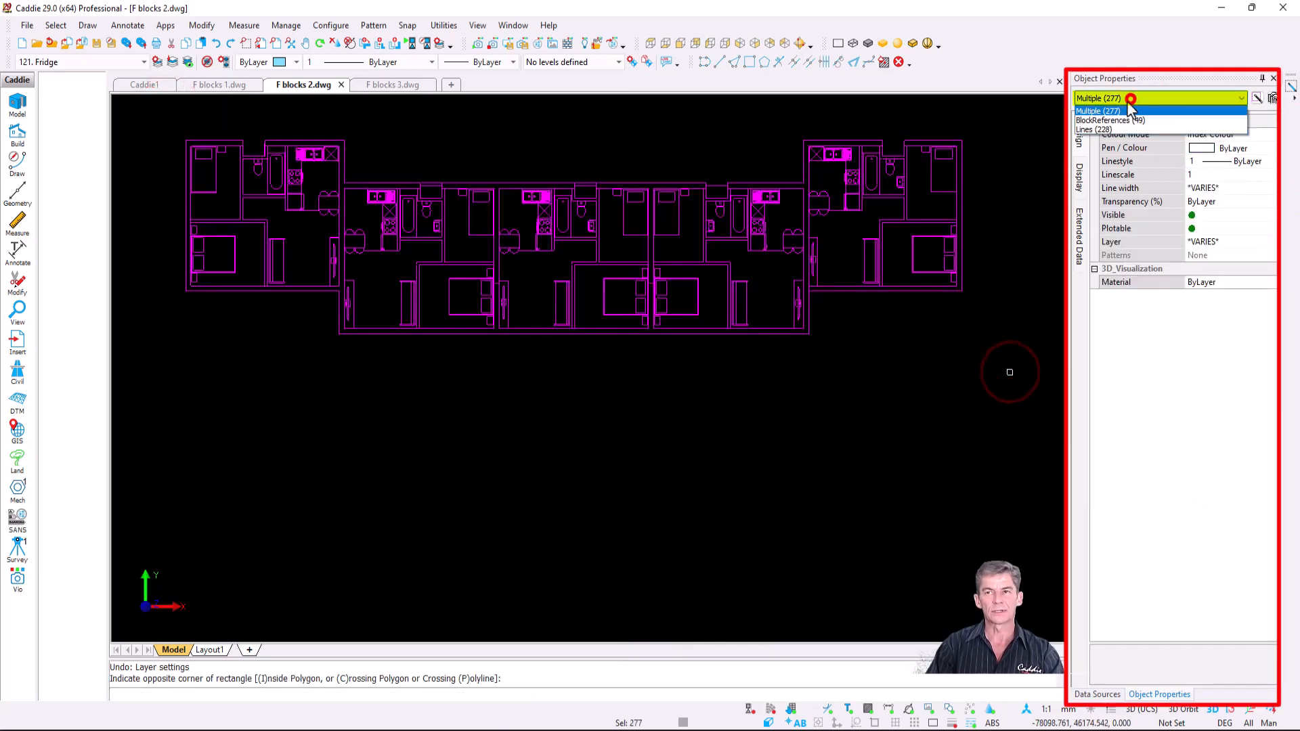
left_click(1125, 115)
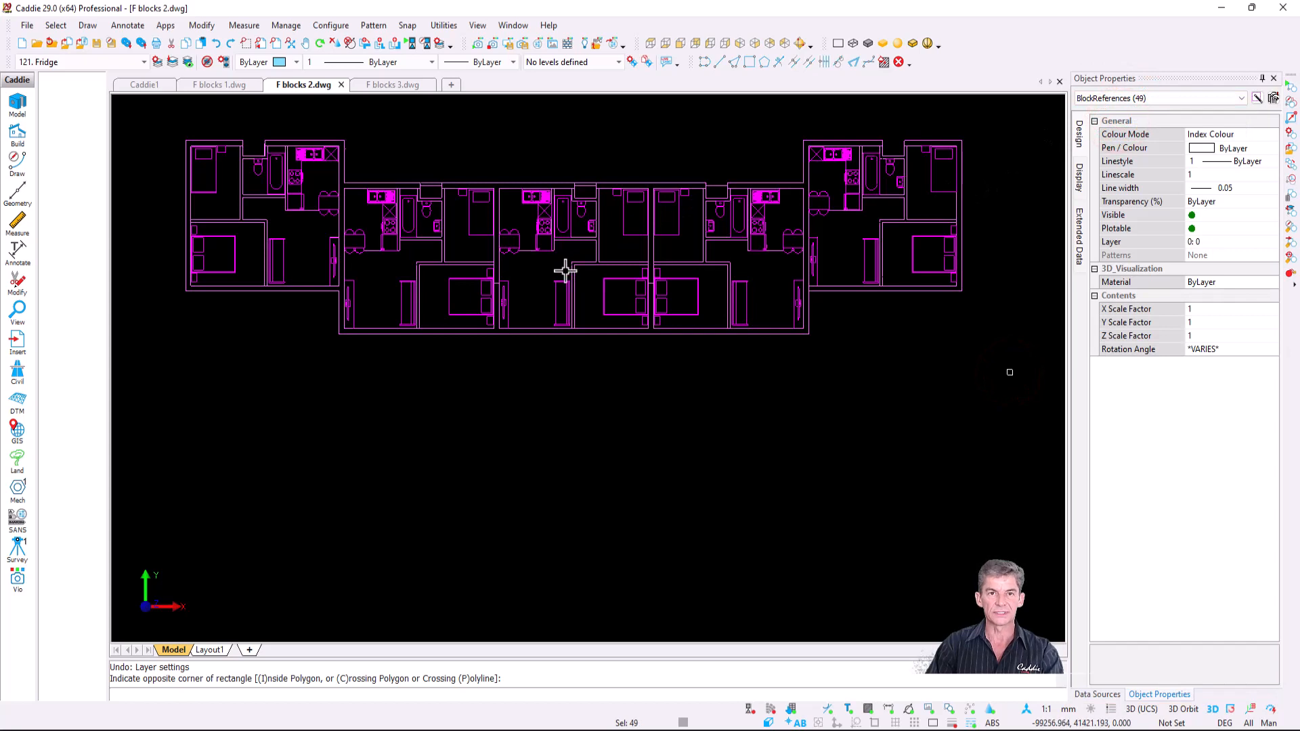
- Move the objects inside the selected blocks onto layer 0 and regenerate
right_click(549, 259)
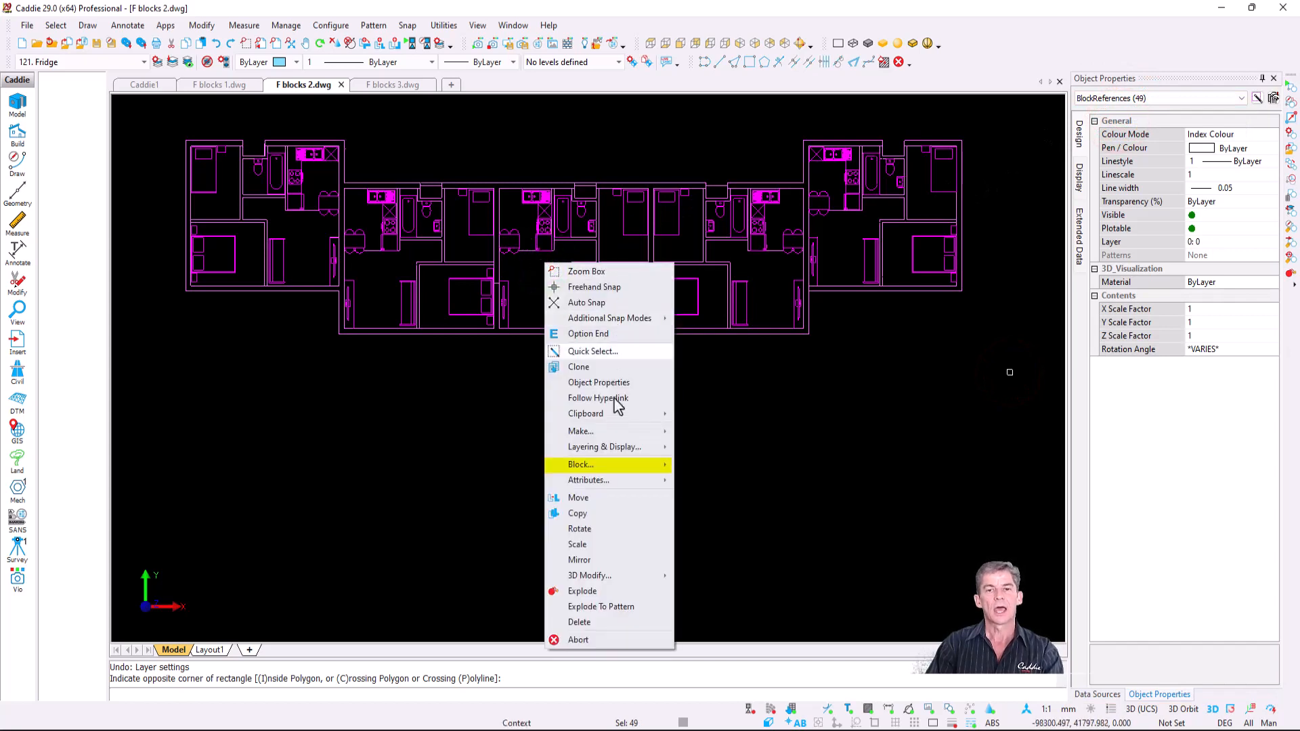
mouse_move(624, 464)
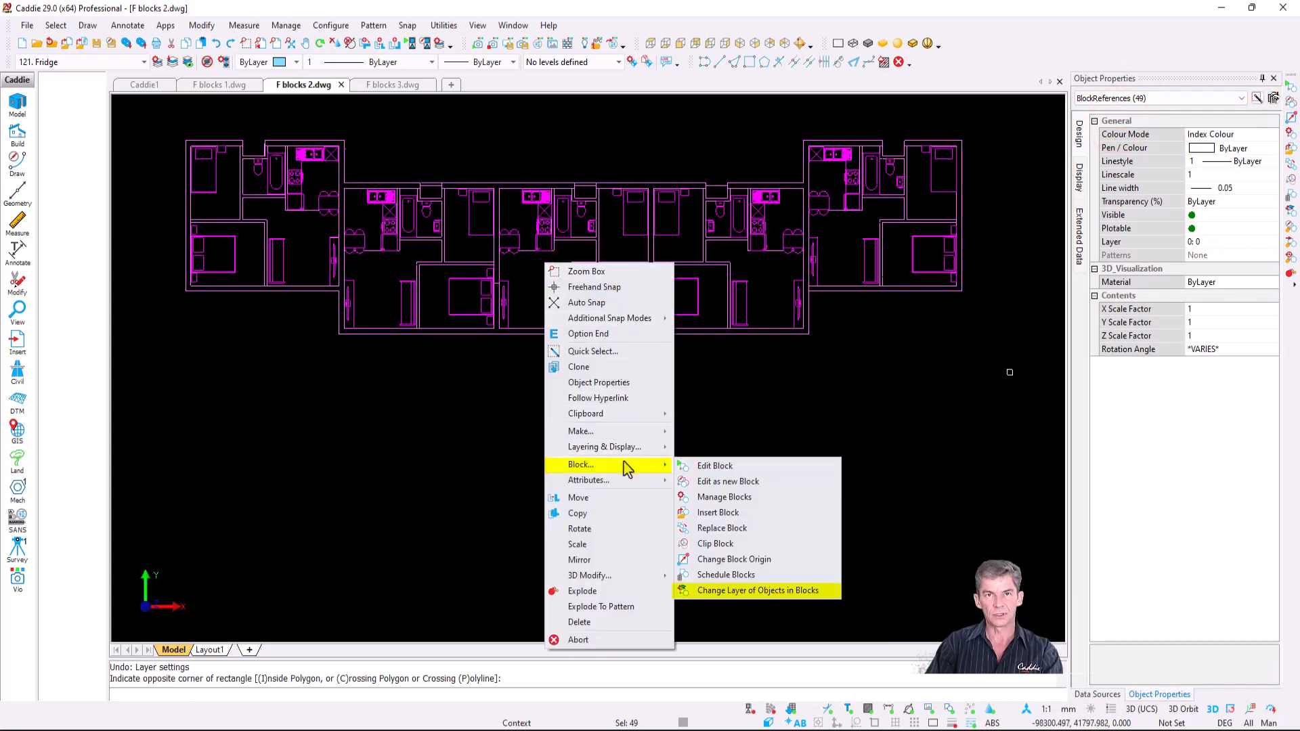
left_click(830, 588)
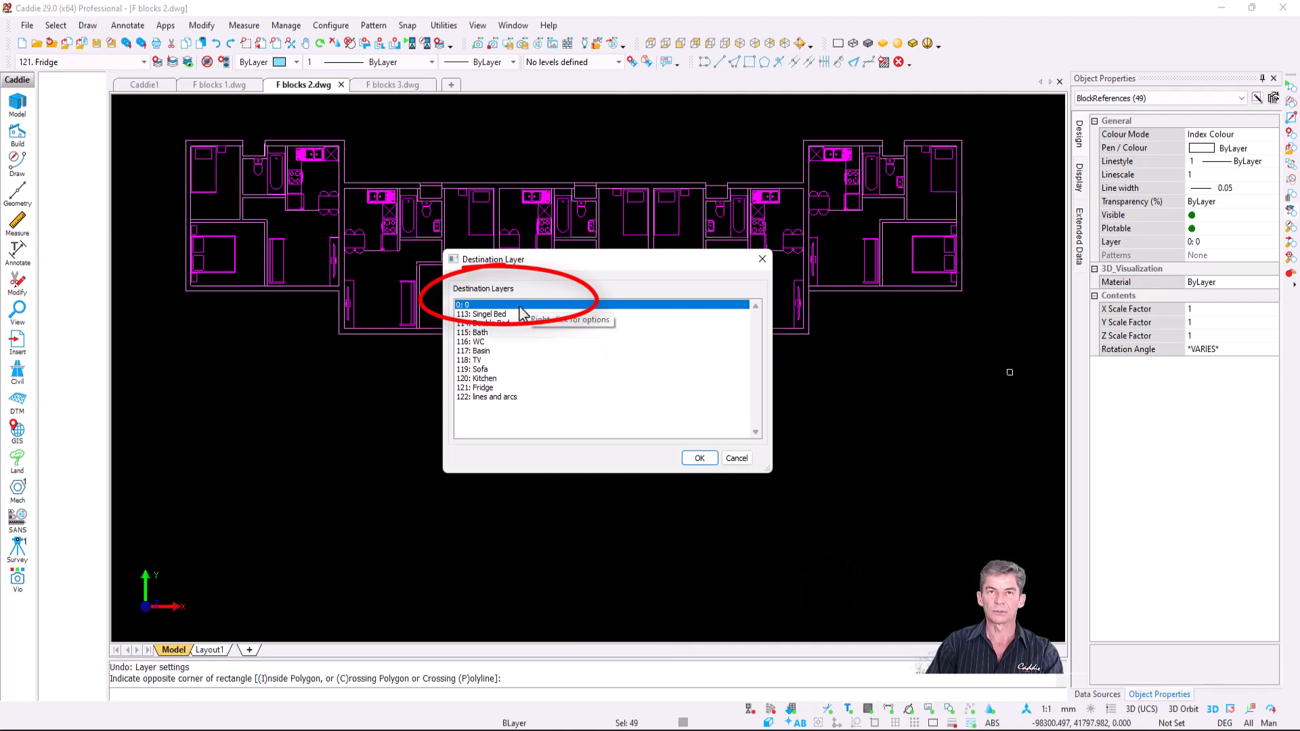
left_click(697, 460)
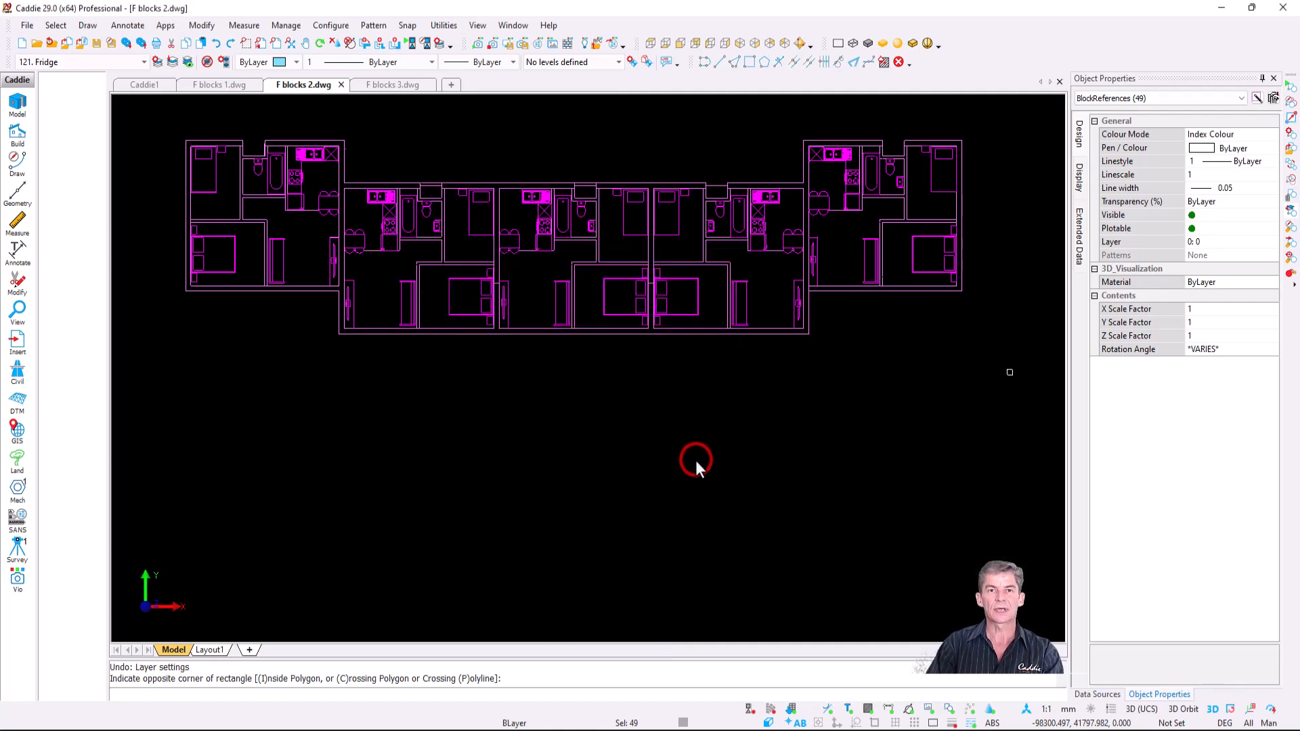
key("r")
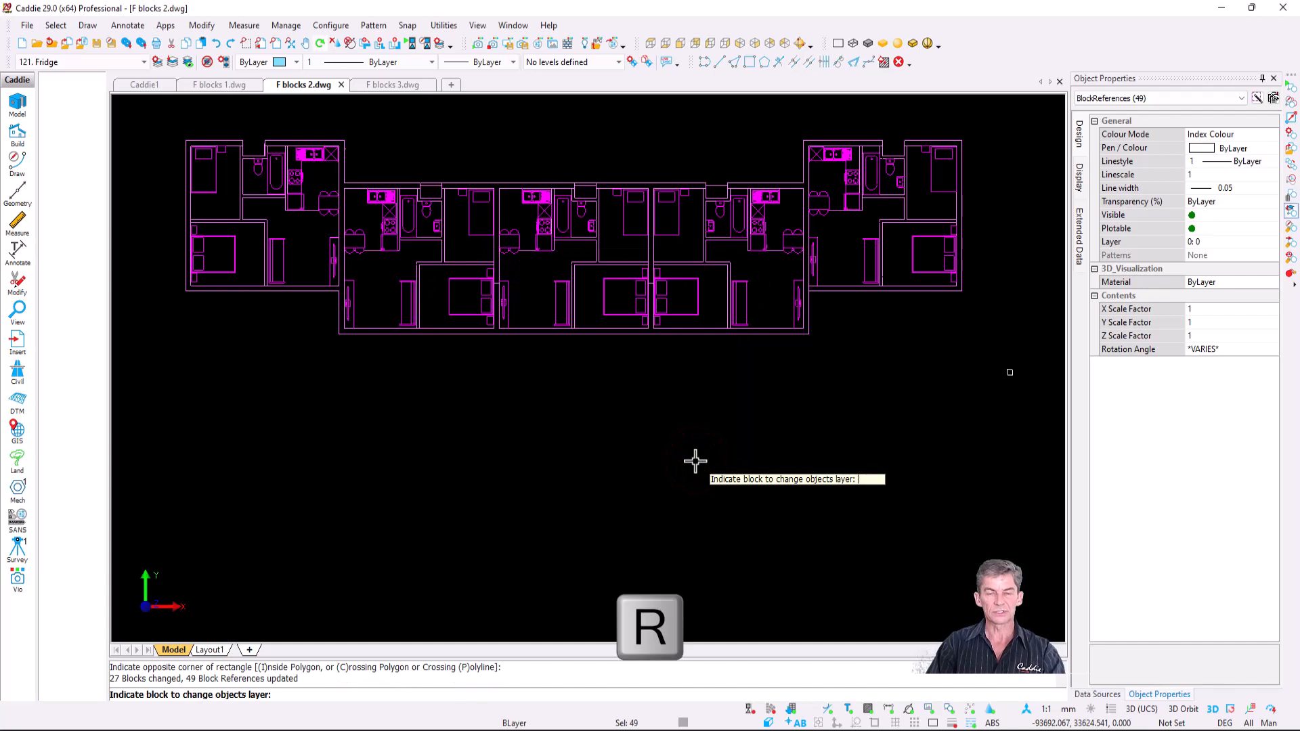
key("Escape")
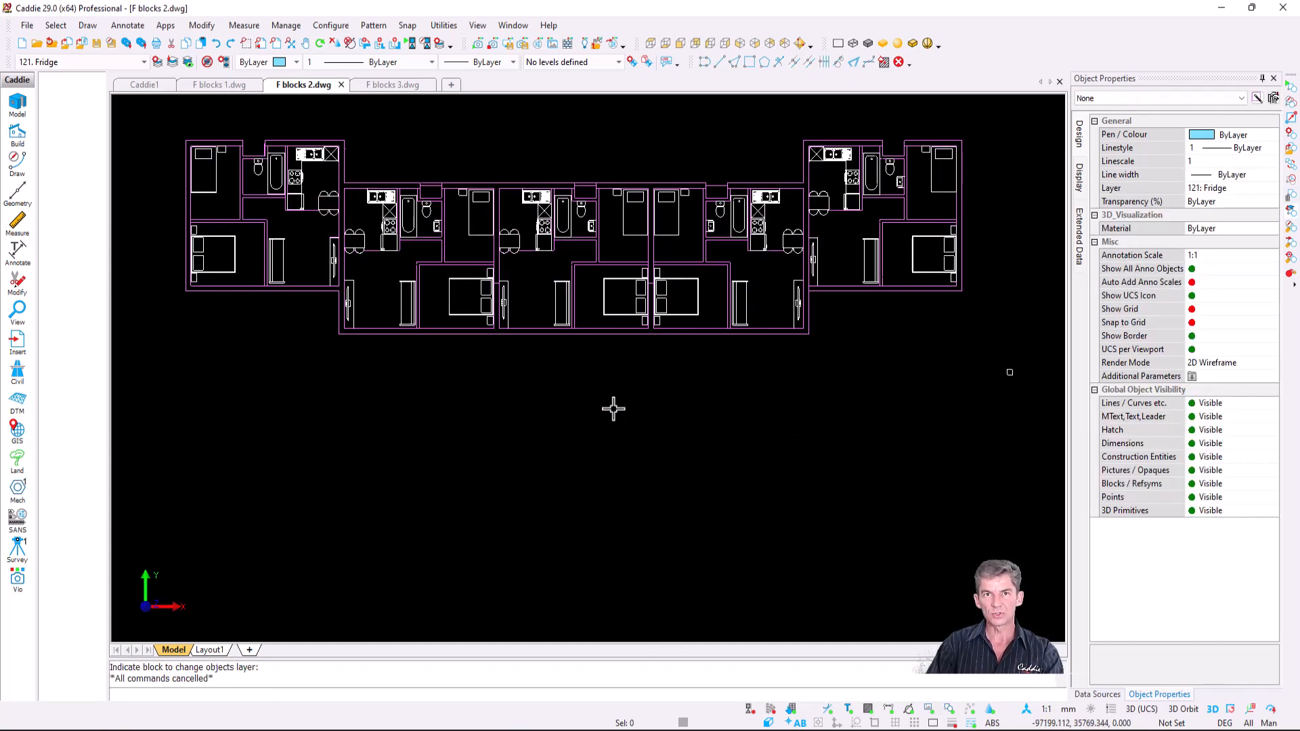
- Check the layers in the layer setup, then switch to the F blocks 3.dwg drawing
left_click(159, 60)
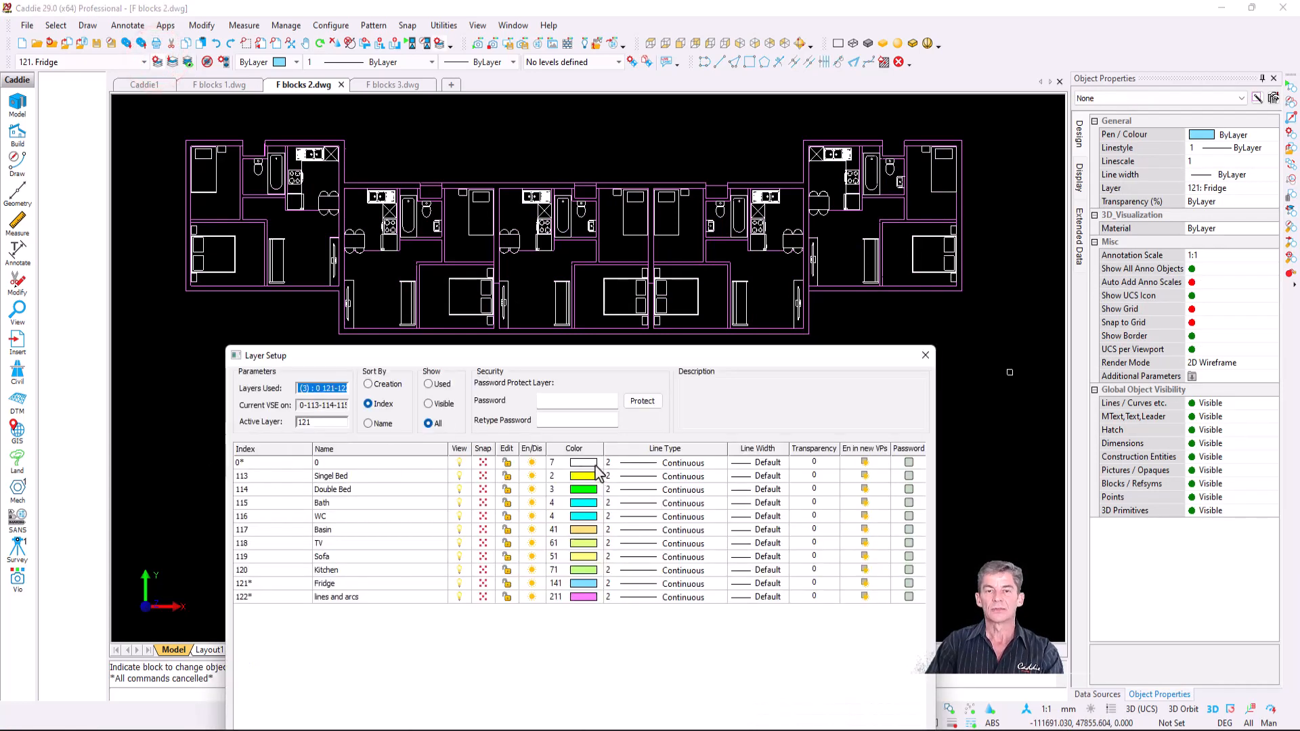
left_click(927, 356)
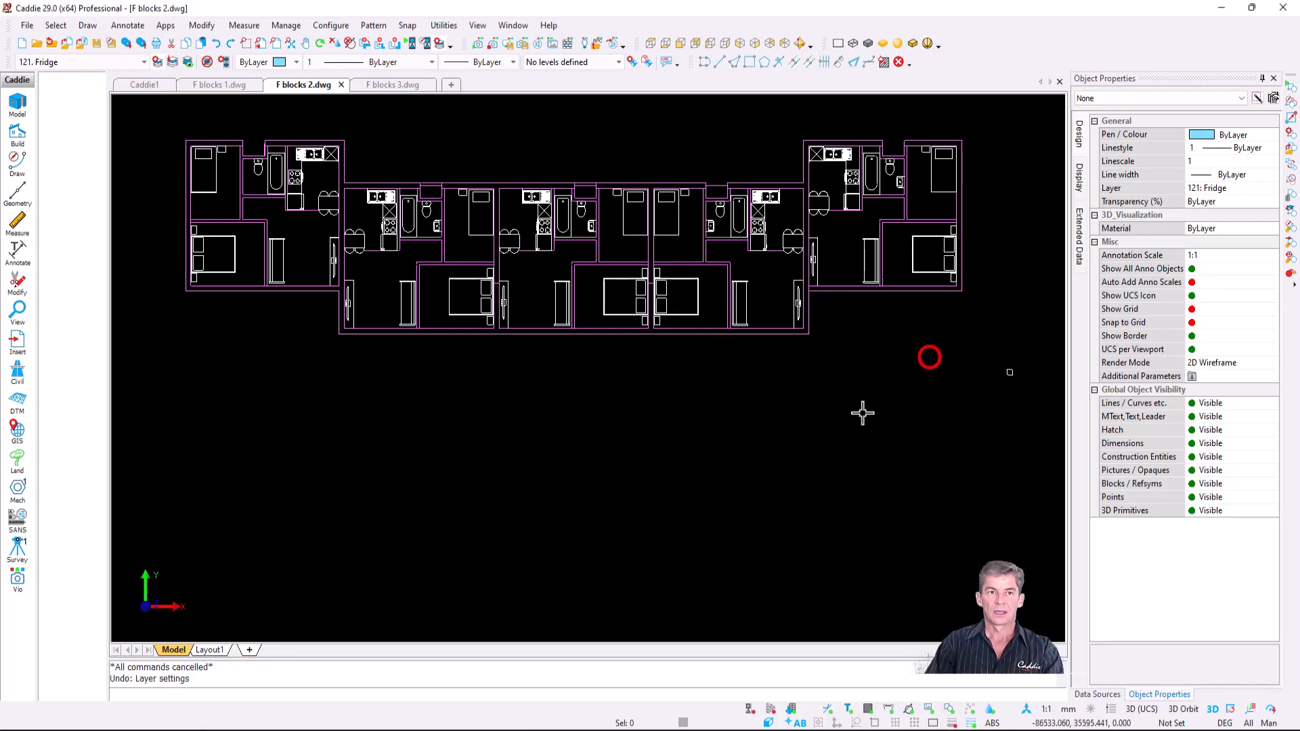
left_click(393, 84)
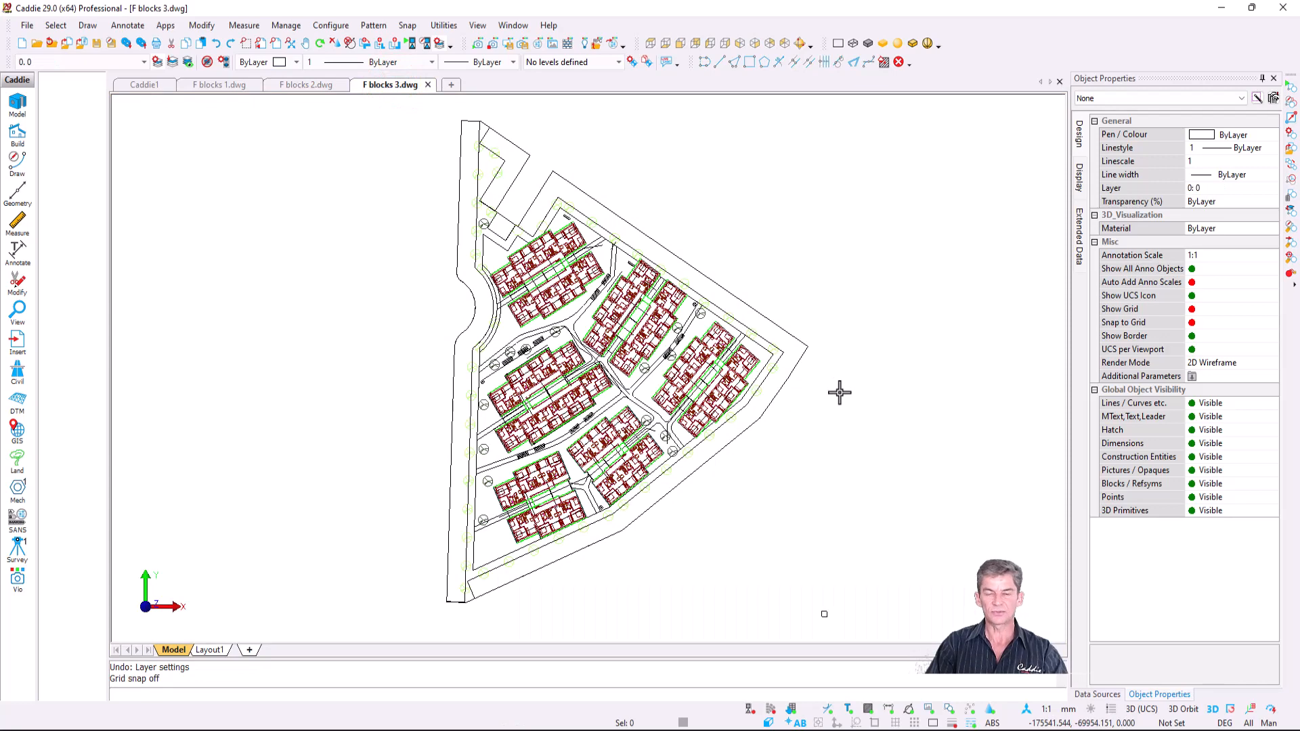
- Filter the site plan to its 1038 block references and move their contents to layer 0
key("ctrl+a")
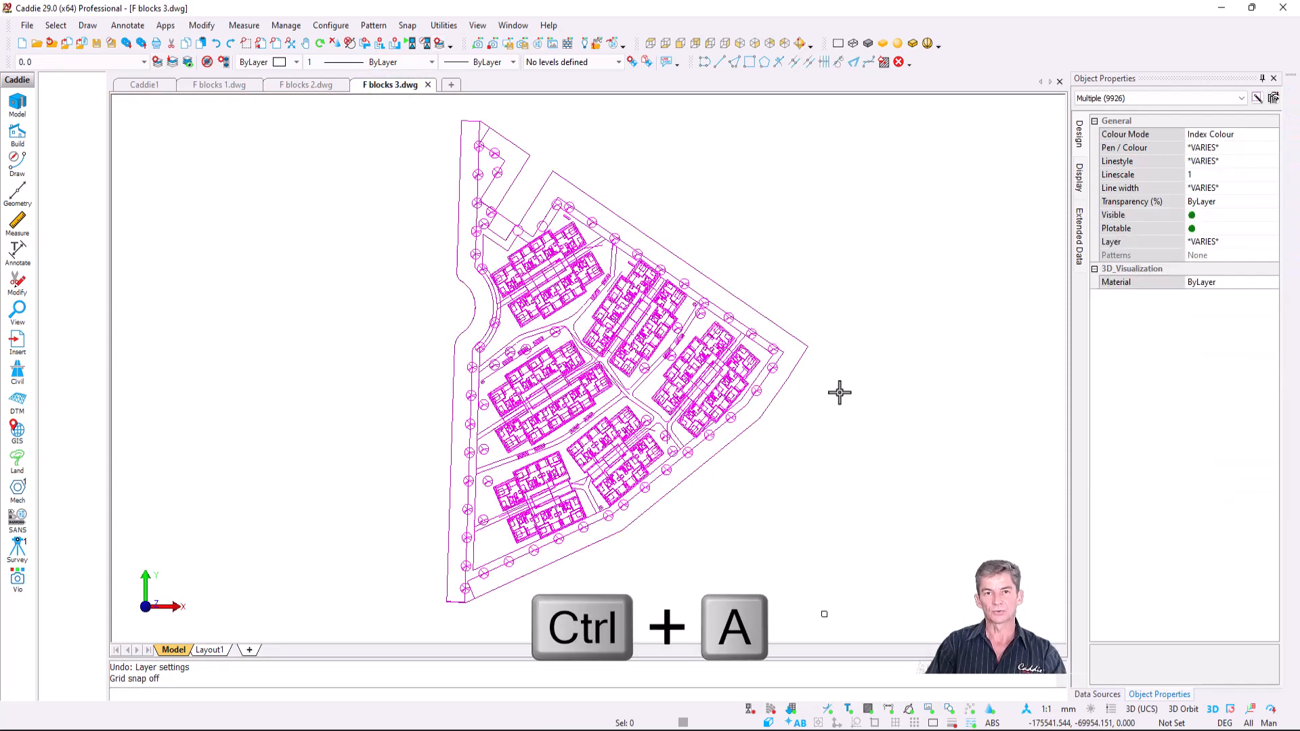
left_click(1147, 100)
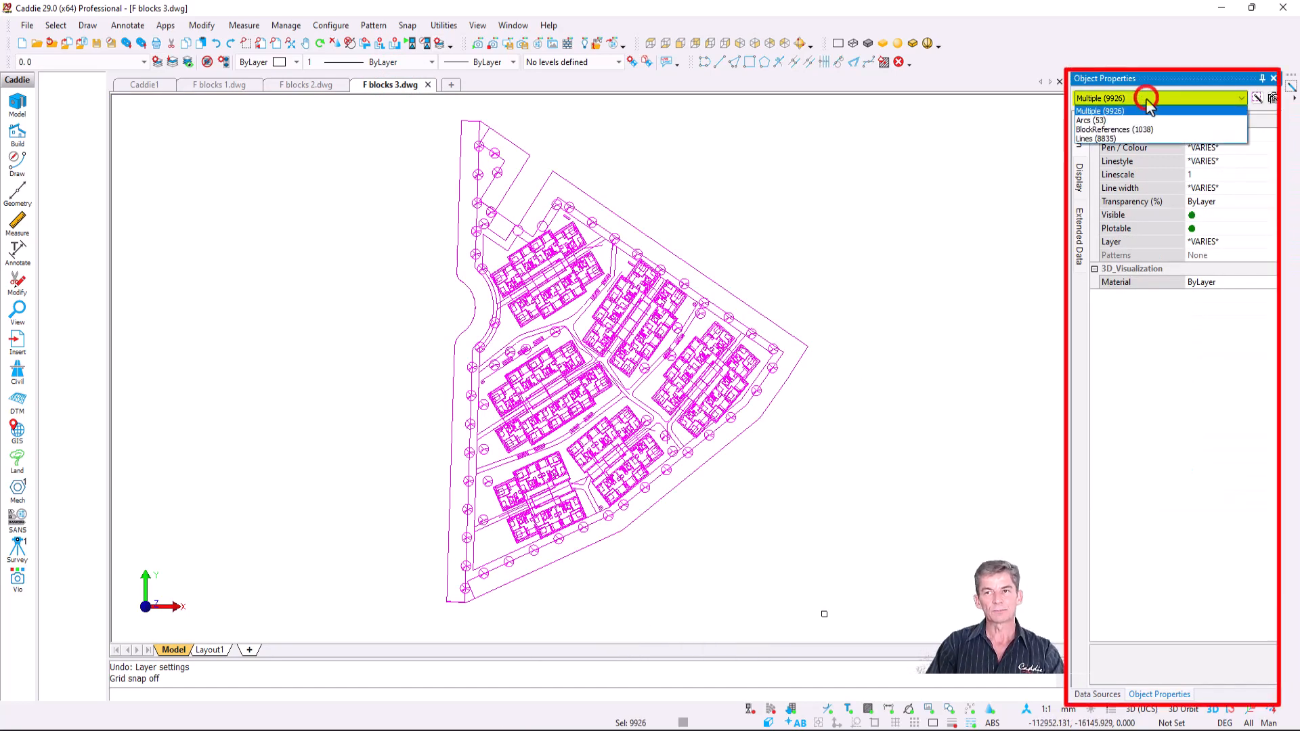
left_click(1147, 131)
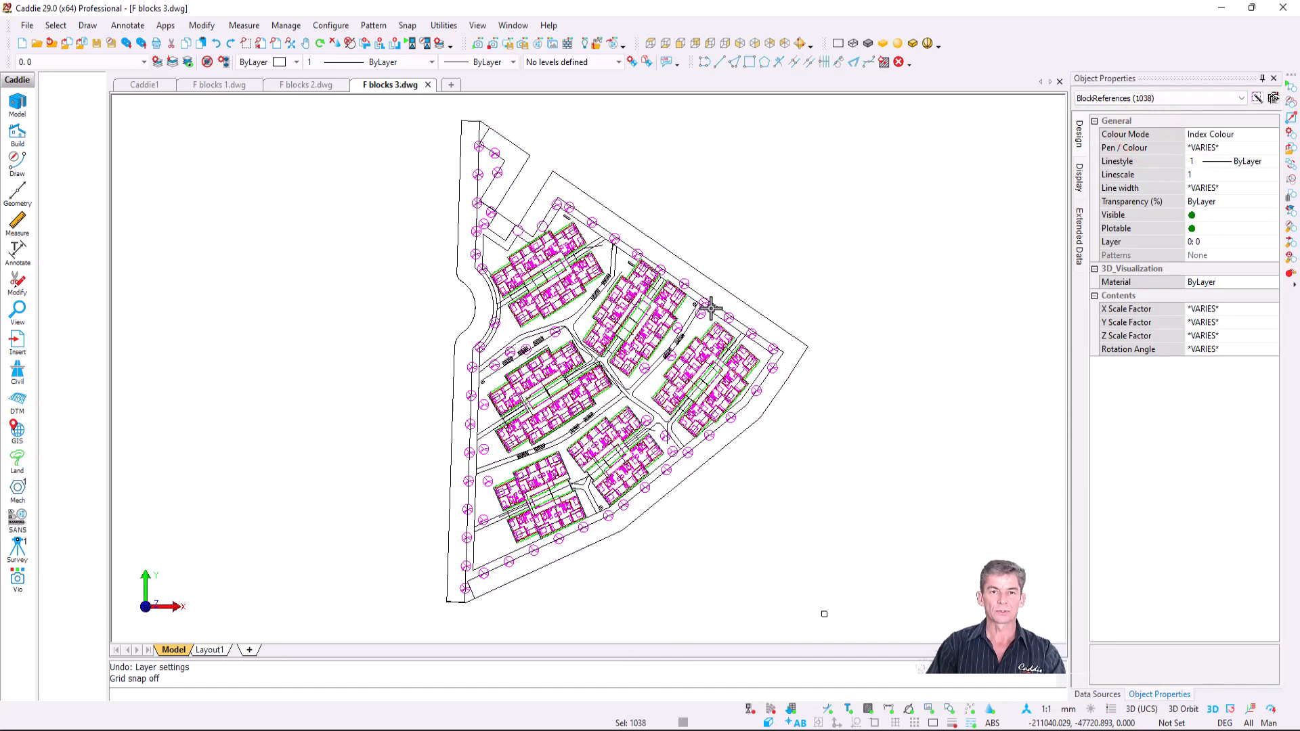
right_click(645, 207)
mouse_move(707, 408)
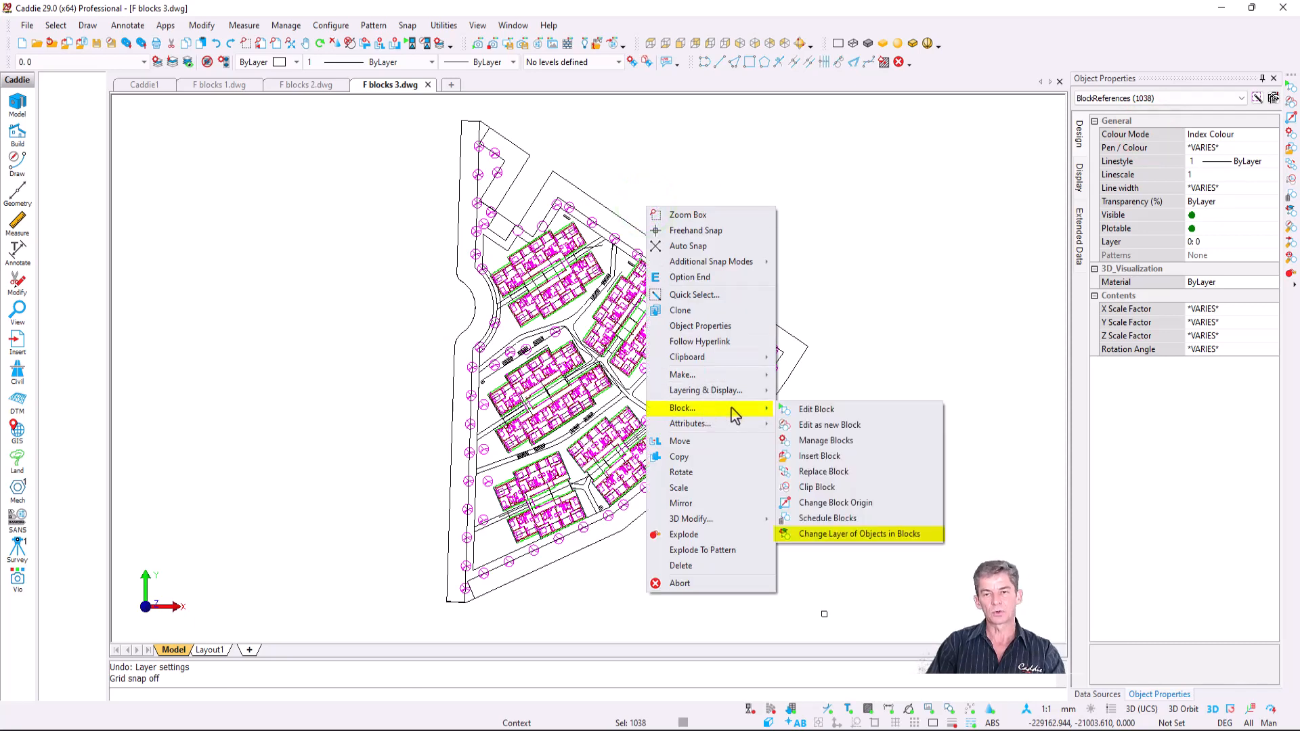
left_click(905, 536)
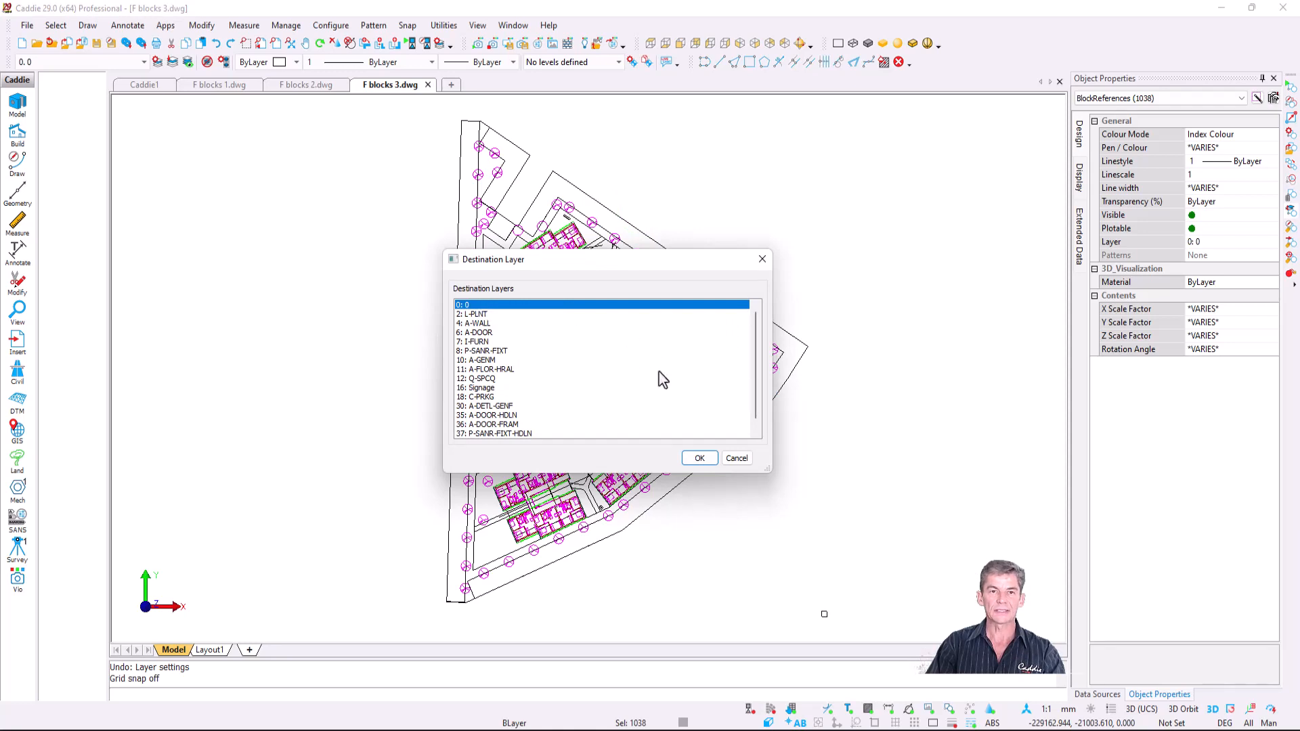
left_click(699, 459)
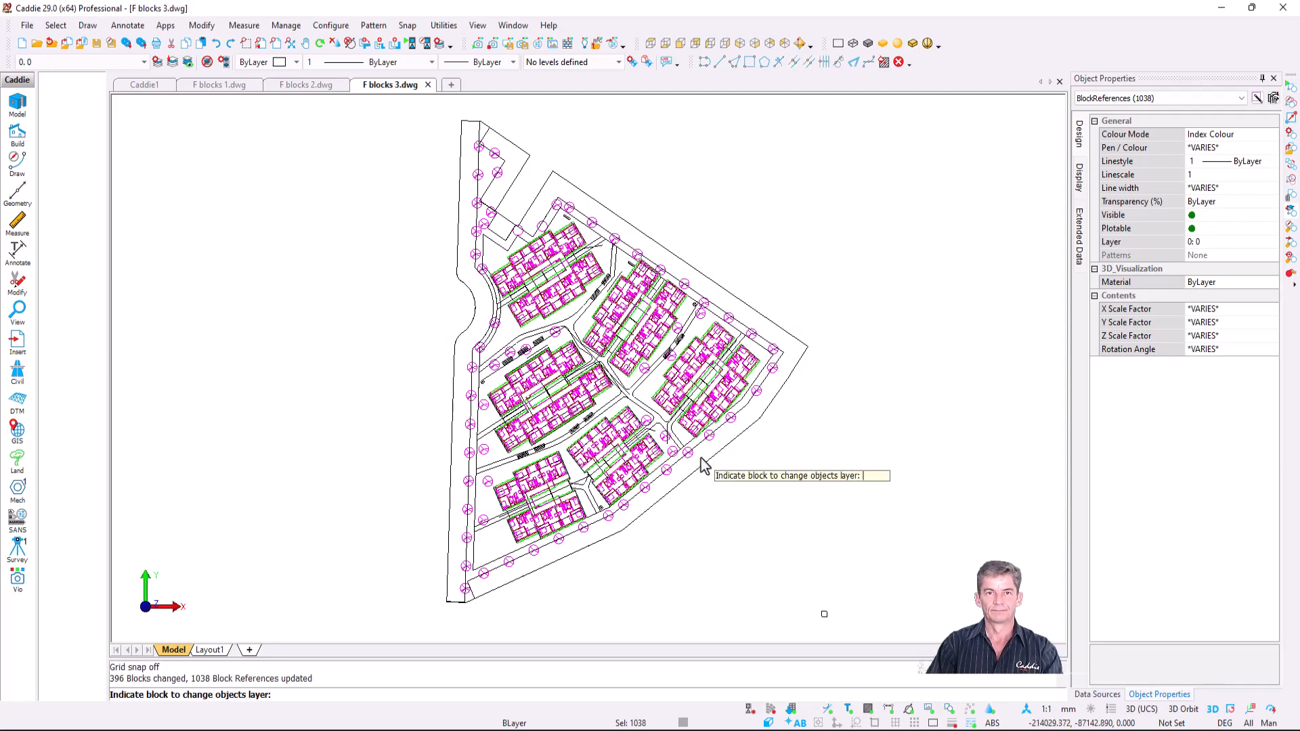
key("Escape")
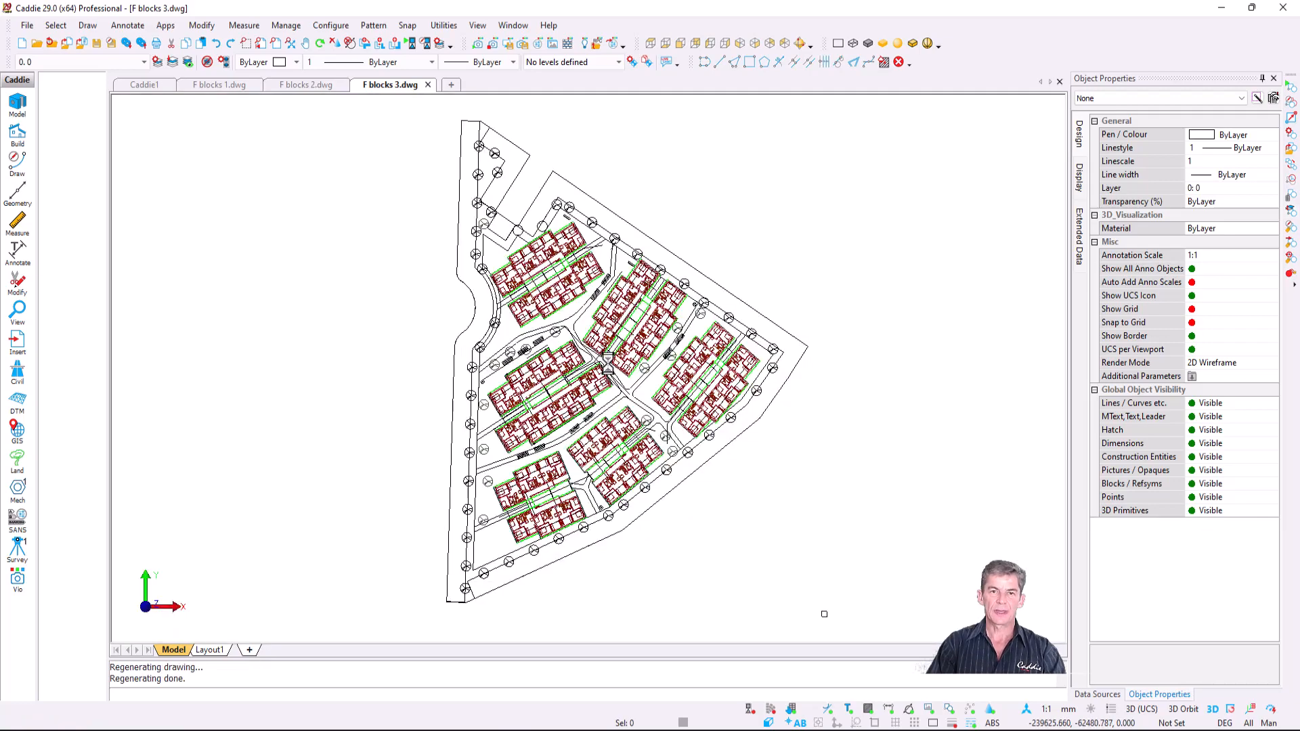
- Zoom in and select a bath block to confirm its contents are on layer 0
scroll(608, 365, "up", 5)
scroll(797, 275, "up", 3)
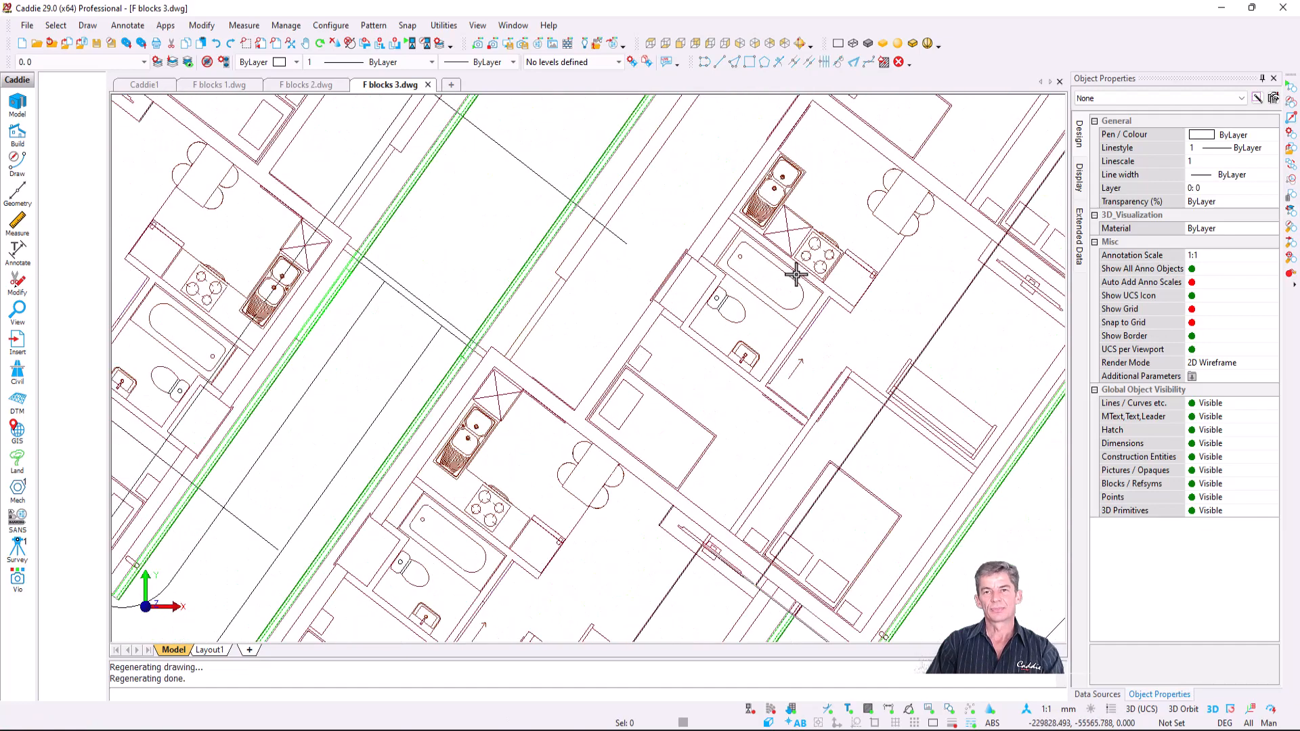
left_click(779, 263)
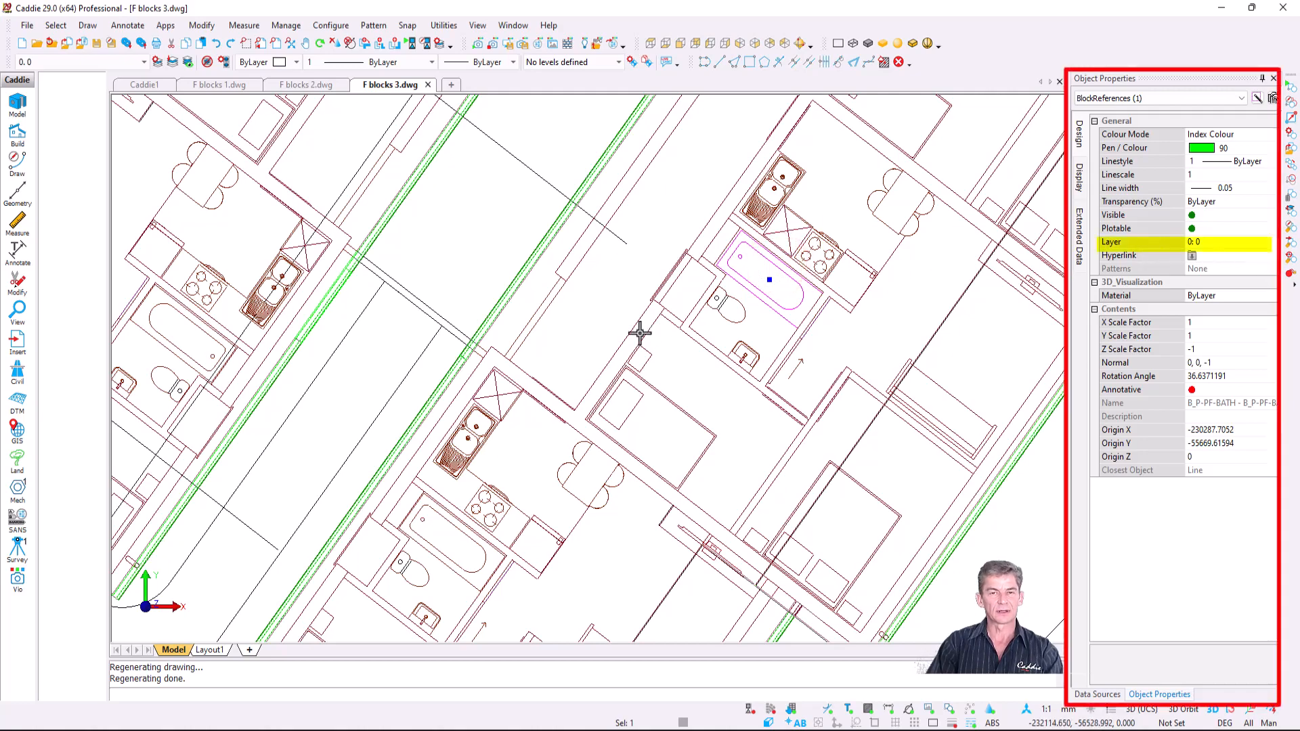
scroll(637, 329, "down", 8)
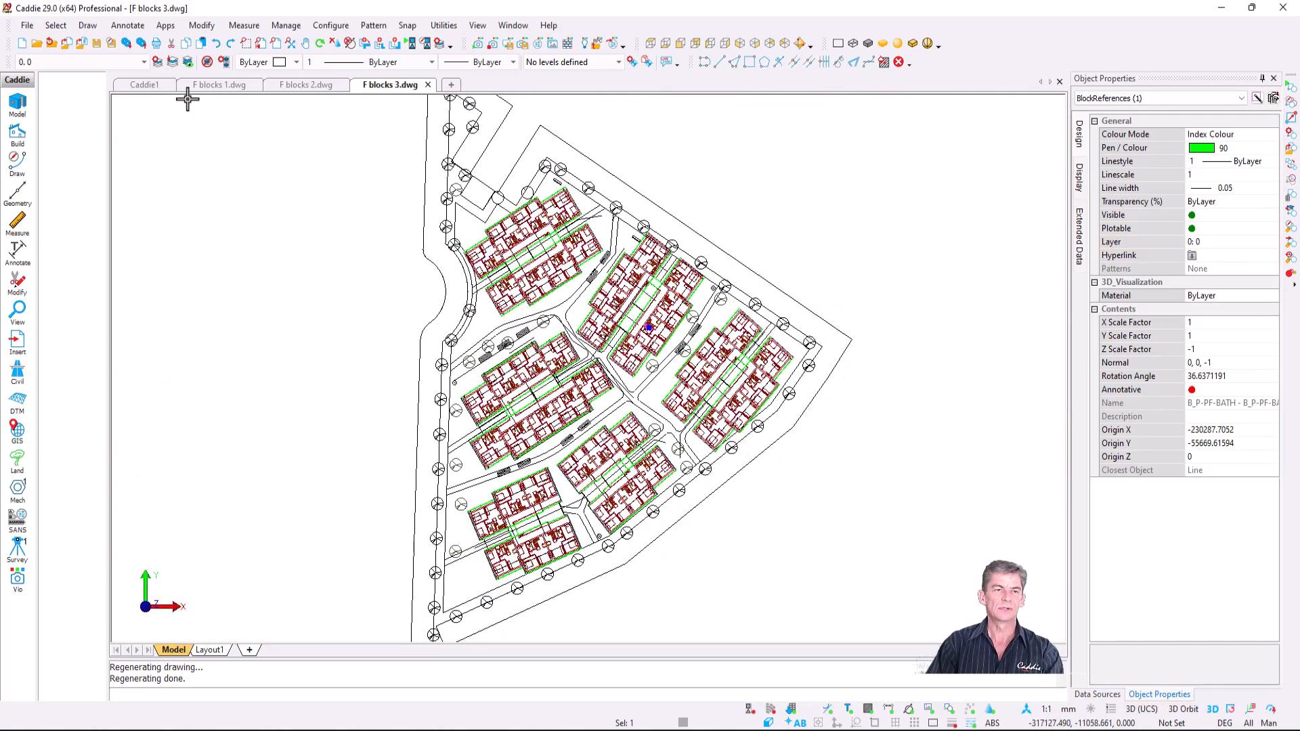
- Display layer 0 alone to verify the blocks, restore all layers, and list the drawing's layers
left_click(173, 62)
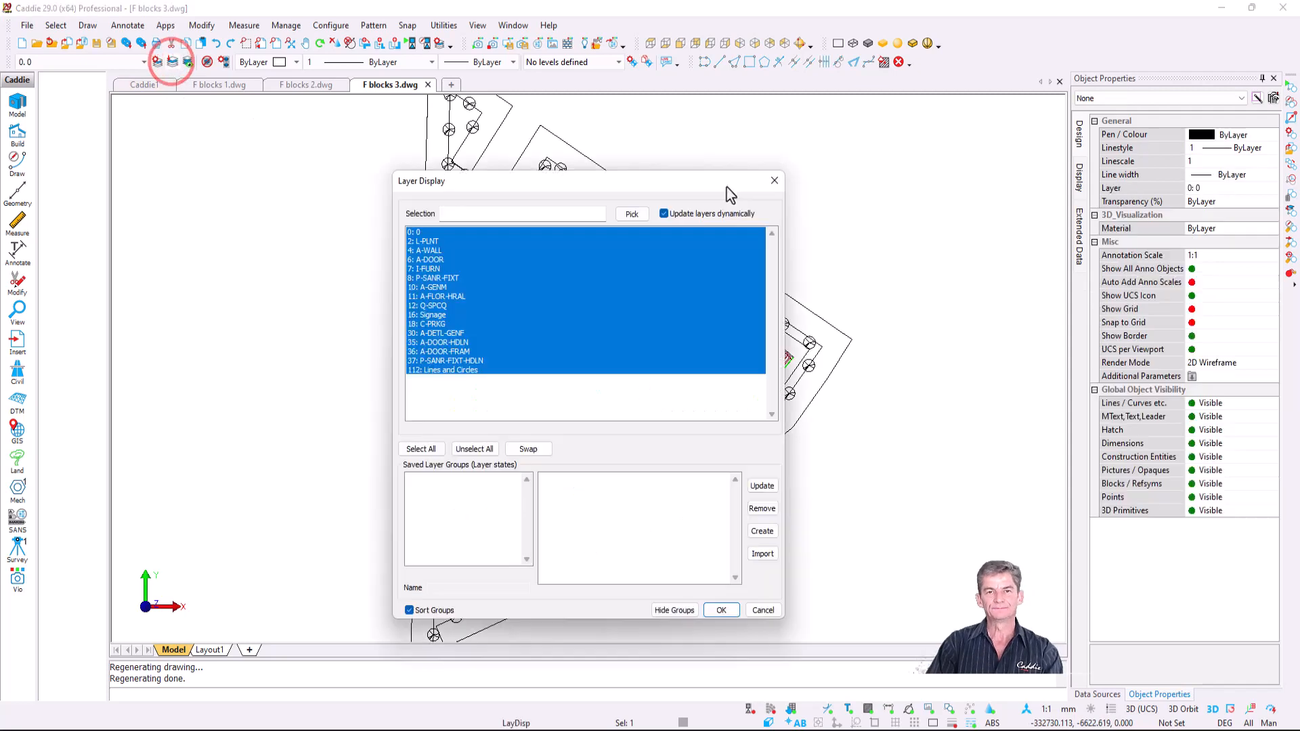
left_click_drag(726, 188, 1118, 190)
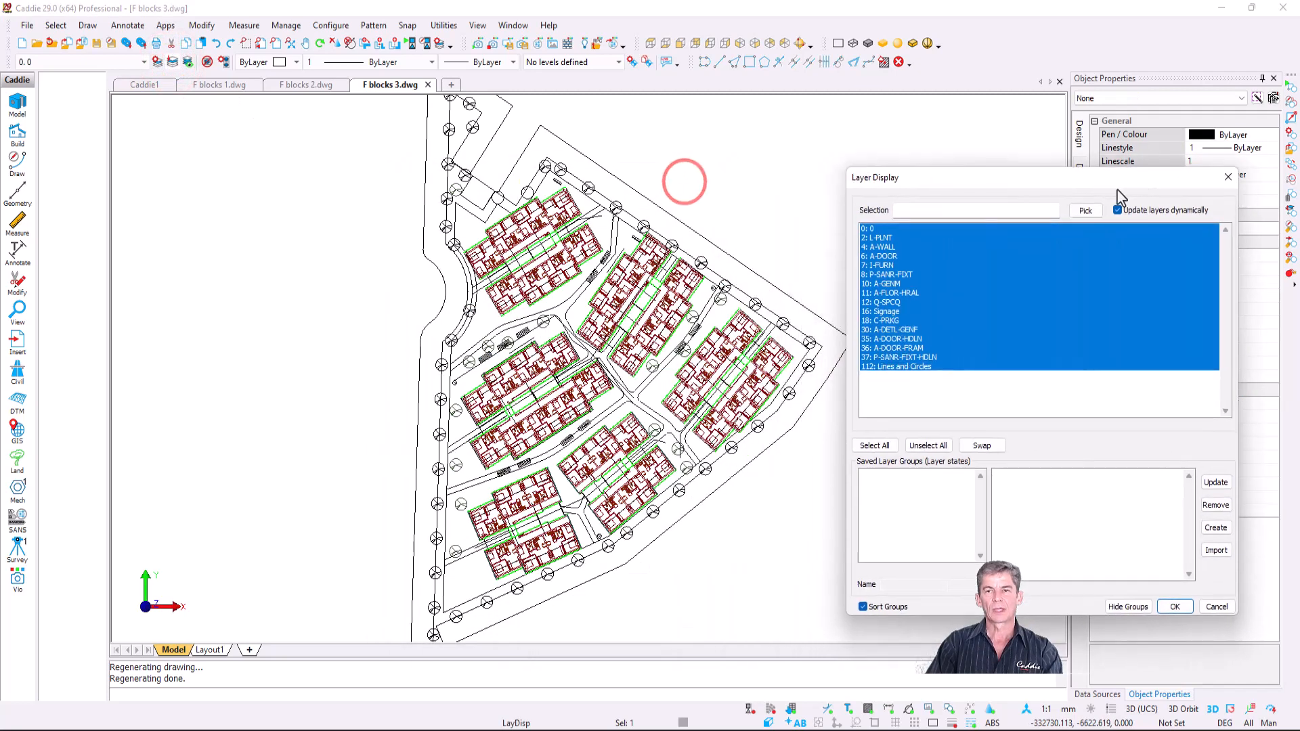
left_click(898, 230)
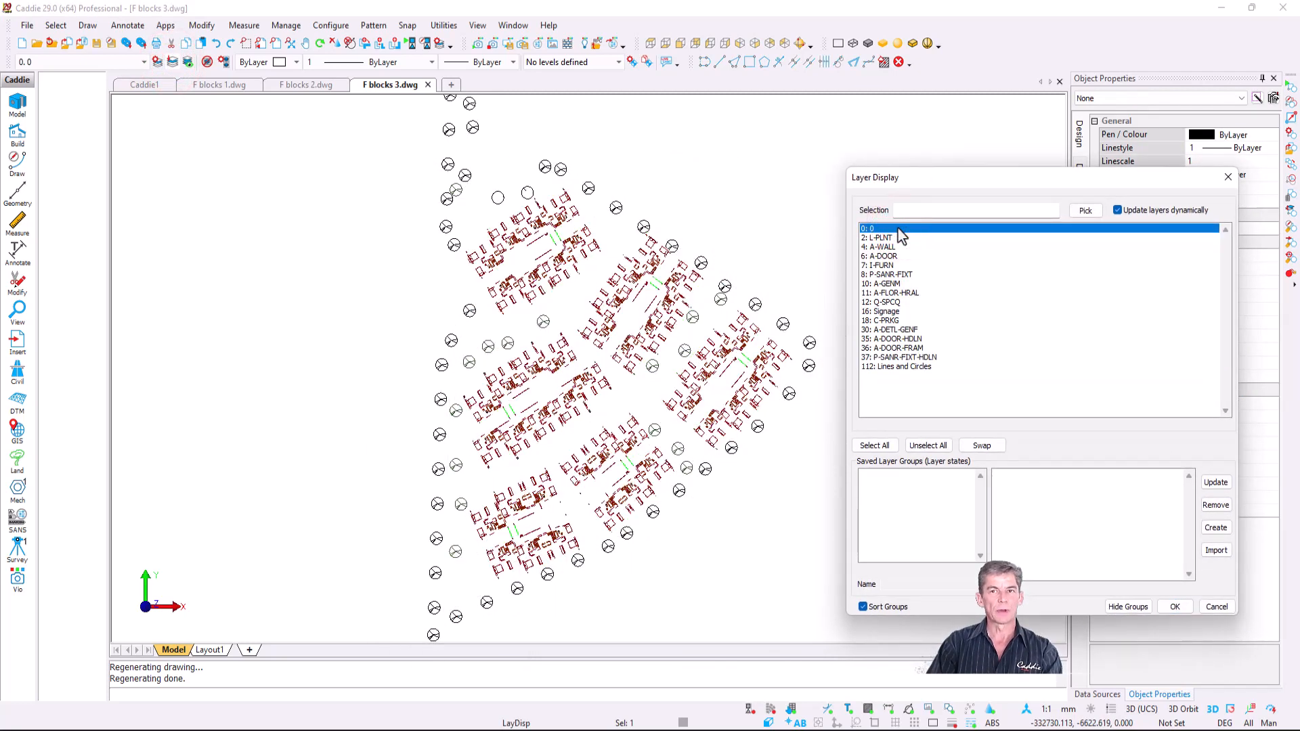
left_click_drag(1116, 182, 968, 185)
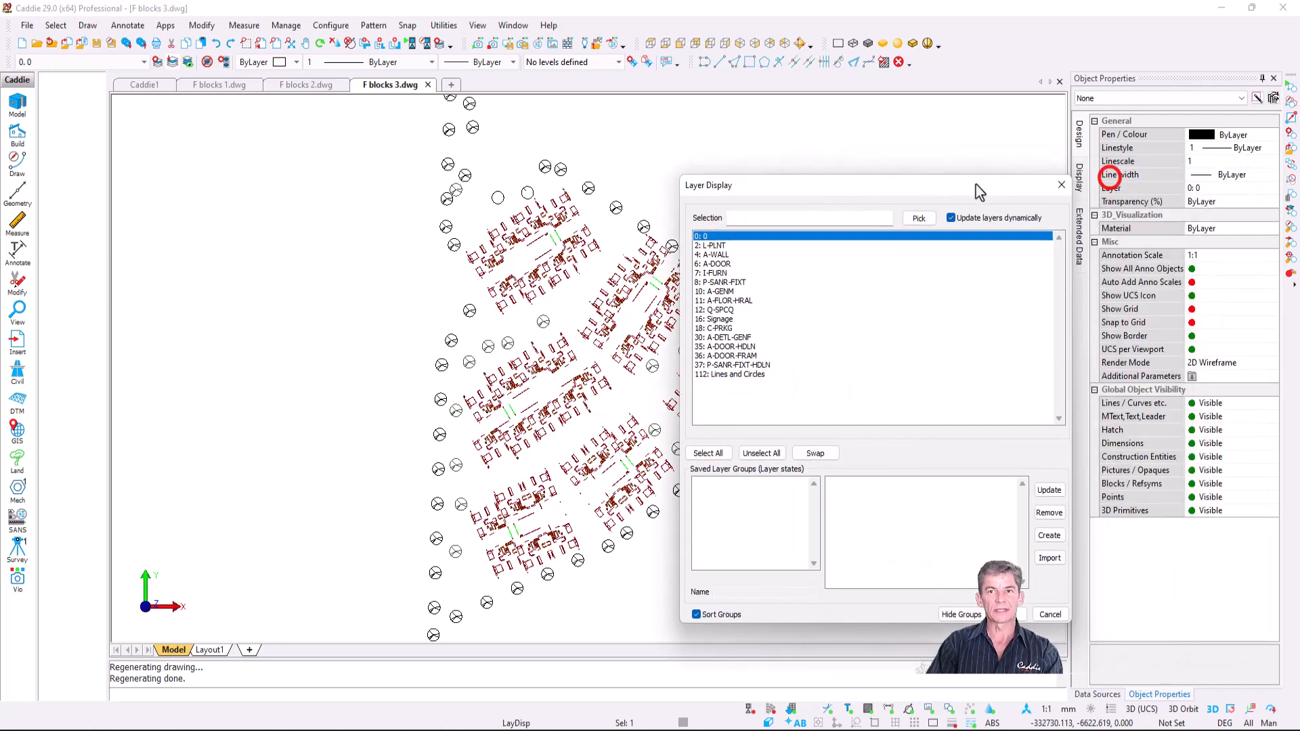
left_click(1062, 183)
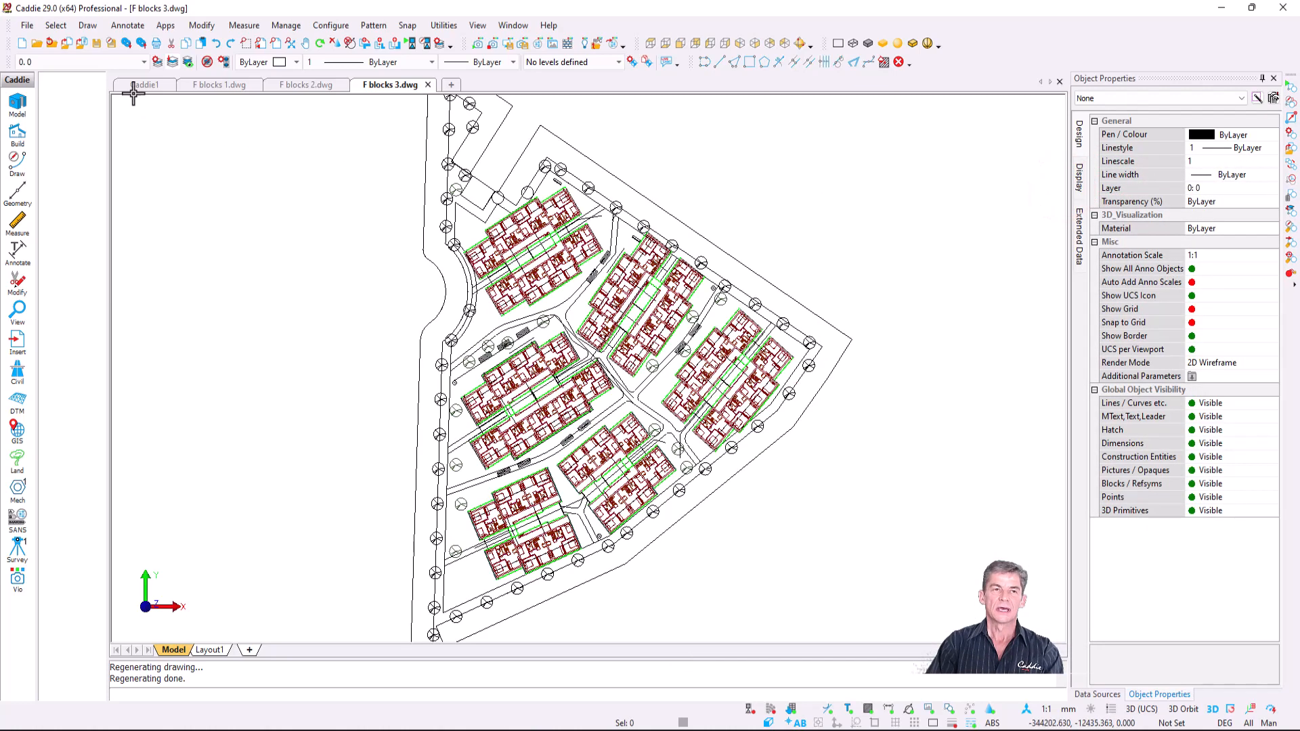
left_click(98, 62)
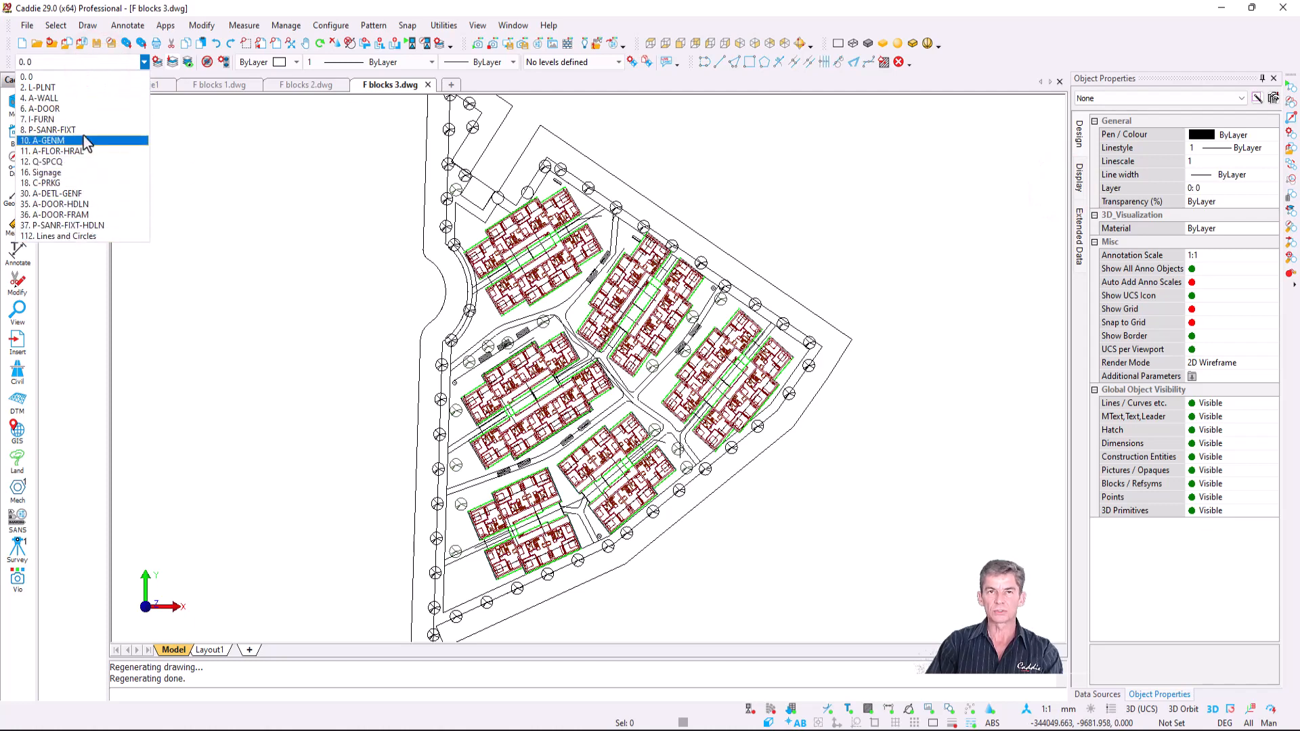
- Pack unused layers, leaving only 0, A-FLOR-HRAL, C-PRKG and Lines and Circles
left_click(28, 25)
mouse_move(115, 250)
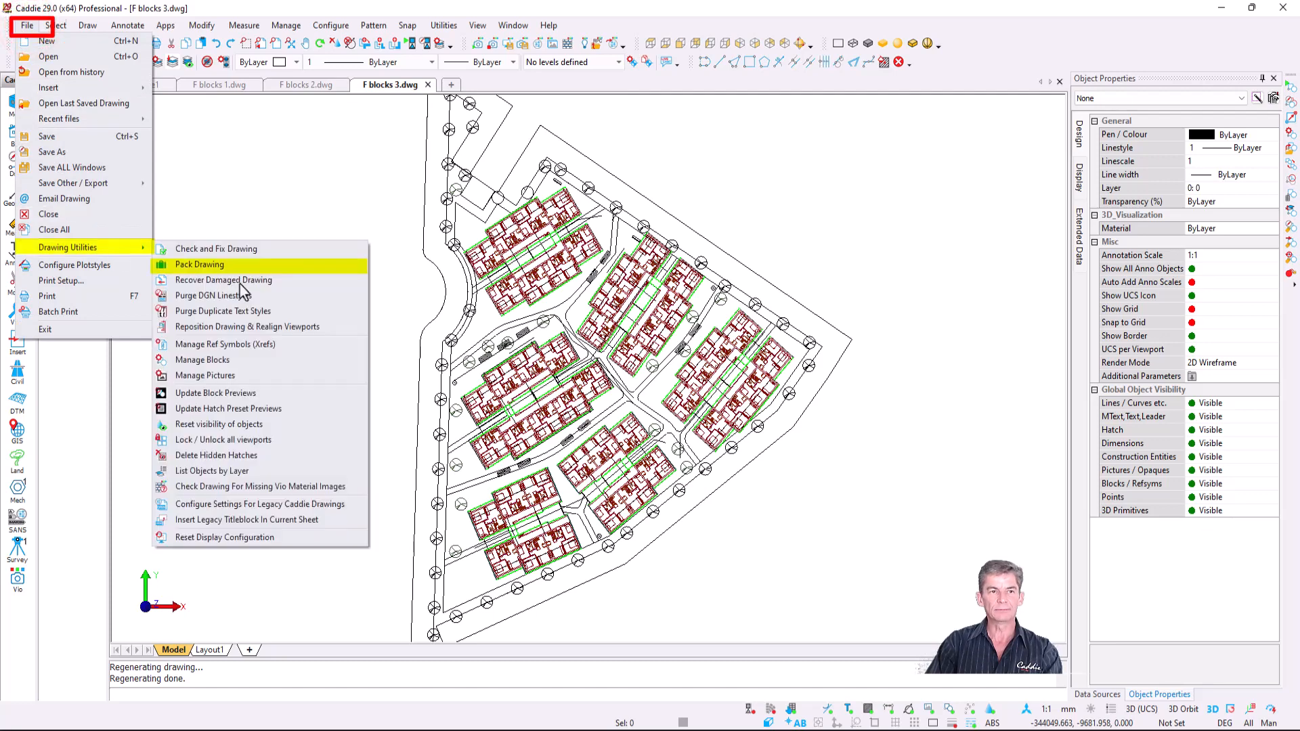
left_click(271, 267)
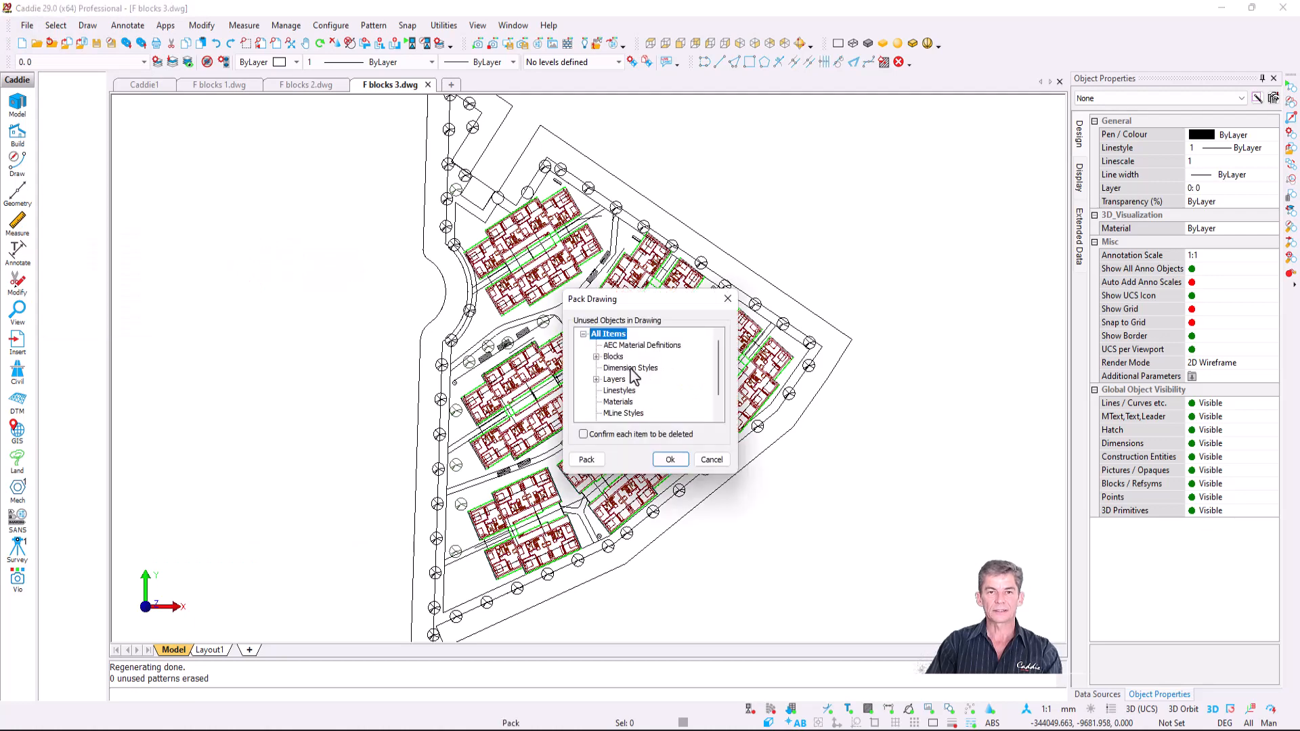
left_click(615, 380)
left_click(586, 461)
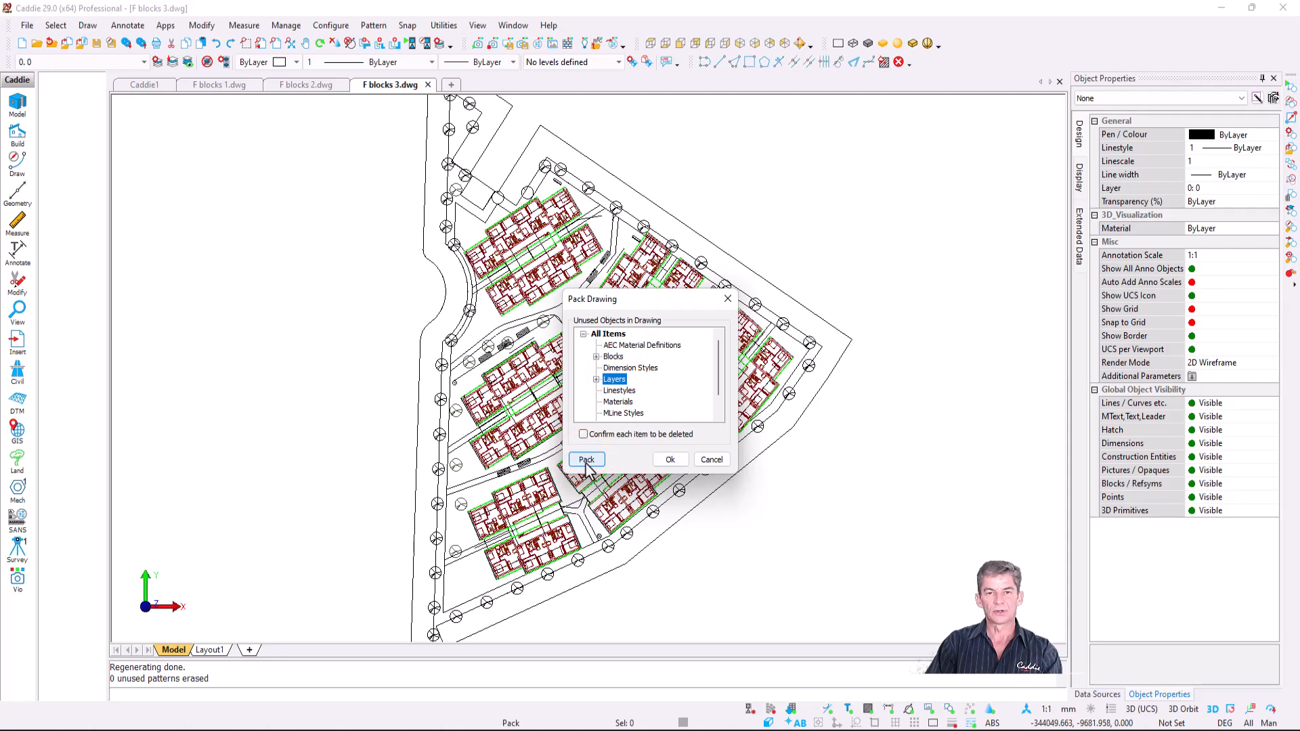
left_click(671, 460)
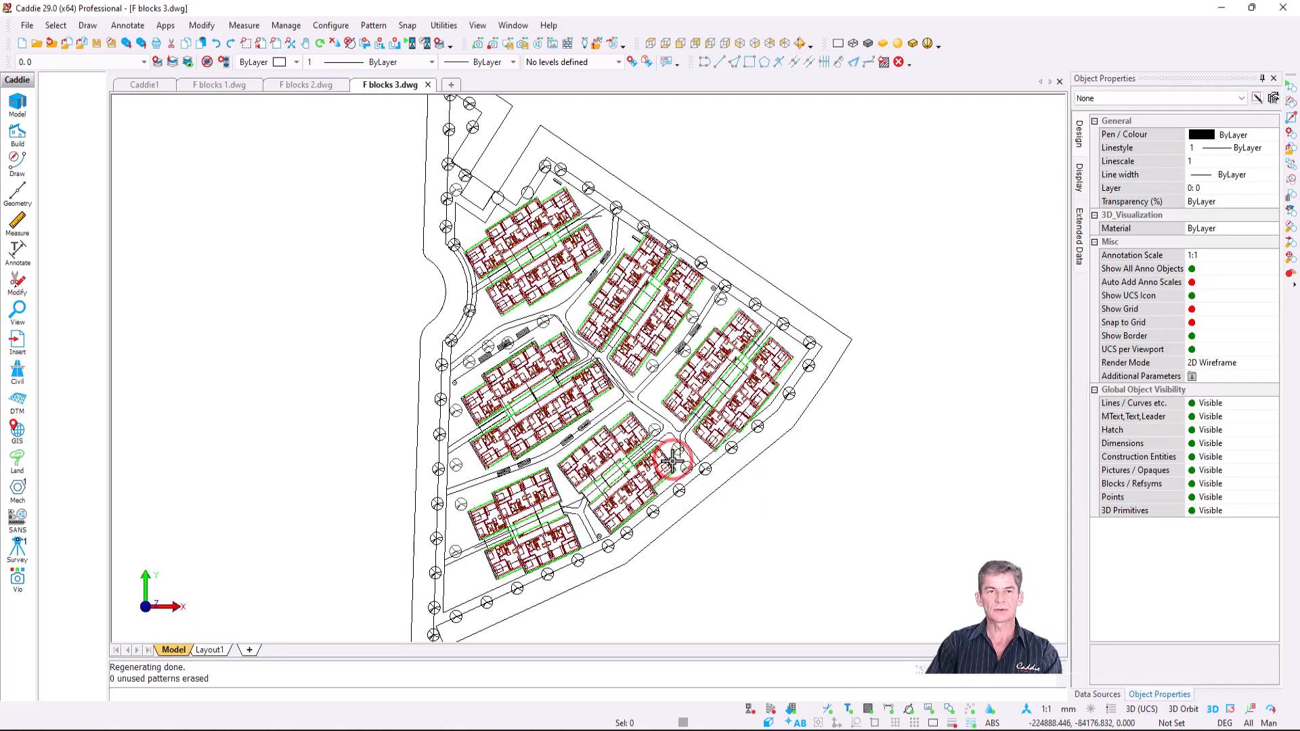
left_click(145, 61)
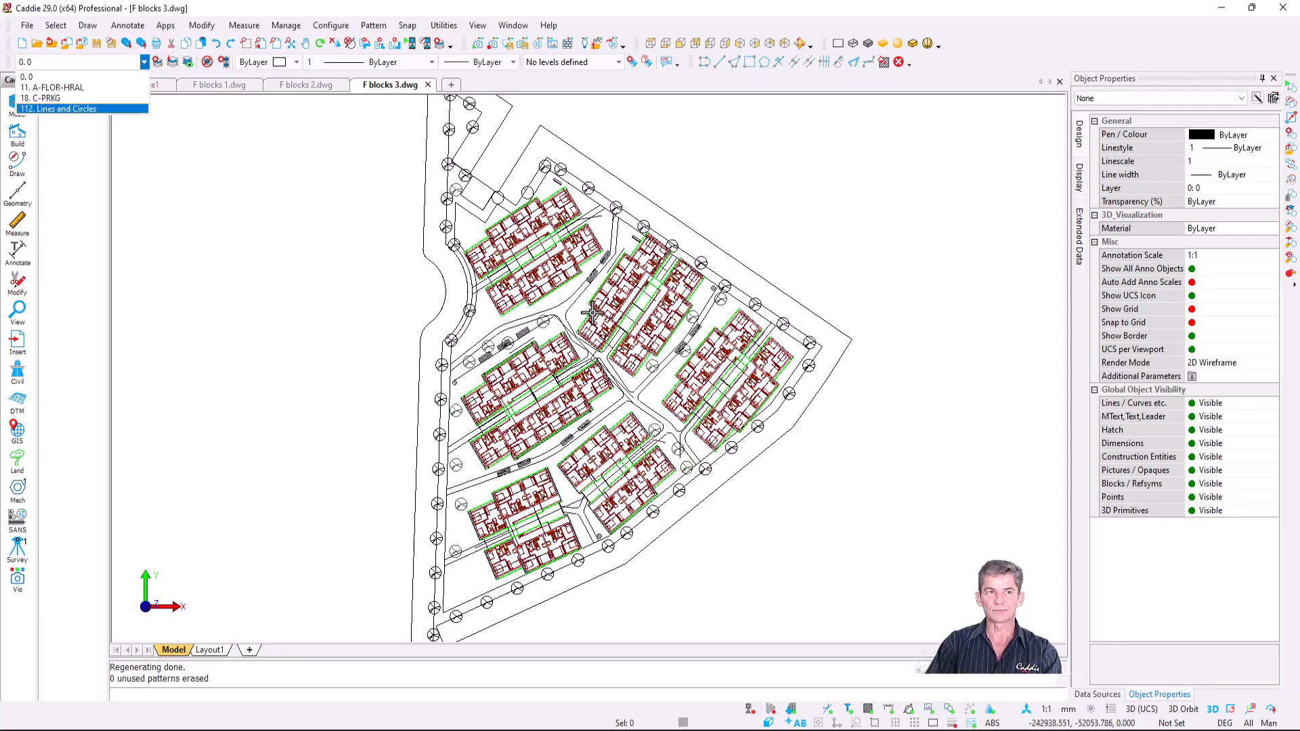
- Close the layer list and compare the pool detail in model space with Sheet 1's detail views
left_click(617, 324)
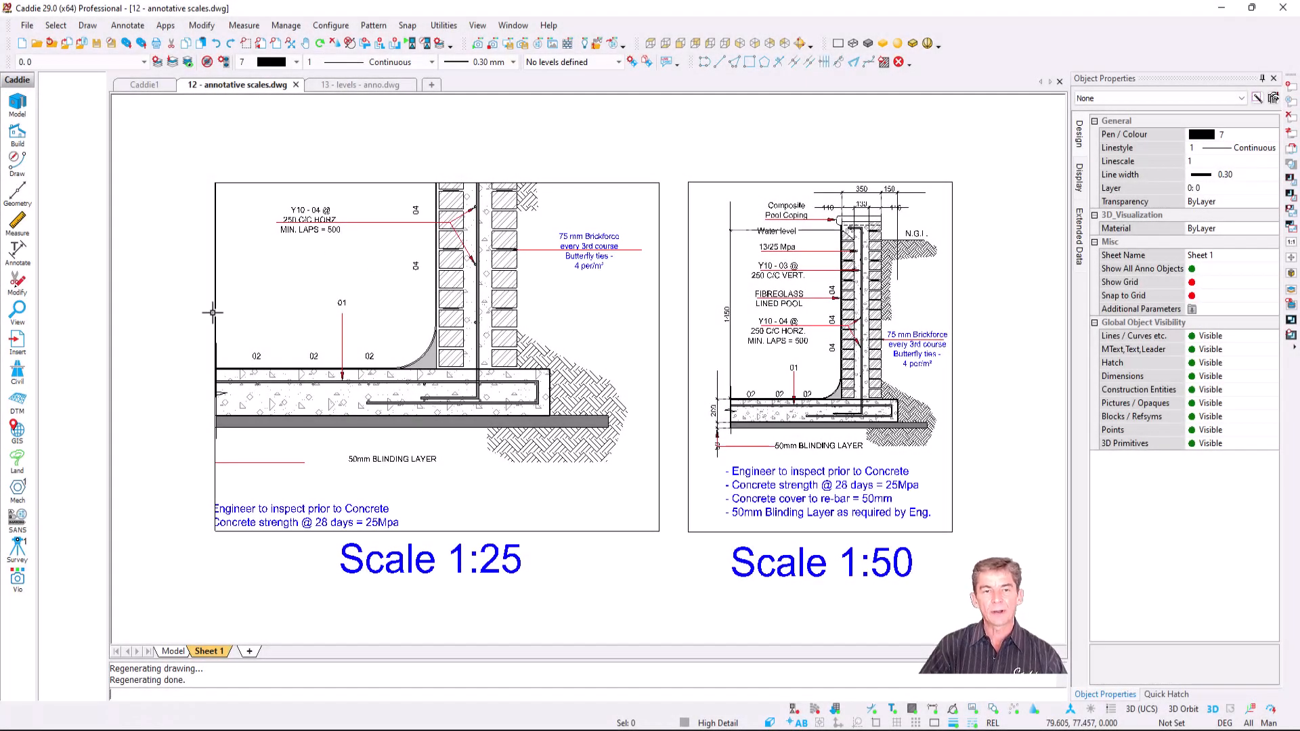
left_click(173, 650)
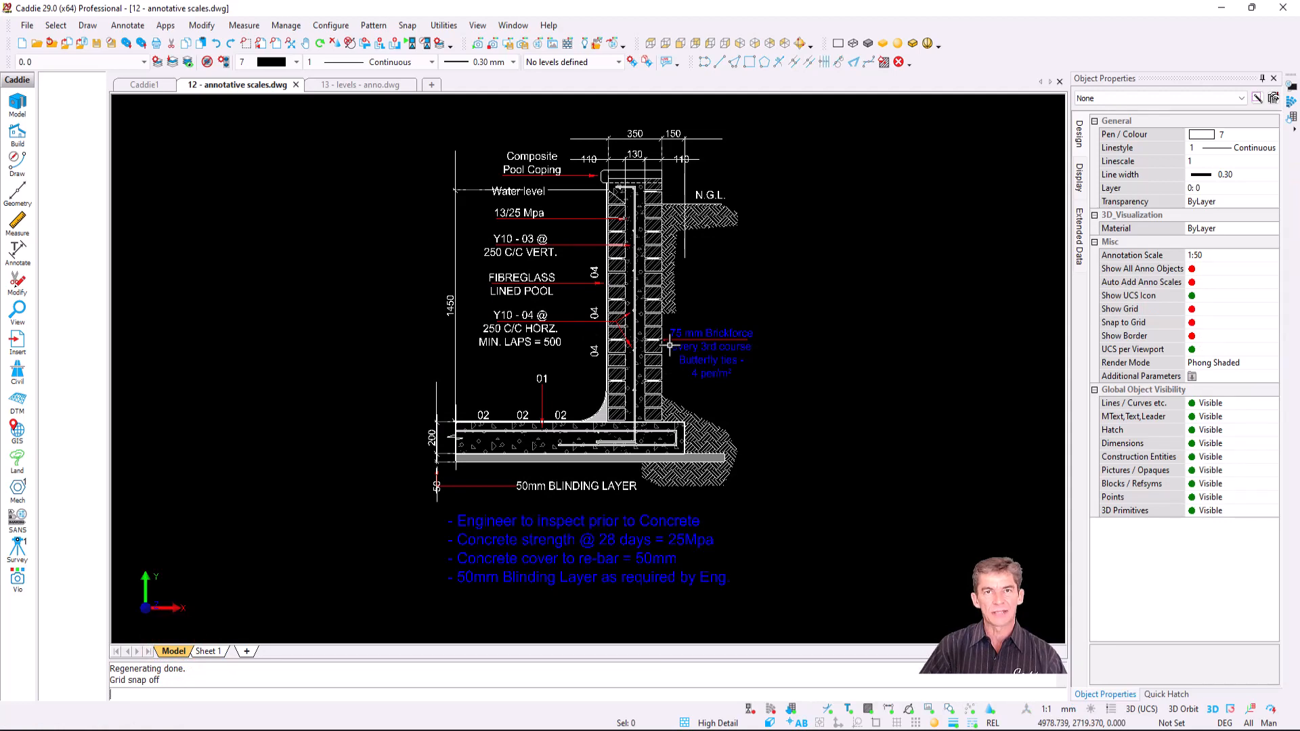
left_click(217, 651)
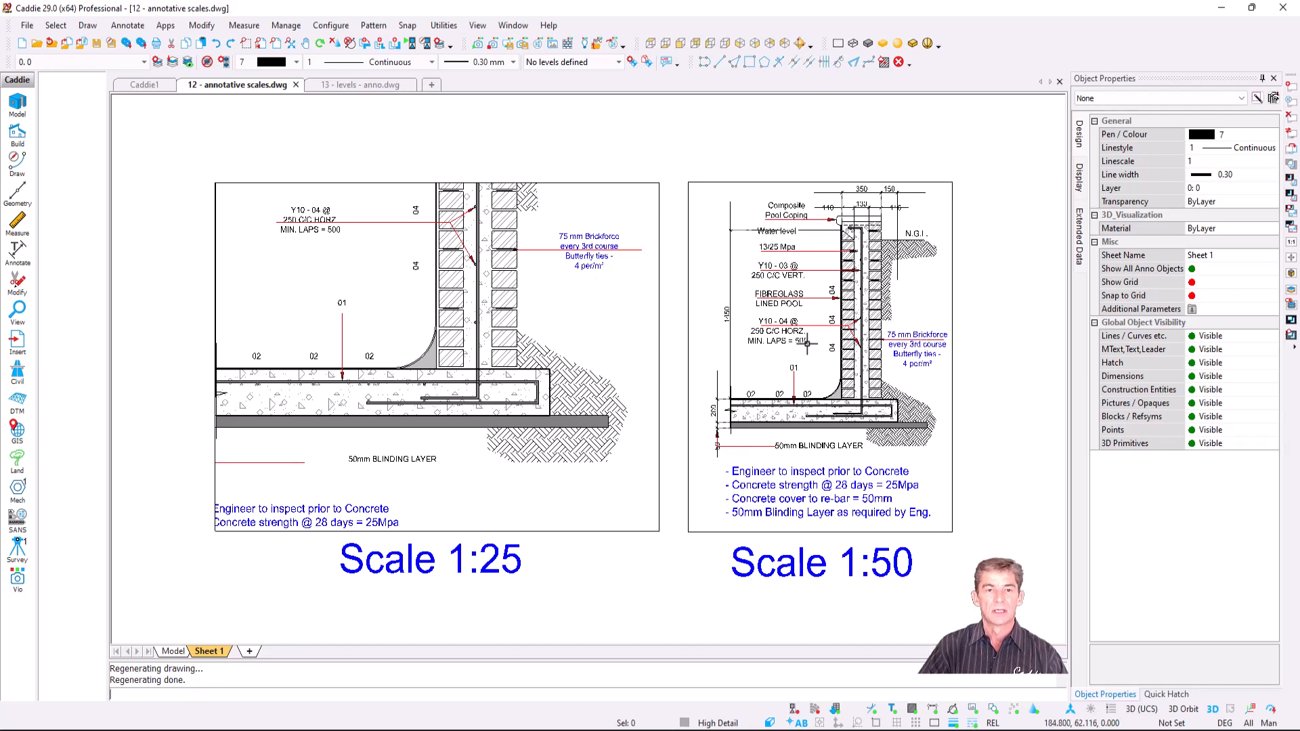
- Zoom and pan model space to centre the green hatched rectangle
left_click(170, 651)
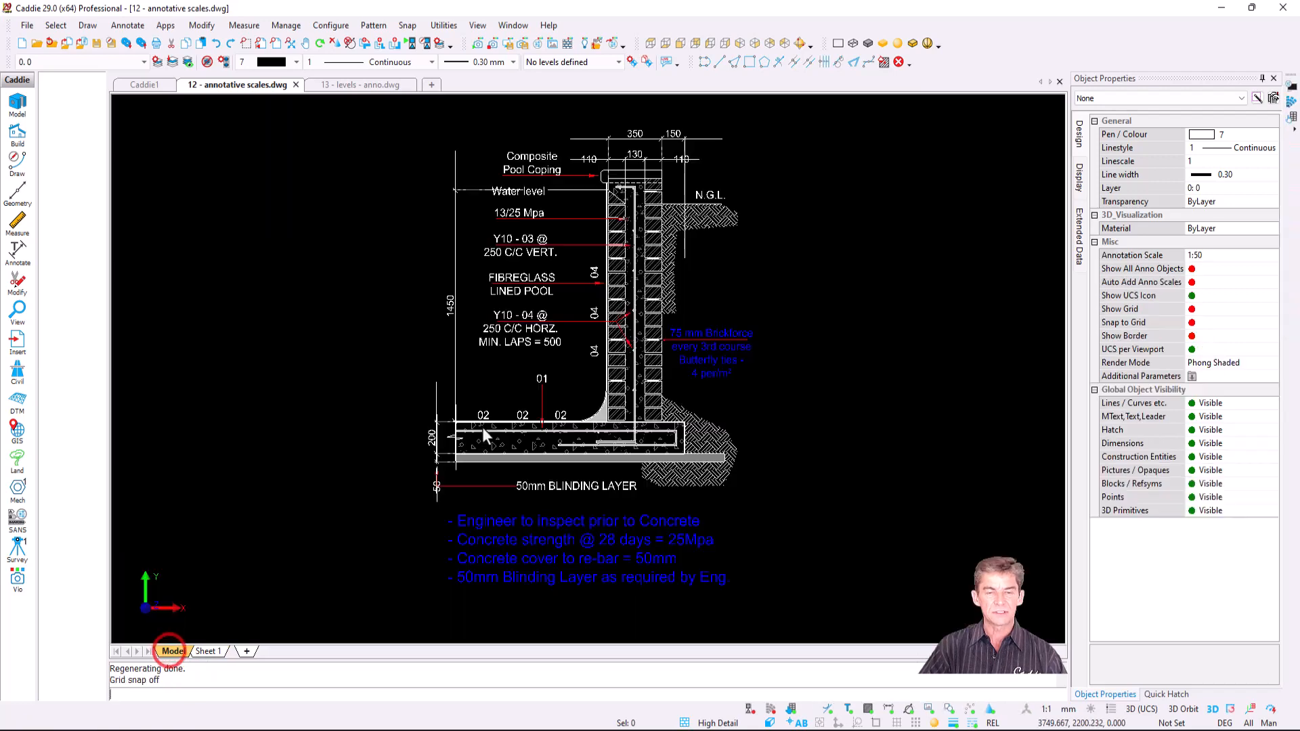
scroll(484, 253, "down", 2)
middle_click_drag(495, 276, 513, 504)
scroll(576, 271, "up", 4)
scroll(599, 172, "up", 1)
middle_click_drag(579, 211, 615, 280)
scroll(564, 220, "up", 1)
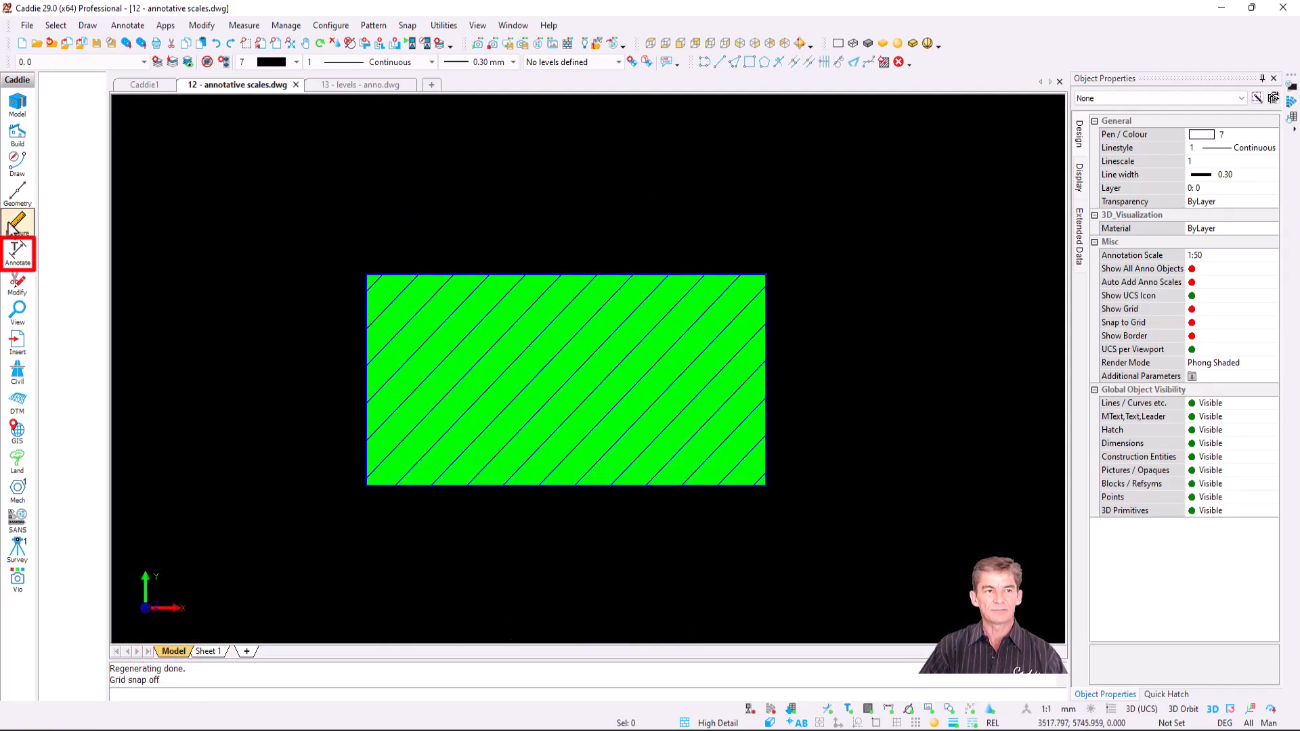
- Set new text to annotative Arial (A)1 with a 2.5 plotted height in the text settings
left_click(18, 254)
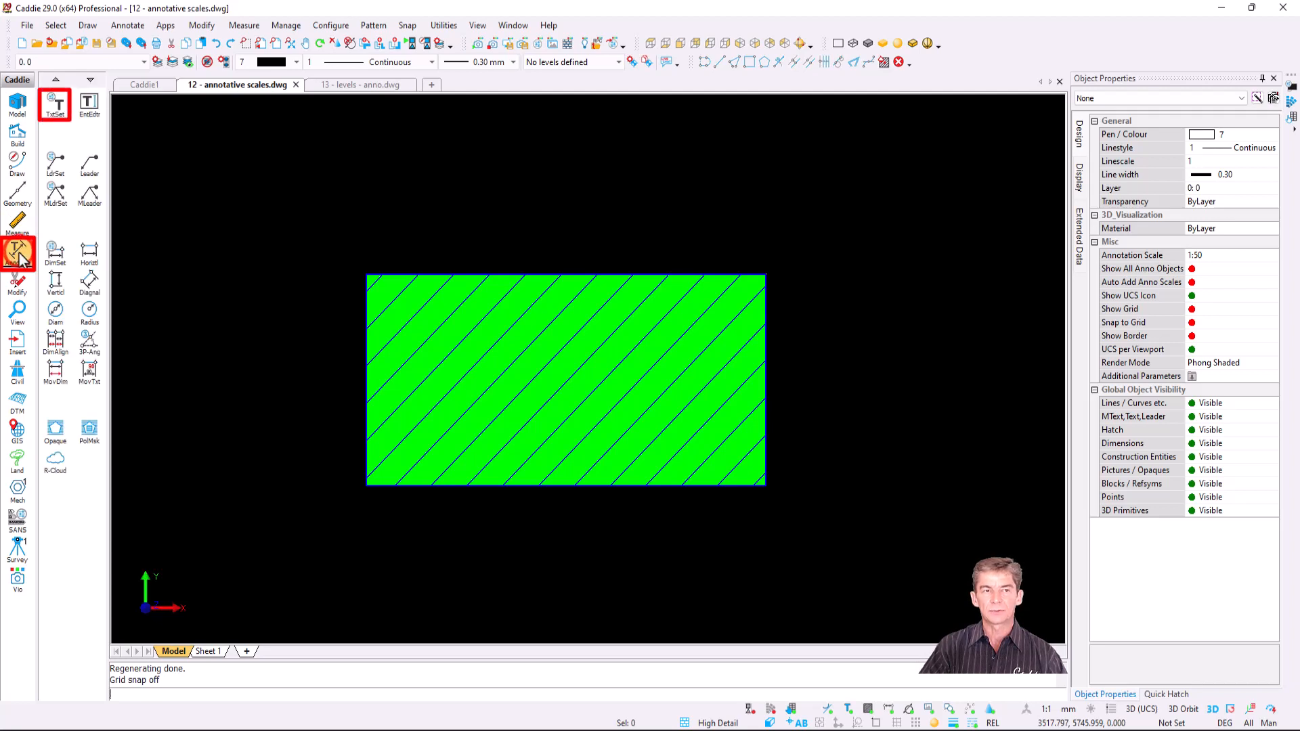
left_click(55, 106)
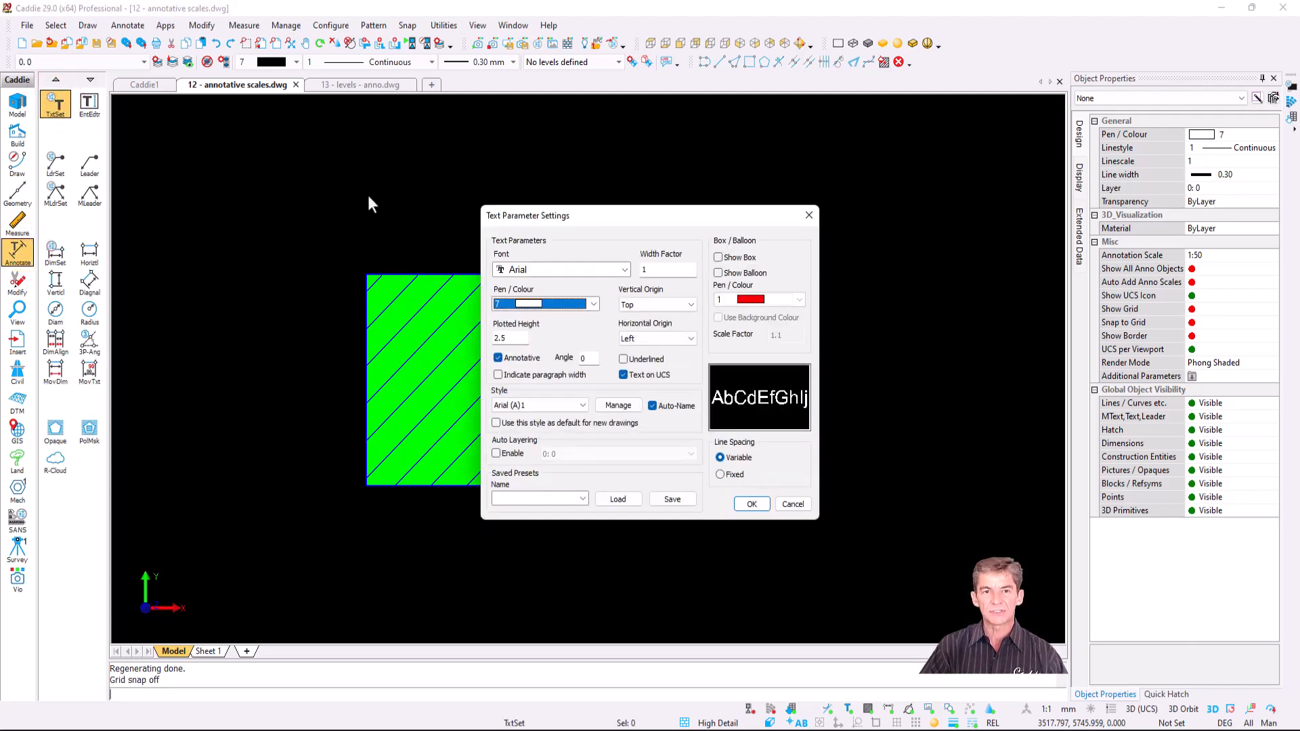
left_click(526, 363)
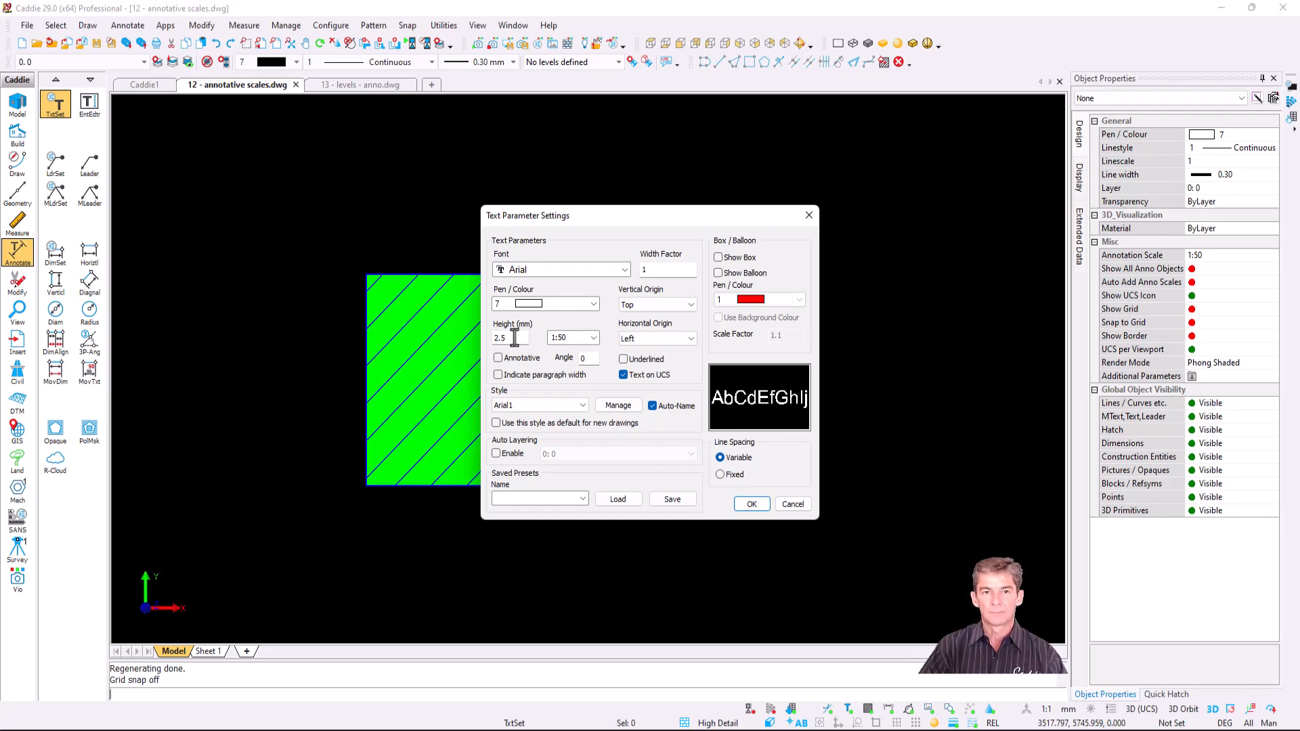
left_click(509, 363)
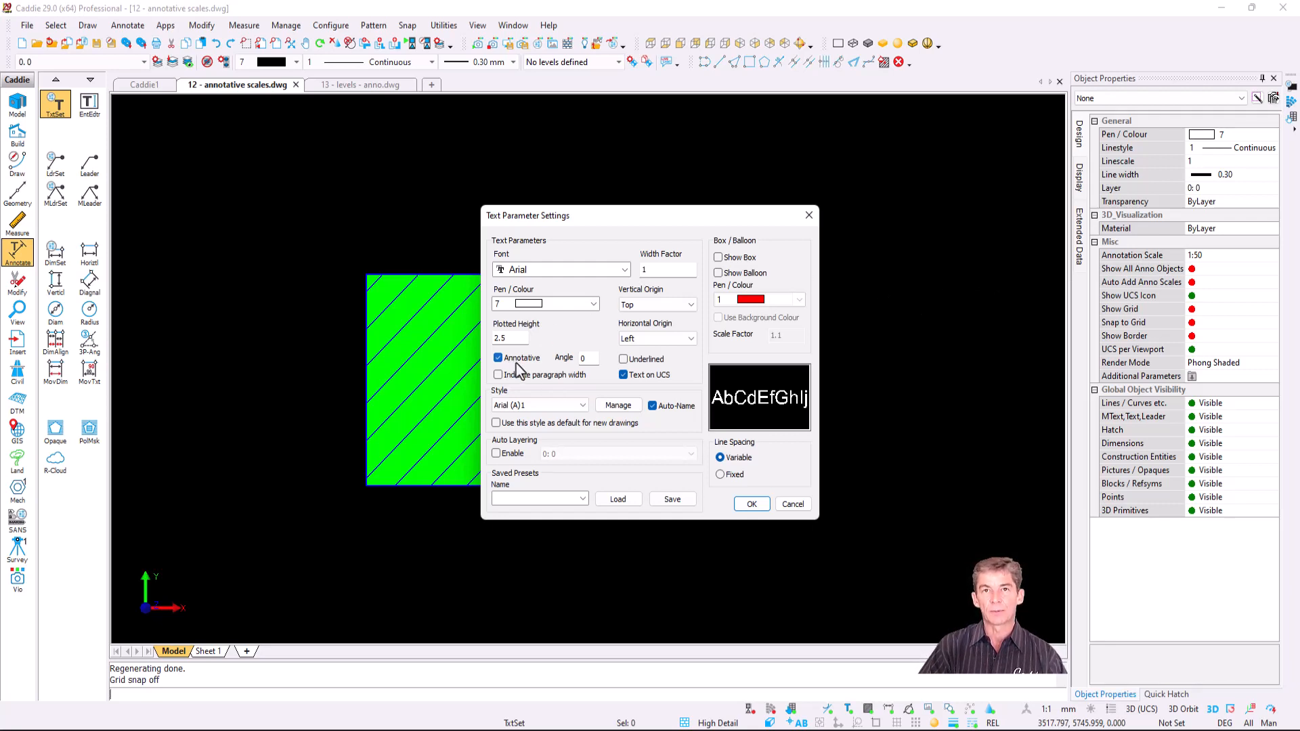
left_click(752, 504)
left_click(89, 103)
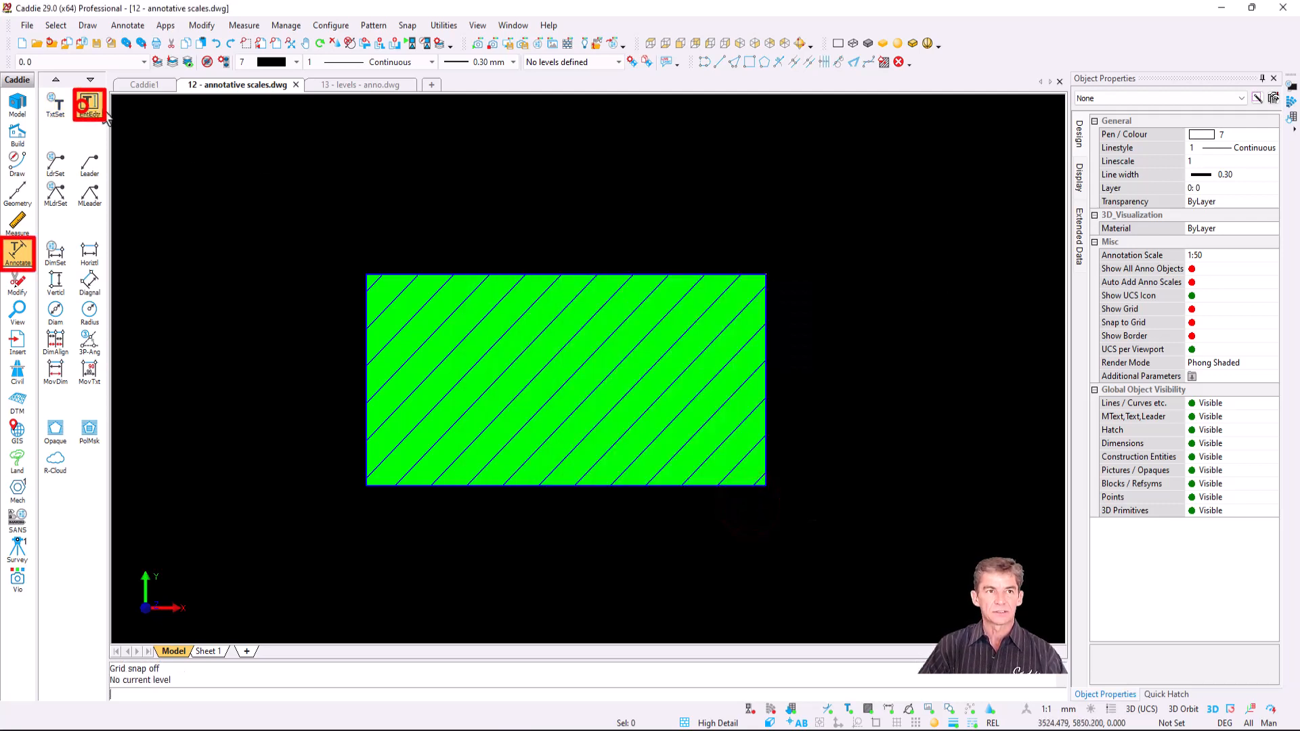
- Write 'Caddie' as annotative text and place it above the hatched rectangle
left_click(542, 195)
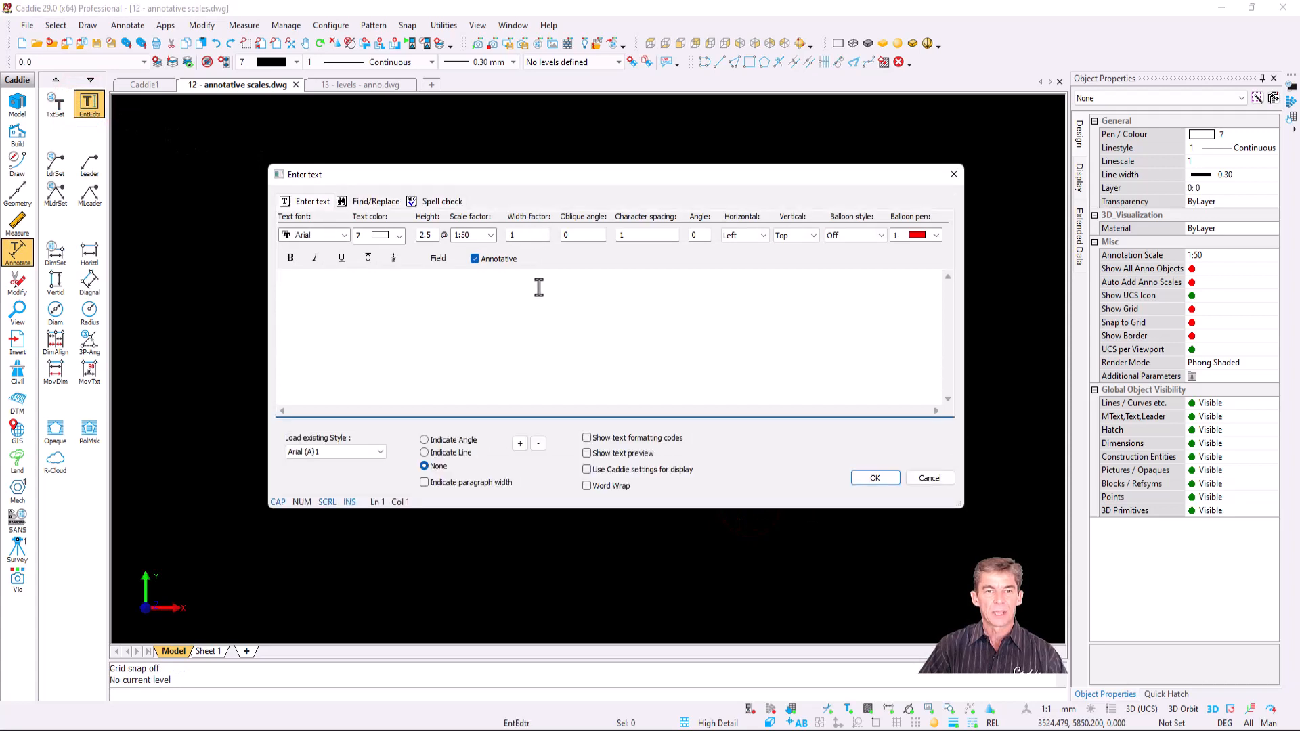
type("Cad")
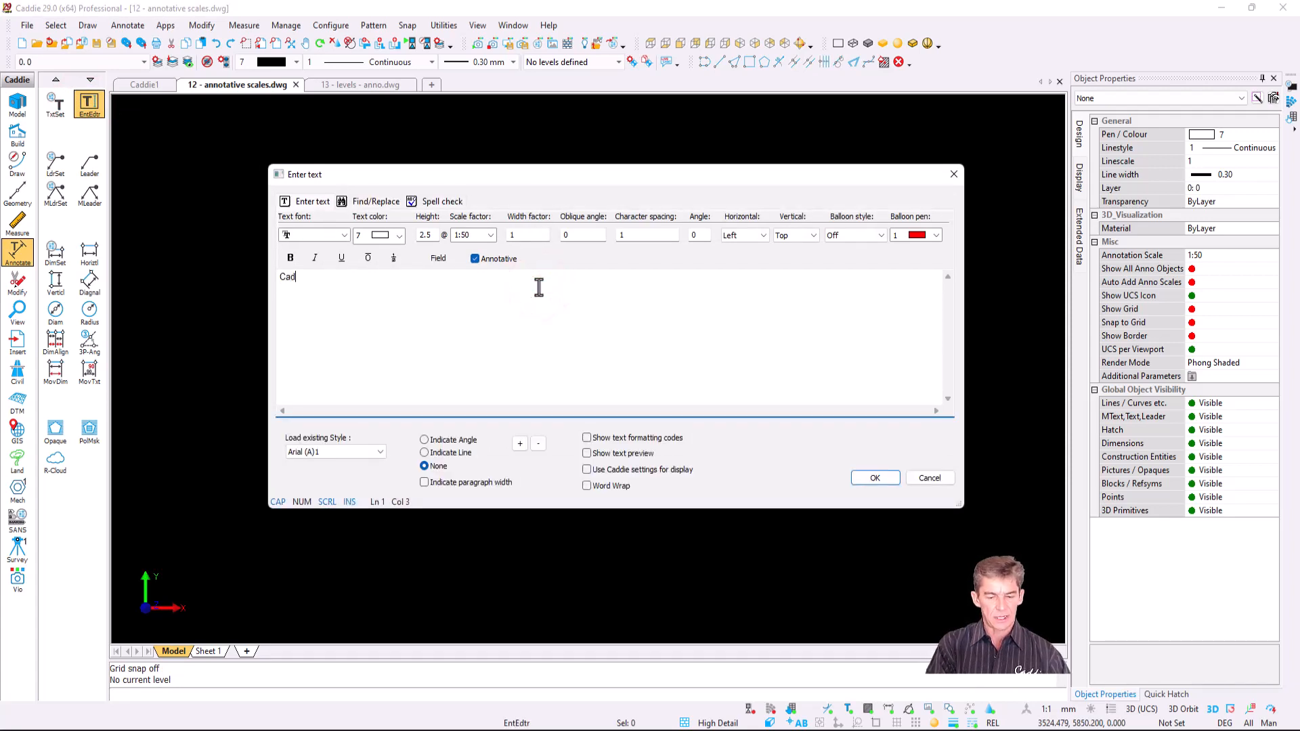
type("die")
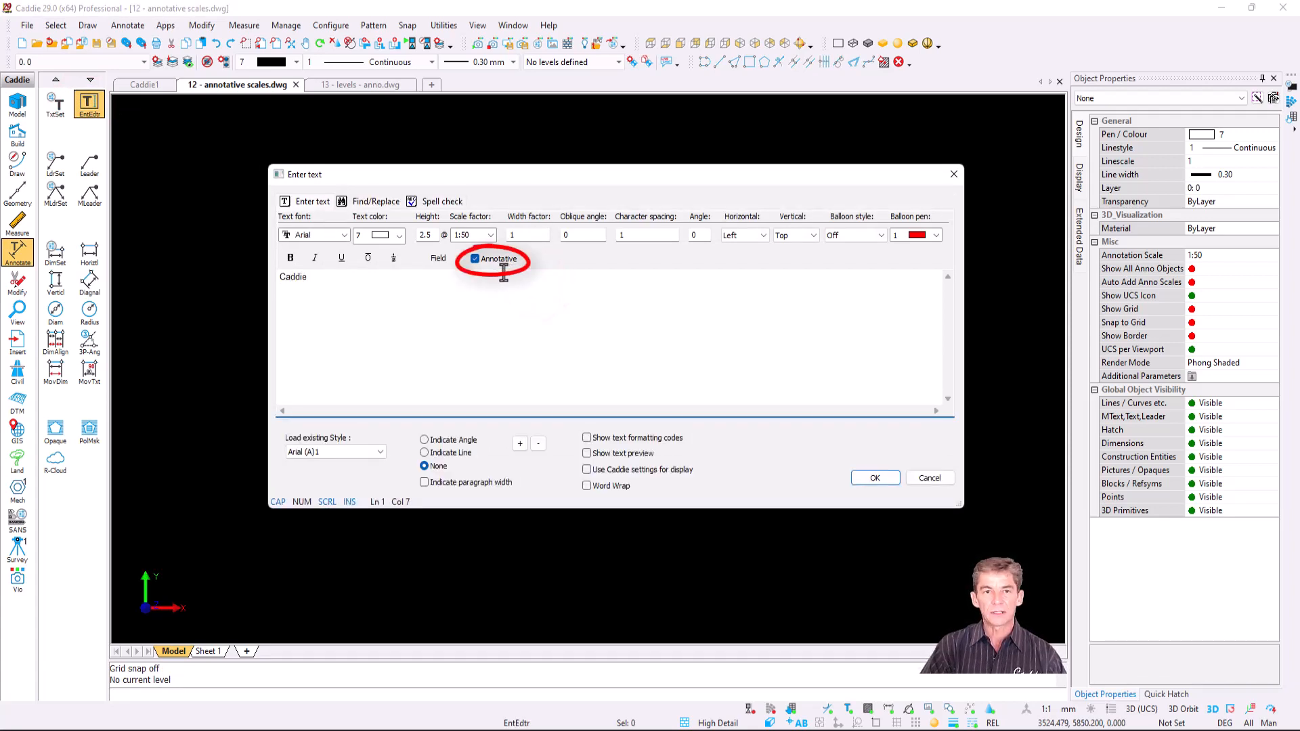
left_click(881, 478)
left_click(423, 174)
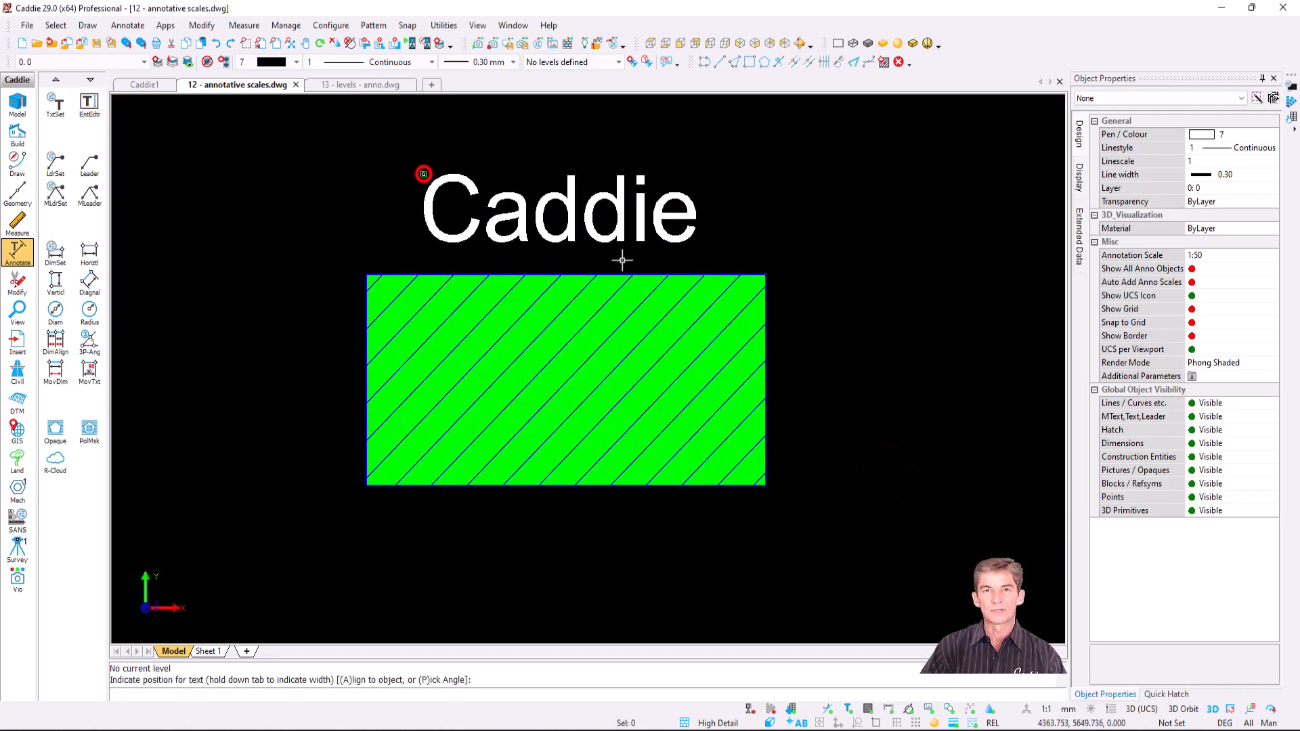
- Check the Caddie text's annotation scales, which list only 1:50
left_click(557, 192)
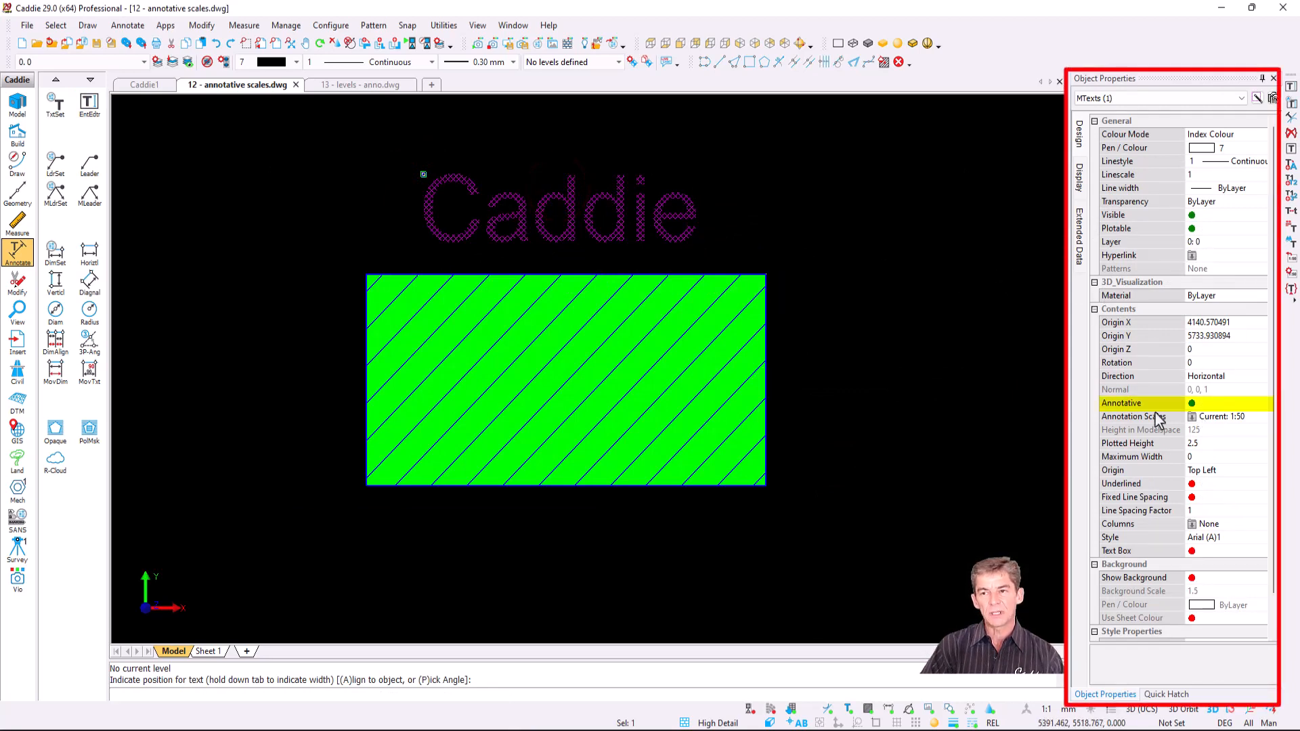
left_click(1214, 417)
left_click(1213, 417)
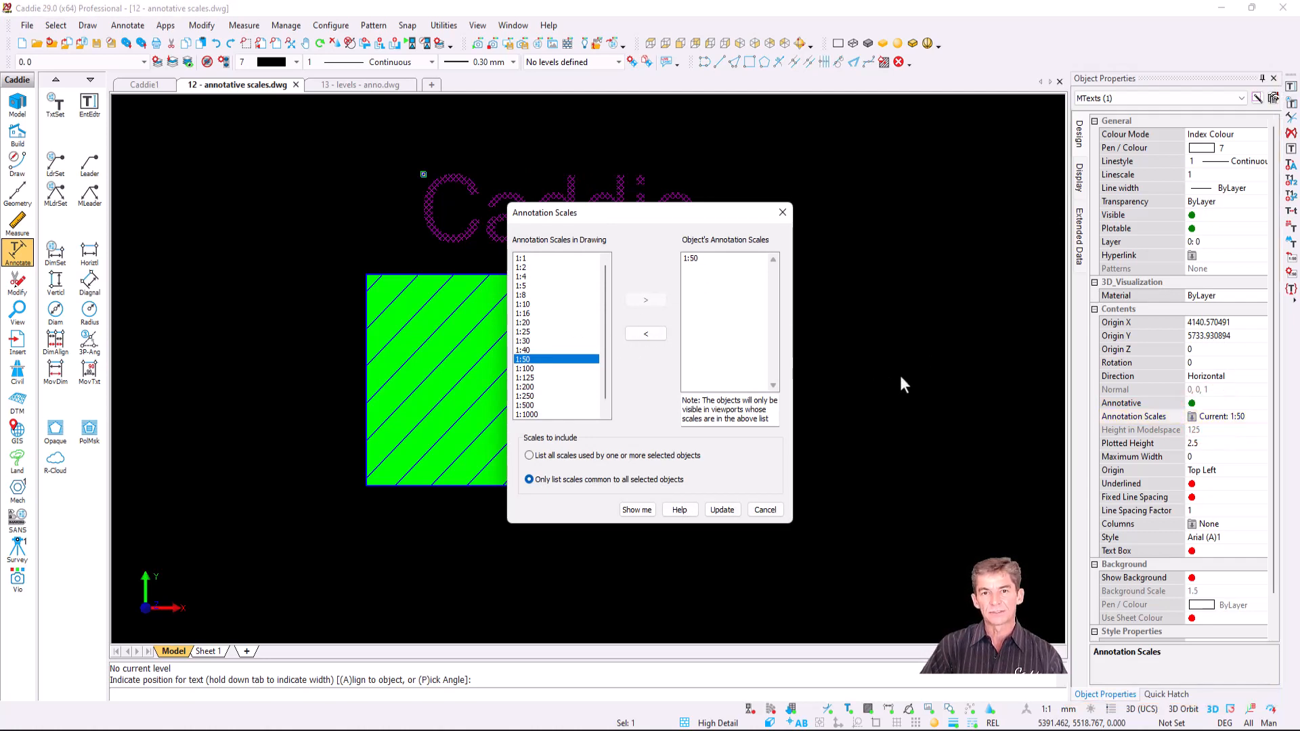
key("Escape")
key("Escape")
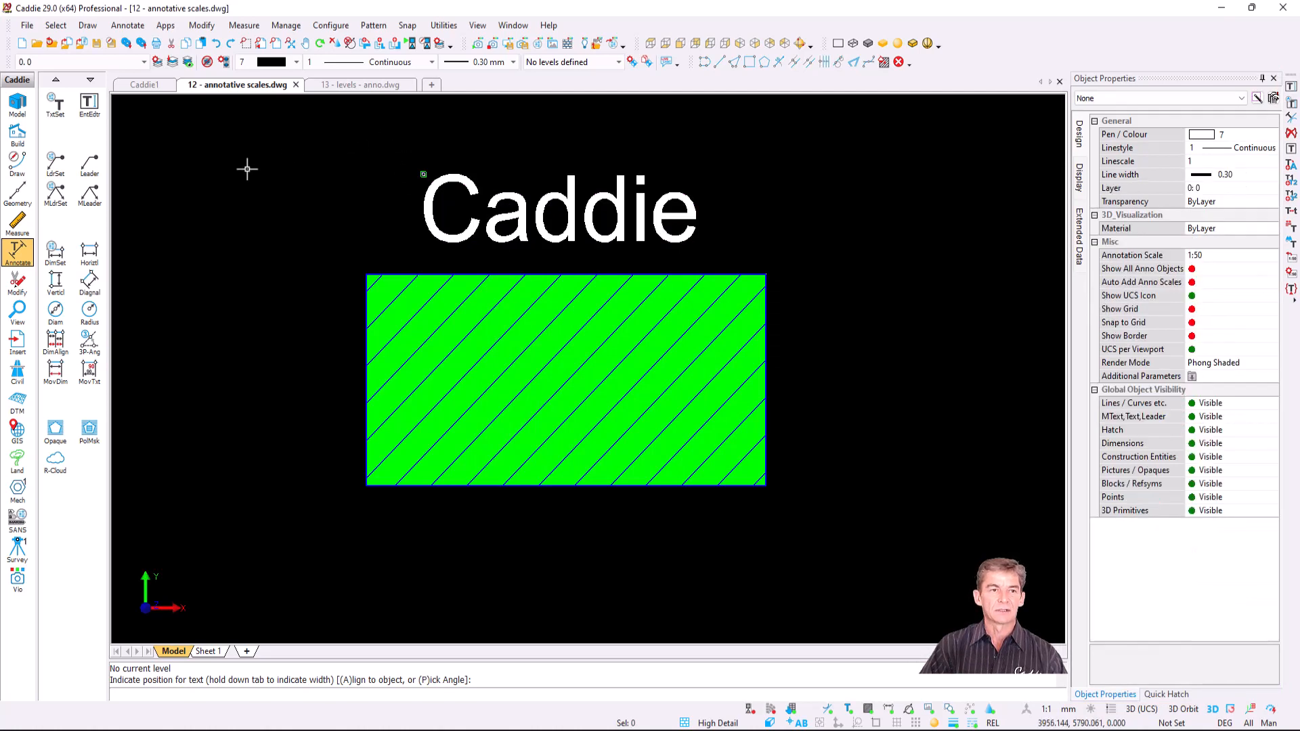
- Create a 1:50 Sheet 1 viewport from the text, hatch and rectangle, above the 1:50 label
left_click(15, 313)
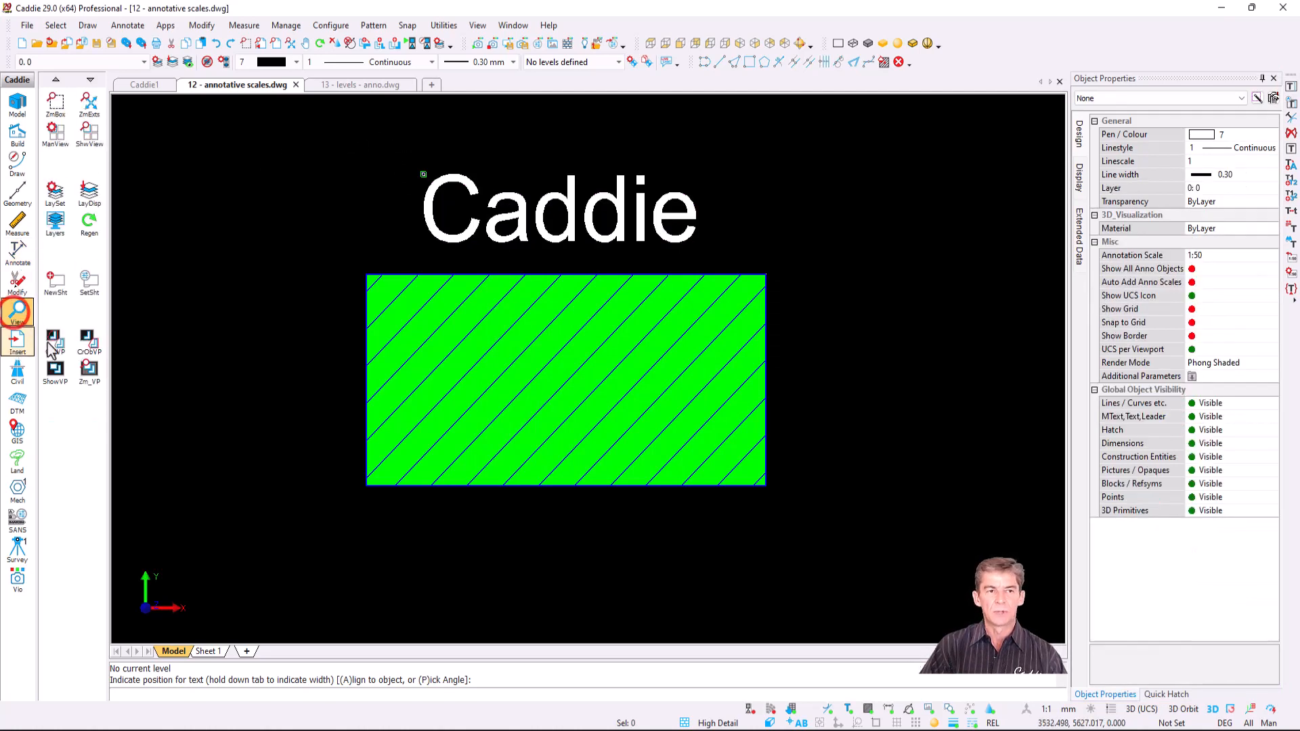
left_click(330, 137)
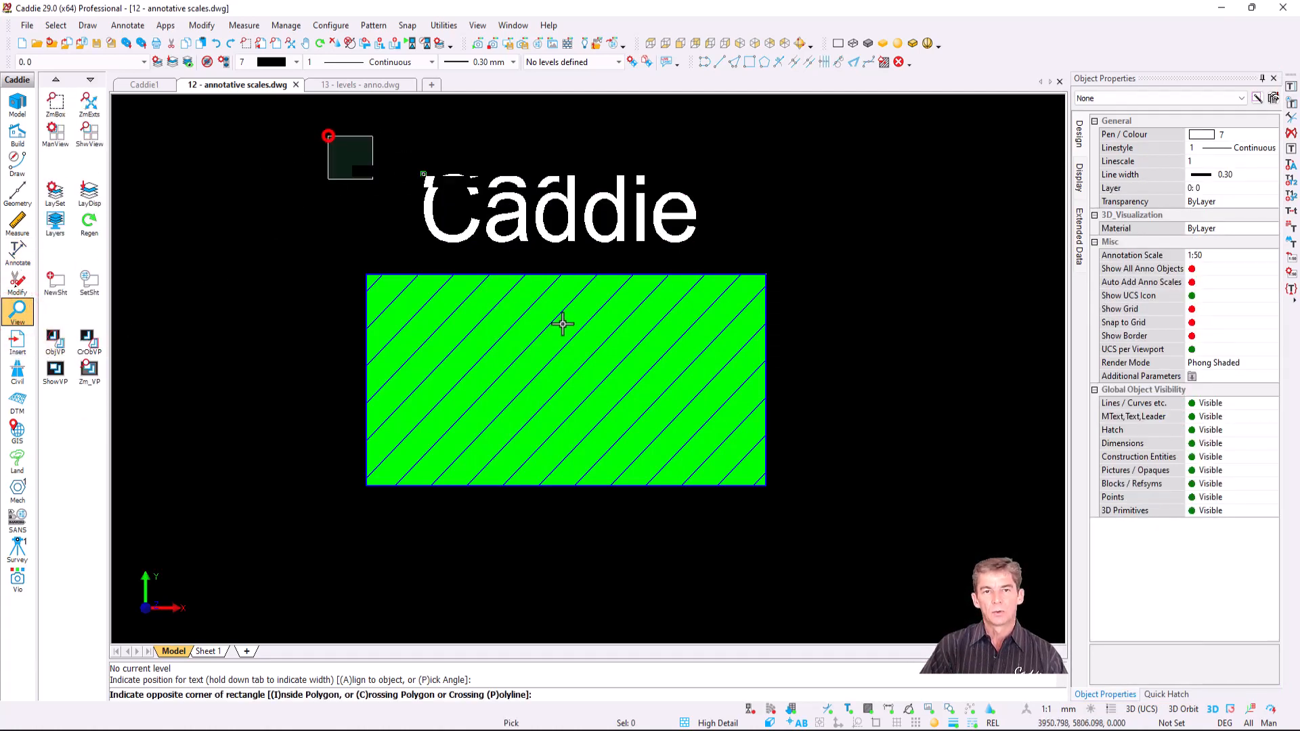
left_click(826, 512)
right_click(592, 275)
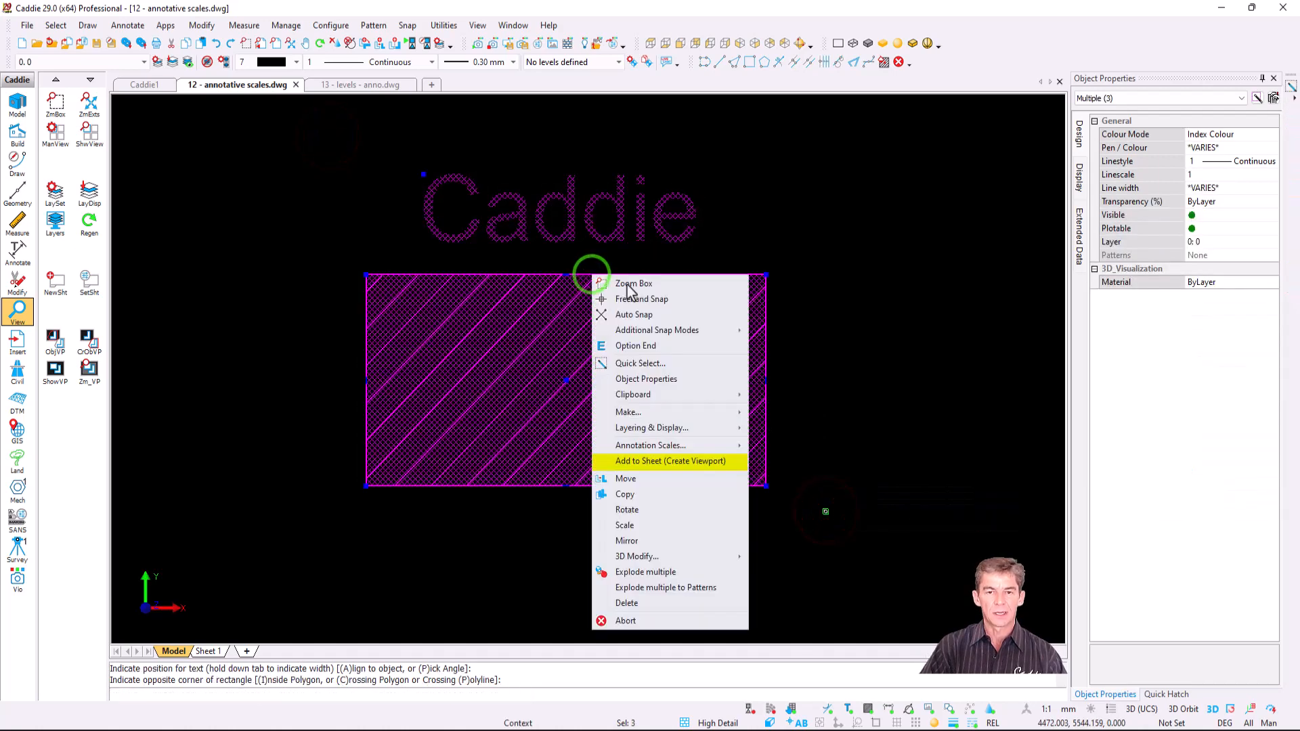
left_click(709, 466)
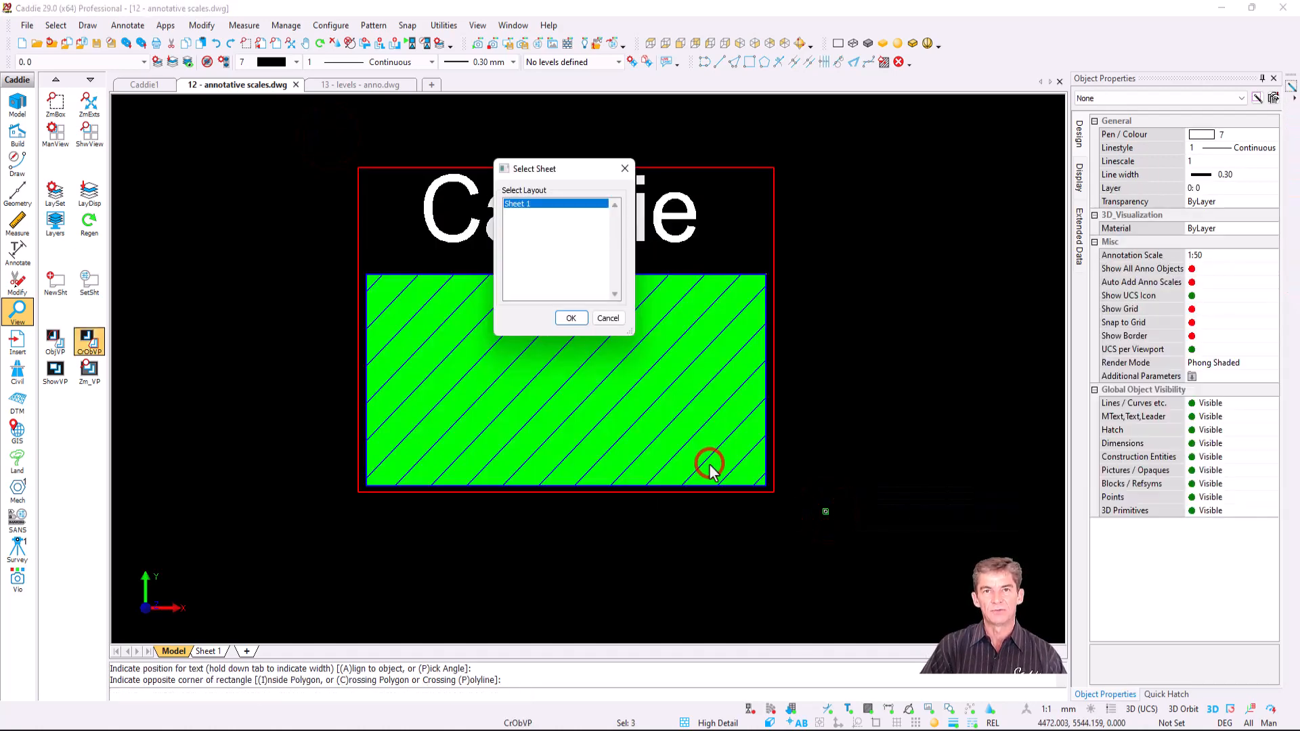
left_click(571, 318)
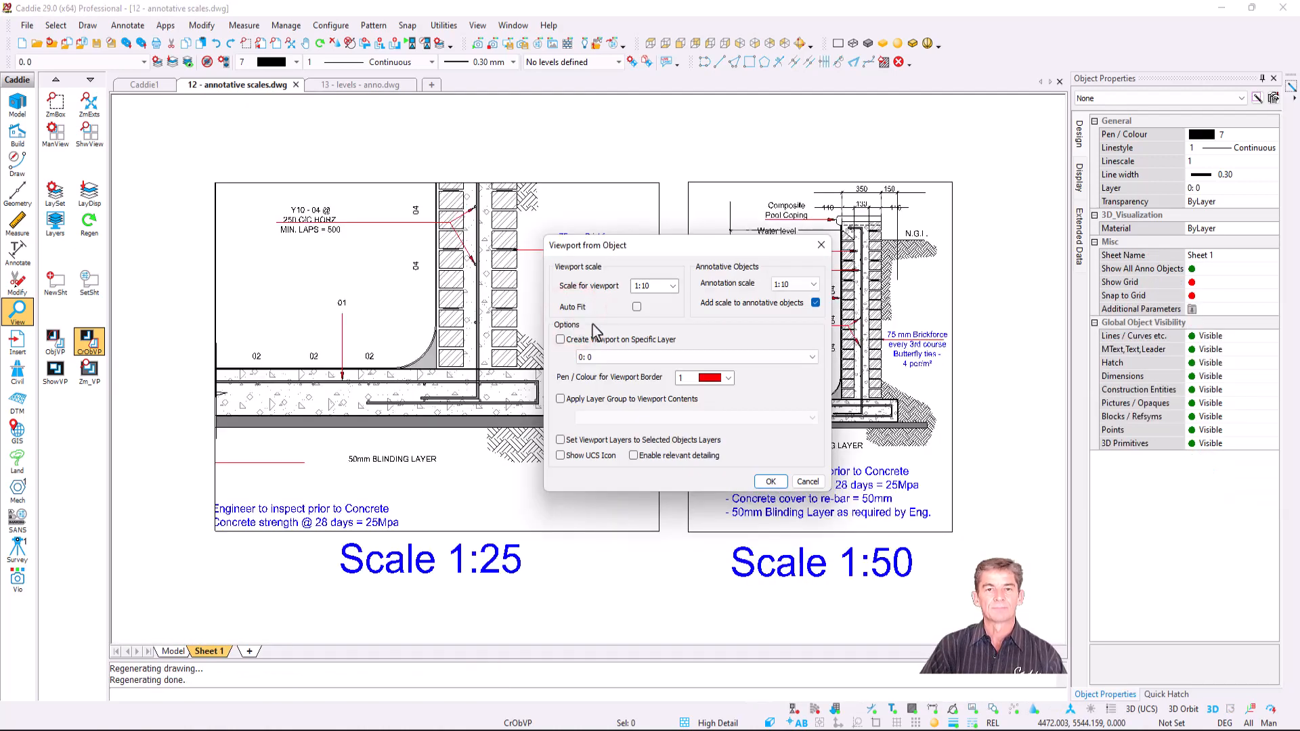
left_click(672, 286)
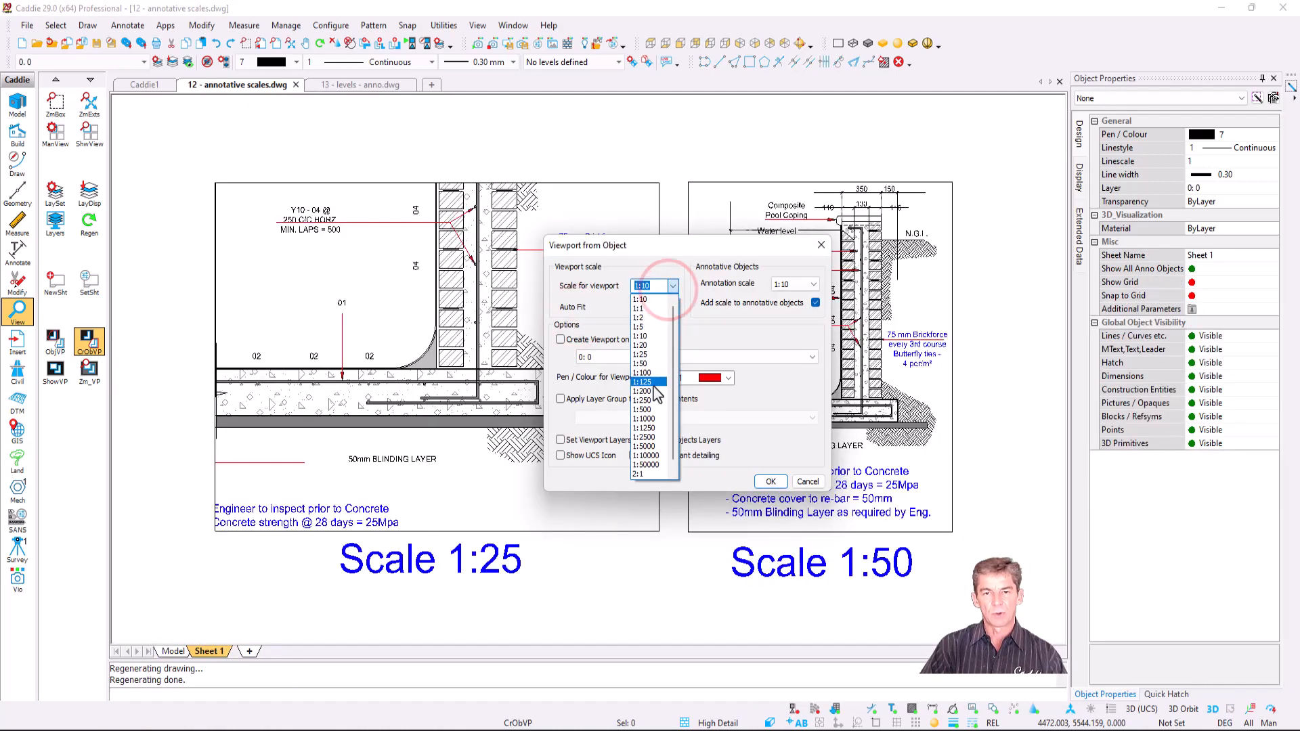
left_click(649, 363)
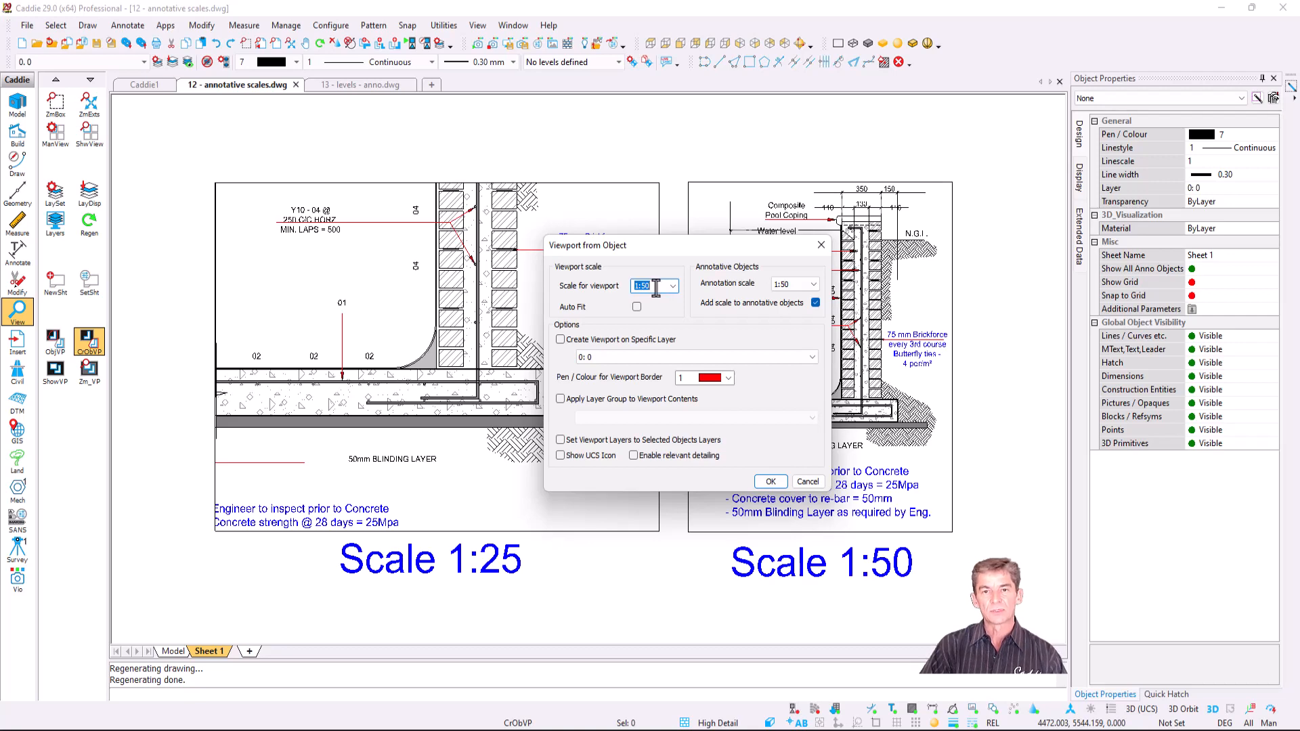
left_click(771, 481)
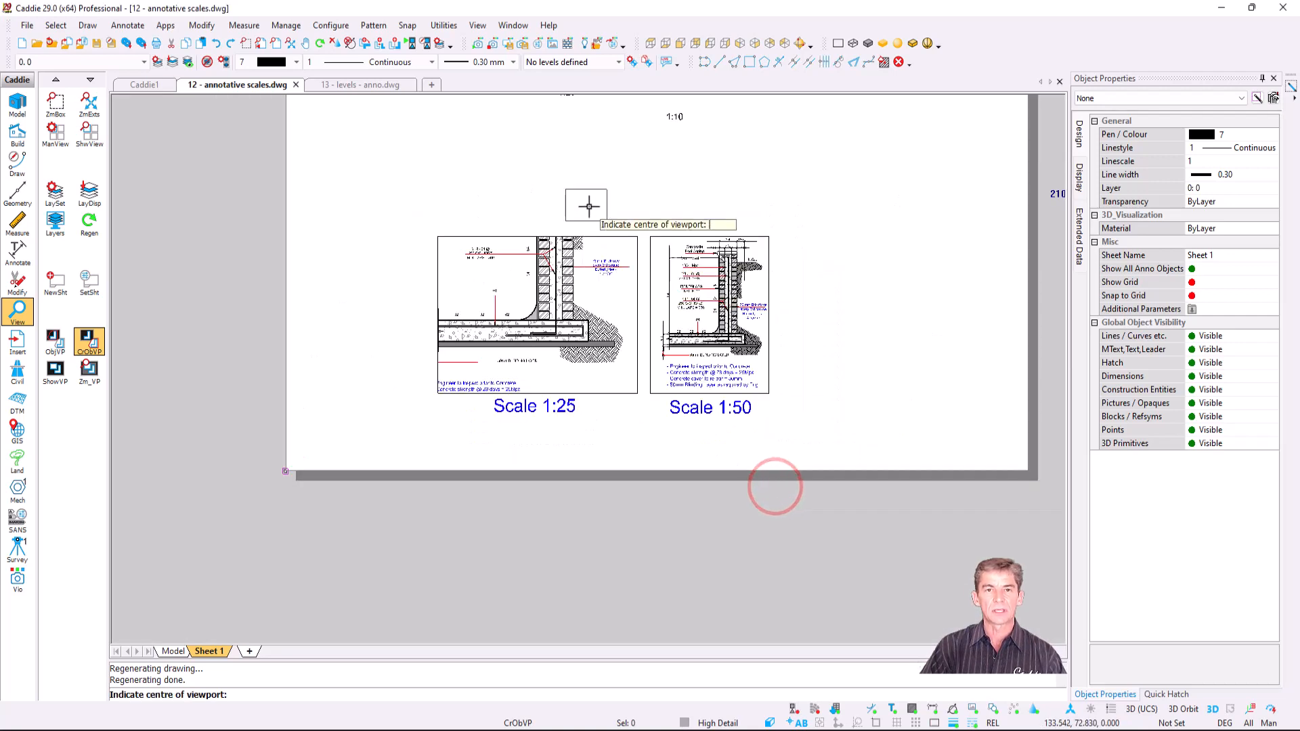
scroll(511, 224, "up", 4)
left_click(474, 214)
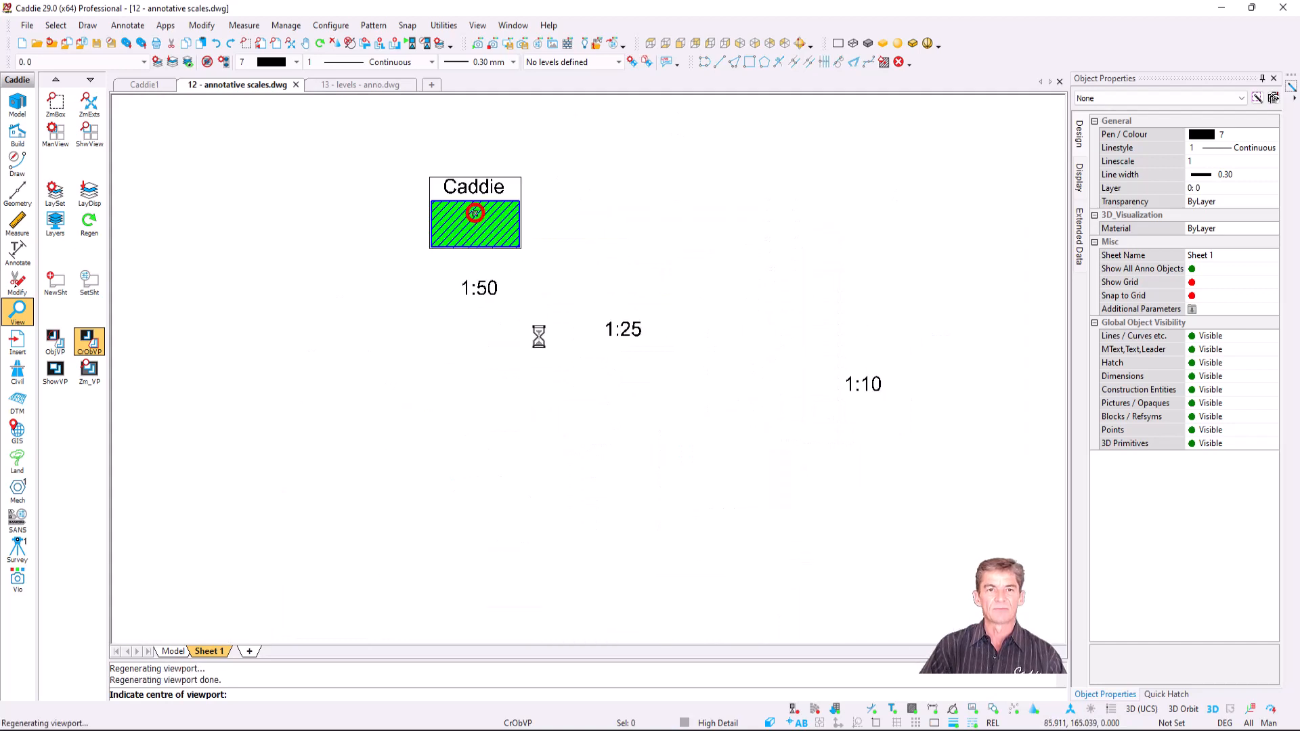
- Add a 1:25 viewport of the detail beside the 1:50 one
left_click(91, 345)
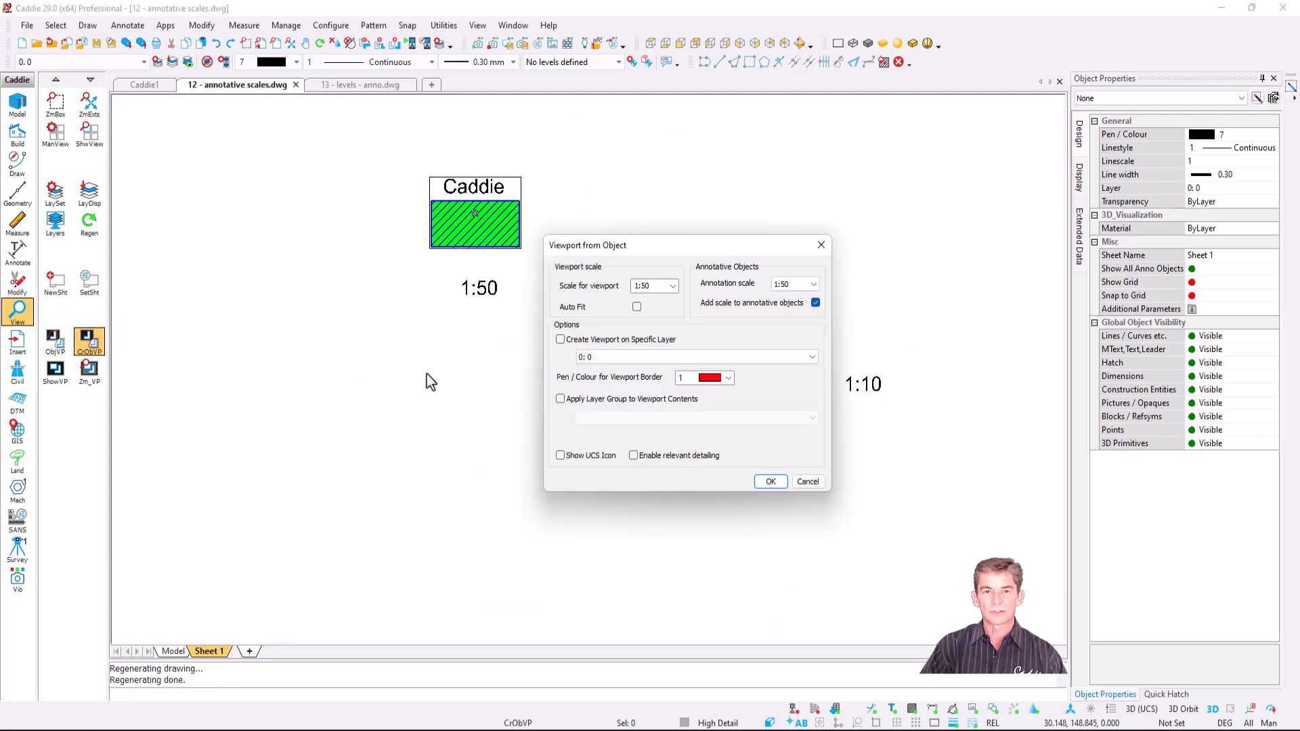
left_click(673, 285)
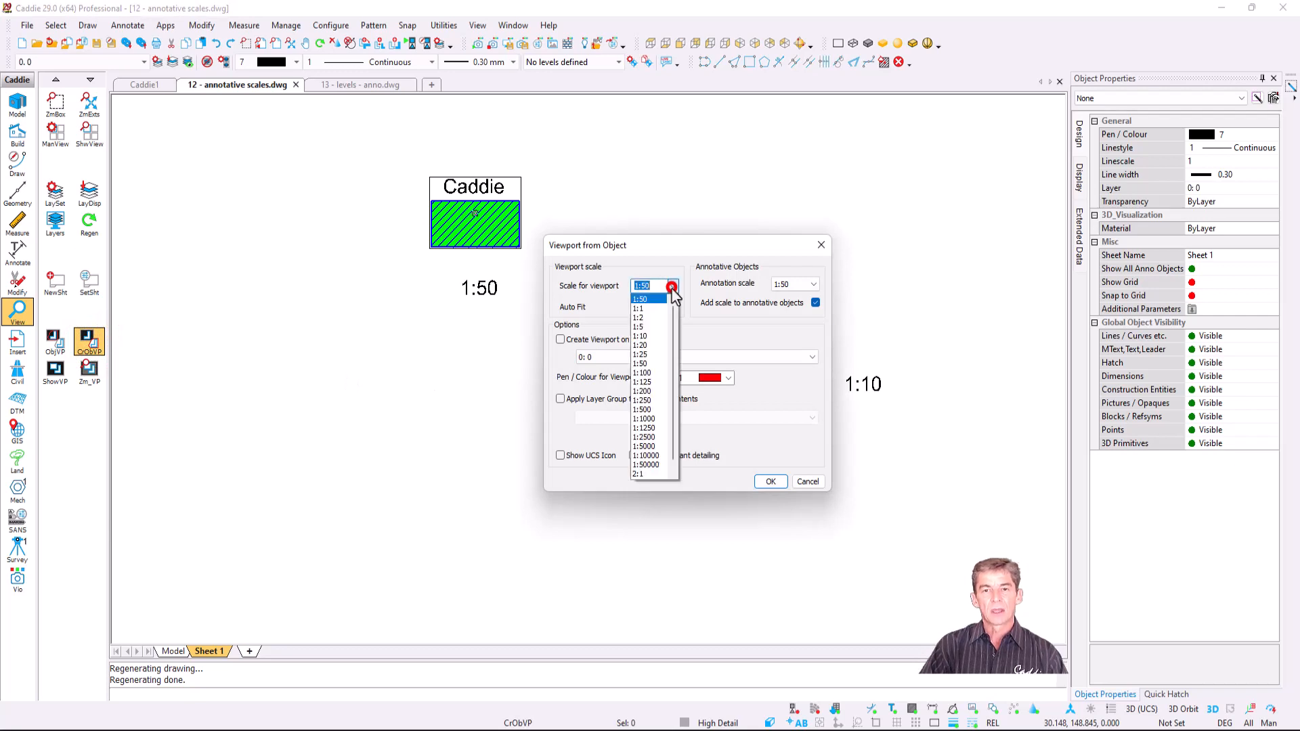
left_click(666, 354)
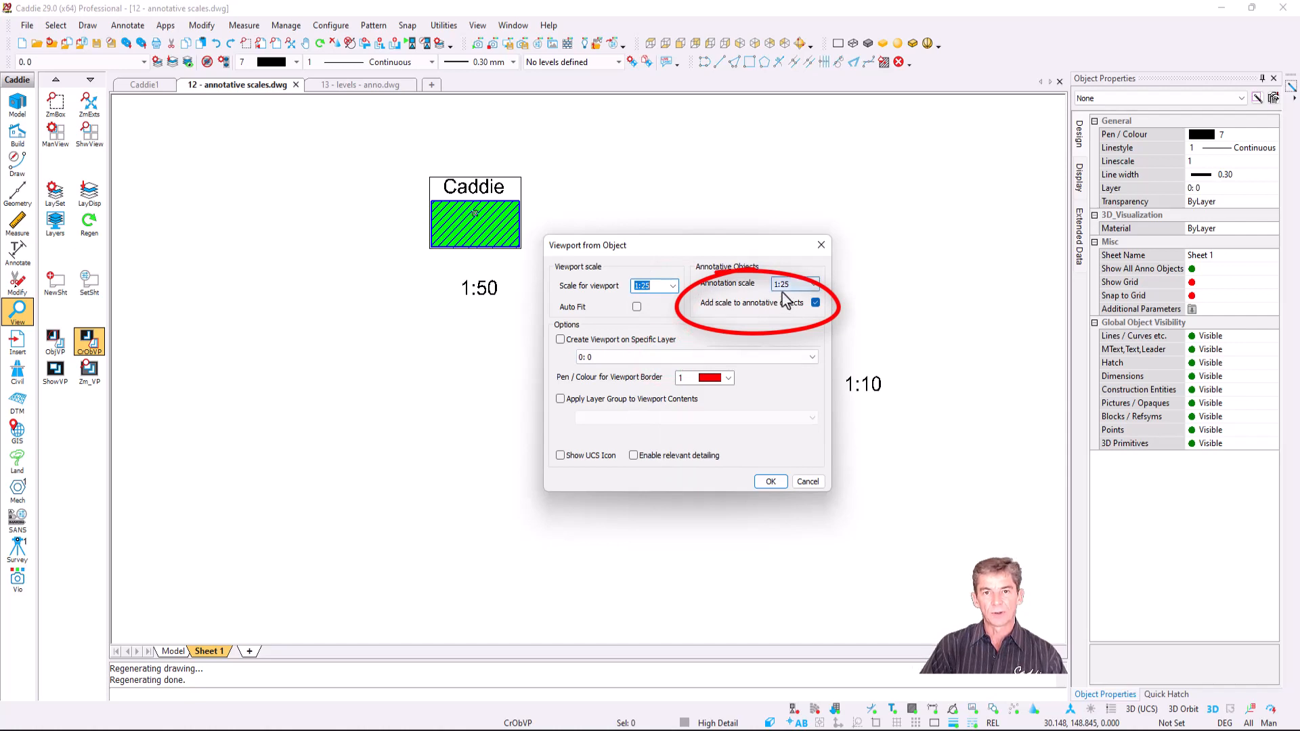
left_click(781, 481)
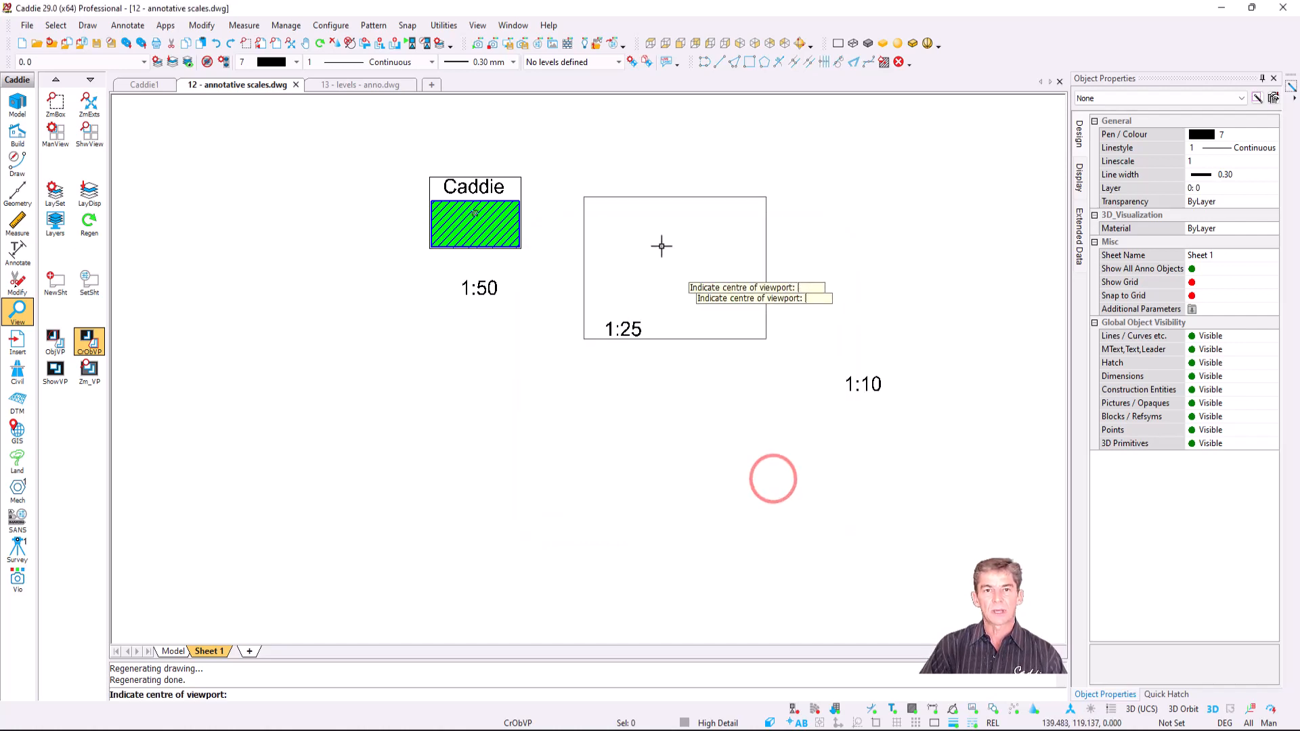
left_click(653, 212)
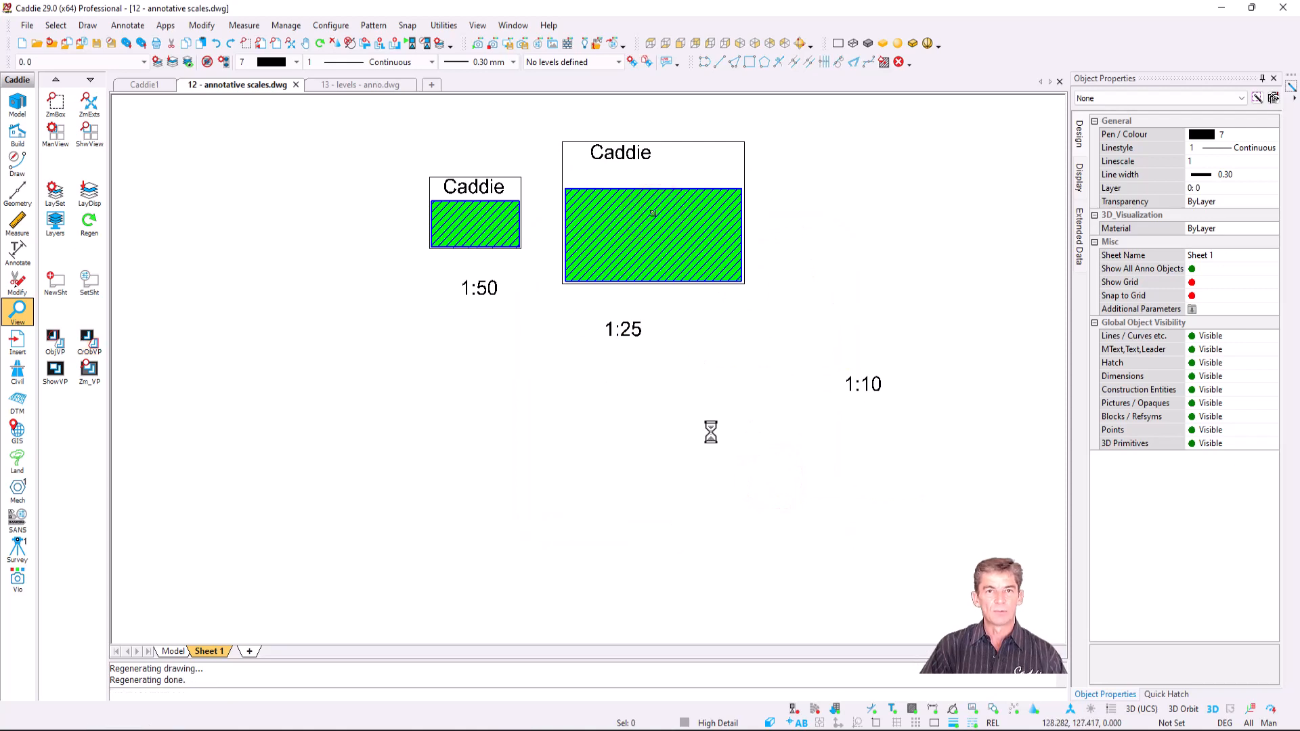
- Add a 1:10 viewport of the detail above its 1:10 label
left_click(90, 354)
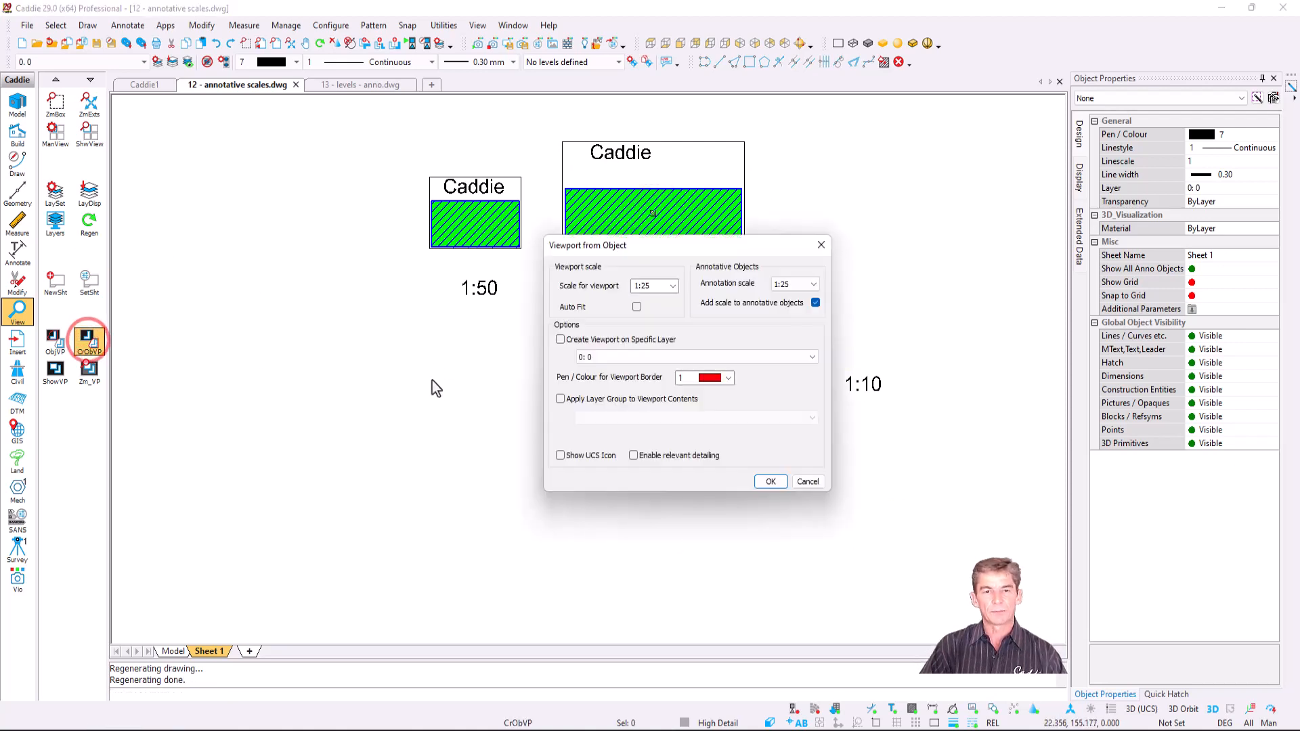
left_click(673, 286)
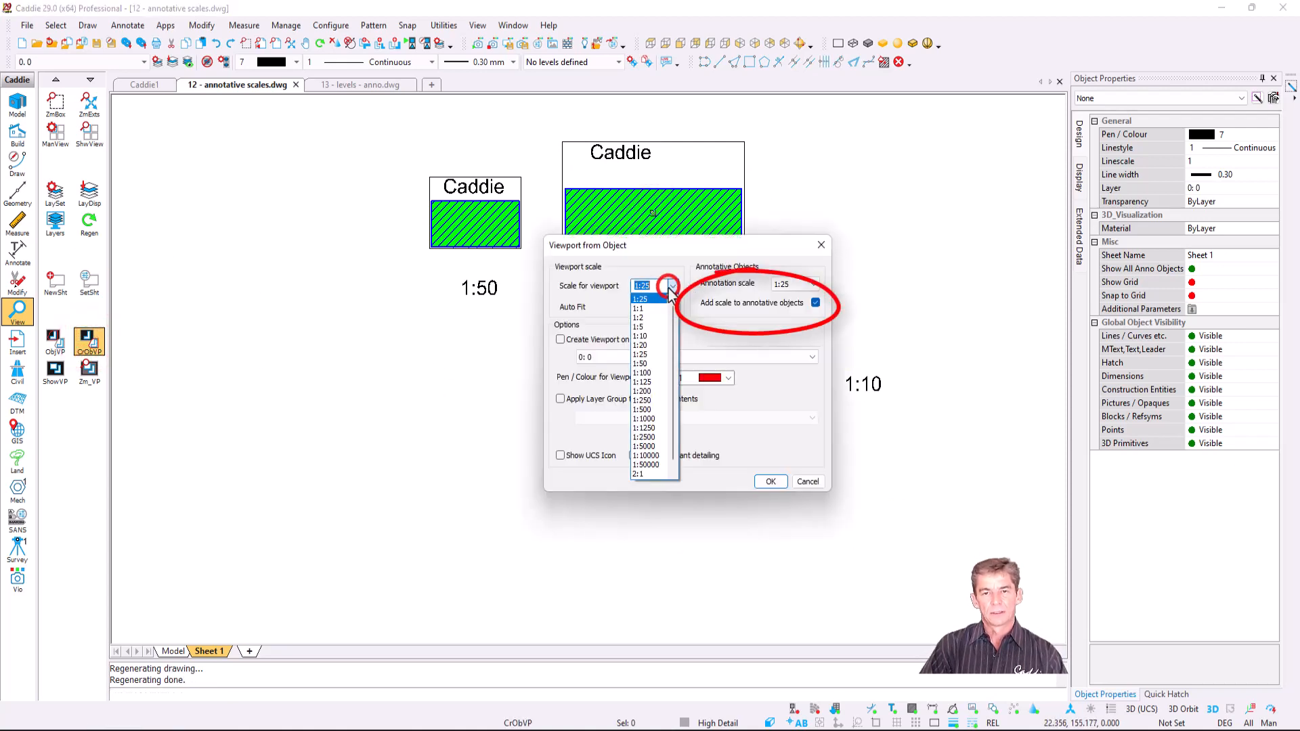
left_click(651, 335)
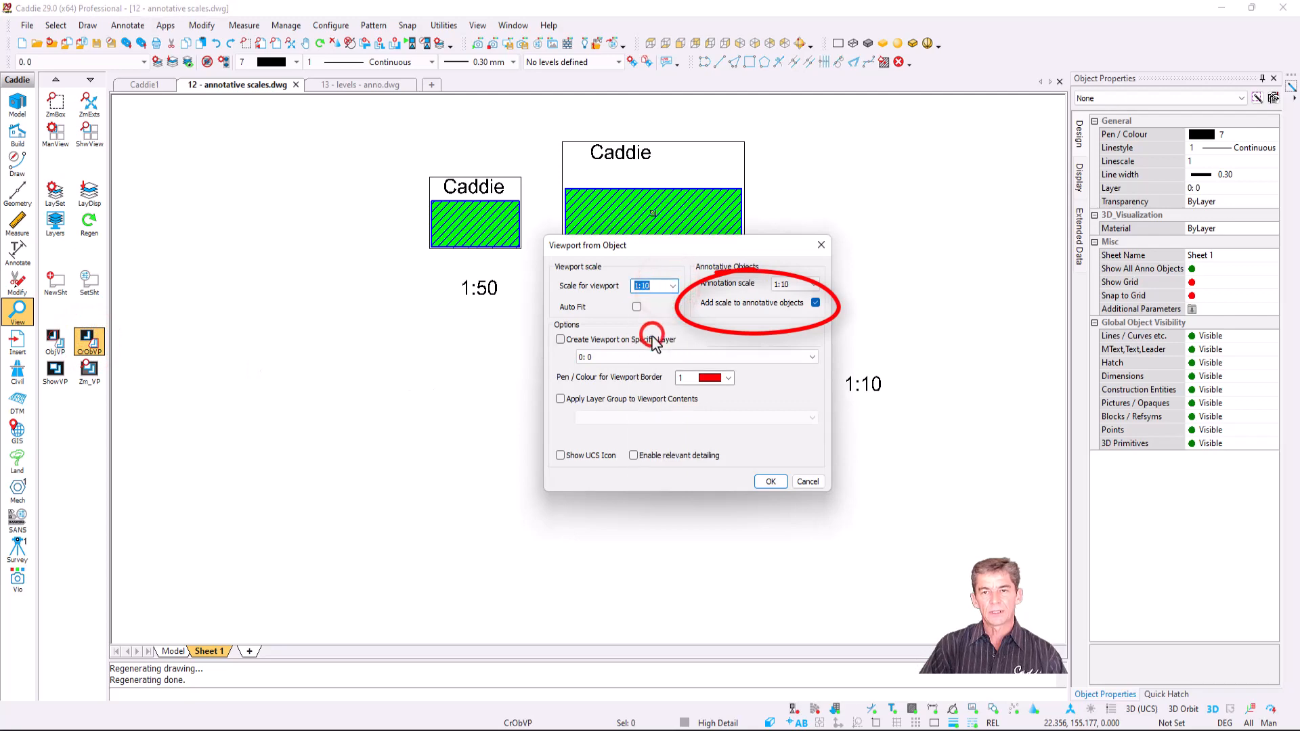
left_click(772, 481)
scroll(697, 377, "down", 2)
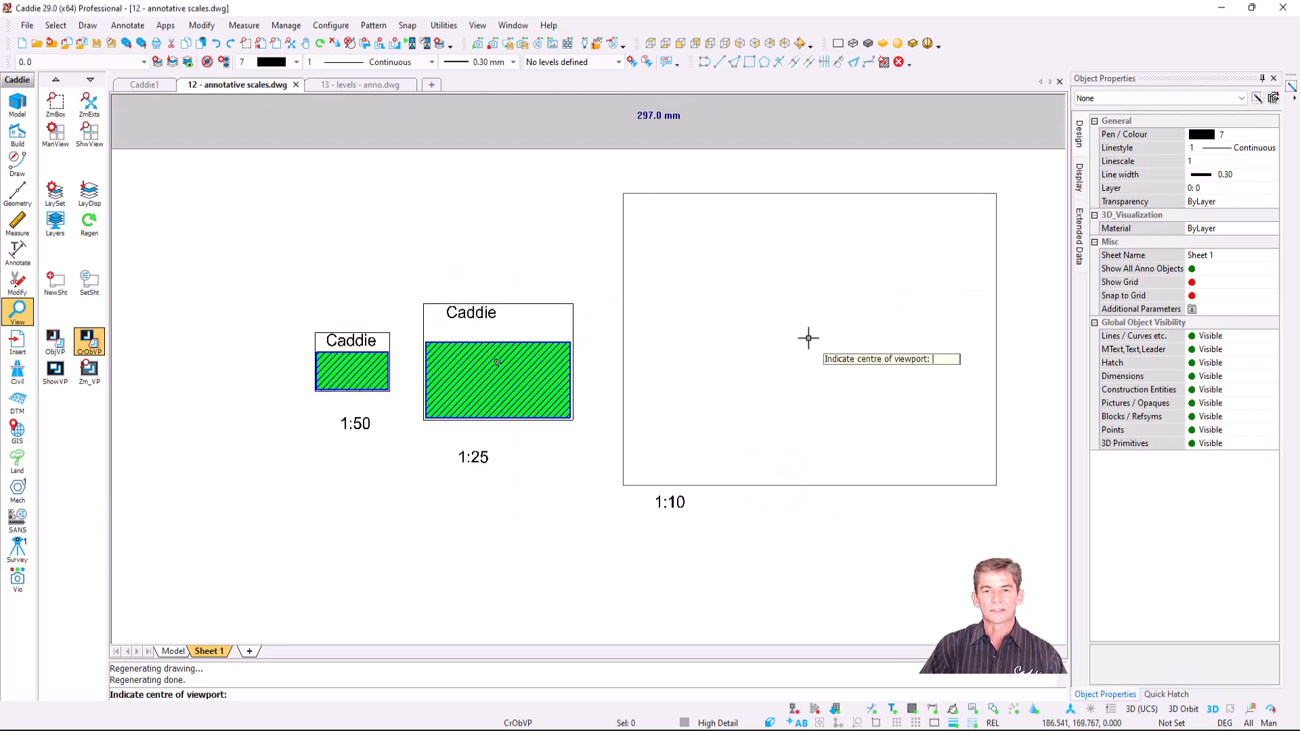
left_click(804, 342)
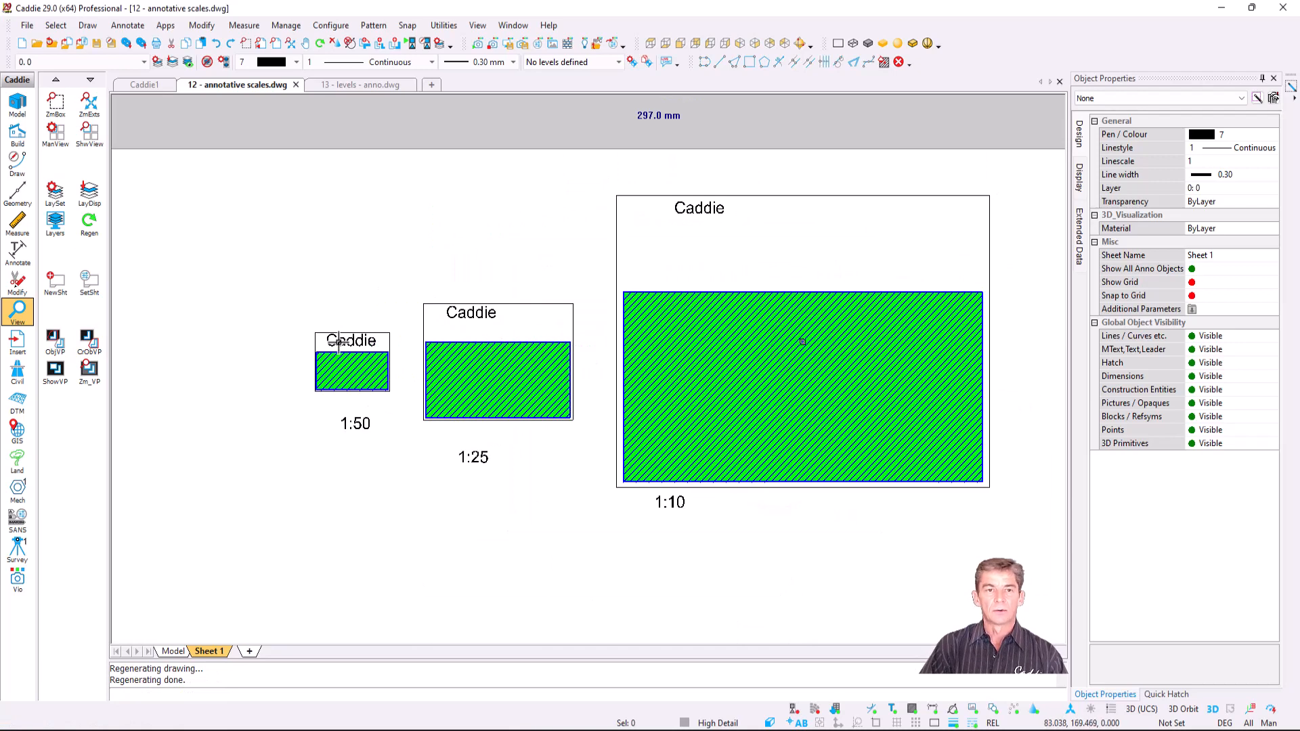
- In the 1:25 viewport, move the Caddie text just above the hatch
scroll(474, 407, "up", 1)
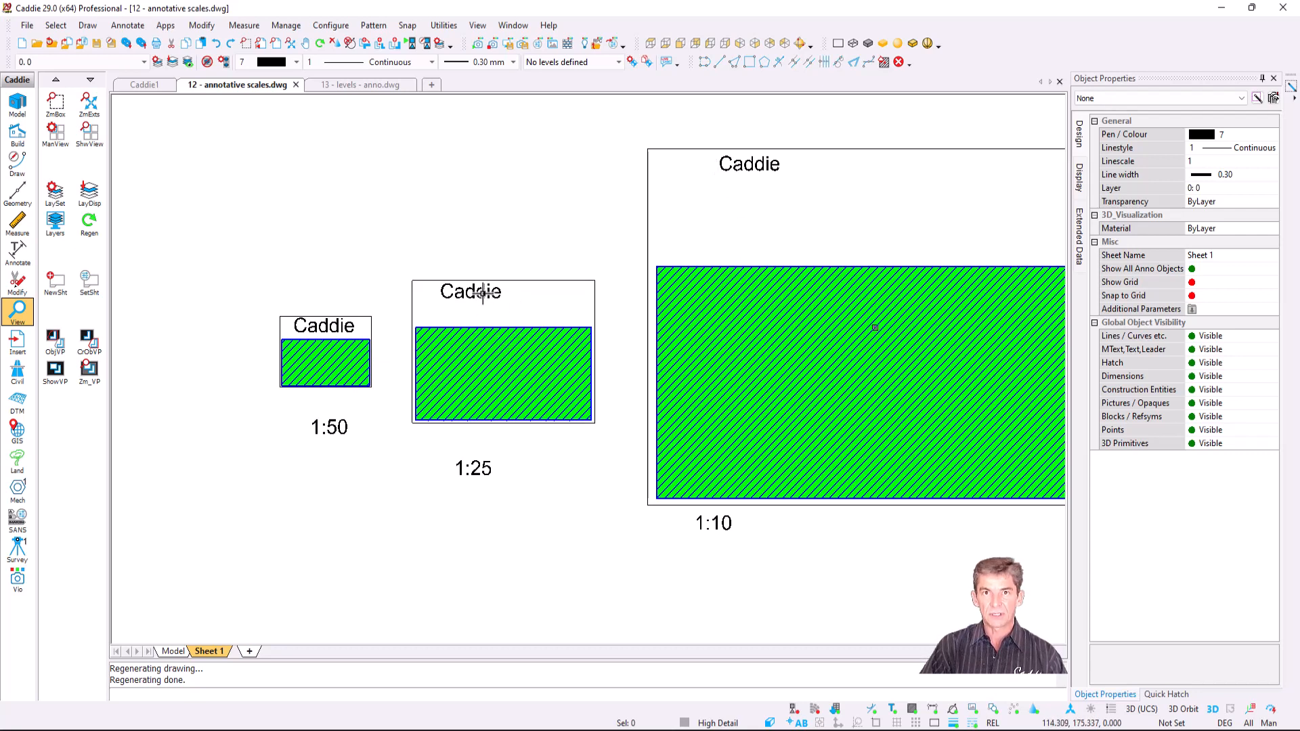
double_click(491, 313)
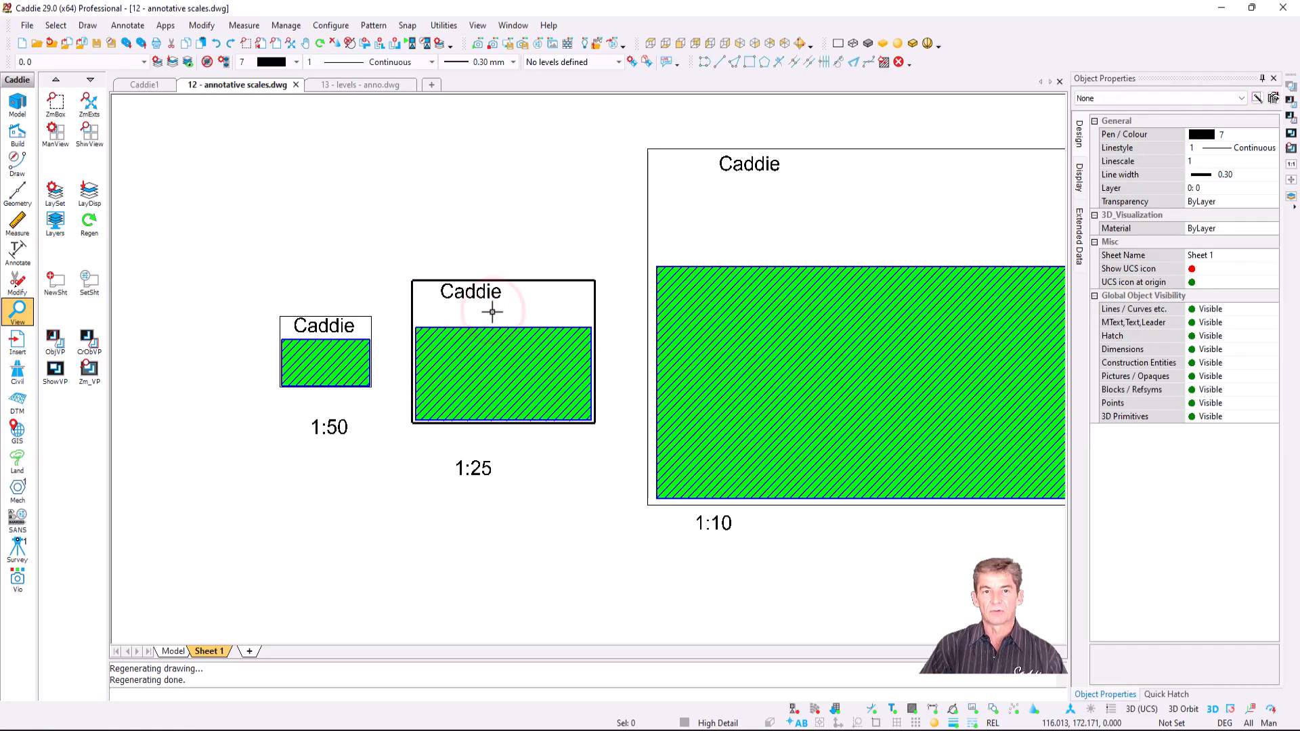
scroll(493, 313, "up", 2)
left_click(467, 284)
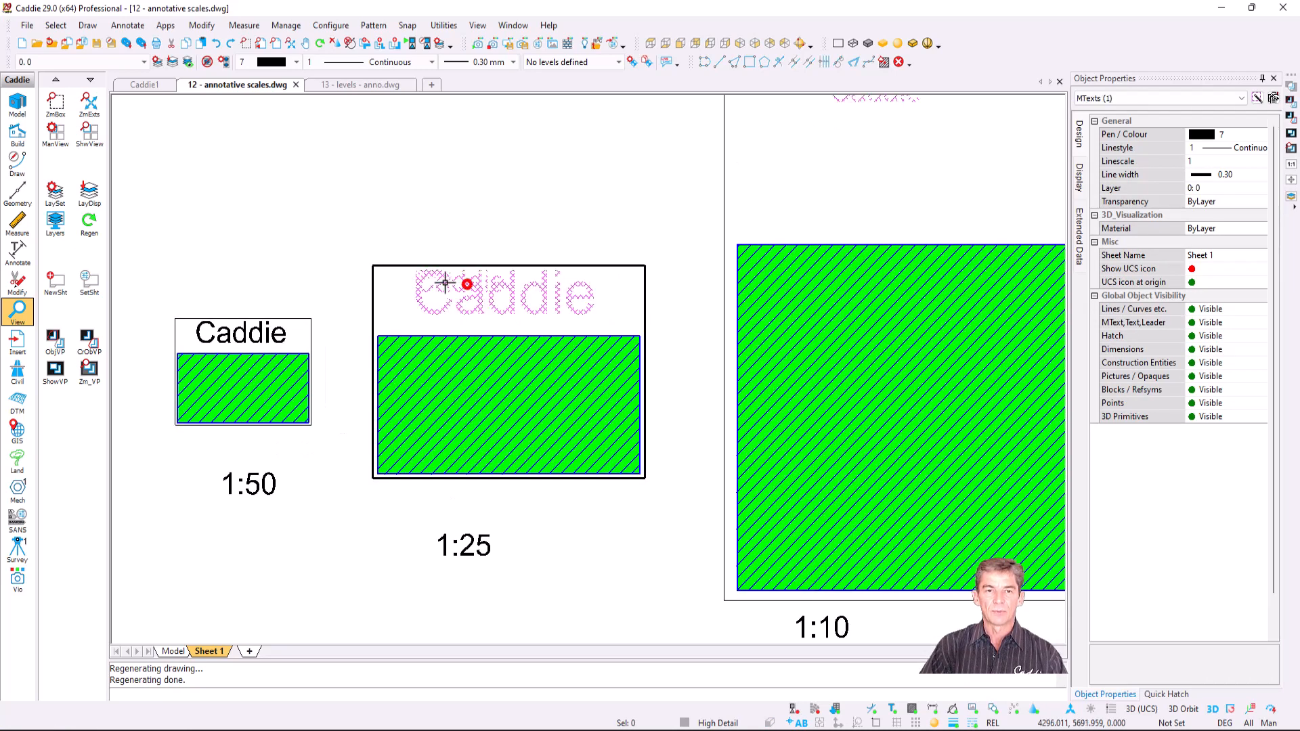
left_click(415, 272)
left_click(519, 314)
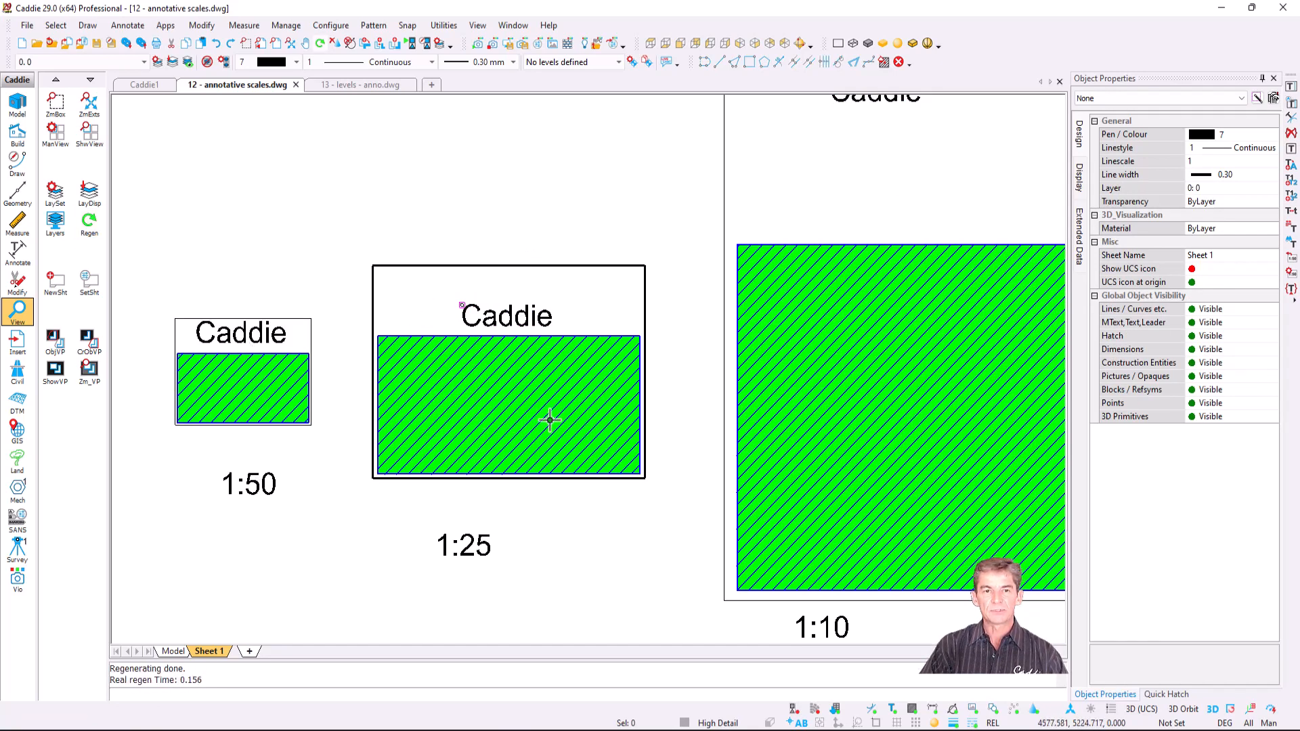
- In the 1:10 viewport, move the Caddie text just above the hatch, then regenerate
scroll(628, 411, "down", 3)
middle_click_drag(566, 432, 395, 433)
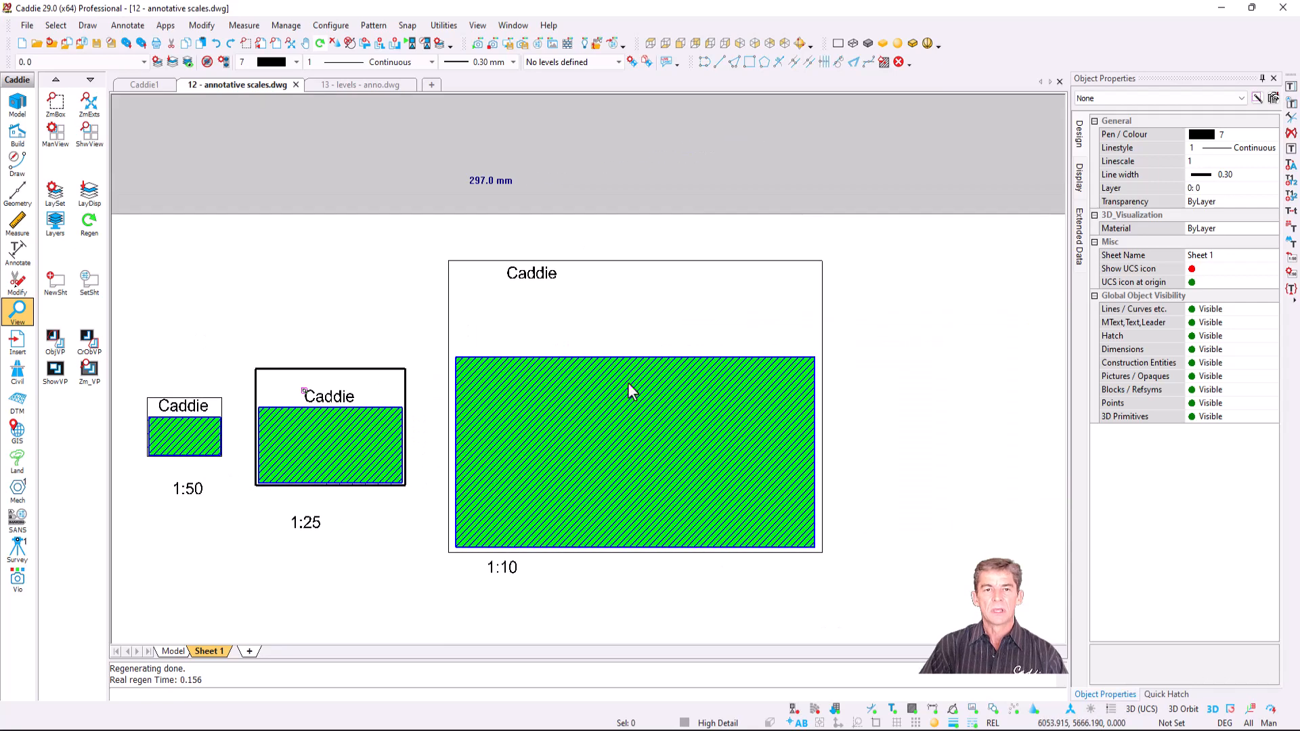
left_click(621, 308)
left_click(621, 308)
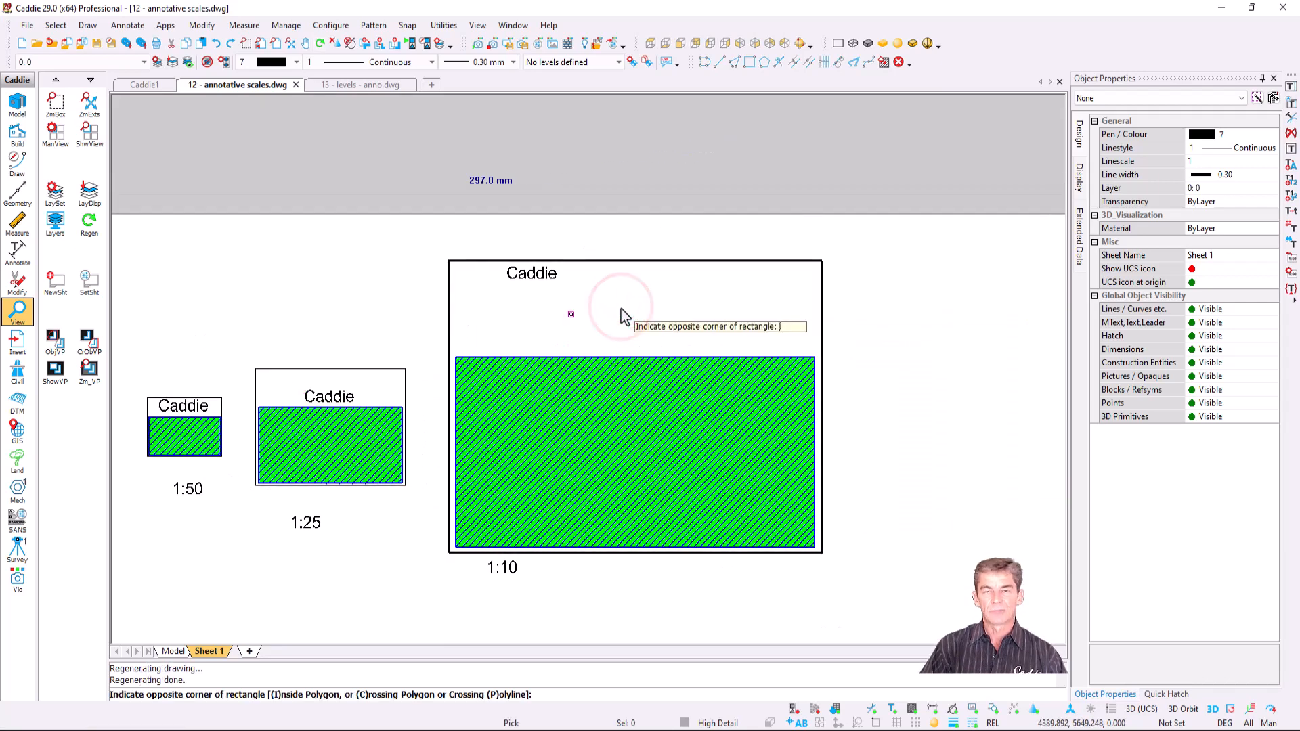
key("Escape")
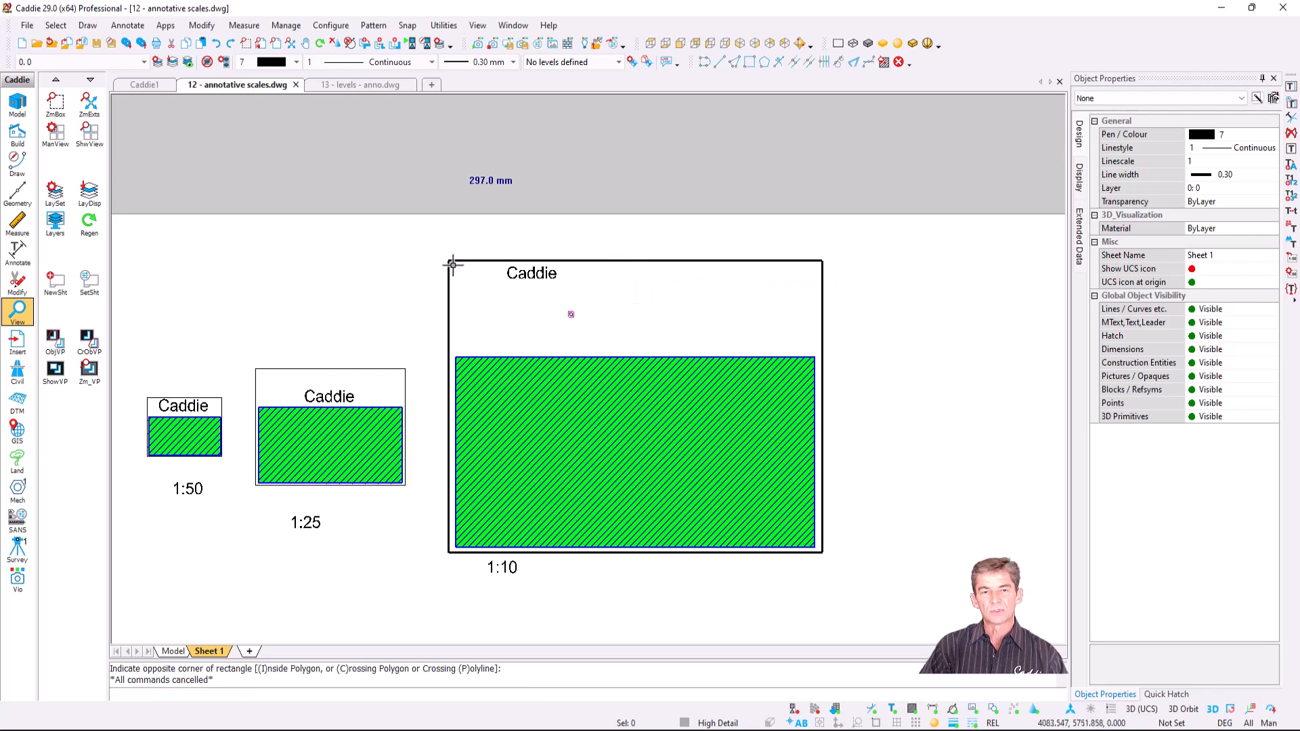
left_click(537, 278)
left_click(508, 268)
left_click(608, 335)
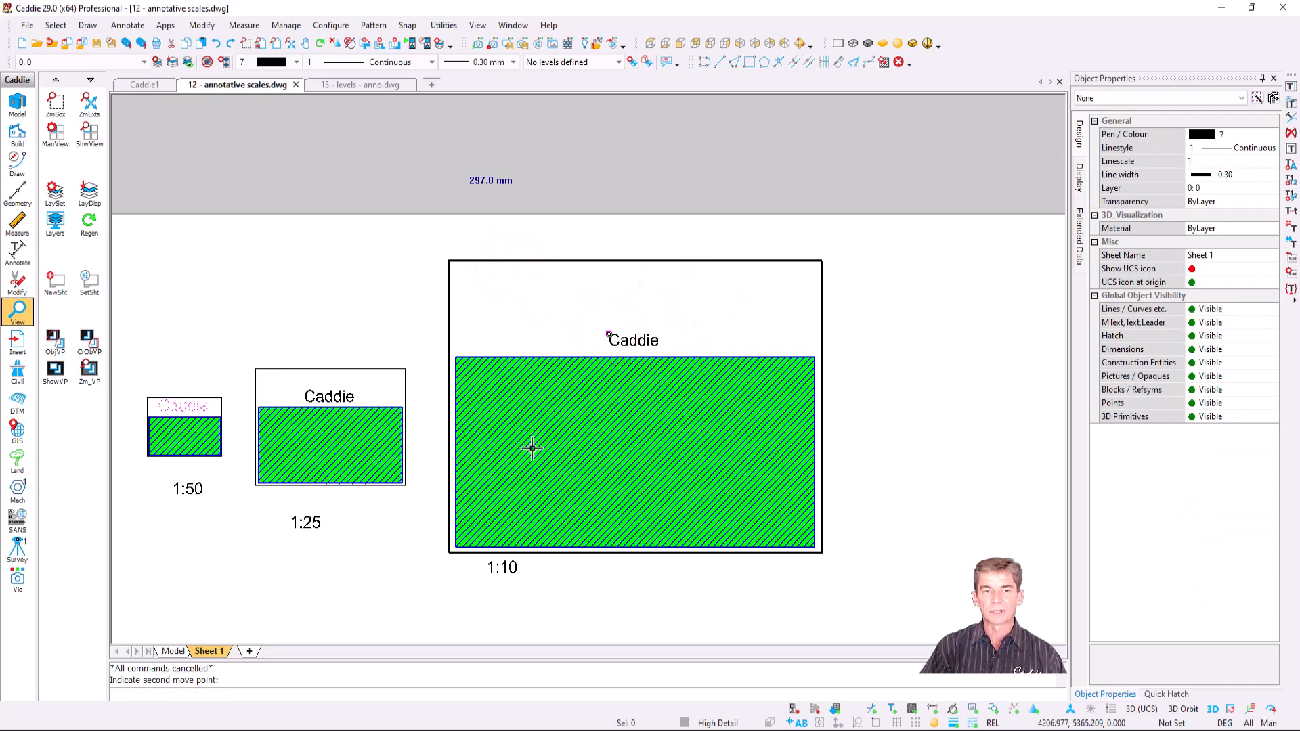
mouse_move(531, 447)
middle_mouse_down()
mouse_move(633, 412)
mouse_move(684, 369)
middle_mouse_up()
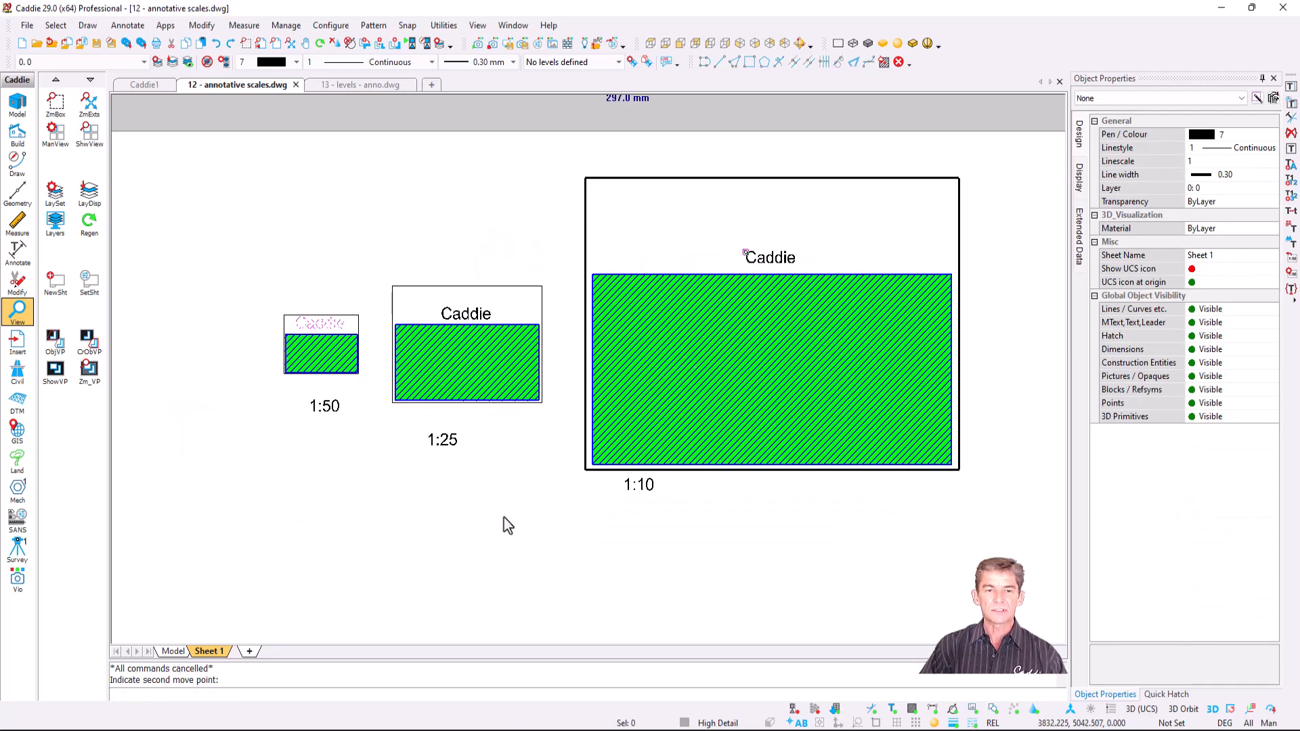
key("F5")
scroll(518, 410, "up", 1)
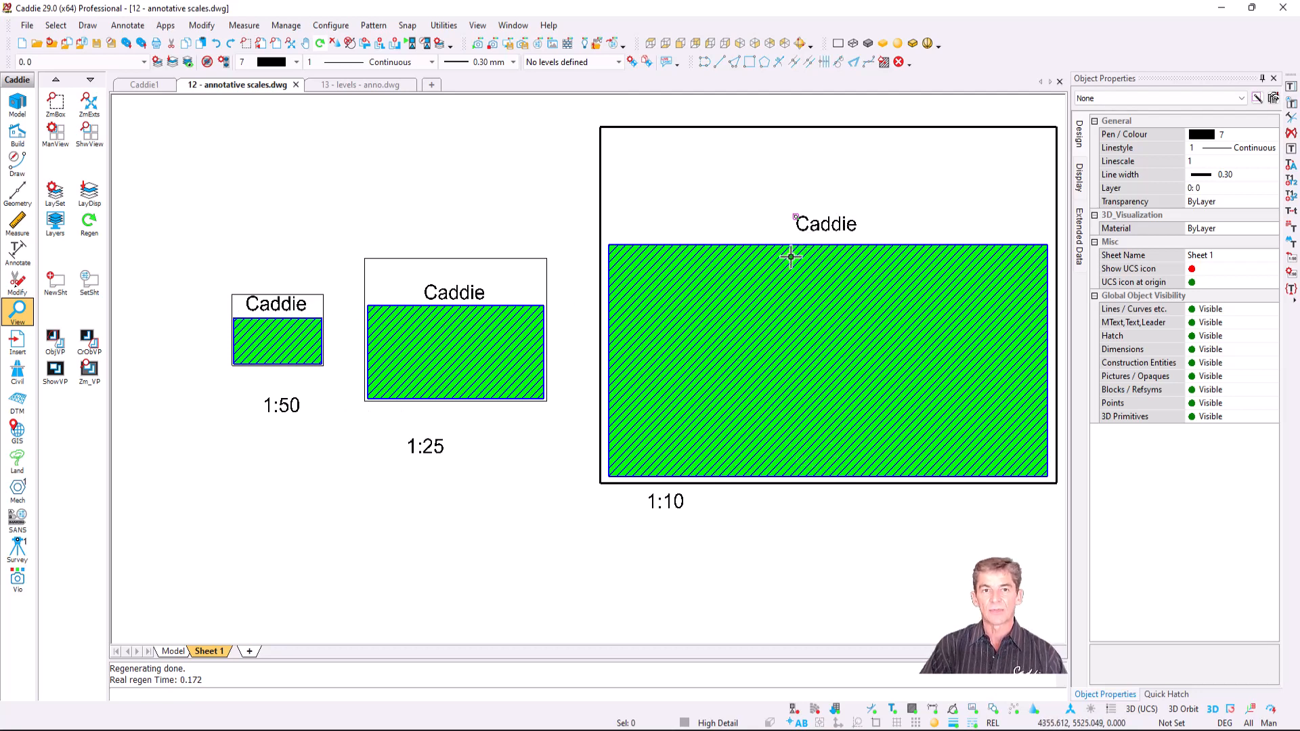
- Zoom out and pan down to the lower wall-section detail viewports
scroll(668, 283, "down", 4)
middle_click_drag(588, 564, 577, 312)
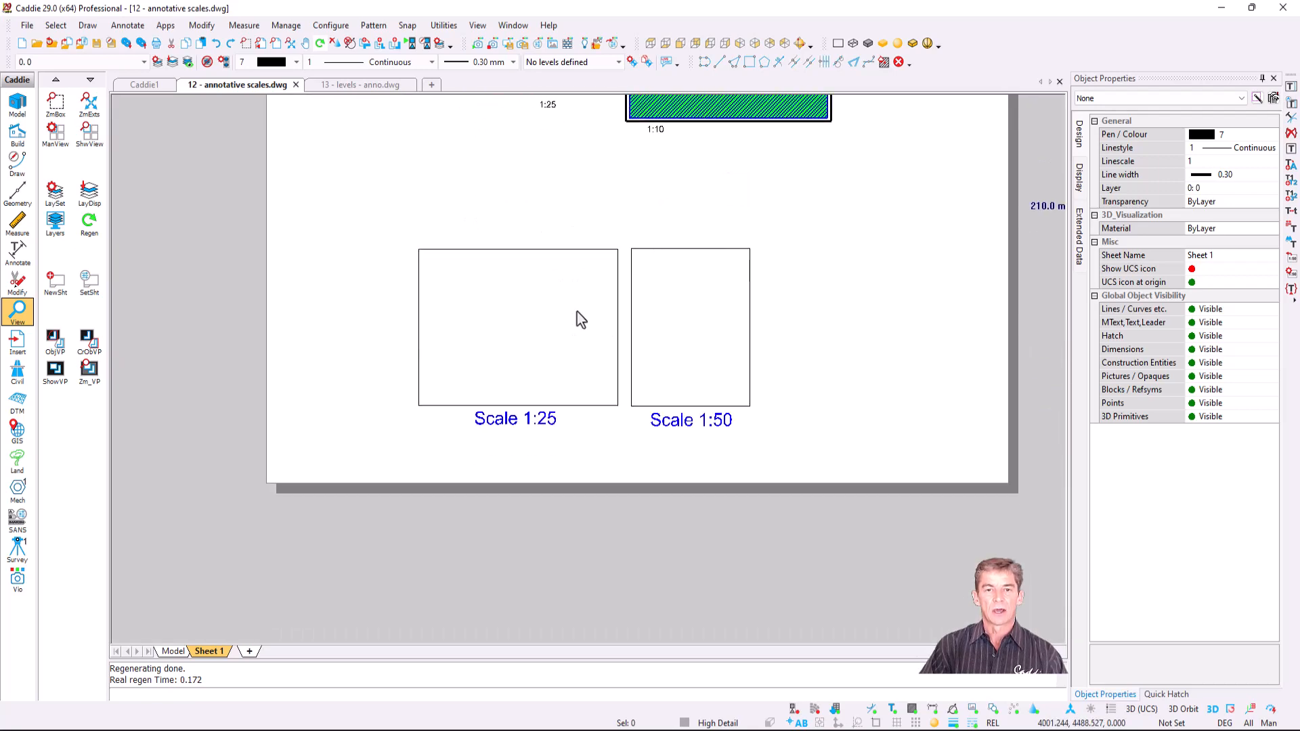
scroll(573, 311, "up", 3)
scroll(609, 345, "up", 1)
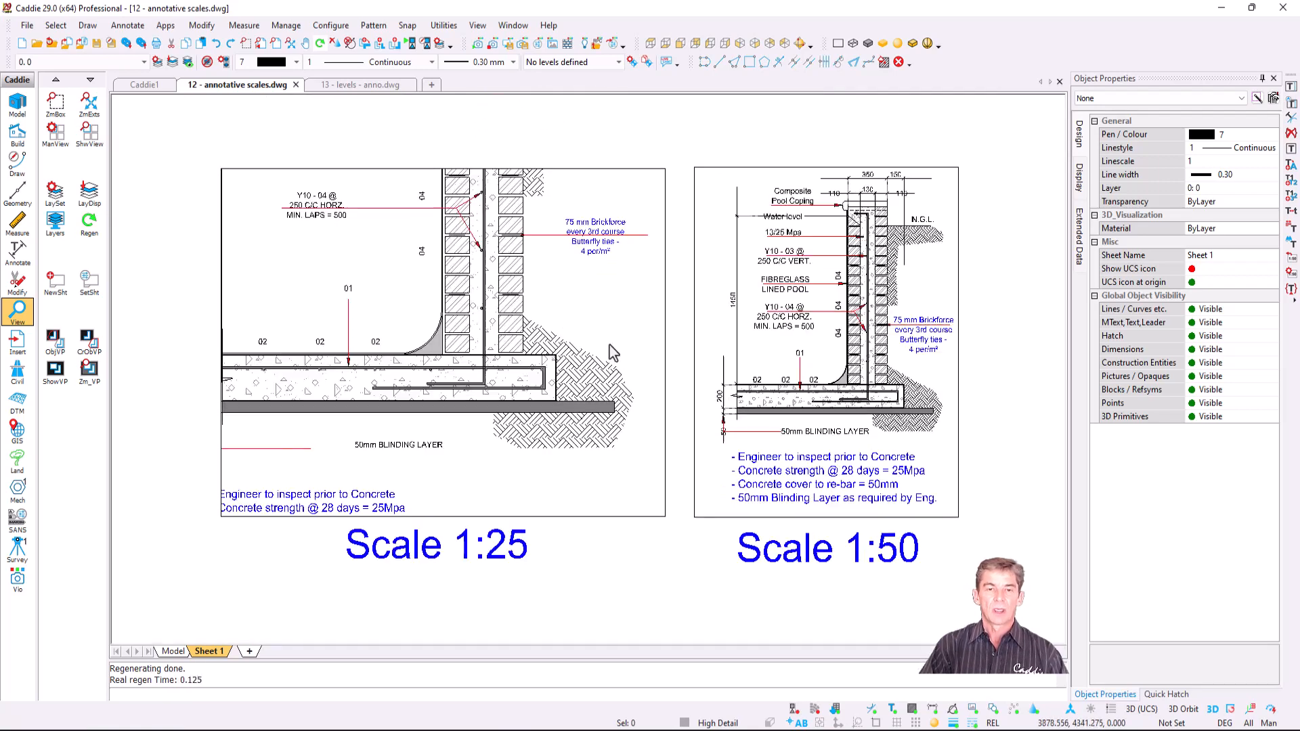
- Select the 1:25 viewport, shift its bottom edge and restore it, then clear the selection
left_click(587, 223)
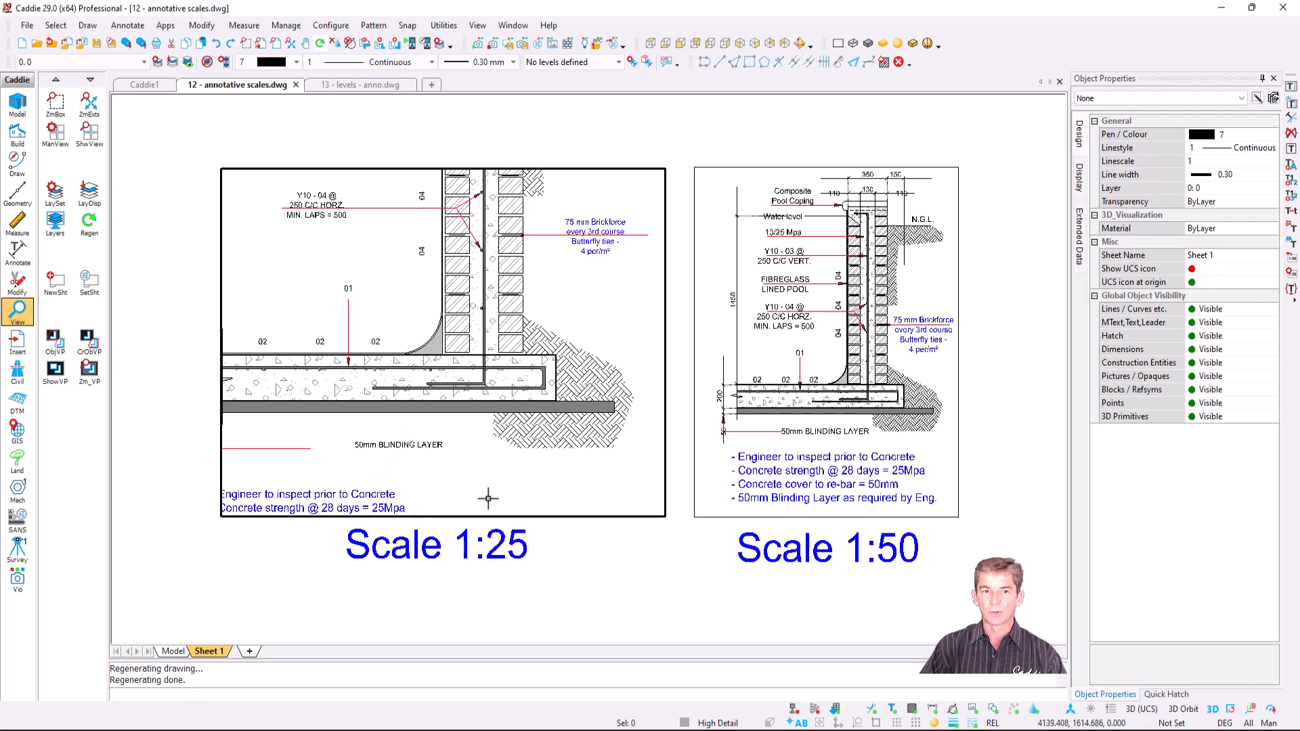
left_click(562, 518)
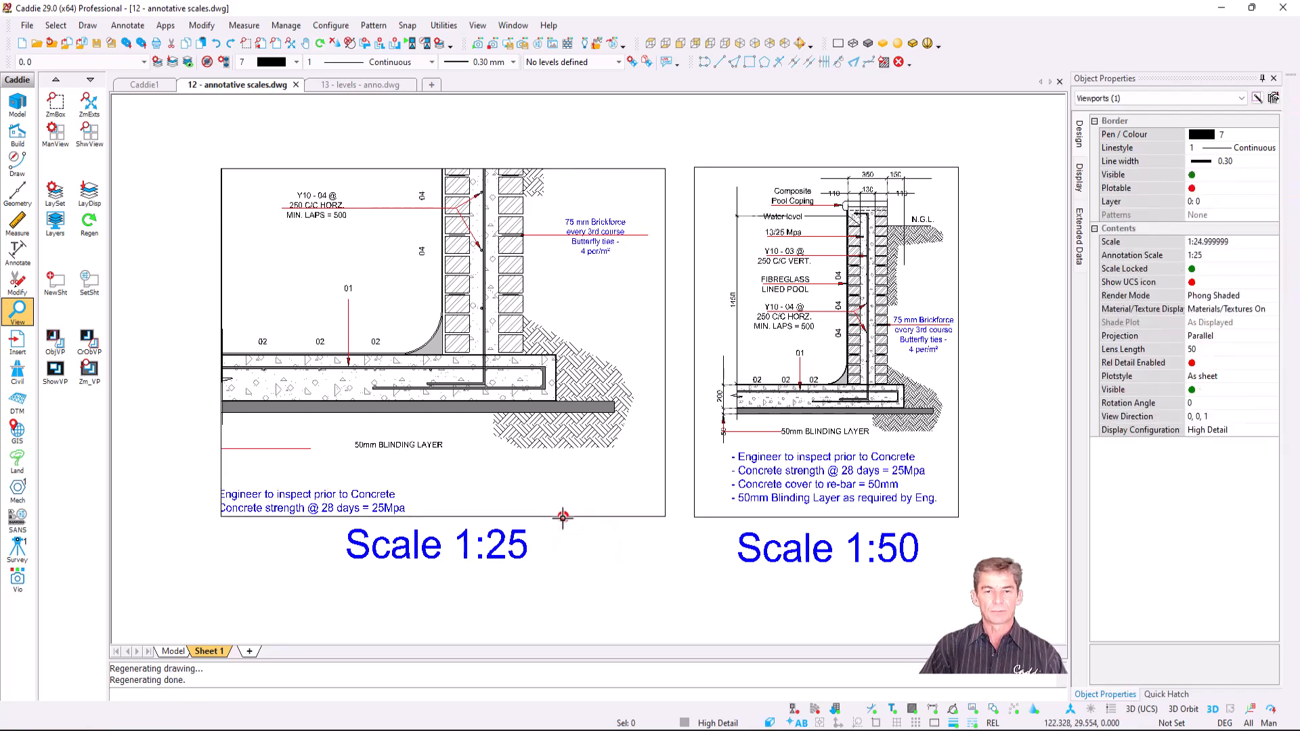
left_click(442, 517)
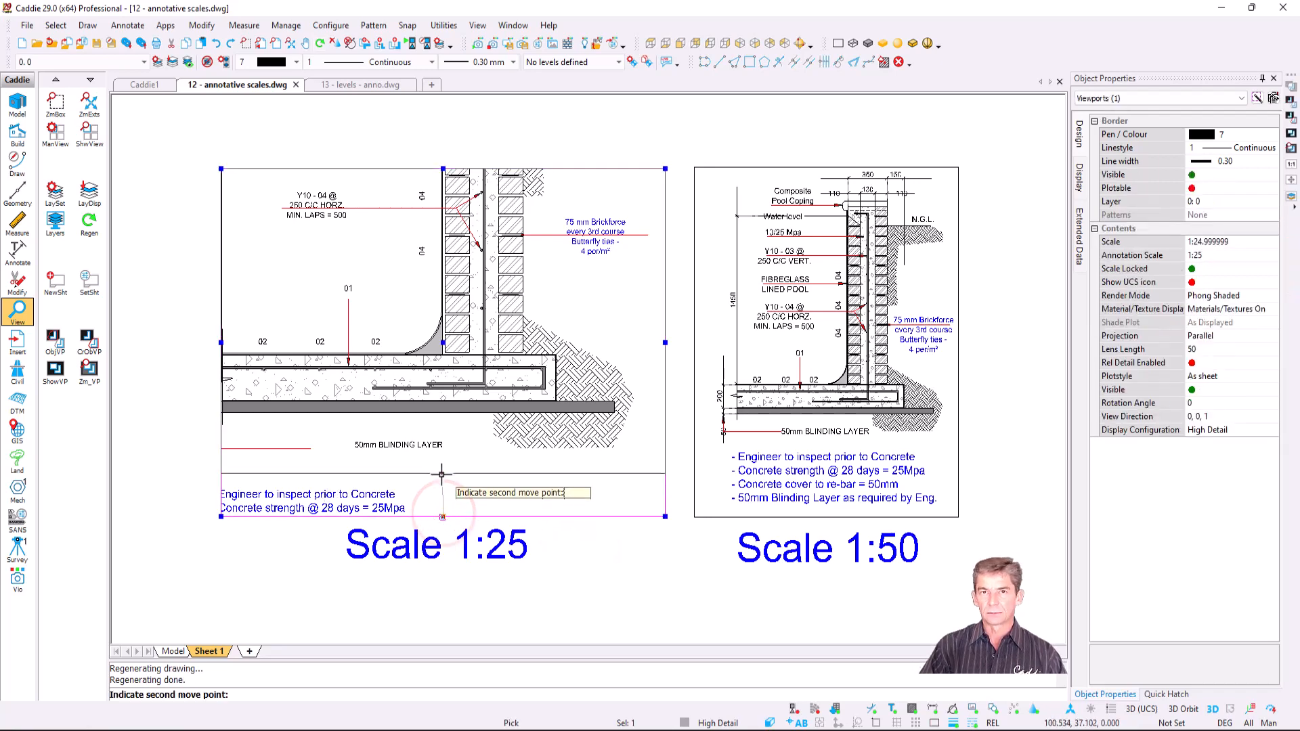
left_click(442, 517)
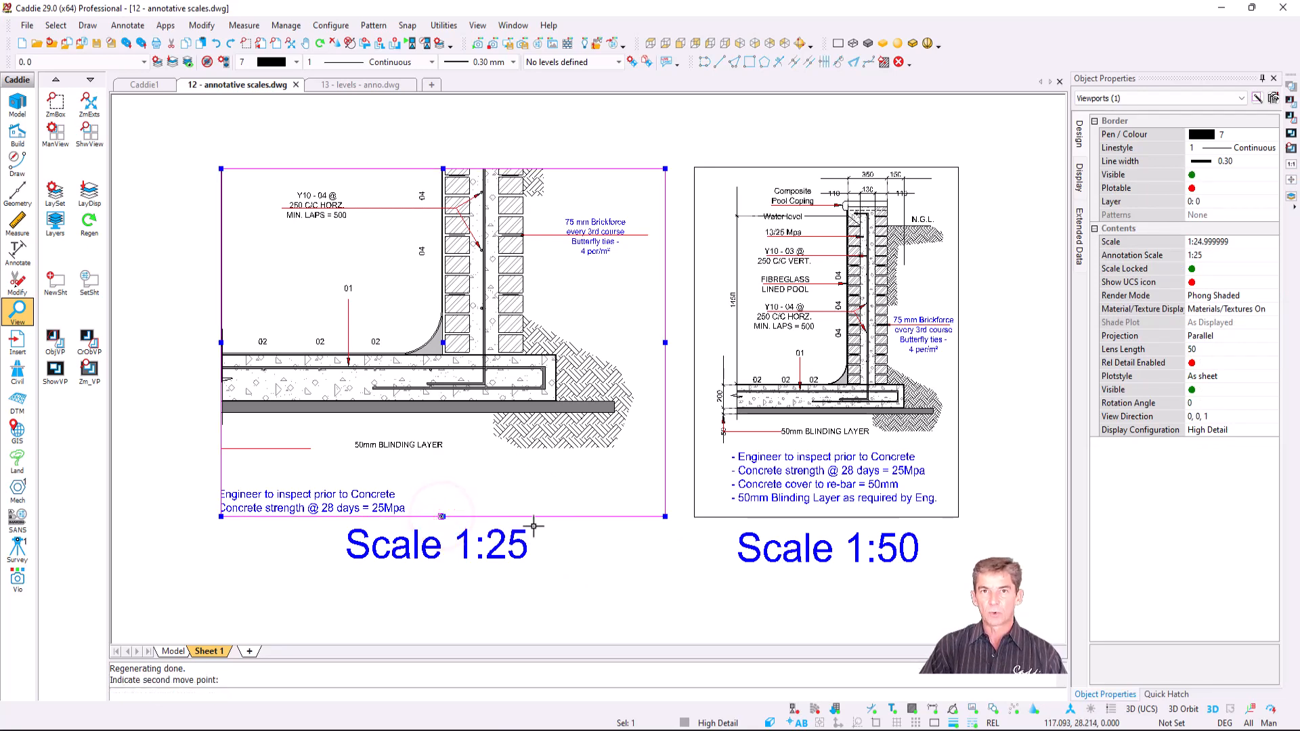
key("Escape")
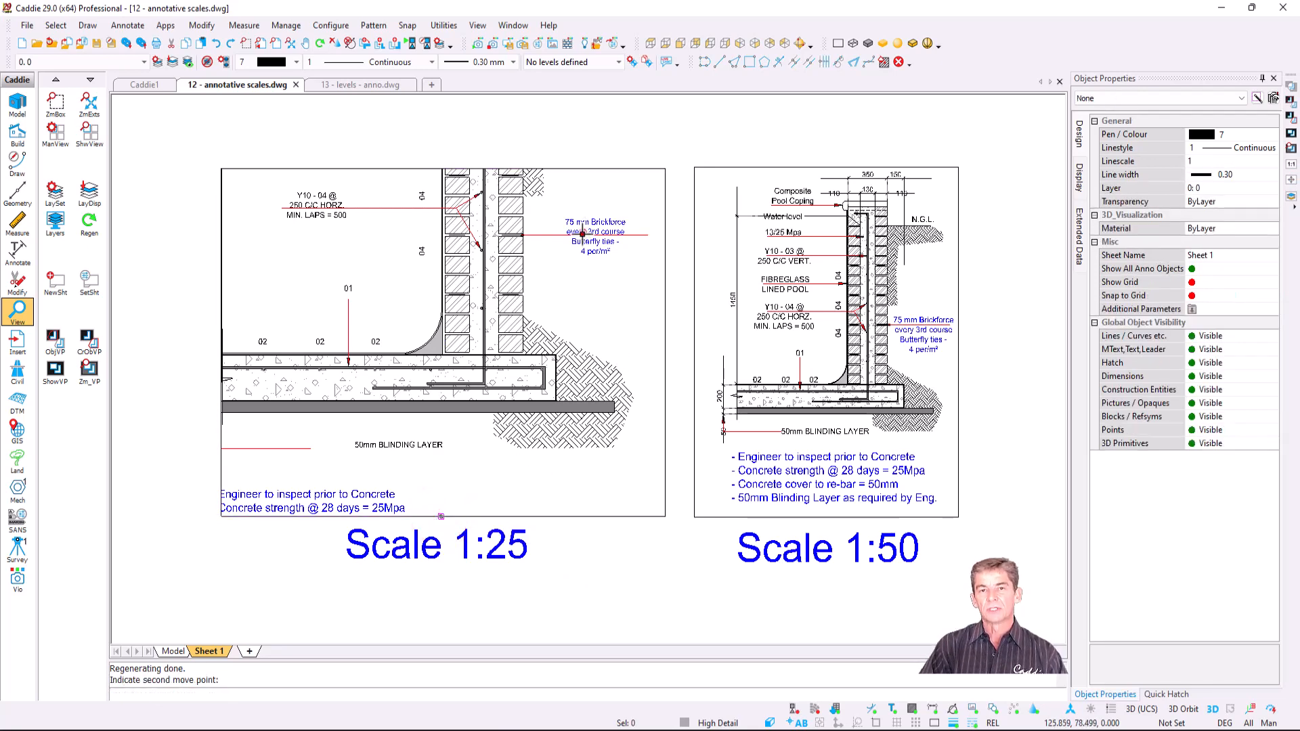
left_click(583, 234)
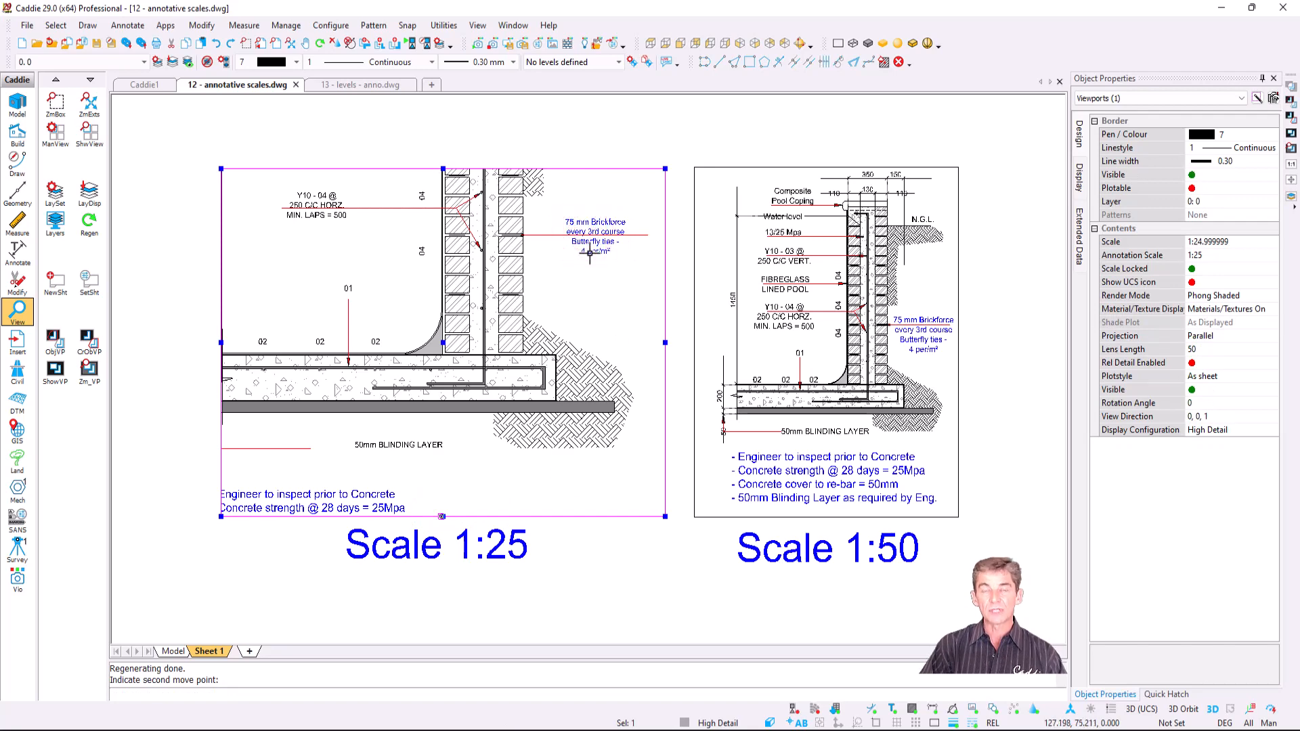
key("Escape")
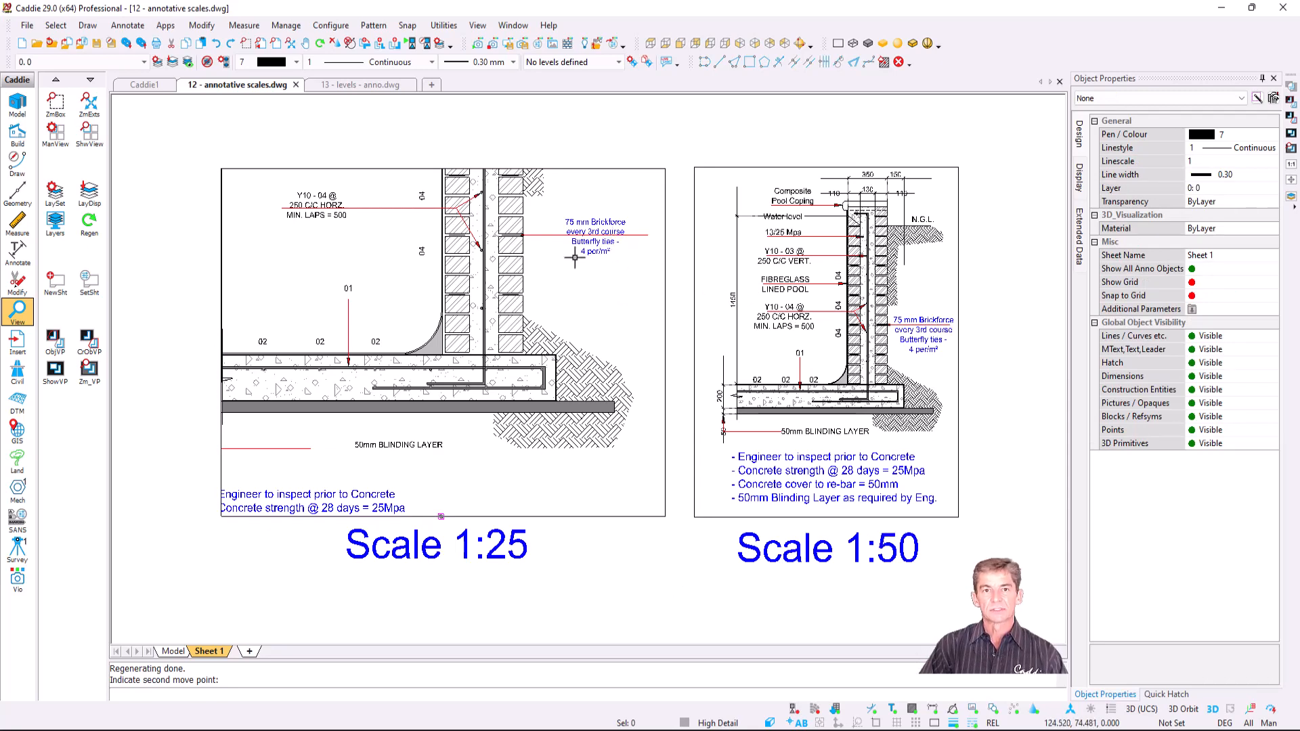
- Inside the 1:25 viewport, remove the 1:25 annotation scale from the 75 mm Brickforce note and leader
double_click(557, 277)
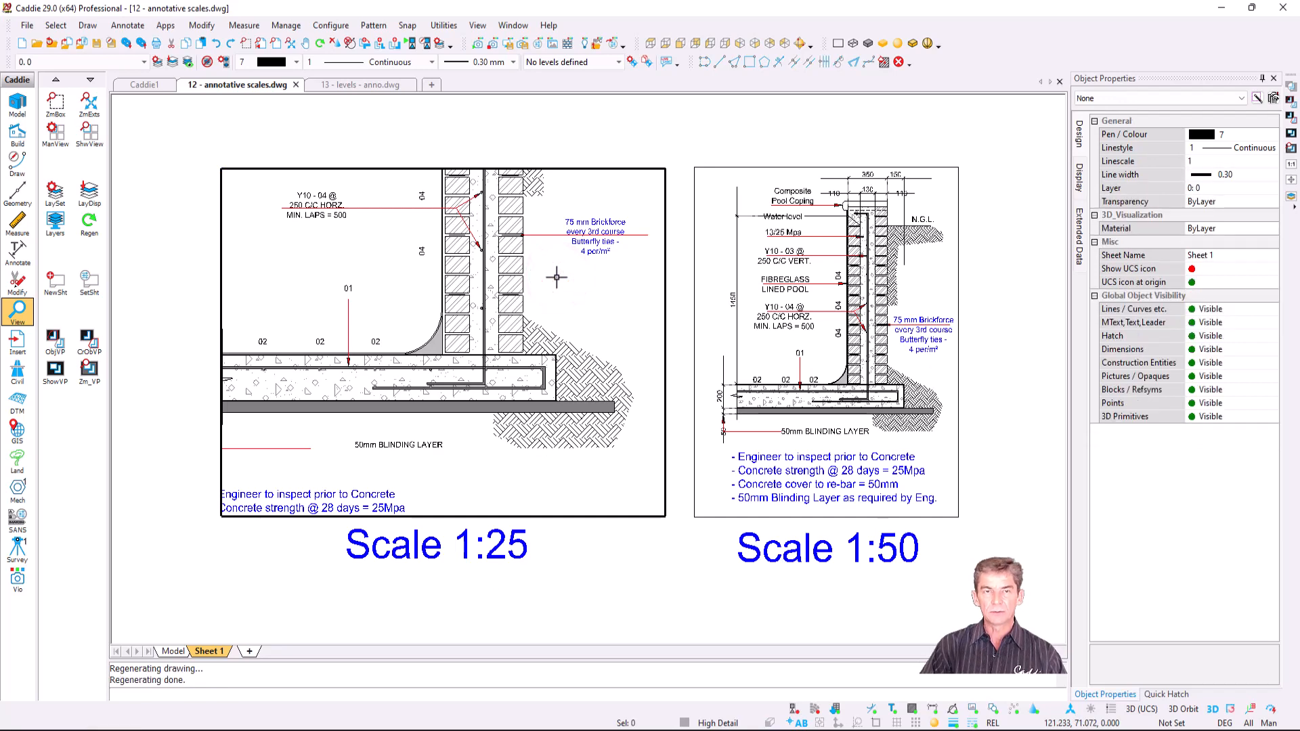
left_click(596, 227)
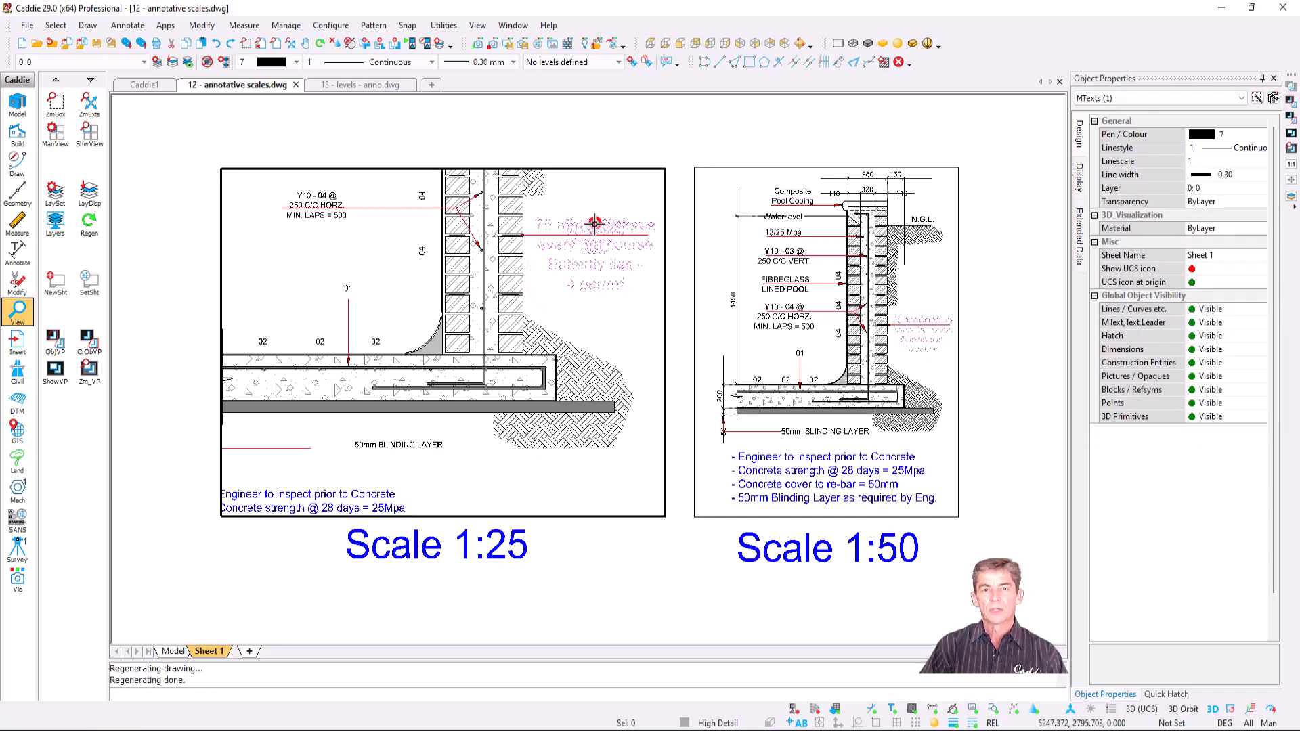
left_click(553, 235)
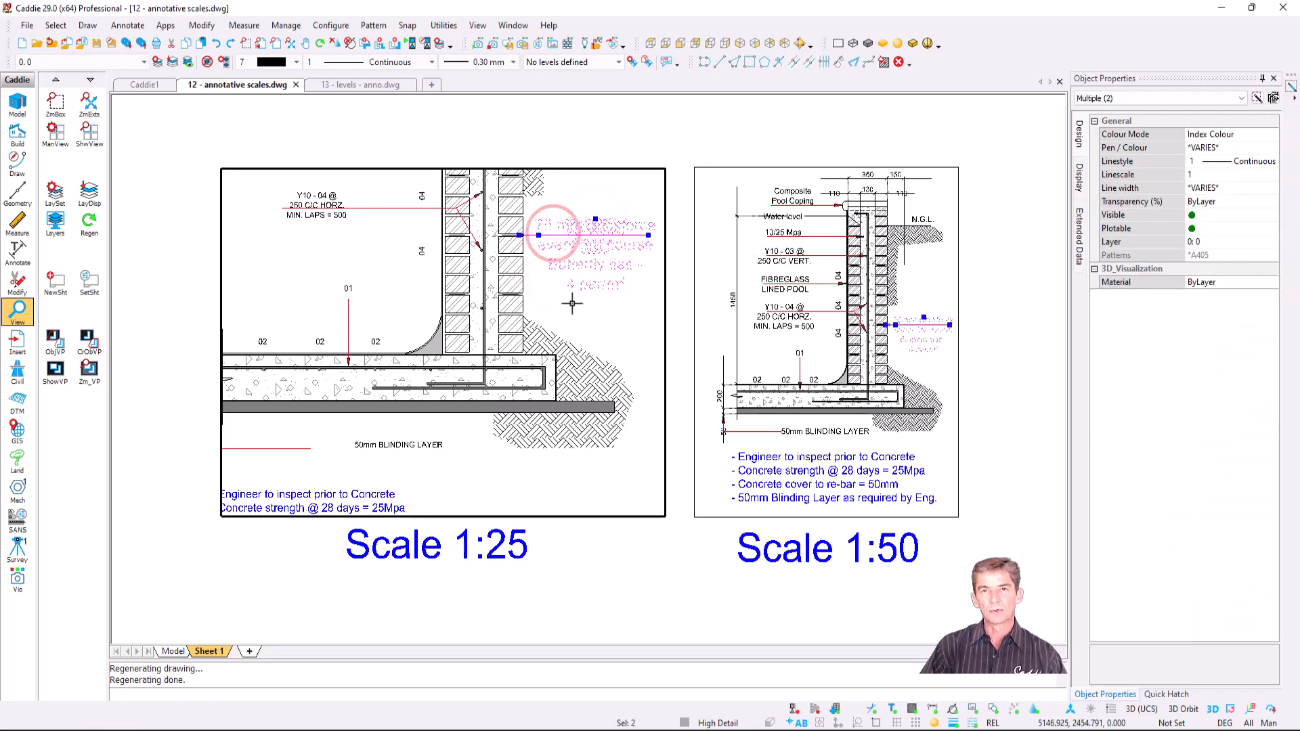
right_click(556, 256)
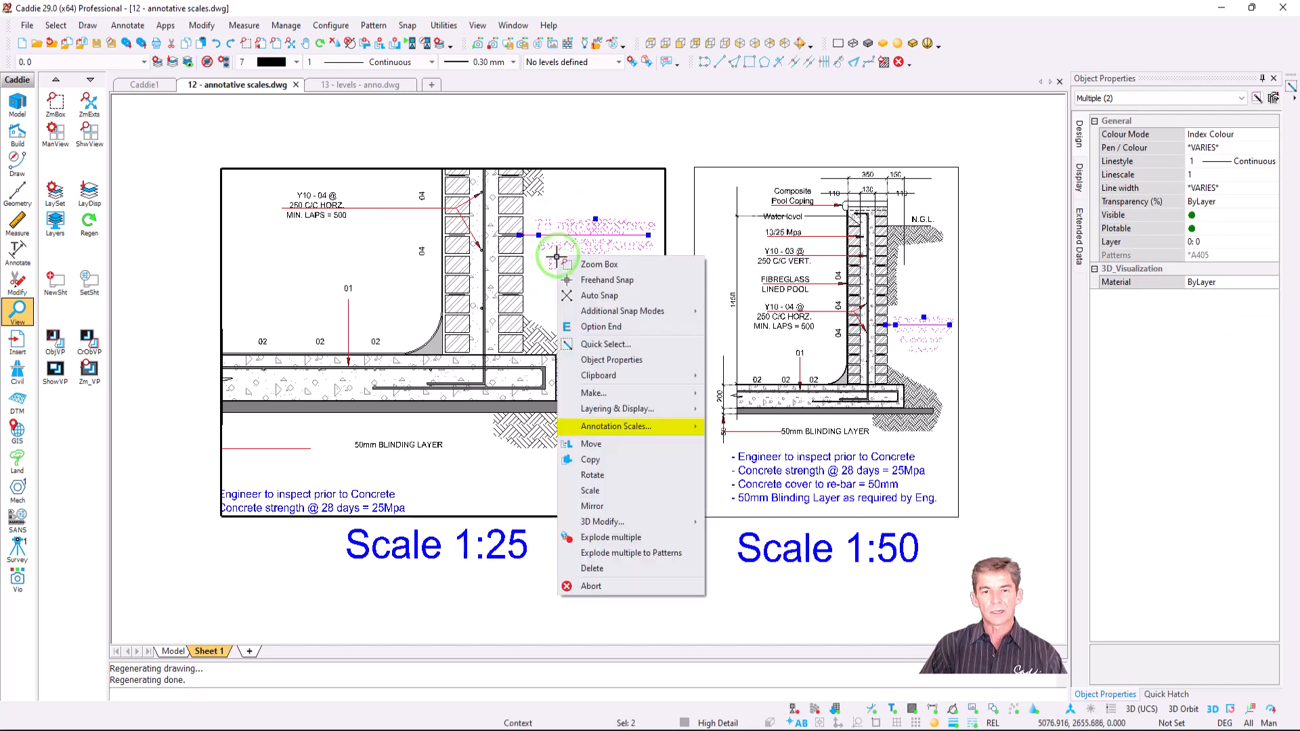
mouse_move(665, 429)
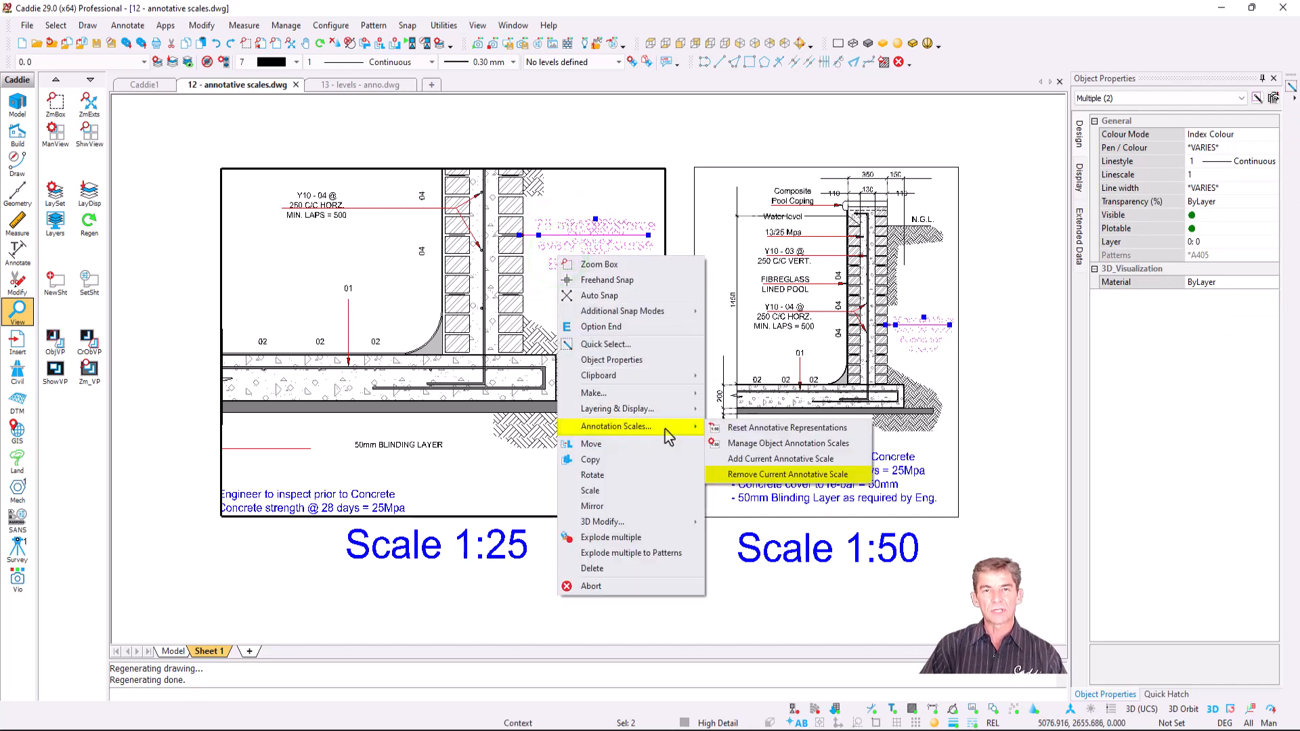
left_click(855, 477)
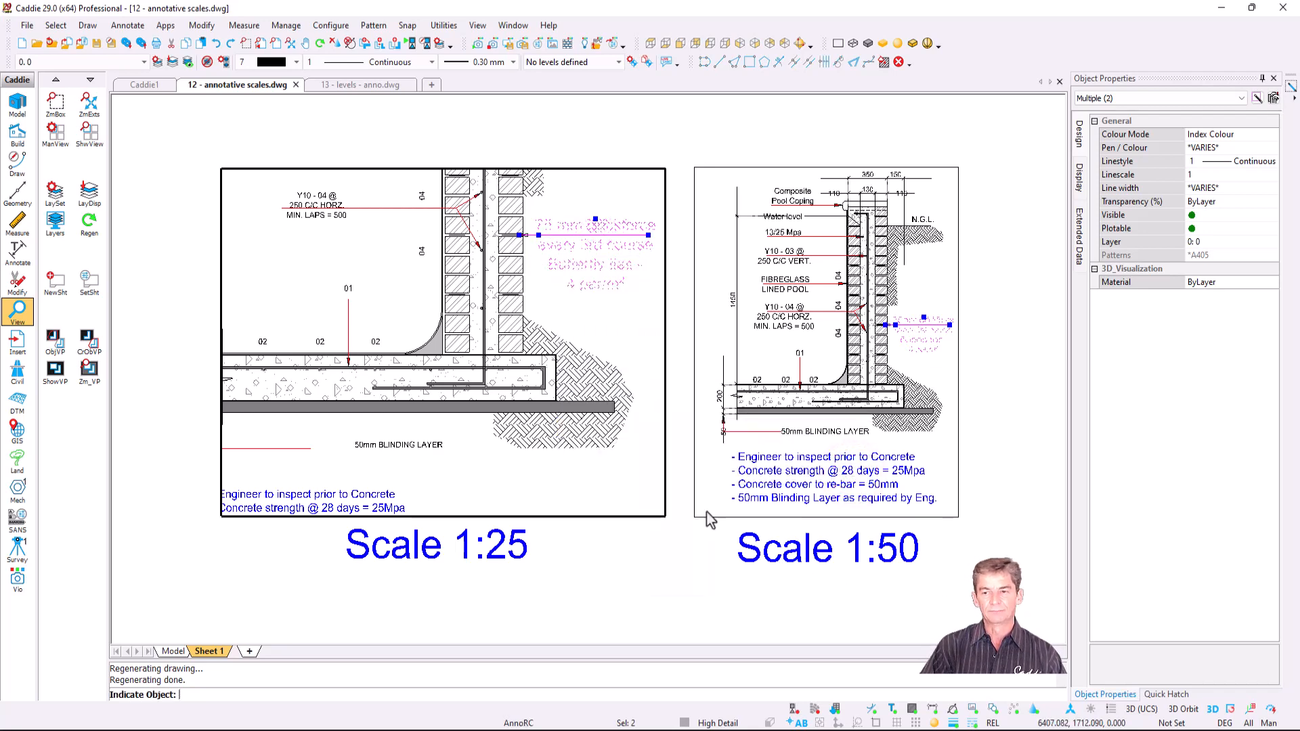
right_click(576, 426)
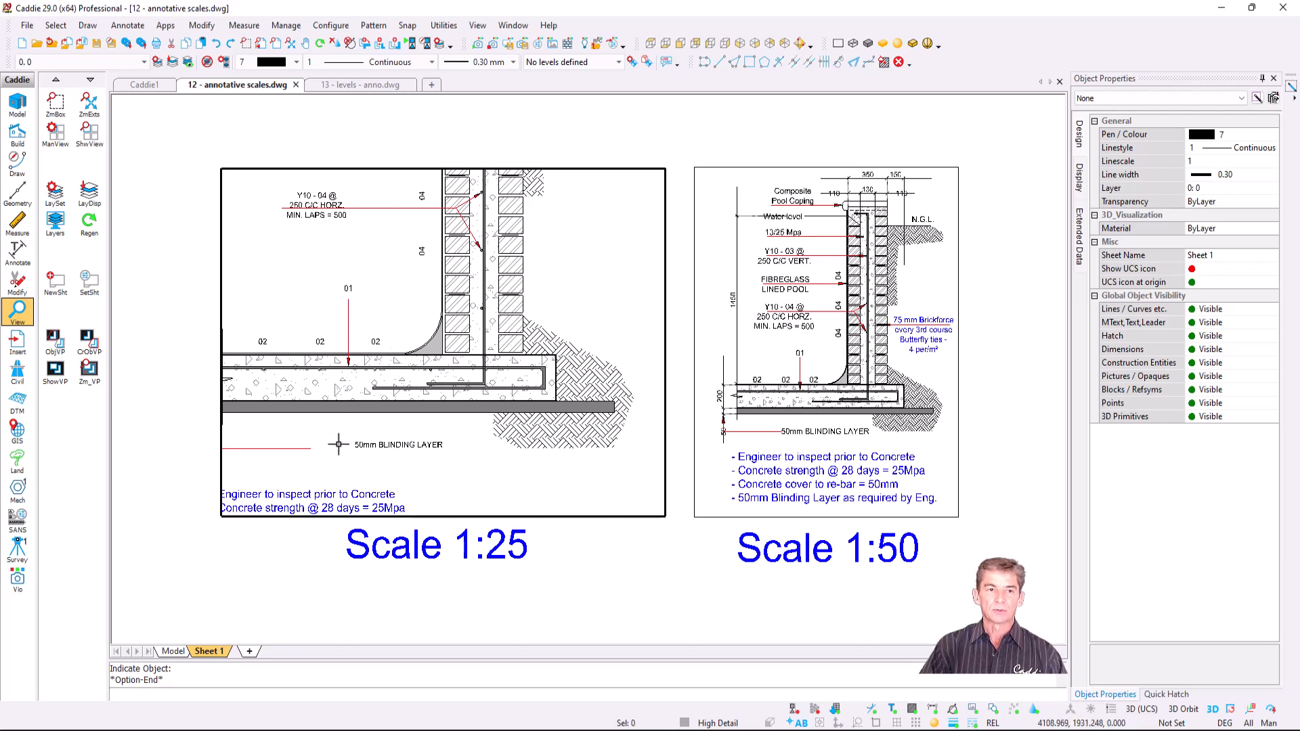
- Remove the 1:25 annotation scale from the 'Engineer to inspect' note, then return to the sheet
left_click(329, 498)
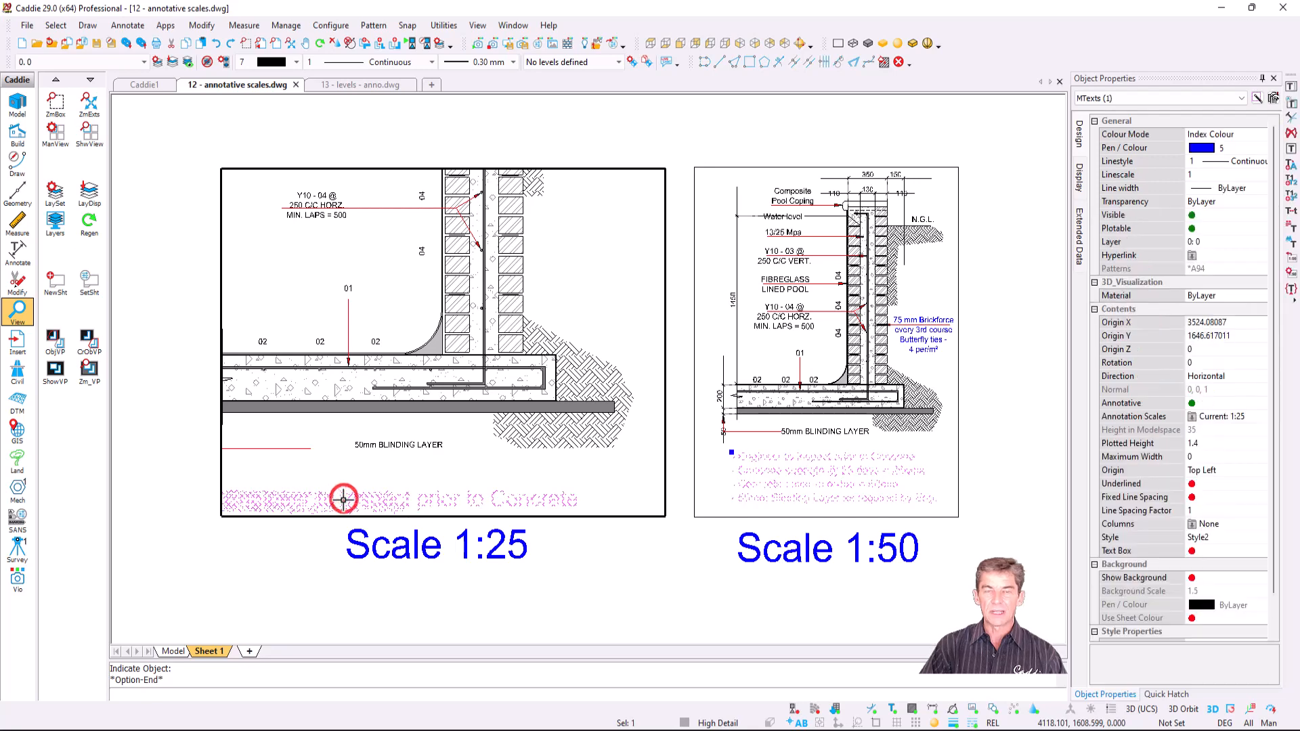
right_click(343, 500)
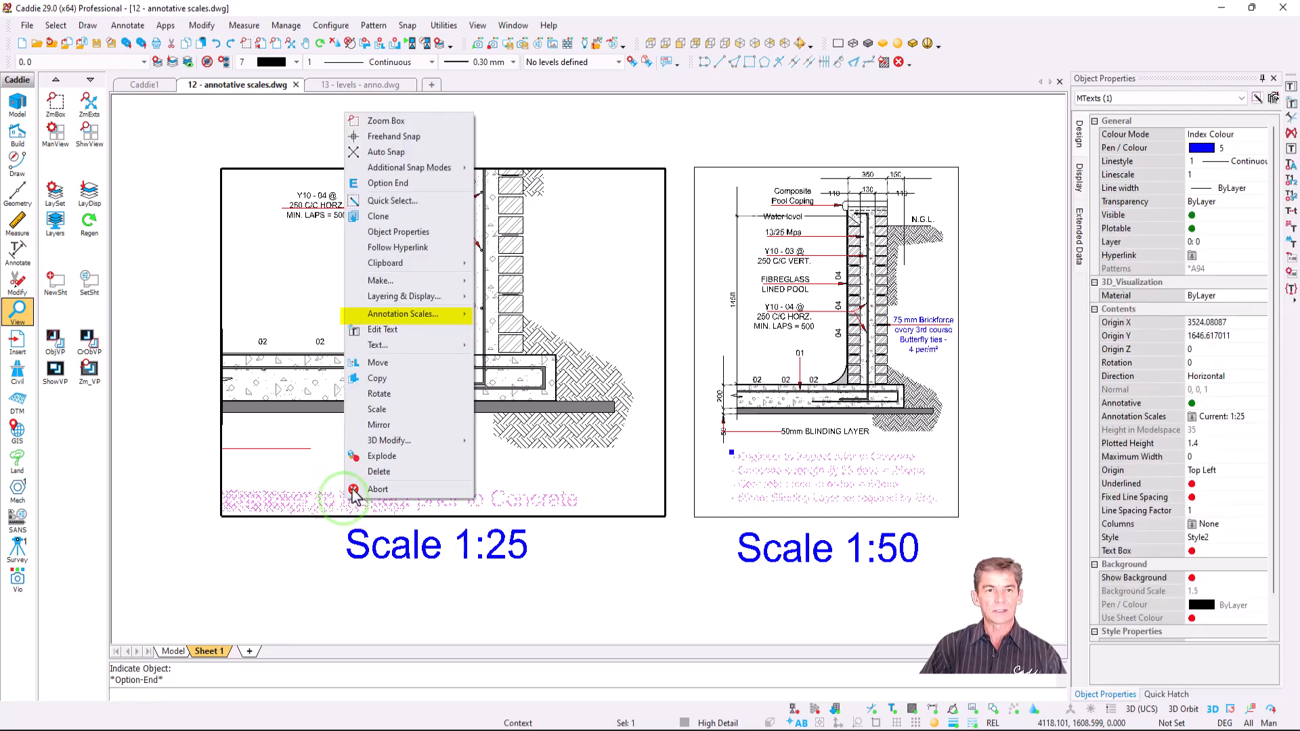
mouse_move(444, 316)
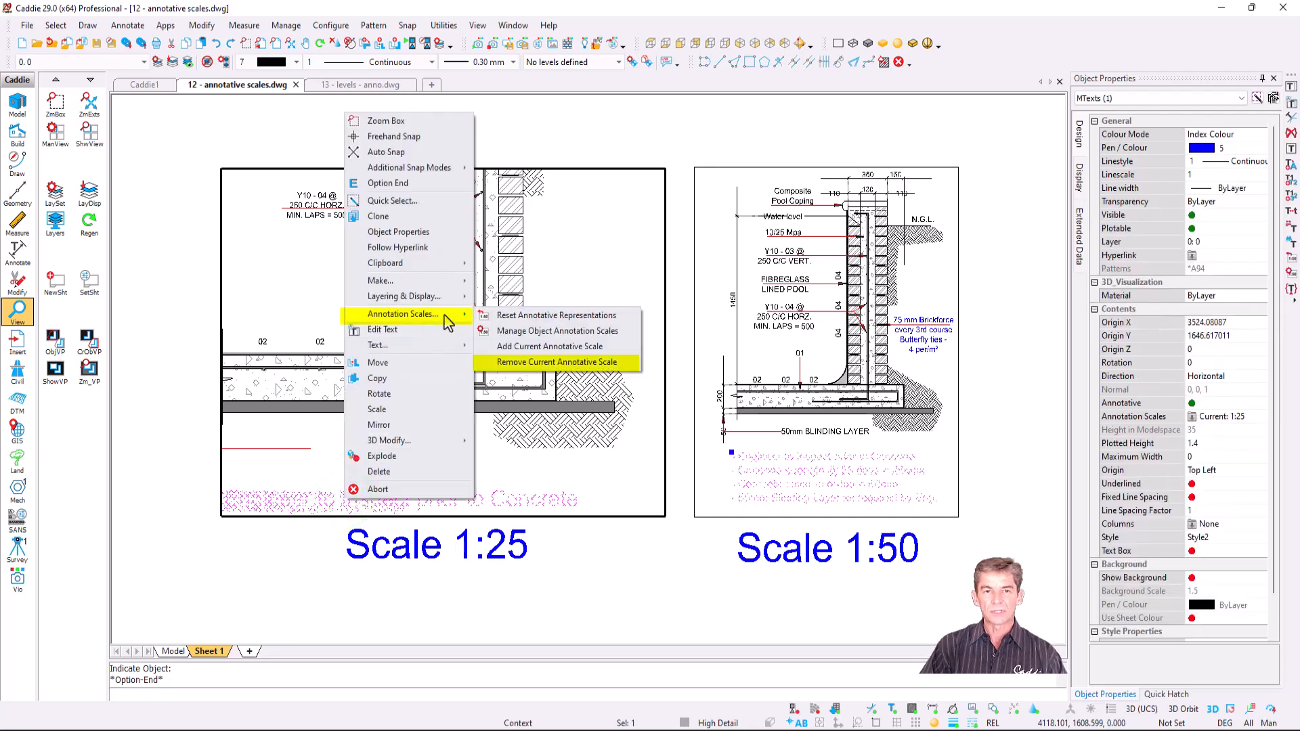
left_click(608, 366)
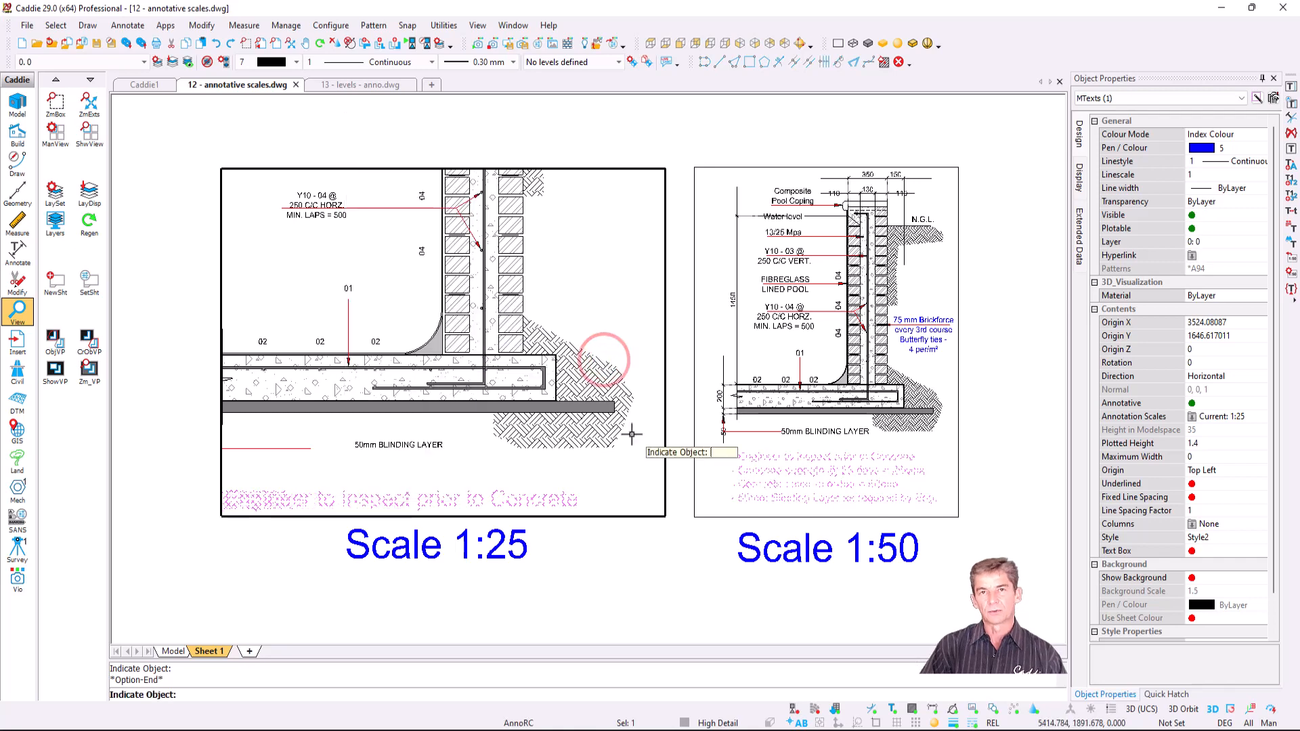
right_click(613, 522)
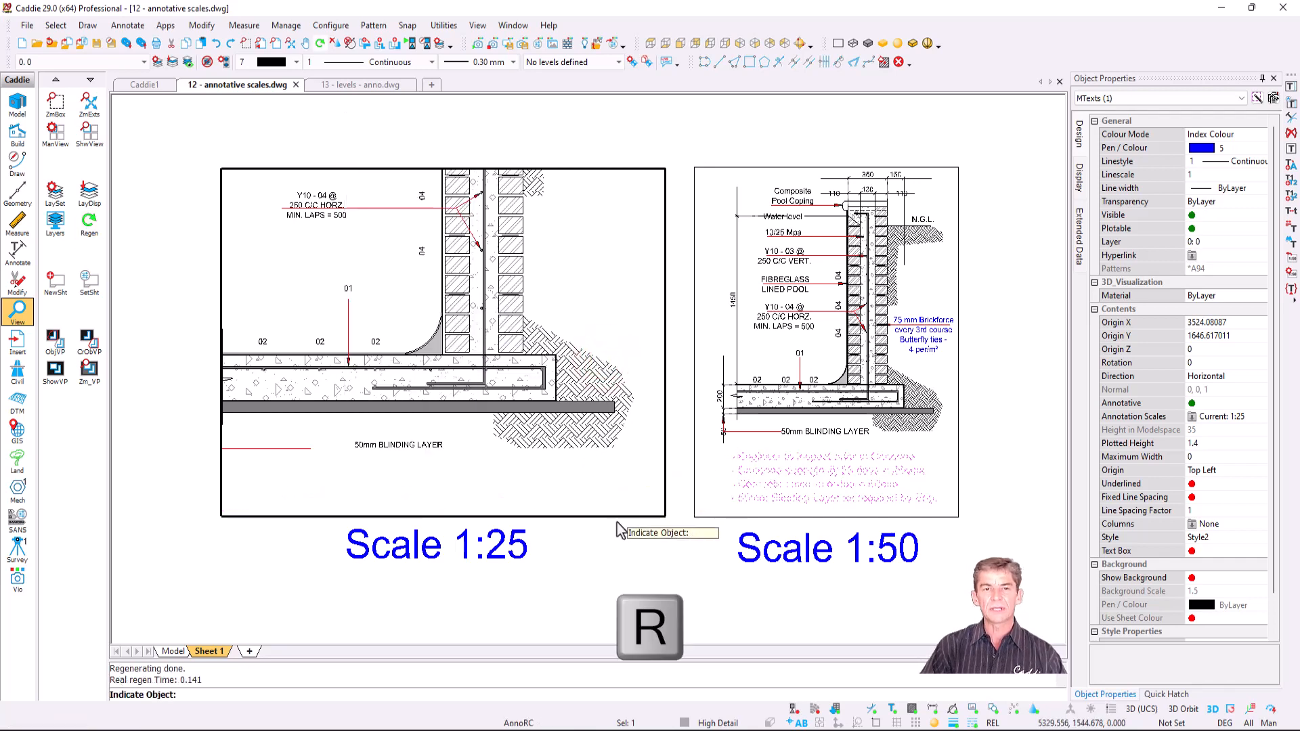
left_click(611, 141)
key("Escape")
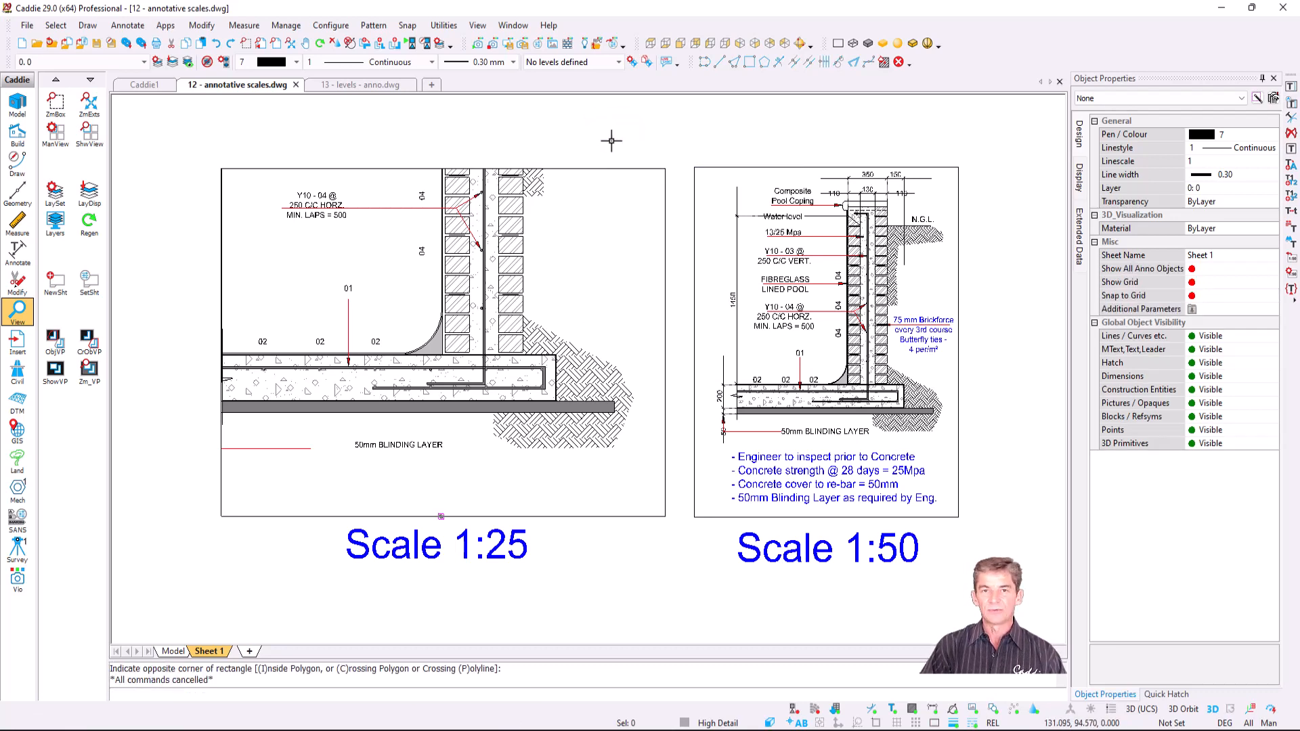
- In the 1:25 viewport, show all-scale annotations and add the 1:25 scale to the Brickforce note and leader
double_click(584, 241)
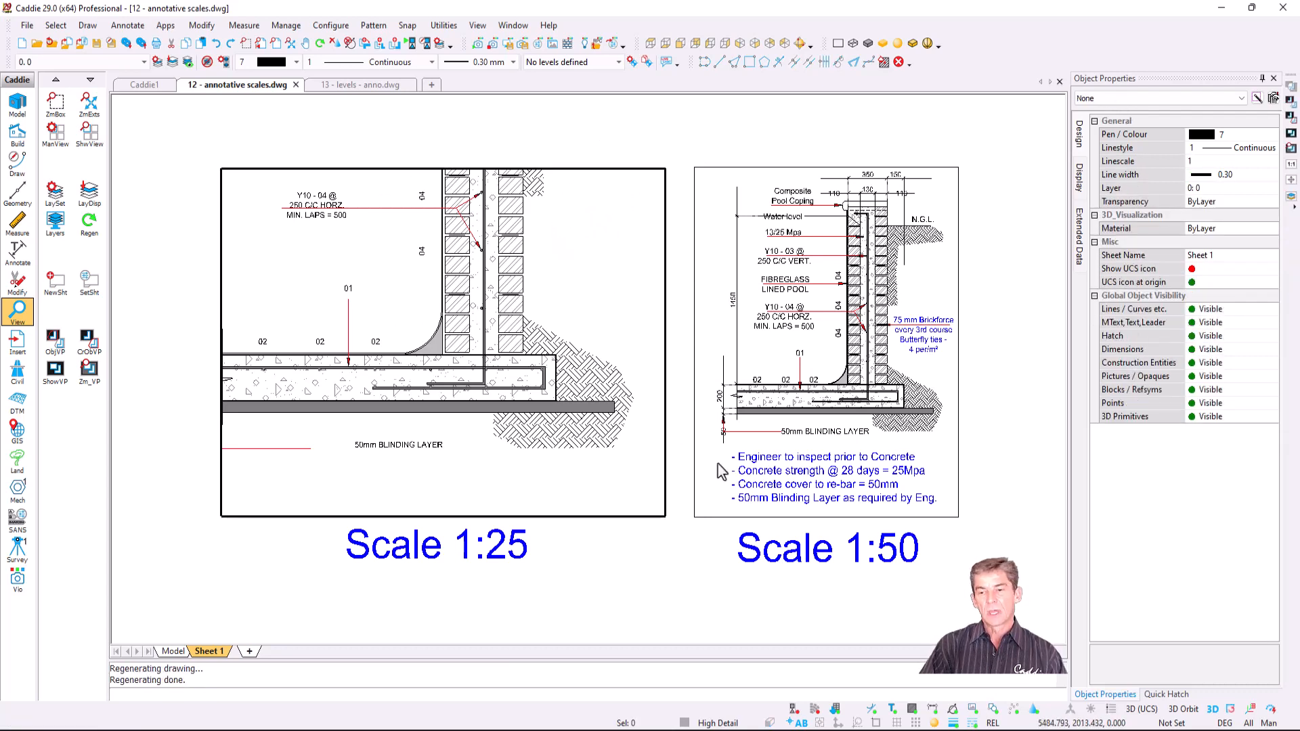
left_click(1071, 709)
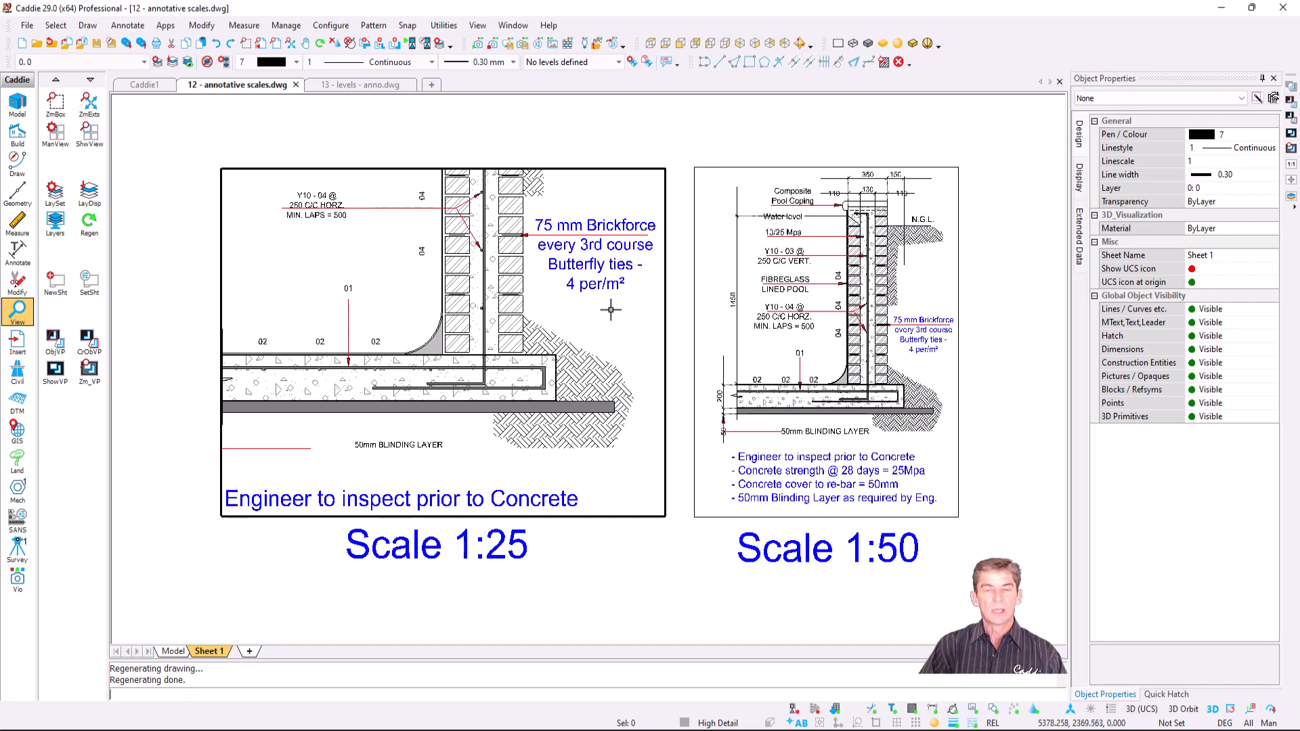
left_click(597, 244)
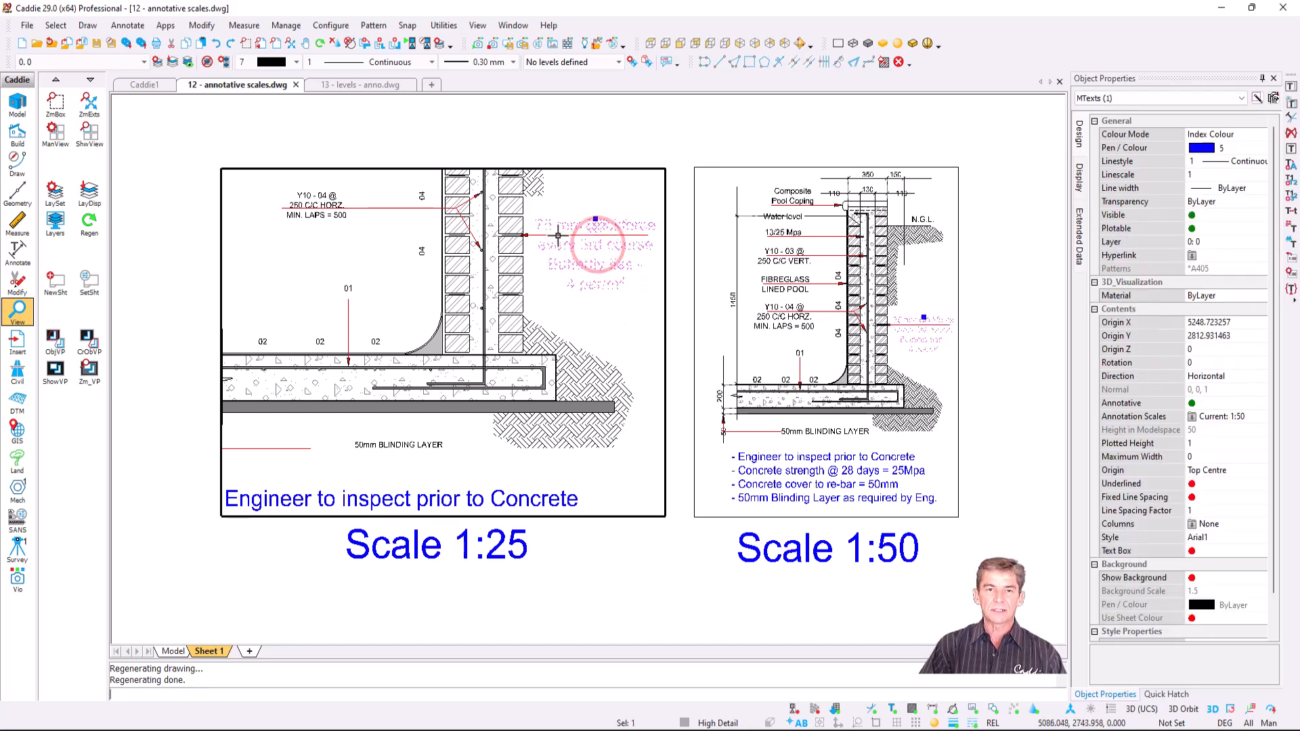
left_click(557, 235)
right_click(559, 236)
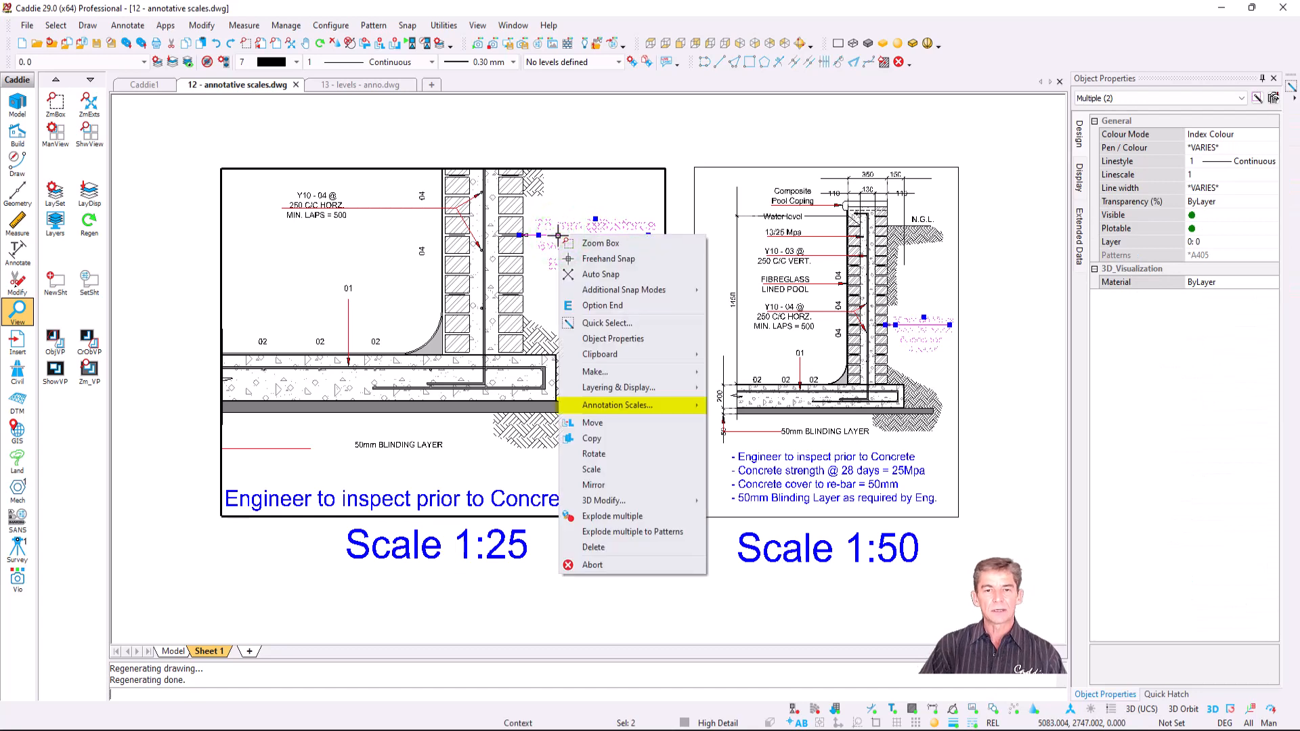
mouse_move(623, 406)
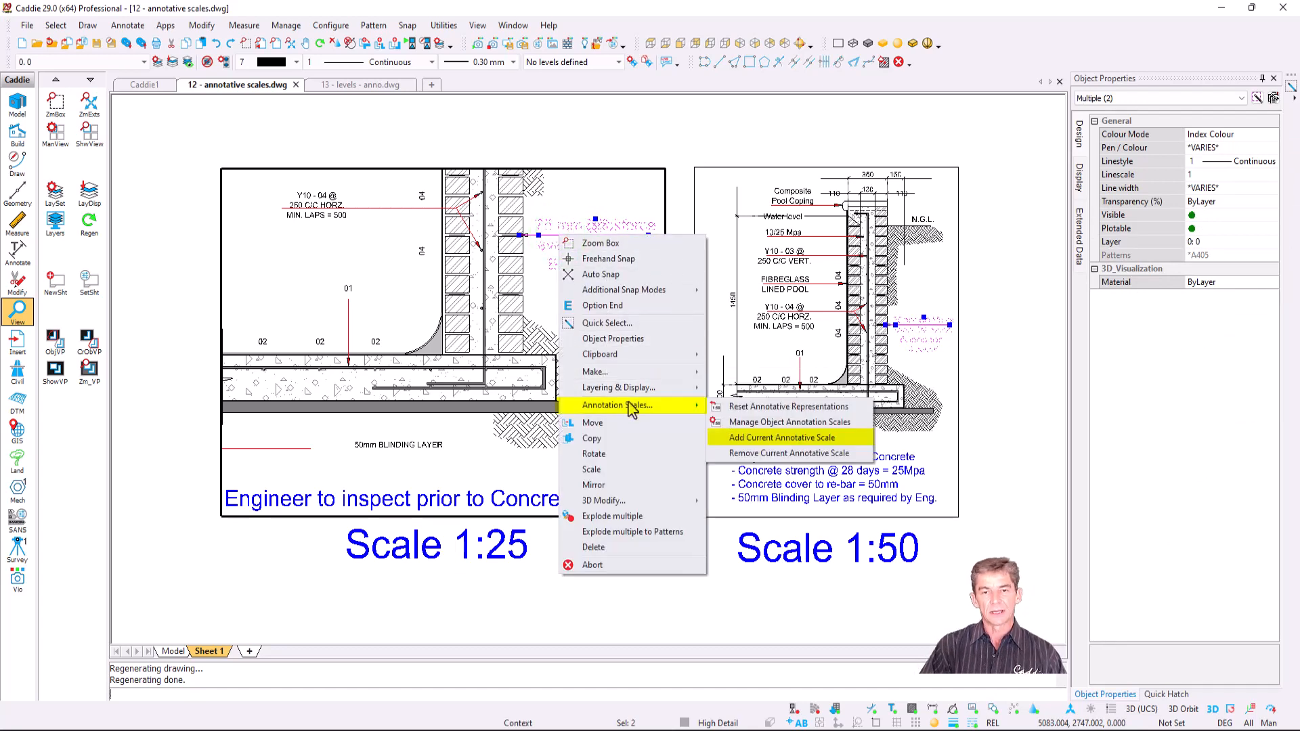
left_click(849, 439)
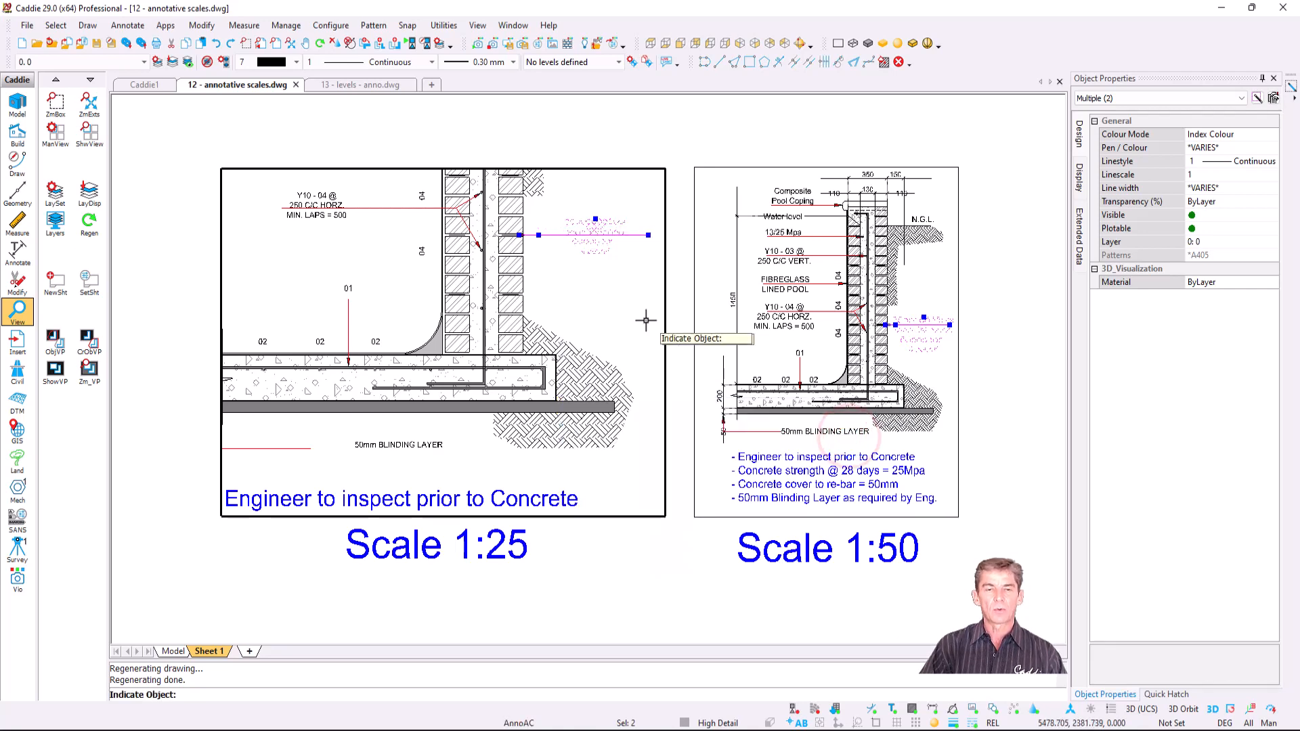
key("Escape")
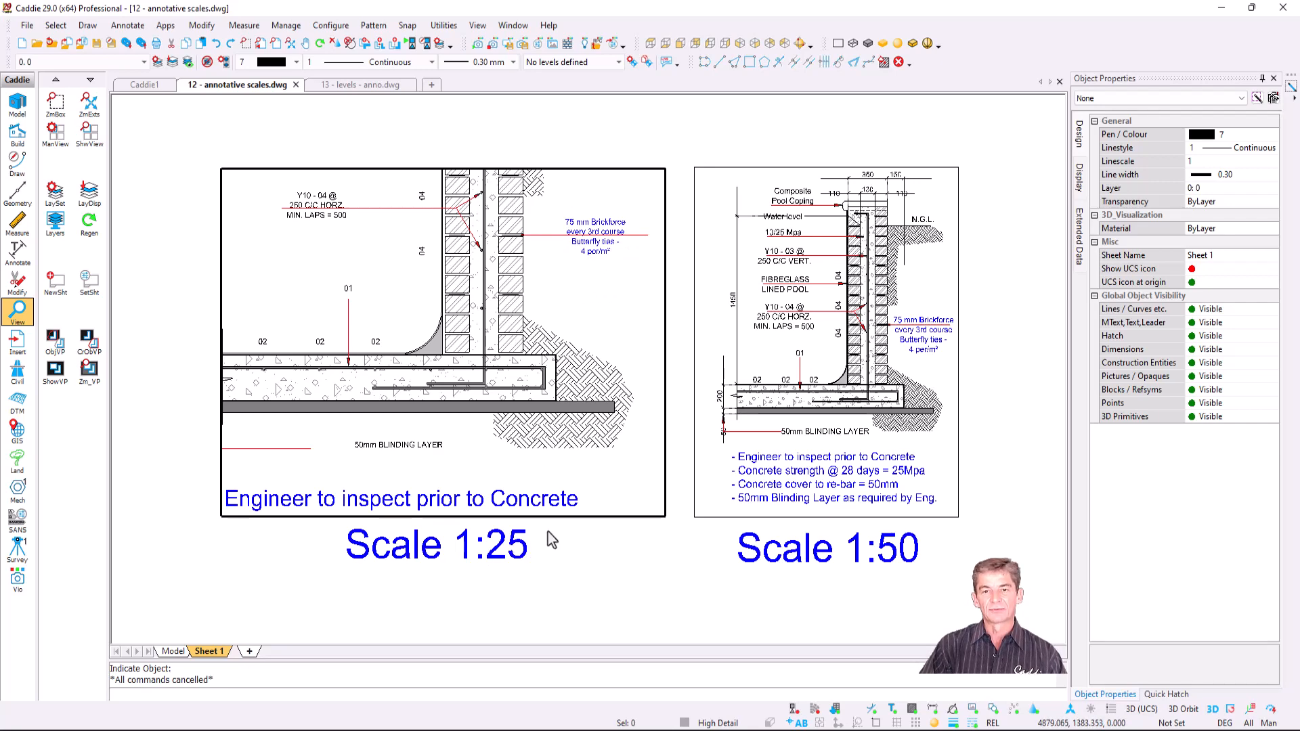
- Remove the current scale from the 'Engineer to inspect' note and regenerate the drawing
left_click(517, 498)
right_click(518, 497)
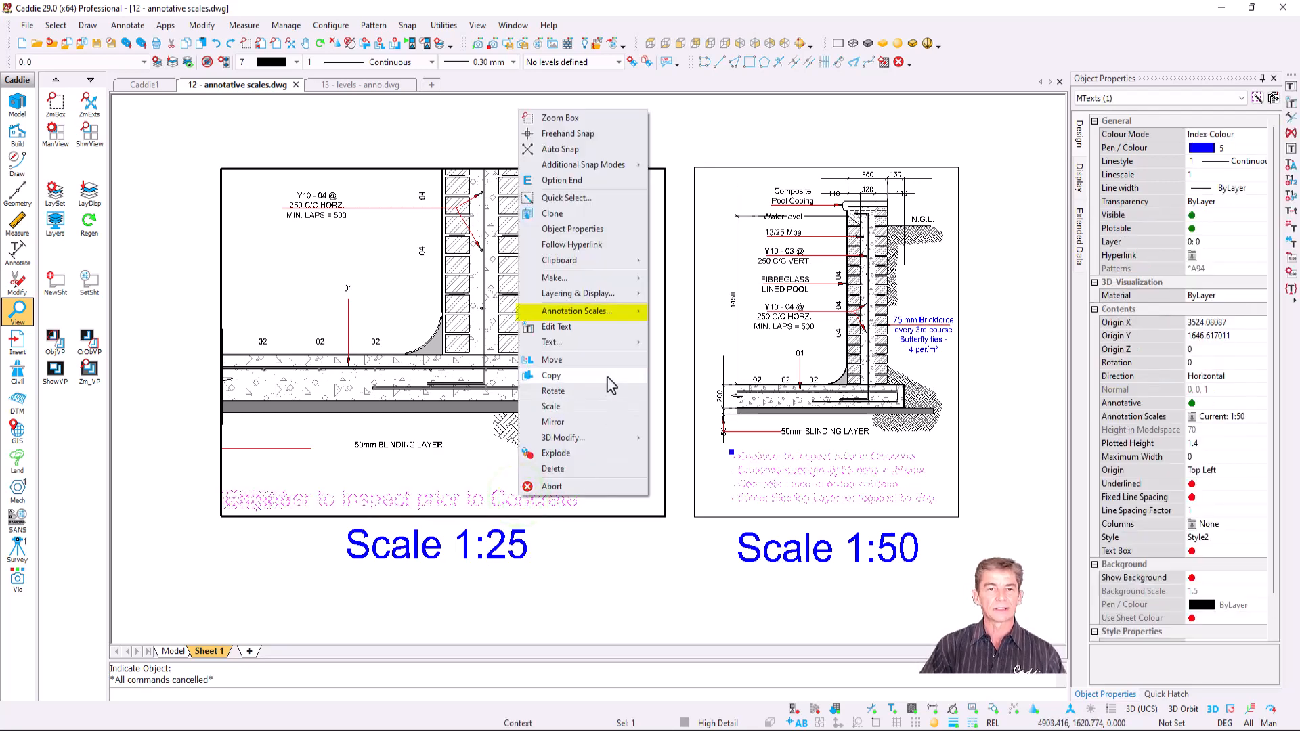
mouse_move(612, 316)
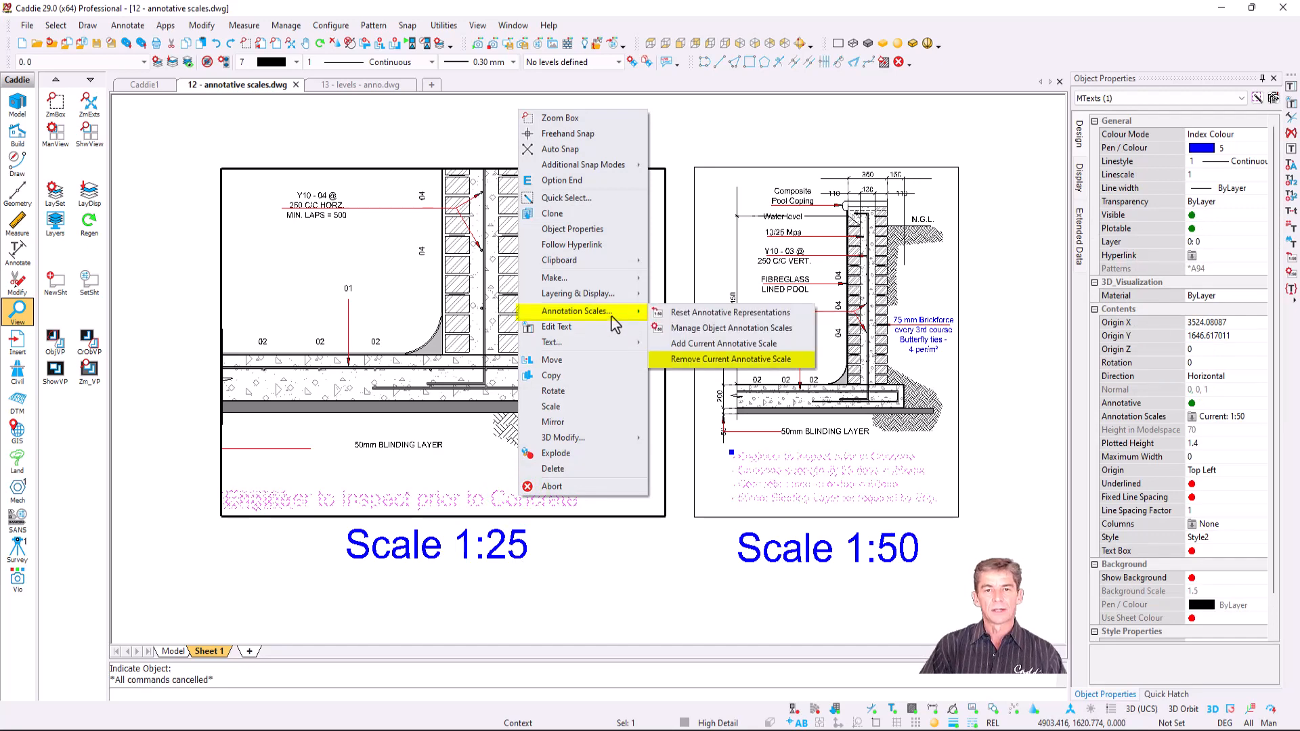
left_click(771, 360)
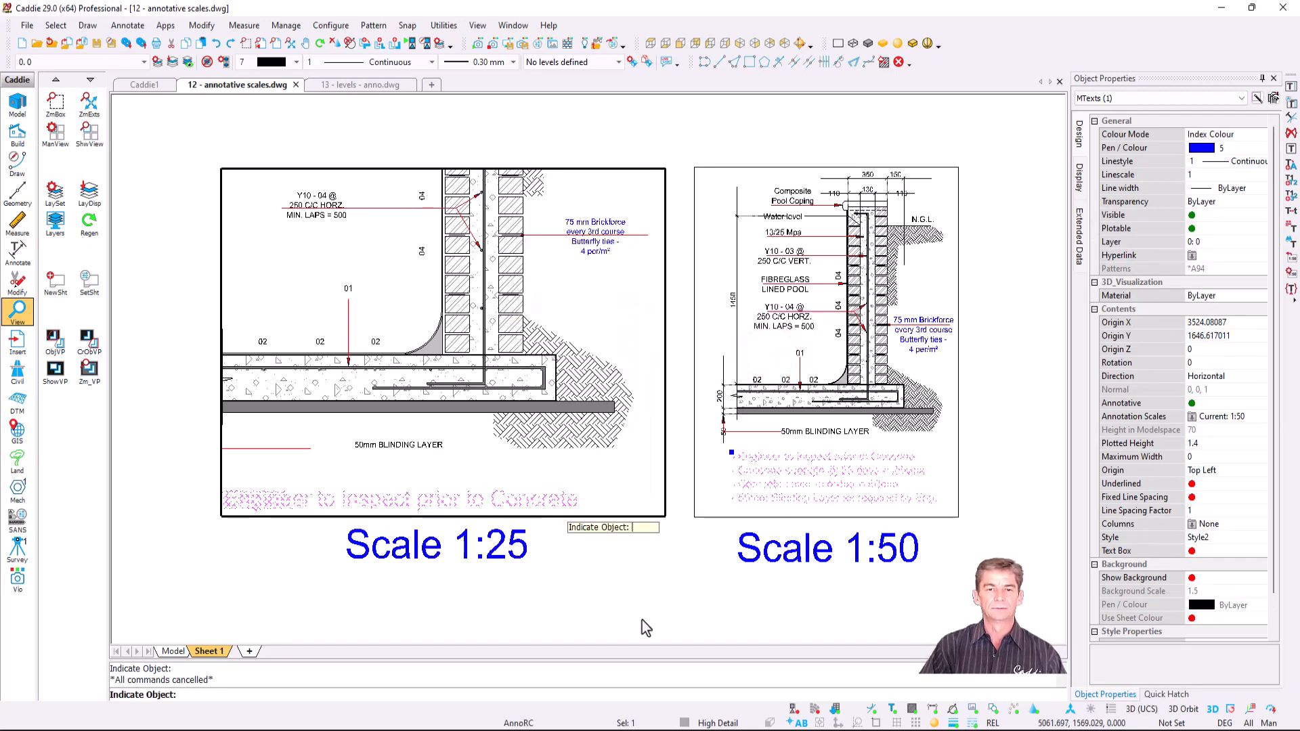
key("Escape")
key("r")
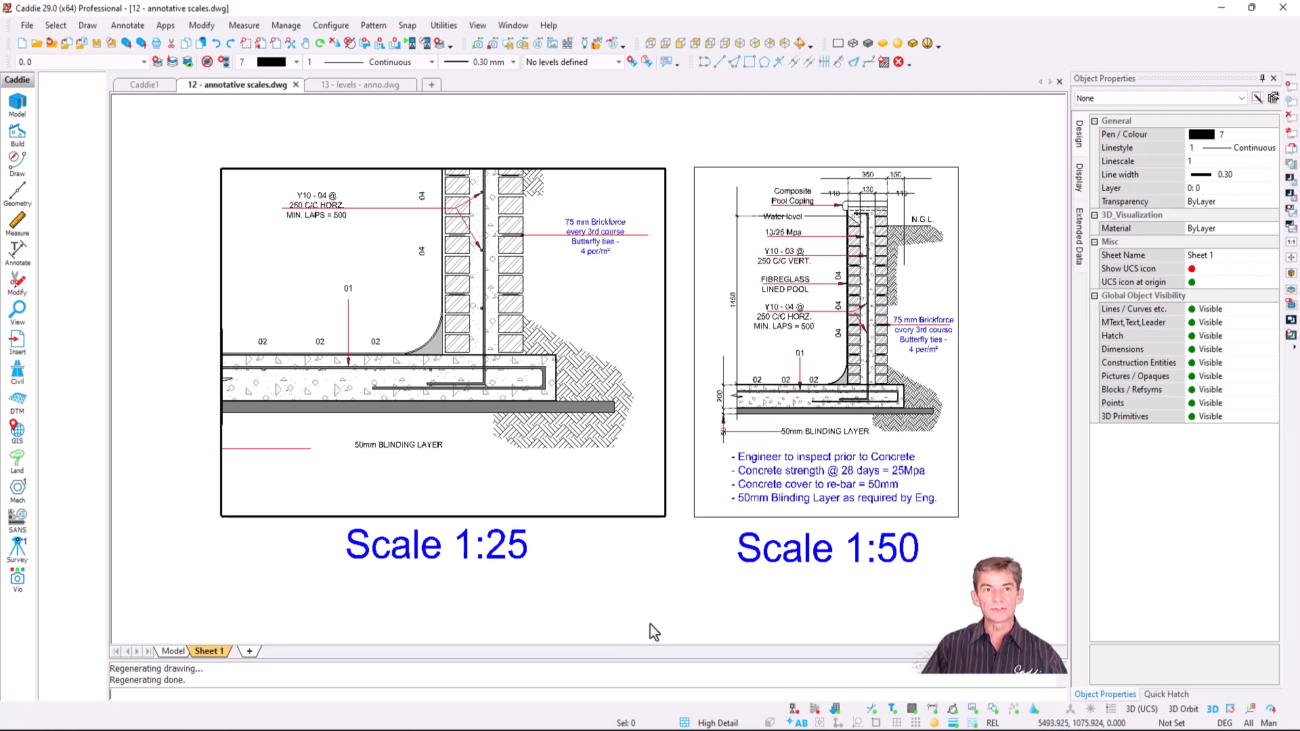
- Switch to the 13 - levels - anno.dwg drawing and its model space
left_click(651, 627)
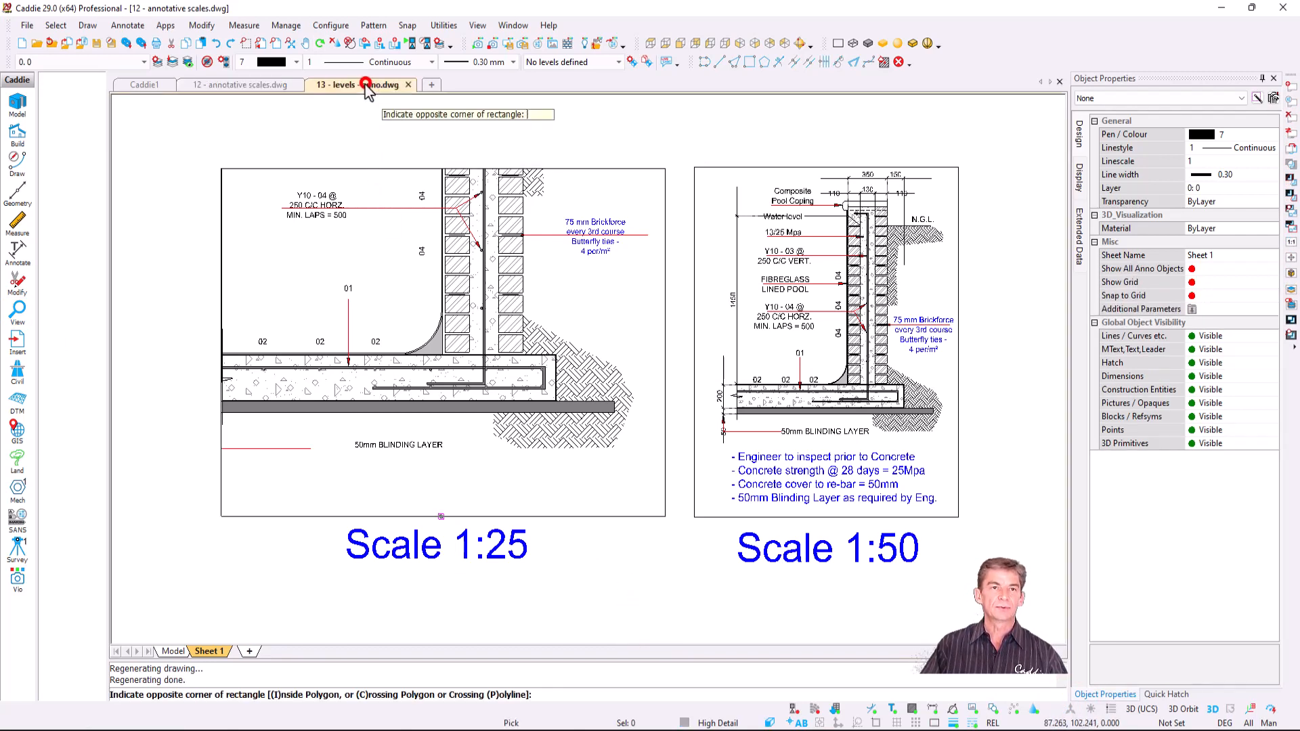
left_click(368, 85)
scroll(614, 458, "up", 1)
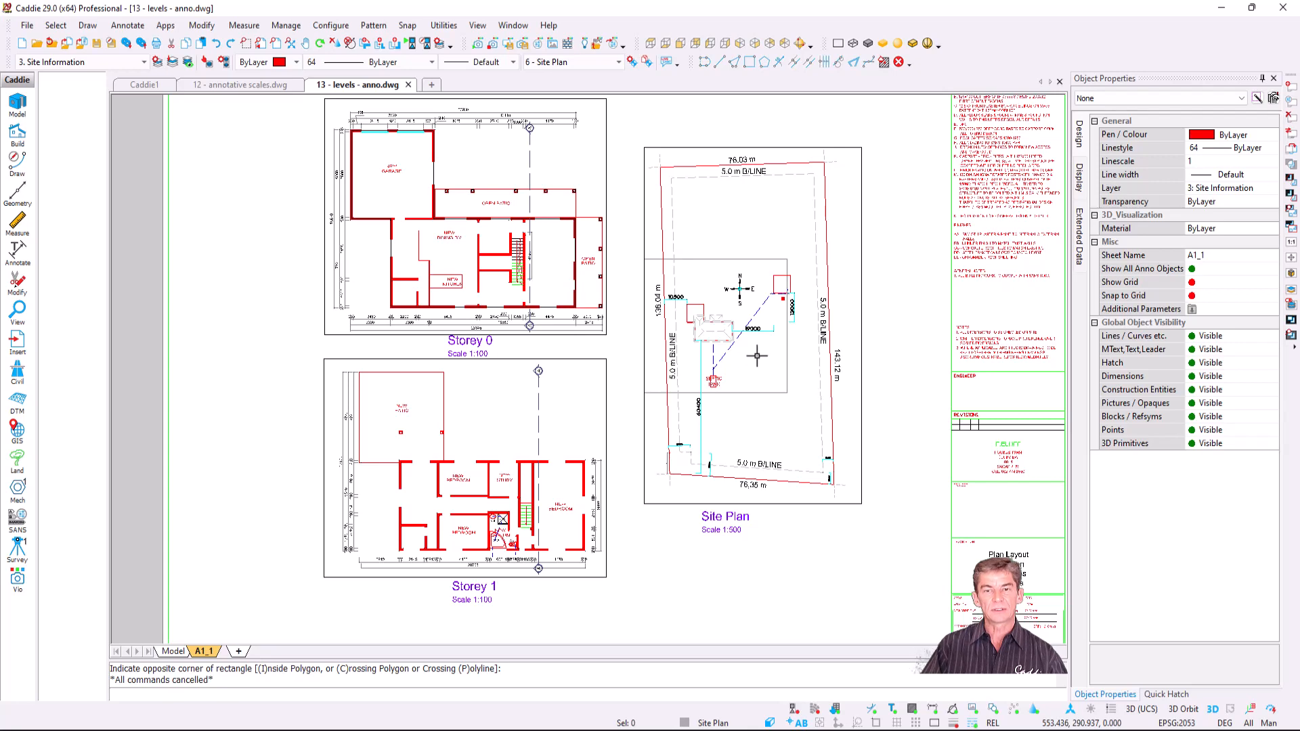
scroll(756, 317, "up", 1)
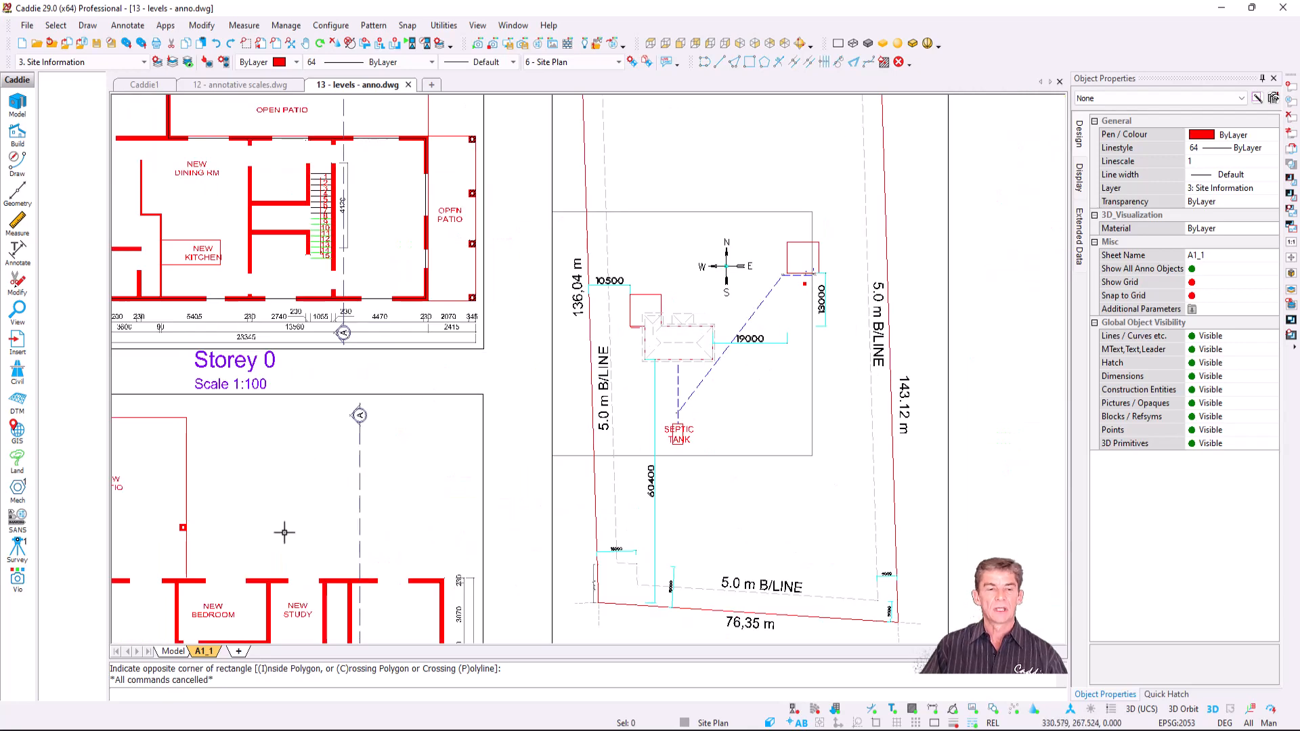
left_click(173, 652)
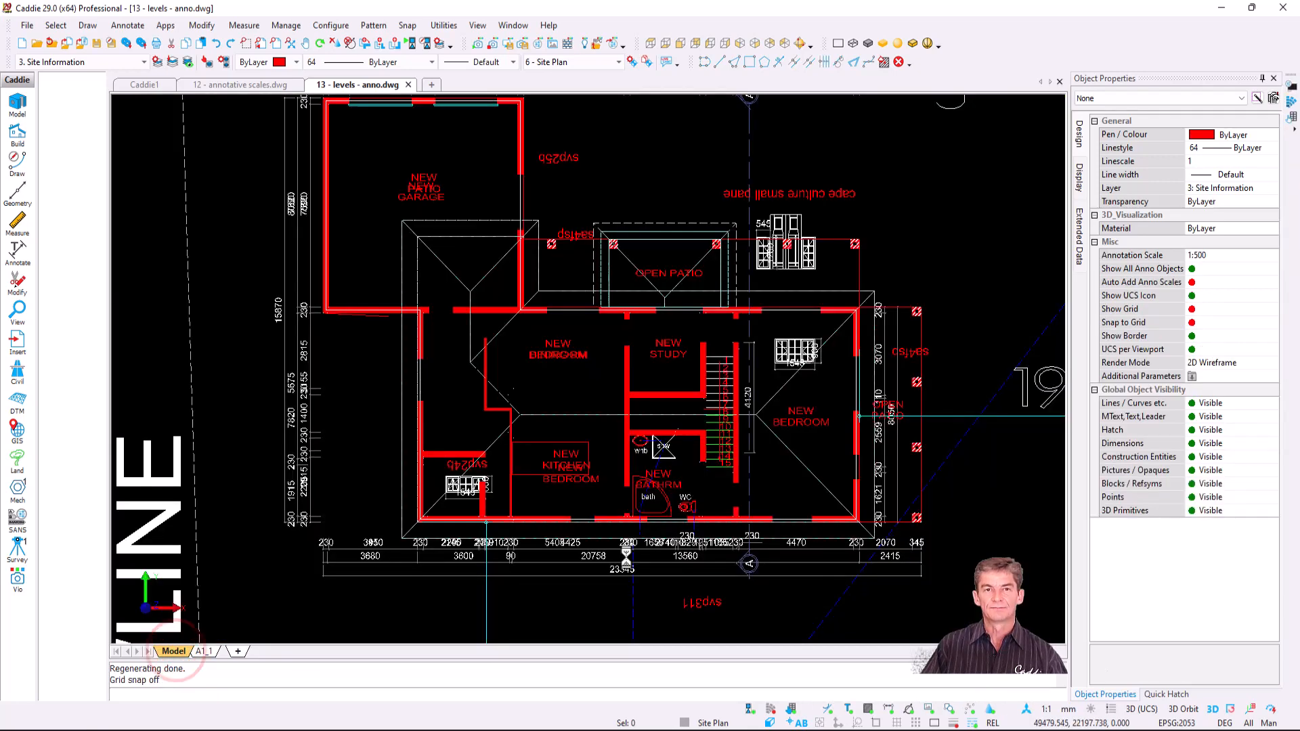
scroll(637, 441, "down", 1)
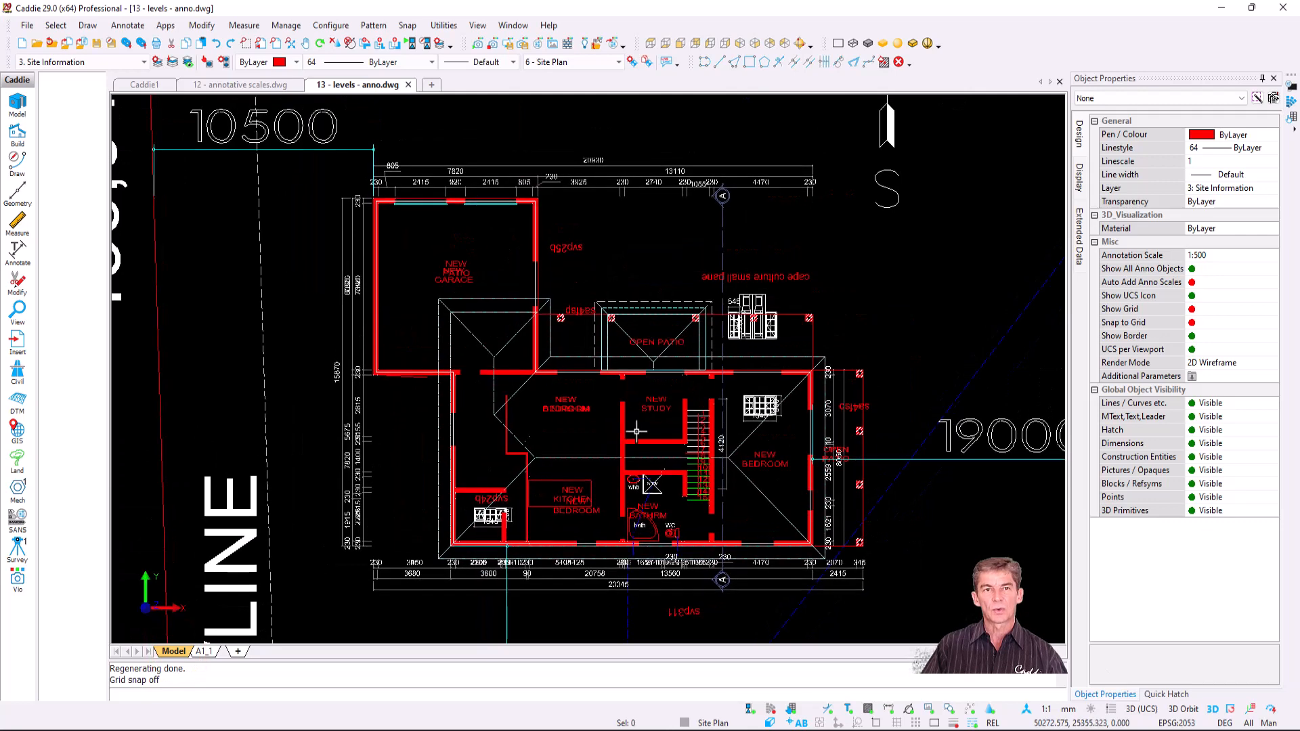
- Show the Storey 0 level, return to Site Plan, then bring up the Configure Levels dialog
left_click(582, 61)
left_click(583, 77)
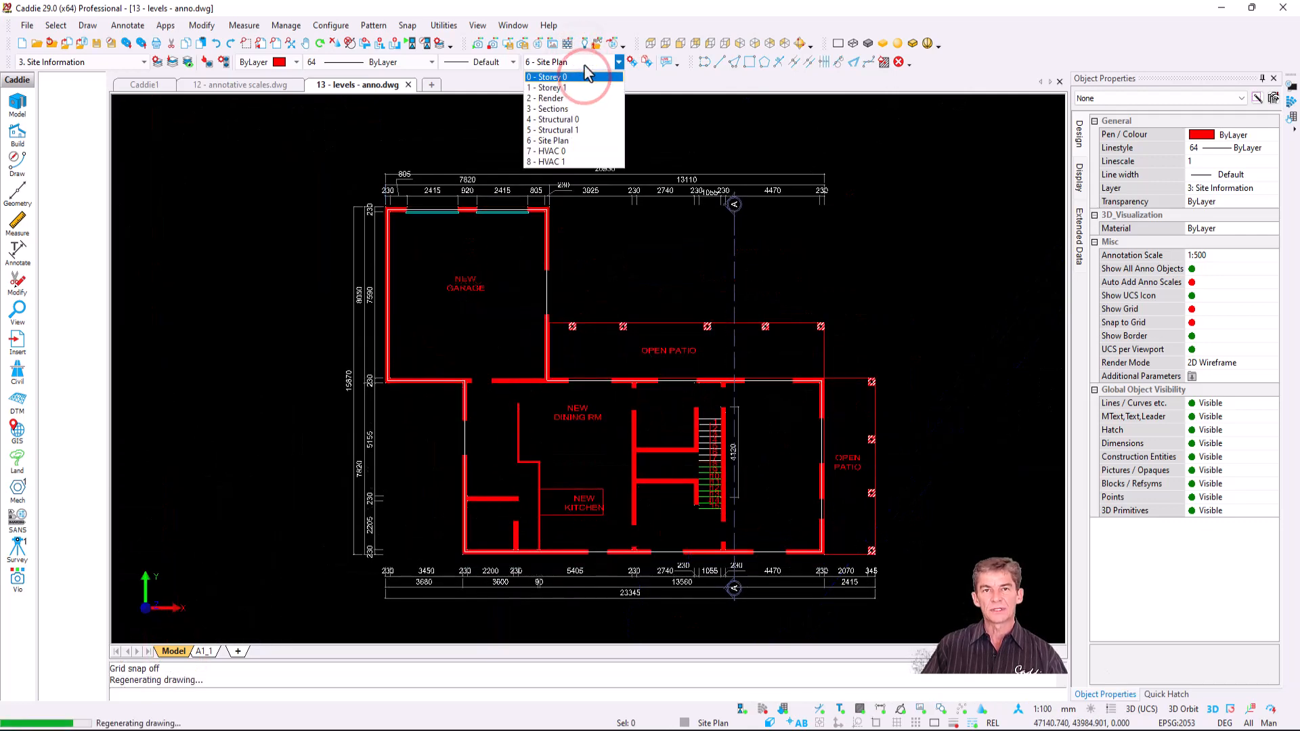
left_click(584, 77)
left_click(584, 63)
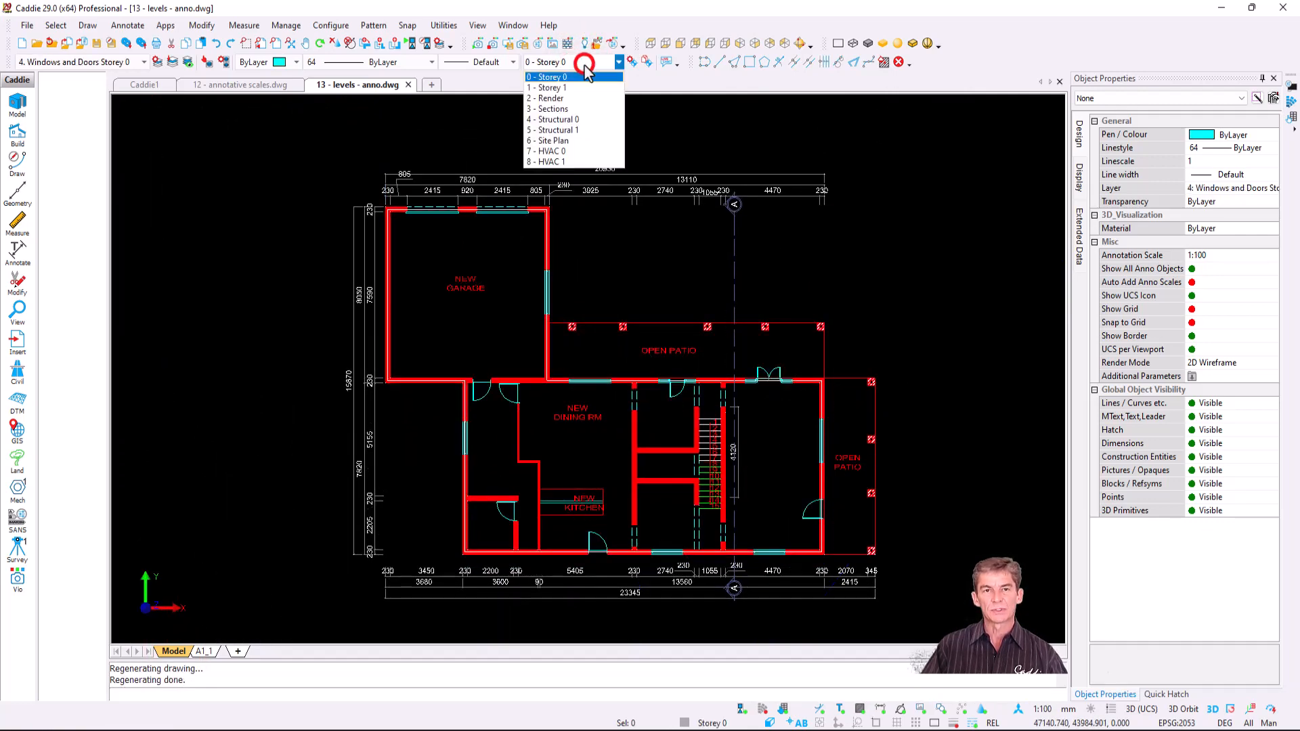
left_click(591, 141)
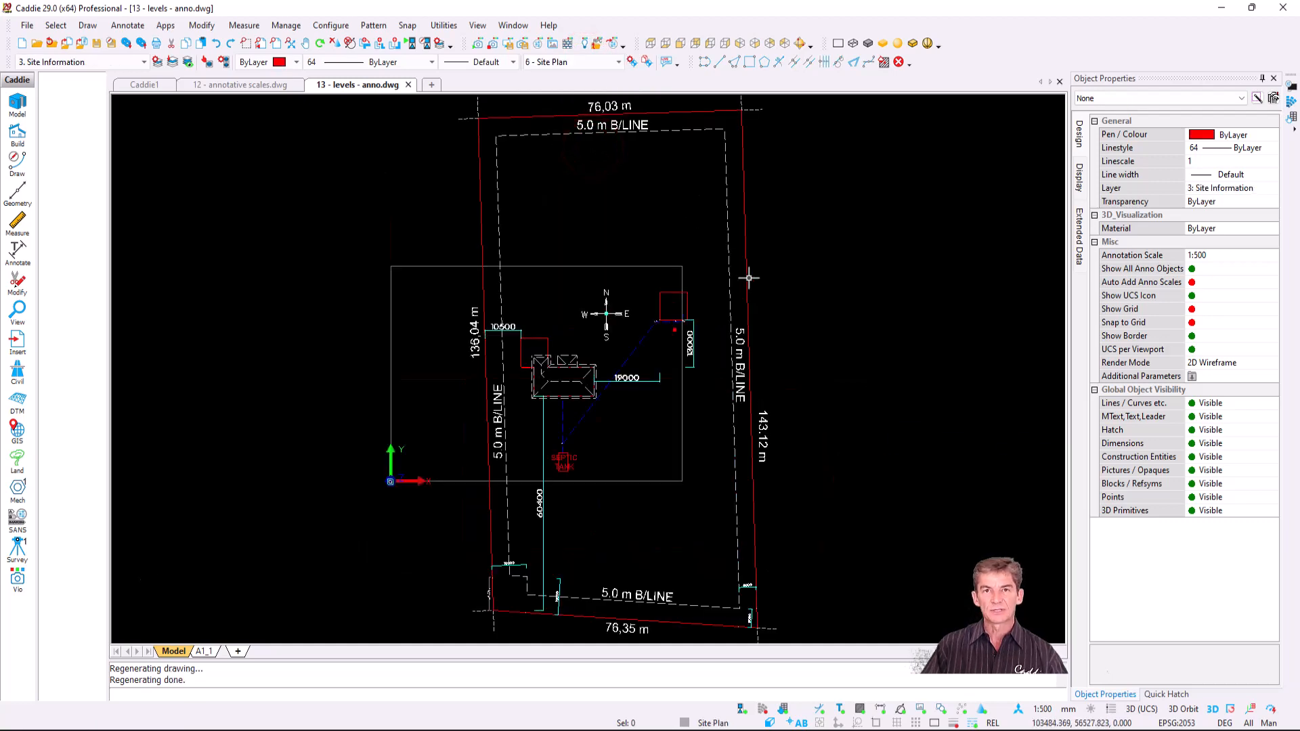
left_click(631, 62)
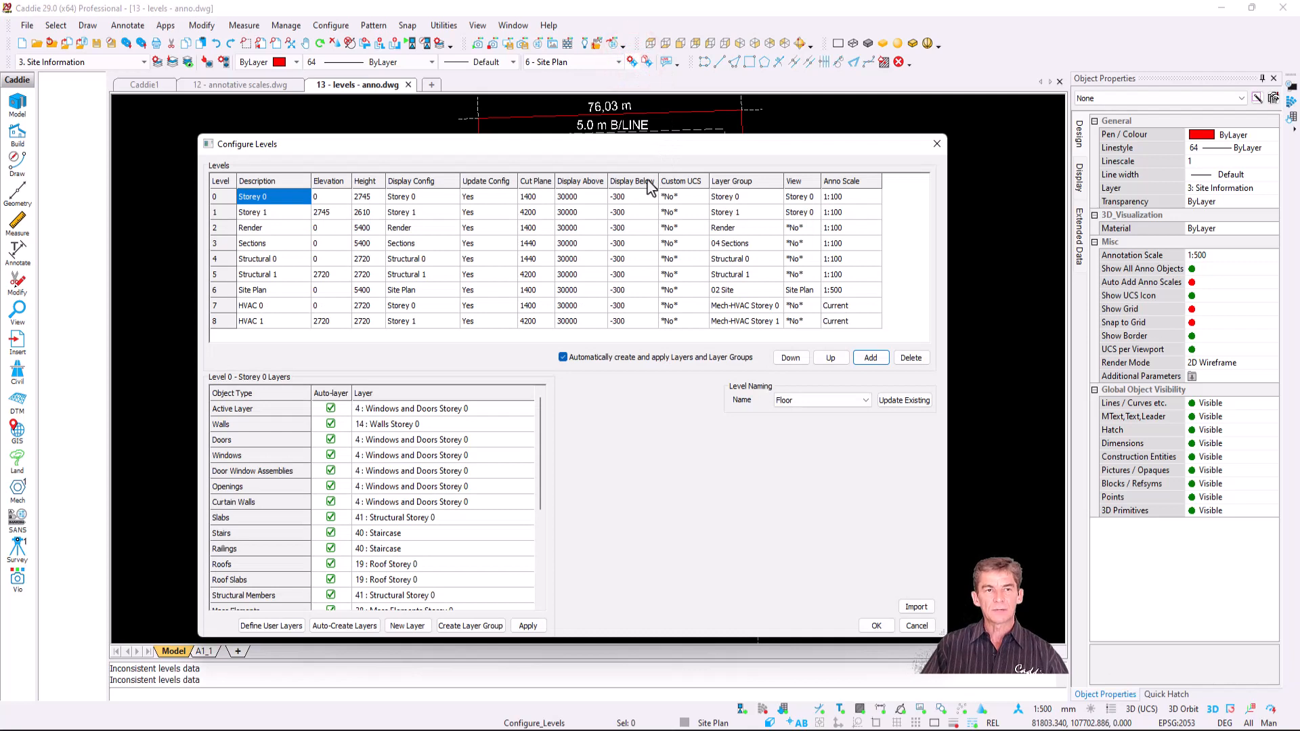
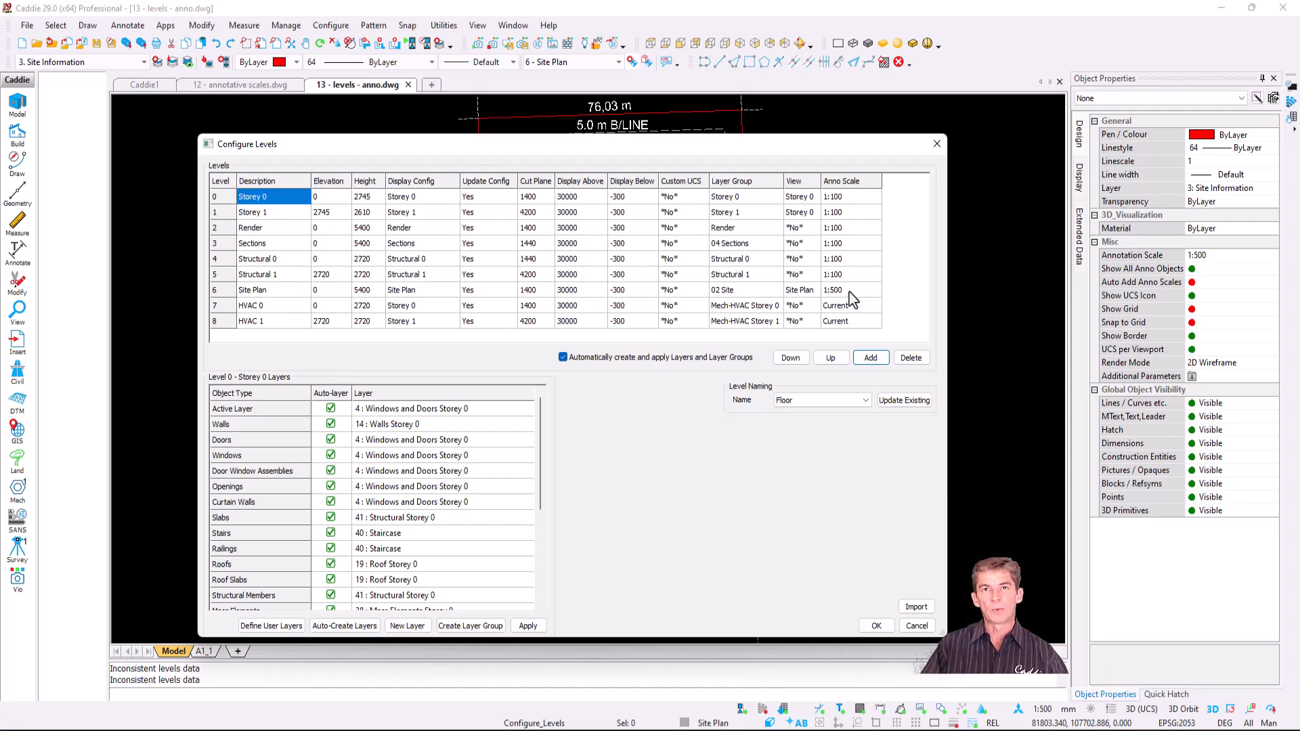
- Apply the Configure Levels settings so the site plan regenerates at 1:500 annotation scale
left_click(876, 625)
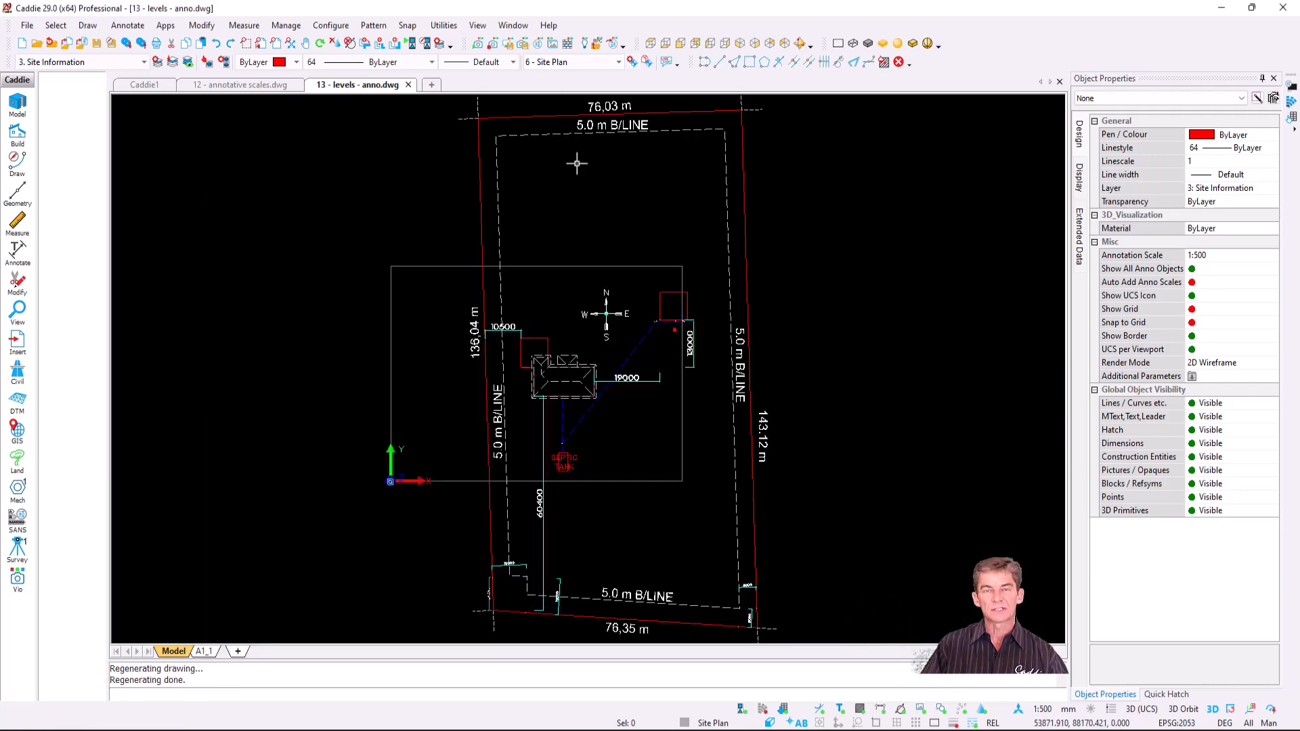
- Place annotative text 'New Building' inside the house outline using EntEdtr
left_click(20, 250)
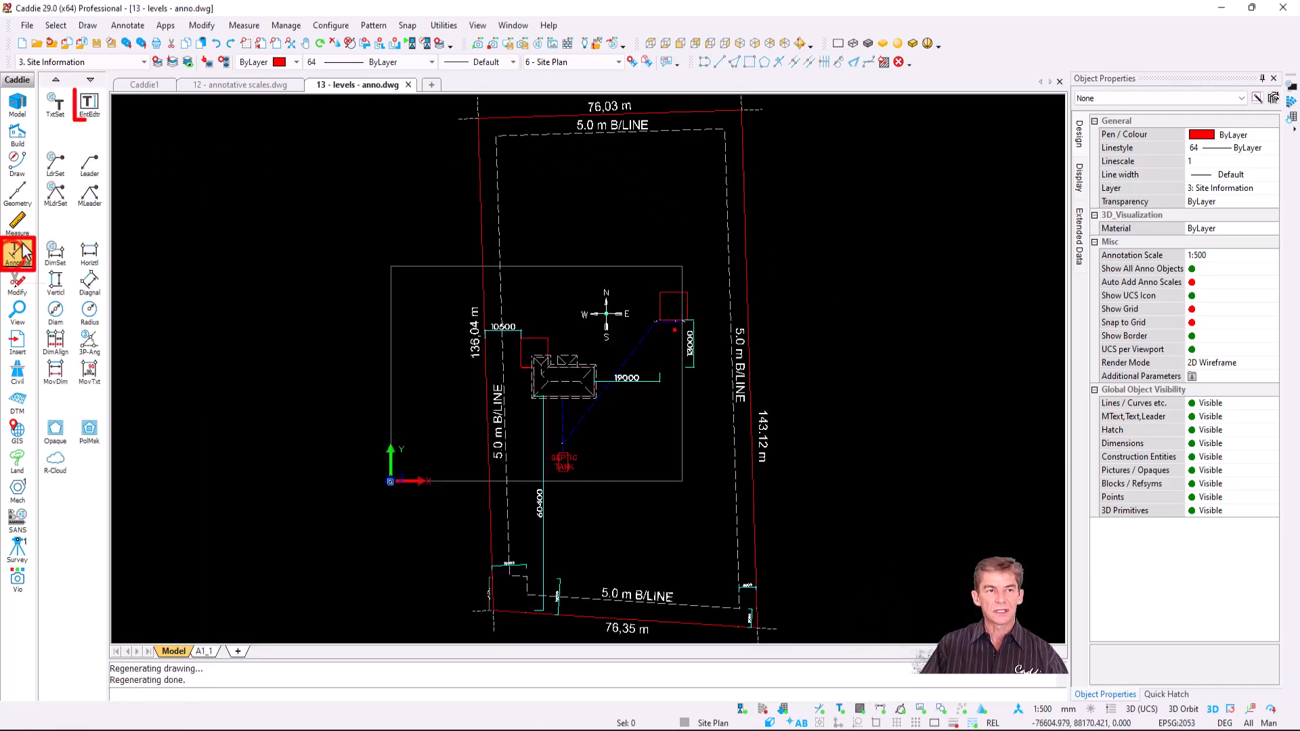
left_click(602, 248)
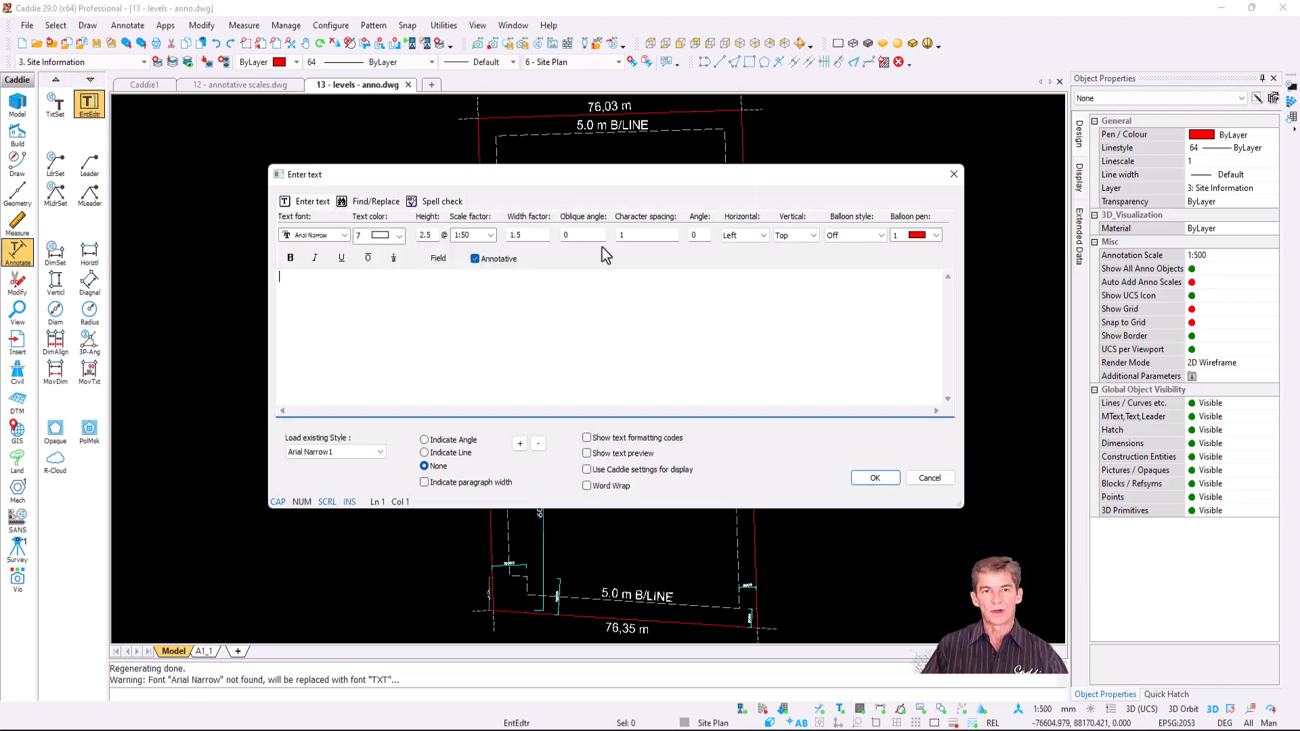
left_click(477, 288)
type("New")
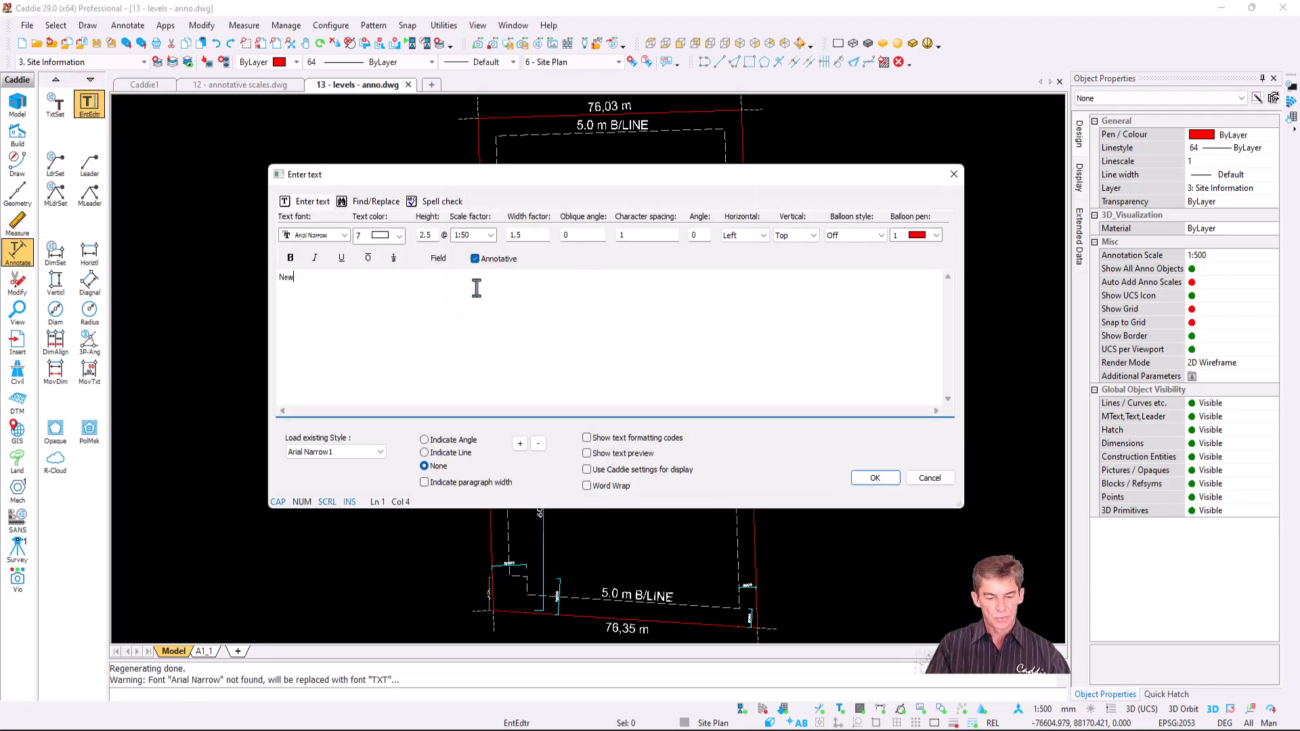
type(" Building")
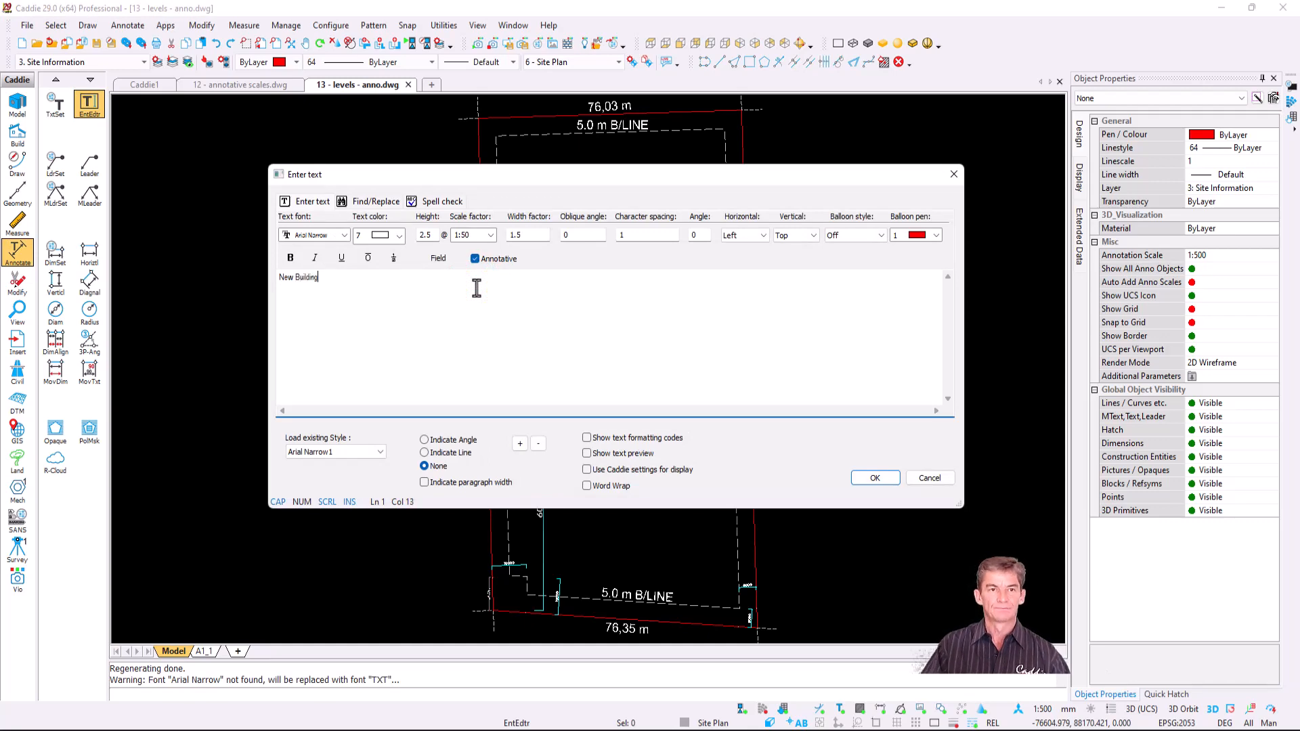
left_click(879, 477)
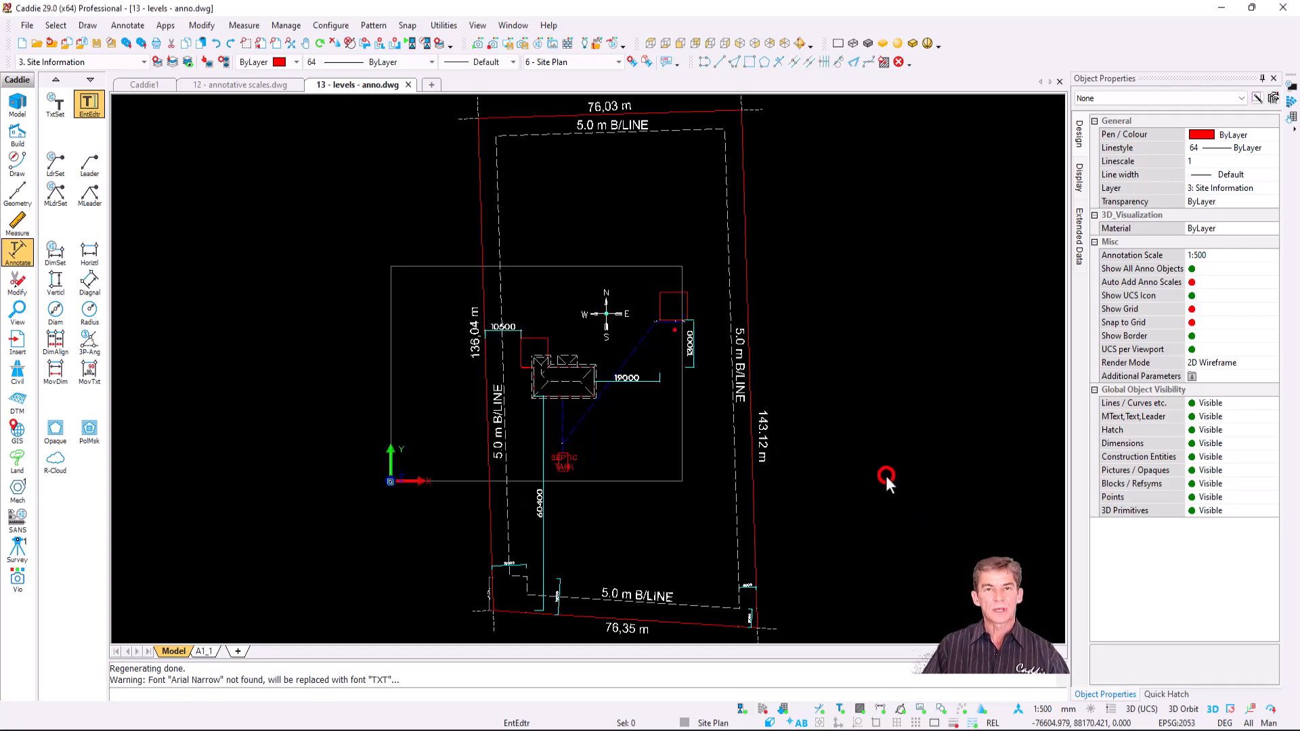
scroll(566, 382, "up", 5)
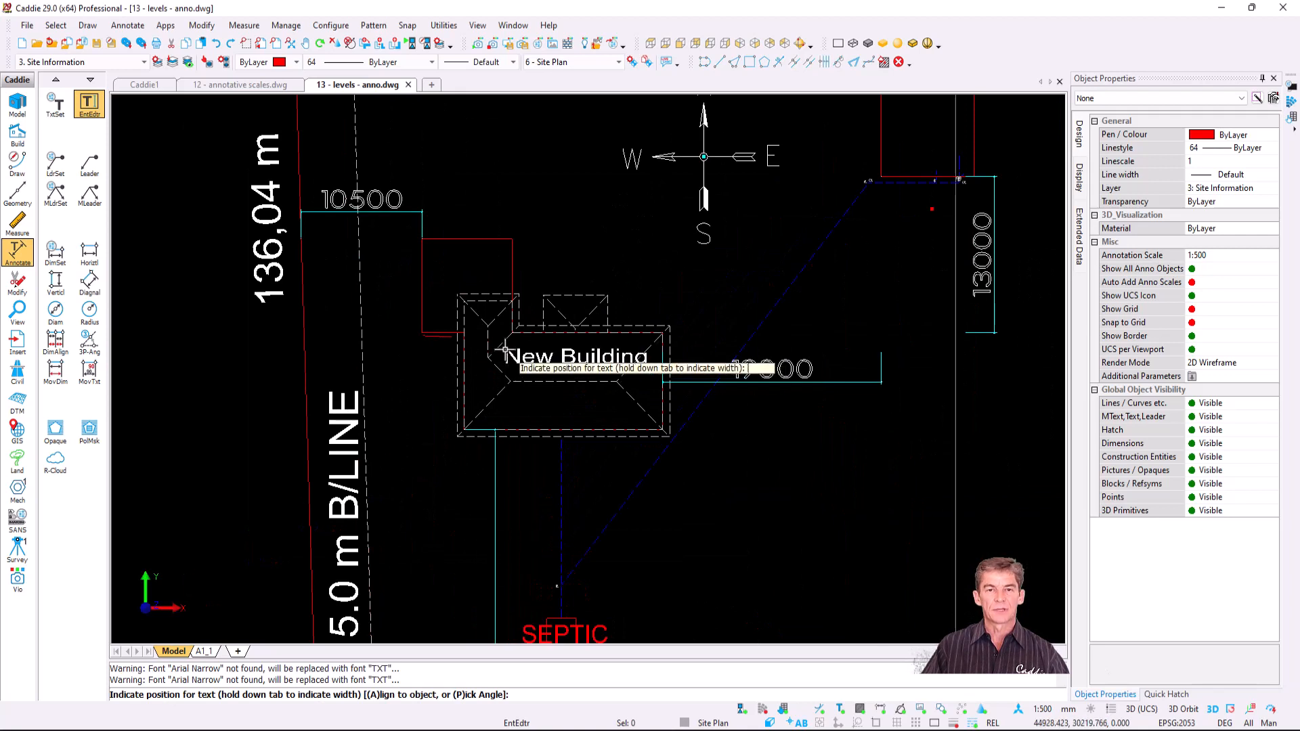
left_click(501, 350)
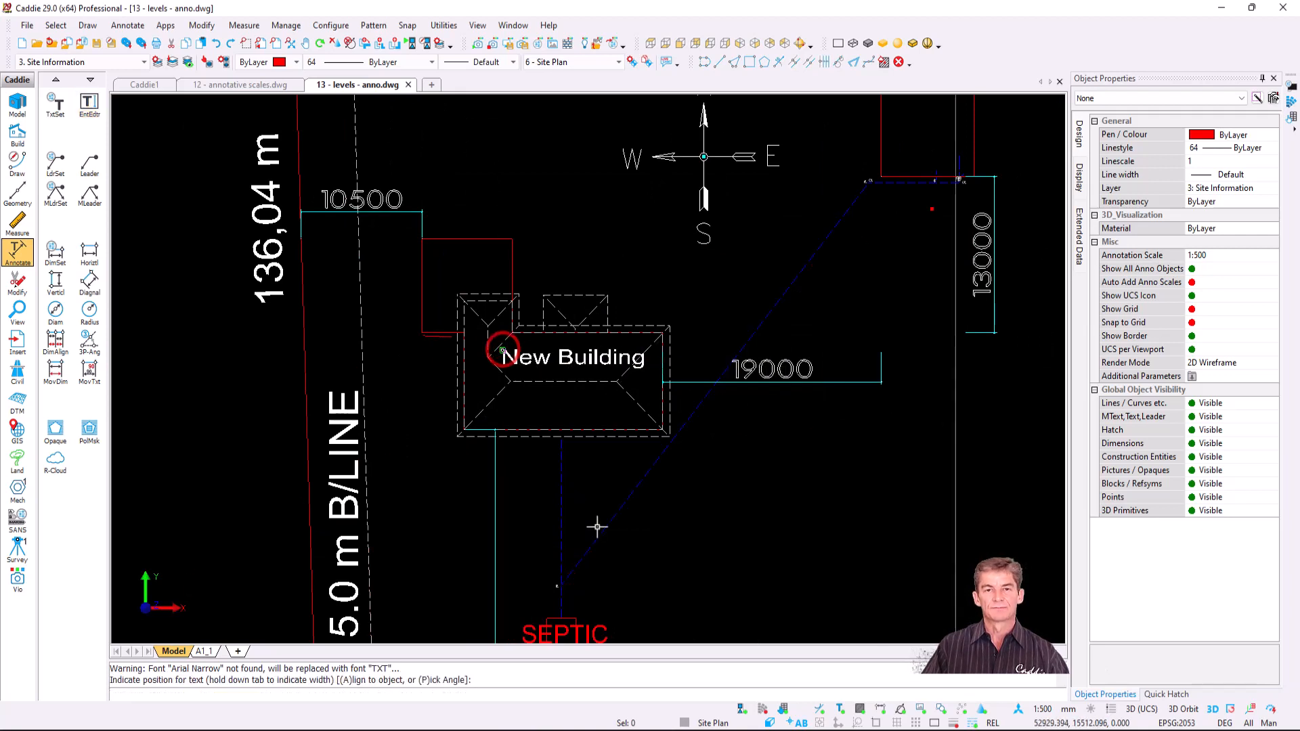
- Zoom into the Site Plan viewport on the A1_1 sheet to check the New Building label
left_click(204, 651)
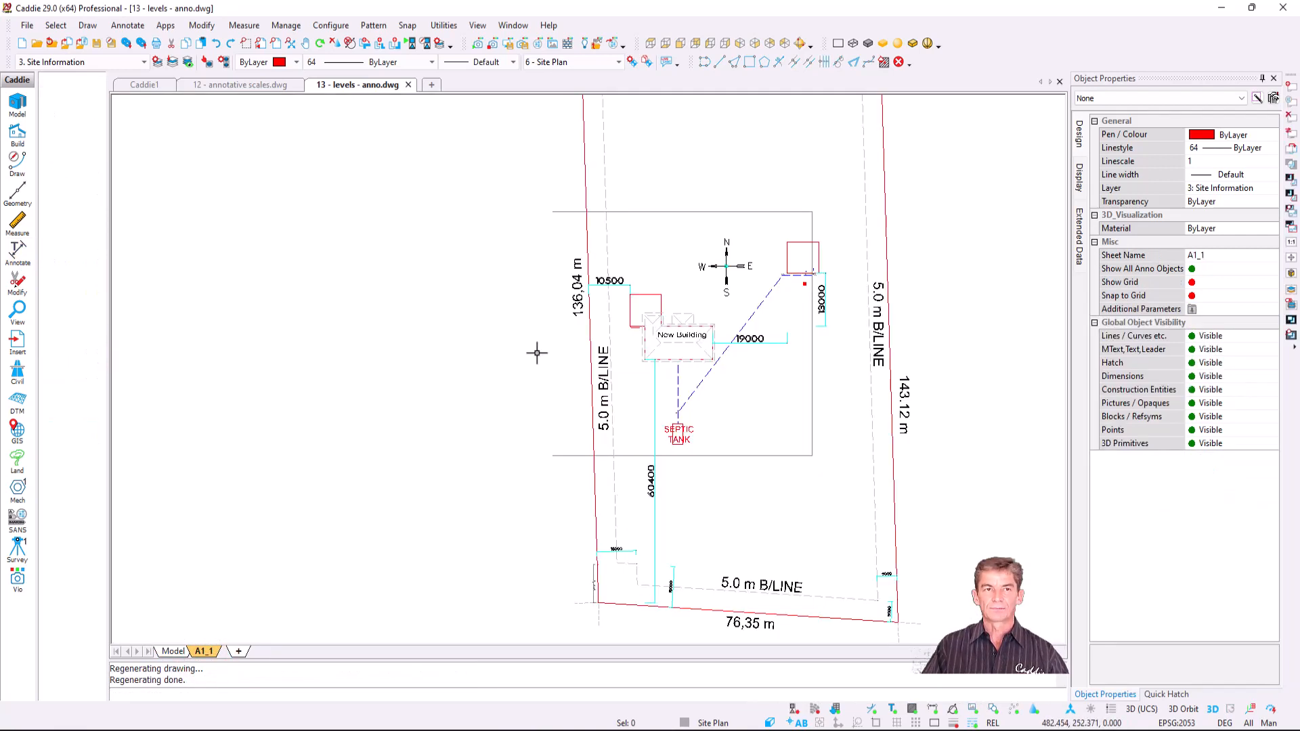
left_click(188, 62)
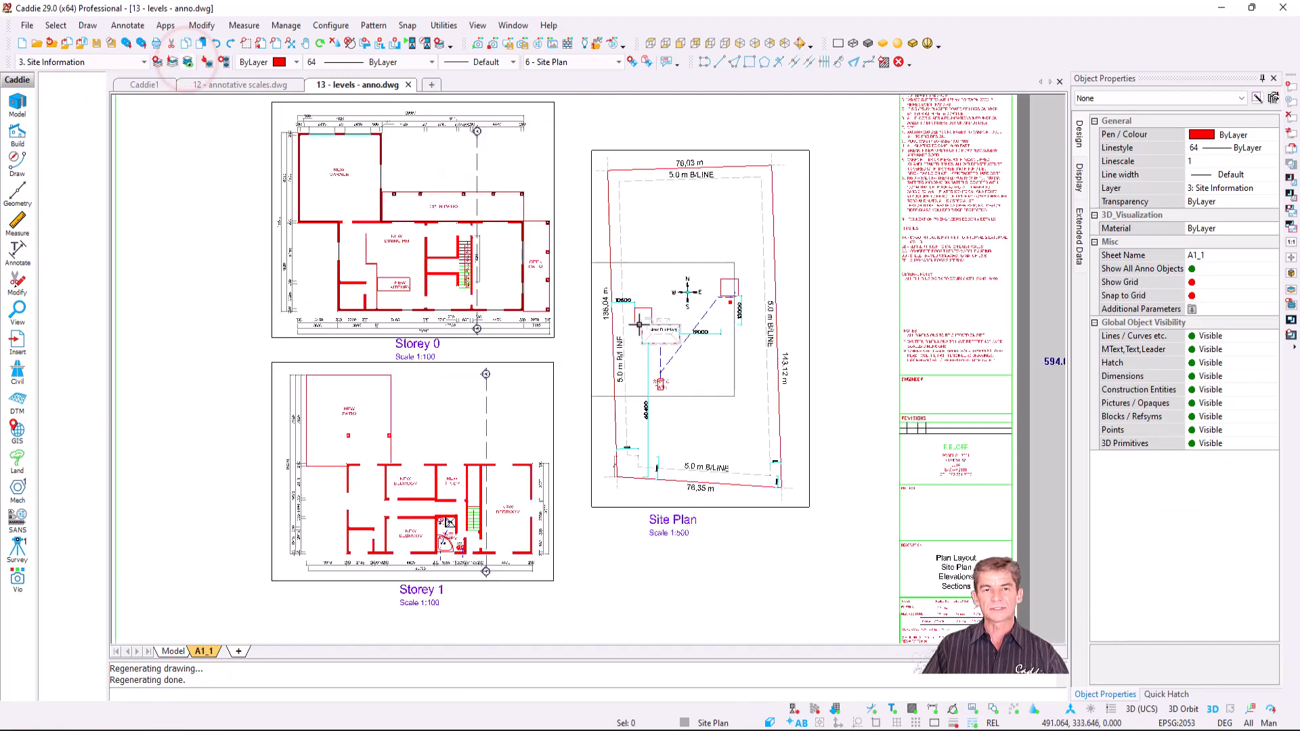
scroll(679, 357, "up", 6)
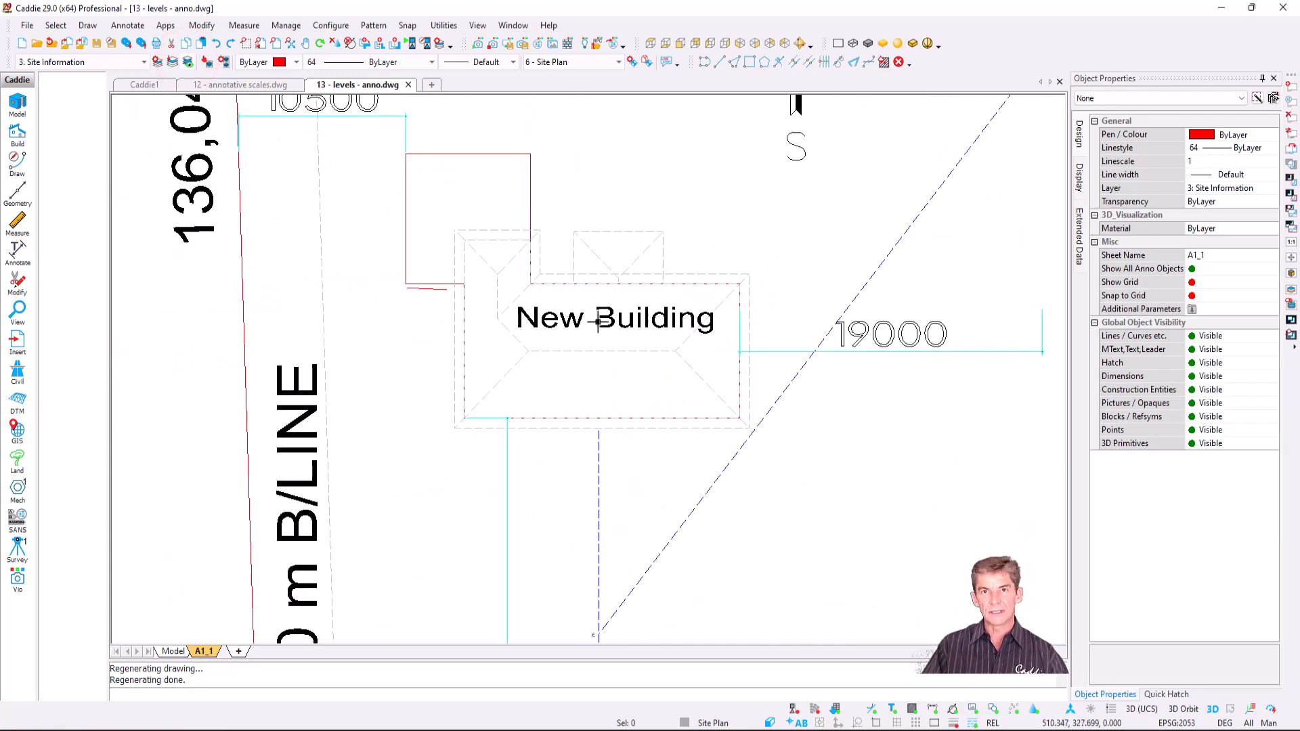
scroll(576, 339, "down", 8)
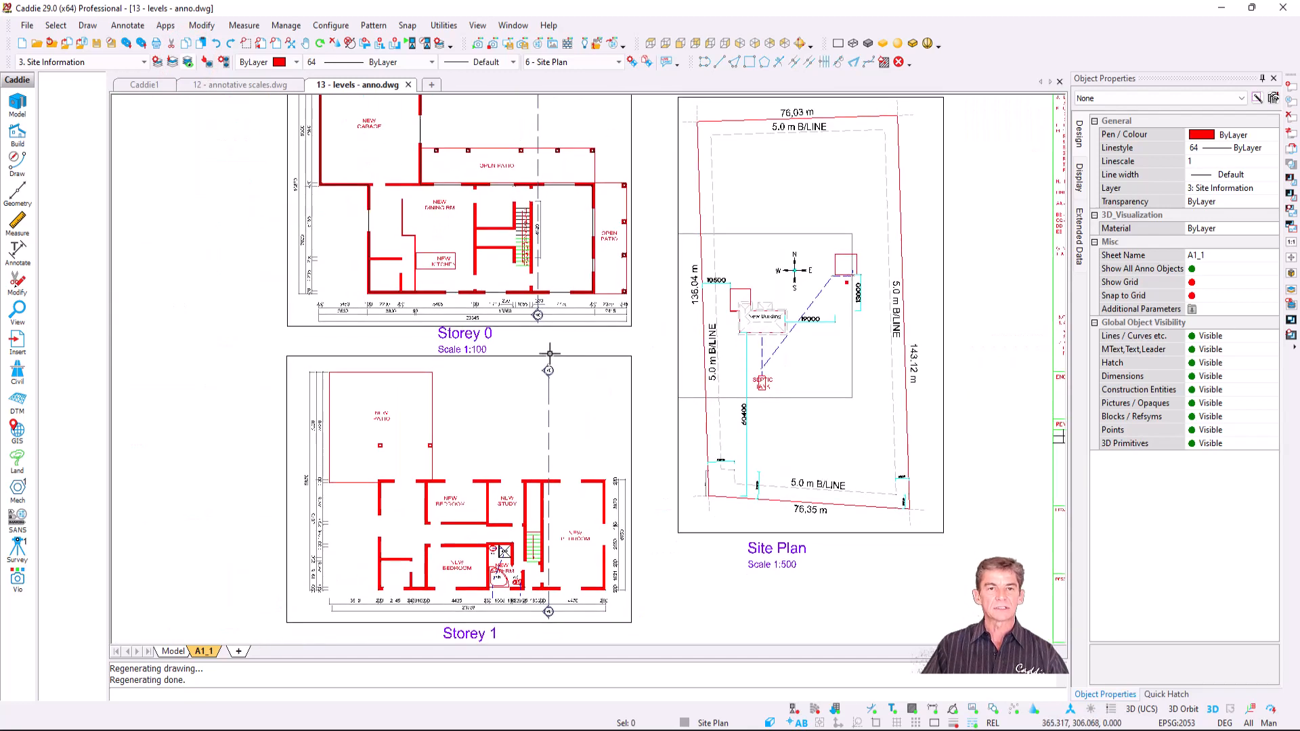
middle_click_drag(538, 368, 541, 336)
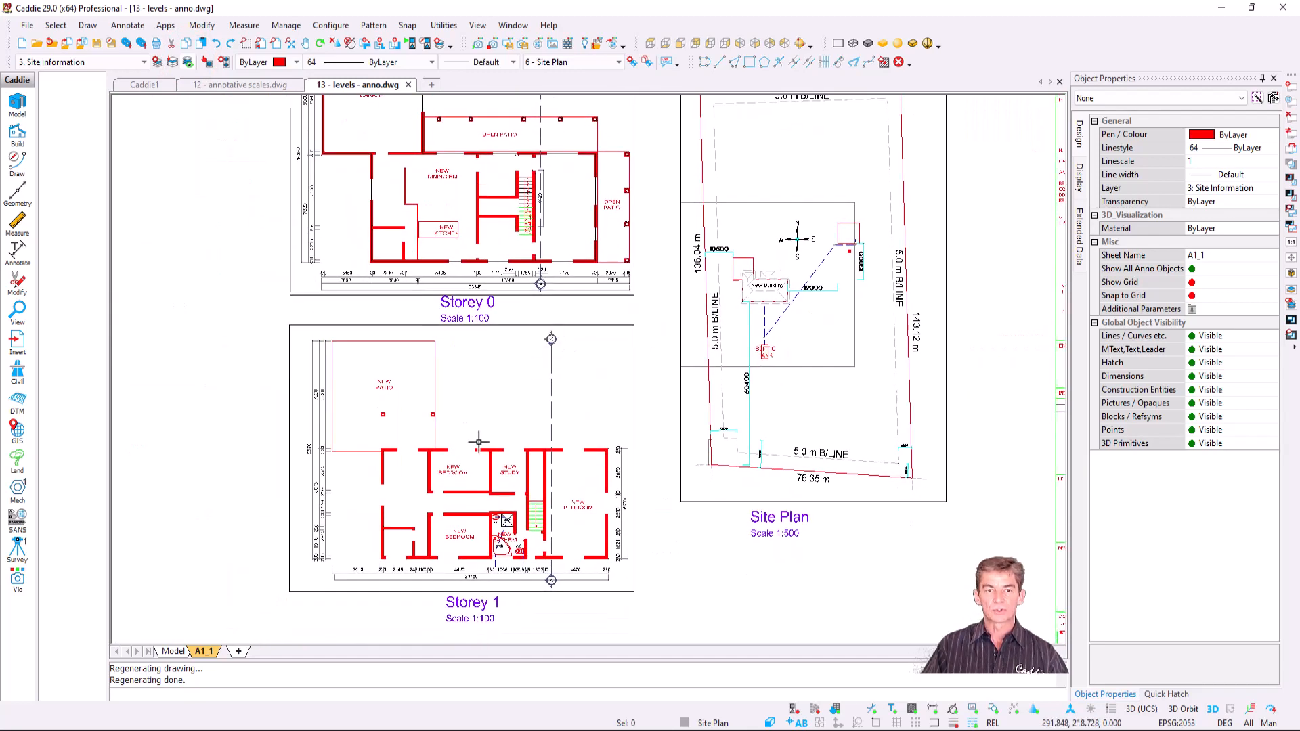
scroll(823, 264, "up", 4)
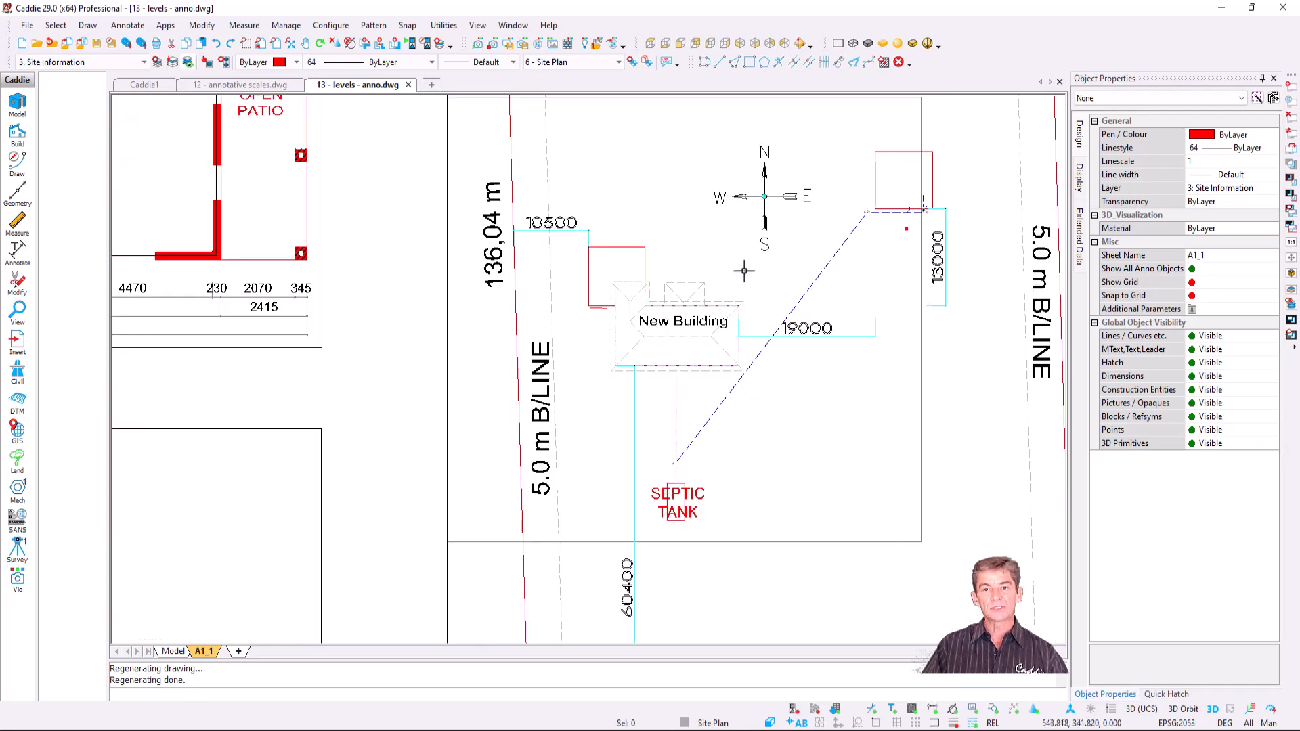
scroll(697, 312, "up", 3)
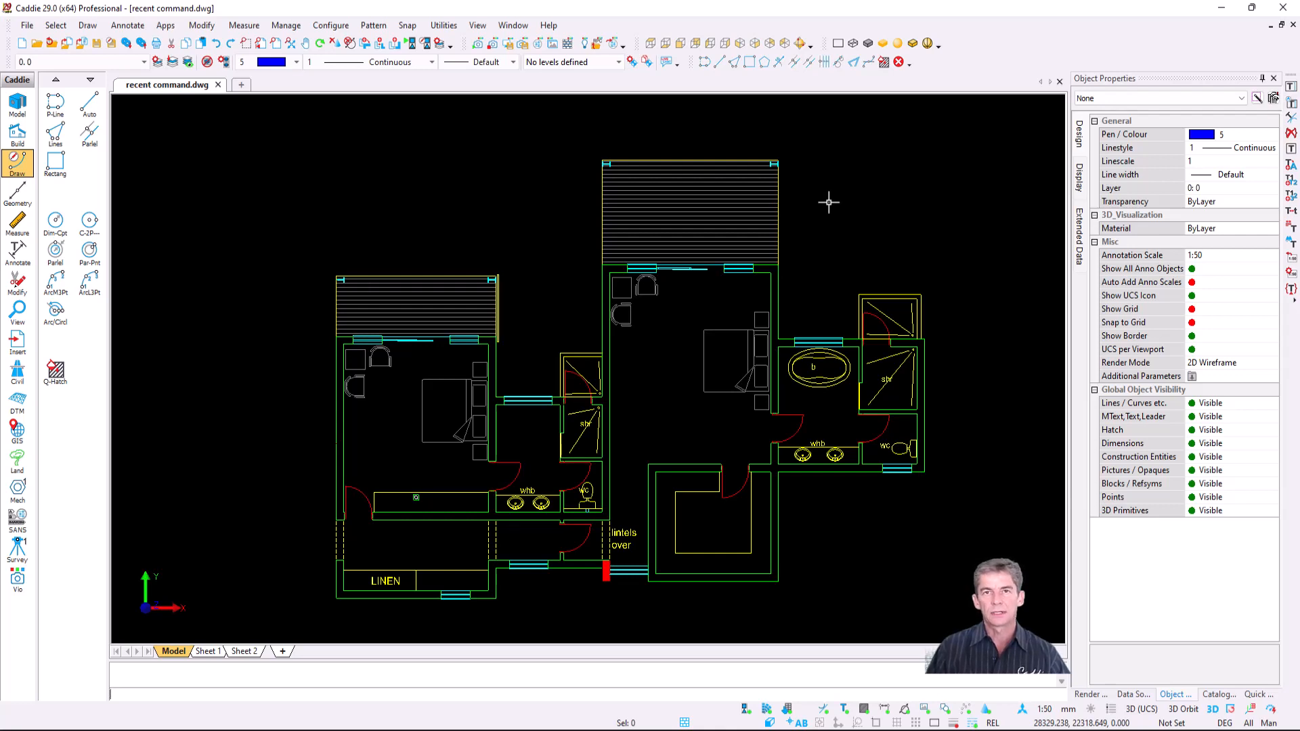
- Turn on the Charl command bar and bring up the custom command popup
right_click(986, 61)
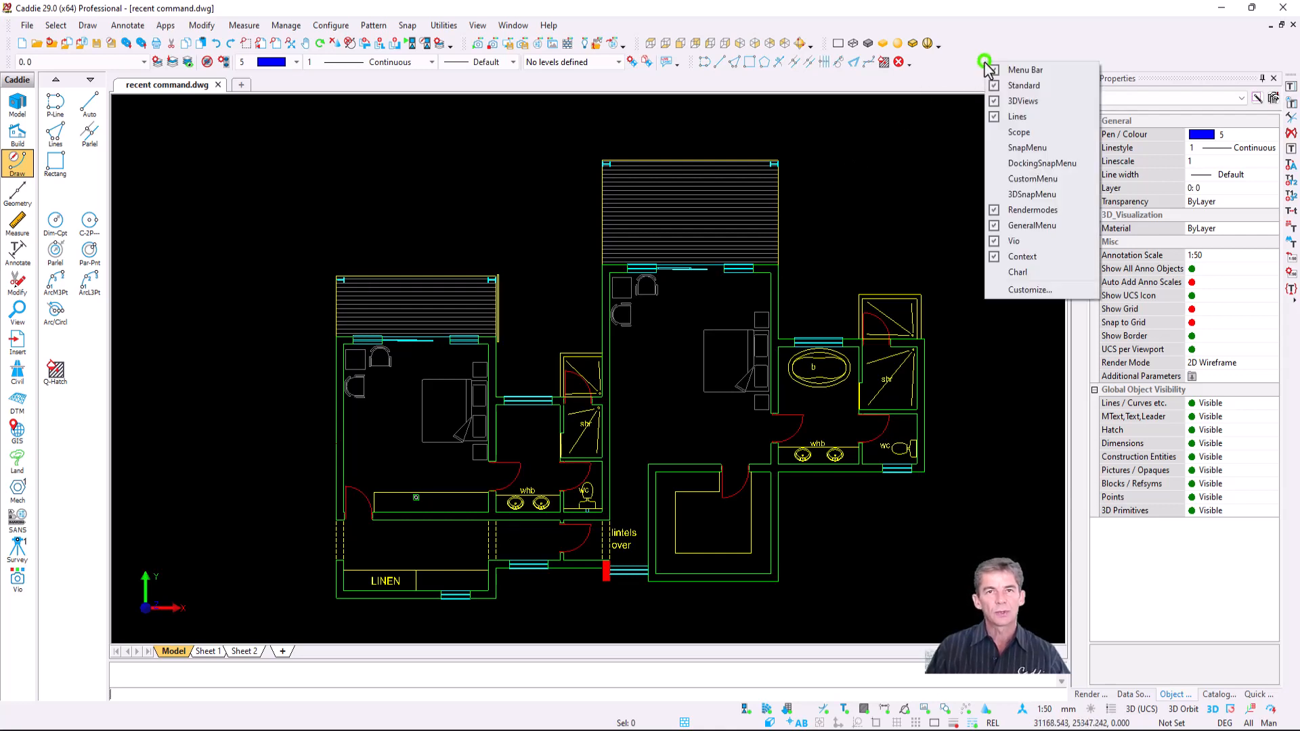
left_click(1030, 275)
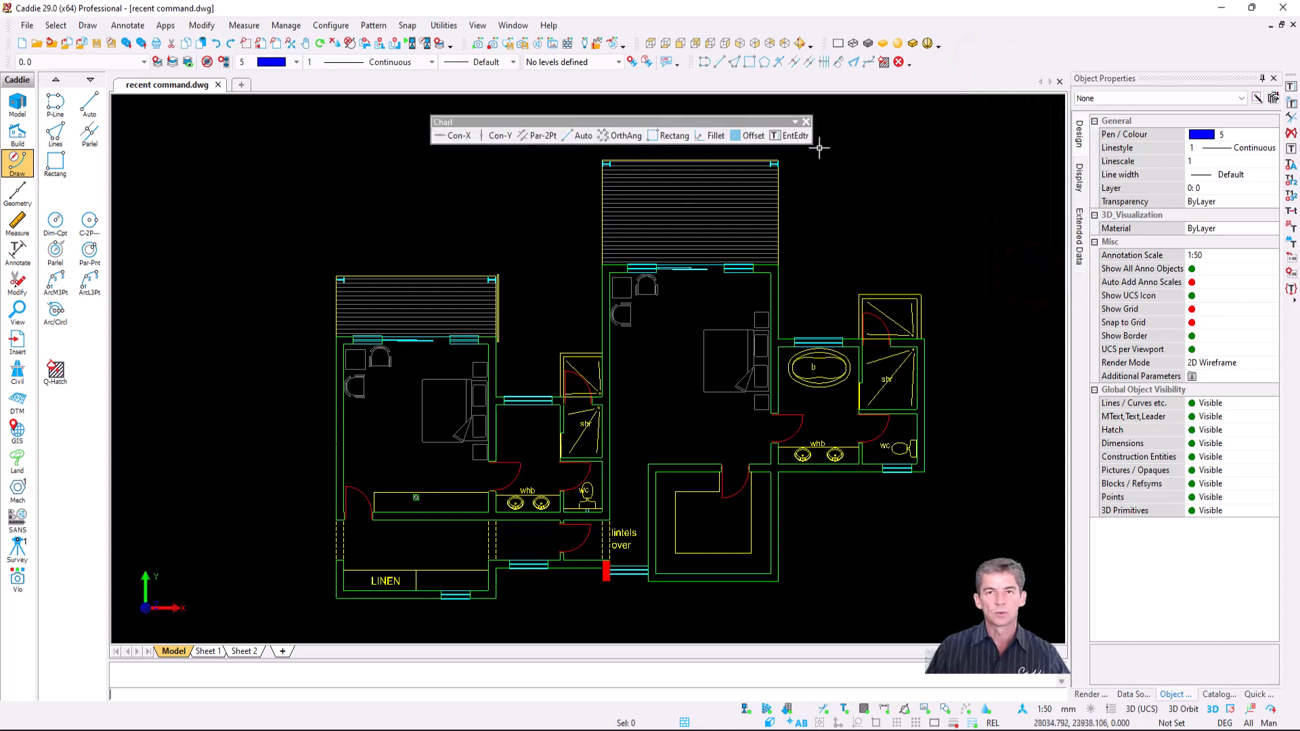
middle_click(559, 308)
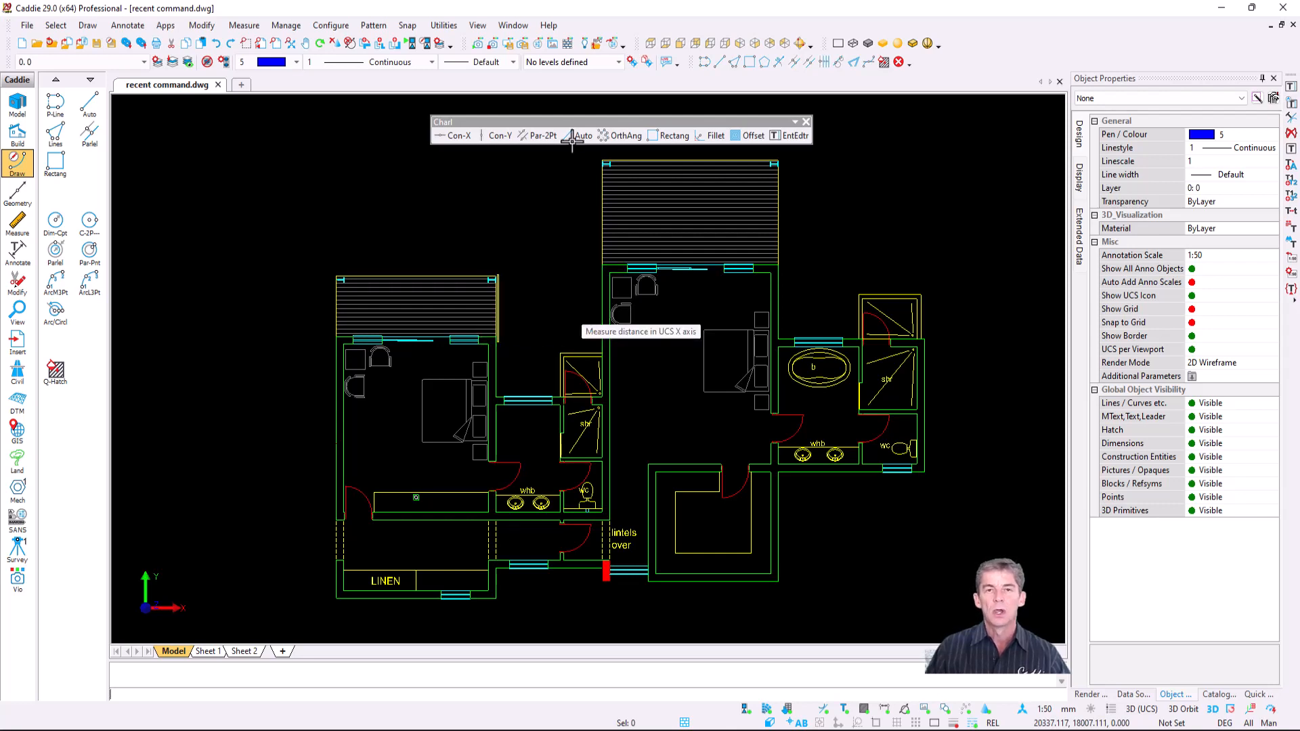
- Review Help's keyboard shortcuts list, noting user-defined G for Recent Commands
left_click(549, 25)
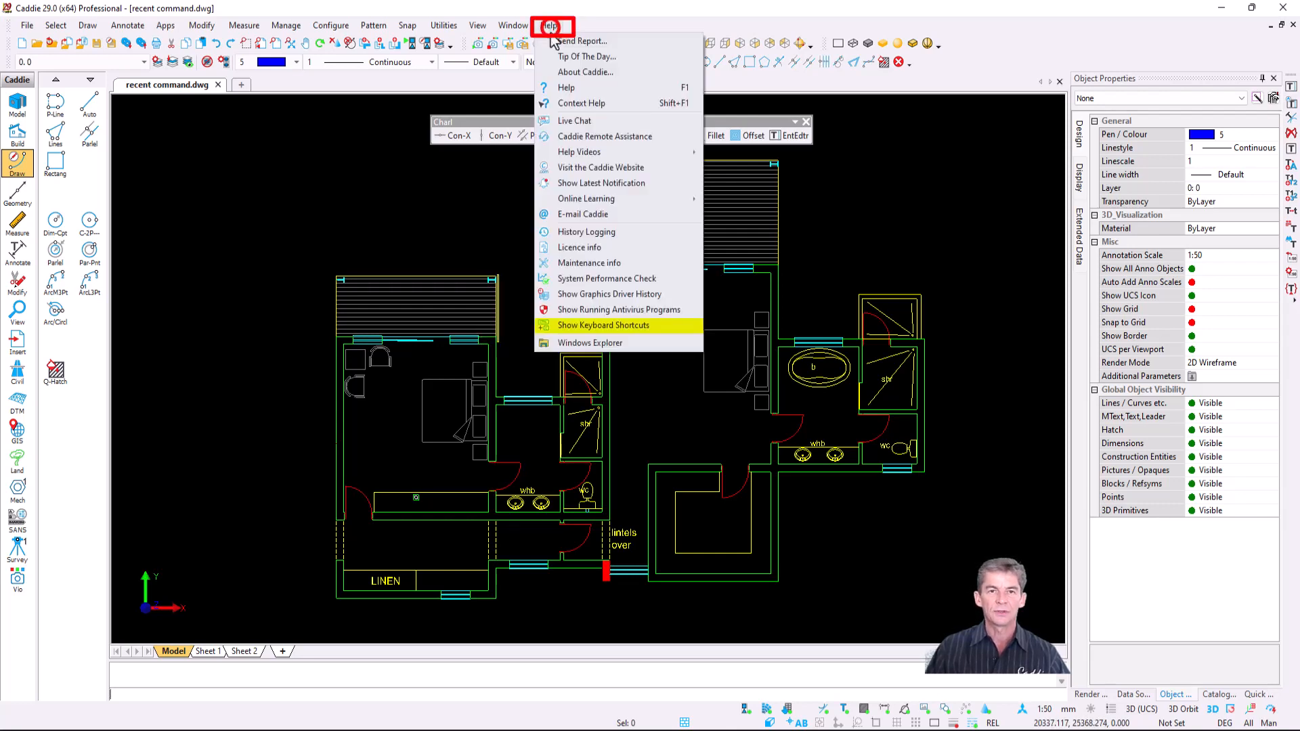
left_click(631, 325)
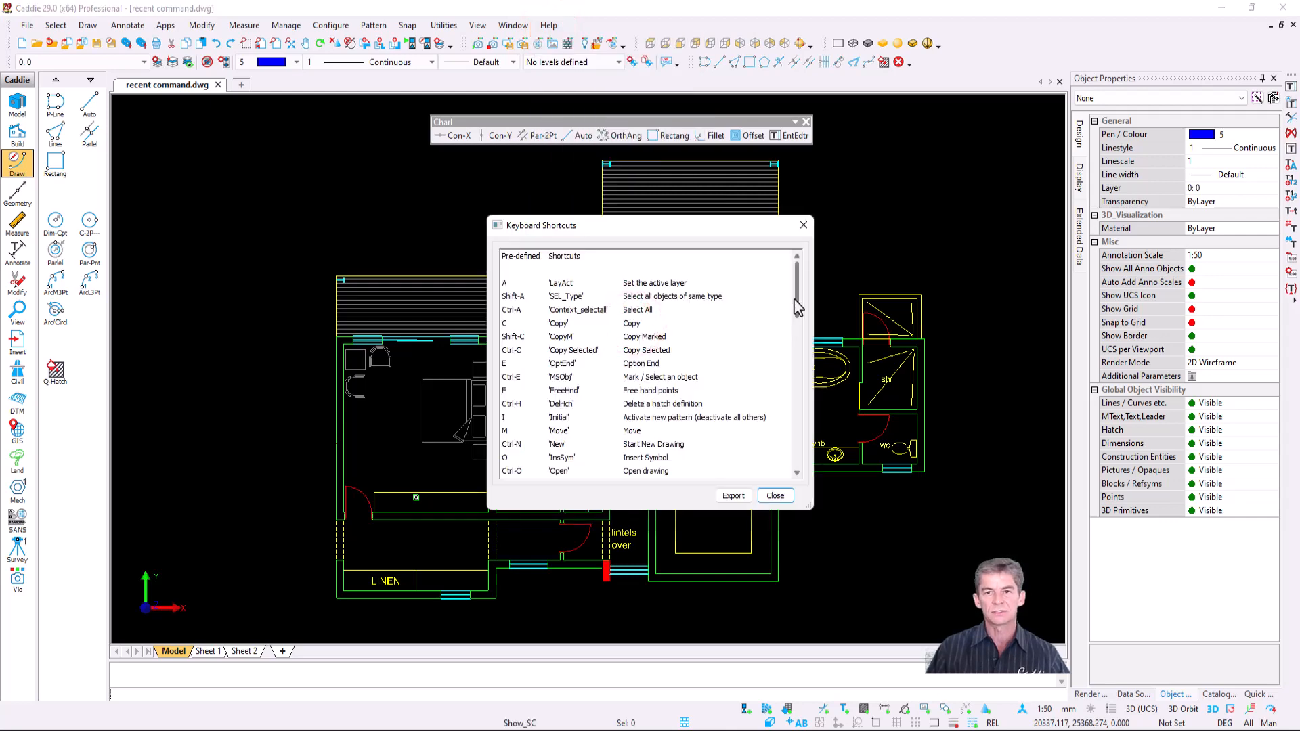
left_click_drag(800, 306, 799, 457)
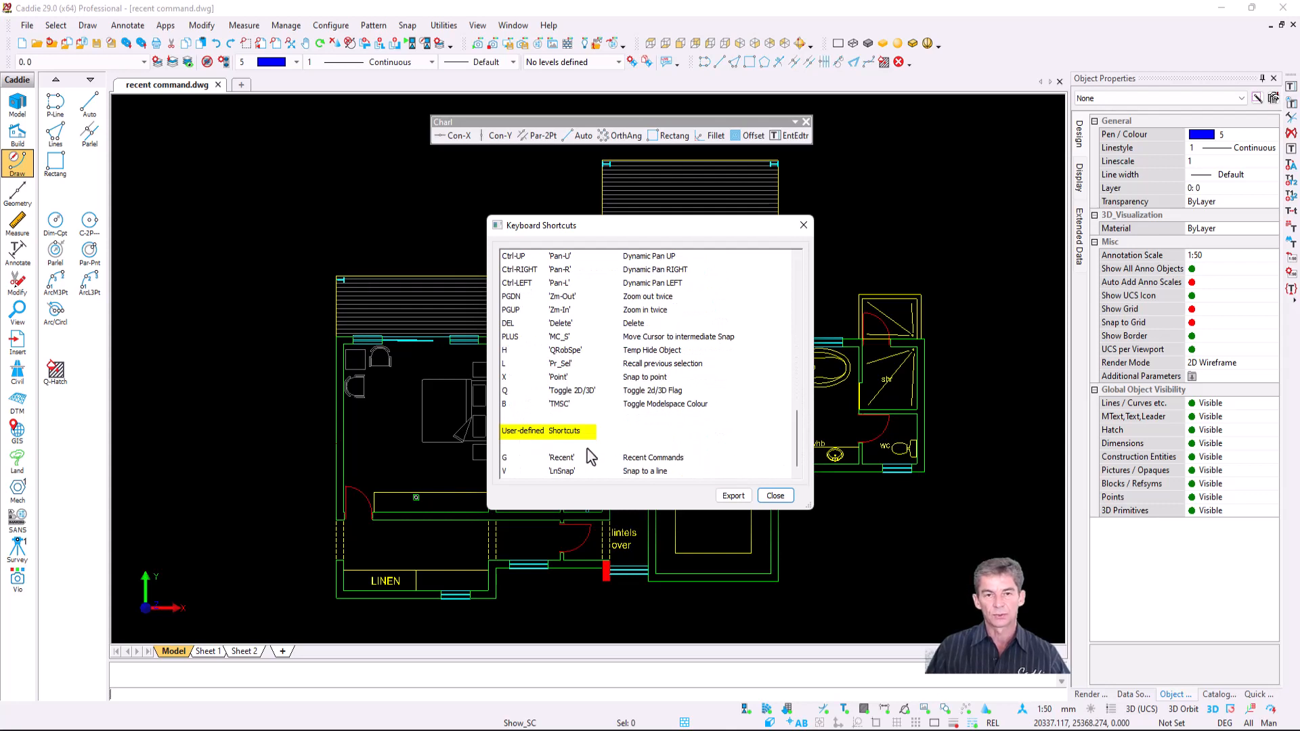
left_click(517, 458)
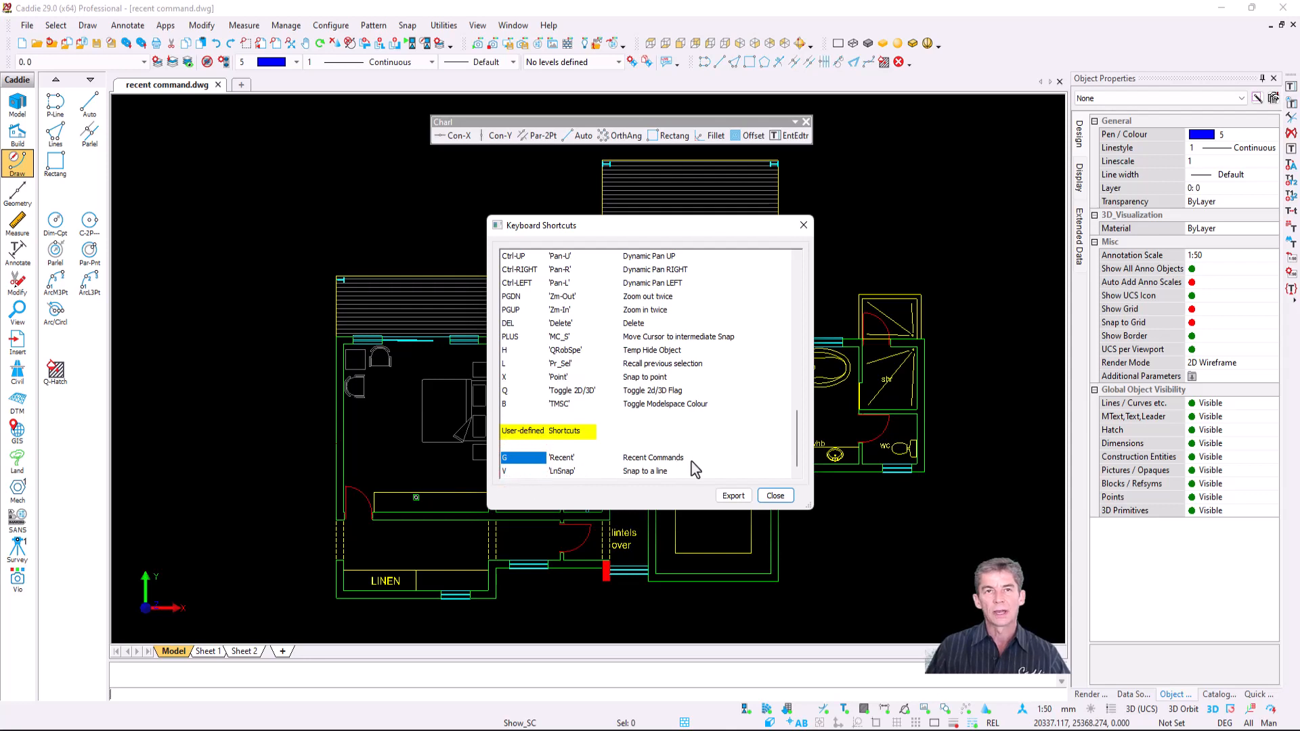
left_click(804, 224)
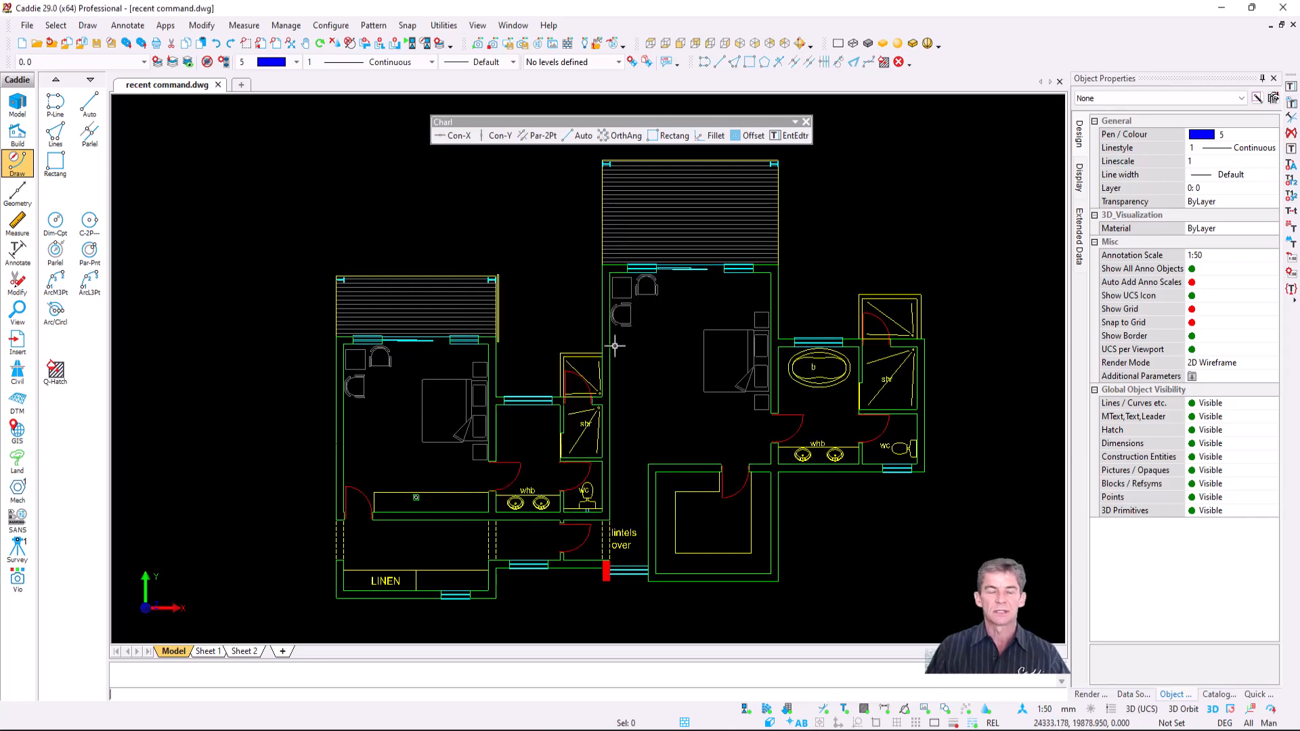
- Check the command-line and canvas right-click menus for the recent commands list
right_click(595, 677)
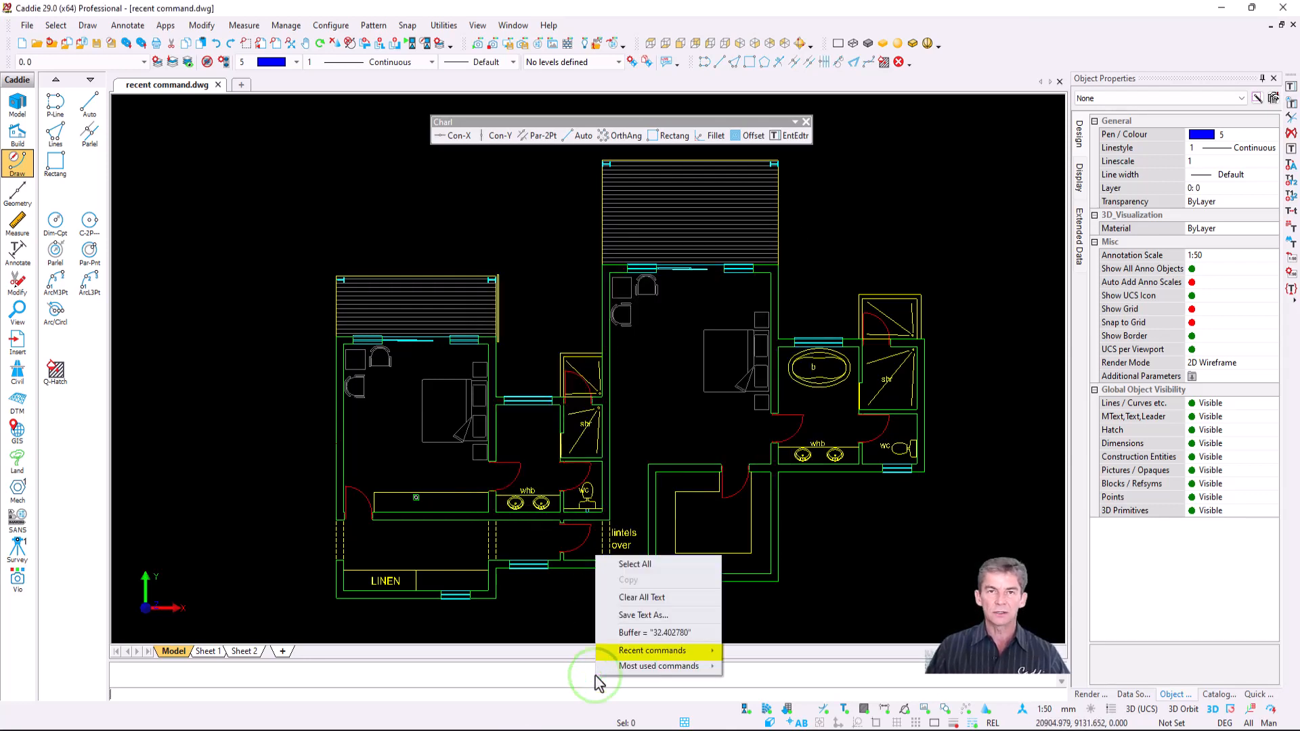
mouse_move(662, 654)
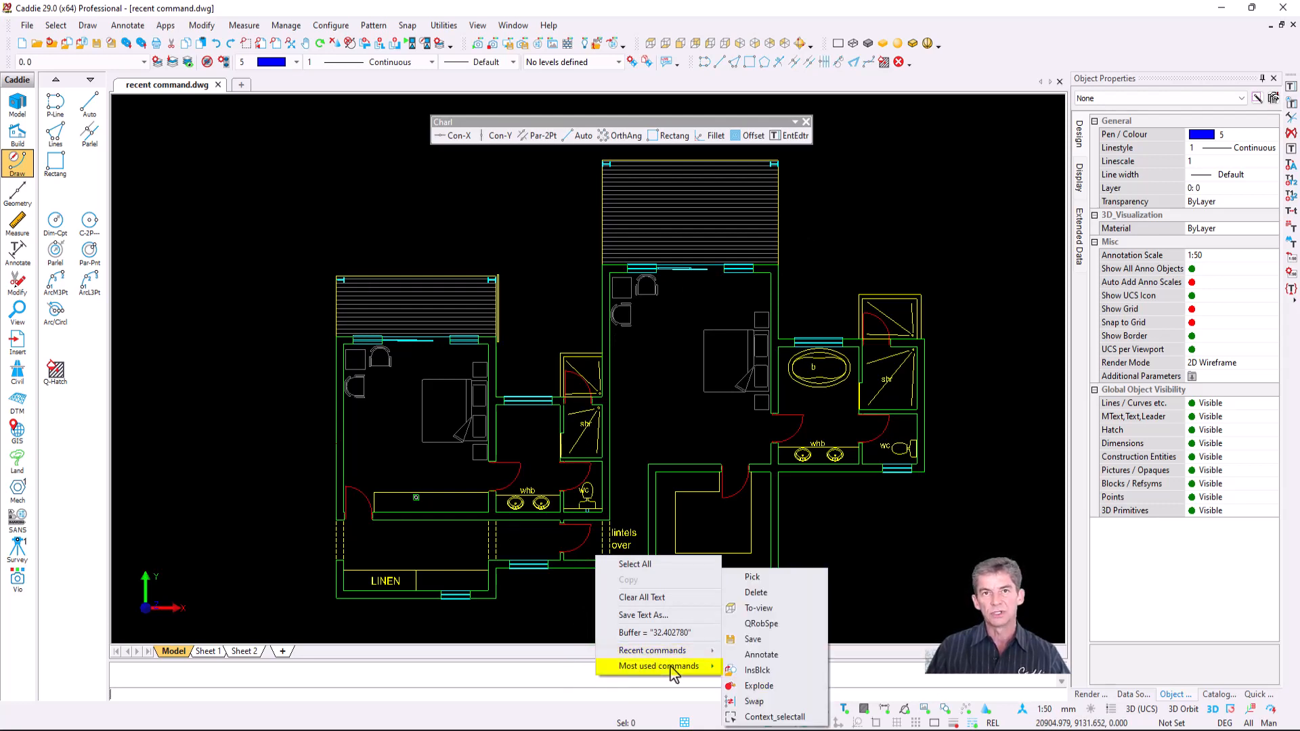
key("Escape")
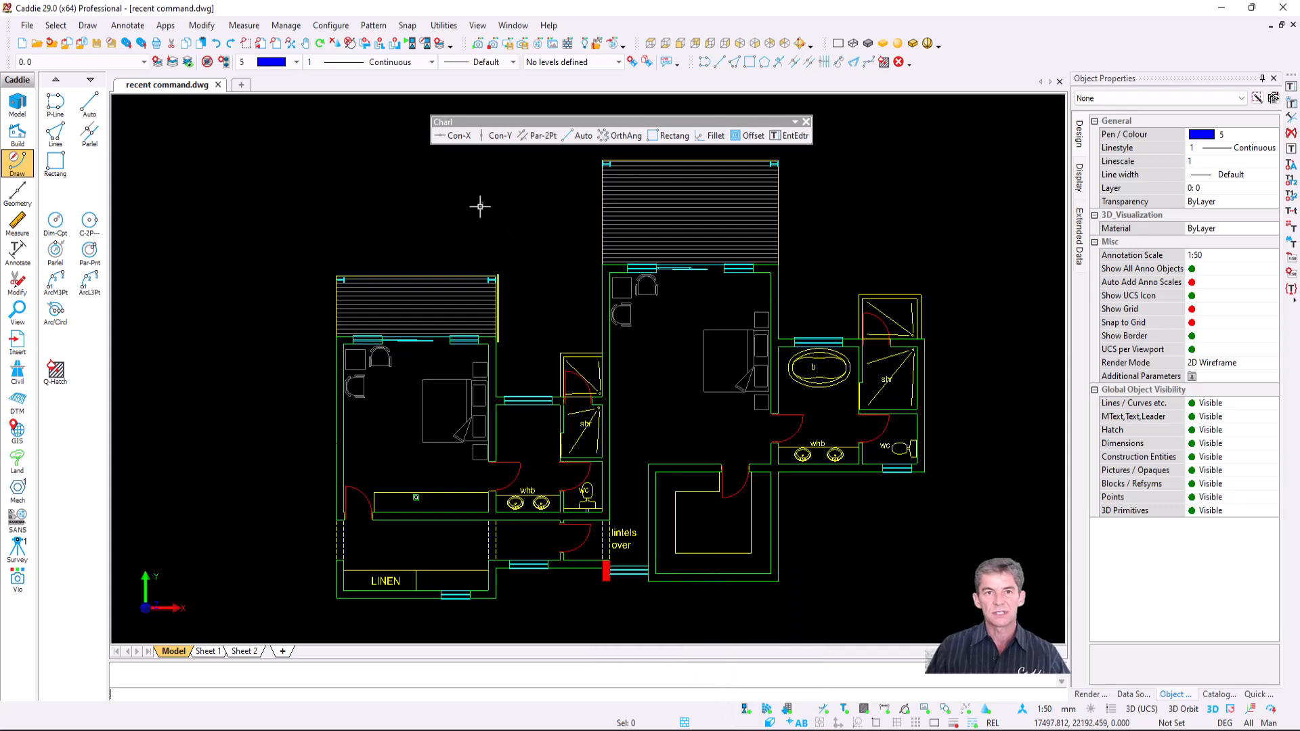
right_click(480, 205)
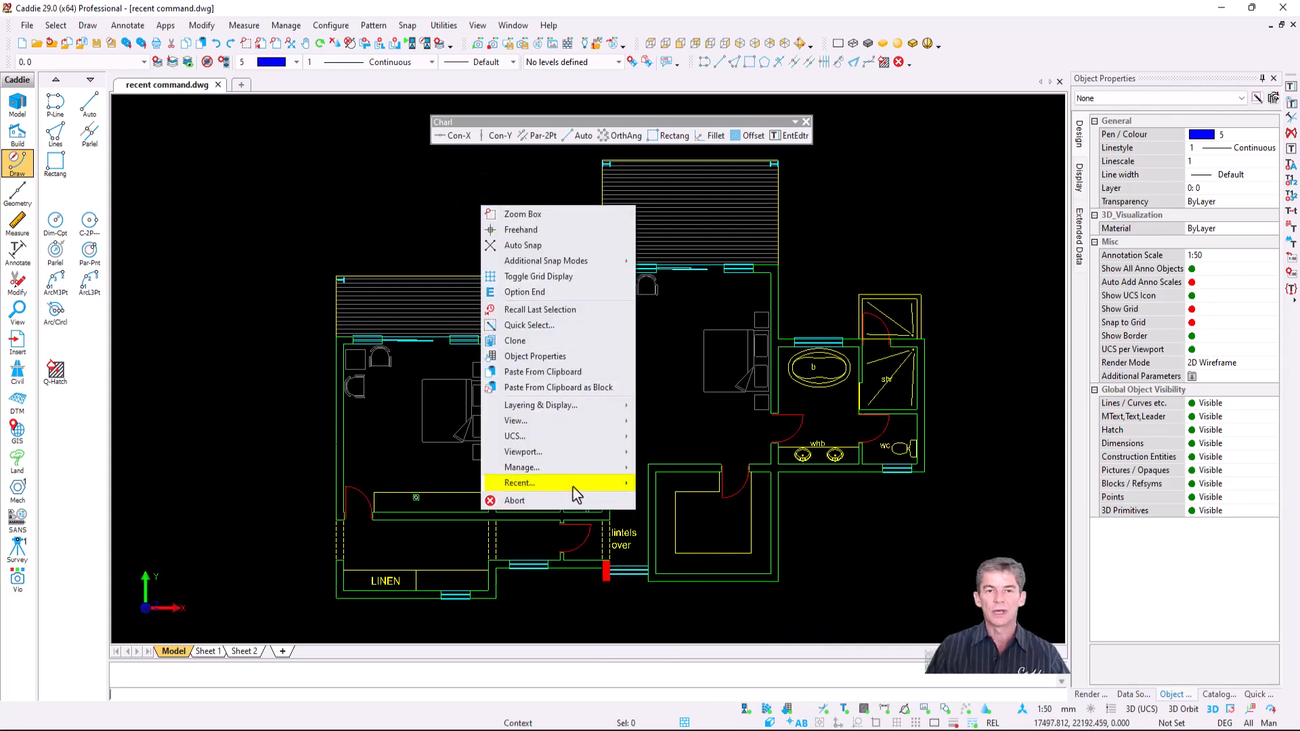
mouse_move(573, 488)
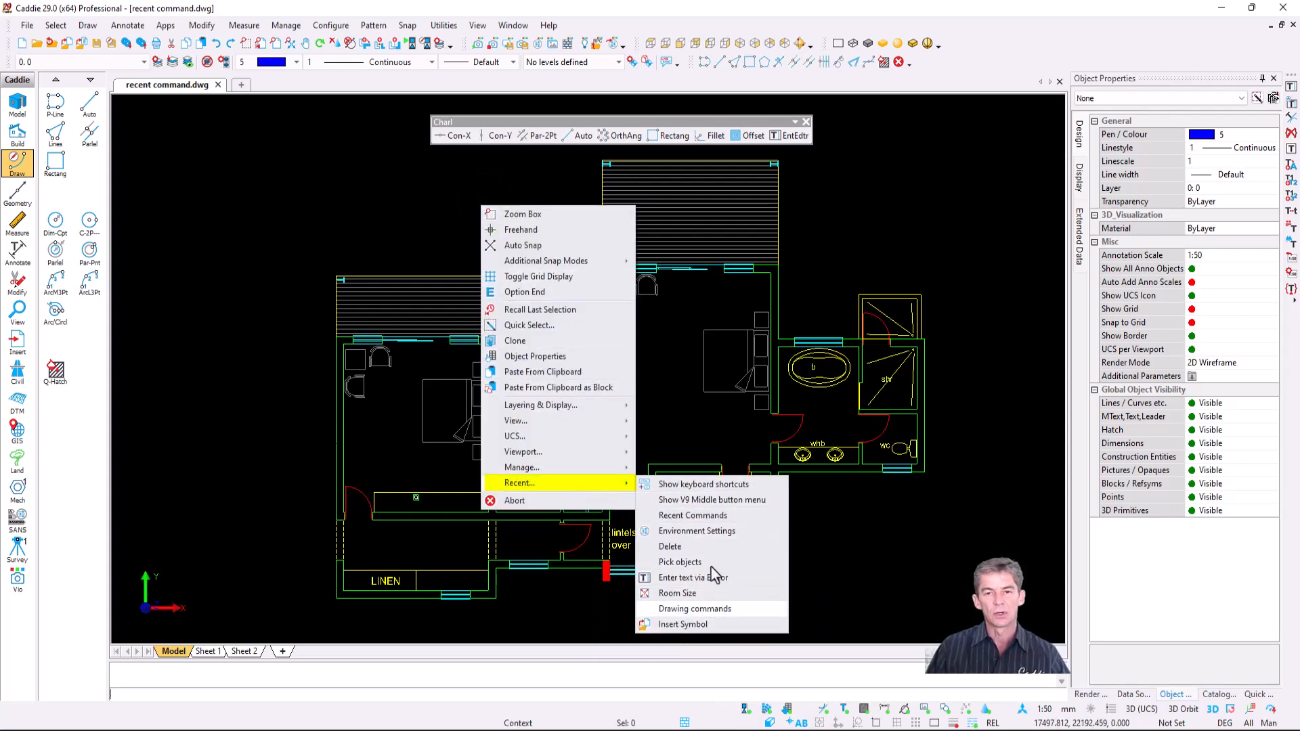
key("Escape")
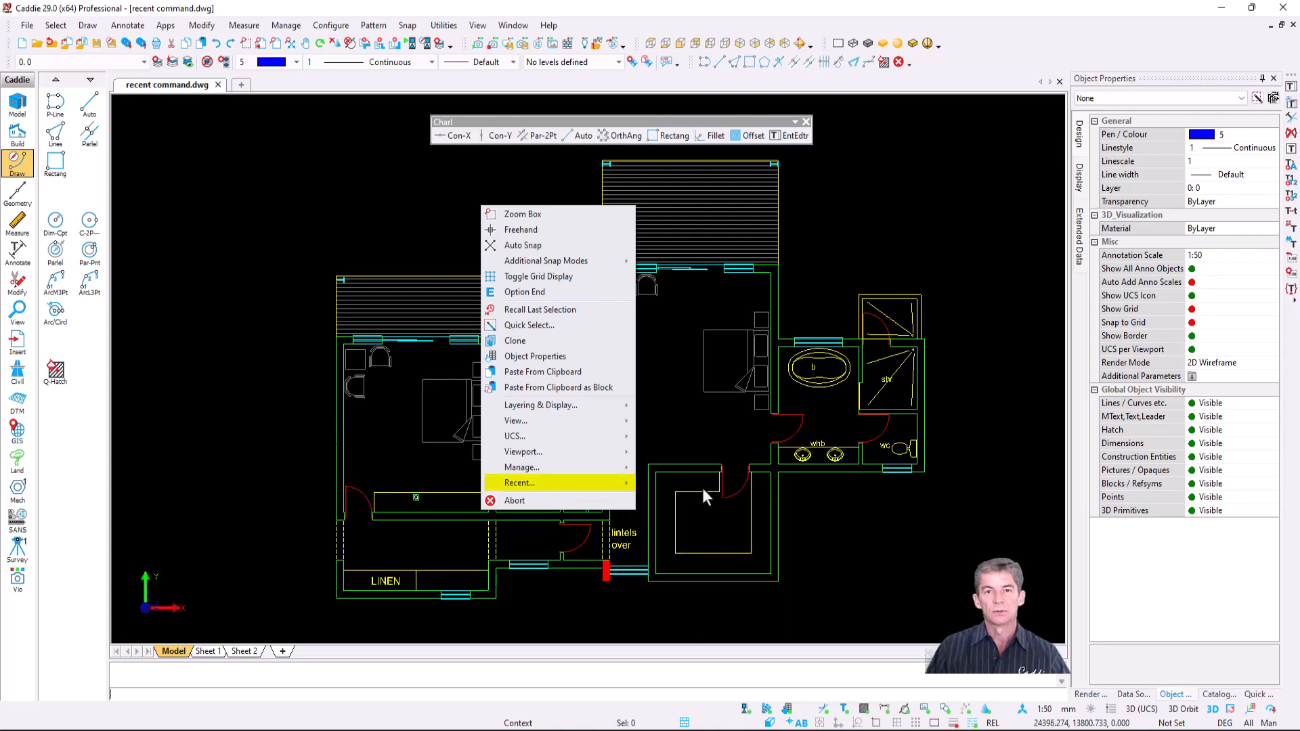
key("Escape")
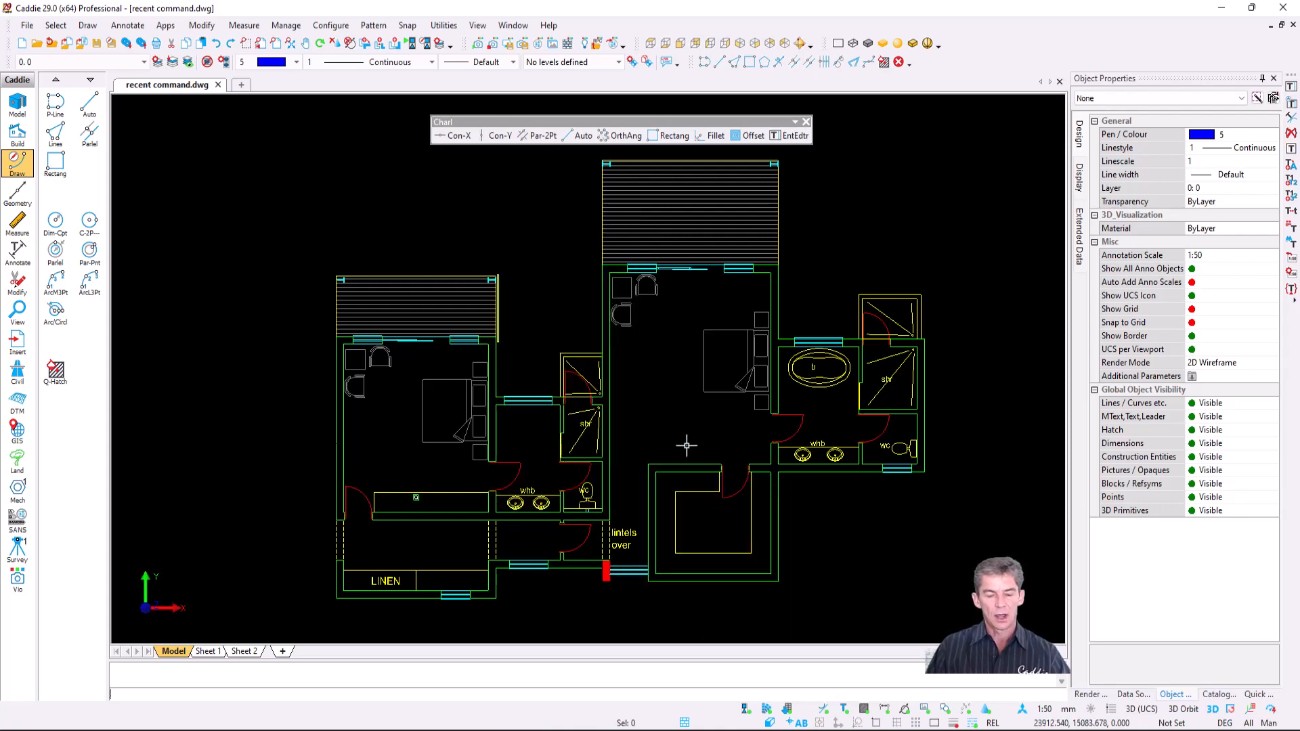
- Try G and the middle-click quick menu, then bring up the Configure menu
key("g")
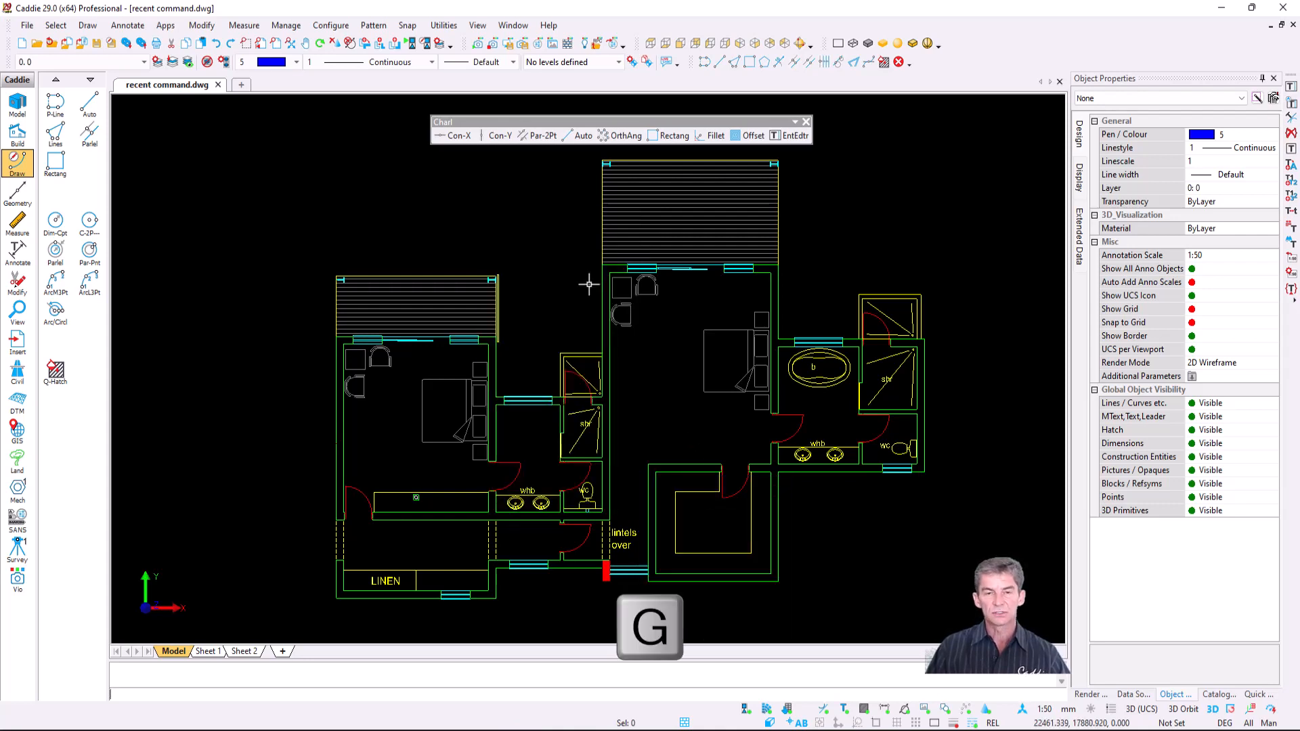
middle_click(548, 265)
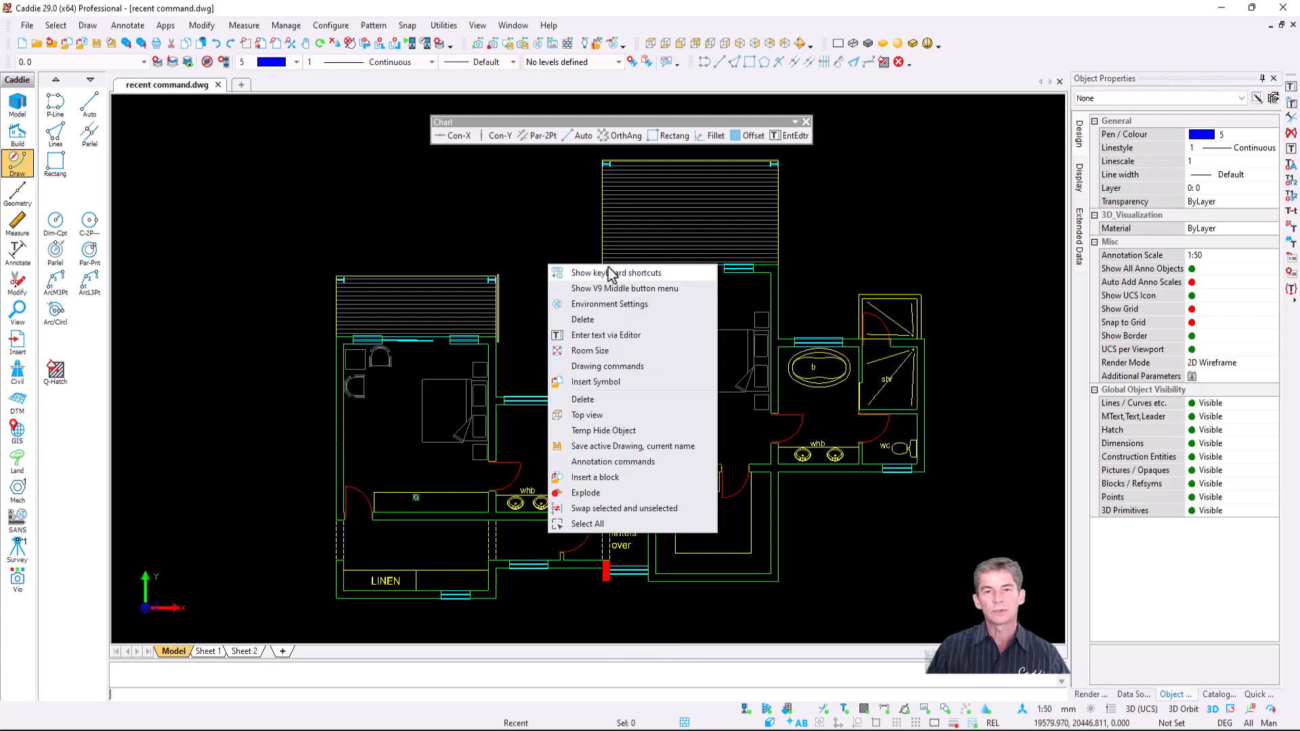
left_click(653, 409)
left_click(331, 27)
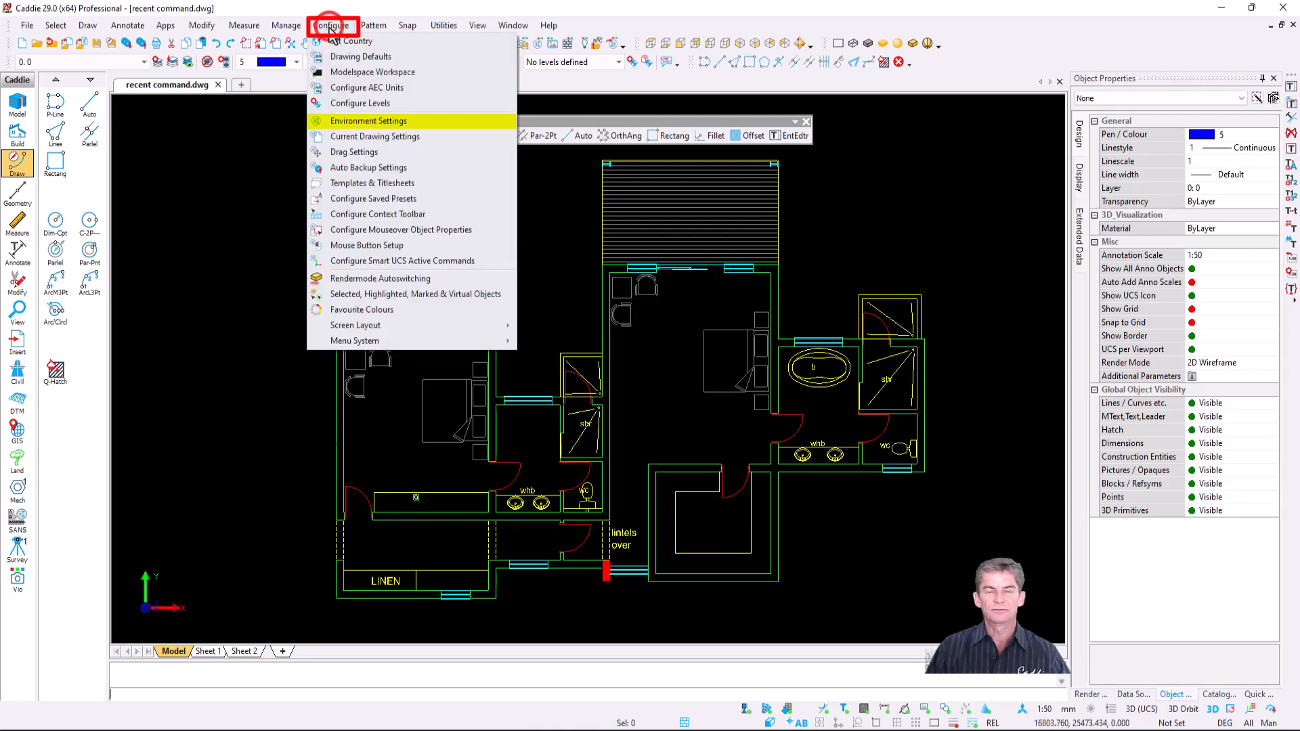
- Under Recent / Frequent in Environment Settings, keep Show Recent Commands at Yes and close
left_click(400, 121)
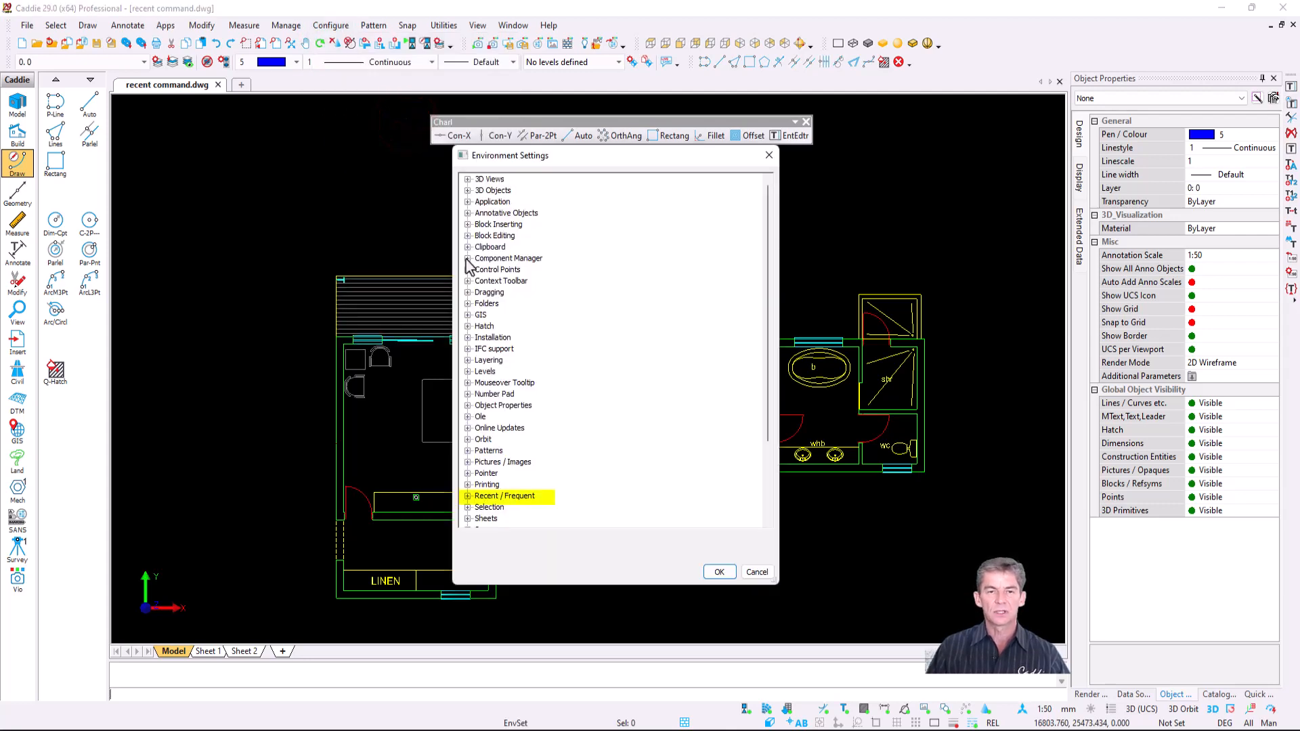
left_click(467, 497)
scroll(472, 504, "down", 3)
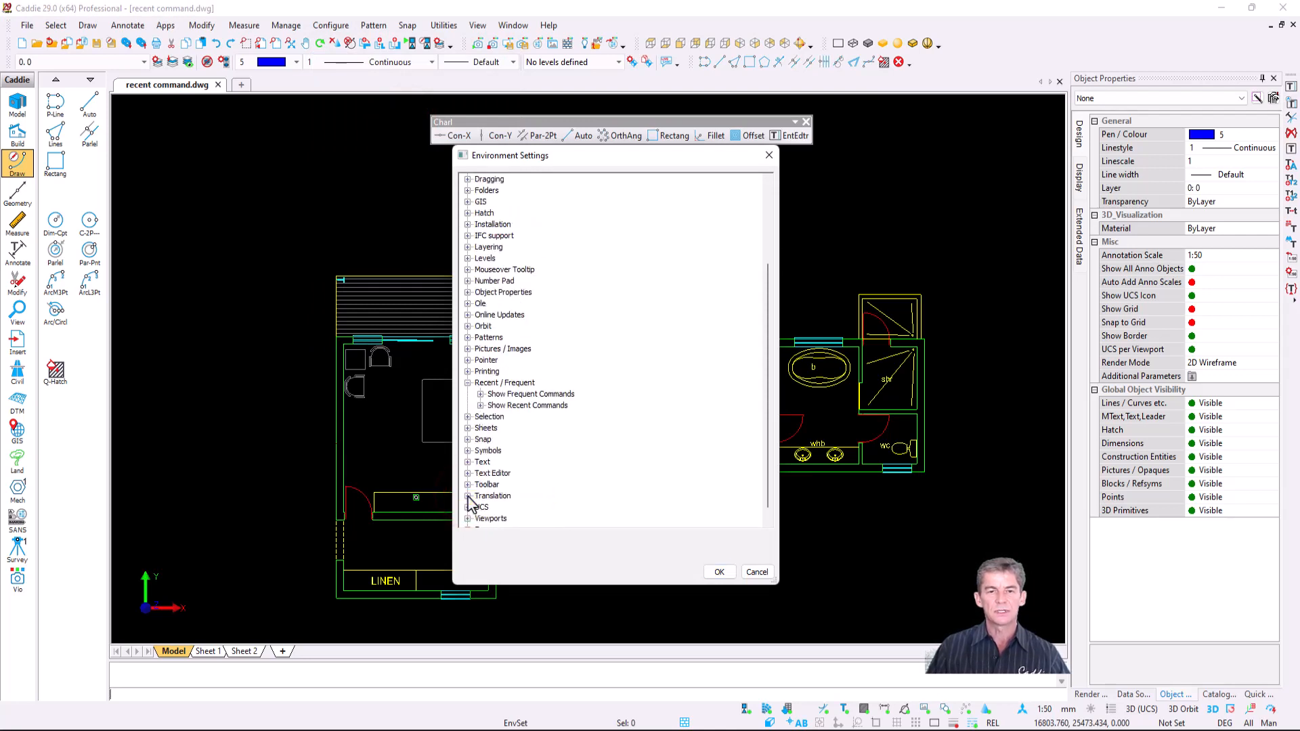
left_click(480, 394)
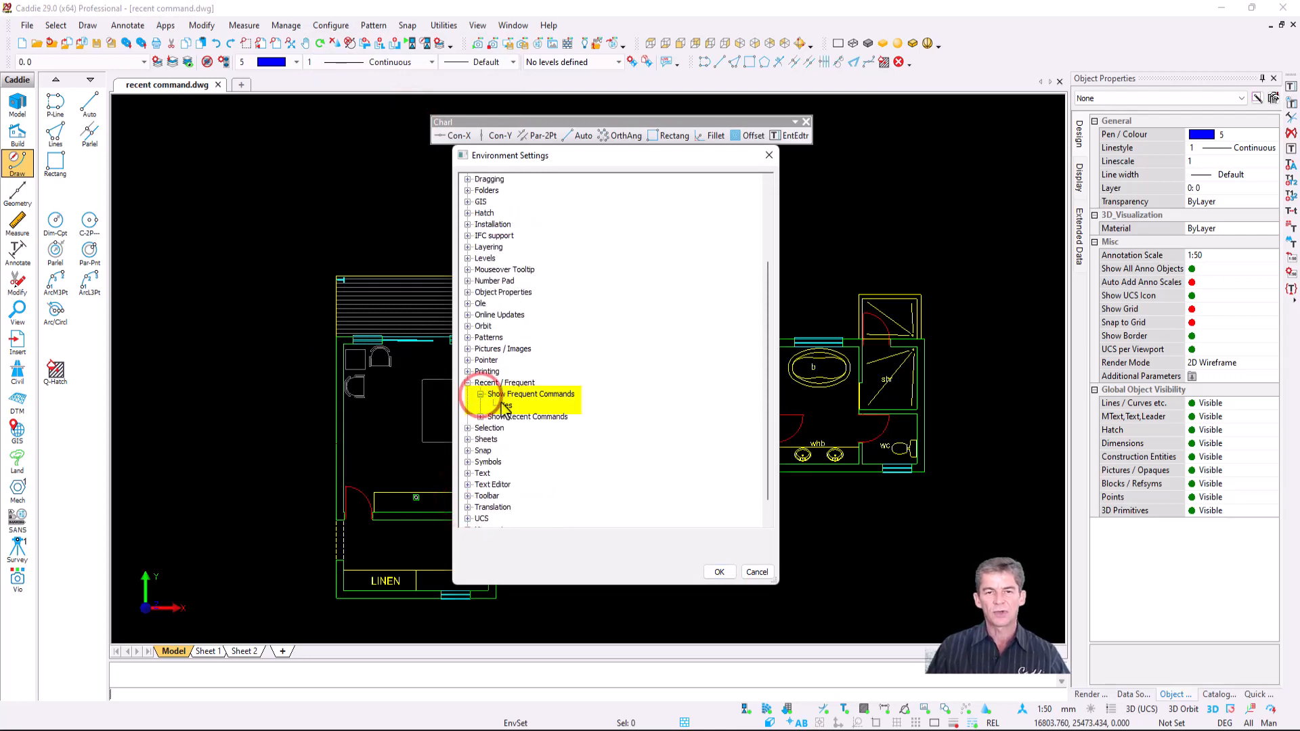
left_click(480, 416)
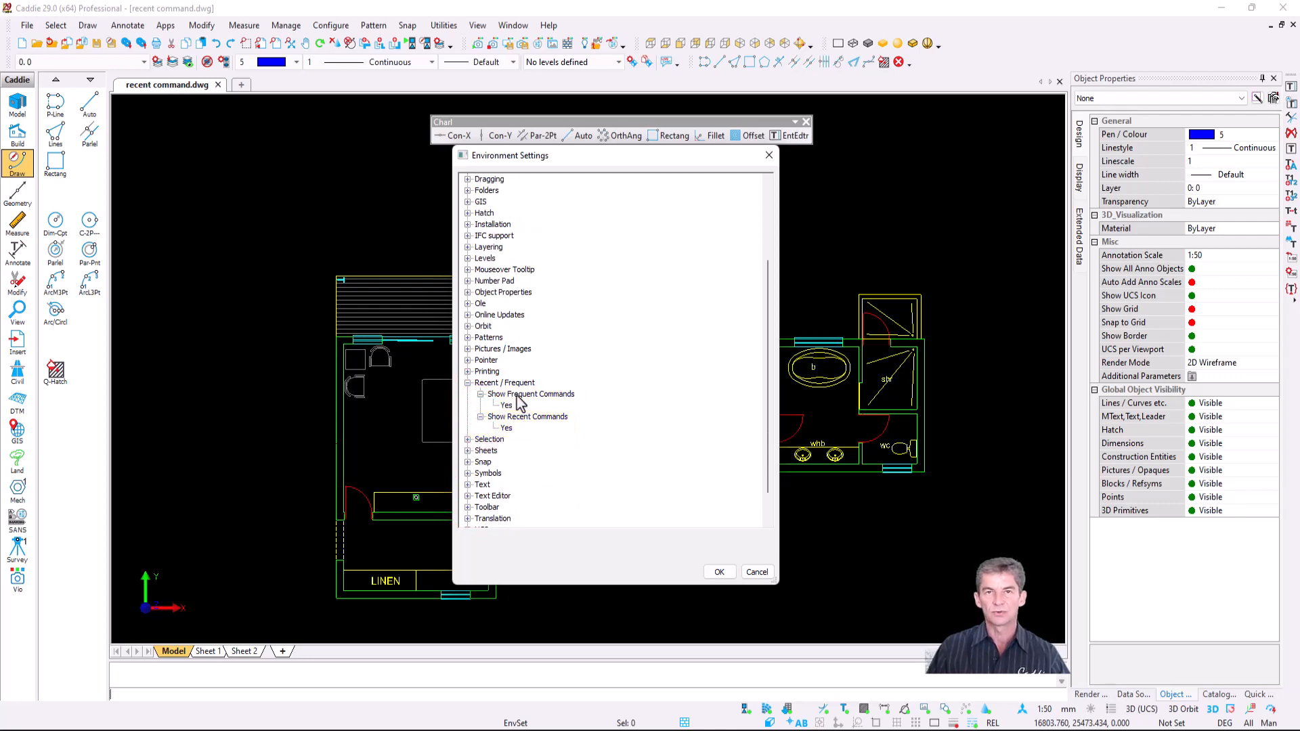
left_click(507, 427)
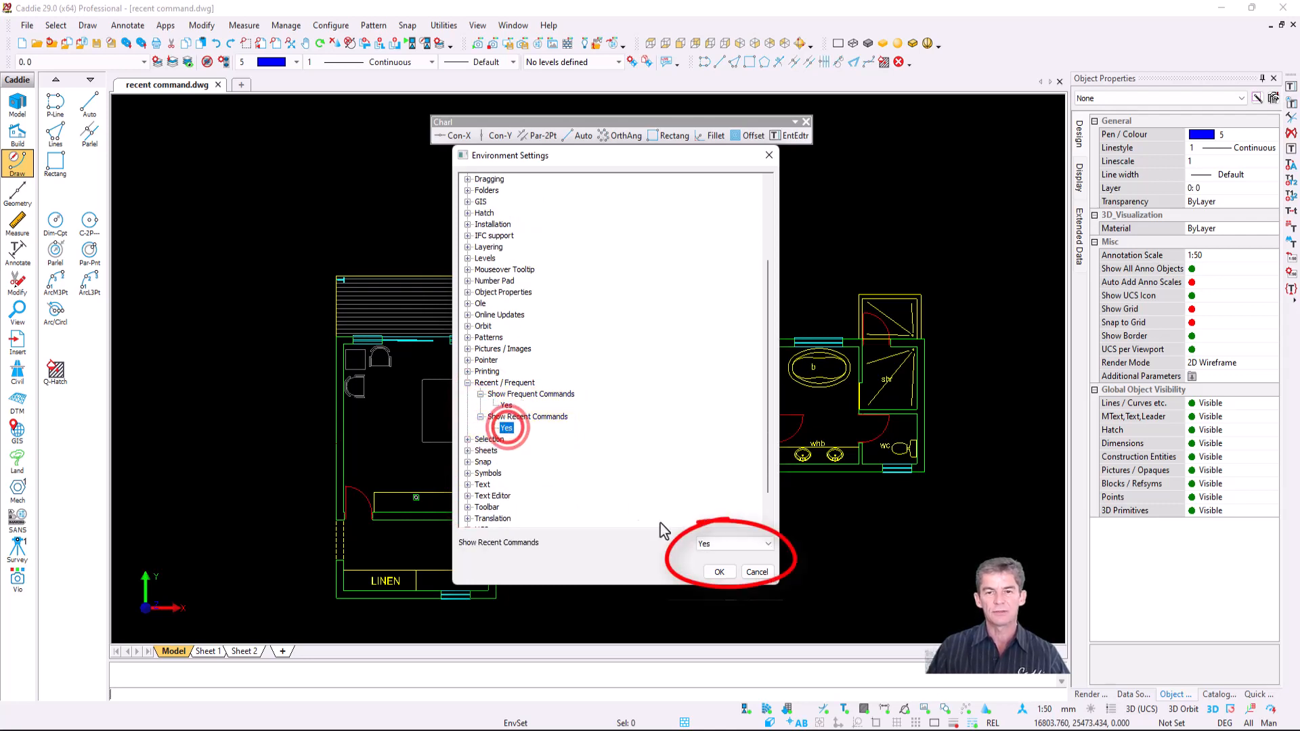
left_click(732, 544)
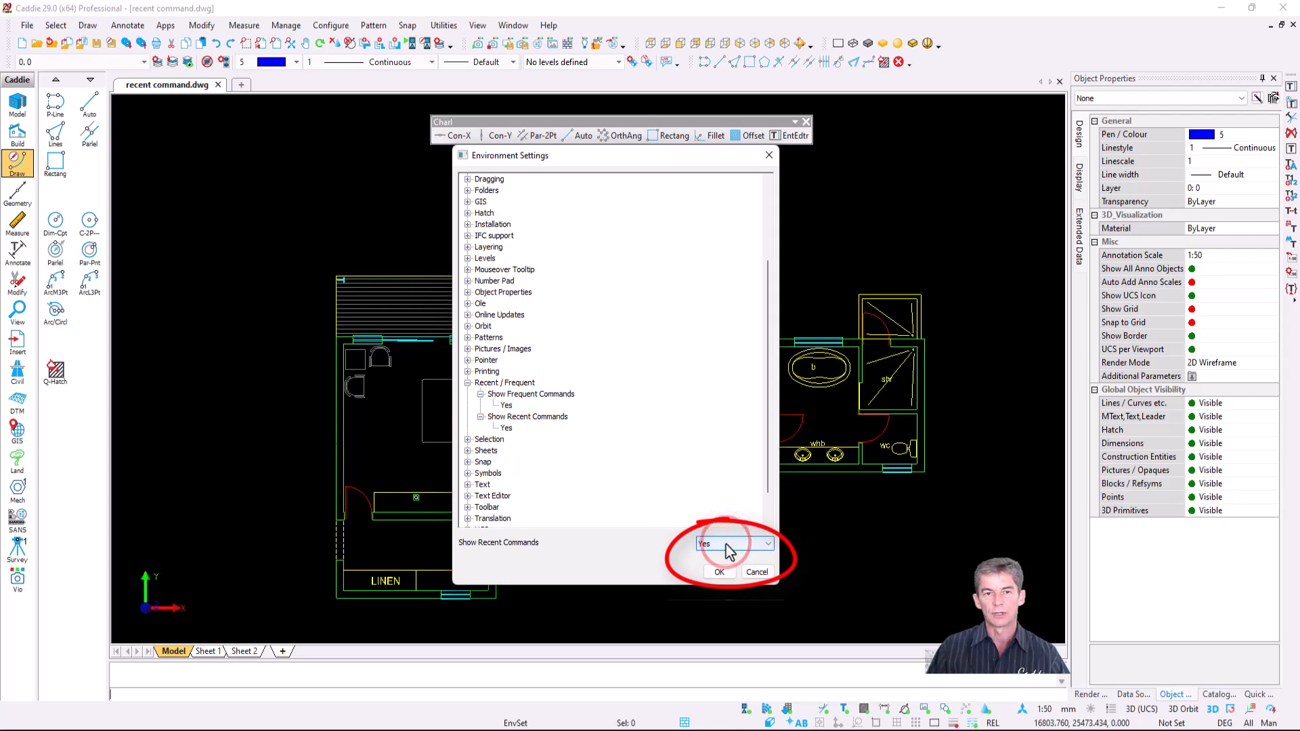
left_click(718, 565)
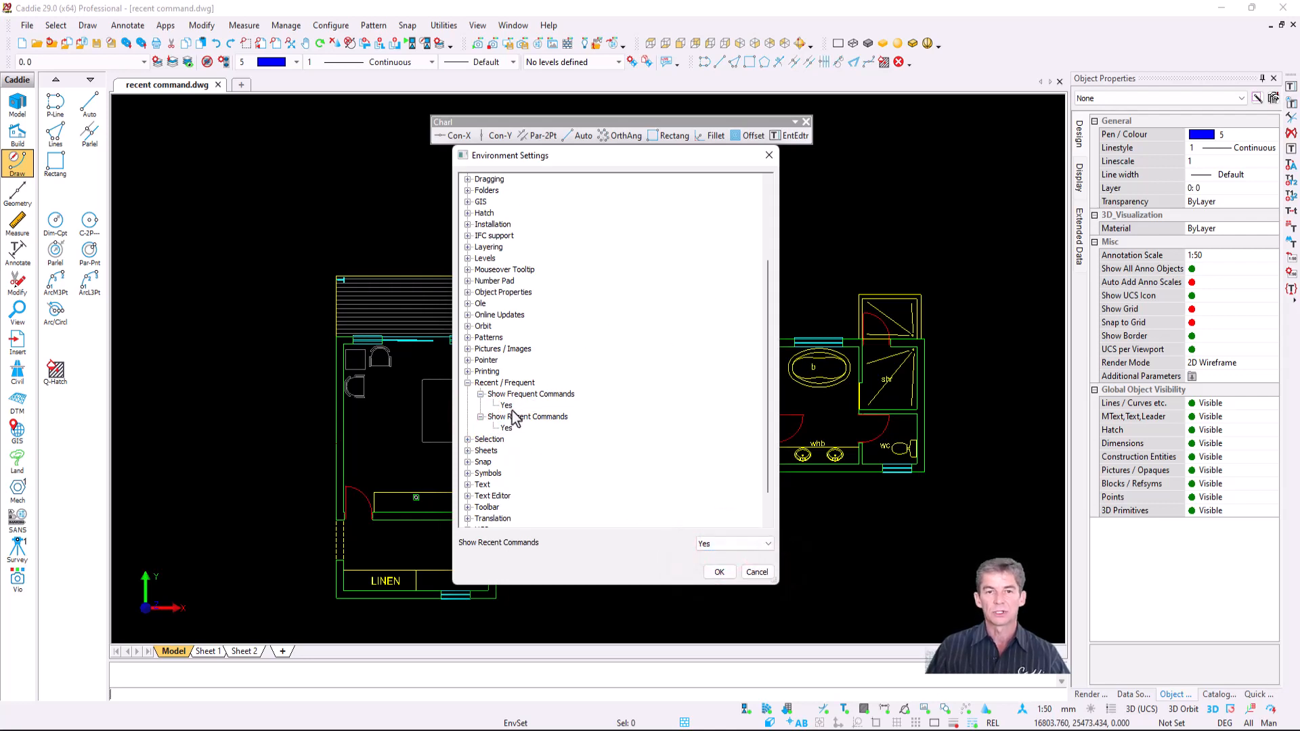
key("Return")
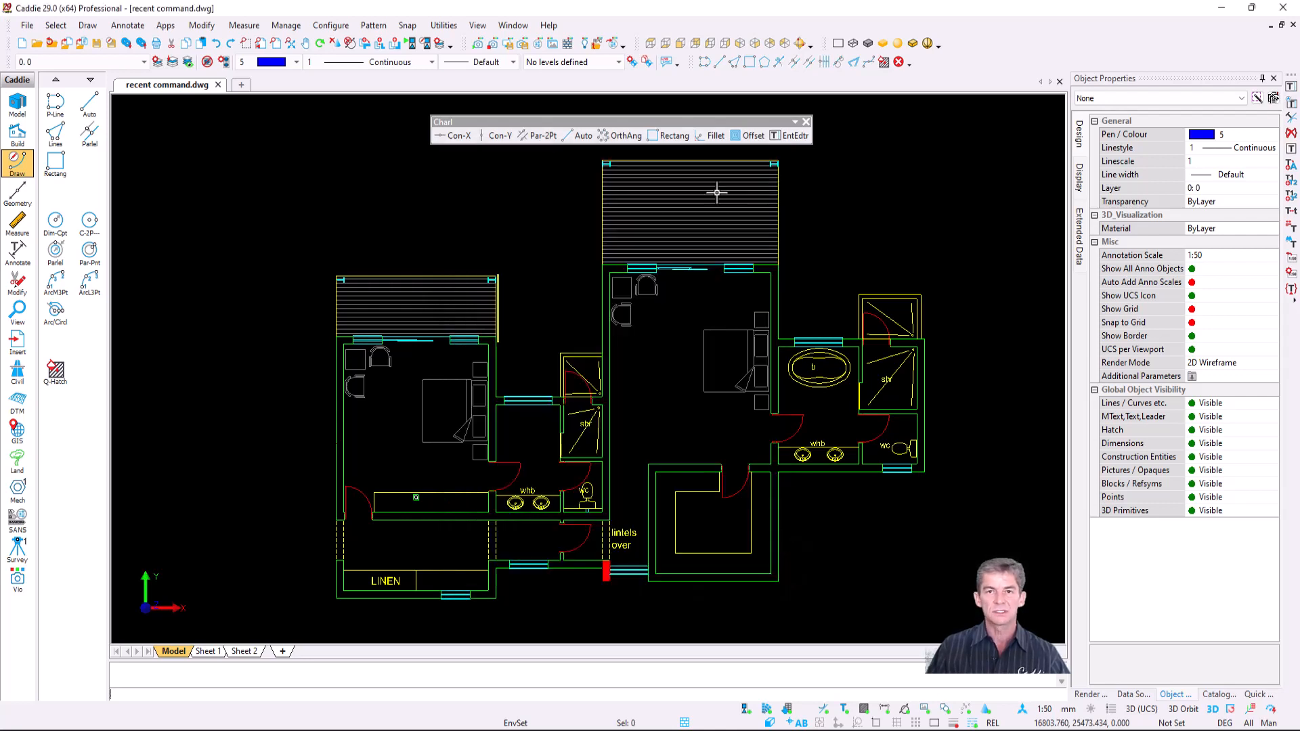
- In Customize > Keyboard, select Invisible|Caddie's Recent command and remove its existing shortcut
right_click(973, 70)
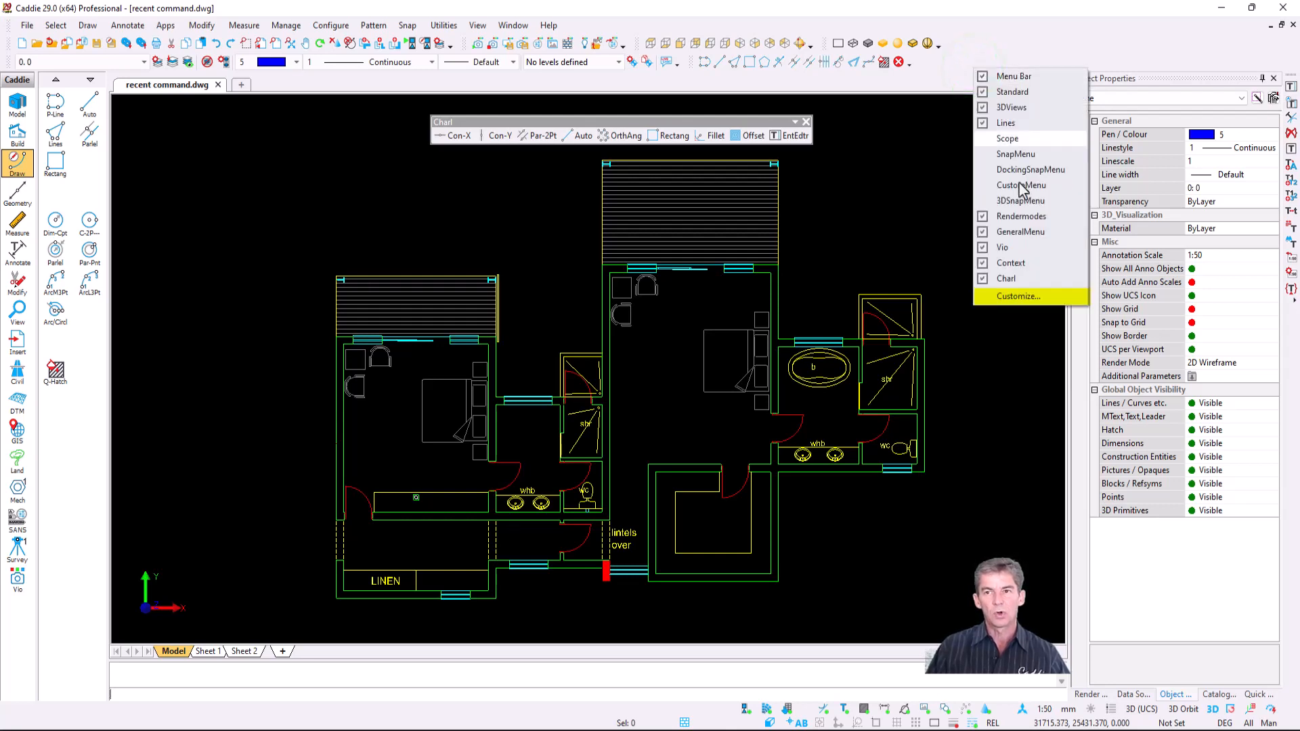
left_click(1032, 296)
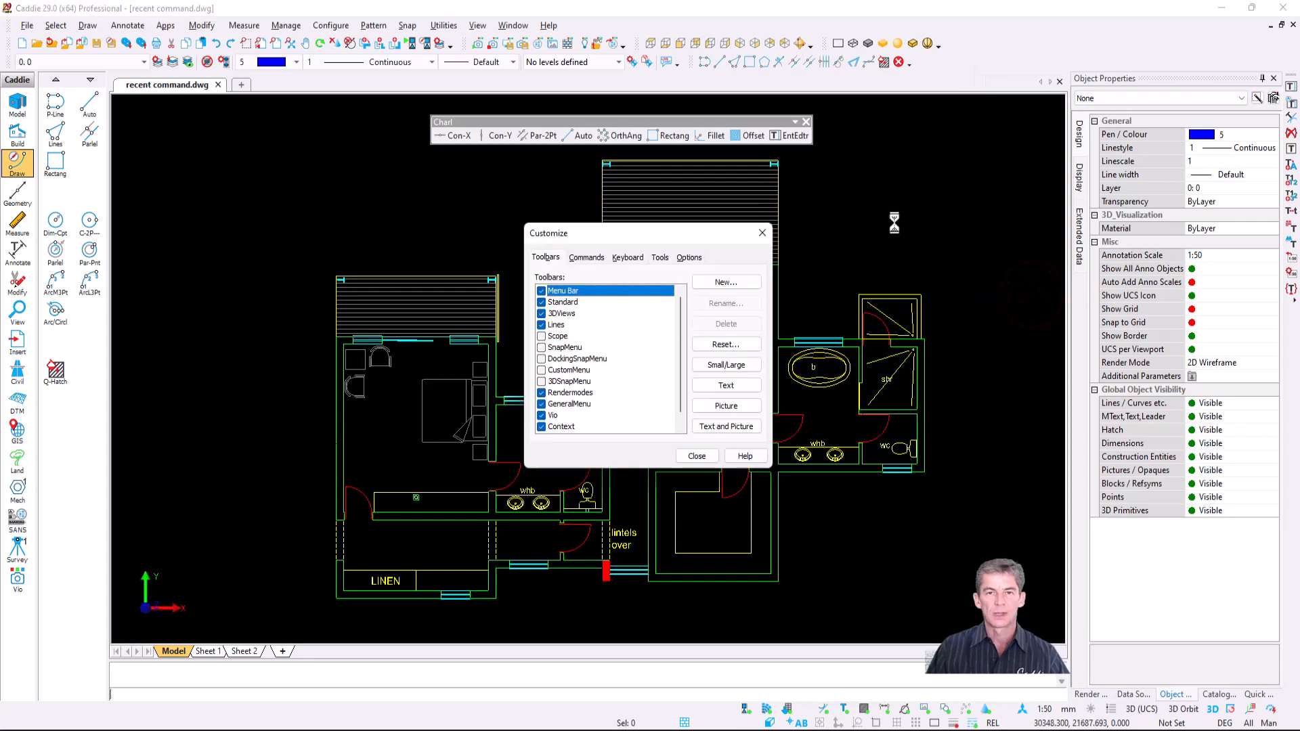
left_click(624, 260)
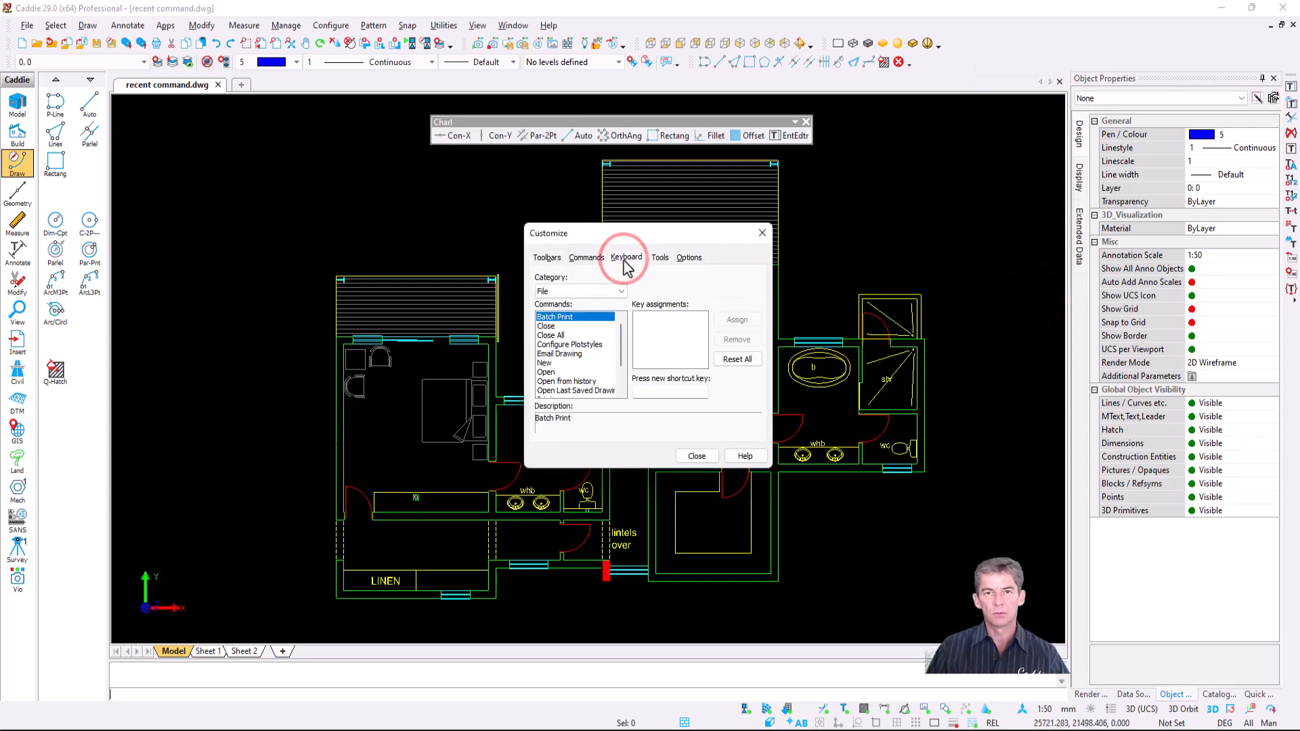
left_click(600, 291)
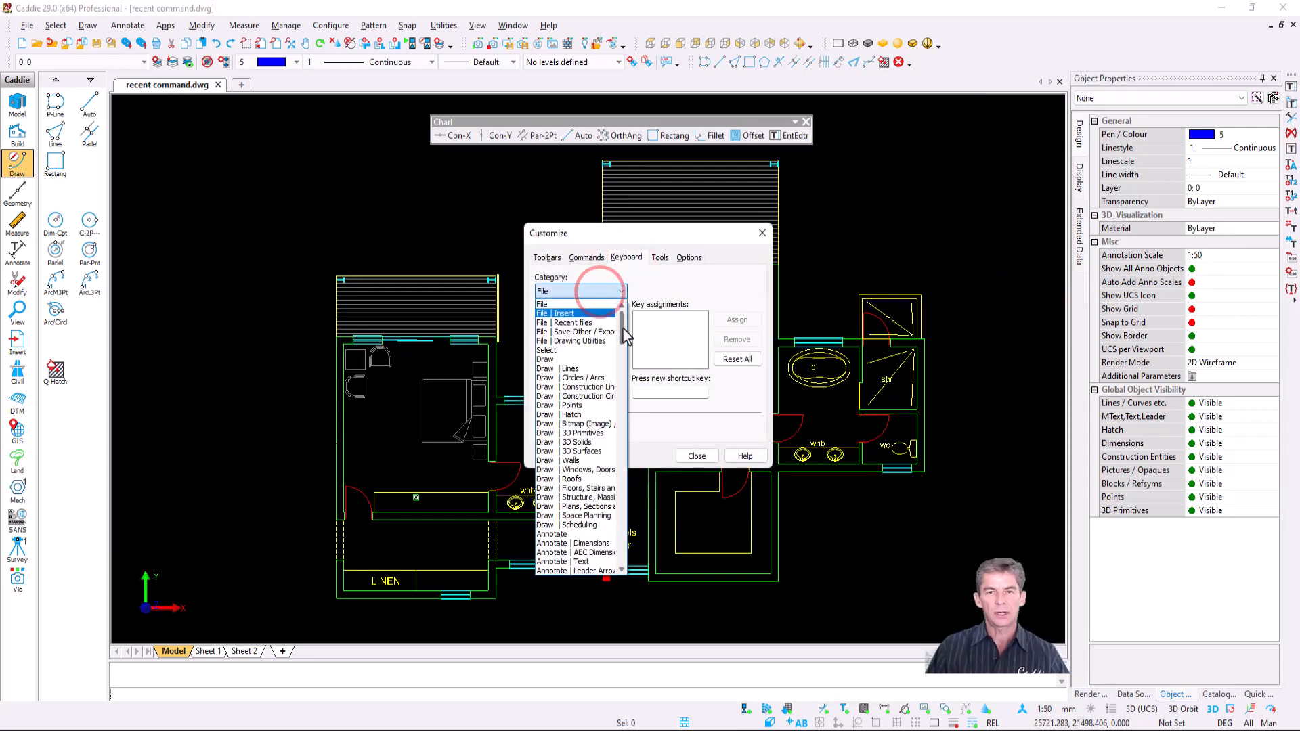
left_click_drag(619, 328, 617, 551)
left_click(591, 508)
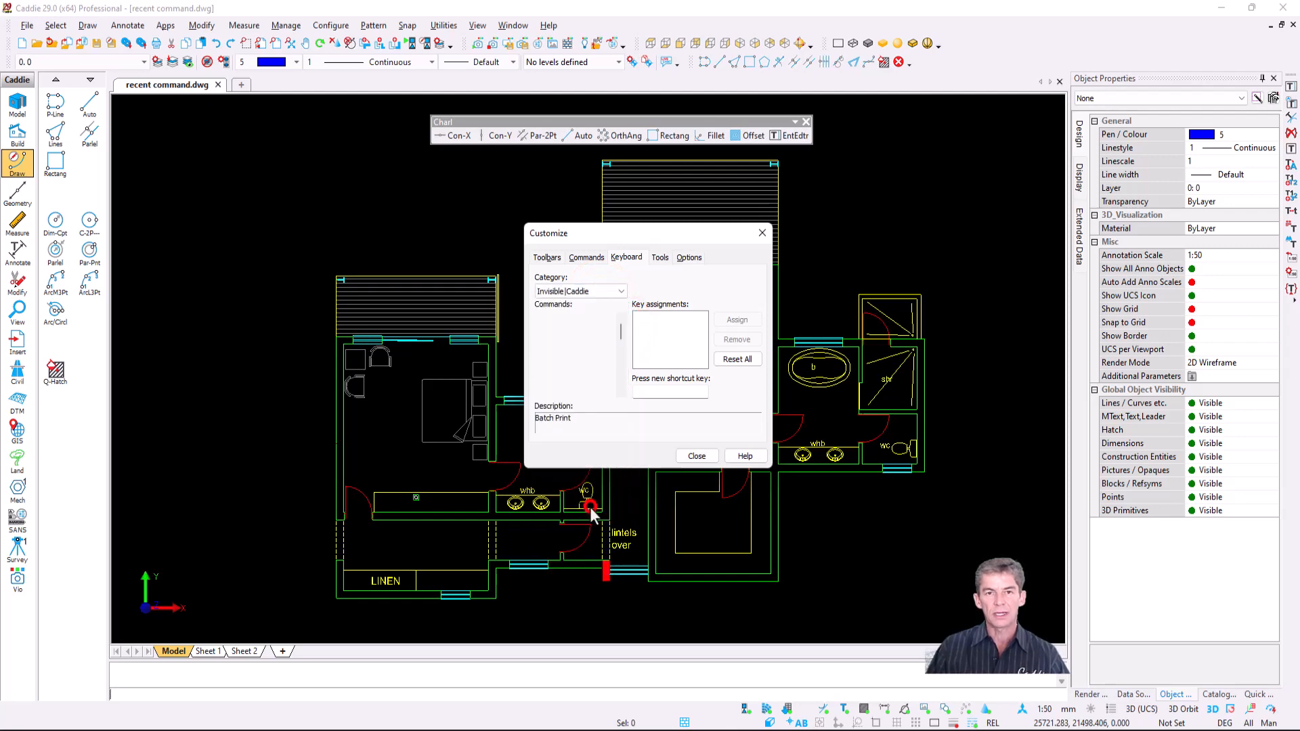
left_click_drag(621, 336, 621, 373)
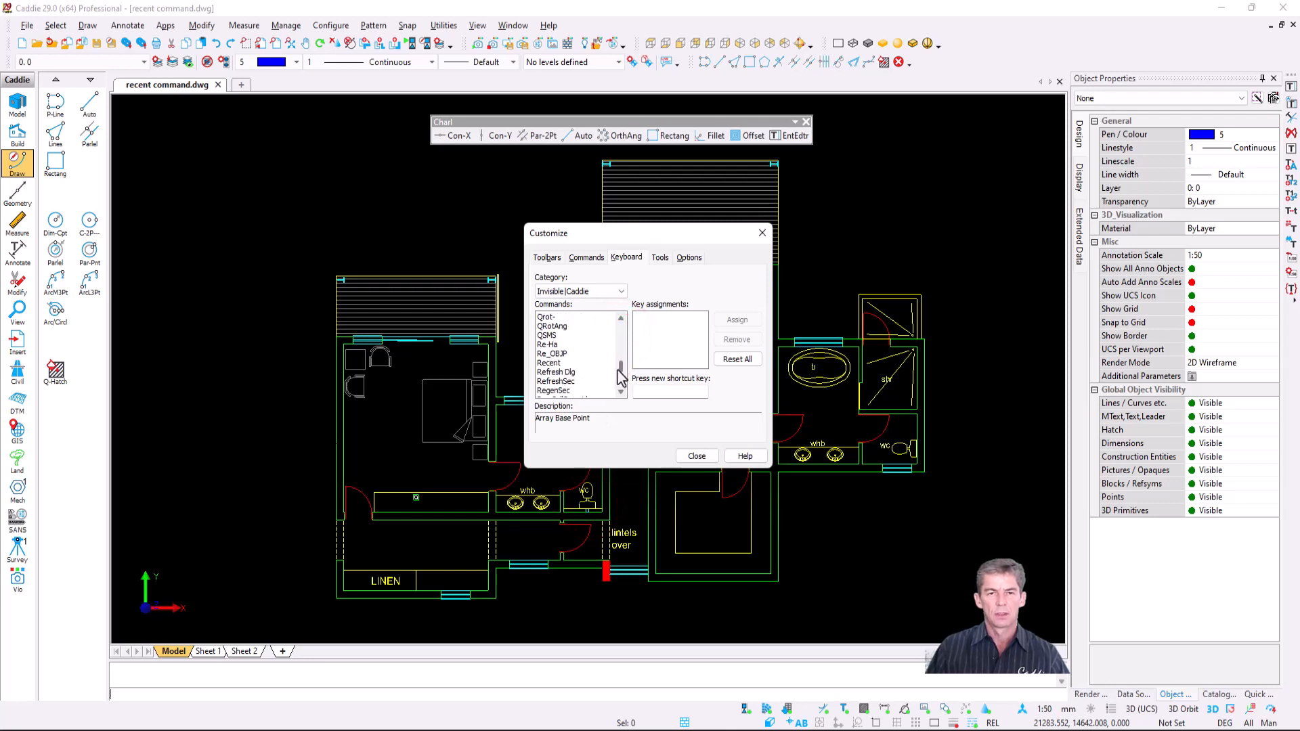
left_click(580, 364)
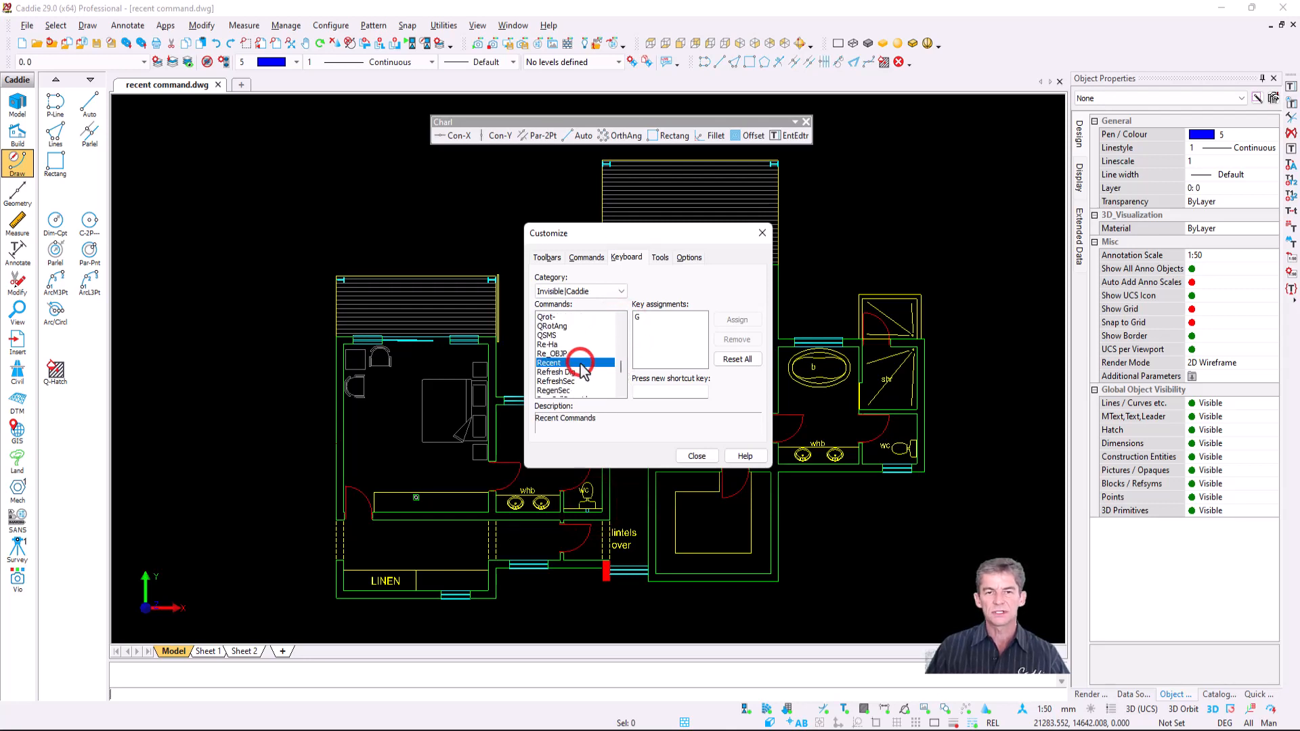
left_click(640, 318)
left_click(738, 339)
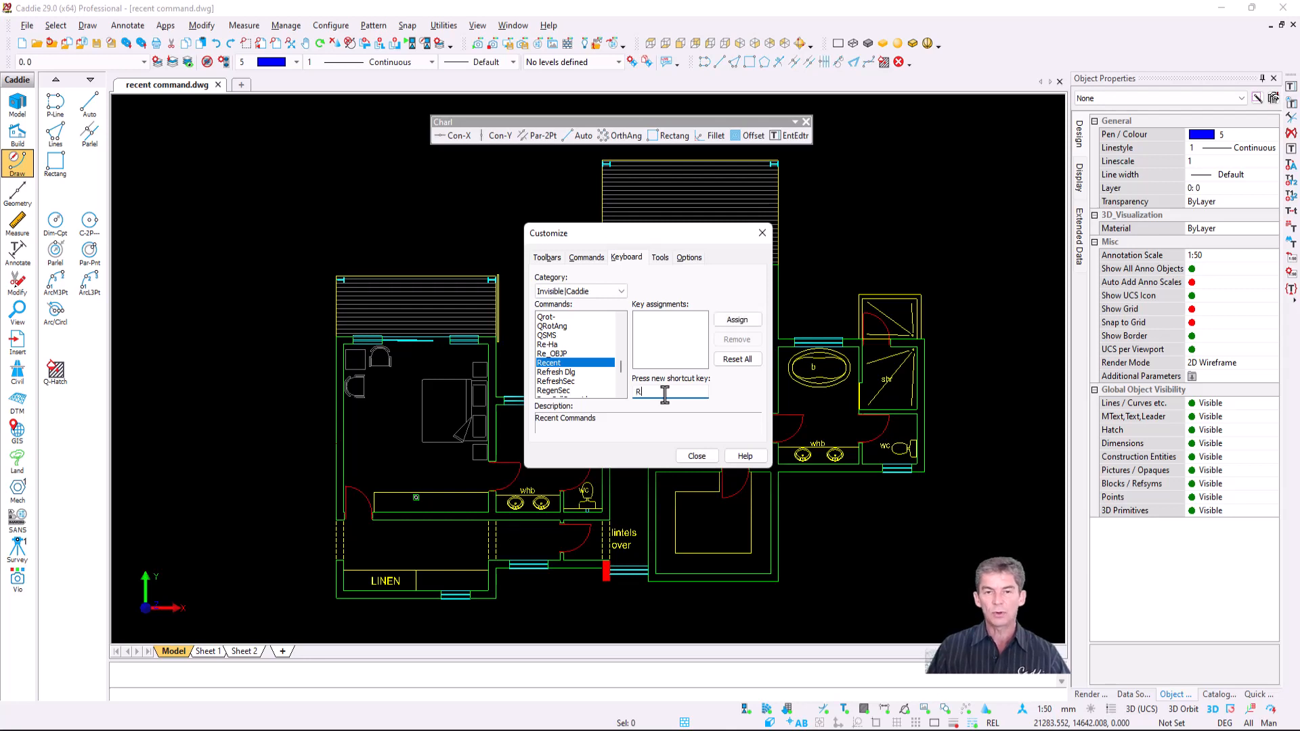
- After R is rejected as already assigned, assign G to Recent and close Customize
left_click(735, 321)
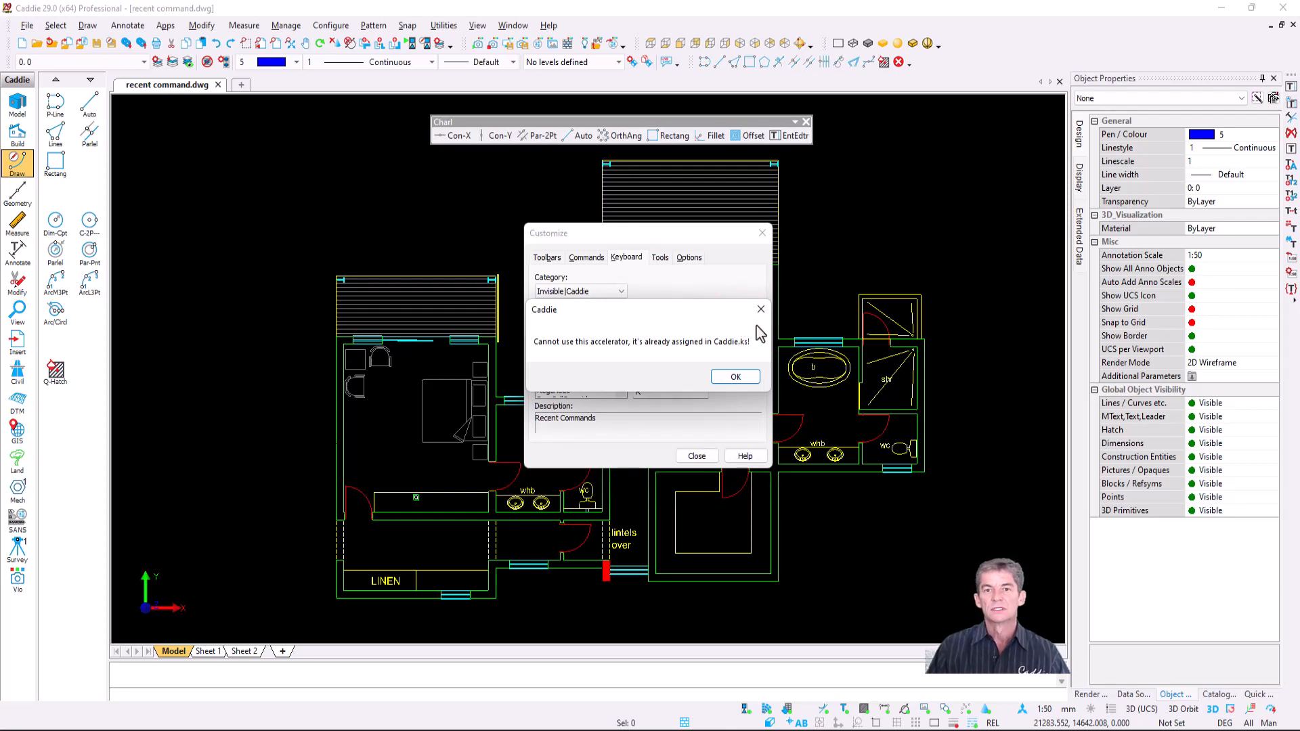
left_click(737, 377)
left_click(664, 390)
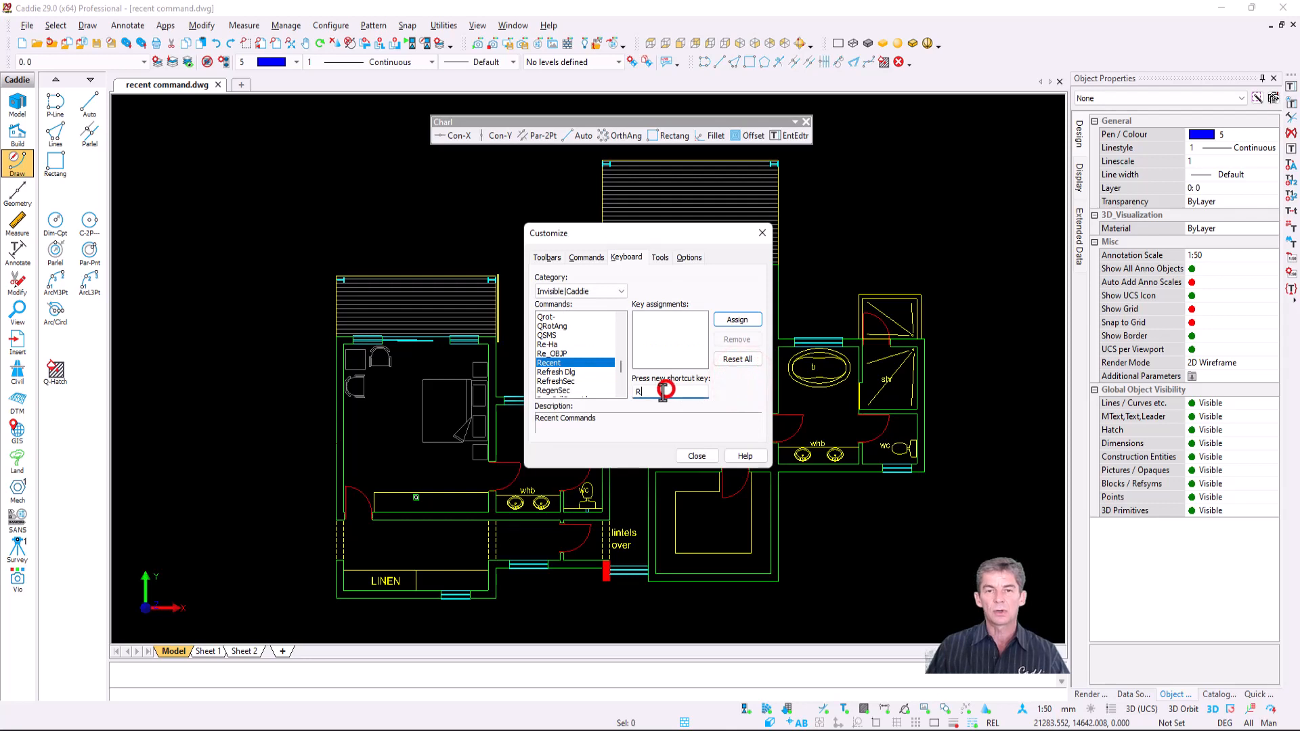
key("BackSpace")
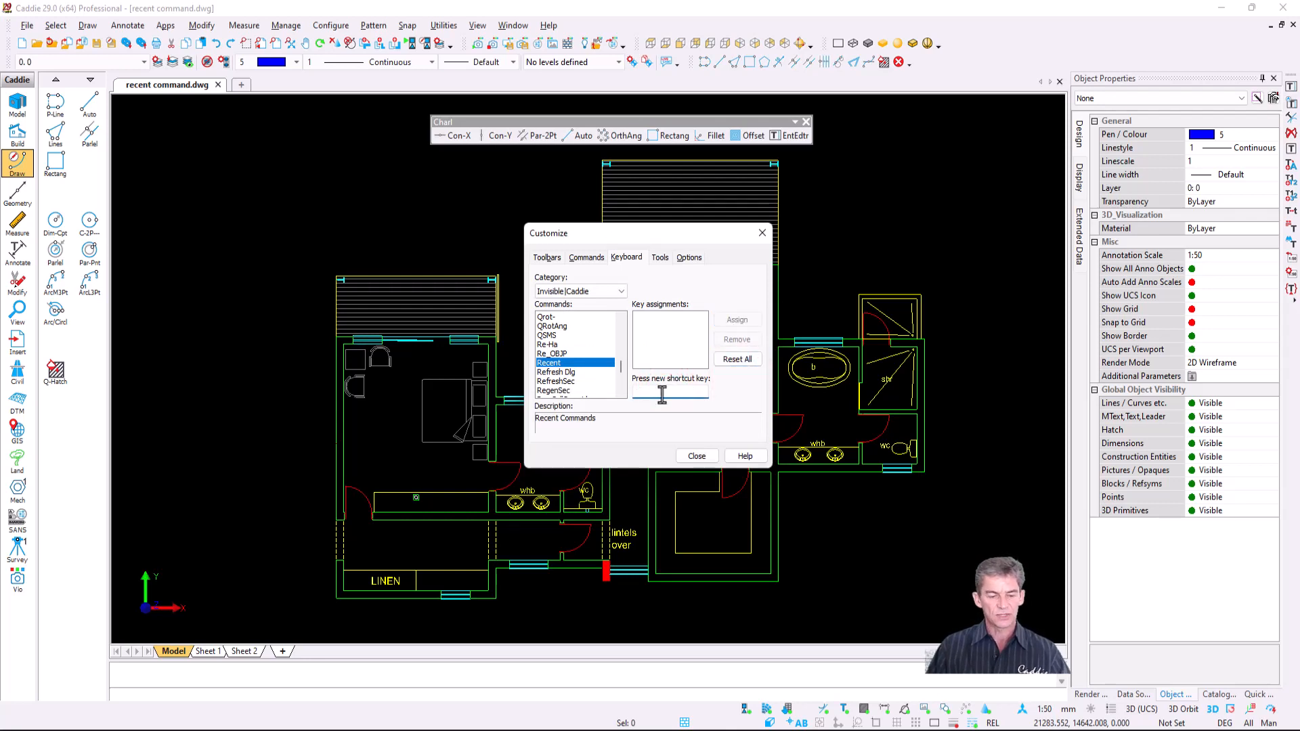
key("shift+r")
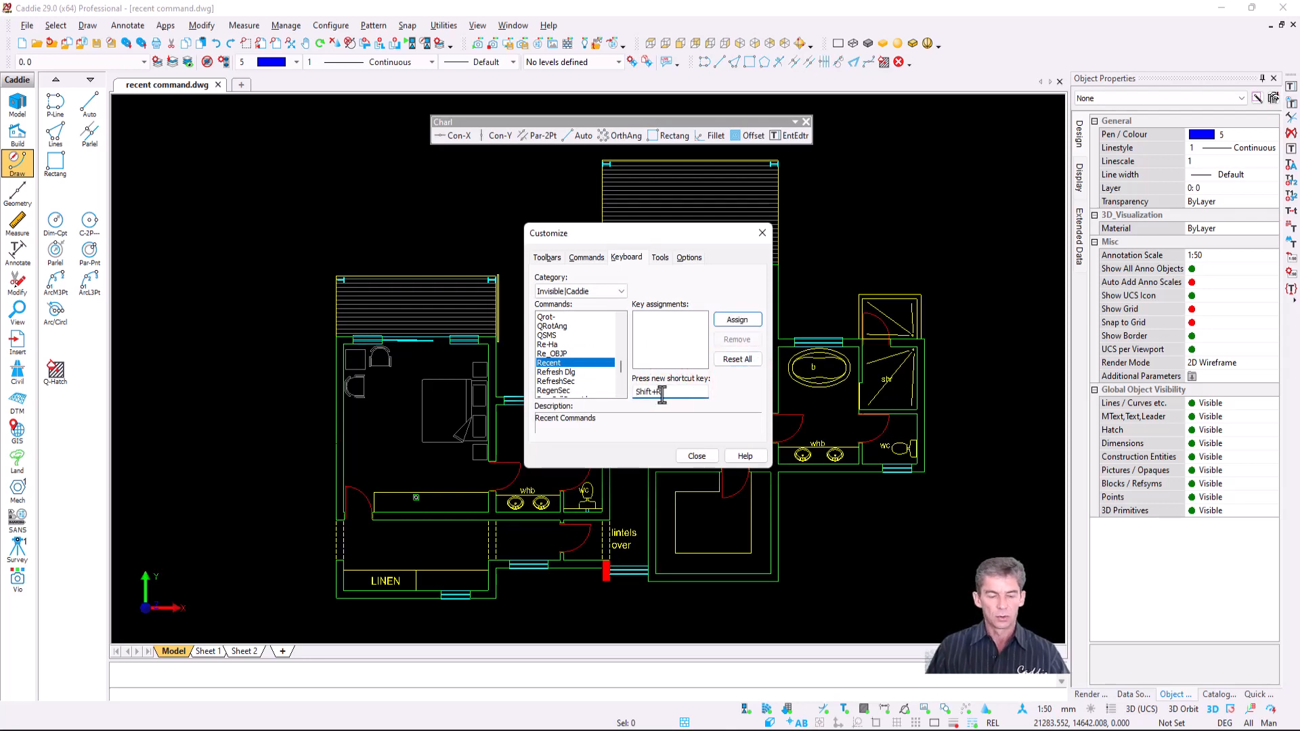
key("BackSpace")
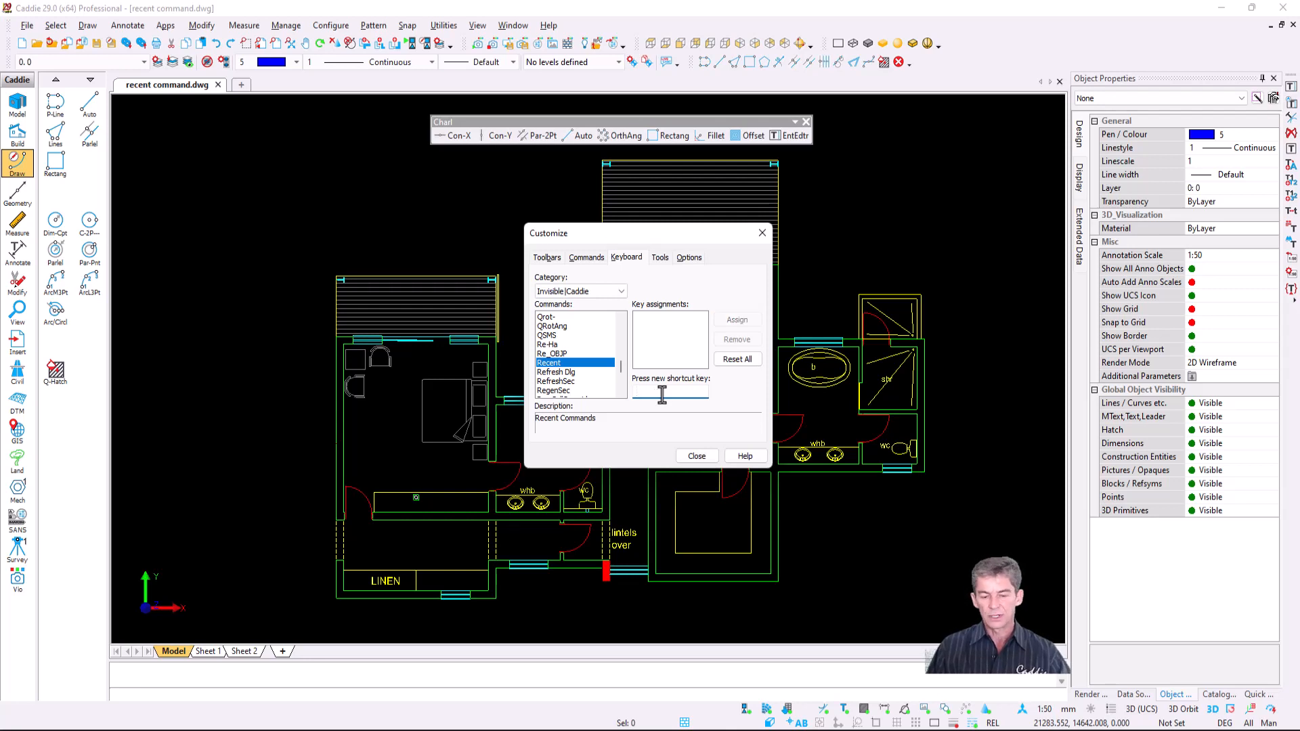
key("g")
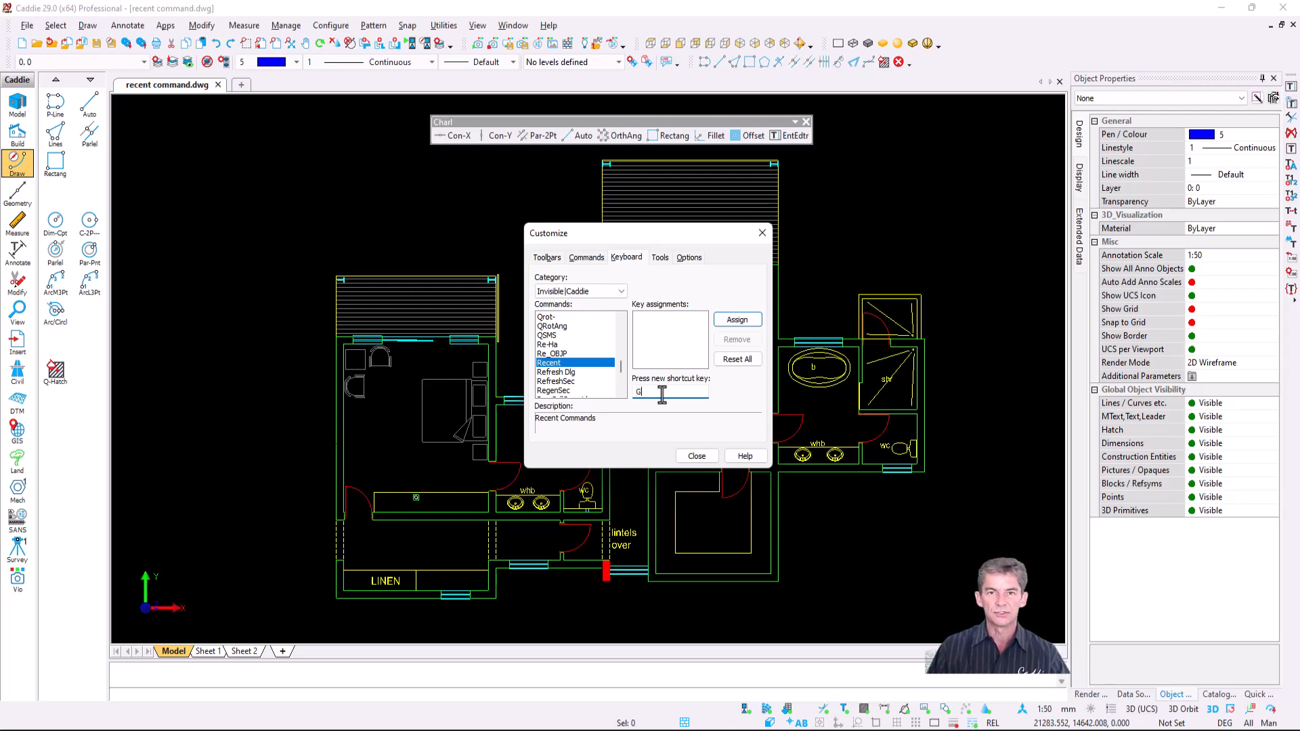
left_click(739, 323)
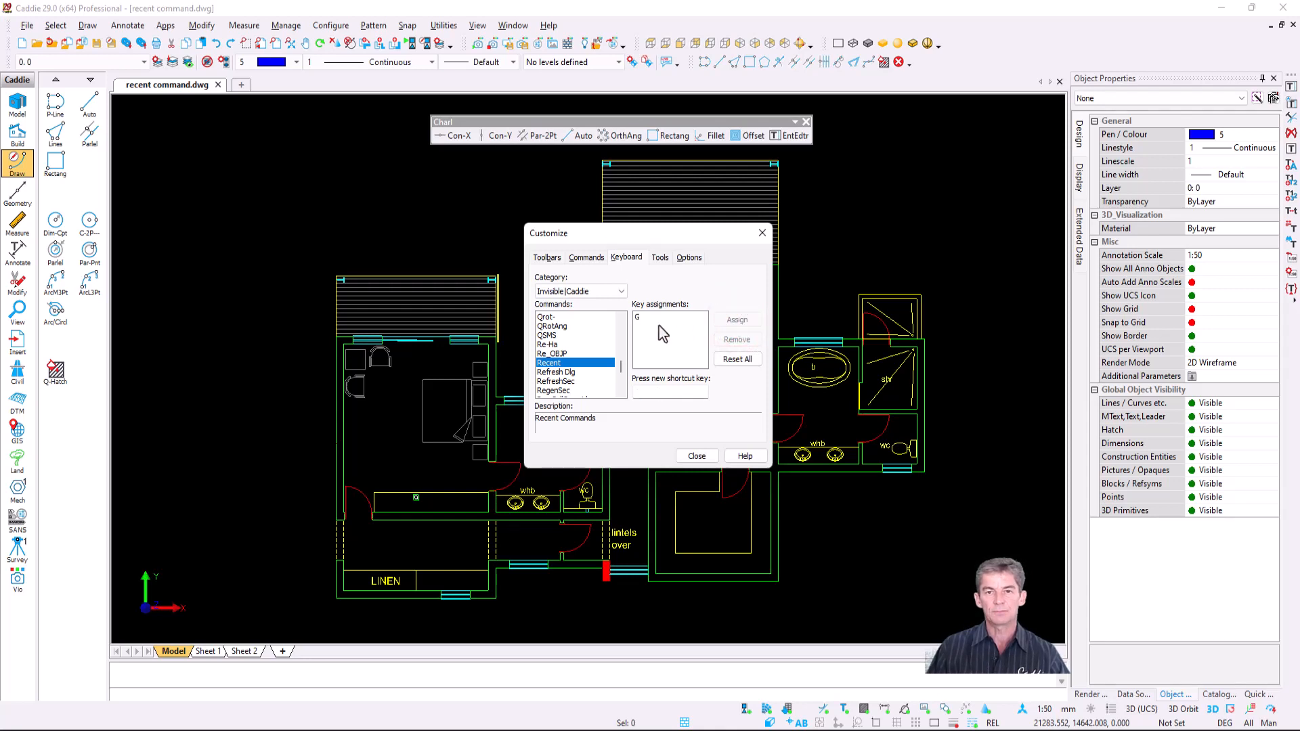
left_click(697, 456)
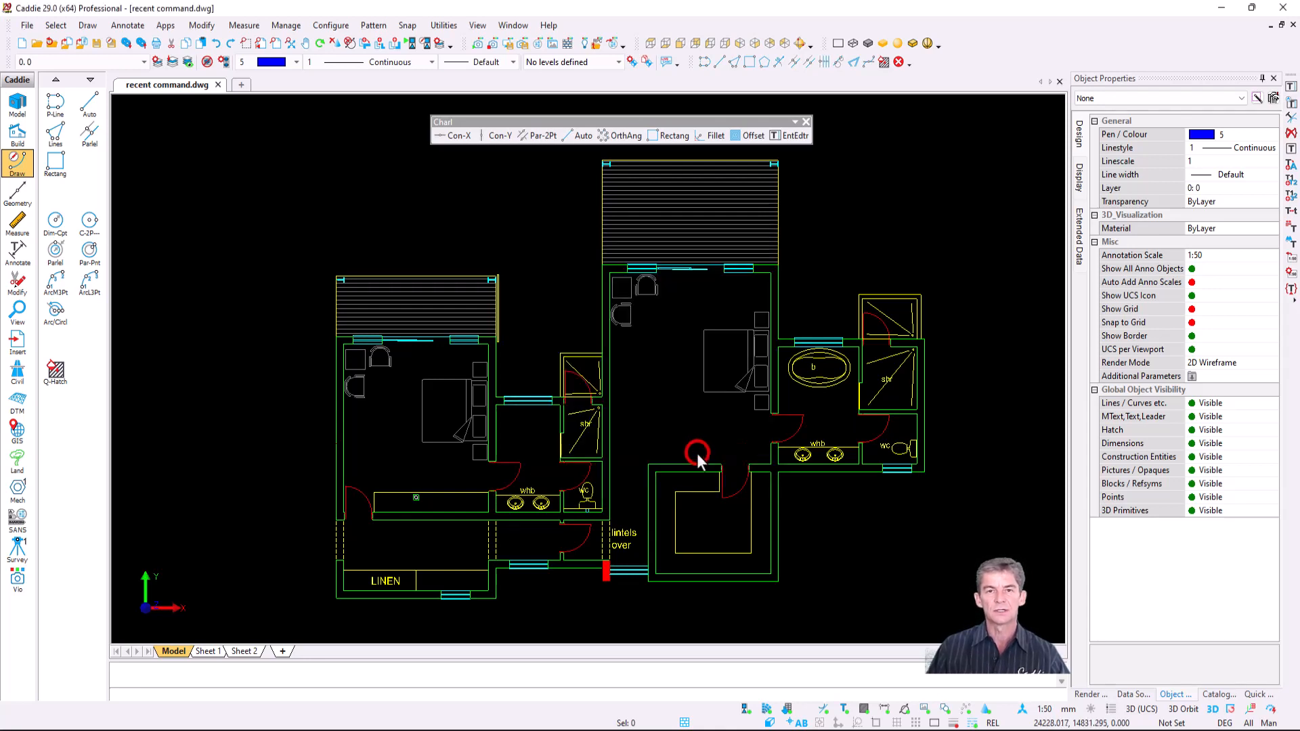
- Test the G Recent Commands popup and the right-click quick command popup
key("g")
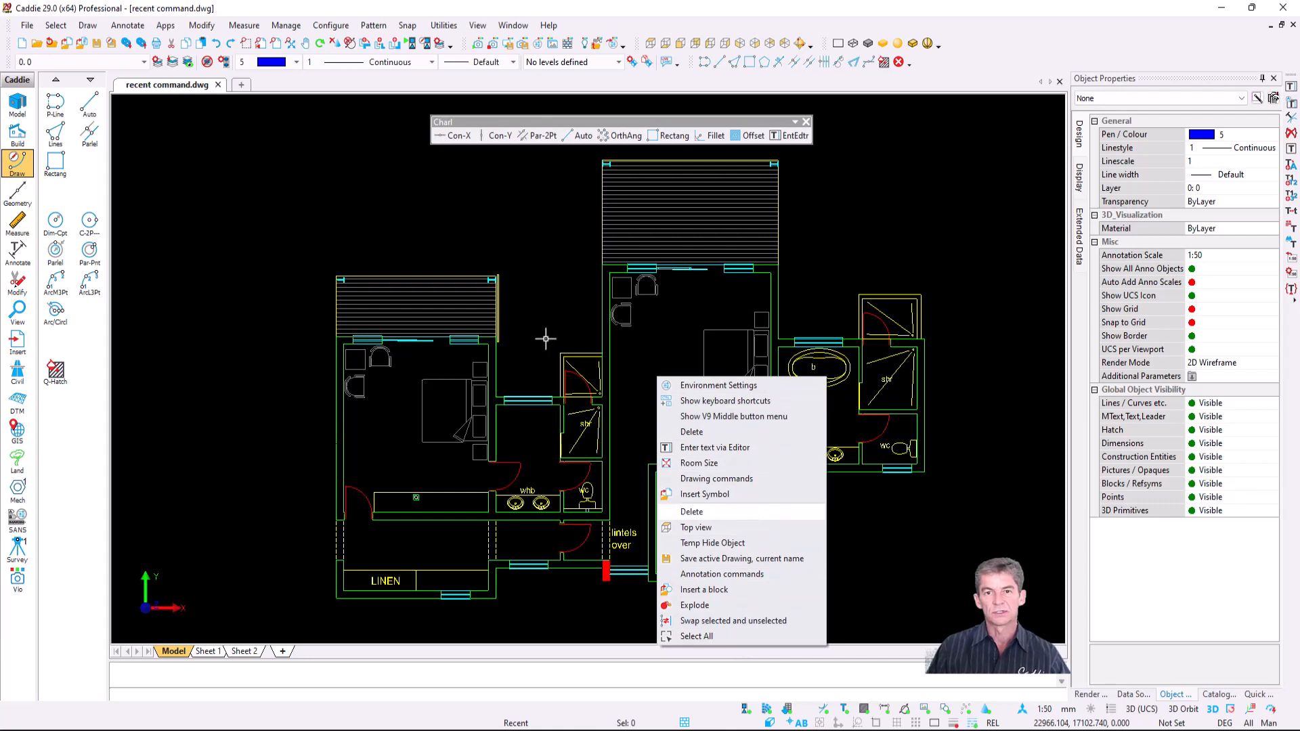
left_click(548, 236)
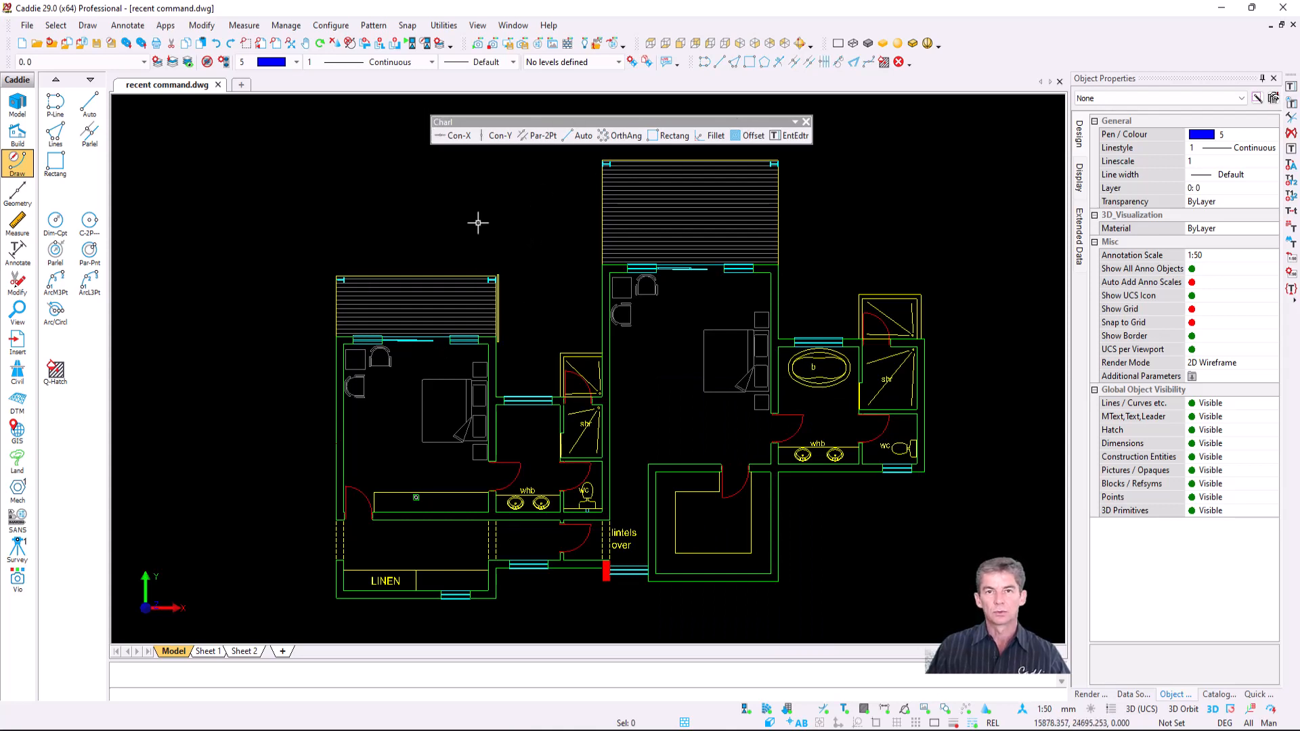
right_click(528, 213)
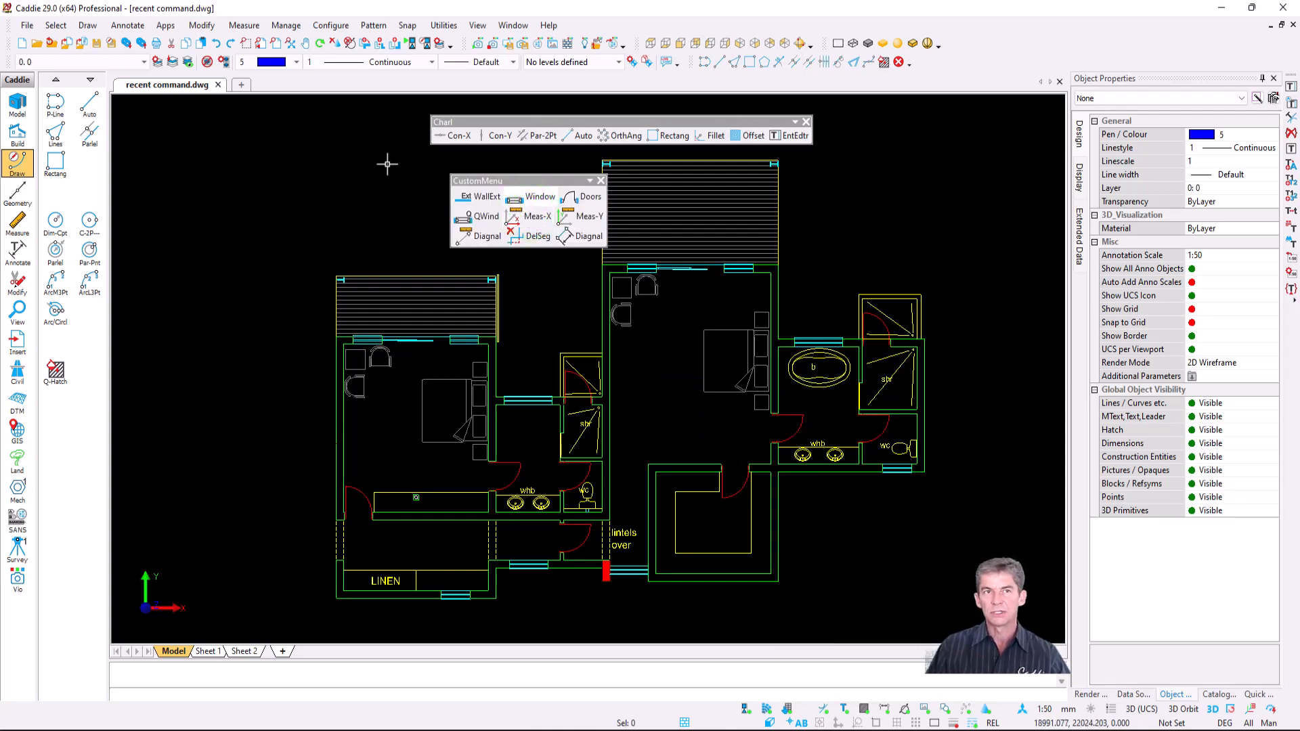
- Navigate to Apps > SA Arch (2D) > Plan to reach Calculate Room Size
left_click(166, 25)
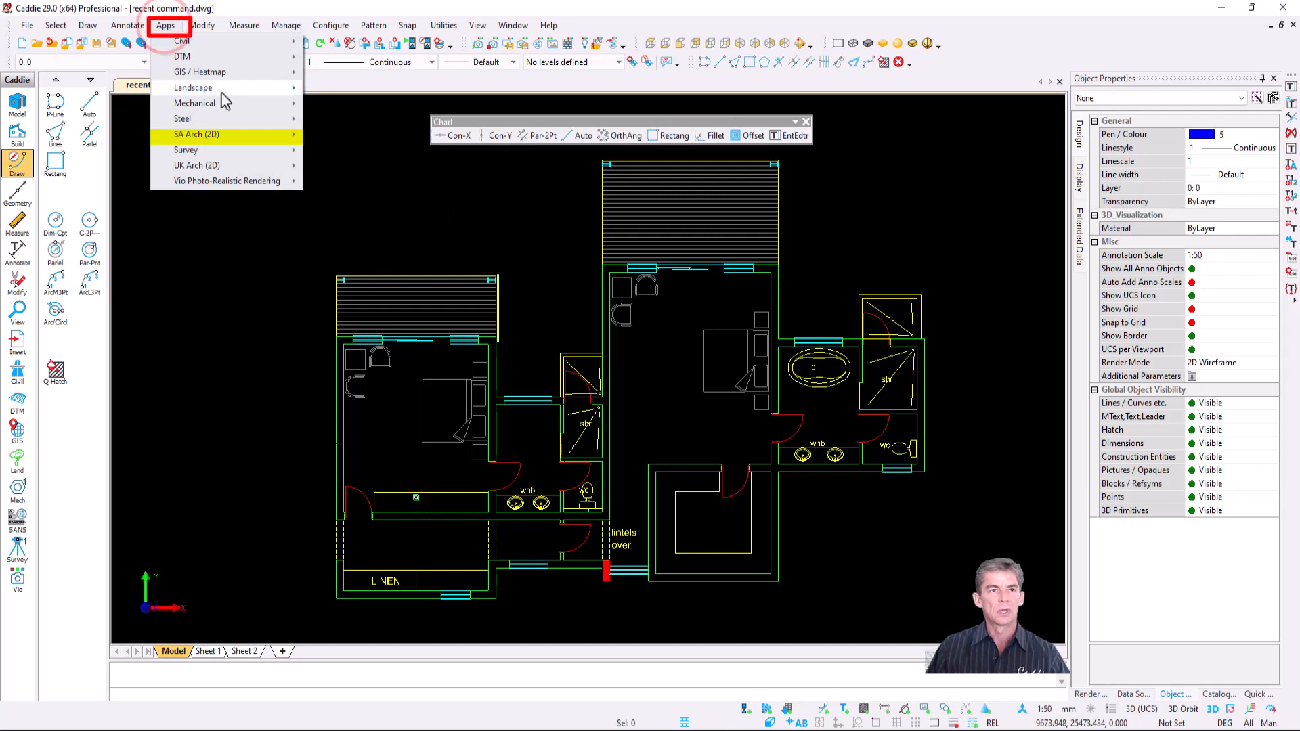
mouse_move(264, 137)
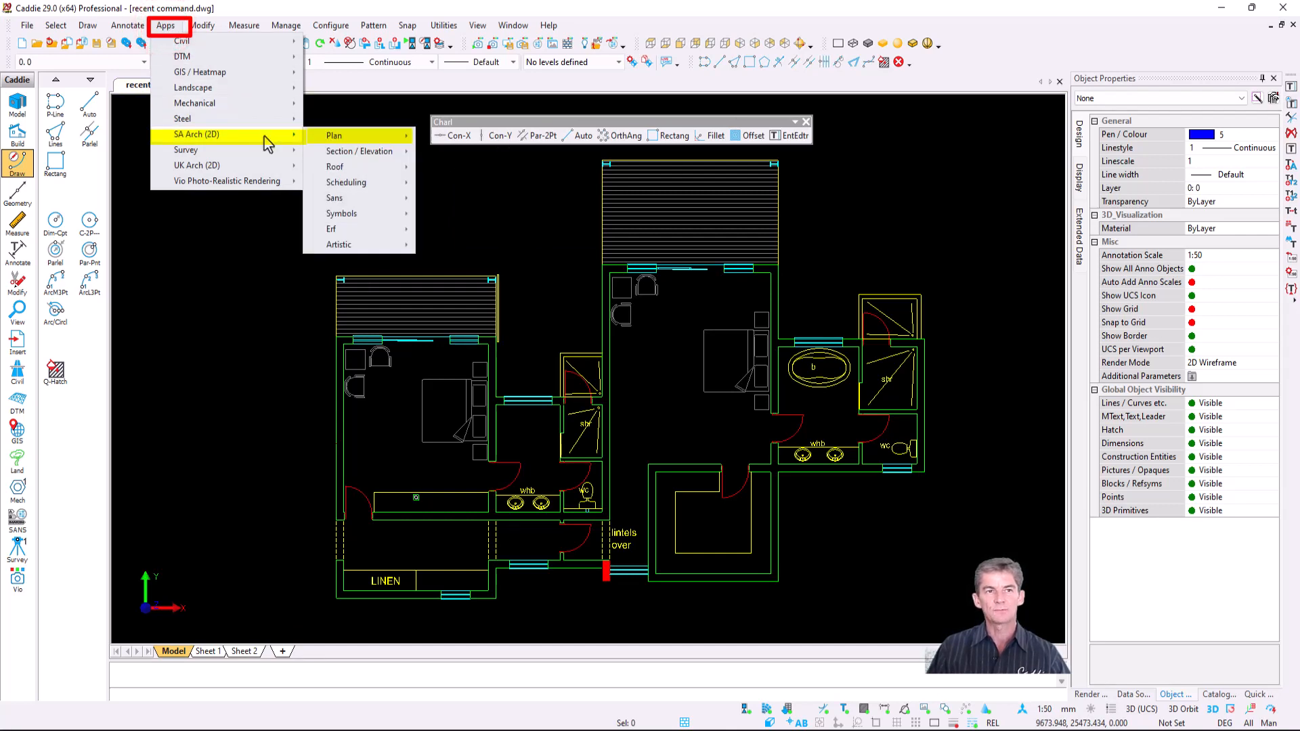
mouse_move(334, 136)
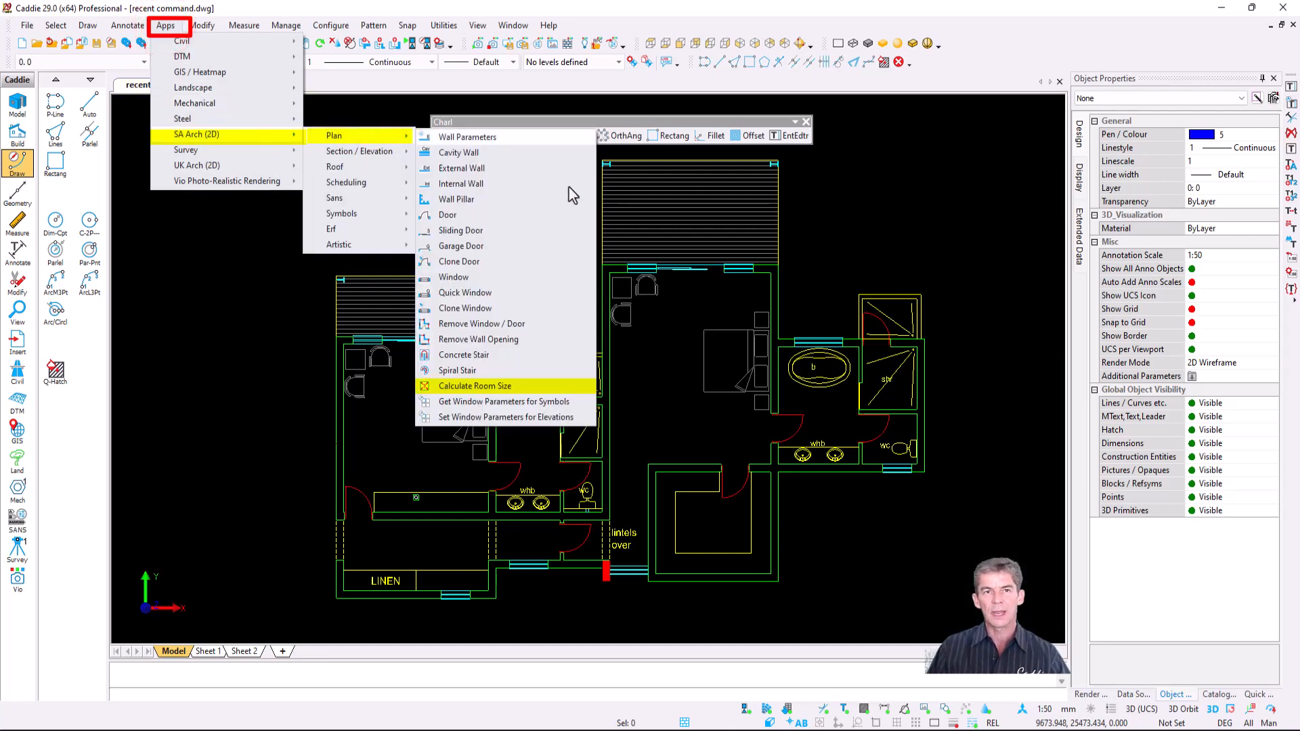
- Calculate the left bedroom's area from two diagonal corners and place its 22.5 m² label
left_click(553, 387)
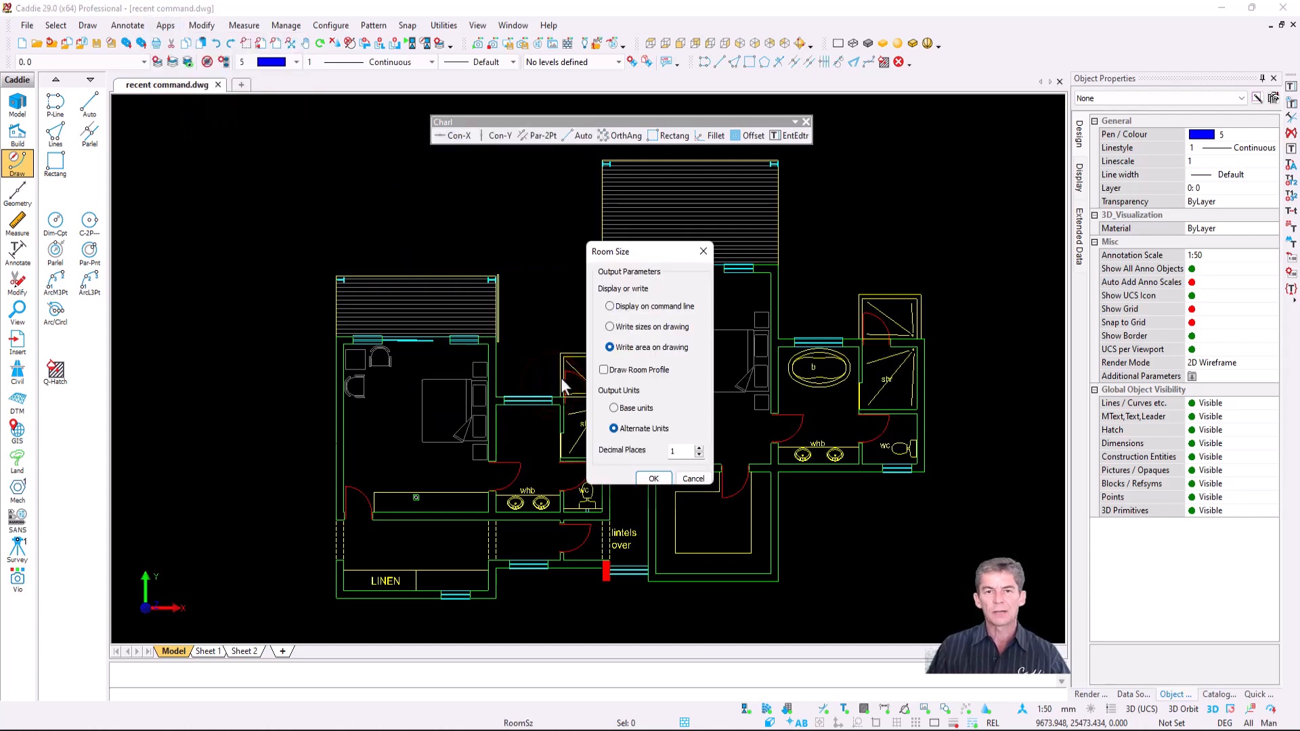
left_click(650, 478)
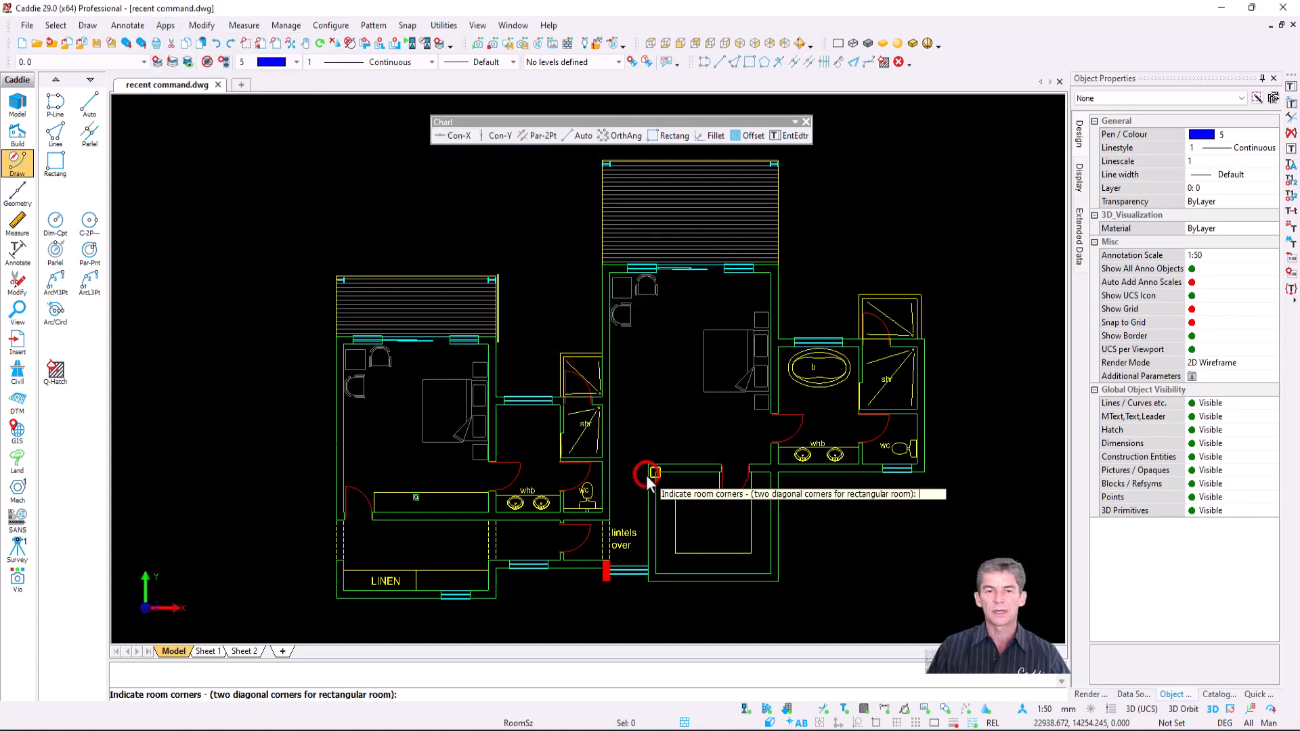
left_click(485, 513)
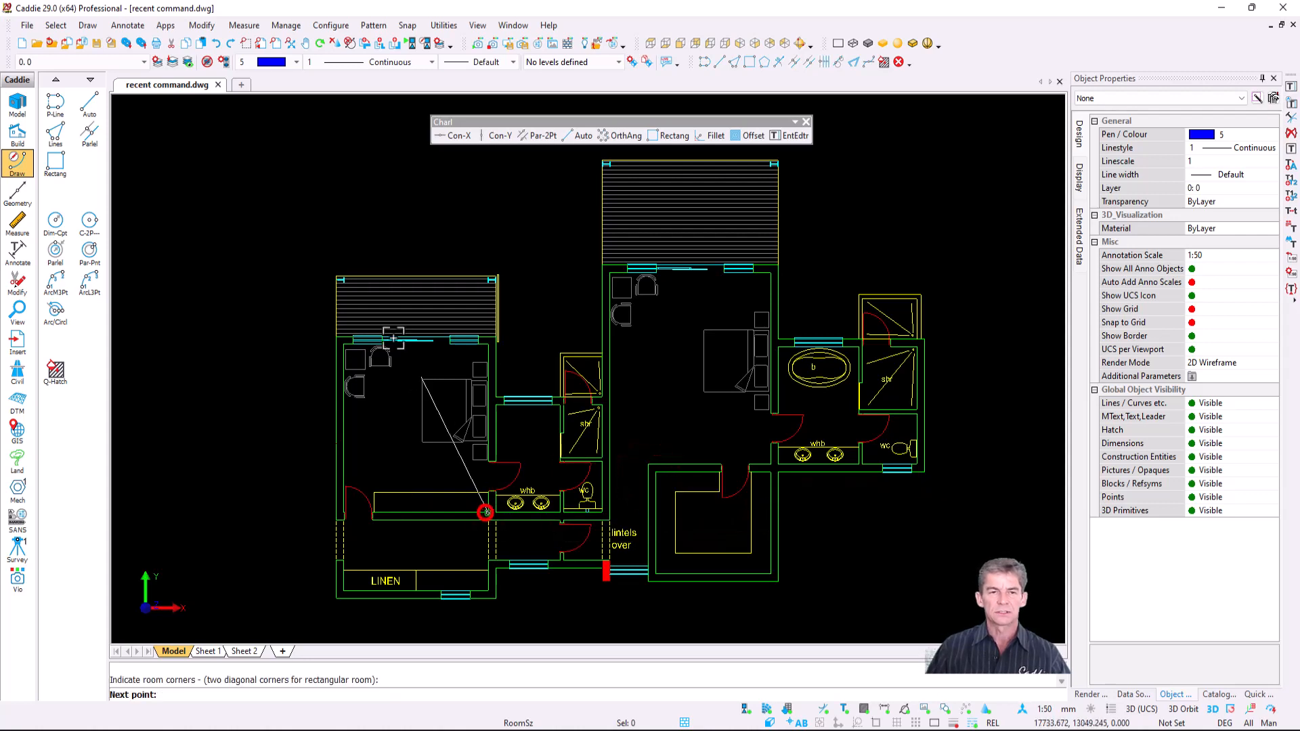
left_click(343, 345)
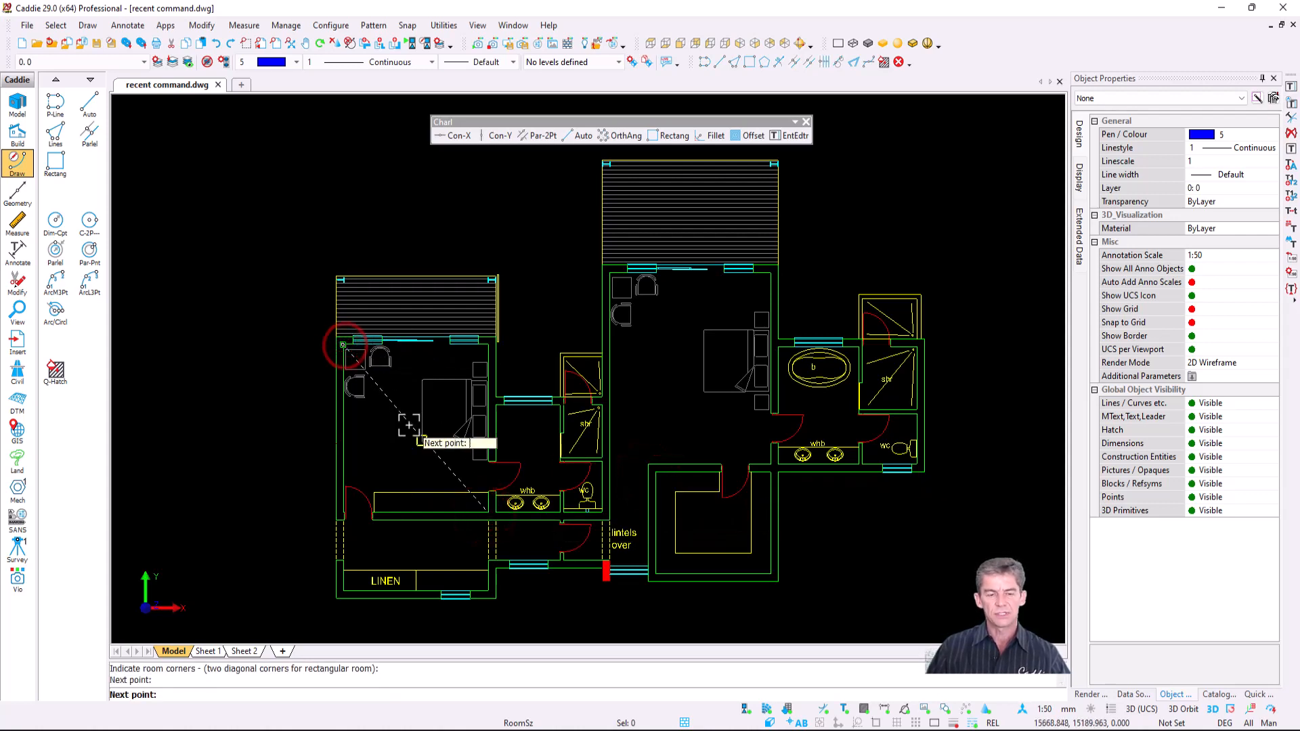
key("Return")
left_click(385, 426)
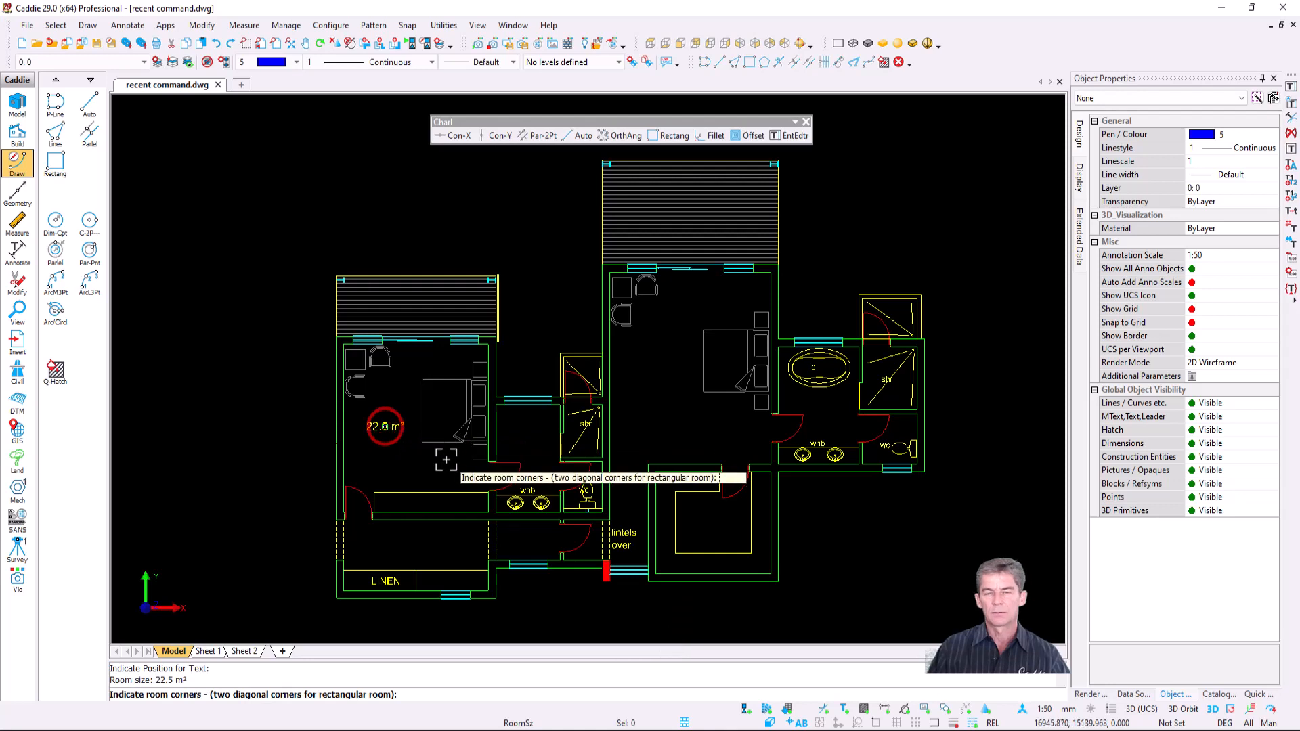
key("Escape")
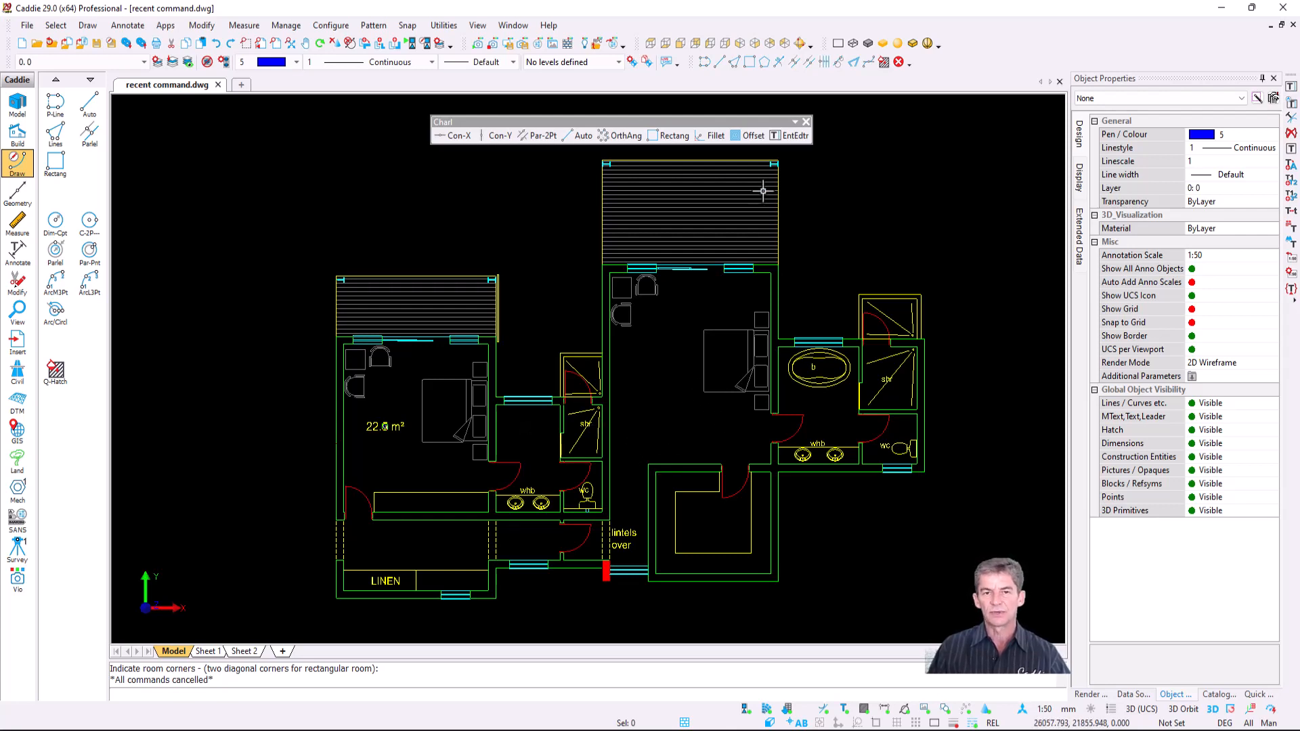
- Place a 'B.I.C' text label at the left bedroom's cupboard, then zoom toward the central room
left_click(791, 136)
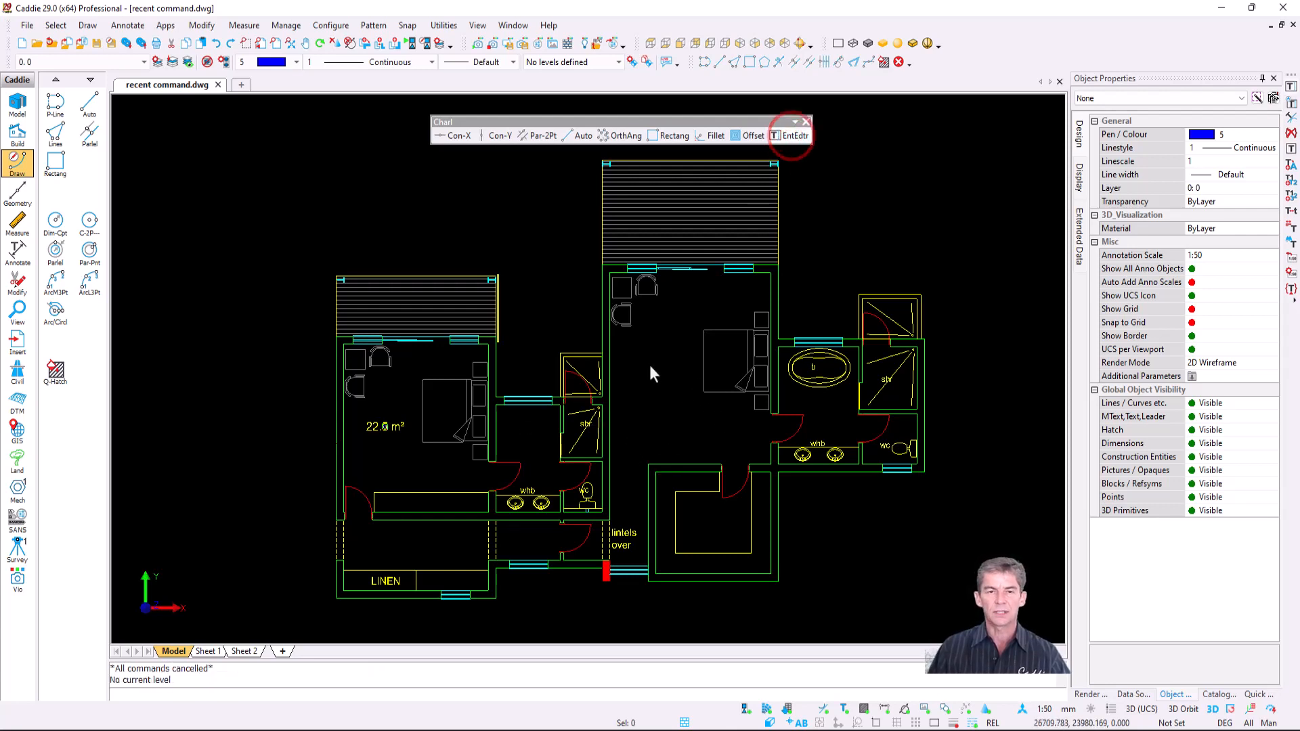
left_click(521, 491)
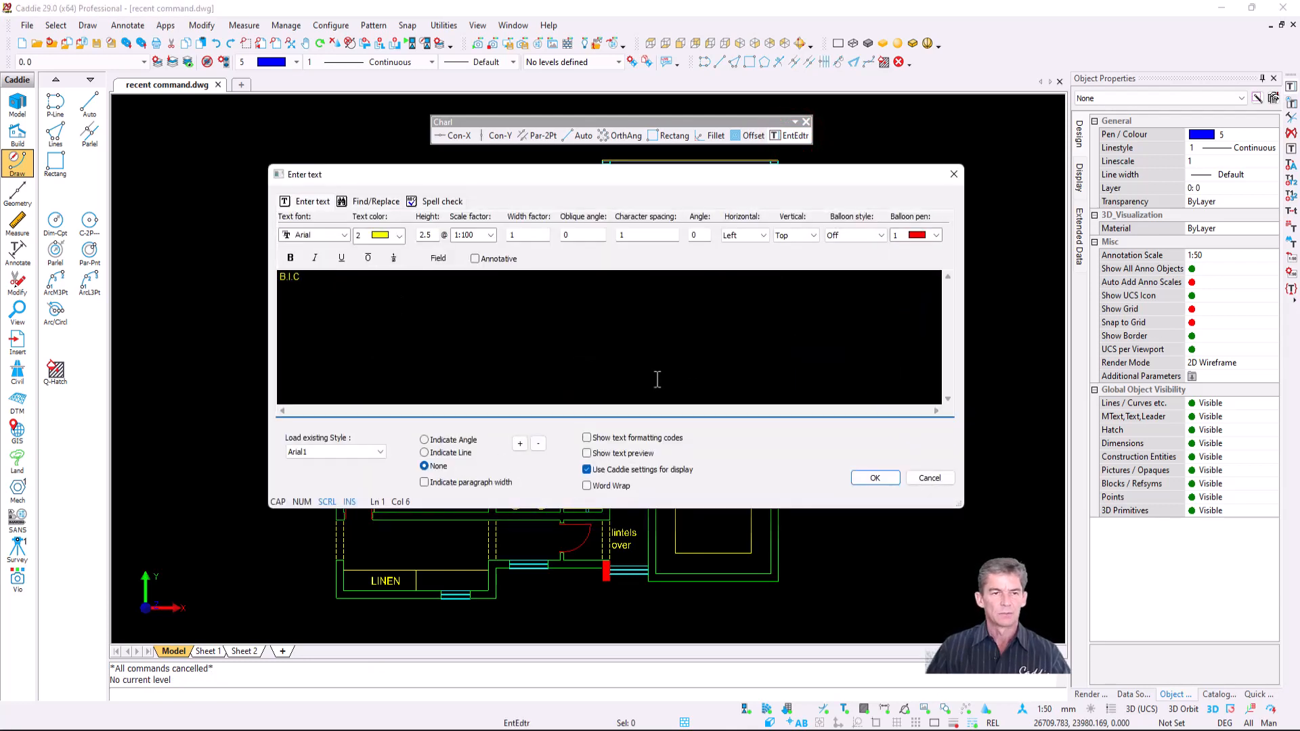
left_click(874, 478)
scroll(411, 489, "up", 4)
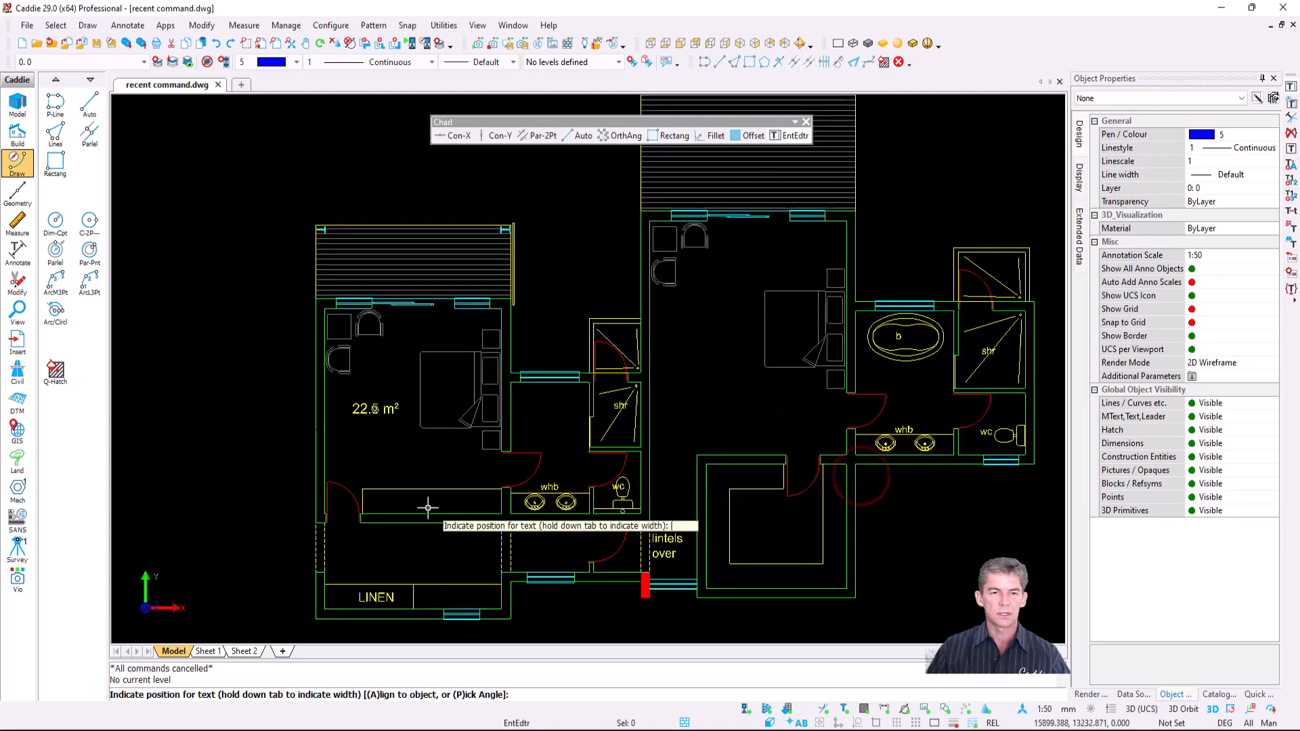
left_click(410, 491)
mouse_move(698, 483)
middle_mouse_down()
mouse_move(447, 421)
mouse_move(430, 397)
middle_mouse_up()
scroll(691, 449, "up", 3)
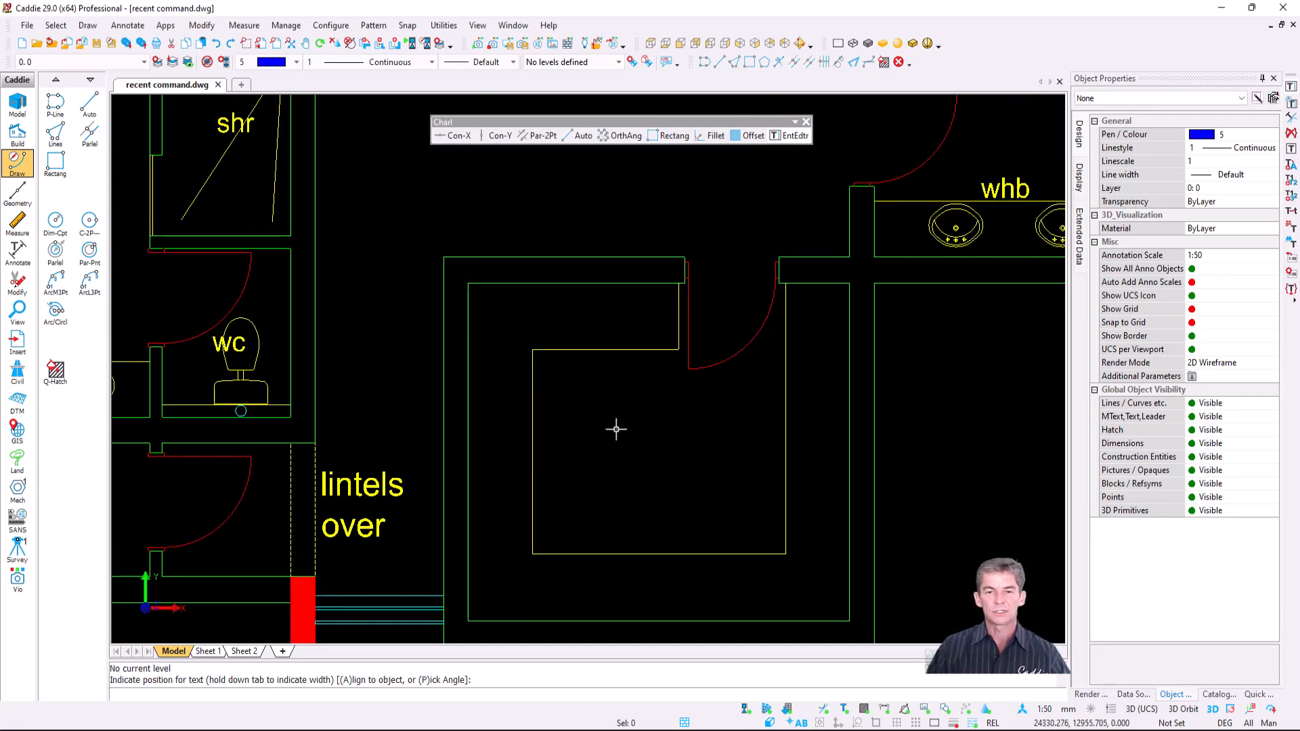
- Measure the central room with Room Size and place its 10.8 m² area label inside it
middle_click(616, 430)
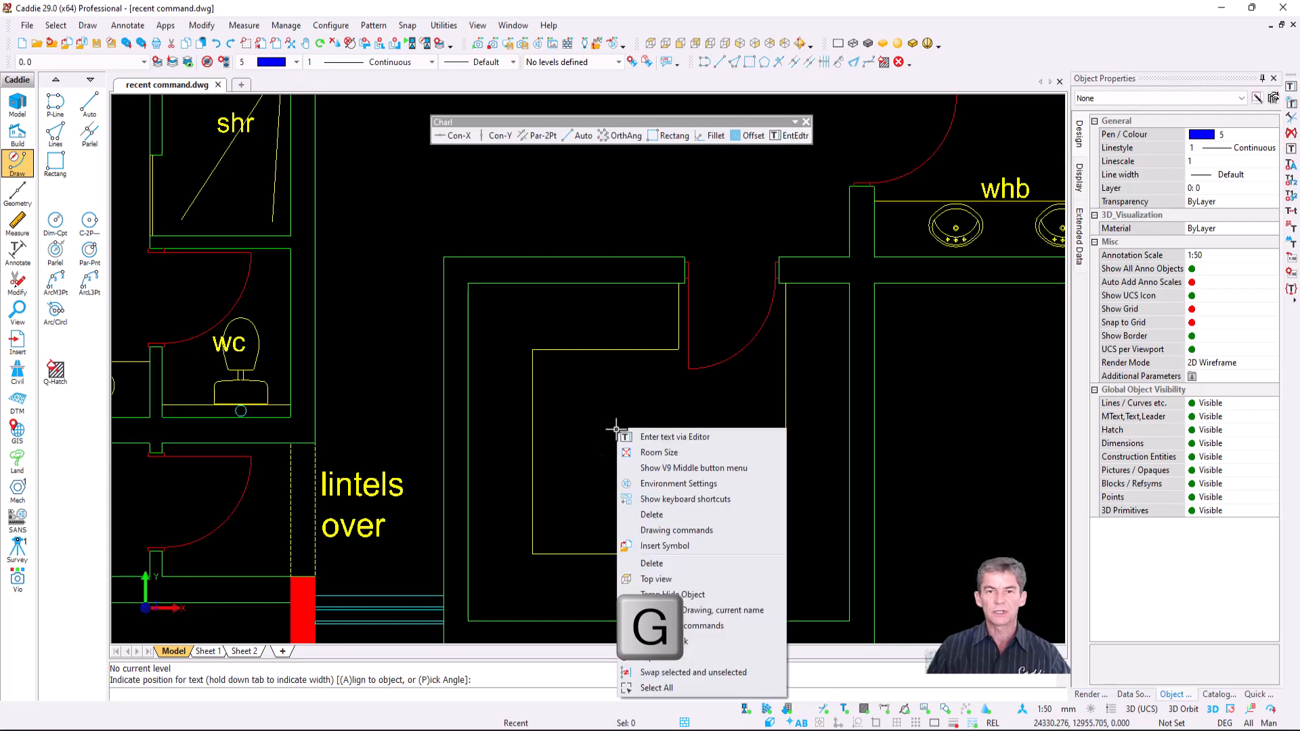
left_click(675, 454)
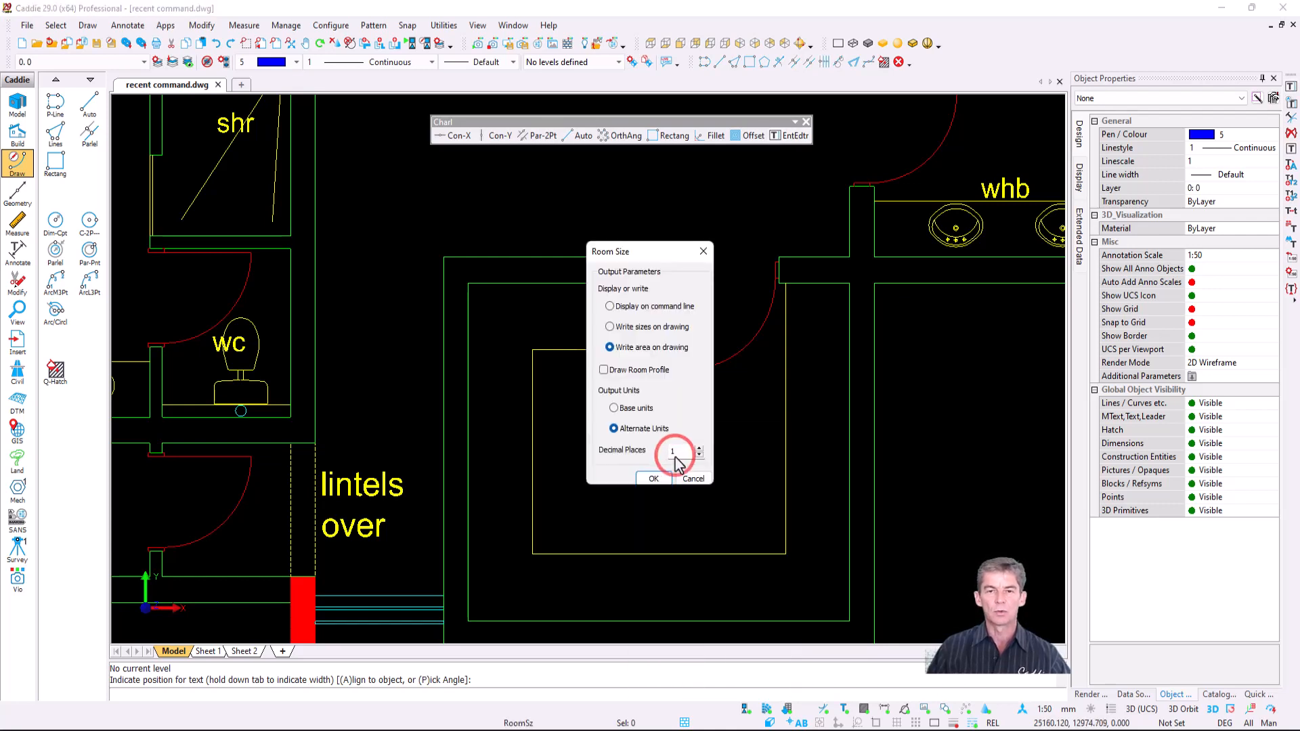
left_click(658, 479)
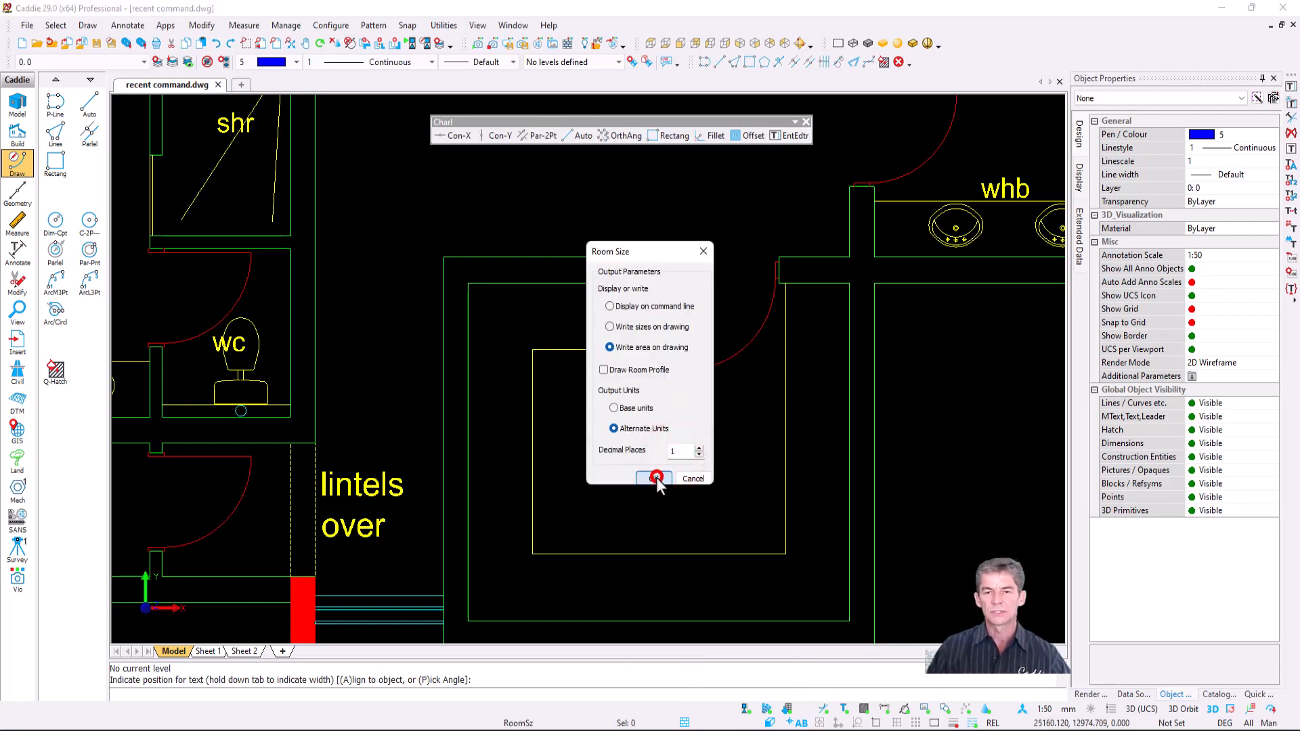
left_click(849, 618)
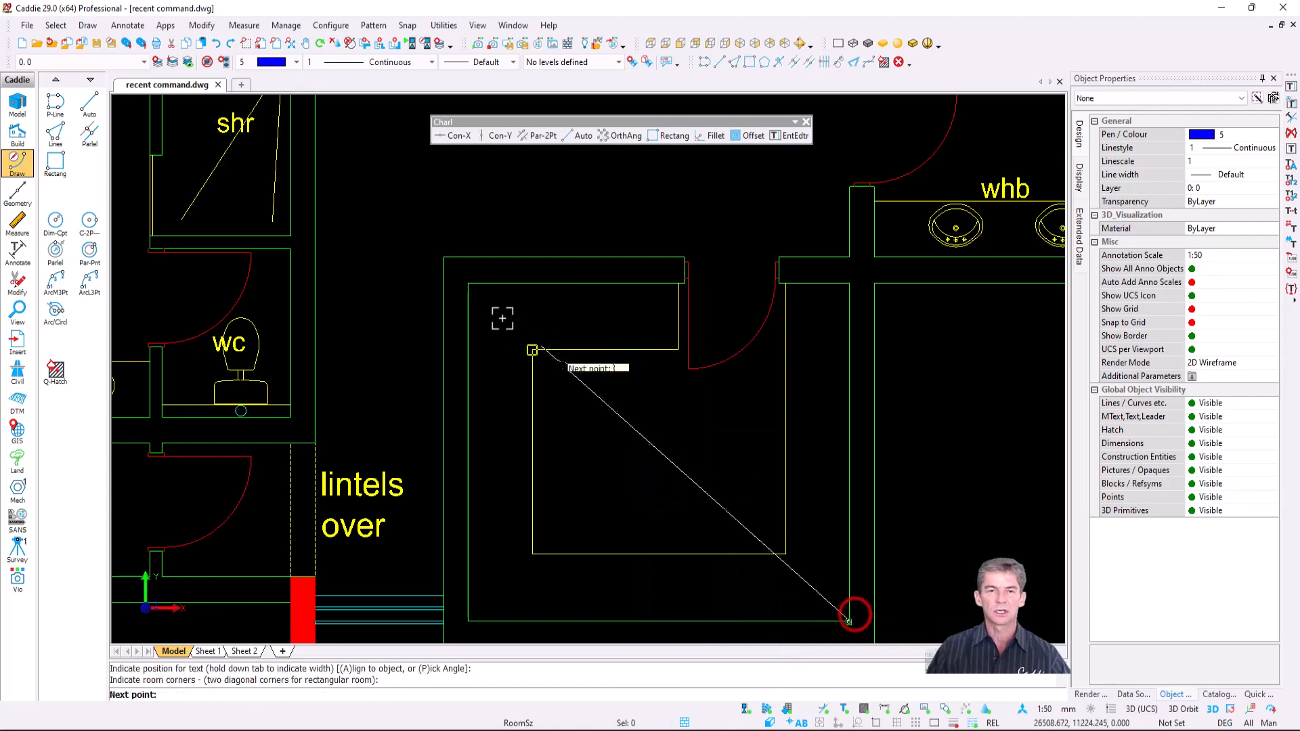
key("e")
left_click(612, 447)
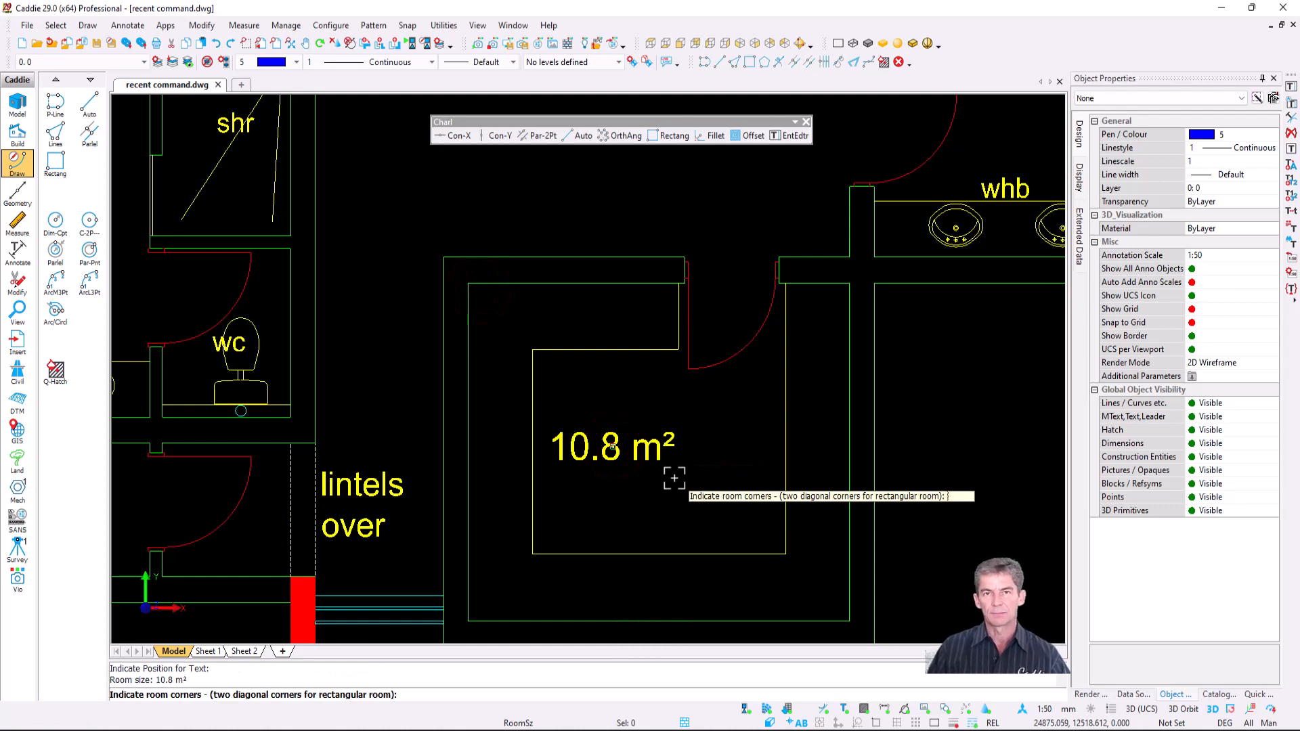
key("Escape")
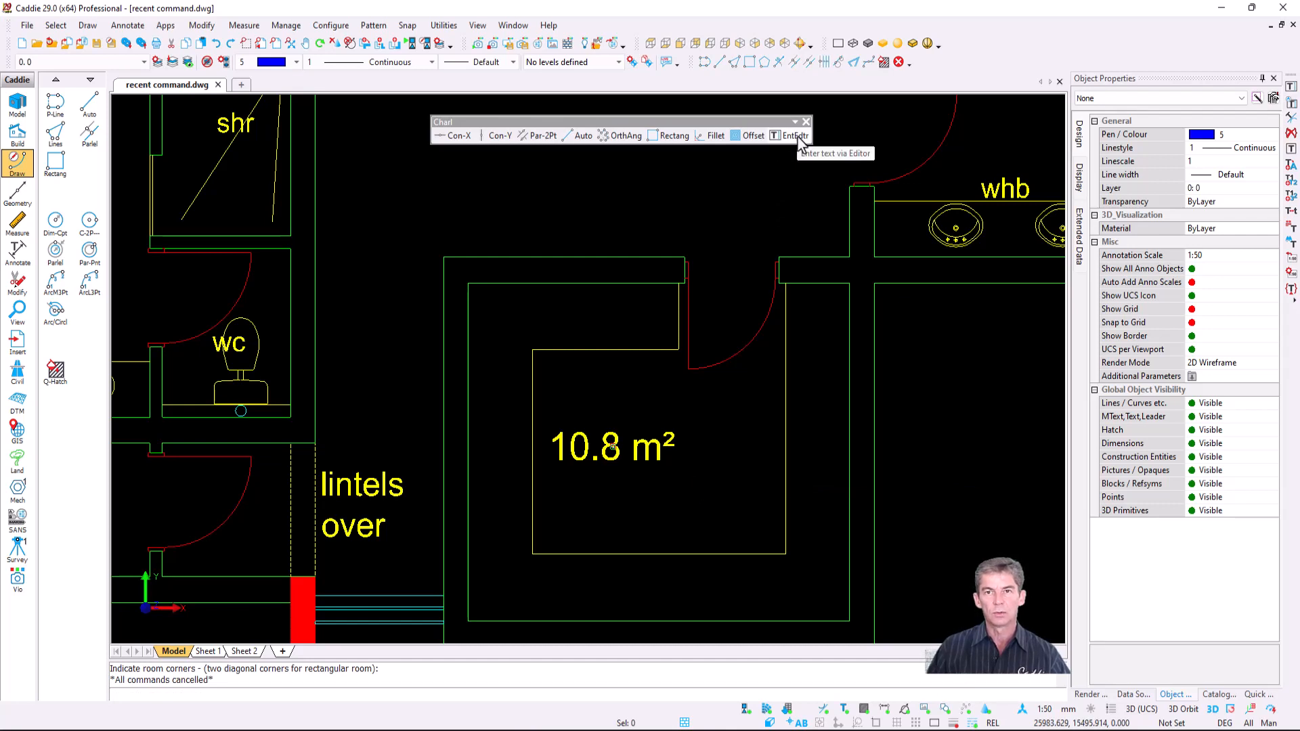
key("g")
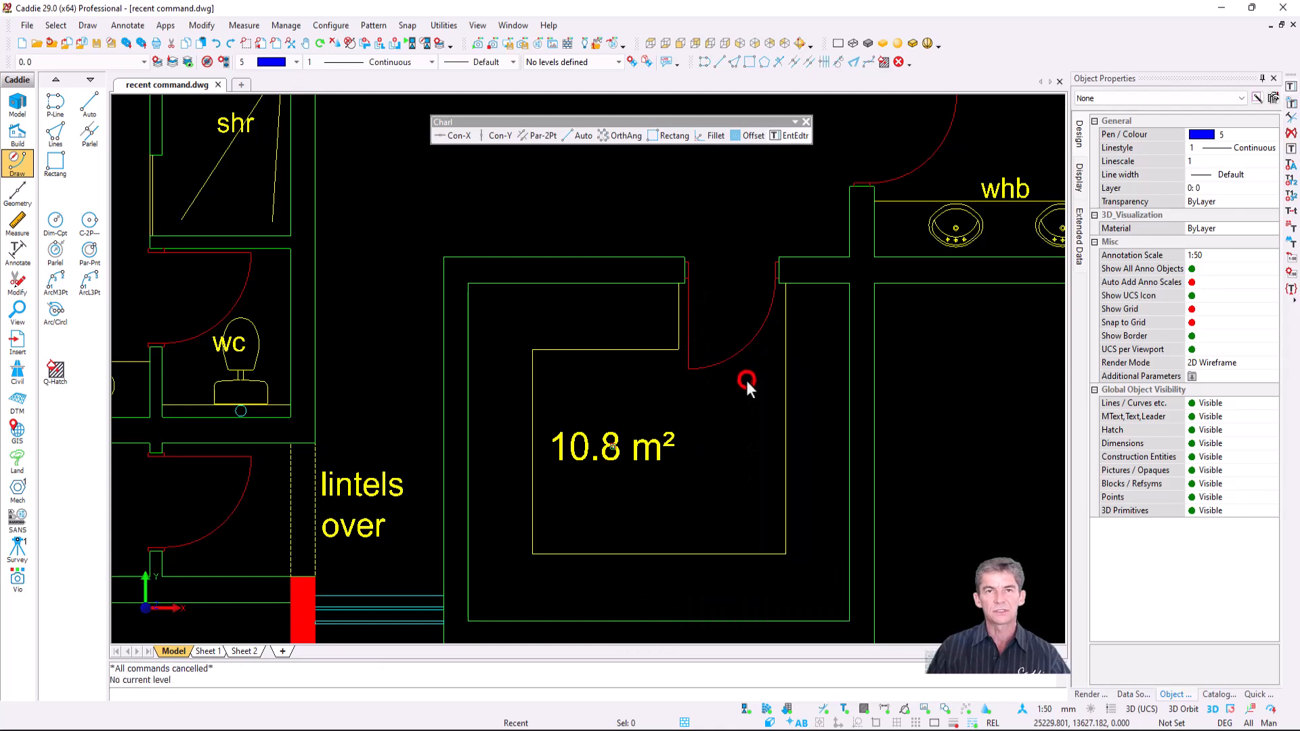
- Add the text label 'B.I.C' just below the 10.8 m² central room
left_click(746, 379)
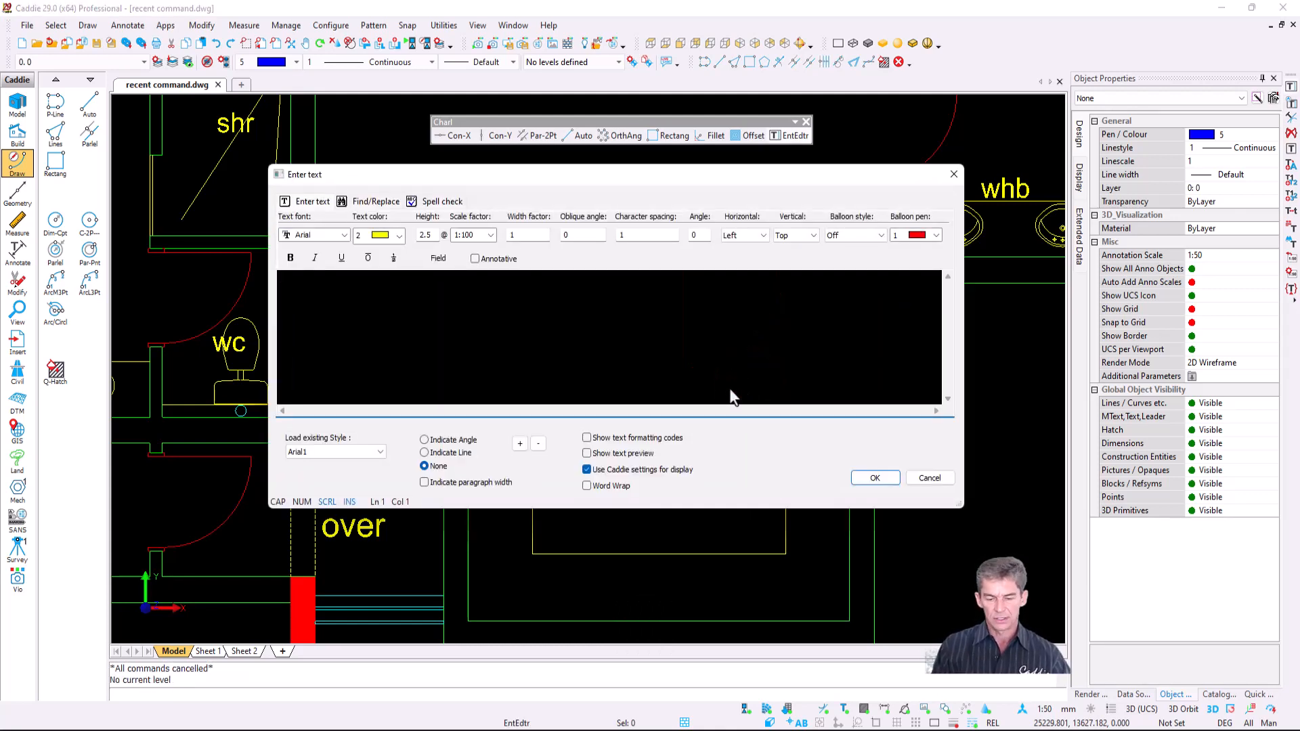
type("B.I.C")
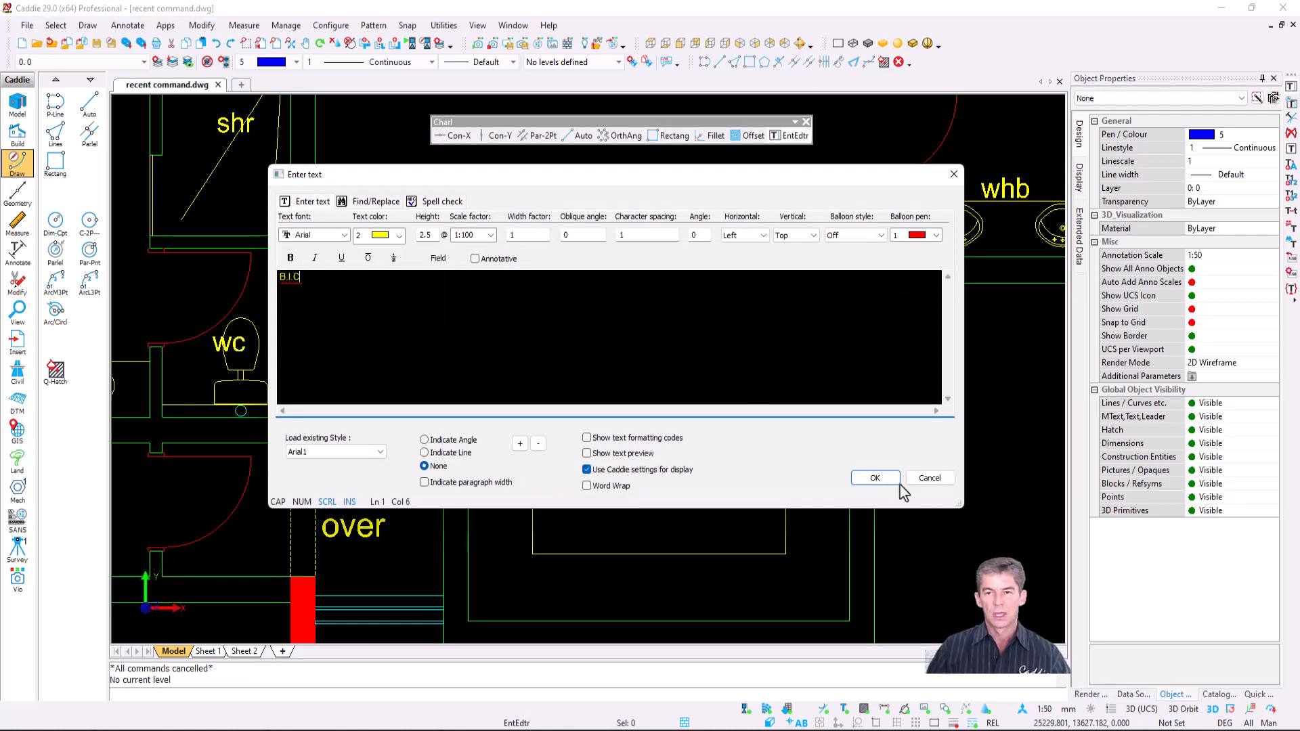
left_click(878, 478)
left_click(633, 575)
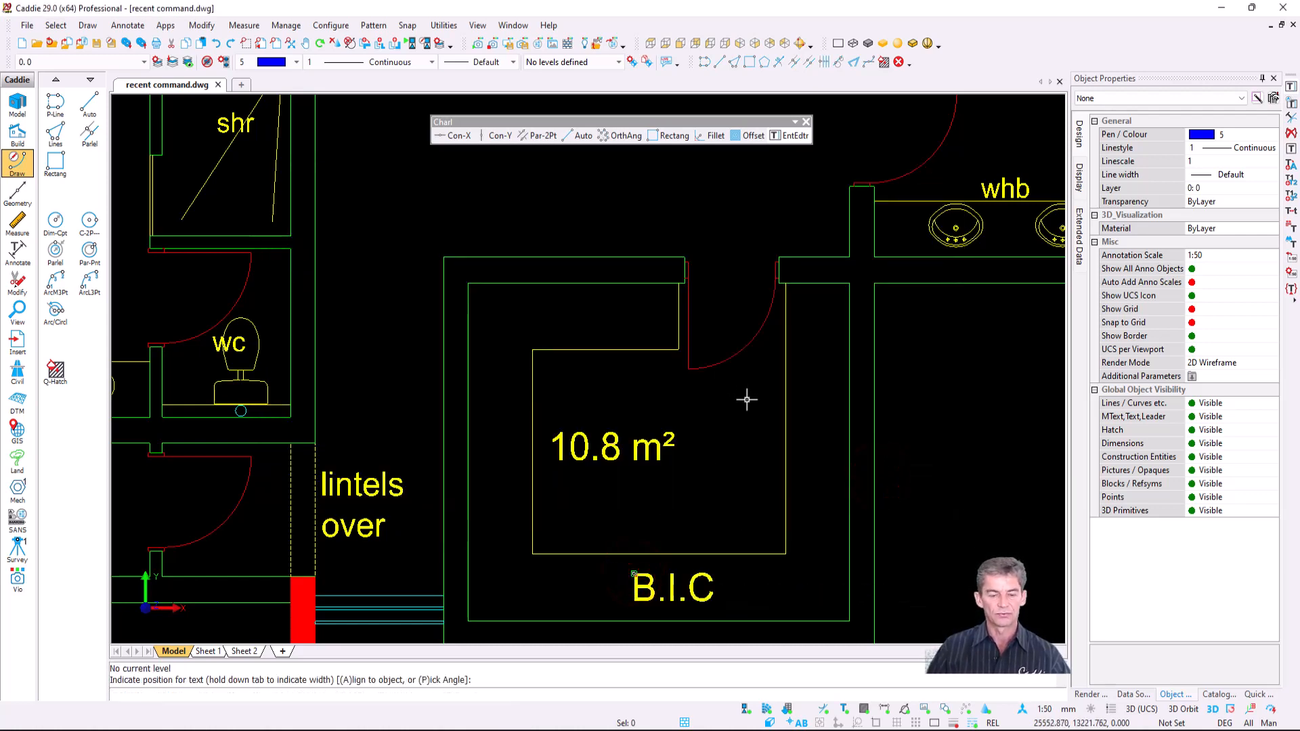
middle_click(749, 409)
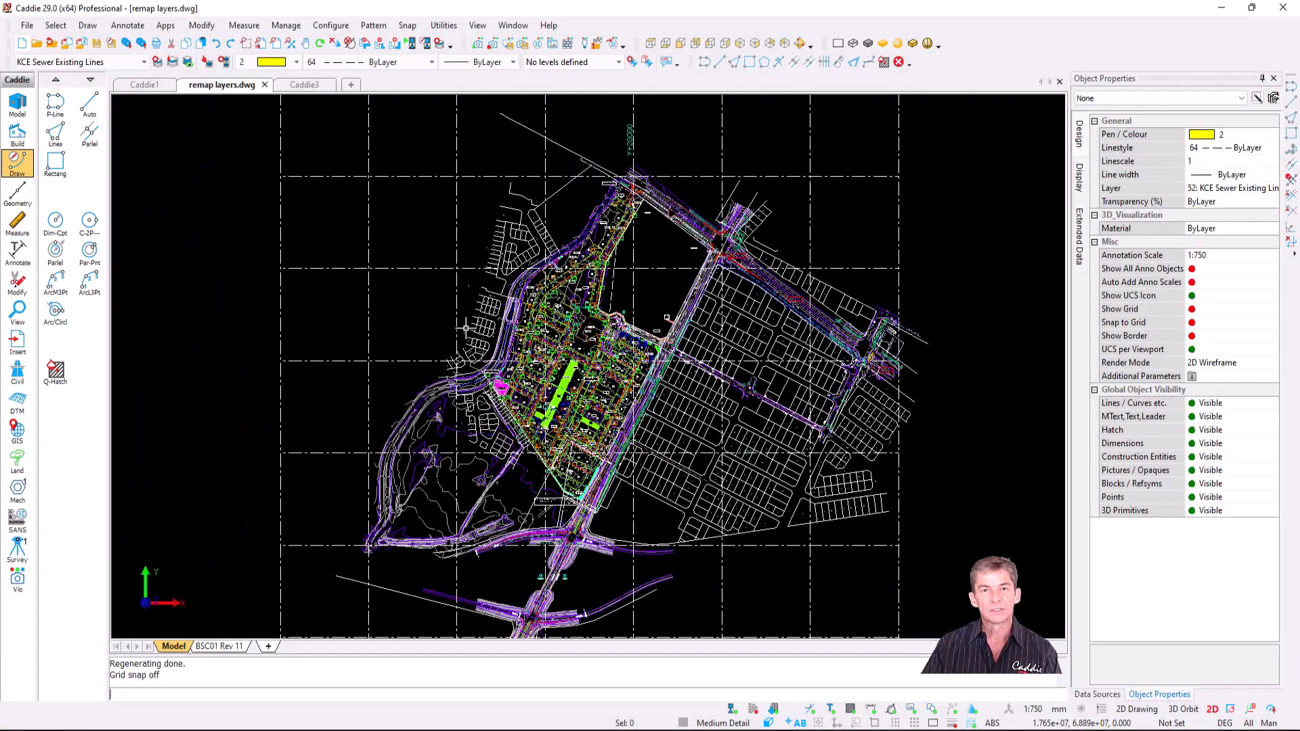
- Review the drawing's layer list, then switch to the empty Caddie3 drawing and check its layers
left_click(145, 61)
left_click(185, 207)
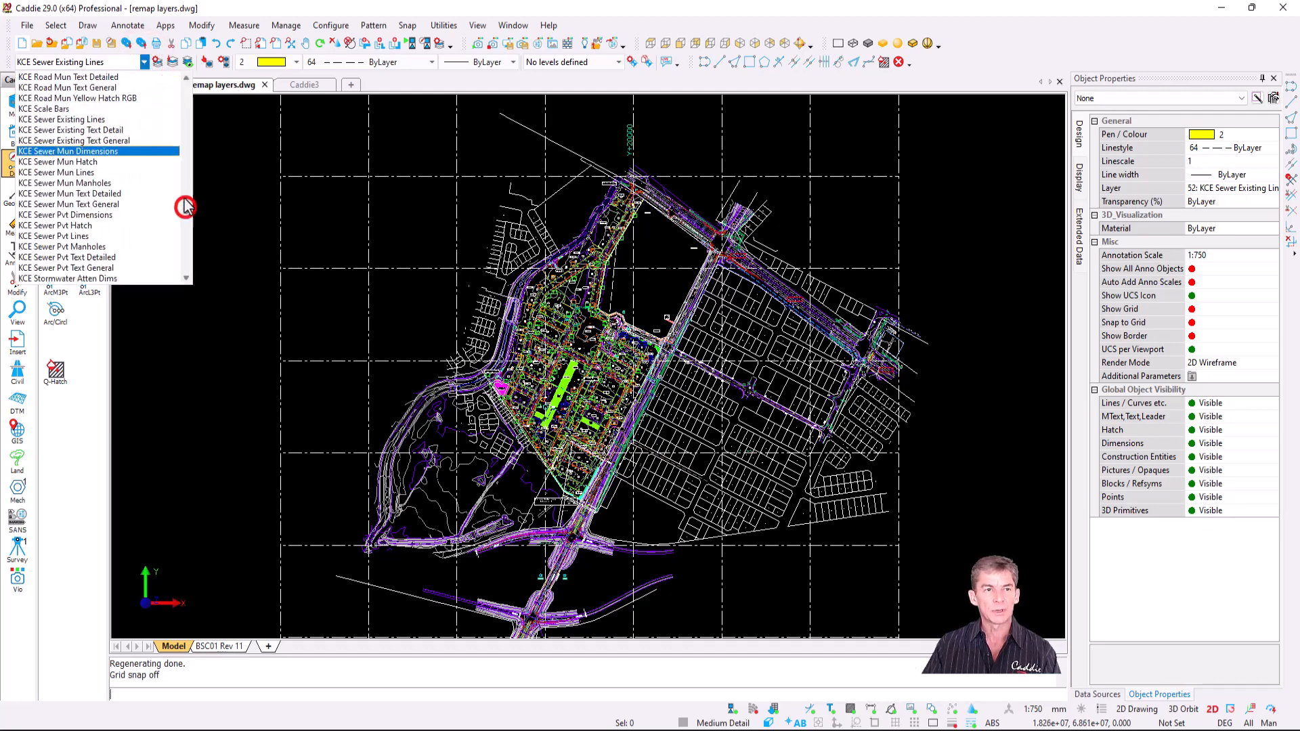
left_click_drag(184, 199, 193, 249)
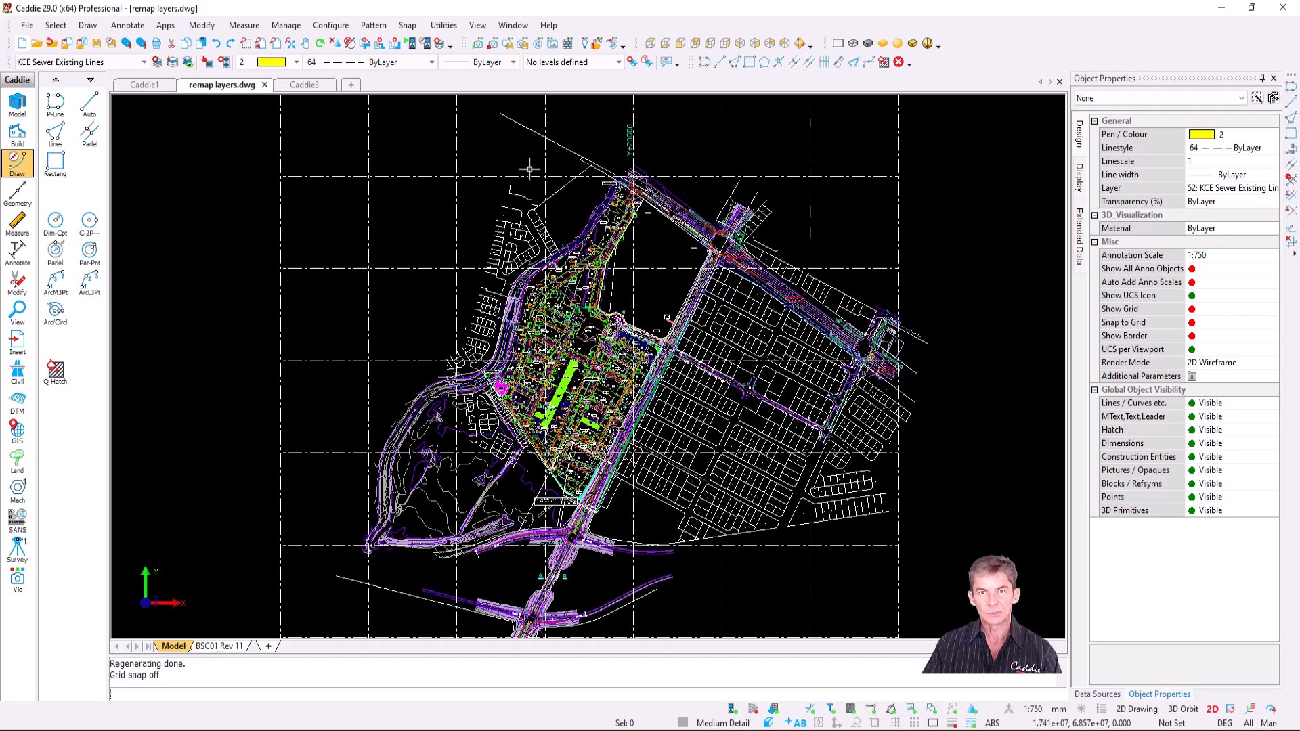
left_click(307, 85)
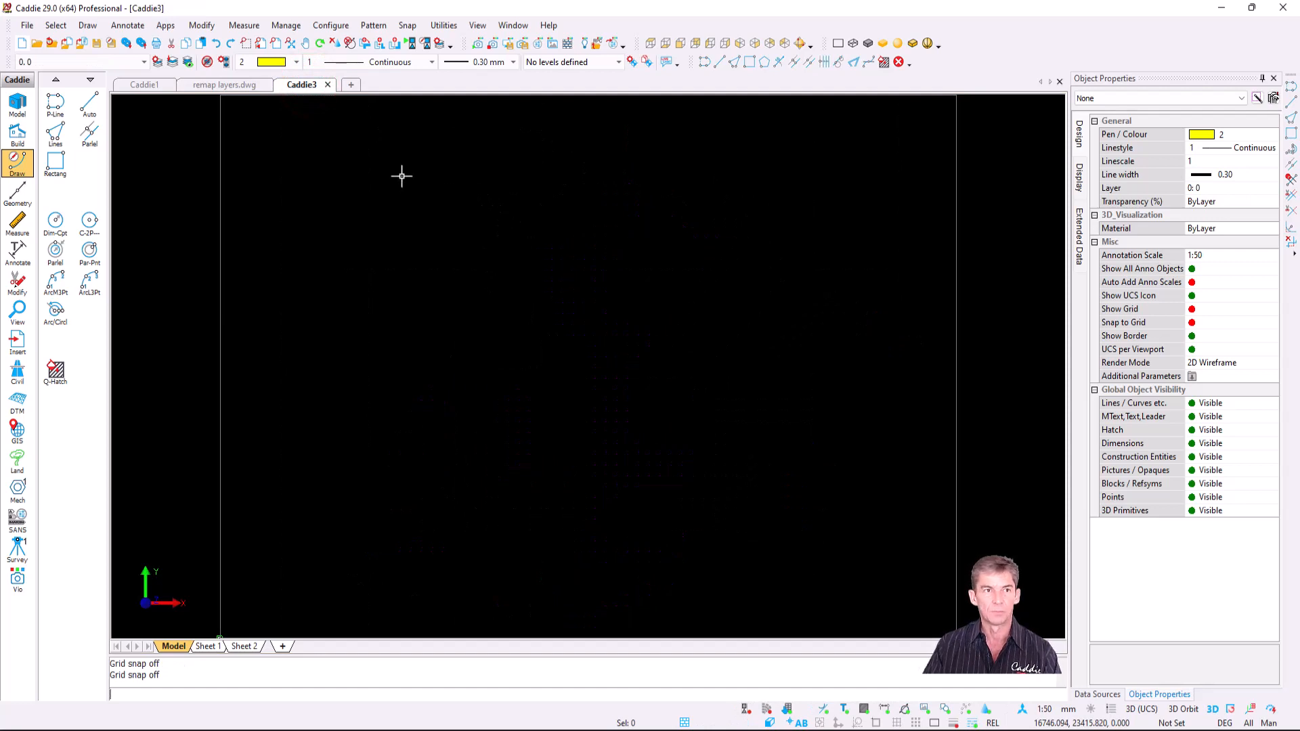
left_click(114, 59)
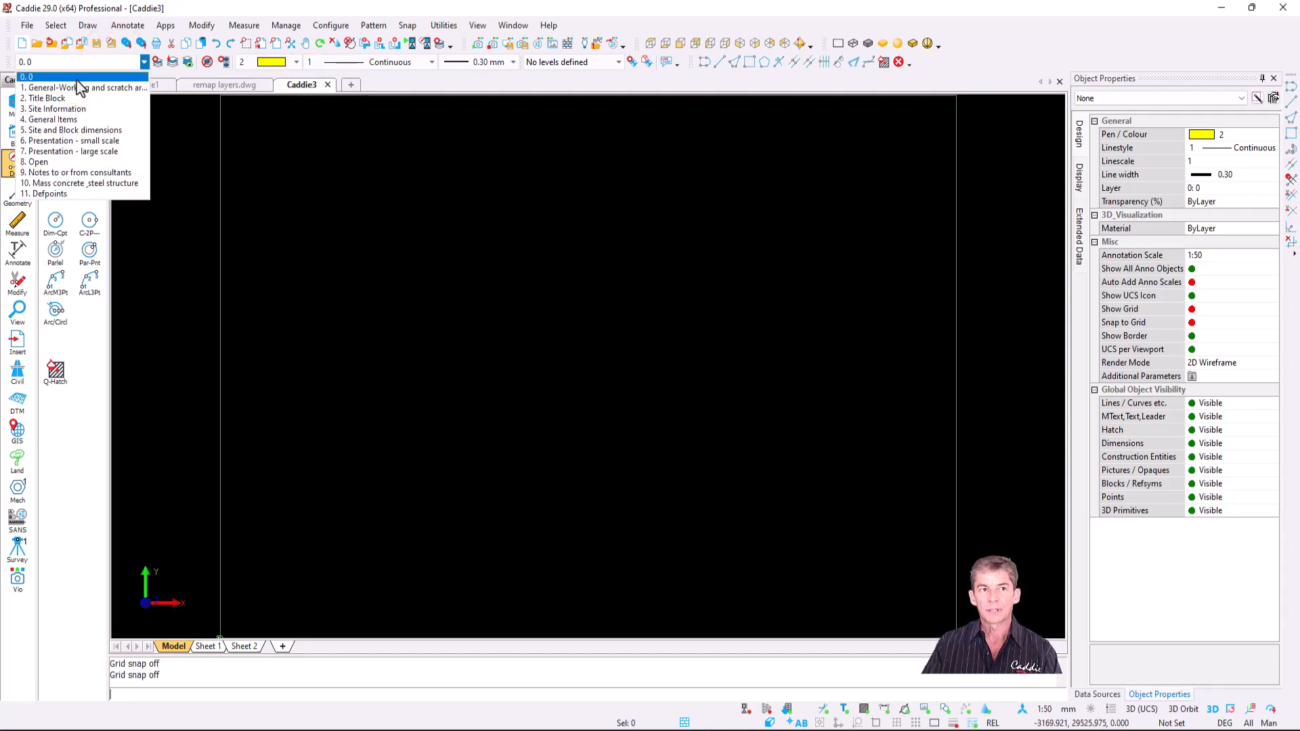
left_click(76, 61)
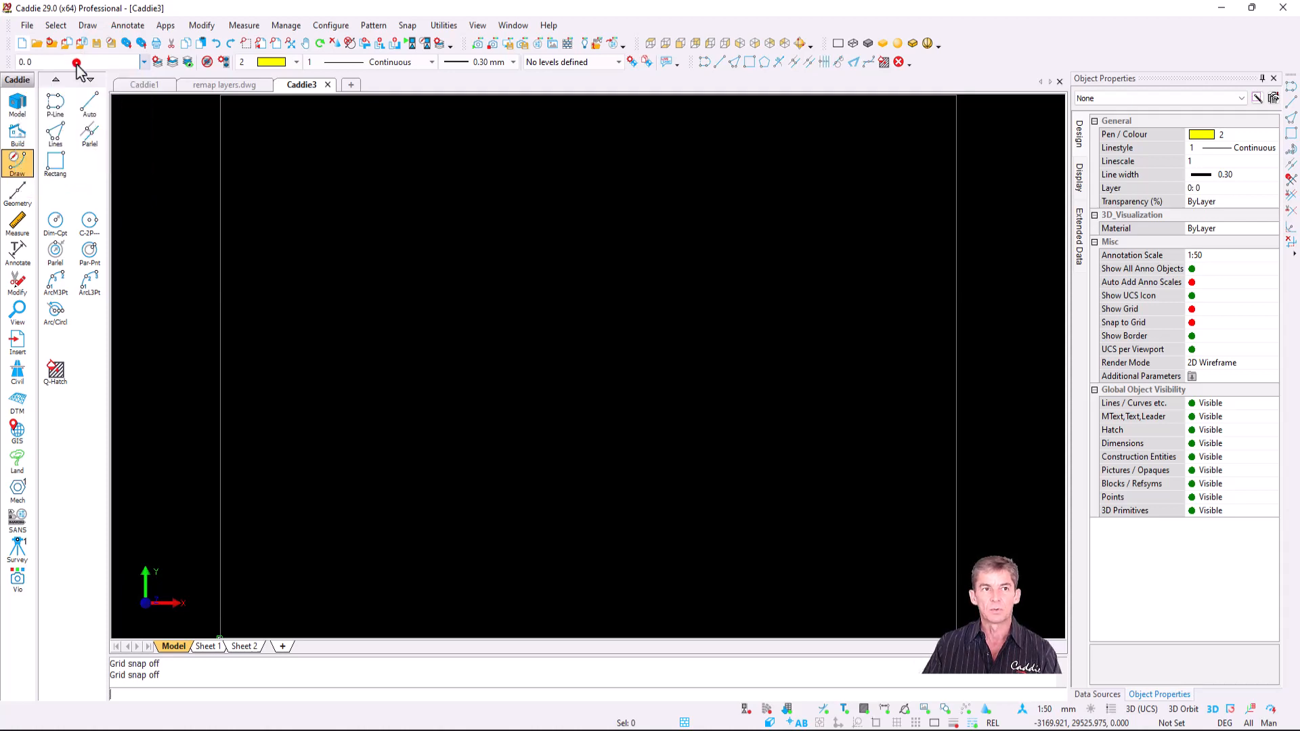
- Create a layer re-mapping file from the drawing and save it as newtest.ini
left_click(286, 26)
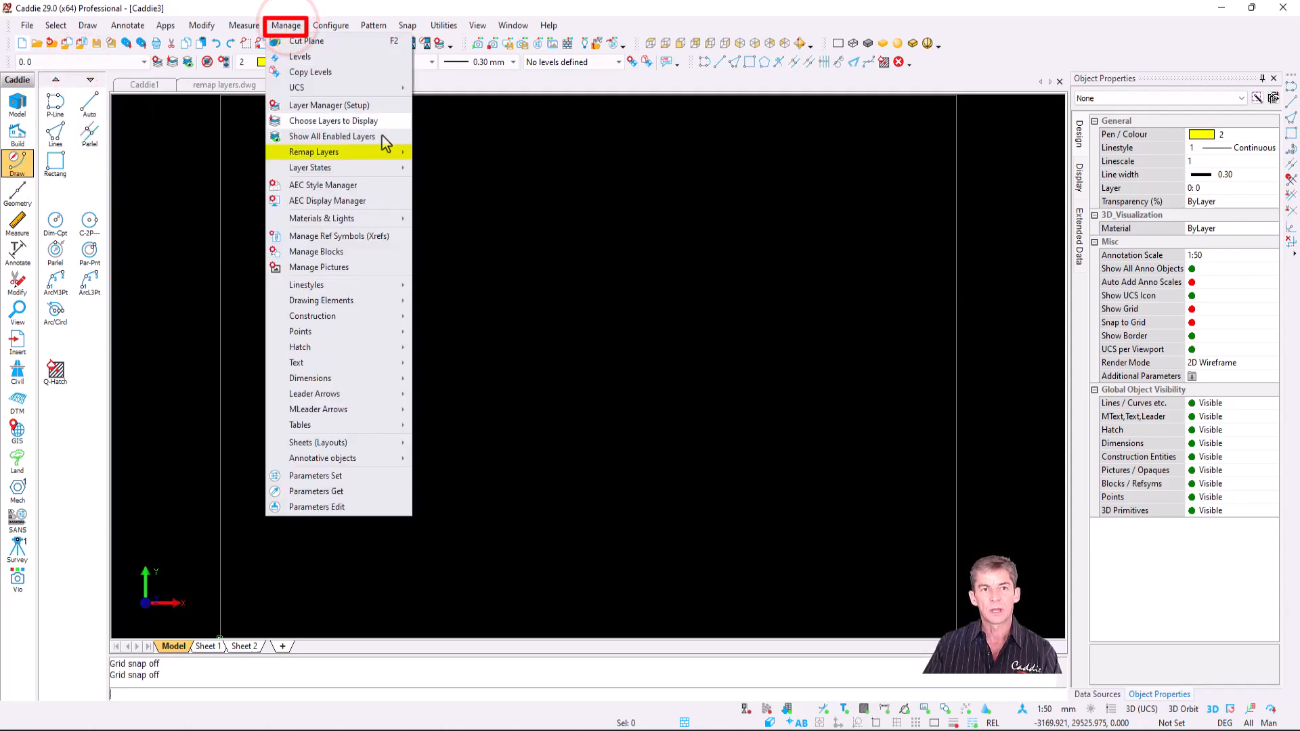
mouse_move(372, 155)
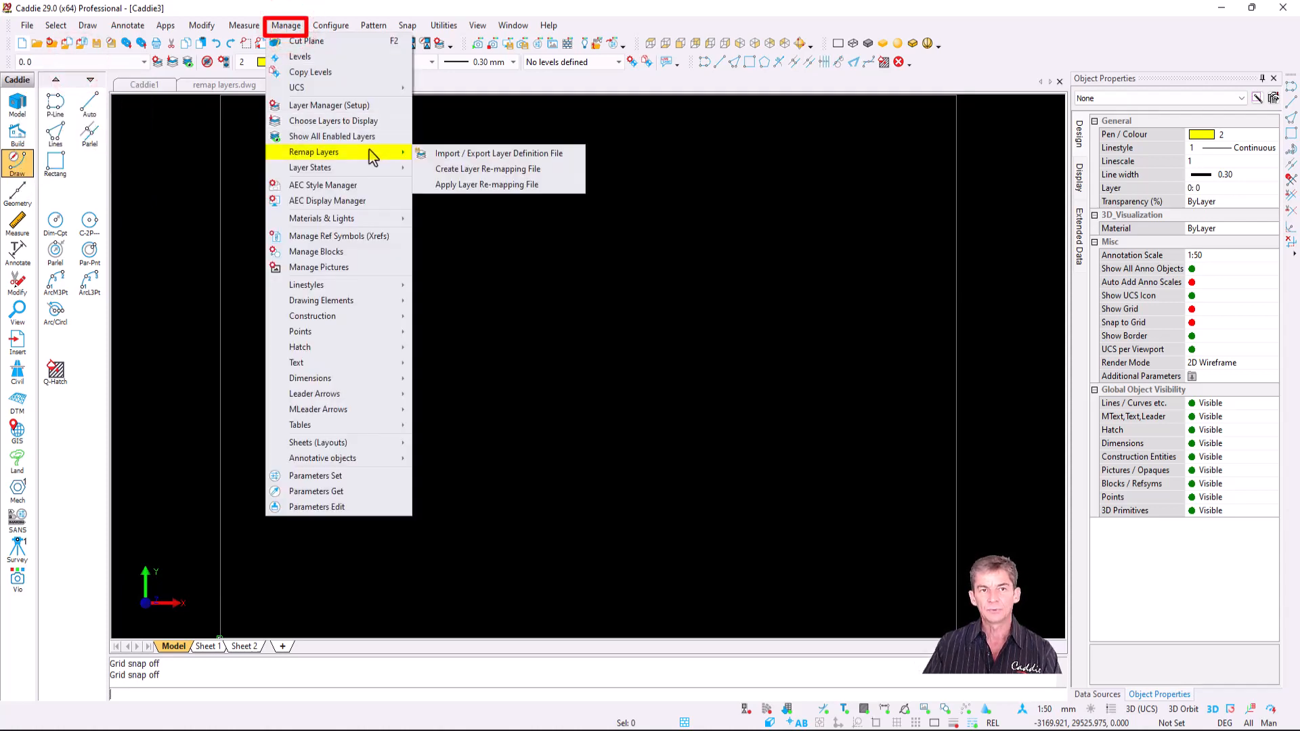
left_click(560, 171)
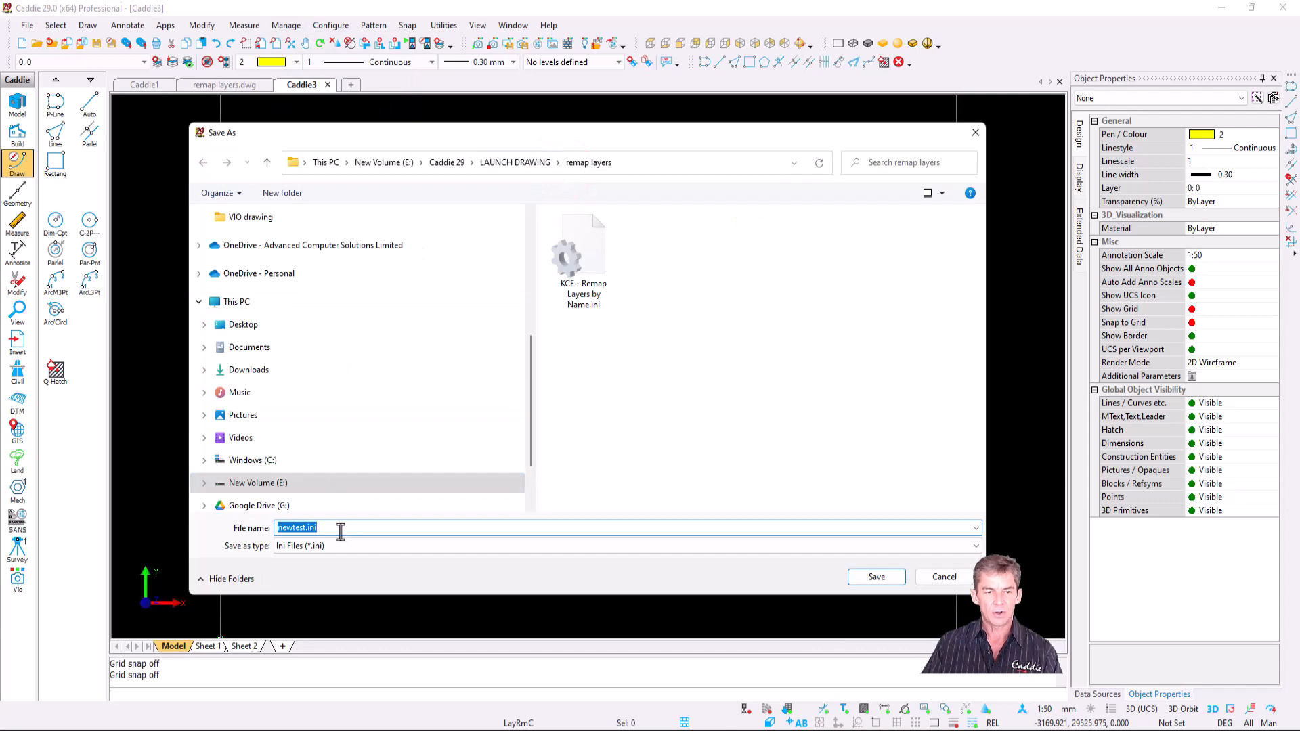
left_click(883, 577)
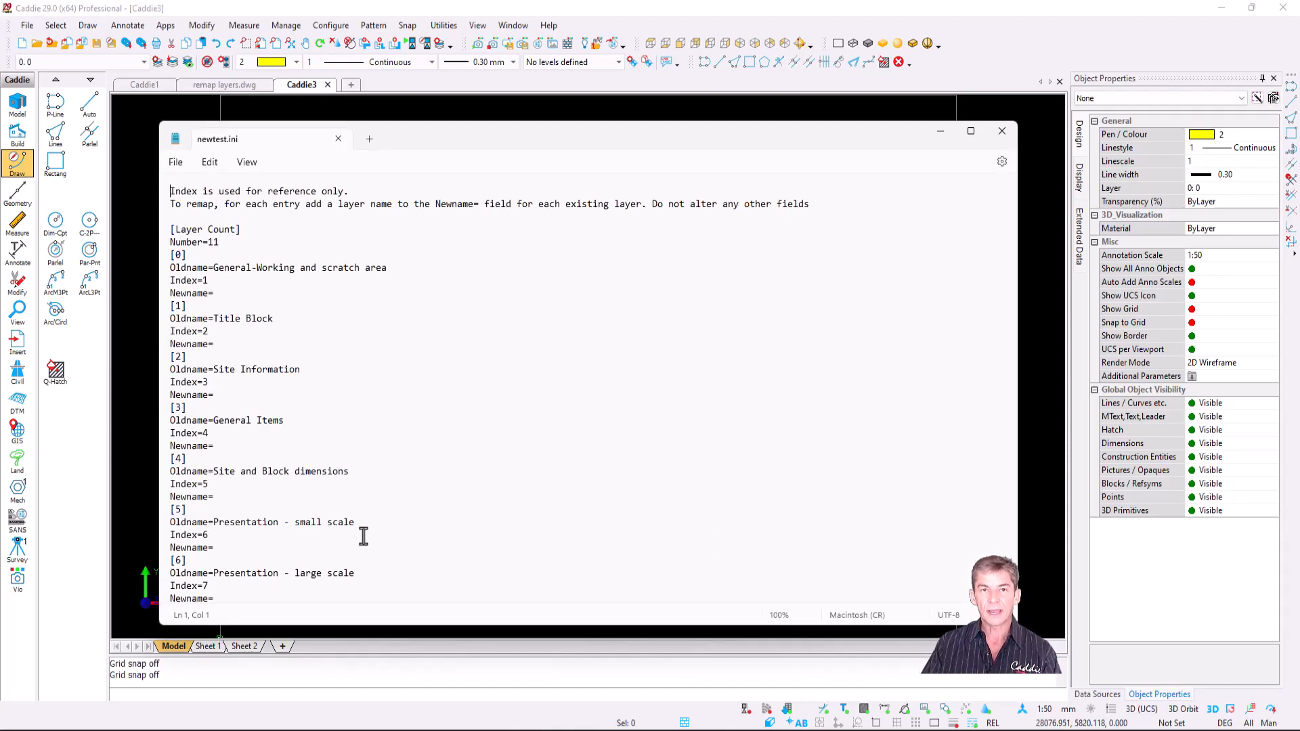
- Enter new1, new2 and new3 in the first three Newname= fields of newtest.ini
left_click(224, 295)
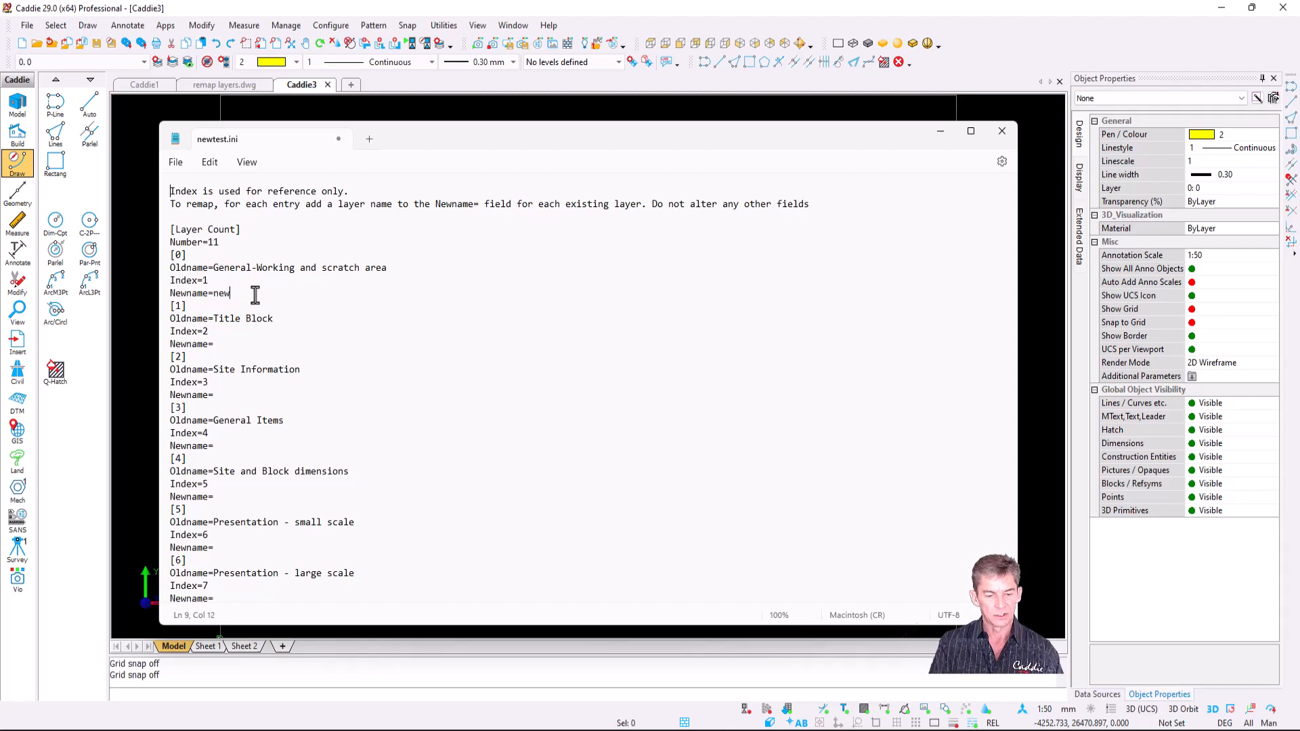
left_click(232, 345)
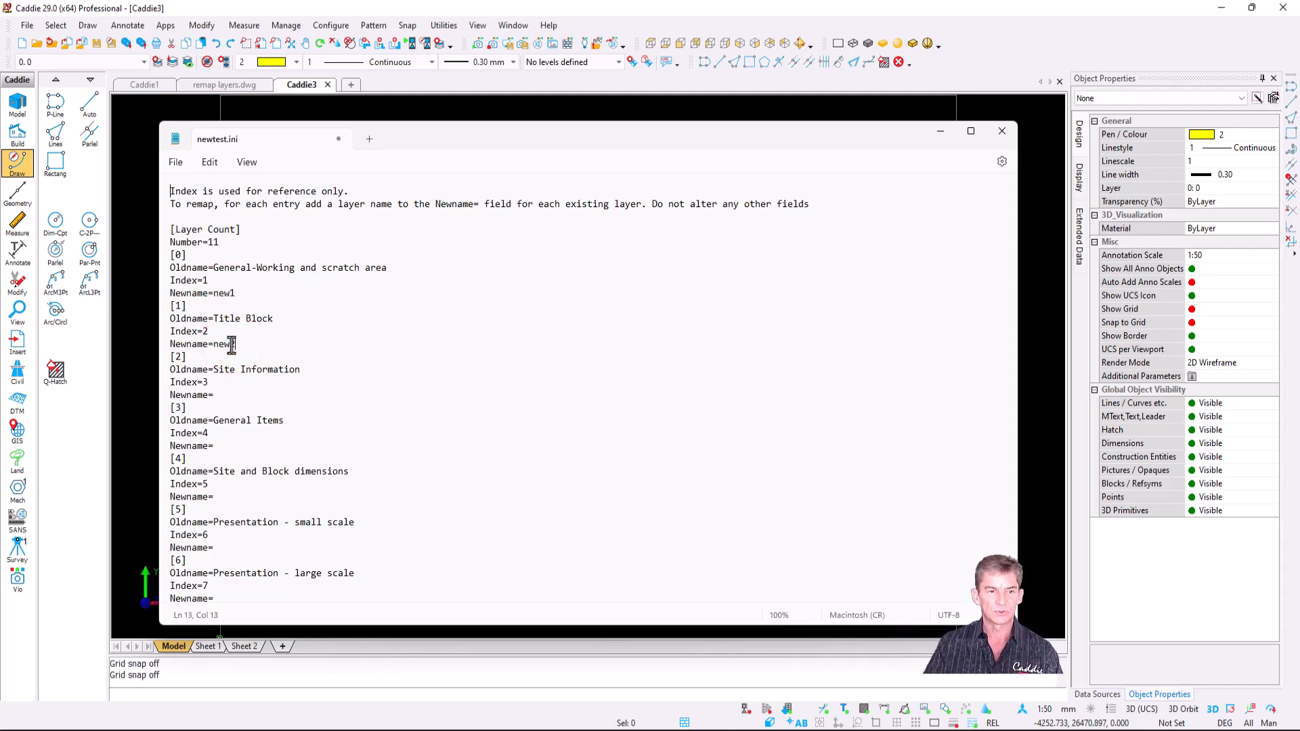
left_click(236, 396)
type("new3")
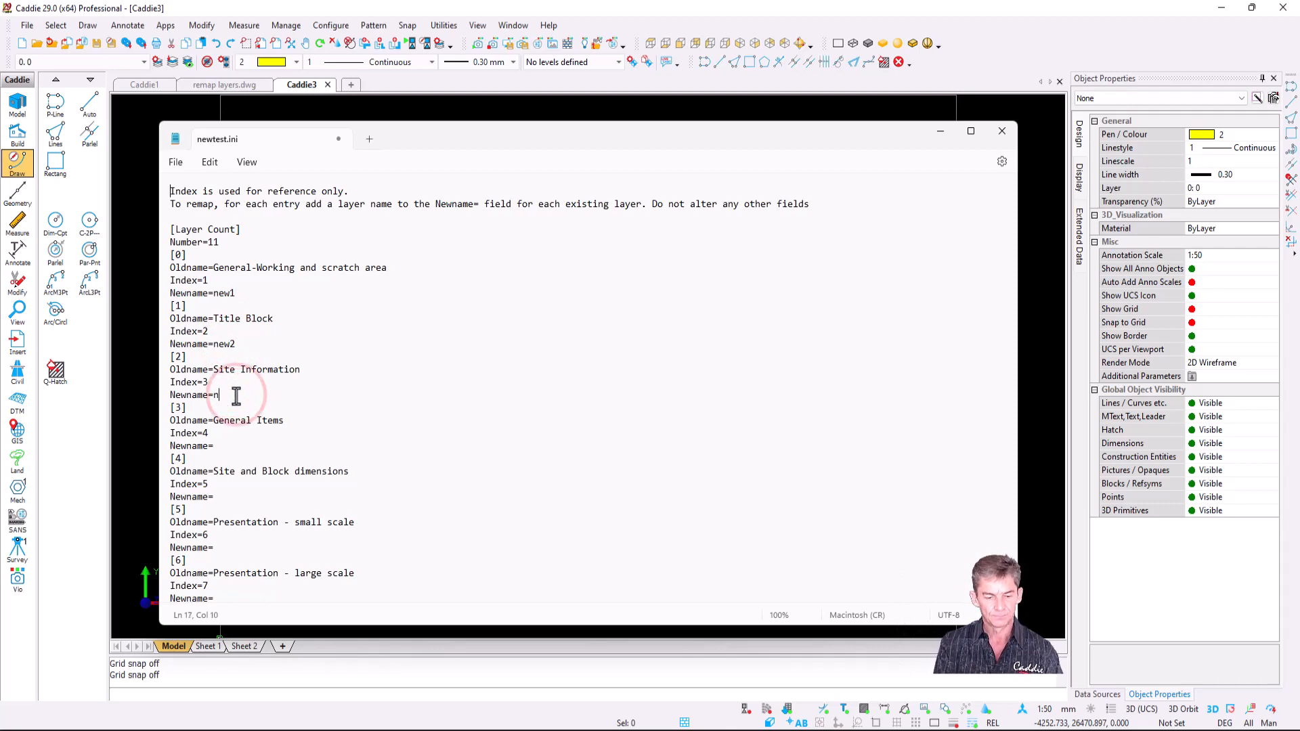
- Save newtest.ini and close Notepad
left_click(176, 165)
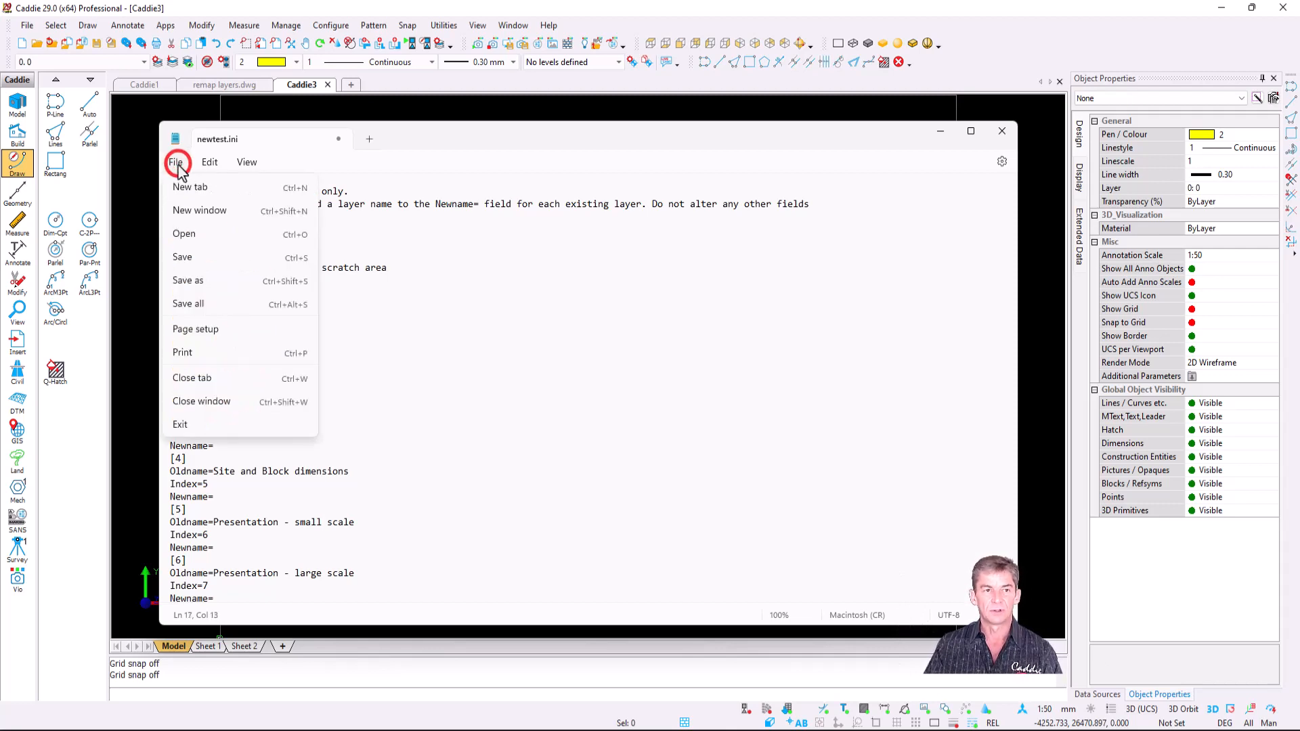
left_click(209, 258)
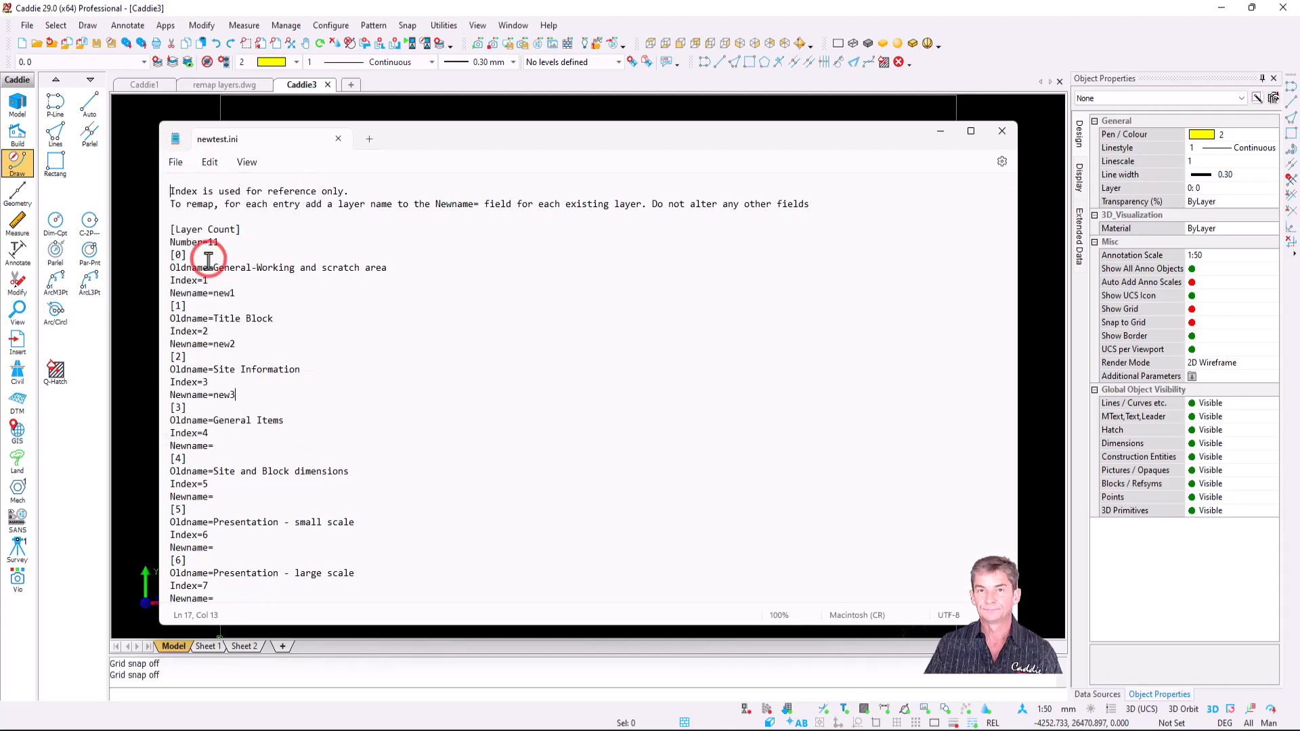
left_click(1002, 138)
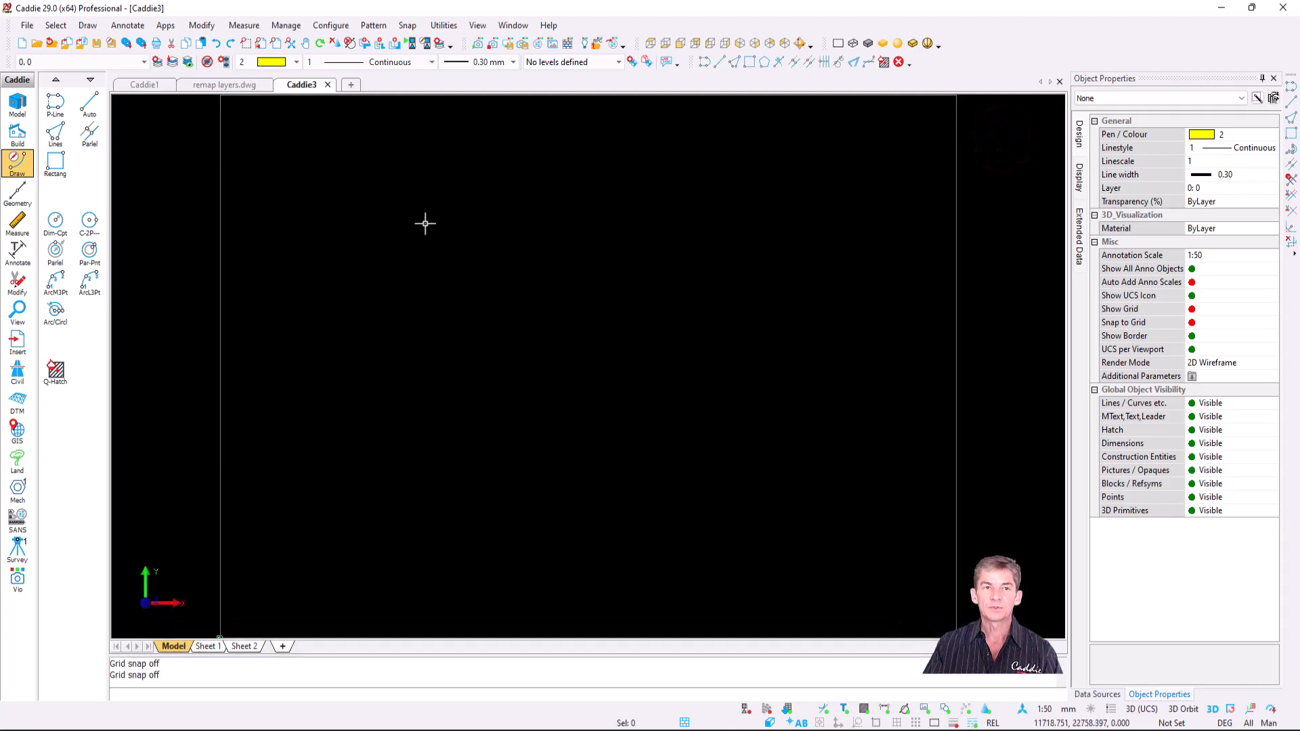
- Apply newtest.ini and confirm the first three layers now read new1, new2 and new3
left_click(142, 61)
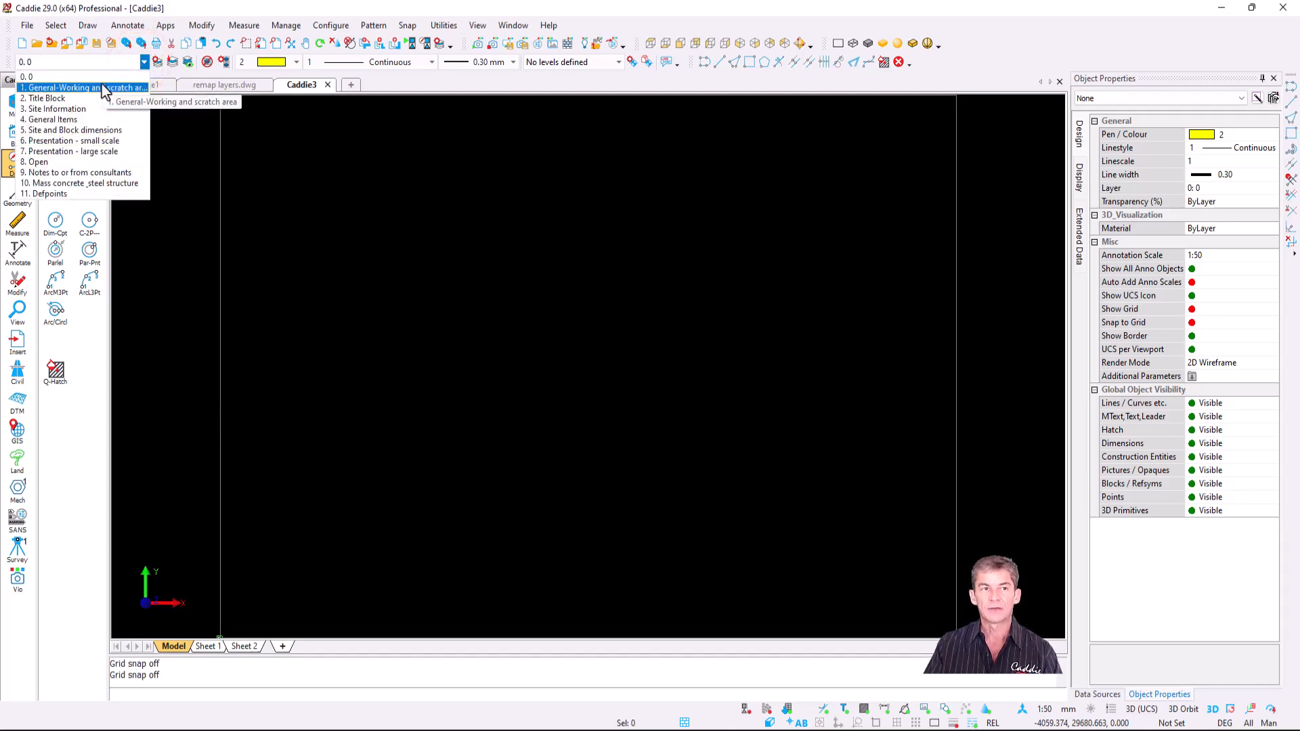
left_click(296, 27)
mouse_move(363, 155)
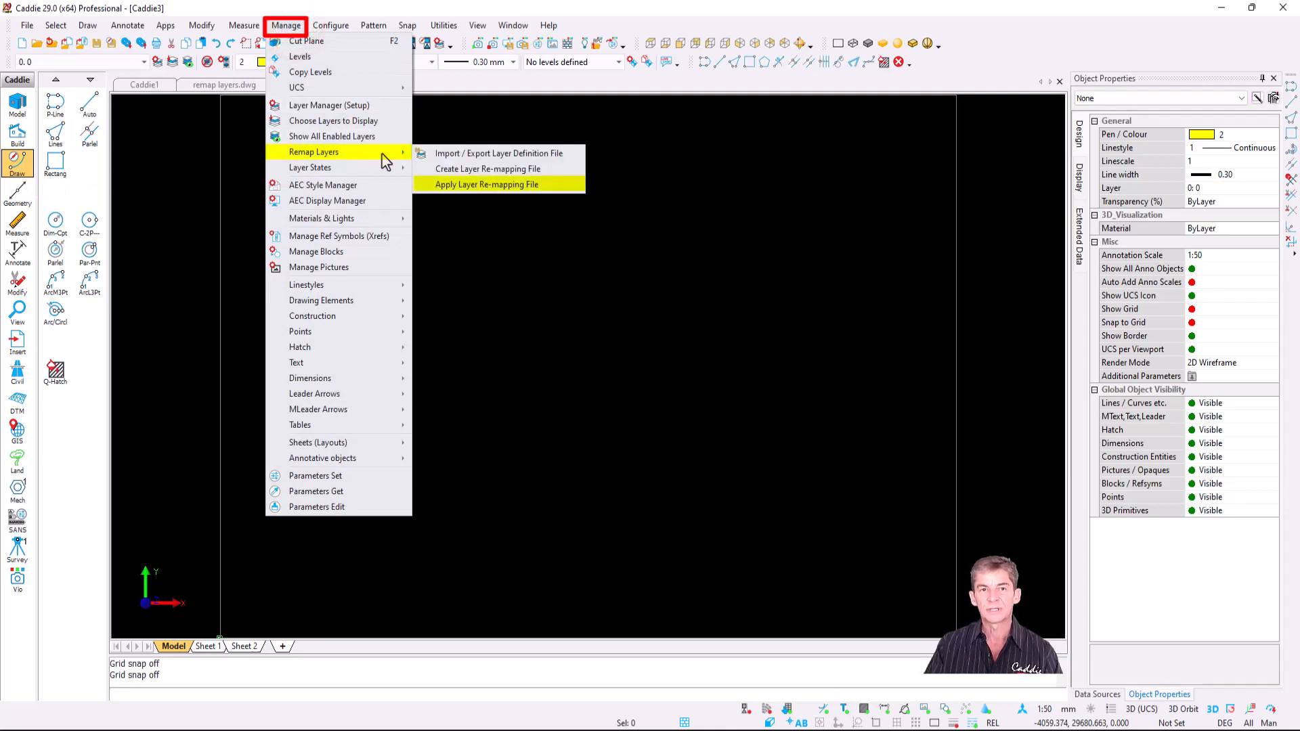
left_click(556, 185)
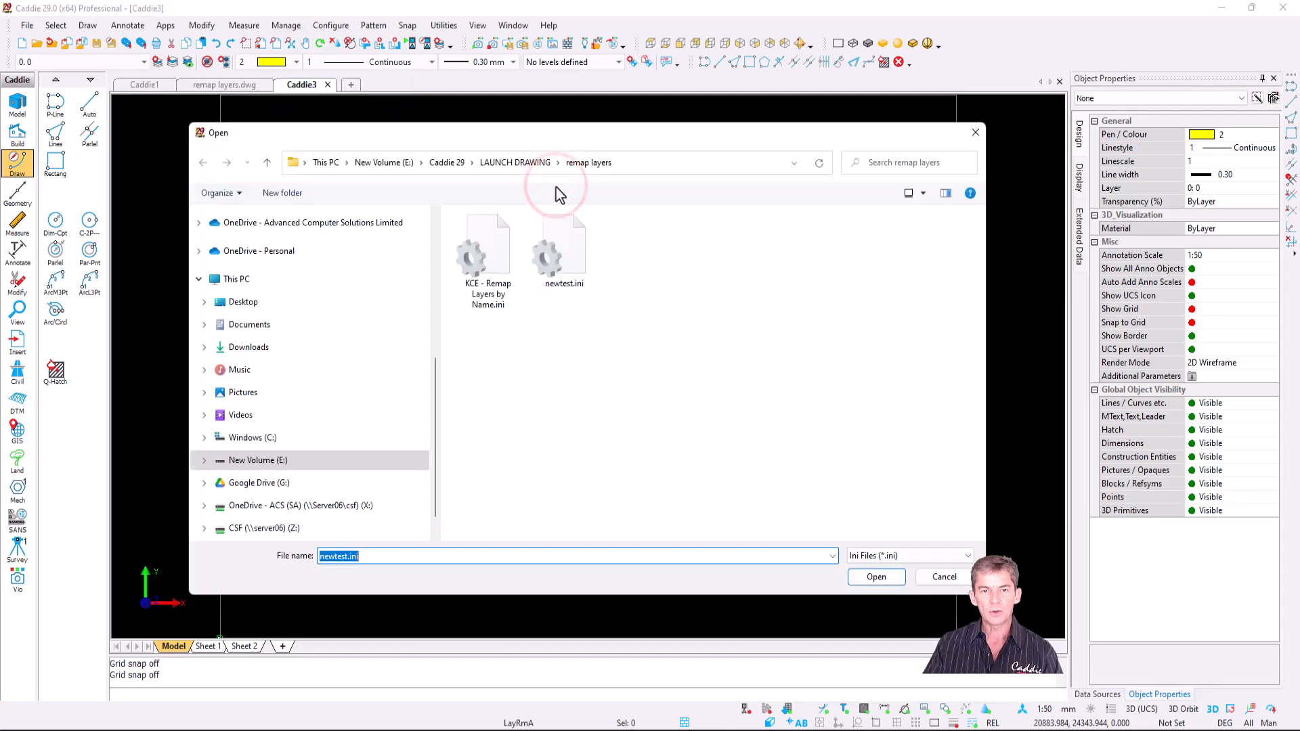
left_click(562, 252)
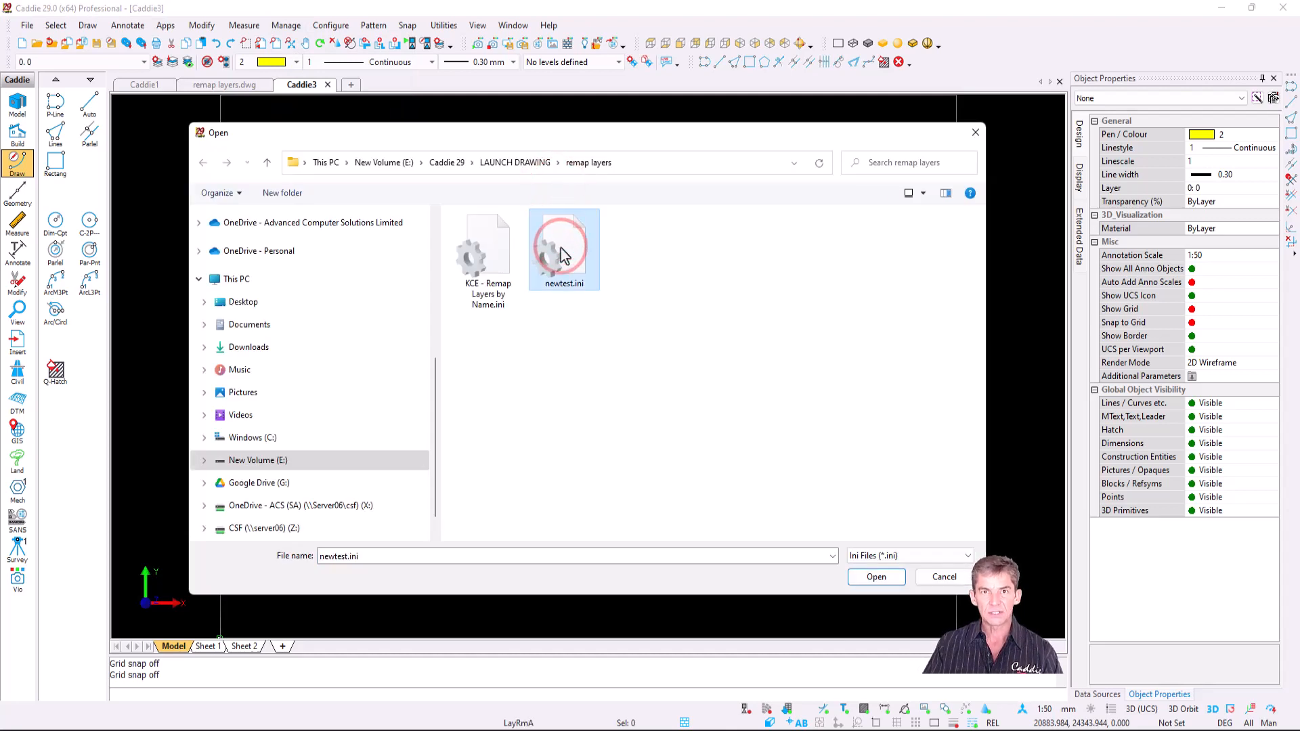
left_click(876, 579)
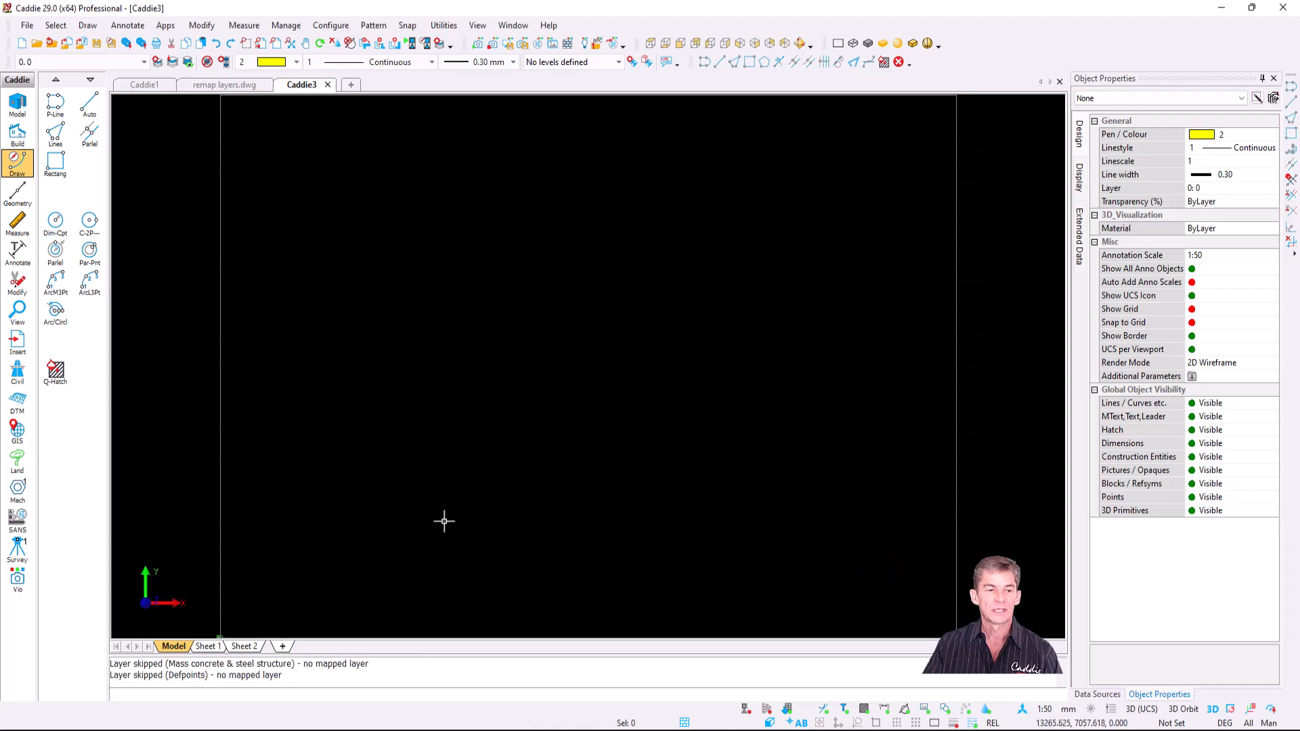
left_click(144, 62)
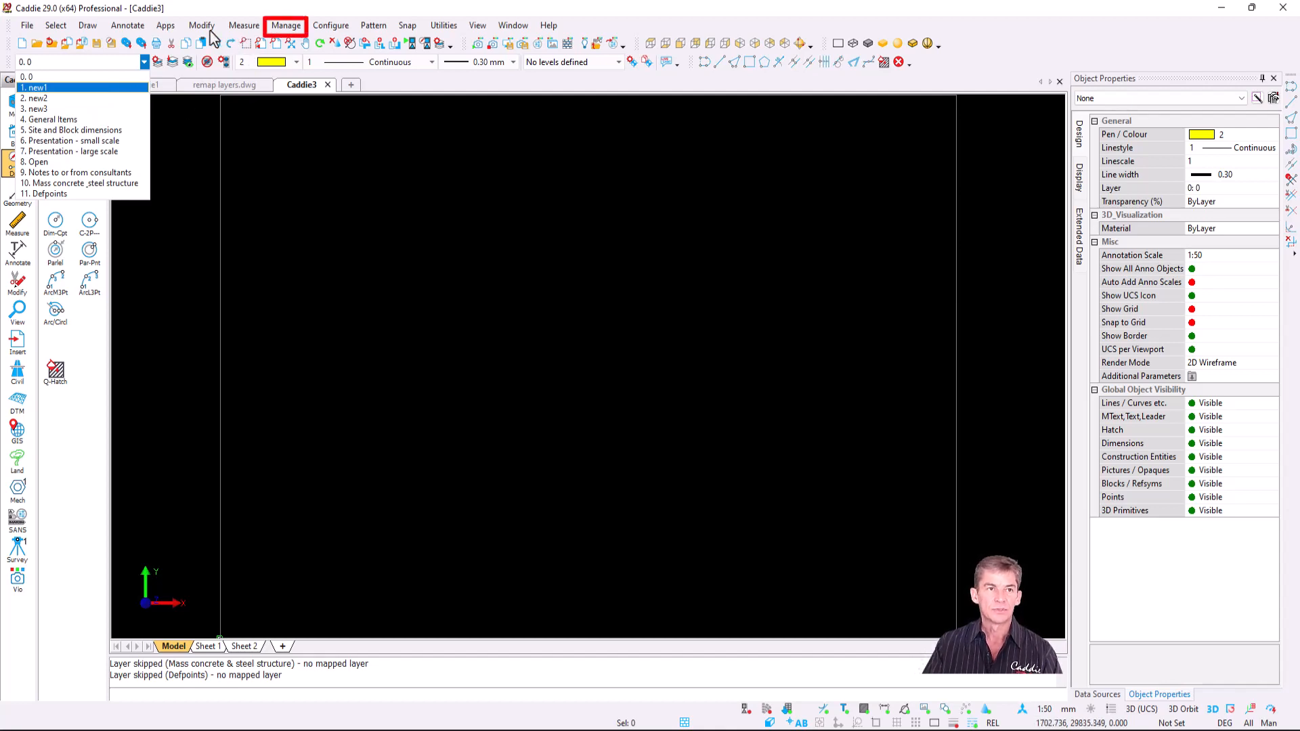
- Switch to the remap layers.dwg drawing
left_click(286, 25)
mouse_move(378, 154)
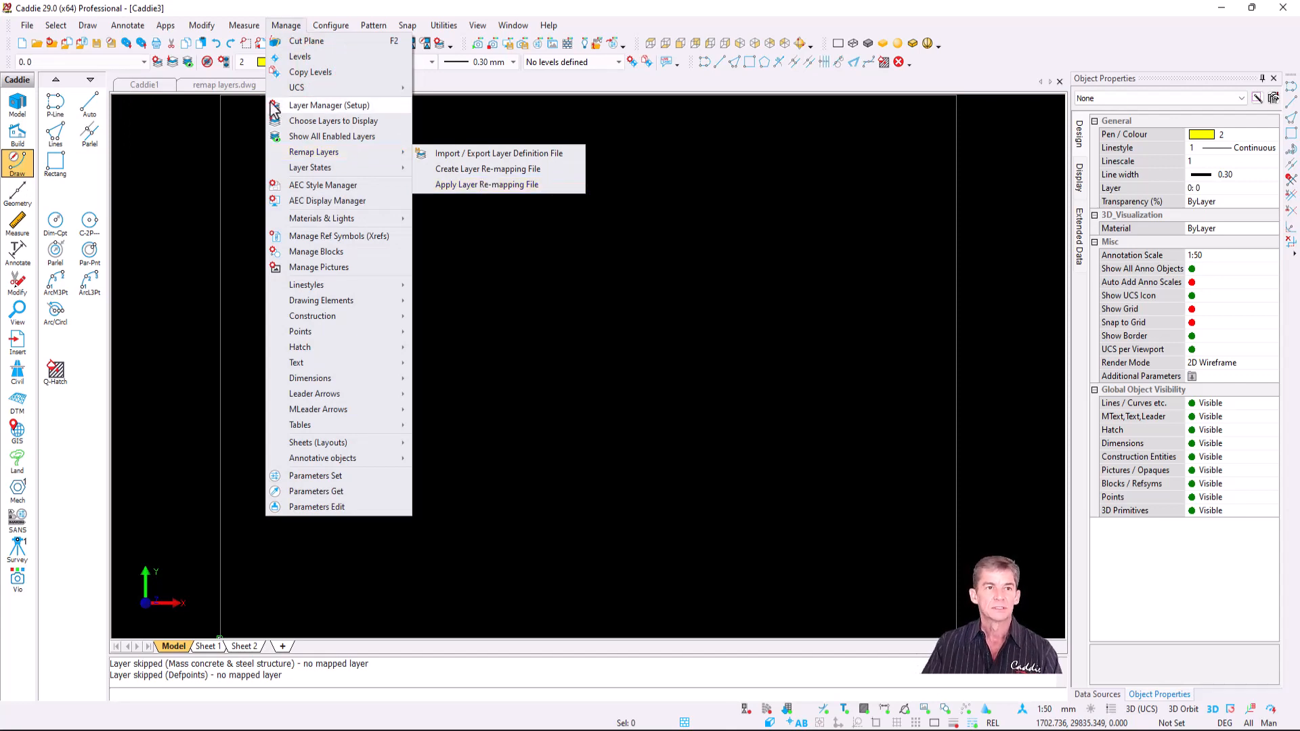
left_click(230, 84)
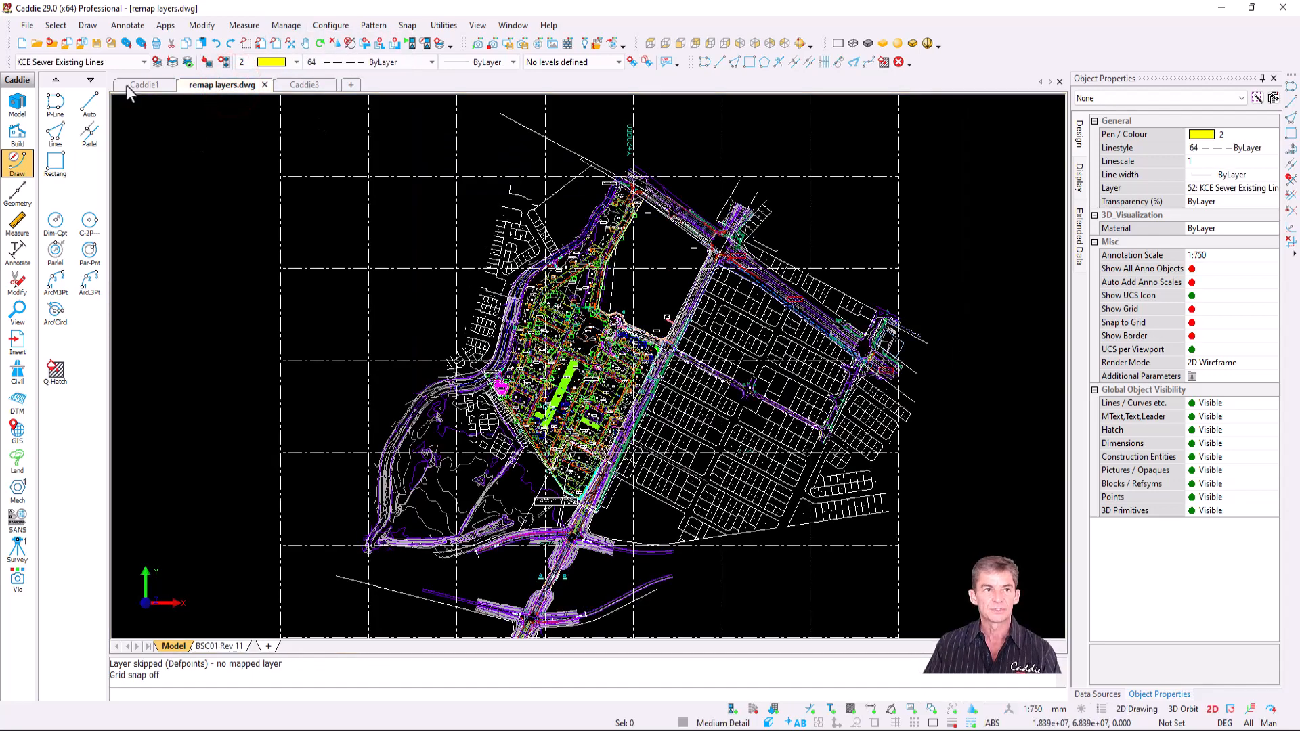
- Apply KCE - Remap Layers by Name.ini to the site plan and review renamed layers like KDET
left_click(144, 62)
left_click_drag(189, 212, 187, 81)
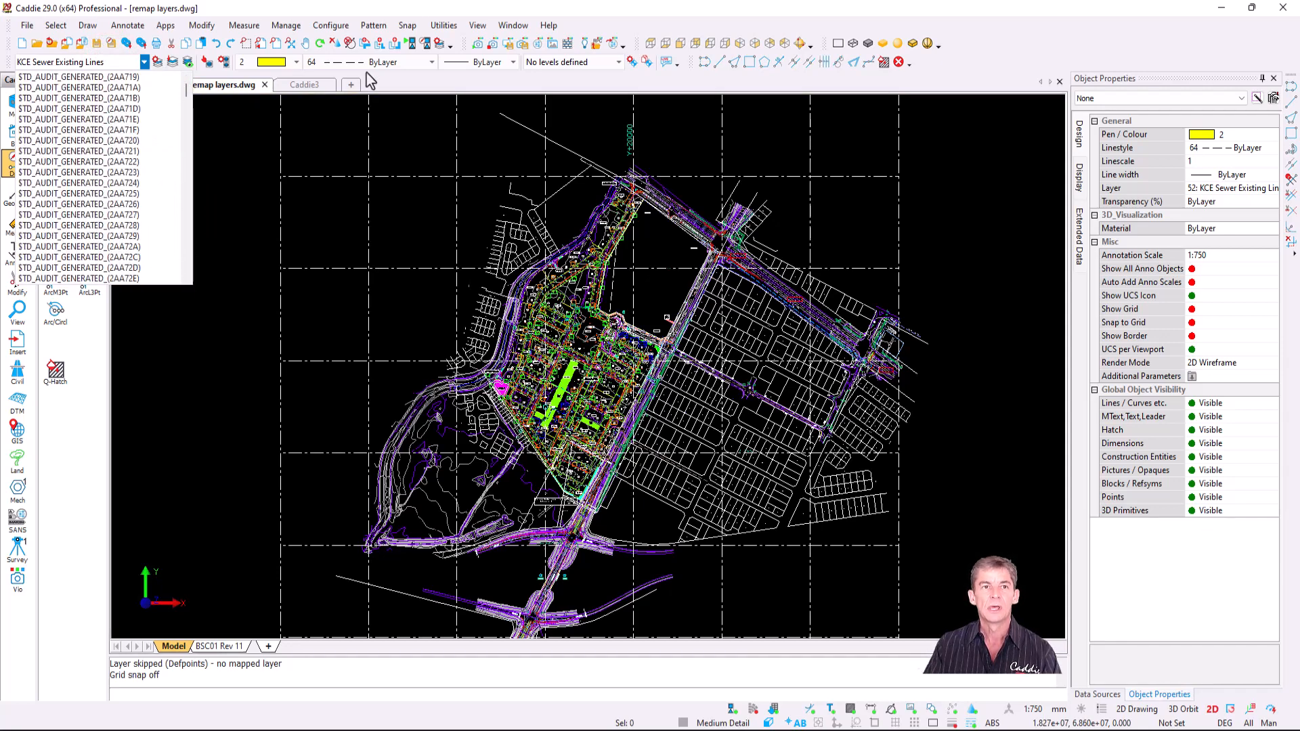
left_click(286, 27)
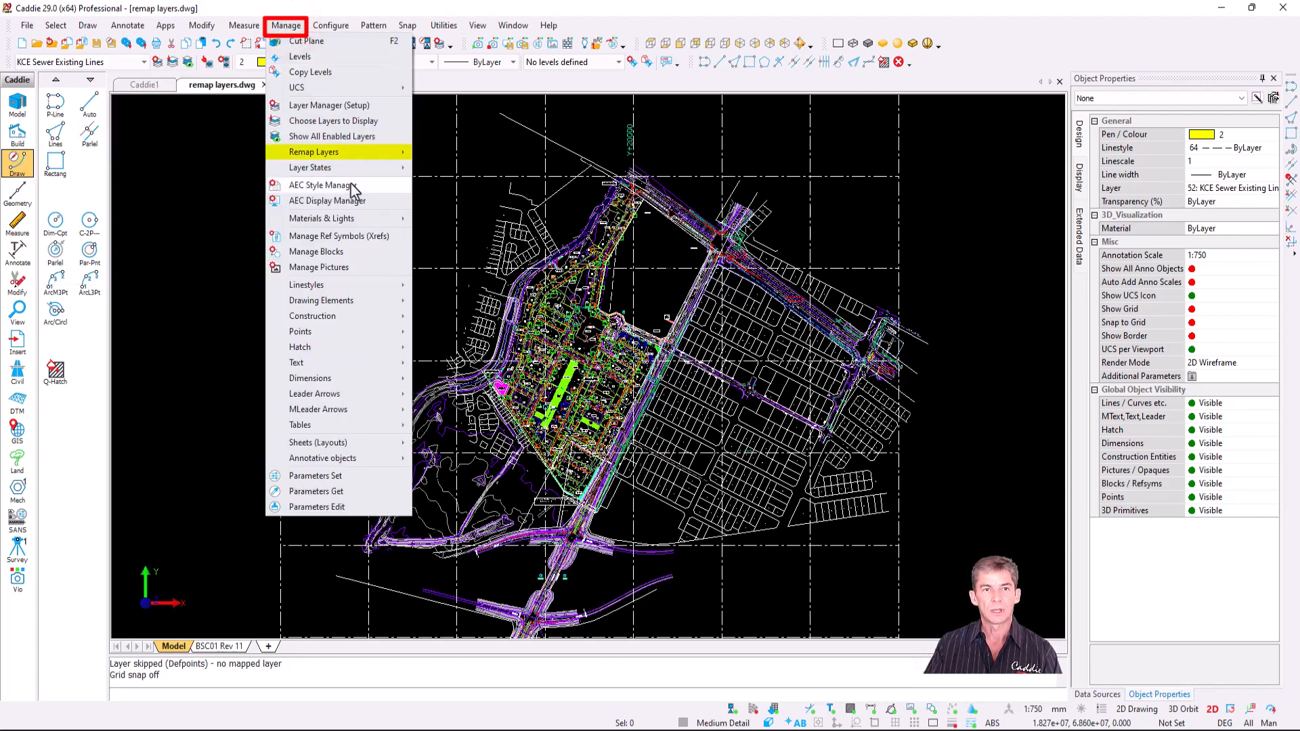
left_click(349, 153)
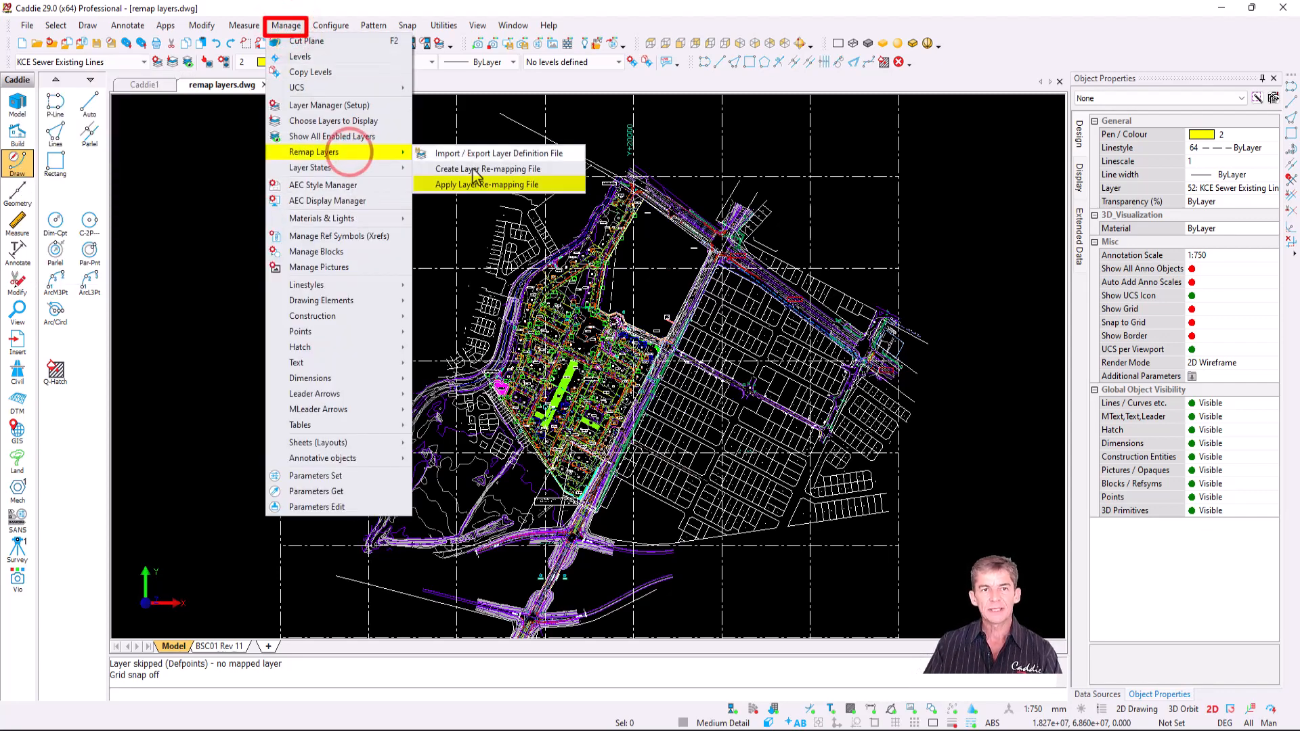
left_click(523, 186)
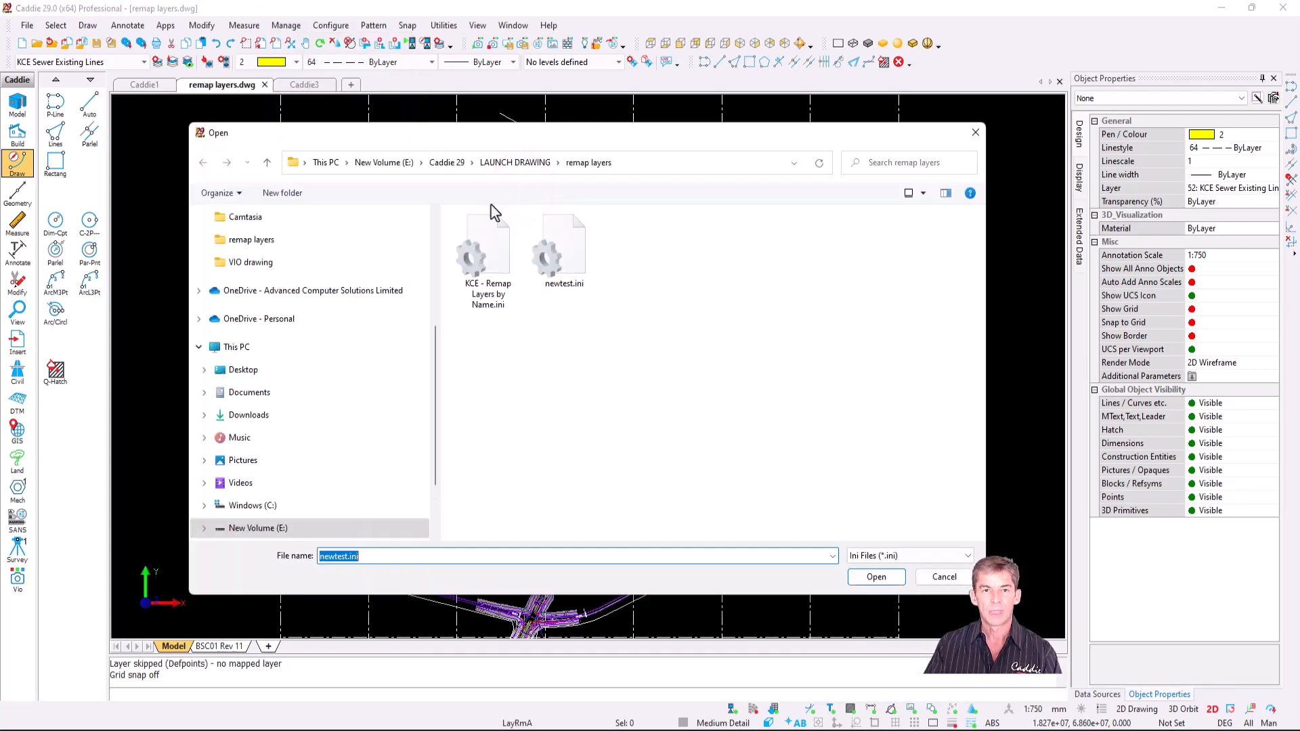
left_click(486, 254)
left_click(874, 577)
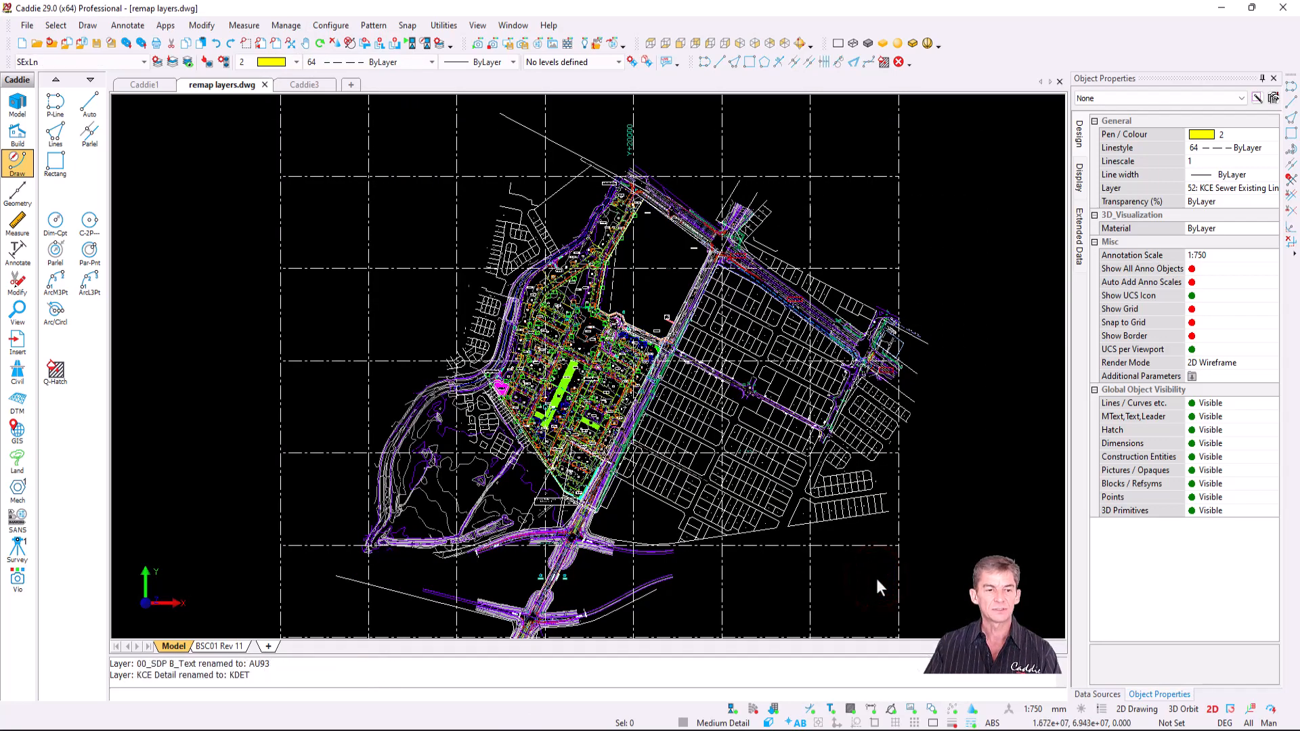
left_click(145, 62)
left_click_drag(144, 224, 145, 265)
- Open the Online Training Drawings and browse the expanded Vio course files
left_click(156, 266)
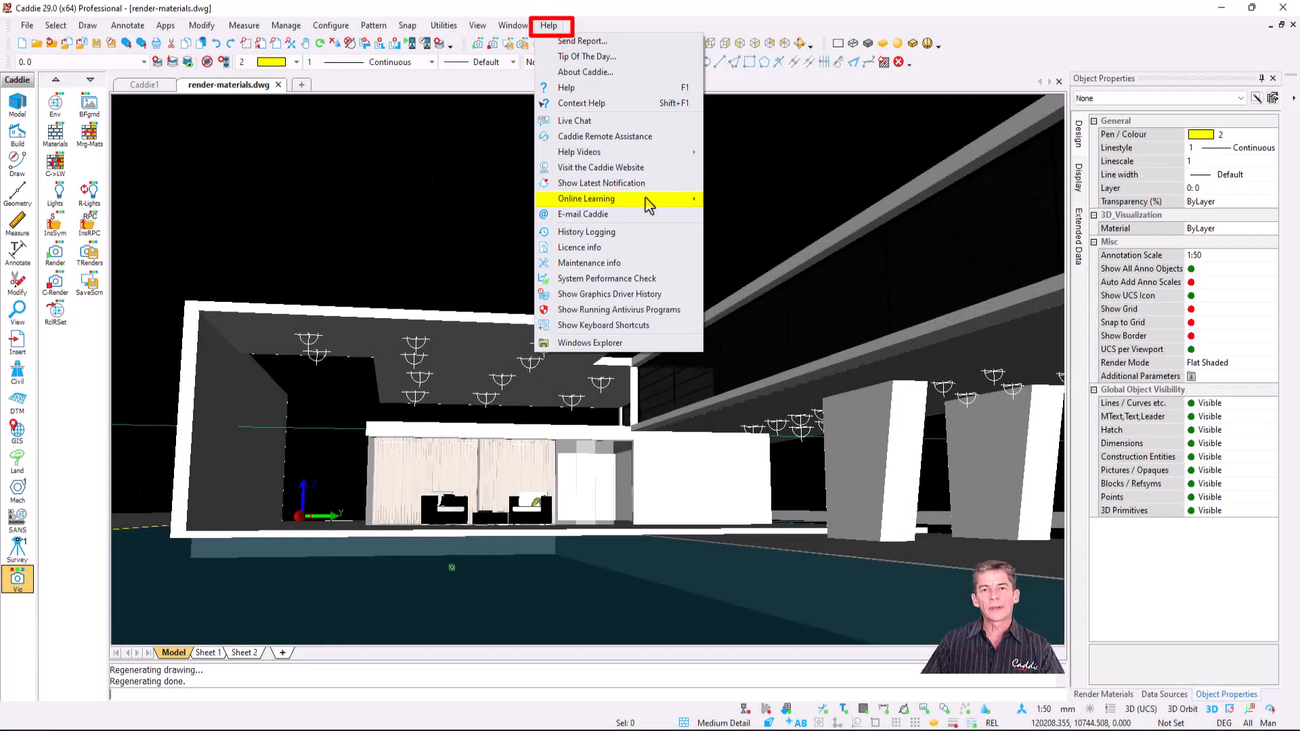
mouse_move(645, 198)
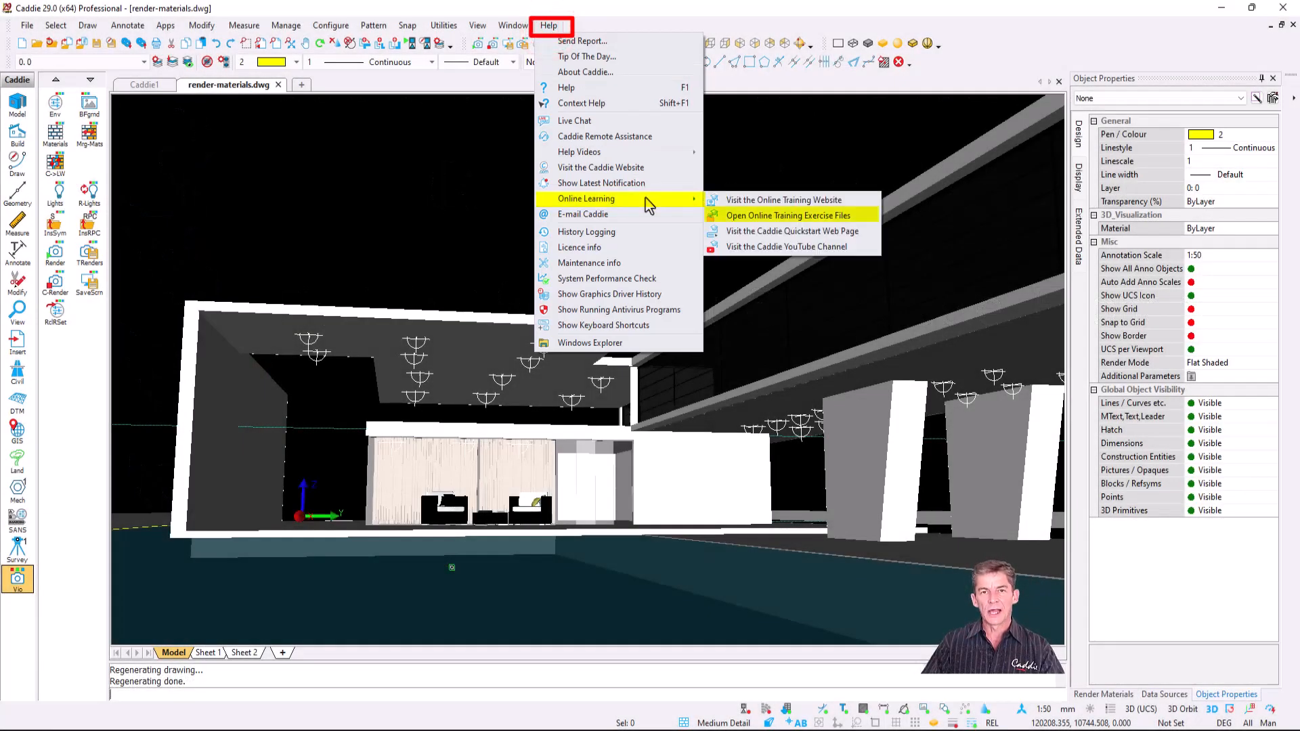
left_click(856, 218)
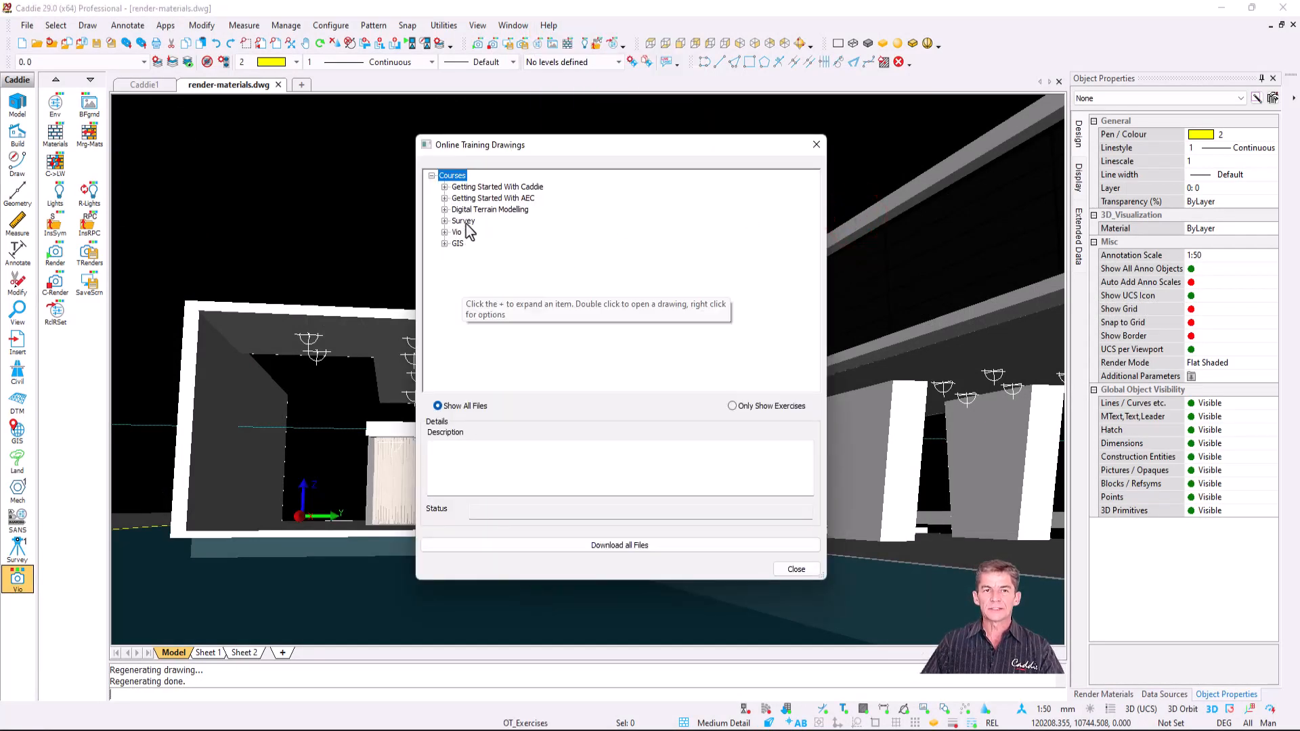
left_click(446, 233)
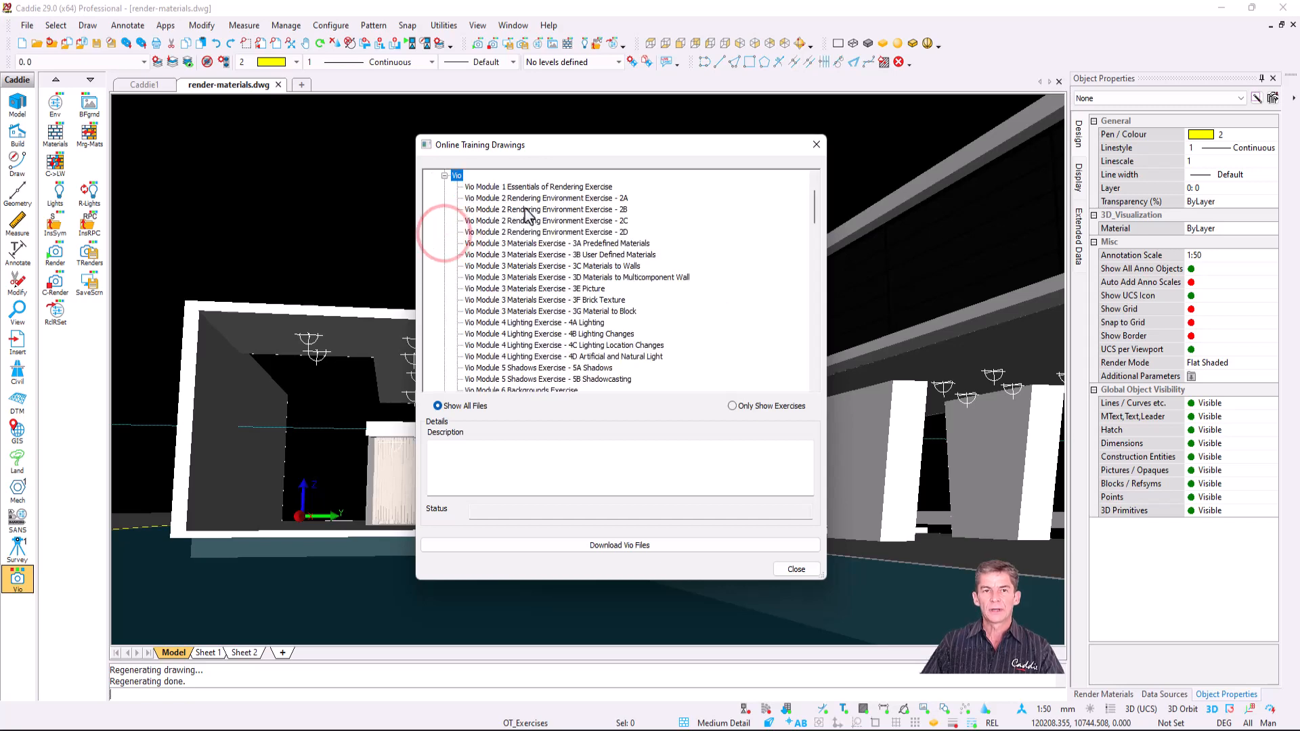
scroll(527, 216, "down", 2)
scroll(526, 215, "down", 20)
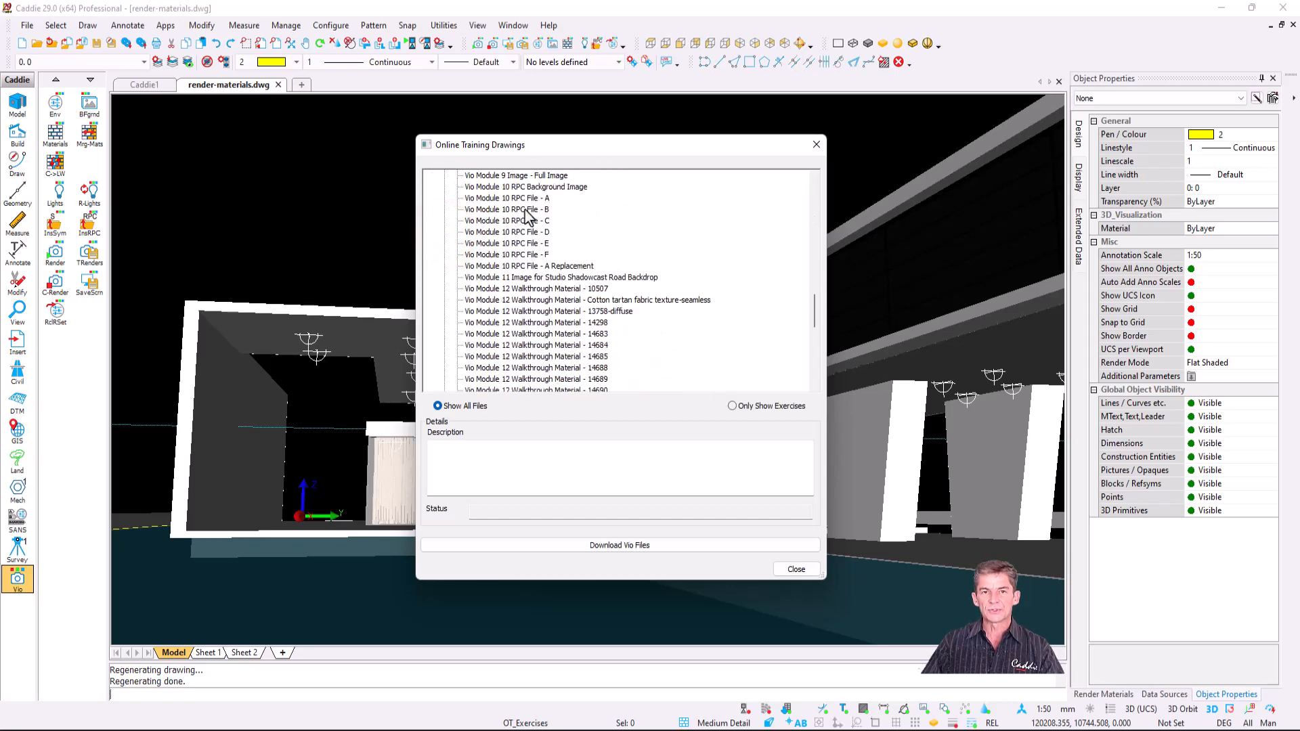
scroll(528, 220, "down", 3)
scroll(547, 304, "up", 10)
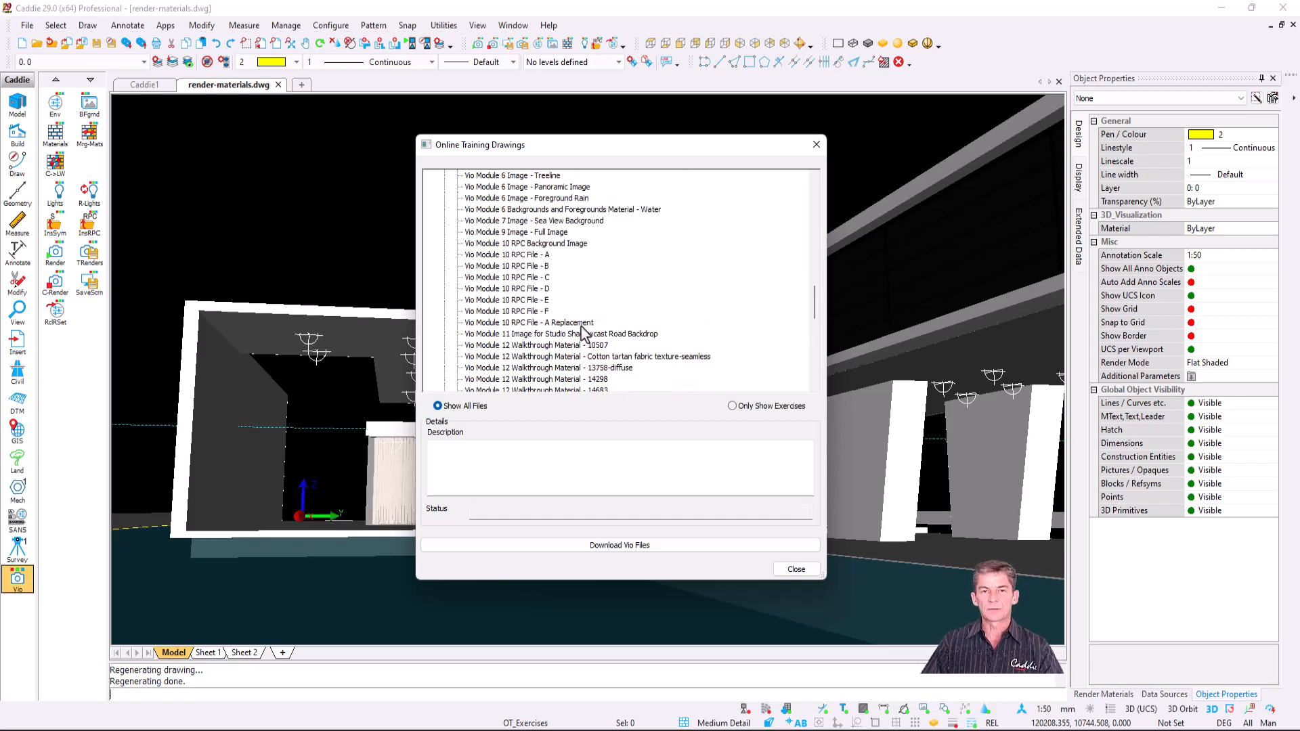
scroll(583, 332, "down", 3)
scroll(582, 332, "up", 10)
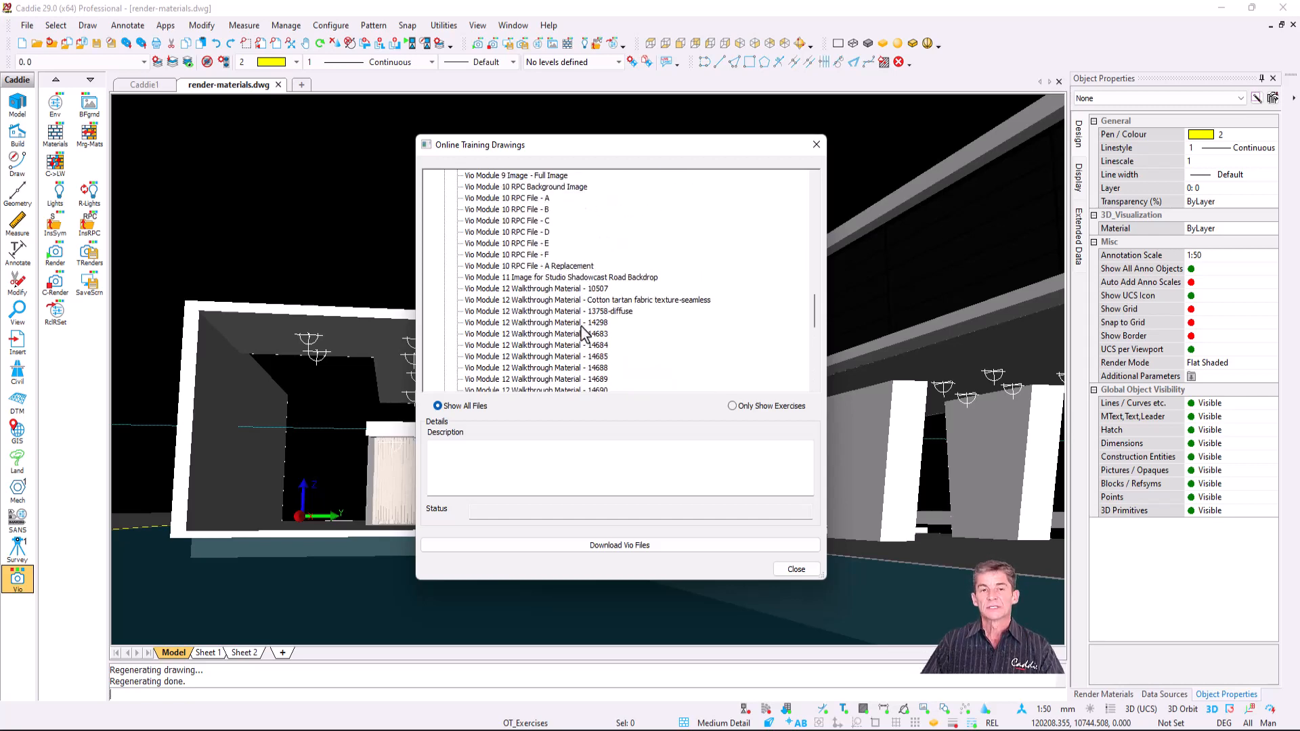
scroll(583, 332, "up", 3)
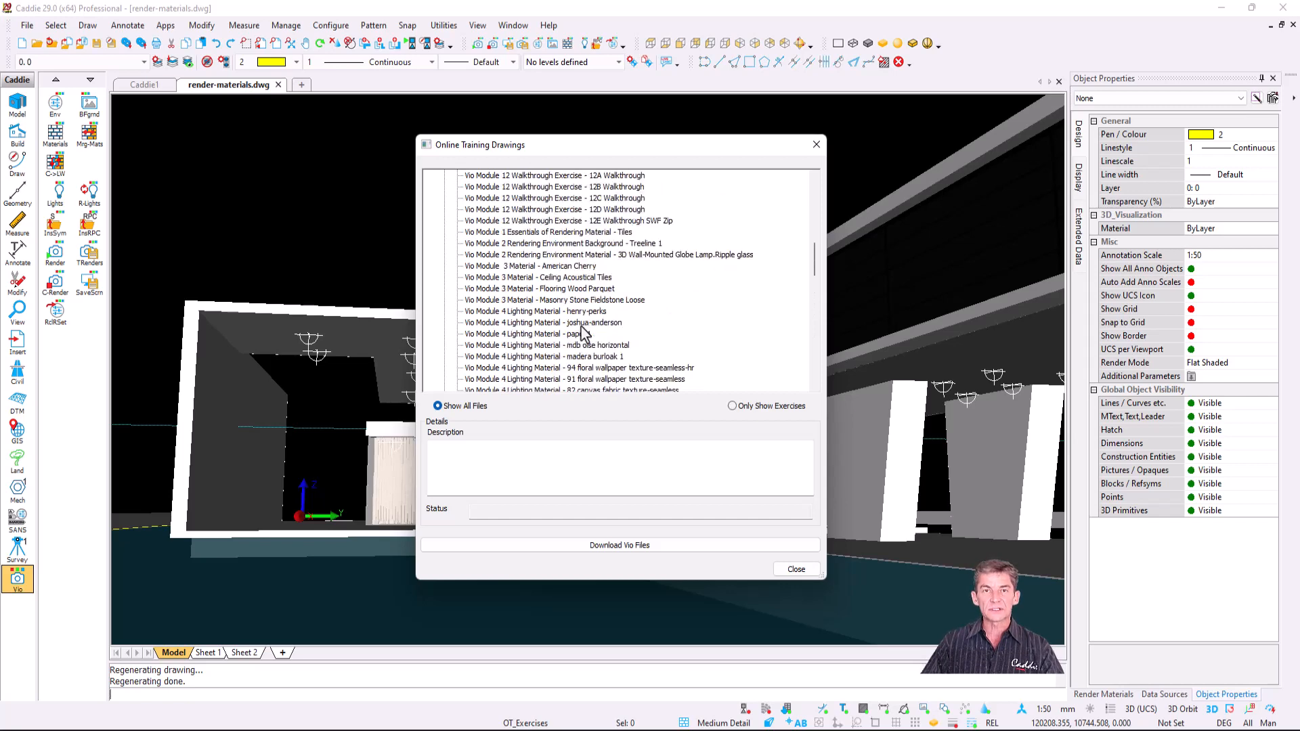
scroll(583, 332, "up", 3)
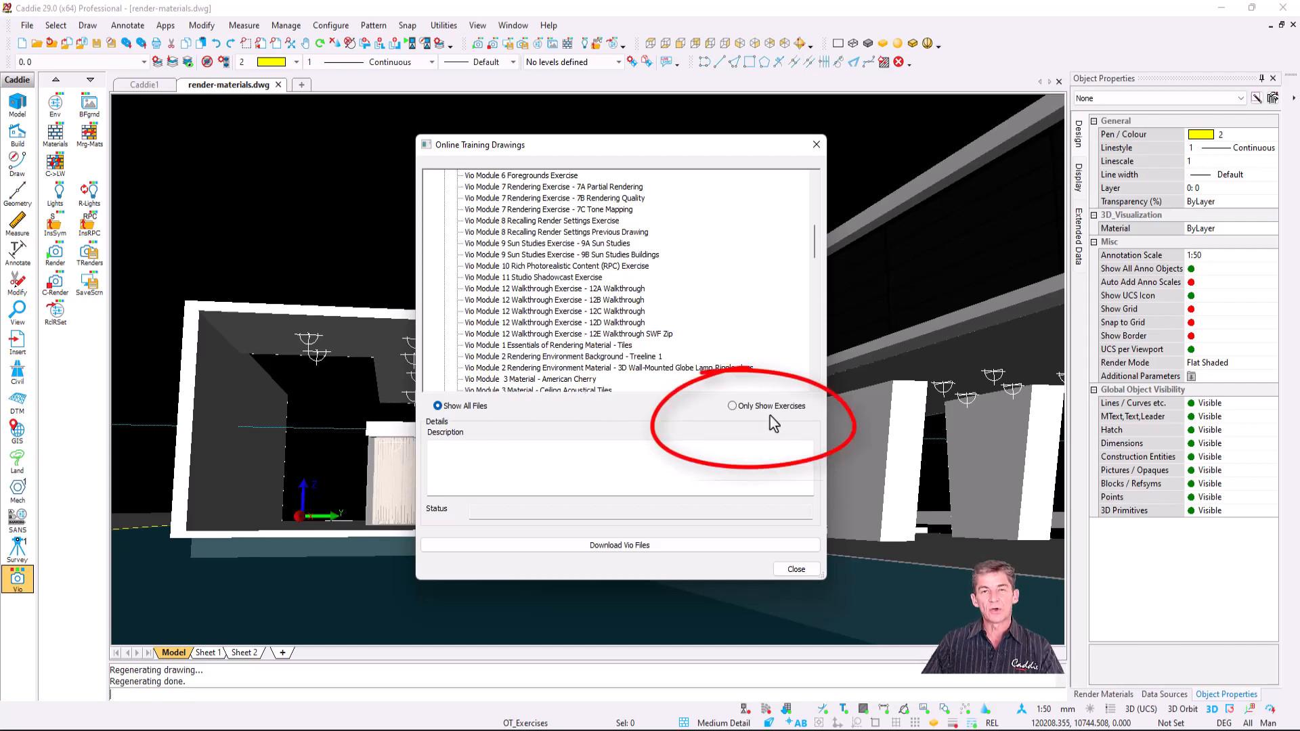
- Filter the list to Only Show Exercises and browse the Vio exercise drawings
left_click(732, 406)
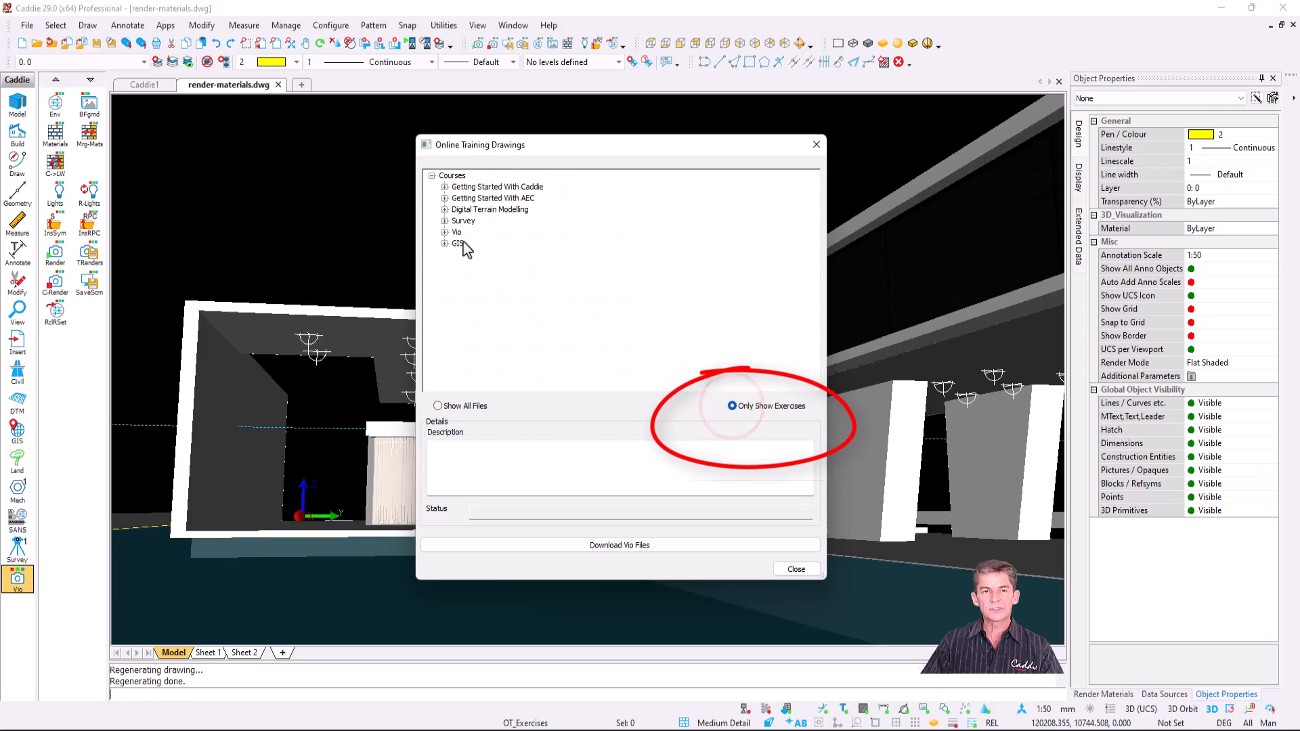
left_click(444, 232)
scroll(544, 298, "down", 5)
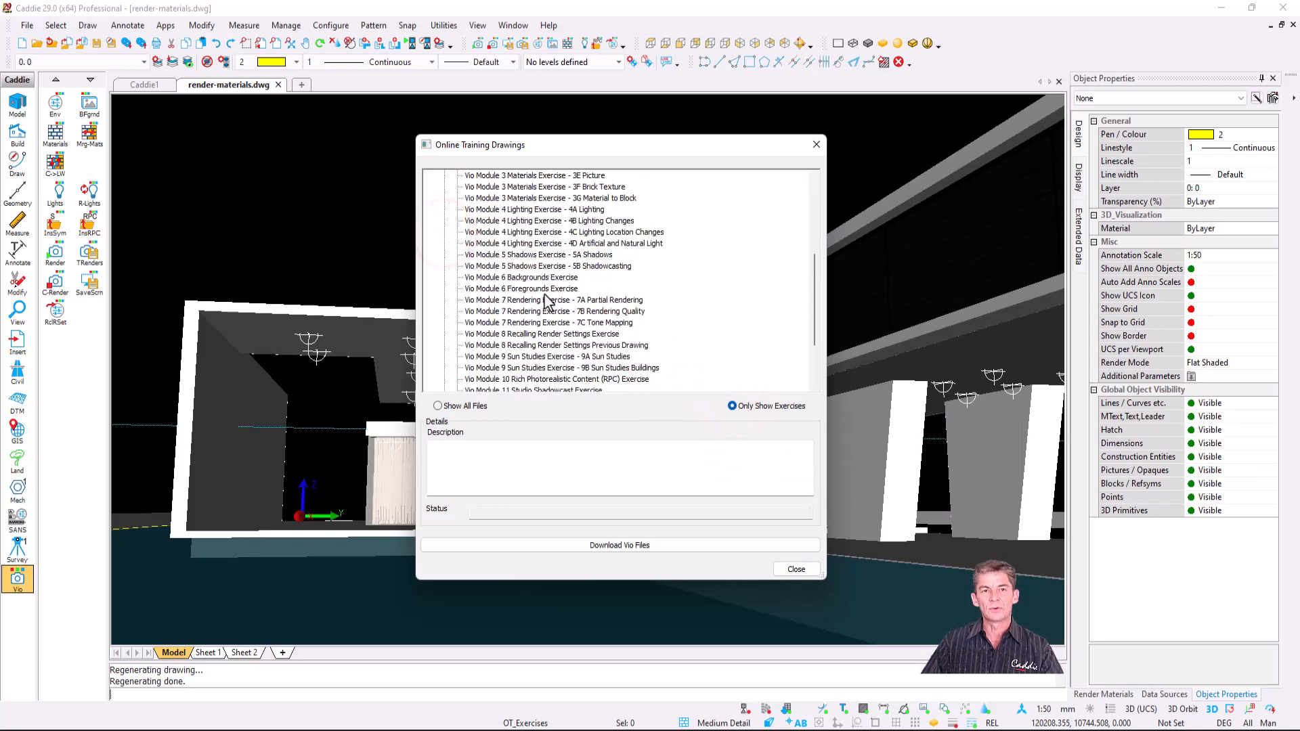
scroll(544, 295, "up", 5)
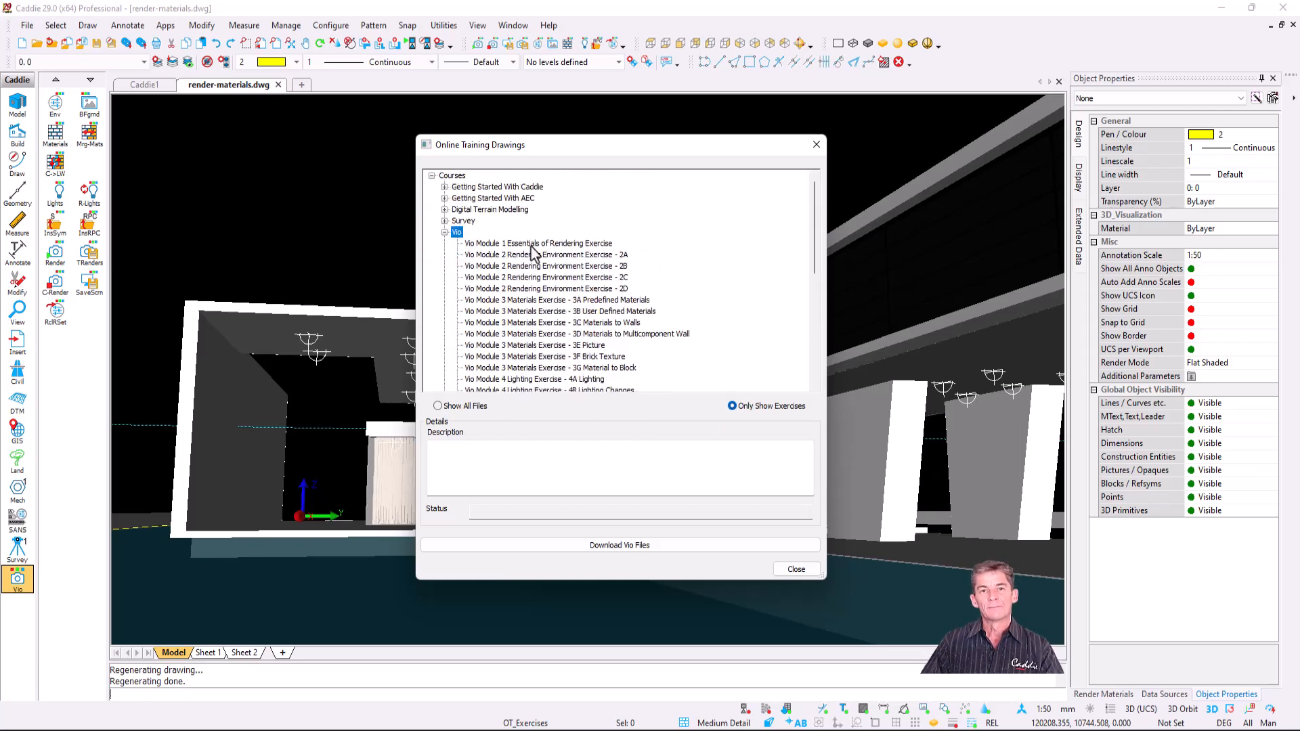
scroll(547, 332, "down", 5)
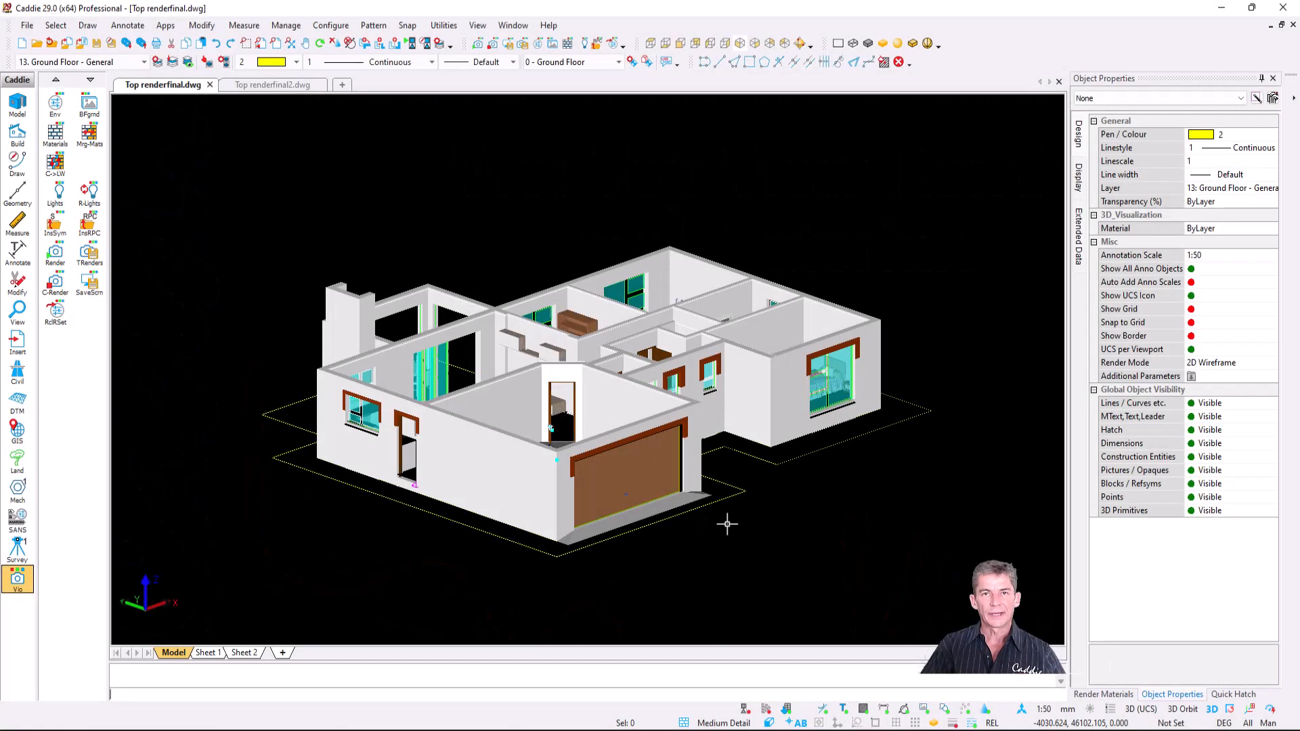
- Switch the display detail to Vio Plan and frame the floor plan in view
left_click(727, 722)
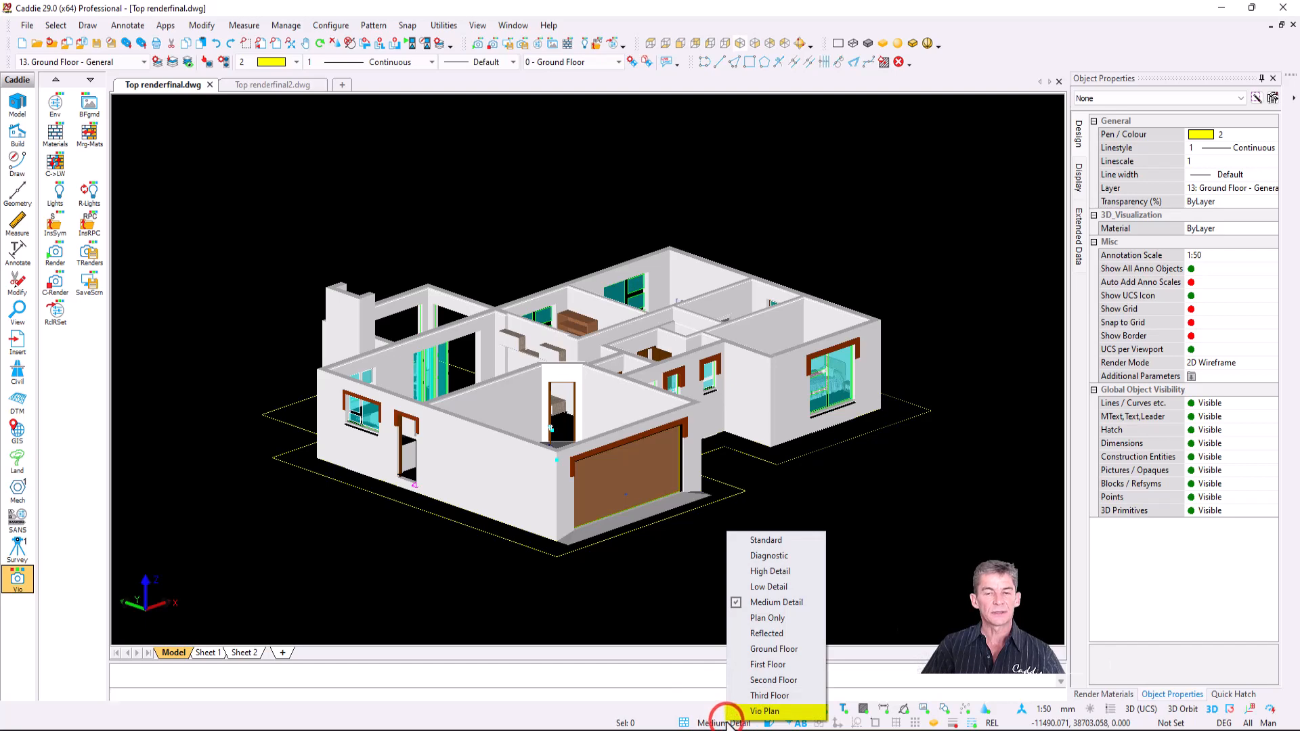
left_click(804, 713)
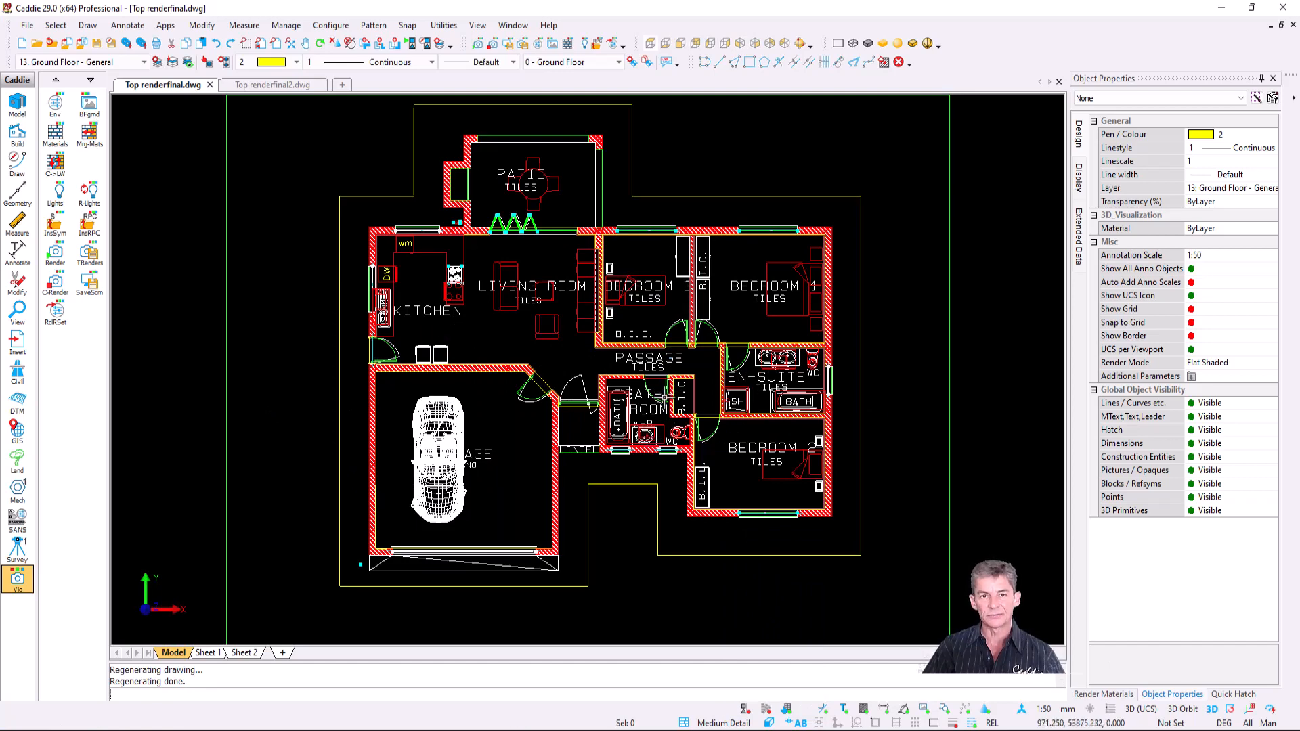
scroll(664, 393, "down", 1)
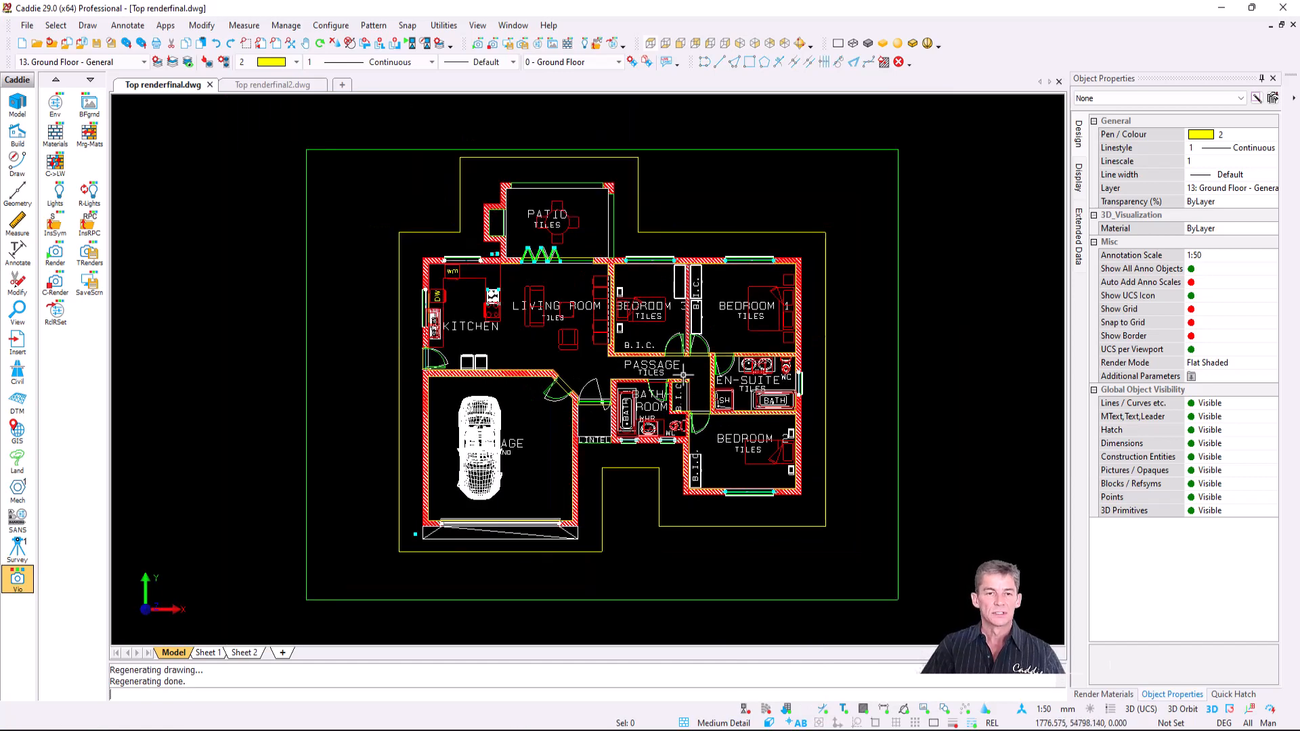
middle_click_drag(684, 375, 577, 394)
- Split the drawing area into the Three: Left viewport layout
right_click(608, 205)
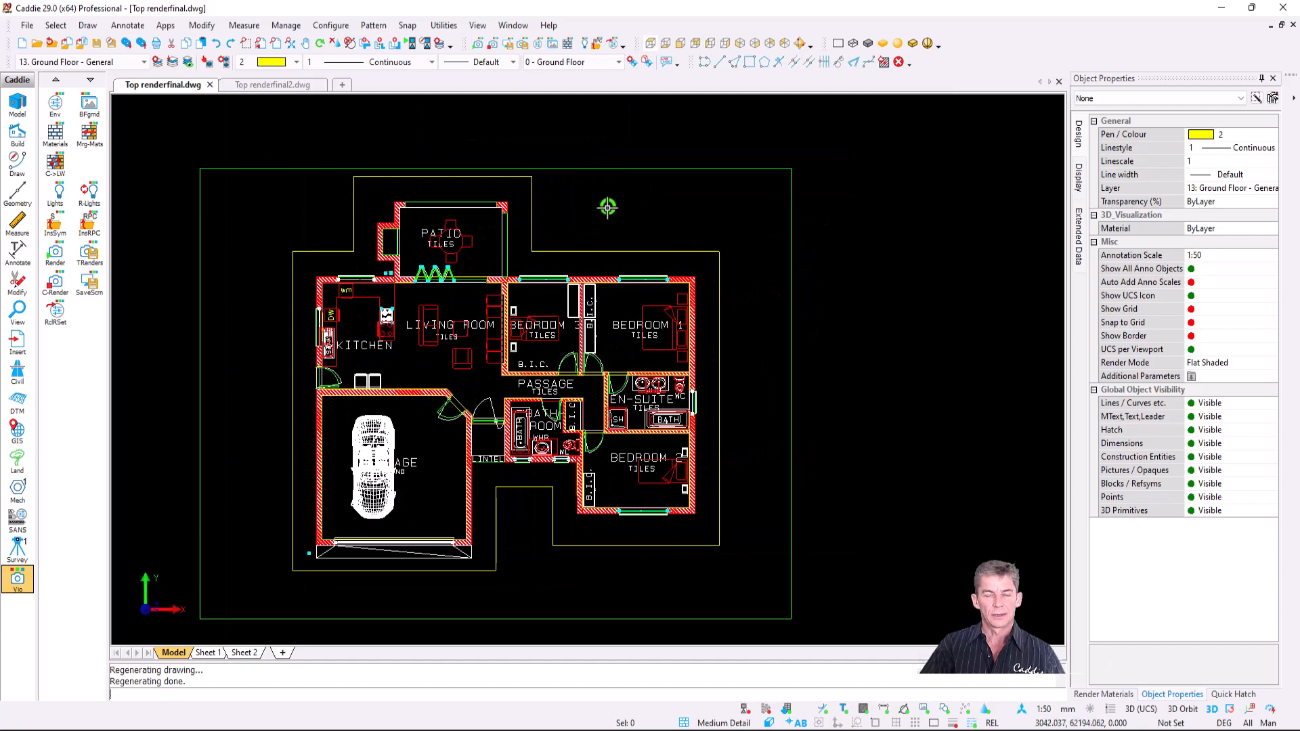
mouse_move(715, 453)
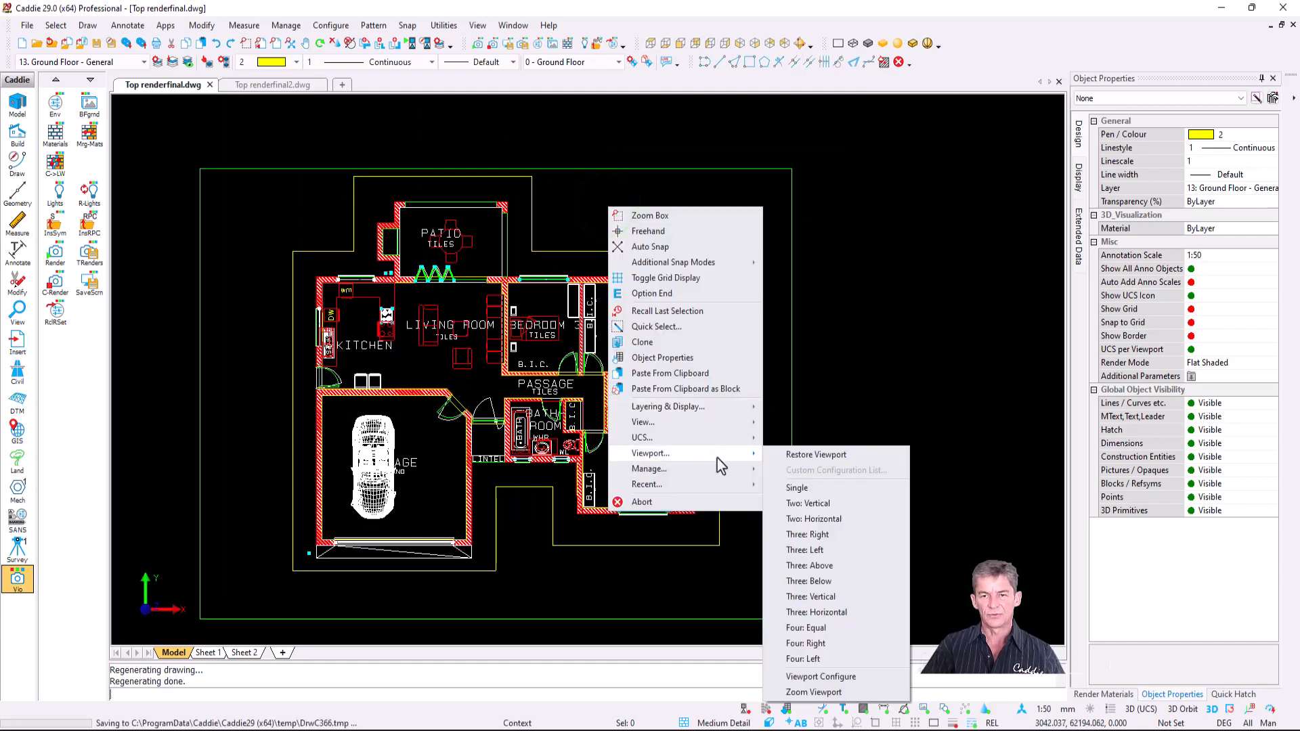
left_click(837, 550)
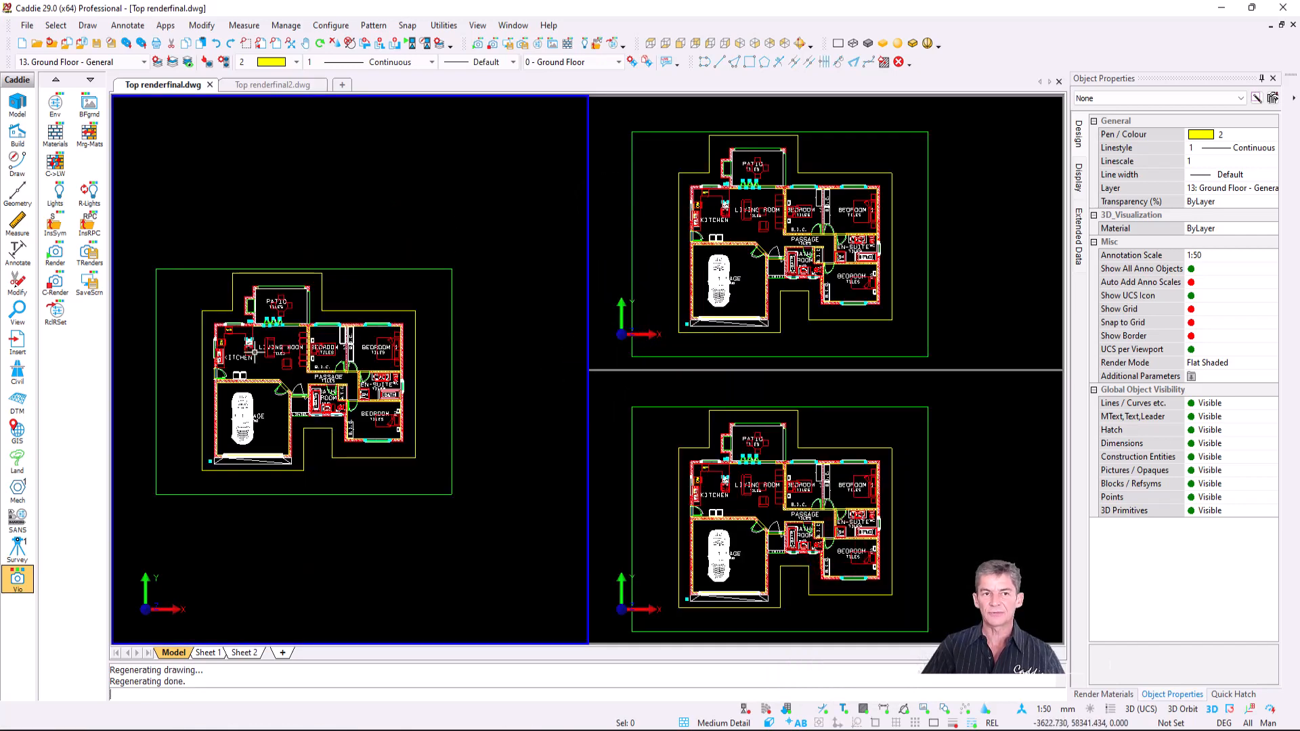
- Set the top-right viewport to an isometric view and the lower-right to a back isometric view
middle_click_drag(326, 348, 316, 347)
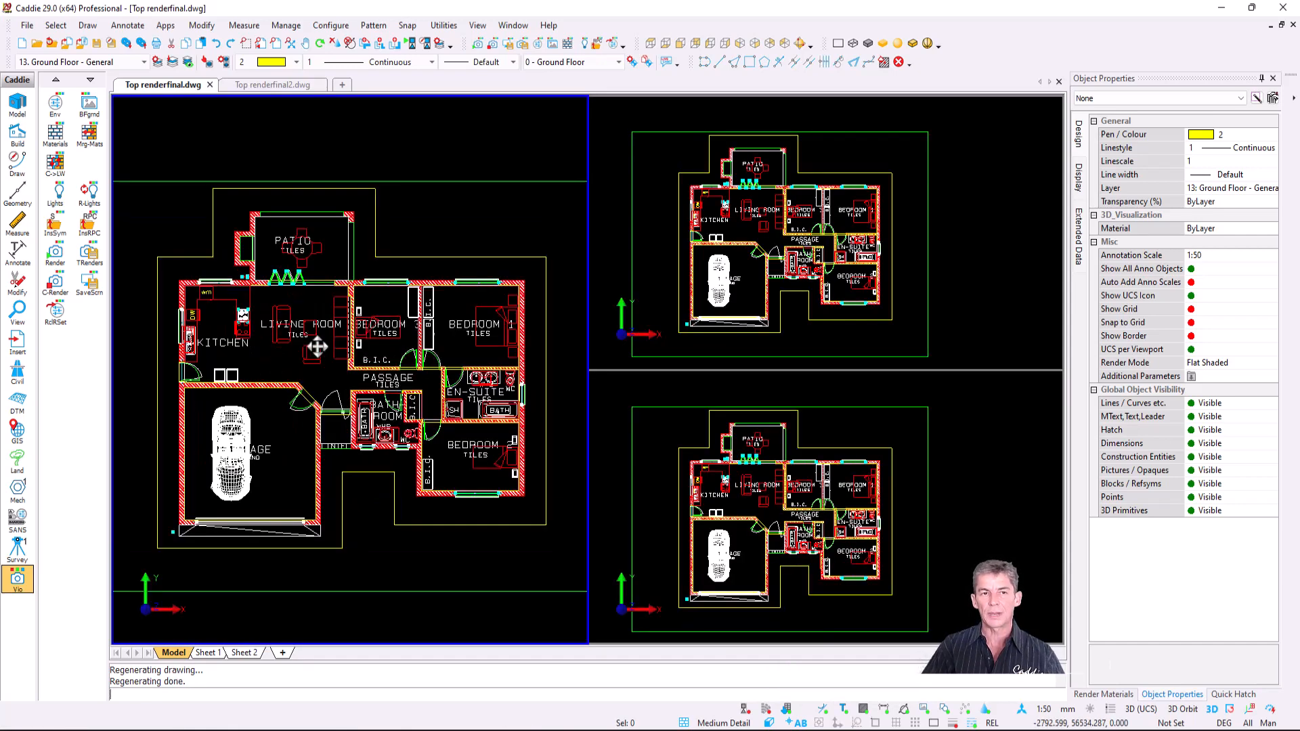
left_click(974, 254)
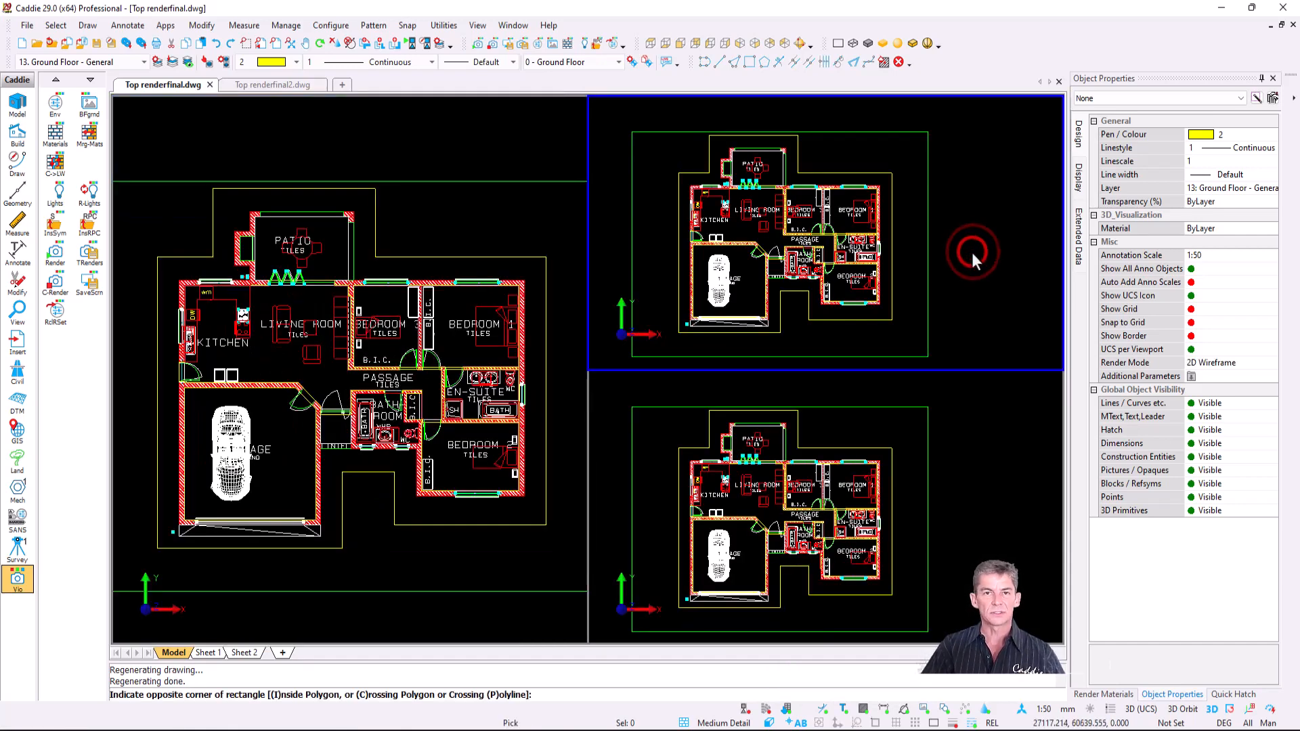
key("Escape")
left_click(741, 43)
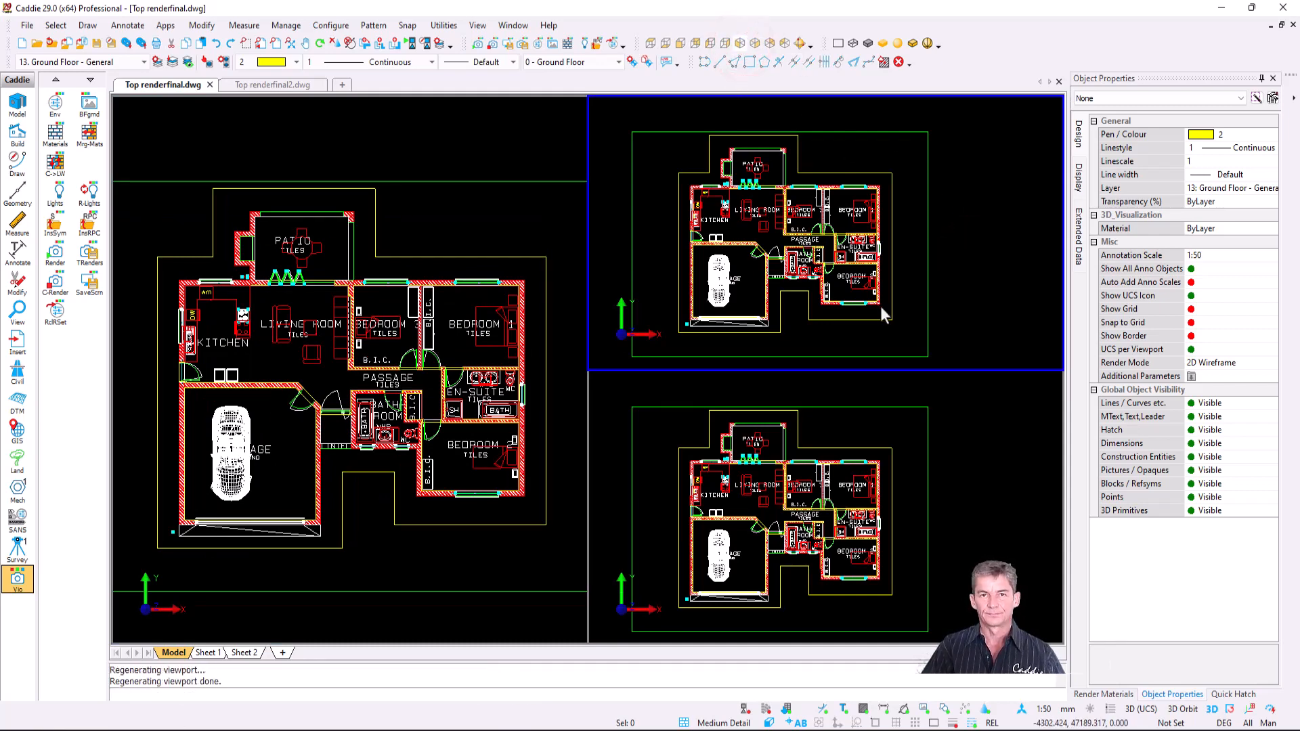
left_click(966, 450)
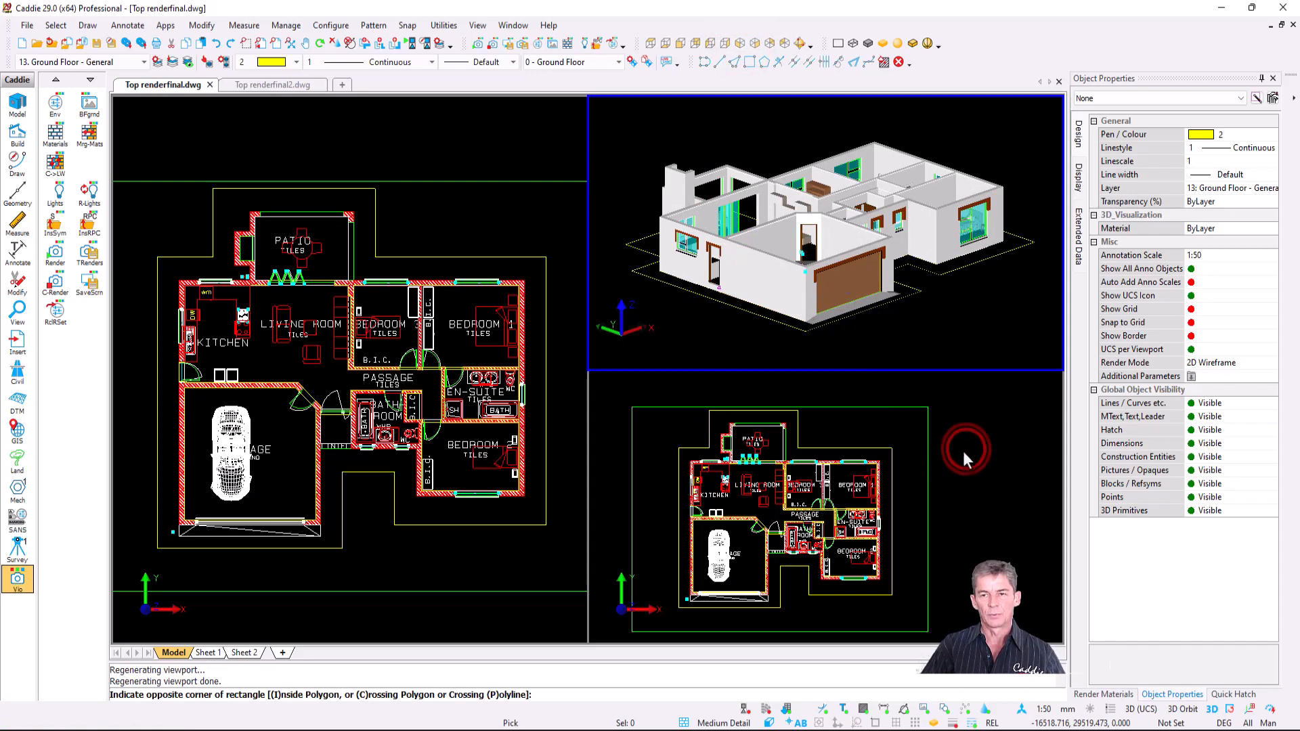
key("Escape")
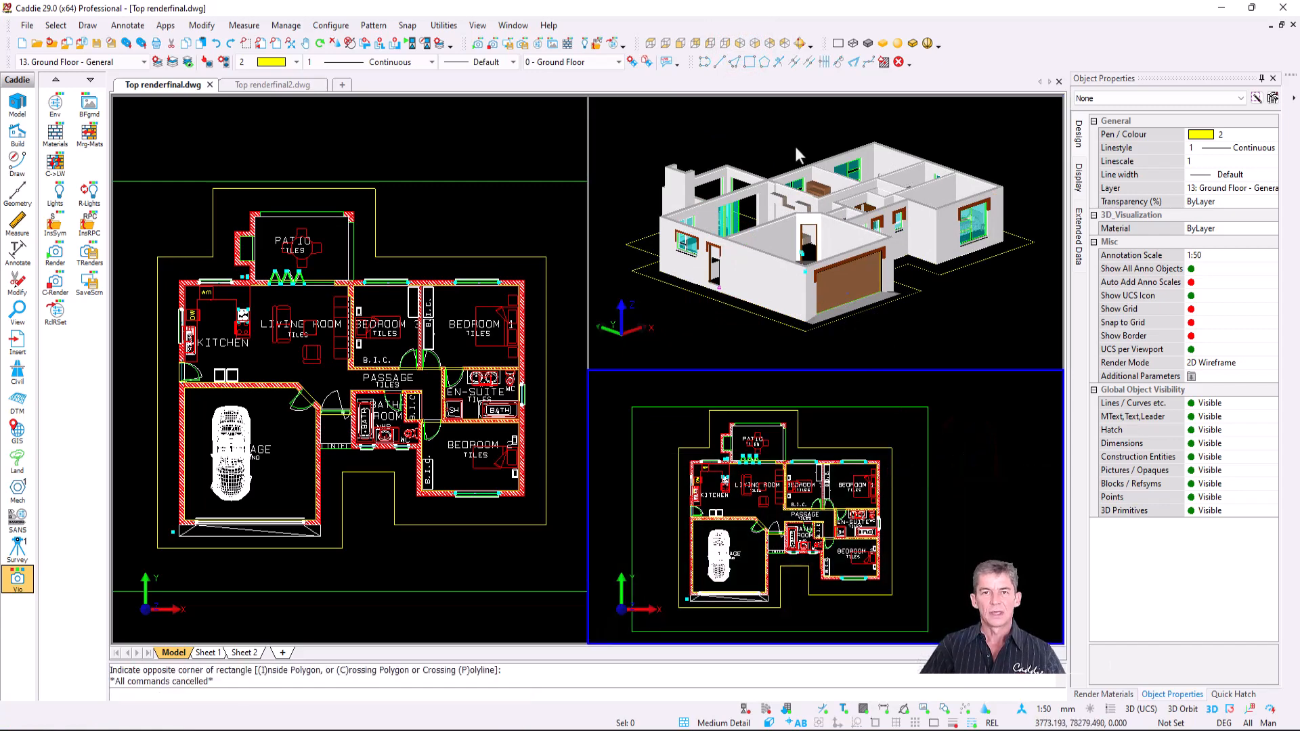
left_click(771, 44)
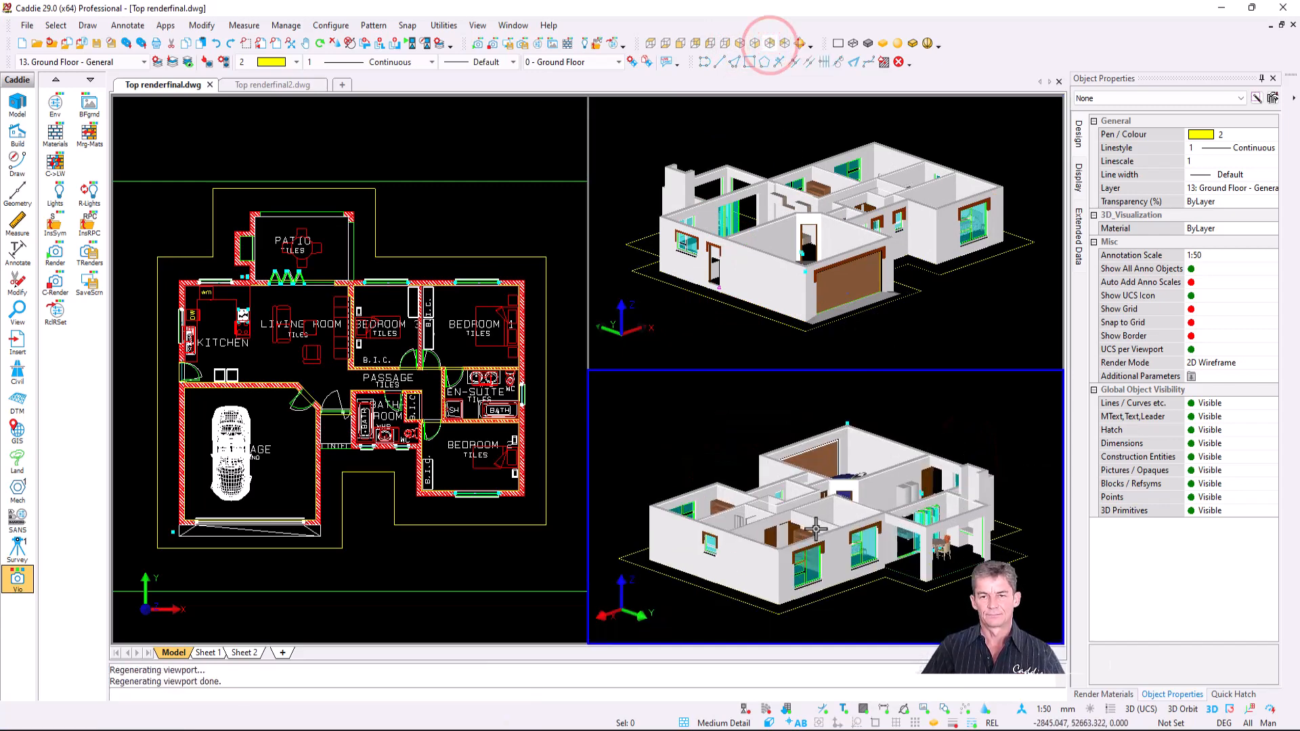
- Make the left floor-plan viewport active again
left_click(443, 152)
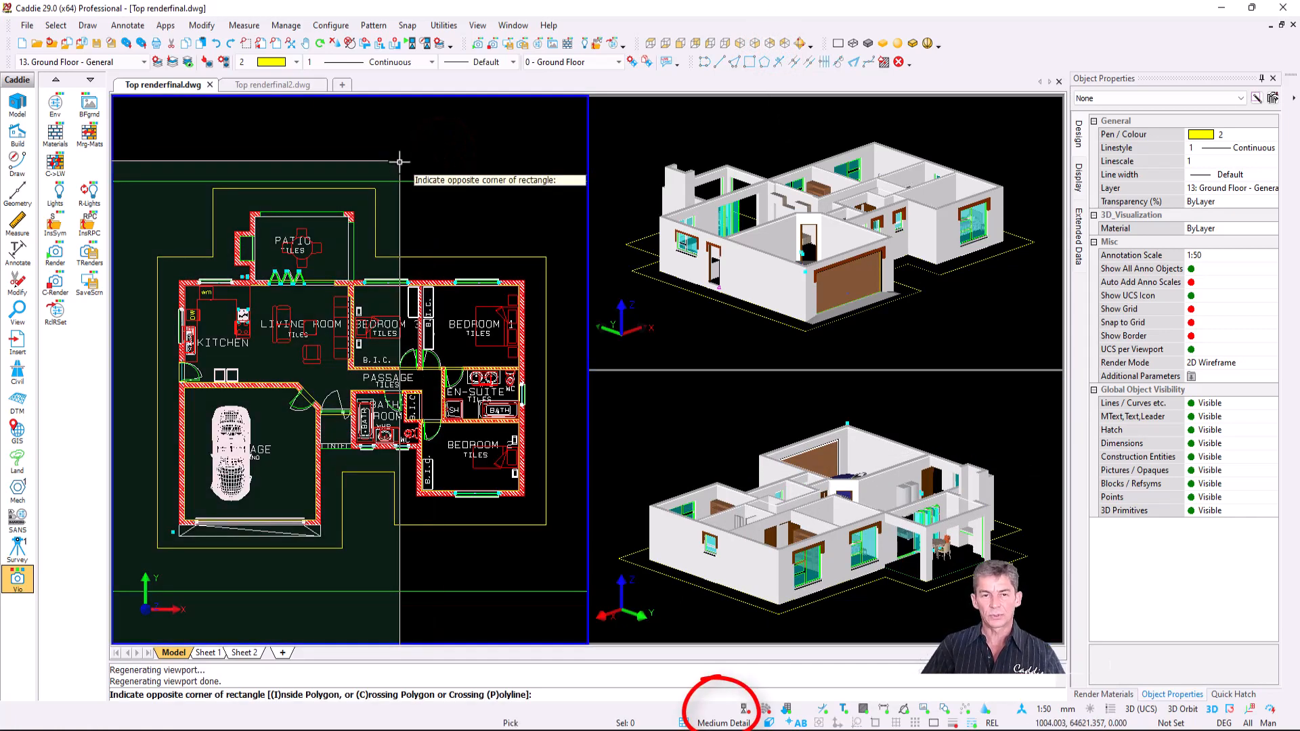
key("Escape")
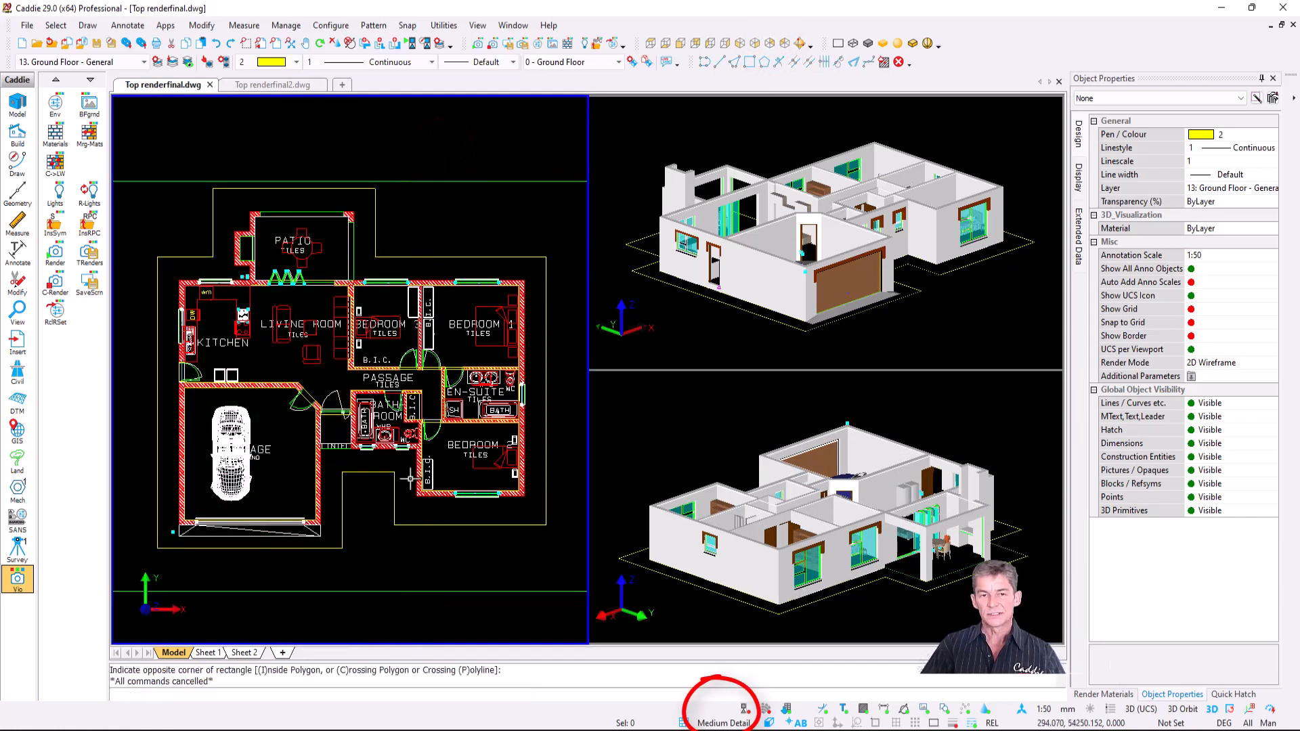
left_click(734, 724)
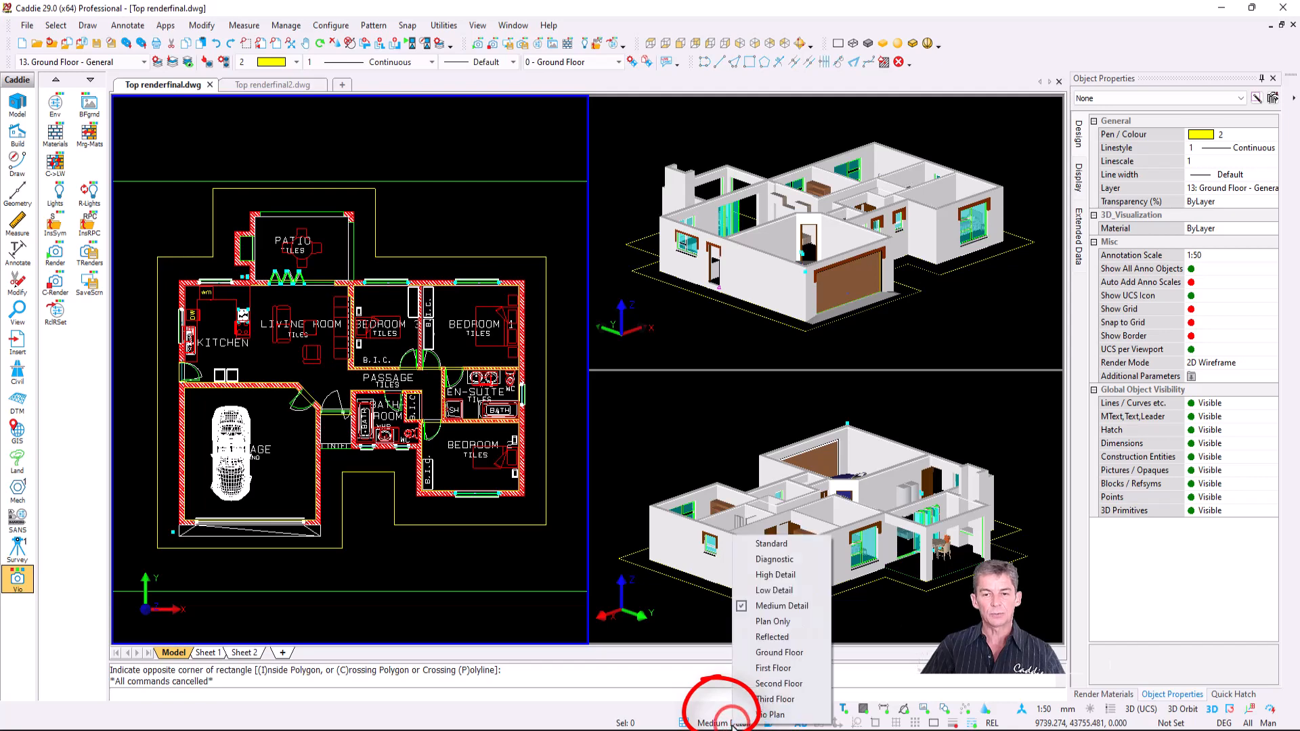
- Apply Vio Plan detail with other floors overlaid and set the lens length to 30
left_click(786, 717)
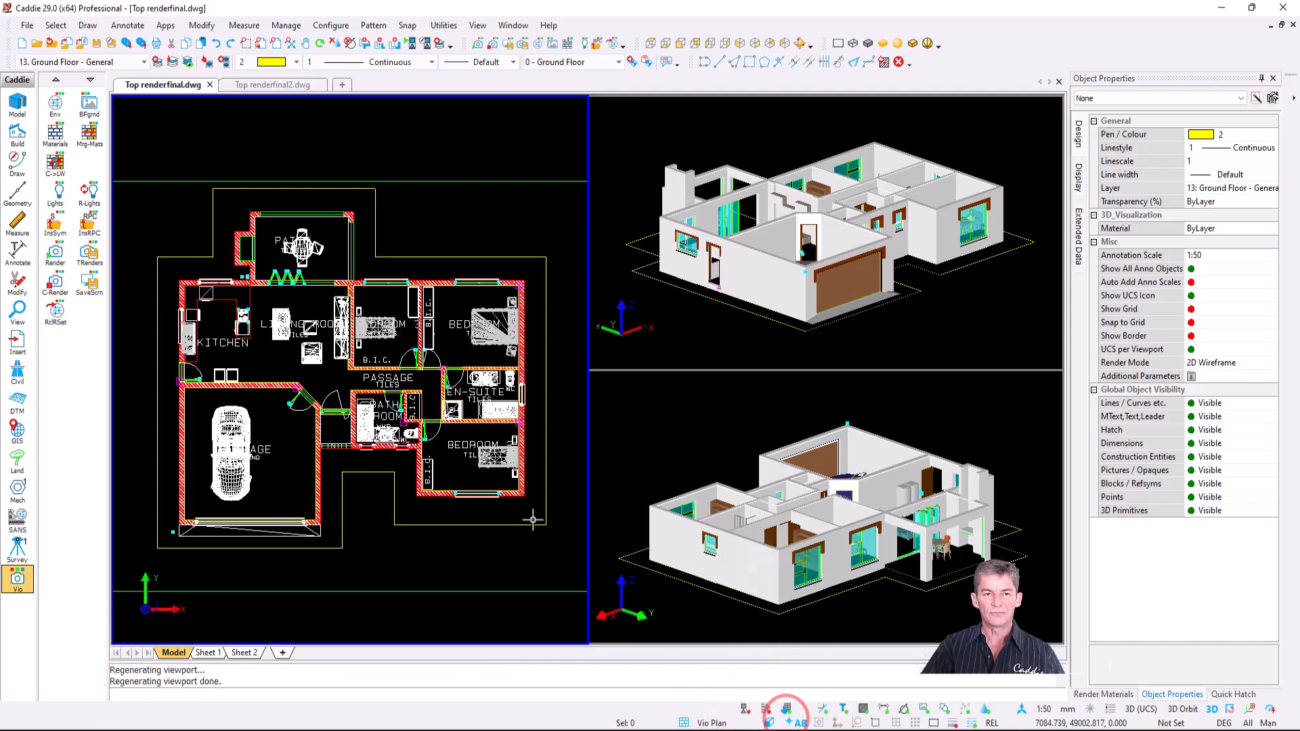
left_click(770, 722)
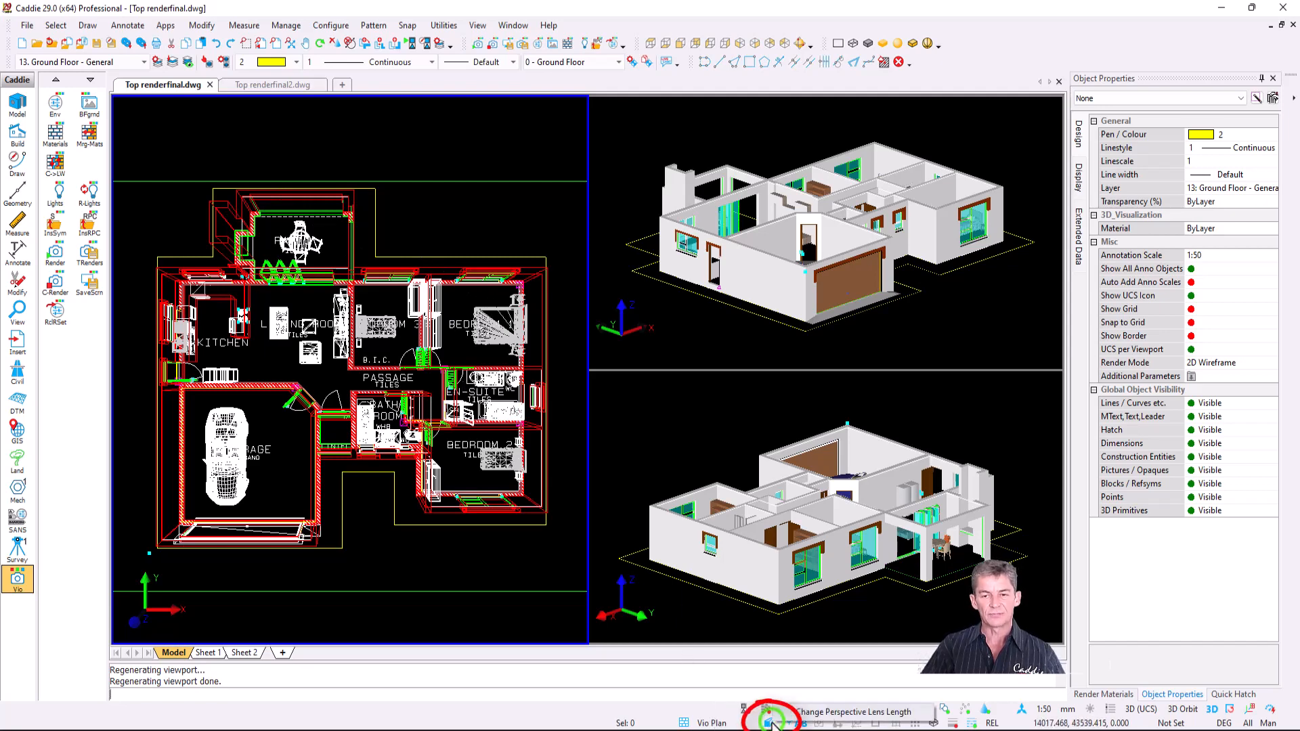
left_click(806, 722)
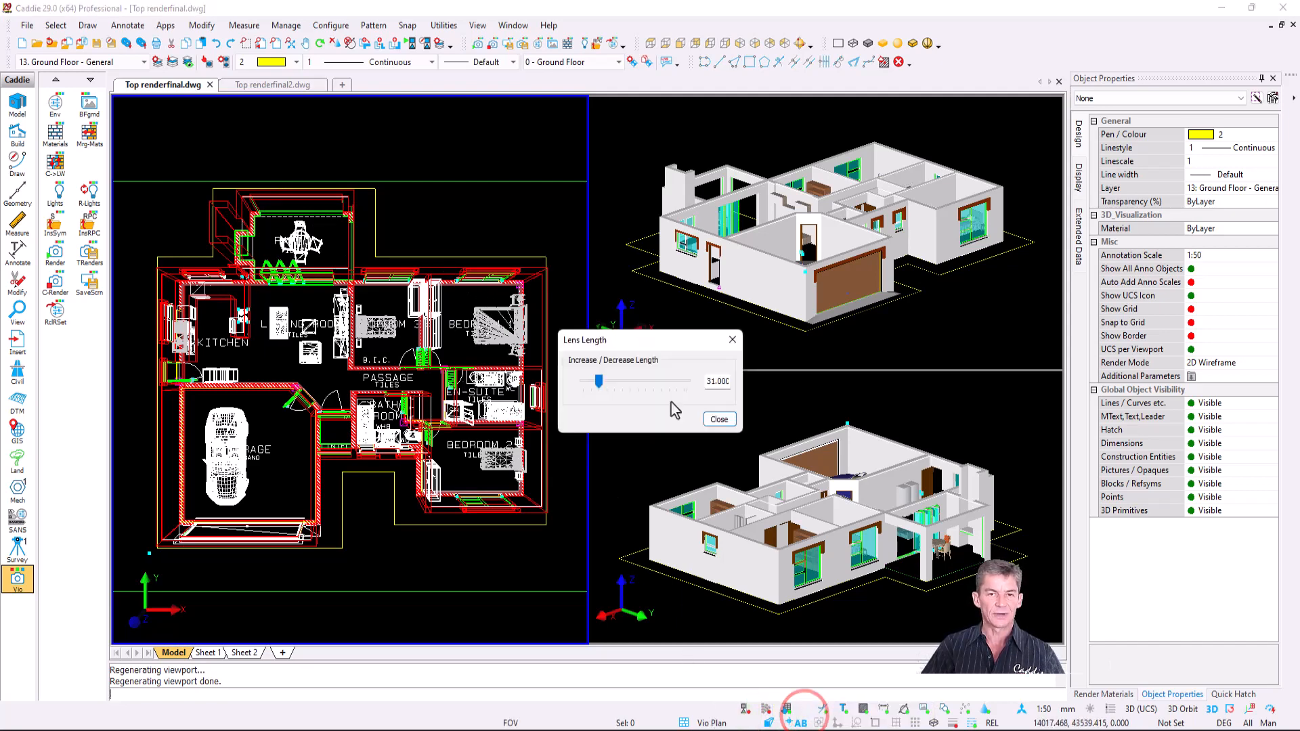
left_click_drag(600, 384, 599, 383)
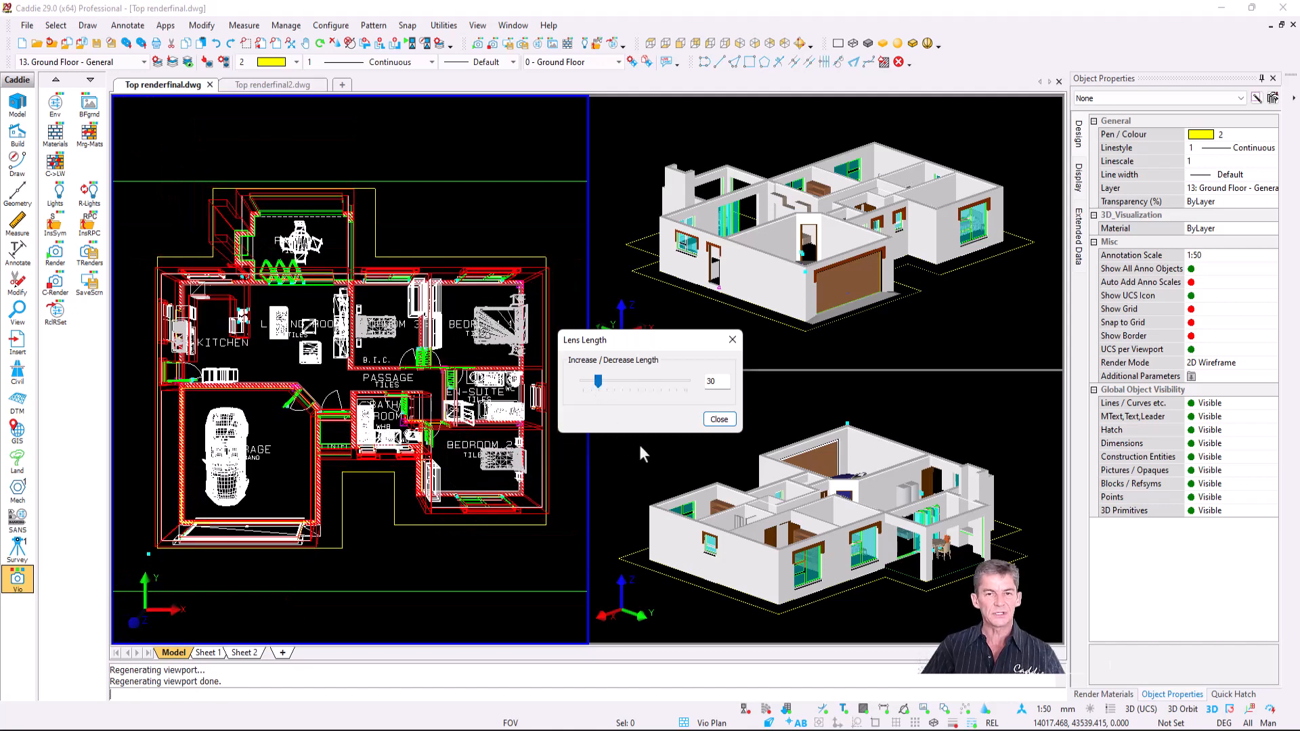
left_click(719, 419)
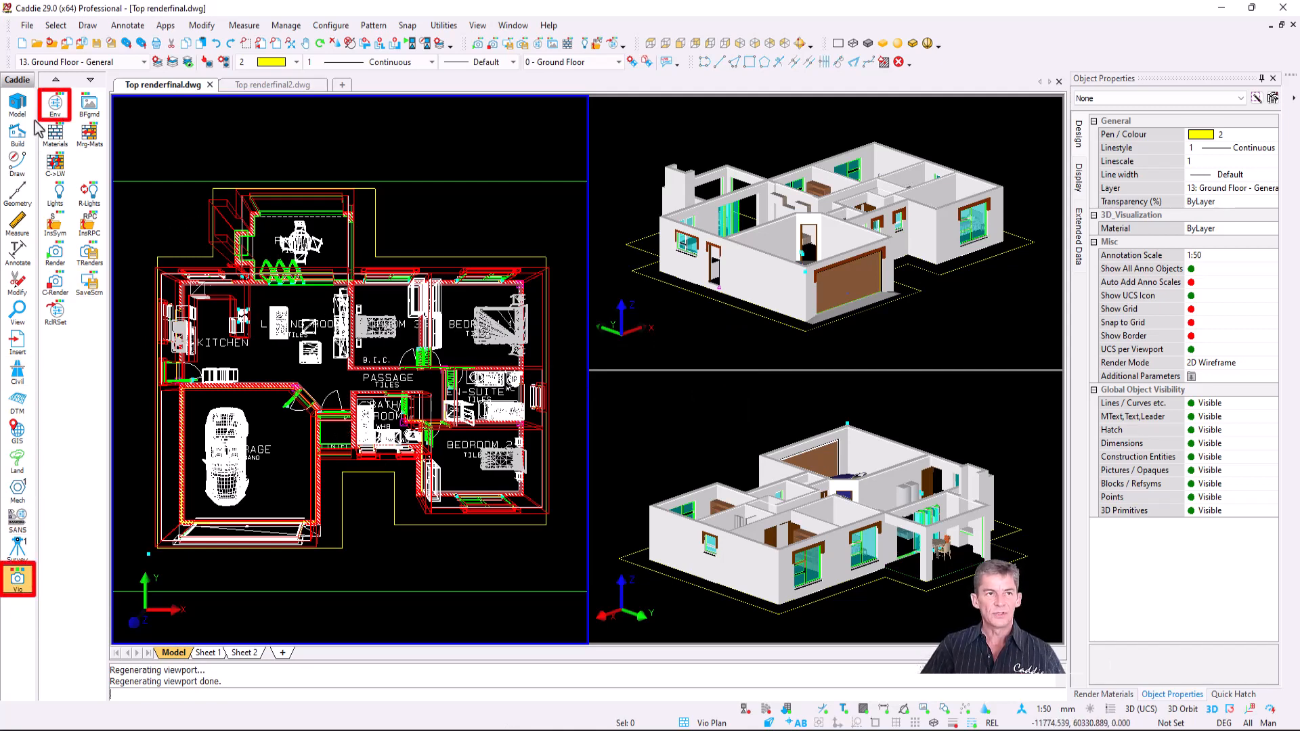
- Accept the environment lighting settings and render the plan's top view without saving the image
left_click(55, 105)
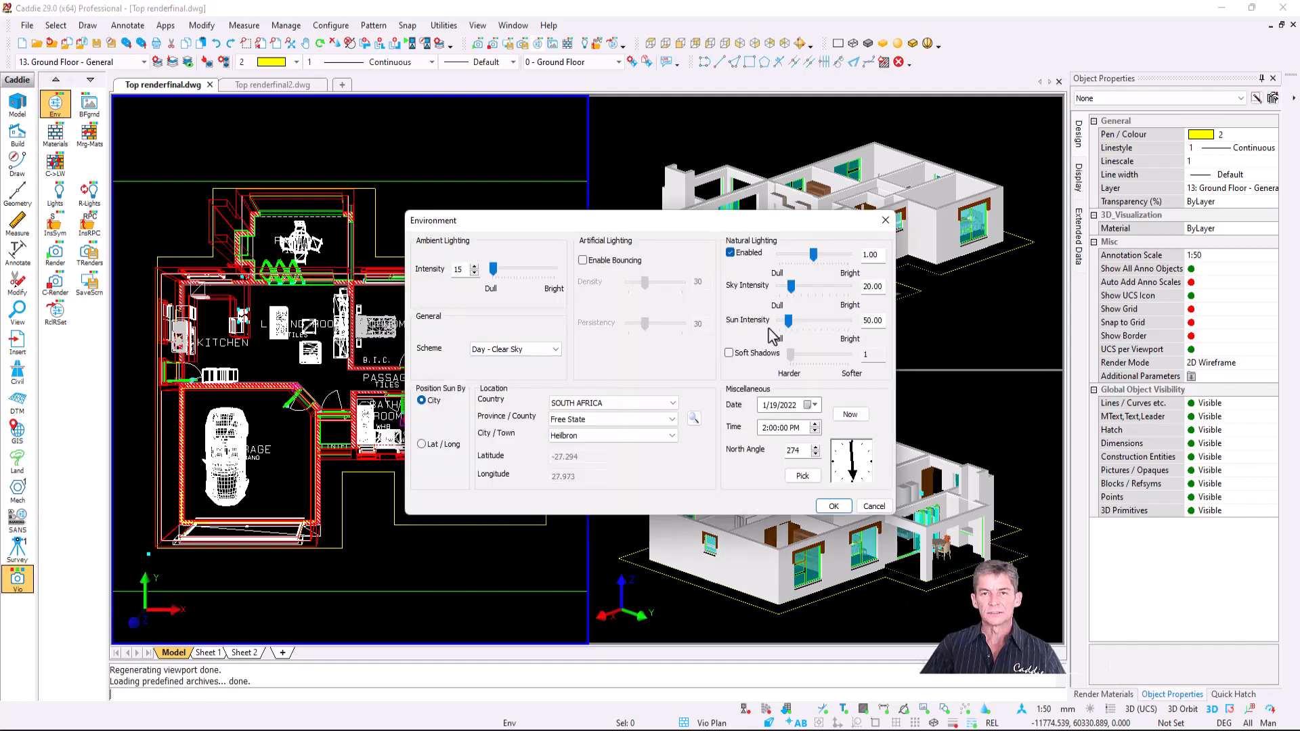
left_click(834, 508)
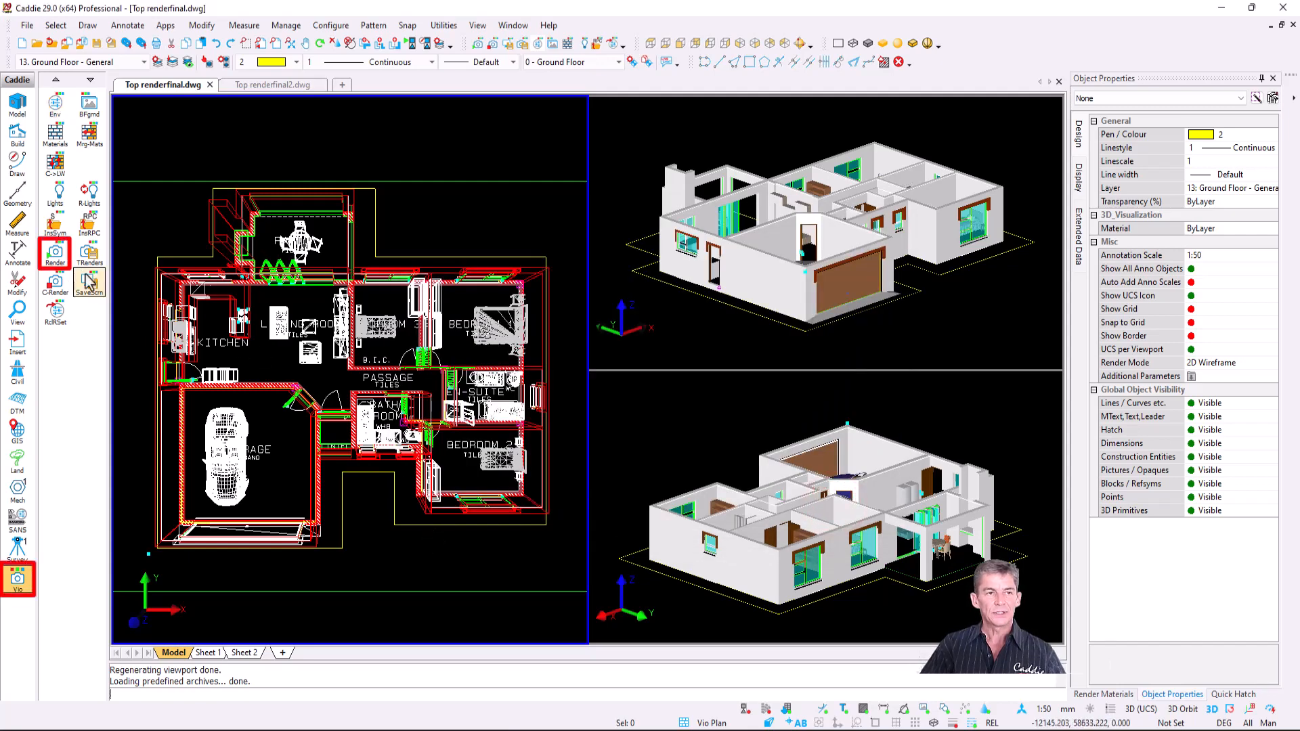
left_click(56, 255)
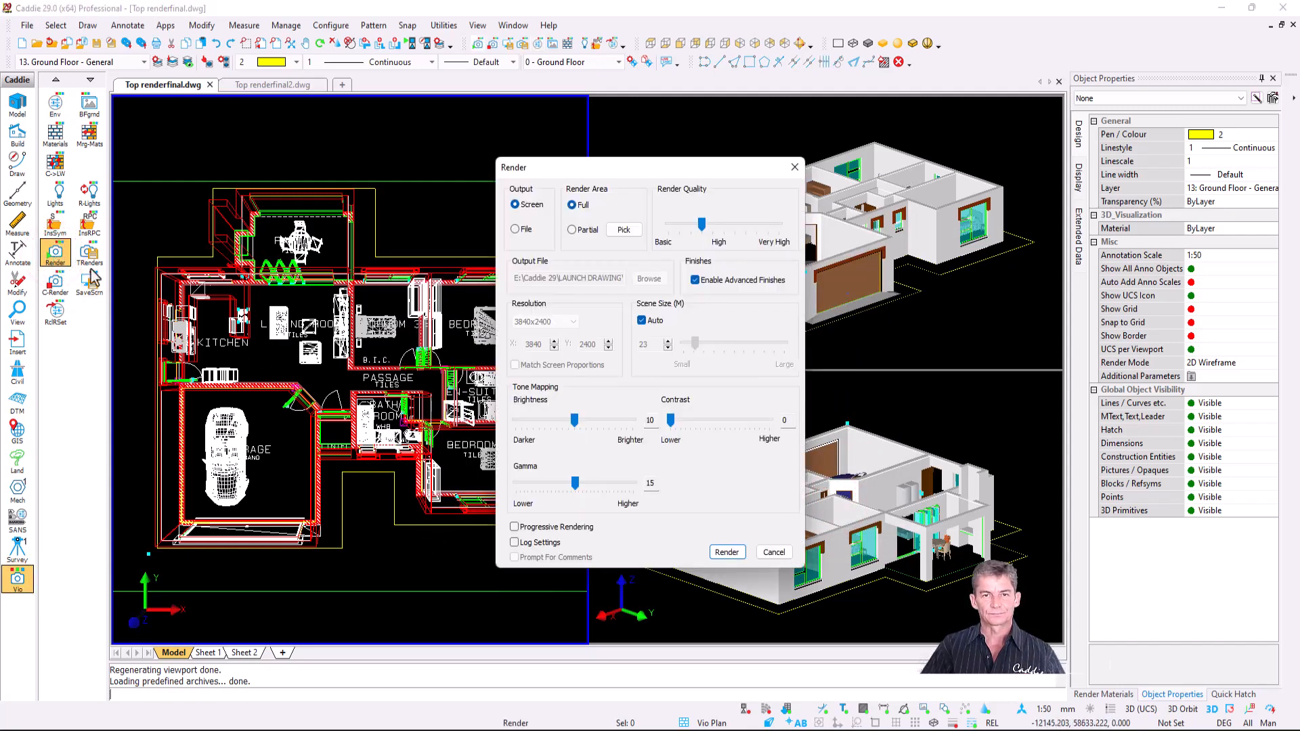
left_click(727, 552)
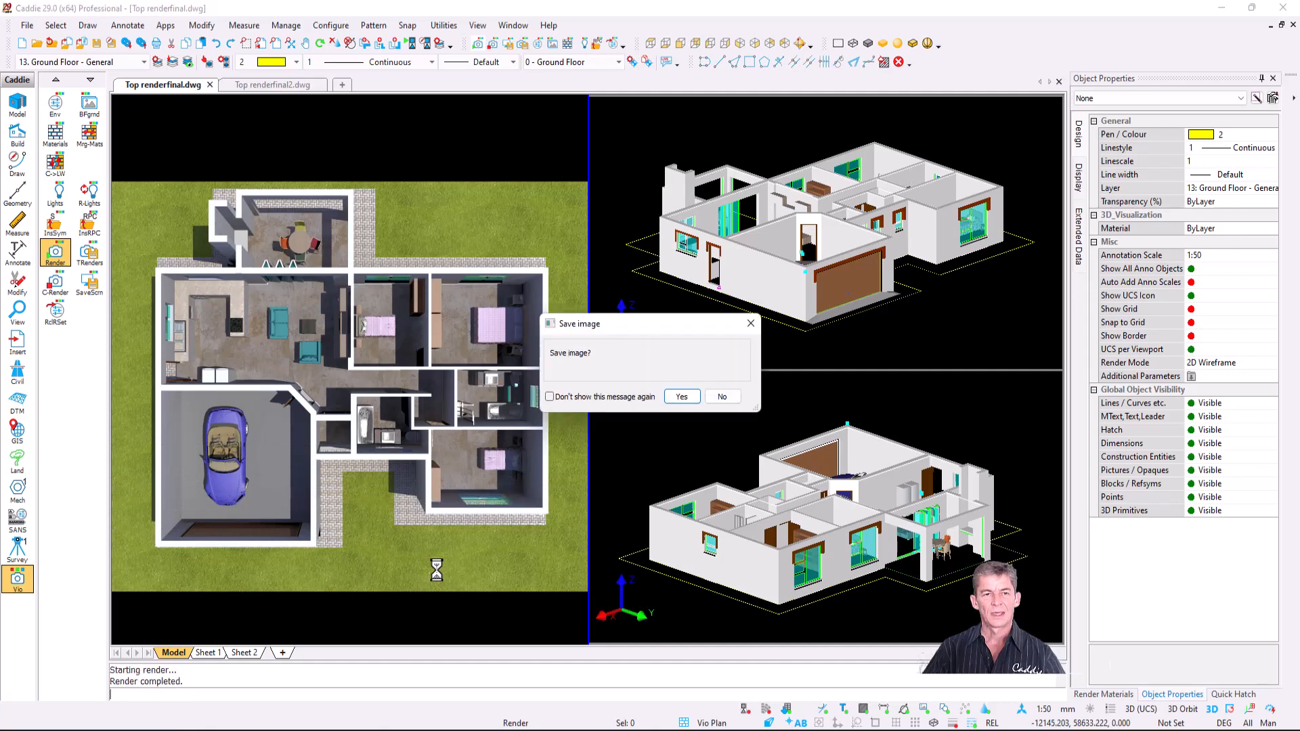
left_click(722, 399)
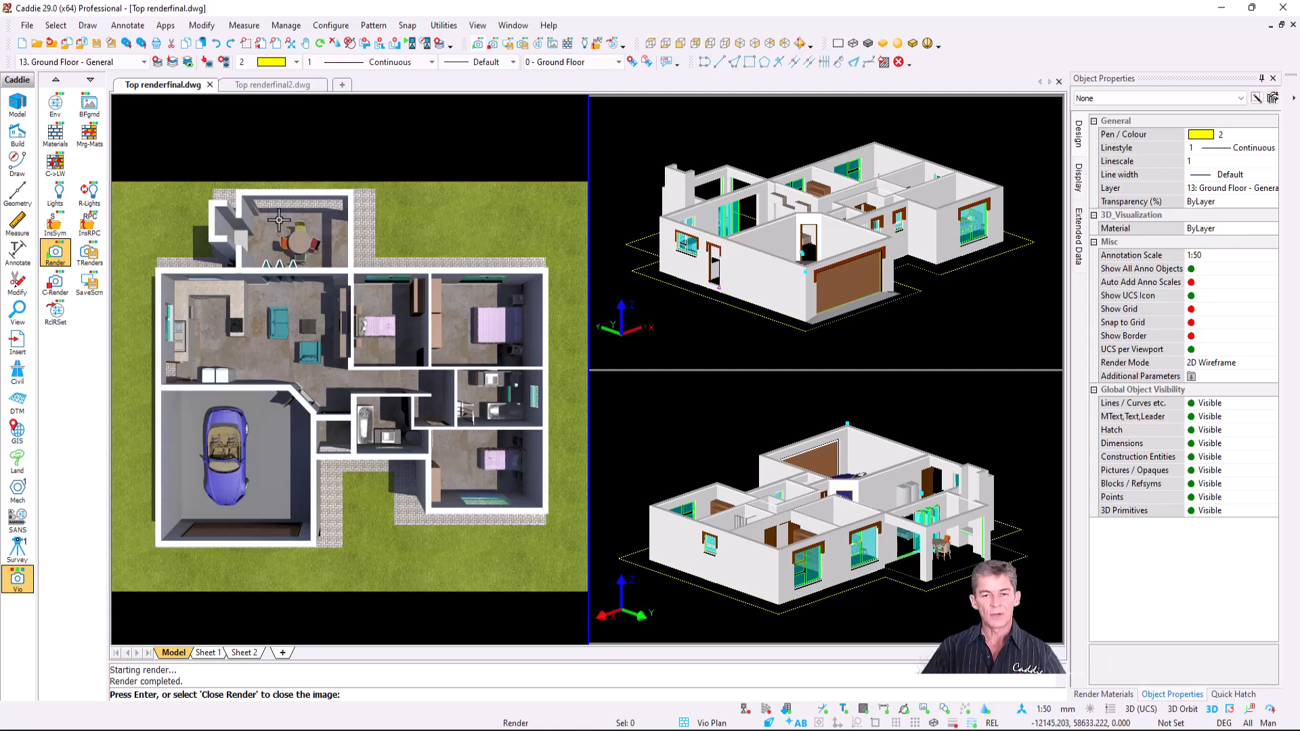
- Check the Top renderfinal2 drawing, cancel its render, and return to Top renderfinal's display presets
left_click(280, 85)
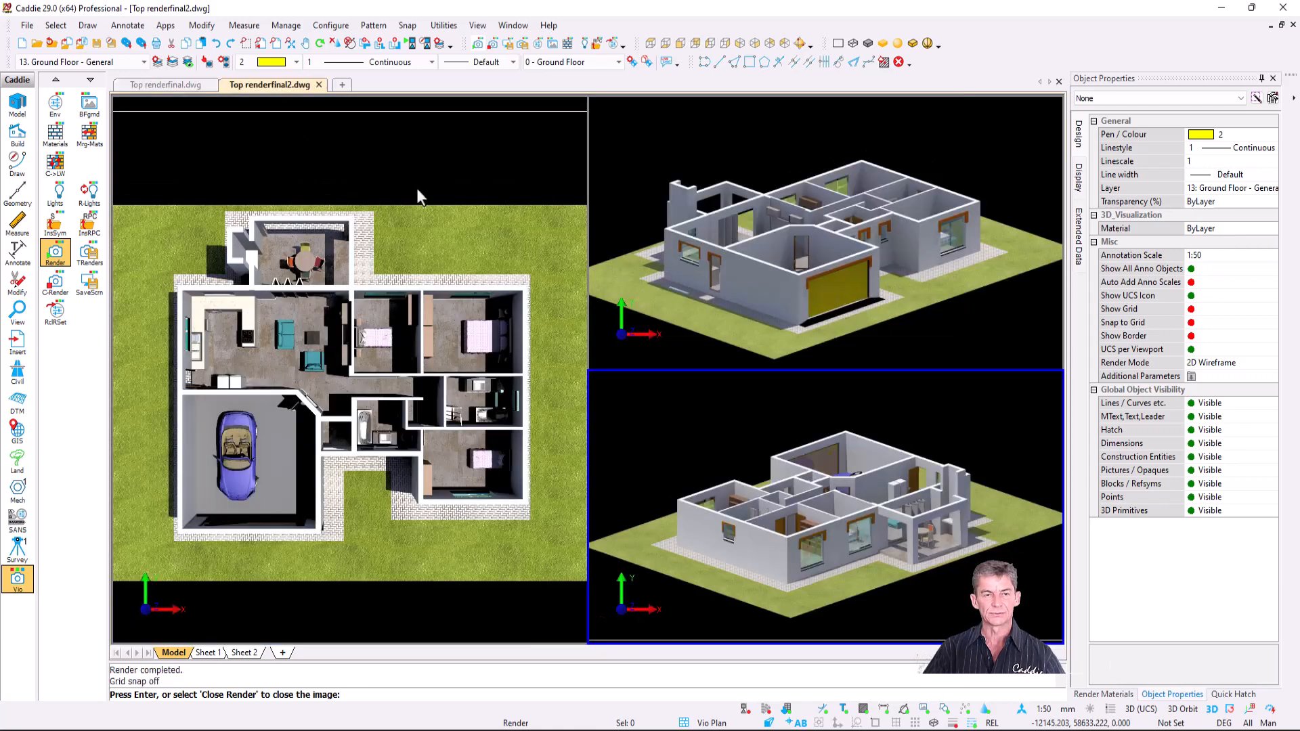
key("Escape")
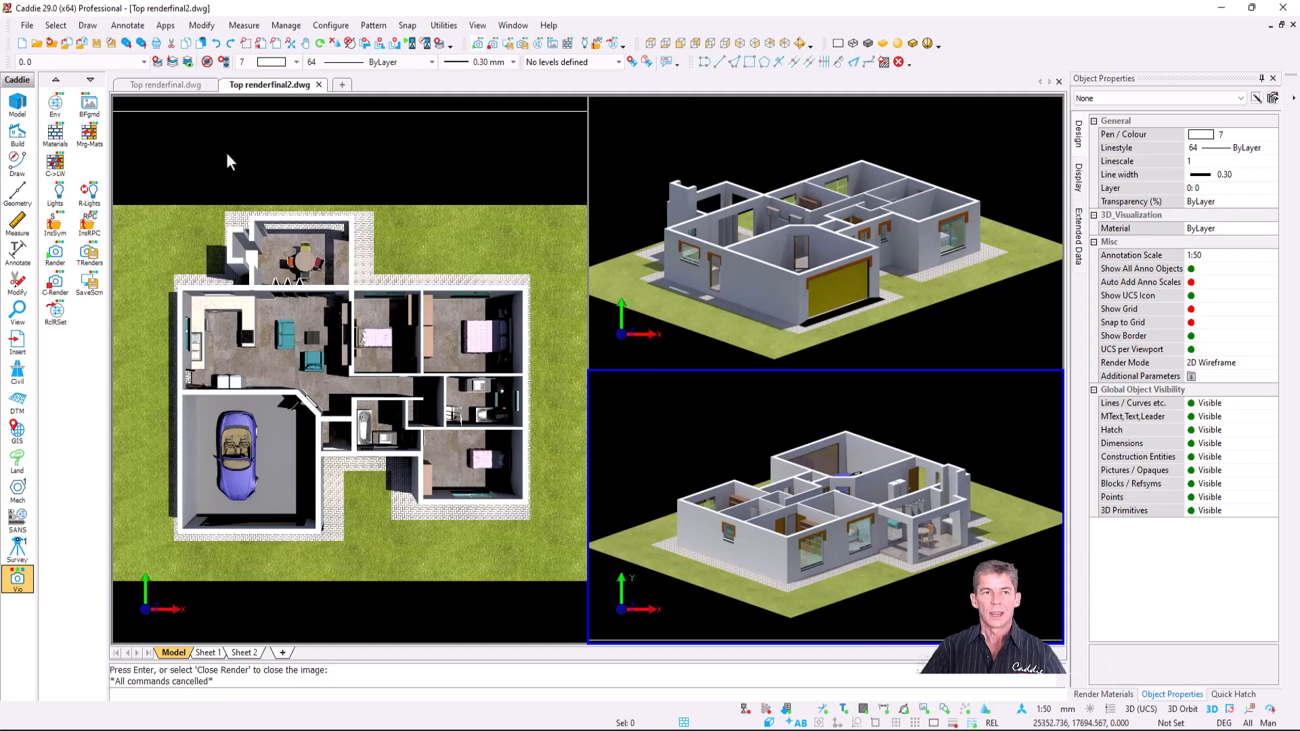
left_click(162, 85)
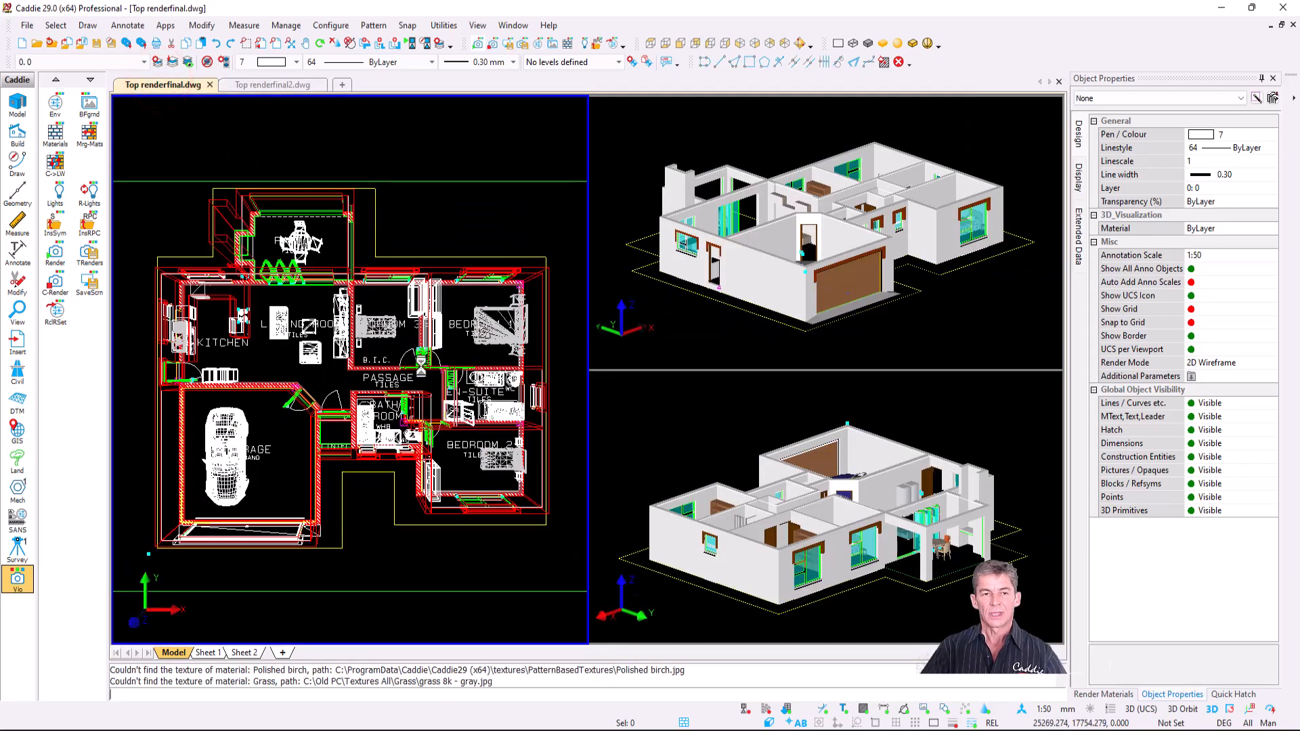
left_click(722, 723)
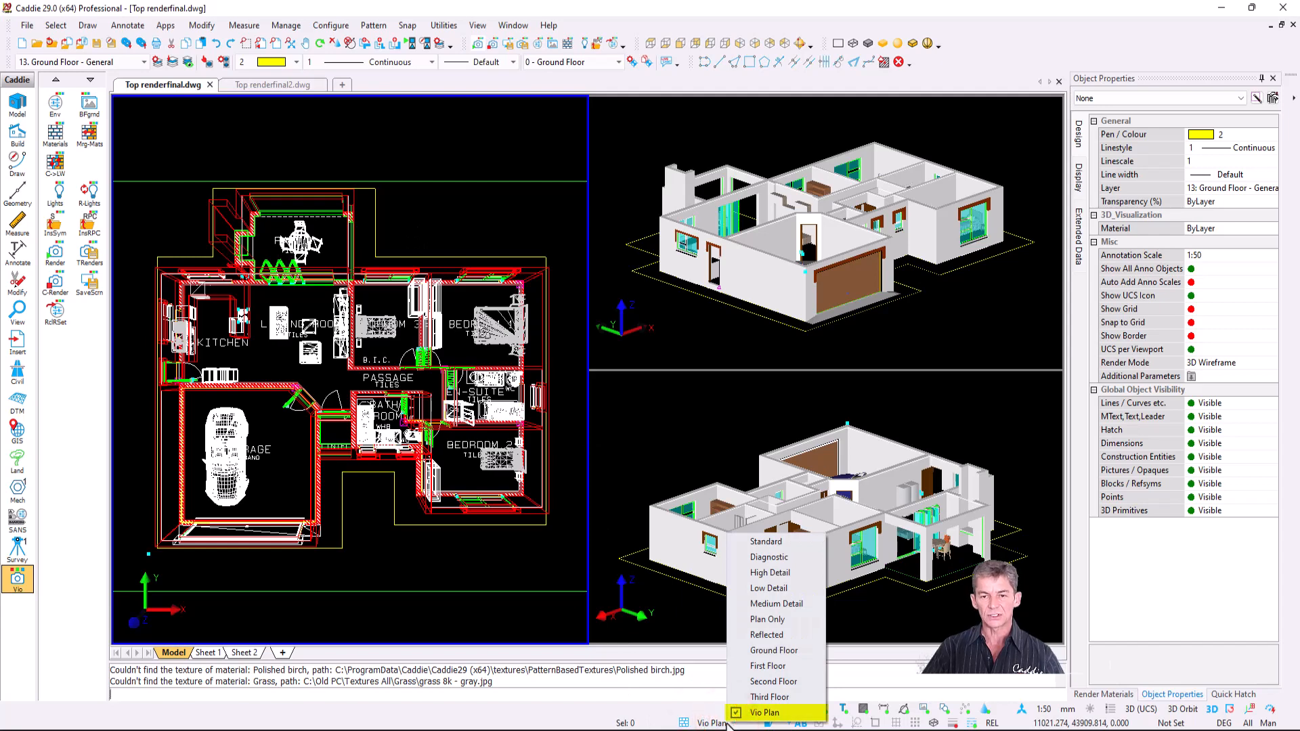
- Keep the Vio Plan preset and run Reset Display Configuration from Drawing Utilities
left_click(775, 715)
left_click(27, 25)
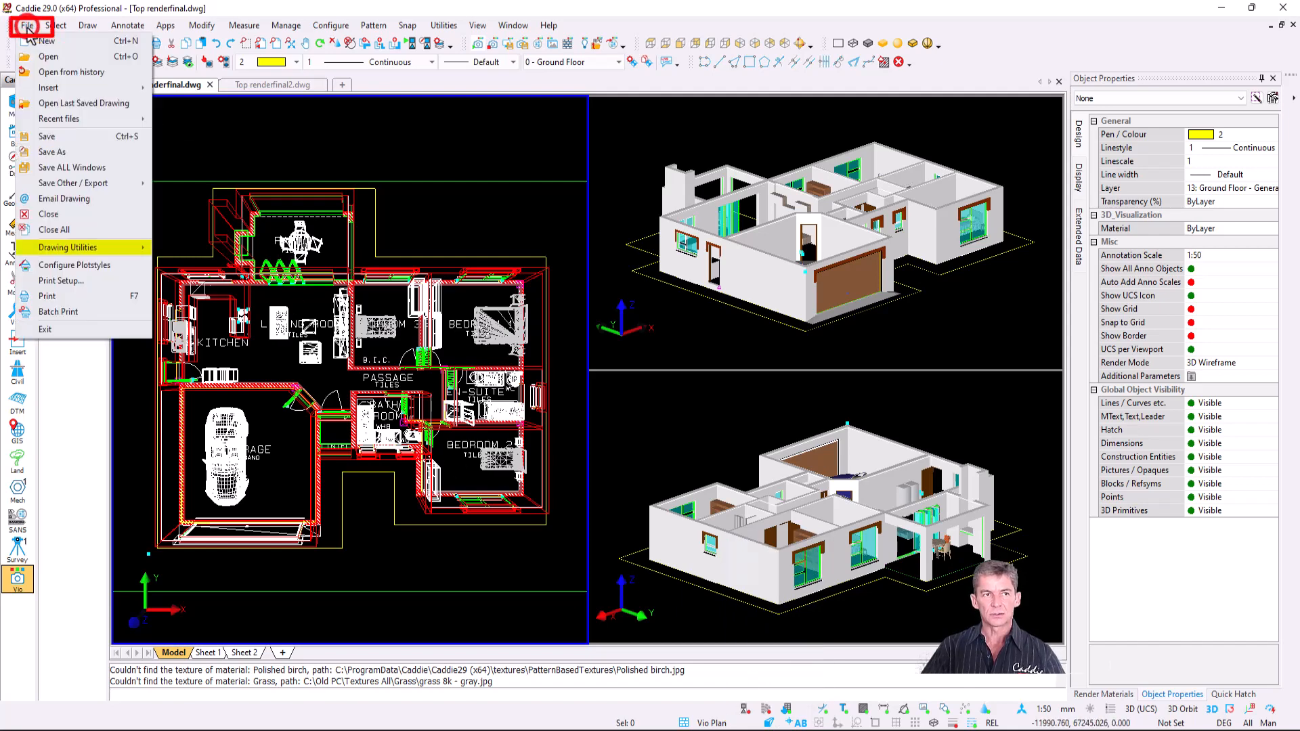
mouse_move(89, 256)
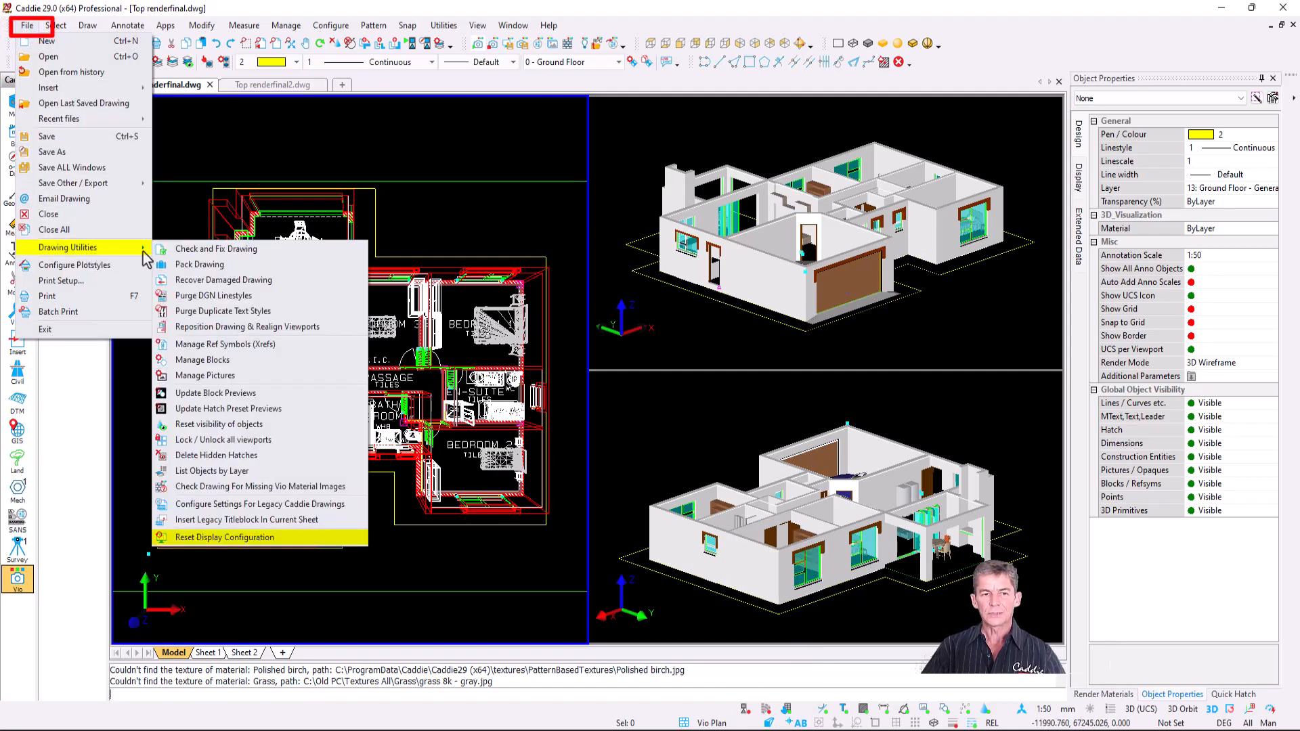
left_click(319, 539)
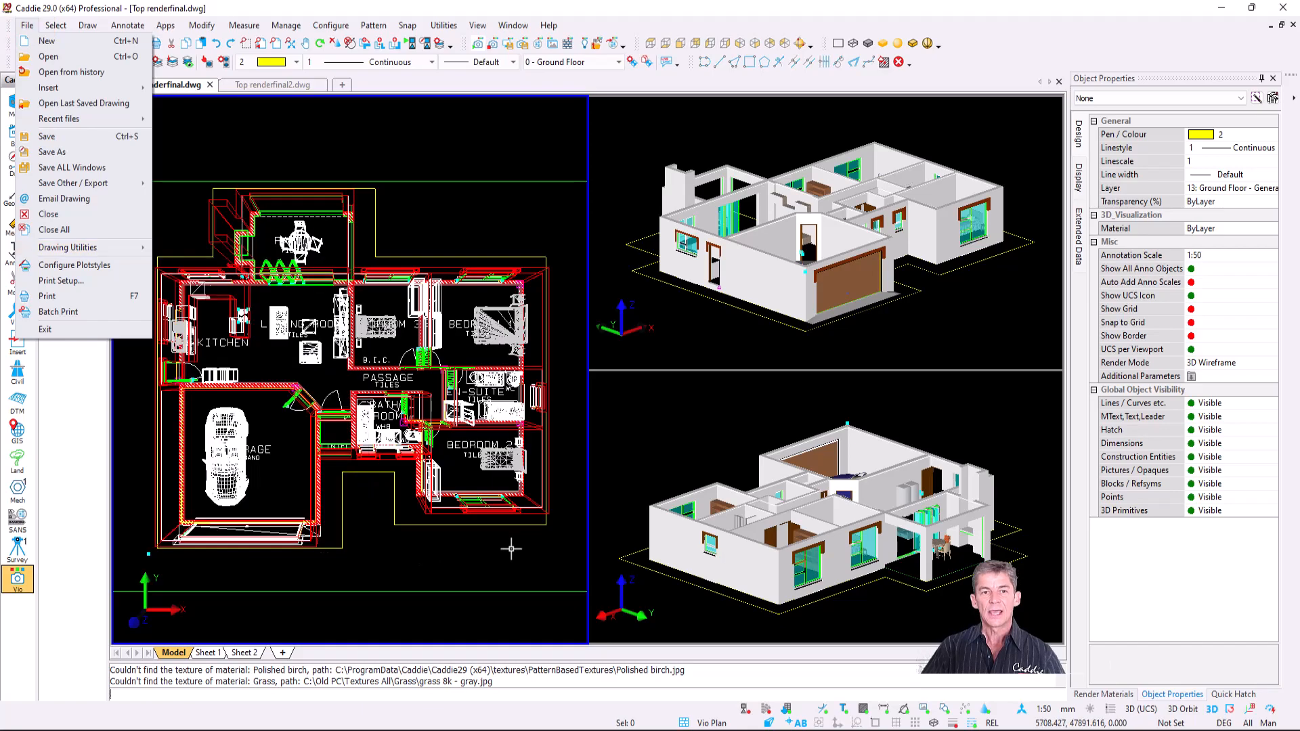
left_click(724, 724)
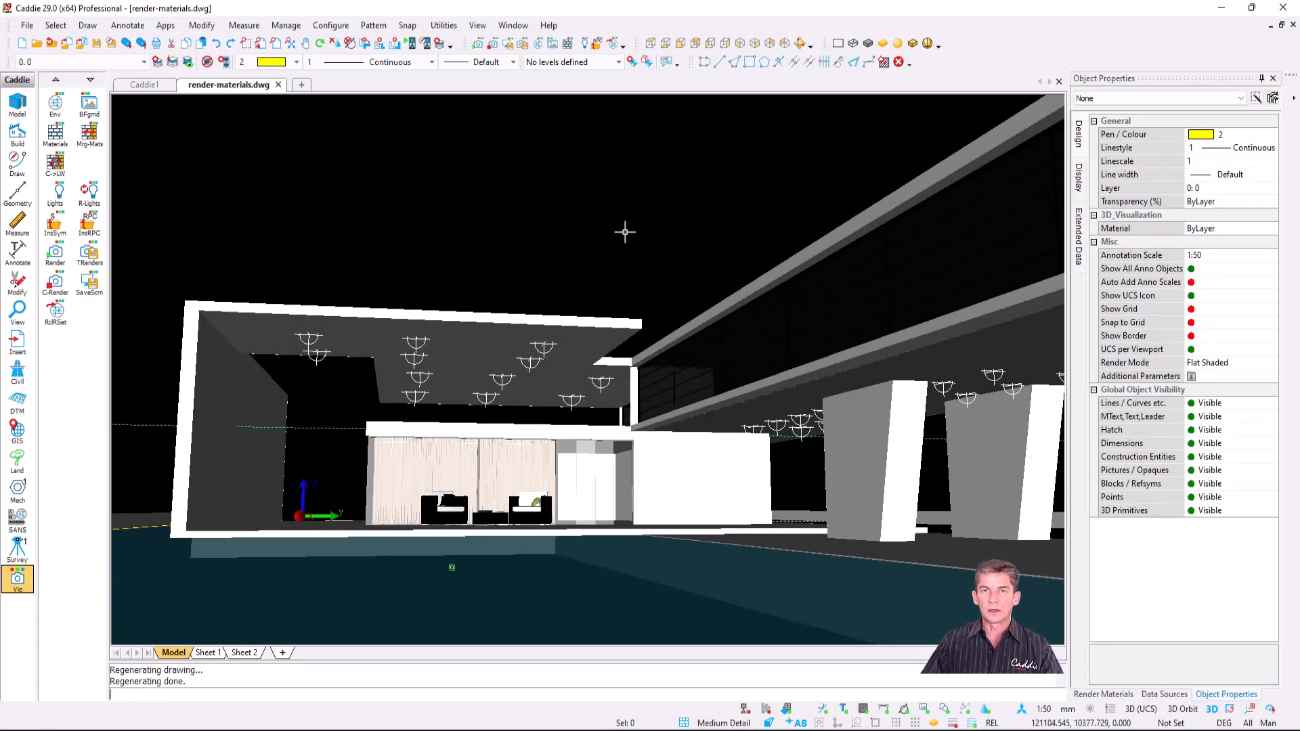
- Render render-materials.dwg, review and cancel the missing-texture remap, then close the drawing without saving
left_click(53, 255)
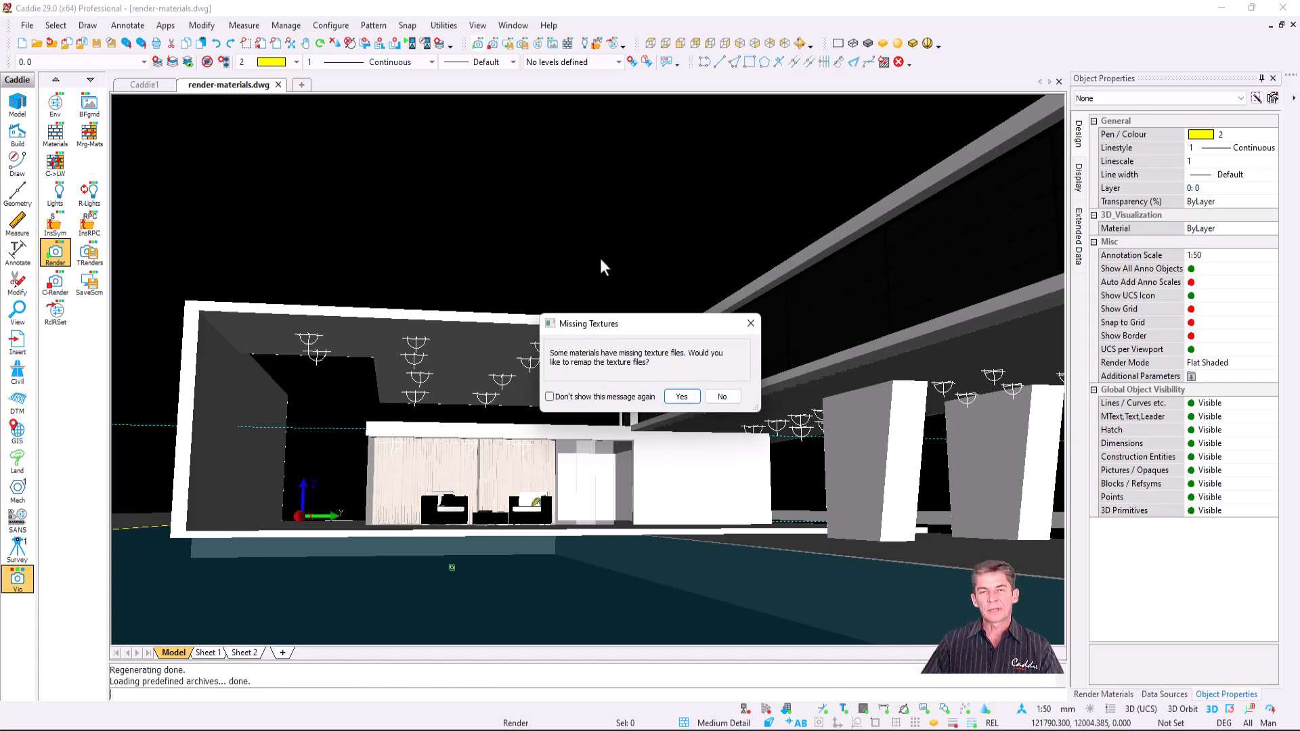
left_click(681, 399)
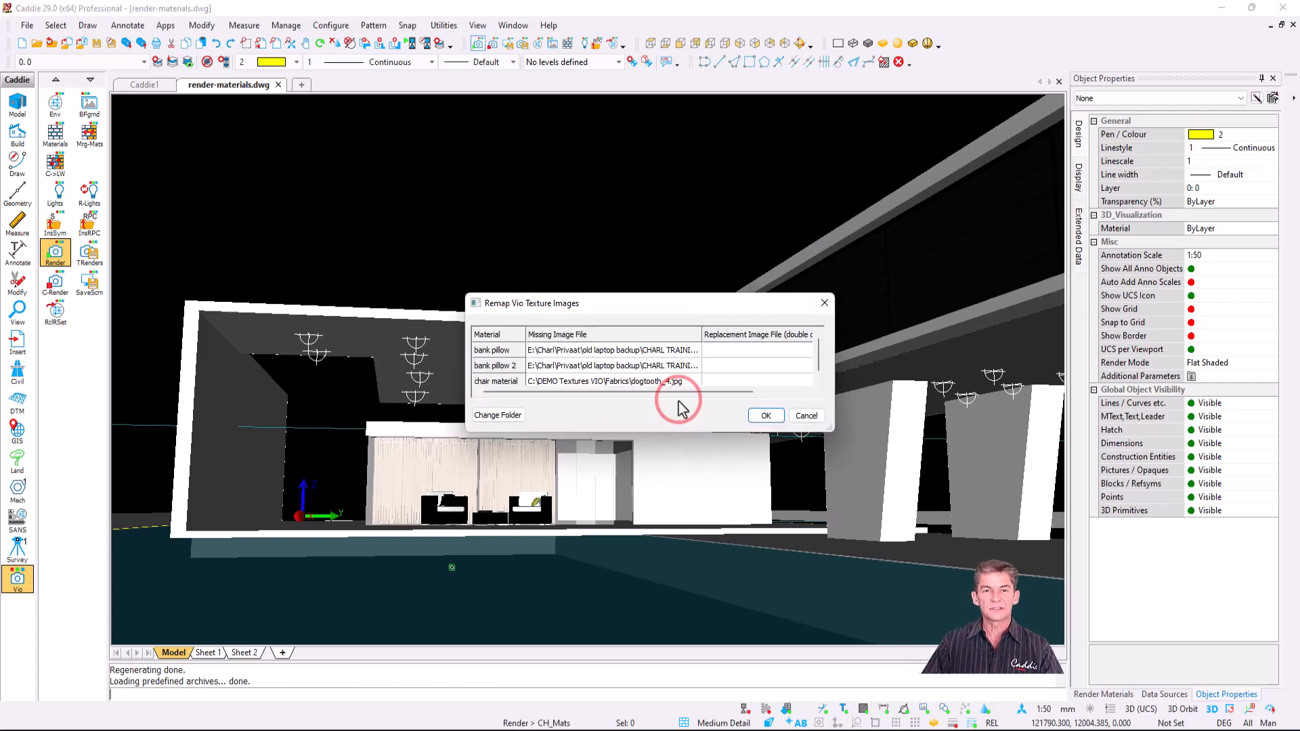
left_click_drag(661, 432, 666, 481)
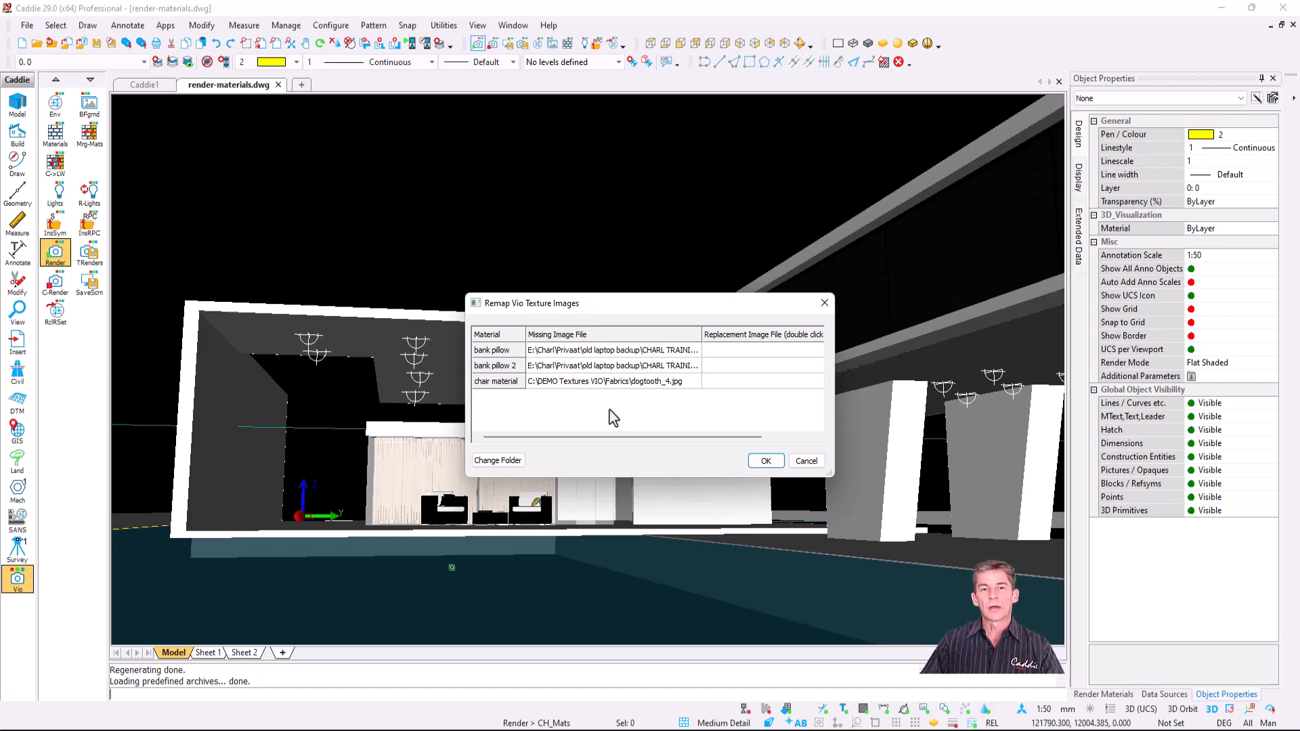
left_click(806, 461)
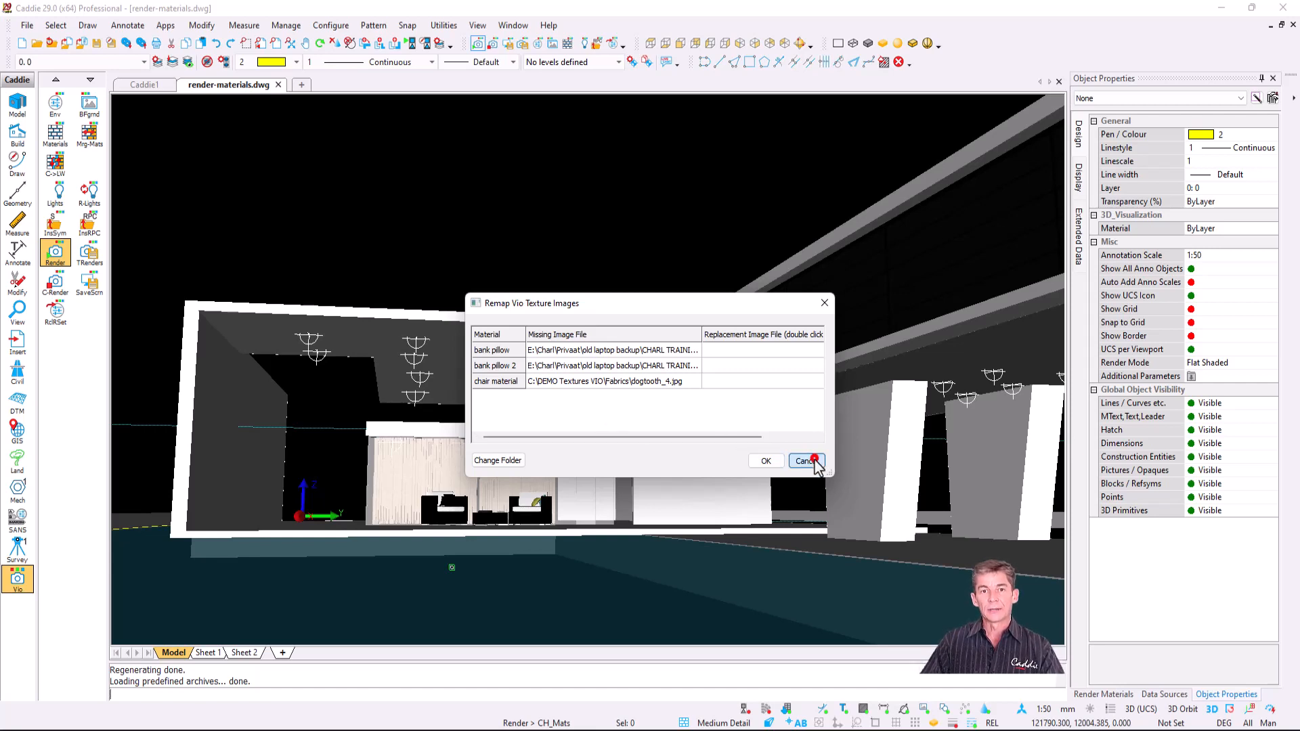
left_click(773, 554)
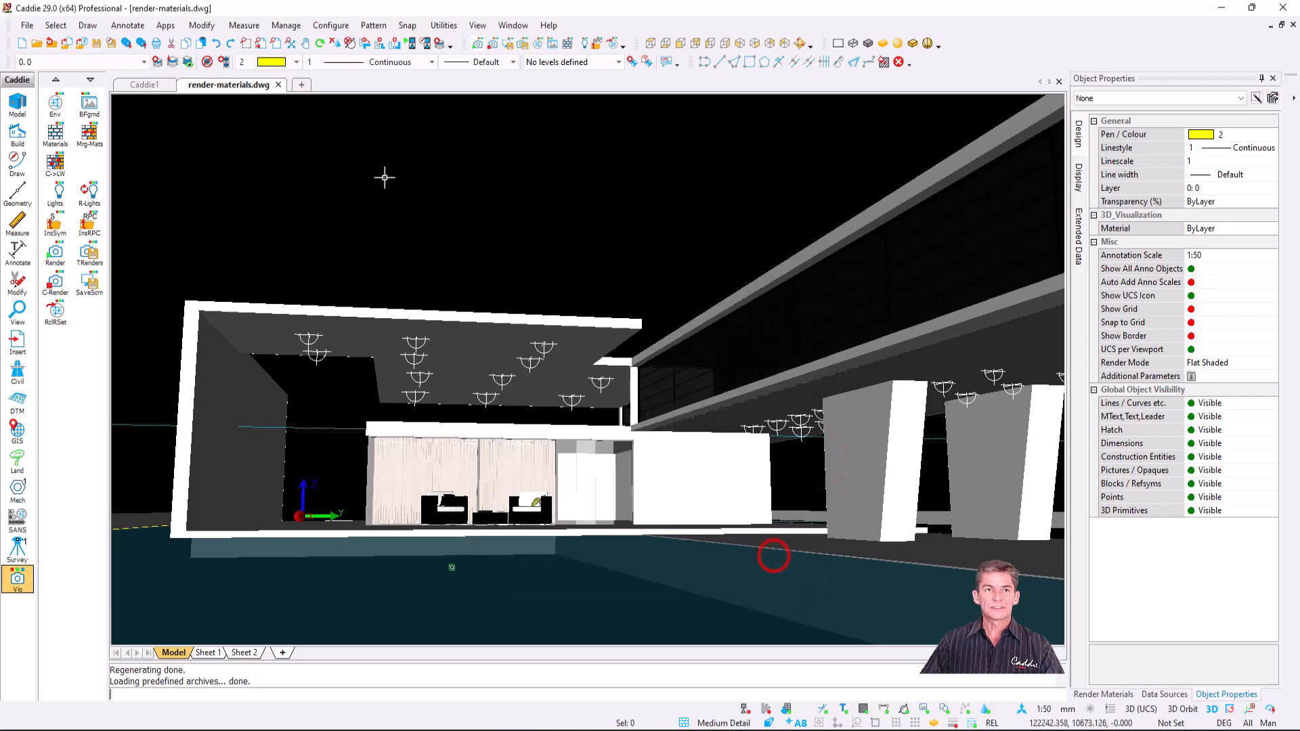
left_click(277, 84)
left_click(657, 401)
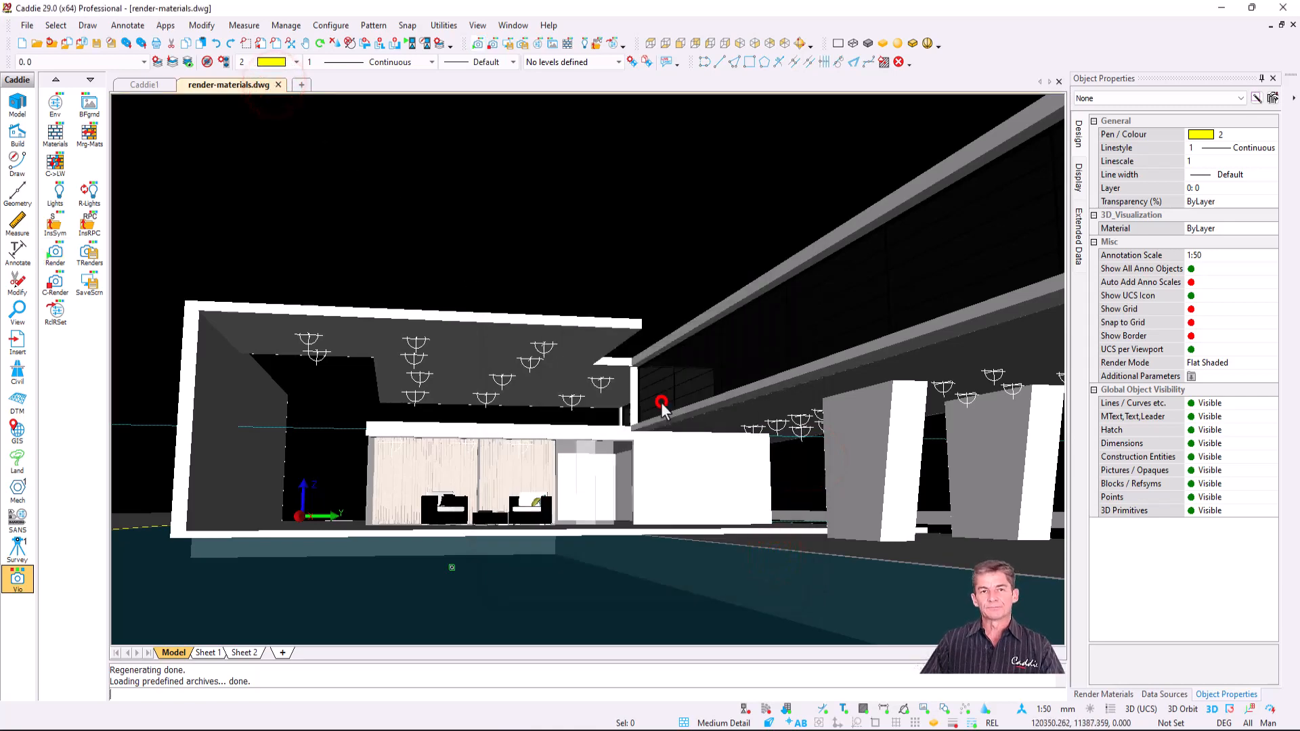
- Tick Use custom folders under Environment Settings > Folders > Material Textures Folders, then bring Explorer forward
left_click(331, 25)
left_click(373, 124)
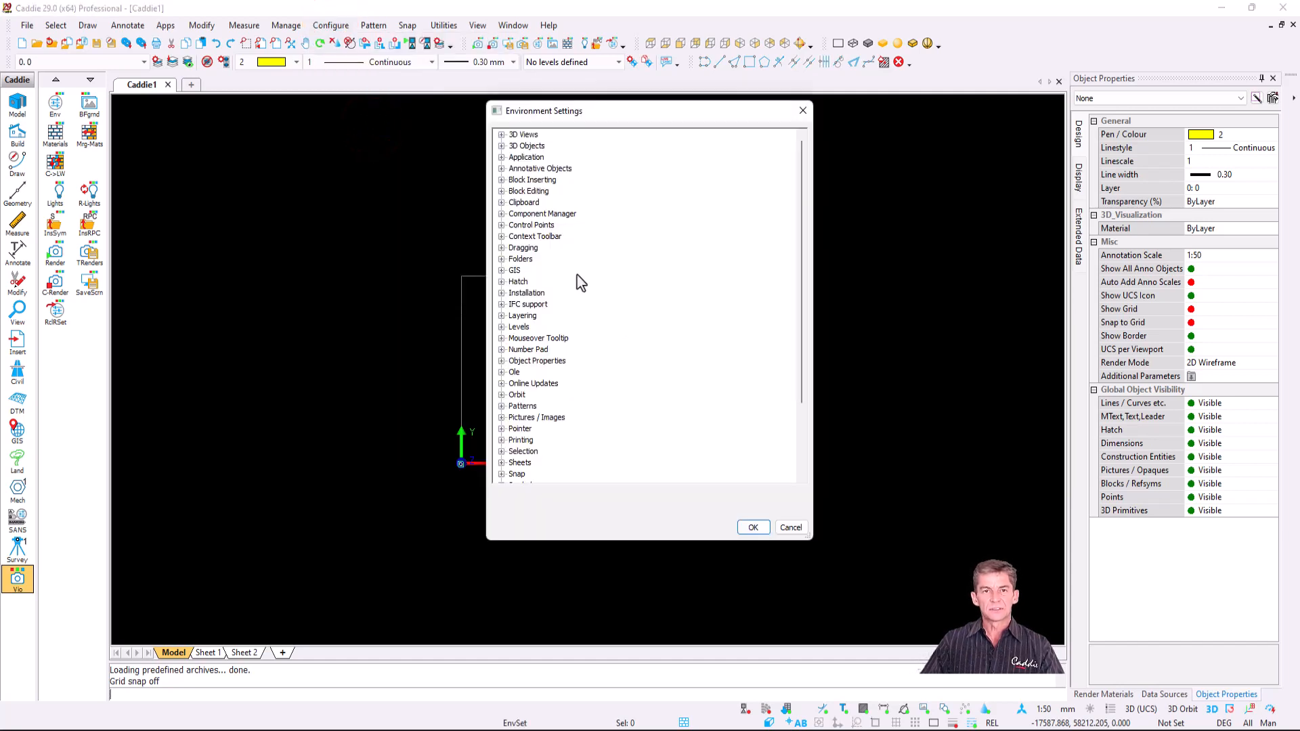
left_click(502, 260)
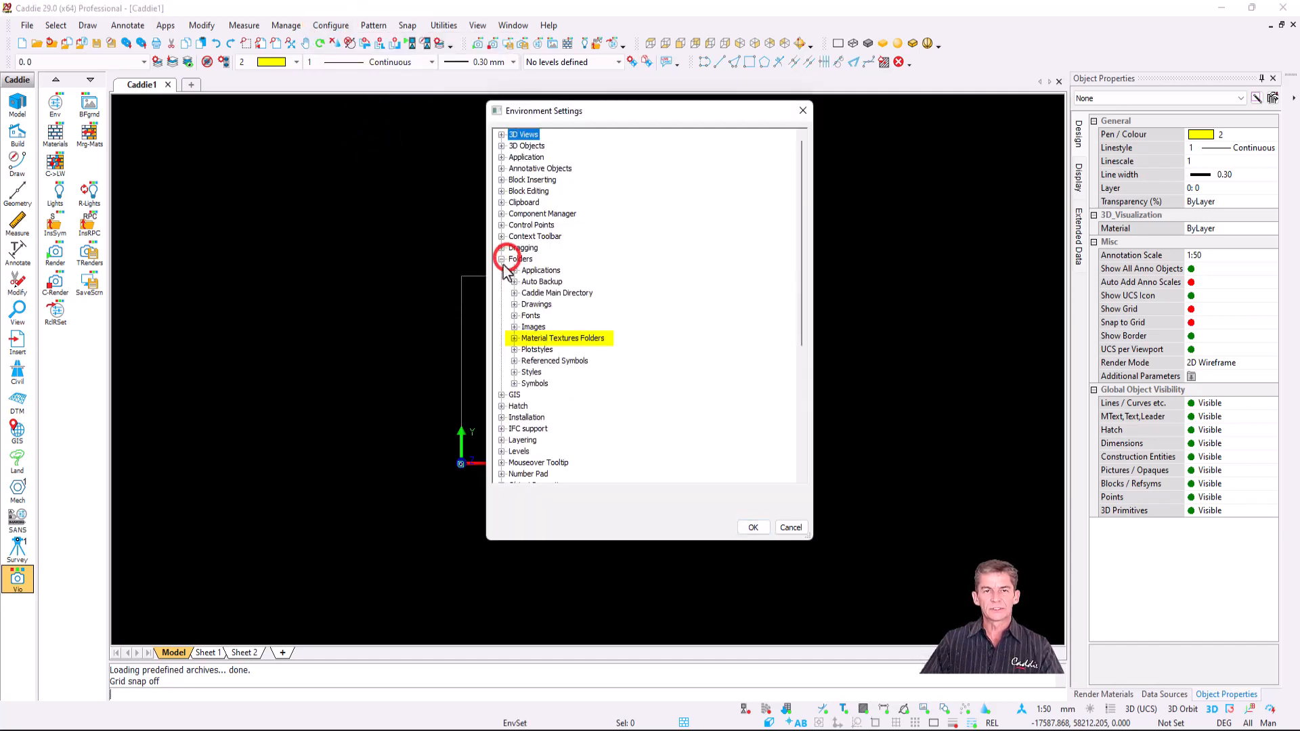
left_click(515, 339)
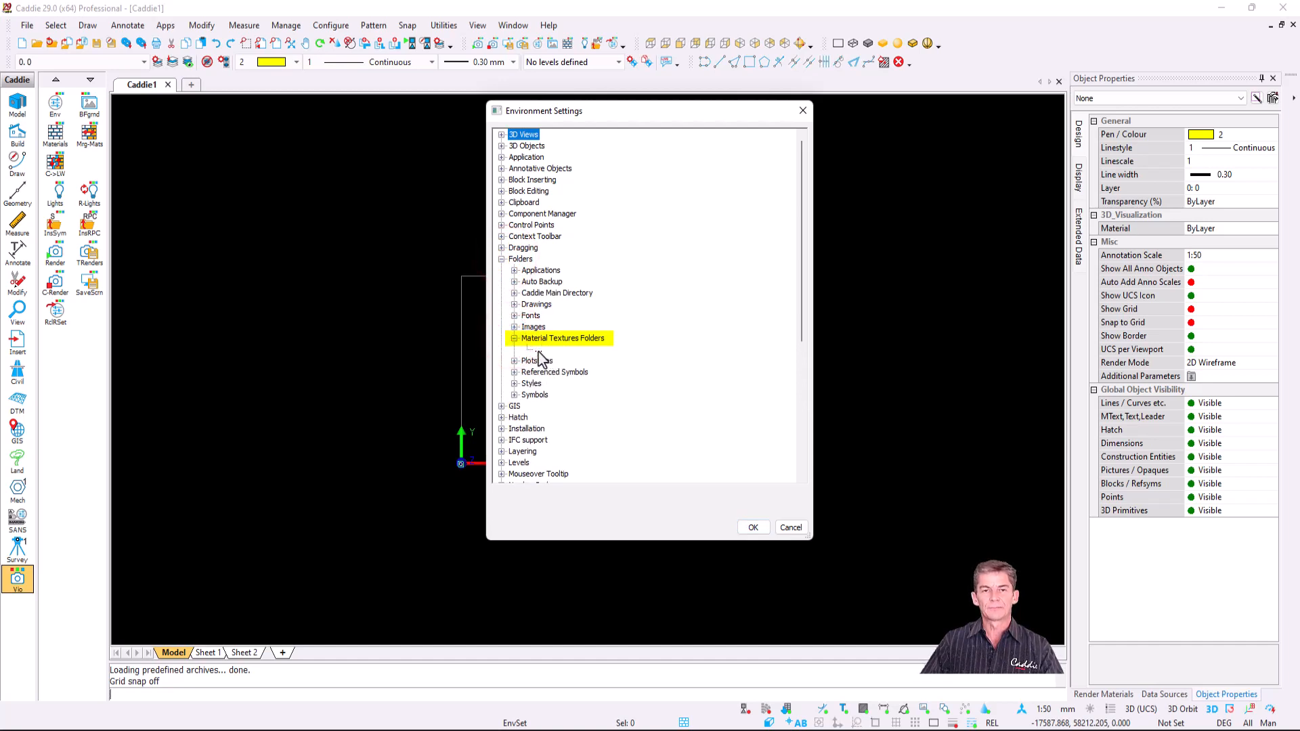
left_click(539, 350)
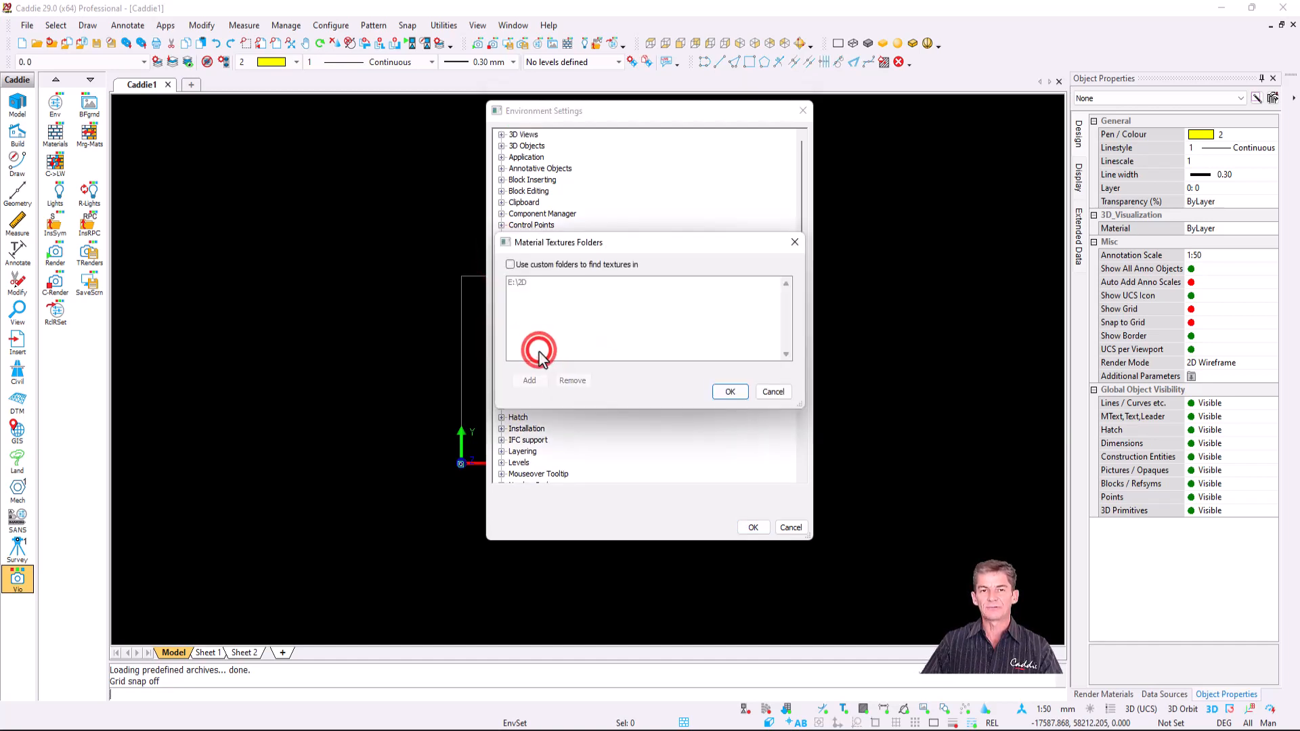
left_click_drag(630, 241, 628, 304)
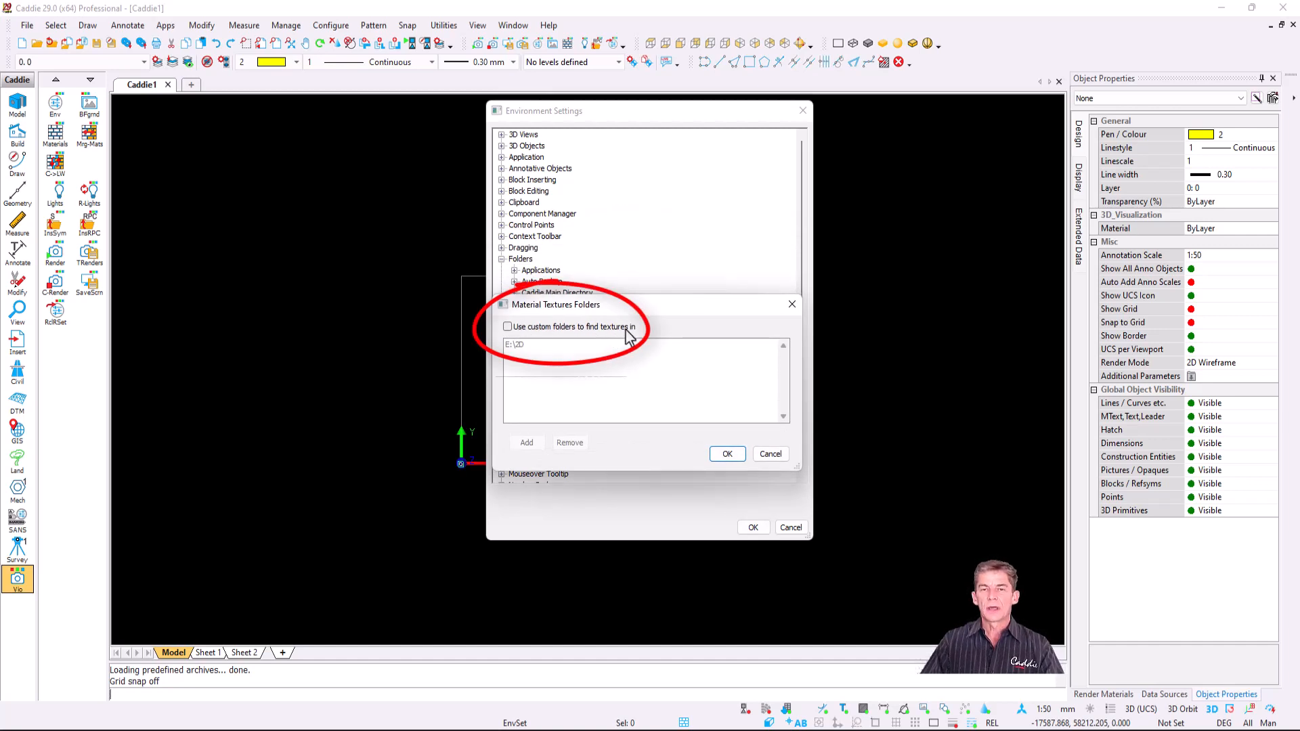
left_click(508, 326)
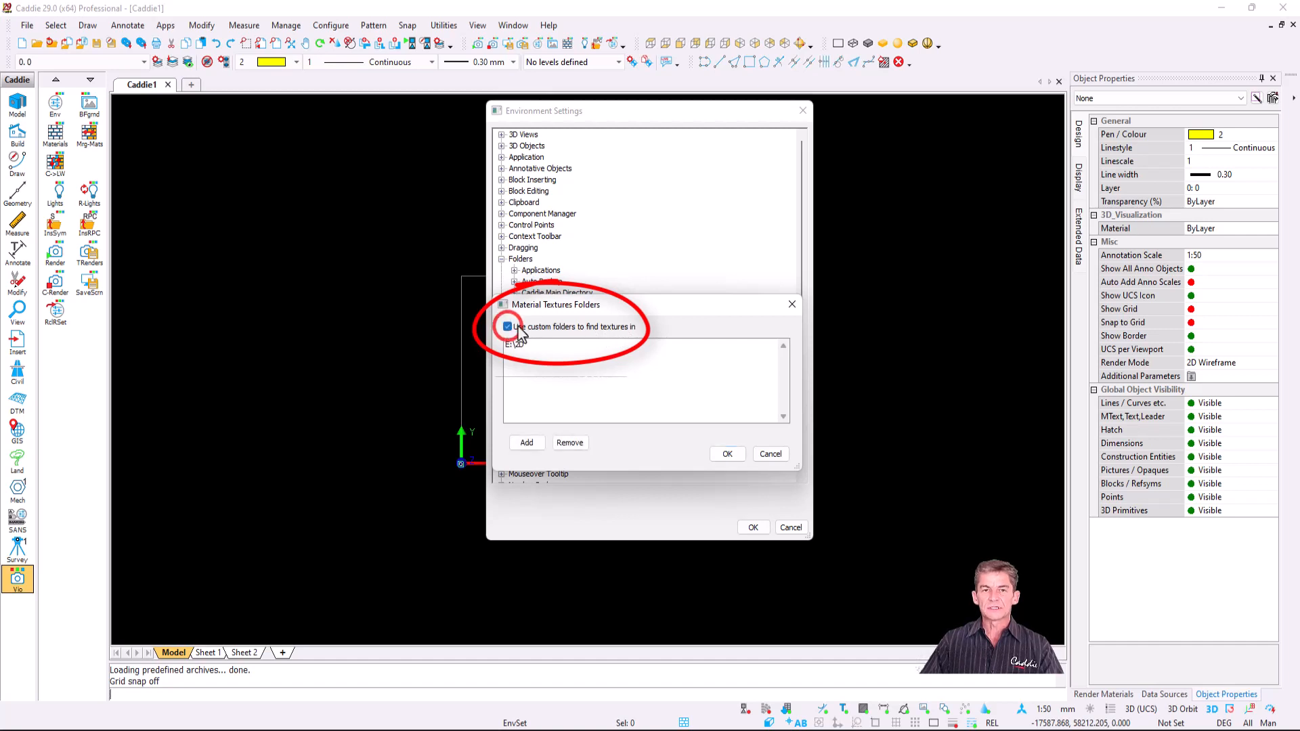
left_click(608, 730)
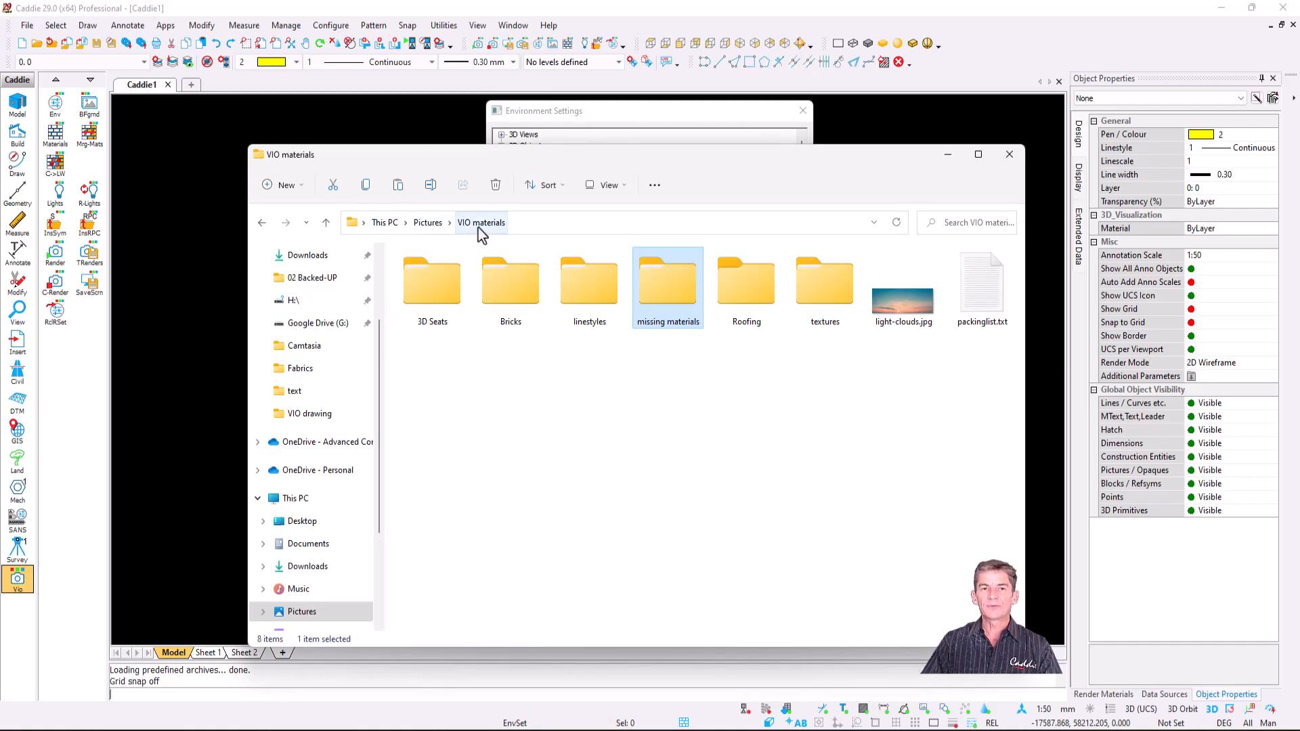
- Browse Pictures > VIO materials > missing materials, step back to VIO materials, and minimize Explorer
left_click(429, 228)
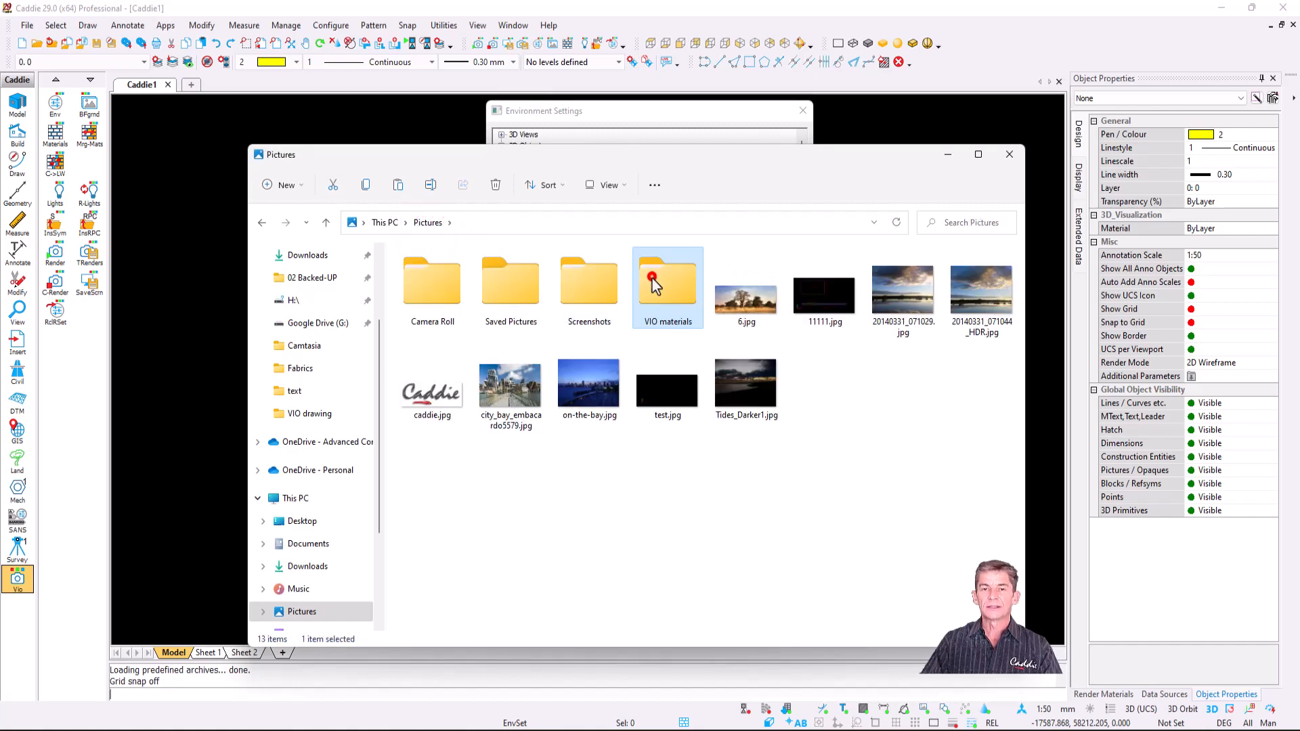
double_click(653, 278)
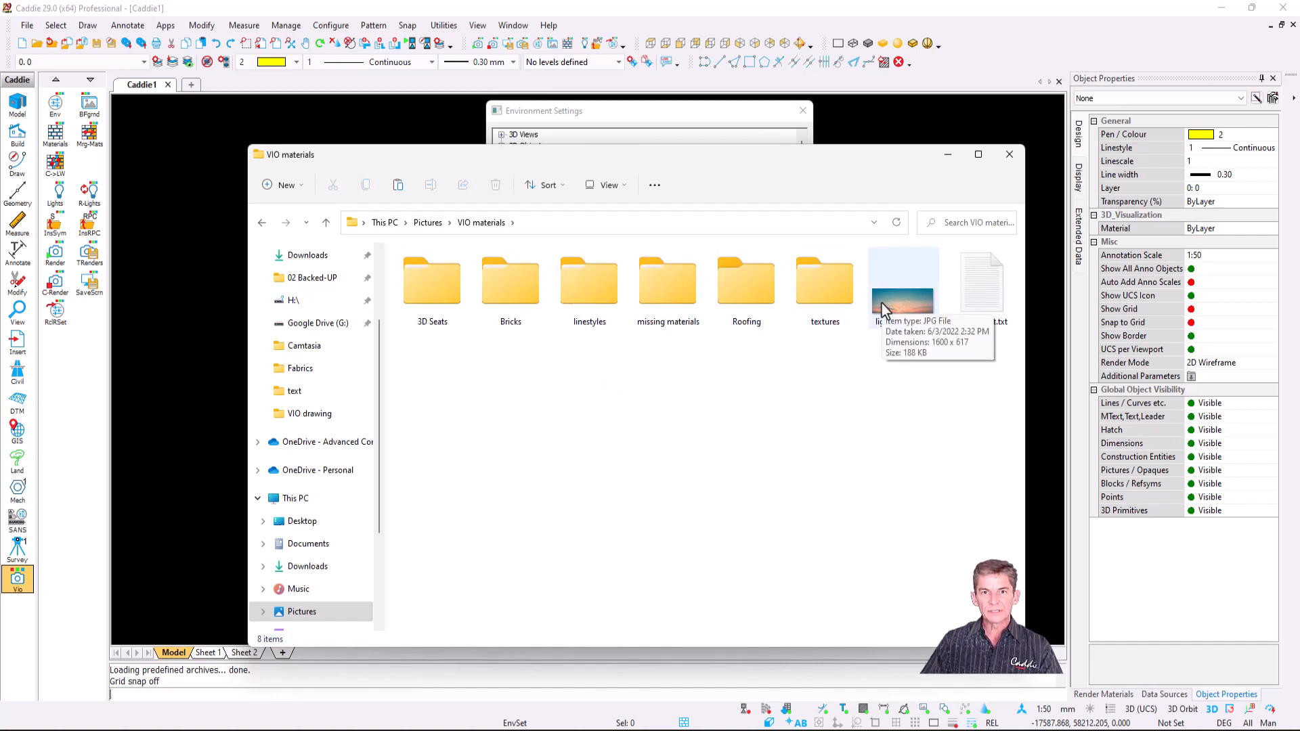
double_click(676, 298)
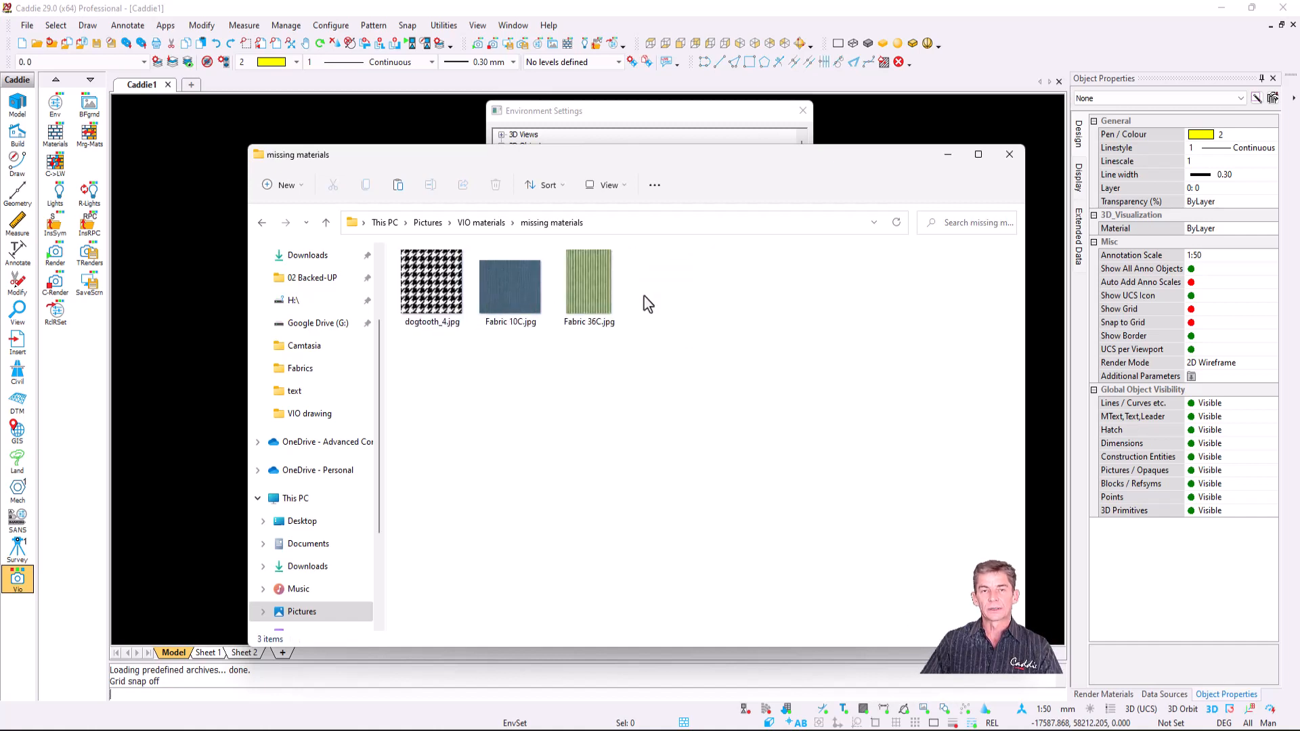
left_click(479, 226)
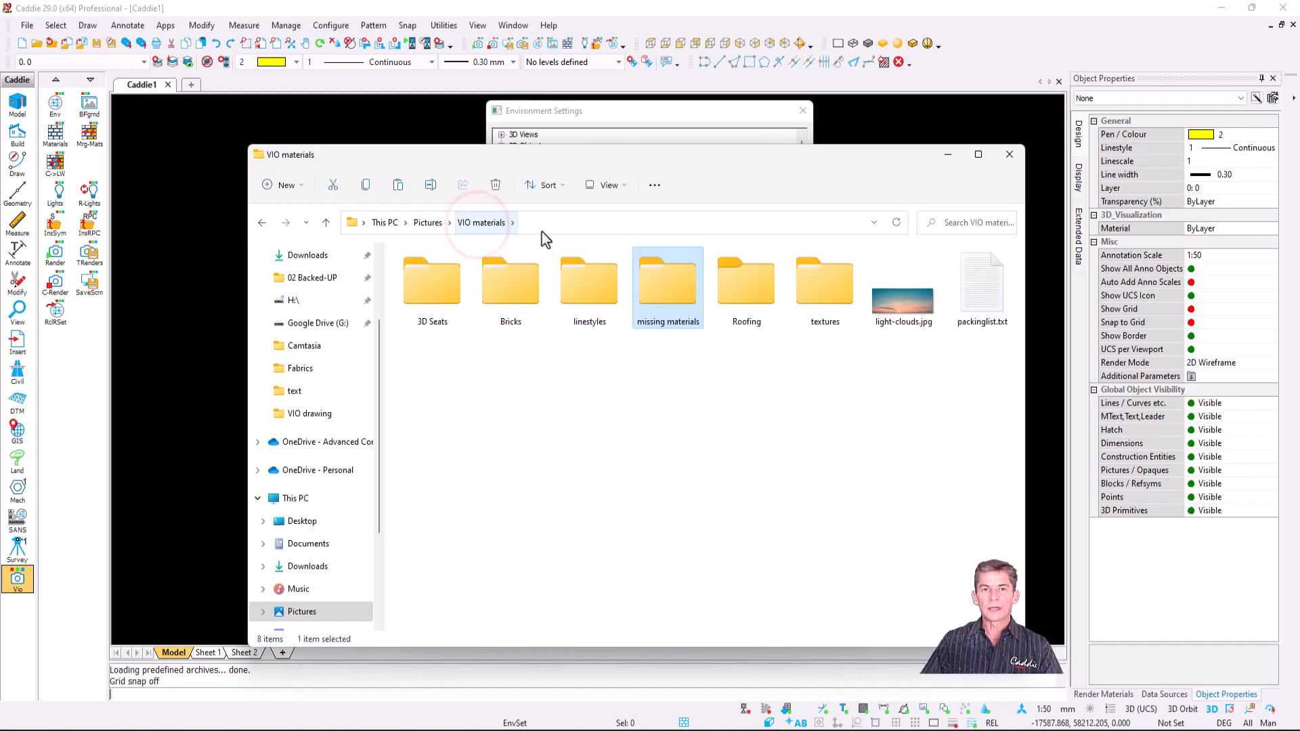
left_click(946, 155)
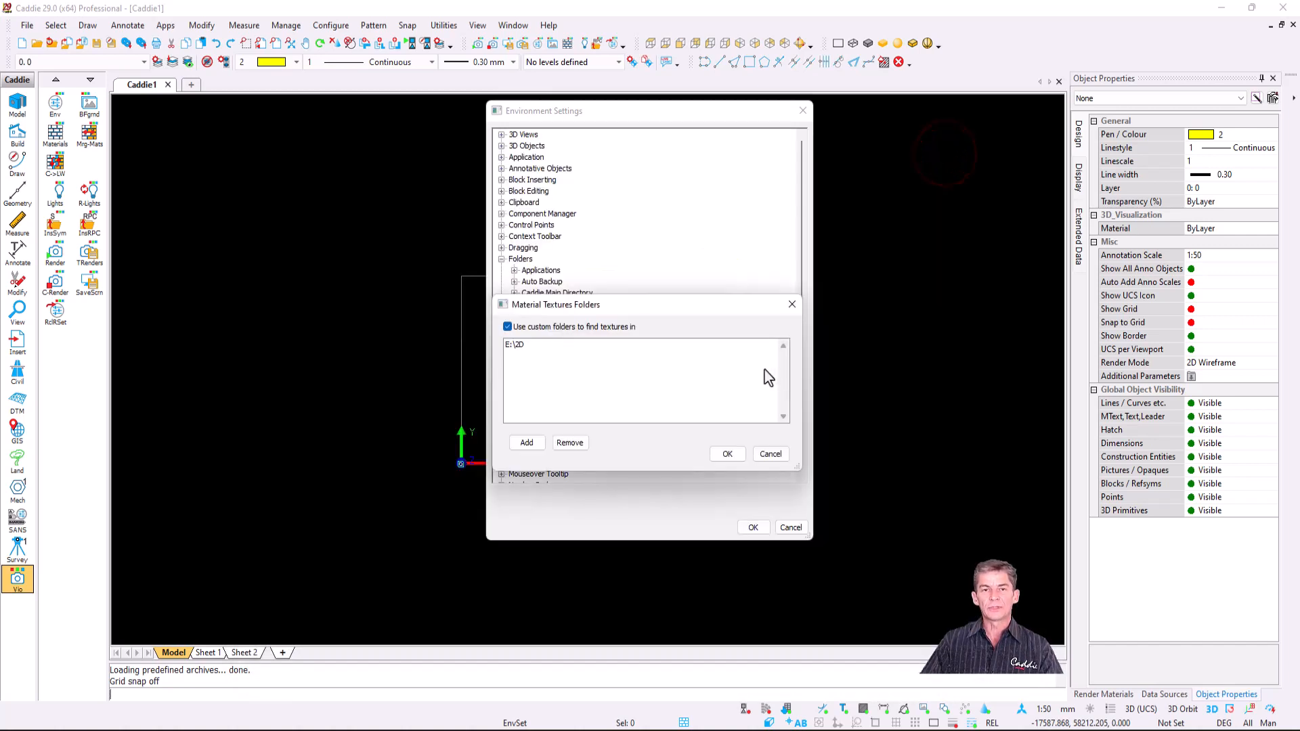
- Add This PC > Pictures > VIO materials beside E:\2D as a texture folder and close Environment Settings
left_click(530, 446)
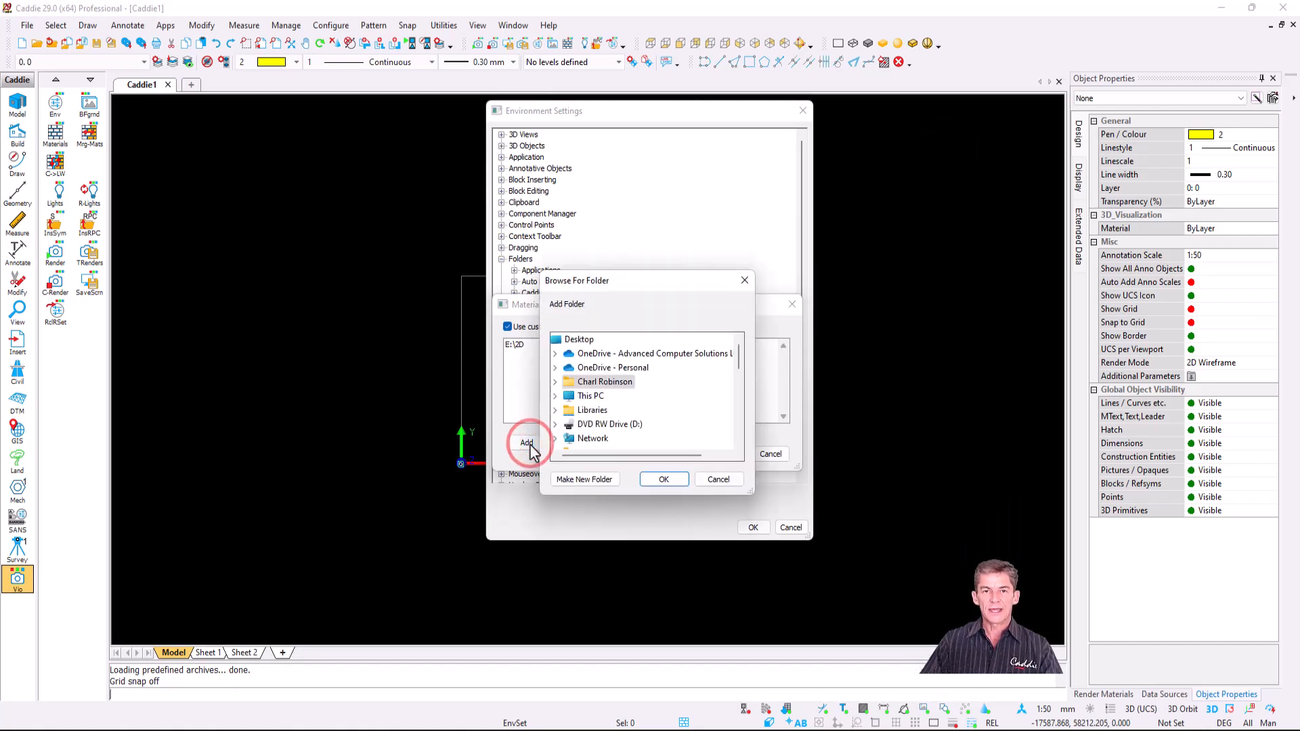
double_click(591, 397)
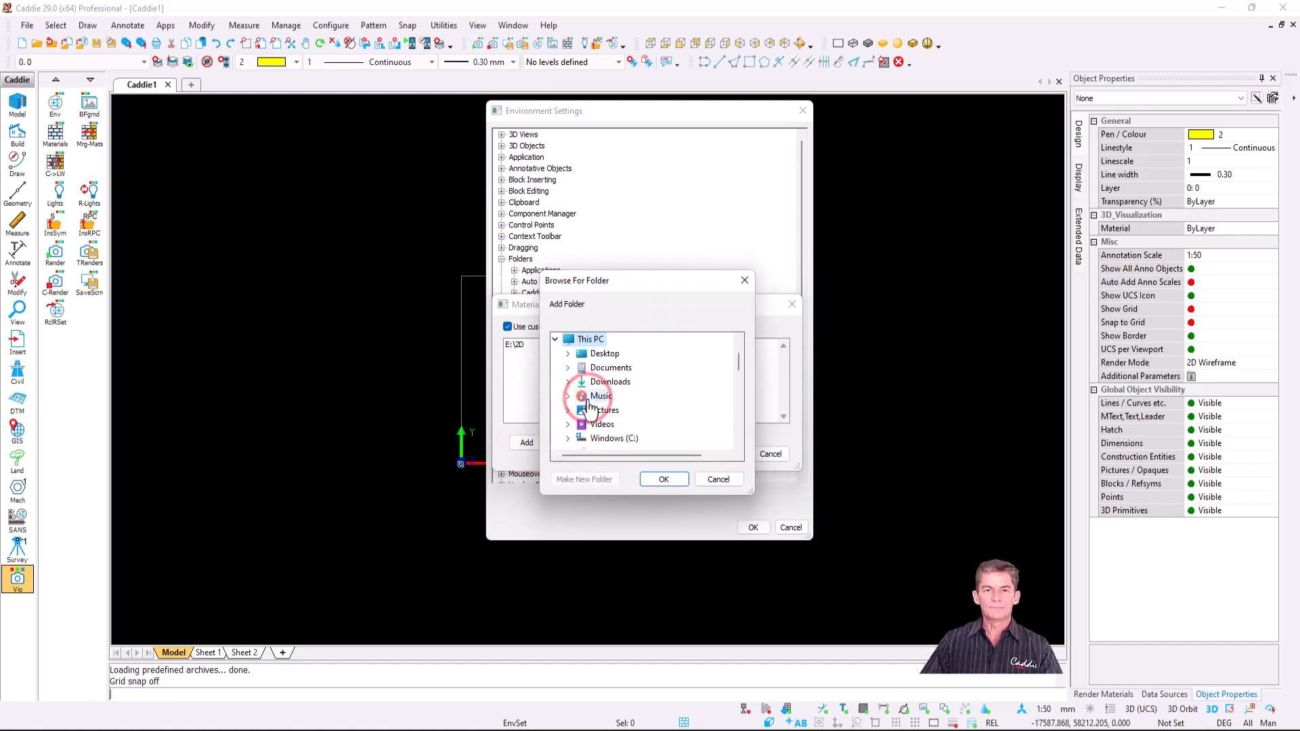
double_click(605, 411)
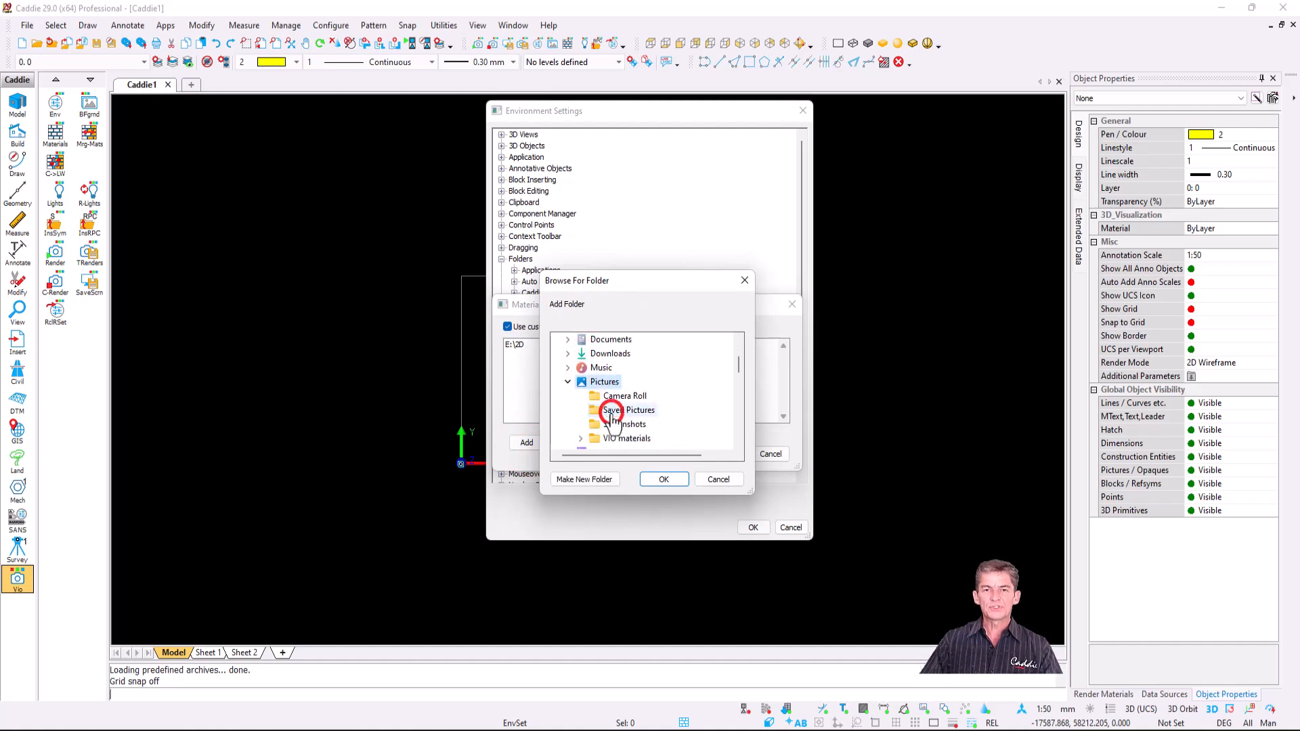
double_click(643, 439)
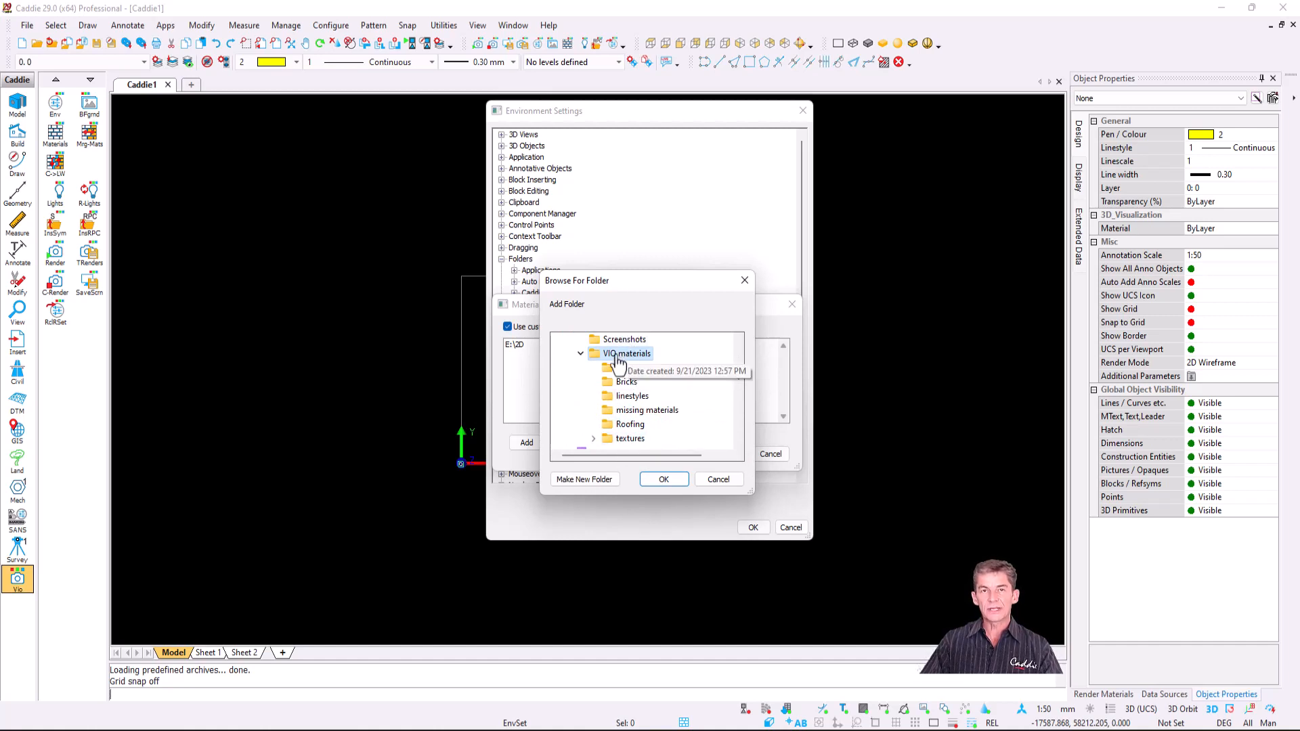
left_click(663, 479)
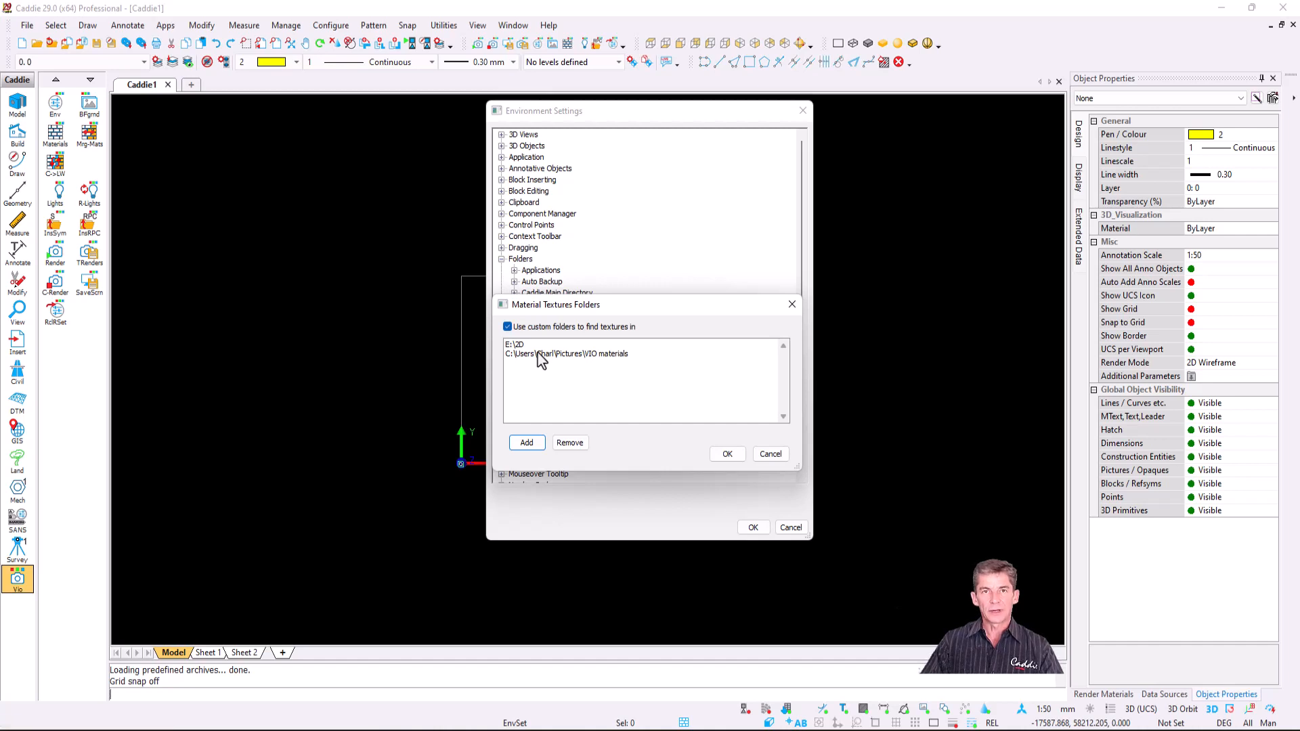
left_click(728, 456)
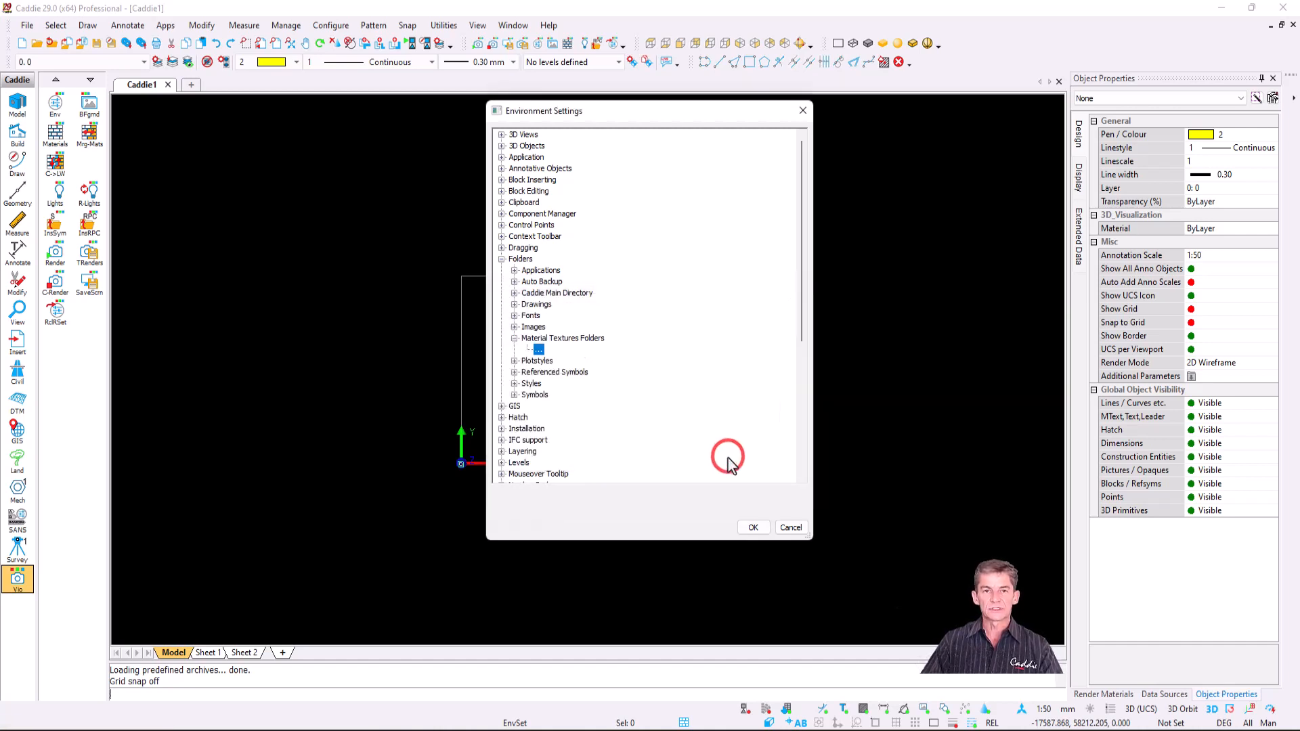
left_click(754, 528)
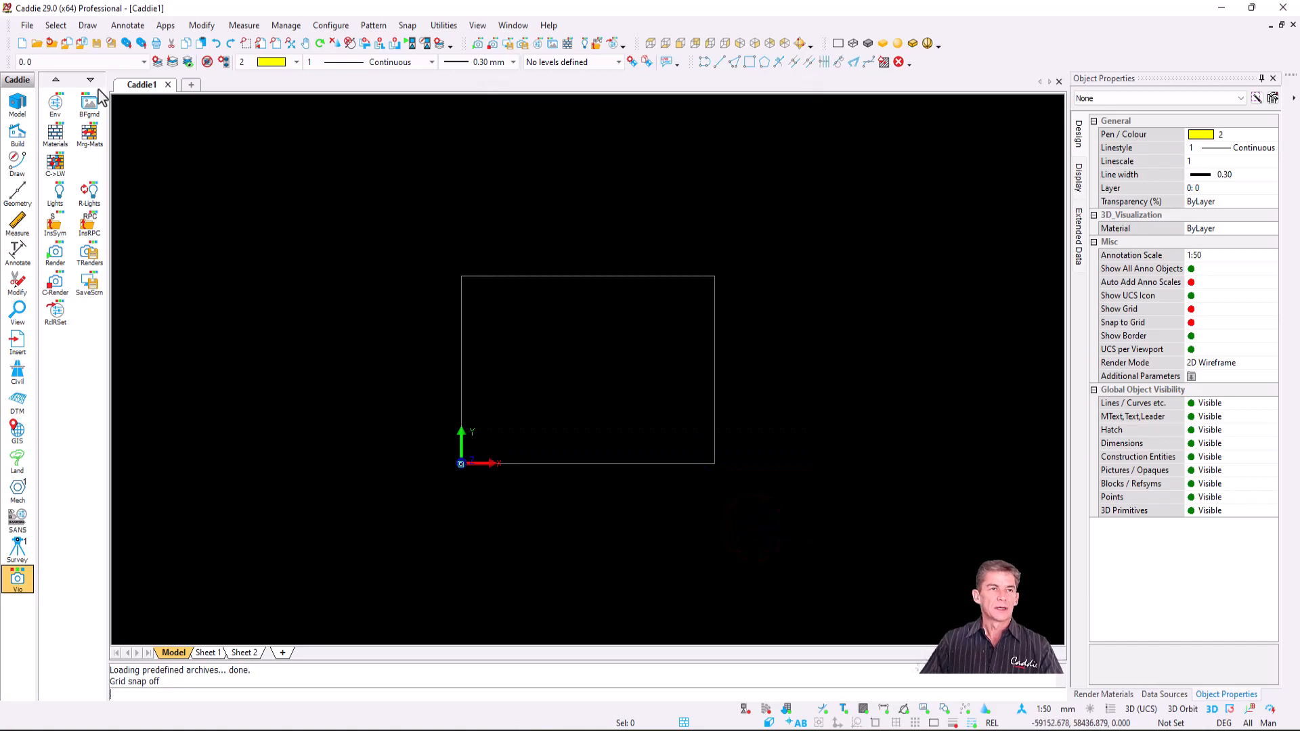
- Open render-materials.dwg from the recent files list
left_click(27, 25)
left_click(121, 122)
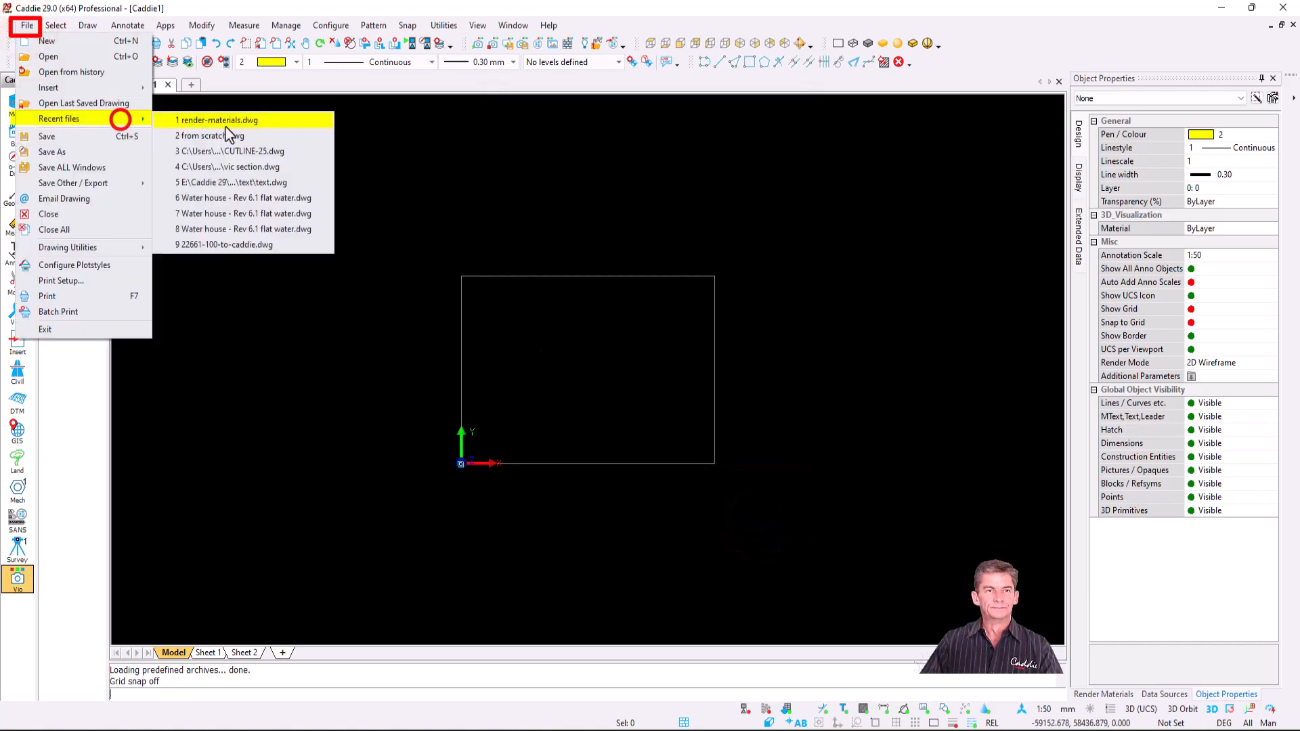
left_click(345, 218)
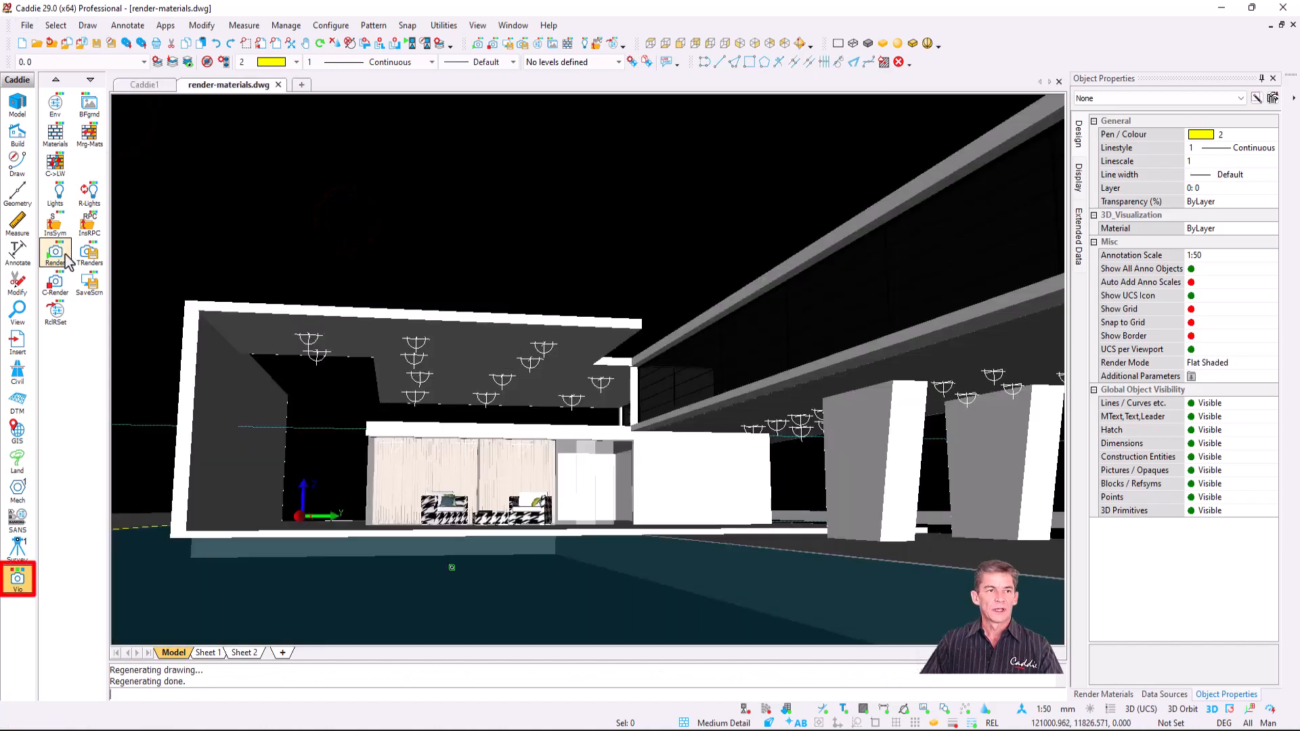
- Render the poolside house scene at Basic quality without saving the image
left_click(65, 256)
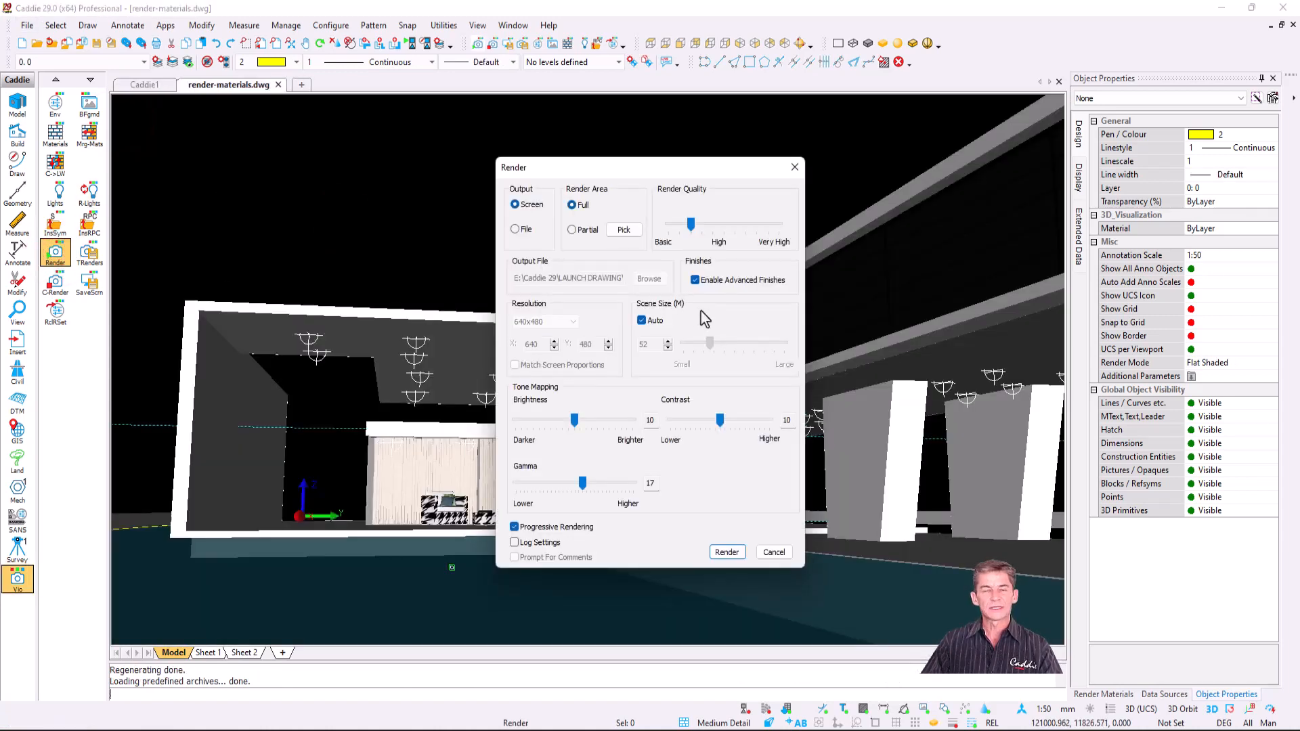
left_click(684, 223)
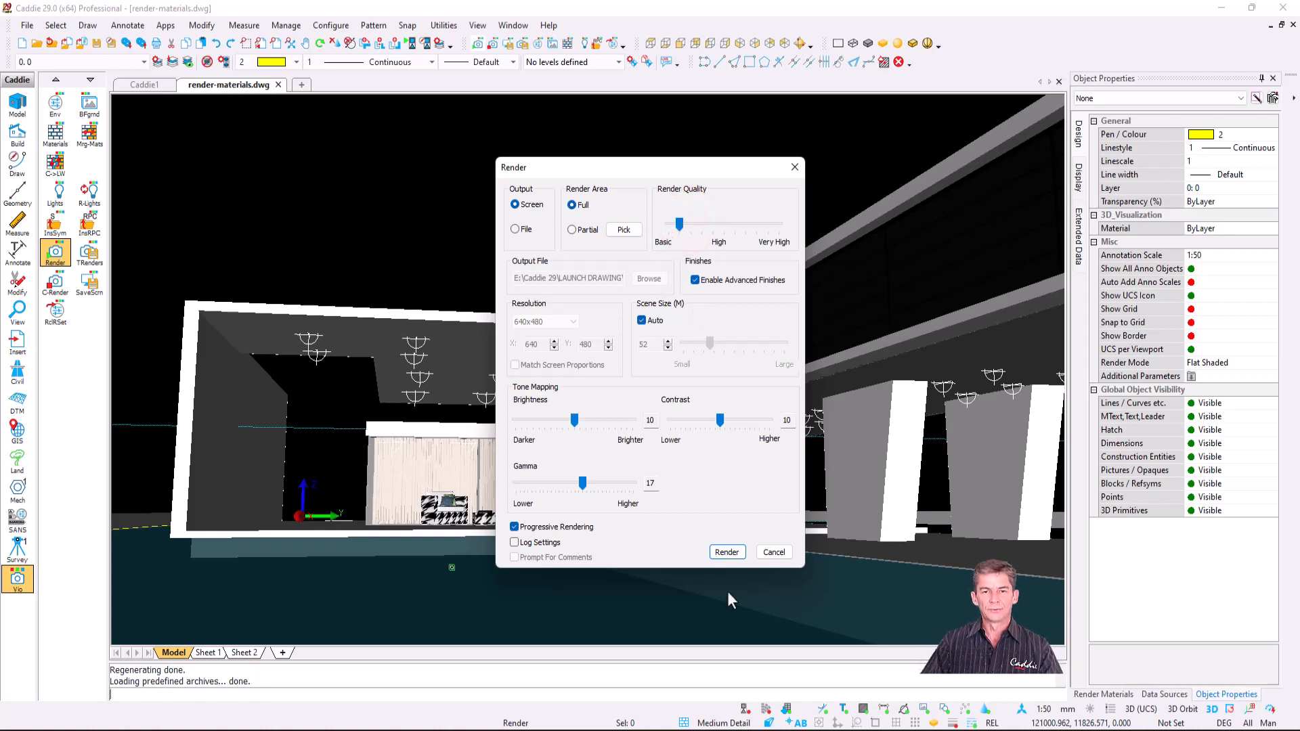
left_click(725, 553)
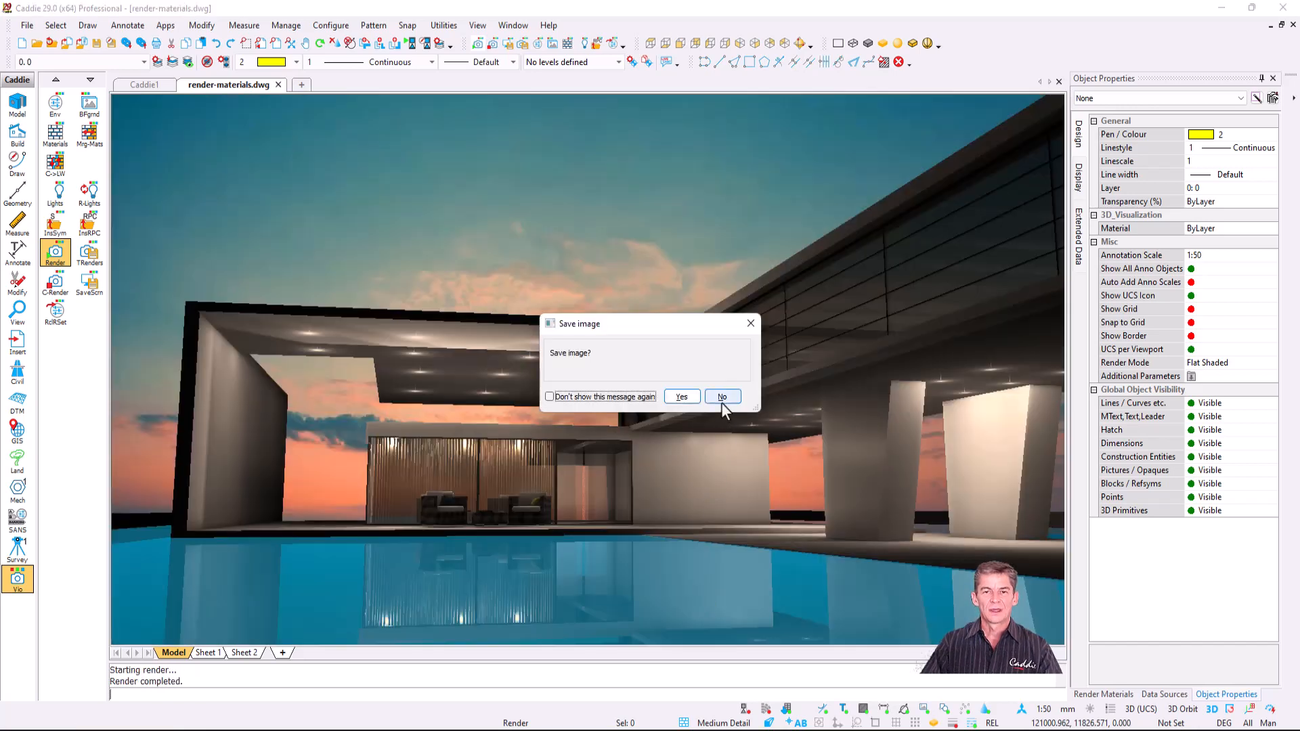
left_click(723, 399)
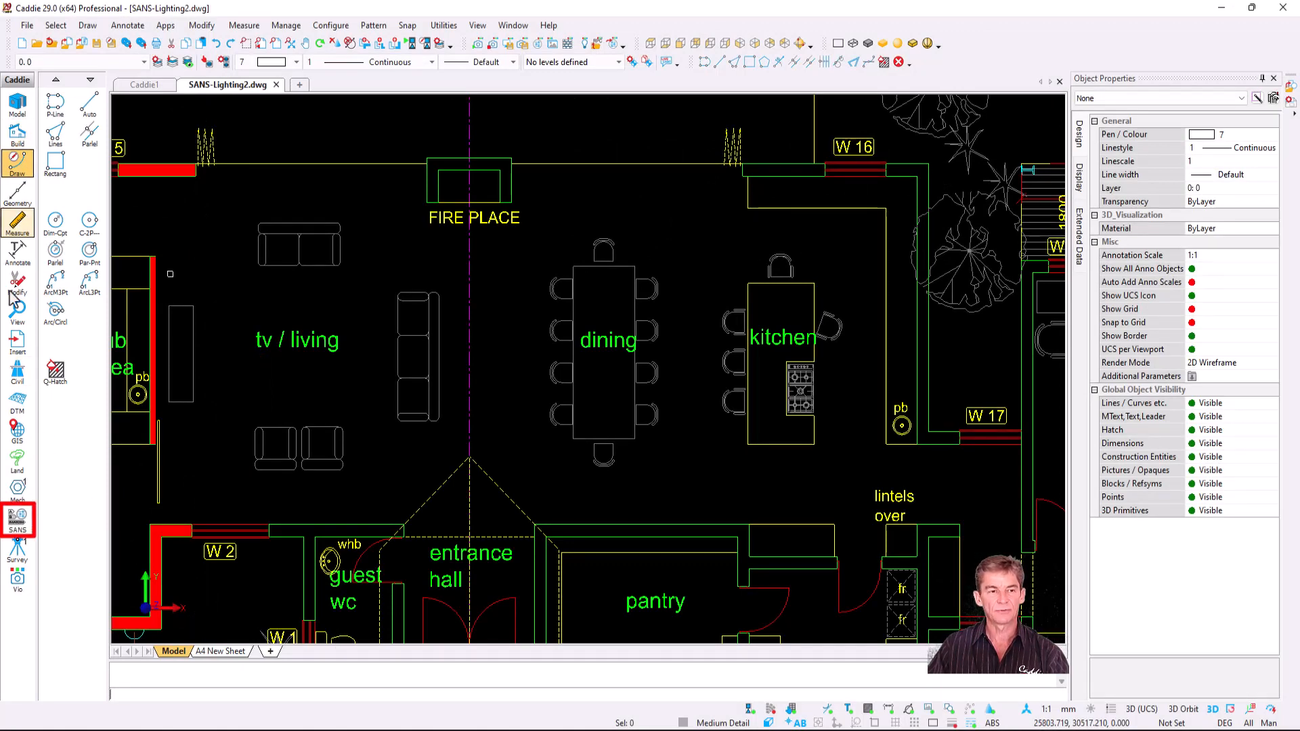
- Show the SANS drawing tools and launch the SANS-WLE water and lighting symbol library
left_click(18, 523)
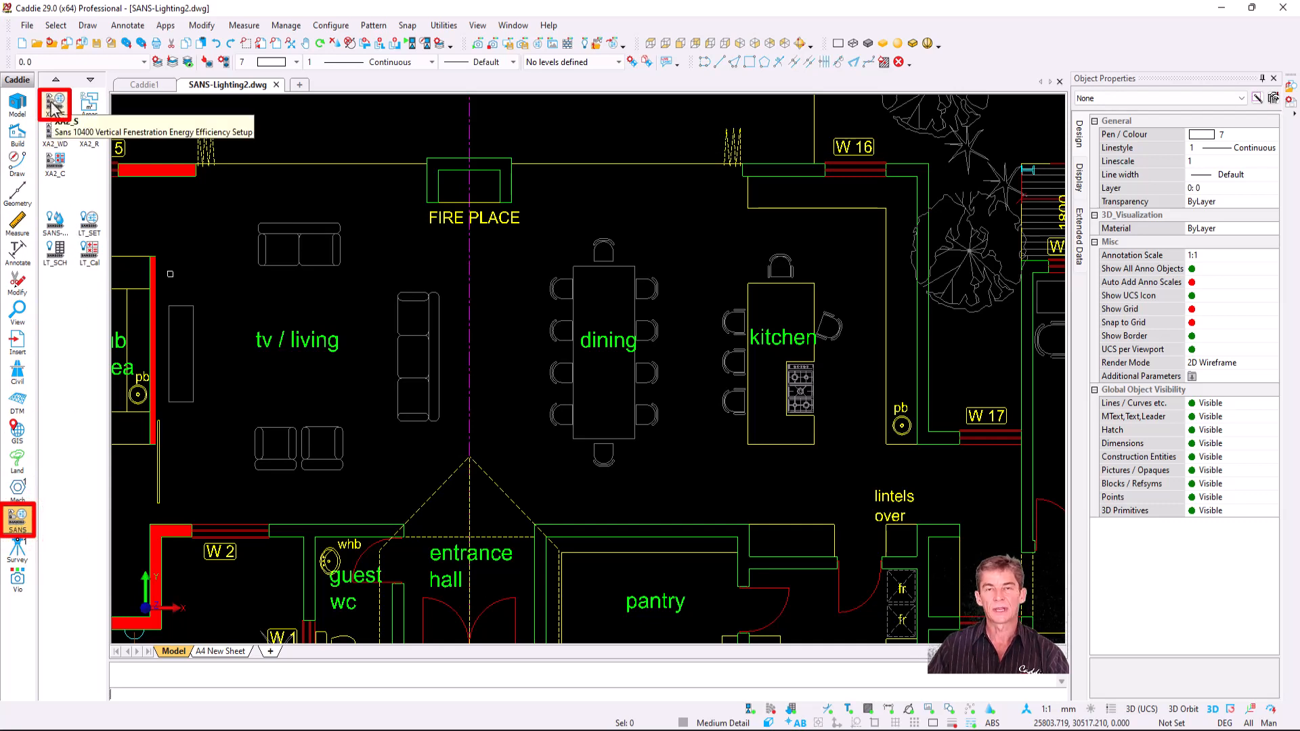
left_click(56, 223)
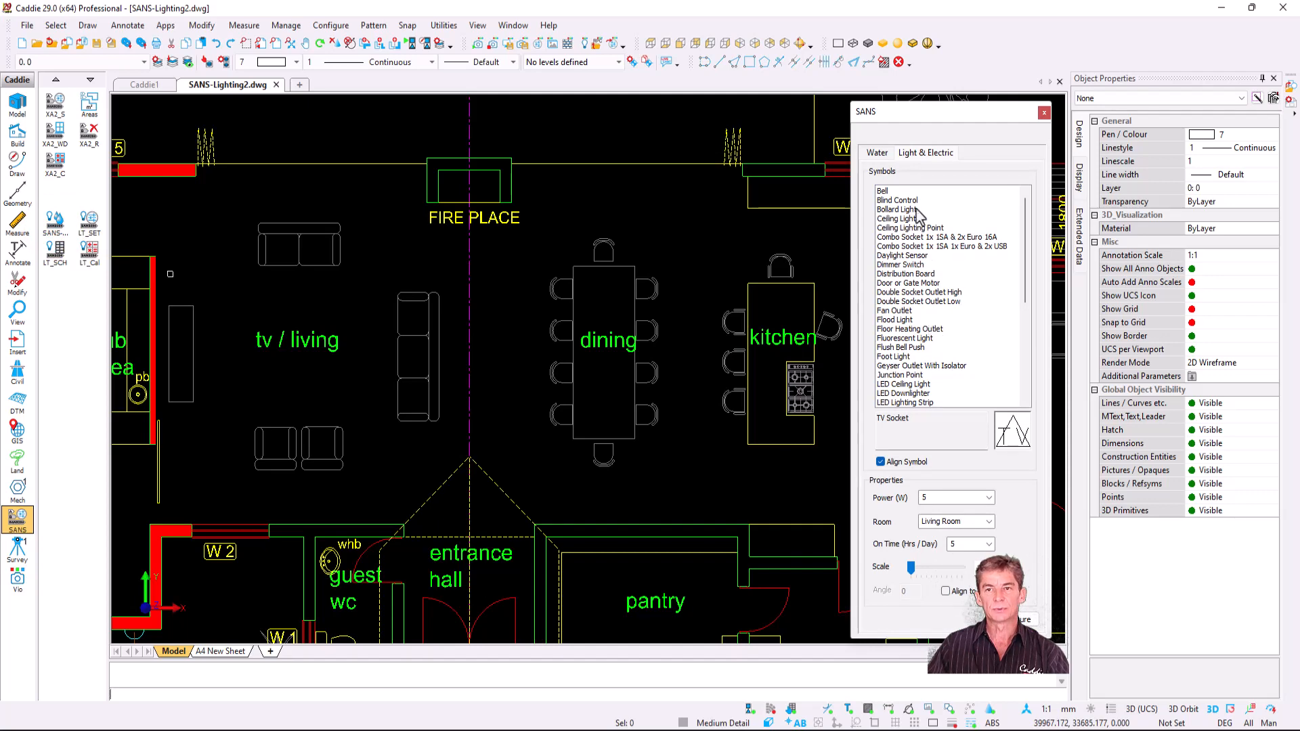
- Browse the water symbols, then select Ceiling Lighting Point on the Light & Electric tab
left_click(878, 153)
scroll(907, 274, "down", 10)
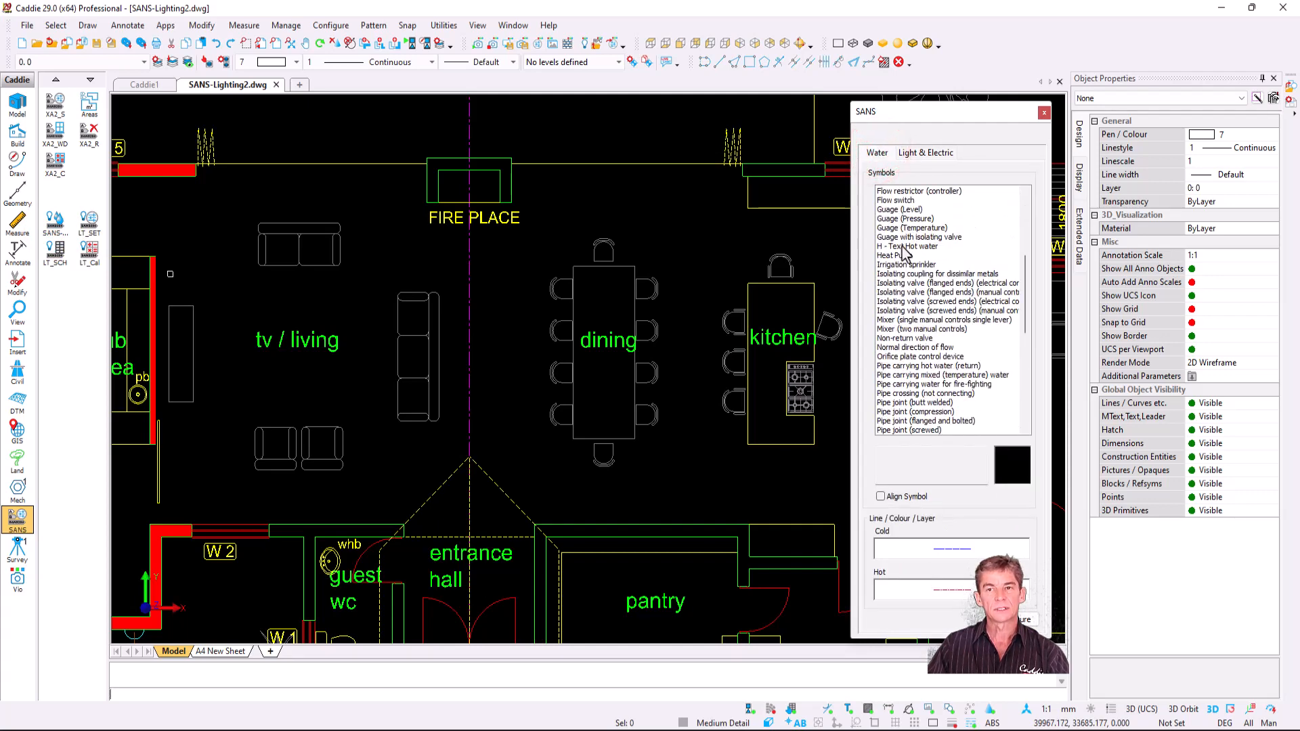
scroll(907, 274, "up", 5)
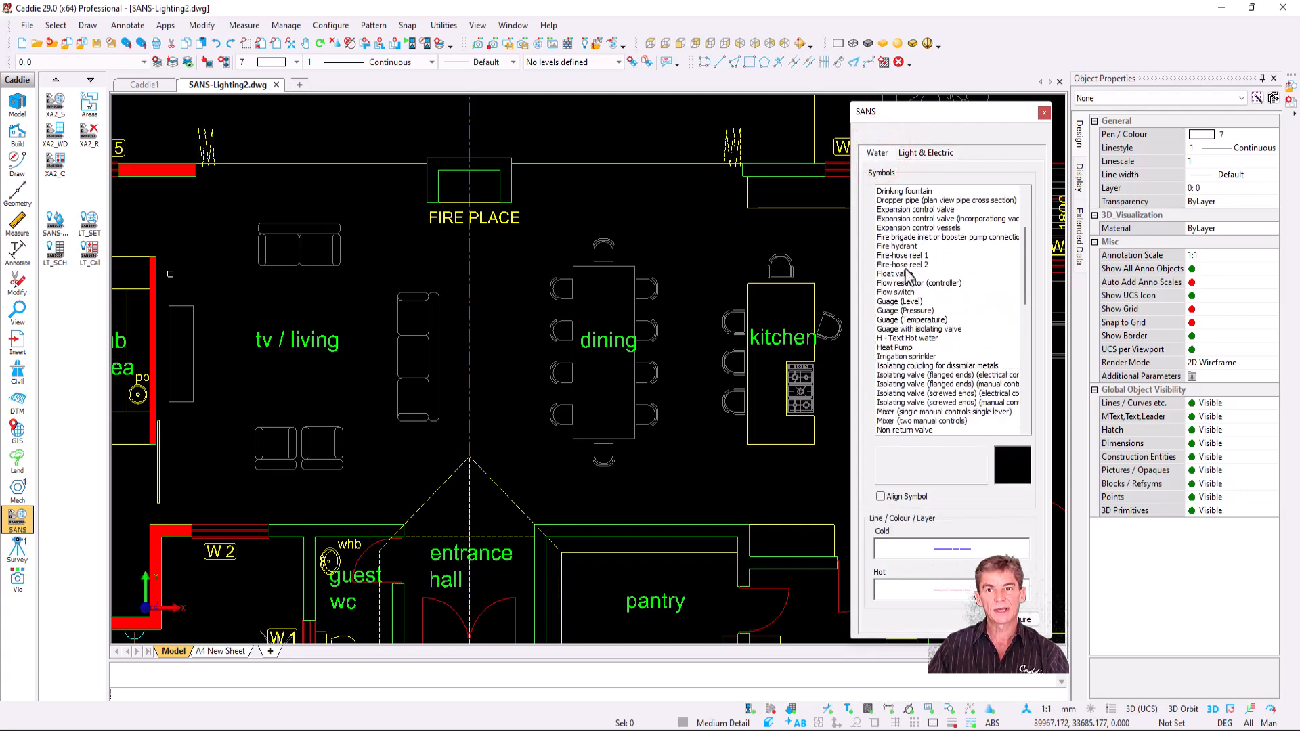
left_click(933, 153)
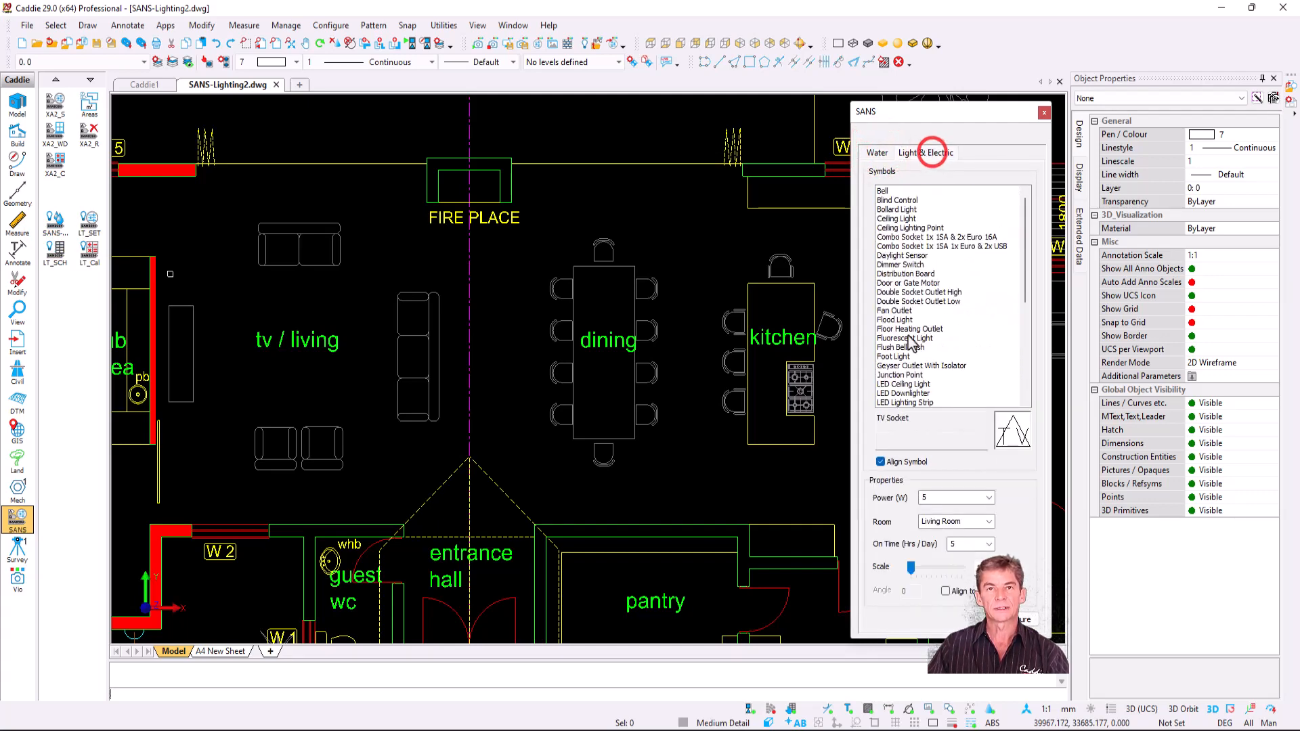
left_click(929, 230)
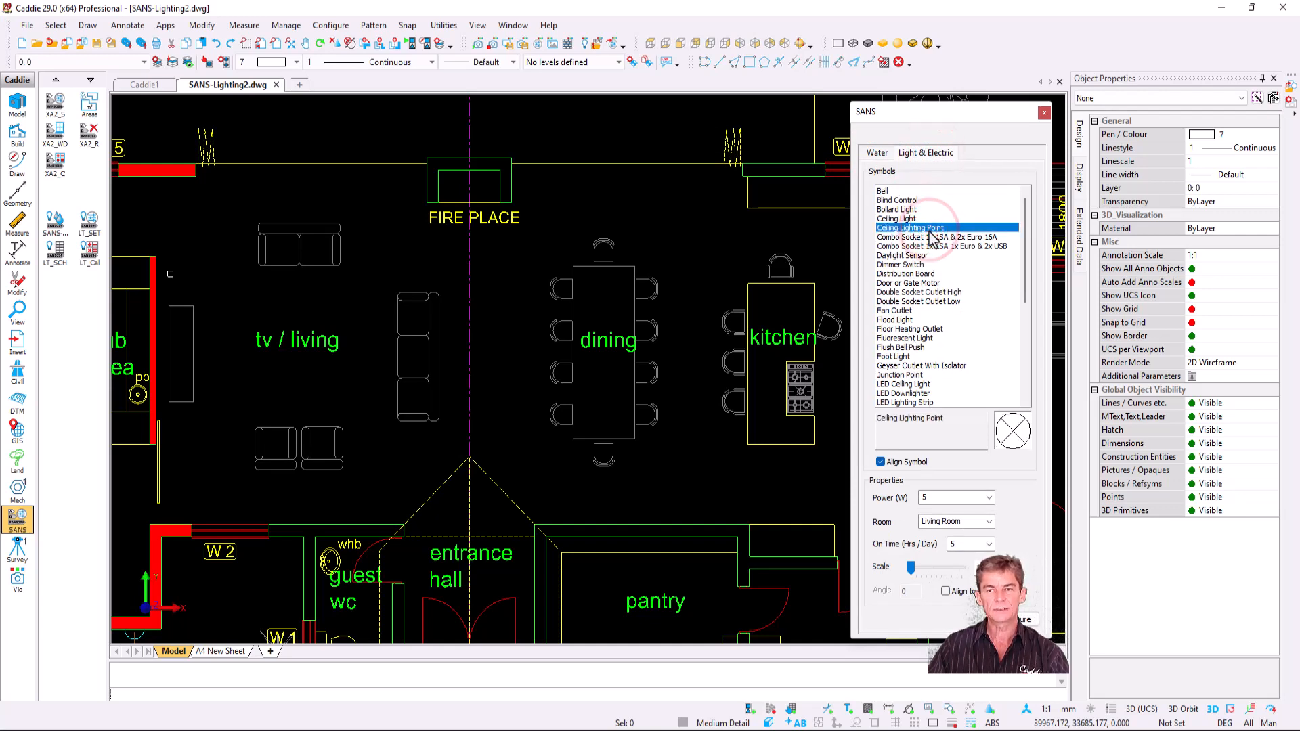
left_click(918, 272)
left_click(920, 227)
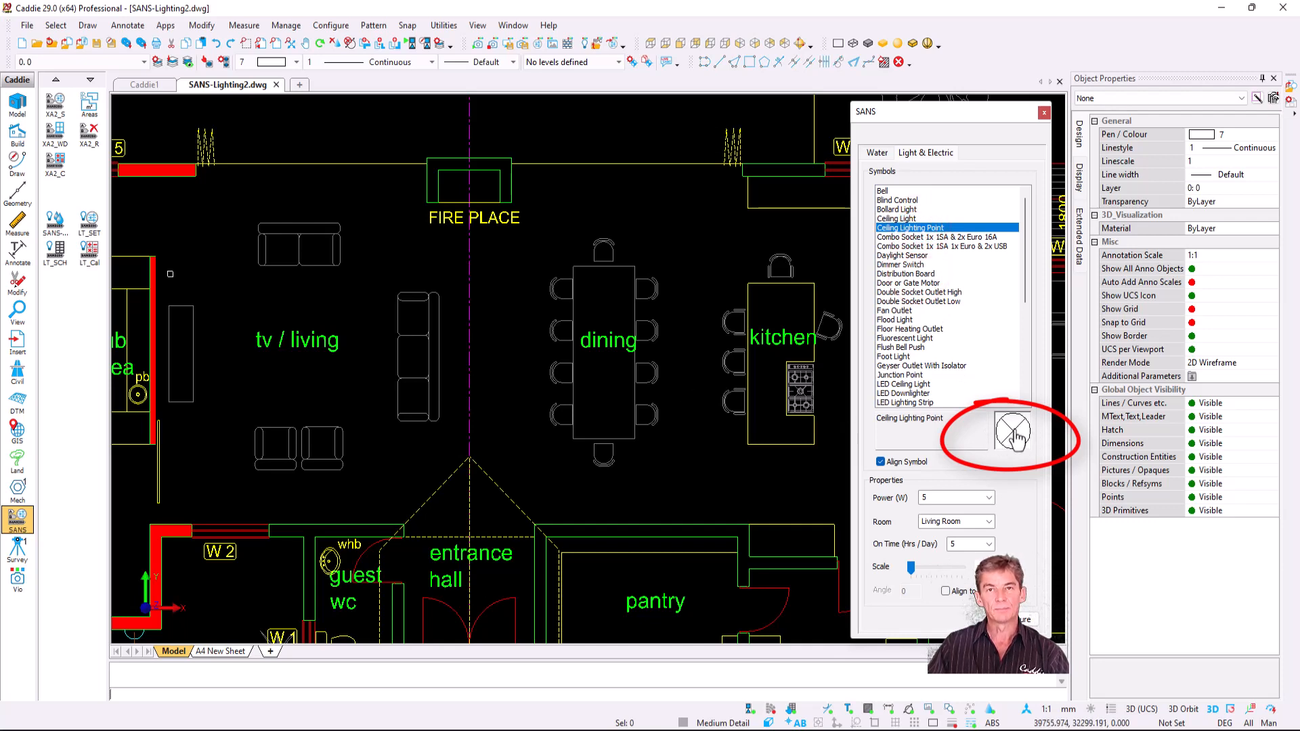
- Untick Align Symbol, keep power at 5 W, set Room to Dining Room, and start placing it
left_click(909, 467)
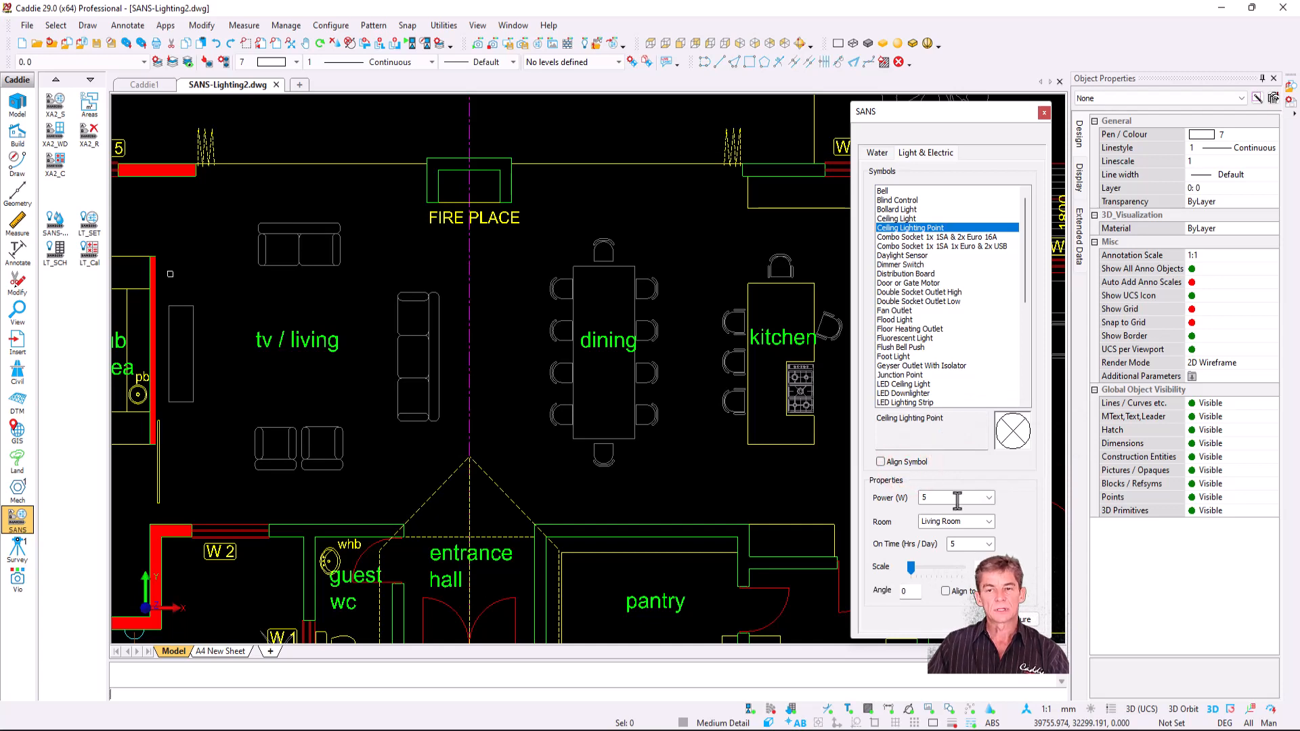
left_click(989, 498)
left_click(989, 498)
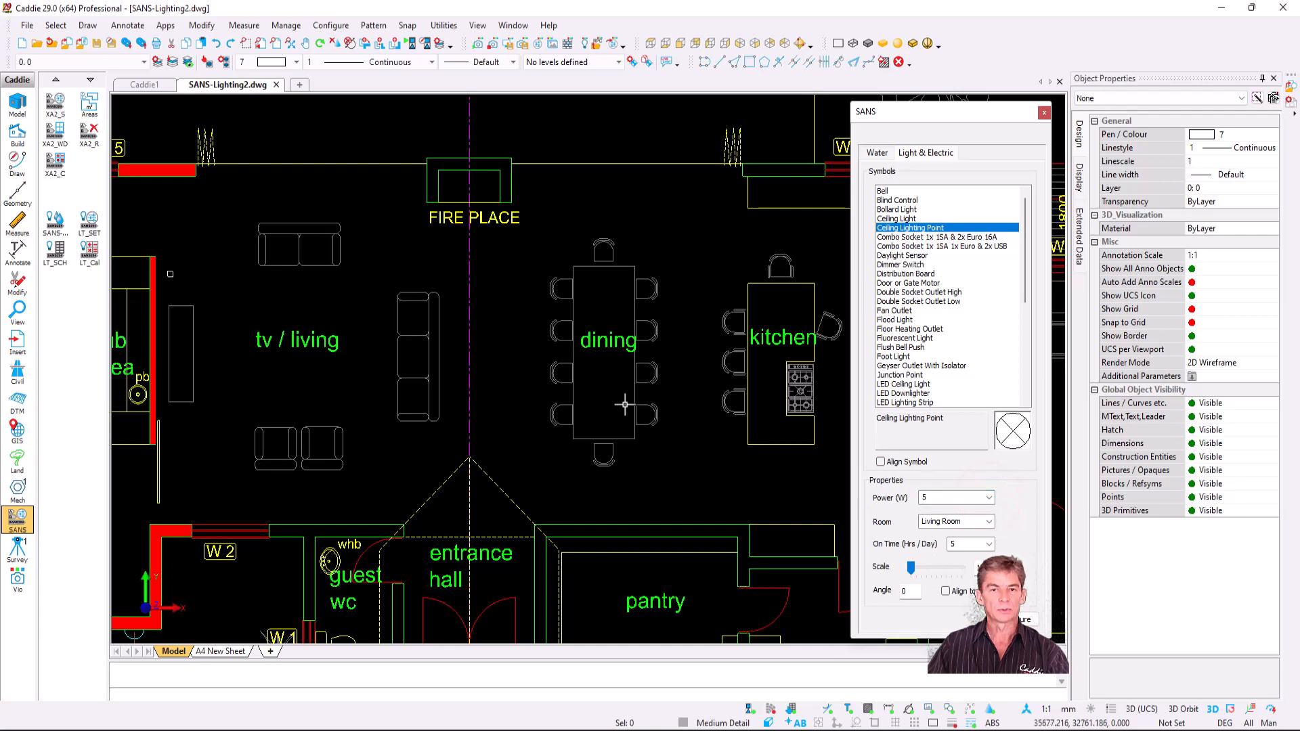
left_click(988, 522)
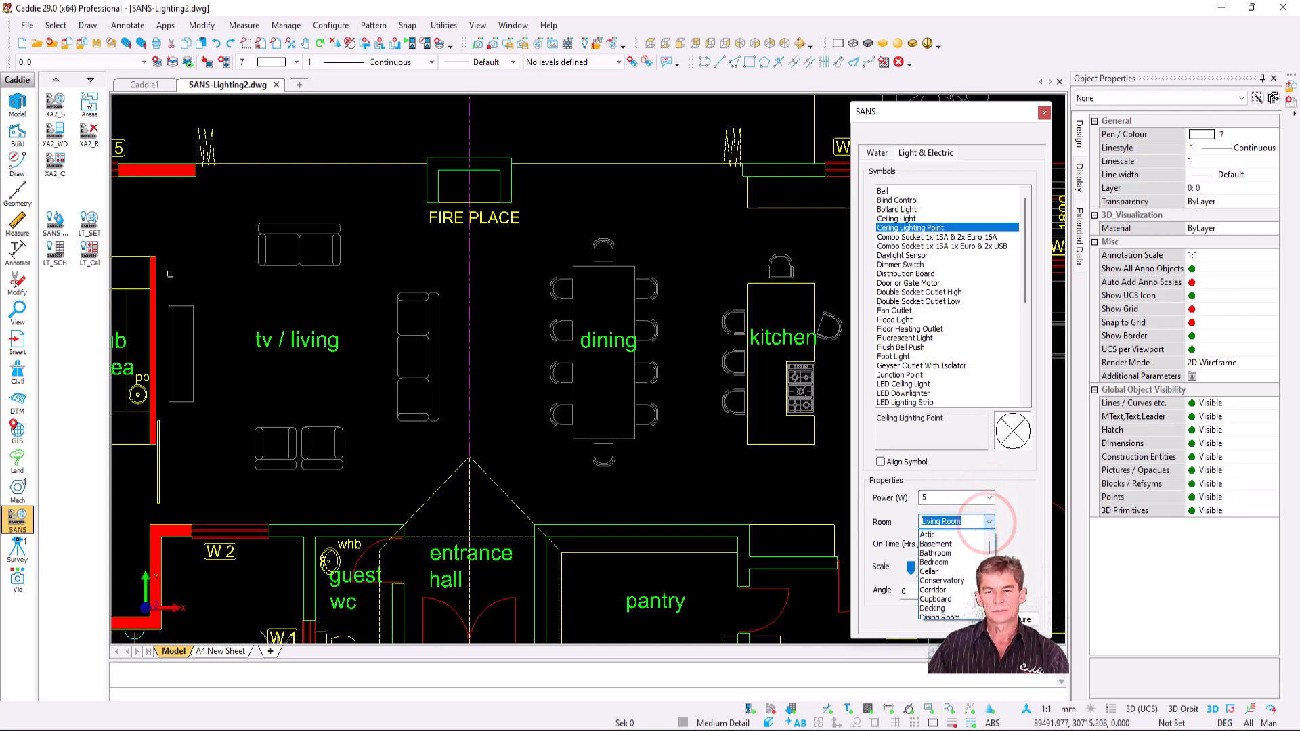
scroll(966, 584, "down", 2)
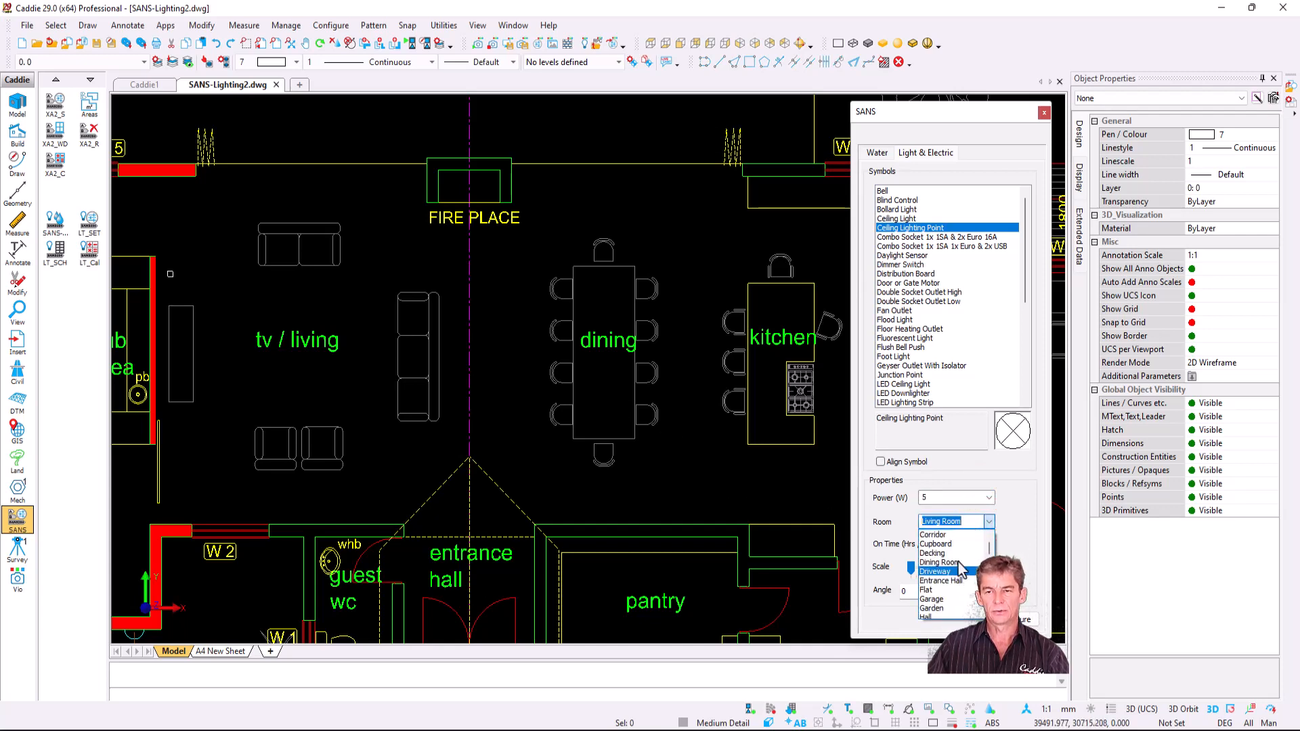
left_click(948, 562)
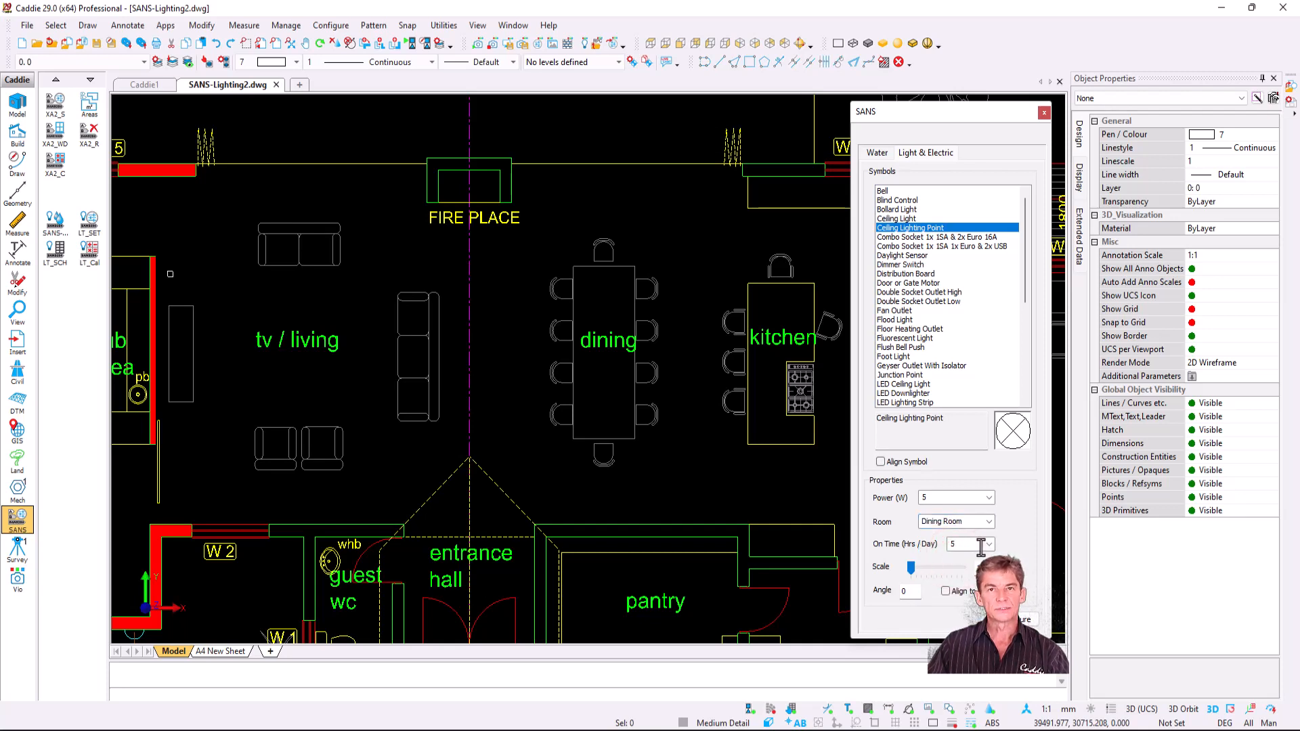
left_click(1012, 431)
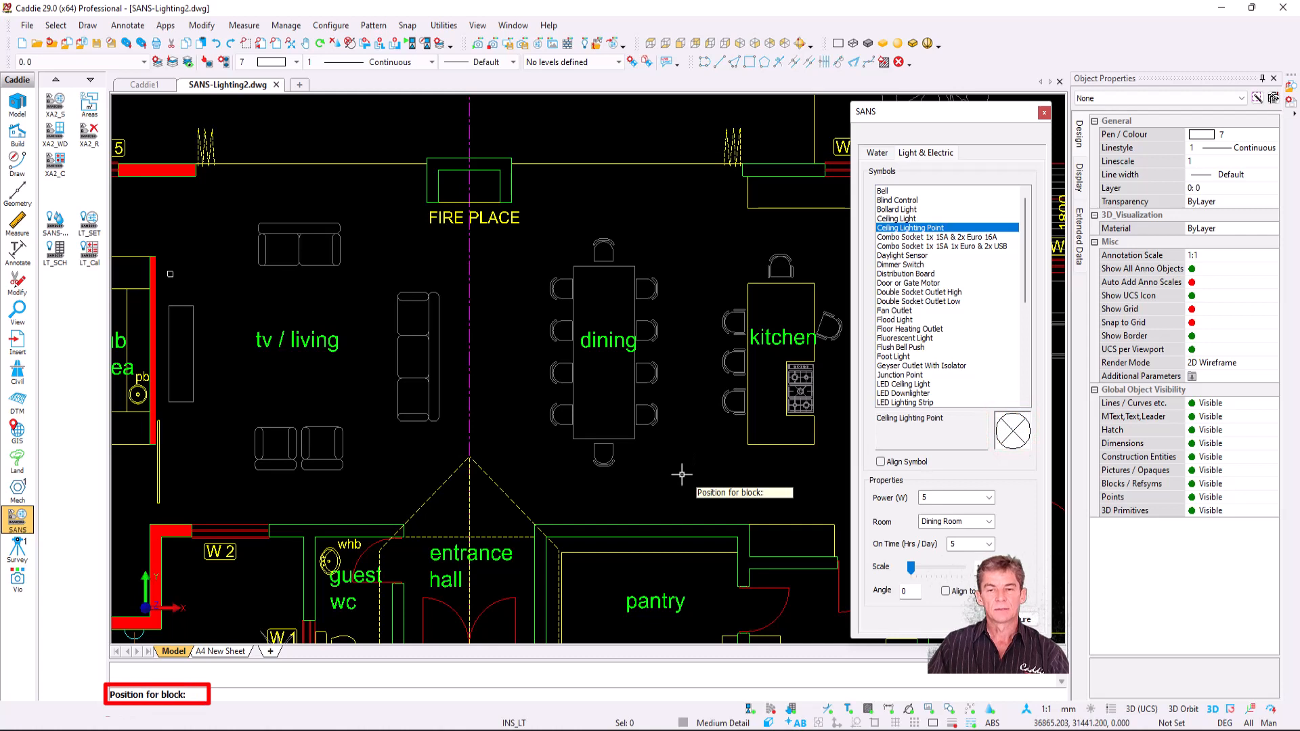
- Place a ceiling light at the dining table centre and an LED Lighting Strip below the table
left_click(605, 372)
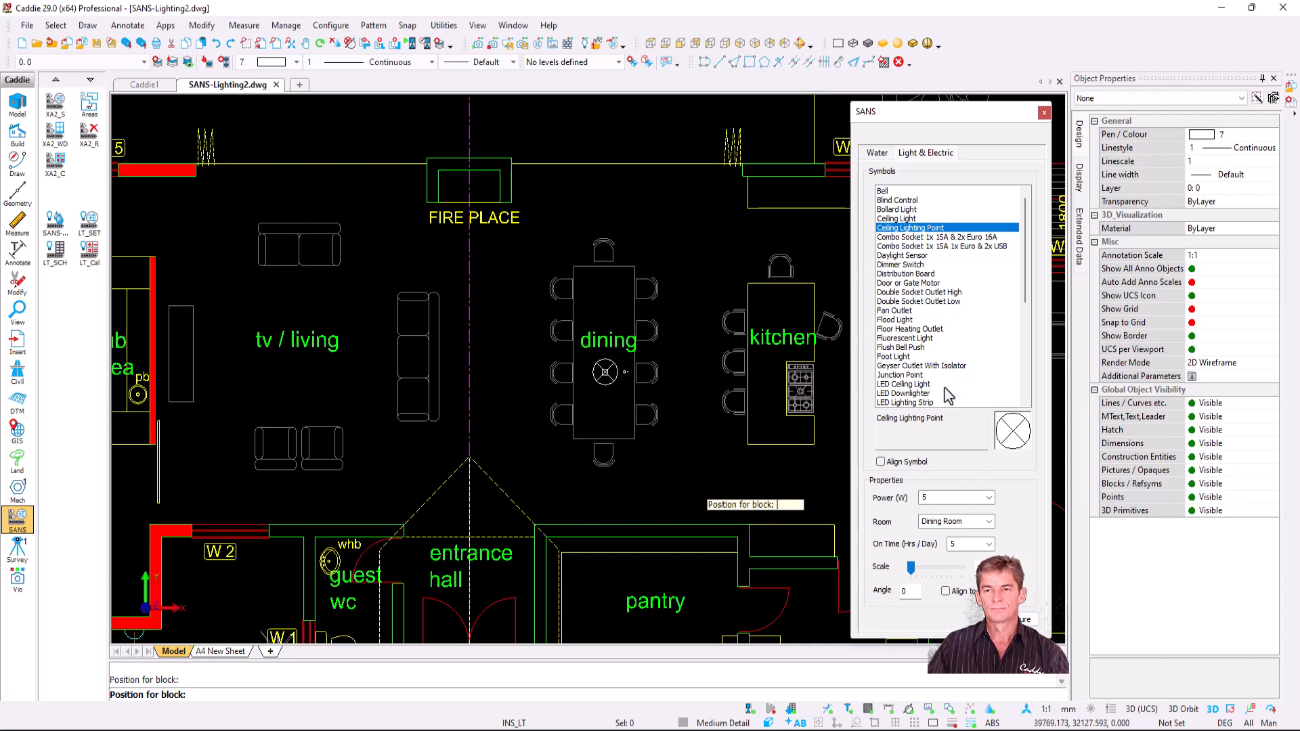
left_click(931, 403)
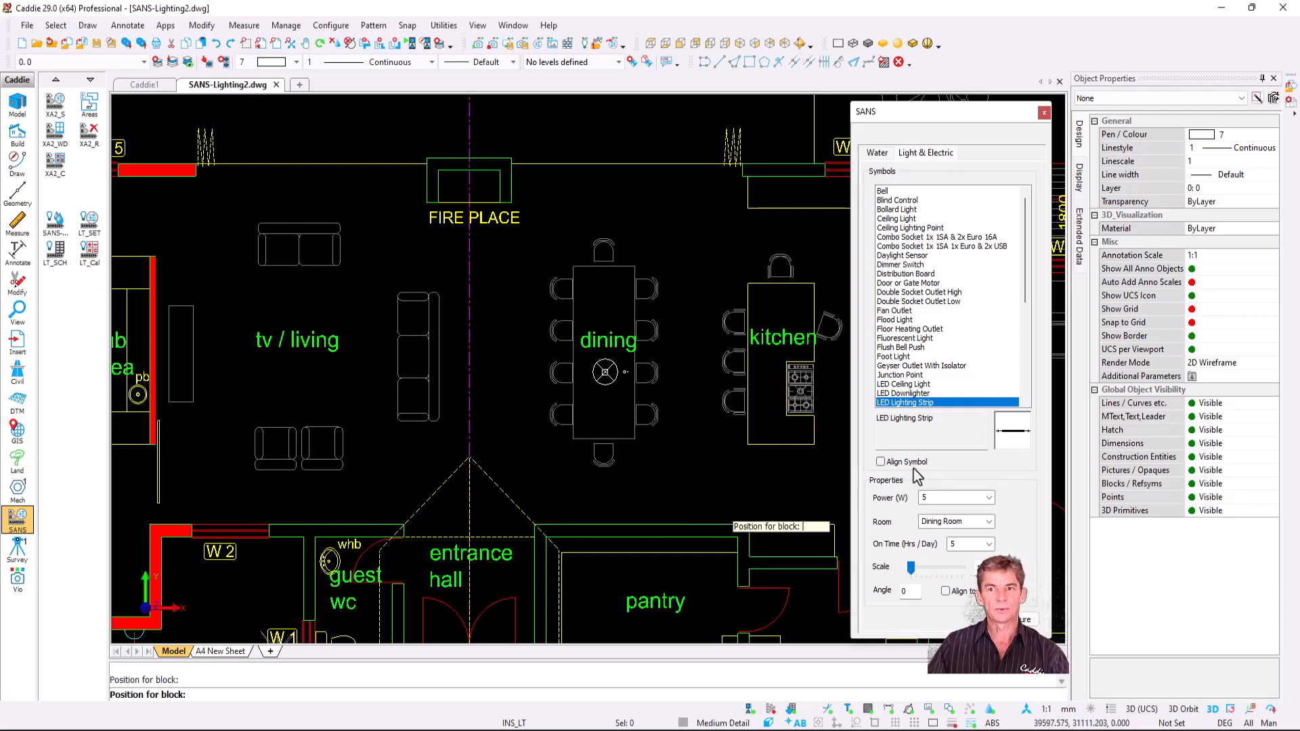
left_click(1014, 433)
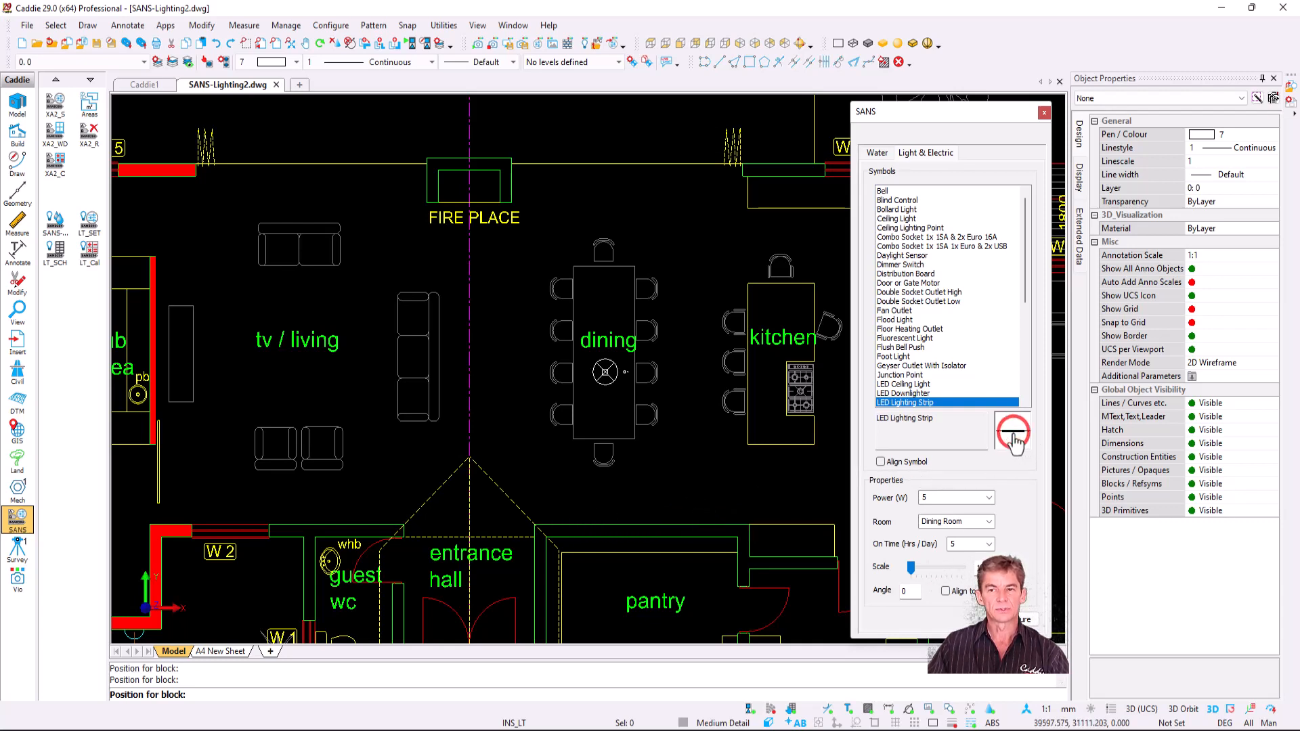
left_click(606, 513)
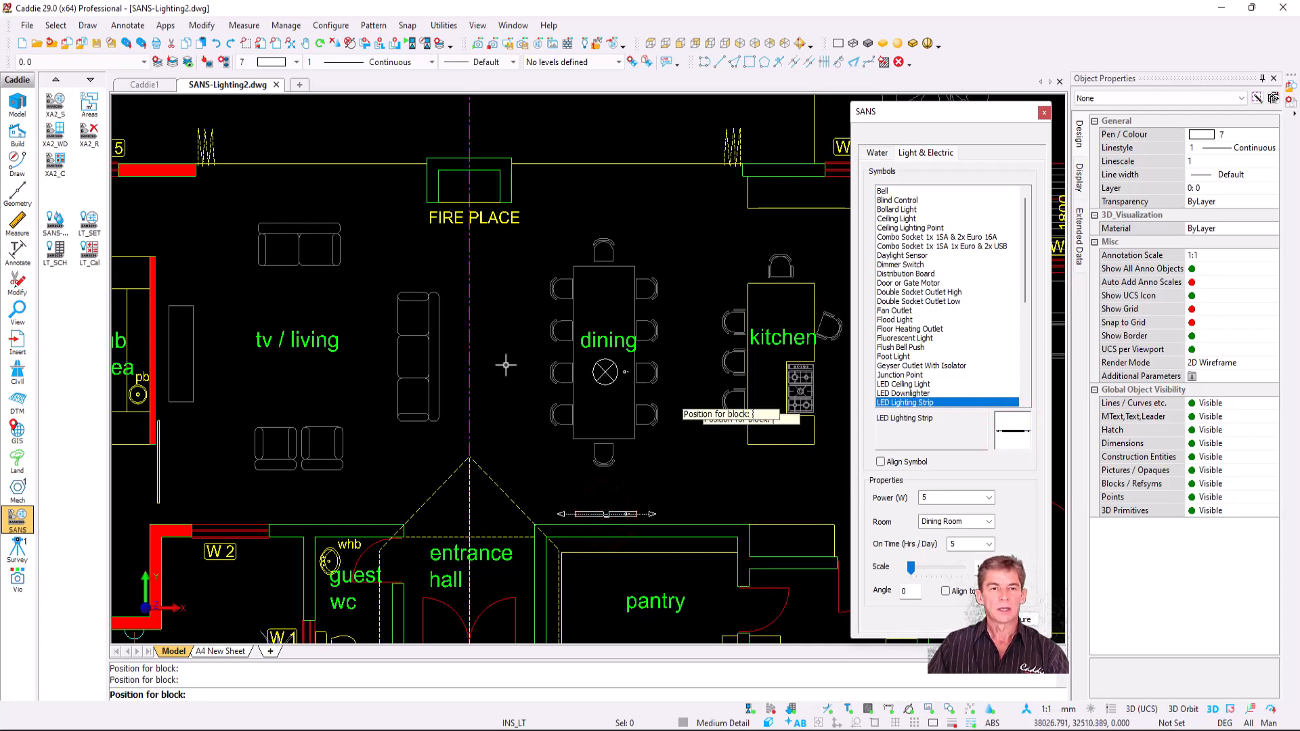
- Assign the next symbols to the Living Room and choose the USB combo socket
left_click(989, 521)
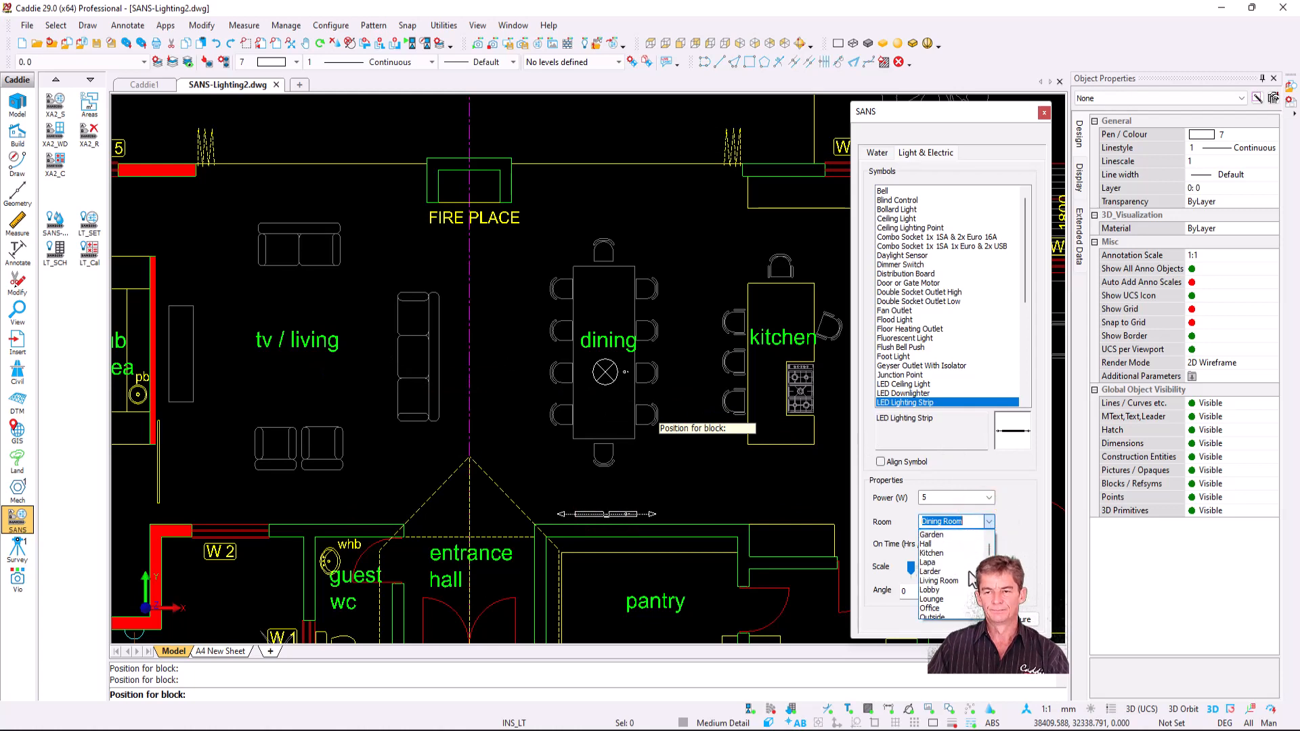
left_click(941, 581)
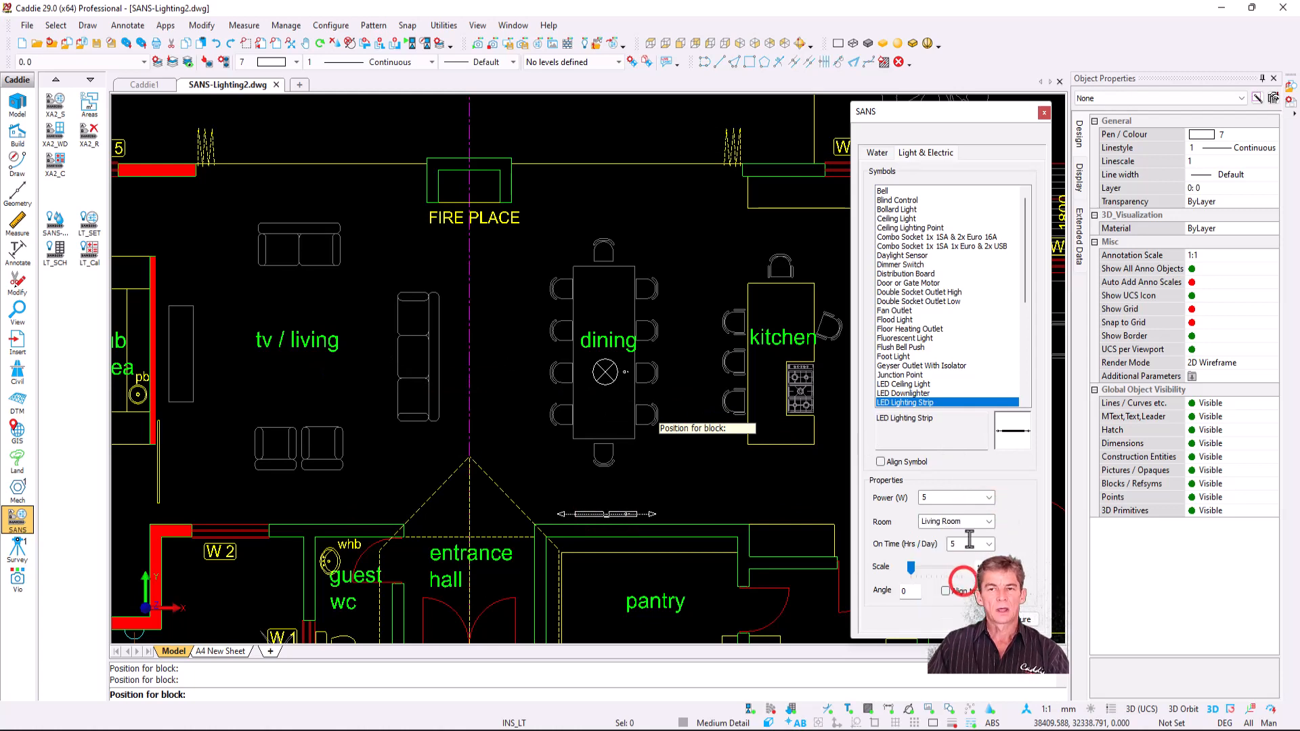
left_click(945, 248)
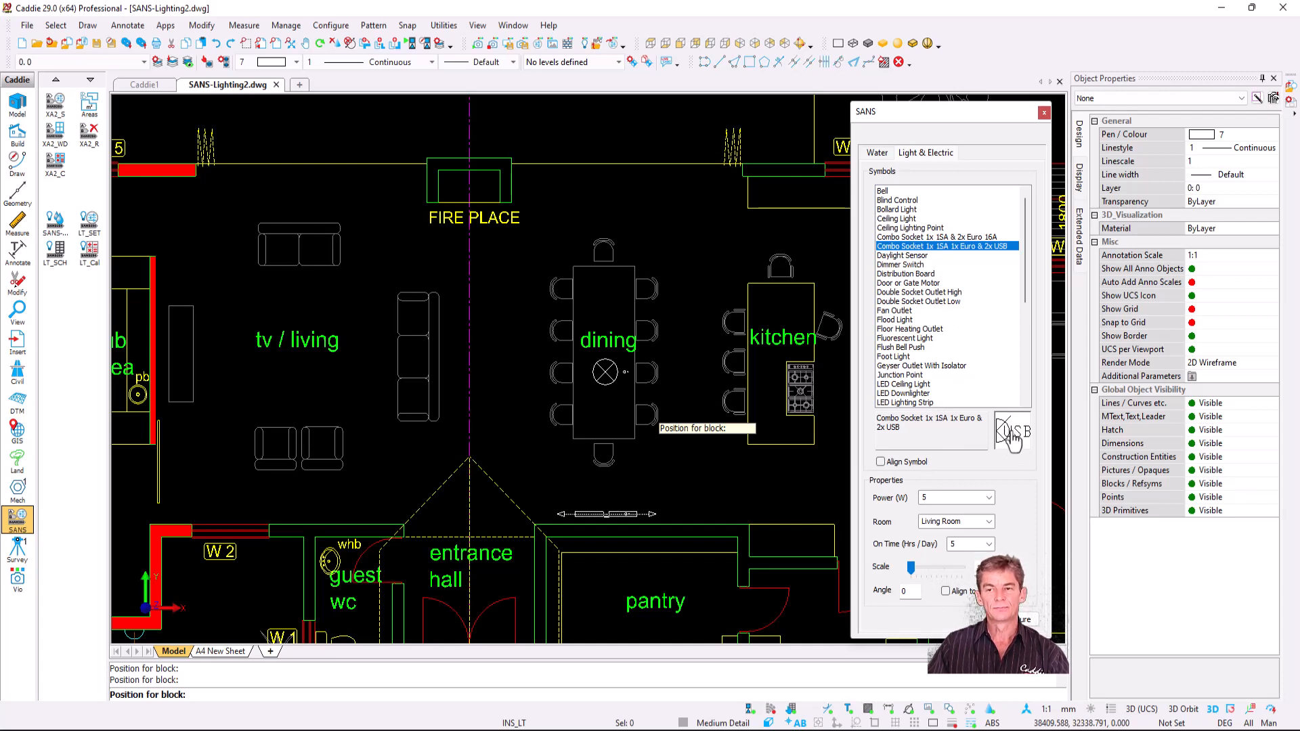
- Place two USB combo sockets on the living-room wall
left_click(163, 277)
left_click(166, 407)
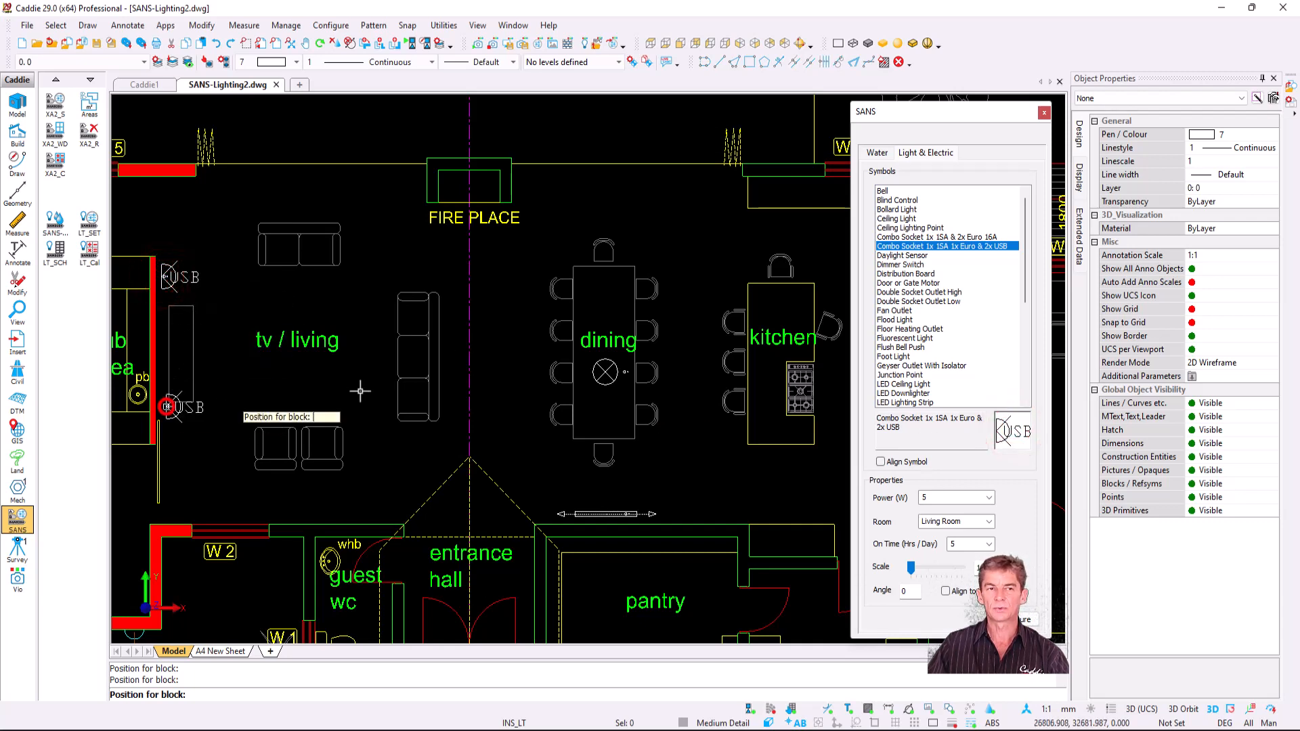
scroll(955, 315, "down", 4)
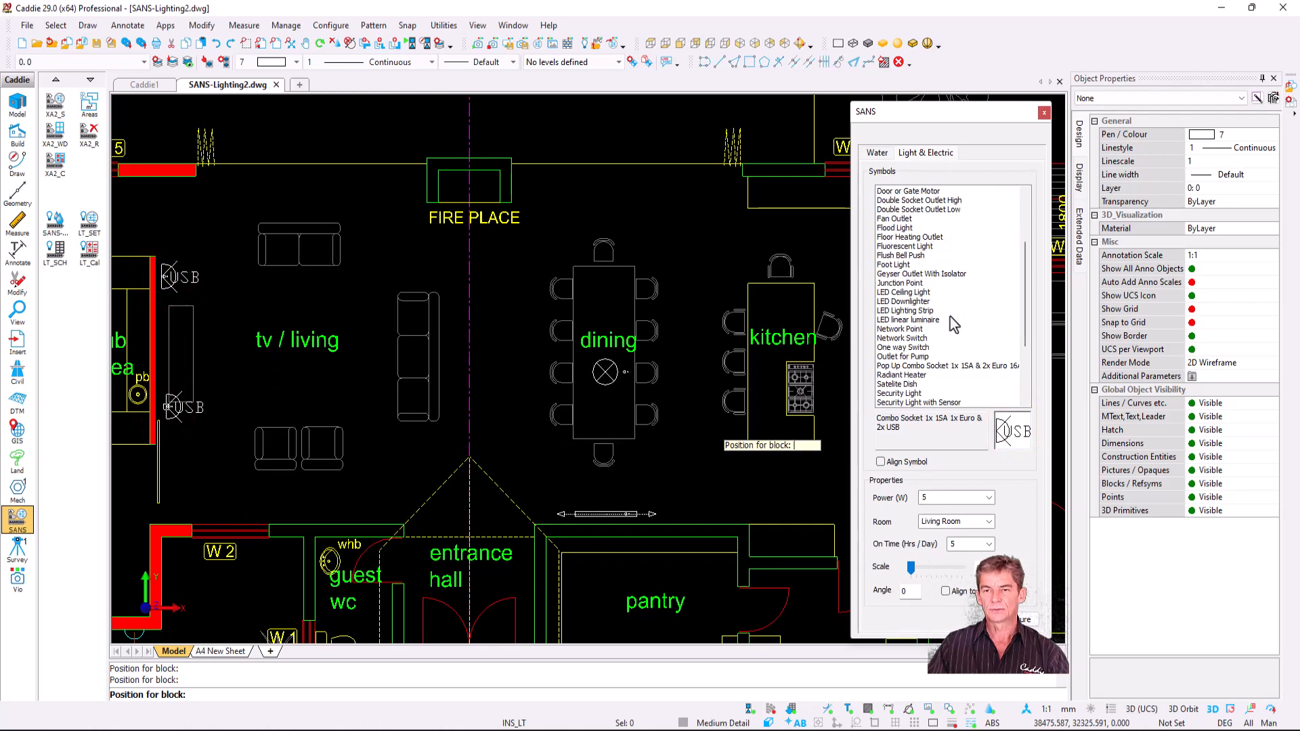
scroll(949, 317, "down", 3)
- Place a wall-aligned TV Socket on the living-room wall
left_click(898, 356)
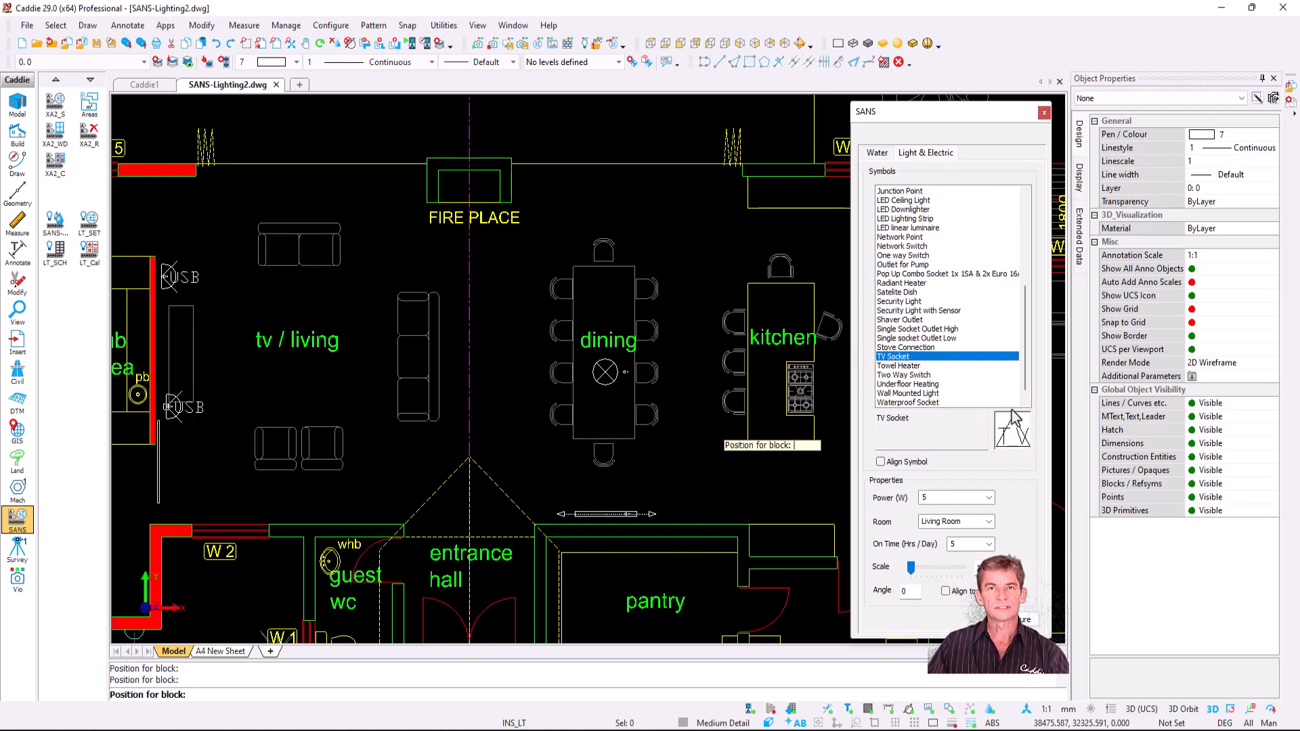
left_click(903, 464)
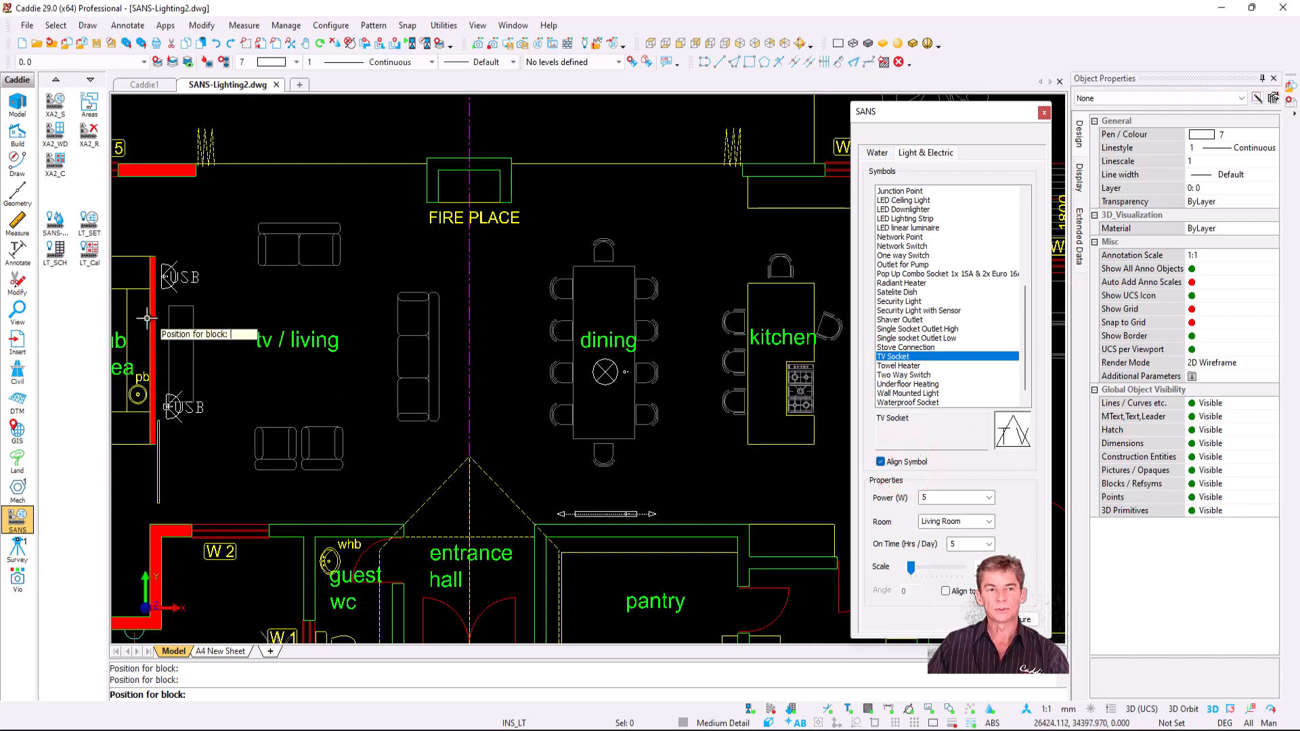
left_click(1014, 433)
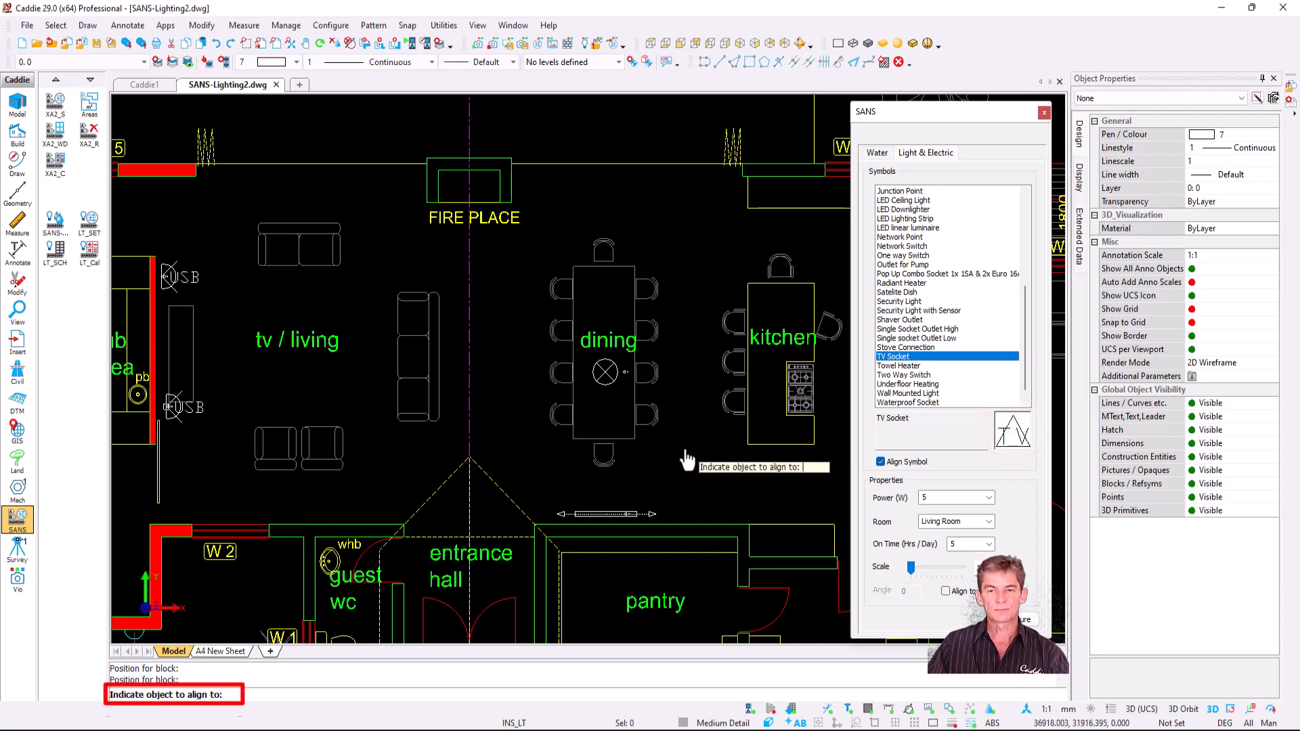
left_click(158, 342)
left_click(158, 342)
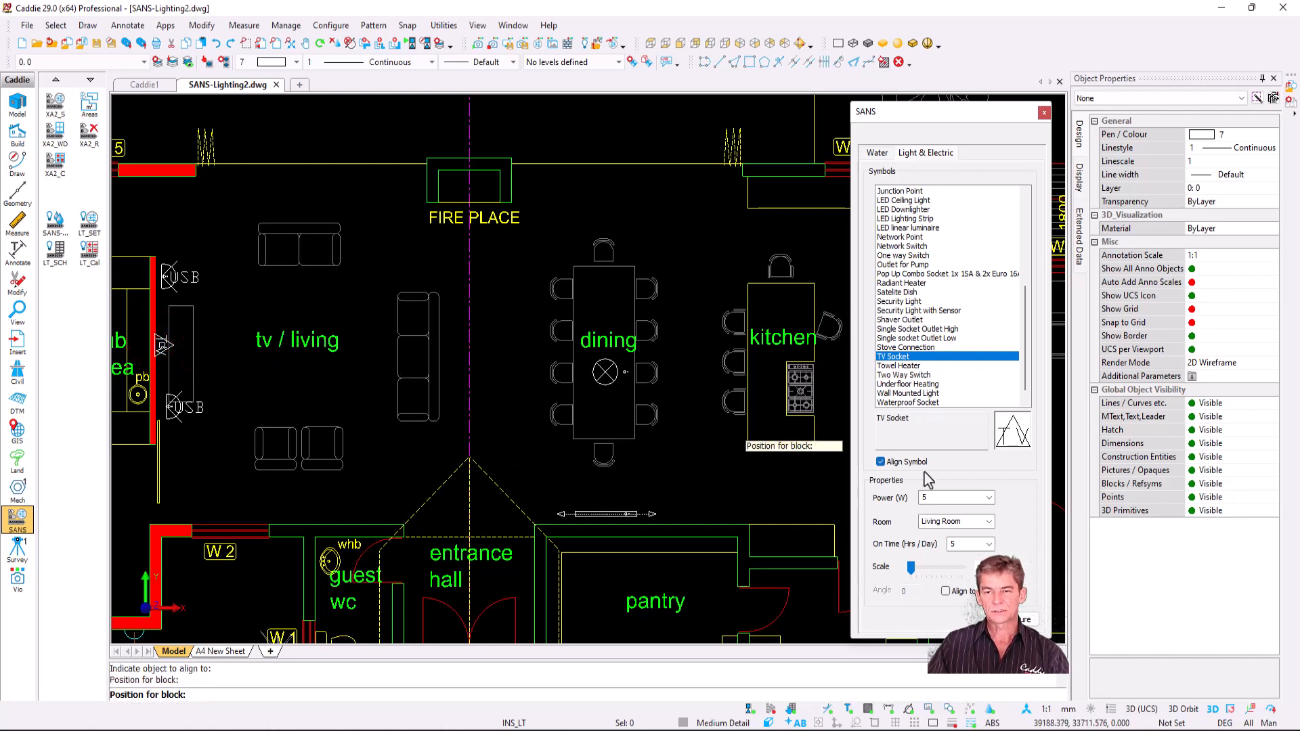
- Set up unaligned LED Downlighters for the Kitchen and begin placing them
left_click(988, 522)
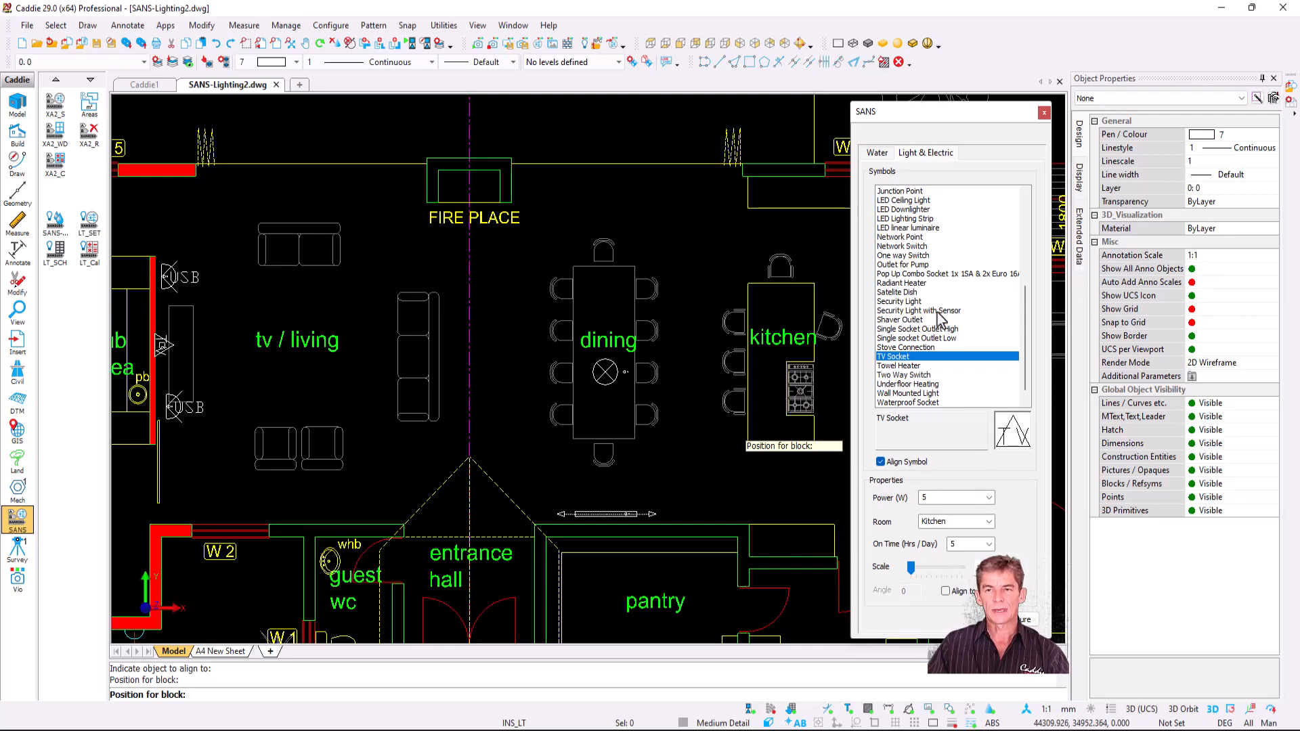
scroll(938, 313, "up", 3)
left_click(925, 302)
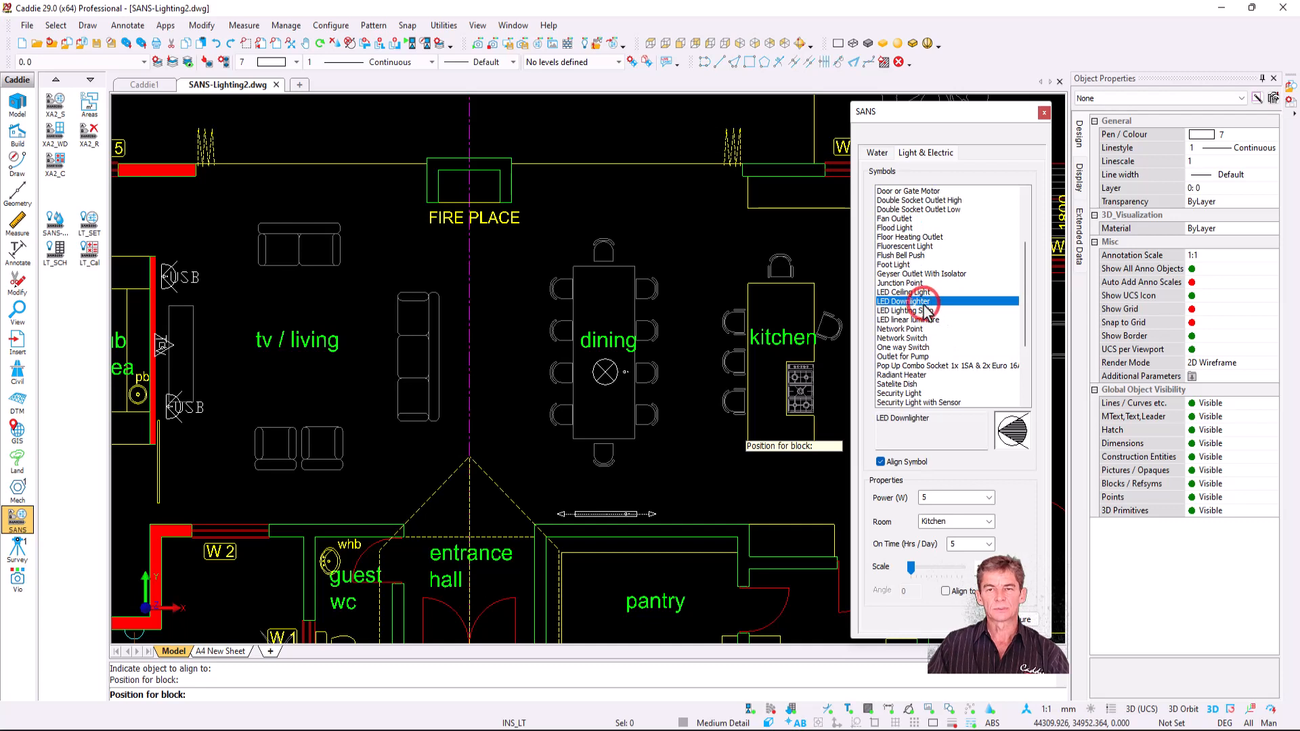
left_click(909, 463)
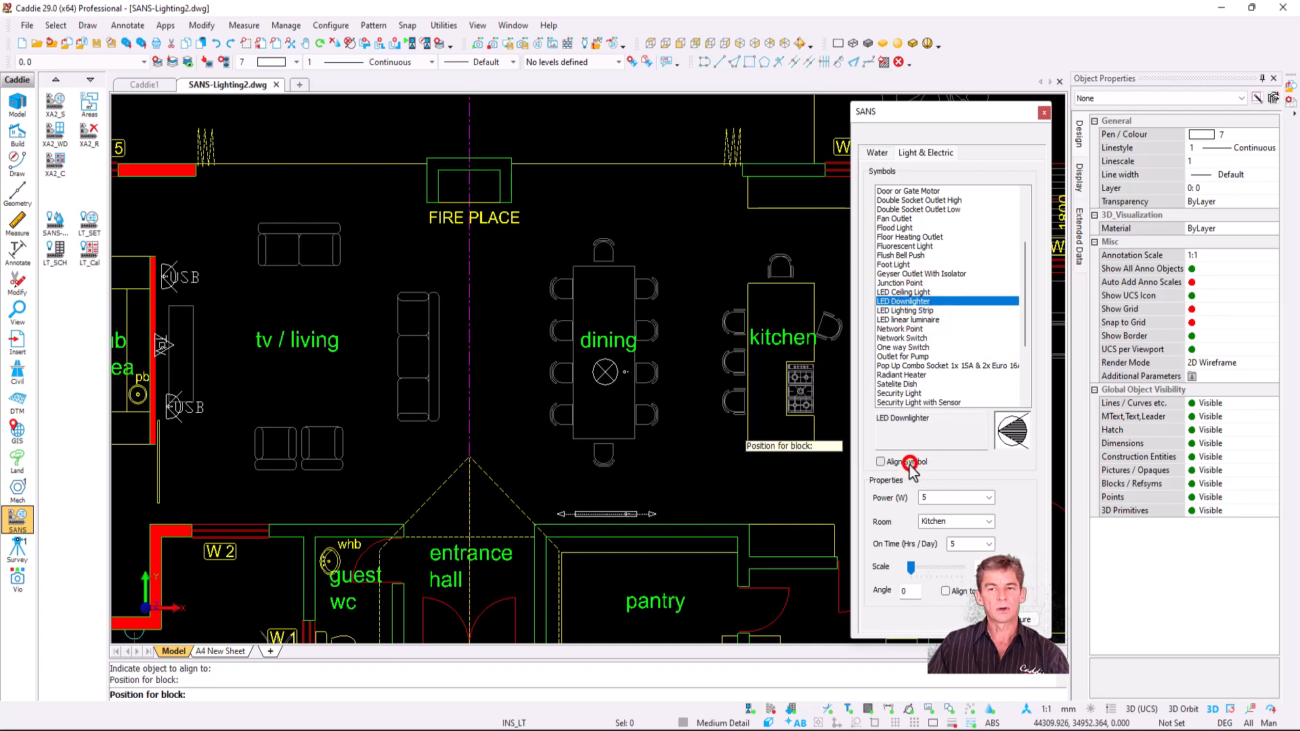
left_click(1013, 431)
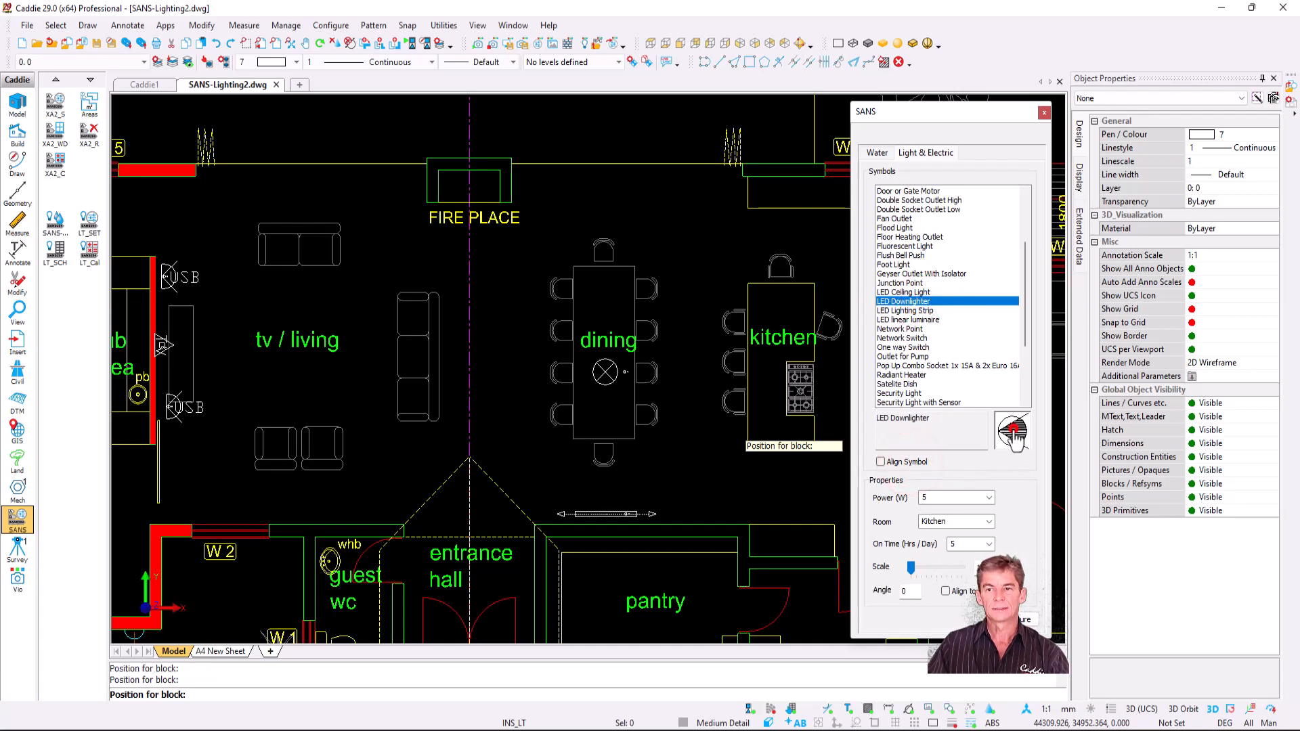
- Place two kitchen downlighters, then choose the Security Light with Sensor assigned to Outside
left_click(781, 303)
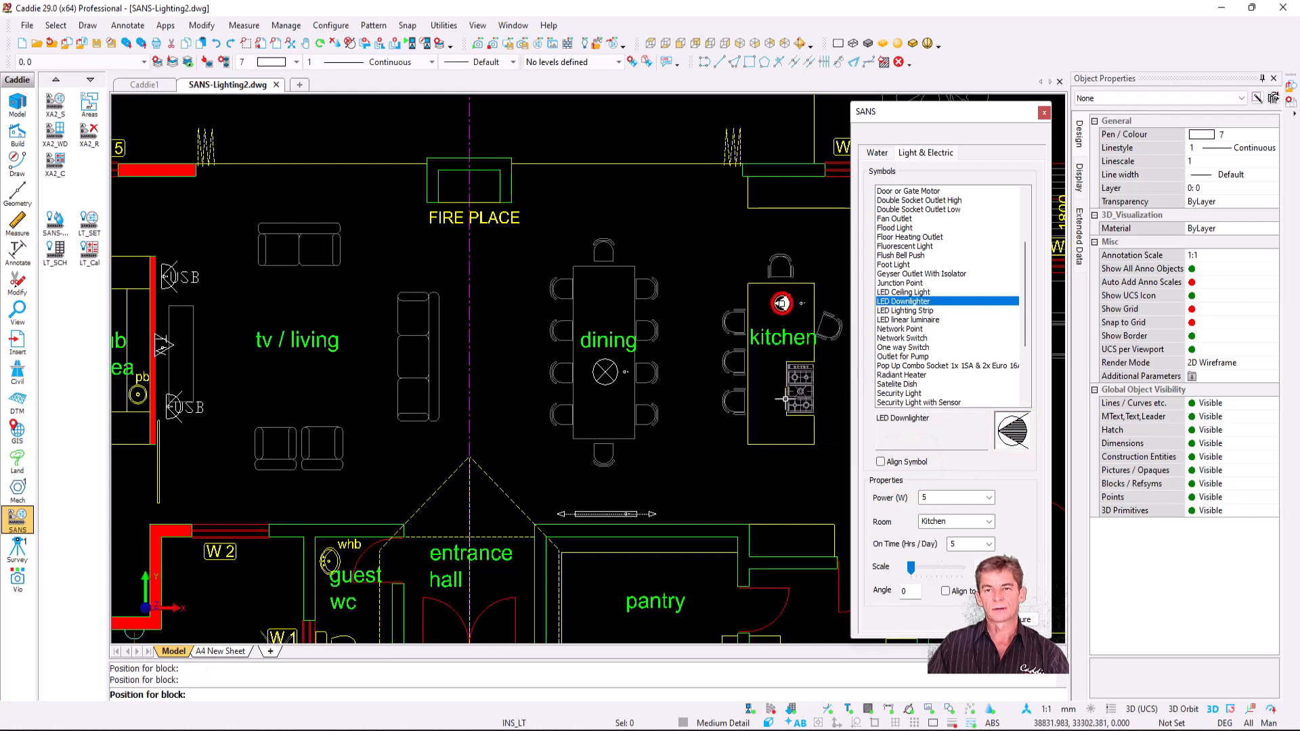
left_click(787, 425)
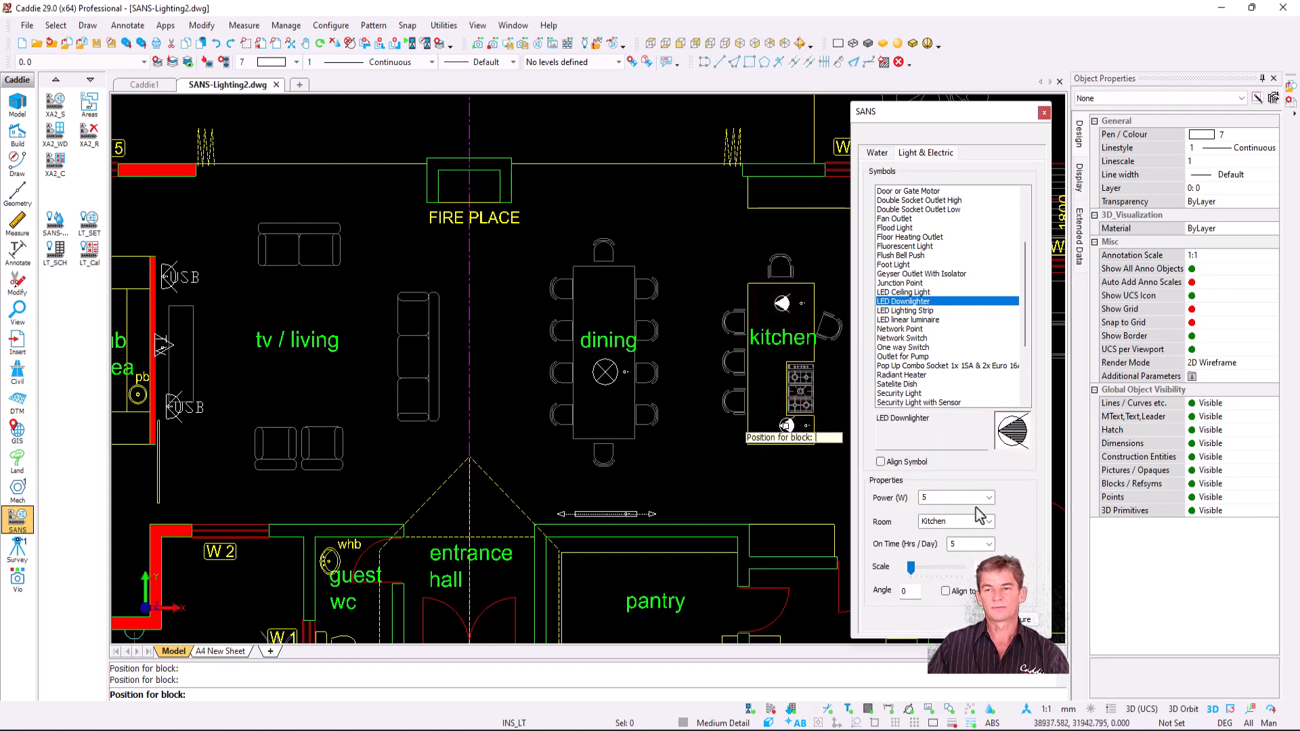
left_click(938, 402)
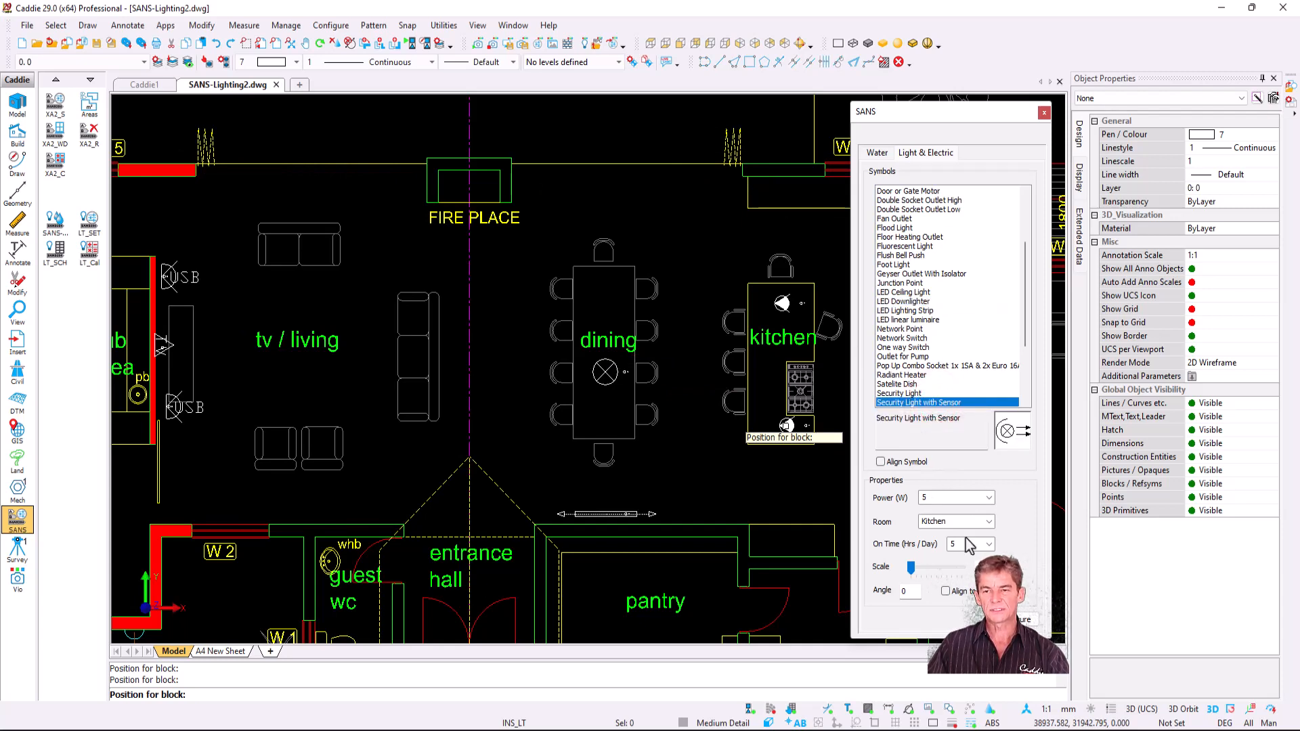
left_click(990, 522)
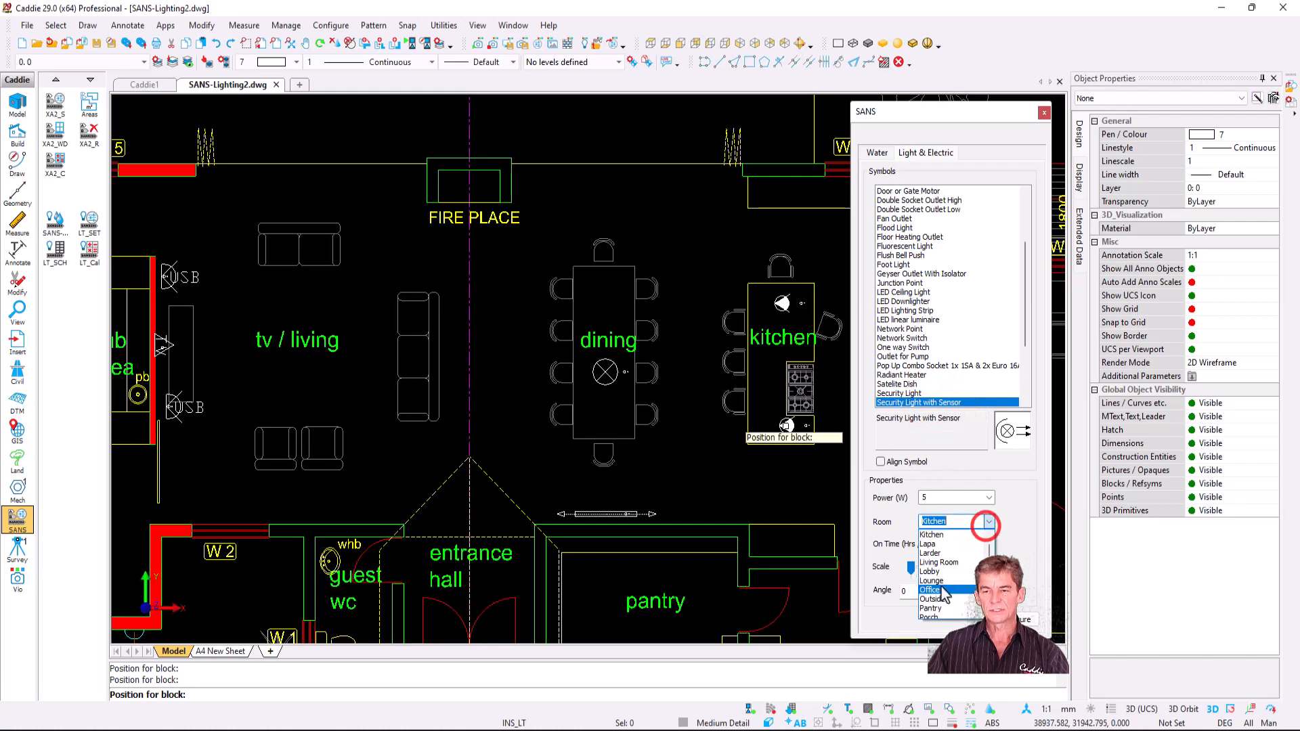
scroll(948, 595, "up", 5)
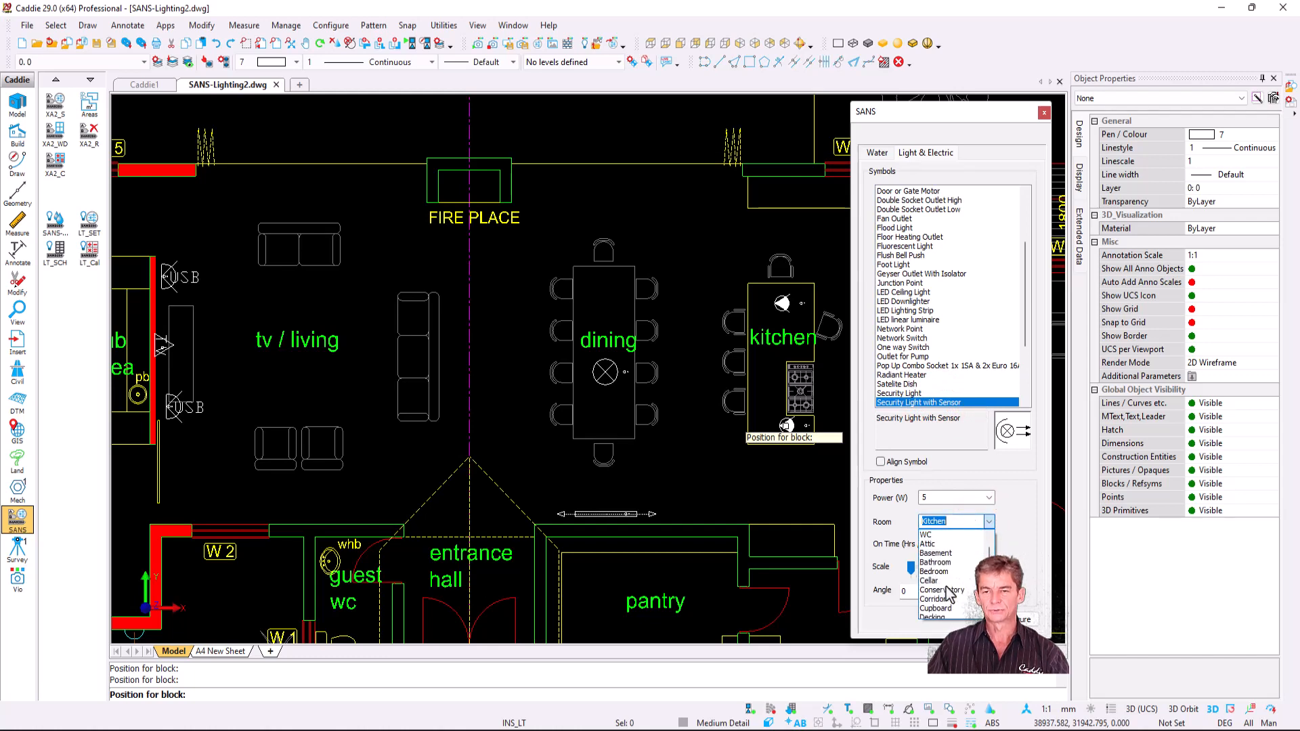
scroll(948, 595, "down", 4)
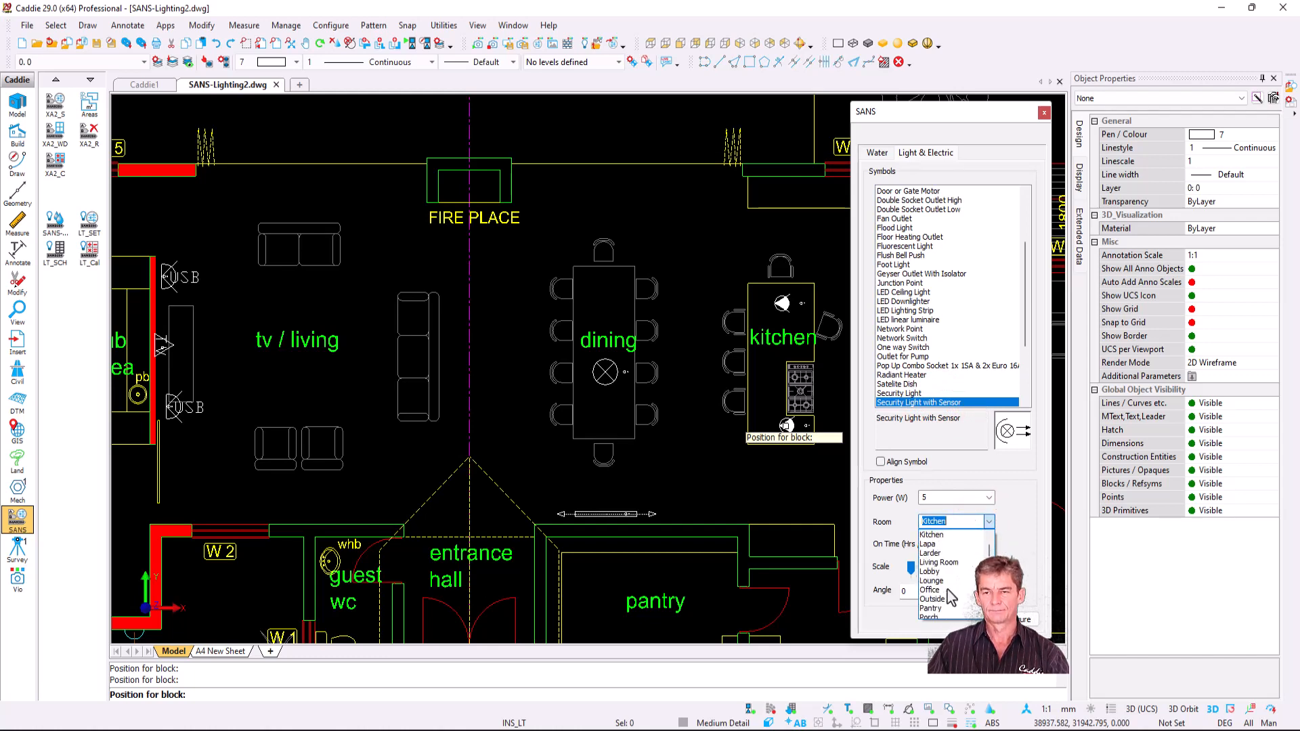
left_click(949, 608)
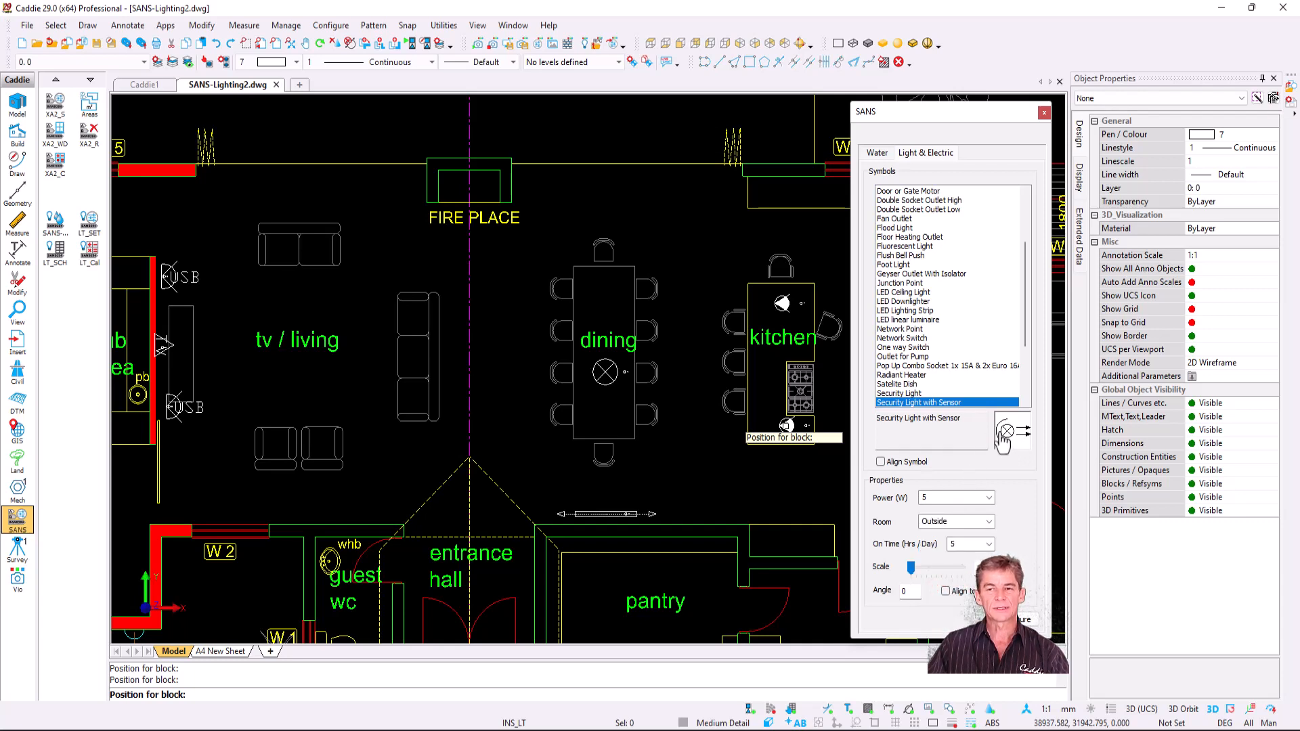
- Place the wall-aligned security light on the outer wall
left_click(895, 463)
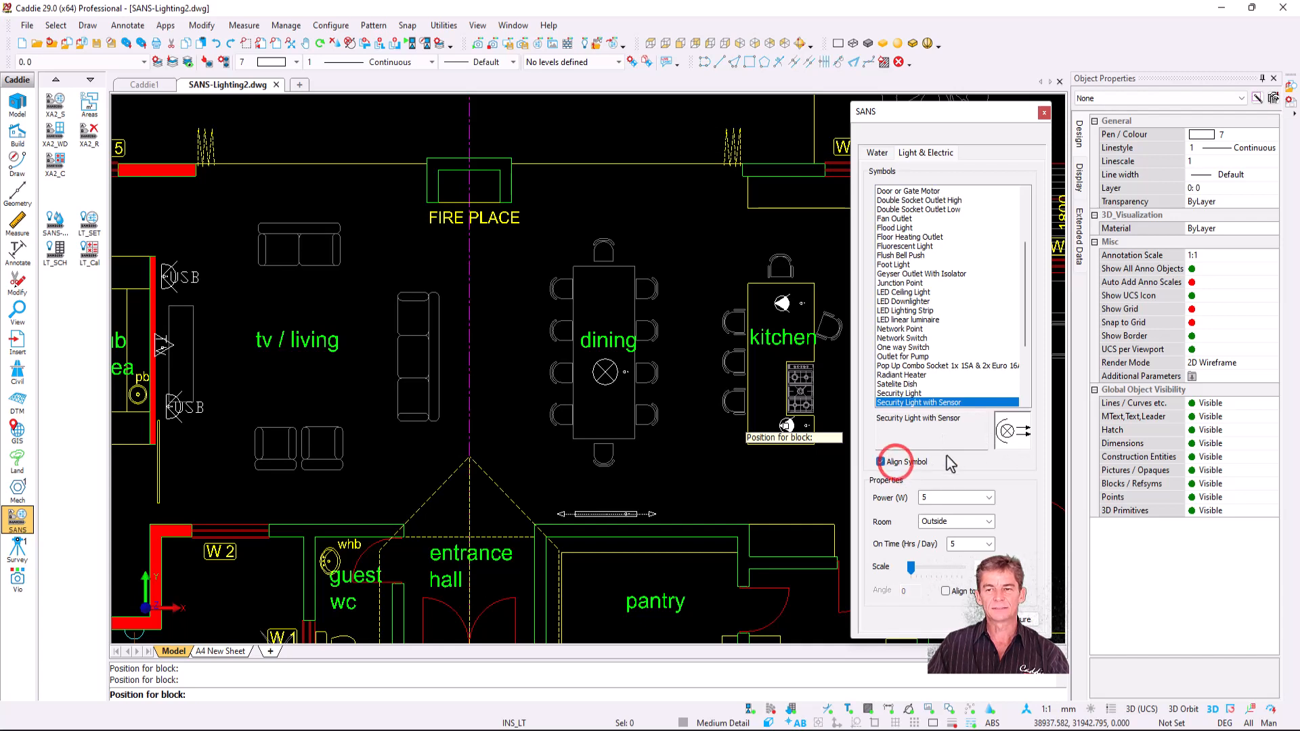
left_click(1008, 433)
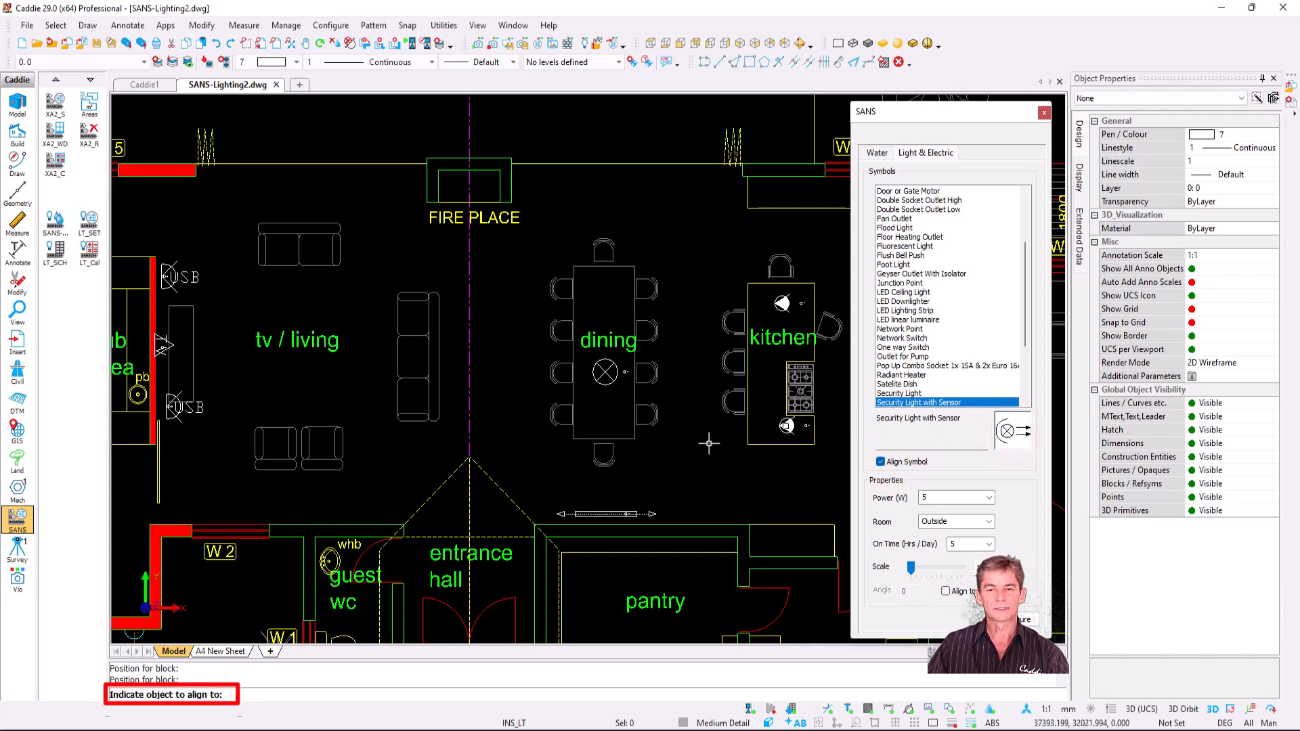
left_click(781, 163)
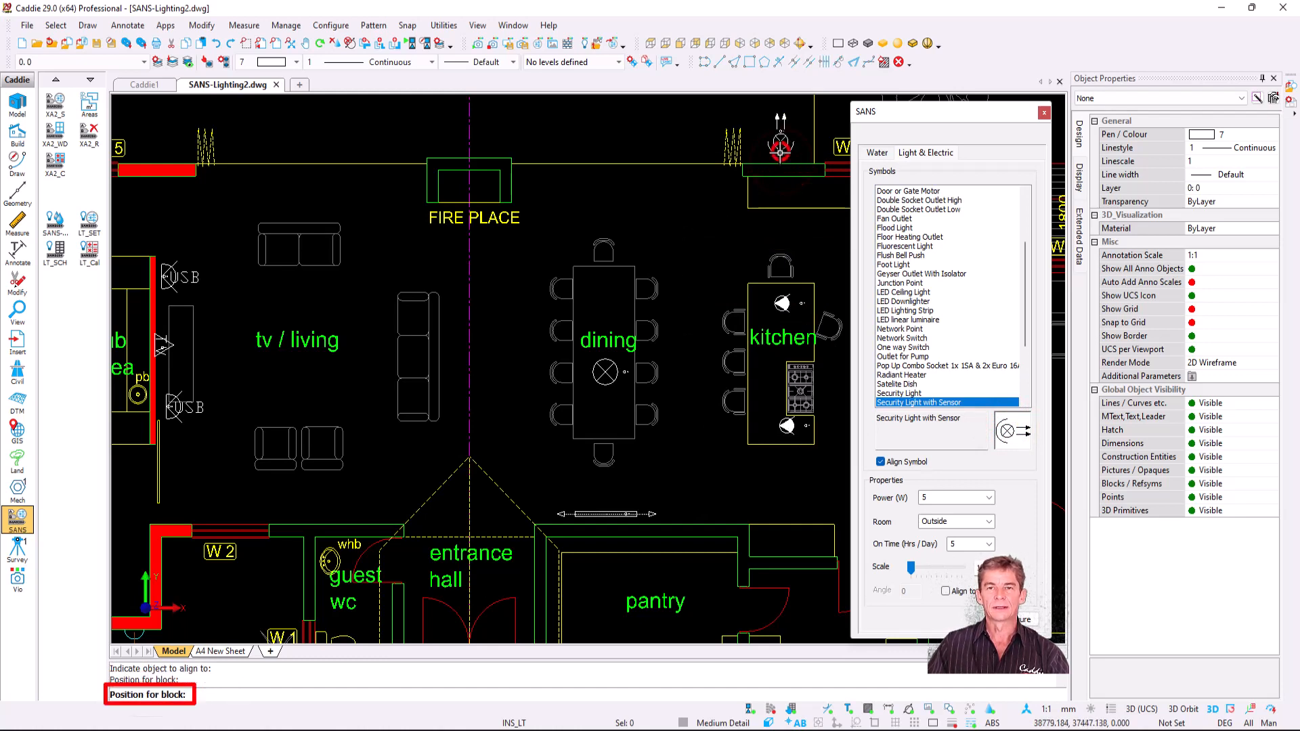
key("Escape")
- Copy the security light, rotated, onto the left wall and close the SANS panel
left_click(779, 141)
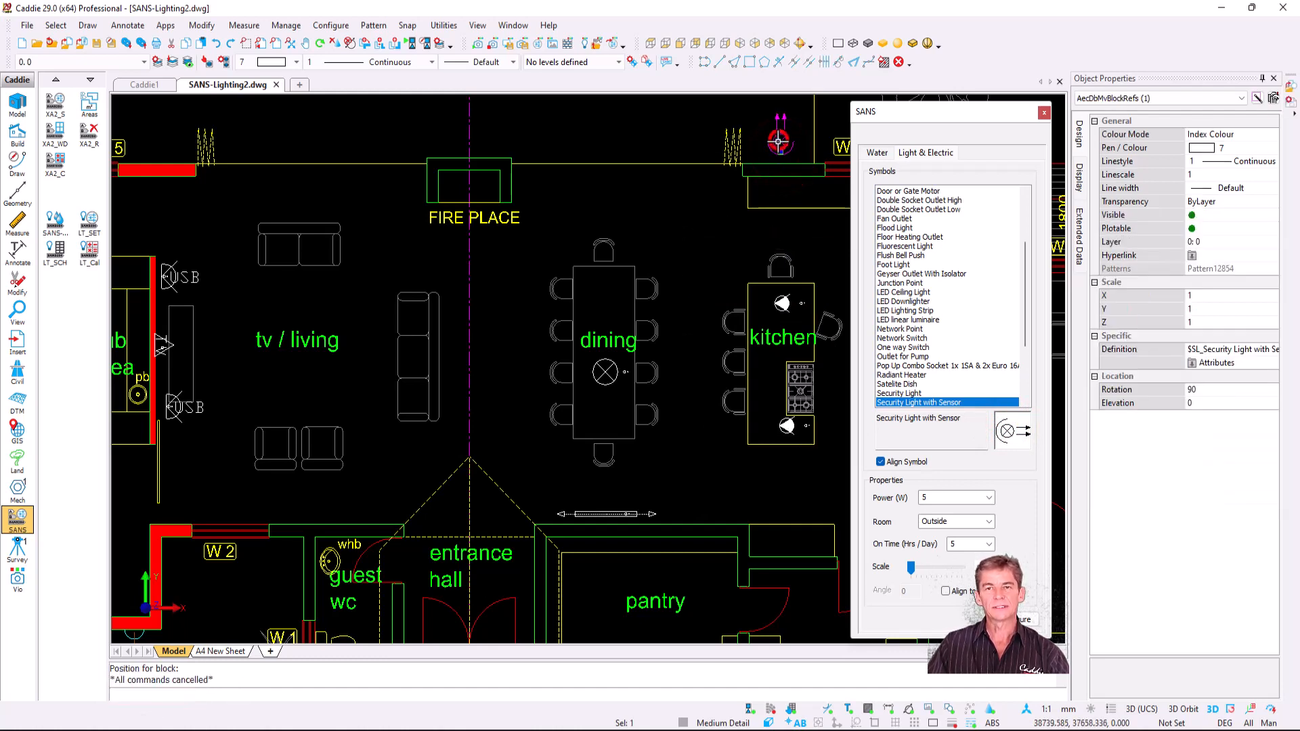
key("c")
left_click(780, 141)
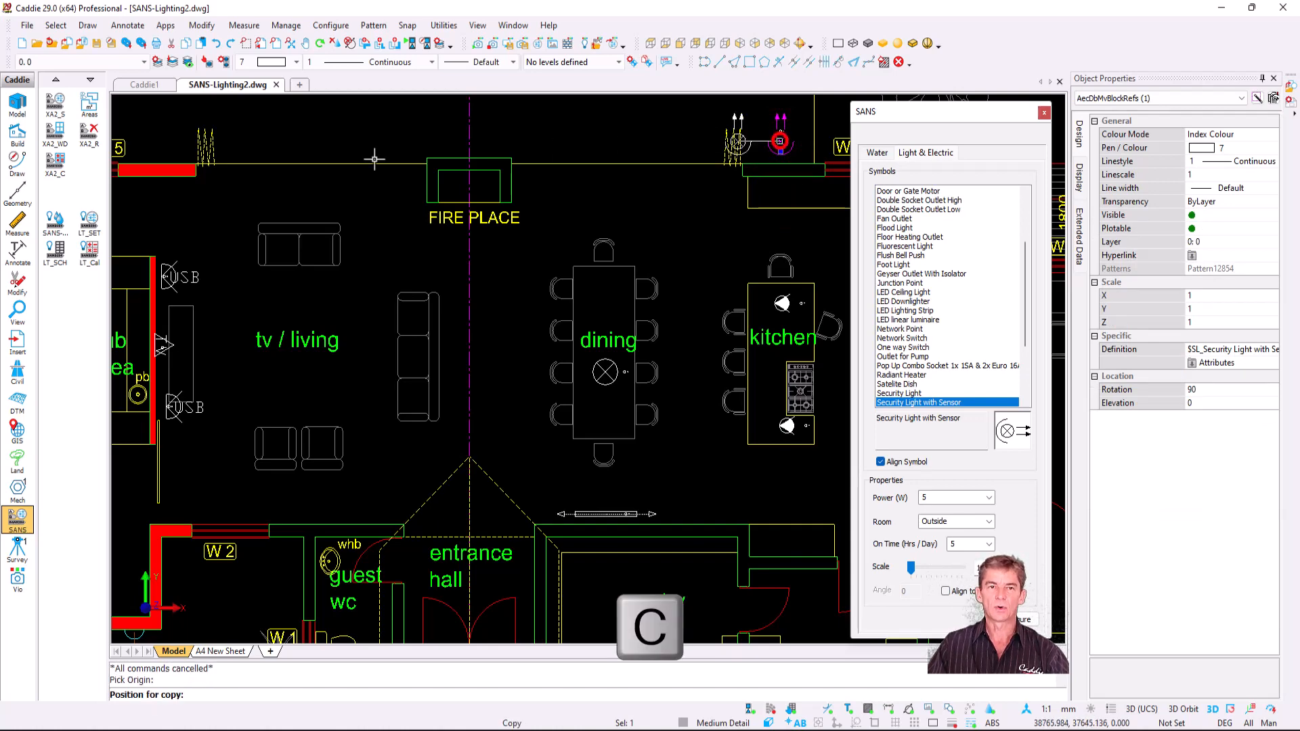
key("Tab")
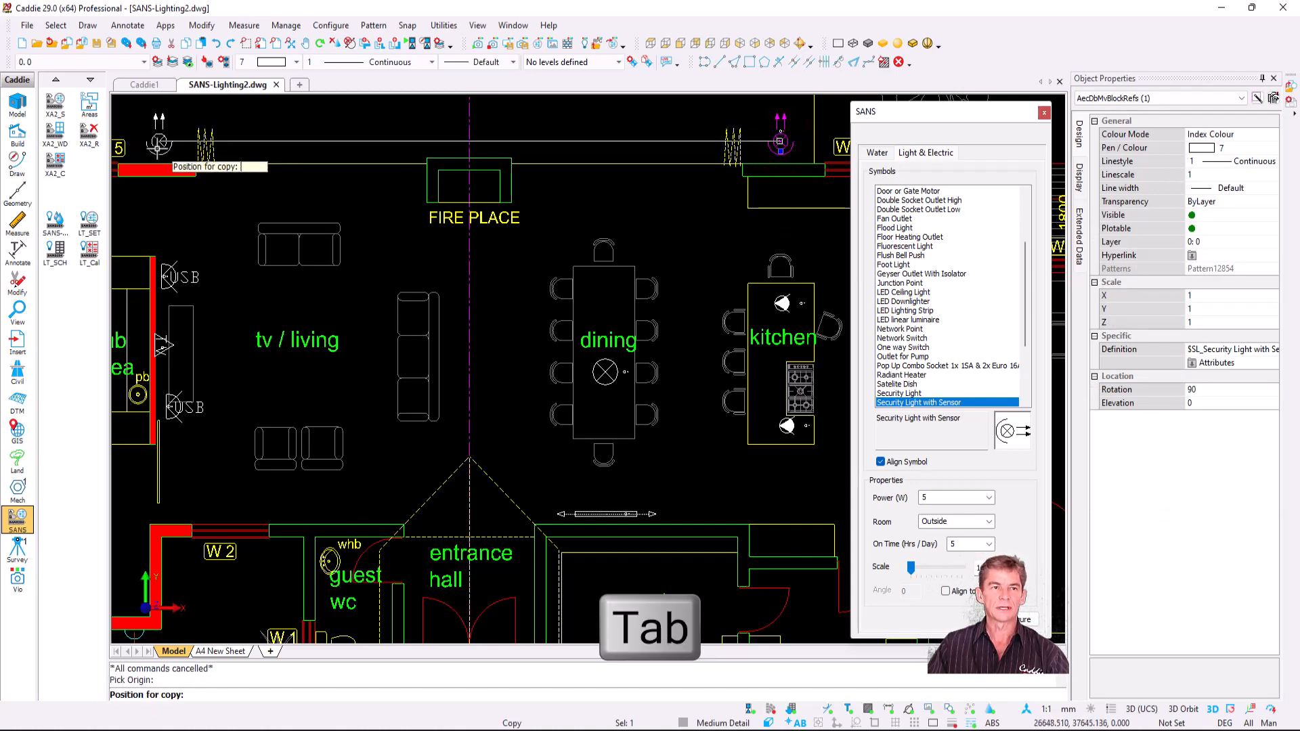
left_click(156, 145)
key("Escape")
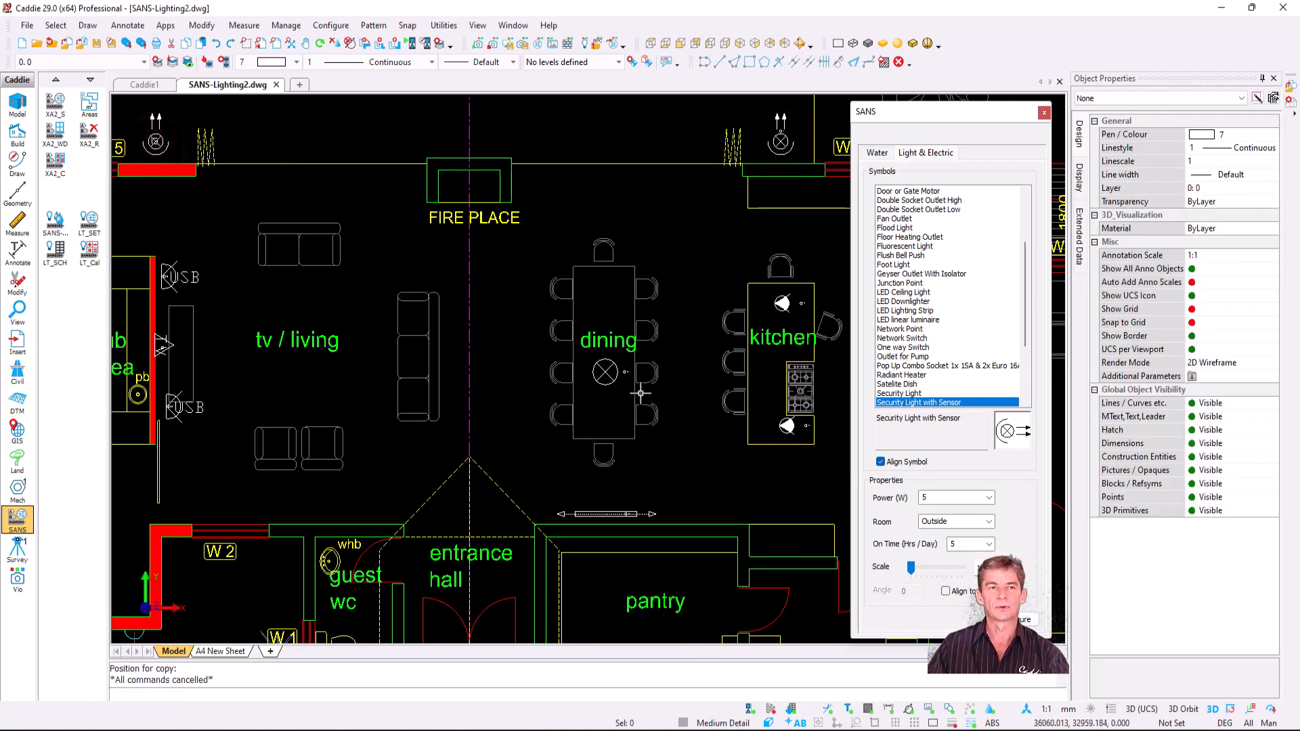
scroll(651, 404, "down", 2)
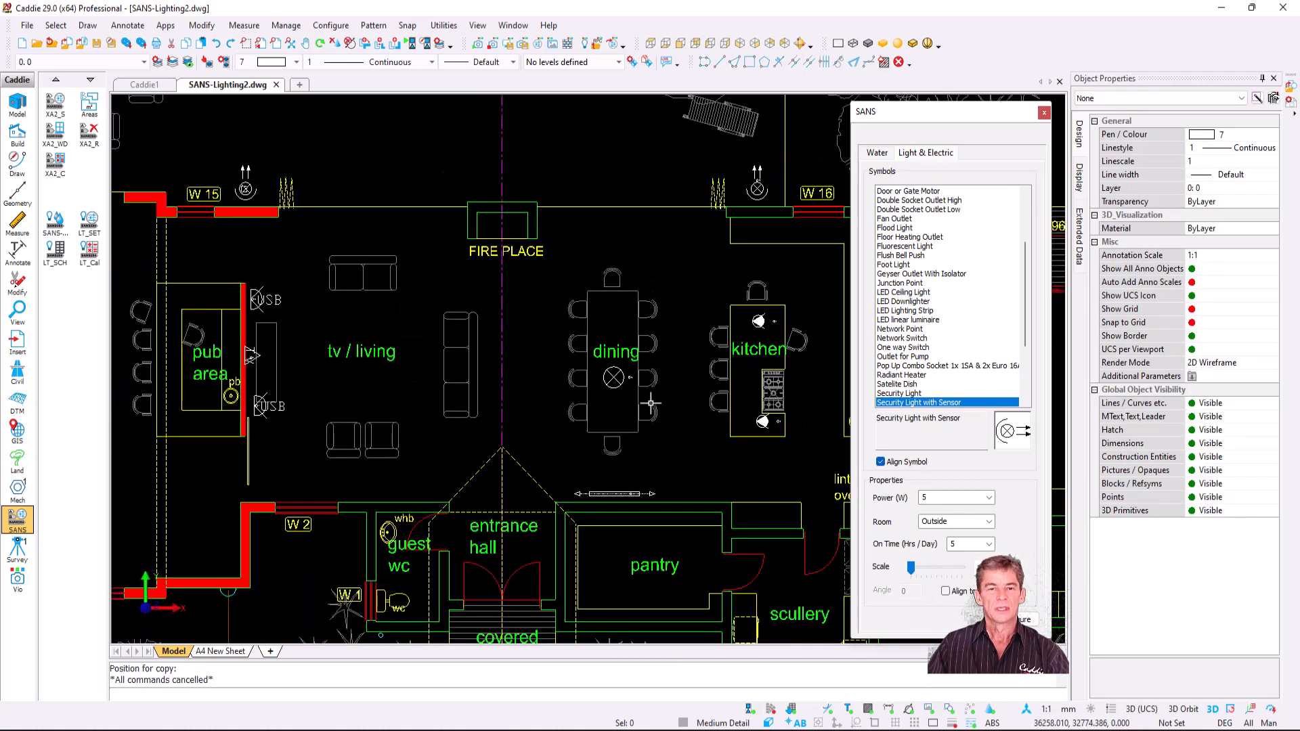
left_click(1045, 115)
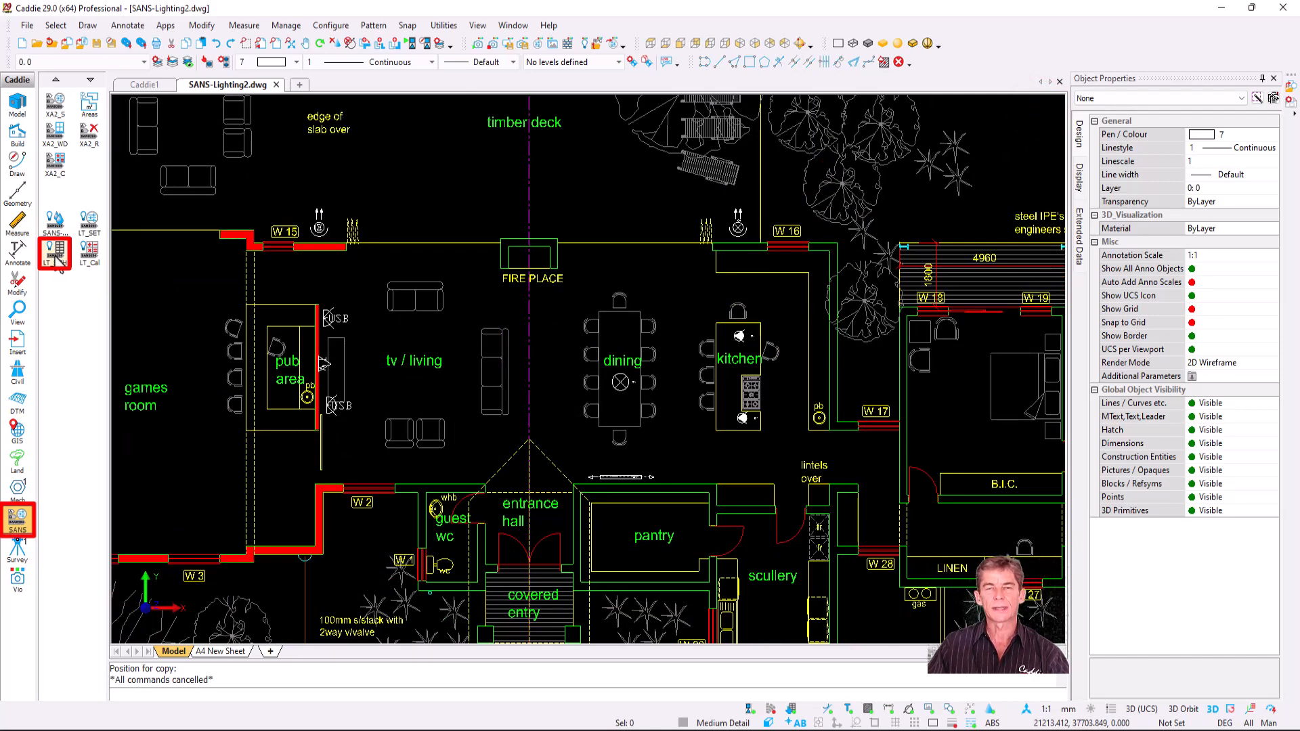
- Create a lighting schedule of the living, dining and kitchen fixtures, placed below the plan
left_click(56, 254)
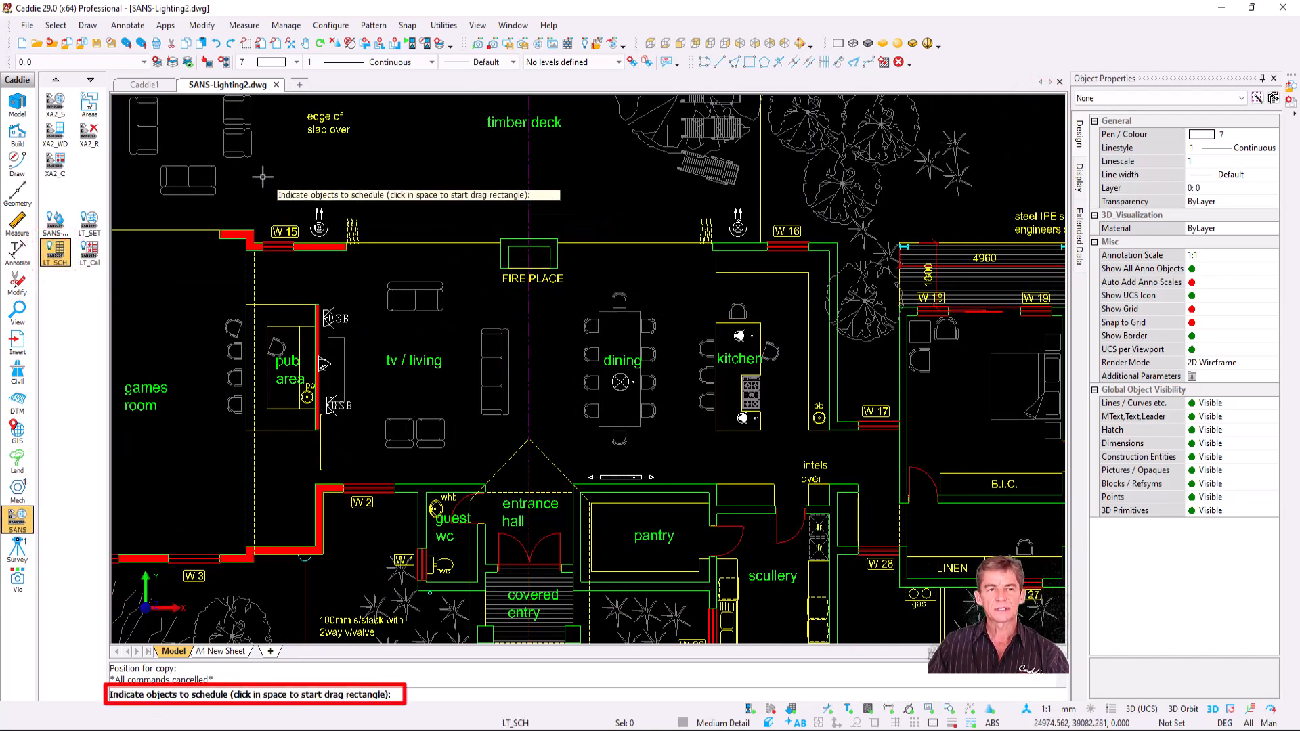
left_click(261, 172)
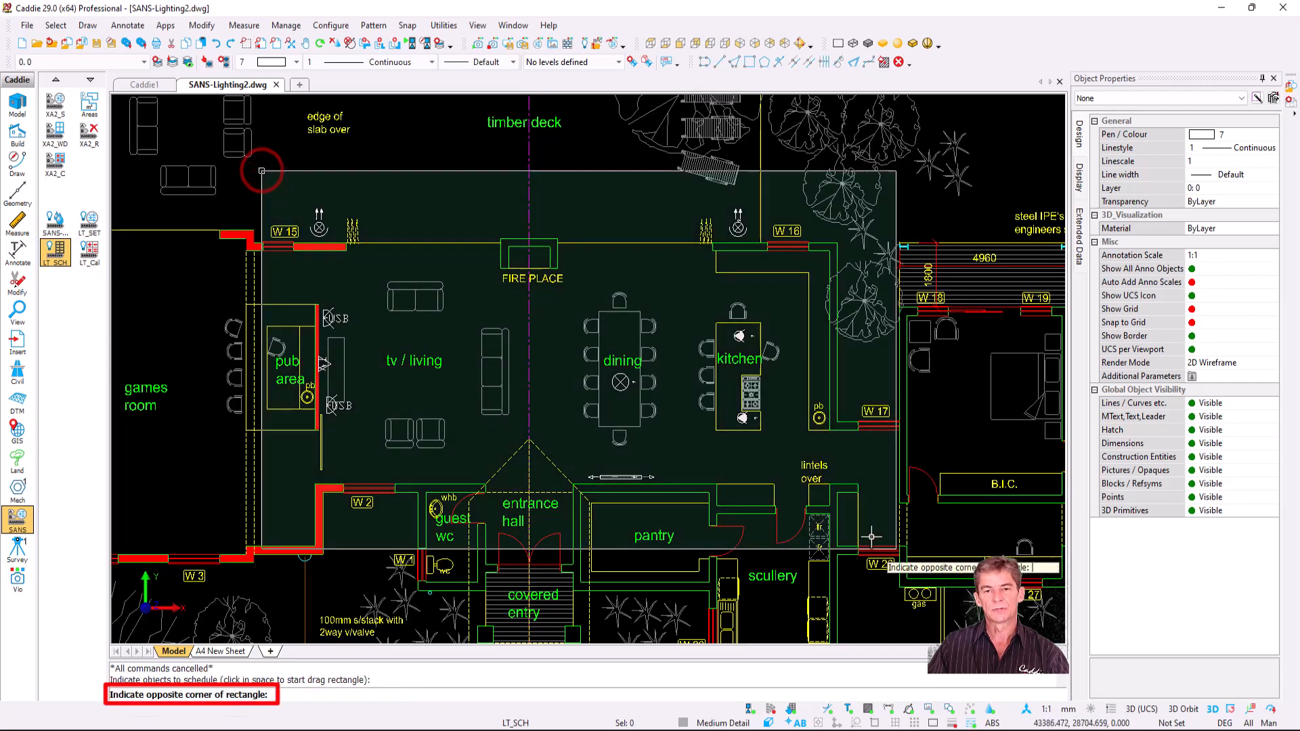
left_click(848, 532)
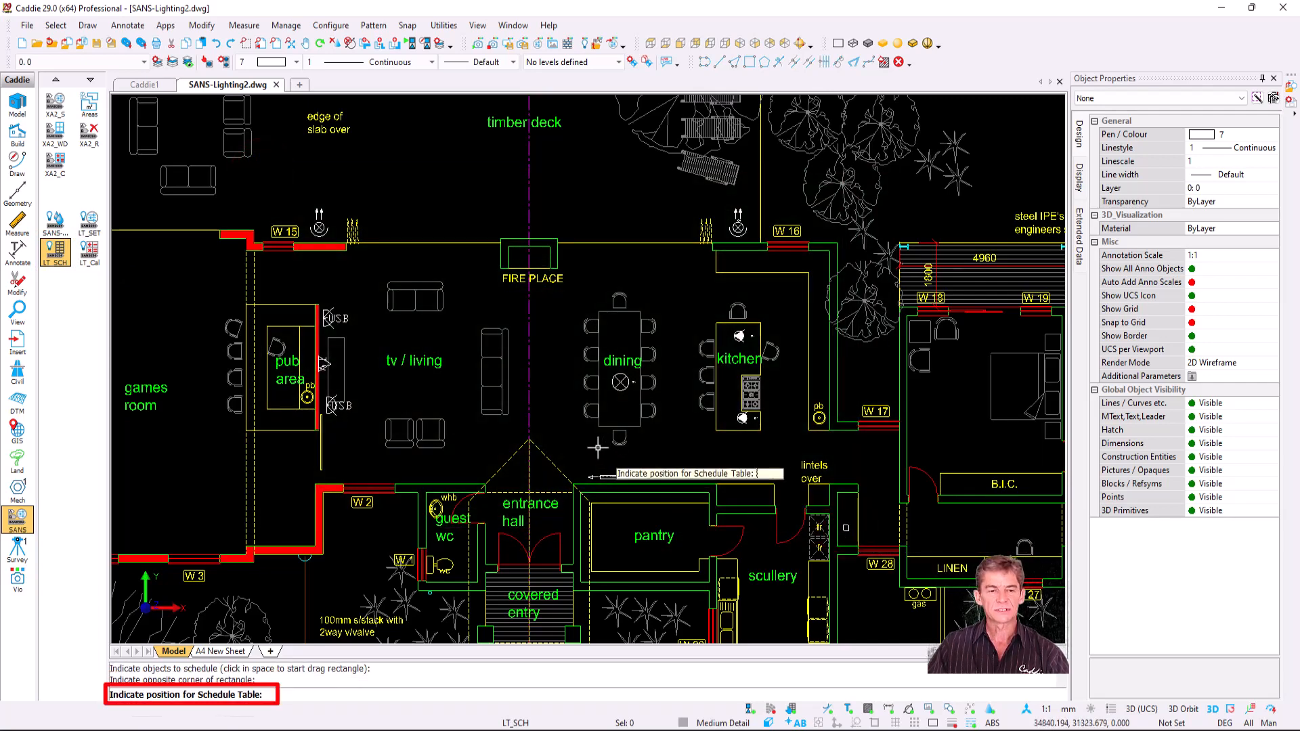
scroll(598, 447, "down", 3)
mouse_move(631, 450)
middle_mouse_down()
mouse_move(554, 293)
mouse_move(486, 87)
middle_mouse_up()
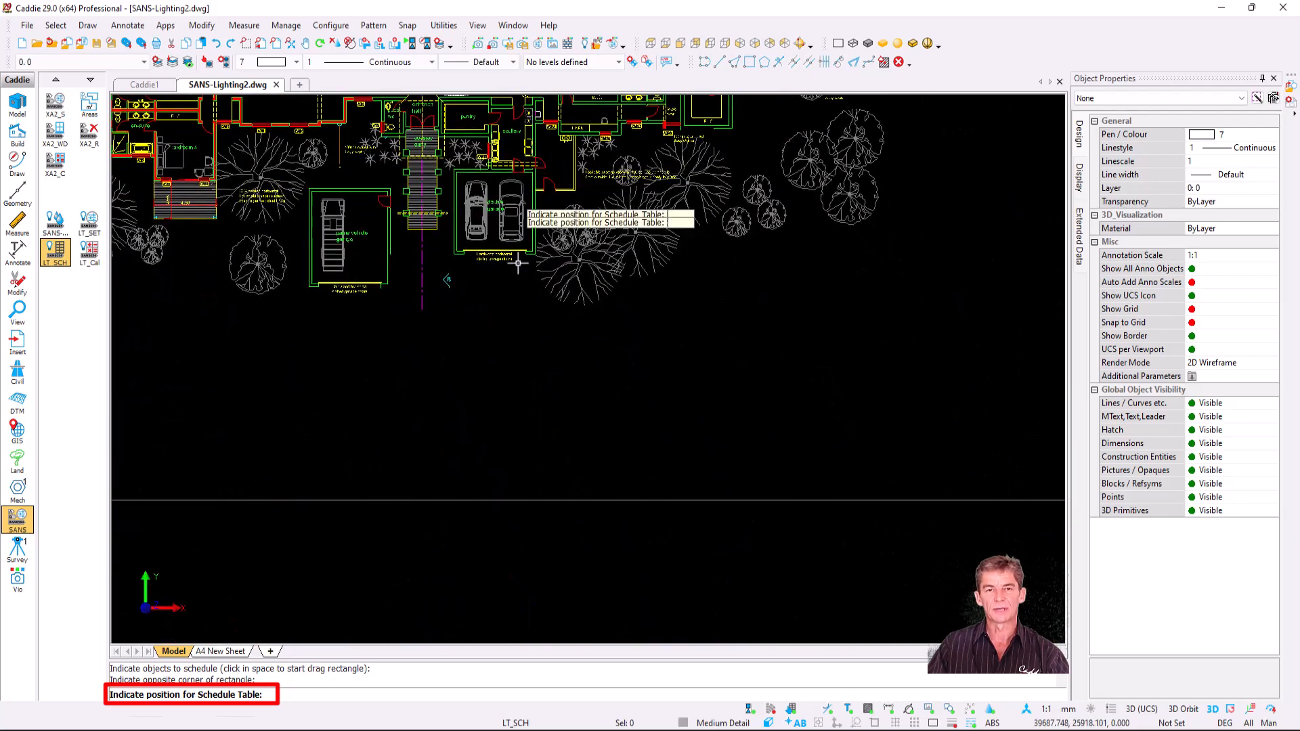
left_click(495, 326)
left_click(864, 482)
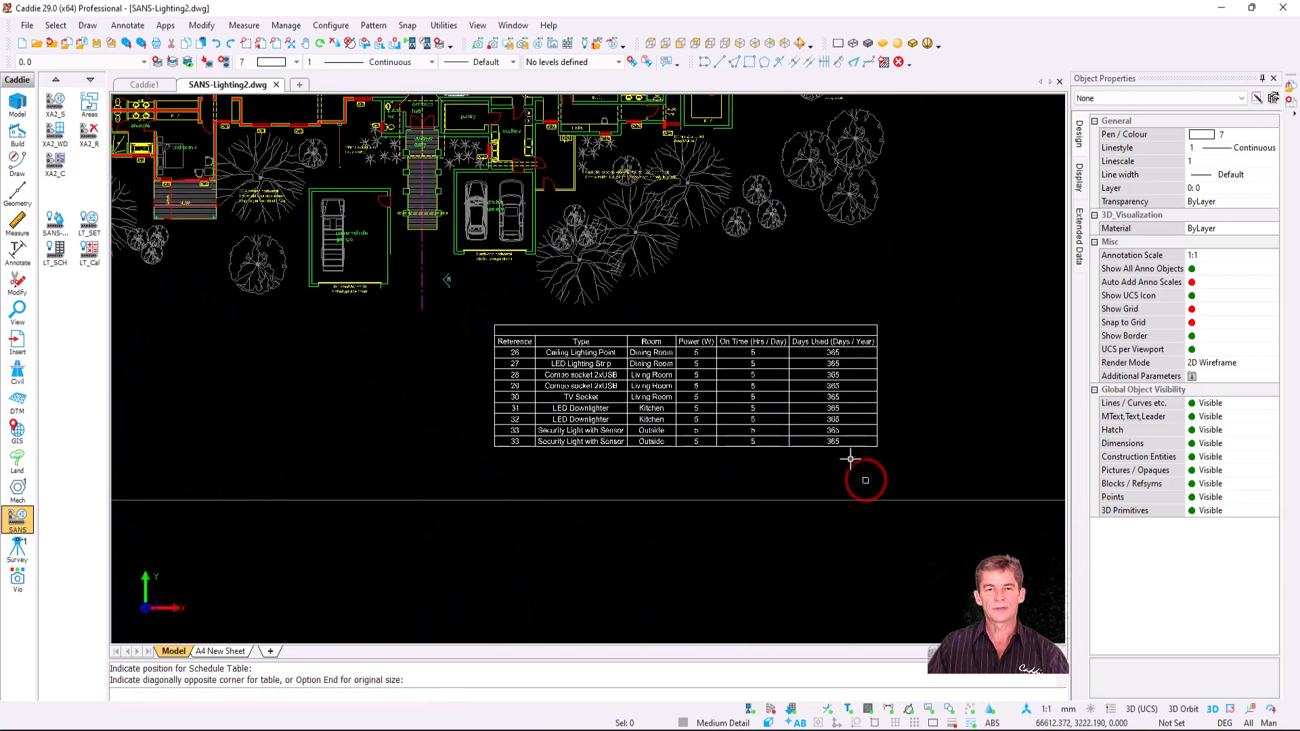
- Check the plan, select the dining LED Lighting Strip, then select the schedule table
scroll(779, 408, "up", 3)
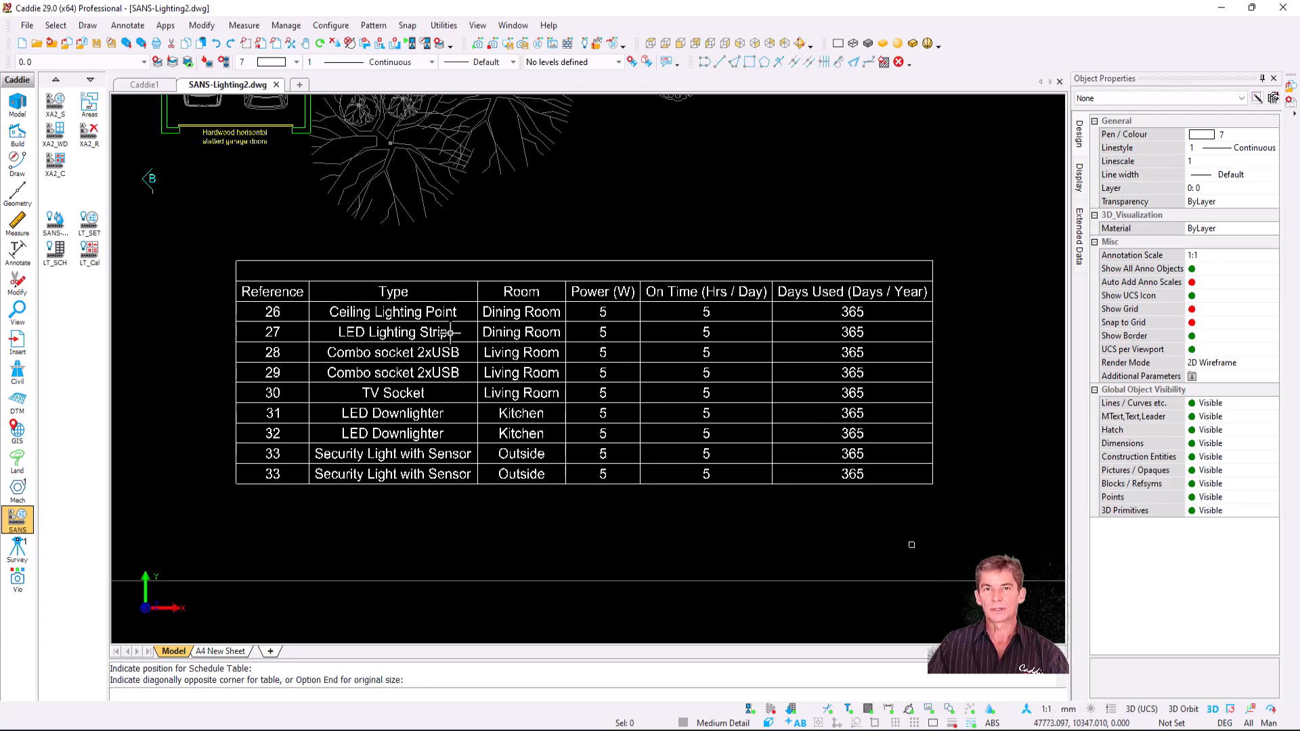
scroll(597, 464, "down", 5)
middle_click_drag(598, 465, 670, 600)
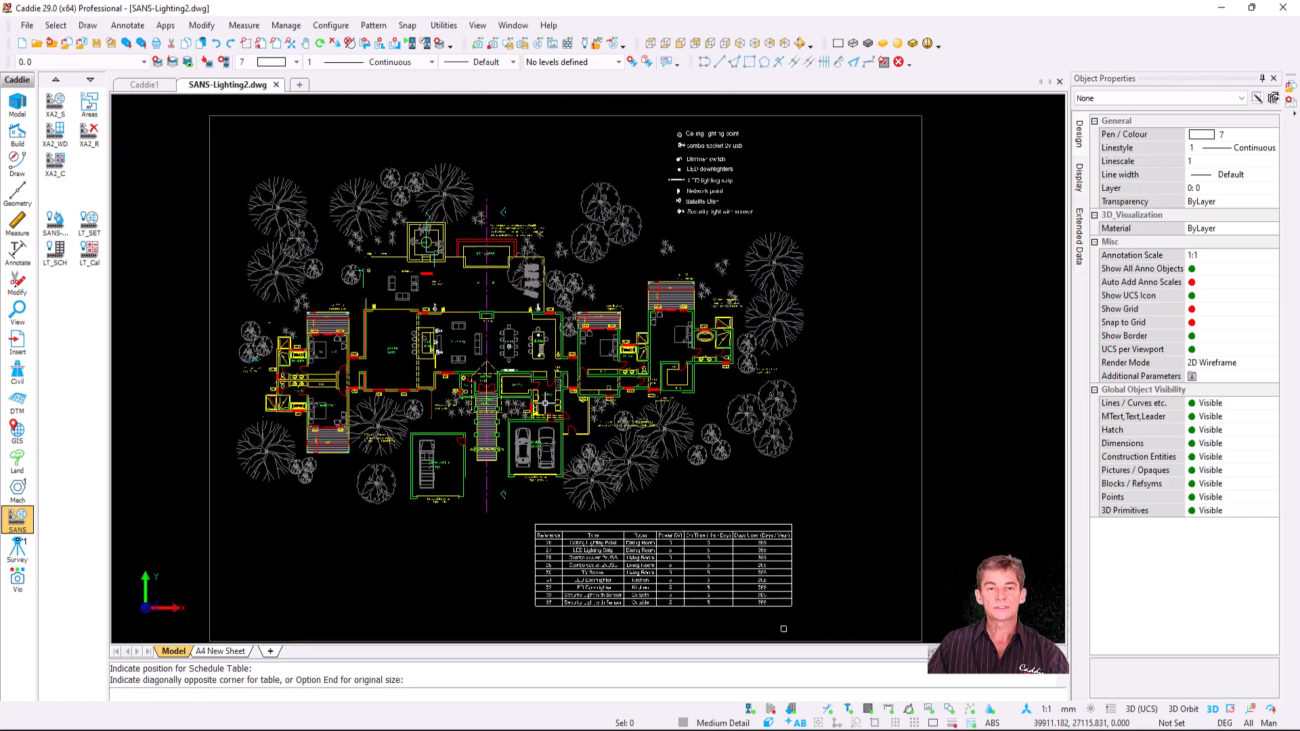
scroll(519, 385, "up", 4)
left_click(489, 314)
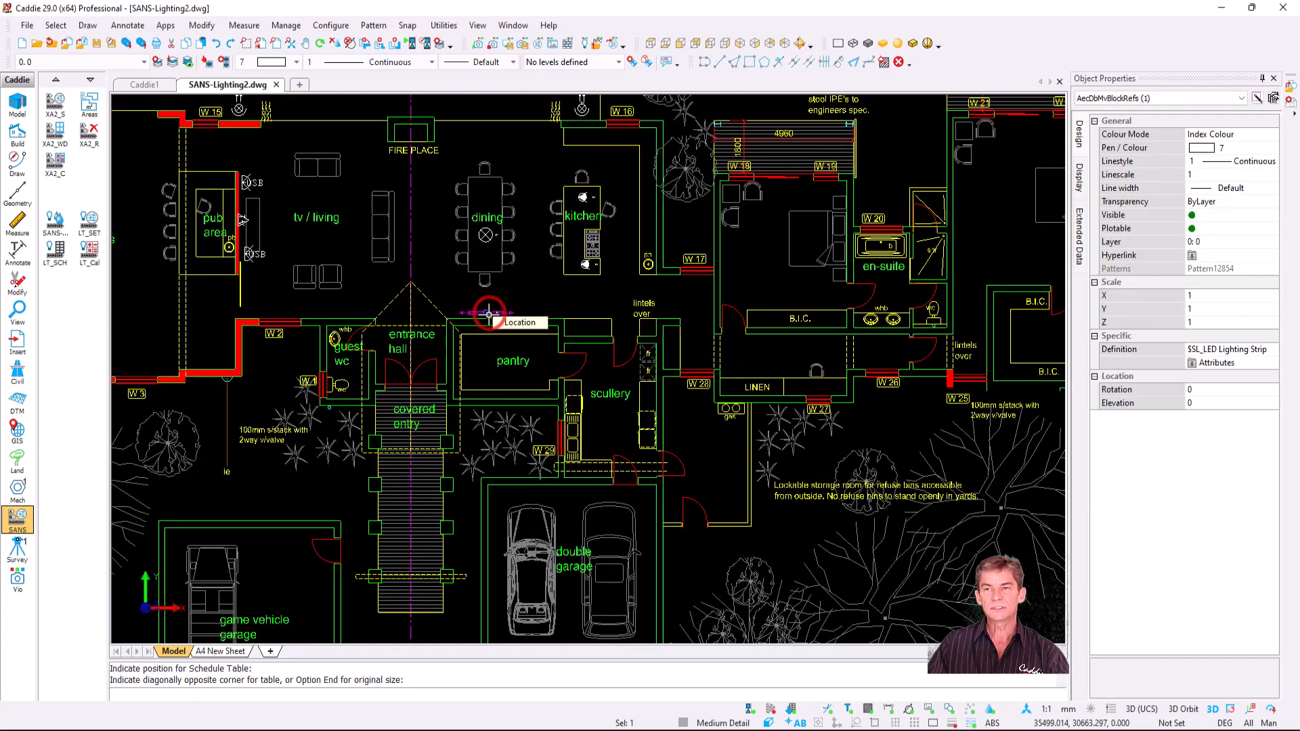
scroll(642, 462, "down", 3)
middle_click_drag(651, 469, 526, 222)
middle_click_drag(724, 460, 663, 420)
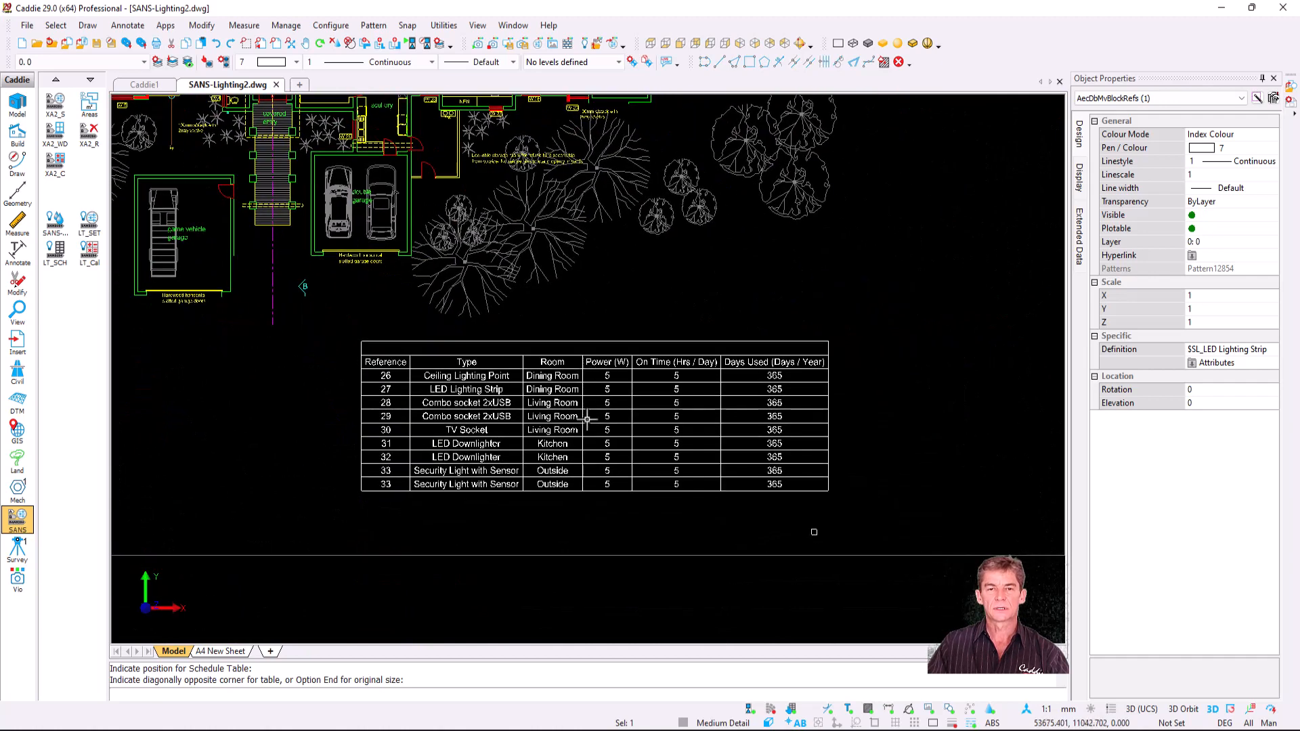
scroll(587, 441, "up", 3)
left_click(579, 428)
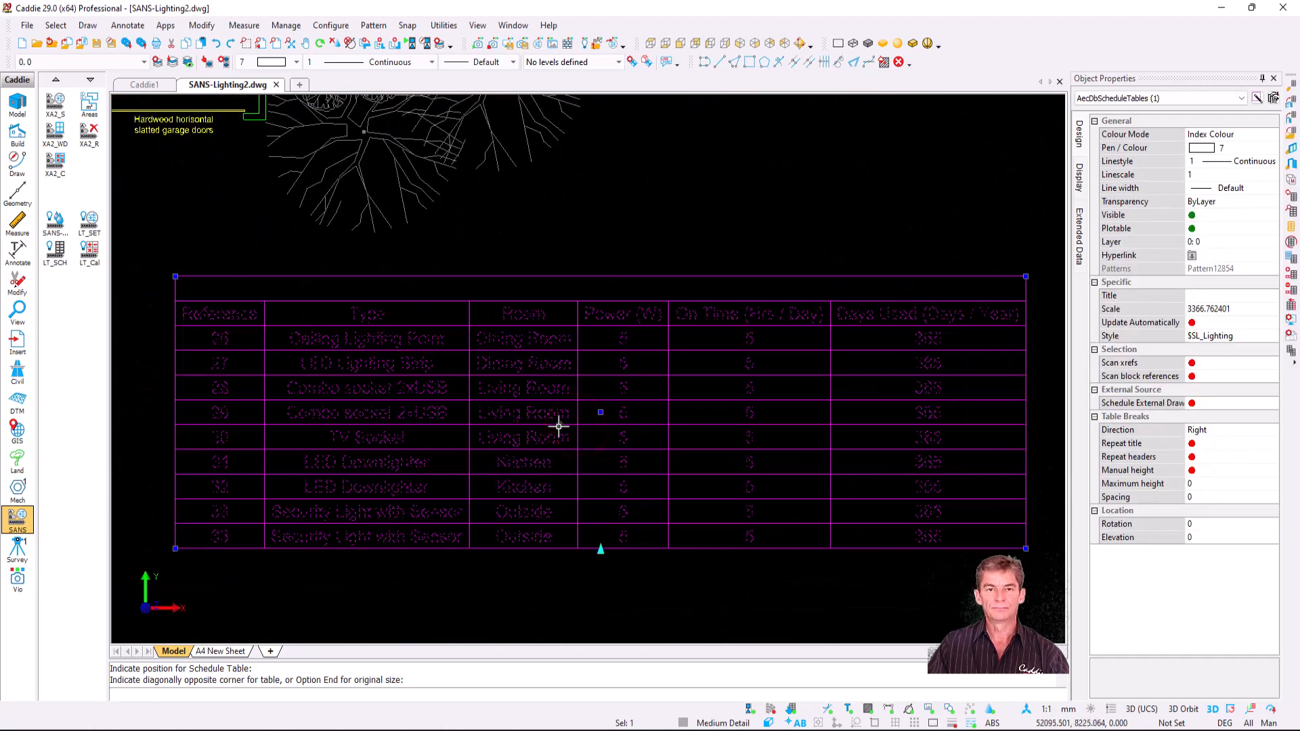
- Zoom from the schedule table to the LED Lighting Strip fixture
right_click(560, 421)
mouse_move(650, 328)
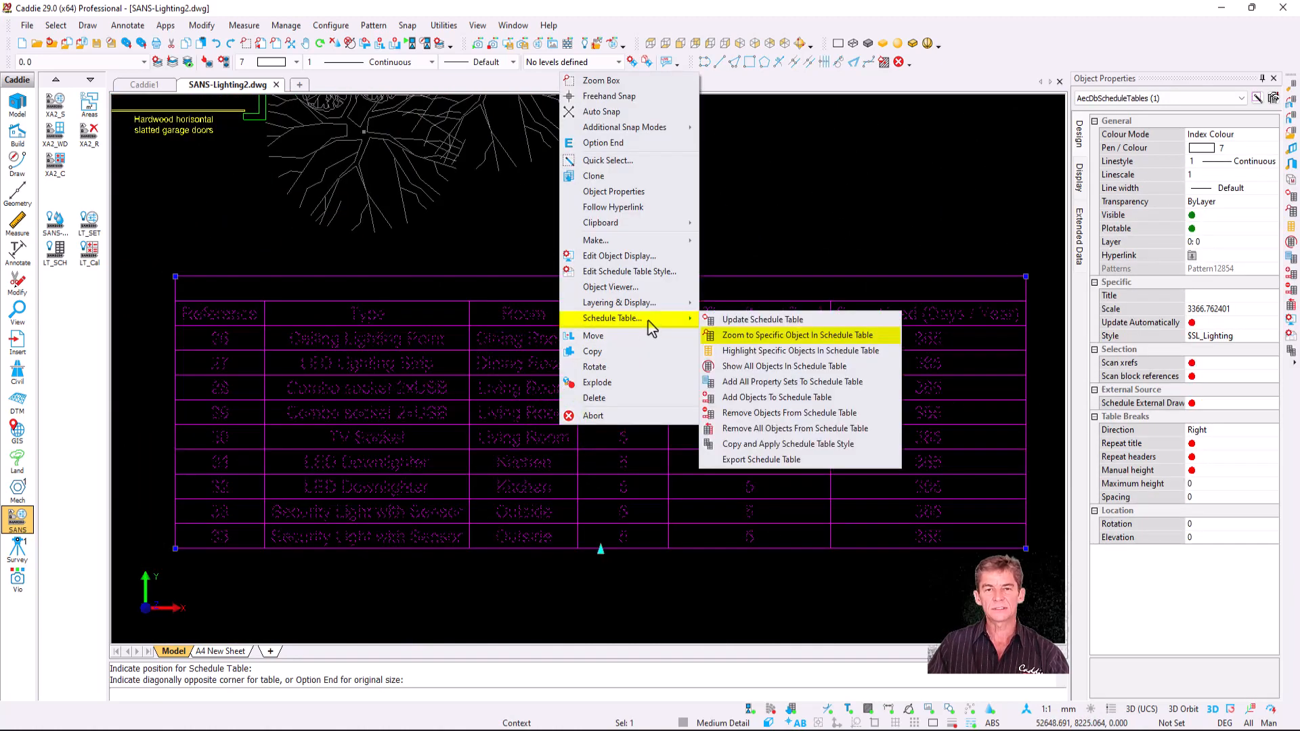
left_click(779, 336)
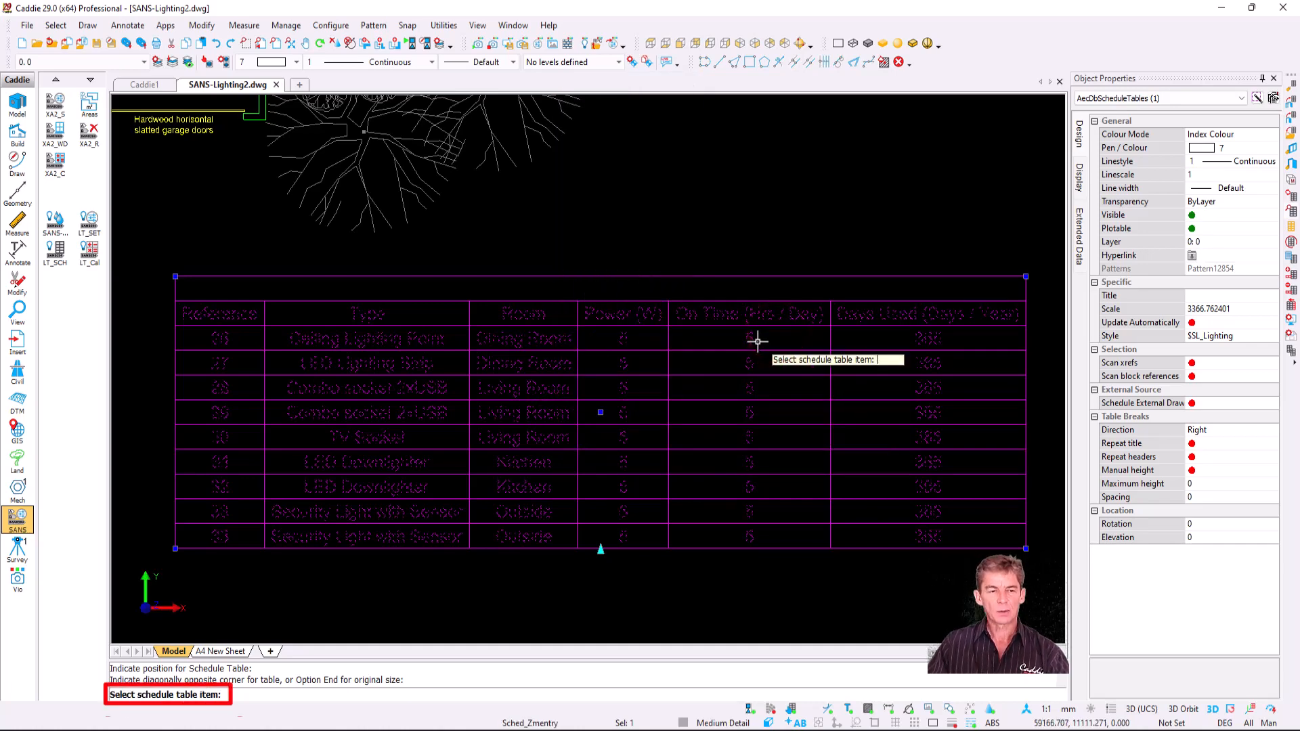
scroll(415, 420, "up", 3)
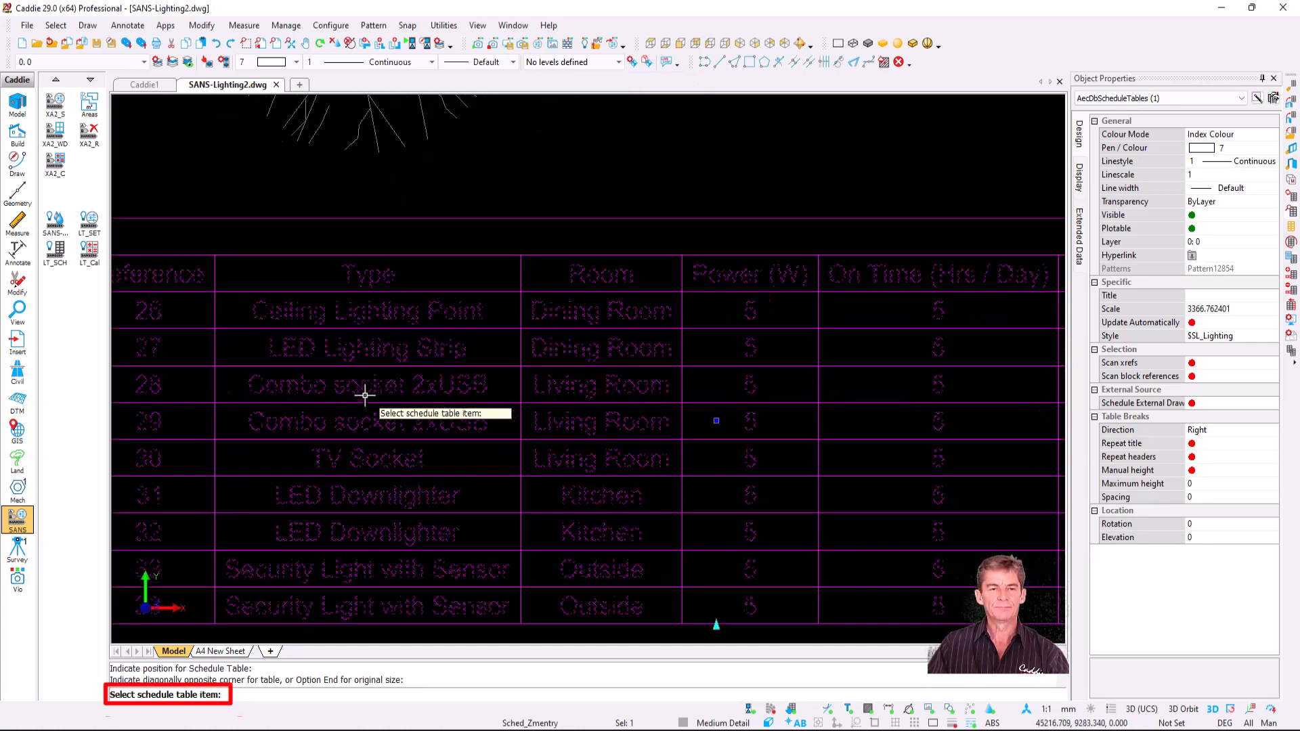
left_click(369, 337)
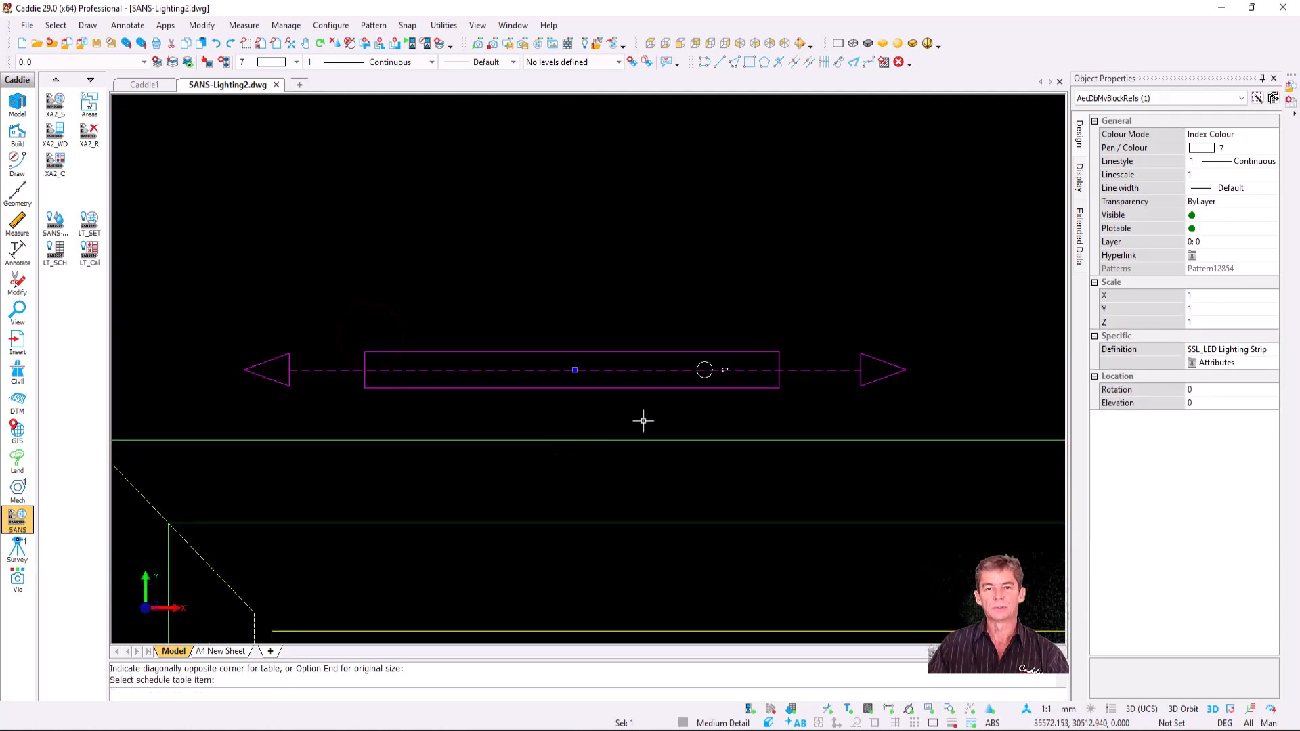
- Set the LED Lighting Strip's On Time to 3 and Days Per Year to 200
left_click(1082, 238)
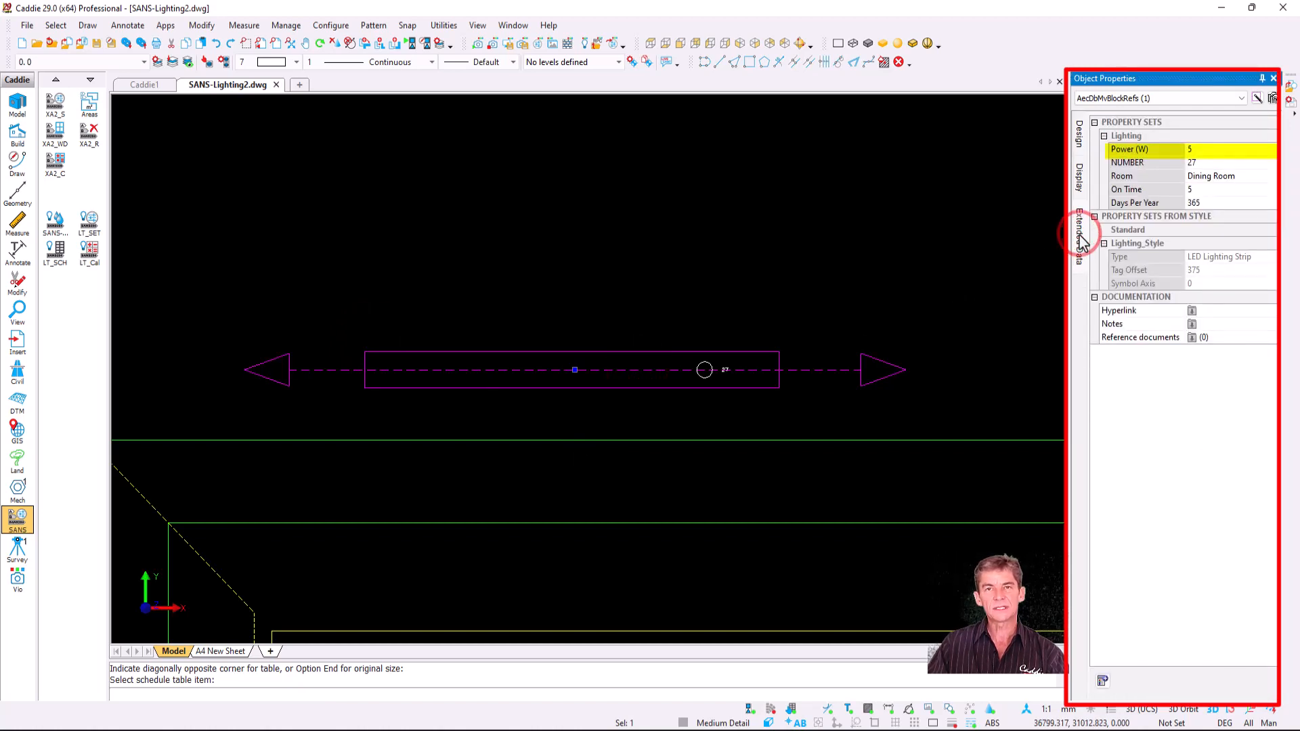
left_click(1209, 149)
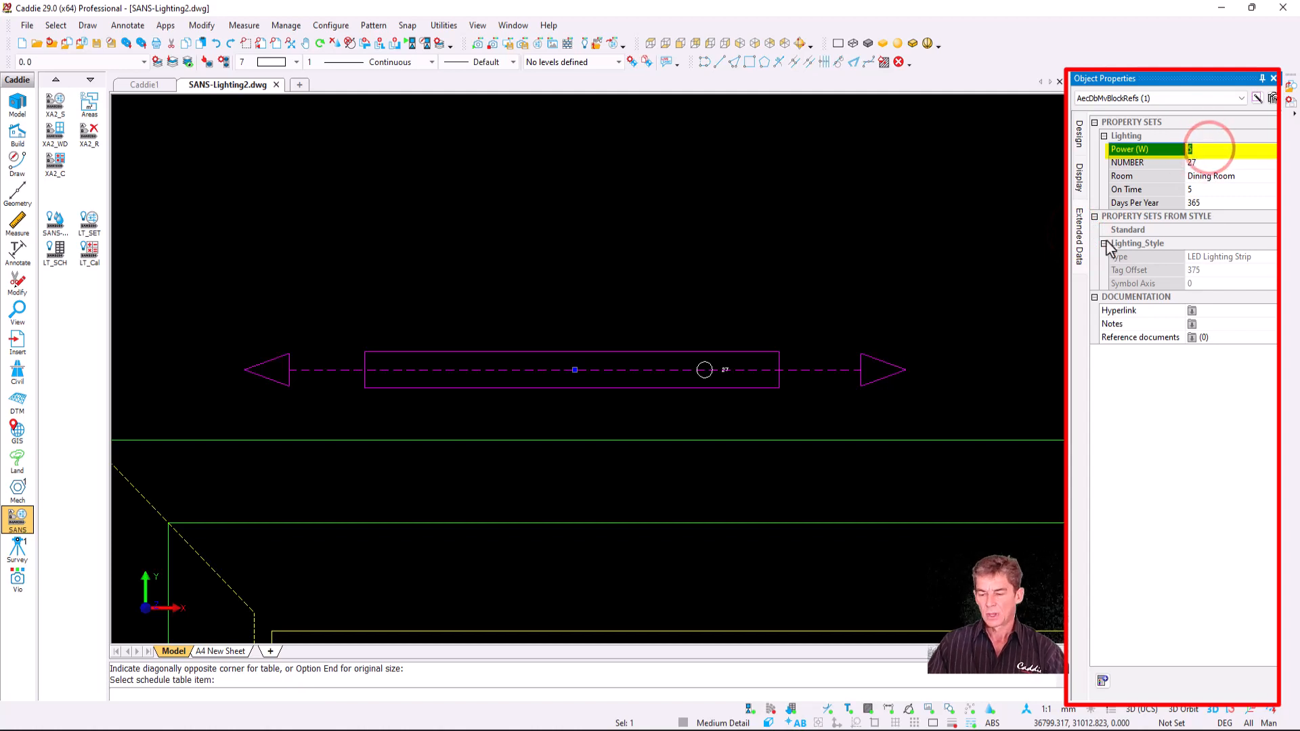
left_click(1211, 189)
type("3")
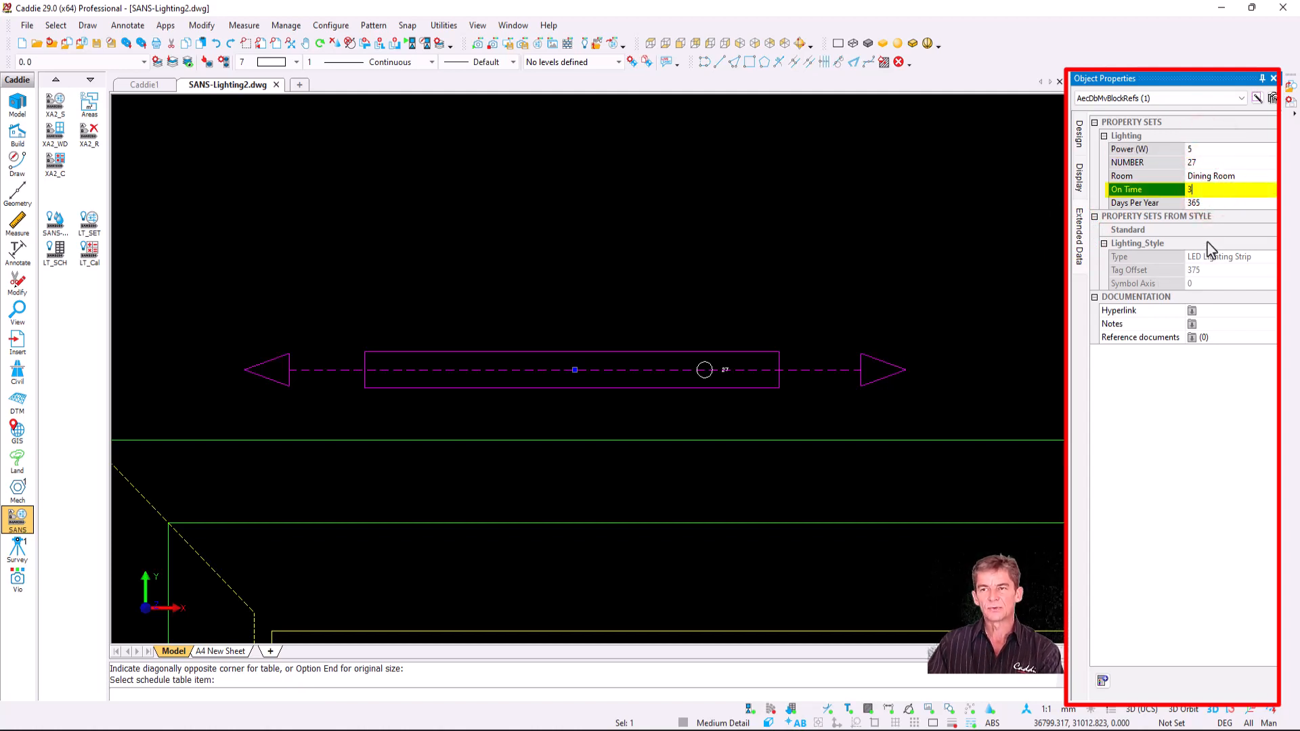
left_click(1217, 203)
type("200")
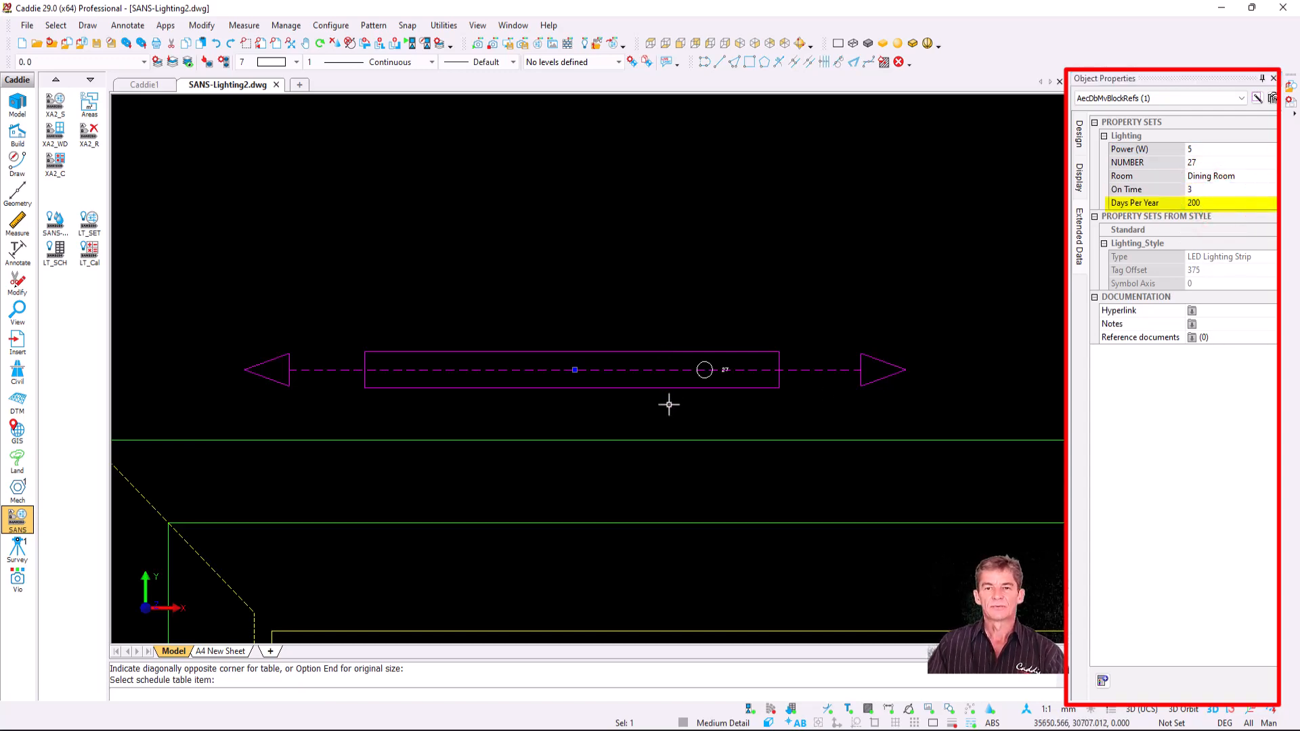
scroll(675, 406, "down", 5)
middle_click_drag(671, 366, 462, 263)
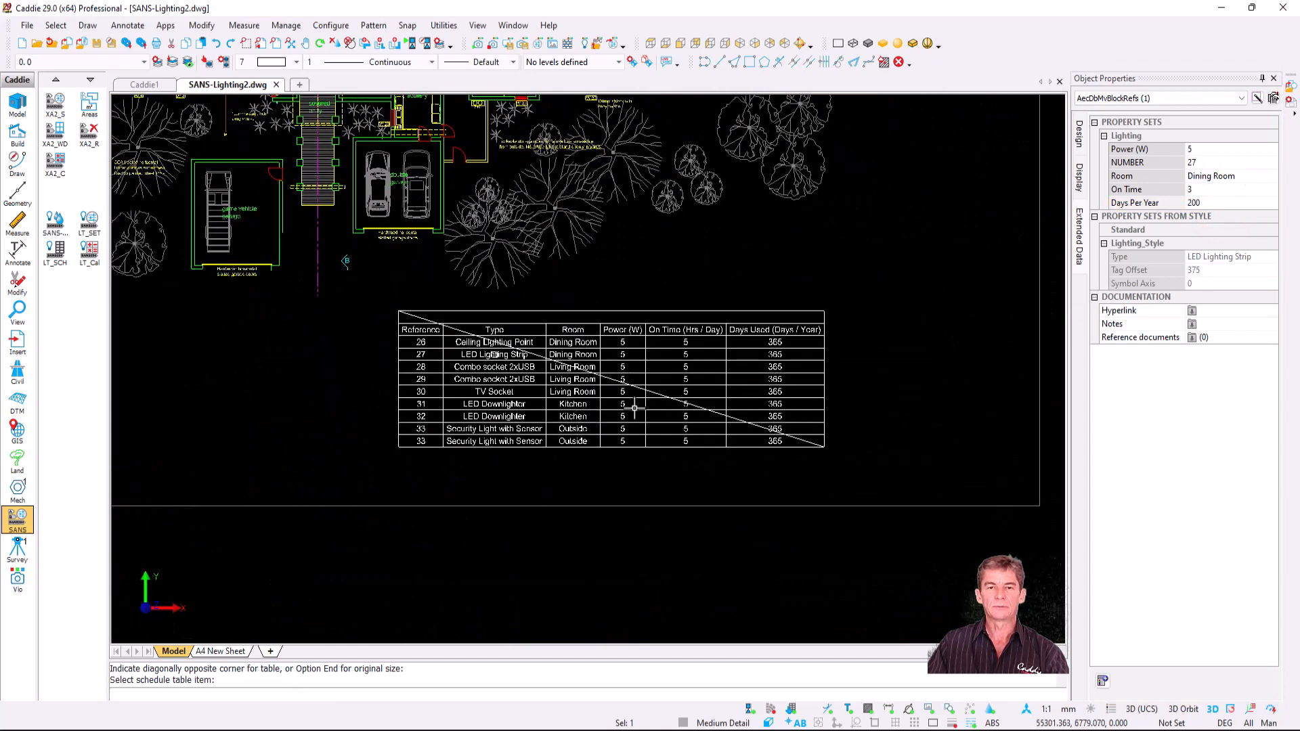
- Toggle Update Automatically in the schedule table's Design properties, then deselect it
scroll(633, 408, "up", 3)
key("Escape")
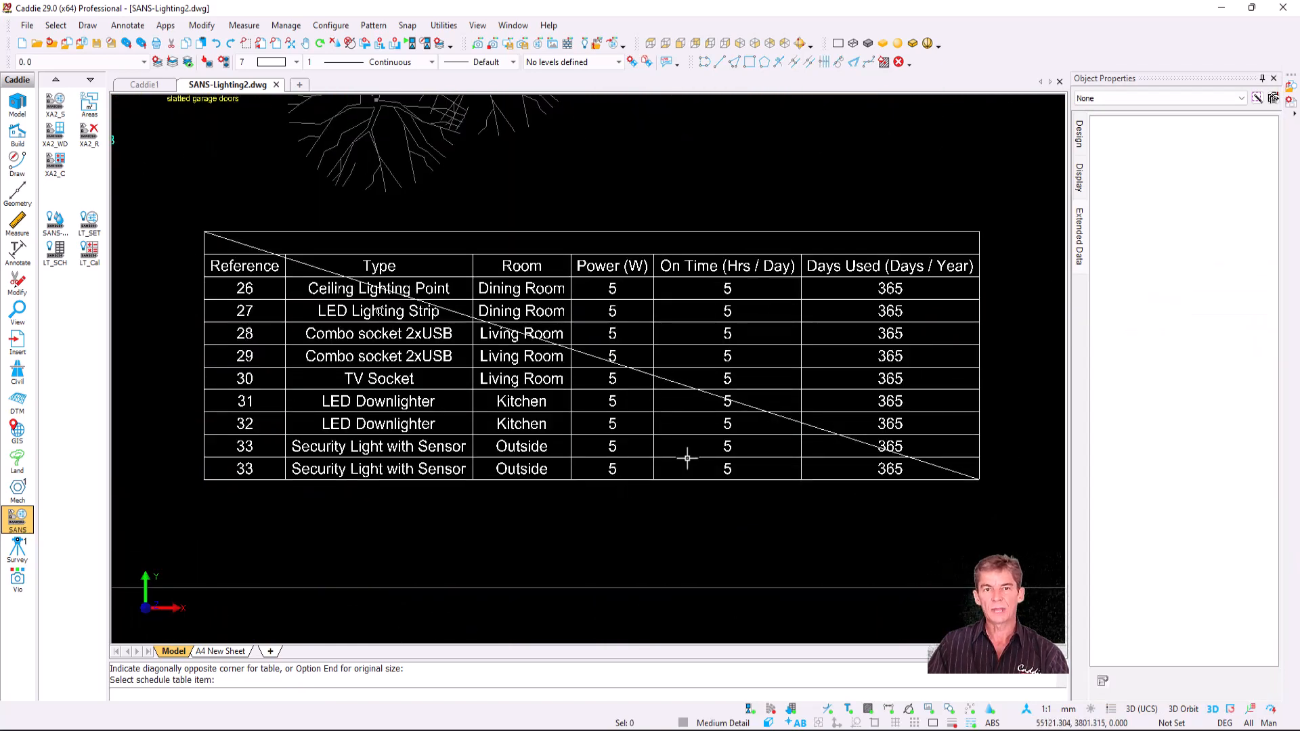
left_click(673, 403)
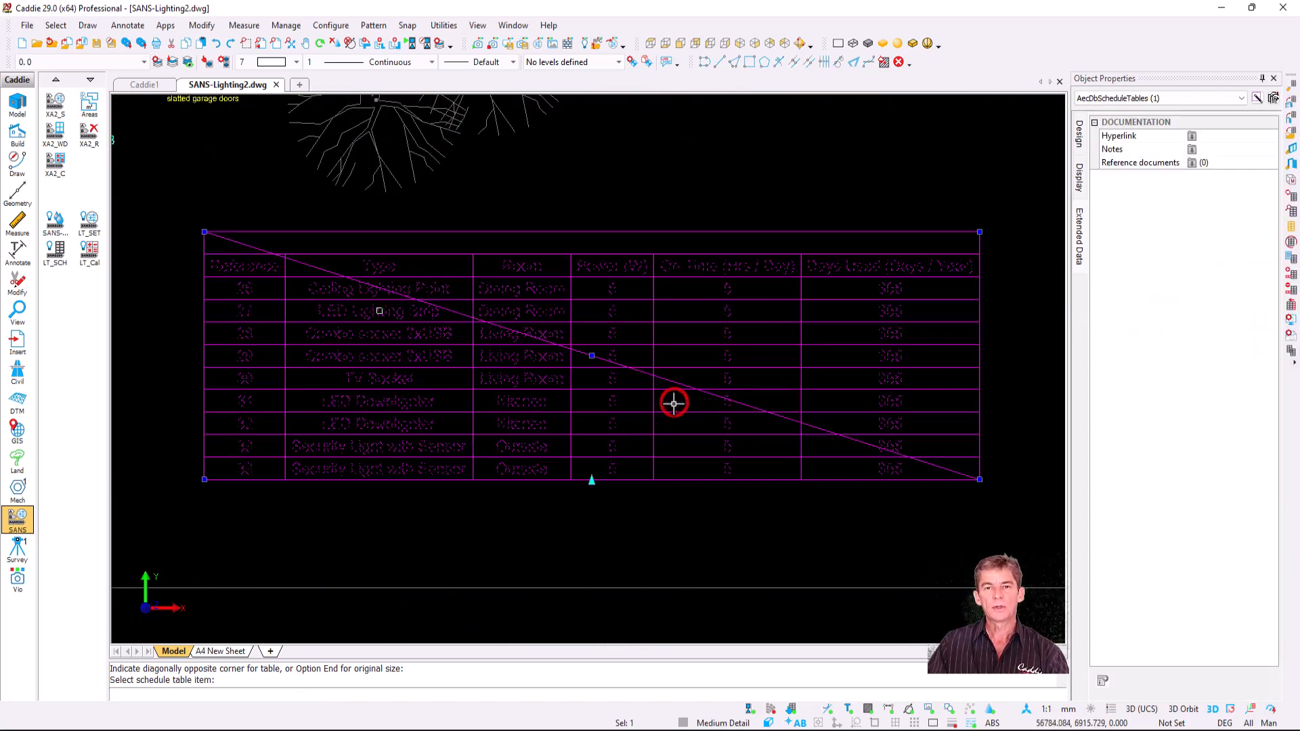
left_click(1081, 141)
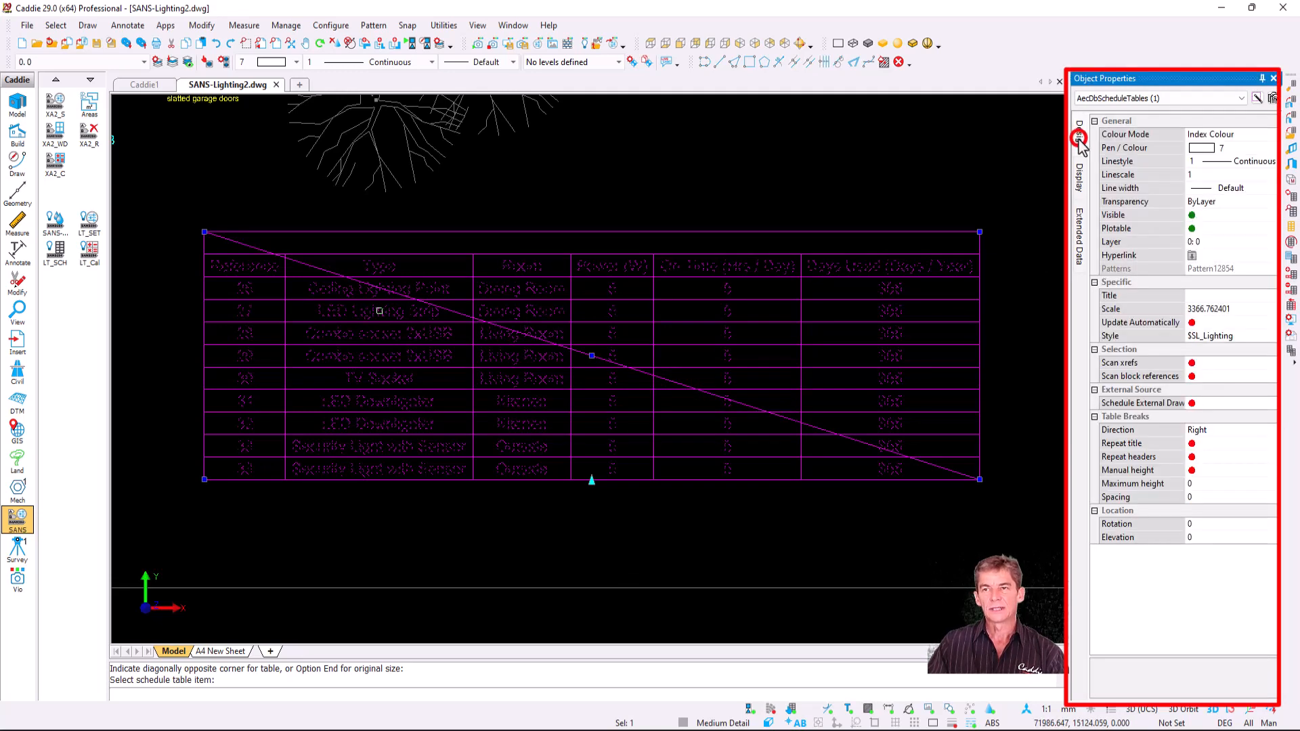
left_click(1196, 324)
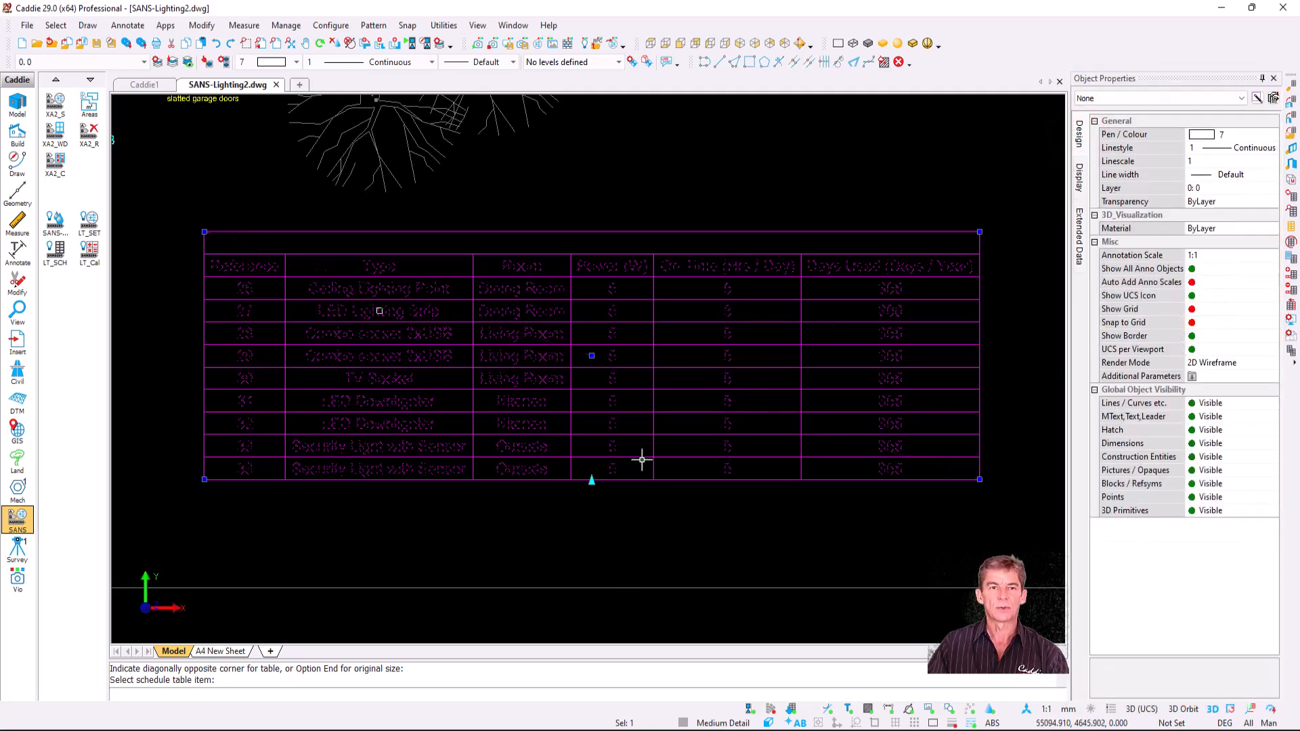
key("Escape")
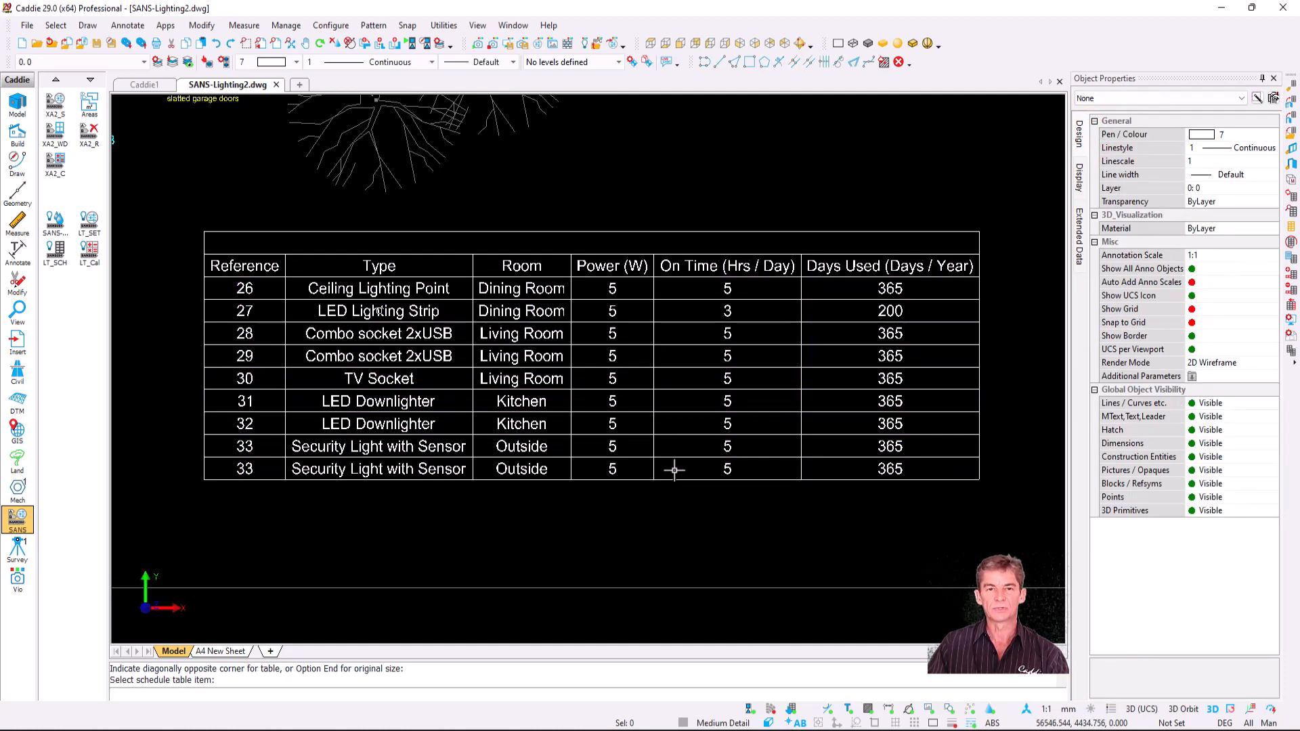
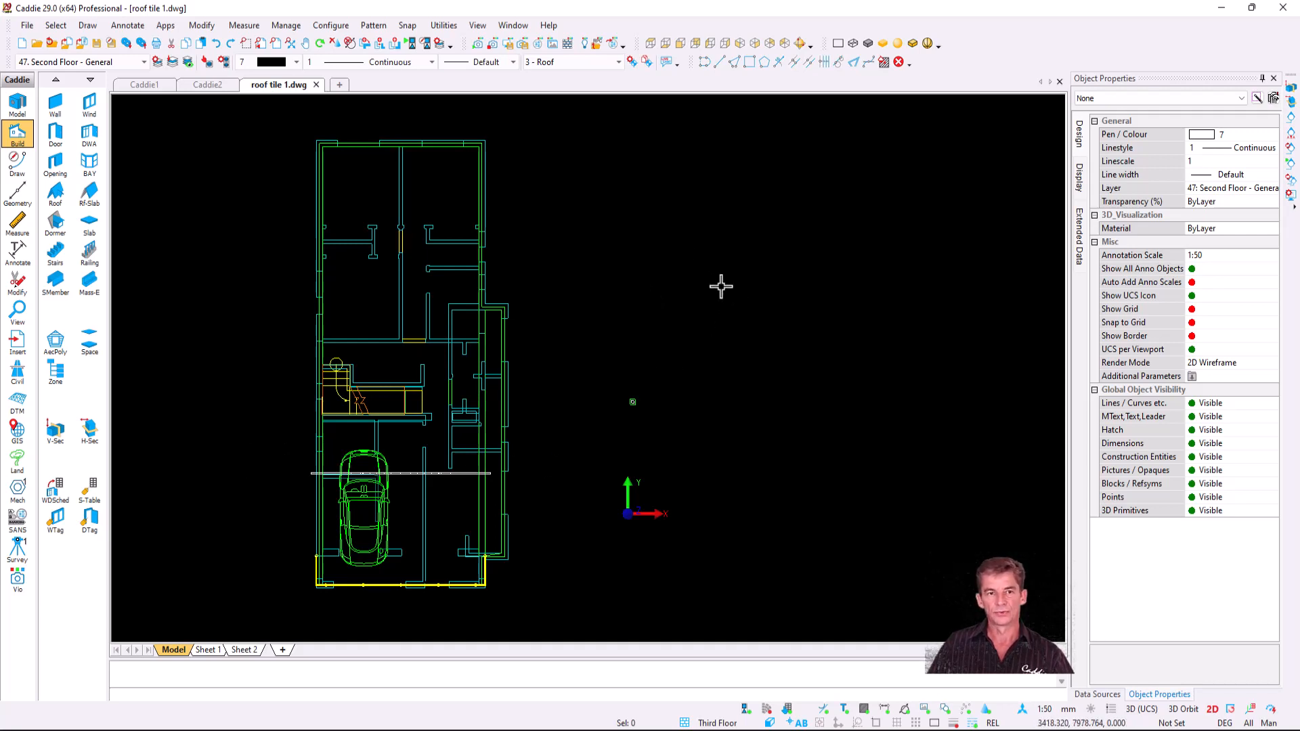
- Cut a quick end-to-end section through the house plan and place it beside the plan
left_click(48, 426)
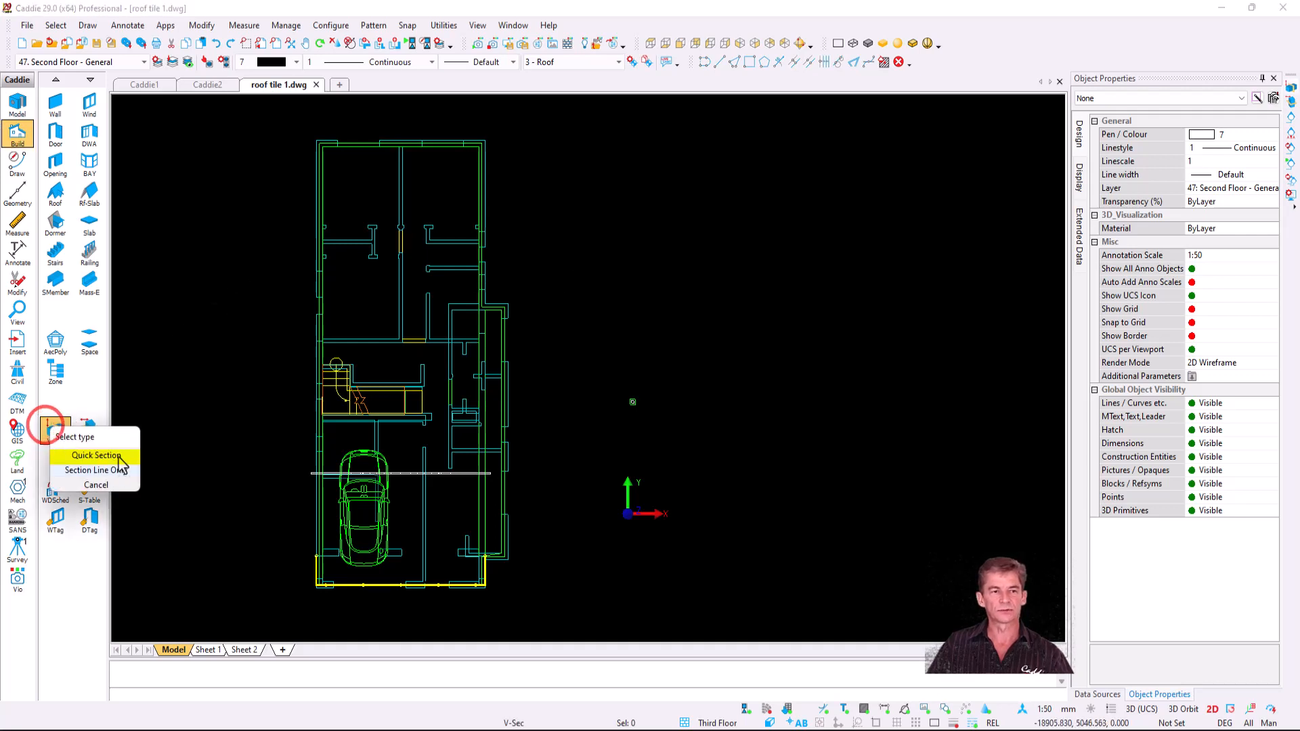
left_click(118, 458)
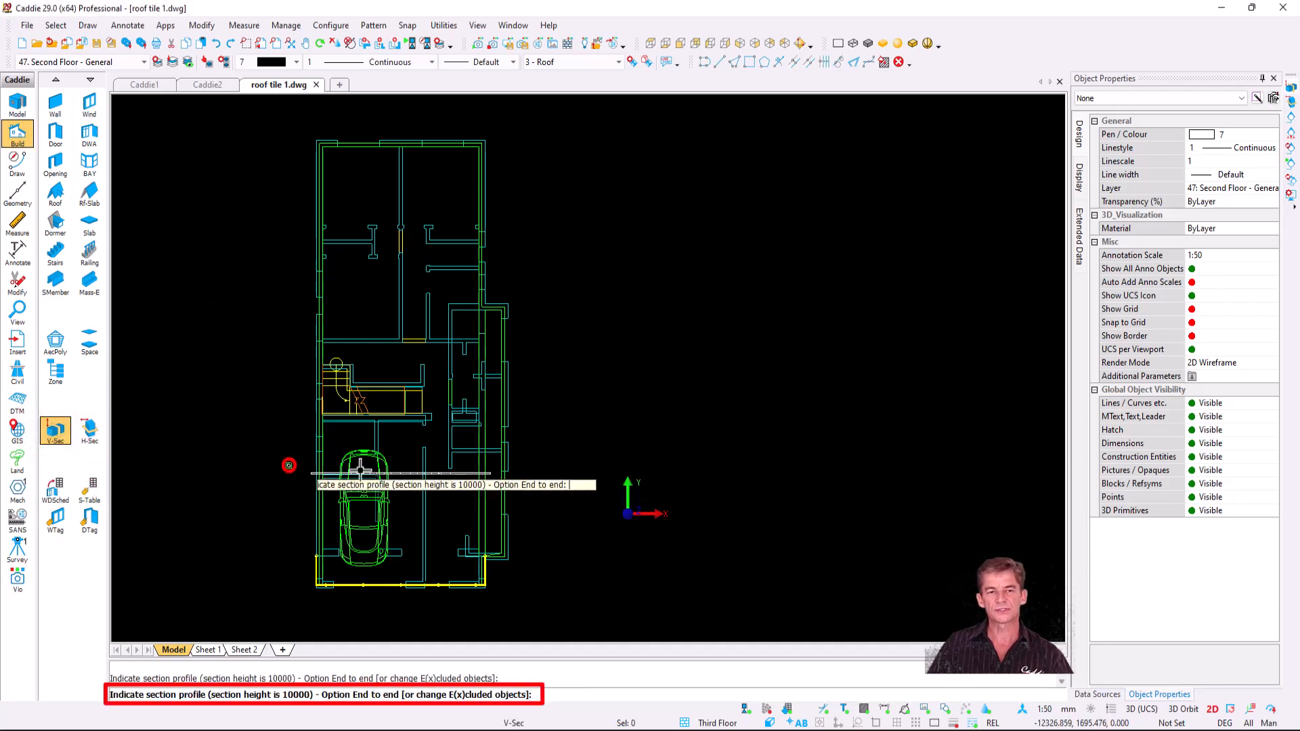
left_click(527, 465)
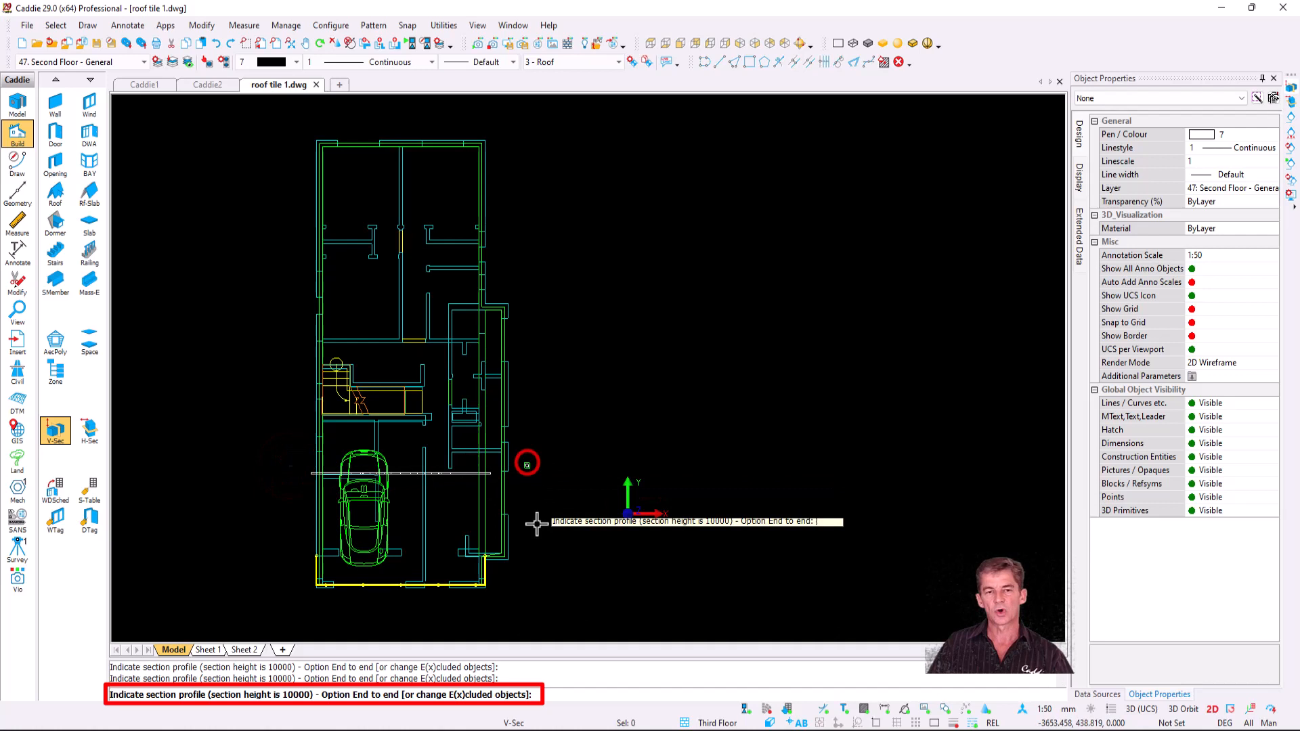
key("e")
left_click(524, 611)
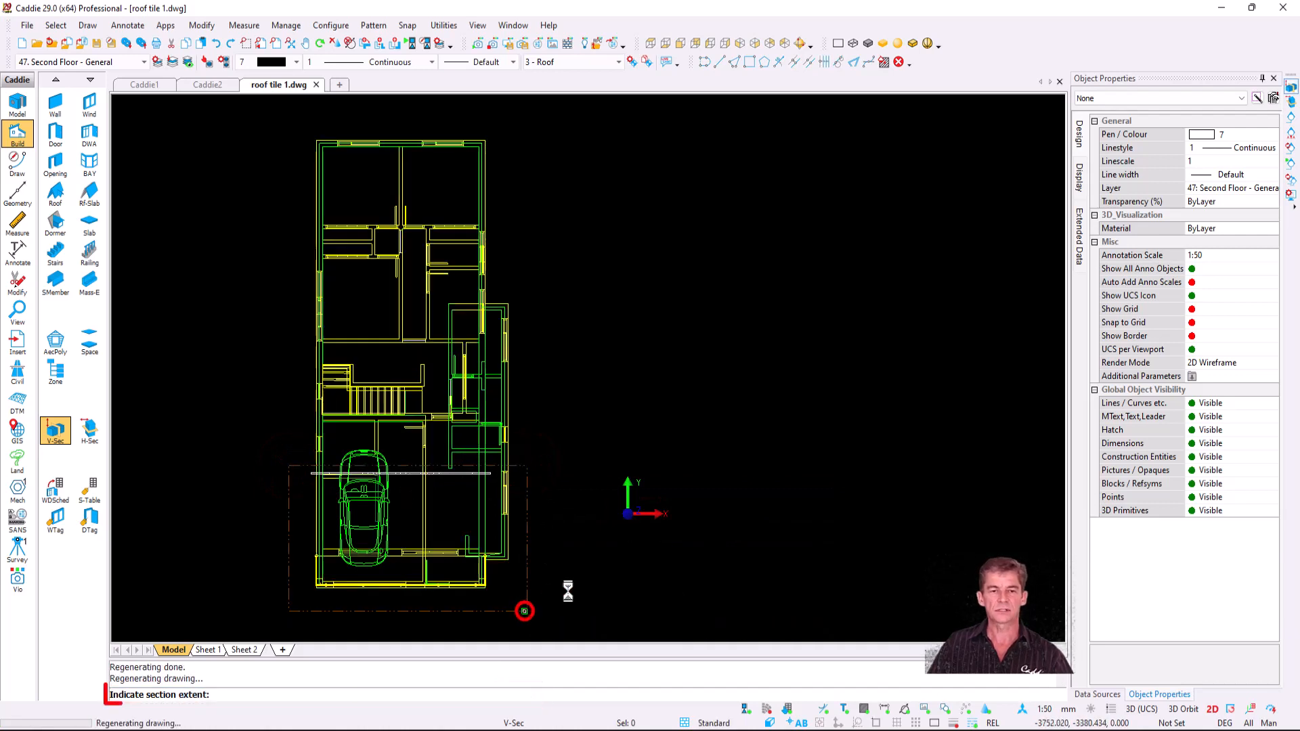
left_click(654, 386)
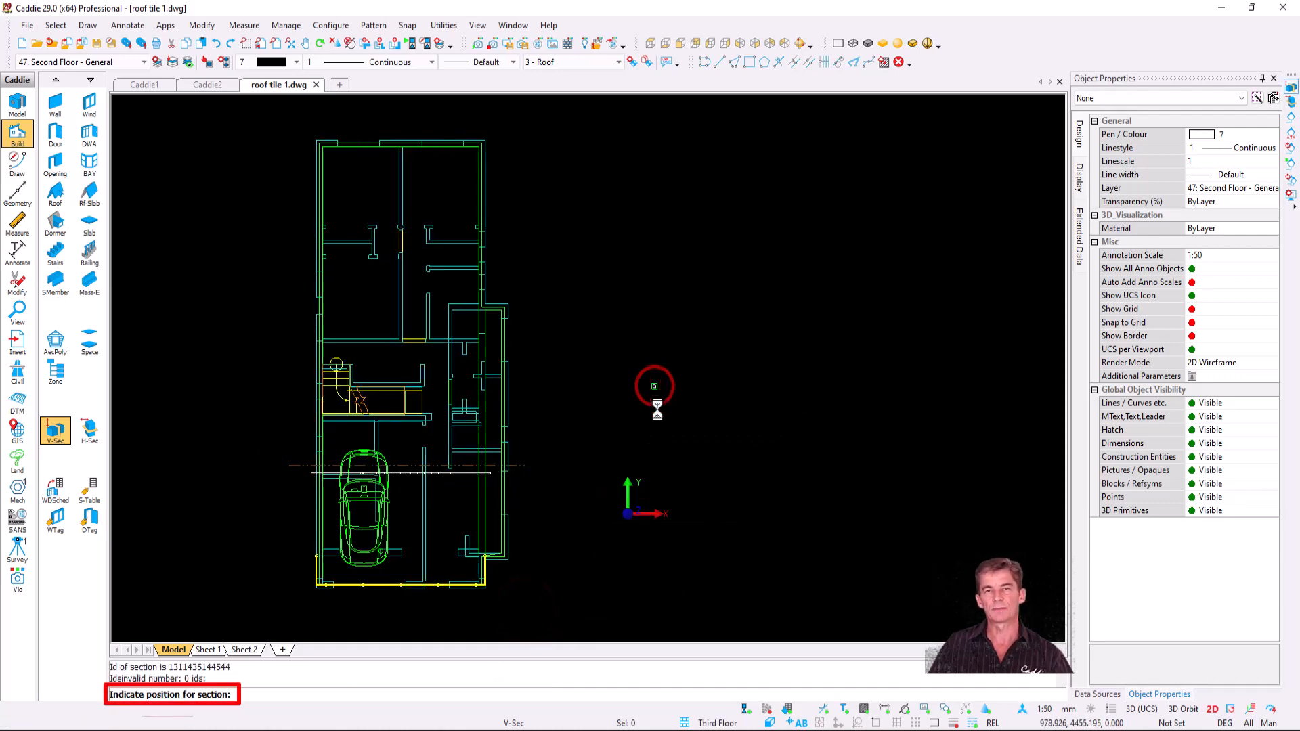
middle_click_drag(778, 344, 564, 423)
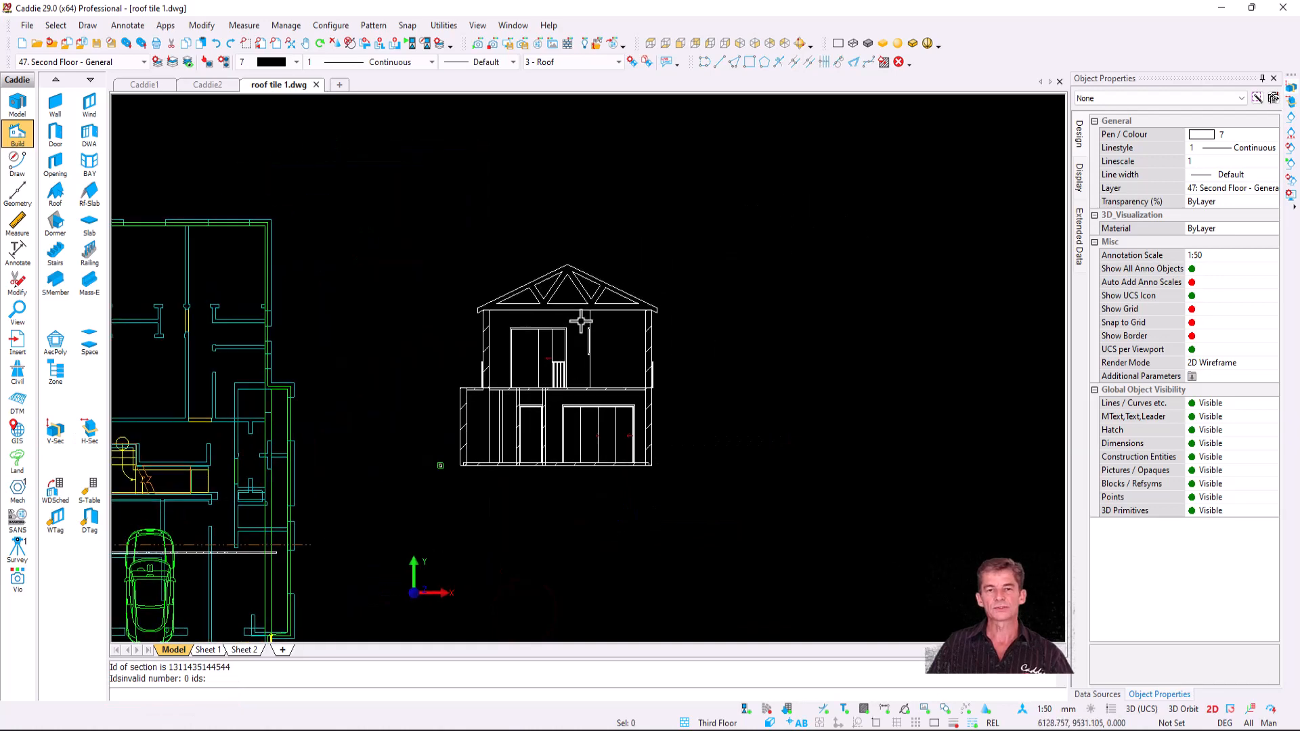
scroll(580, 321, "up", 4)
- Convert the placed house section to plain 2D linework
left_click(585, 281)
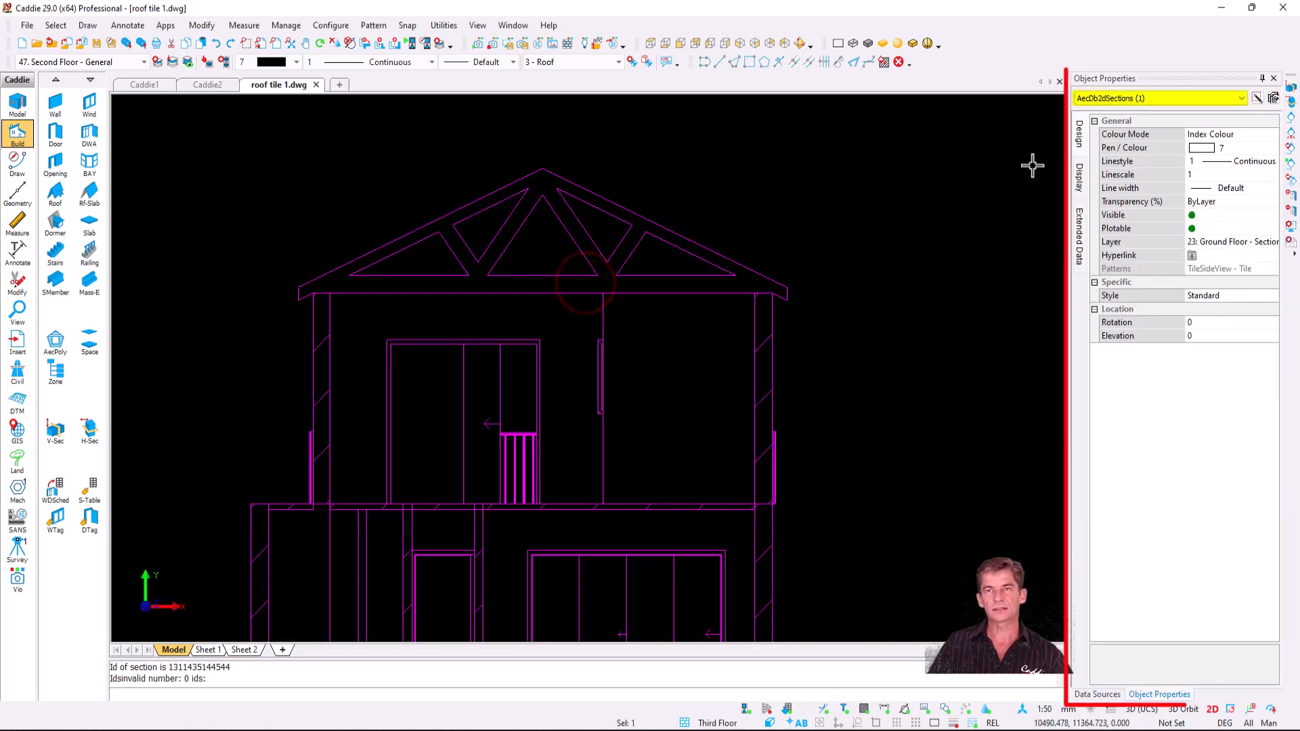
right_click(434, 148)
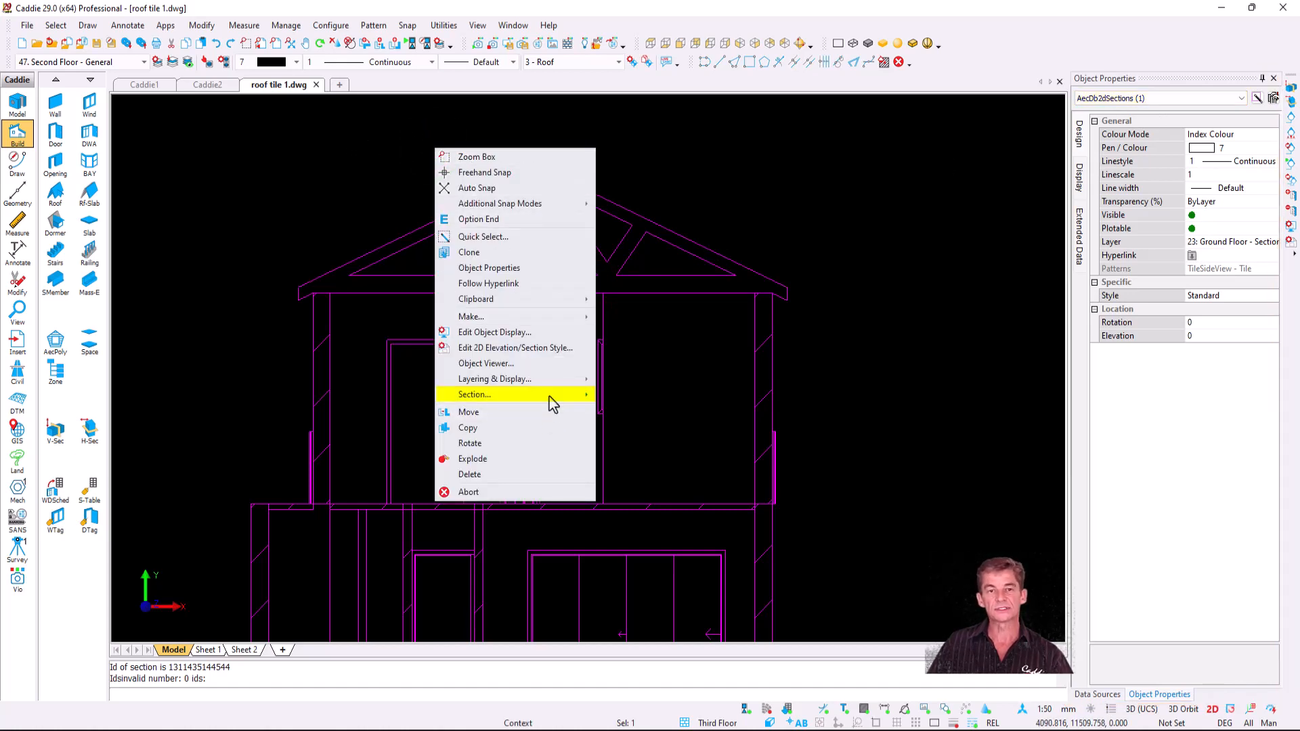
mouse_move(550, 398)
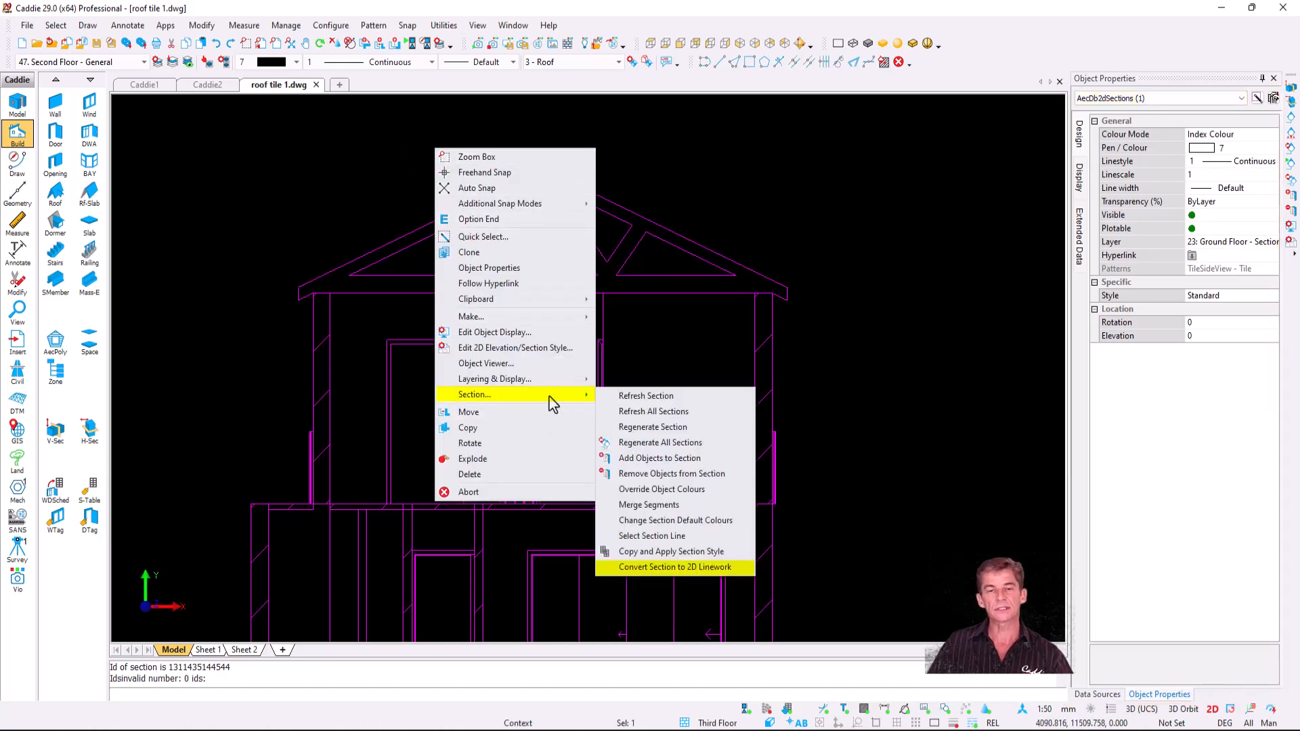
left_click(733, 567)
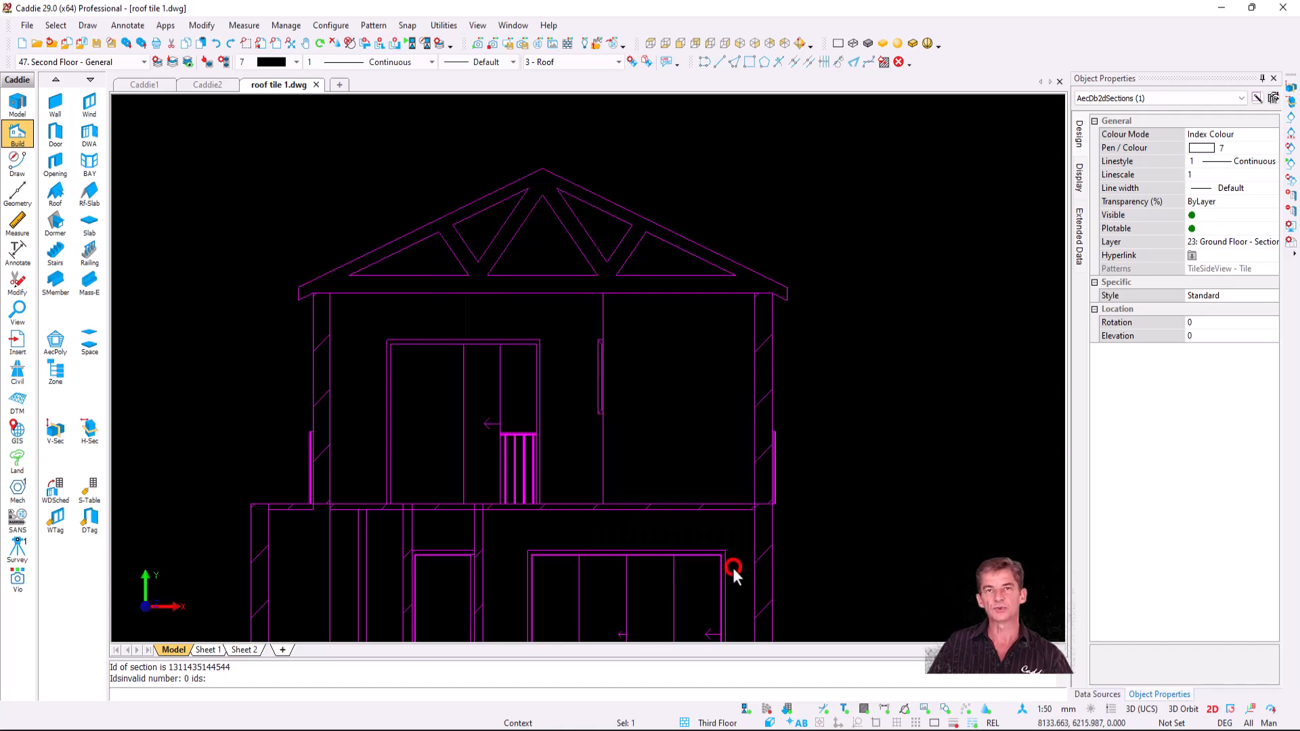
- Select the left and right roof rafter lines, then clear the selection and pan down to the roof
left_click(644, 219)
left_click(483, 197)
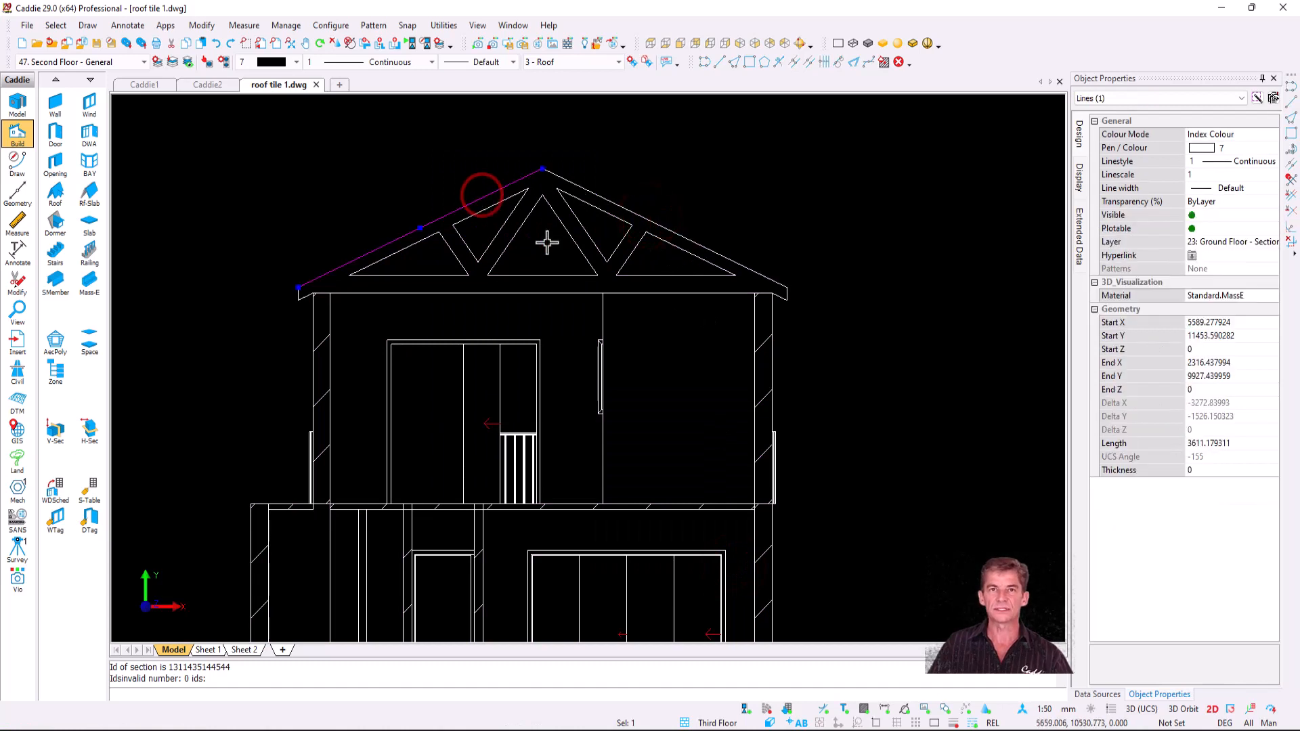
key("Escape")
middle_click_drag(600, 263, 592, 418)
scroll(591, 419, "up", 2)
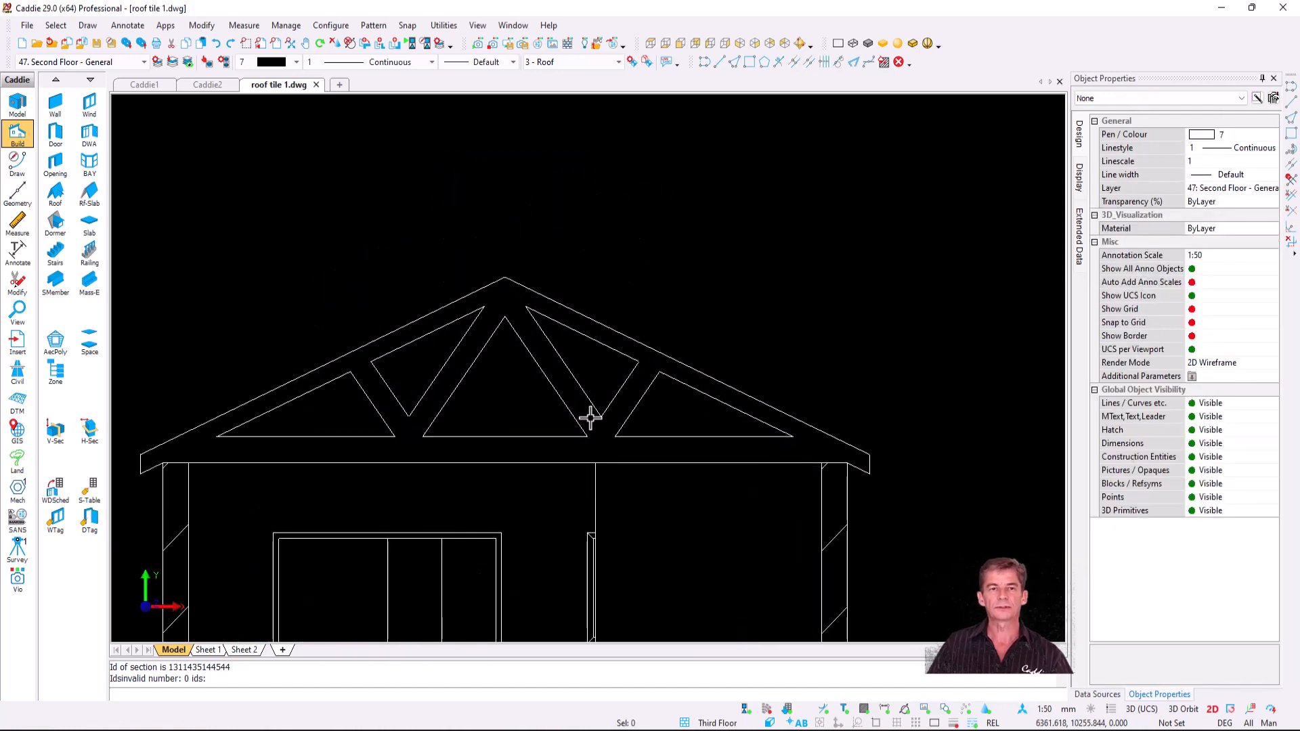
scroll(401, 250, "down", 1)
- Run Roof Tiles in Side View with ludlowlongside.drw at 450 spacing, 4.6 tilt and 38 batten depth
left_click(164, 25)
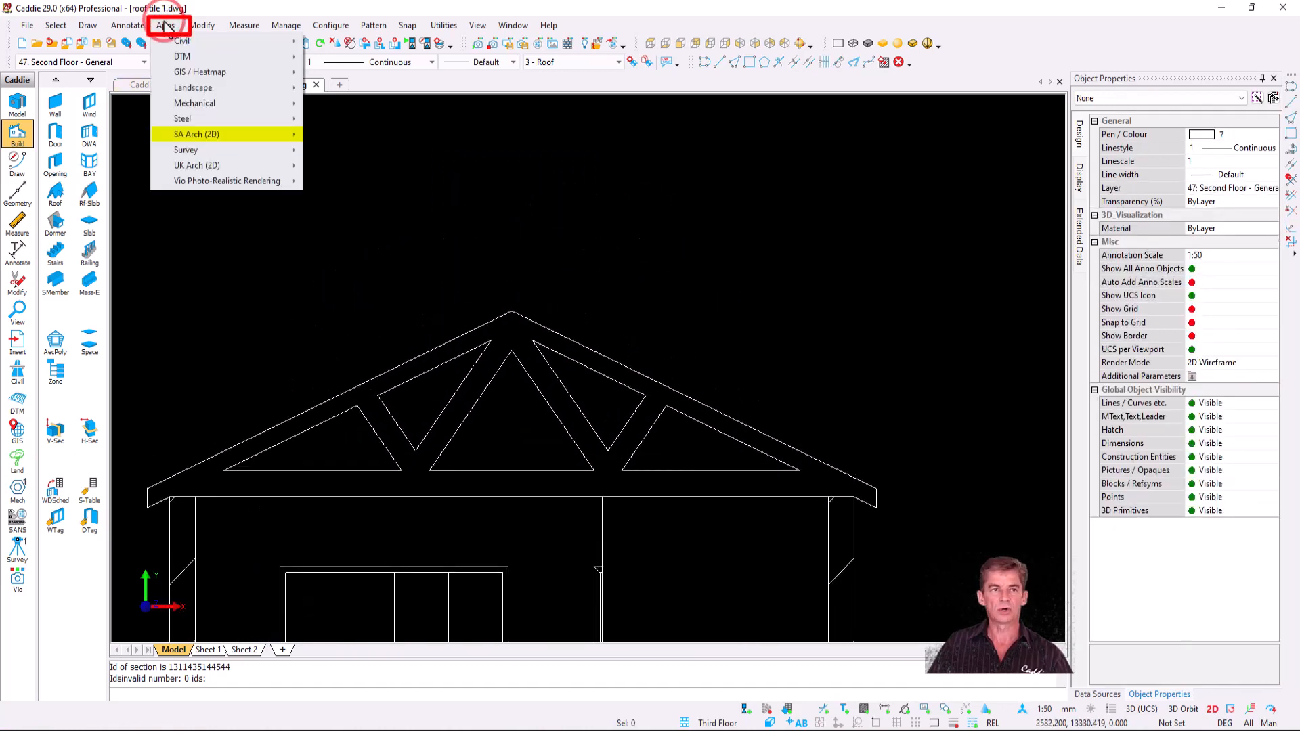
mouse_move(276, 138)
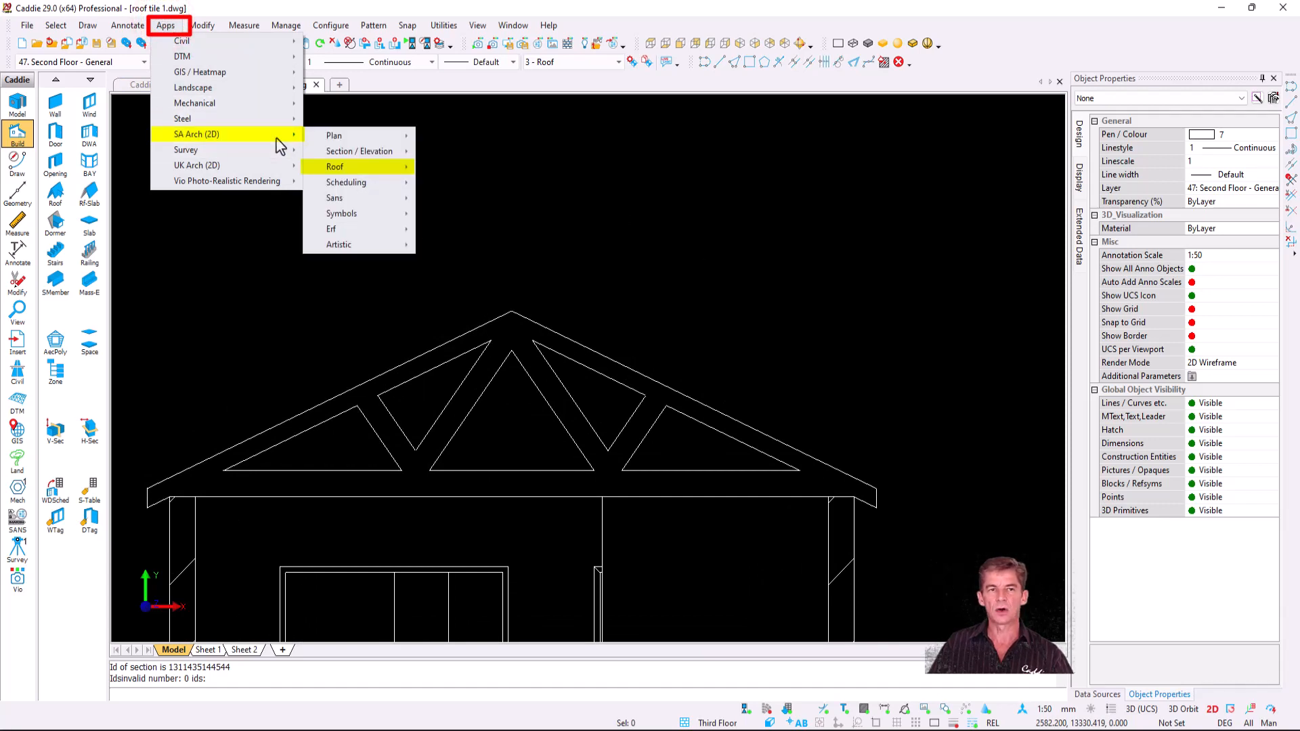
mouse_move(375, 169)
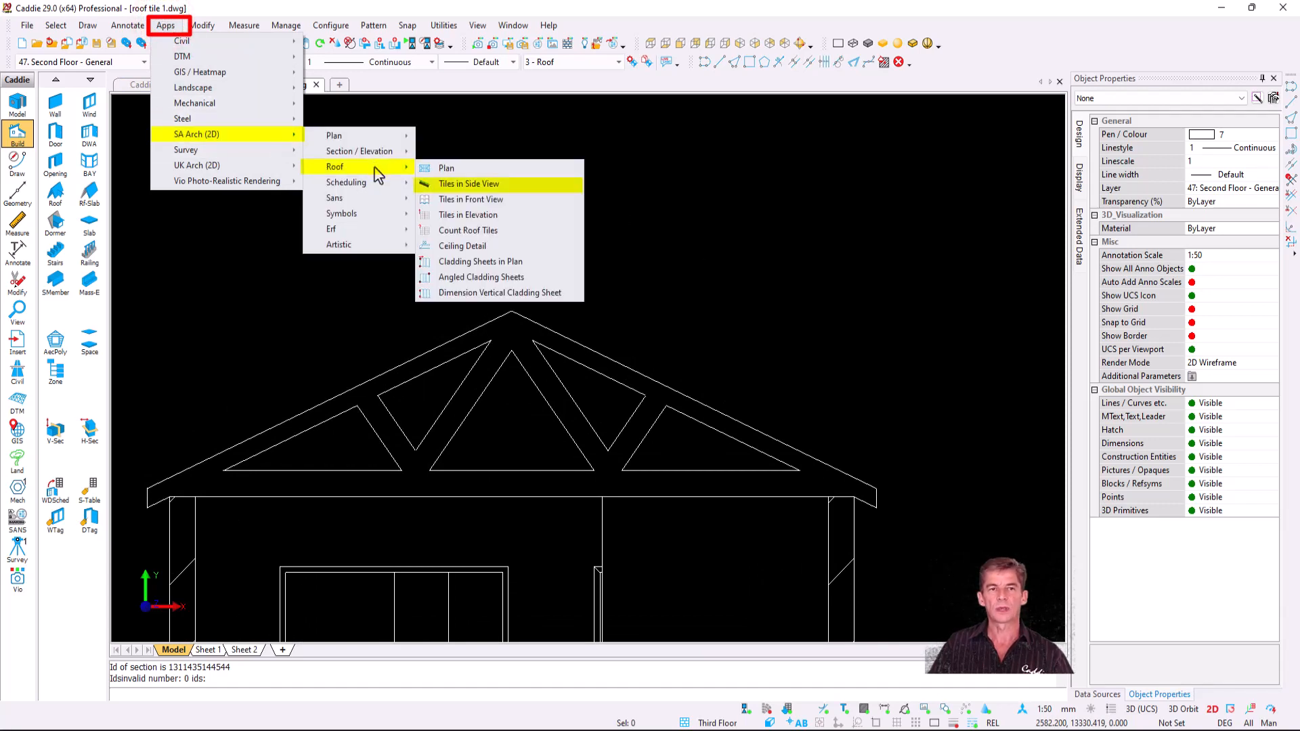
left_click(529, 187)
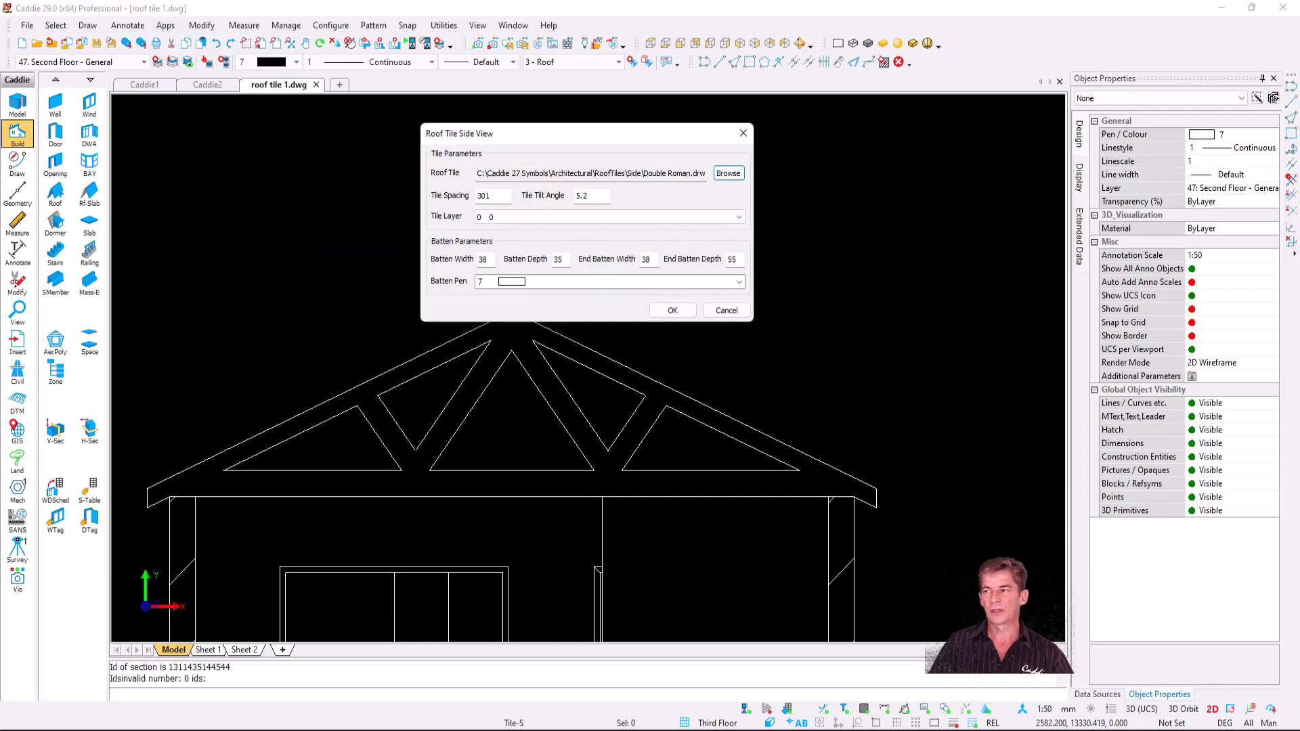
left_click_drag(1299, 408, 590, 416)
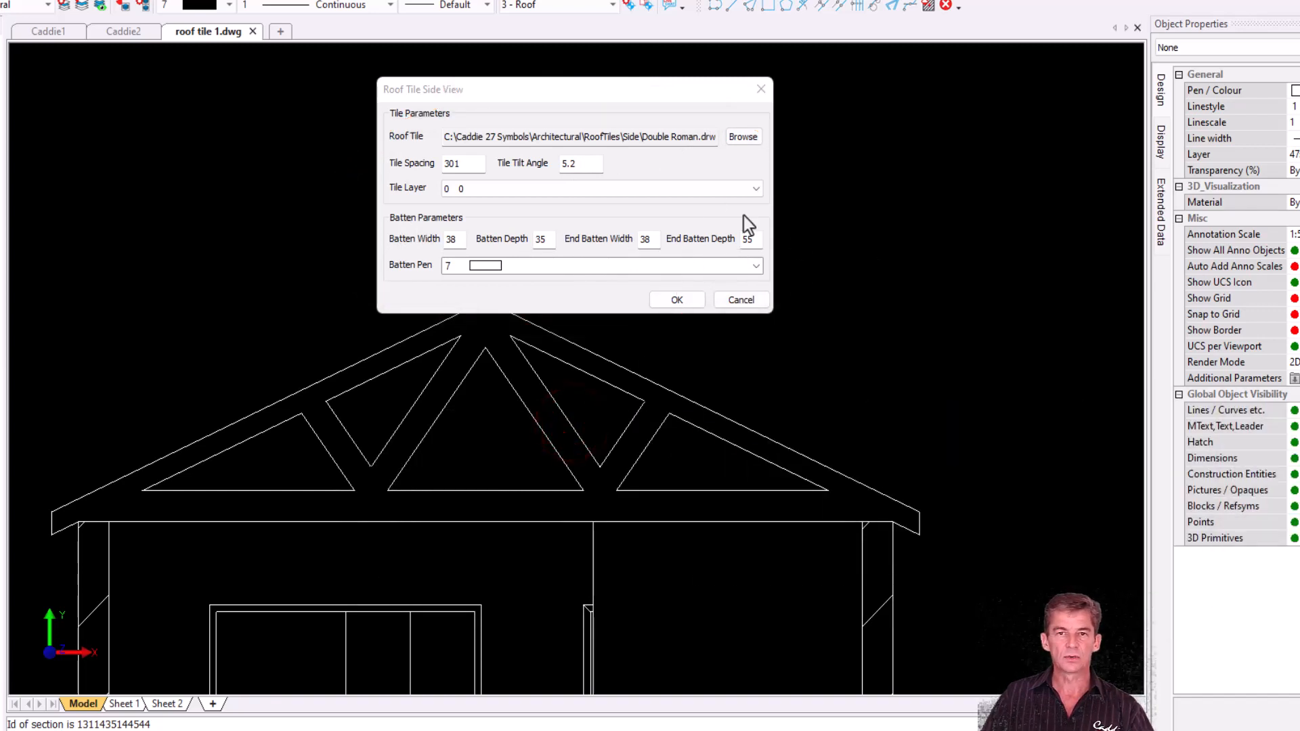
left_click(744, 137)
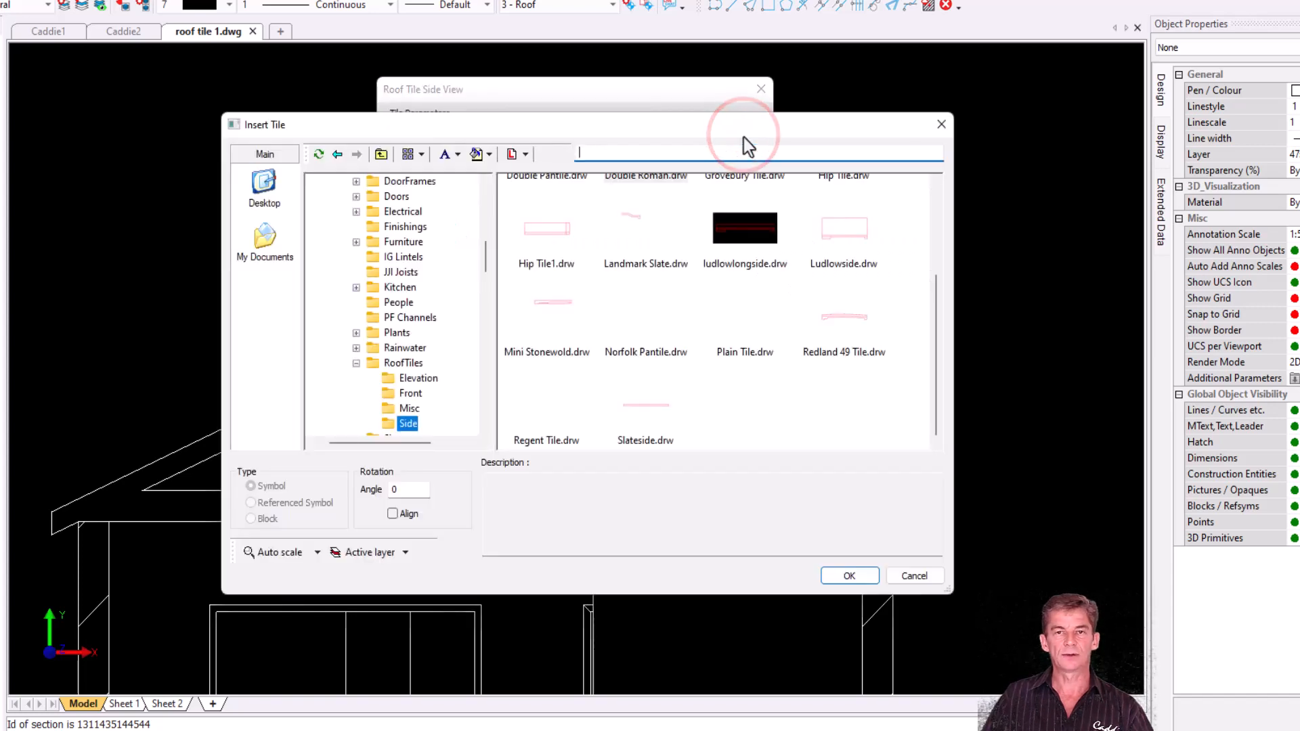
left_click(745, 222)
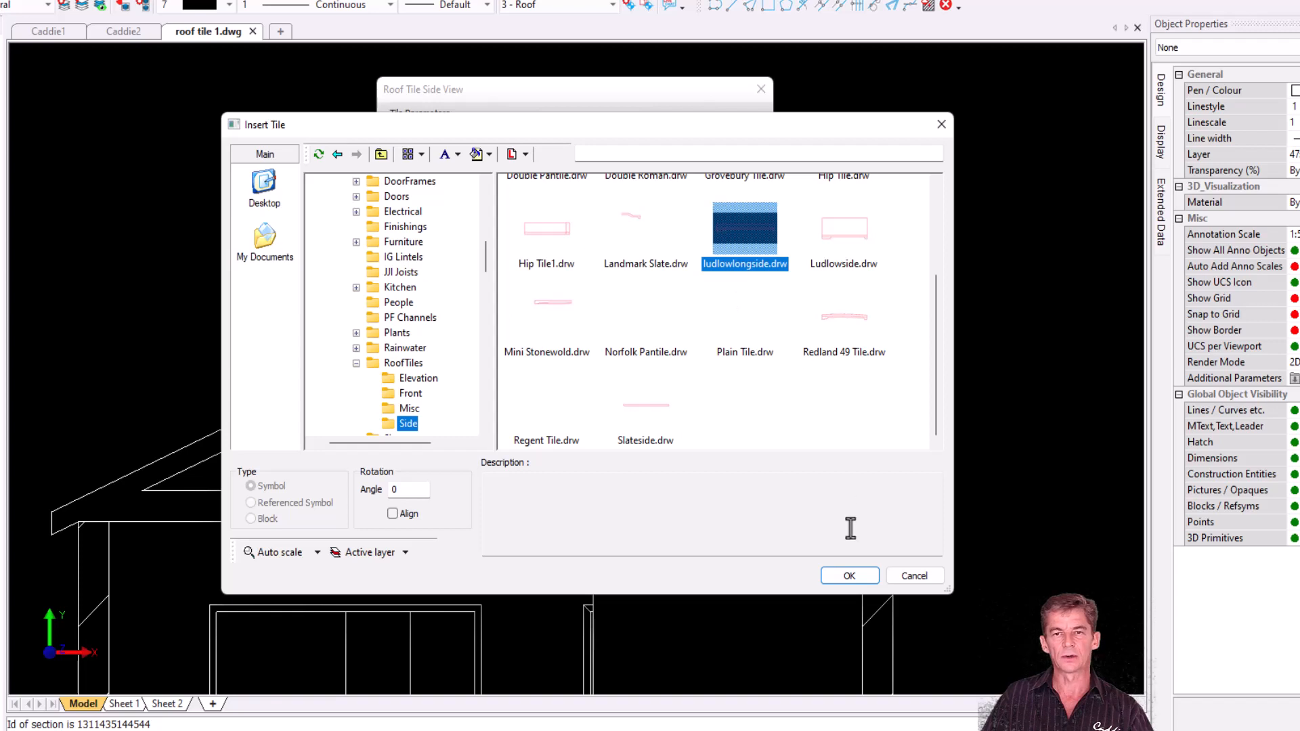
left_click(850, 577)
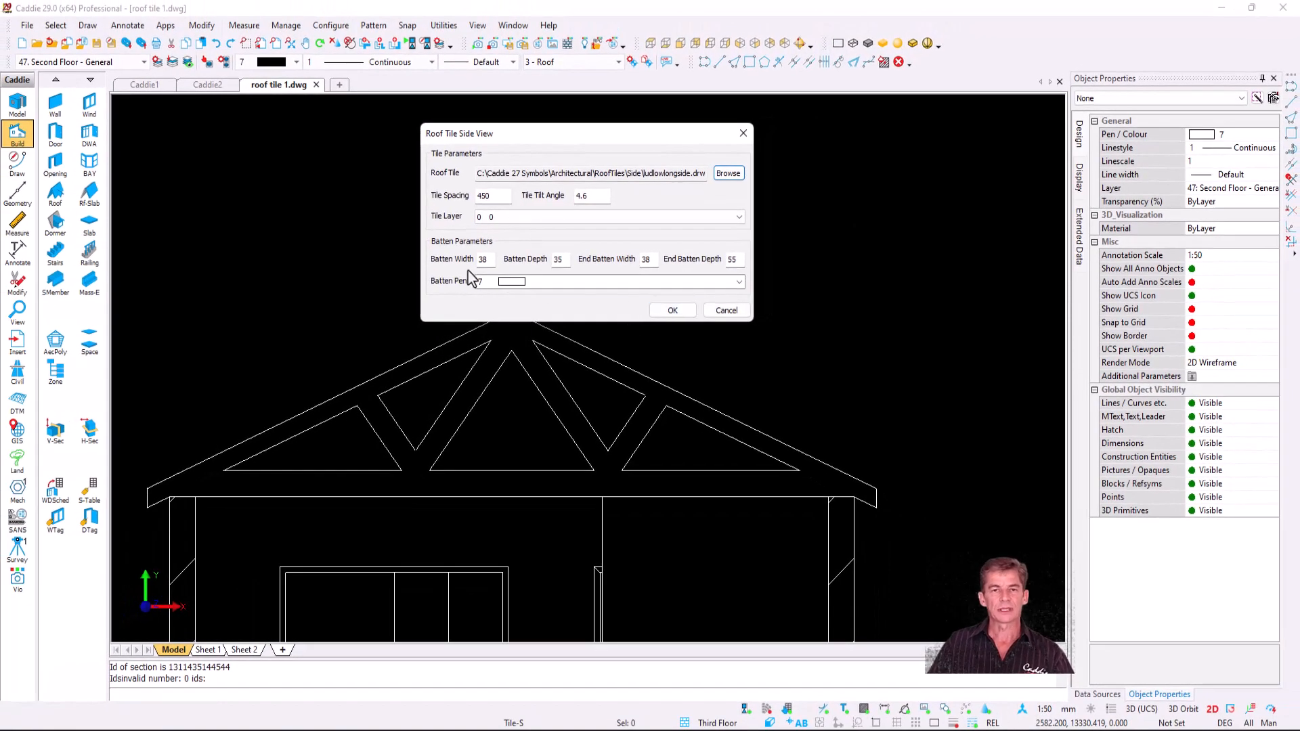
left_click(557, 260)
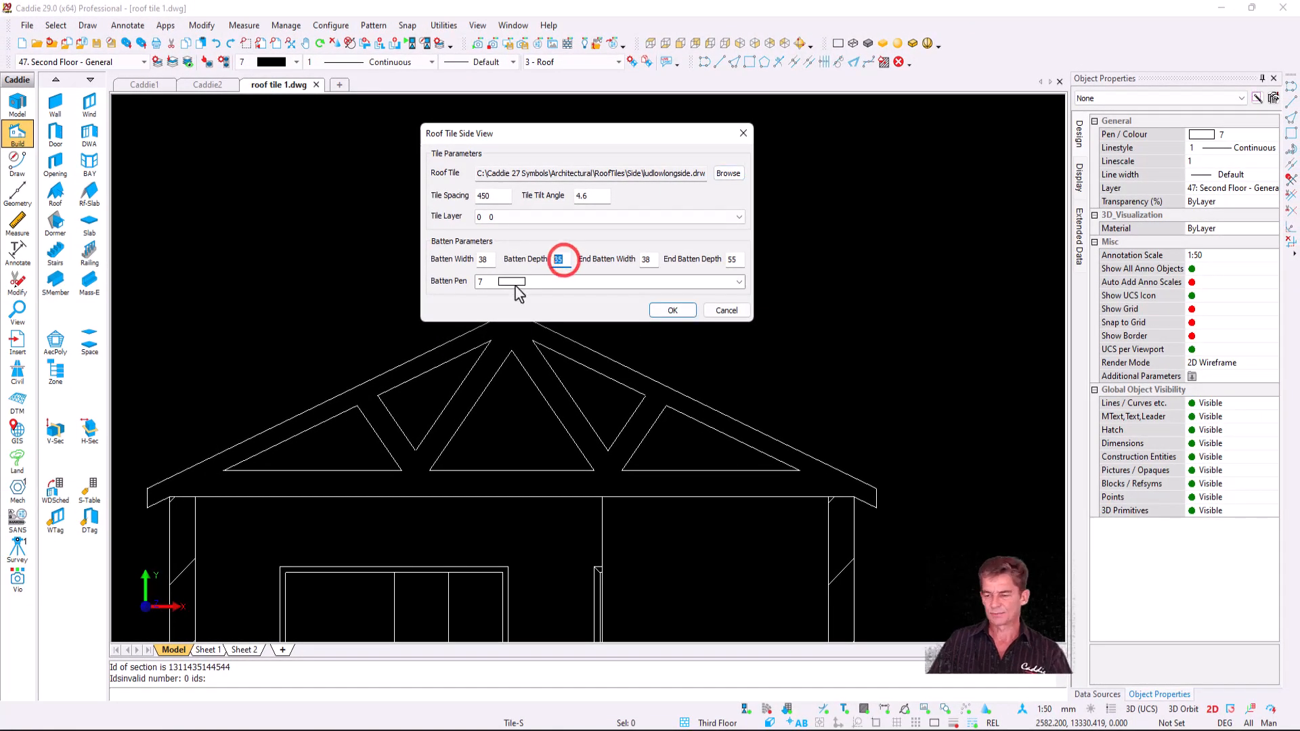
left_click(662, 313)
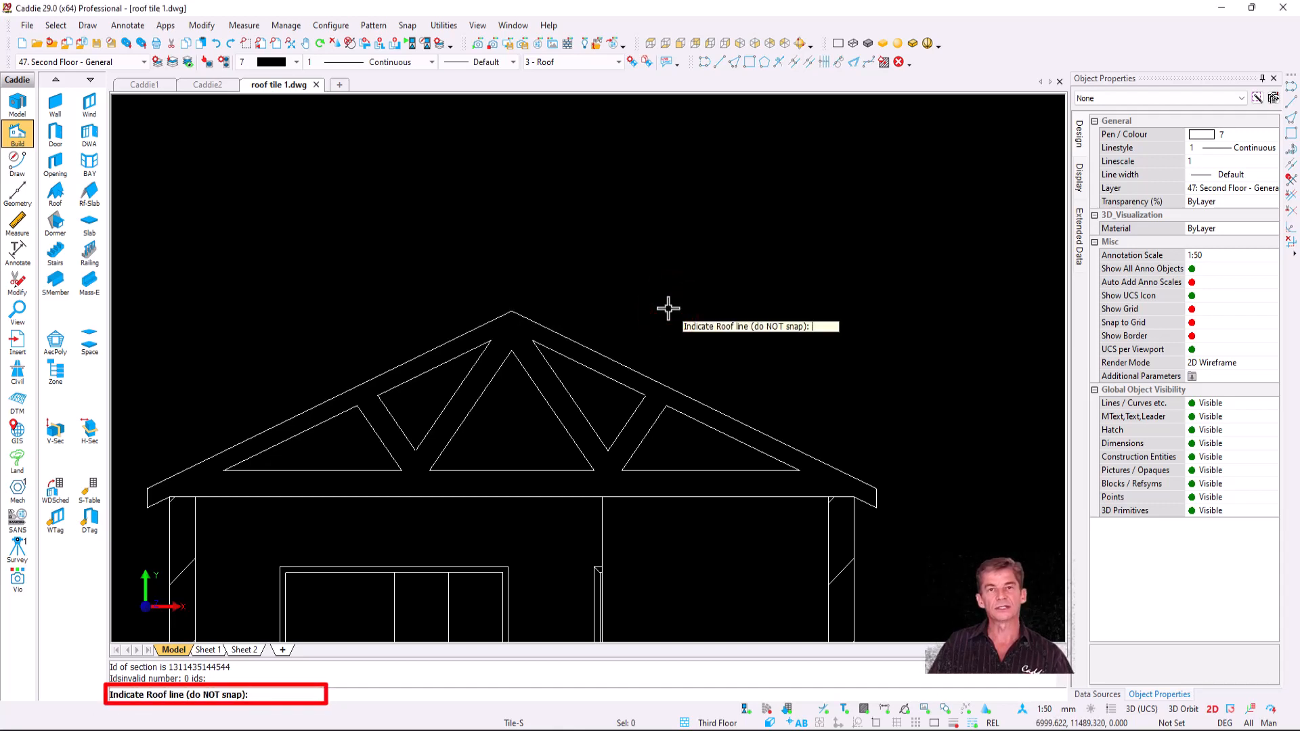
left_click(582, 342)
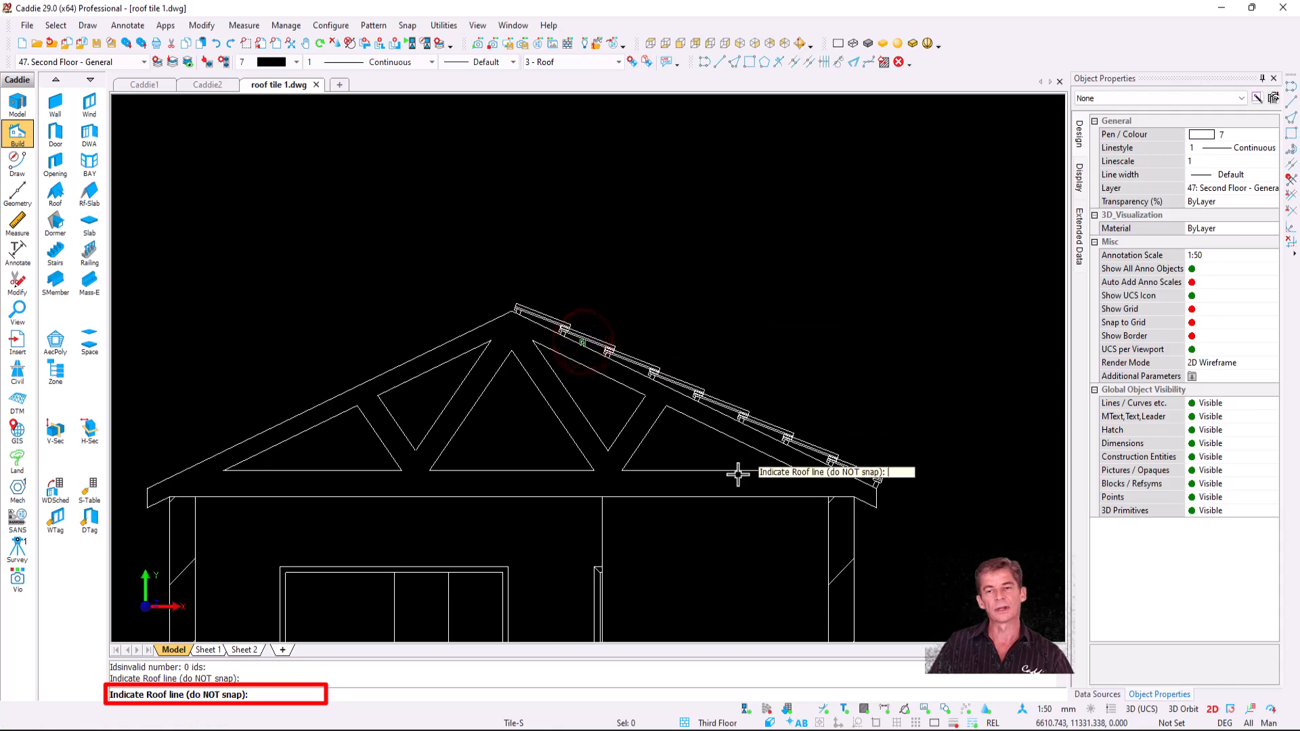
key("Escape")
scroll(638, 391, "up", 3)
scroll(479, 270, "up", 6)
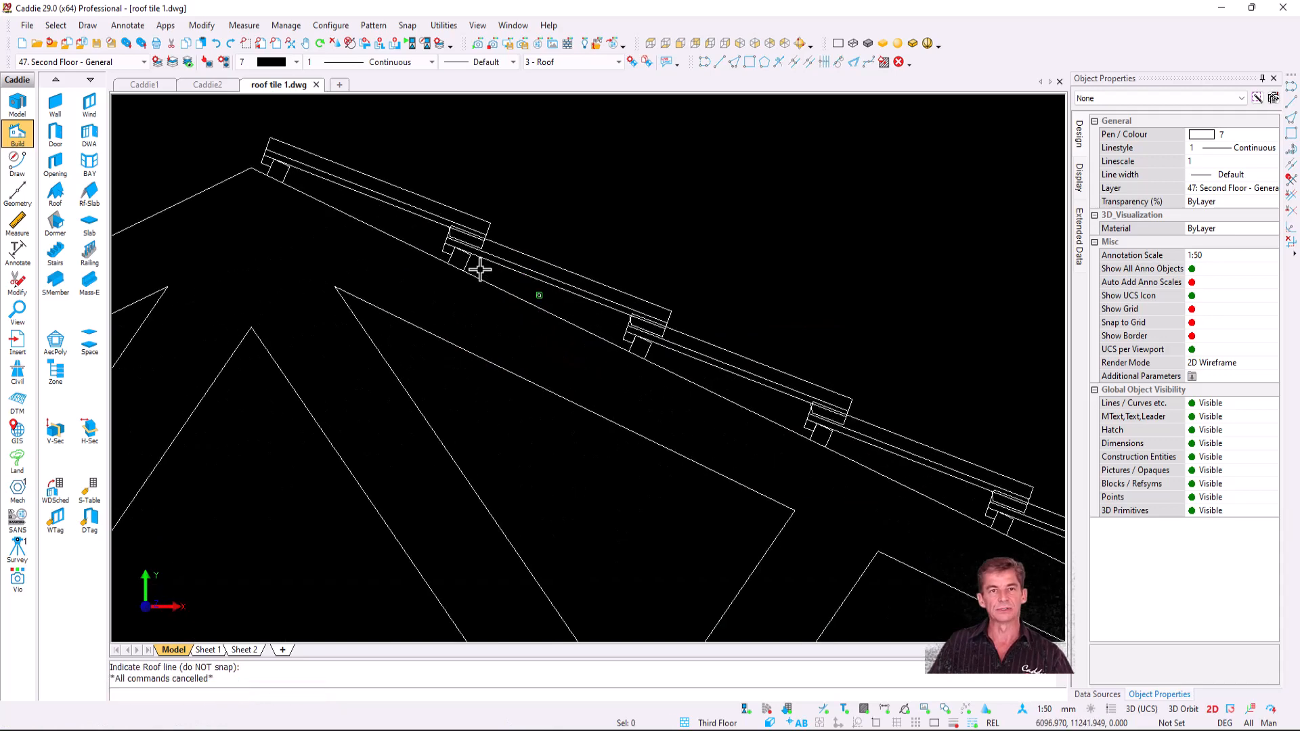
left_click(517, 312)
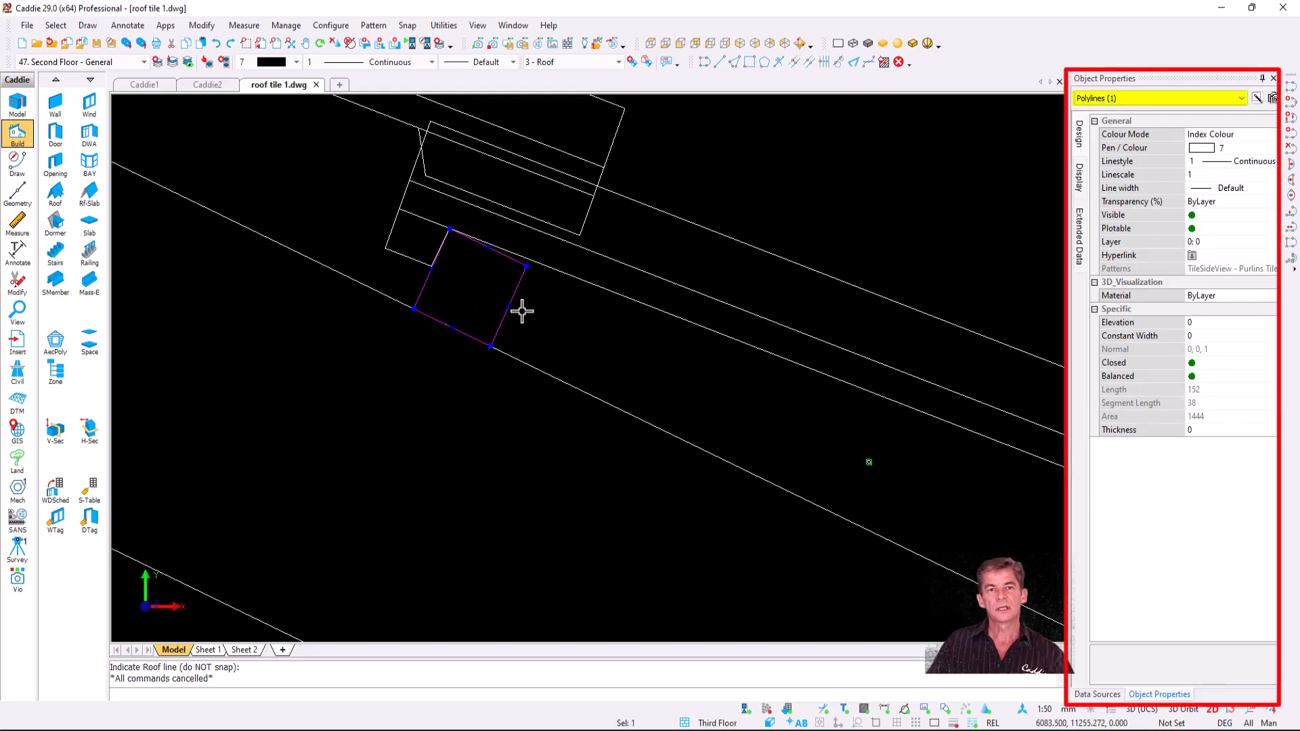
scroll(460, 364, "down", 10)
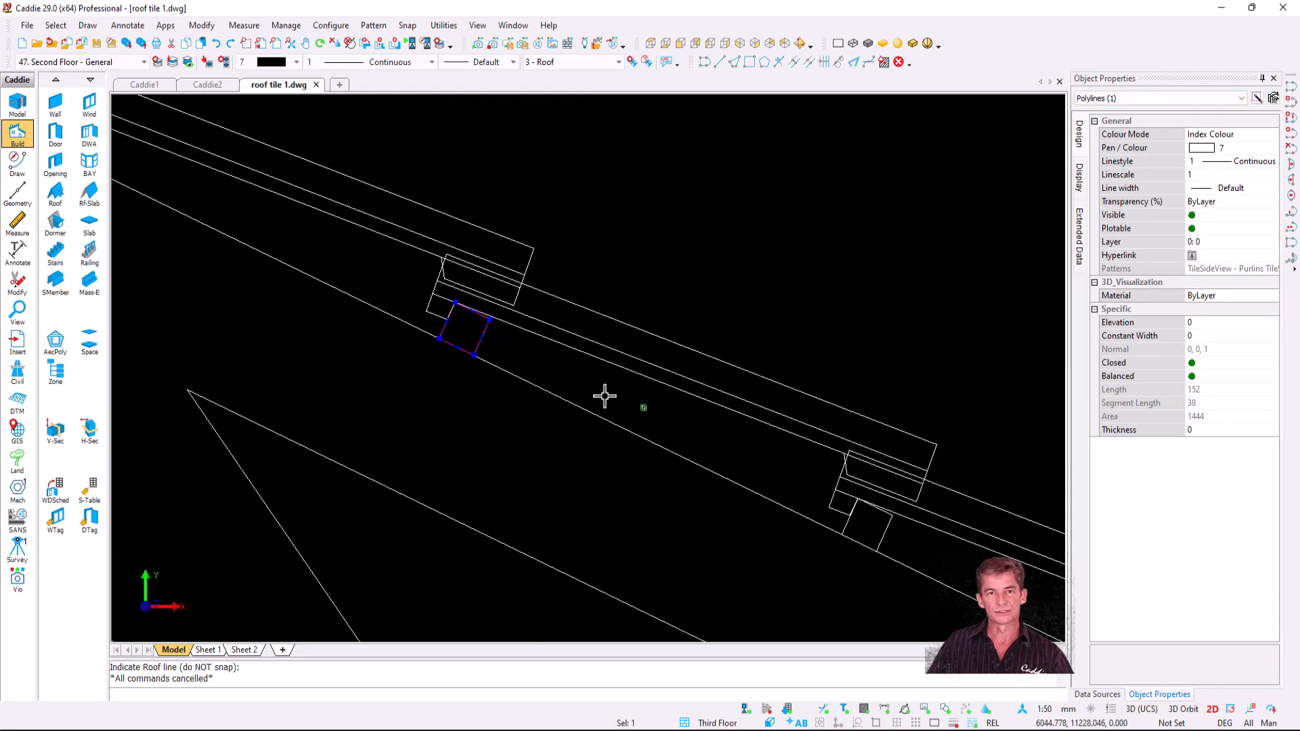
middle_click_drag(596, 400, 404, 326)
key("Escape")
left_click(527, 384)
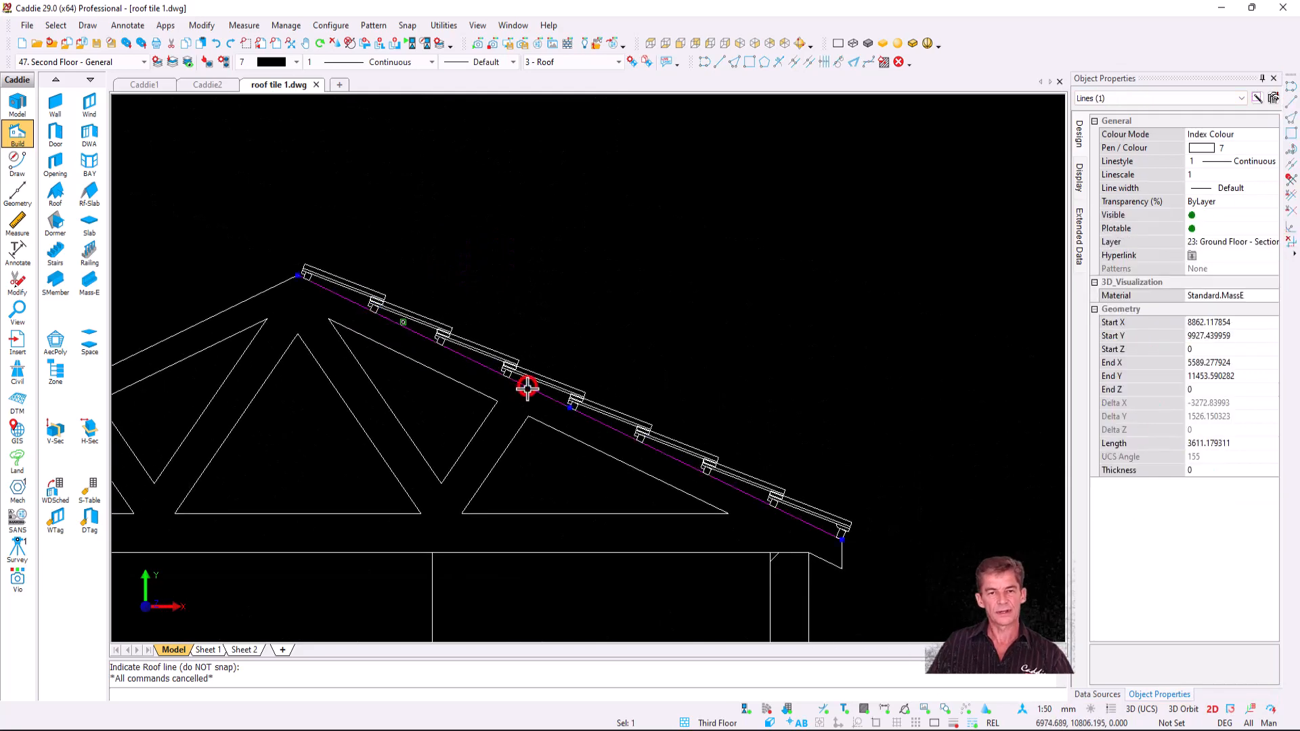
key("c")
left_click(548, 397)
middle_click_drag(601, 293, 550, 426)
left_click(570, 416)
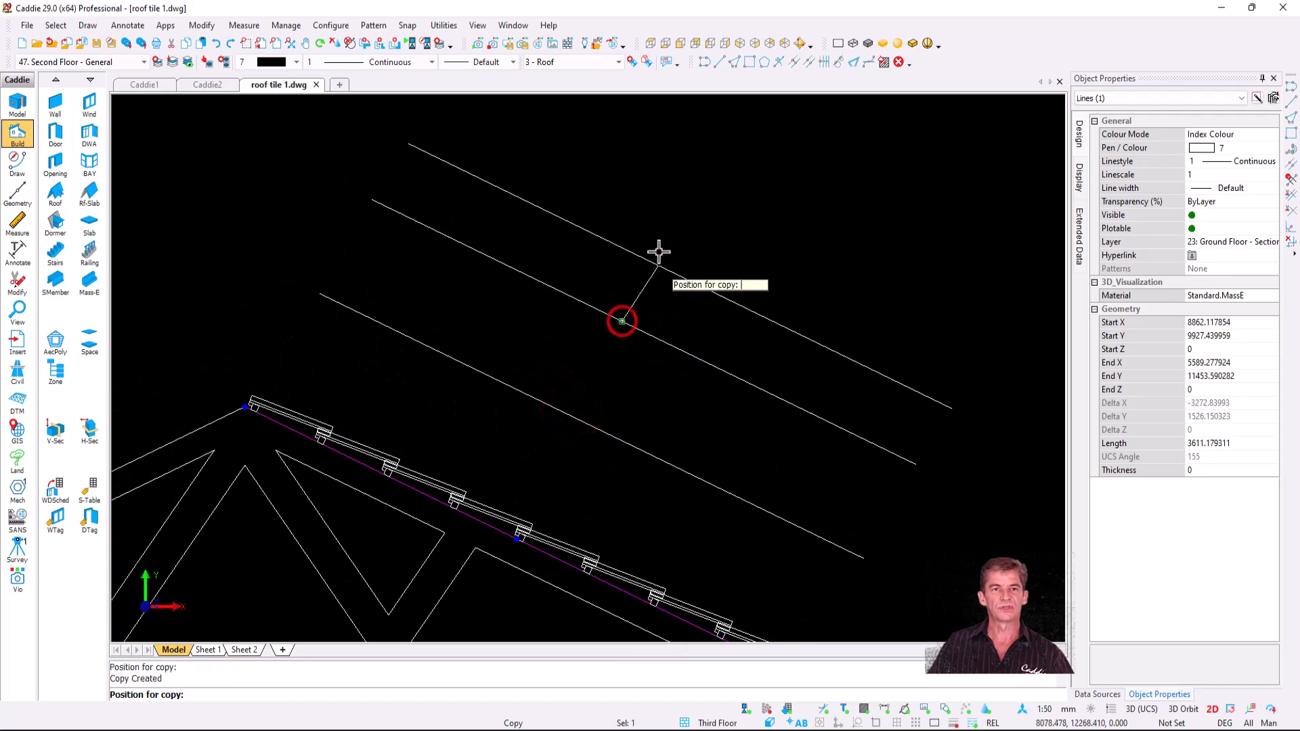
left_click(657, 250)
key("Escape")
scroll(581, 389, "down", 2)
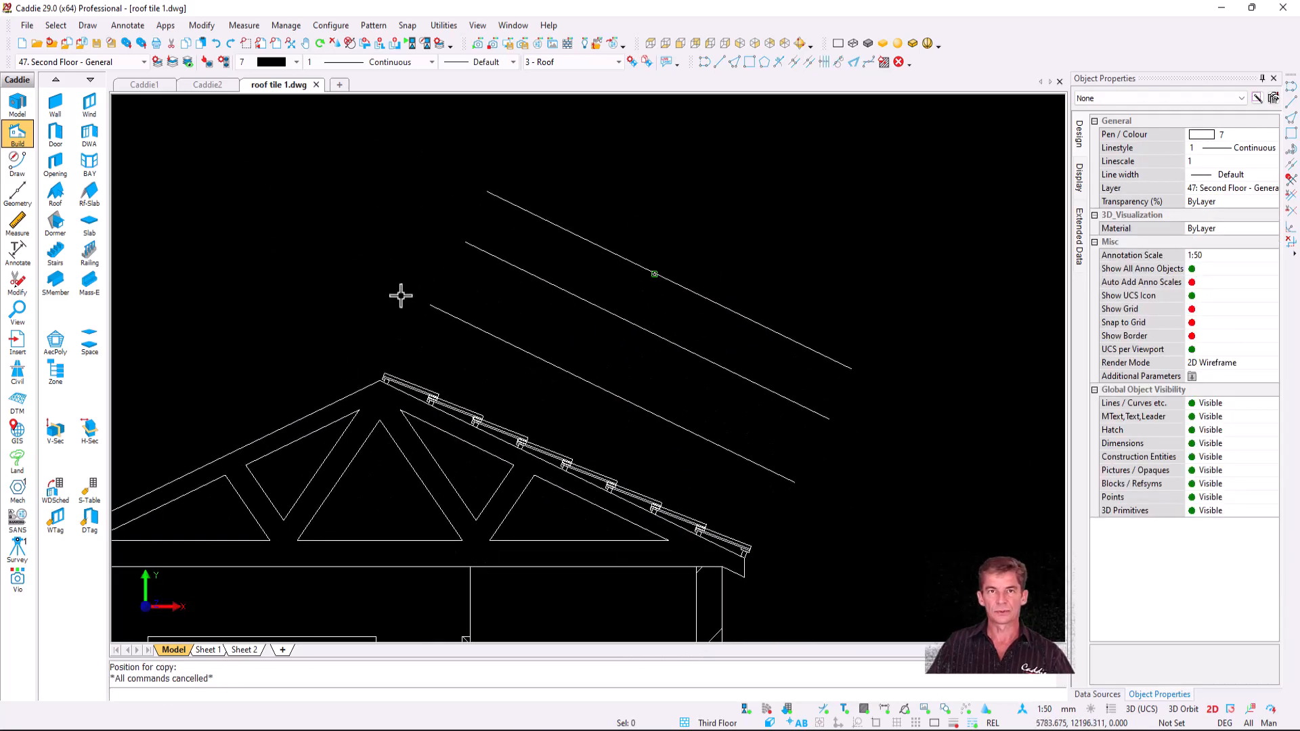
- Rerun side-view roof tiles with Double Roman.drw (301 spacing, 5.2 tilt) and batten depth 35
right_click(406, 225)
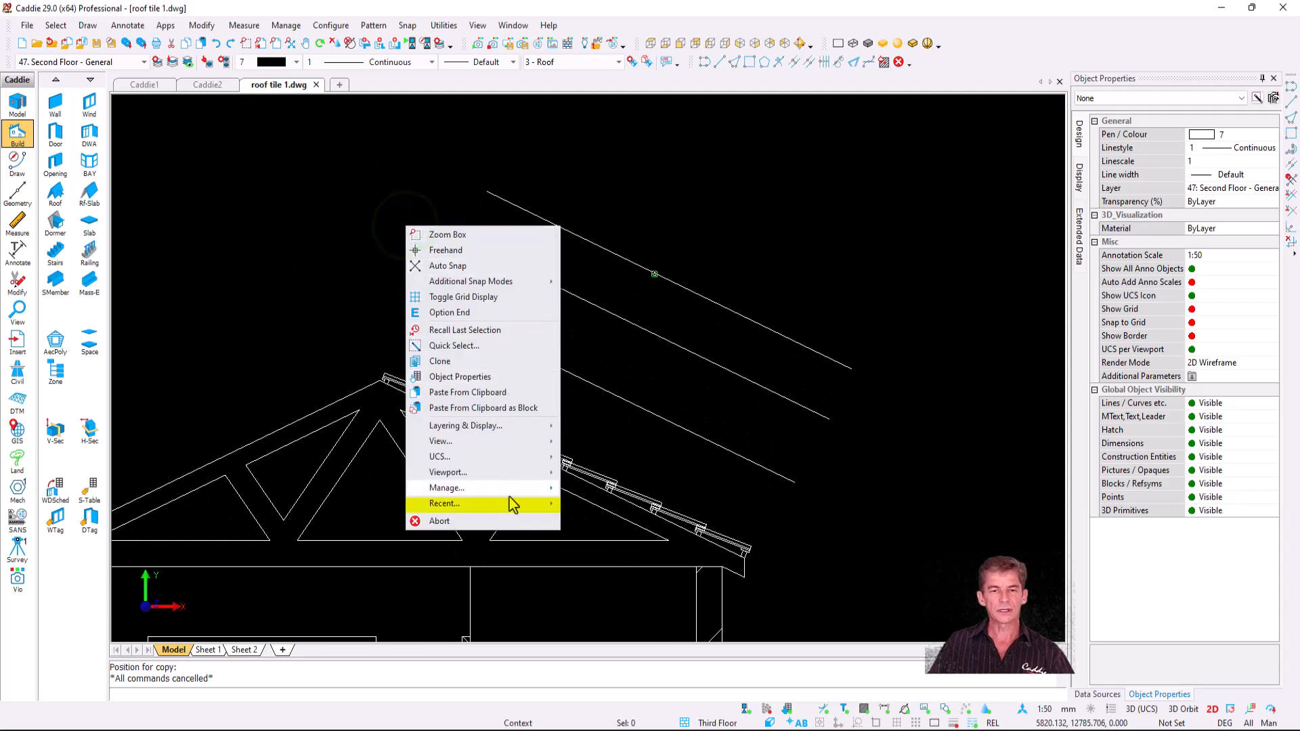
mouse_move(513, 505)
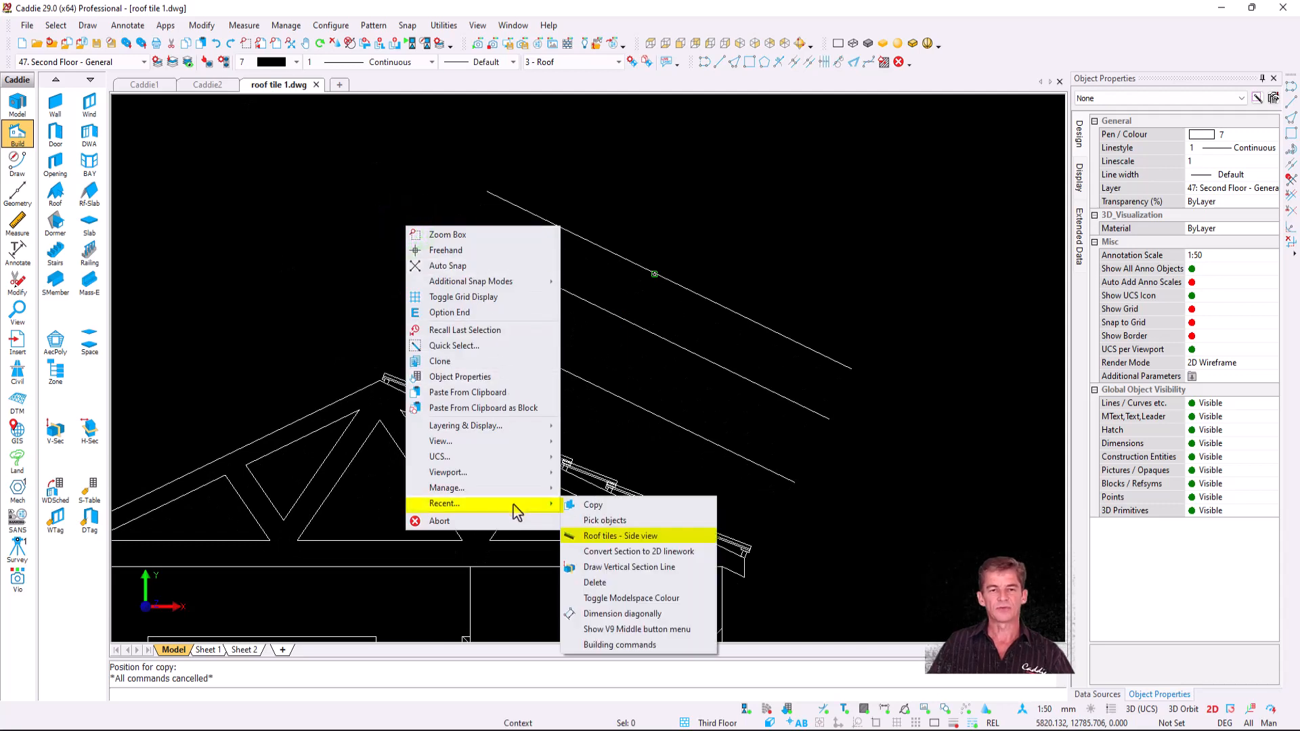
left_click(656, 536)
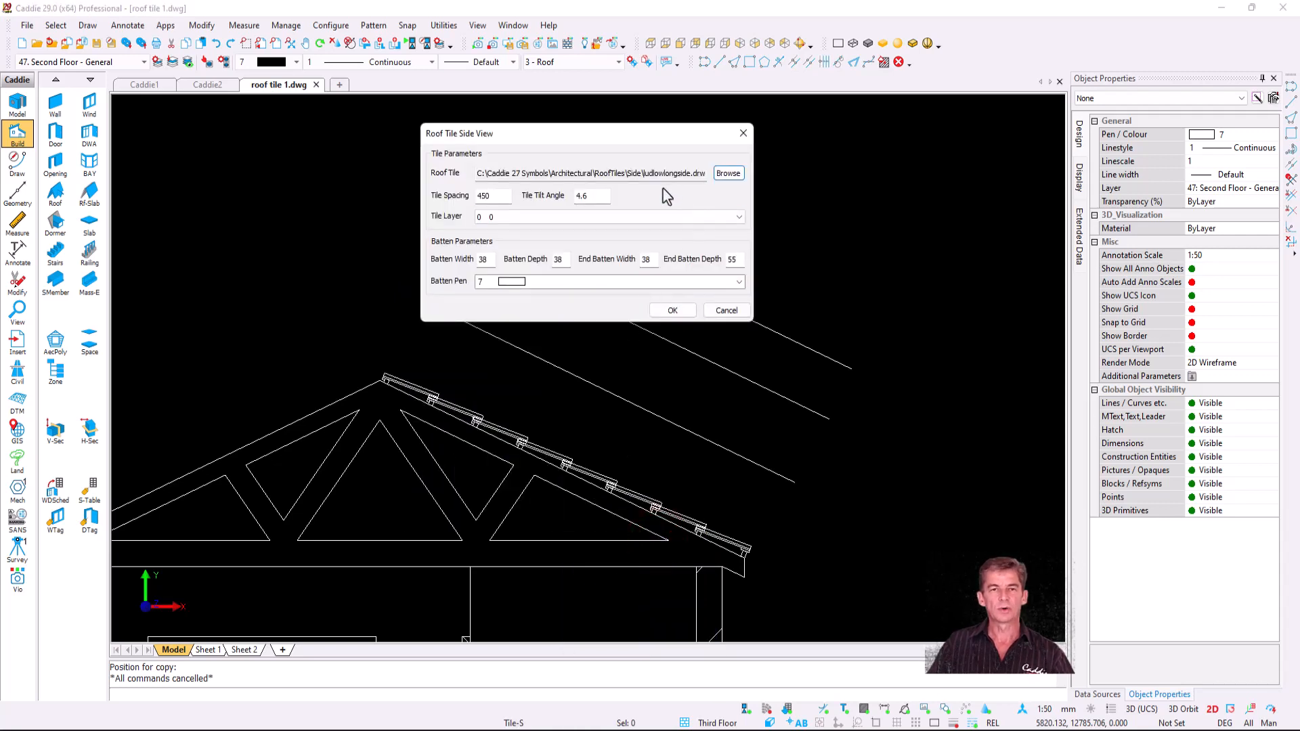
left_click(729, 174)
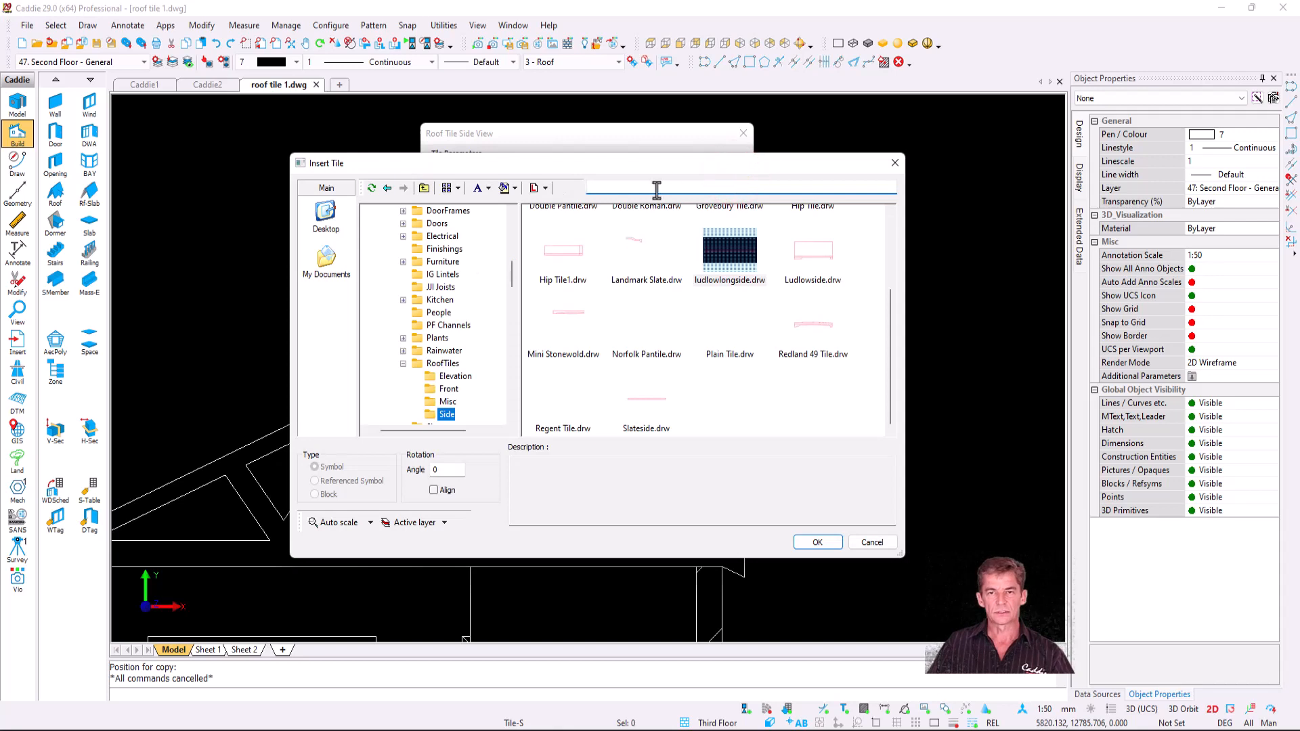
scroll(650, 274, "up", 2)
left_click(632, 285)
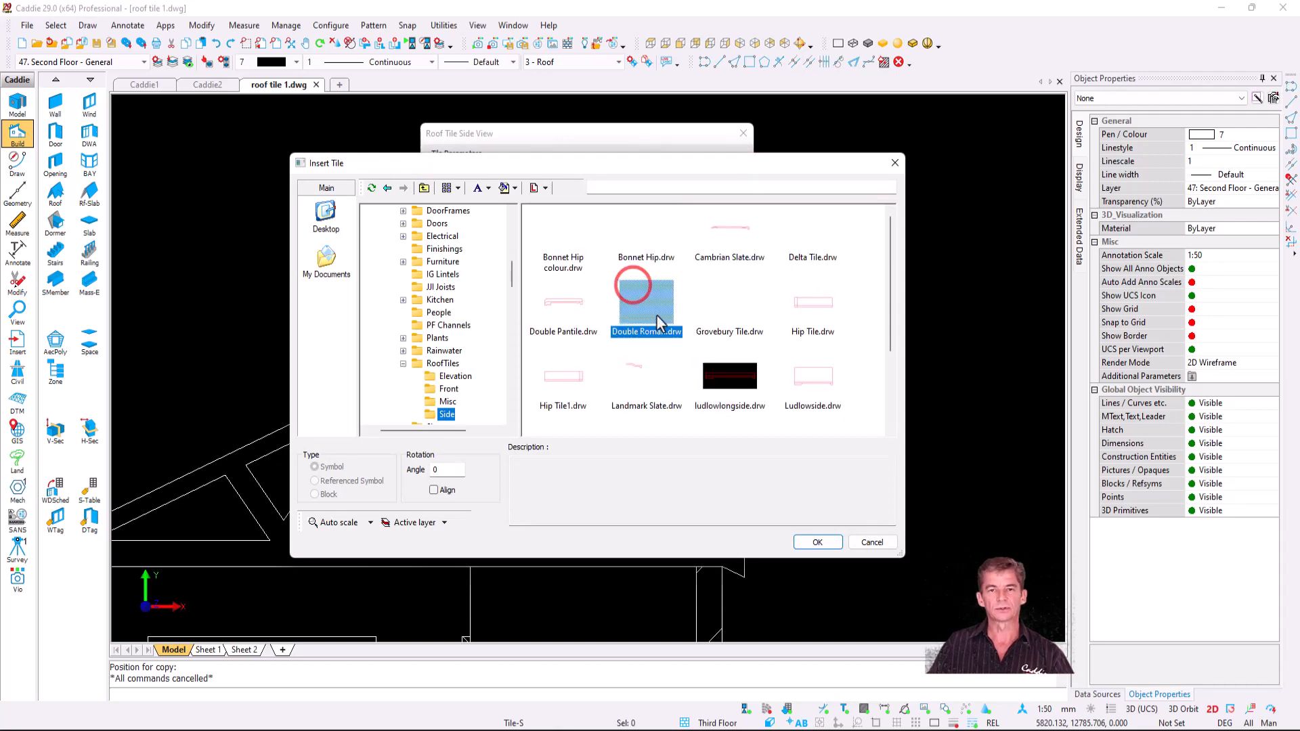
left_click(818, 543)
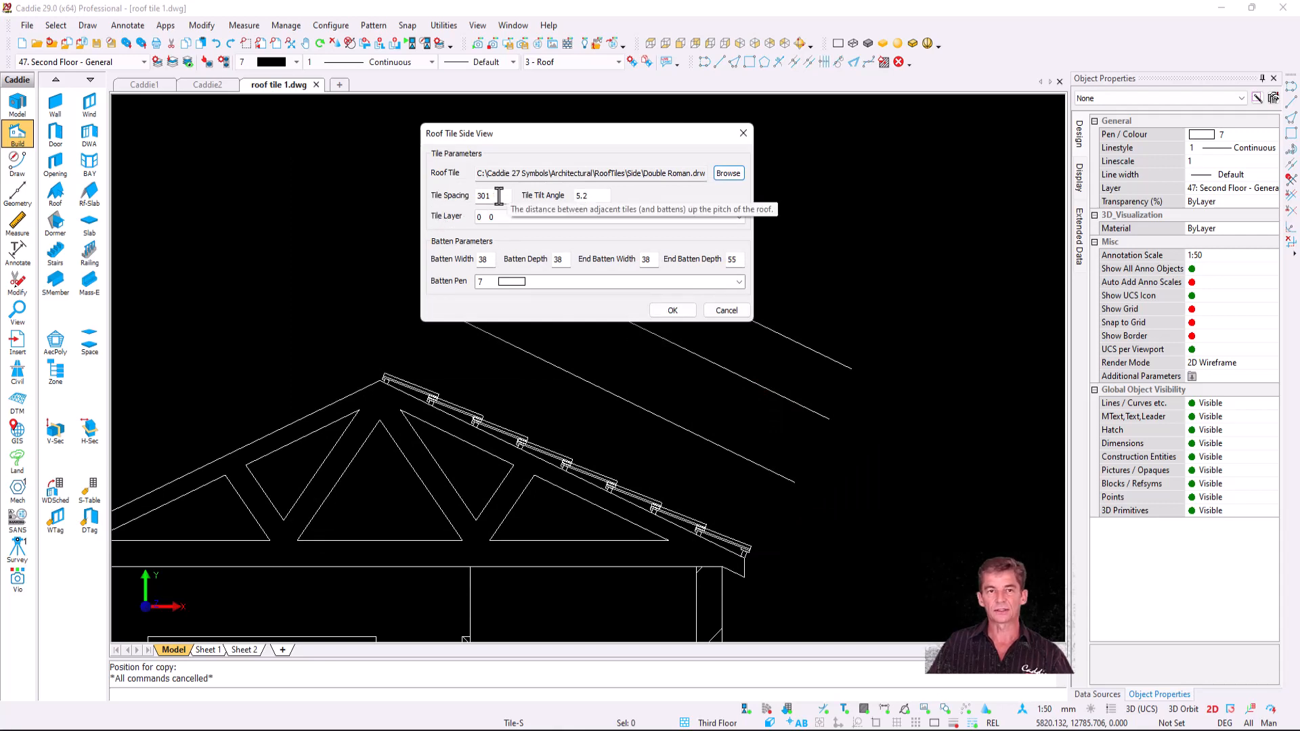
double_click(559, 260)
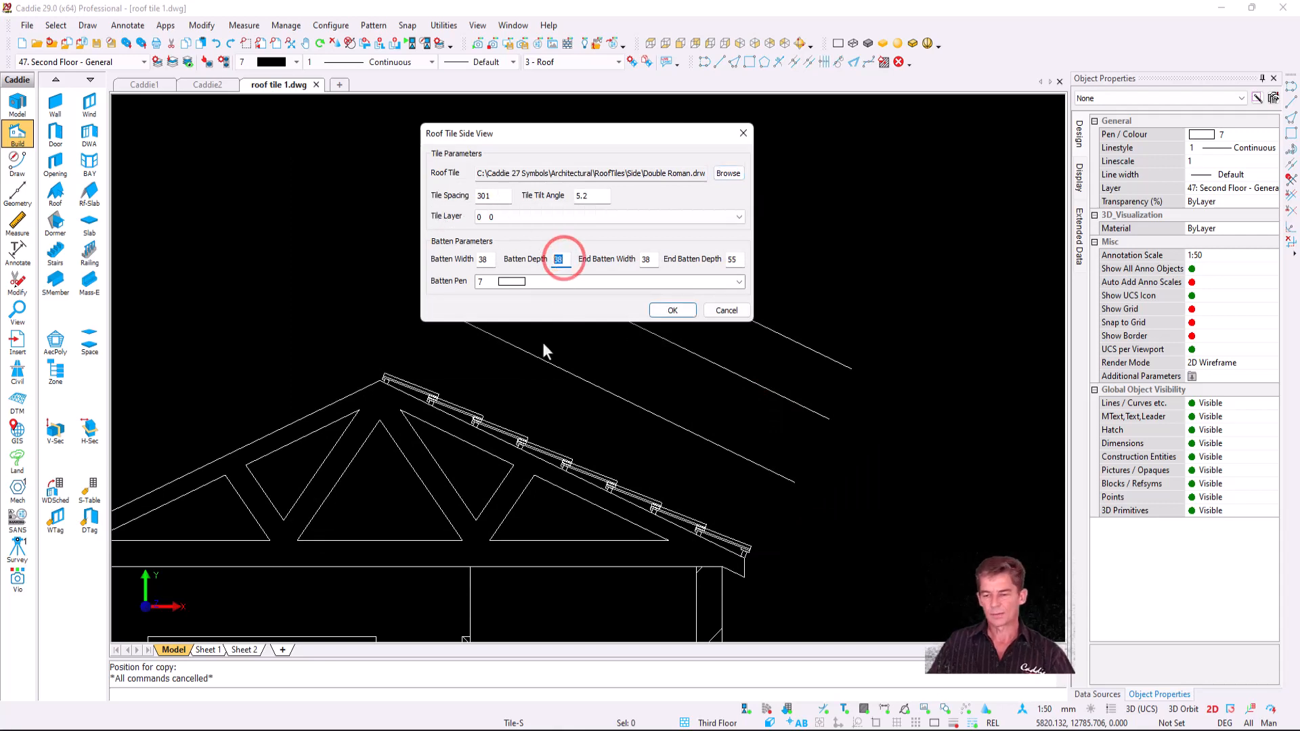
type("35")
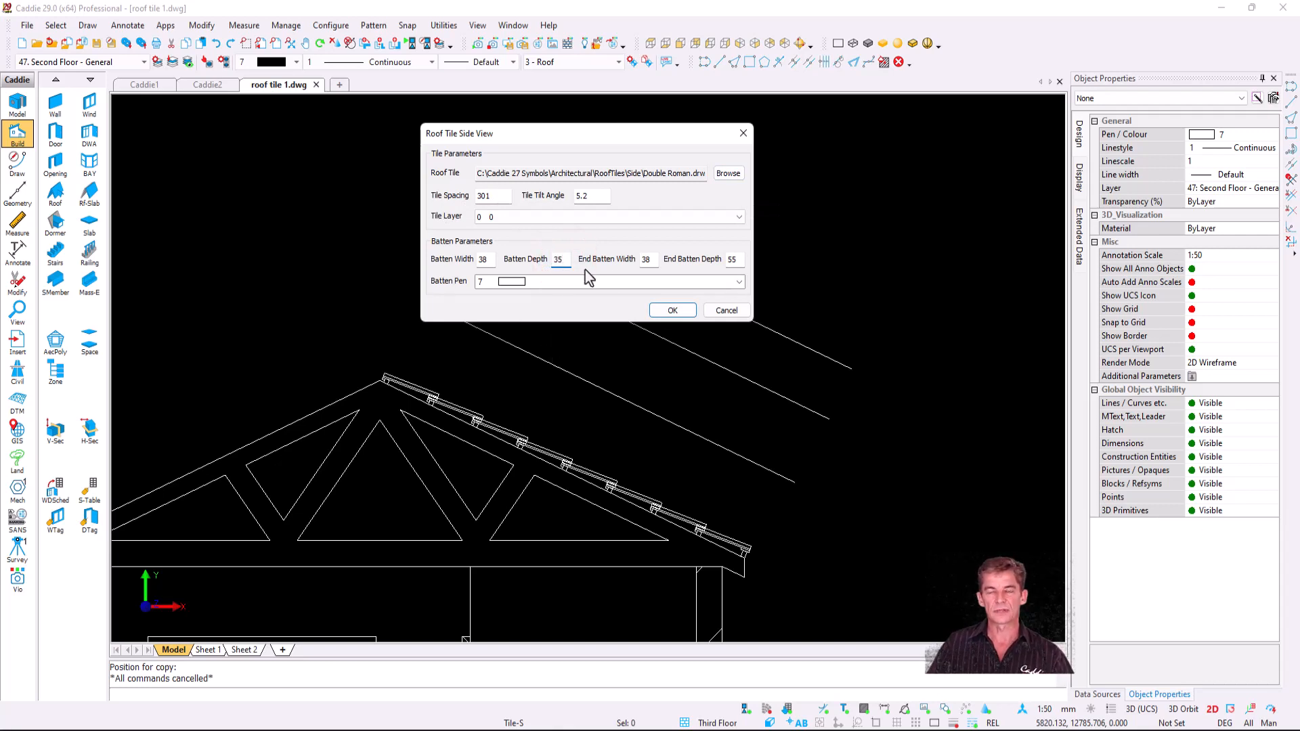
left_click(672, 310)
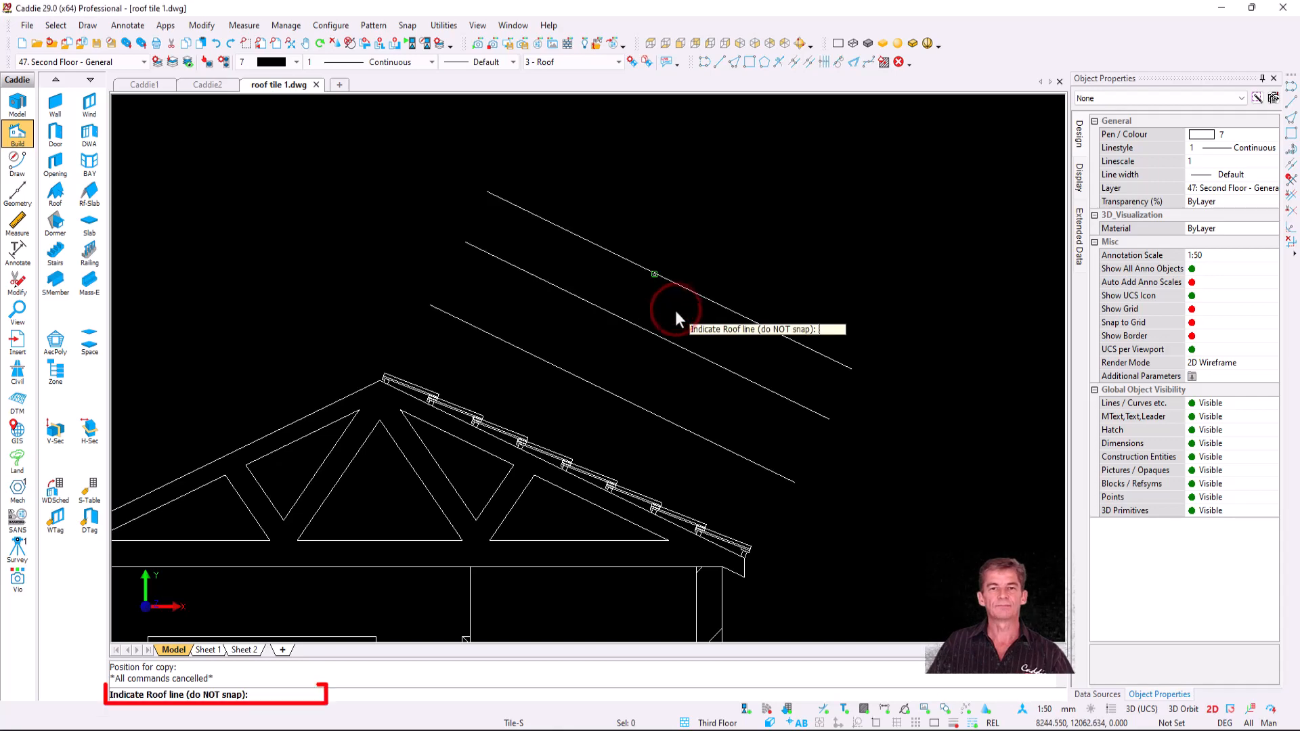
- Lay Double Roman tiles along the lower roof line and switch to a white background
left_click(521, 348)
key("Escape")
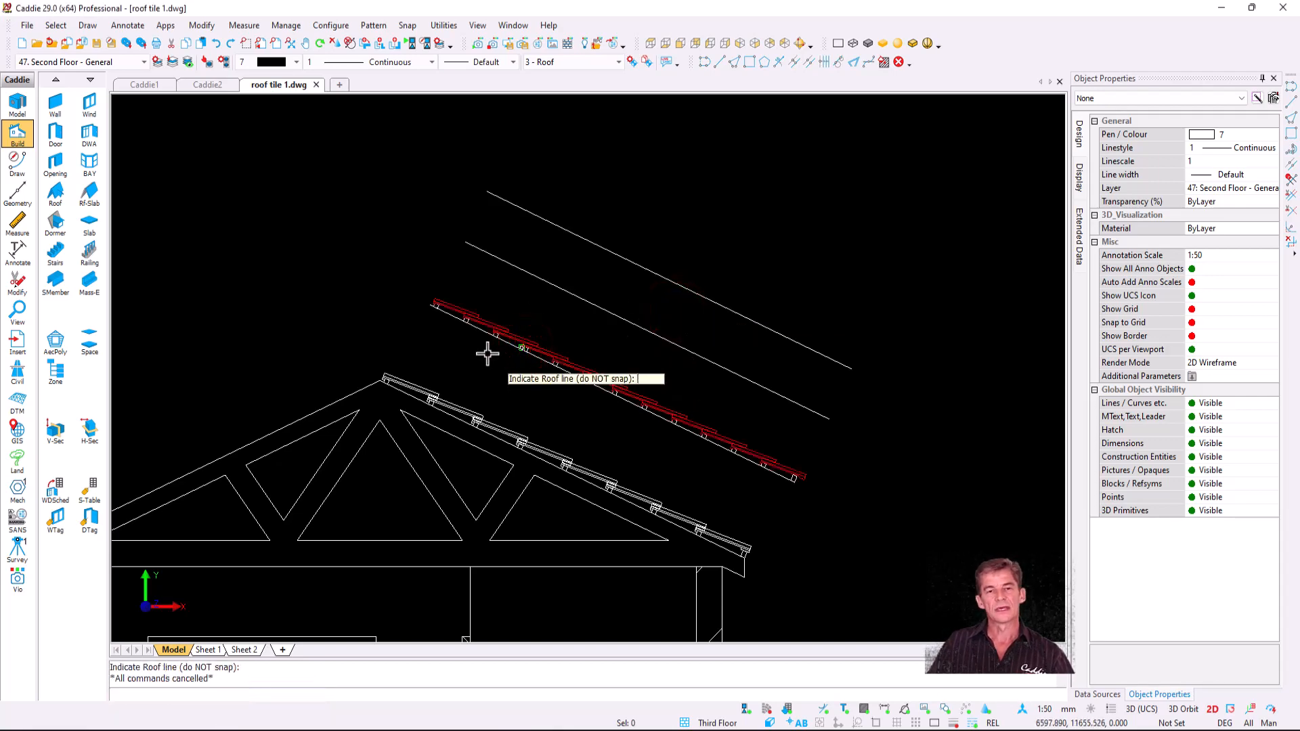
scroll(485, 349, "up", 5)
scroll(447, 293, "up", 2)
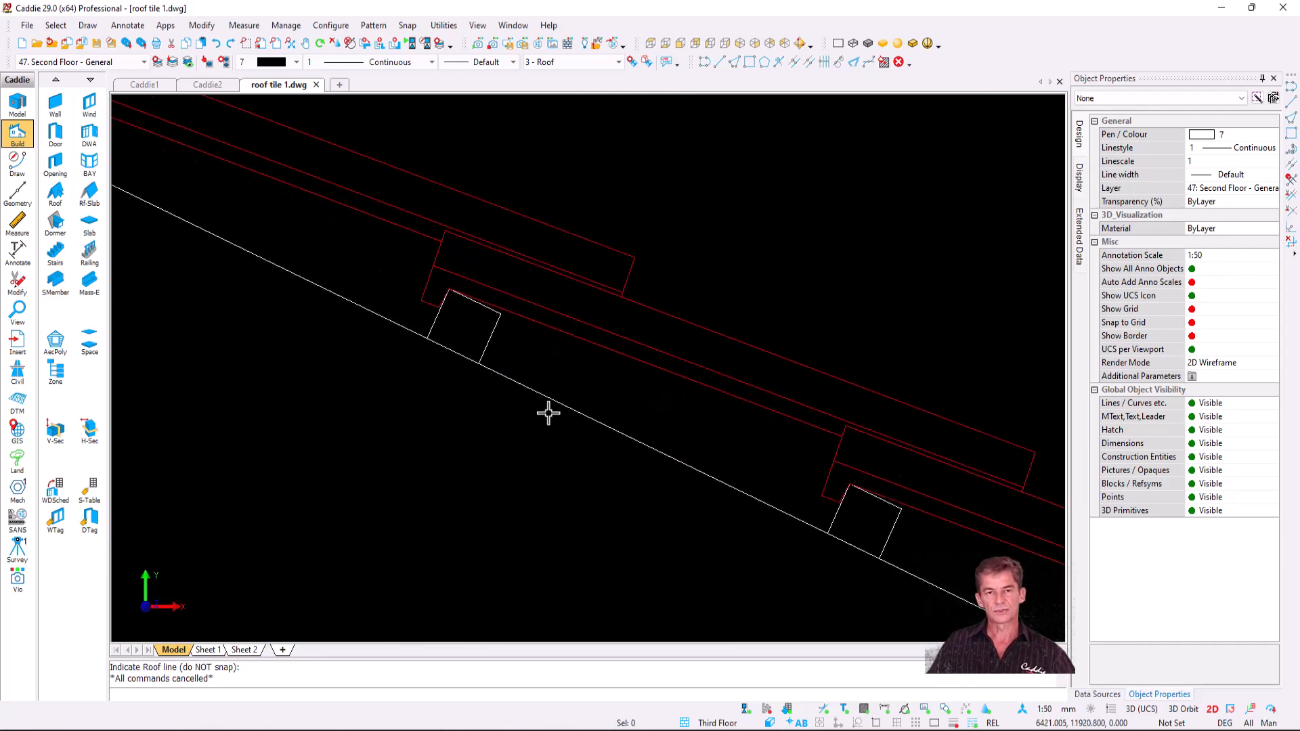
key("ctrl+b")
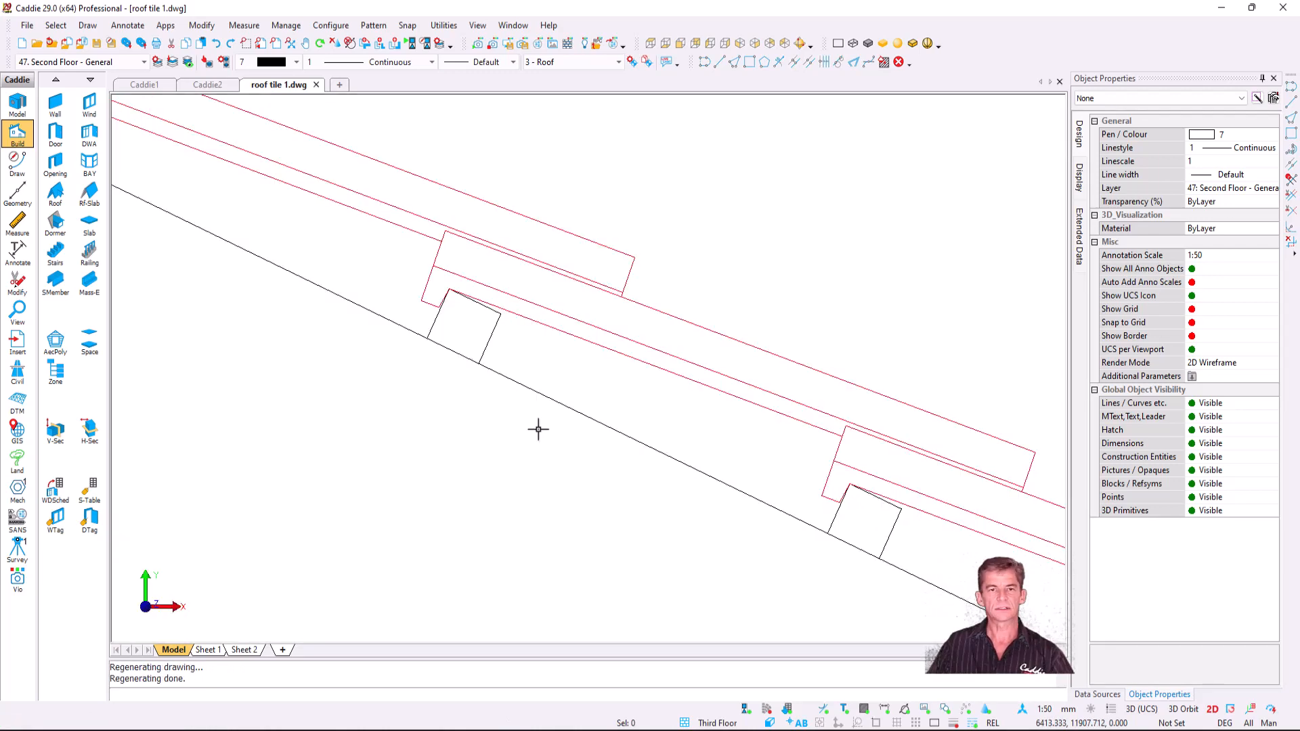
right_click(486, 405)
key("Escape")
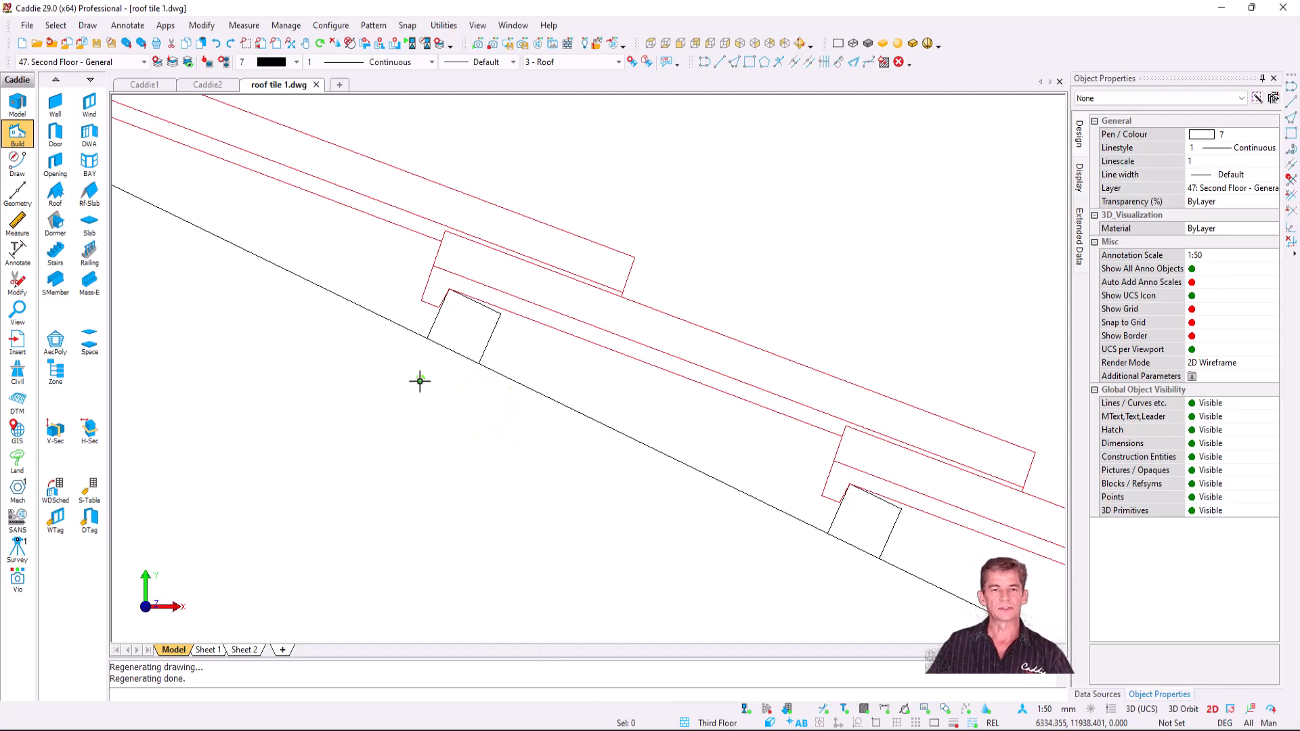
- Add a diagonal 38 dimension across the batten and pick points for the batten depth dimension
middle_click(420, 380)
left_click(436, 412)
left_click(421, 344)
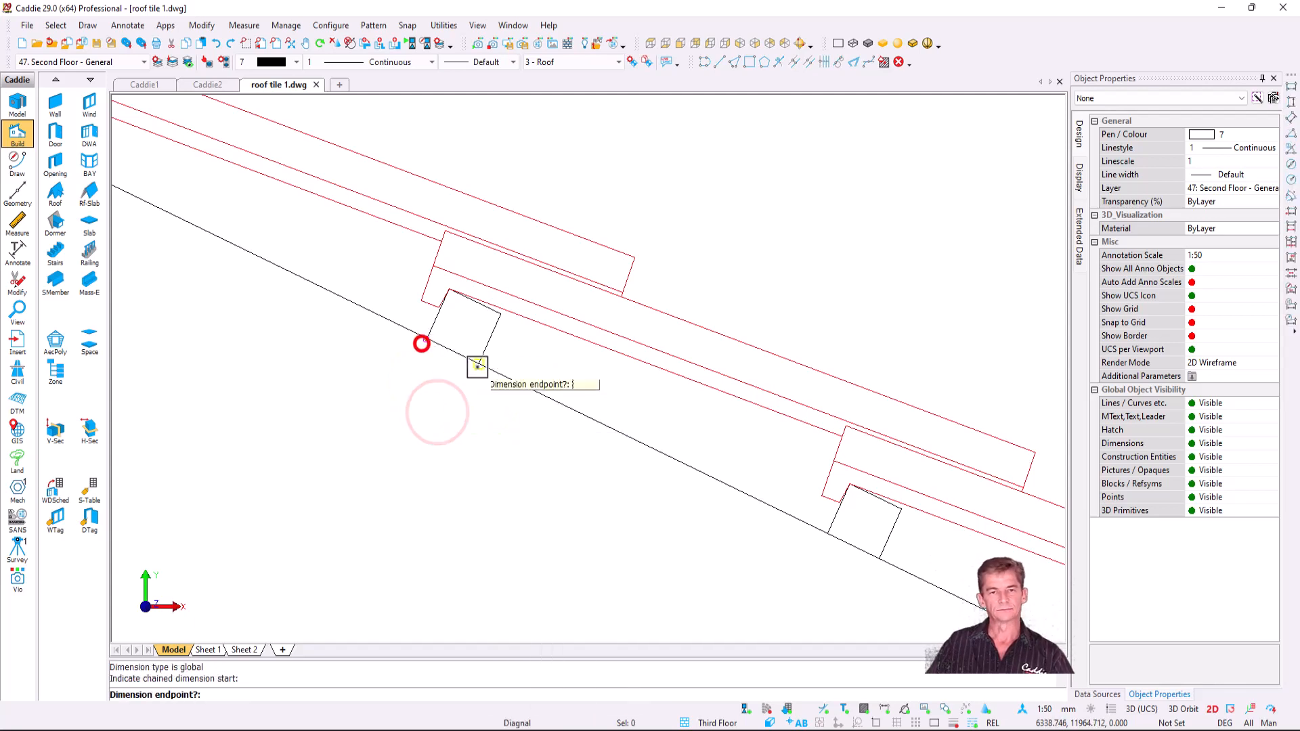
left_click(478, 366)
left_click(422, 449)
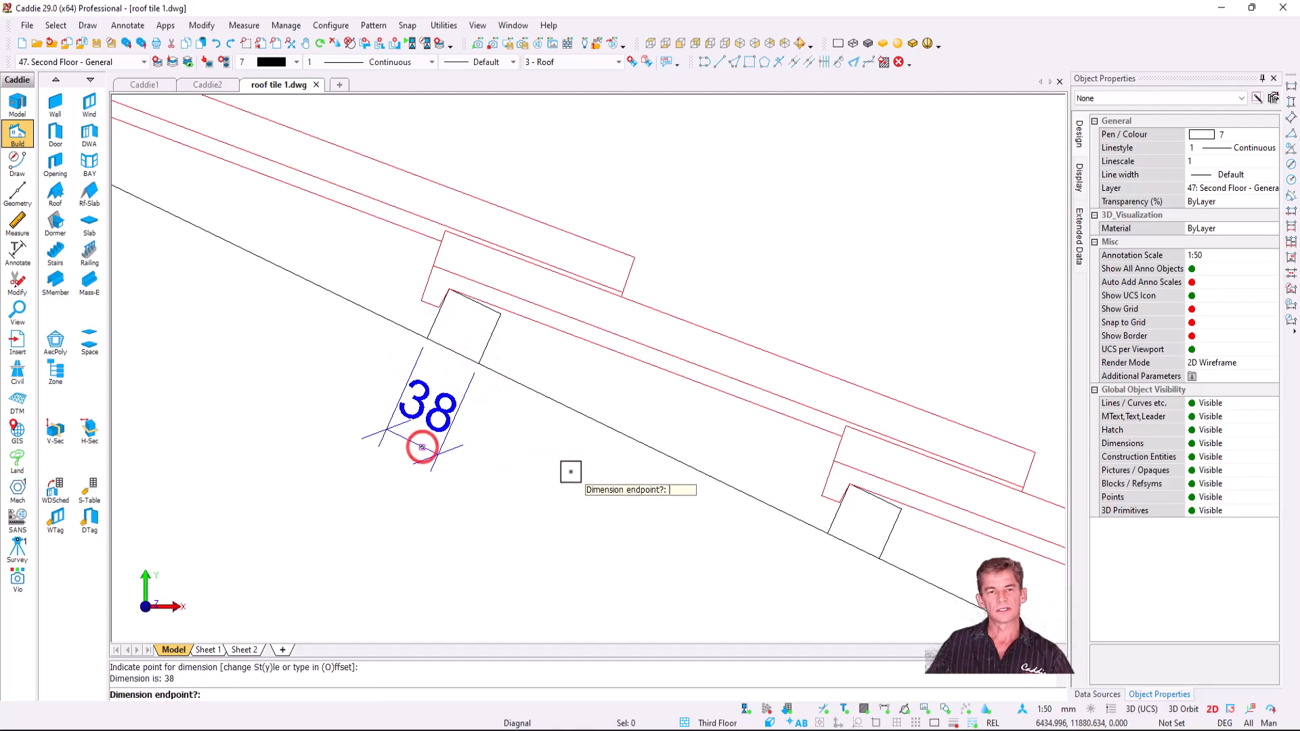
key("Escape")
left_click(486, 366)
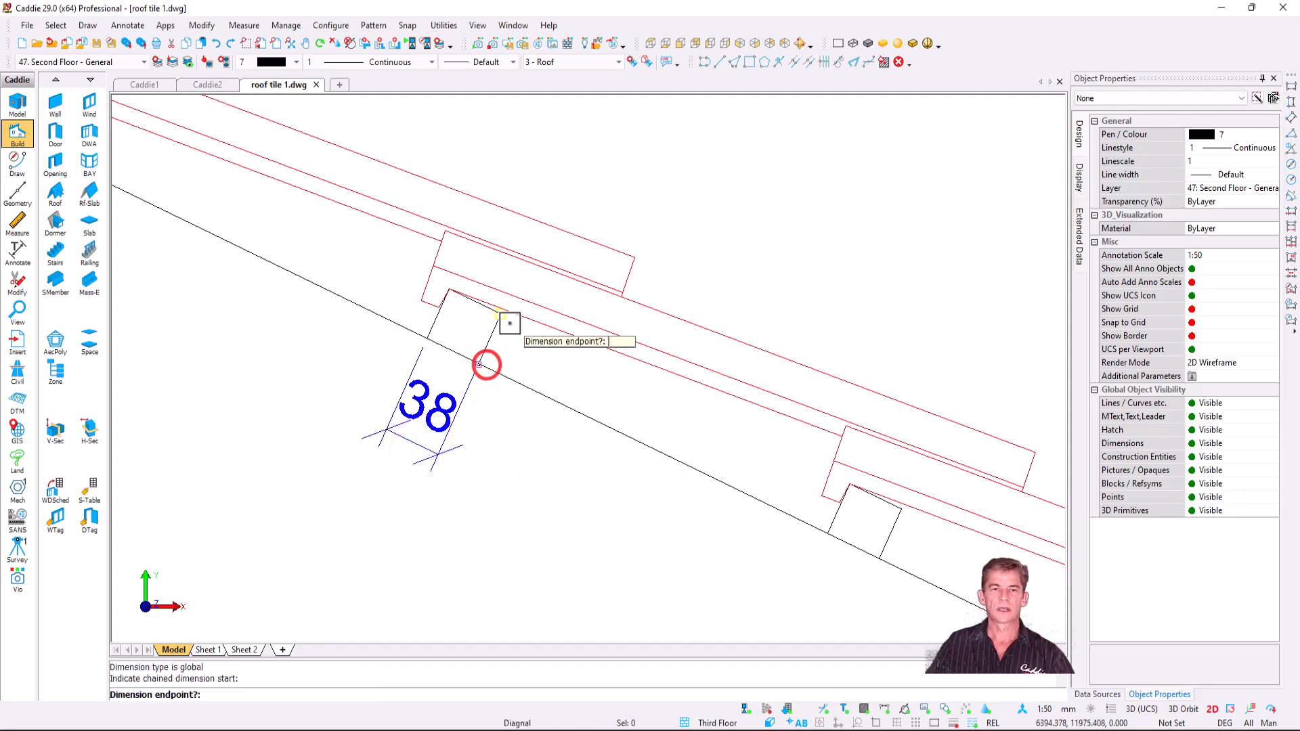
left_click(501, 316)
- Place the chained 35 batten depth dimension
left_click(598, 393)
key("Escape")
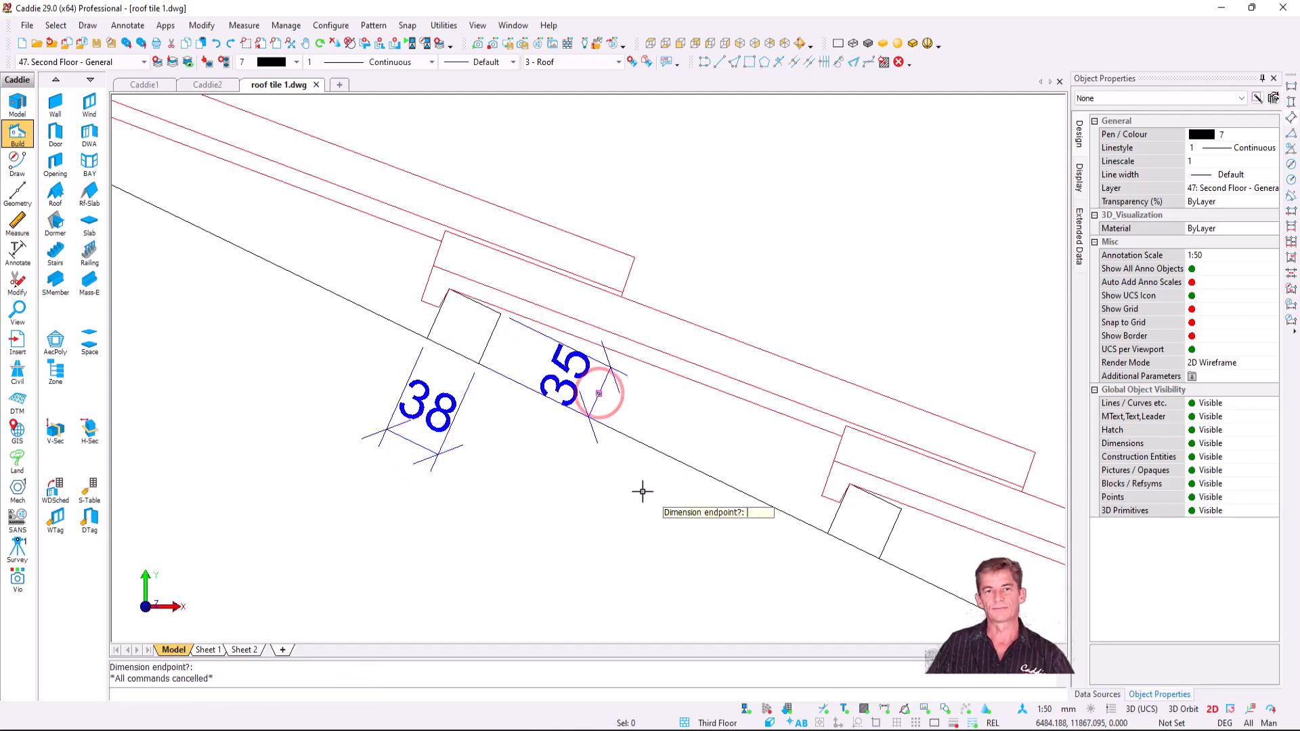
scroll(657, 467, "down", 6)
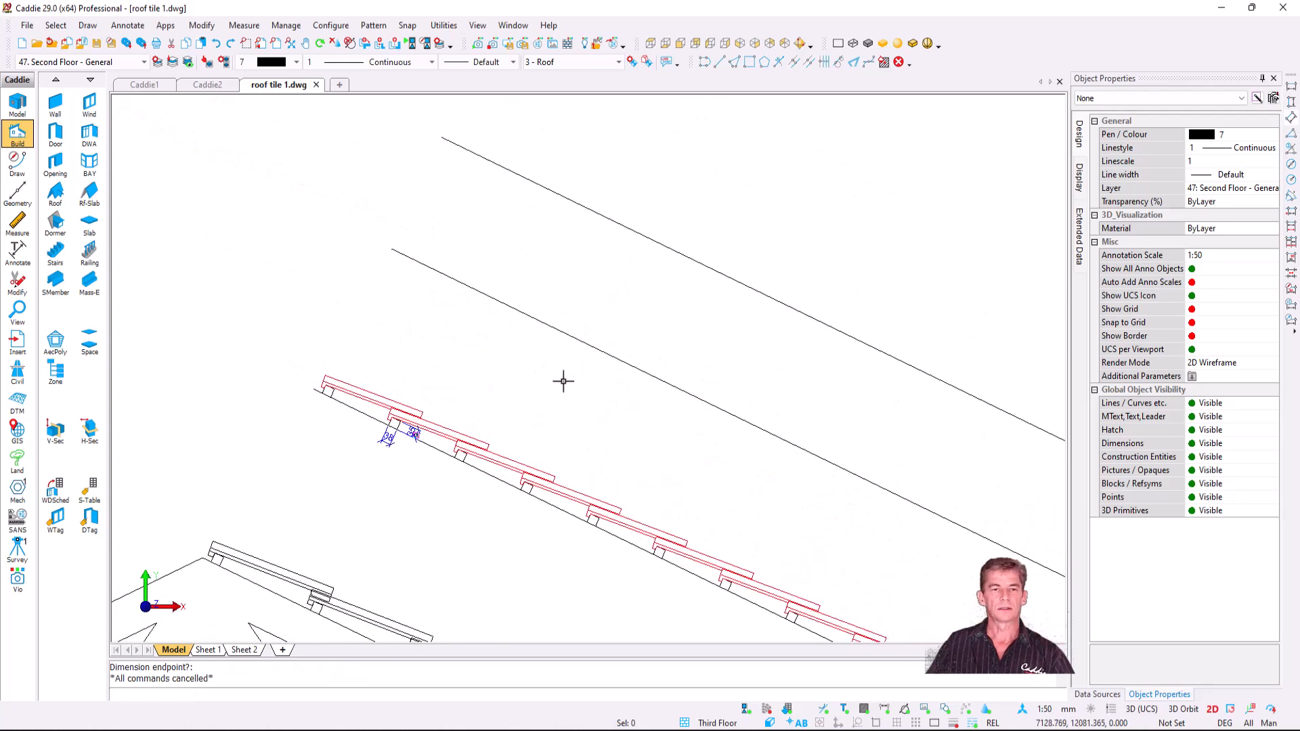
- Tile the next roof line up with Slateside.drw at 200 spacing and 4.5 tilt, then repeat the command
middle_click(508, 318)
mouse_move(634, 590)
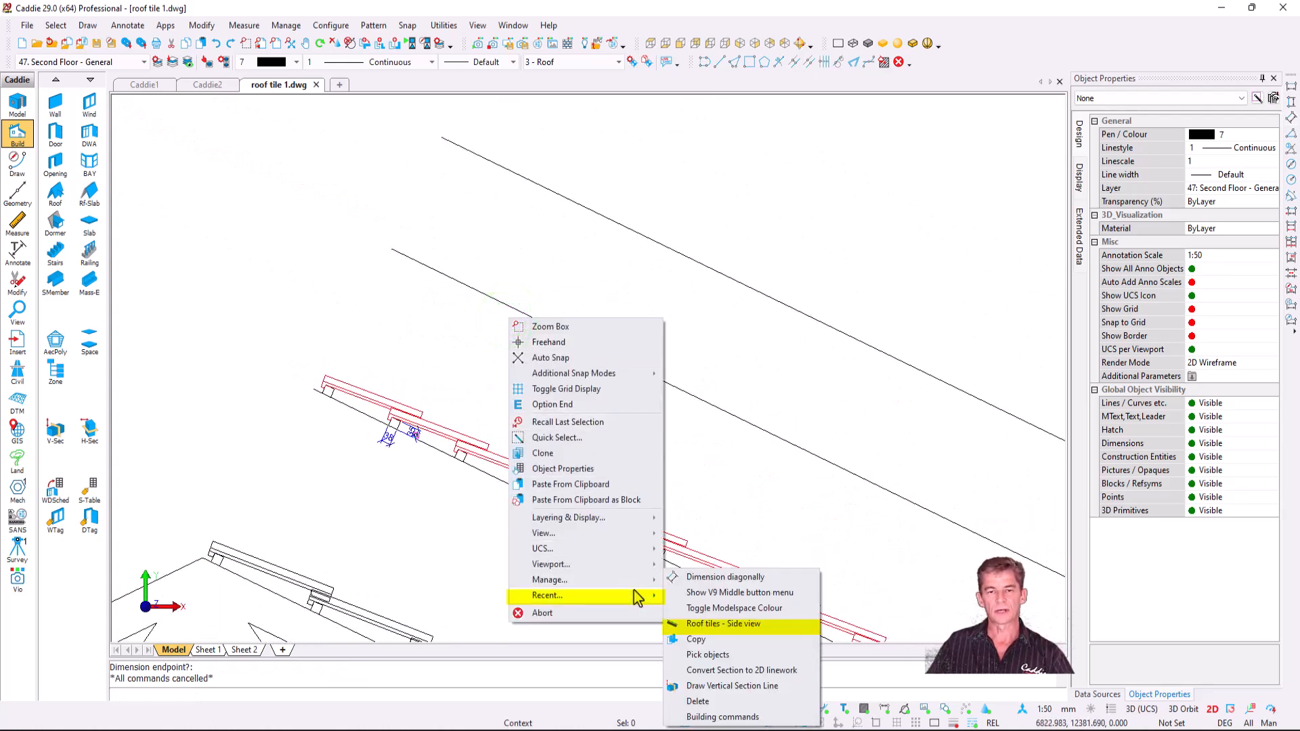
left_click(763, 624)
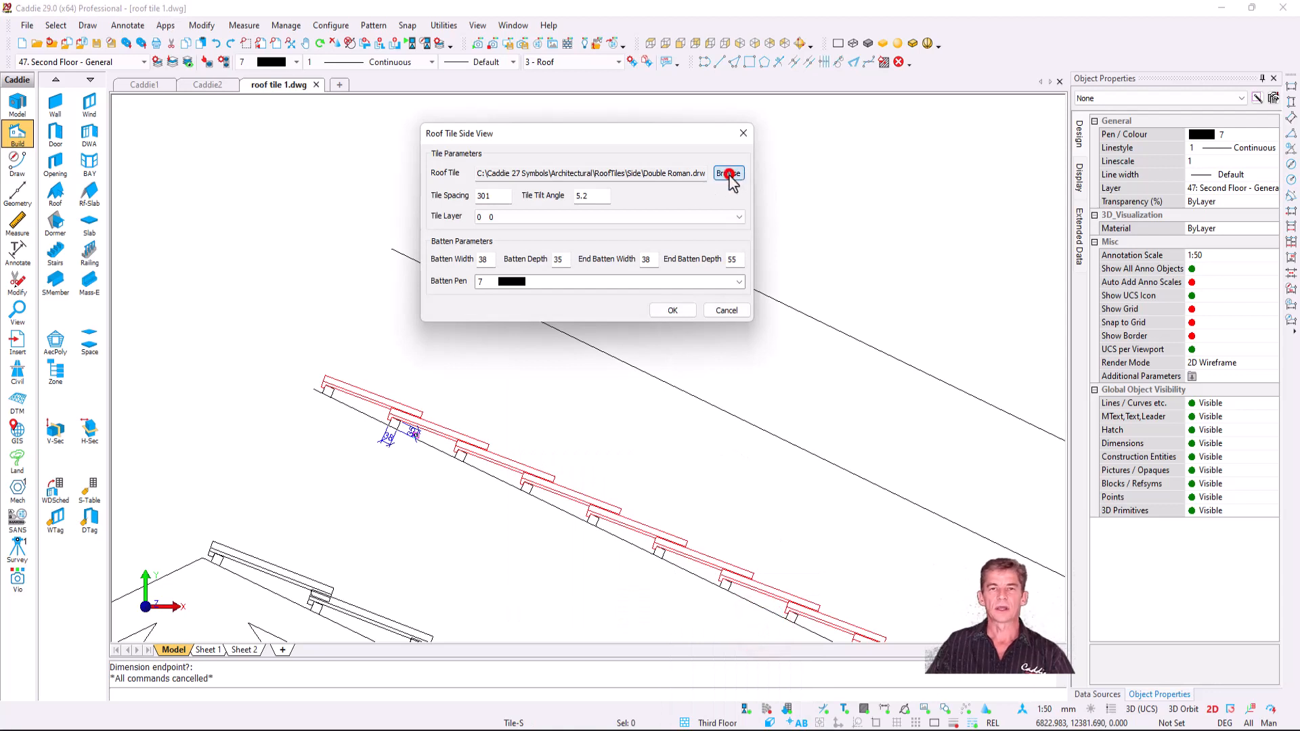
left_click(728, 174)
left_click(648, 396)
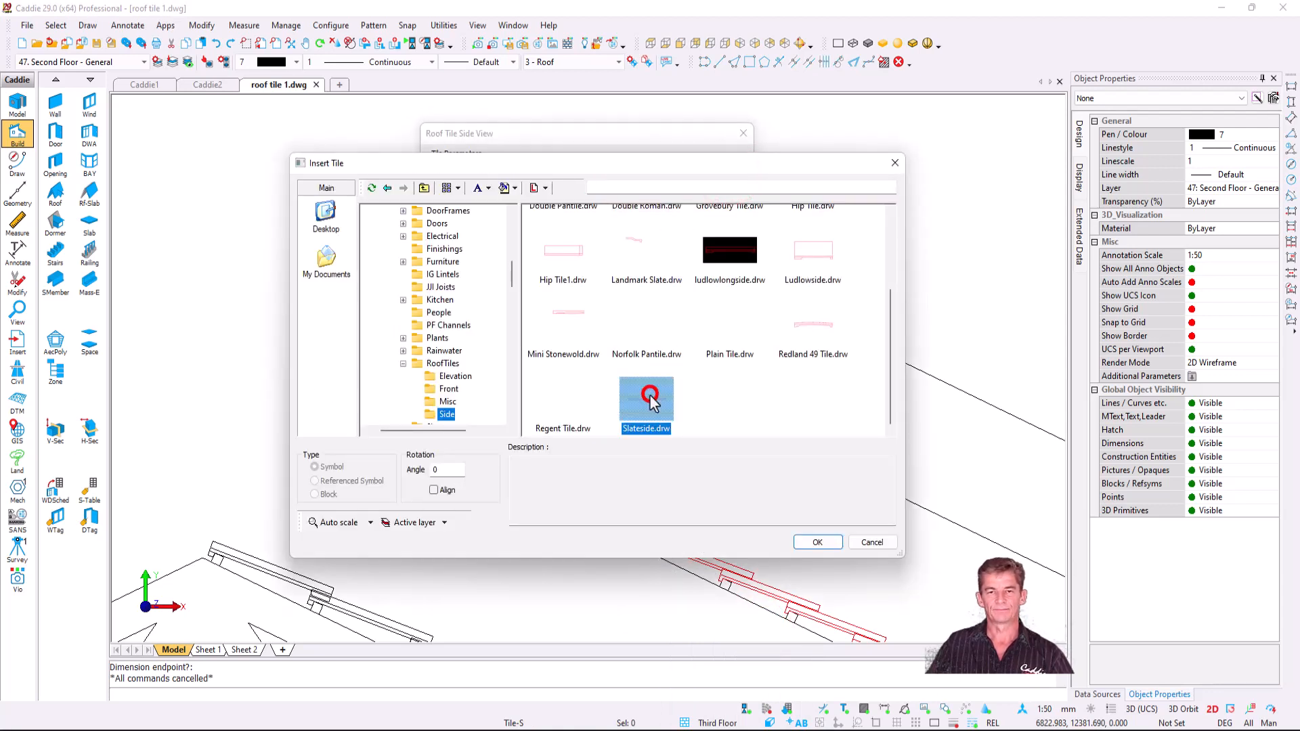
left_click(817, 542)
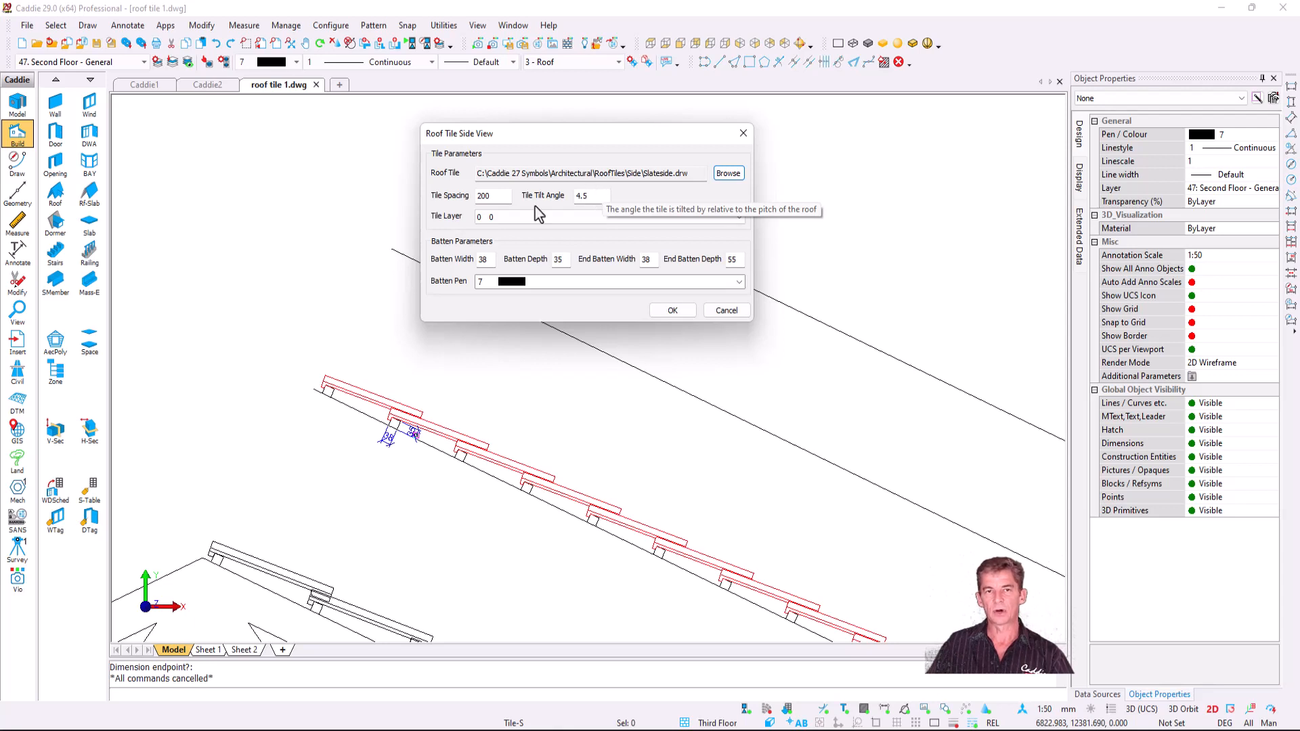
left_click(670, 311)
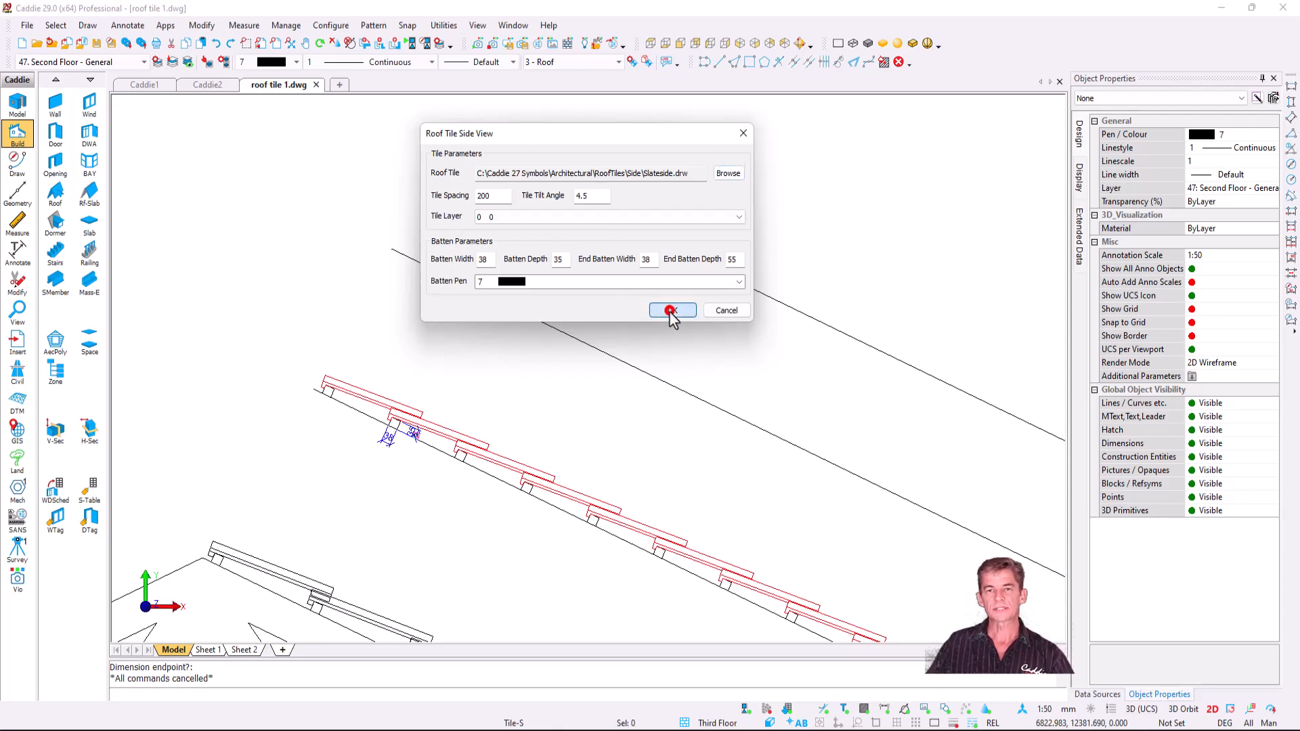
left_click(600, 350)
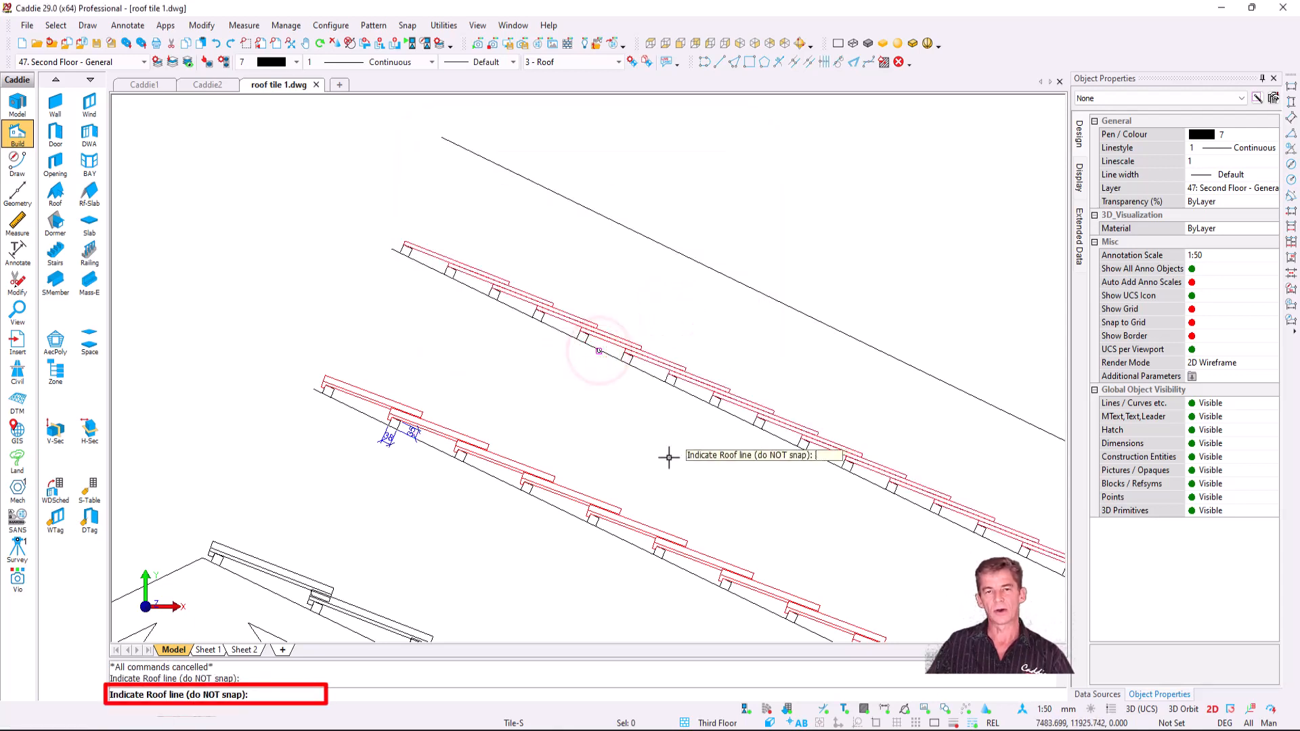
key("Escape")
key("space")
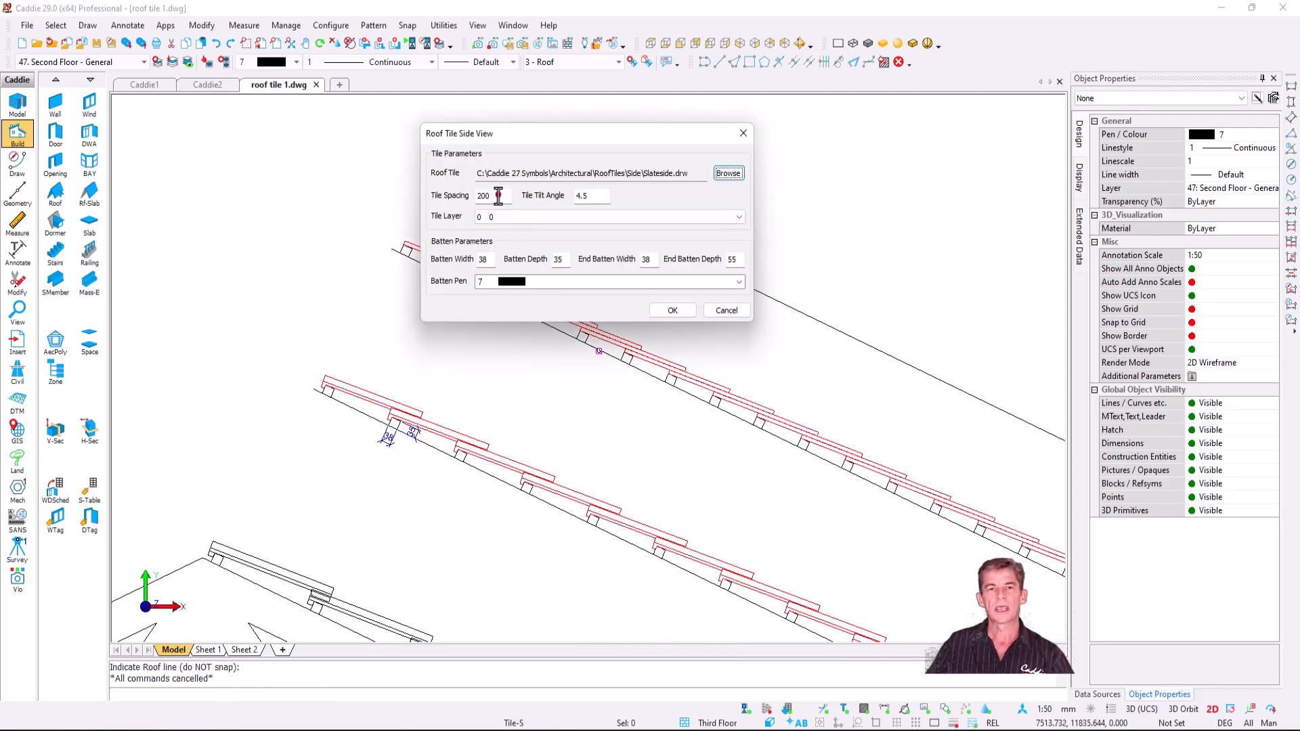
double_click(499, 196)
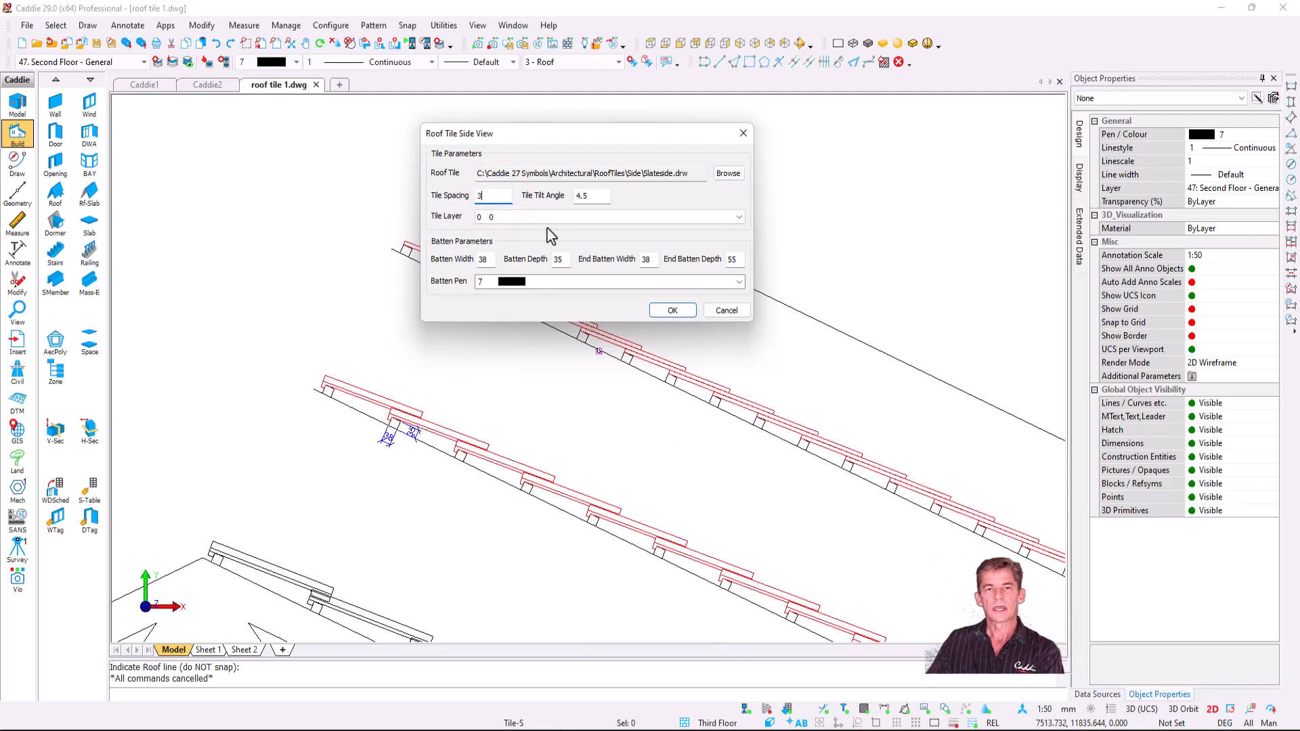
double_click(608, 196)
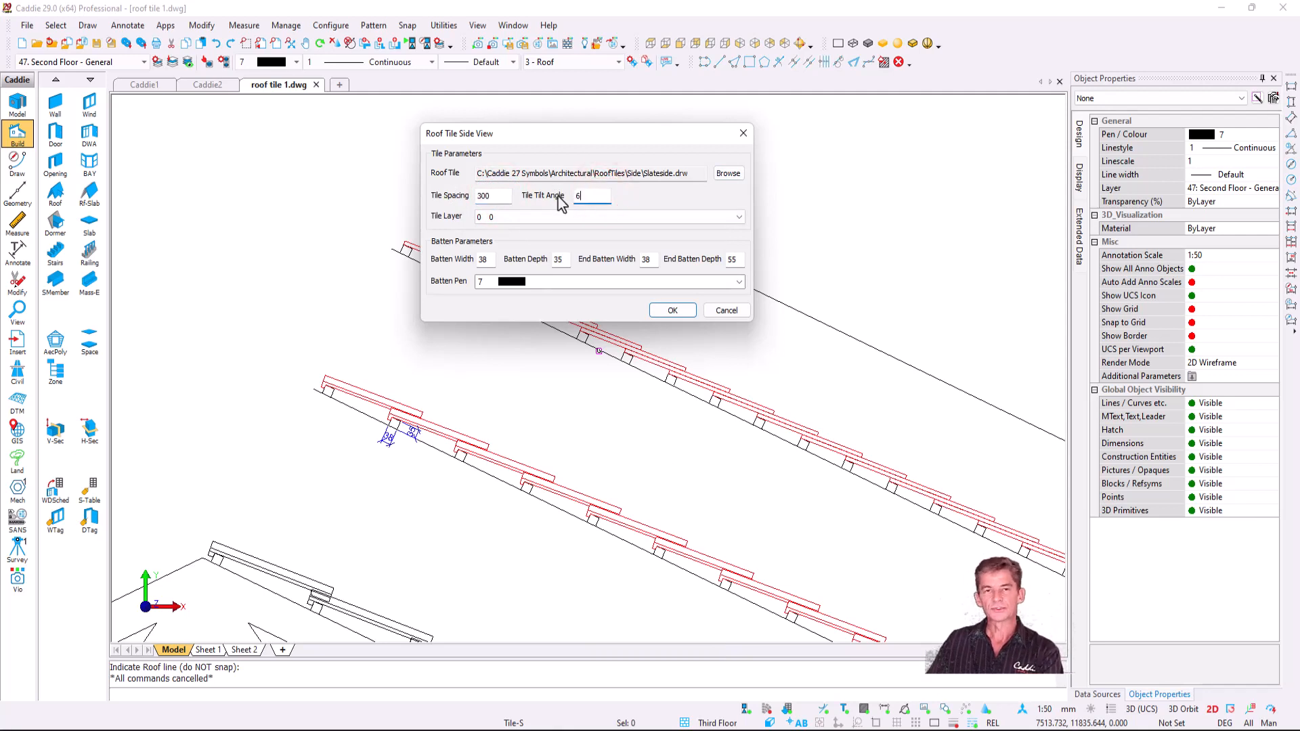
left_click(673, 310)
left_click(706, 266)
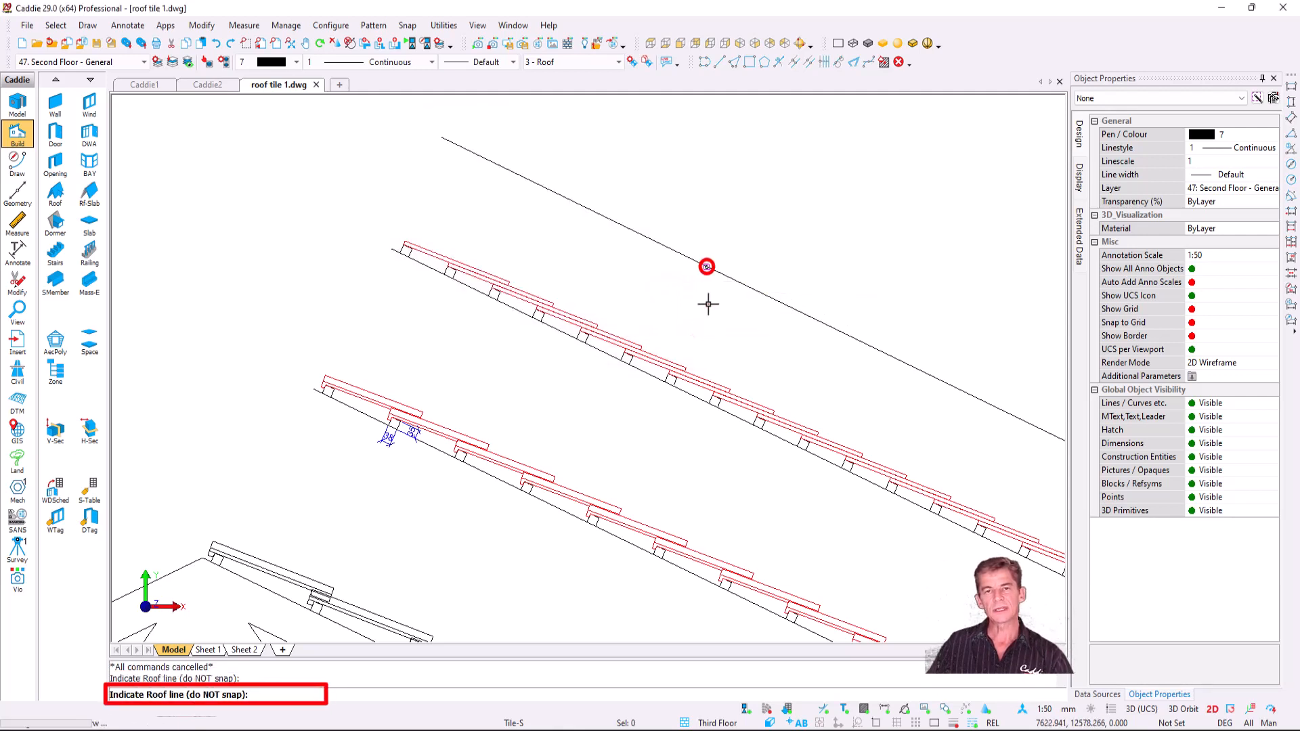
key("Escape")
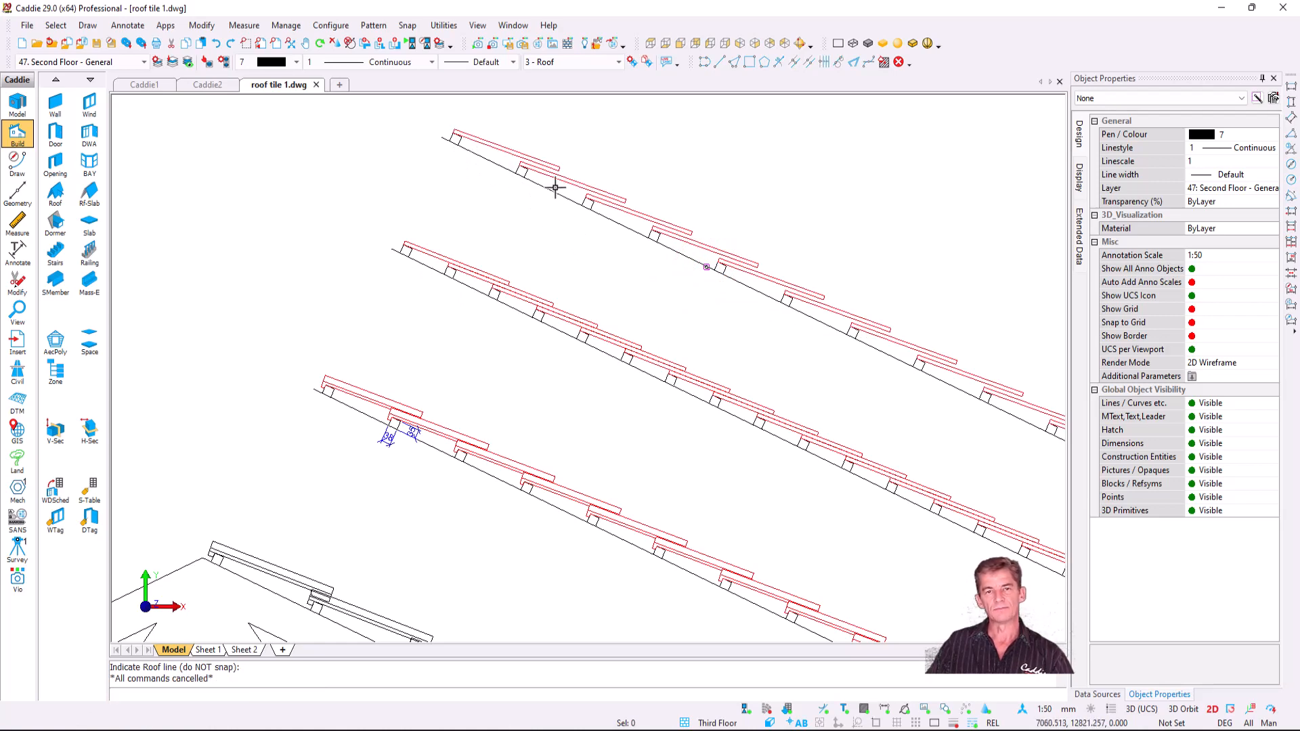
- Dimension the 6° angle between a roof tile and the roof line with a three-point angle dimension
scroll(702, 267, "up", 5)
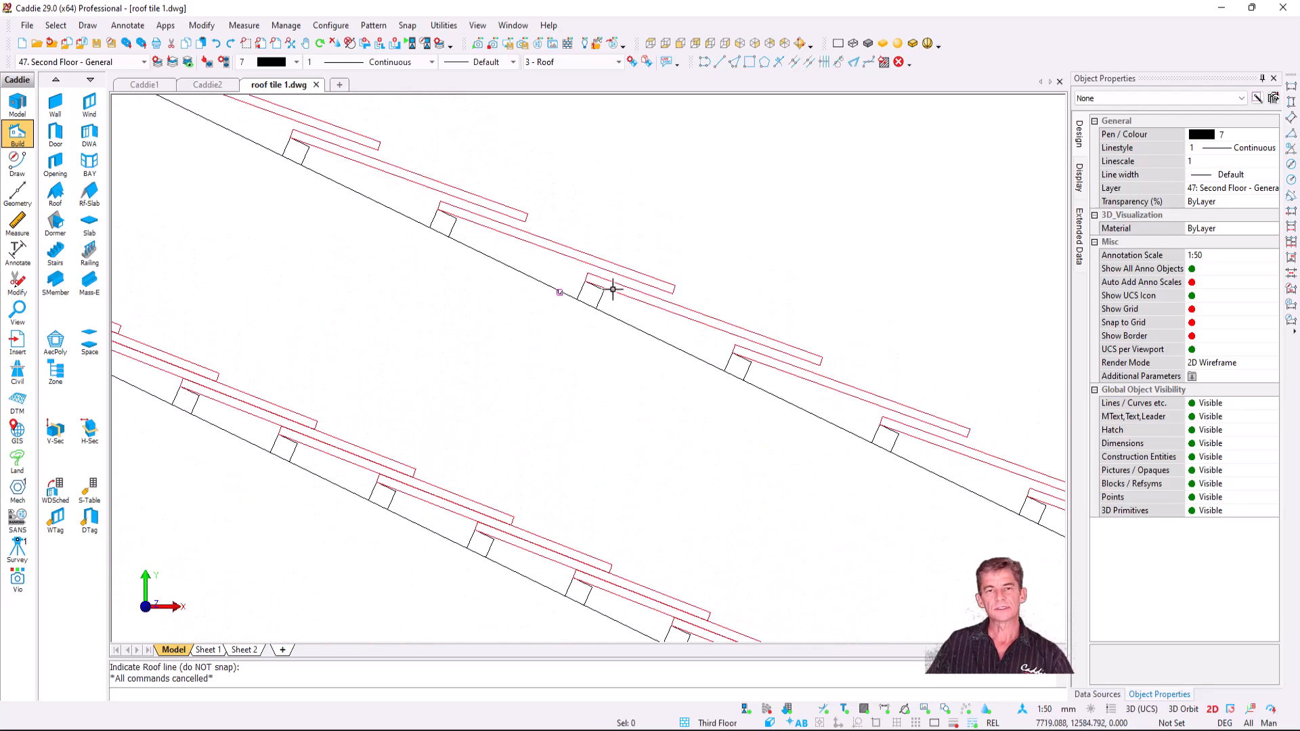
scroll(448, 215, "up", 4)
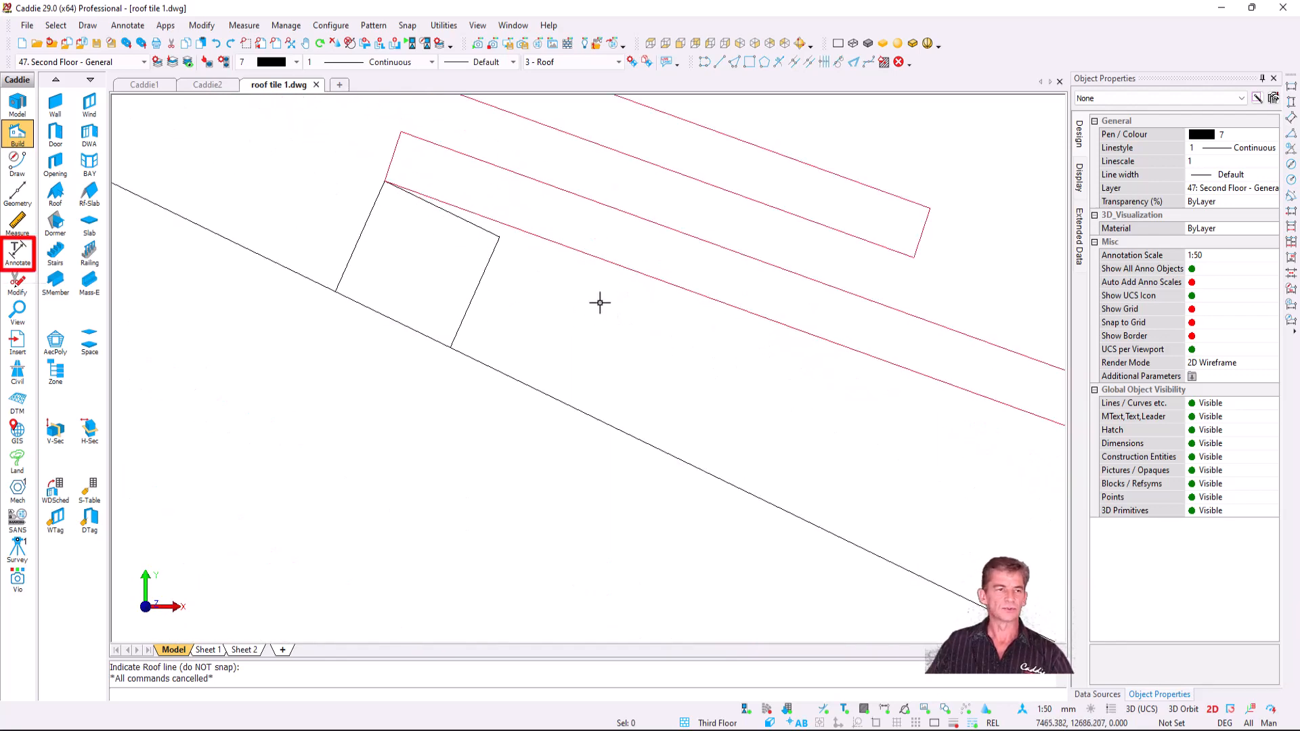
left_click(20, 258)
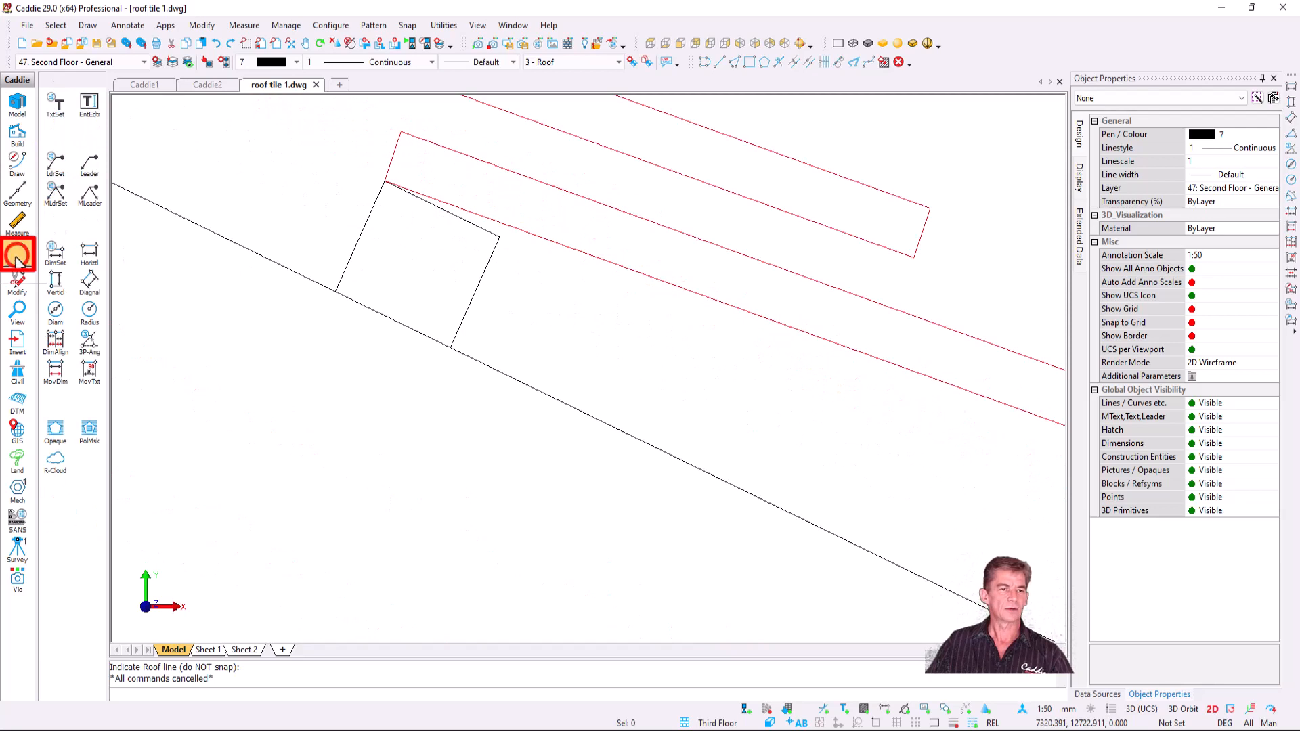
left_click(89, 343)
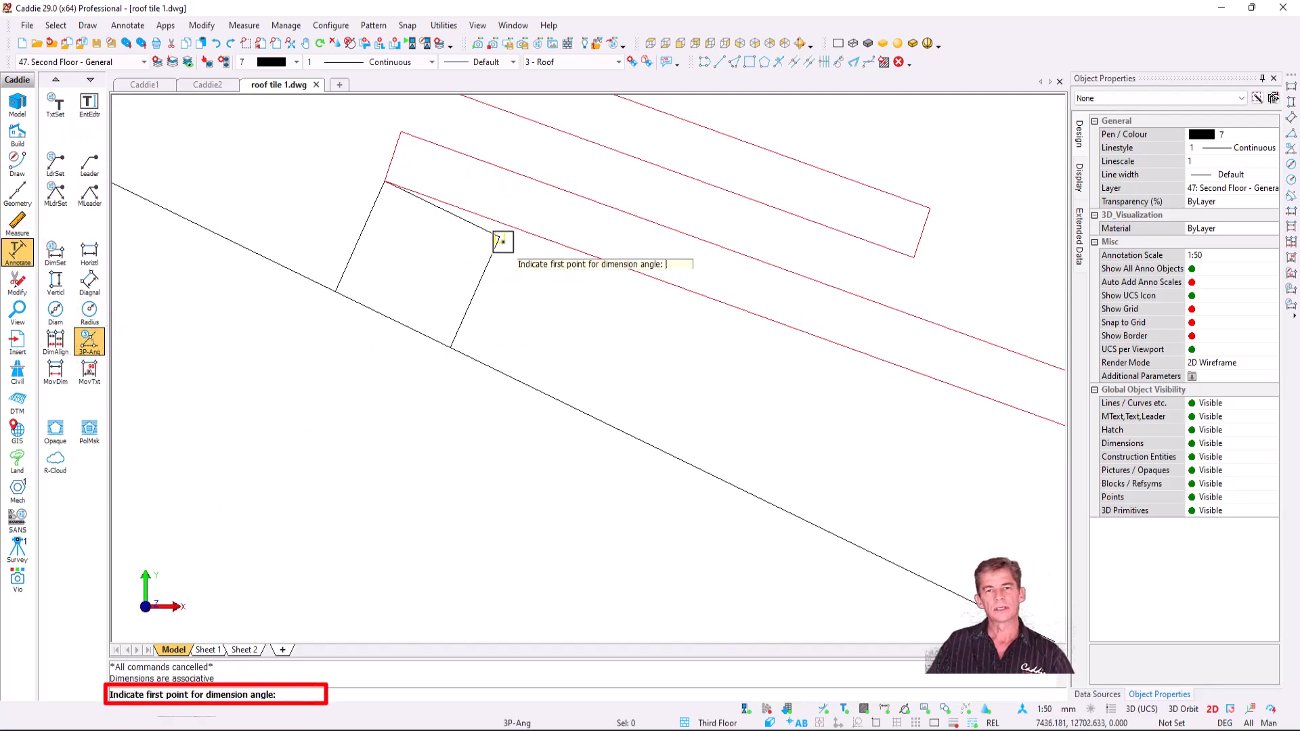
left_click(502, 239)
left_click(384, 182)
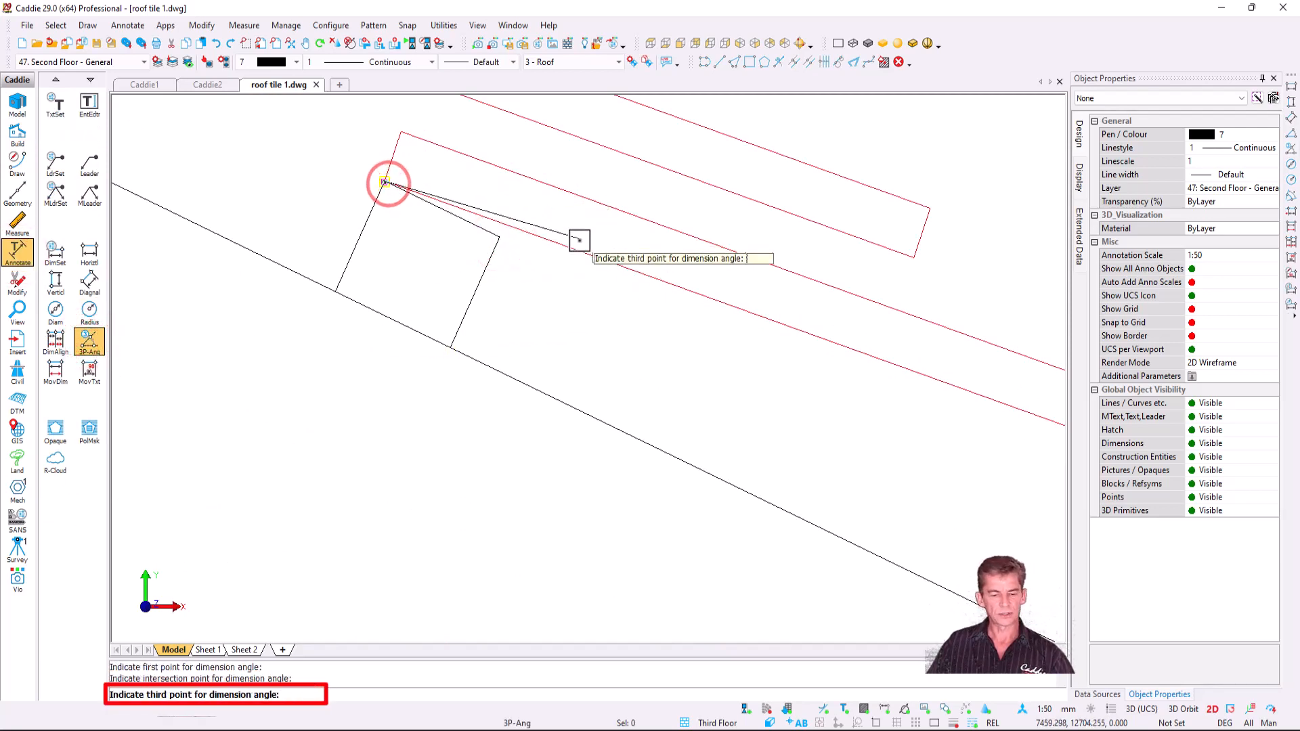
left_click(630, 271)
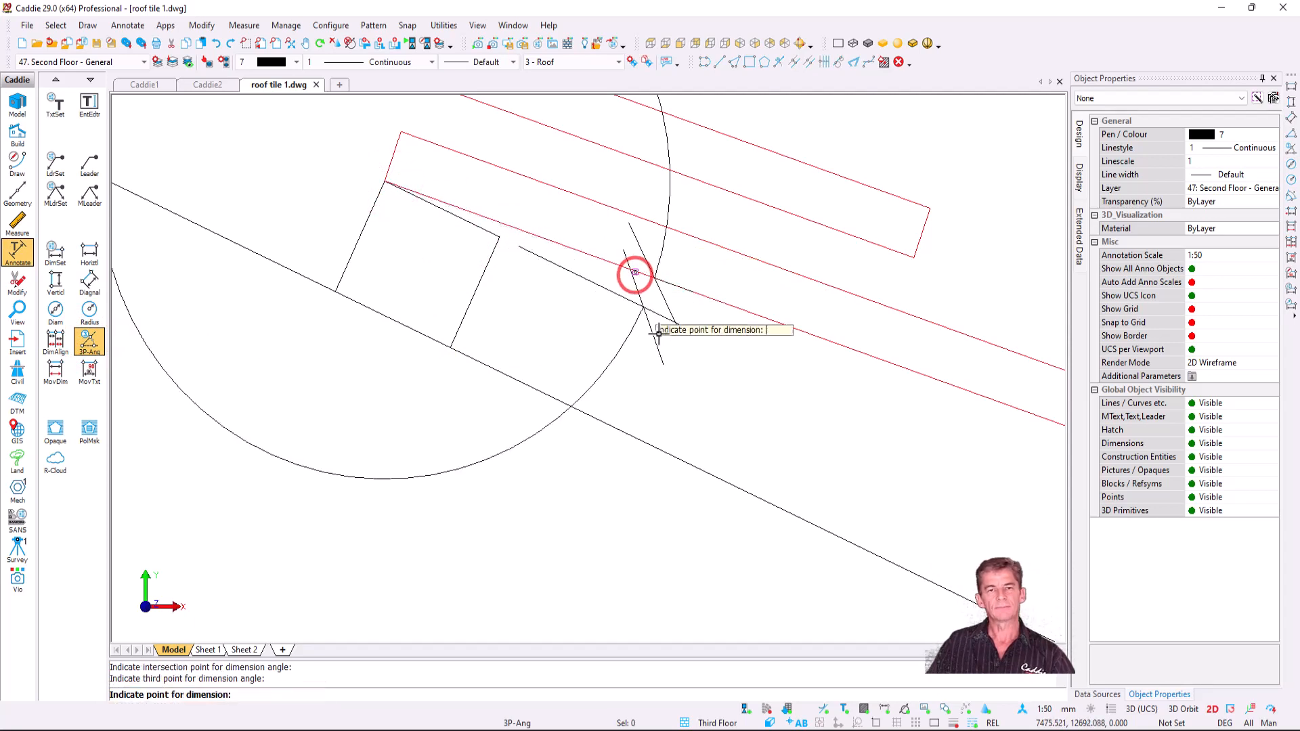
scroll(668, 345, "down", 3)
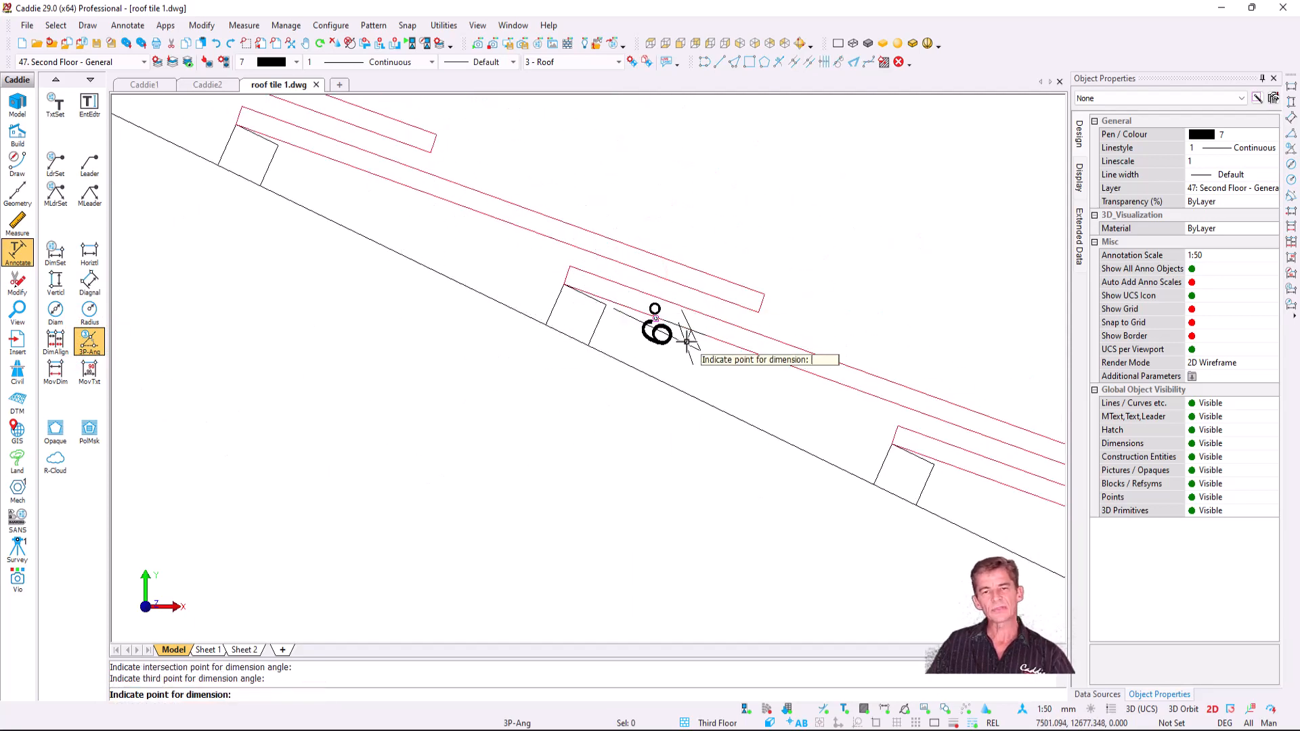
left_click(687, 342)
key("Escape")
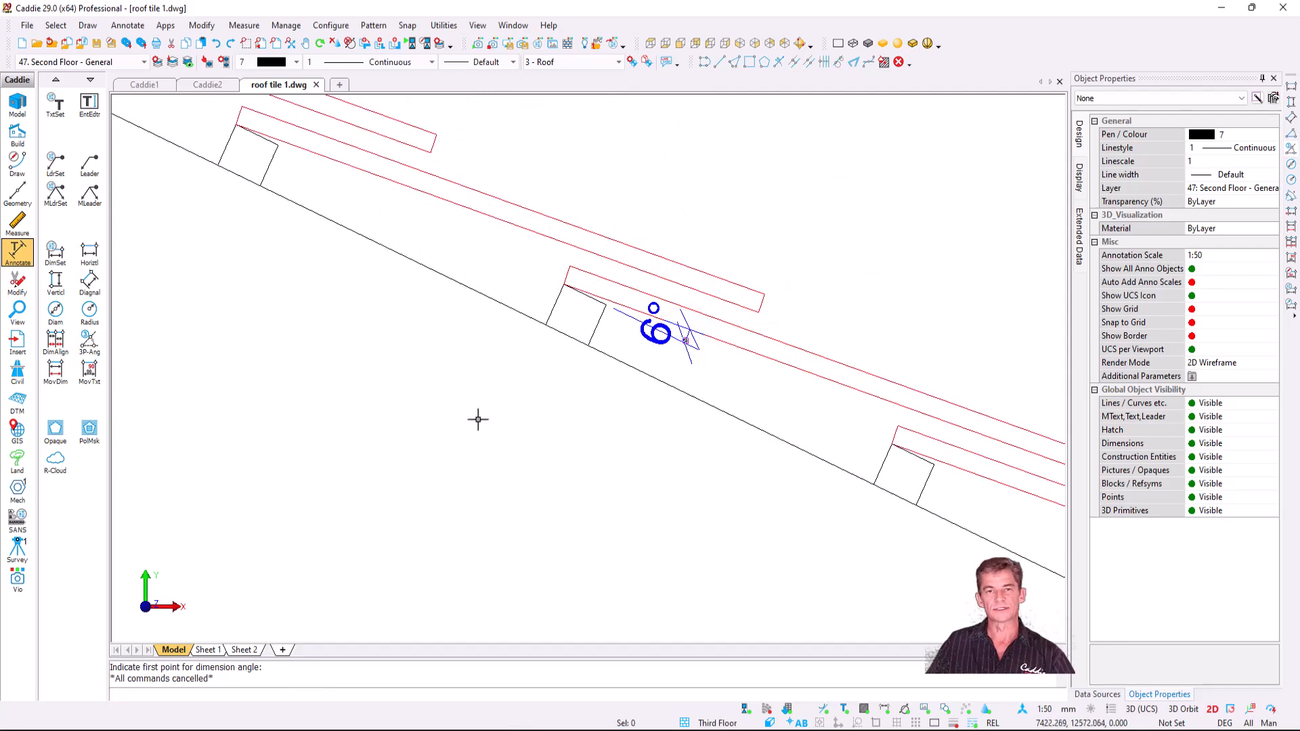
scroll(509, 293, "down", 3)
middle_click_drag(592, 363, 589, 303)
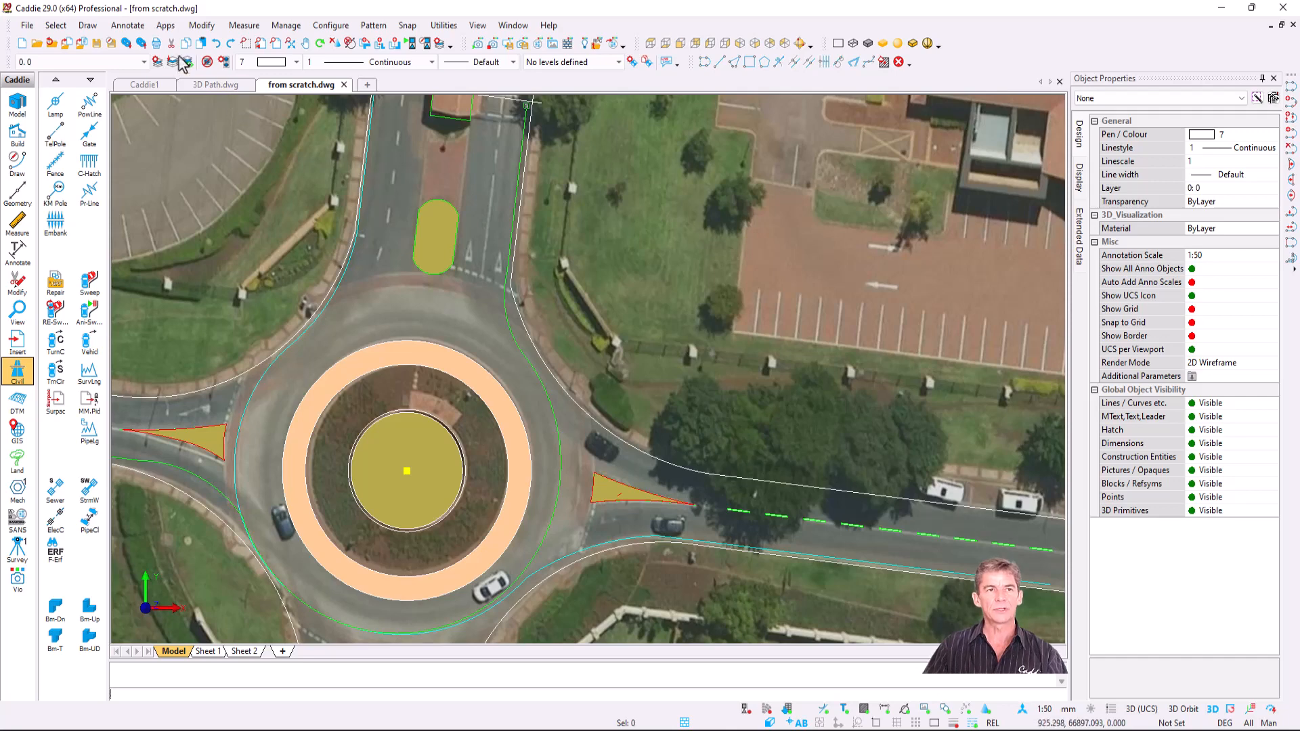
- In from scratch.dwg, browse the Civil Vehicle Turning apps and launch the Sweep tool
left_click(162, 27)
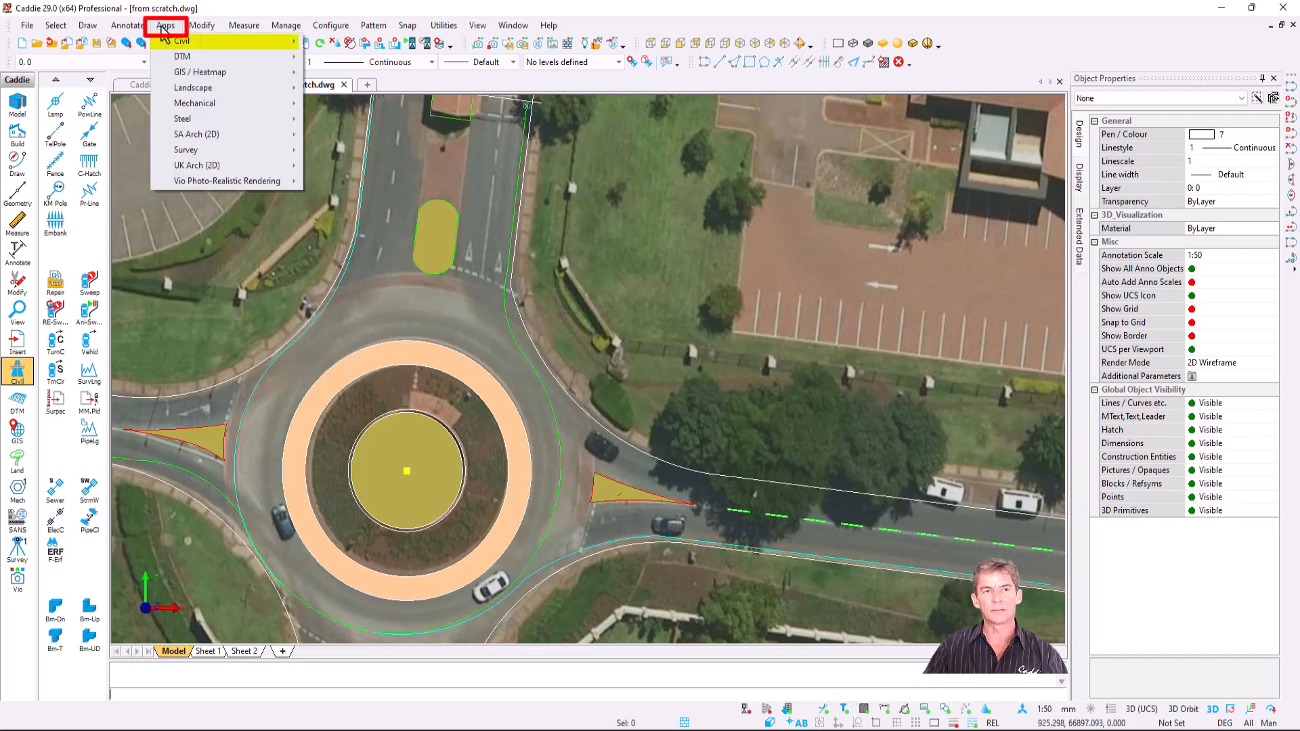
mouse_move(181, 41)
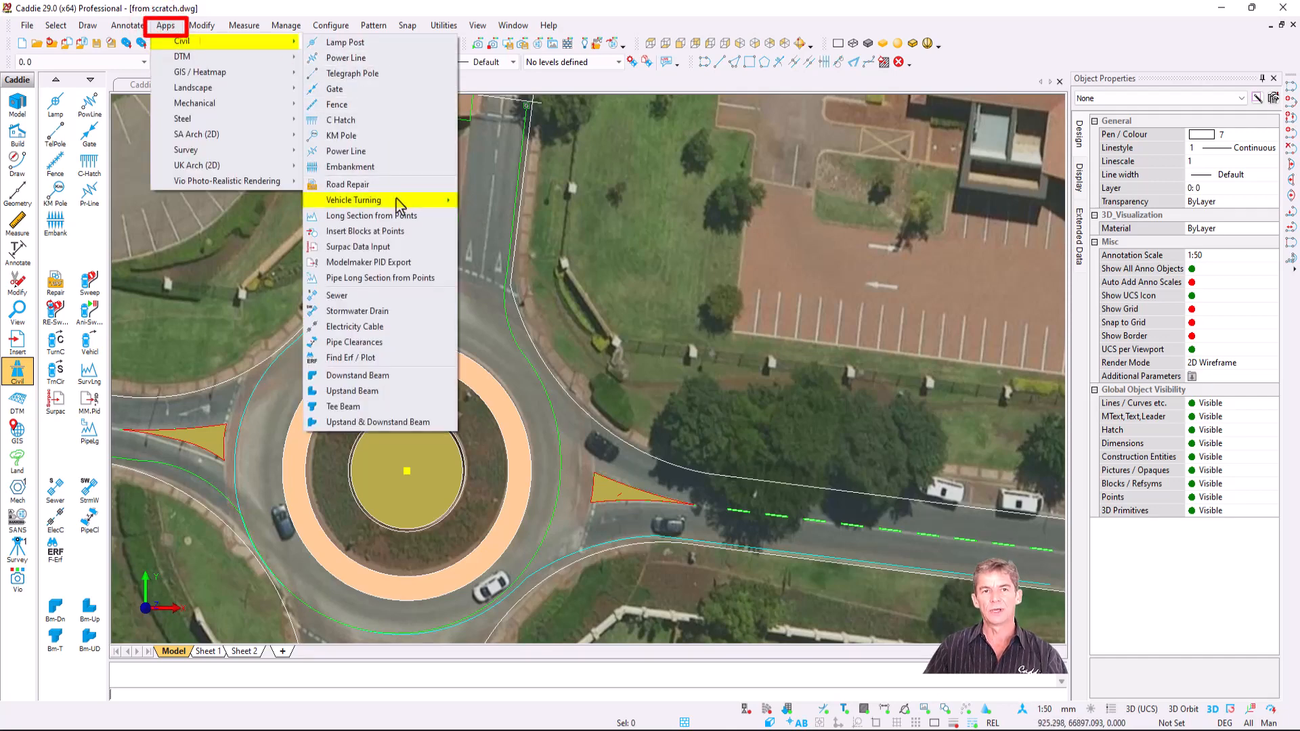
mouse_move(396, 199)
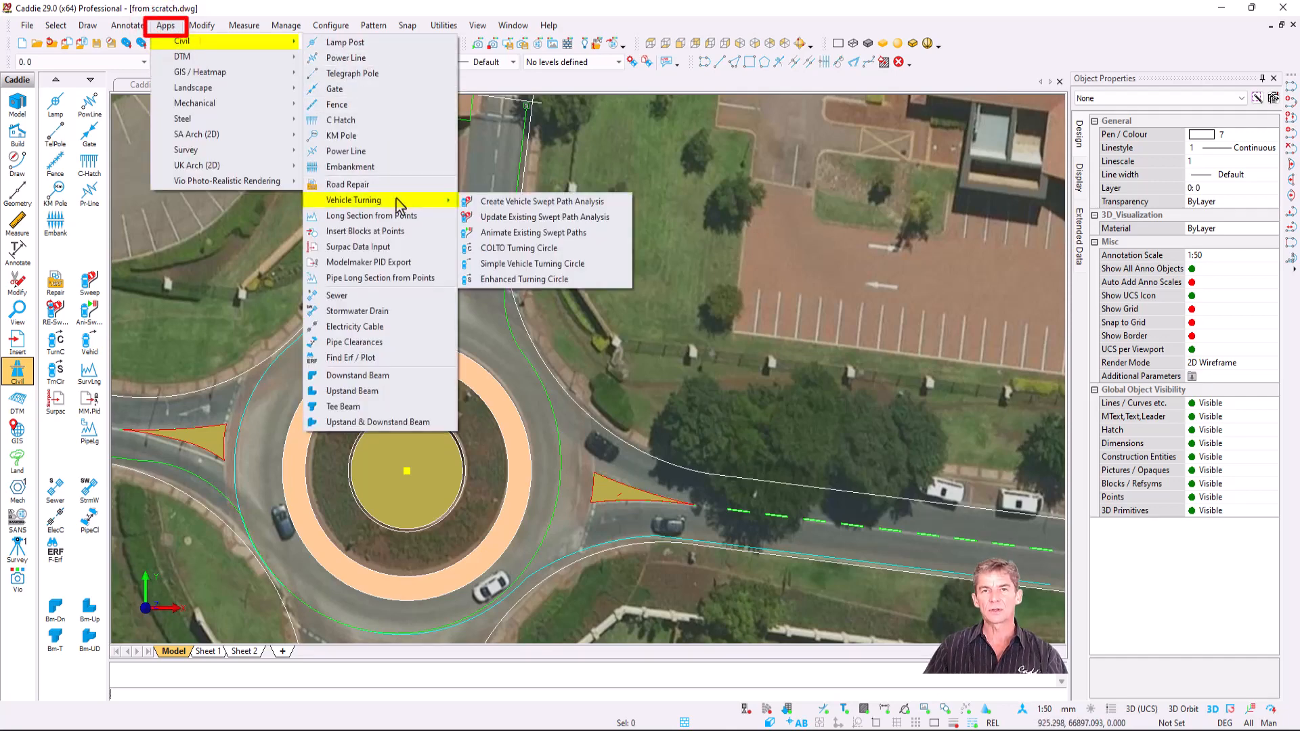
left_click(551, 277)
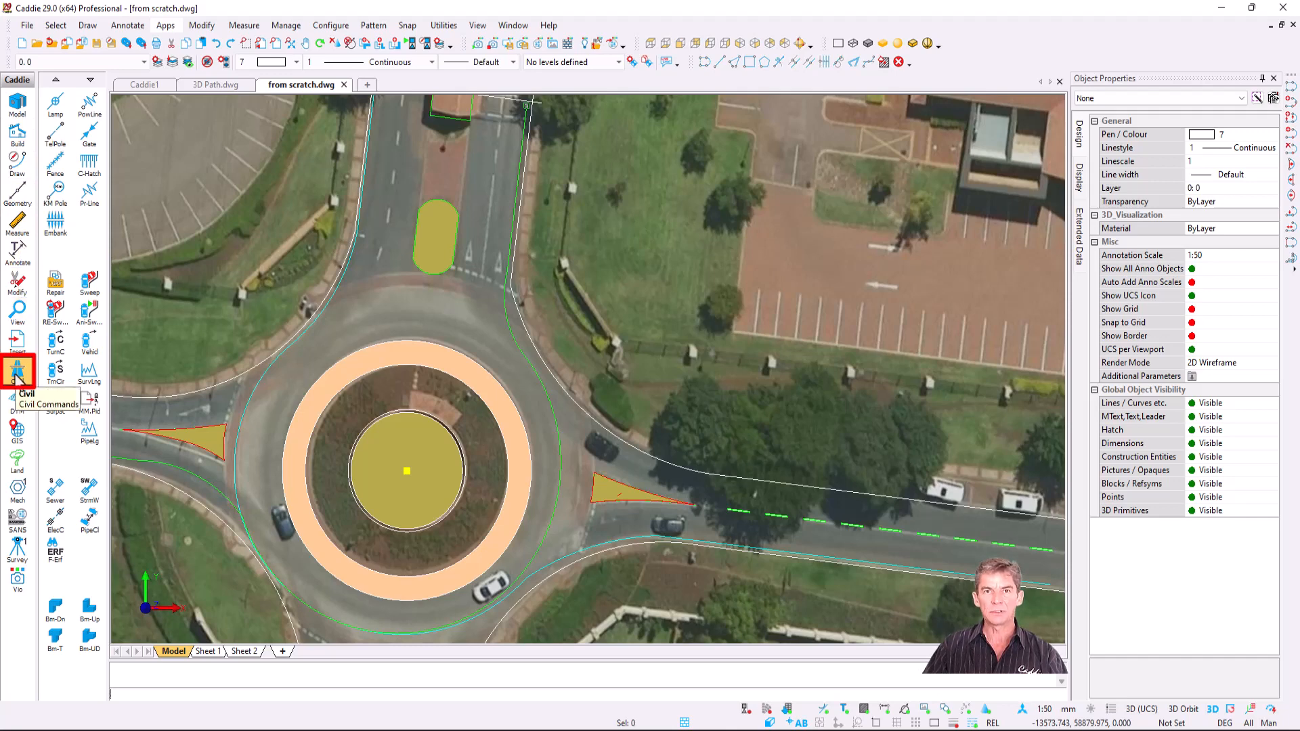
left_click(17, 372)
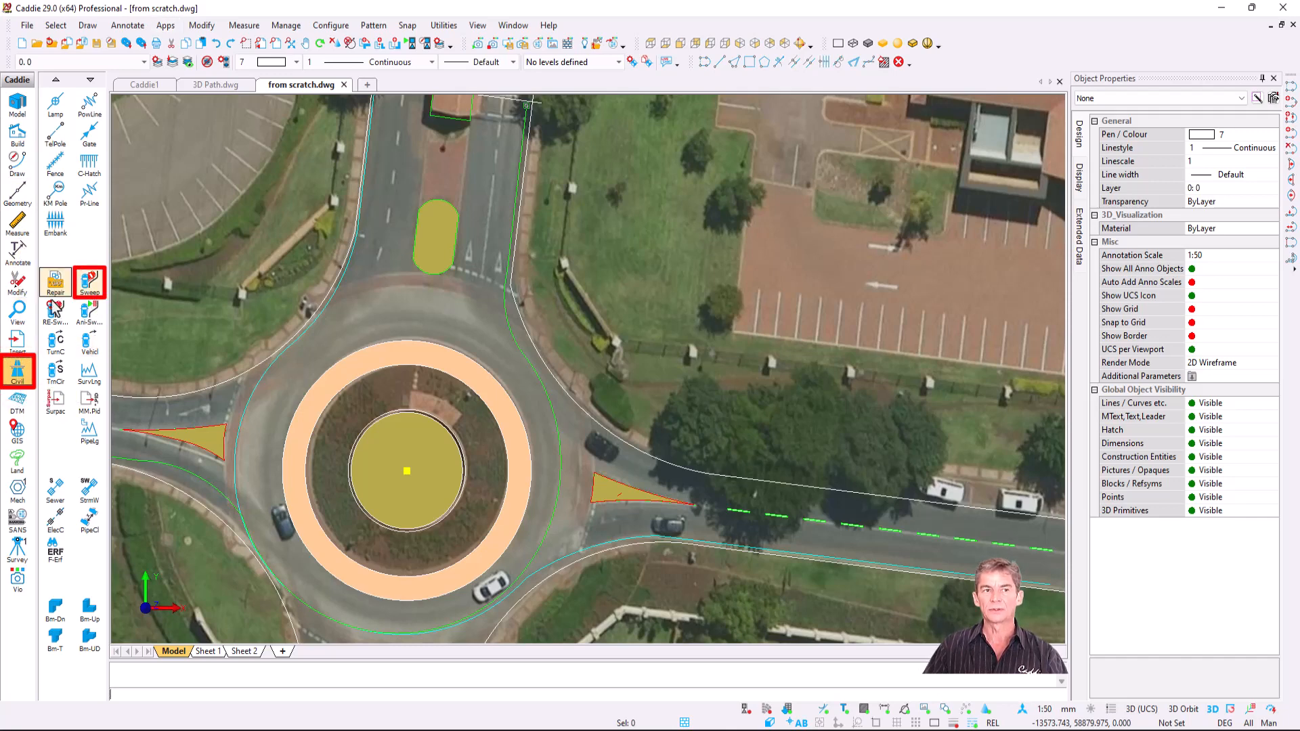
left_click(89, 282)
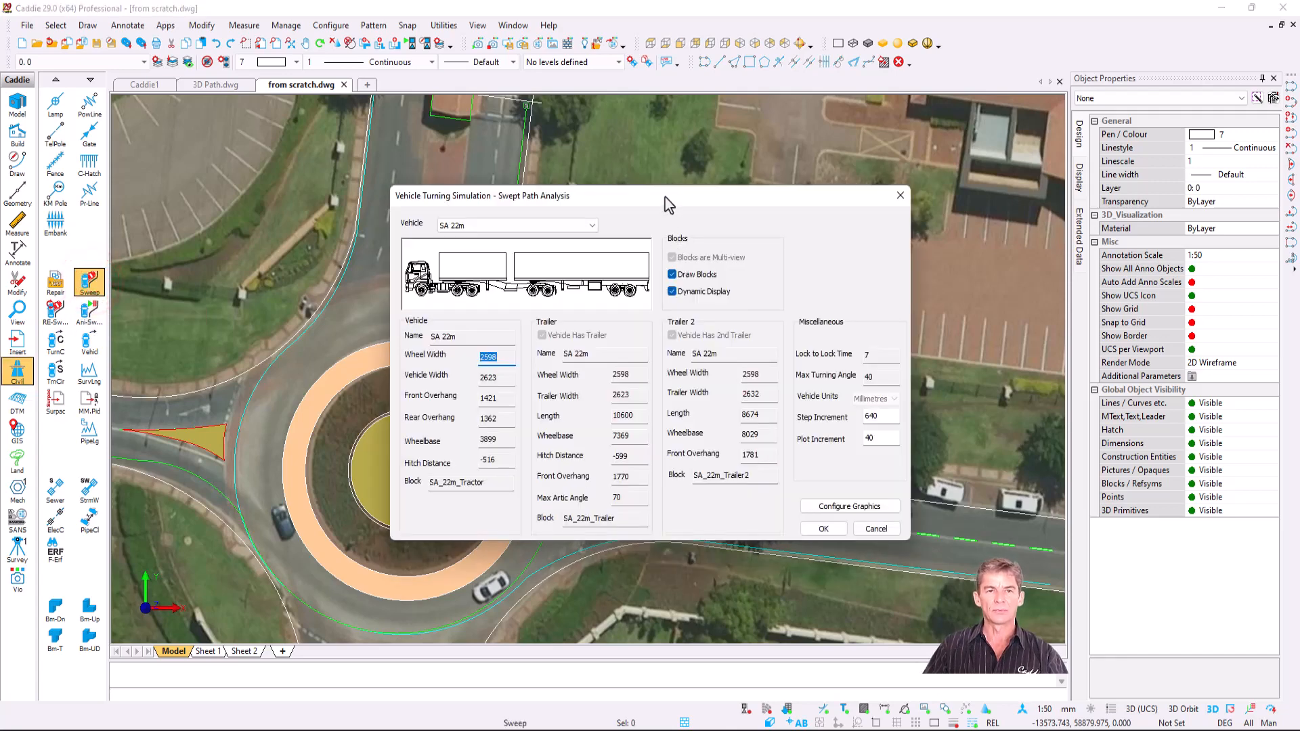
- Try the AASHTO P and Wolhuter and Skutil 1990 P cars as the vehicle
left_click_drag(667, 204, 840, 159)
left_click(752, 182)
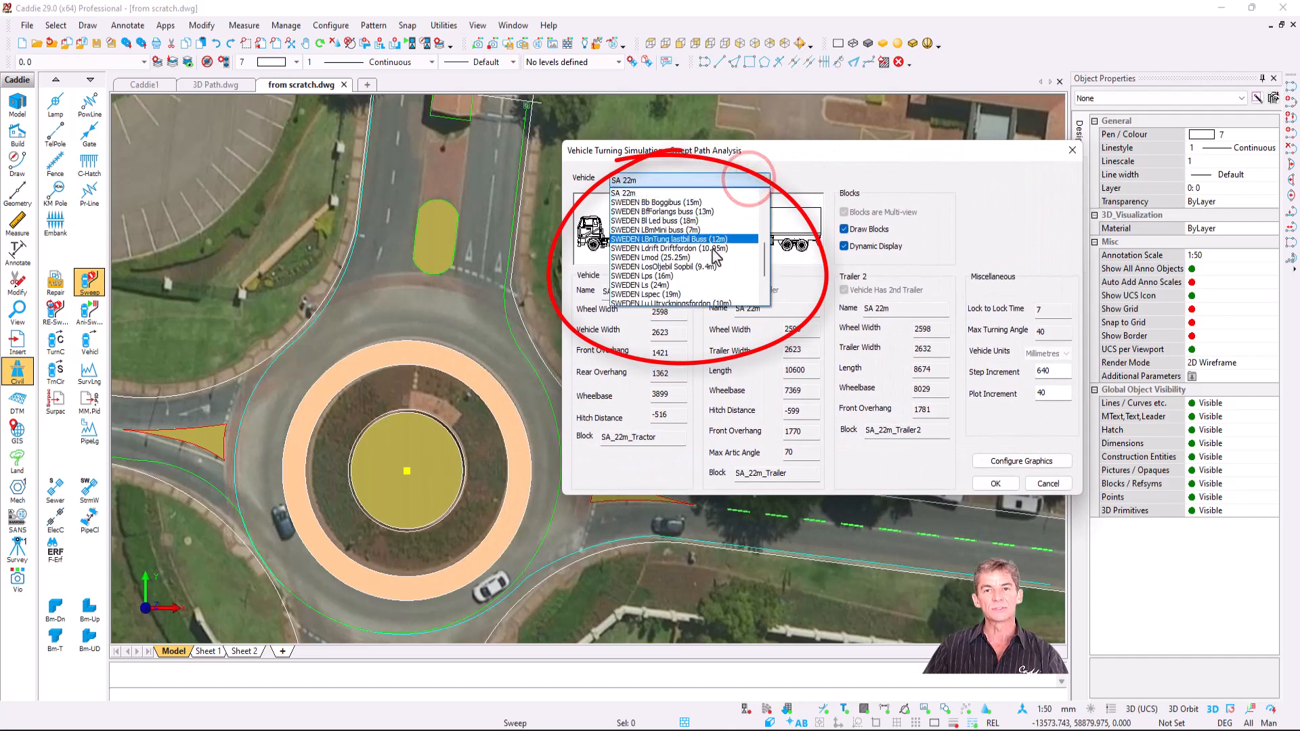
scroll(711, 257, "up", 5)
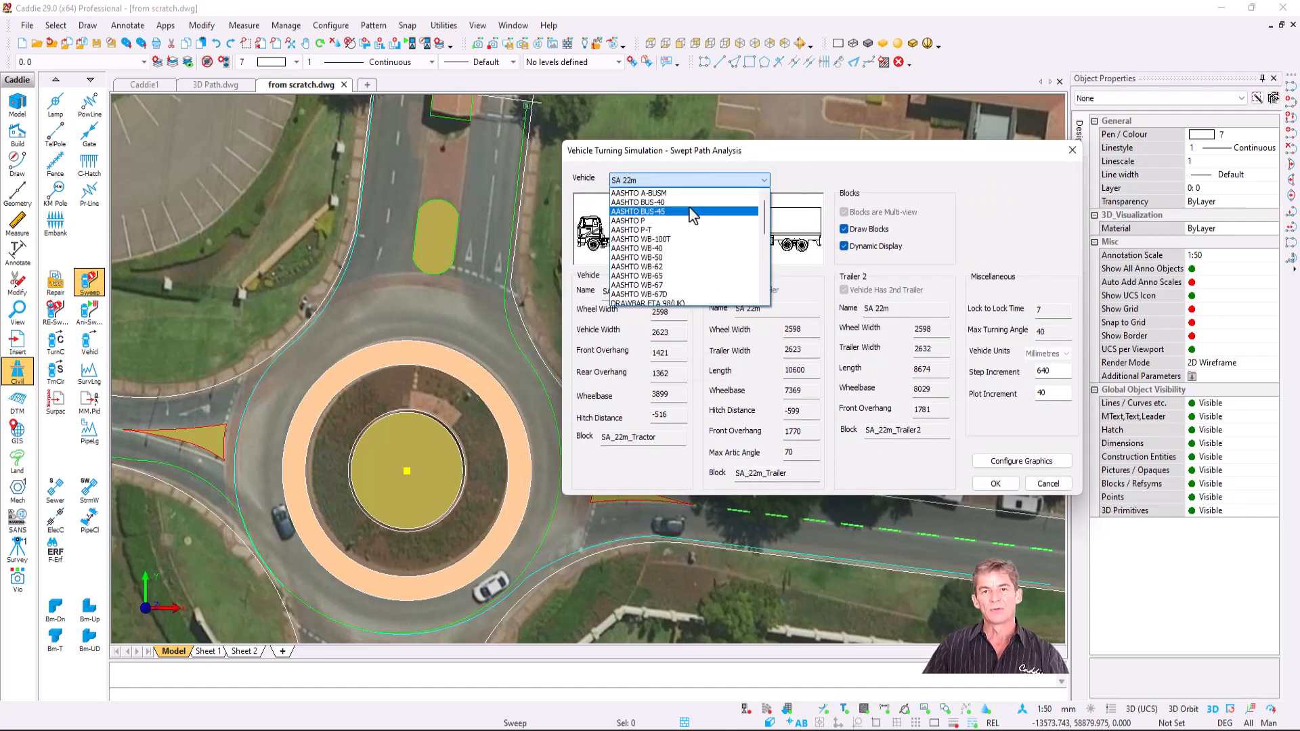
left_click(691, 221)
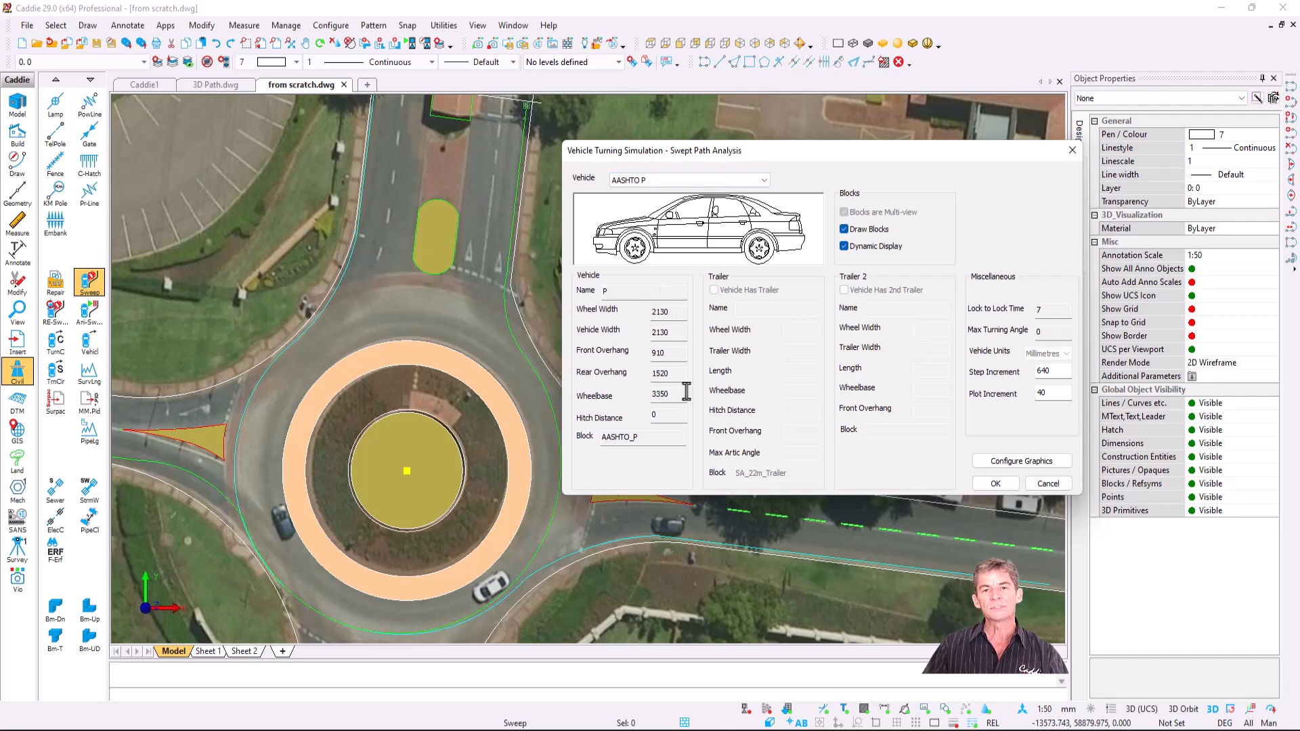
left_click(764, 180)
left_click_drag(763, 223, 768, 288)
left_click(716, 296)
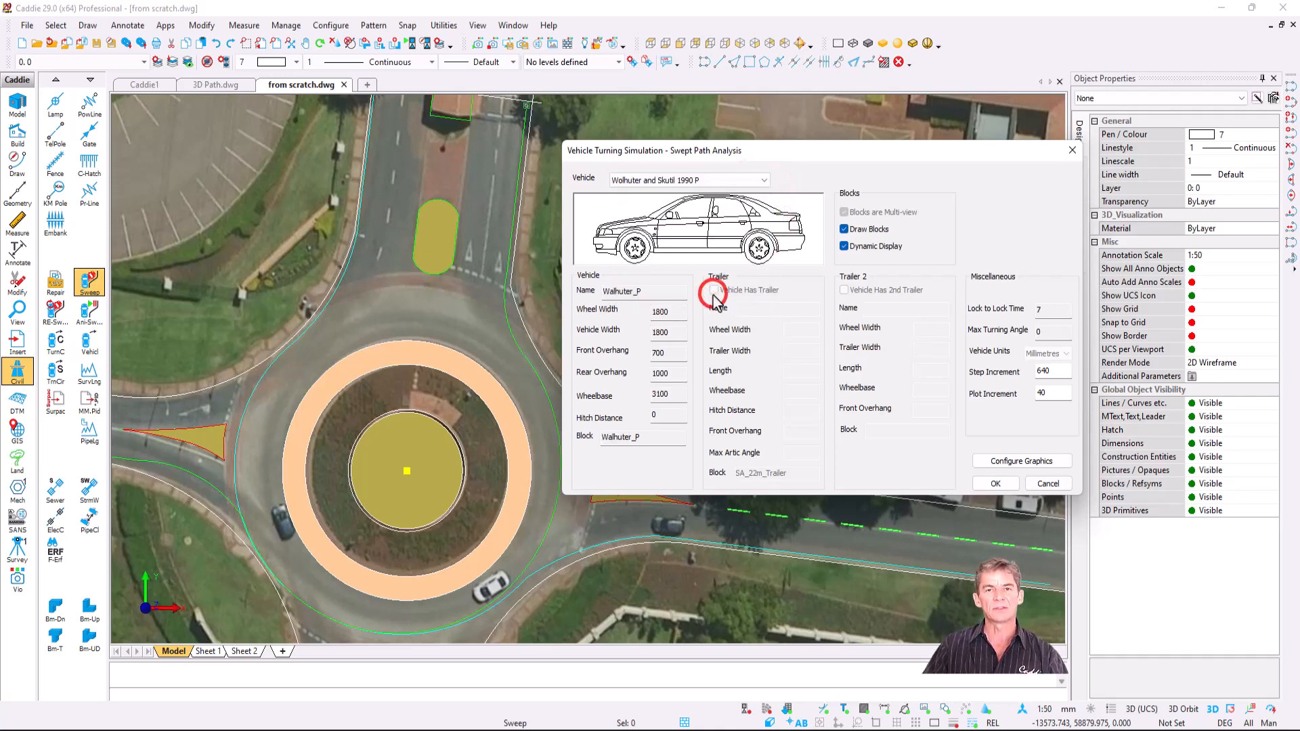
- Compare AASHTO WB-40, SA 22m double-trailer truck and Scania 6x4 Fire Truck, then reselect Wolhuter and Skutil 1990 P
left_click(707, 180)
scroll(711, 186, "up", 10)
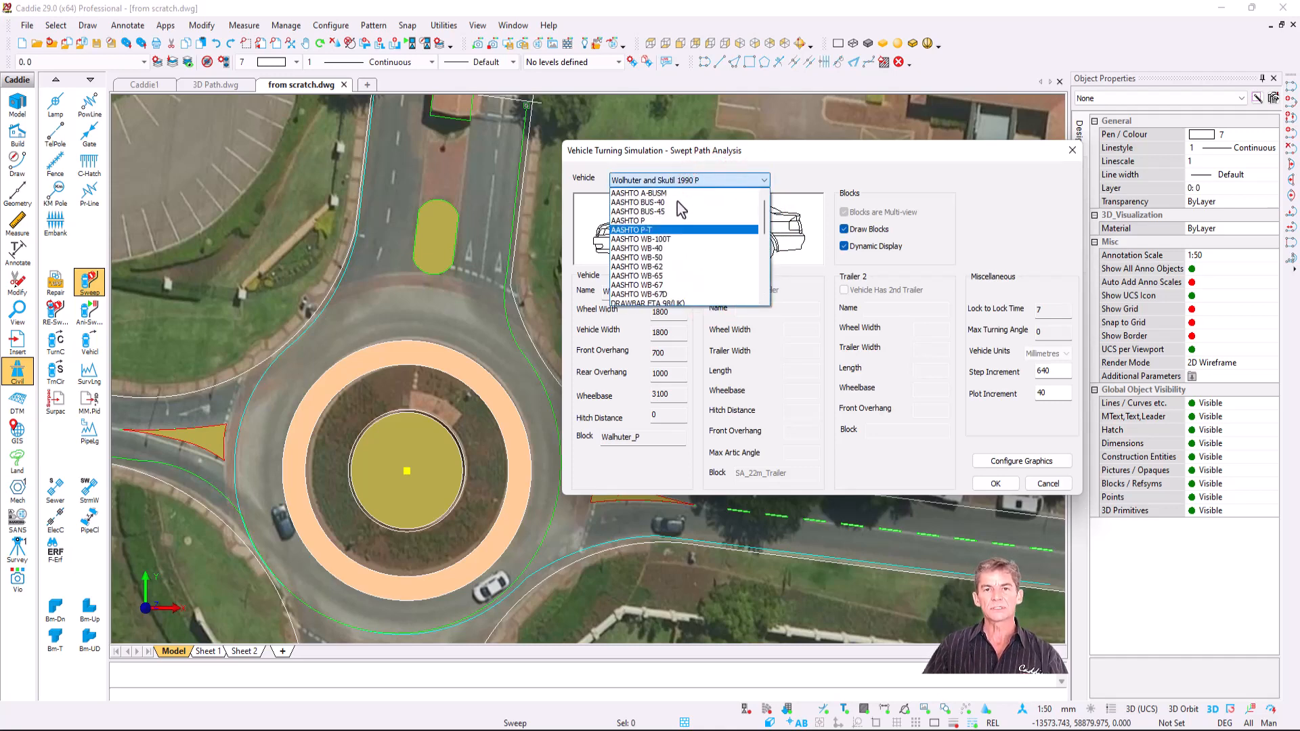
scroll(657, 265, "down", 3)
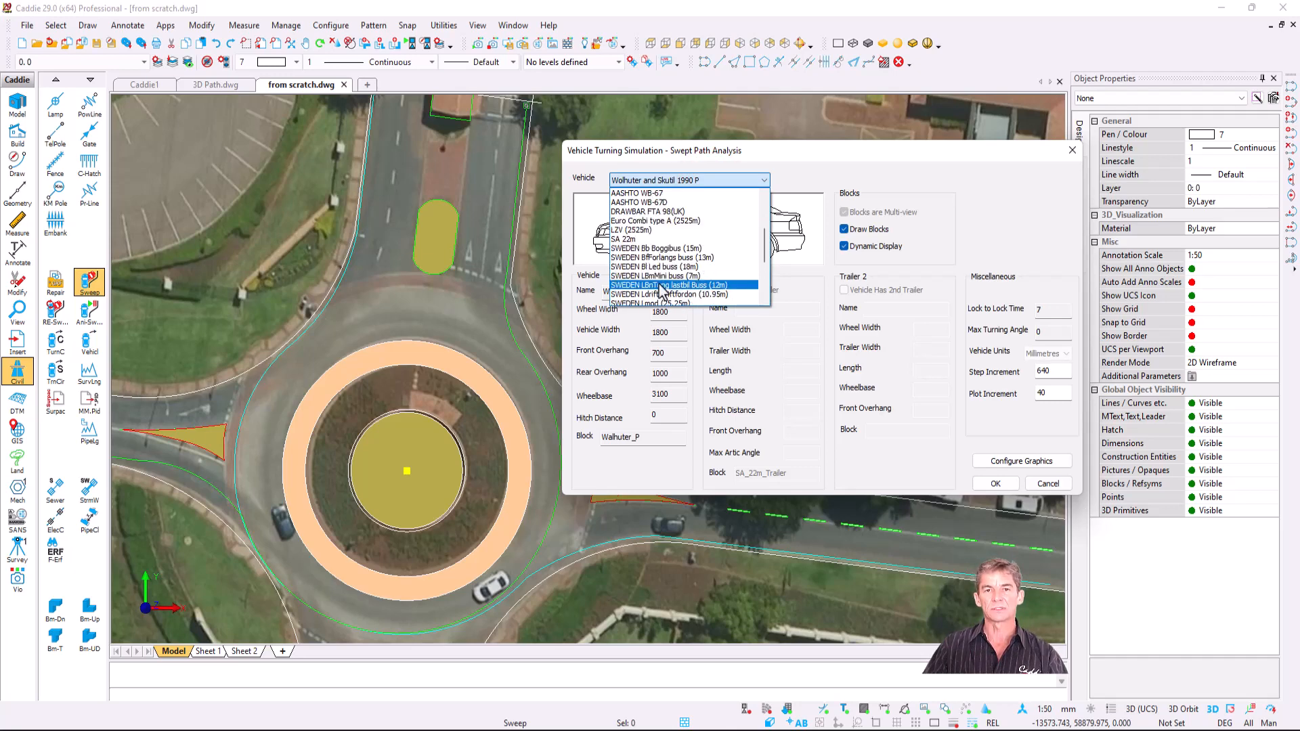
scroll(655, 267, "up", 3)
left_click(652, 249)
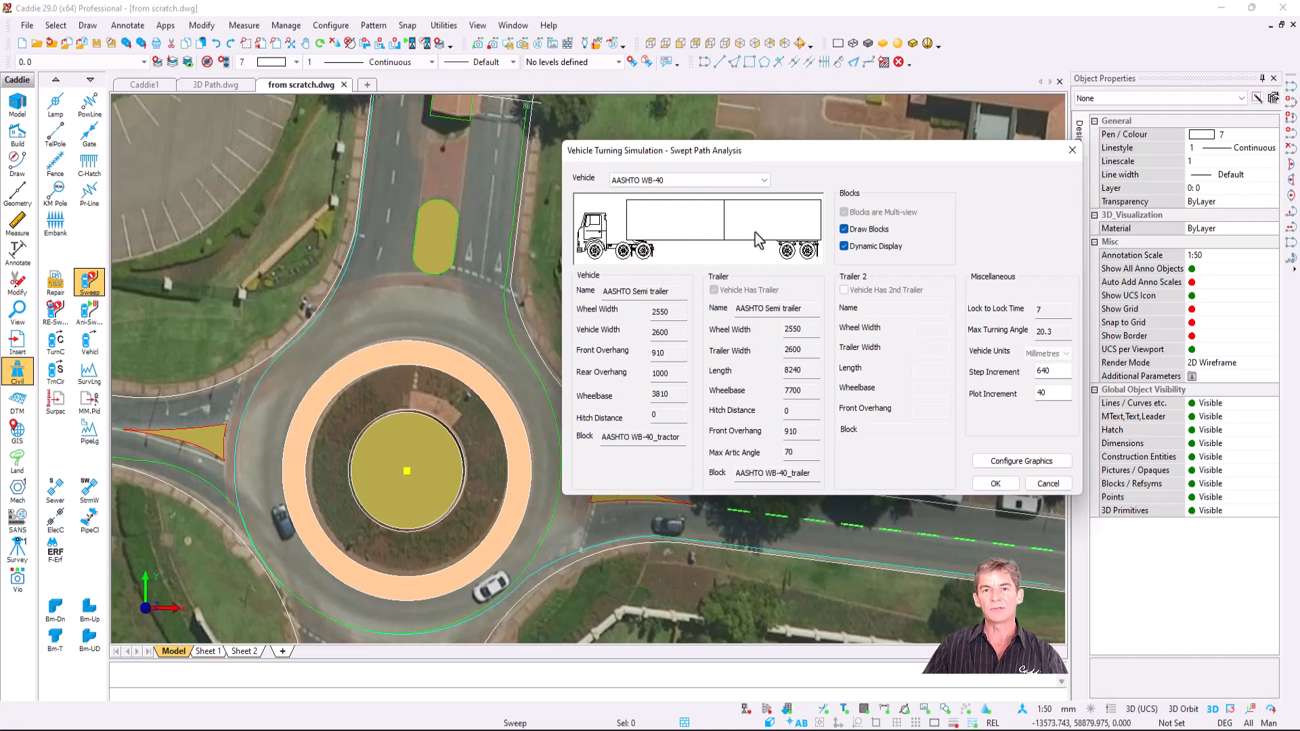
left_click(728, 180)
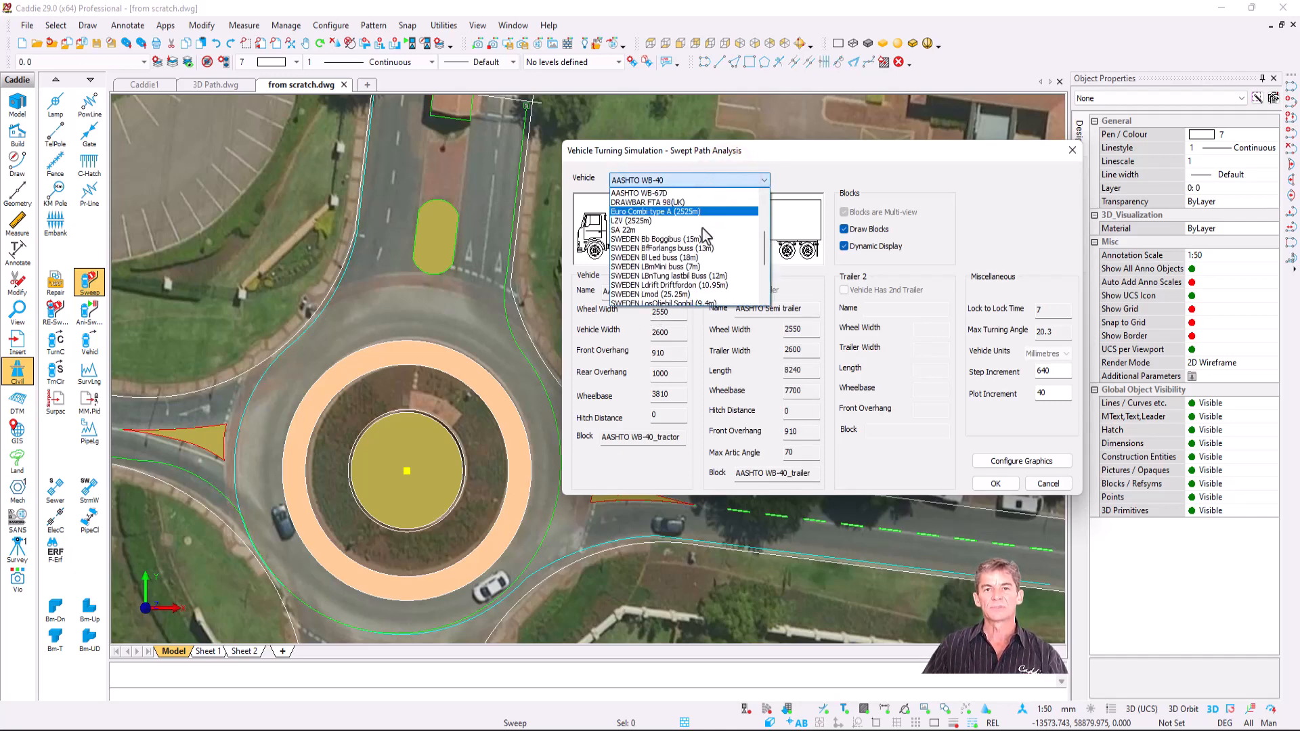
left_click(695, 230)
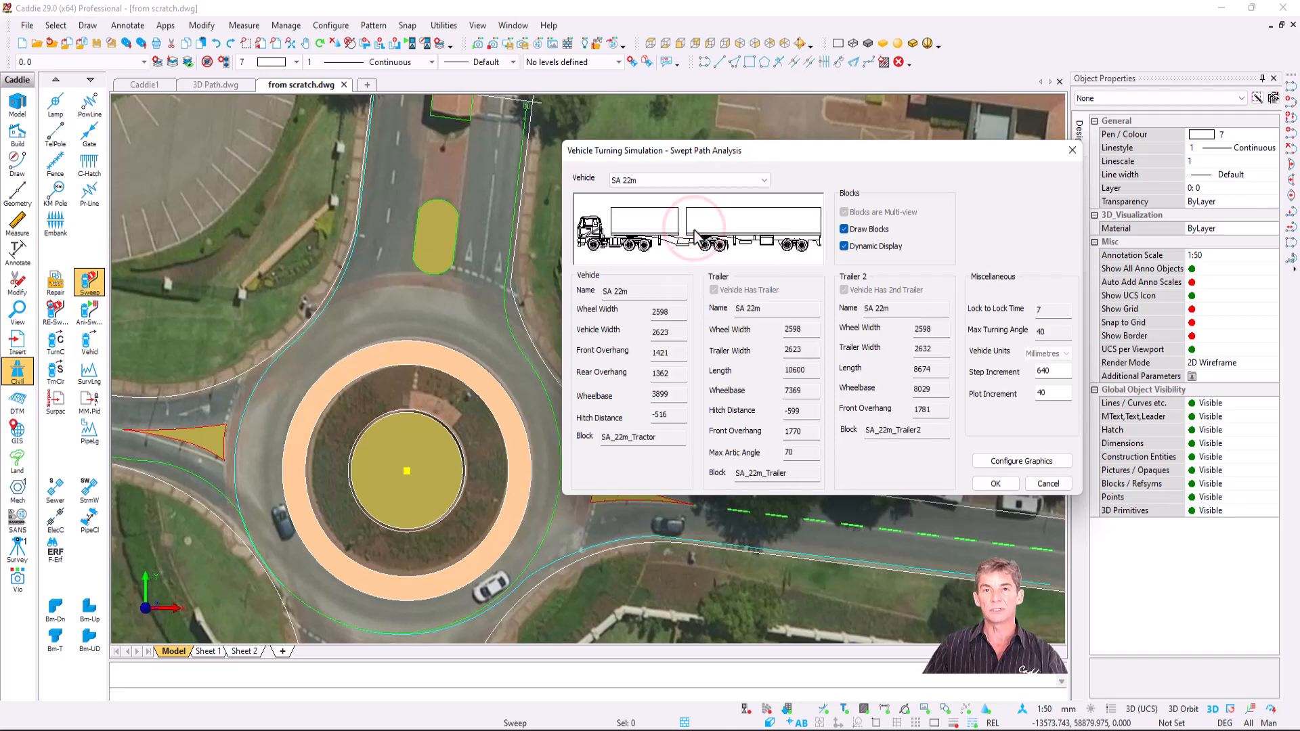
left_click(763, 179)
scroll(737, 233, "down", 2)
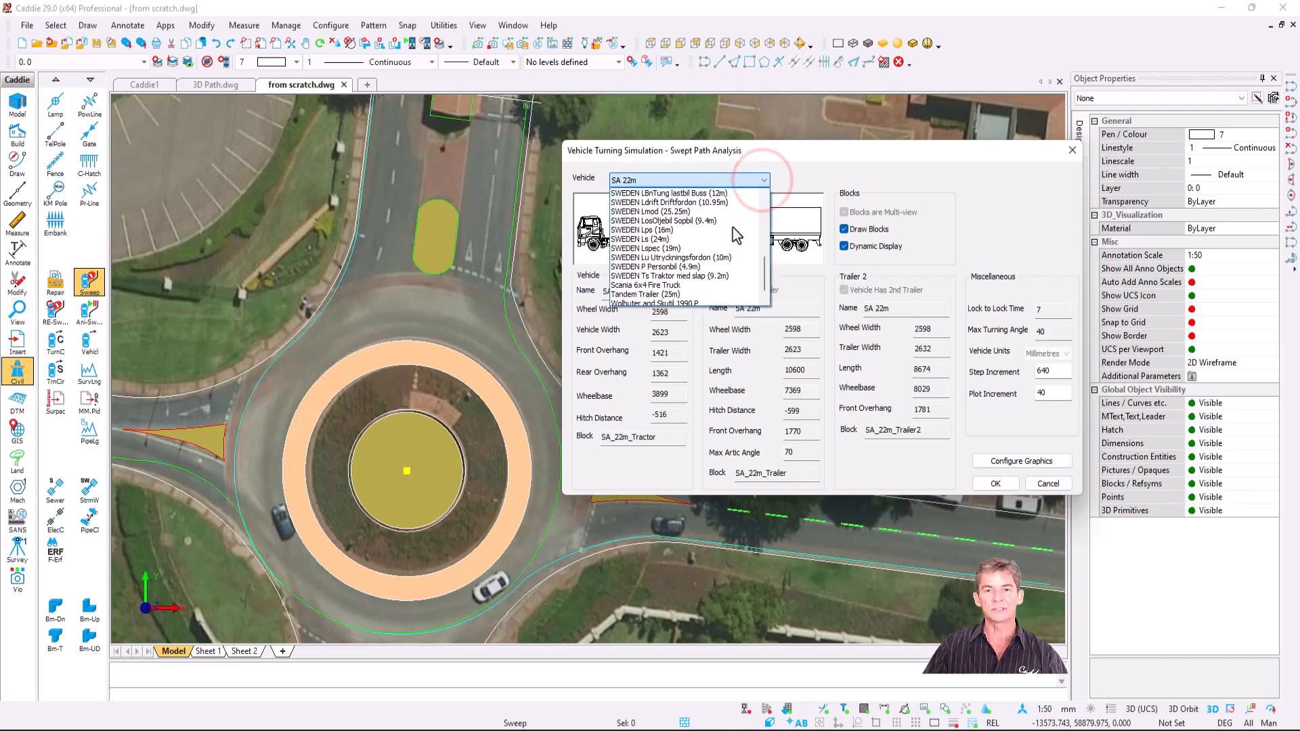
left_click(711, 277)
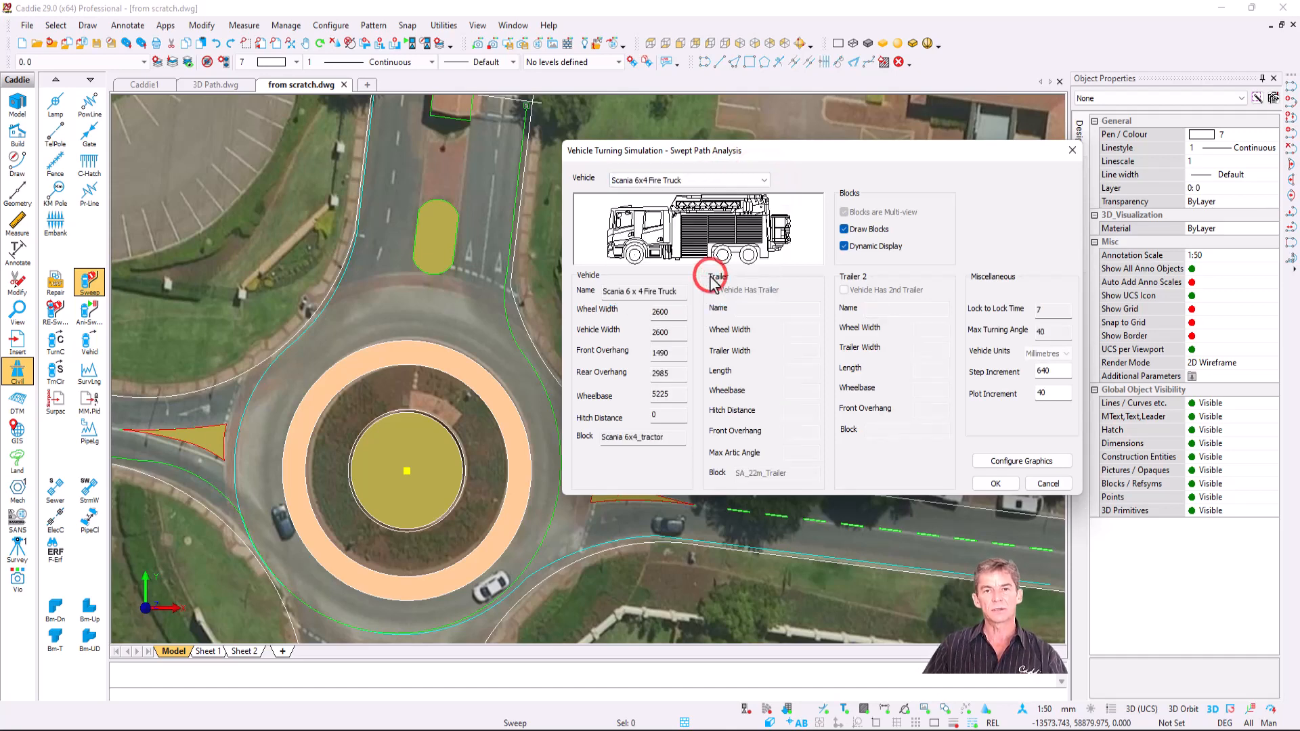
left_click(763, 180)
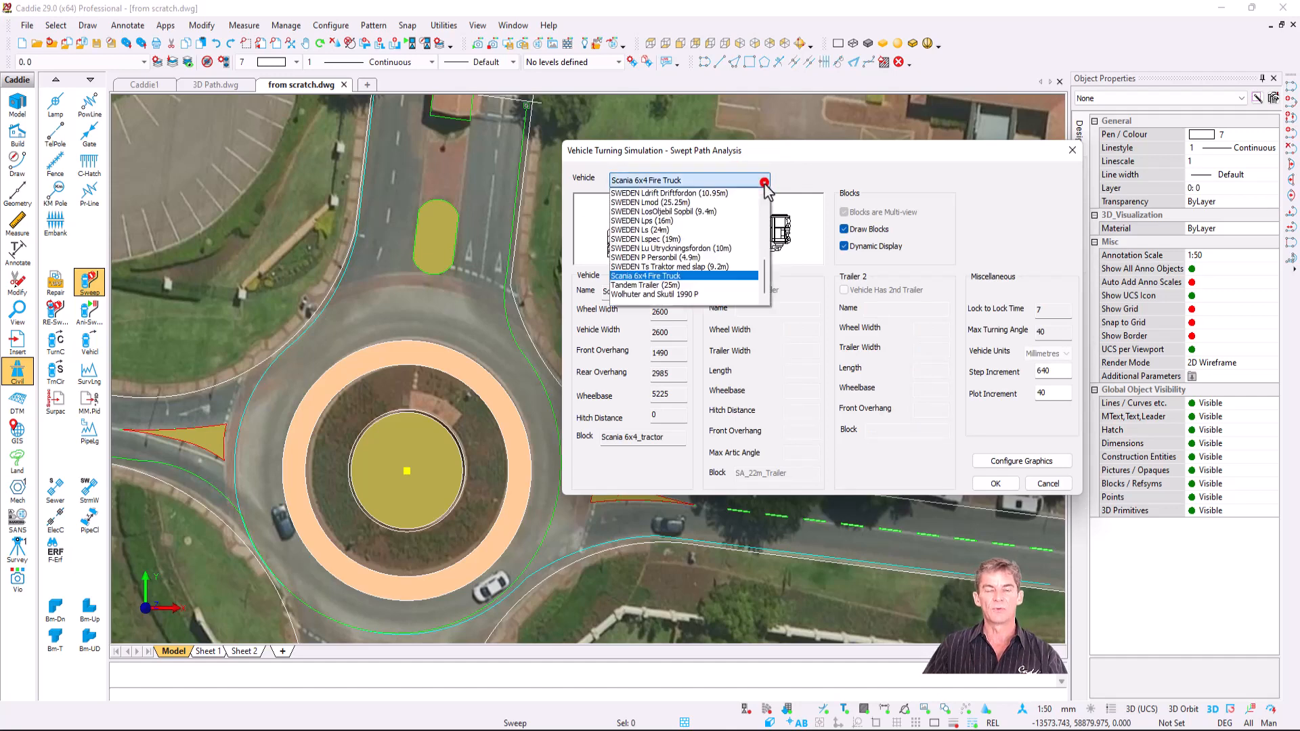
left_click(701, 294)
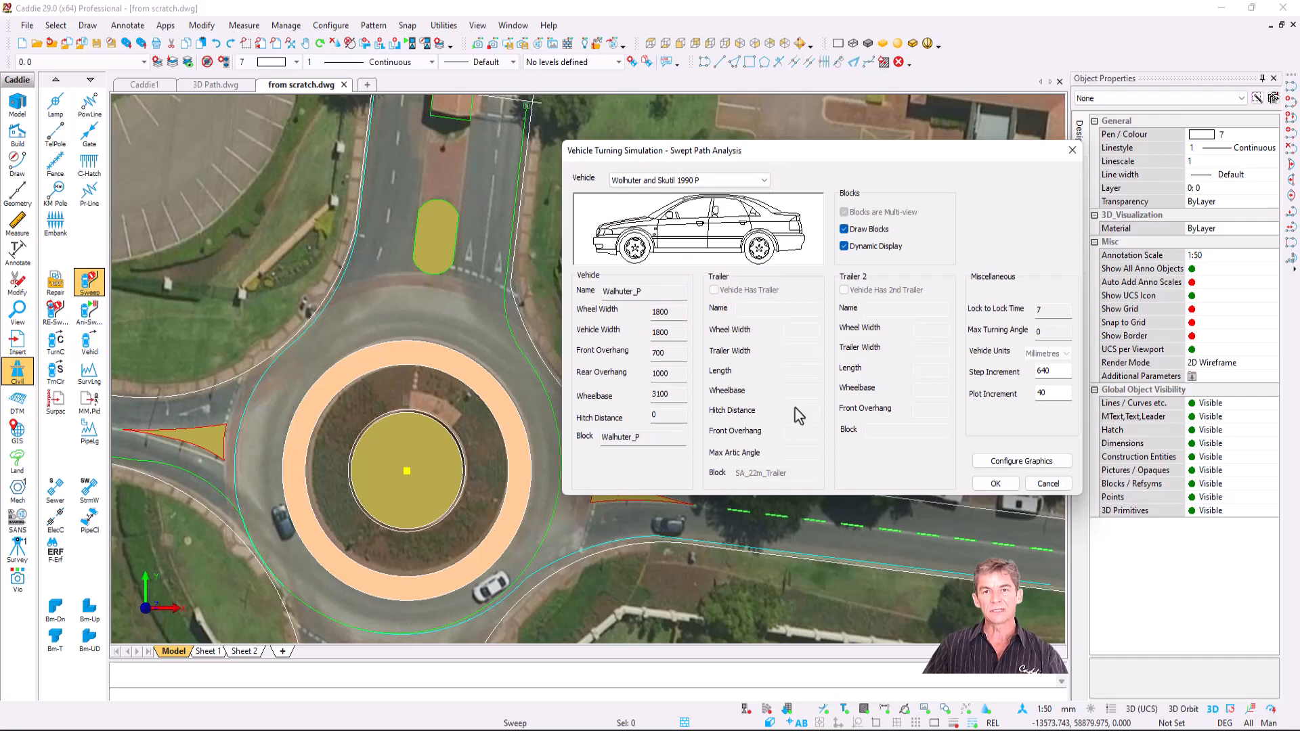
- Keep front wheel path colour 3 in the graphics settings, accept, and begin tracking the car
left_click(1016, 461)
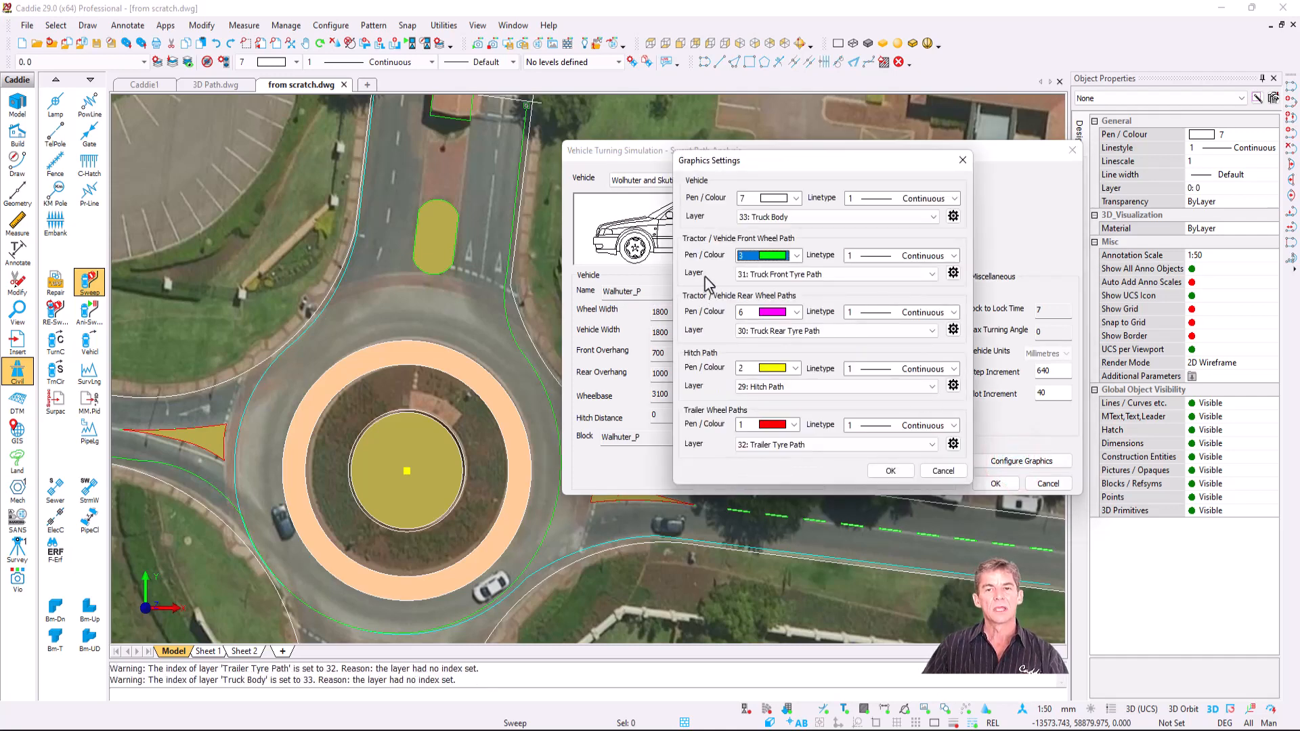
left_click(798, 256)
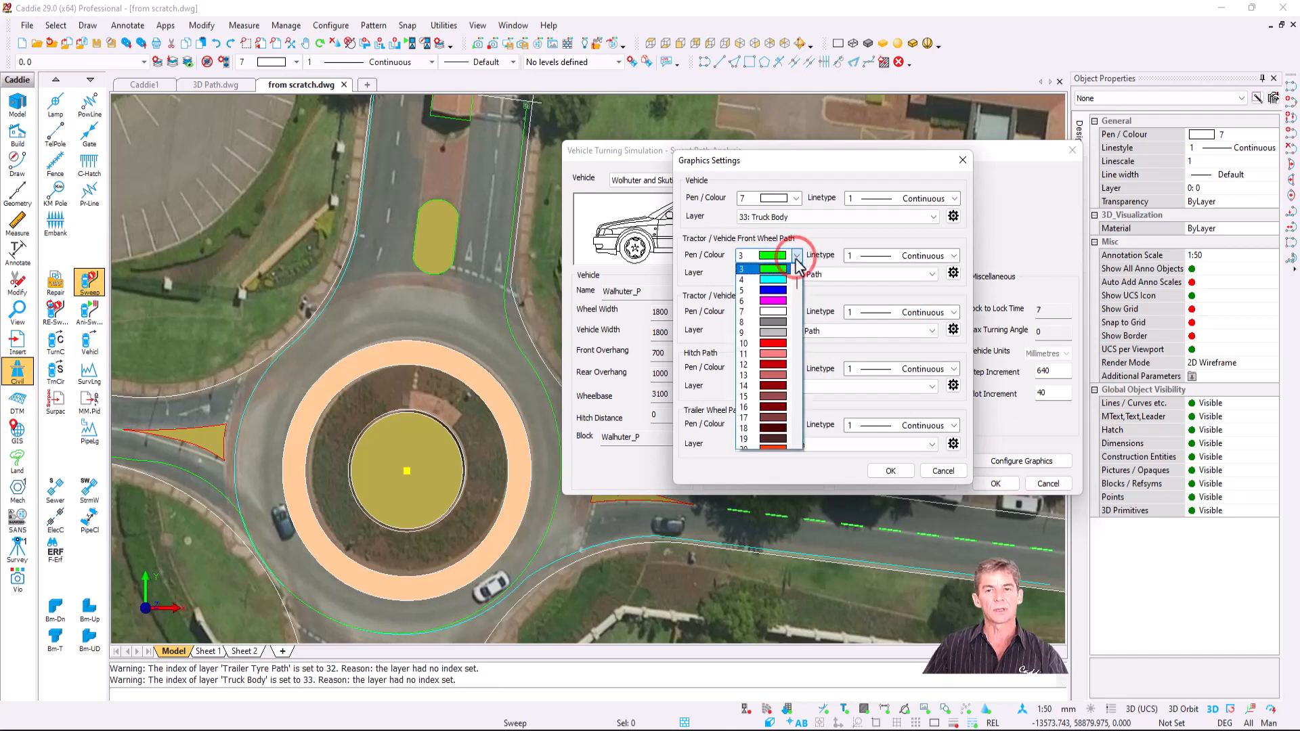
left_click(797, 256)
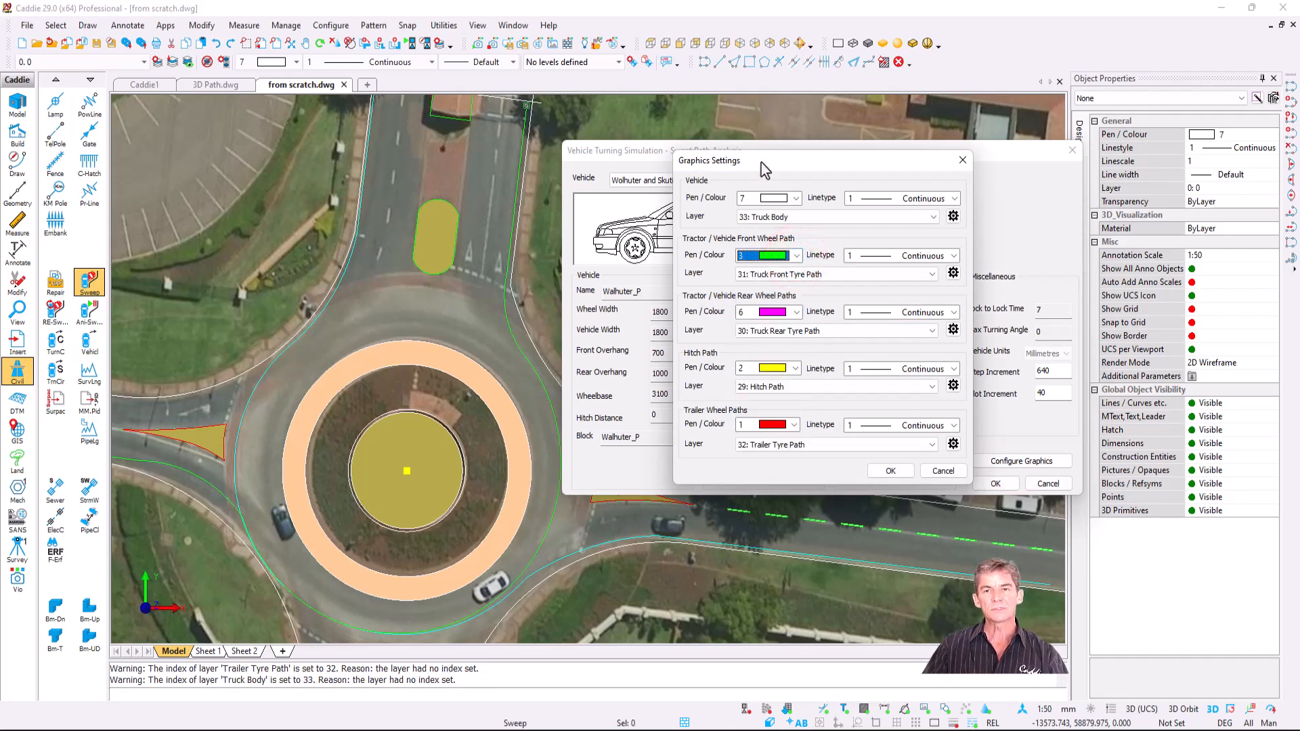
left_click_drag(762, 163, 899, 167)
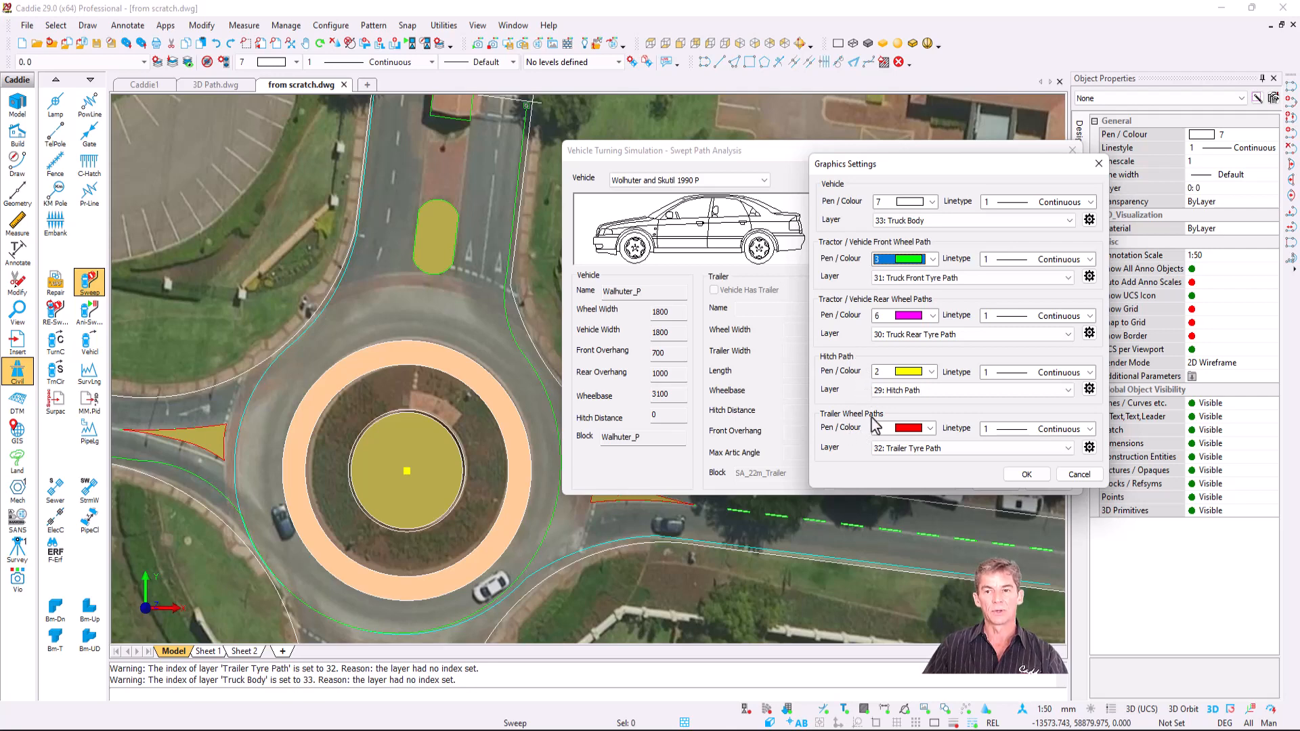
left_click(1027, 474)
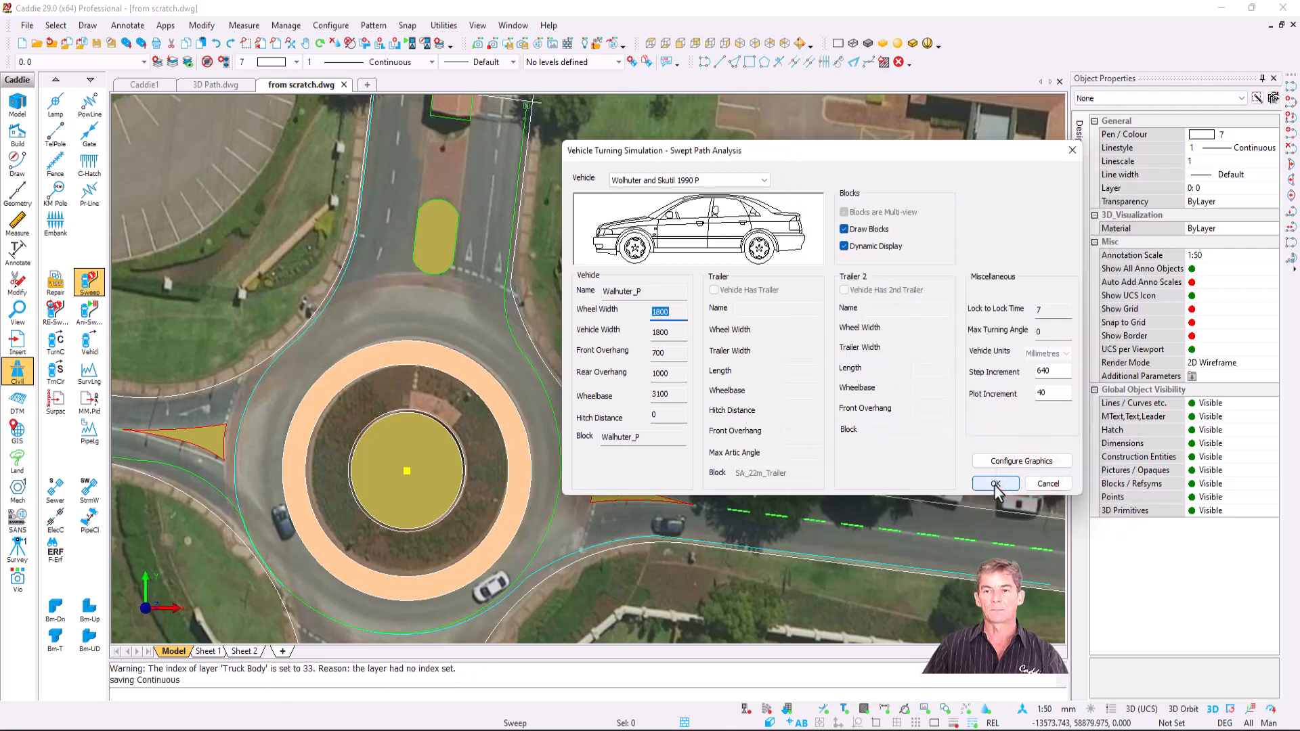
left_click(996, 485)
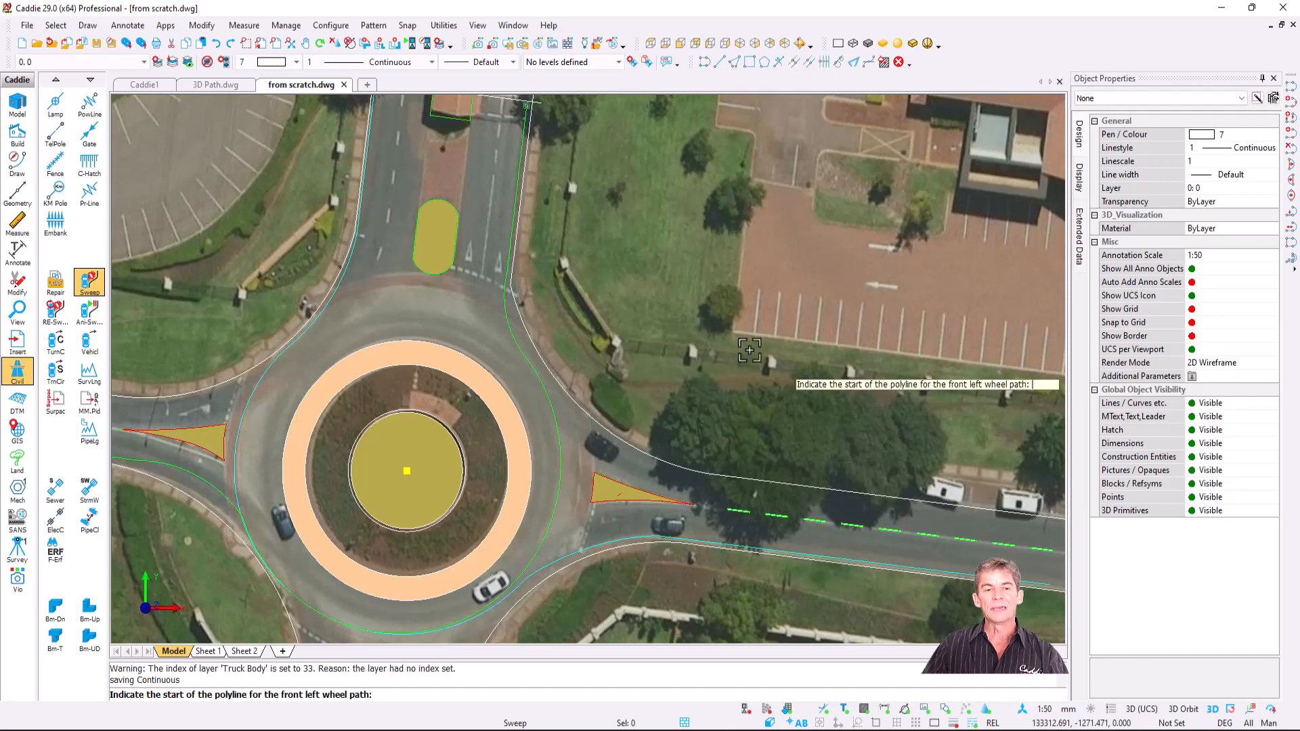
- Hide the aerial photo and set the swept path start on the north road
left_click(927, 713)
scroll(610, 379, "down", 2)
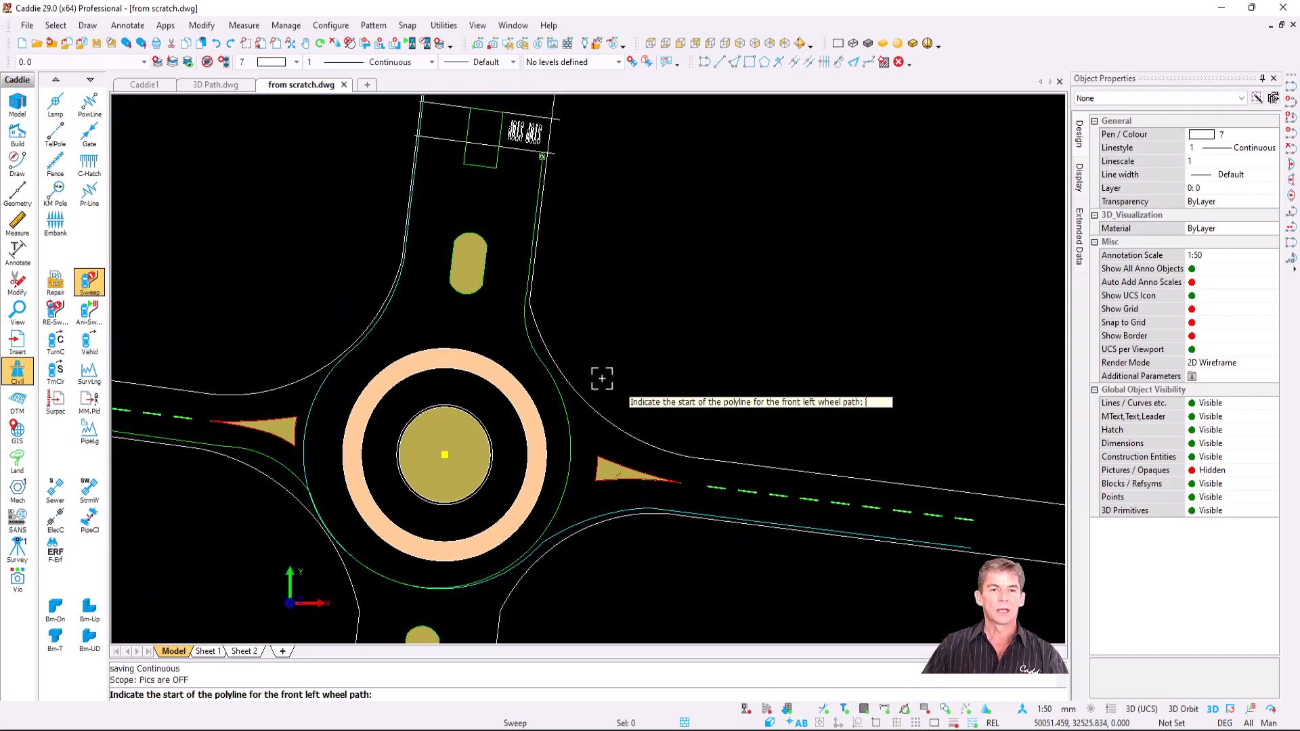
left_click(542, 156)
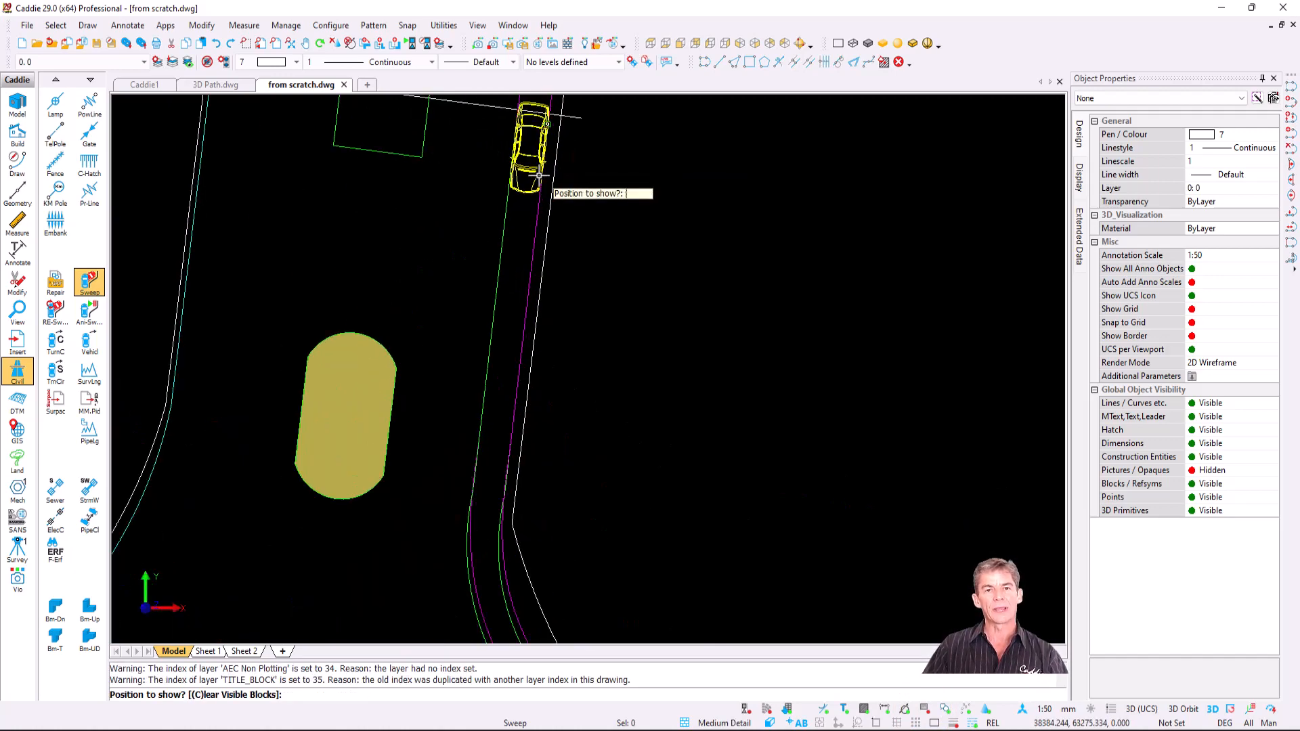
scroll(540, 176, "down", 2)
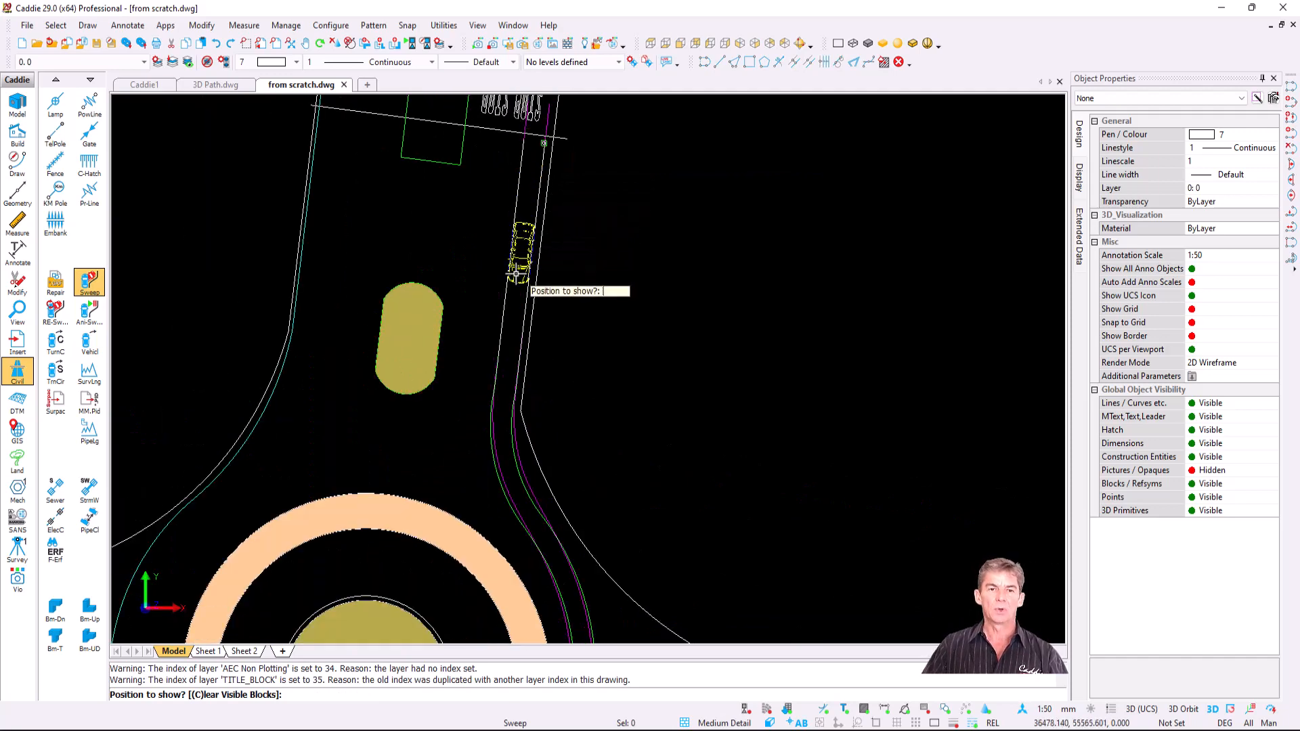
- Place car outlines down the north road, around the ring and out along the western road
left_click(515, 261)
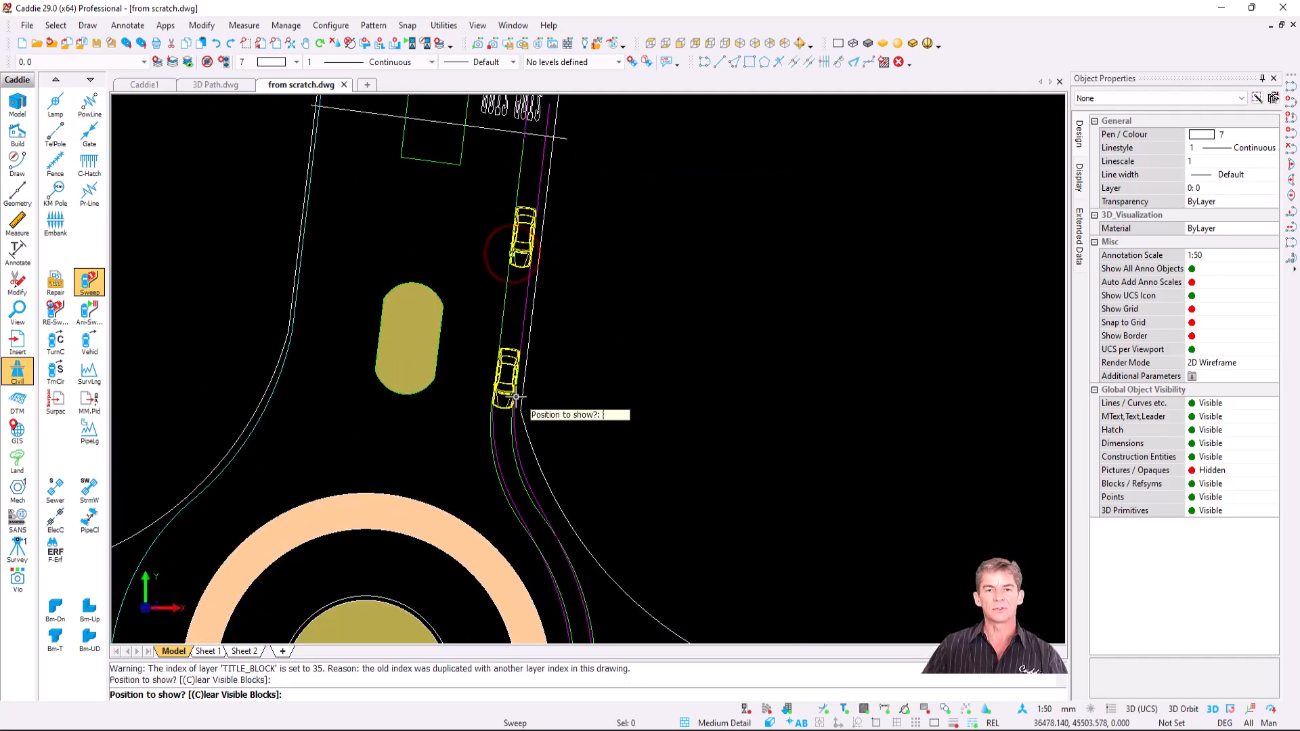
left_click(517, 396)
middle_click_drag(566, 415, 560, 241)
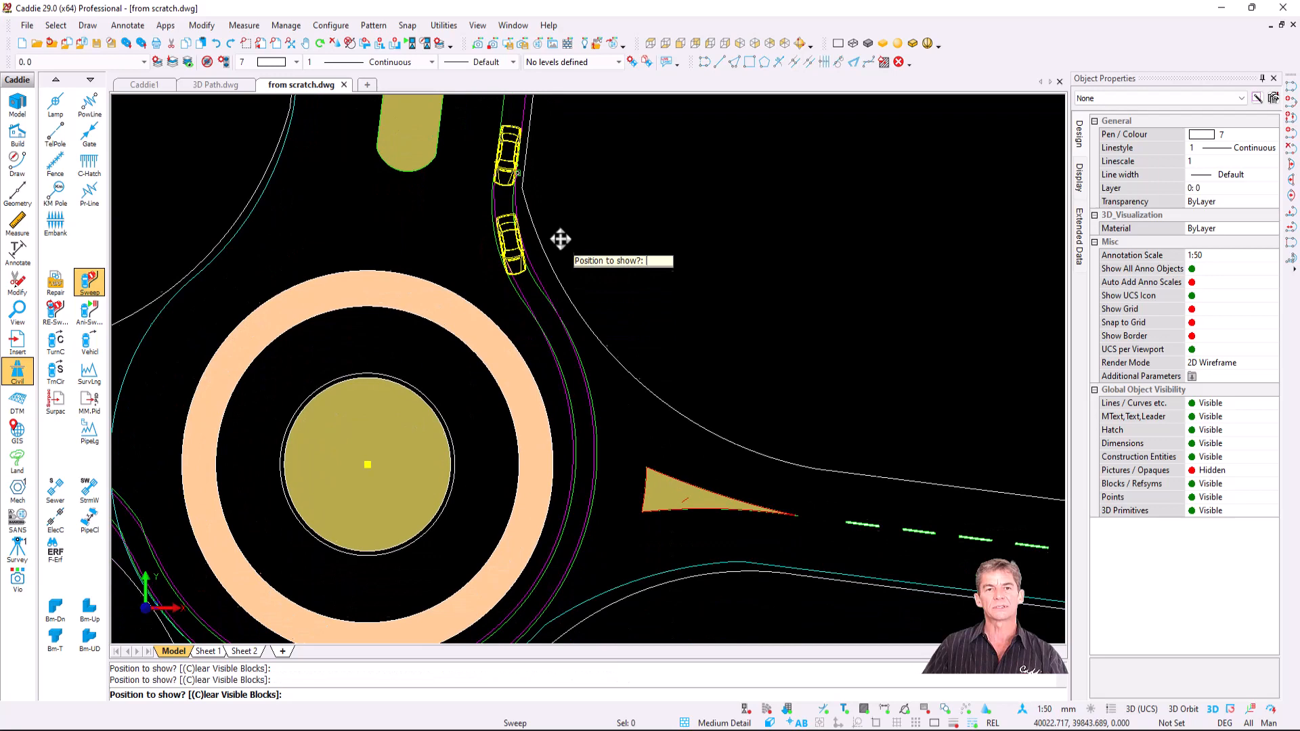
left_click(570, 285)
middle_click_drag(607, 447, 723, 302)
left_click(699, 340)
left_click(583, 500)
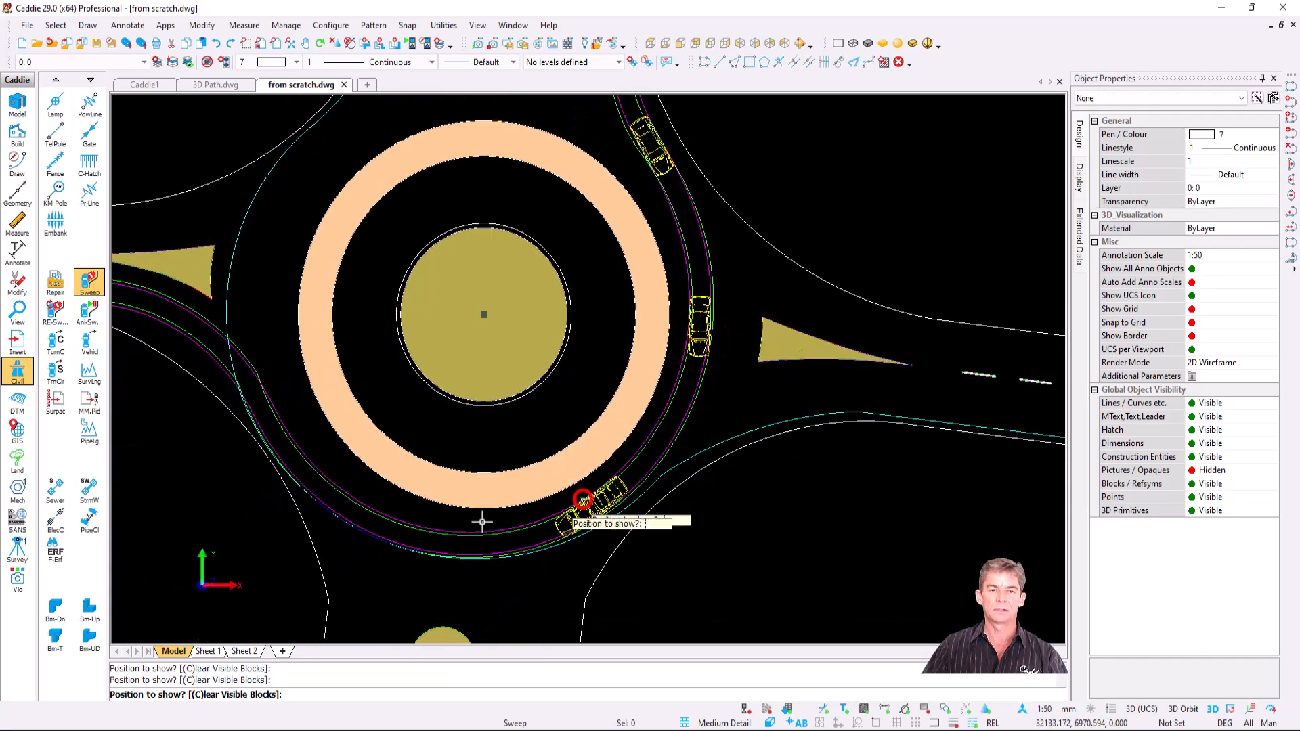
left_click(341, 501)
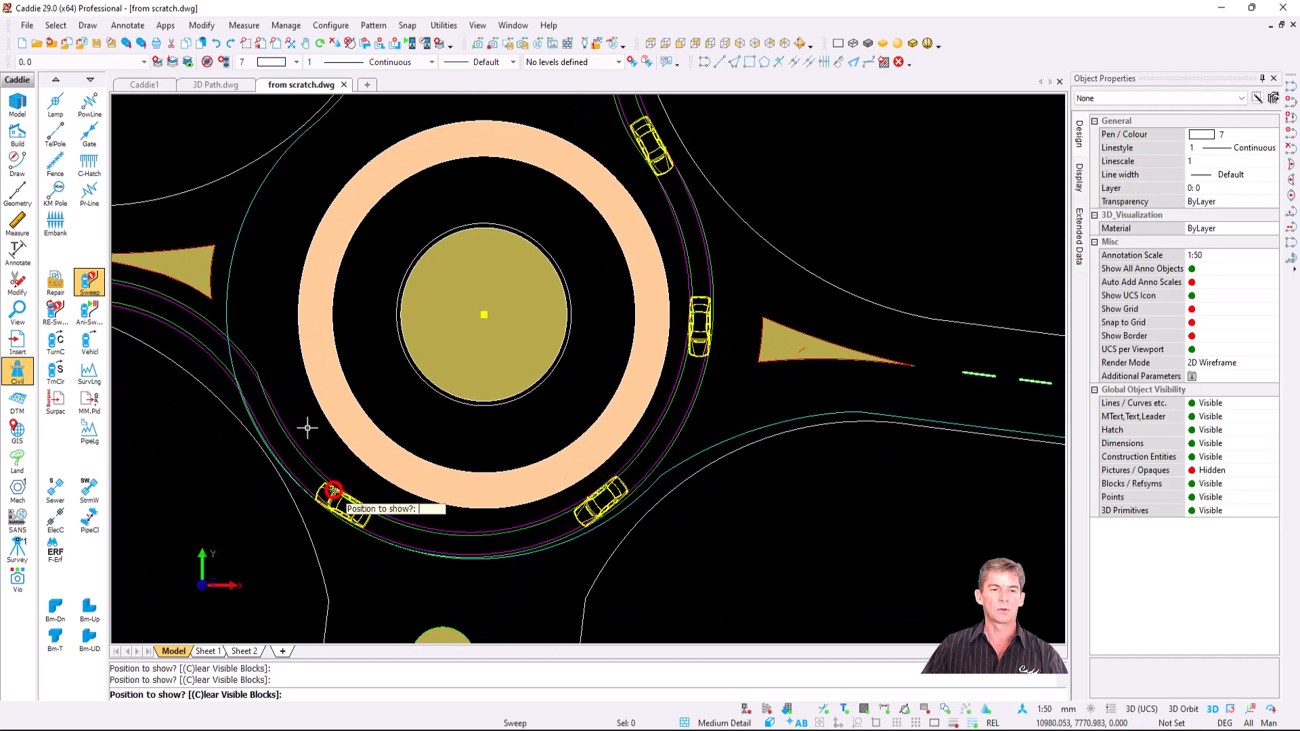
left_click(179, 311)
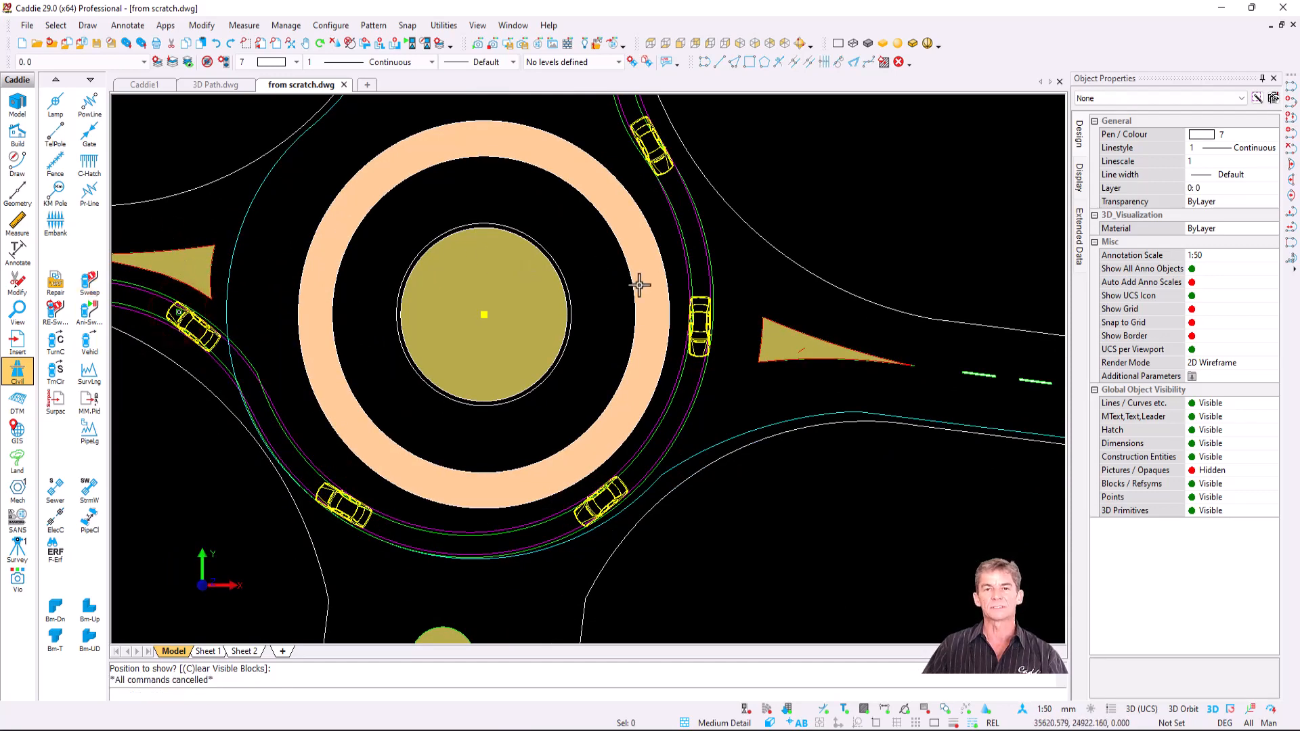
scroll(733, 291, "up", 6)
- Undo the car's tracked swept path around the roundabout
middle_click_drag(633, 209, 581, 233)
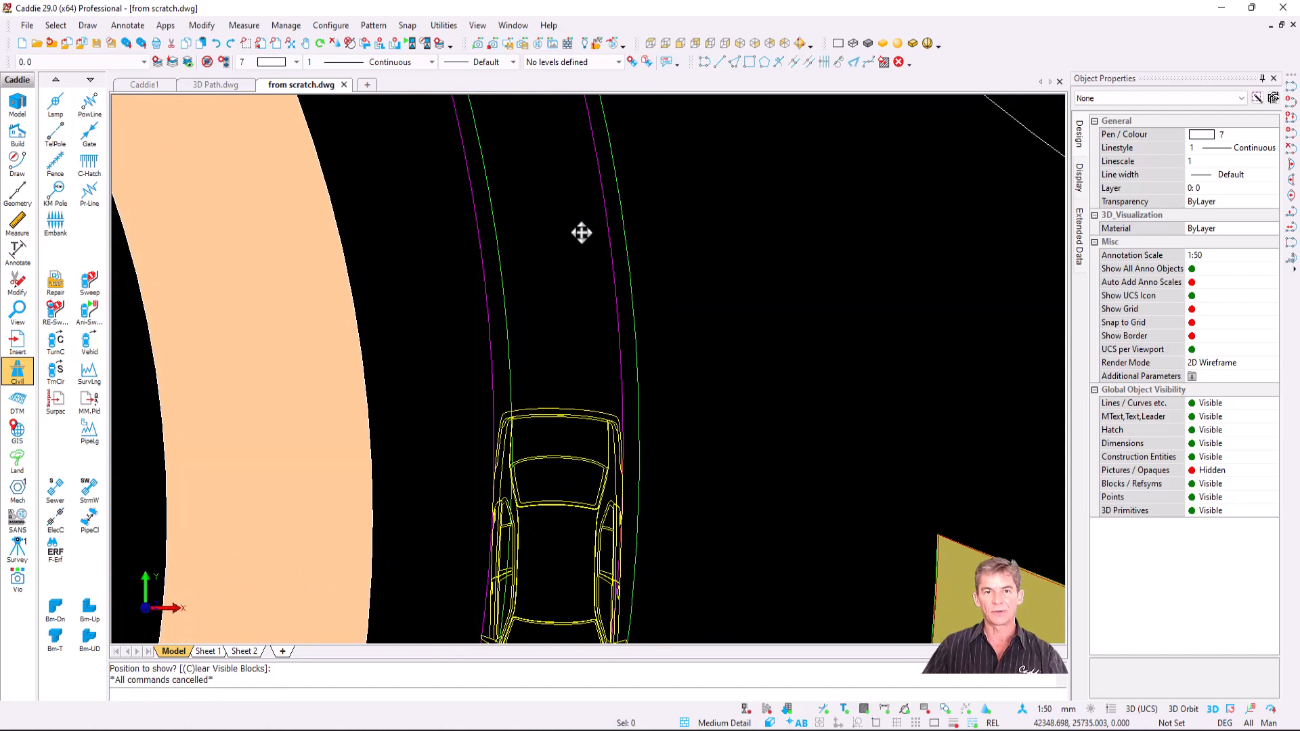
scroll(582, 233, "down", 9)
scroll(590, 284, "down", 3)
middle_click_drag(583, 311, 575, 338)
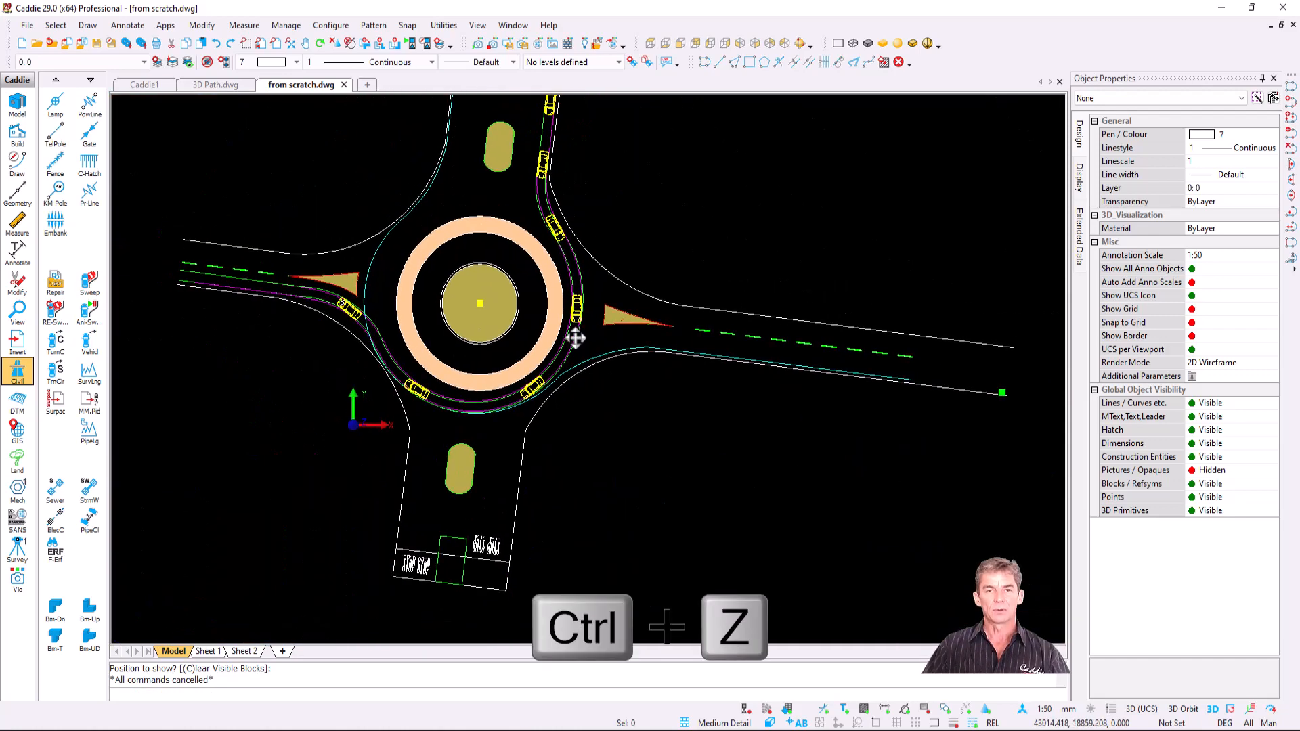
scroll(576, 338, "up", 3)
key("ctrl+z")
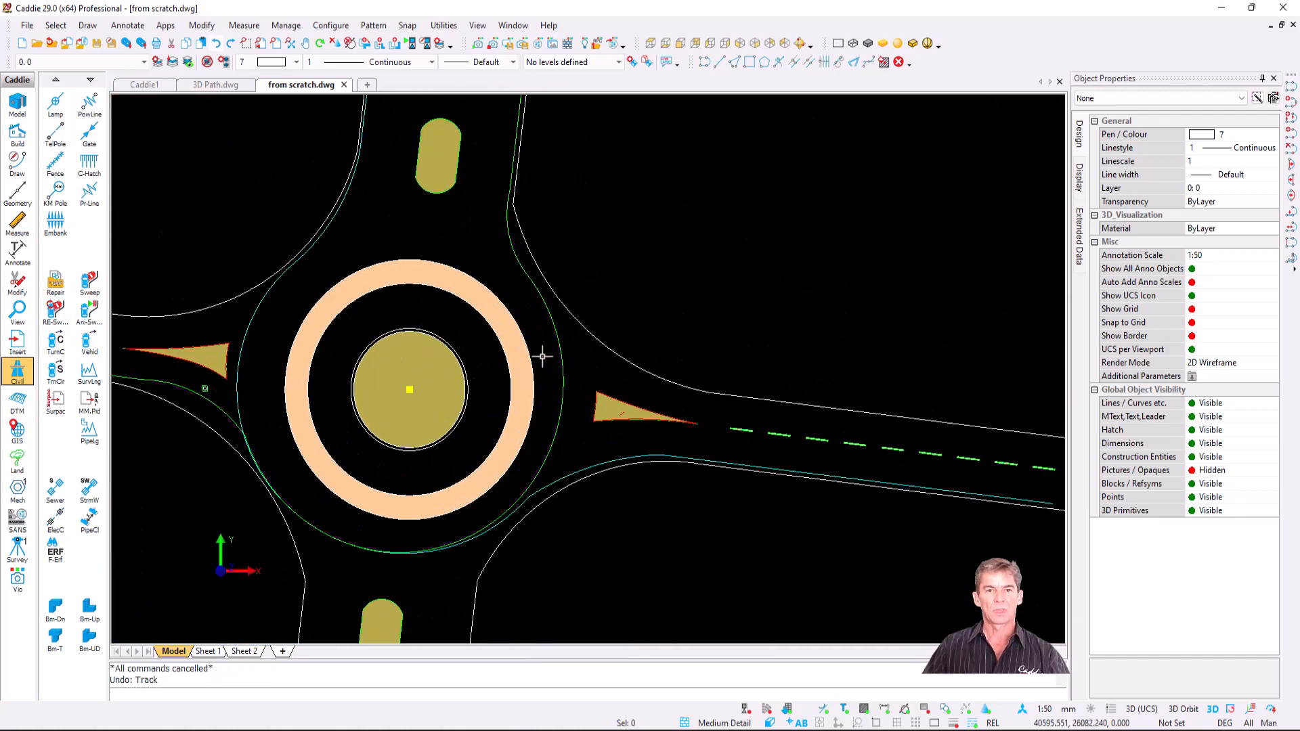
- Start a new swept path analysis with the SA 22m truck as the vehicle
left_click(89, 282)
left_click(577, 225)
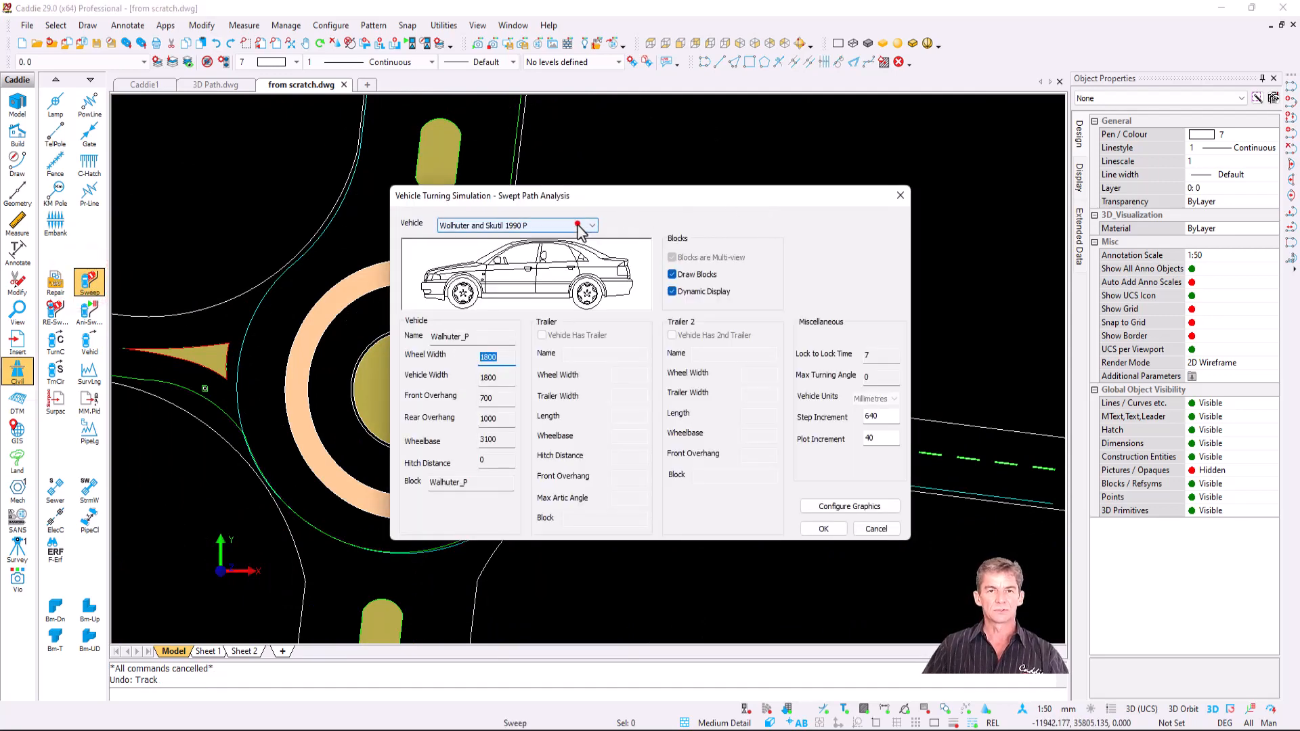
scroll(559, 243, "up", 5)
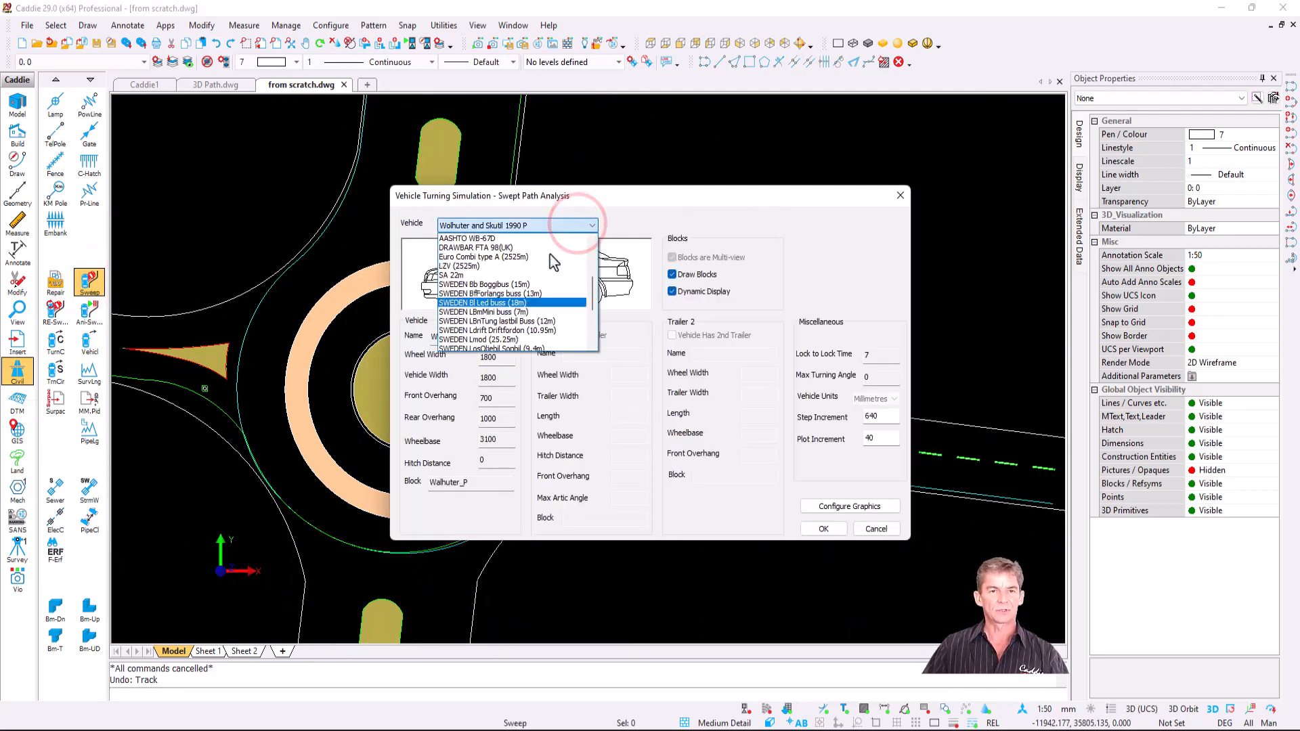
left_click(517, 278)
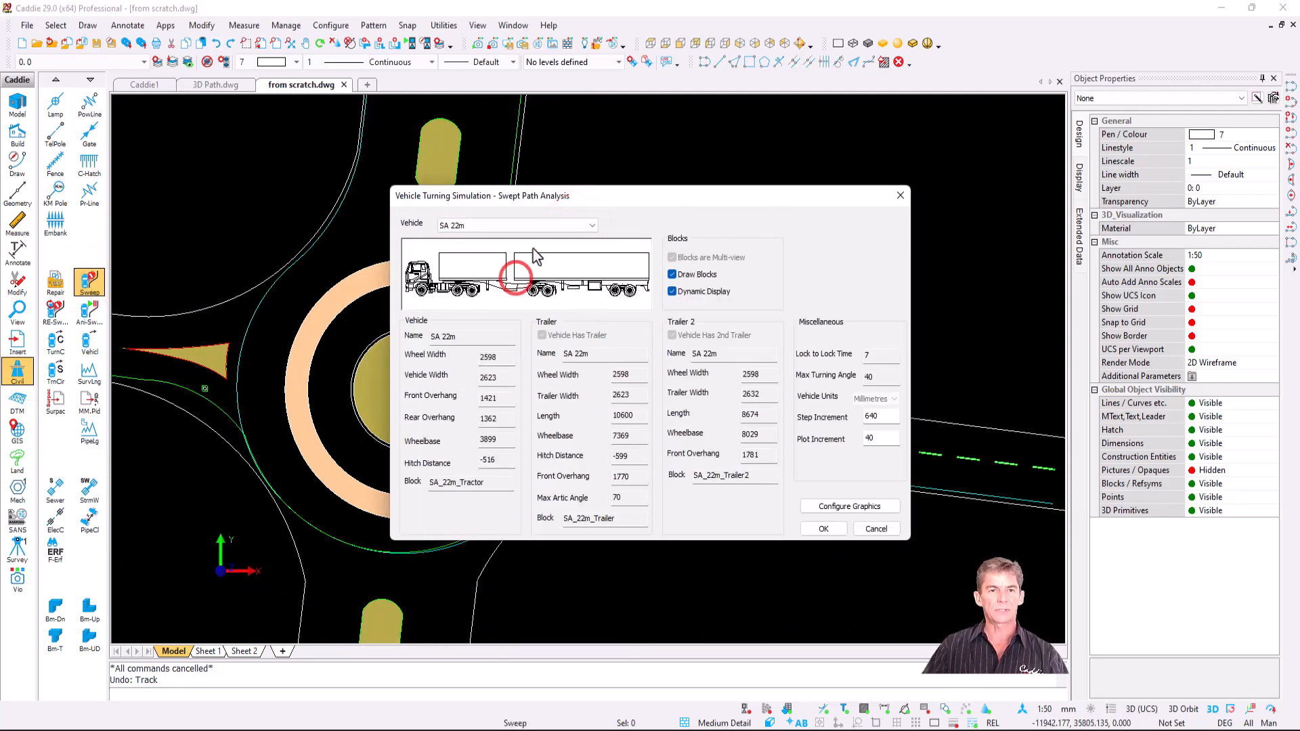
left_click(825, 529)
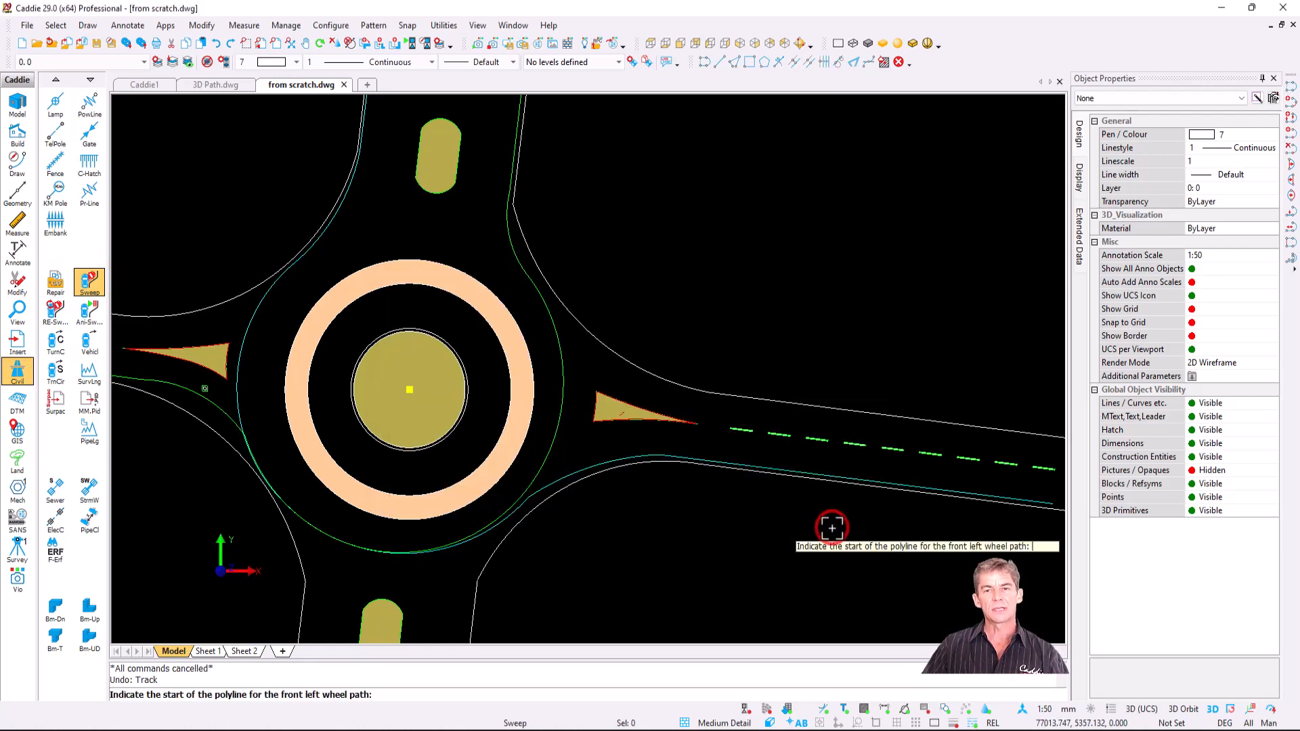
- Track the truck from the eastern road, placing rig outlines at the entry, west side and top
left_click(1042, 498)
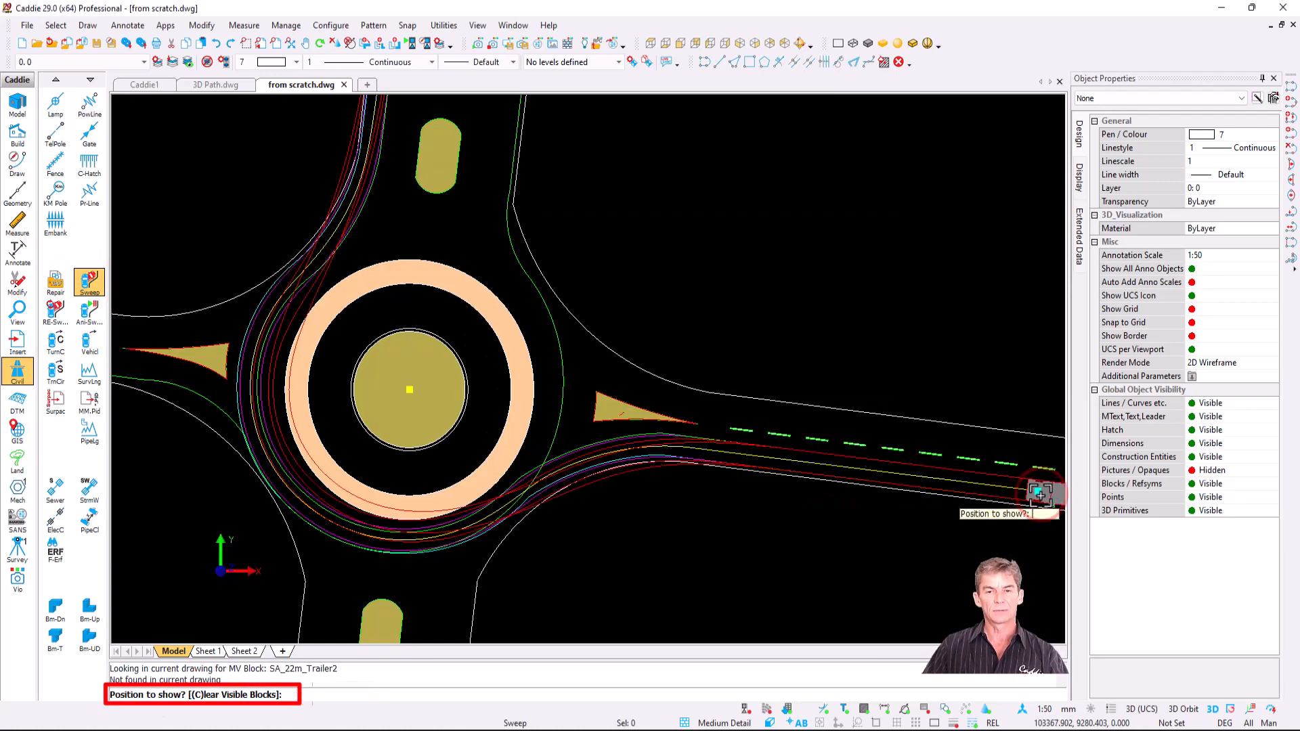
left_click(507, 469)
left_click(233, 451)
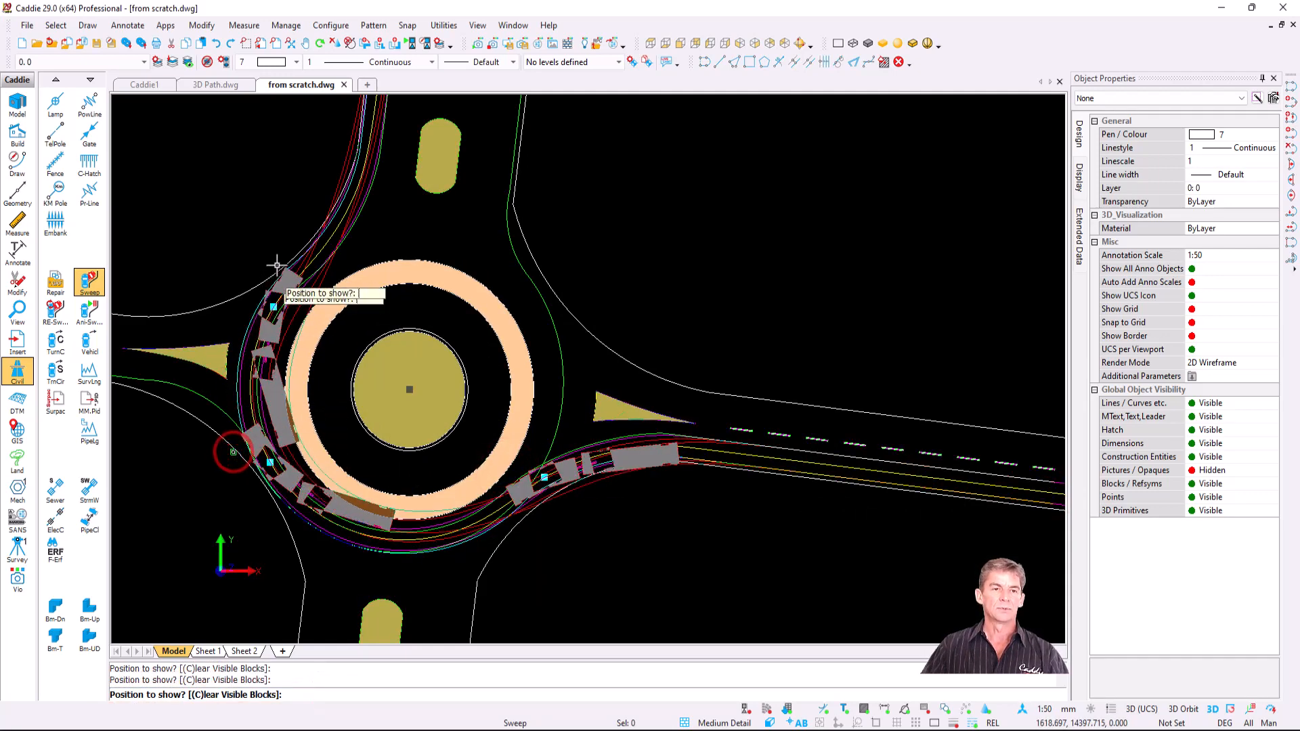
left_click(302, 224)
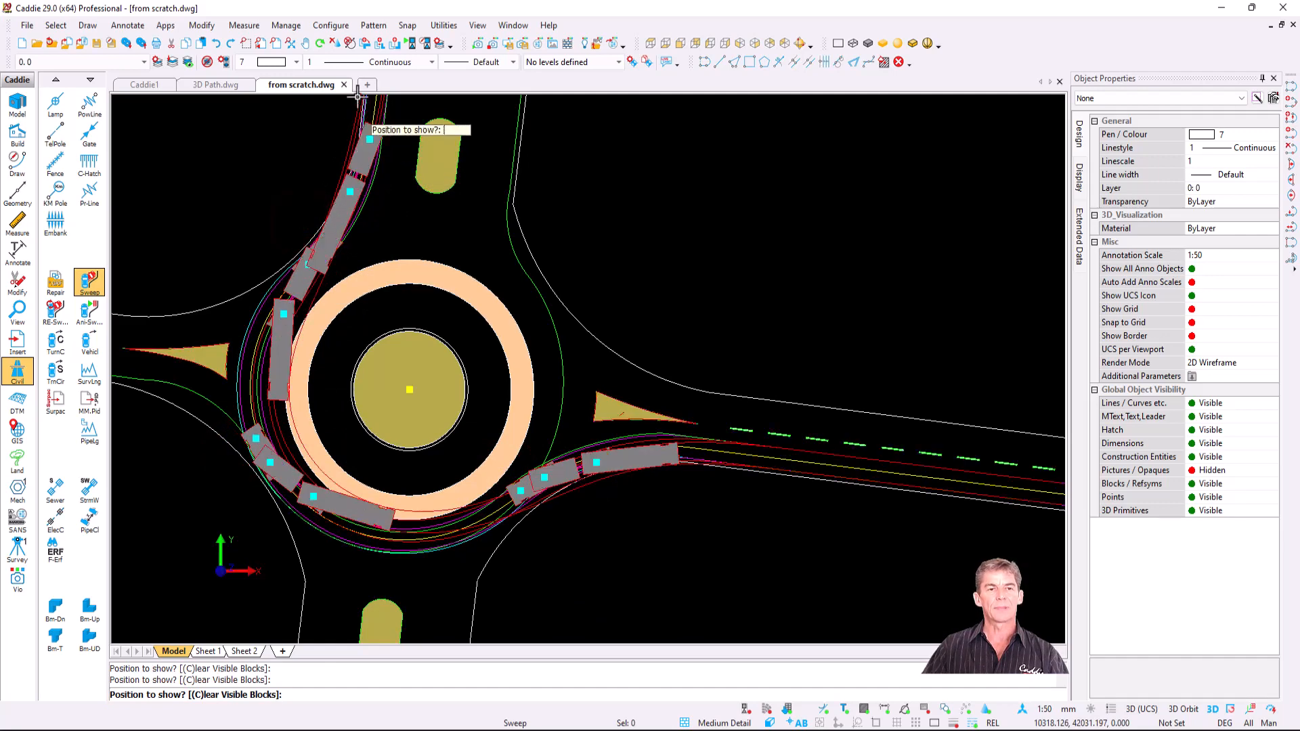
key("Escape")
- Zoom in on the truck's swept envelopes and rerun the swept path analysis
scroll(502, 541, "up", 5)
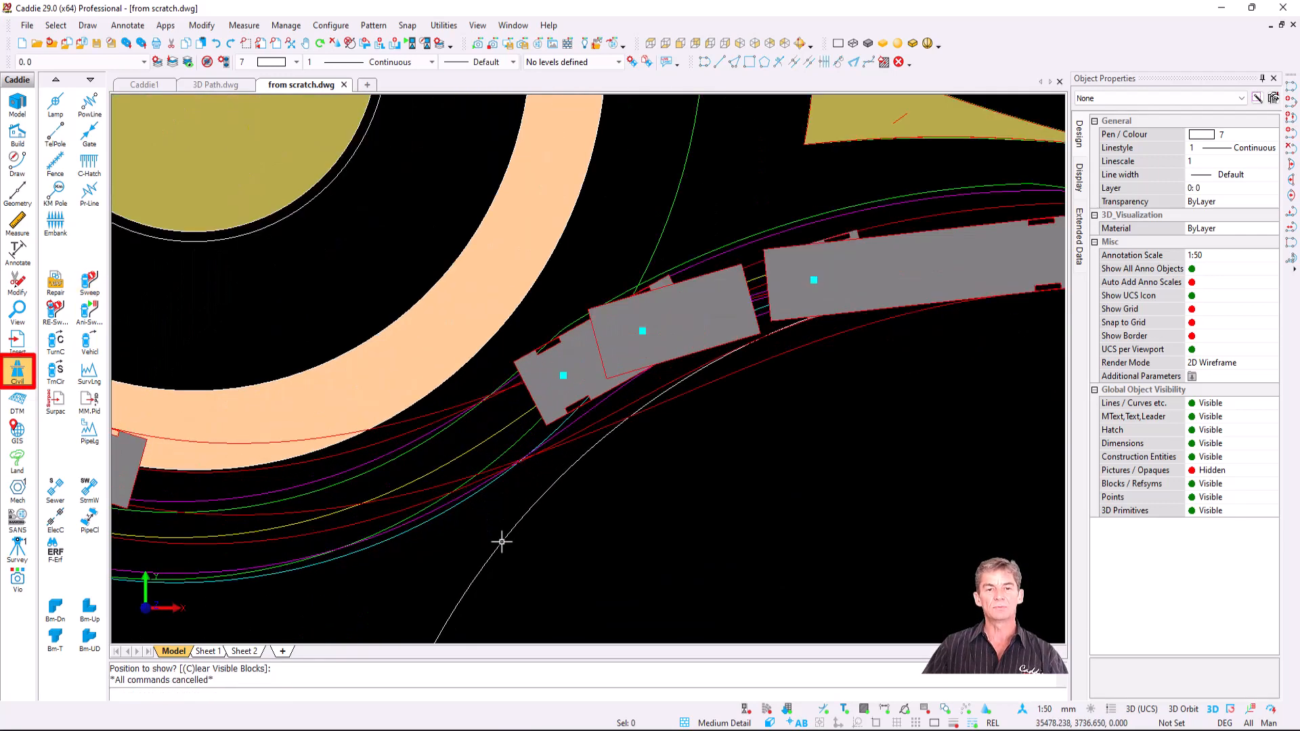
middle_click_drag(500, 532, 428, 393)
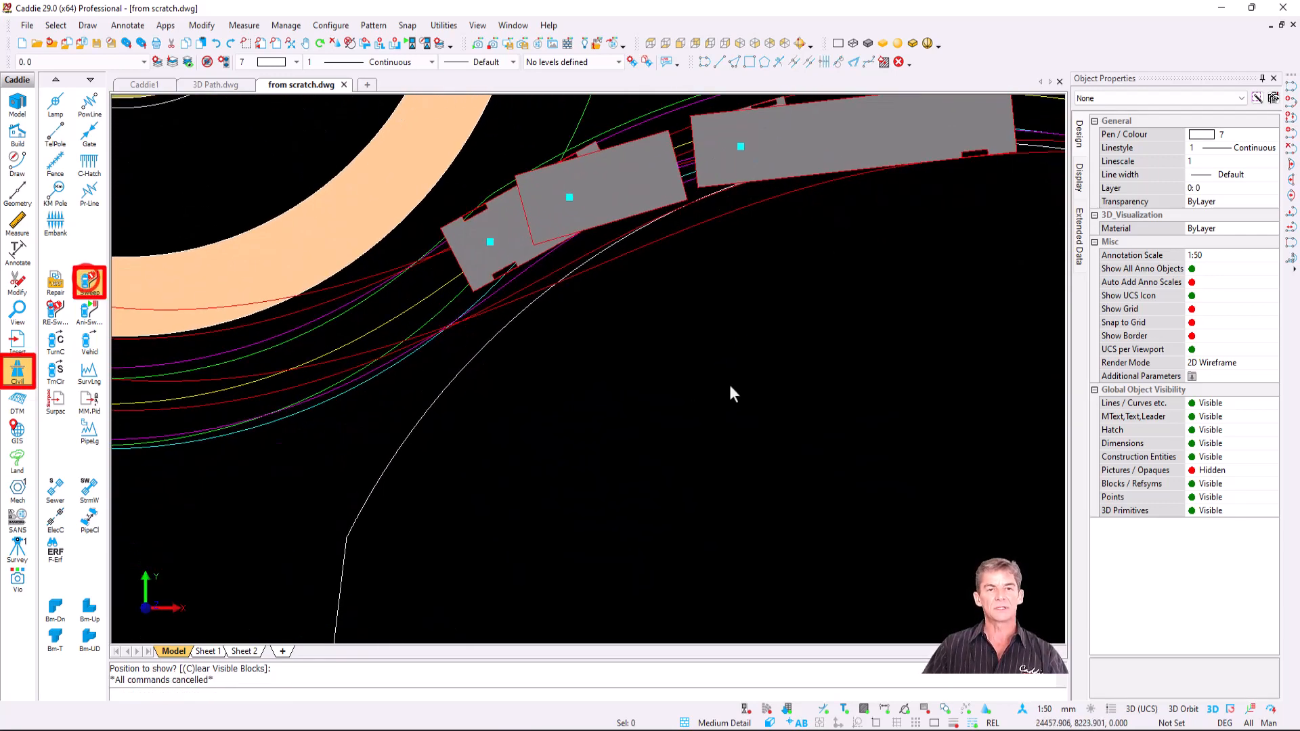
key("Return")
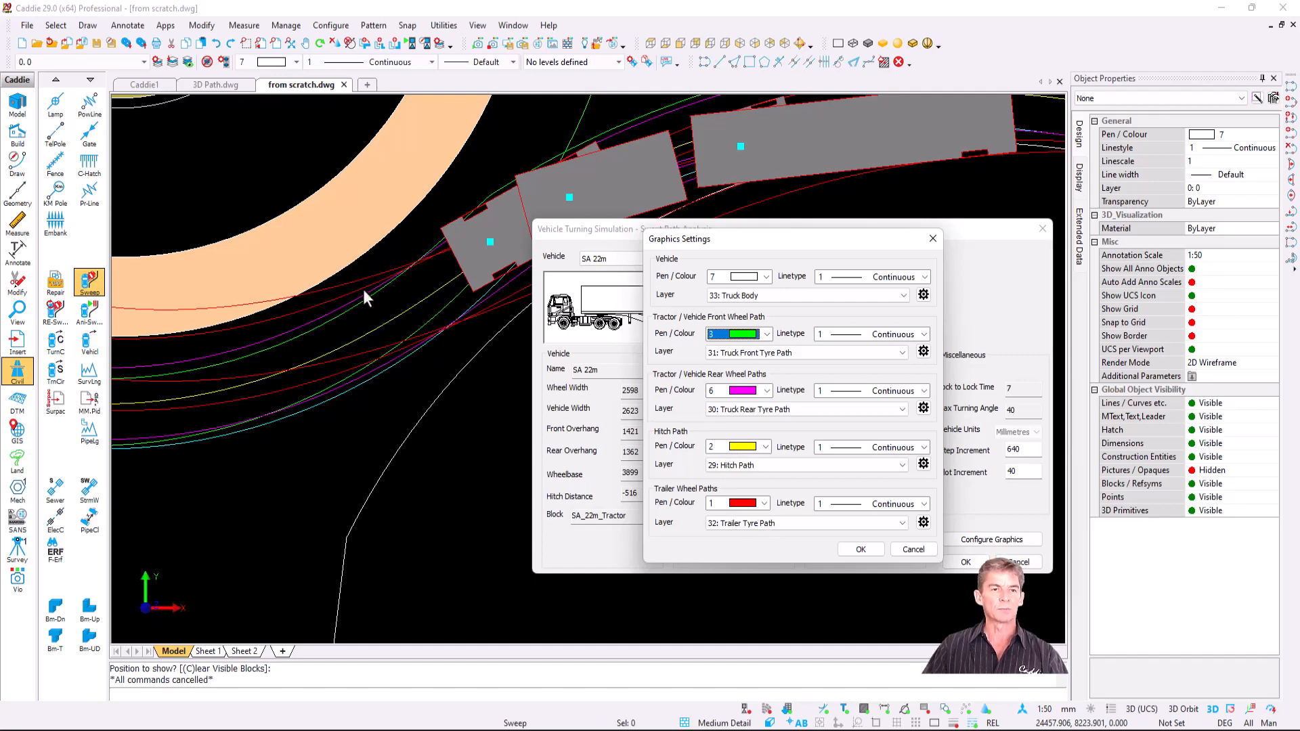
left_click(932, 238)
left_click(1043, 229)
scroll(691, 397, "down", 3)
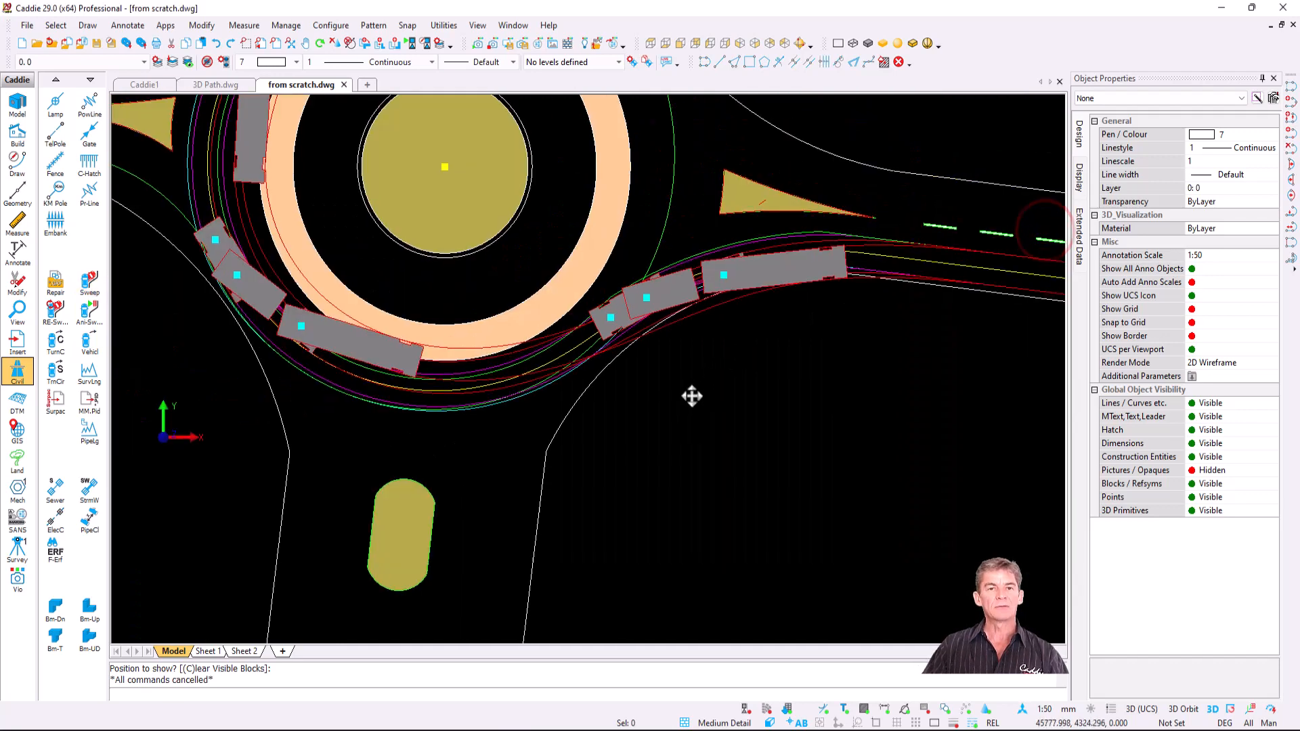
middle_click_drag(691, 396, 632, 518)
- Undo the truck path and trace a Wolhuter and Skutil 1990 P car path from the north road
key("ctrl+z")
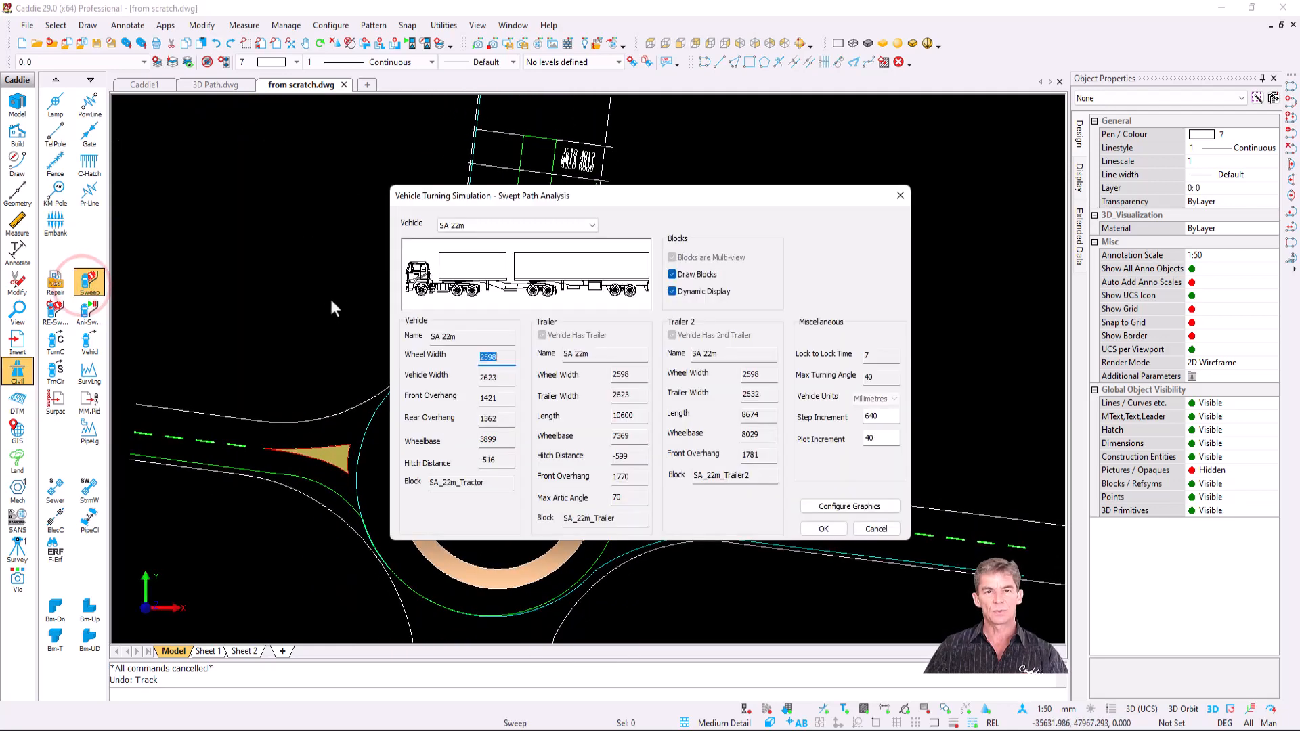
left_click(595, 228)
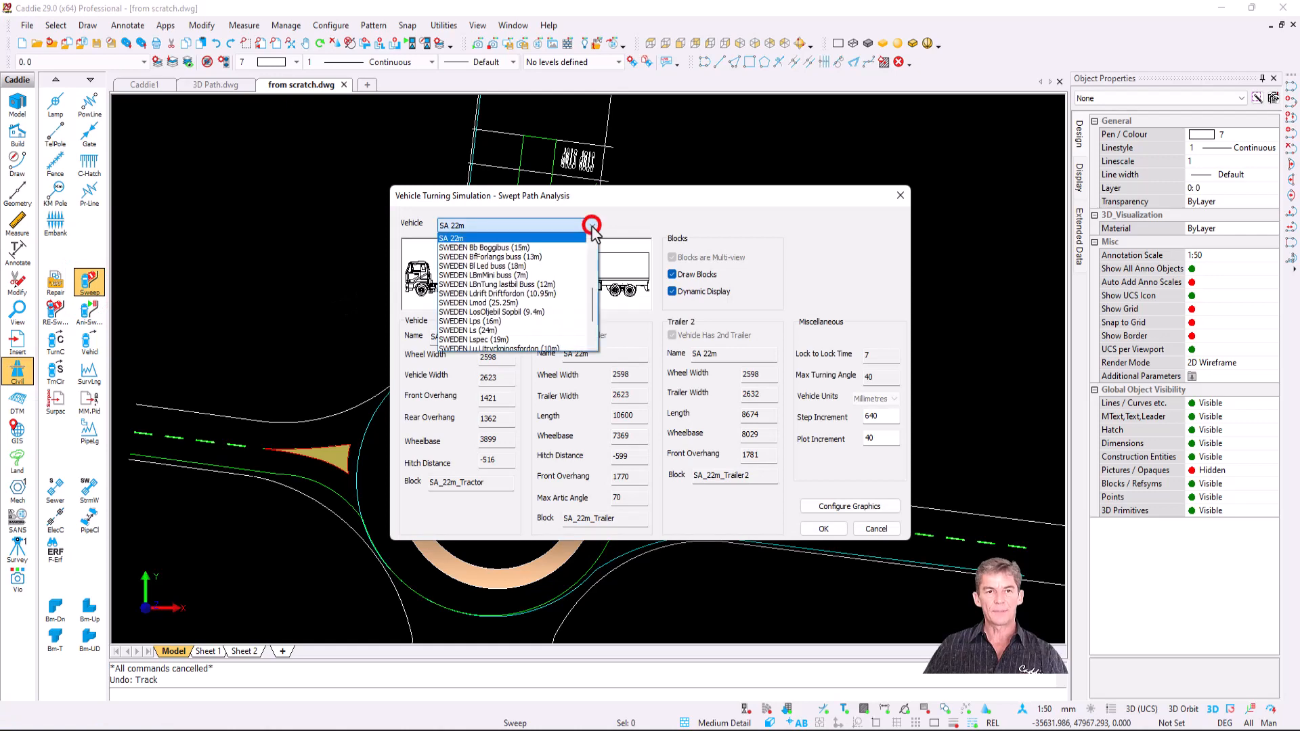
left_click(544, 342)
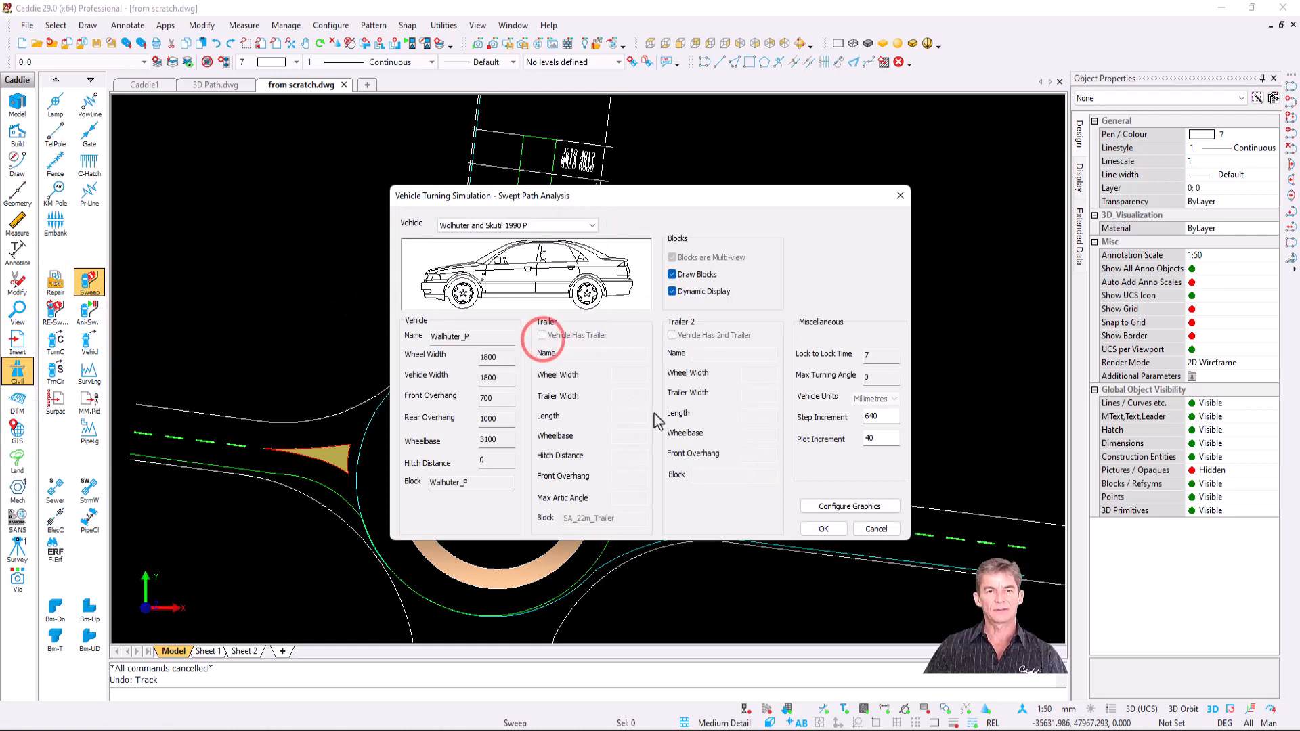
left_click(821, 529)
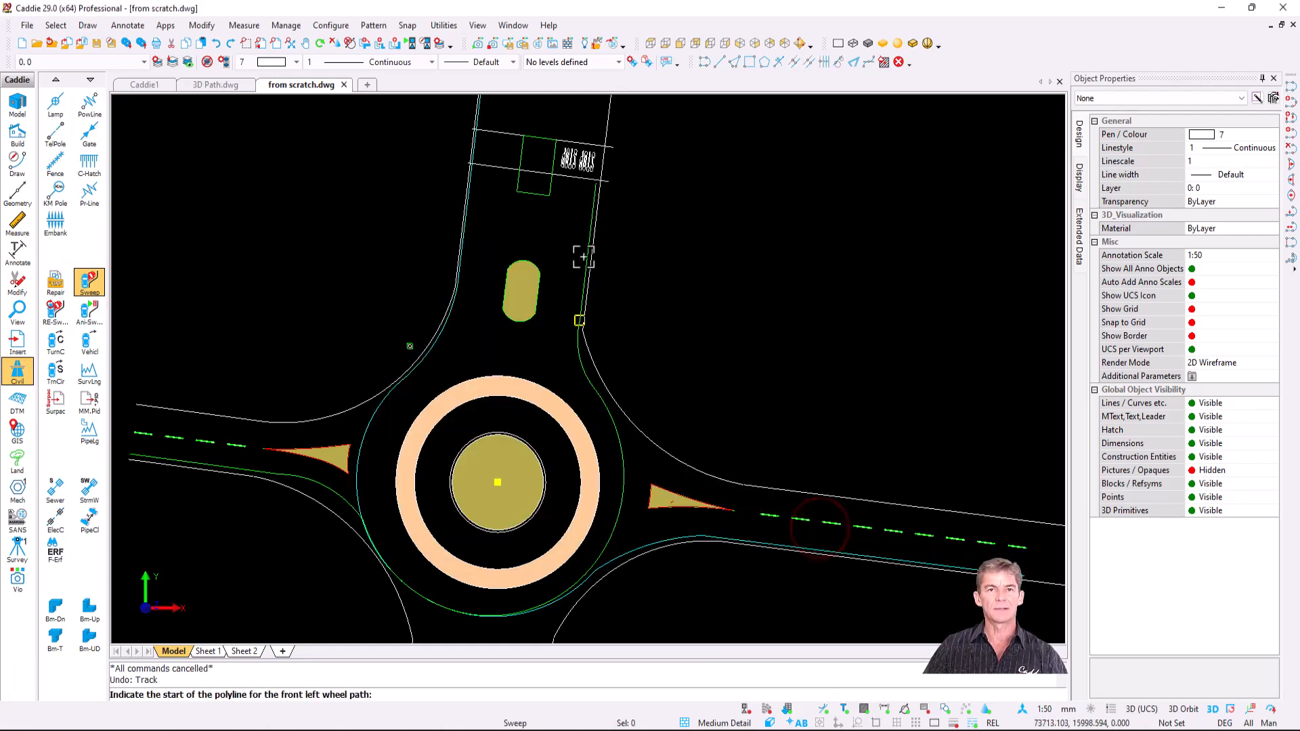
left_click(595, 193)
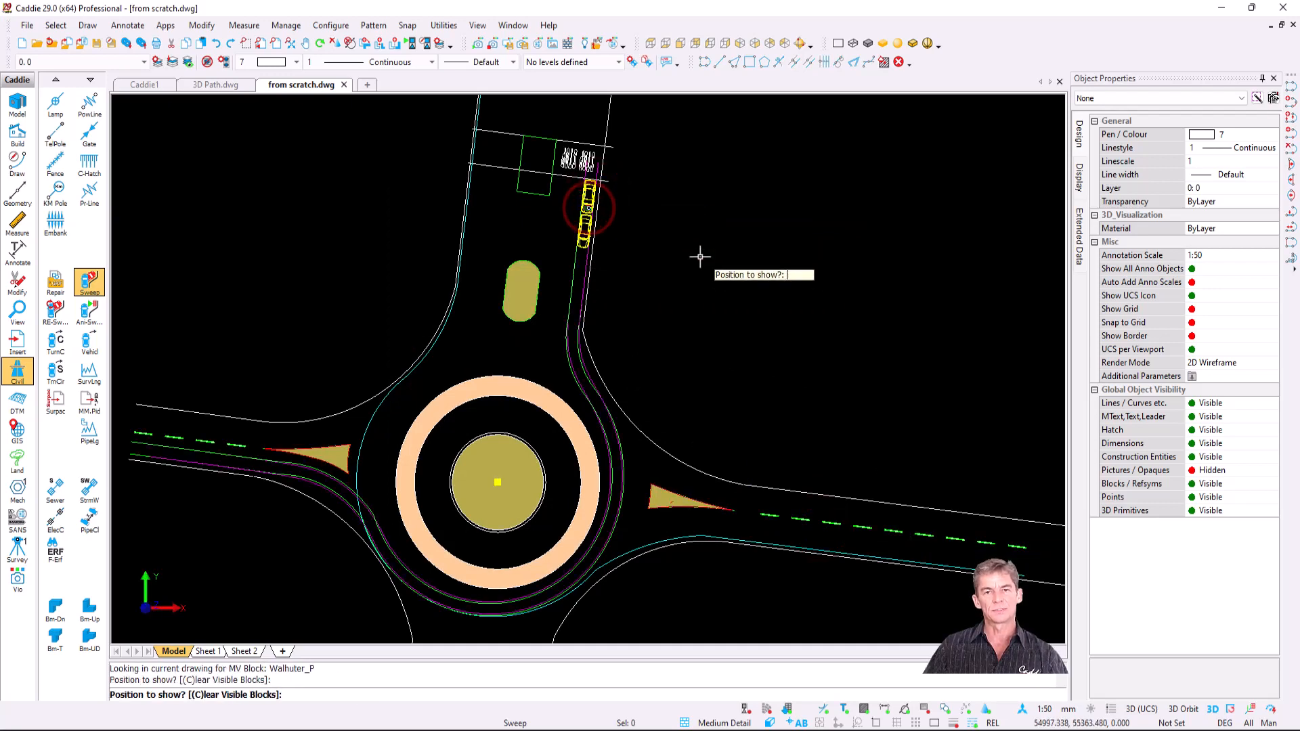
key("Escape")
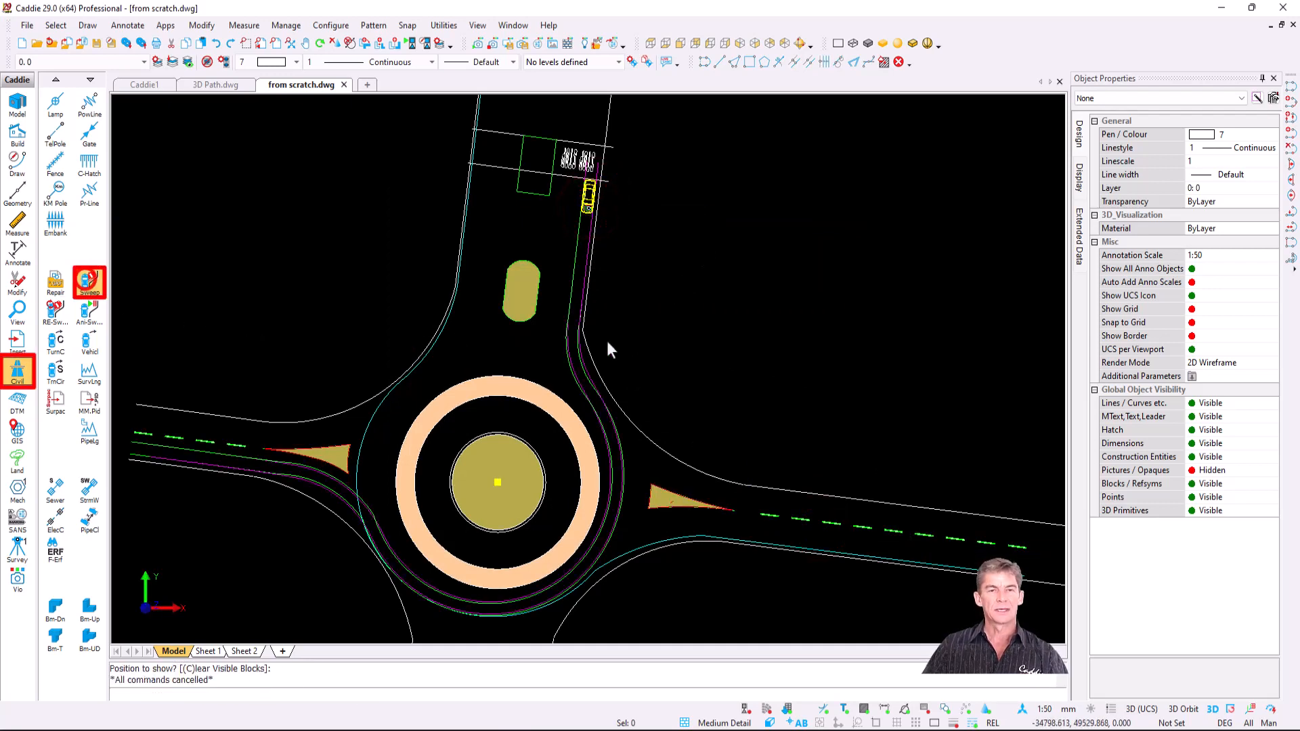
- Trace an AASHTO WB-50 truck swept path starting on the lower-right road
left_click(553, 225)
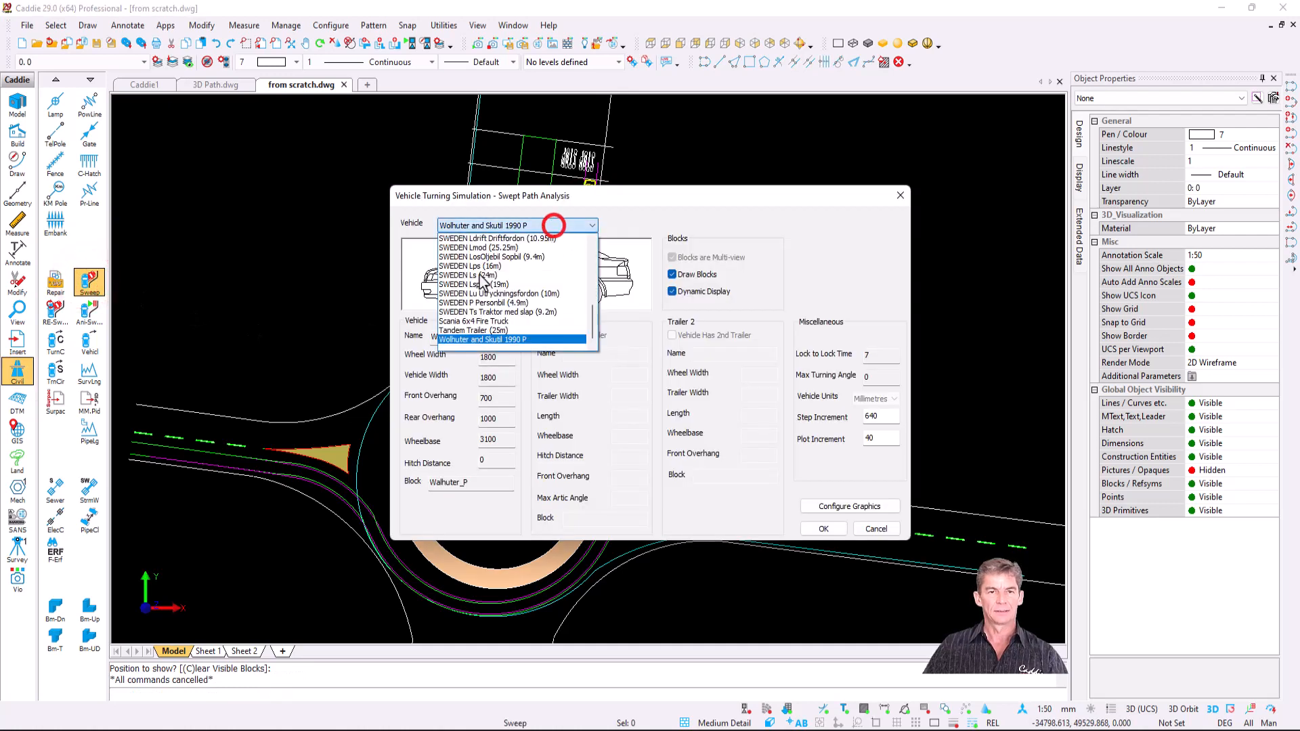
scroll(481, 274, "up", 10)
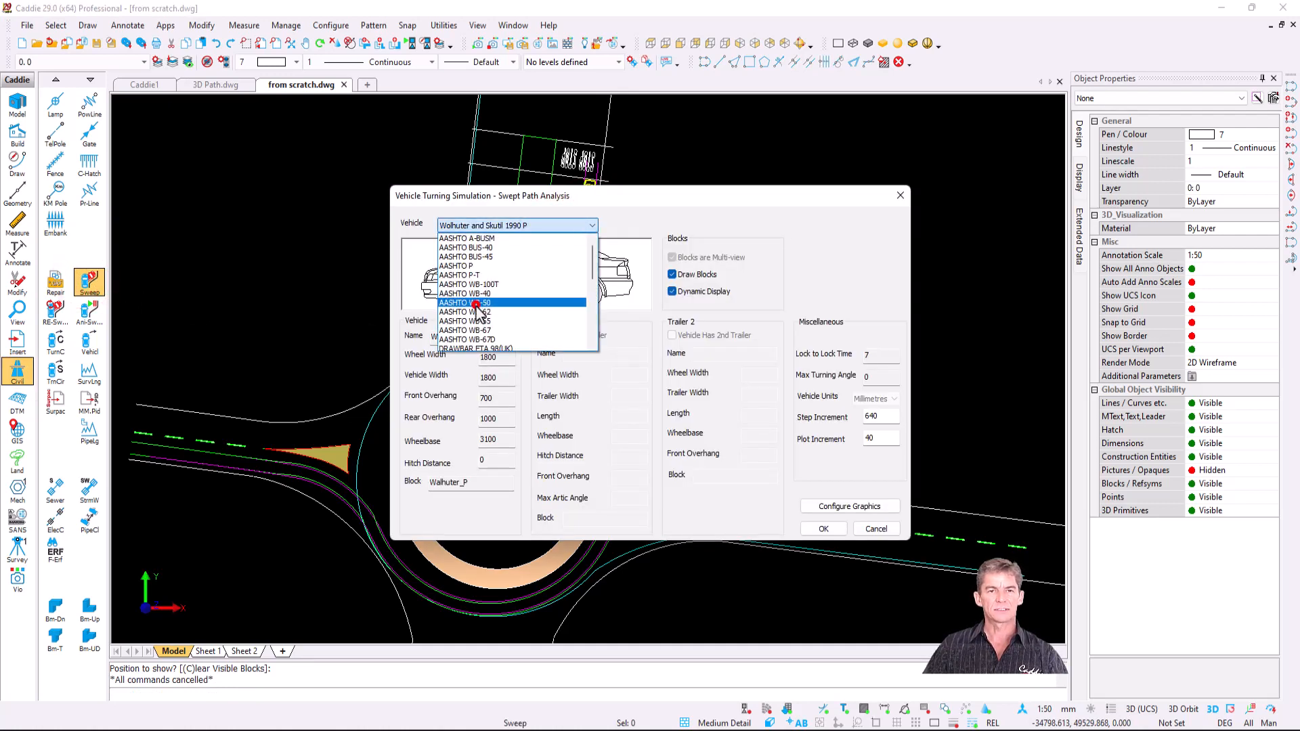
left_click(477, 304)
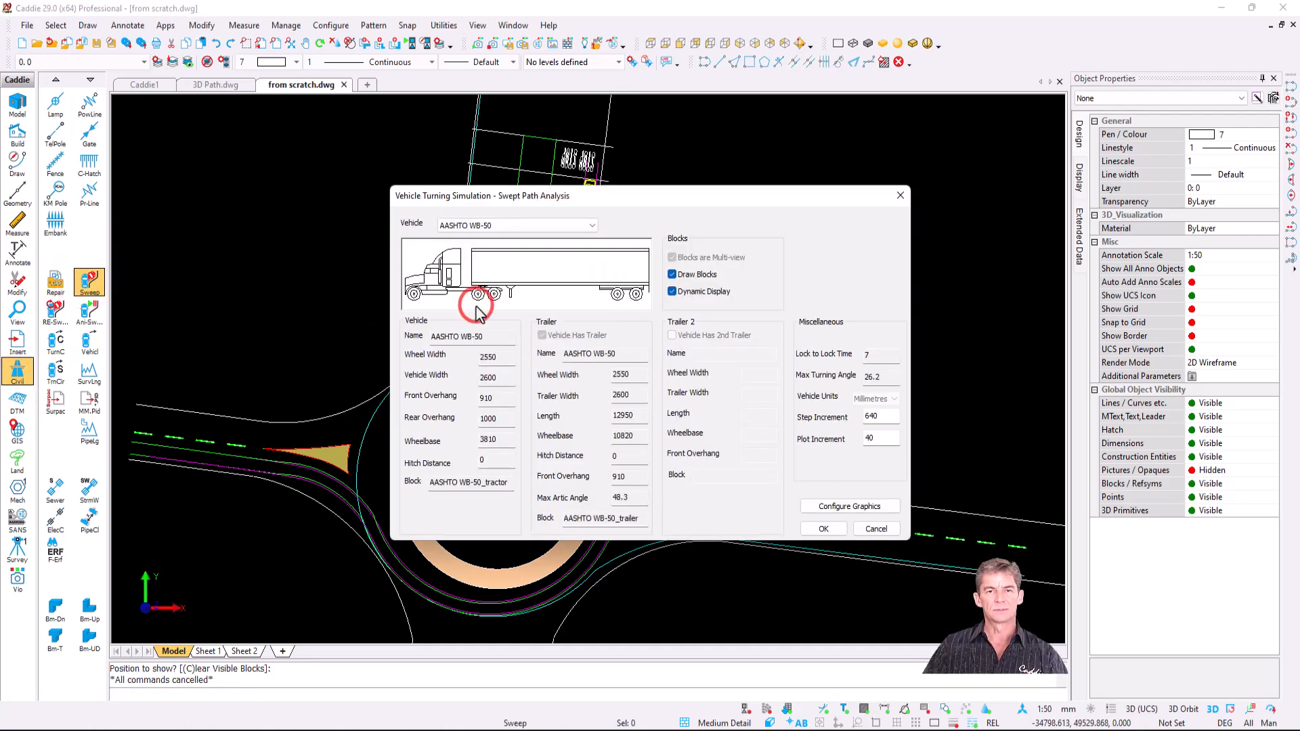
left_click(820, 530)
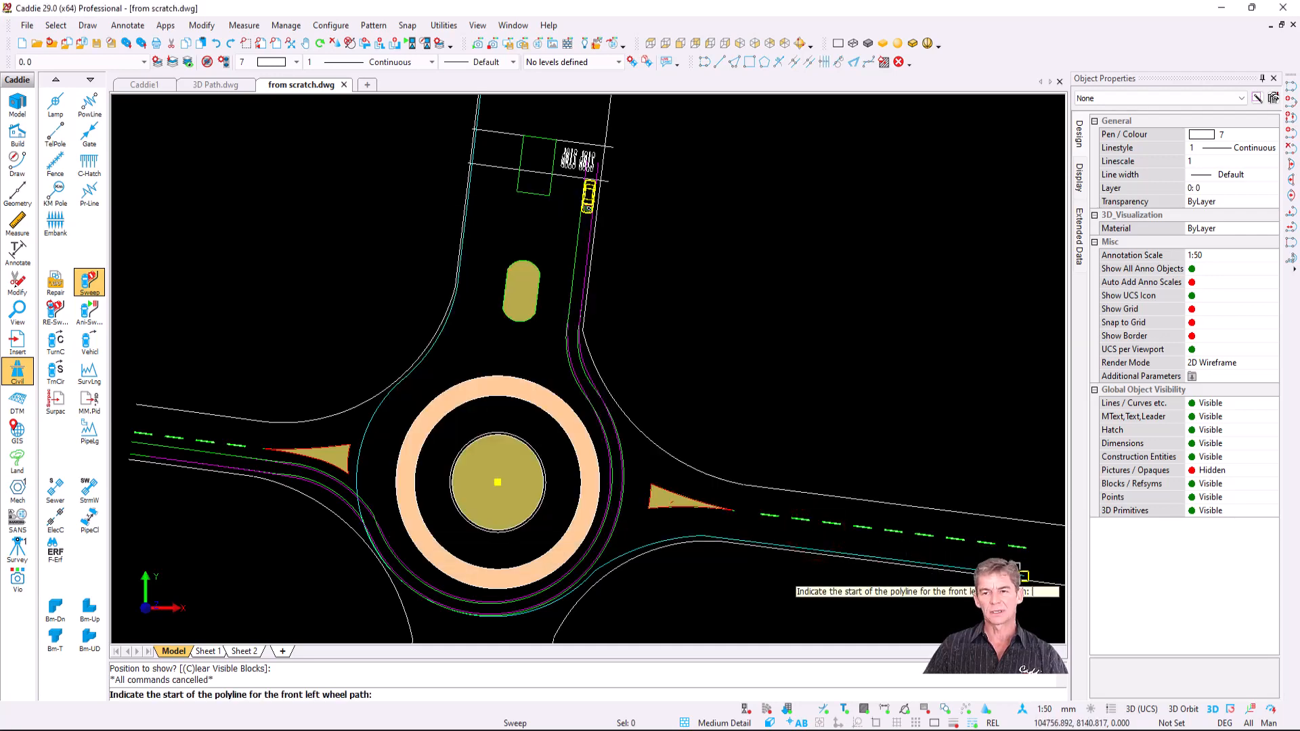
left_click(965, 556)
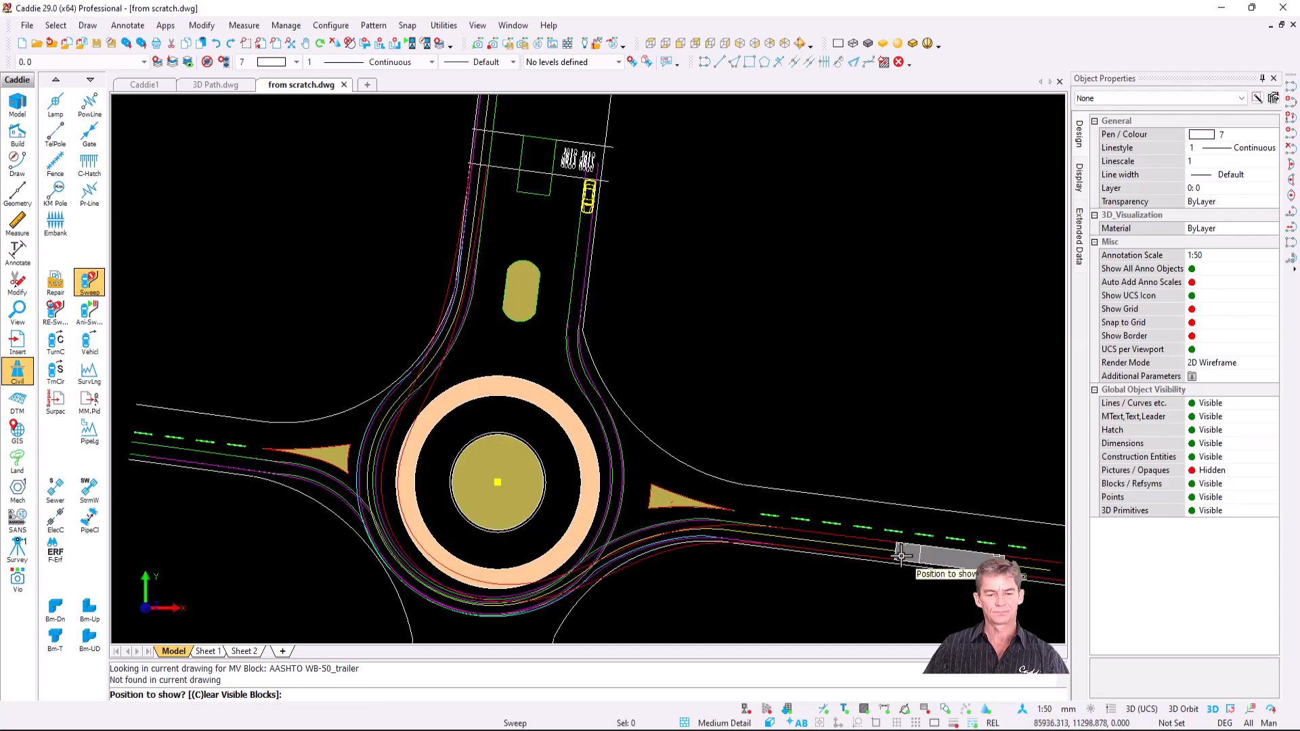
key("Escape")
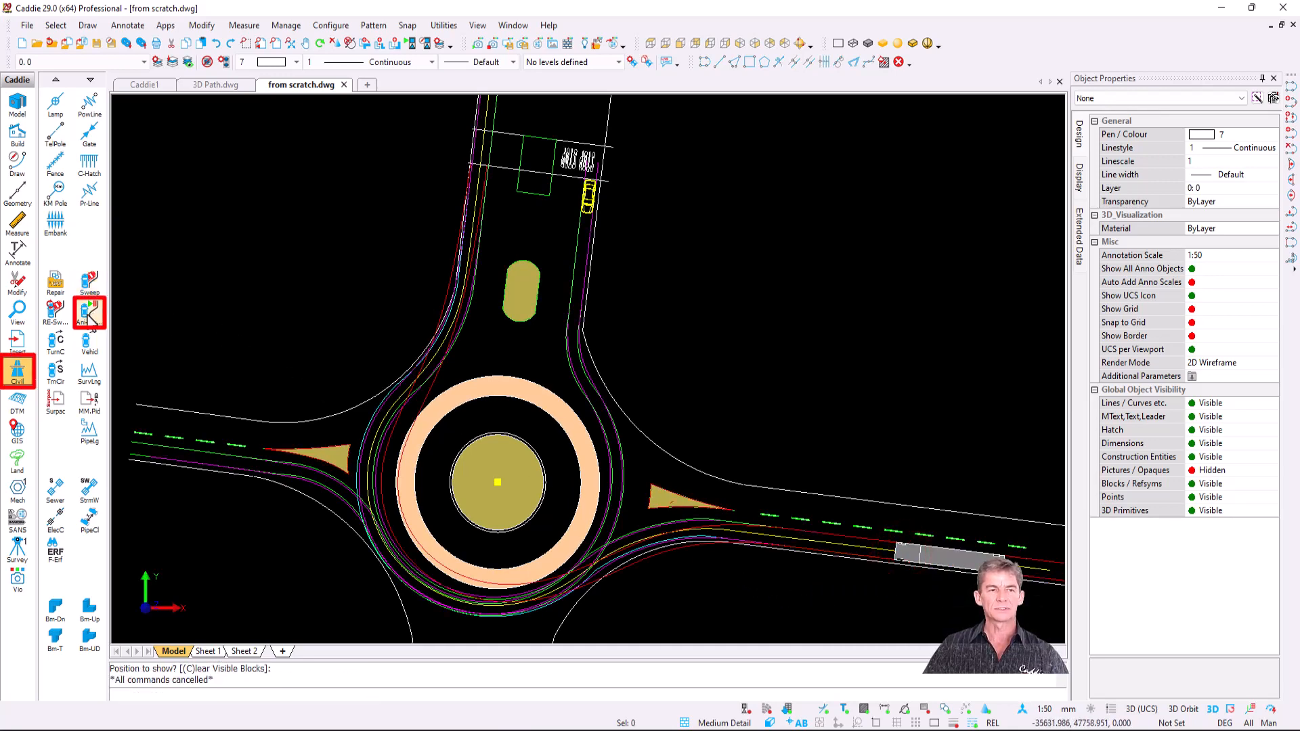
- Add the car and WB-50 truck wheel paths to Ani-Sweep and play the animation
left_click(88, 316)
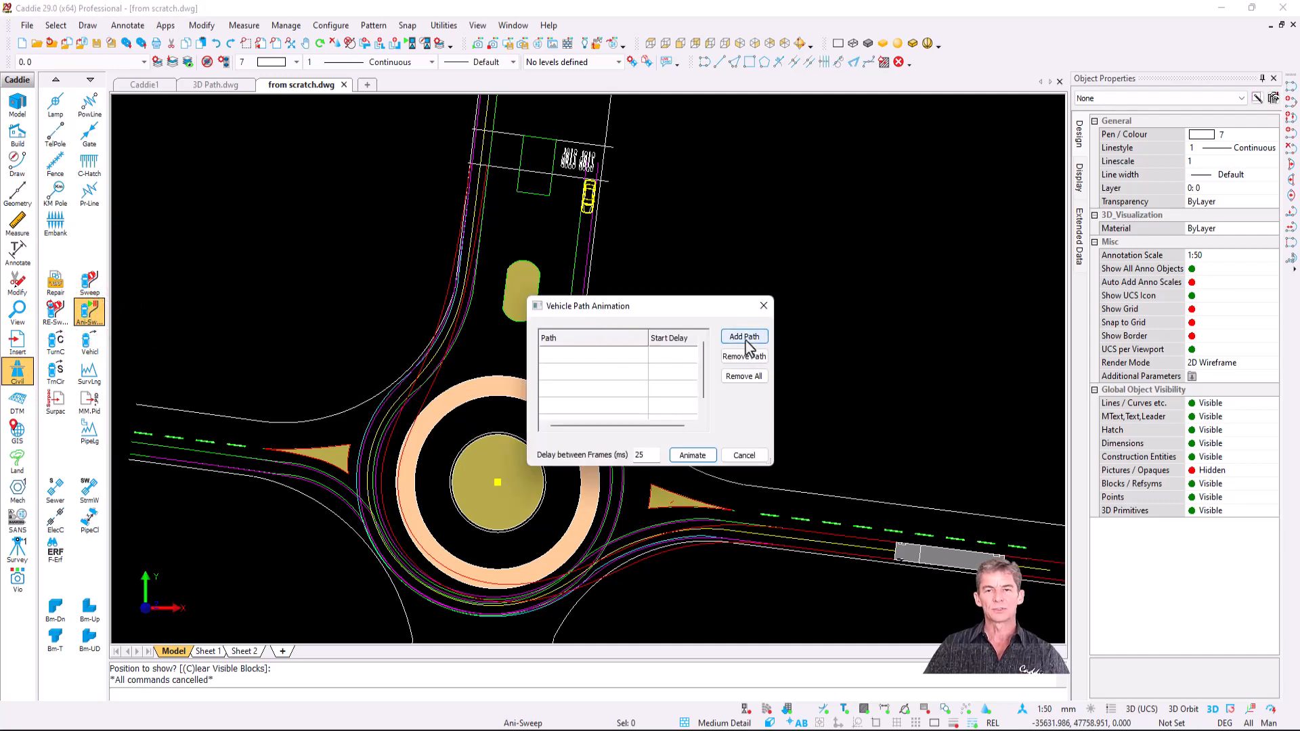
left_click(745, 339)
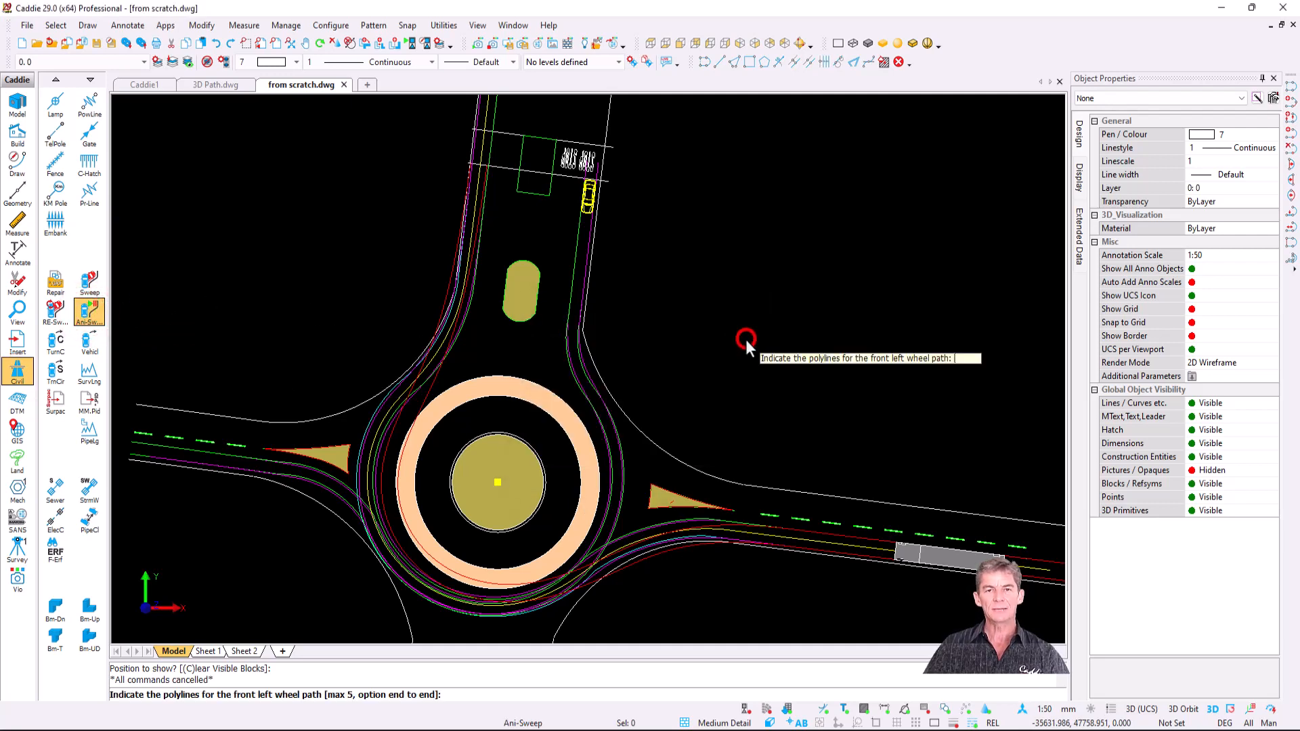
left_click(587, 260)
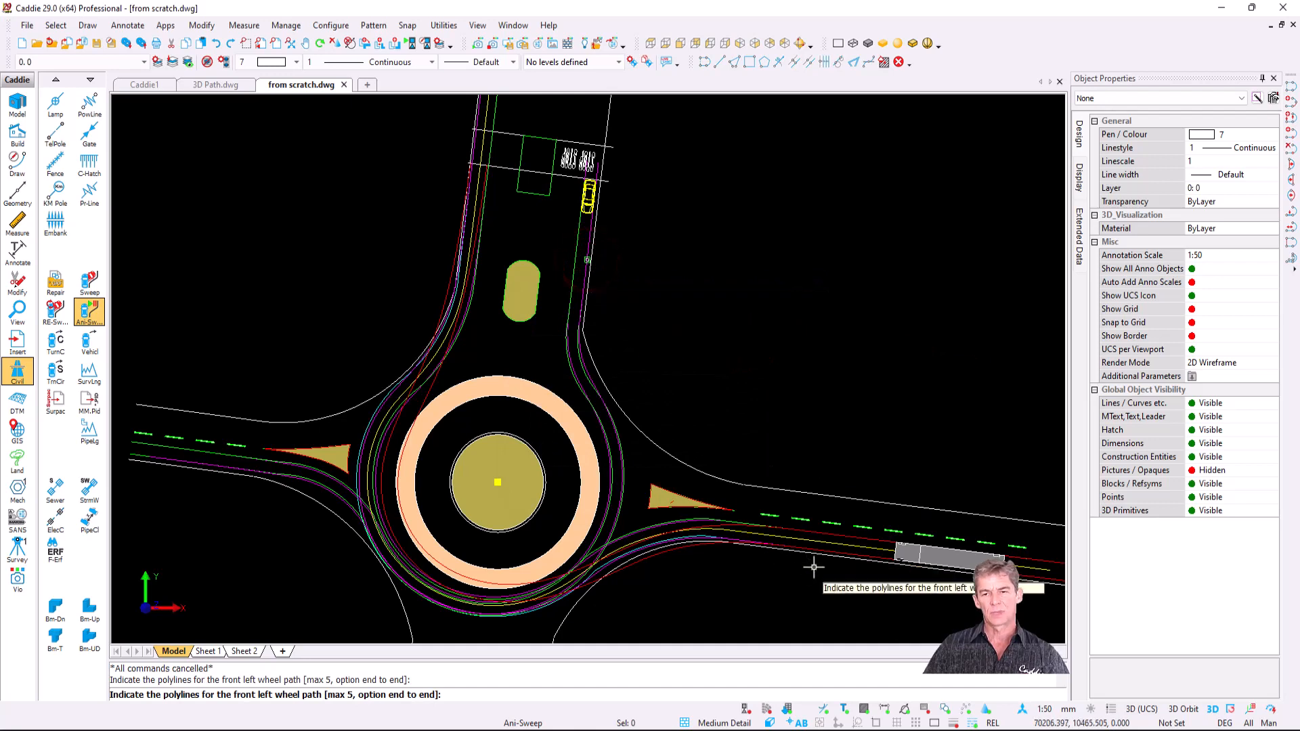
left_click(860, 556)
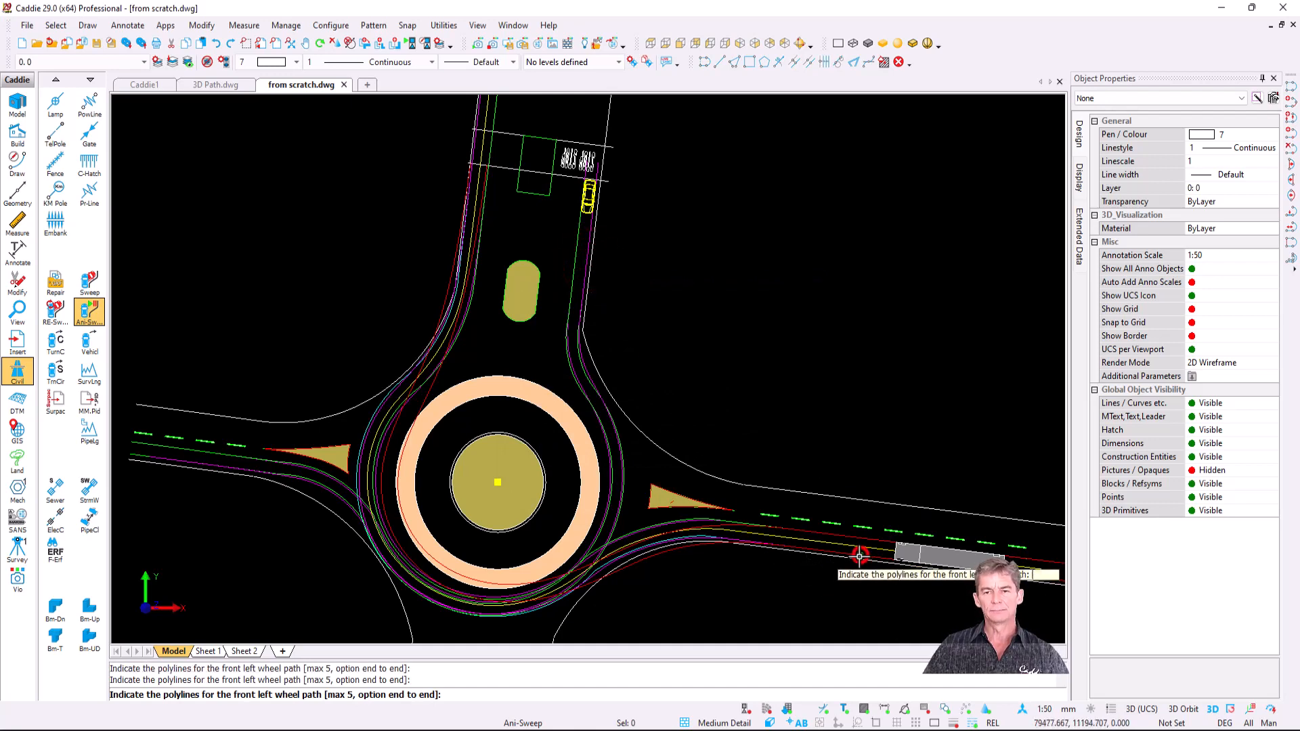
key("e")
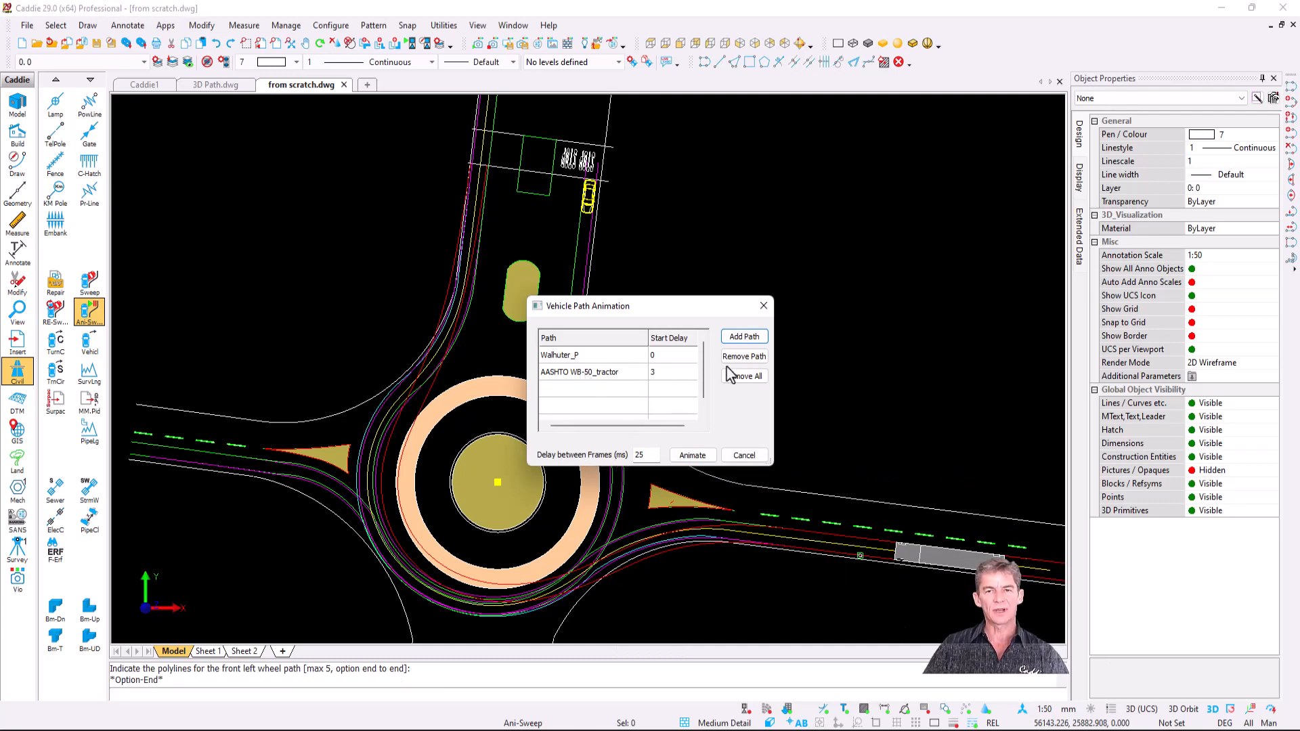
left_click(692, 456)
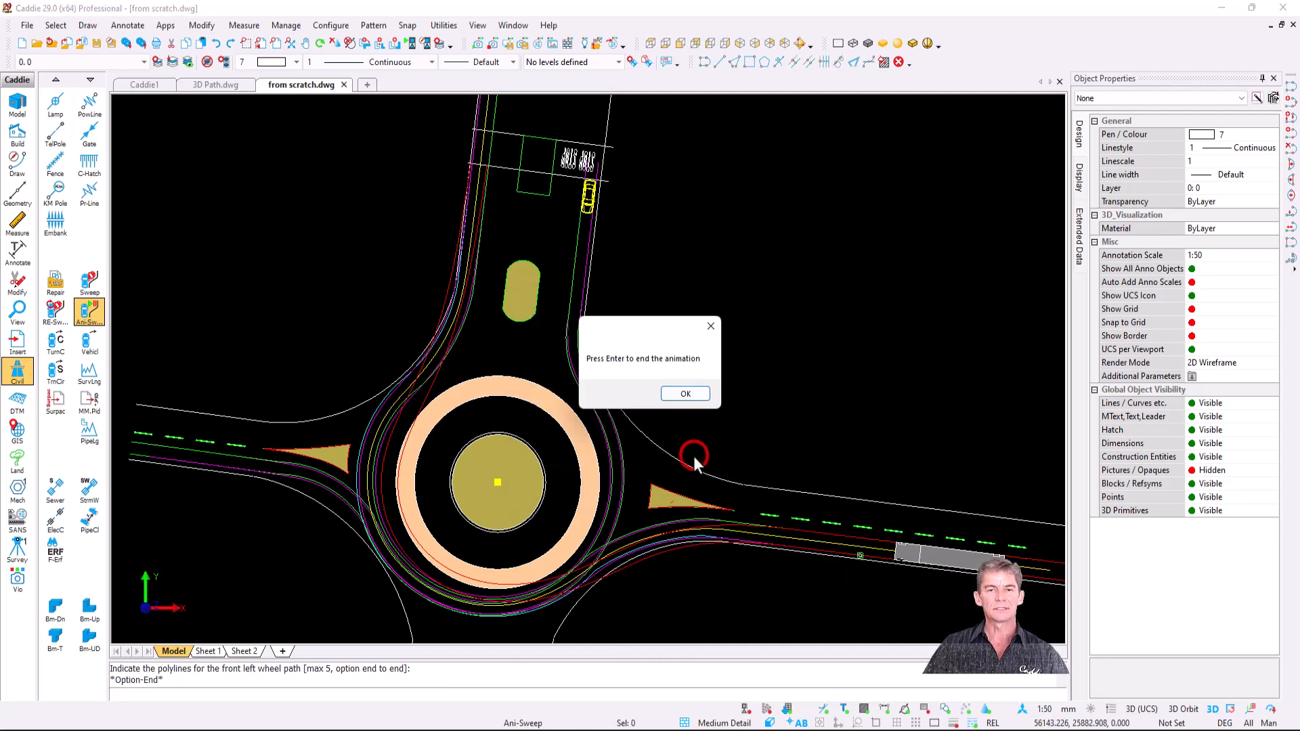
left_click(693, 394)
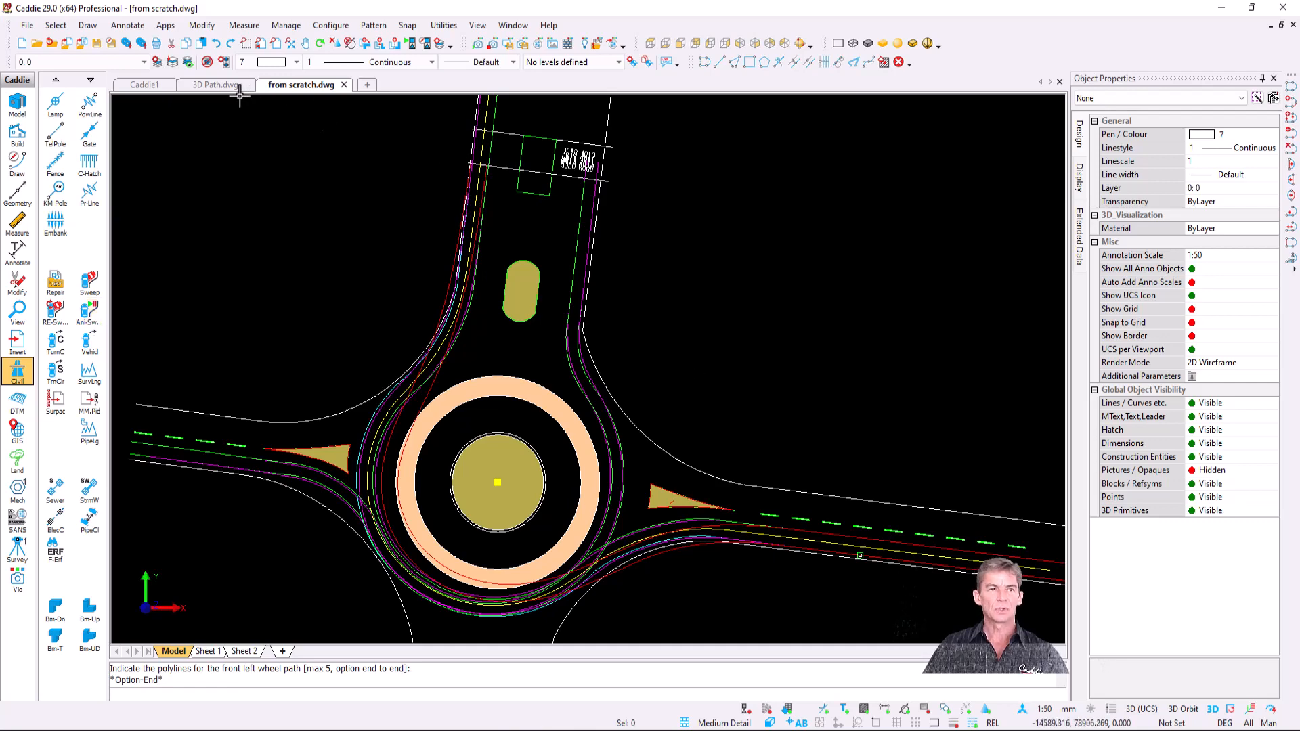
left_click(221, 85)
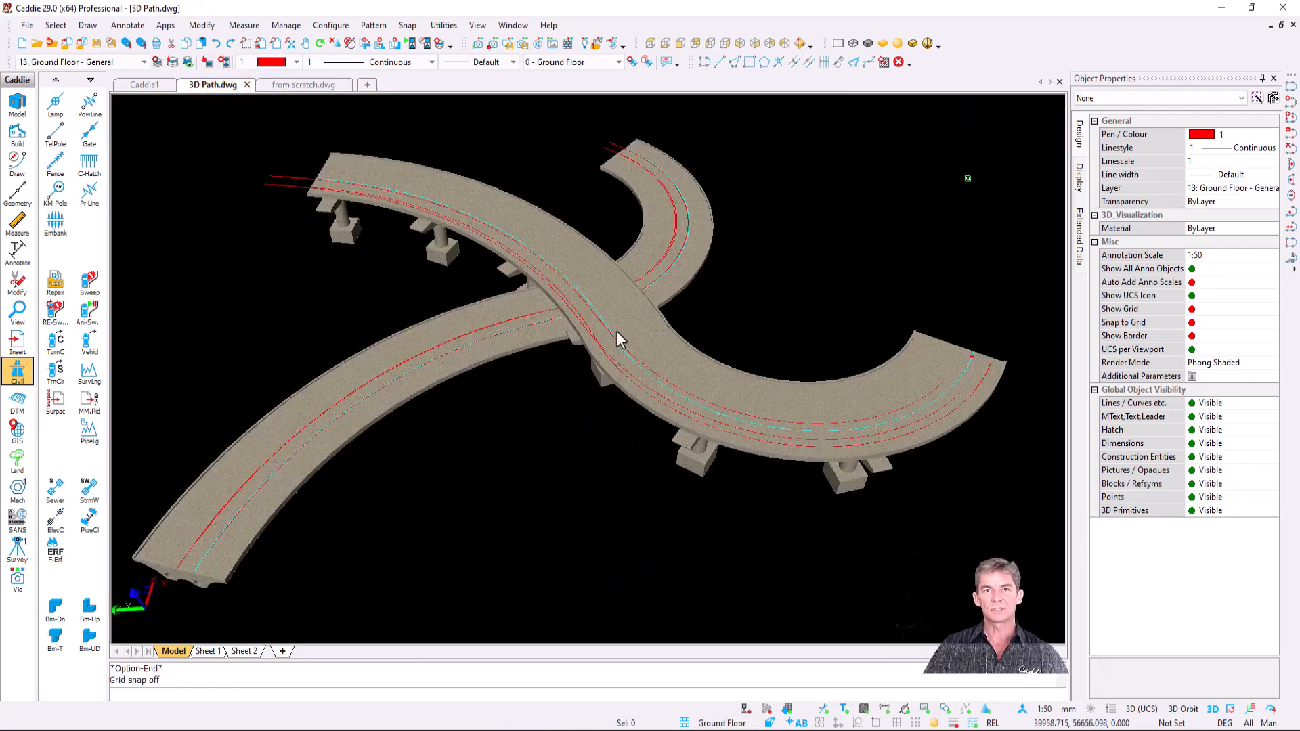
- Play the bus and car Ani-Sweep animation, then start a constrained orbit in 2-POINTS.dwg
left_click(90, 312)
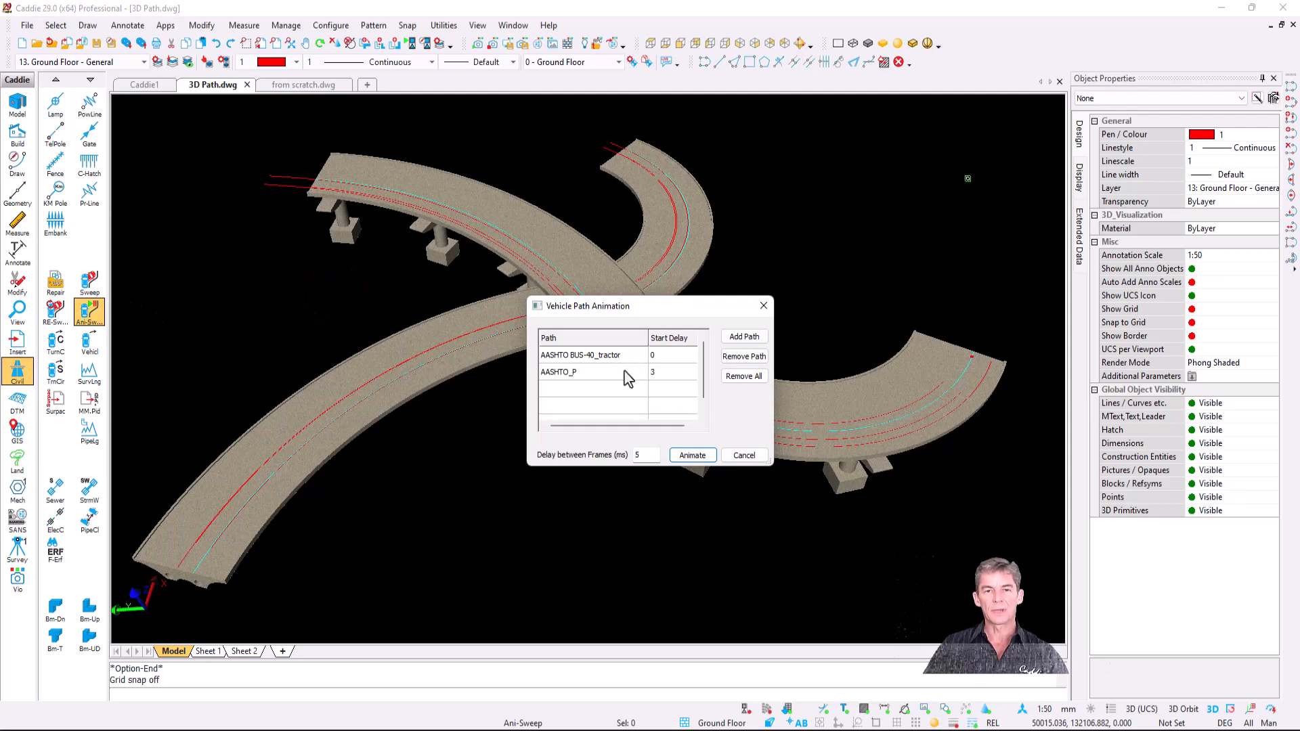
left_click(702, 457)
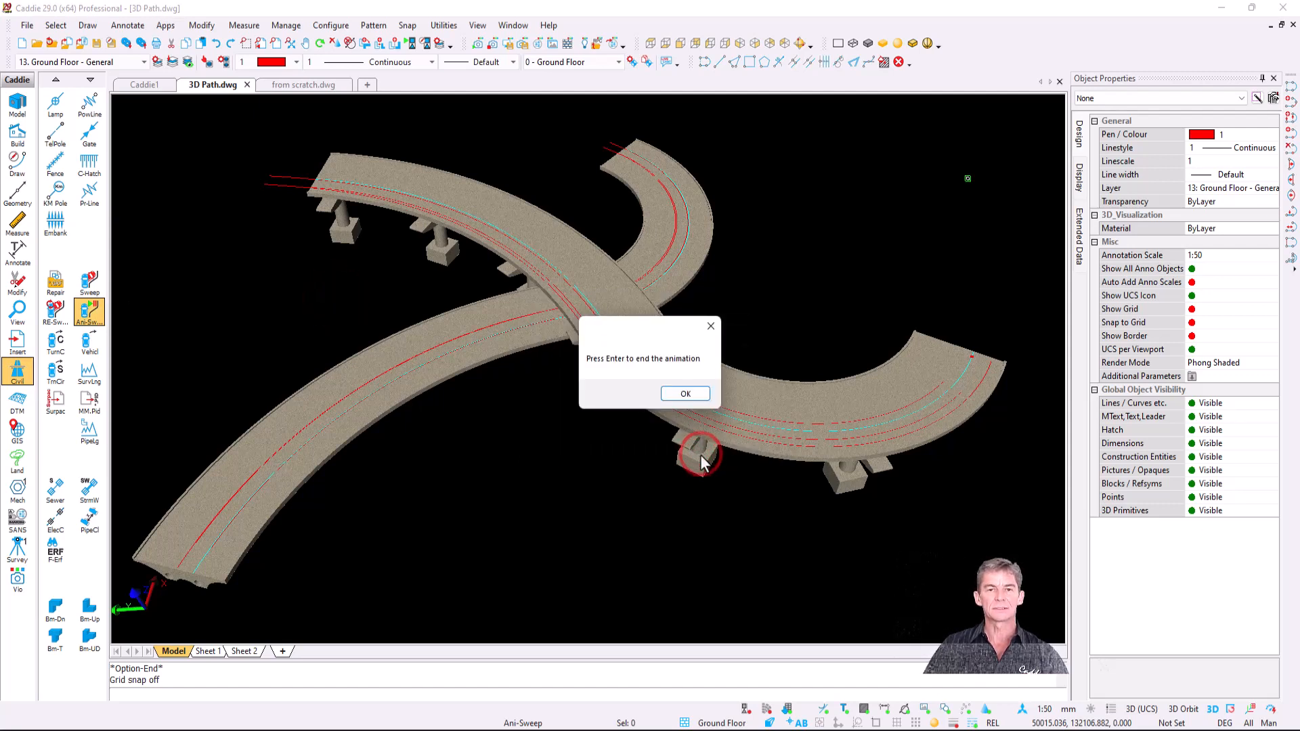
left_click(691, 396)
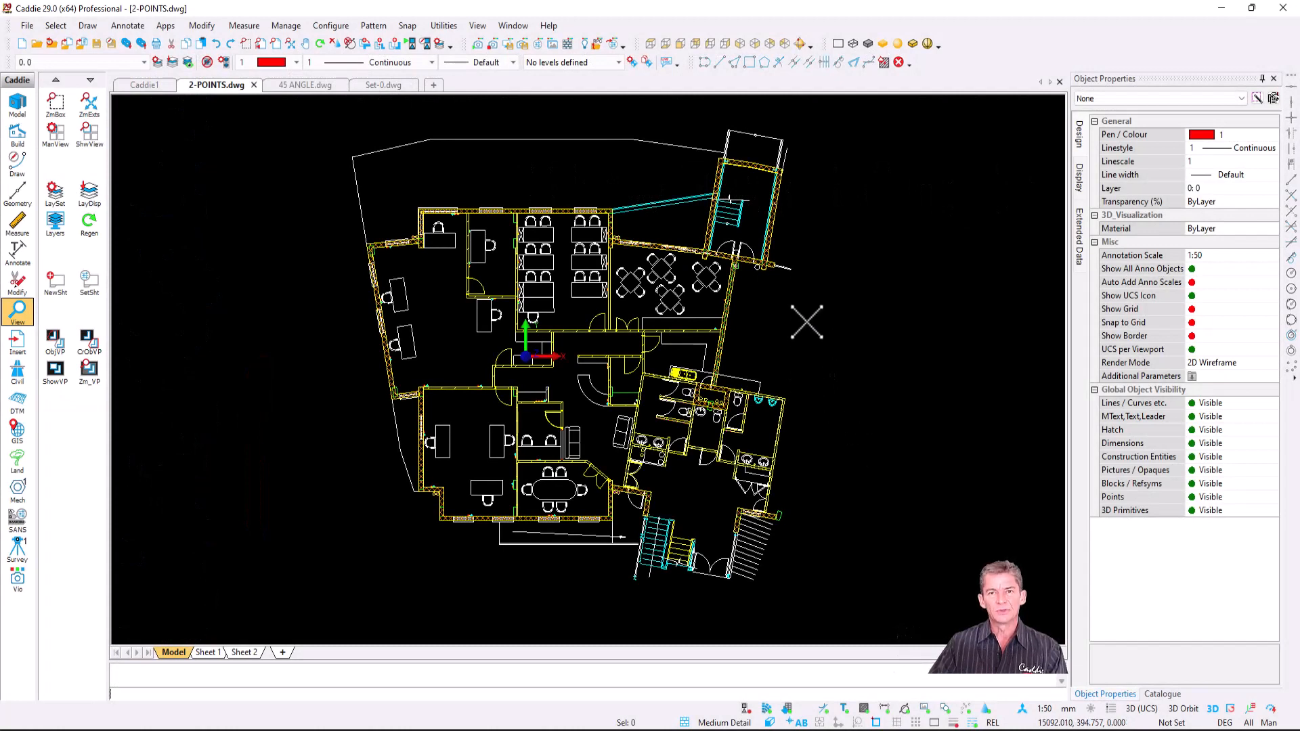
left_click(800, 45)
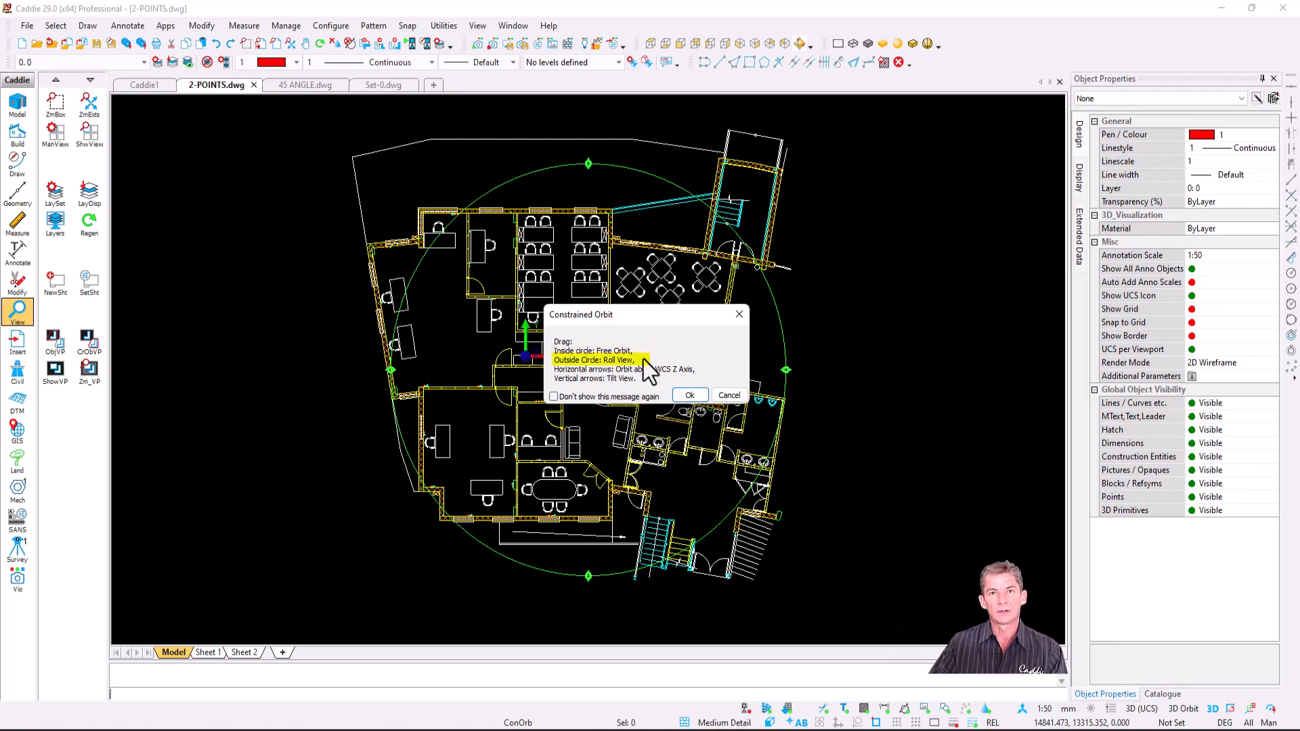
- Roll the floor plan clockwise, tilt it with an orbit, then zoom and pan onto the offices
left_click(689, 394)
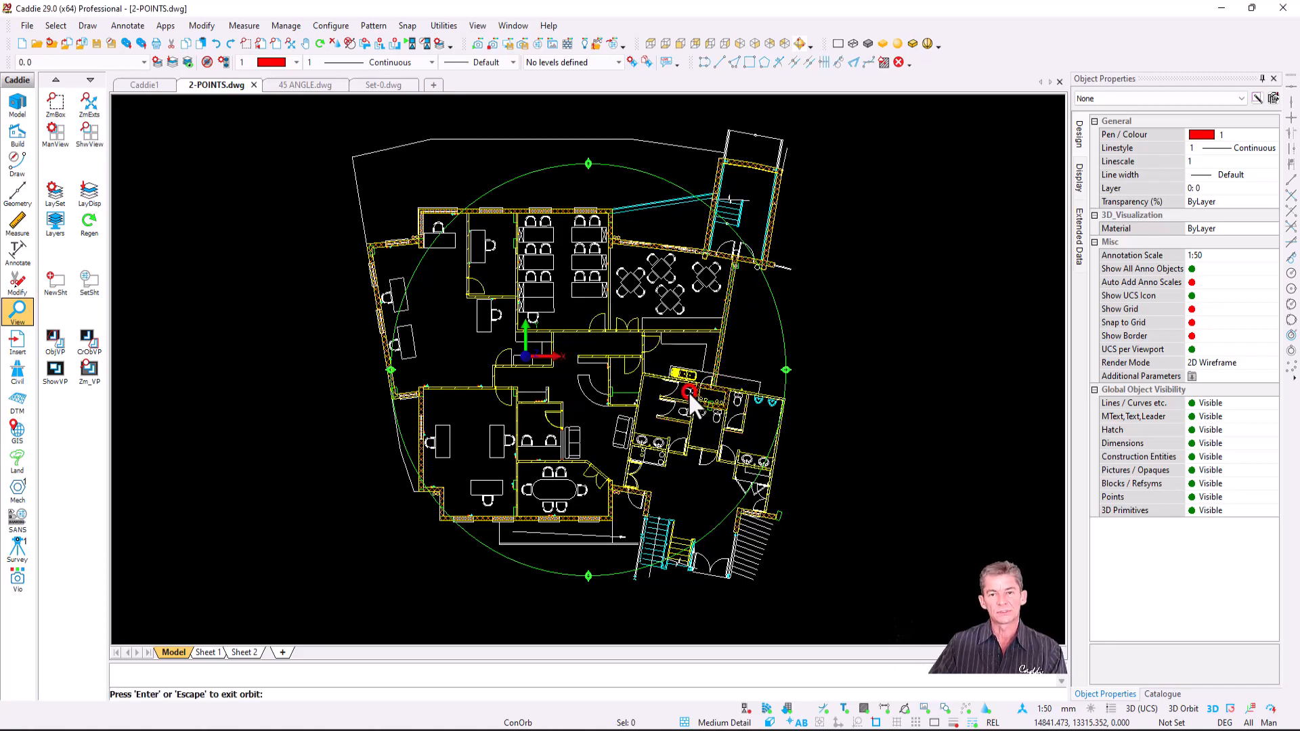
left_click_drag(908, 275, 838, 452)
key("Escape")
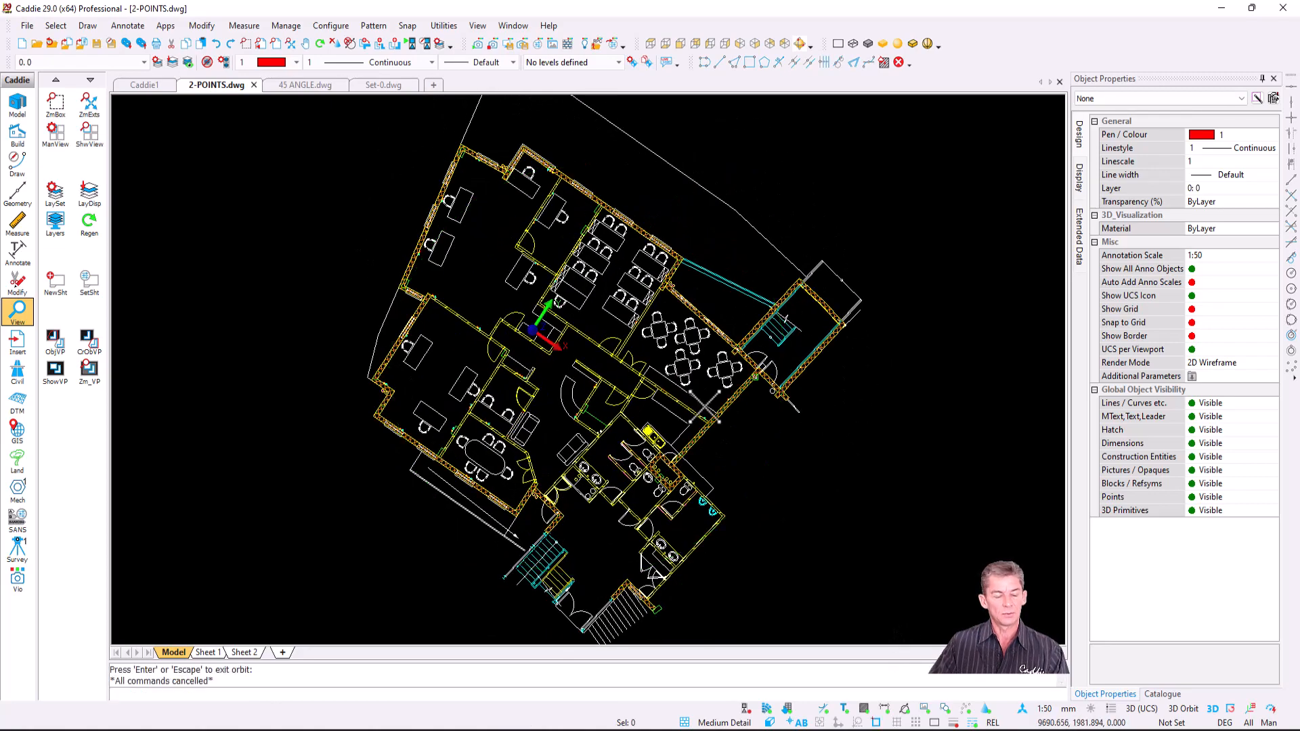
middle_click_drag(727, 462, 755, 453, "shift")
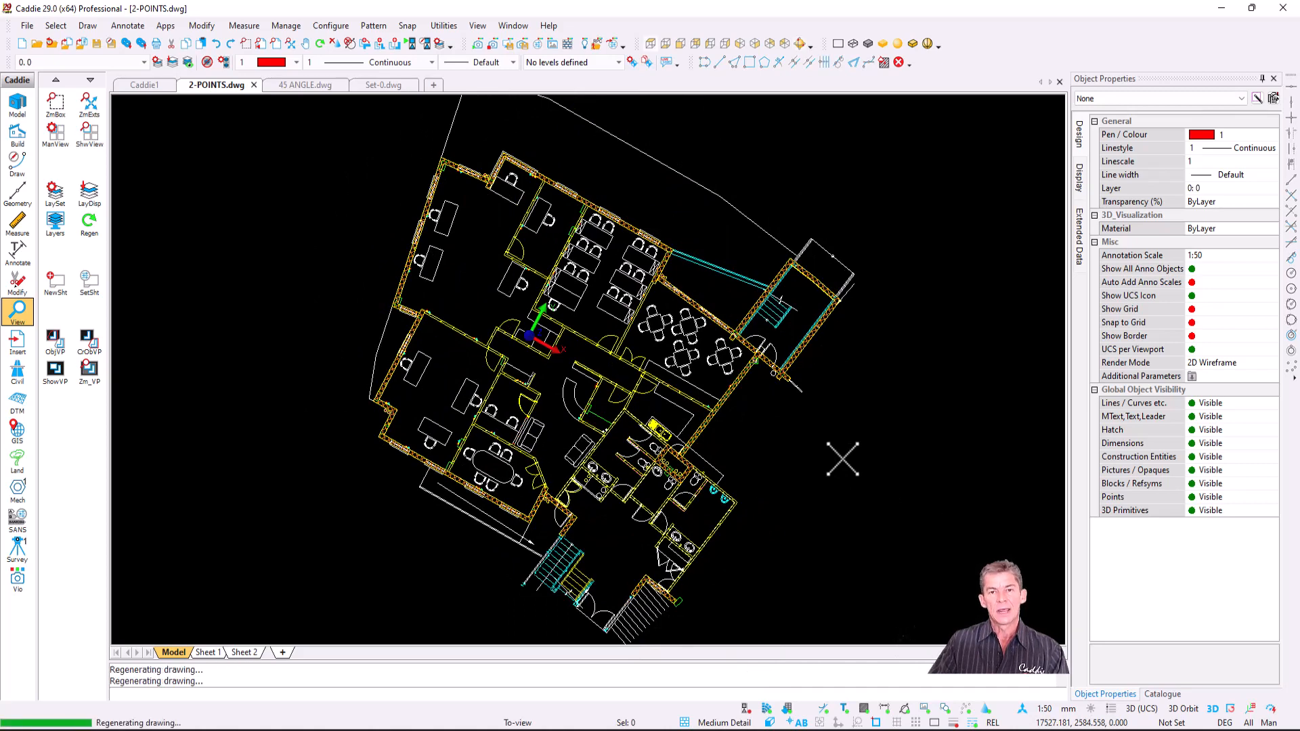
scroll(915, 349, "up", 2)
middle_click_drag(1019, 363, 977, 402)
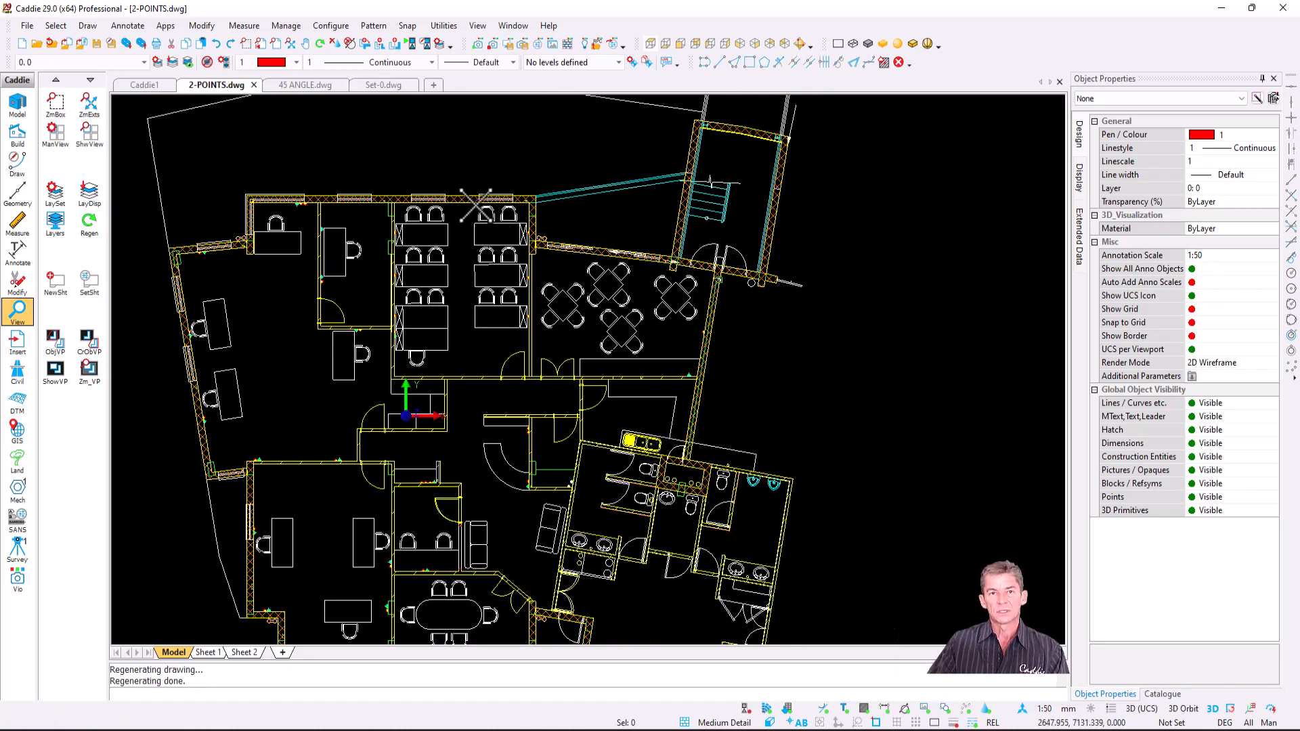
- Set the view twist from two points along the angled stair wall, then pan to show more rooms
right_click(429, 126)
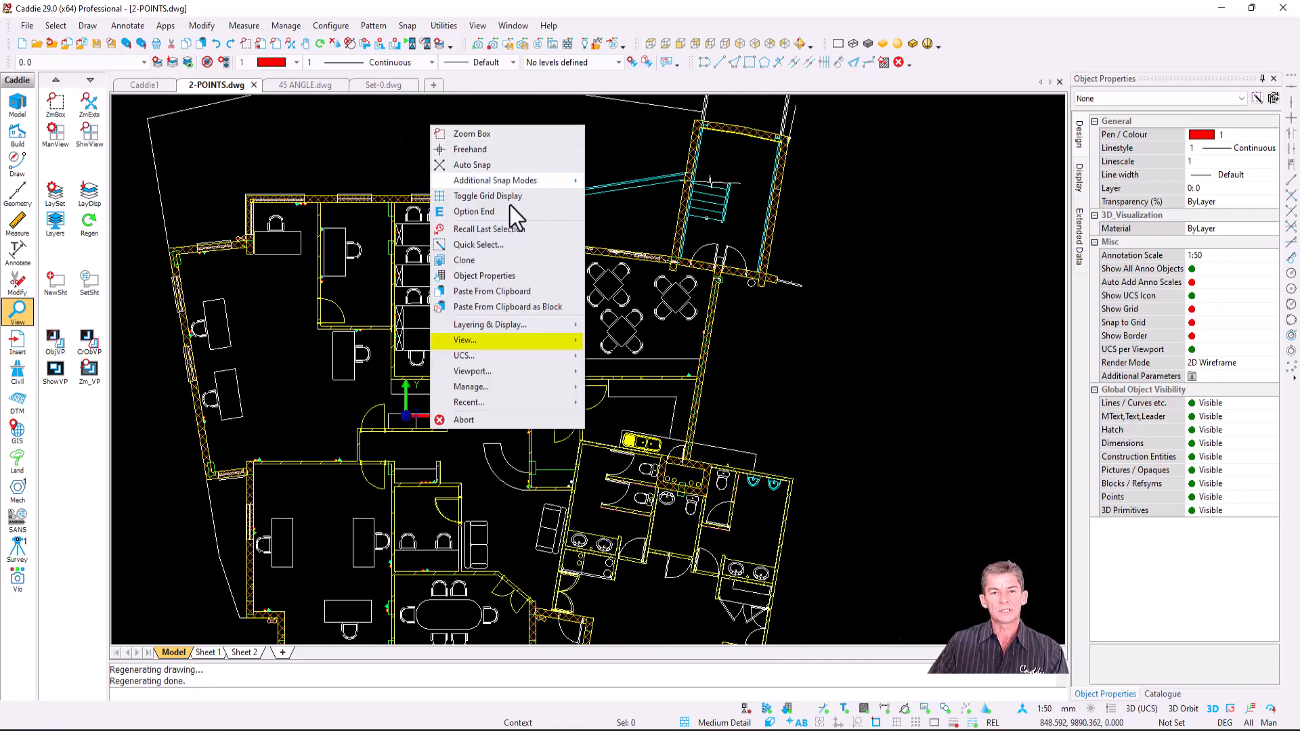
mouse_move(547, 340)
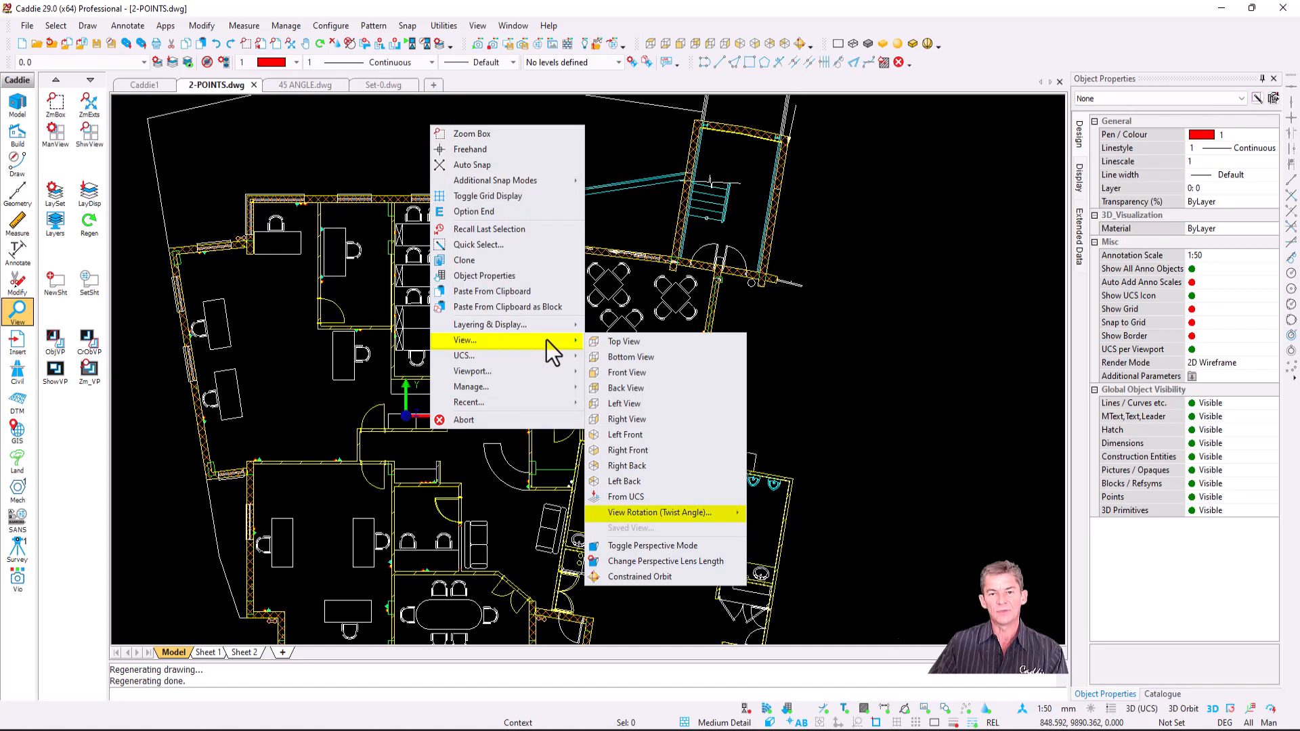
mouse_move(723, 513)
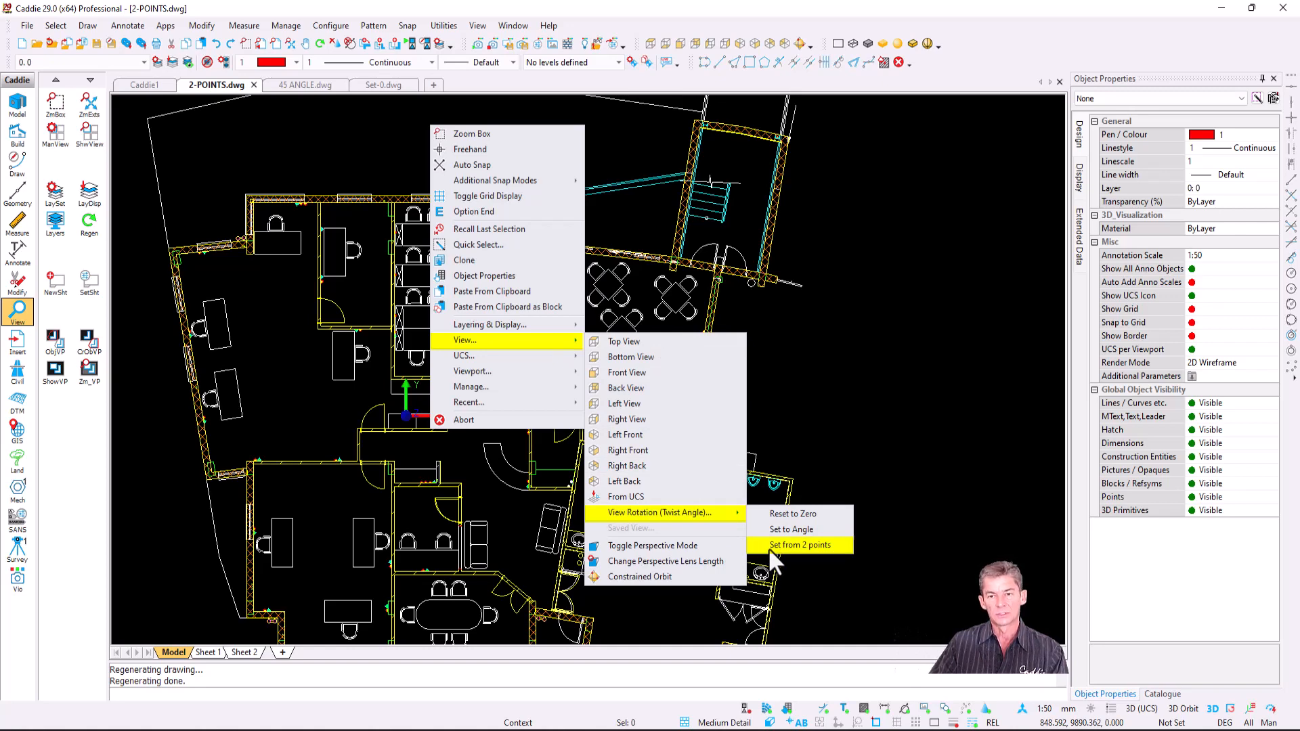
left_click(814, 545)
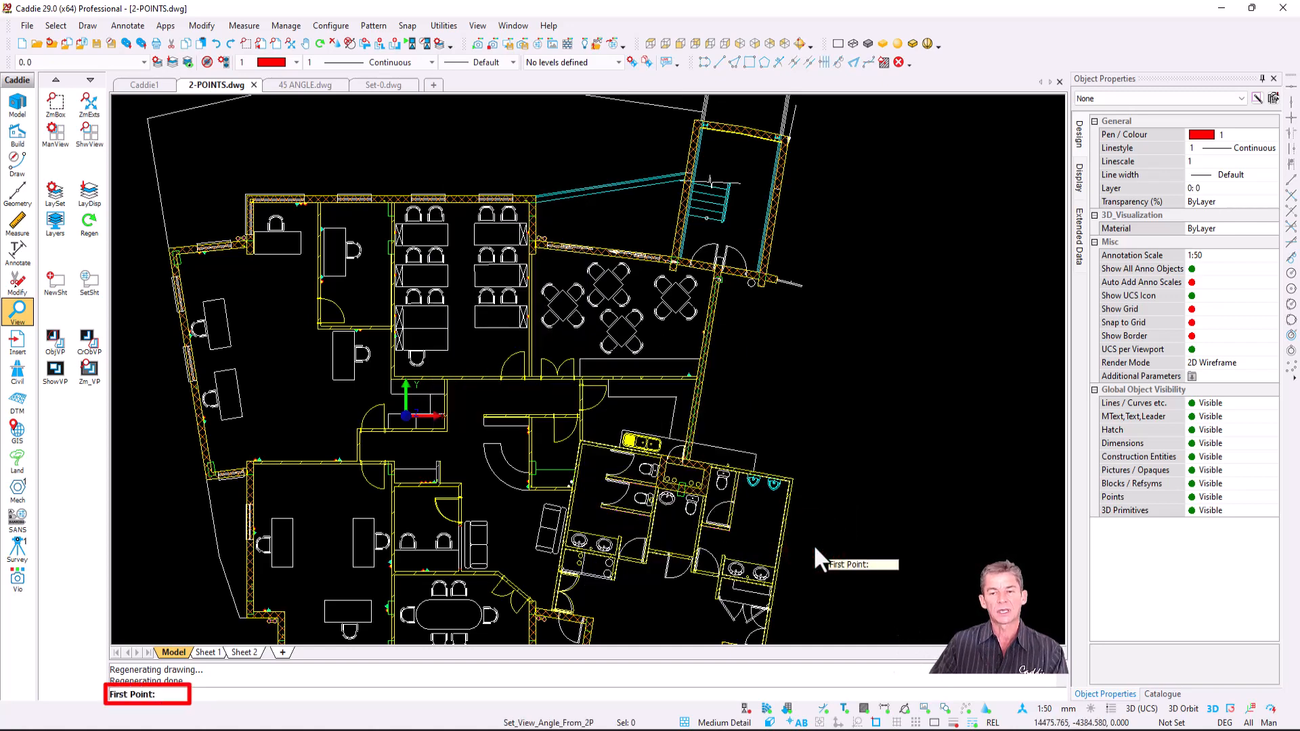
scroll(694, 434, "up", 3)
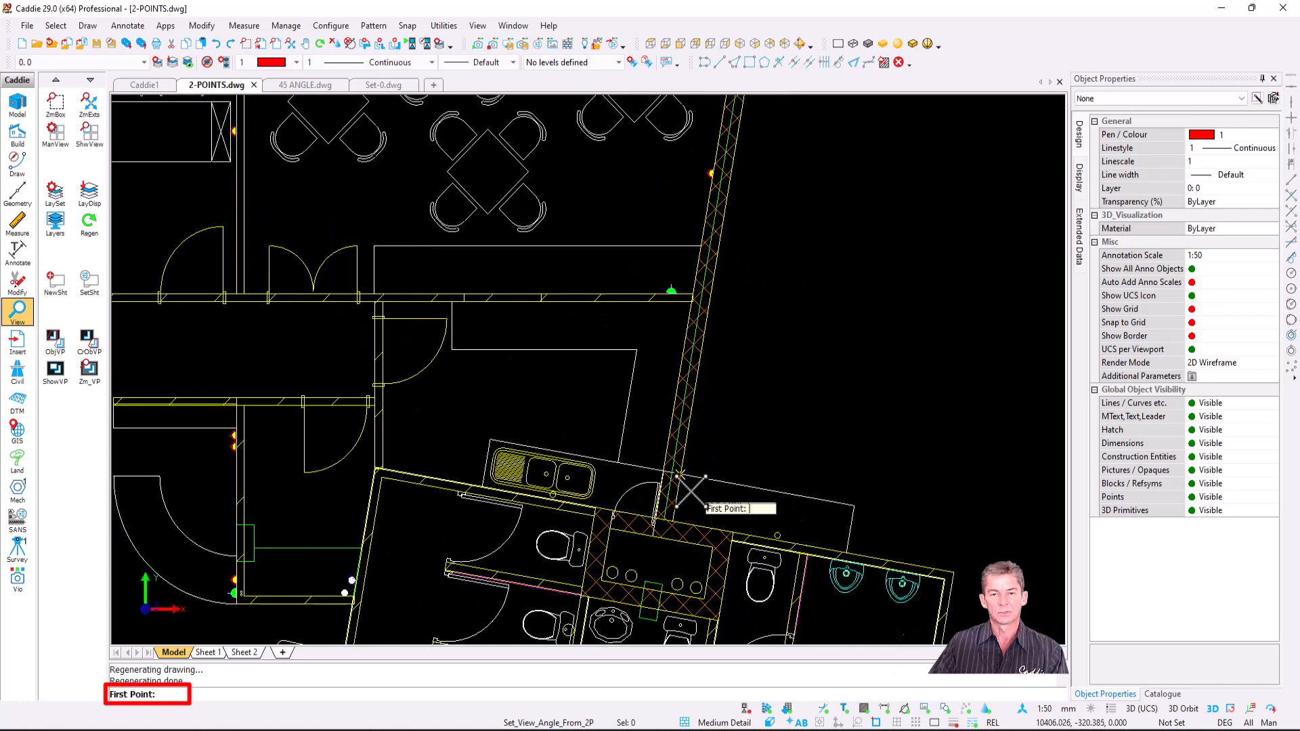
left_click(674, 521)
middle_click_drag(775, 244, 698, 548)
left_click(680, 319)
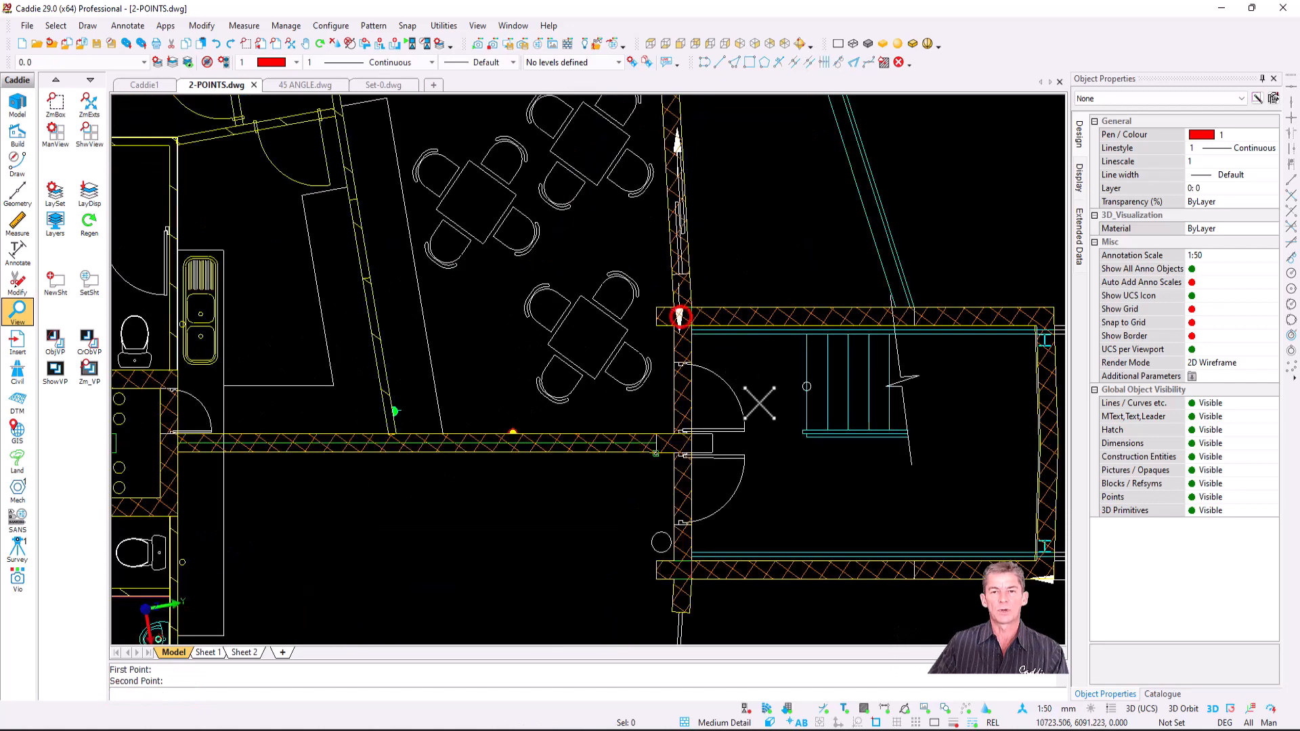
scroll(637, 428, "down", 2)
middle_click_drag(645, 425, 786, 337)
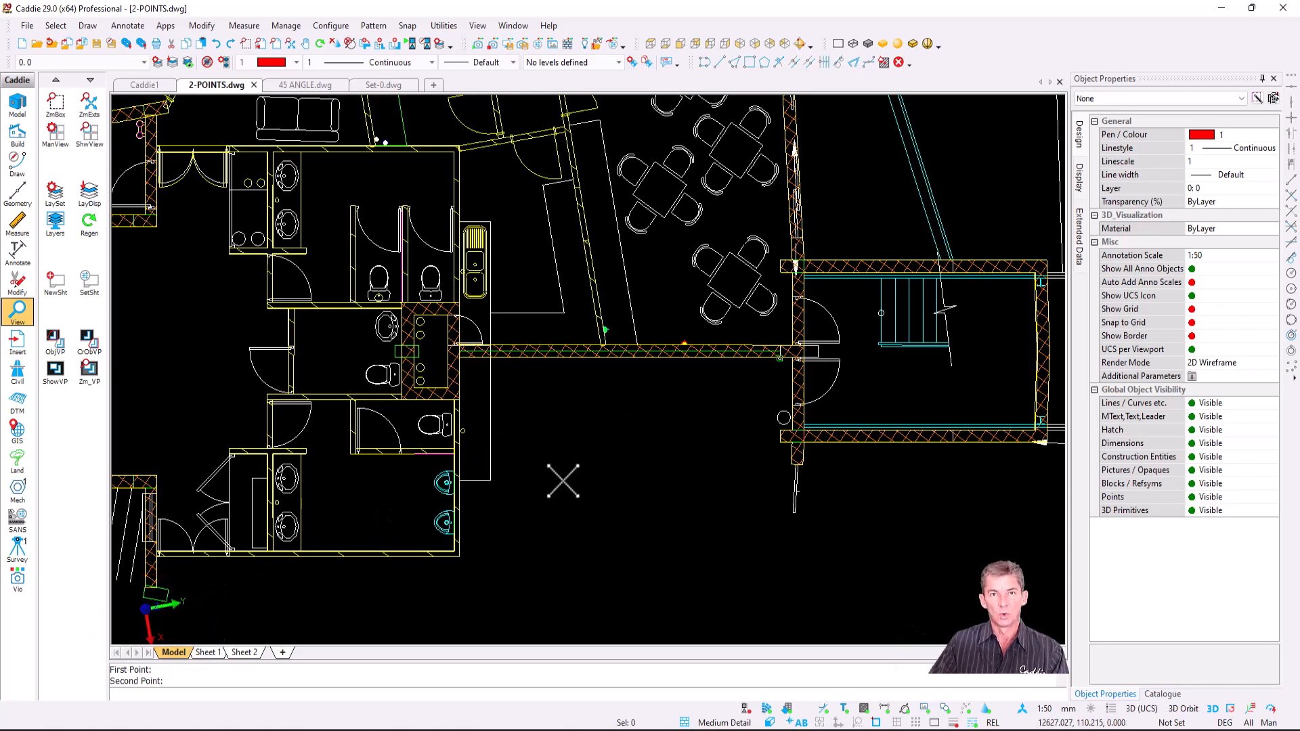
- Set the UCS from the current rotated view
left_click(285, 25)
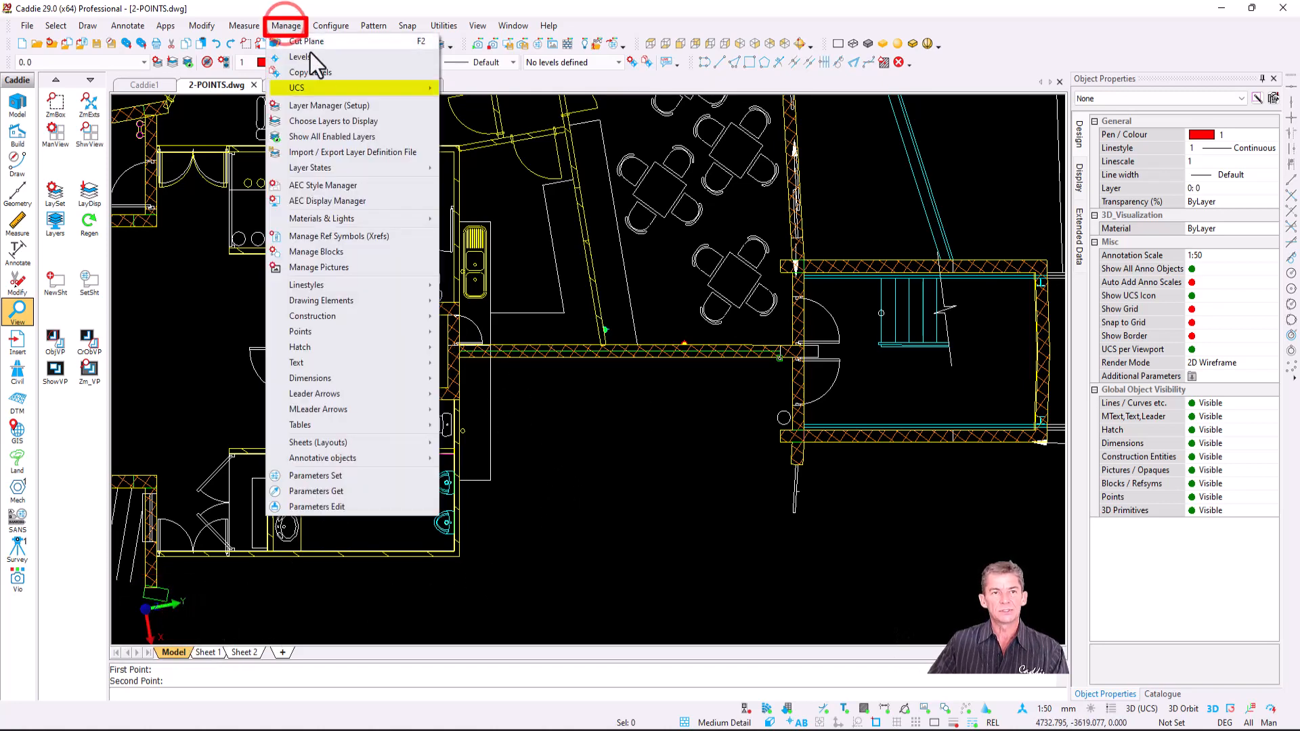
mouse_move(347, 89)
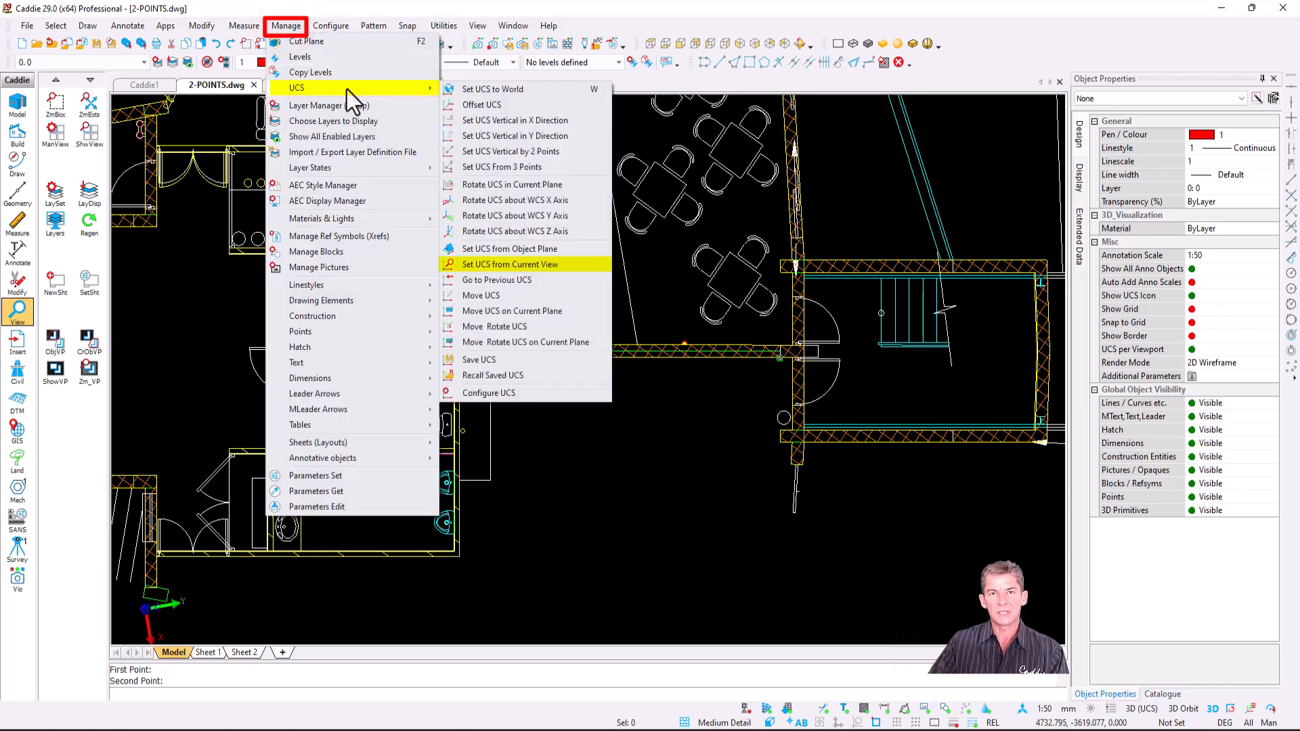
left_click(571, 268)
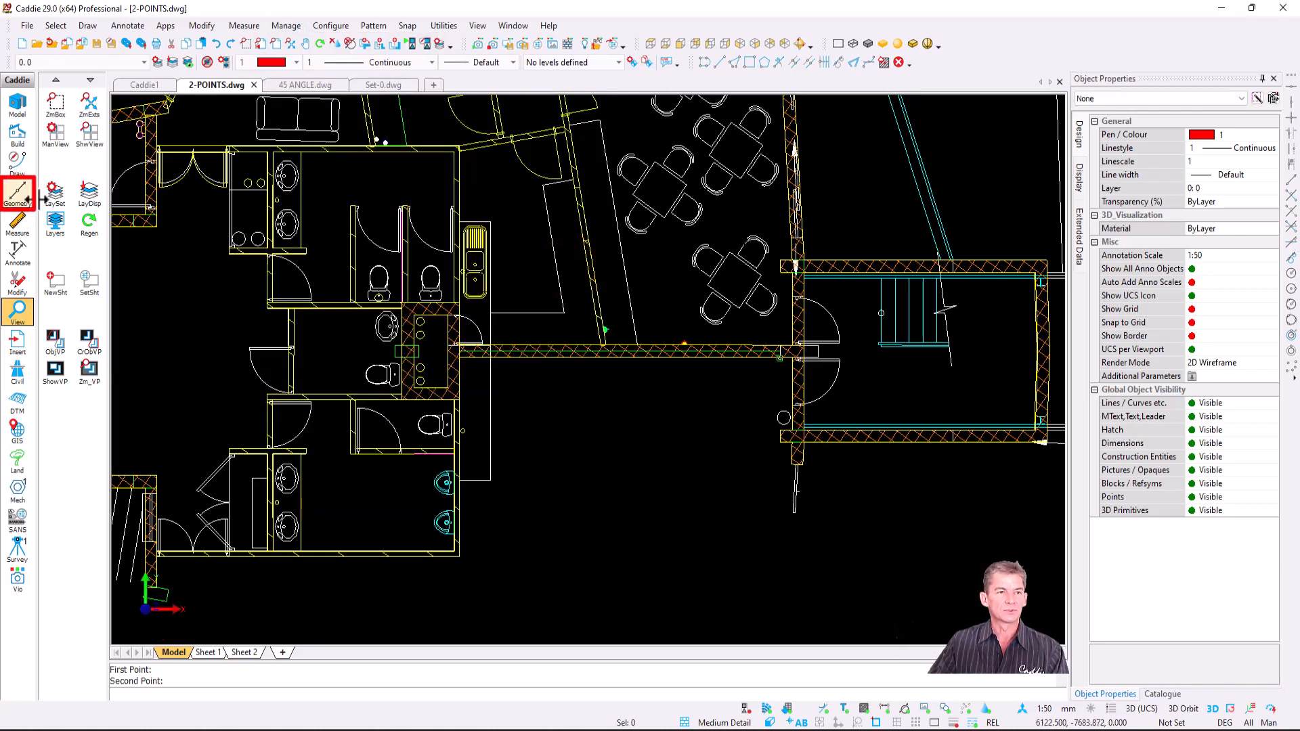
- Place two horizontal Con-X construction lines, then bring up 45 ANGLE.dwg
left_click(18, 192)
left_click(55, 111)
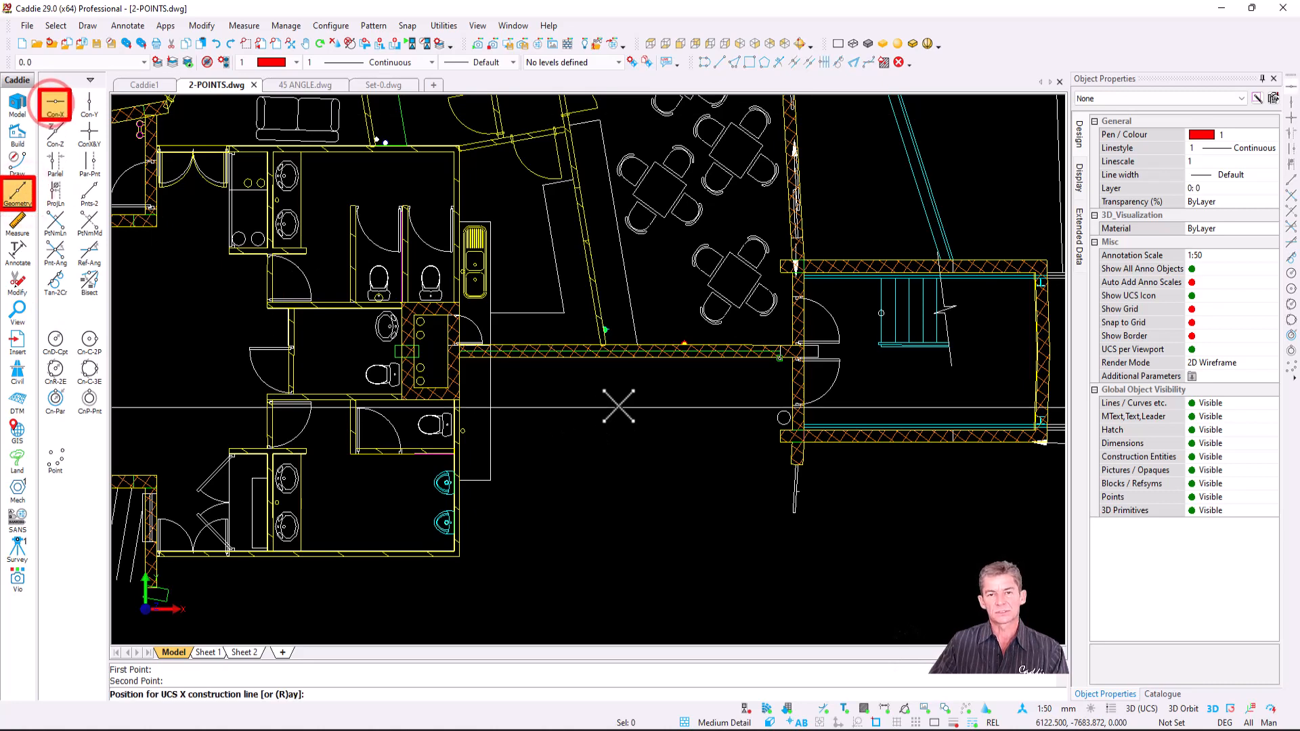
left_click(619, 363)
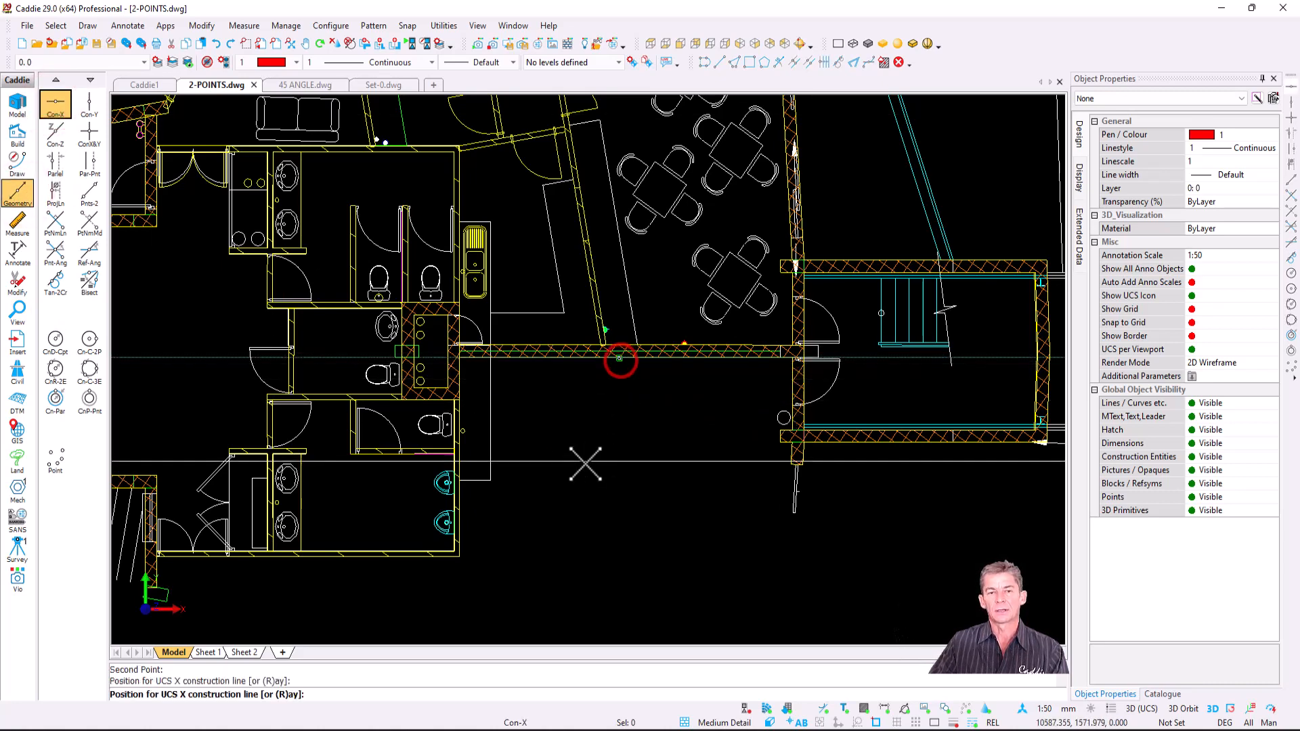
left_click(489, 486)
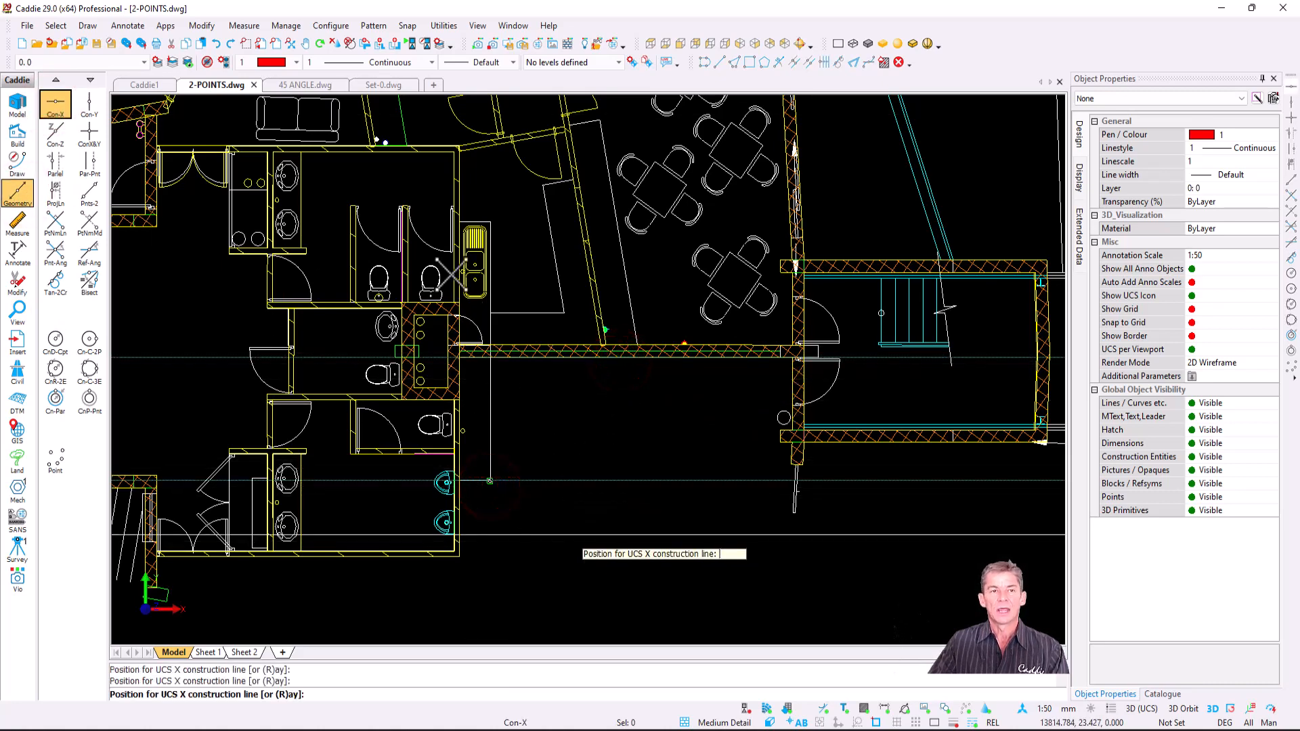
key("Escape")
left_click(297, 87)
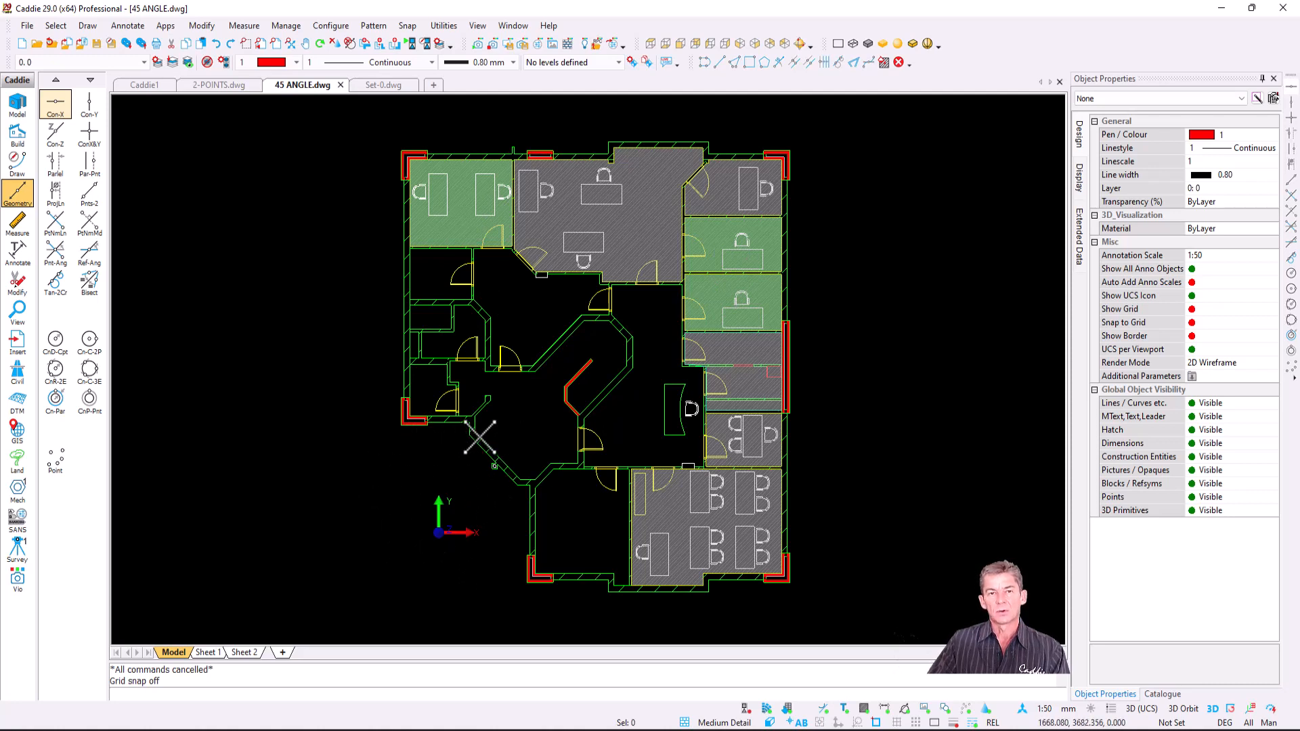
- Set the view twist angle to 45 degrees and pan the diamond-shaped plan back into view
right_click(297, 185)
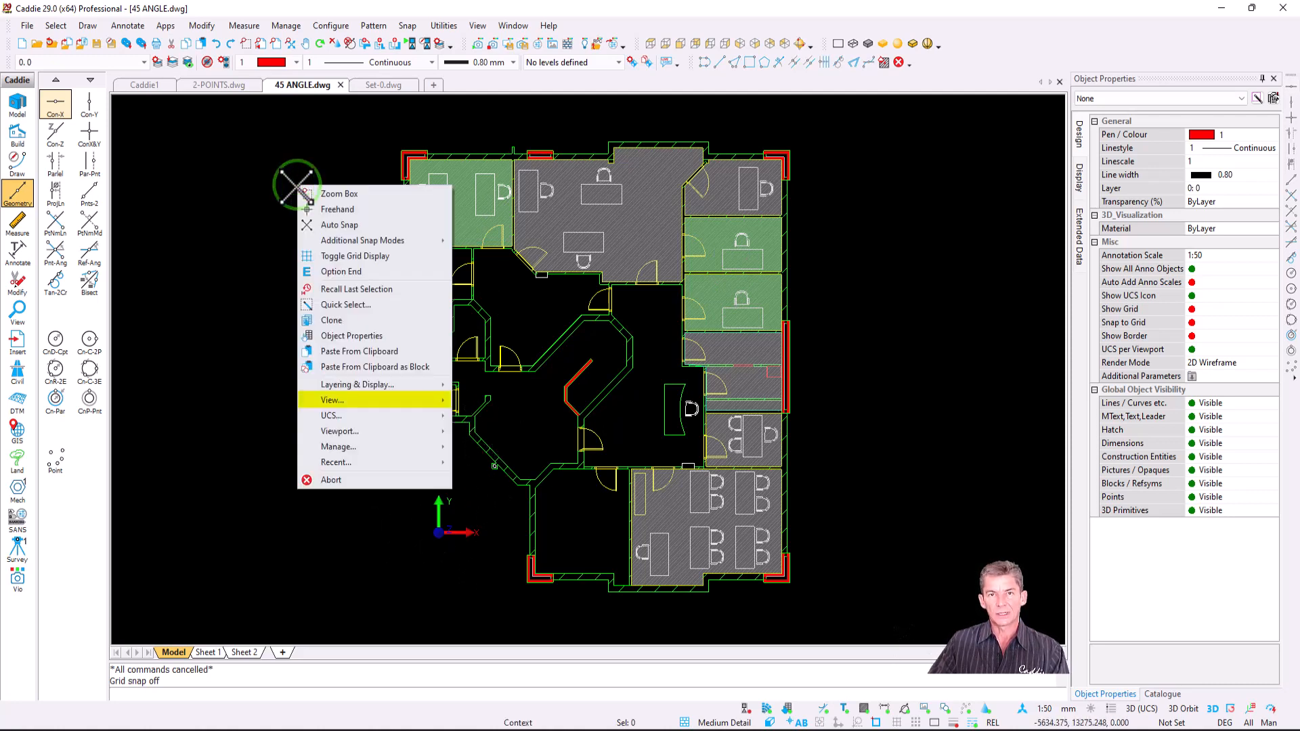
mouse_move(414, 406)
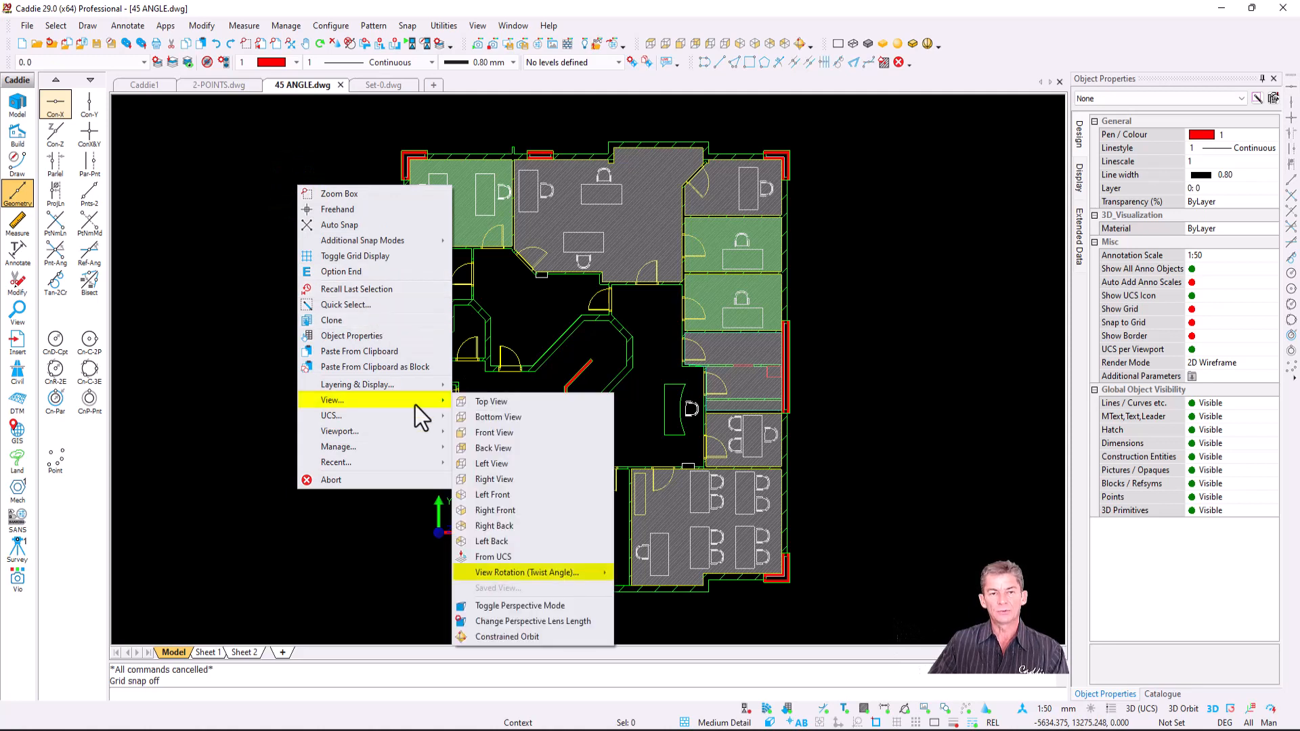
mouse_move(588, 576)
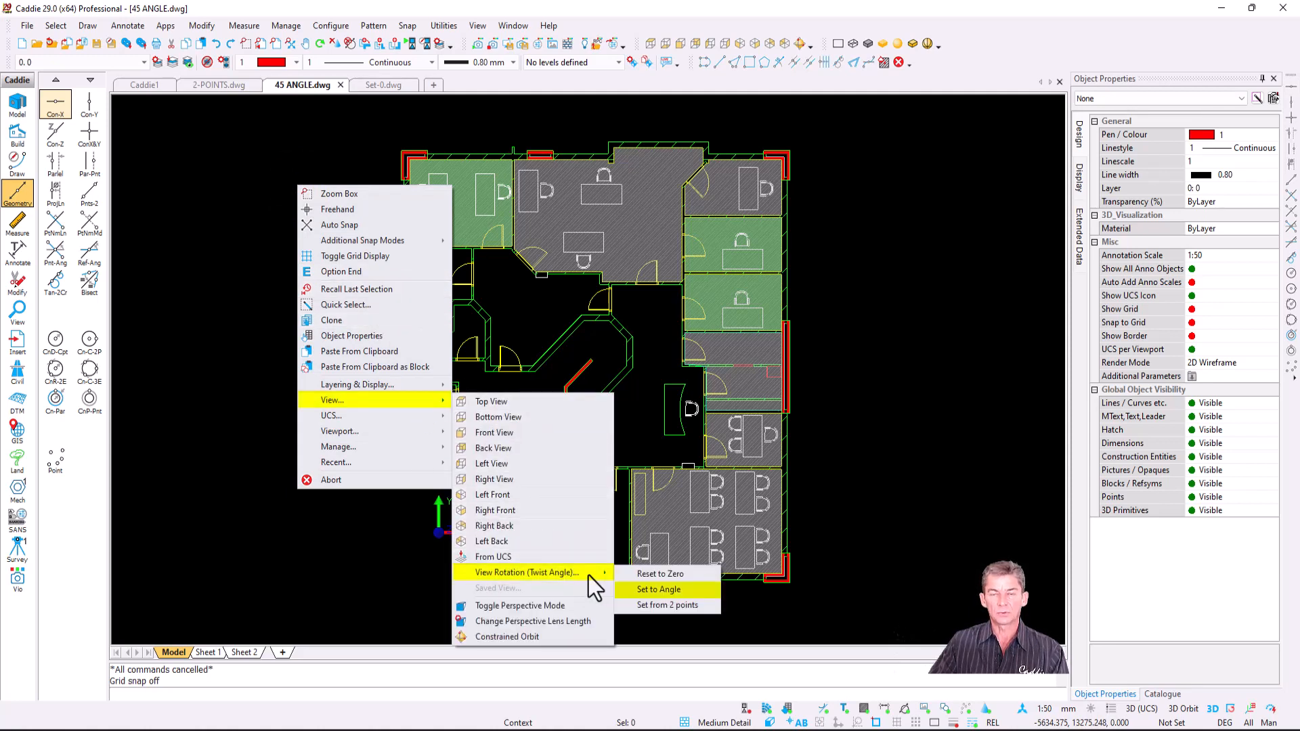
left_click(695, 590)
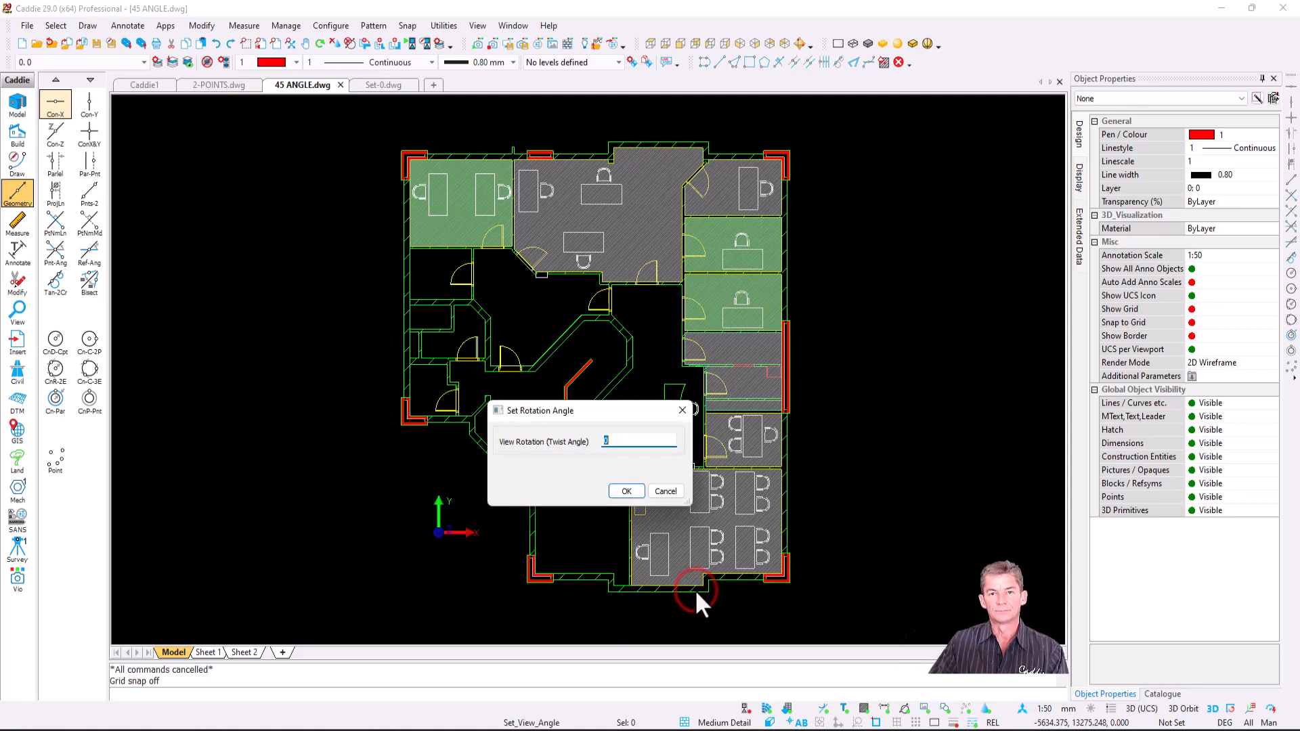
type("45")
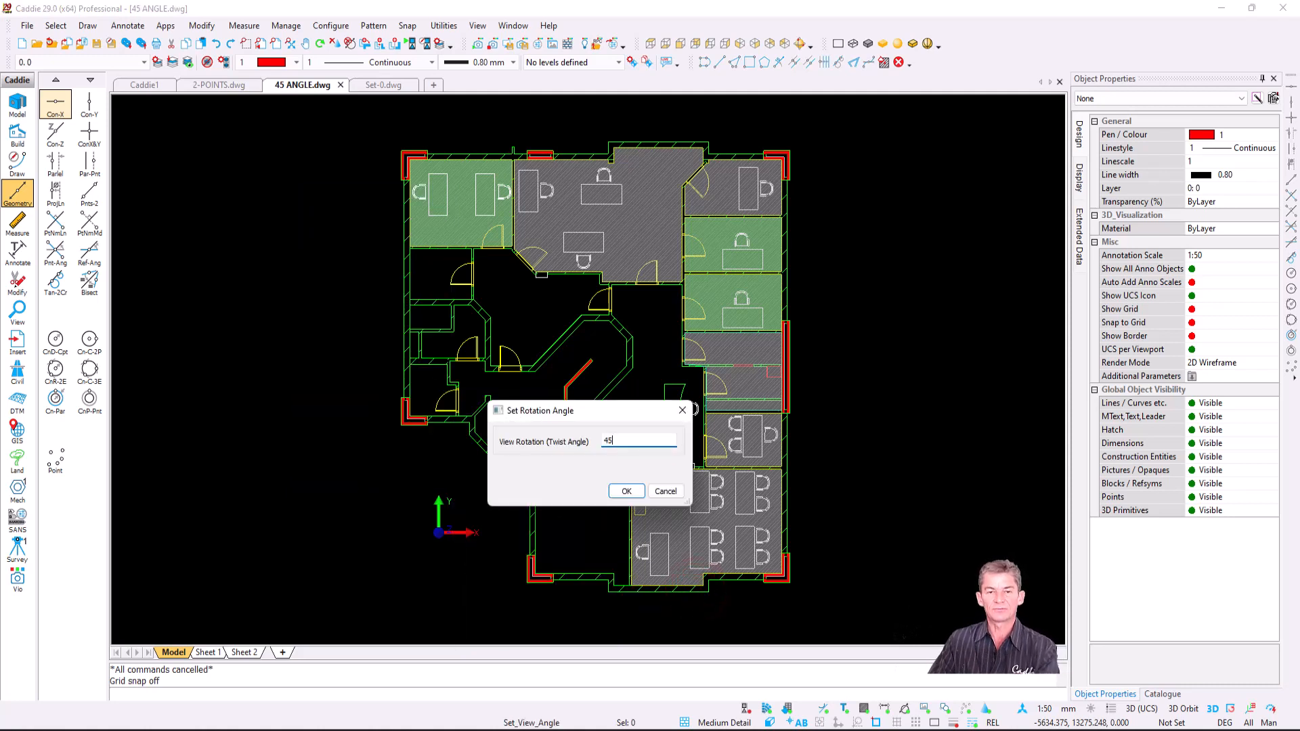
left_click(627, 490)
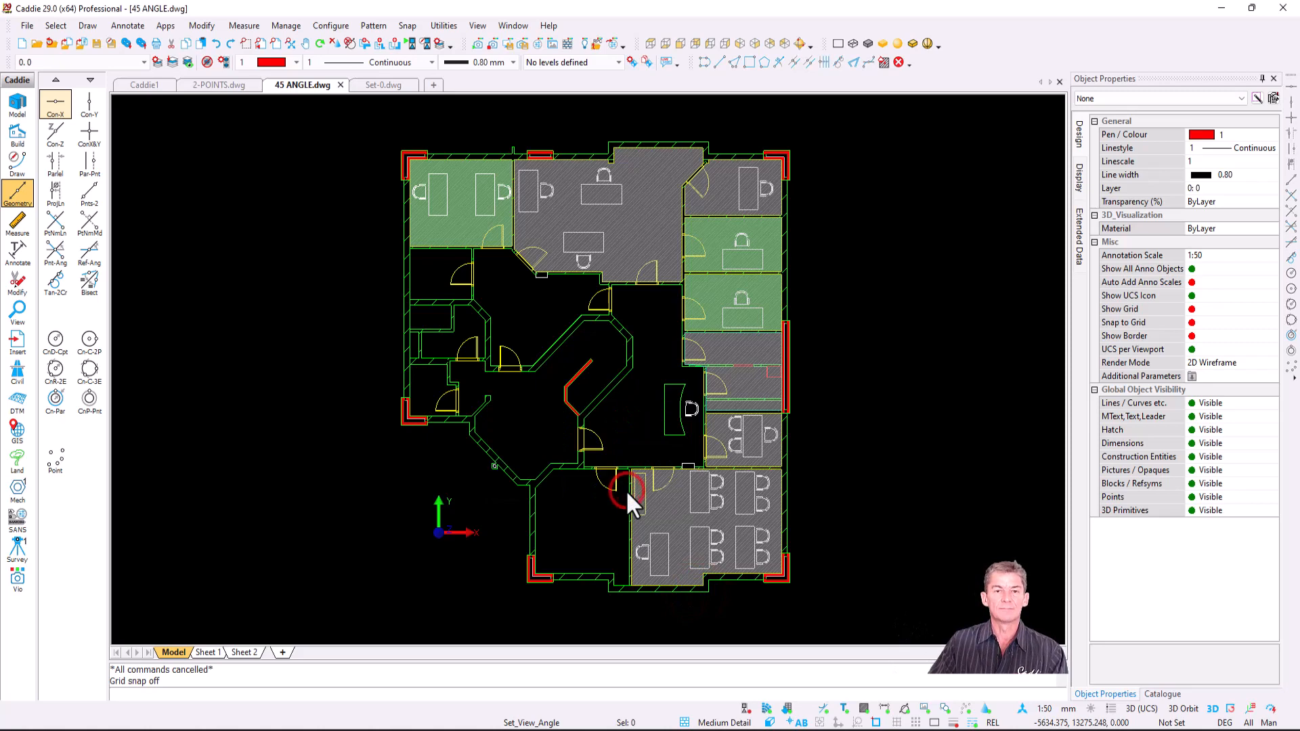
scroll(684, 512, "down", 1)
middle_click_drag(685, 512, 781, 527)
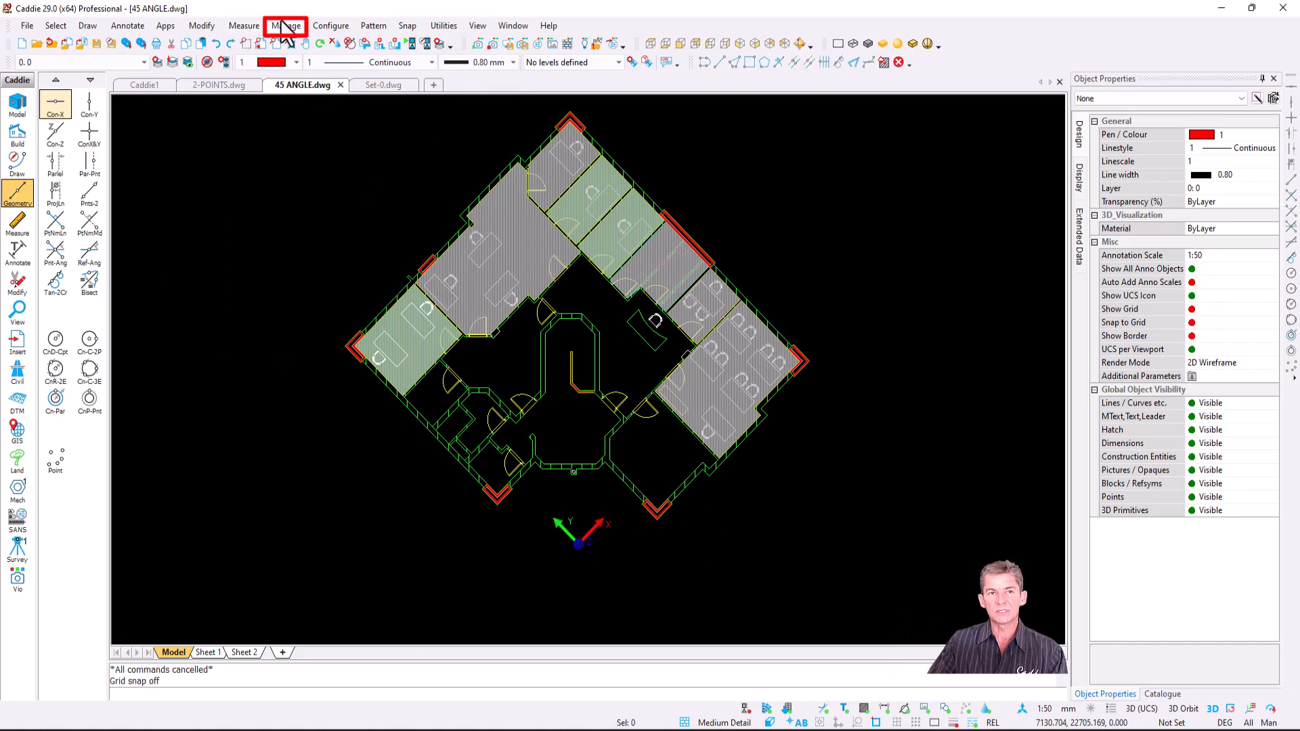
- Align the UCS with the 45° rotated view
left_click(286, 27)
key("Escape")
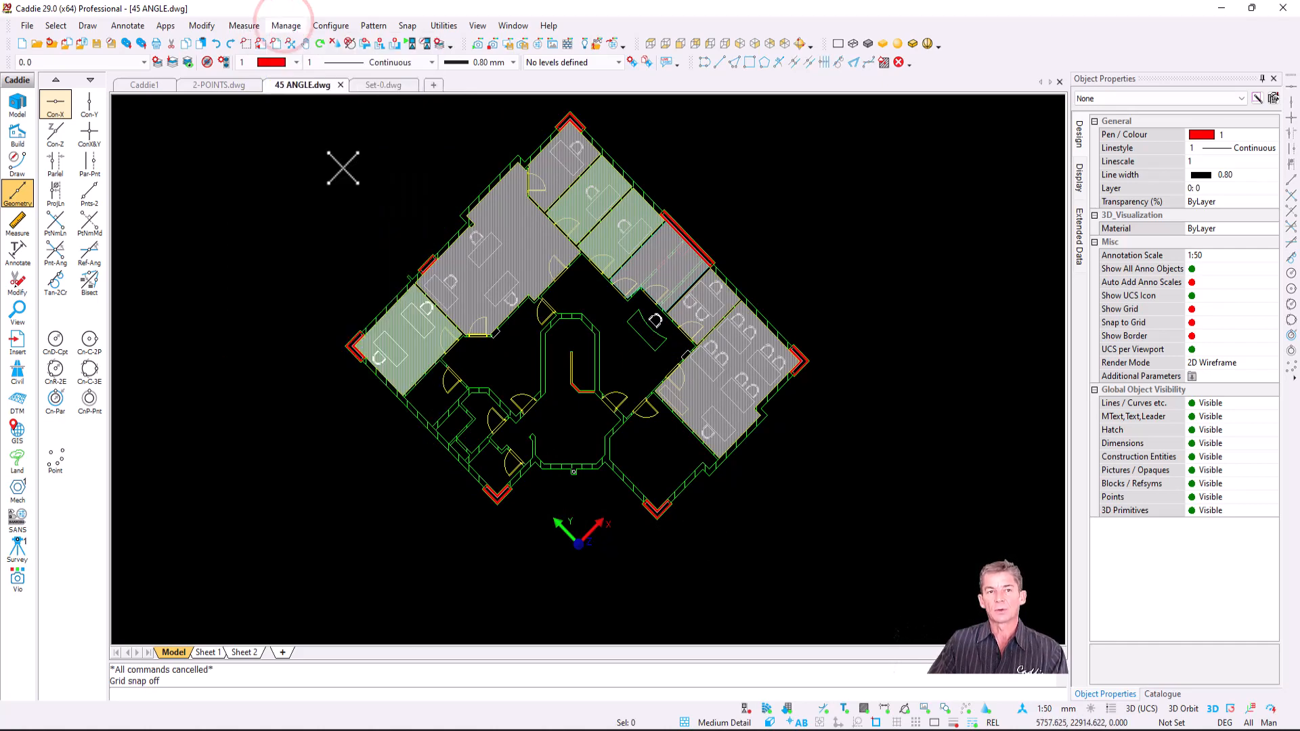
left_click(579, 541)
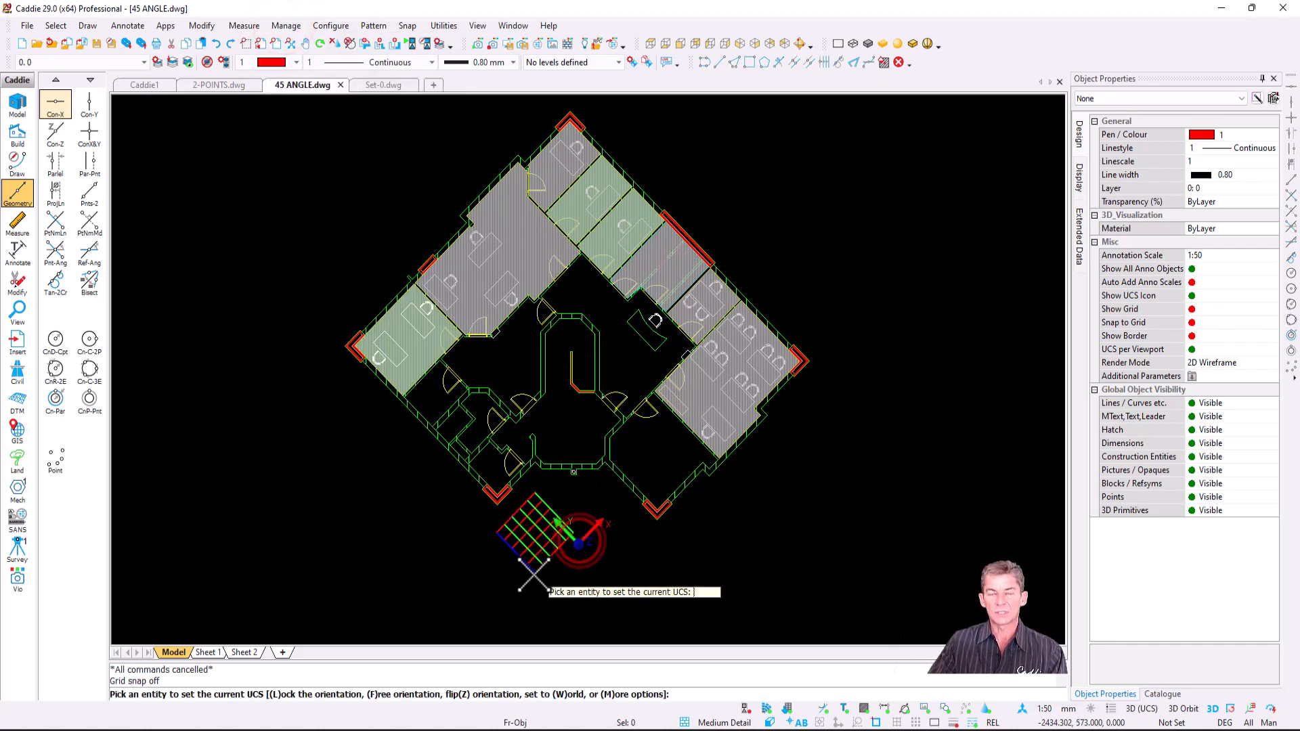
key("m")
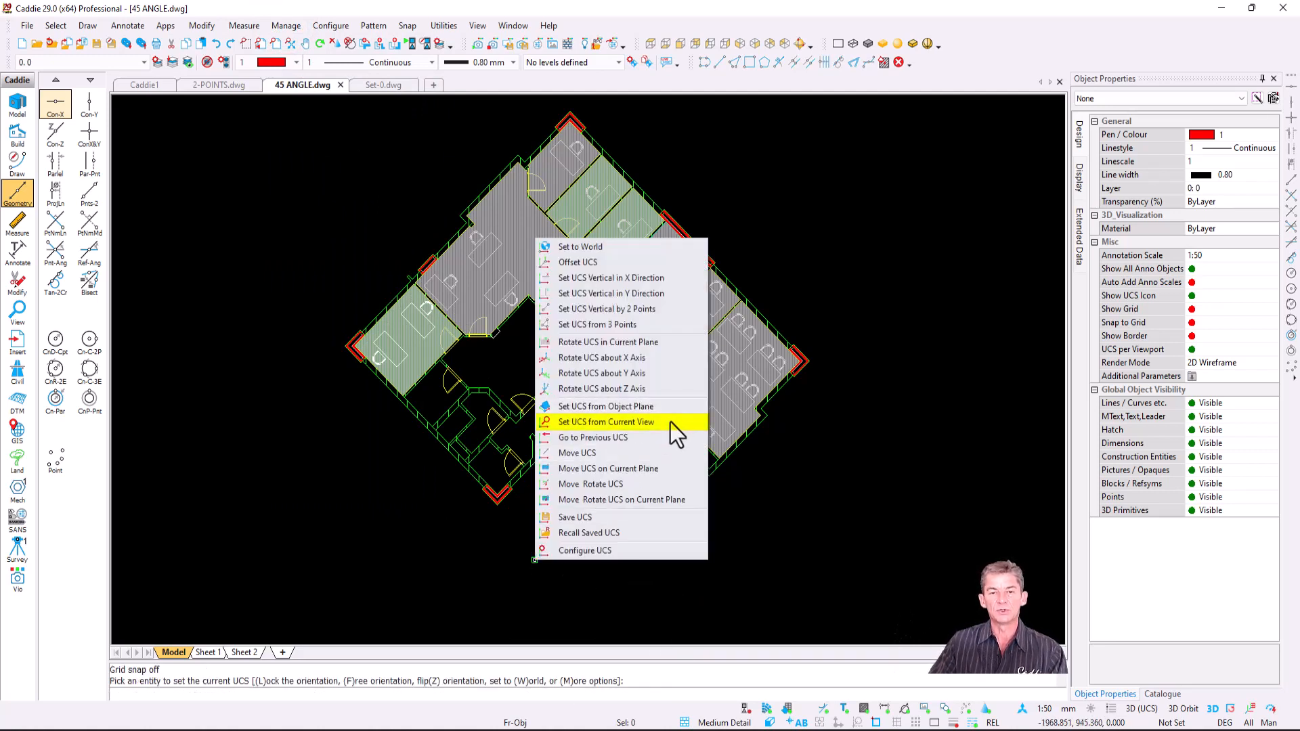
left_click(671, 421)
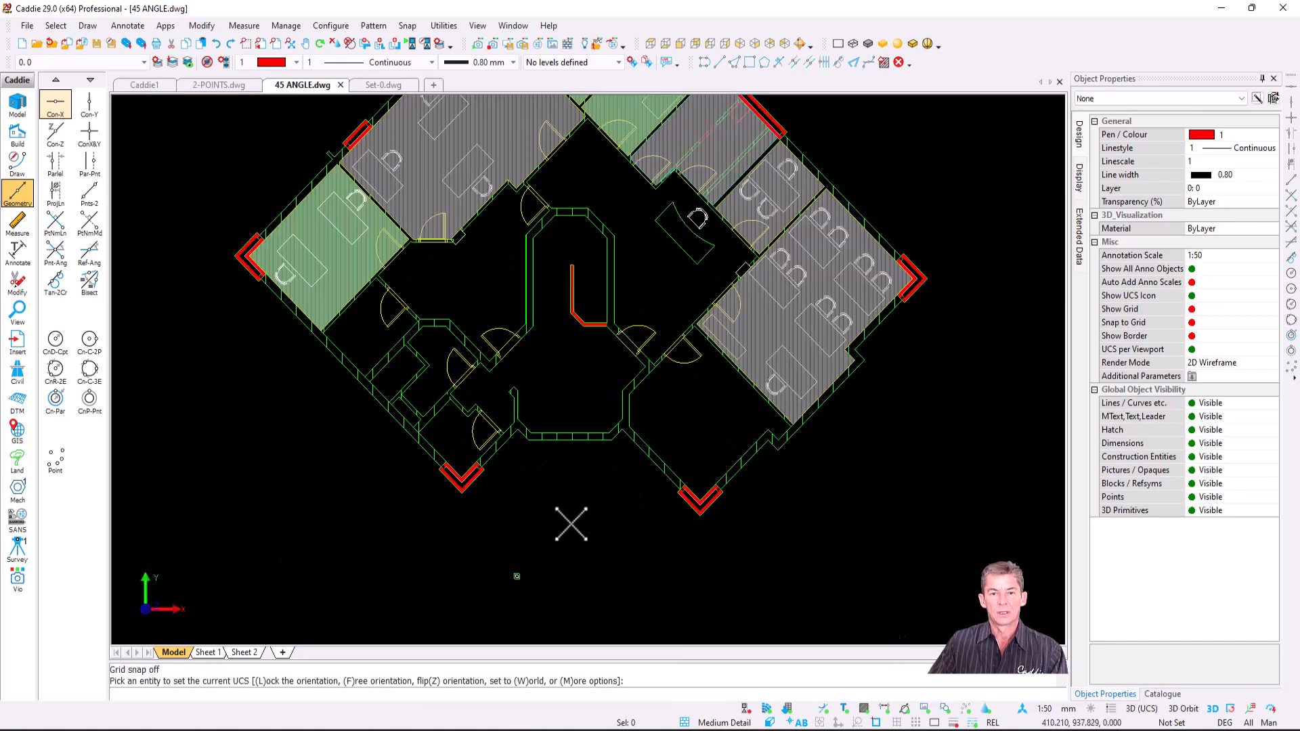
scroll(571, 524, "up", 3)
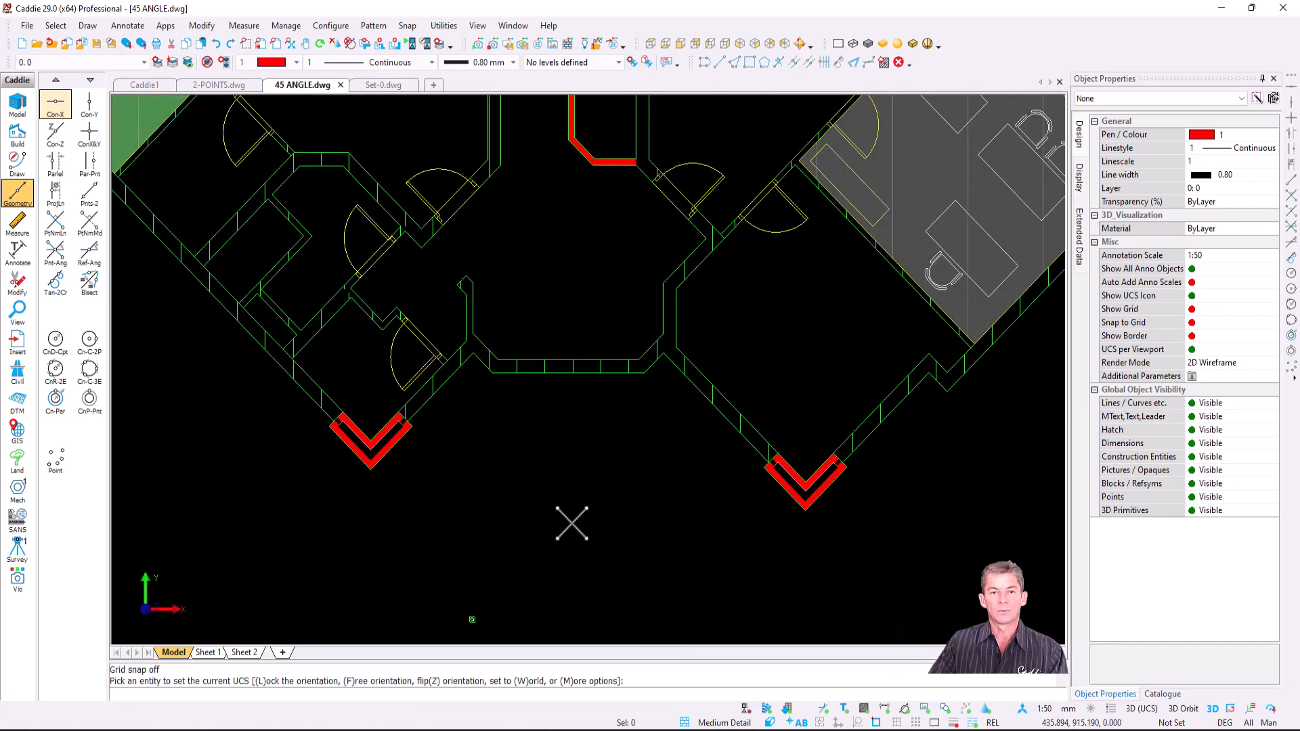
- Add a construction line perpendicular to the horizontal one at the core's wall, then zoom out
left_click(54, 105)
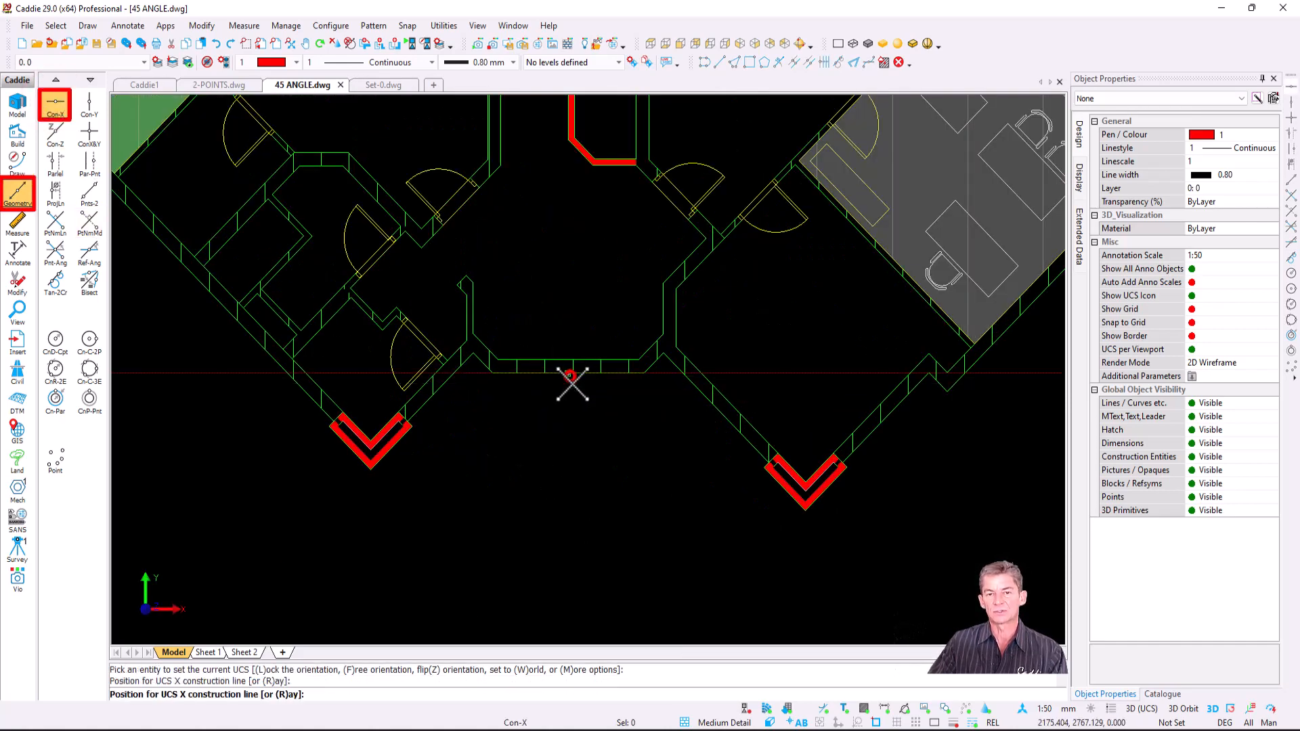
key("Escape")
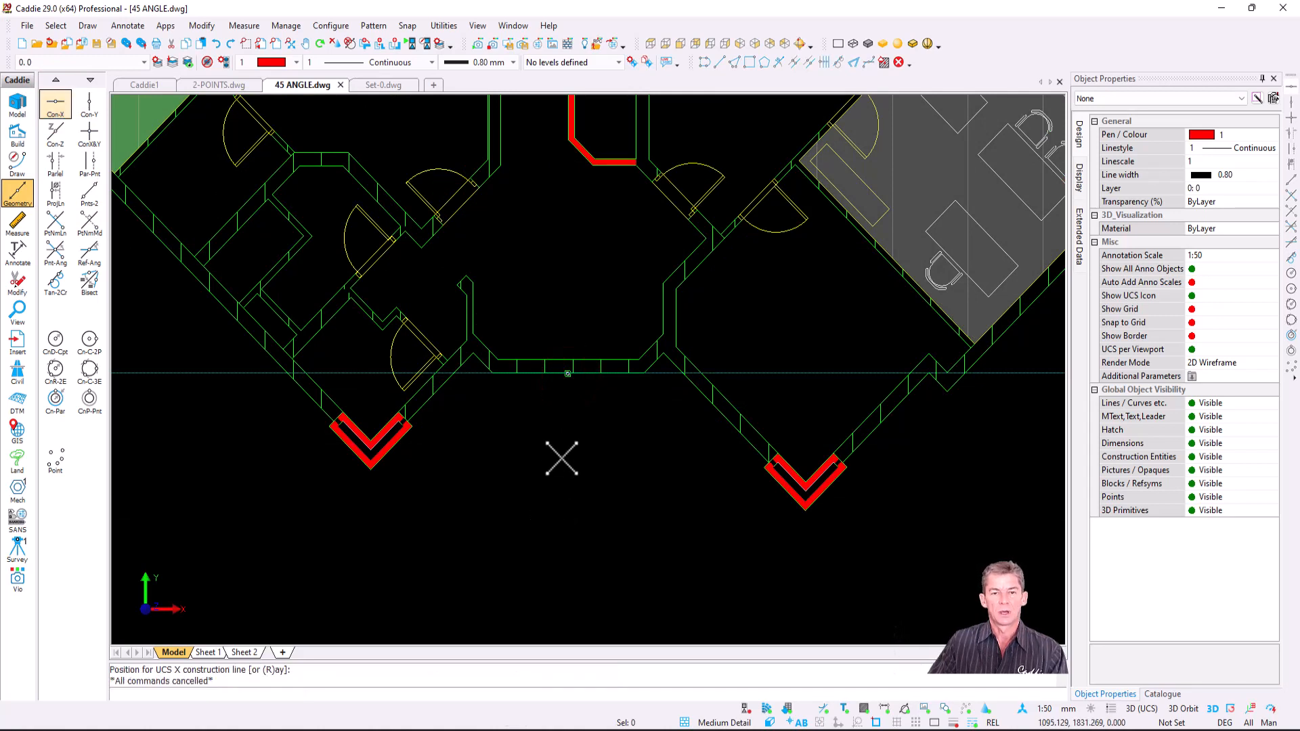
right_click(562, 456)
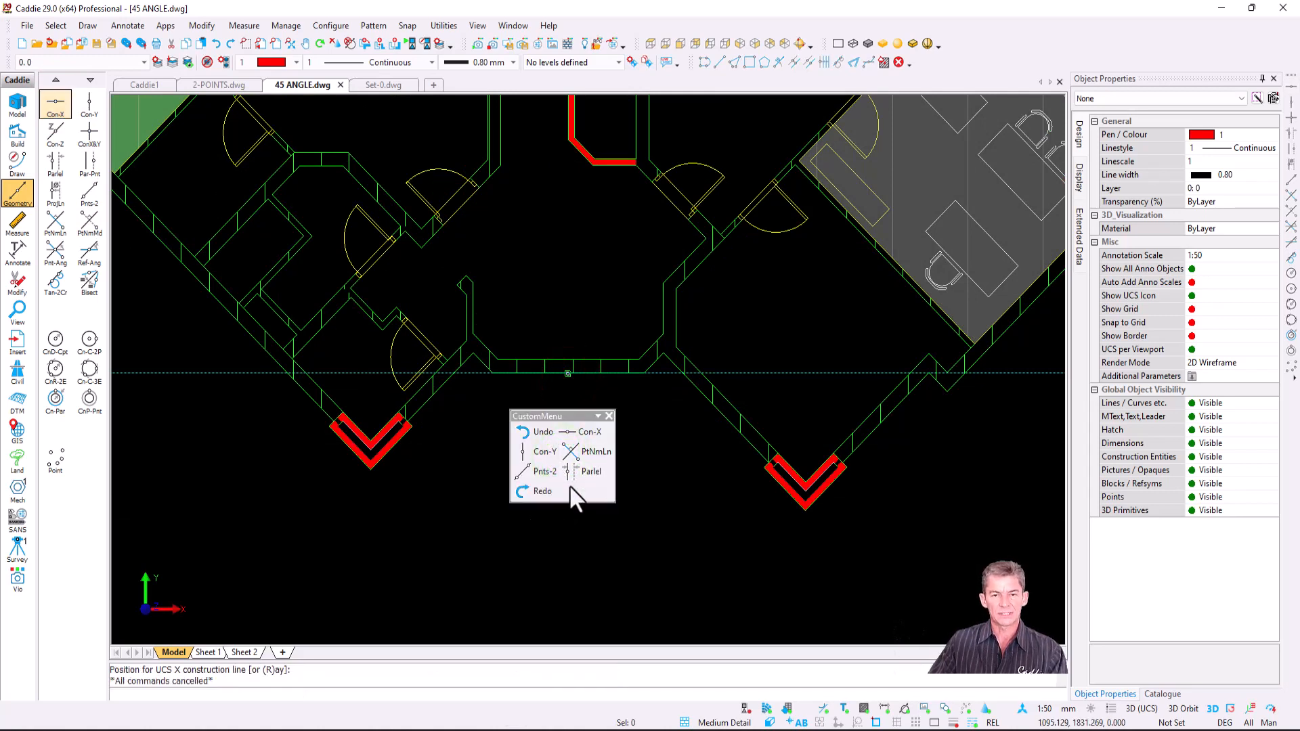
left_click(582, 452)
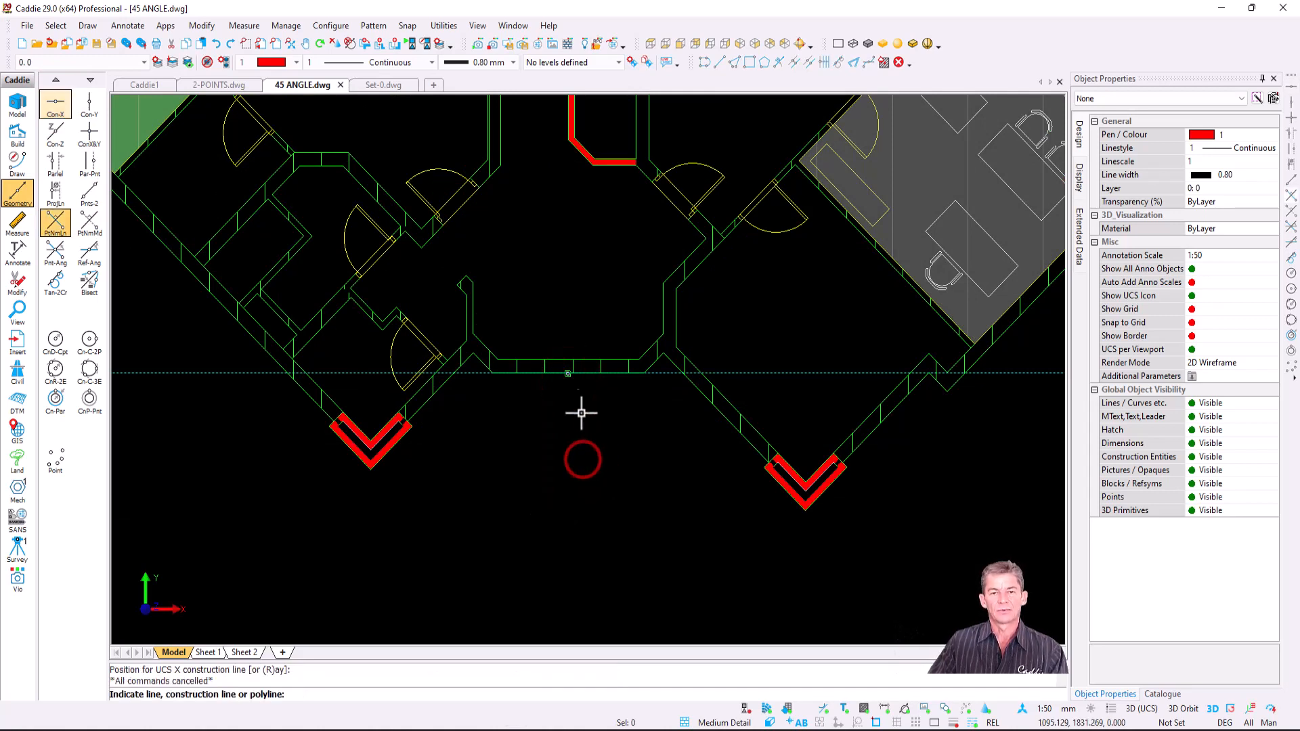
left_click(580, 373)
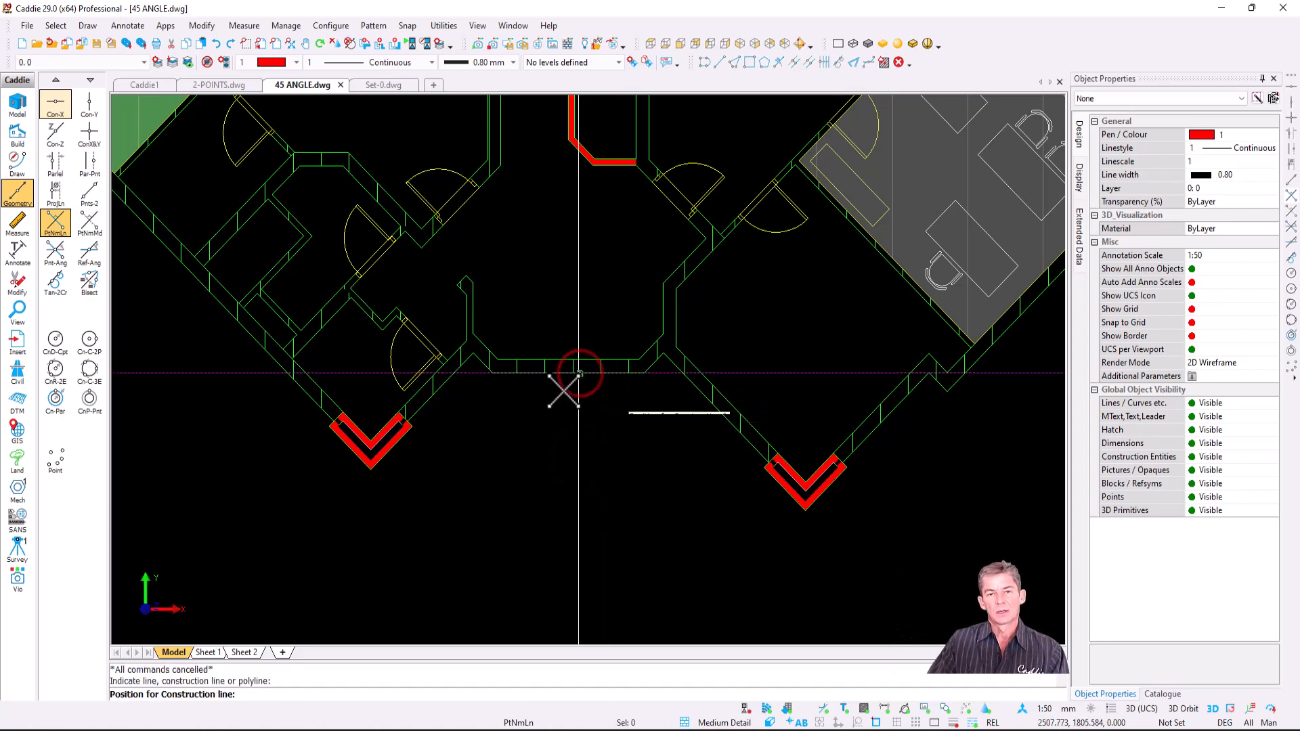
left_click(552, 387)
key("Escape")
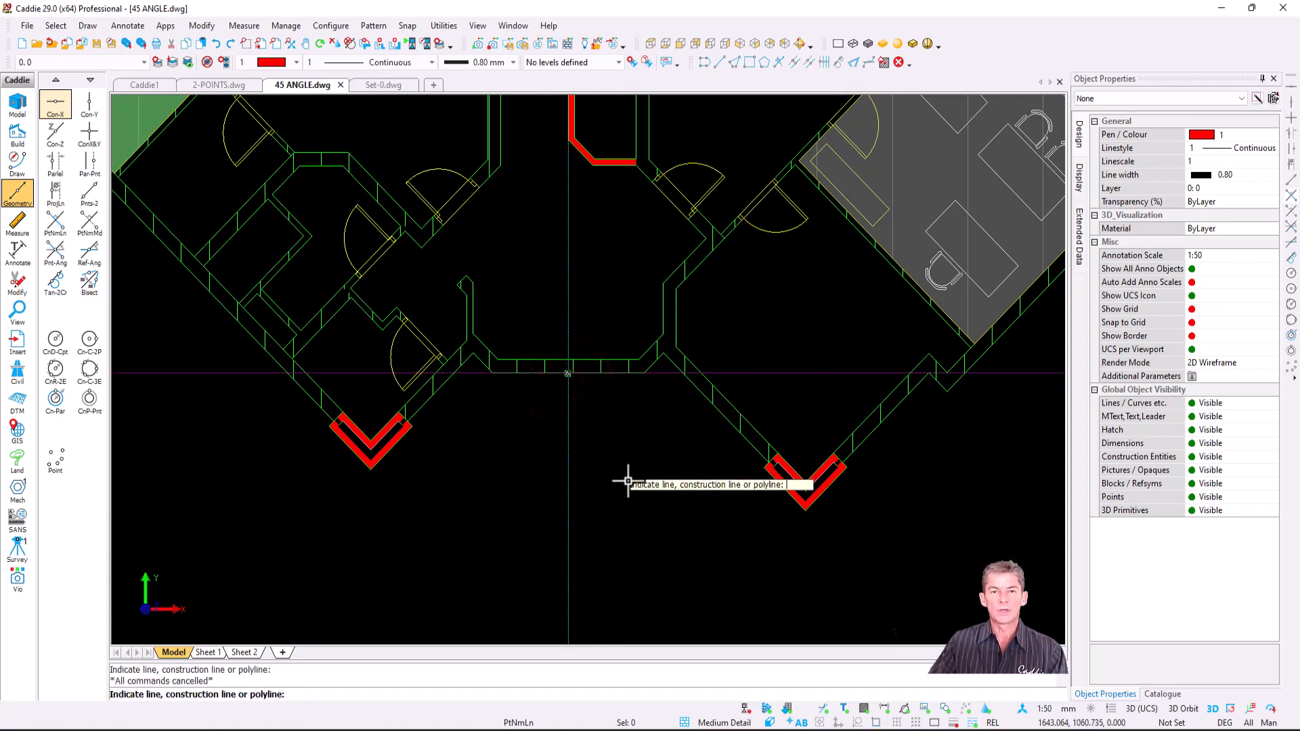
scroll(627, 479, "down", 3)
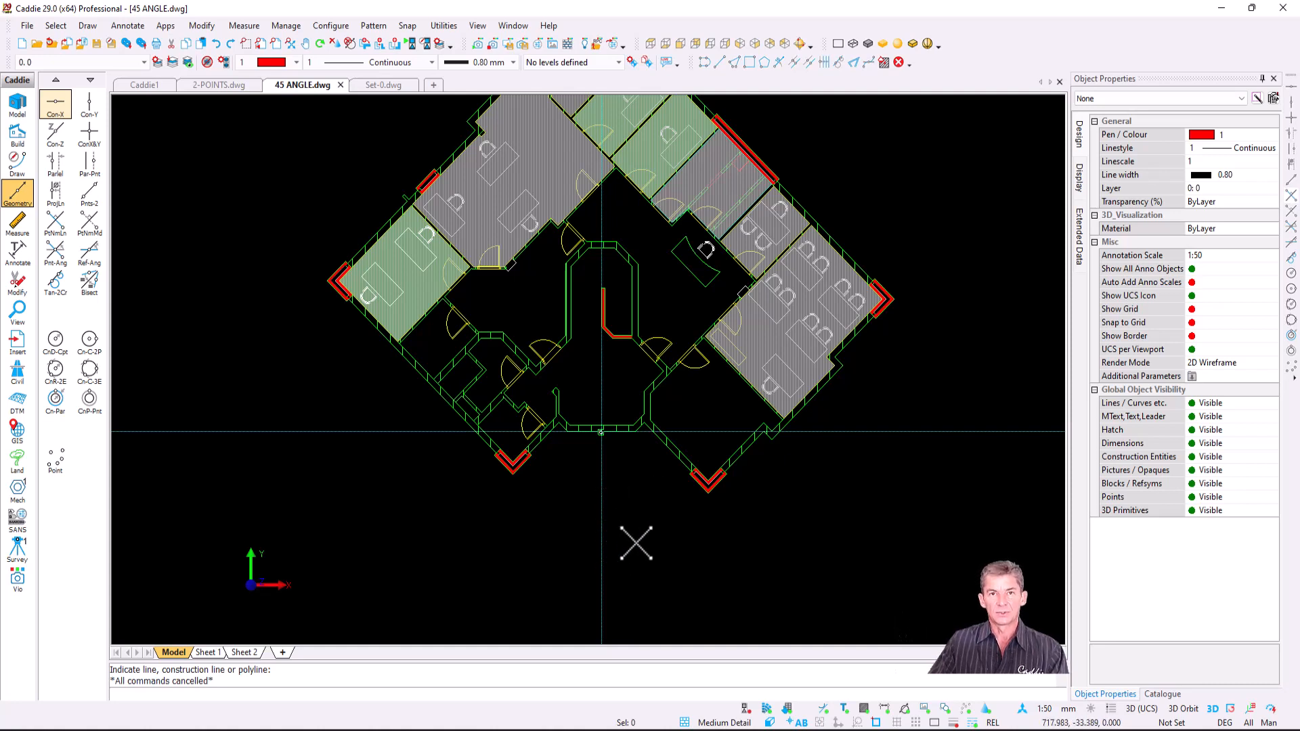
- In Set-0.dwg, orbit the bathroom model, then reset the view twist angle to zero
left_click(382, 85)
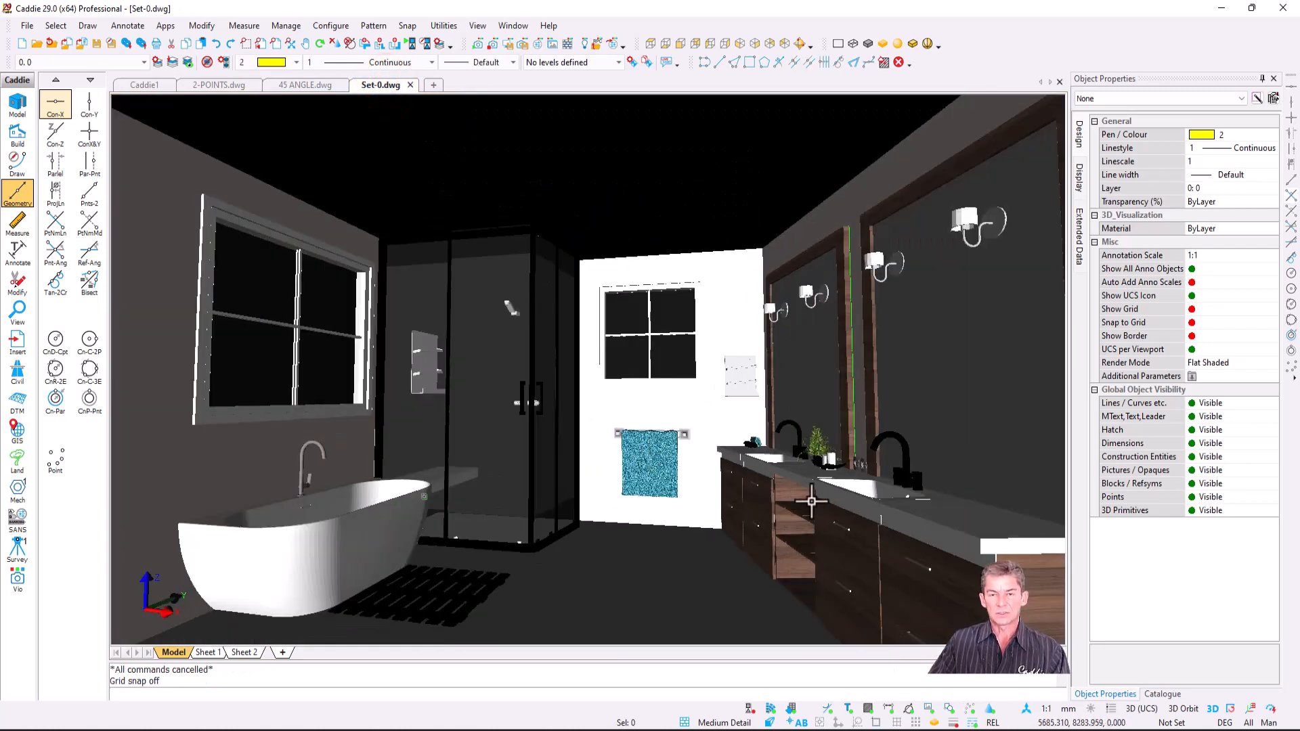
middle_click_drag(811, 501, 825, 466, "shift")
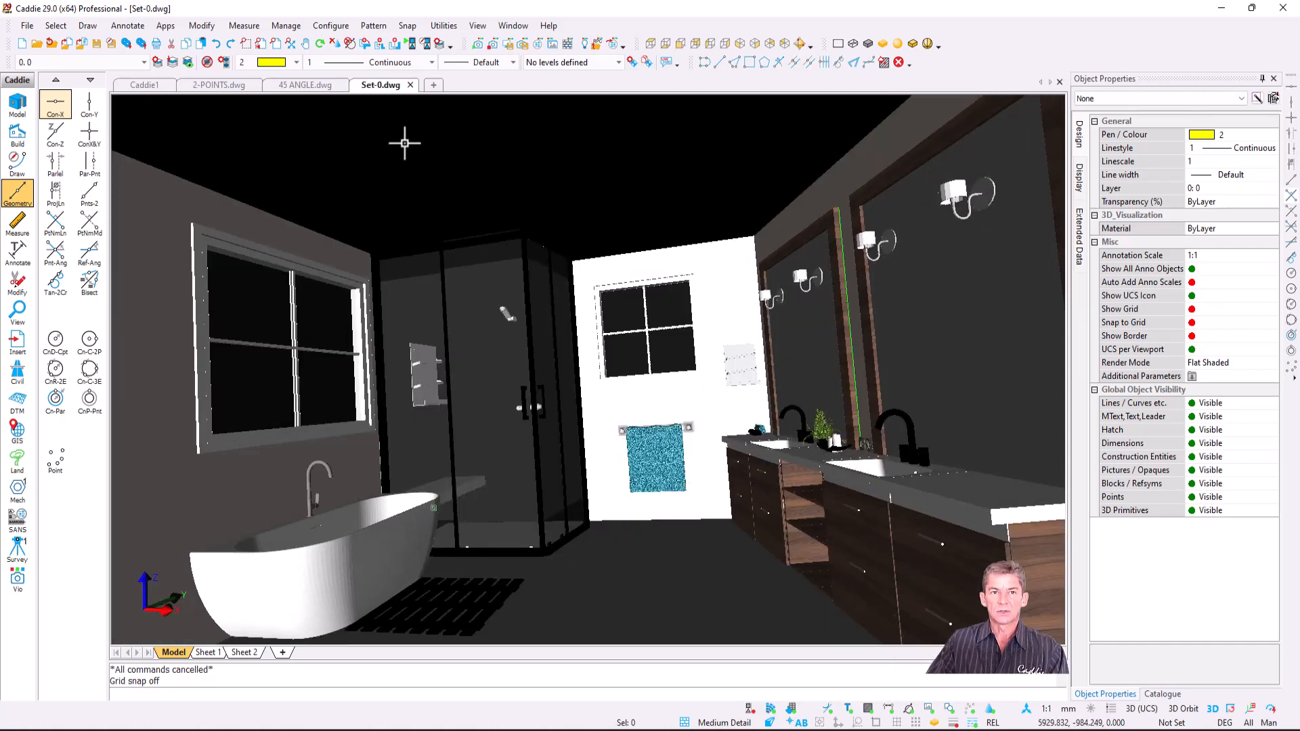
right_click(402, 137)
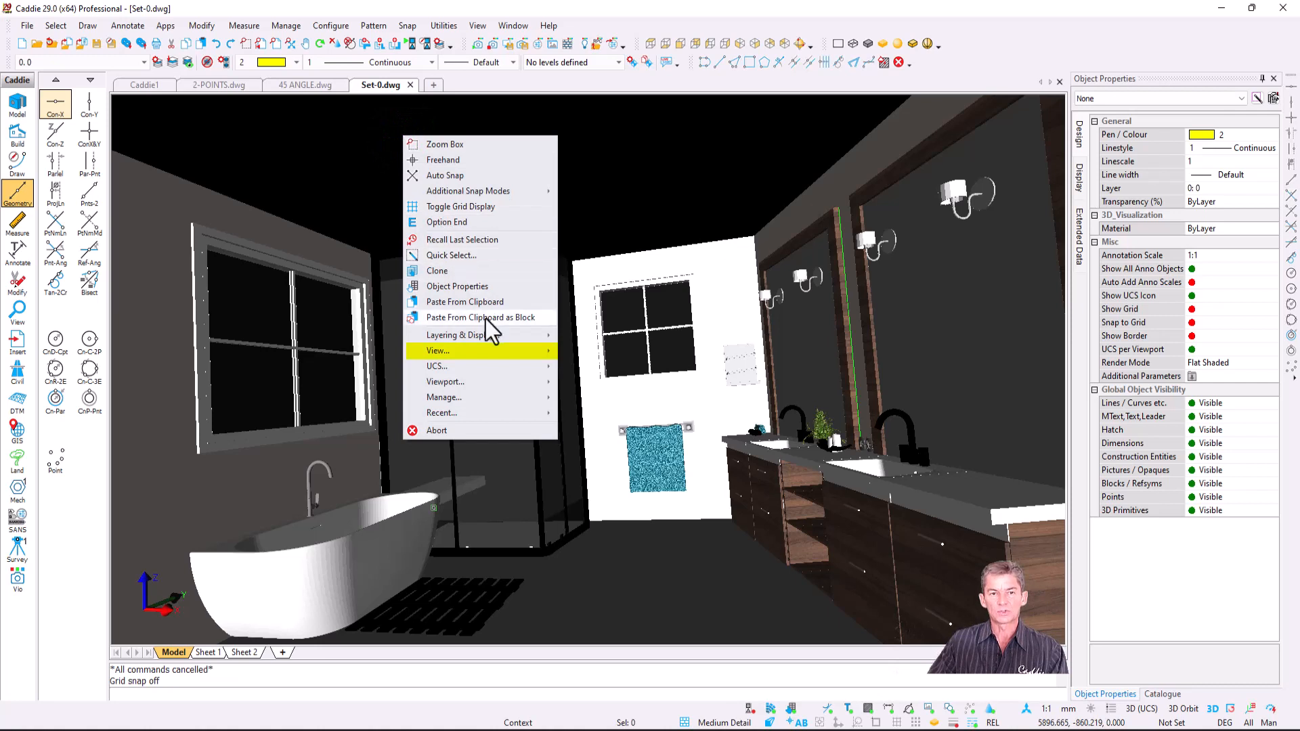
mouse_move(537, 350)
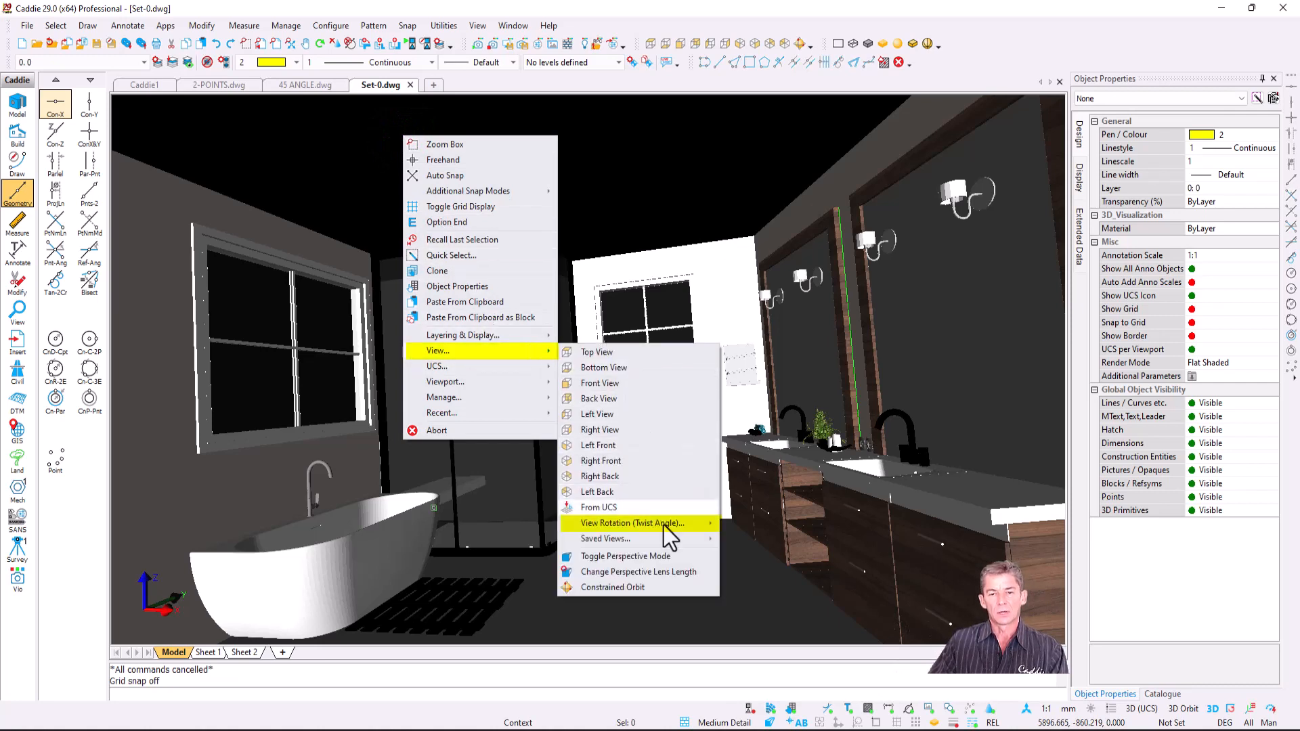
mouse_move(677, 527)
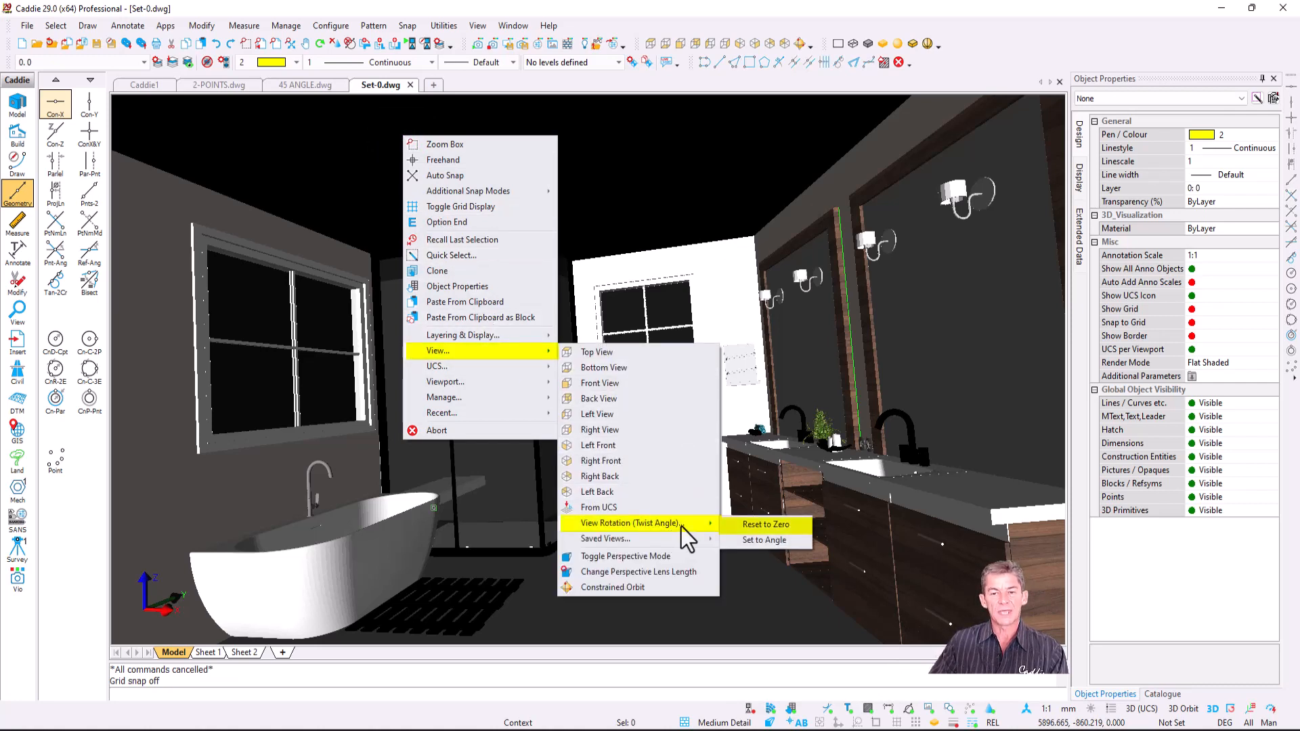
left_click(792, 527)
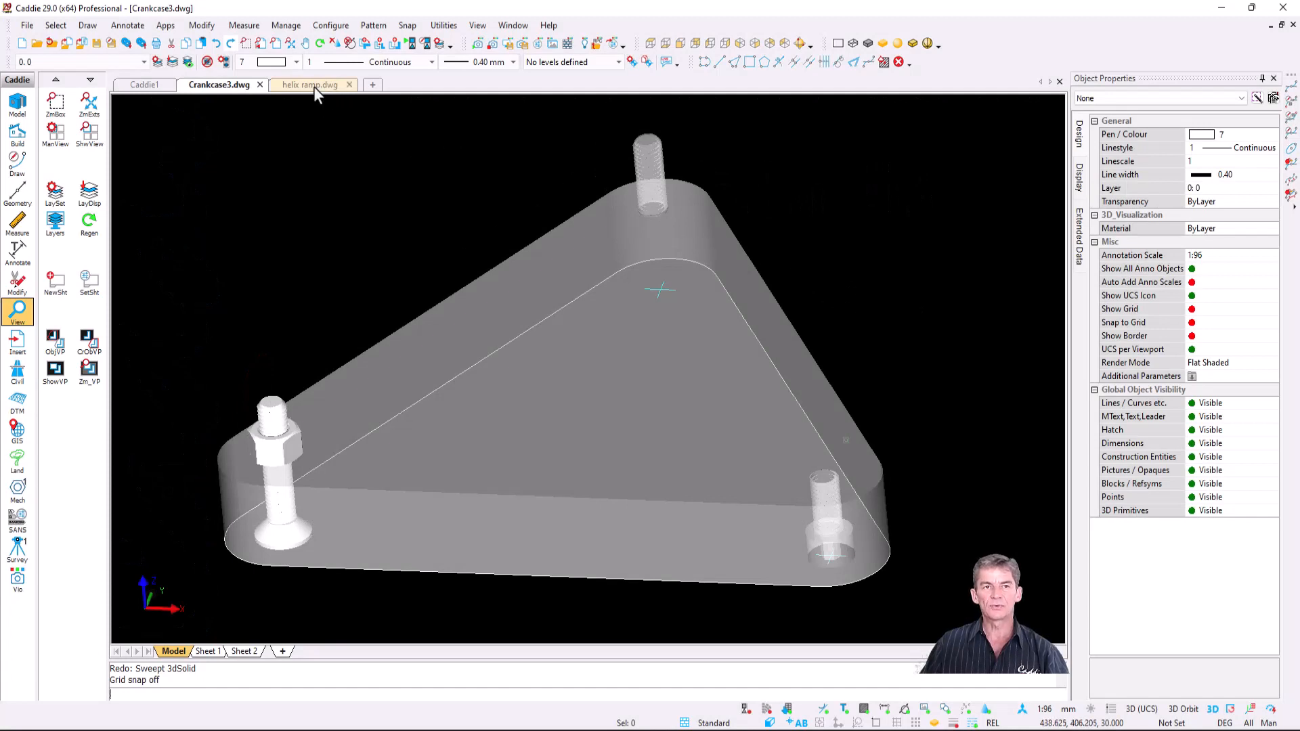
- Open helix ramp.dwg and frame the flat spiral ramp and tapered tube together
left_click(314, 86)
scroll(700, 302, "down", 2)
middle_click_drag(701, 302, 684, 334)
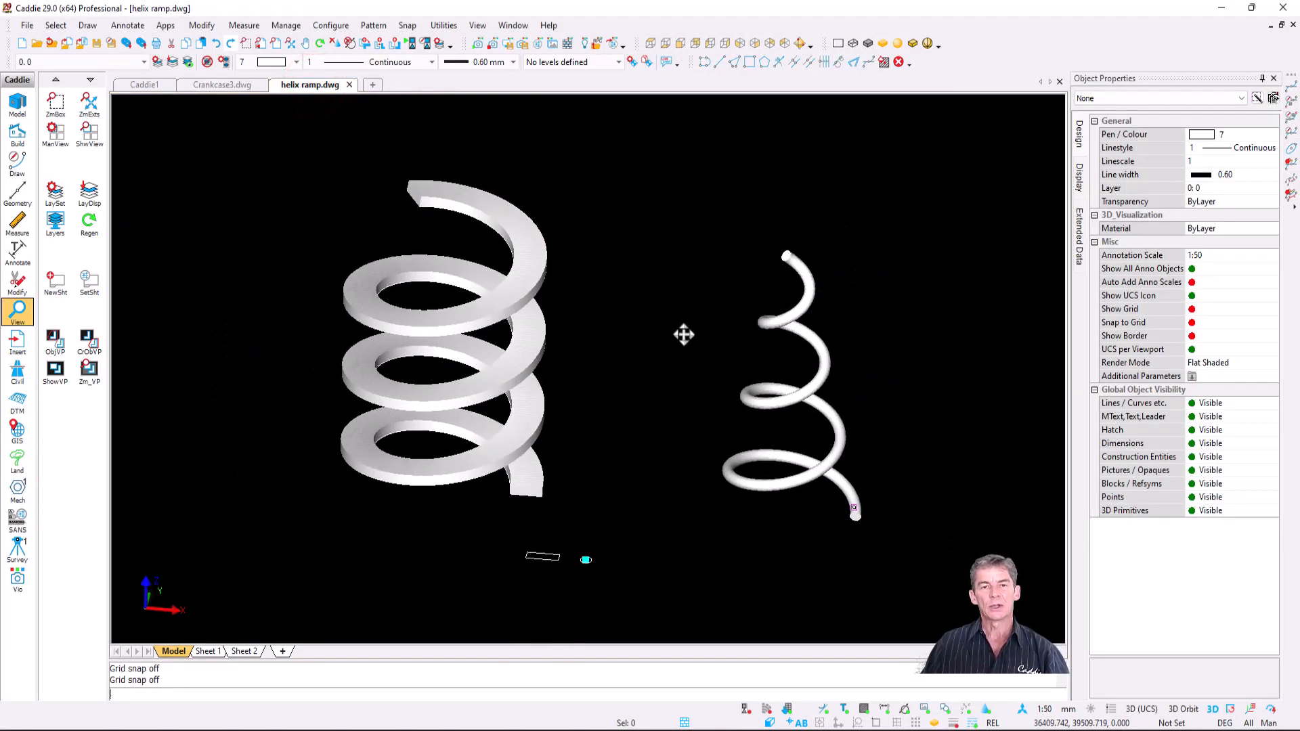
scroll(663, 343, "up", 1)
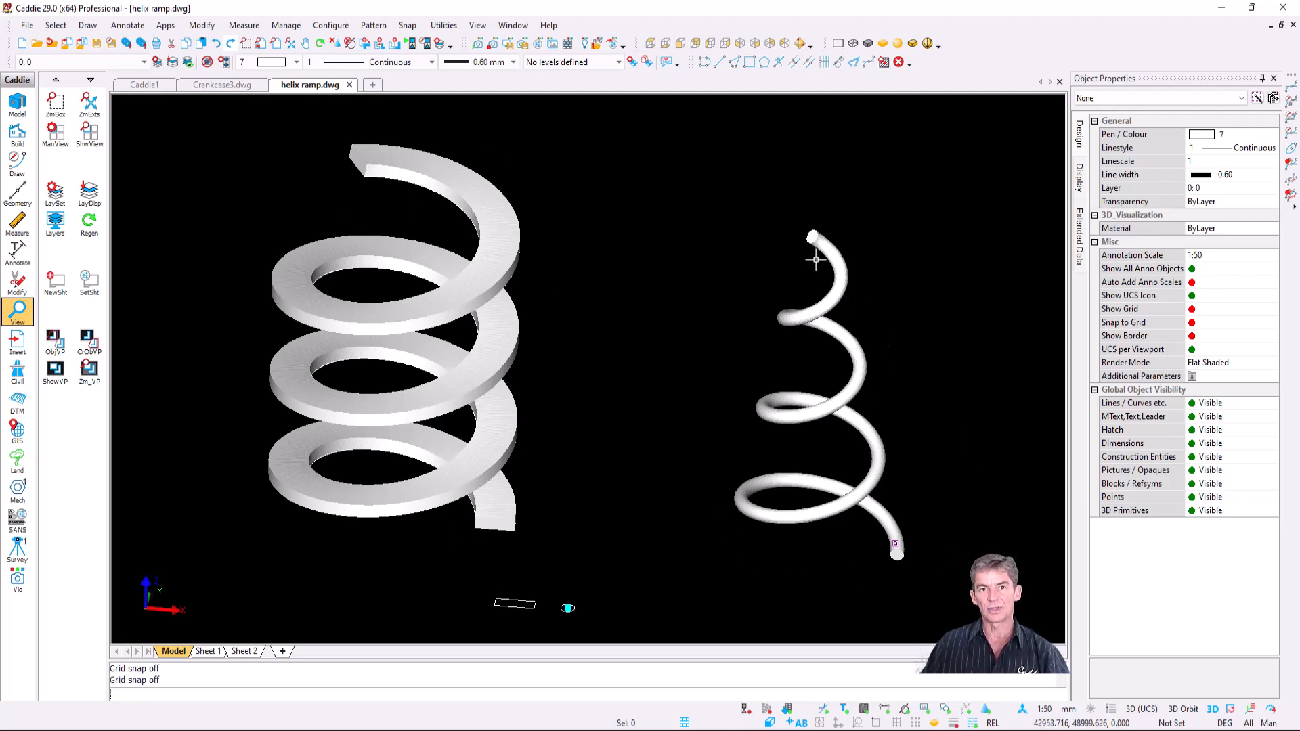
scroll(816, 259, "down", 2)
left_click(881, 220)
- Delete the right helix tube and the left helix ramp
left_click(773, 461)
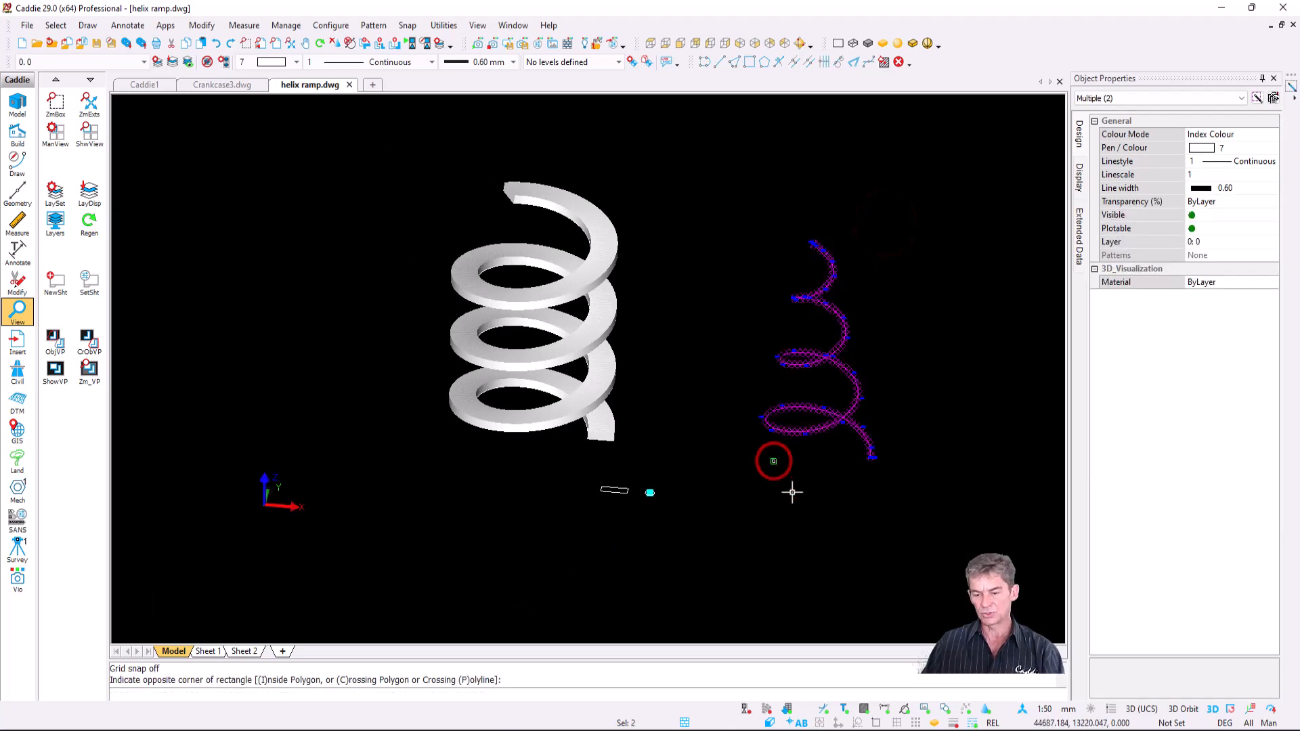
key("Delete")
left_click(633, 163)
left_click(479, 404)
key("Delete")
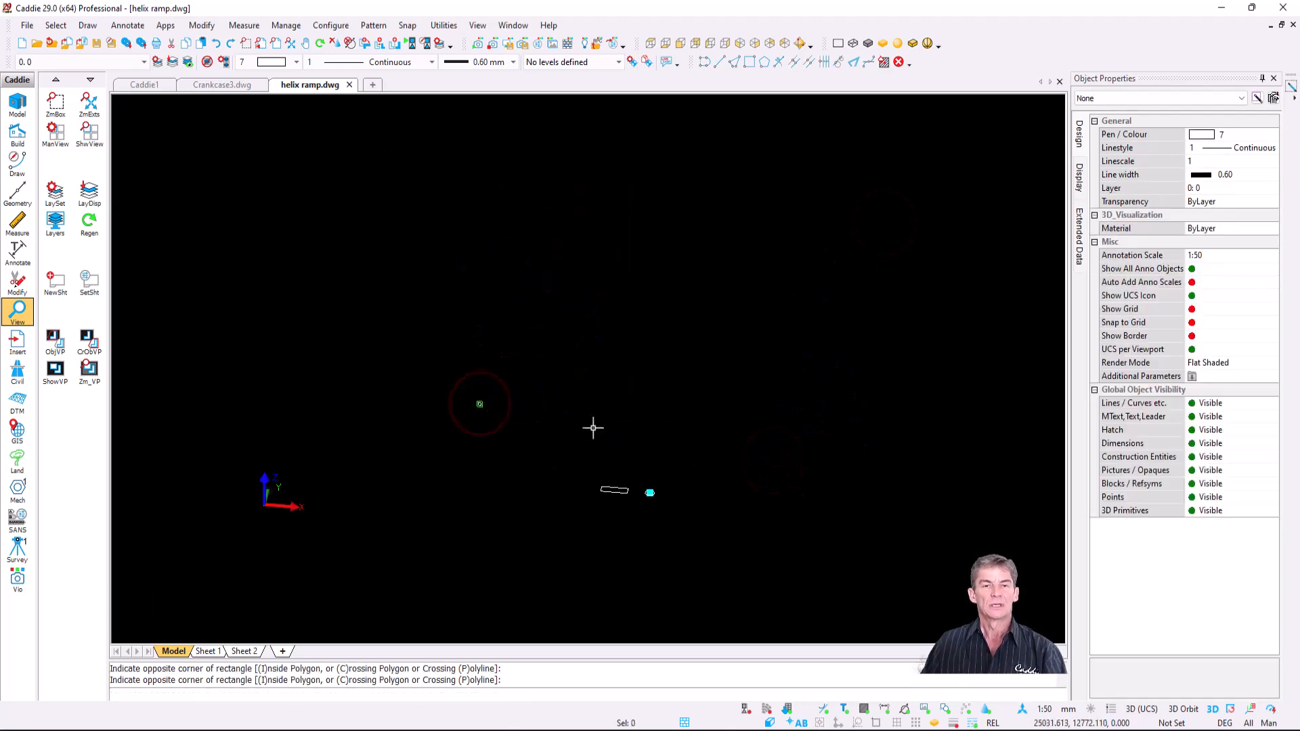
- Draw a straight helix with 5000 base and top radius and 20000 height
scroll(593, 428, "up", 2)
left_click(87, 26)
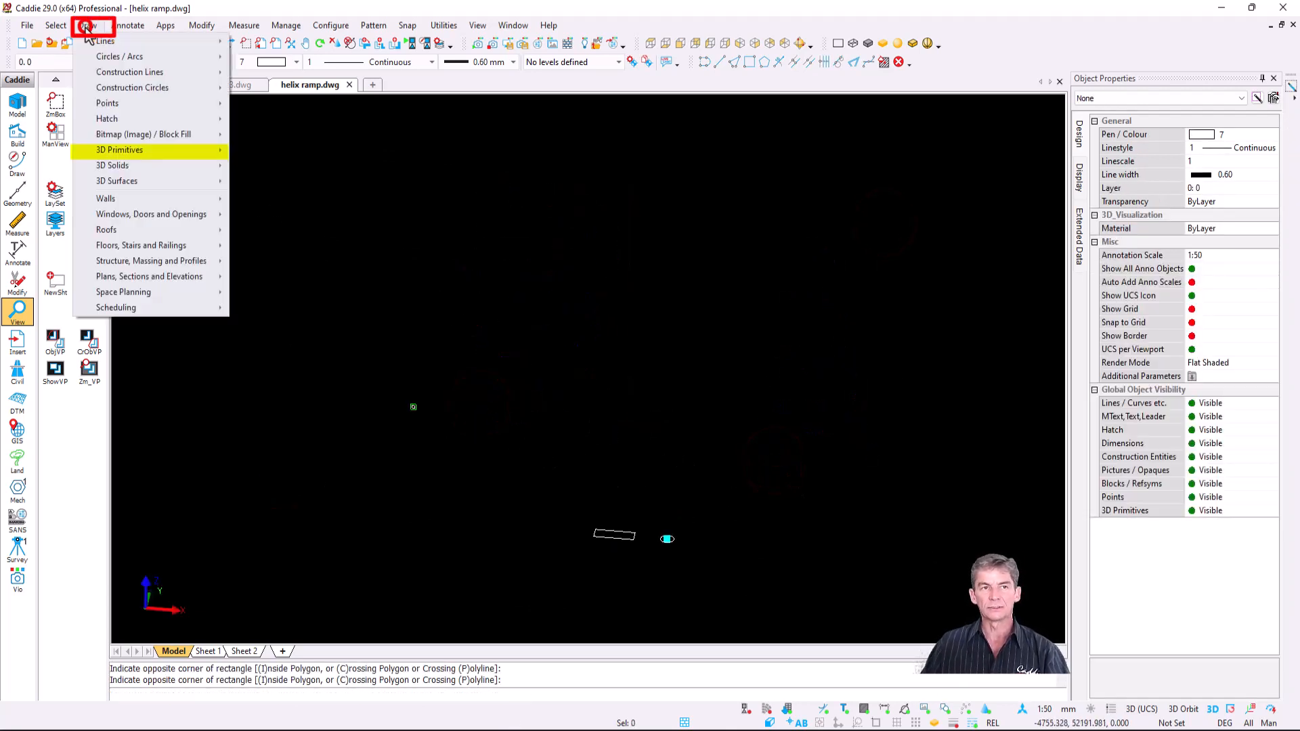
mouse_move(161, 148)
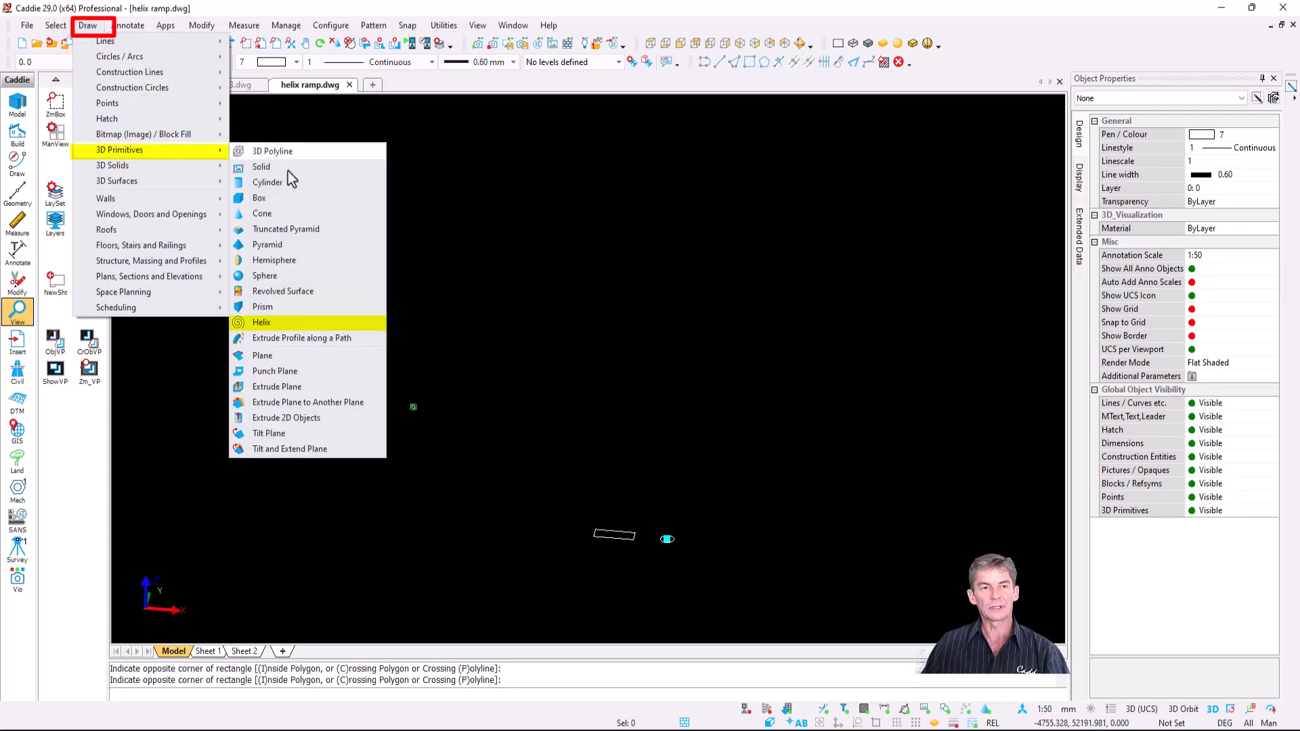
left_click(327, 324)
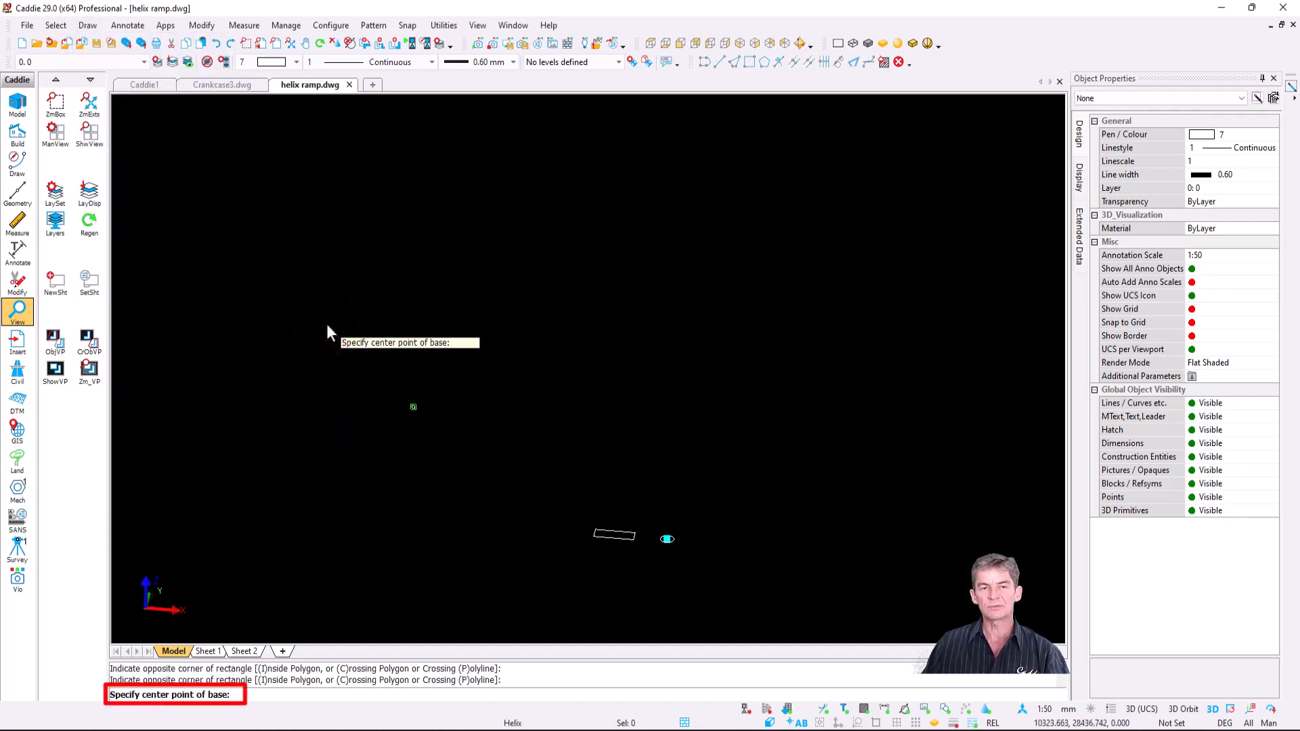
left_click(474, 435)
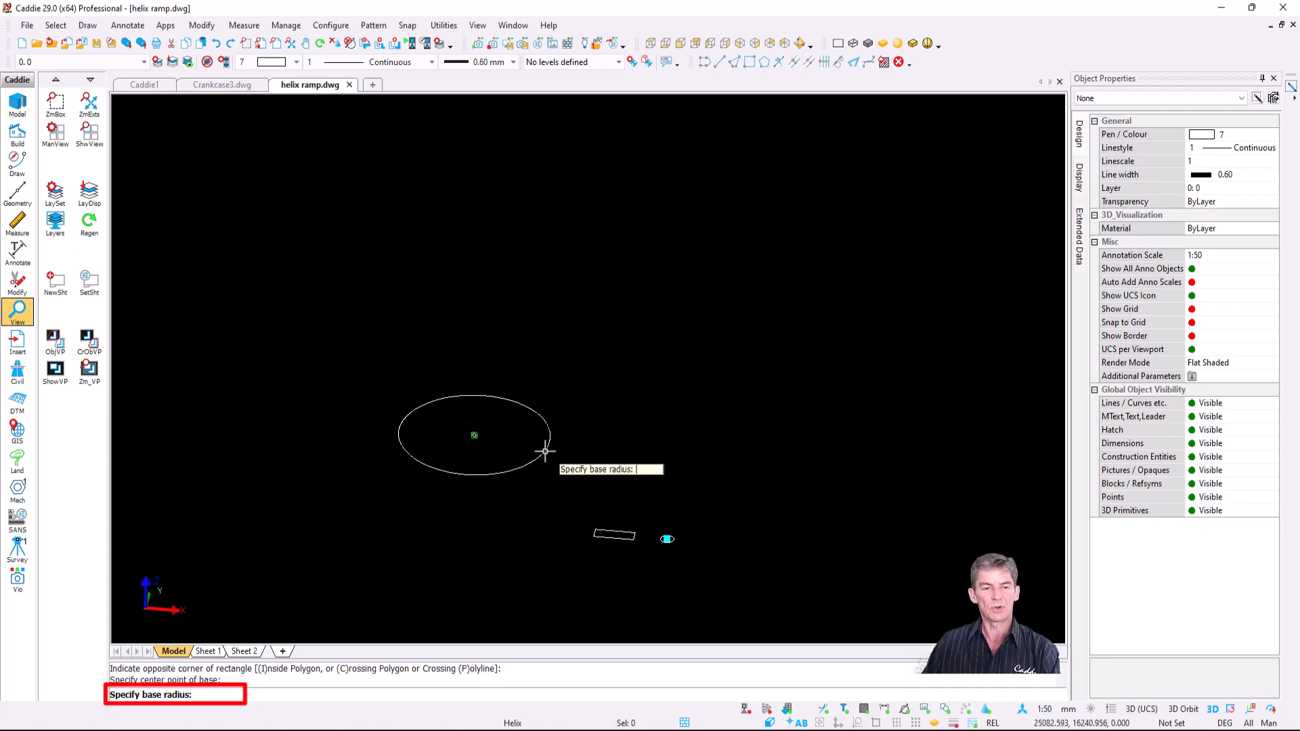
type("500")
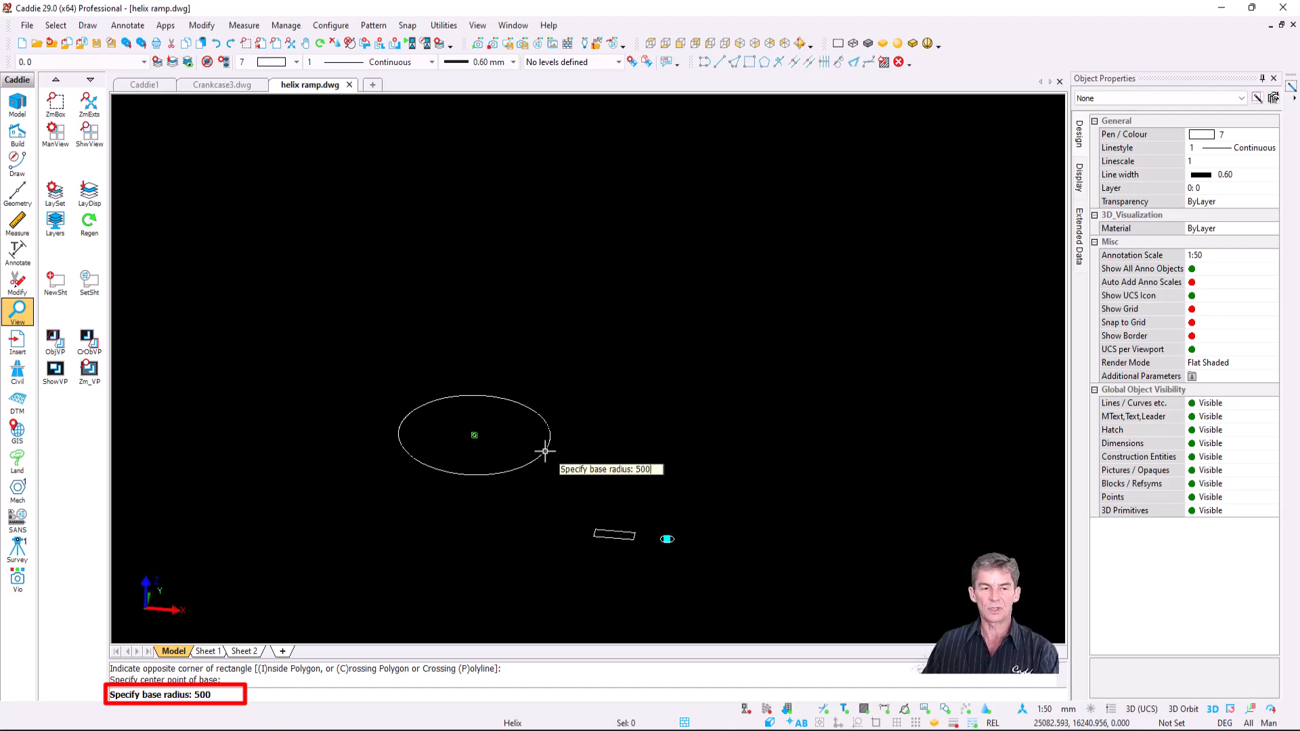
type("0")
key("Return")
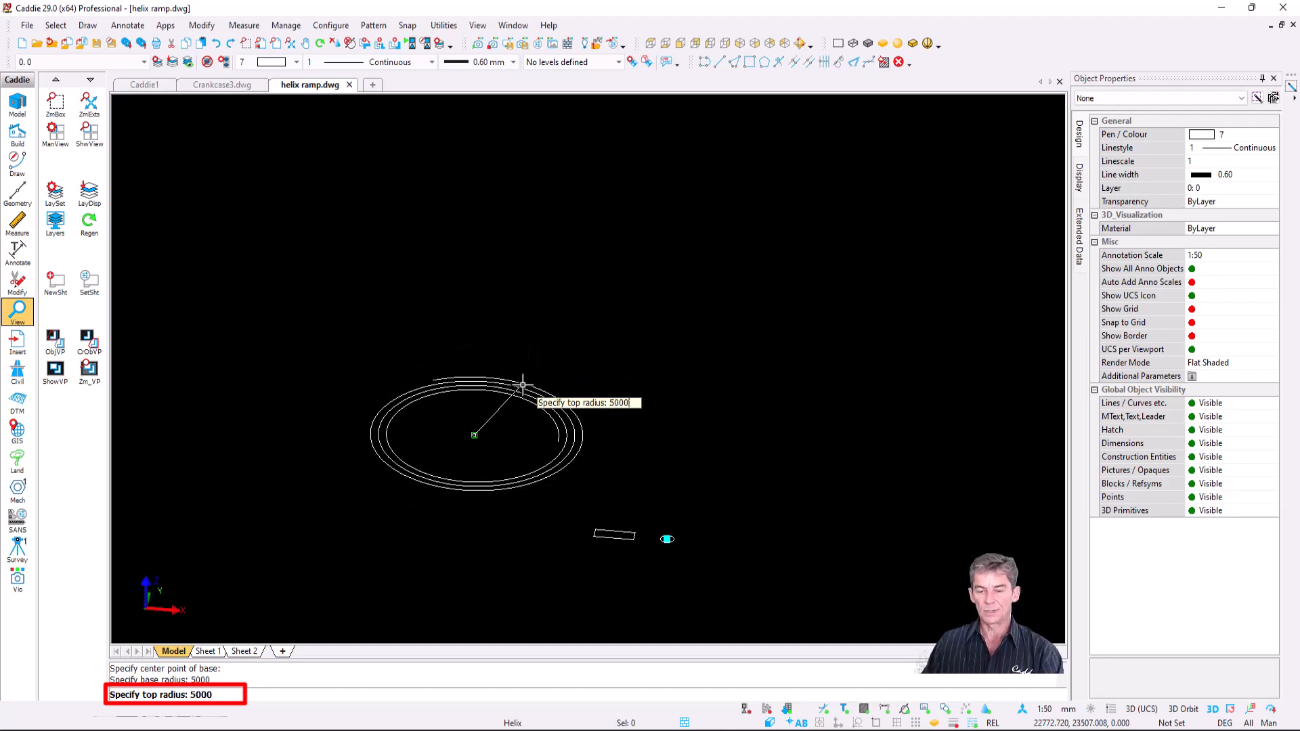
key("Return")
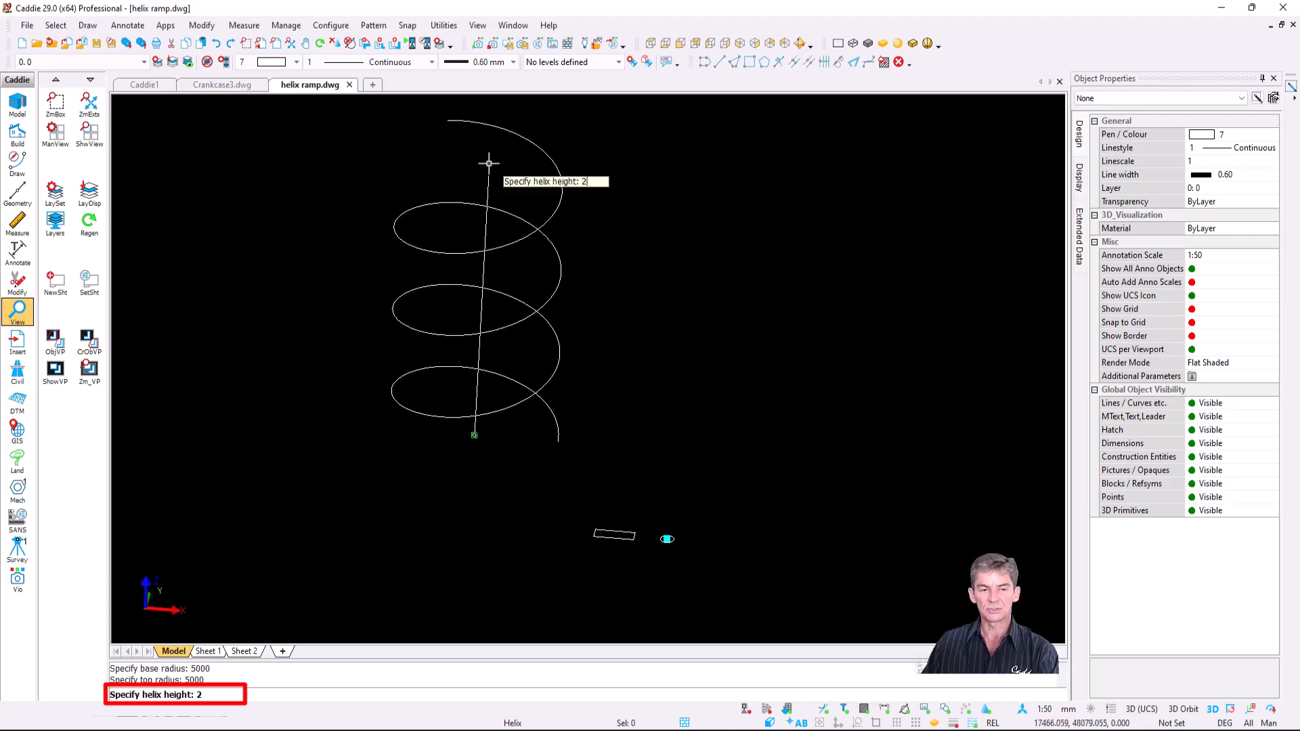
type("20000")
key("Return")
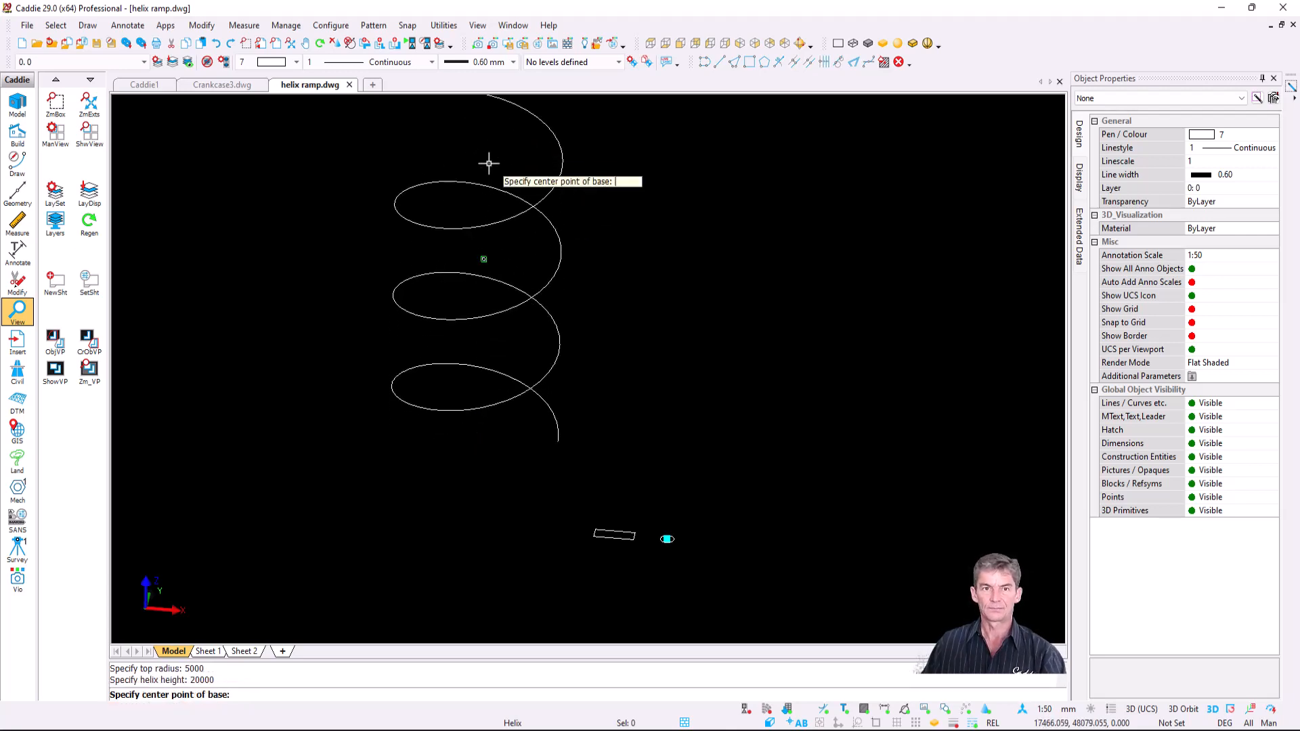
middle_click_drag(485, 234, 441, 312)
key("Escape")
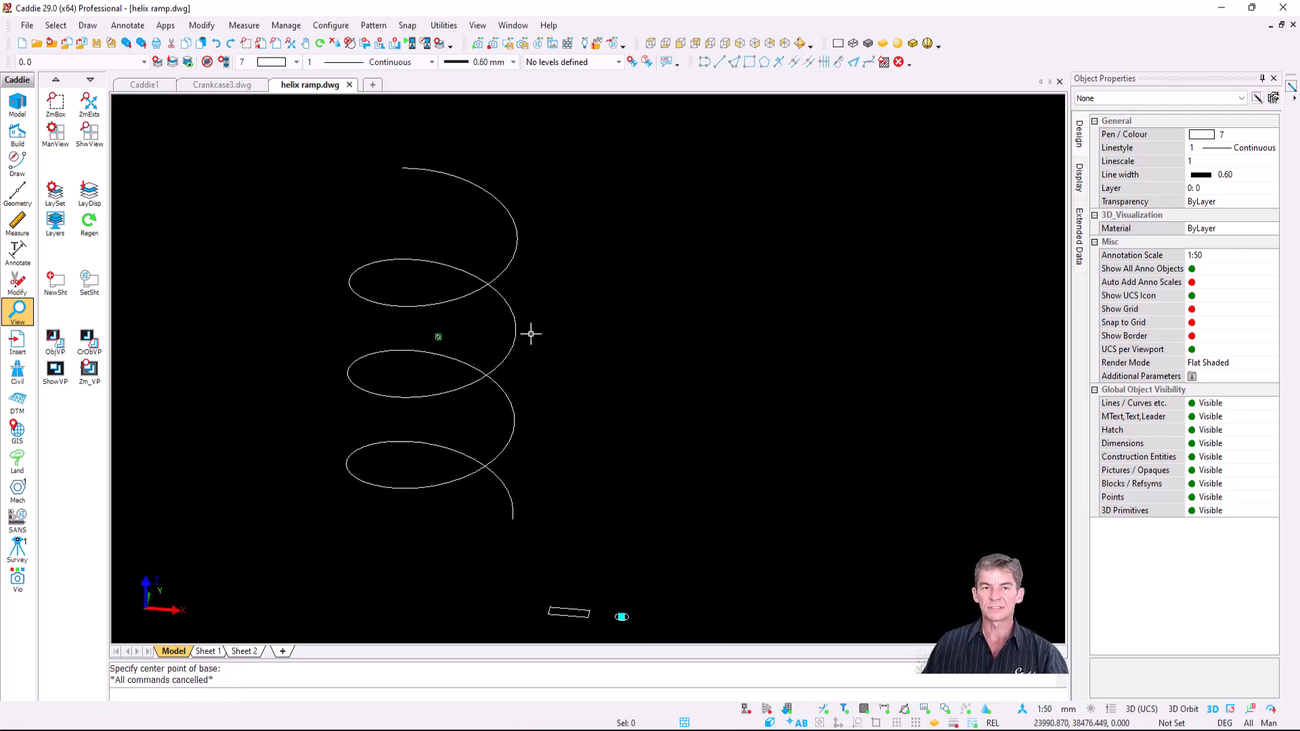
key("space")
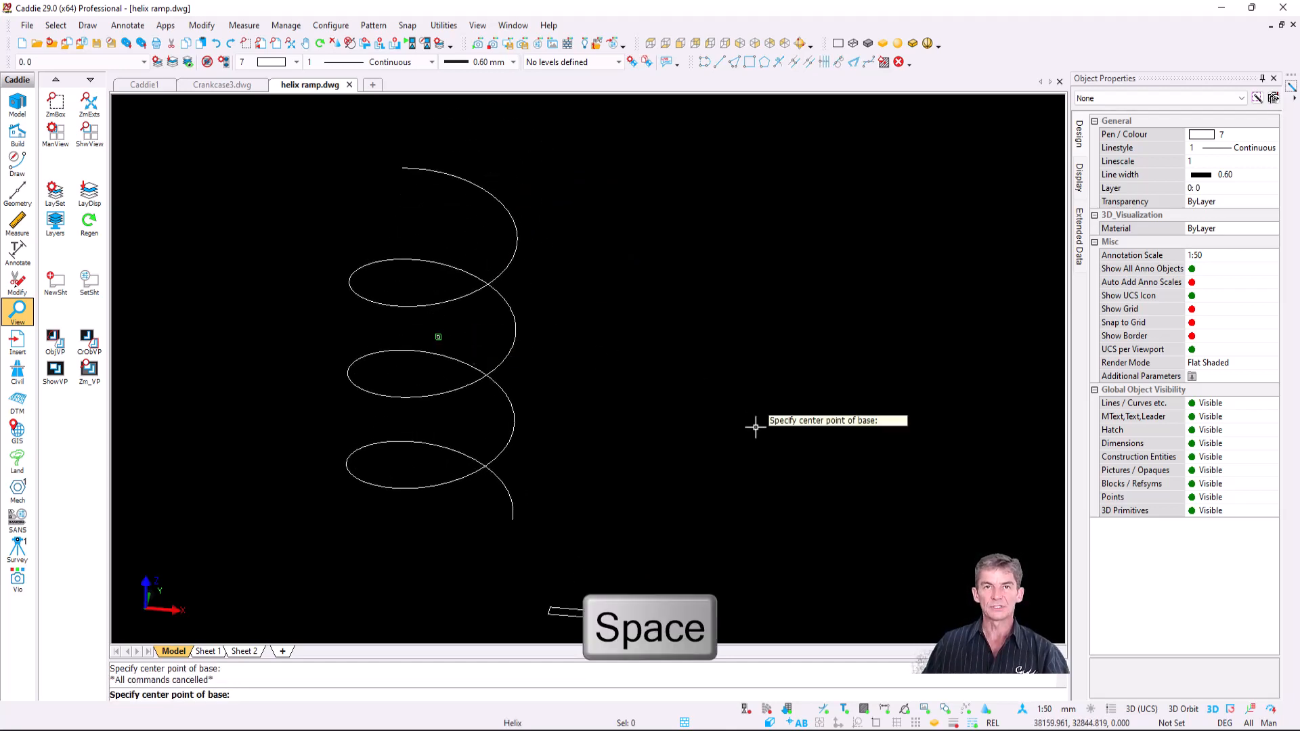
- Place a tapered helix to the right: 5000 base radius, 1000 top radius, 20000 height
left_click(804, 511)
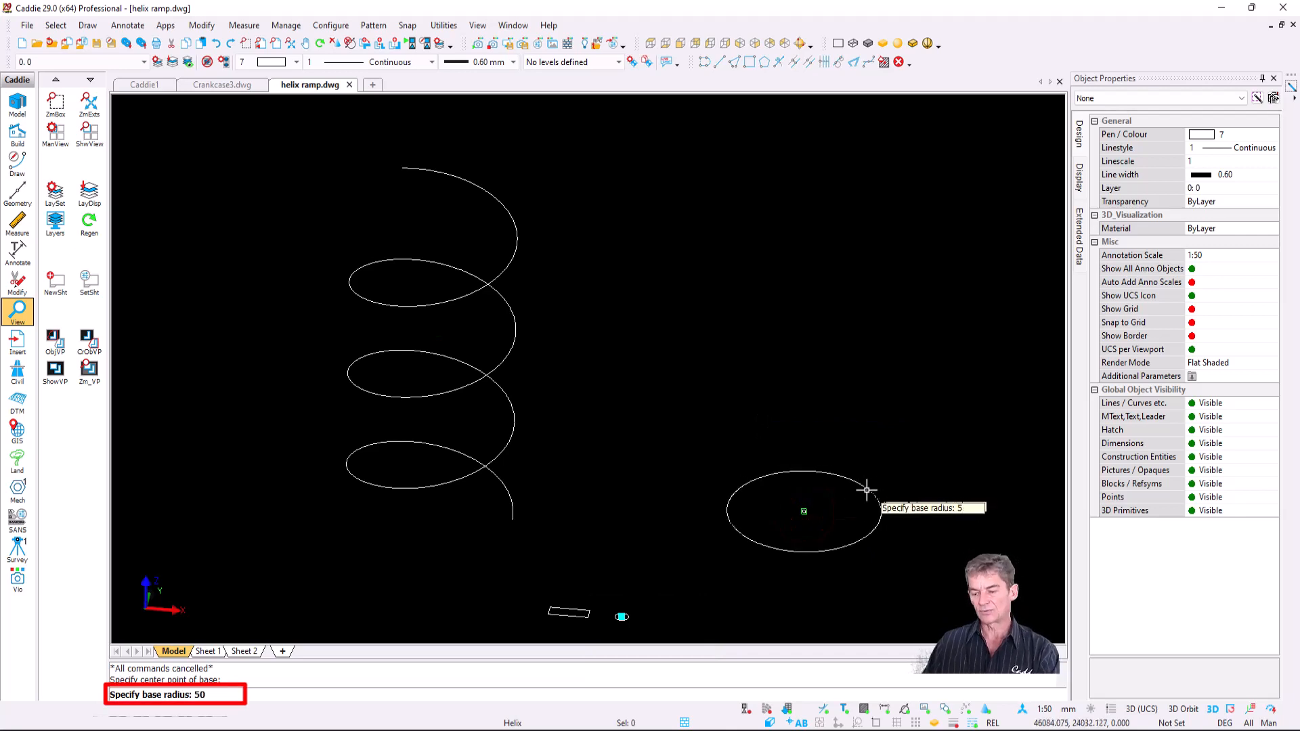
key("Return")
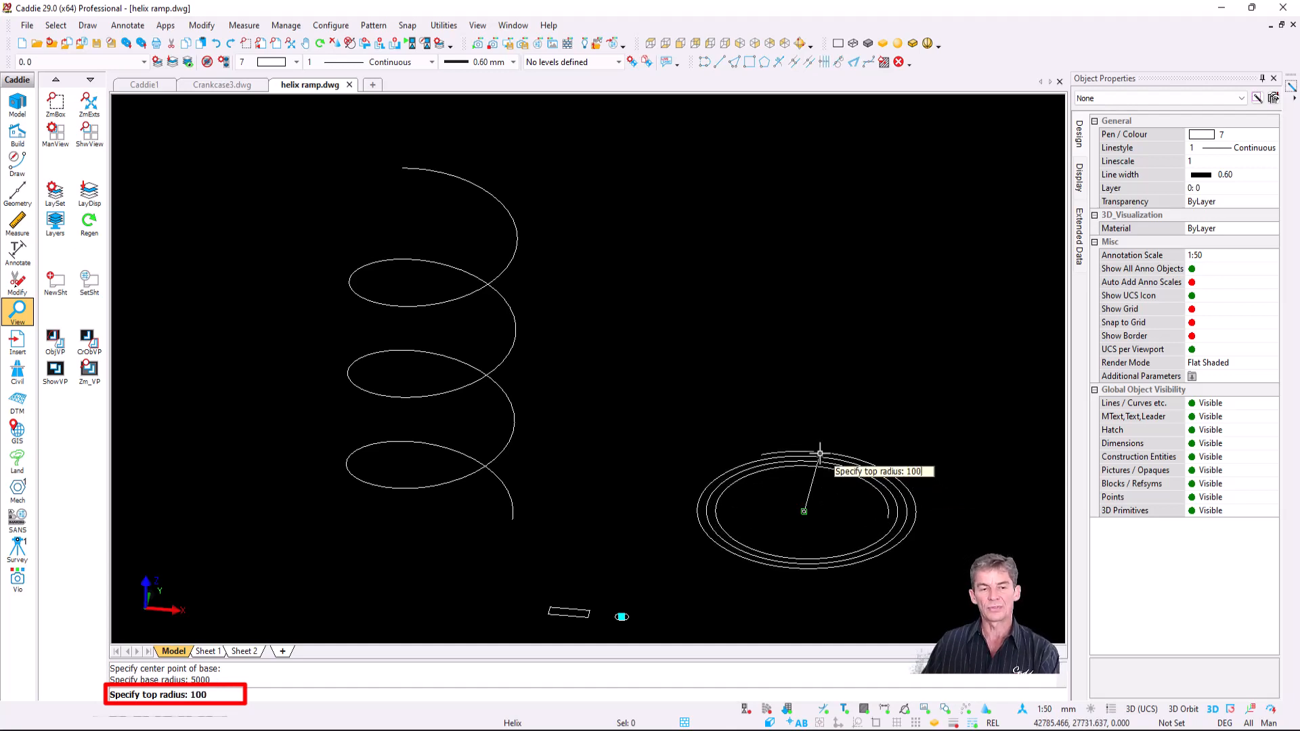
type("1000")
key("Return")
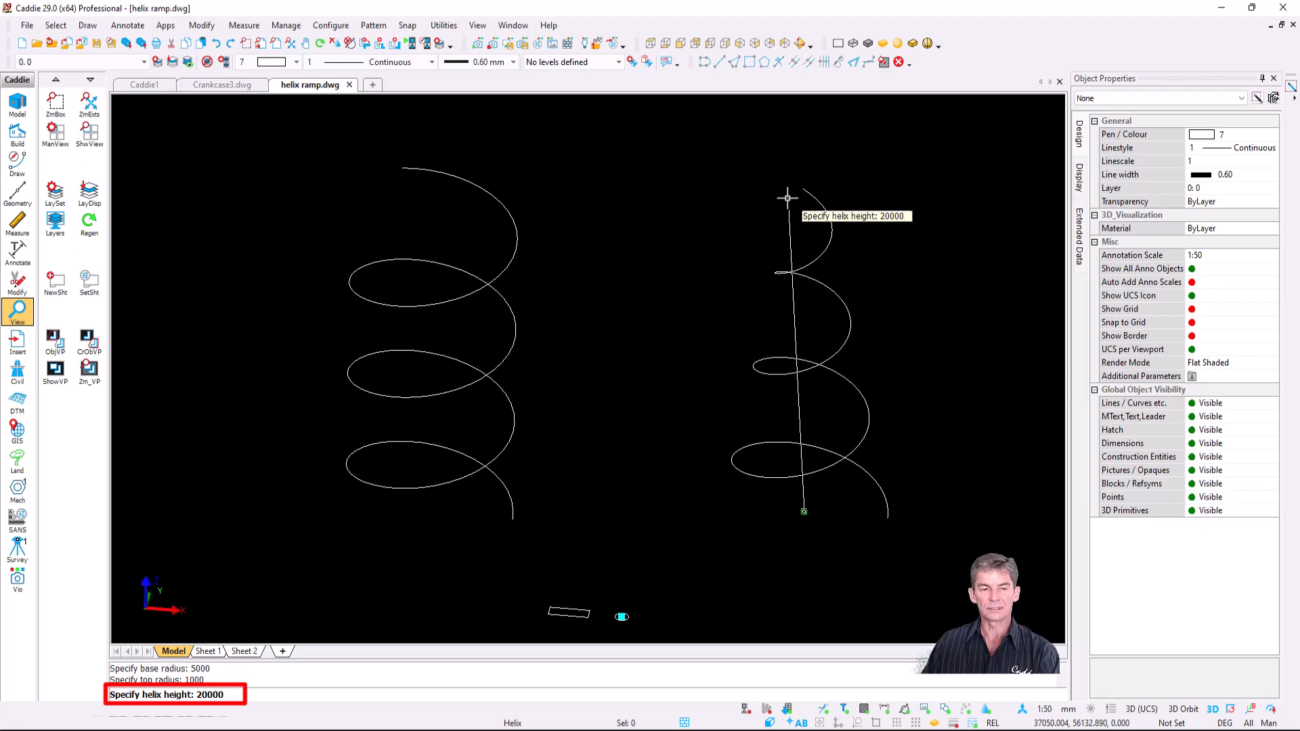
key("Return")
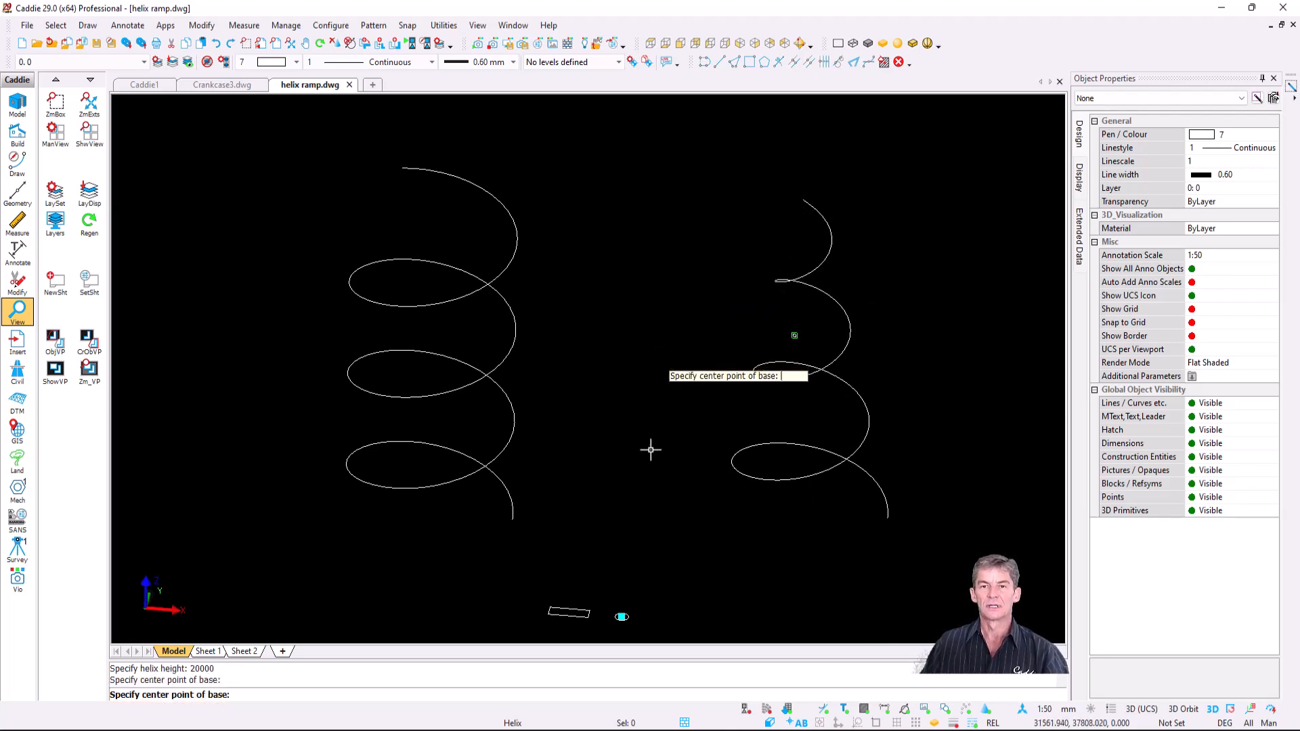
key("Escape")
- Orbit and zoom to view both helices at an angle
scroll(627, 434, "up", 2)
scroll(627, 404, "down", 2)
middle_click_drag(629, 347, 621, 446, "shift")
scroll(612, 487, "up", 2)
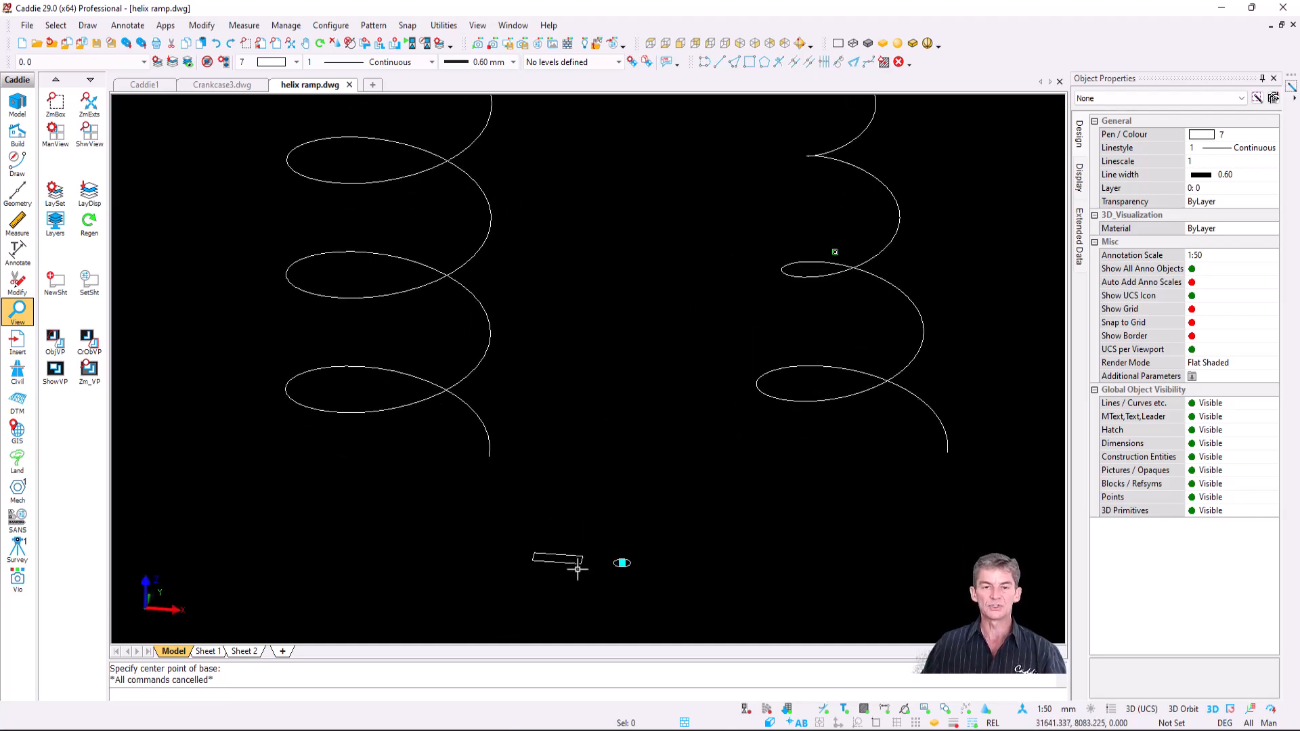
scroll(574, 569, "up", 3)
scroll(574, 557, "down", 3)
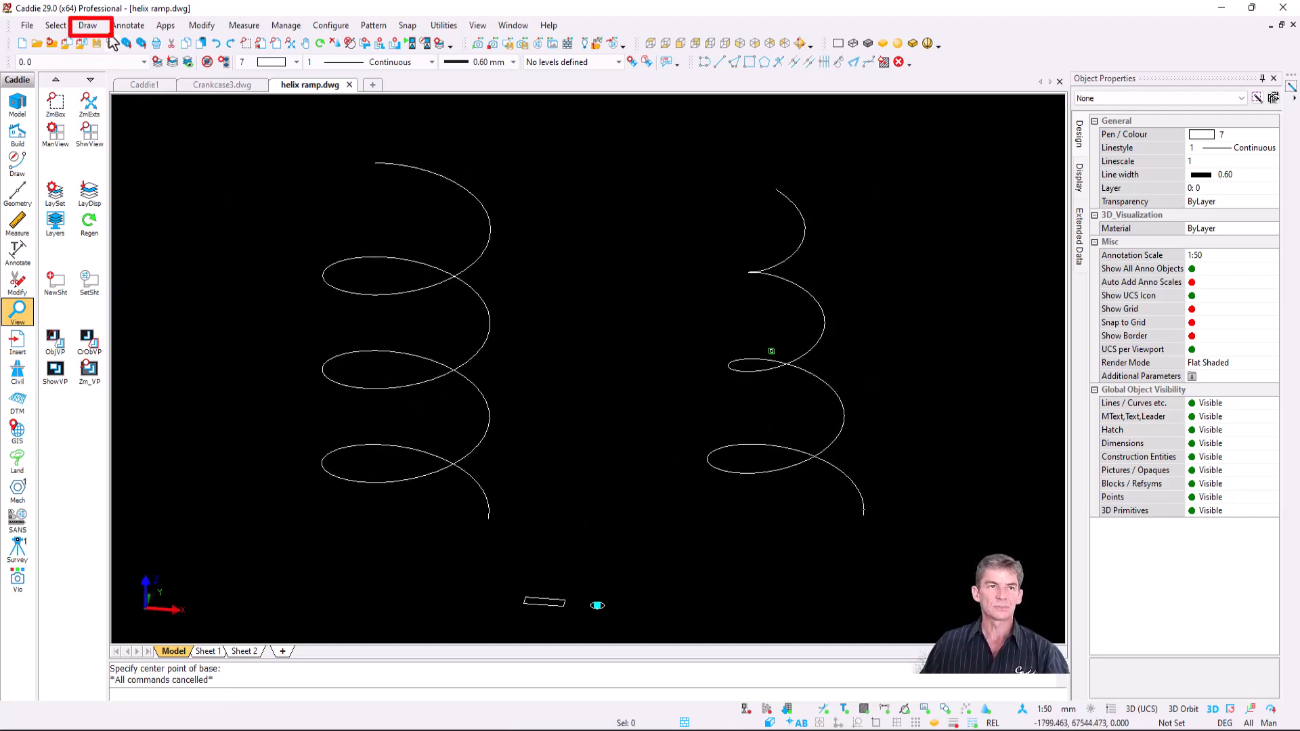
- Start a Sweep using the thin rectangle as profile, based at its corner
left_click(90, 28)
mouse_move(176, 169)
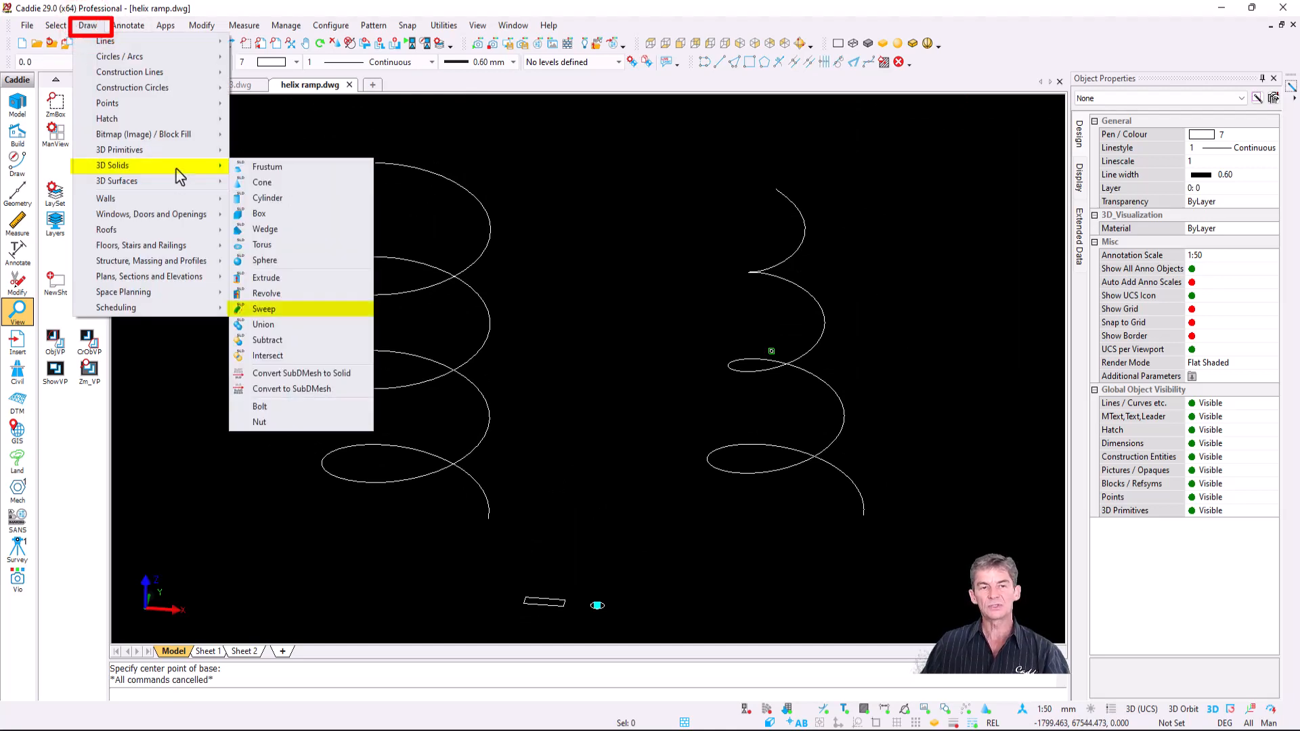
left_click(322, 308)
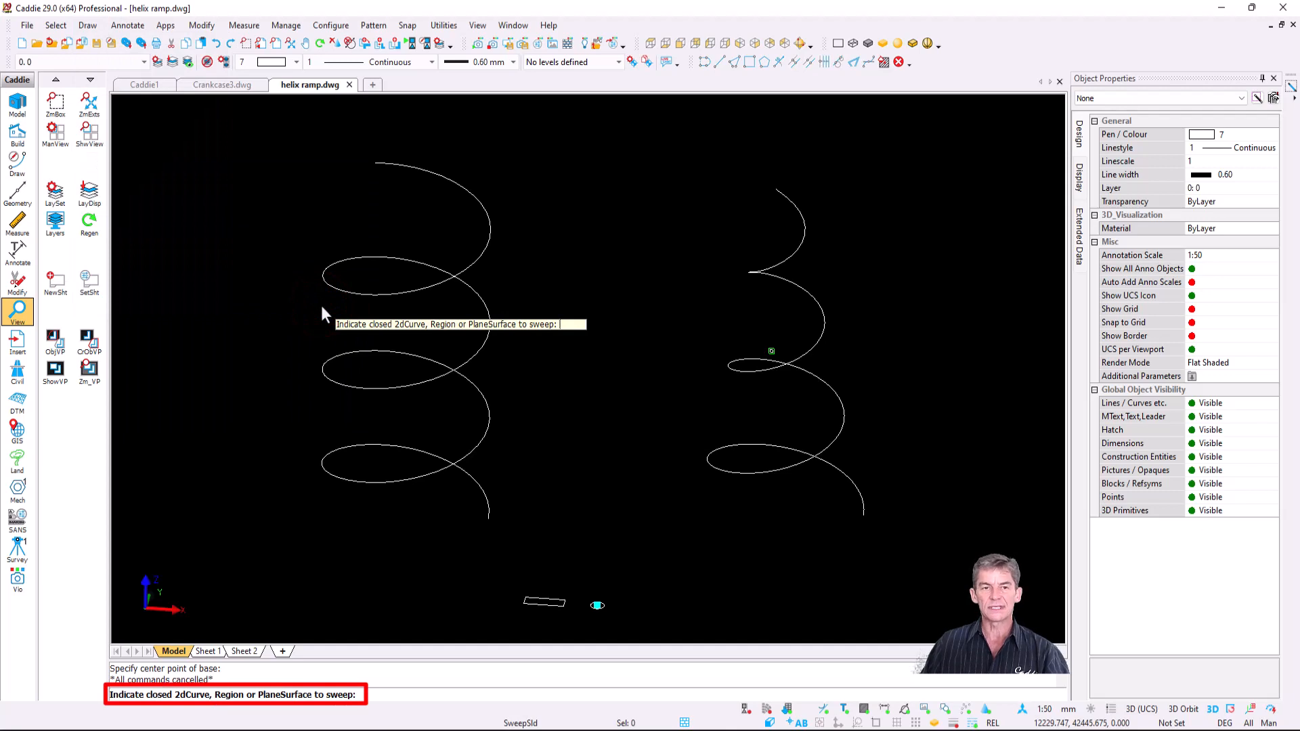
scroll(531, 613, "up", 3)
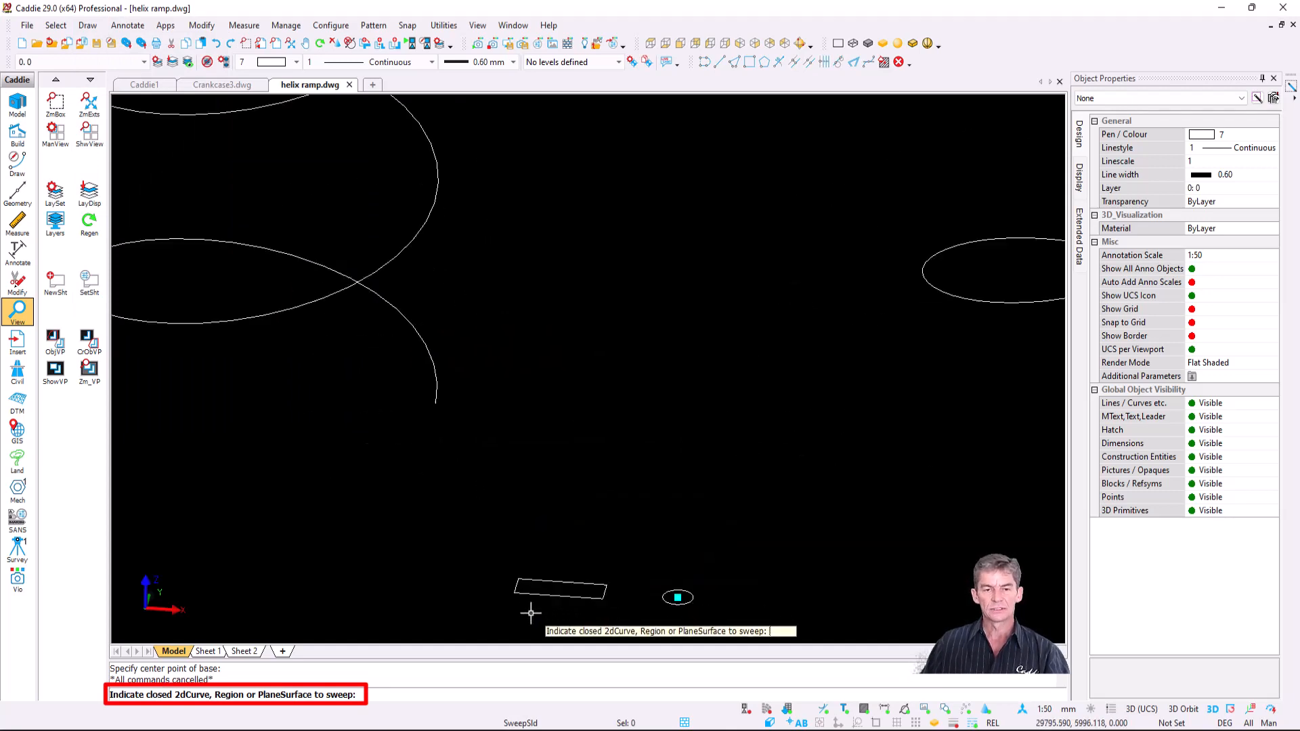
scroll(531, 613, "up", 3)
left_click(542, 562)
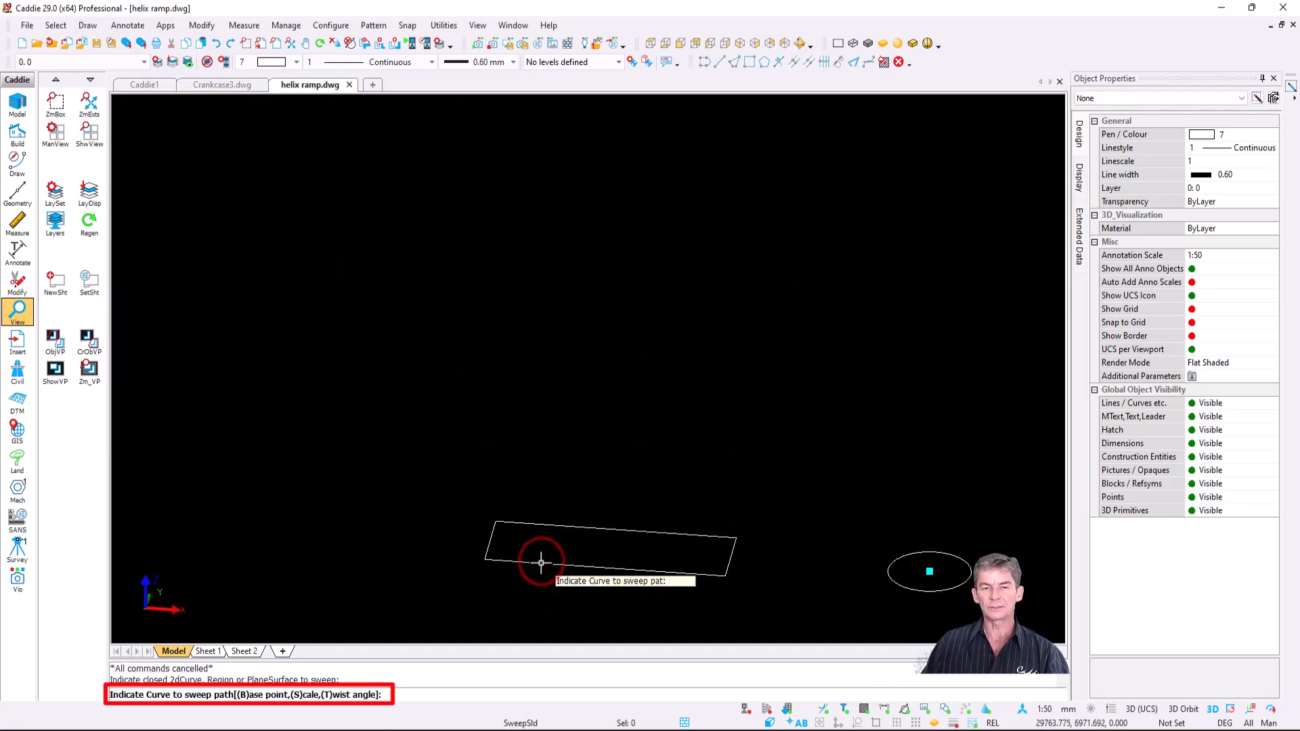
key("b")
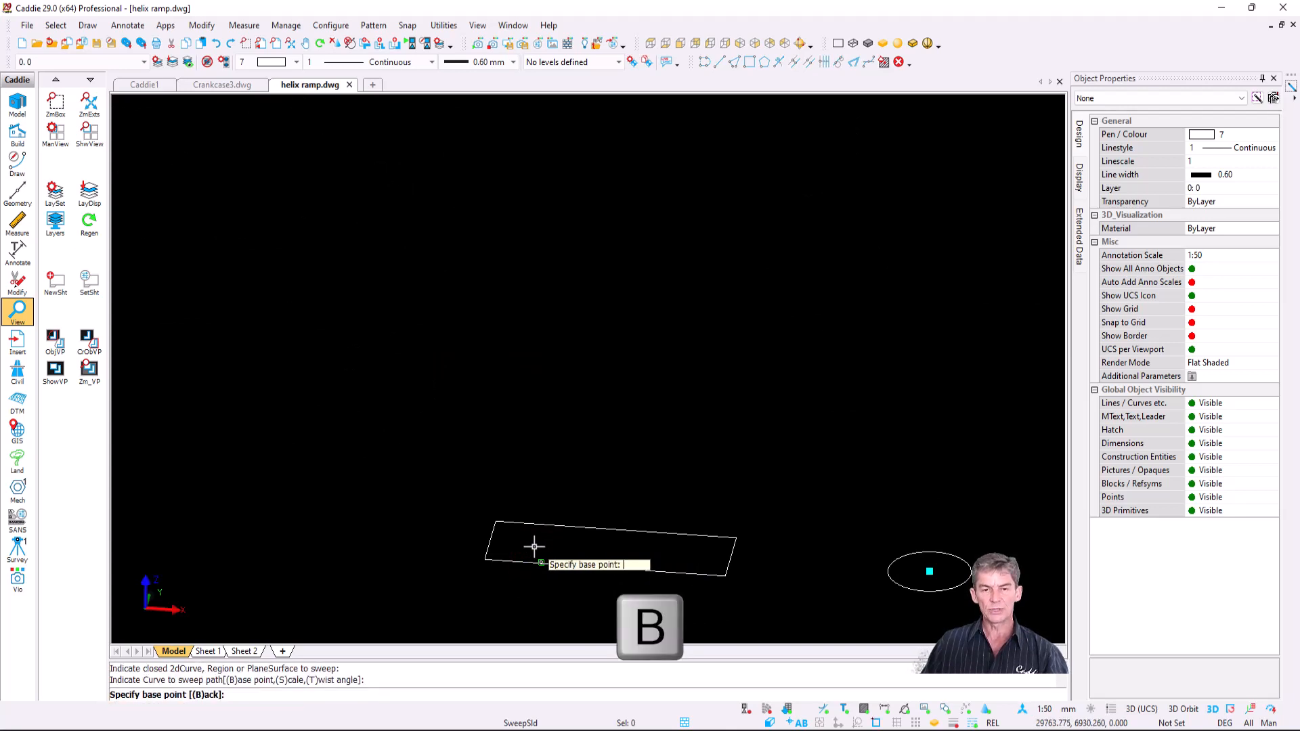
left_click(484, 561)
- Sweep the rectangle along the left helix to form the flat spiral ramp
scroll(575, 473, "down", 5)
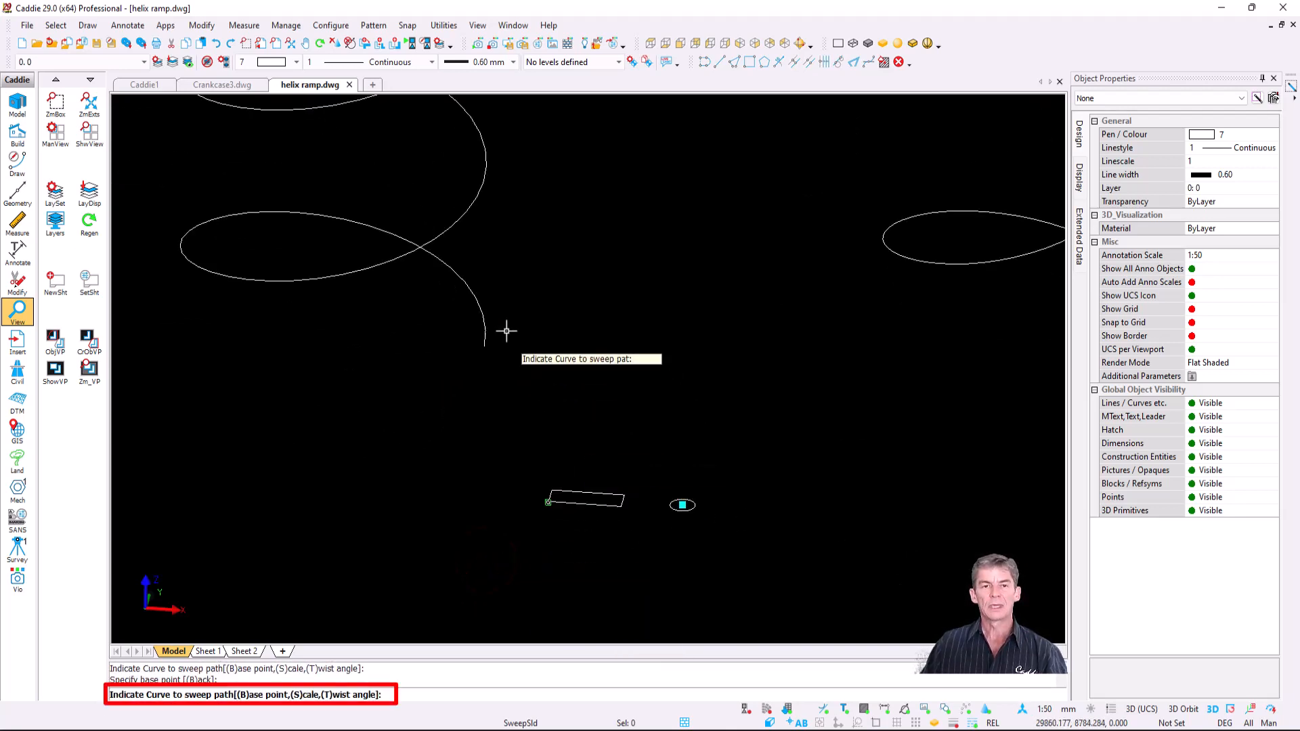
left_click(485, 332)
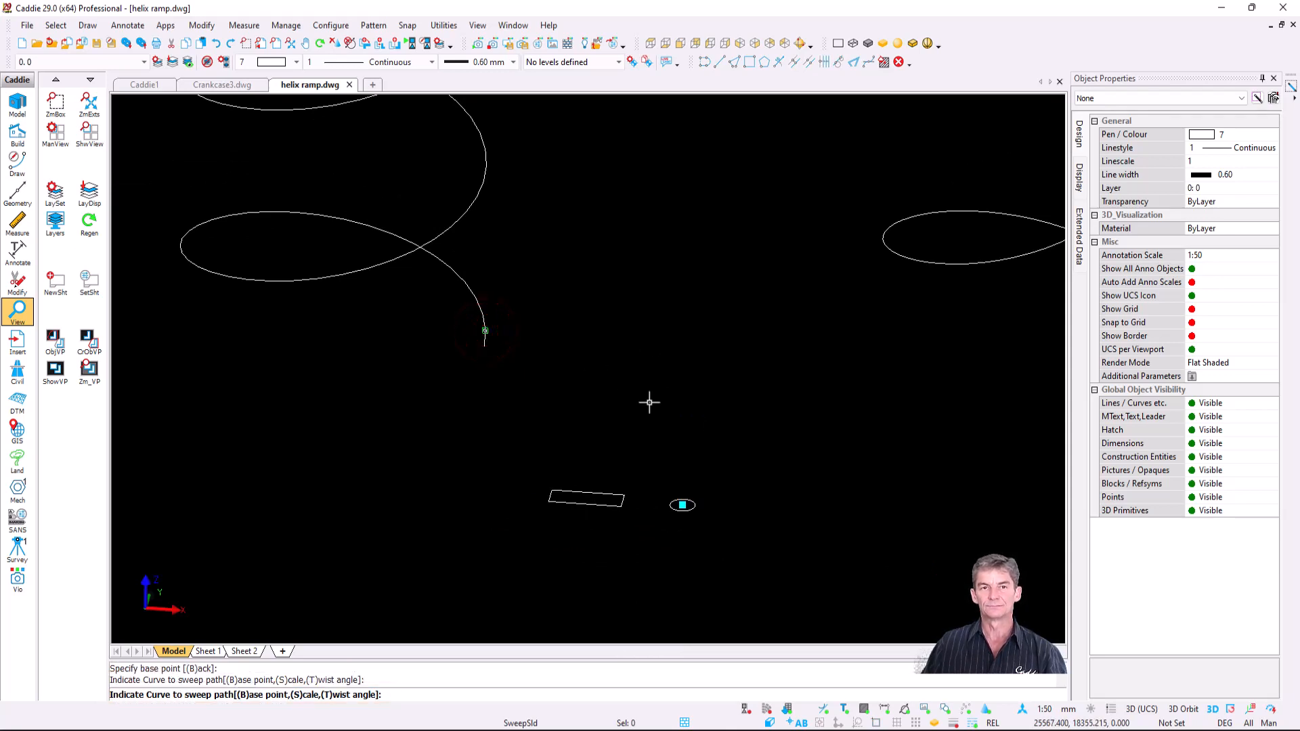
scroll(630, 369, "down", 3)
scroll(531, 328, "up", 2)
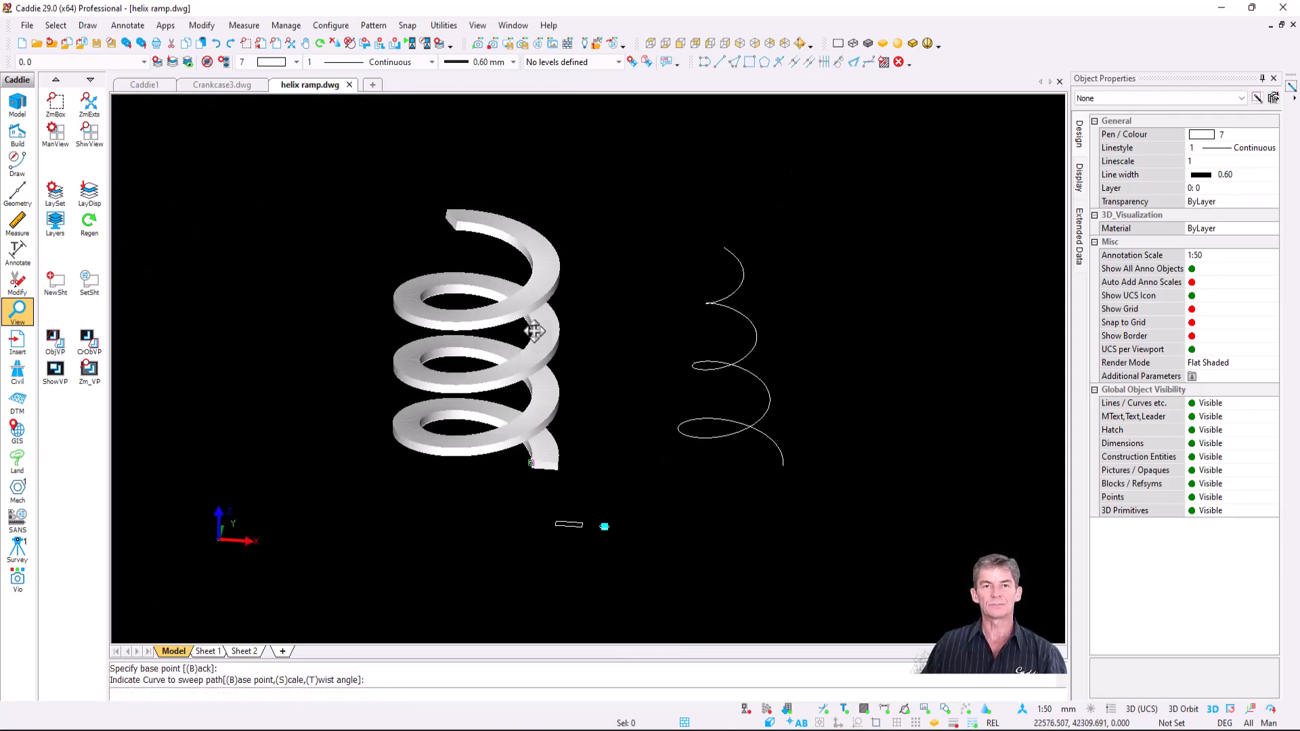
scroll(504, 261, "up", 5)
scroll(604, 430, "down", 4)
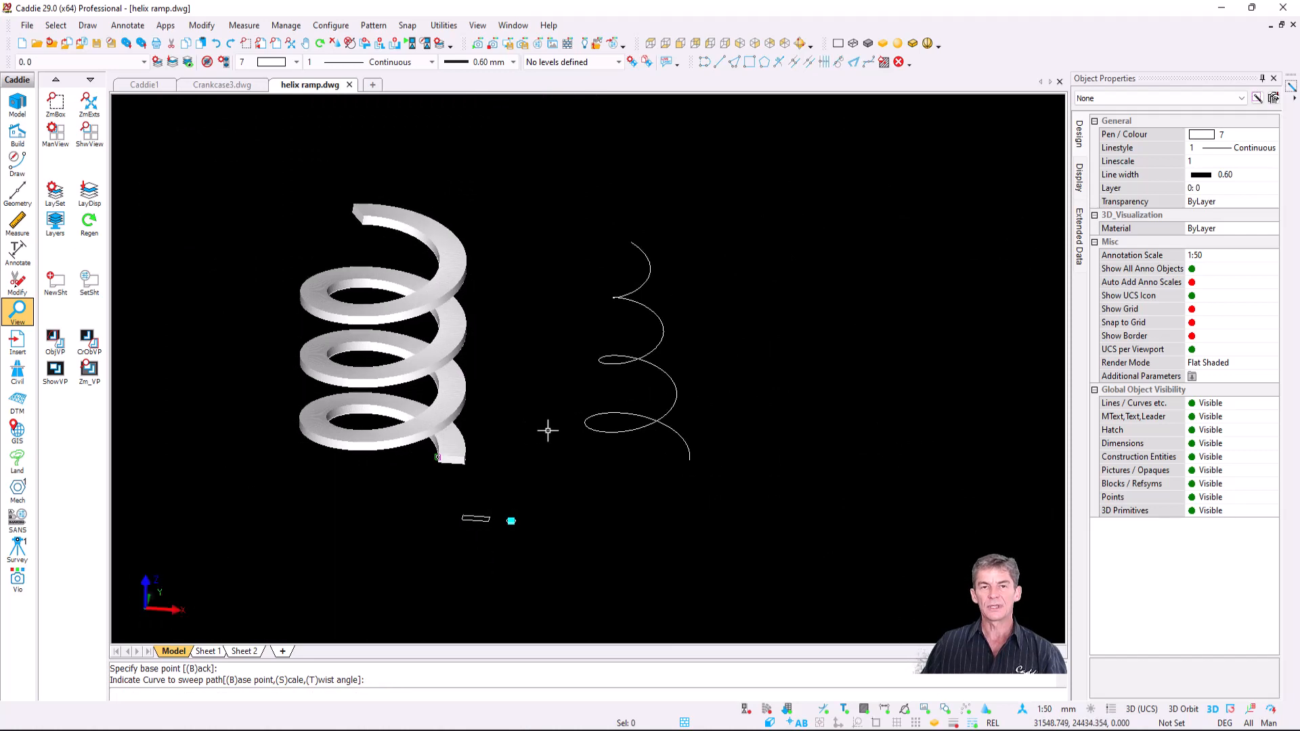
scroll(622, 429, "up", 3)
key("space")
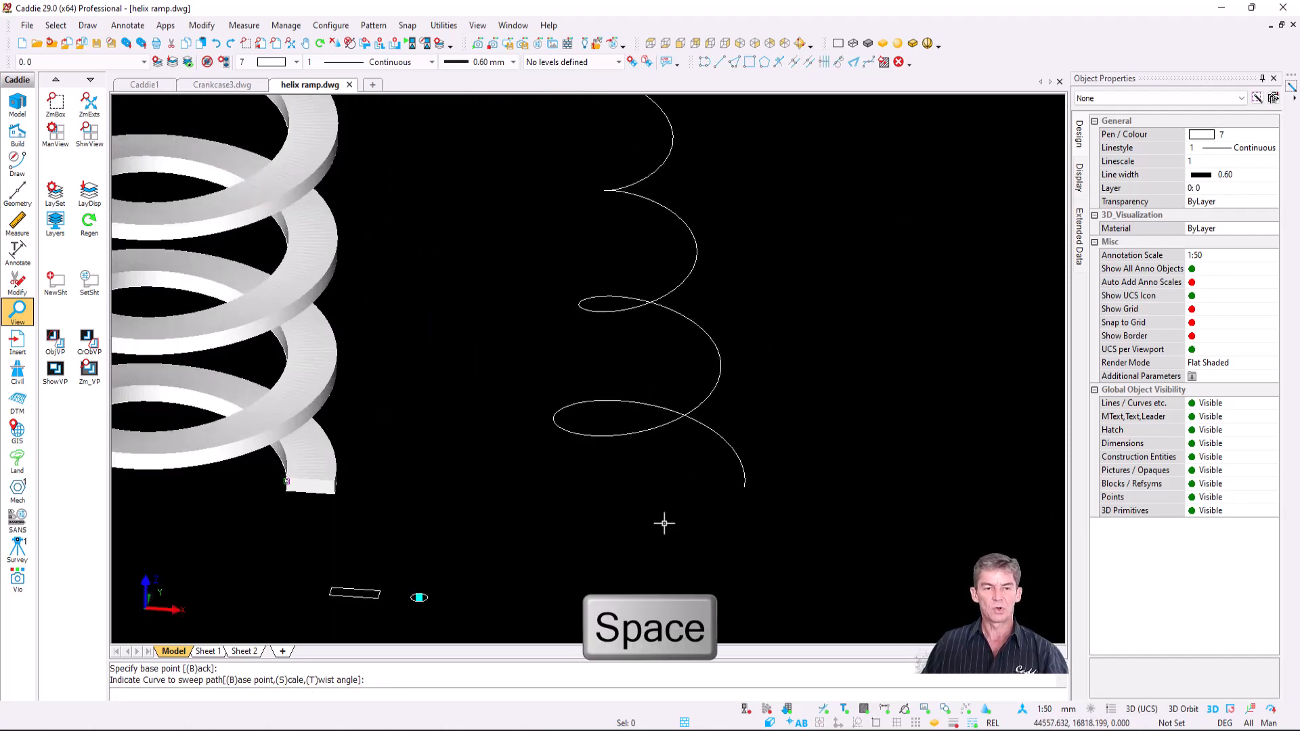
- Select the small ellipse as the sweep profile, based at its centre
scroll(424, 596, "up", 5)
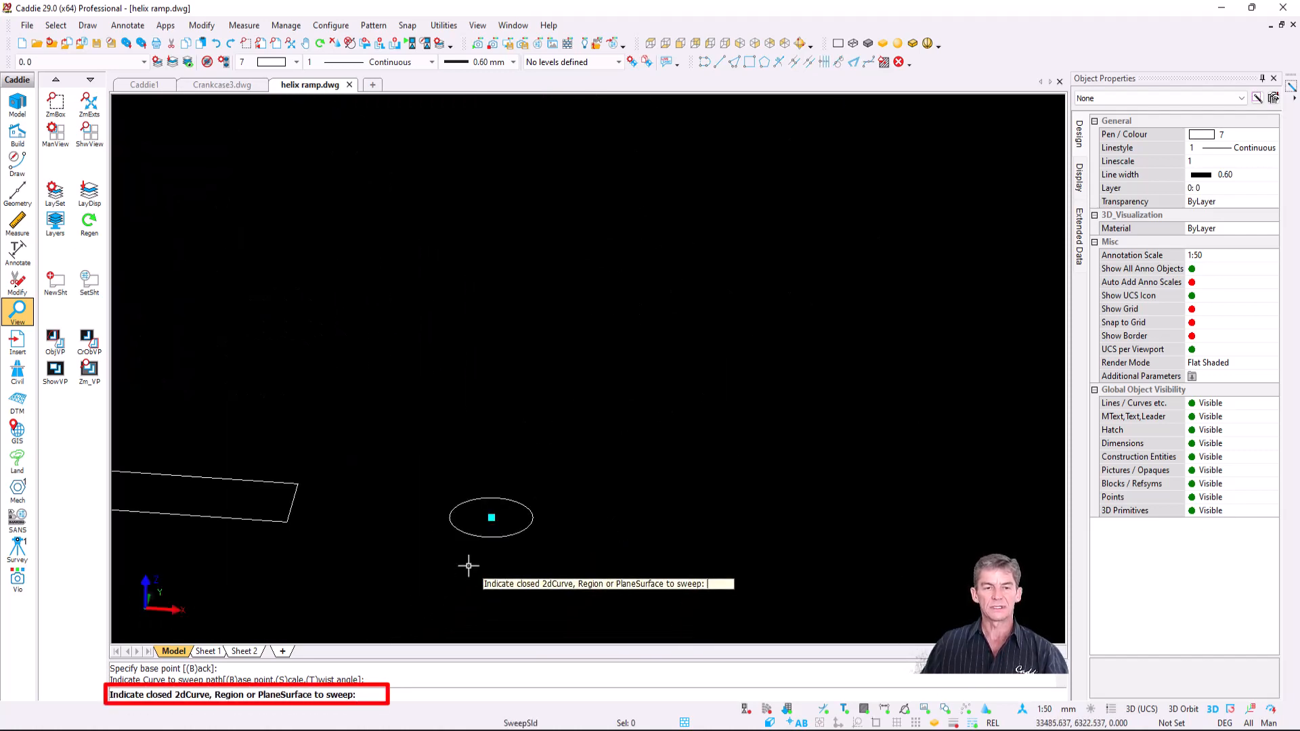
scroll(545, 529, "up", 2)
left_click(528, 517)
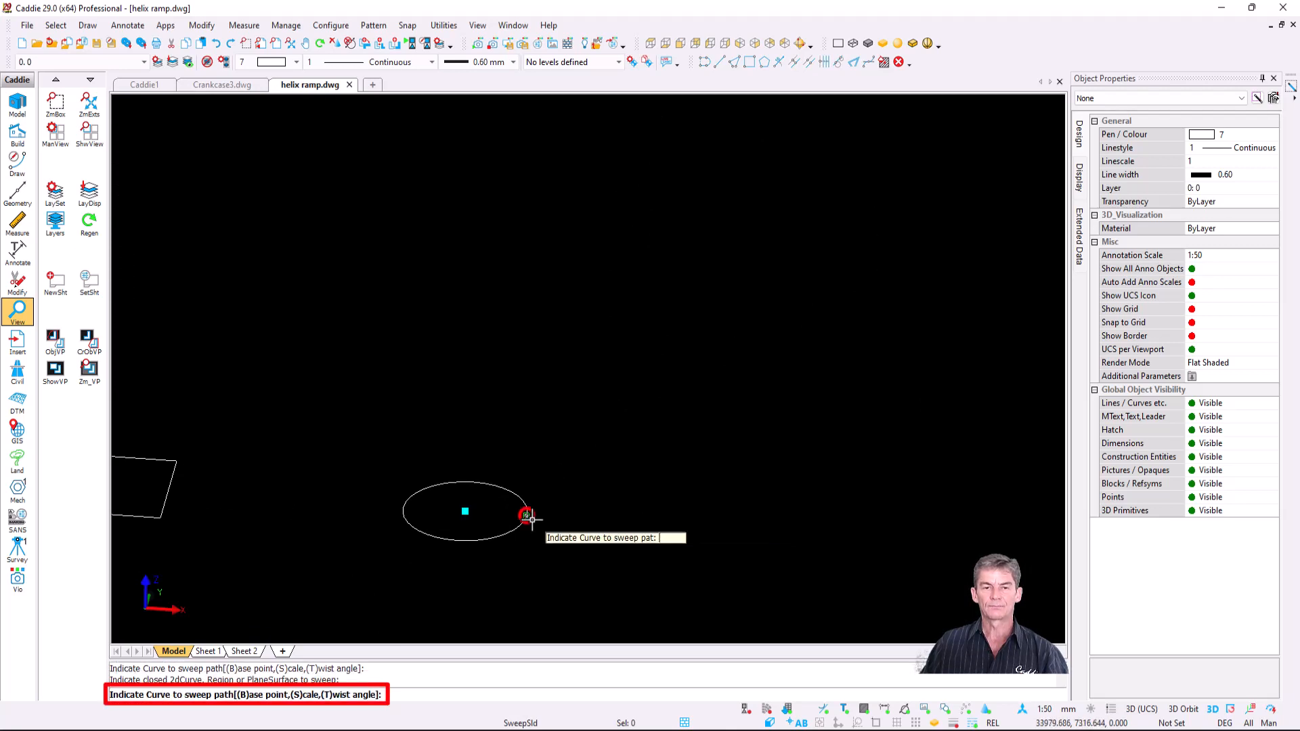
key("b")
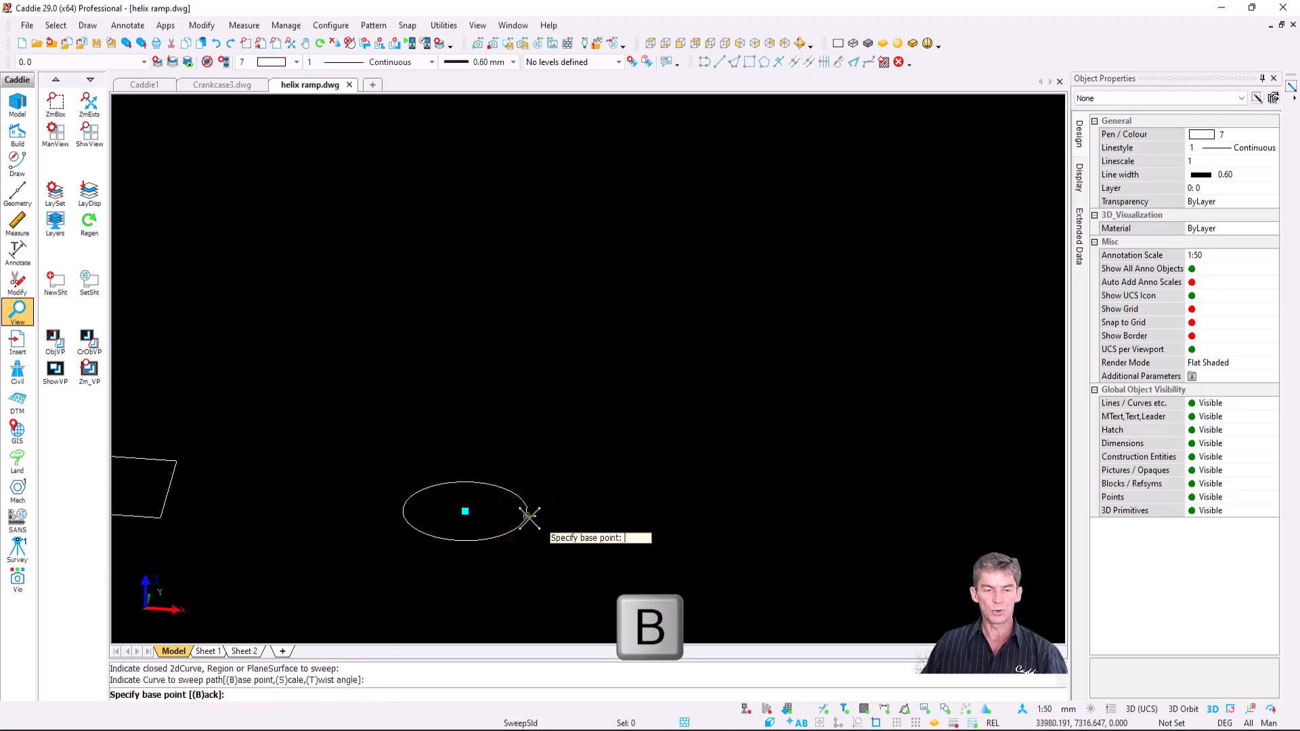
left_click(464, 511)
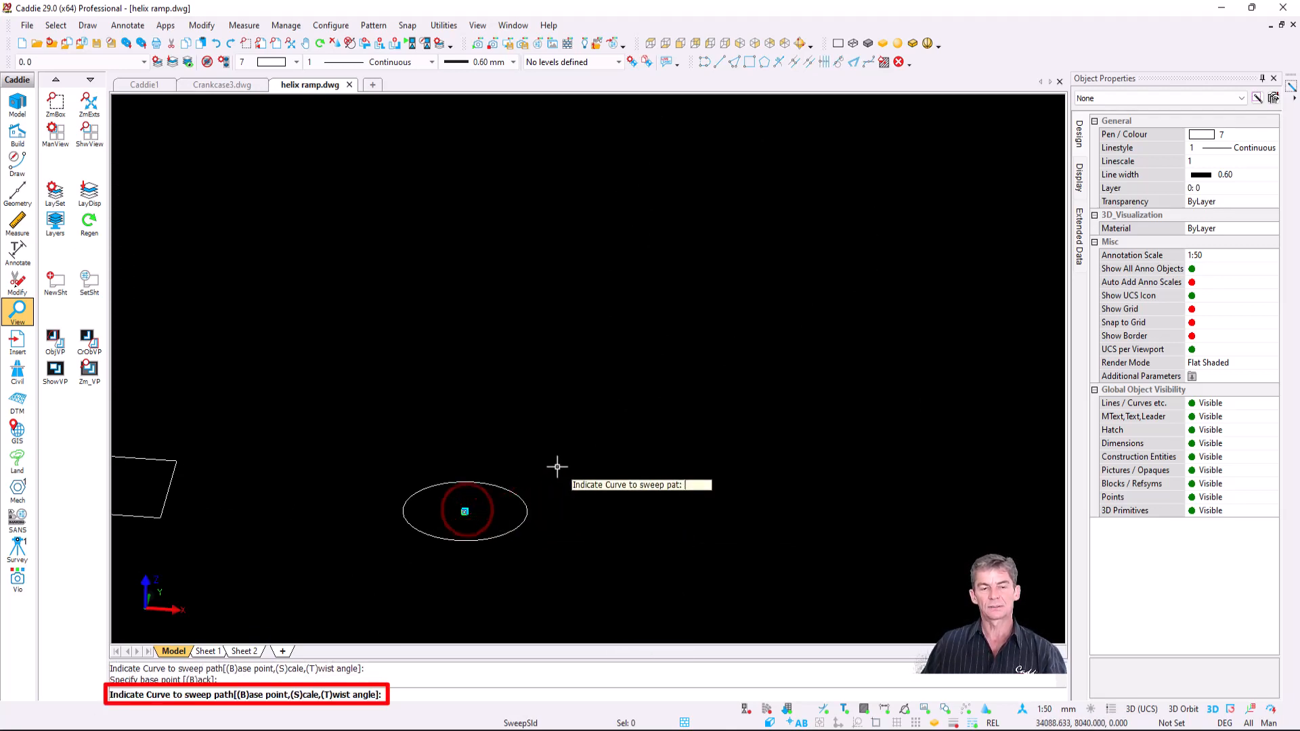
- Sweep the ellipse along the right helix to form the tapered round tube
scroll(558, 467, "down", 6)
scroll(637, 410, "down", 2)
middle_click_drag(637, 410, 342, 482)
scroll(644, 347, "up", 1)
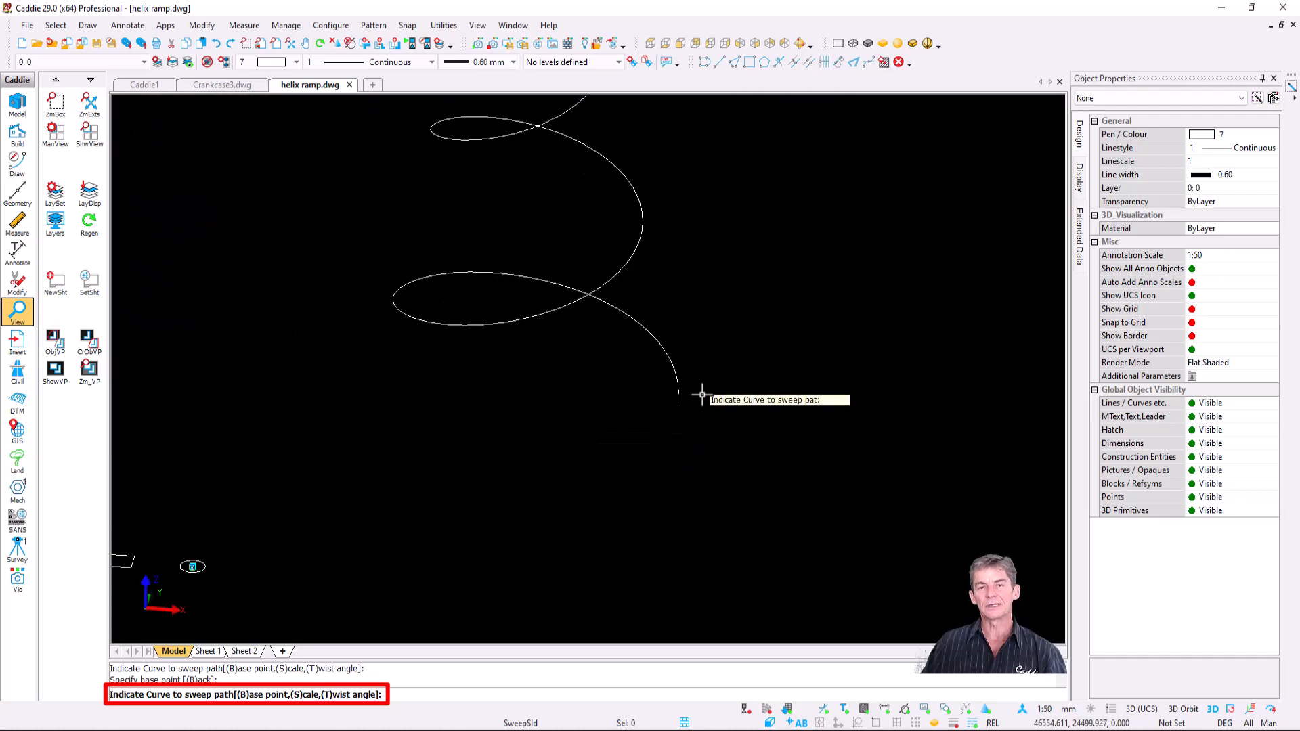
scroll(711, 417, "up", 3)
left_click(749, 432)
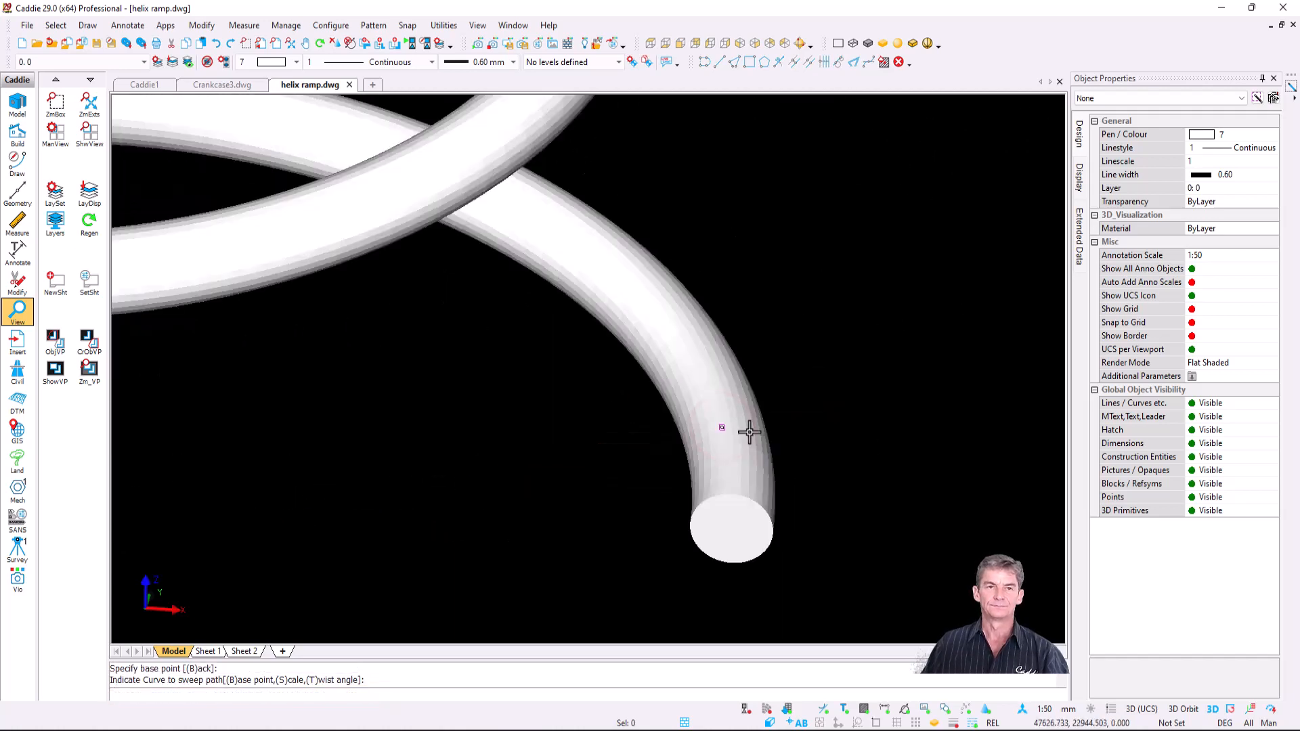
scroll(749, 432, "down", 5)
scroll(607, 298, "down", 2)
scroll(586, 317, "up", 1)
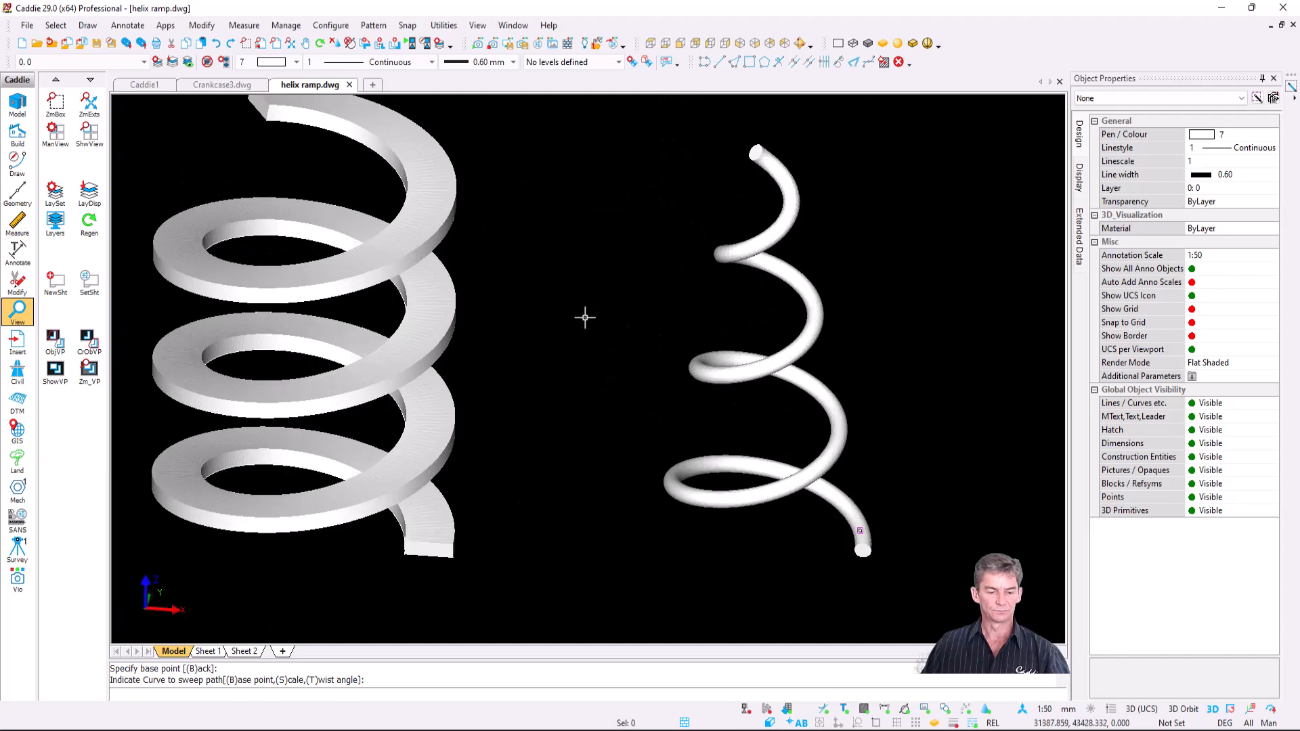
- Orbit around both swept springs to inspect them from several angles
middle_click_drag(569, 370, 601, 376)
scroll(556, 349, "down", 1)
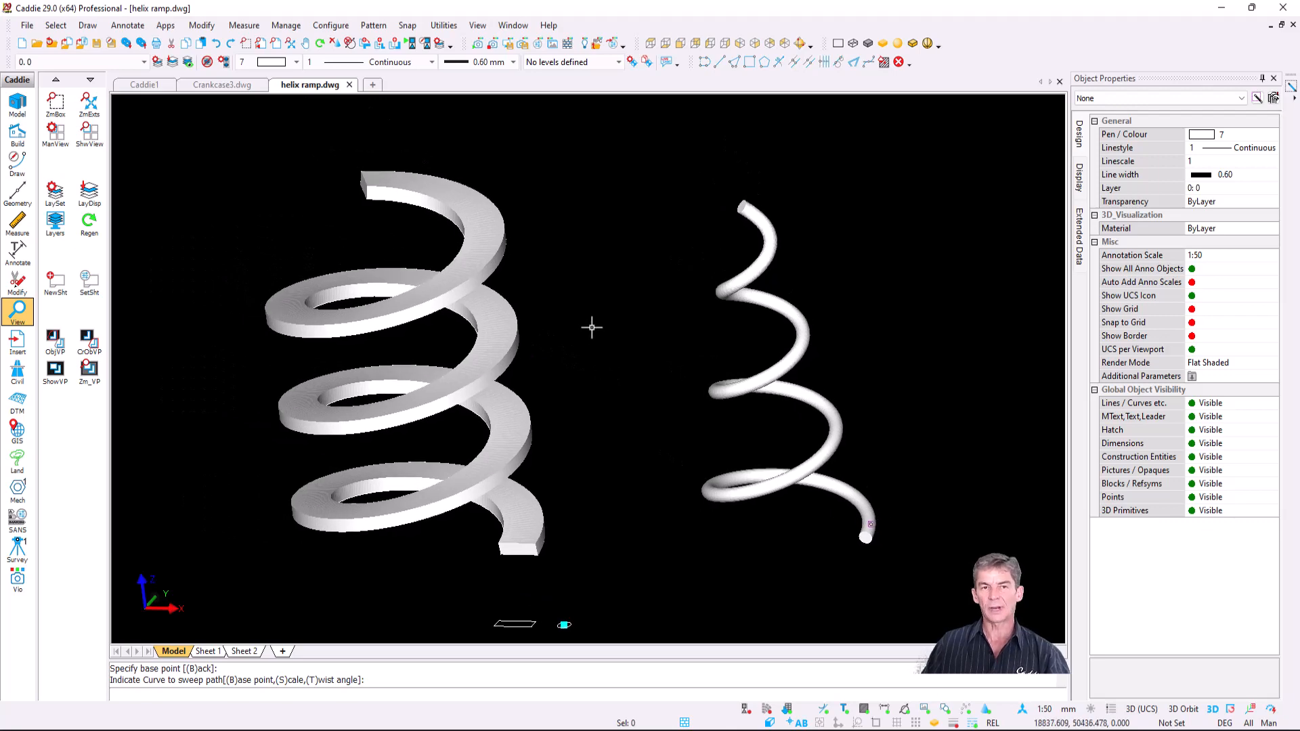
middle_click_drag(921, 338, 901, 362)
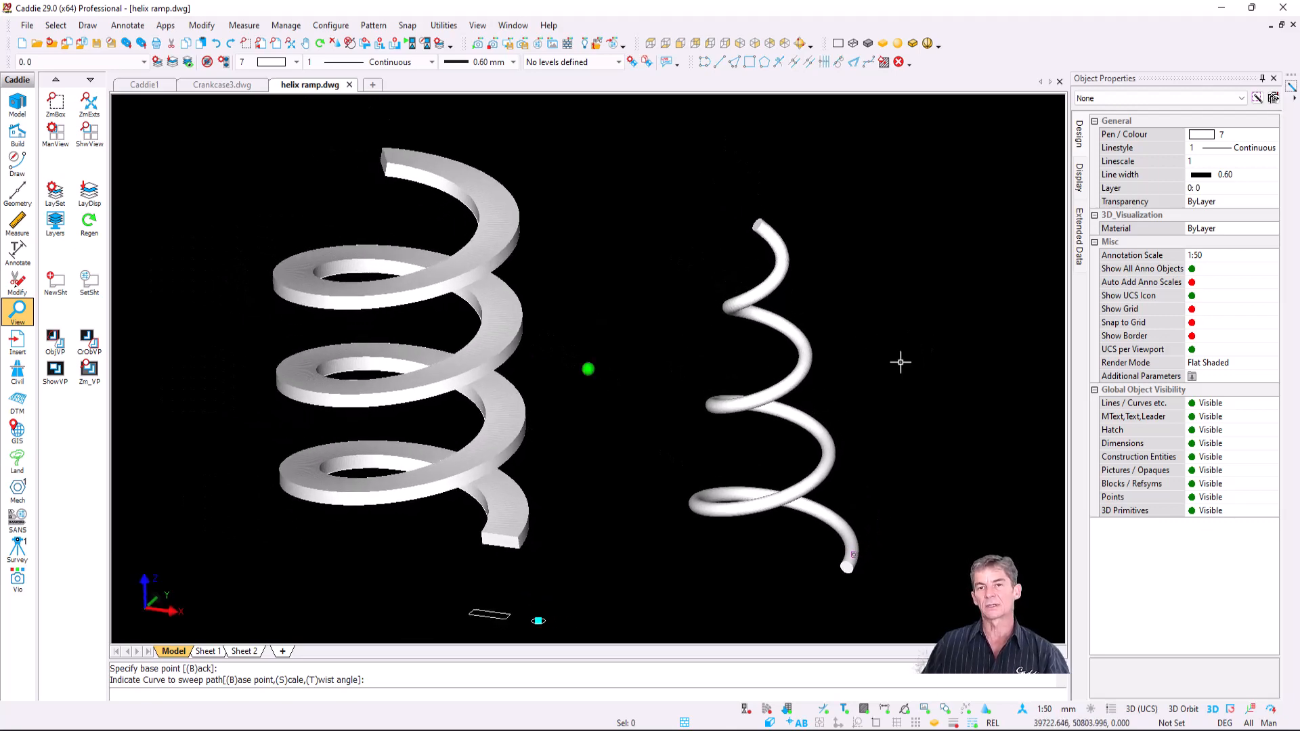
middle_click_drag(657, 365, 653, 363)
middle_click_drag(653, 363, 673, 378)
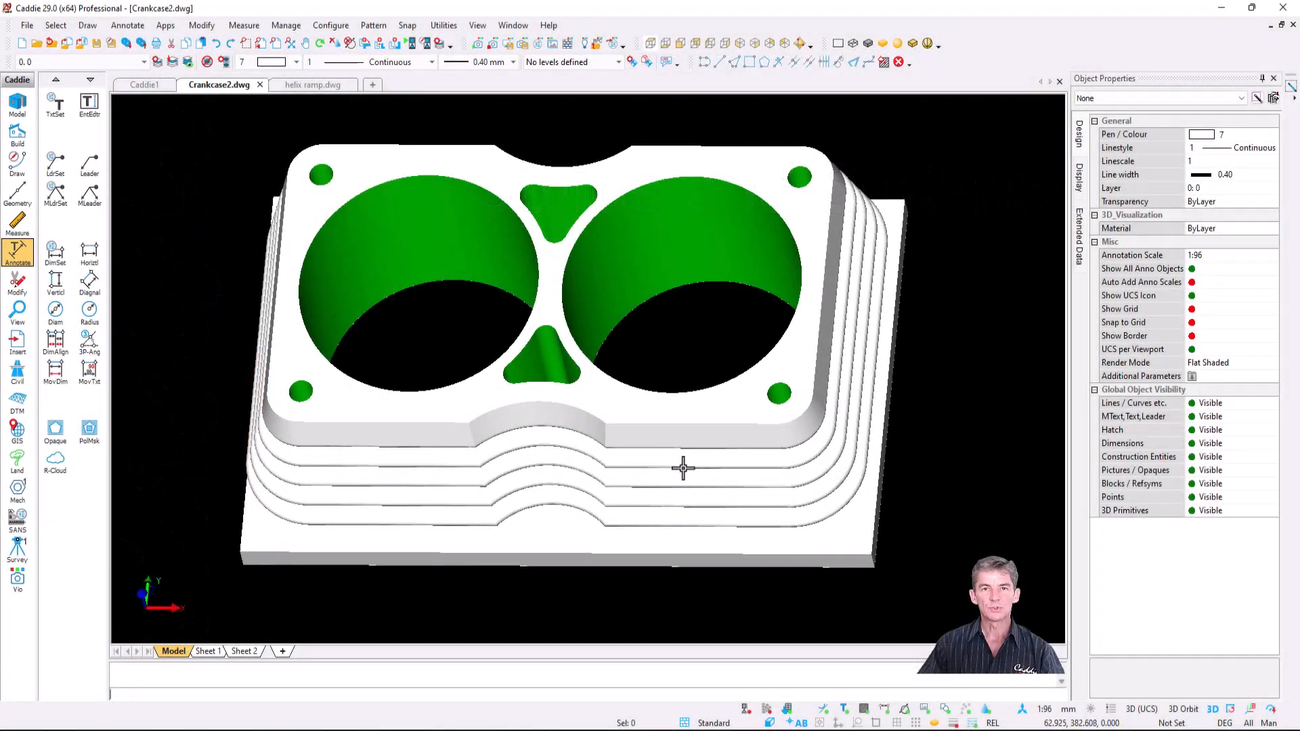
- Orbit the Crankcase2 model to a new viewpoint
scroll(686, 427, "down", 2)
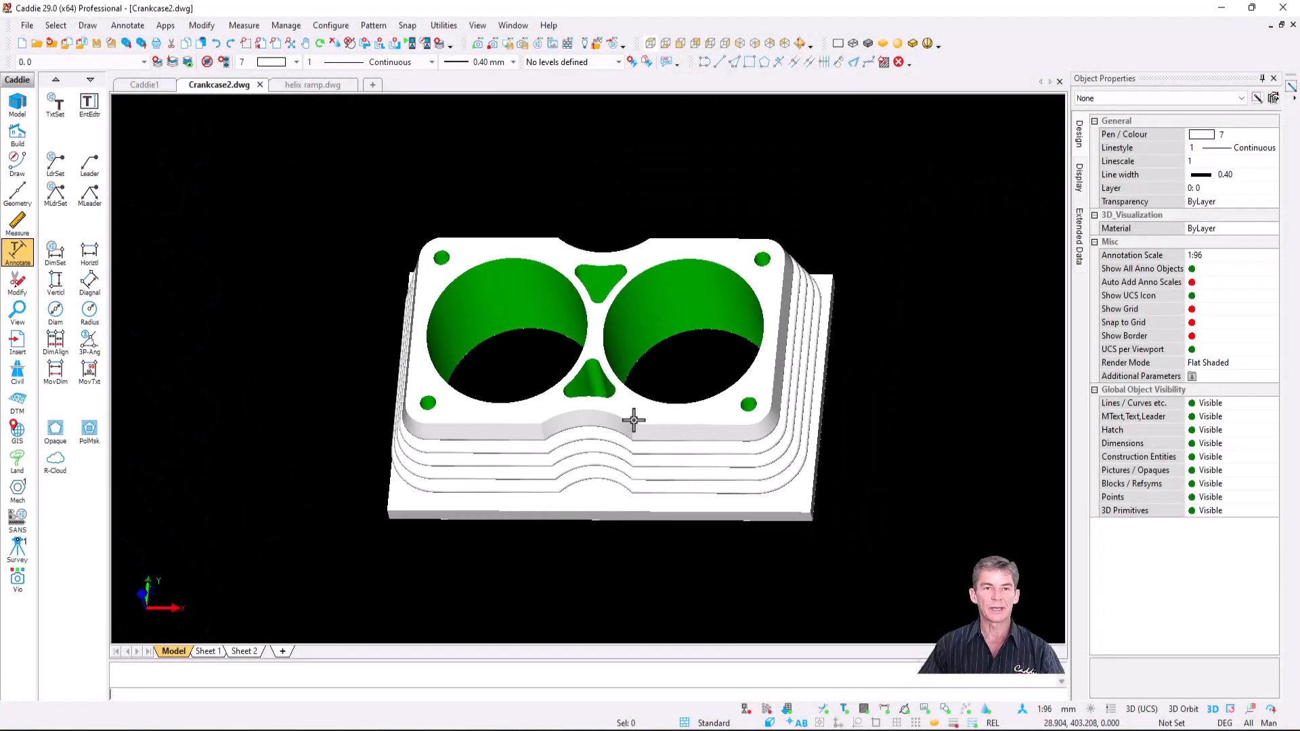
middle_click_drag(634, 420, 596, 397)
scroll(693, 296, "up", 2)
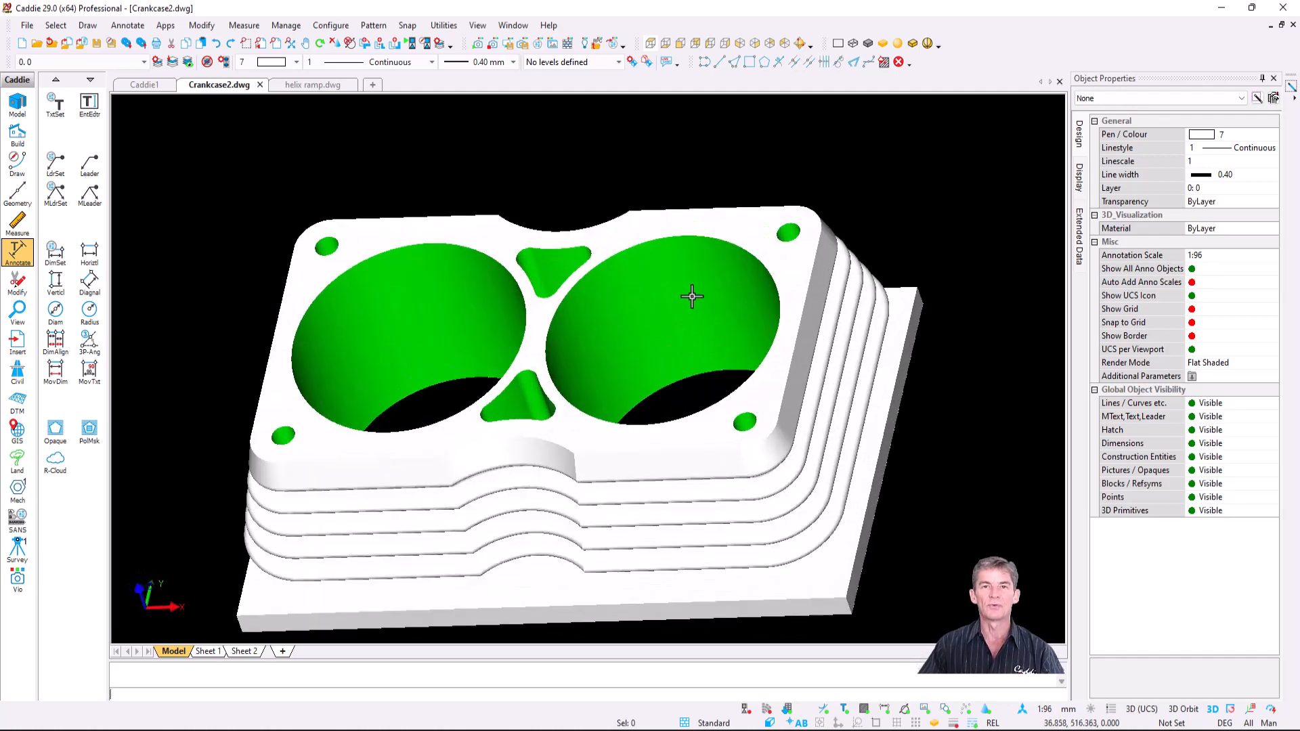
scroll(692, 296, "down", 2)
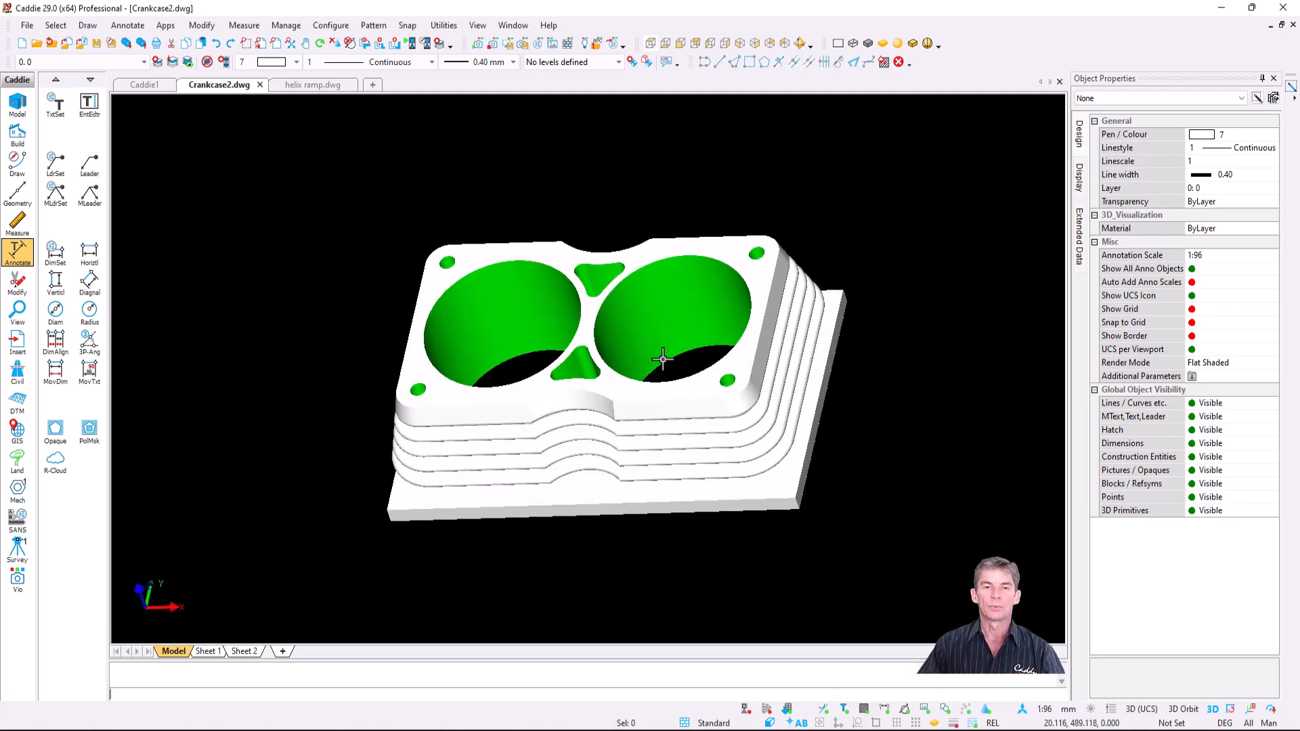
- Switch to top plan view centred on the crankcase, then show the 3D Solids tools
key("t")
middle_click_drag(540, 535, 641, 382)
scroll(538, 404, "up", 3)
scroll(536, 404, "up", 2)
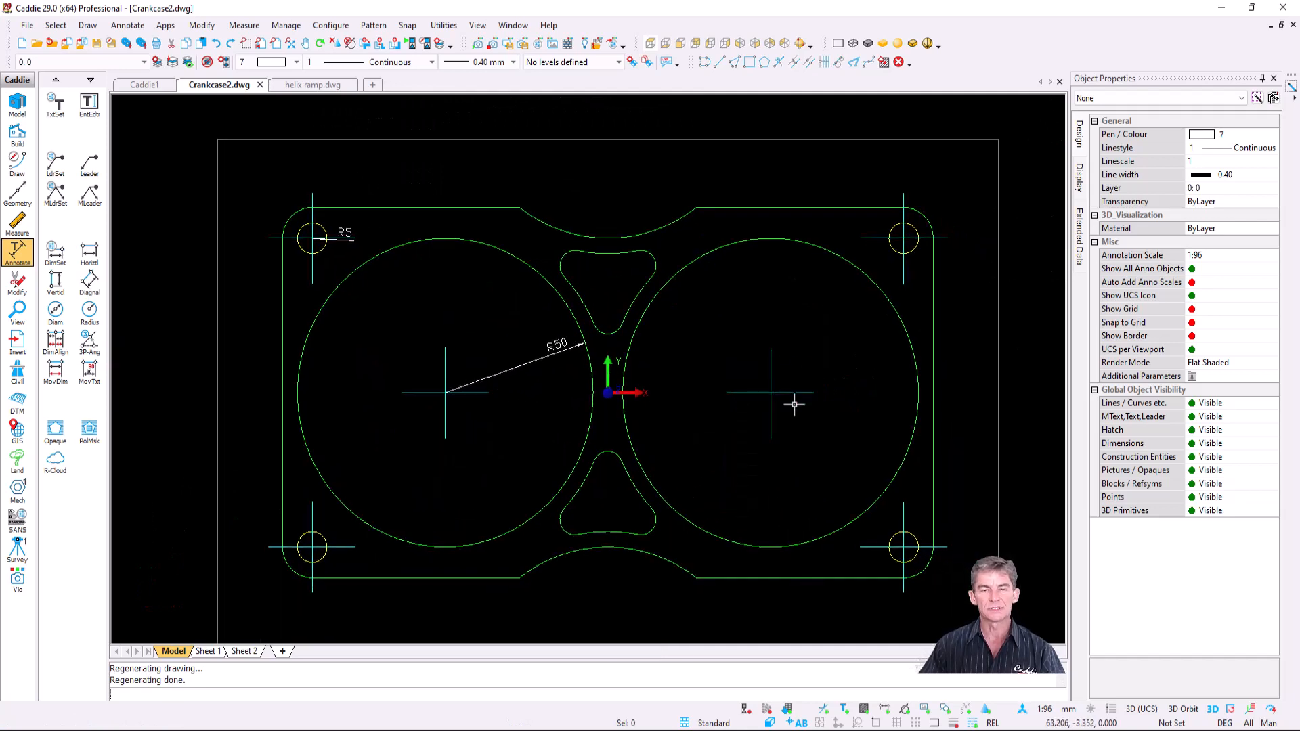
scroll(753, 406, "down", 3)
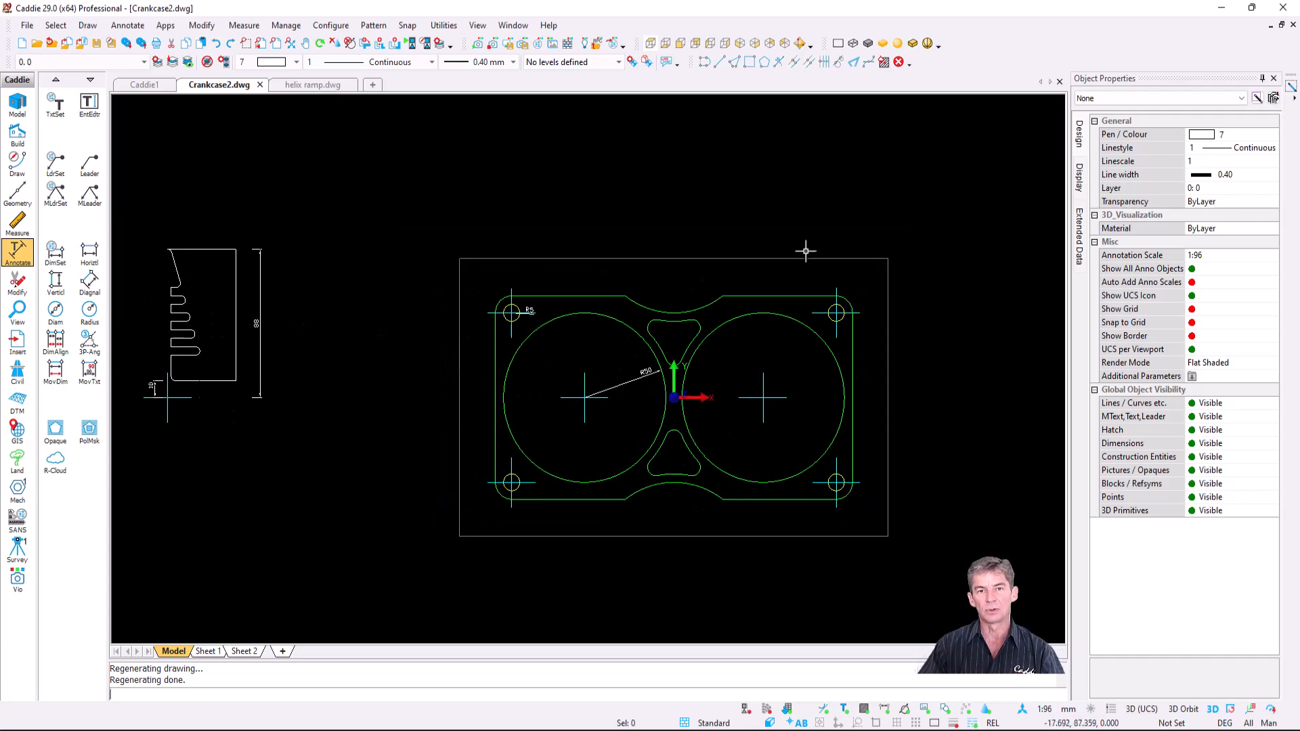
scroll(762, 394, "up", 2)
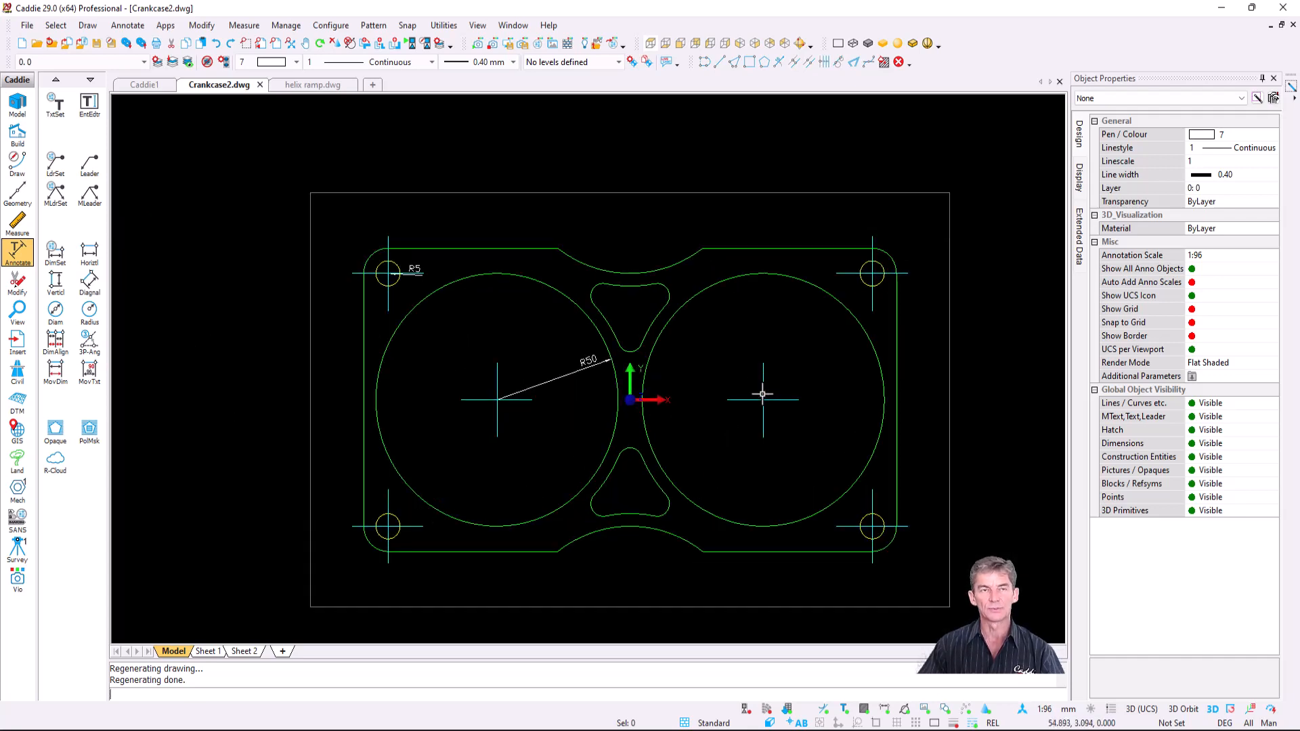
left_click(93, 29)
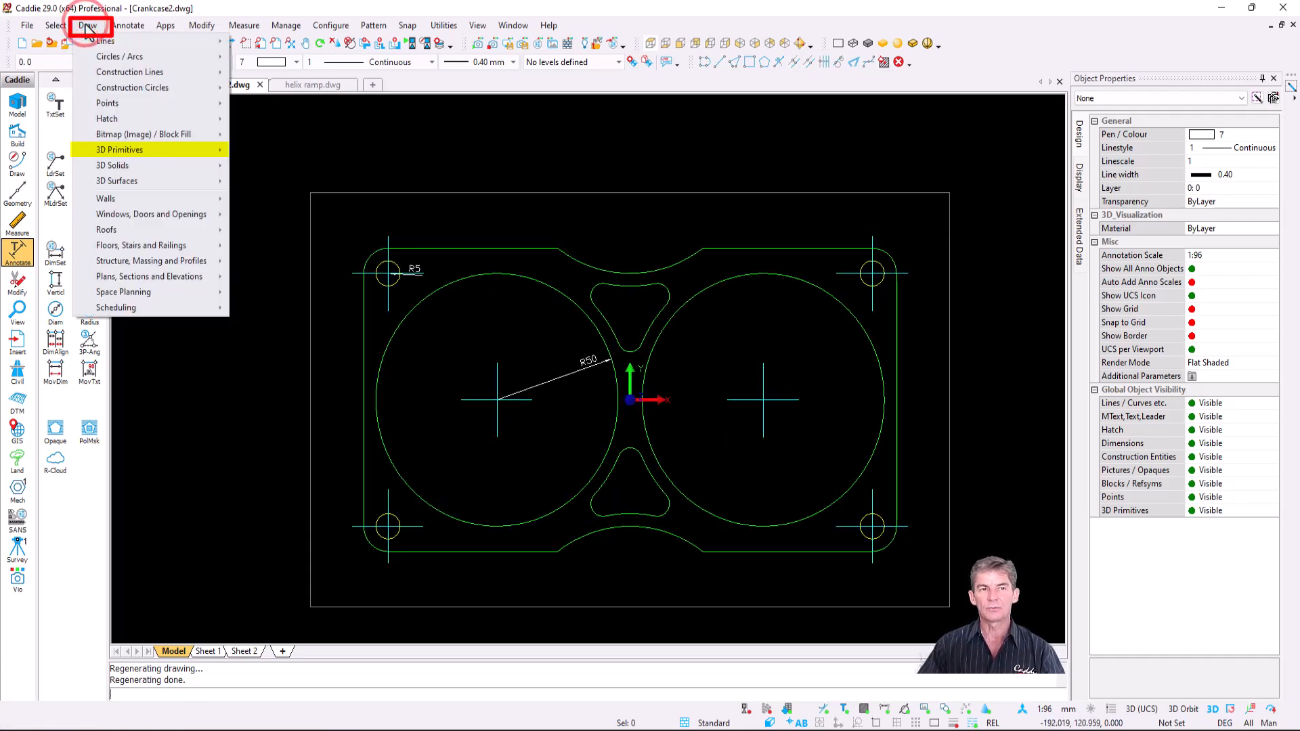
mouse_move(174, 153)
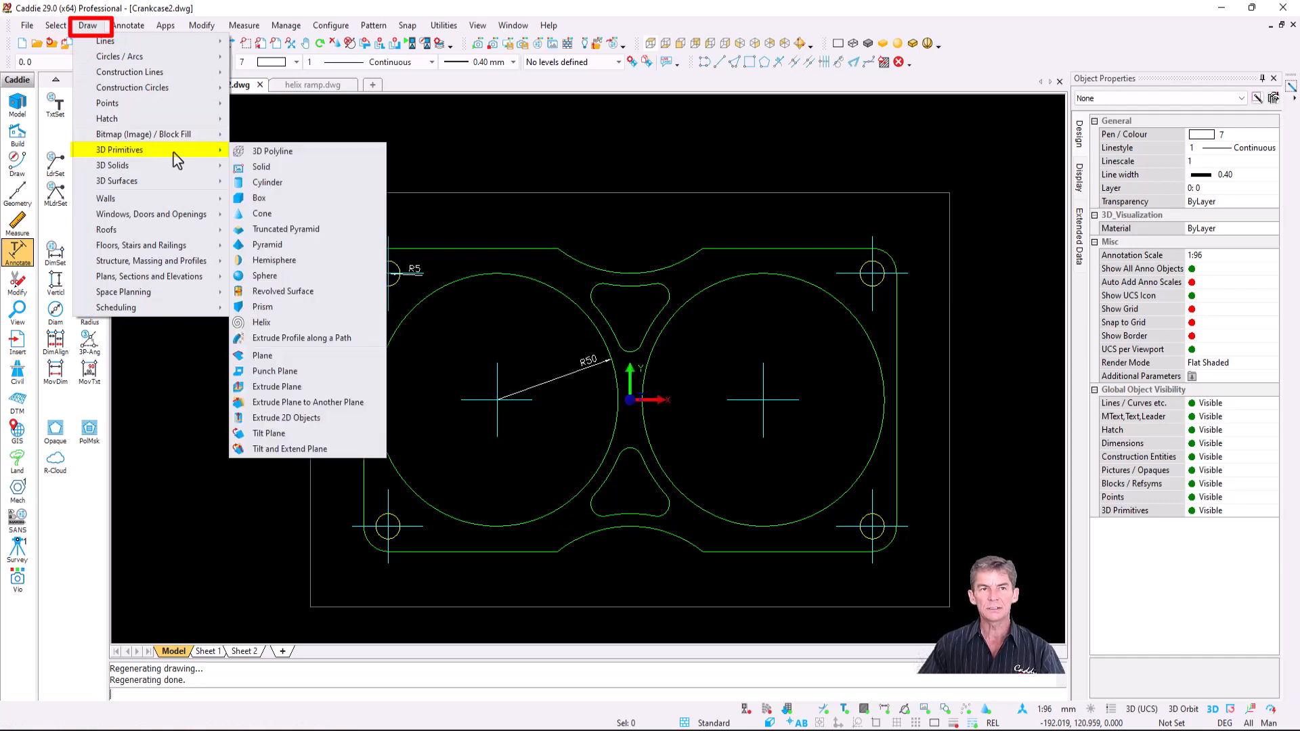
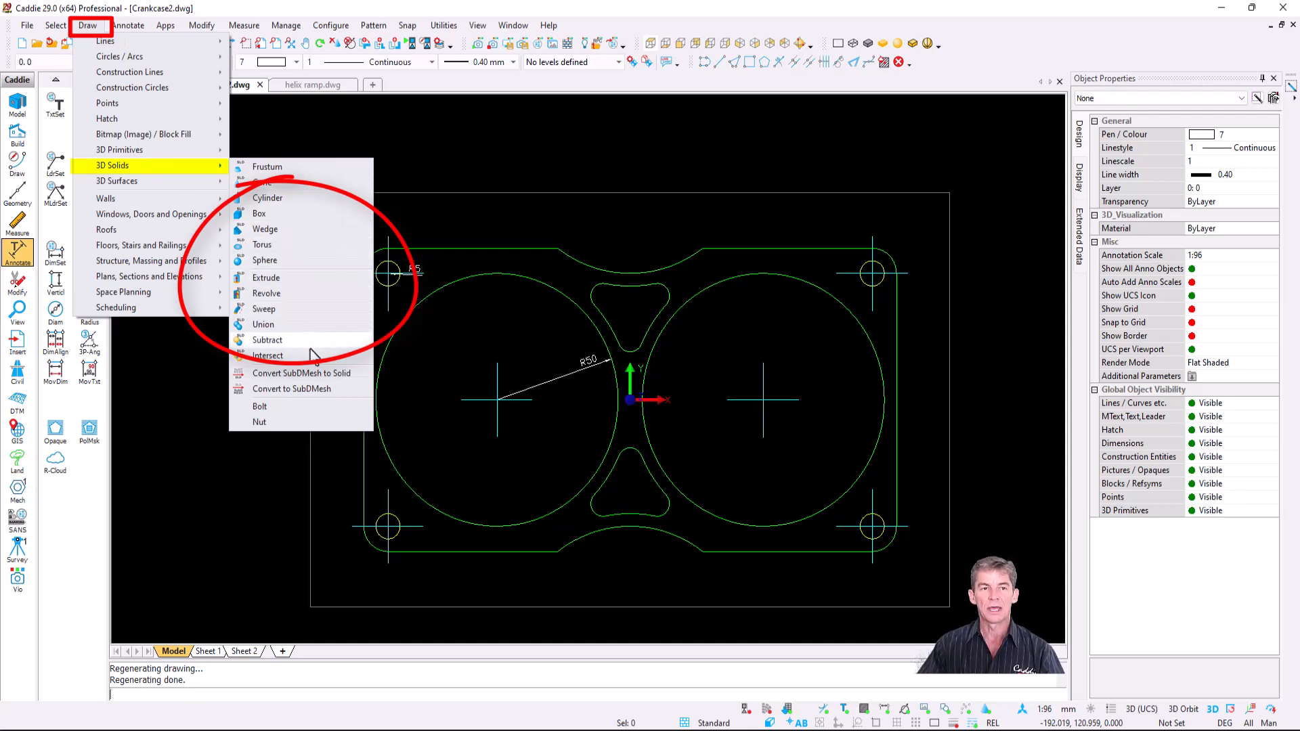
- Create a solid cylinder centred on the top-left R5 hole, radius 5 and height 100
left_click(304, 203)
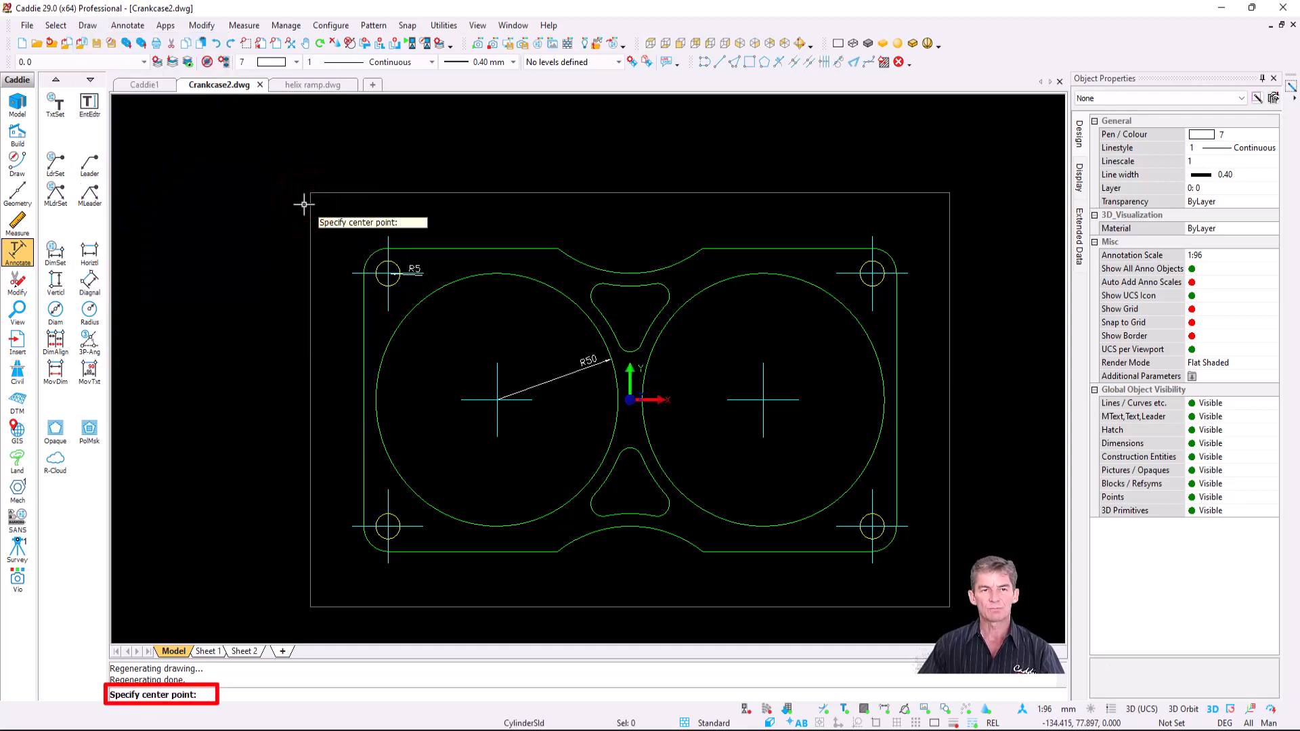
middle_click_drag(406, 327, 390, 273)
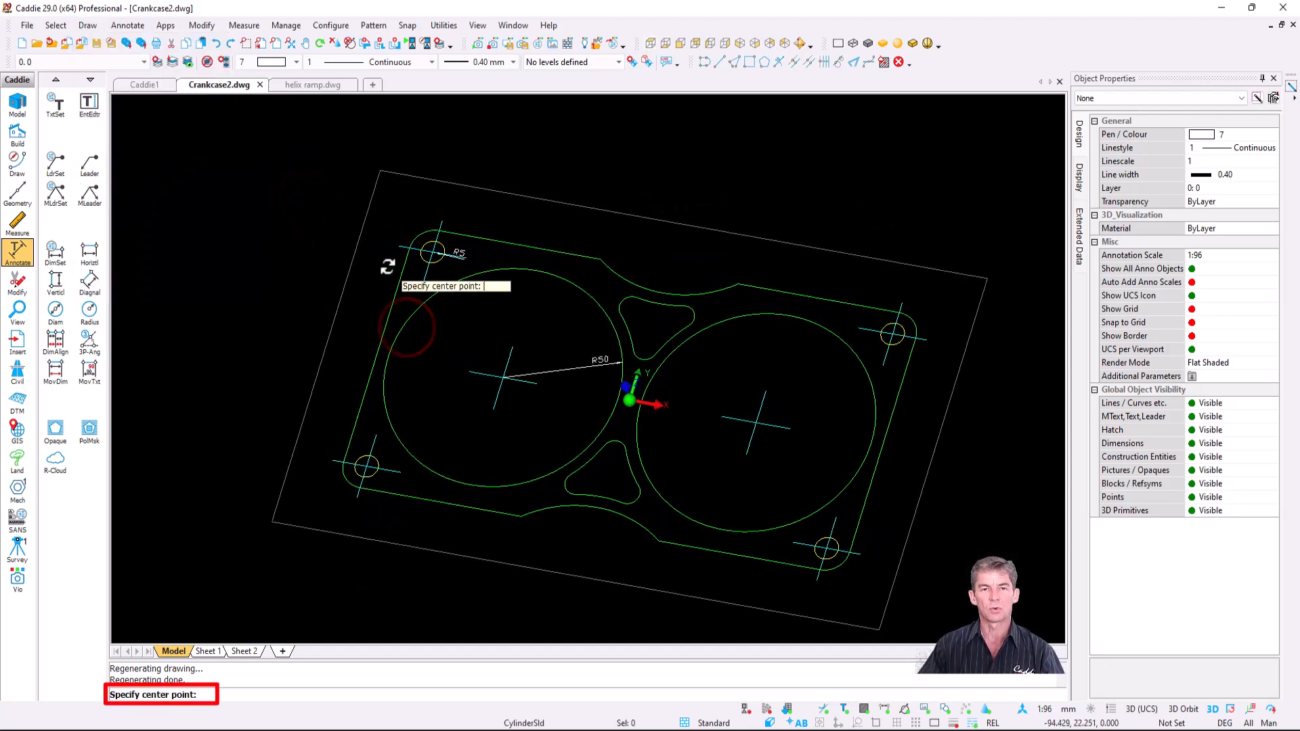
scroll(416, 254, "up", 5)
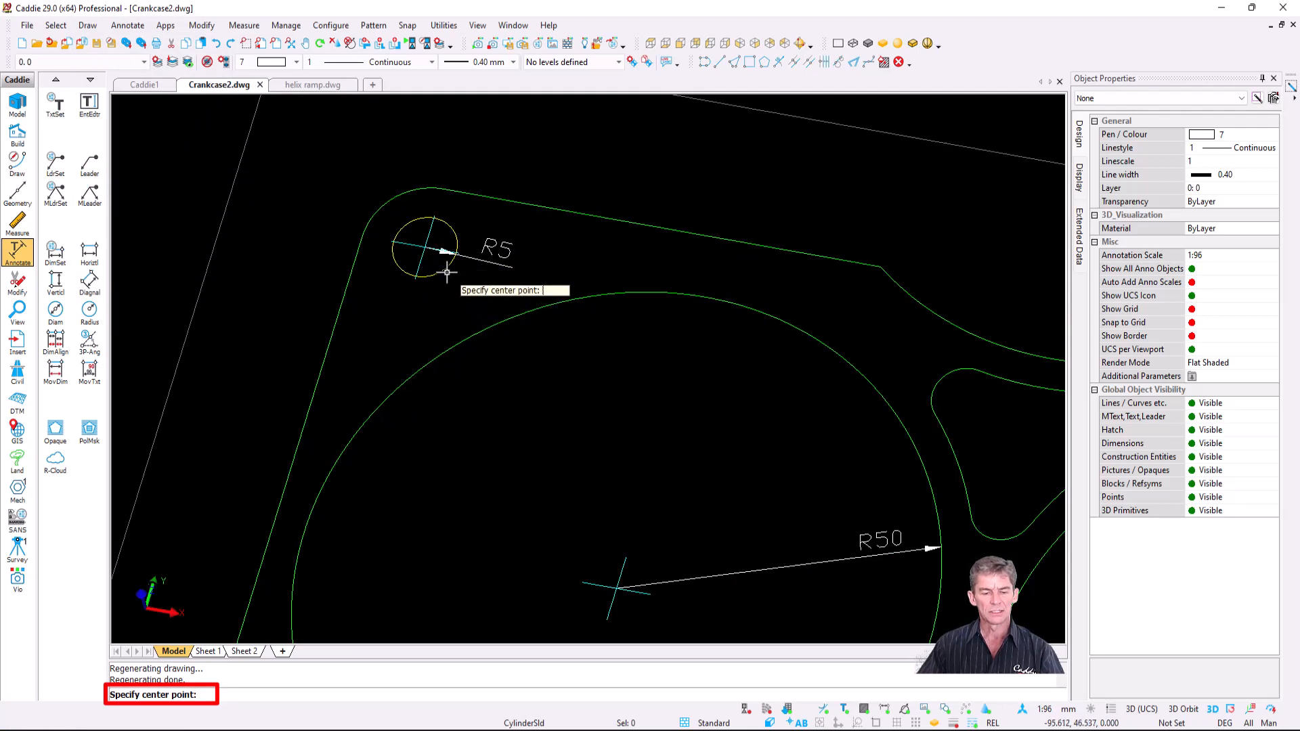
left_click(425, 248)
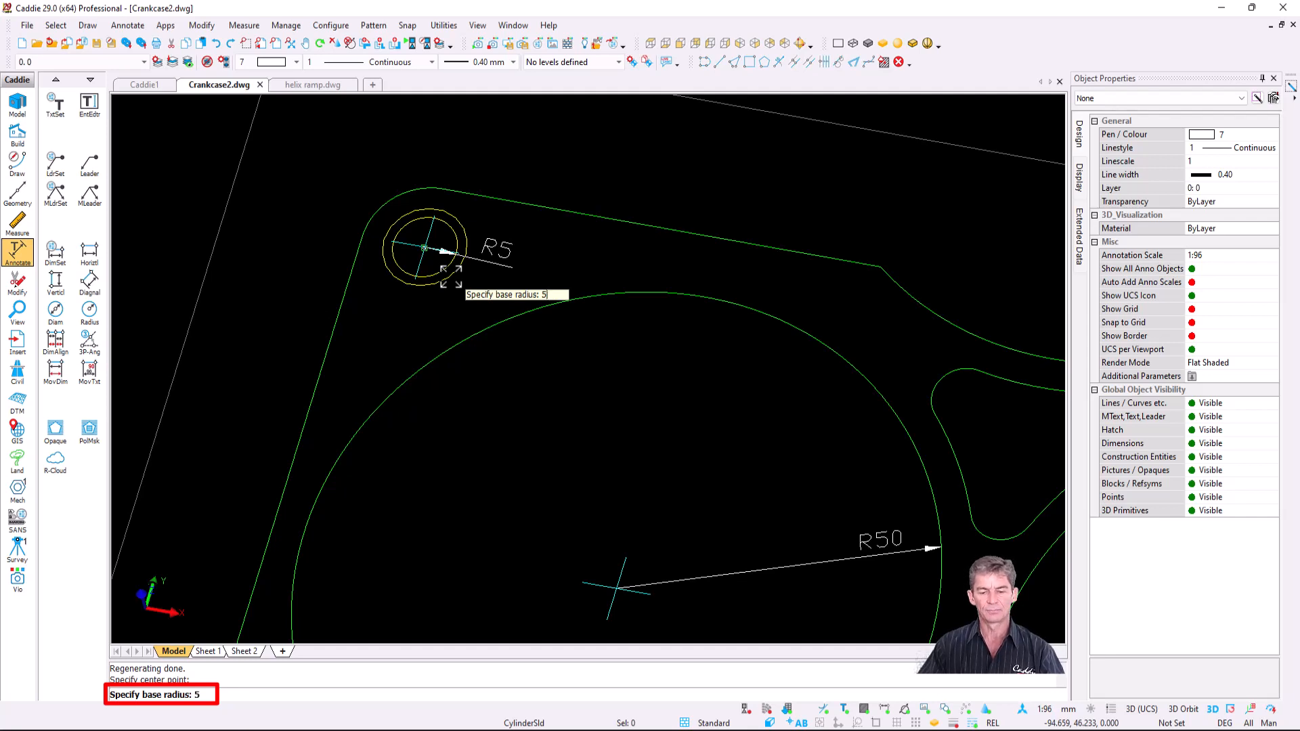
key("Return")
scroll(450, 275, "down", 3)
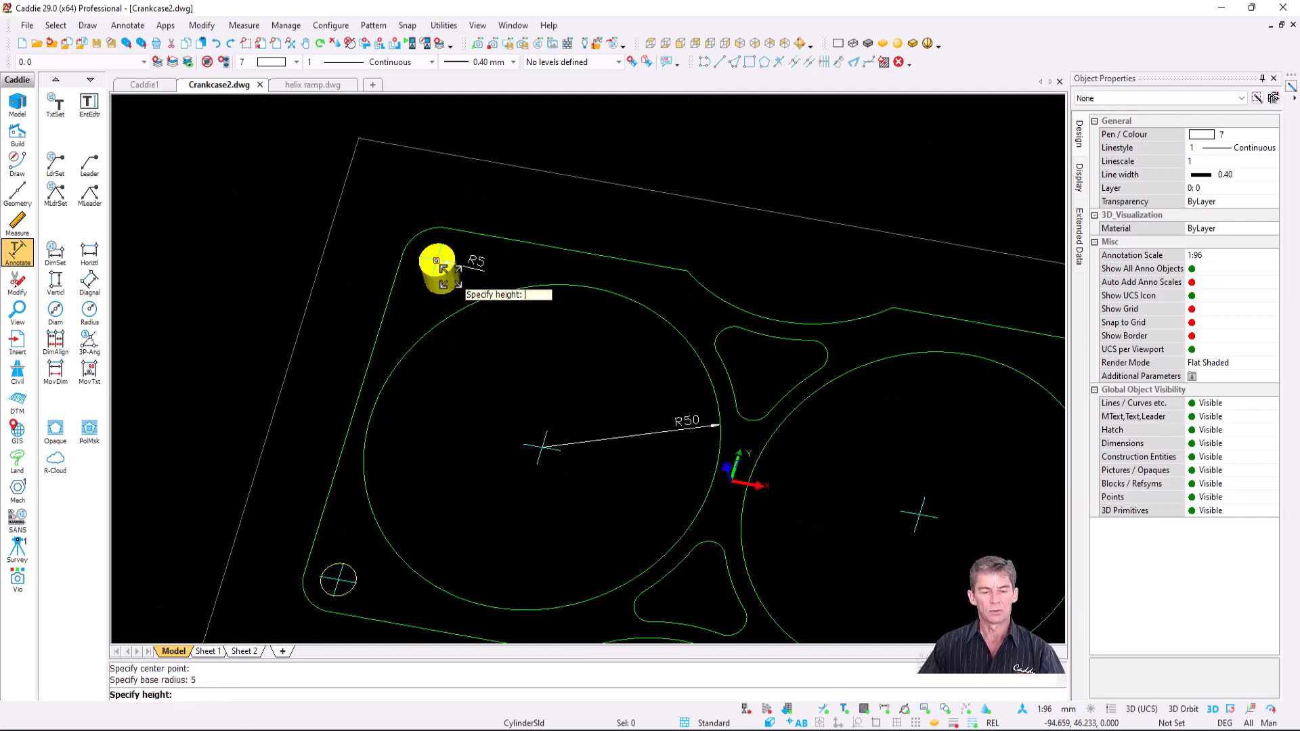
scroll(441, 269, "down", 3)
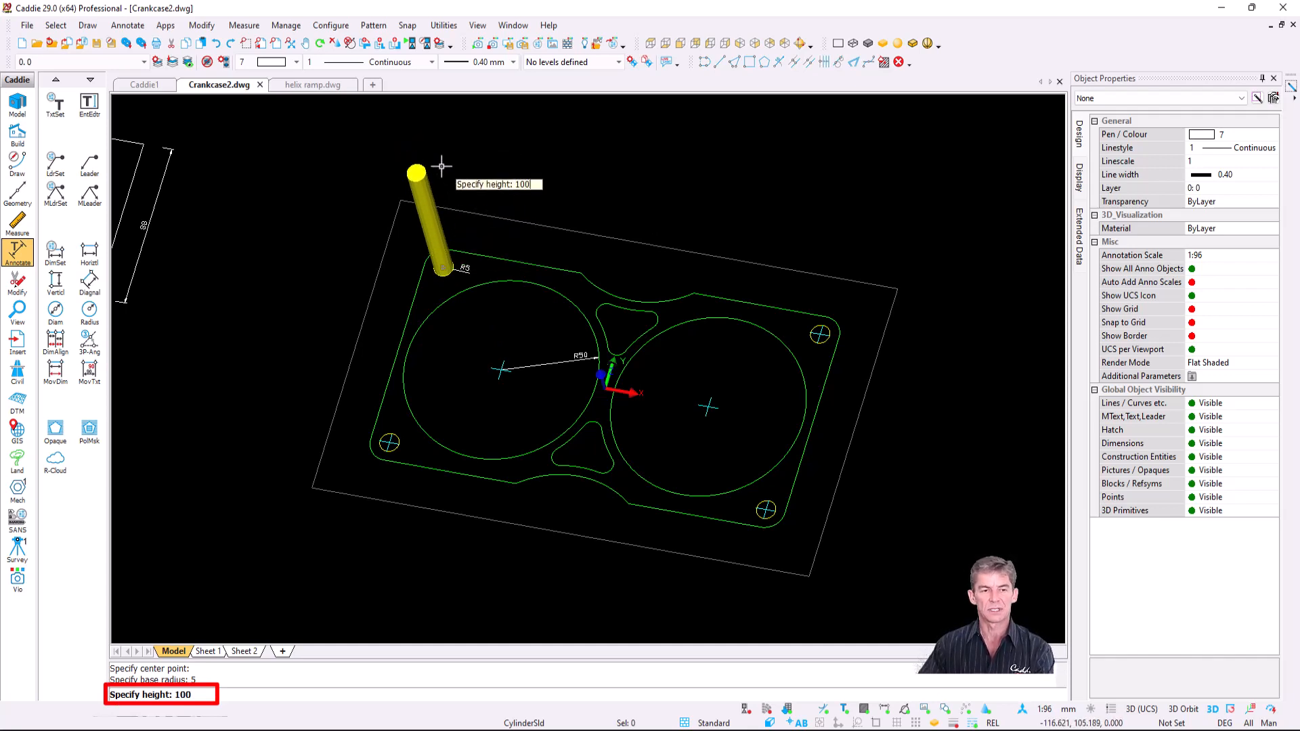
key("Return")
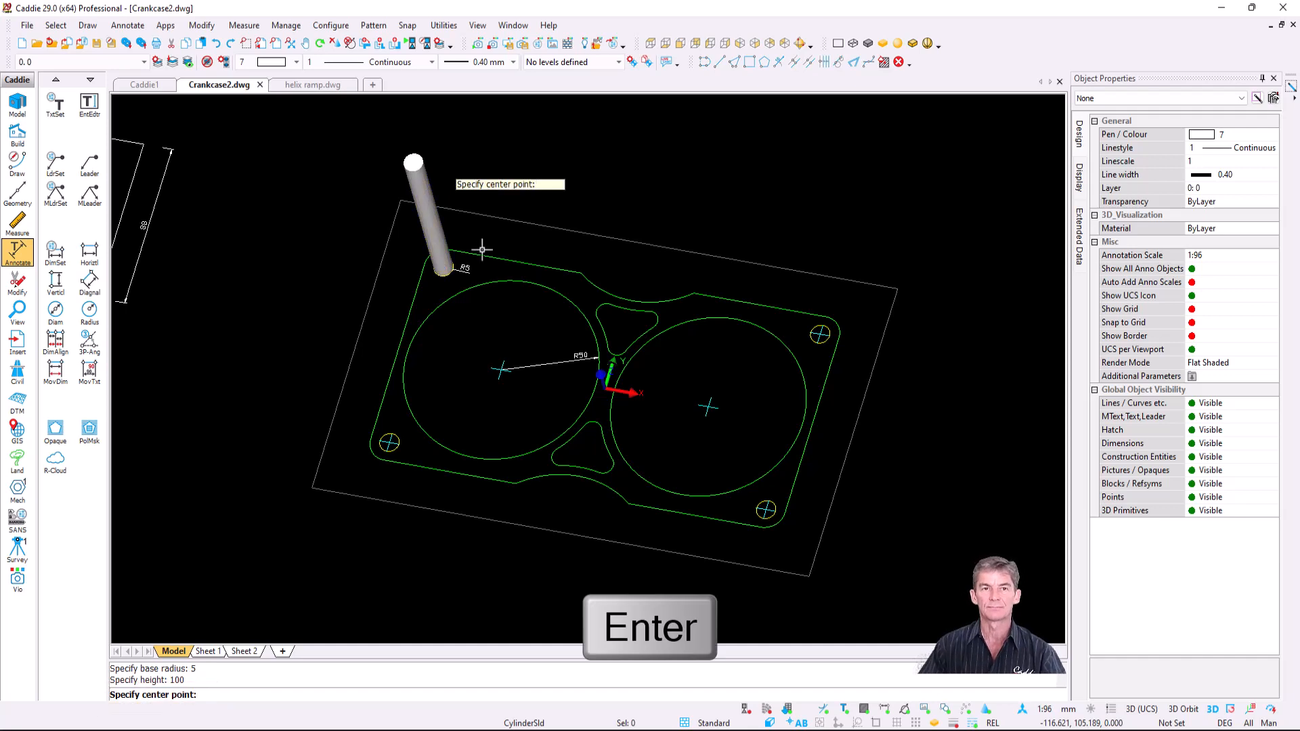
key("Escape")
- Copy the cylinder from its hole centre onto the top-right, bottom-right and bottom-left corner holes
left_click(436, 242)
scroll(441, 252, "up", 2)
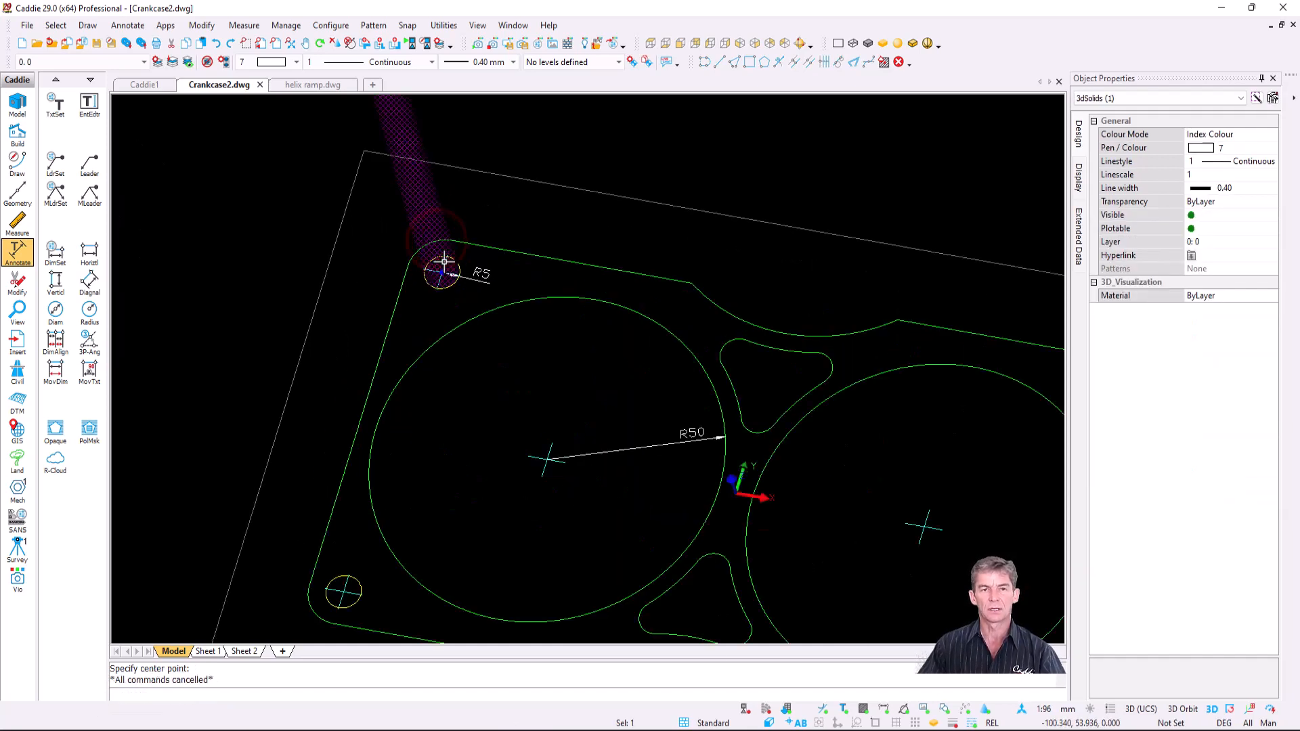
key("c")
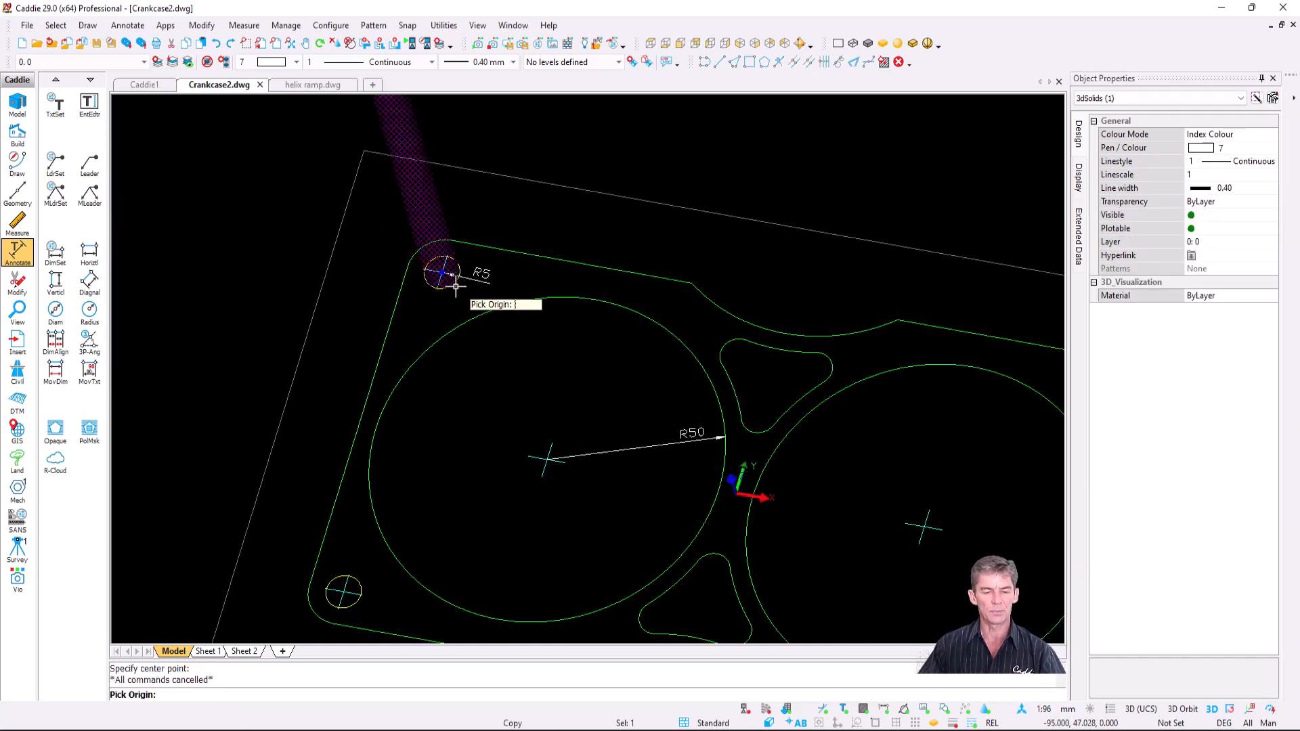
left_click(442, 273)
scroll(663, 338, "down", 2)
middle_click_drag(664, 337, 444, 298)
scroll(667, 322, "up", 2)
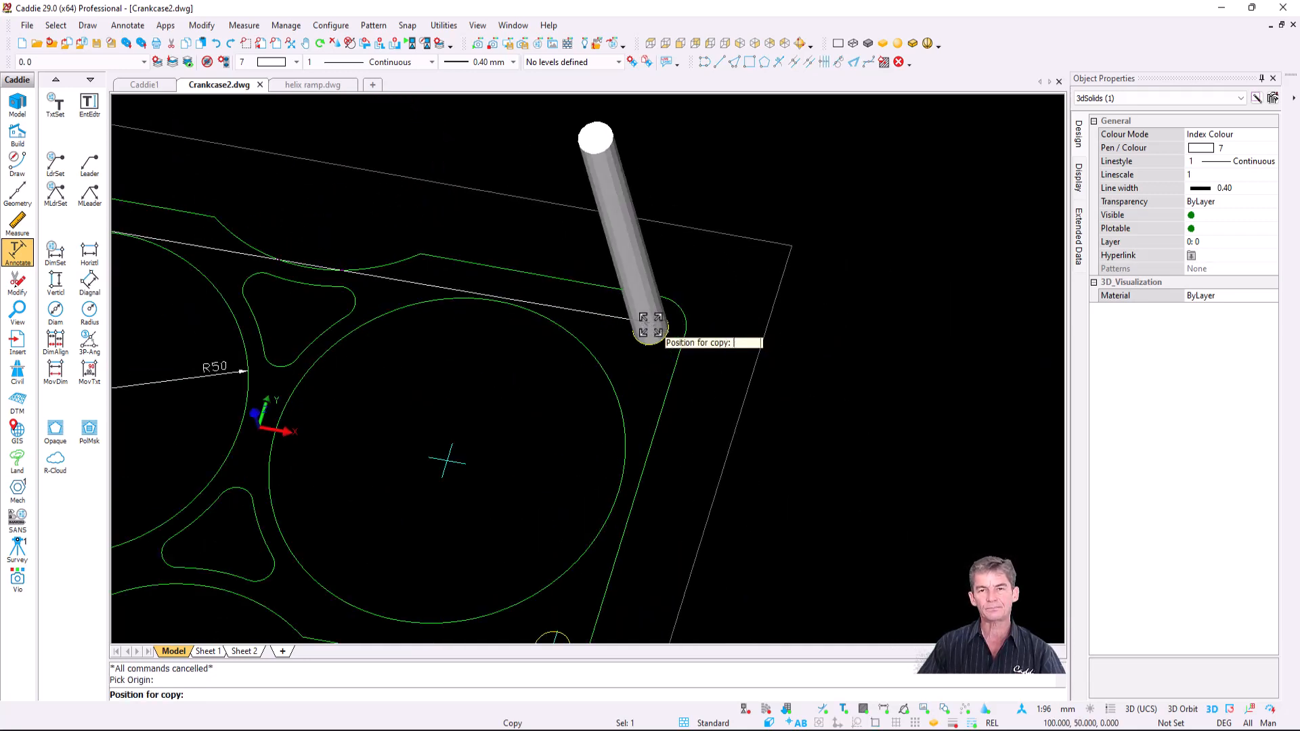
left_click(659, 330)
scroll(644, 328, "down", 3)
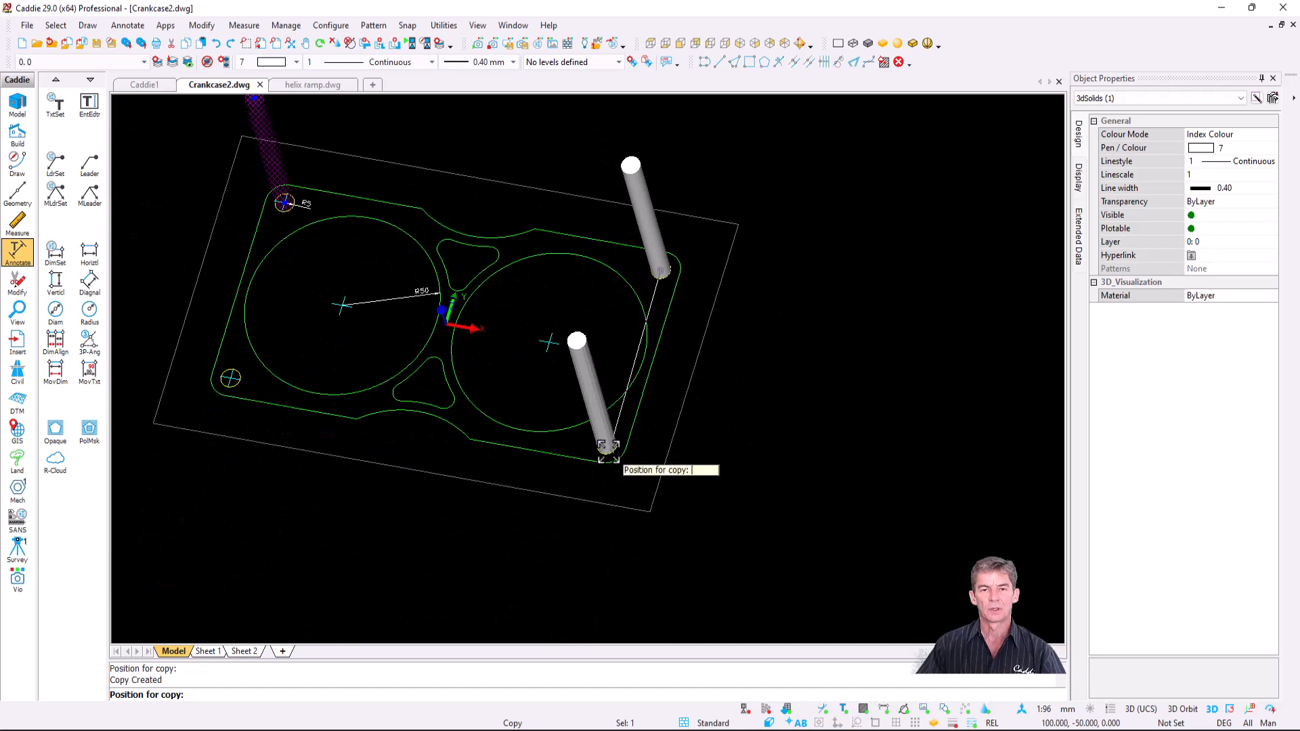
left_click(607, 445)
left_click(212, 388)
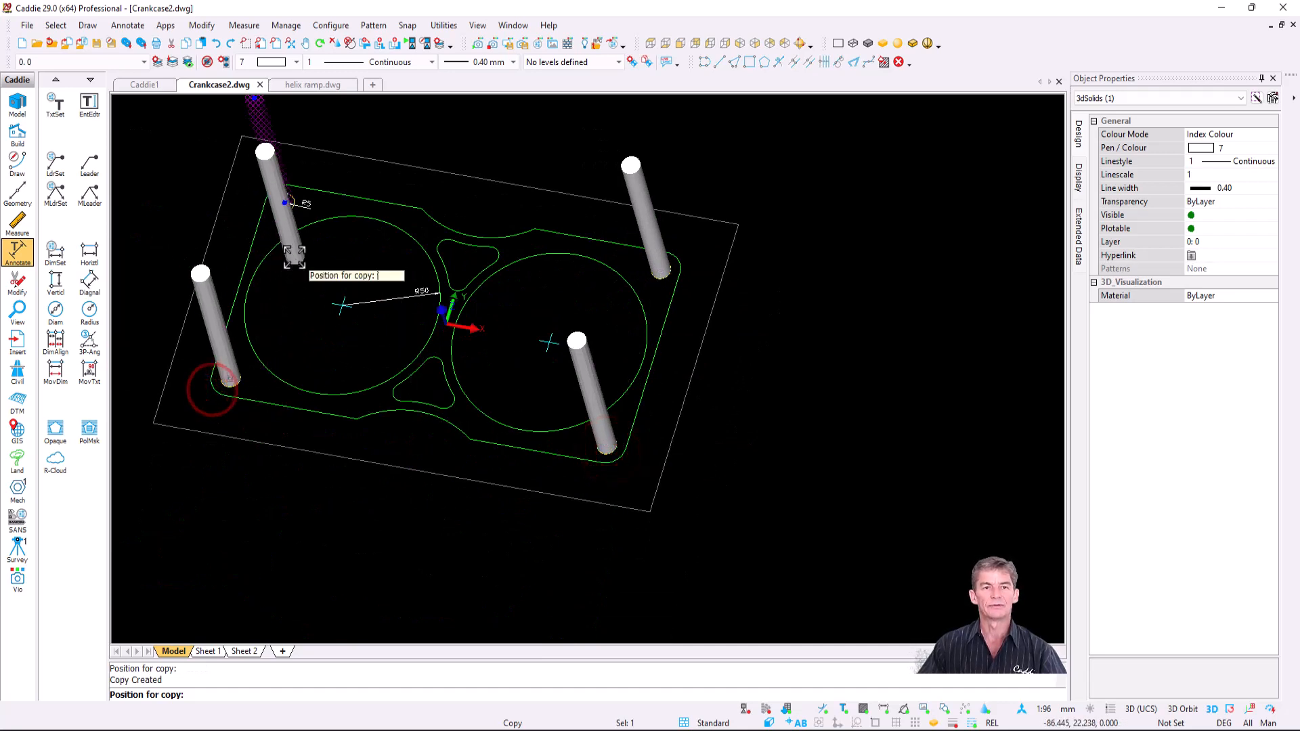
key("Escape")
middle_click_drag(377, 285, 525, 383)
scroll(605, 395, "up", 1)
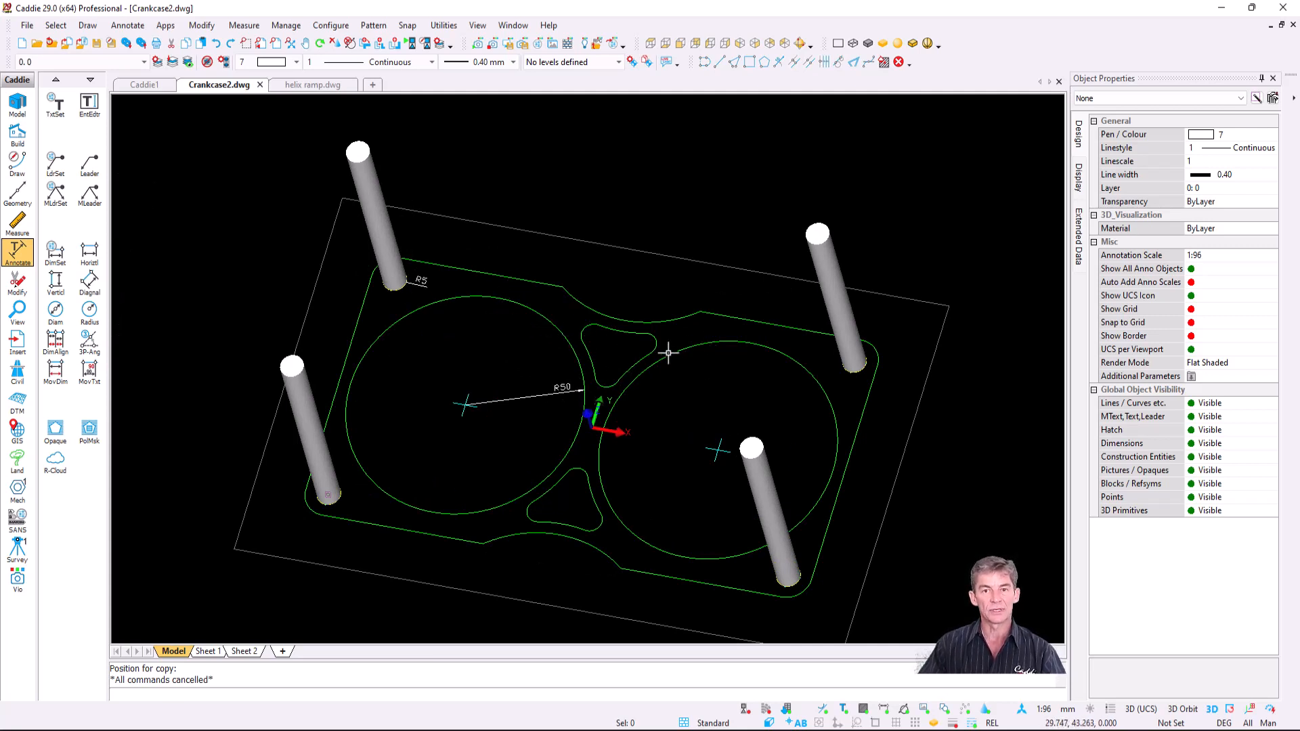
- Extrude the left and right R50 circles into solids 100 high
left_click(539, 324)
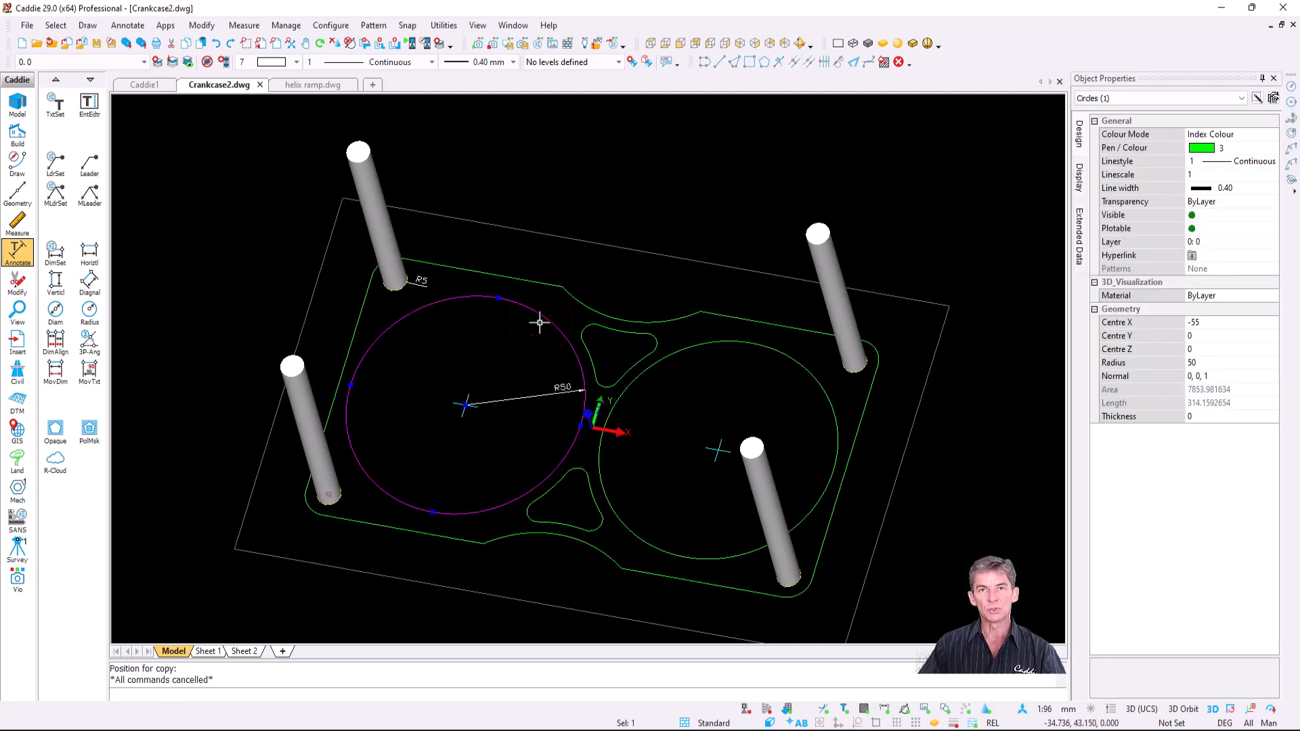
key("Escape")
left_click(88, 26)
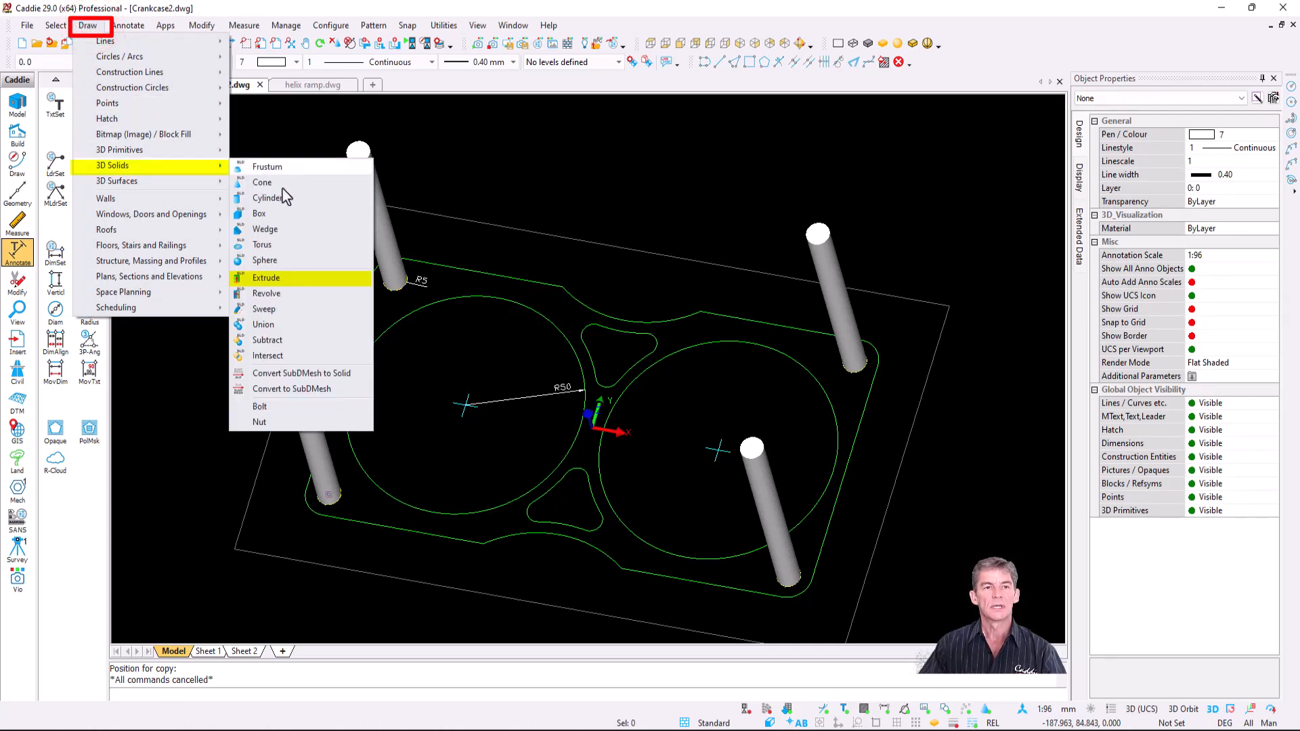
left_click(305, 279)
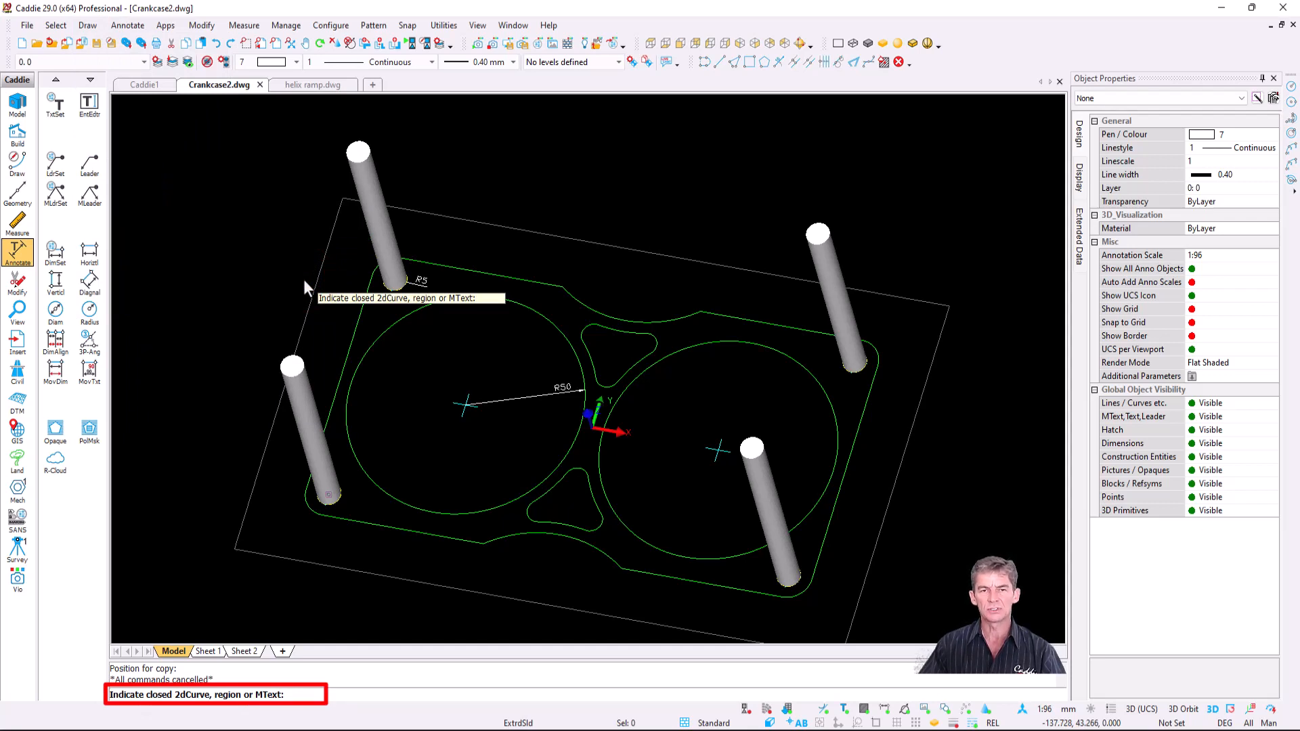
left_click(462, 296)
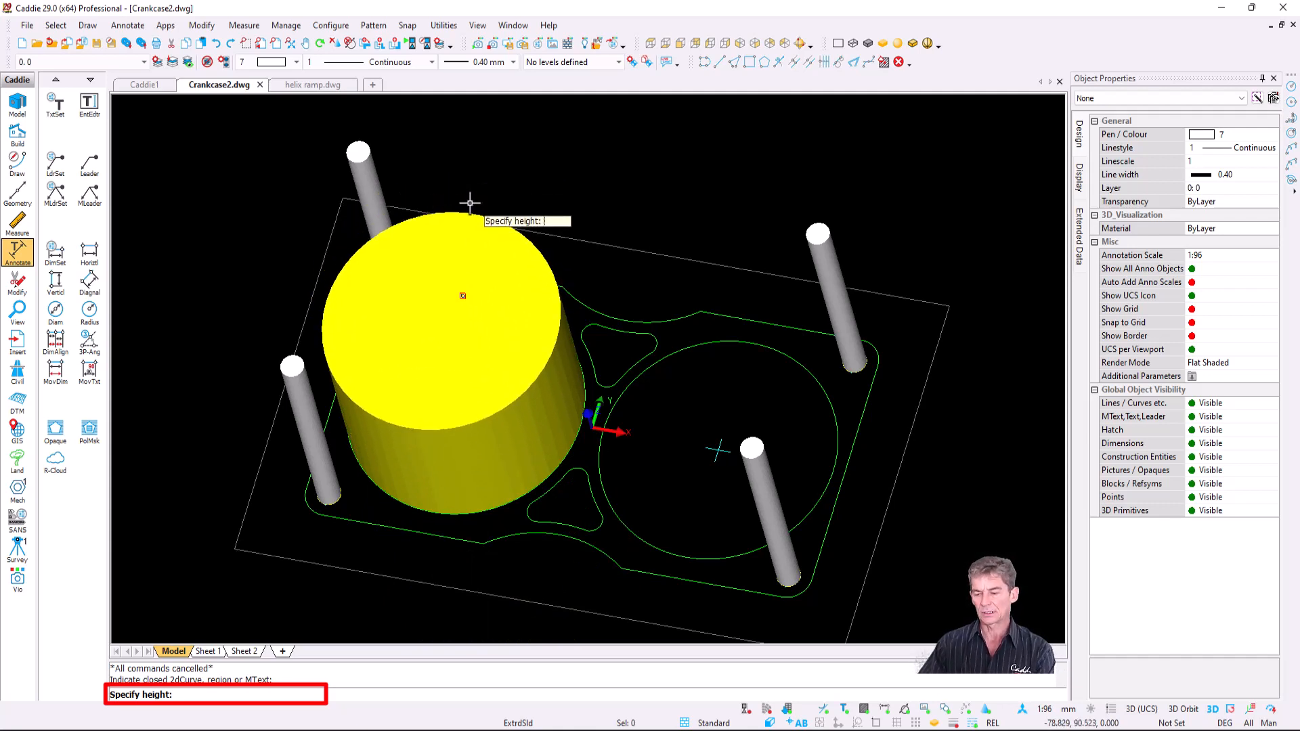
key("Return")
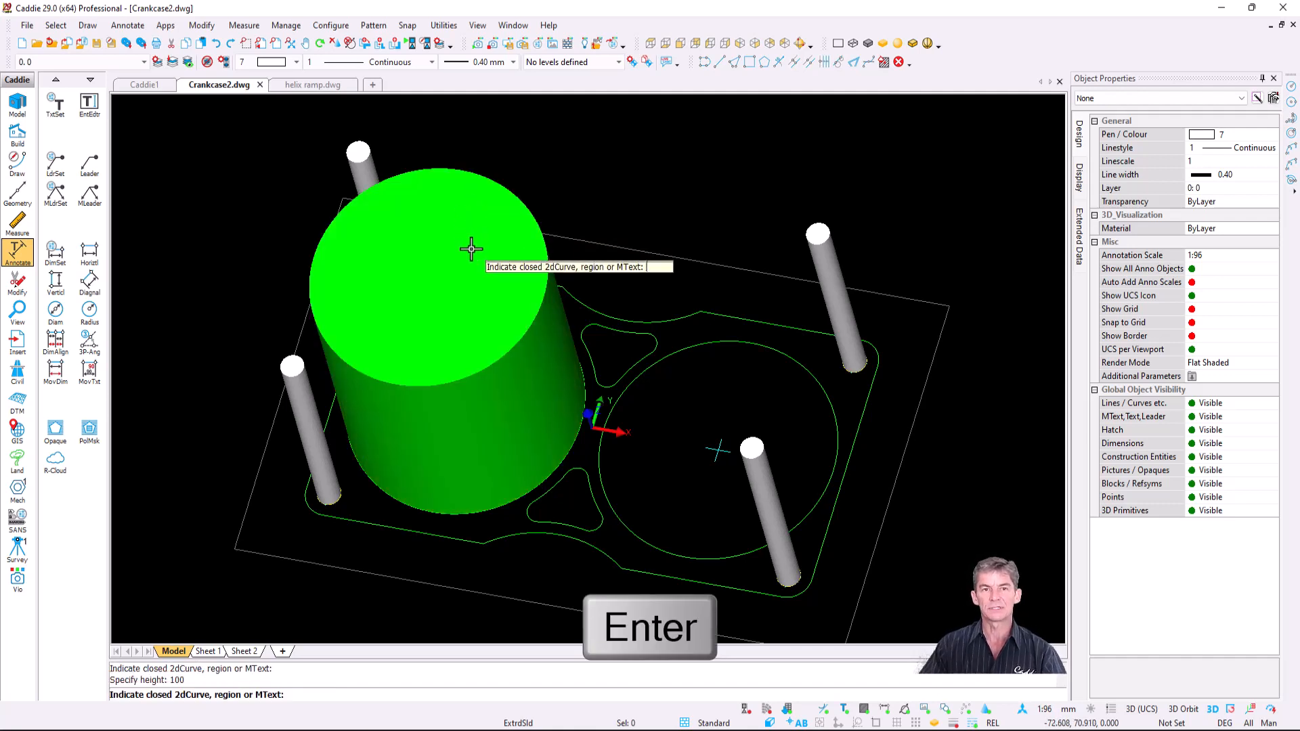
left_click(717, 344)
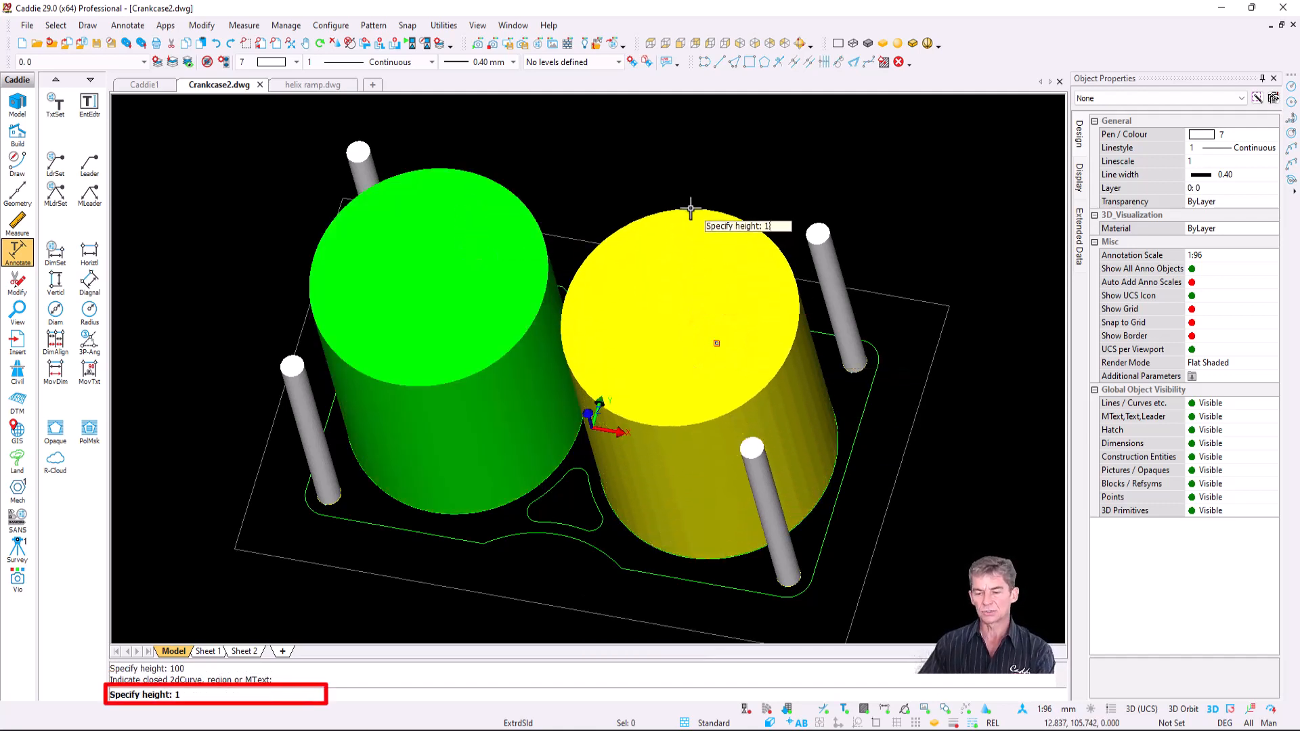
key("Return")
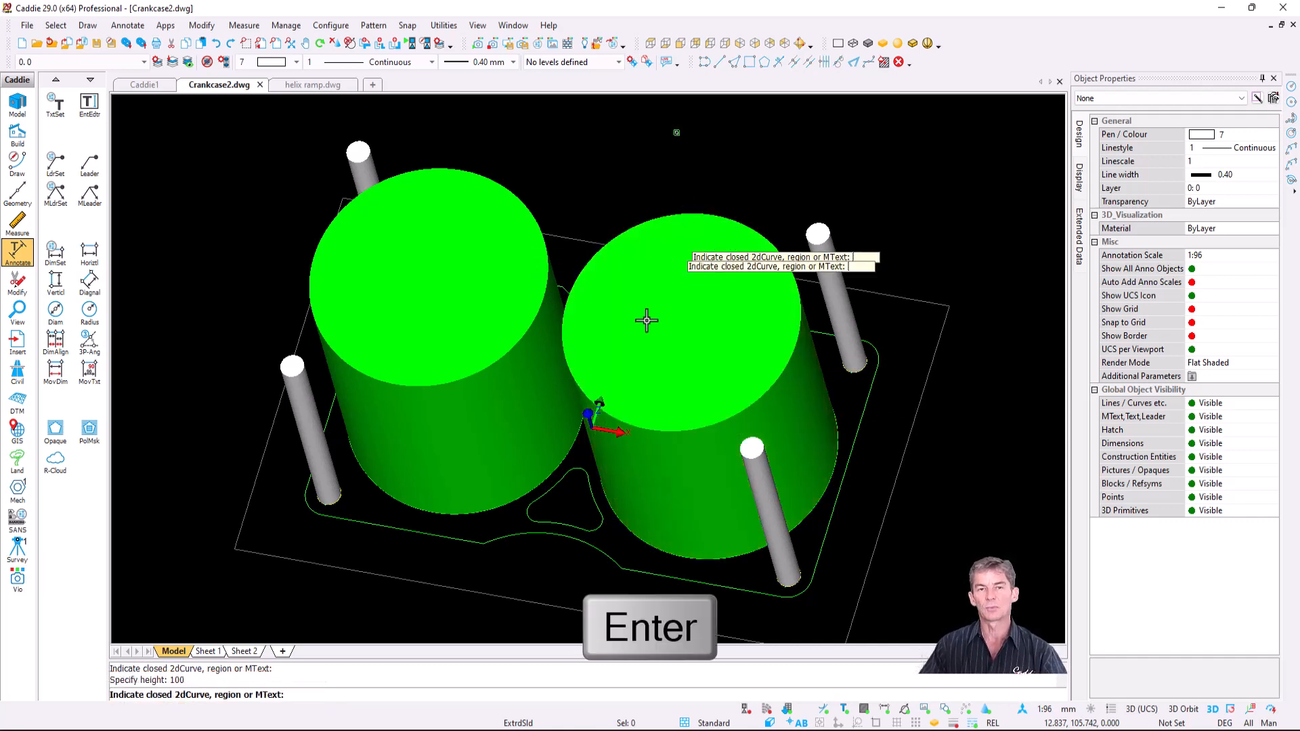
- Extrude the lower and upper triangular cut-outs to a height of 100
mouse_move(574, 470)
middle_mouse_down()
mouse_move(648, 490)
mouse_move(582, 474)
middle_mouse_up()
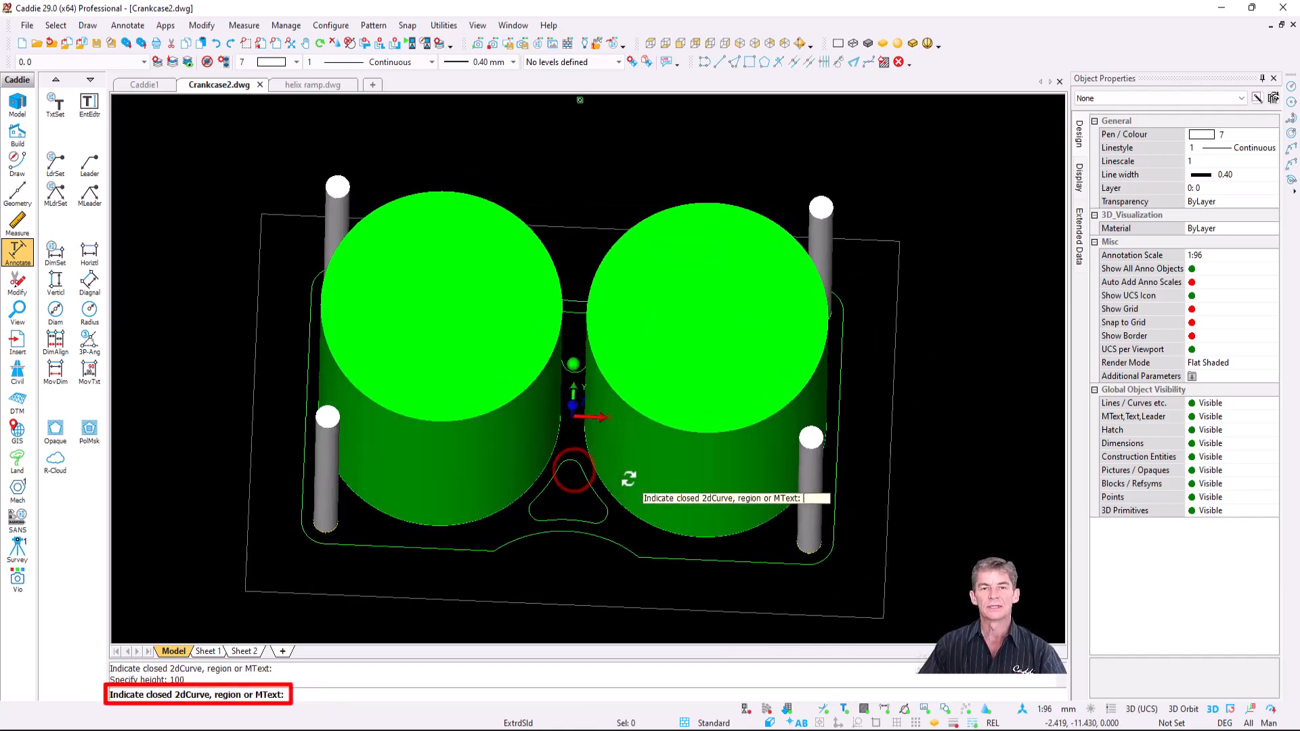
left_click(594, 494)
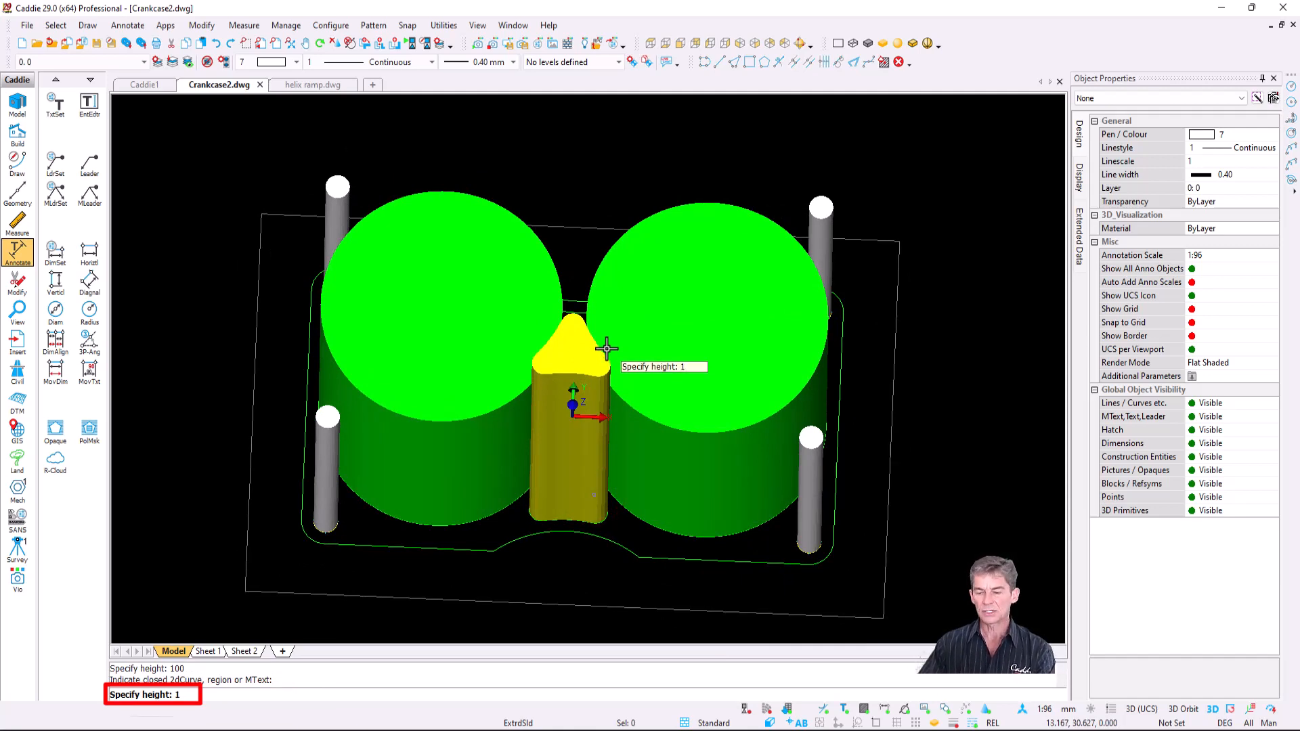
type("100")
key("Return")
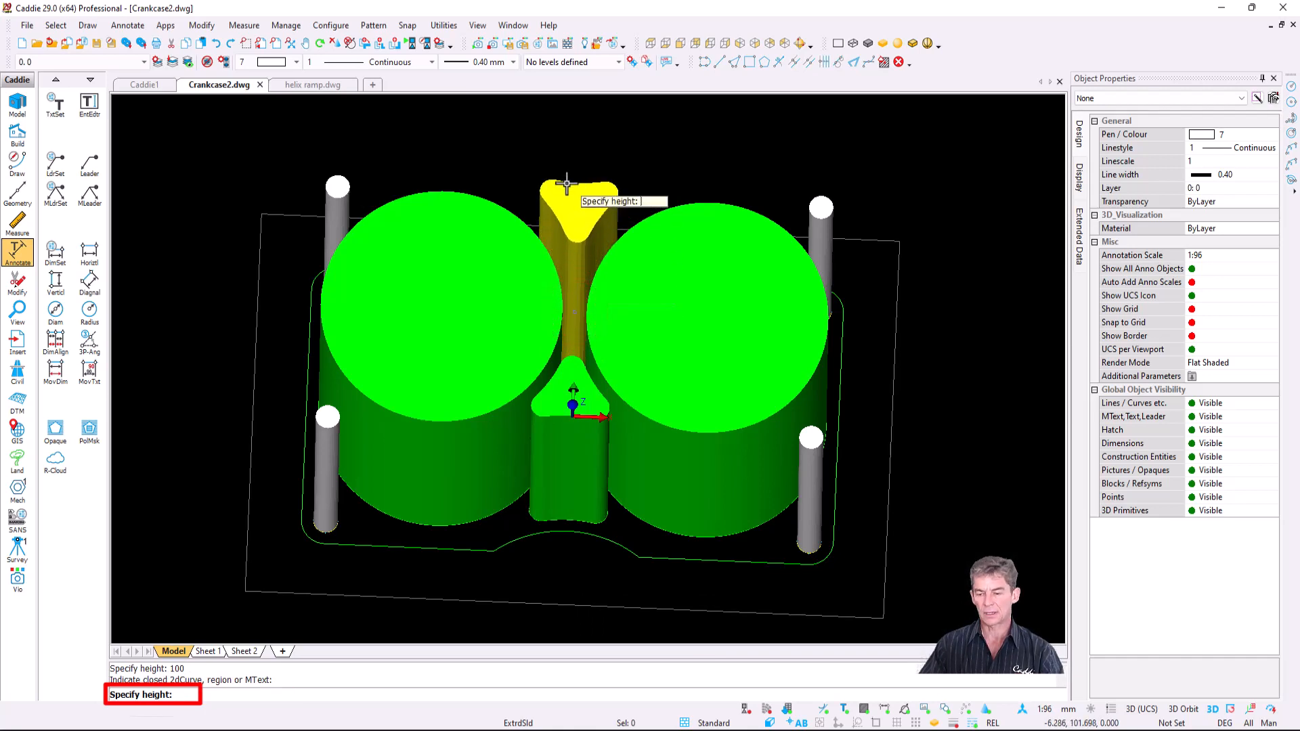
key("Return")
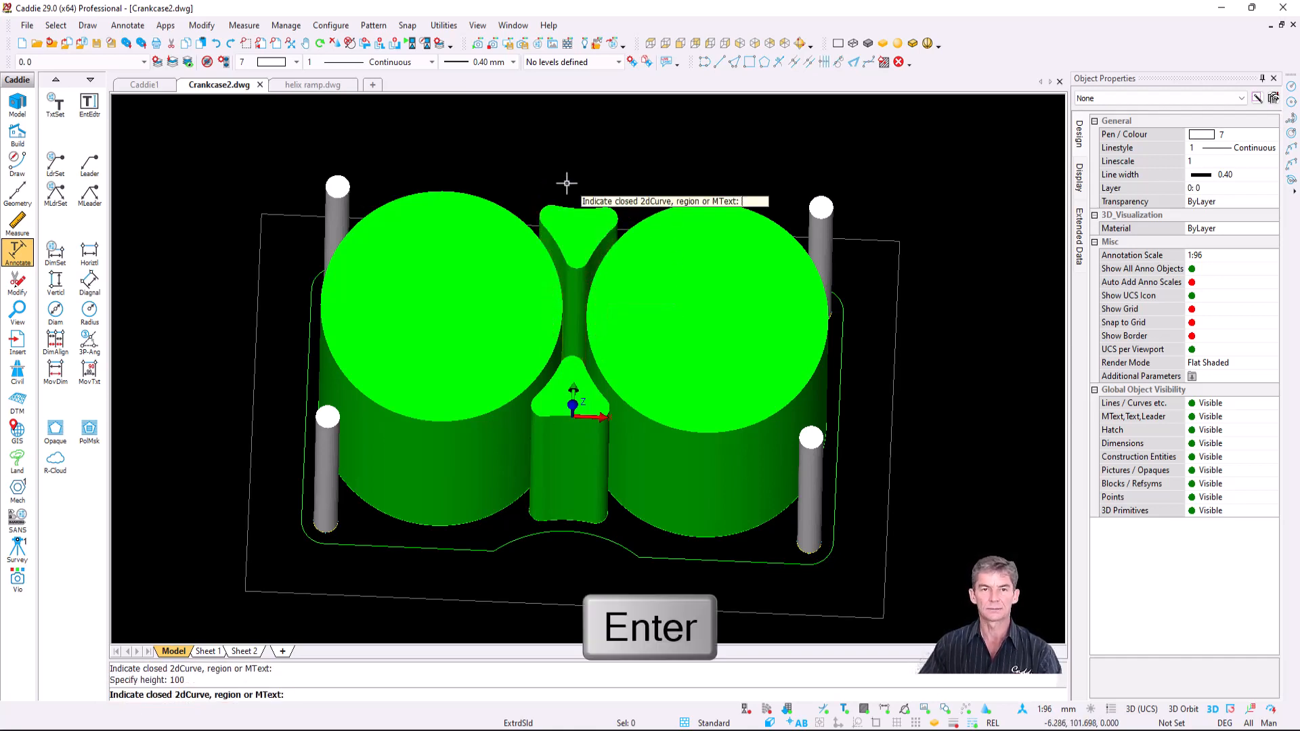
key("Escape")
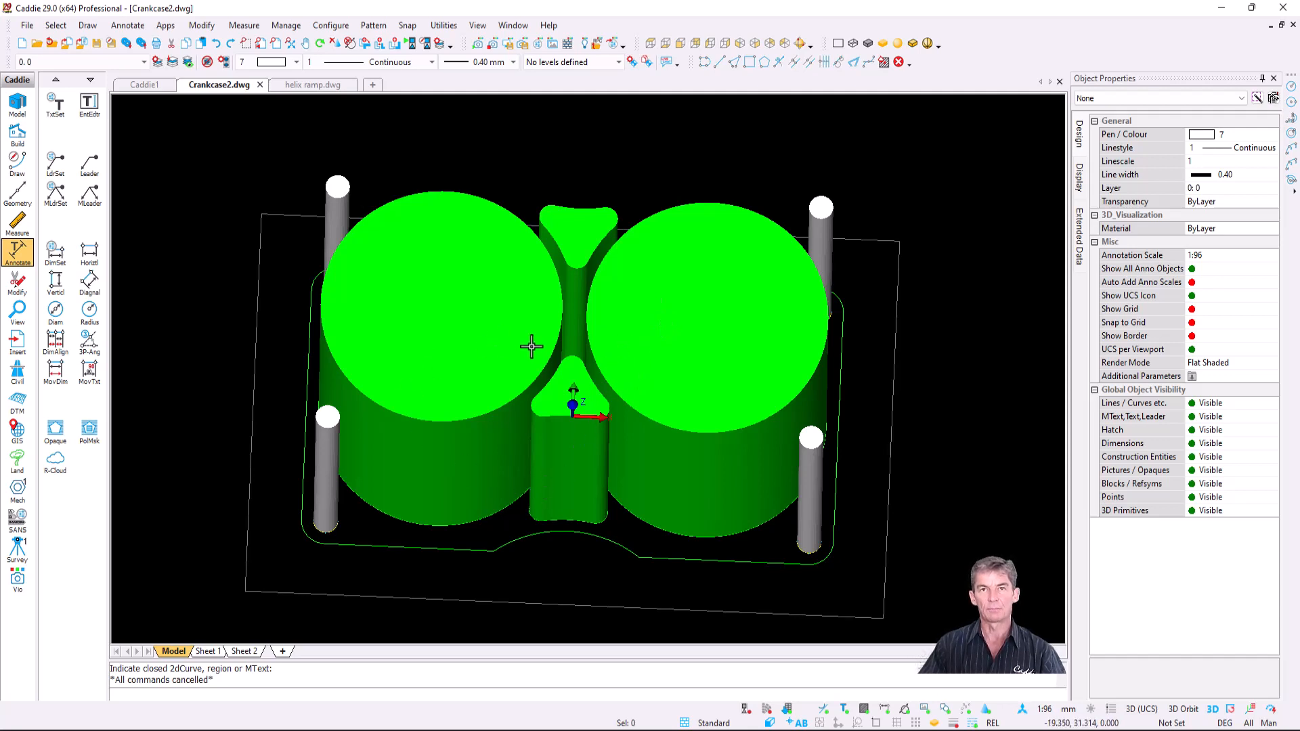
scroll(532, 347, "down", 2)
middle_click_drag(532, 347, 698, 345)
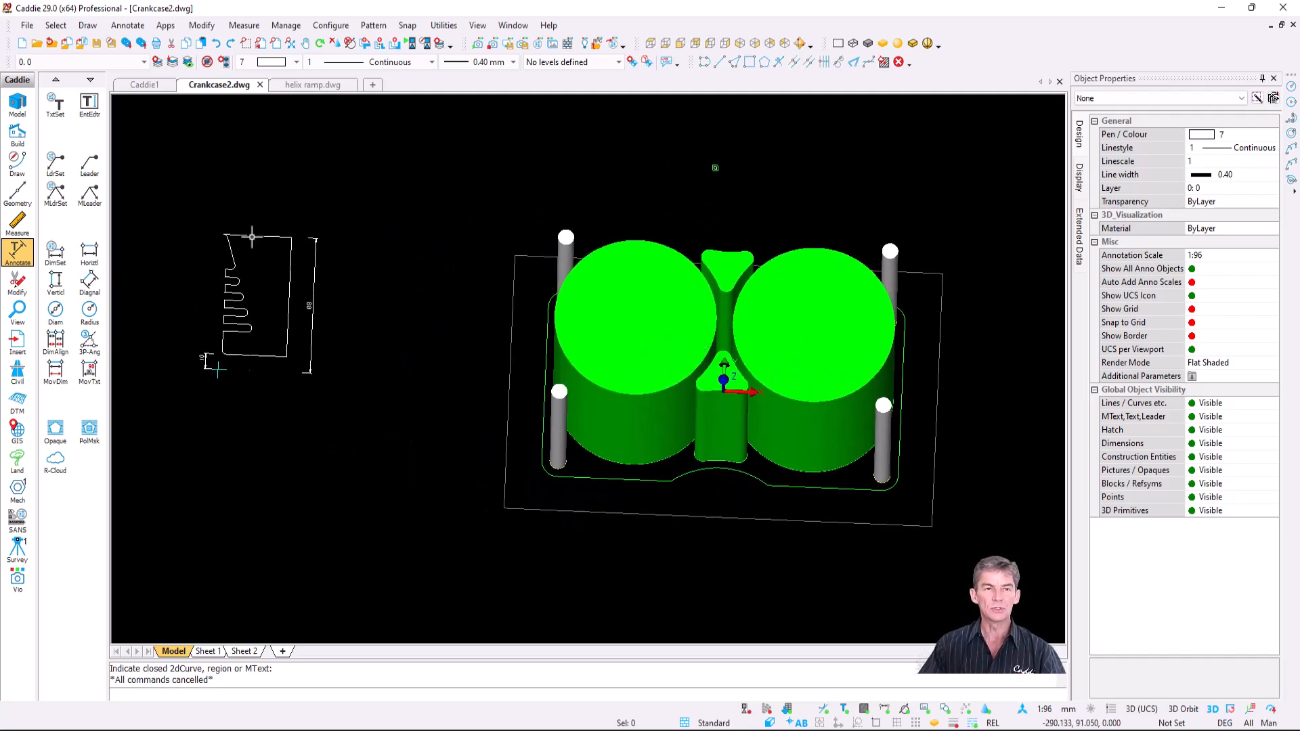
- Sweep the finned profile along the base outline, using a base point on the profile
left_click(88, 27)
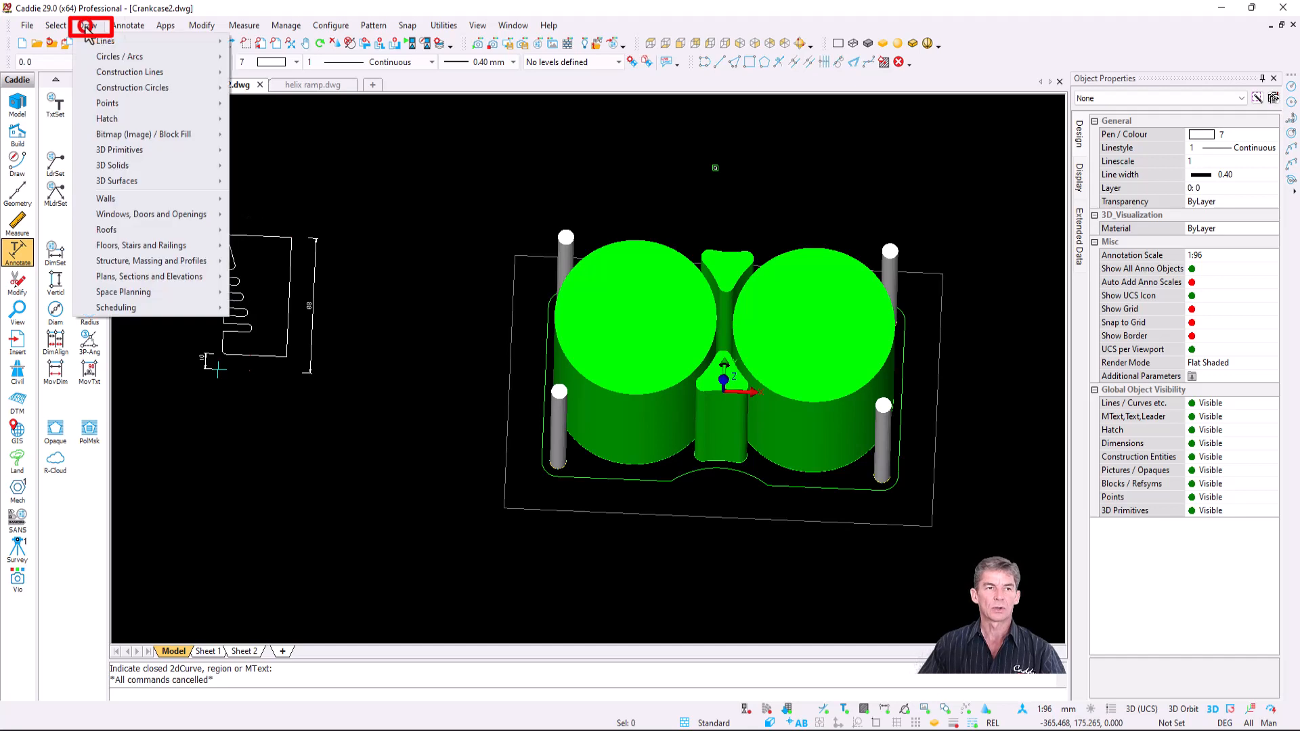
mouse_move(170, 173)
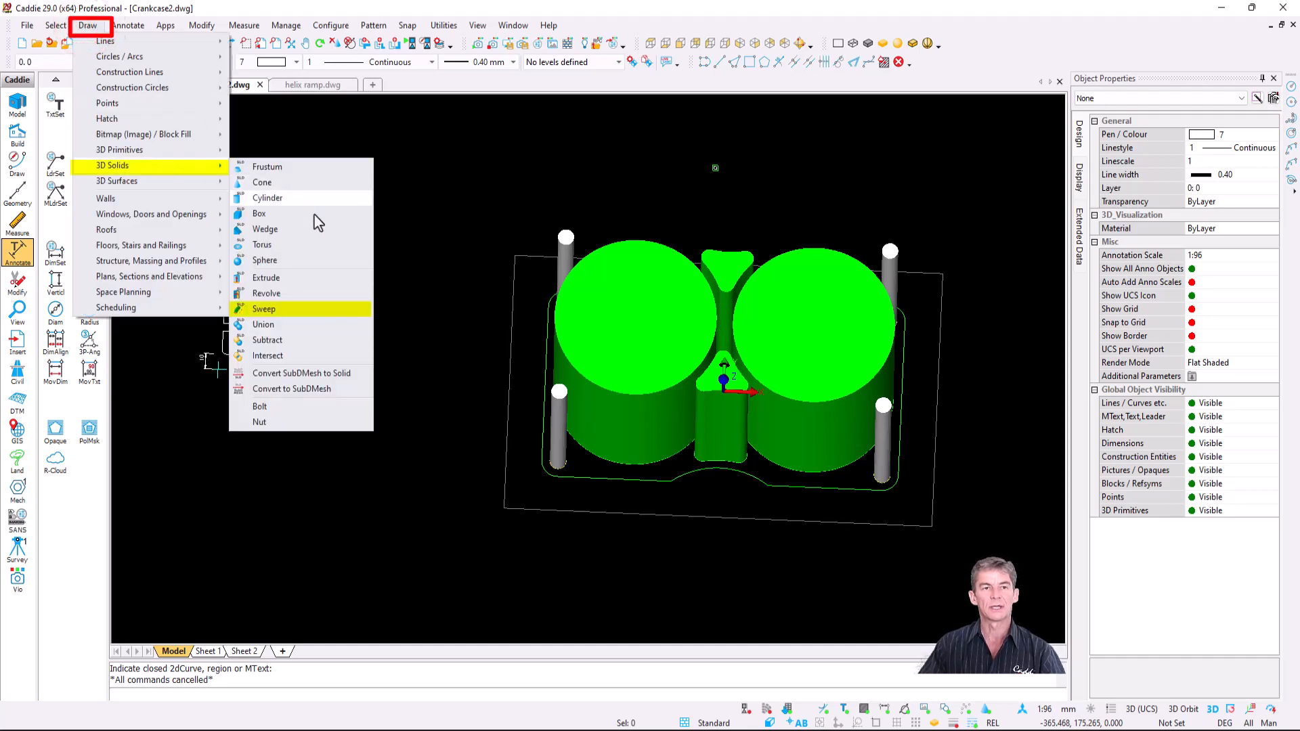
left_click(310, 310)
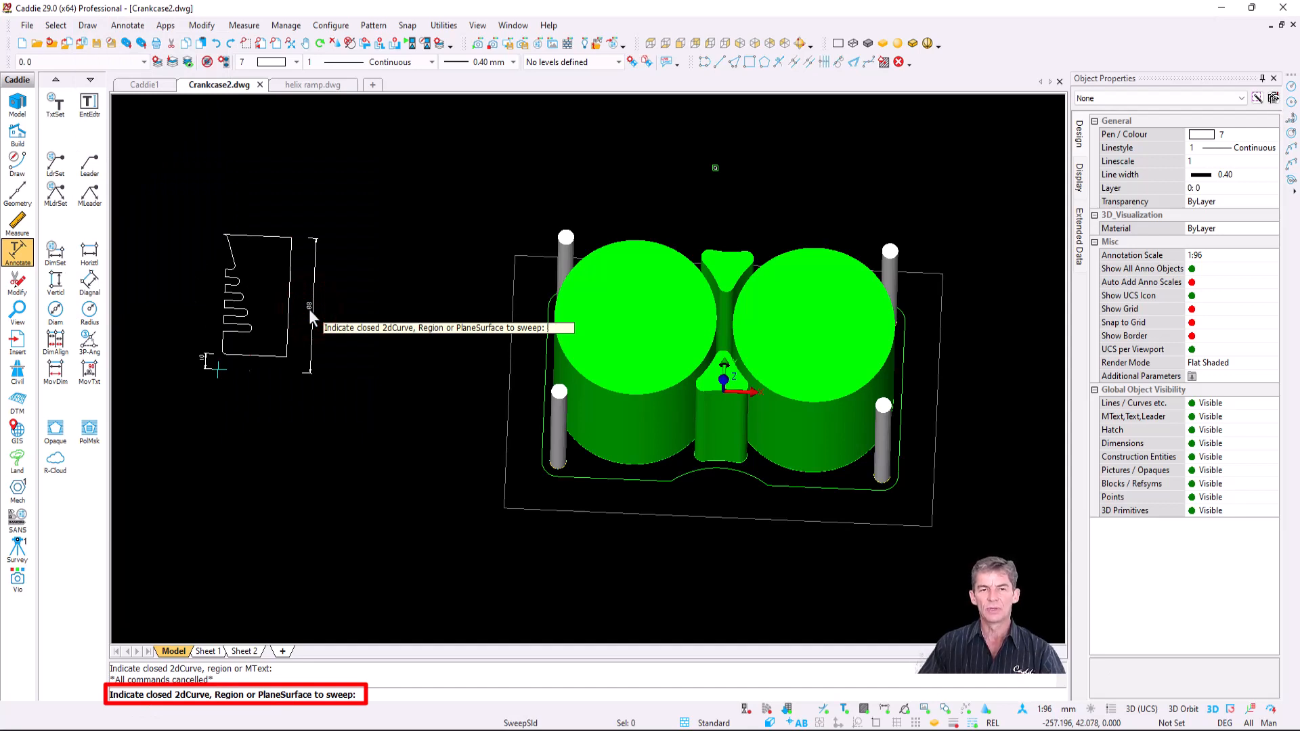
left_click(289, 331)
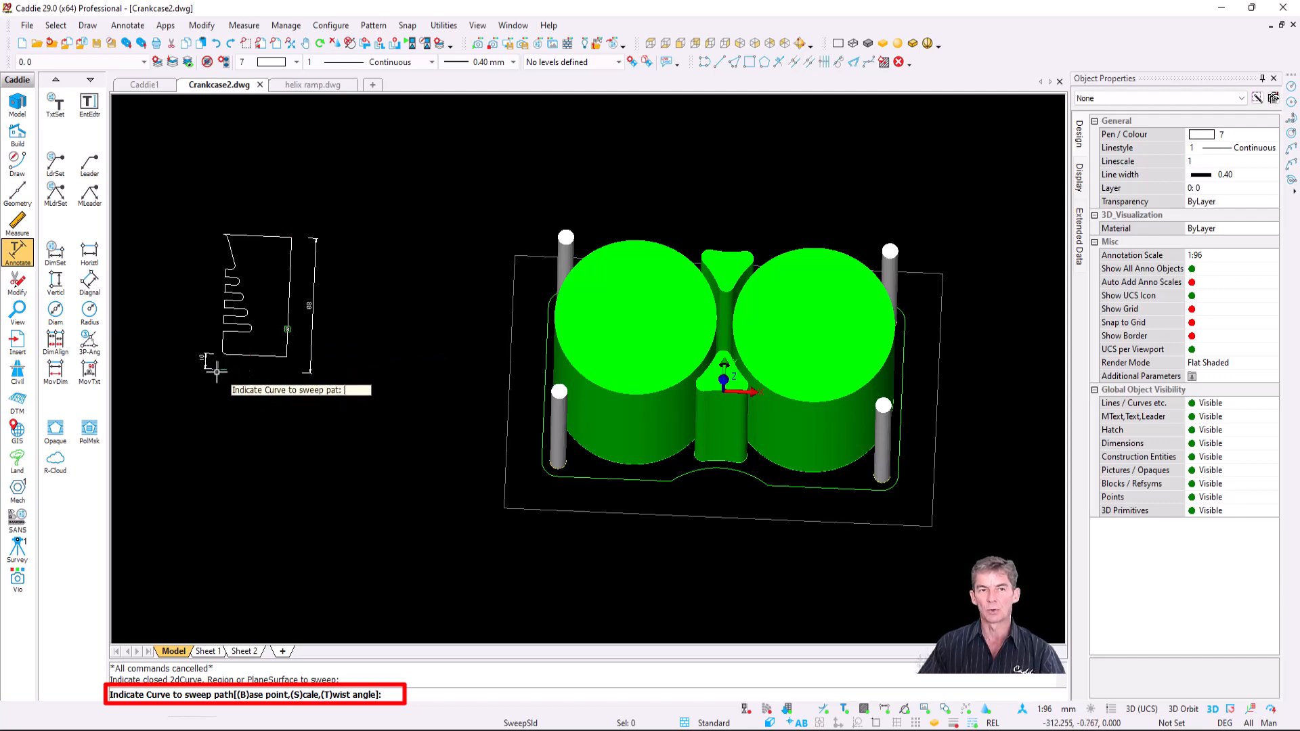
type("b")
key("Return")
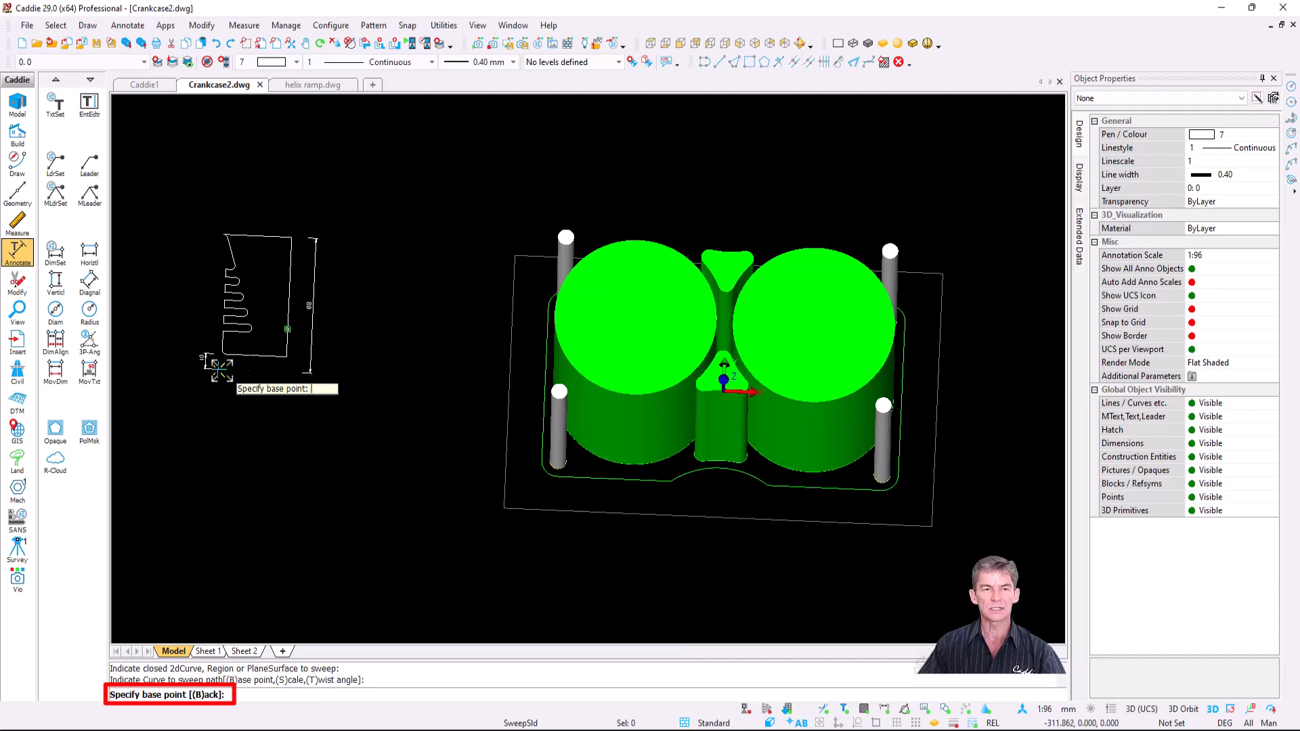
left_click(218, 369)
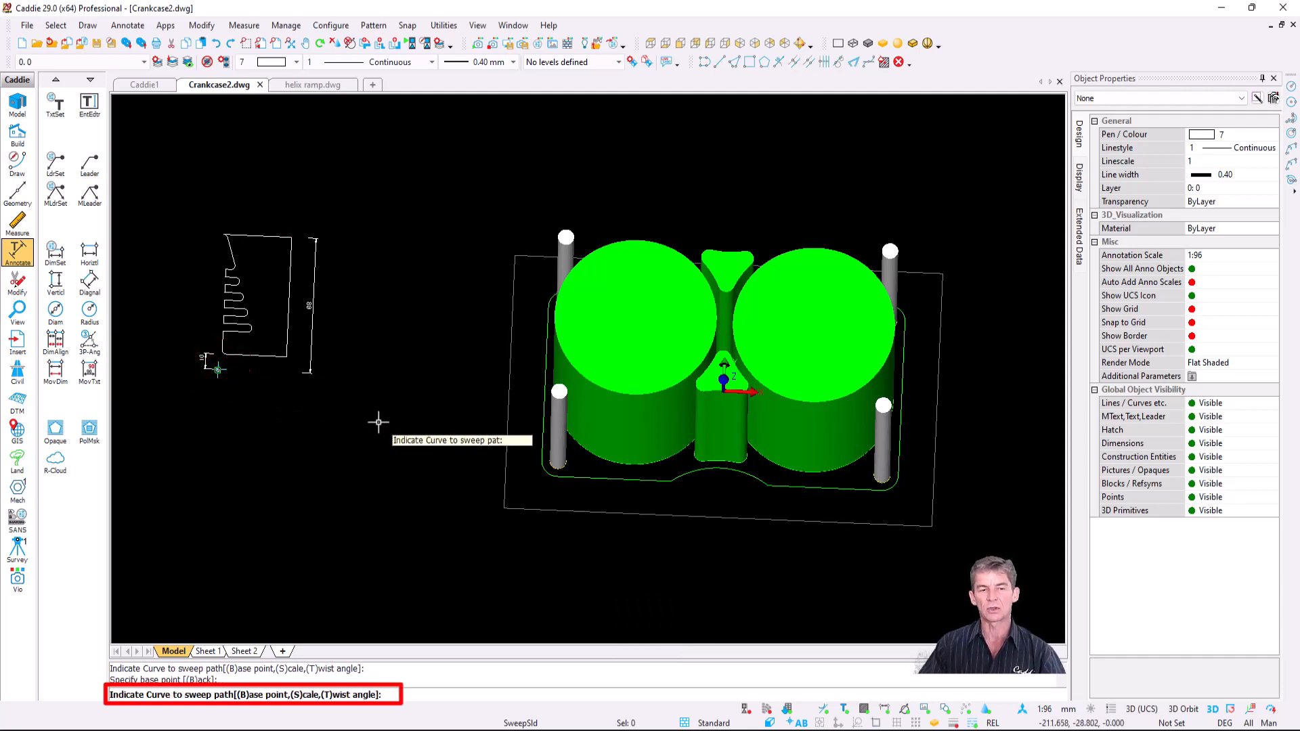
left_click(594, 475)
left_click(595, 478)
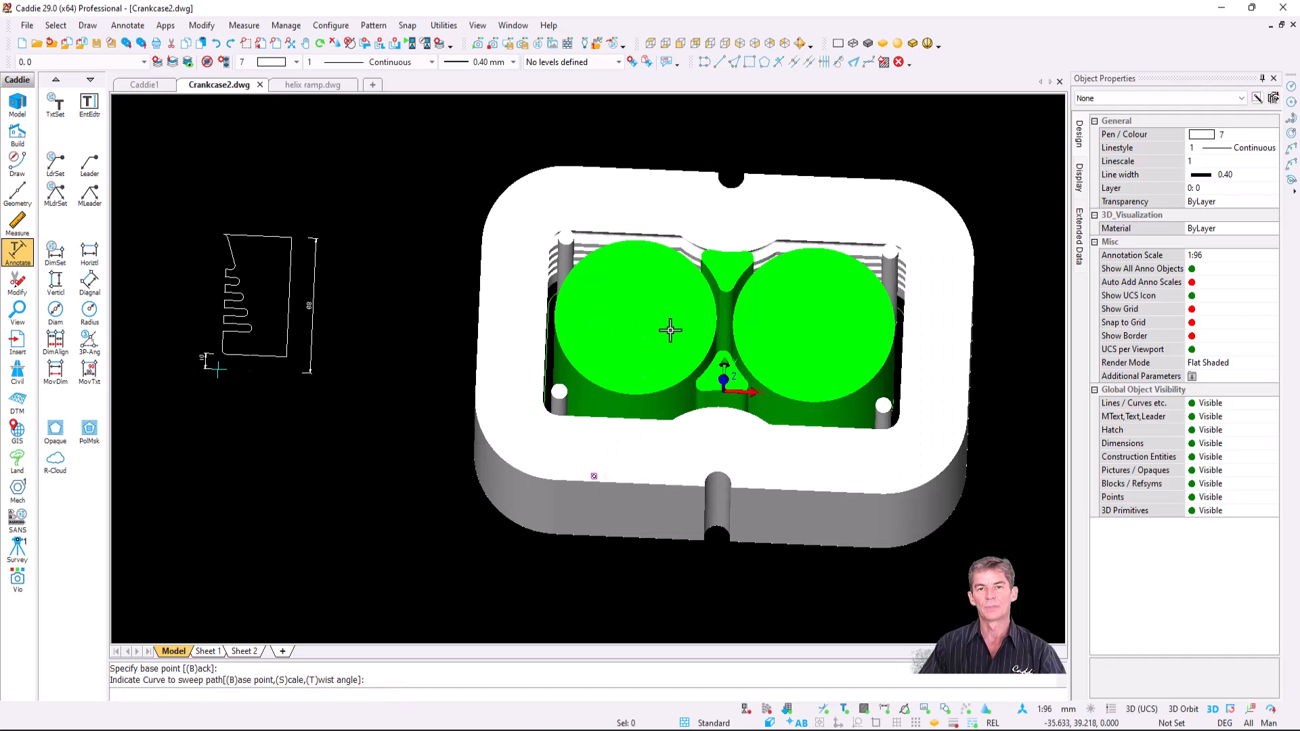
- Hide the swept crankcase shell via Layering & Display > Hide Object
middle_click_drag(670, 330, 575, 345)
mouse_move(596, 394)
middle_mouse_down("shift")
mouse_move(531, 354)
mouse_move(595, 331)
mouse_move(569, 335)
mouse_move(612, 400)
middle_mouse_up("shift")
scroll(641, 432, "up", 2)
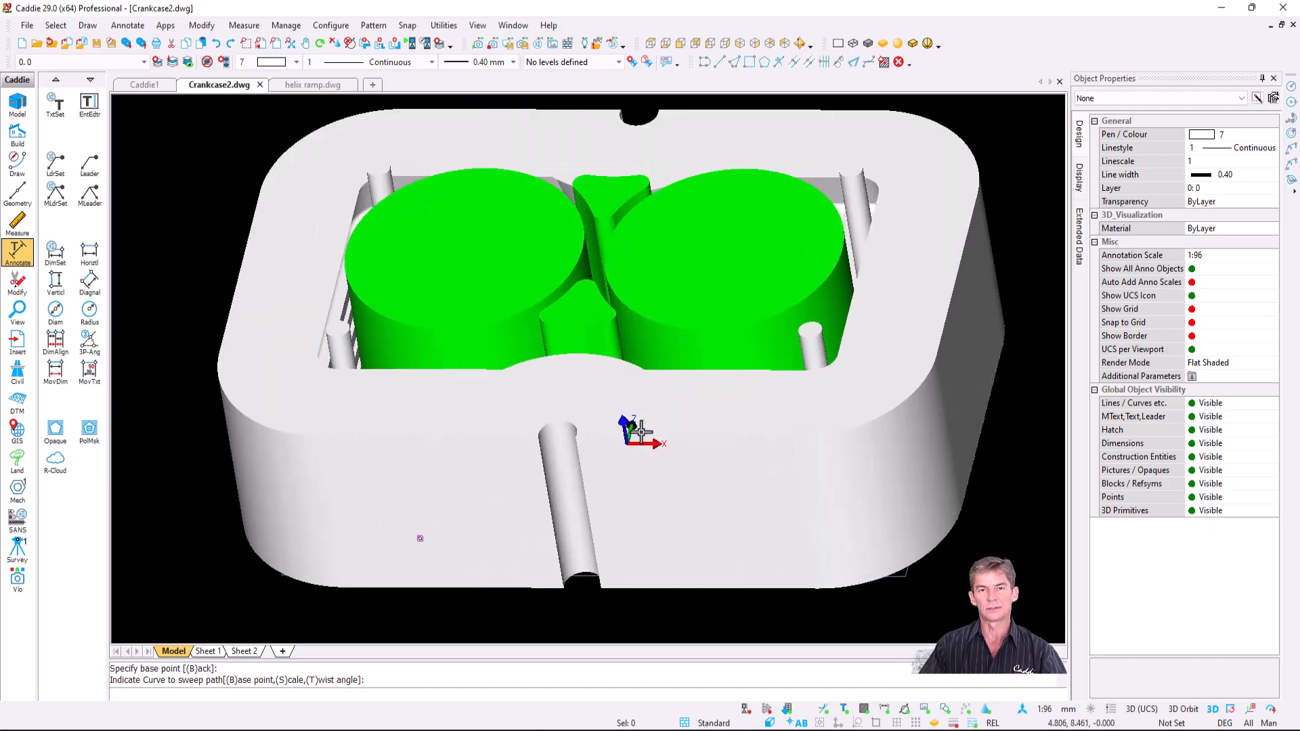
left_click(457, 411)
right_click(455, 413)
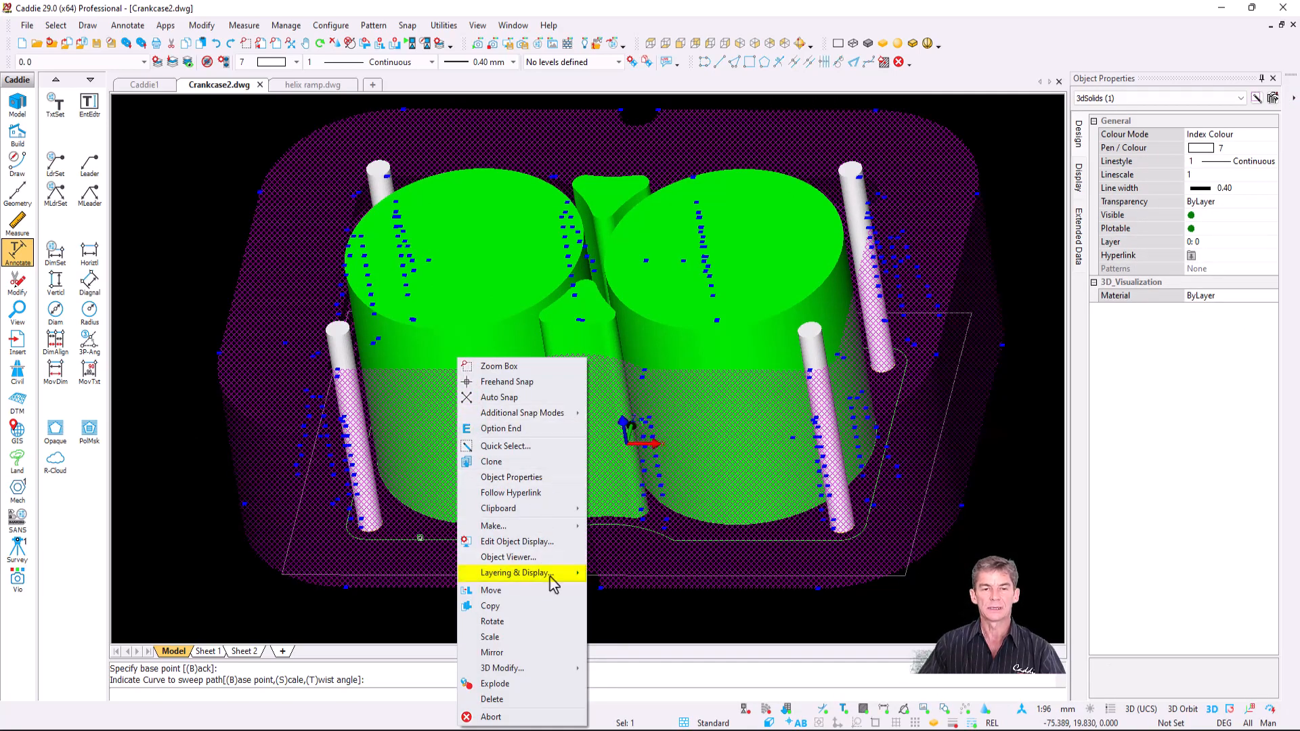
mouse_move(552, 581)
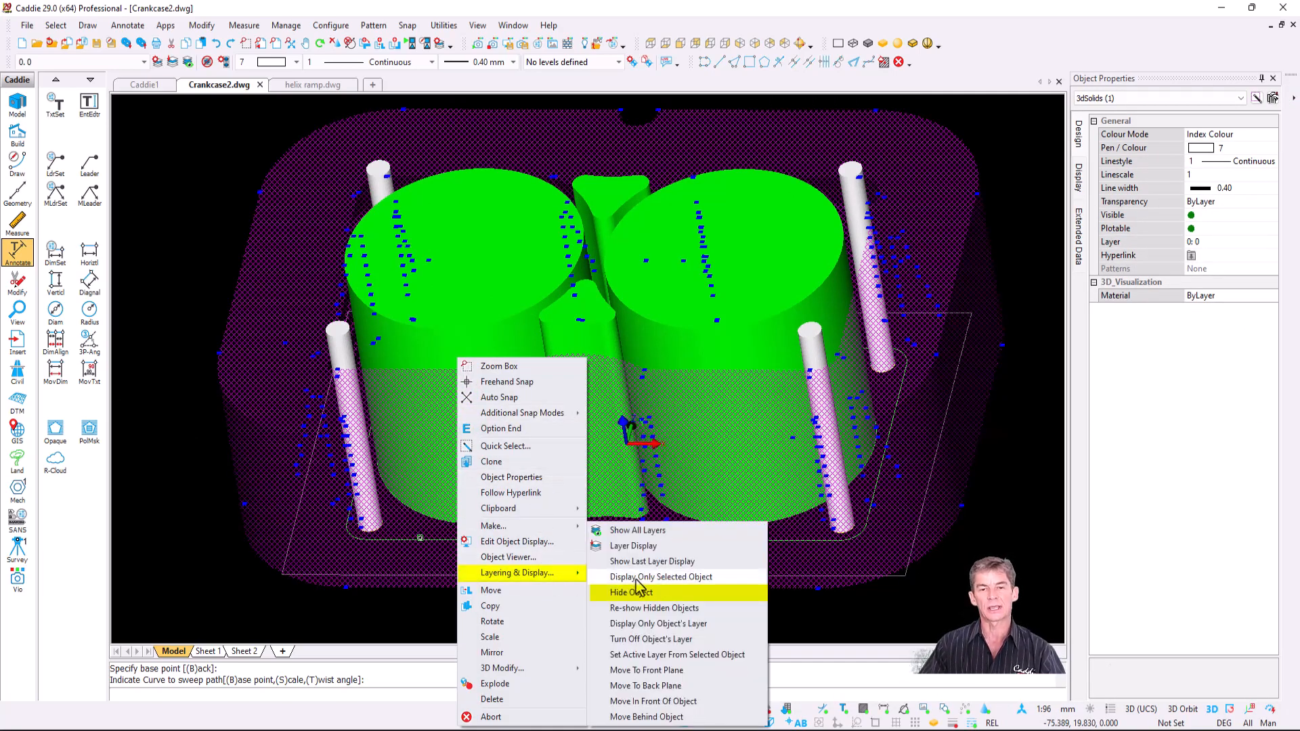
left_click(656, 592)
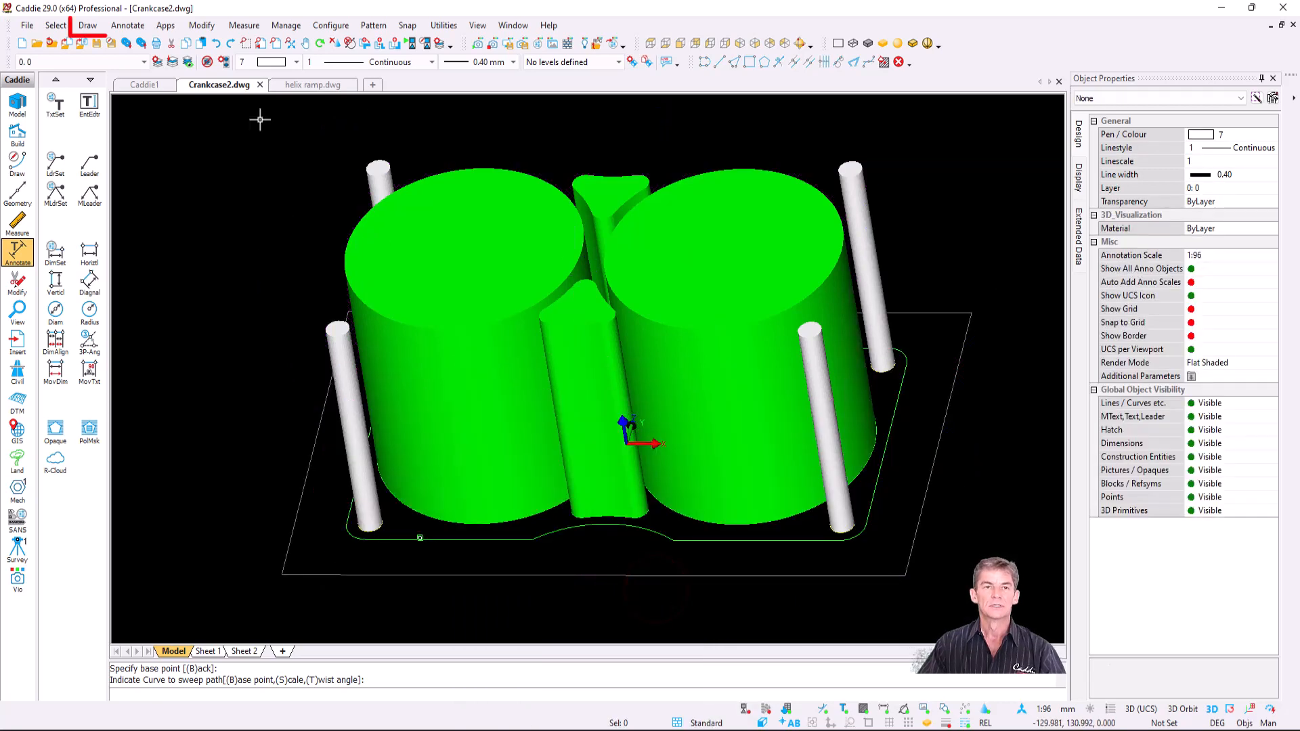
- Draw a box solid spanning the base plate from its lower-left corner to the opposite corner
left_click(90, 26)
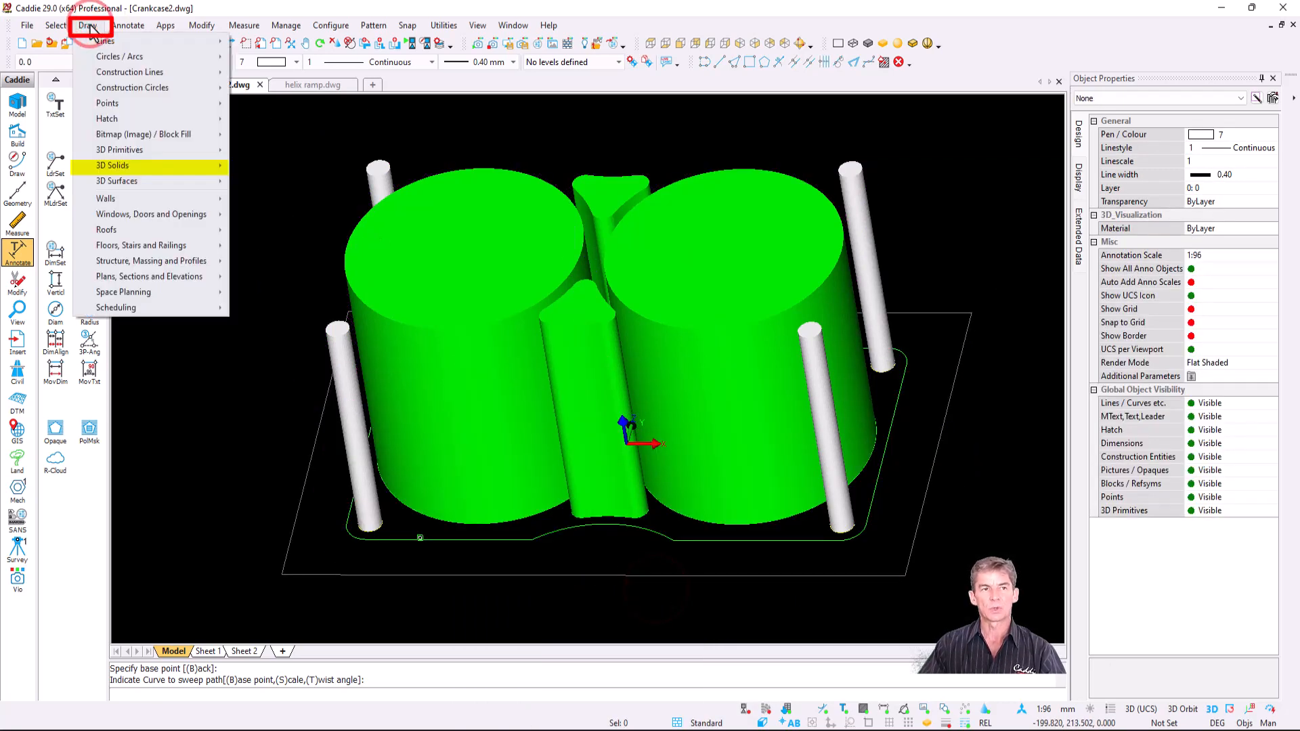
mouse_move(190, 170)
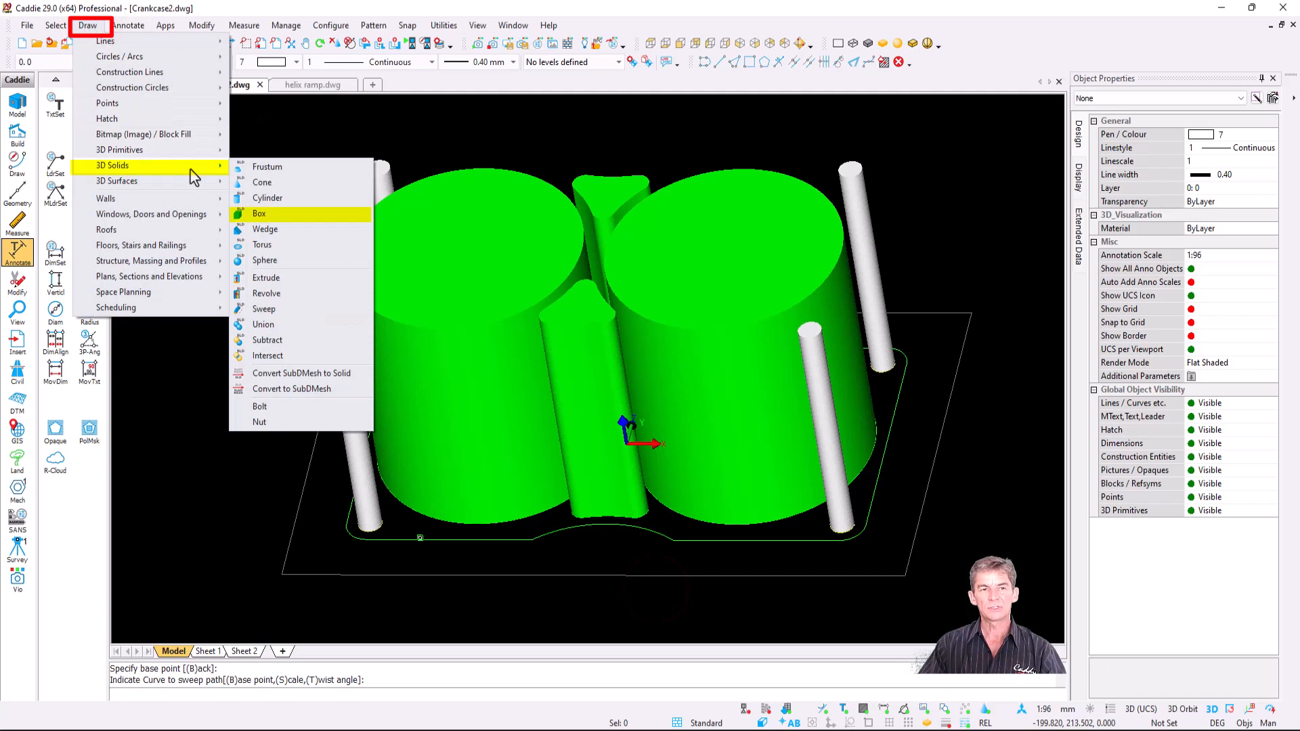
left_click(303, 214)
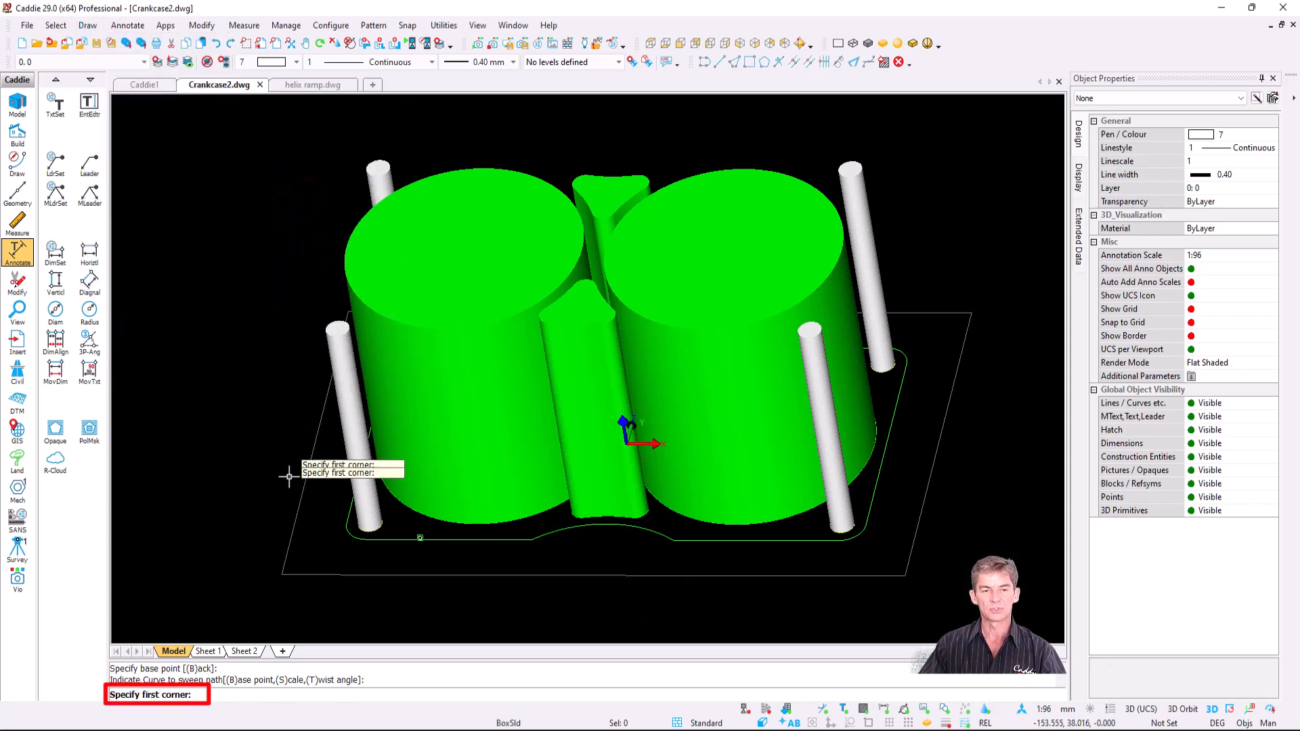
key("s")
left_click(296, 569)
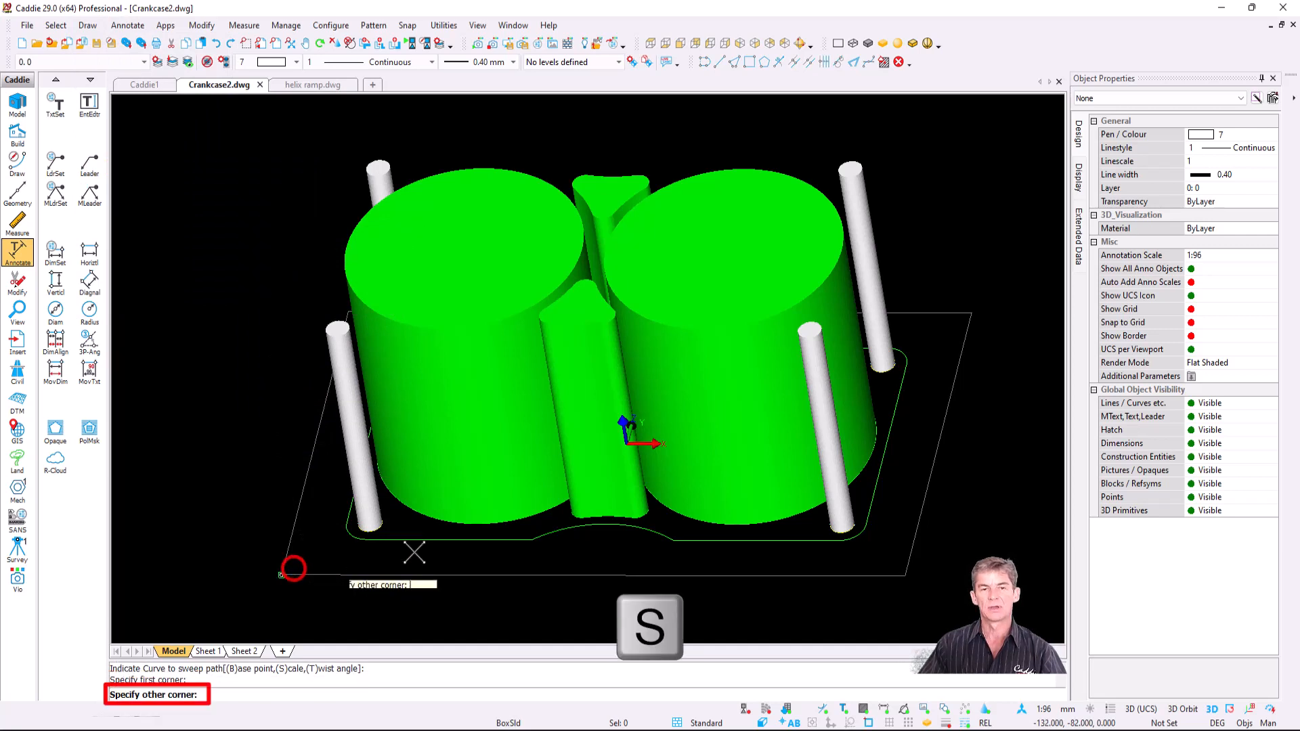
left_click(963, 315)
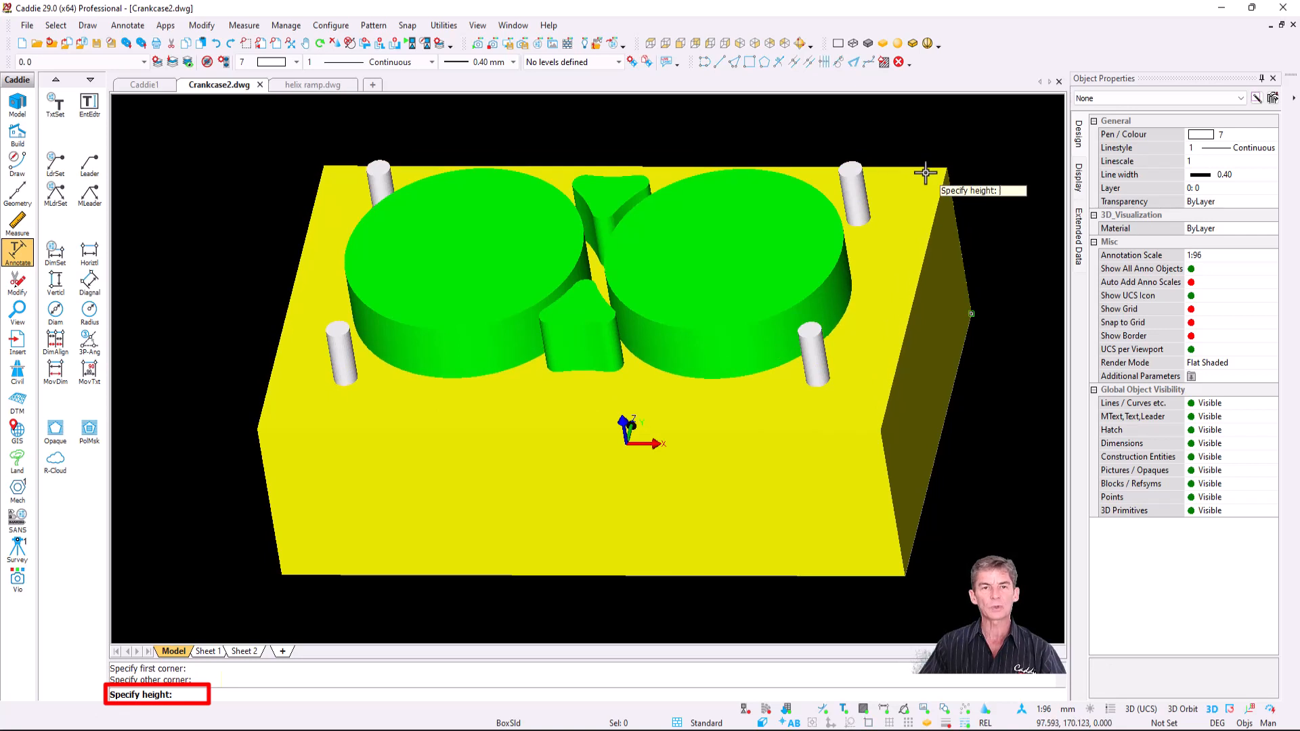
left_click(926, 171)
key("Escape")
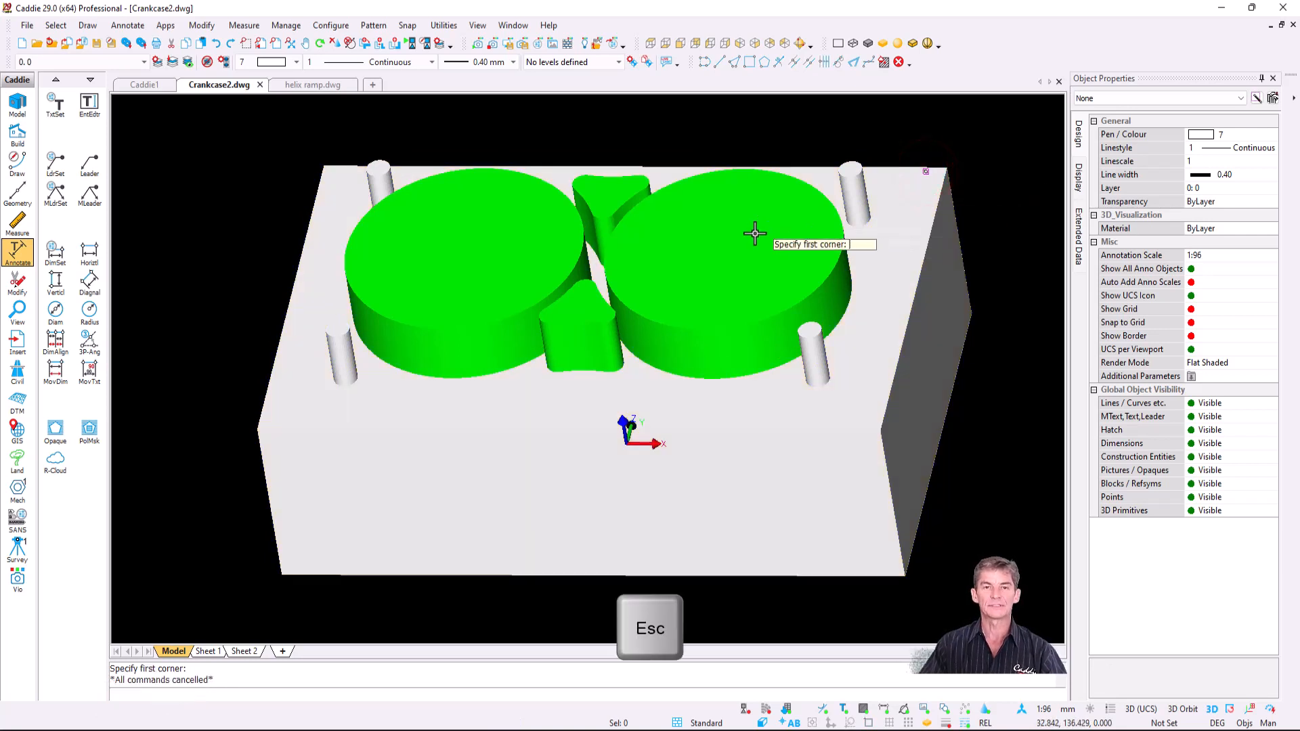
- Re-show the hidden crankcase shell and recentre the view on the crankcase
left_click(187, 62)
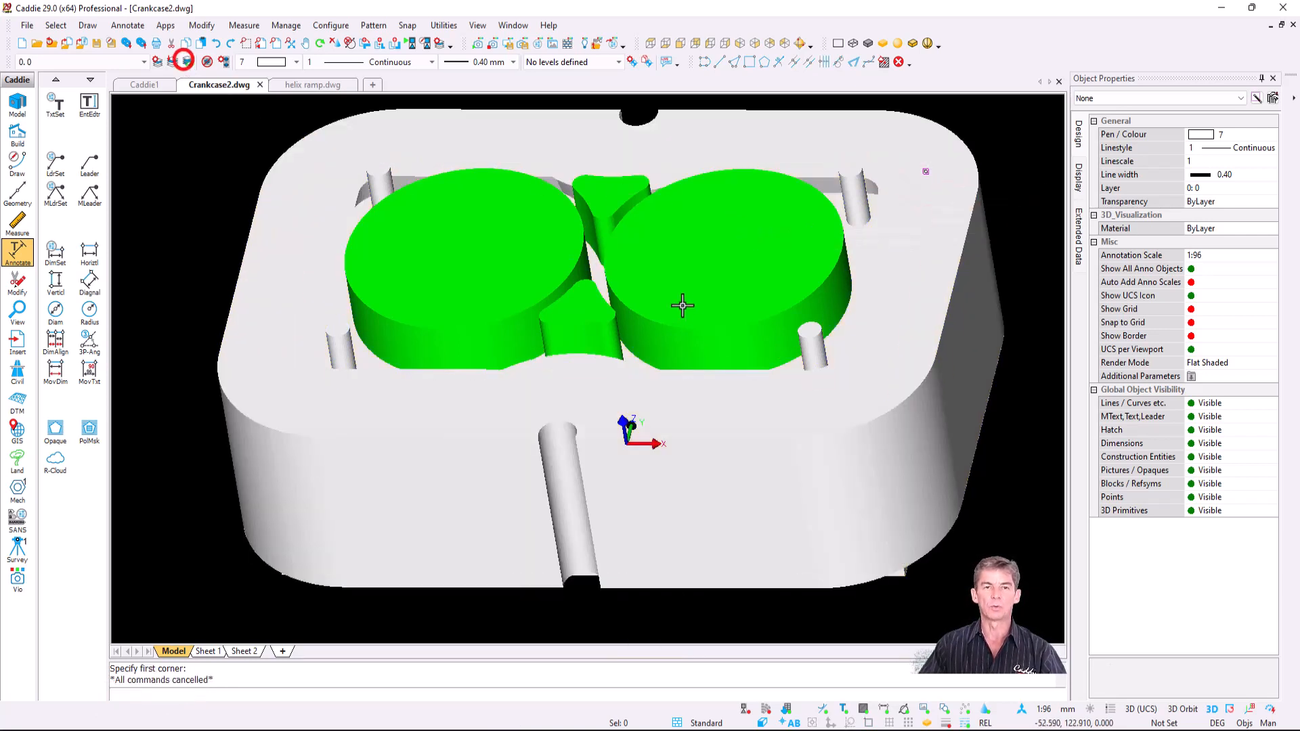
middle_click_drag(508, 309, 478, 288)
scroll(546, 343, "down", 2)
middle_click_drag(546, 341, 613, 377)
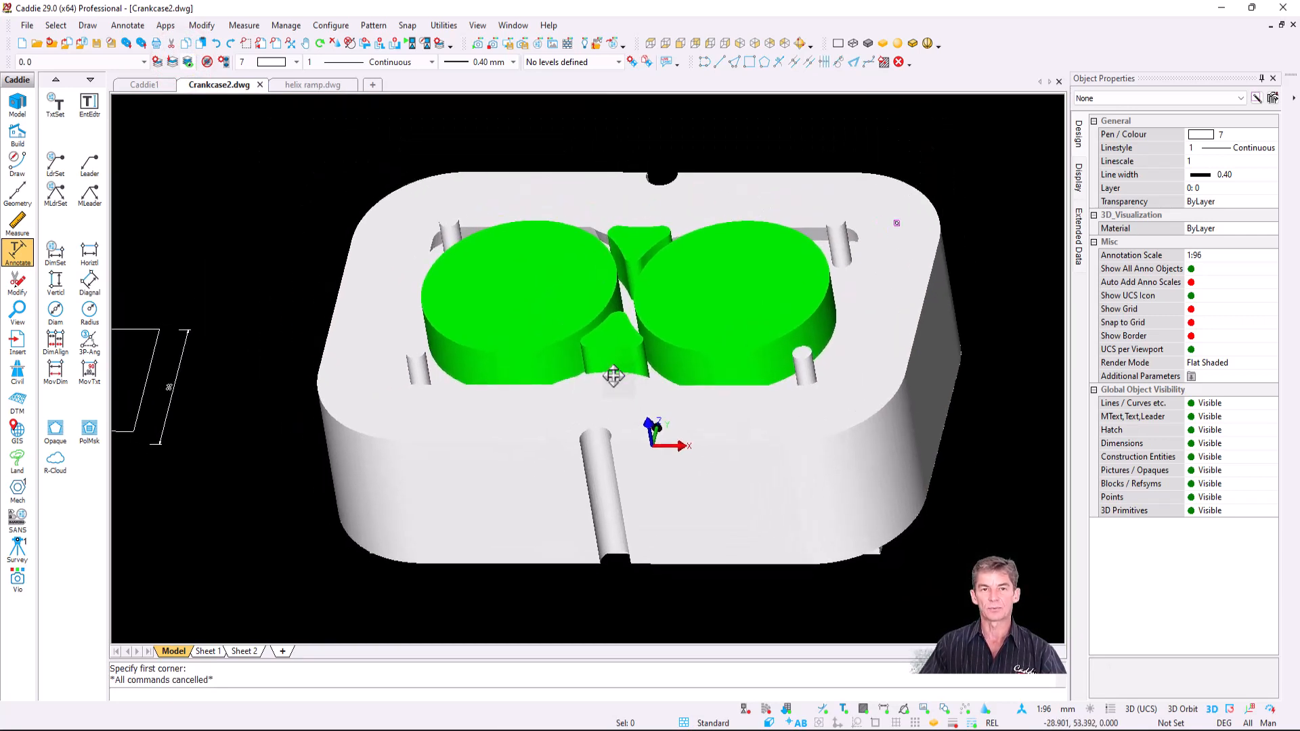
- Subtract the swept crankcase shell from the new box solid
left_click(87, 25)
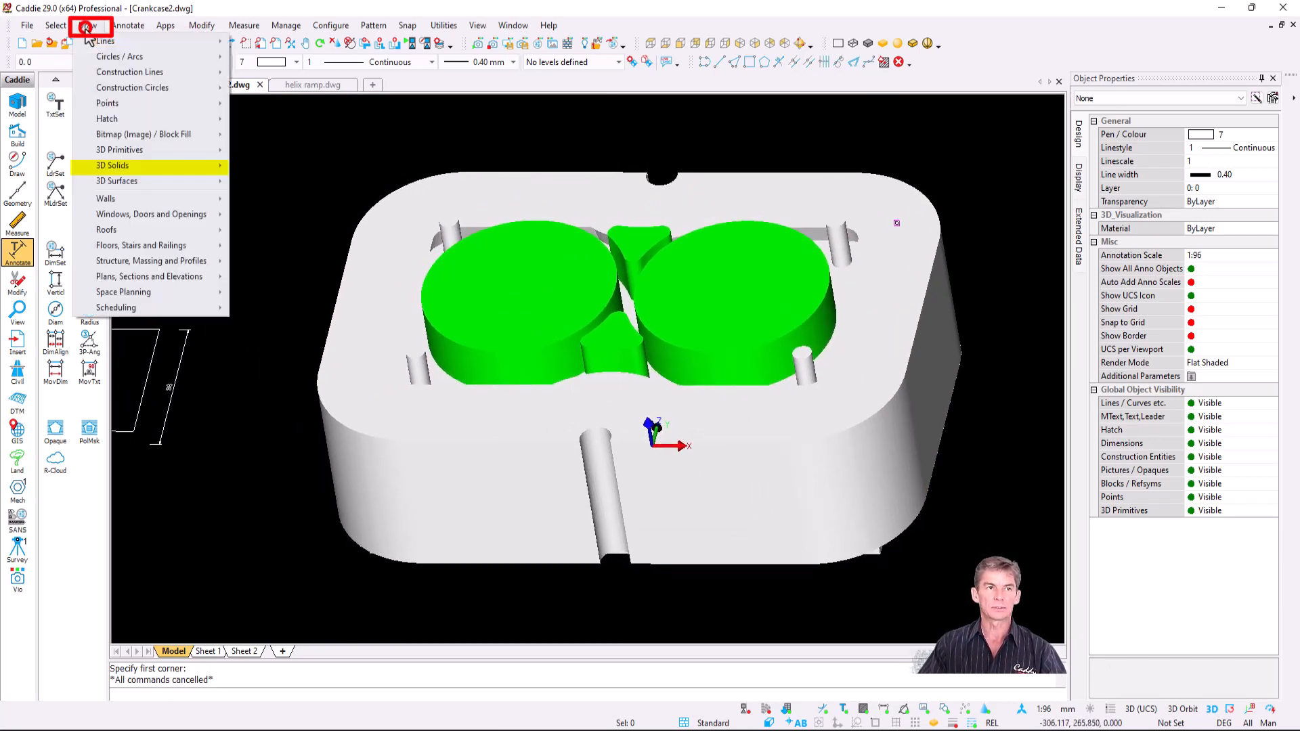
mouse_move(171, 170)
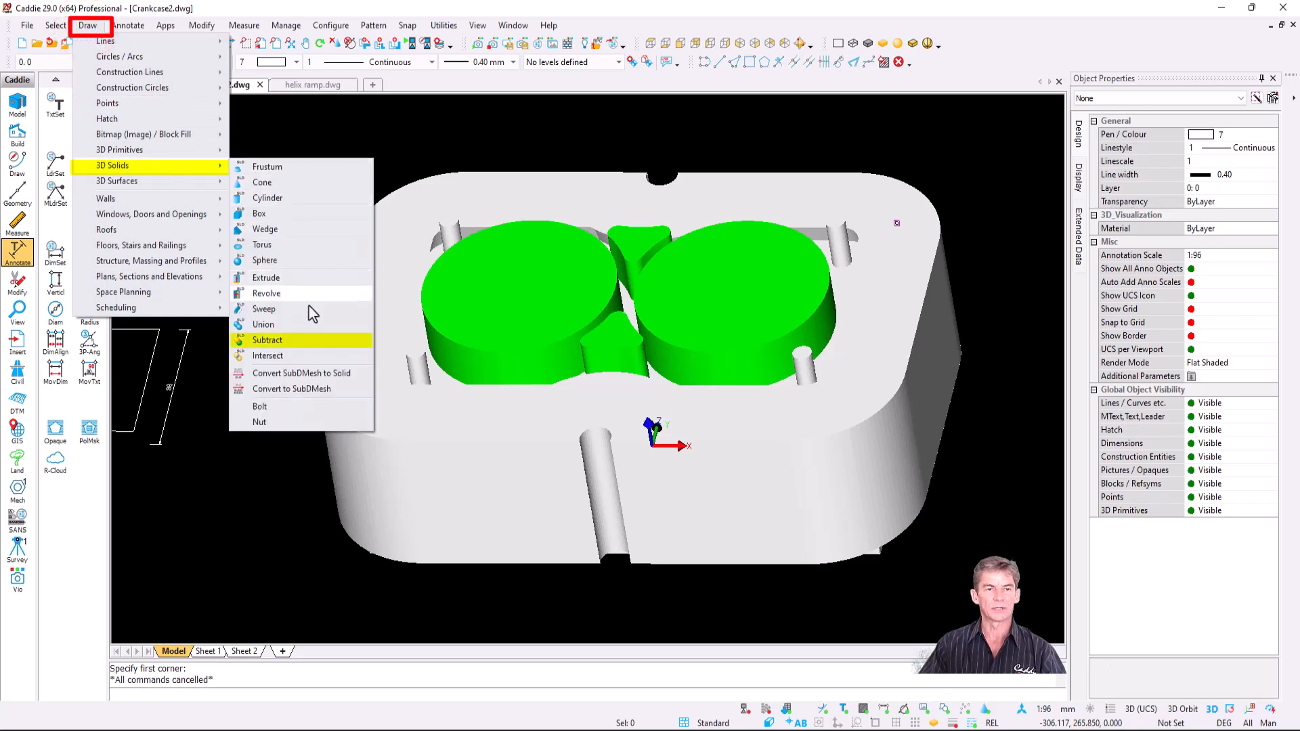
left_click(310, 340)
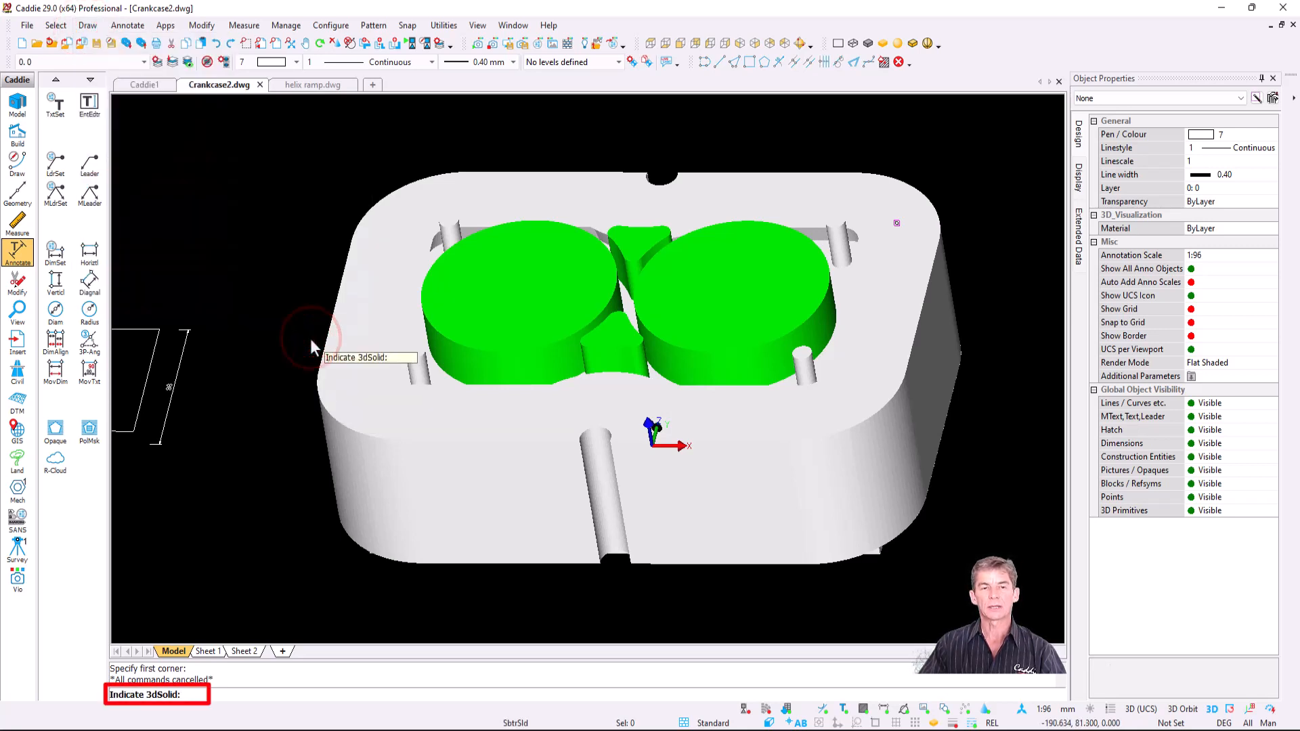
left_click(842, 281)
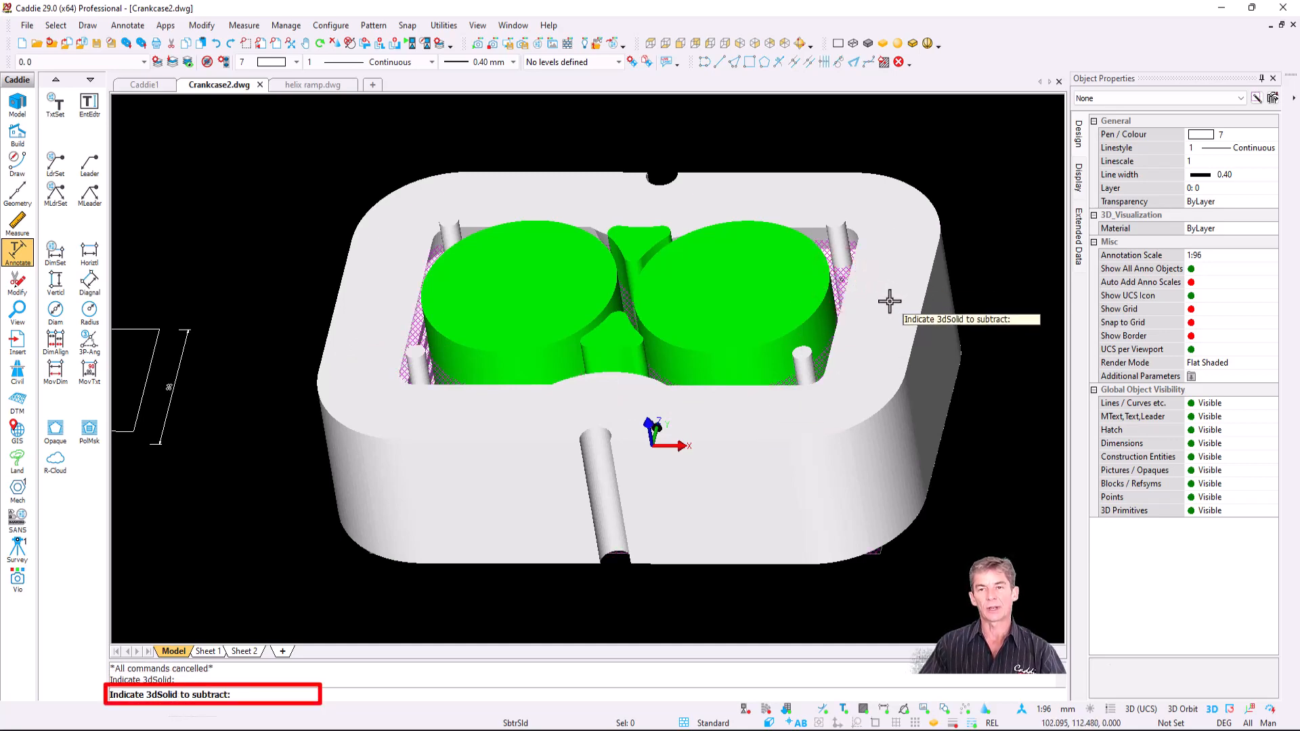
left_click(892, 301)
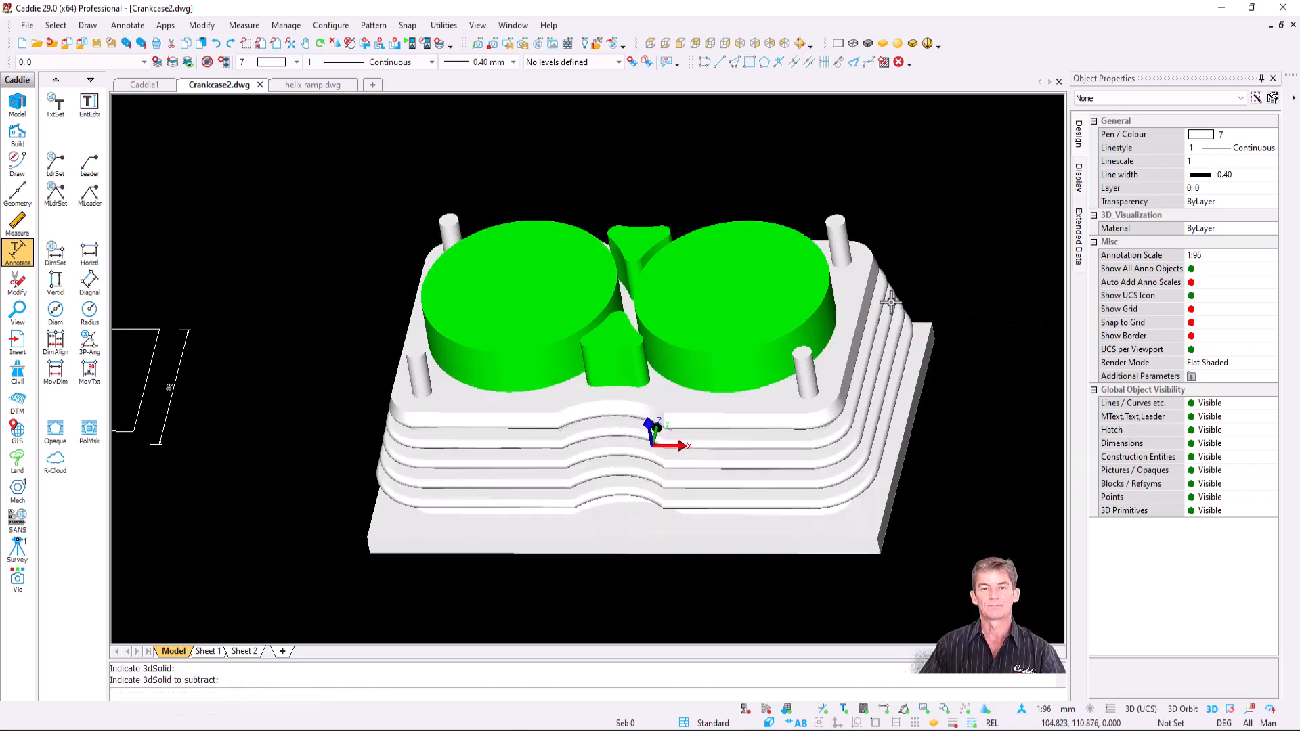
key("space")
scroll(615, 346, "up", 3)
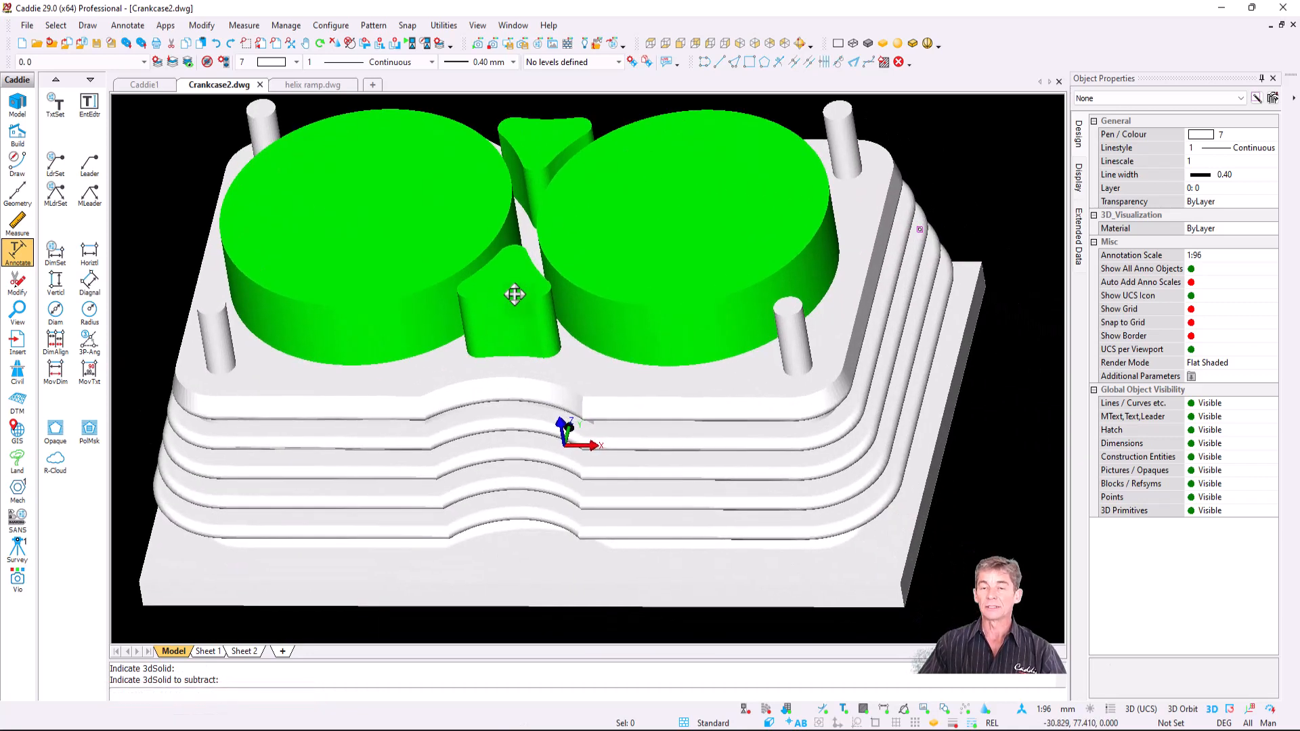
- Subtract the left and right green cylinders and both green prisms from the base
key("space")
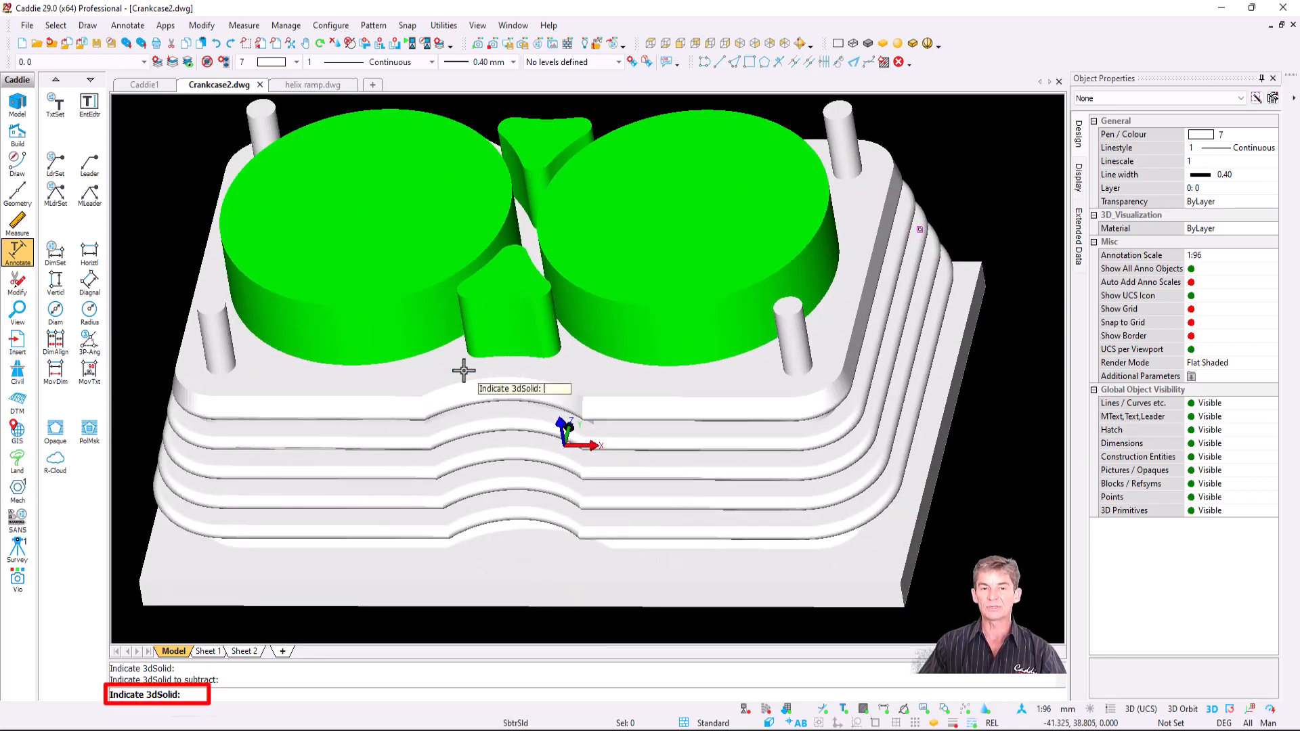
left_click(430, 372)
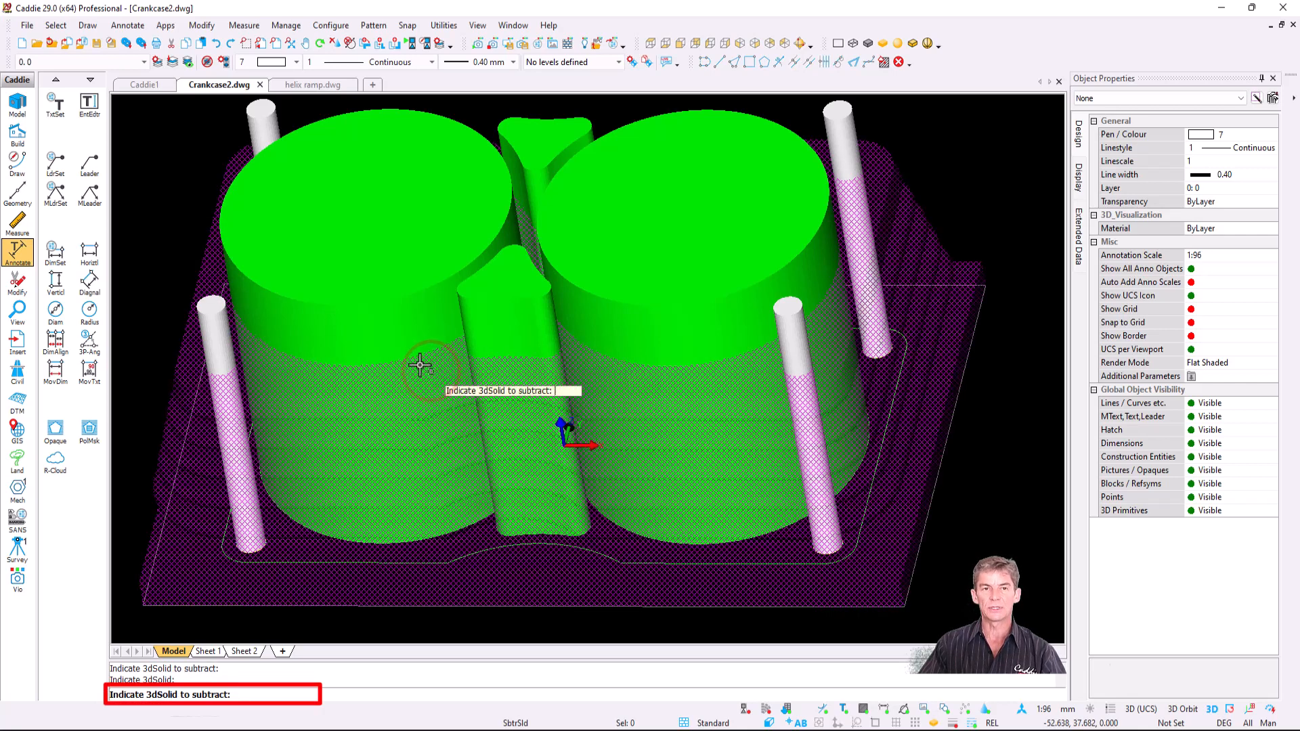
left_click(385, 275)
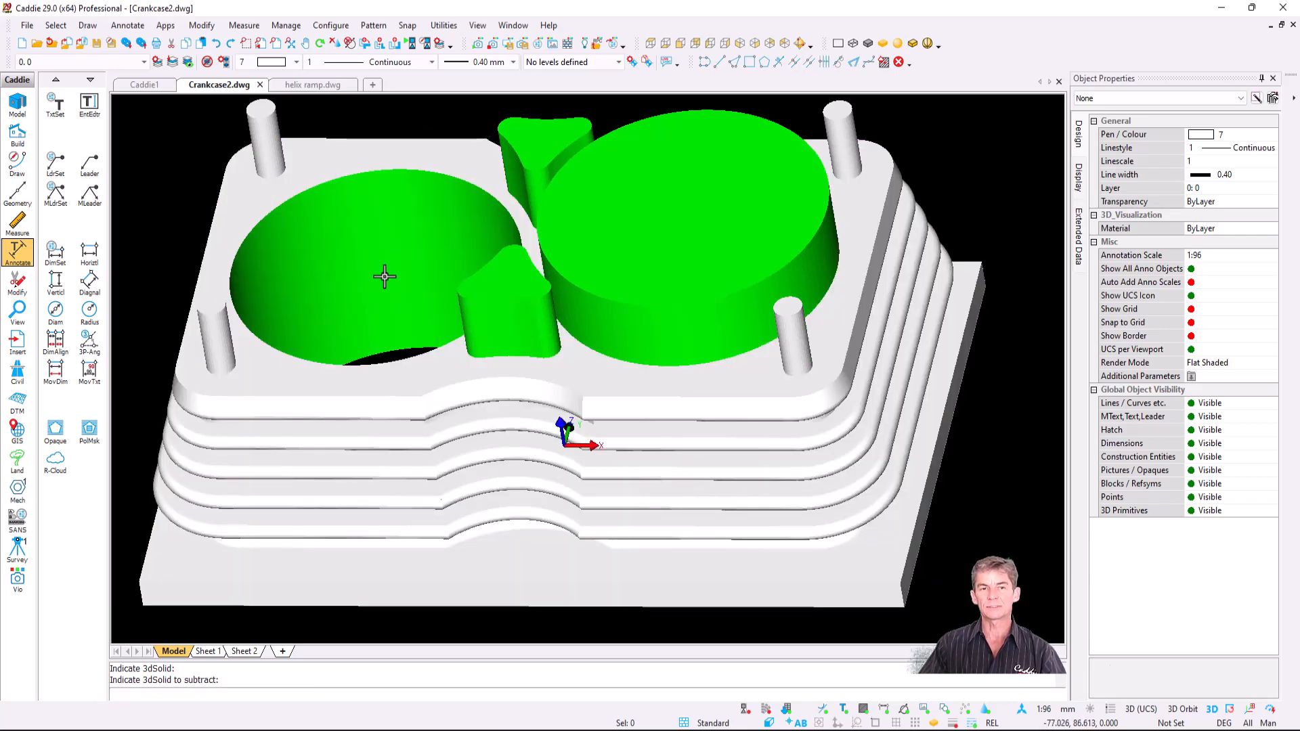
key("space")
left_click(502, 371)
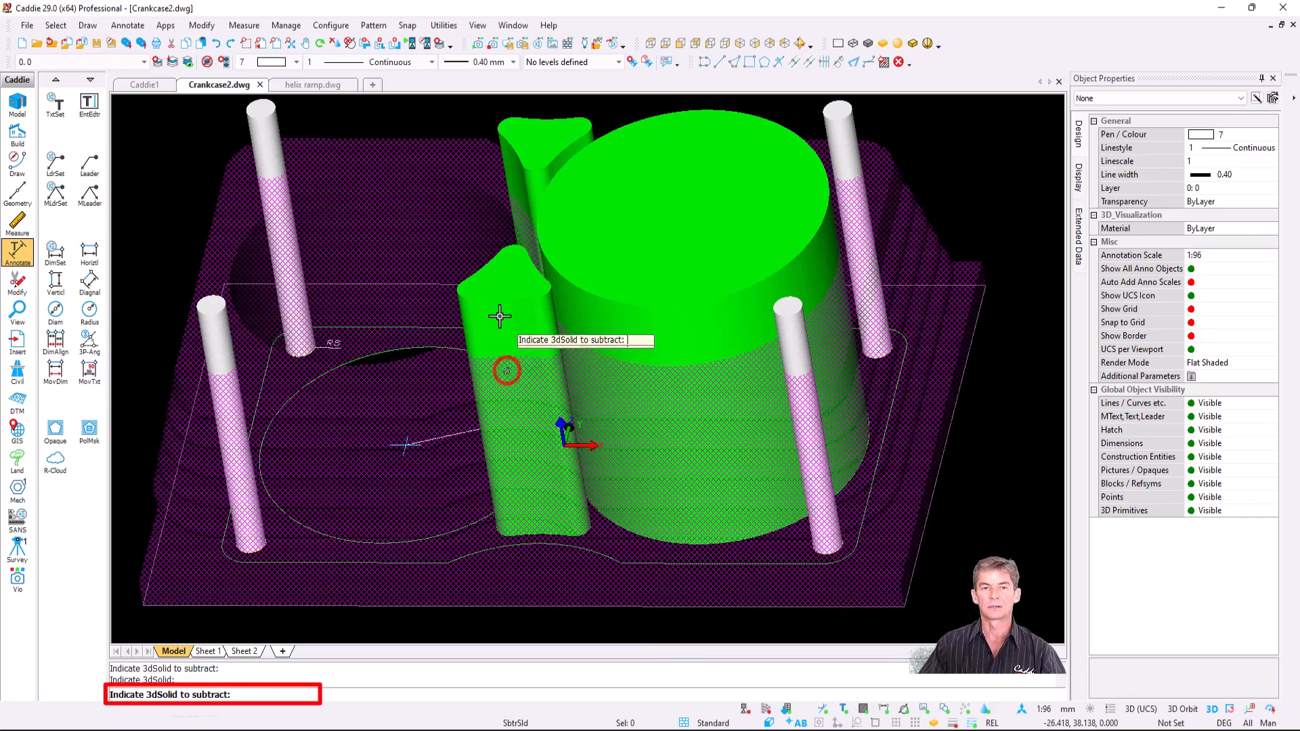
left_click(502, 304)
key("space")
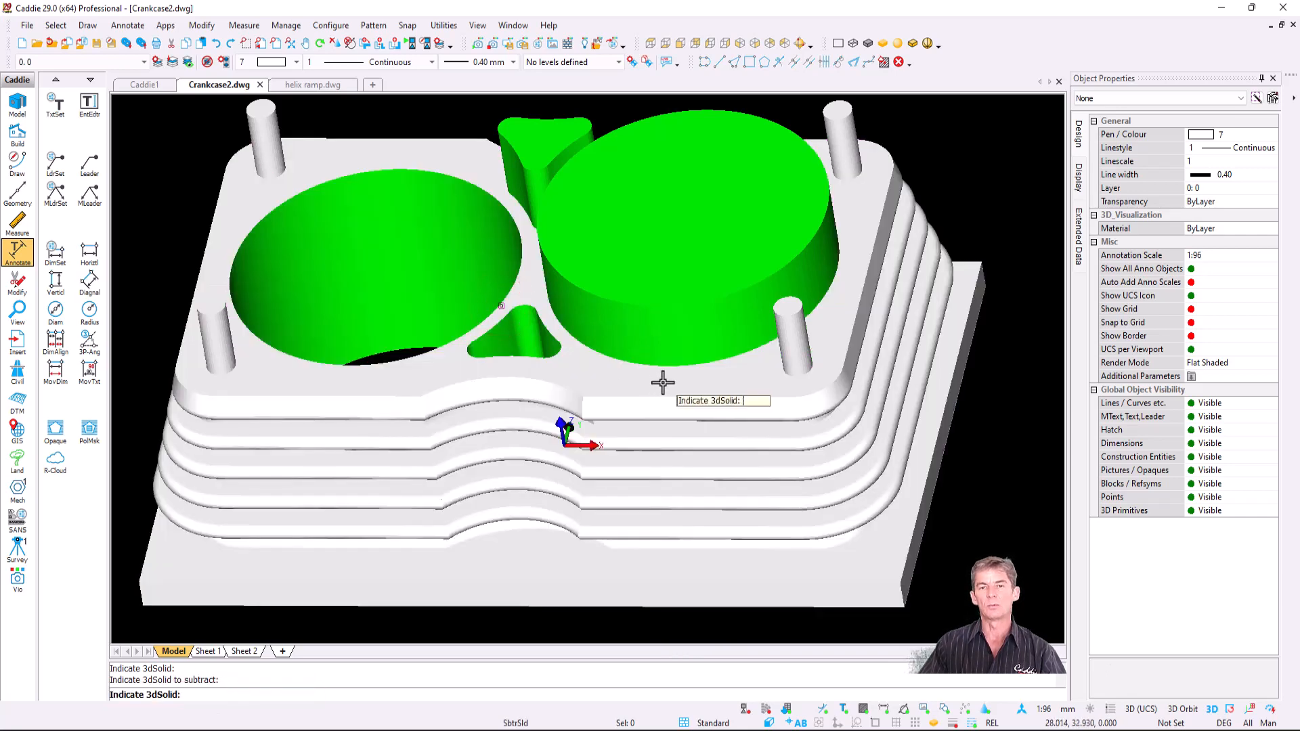
left_click(666, 381)
left_click(662, 313)
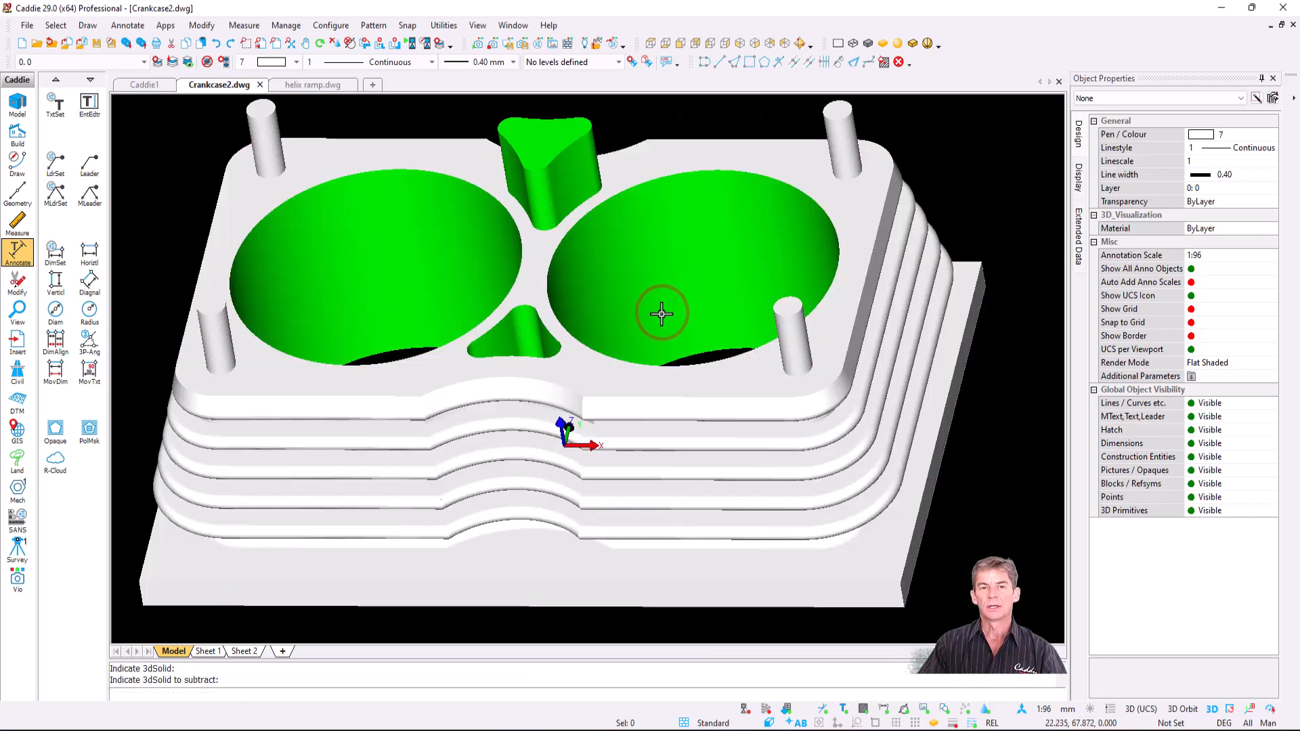
key("space")
left_click(532, 261)
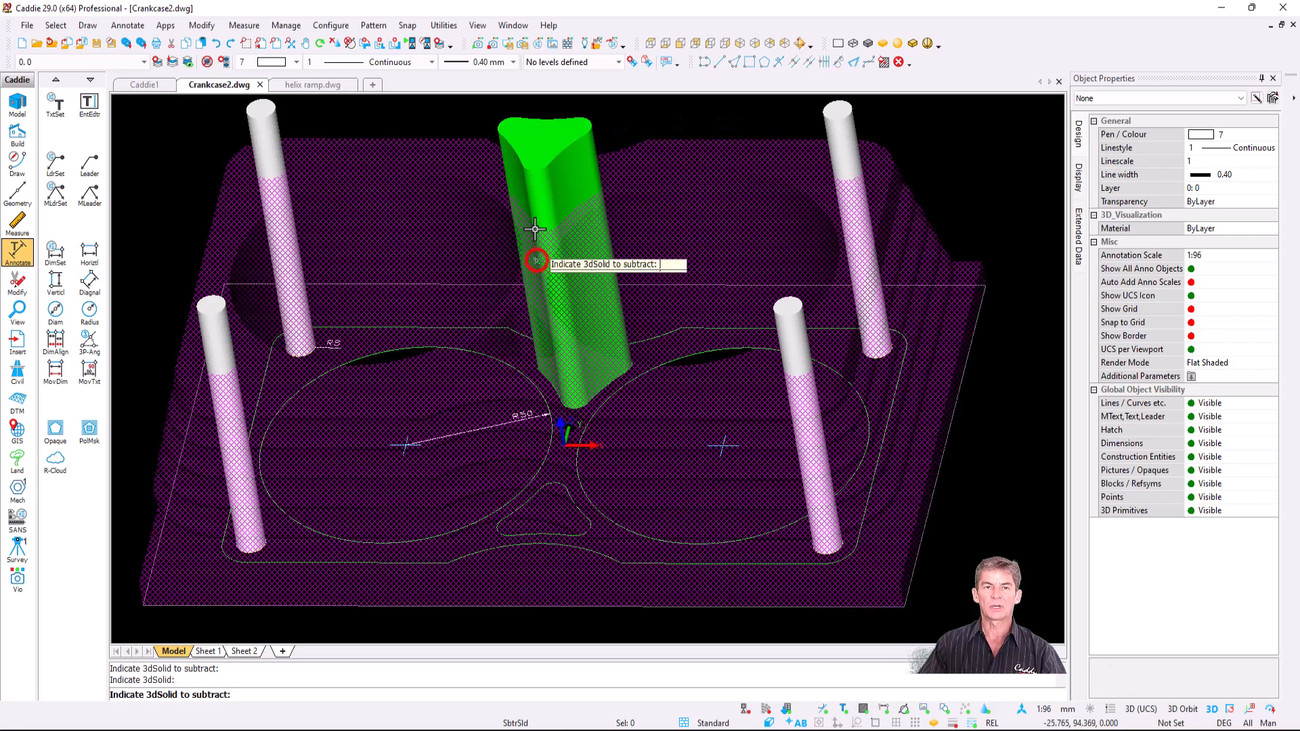
left_click(538, 178)
key("space")
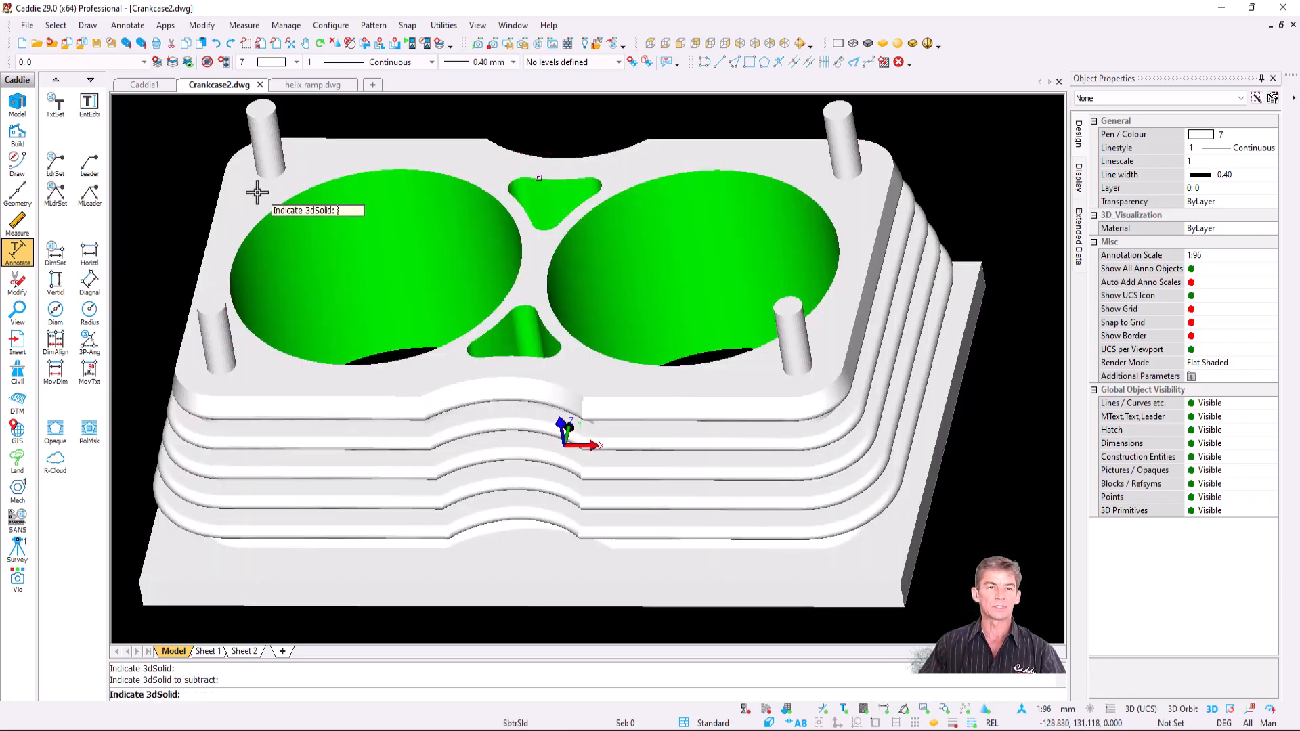
- Cut all four corner cylinders out of the base, then orbit to view its side
left_click(256, 197)
left_click(270, 142)
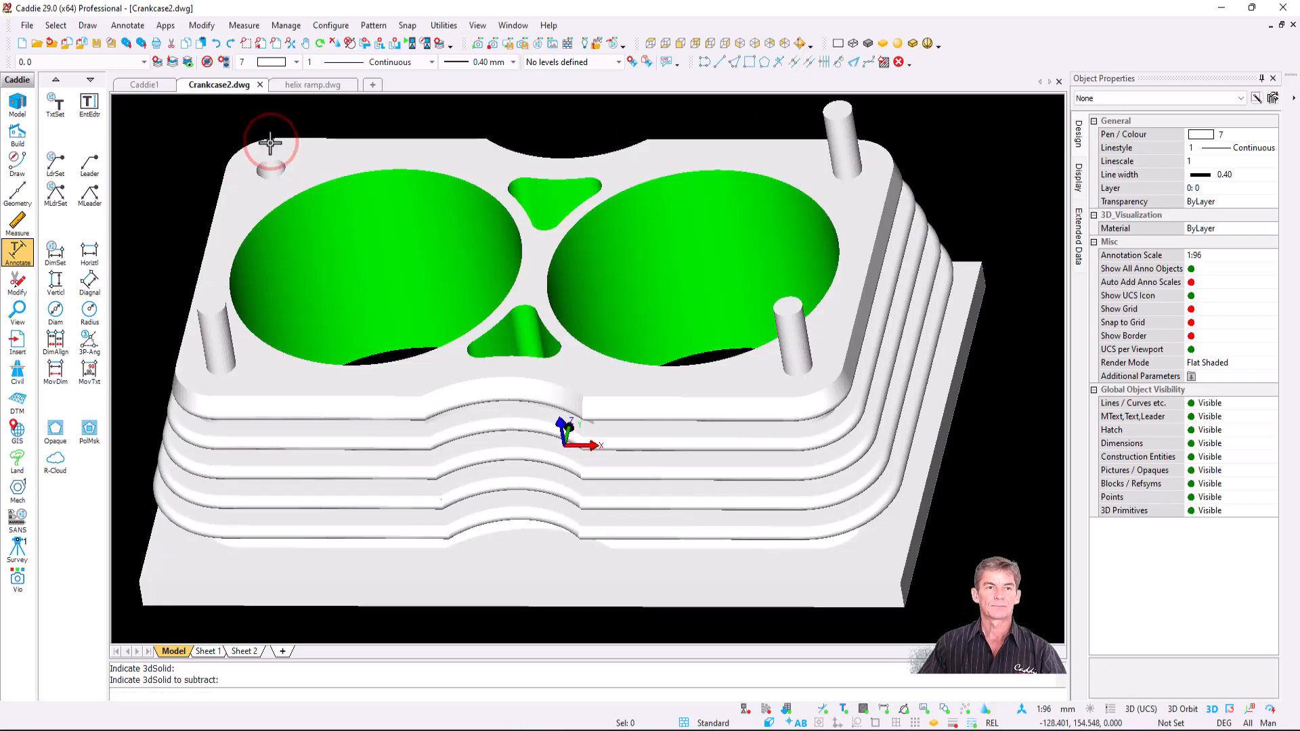
key("space")
left_click(258, 381)
left_click(214, 341)
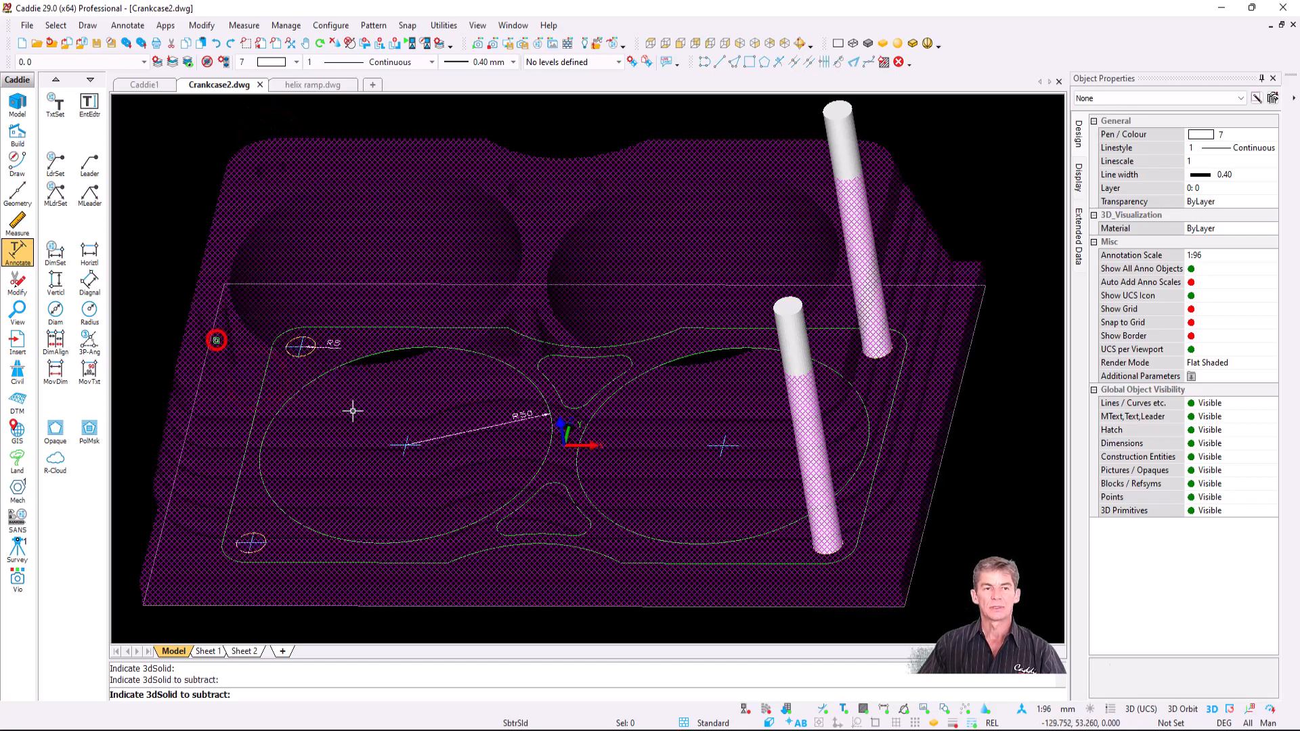
key("space")
left_click(754, 383)
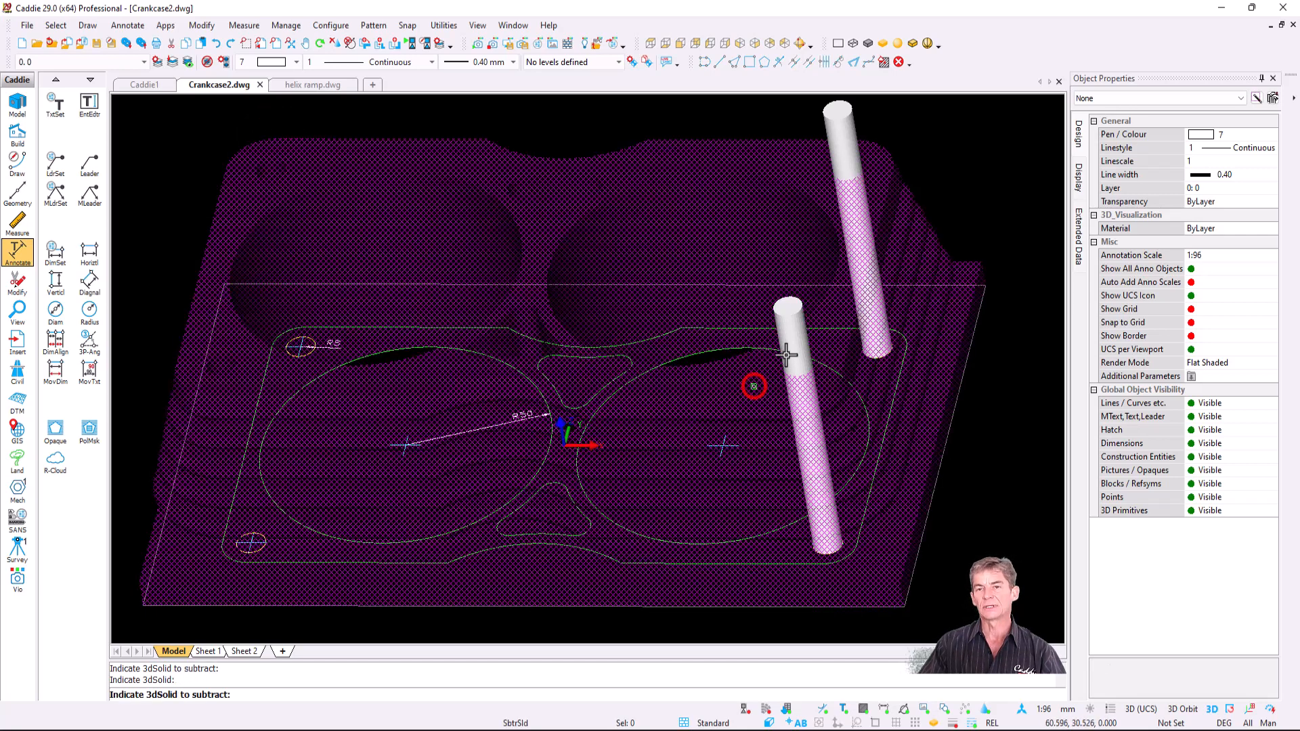
left_click(786, 349)
key("space")
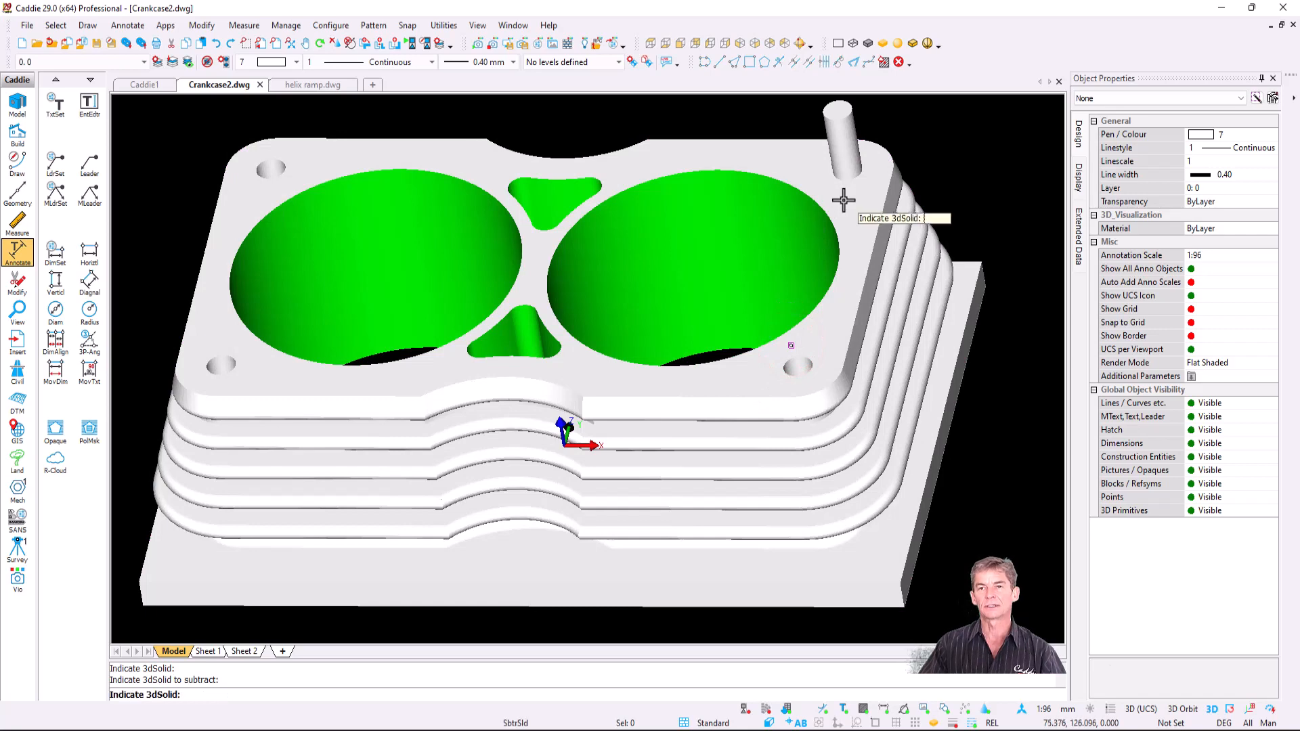
left_click(846, 201)
left_click(842, 161)
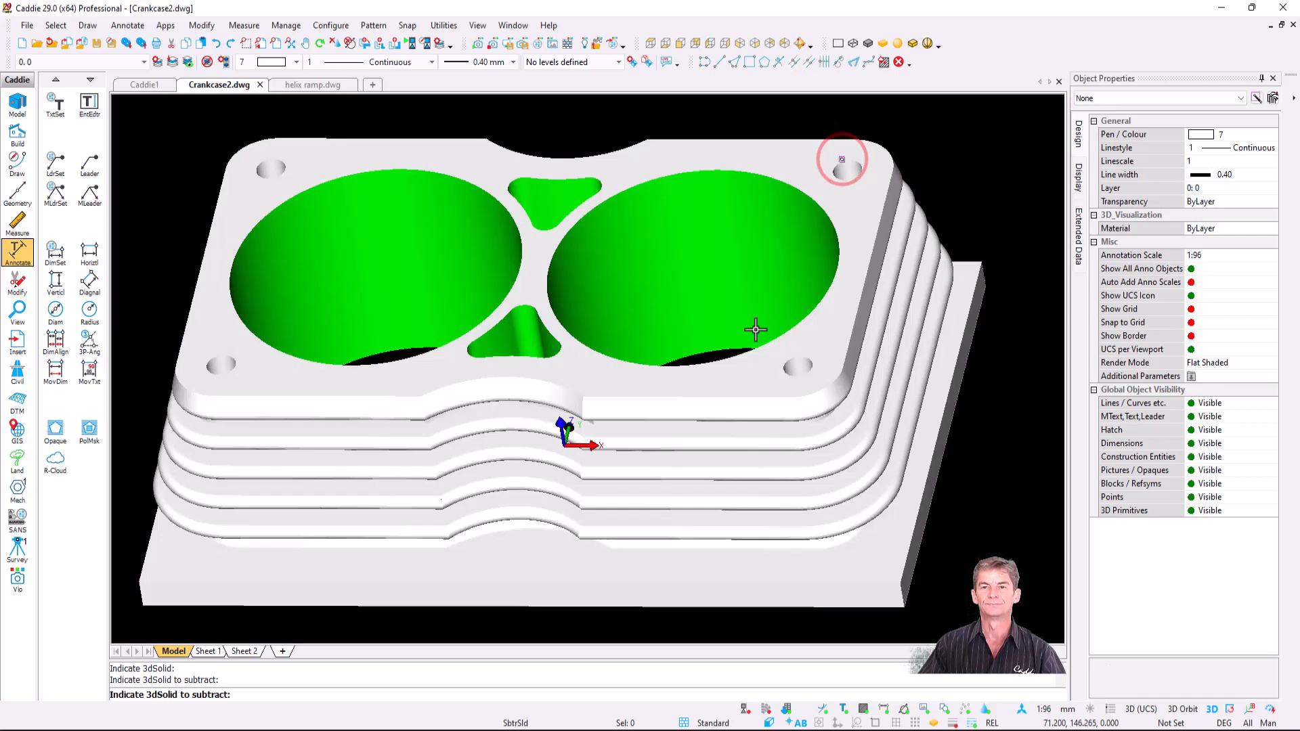
scroll(579, 346, "down", 2)
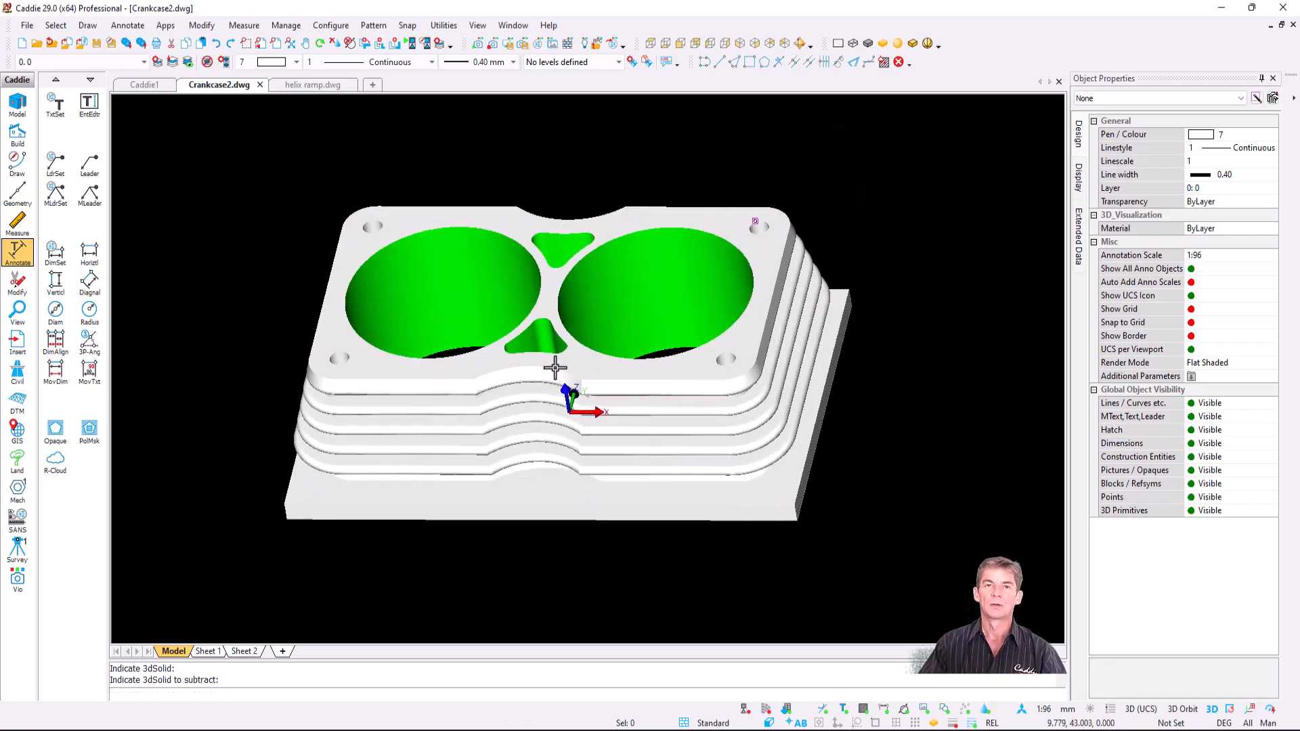
mouse_move(481, 377)
middle_mouse_down()
mouse_move(535, 454)
mouse_move(644, 434)
mouse_move(644, 377)
mouse_move(535, 367)
mouse_move(448, 337)
mouse_move(446, 359)
mouse_move(507, 388)
mouse_move(446, 359)
middle_mouse_up()
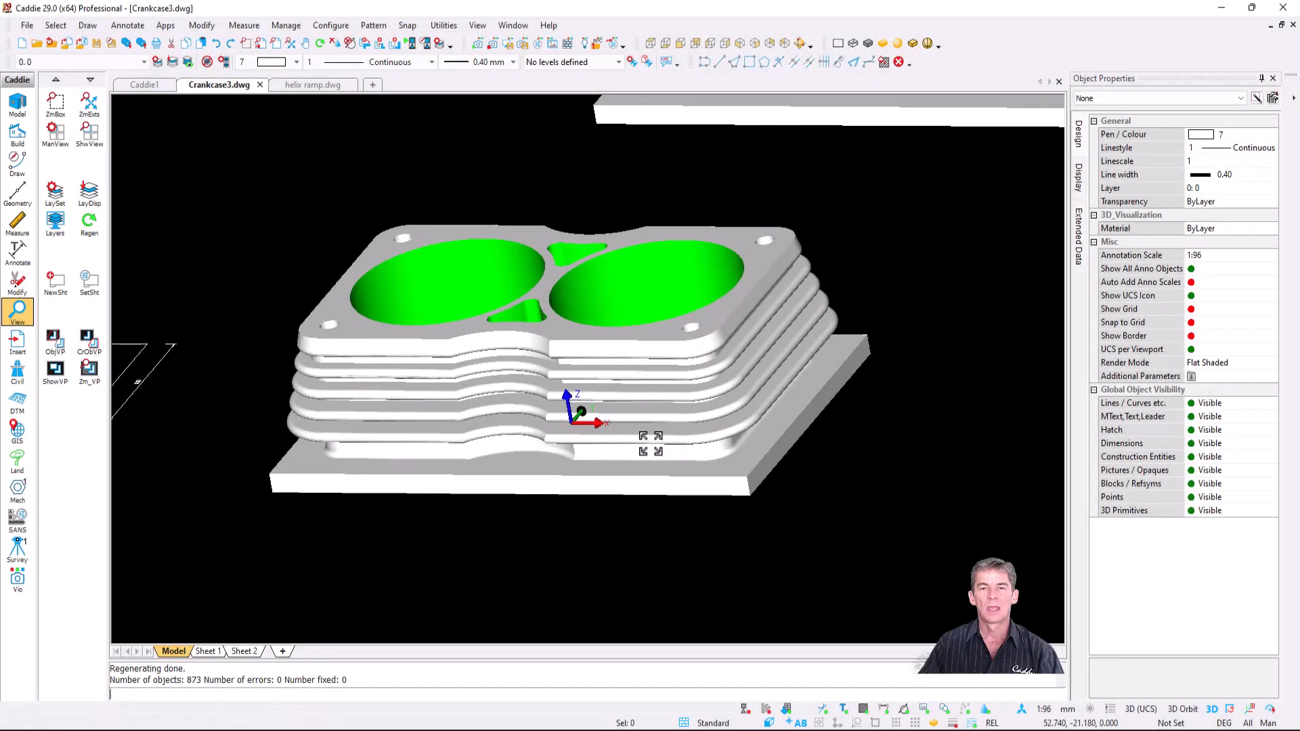
- Place a countersunk M10 × 50 fully threaded bolt on the triangle's left corner mark
scroll(601, 449, "down", 2)
middle_click_drag(742, 419, 166, 473)
middle_click_drag(811, 362, 655, 440)
scroll(668, 441, "up", 3)
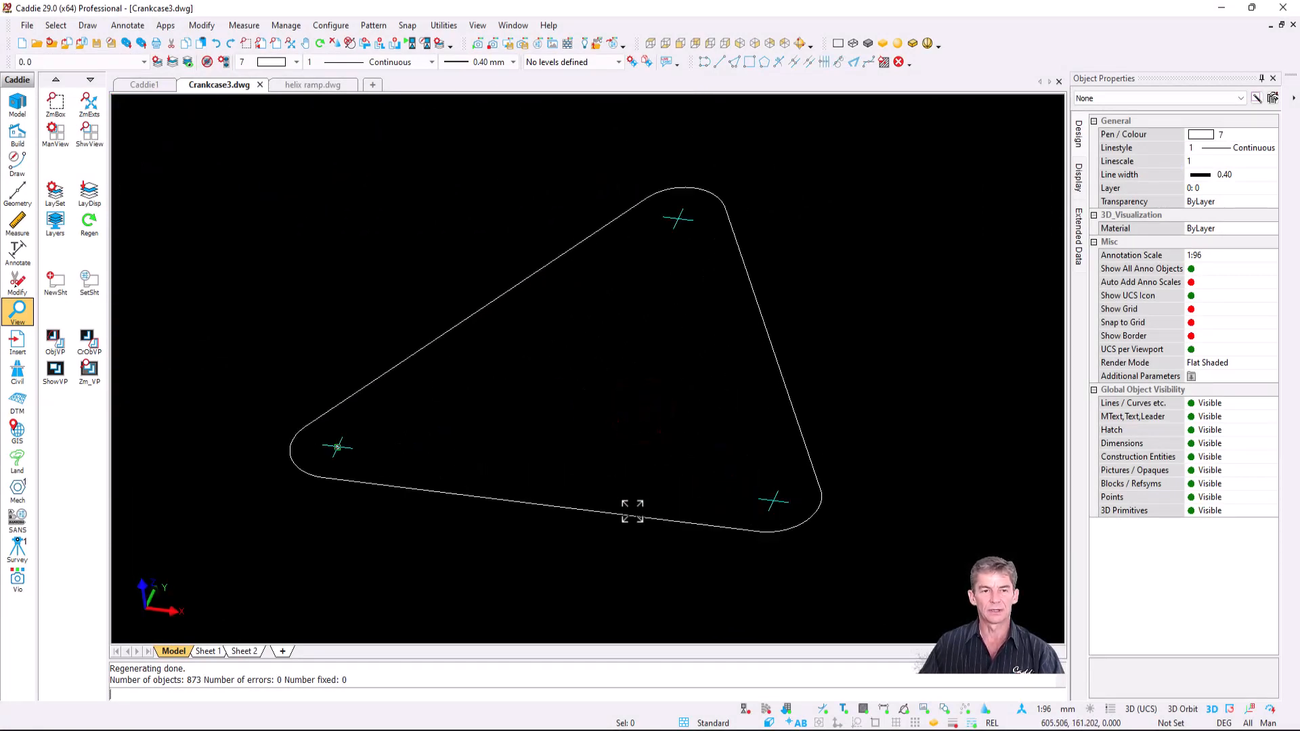
left_click(87, 25)
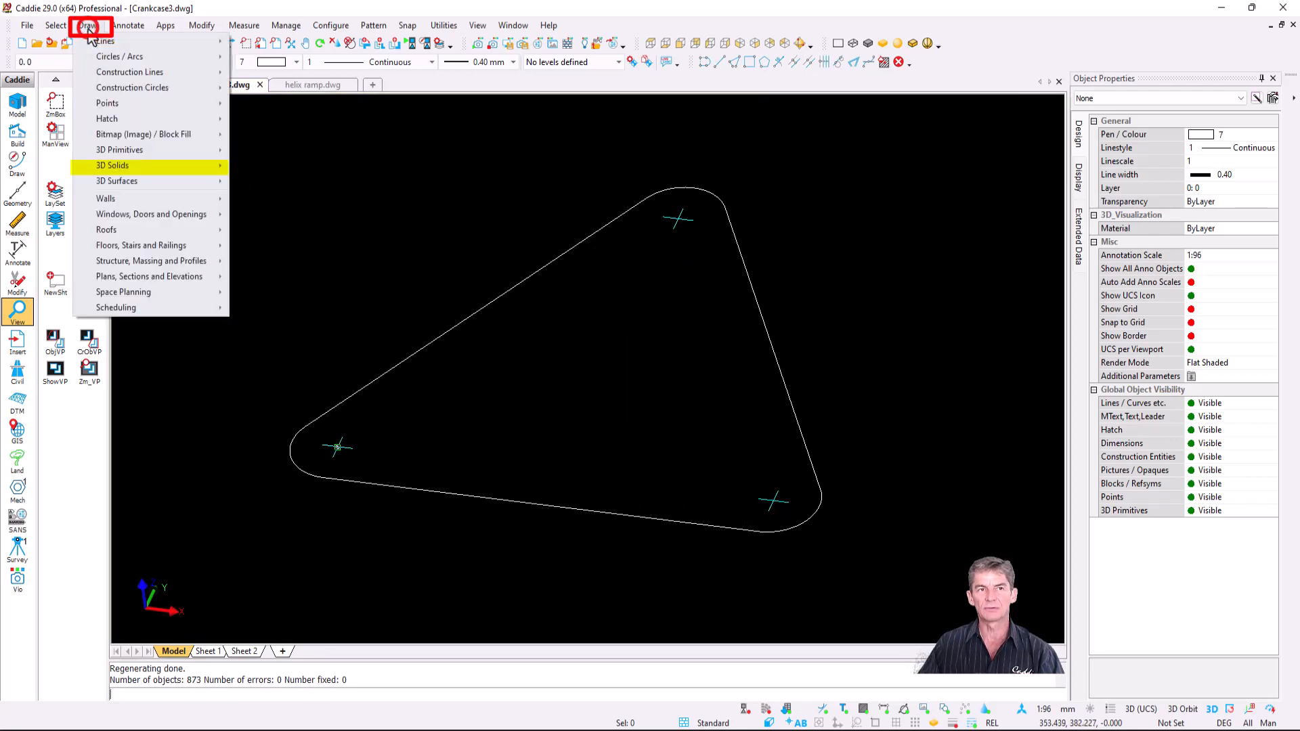
mouse_move(155, 172)
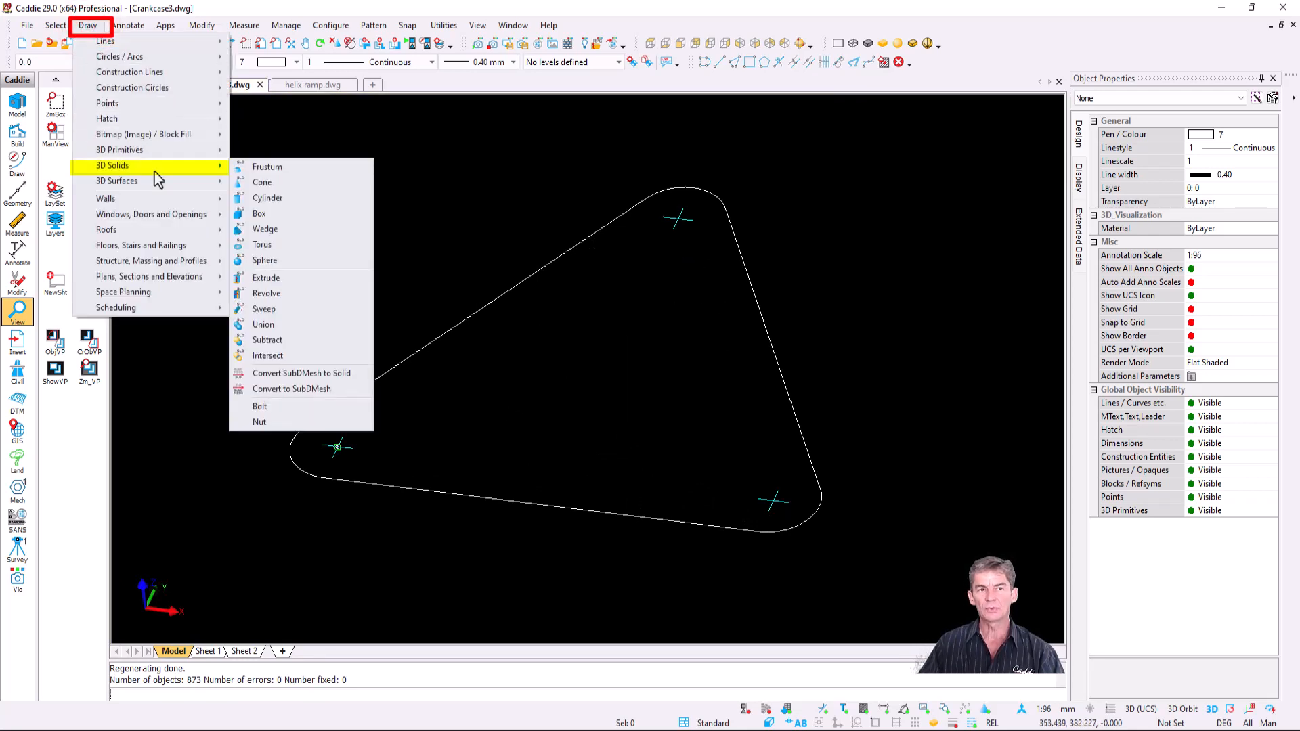
left_click(309, 410)
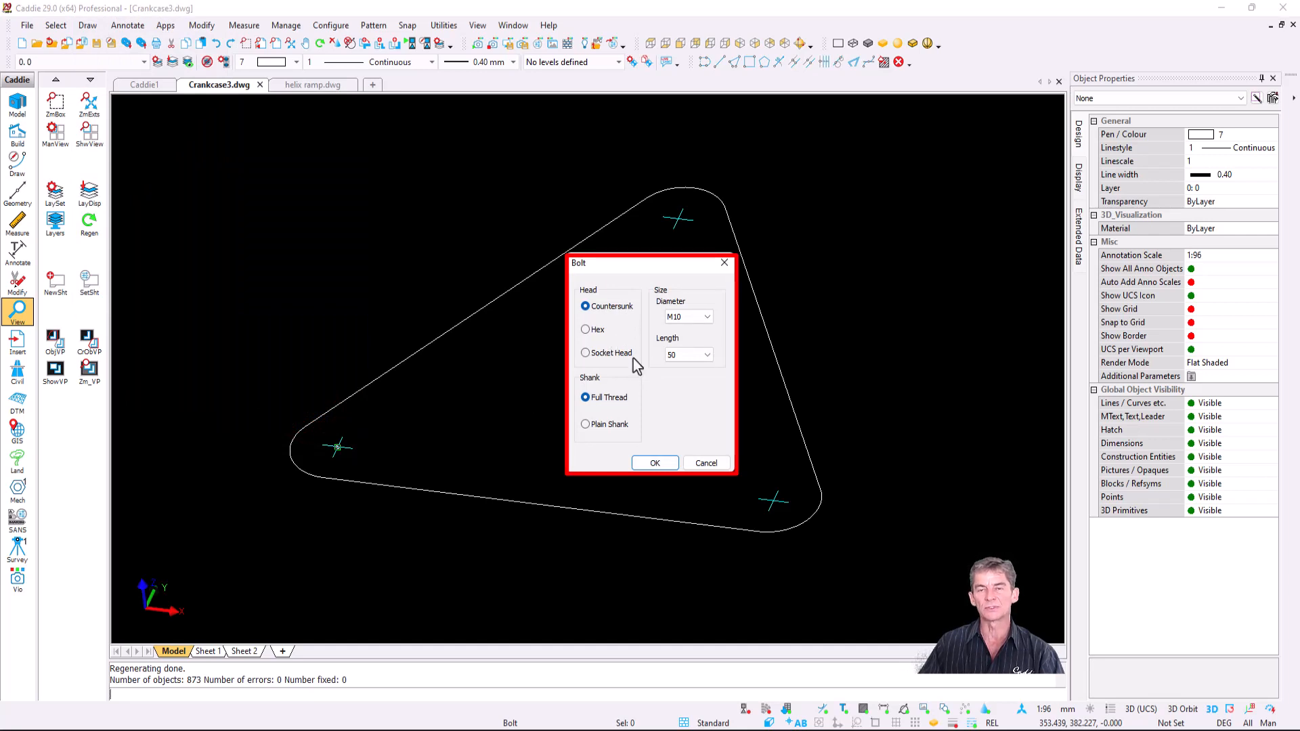
left_click(708, 317)
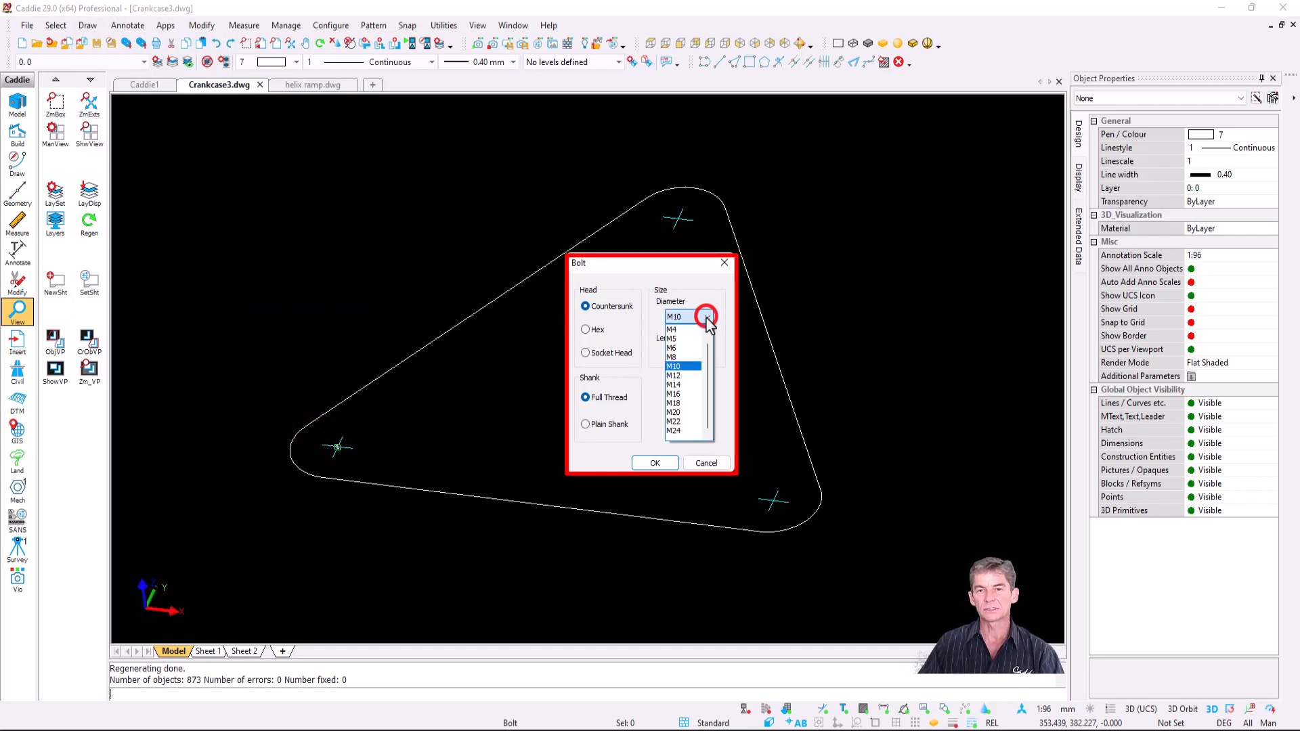
left_click(708, 317)
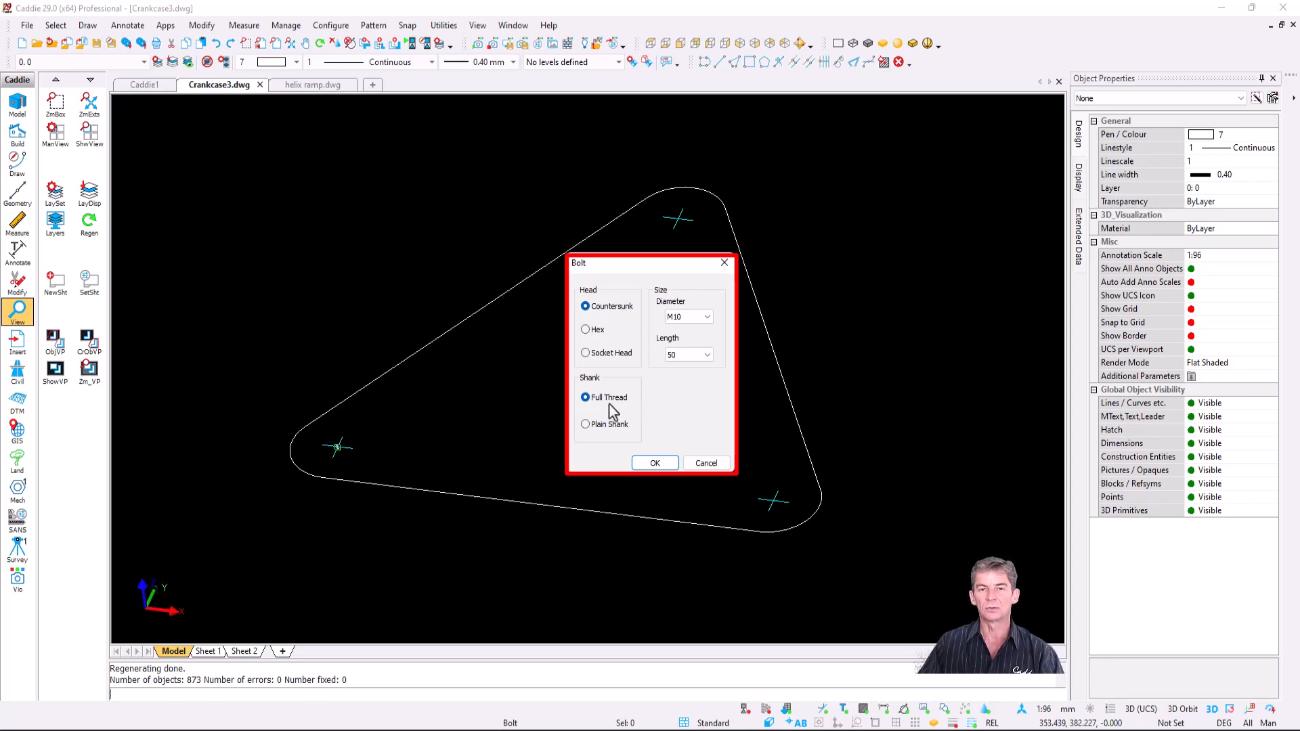
left_click(655, 463)
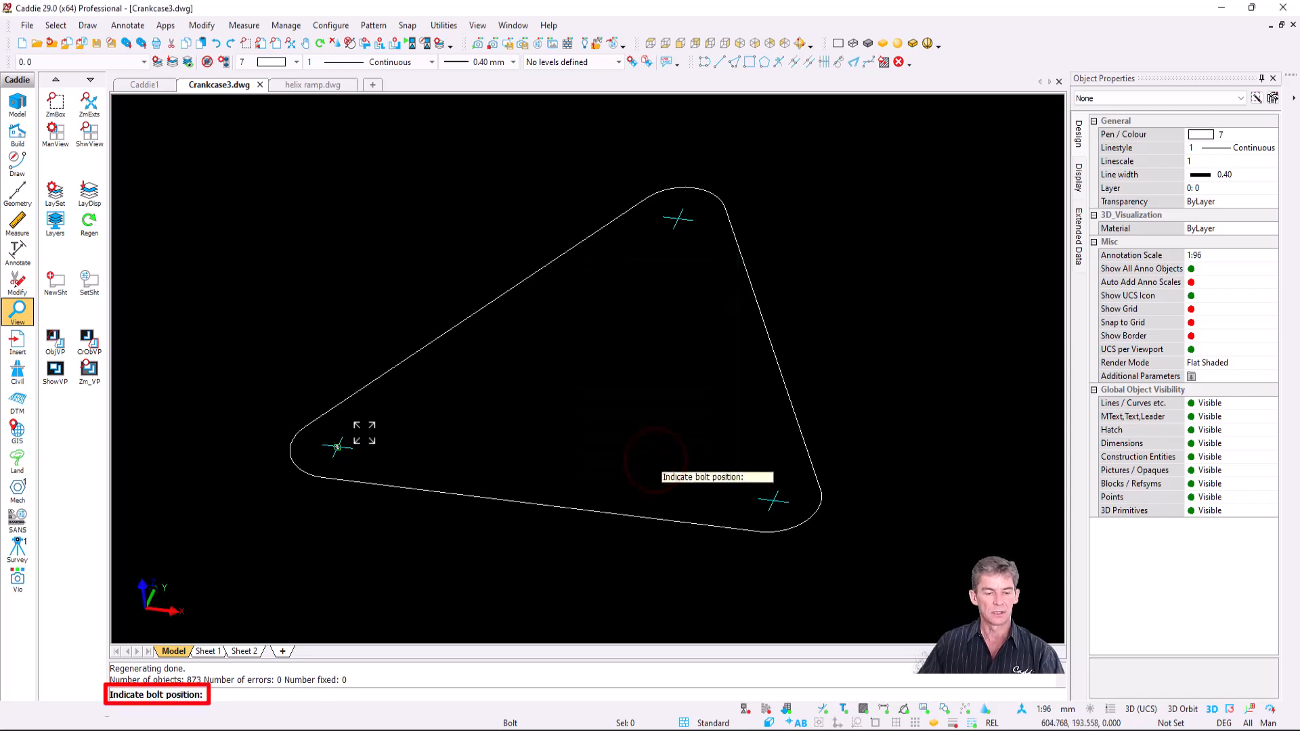
left_click(339, 447)
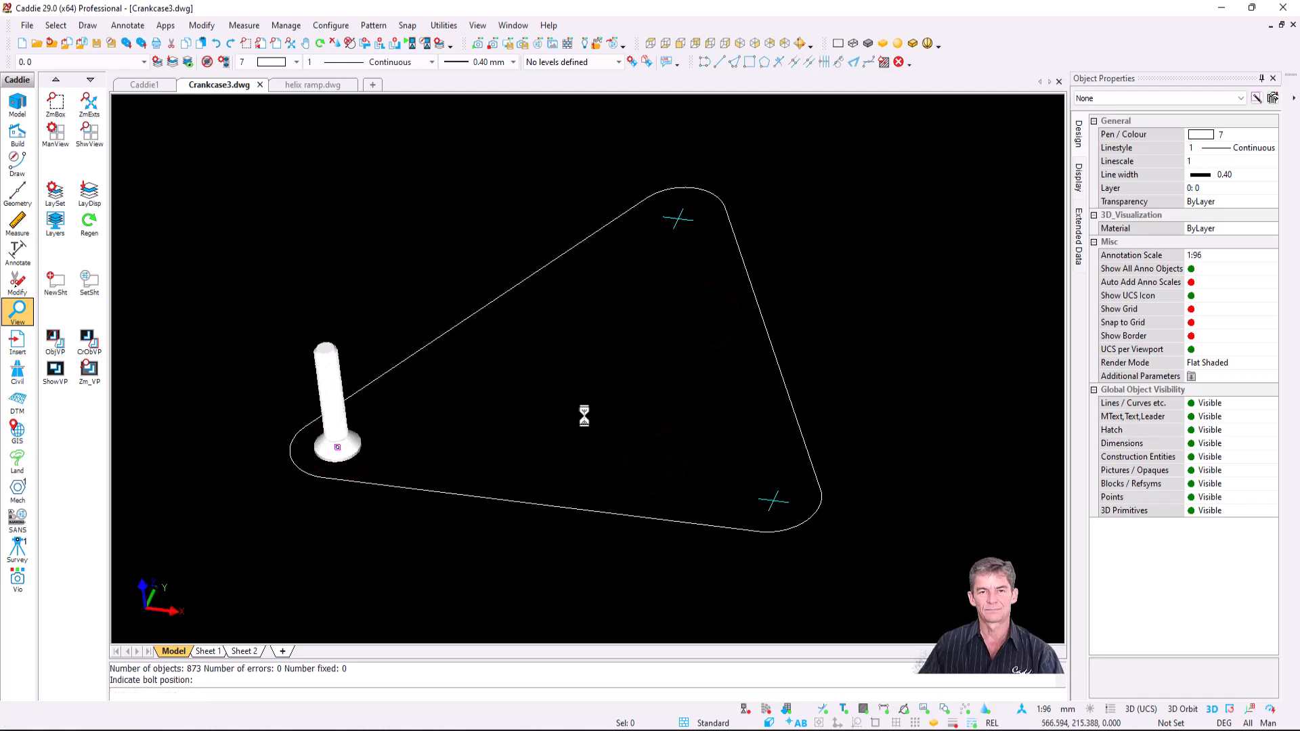
- Add a hex-head M10 bolt on the top corner mark of the triangle profile
left_click_drag(409, 409, 386, 366)
scroll(518, 264, "up", 6)
middle_click_drag(385, 367, 412, 514, "shift")
scroll(499, 369, "down", 4)
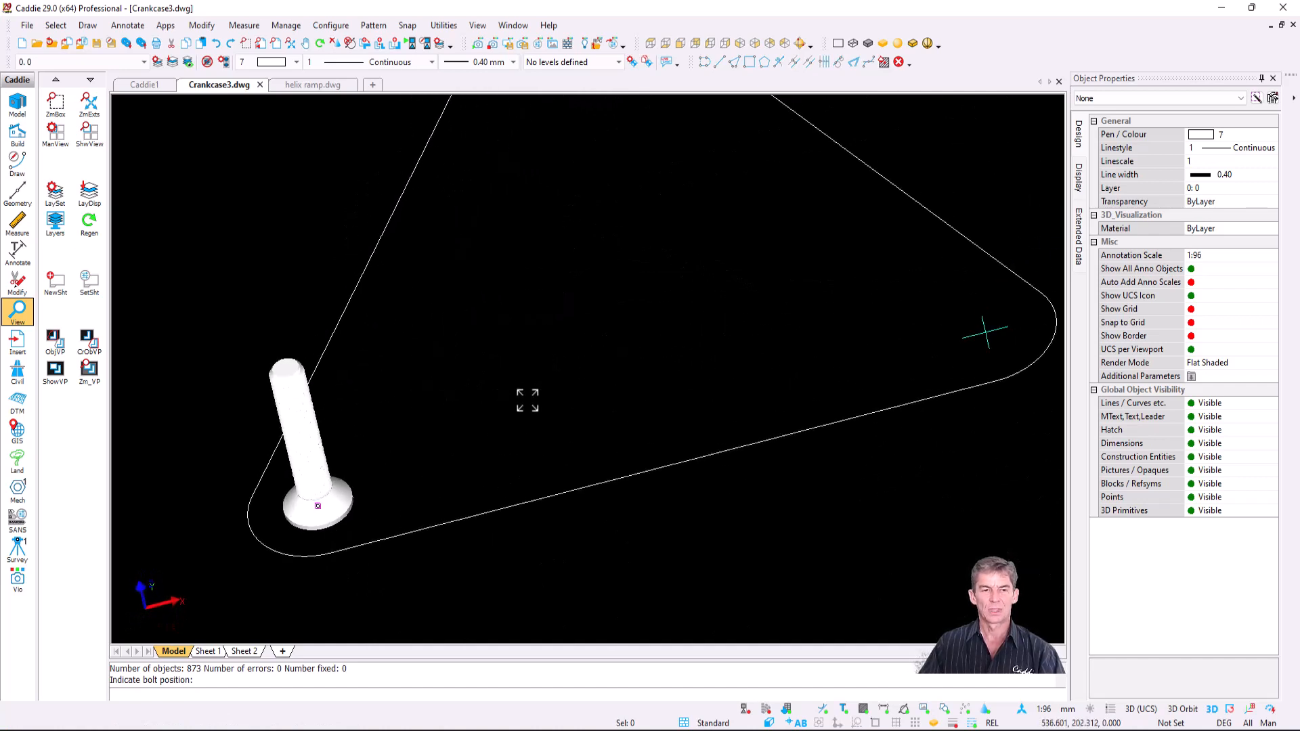
middle_click_drag(528, 400, 500, 511)
middle_click_drag(672, 341, 659, 377)
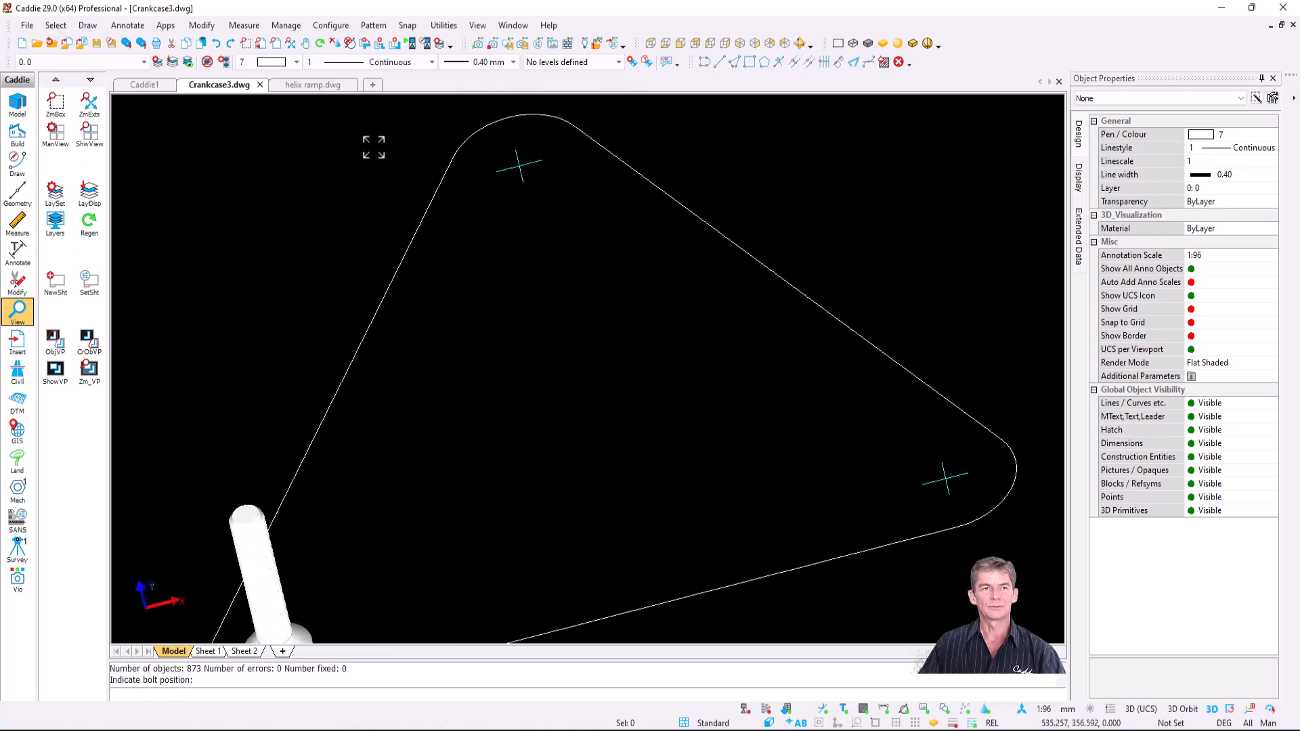
left_click(88, 25)
mouse_move(184, 169)
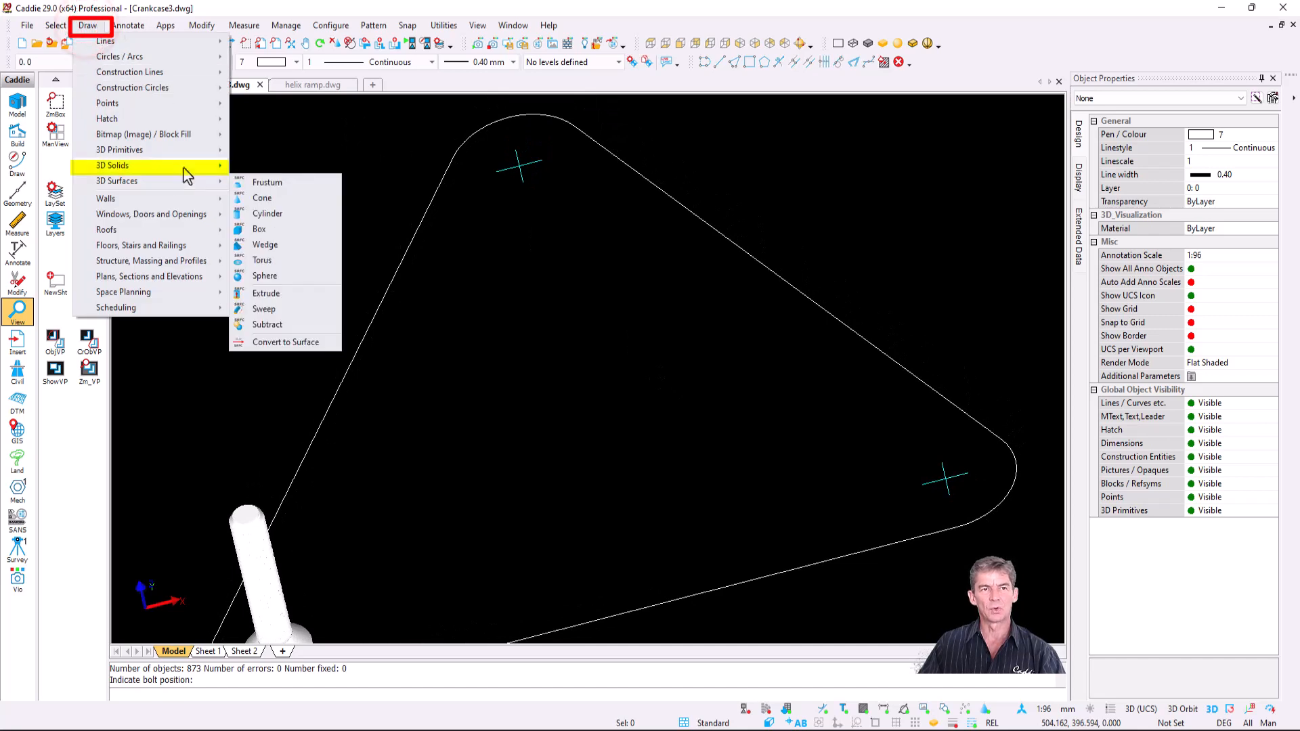
left_click(312, 406)
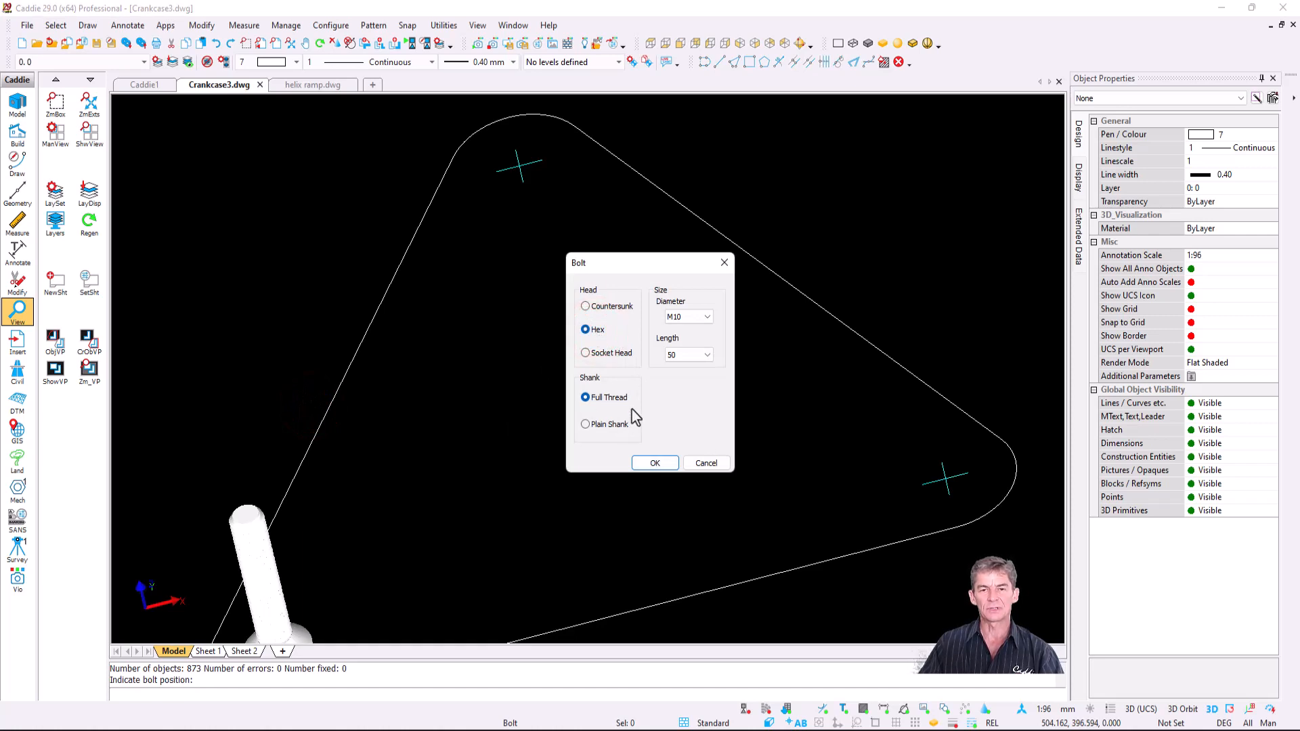
left_click(655, 463)
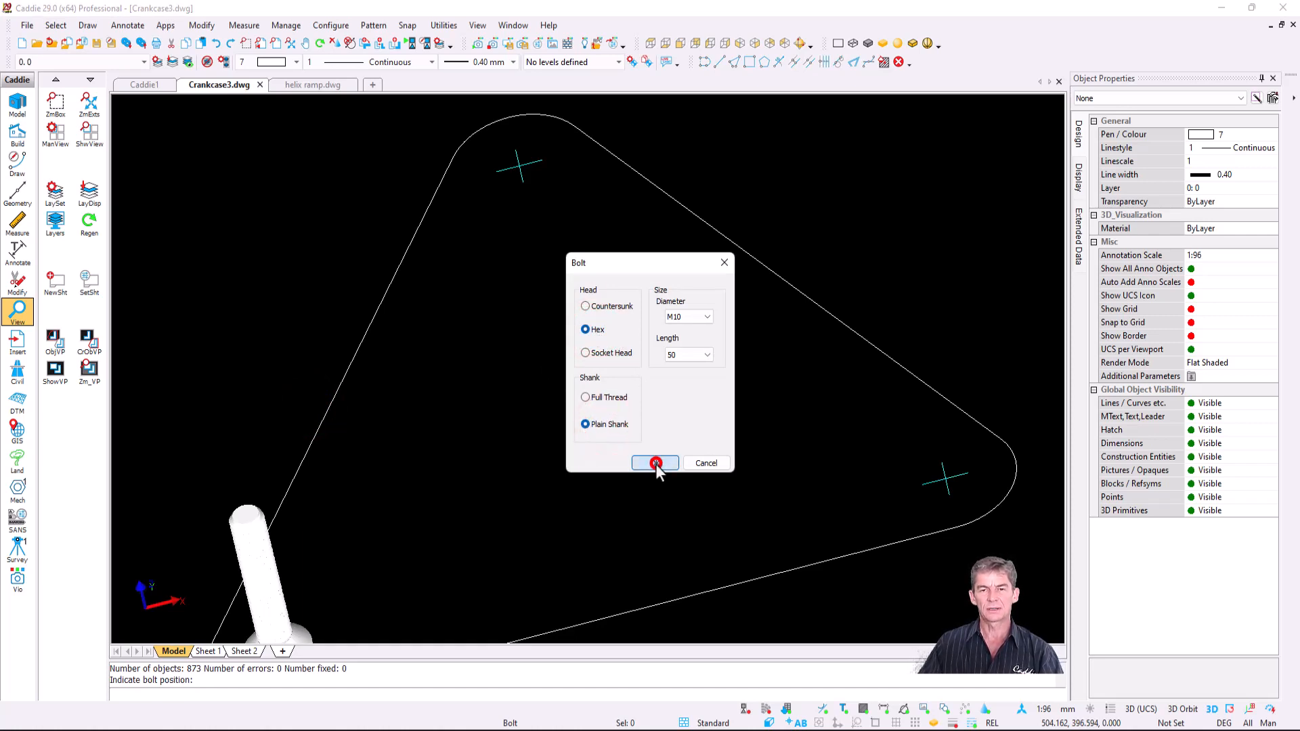
left_click(520, 167)
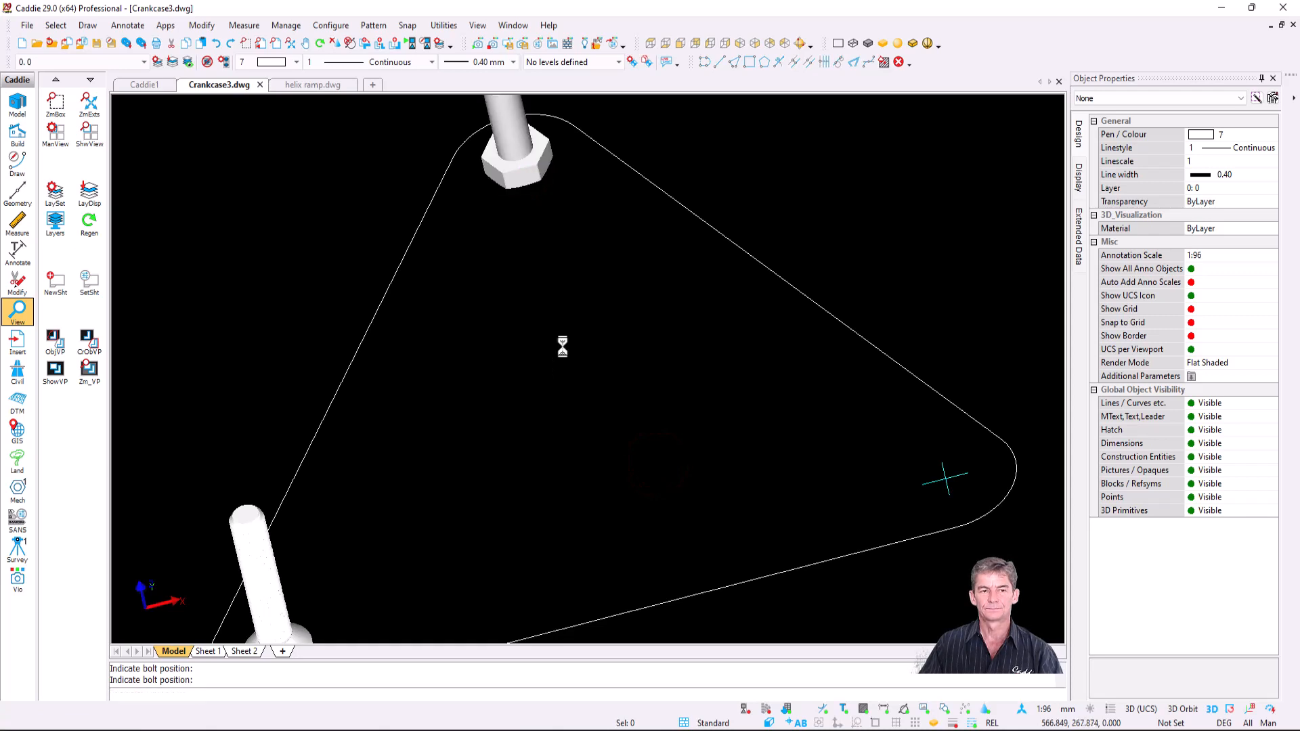
middle_click_drag(562, 347, 563, 359)
scroll(566, 421, "down", 3)
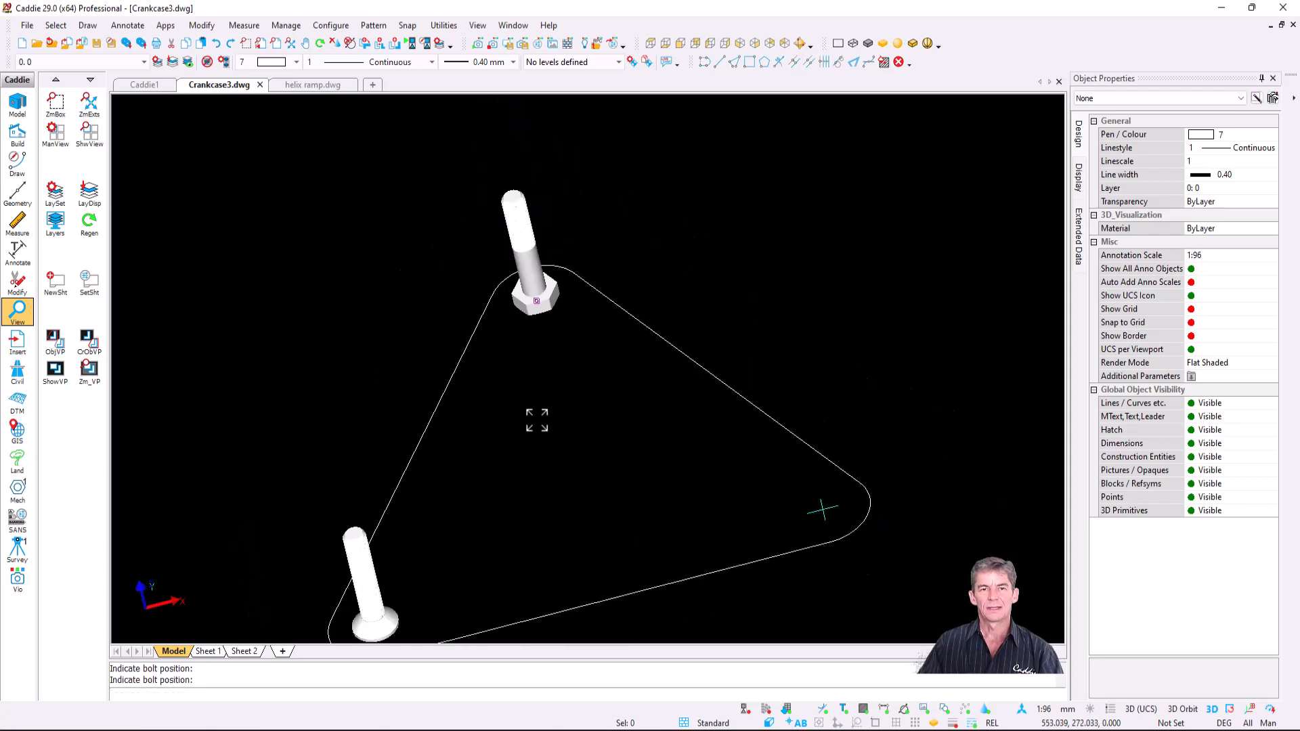
middle_click_drag(534, 418, 627, 377, "shift")
- Add a socket-head M10 bolt on the triangle's right corner mark
key("space")
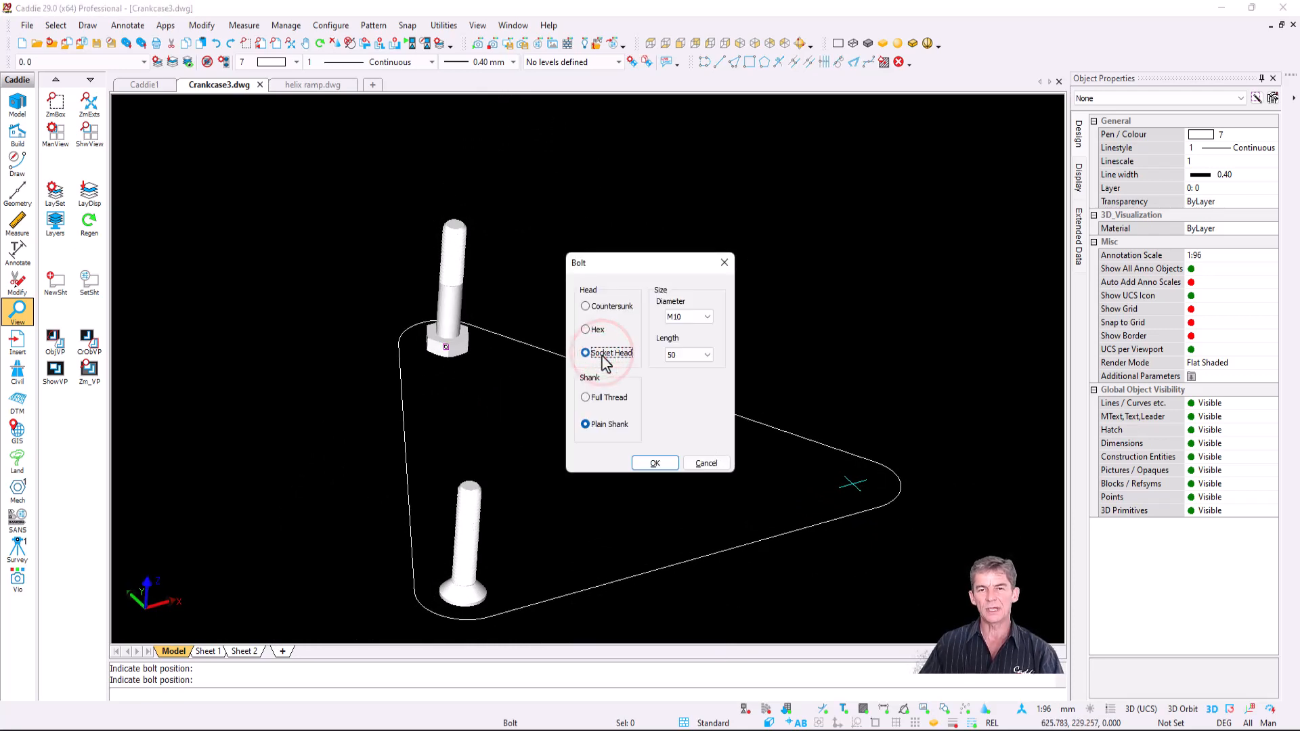
left_click(652, 463)
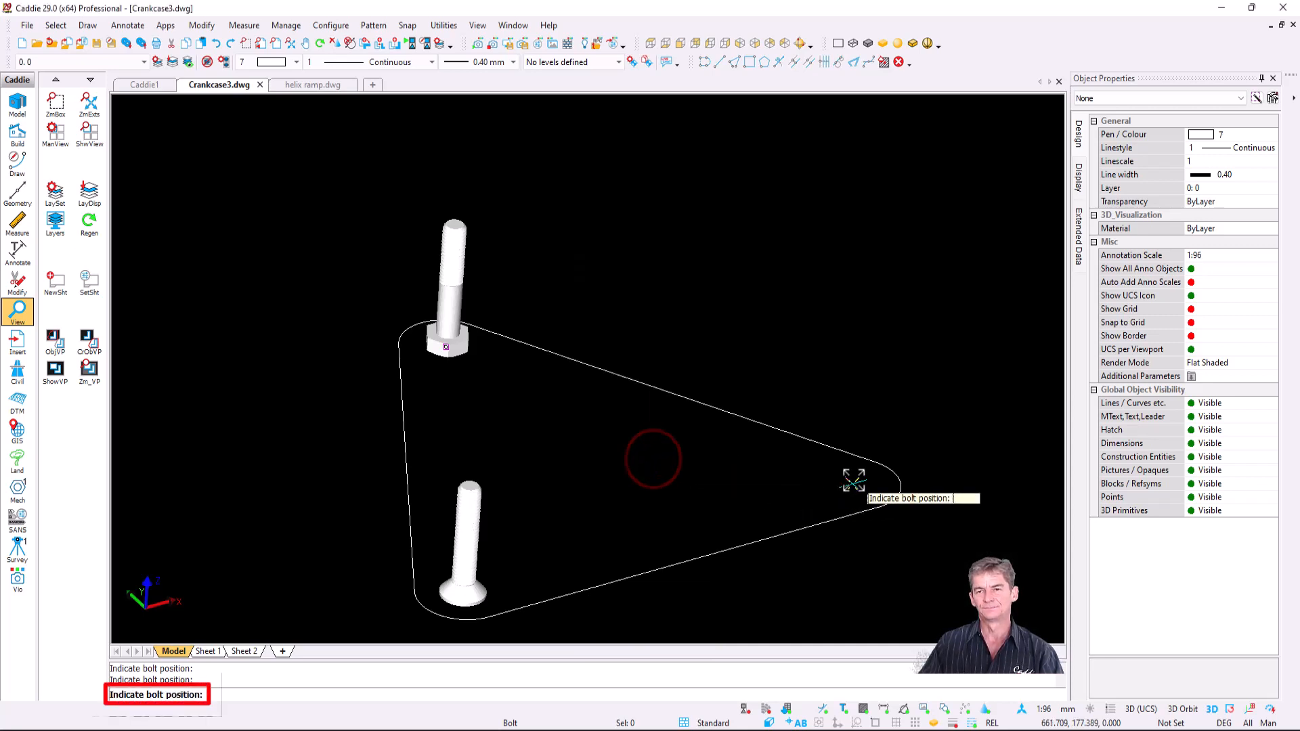
left_click(854, 481)
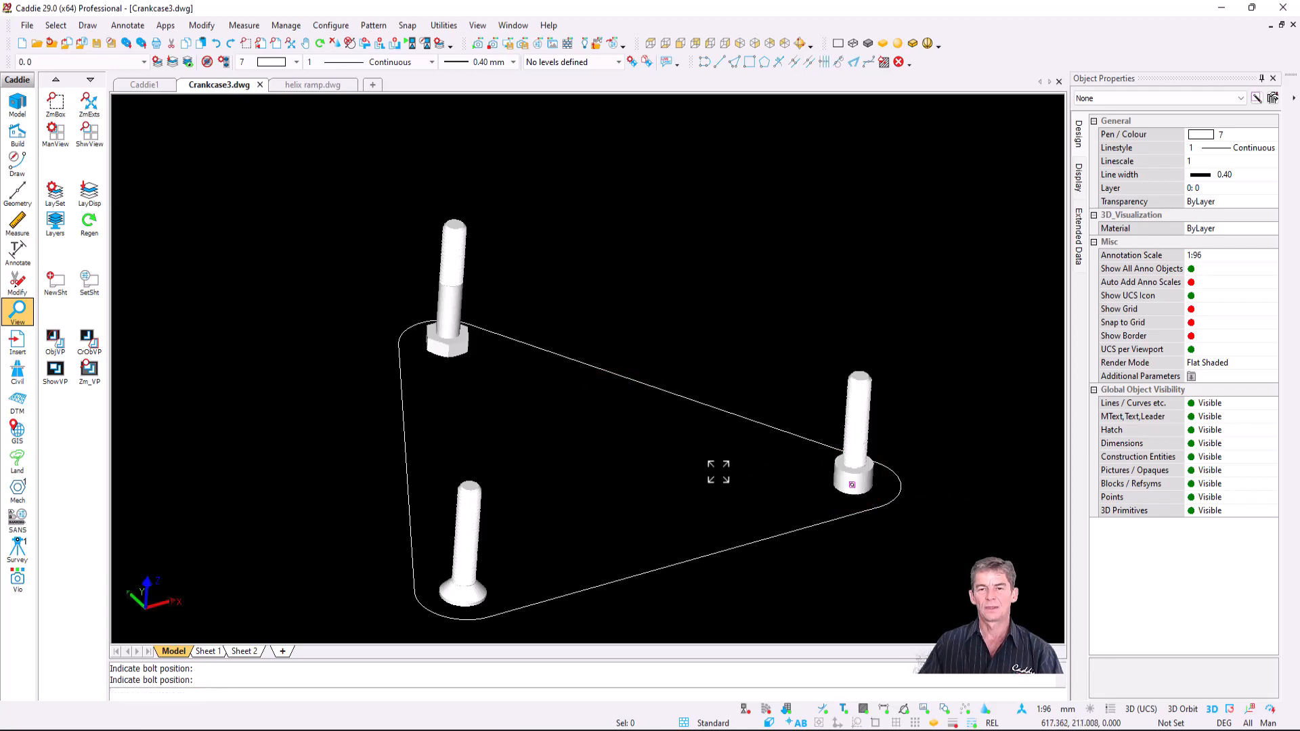
left_click_drag(718, 472, 580, 458)
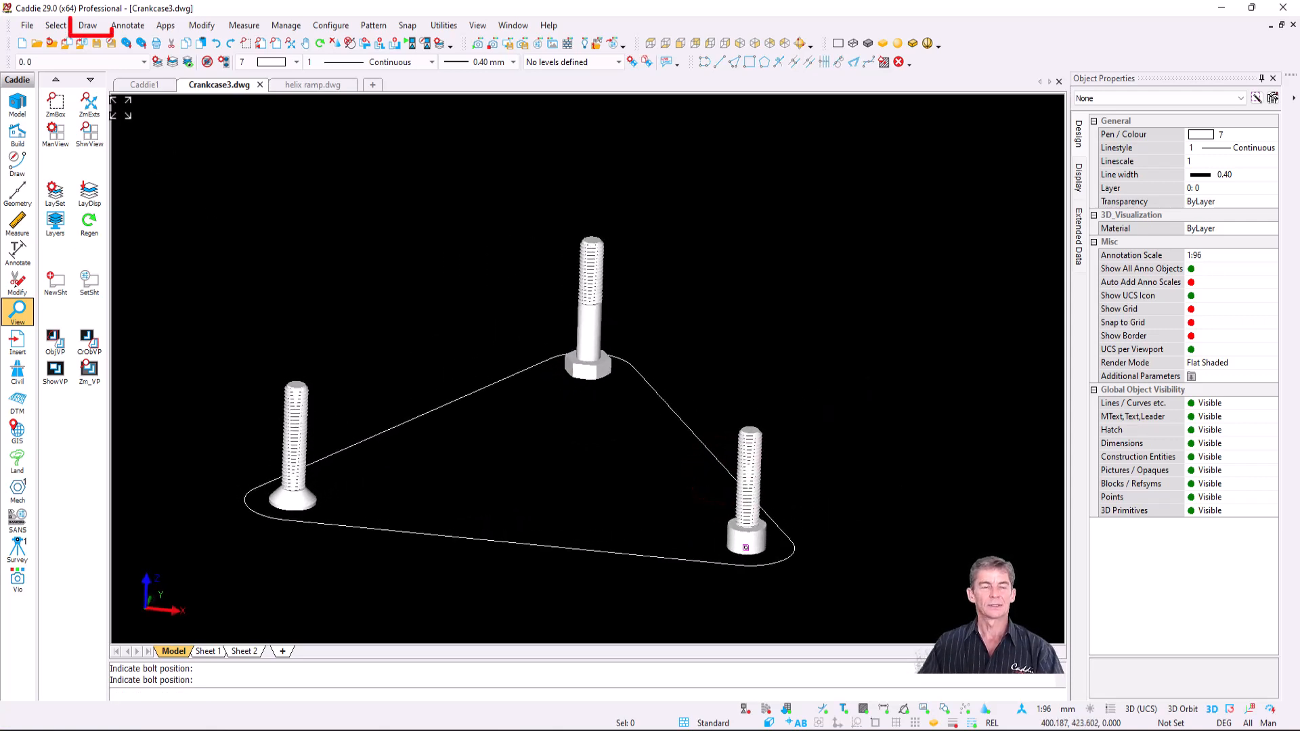
left_click(87, 25)
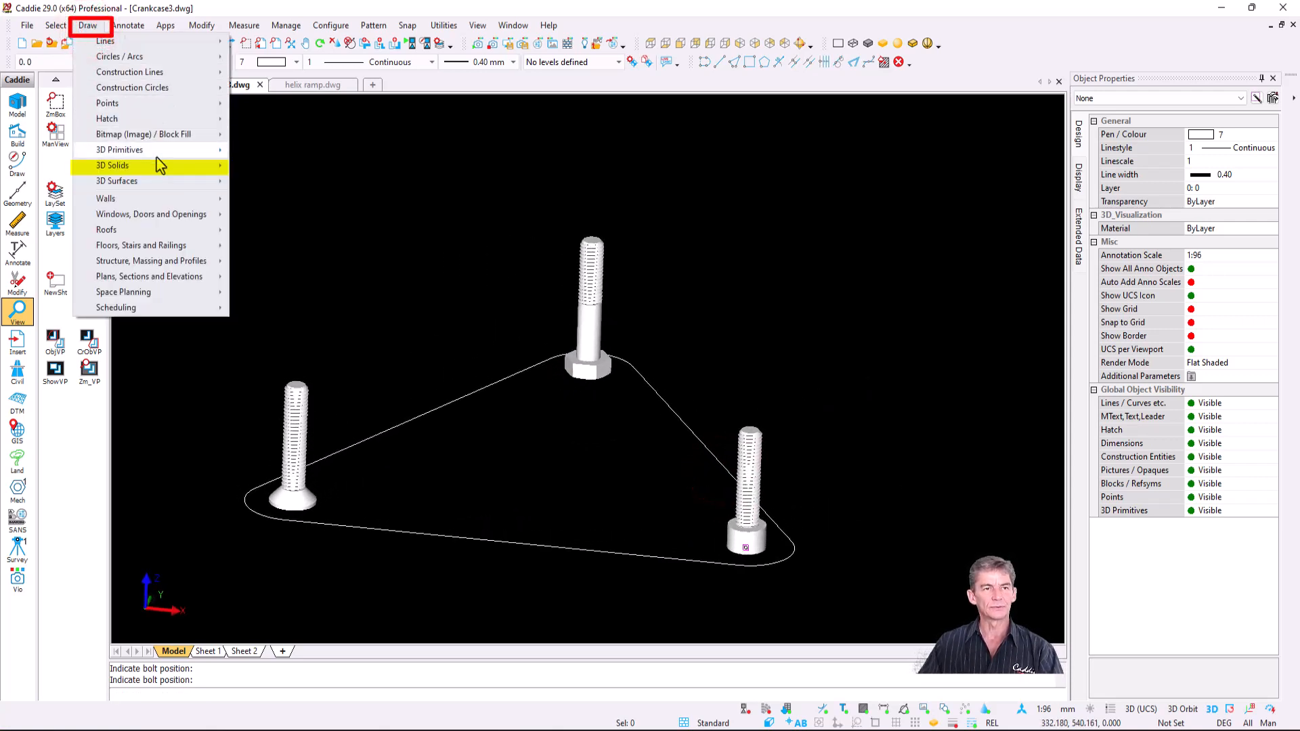
- Start extruding the triangle outline into a solid
left_click(315, 283)
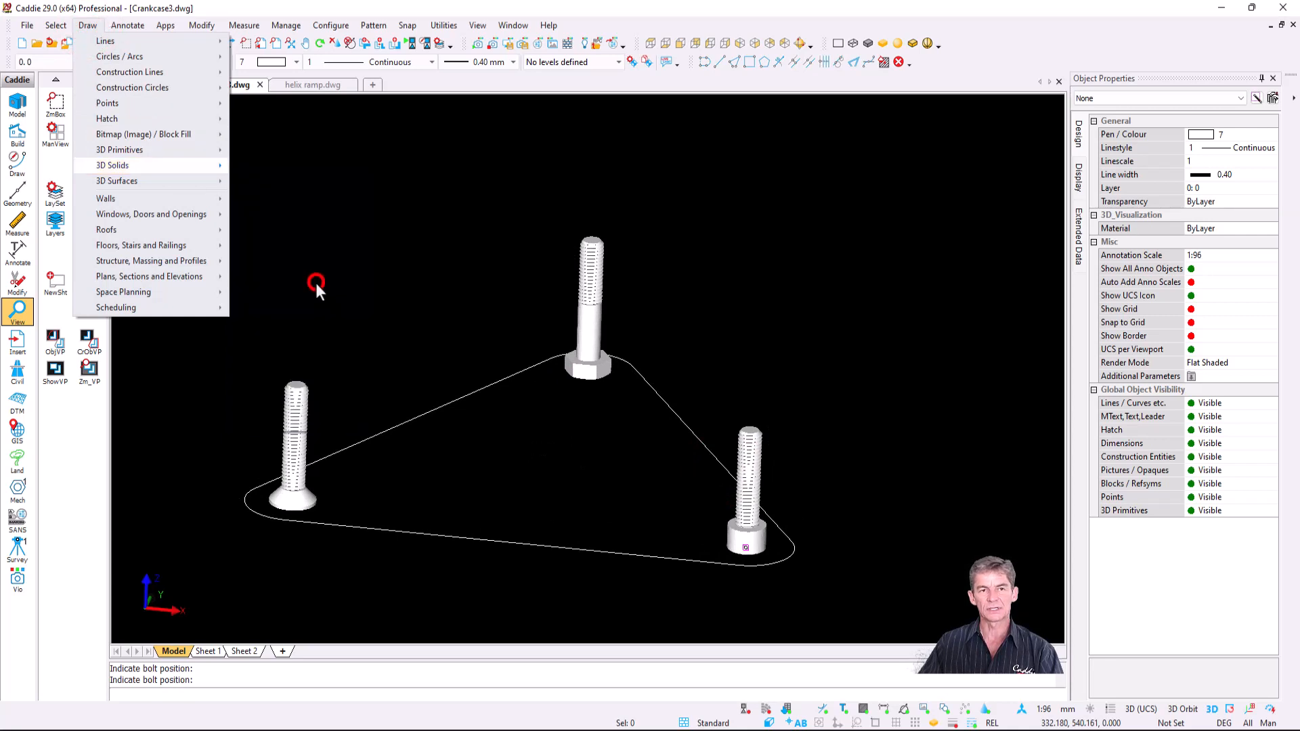
key("f")
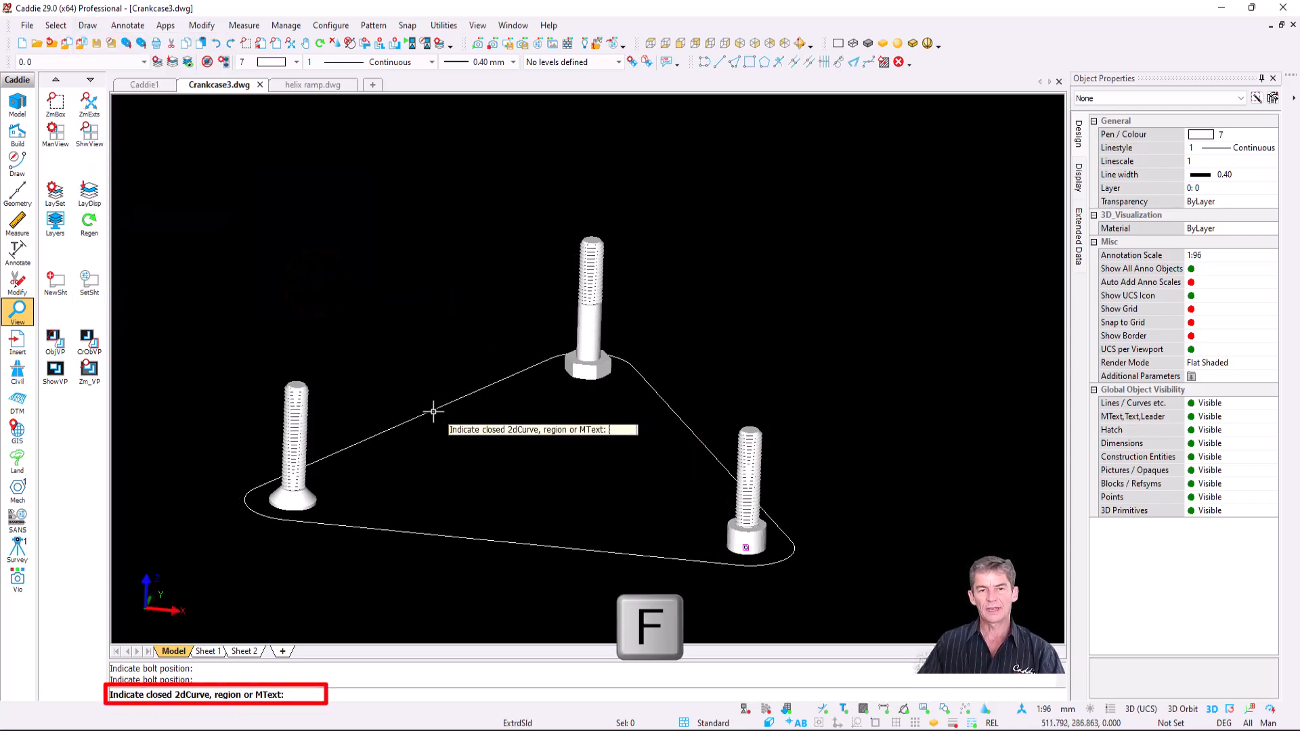
left_click(433, 411)
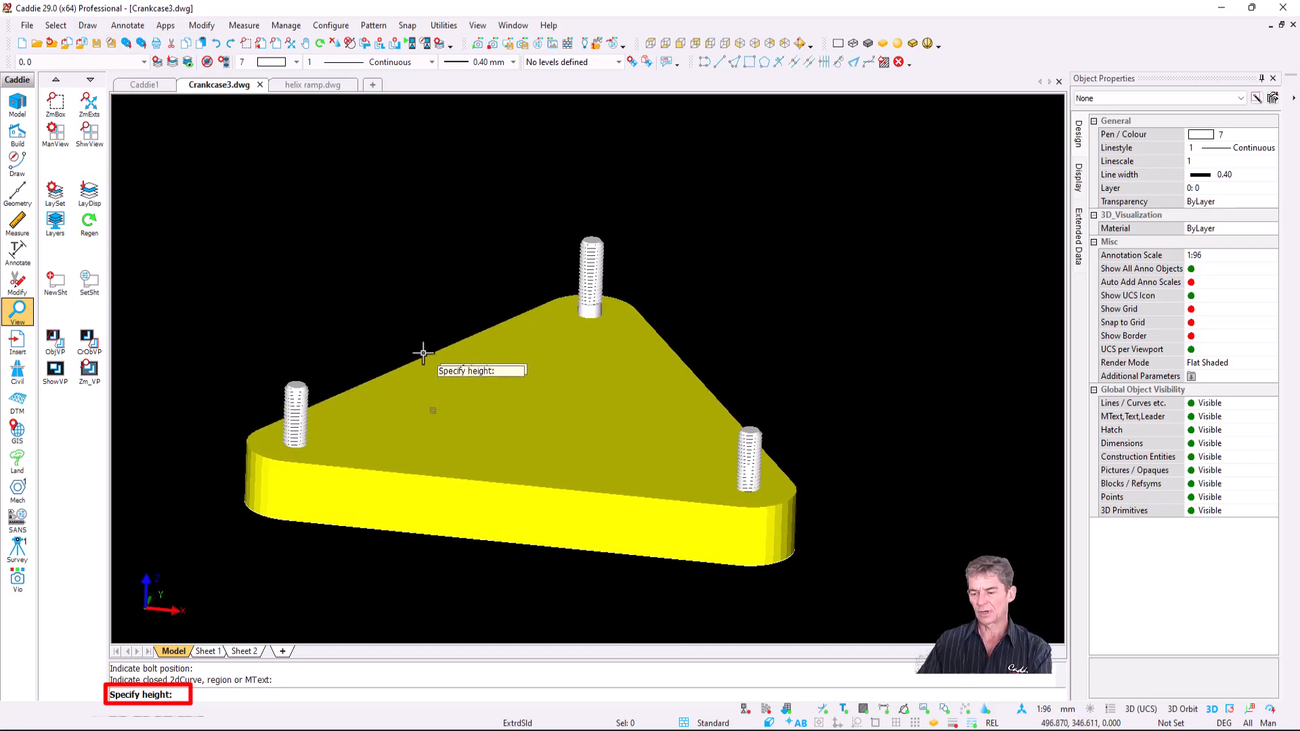
- Cancel the extrusion and select the triangular base plate solid
key("Escape")
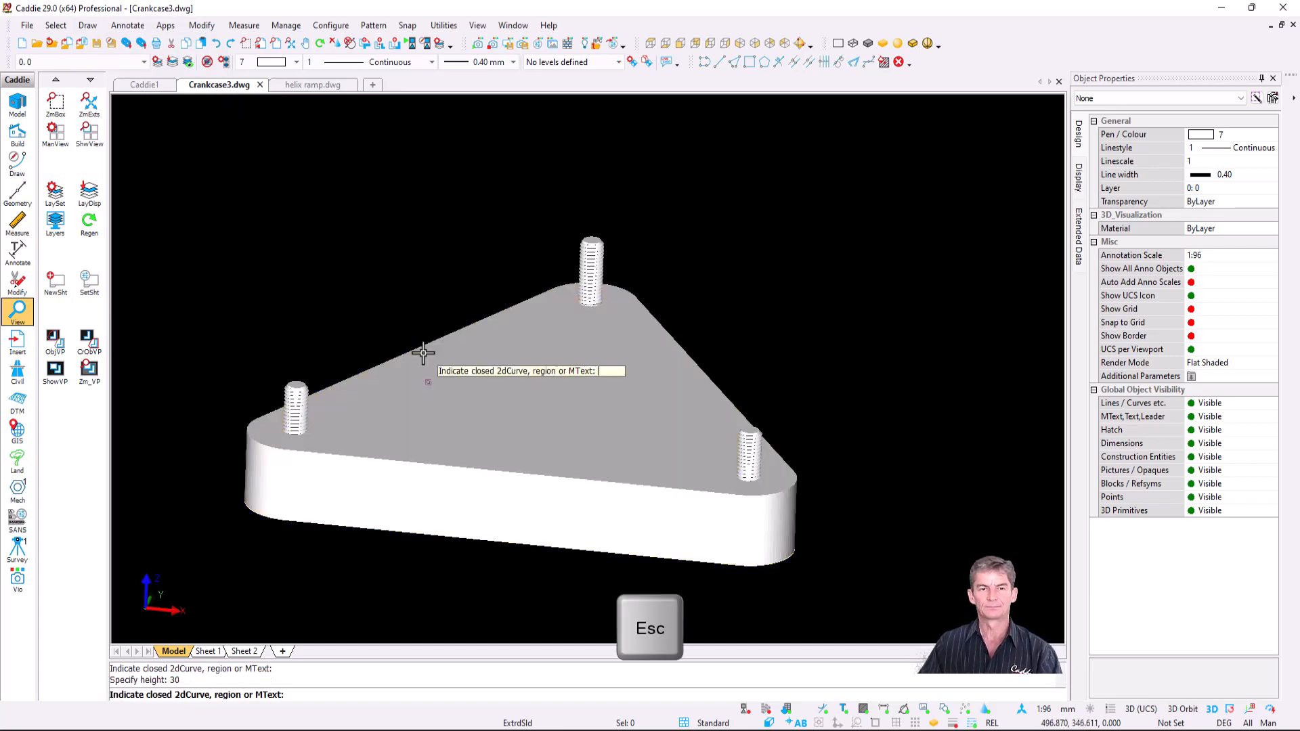
key("Escape")
left_click(537, 405)
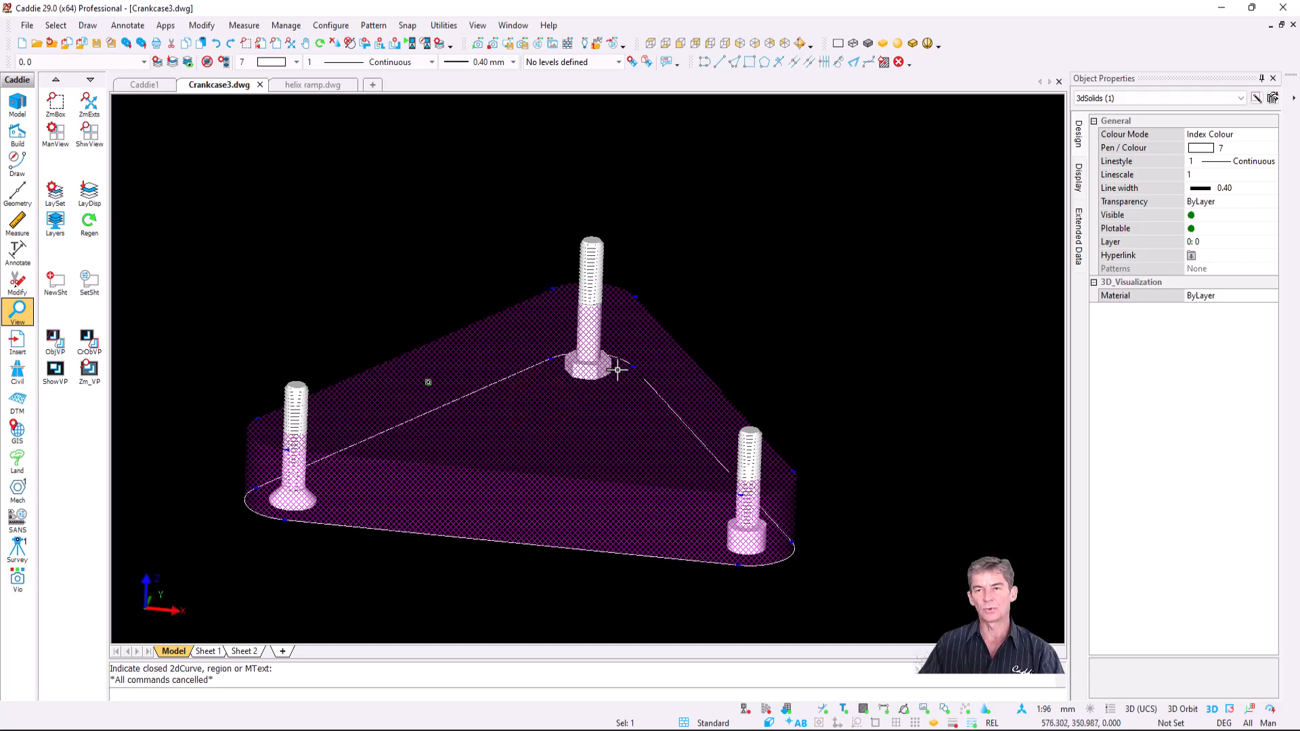
- Set the base plate's transparency to 60%, deselect it, and orbit to see the bolts through it
left_click(1209, 203)
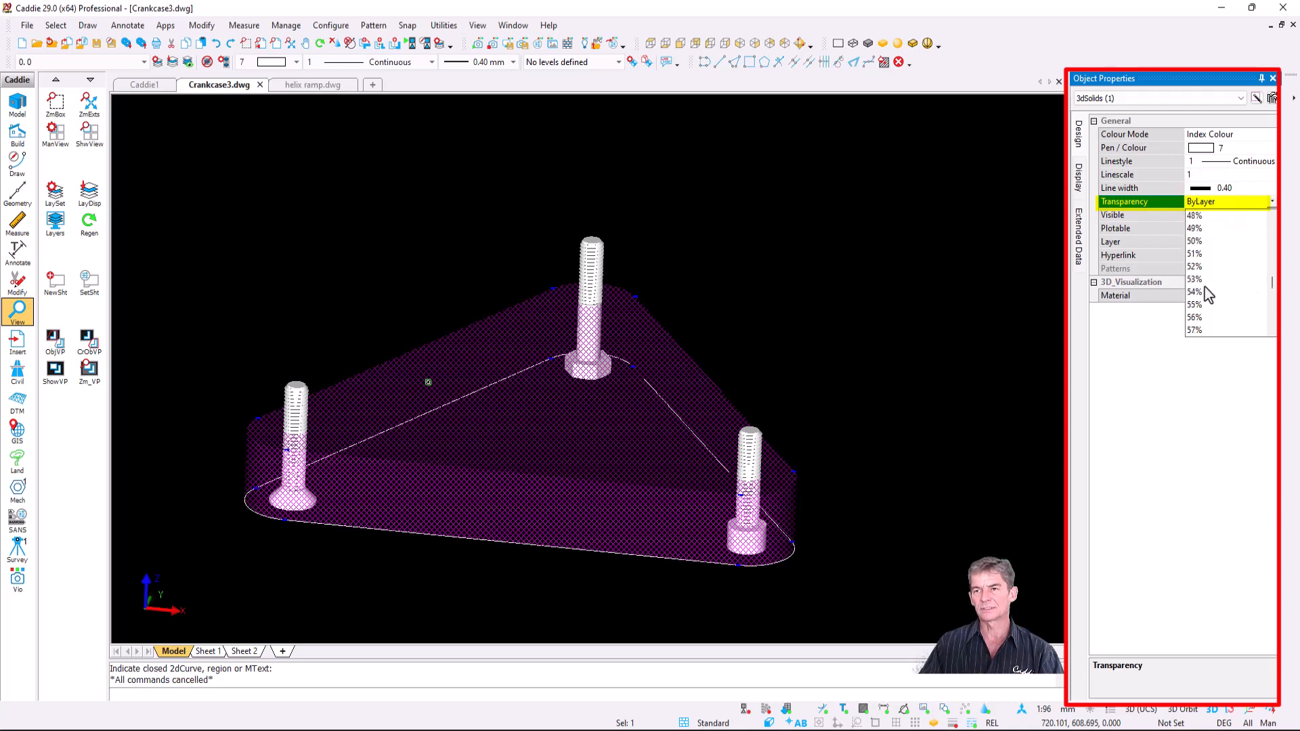
left_click(1206, 308)
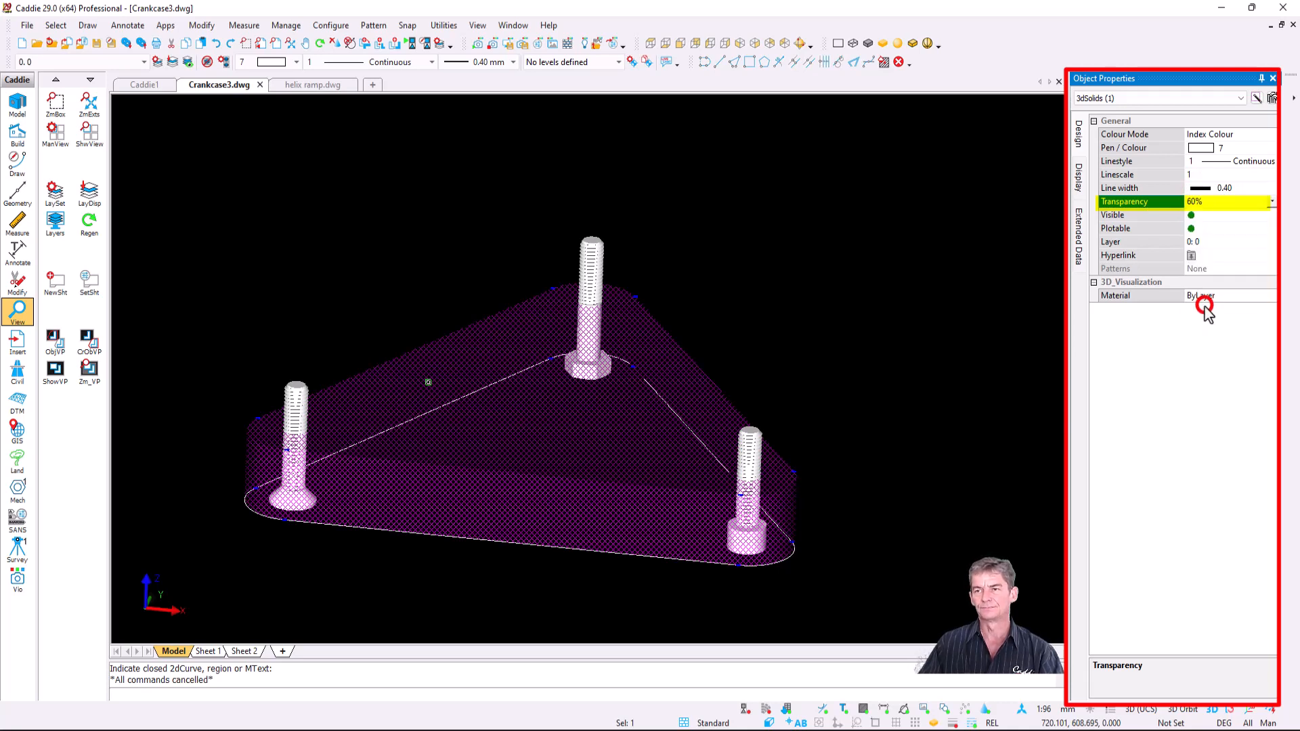
key("Escape")
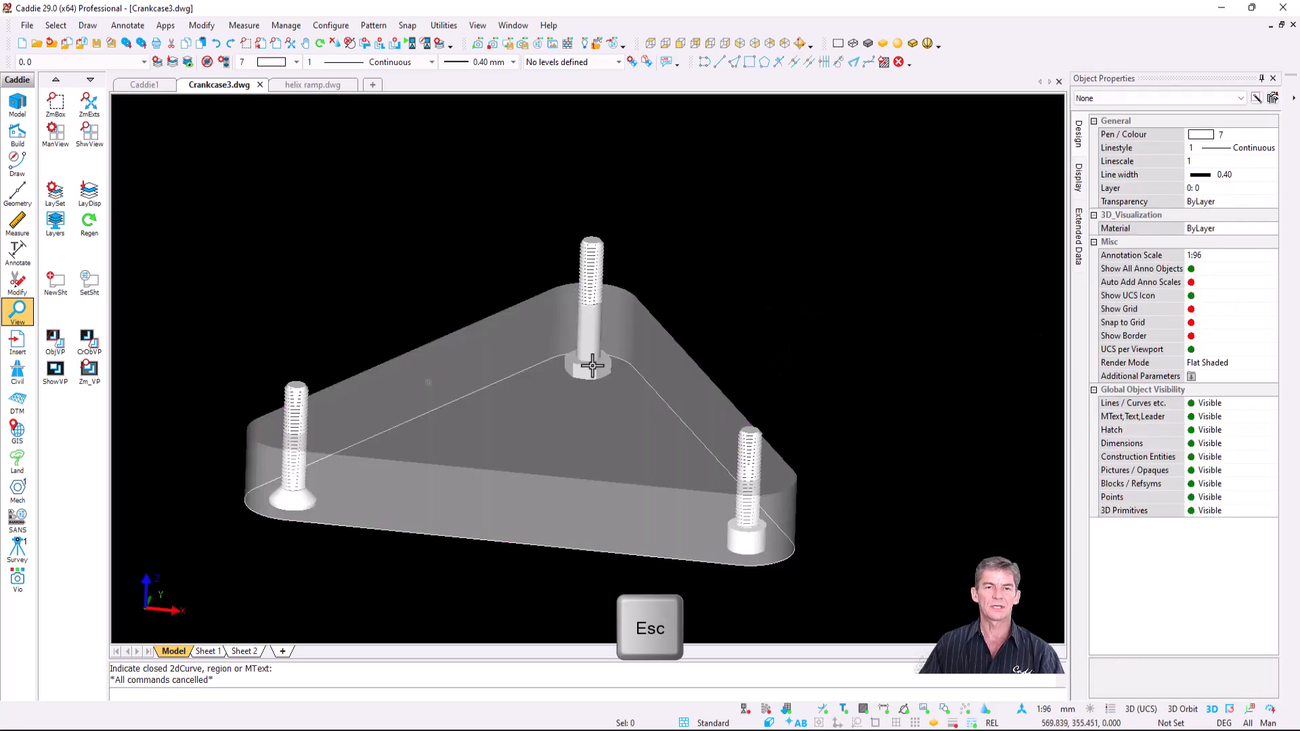
middle_click_drag(593, 366, 525, 346)
mouse_move(457, 389)
middle_mouse_down()
mouse_move(540, 386)
mouse_move(451, 377)
middle_mouse_up()
scroll(467, 385, "up", 1)
scroll(491, 372, "down", 1)
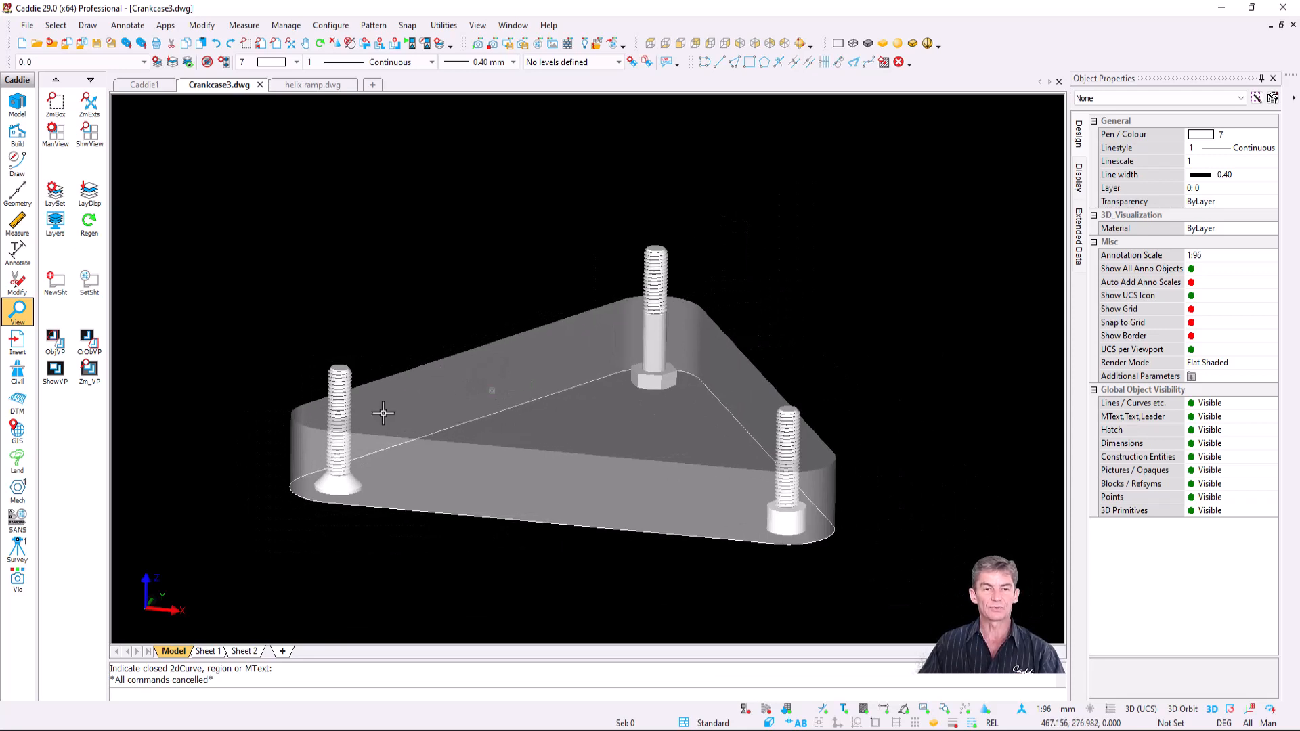
- Raise the working plane (UCS) by a 30-unit offset
left_click(144, 610)
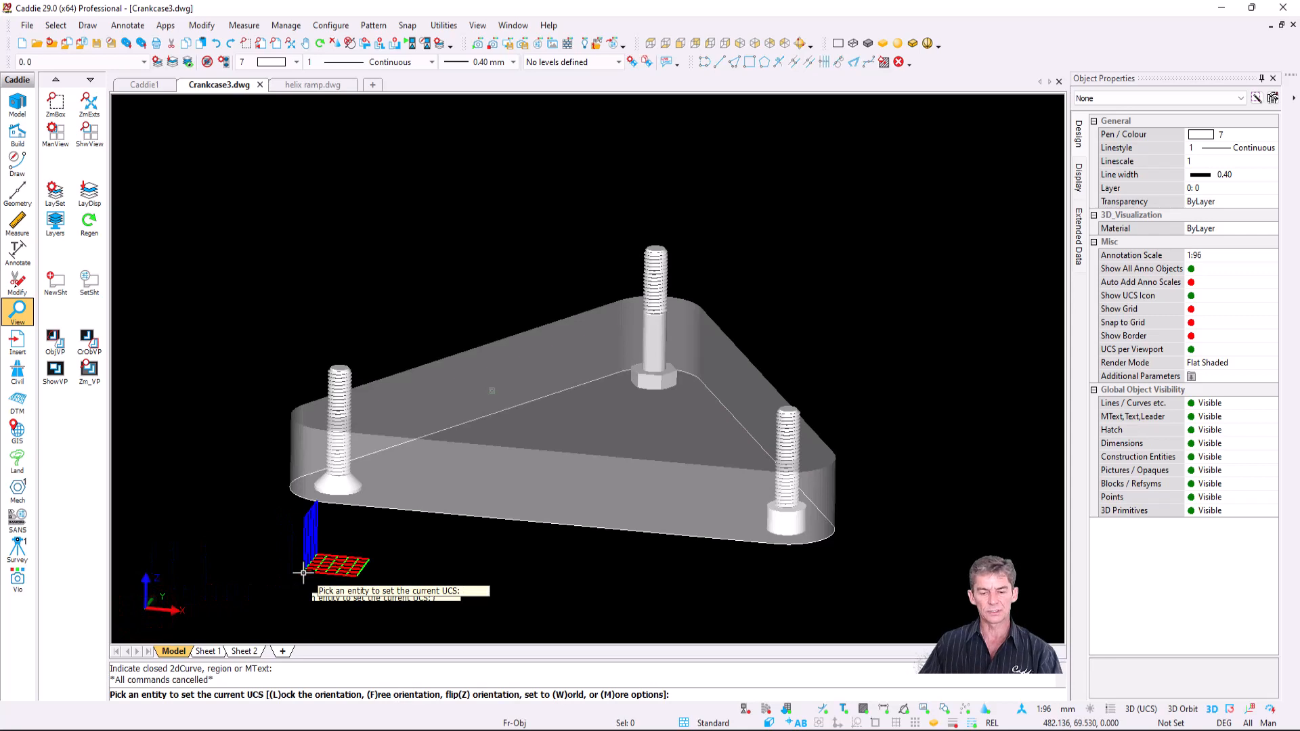
left_click(304, 572)
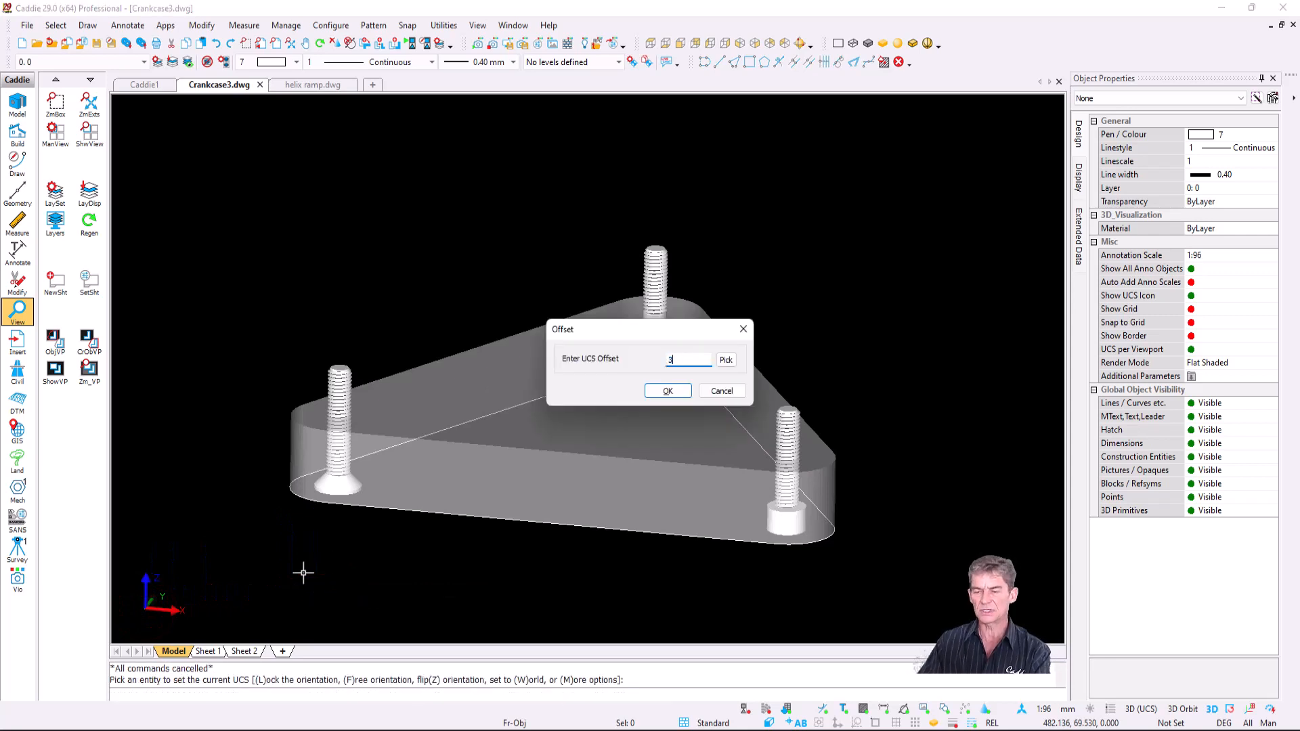
key("Return")
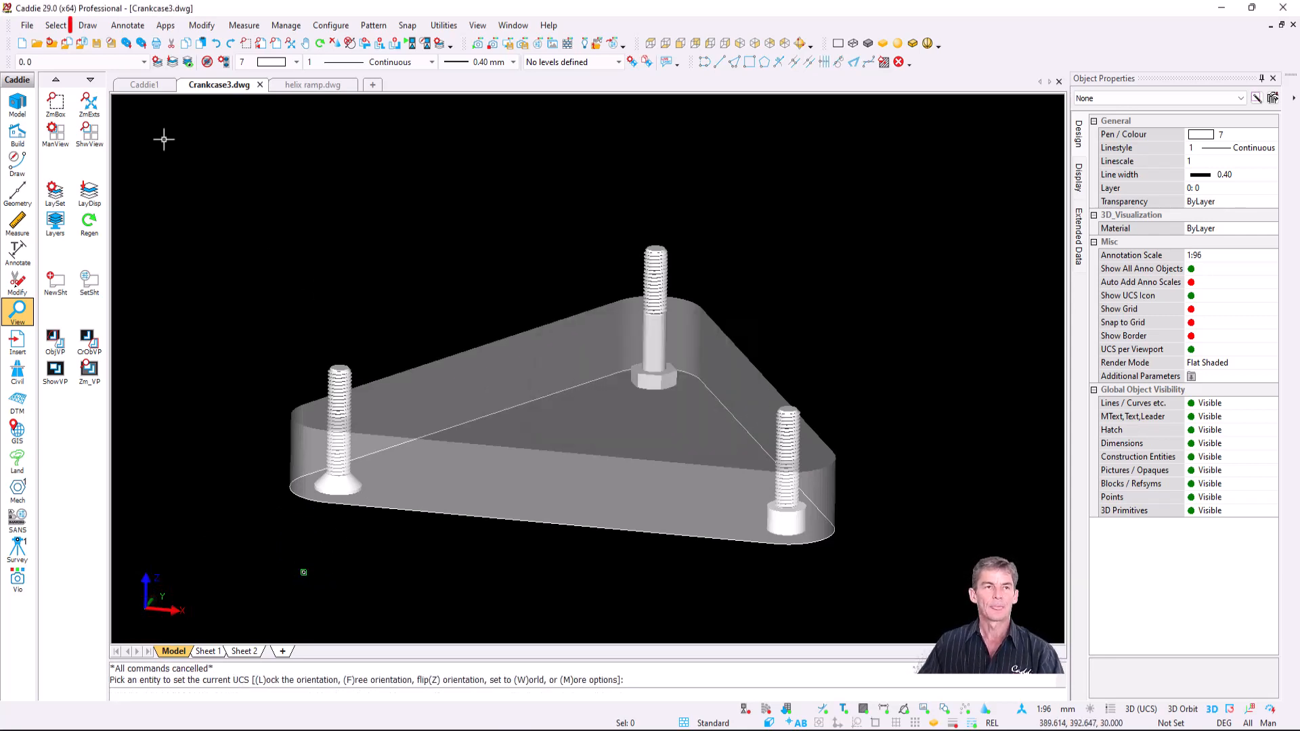
- Place a hex nut on the left bolt in 2D snap mode, then regenerate and orbit to inspect
left_click(86, 27)
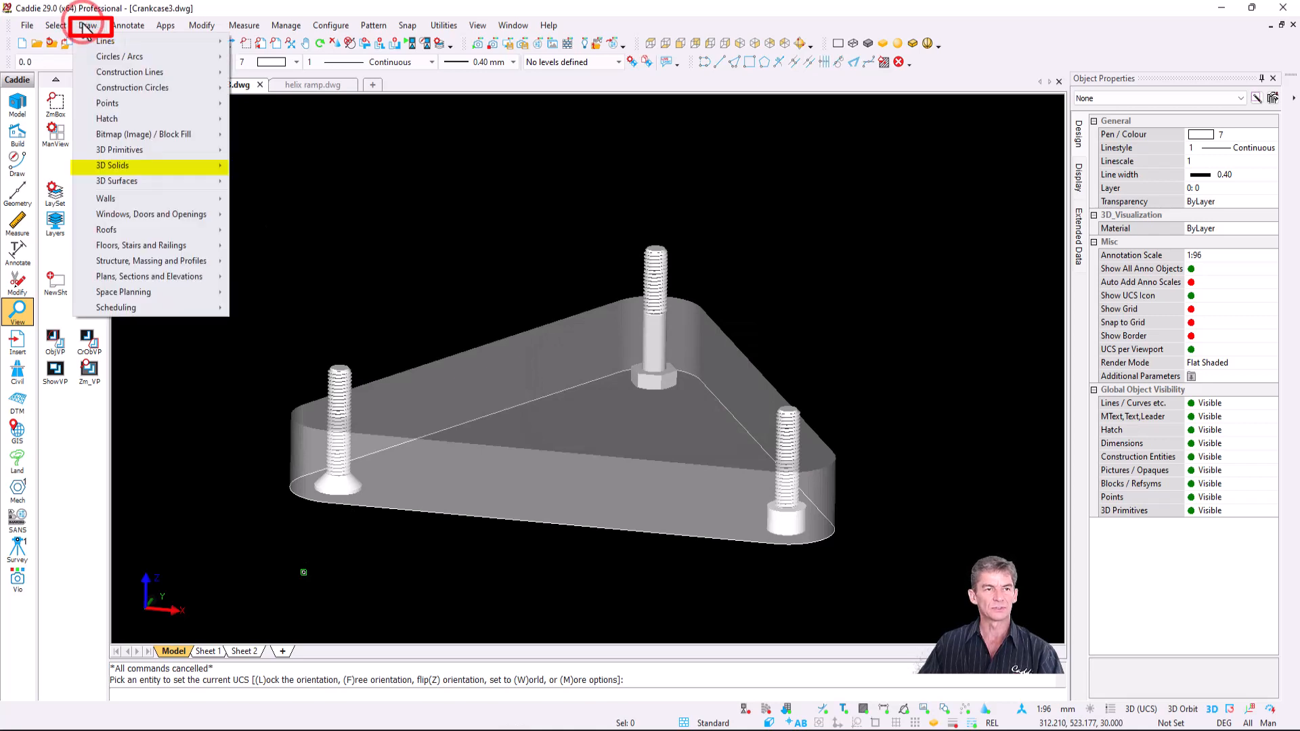
mouse_move(189, 169)
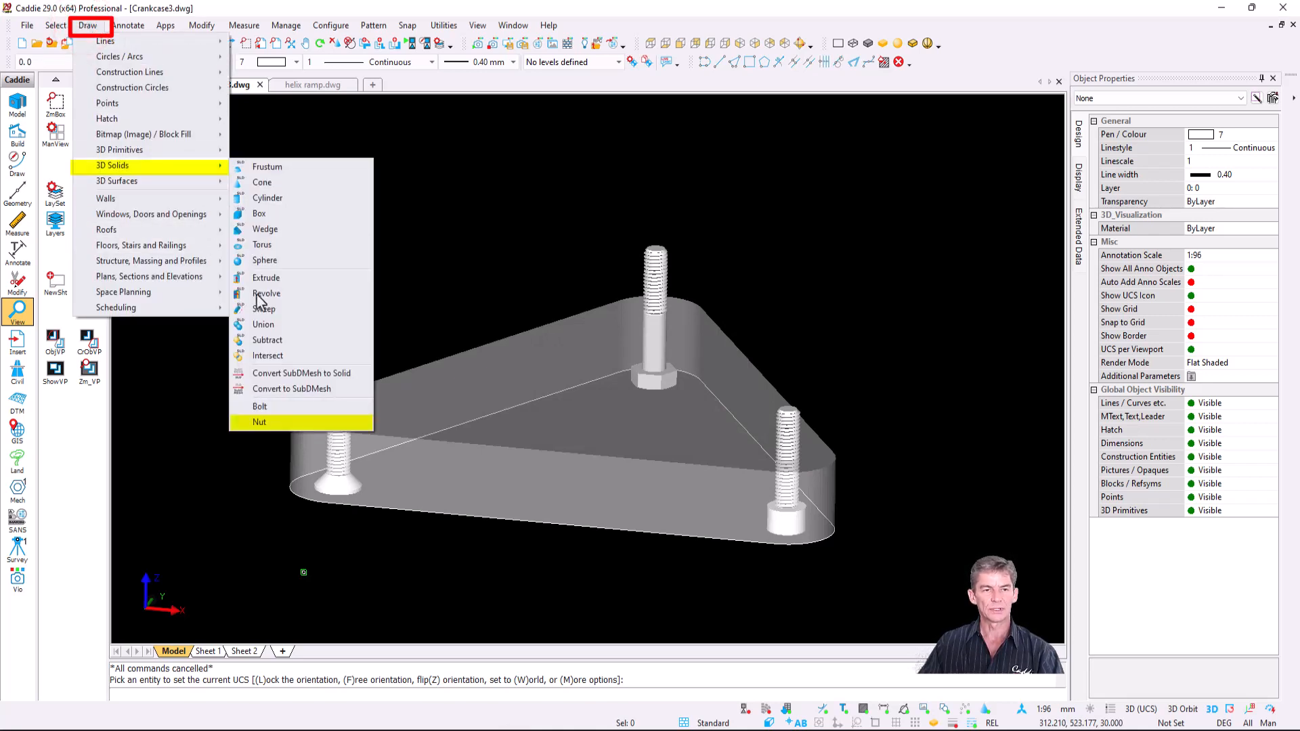
left_click(282, 421)
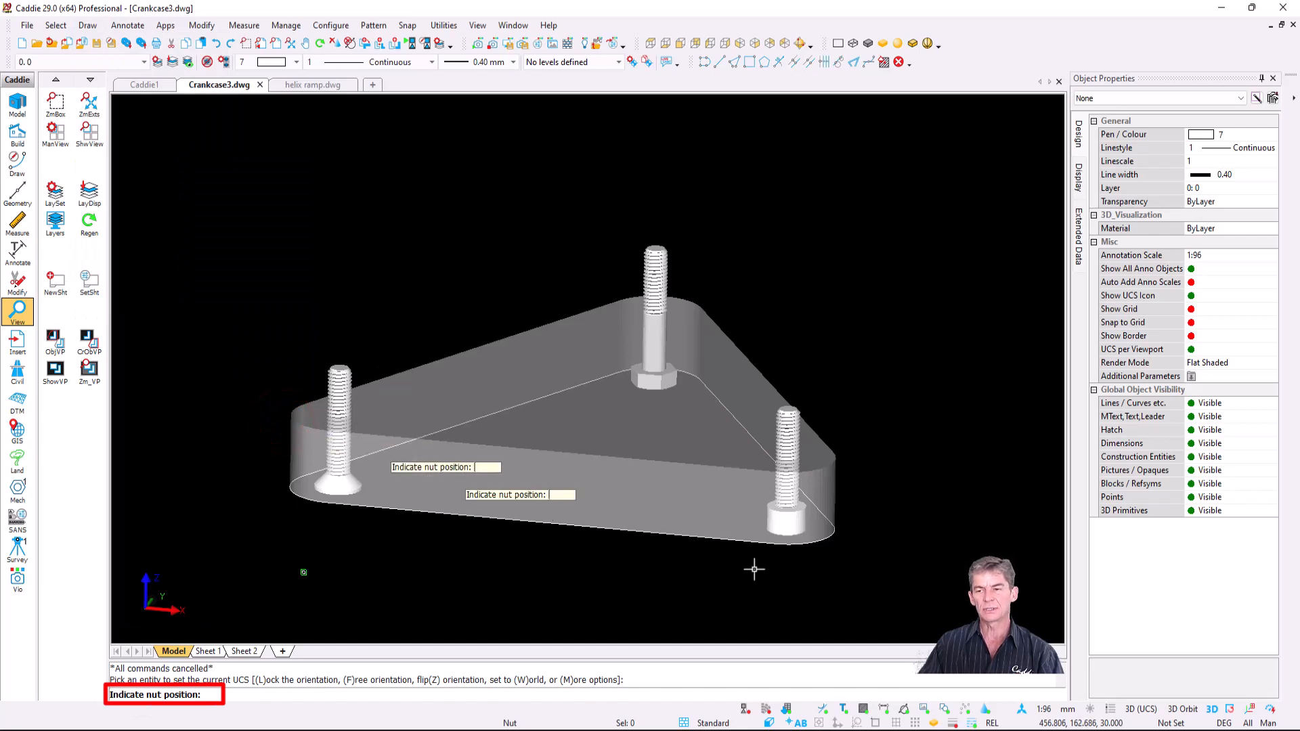
left_click(1212, 709)
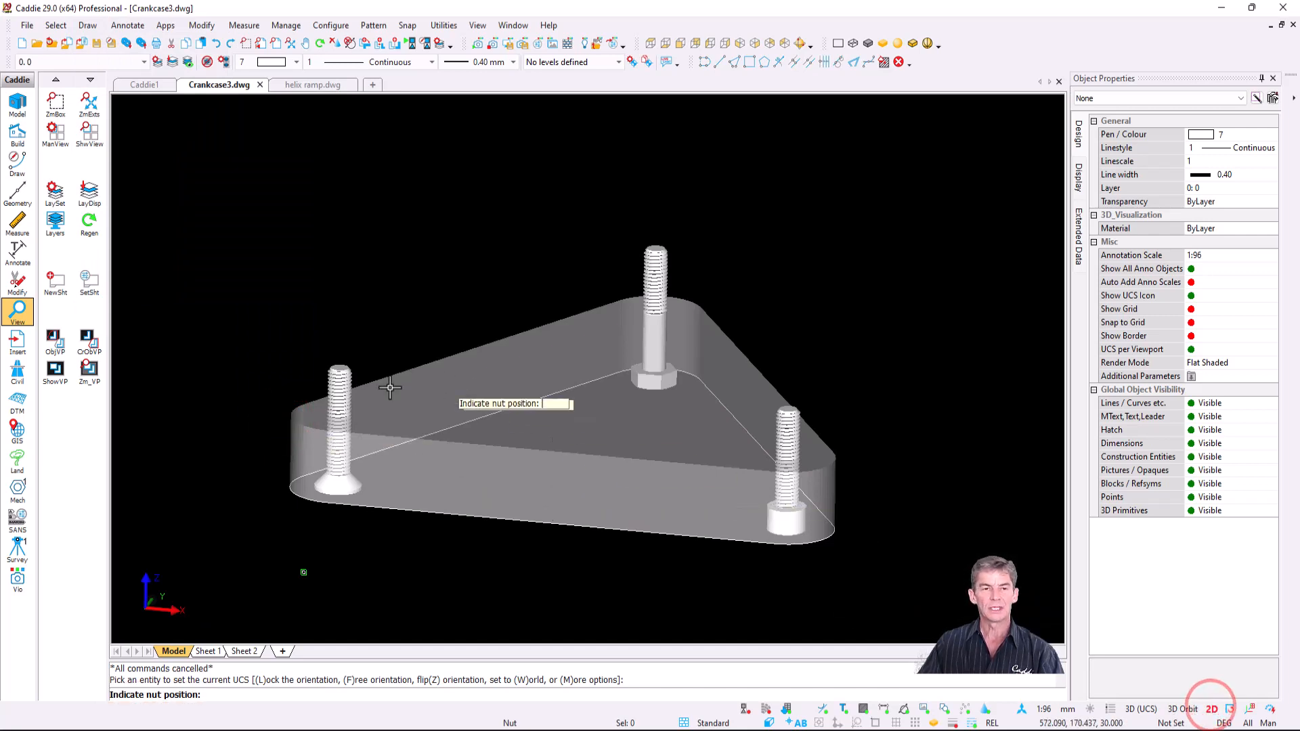
left_click(333, 483)
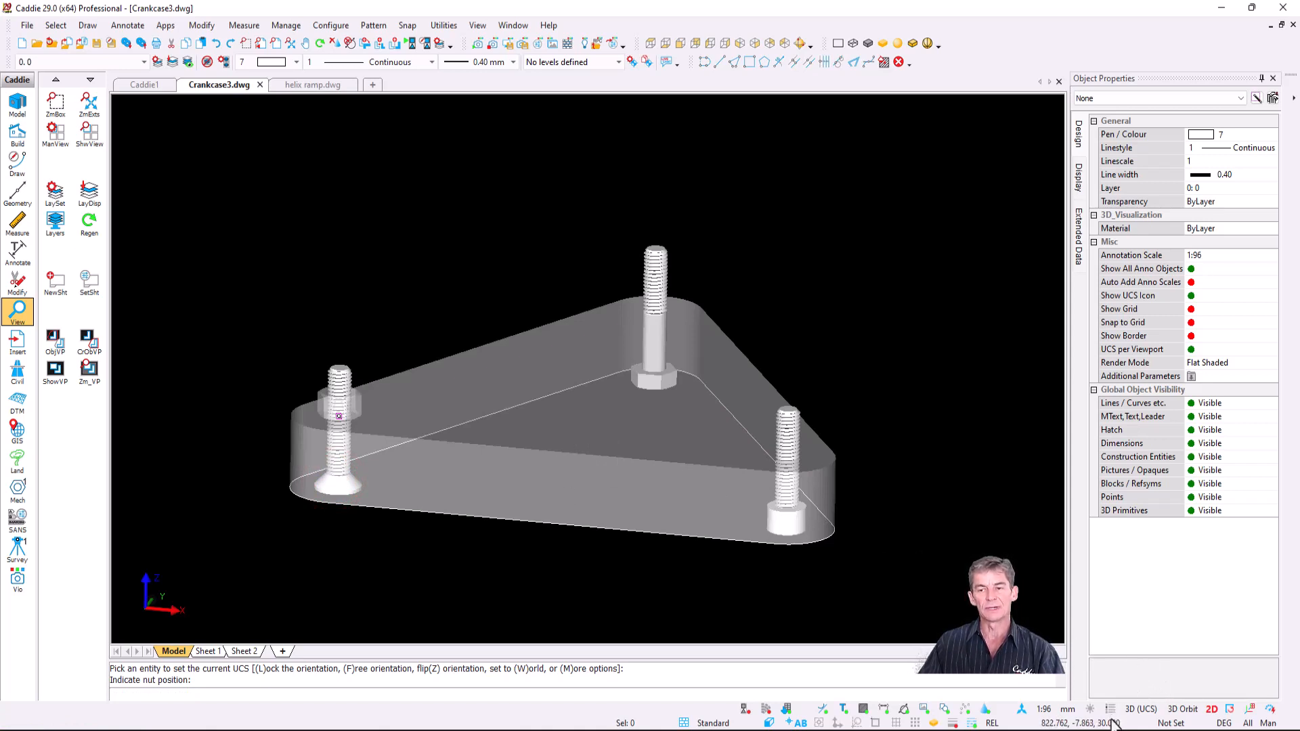
key("Escape")
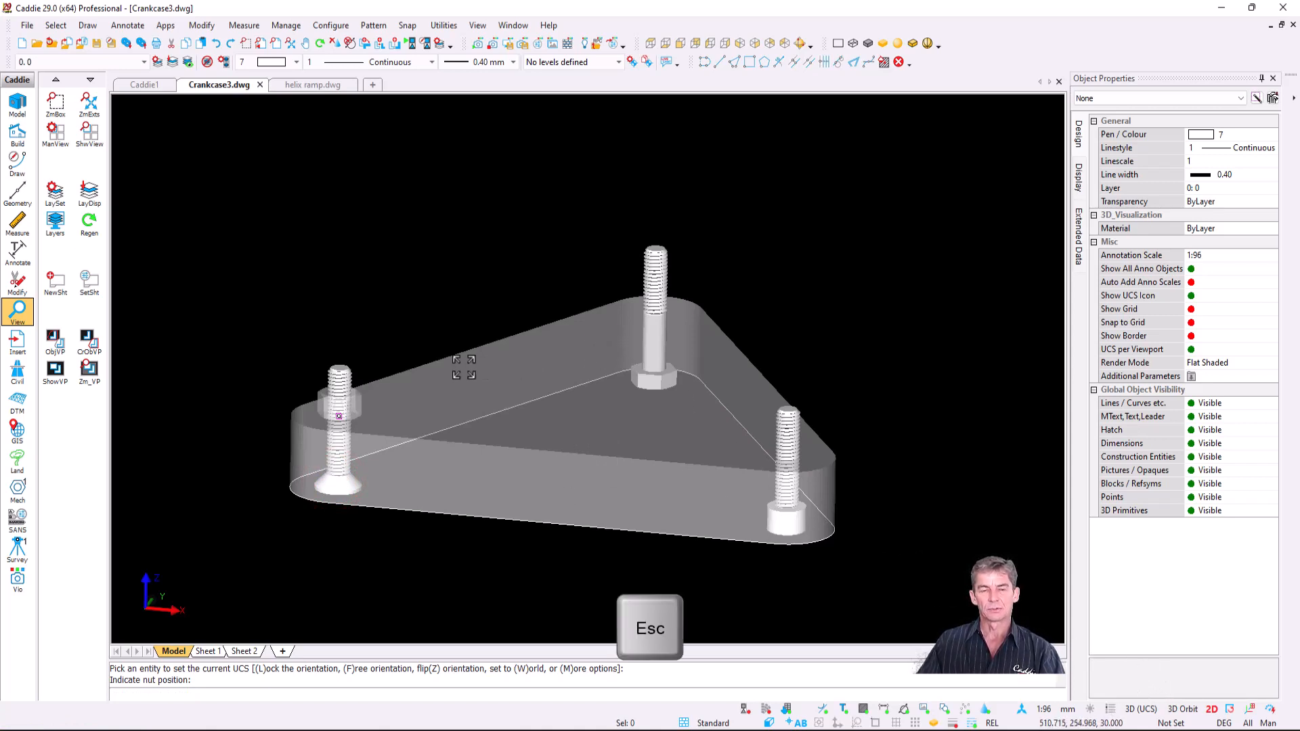
middle_click_drag(399, 376, 354, 397)
key("r")
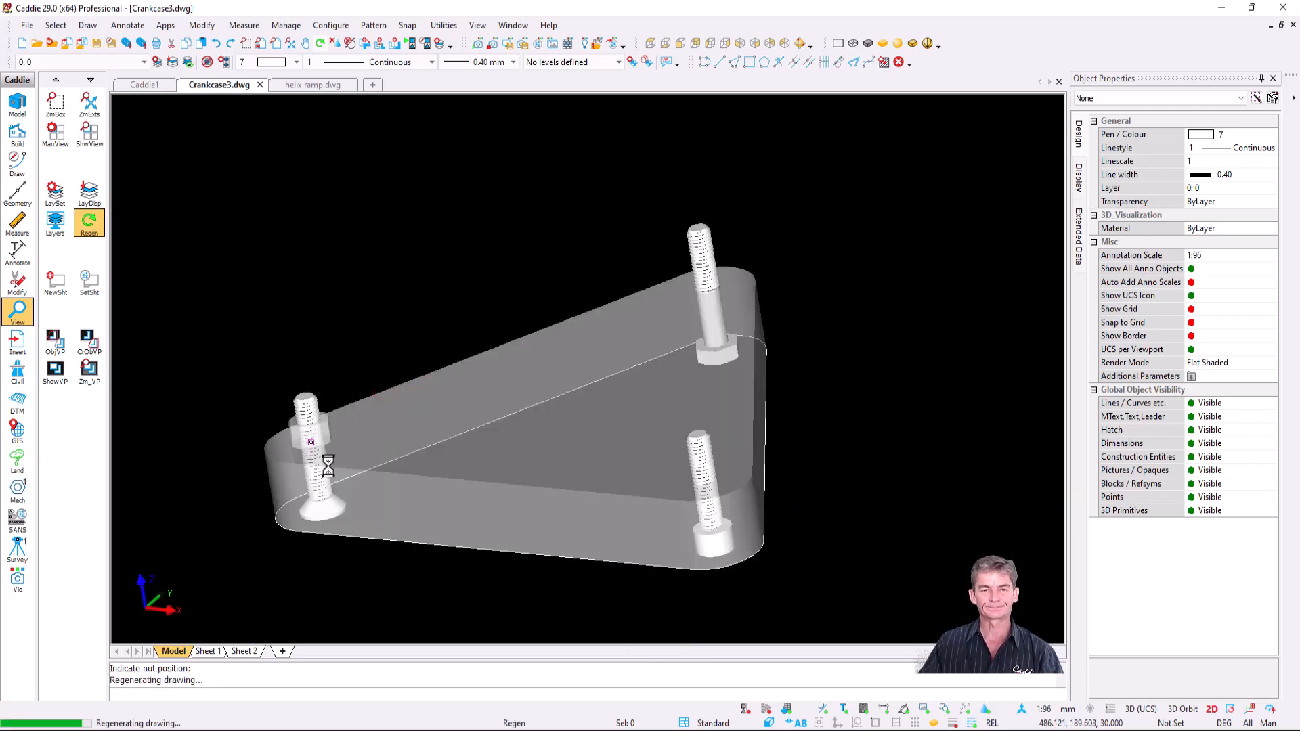
scroll(328, 466, "up", 5)
scroll(318, 469, "down", 6)
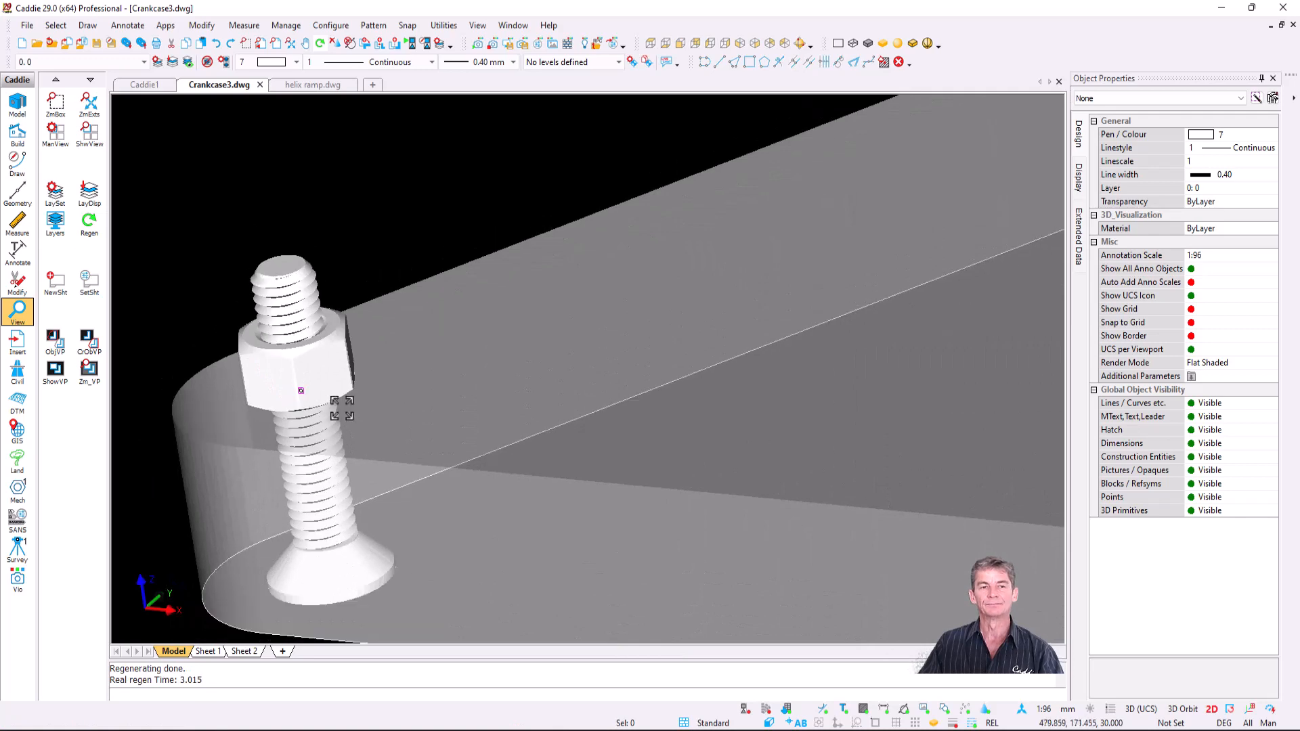
middle_click_drag(492, 423, 590, 400)
scroll(760, 287, "up", 3)
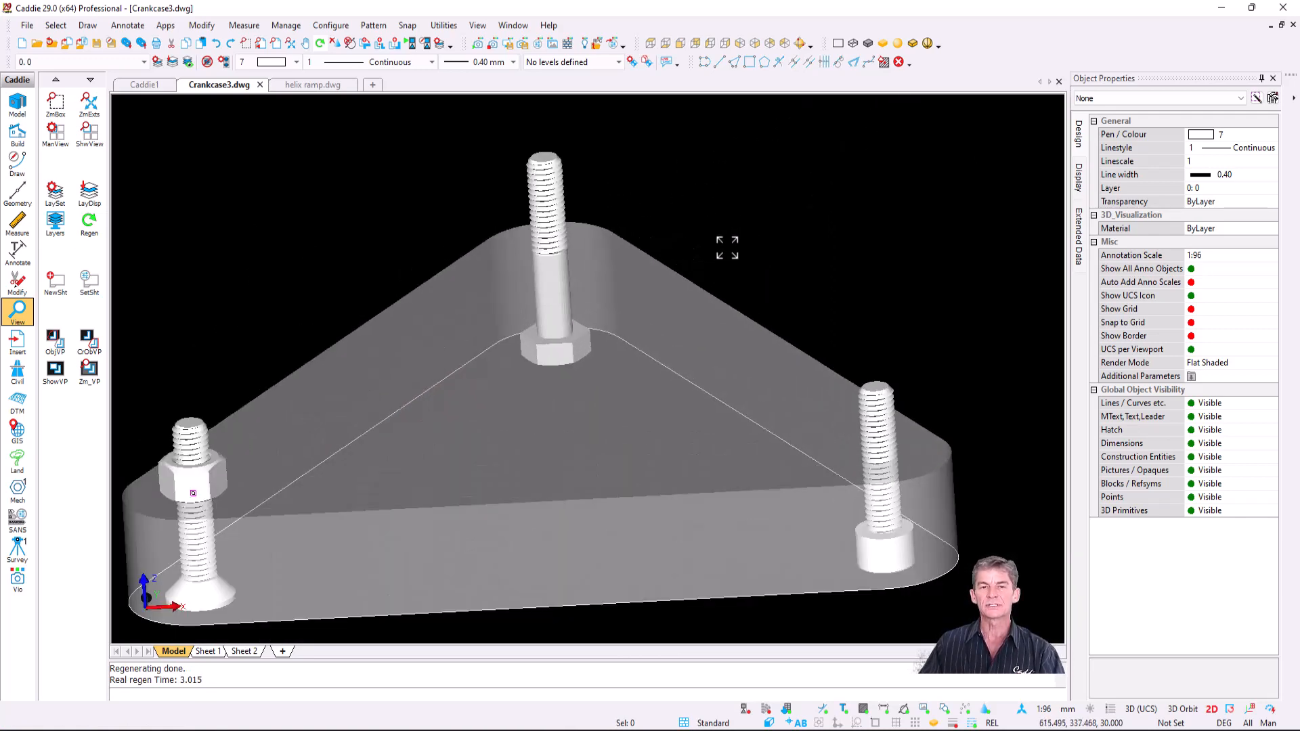
- Union the rear bolt with the triangular base plate
left_click(89, 25)
mouse_move(162, 169)
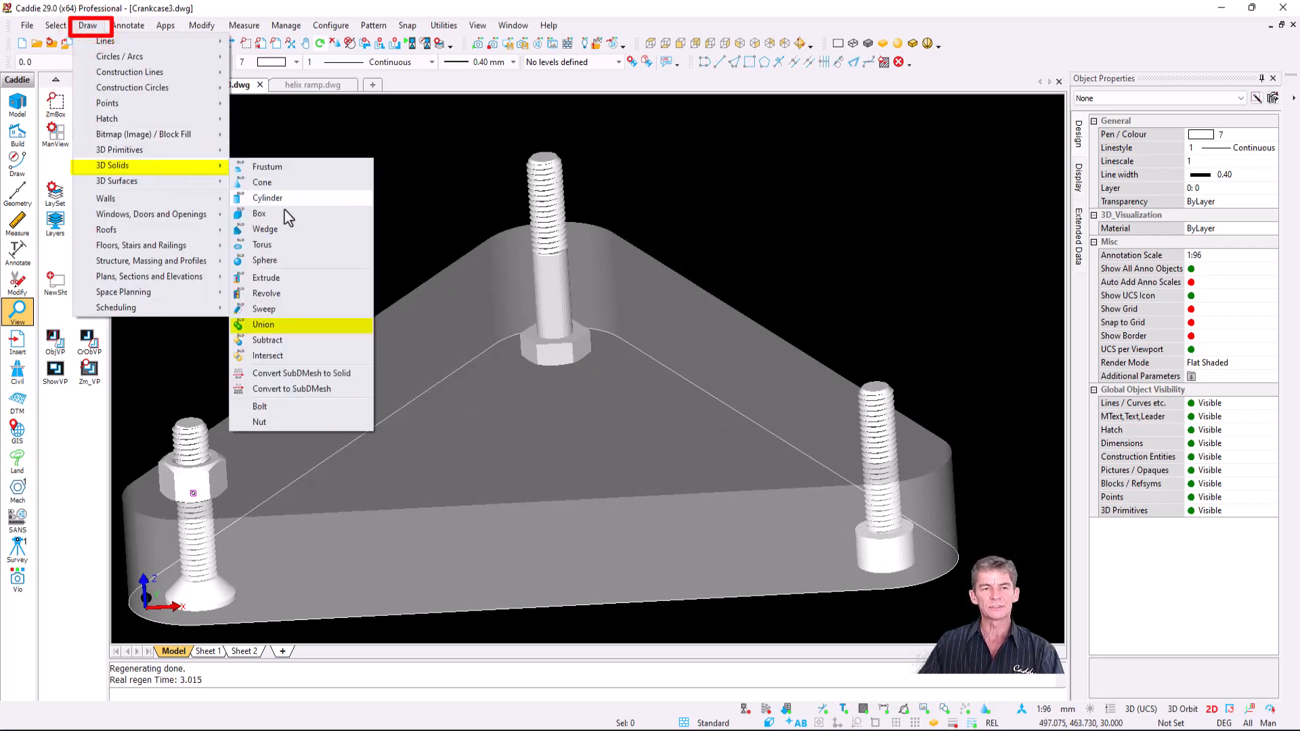
left_click(312, 327)
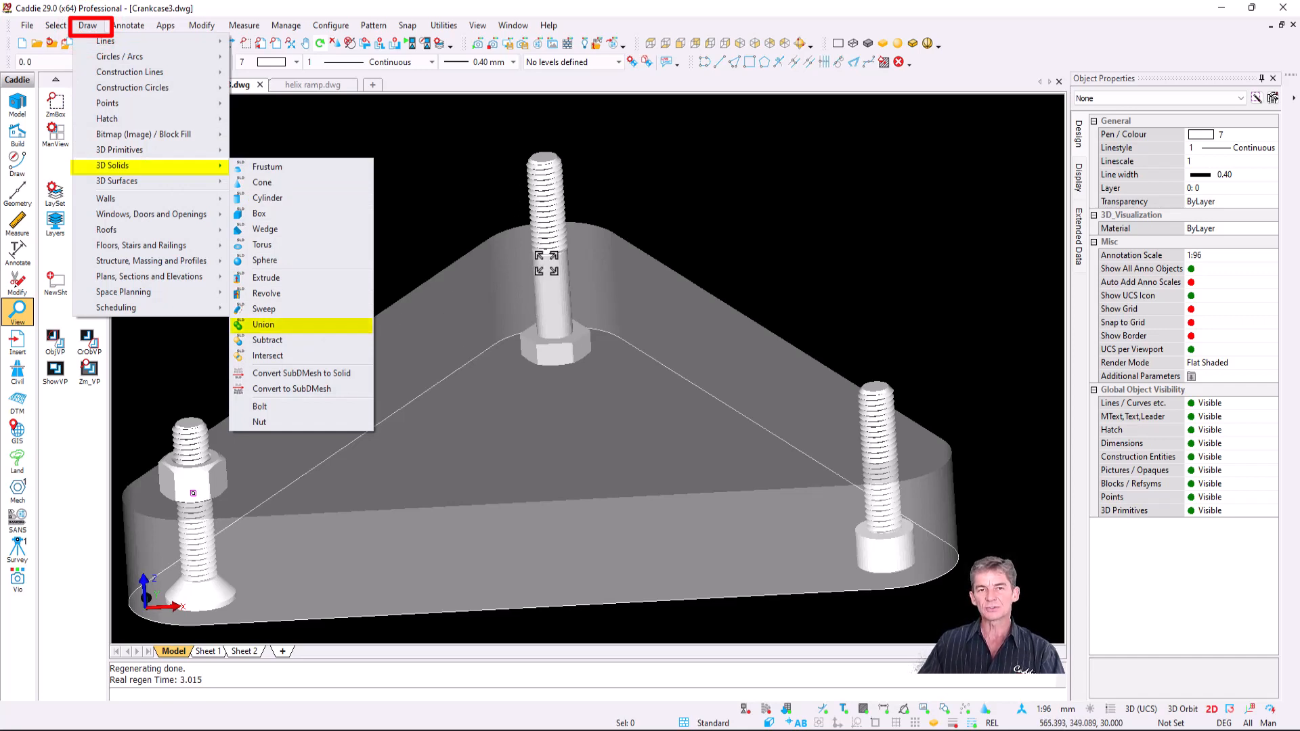
left_click(283, 324)
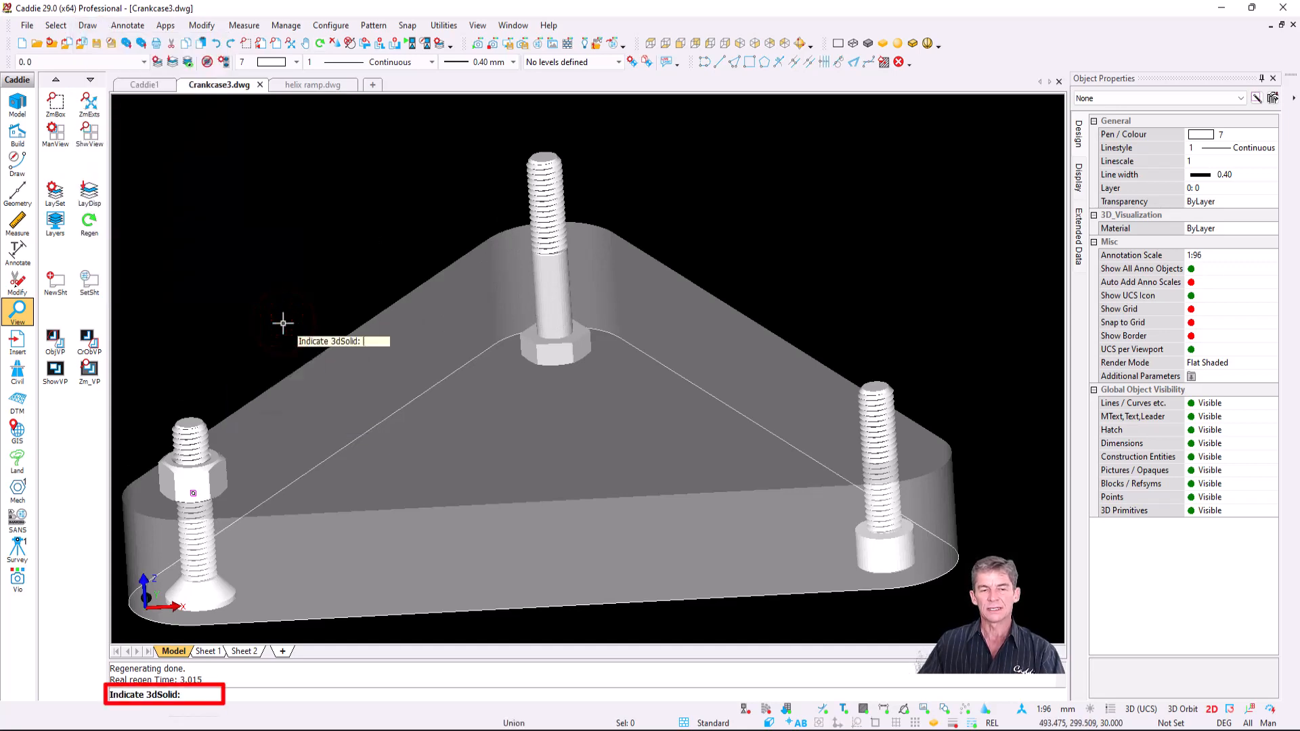
left_click(513, 407)
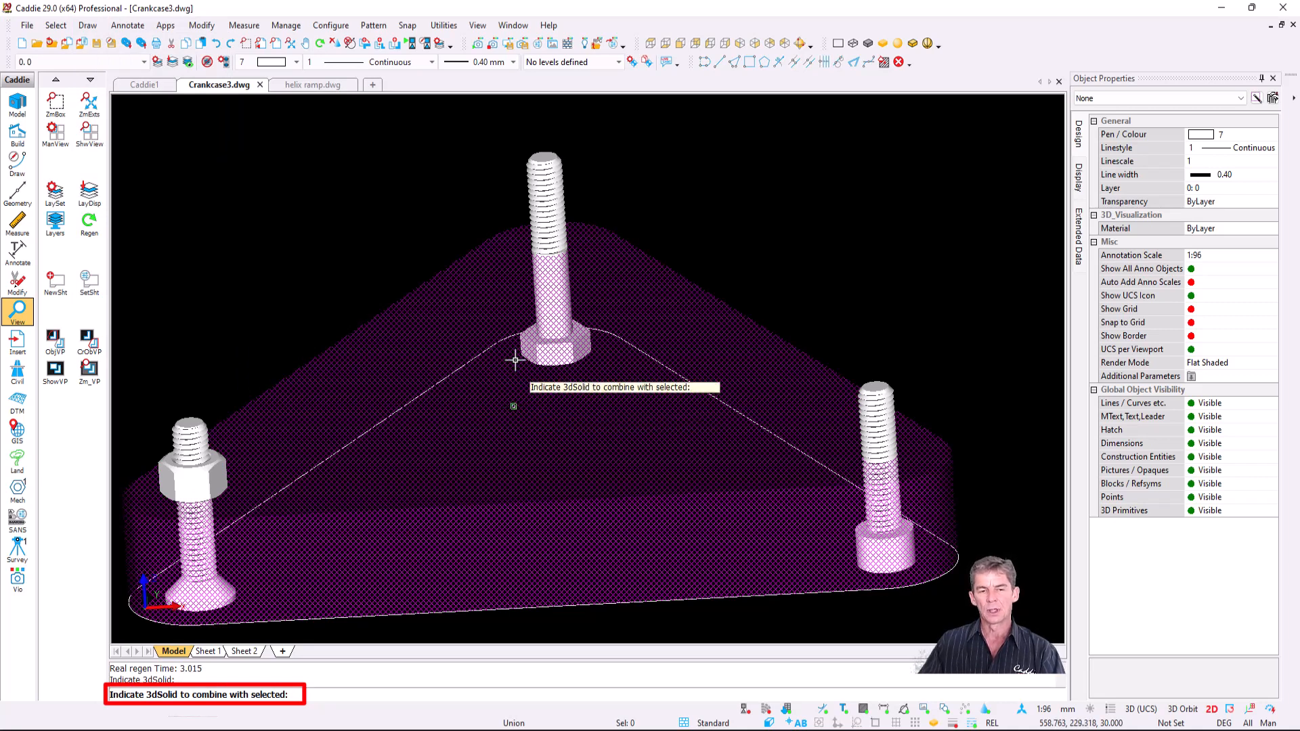
left_click(543, 178)
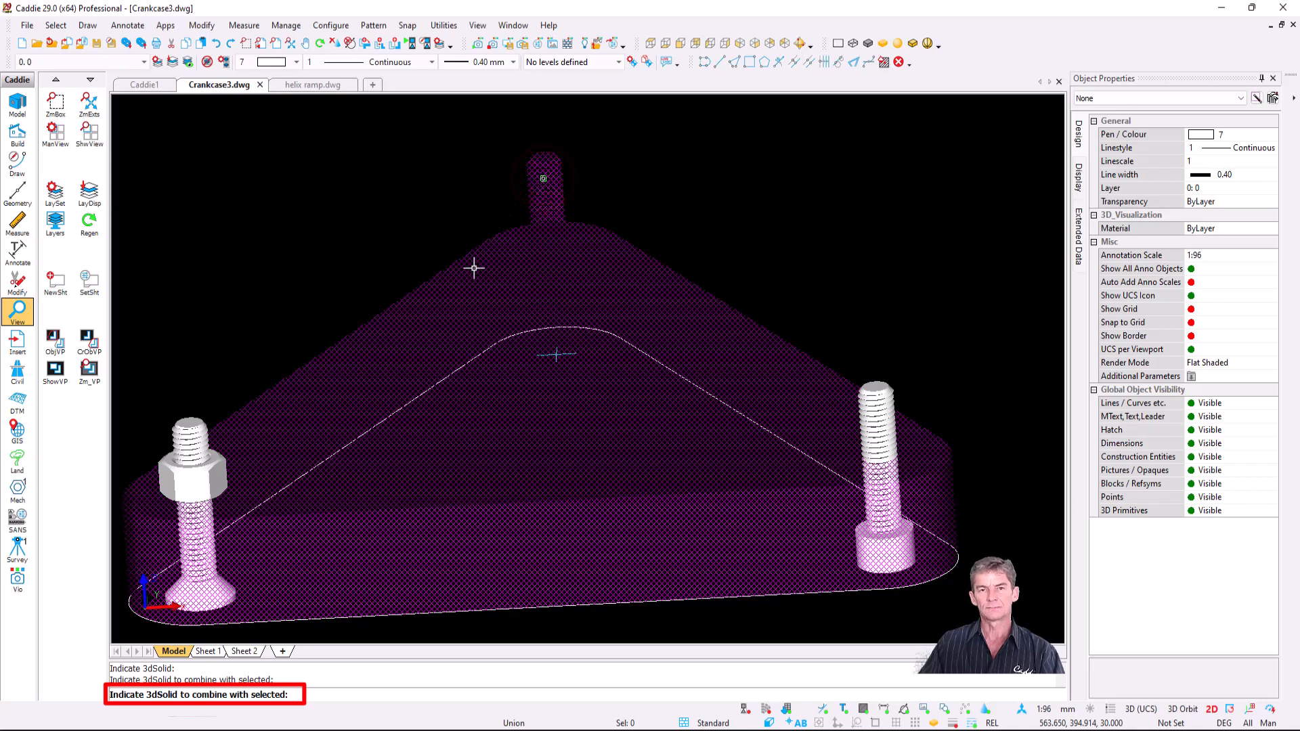
key("Escape")
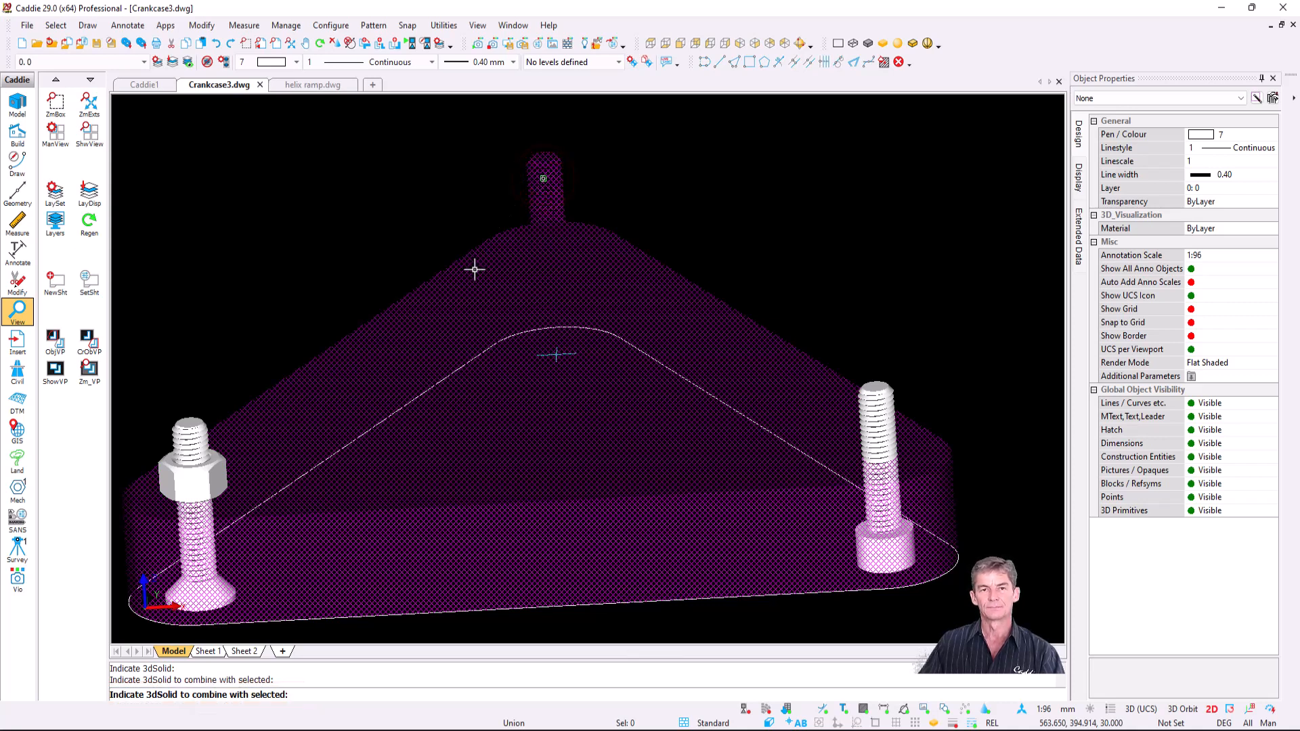
- Select the merged solid to check it, then orbit to view all three bolts
left_click(549, 276)
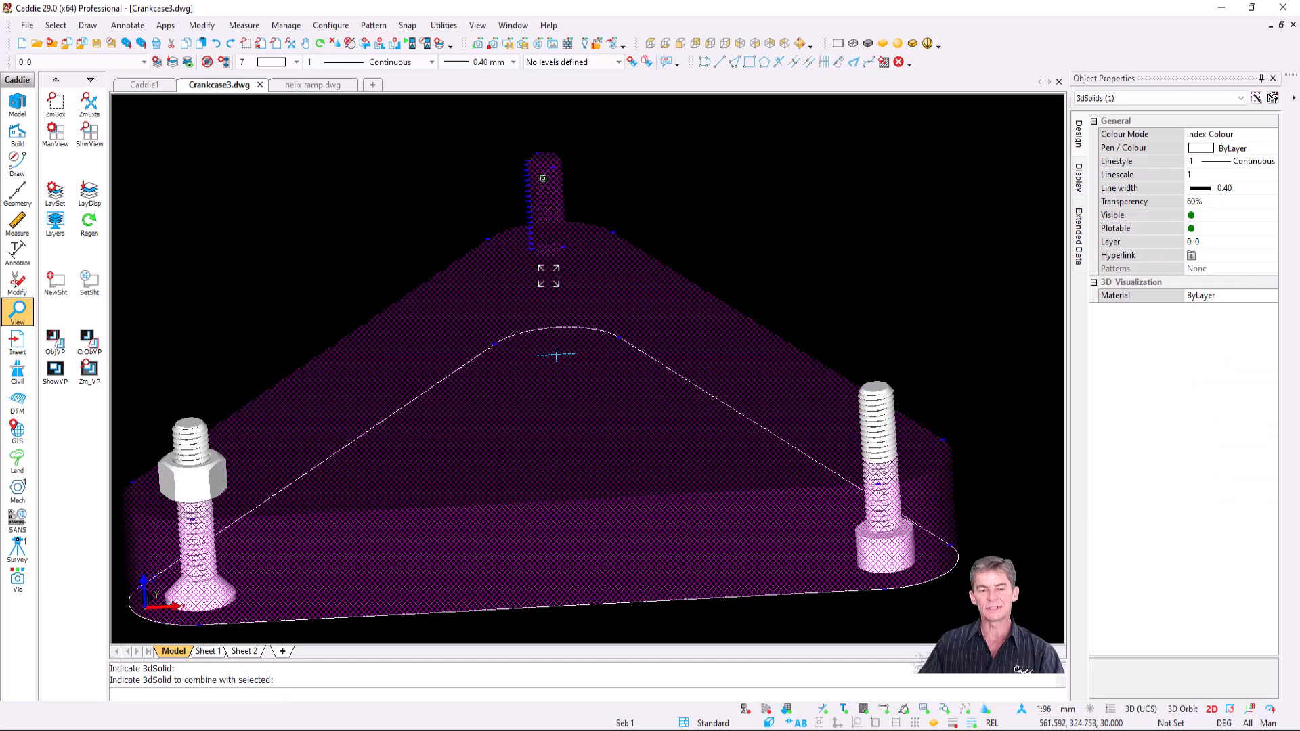
key("Escape")
mouse_move(573, 288)
middle_mouse_down("shift")
mouse_move(473, 296)
mouse_move(606, 169)
mouse_move(581, 282)
mouse_move(561, 267)
middle_mouse_up("shift")
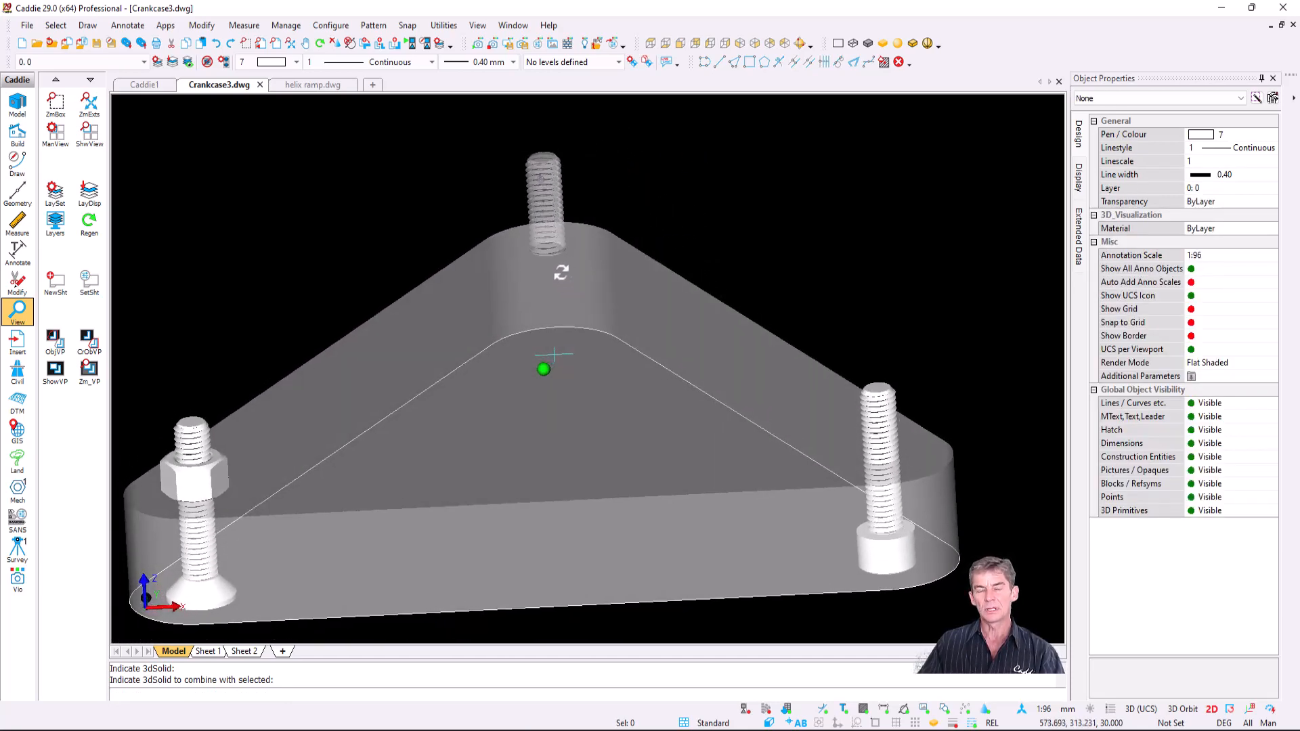
scroll(555, 232, "up", 5)
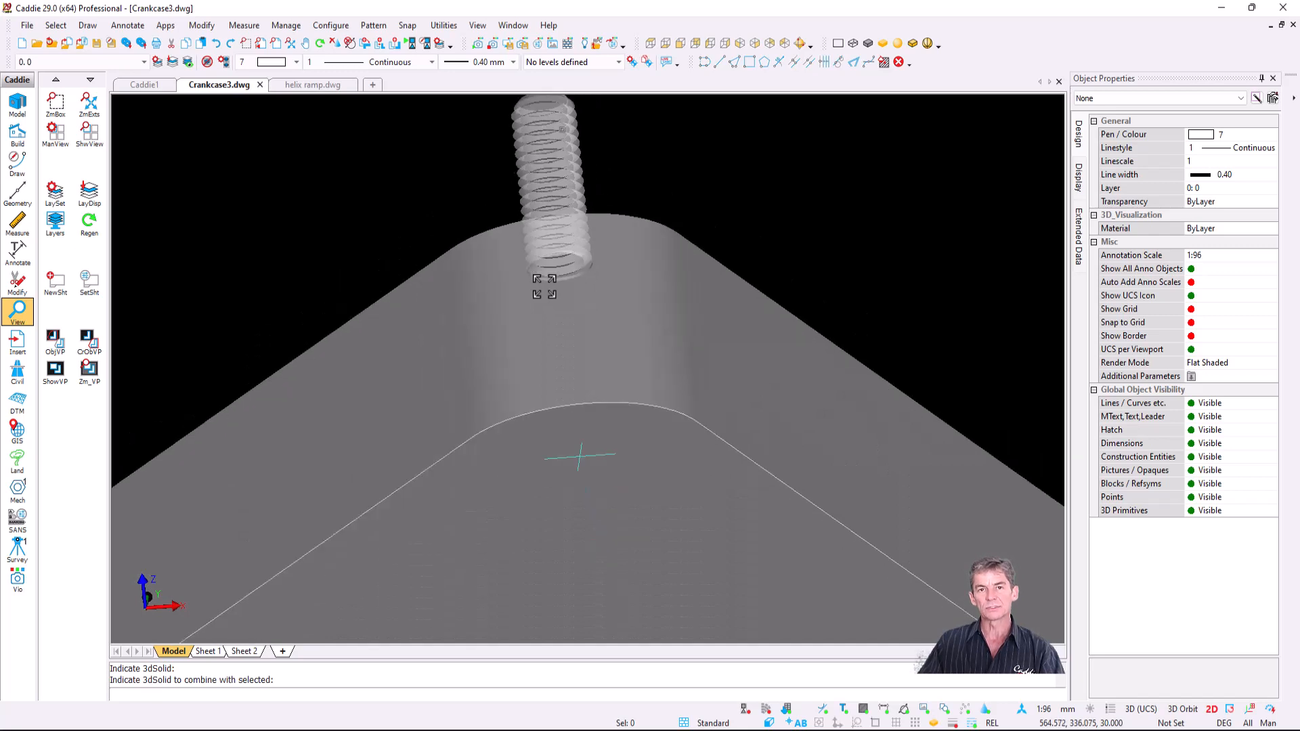
scroll(564, 307, "down", 3)
middle_click_drag(541, 319, 502, 285, "shift")
scroll(527, 321, "down", 2)
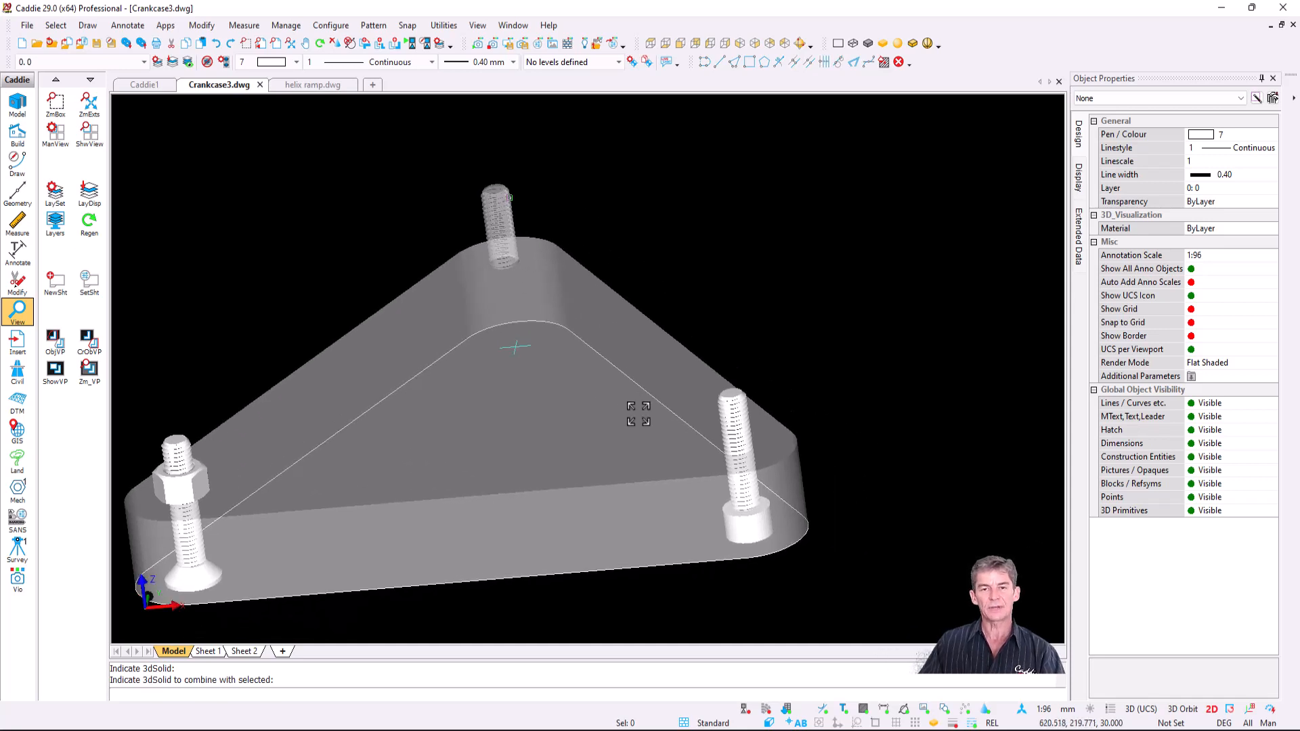
mouse_move(638, 414)
middle_mouse_down("shift")
mouse_move(688, 474)
mouse_move(693, 377)
middle_mouse_up("shift")
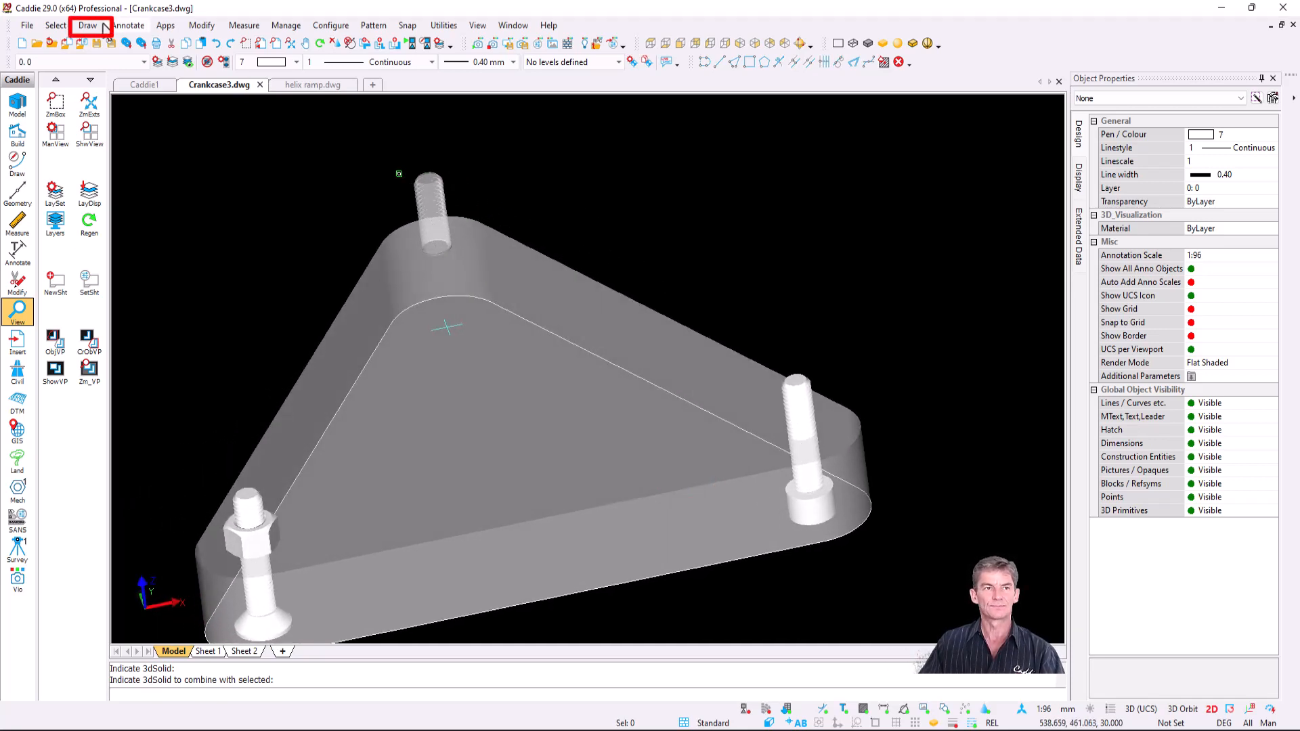
- Subtract the upright bolt from the triangular base plate
left_click(101, 25)
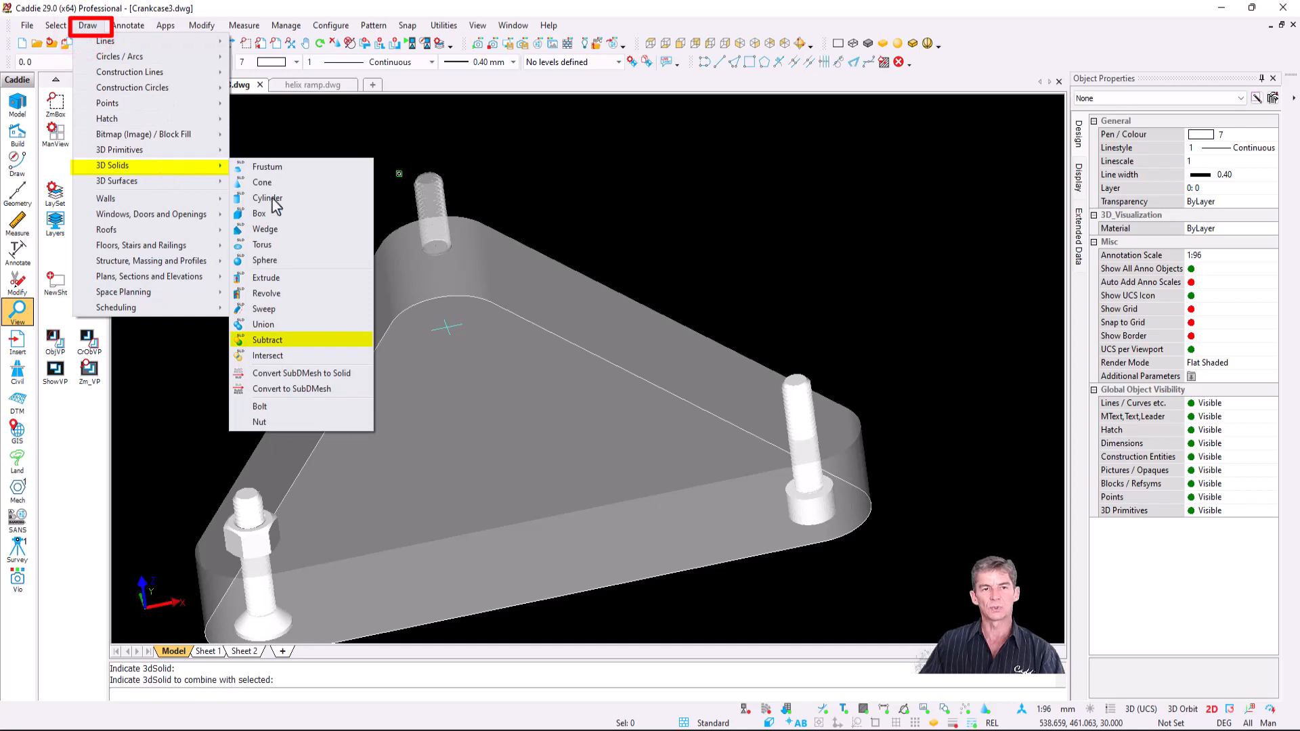
left_click(308, 340)
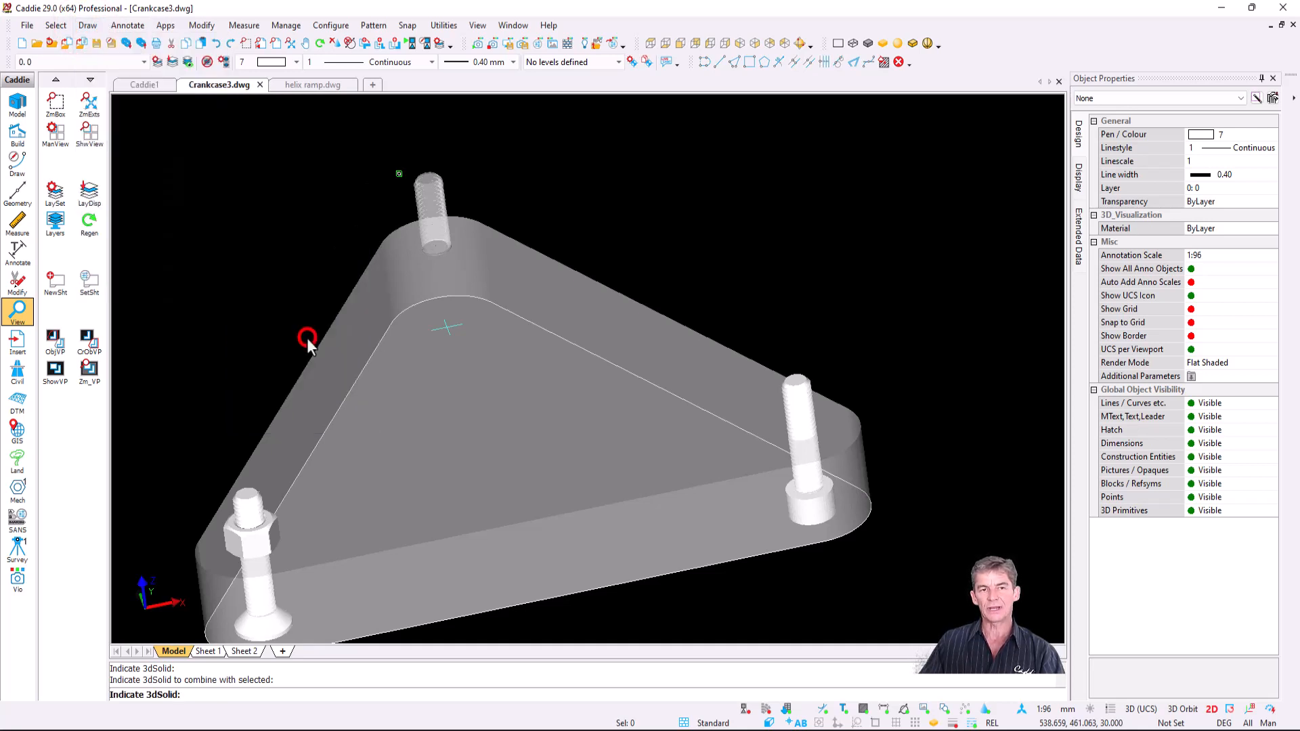
left_click(693, 448)
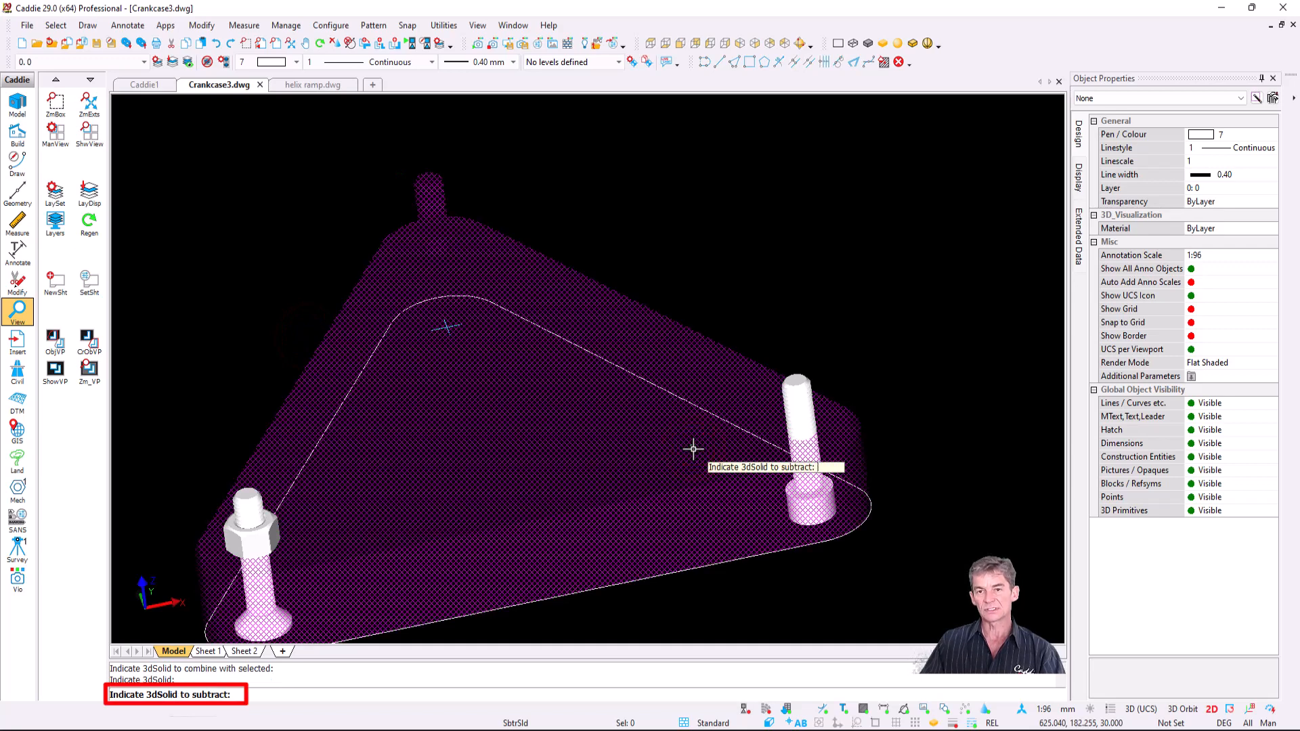
left_click(797, 397)
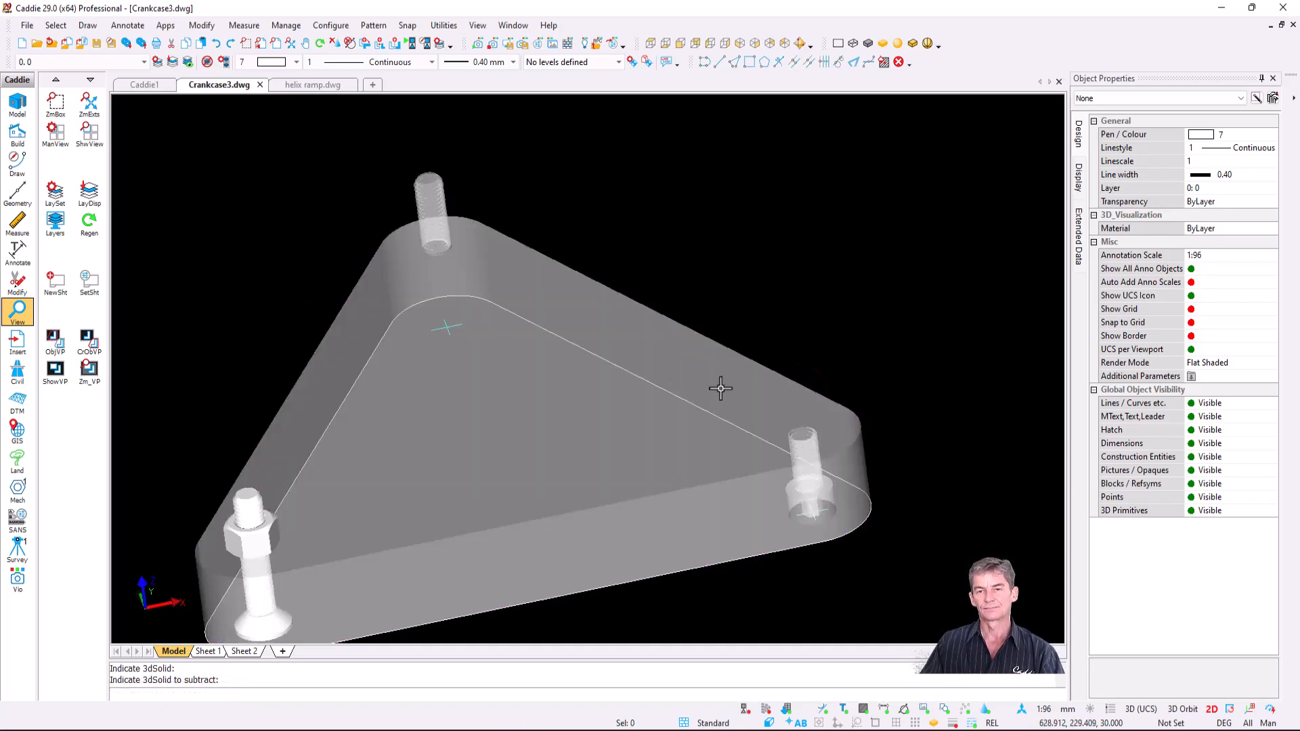
- Orbit, pan and zoom around the plate to inspect the cut bolt shape
scroll(871, 421, "up", 4)
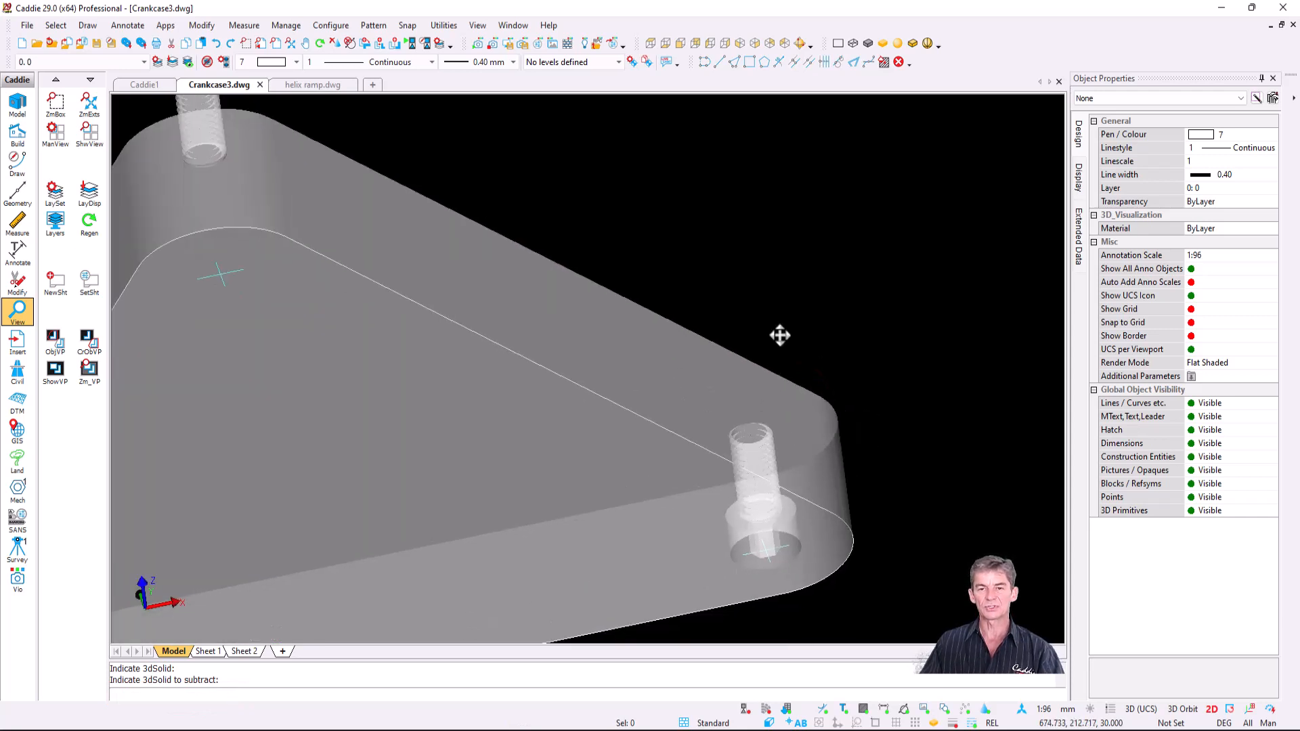
left_click_drag(675, 375, 639, 455)
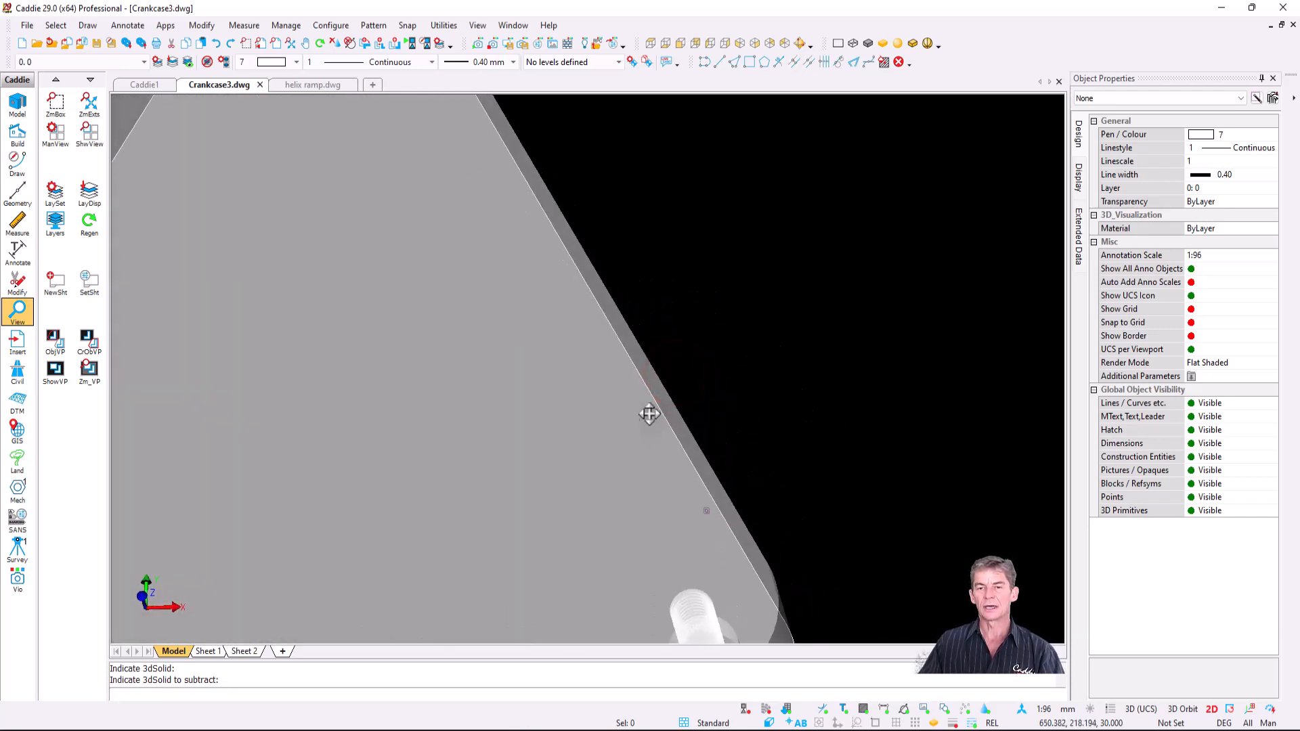
middle_click_drag(651, 414, 603, 95)
scroll(682, 319, "up", 5)
left_click_drag(499, 397, 570, 355)
middle_click_drag(570, 355, 568, 346, "shift")
scroll(557, 325, "down", 4)
middle_click_drag(610, 393, 700, 528)
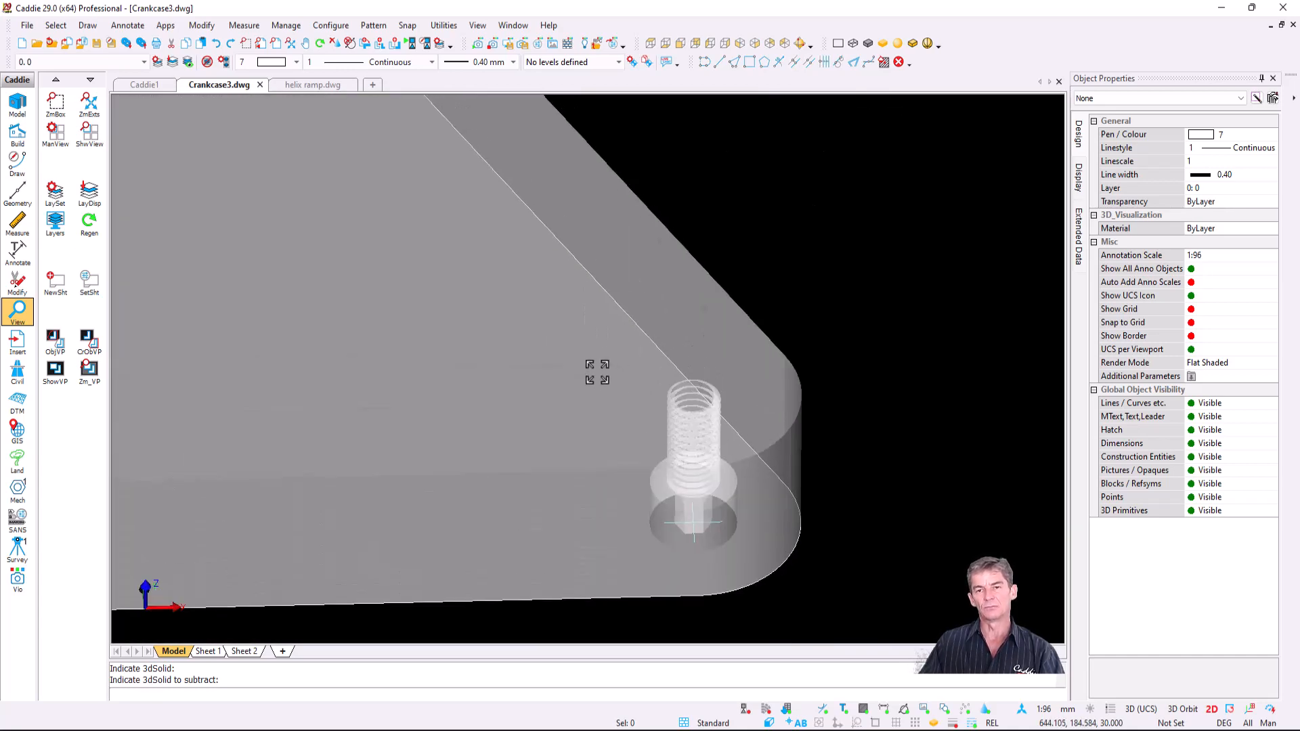
scroll(595, 372, "down", 2)
middle_click_drag(579, 383, 722, 447)
scroll(586, 385, "down", 2)
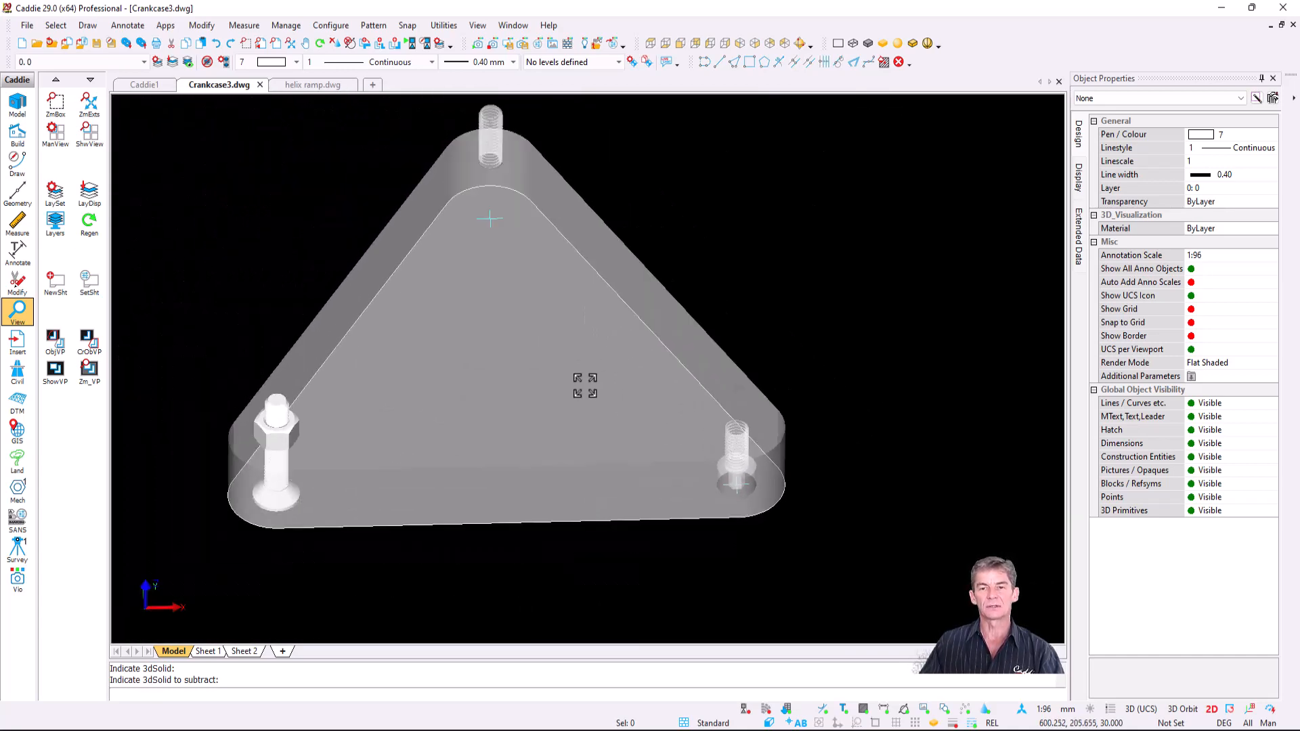
middle_click_drag(616, 381, 706, 439)
left_click_drag(623, 442, 518, 425)
scroll(514, 425, "up", 2)
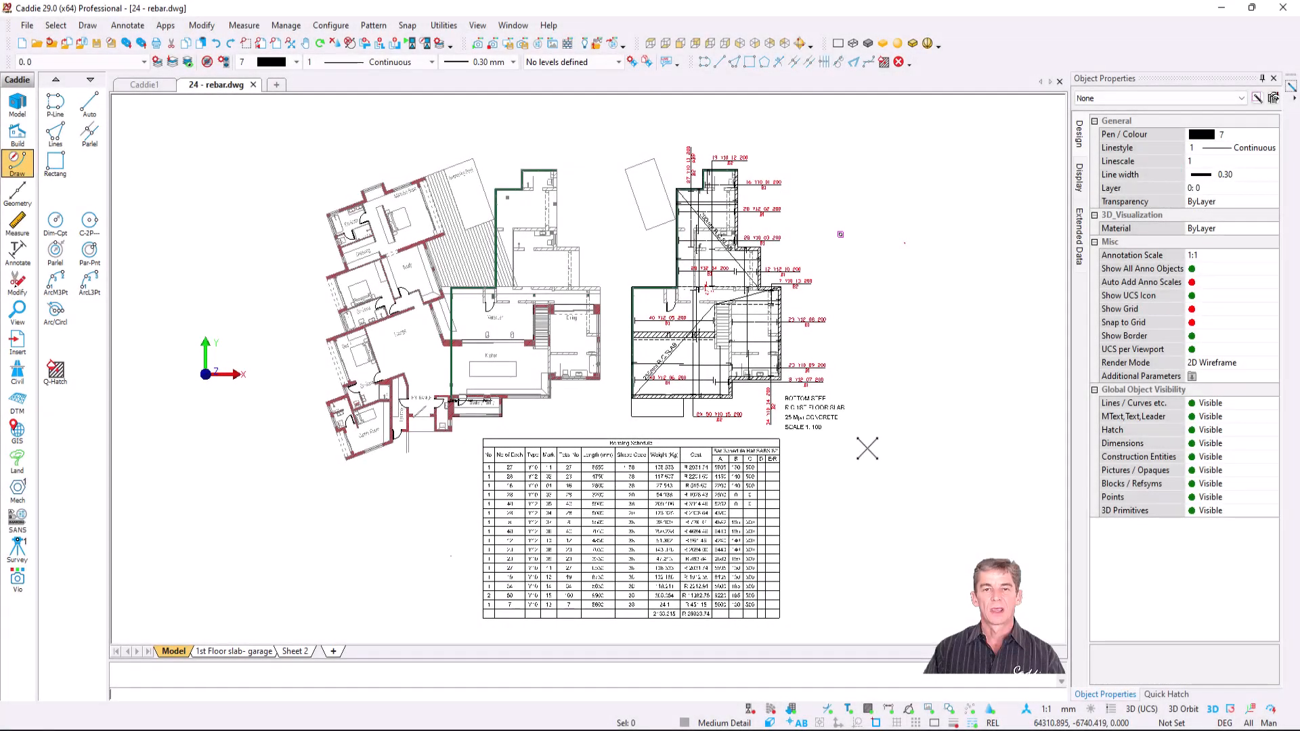
- Zoom in on the Bending Schedule table, then zoom out and pan back to the slab plan
scroll(749, 420, "up", 5)
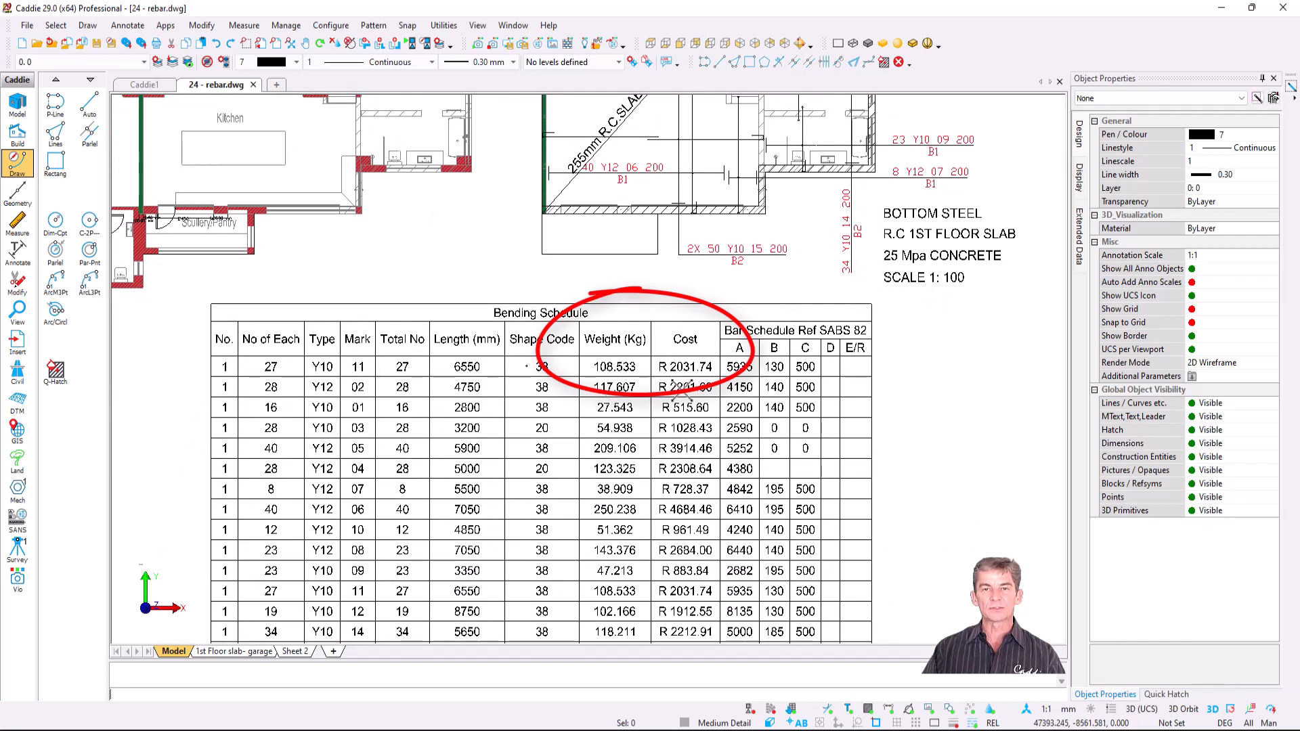
scroll(683, 422, "down", 3)
middle_click_drag(730, 293, 500, 523)
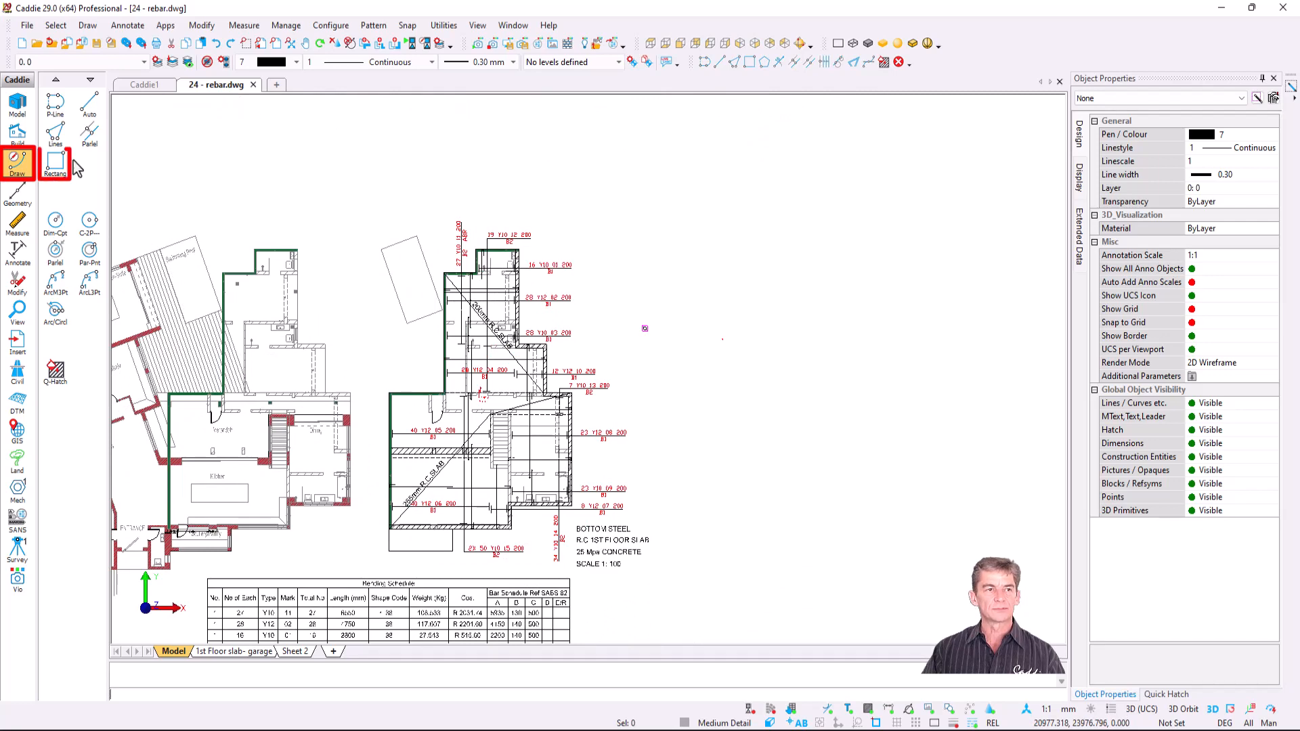
- Draw a rectangle in empty space to the right of the slab plan
left_click(55, 163)
key("f")
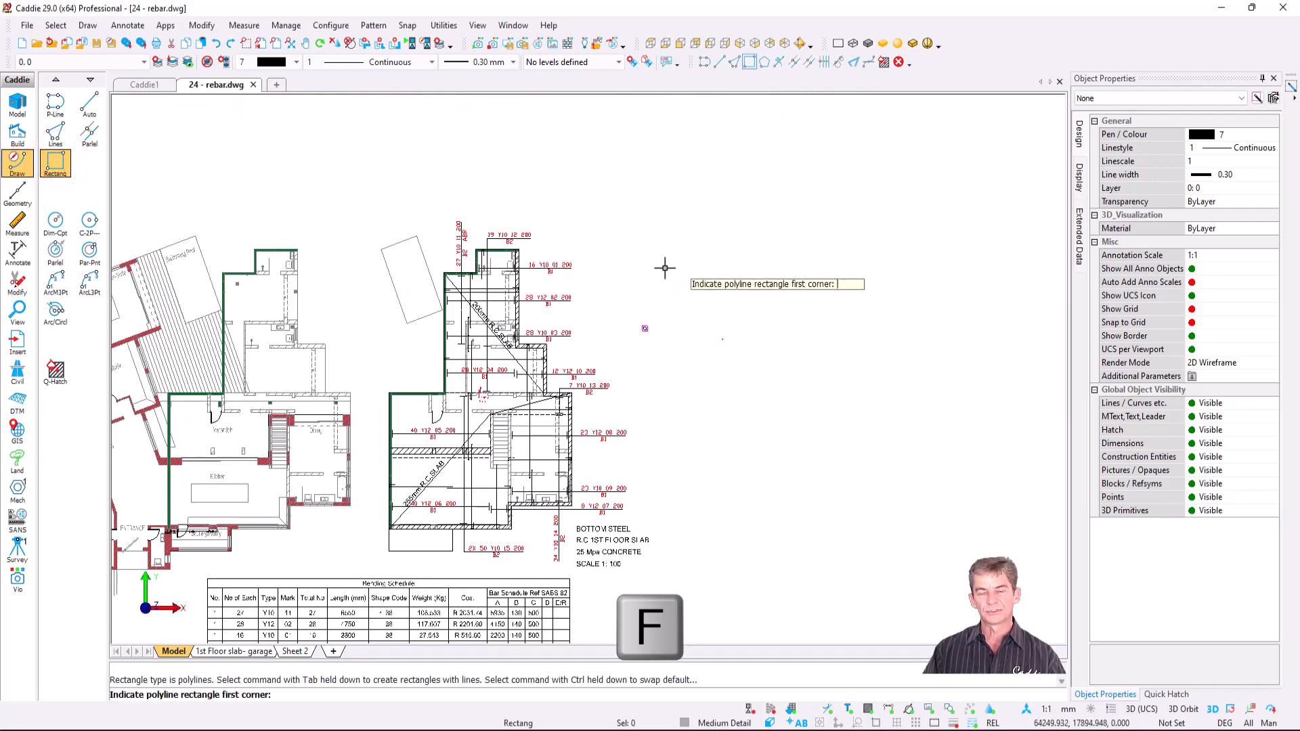
left_click(670, 258)
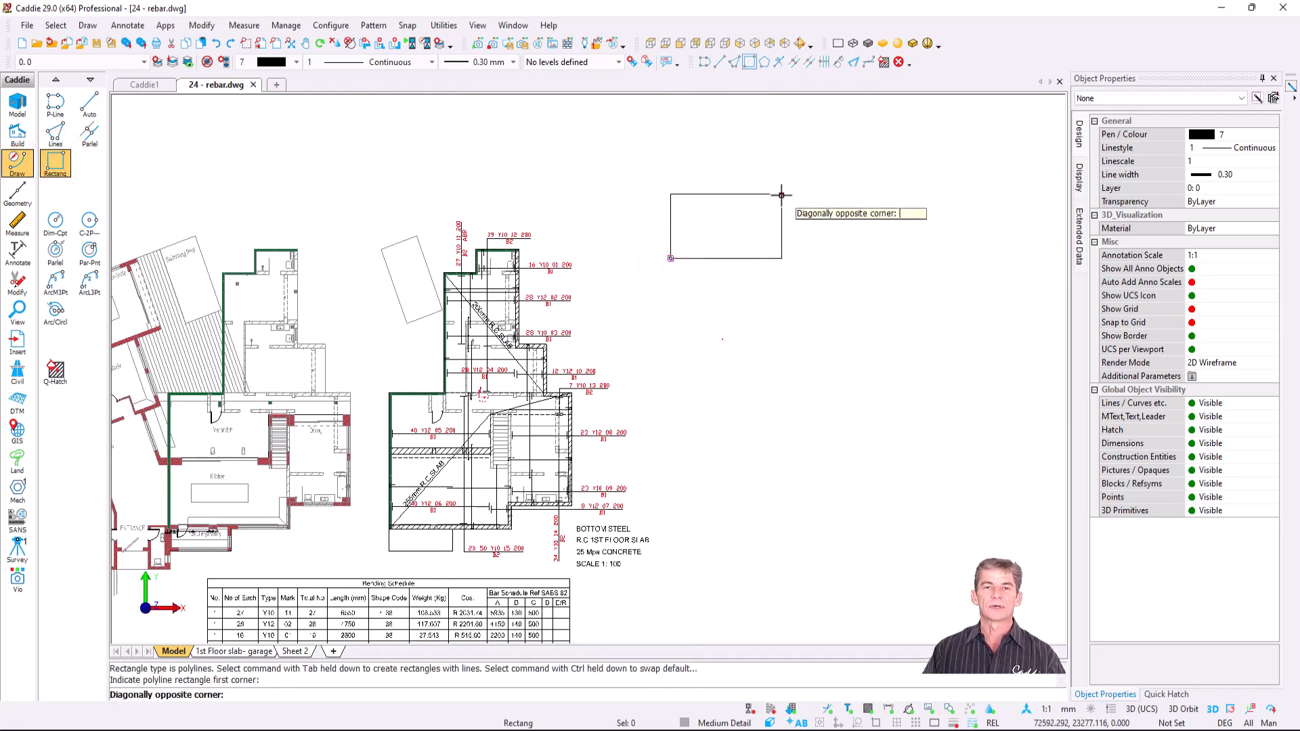
left_click(783, 193)
scroll(784, 191, "up", 5)
key("Escape")
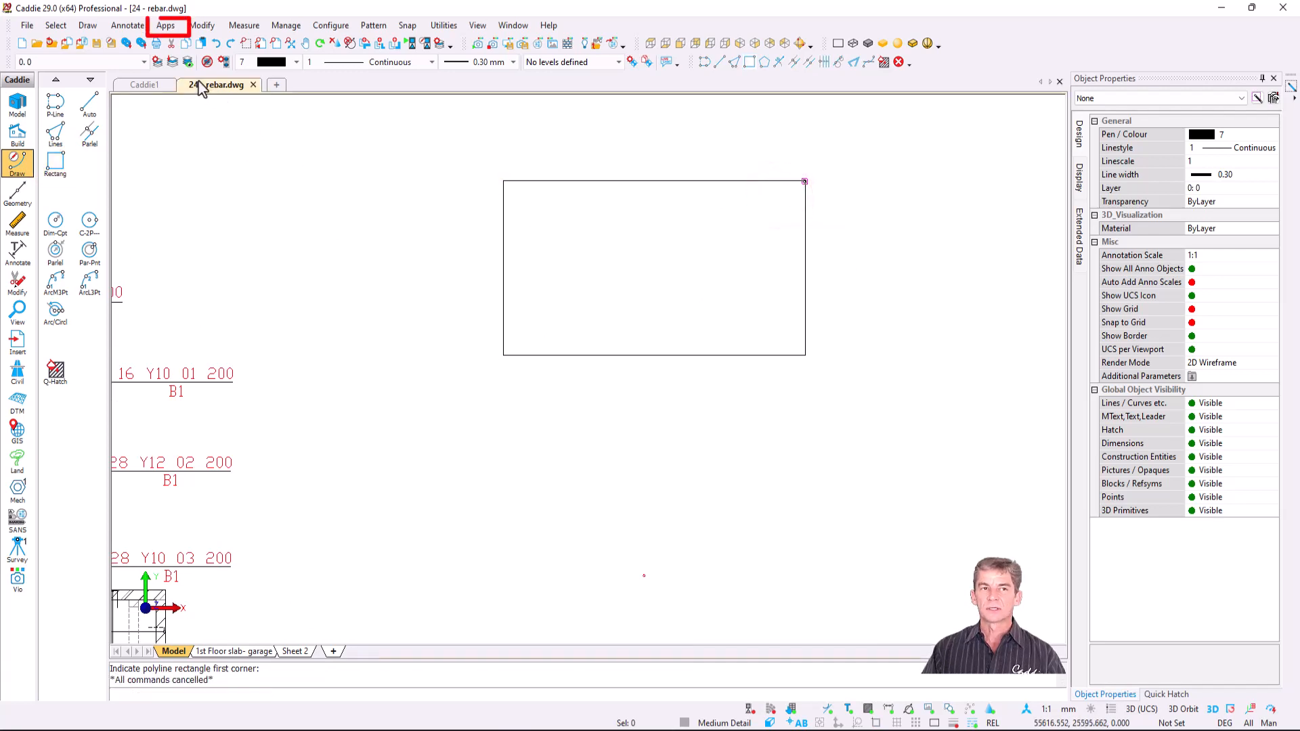
- Start the Auto Rebar command from the Apps Steel tools
left_click(166, 27)
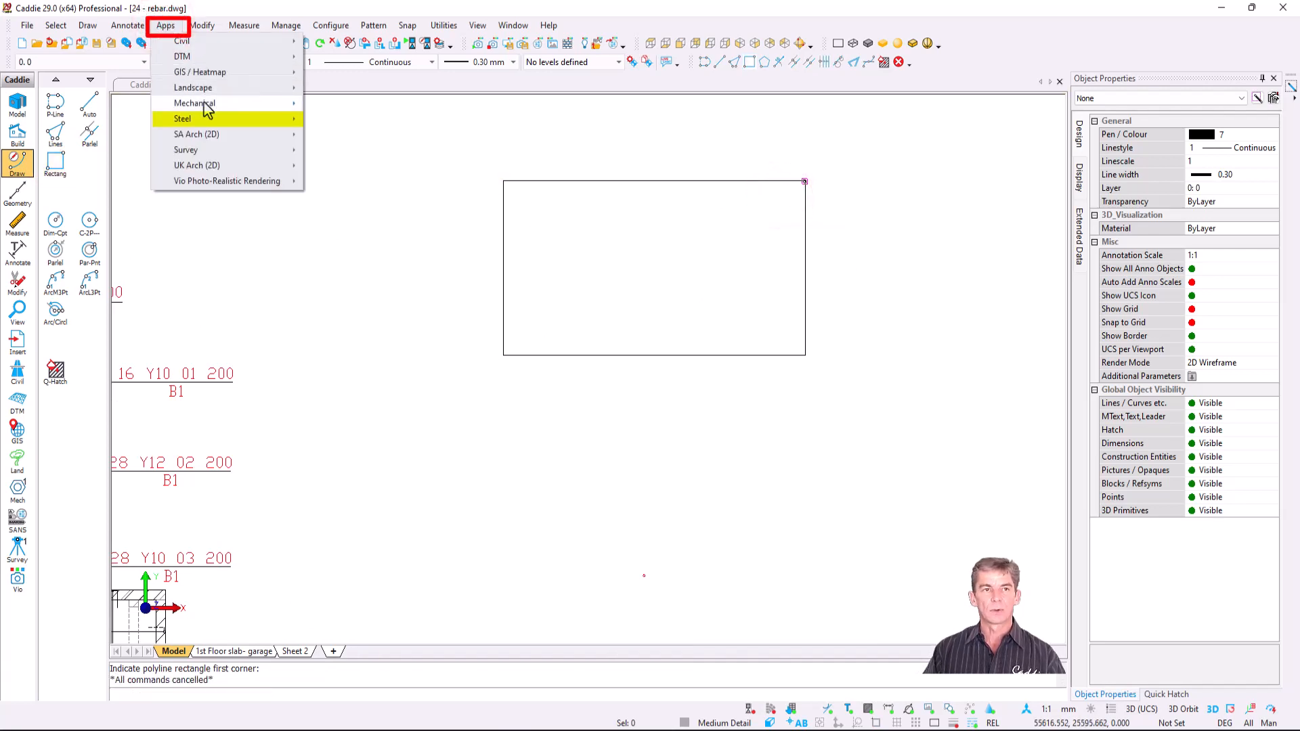
mouse_move(222, 121)
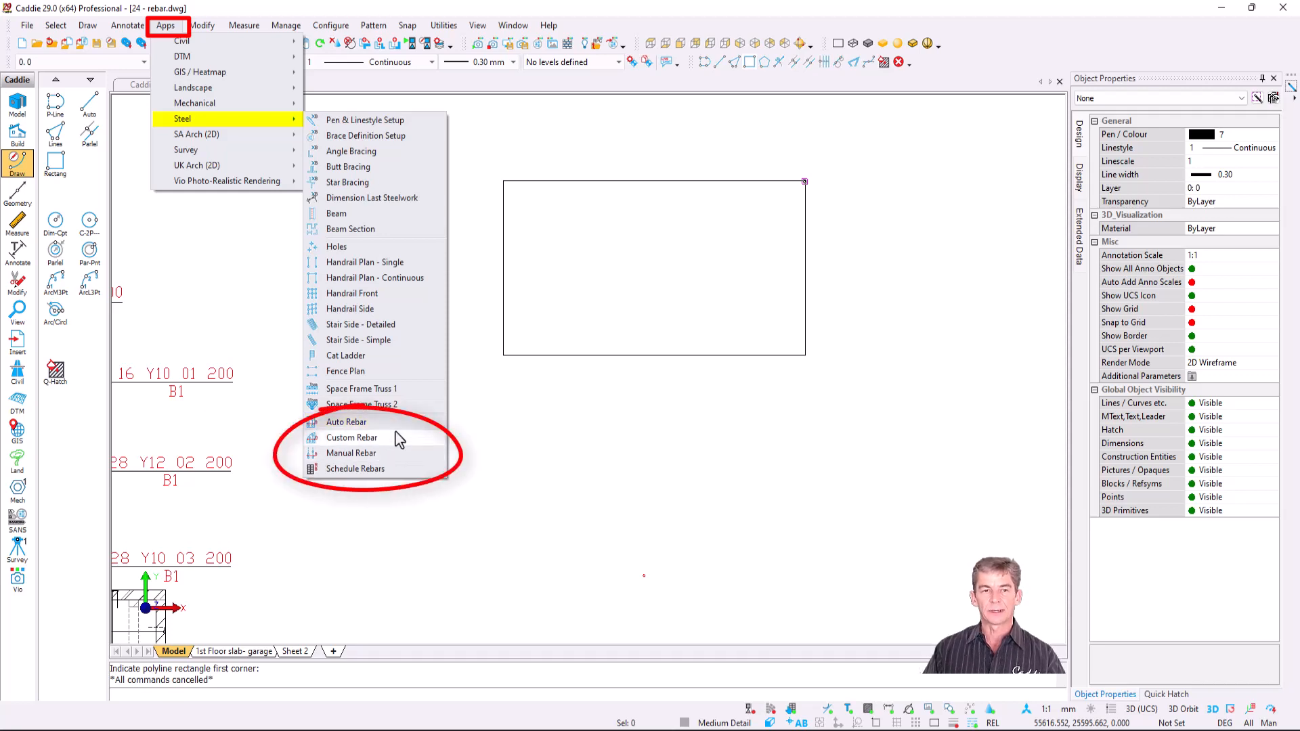
left_click(395, 426)
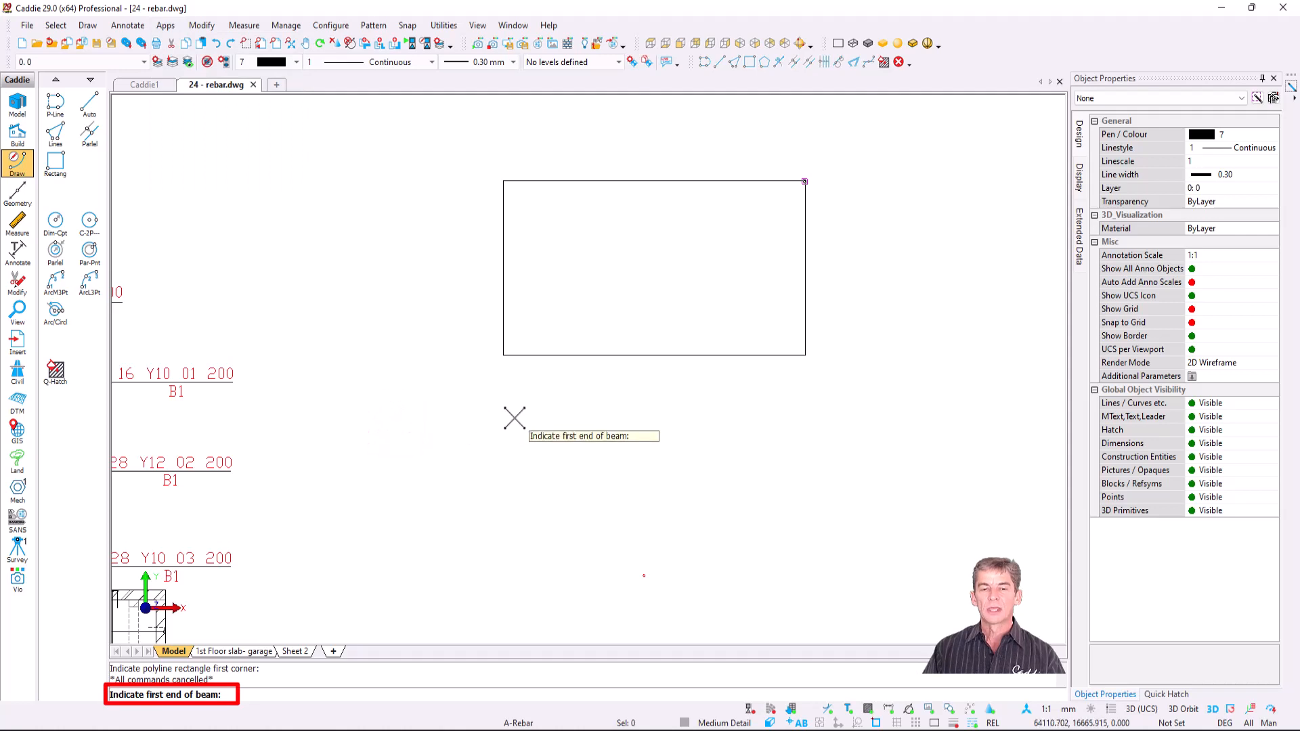
- Pick the beam ends on the rectangle's left edge and accept Y12 bars at 200 spacing, B1
left_click(503, 354)
left_click(502, 181)
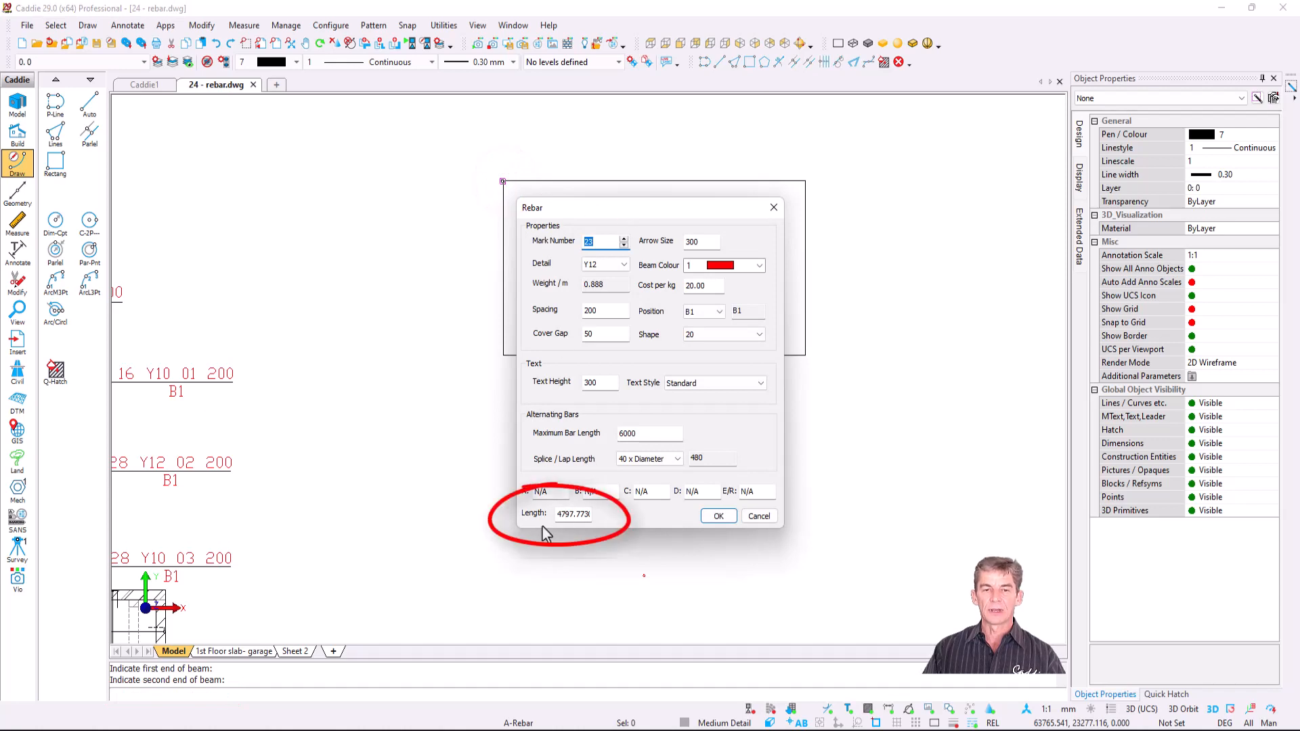
left_click(599, 242)
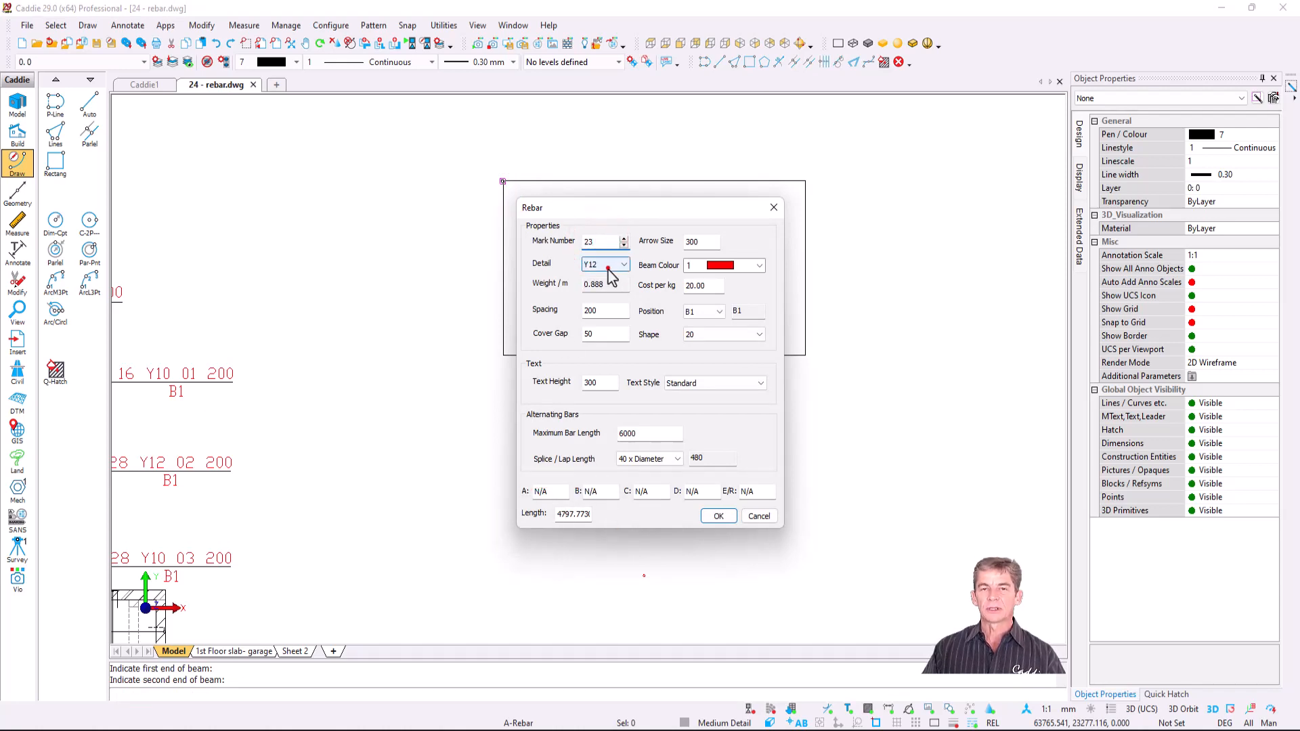
left_click(608, 265)
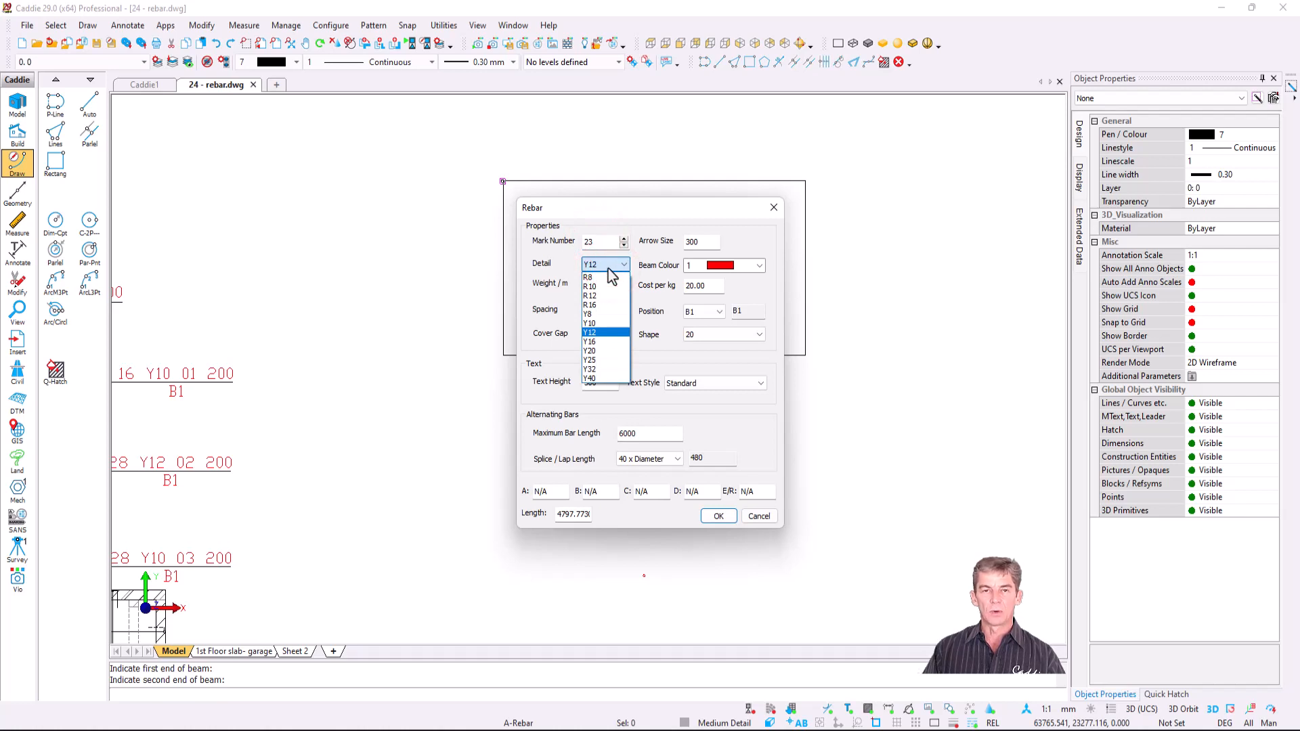
left_click(609, 270)
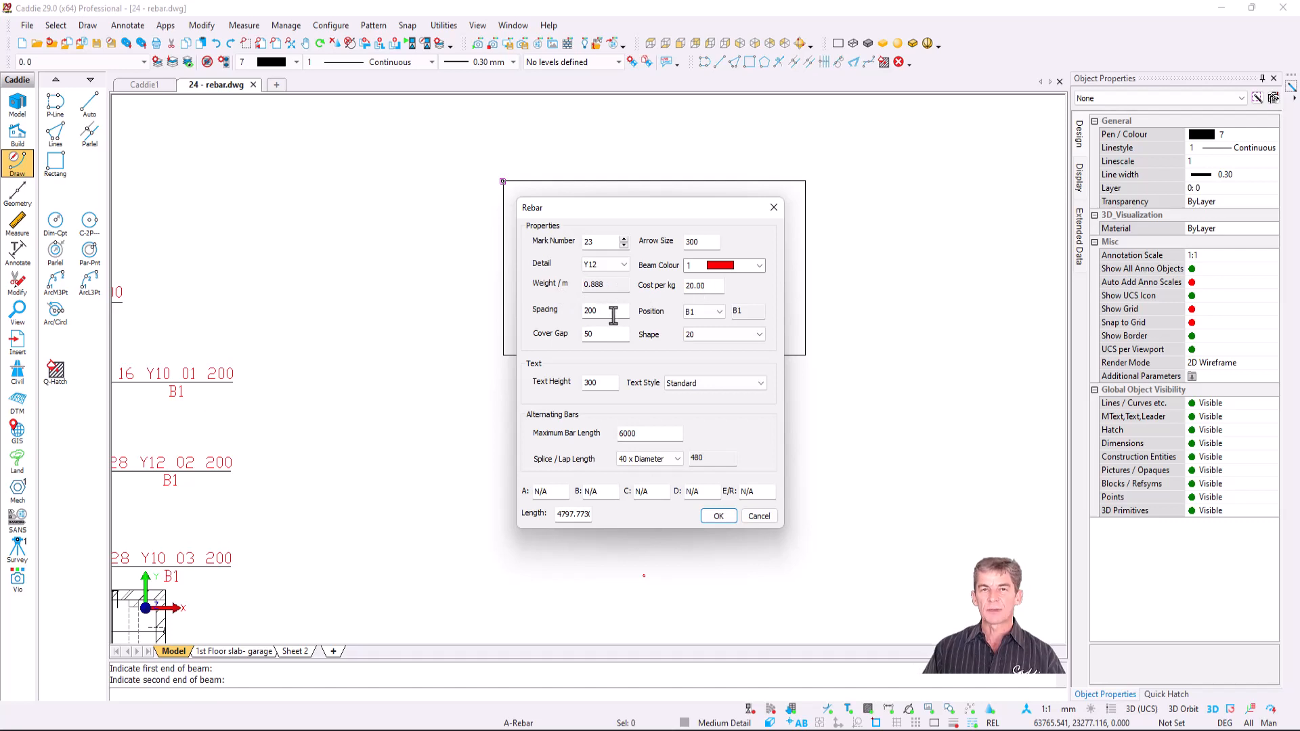
left_click(720, 313)
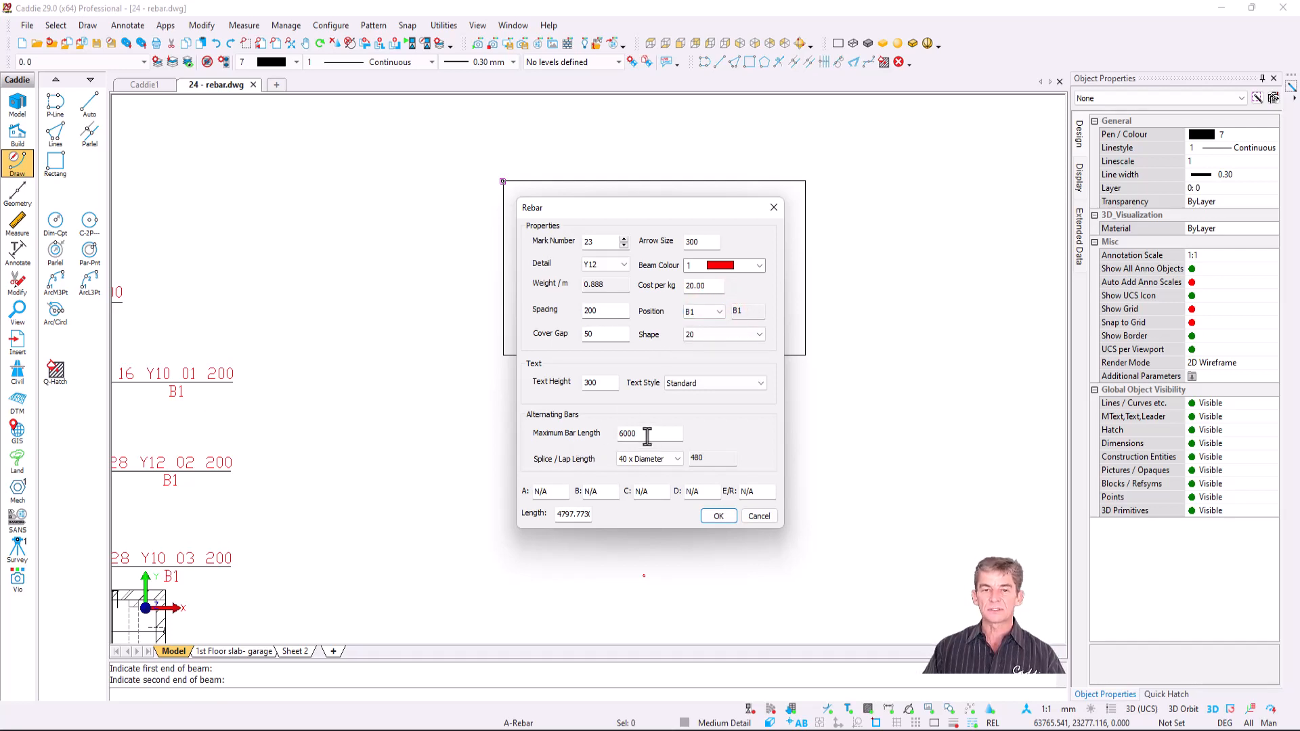
left_click(718, 517)
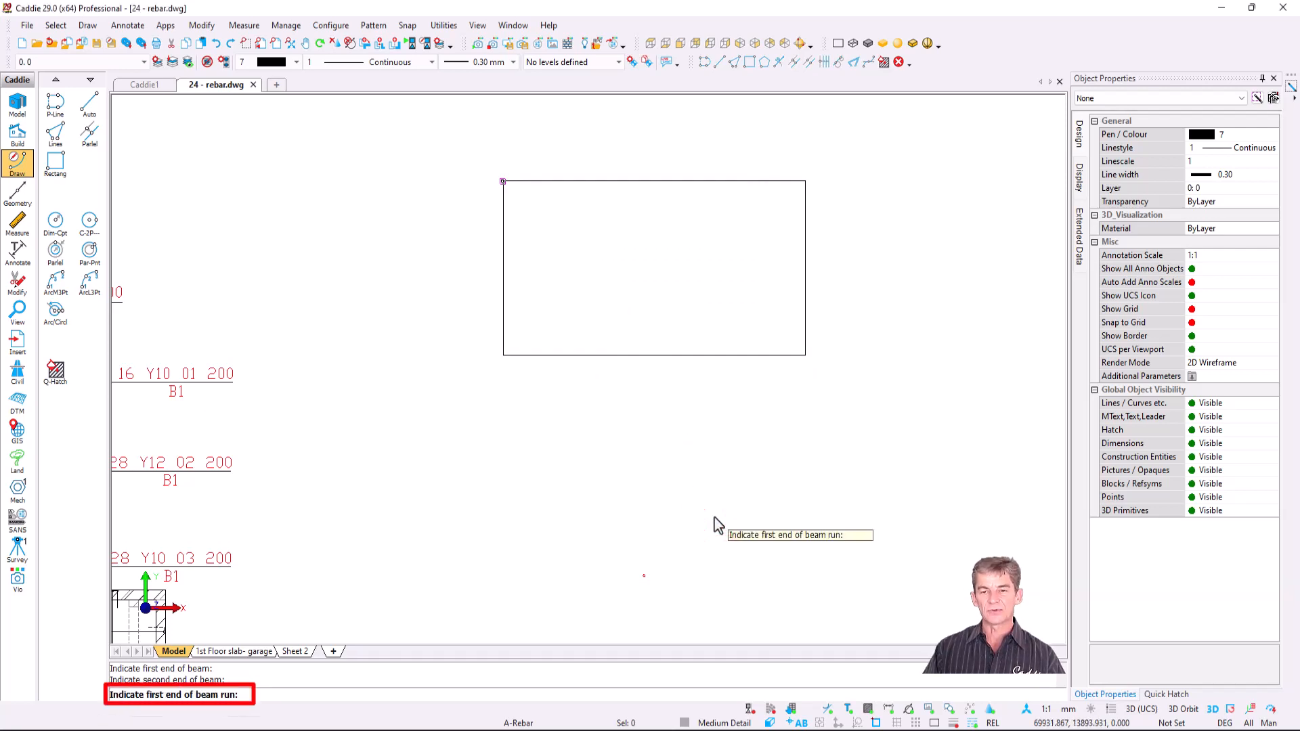
- Place the bottom-edge bar run with bar and run symbols and the 45 Y12 23 200 B1 label
left_click(506, 358)
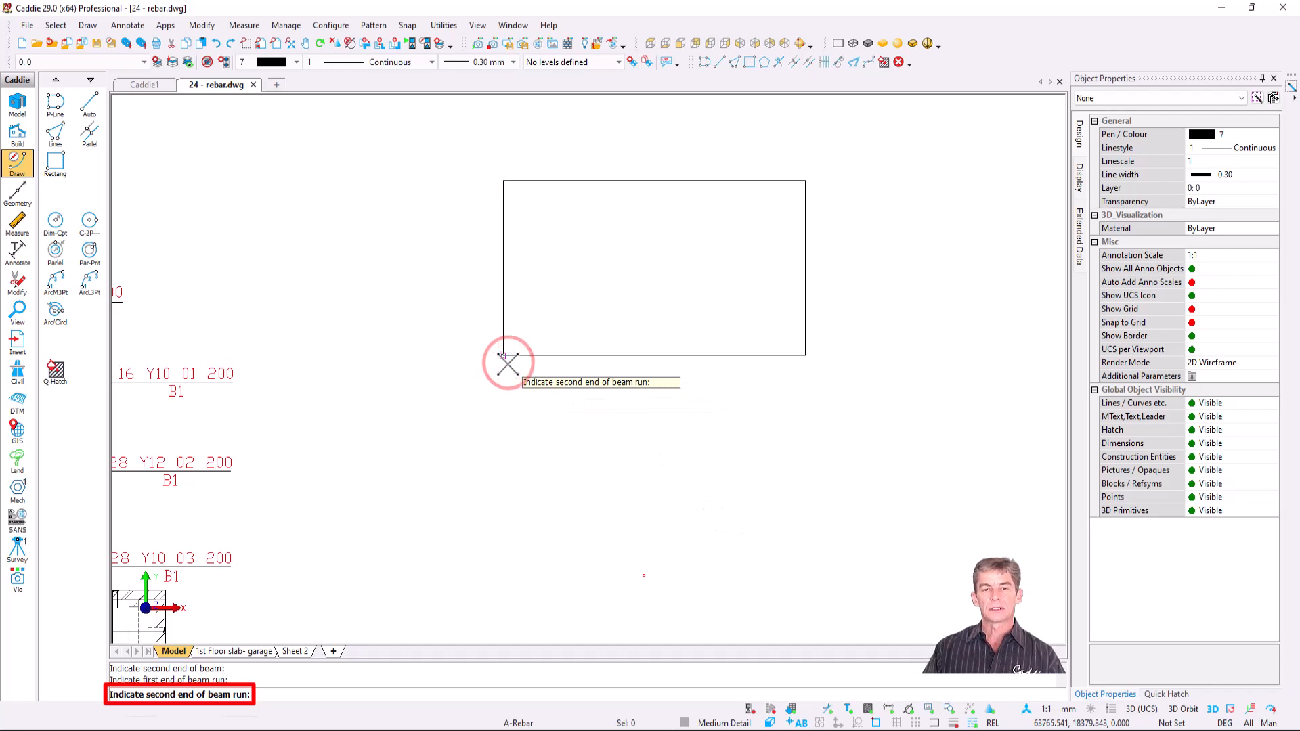
left_click(805, 357)
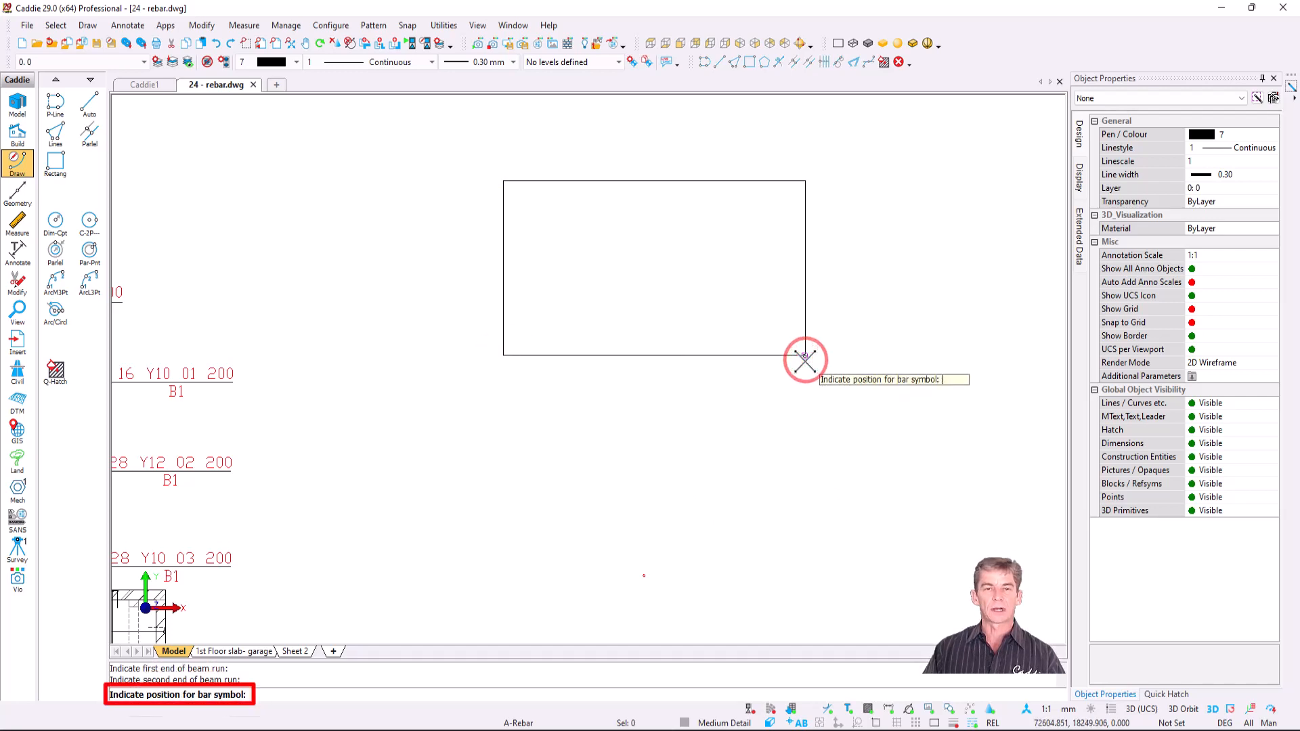
left_click(683, 258)
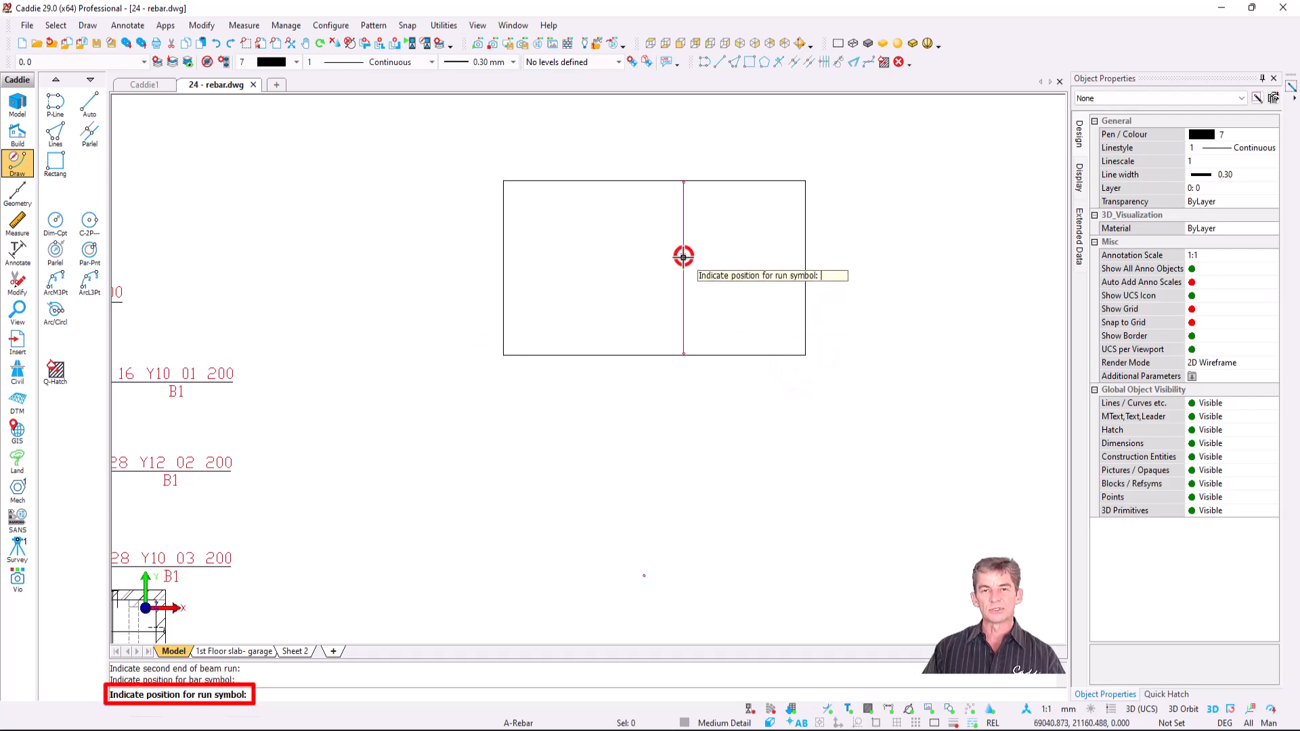
left_click(610, 242)
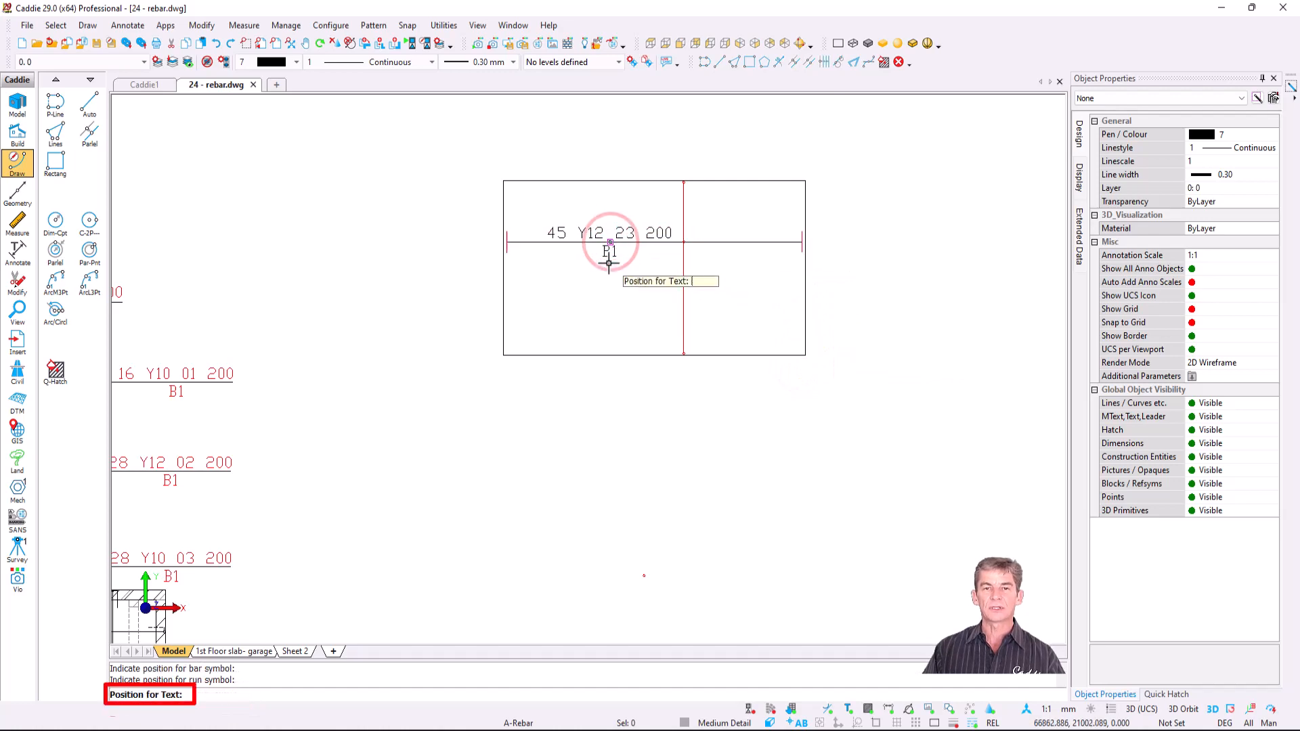
left_click(610, 261)
key("Escape")
scroll(584, 432, "down", 5)
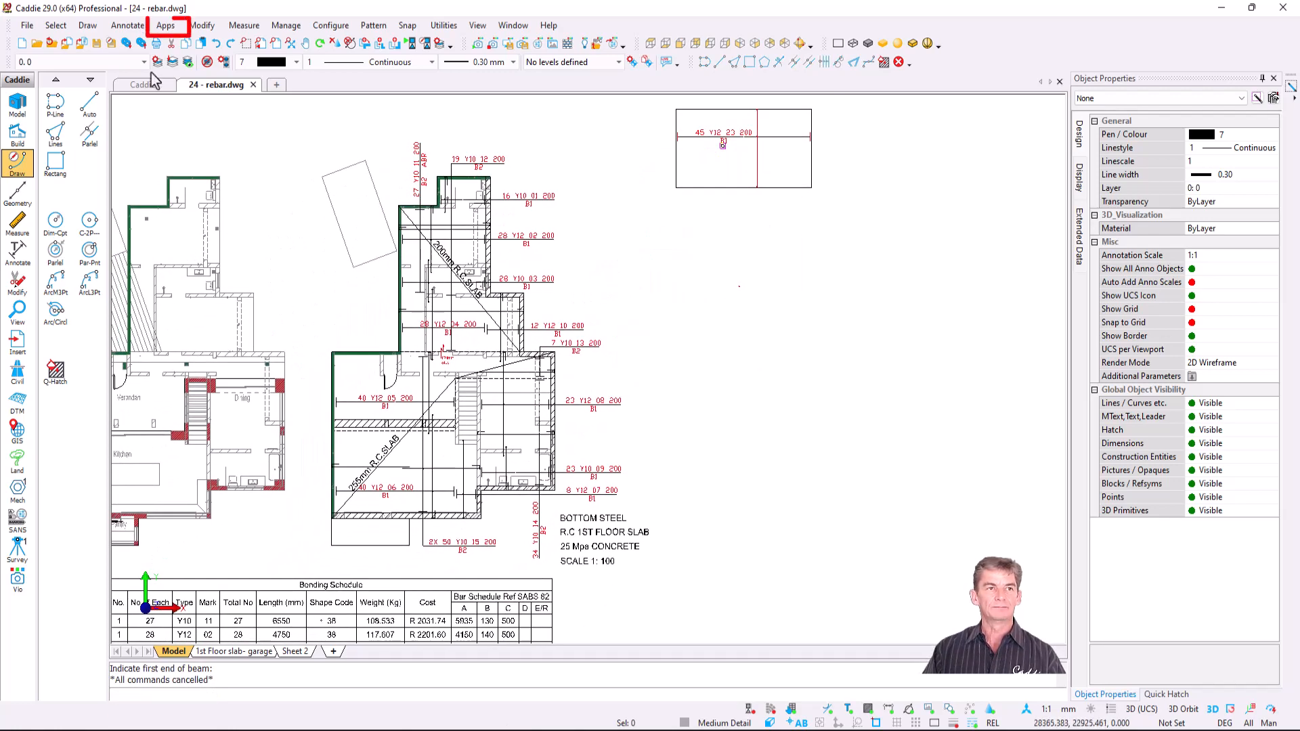
- Run R-Sched on the windowed bar labels and size the Bending Schedule table below the slab
left_click(170, 25)
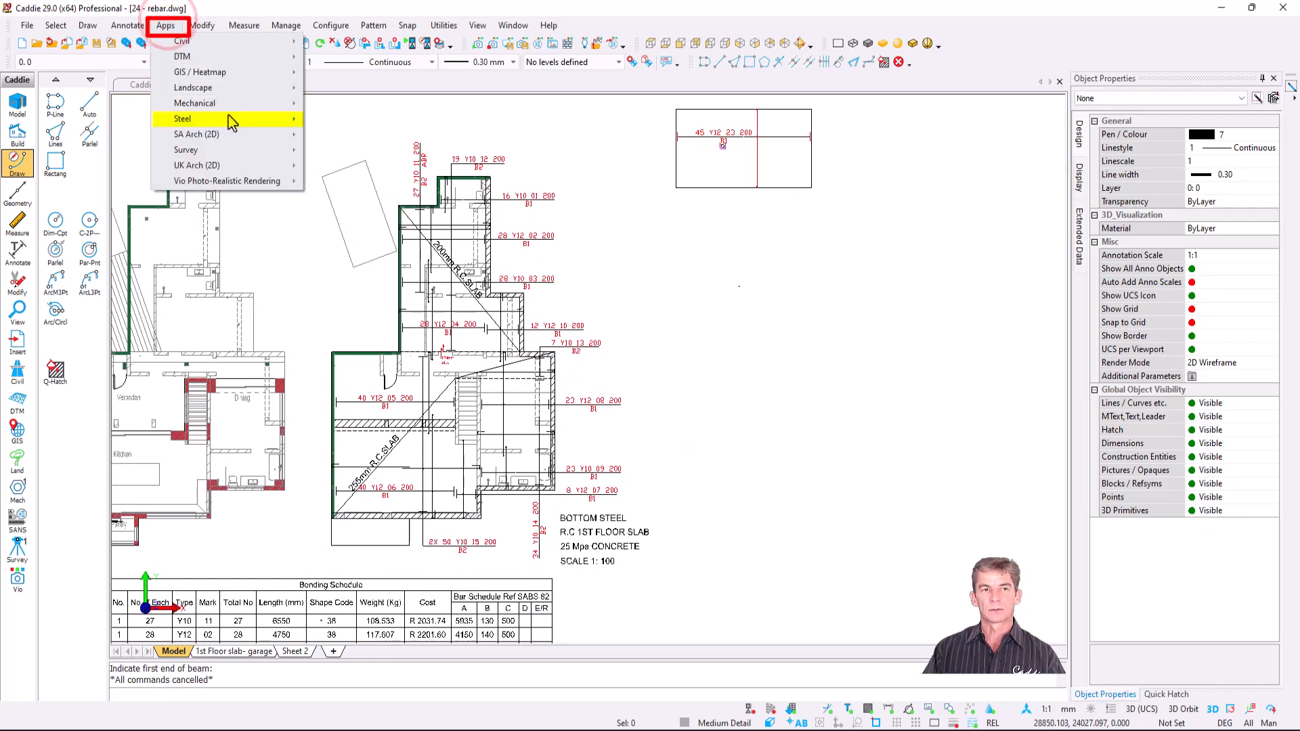
mouse_move(230, 119)
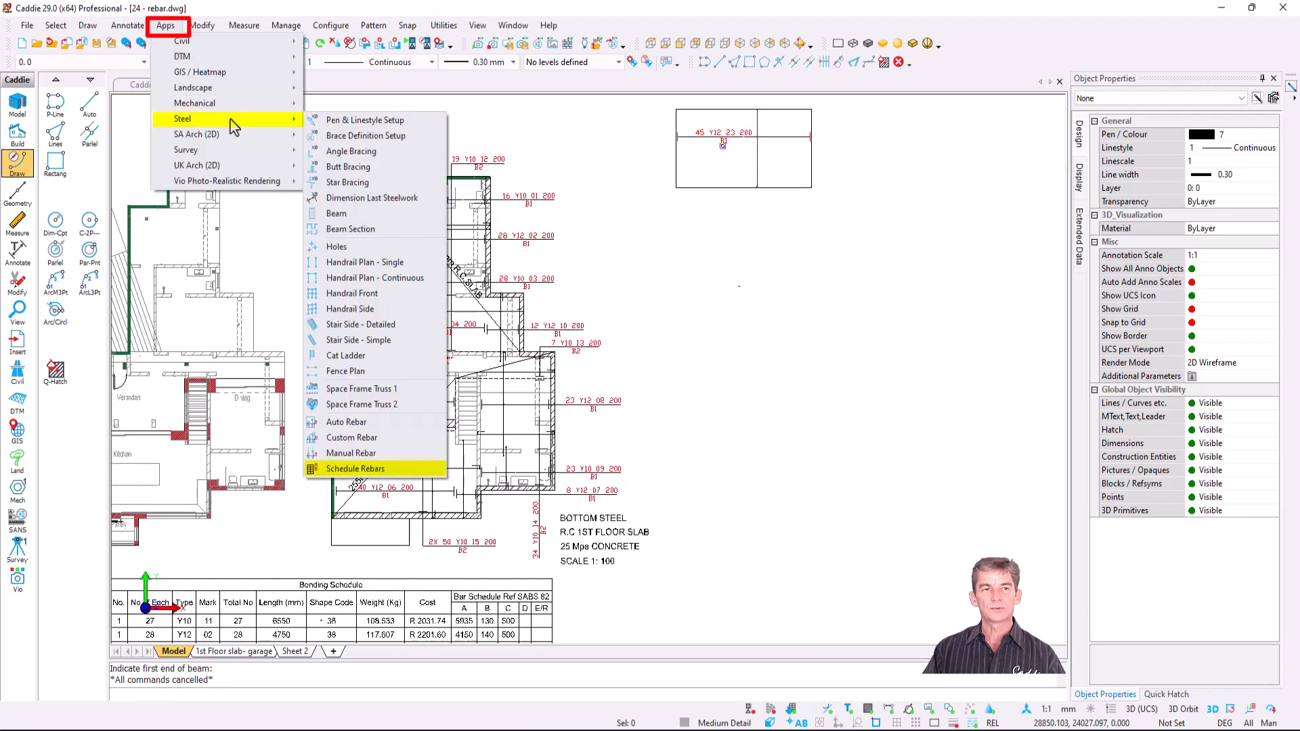
left_click(401, 472)
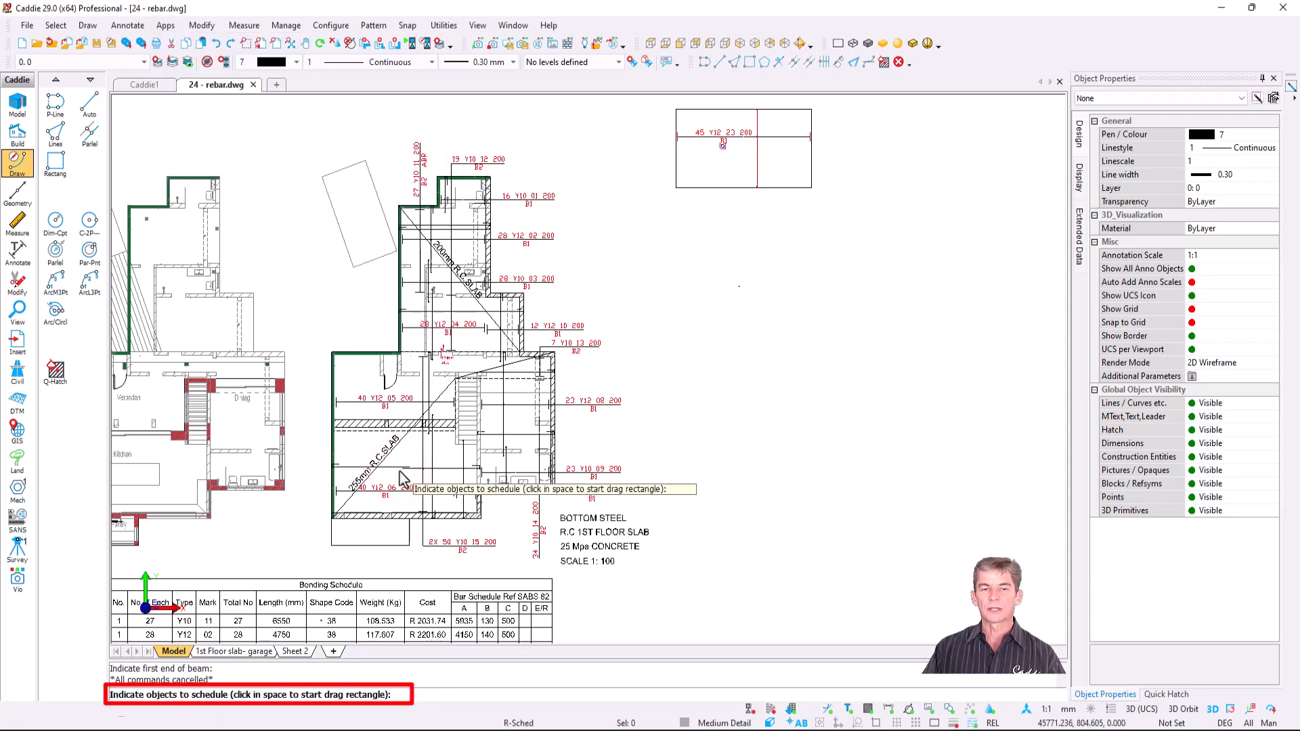
left_click(302, 126)
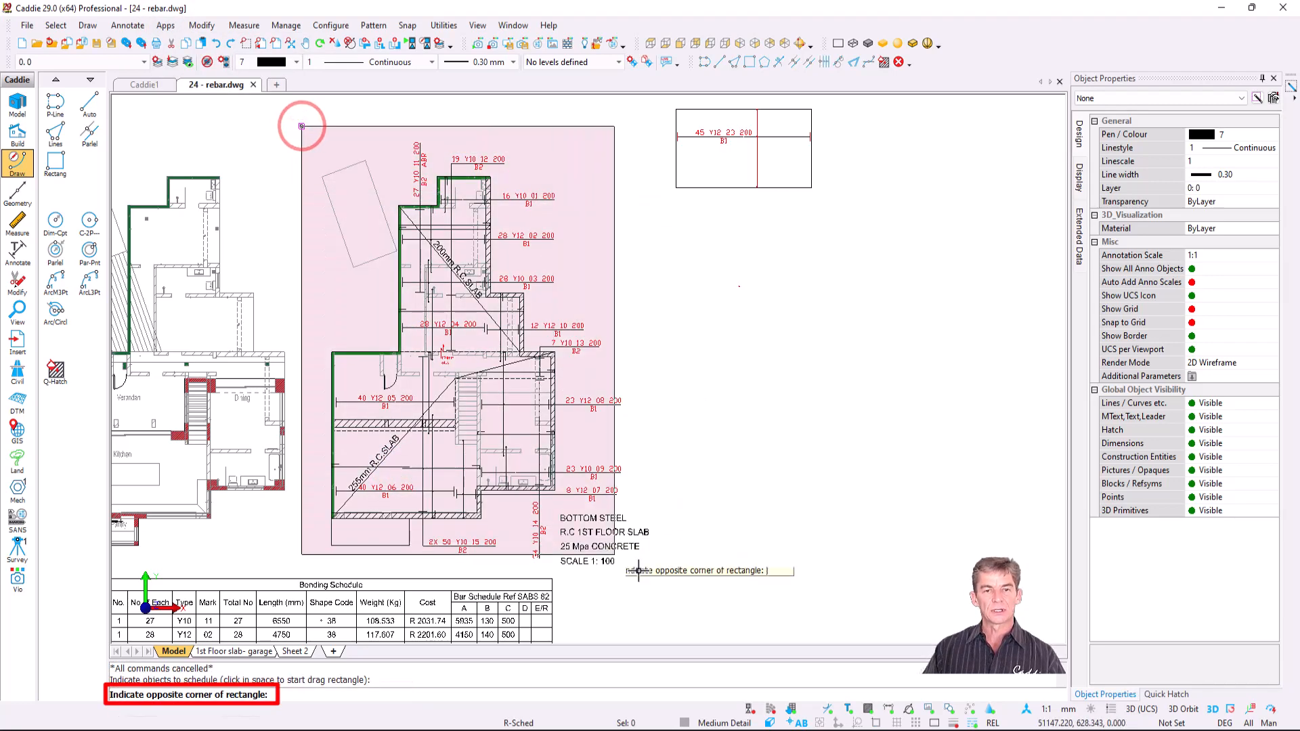
left_click(642, 561)
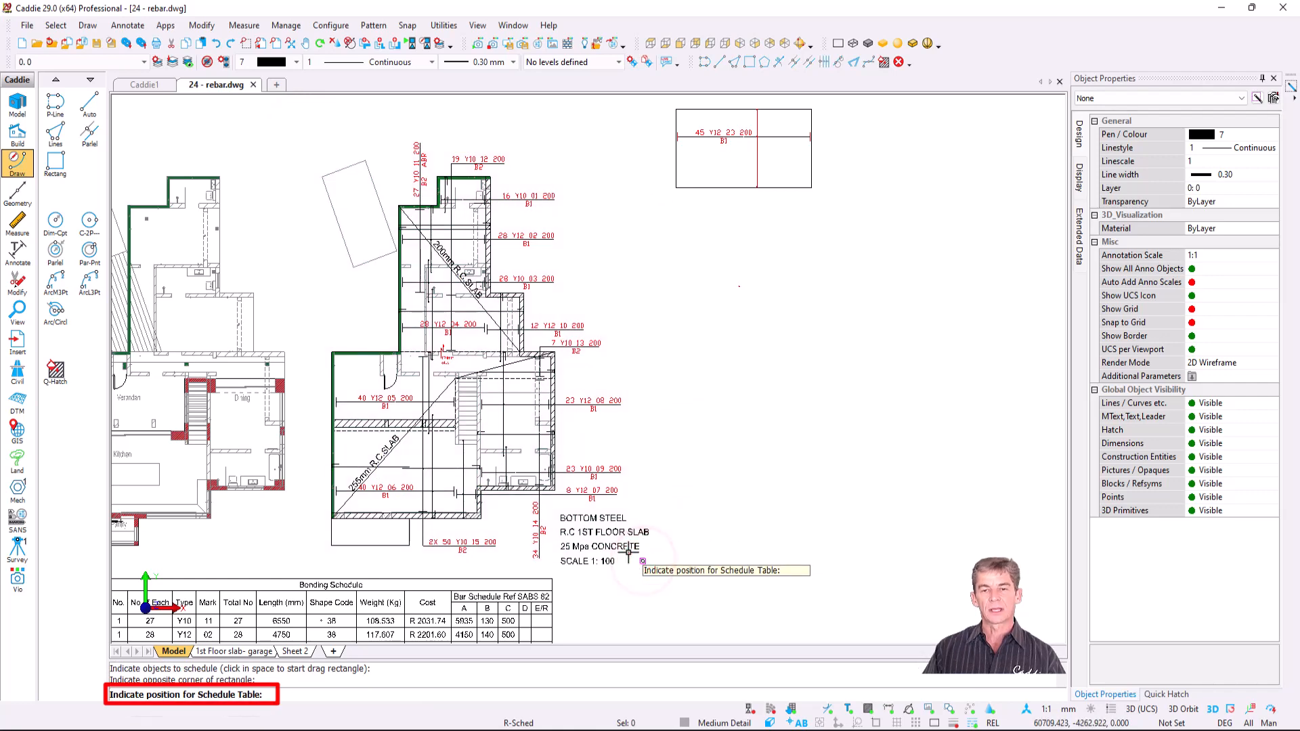
left_click(672, 268)
scroll(787, 372, "down", 1)
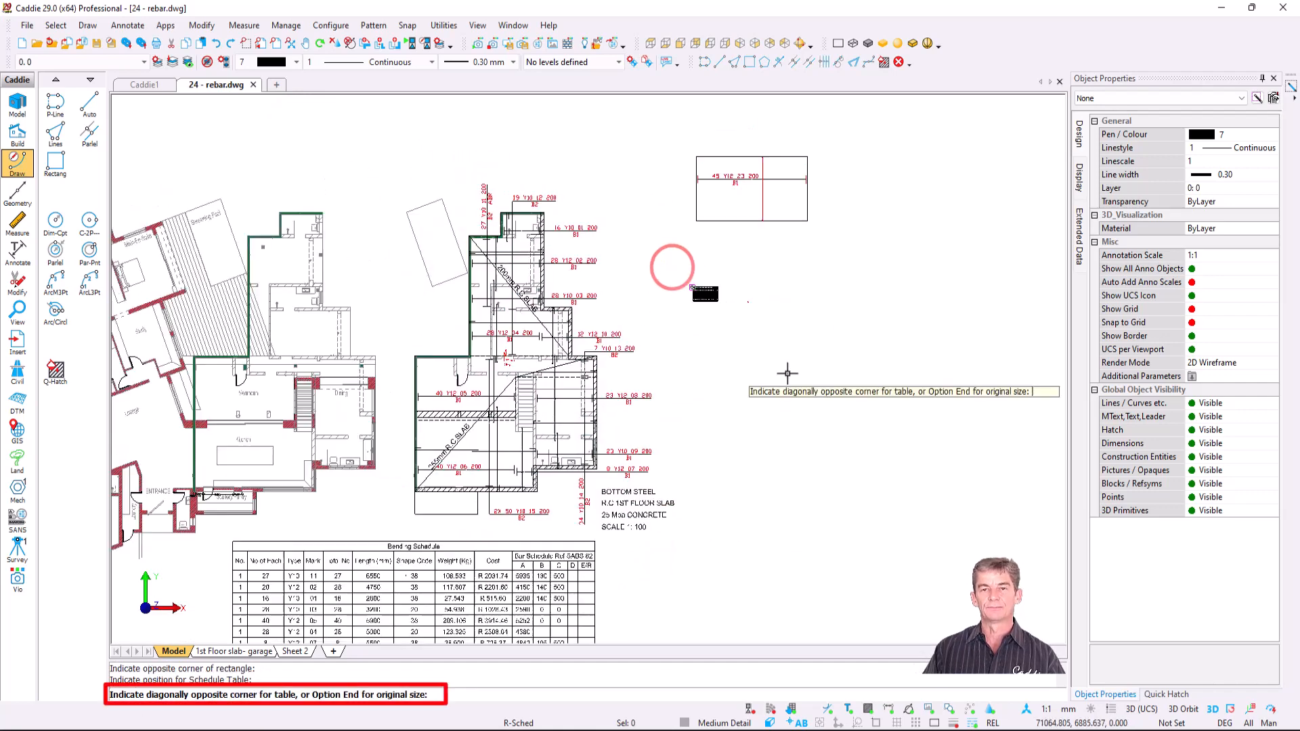
mouse_move(687, 343)
middle_mouse_down()
mouse_move(458, 309)
mouse_move(283, 233)
middle_mouse_up()
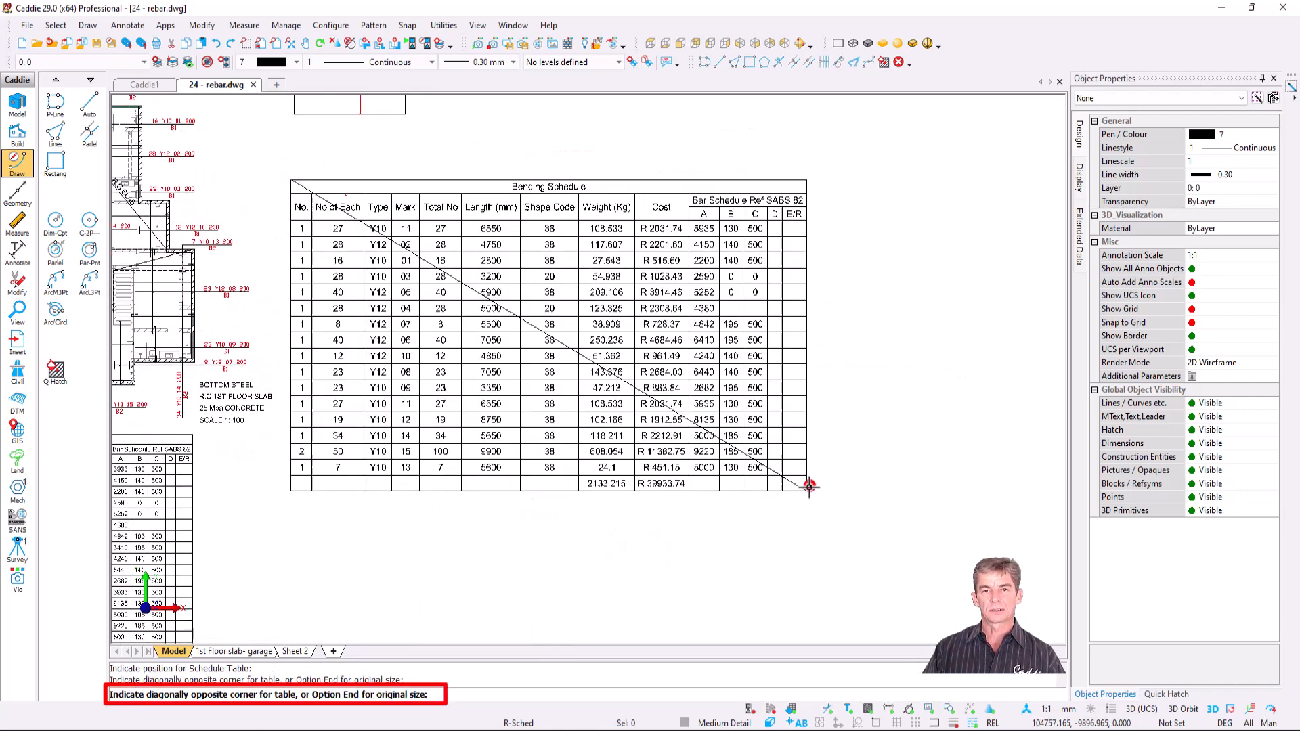
left_click(809, 486)
scroll(434, 325, "up", 1)
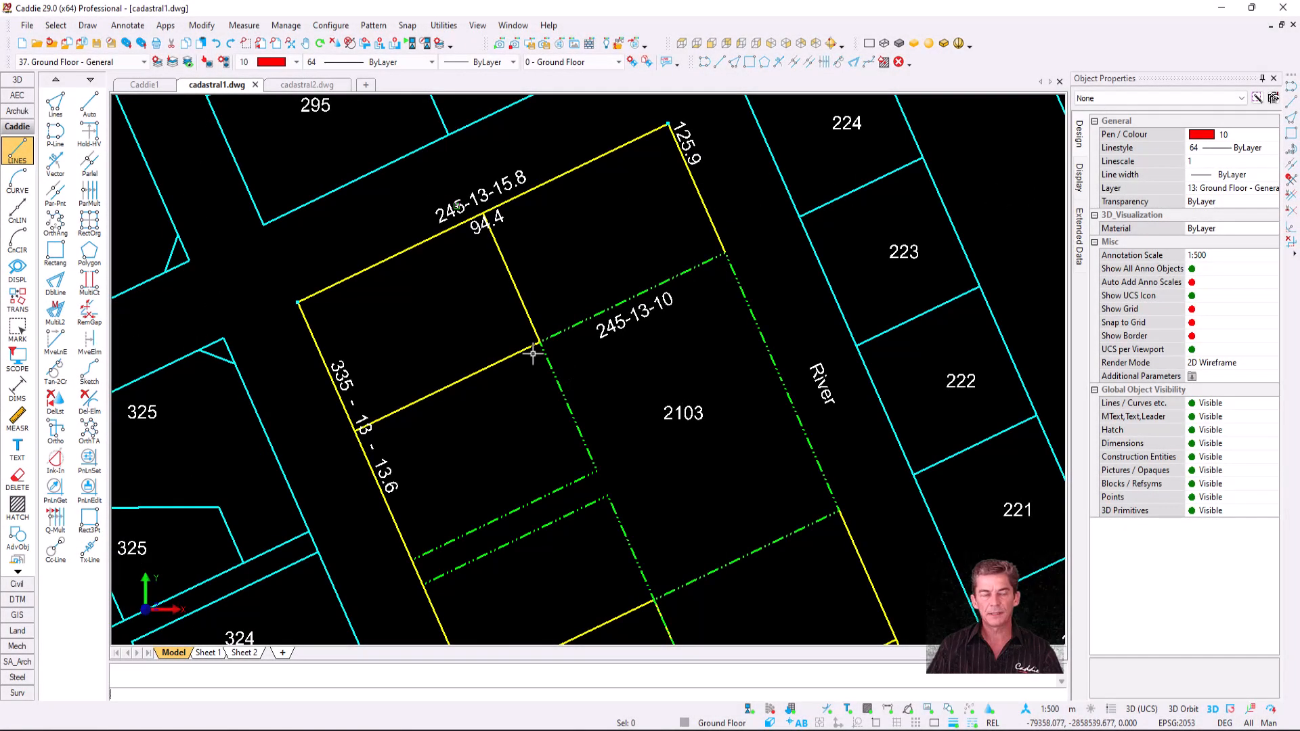
- Show the Surv tab's cadastral draughting tools and start the bearing-label stretch tool
left_click(19, 693)
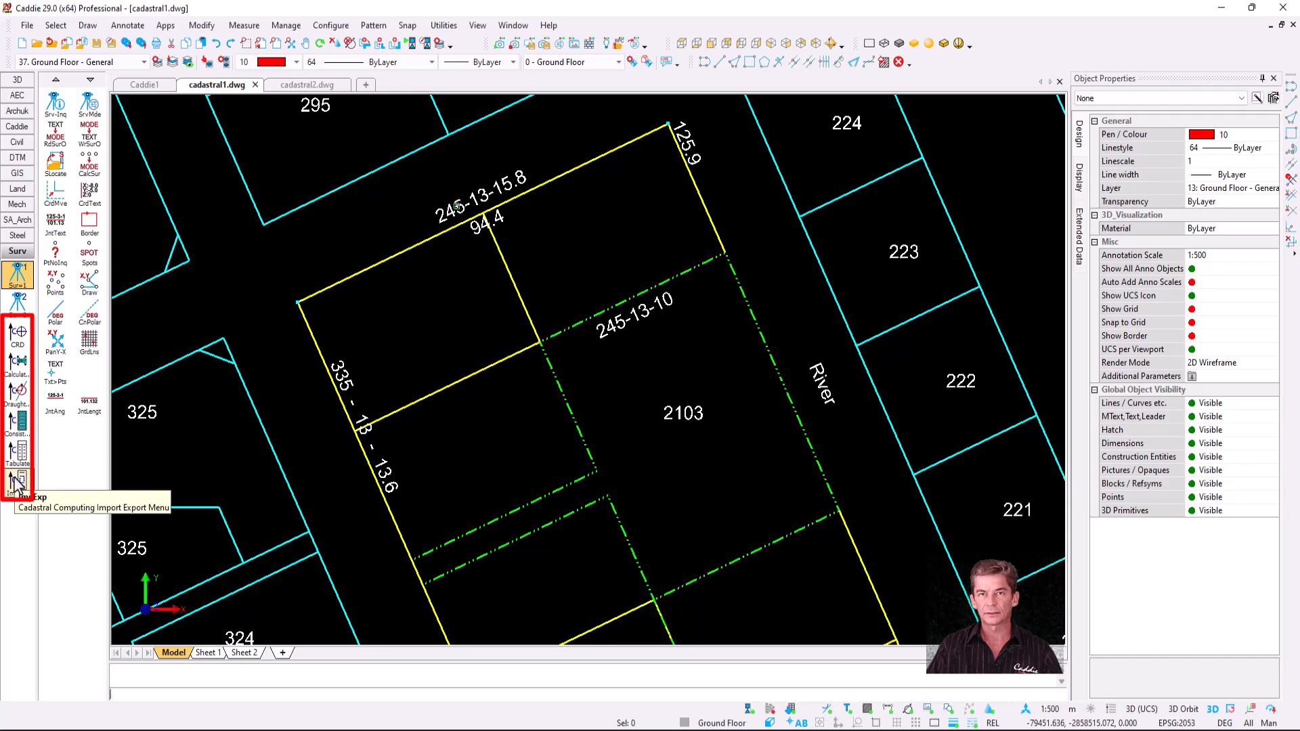
left_click(166, 26)
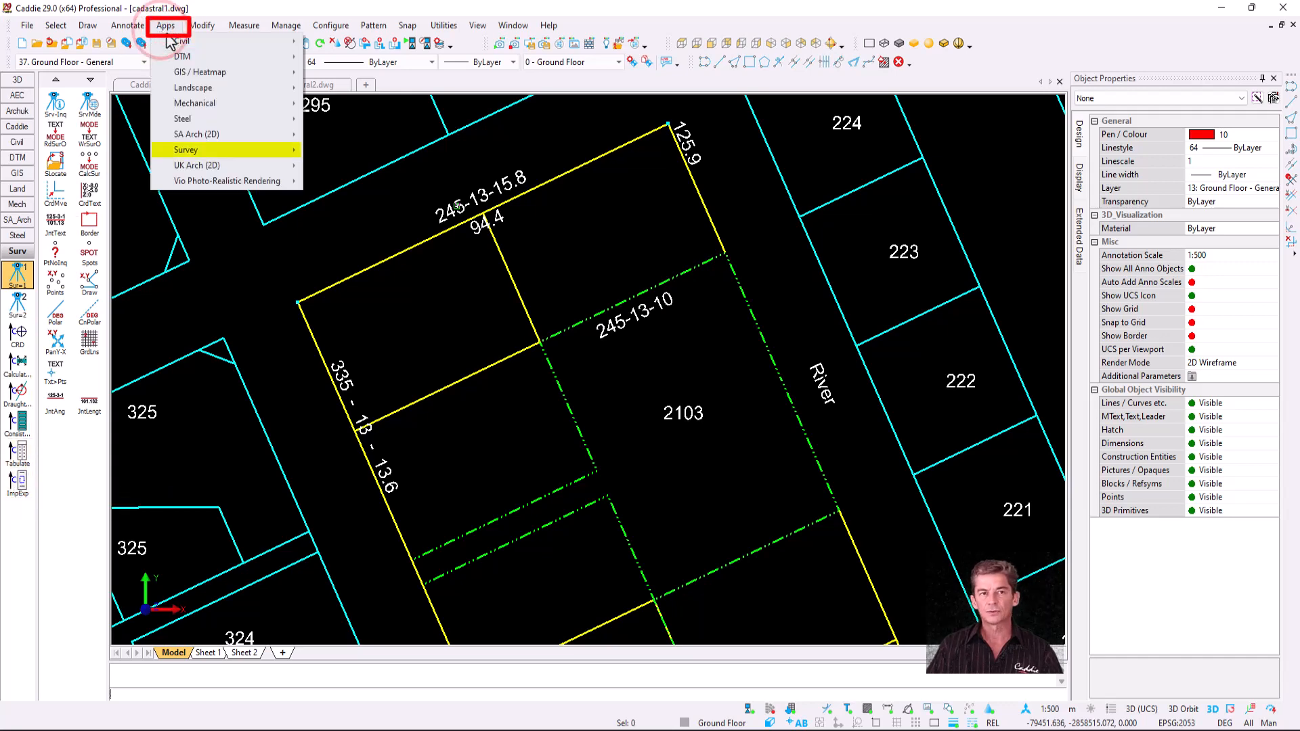
mouse_move(245, 150)
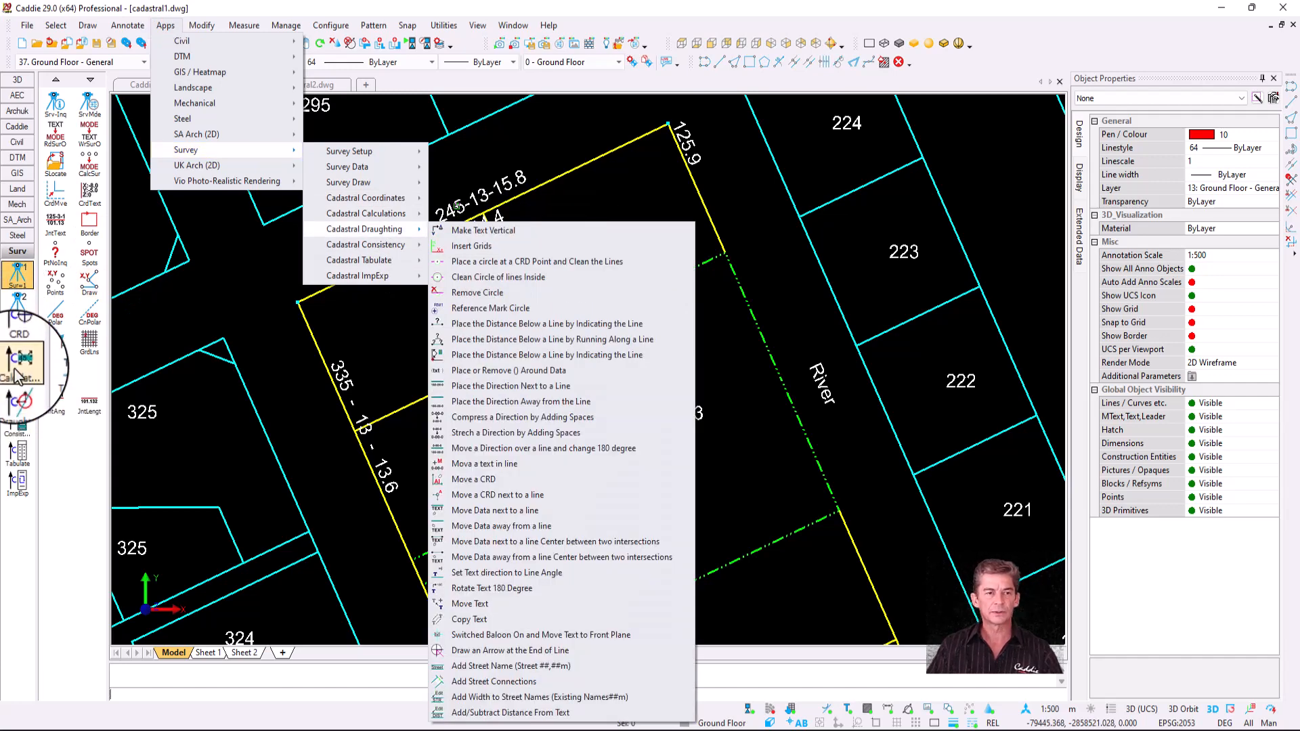
left_click(19, 393)
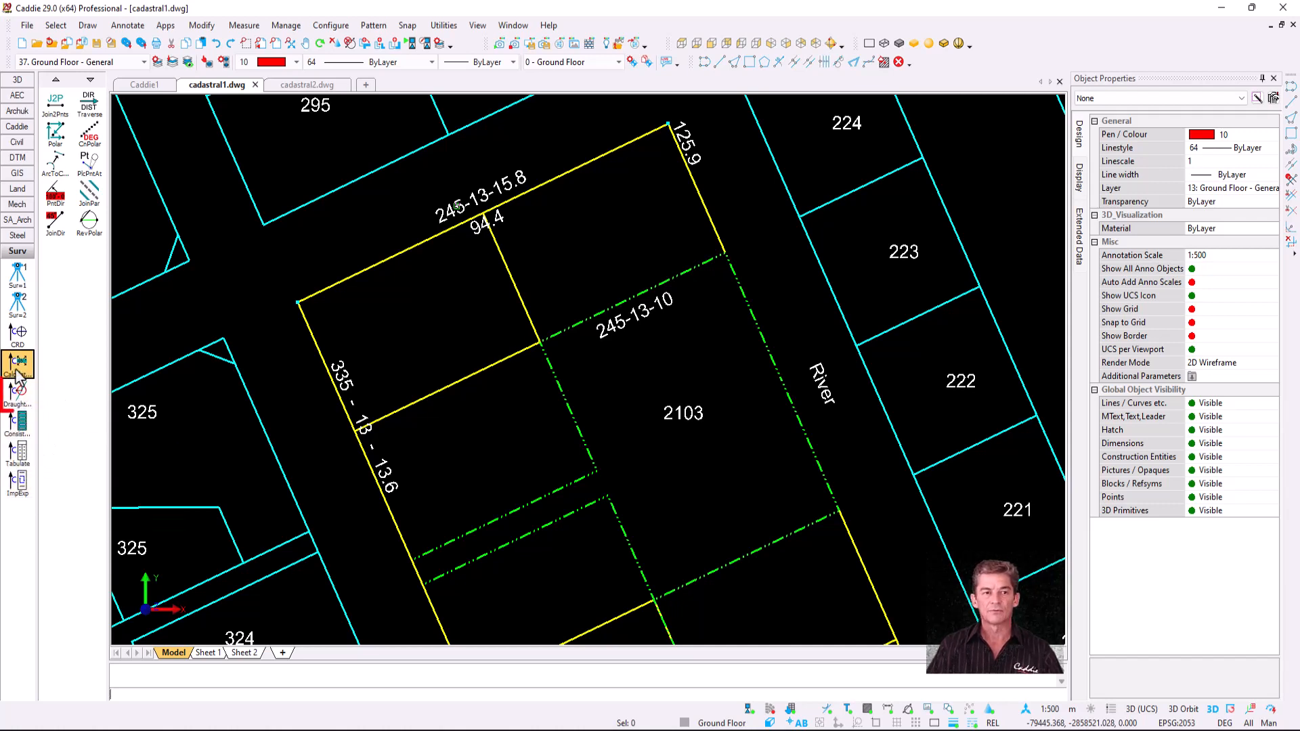
left_click(18, 391)
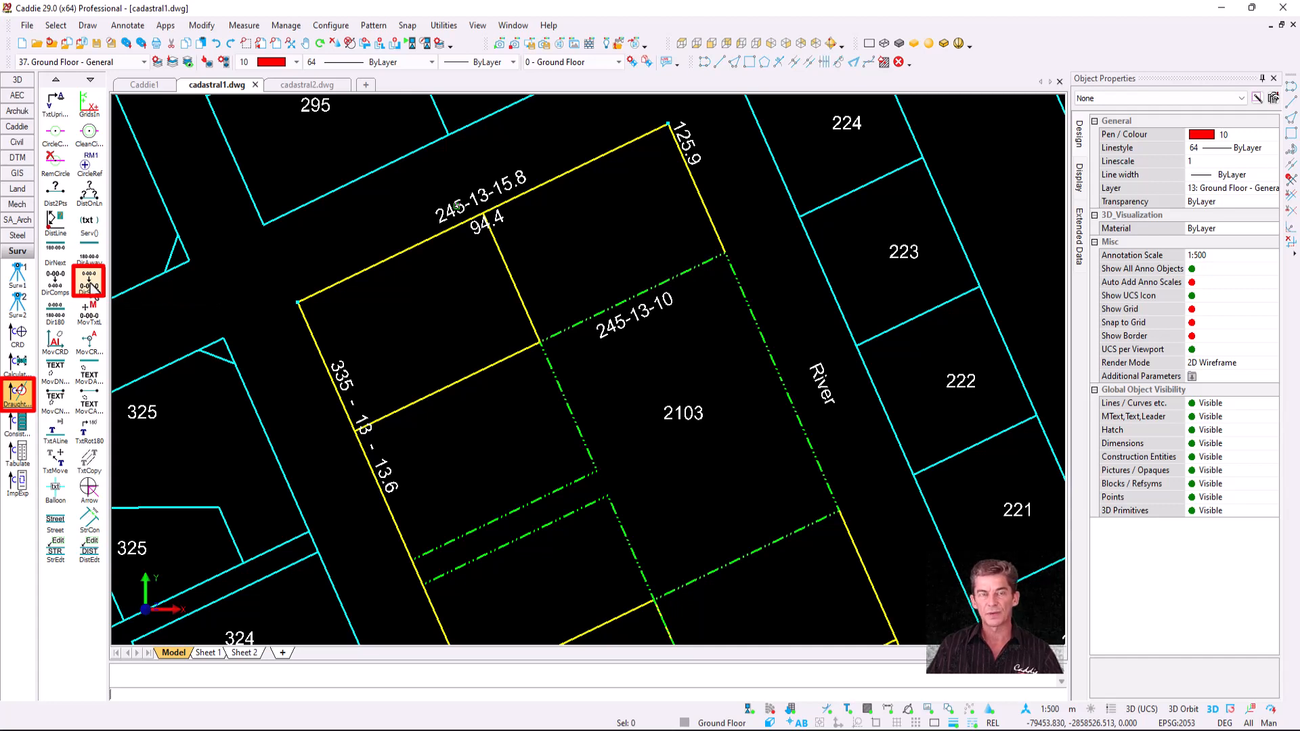
left_click(91, 282)
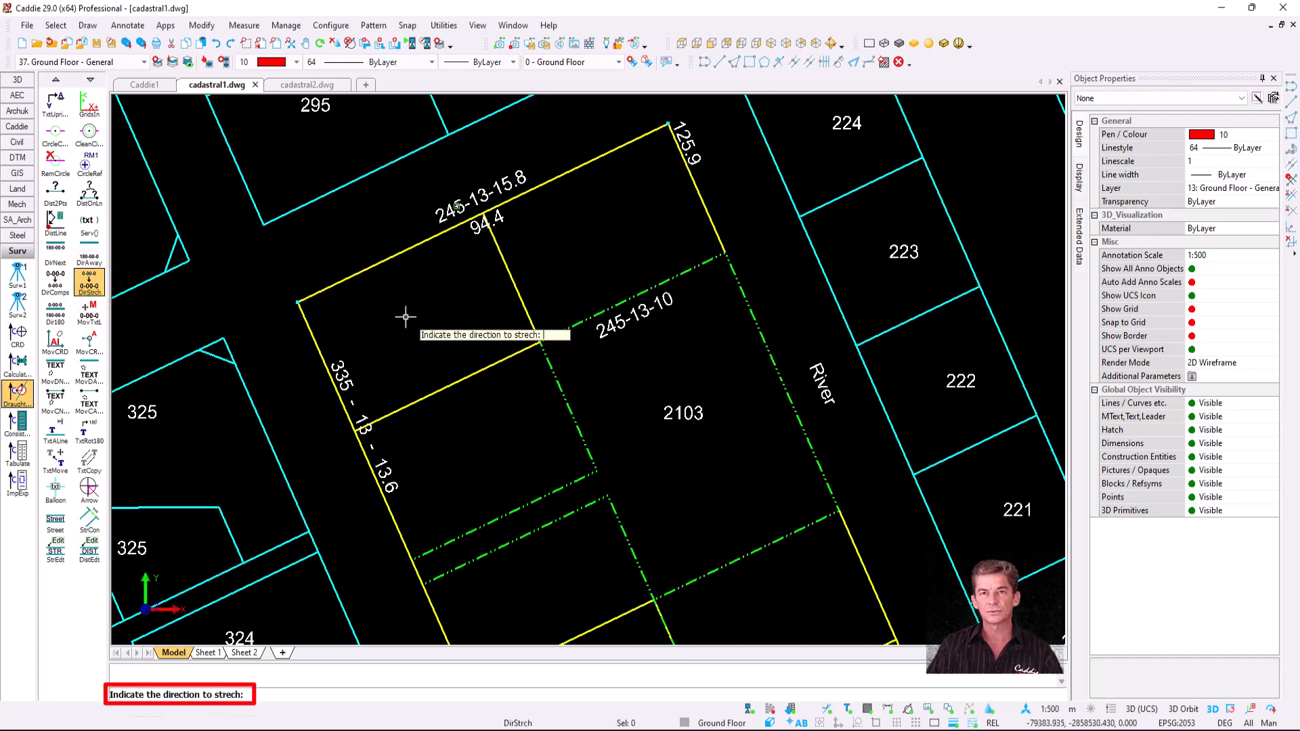
- Widen the spacing of the 245-13-15.8 bearing with DirStrch
left_click(481, 196)
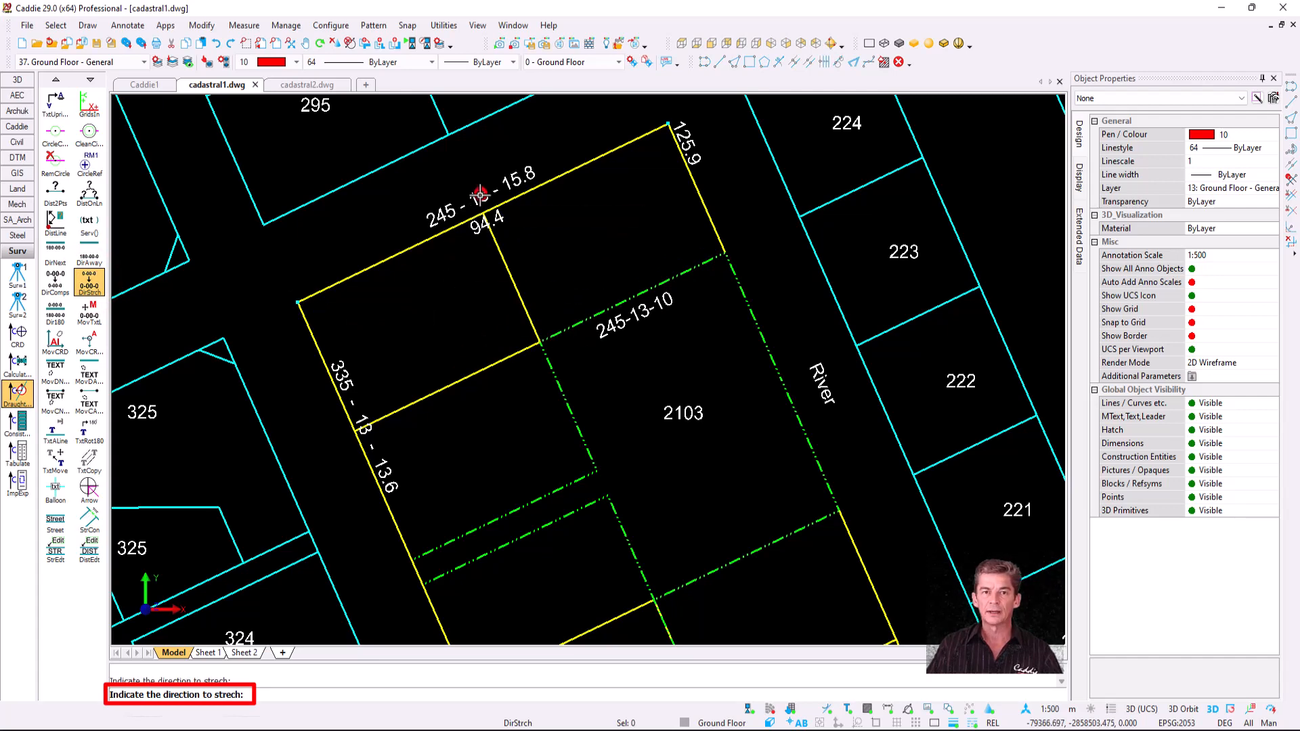
left_click(480, 196)
left_click(480, 195)
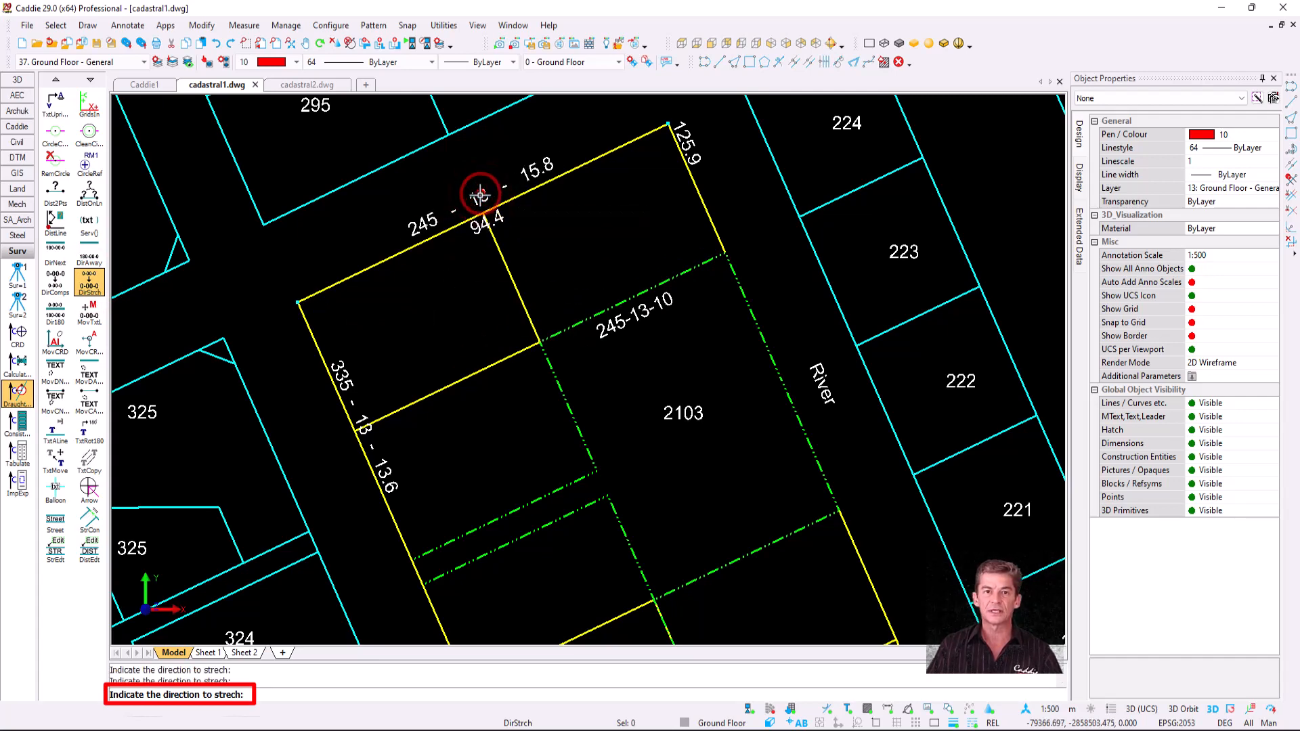
left_click(480, 196)
left_click(480, 196)
left_click(480, 195)
left_click(480, 196)
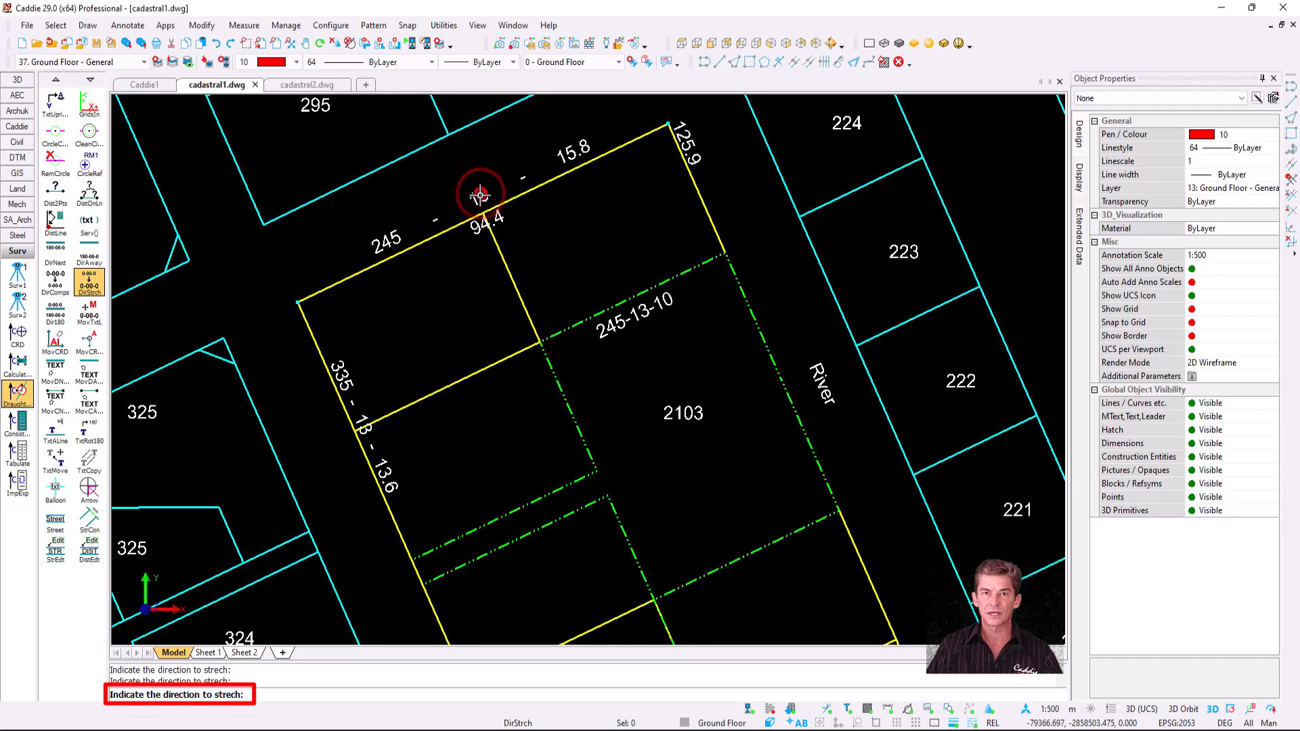
left_click(480, 195)
left_click(480, 196)
key("Escape")
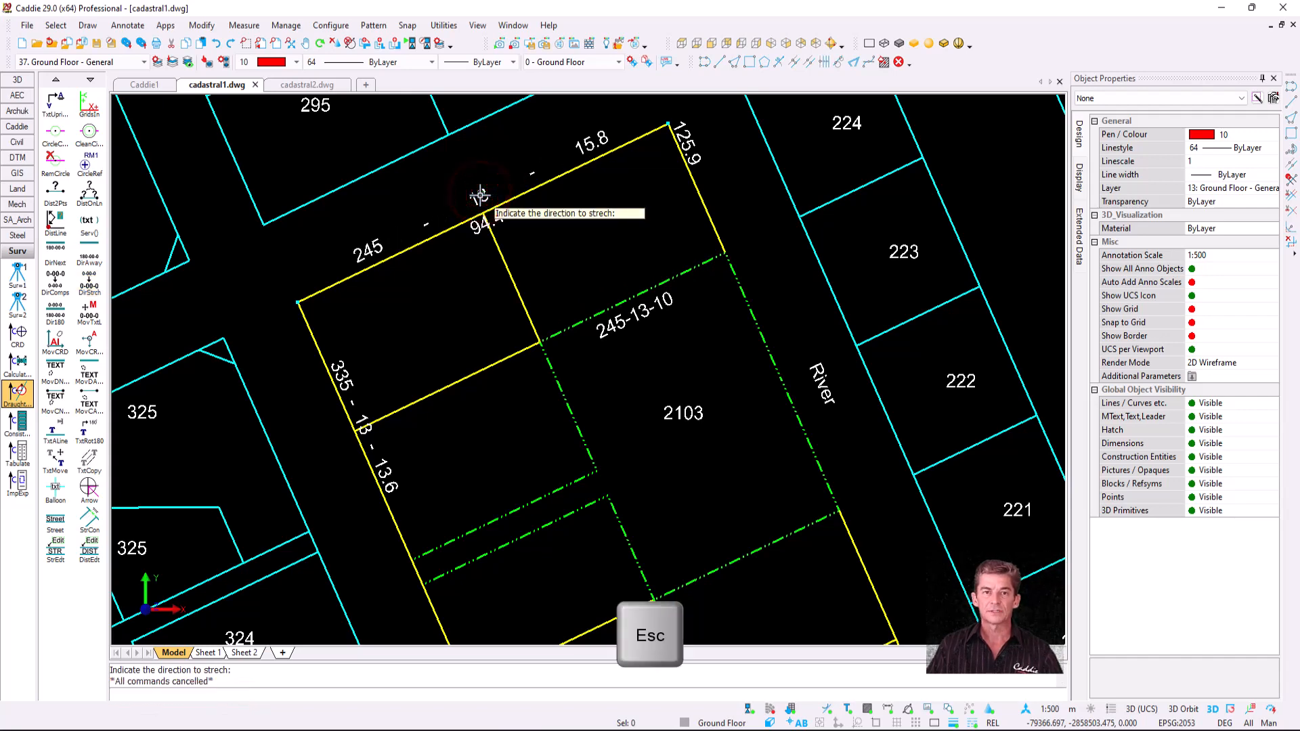
- Tighten the 245-13-15.8 bearing slightly with DirComps so its parts are evenly spaced
left_click(48, 287)
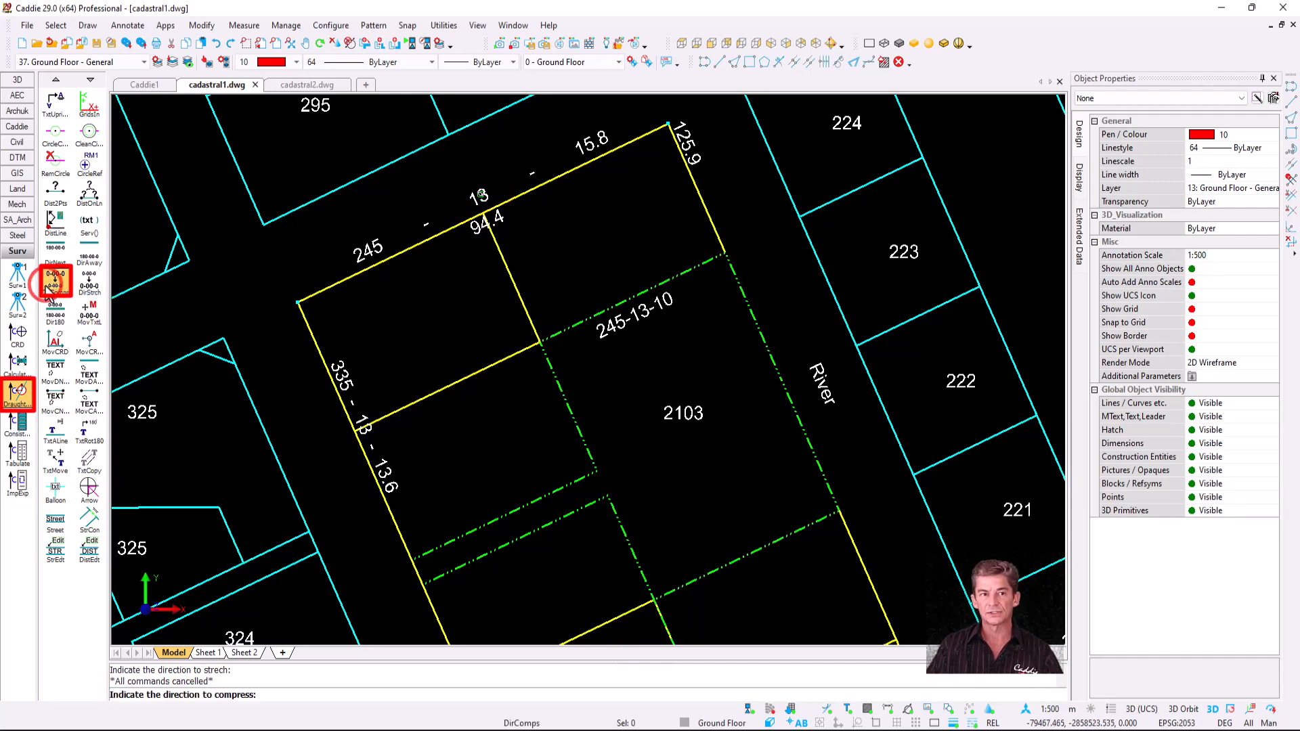
left_click(466, 198)
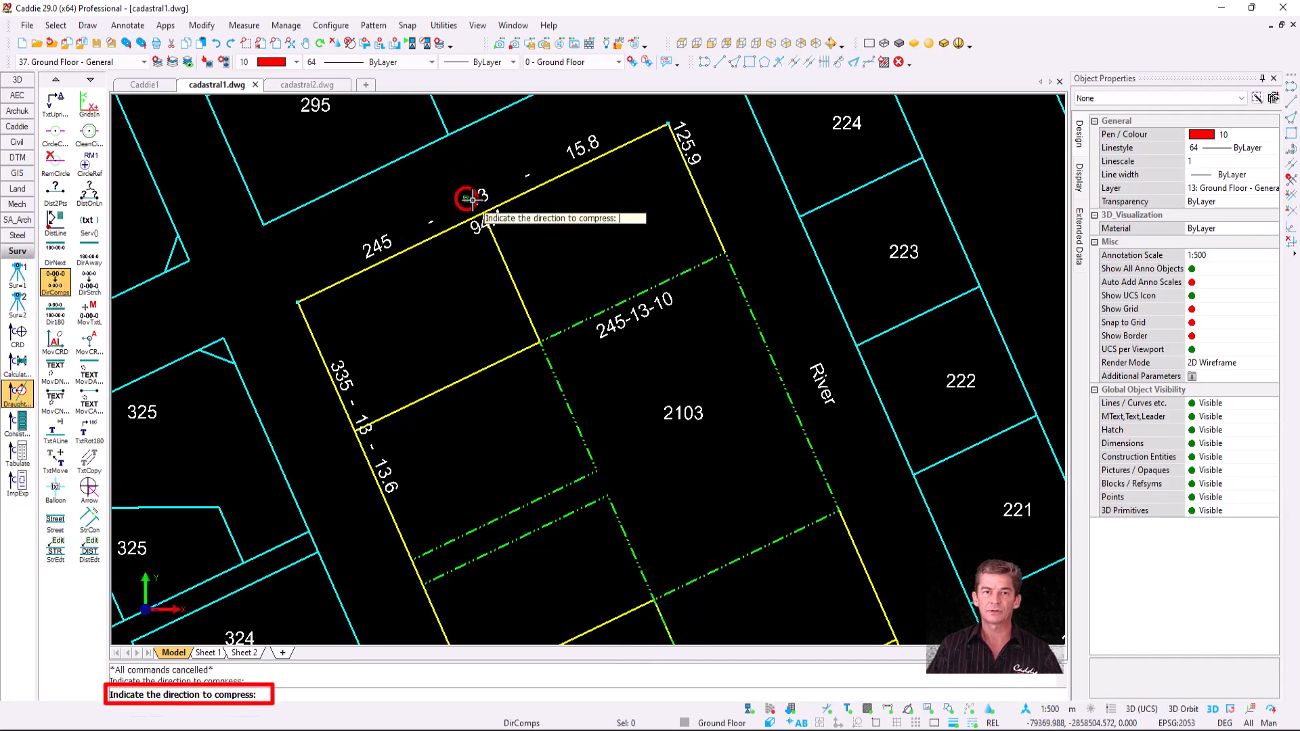
left_click(473, 199)
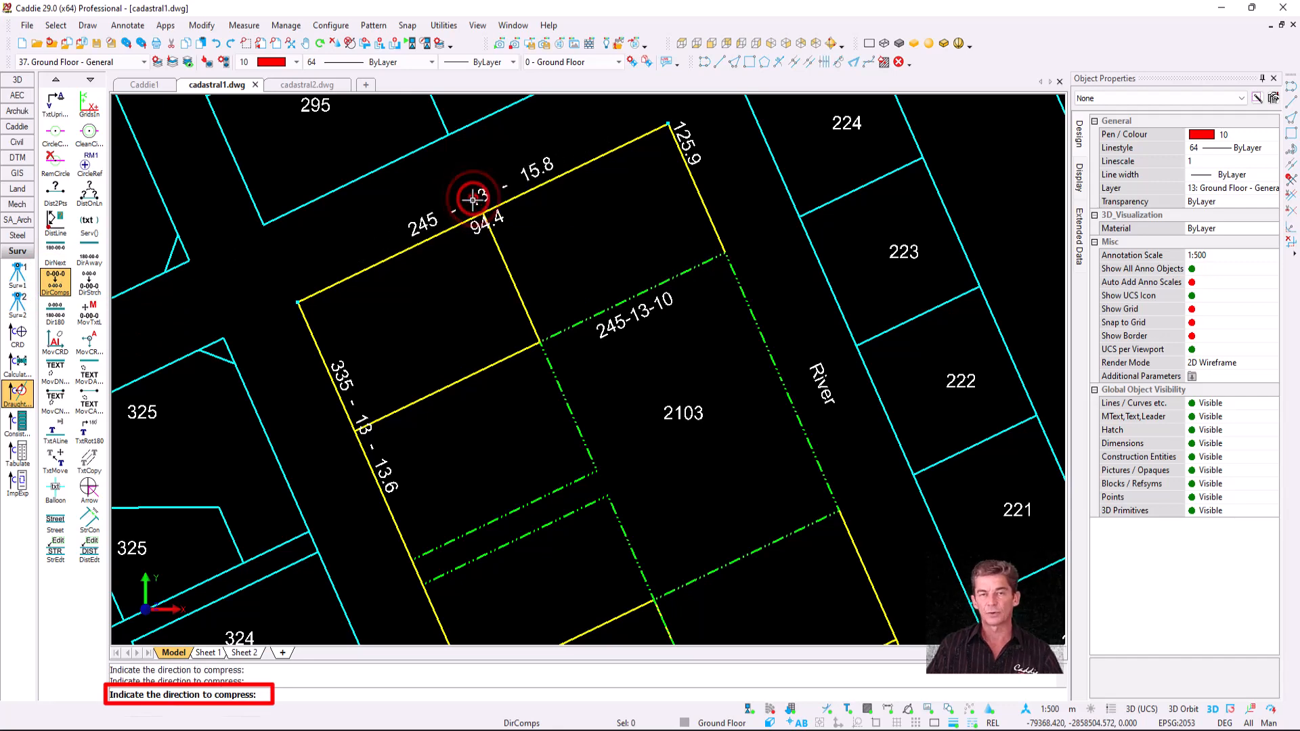
left_click(474, 199)
left_click(474, 199)
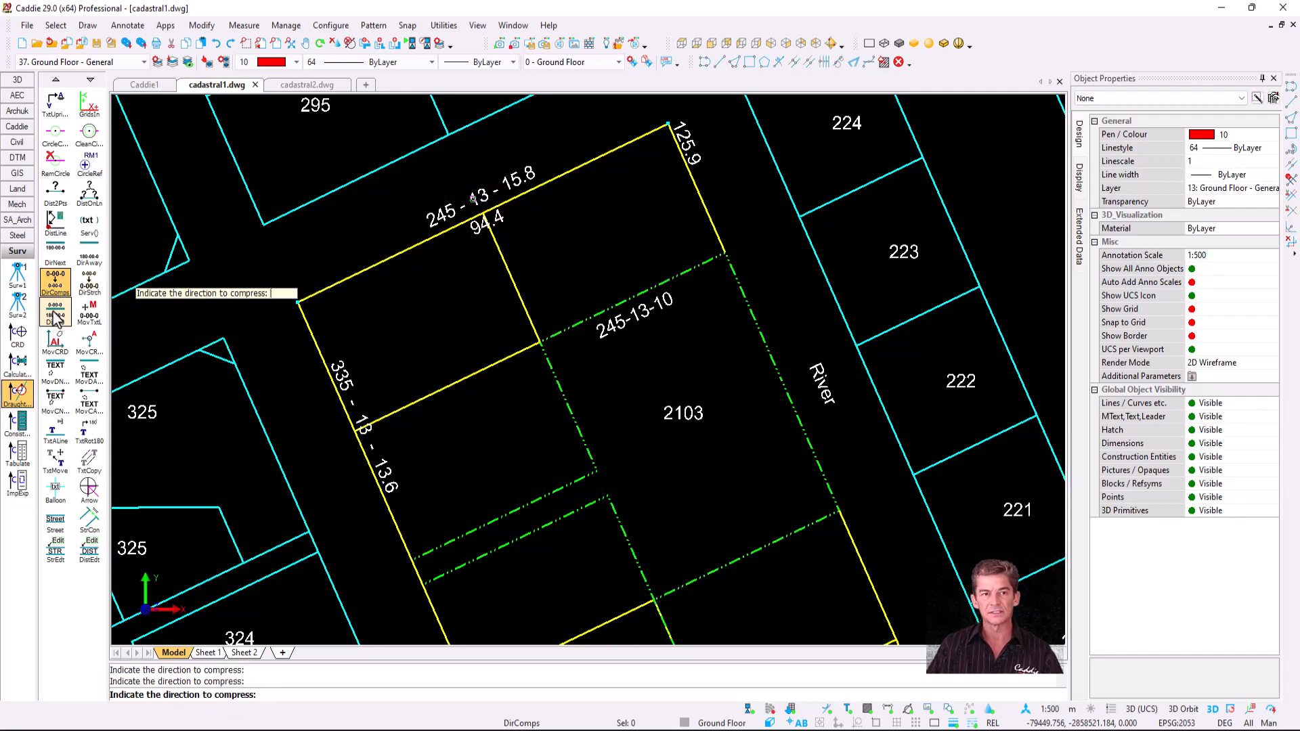
key("Escape")
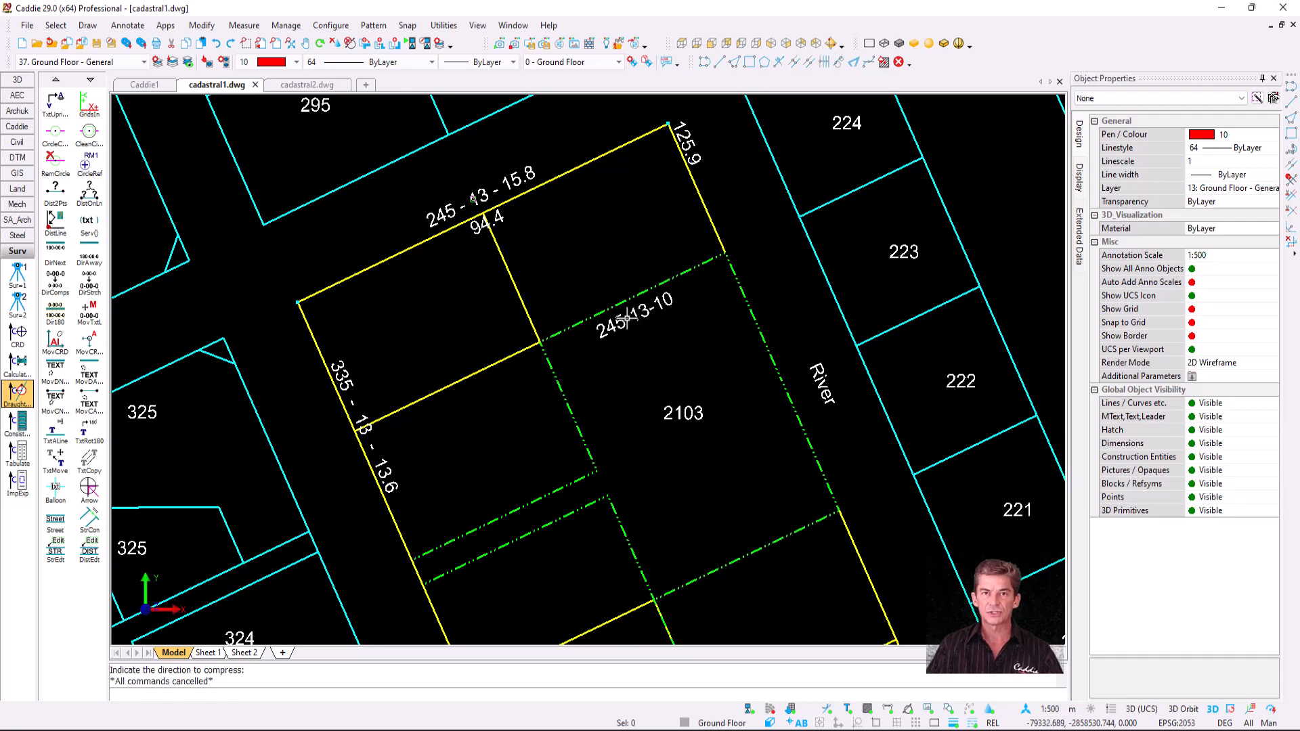
left_click(55, 312)
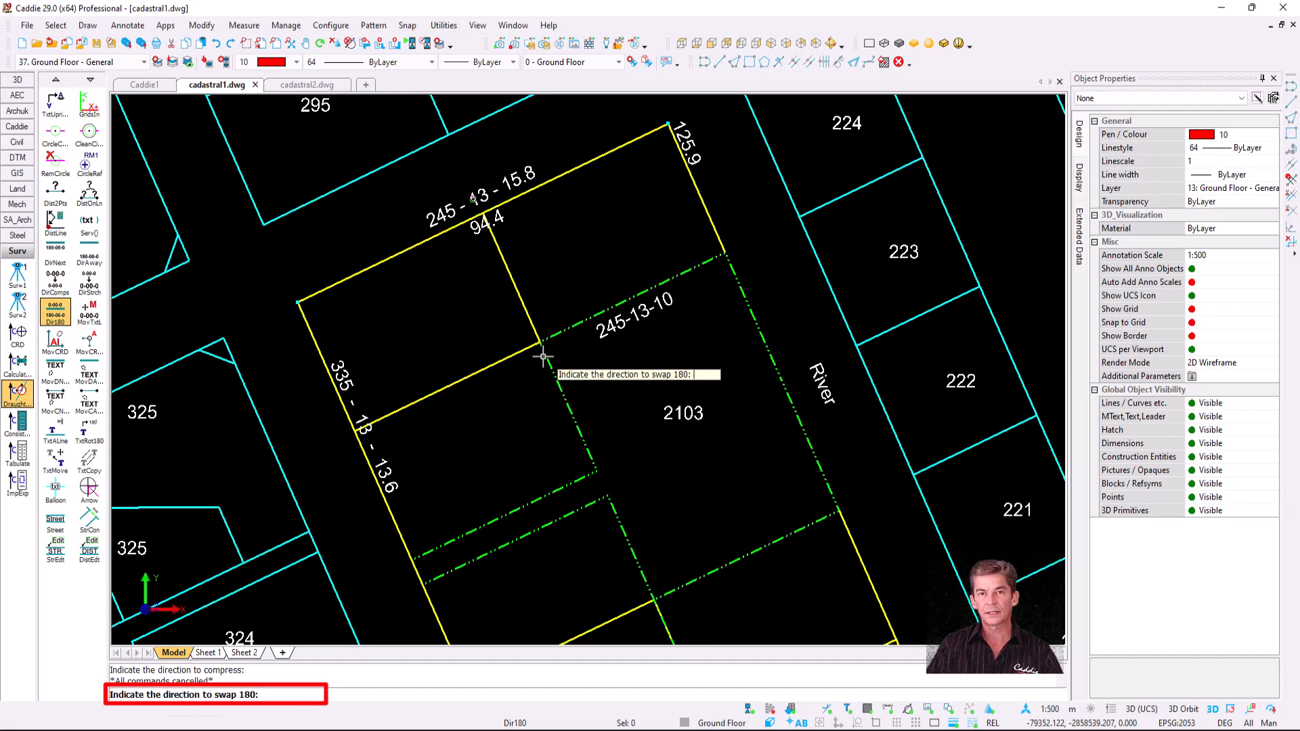
- Flip the 245-13-10 bearing by 180° so it reads 65-13-10
left_click(635, 311)
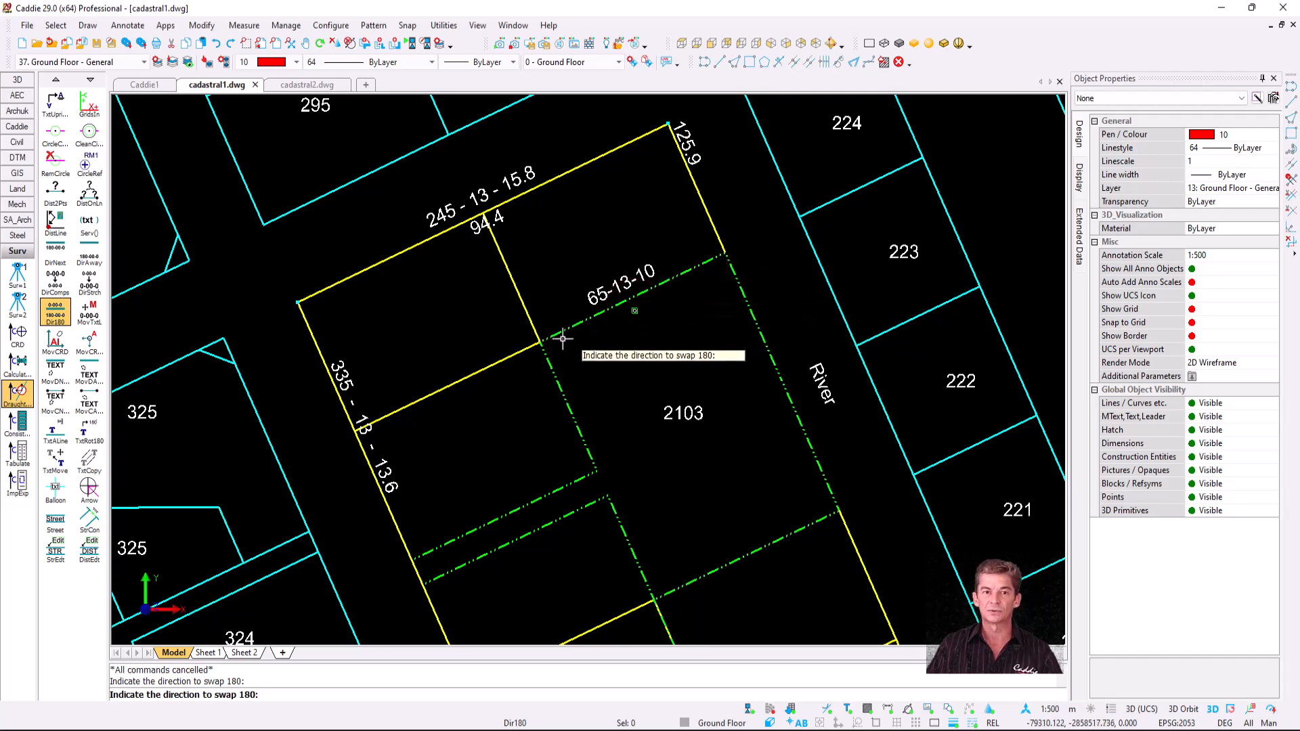
left_click(88, 316)
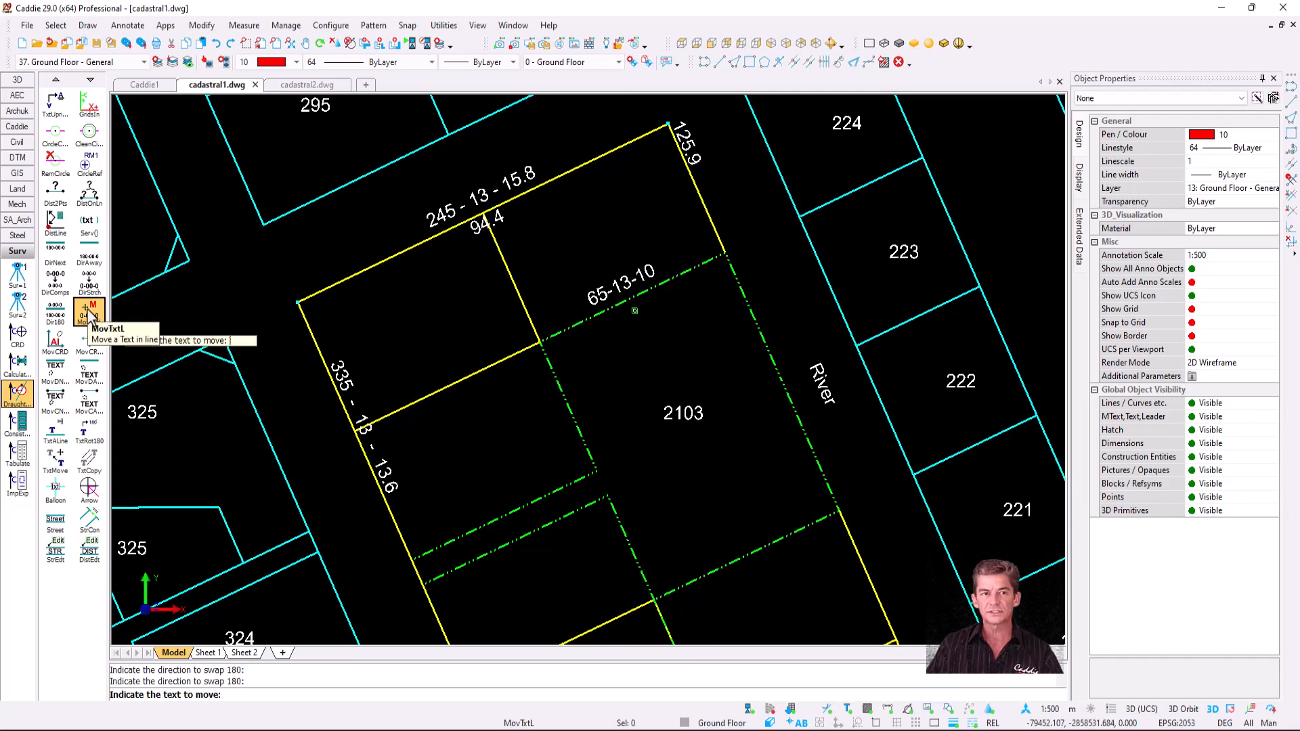
- Slide the 125.9 distance label along its boundary toward the top corner
left_click(89, 314)
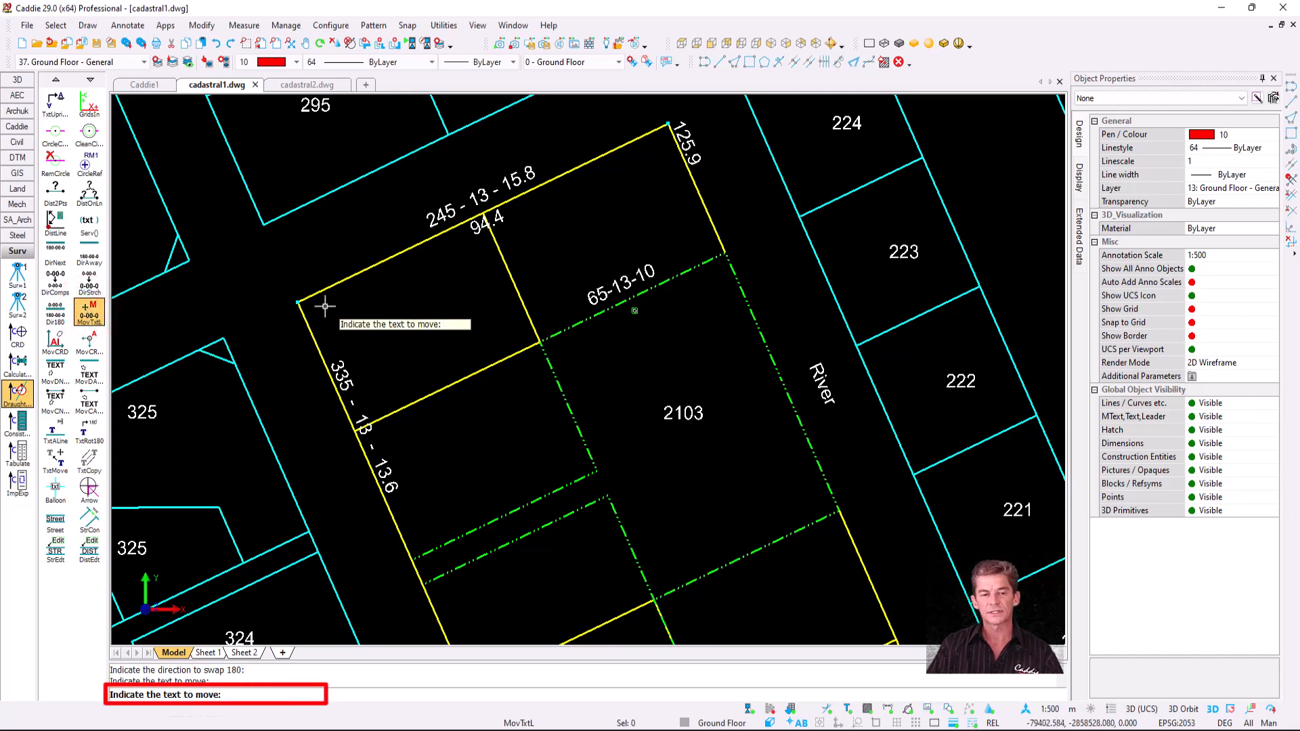
left_click(685, 145)
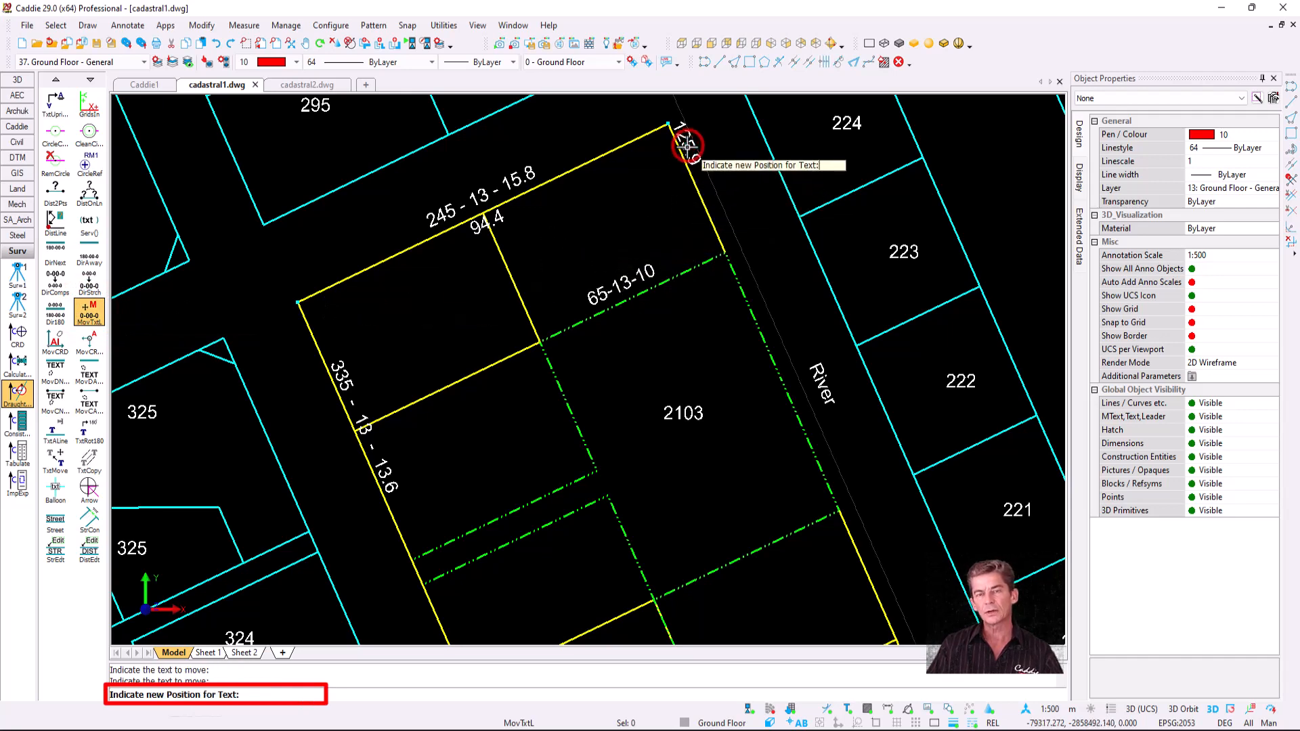
scroll(712, 193, "up", 3)
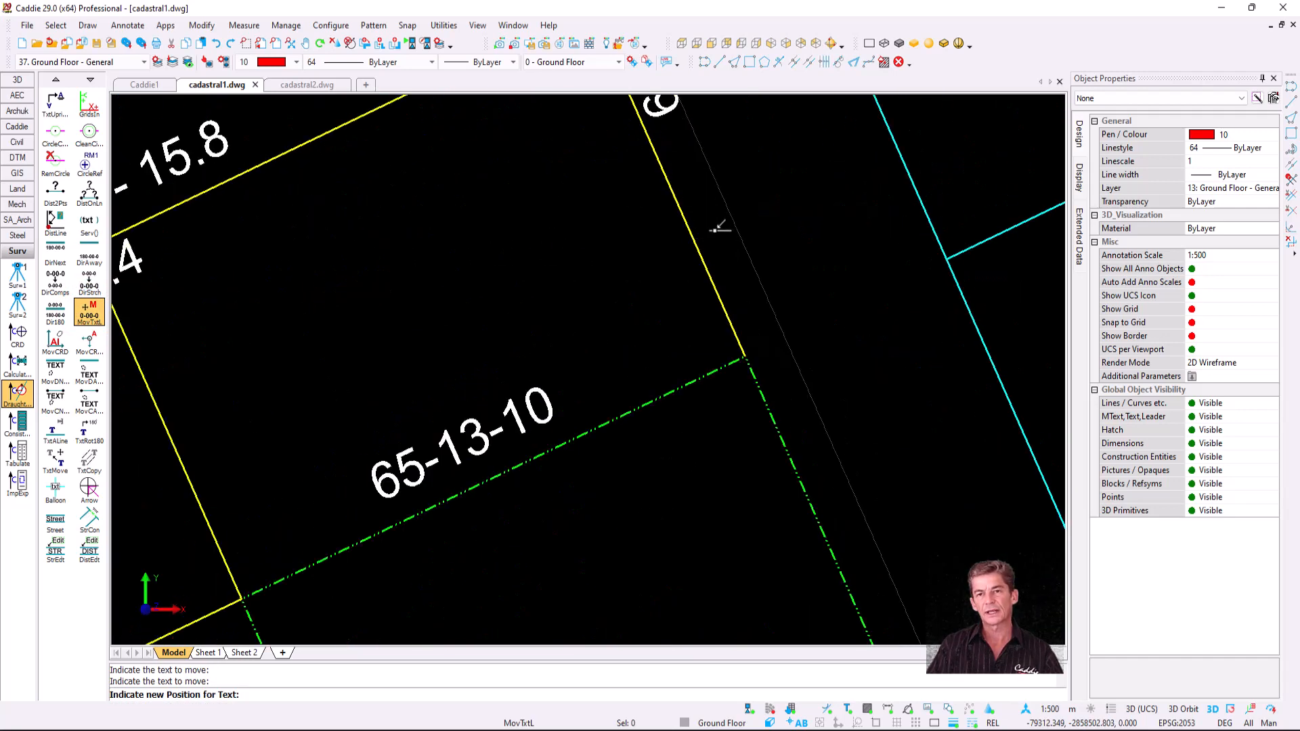
scroll(706, 220, "down", 1)
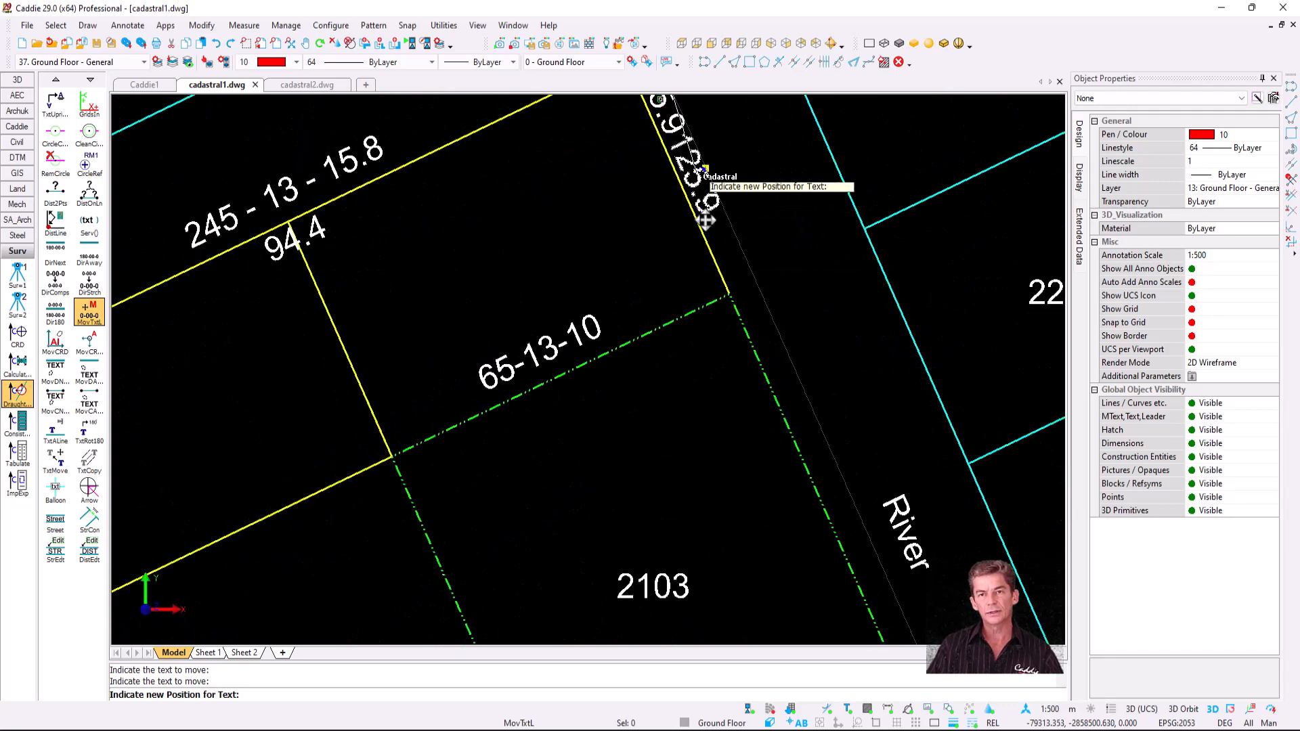
scroll(705, 220, "down", 1)
left_click(701, 274)
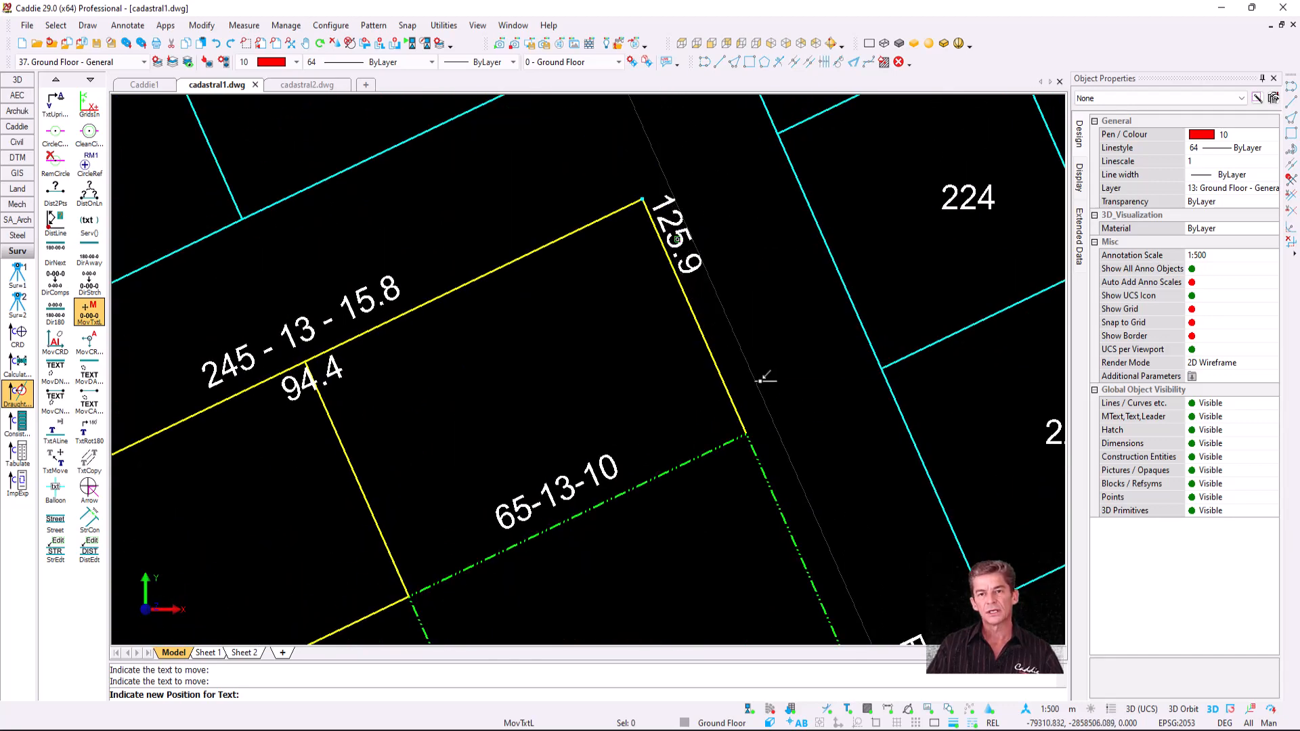
left_click(718, 303)
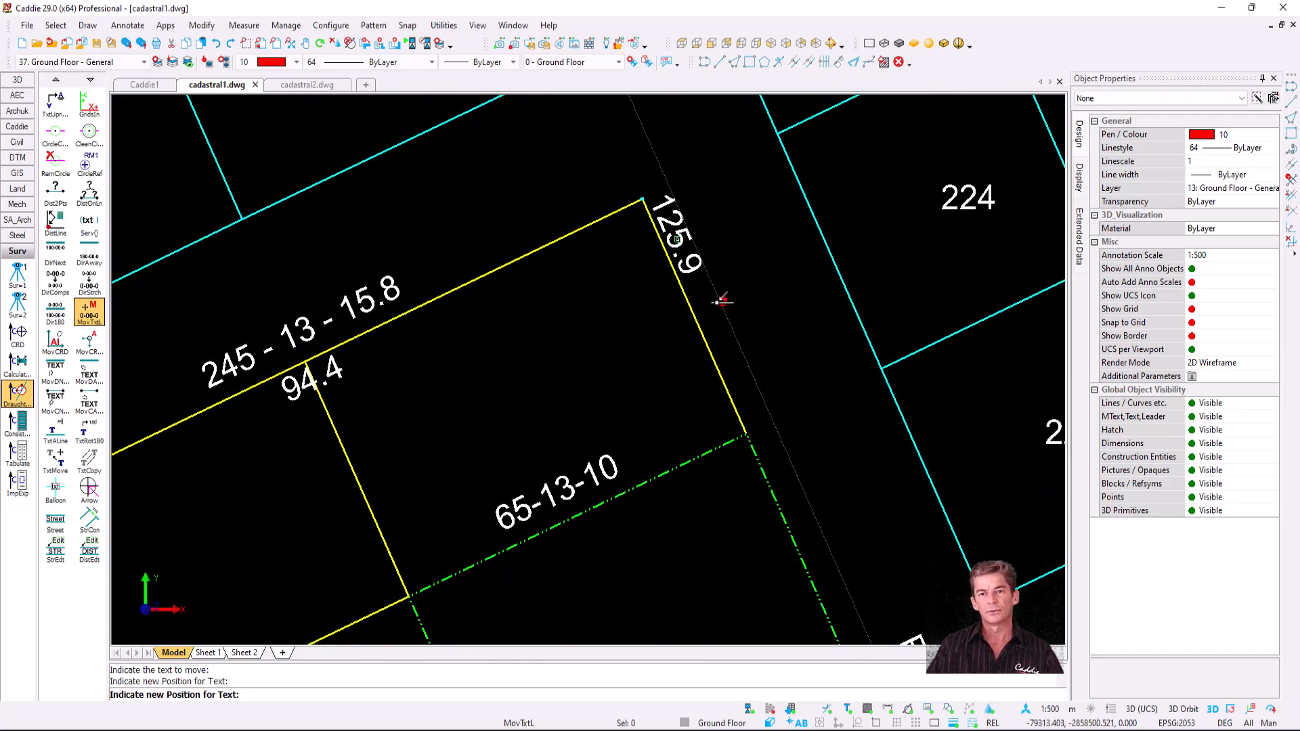
scroll(717, 303, "down", 1)
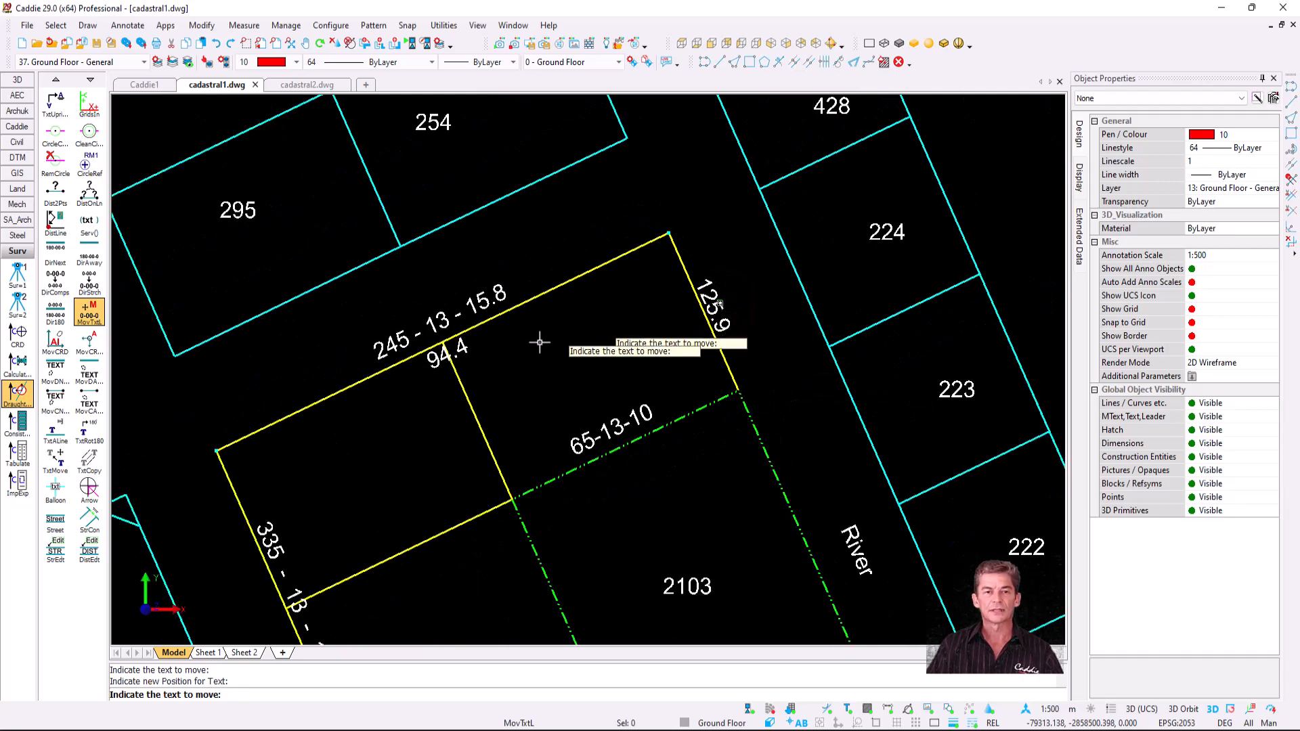
middle_click_drag(539, 344, 648, 249)
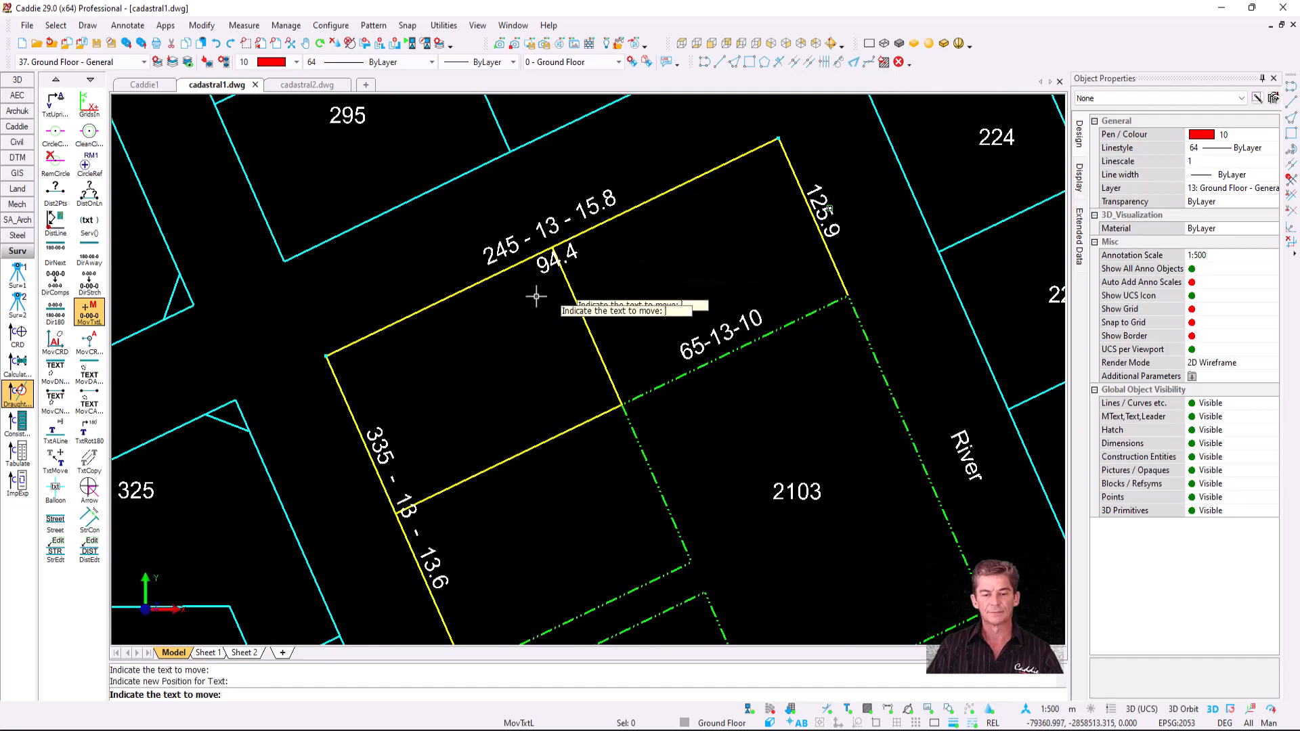
key("Escape")
- Zoom in on the road strip between the two green dash-dot lines
middle_click_drag(606, 506, 568, 366)
scroll(538, 528, "up", 3)
scroll(538, 529, "up", 2)
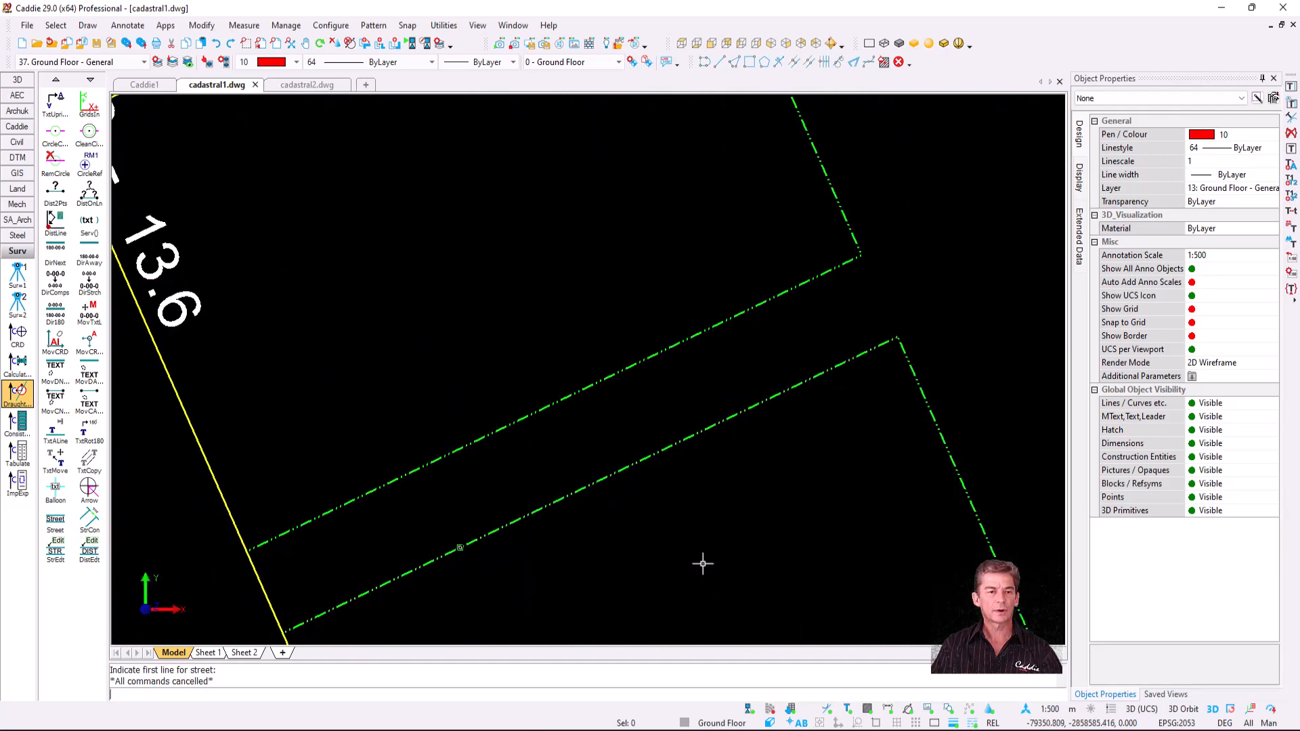
- Label the strip between the green dash-dot lines as STREET 6,00m by picking both side lines
left_click(57, 523)
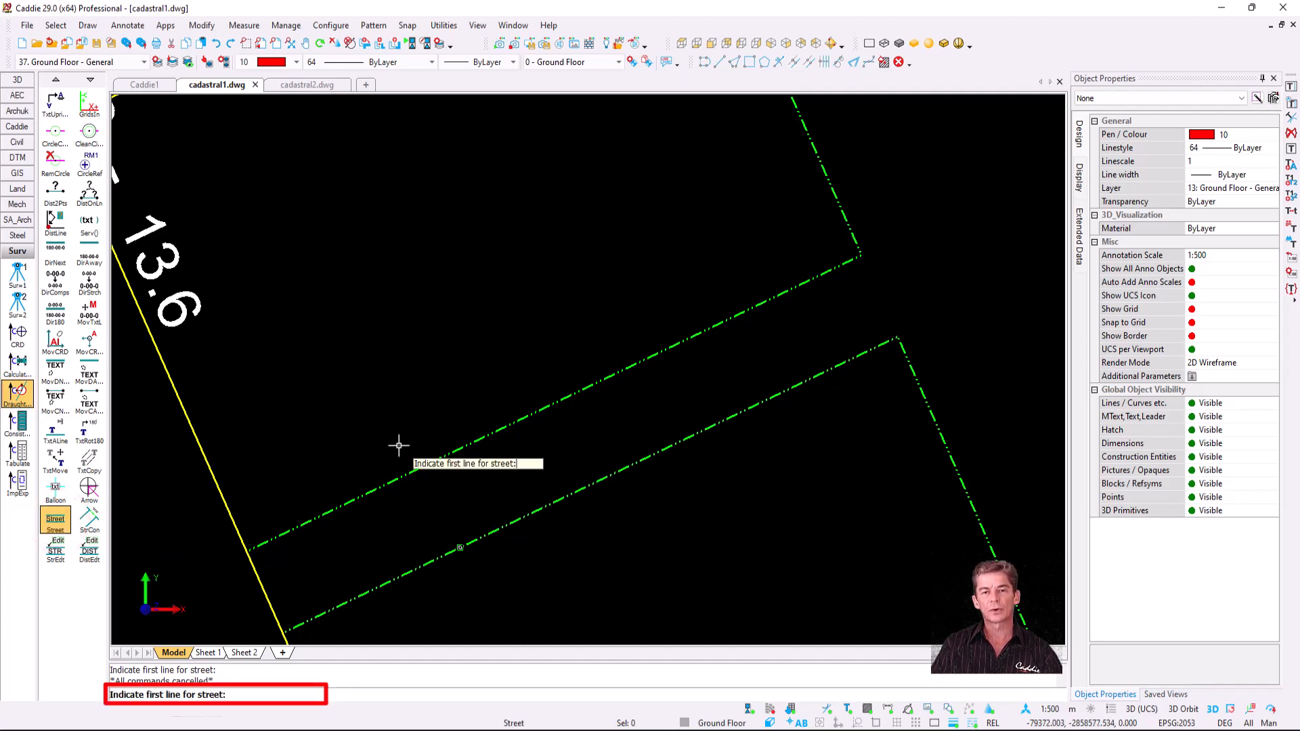
left_click(431, 464)
left_click(488, 537)
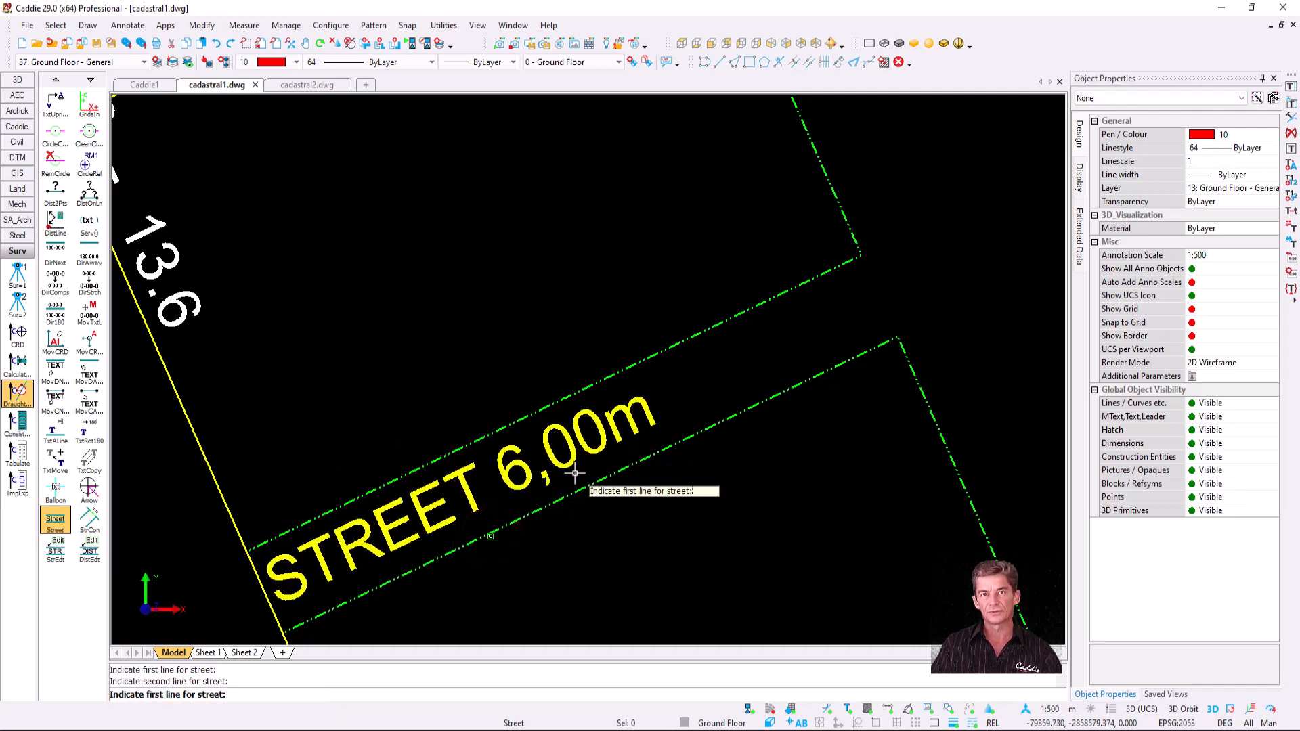
key("Escape")
middle_click_drag(812, 377, 601, 432)
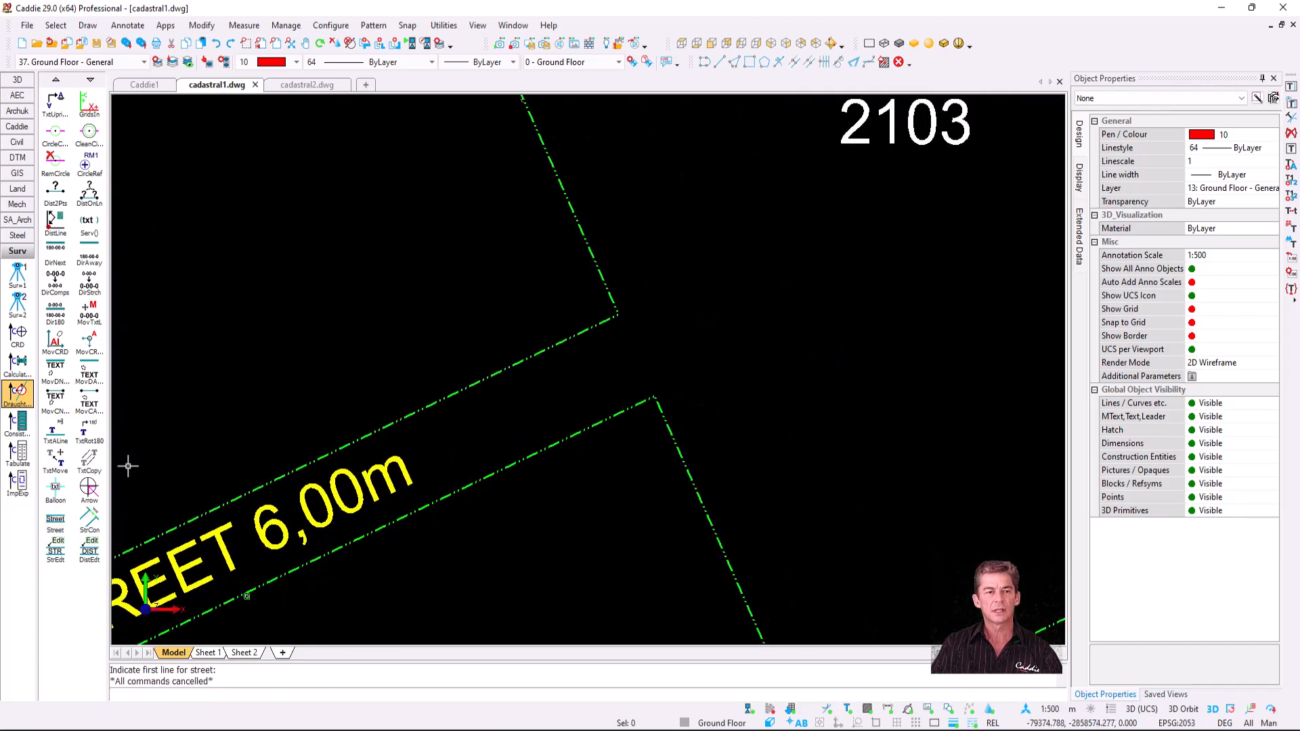
- Annotate the street opening beside lot 2103 with bearing 155-13-10 and distance 6,00
left_click(90, 523)
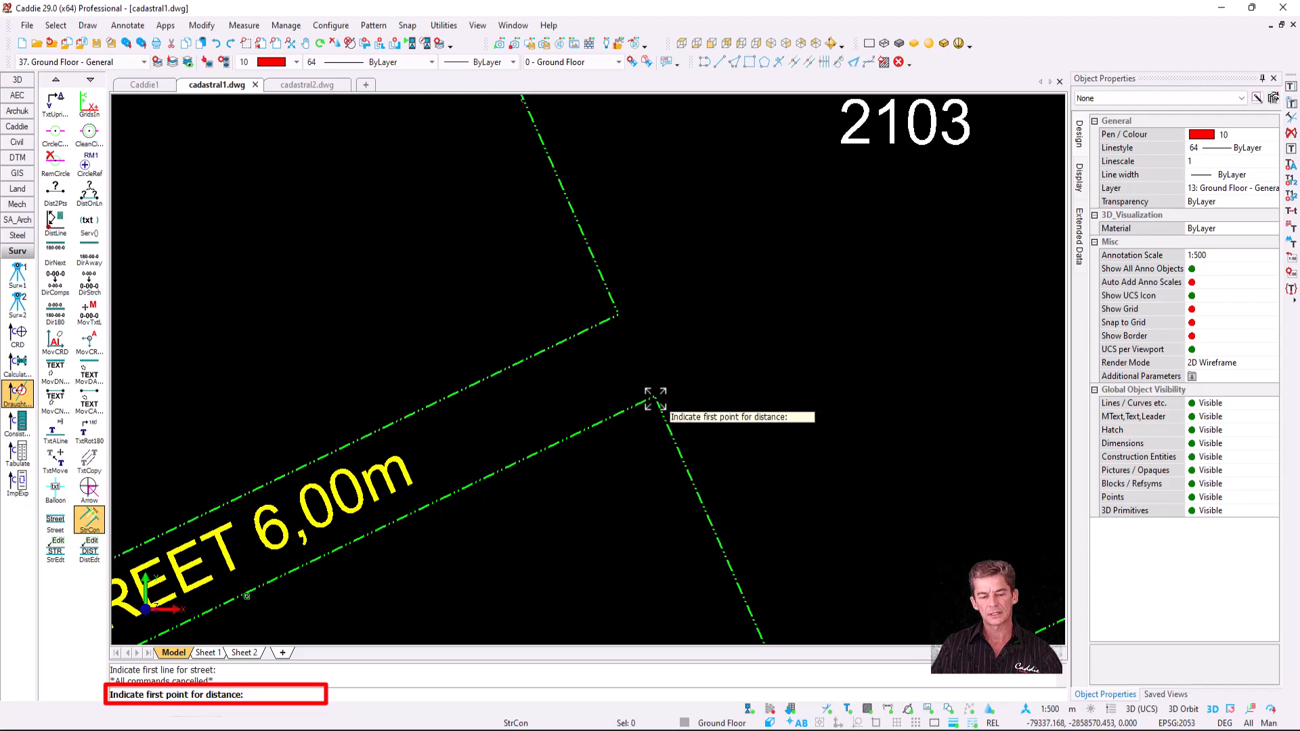
left_click(653, 399)
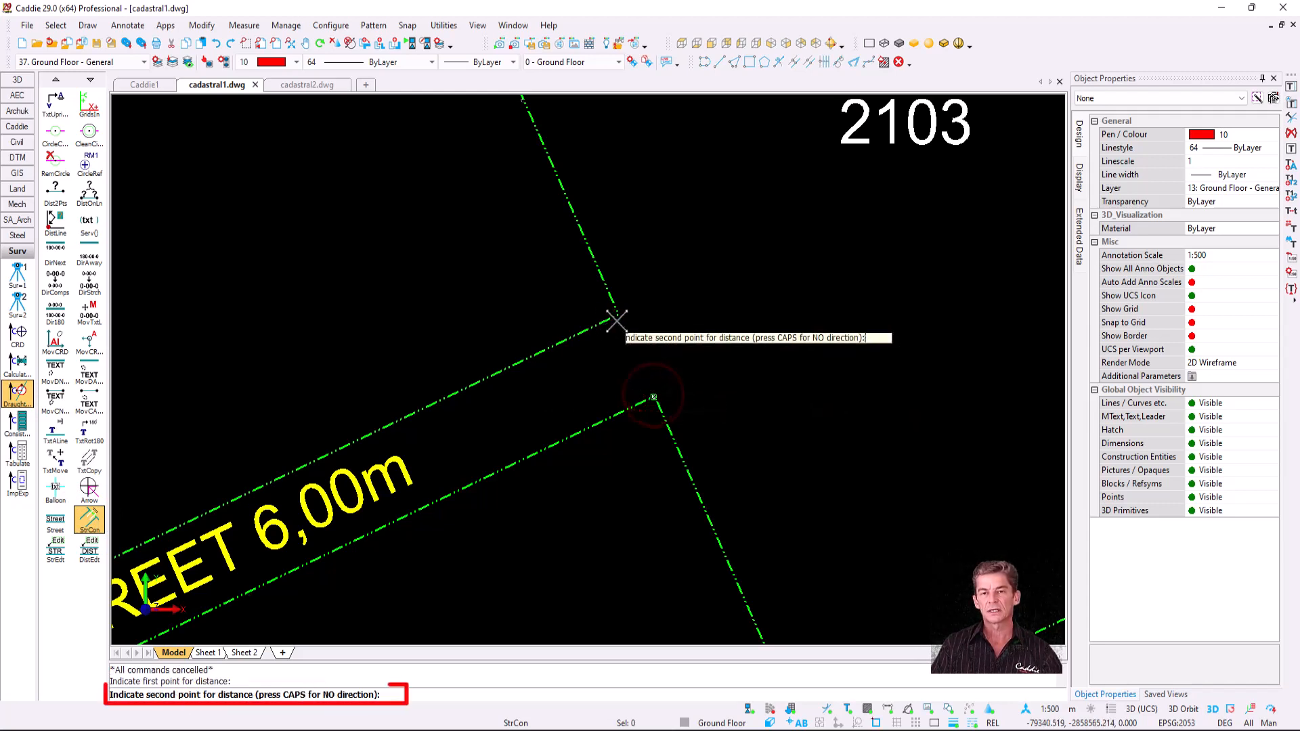
left_click(617, 318)
key("Escape")
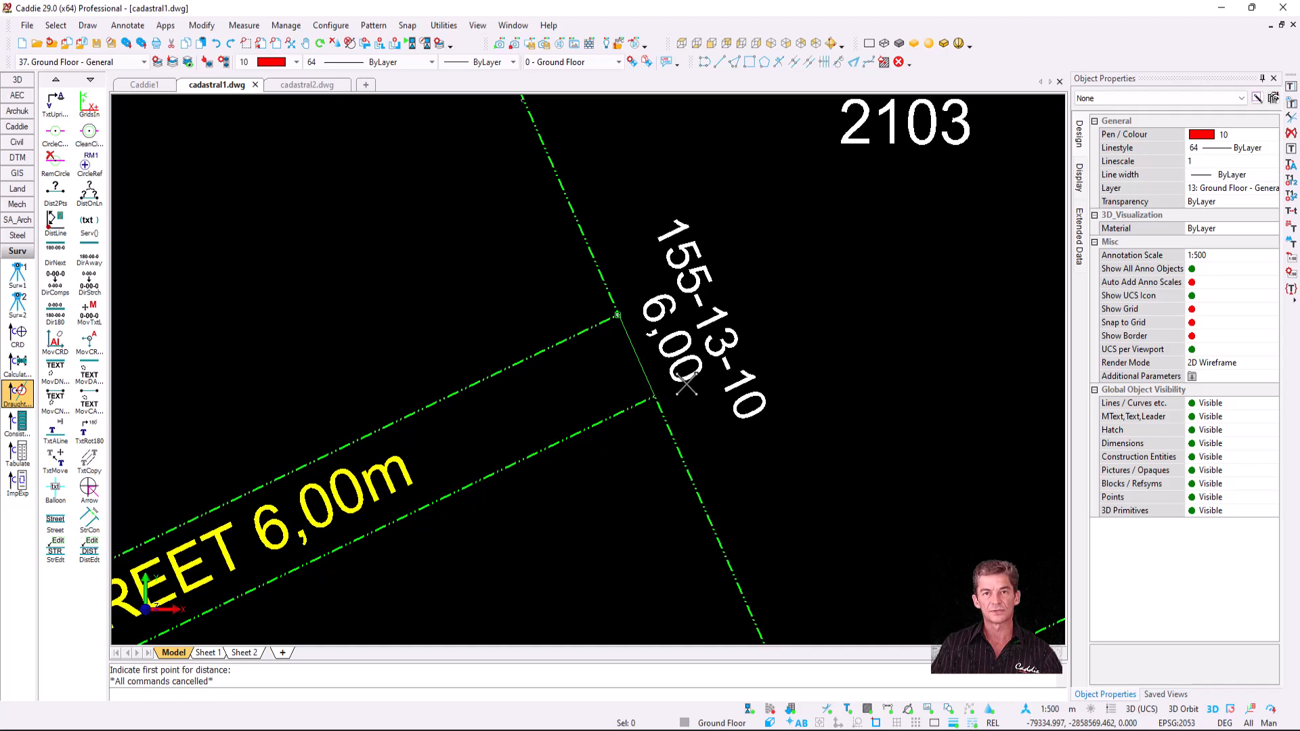
scroll(686, 384, "down", 3)
scroll(535, 386, "up", 4)
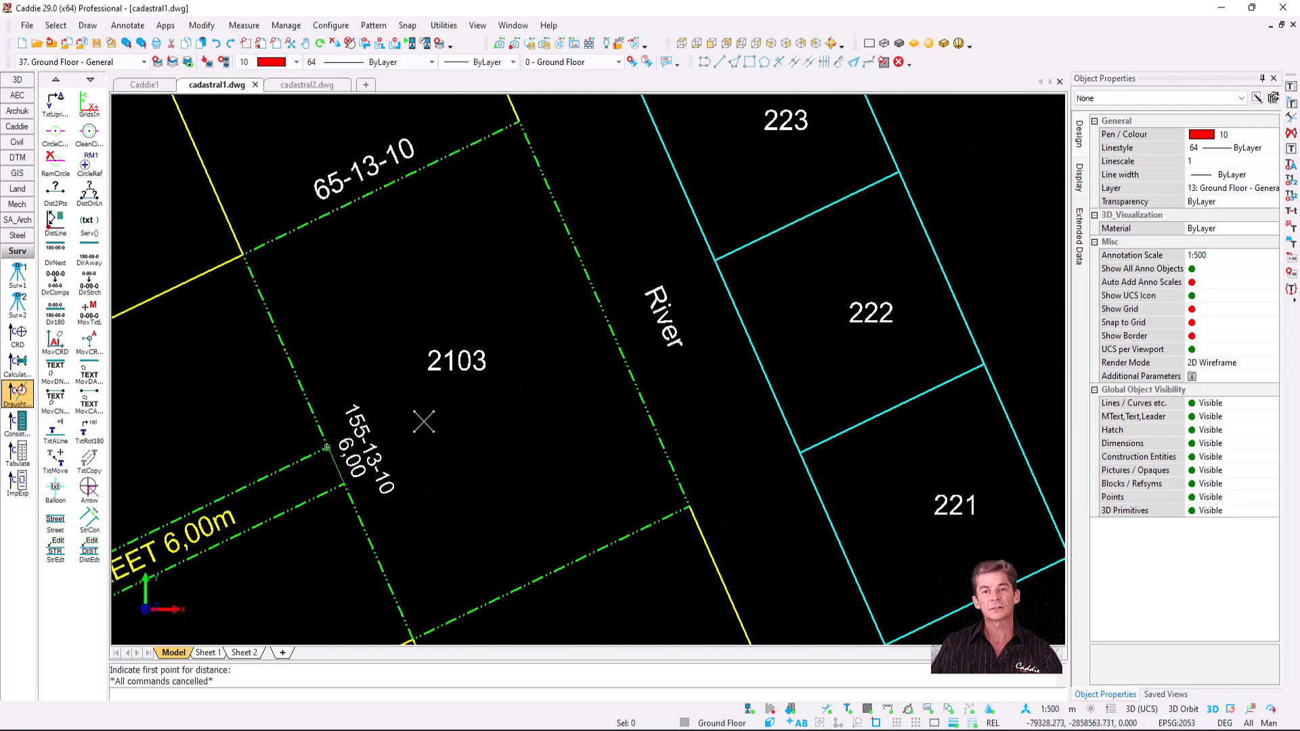
scroll(625, 302, "up", 2)
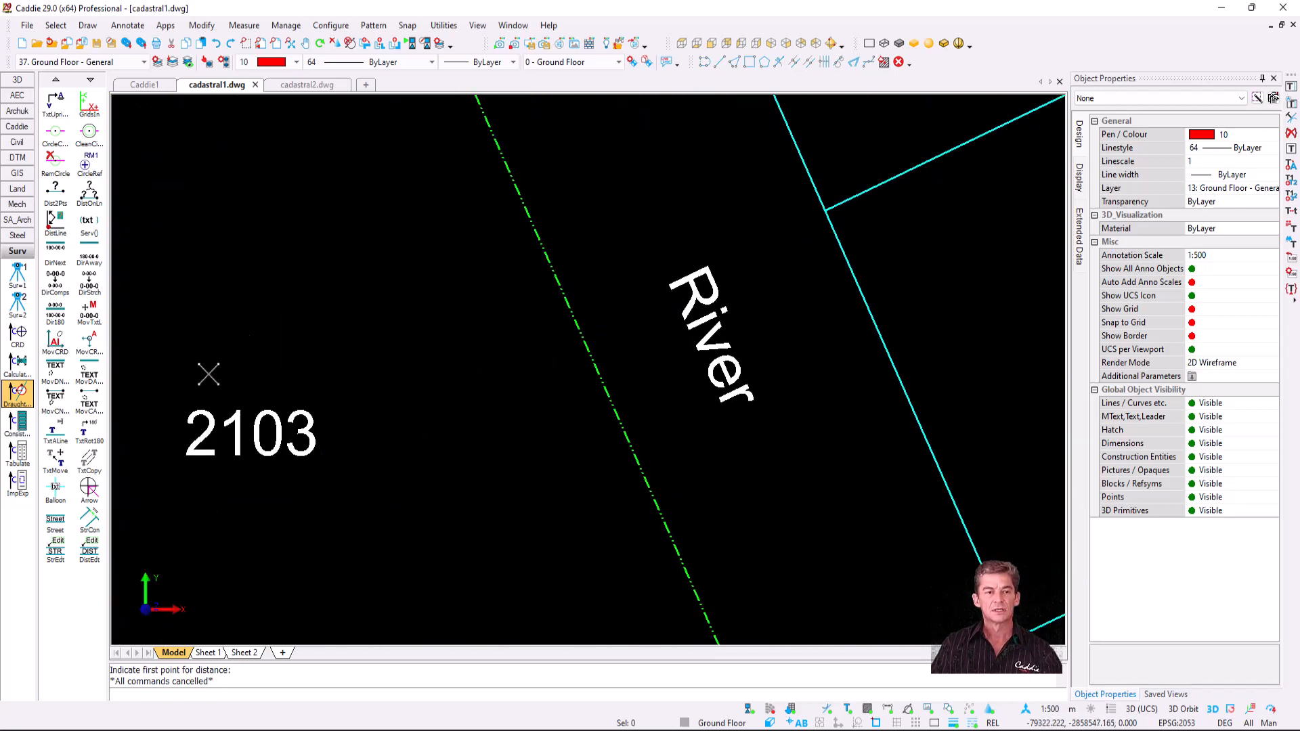
- Append the 18,89m width to the River label using its two boundary lines
left_click(57, 552)
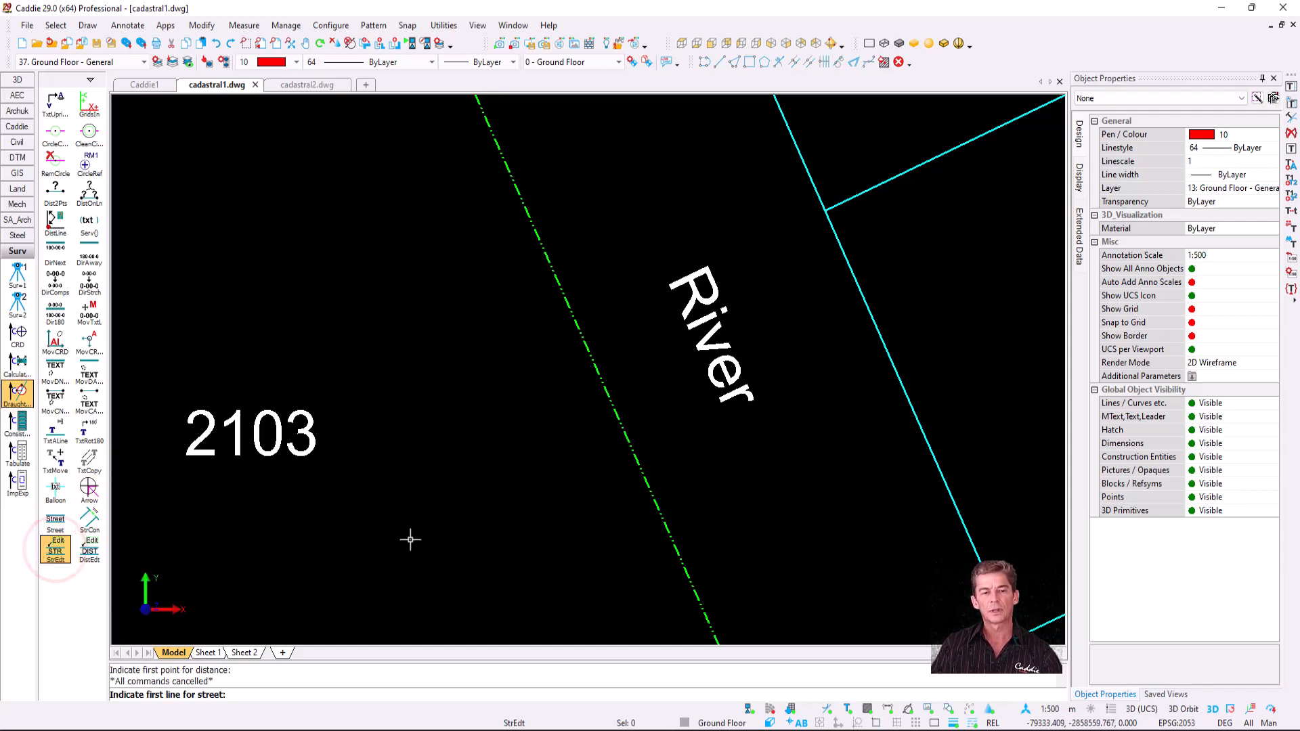
left_click(631, 452)
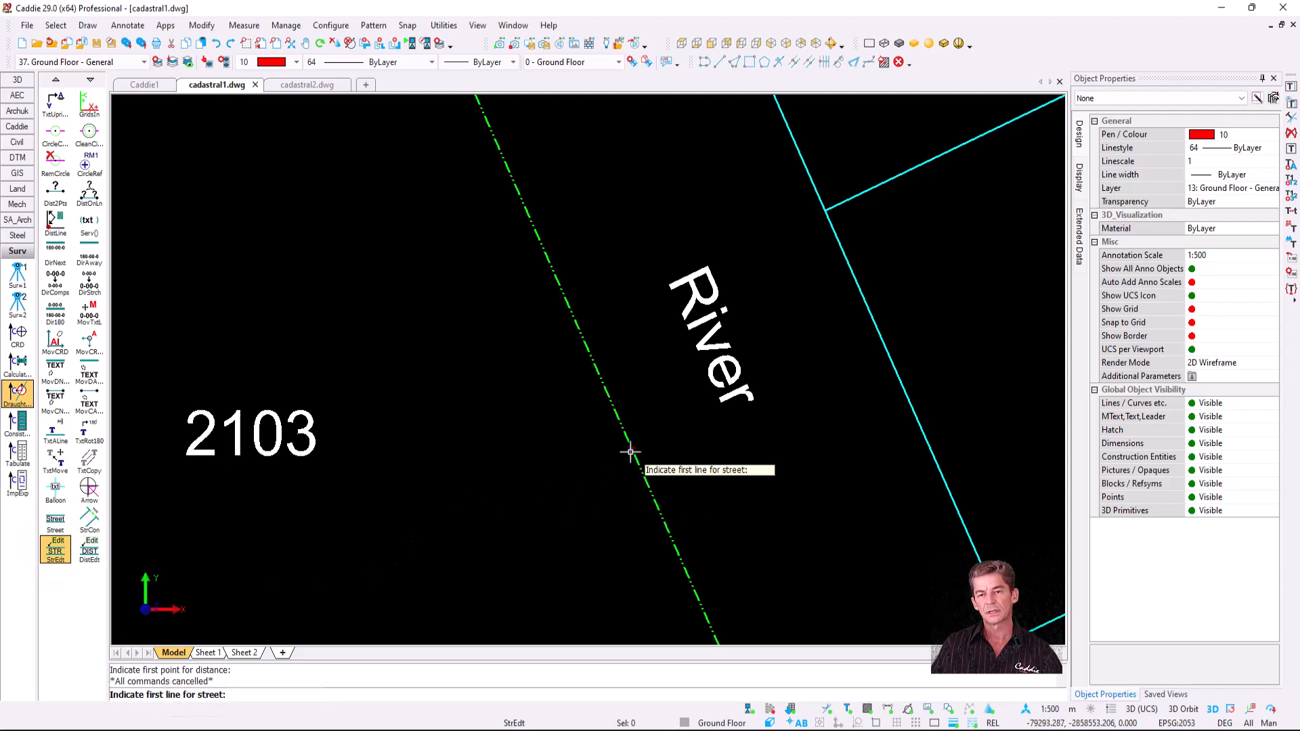
left_click(880, 342)
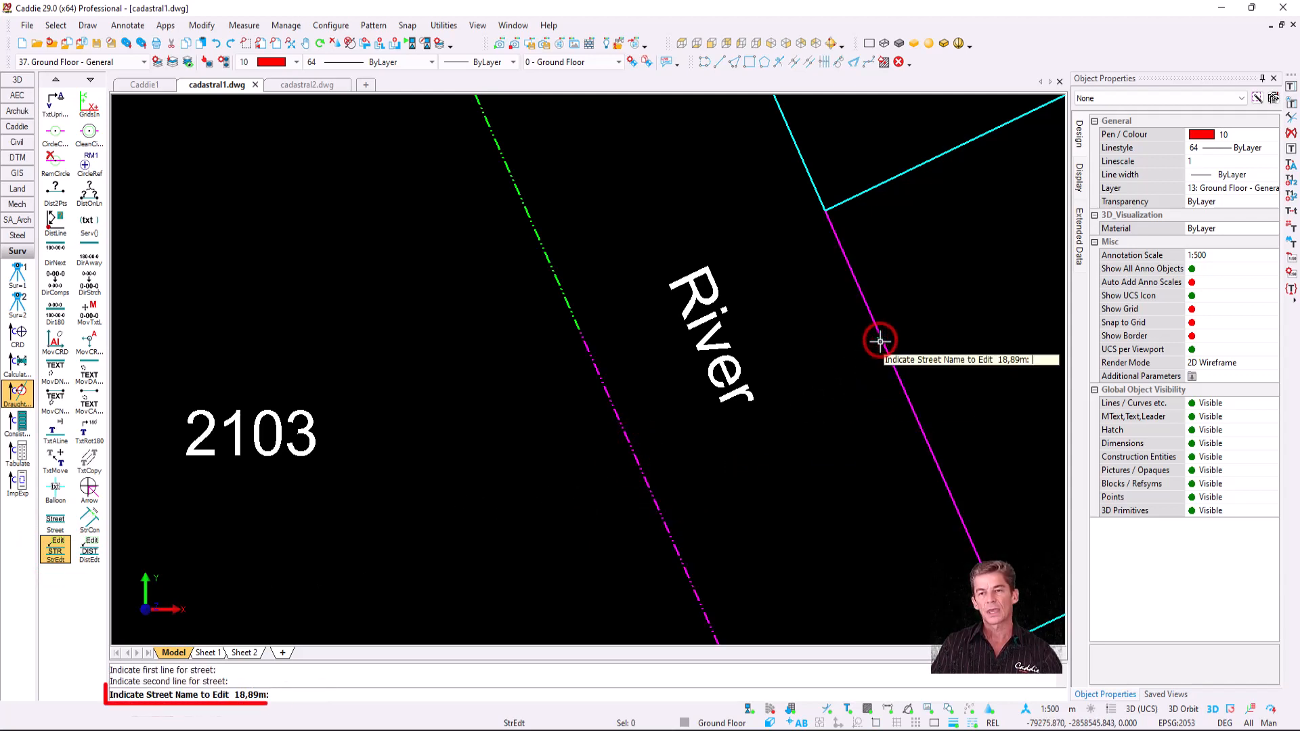
left_click(706, 323)
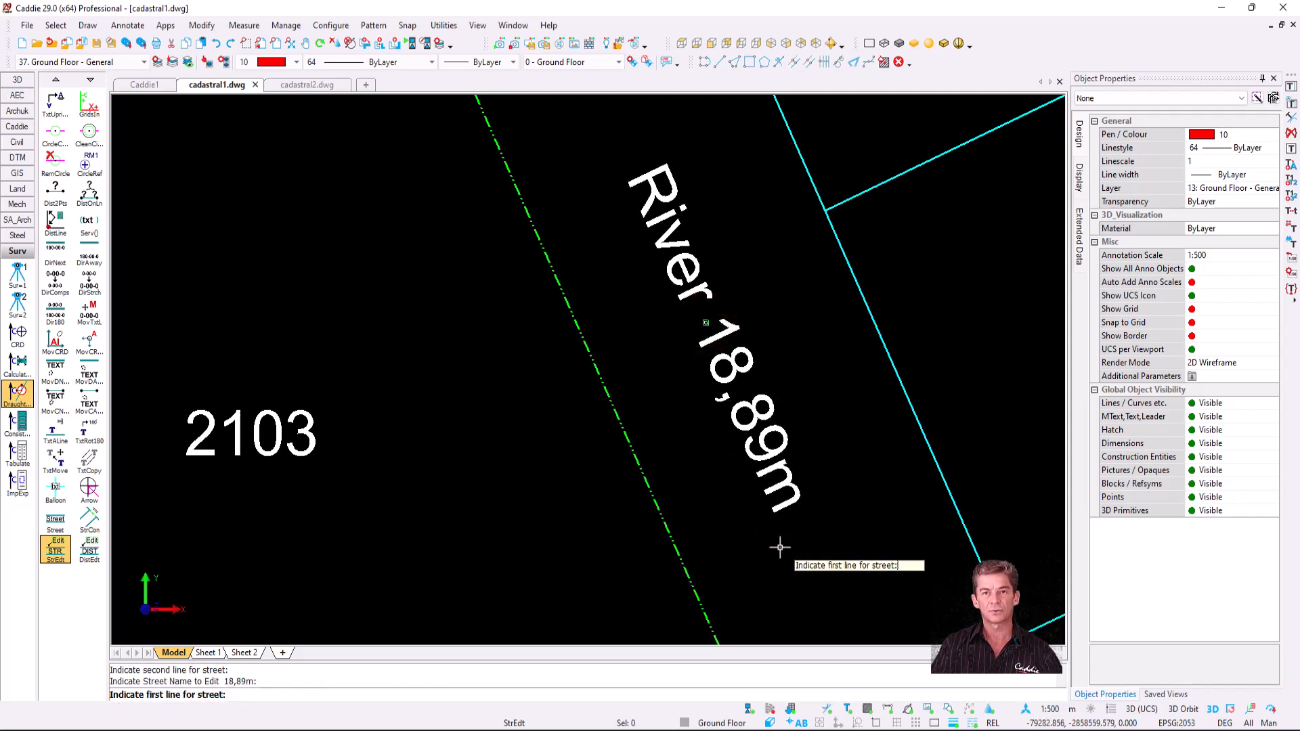
key("Escape")
scroll(873, 260, "down", 3)
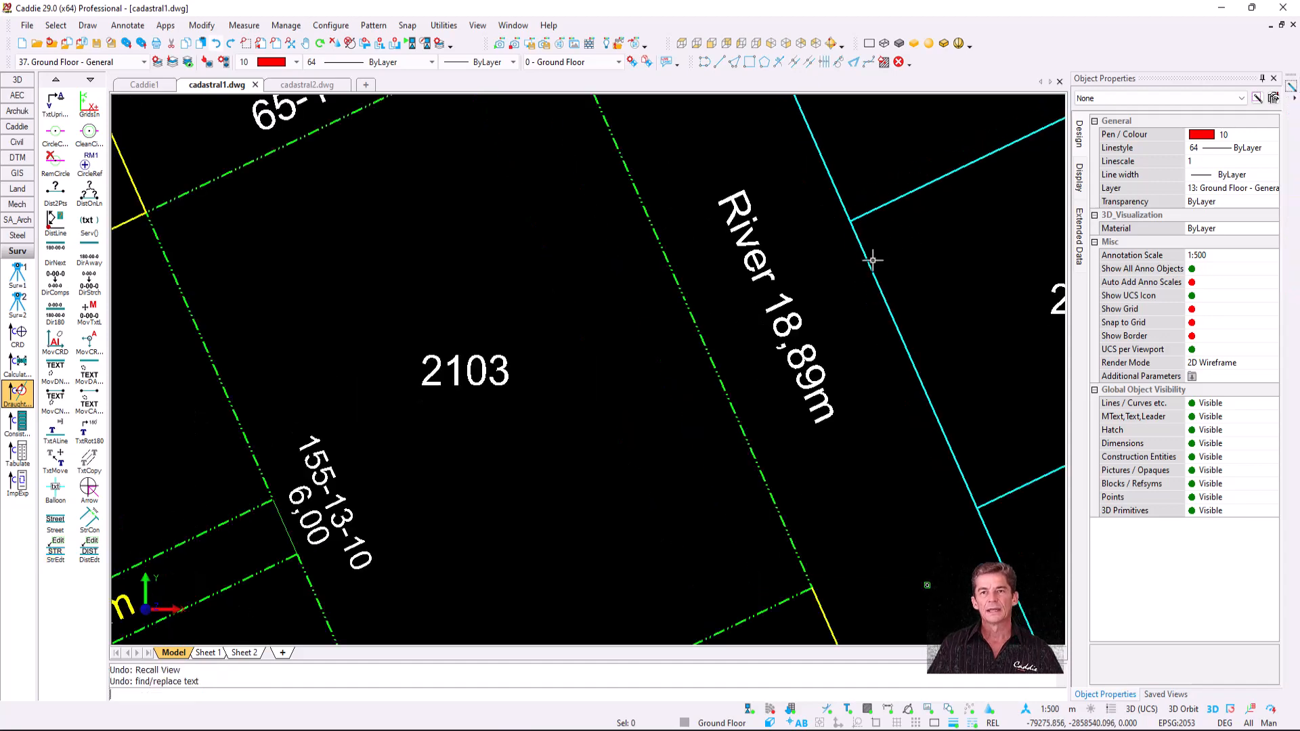
mouse_move(871, 261)
middle_mouse_down()
mouse_move(575, 369)
mouse_move(470, 377)
middle_mouse_up()
scroll(455, 380, "down", 2)
scroll(745, 356, "down", 2)
scroll(656, 385, "down", 2)
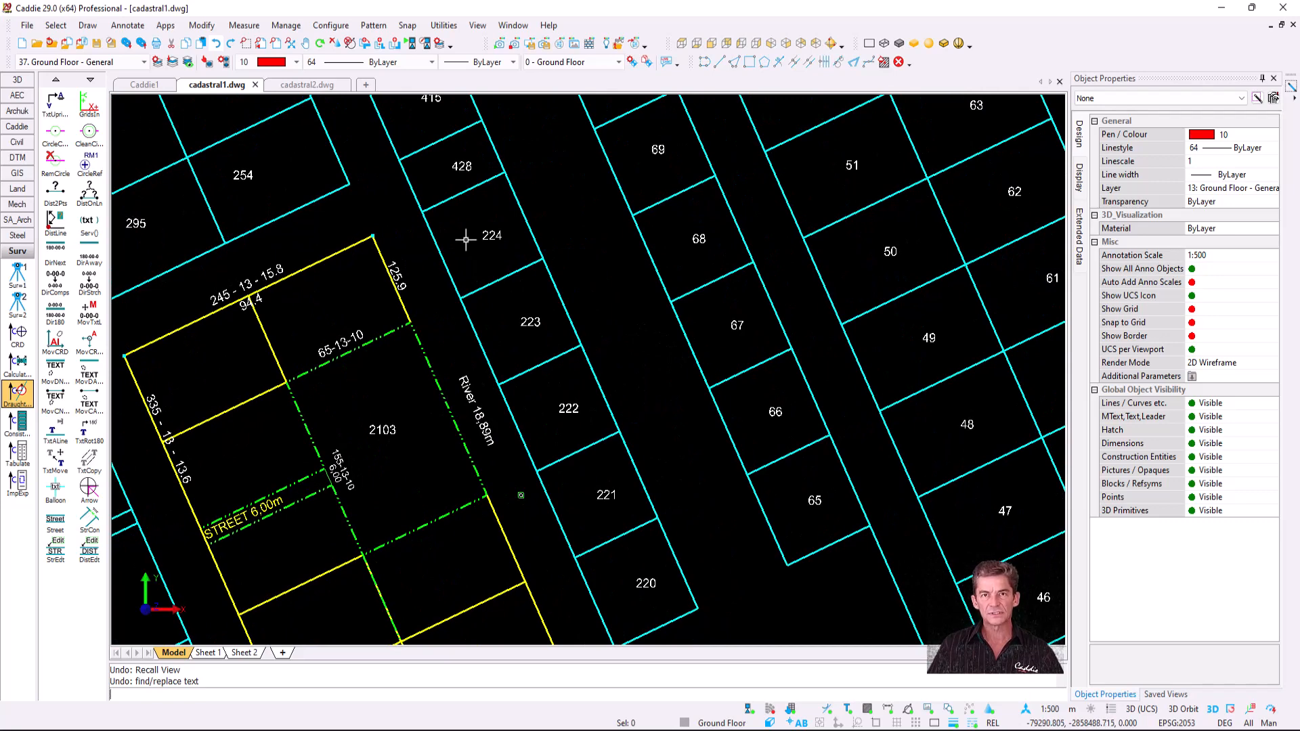
- Set Find / Replace Text to add the prefix ERF to text inside a polygon
left_click(125, 27)
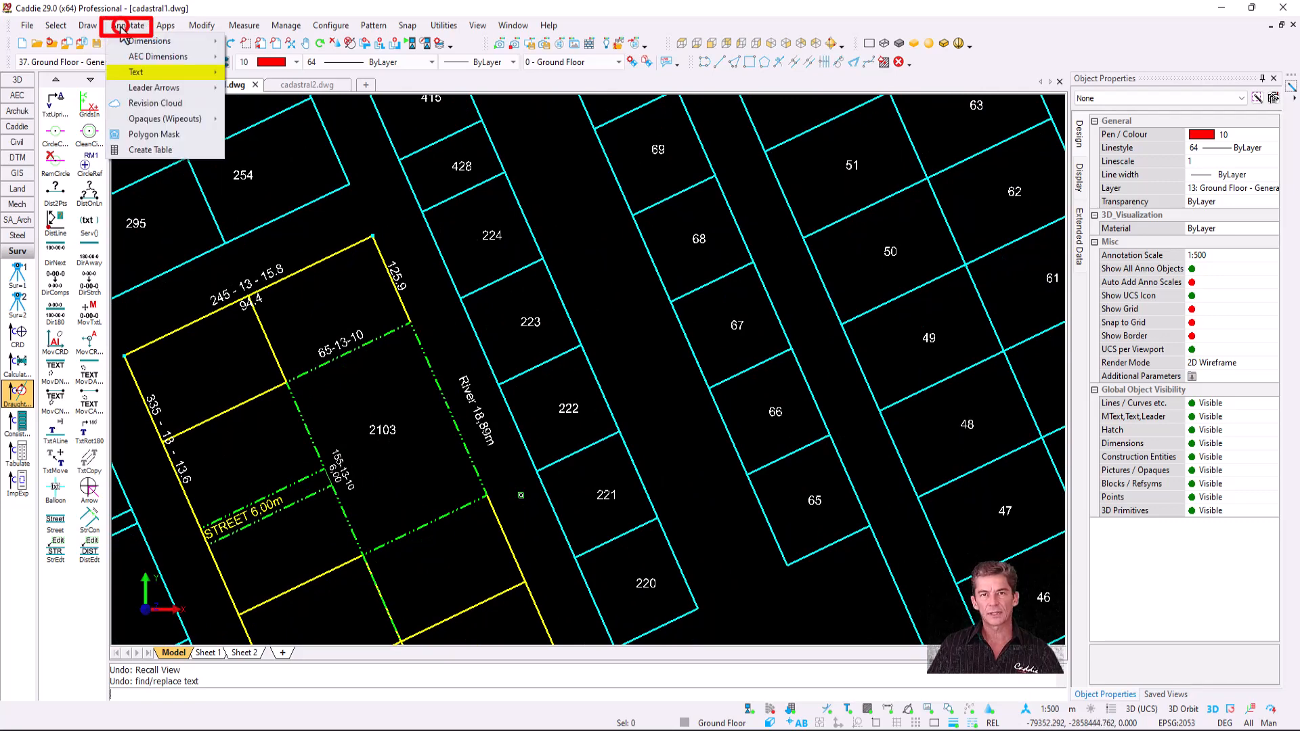
mouse_move(169, 75)
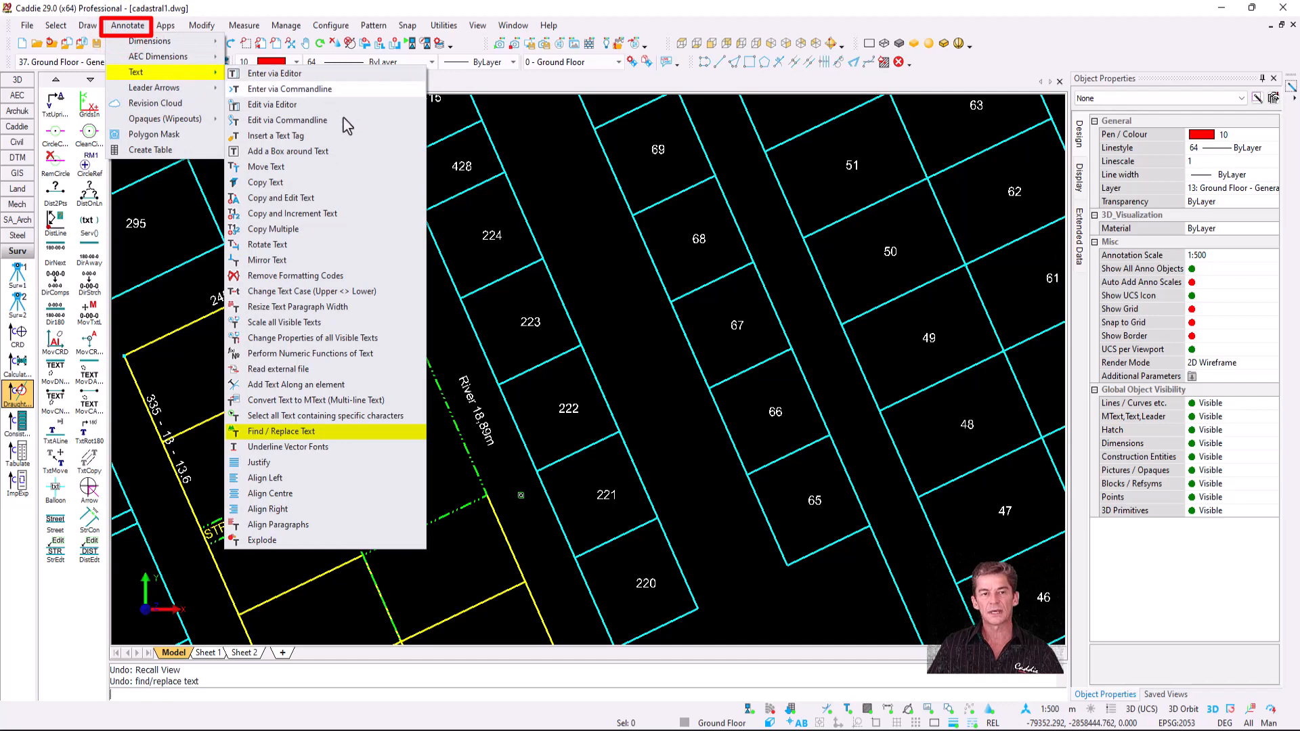
left_click(363, 433)
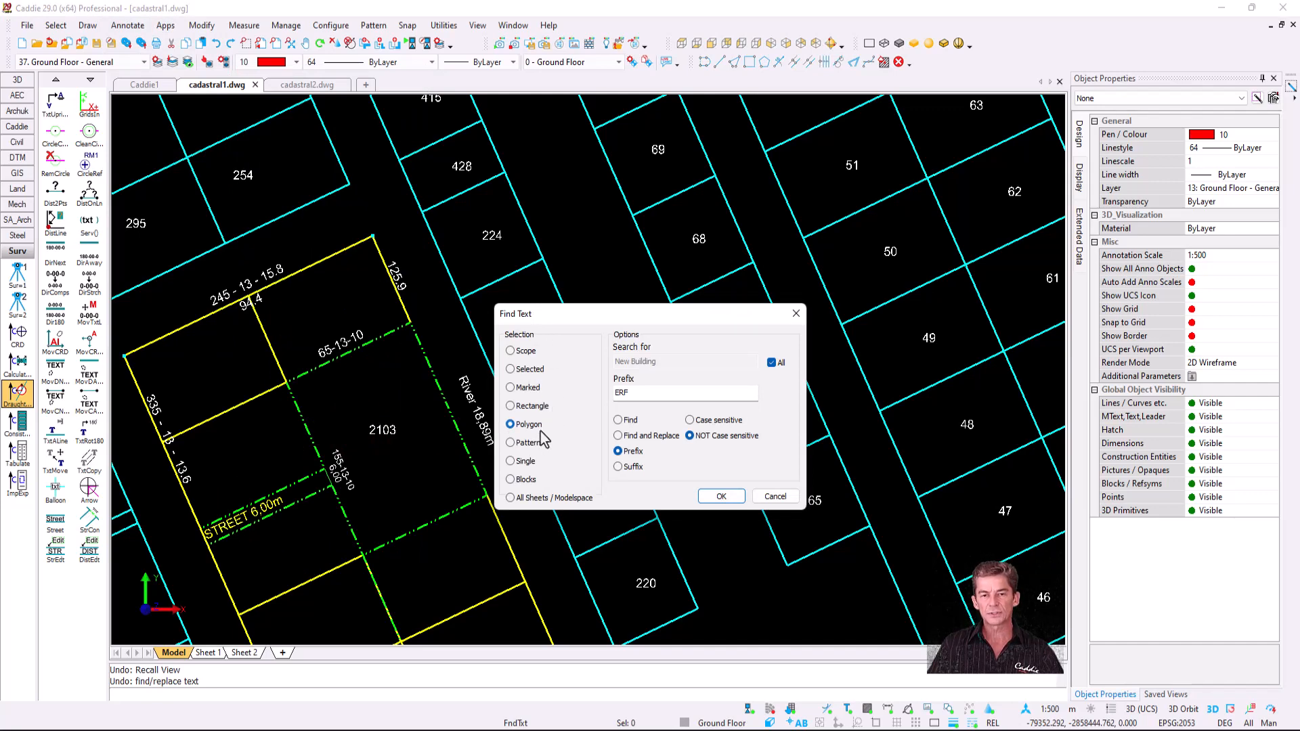
left_click(640, 393)
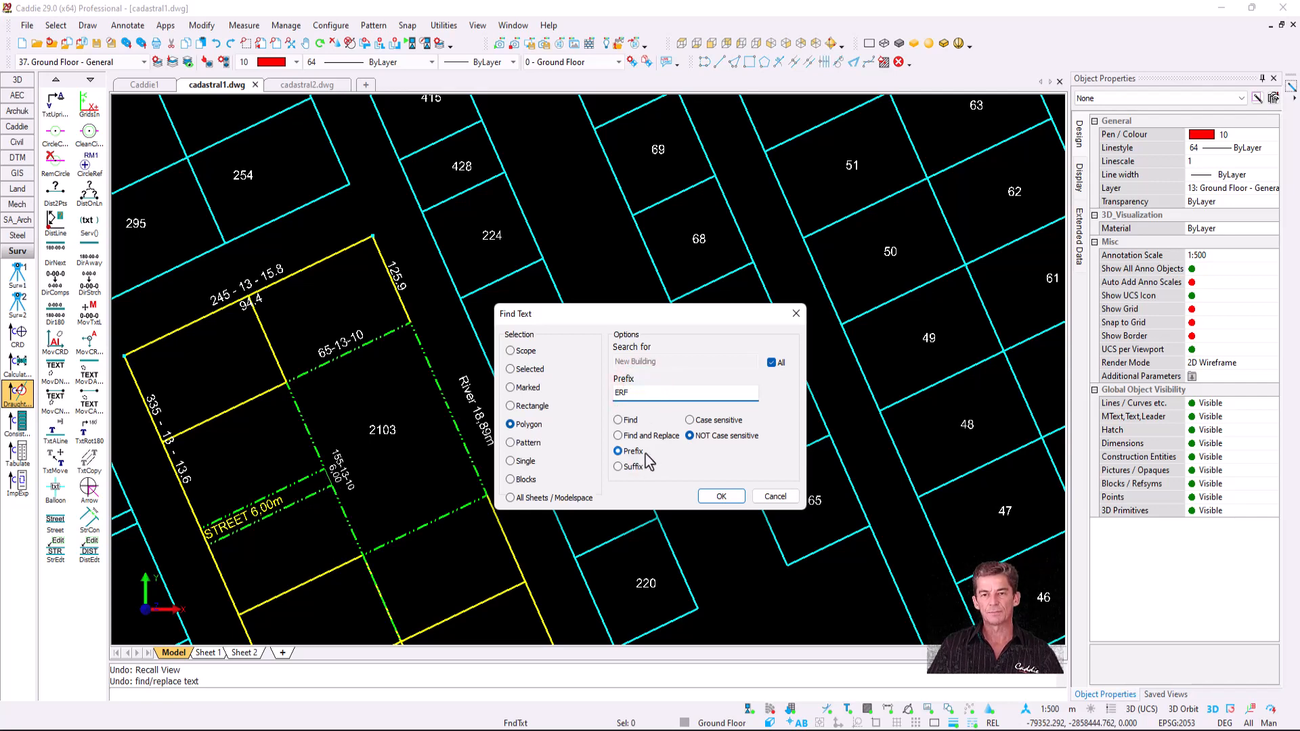
left_click(721, 497)
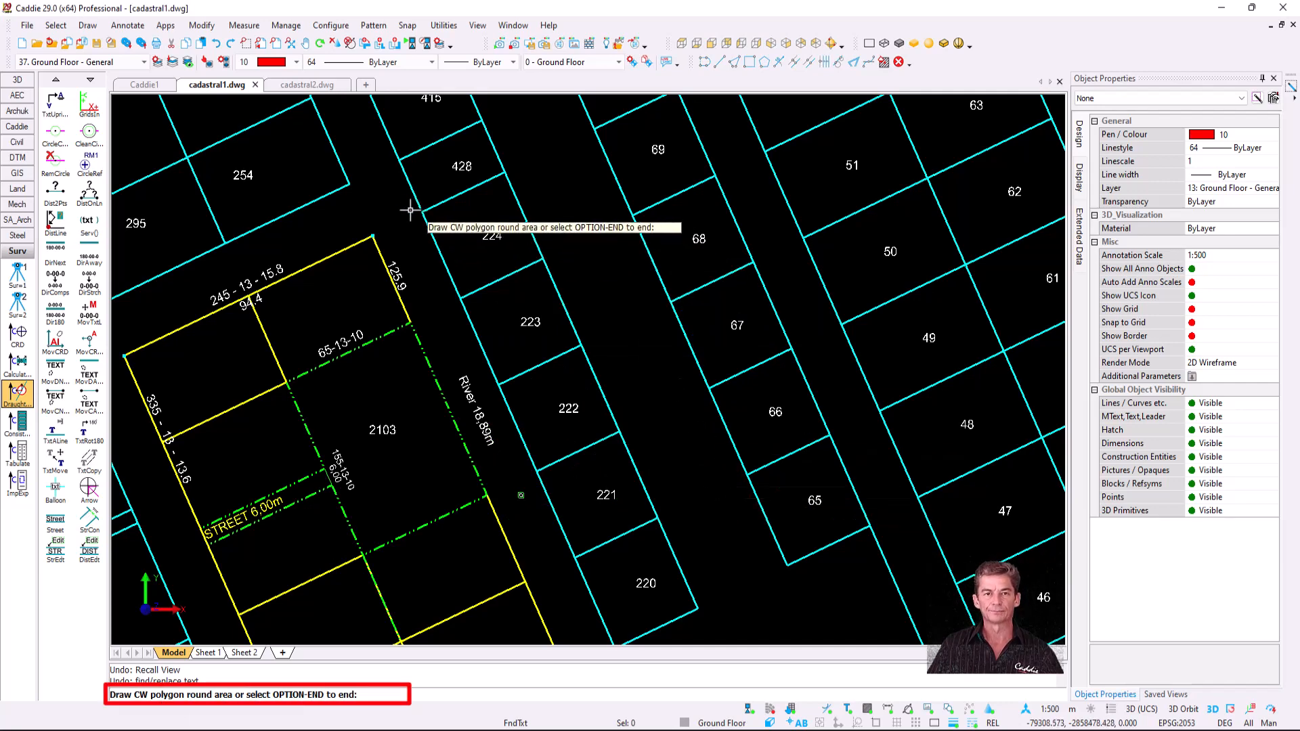
- Outline the lots east of the River so all 11 numbers gain the ERF prefix, then regenerate
left_click(387, 181)
left_click(520, 115)
left_click(722, 137)
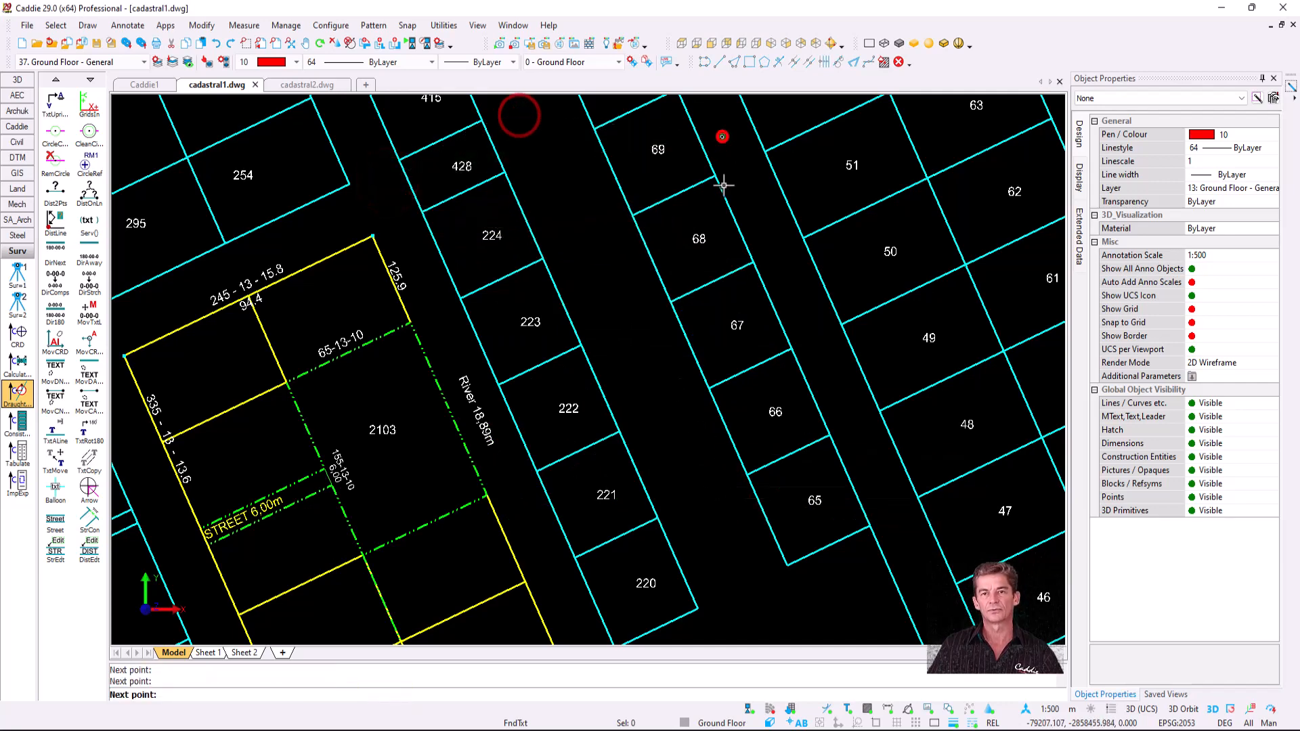
left_click(882, 519)
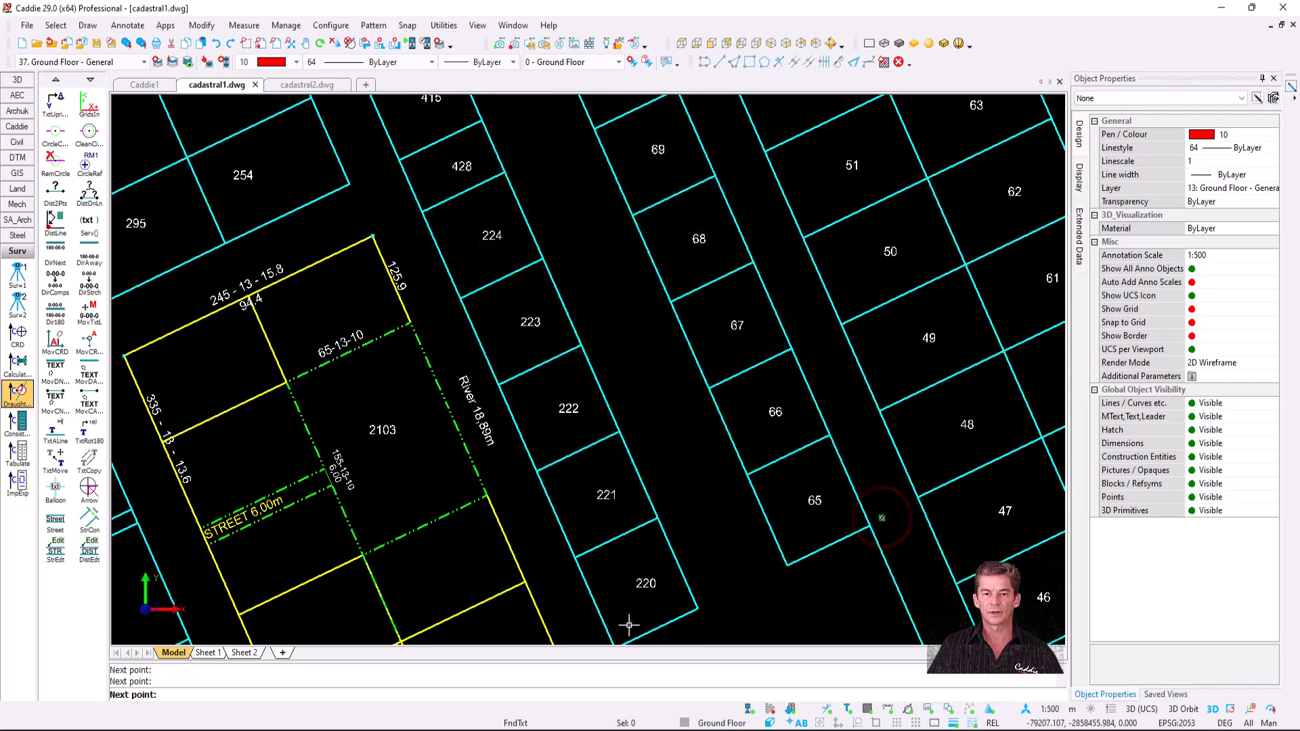
left_click(627, 623)
key("e")
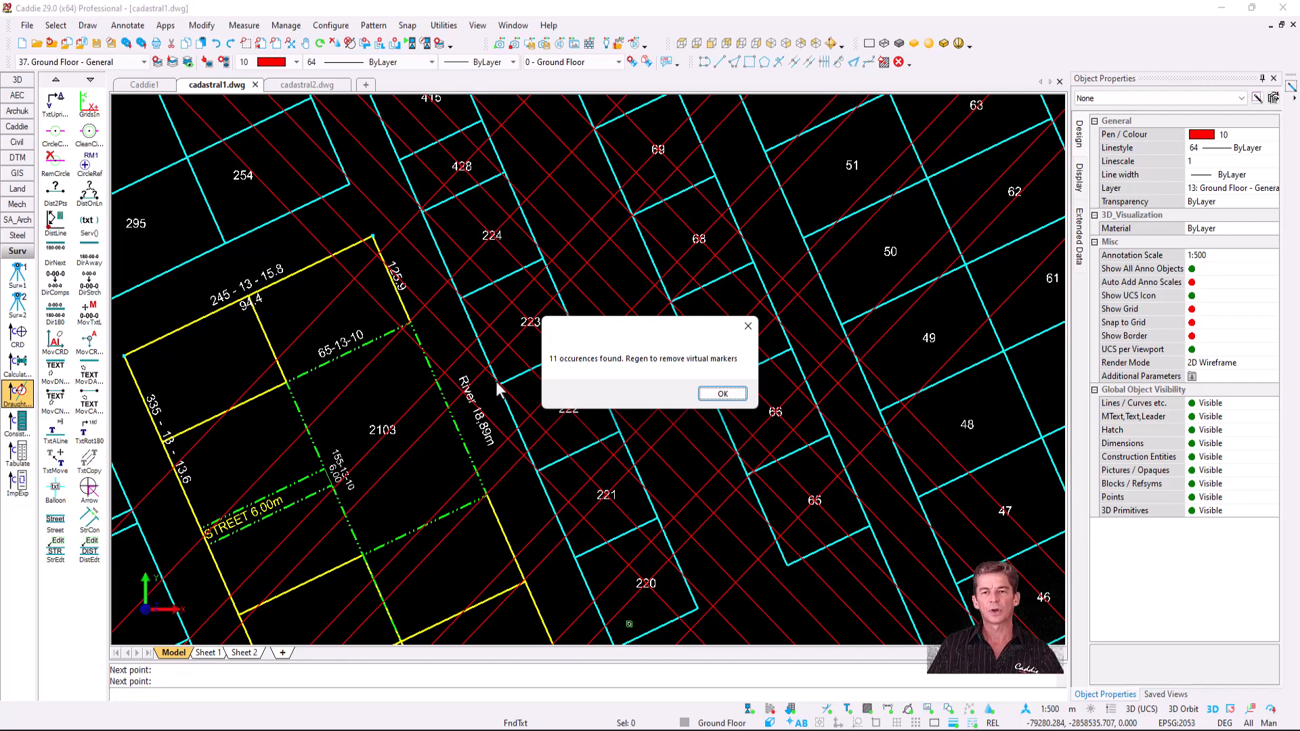
left_click(728, 395)
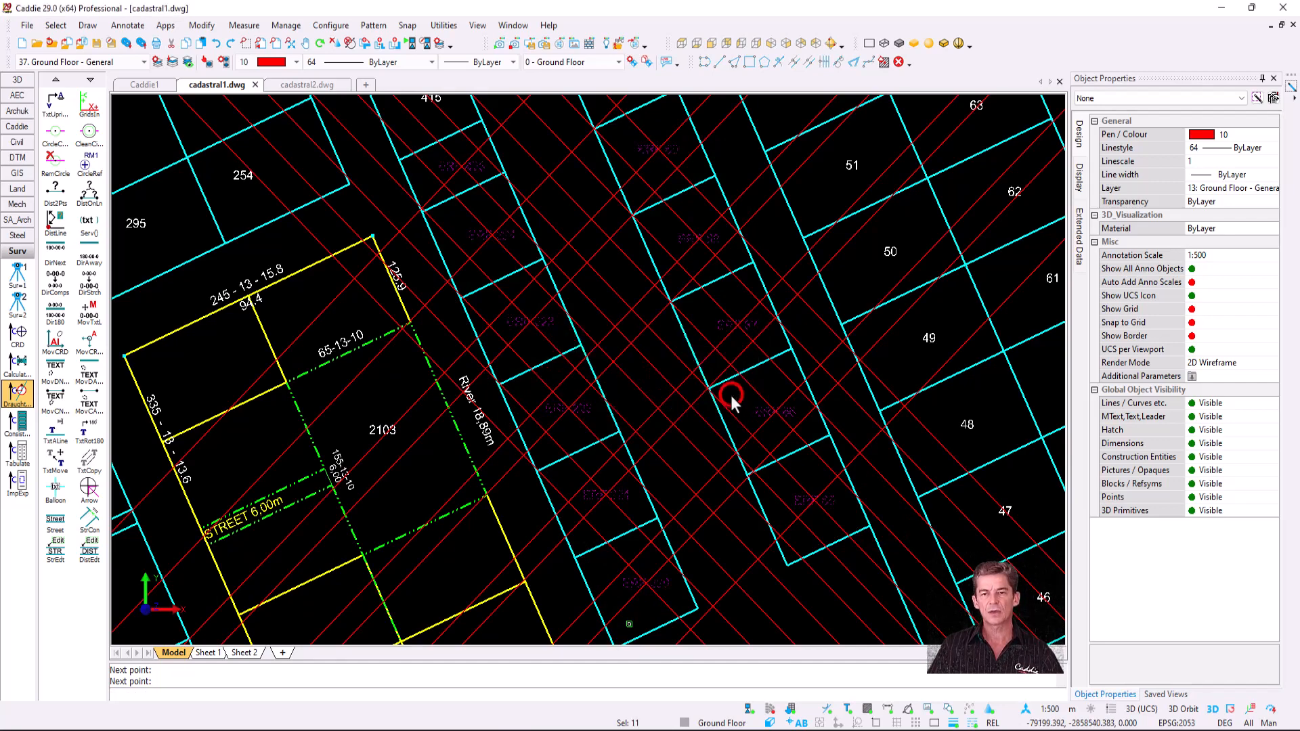
key("r")
key("Escape")
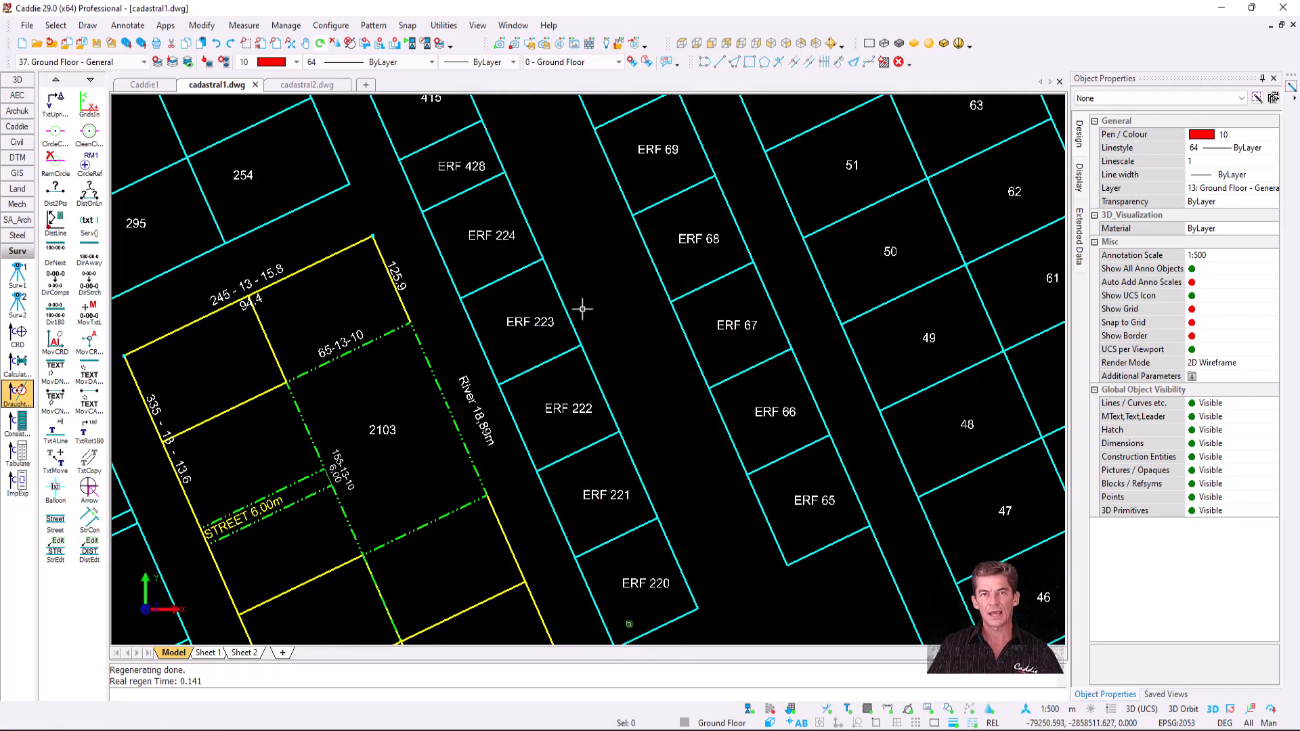
- In cadastral2.dwg, convert the left circle into 8 chords with ArcToCord
left_click(305, 85)
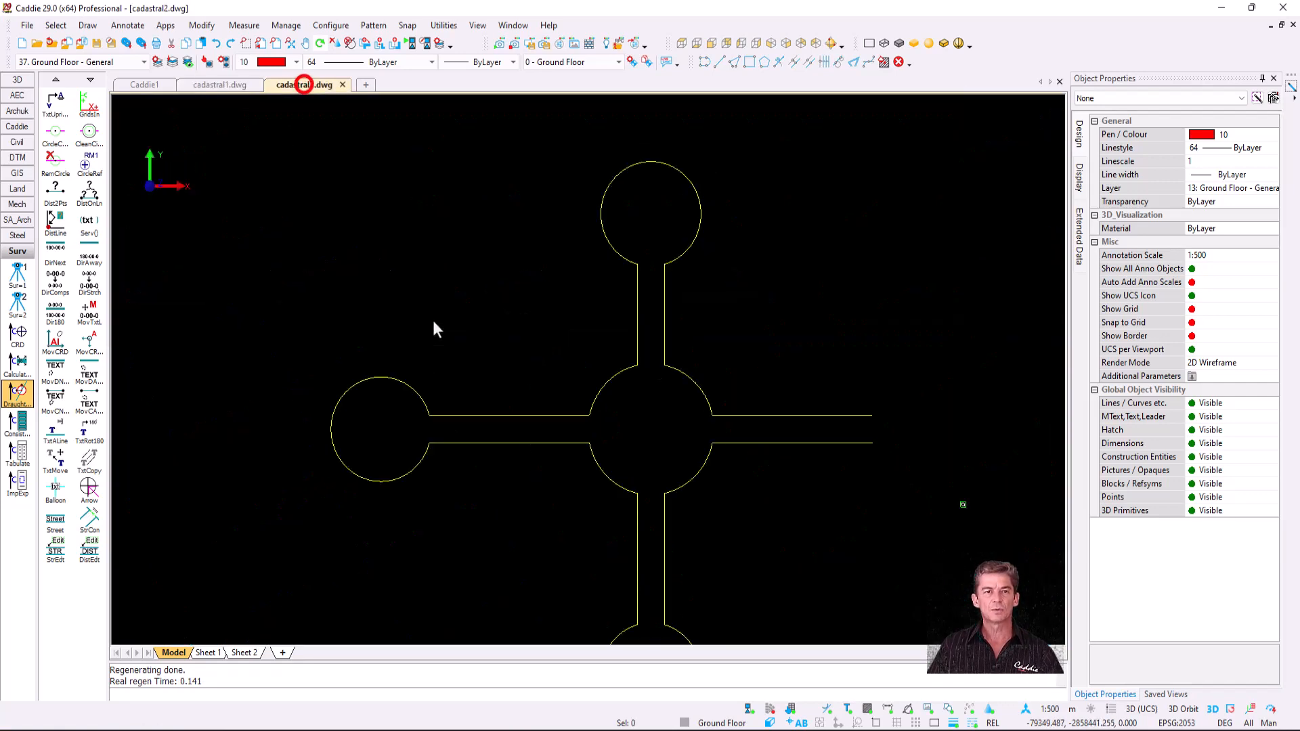
scroll(440, 332, "up", 1)
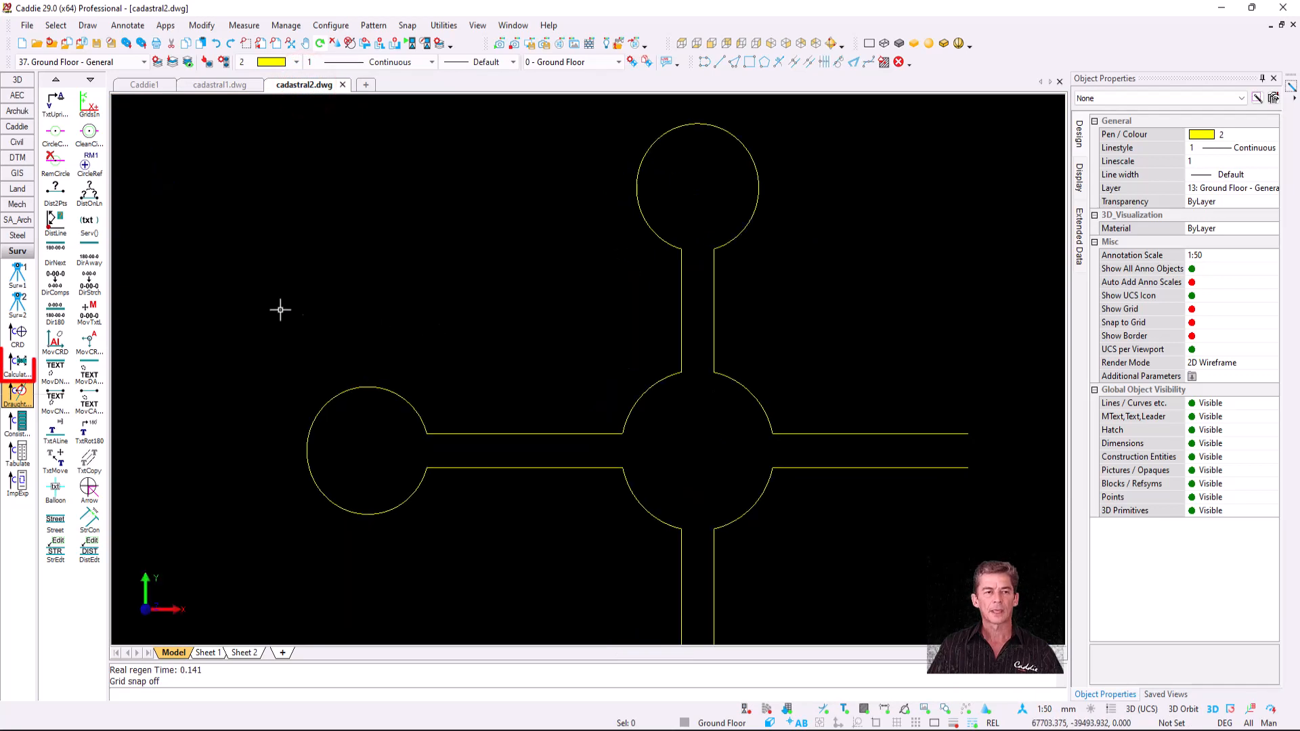
left_click(15, 365)
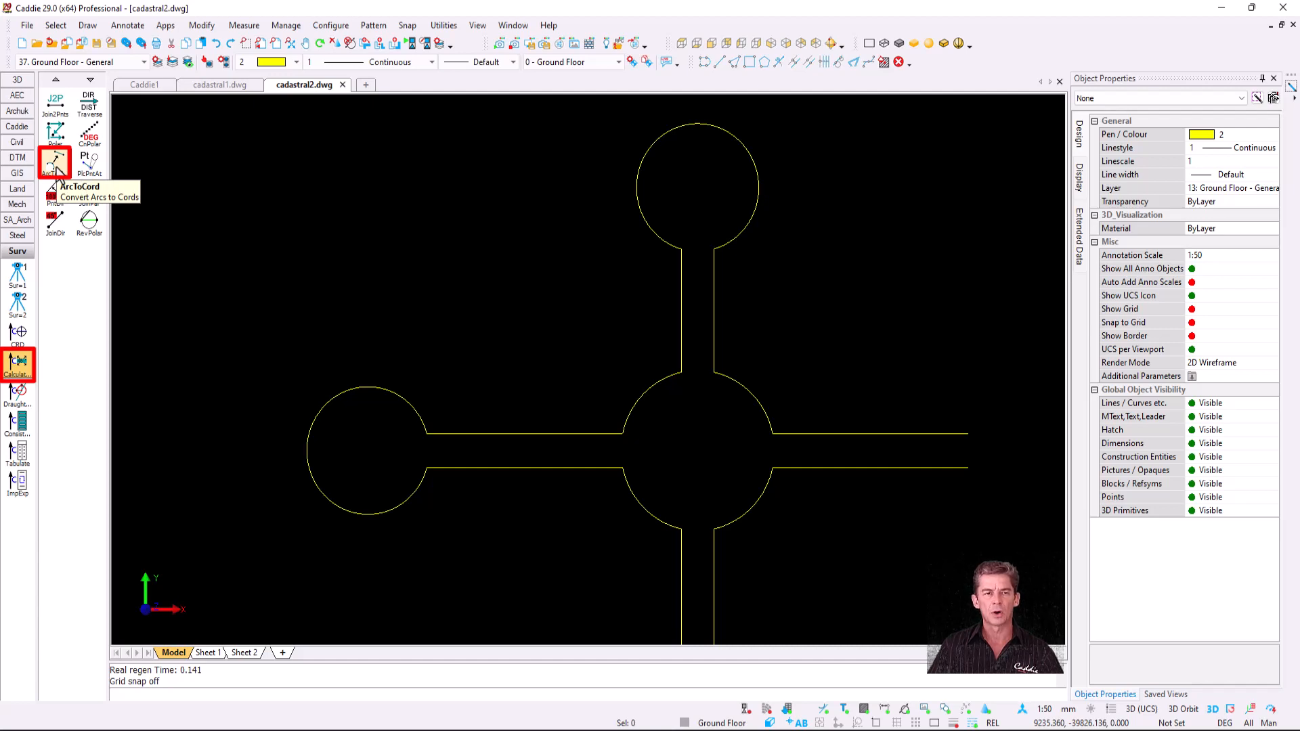
left_click(58, 169)
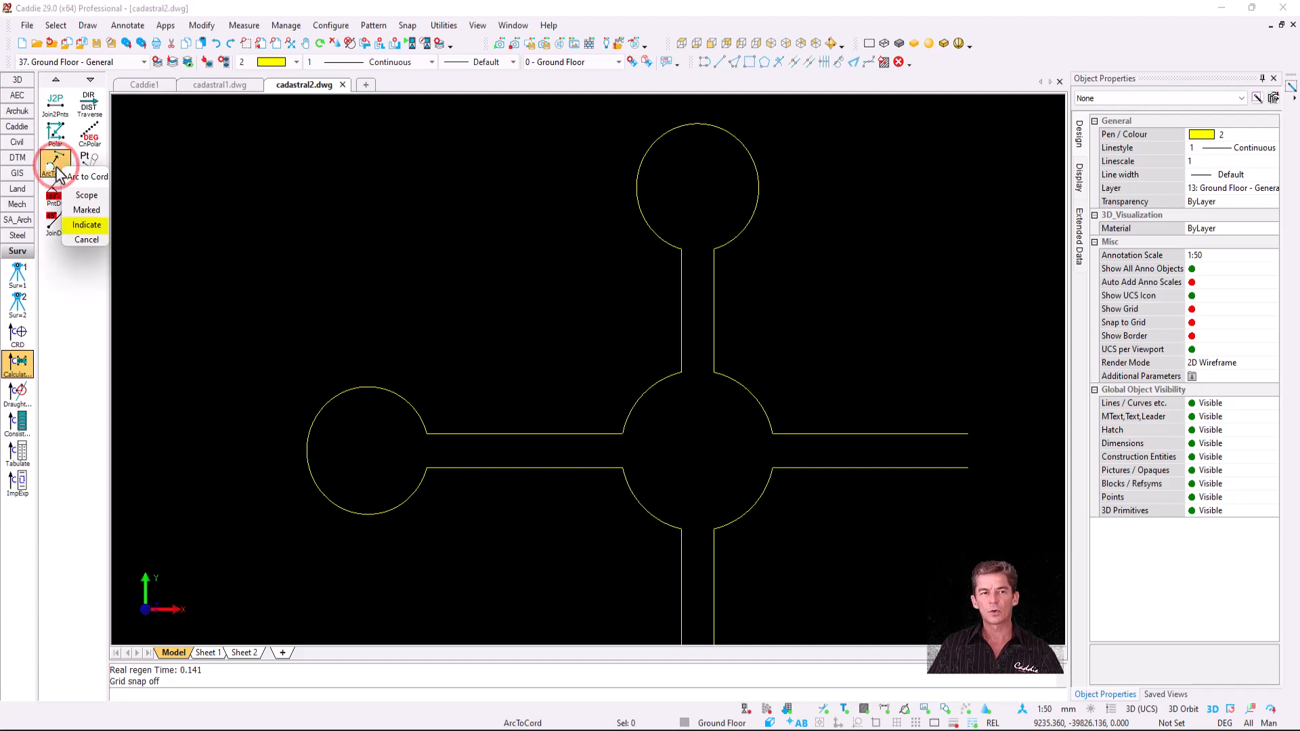
left_click(97, 228)
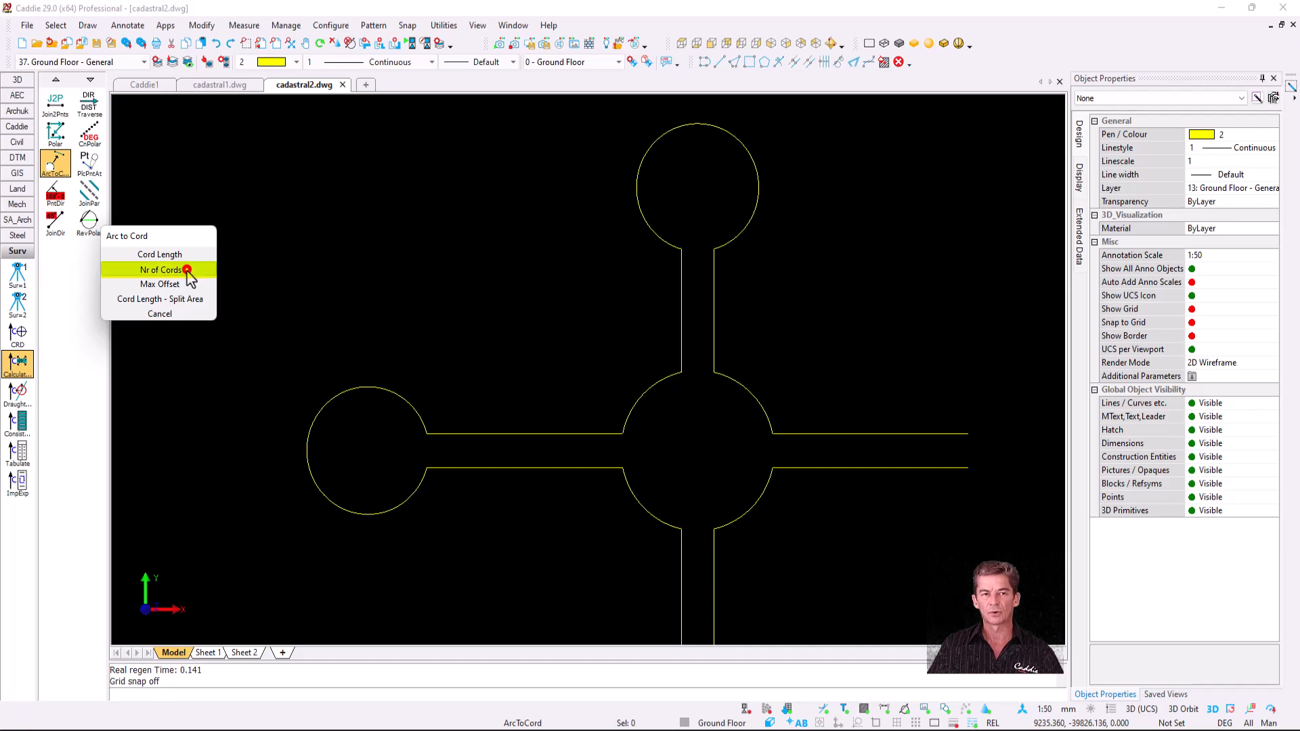
left_click(187, 269)
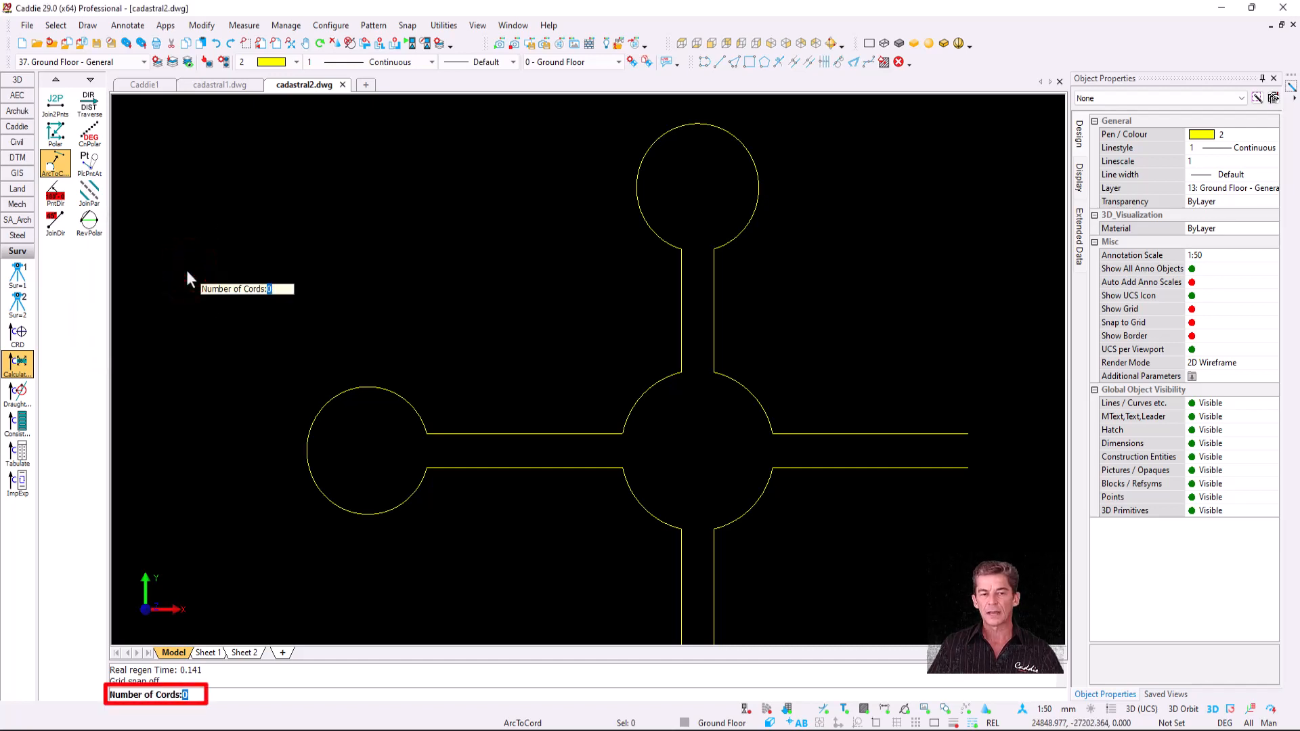
type("8")
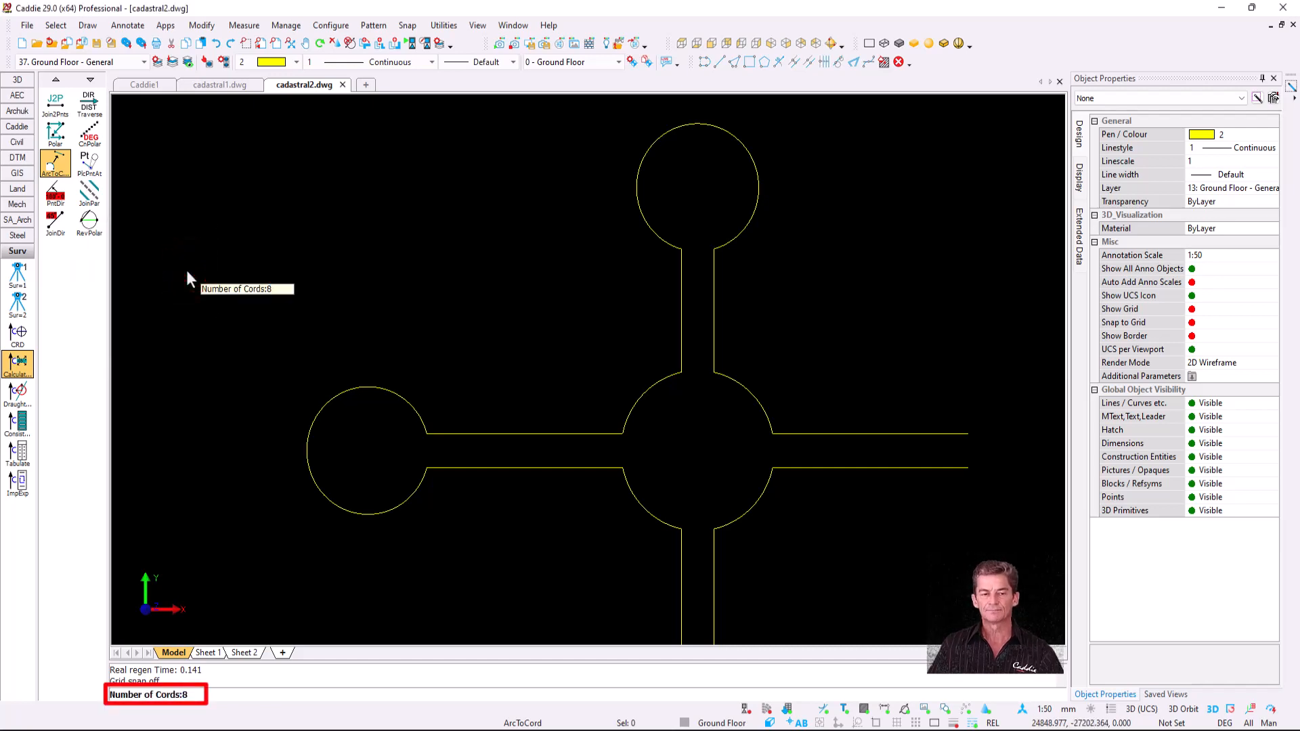
key("Return")
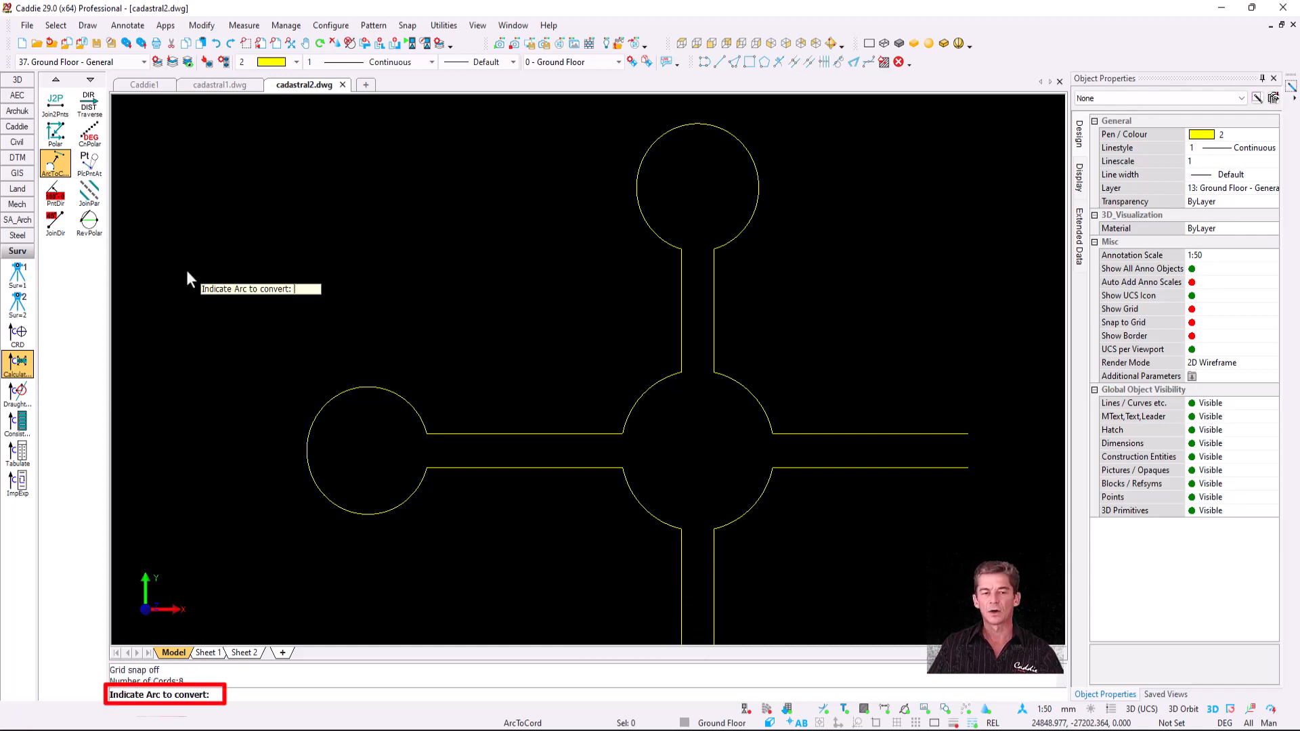
left_click(372, 400)
- Convert the top circle into chords of length 7000
scroll(377, 453, "up", 3)
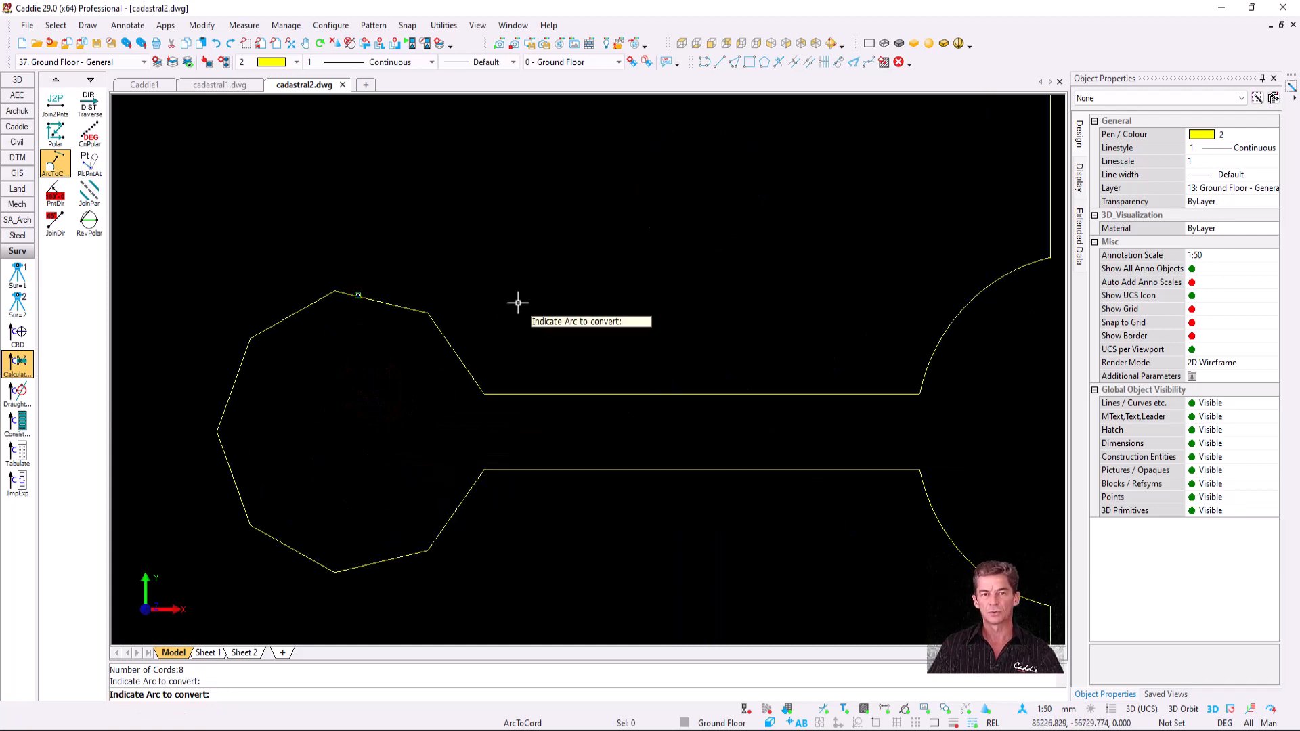
scroll(517, 302, "down", 3)
middle_click_drag(612, 259, 427, 416)
scroll(590, 217, "up", 2)
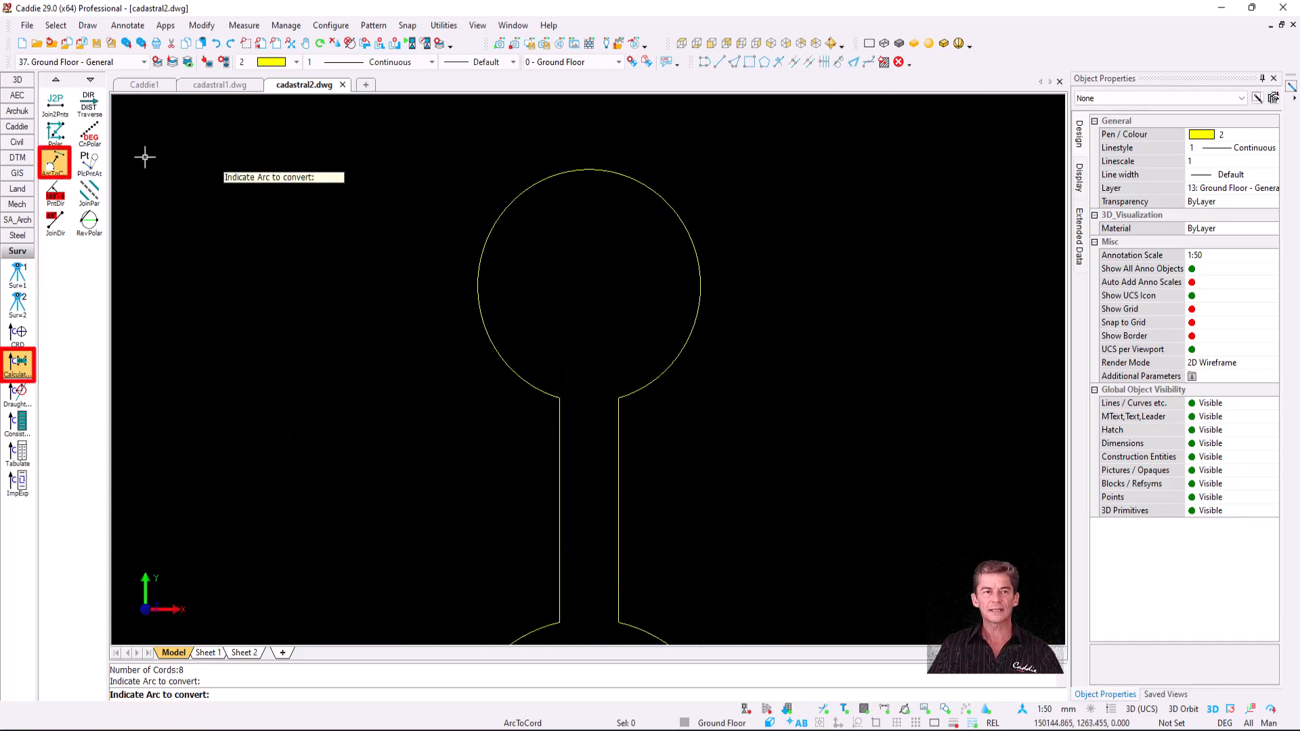
left_click(61, 162)
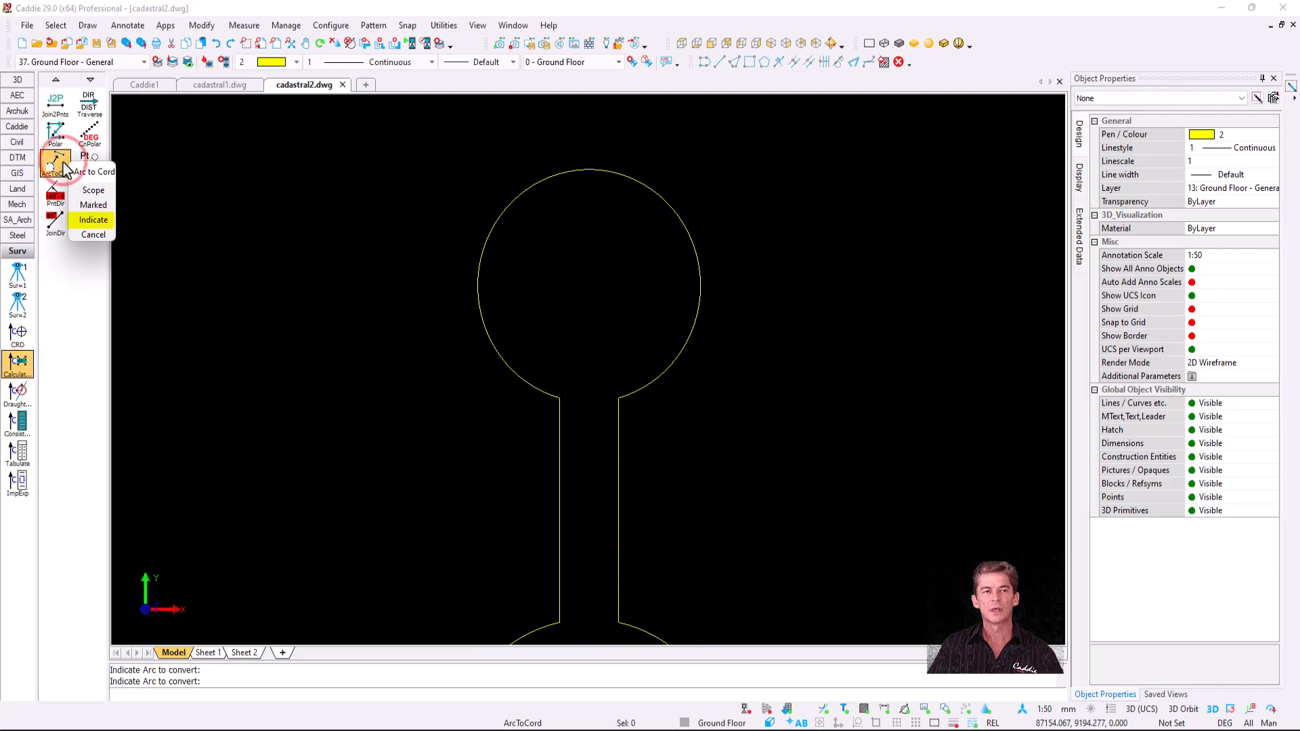
left_click(103, 220)
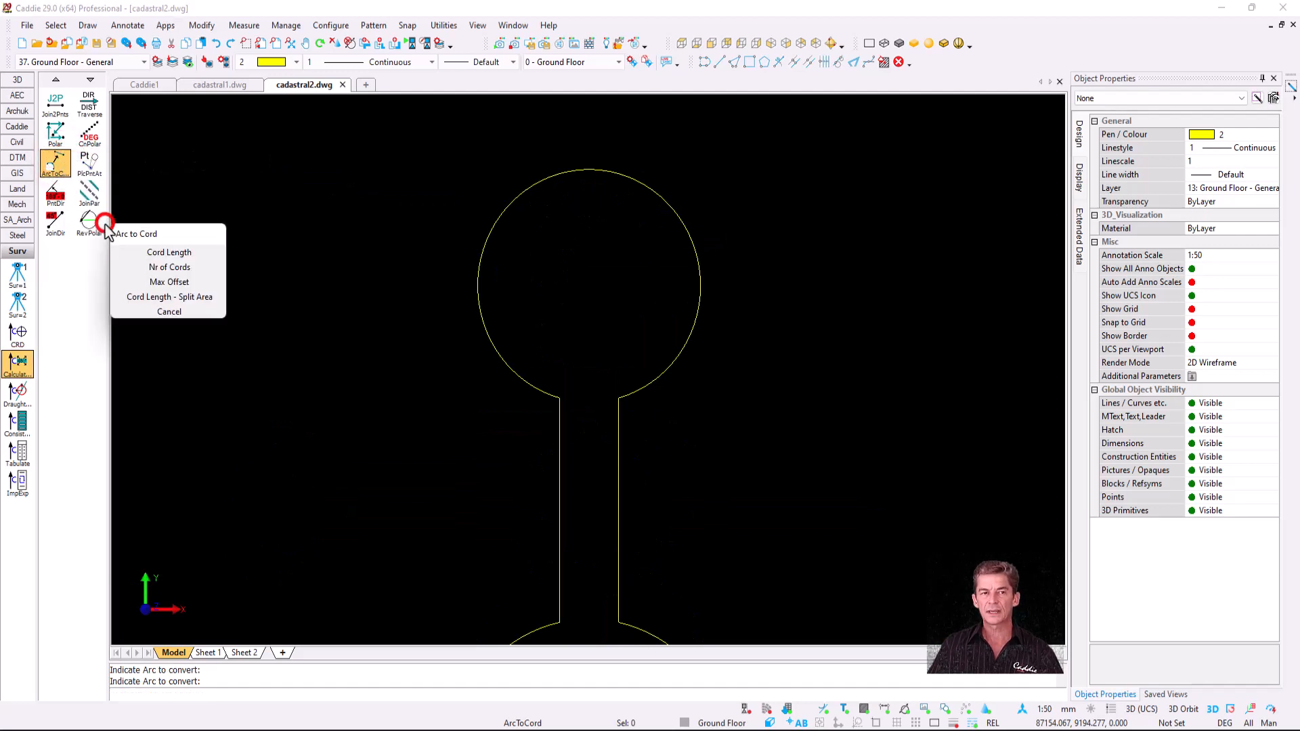
left_click(190, 253)
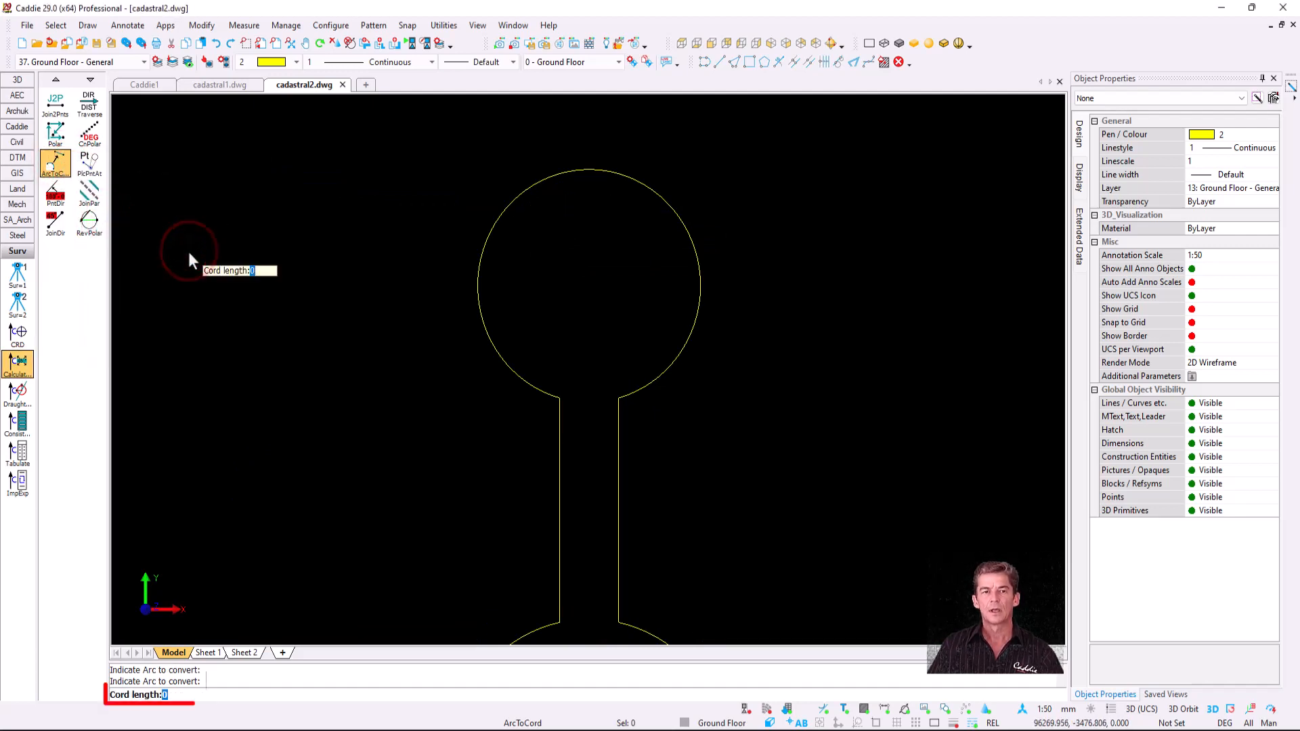
type("7200")
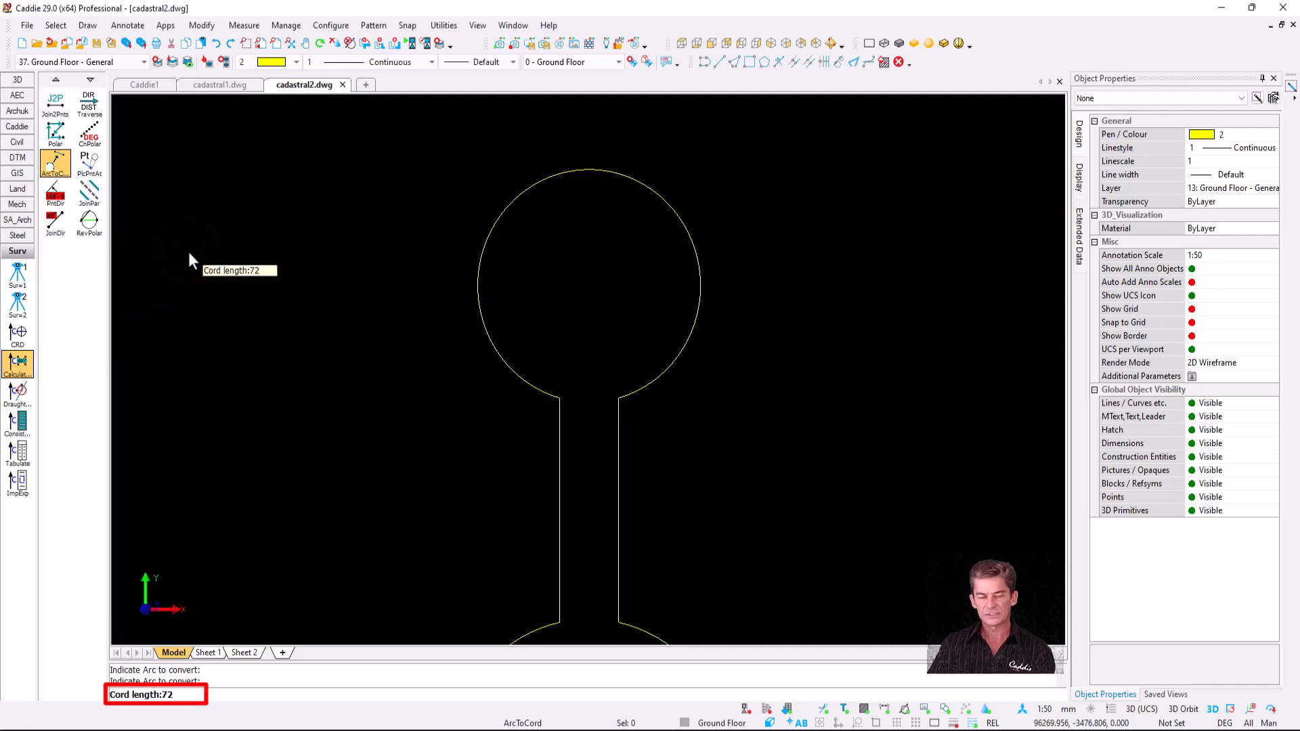
key("BackSpace")
key("BackSpace")
key("BackSpace")
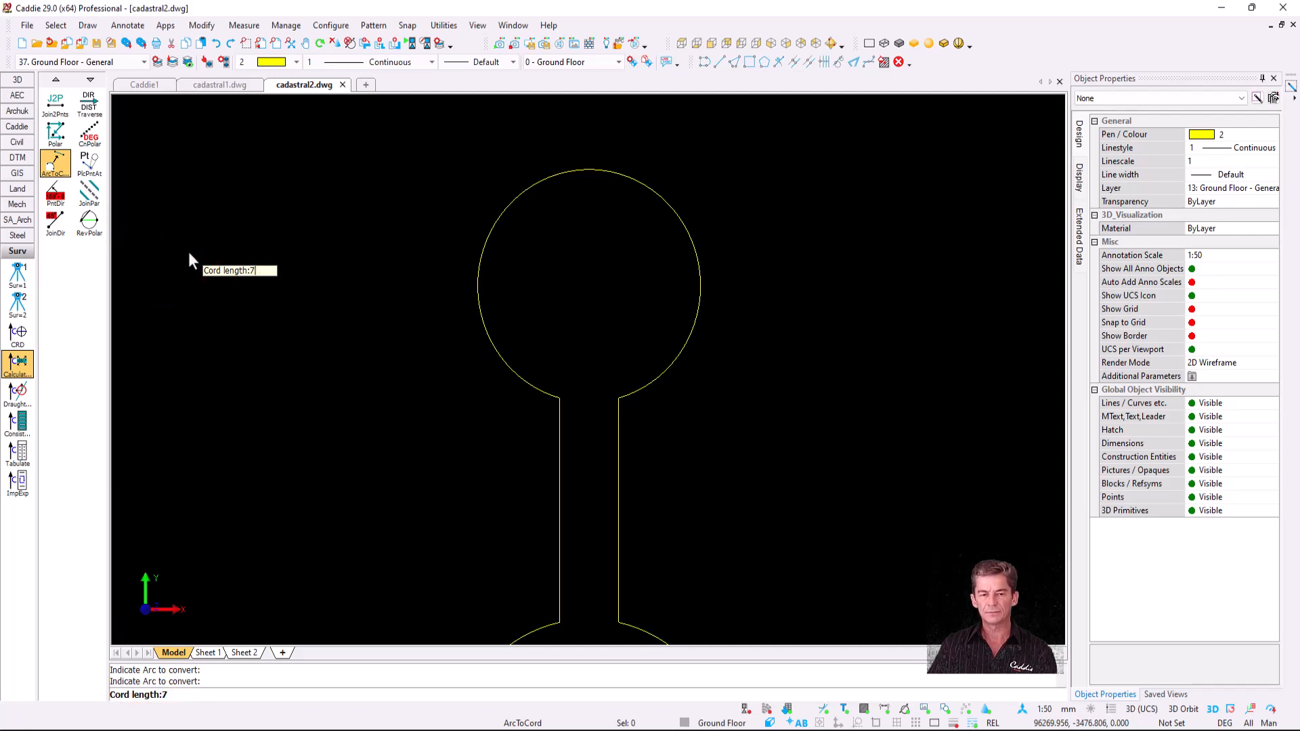
type("000")
key("Return")
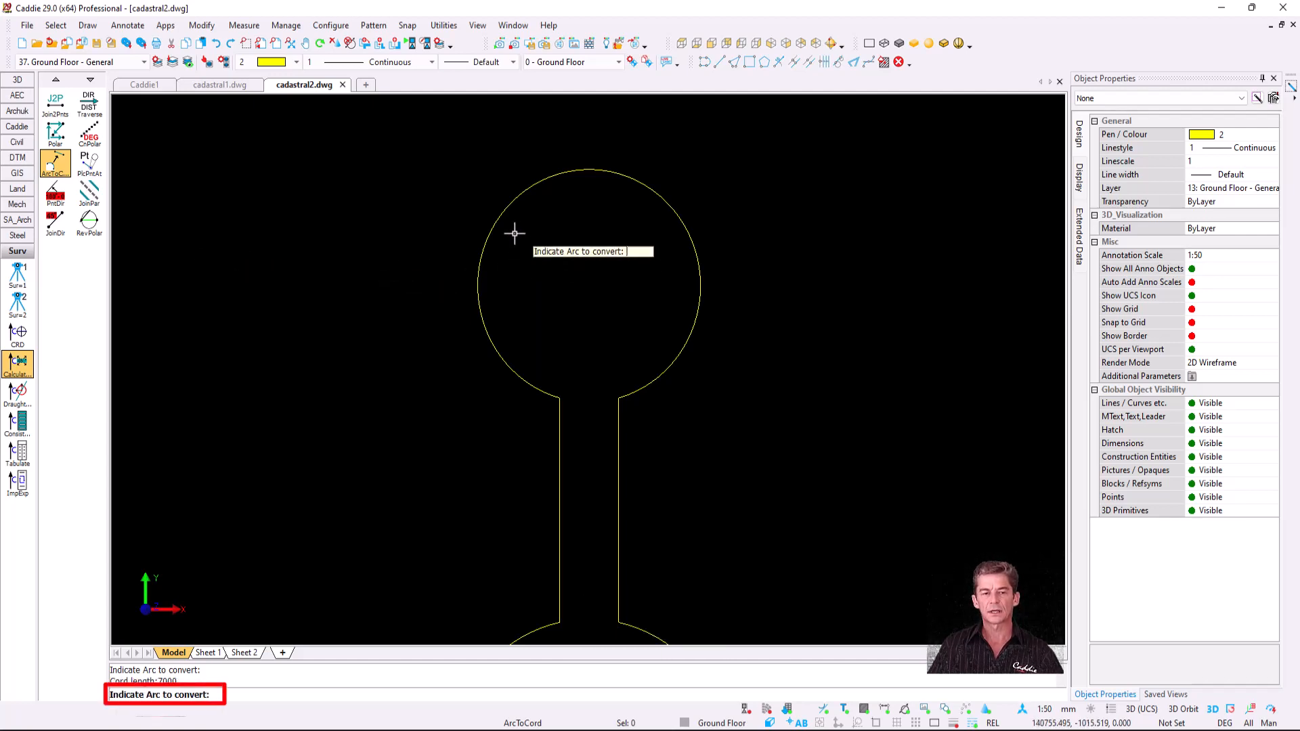
left_click(493, 227)
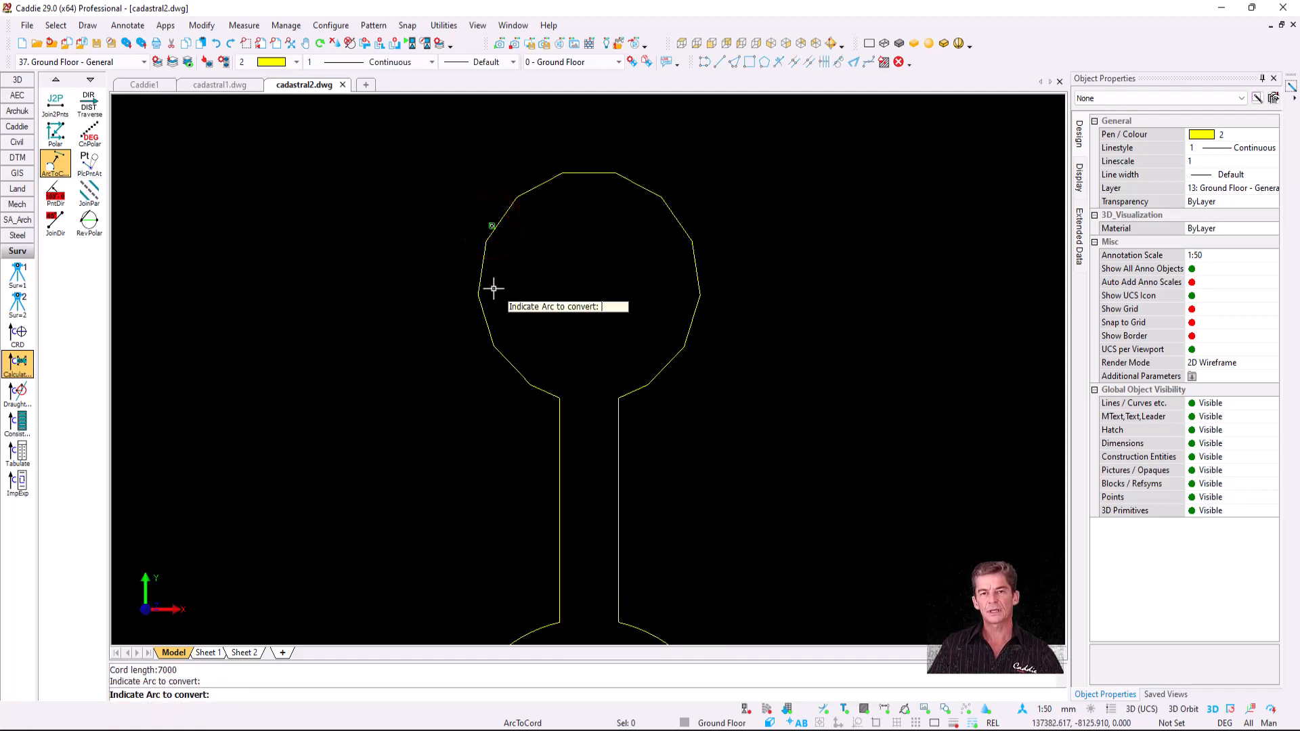
key("Escape")
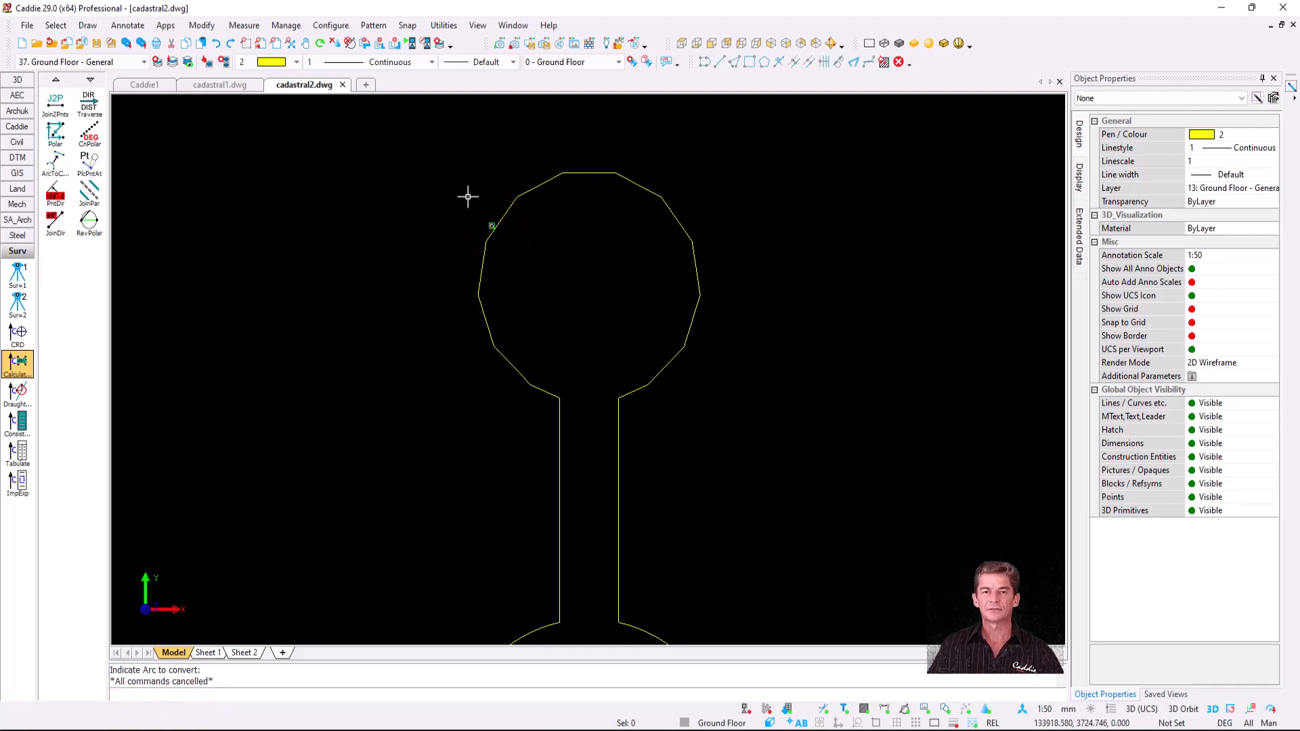
- Check a chord's length with Diagonal Measurement, then return to cadastral1.dwg
right_click(439, 178)
left_click(438, 182)
scroll(474, 223, "up", 2)
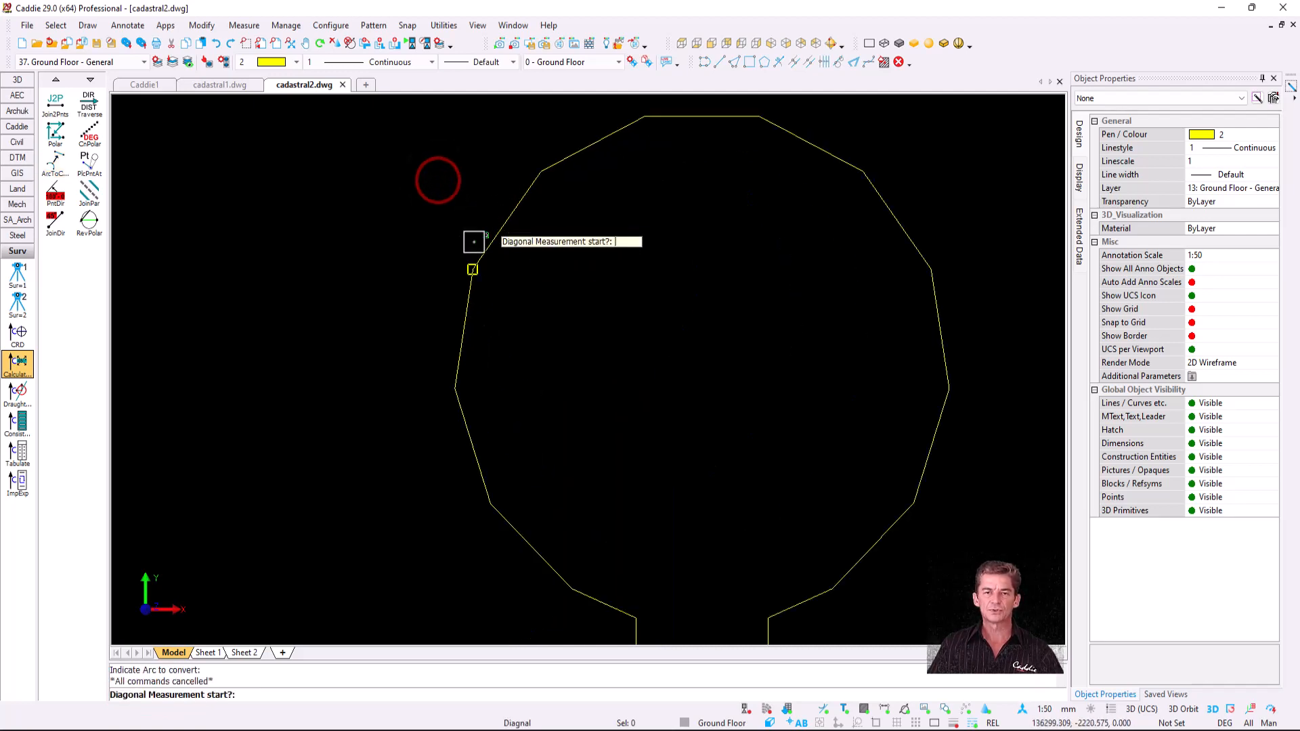
left_click(473, 258)
left_click(526, 176)
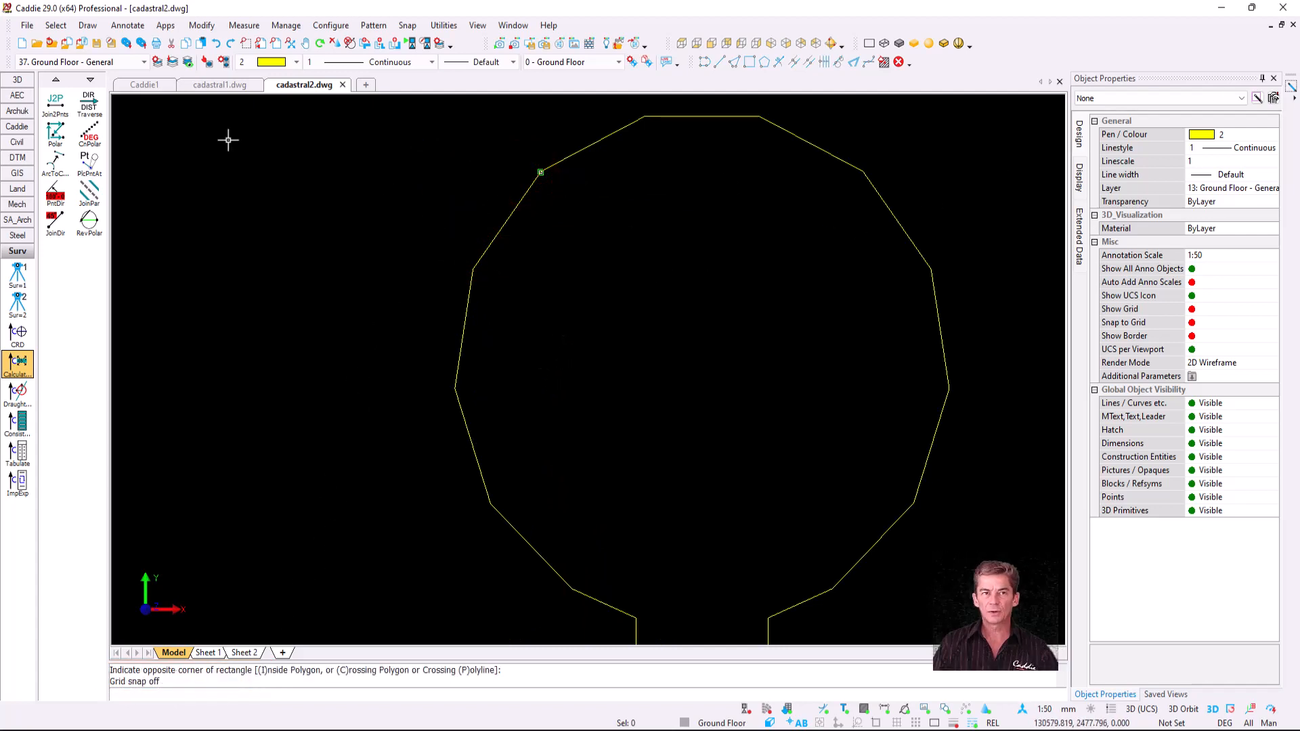
left_click(217, 85)
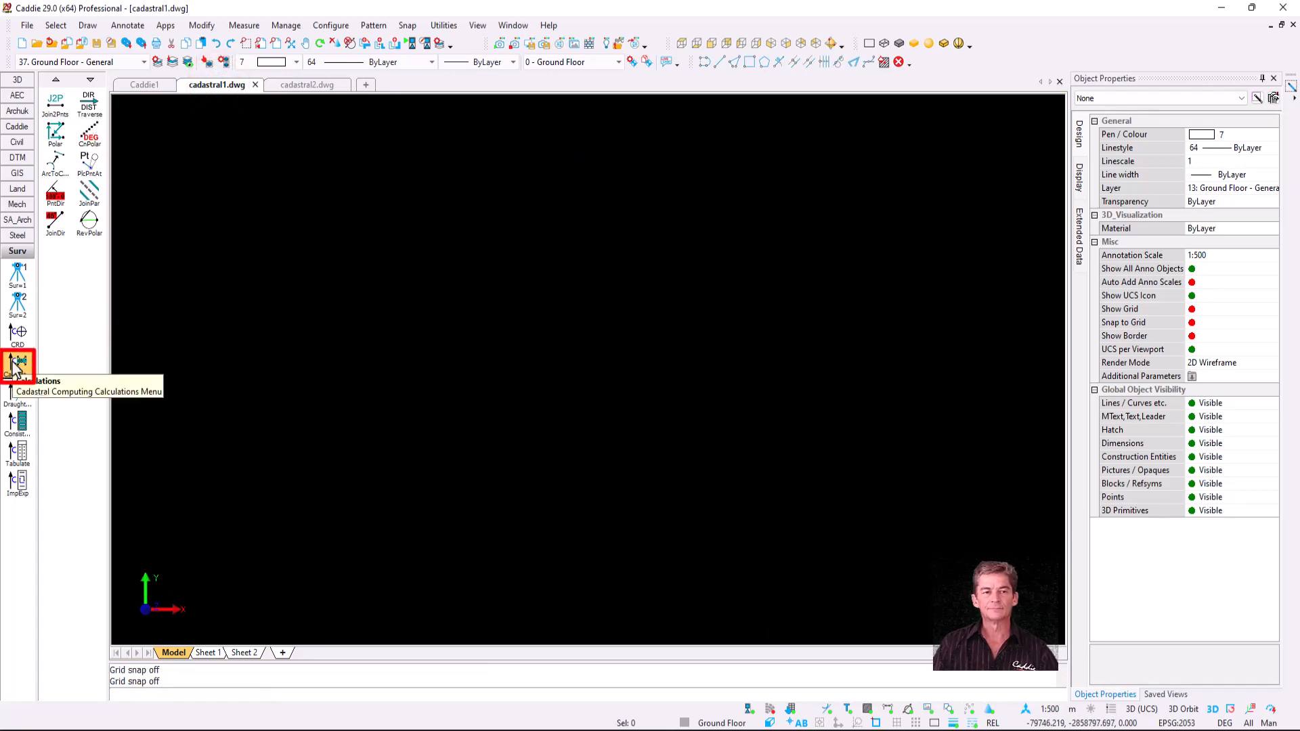
- Start a traverse with 50 legs at 270° to corner A and 0° to corner B
left_click(87, 103)
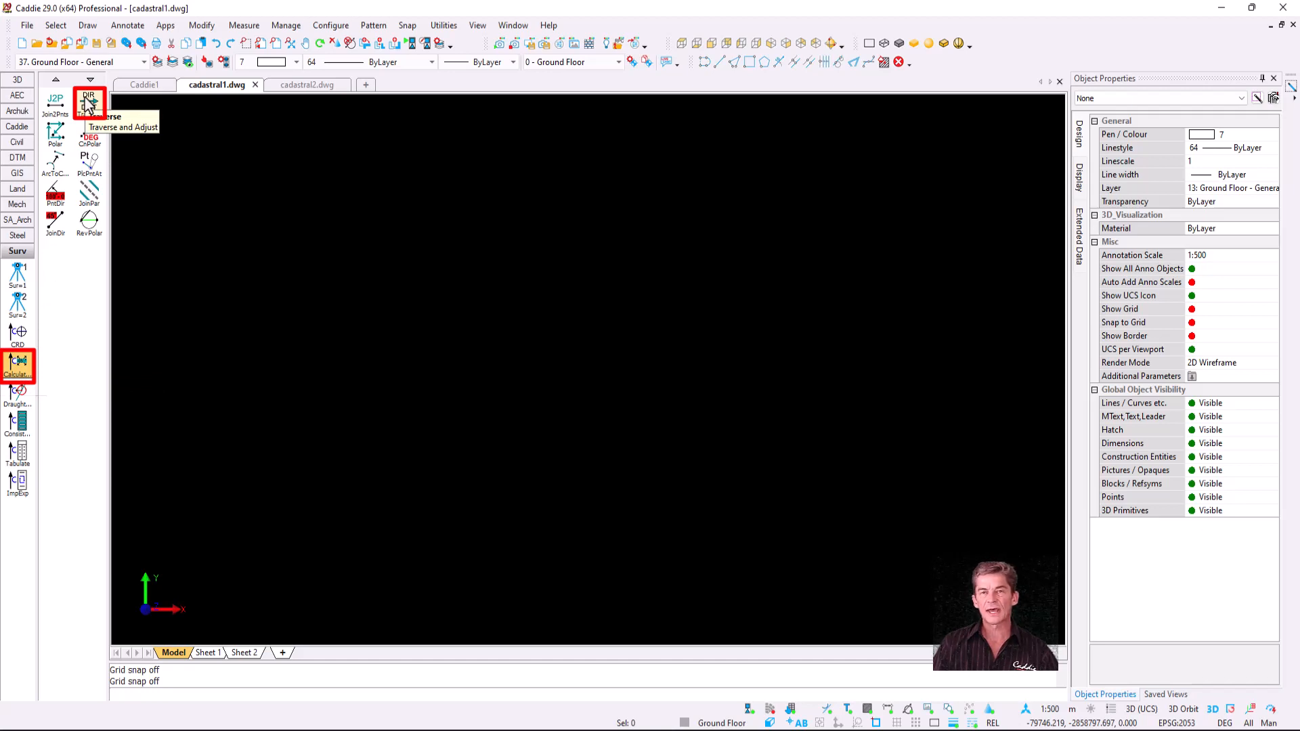
left_click(87, 103)
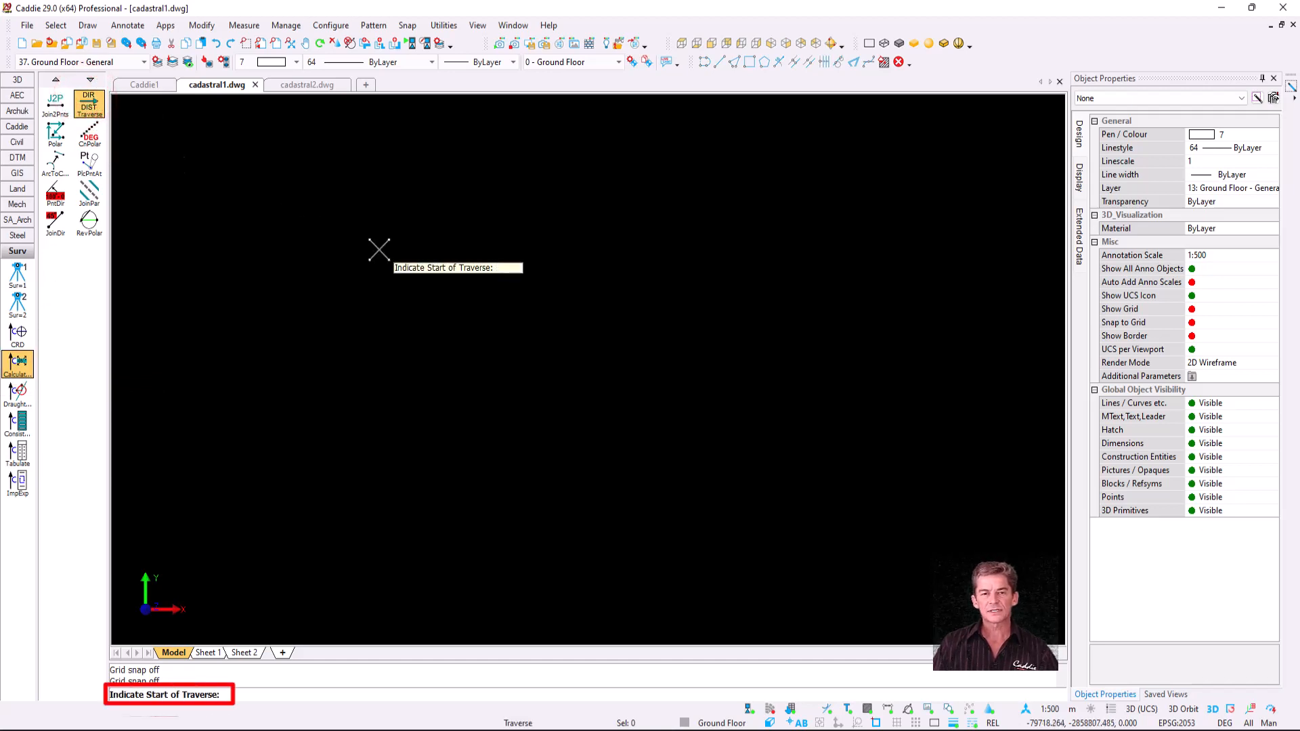
left_click(435, 241)
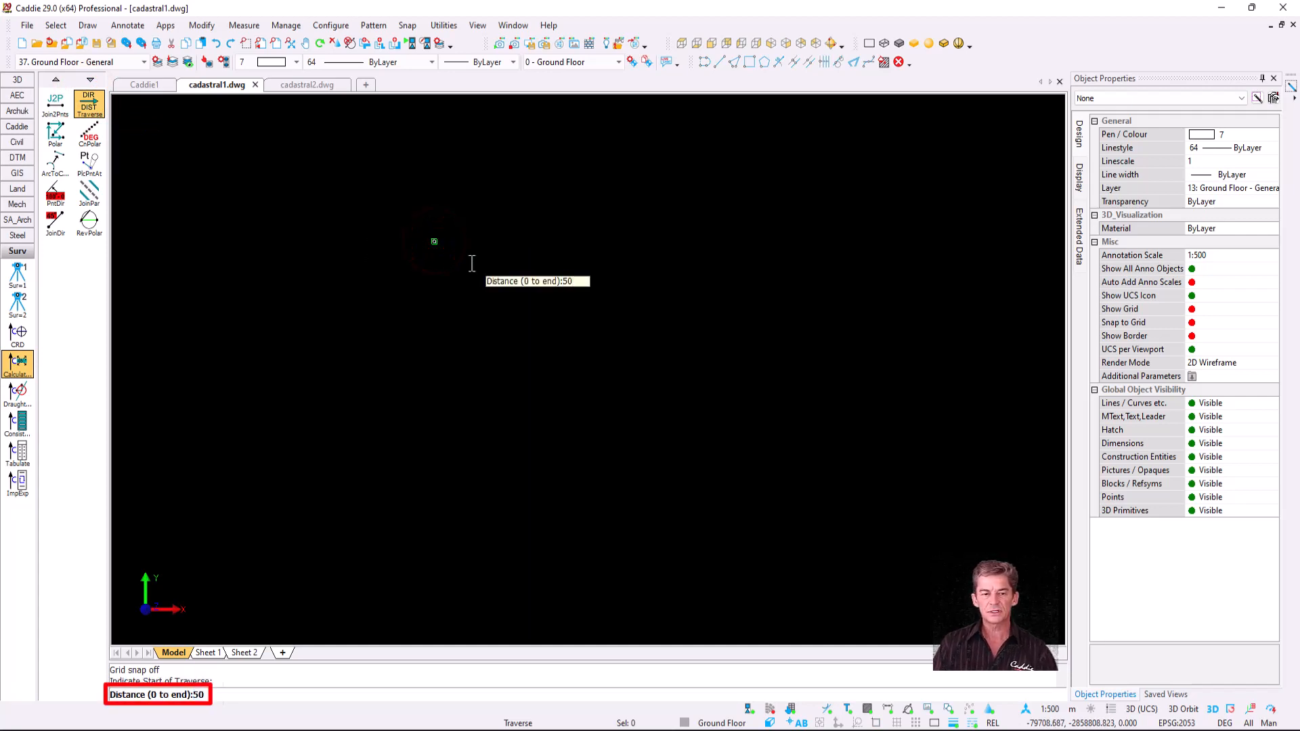
key("Return")
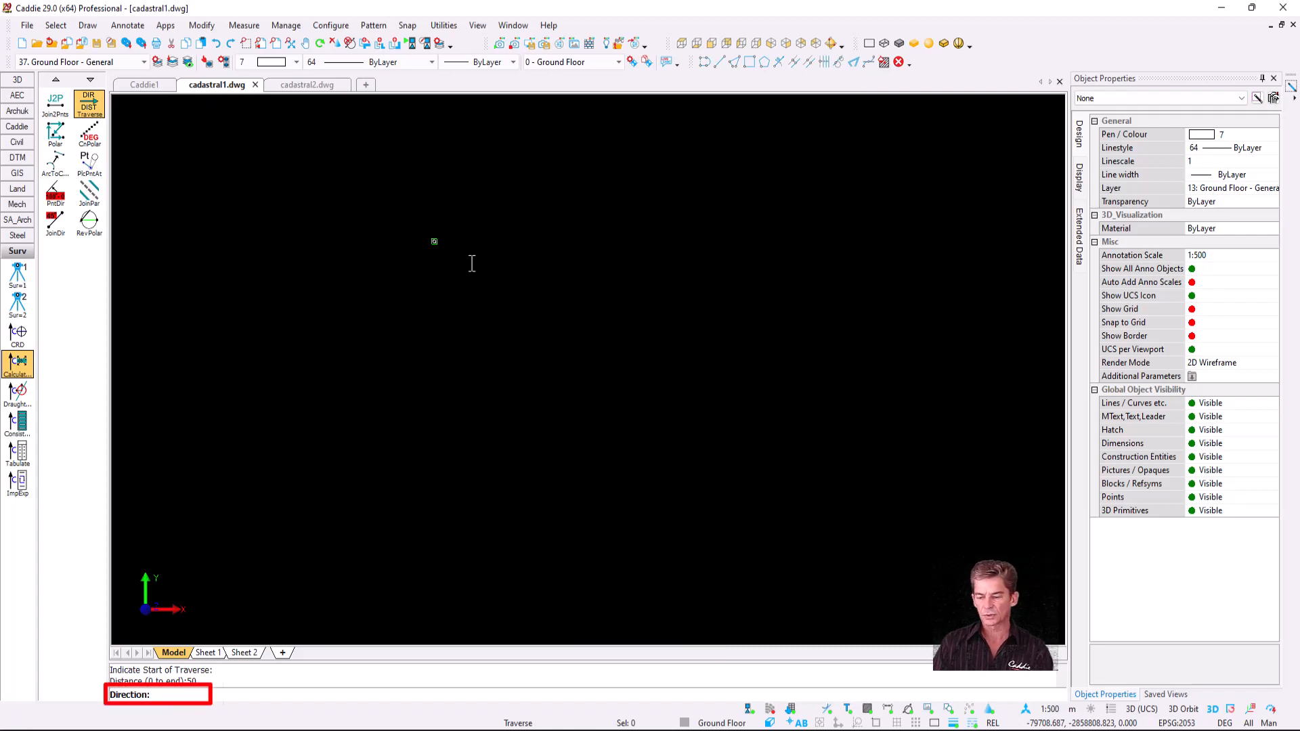
key("Return")
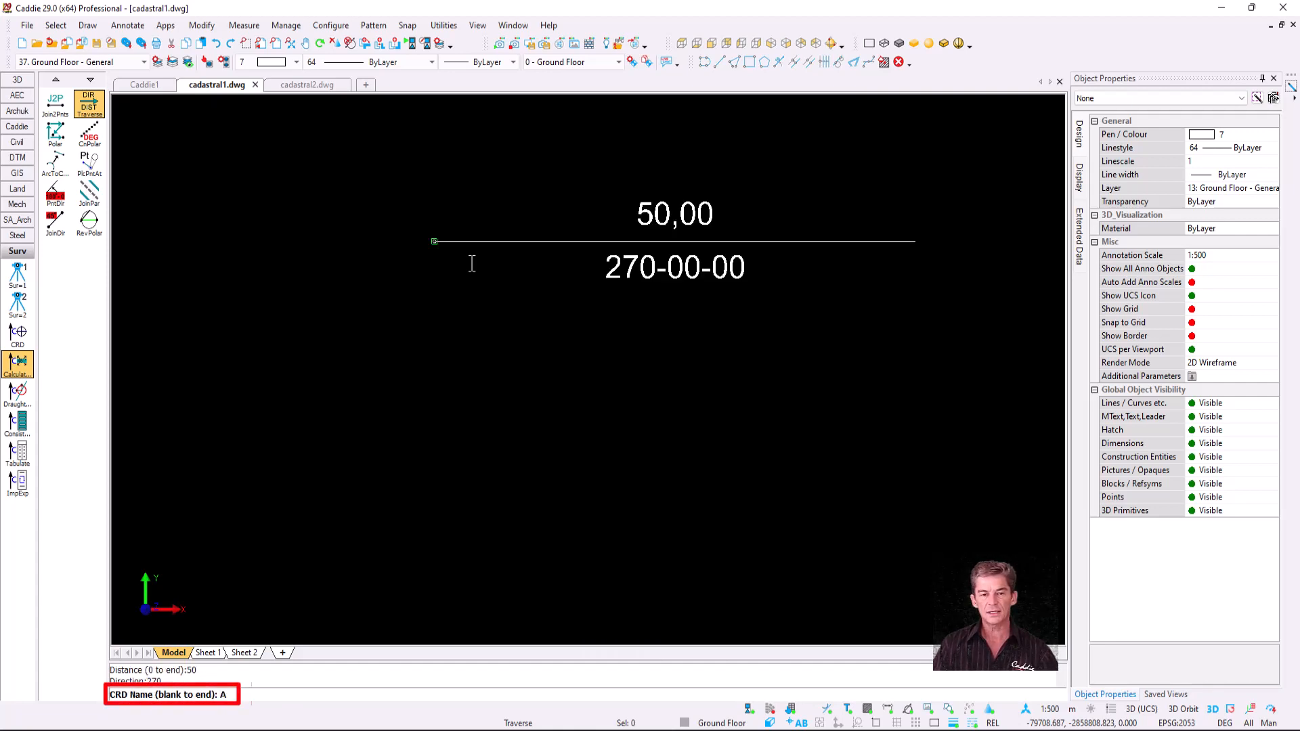
key("Return")
scroll(782, 469, "down", 2)
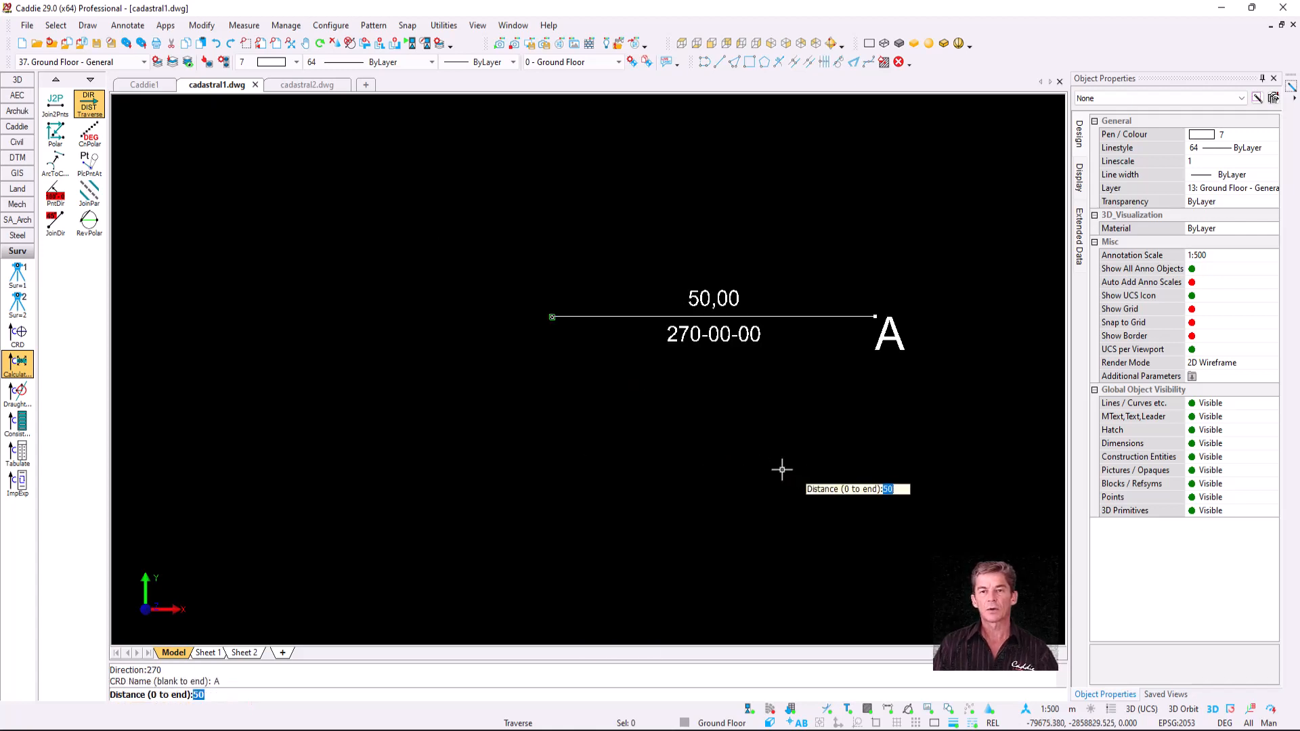
middle_click_drag(782, 469, 607, 349)
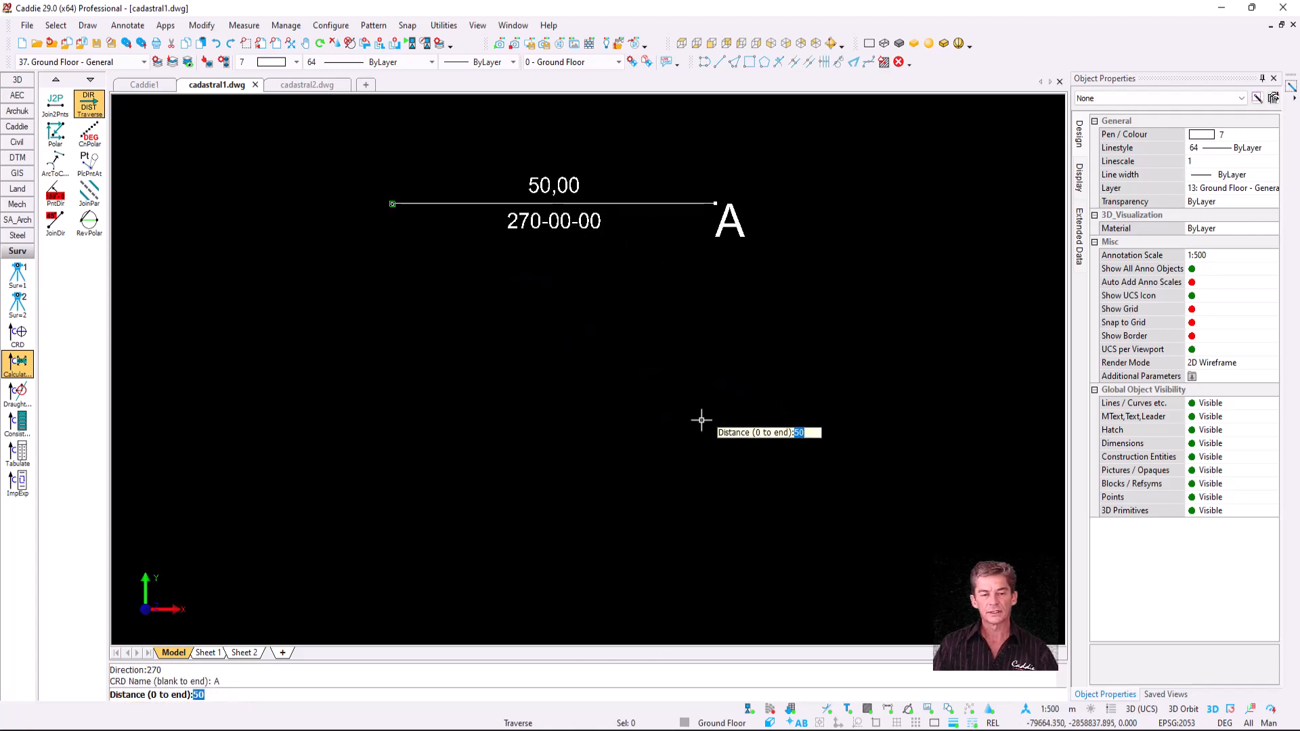
key("Return")
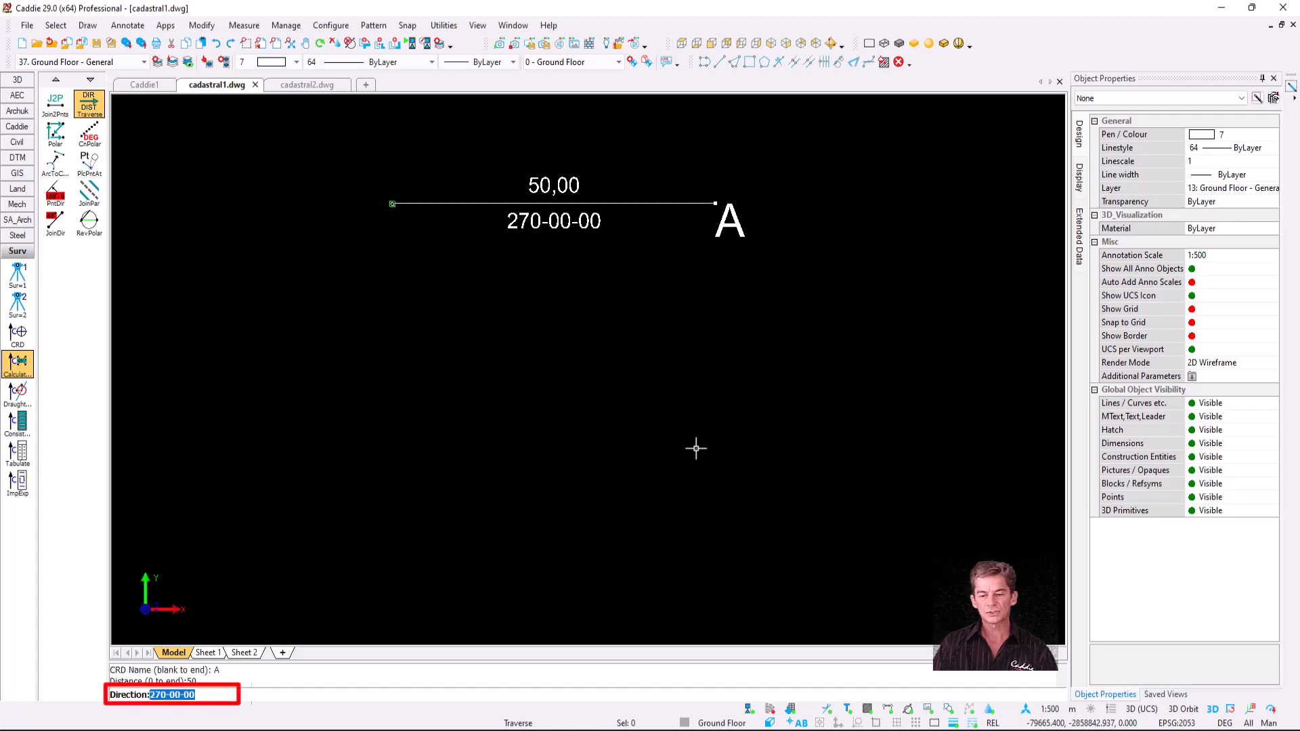
type("0")
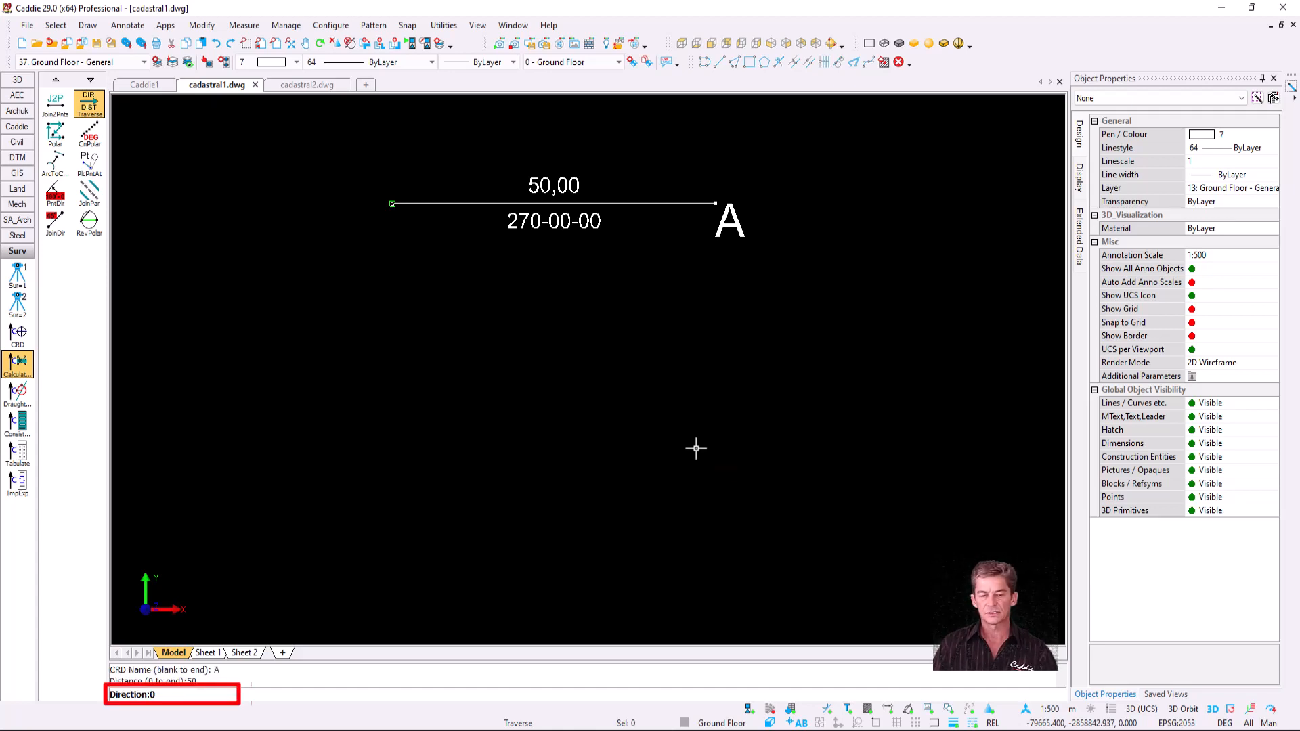
key("Return")
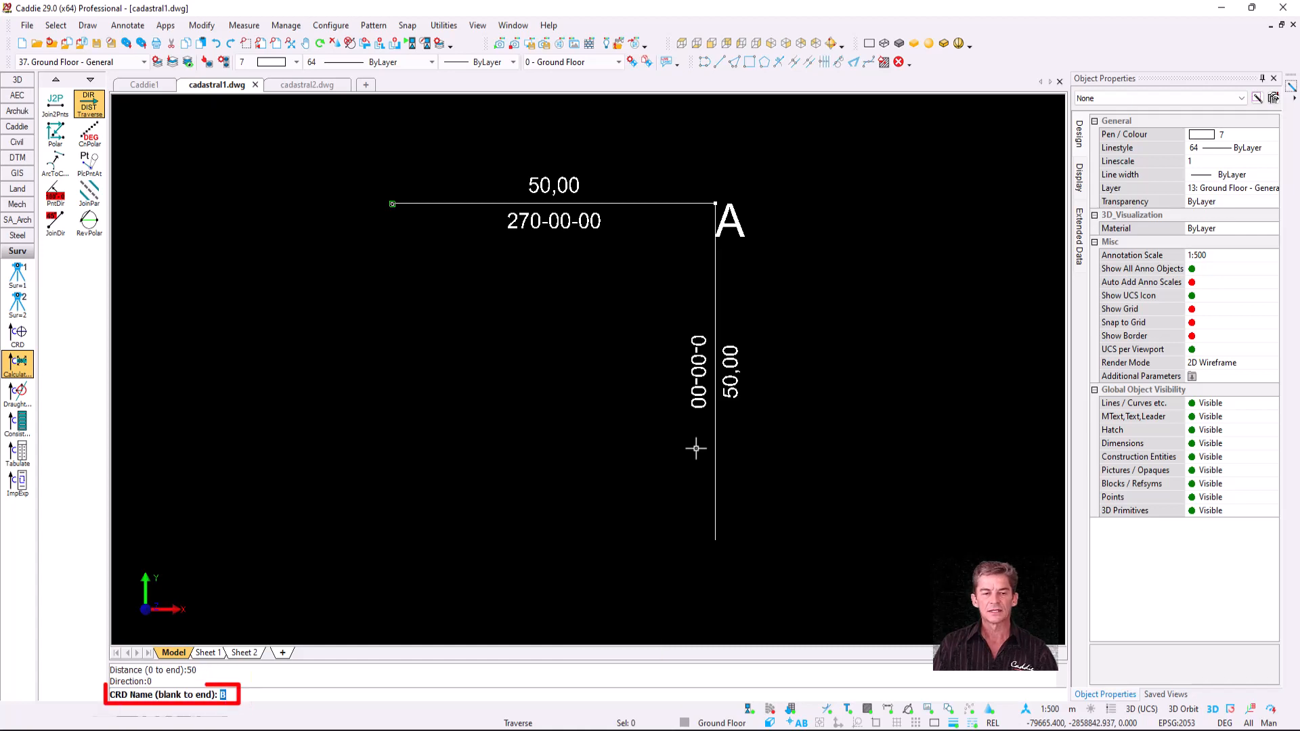
key("Return")
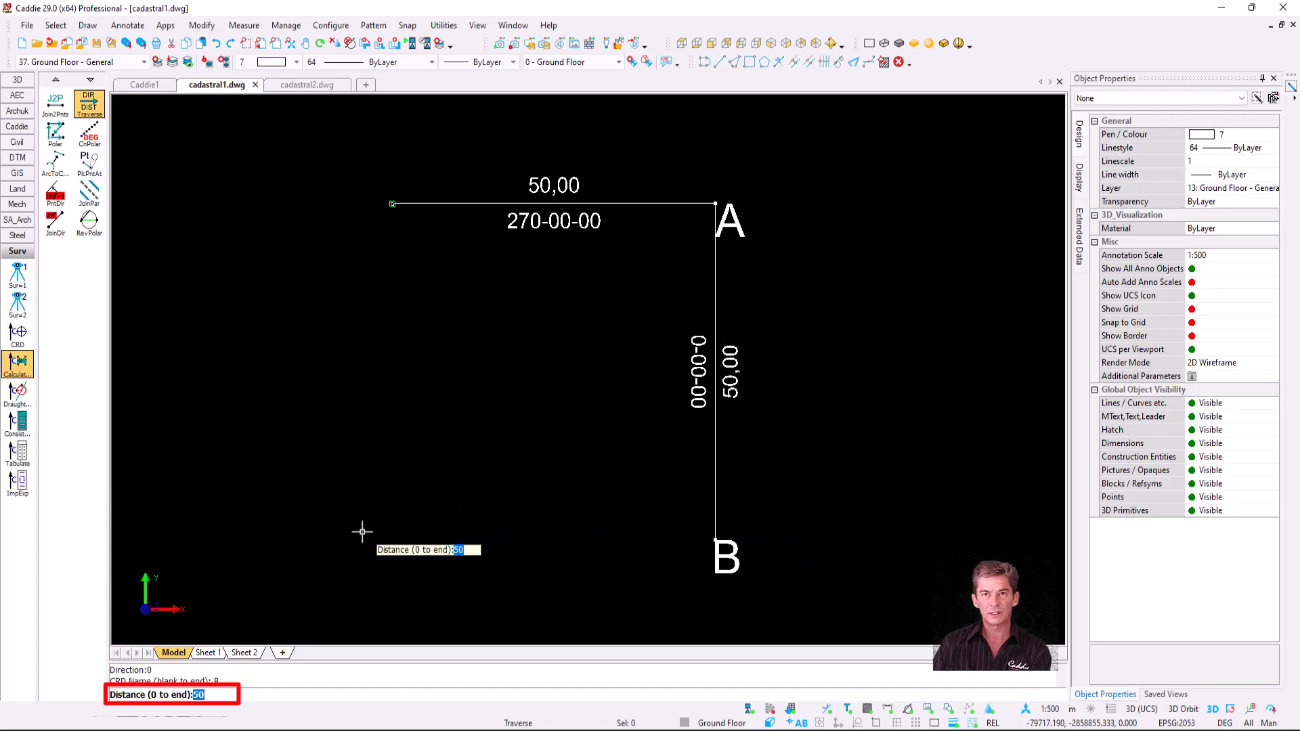
- Add 49 legs at 90° to corner C and 180° to corner D, then end the traverse
type("49")
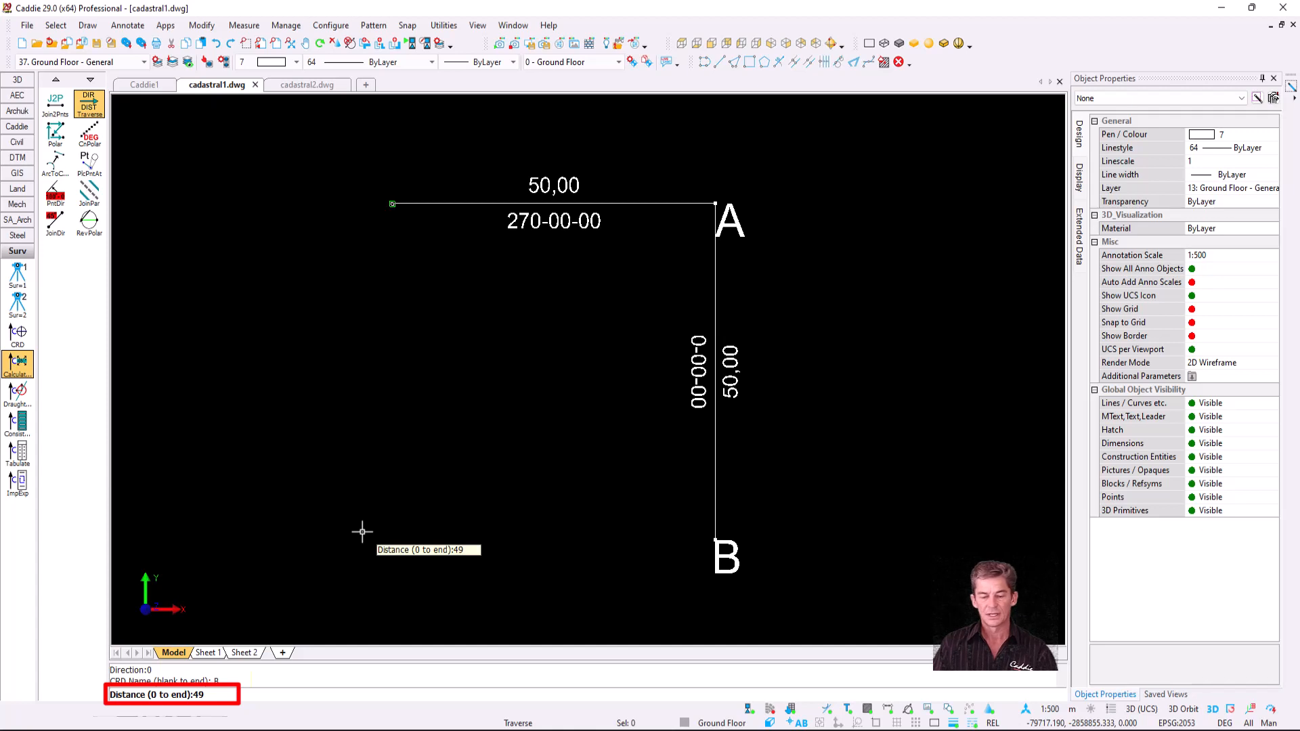
key("Return")
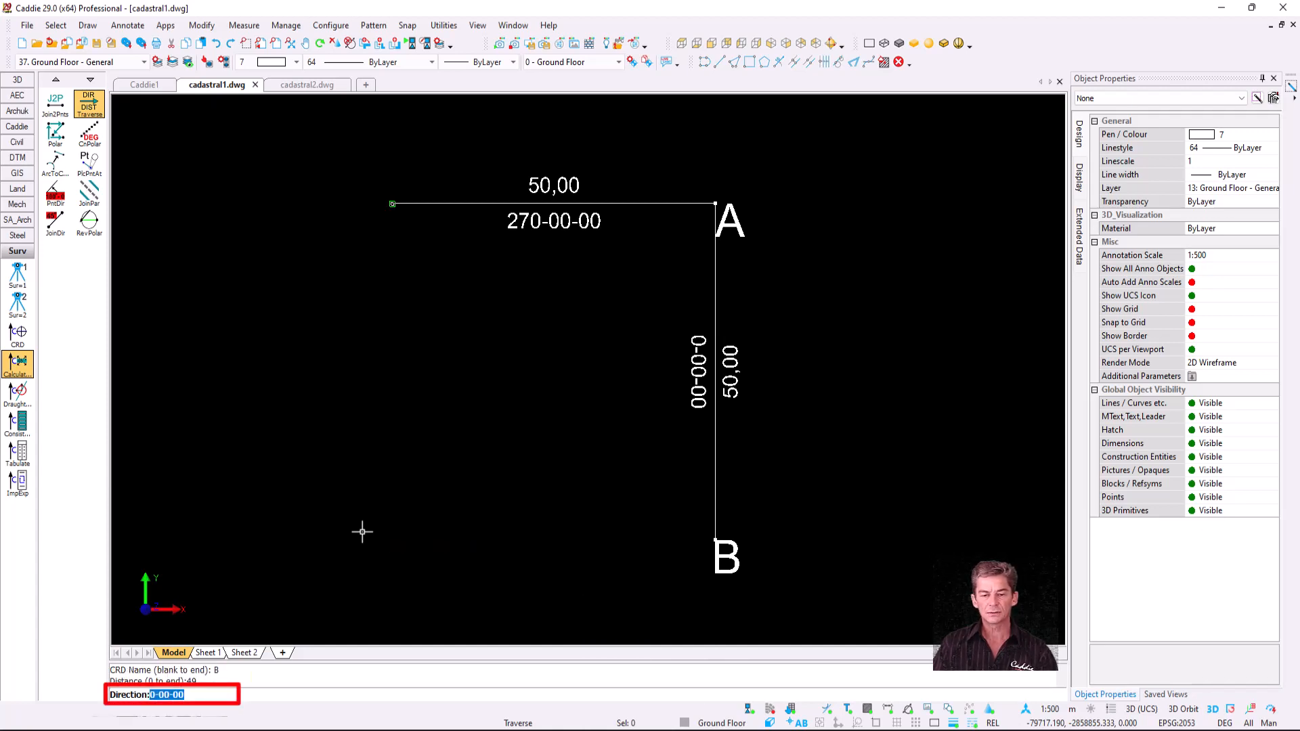
type("9")
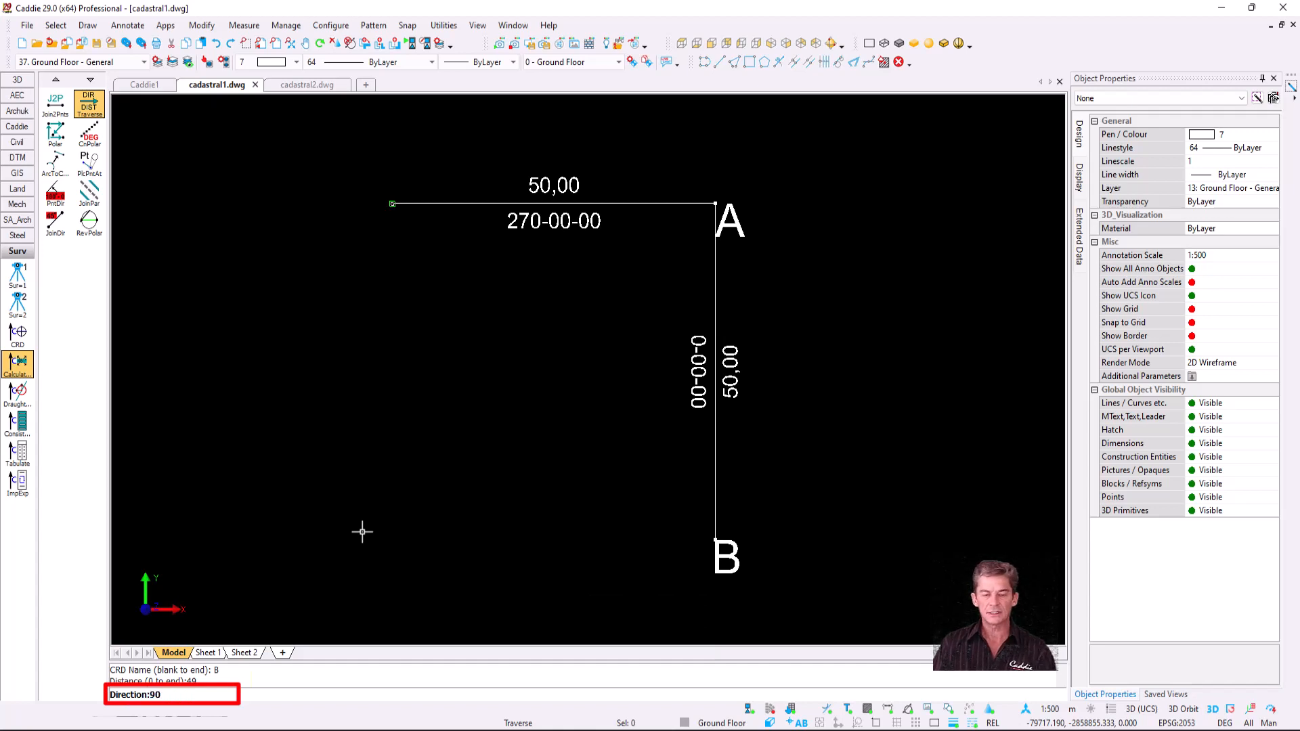
type("0")
key("Return")
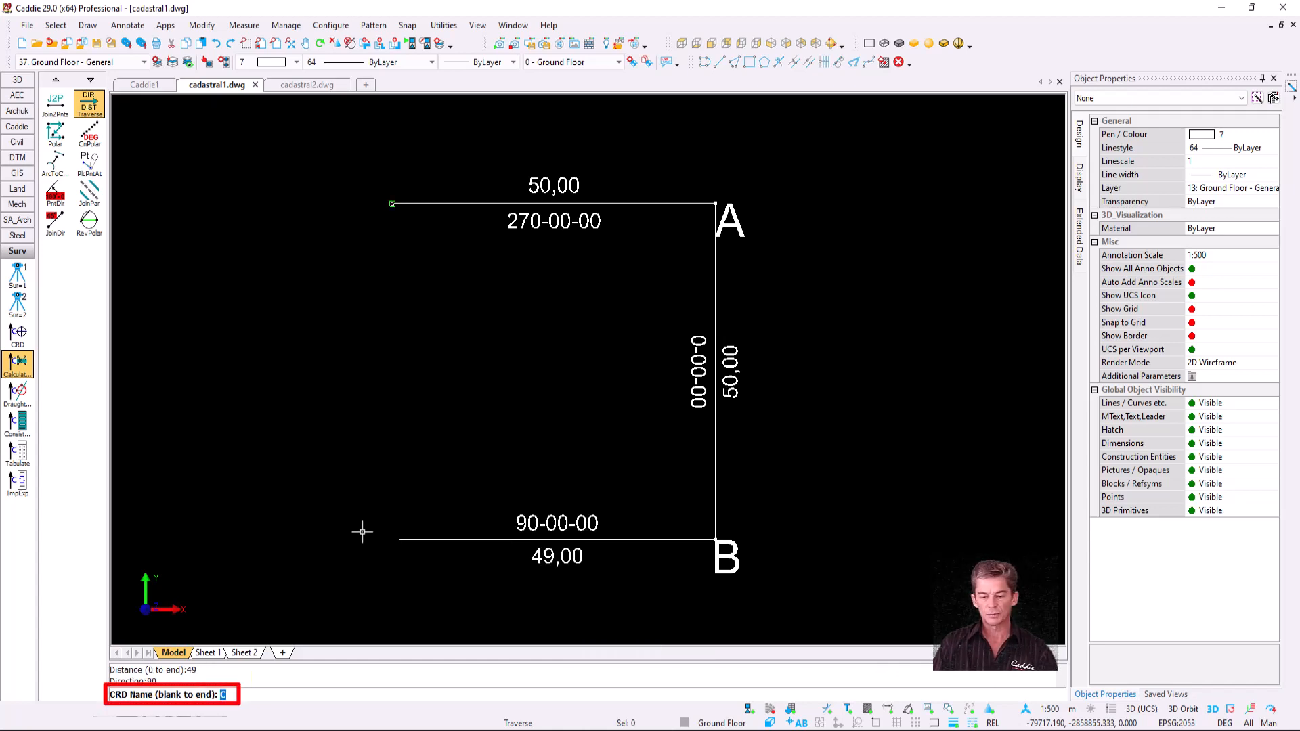
key("Return")
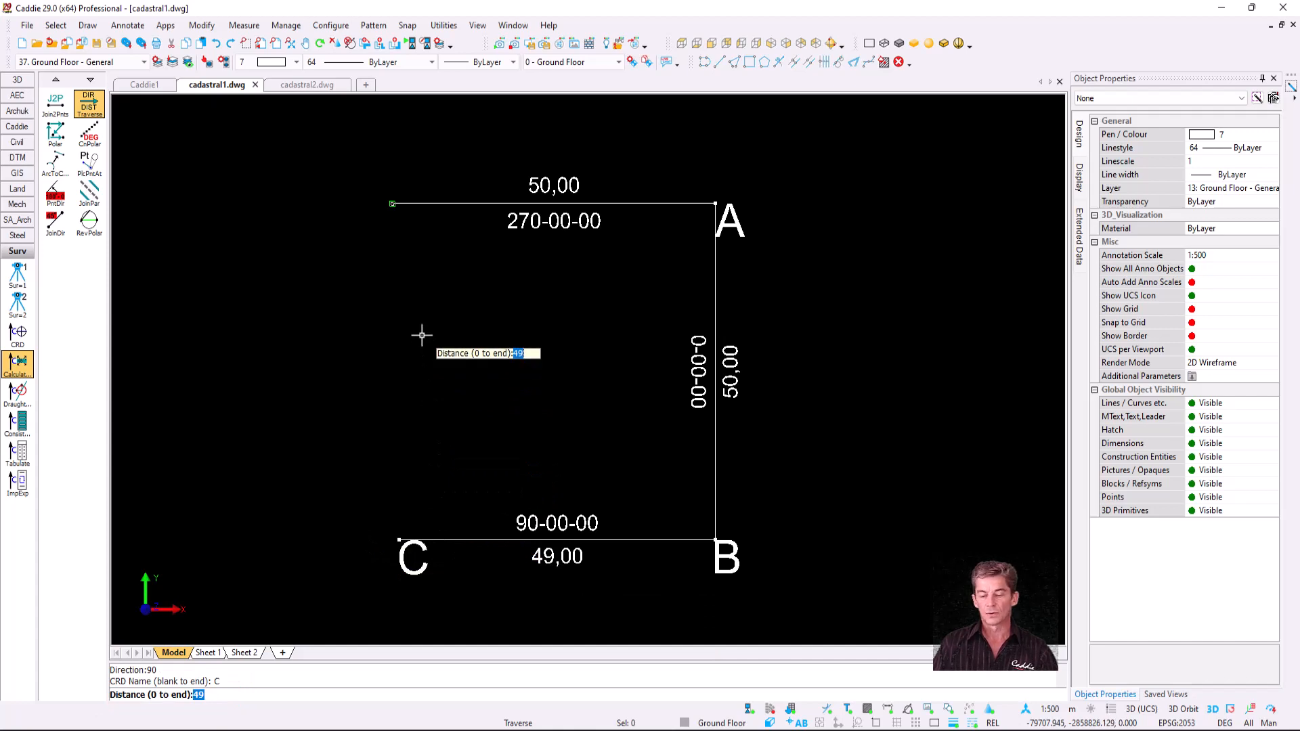
type("4")
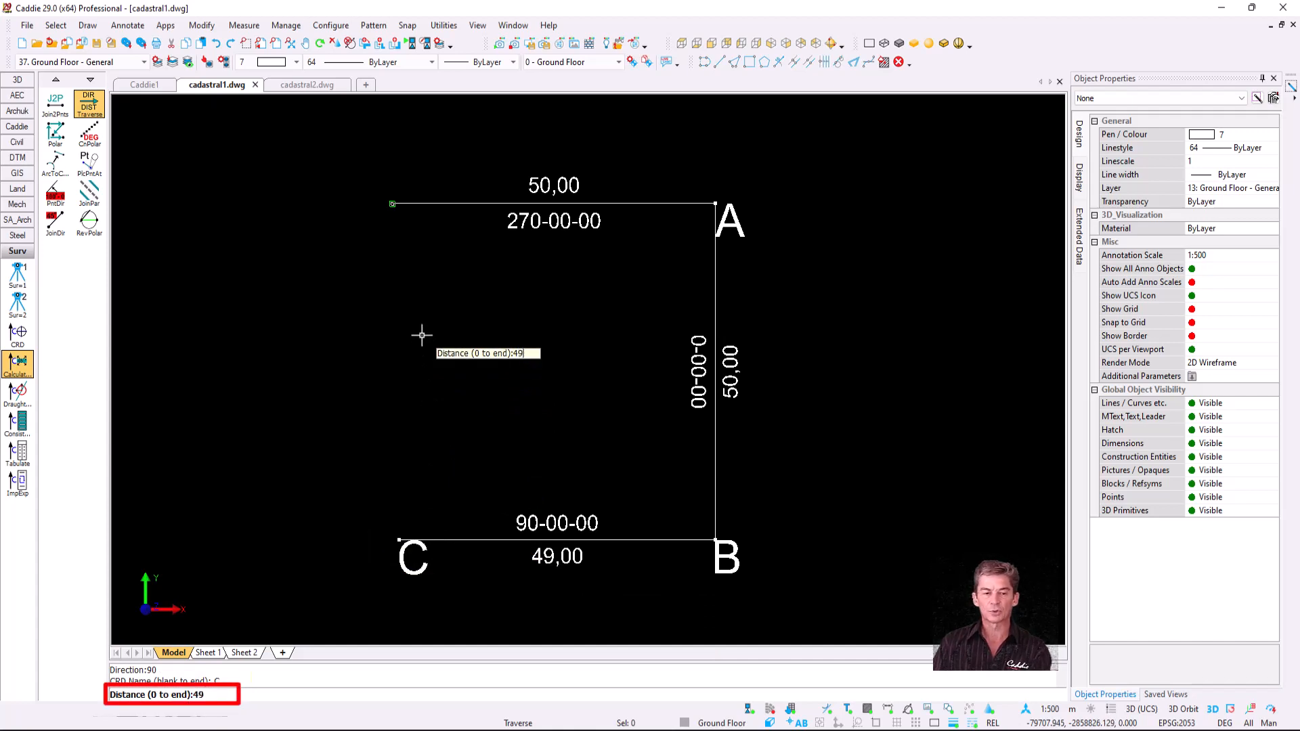
key("Return")
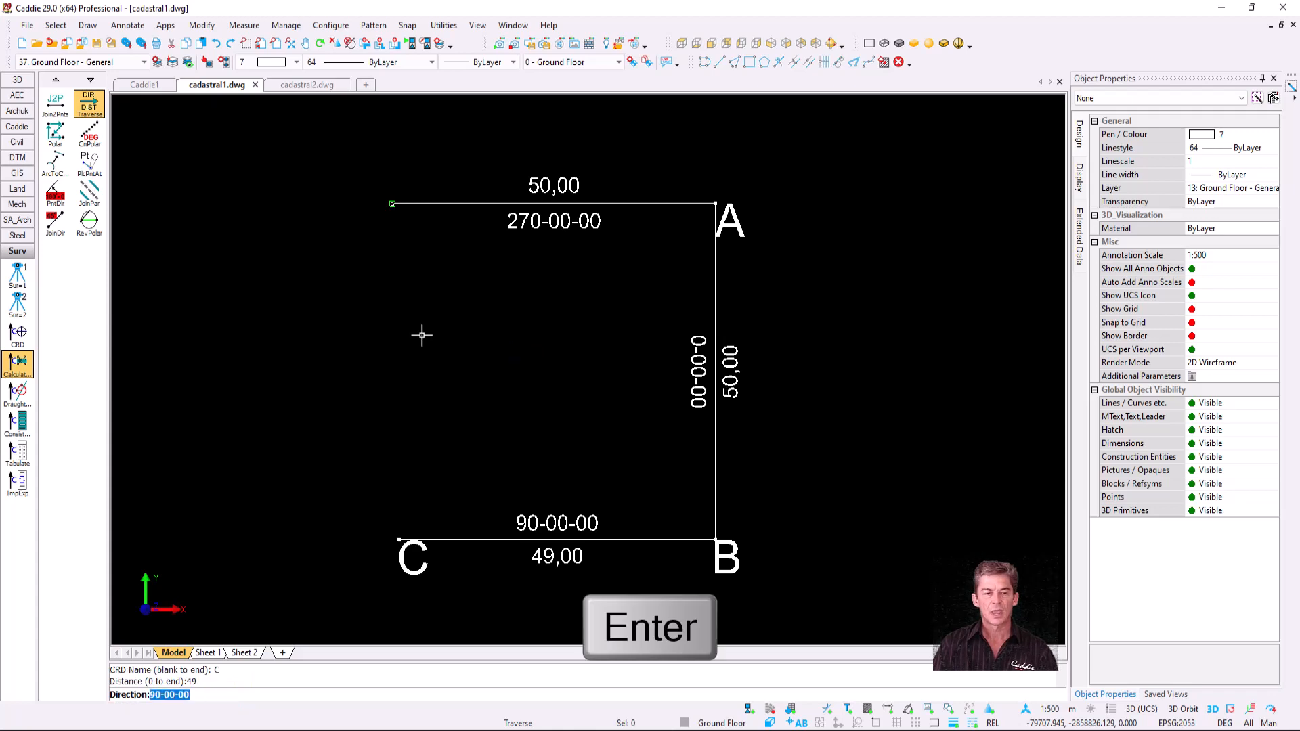
type("18")
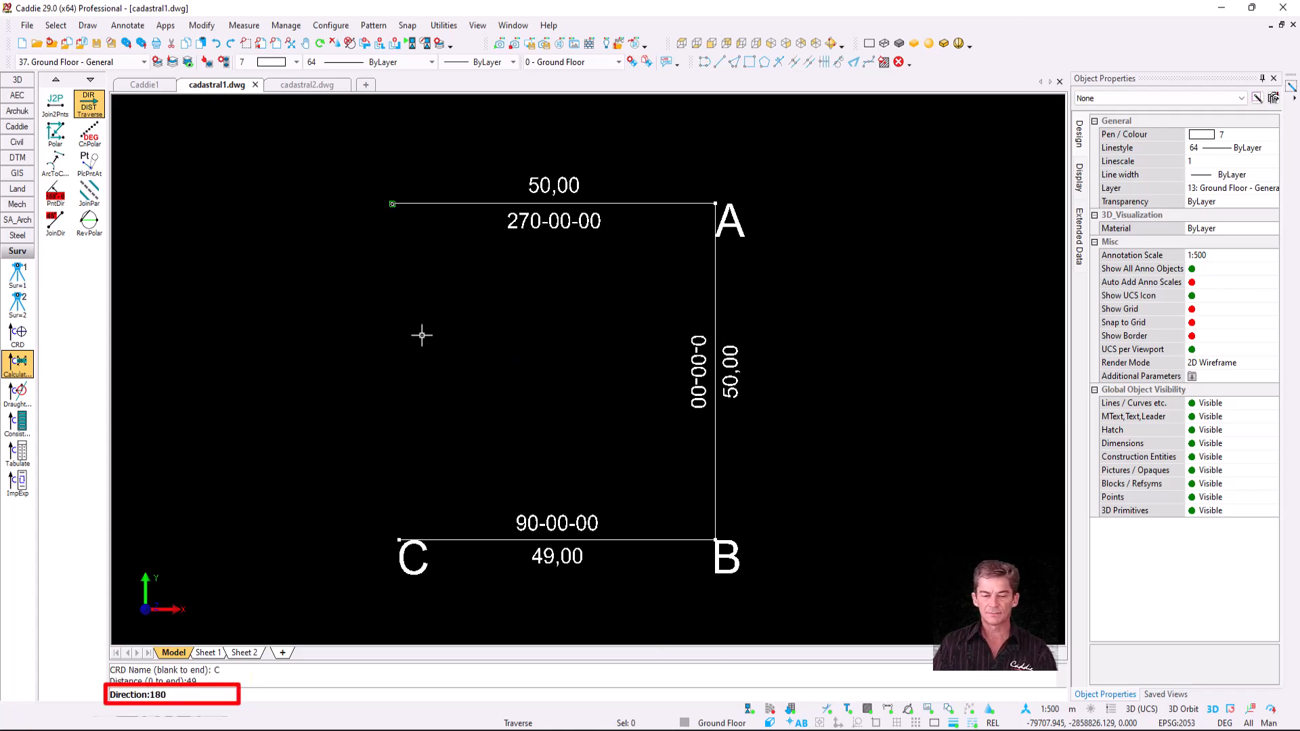
key("Return")
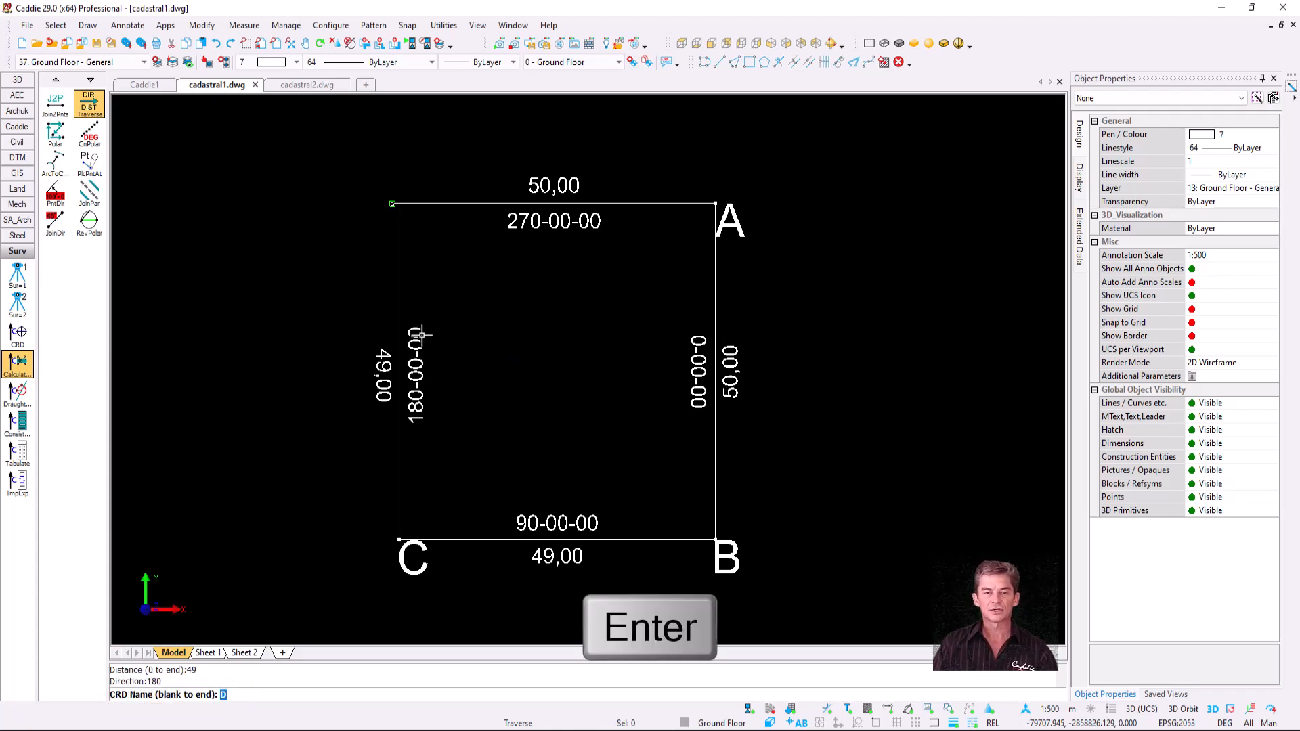
key("Return")
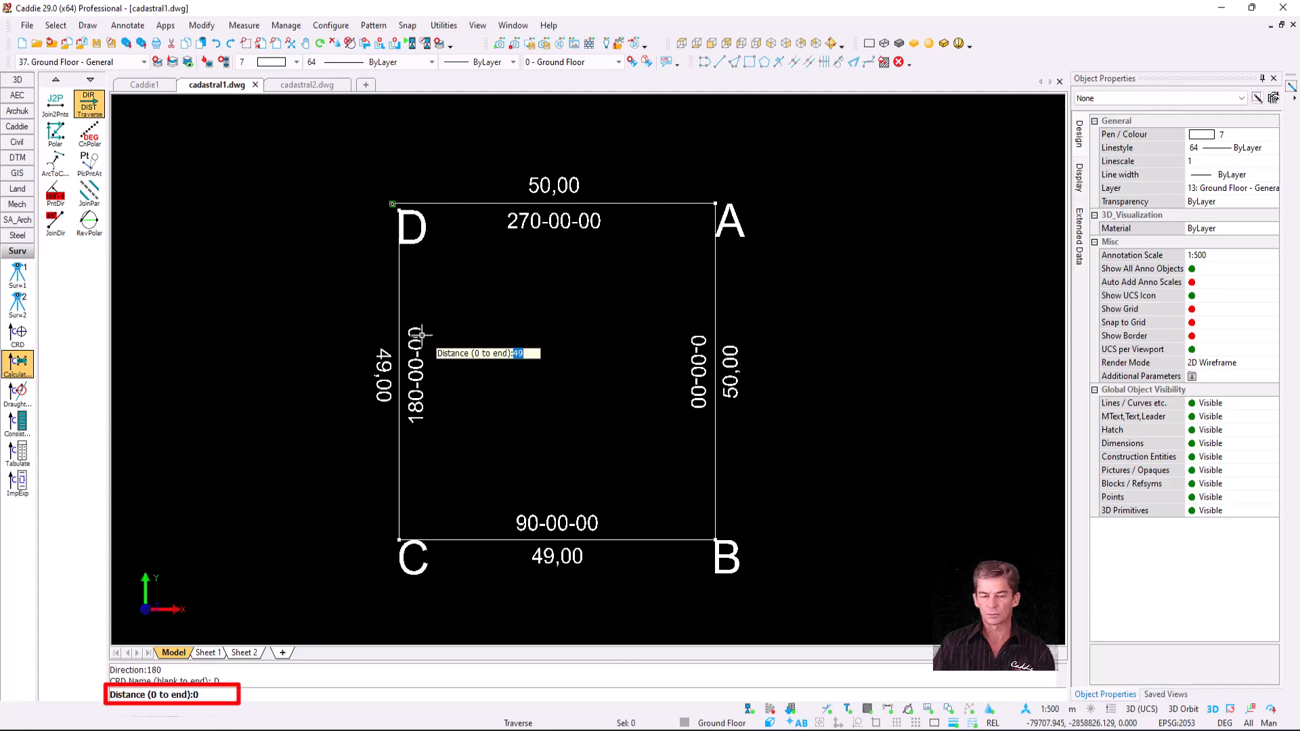
key("Return")
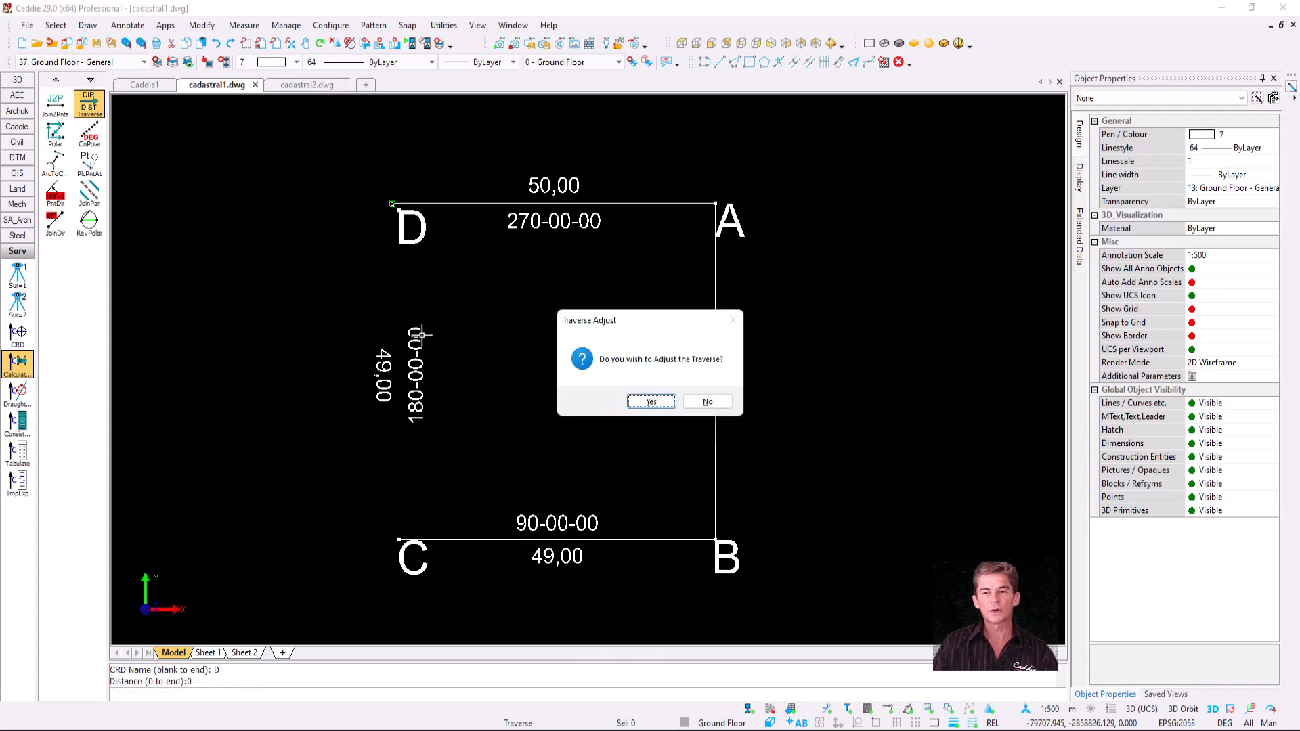
- Adjust the traverse misclosure by snapping onto corner D, giving sides 49,75 and 49,25
left_click(650, 402)
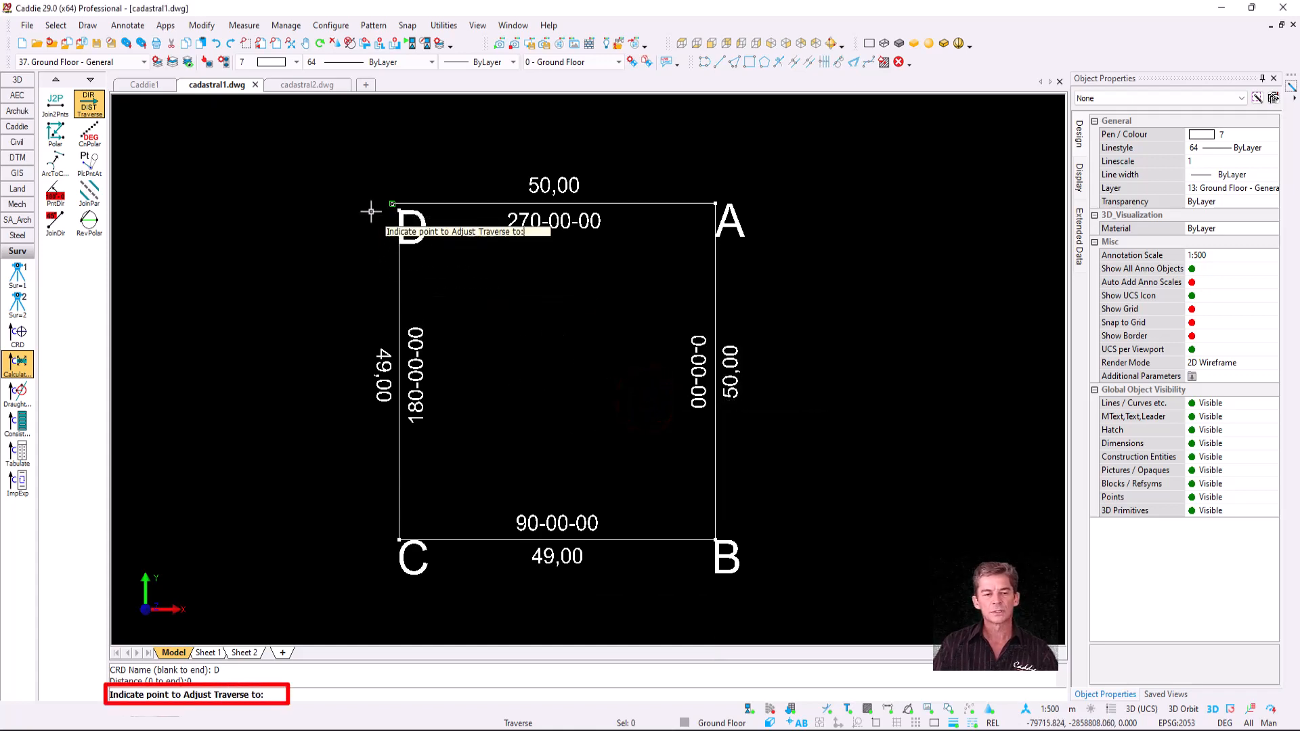
scroll(373, 209, "up", 4)
scroll(414, 210, "up", 3)
scroll(447, 217, "up", 3)
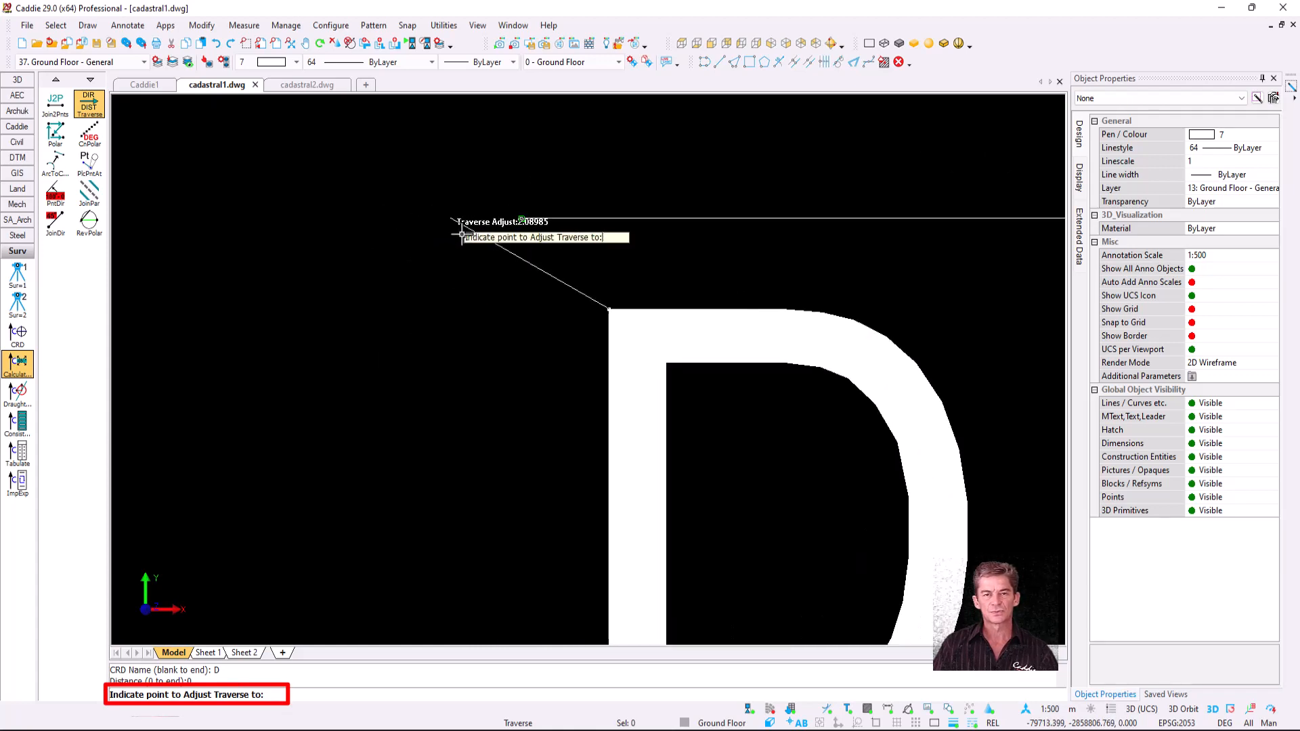
key("s")
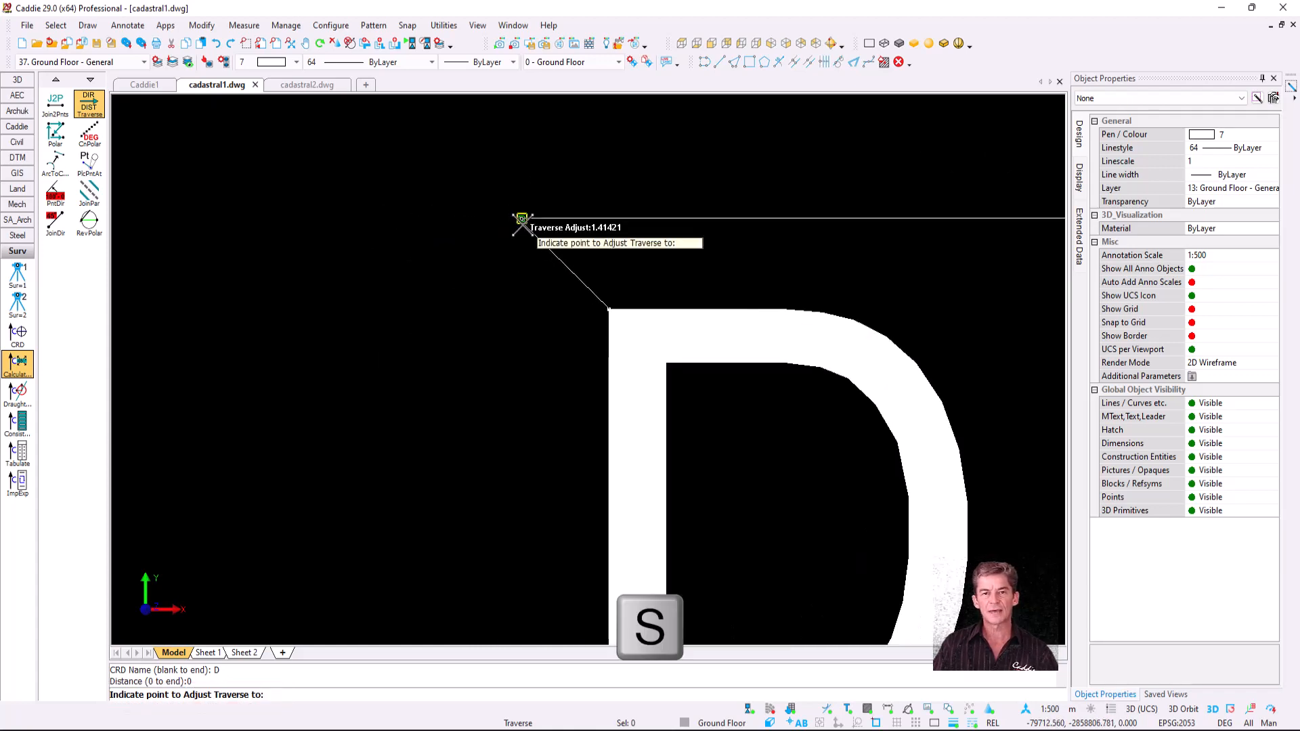
scroll(522, 219, "down", 2)
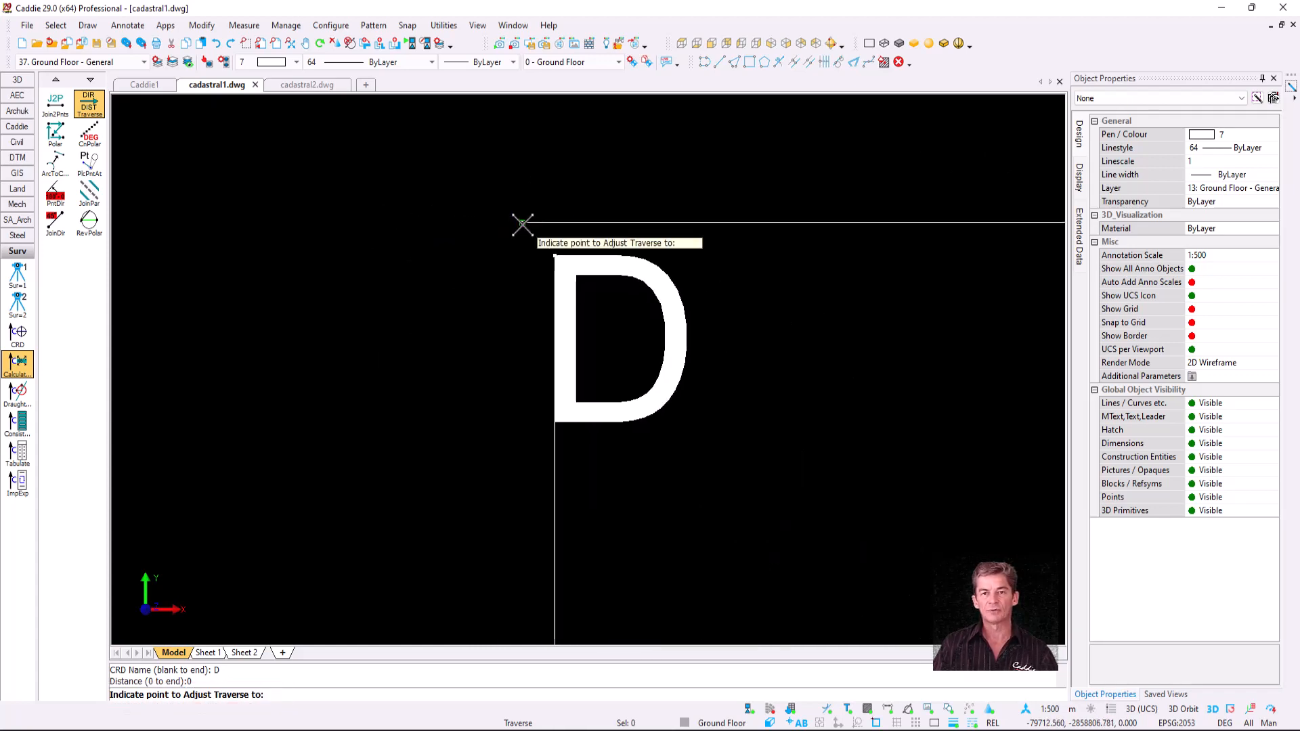
scroll(522, 221, "up", 4)
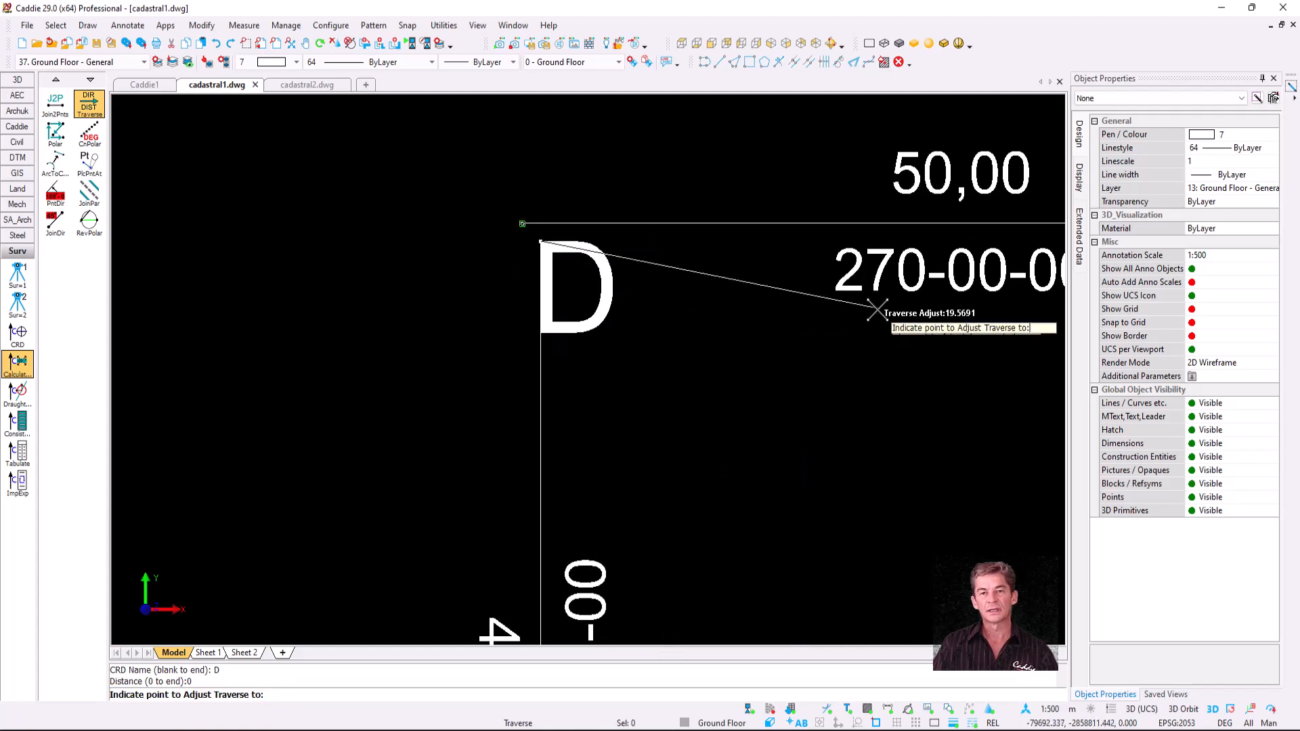
left_click(522, 223)
scroll(540, 271, "down", 4)
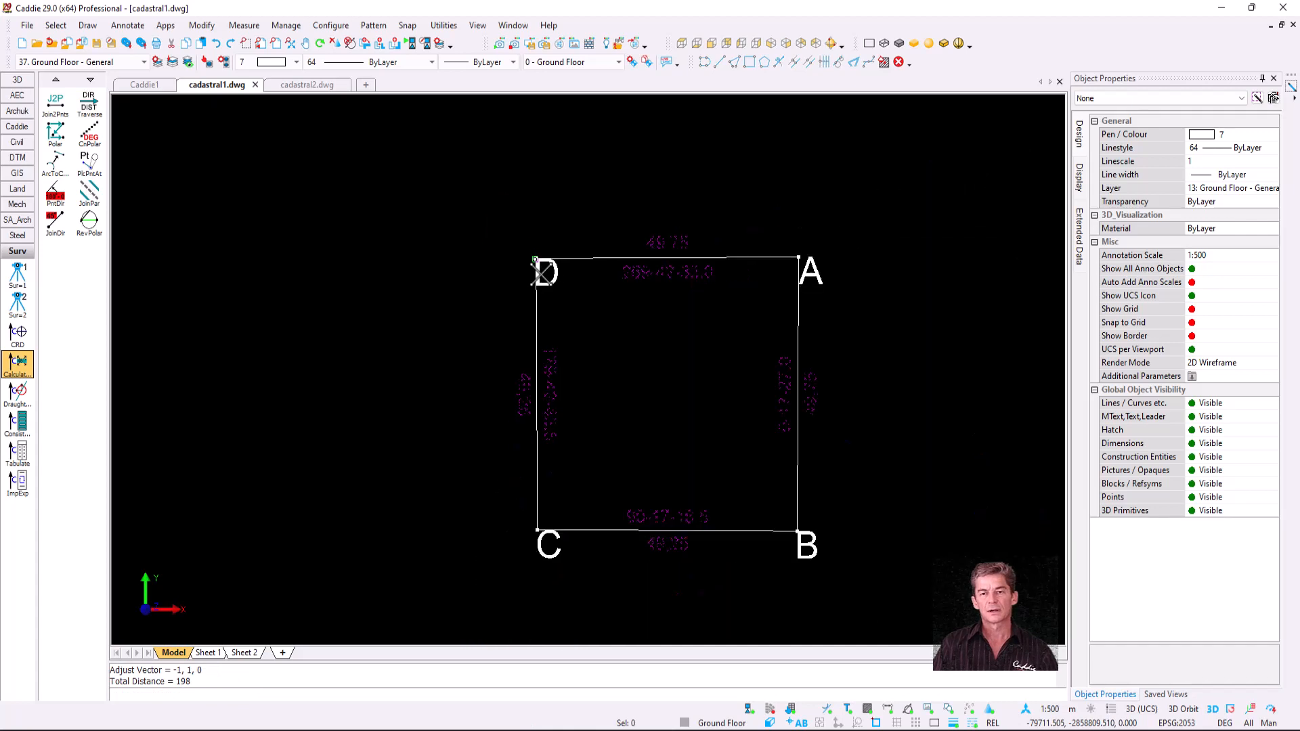
key("Escape")
scroll(712, 447, "up", 3)
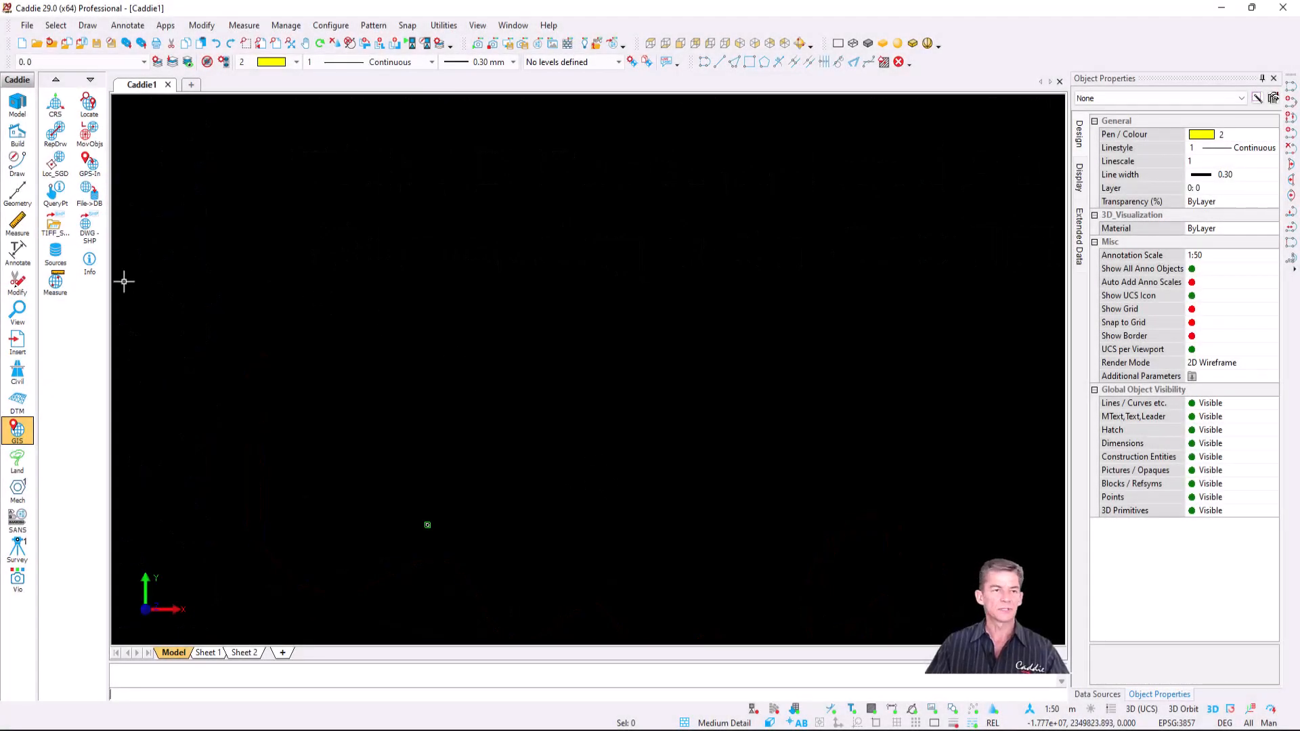
- Give Caddie1 the EPSG:3857 WGS 84 / Pseudo-Mercator system, located at Hawaii, and zoom there
left_click(72, 116)
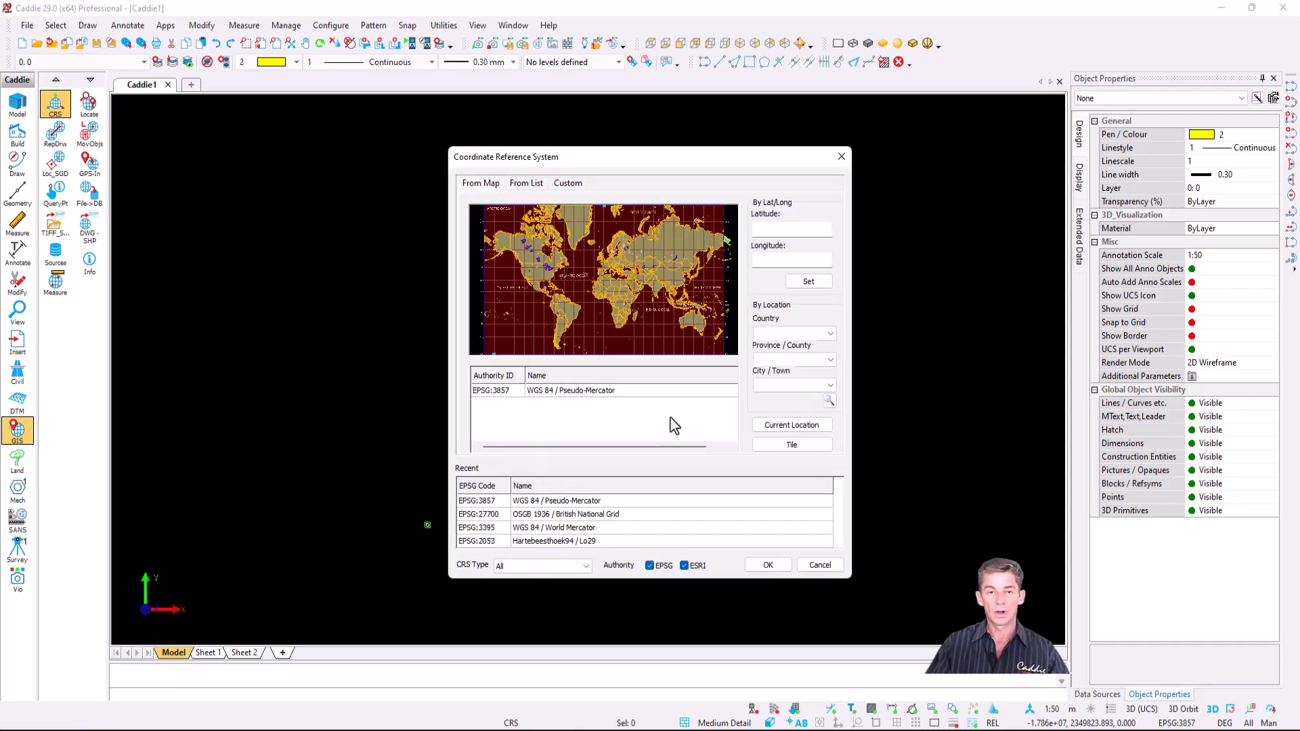
left_click(829, 401)
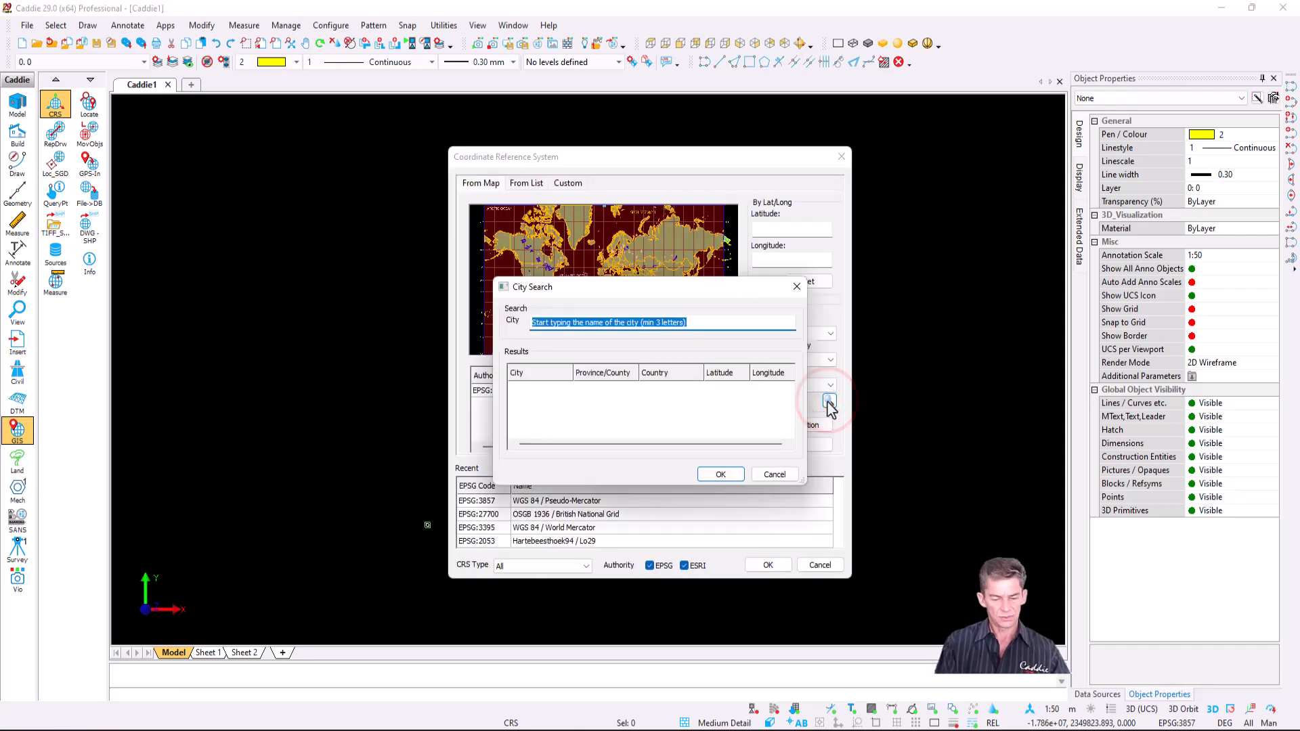
type("Hawaii")
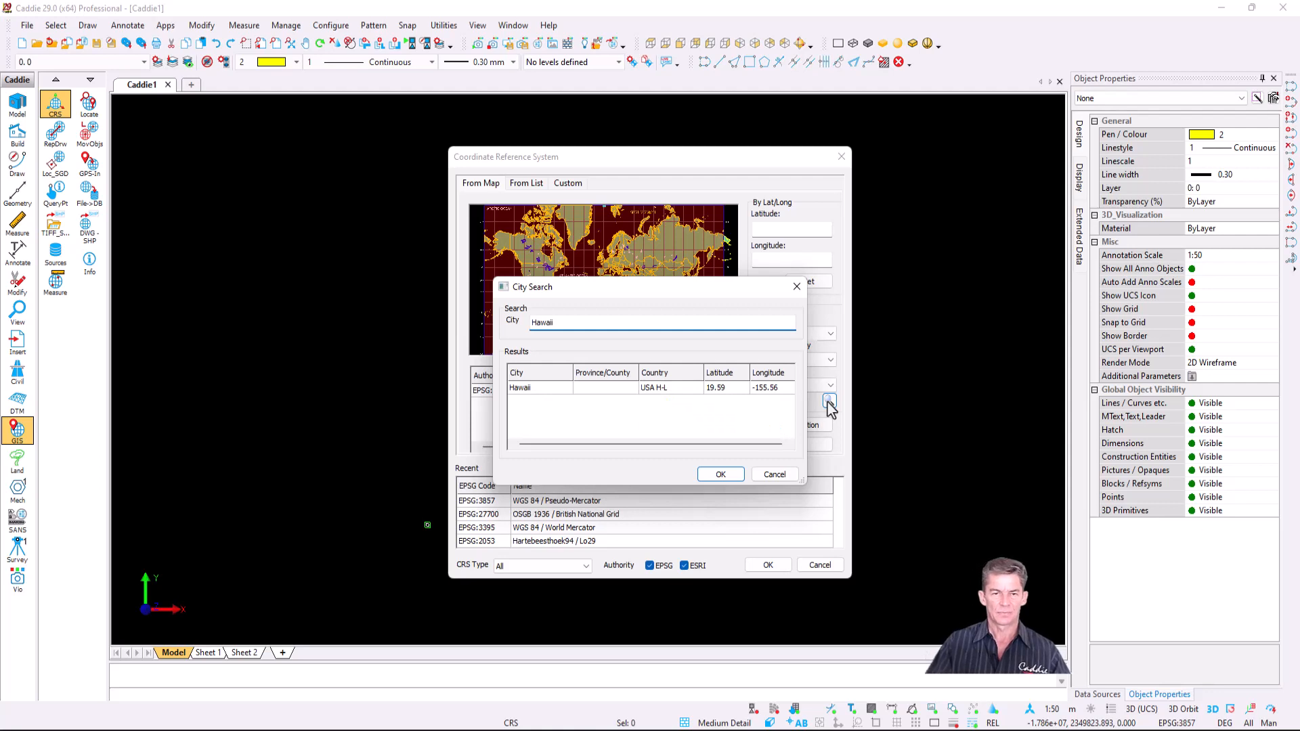
left_click(536, 387)
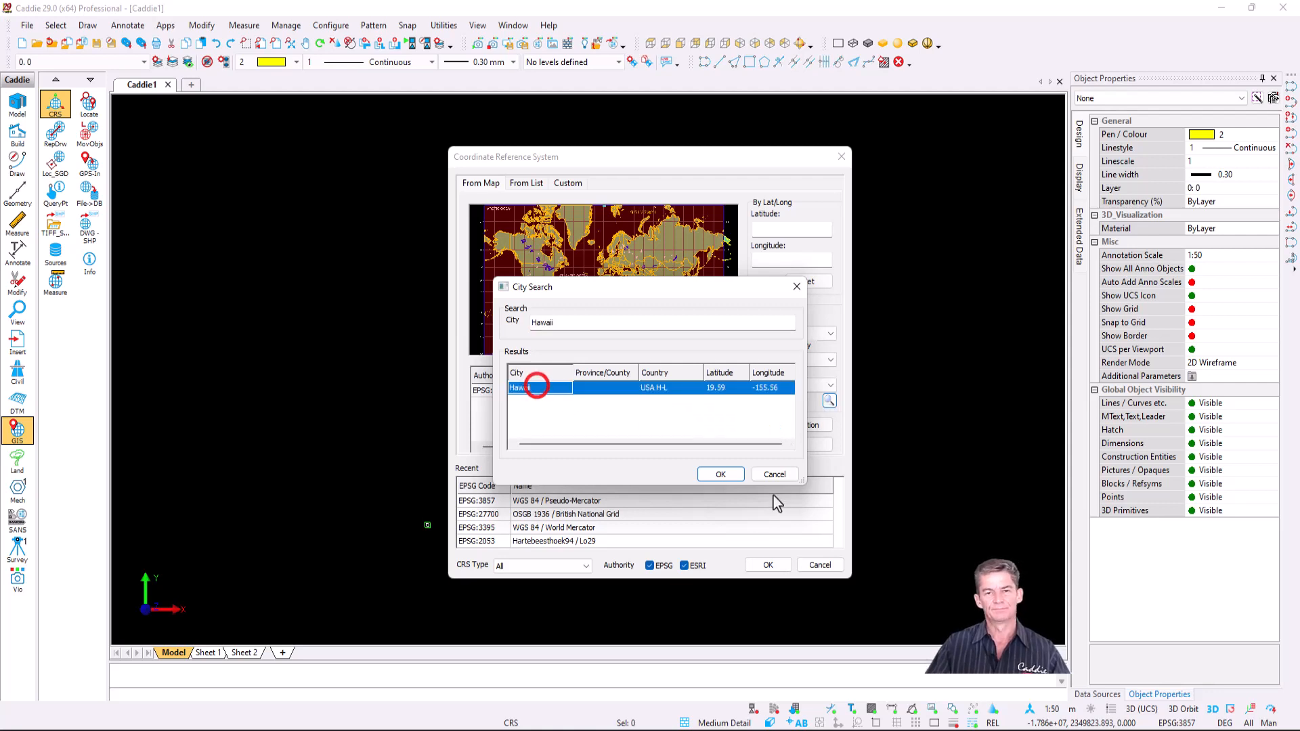
left_click(723, 475)
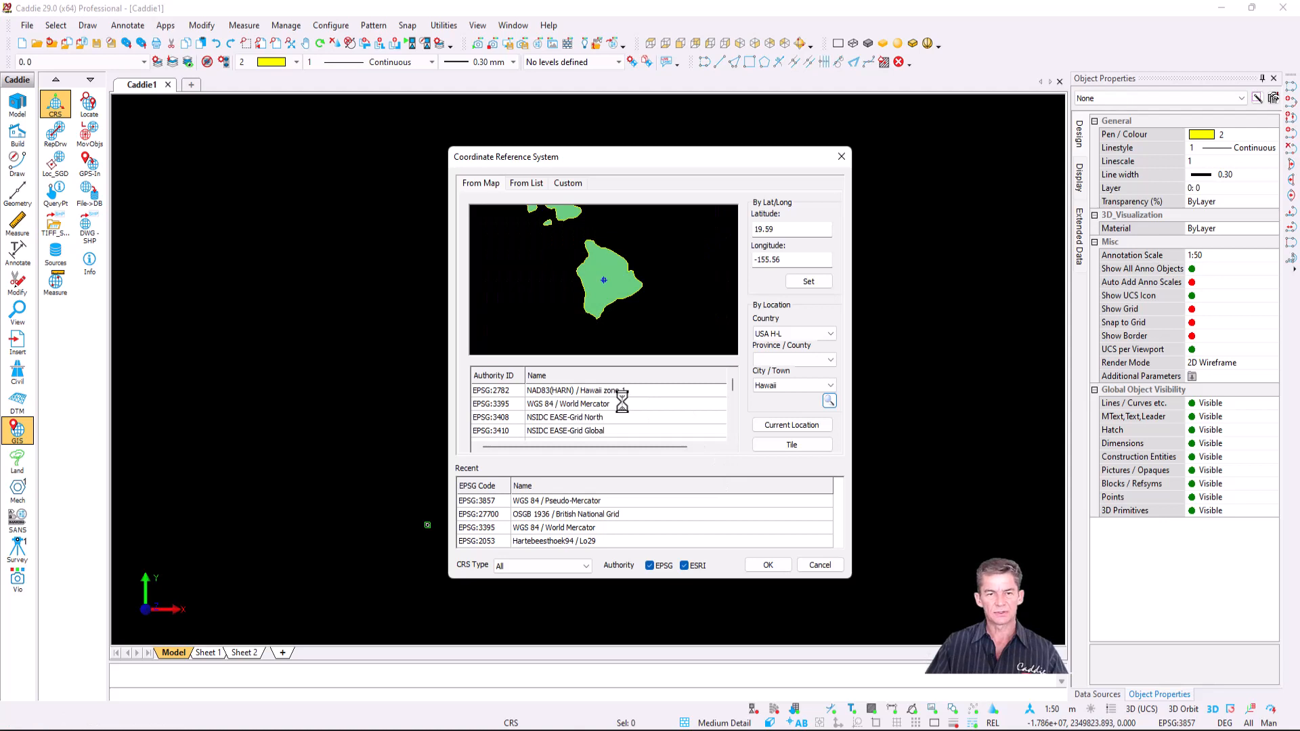
left_click(571, 501)
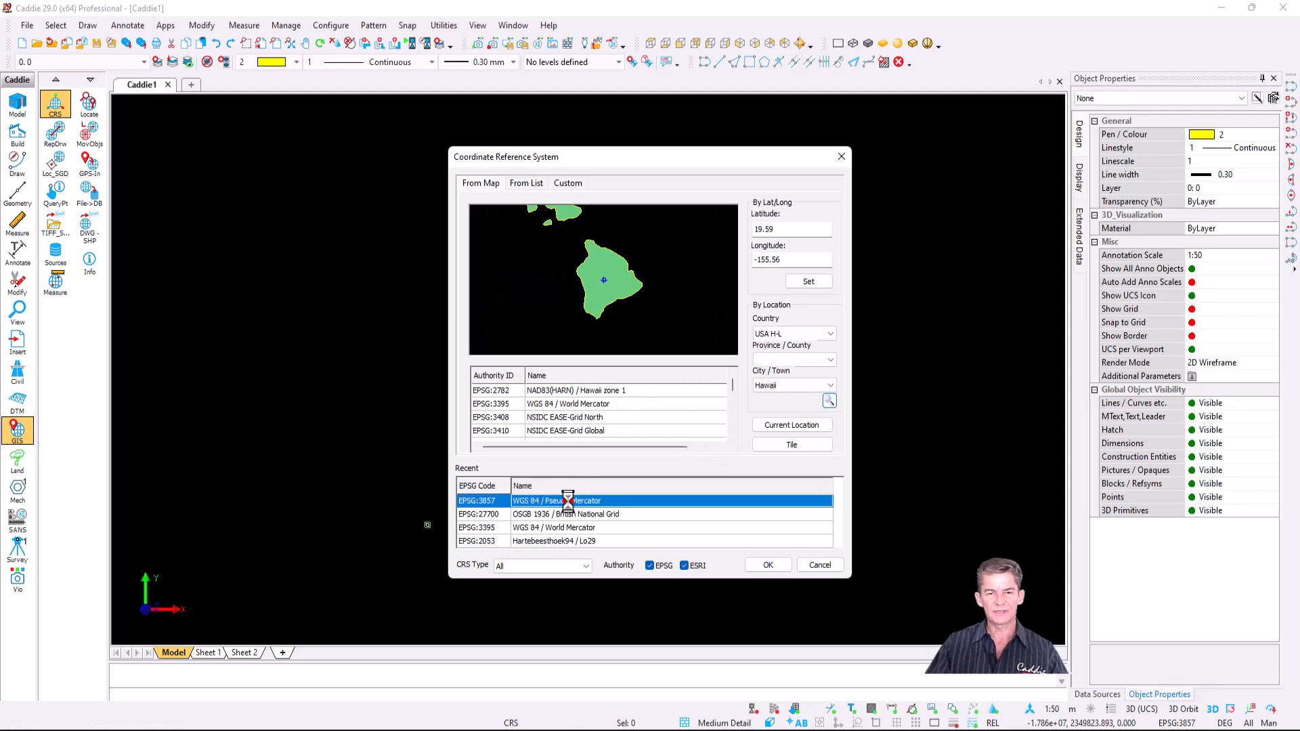
left_click(768, 566)
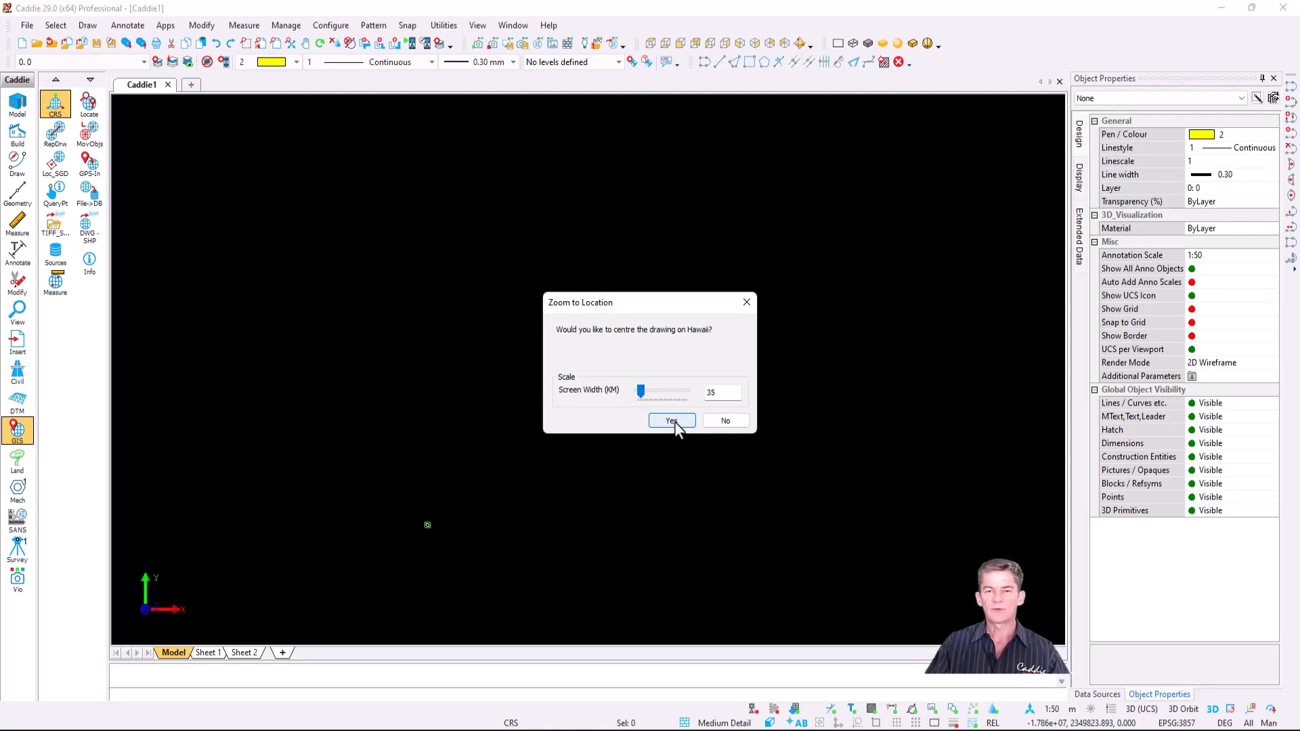
left_click(674, 421)
scroll(552, 328, "down", 4)
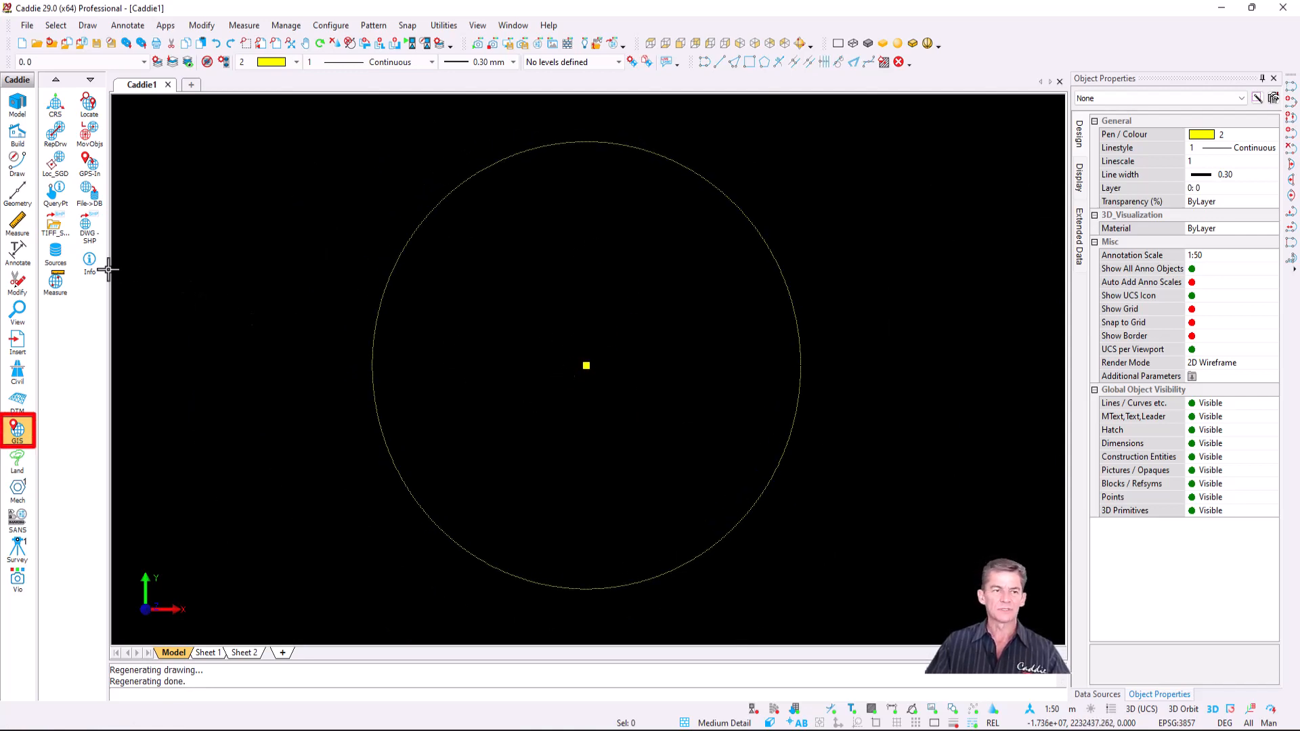
- Start a new ArcGIS Map / Feature Service data source in the map data sources list
left_click(56, 253)
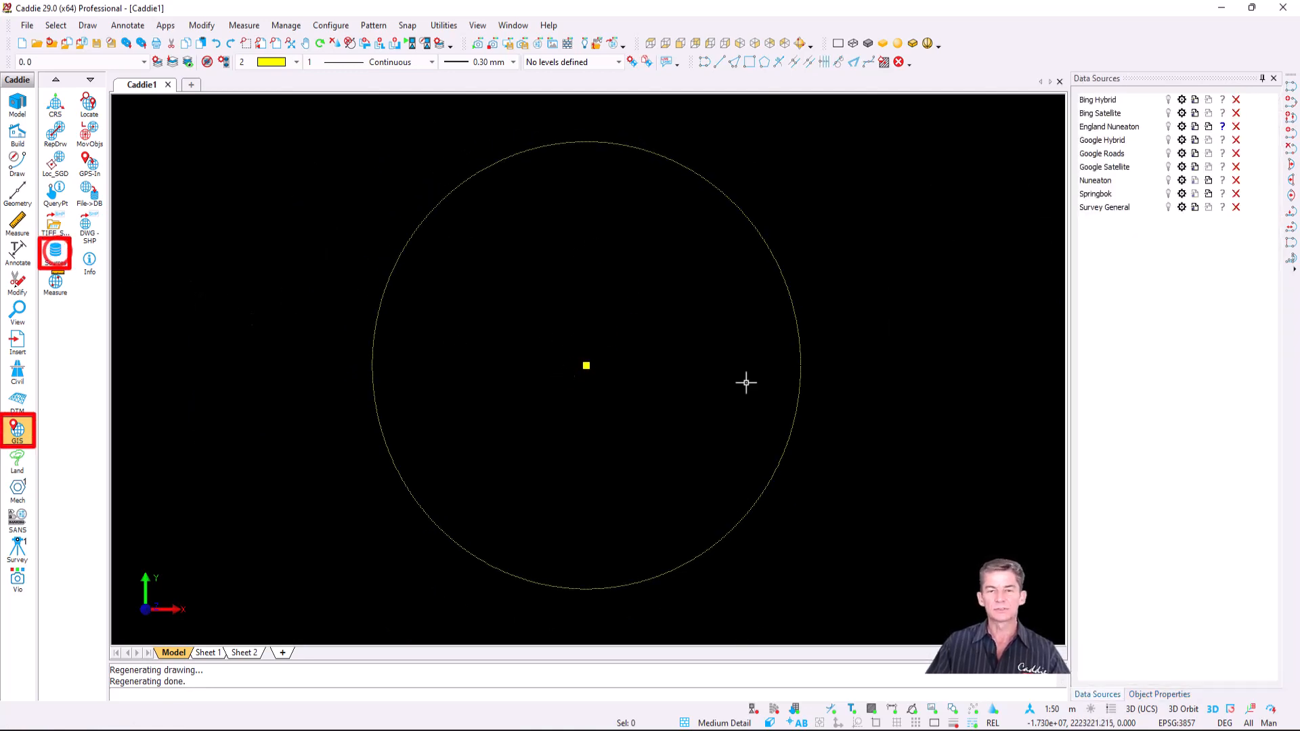
right_click(1111, 170)
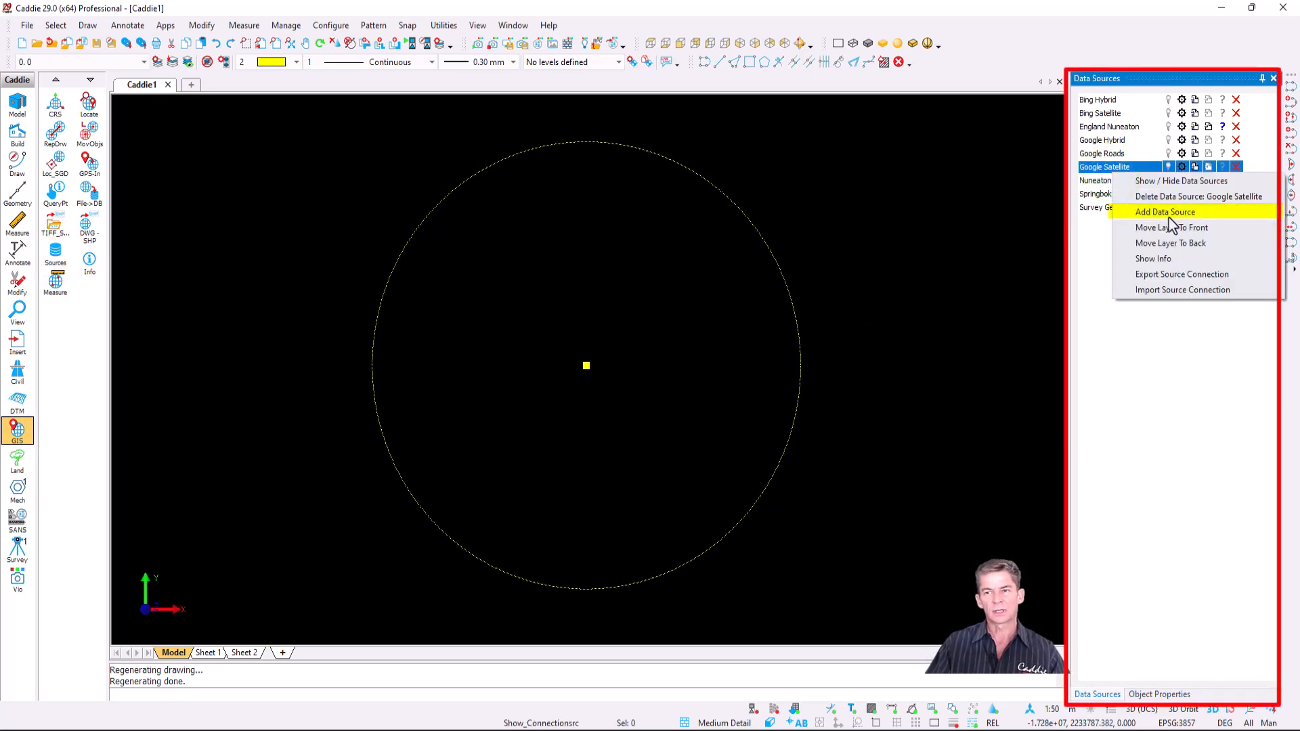
left_click(1169, 216)
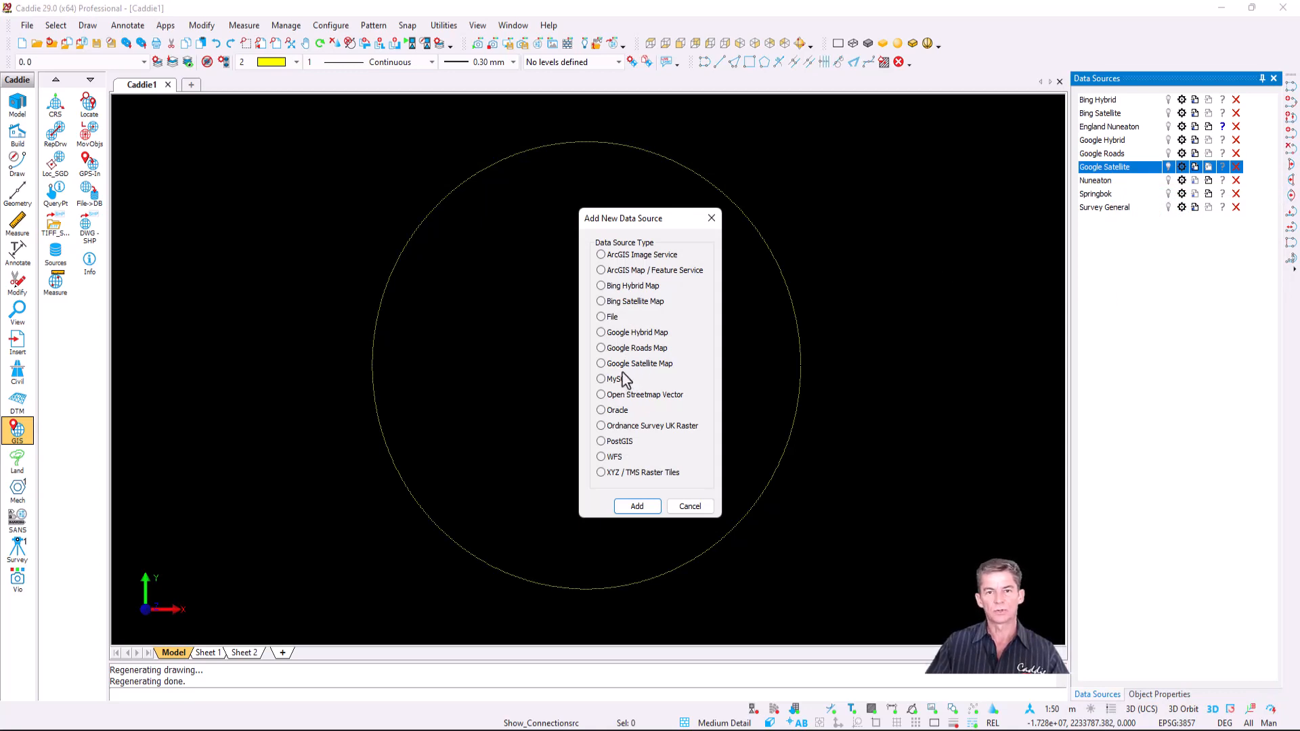
left_click(650, 270)
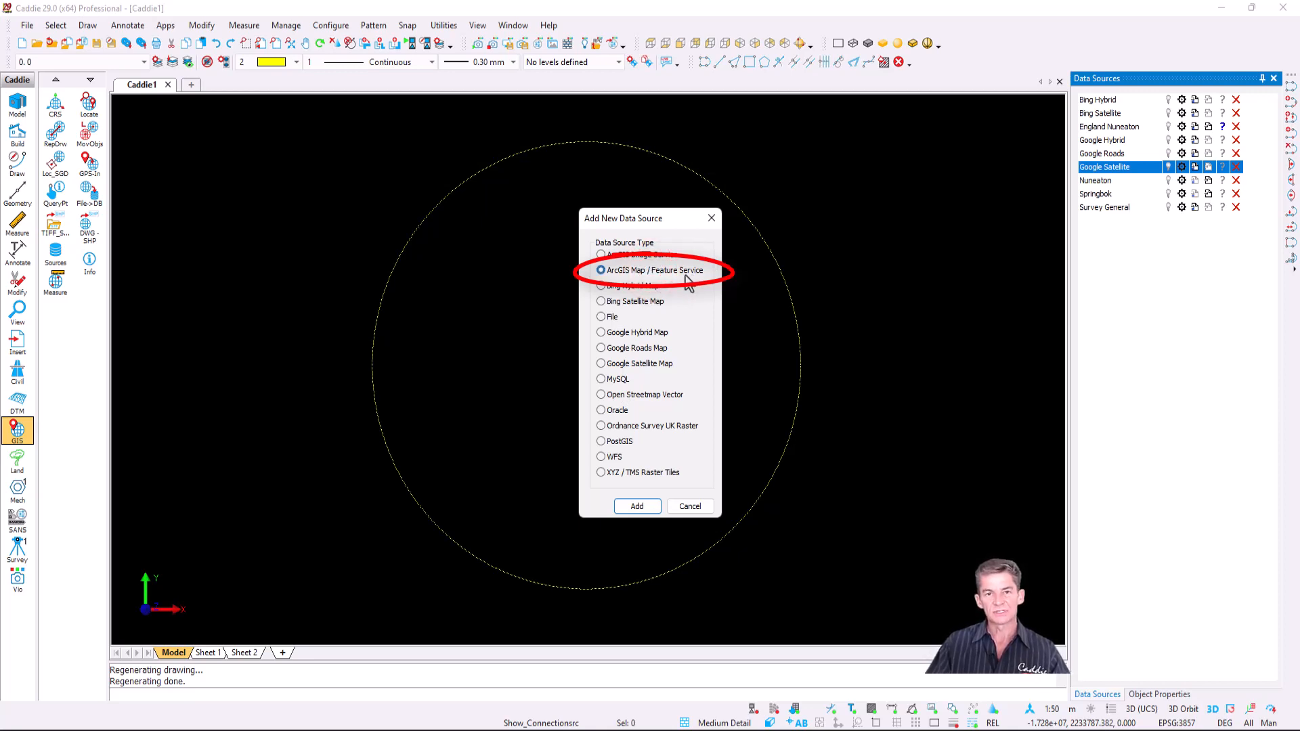
left_click(637, 506)
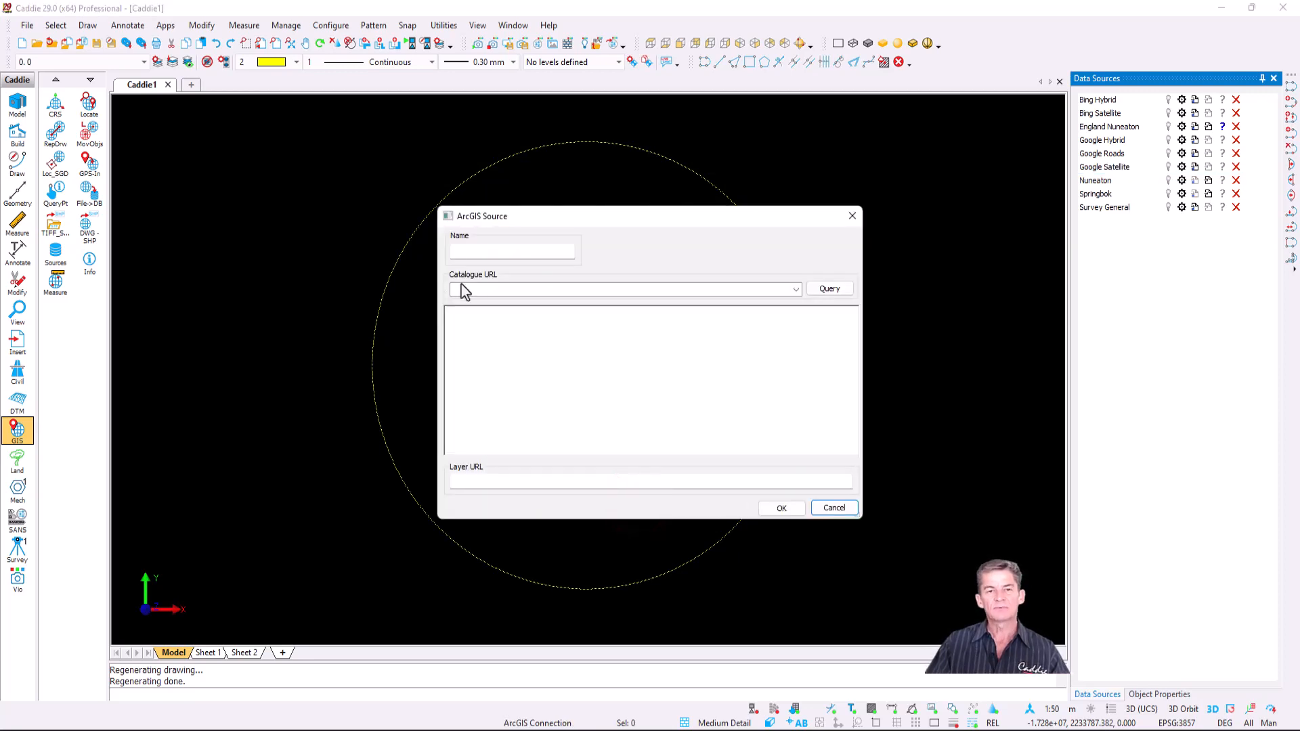
- Paste the contours MapServer URL, choose 6: Hawaii Contours, and name the source Hawaii
left_click(506, 290)
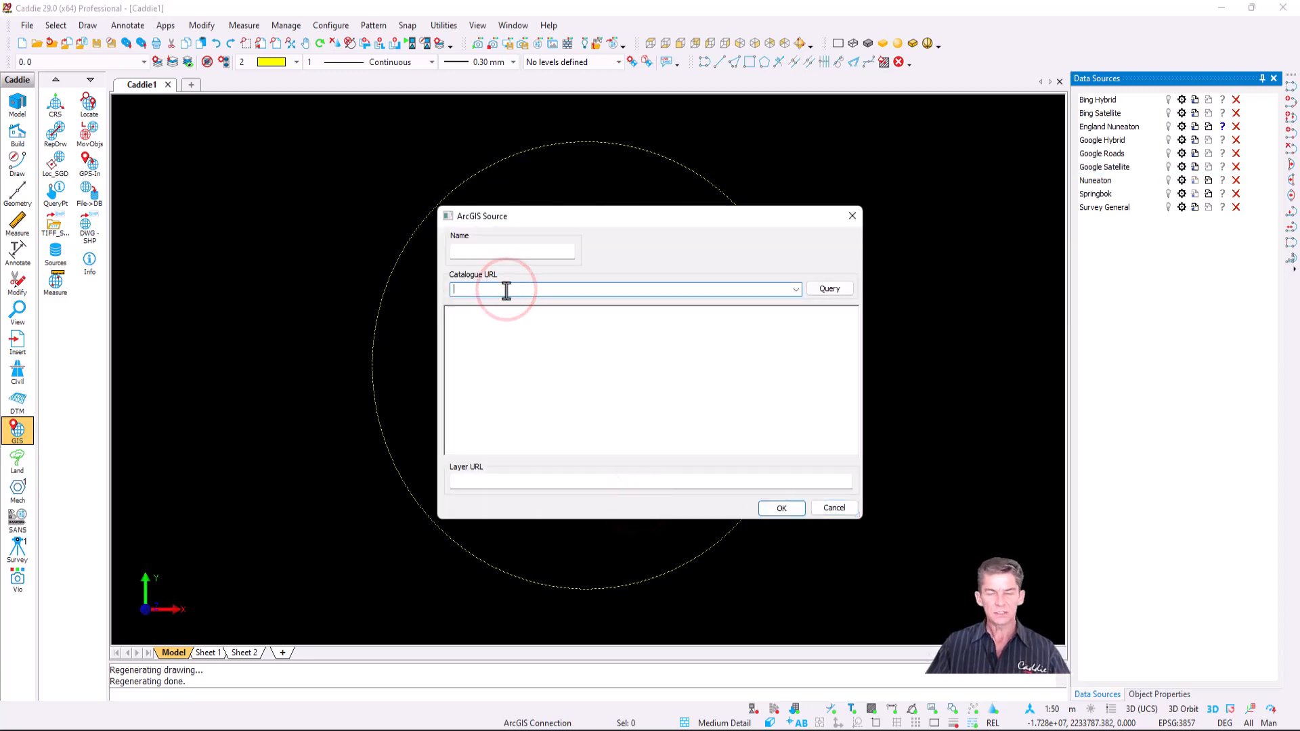
type("https://carto.nationalmap.gov/arcgis/rest/services/contours/MapServer")
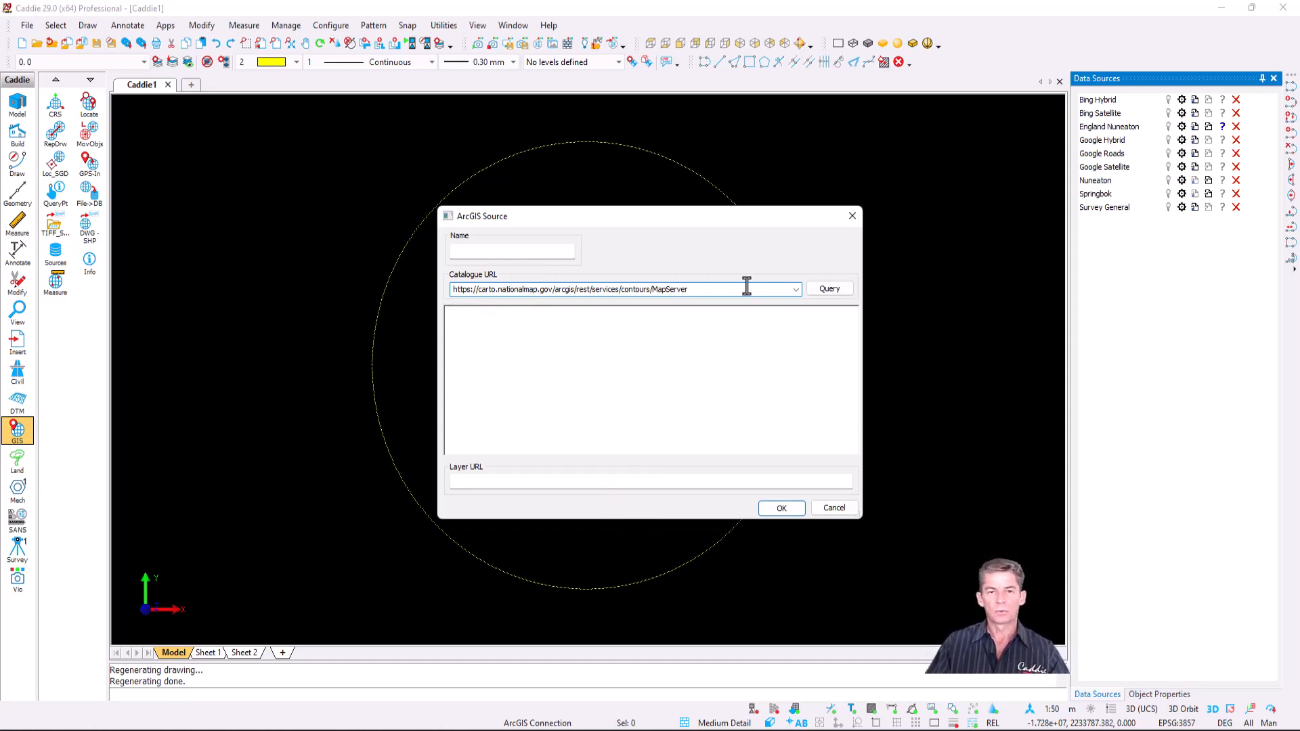
left_click(834, 289)
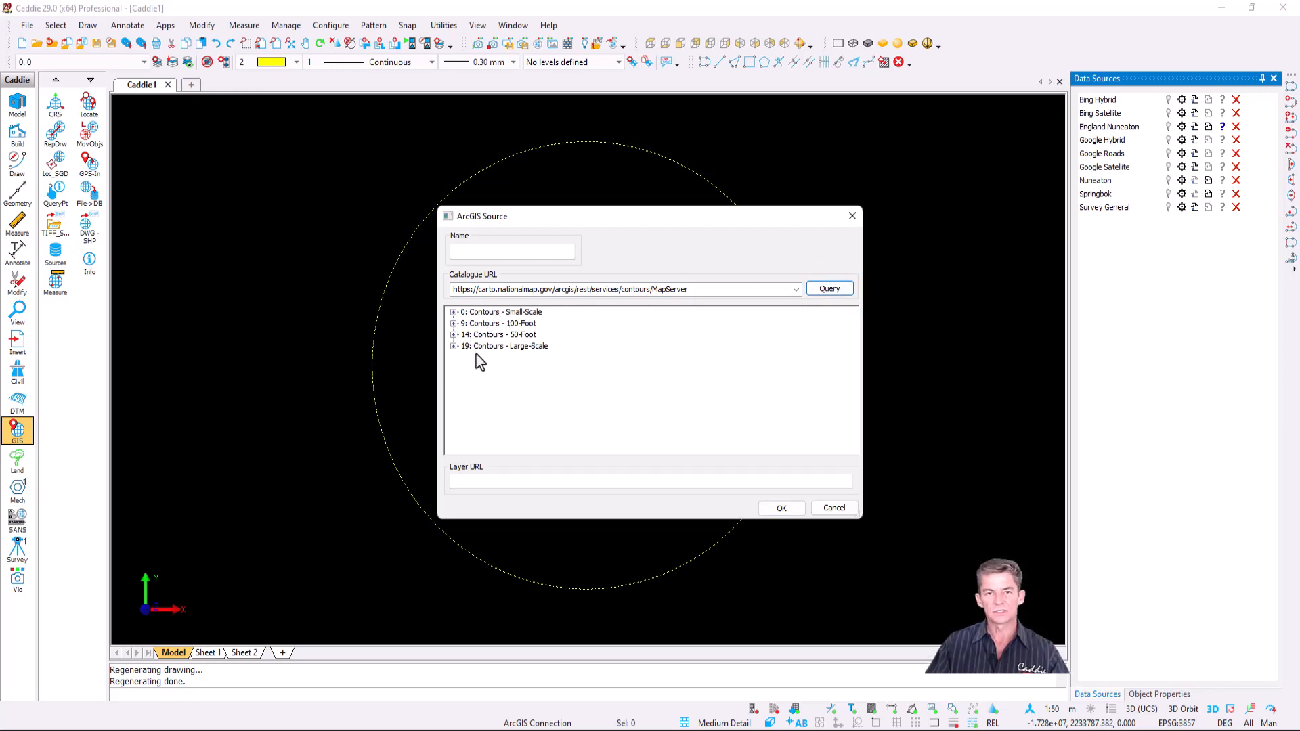
left_click(453, 312)
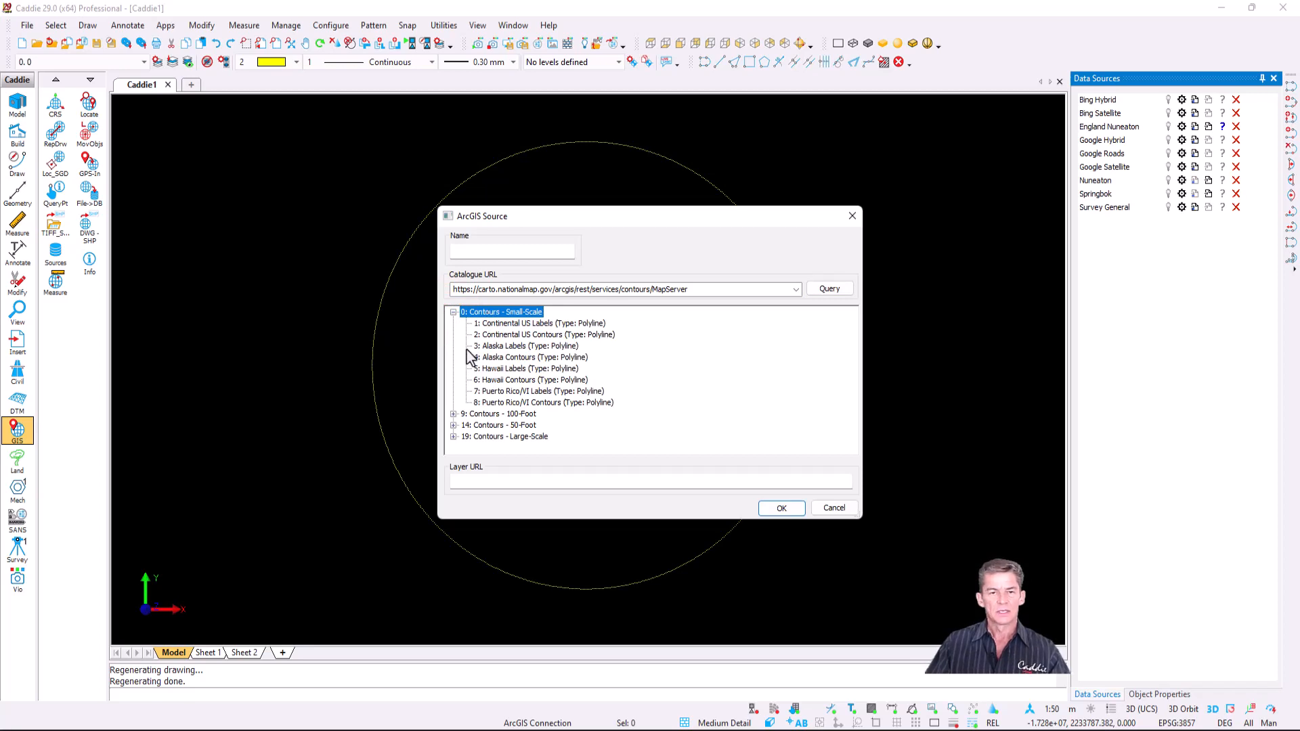
left_click(526, 380)
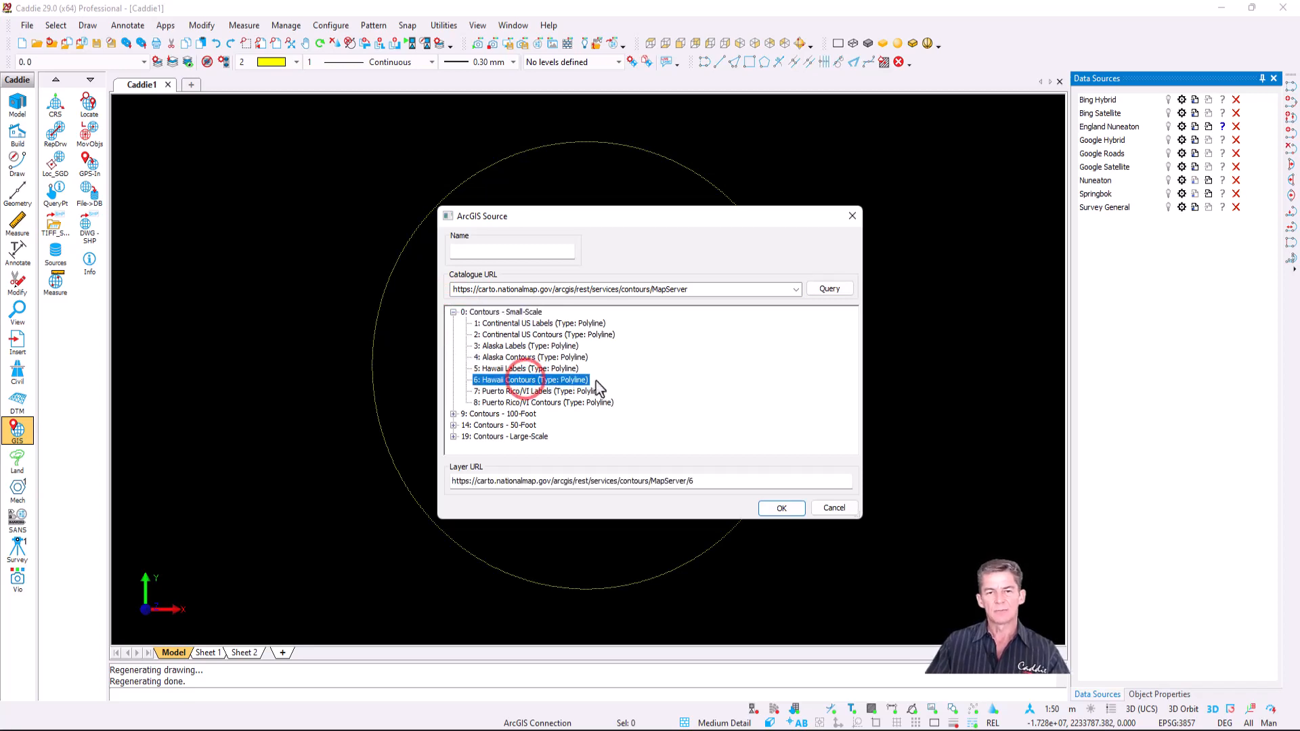
left_click(494, 251)
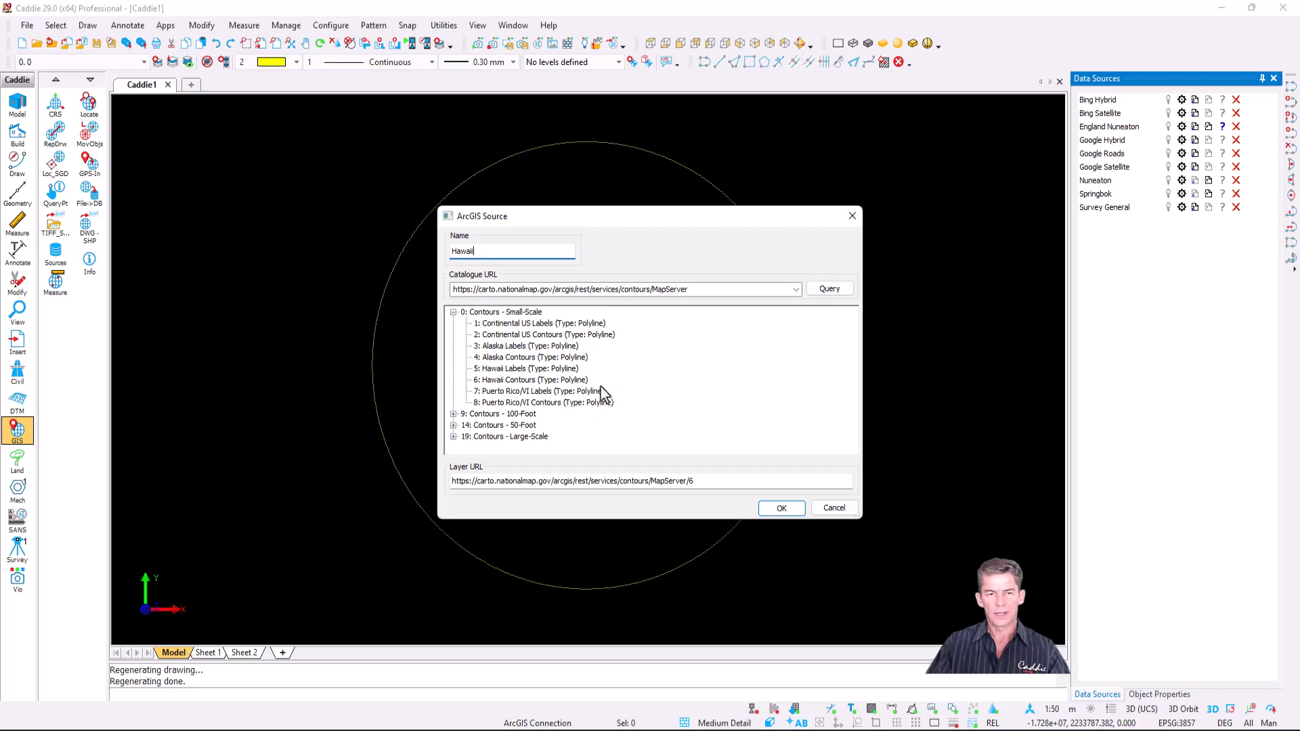
left_click(568, 379)
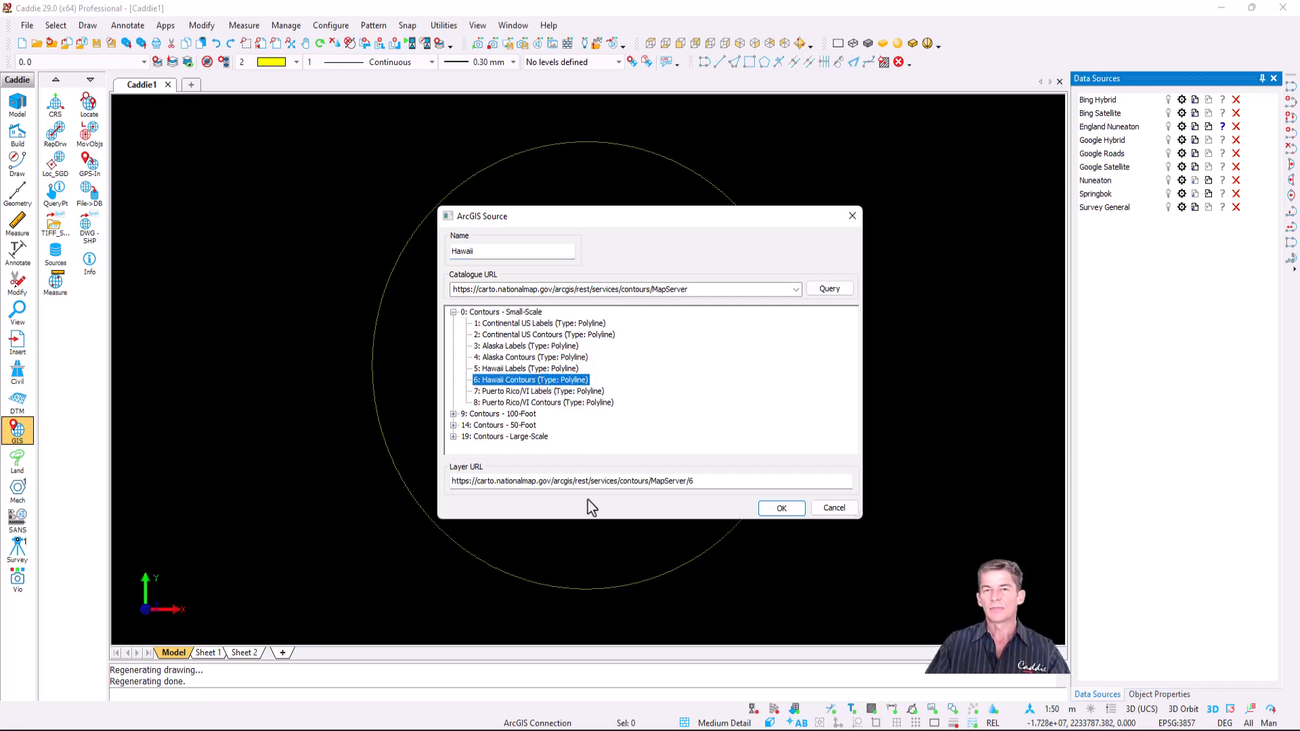
left_click(782, 509)
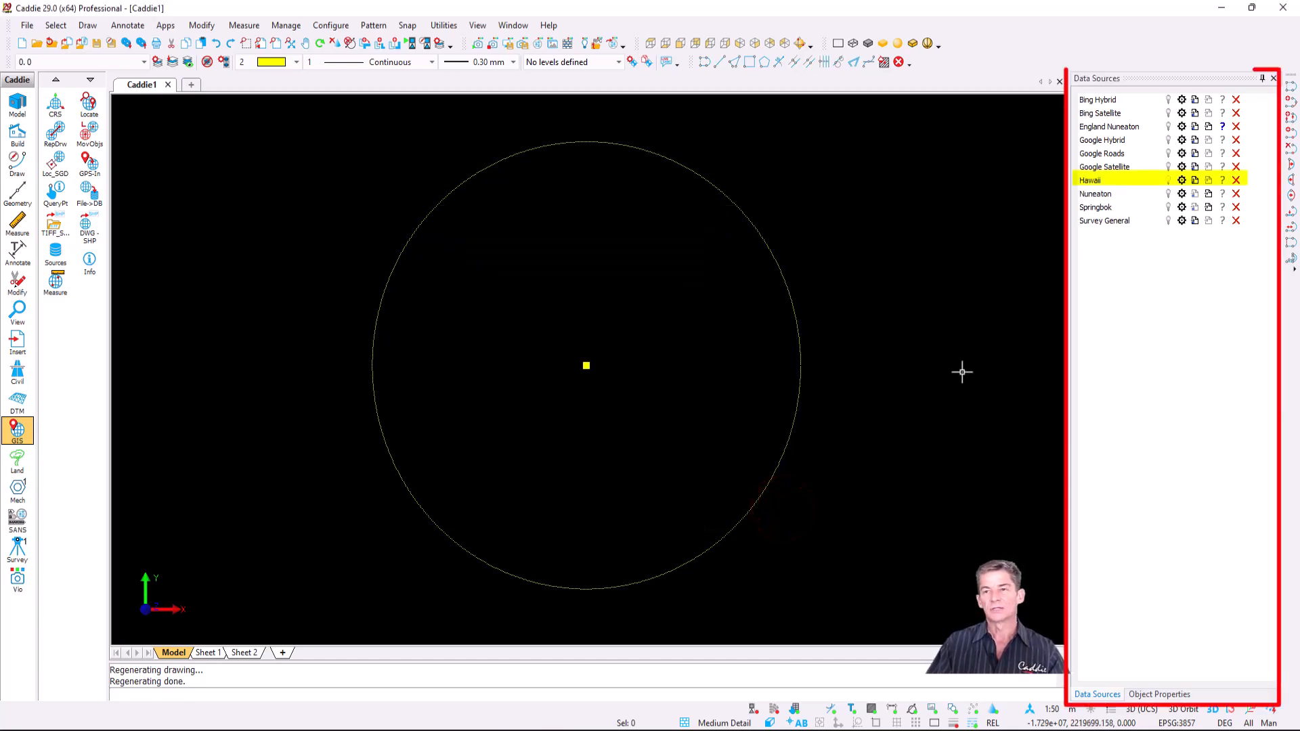
- Raise the Hawaii layer's transparency slightly, then zoom out to frame the whole island
left_click(1182, 180)
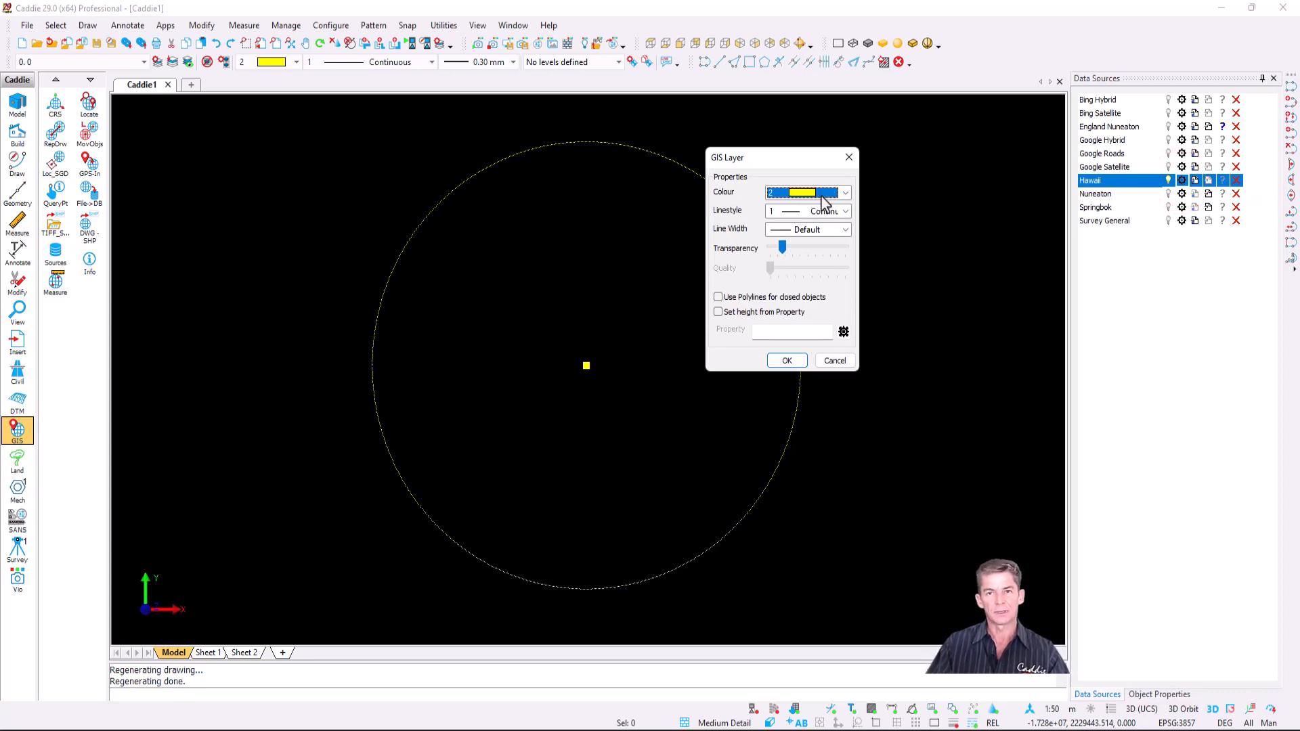
left_click_drag(782, 247, 788, 252)
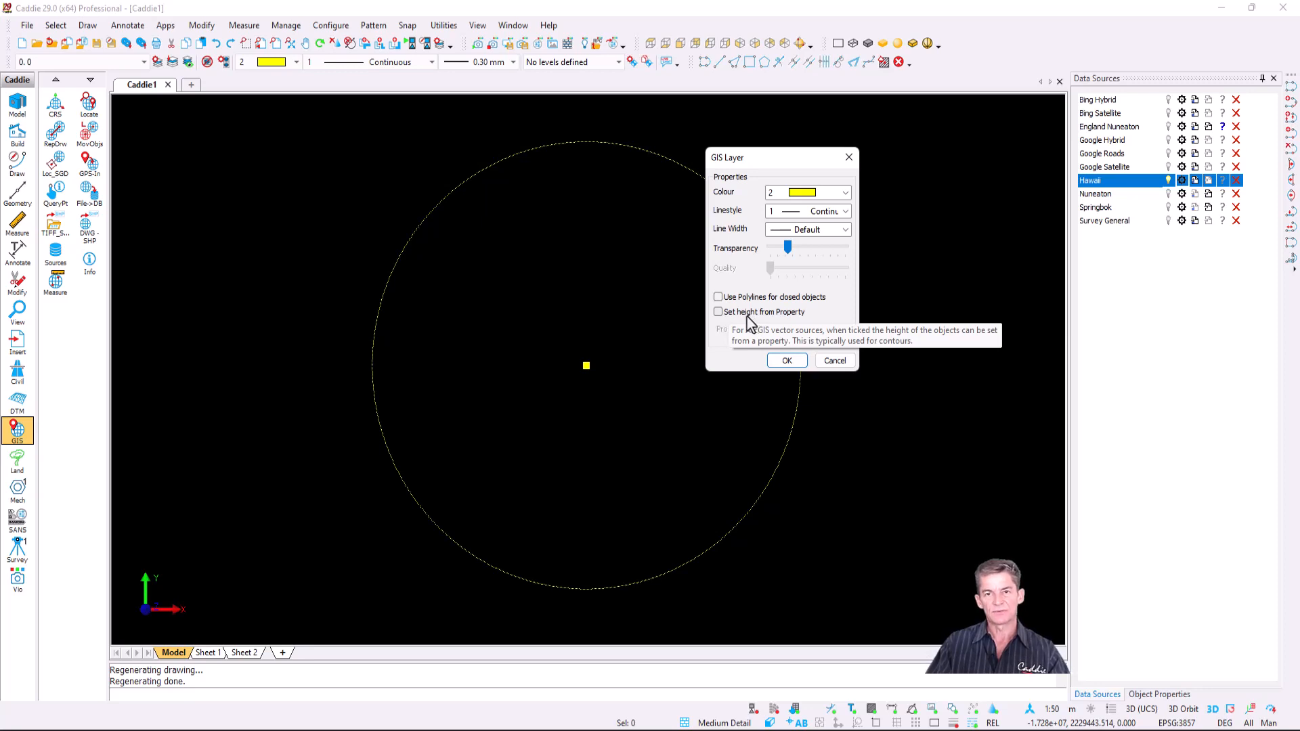
left_click(787, 361)
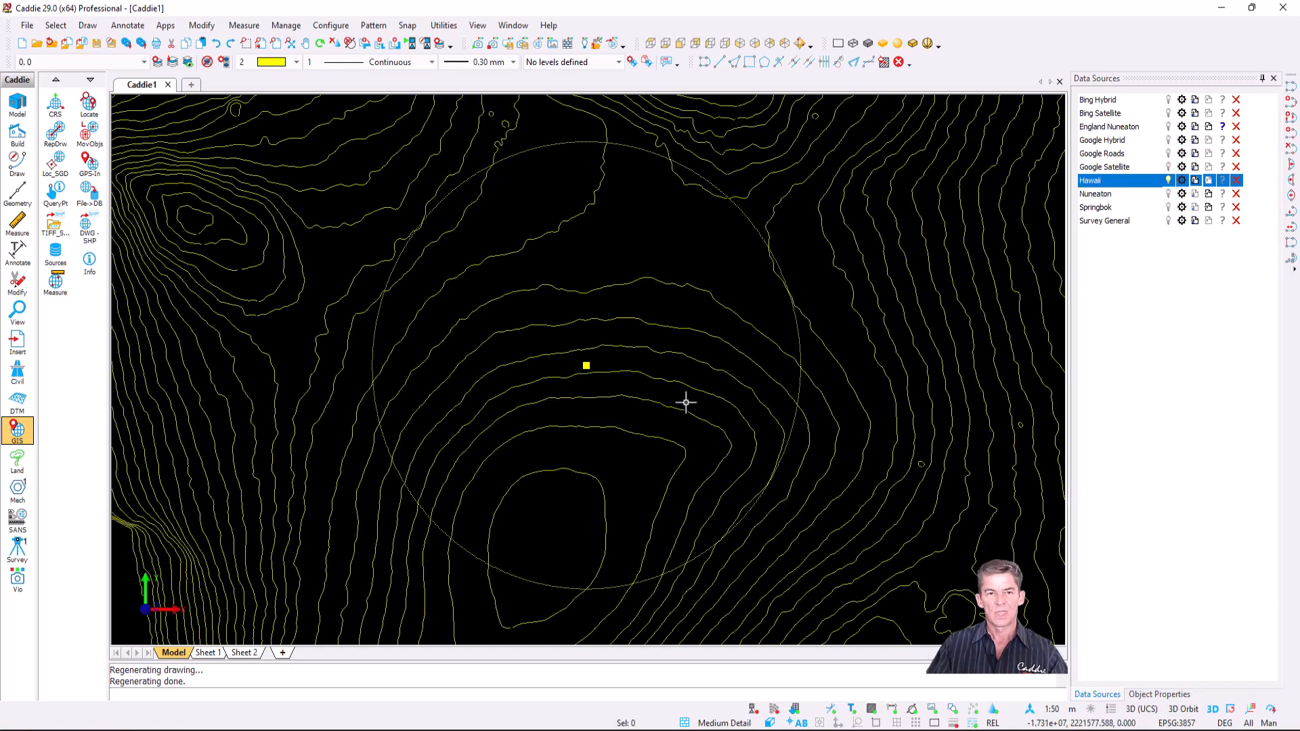
scroll(686, 402, "down", 1)
scroll(686, 402, "down", 3)
middle_click_drag(705, 418, 677, 401)
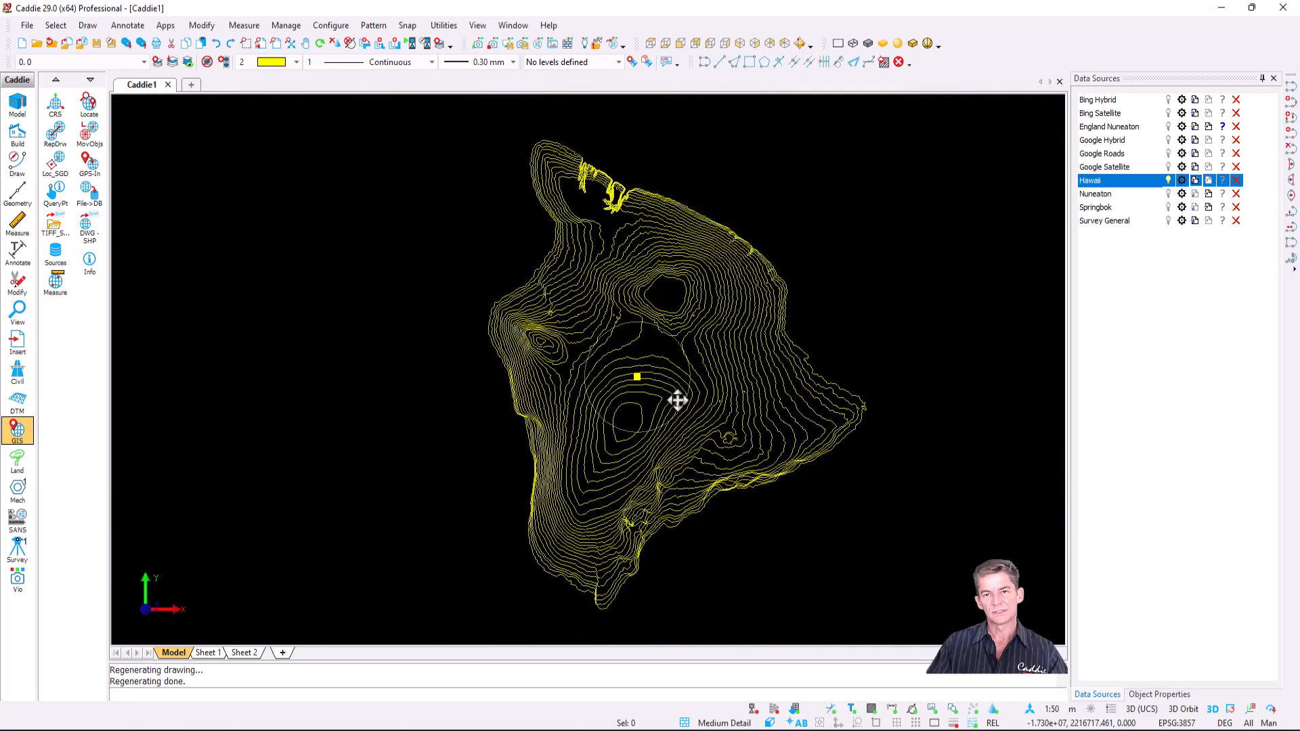
- Refresh the Bing Satellite imagery, check the front view, and return to plan
left_click(1196, 113)
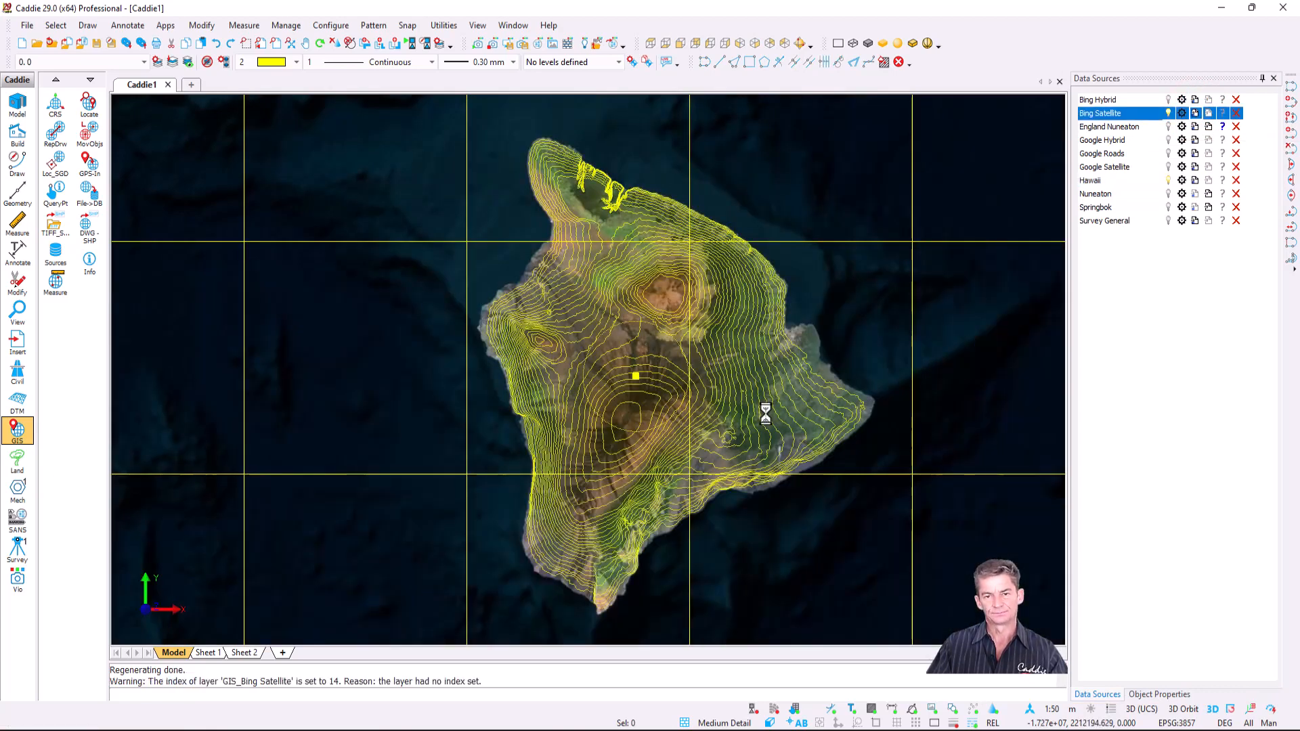
scroll(753, 414, "up", 2)
scroll(754, 414, "down", 2)
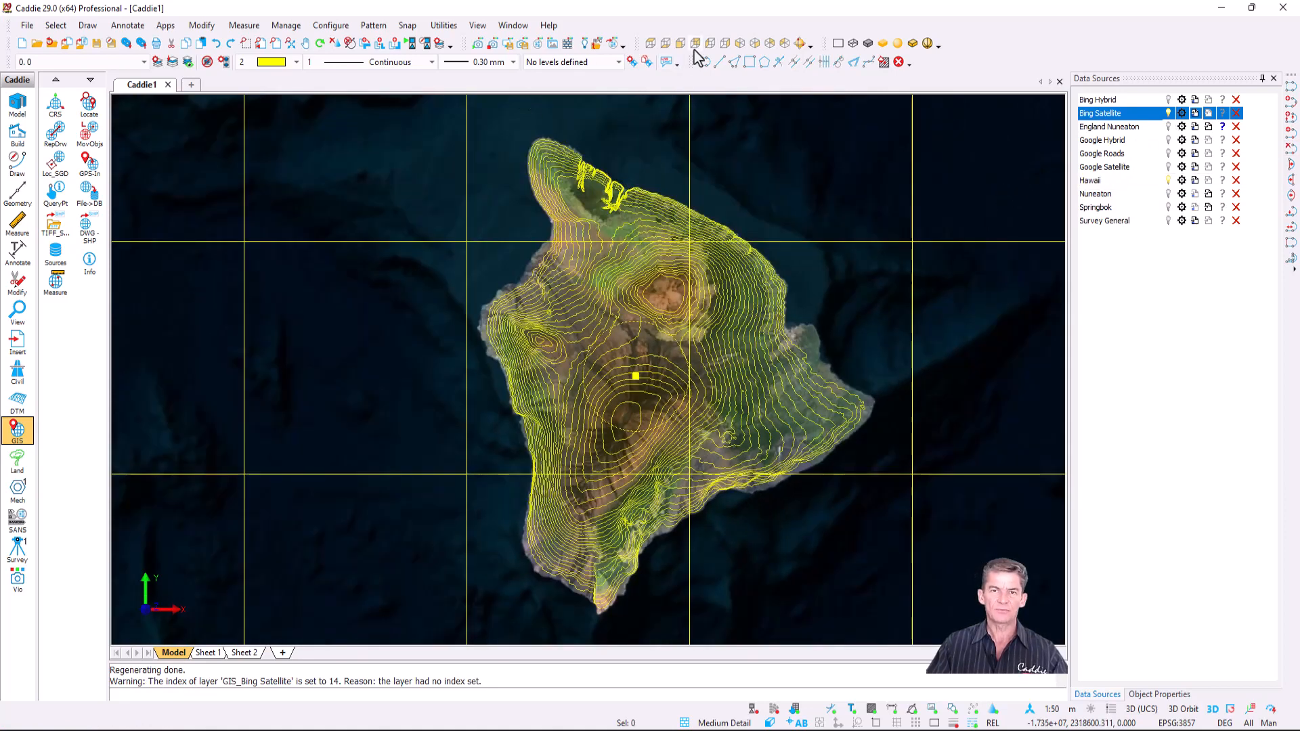
left_click(679, 45)
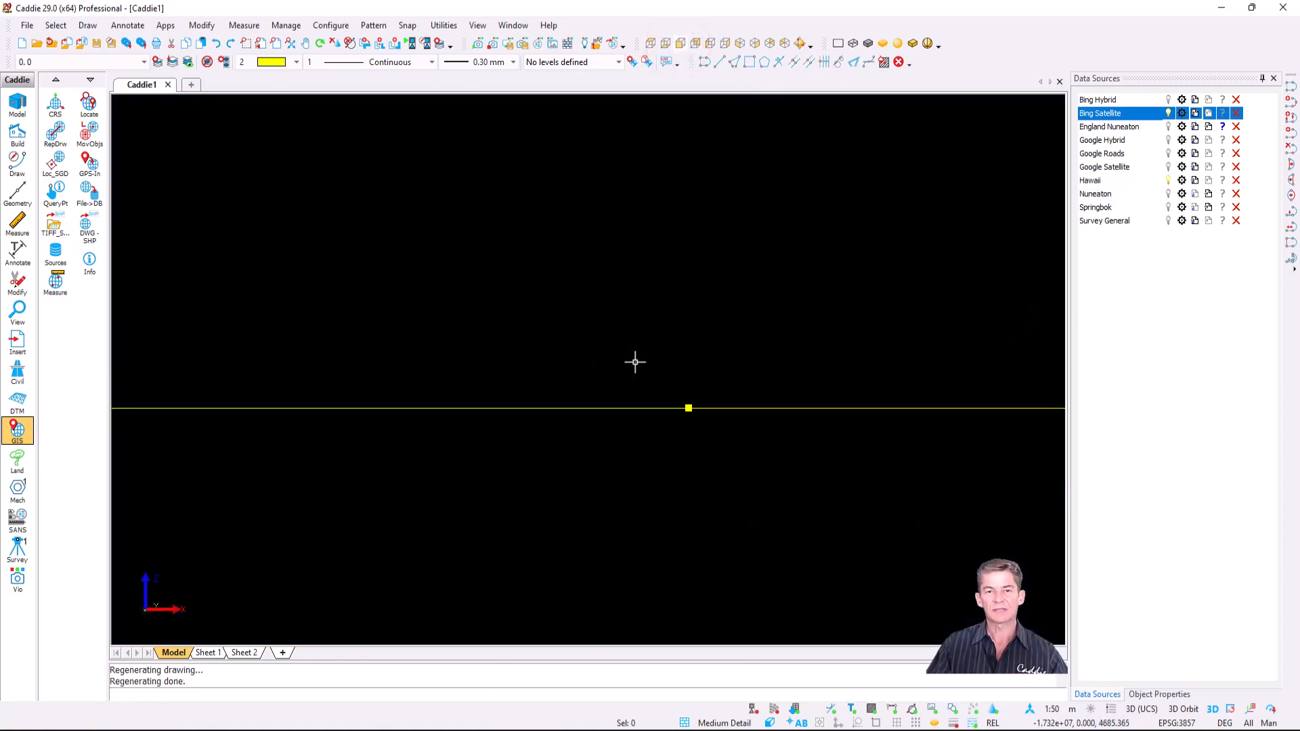
key("ctrl+z")
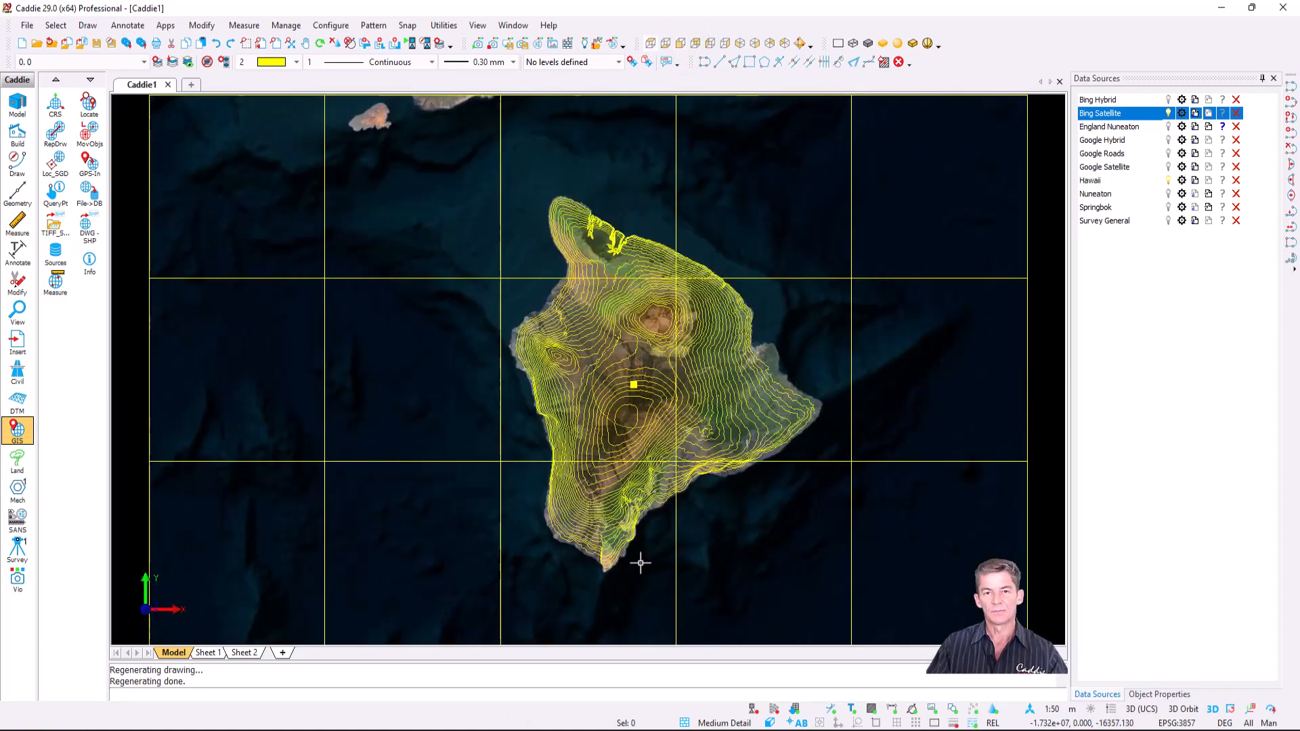
- Switch off Bing Satellite and delete all the flat contour lines
left_click(1169, 113)
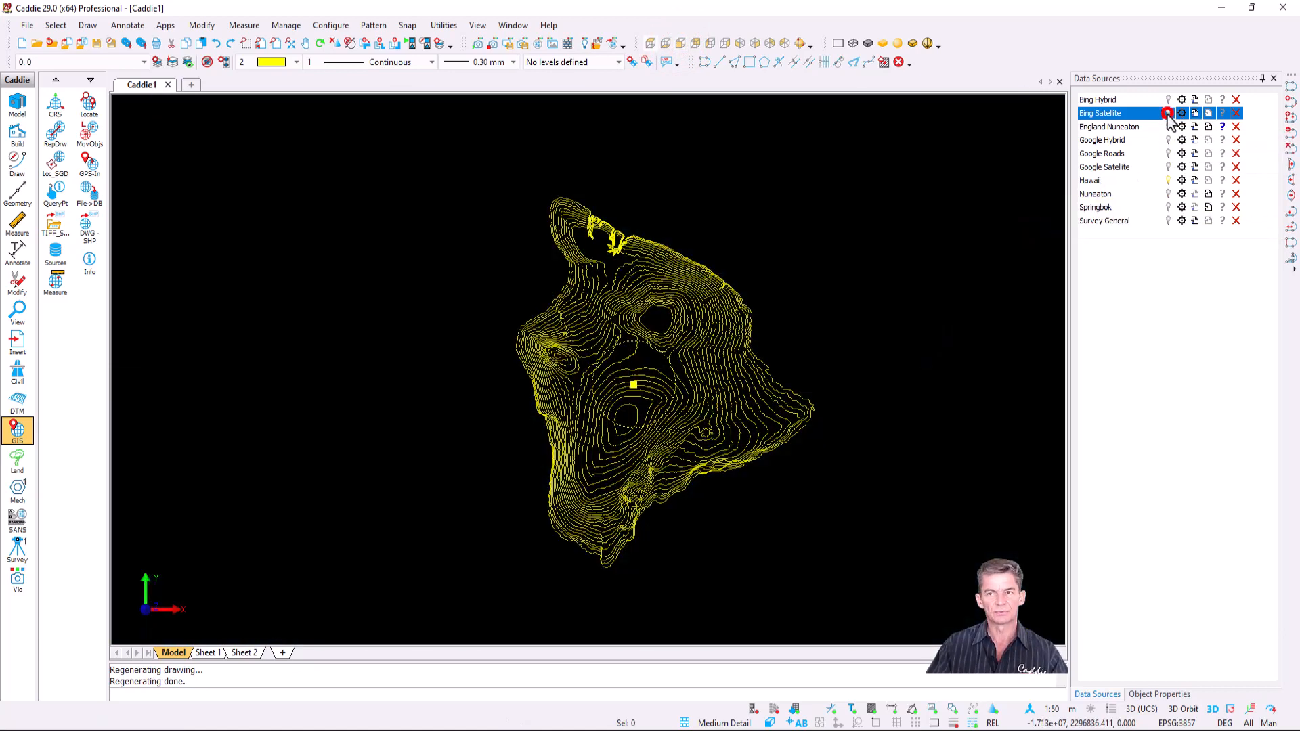
key("ctrl+a")
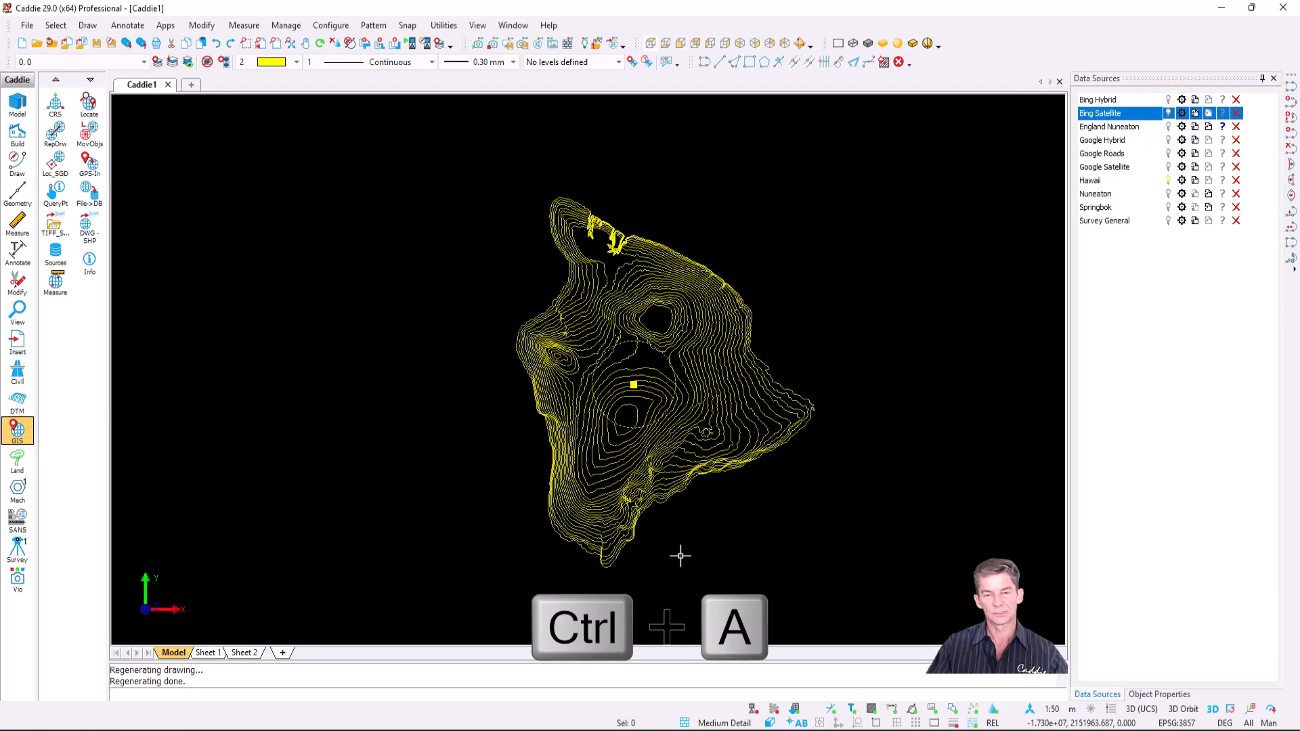
key("Delete")
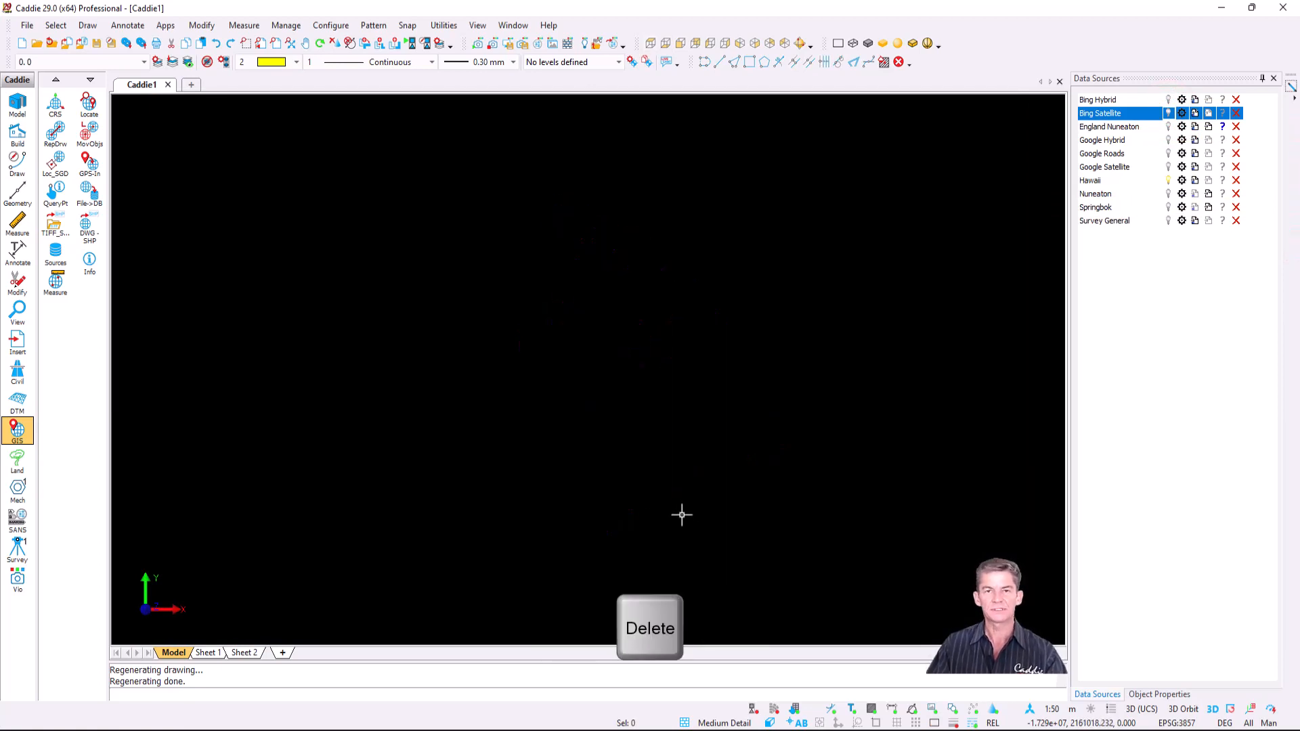
- Set the Hawaii layer's heights from the Contour property and refresh the layer
left_click(1181, 180)
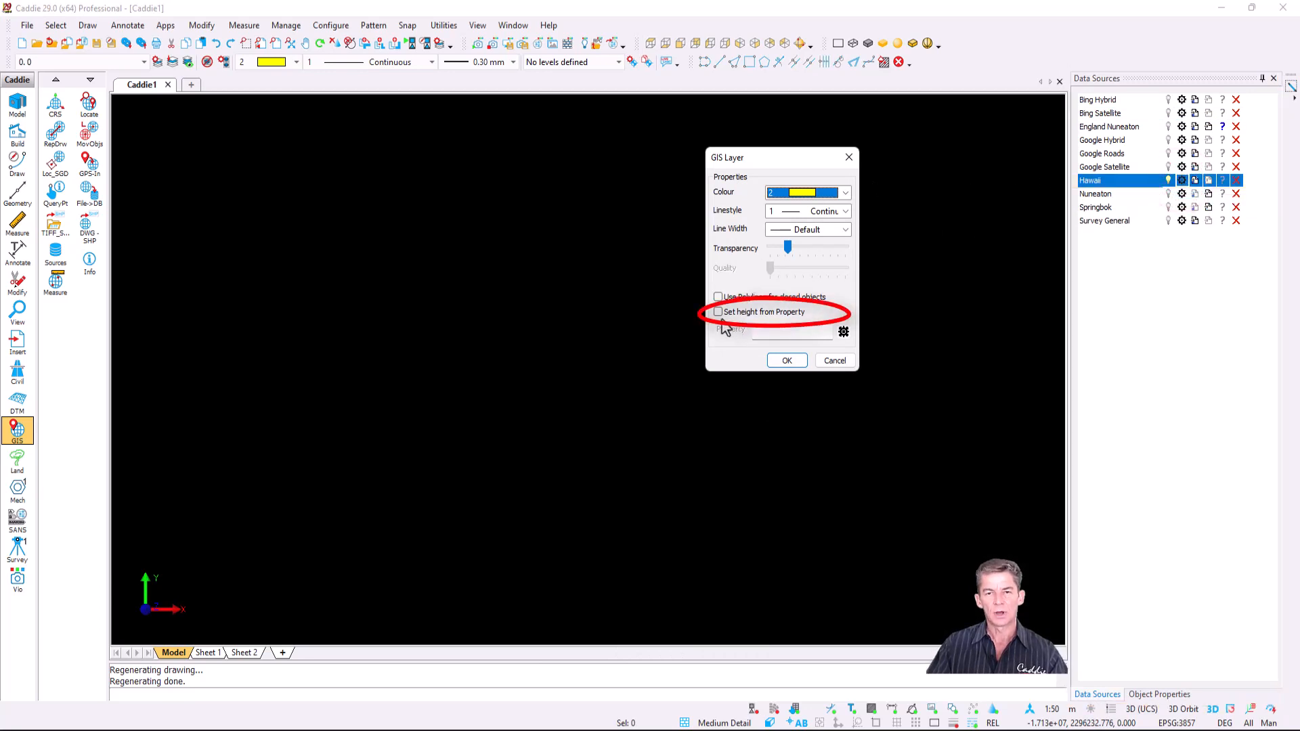
left_click(719, 313)
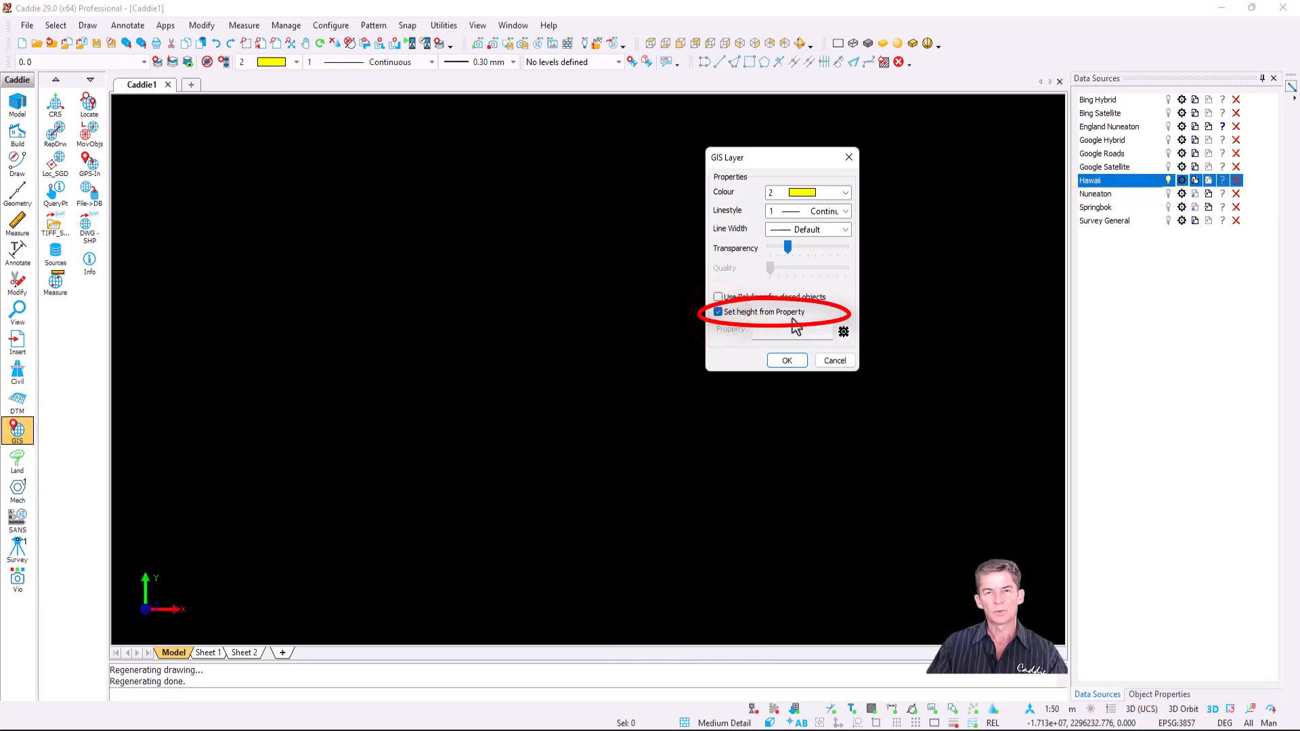
left_click(775, 331)
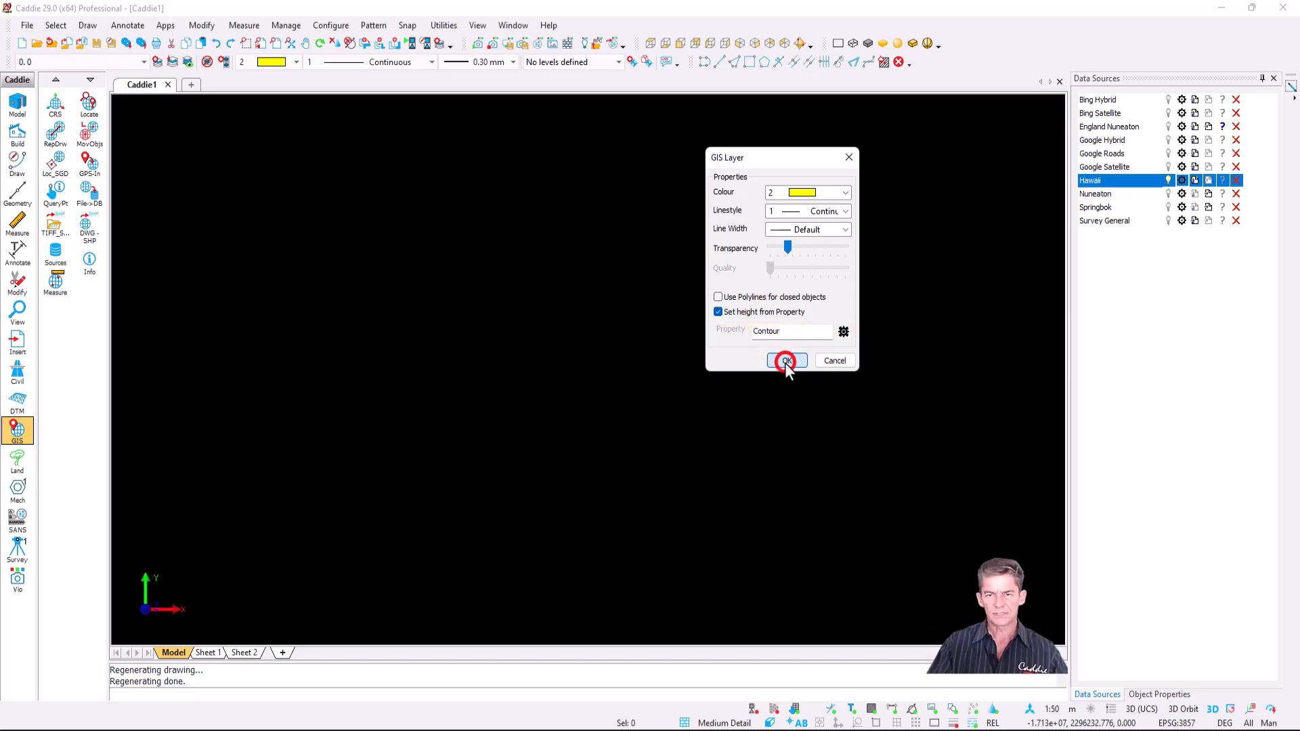
left_click(787, 360)
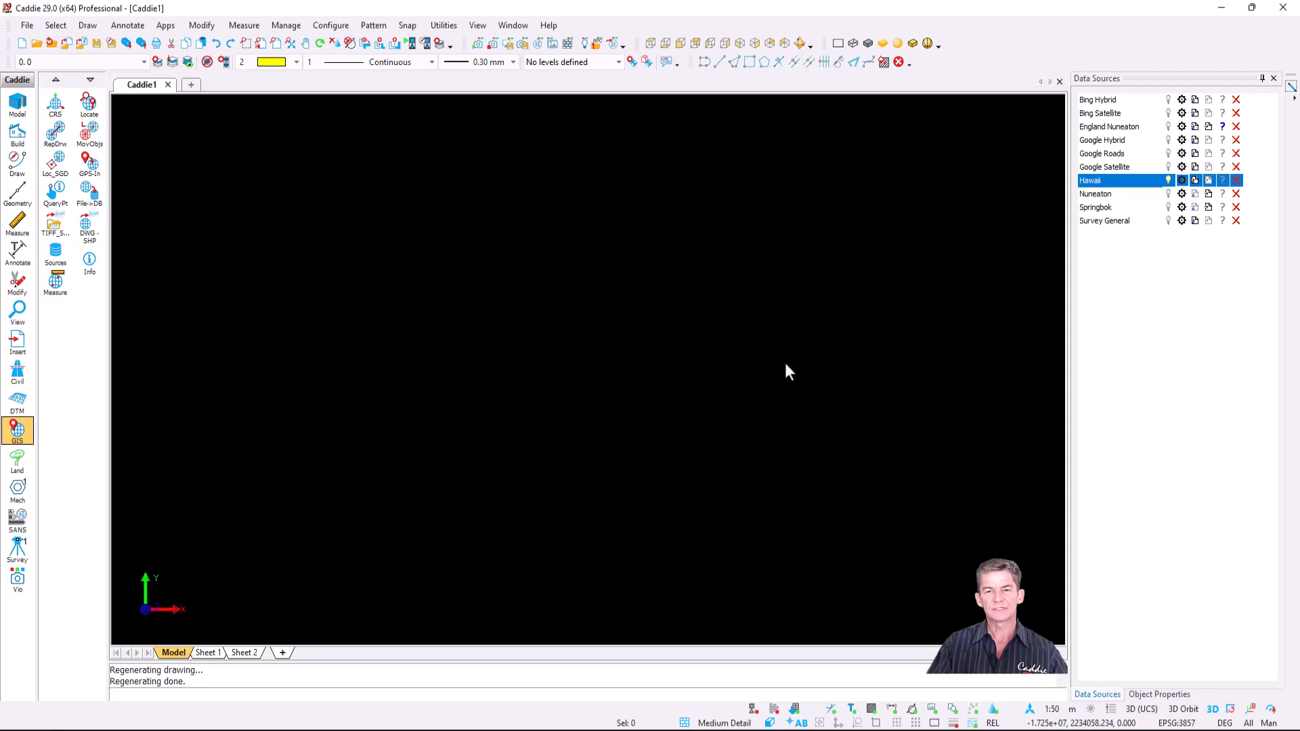
left_click(1195, 181)
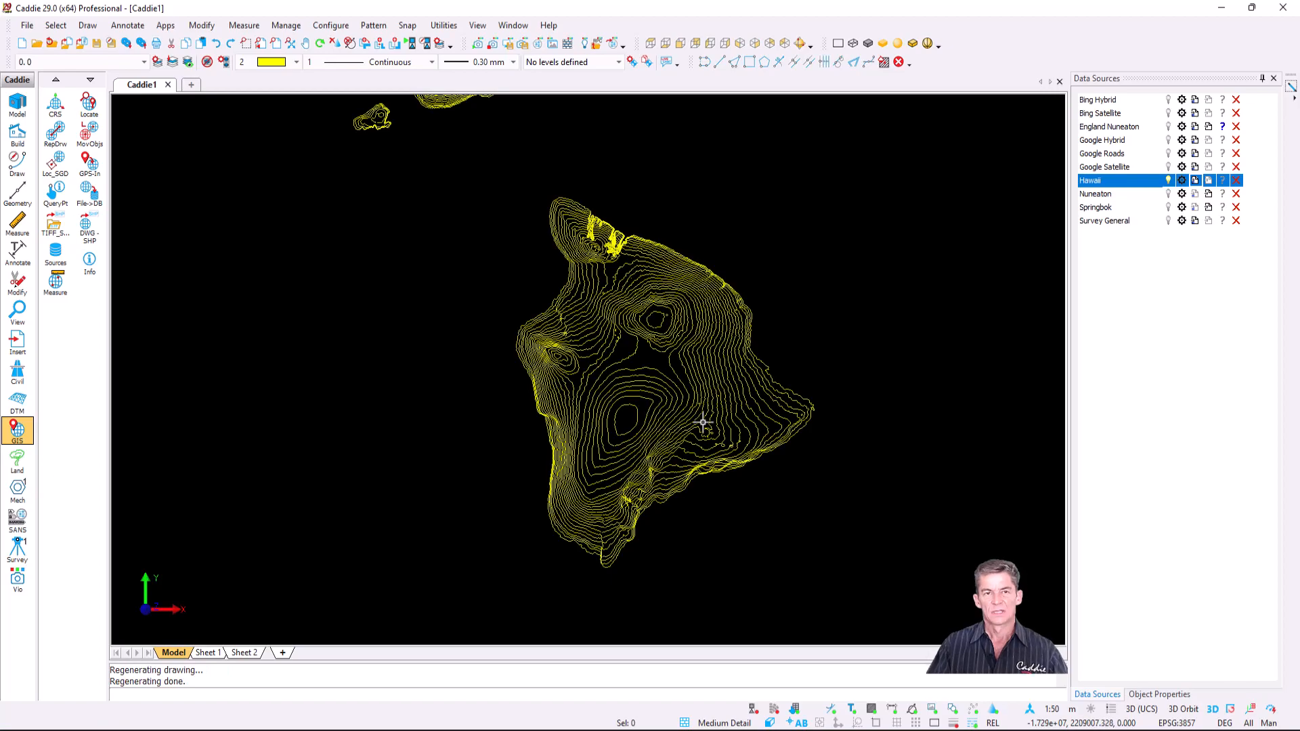
- Orbit to a low oblique 3D view and query a central-peak contour with GIS Info
scroll(702, 429, "up", 2)
mouse_move(642, 453)
middle_mouse_down()
mouse_move(621, 377)
mouse_move(639, 369)
middle_mouse_up()
scroll(641, 346, "up", 4)
mouse_move(551, 426)
middle_mouse_down()
mouse_move(559, 392)
mouse_move(534, 415)
mouse_move(581, 389)
mouse_move(735, 400)
mouse_move(760, 372)
mouse_move(748, 423)
middle_mouse_up()
scroll(664, 371, "up", 2)
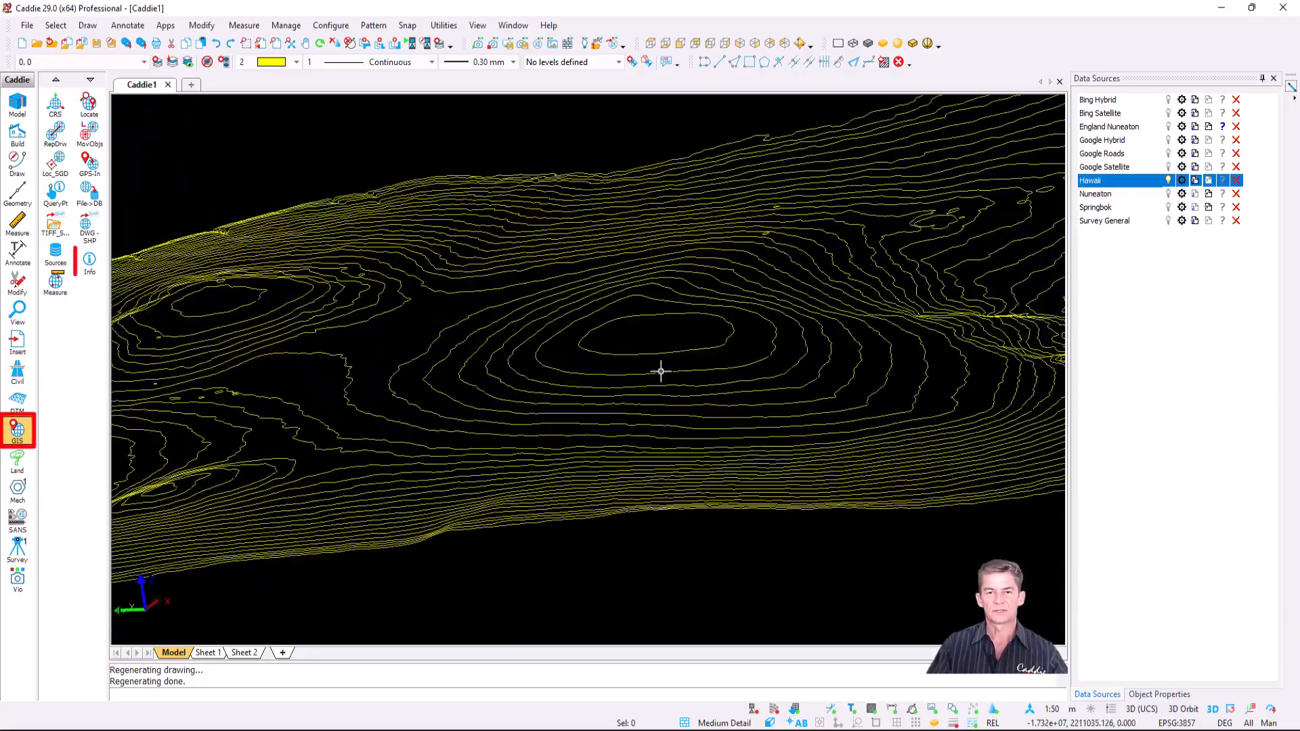
left_click(92, 263)
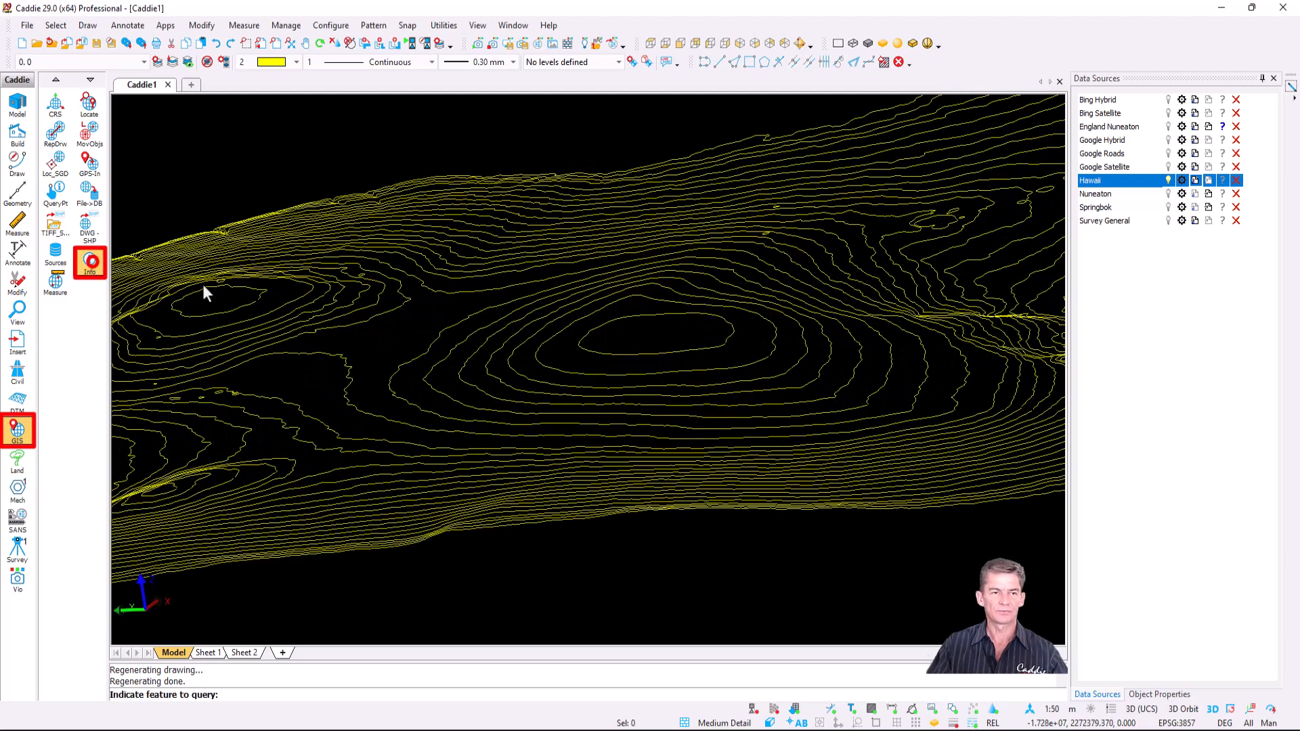
left_click(562, 370)
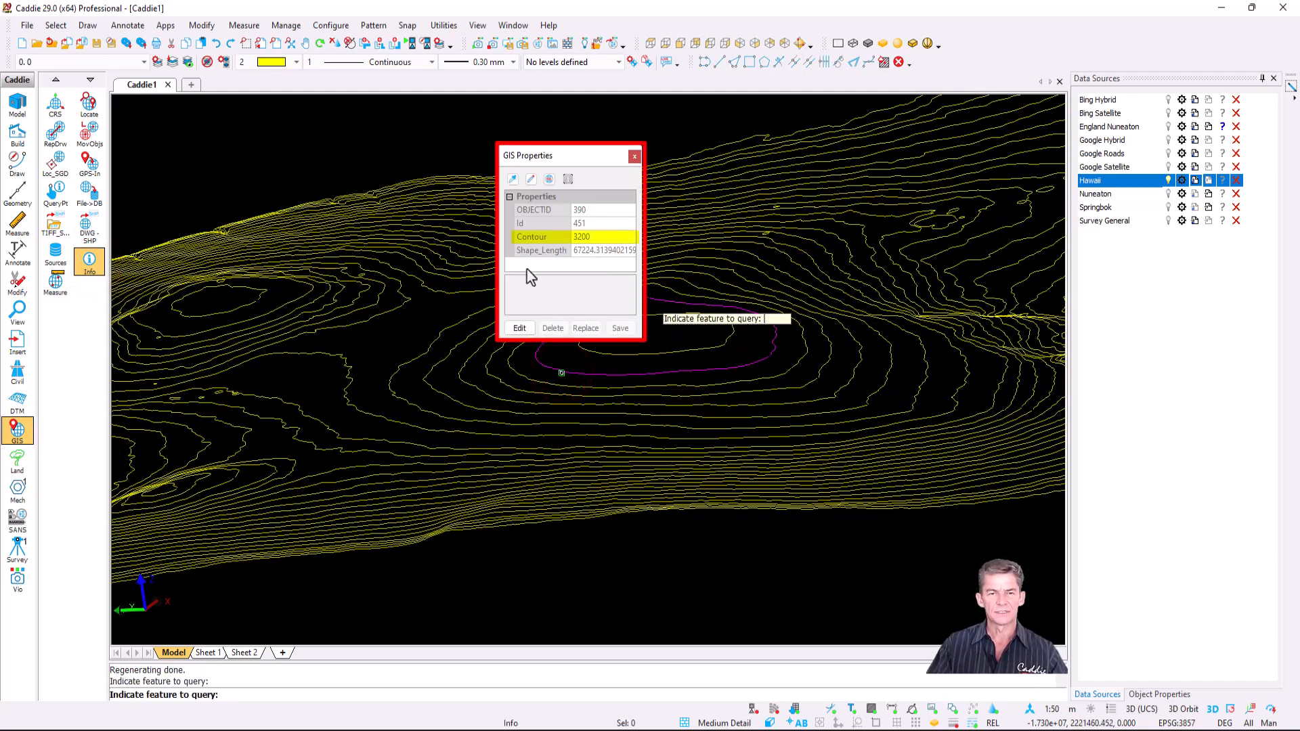
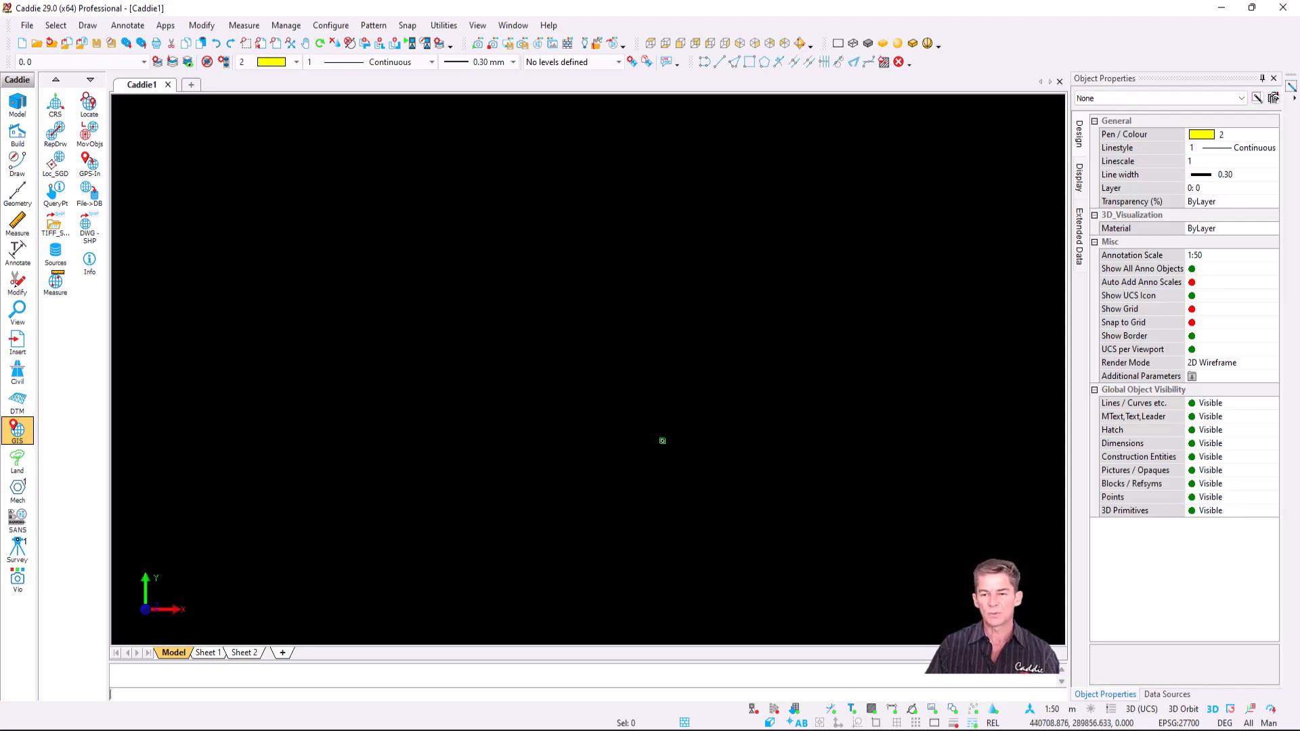
- Preview the SP39se_DTM_2m.tif terrain raster in ER Viewer, then close the viewer
left_click(964, 730)
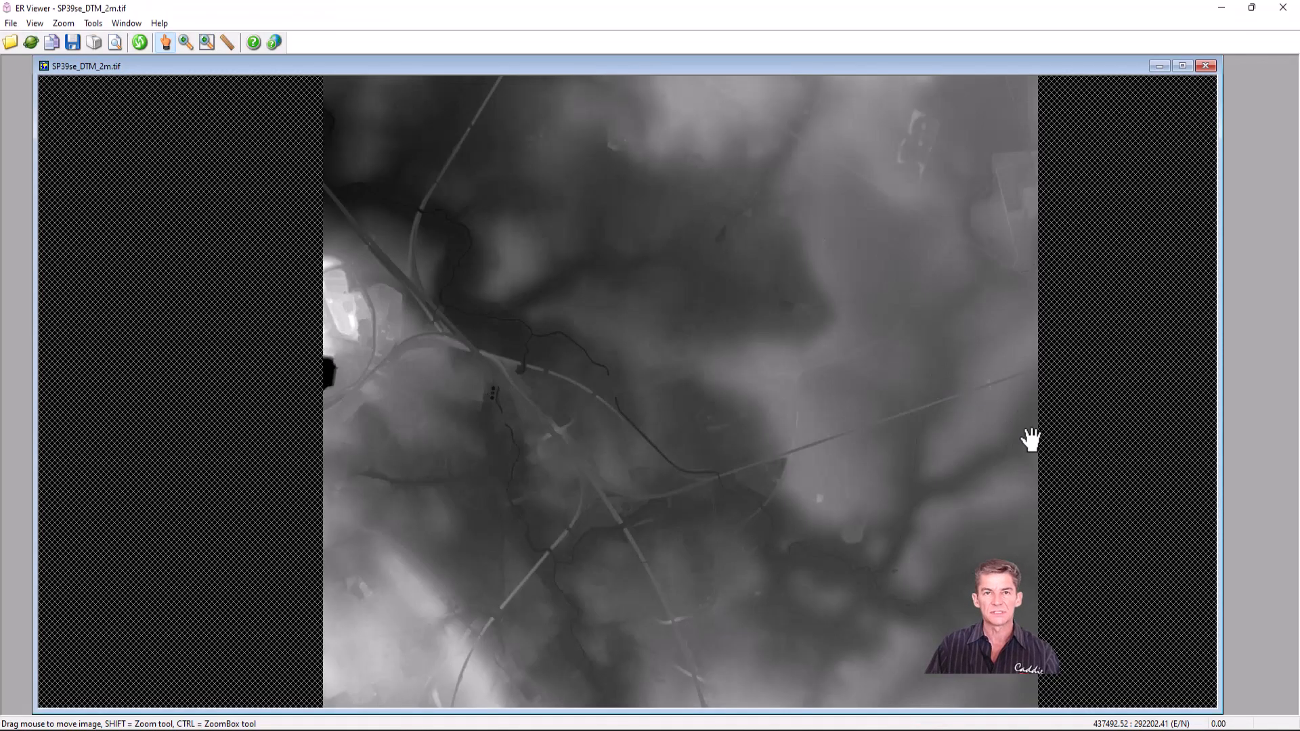
left_click(1225, 15)
- Start the GeoTIFF to Shape File conversion with SP39se_DTM_2m.tif as the input raster
left_click(1194, 39)
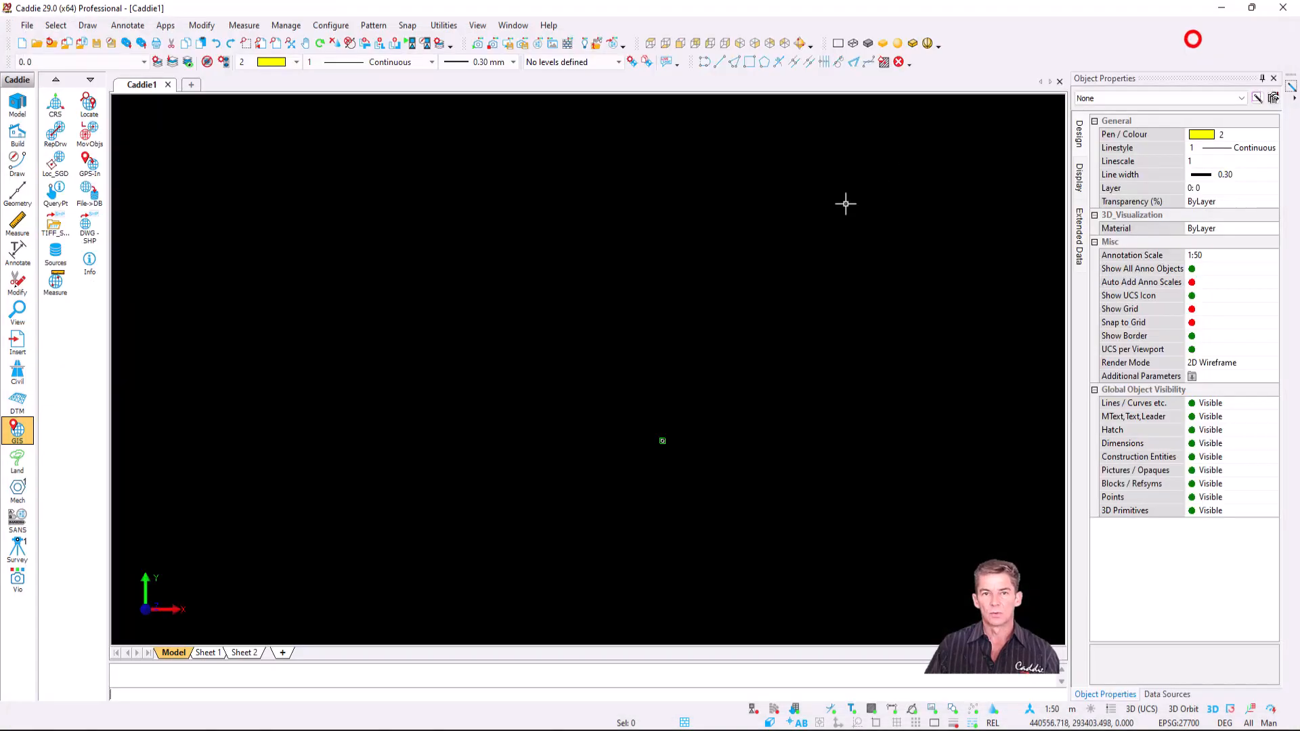
left_click(166, 25)
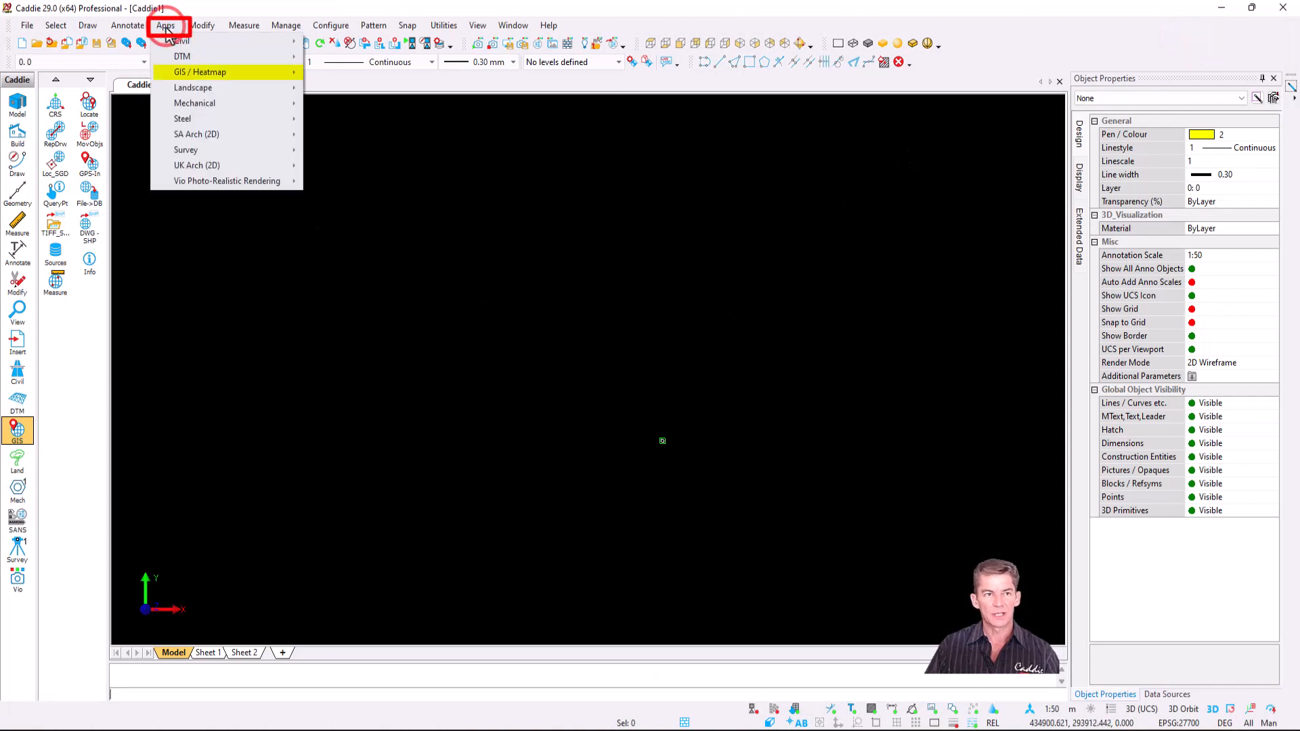
mouse_move(256, 73)
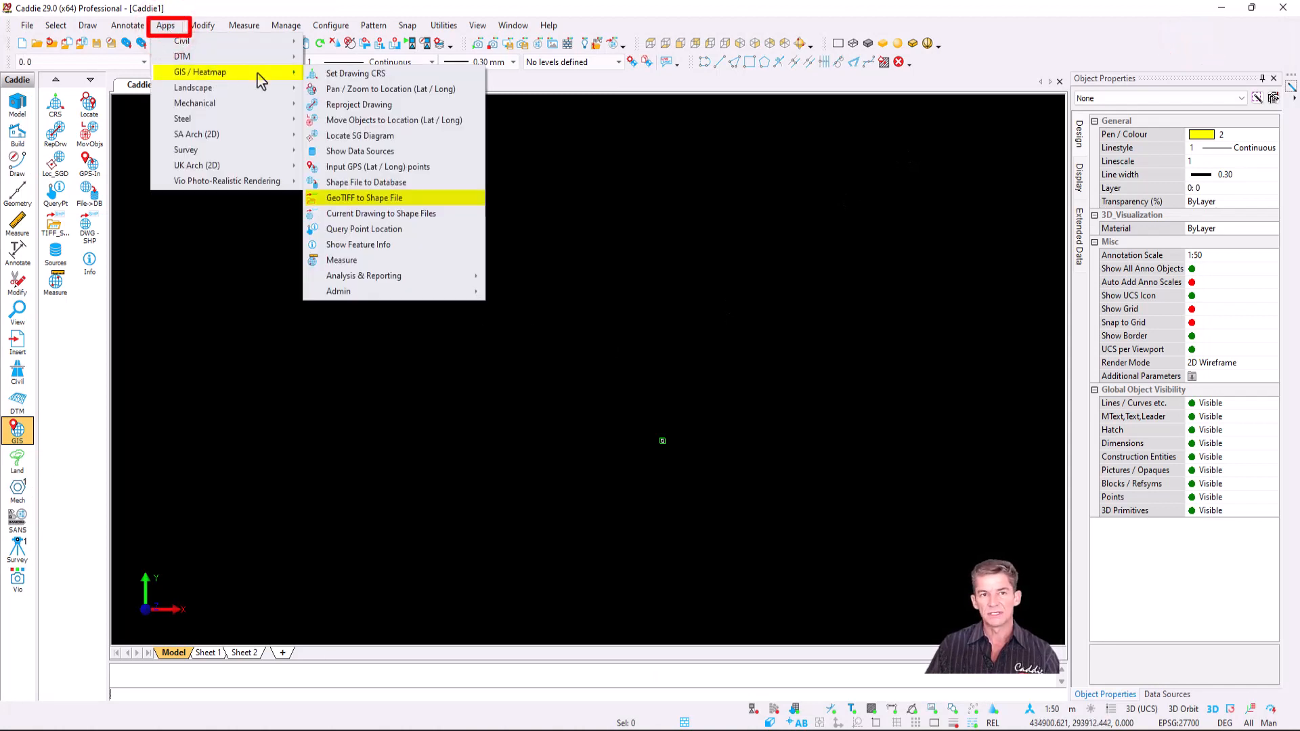
left_click(428, 199)
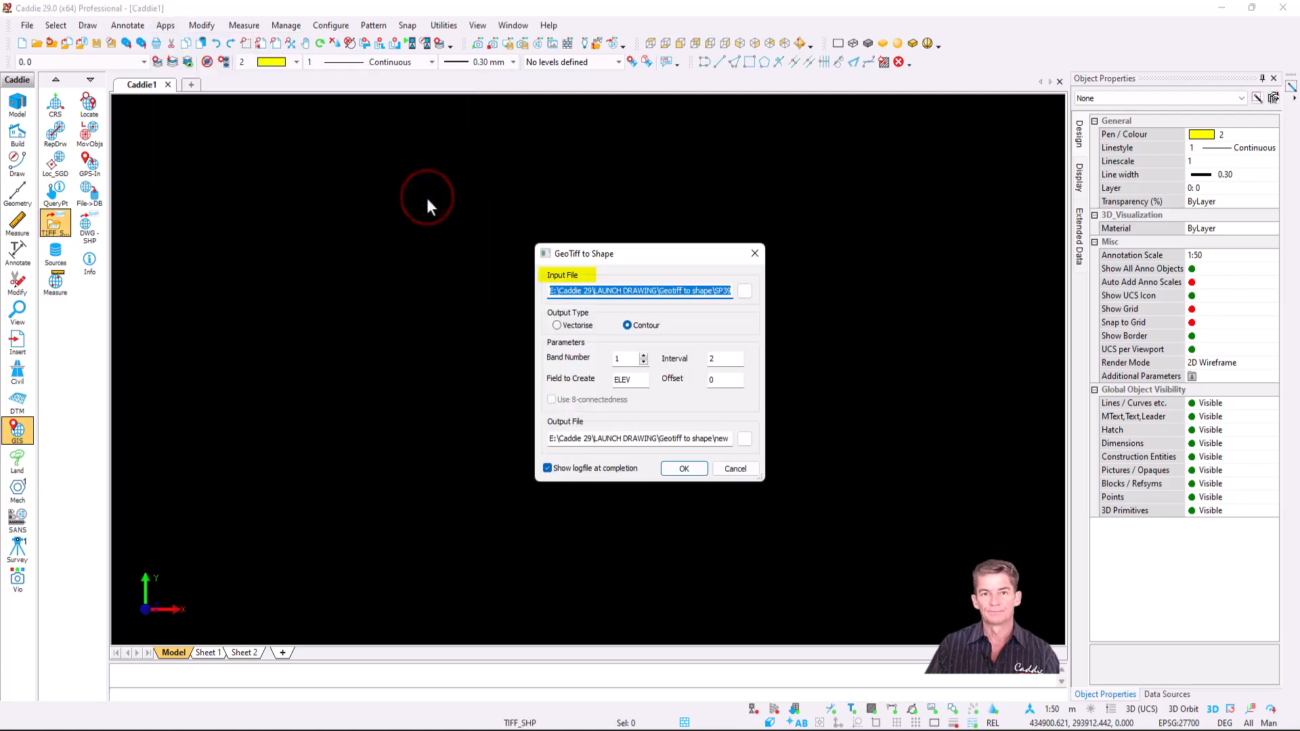
left_click(746, 293)
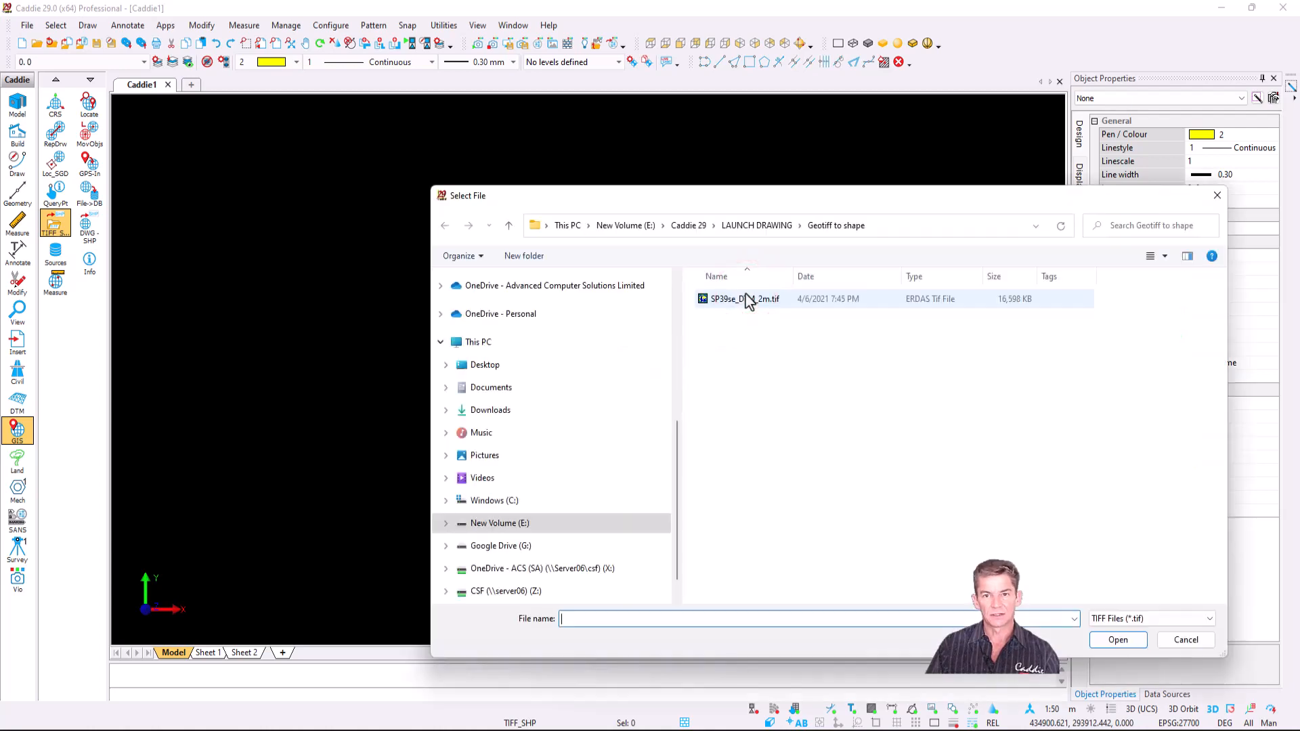
left_click(743, 303)
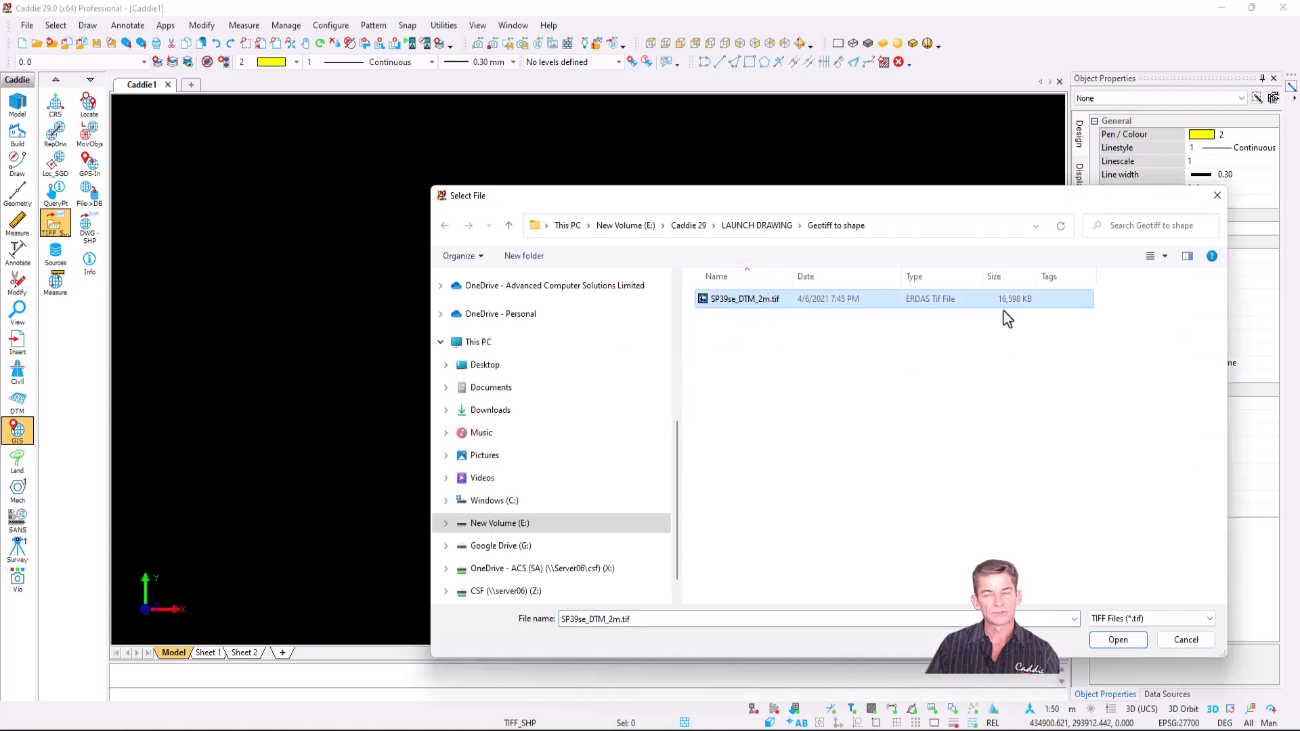
left_click(1108, 640)
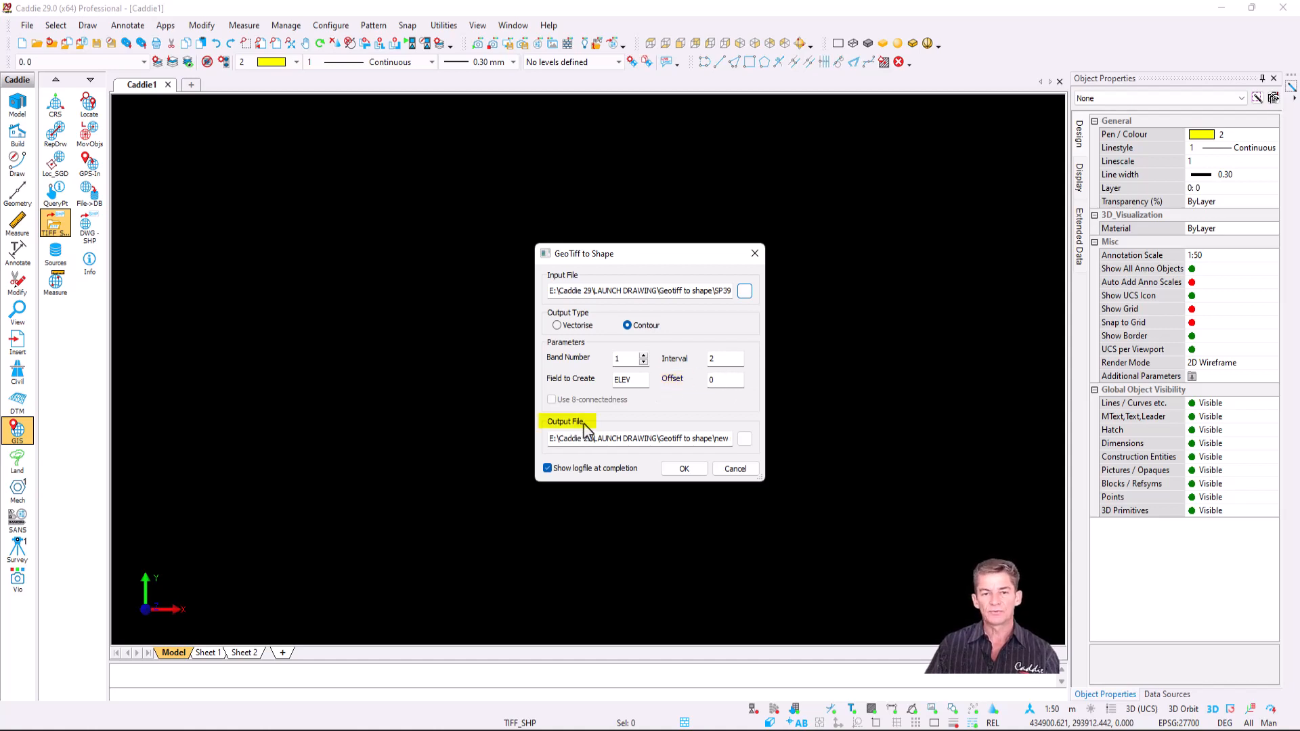
- Set the output to a 'new shape' shapefile inside a newly created New folder
left_click(746, 440)
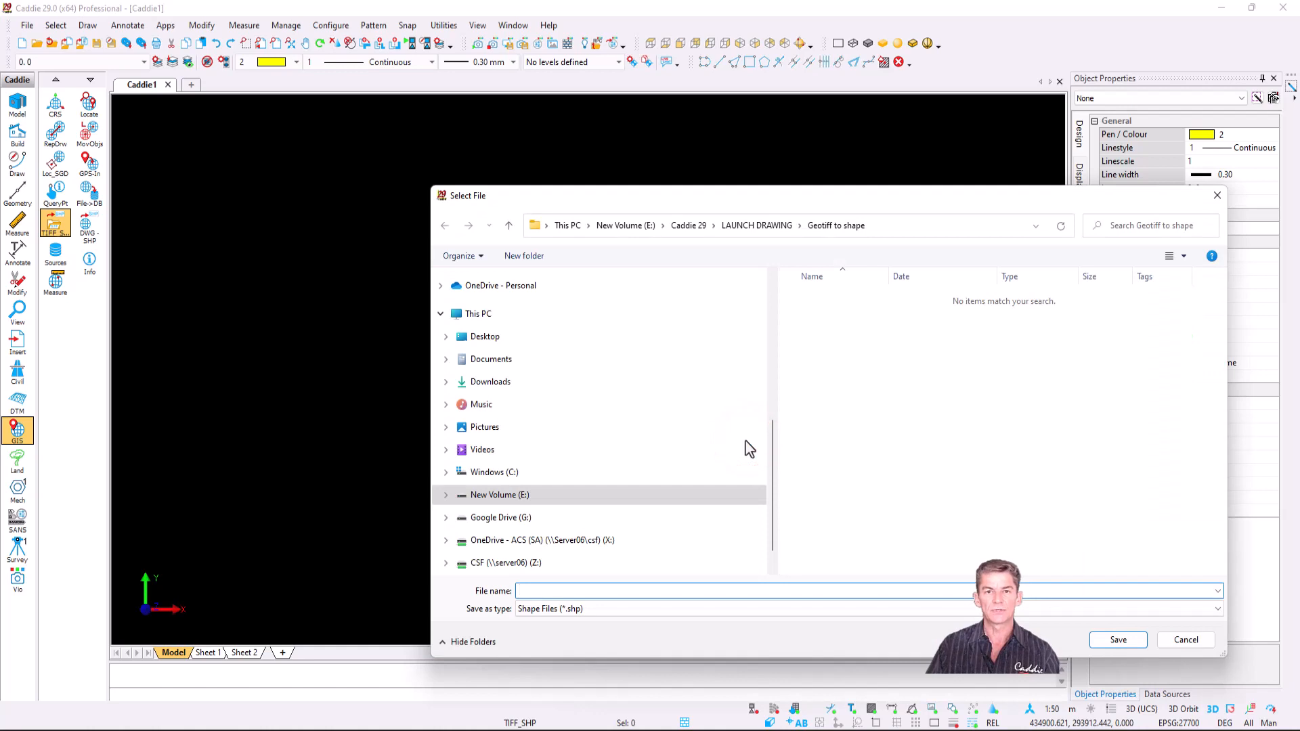
left_click(522, 256)
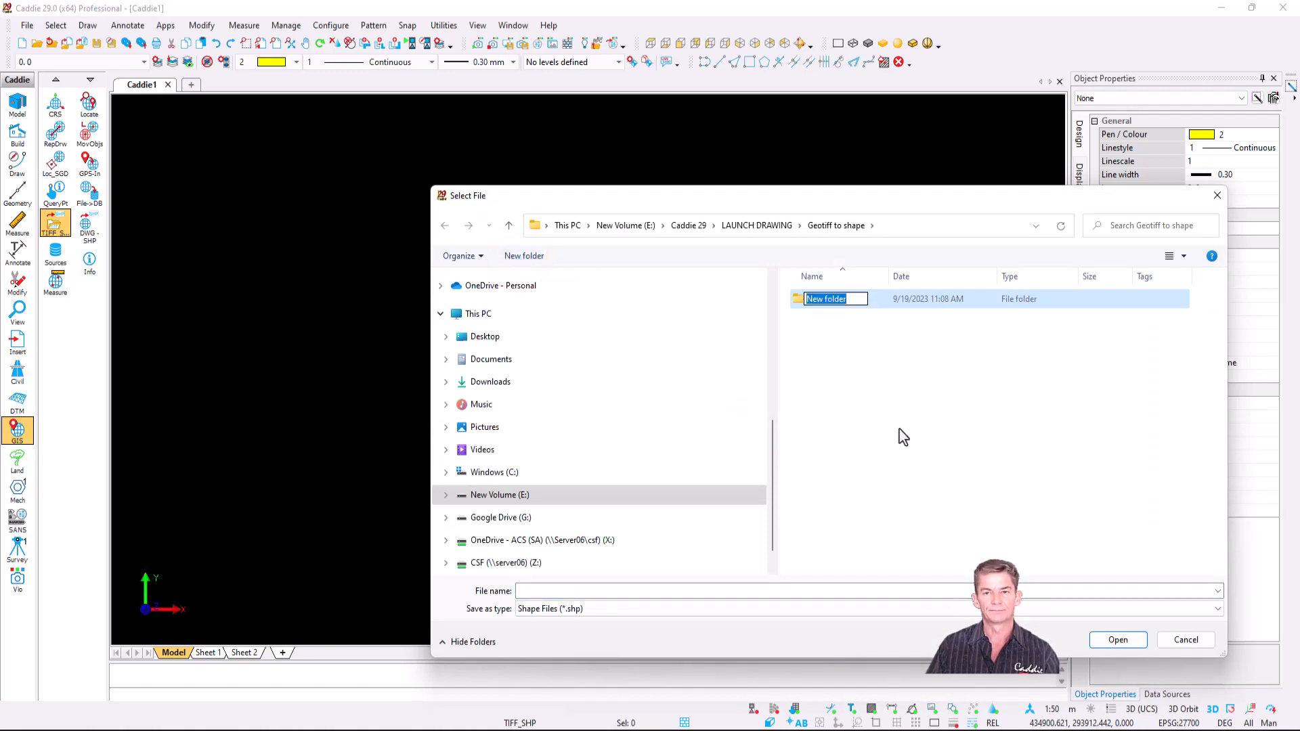
key("Return")
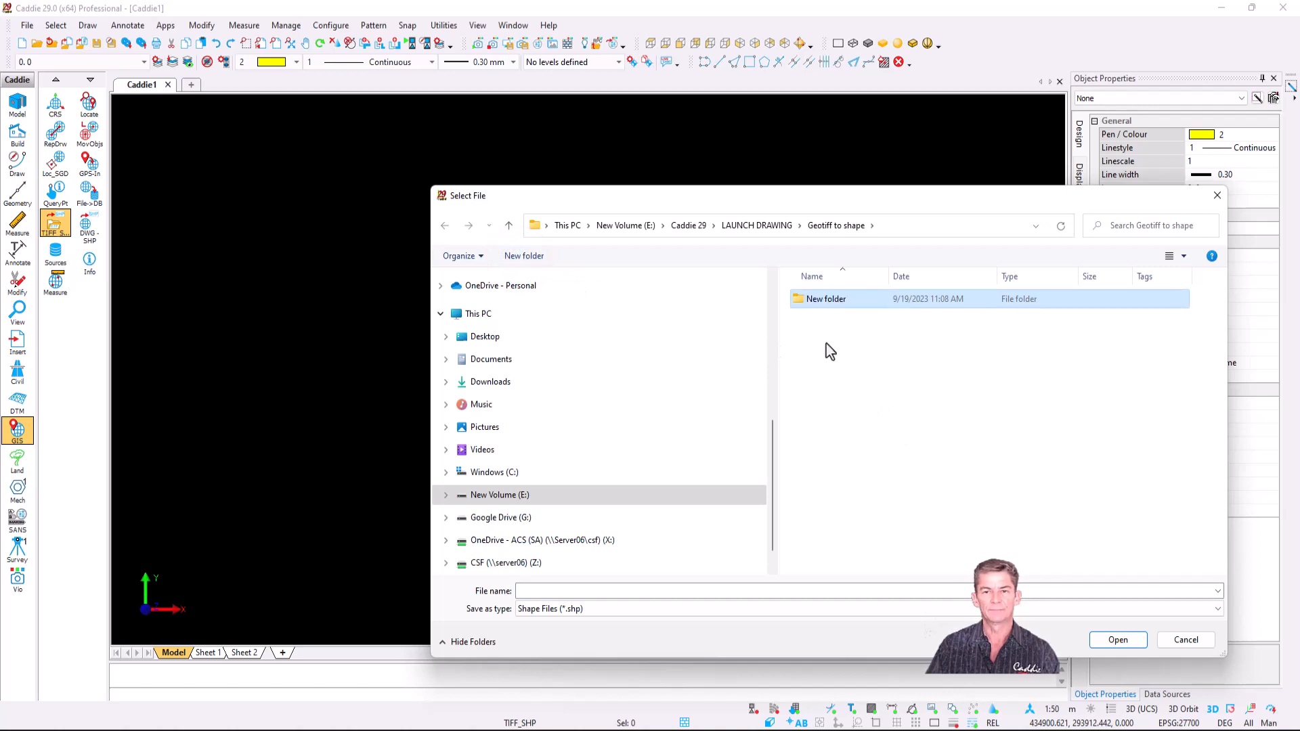
double_click(817, 303)
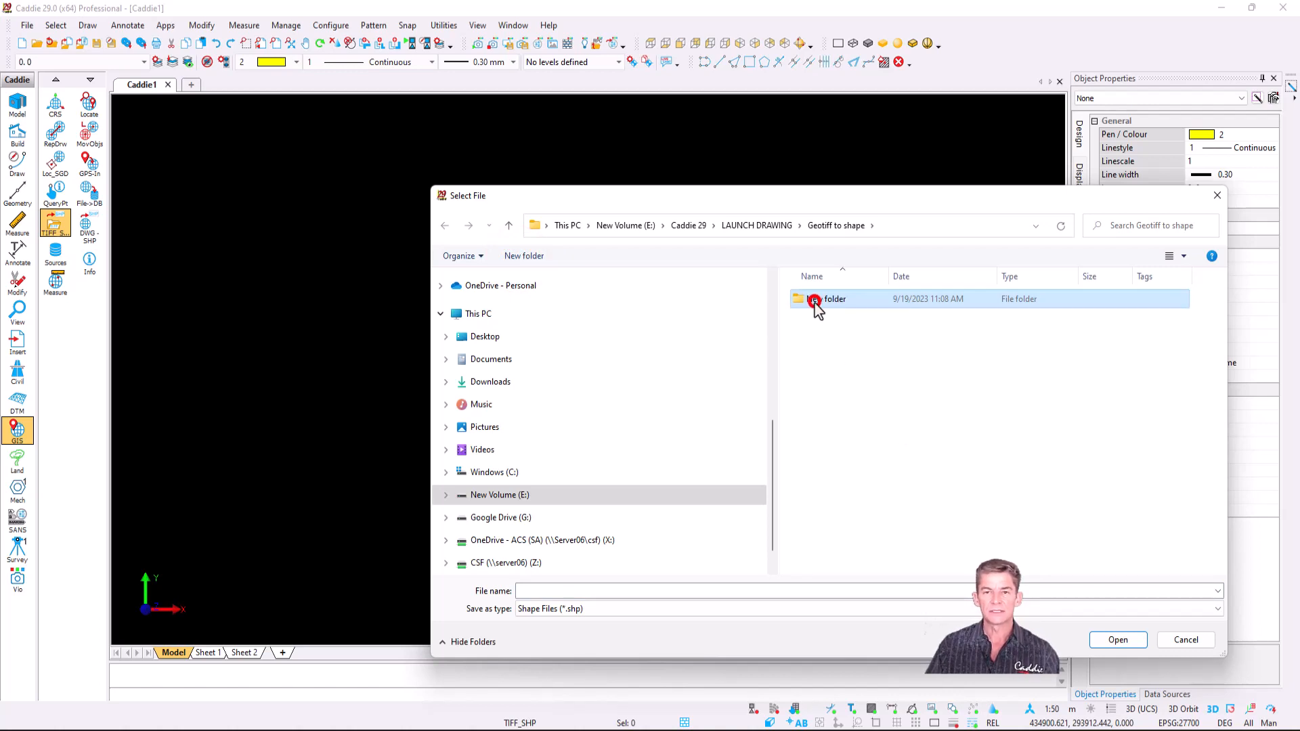
left_click(679, 590)
type("new")
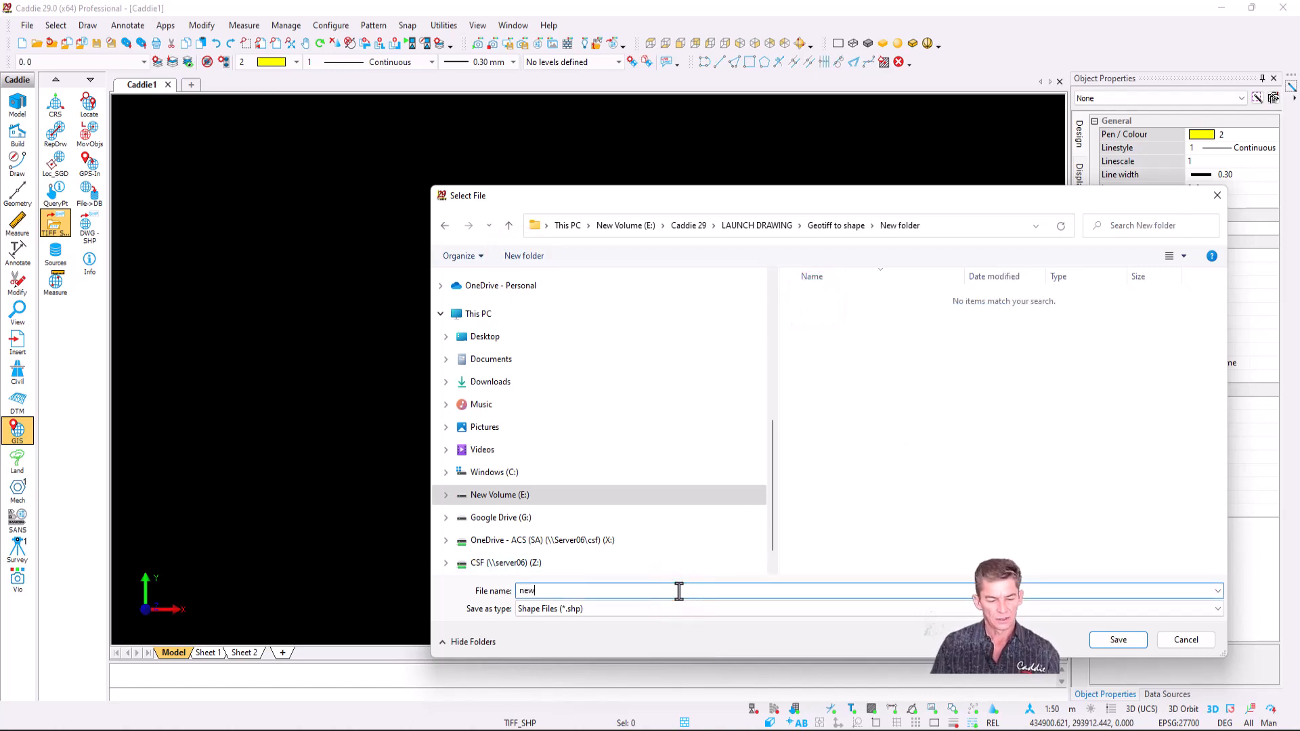
type(" shape")
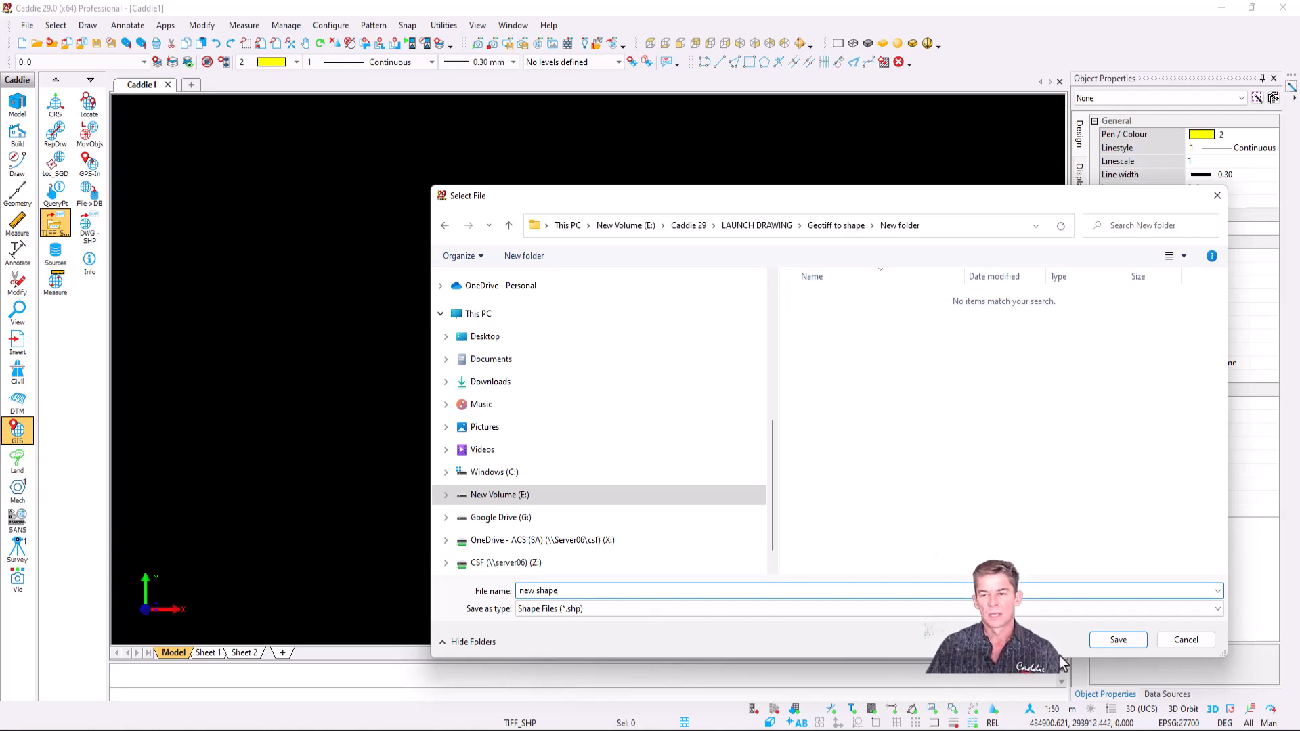
left_click(1122, 642)
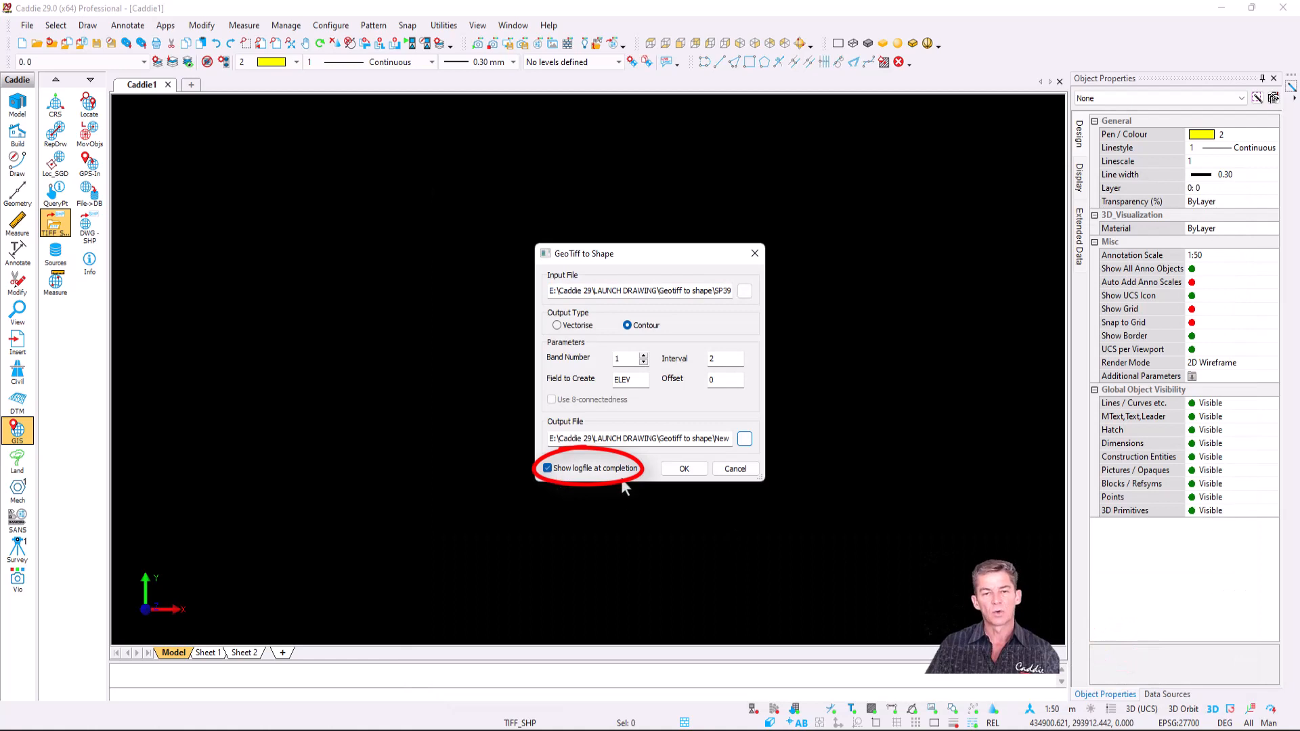
- Run the contour conversion and dismiss the background notice, log and completion message
left_click(683, 471)
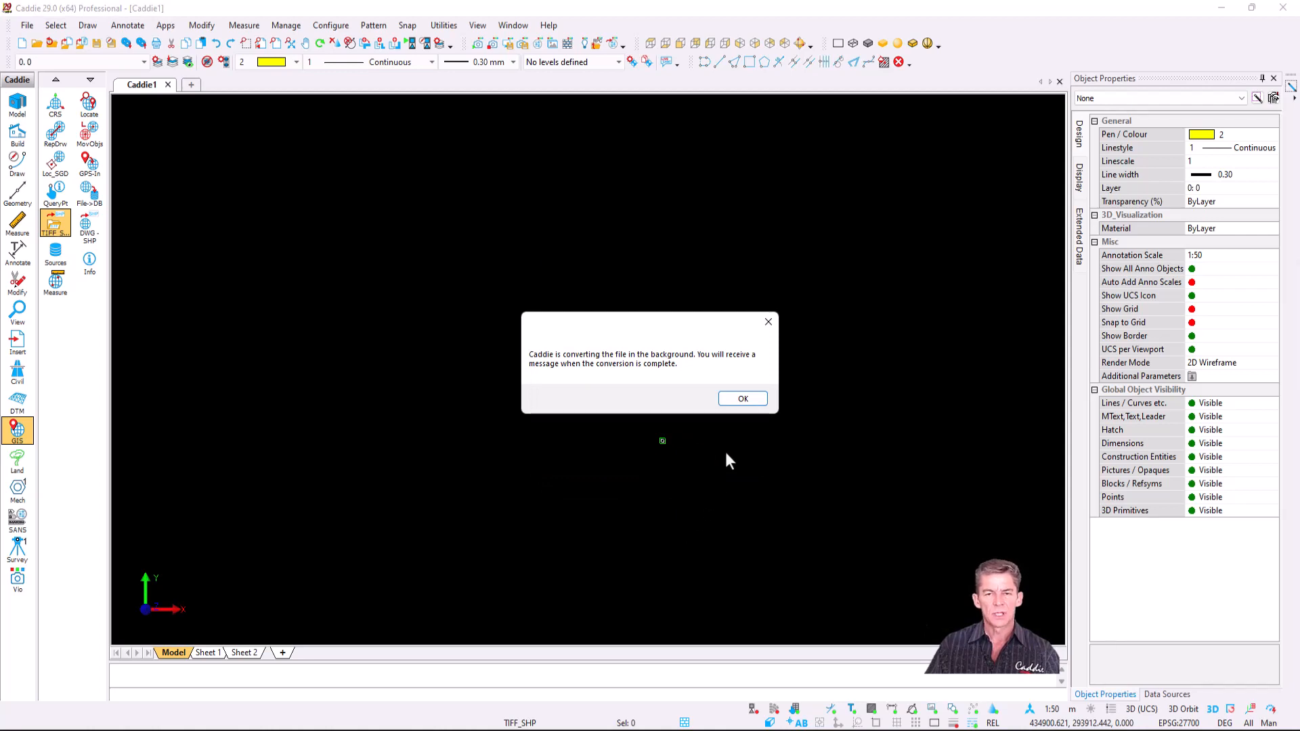
left_click(743, 399)
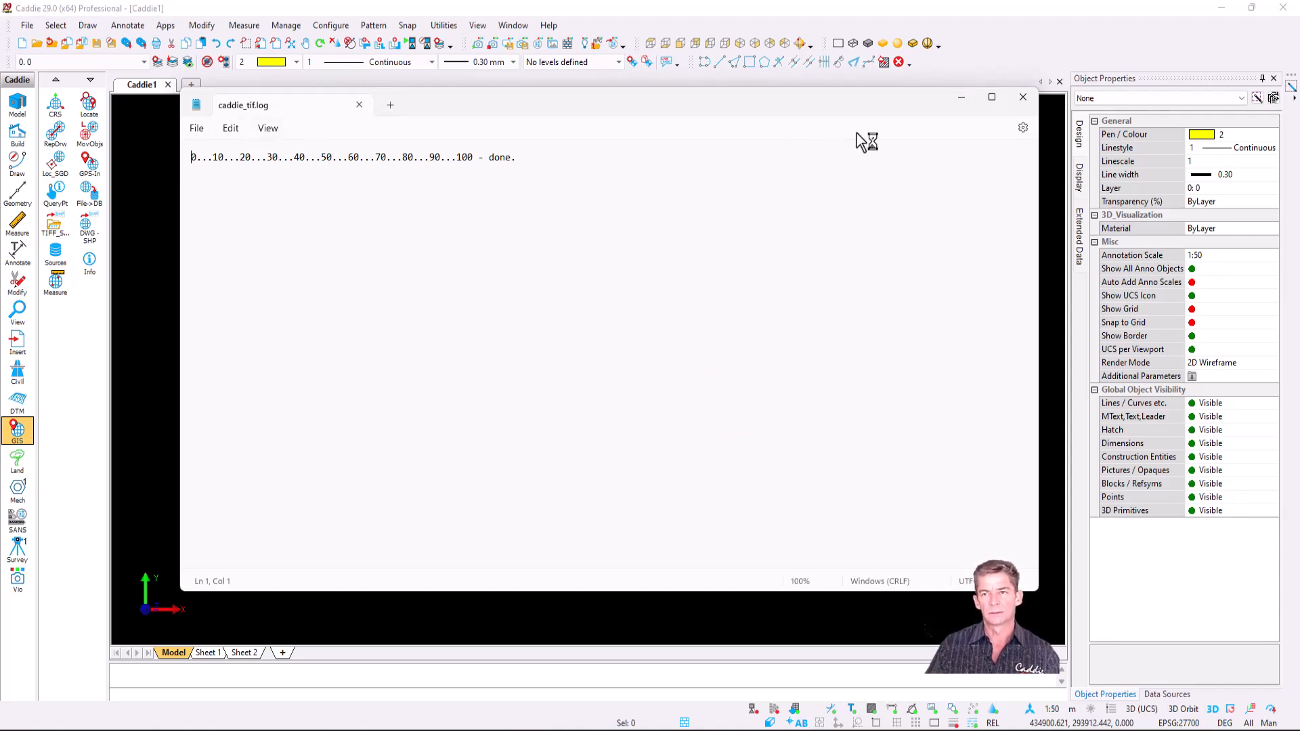
left_click(1023, 97)
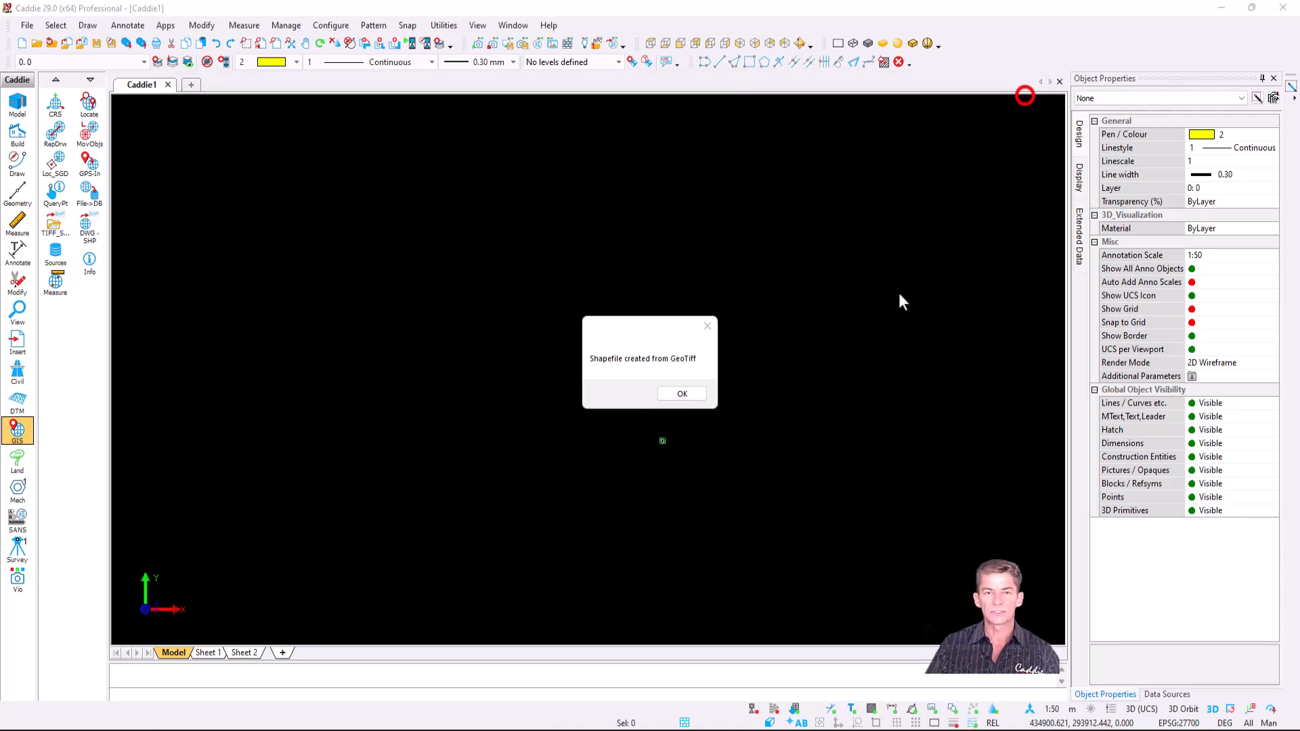
left_click(681, 395)
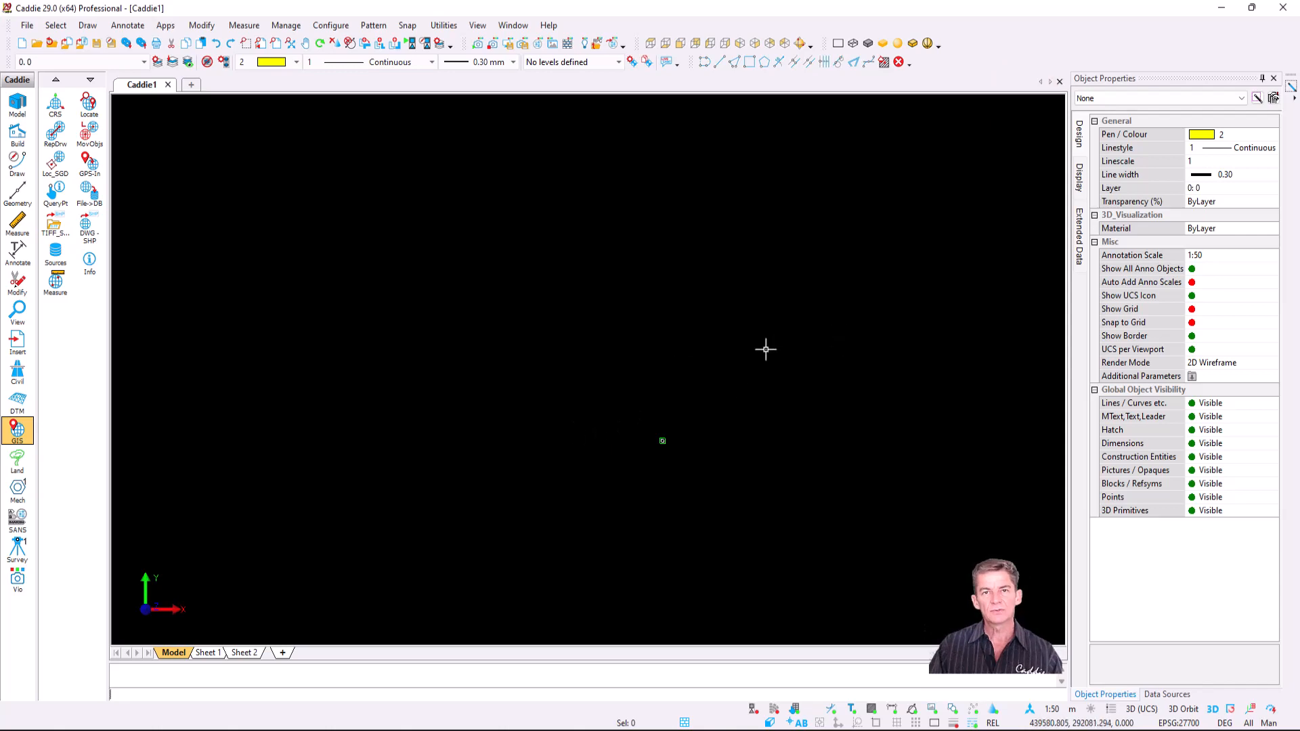
- Add a new file-based data source named Nuneaton to the Sources list
left_click(56, 252)
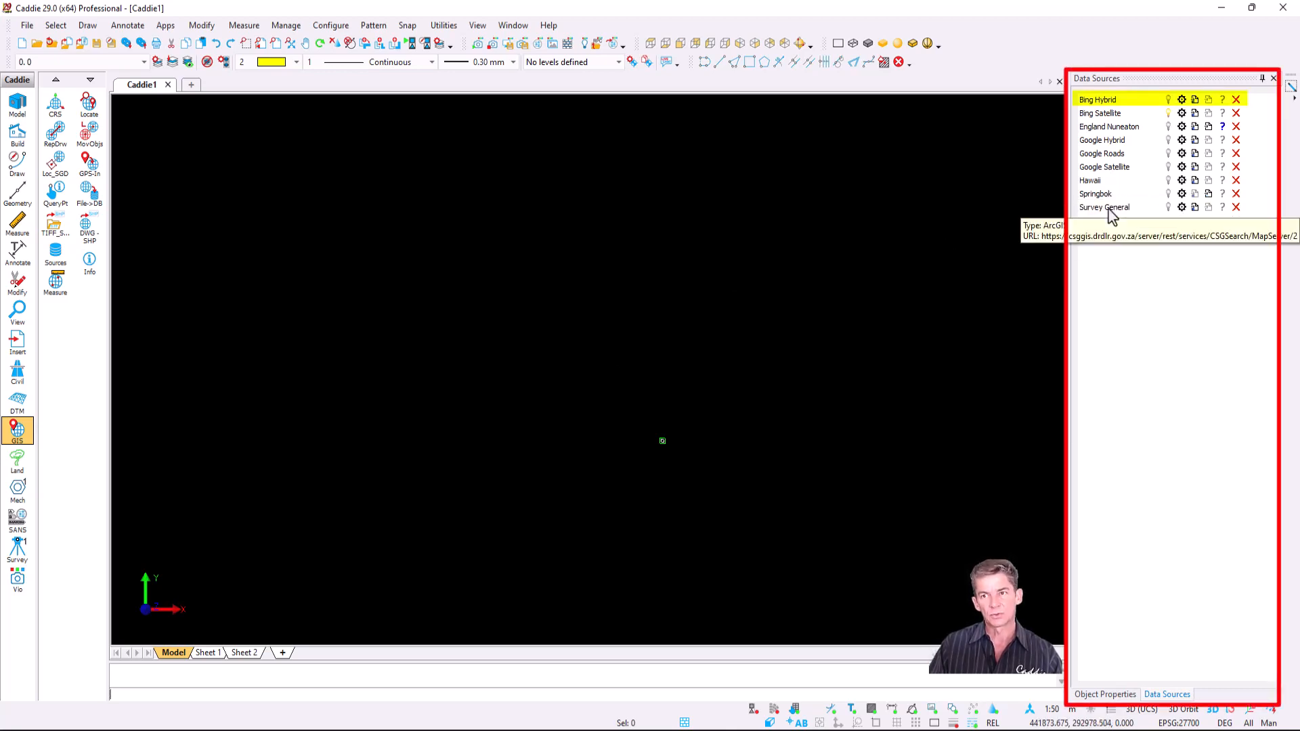
left_click(1099, 180)
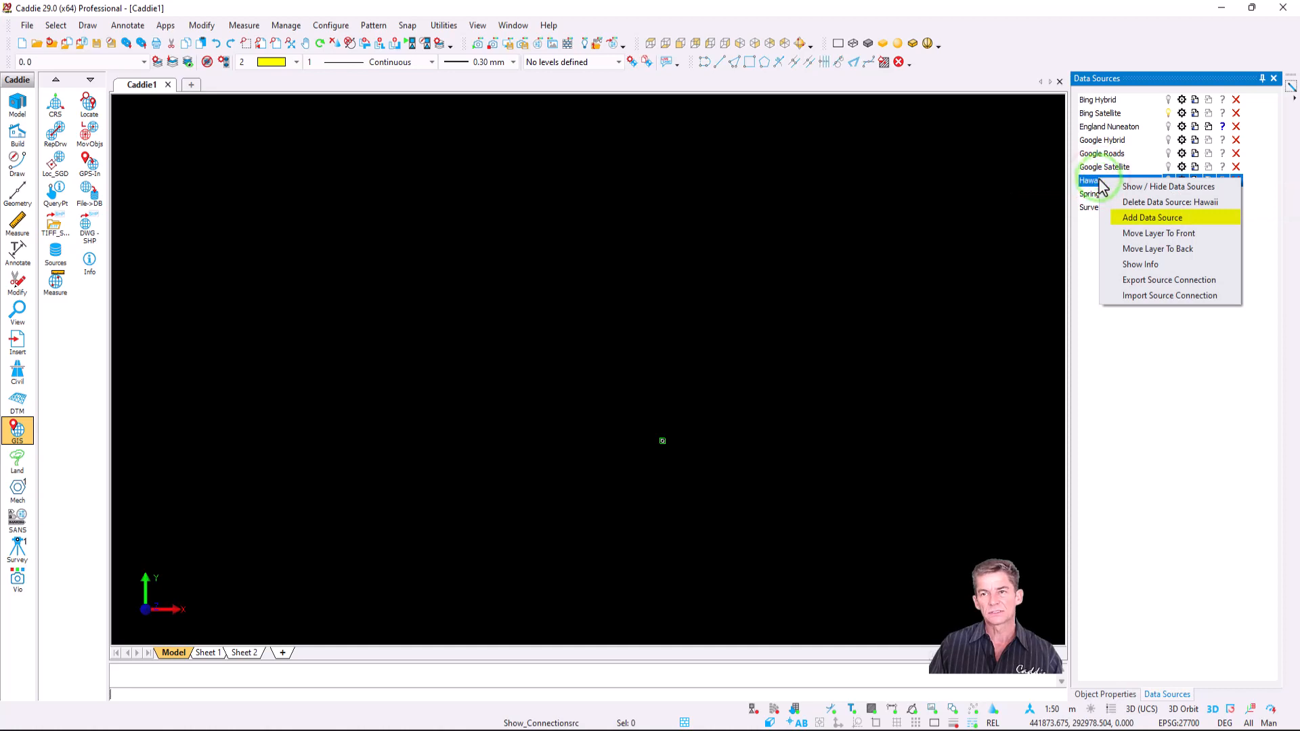
left_click(1154, 218)
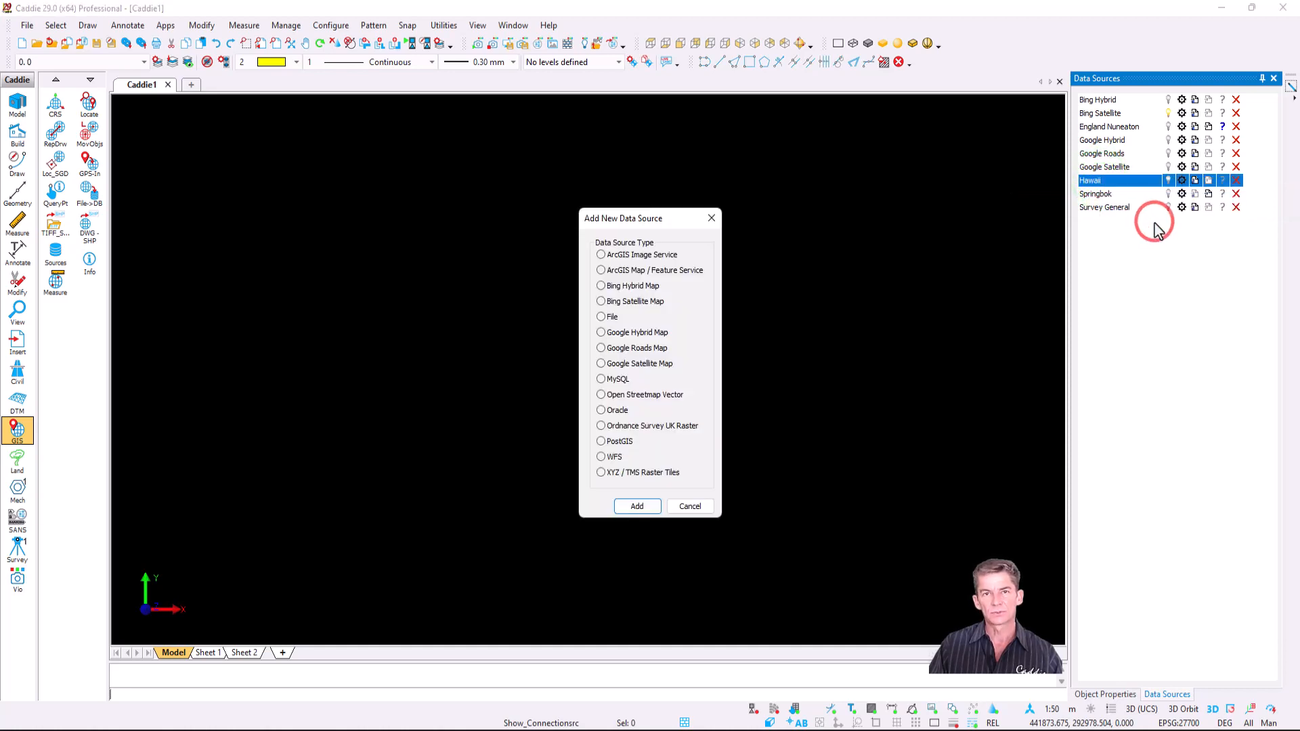
left_click(613, 318)
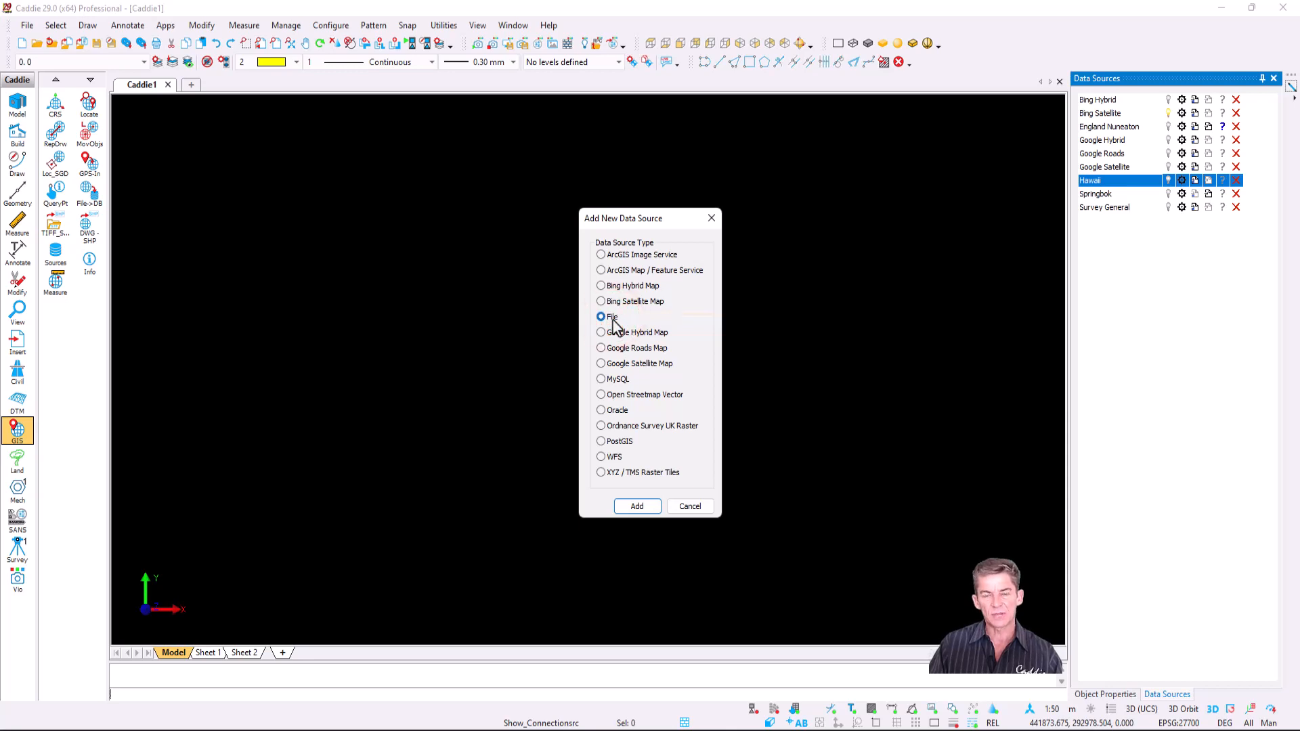
left_click(638, 507)
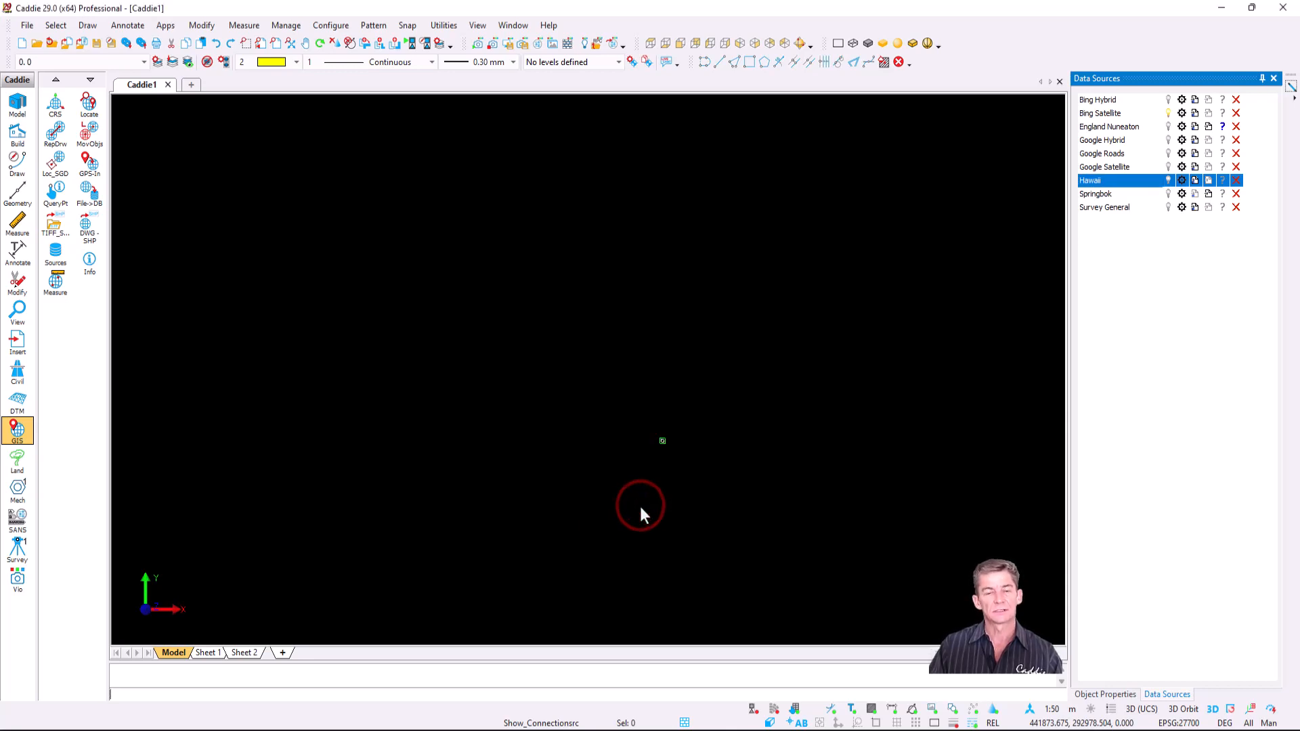
left_click(535, 289)
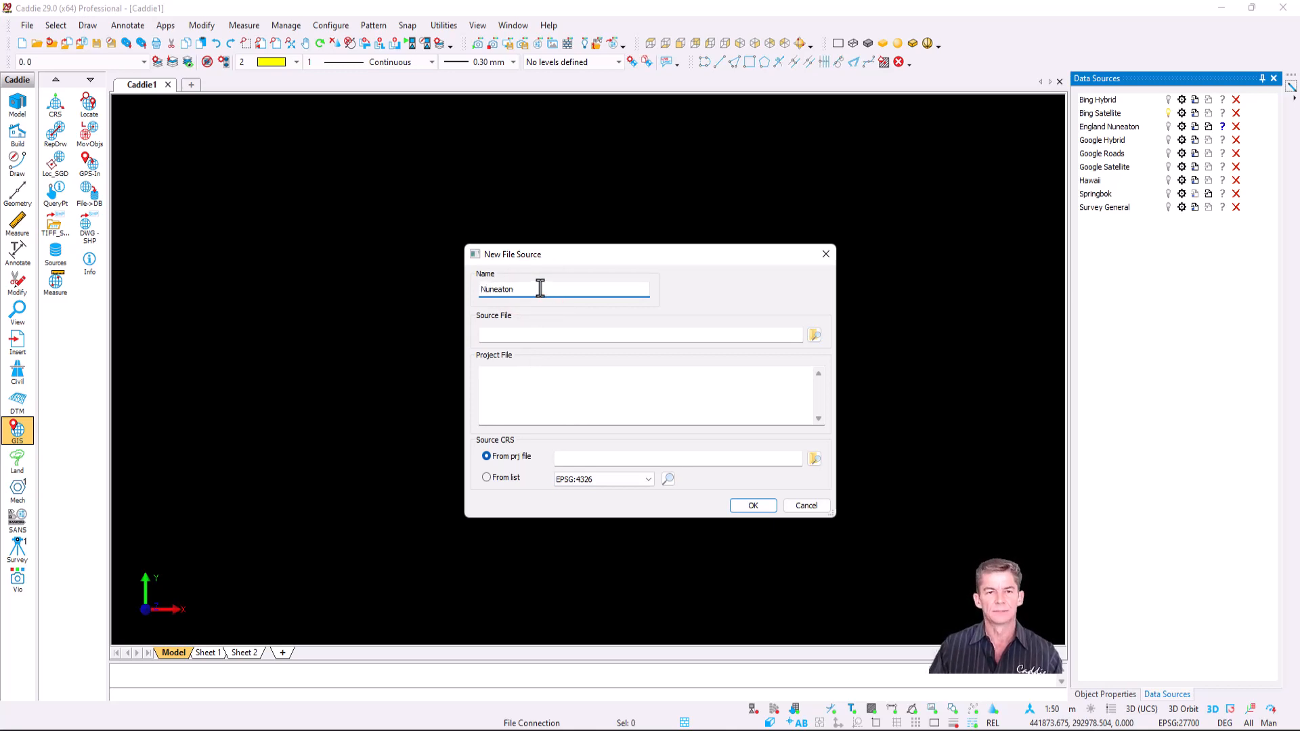
- Link the Nuneaton source to new shape.shp, using the *.* filter, and confirm it
left_click(814, 335)
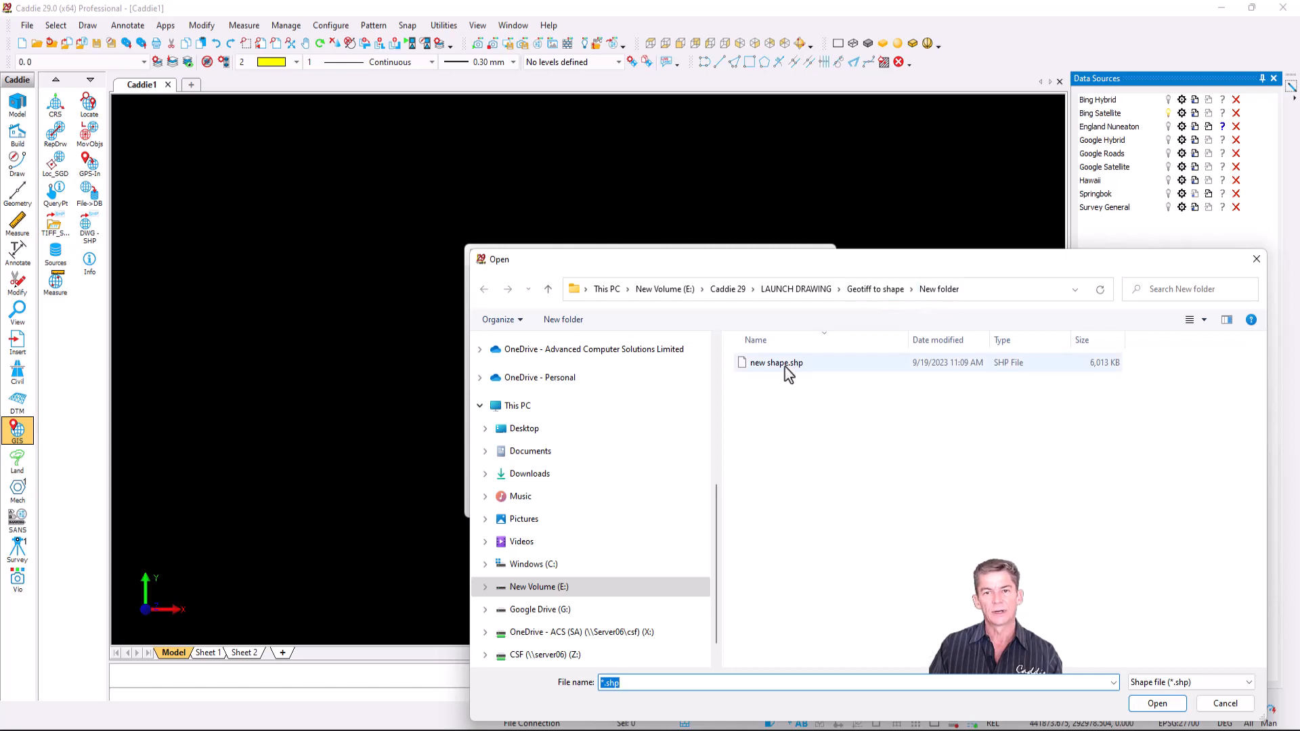
left_click_drag(719, 680, 597, 675)
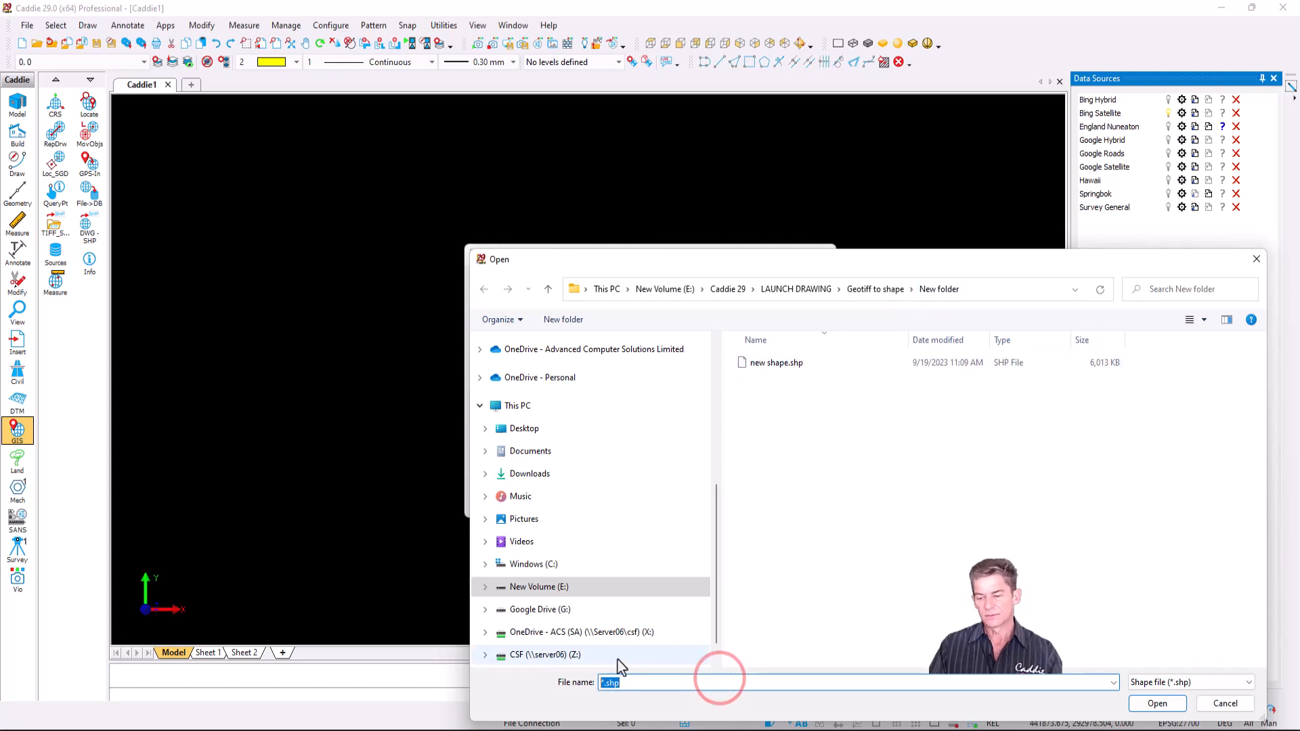
type("*.*")
key("Return")
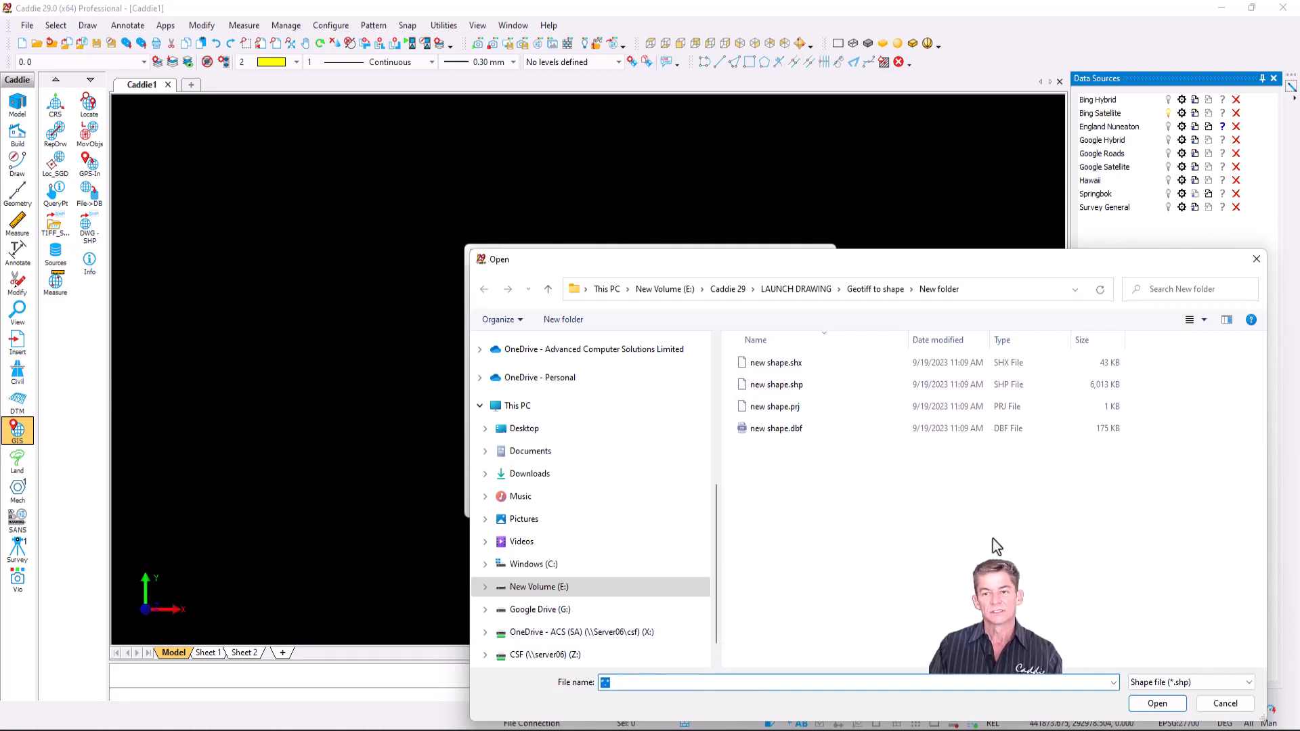
left_click(803, 385)
left_click(1159, 704)
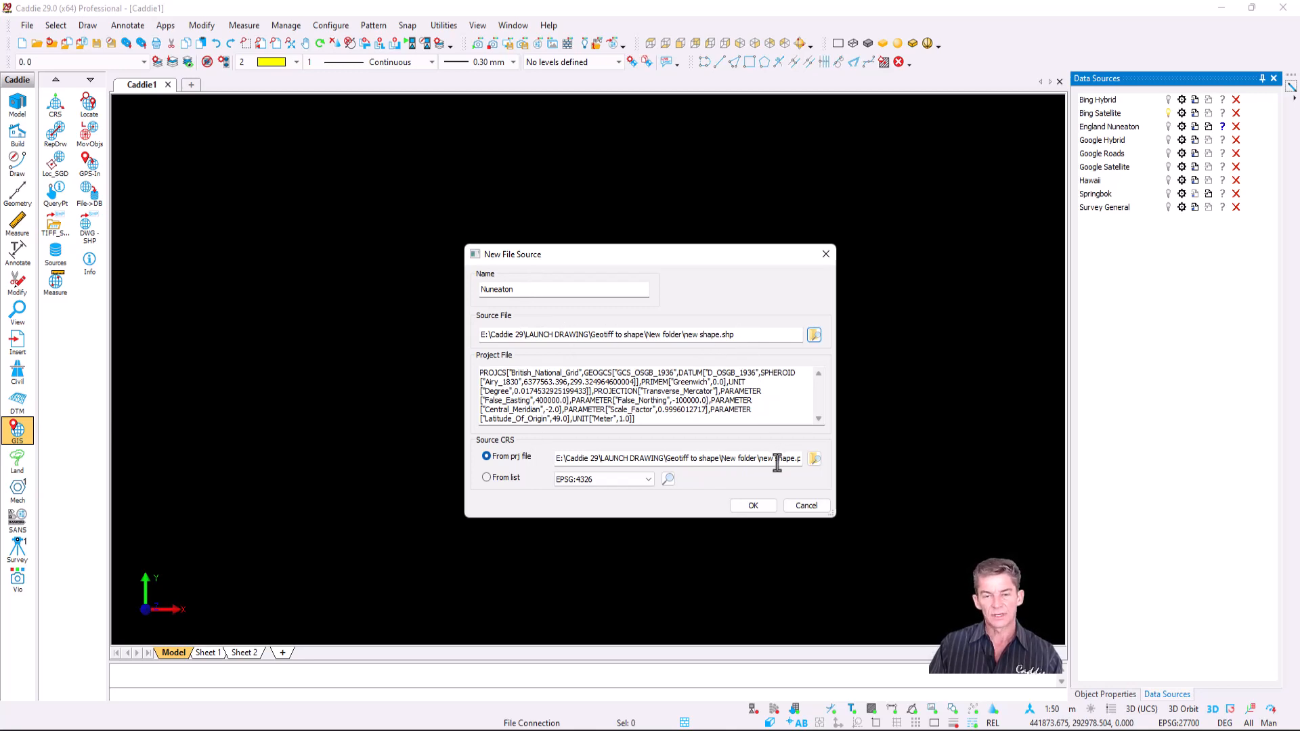
left_click(758, 506)
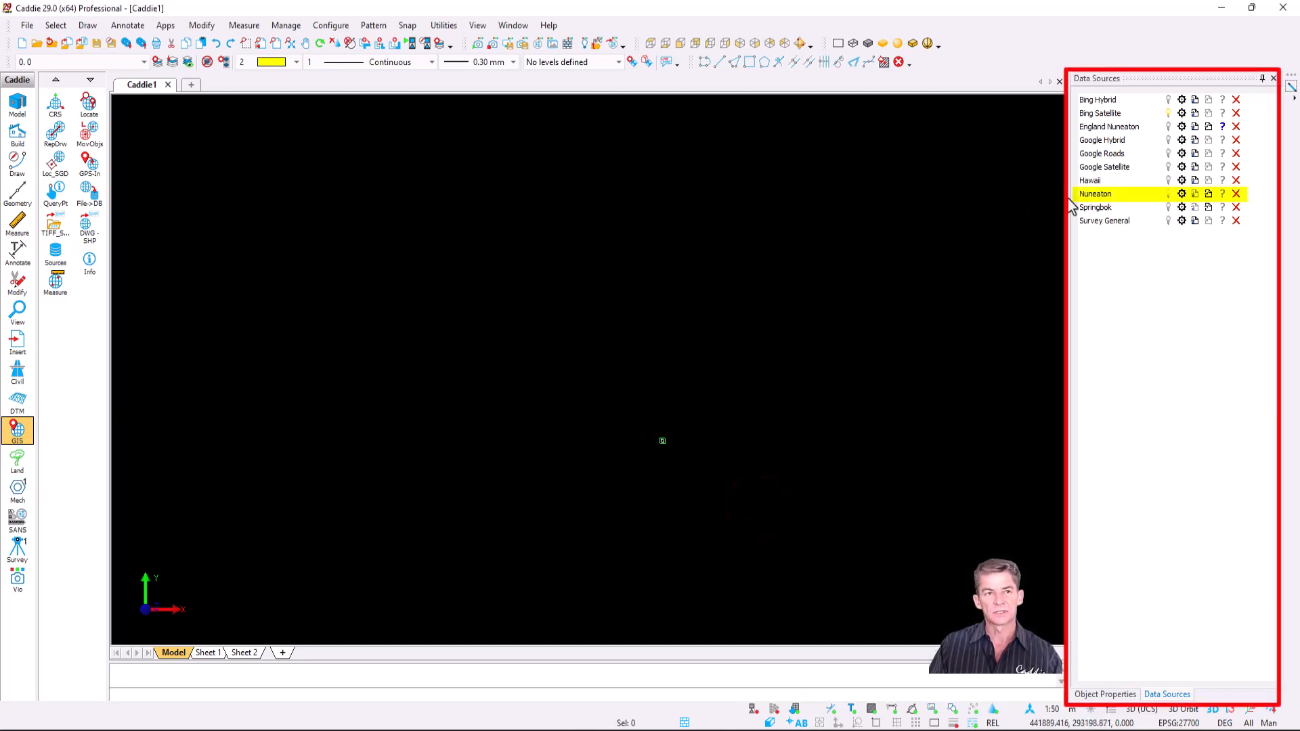
- Set the CRS to EPSG:27700 OSGB 1936 / British National Grid and refresh Nuneaton
left_click(56, 103)
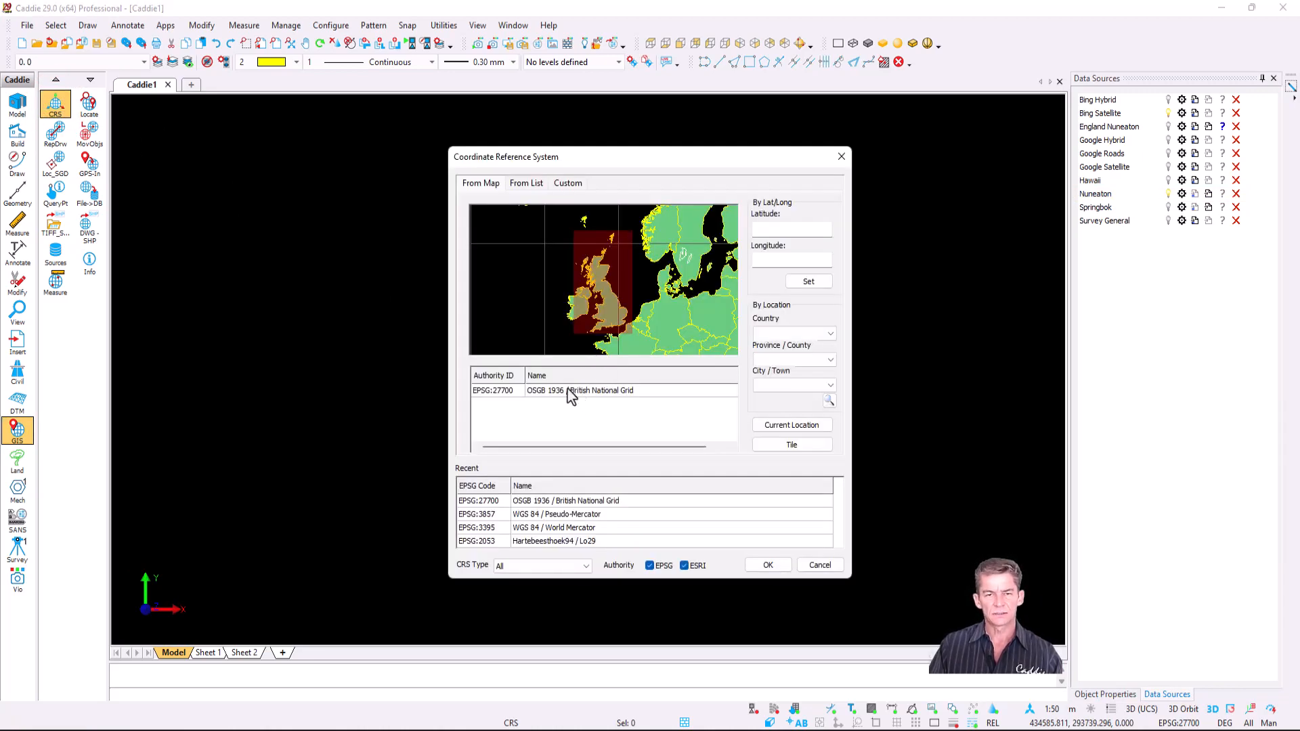
left_click(582, 393)
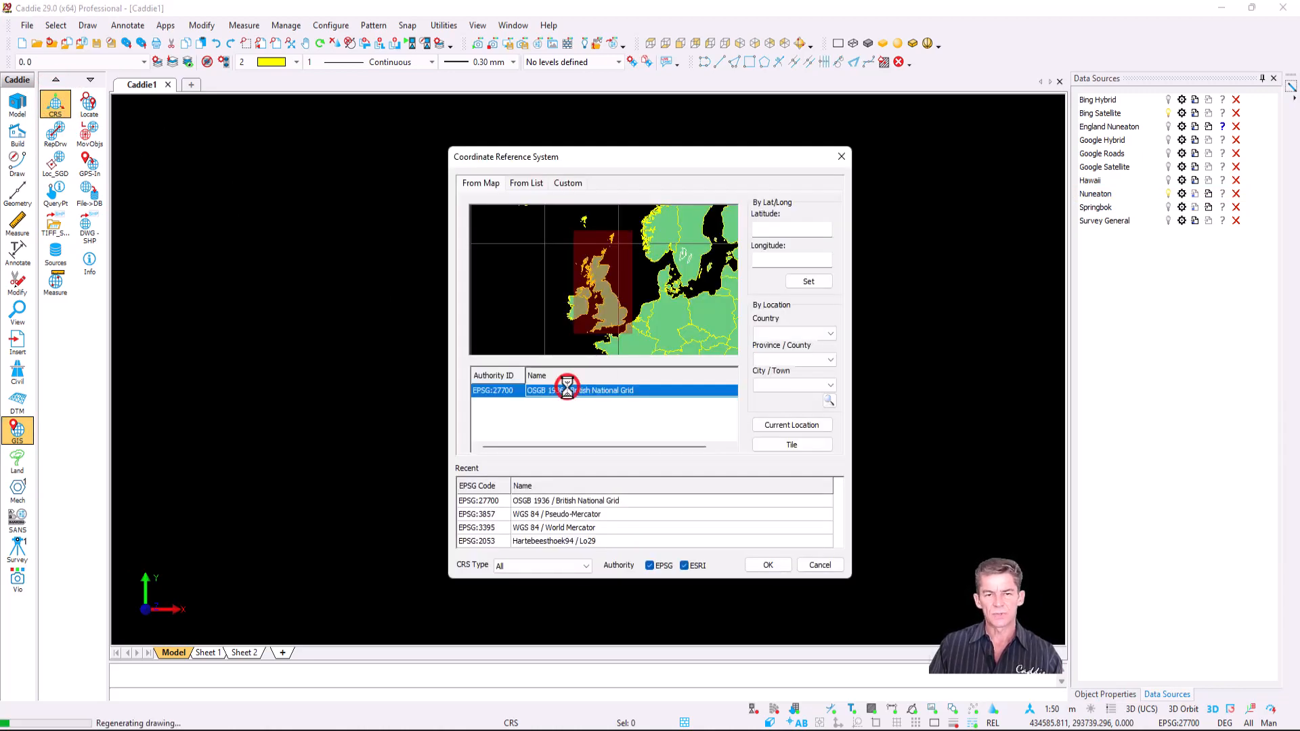
left_click(768, 566)
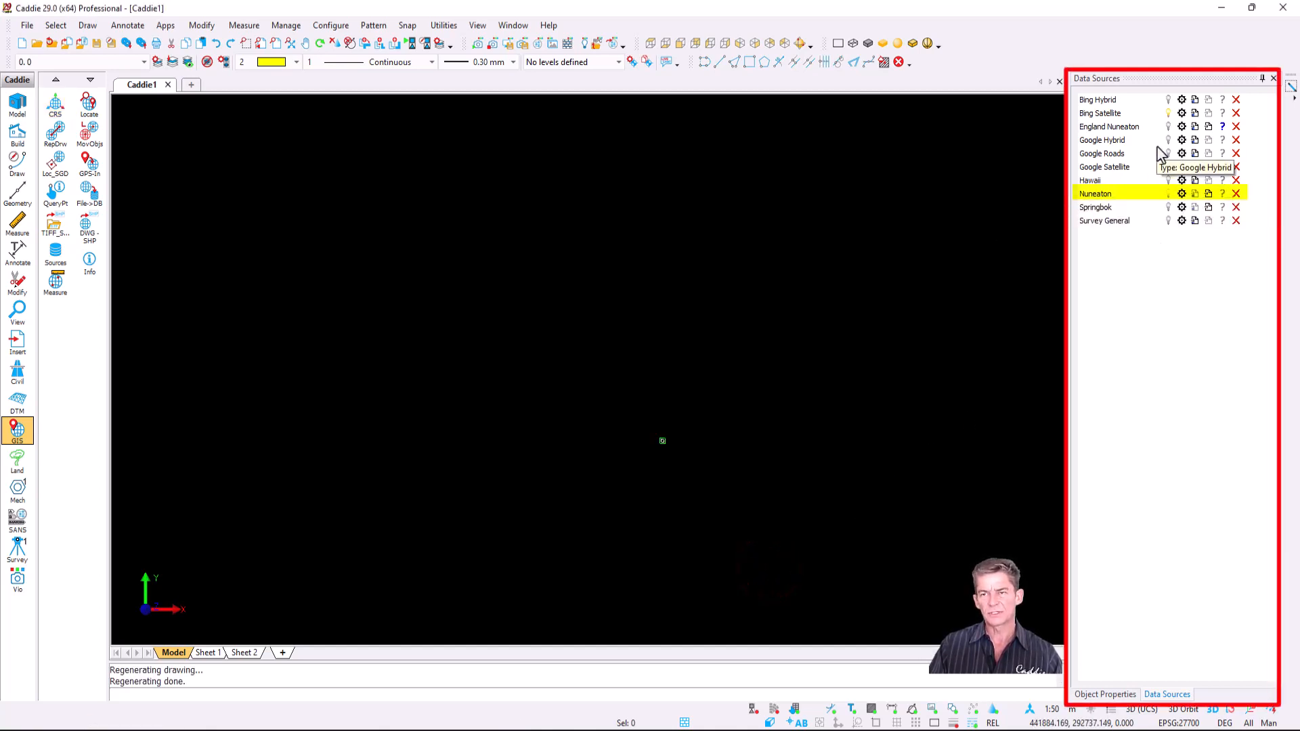
left_click(1210, 194)
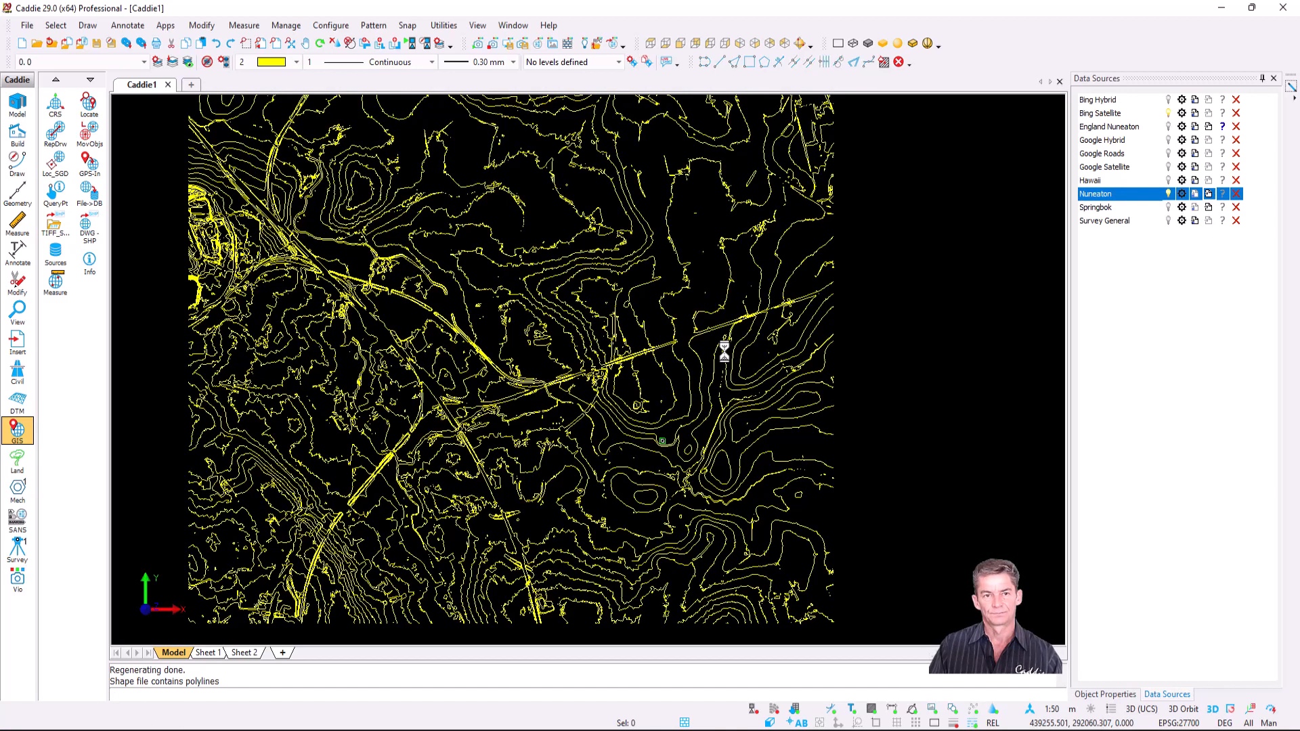
- Zoom in on a Nuneaton contour and inspect its Object Properties
scroll(725, 352, "down", 2)
middle_click_drag(627, 320, 650, 396)
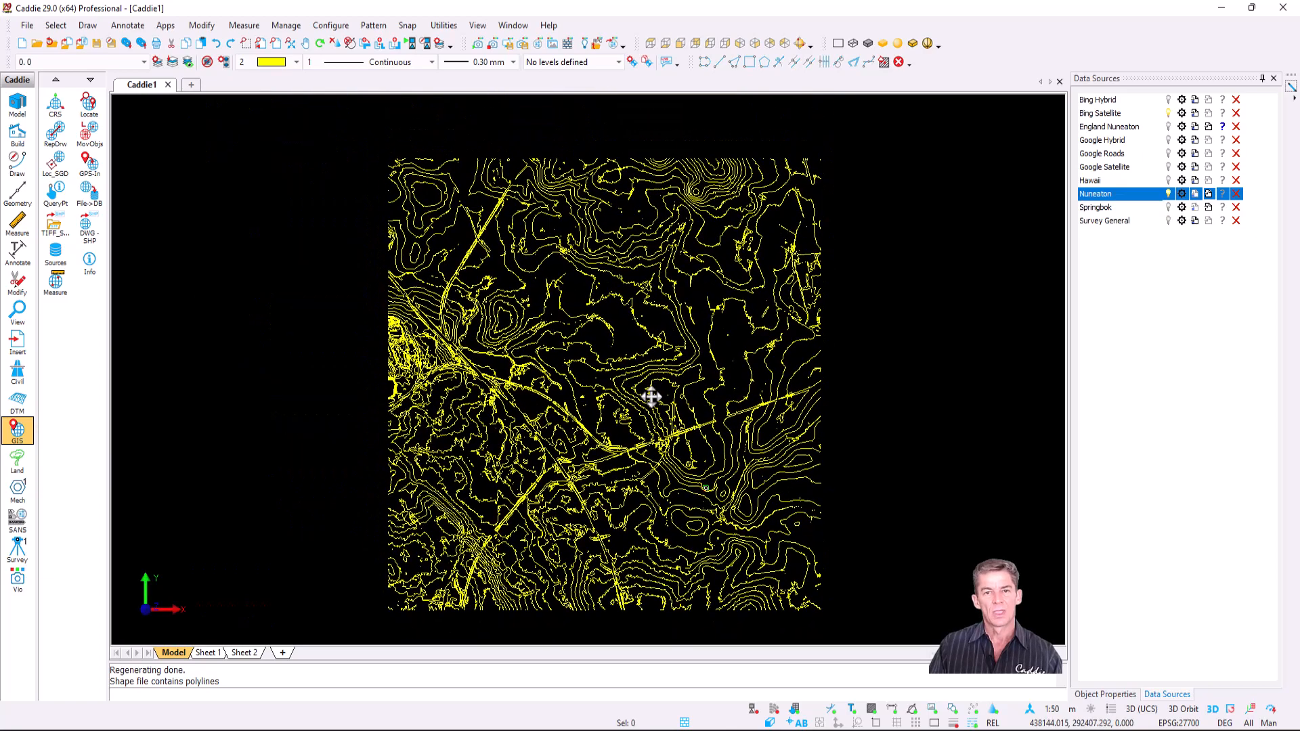
scroll(618, 409, "up", 1)
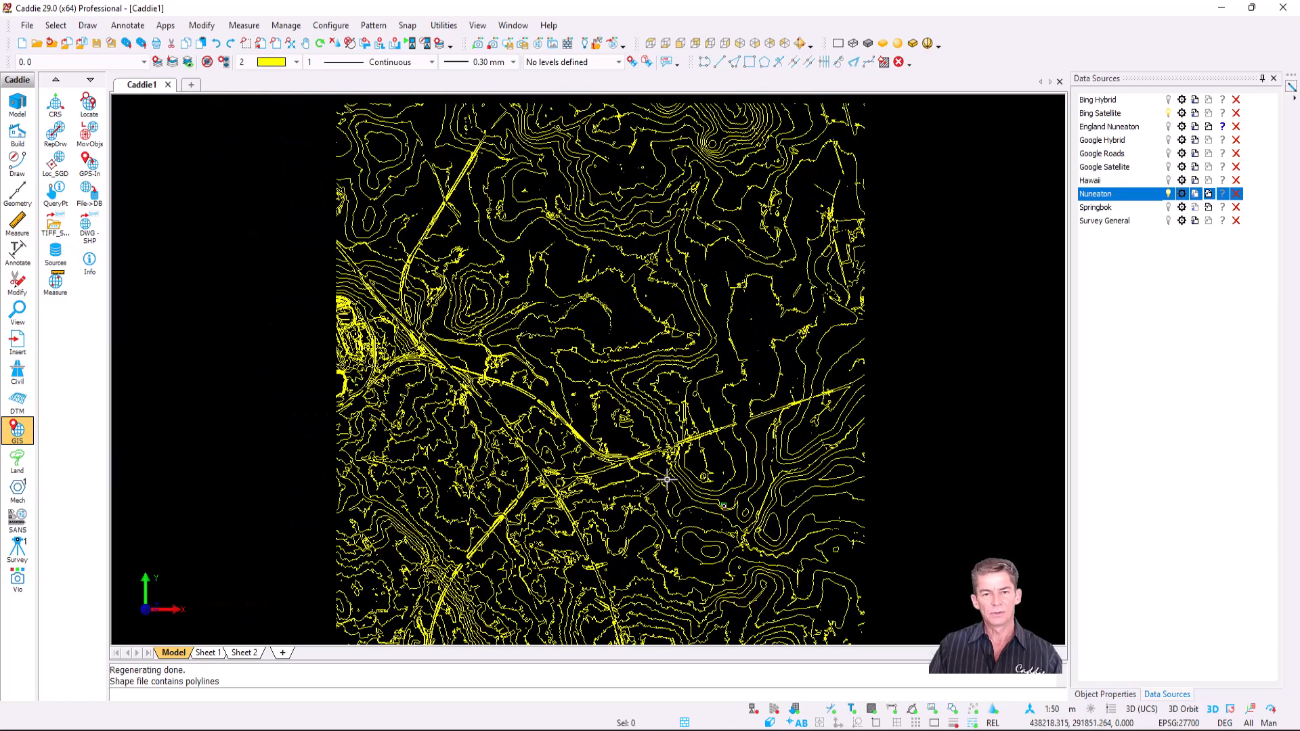
middle_click_drag(667, 479, 631, 348)
scroll(678, 417, "up", 3)
scroll(679, 418, "up", 2)
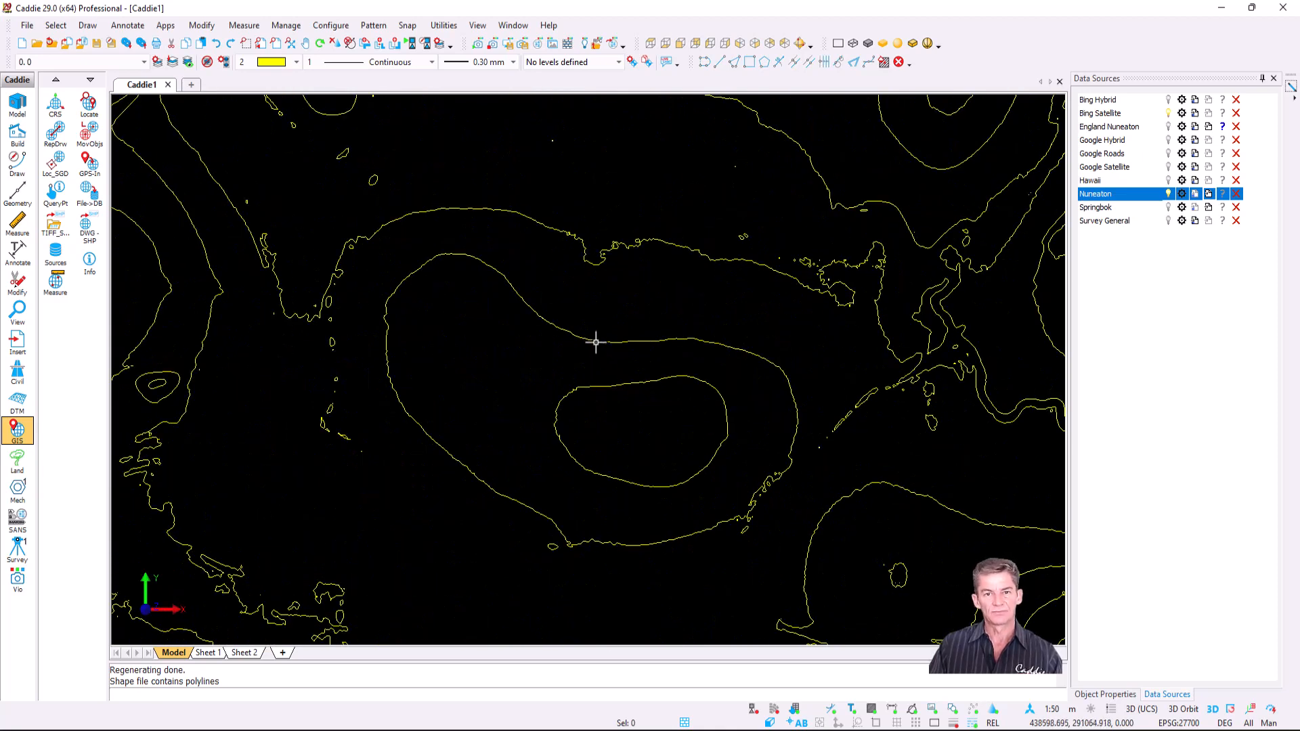
left_click(596, 342)
left_click(1121, 694)
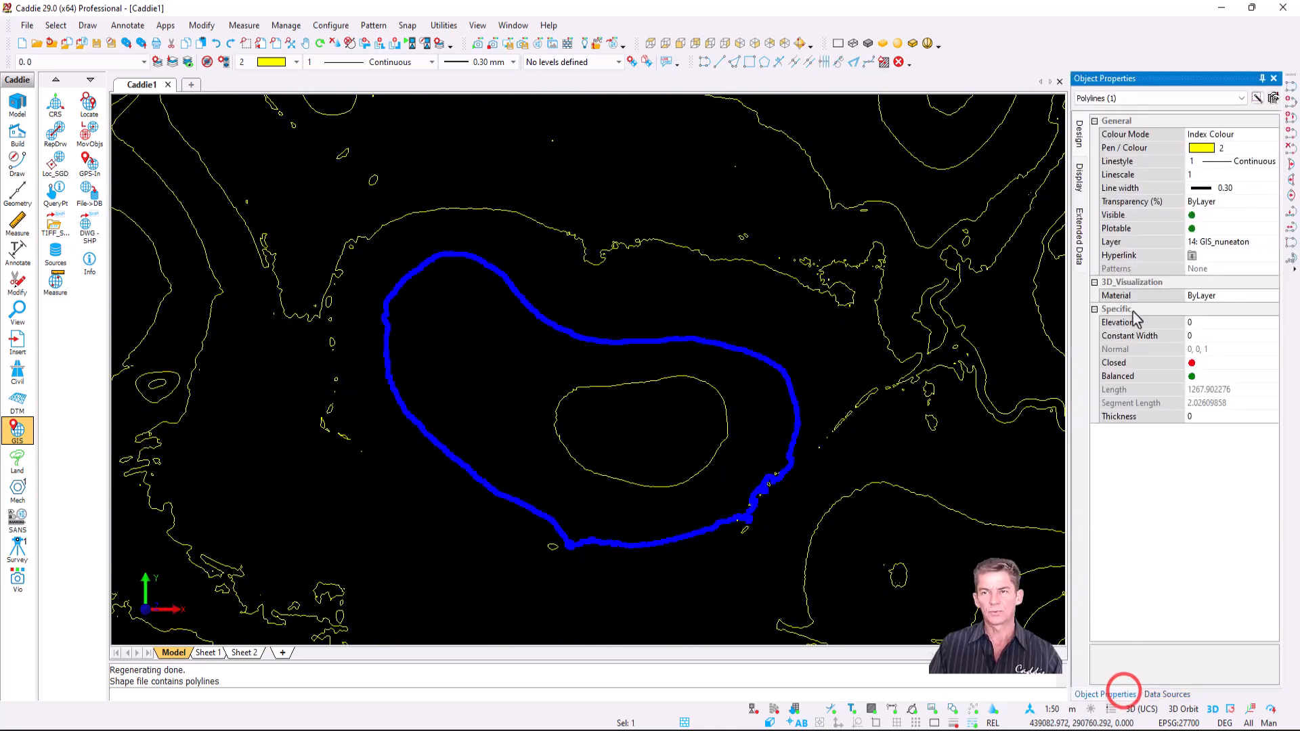
key("Escape")
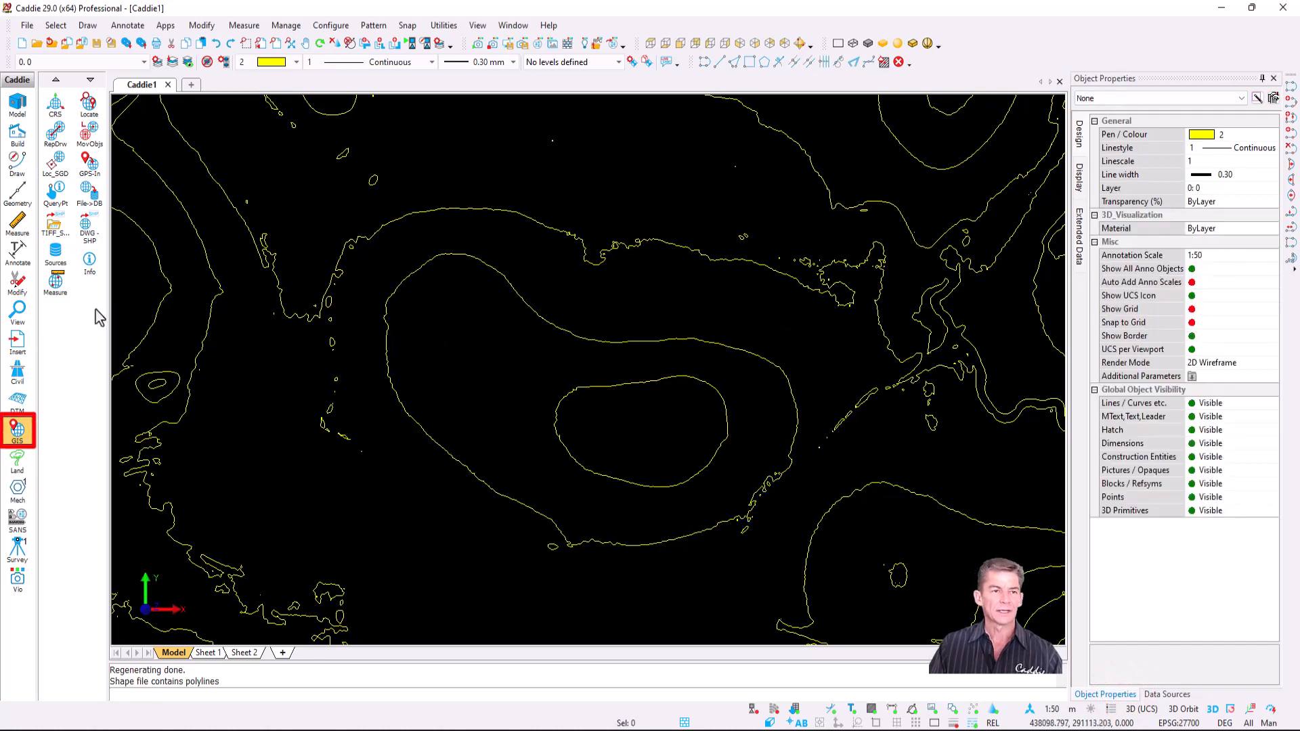
- Query the contour with GIS Info, reading its ELEV value of 86
left_click(89, 263)
left_click(616, 342)
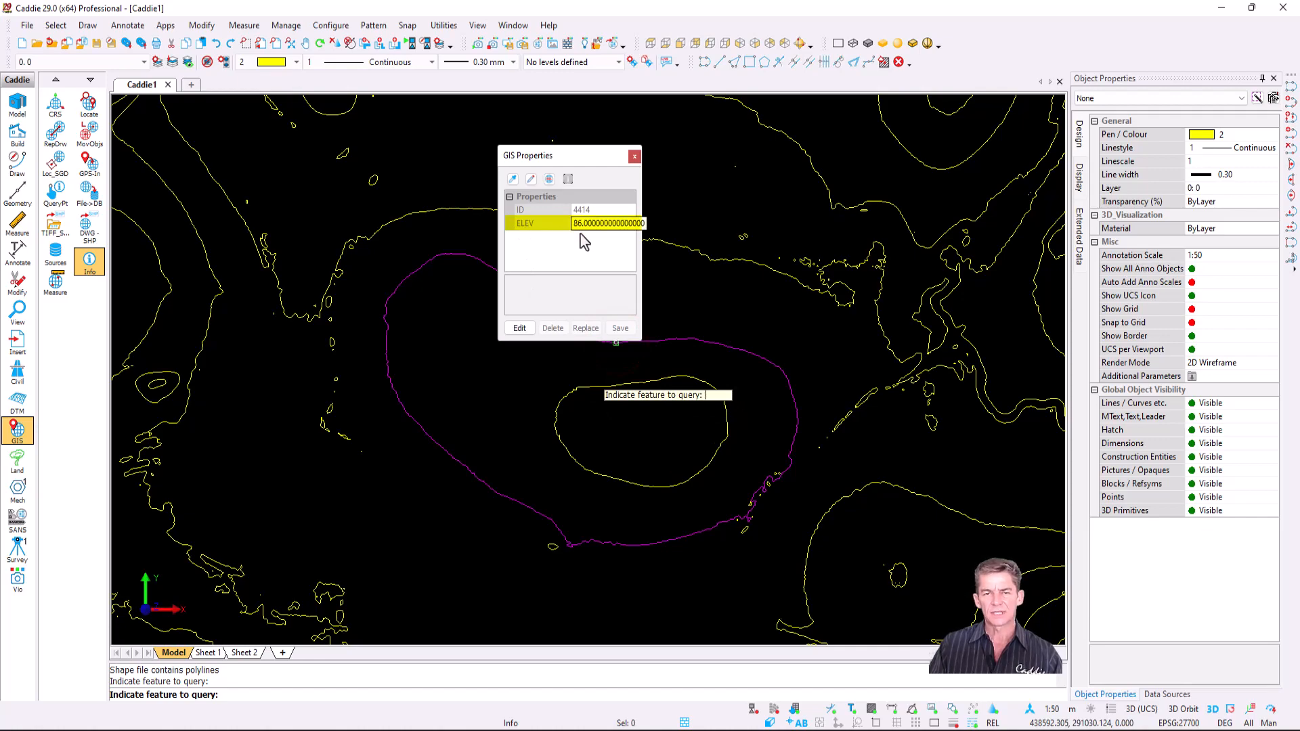
left_click(634, 157)
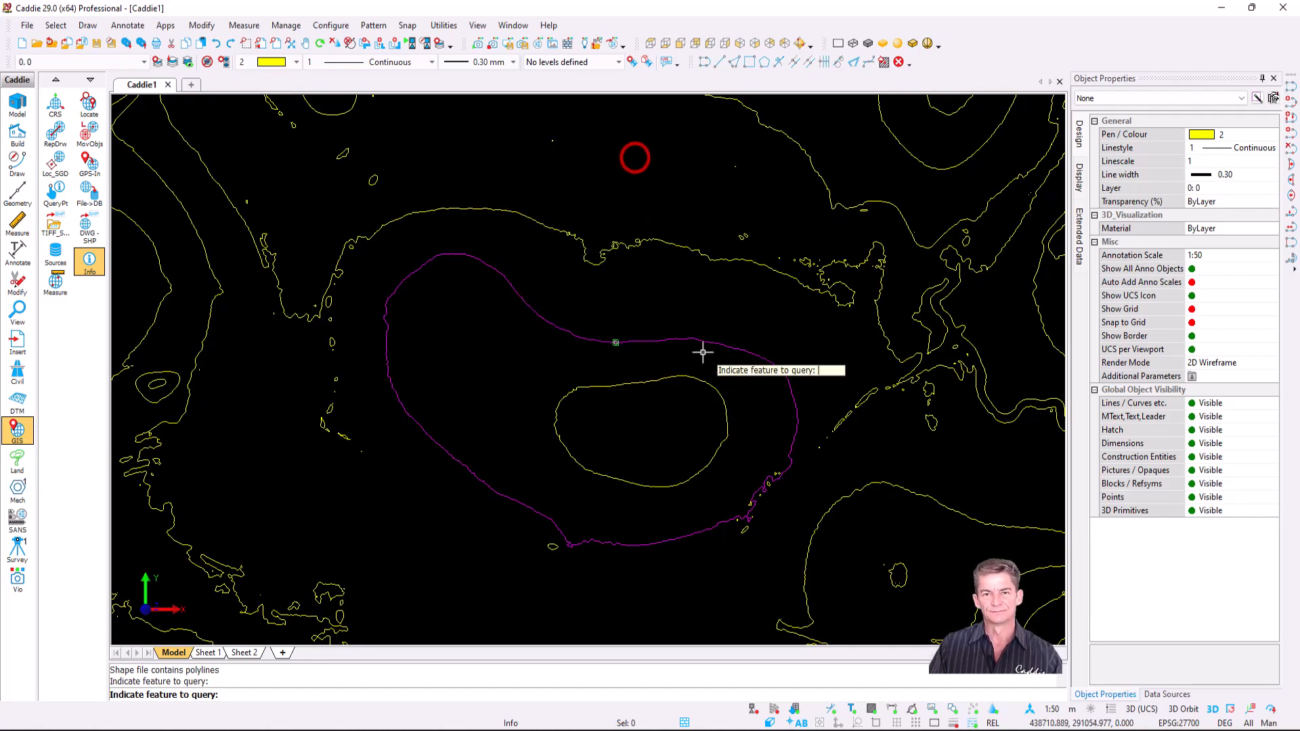
scroll(702, 351, "down", 6)
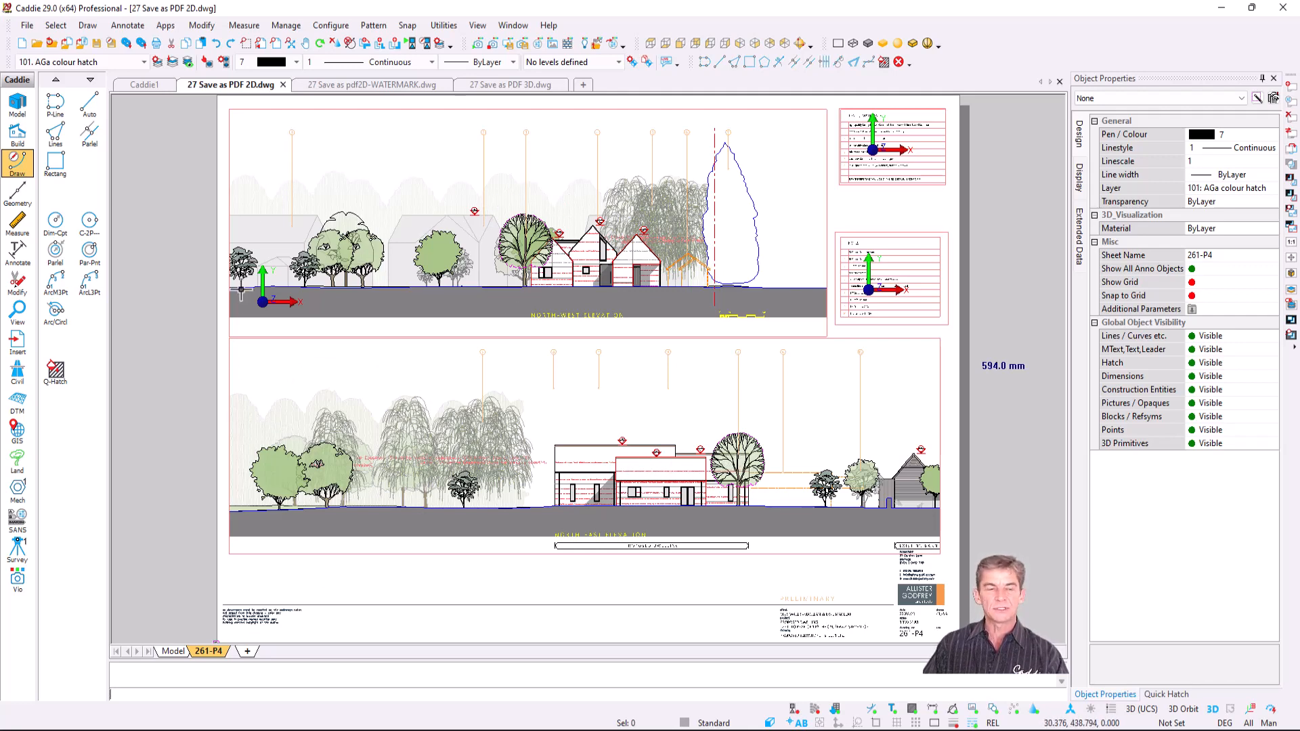
- Accept the existing print settings in the 261-P4 sheet's Sheet Setup
right_click(208, 651)
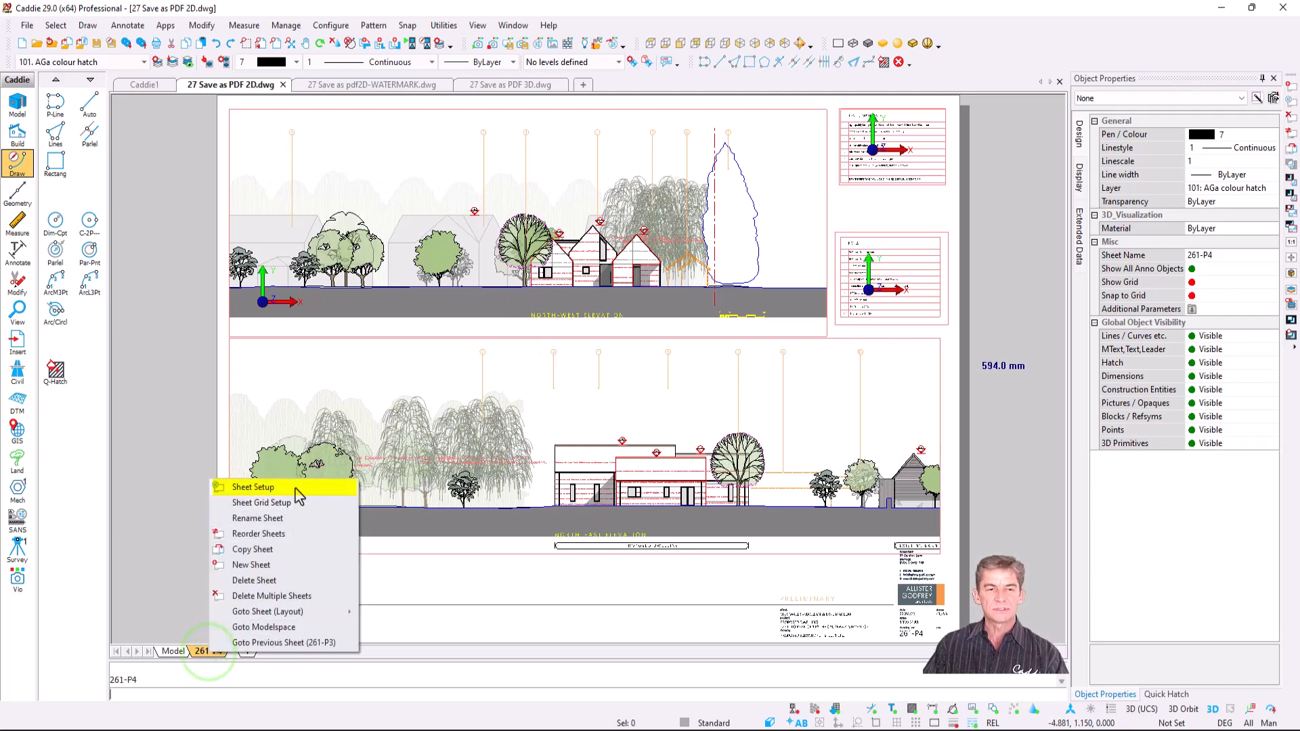
left_click(295, 487)
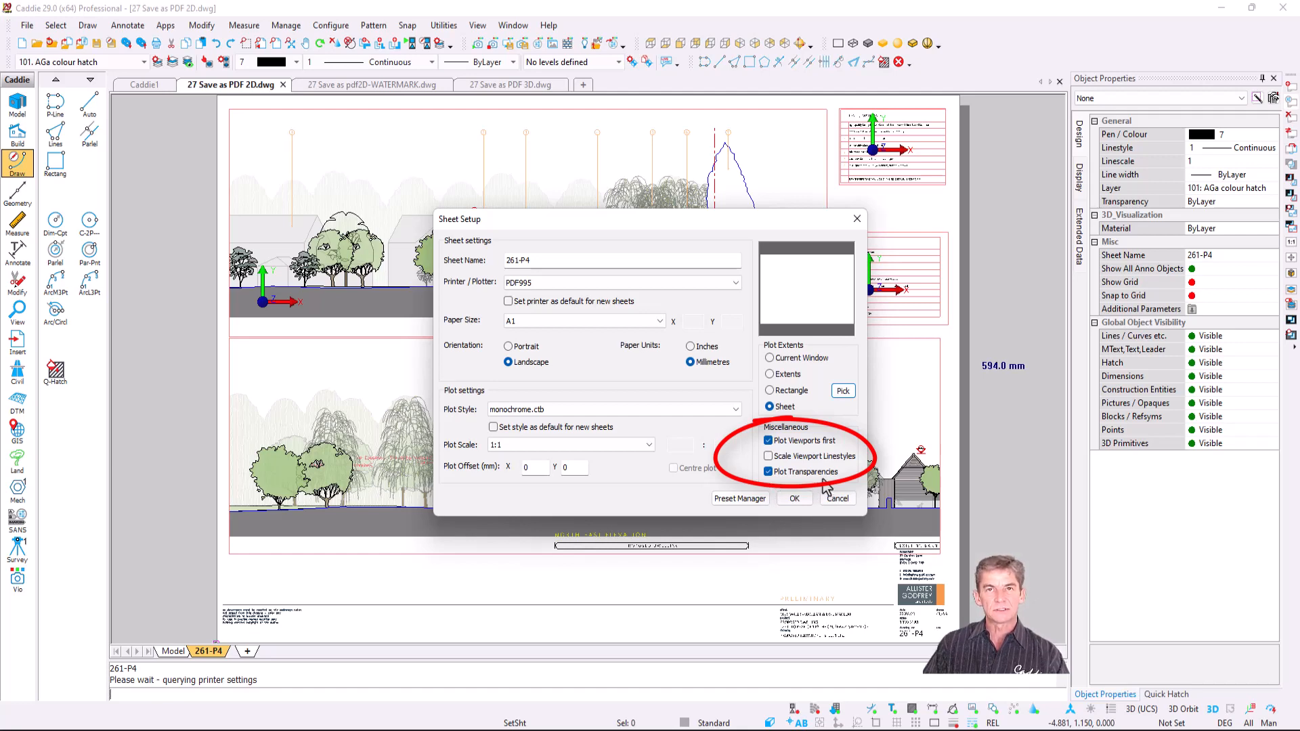
left_click(794, 498)
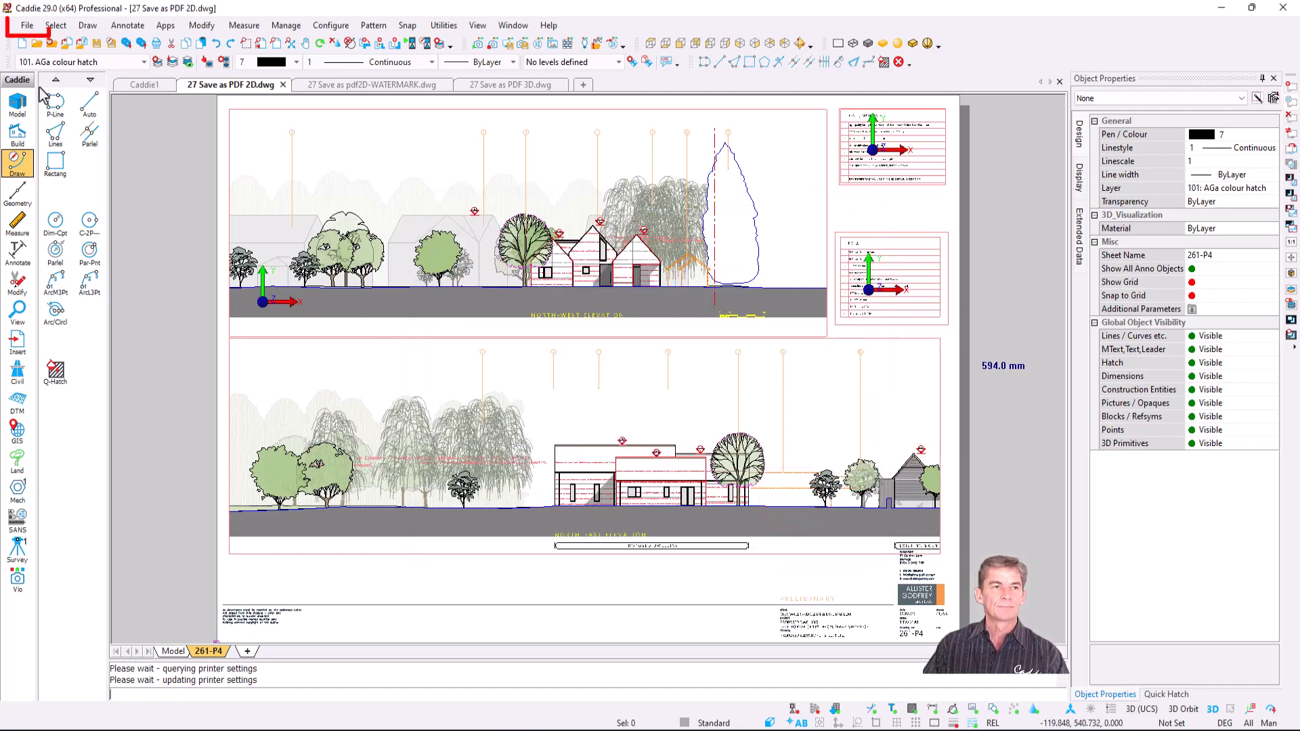
- Start a Save as PDF export from File > Save Other / Export
left_click(27, 25)
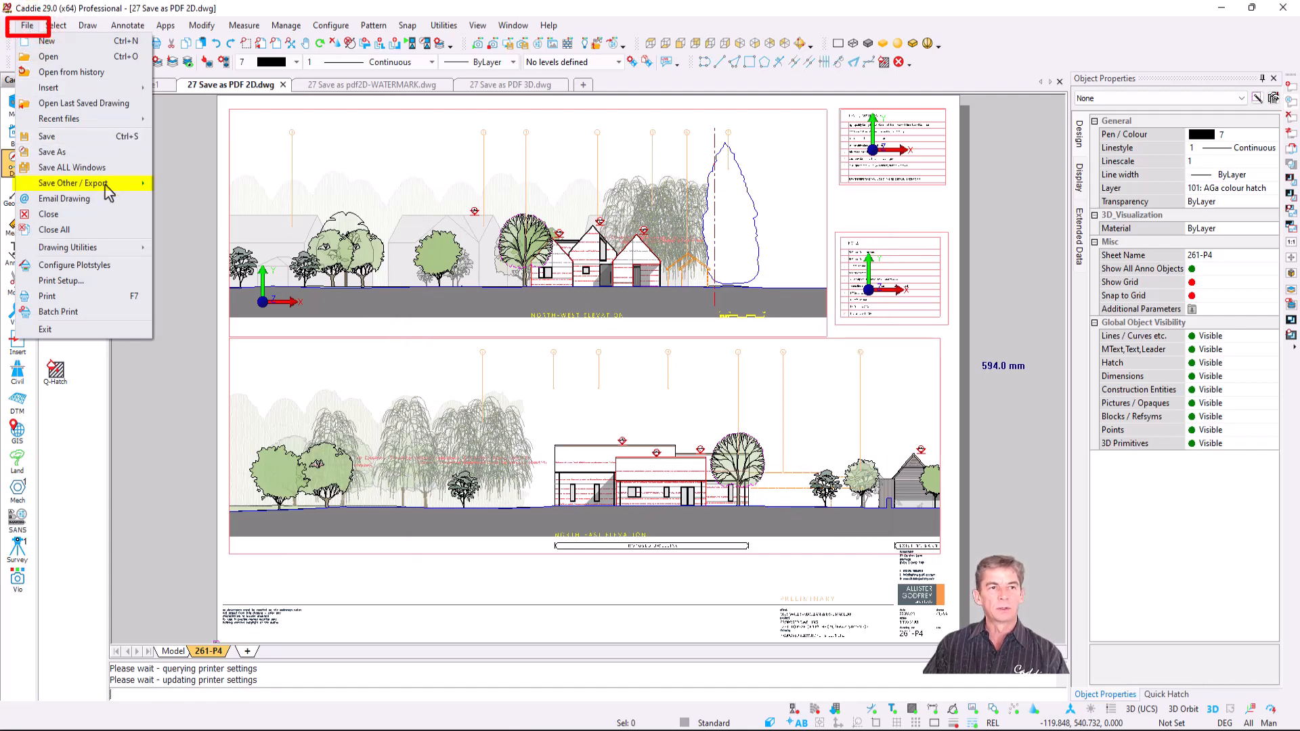
mouse_move(106, 185)
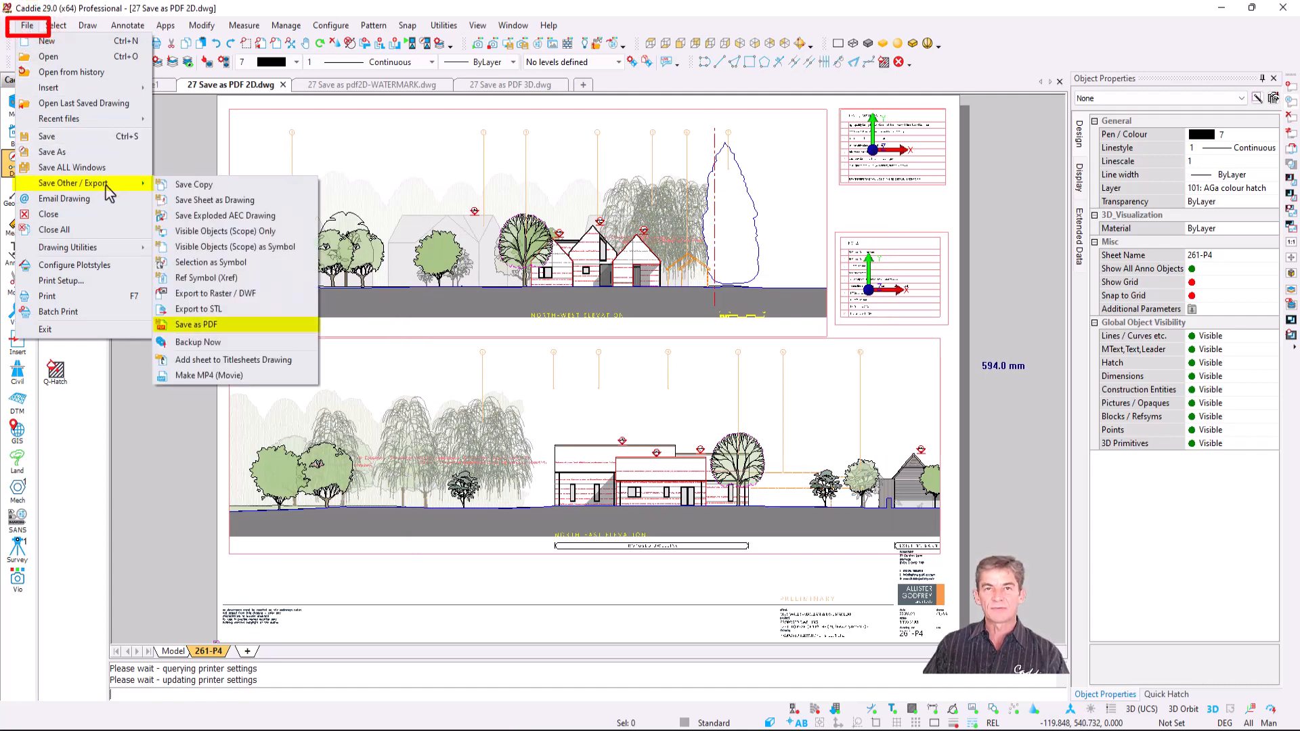
left_click(245, 323)
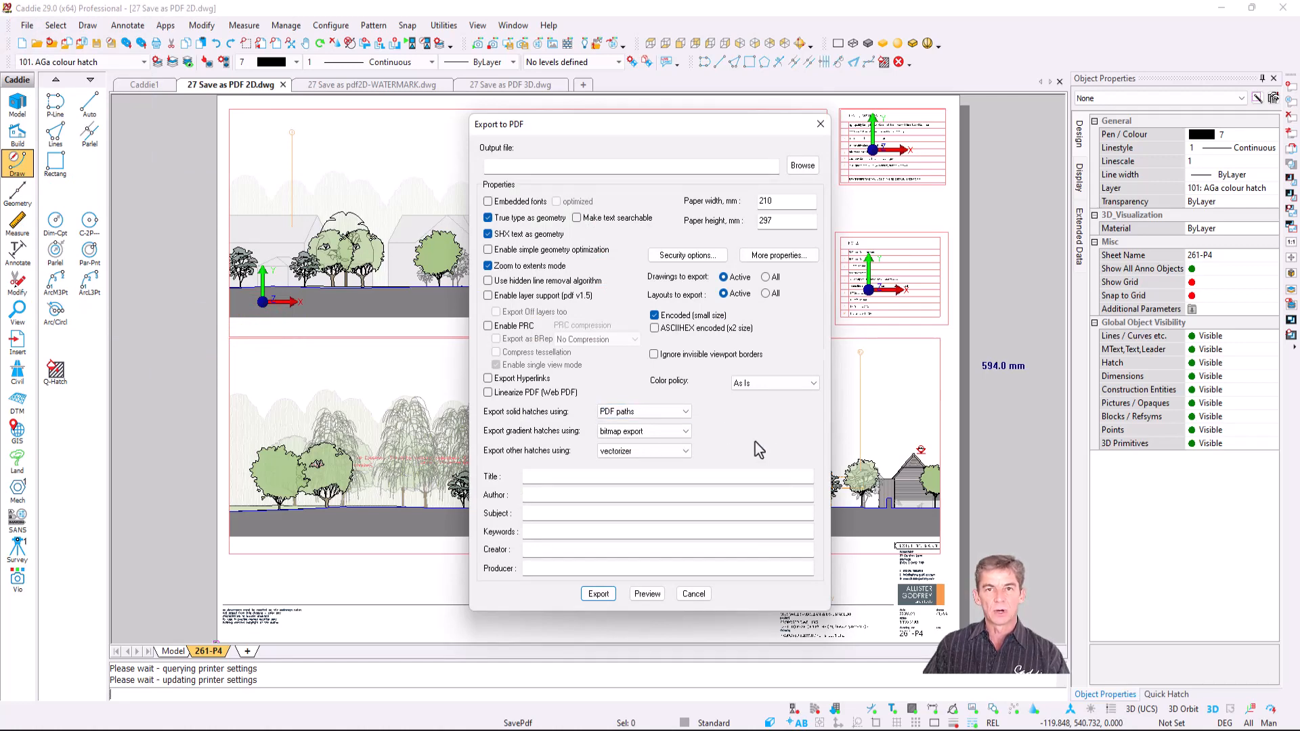
- Export drawing1.pdf with Zoom to extents and SHX/TrueType text-as-geometry turned off
left_click(806, 166)
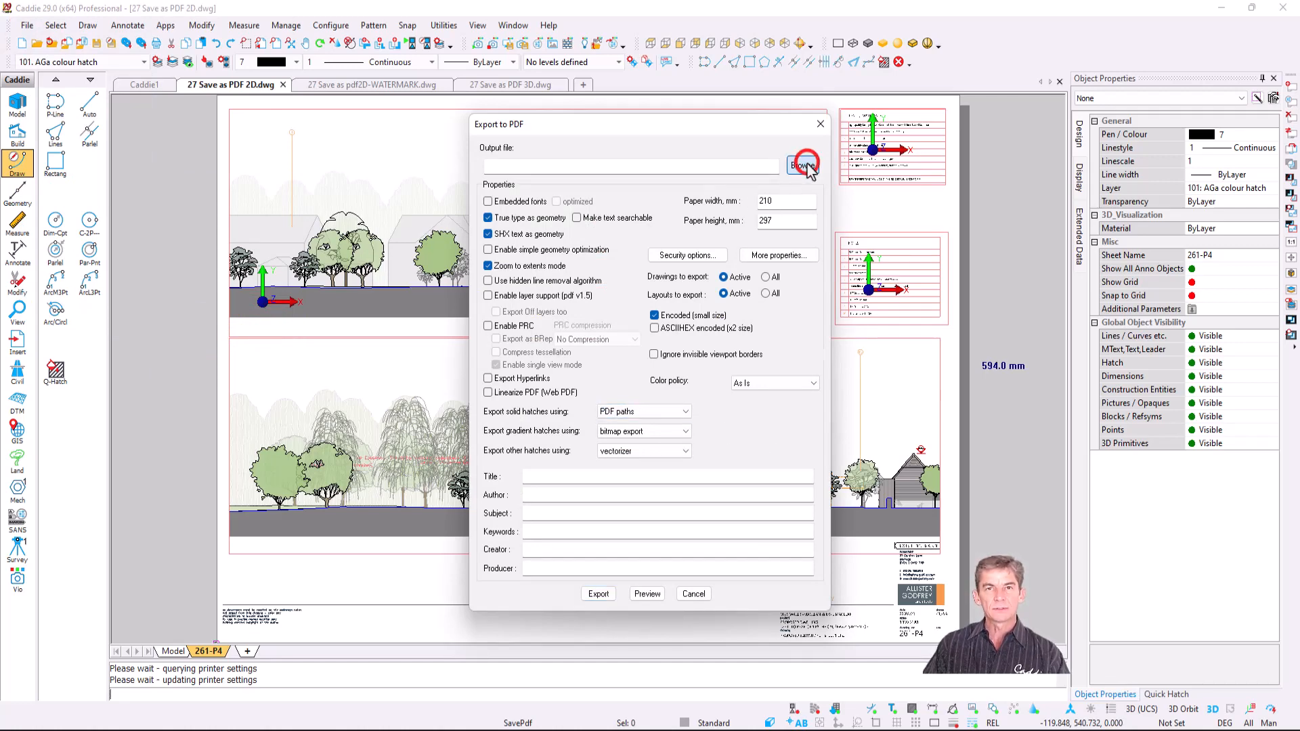
left_click(616, 541)
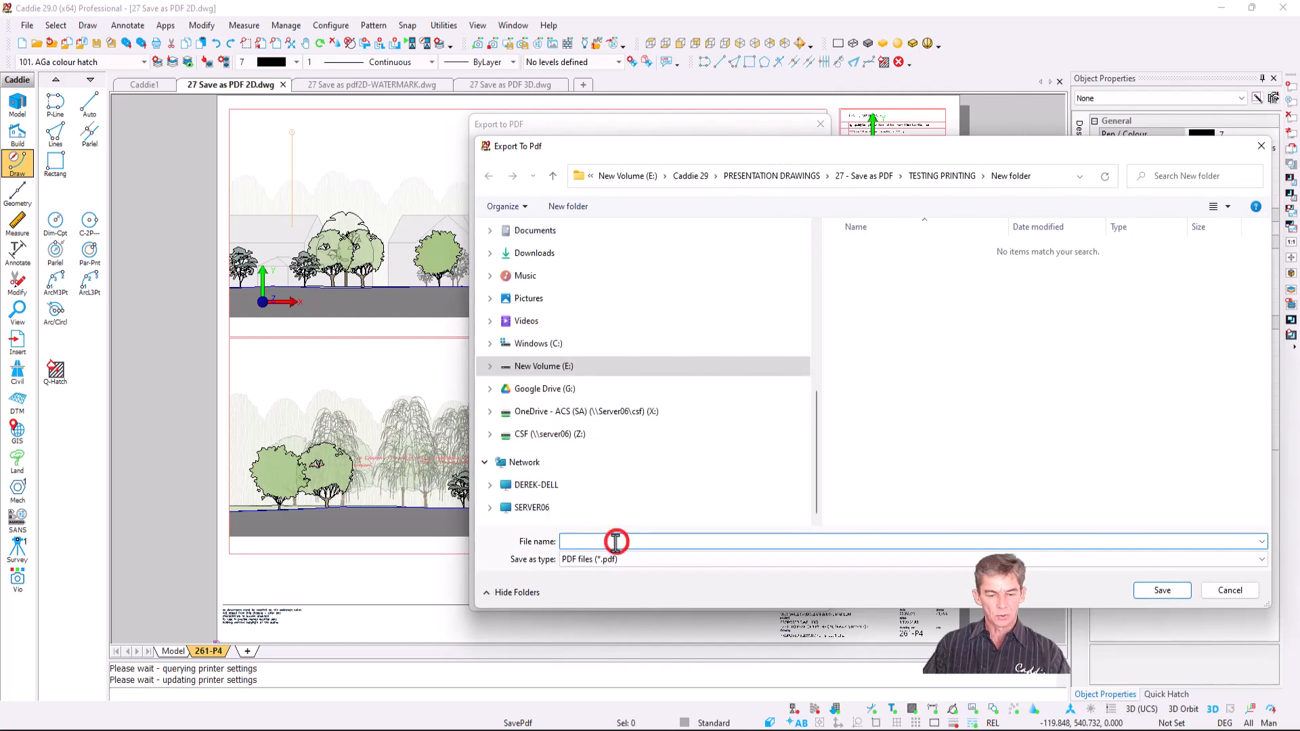
type("drawing1")
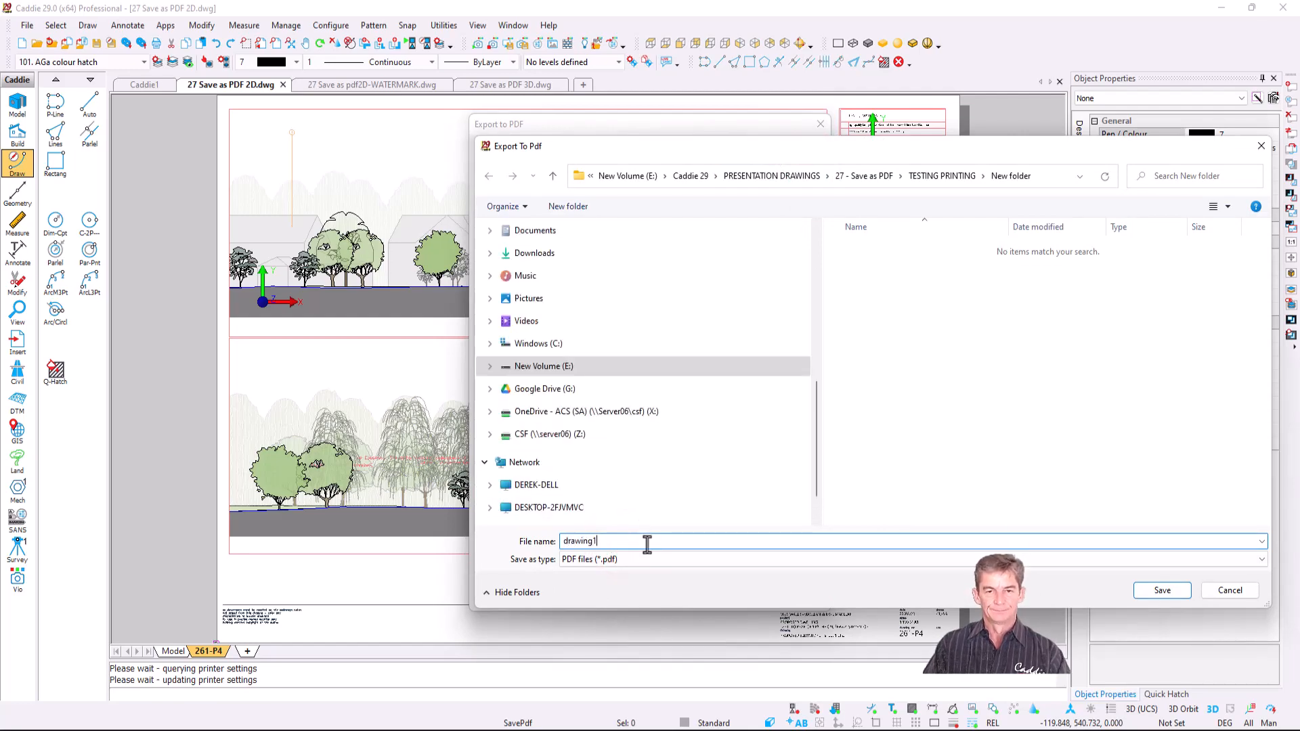
left_click(1162, 590)
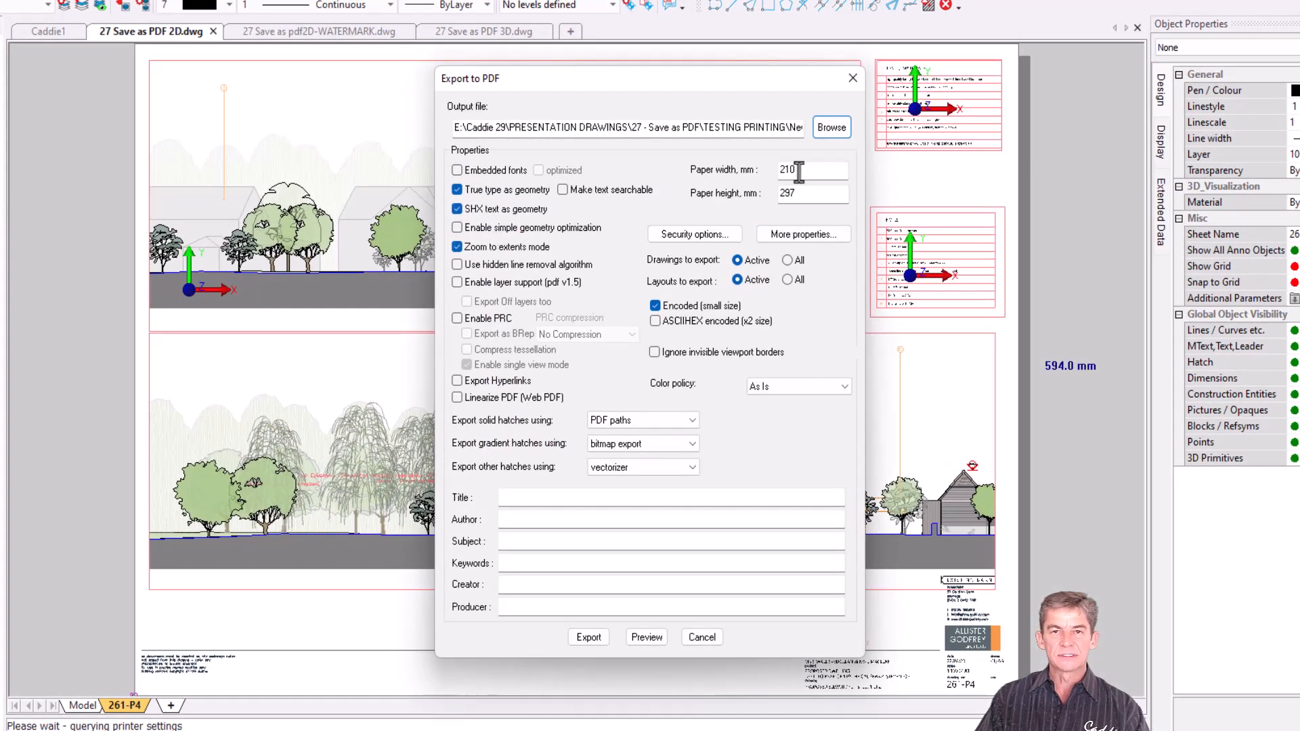
left_click(509, 252)
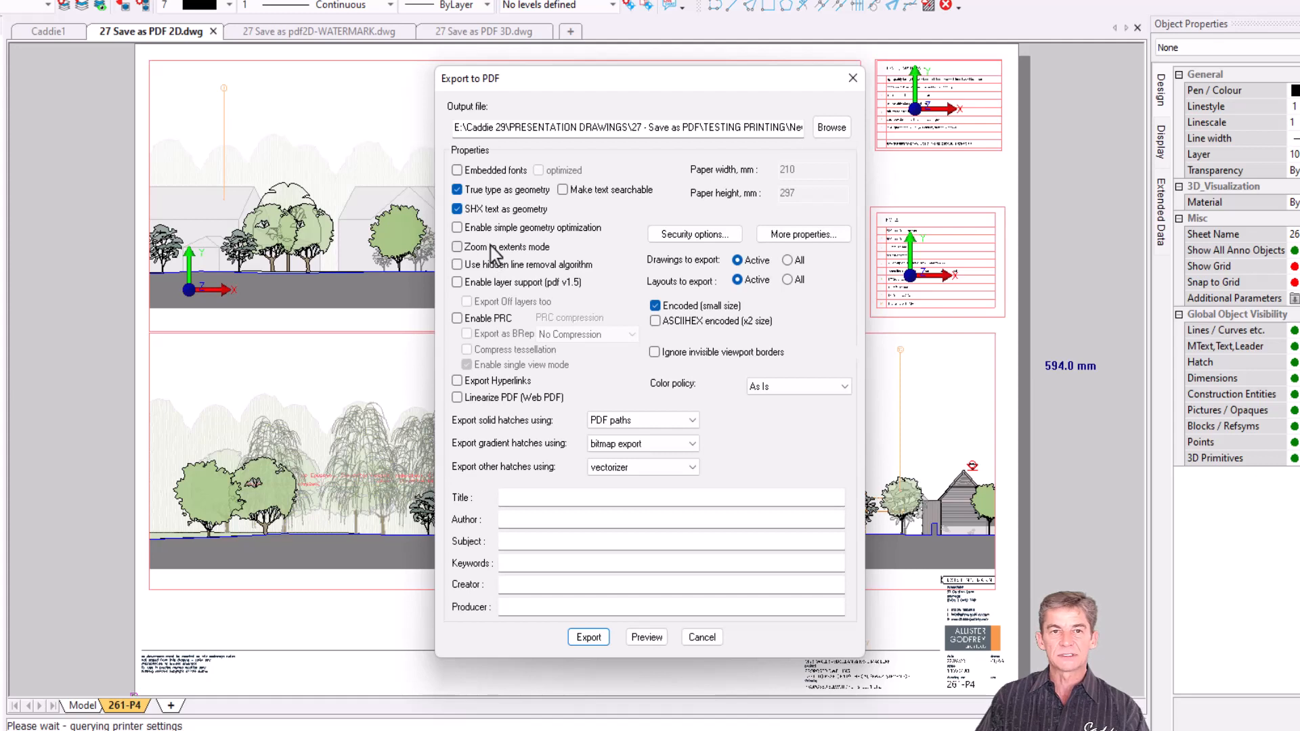
left_click(458, 209)
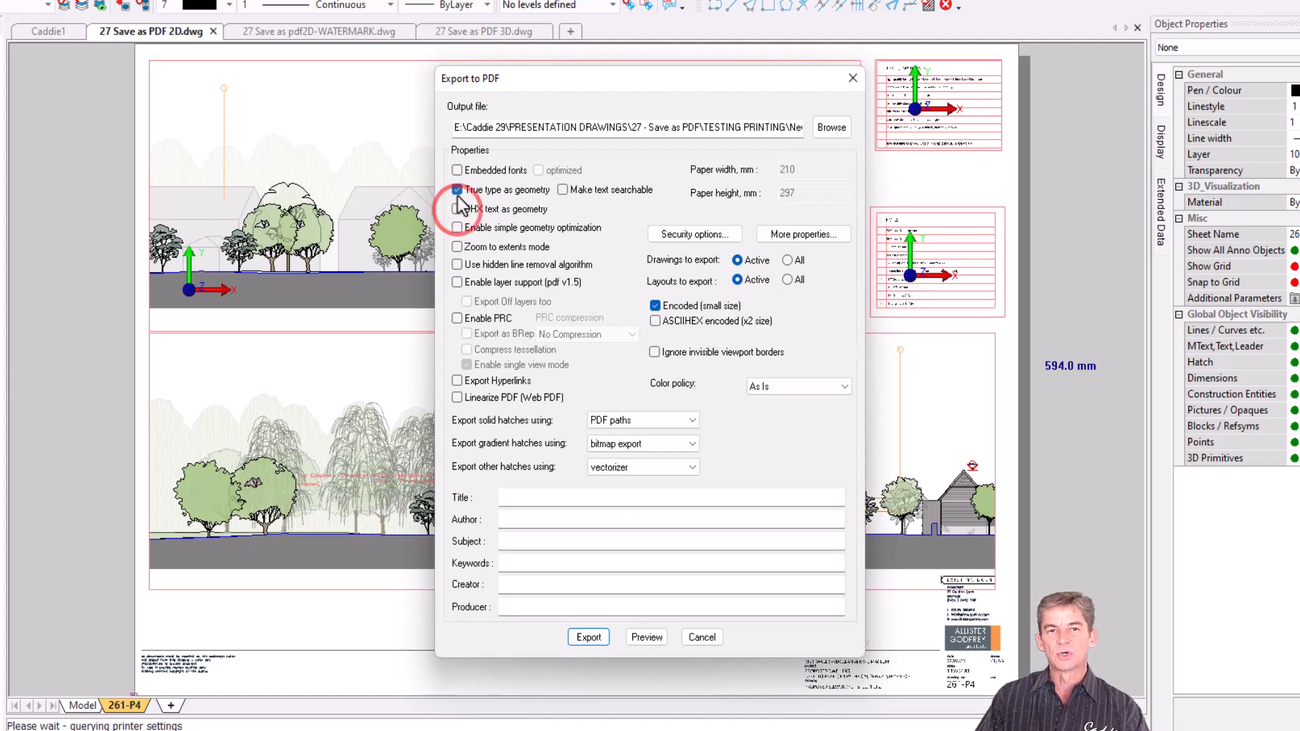
left_click(457, 189)
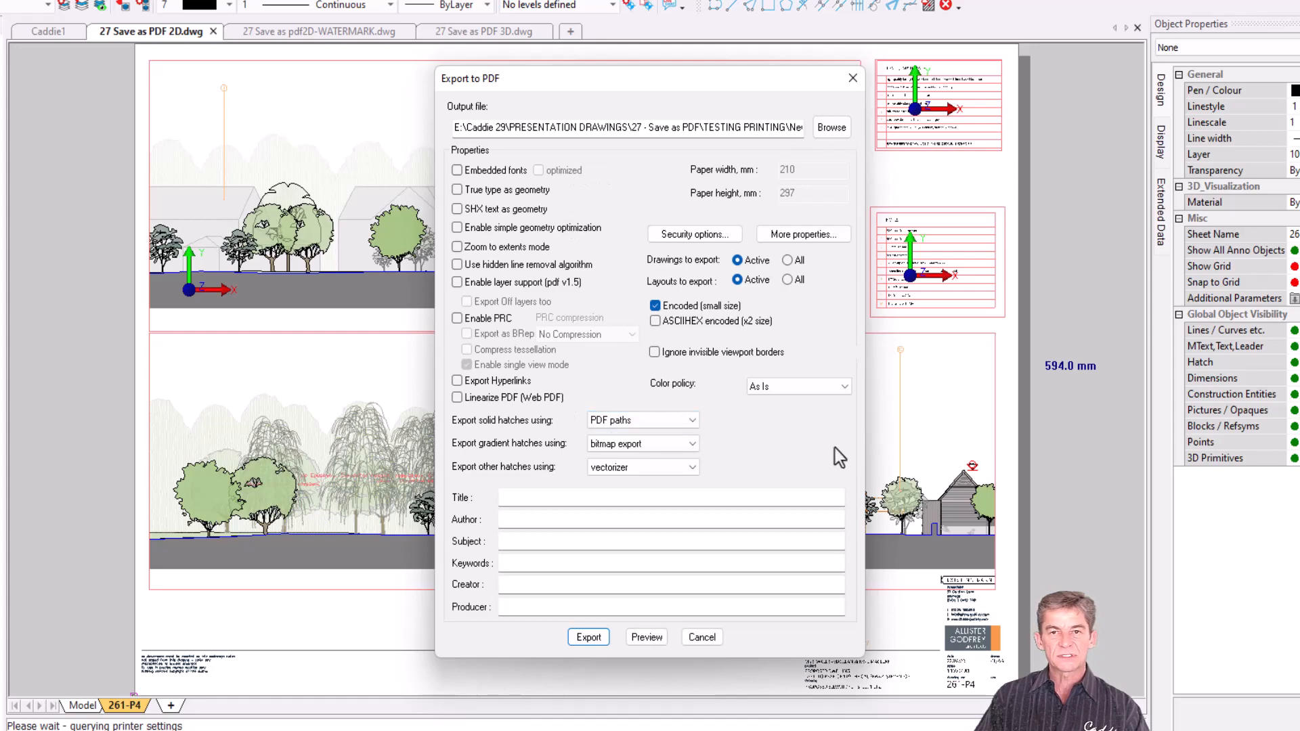
left_click(588, 637)
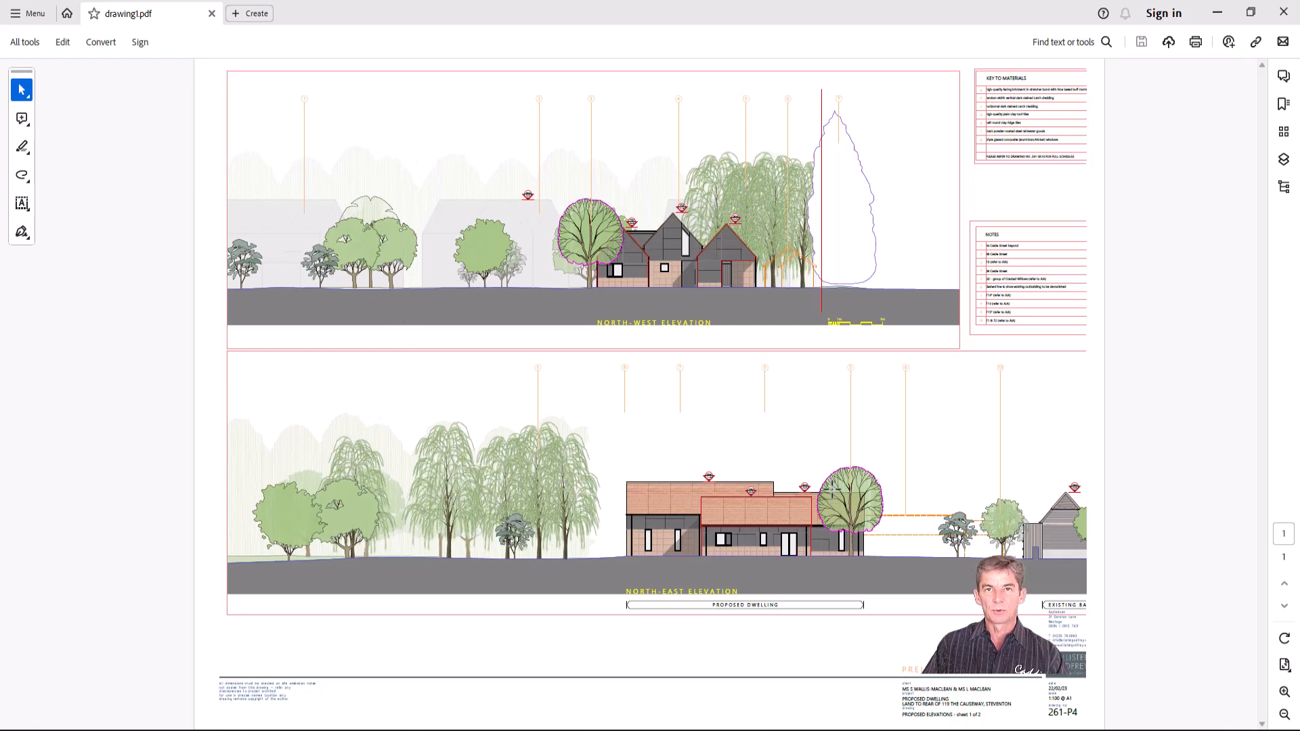
- Minimise Acrobat after checking the drawing1.pdf elevations to return to Caddie
left_click(1218, 11)
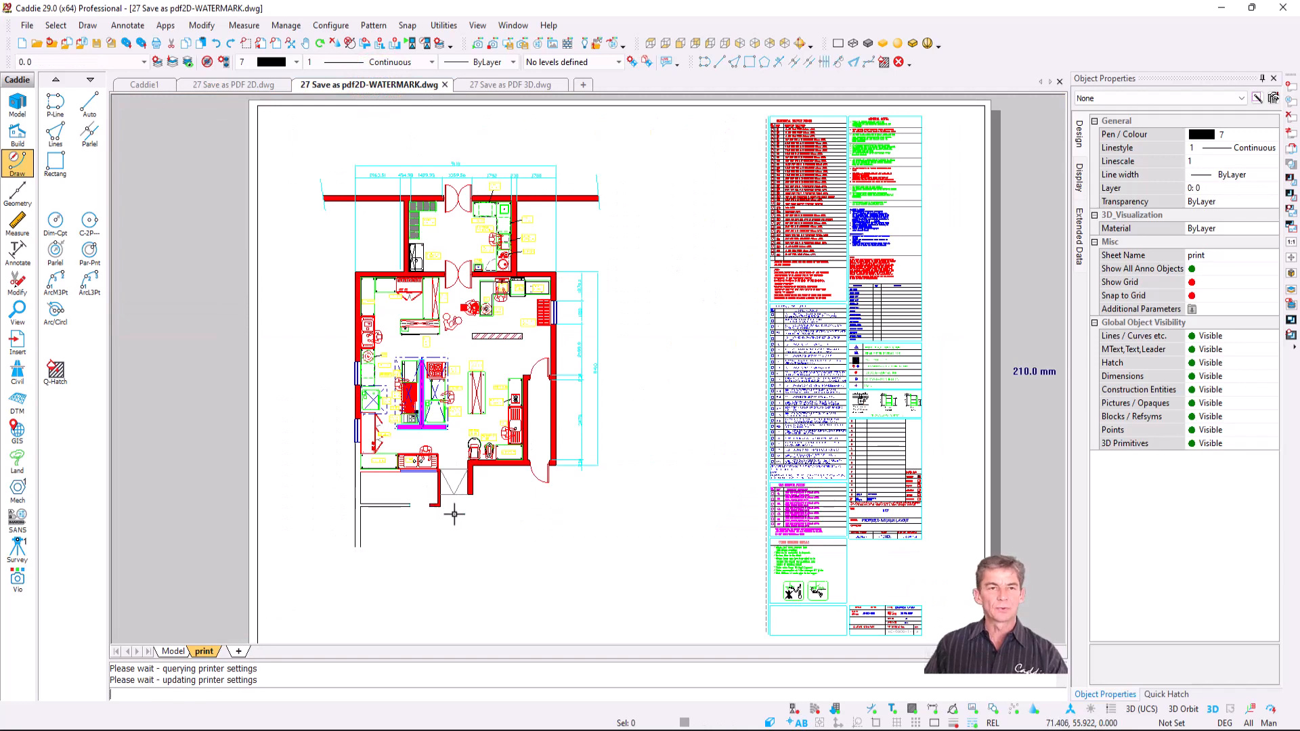
- Start a PDF export of the kitchen layout and set the output file name to DRAWING
left_click(27, 26)
mouse_move(103, 188)
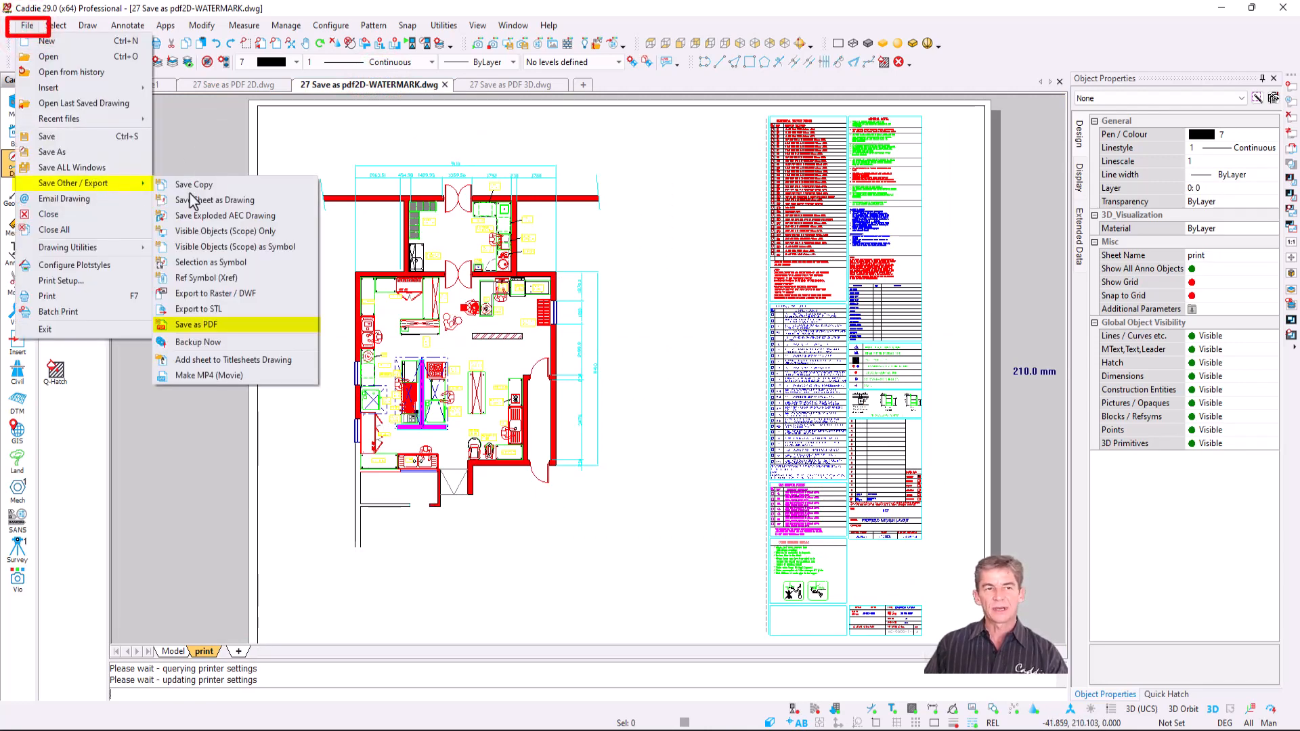
left_click(243, 327)
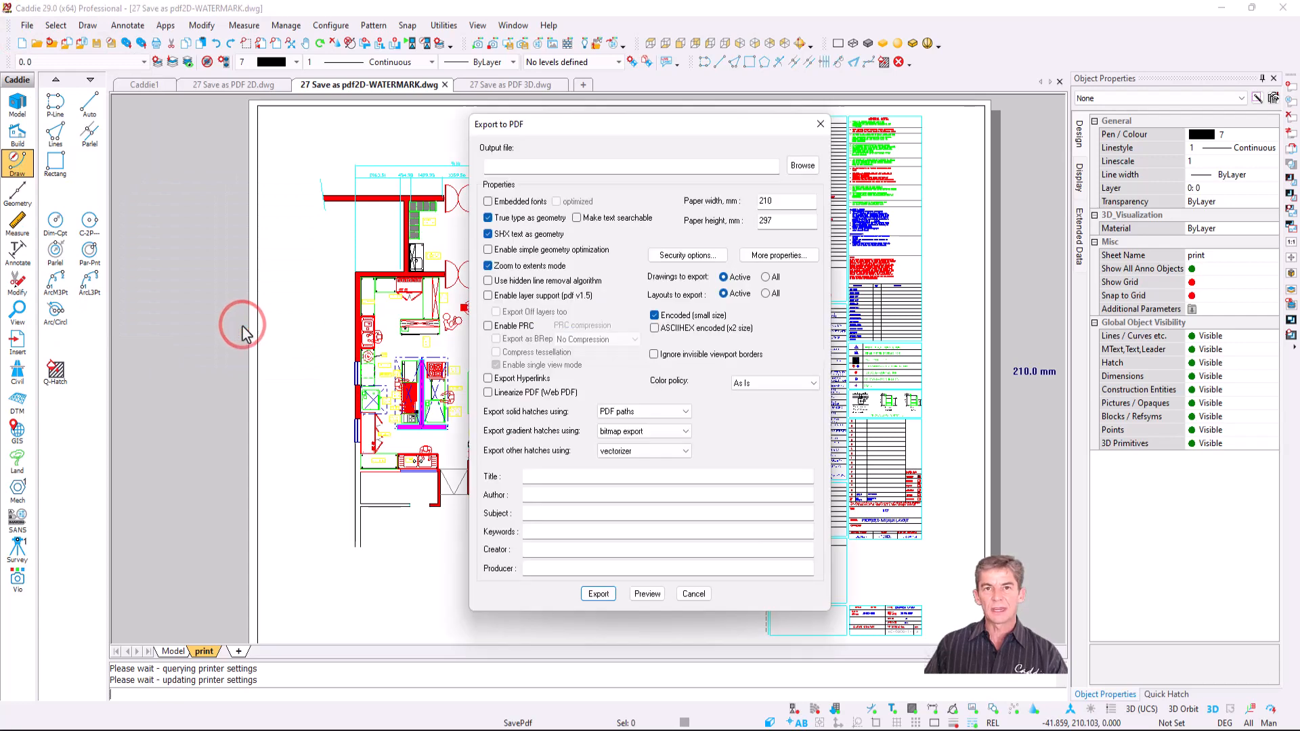
left_click(802, 166)
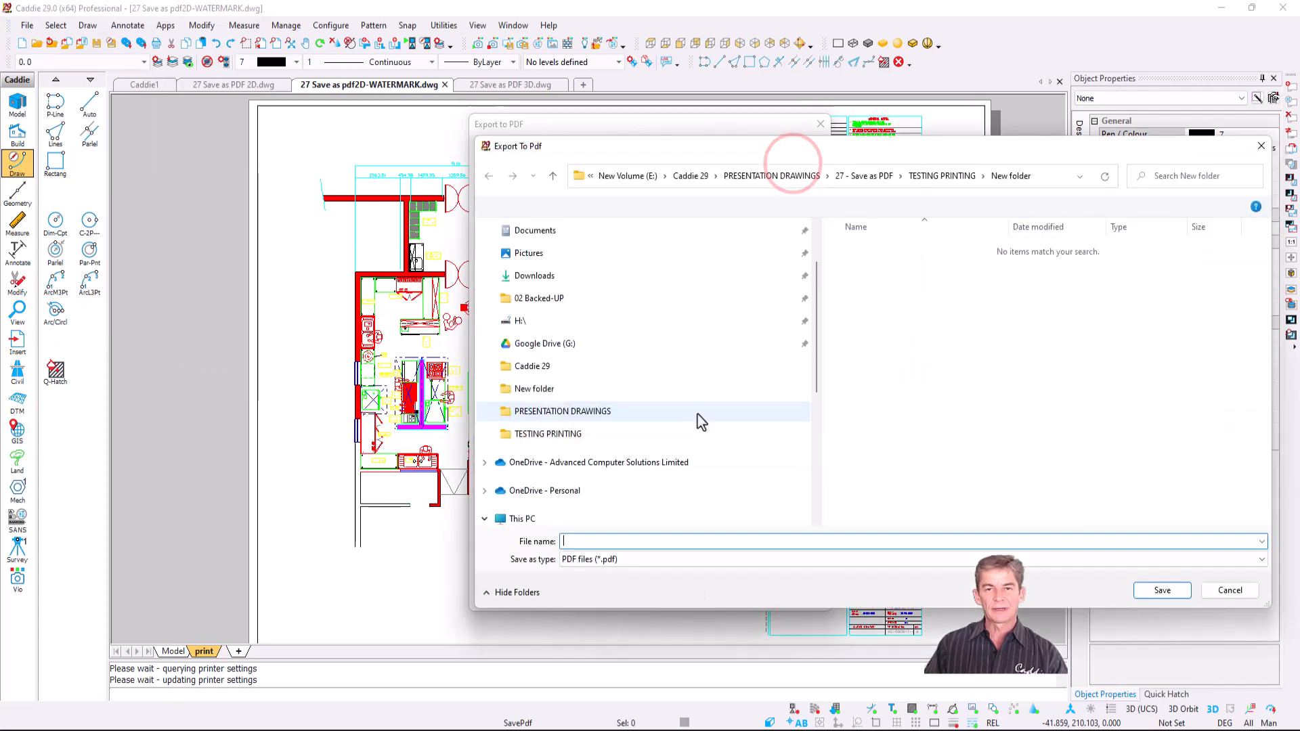
left_click(678, 541)
type("DRAWI")
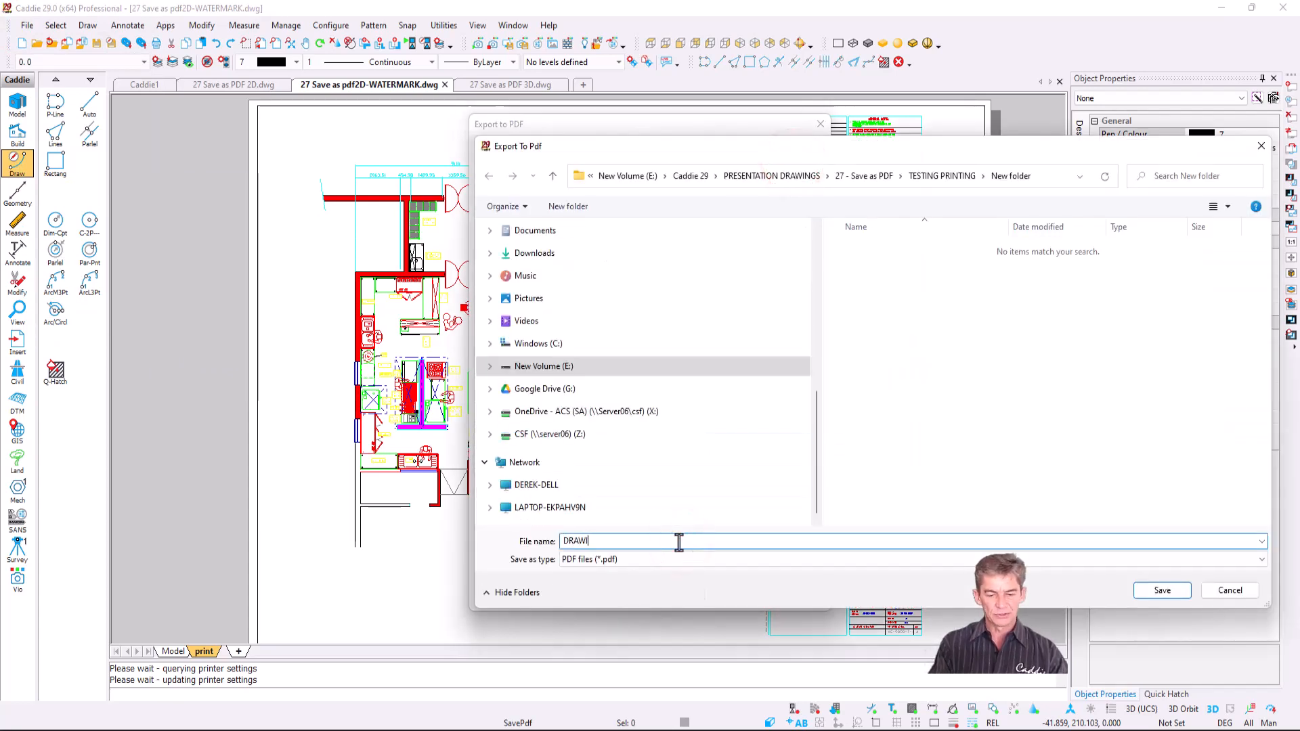
type("NG2")
left_click(1162, 590)
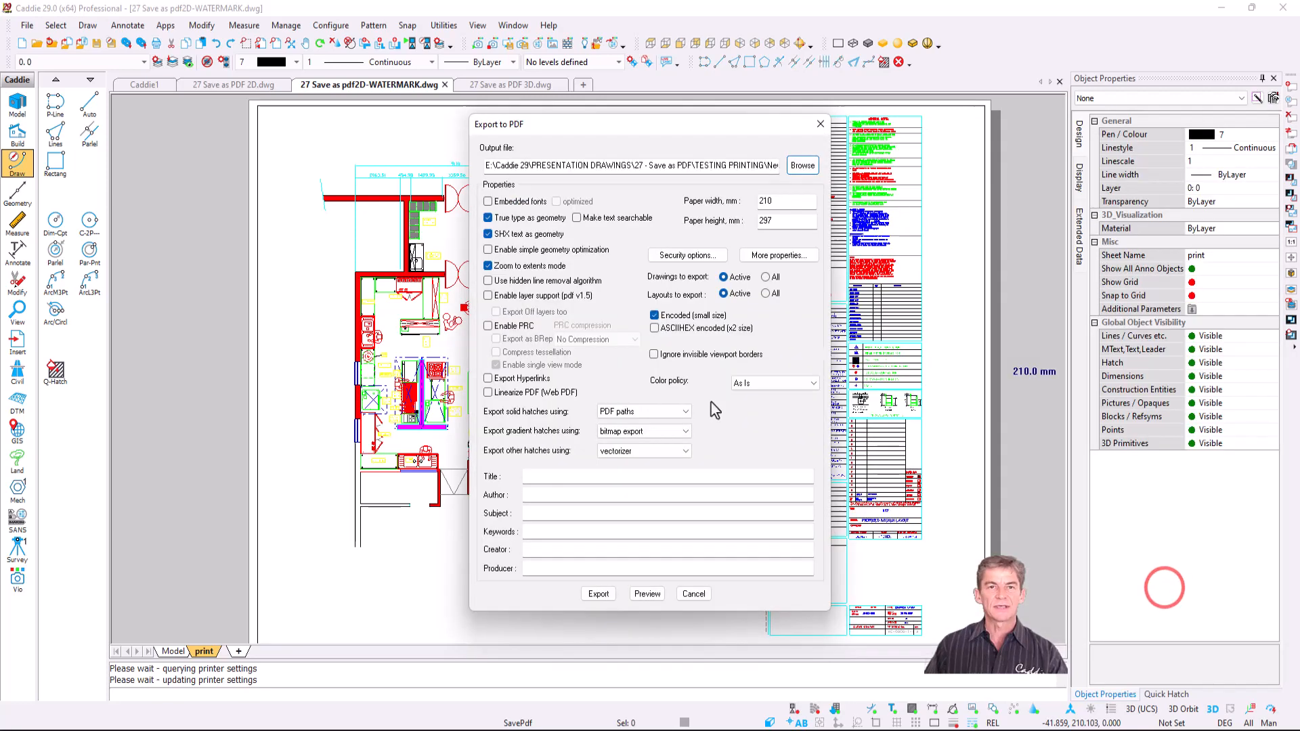
- Turn off zoom to extents and SHX and TrueType text as geometry
left_click(518, 266)
left_click(520, 234)
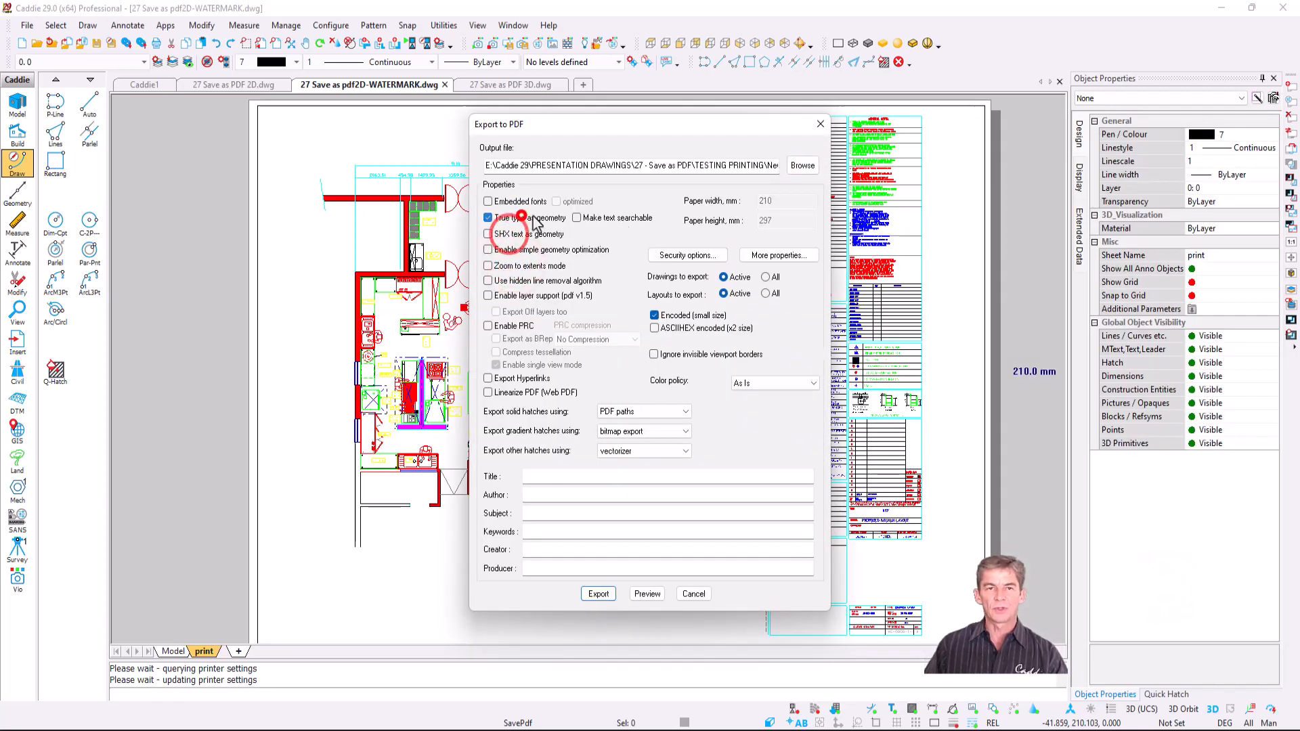
left_click(521, 216)
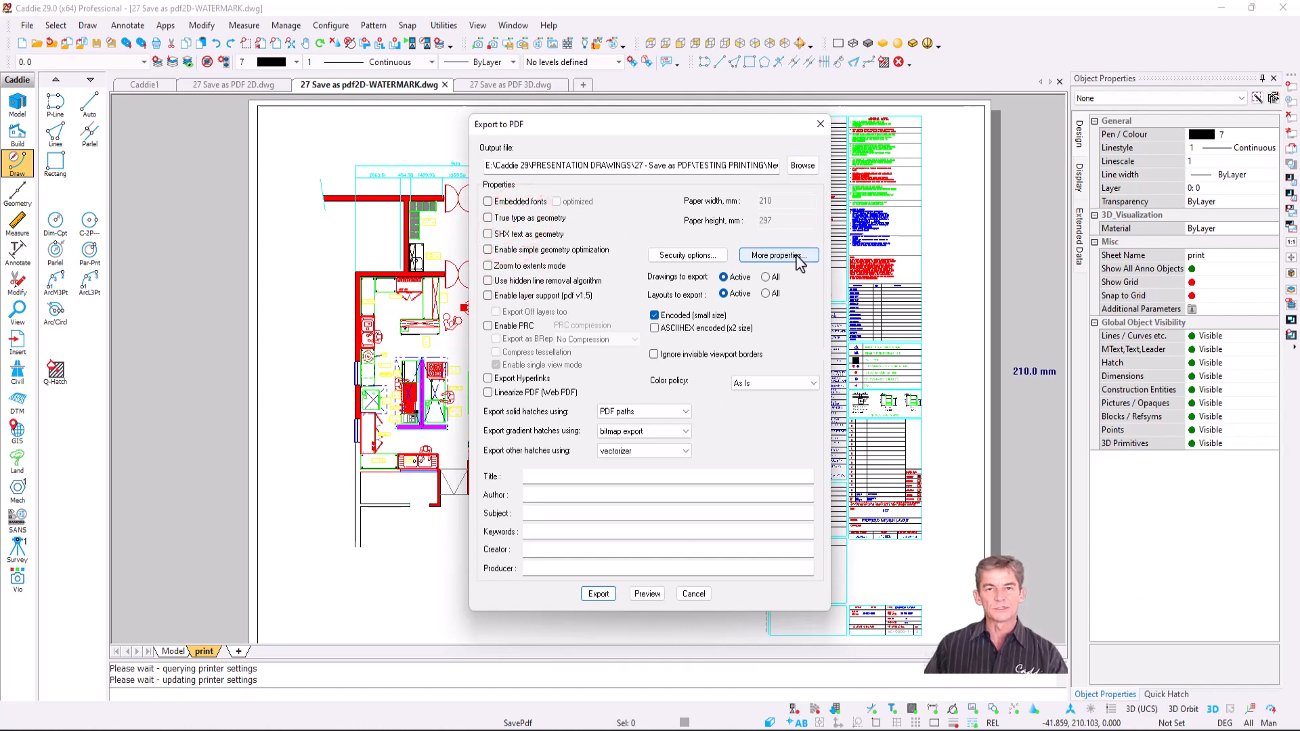
left_click(797, 257)
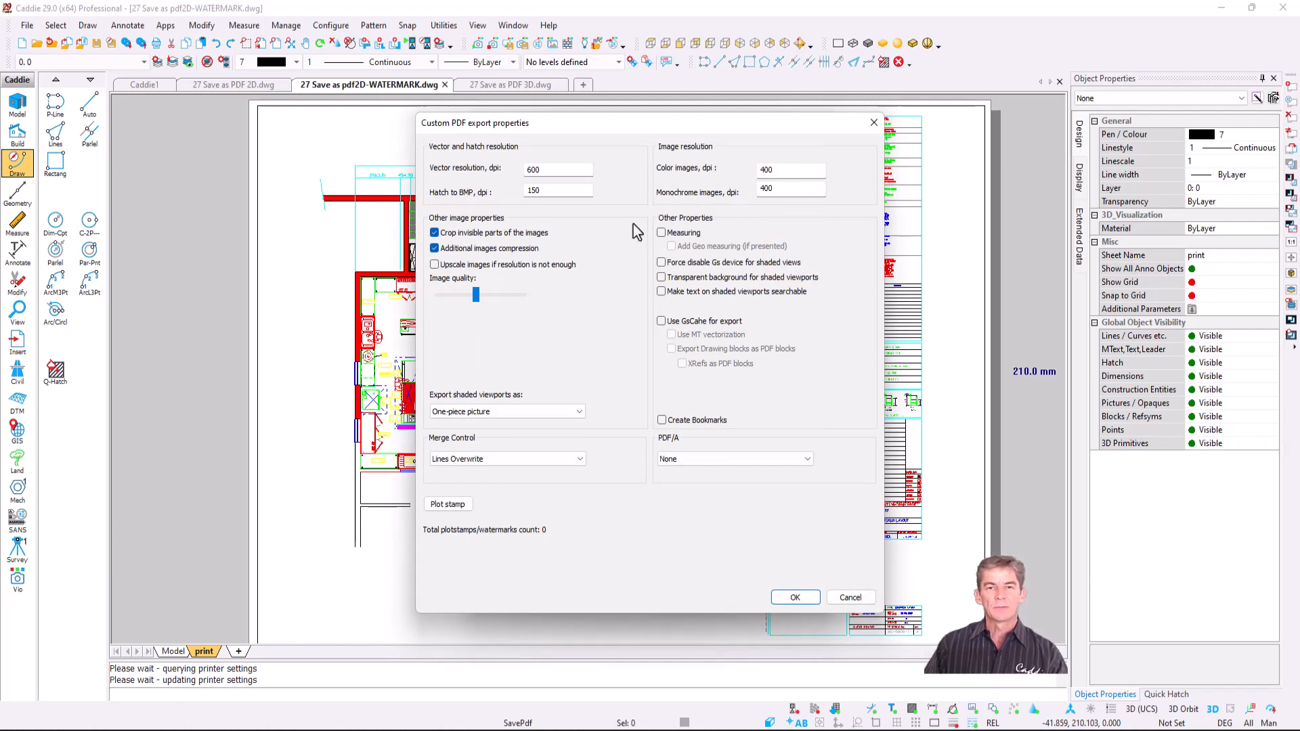
- Enable measuring and add a DEMO DRAWING plot-stamp watermark rotated 45 degrees
left_click(675, 235)
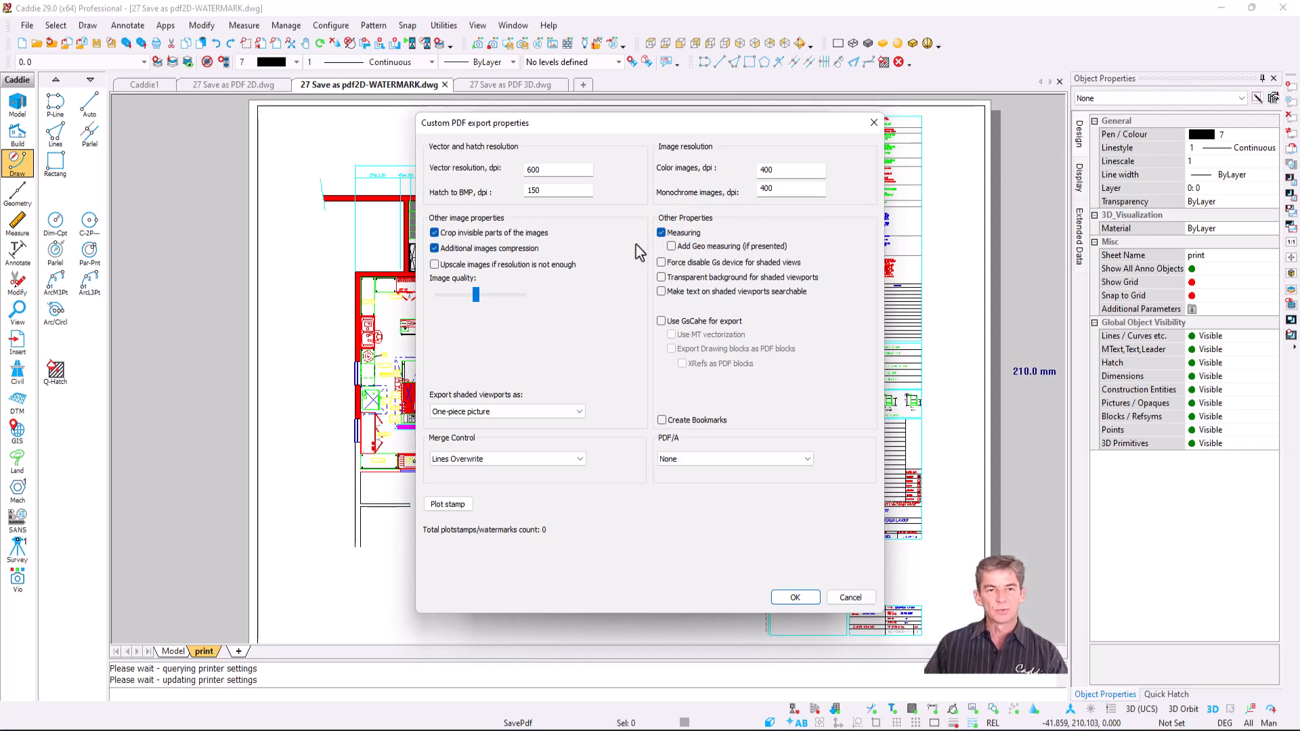
left_click(454, 506)
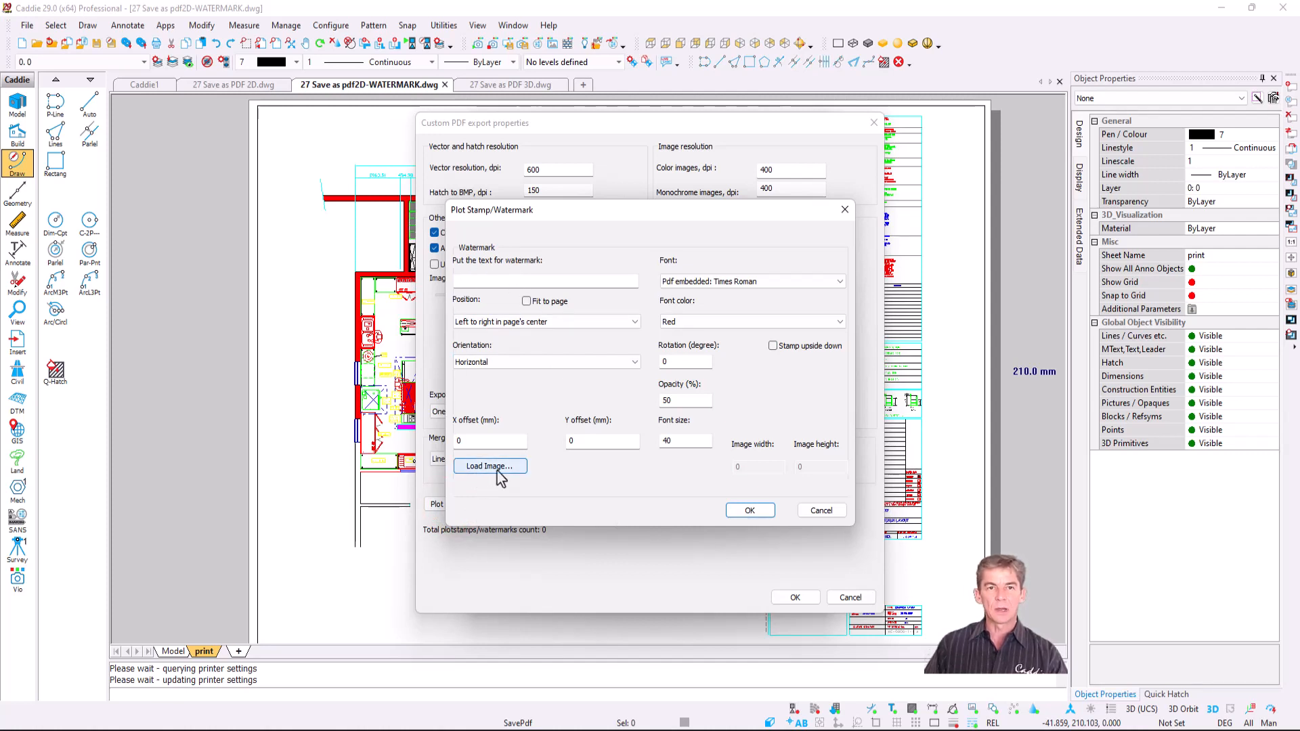
left_click(515, 281)
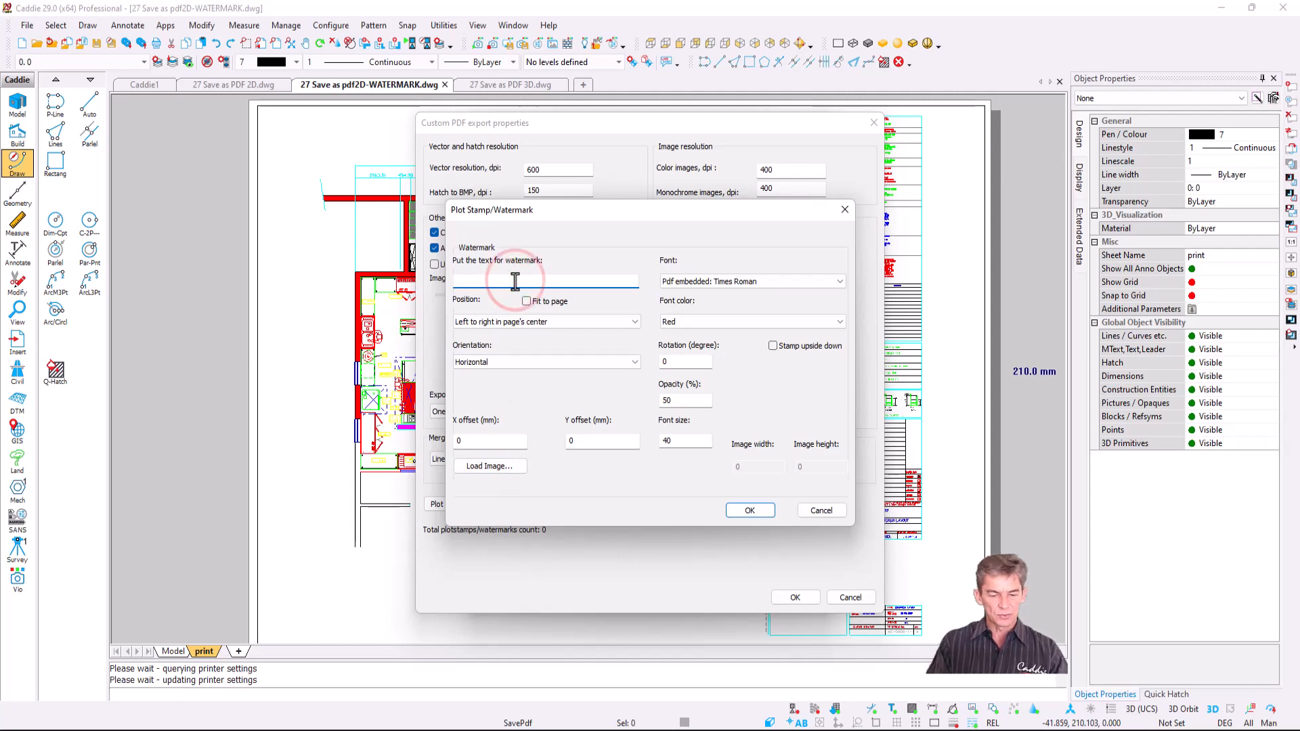
type("DEMO DRAWING")
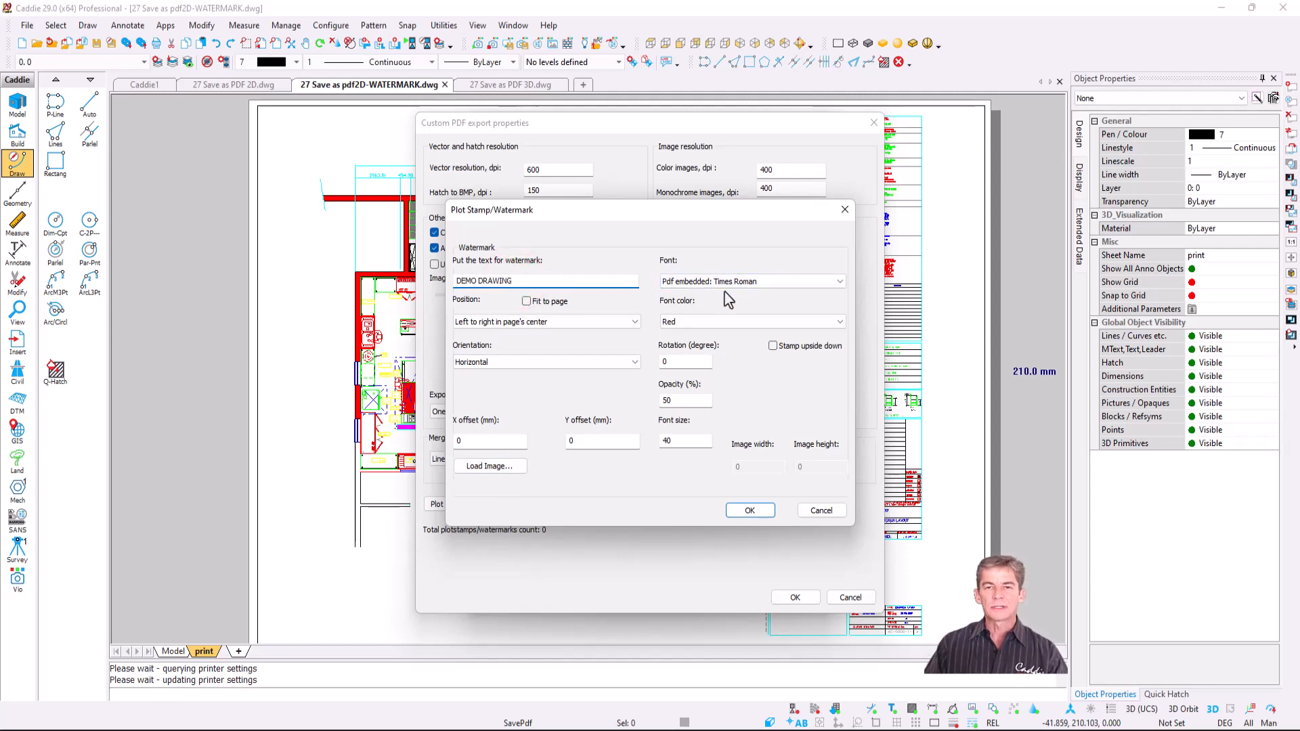
left_click(688, 361)
key("BackSpace")
type("45")
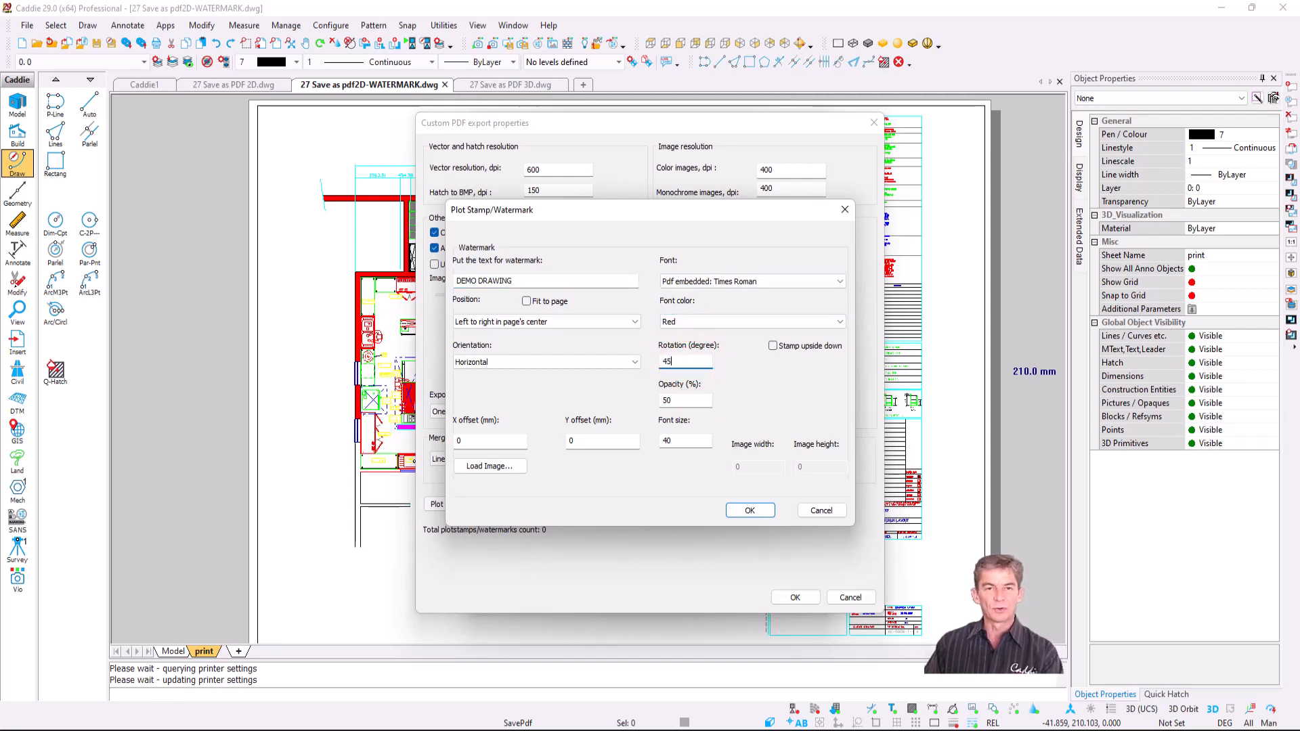
left_click(750, 510)
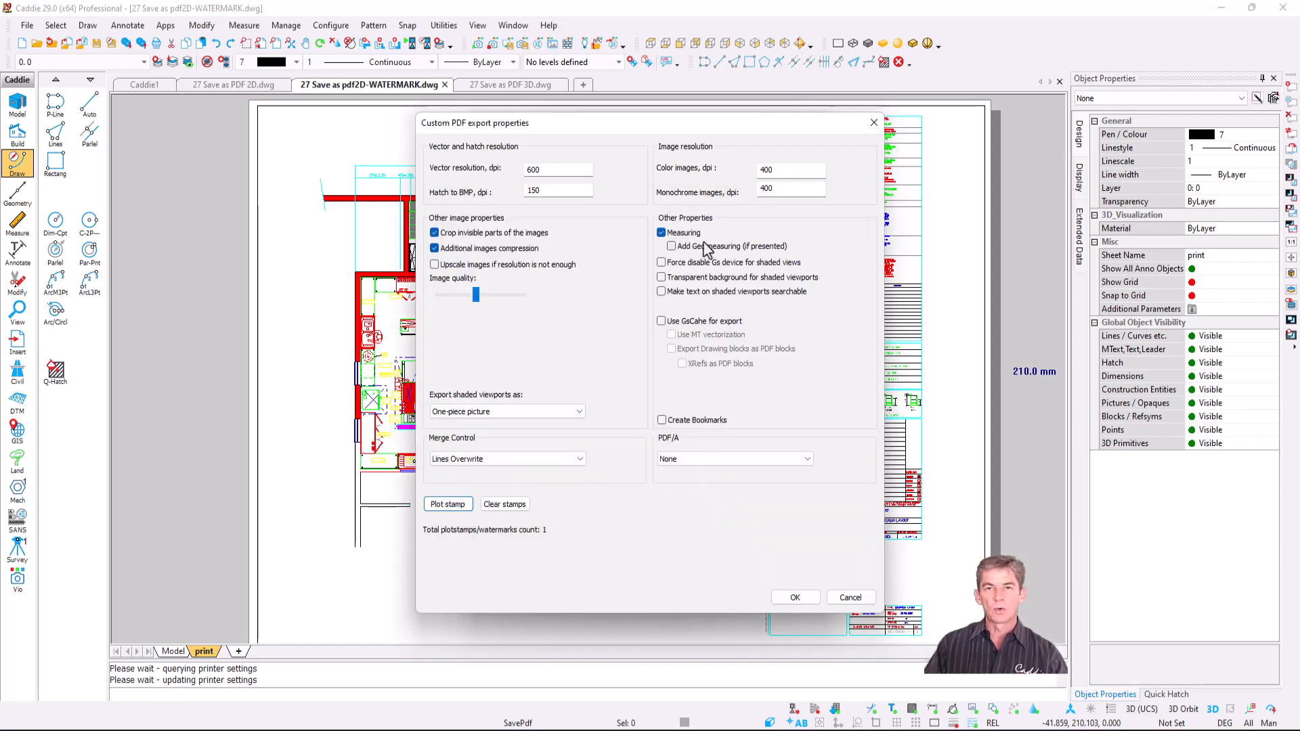
left_click(791, 598)
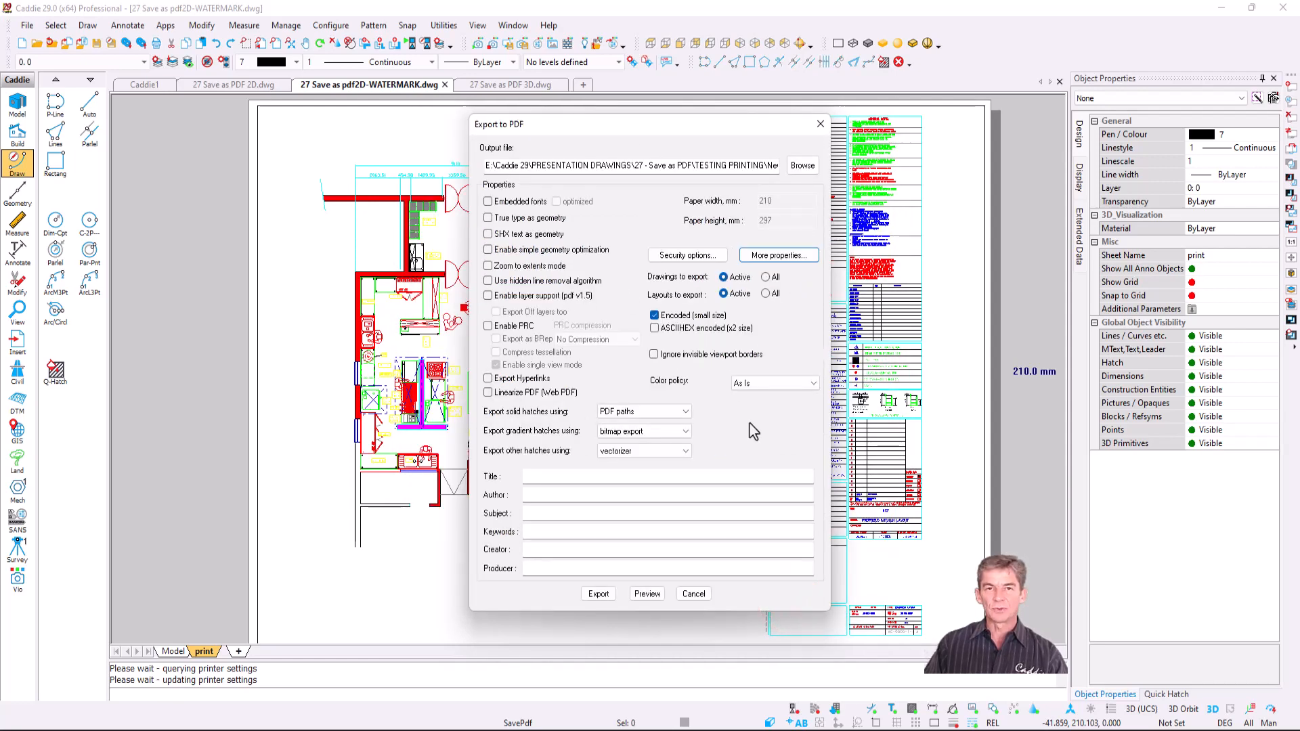
- Keep solid hatches as PDF paths, gradients as bitmaps, others via vectorizer, and export
left_click(665, 420)
left_click(661, 414)
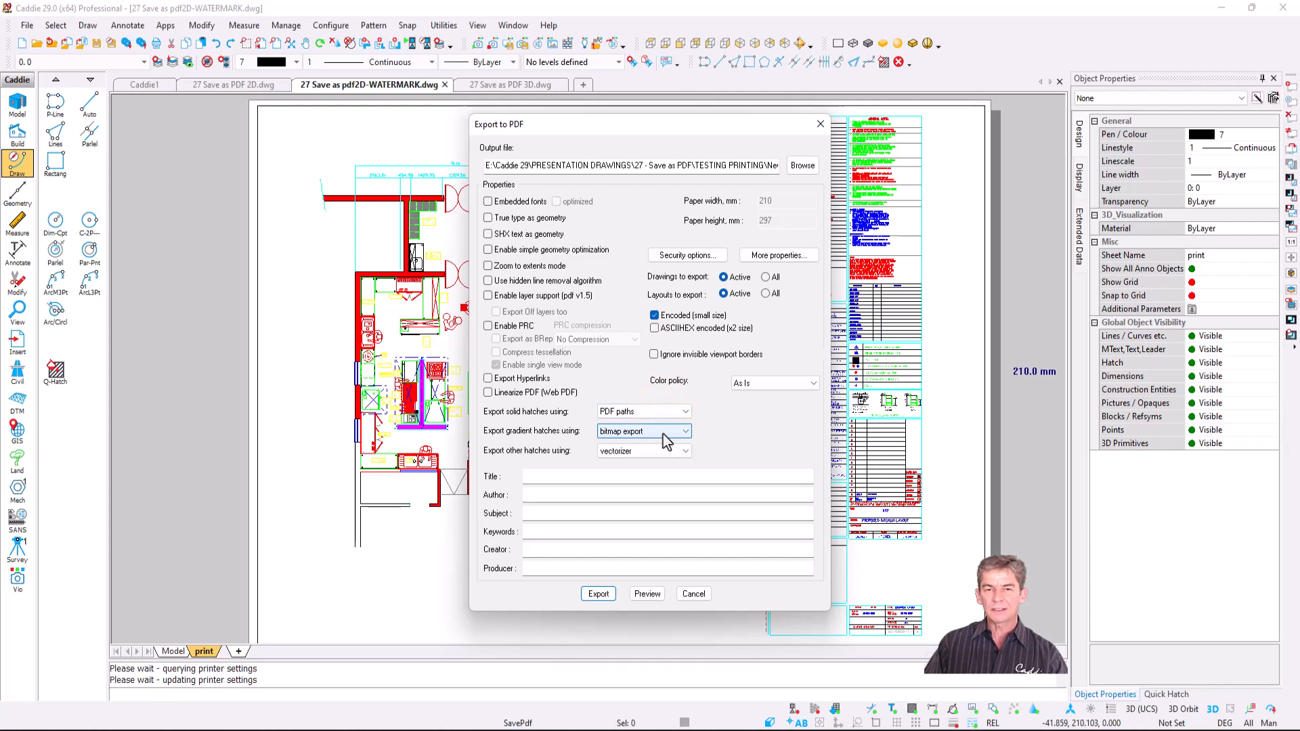
left_click(664, 434)
left_click(650, 443)
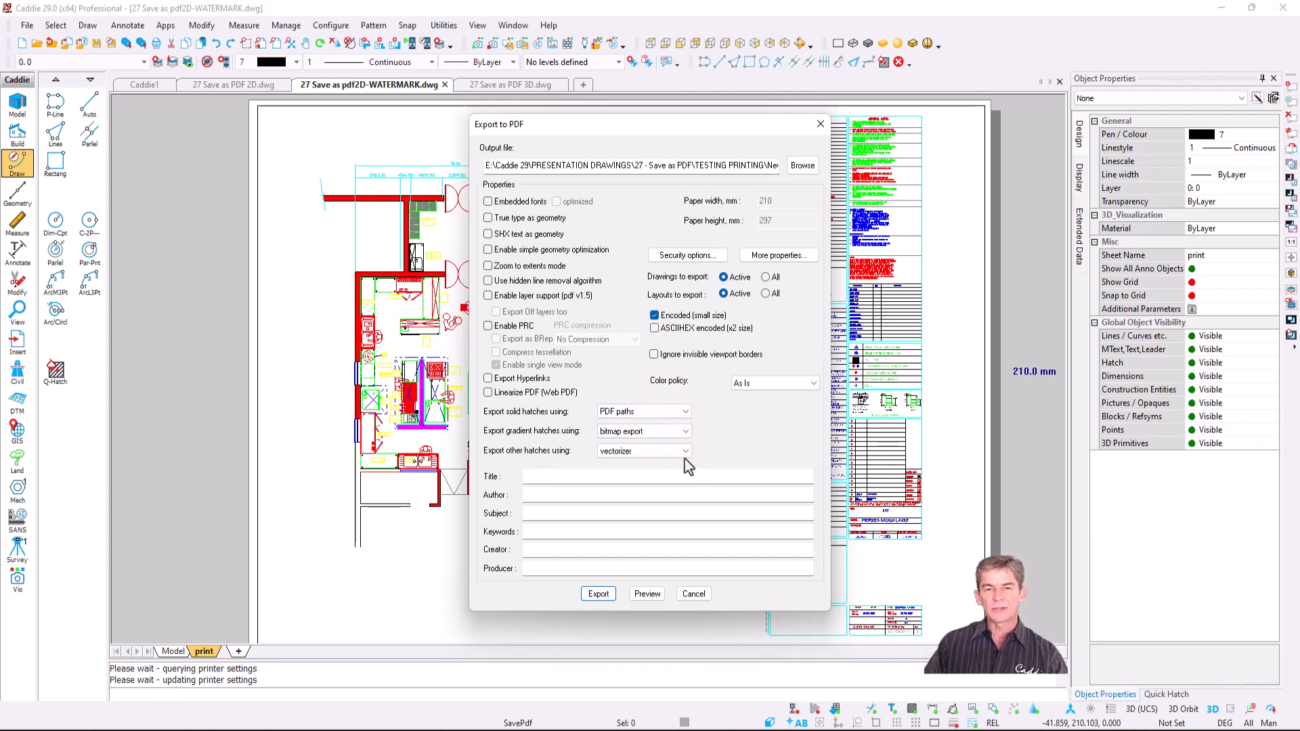
left_click(667, 451)
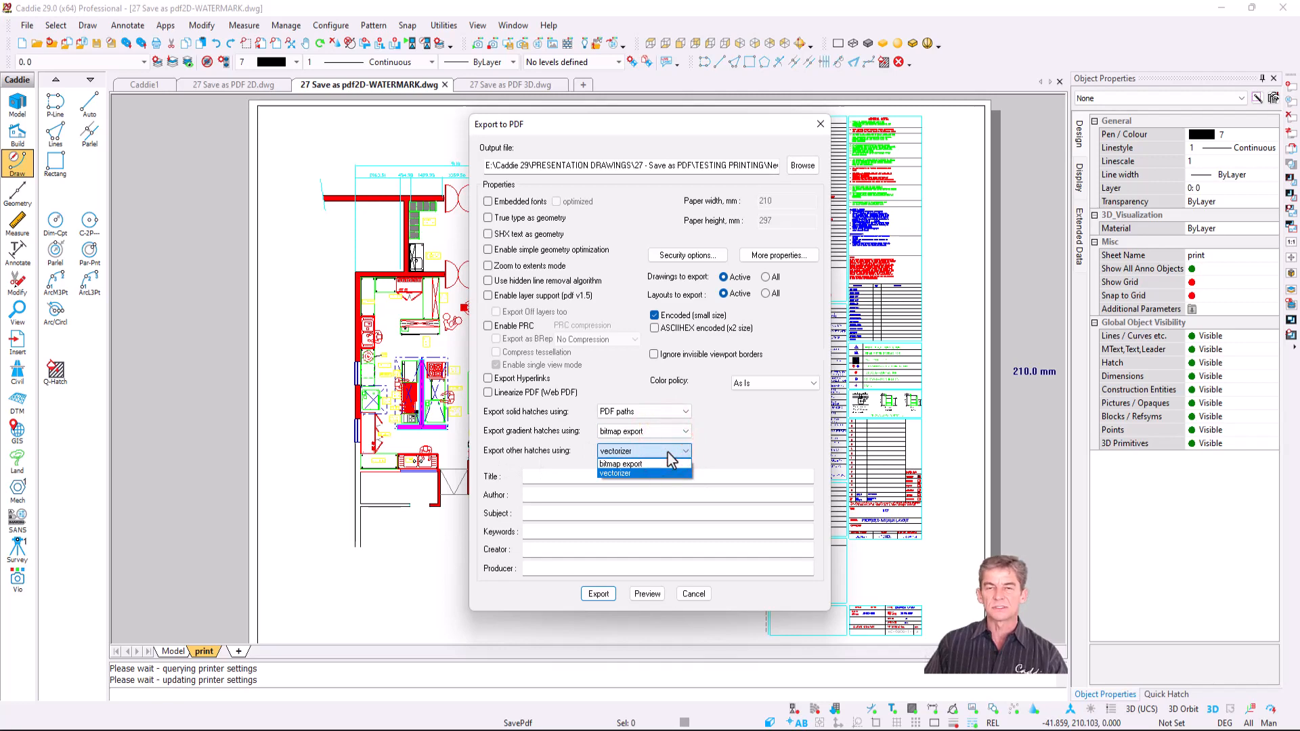
left_click(665, 448)
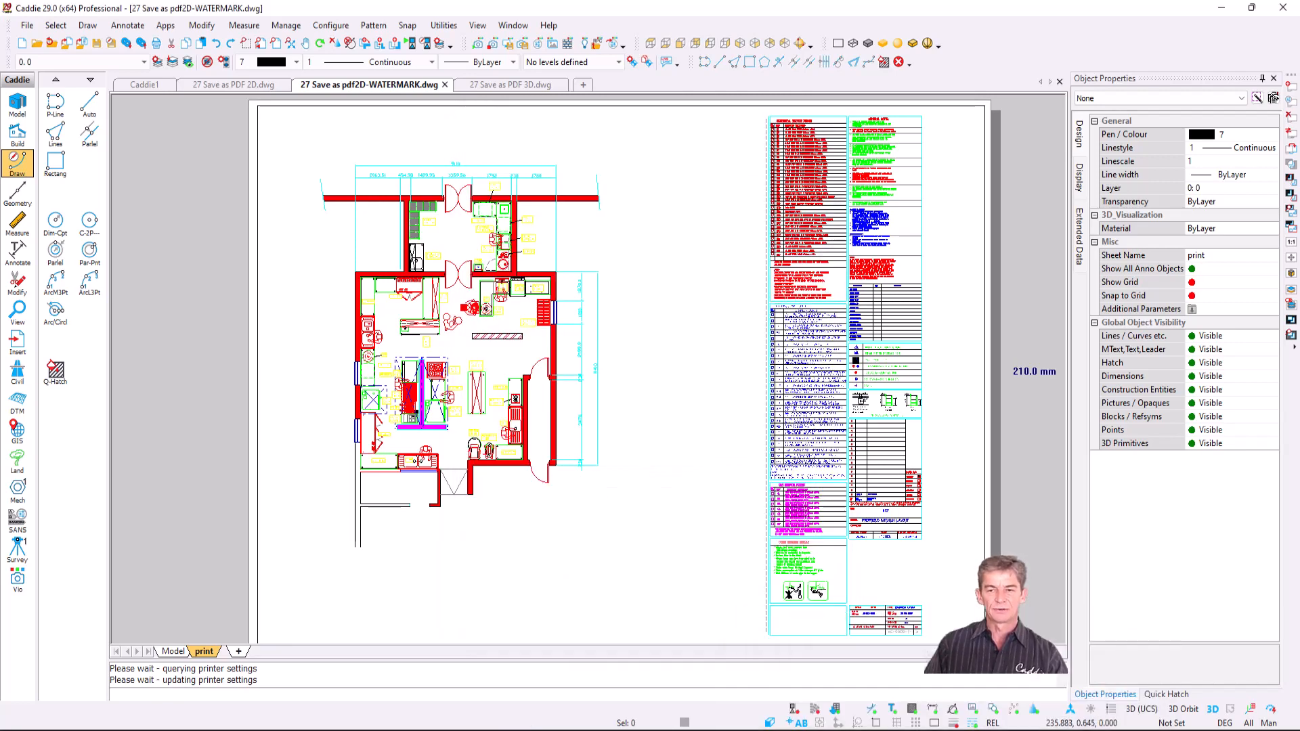
mouse_move(951, 729)
left_click(955, 706)
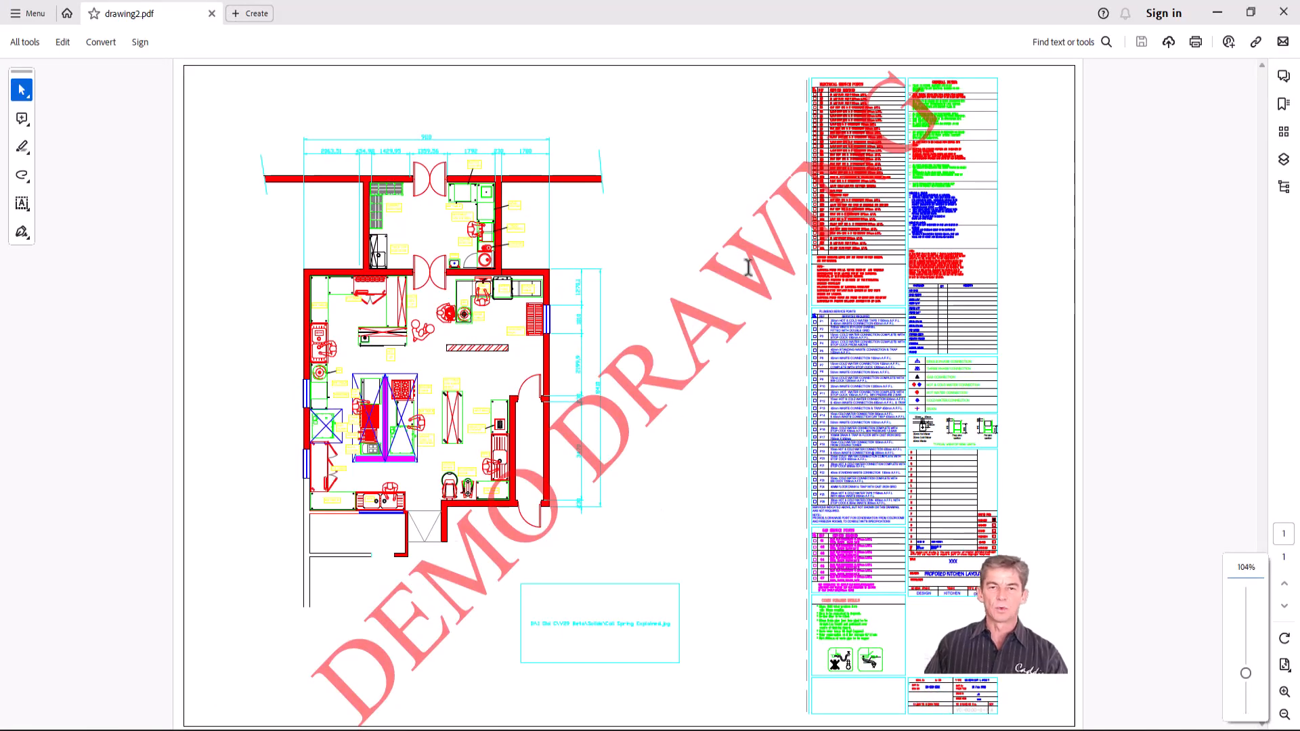
- Zoom into drawing2.pdf's legend text, fit the page, then return to the 3D house drawing
scroll(925, 370, "up", 10, "ctrl")
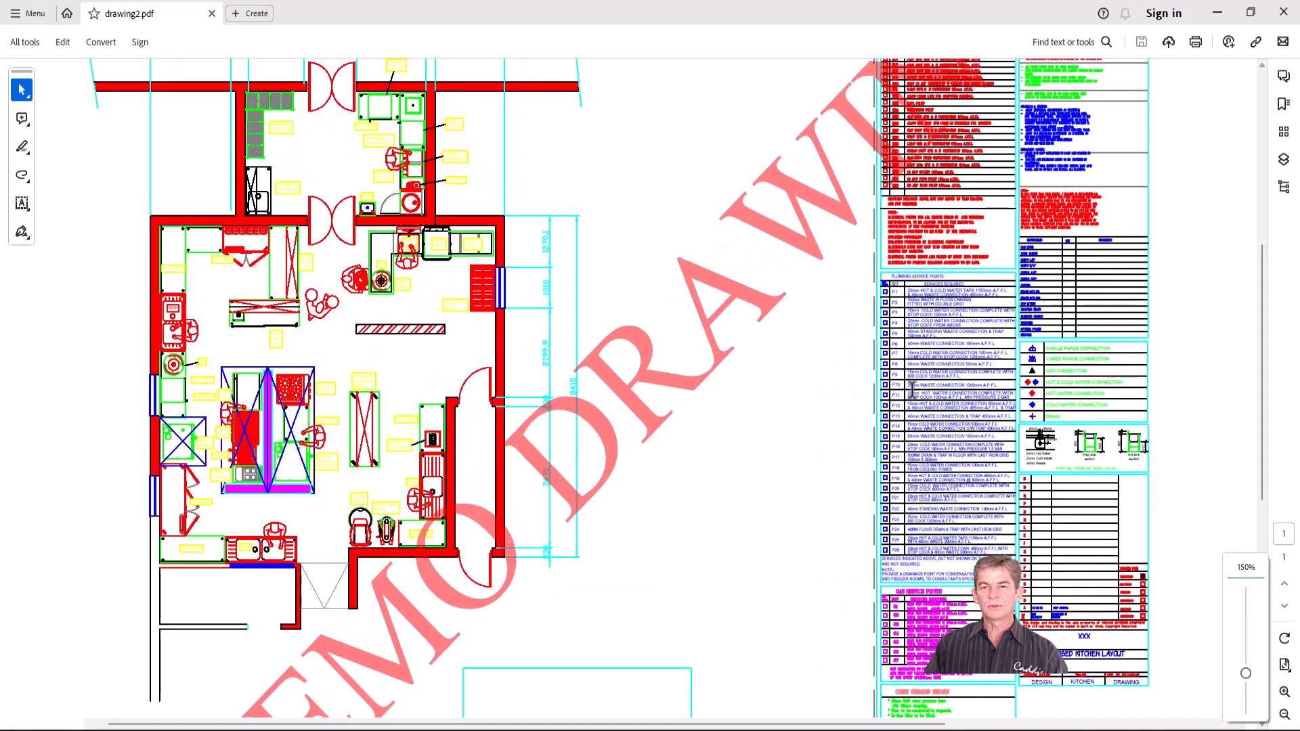
scroll(907, 384, "up", 8, "ctrl")
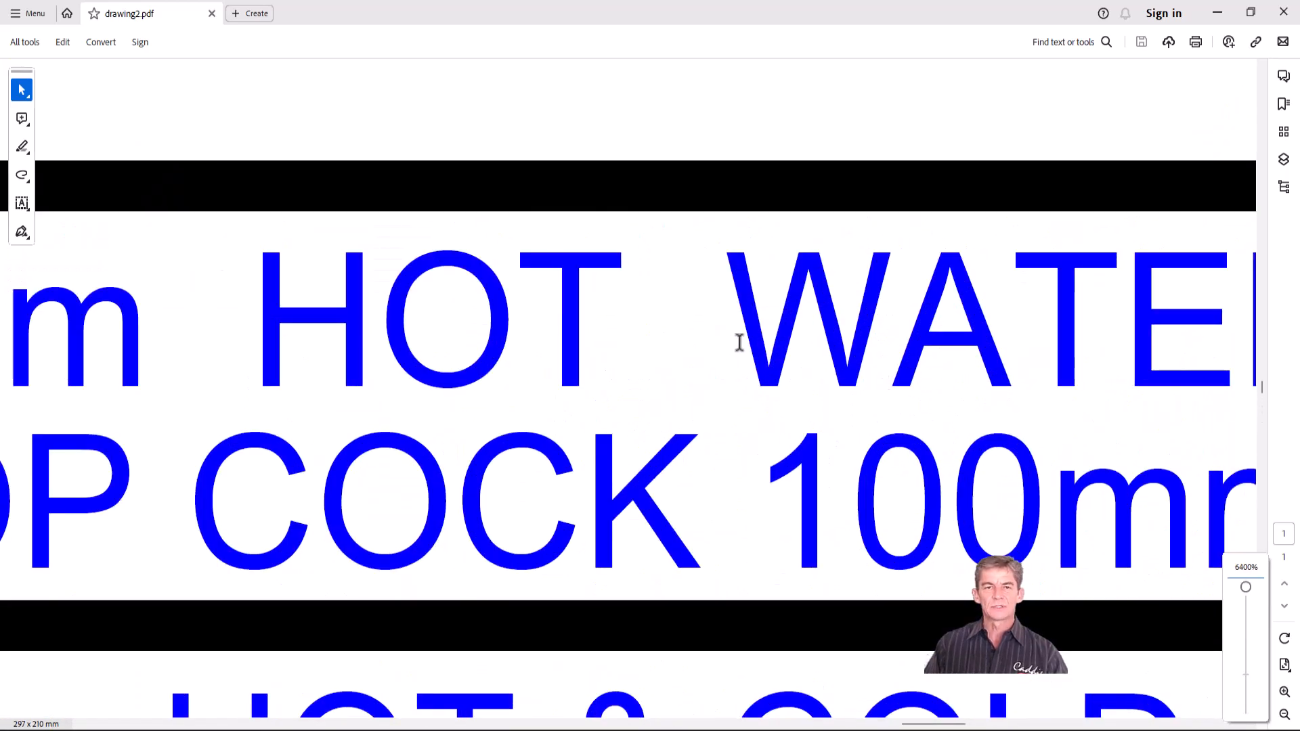
scroll(601, 309, "down", 4, "ctrl")
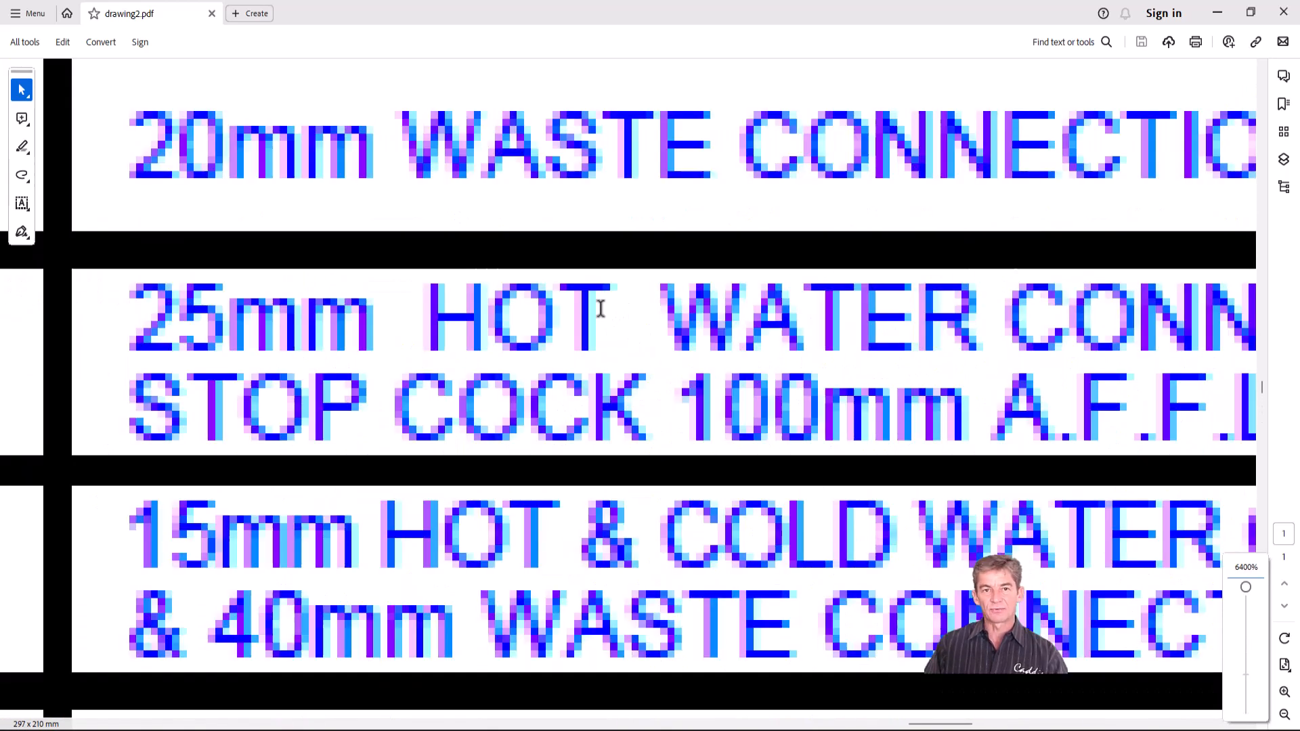
scroll(601, 308, "down", 2, "ctrl")
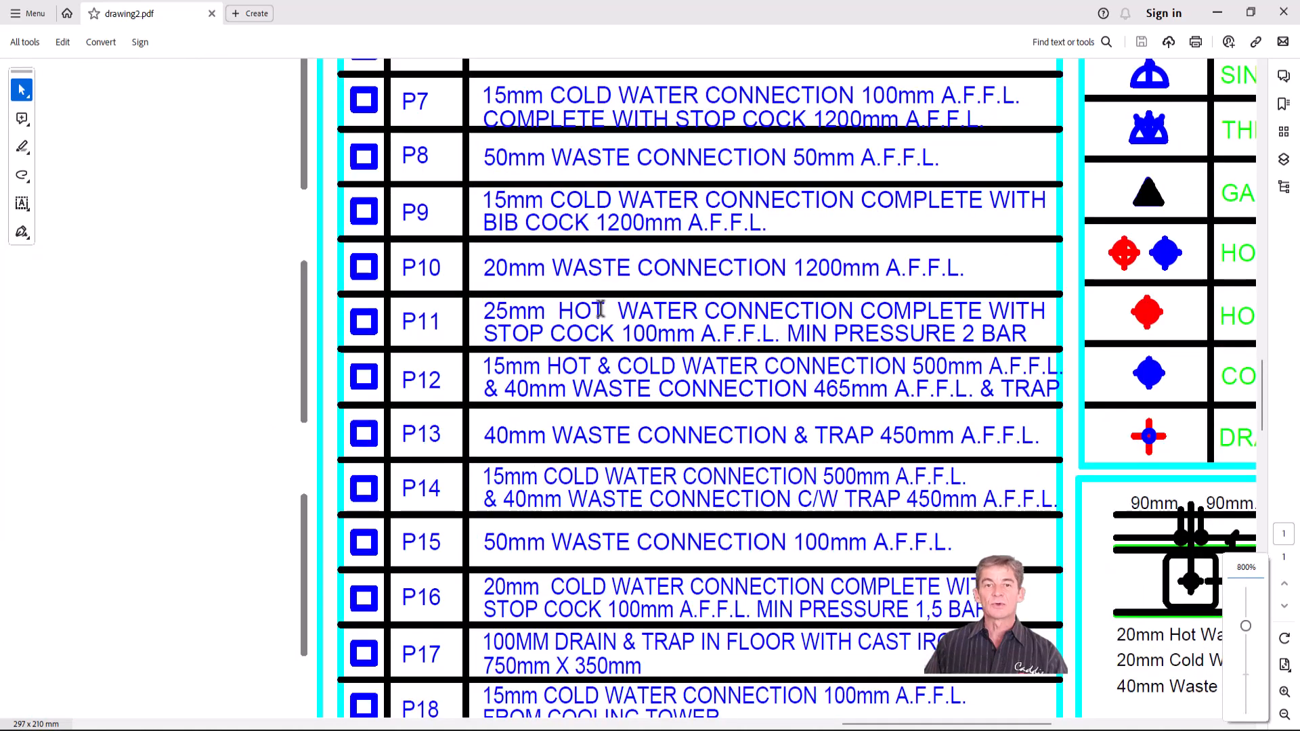
scroll(600, 307, "down", 5, "ctrl")
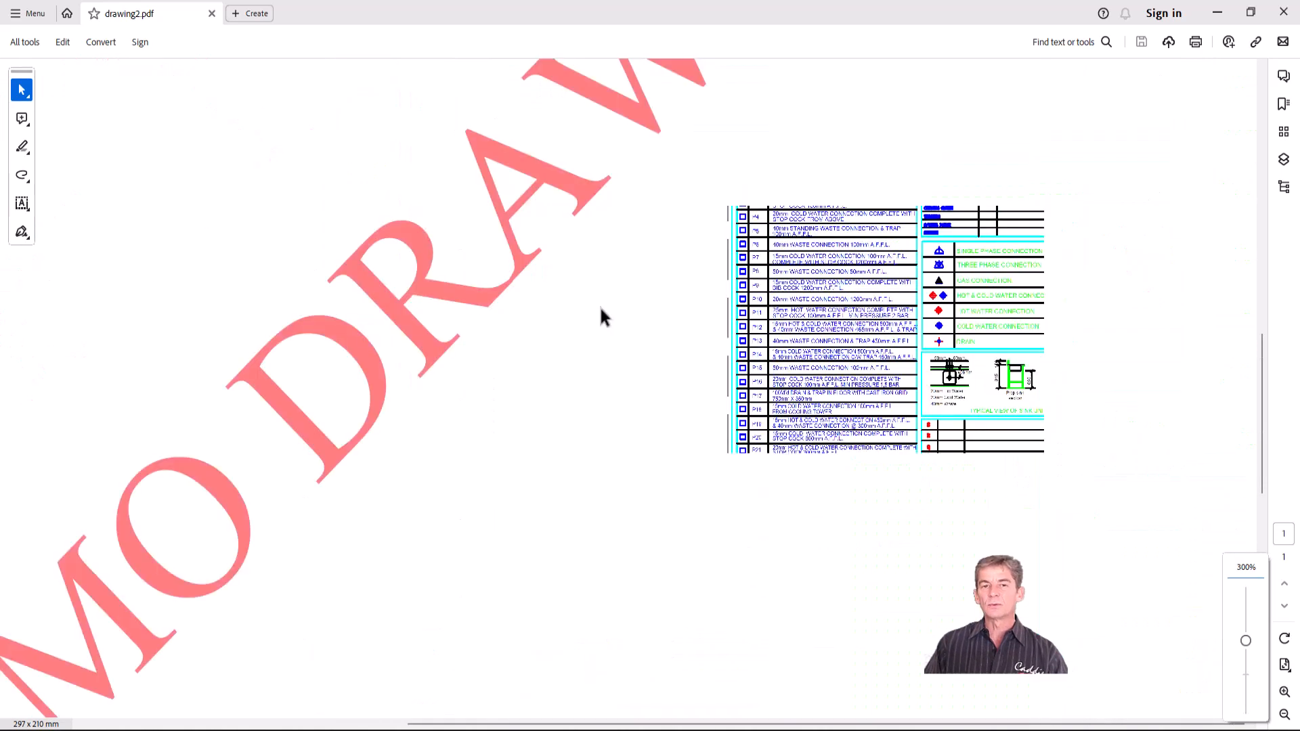
scroll(600, 307, "up", 3, "ctrl")
key("ctrl+0")
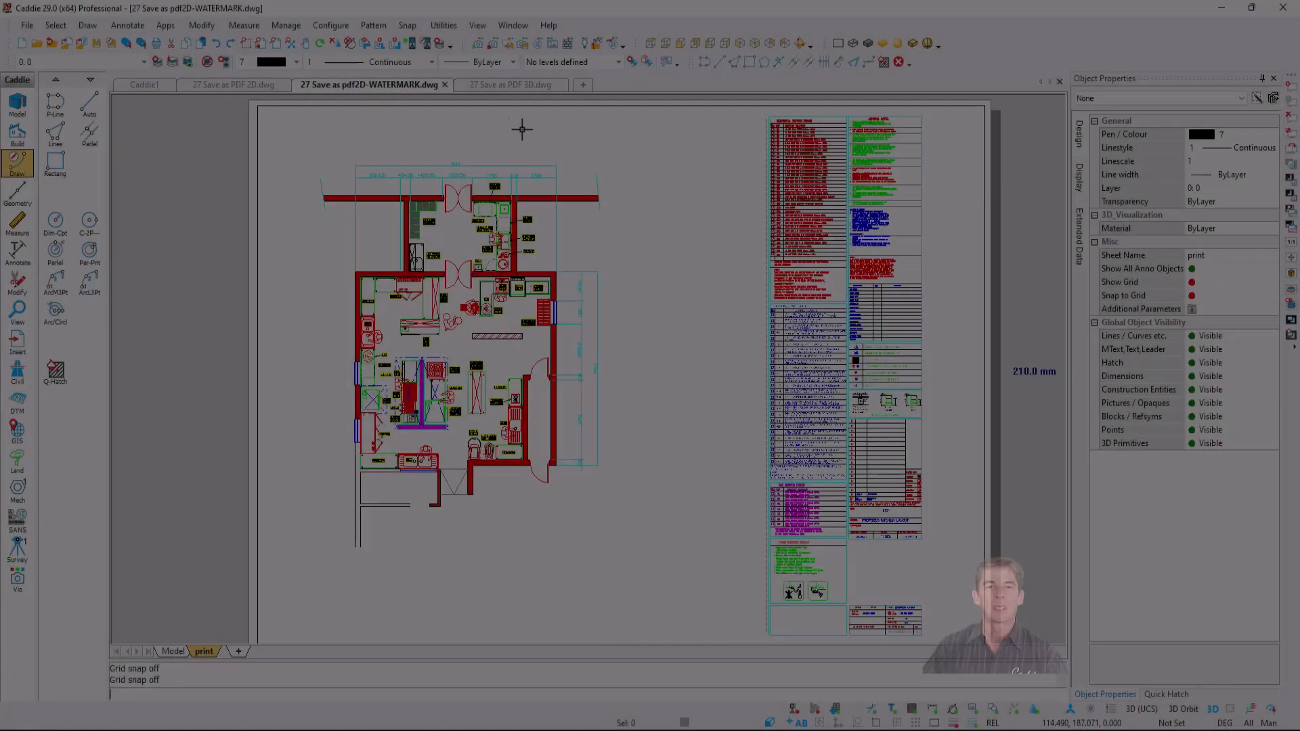
left_click(510, 85)
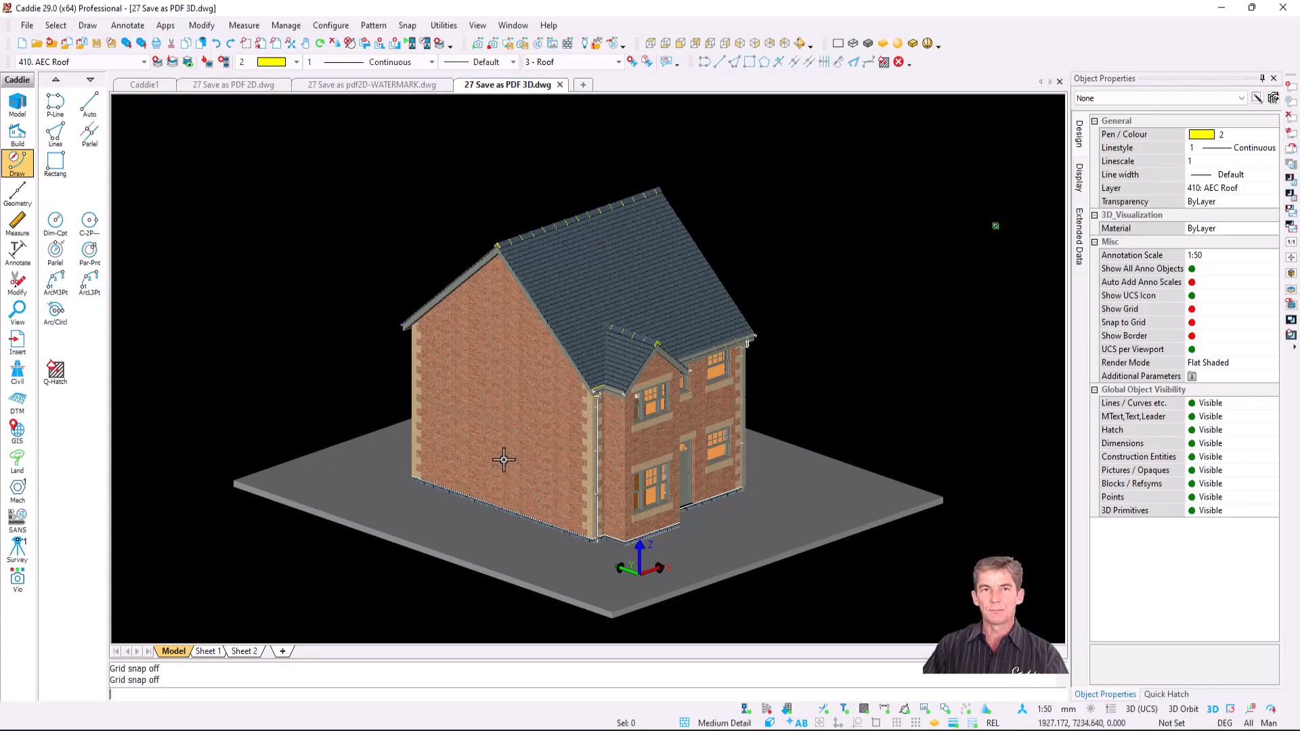
- Export the 3D house to PDF as drawing3 with PRC 3D content enabled
left_click(27, 25)
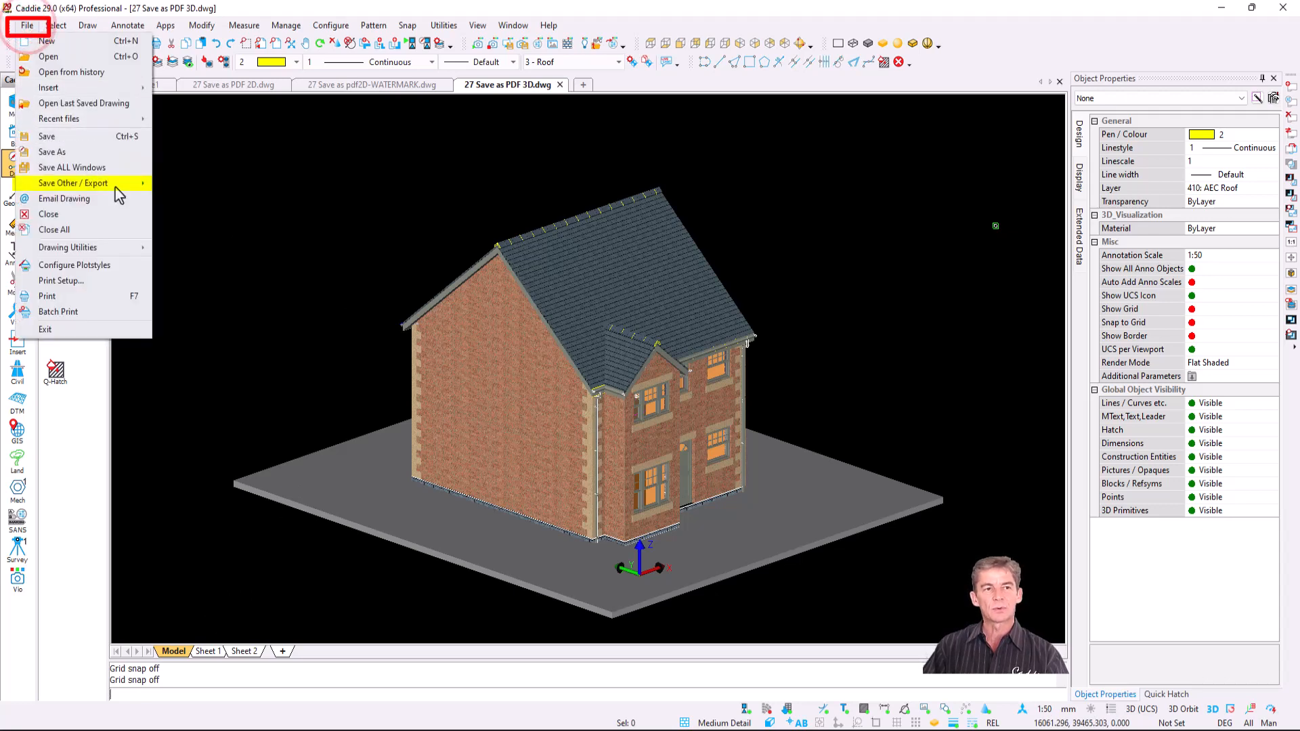
mouse_move(116, 188)
left_click(262, 324)
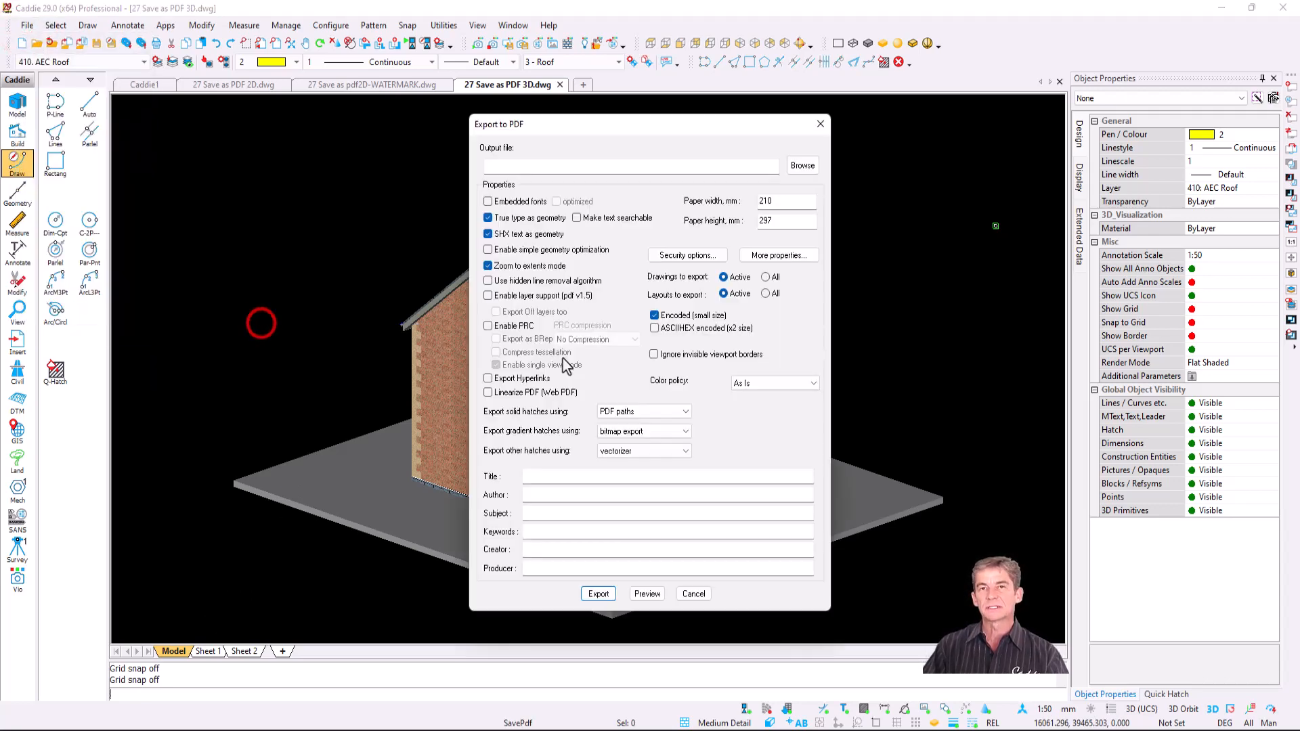
left_click(509, 329)
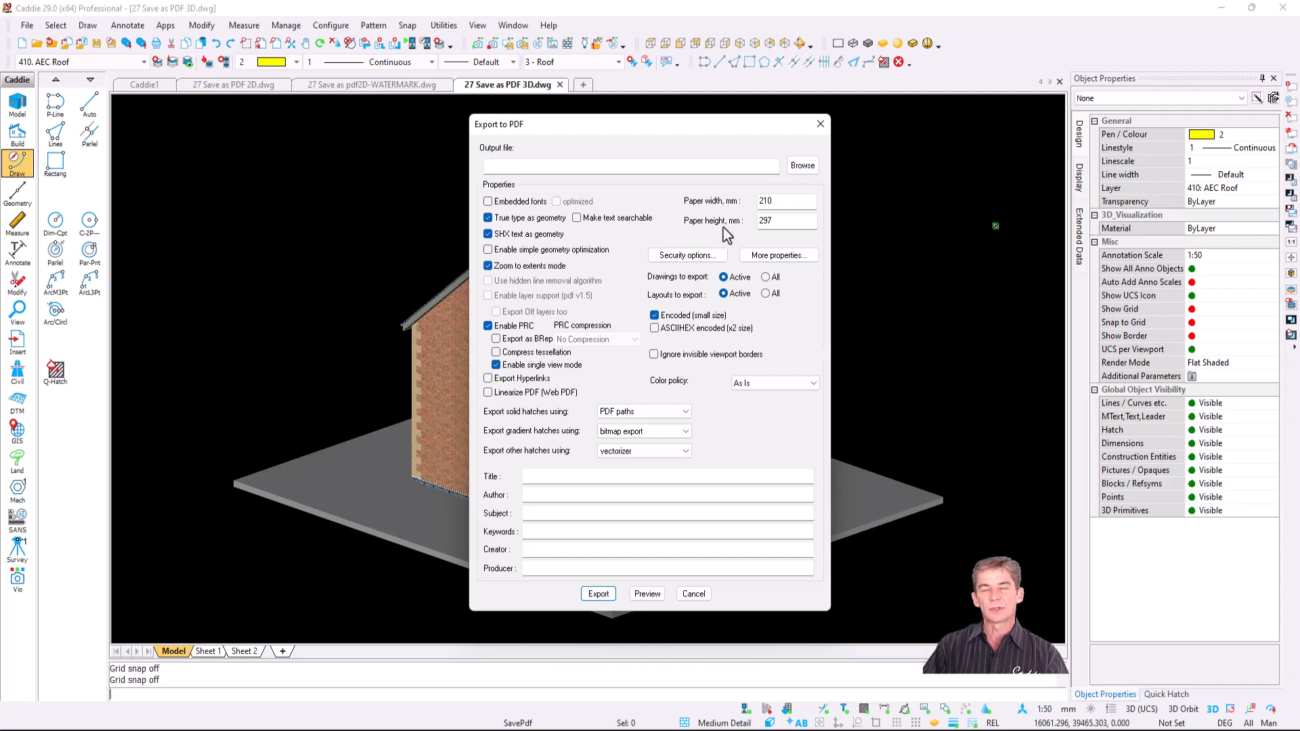
left_click(806, 166)
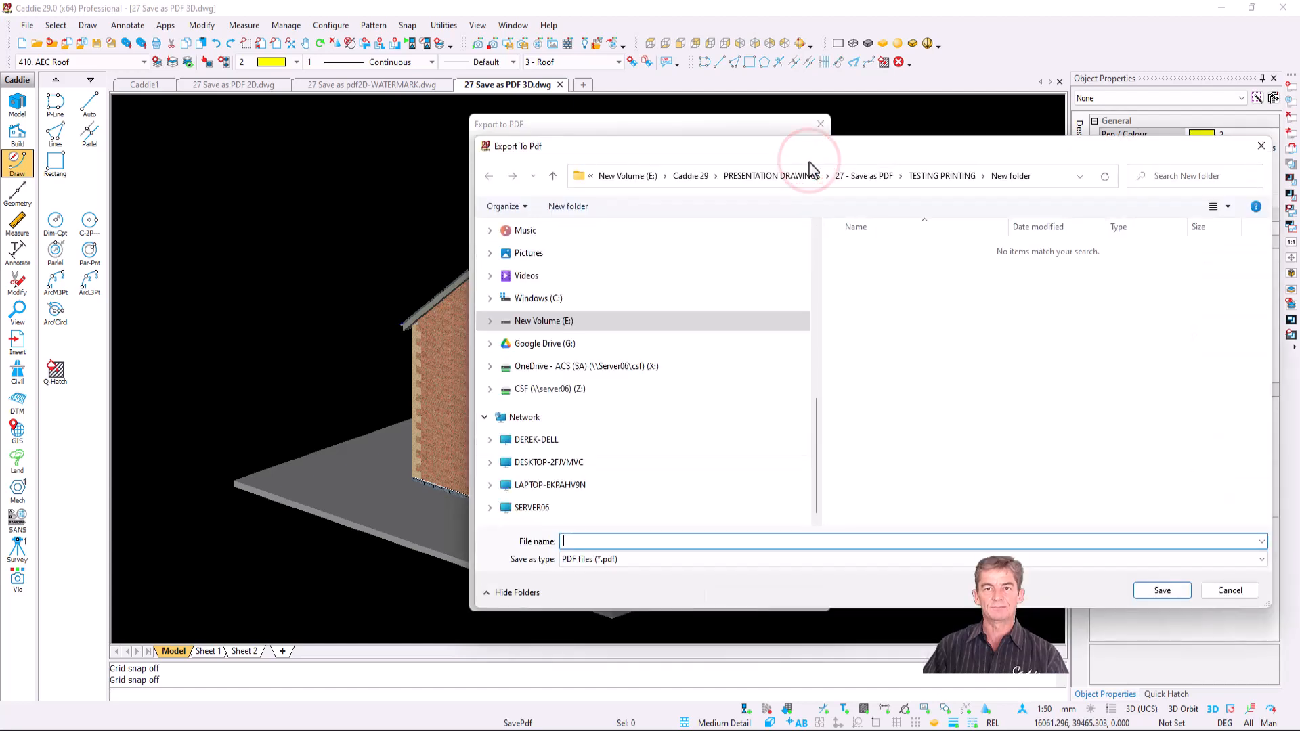
left_click(684, 539)
type("drawing3")
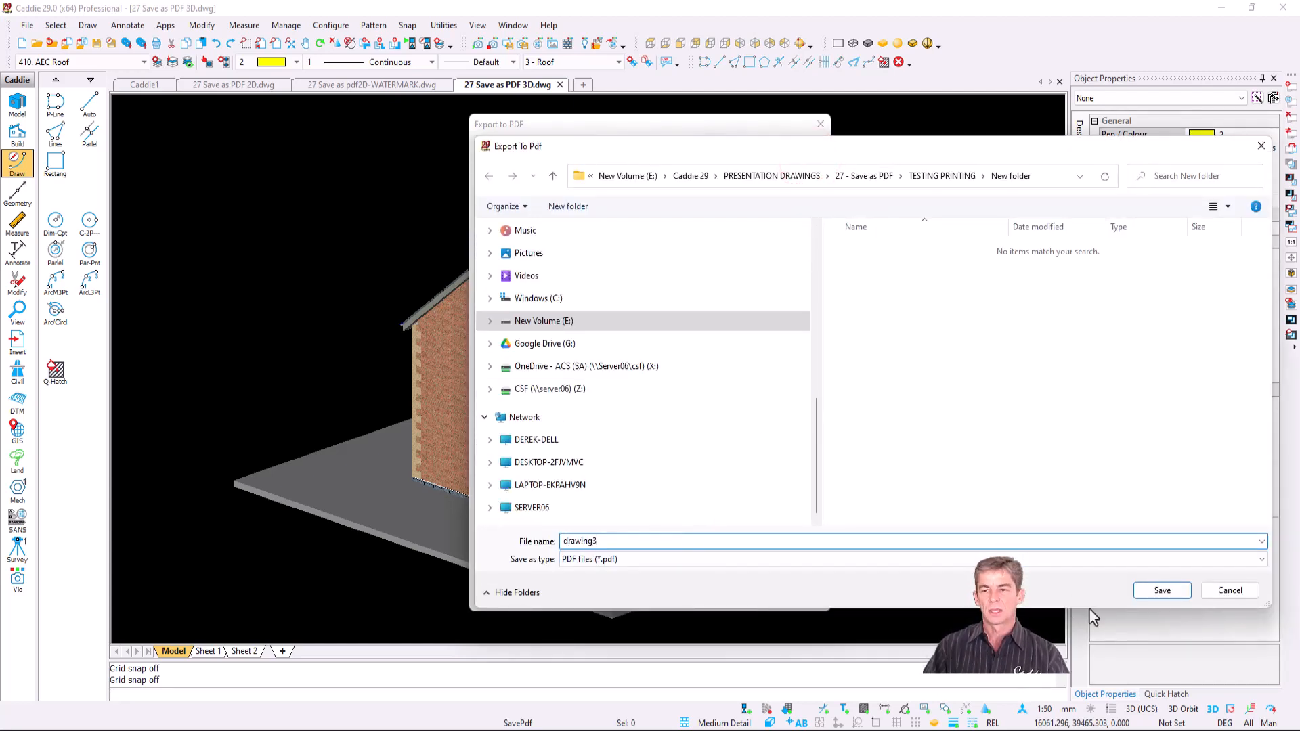
left_click(1165, 592)
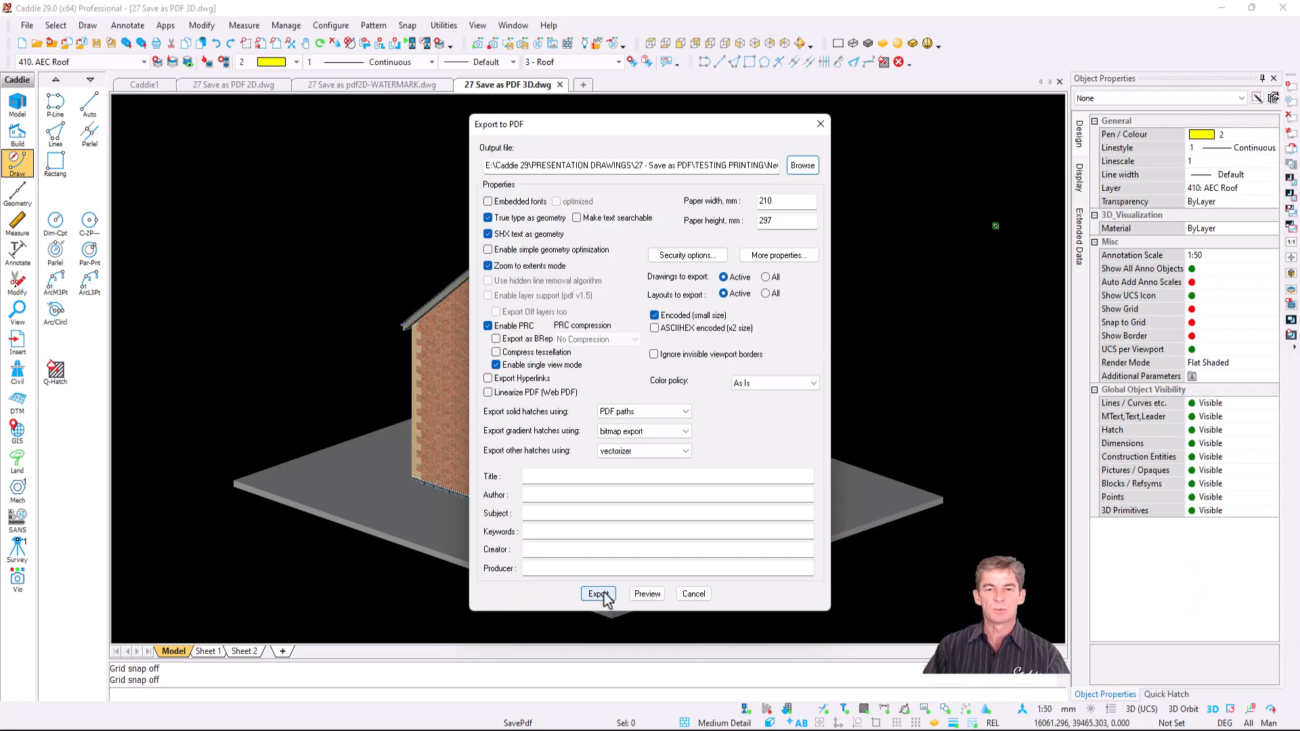
left_click(599, 594)
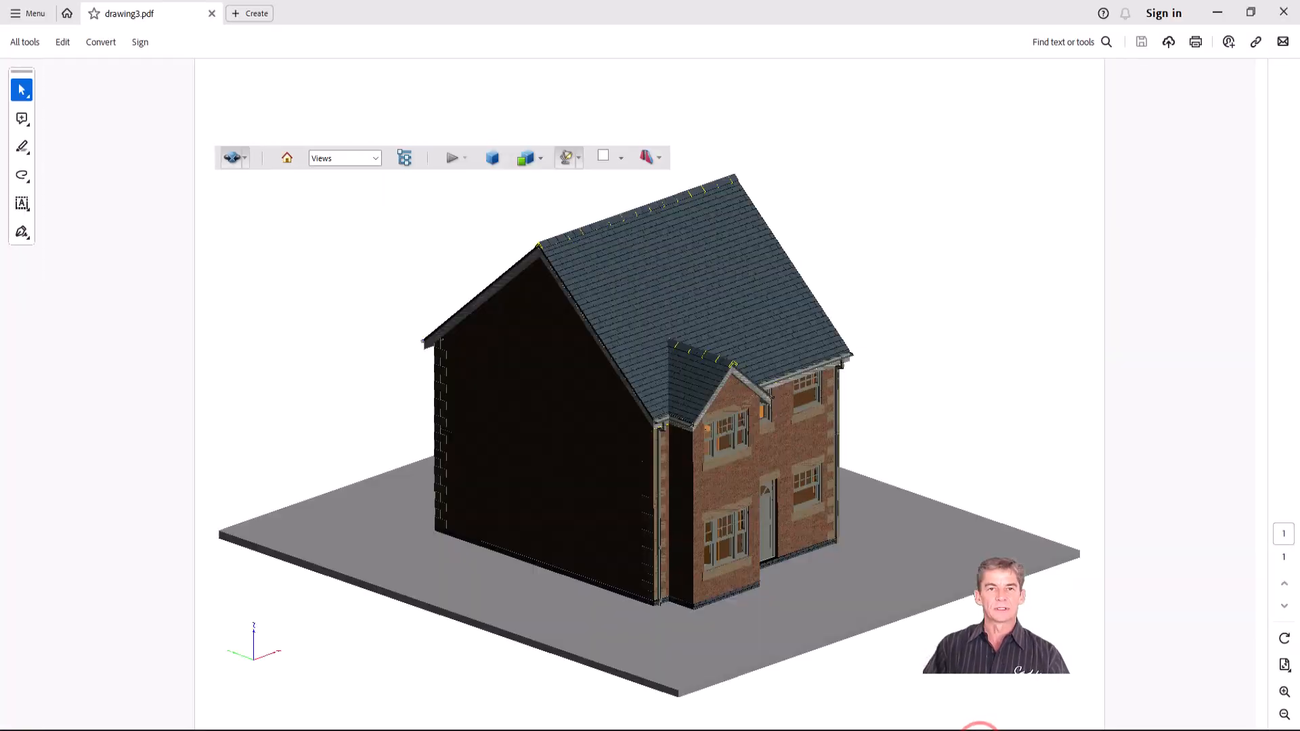
- Activate the embedded 3D house, orbit it toward the front, and open Cross Section Properties
left_click(541, 500)
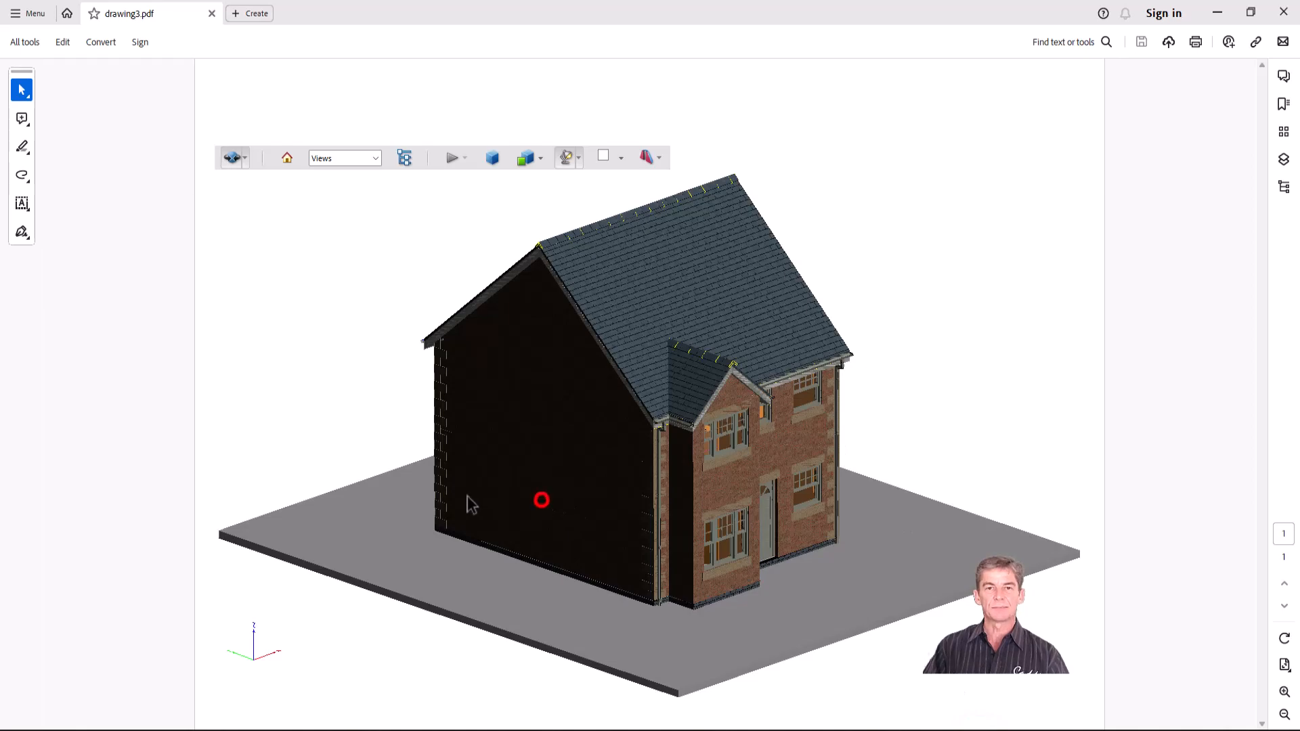
left_click_drag(328, 493, 469, 503)
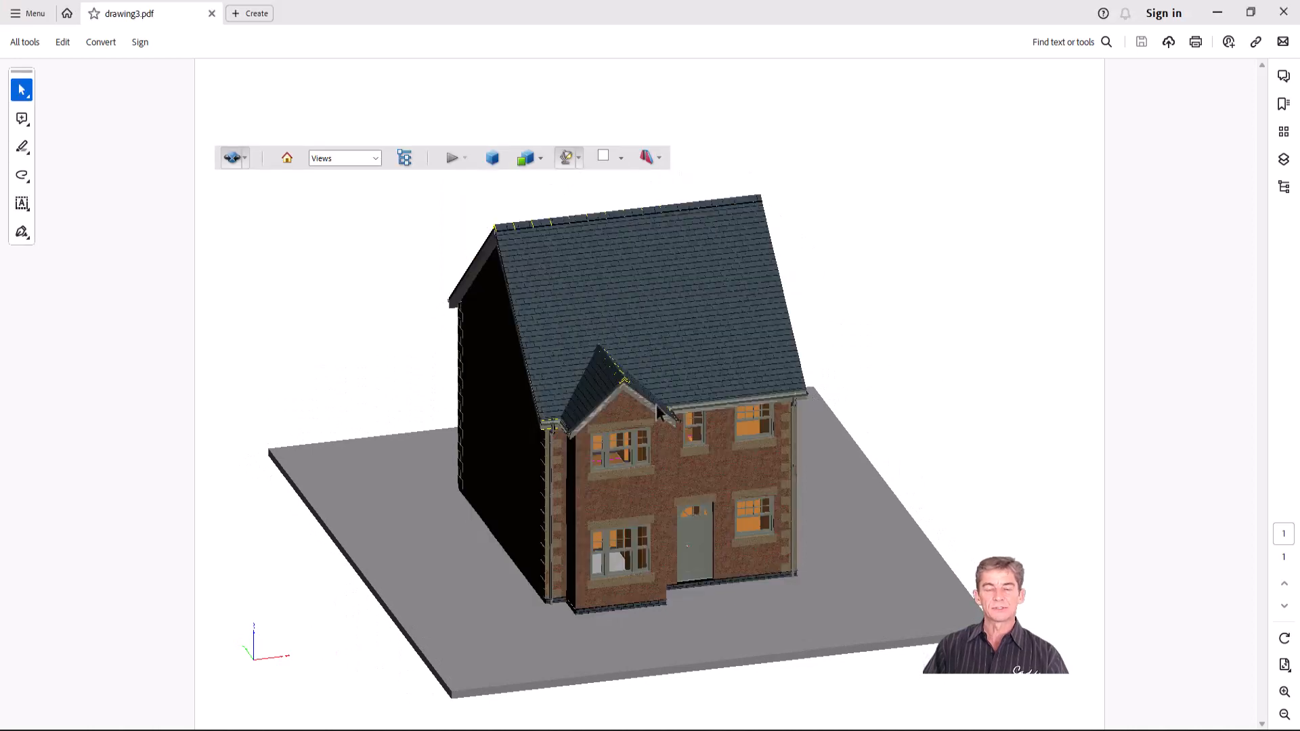
scroll(689, 400, "down", 1)
left_click_drag(571, 485, 481, 480)
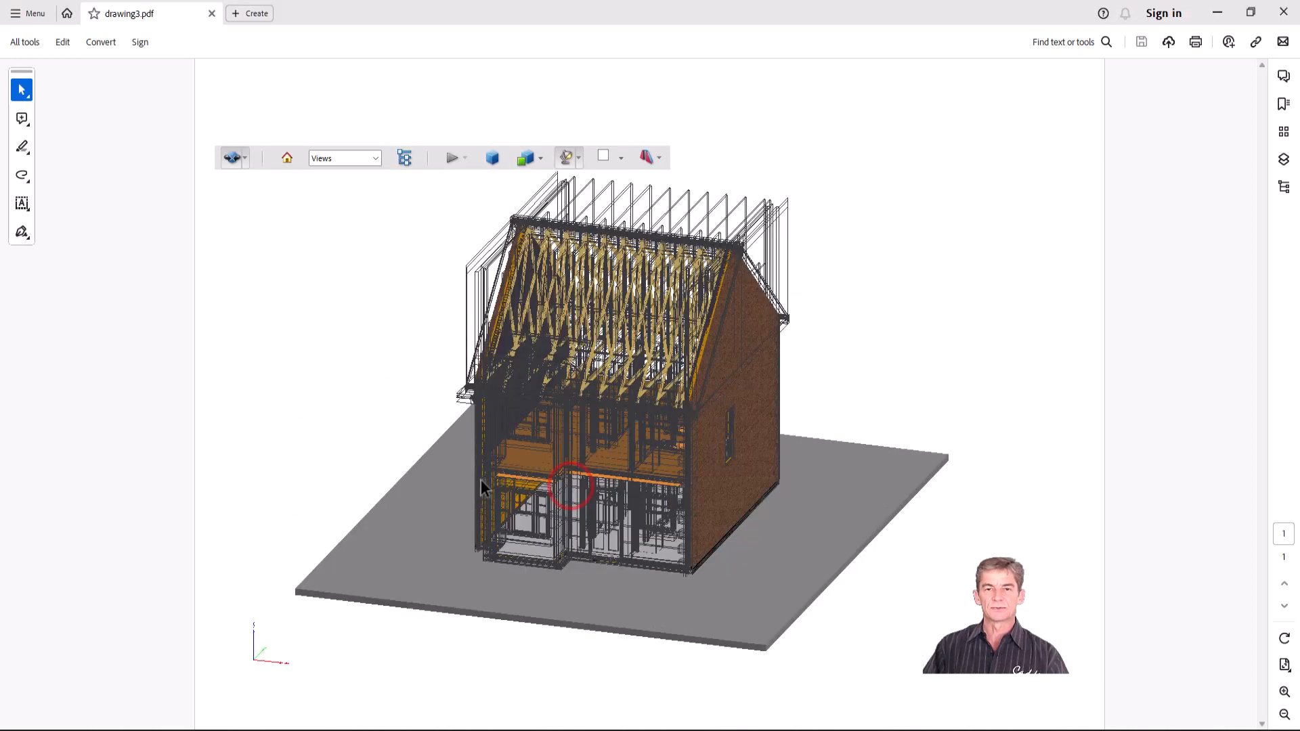
left_click(659, 159)
left_click(739, 205)
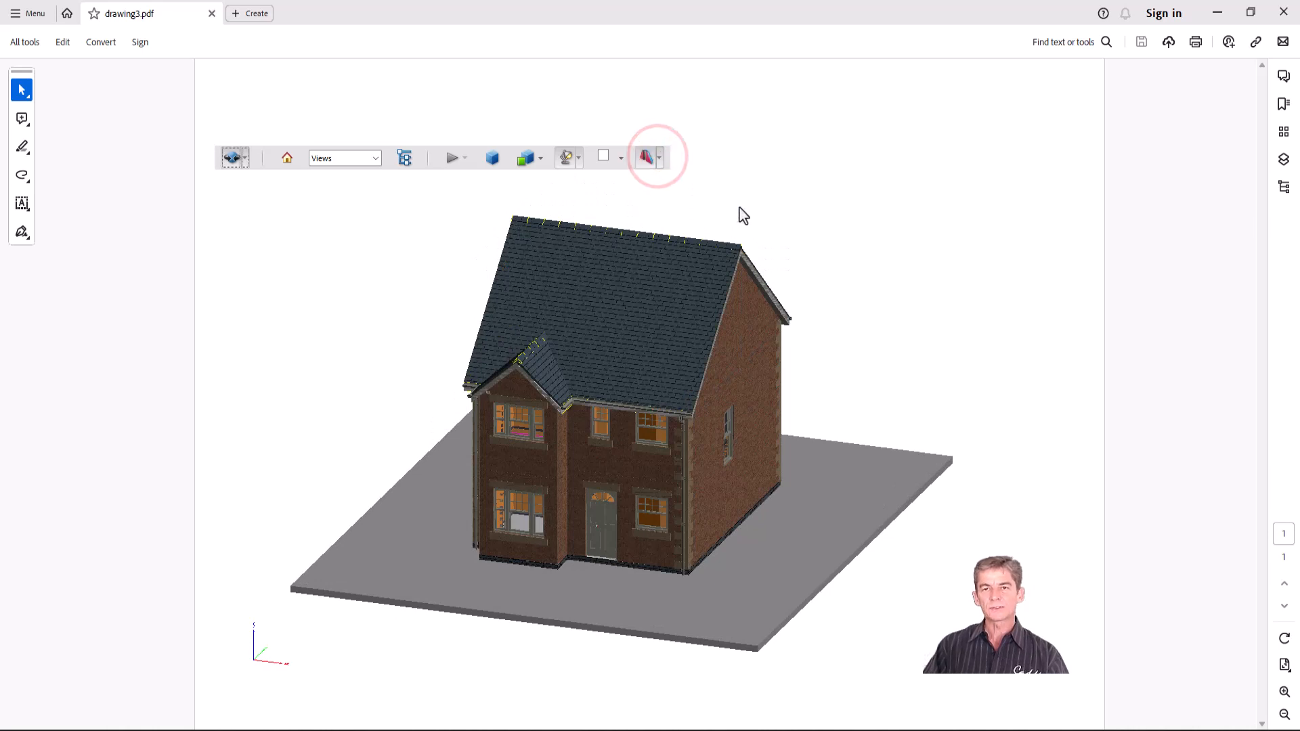
- Enable an X-axis cross section at 12% offset, toggling Show Transparent on and off
left_click_drag(660, 177, 965, 193)
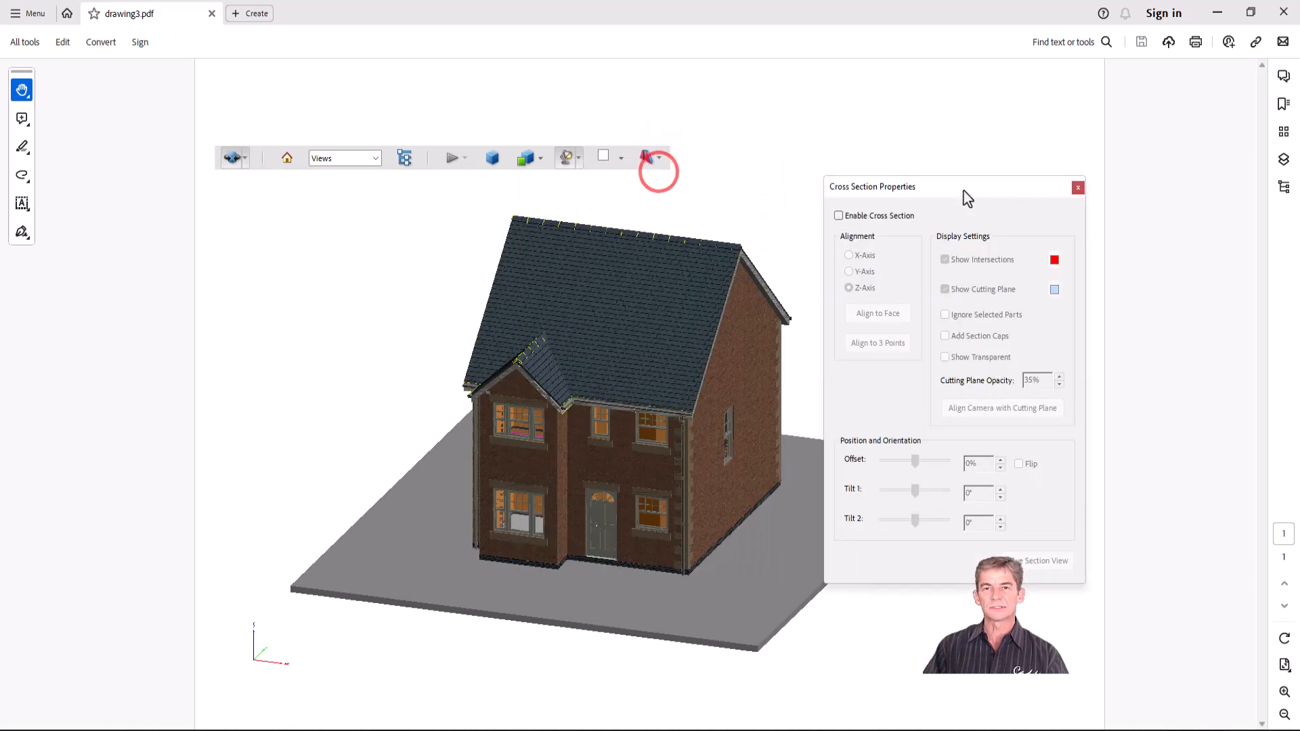
left_click(875, 216)
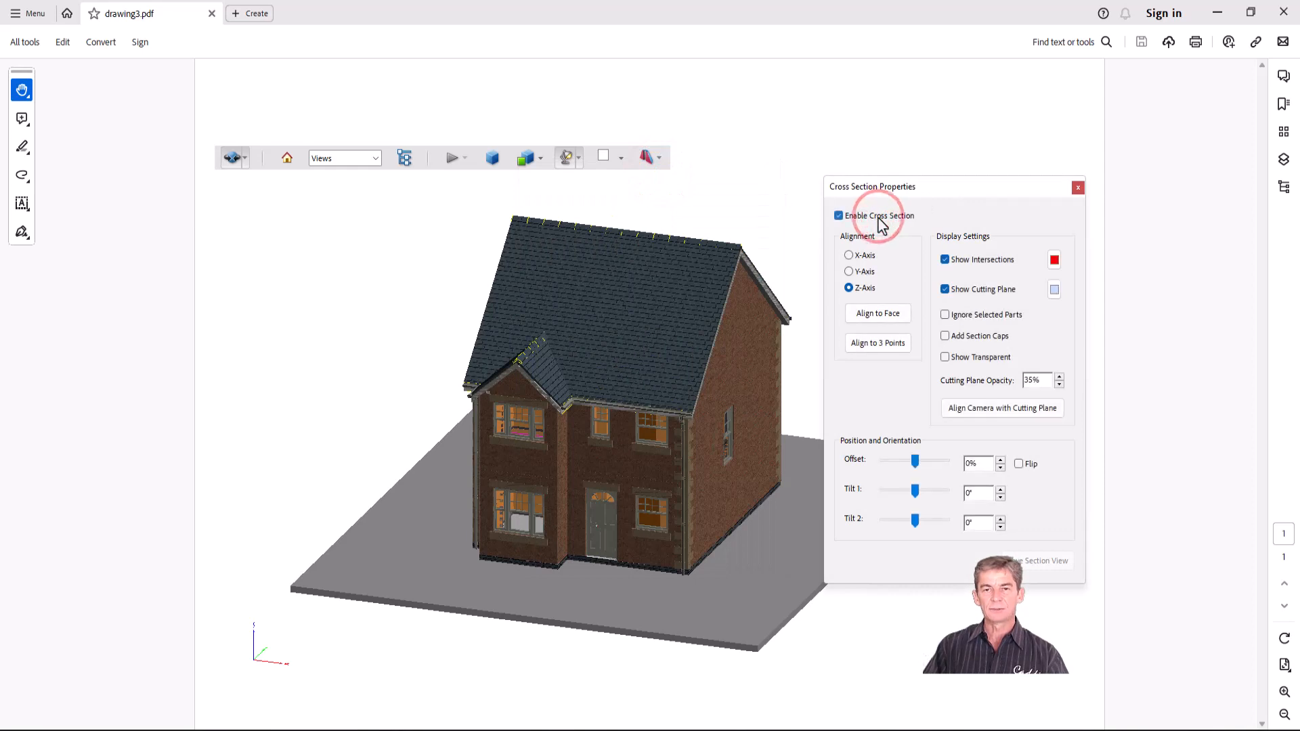
left_click(867, 260)
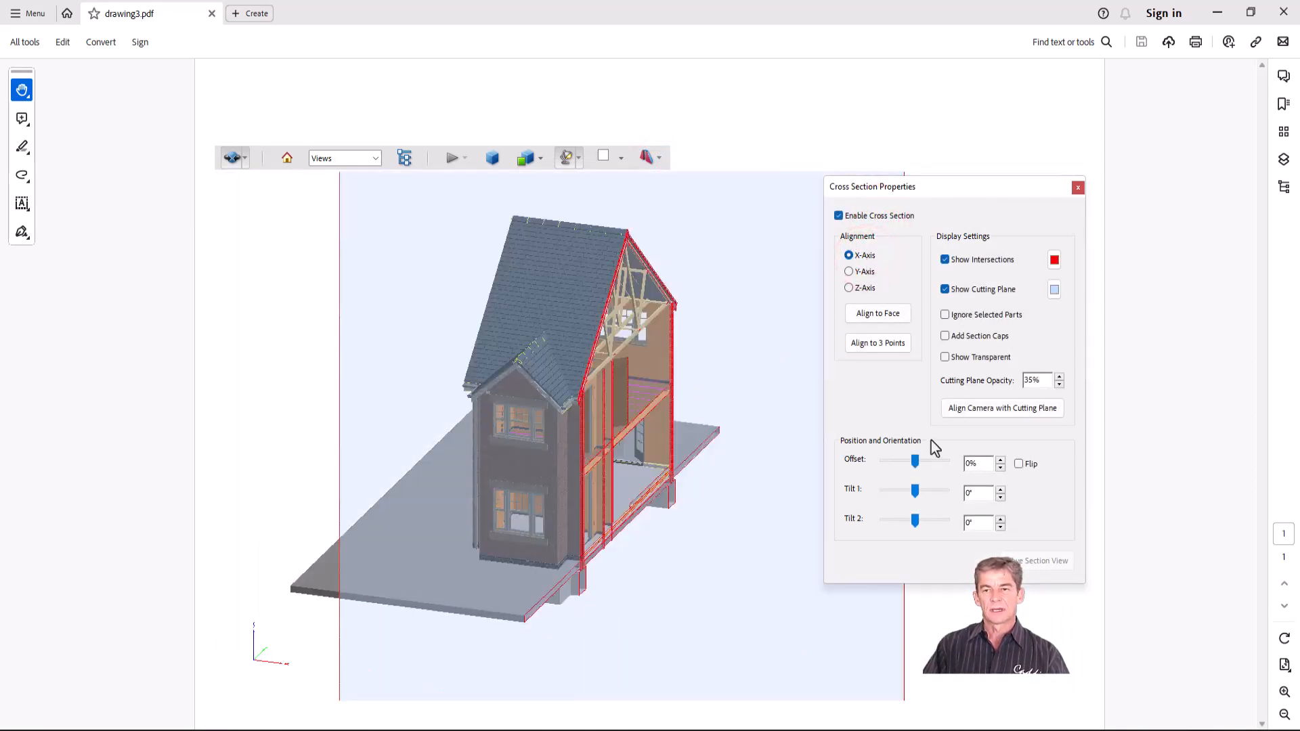
left_click_drag(917, 461, 924, 461)
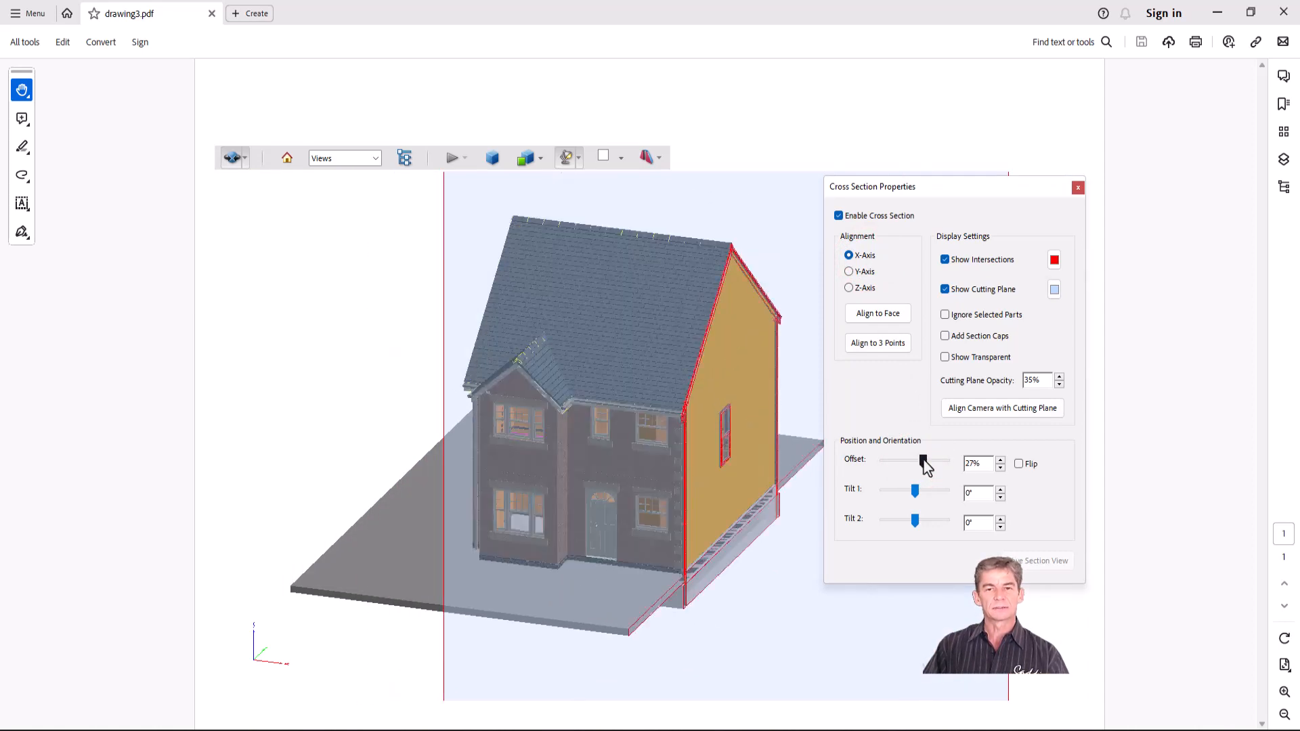
left_click_drag(924, 462, 919, 461)
left_click(964, 361)
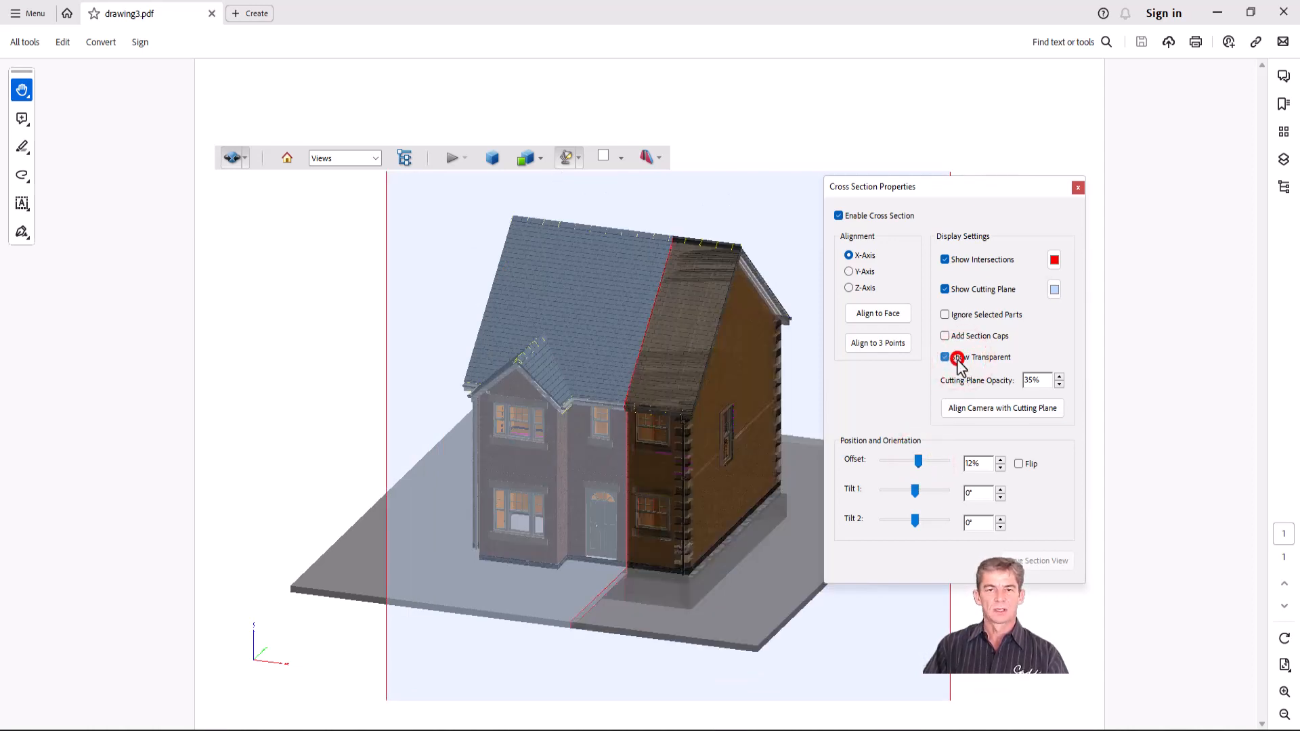
left_click(958, 359)
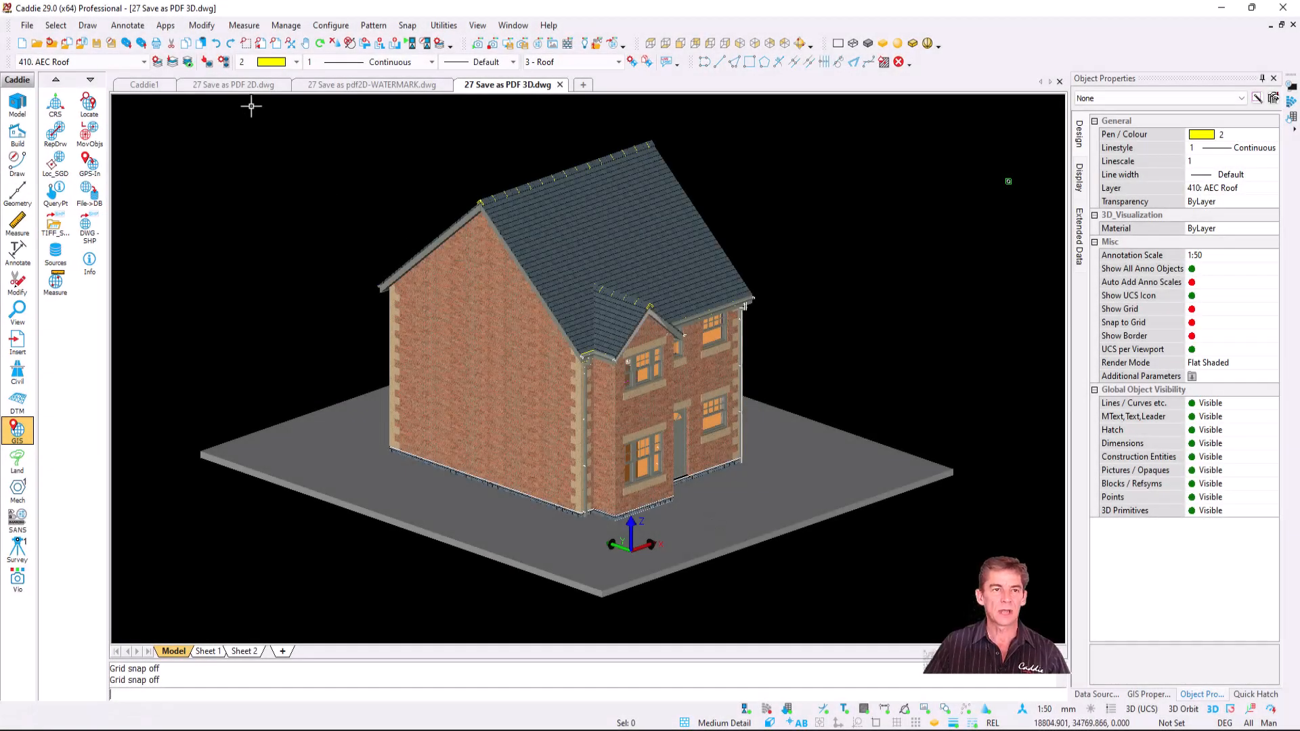
- Switch to the 2D elevation drawing and start a PDF export to a file named security
left_click(241, 86)
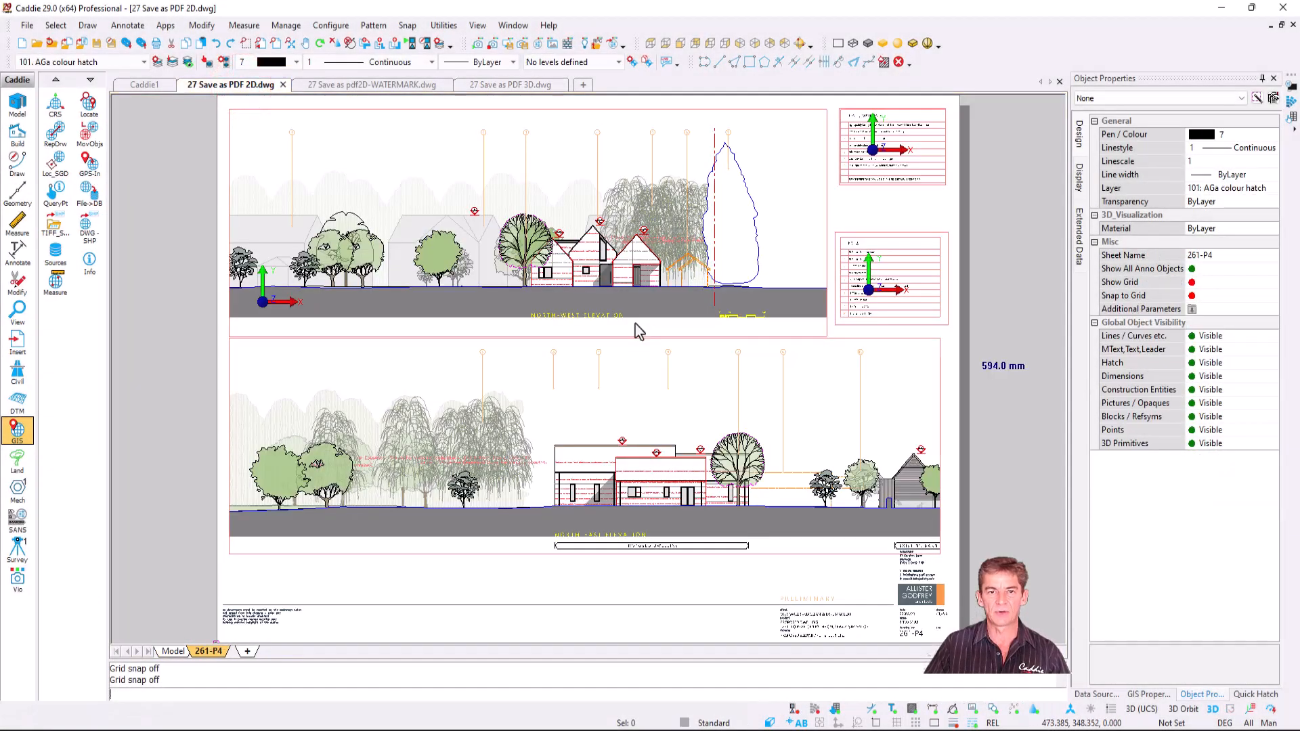
left_click(24, 25)
mouse_move(116, 183)
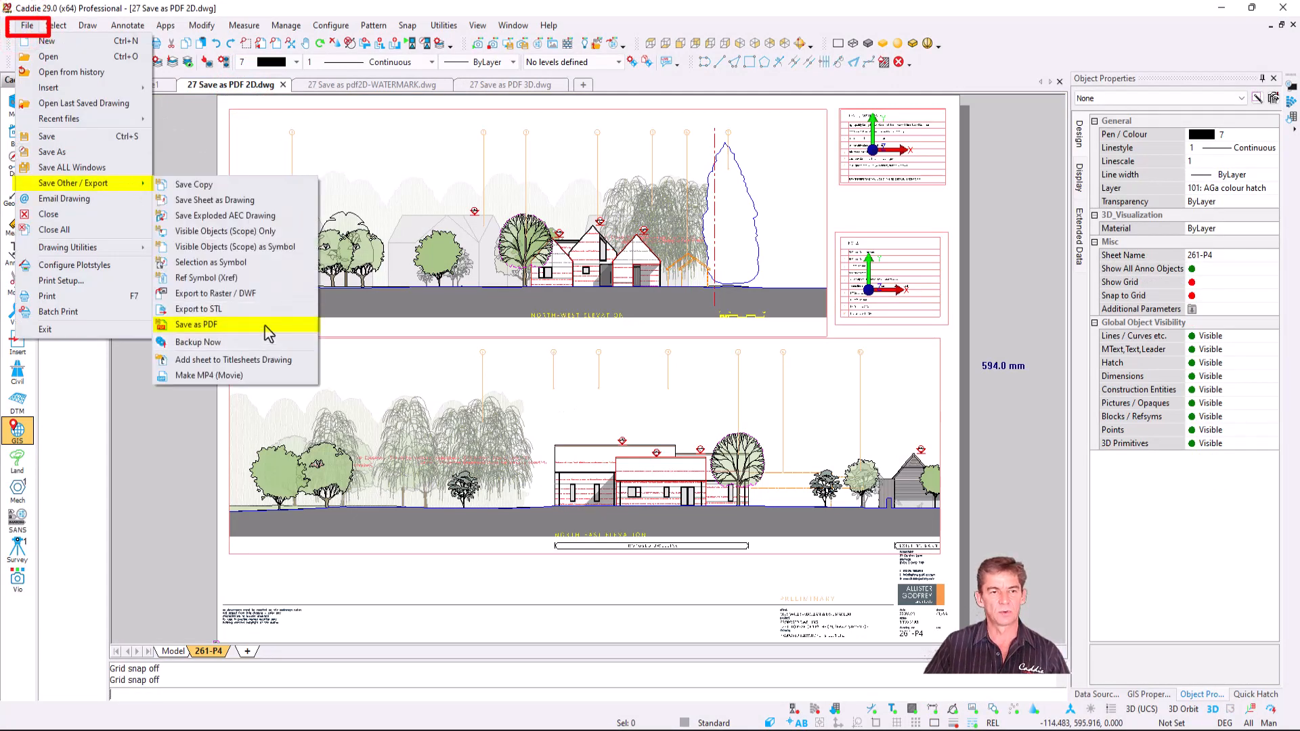
left_click(265, 327)
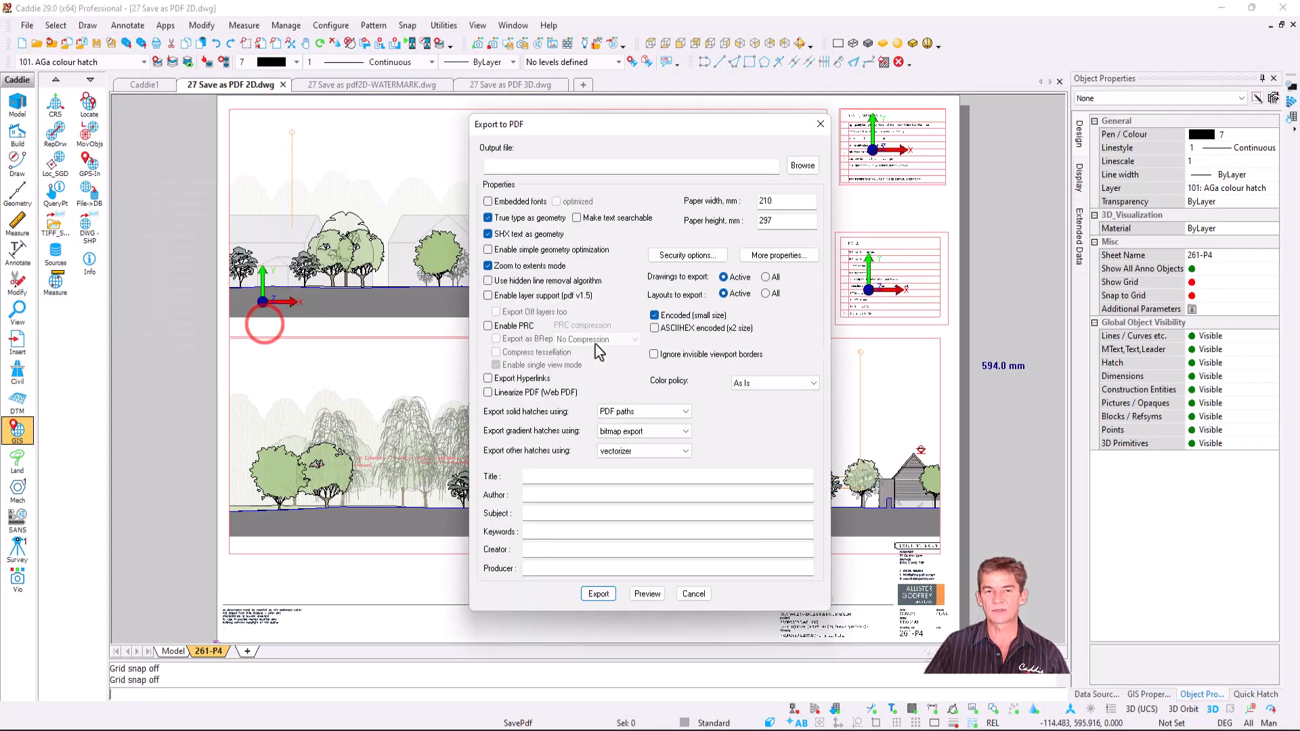
left_click(803, 167)
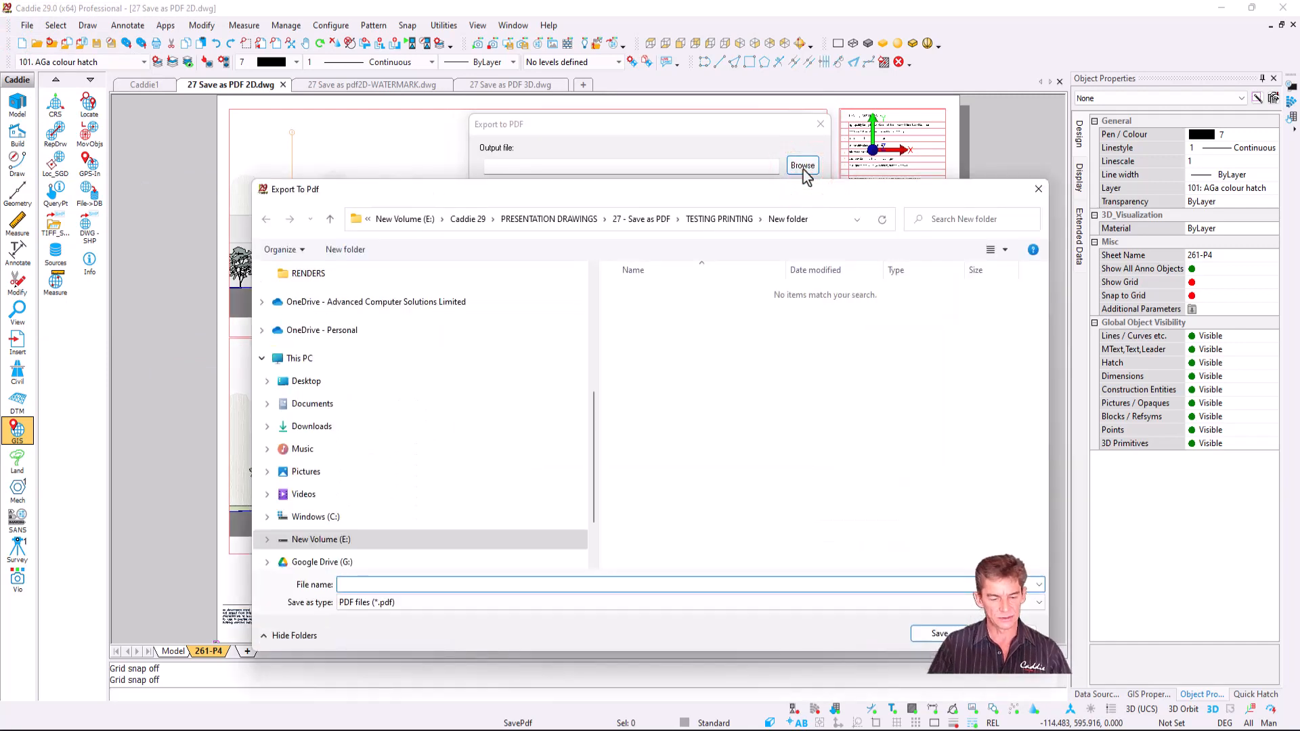
type("security")
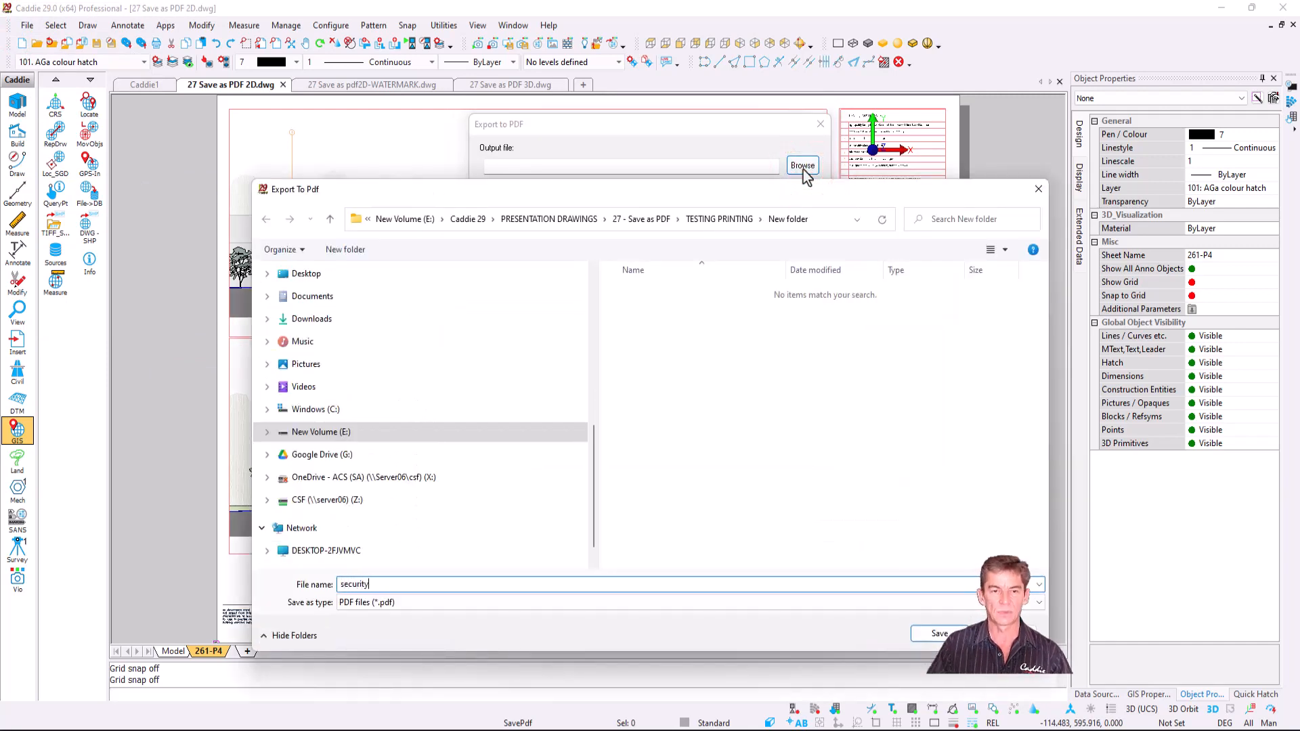
left_click(938, 634)
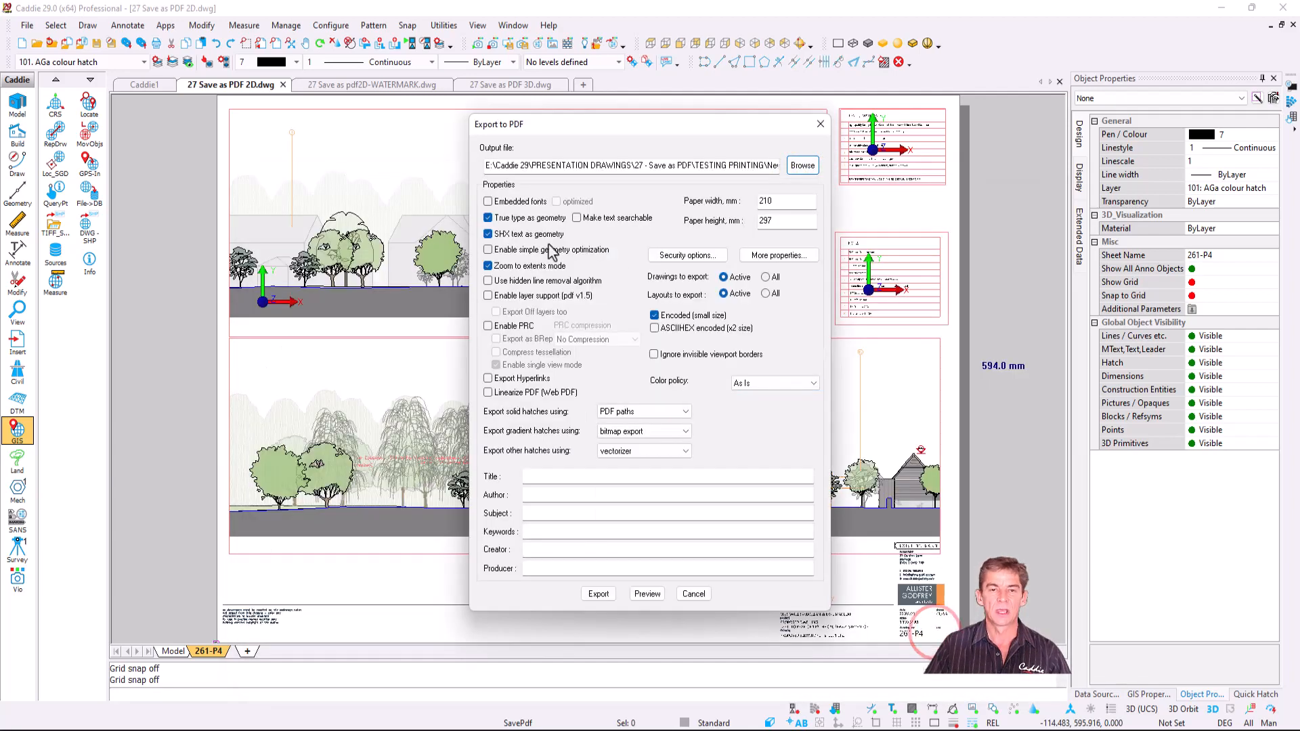
- Turn off TrueType and SHX text as geometry and zoom to extents
left_click(502, 233)
left_click(500, 217)
left_click(512, 264)
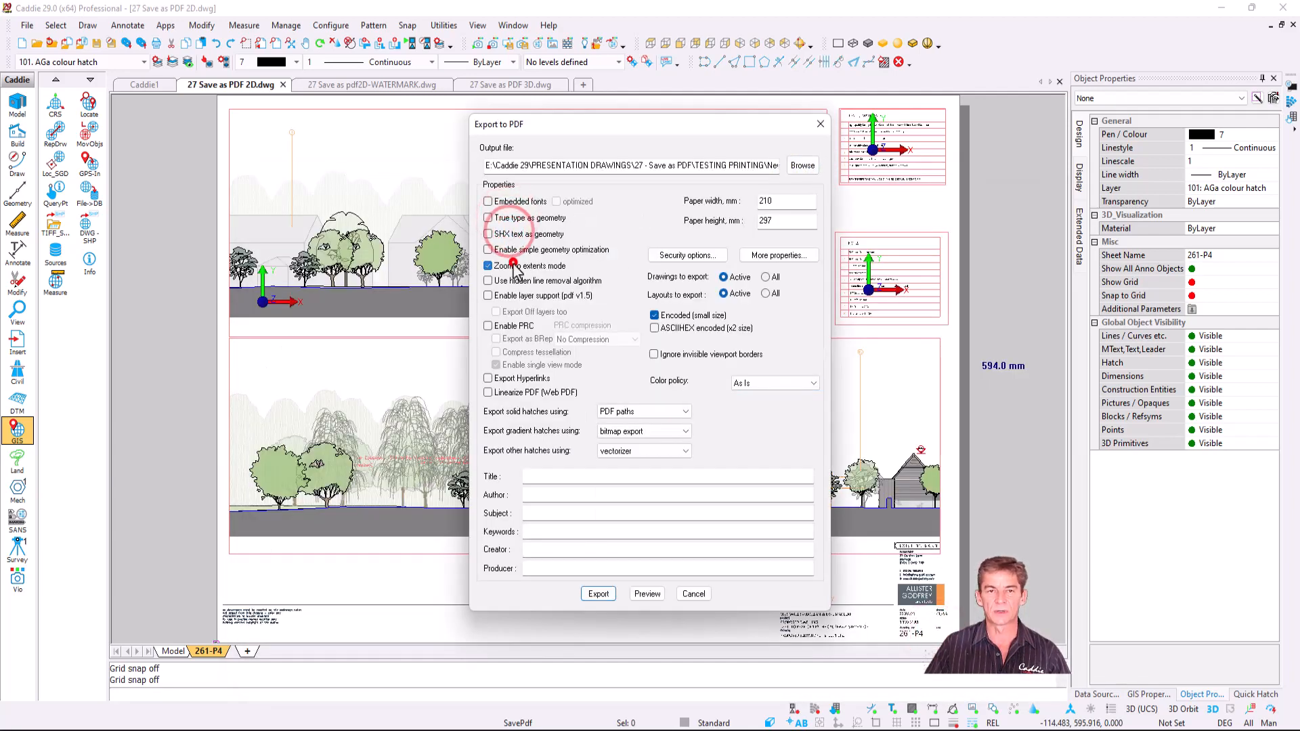
- Set a user password and an owner password in the PDF security options
left_click(677, 255)
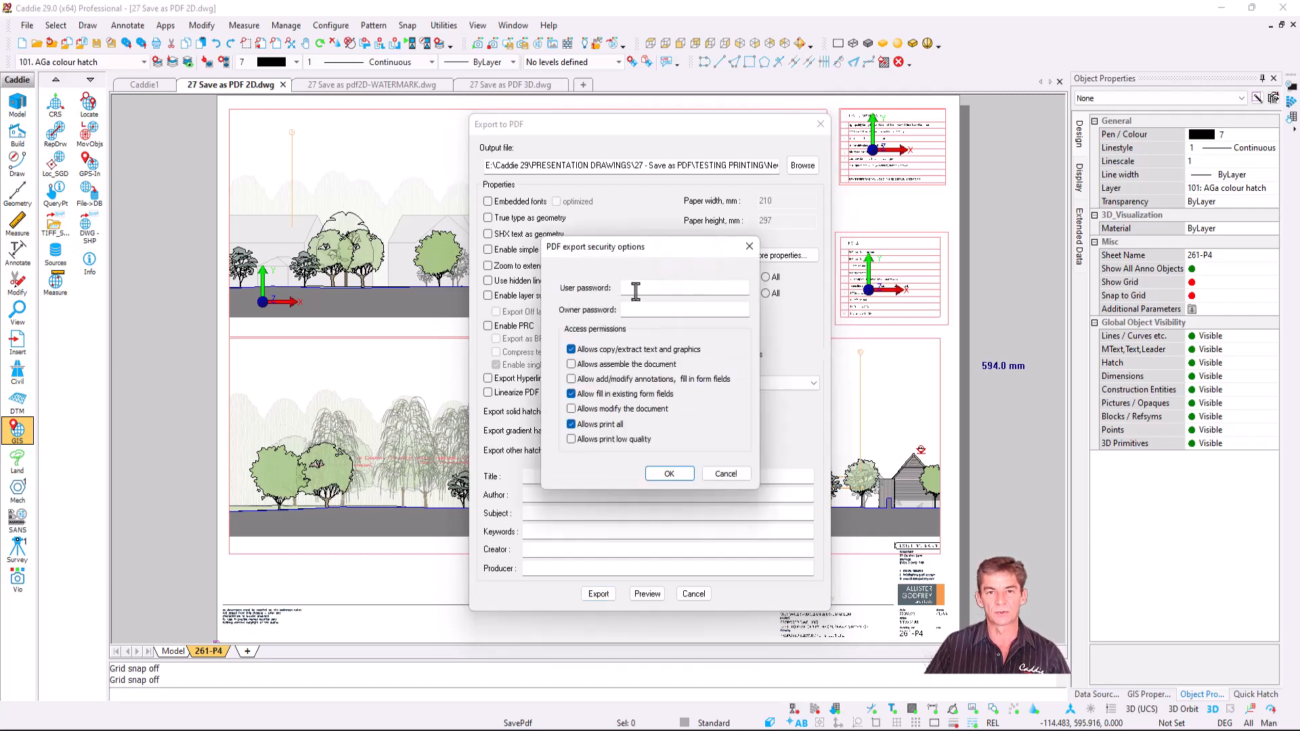
left_click(636, 291)
type("12")
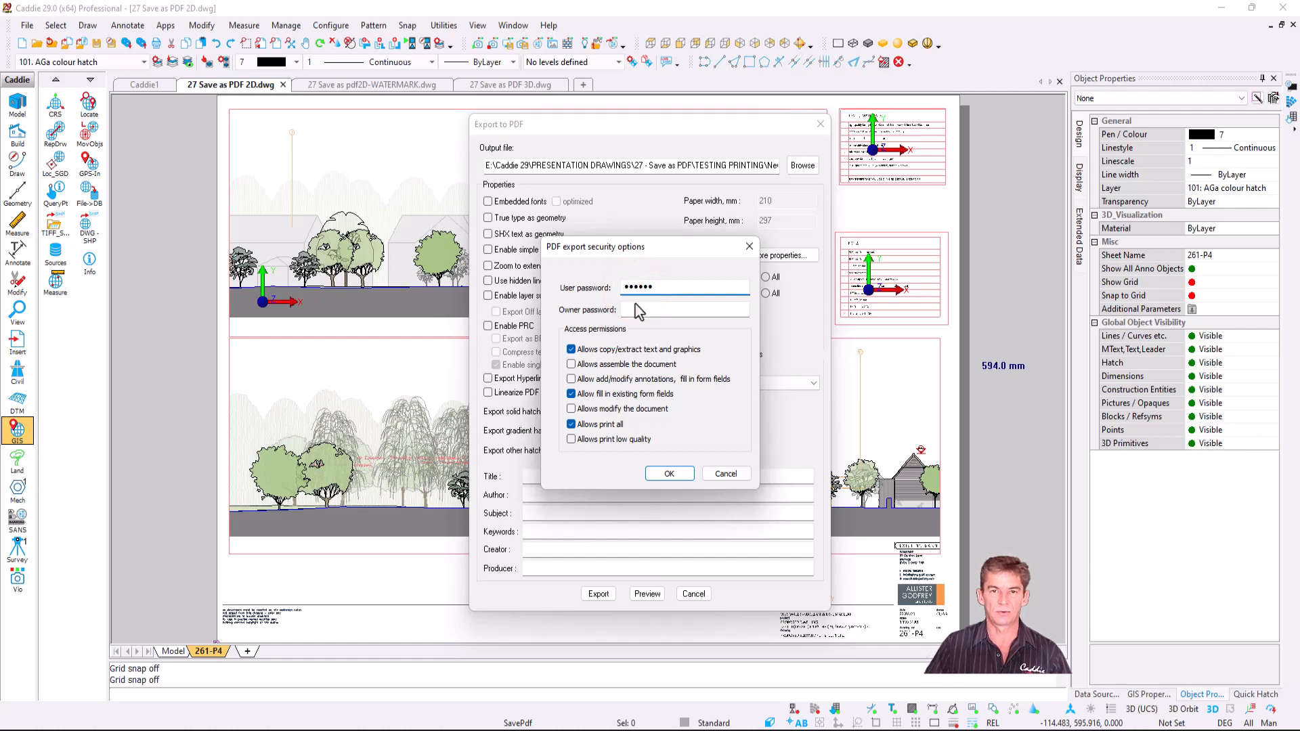
left_click(627, 308)
type("••••")
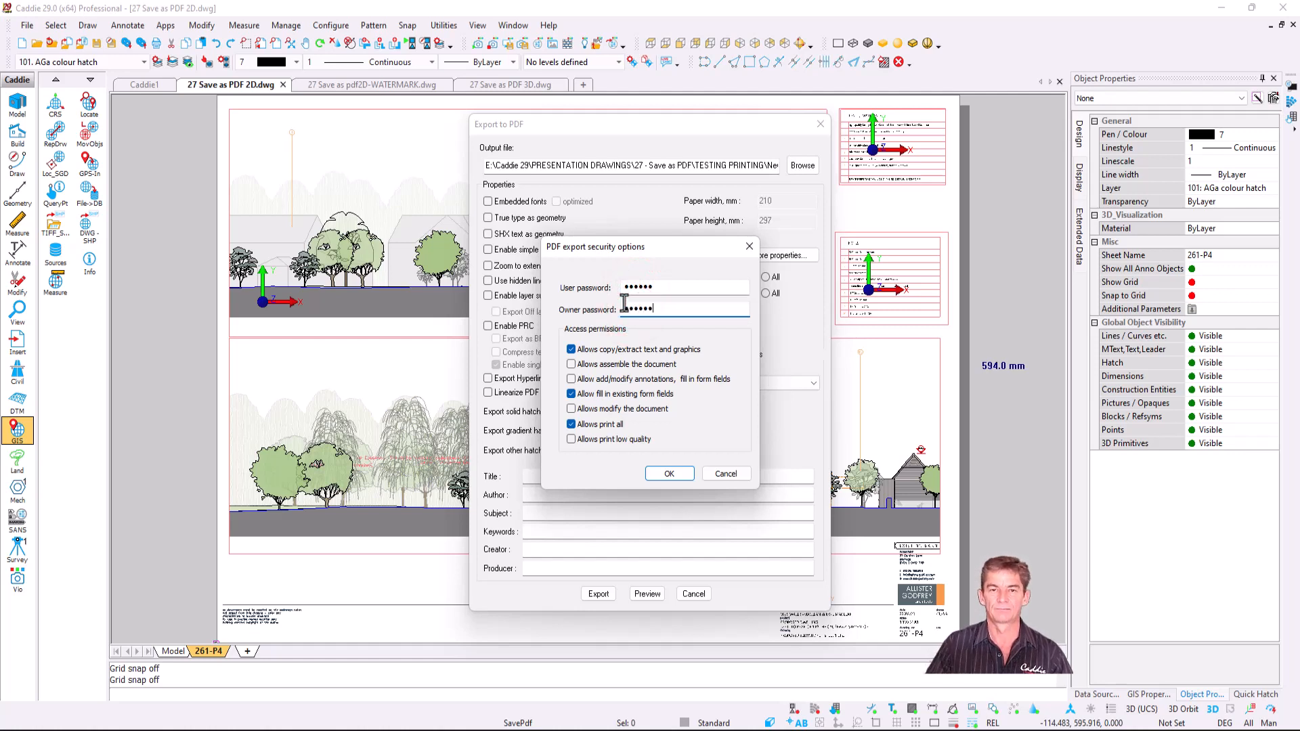
type("••")
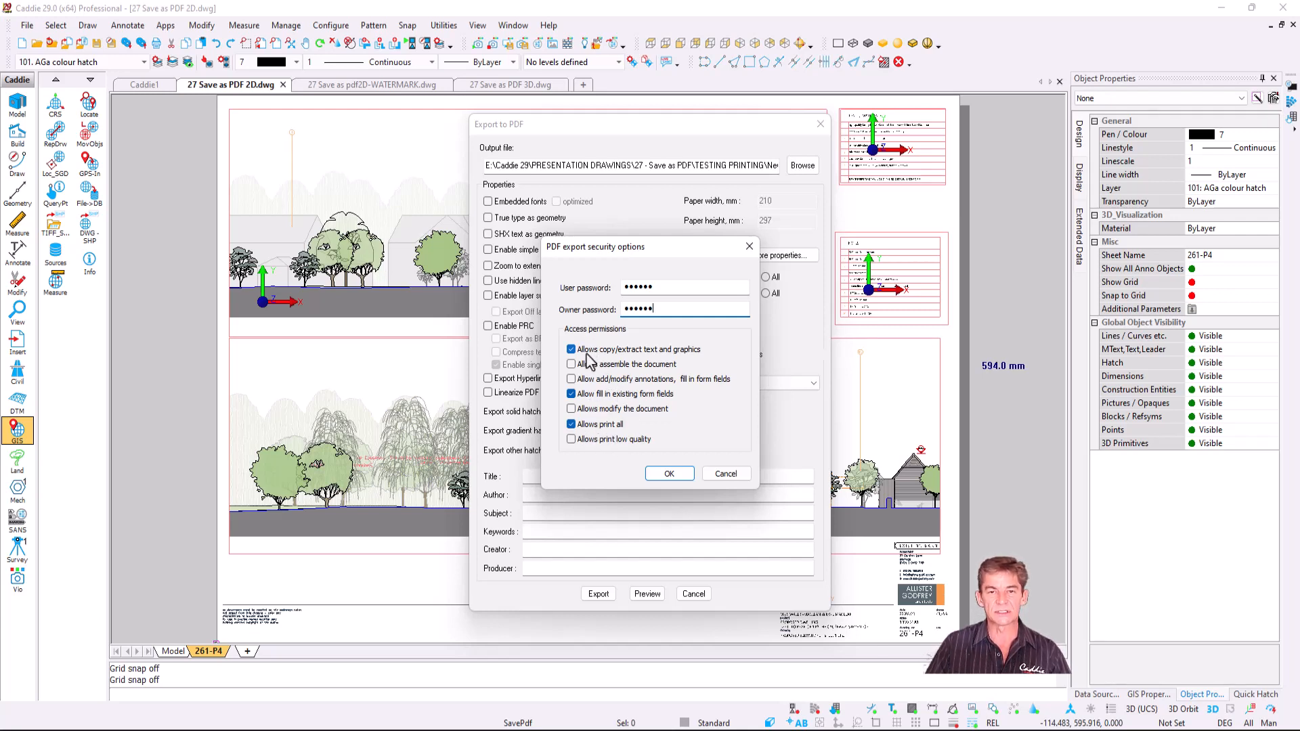
- Forbid copying text and graphics and filling form fields, then export the PDF
left_click(650, 350)
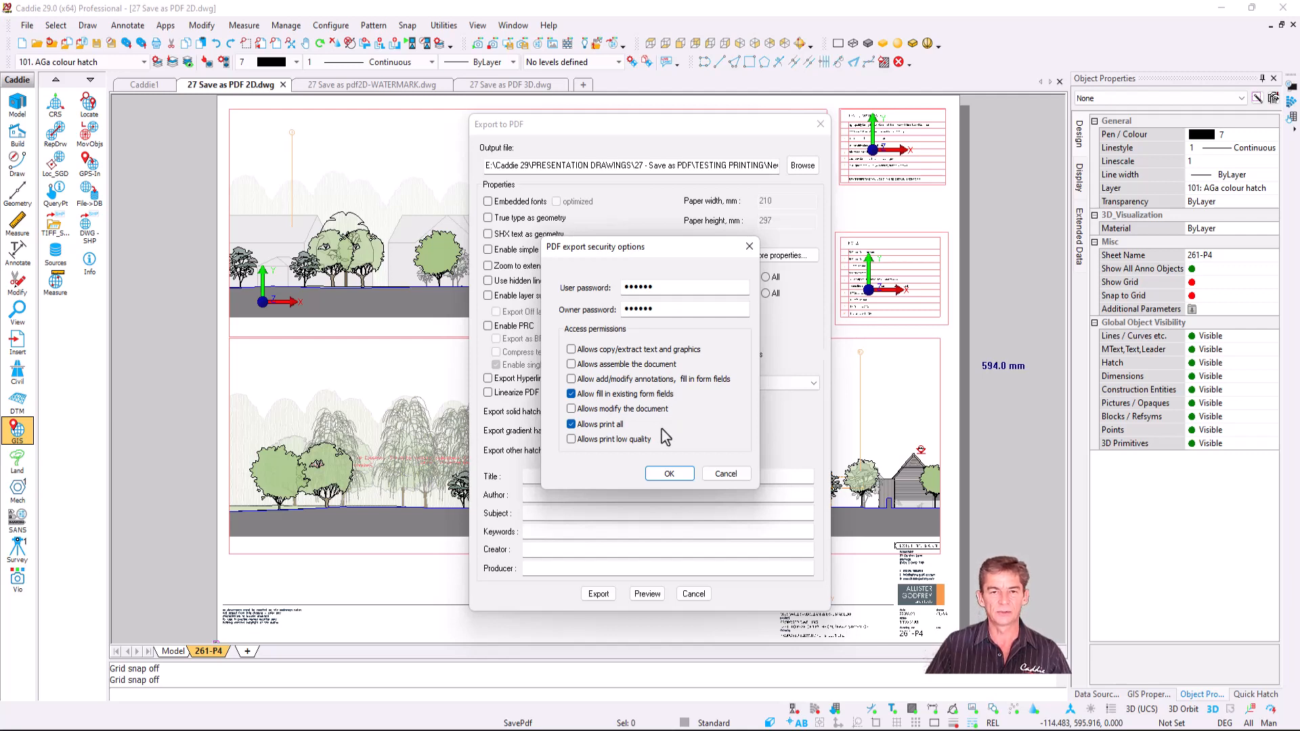
left_click(580, 396)
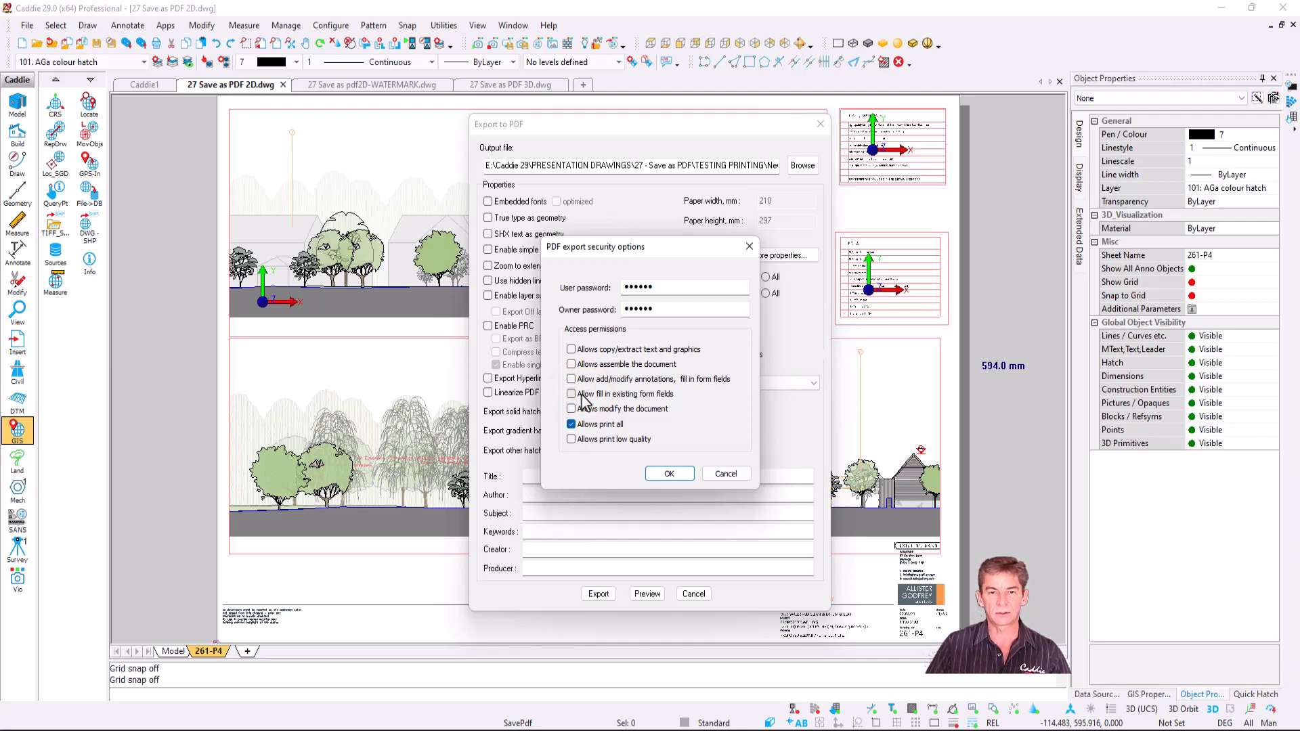
left_click(670, 473)
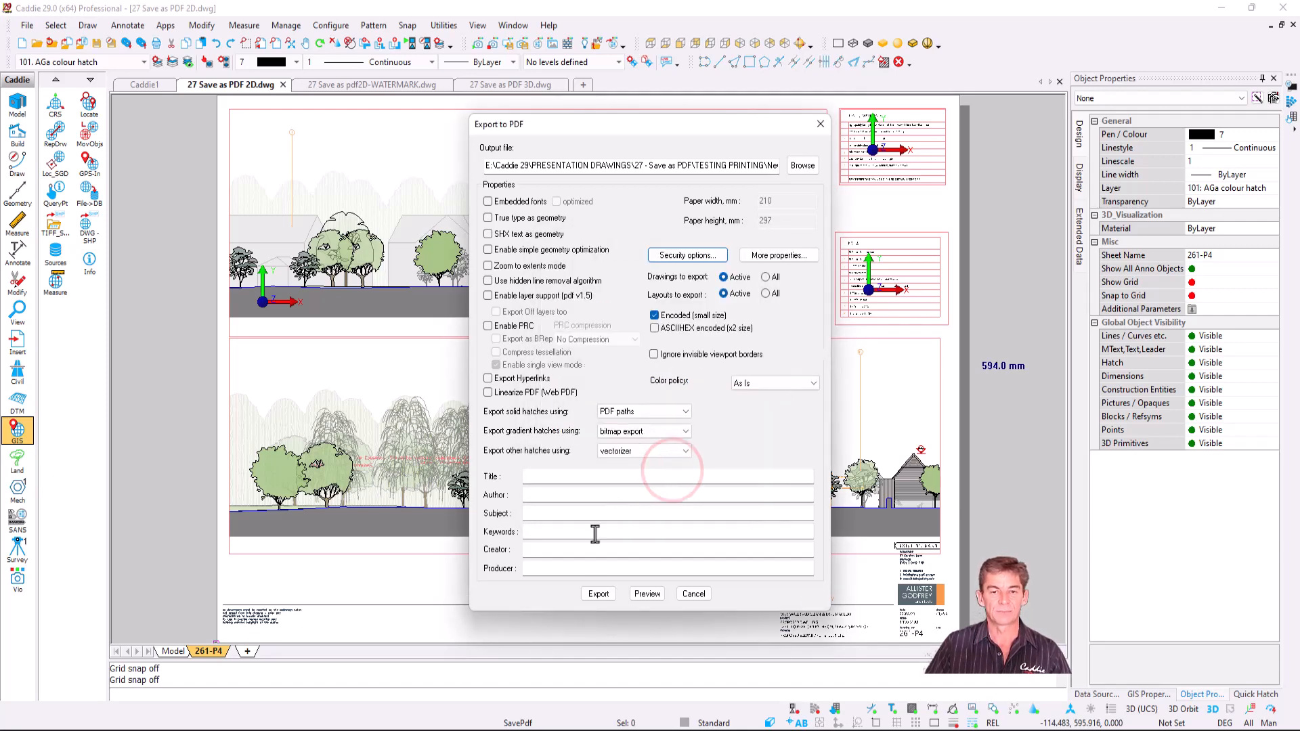
left_click(599, 594)
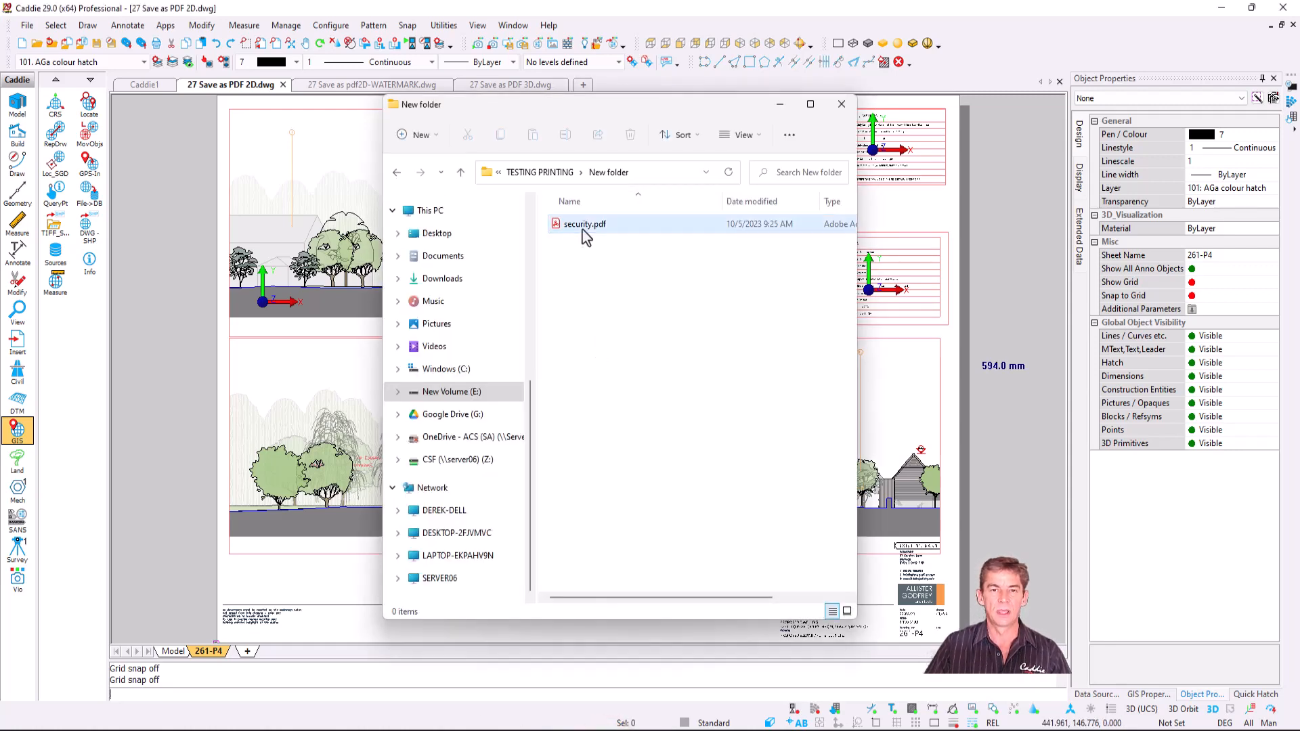
- Open security.pdf from the output folder by entering its document open password
left_click(583, 229)
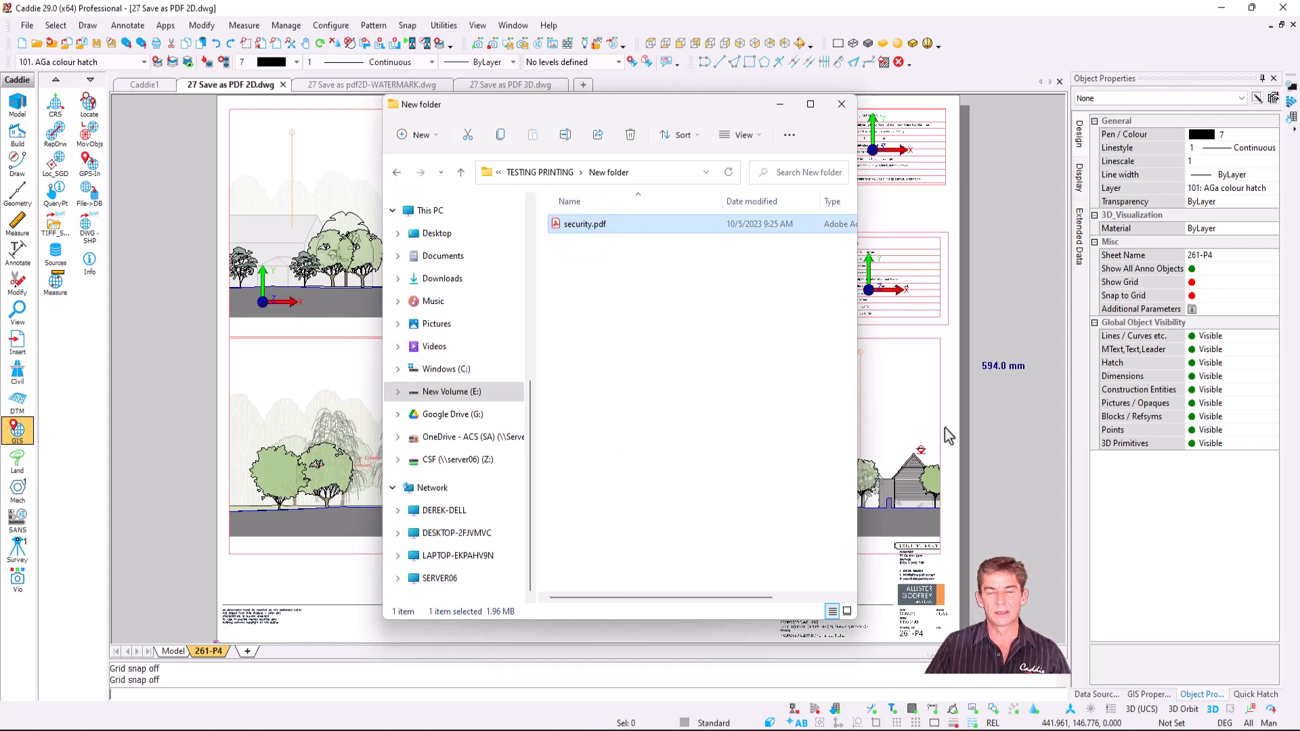
left_click_drag(945, 316, 549, 320)
left_click(594, 364)
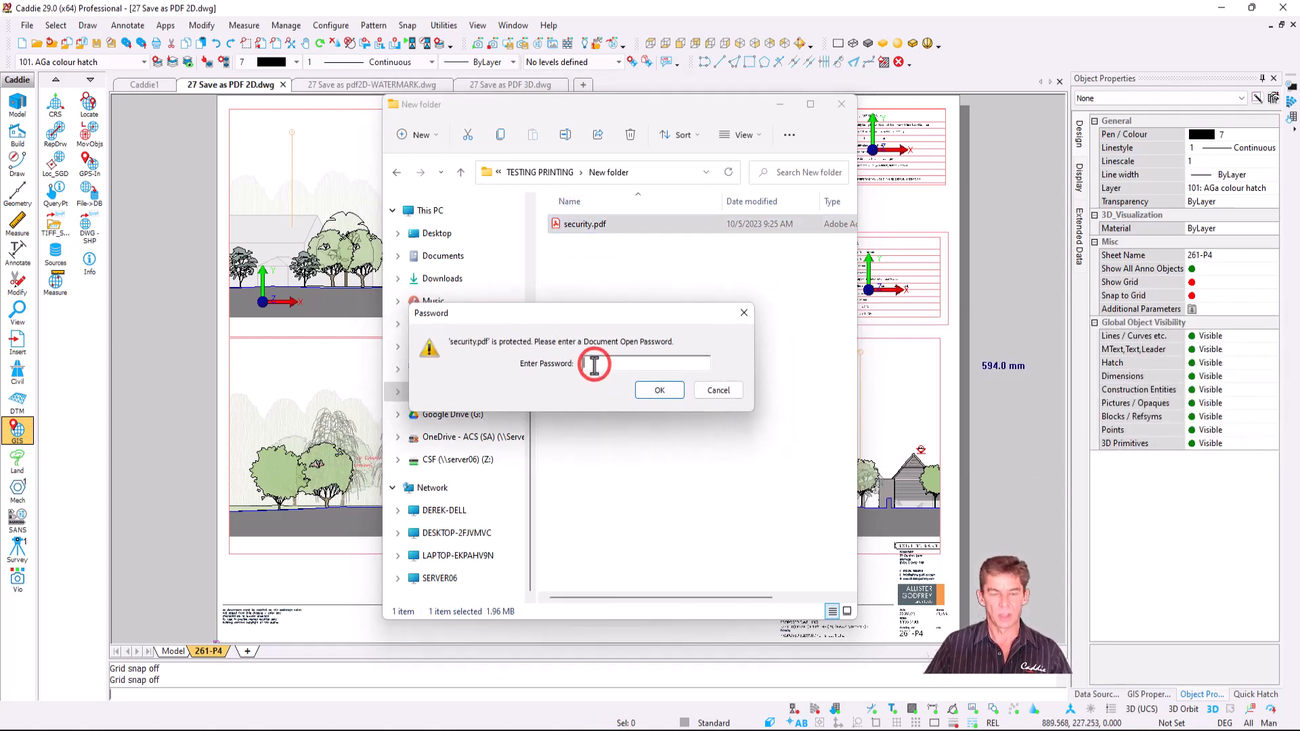
type("******")
left_click(661, 390)
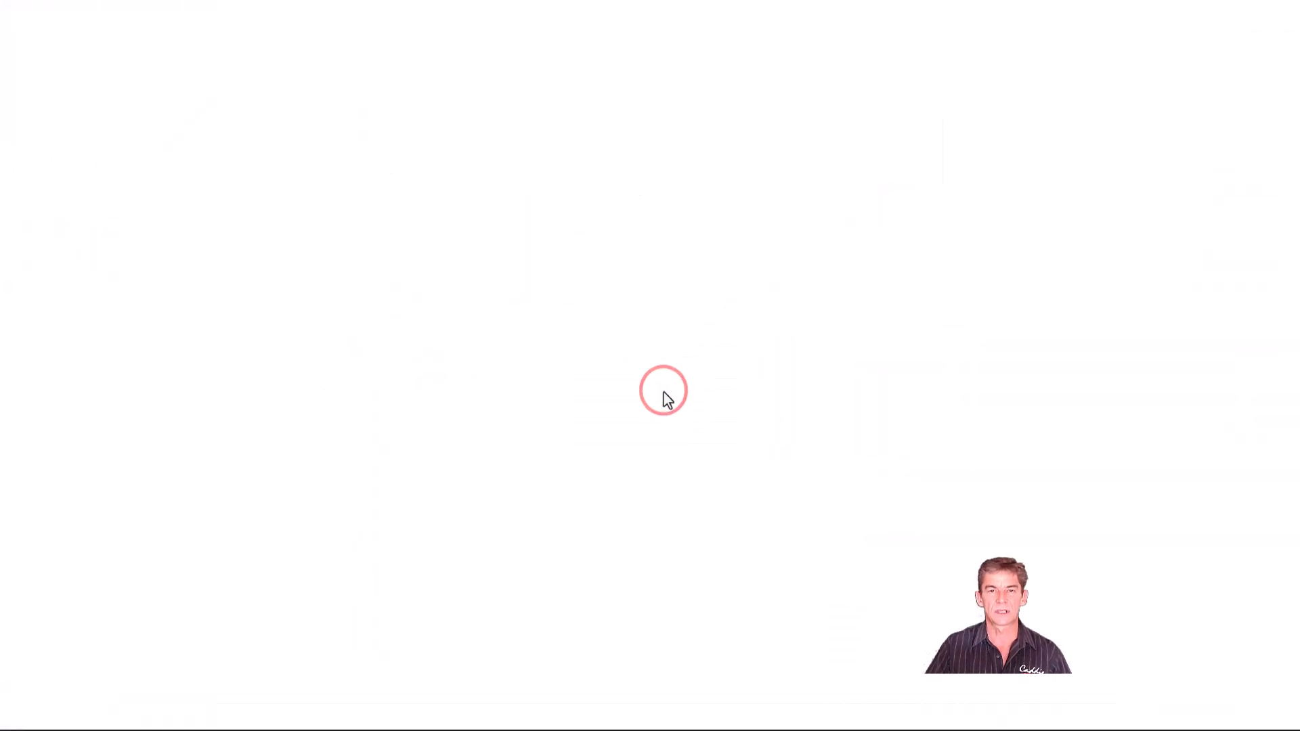